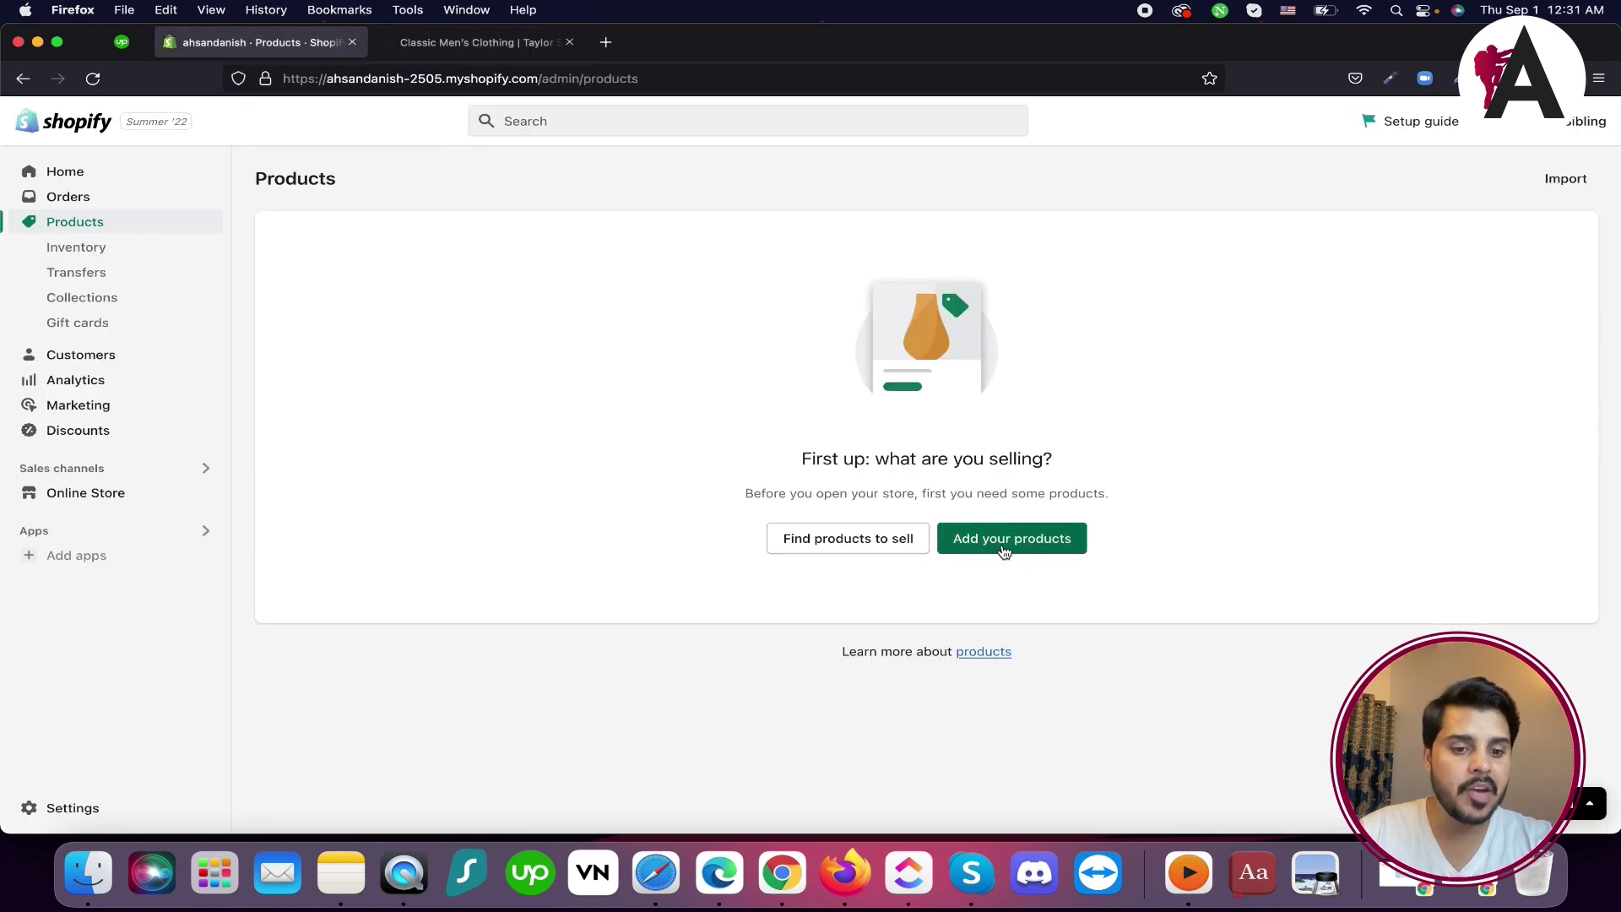
# Open a blank Add product form and click into its Title and Description fields
pyautogui.click(1012, 542)
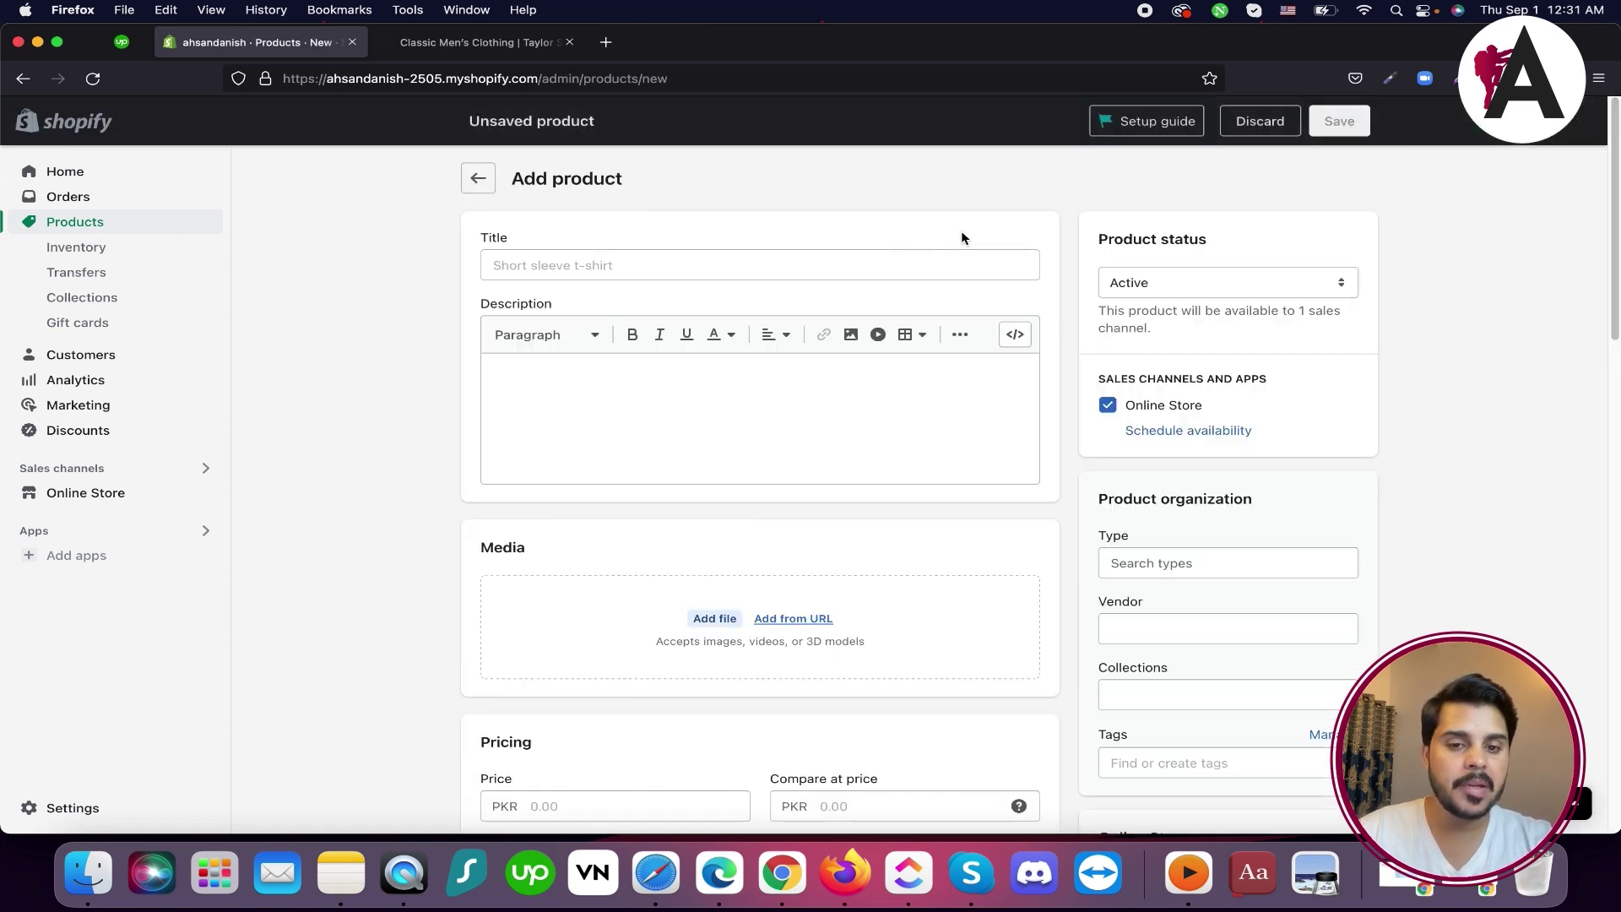
pyautogui.click(532, 256)
pyautogui.click(549, 405)
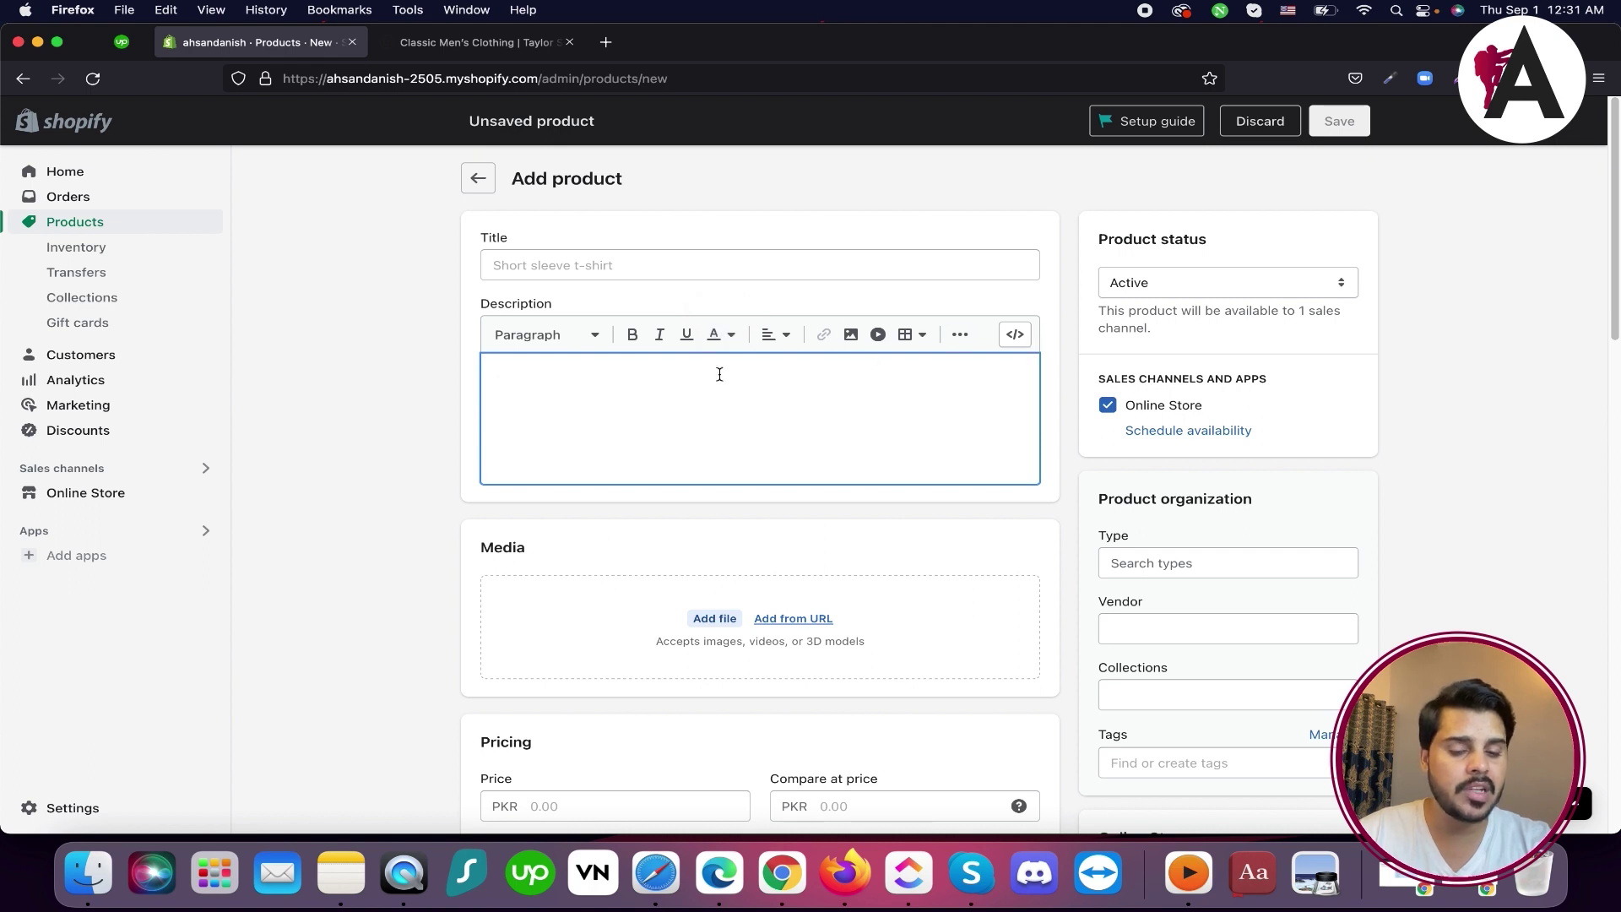
# Scroll down to the Media section, then switch to the Taylor Stitch store tab
pyautogui.scroll(-3, 605, 419)
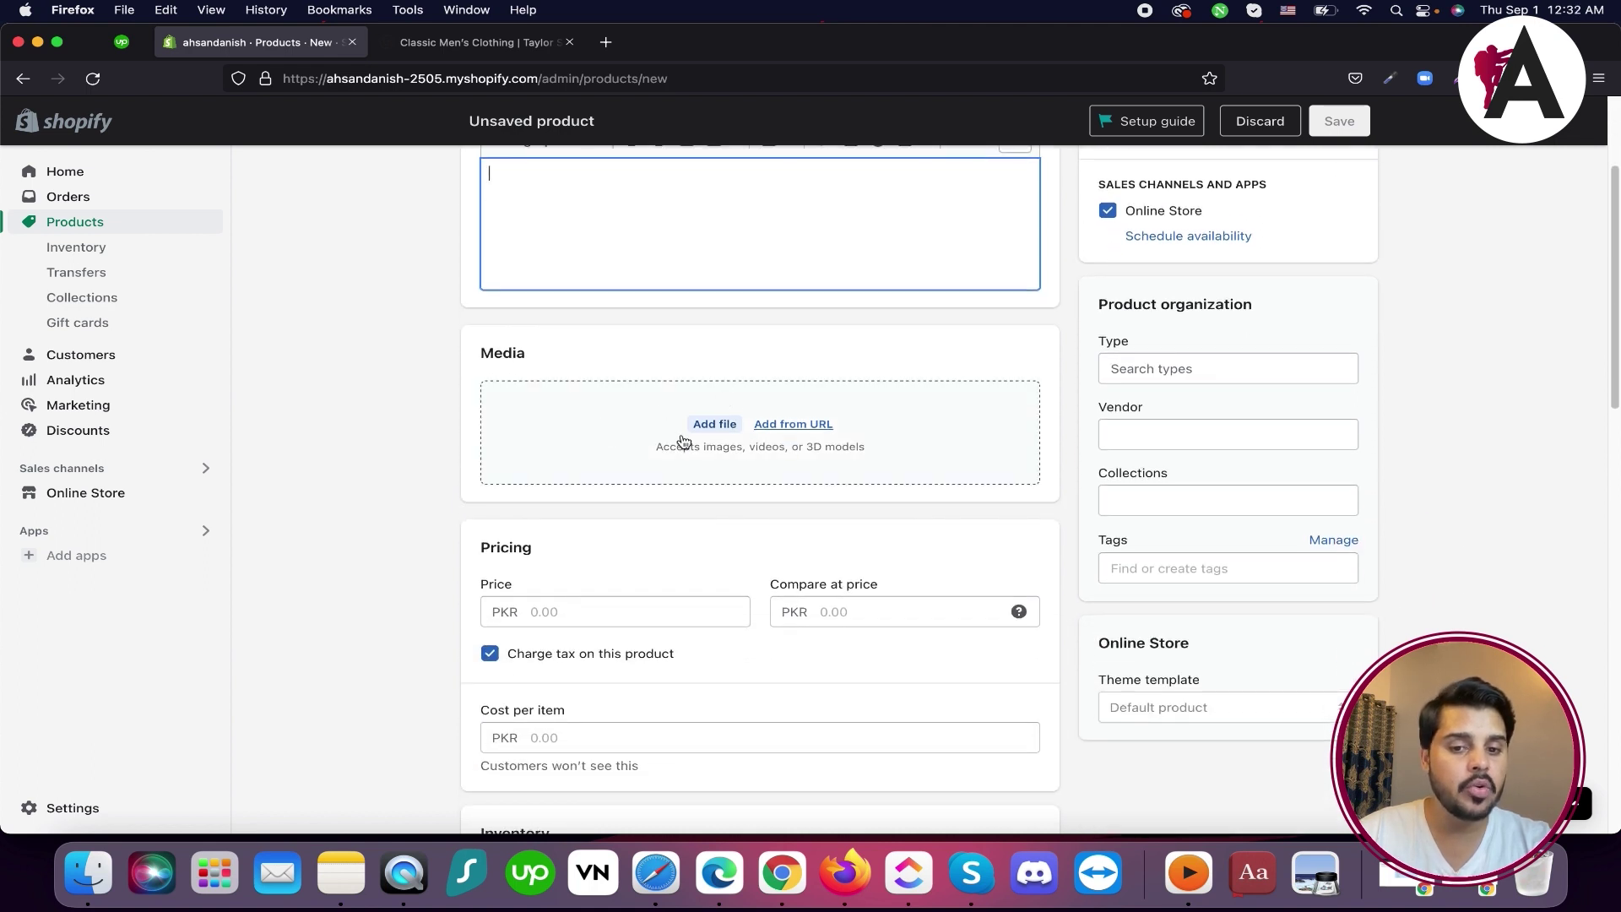
pyautogui.moveTo(485, 355); pyautogui.dragTo(535, 355)
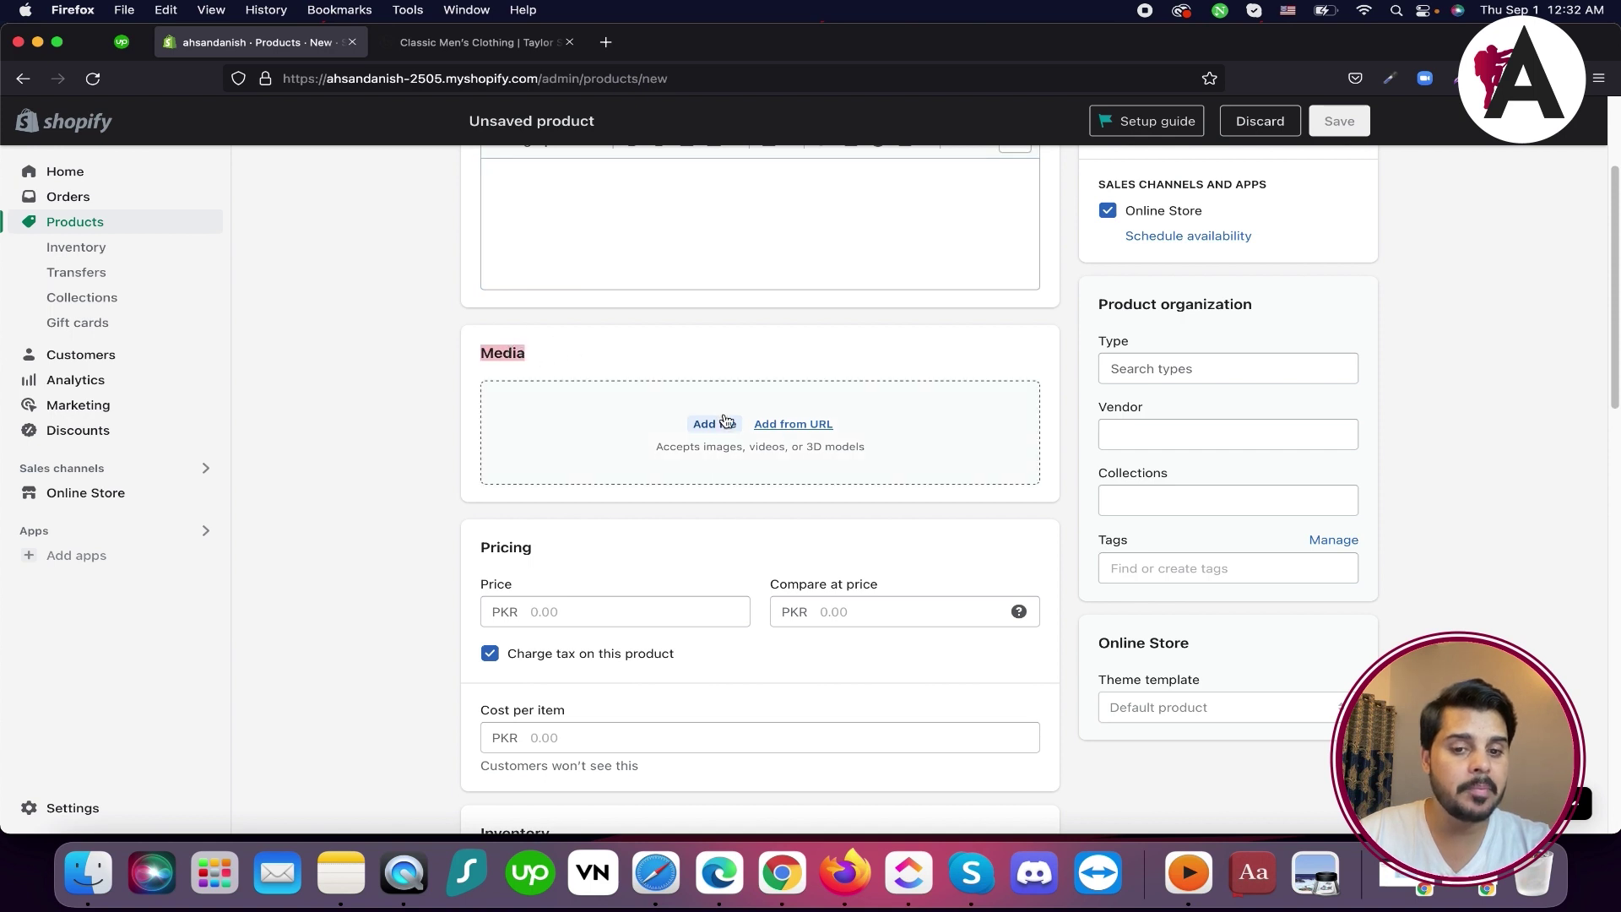
pyautogui.click(495, 47)
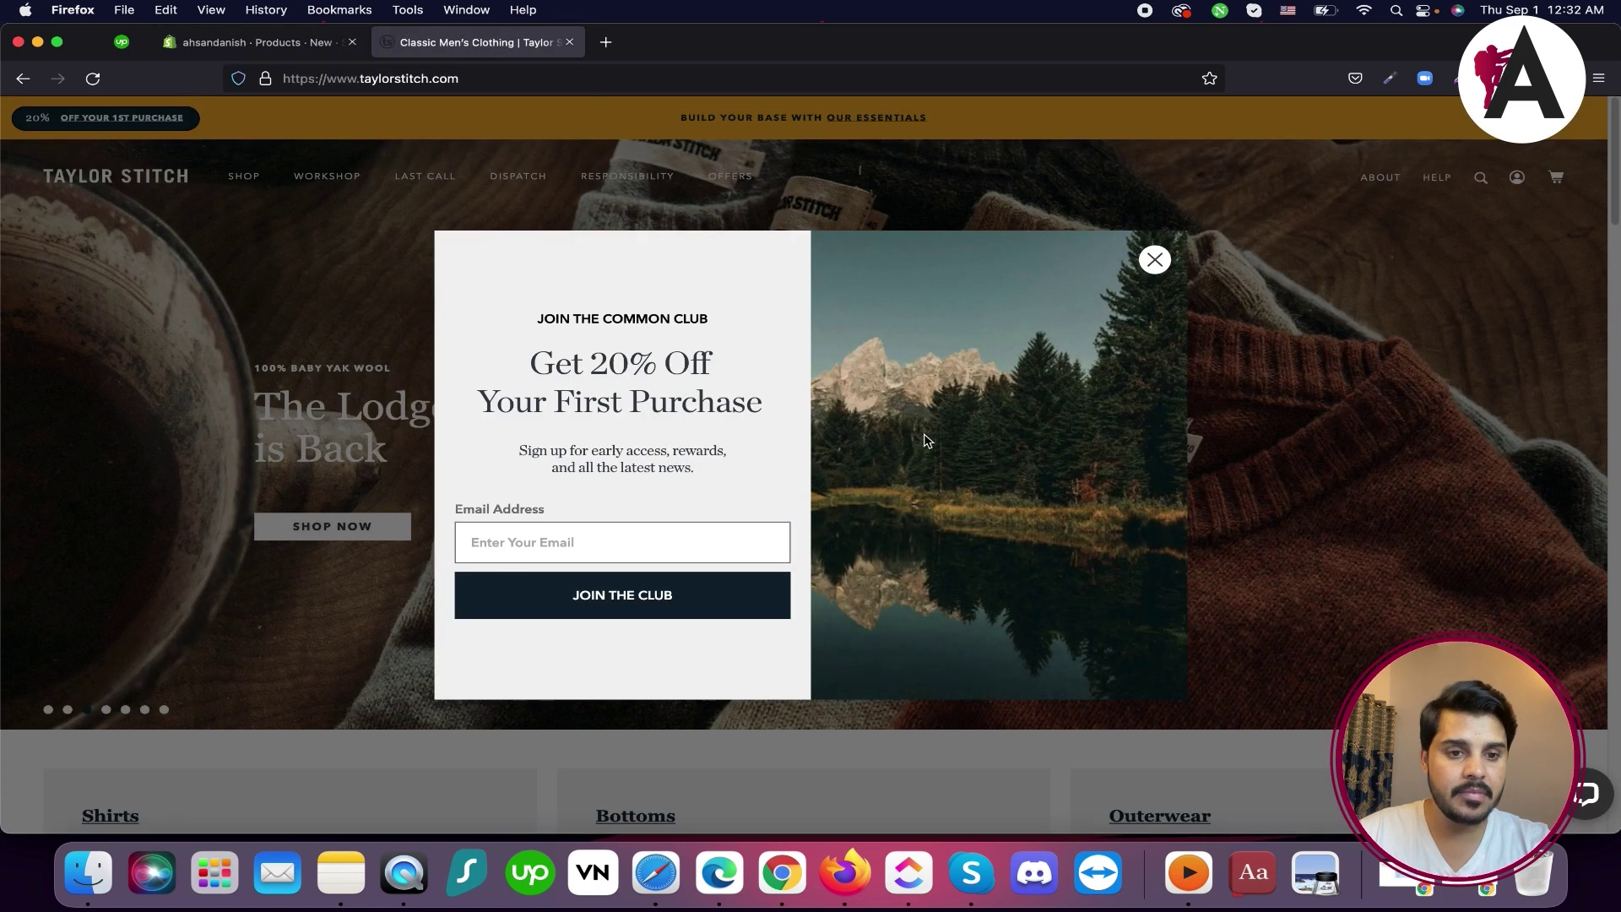
# Dismiss the newsletter popup and open The Jack in Roped Indigo from the Shirts collection
pyautogui.click(1163, 260)
pyautogui.scroll(-7, 807, 464)
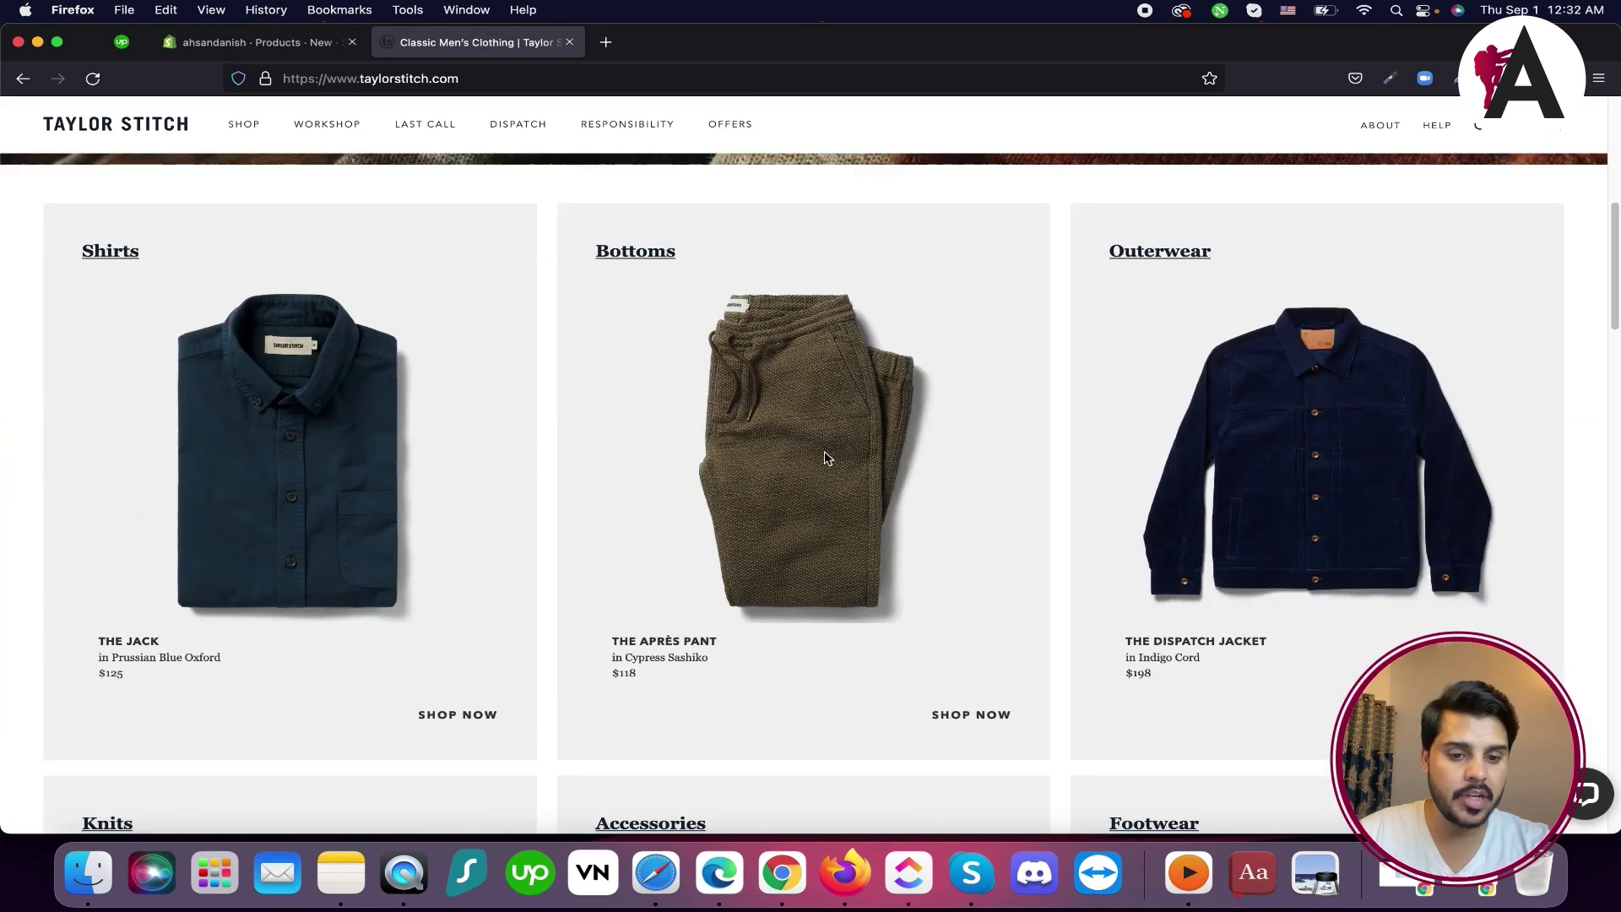
pyautogui.scroll(-5, 648, 456)
pyautogui.scroll(5, 591, 448)
pyautogui.click(351, 446)
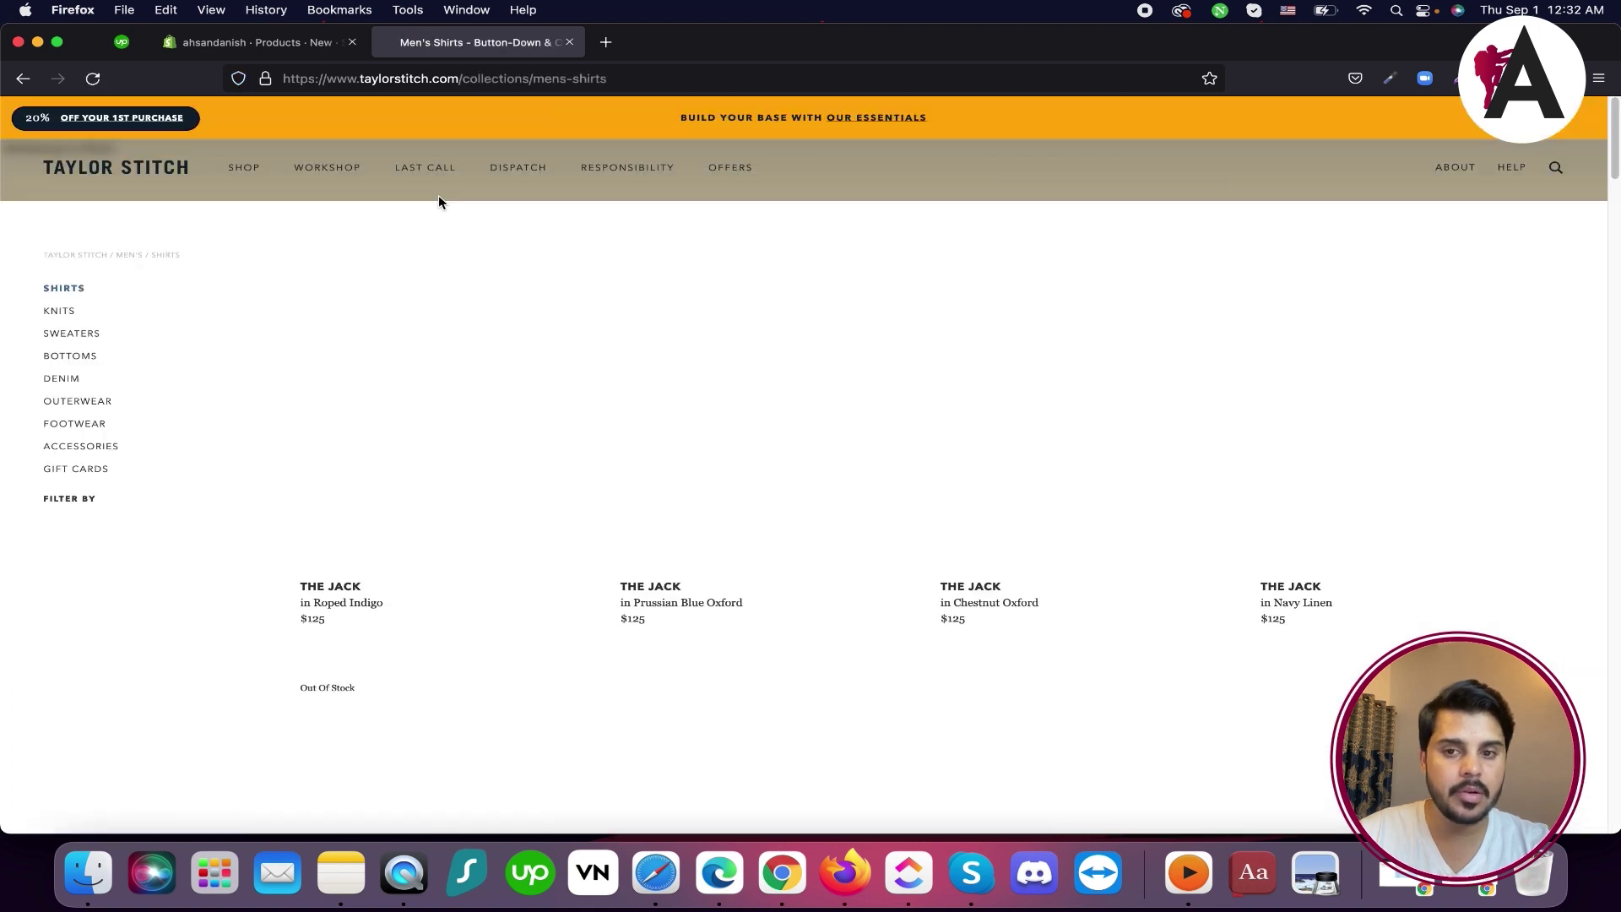
pyautogui.scroll(-2, 624, 395)
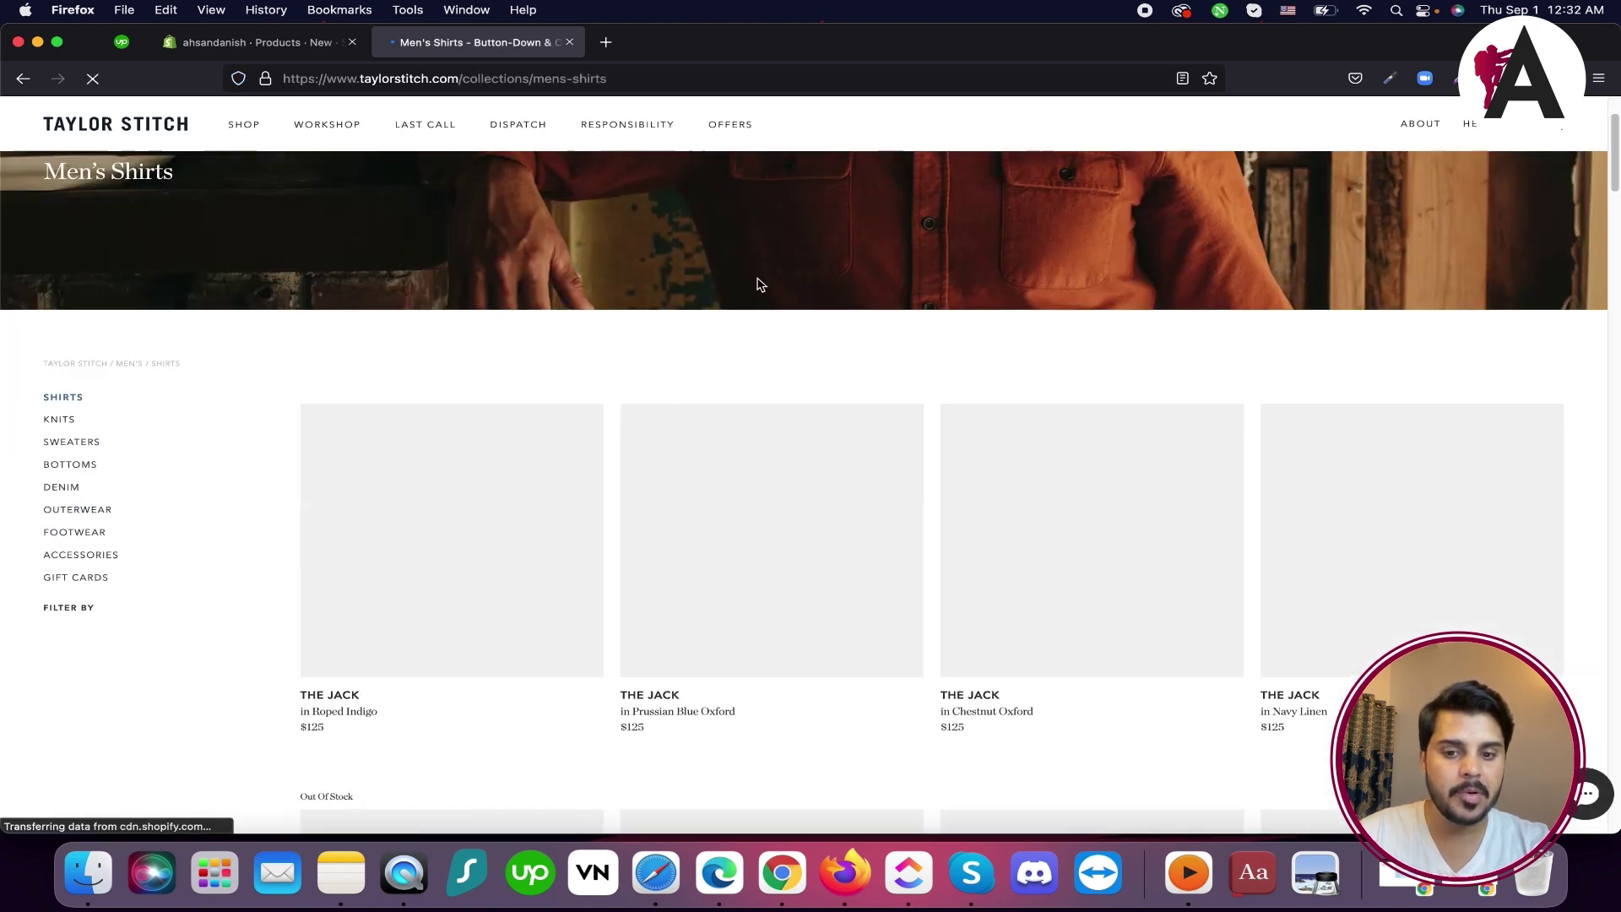
pyautogui.click(442, 483)
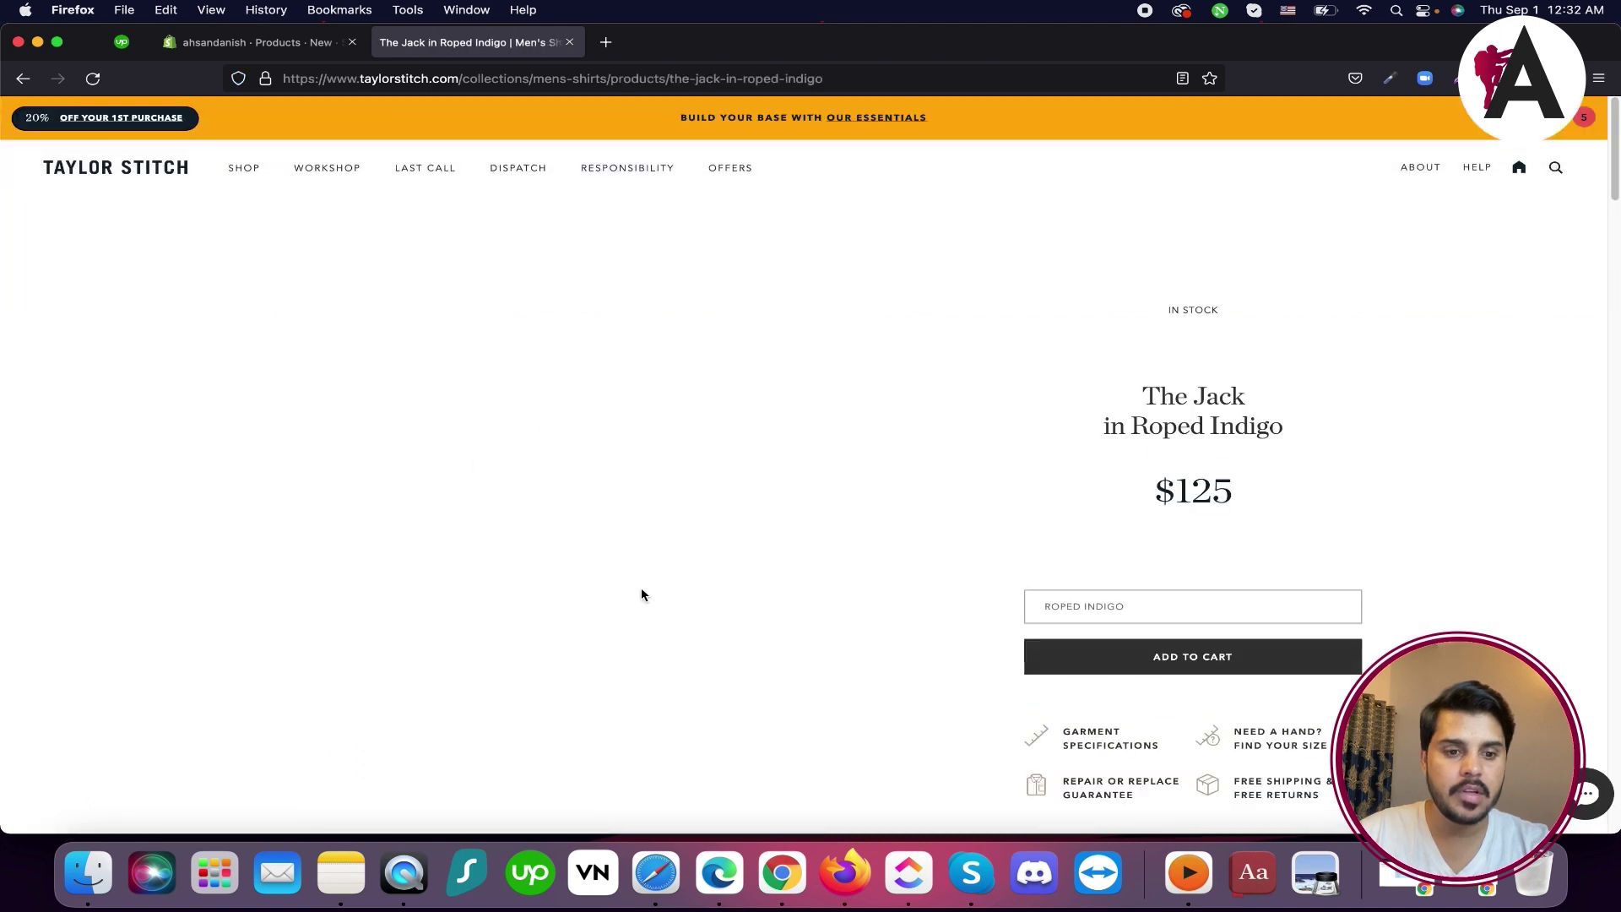
# Browse The Jack in Roped Indigo's photos and details, then return to the Shopify product form
pyautogui.scroll(-10, 448, 477)
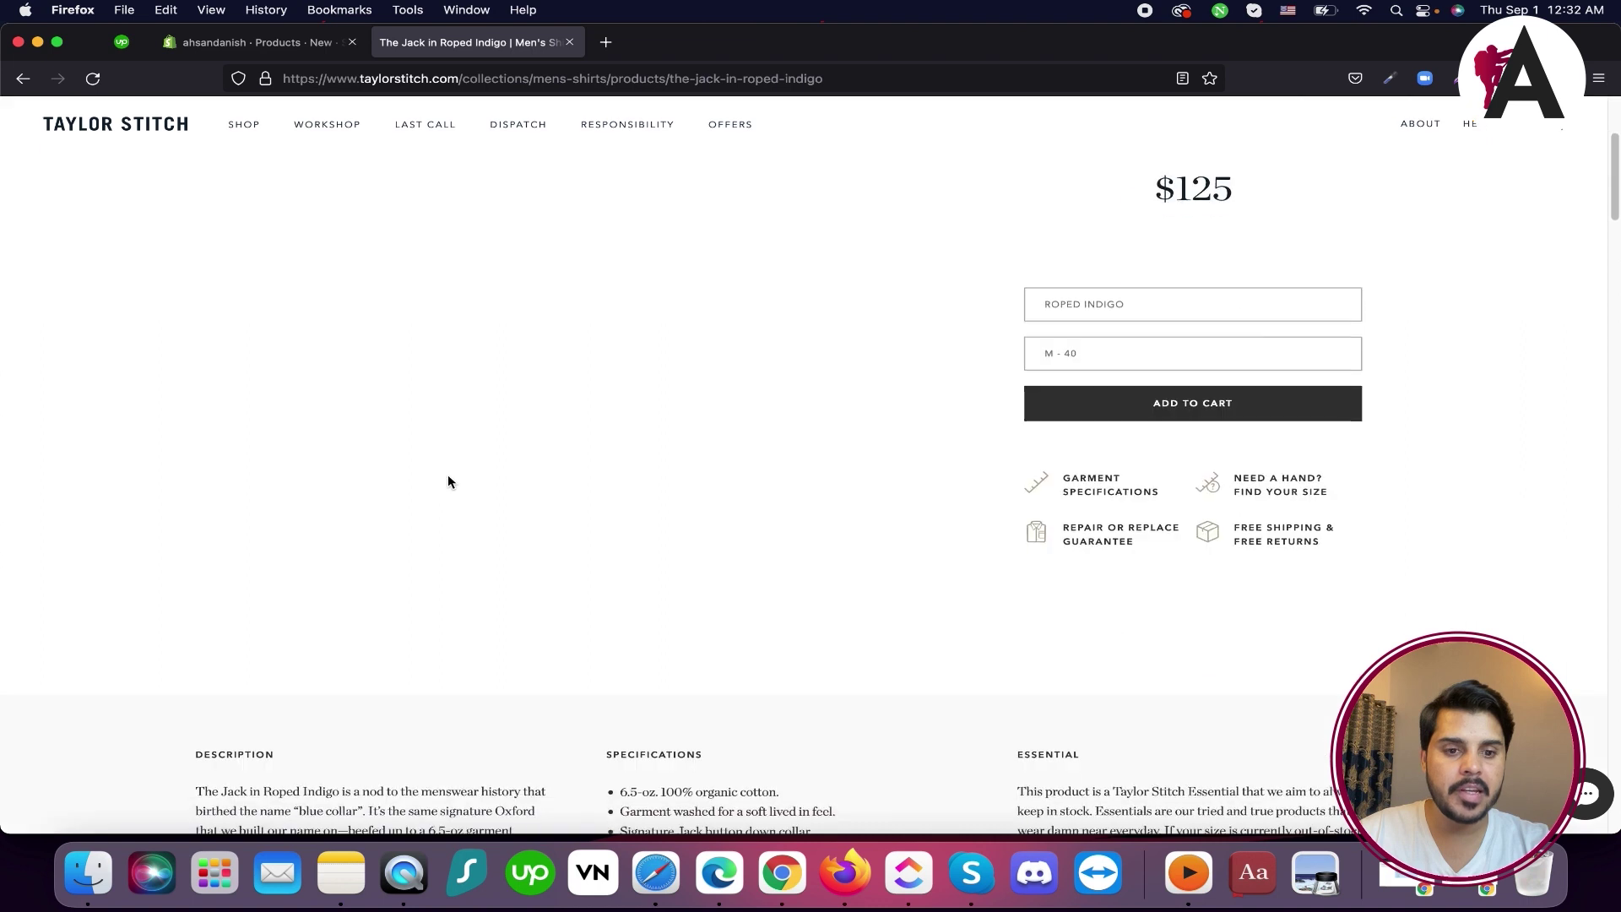
pyautogui.scroll(12, 476, 467)
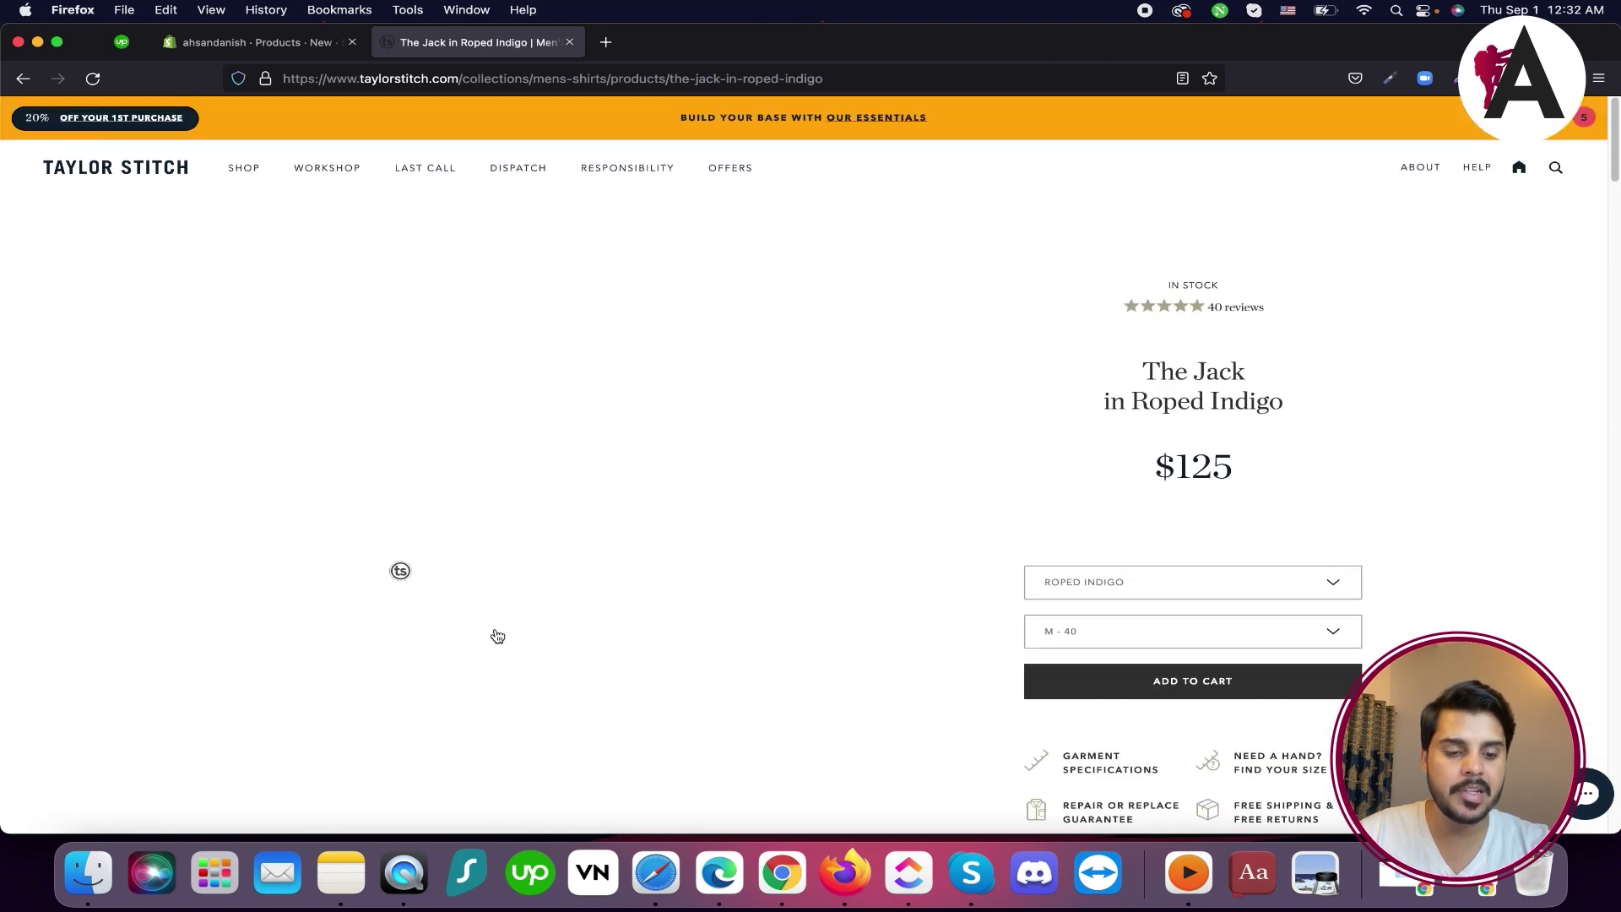
pyautogui.scroll(-3, 528, 524)
pyautogui.scroll(-2, 525, 525)
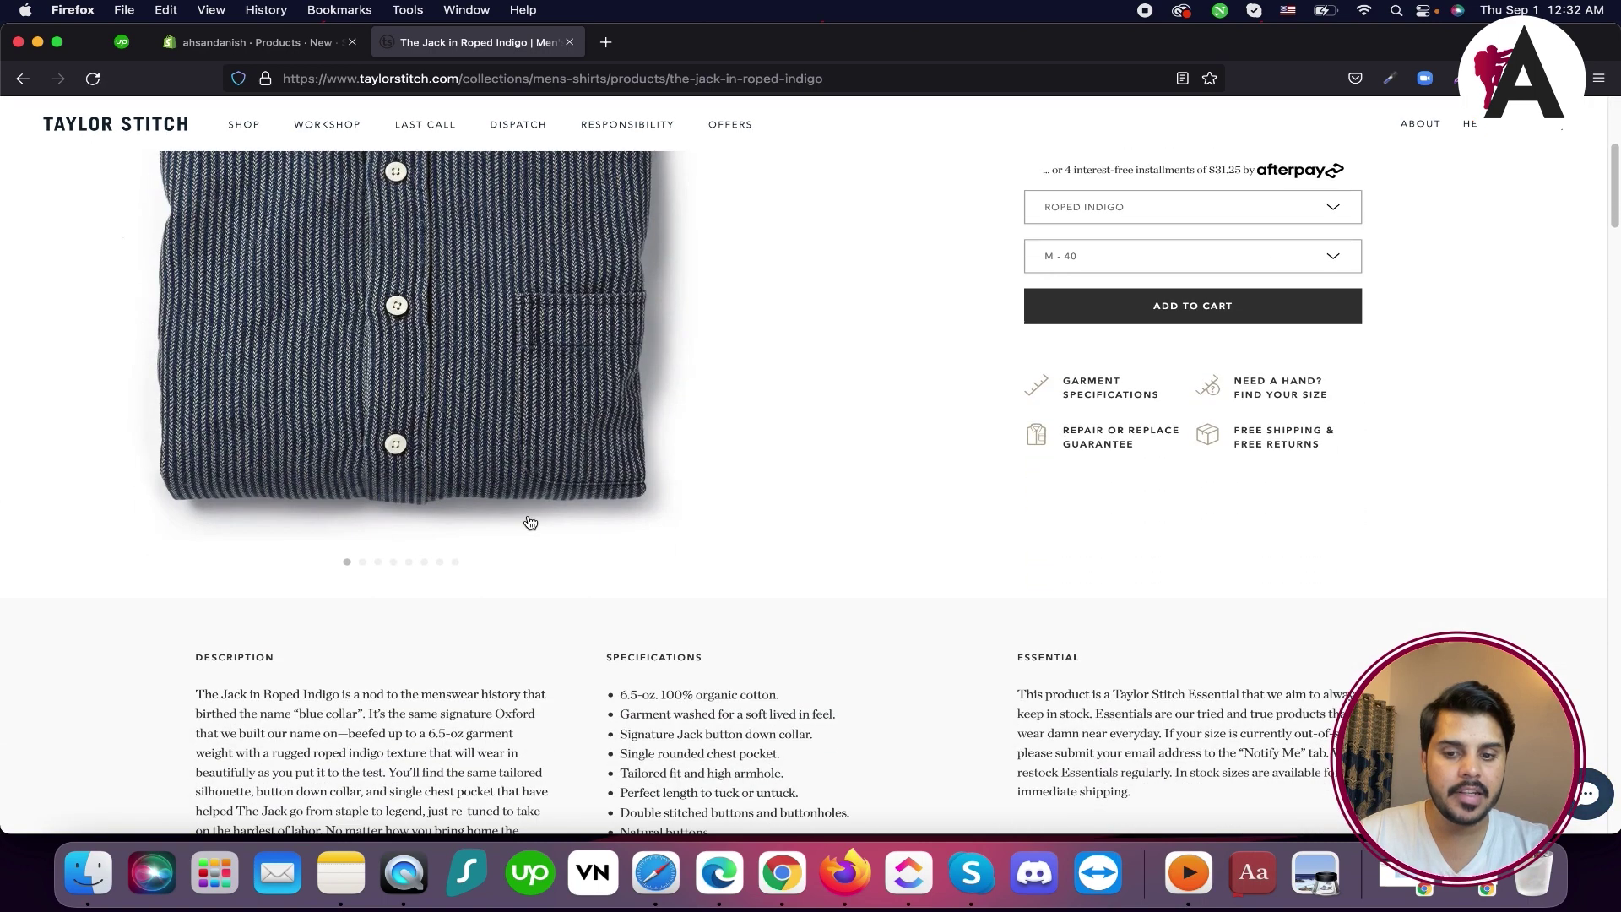
pyautogui.scroll(4, 525, 536)
pyautogui.moveTo(525, 536); pyautogui.dragTo(441, 536)
pyautogui.hscroll(4, 536, 579)
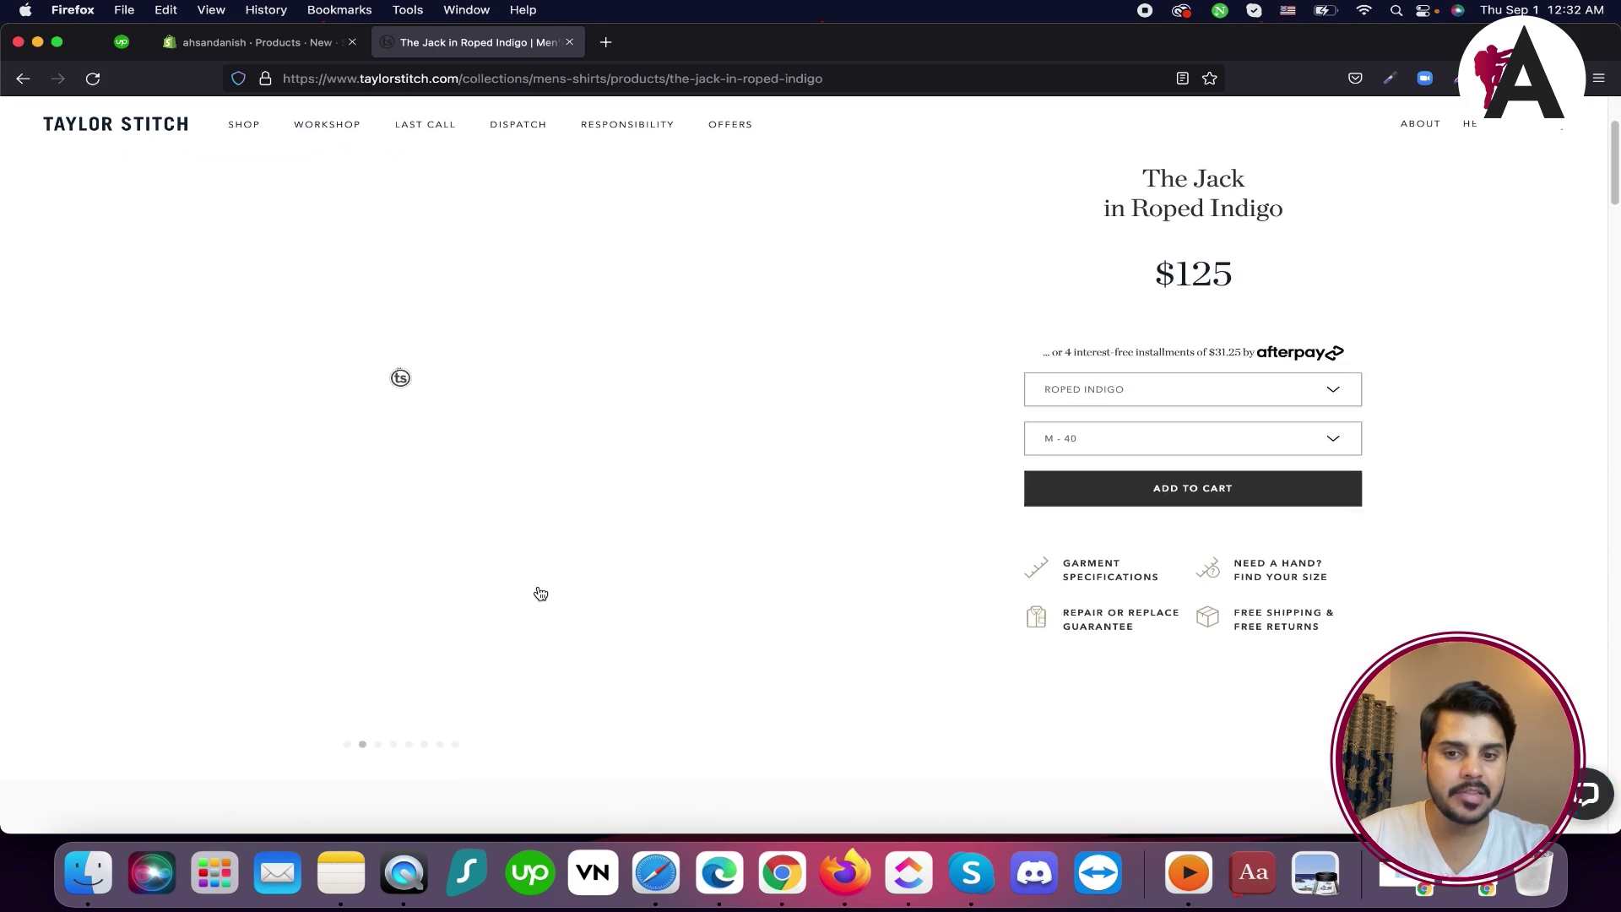
pyautogui.scroll(1, 535, 589)
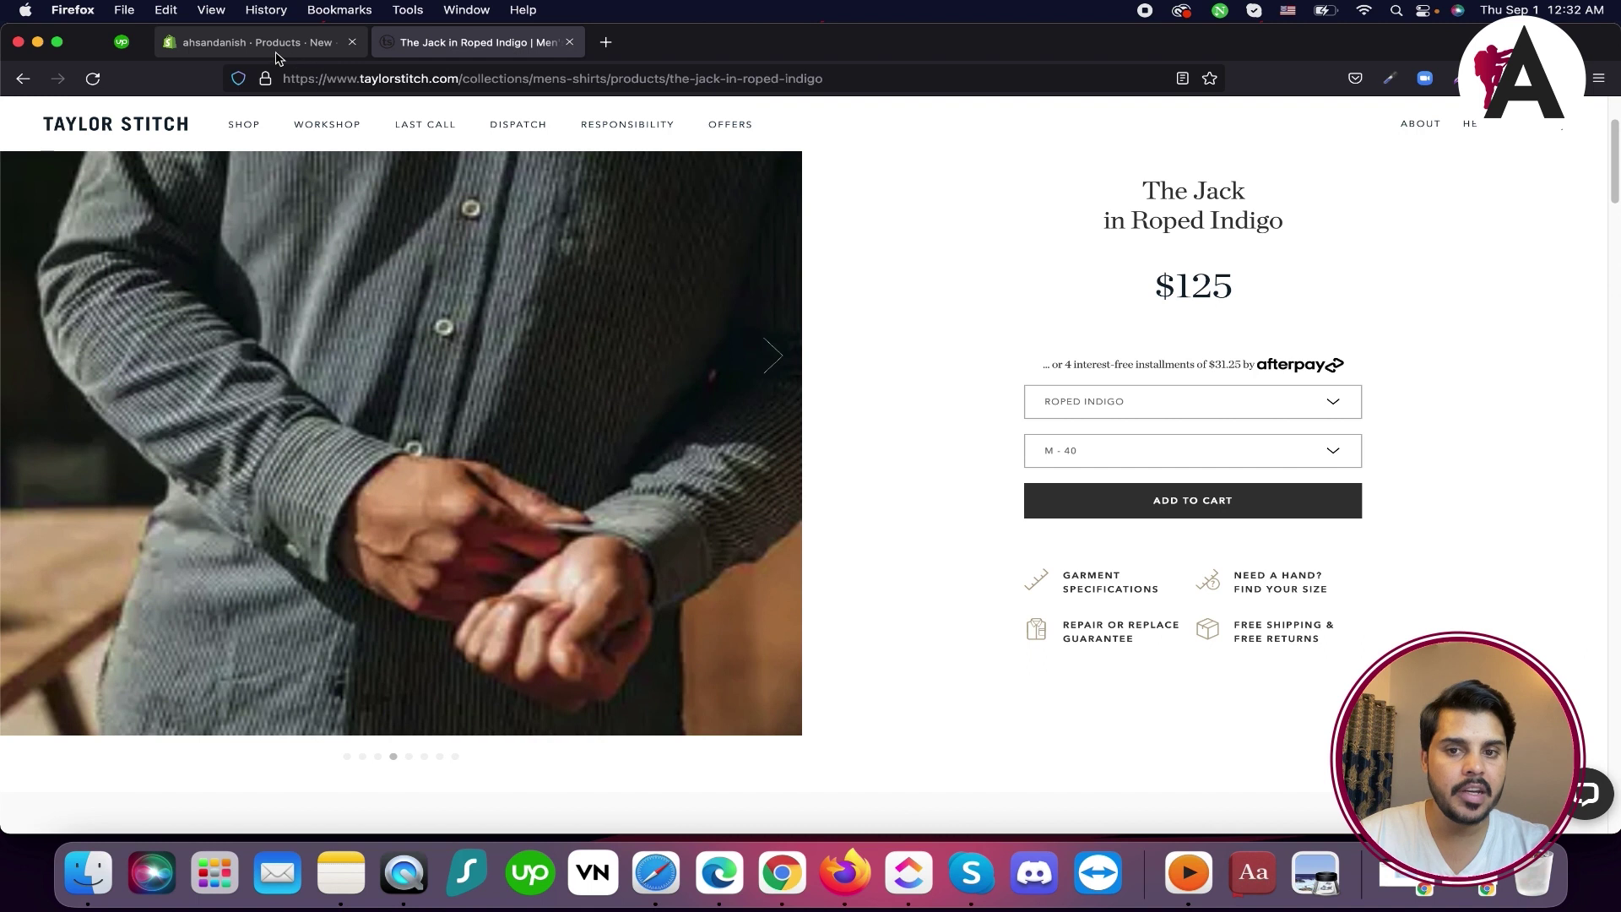
pyautogui.click(228, 51)
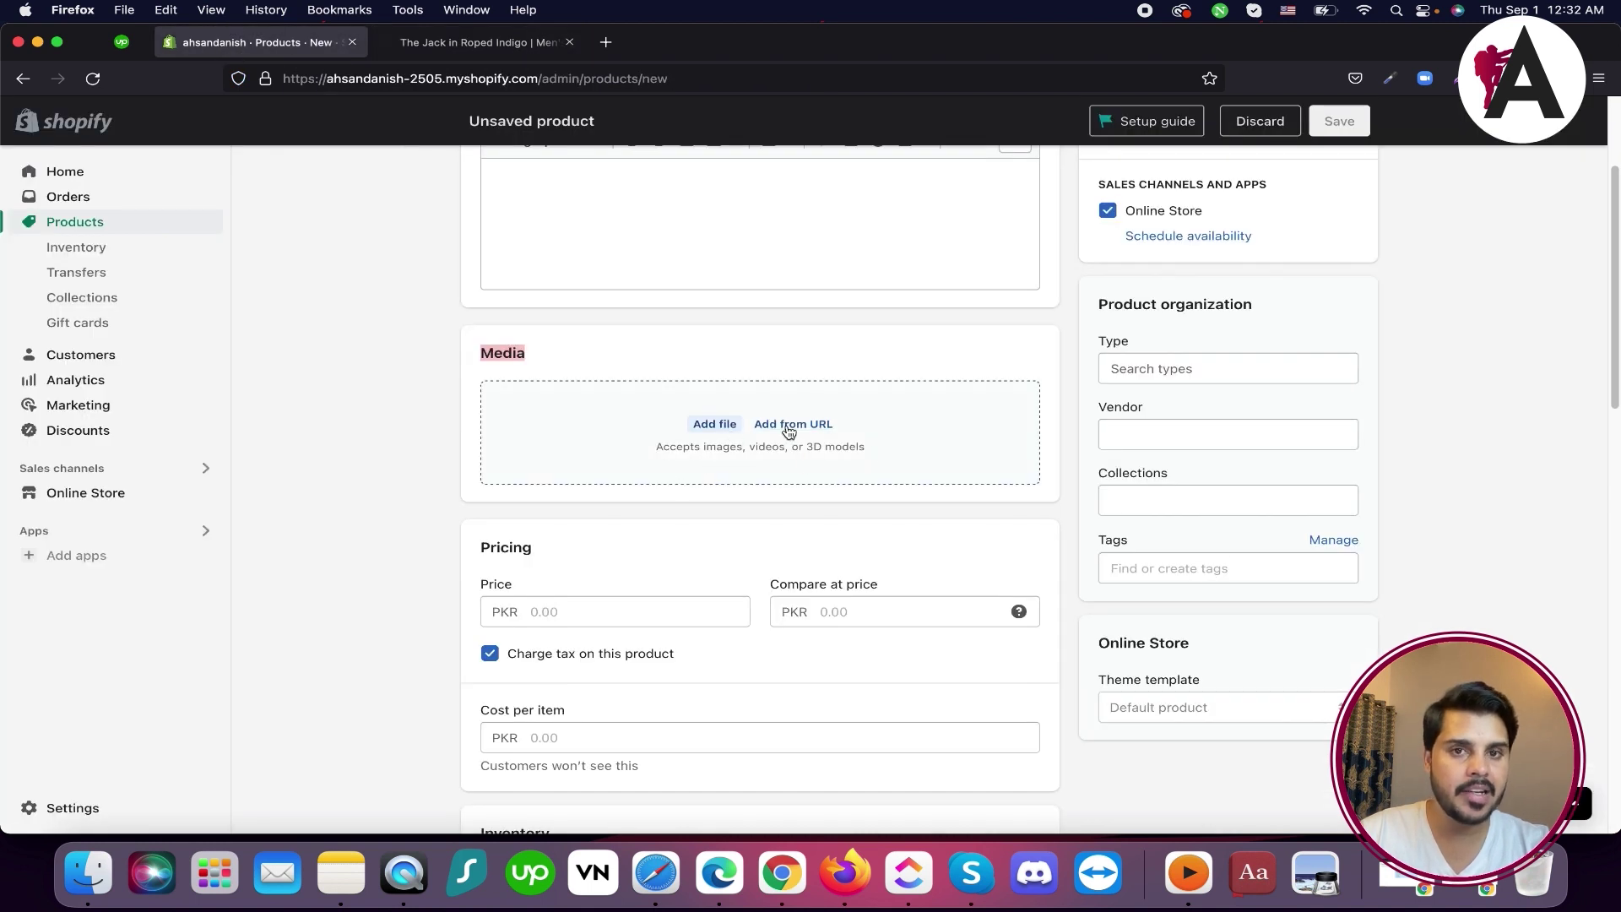
# Look over the empty Price, Compare at price and Cost per item fields
pyautogui.scroll(-1, 600, 554)
pyautogui.click(599, 587)
pyautogui.click(865, 583)
pyautogui.scroll(-4, 520, 612)
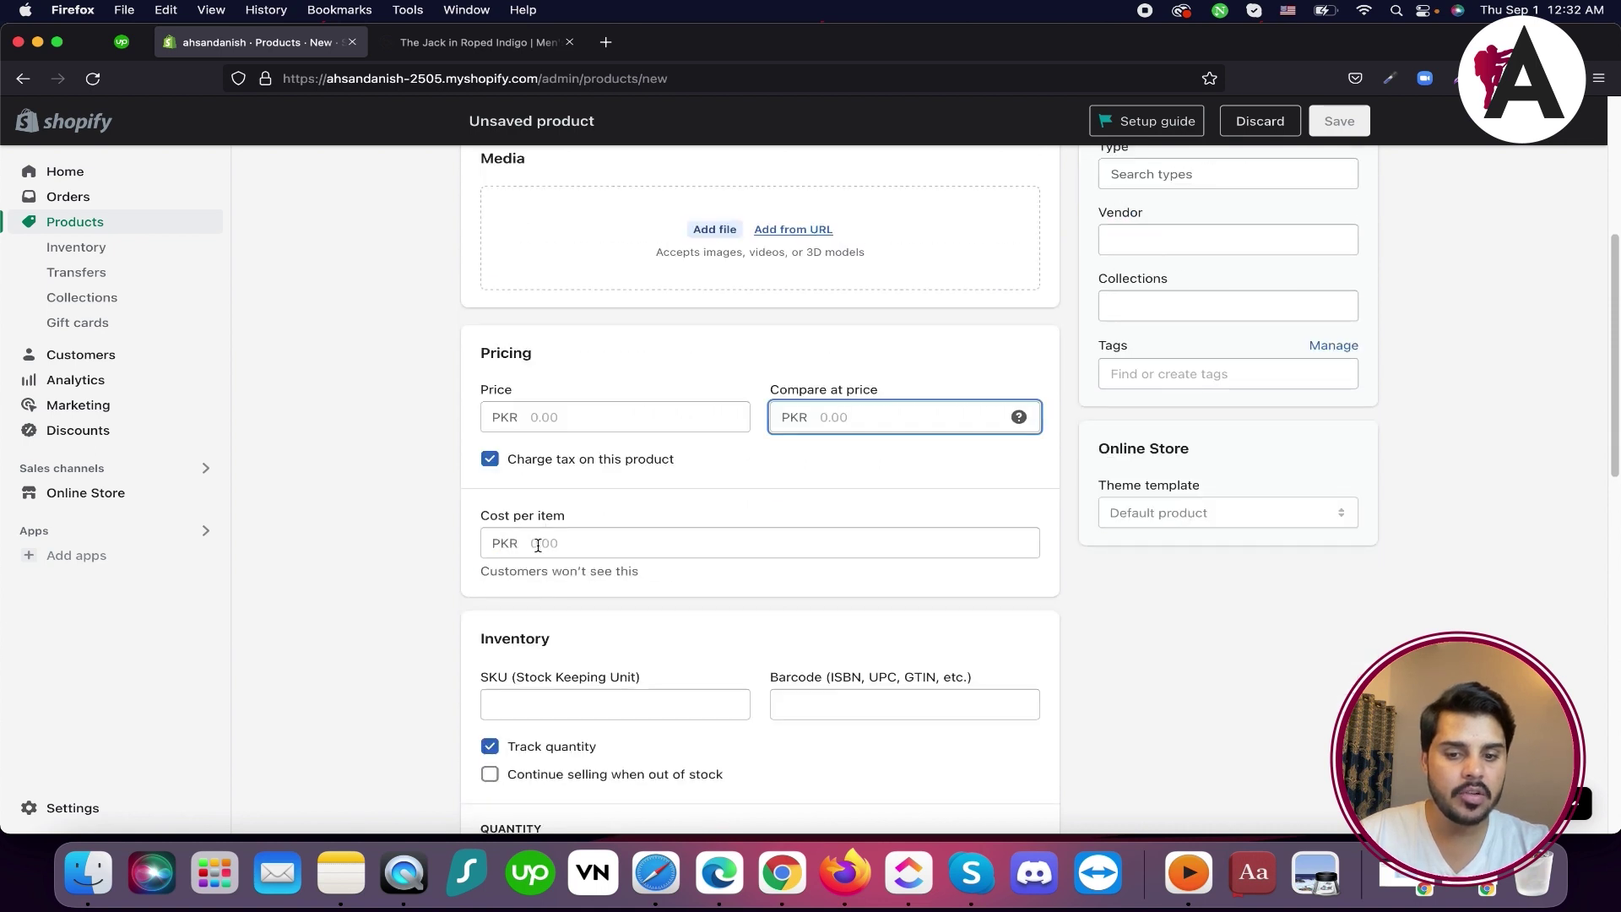
pyautogui.scroll(-5, 540, 532)
pyautogui.click(544, 324)
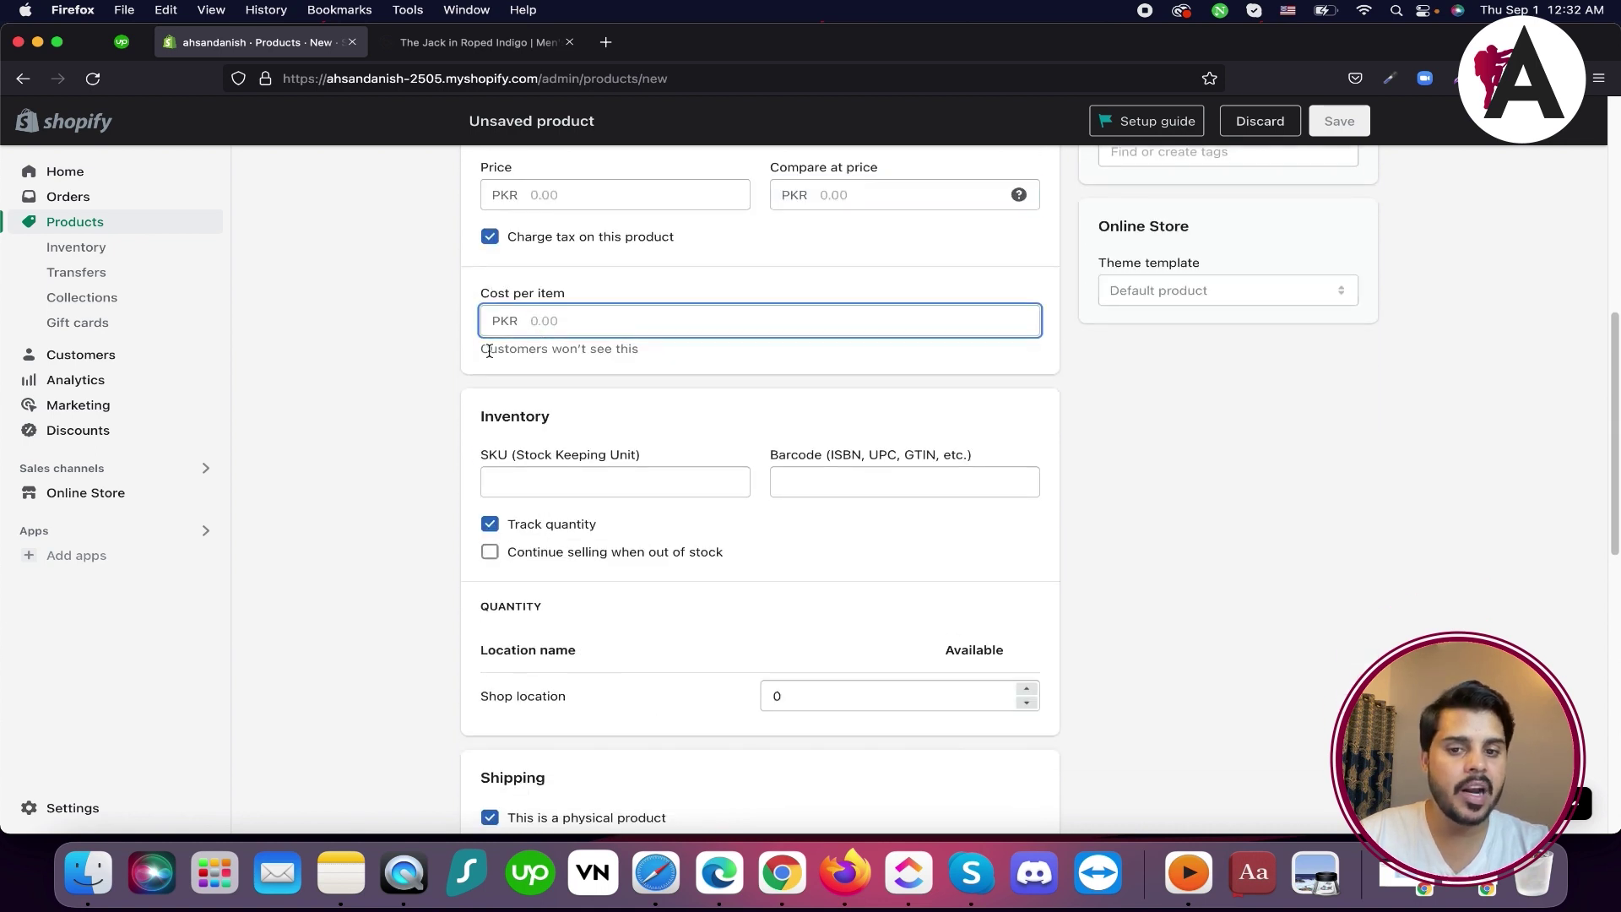
pyautogui.moveTo(481, 351); pyautogui.dragTo(648, 353)
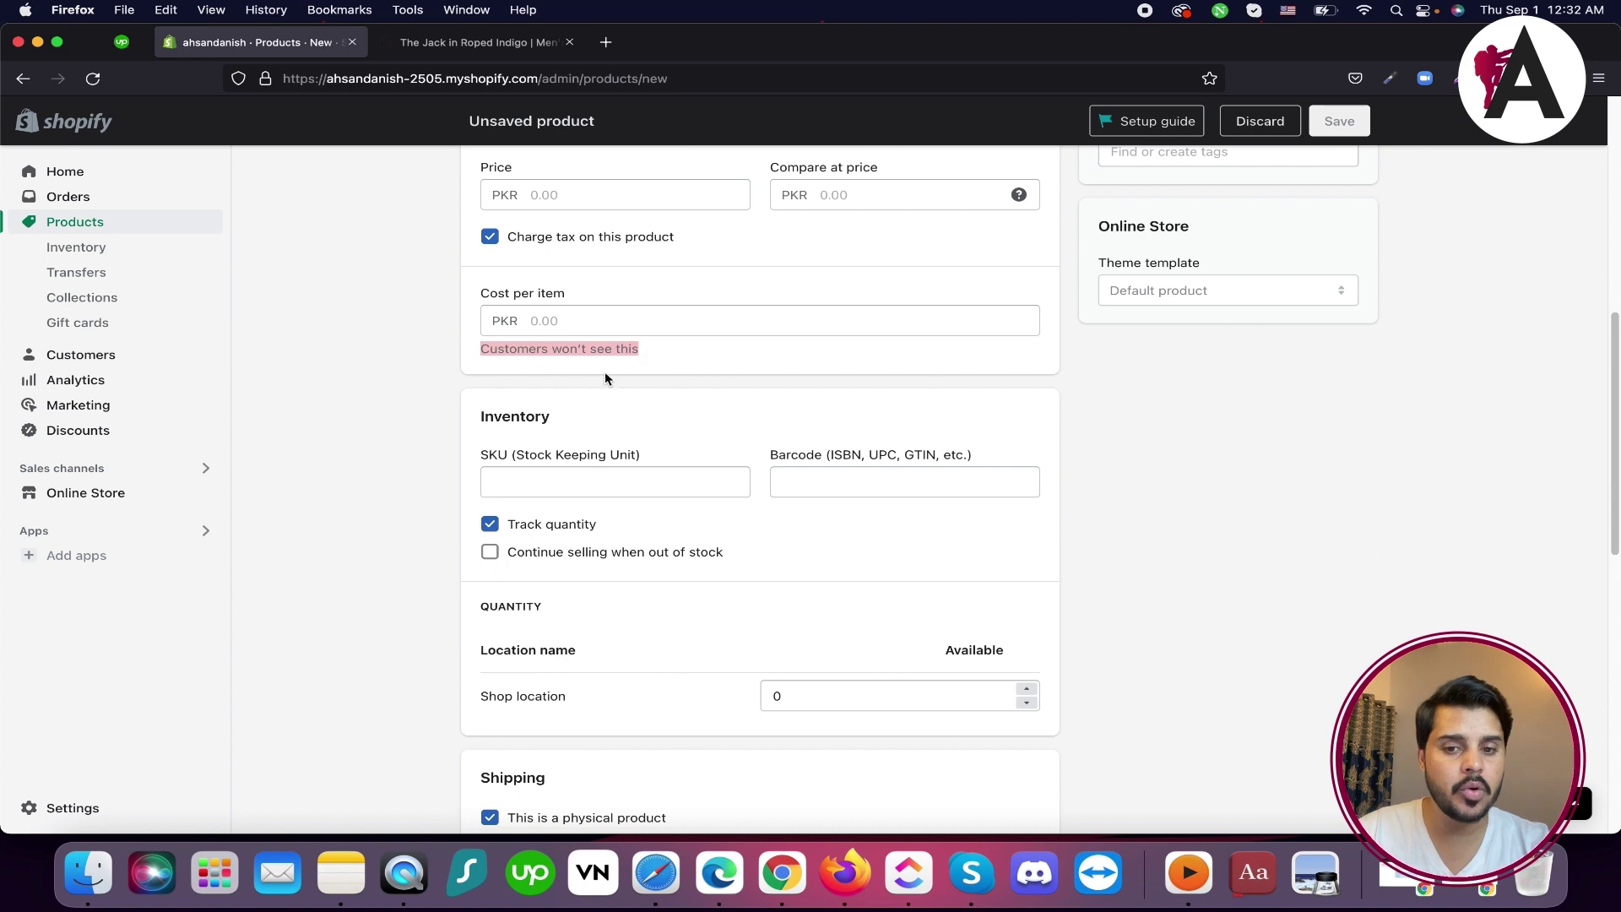
# Scroll down through the form to shipping and customs, then back up
pyautogui.scroll(-2, 574, 431)
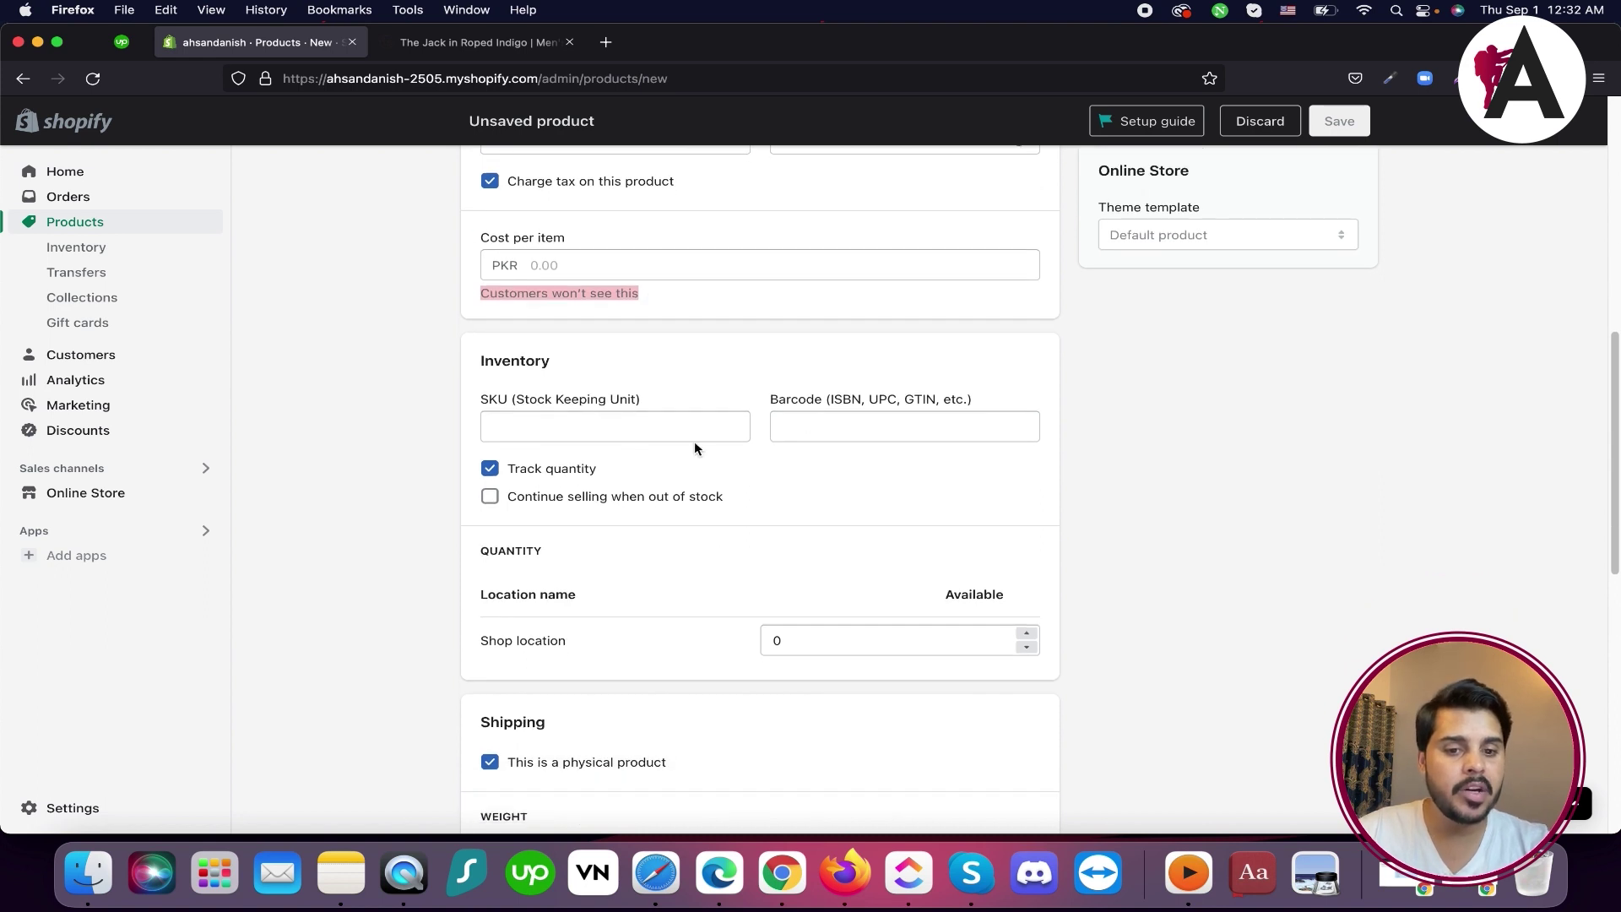
pyautogui.scroll(-8, 574, 528)
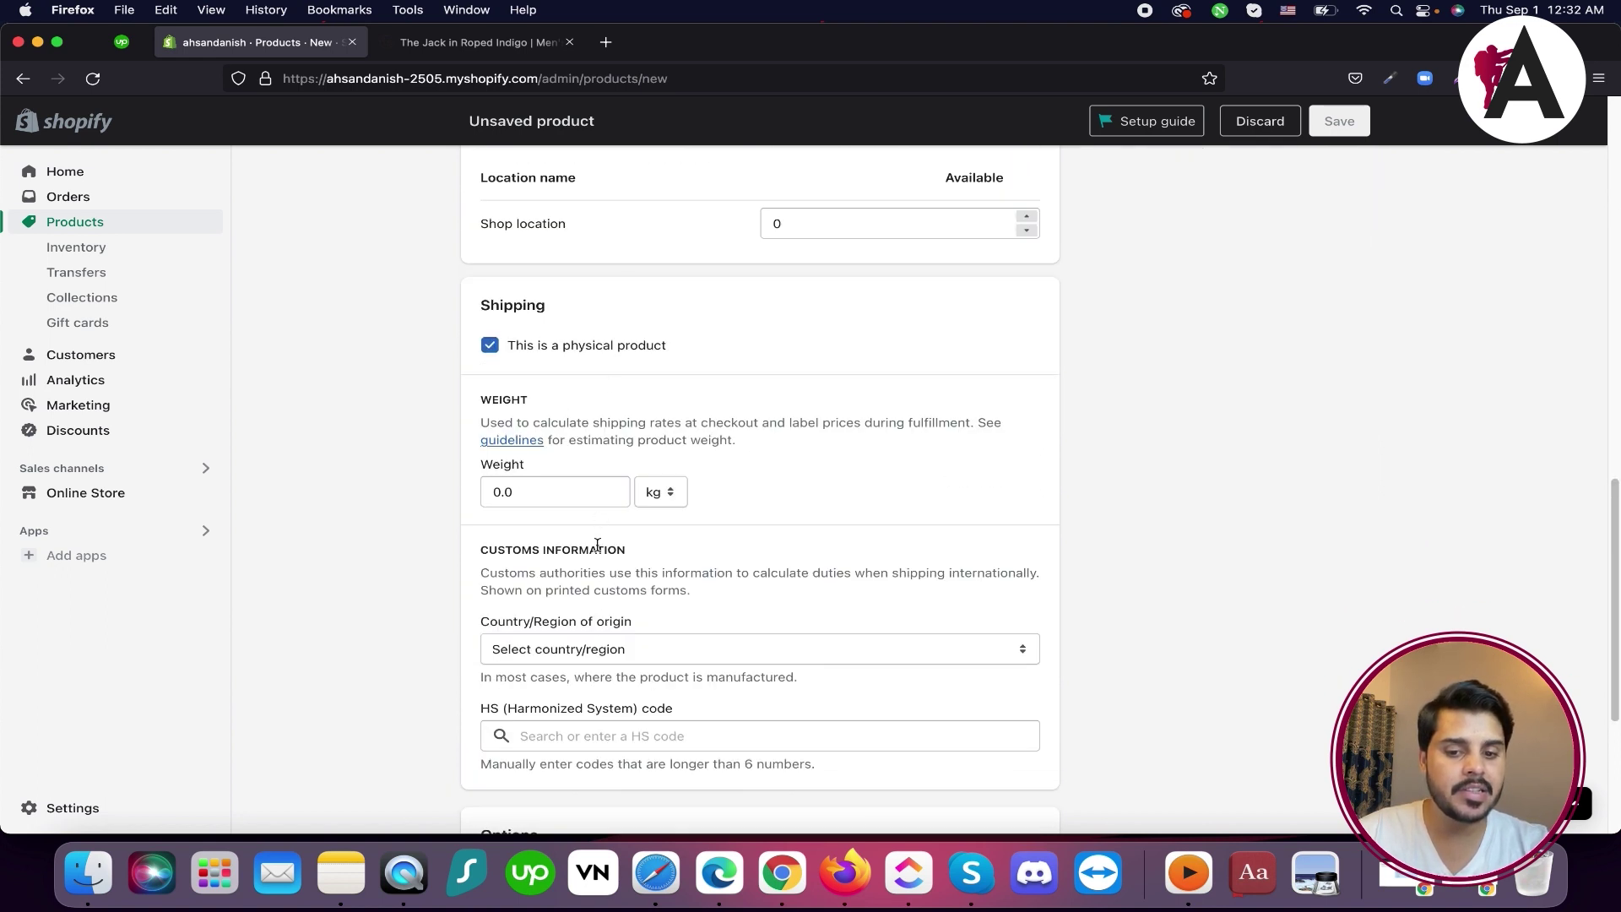
pyautogui.scroll(-5, 617, 659)
pyautogui.scroll(-2, 622, 561)
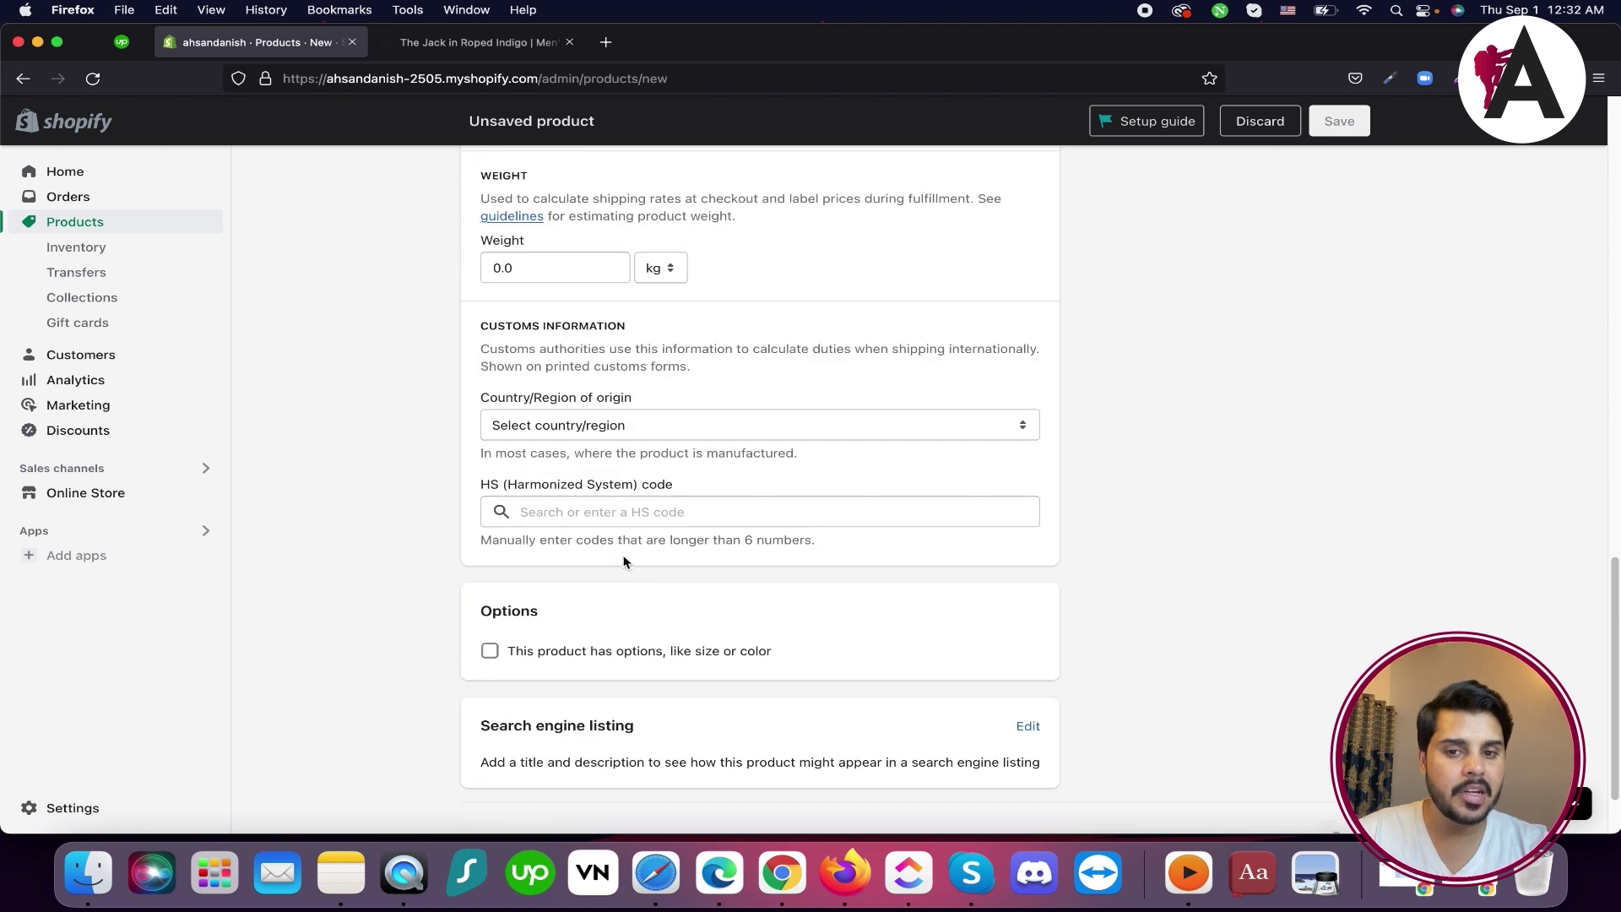
pyautogui.scroll(15, 625, 564)
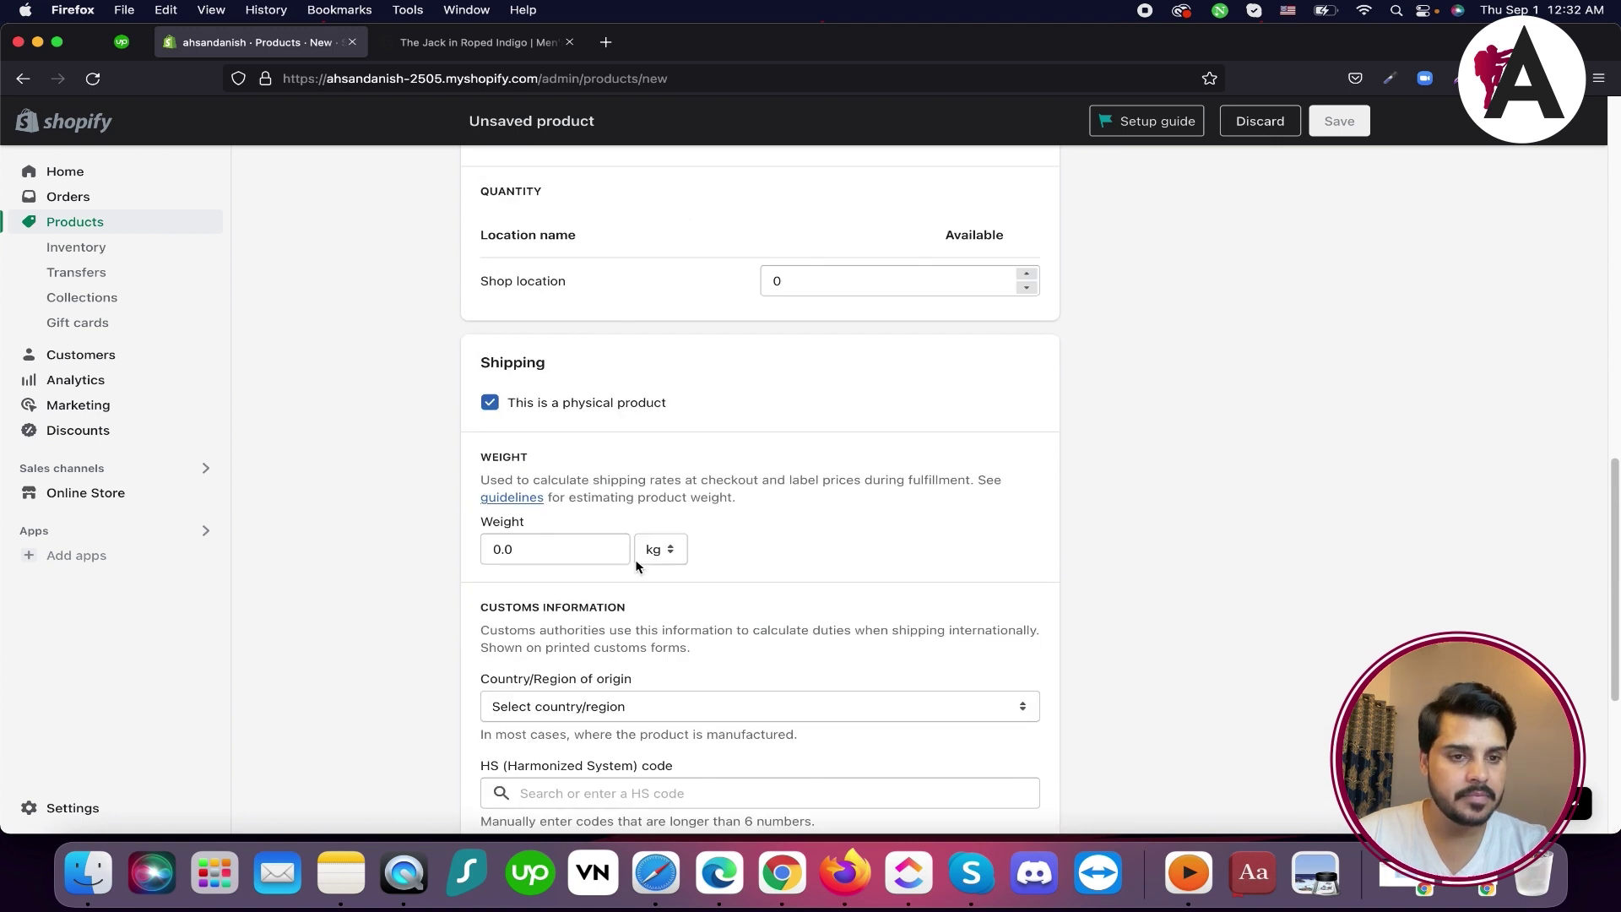
pyautogui.scroll(2, 636, 566)
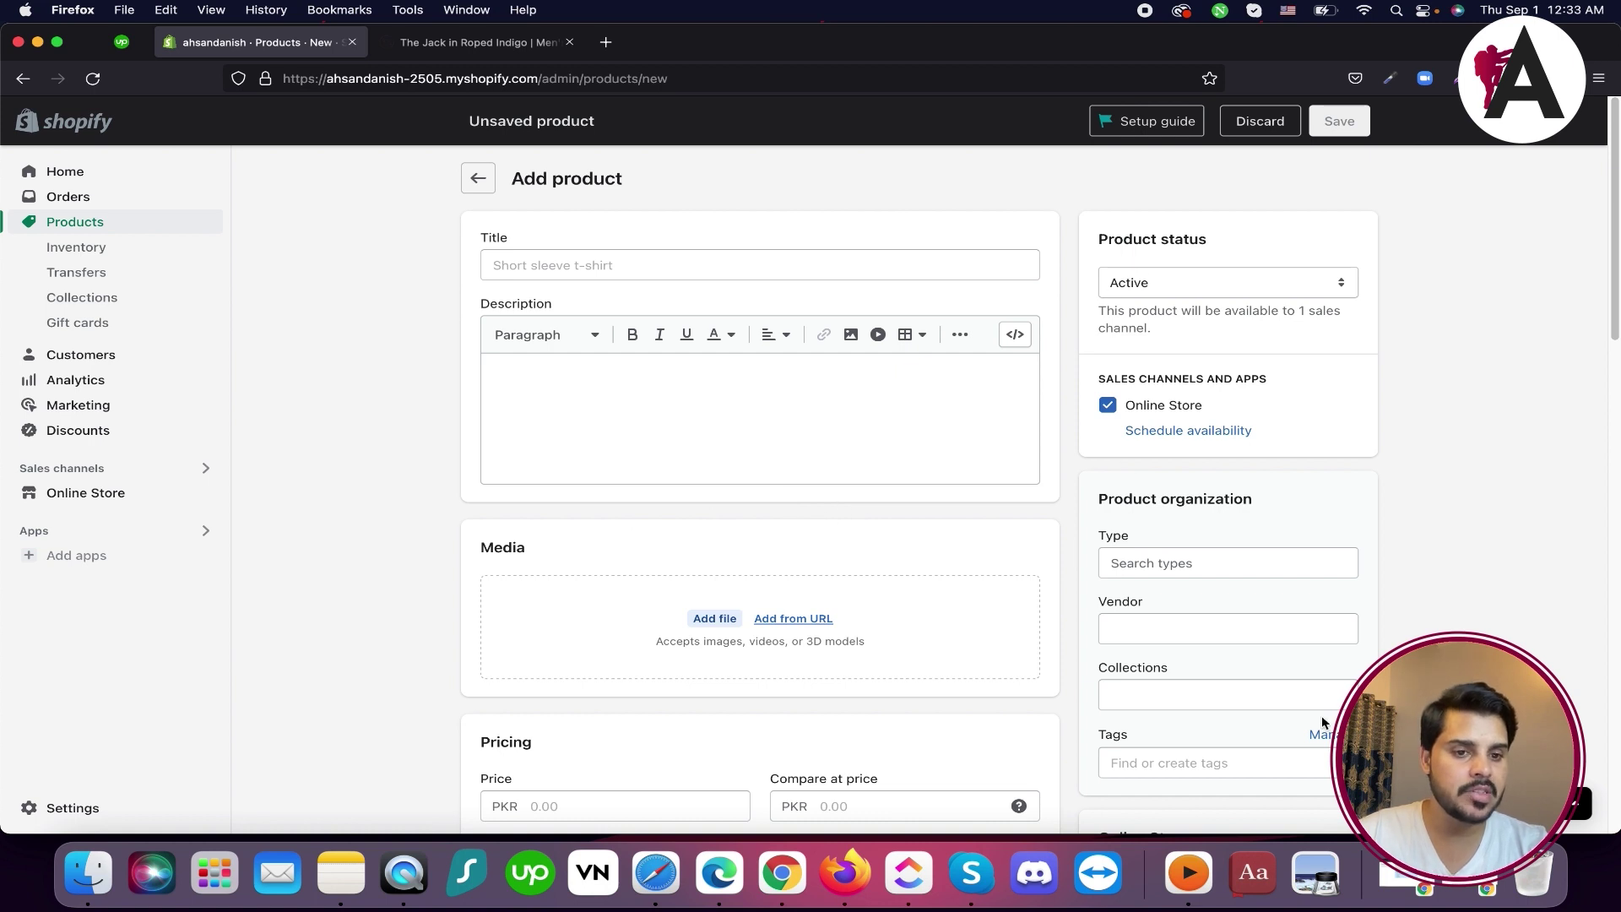
pyautogui.click(1168, 284)
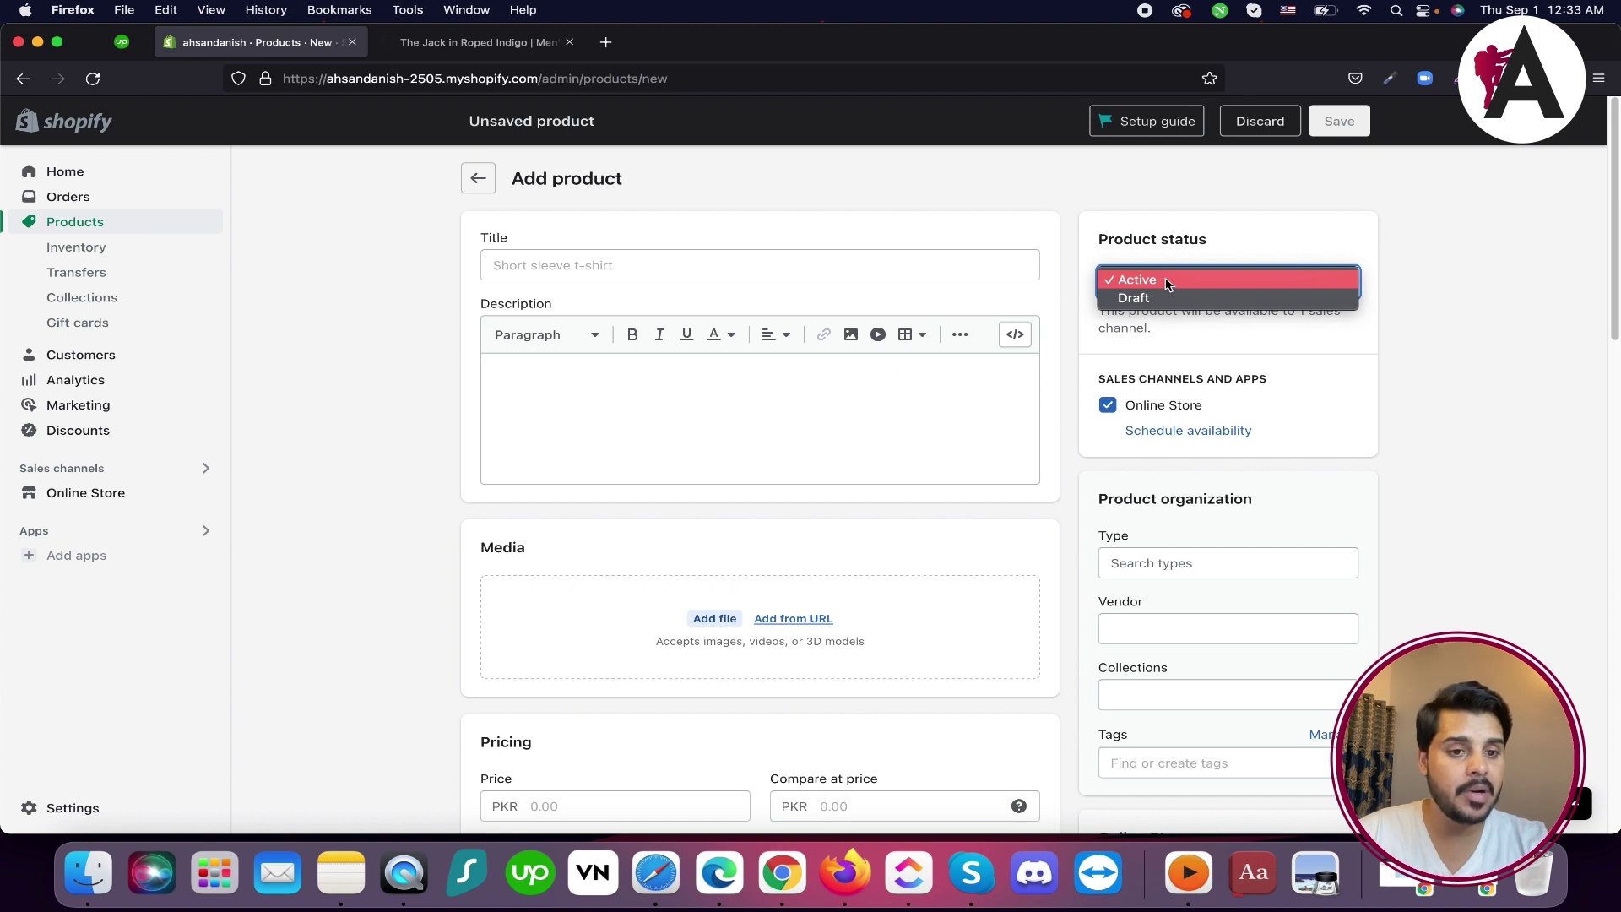
pyautogui.click(1168, 282)
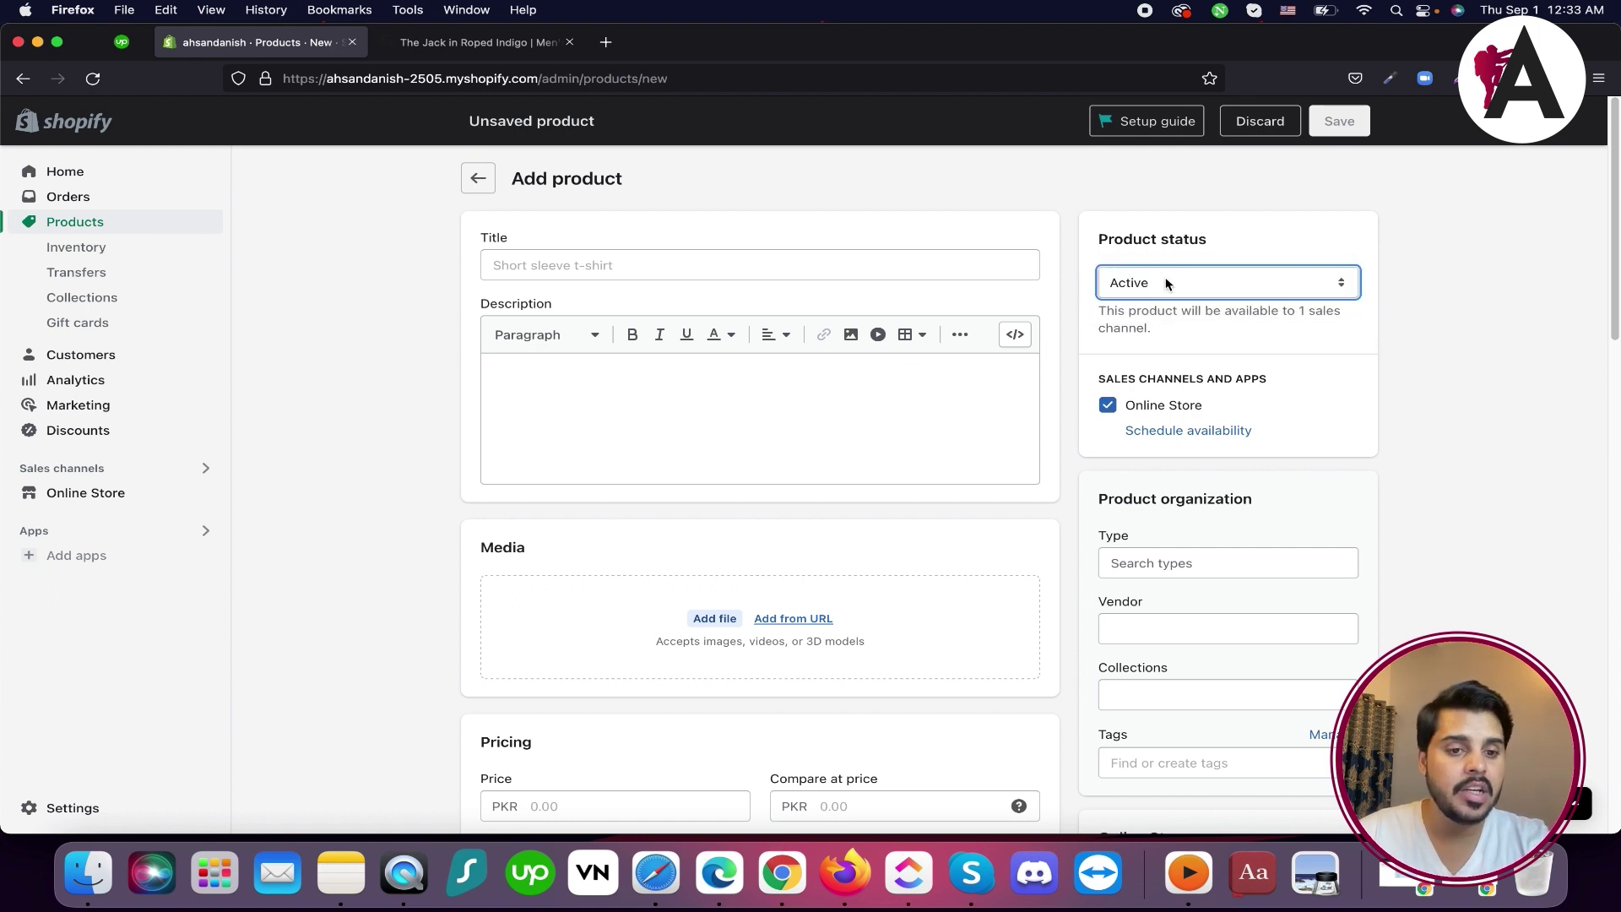
pyautogui.moveTo(1106, 380); pyautogui.dragTo(1266, 380)
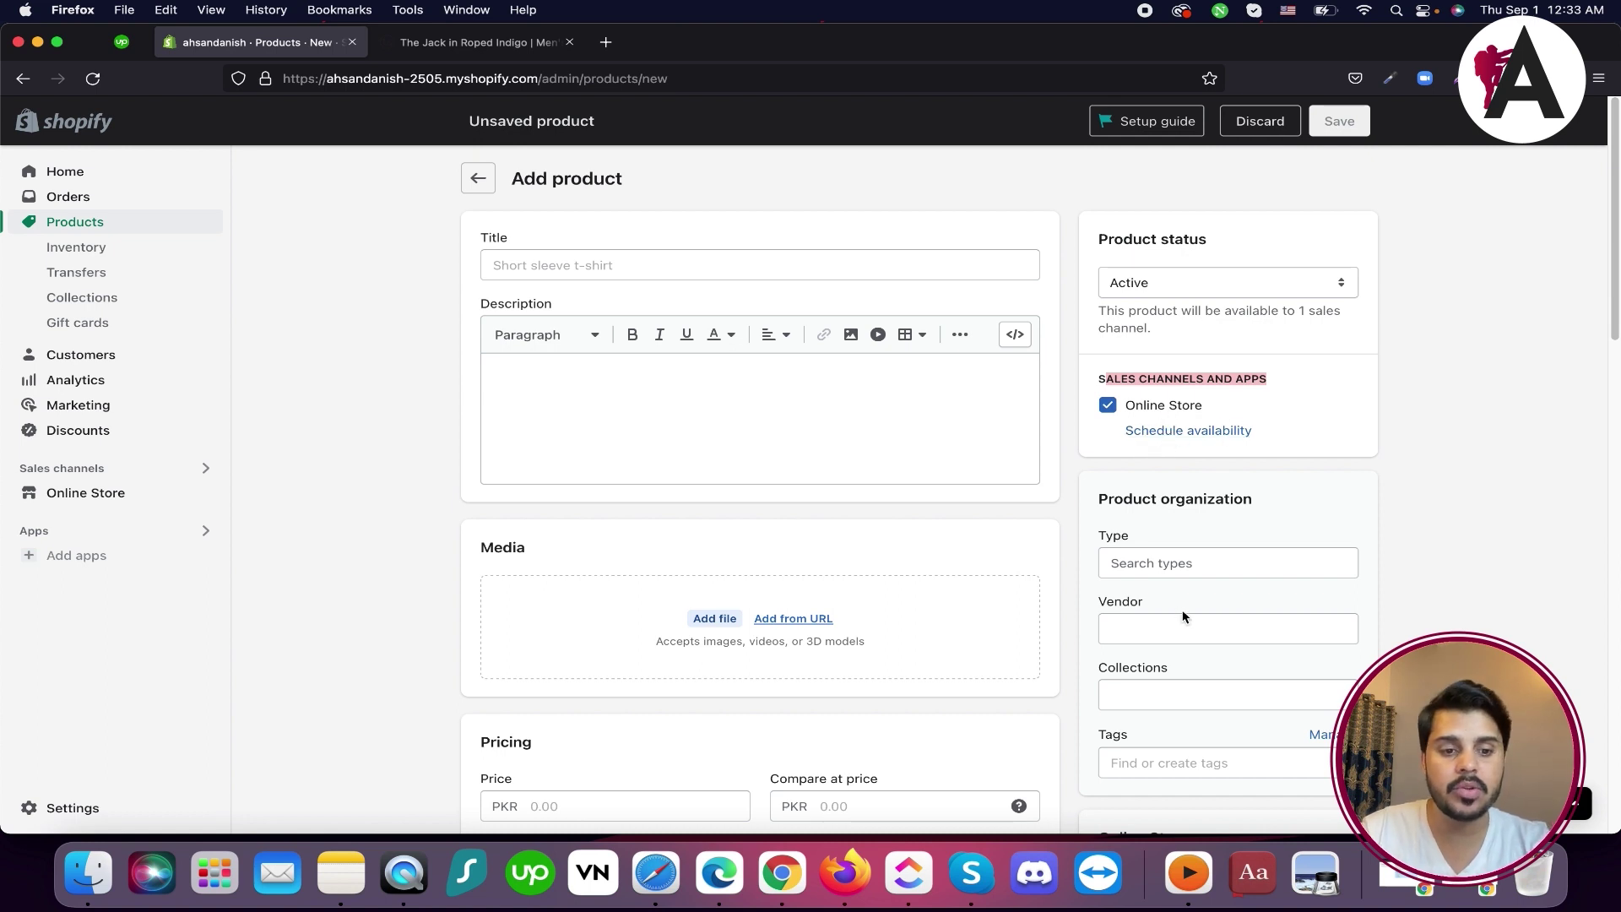
pyautogui.scroll(-2, 1168, 540)
pyautogui.click(1284, 478)
pyautogui.click(1326, 490)
pyautogui.click(1147, 552)
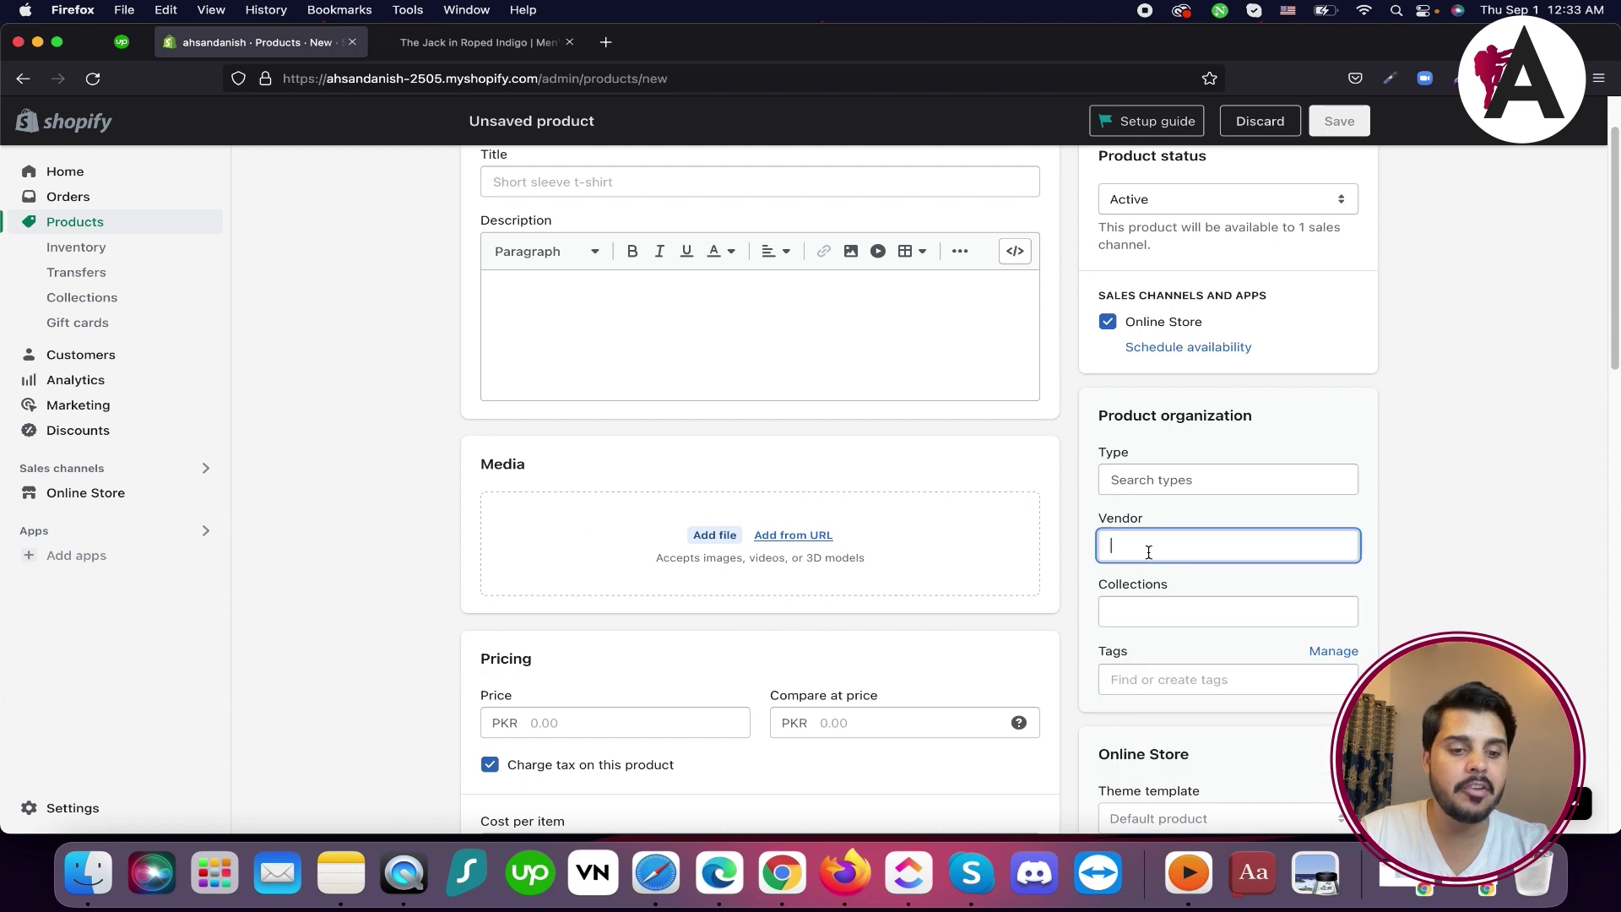
pyautogui.click(1165, 612)
pyautogui.click(1386, 579)
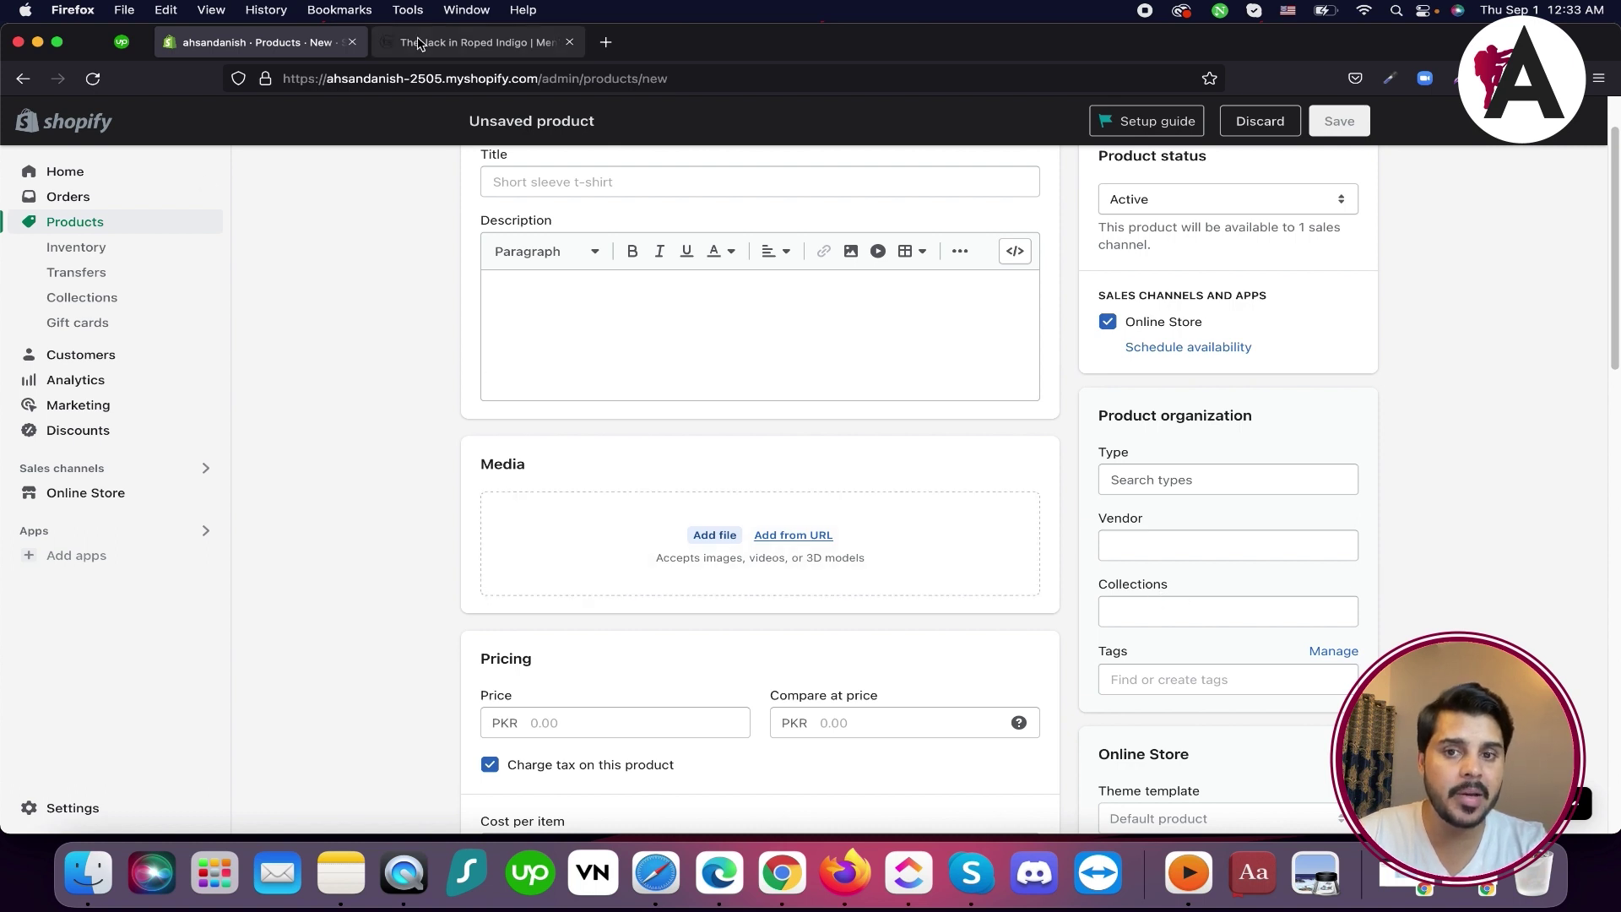
# Open Taylor Stitch's Men's Bottoms collection via Shop > Bottoms, then return to Shopify
pyautogui.click(473, 43)
pyautogui.moveTo(402, 116)
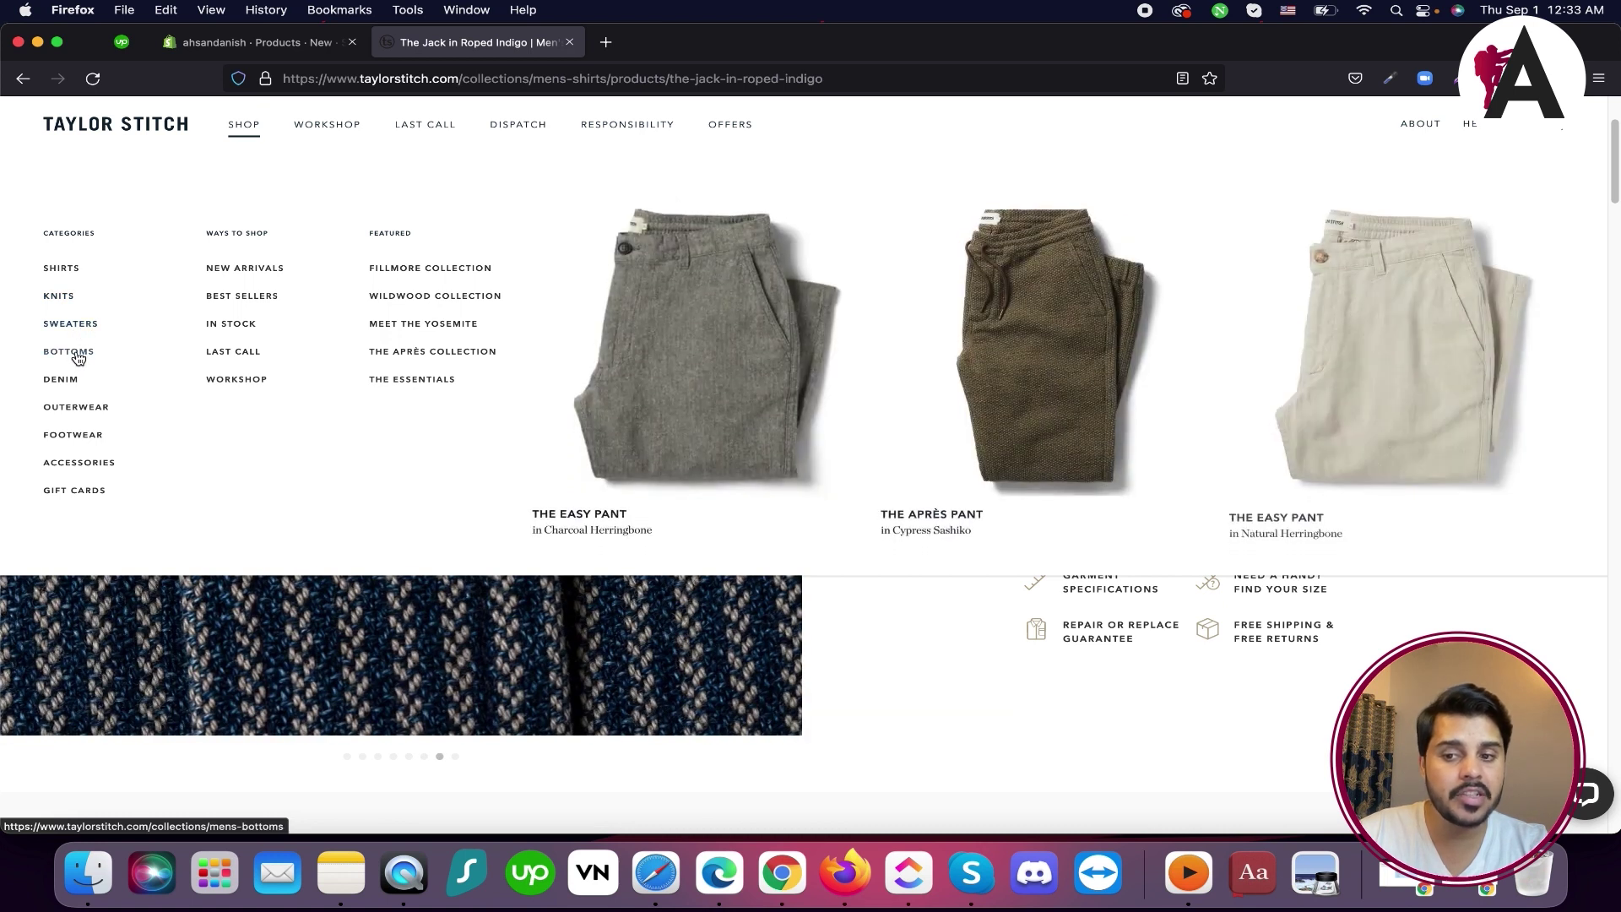
pyautogui.click(77, 357)
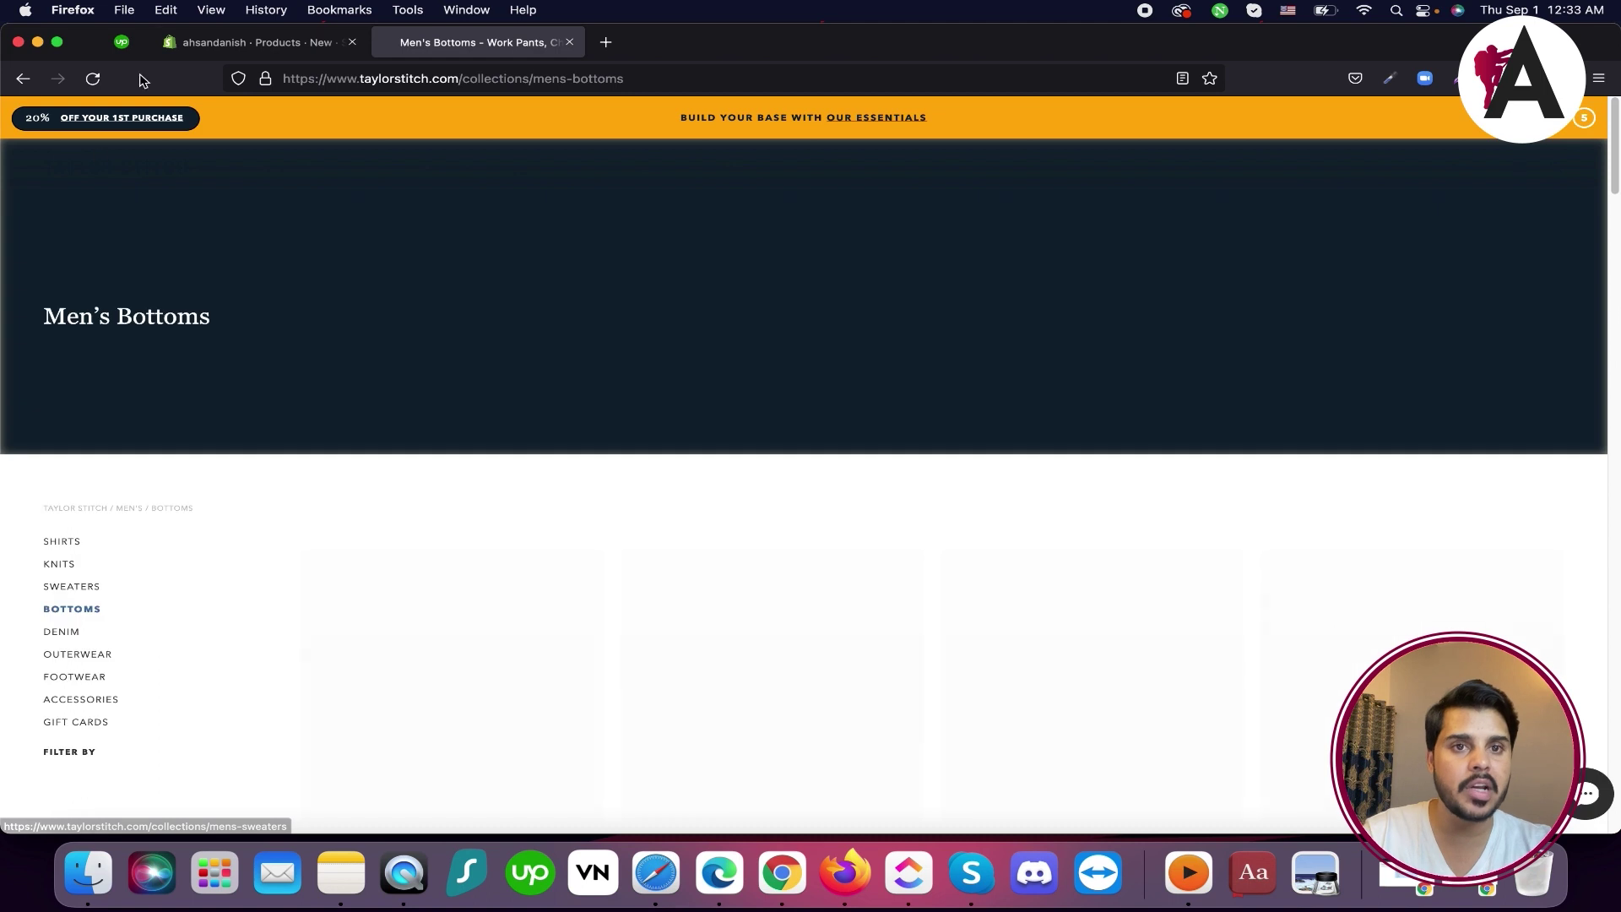
pyautogui.hotkey('ctrl', 'shift', 'Tab')
# Go to Products > Inventory to see the empty 'Keep track of your inventory' prompt
pyautogui.scroll(-5, 1005, 522)
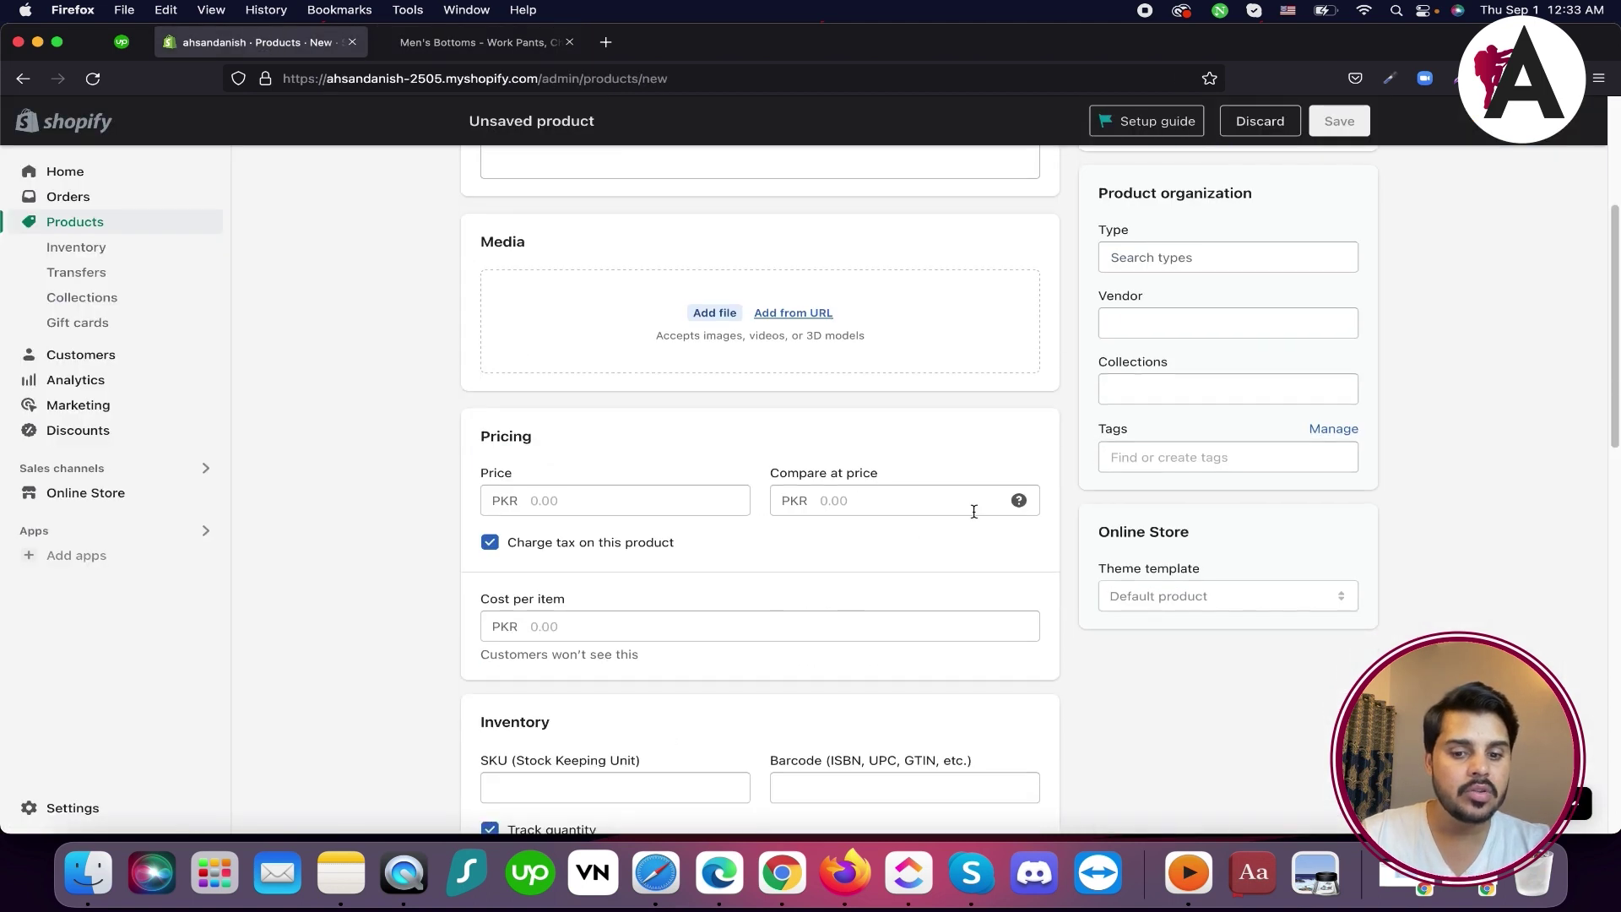
pyautogui.scroll(7, 1178, 379)
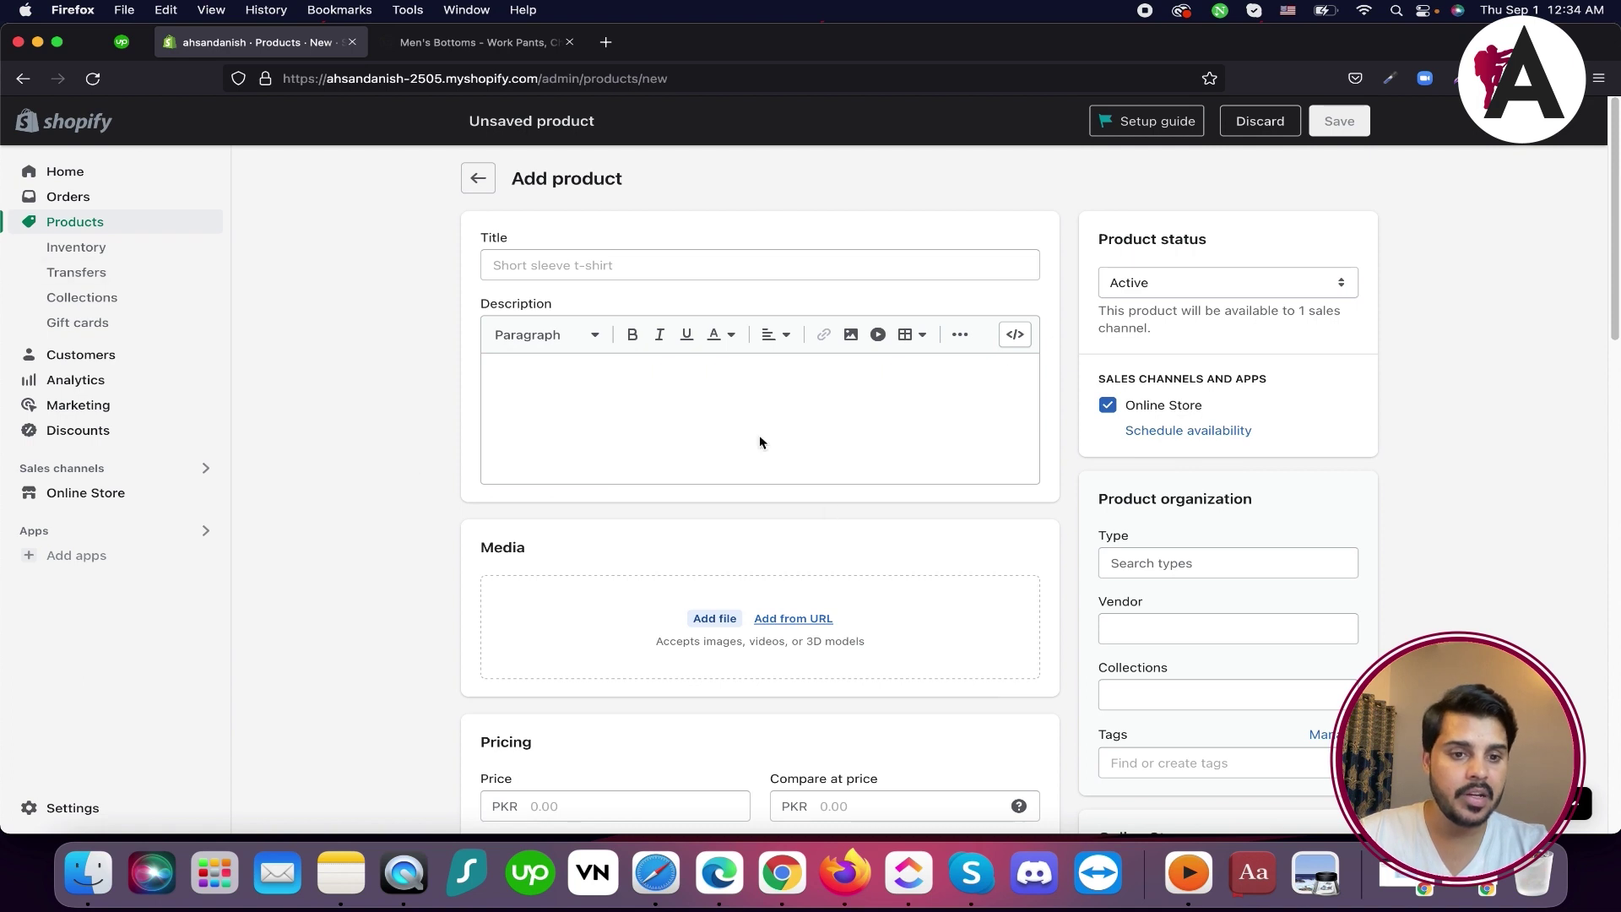
pyautogui.click(85, 250)
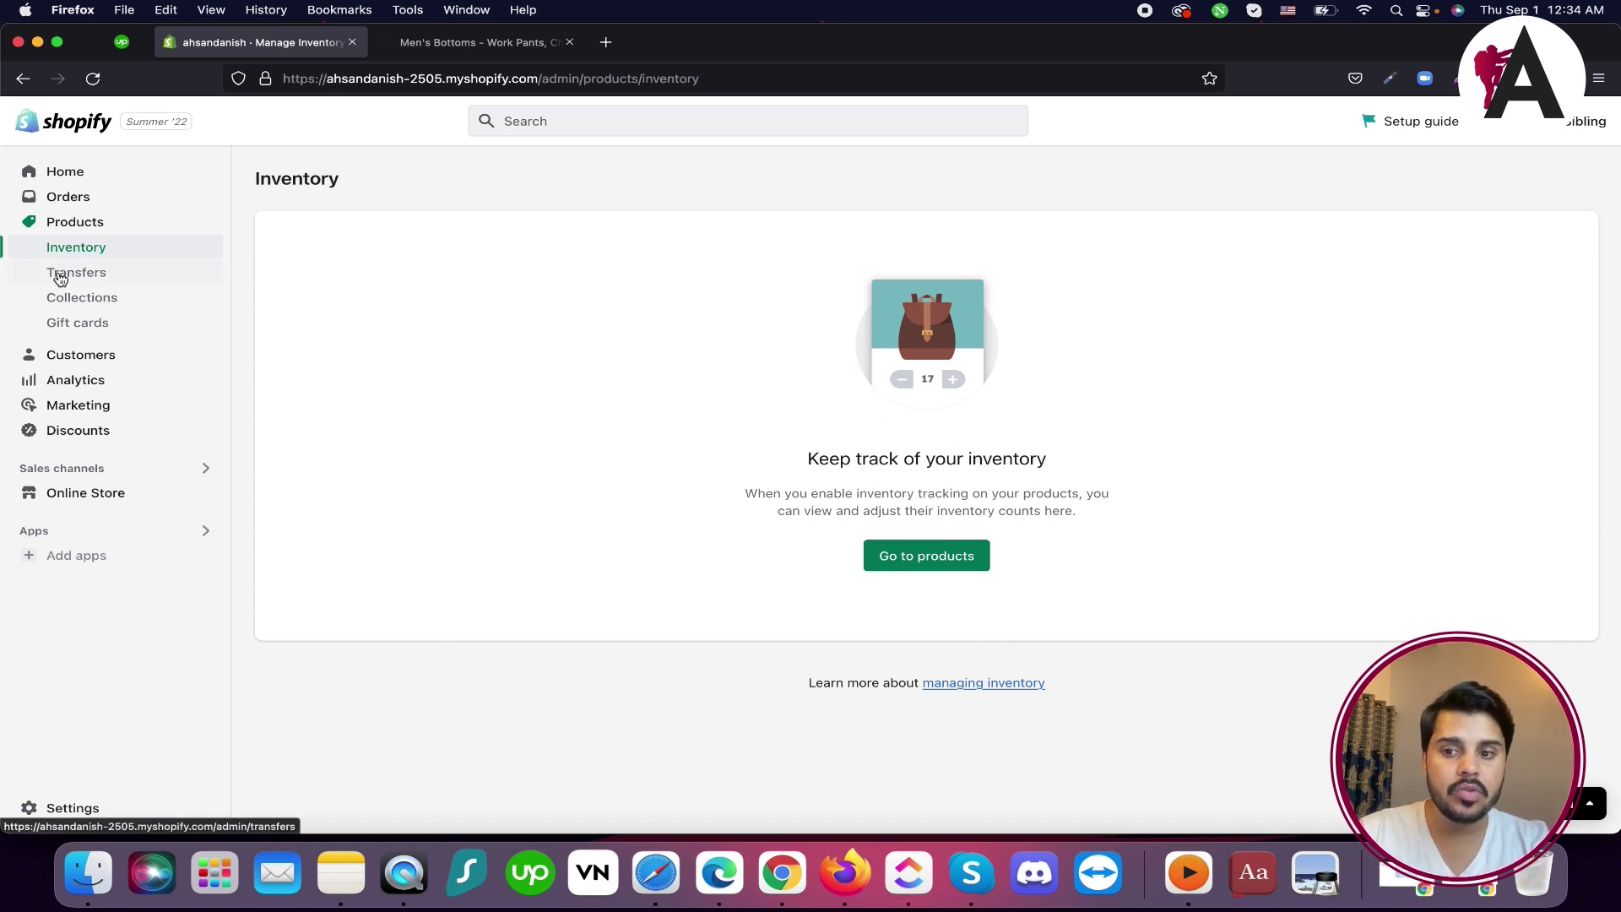
# Open Transfers, highlight its 'Manage your incoming inventory' text, then go to Collections
pyautogui.click(105, 276)
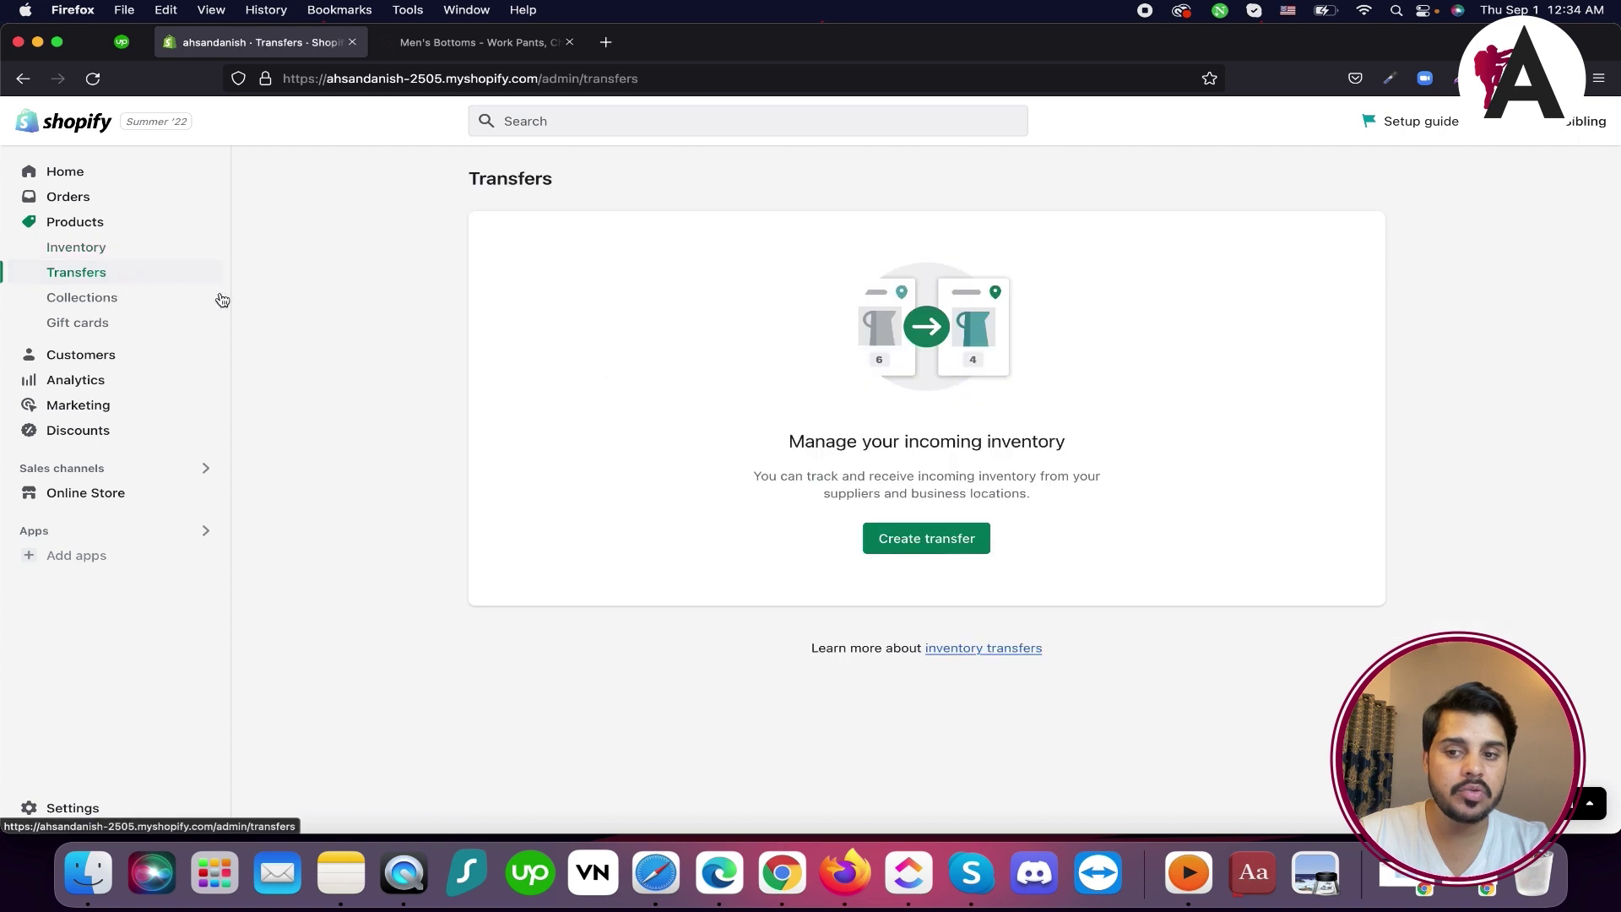
pyautogui.moveTo(791, 442); pyautogui.dragTo(1100, 445)
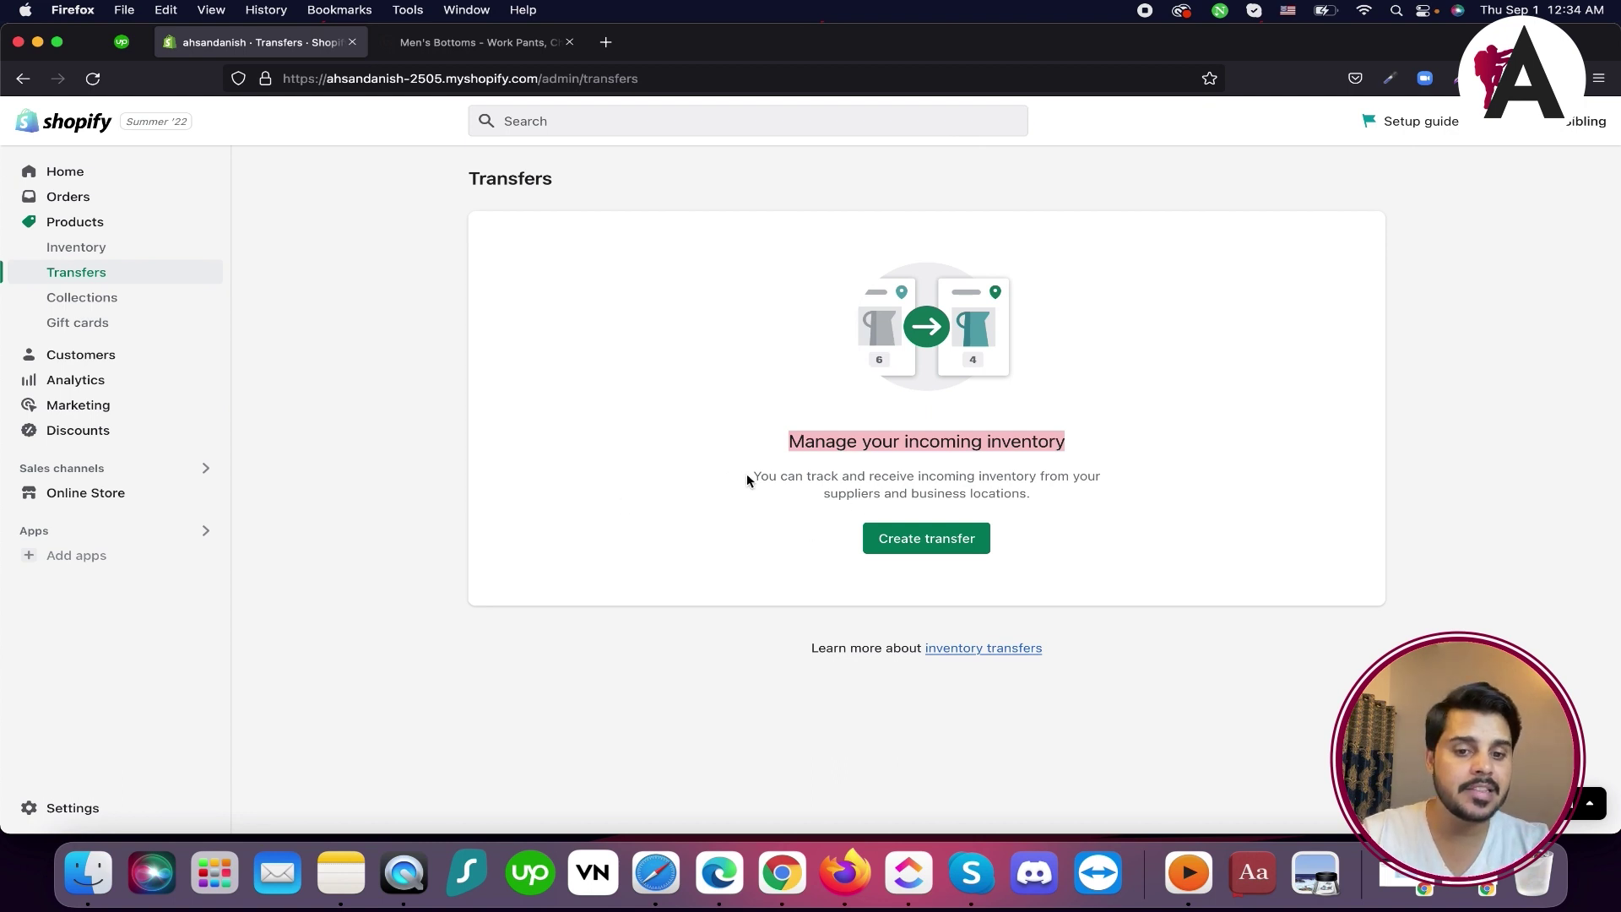
pyautogui.moveTo(751, 475); pyautogui.dragTo(730, 443)
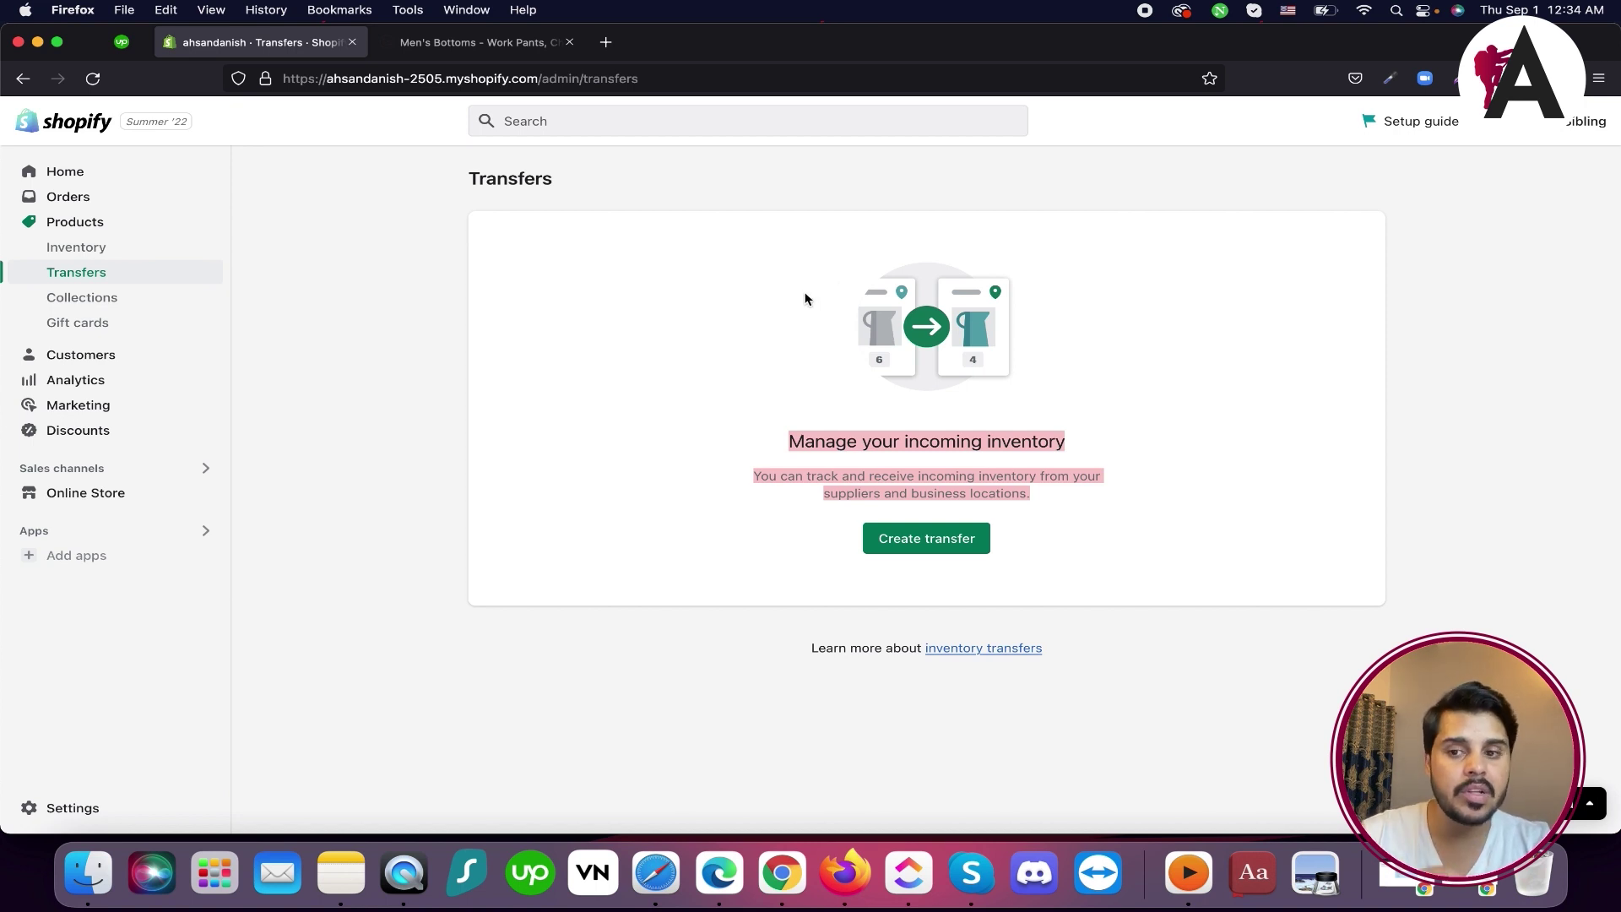
pyautogui.click(118, 303)
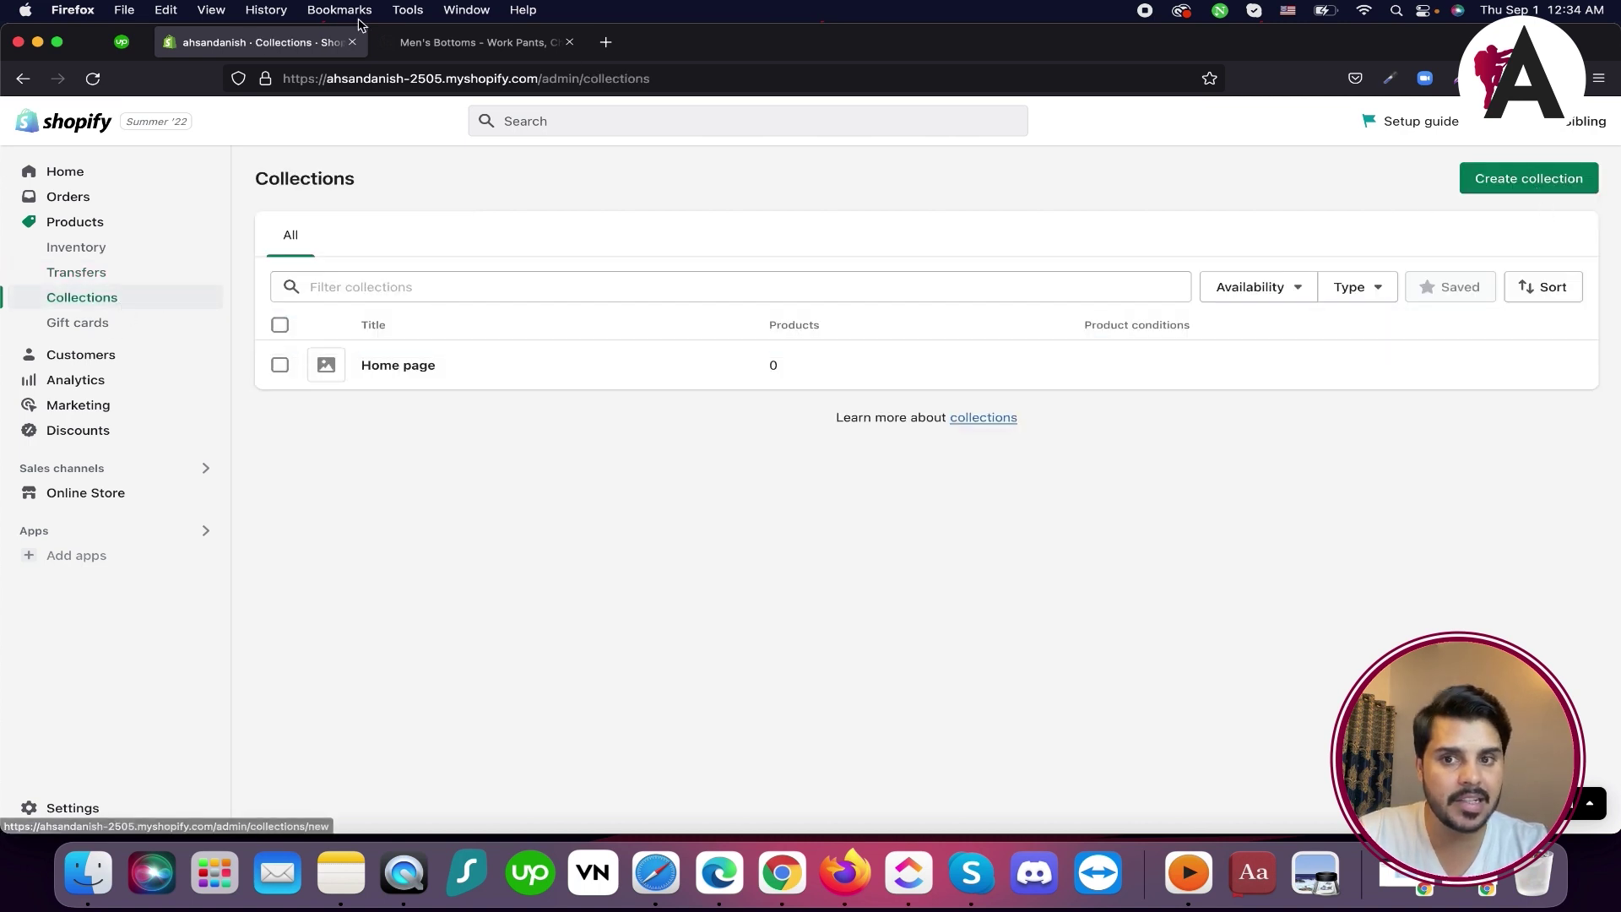
# Glance at the Taylor Stitch tab, then open Gift cards and highlight 'Digital gift cards'
pyautogui.click(477, 52)
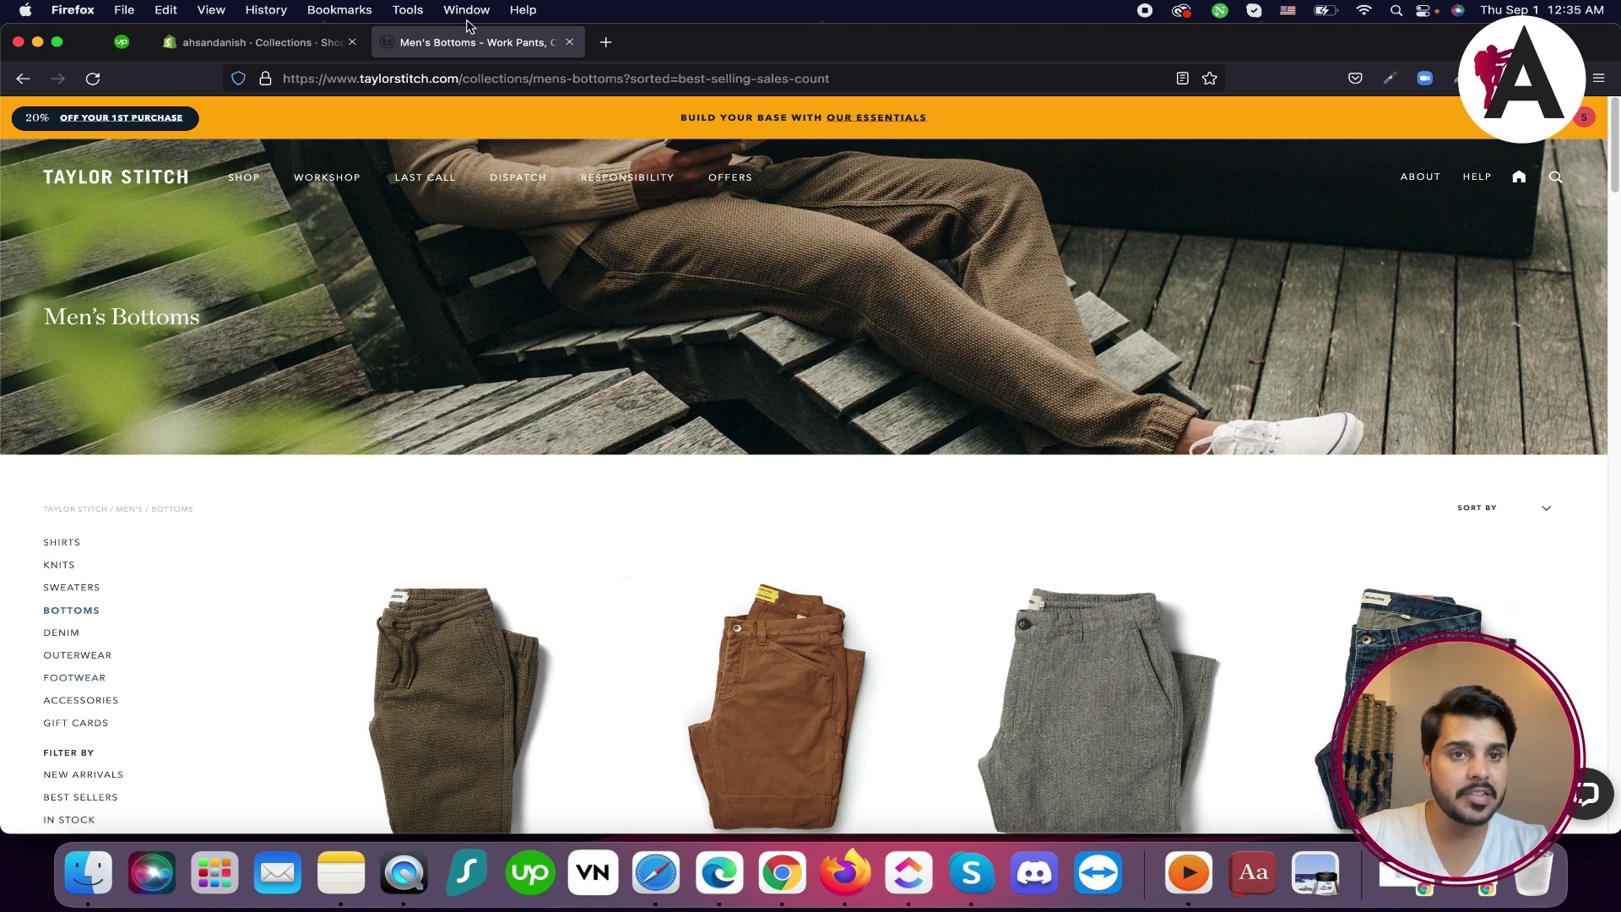
pyautogui.click(252, 44)
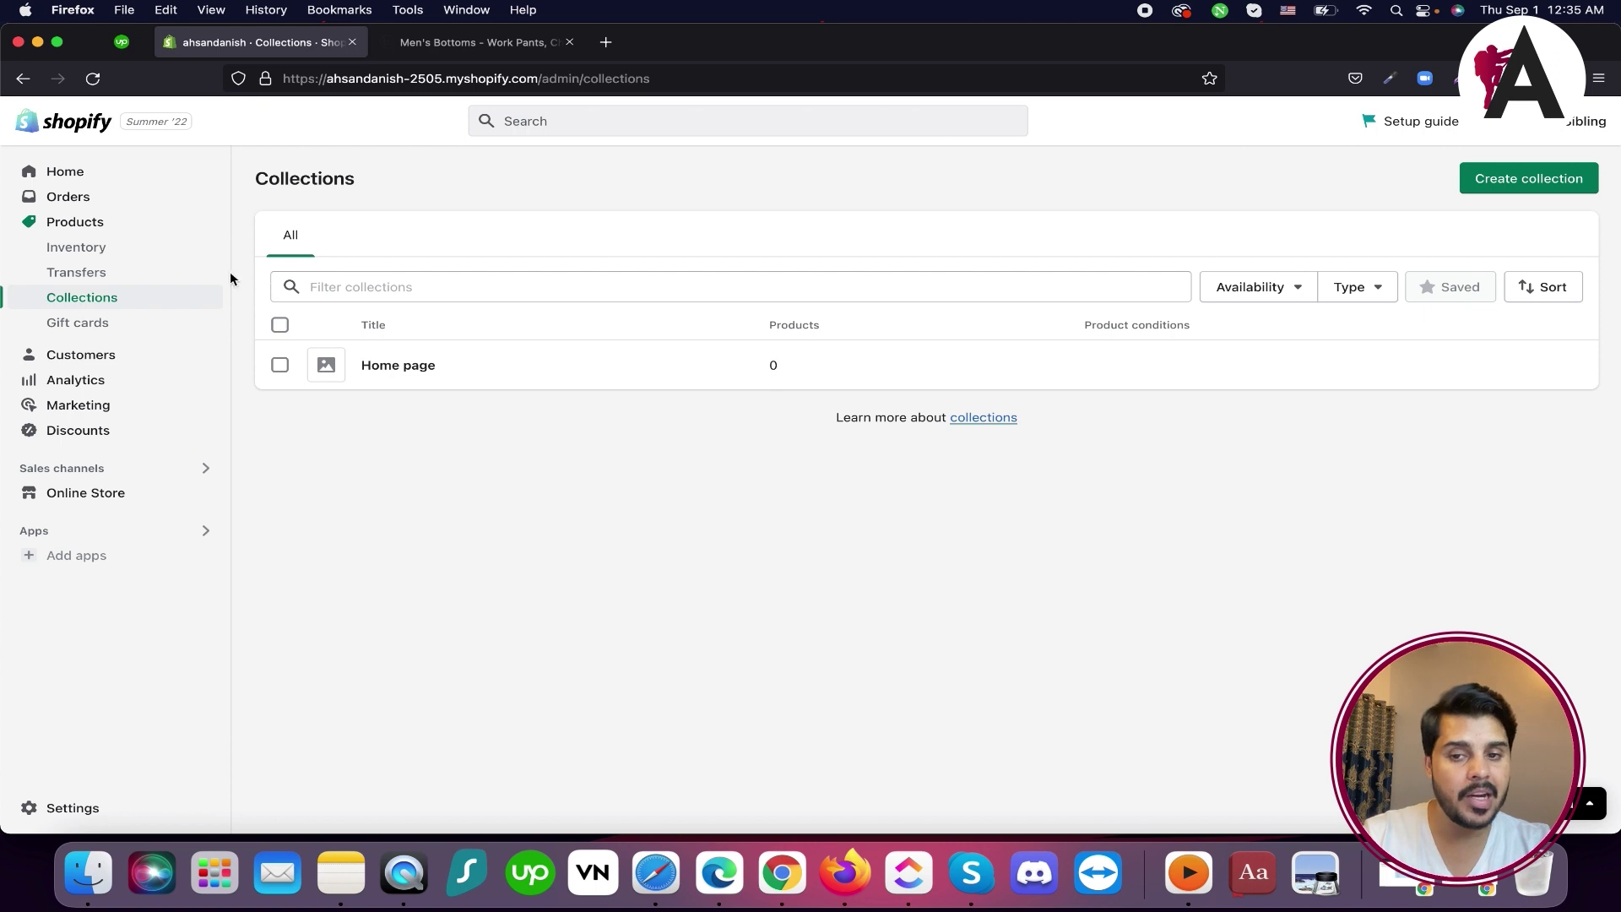
pyautogui.click(84, 328)
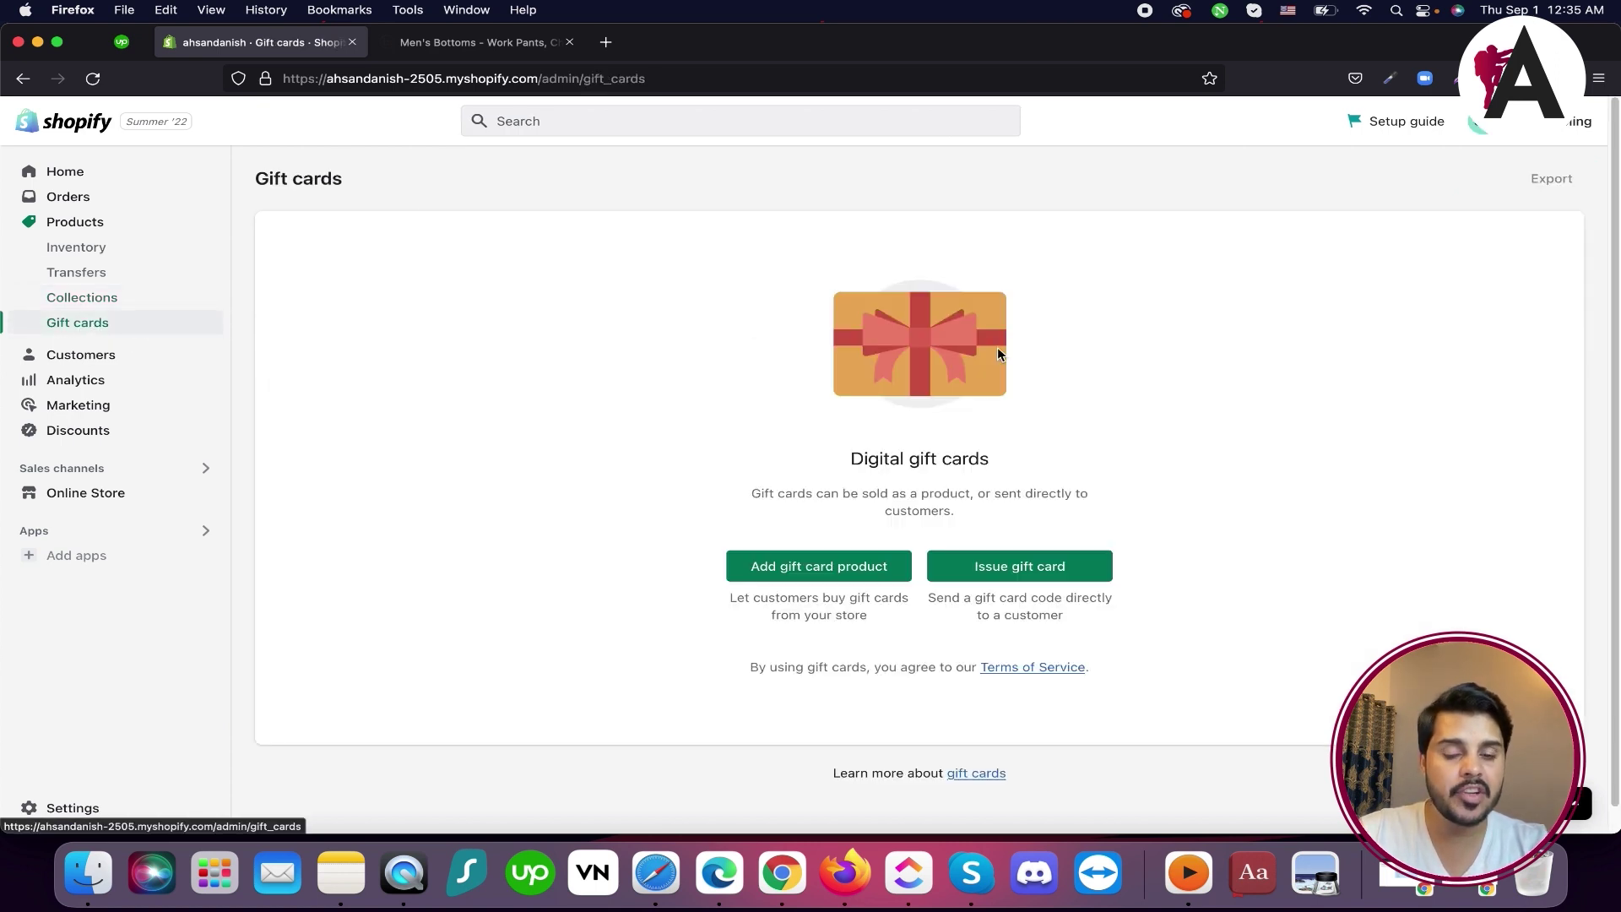
pyautogui.moveTo(826, 459); pyautogui.dragTo(1031, 478)
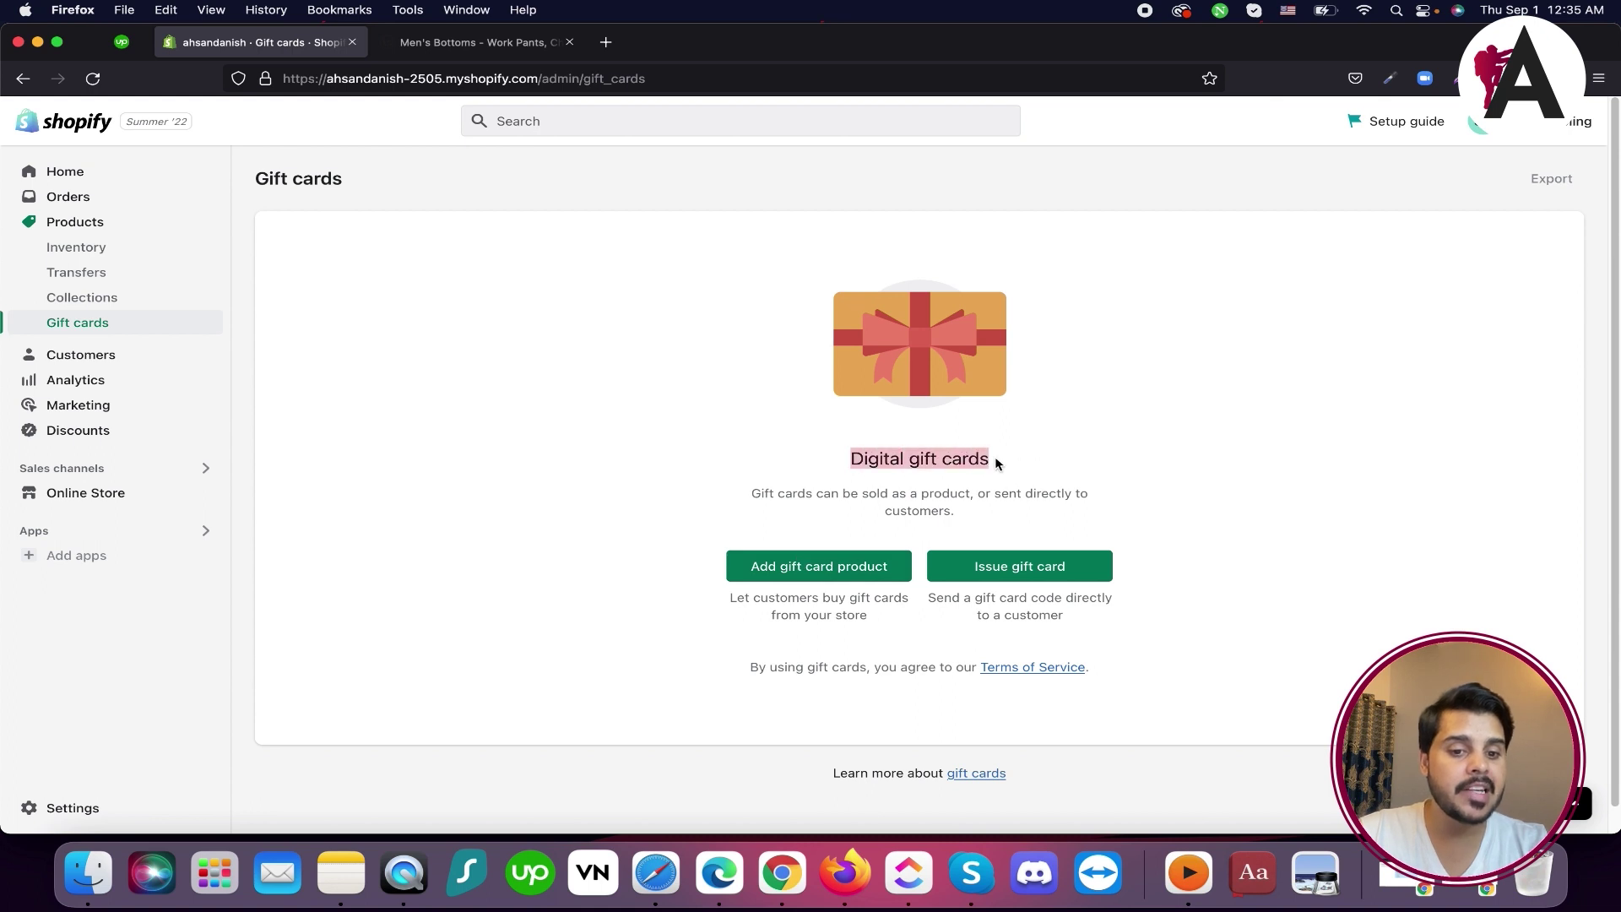
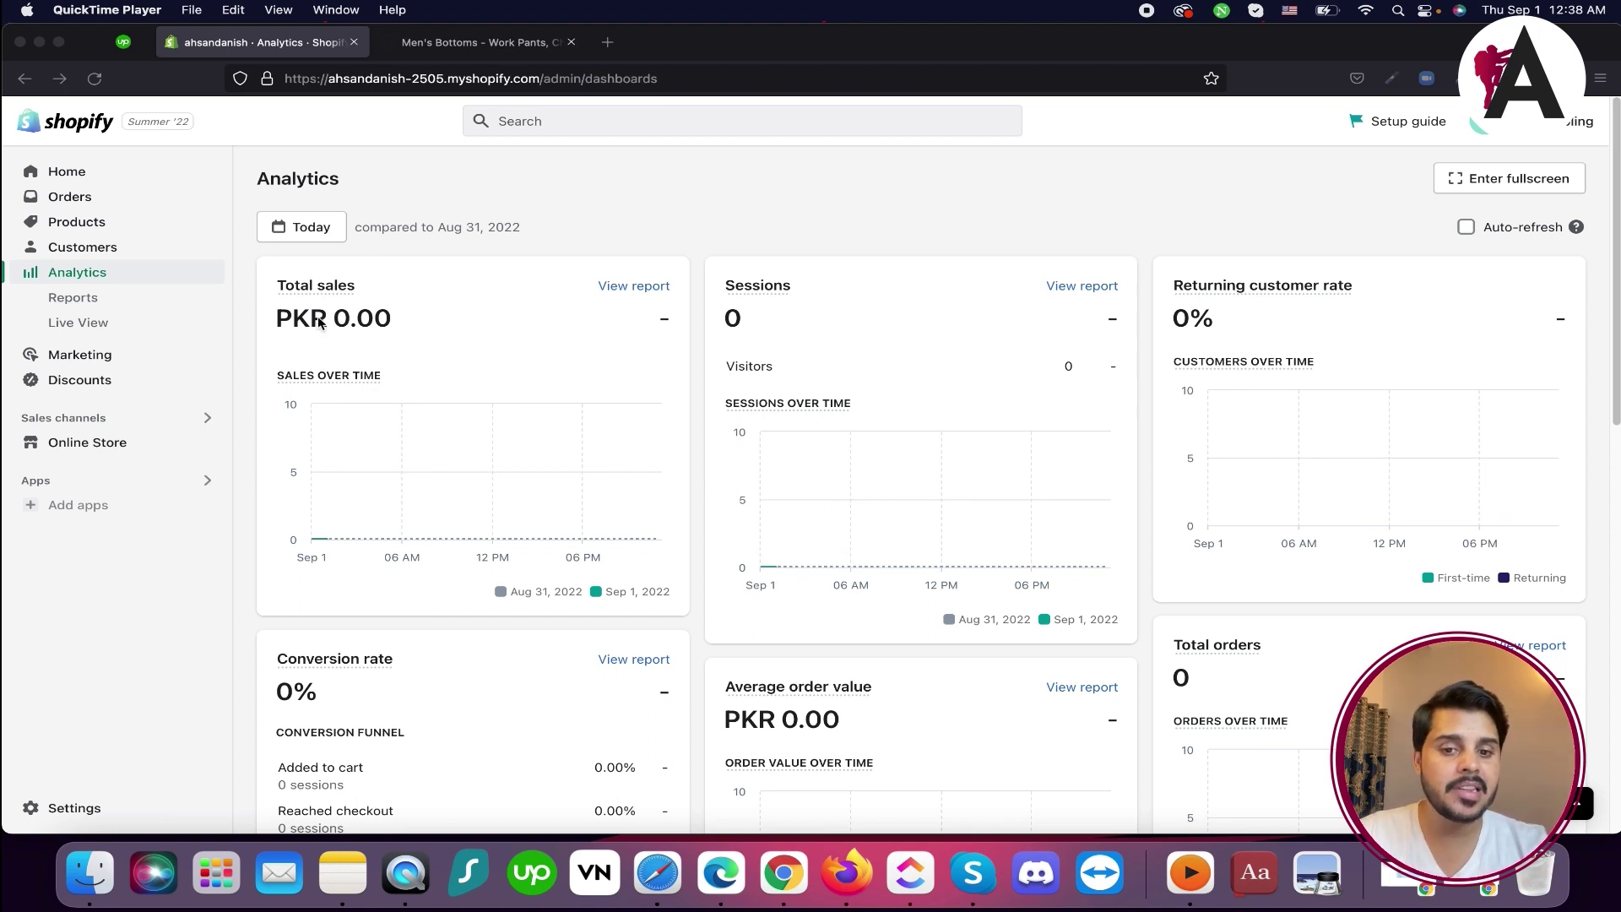
pyautogui.click(333, 236)
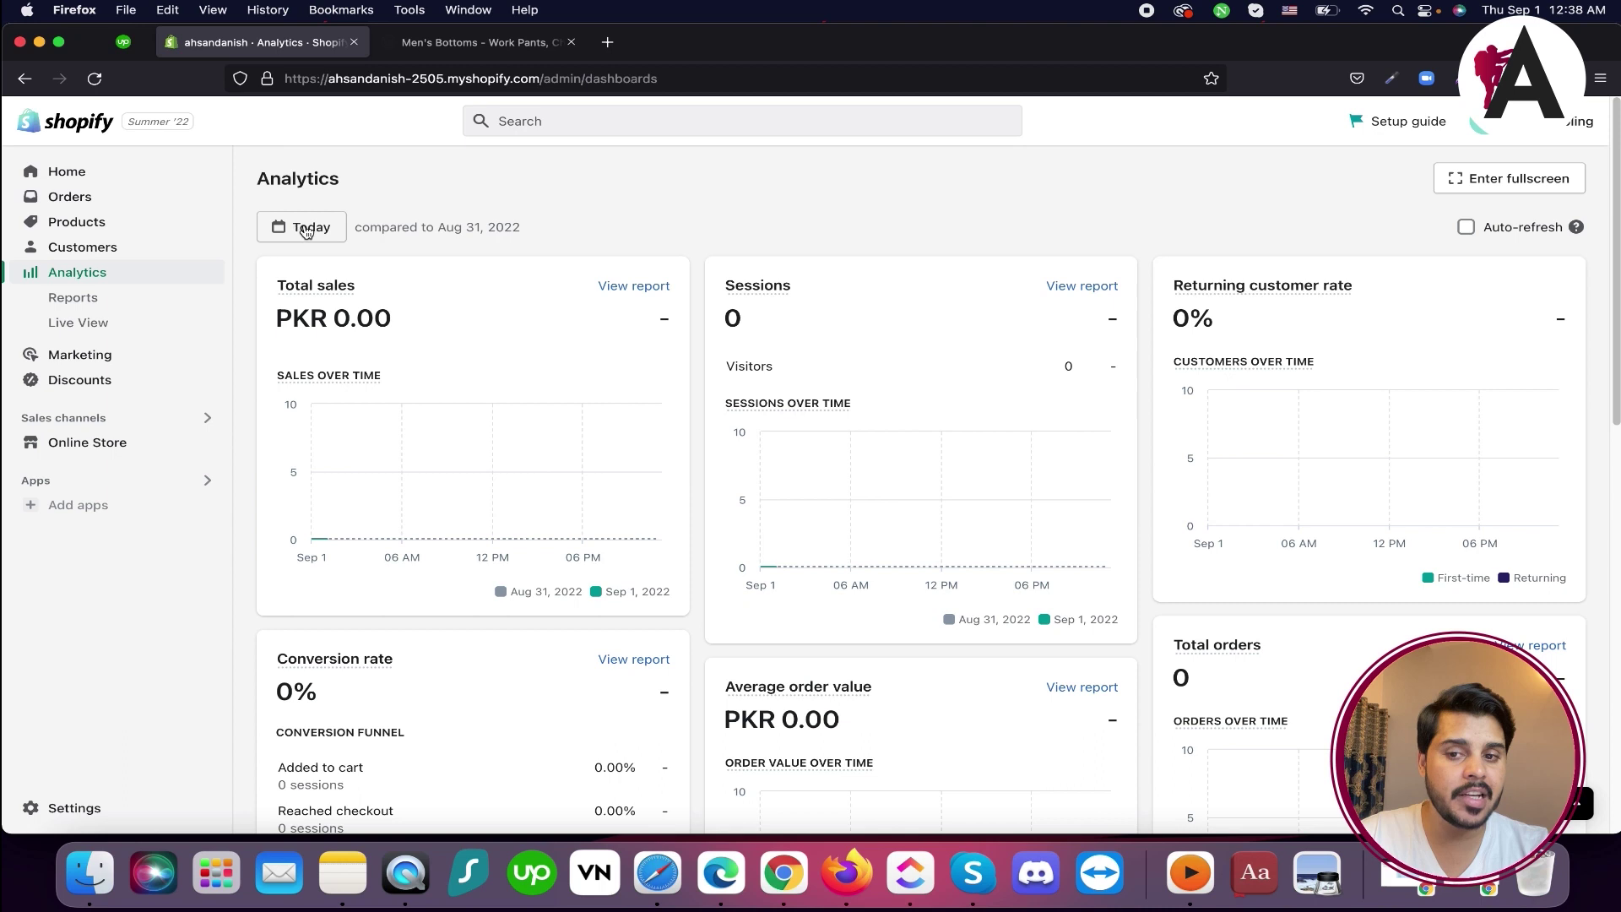
pyautogui.click(305, 231)
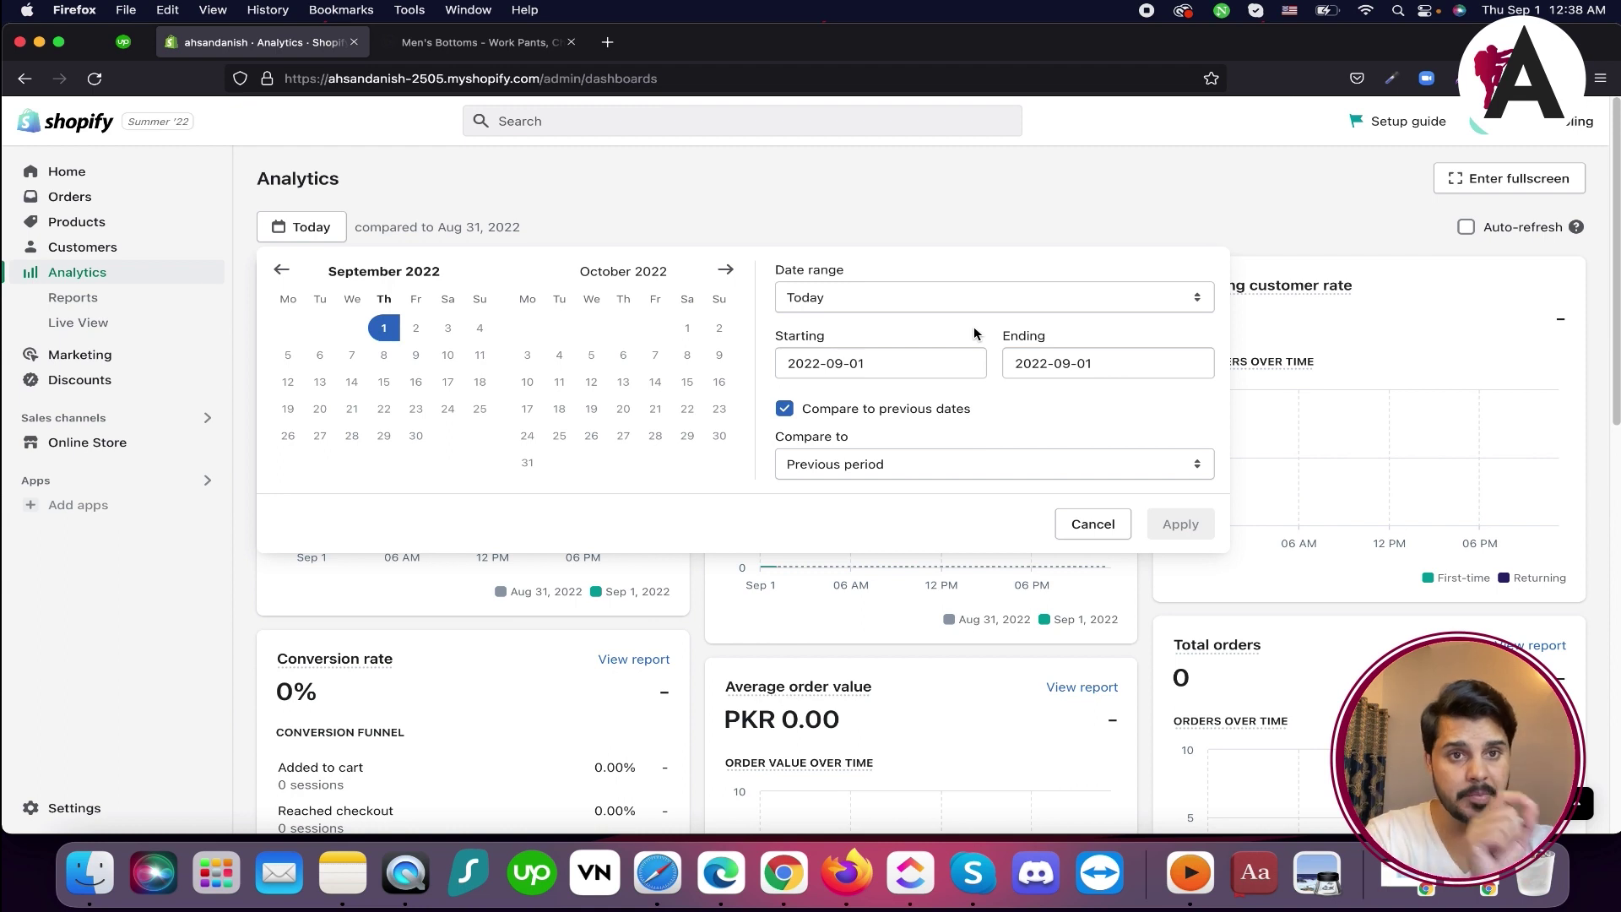
pyautogui.click(1092, 529)
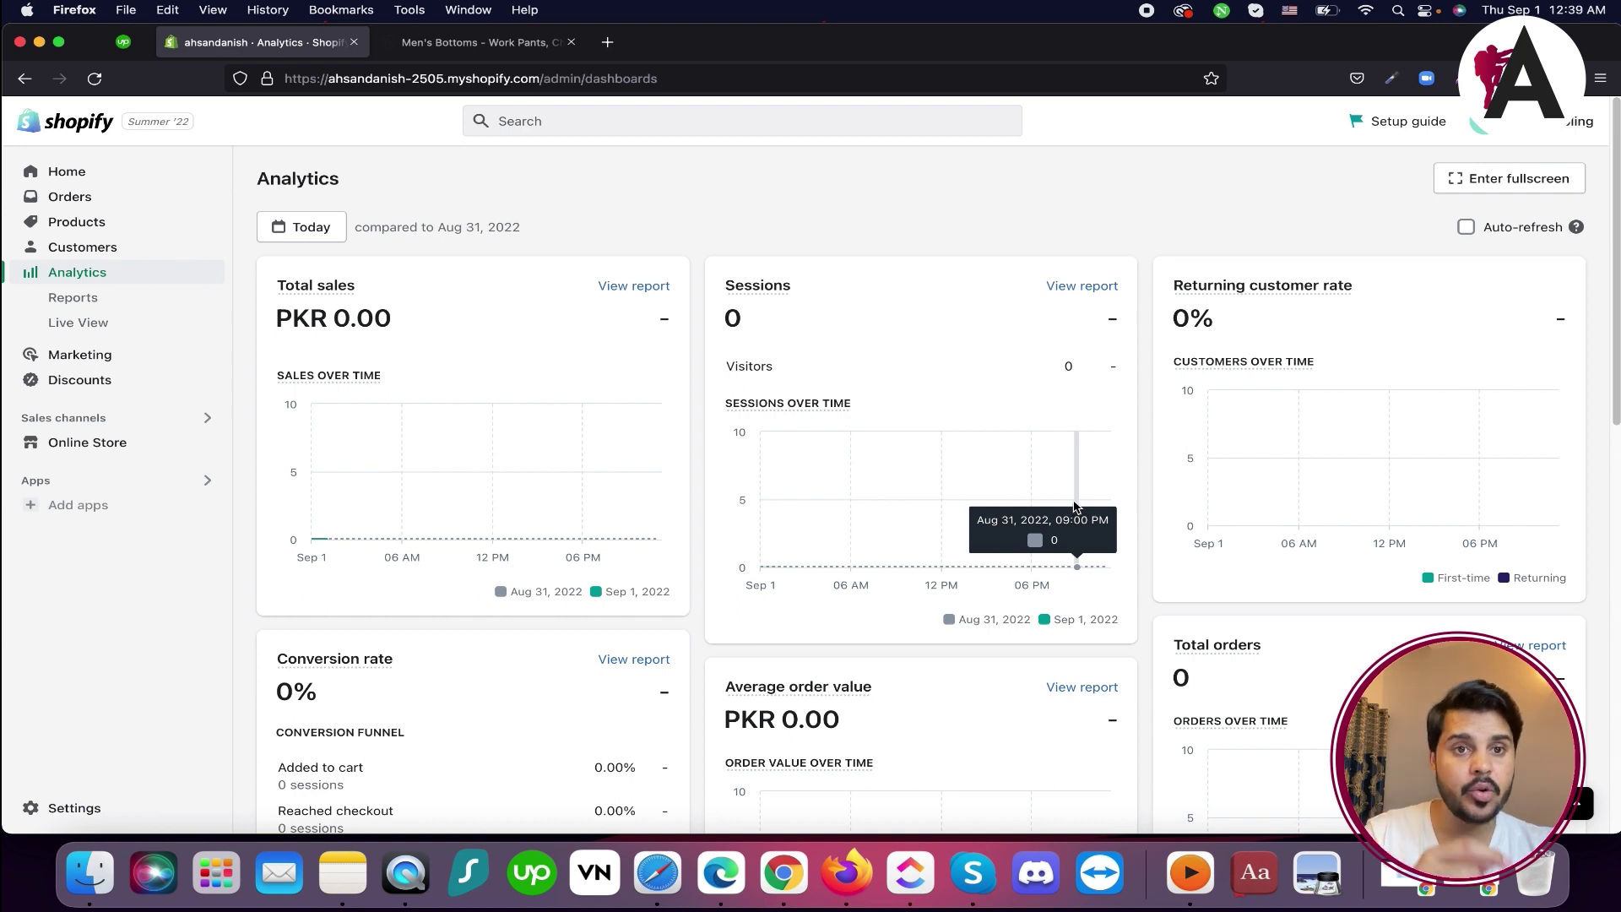
pyautogui.scroll(-3, 600, 431)
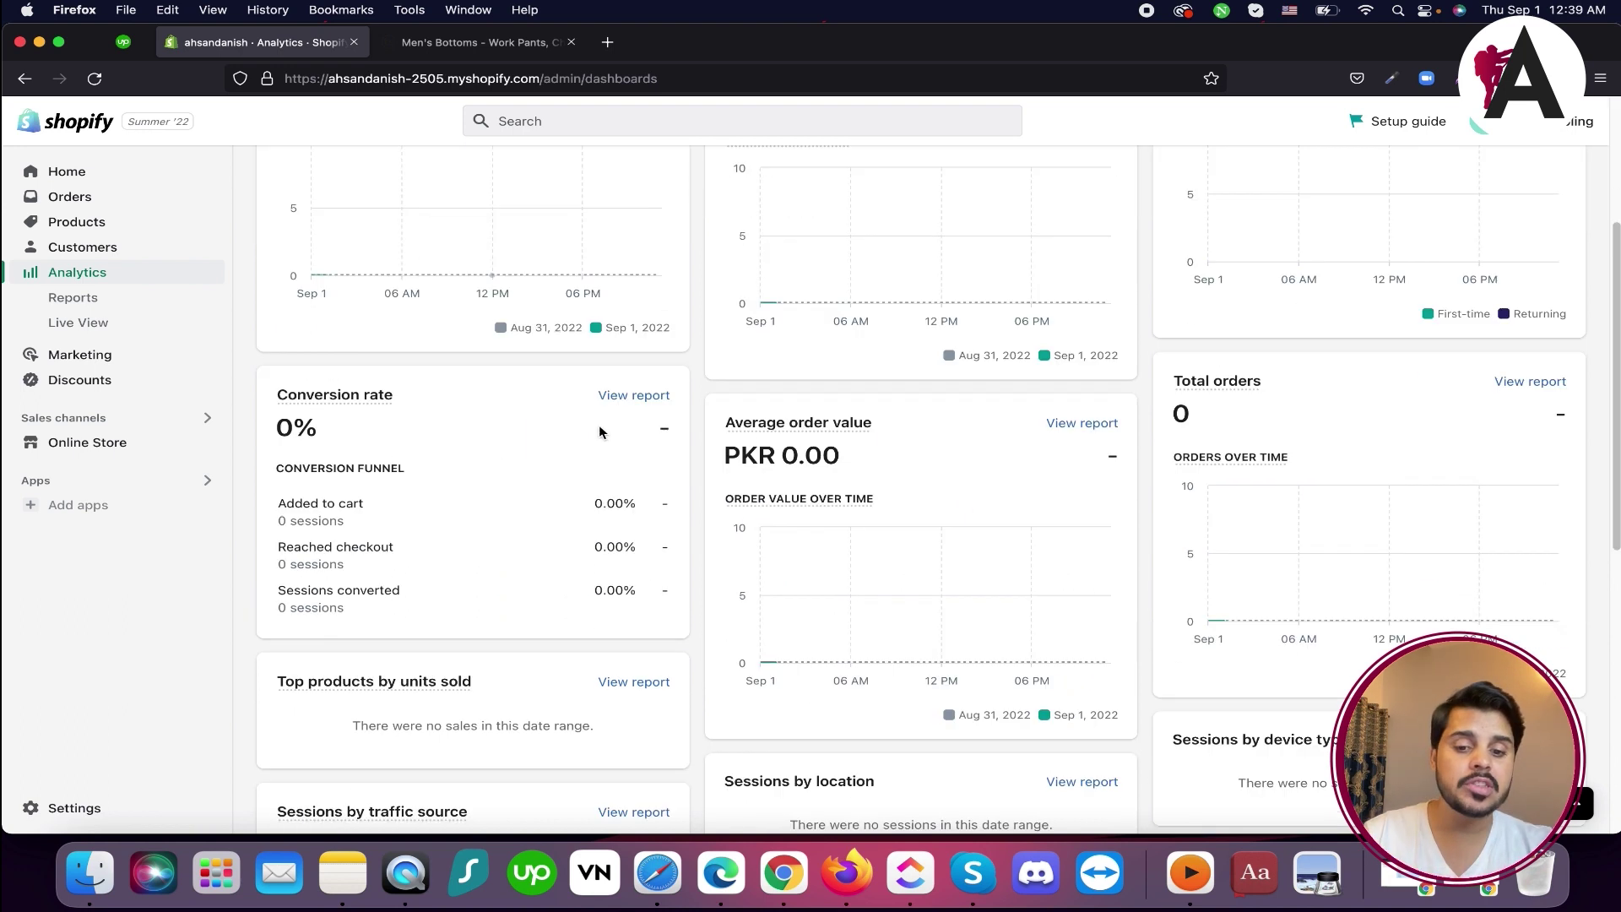
pyautogui.scroll(-3, 1235, 594)
pyautogui.scroll(-5, 737, 568)
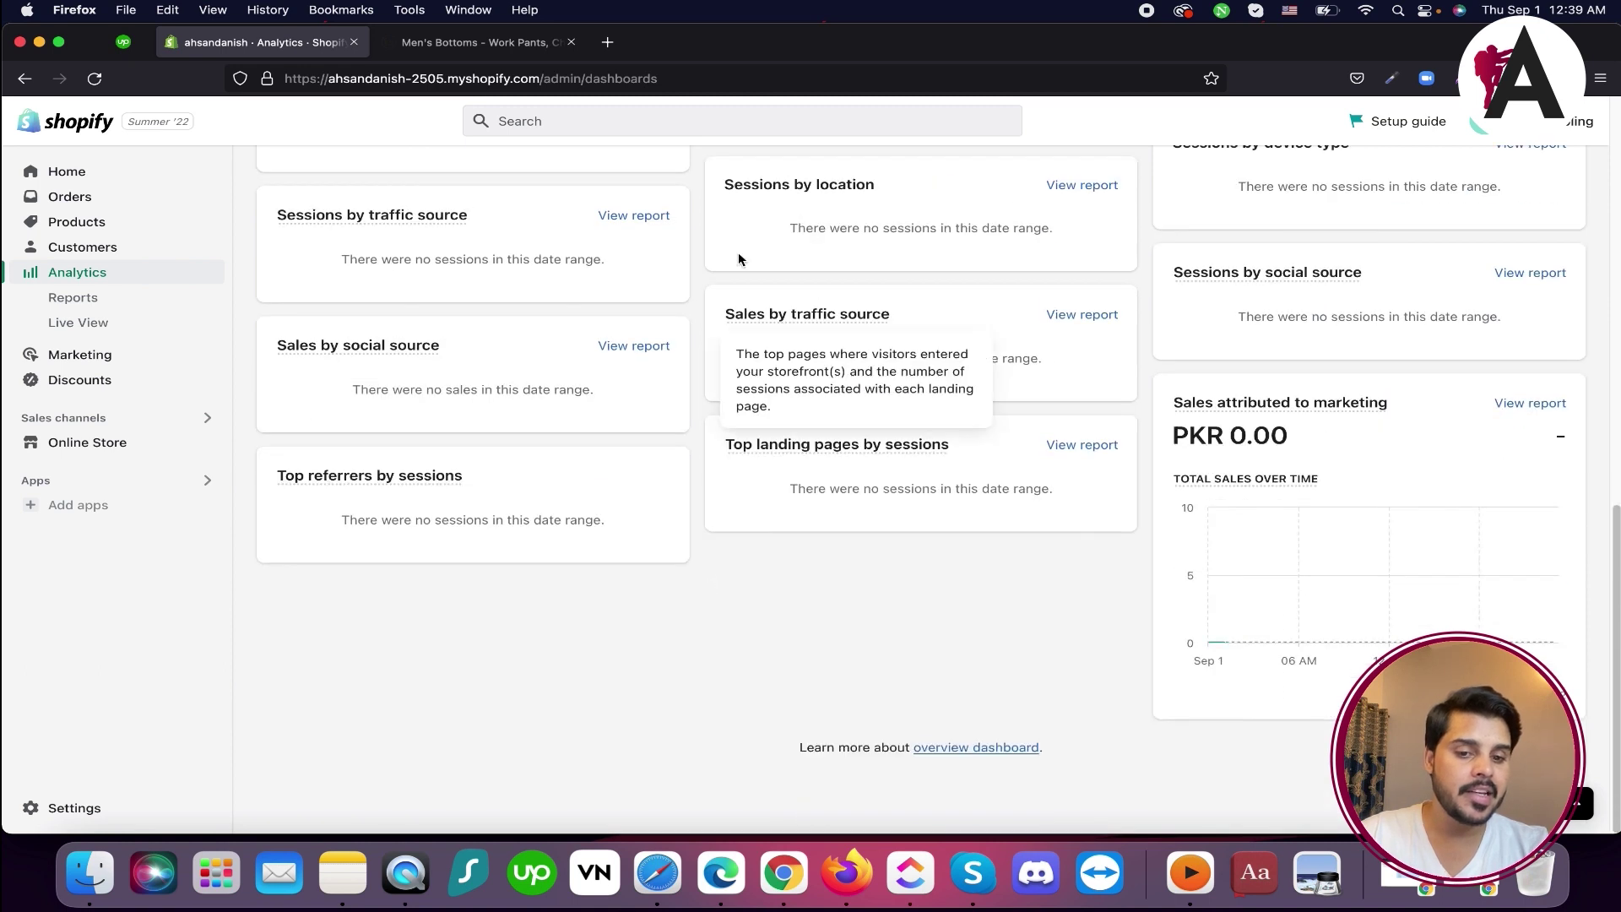
pyautogui.moveTo(773, 445)
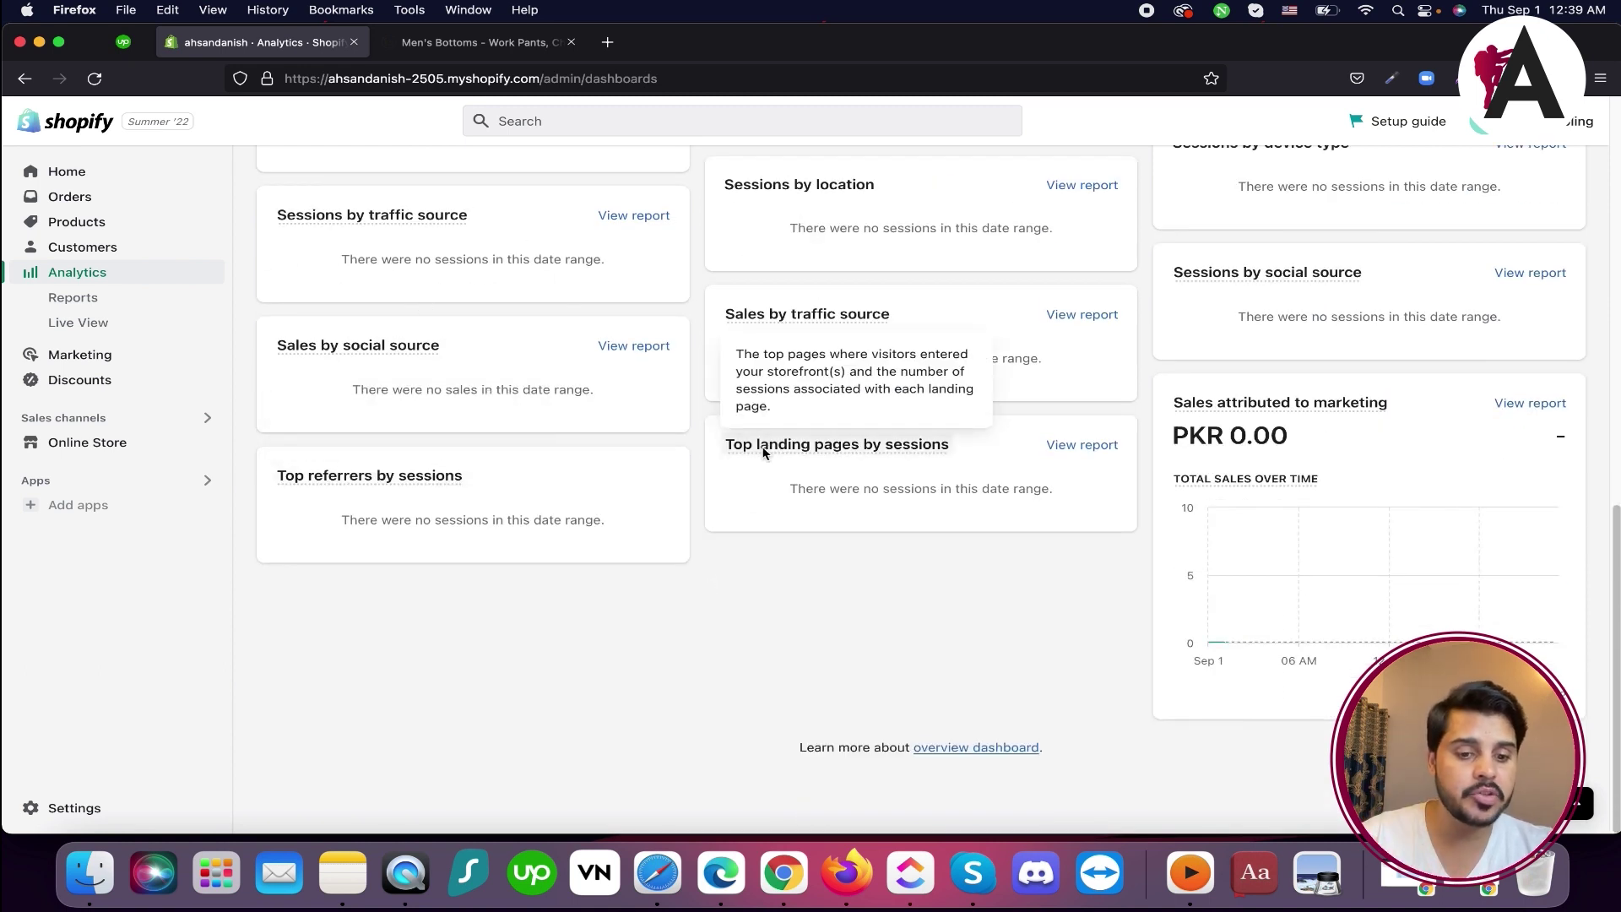
pyautogui.scroll(4, 745, 598)
pyautogui.scroll(6, 746, 597)
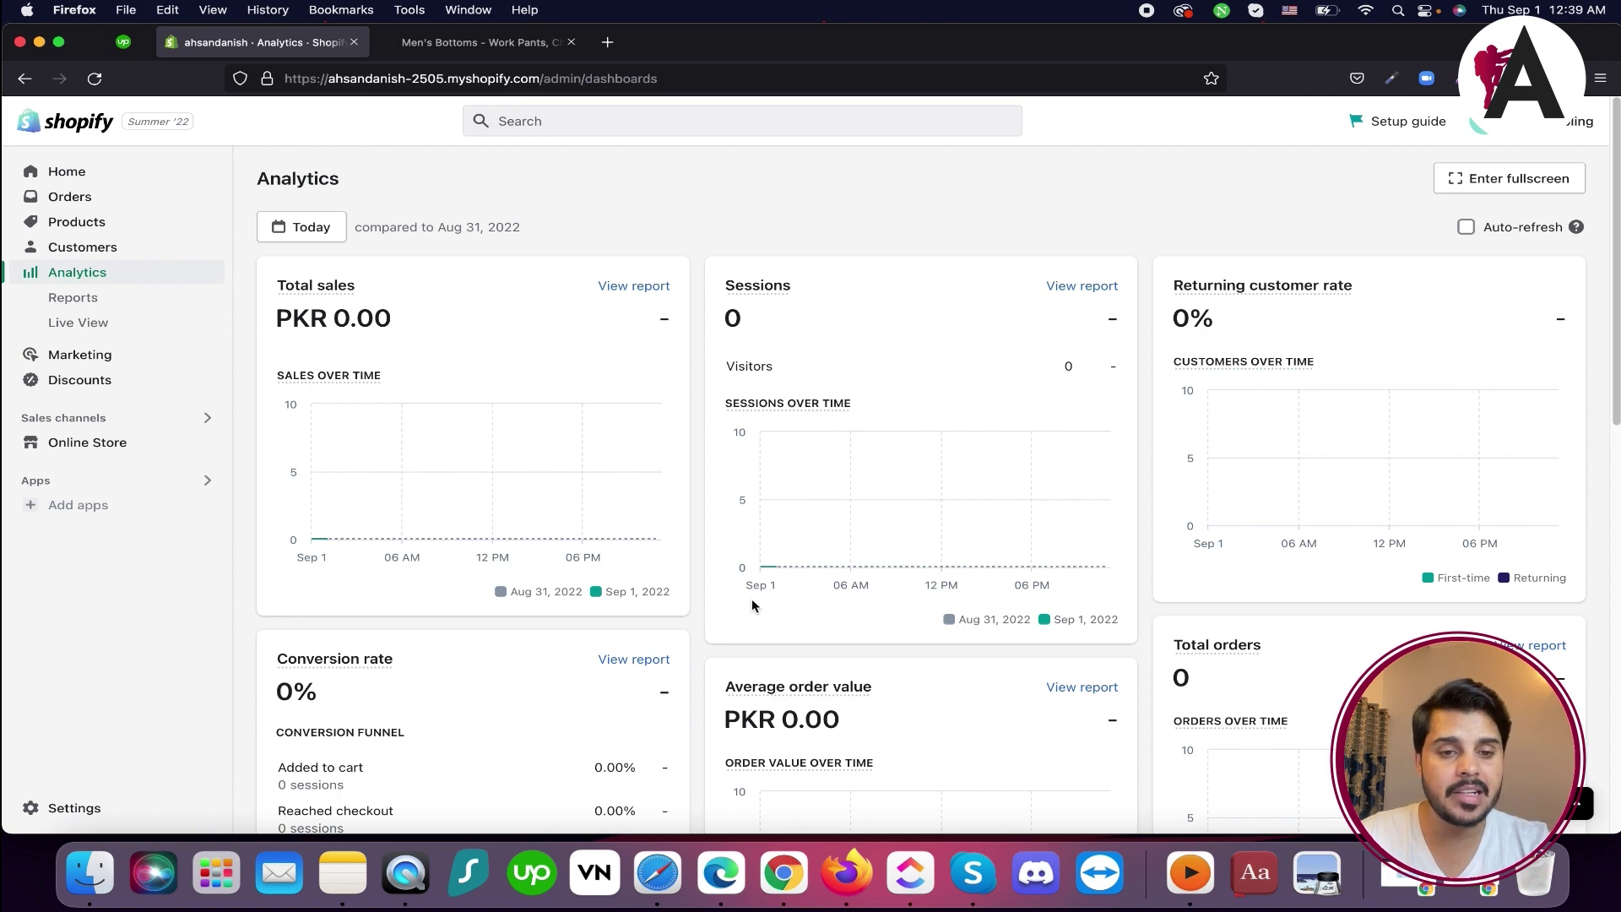
pyautogui.click(54, 301)
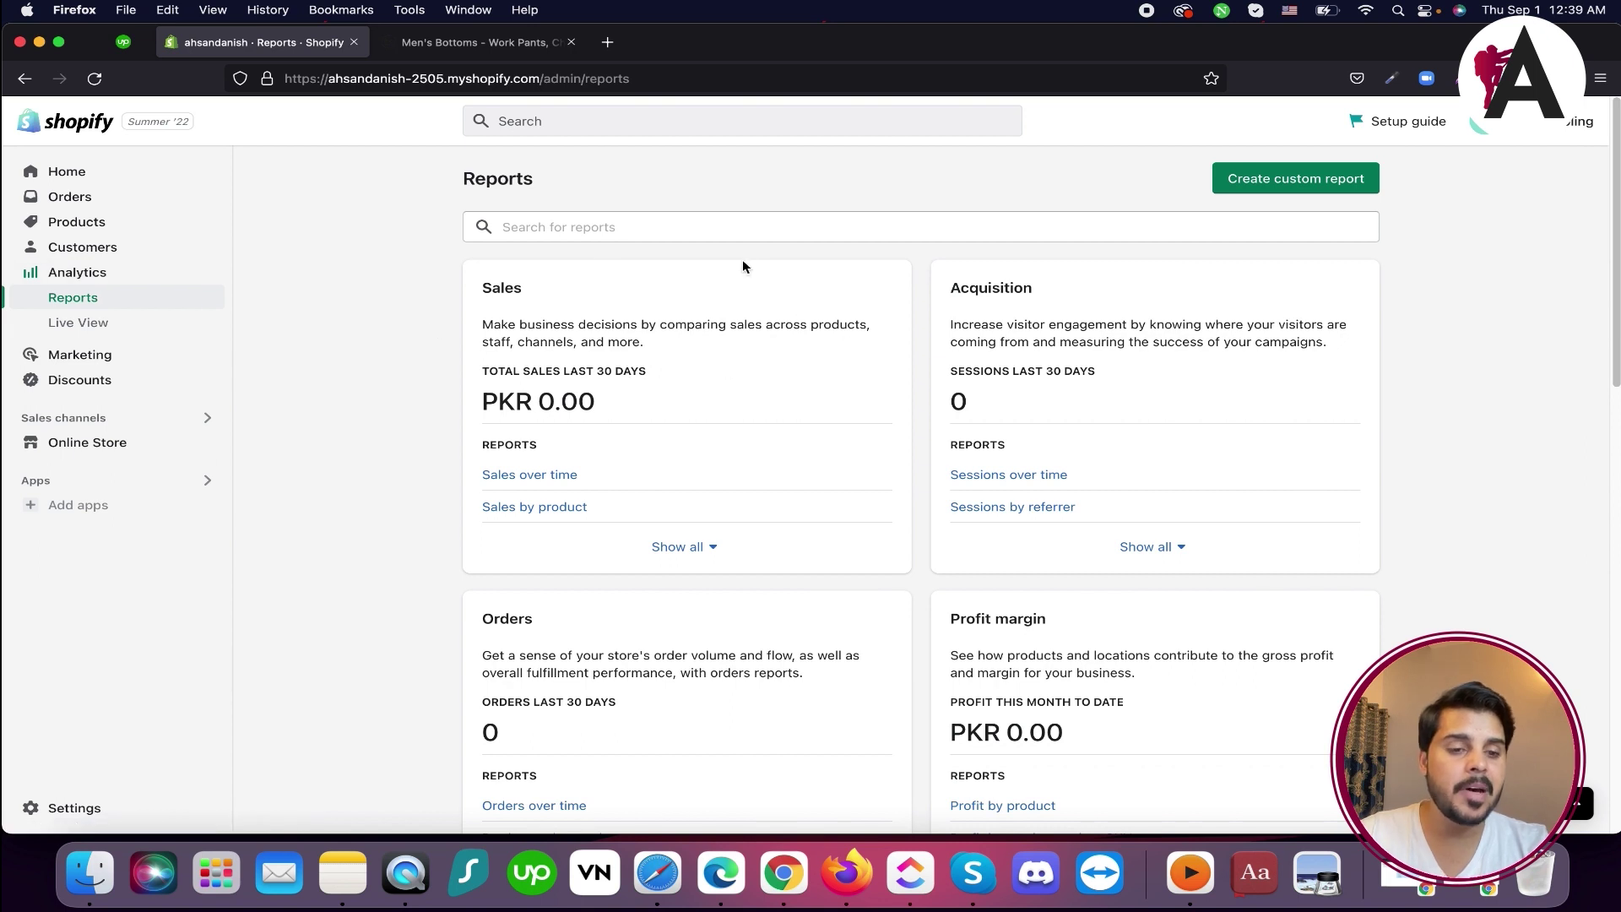
# Scan the first report cards: Profit margin, Orders, Customers and Behavior
pyautogui.scroll(-3, 721, 420)
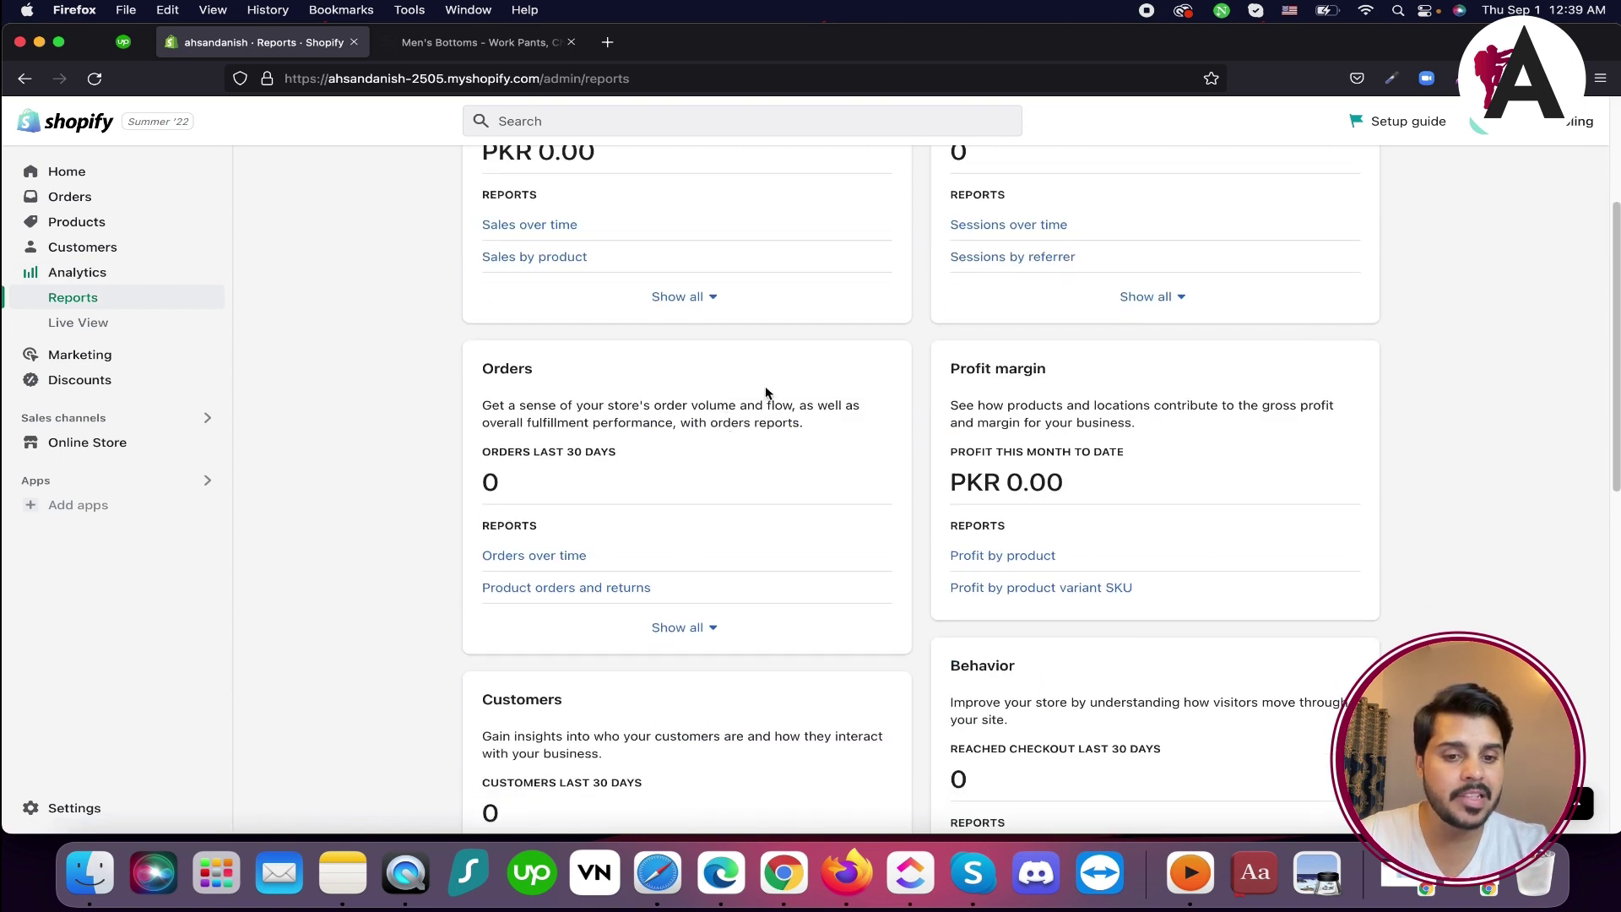
pyautogui.moveTo(948, 370); pyautogui.dragTo(1089, 517)
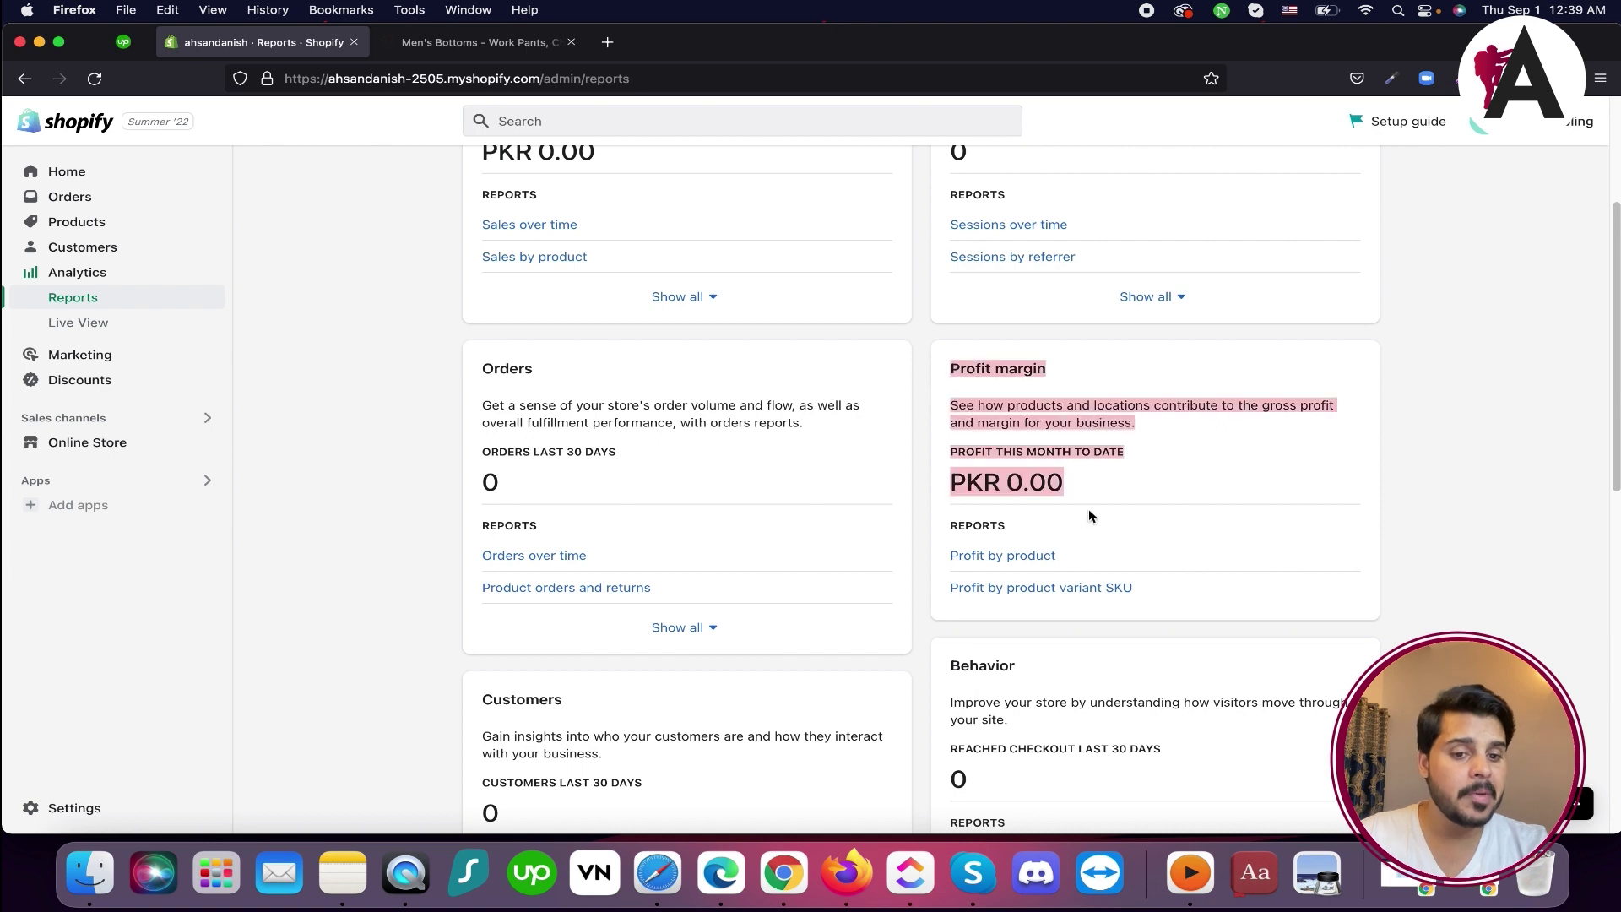
pyautogui.moveTo(478, 363); pyautogui.dragTo(629, 428)
pyautogui.scroll(2, 629, 428)
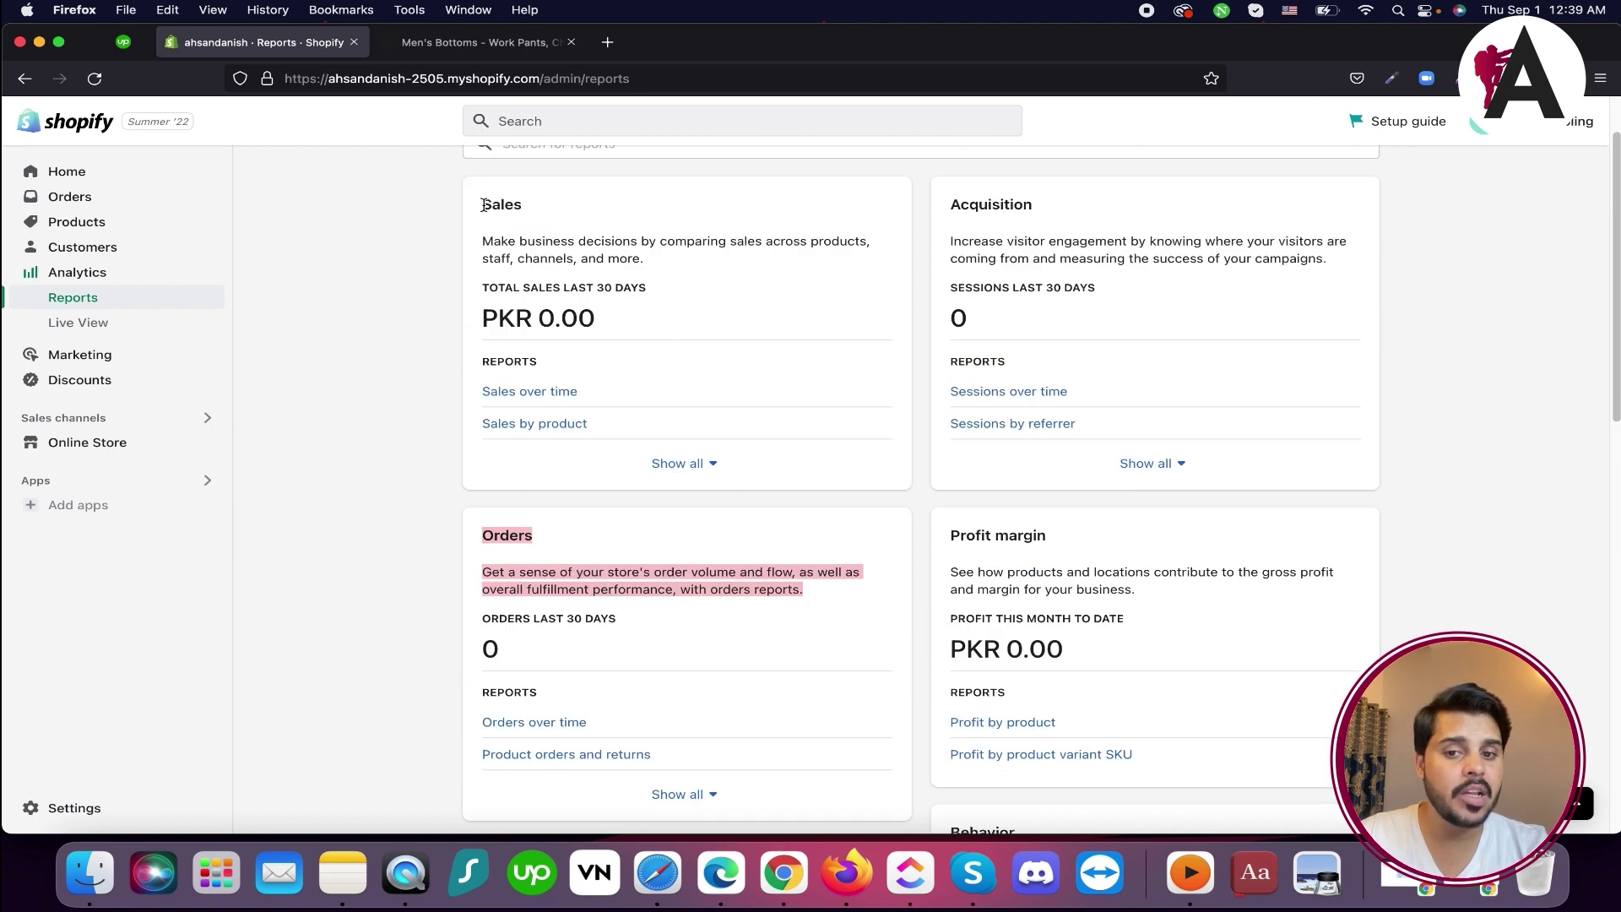
pyautogui.moveTo(481, 201); pyautogui.dragTo(819, 215)
pyautogui.moveTo(968, 222); pyautogui.dragTo(1329, 261)
pyautogui.scroll(-8, 781, 393)
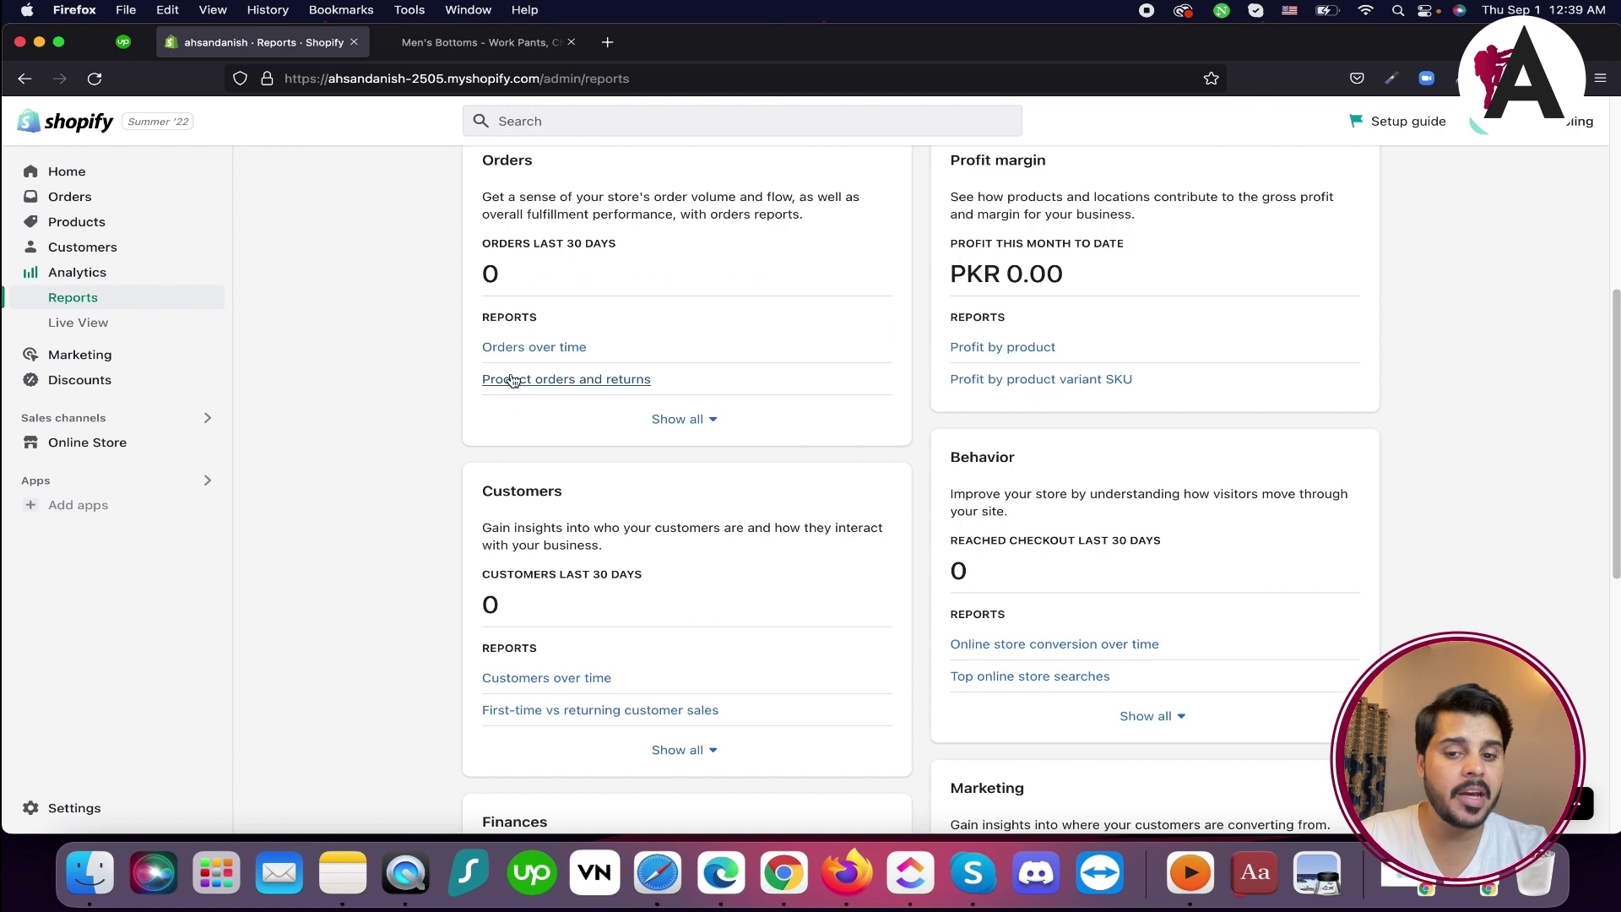
pyautogui.click(487, 235)
pyautogui.moveTo(487, 235); pyautogui.dragTo(589, 249)
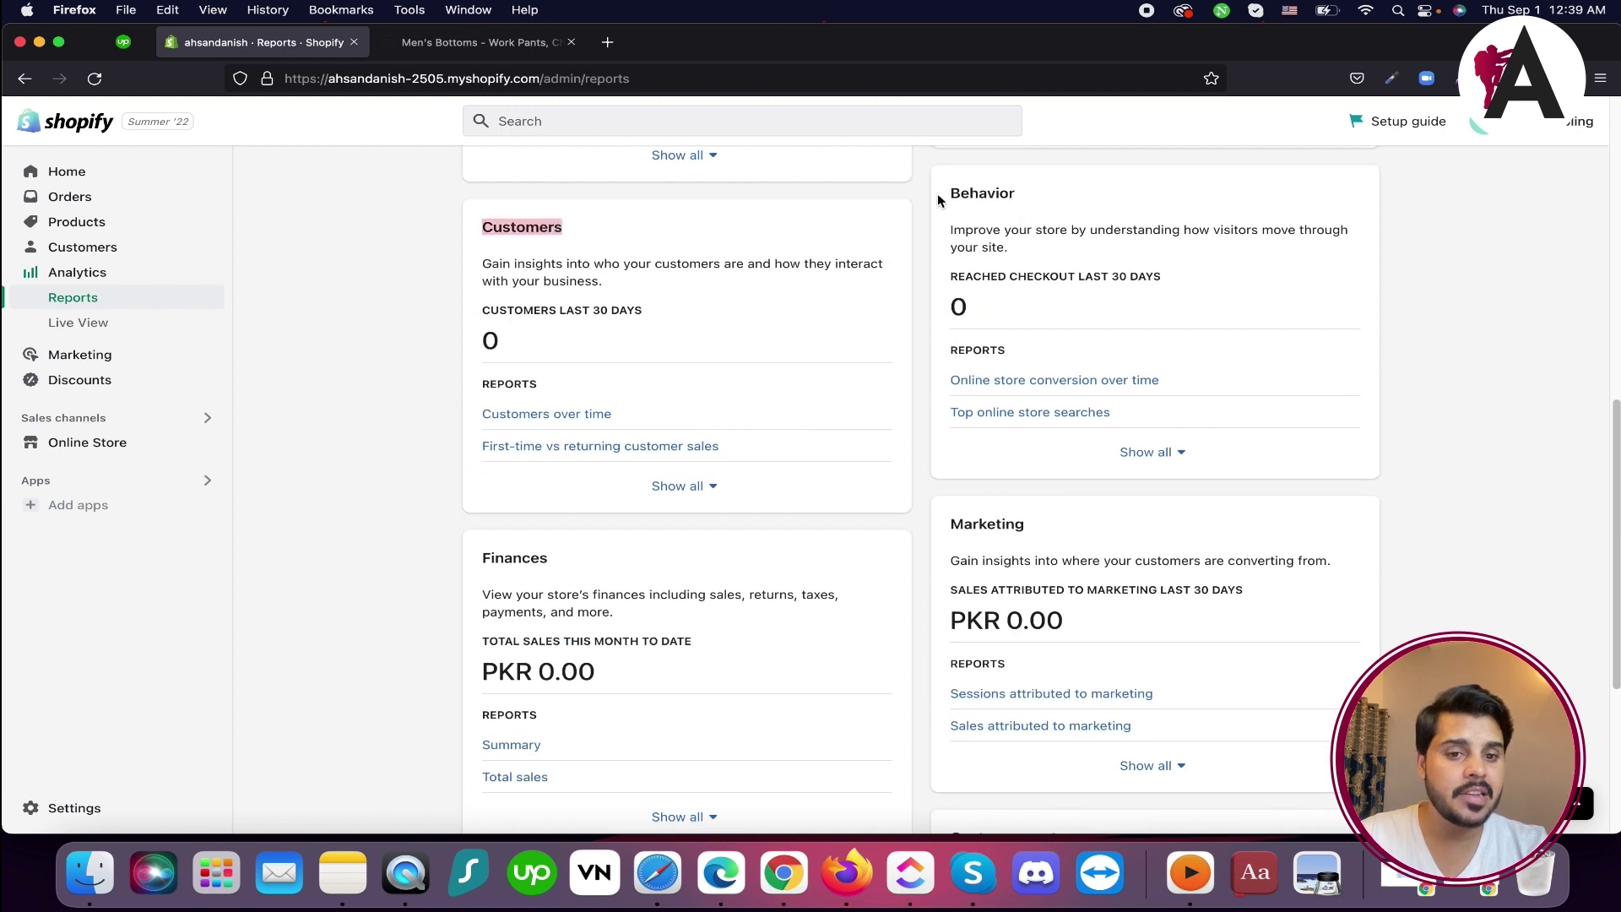
pyautogui.moveTo(937, 199); pyautogui.dragTo(1060, 234)
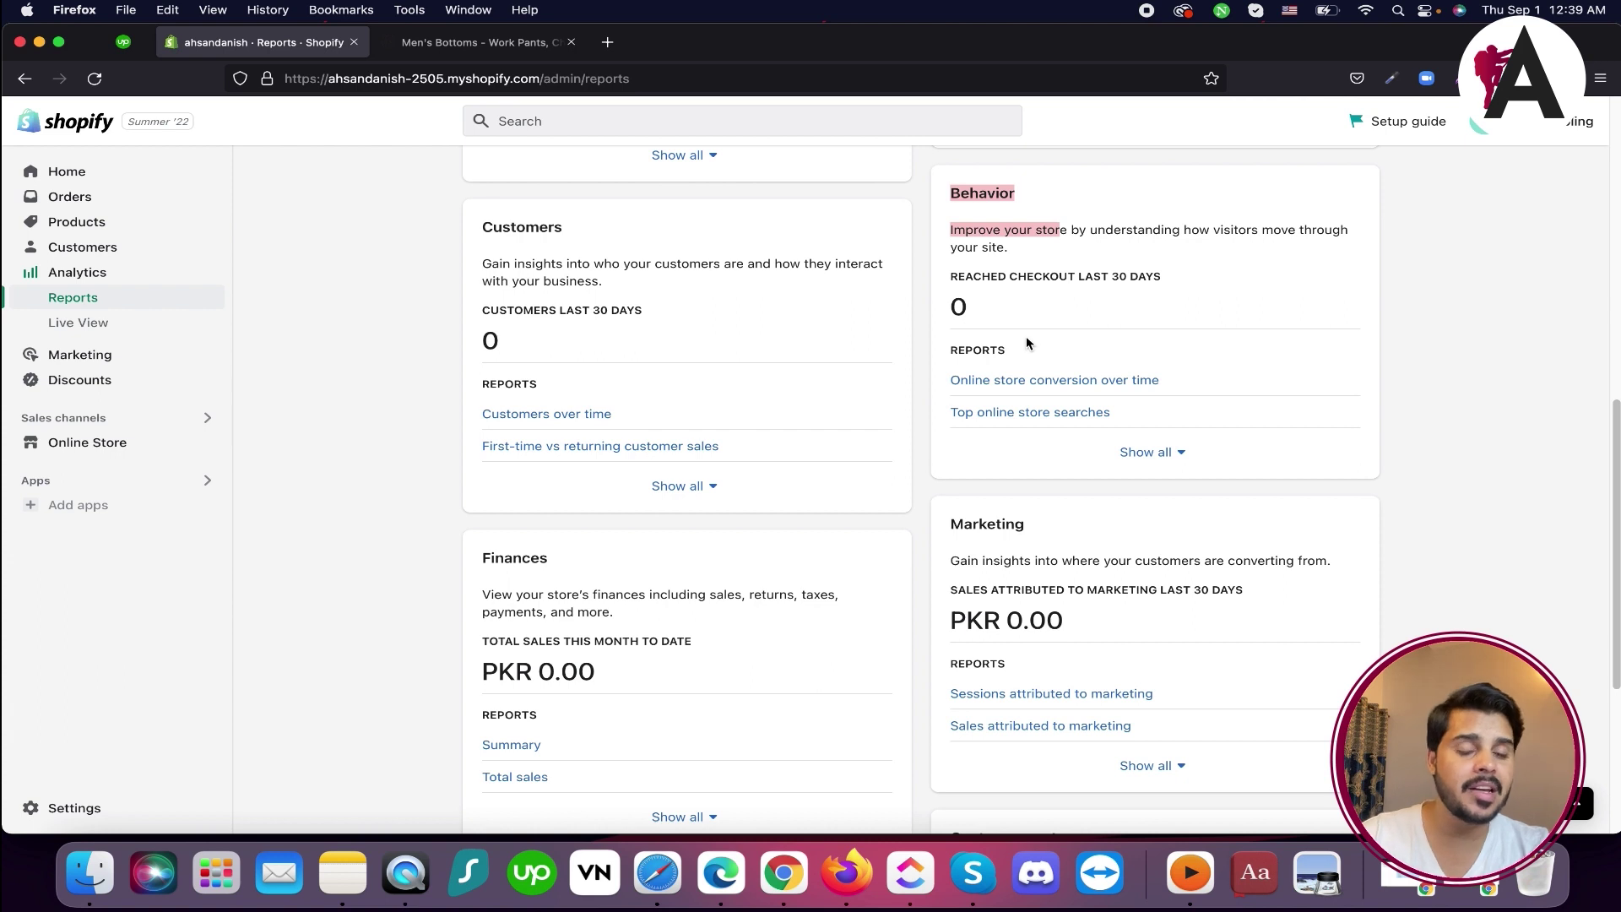
# Scroll on through the Finances and Custom reports cards, then open Live View
pyautogui.scroll(-2, 597, 545)
pyautogui.moveTo(488, 381); pyautogui.dragTo(549, 394)
pyautogui.moveTo(958, 358); pyautogui.dragTo(1024, 358)
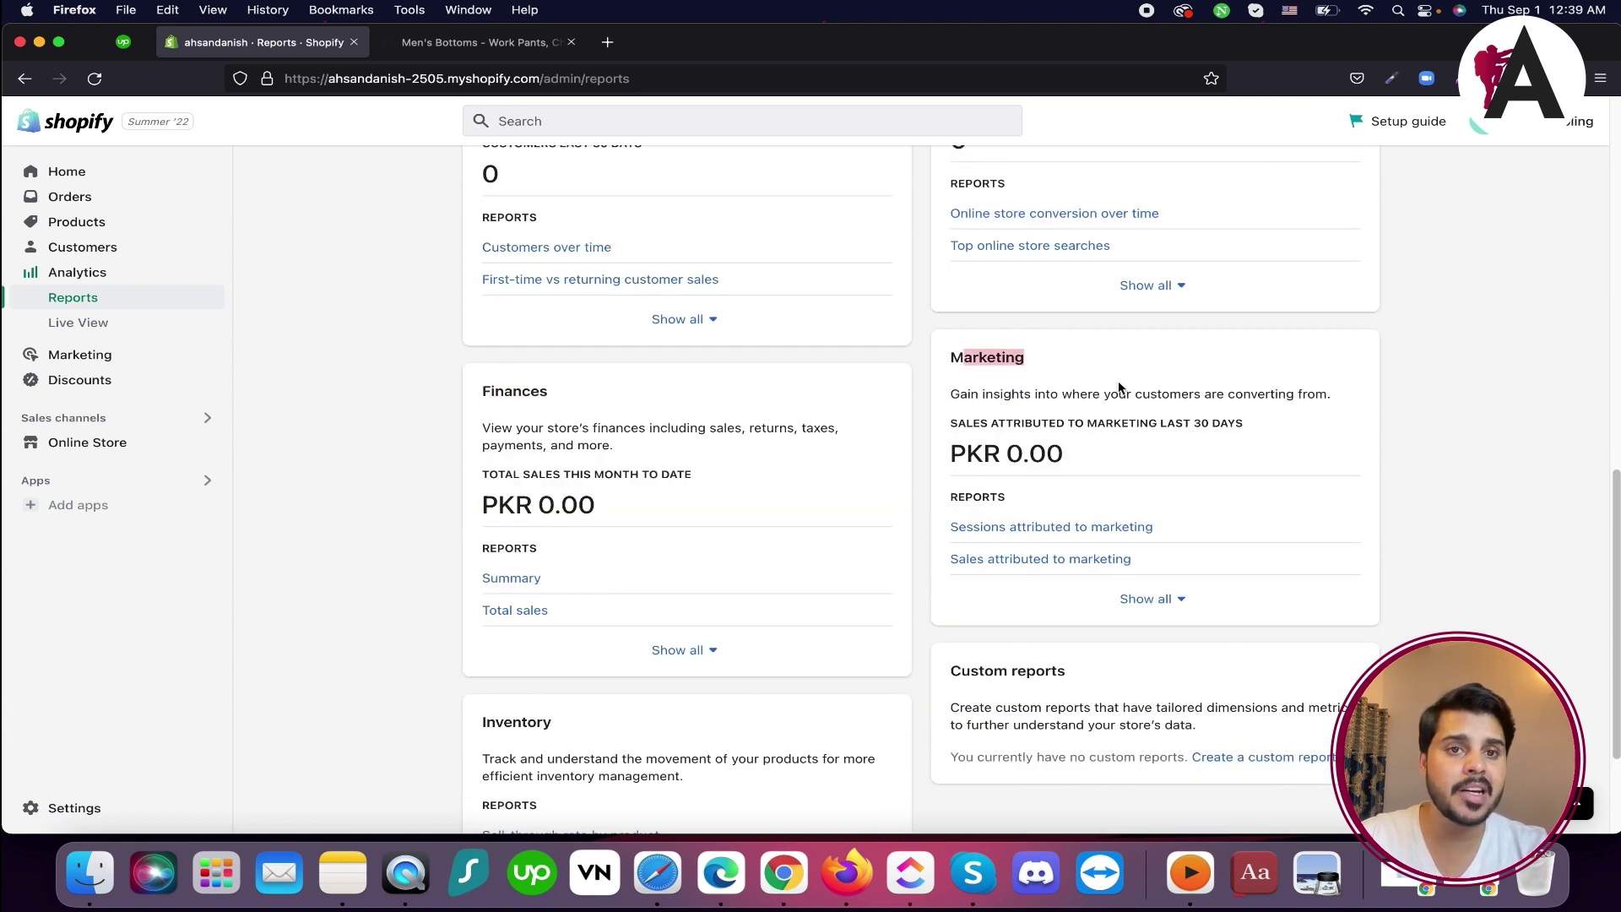
pyautogui.scroll(-2, 752, 590)
pyautogui.moveTo(476, 550); pyautogui.dragTo(629, 550)
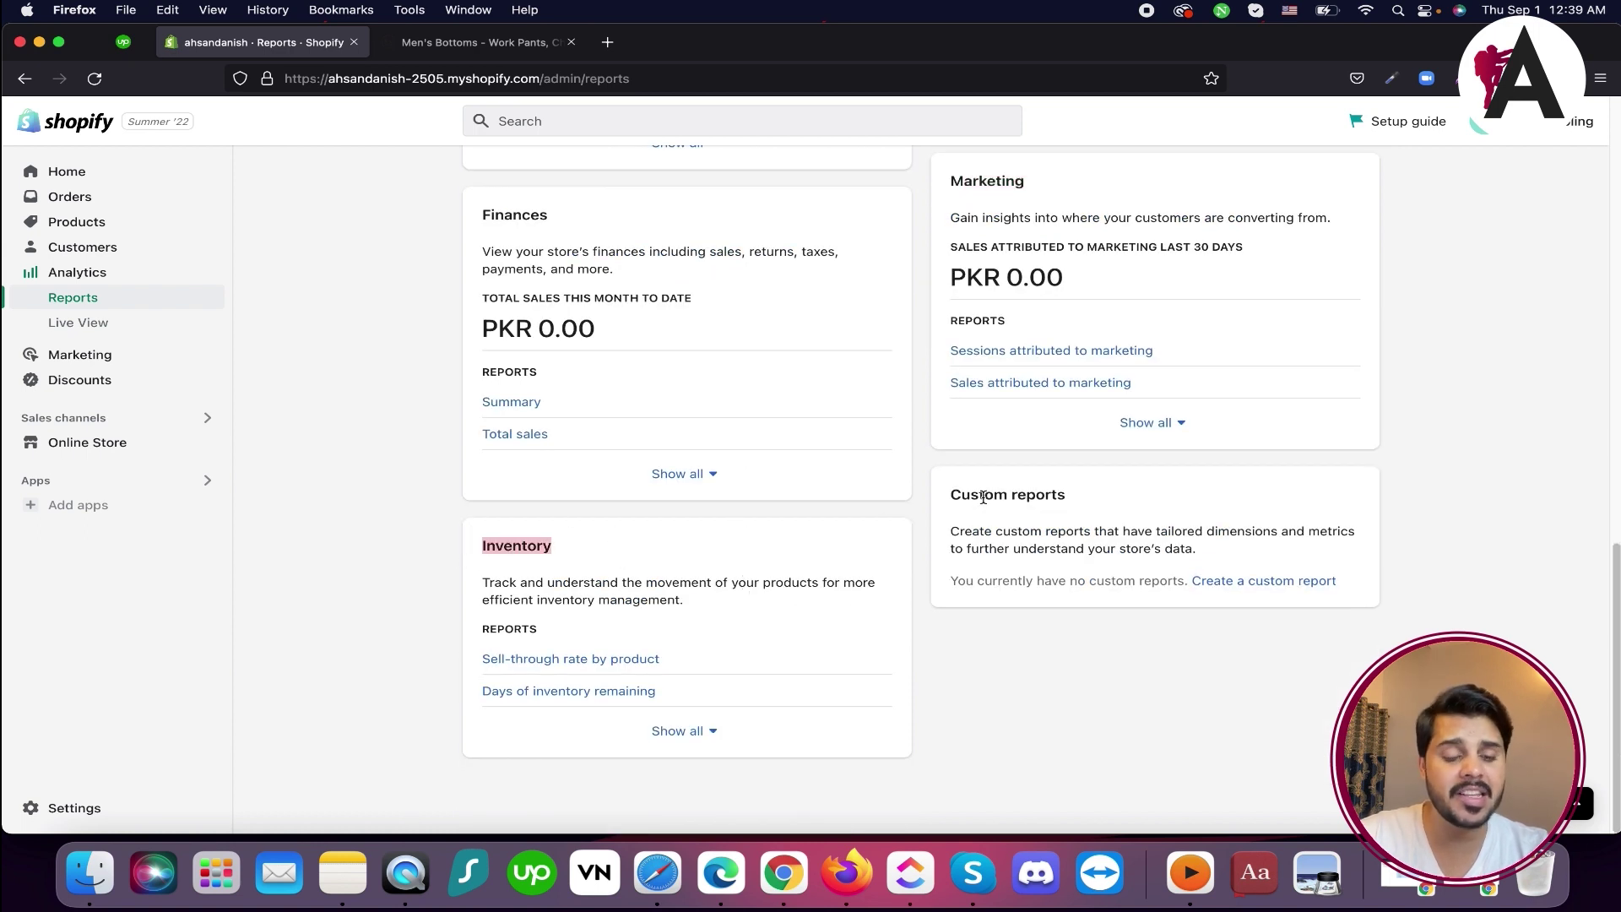
pyautogui.moveTo(1085, 499); pyautogui.dragTo(970, 496)
pyautogui.scroll(10, 734, 574)
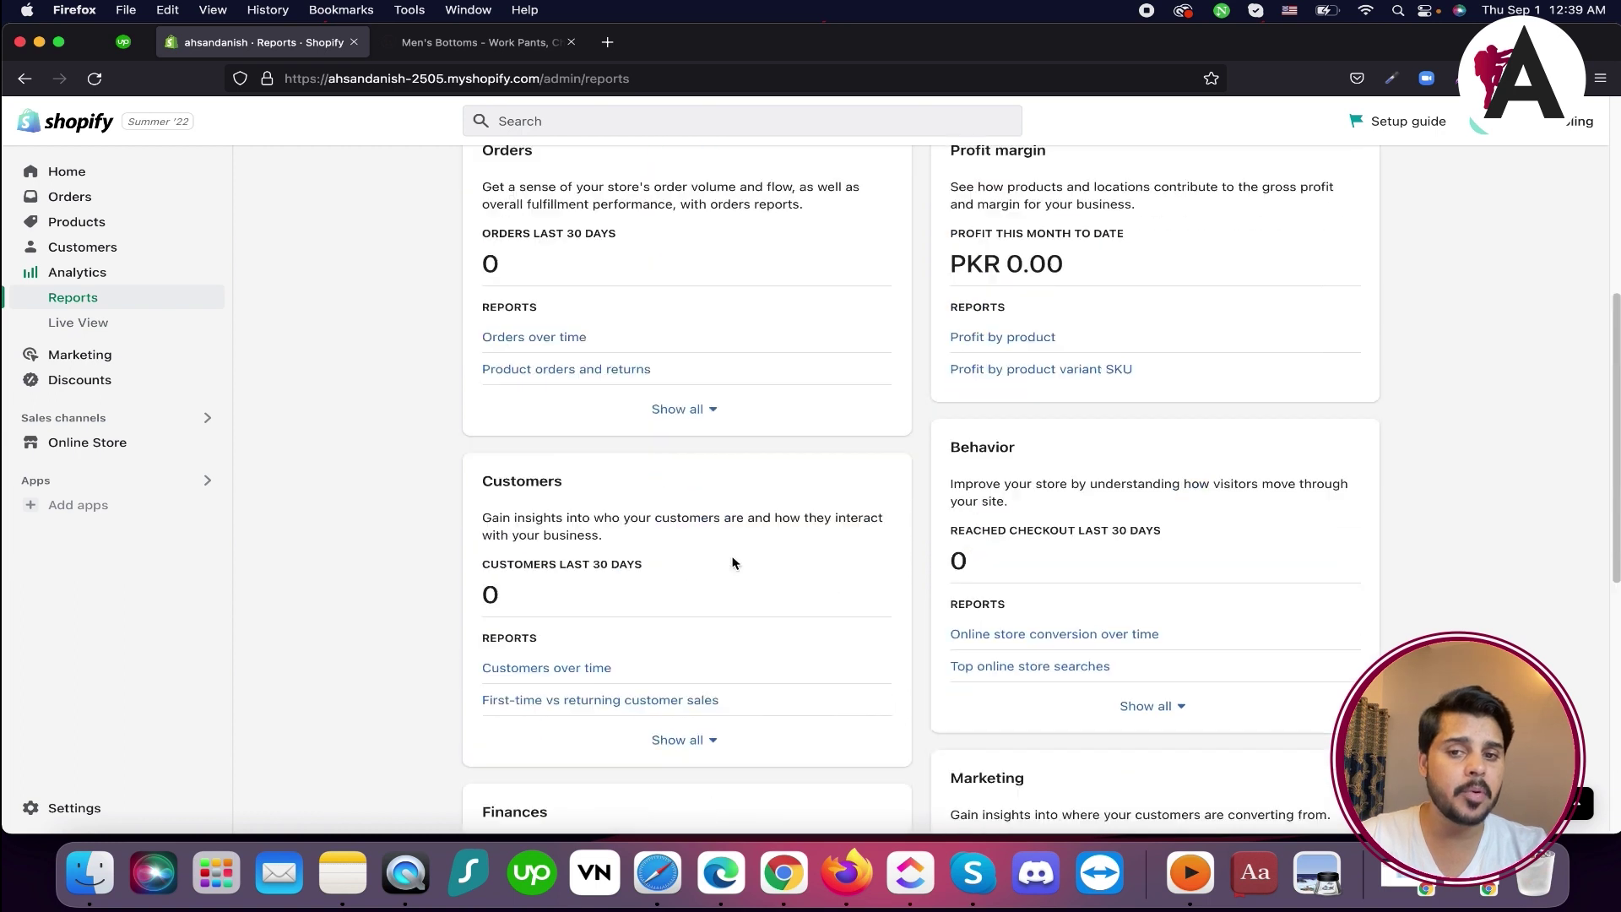
pyautogui.click(94, 325)
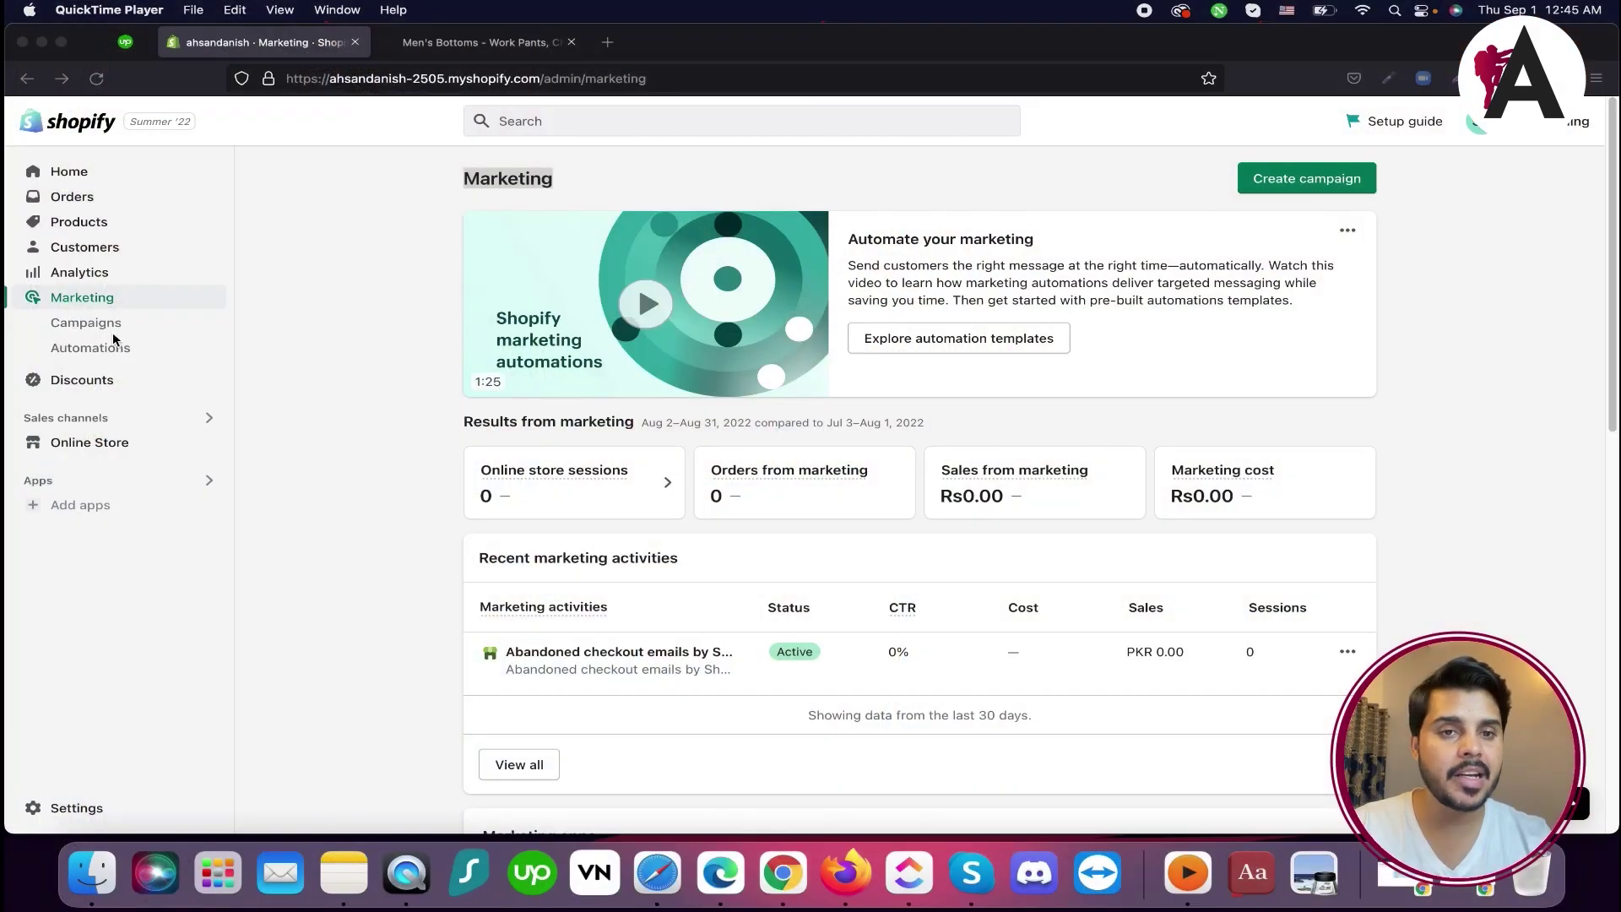
pyautogui.click(320, 329)
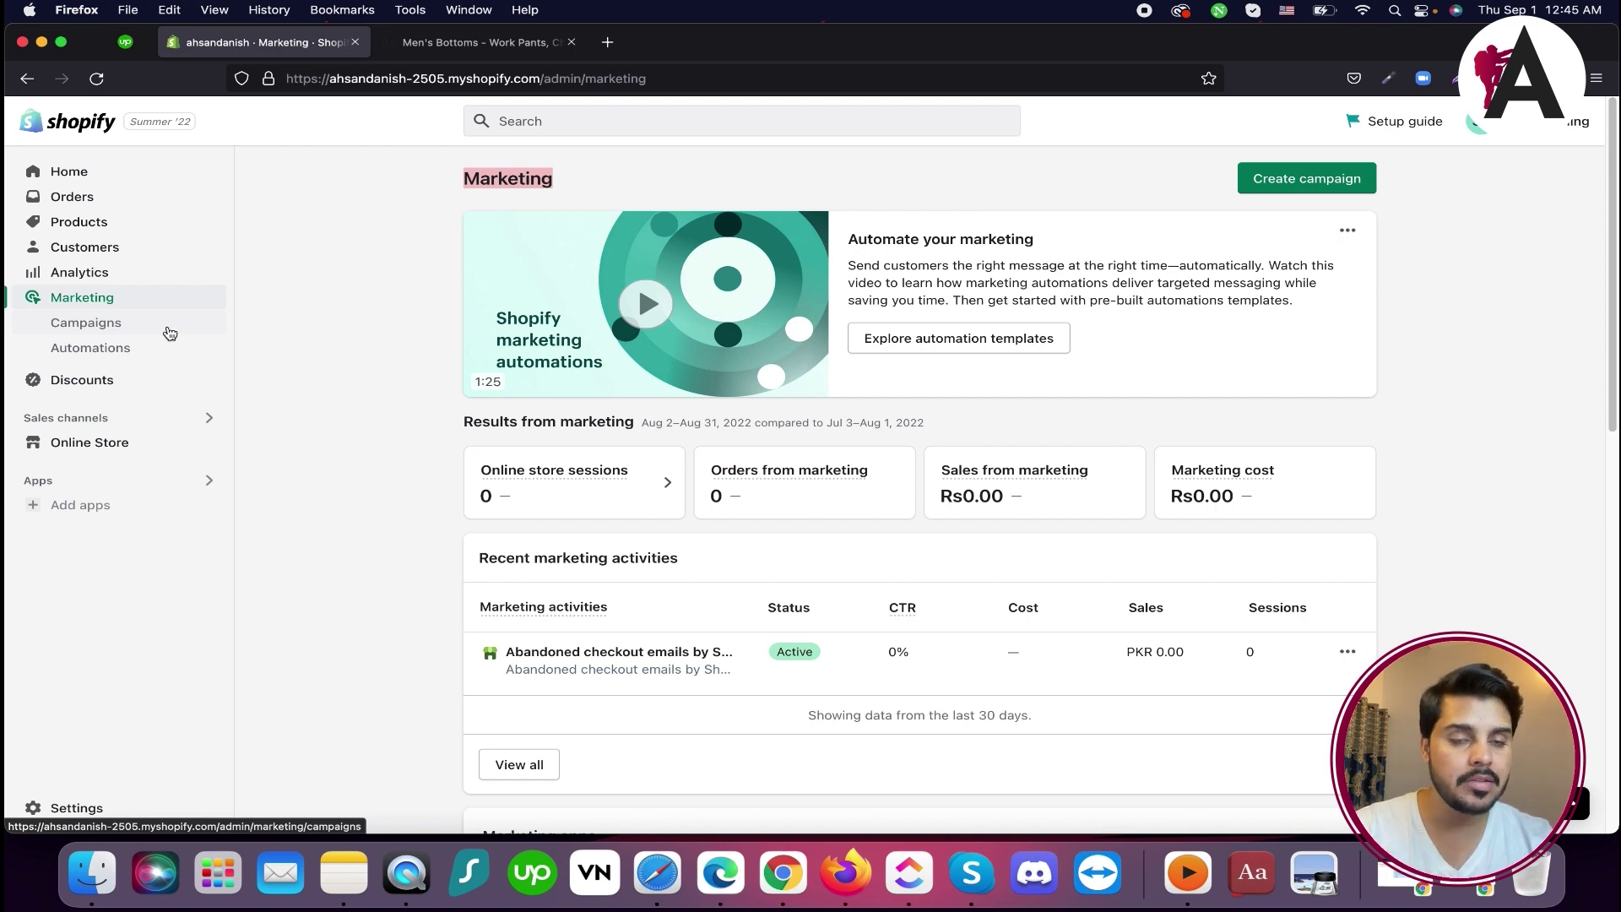
pyautogui.scroll(-5, 760, 489)
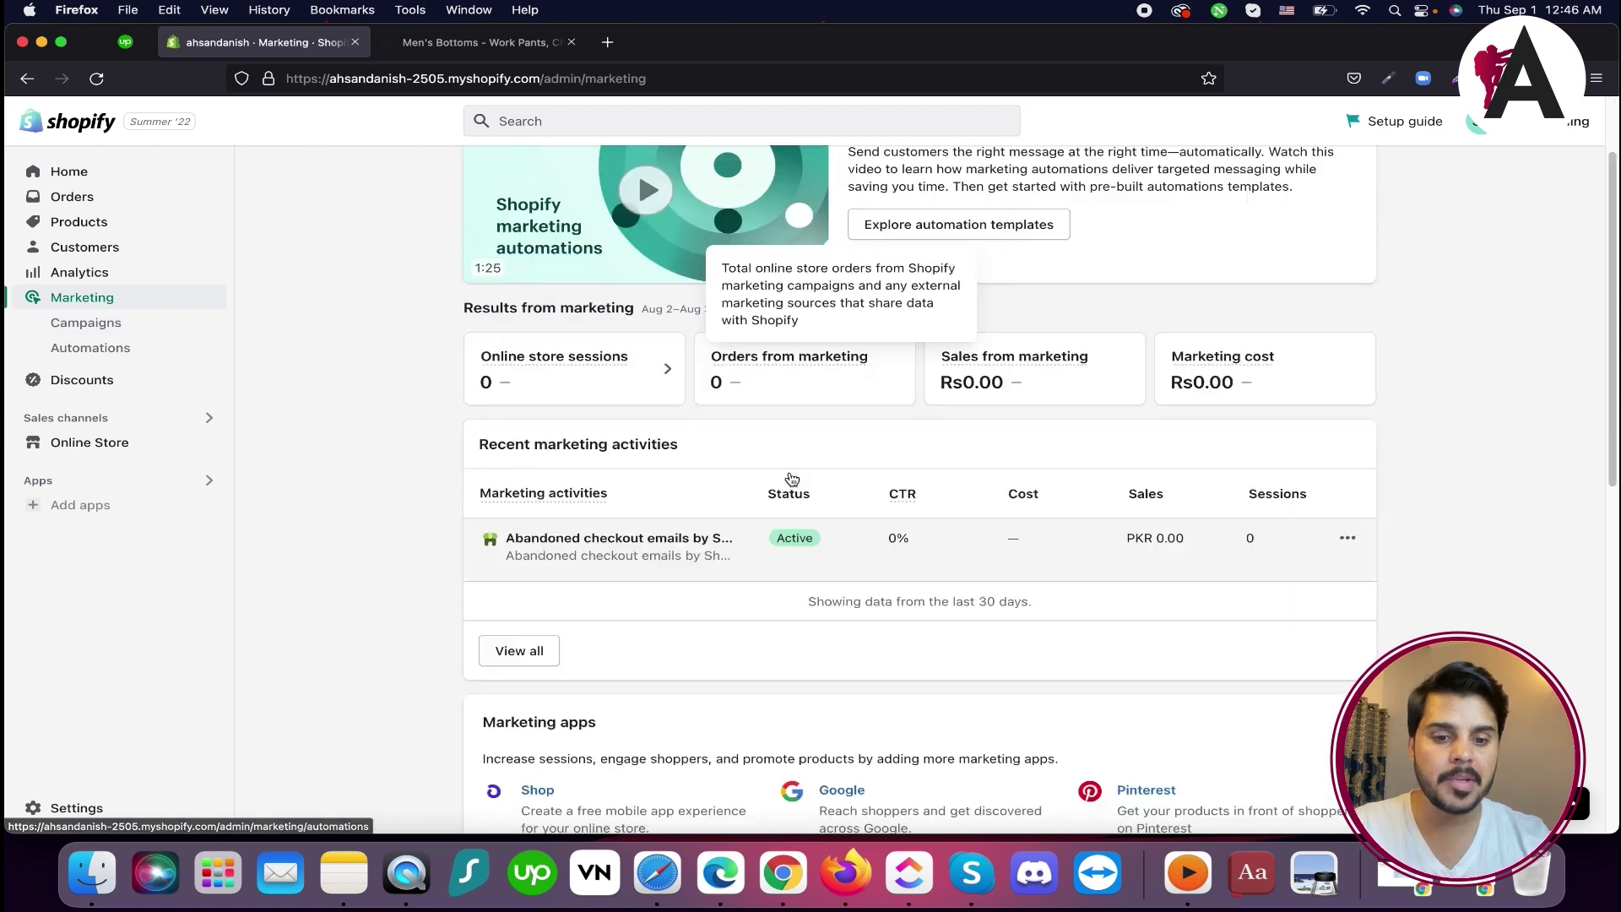
pyautogui.scroll(-4, 722, 498)
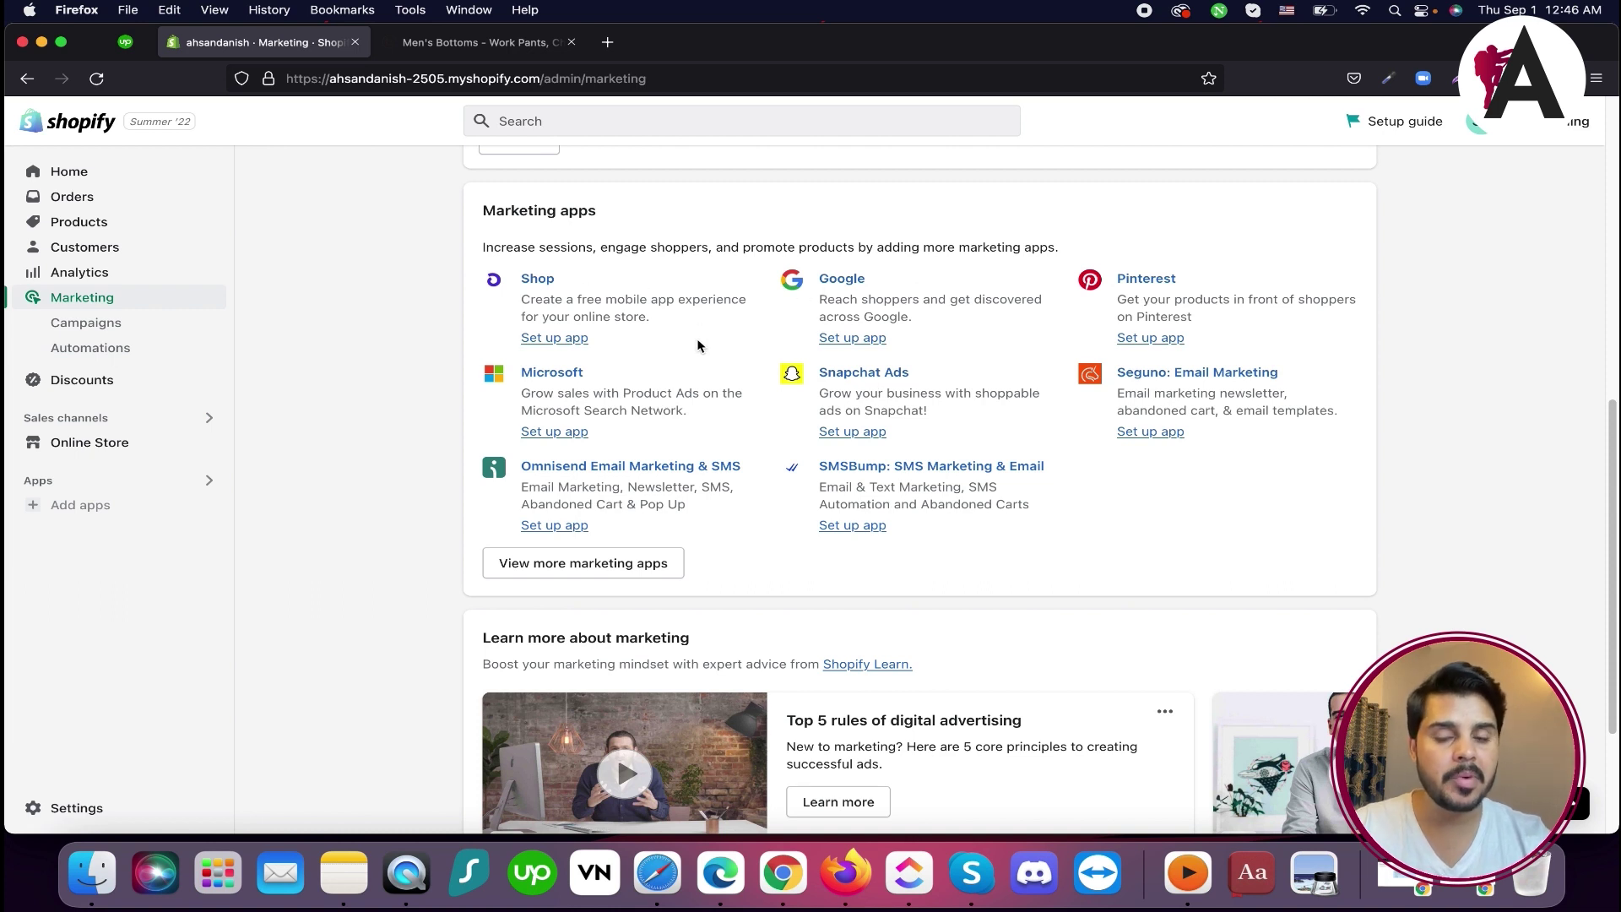
# Go from Marketing campaigns to Automations and browse the Create automation templates
pyautogui.click(91, 323)
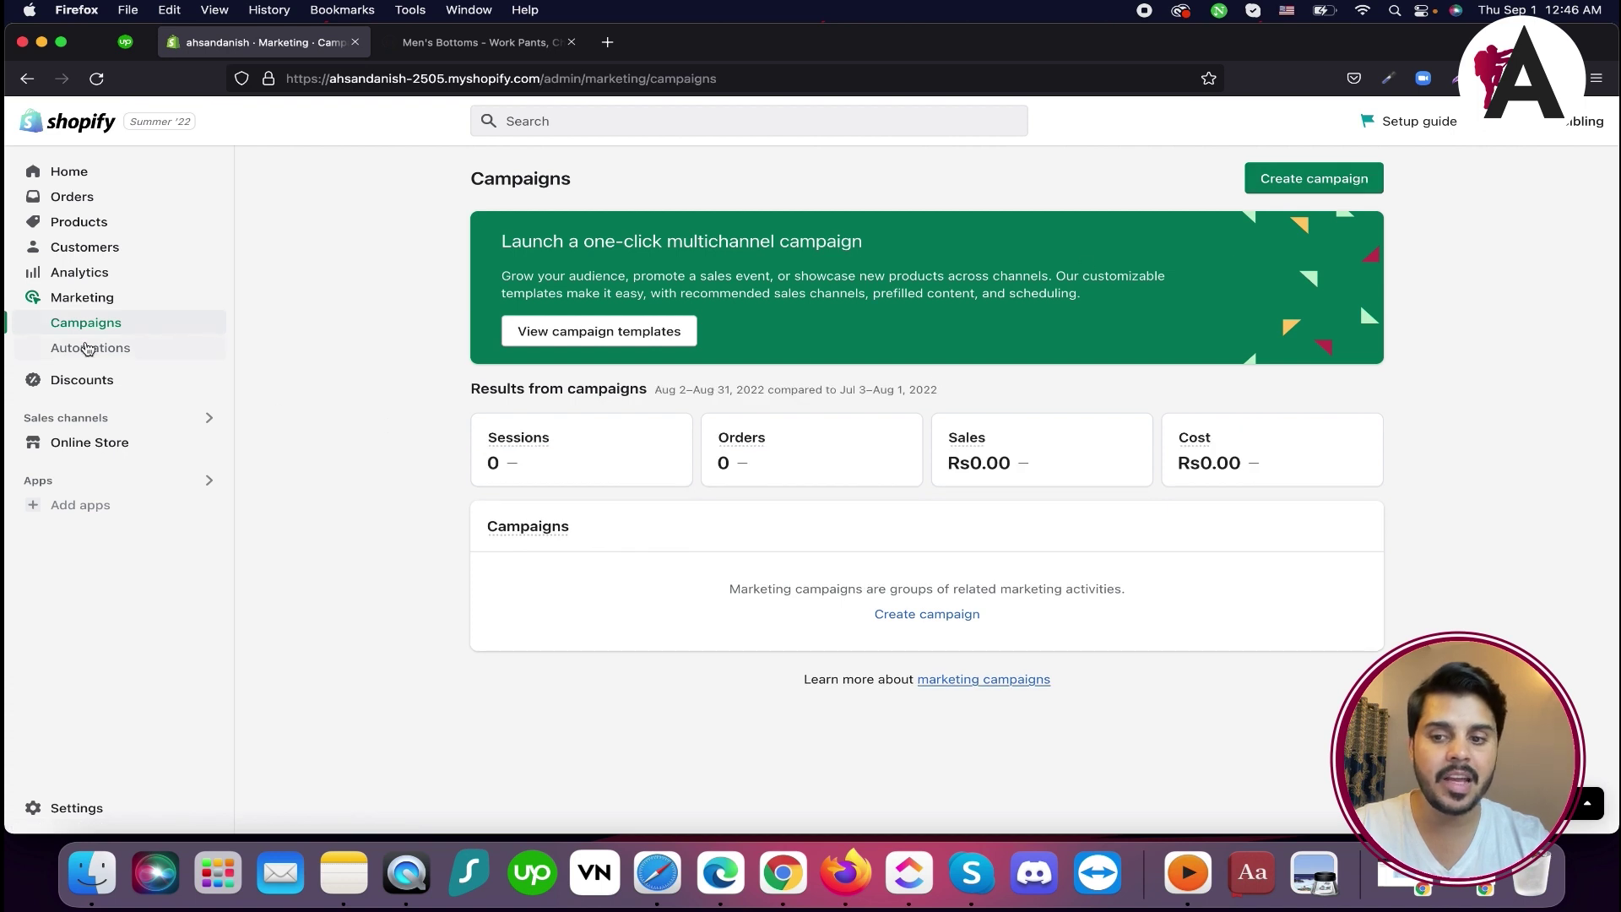
pyautogui.click(120, 353)
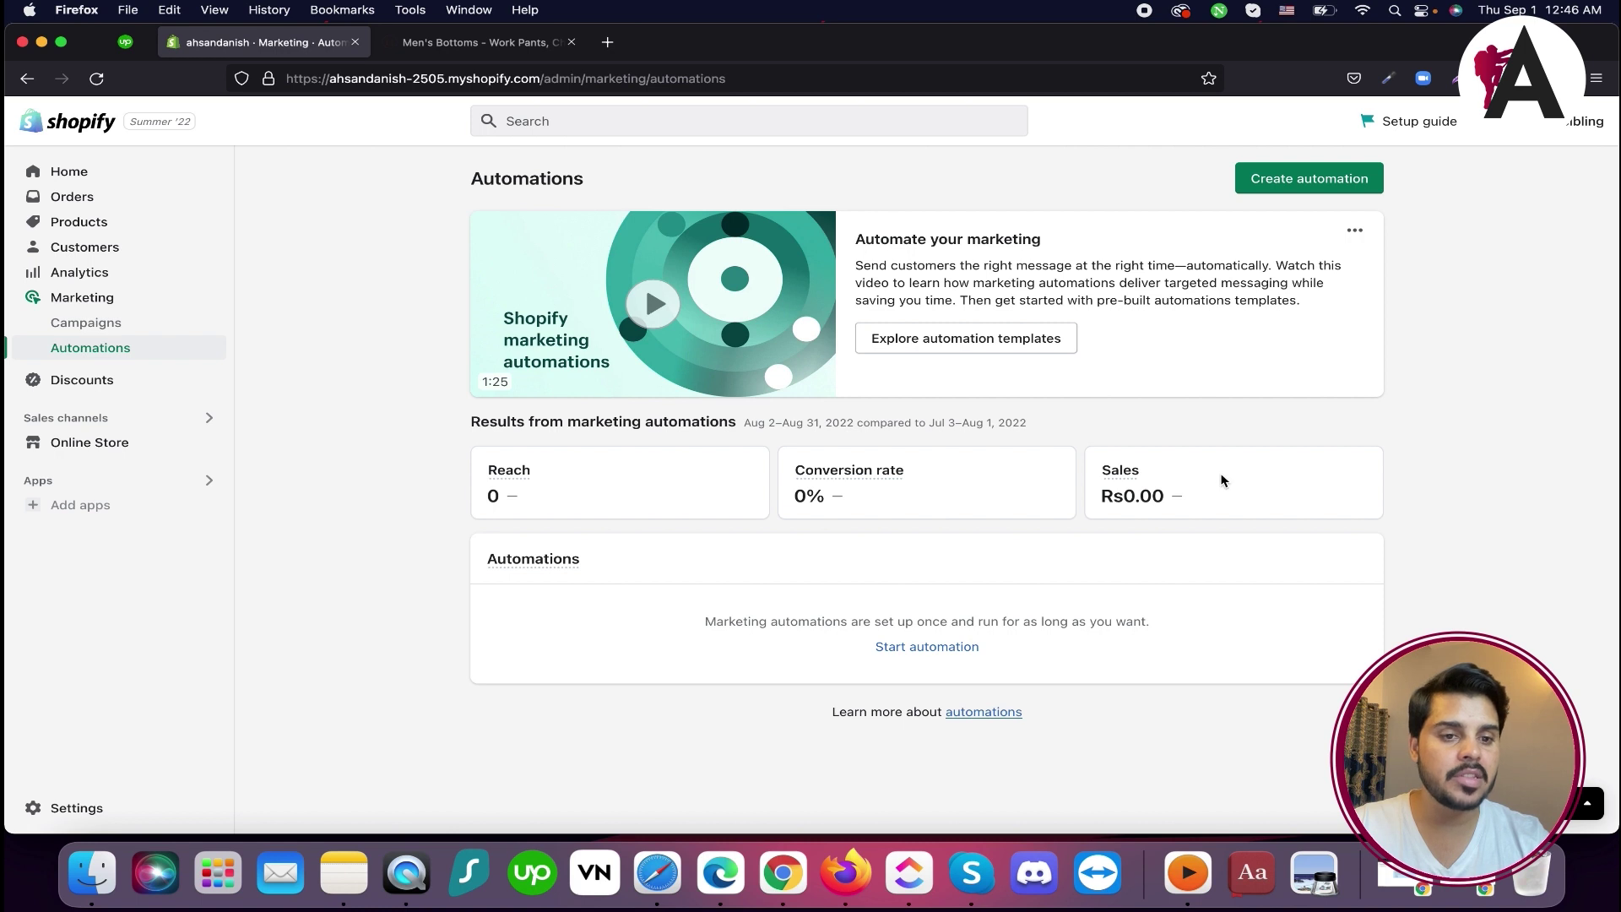
pyautogui.click(1355, 184)
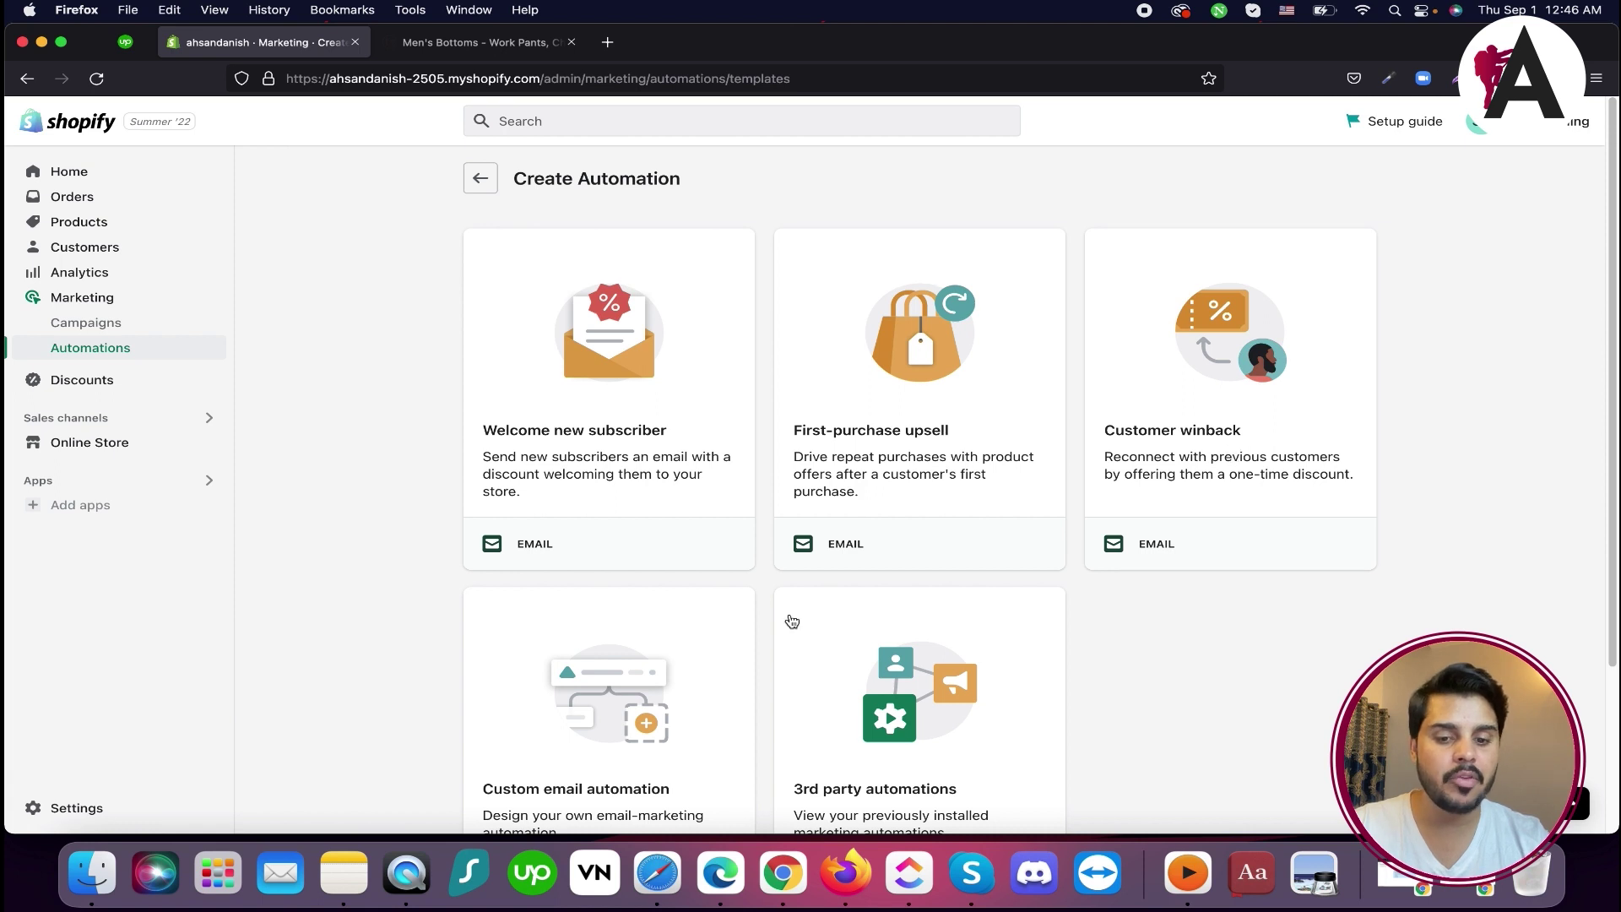
pyautogui.scroll(-3, 788, 620)
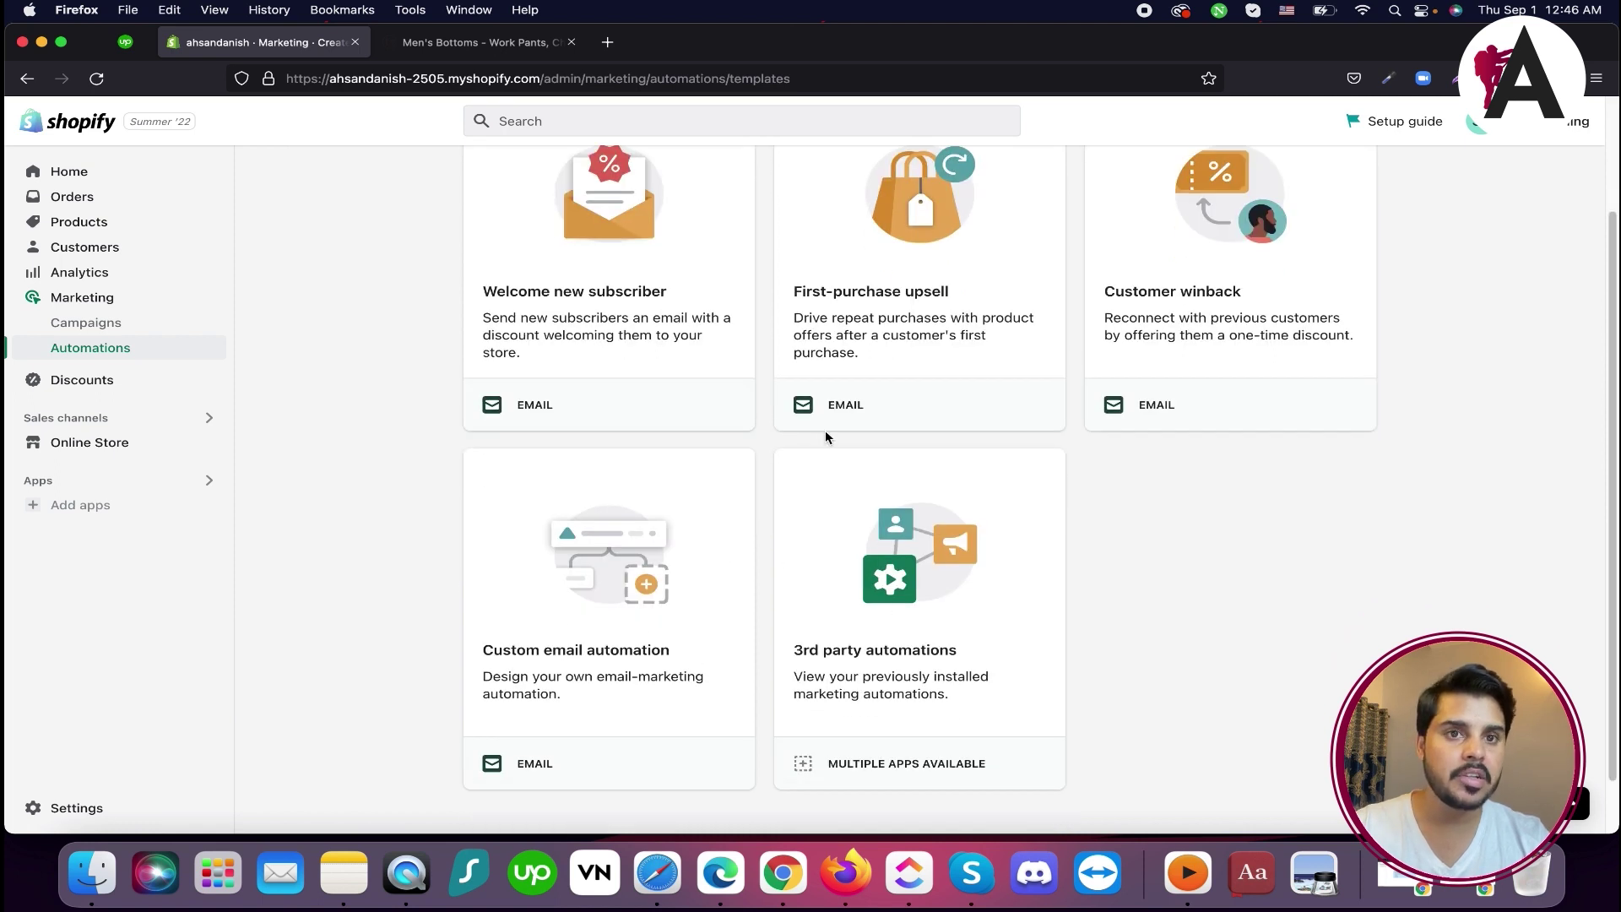
pyautogui.scroll(1, 826, 432)
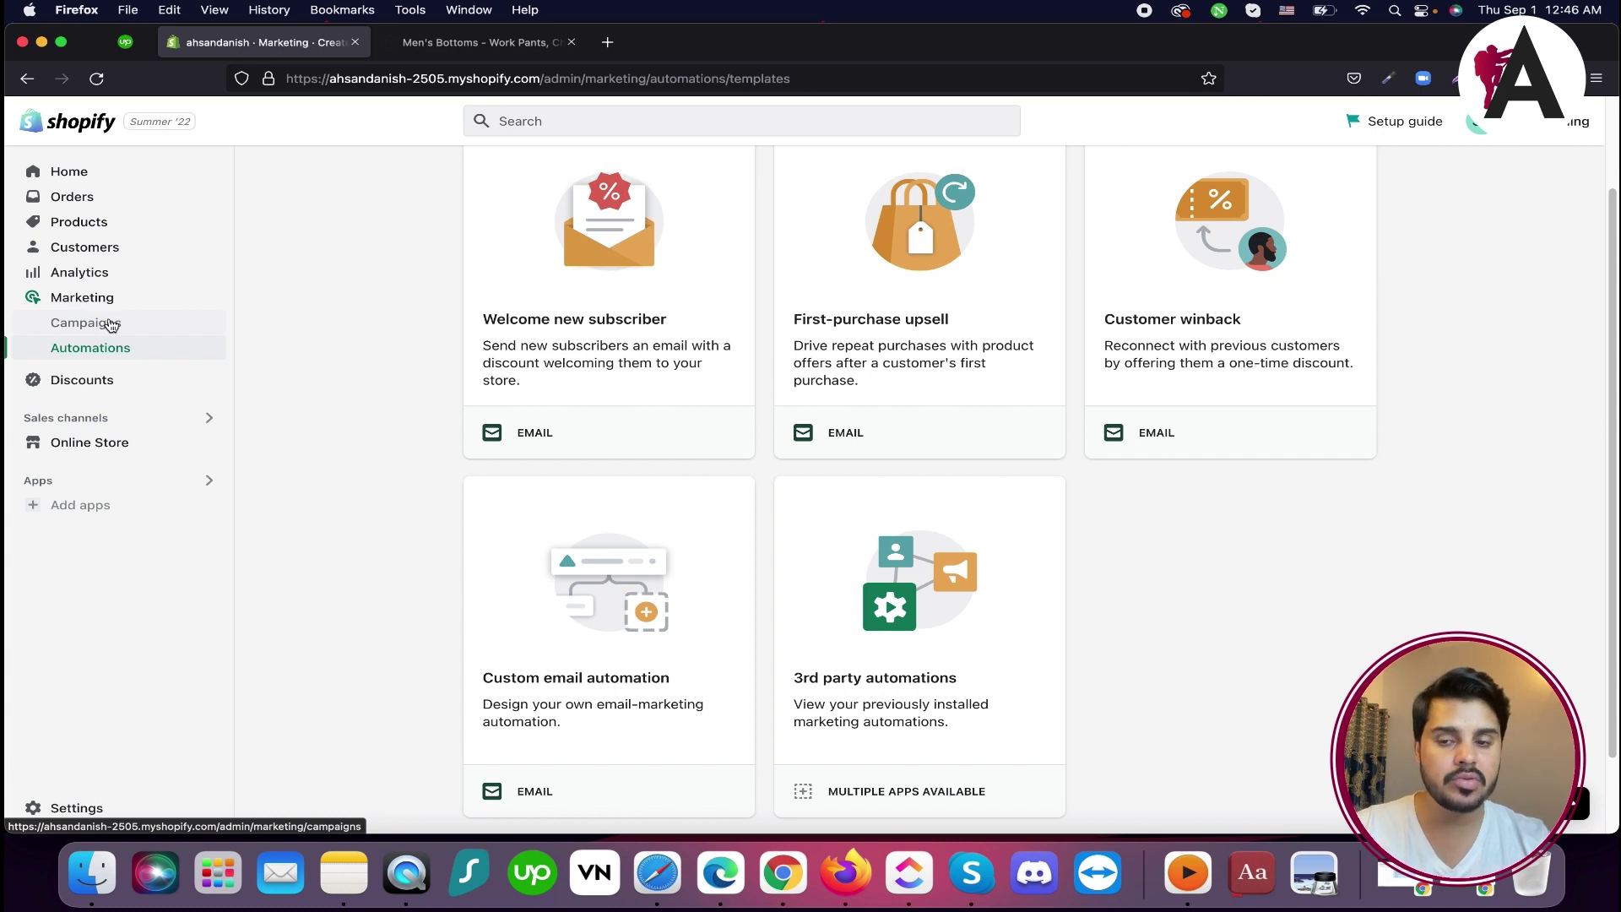
pyautogui.scroll(3, 312, 497)
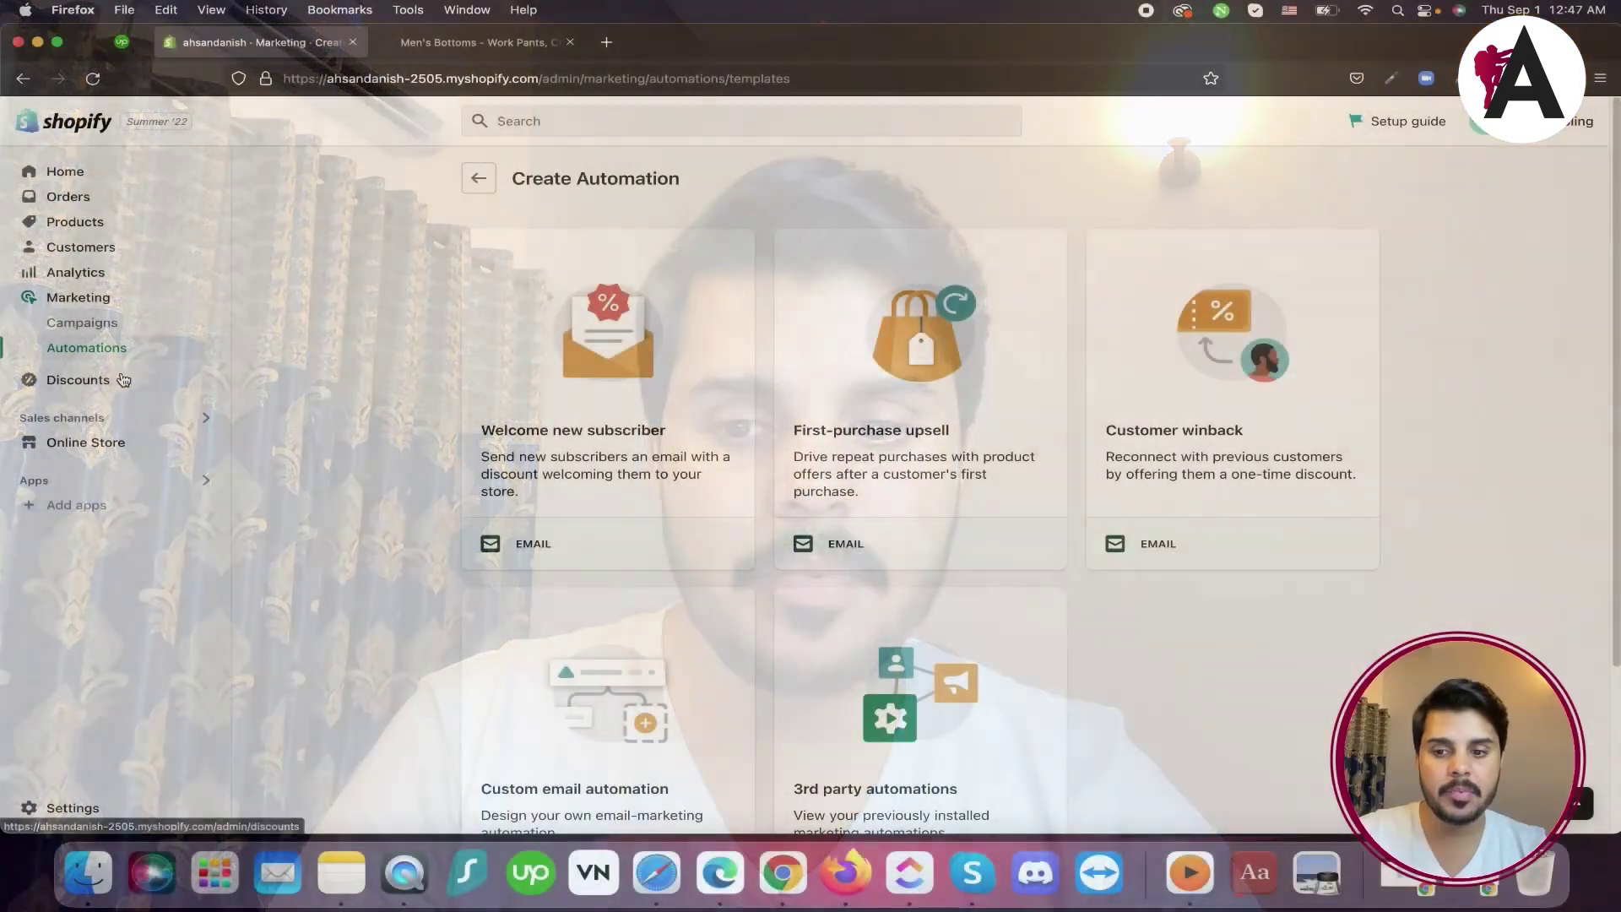
# From the Discounts page, create a new Amount off products discount
pyautogui.click(78, 322)
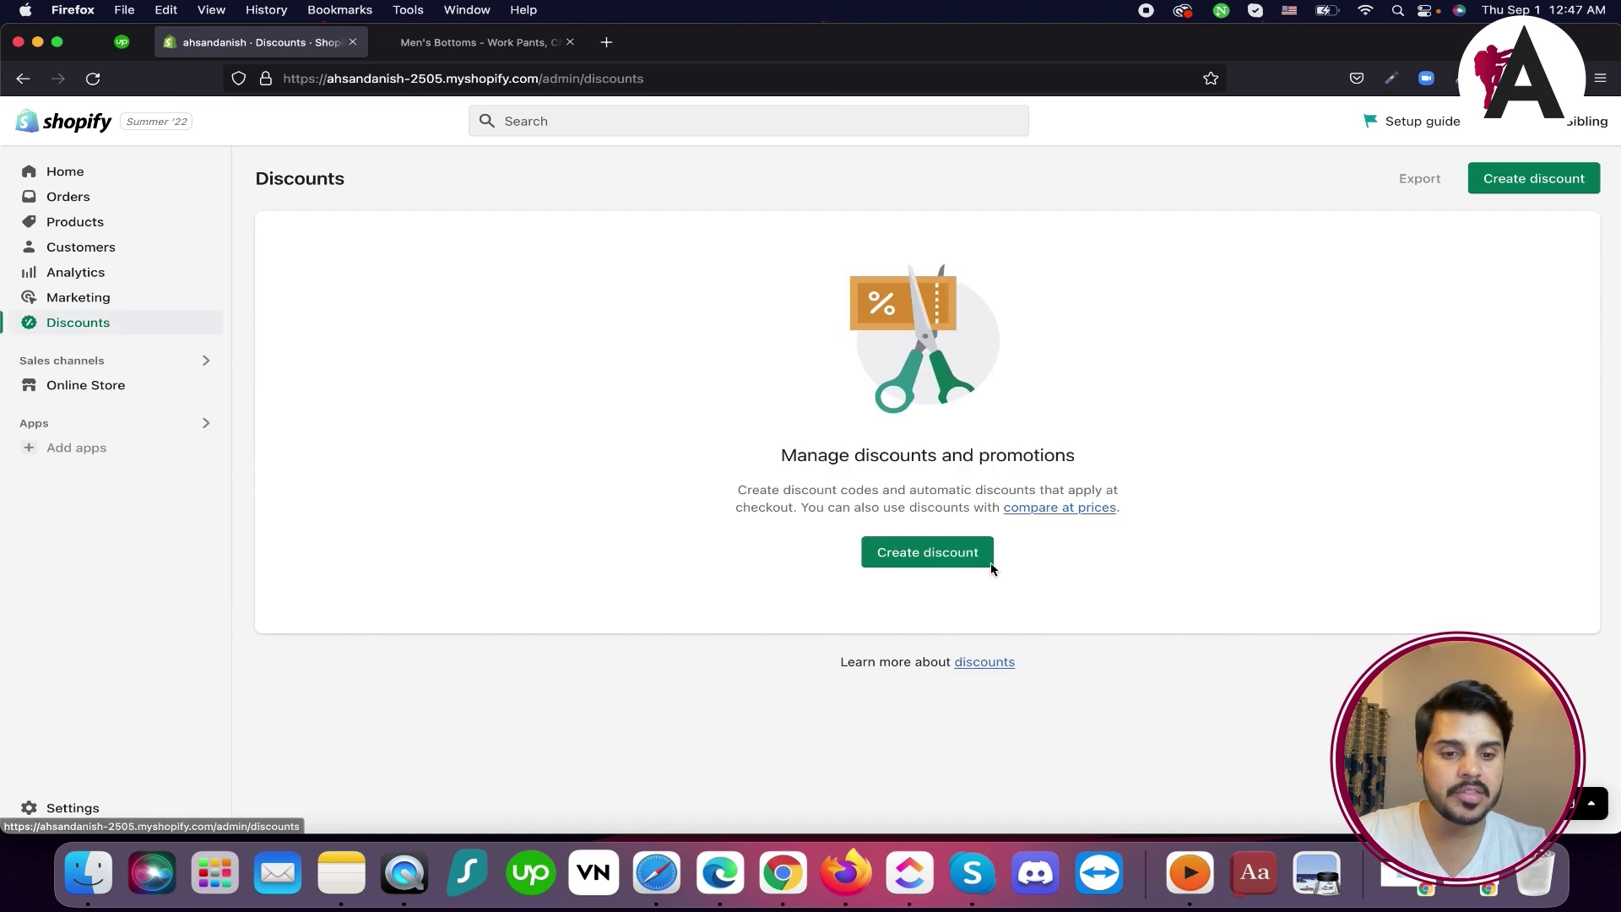
pyautogui.moveTo(781, 456); pyautogui.dragTo(1082, 459)
pyautogui.moveTo(747, 489); pyautogui.dragTo(1143, 492)
pyautogui.click(962, 553)
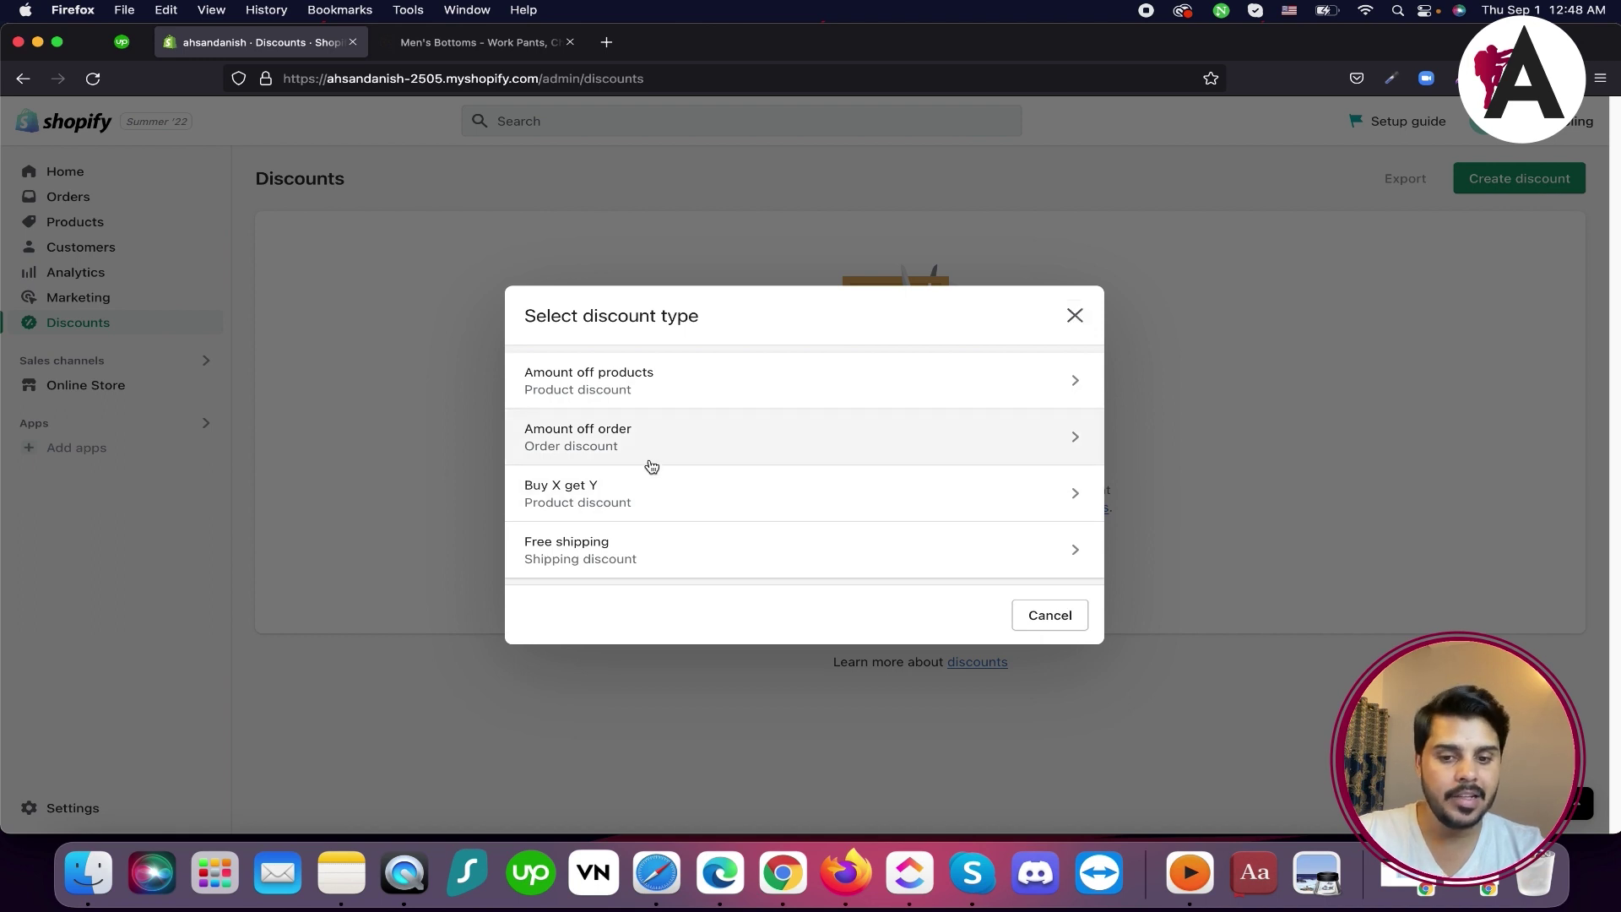
pyautogui.click(686, 384)
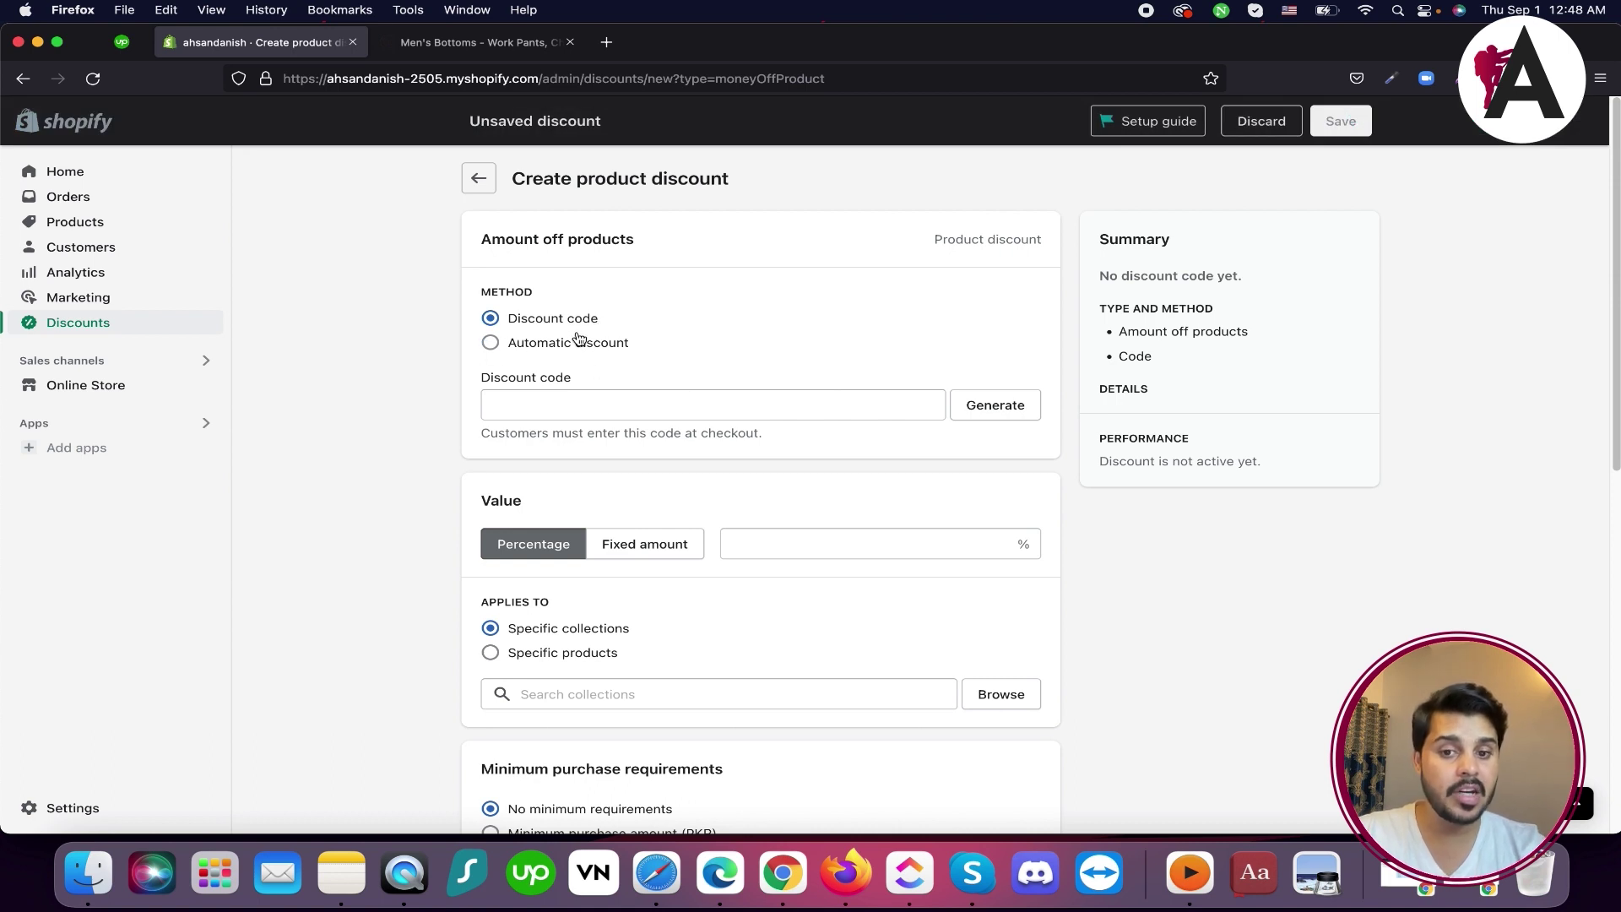
# Enter a summer discount code based on the store name and copy it
pyautogui.click(591, 399)
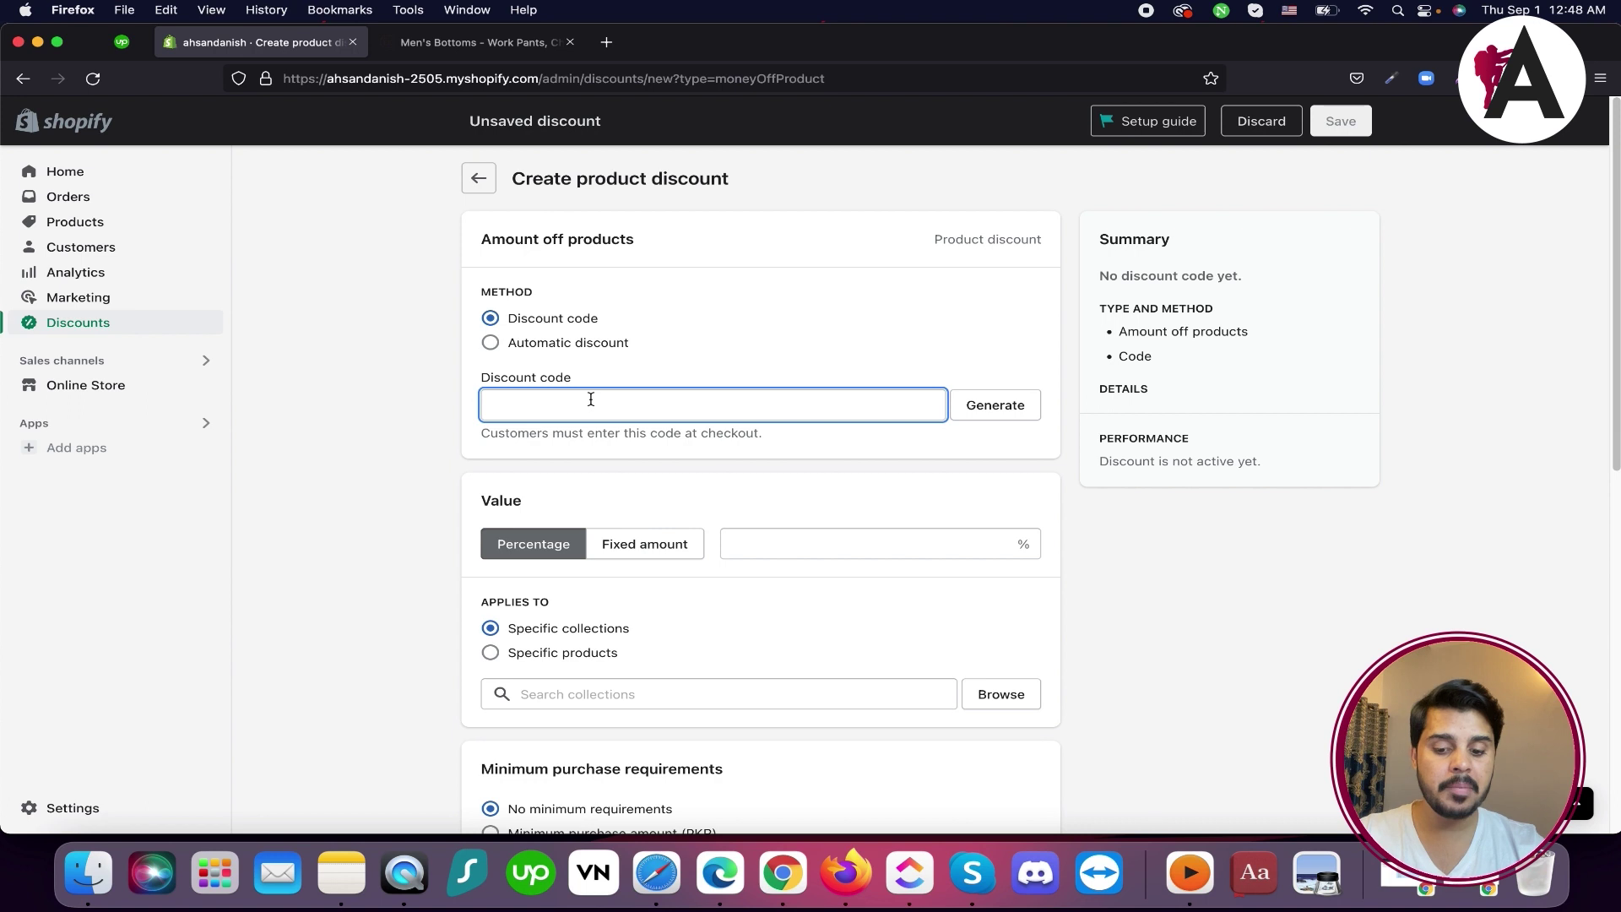
pyautogui.write('ahsandanish')
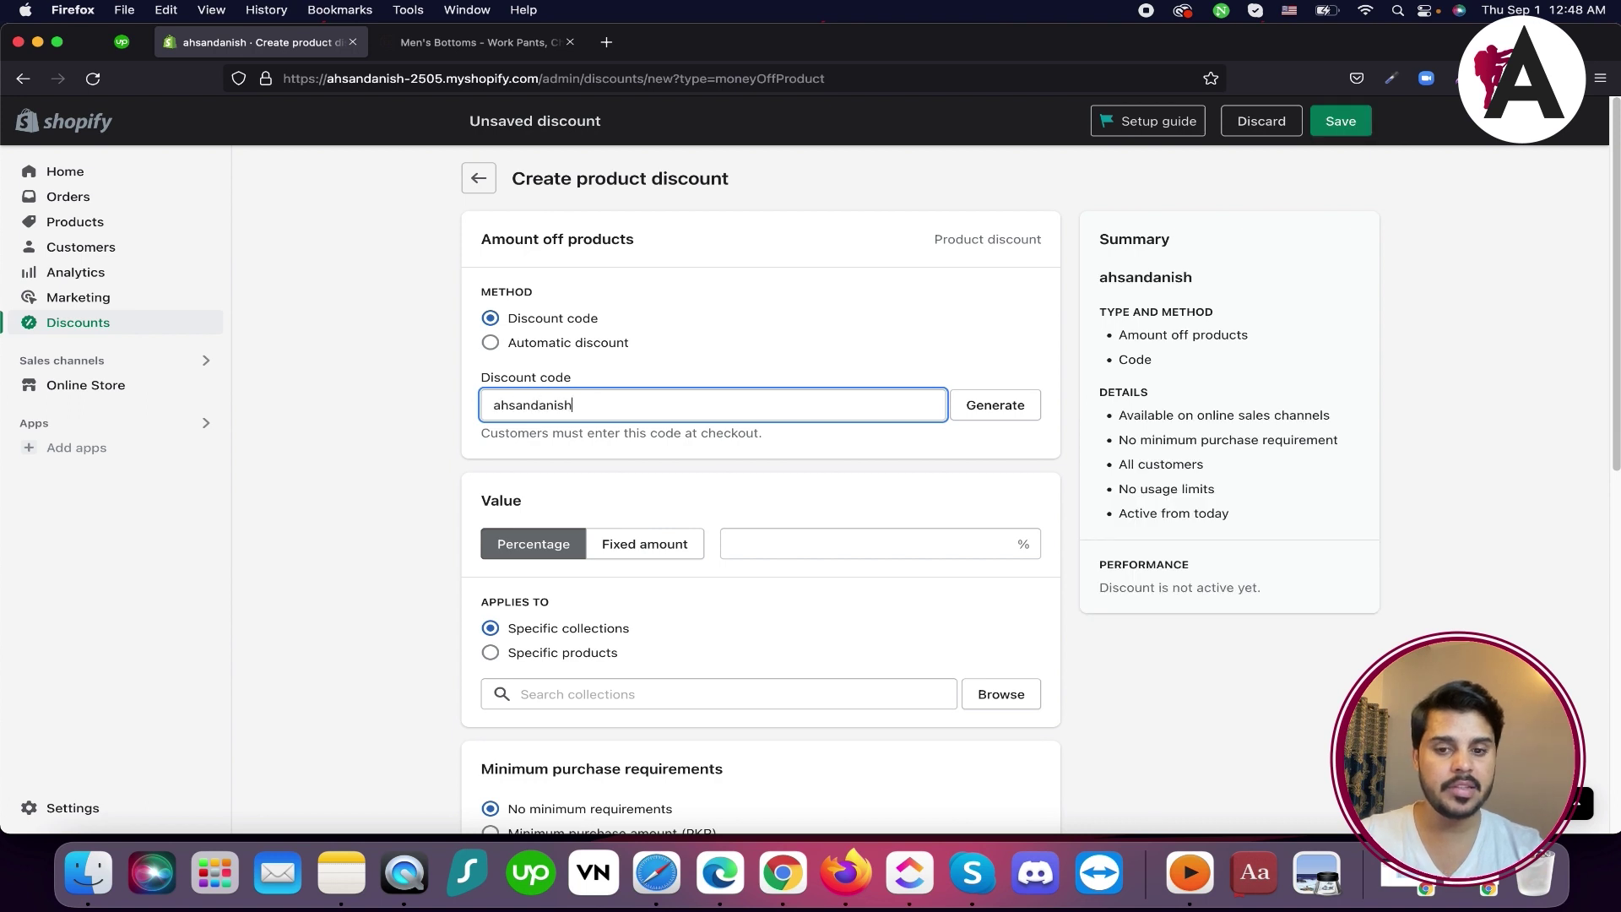
pyautogui.write('summer')
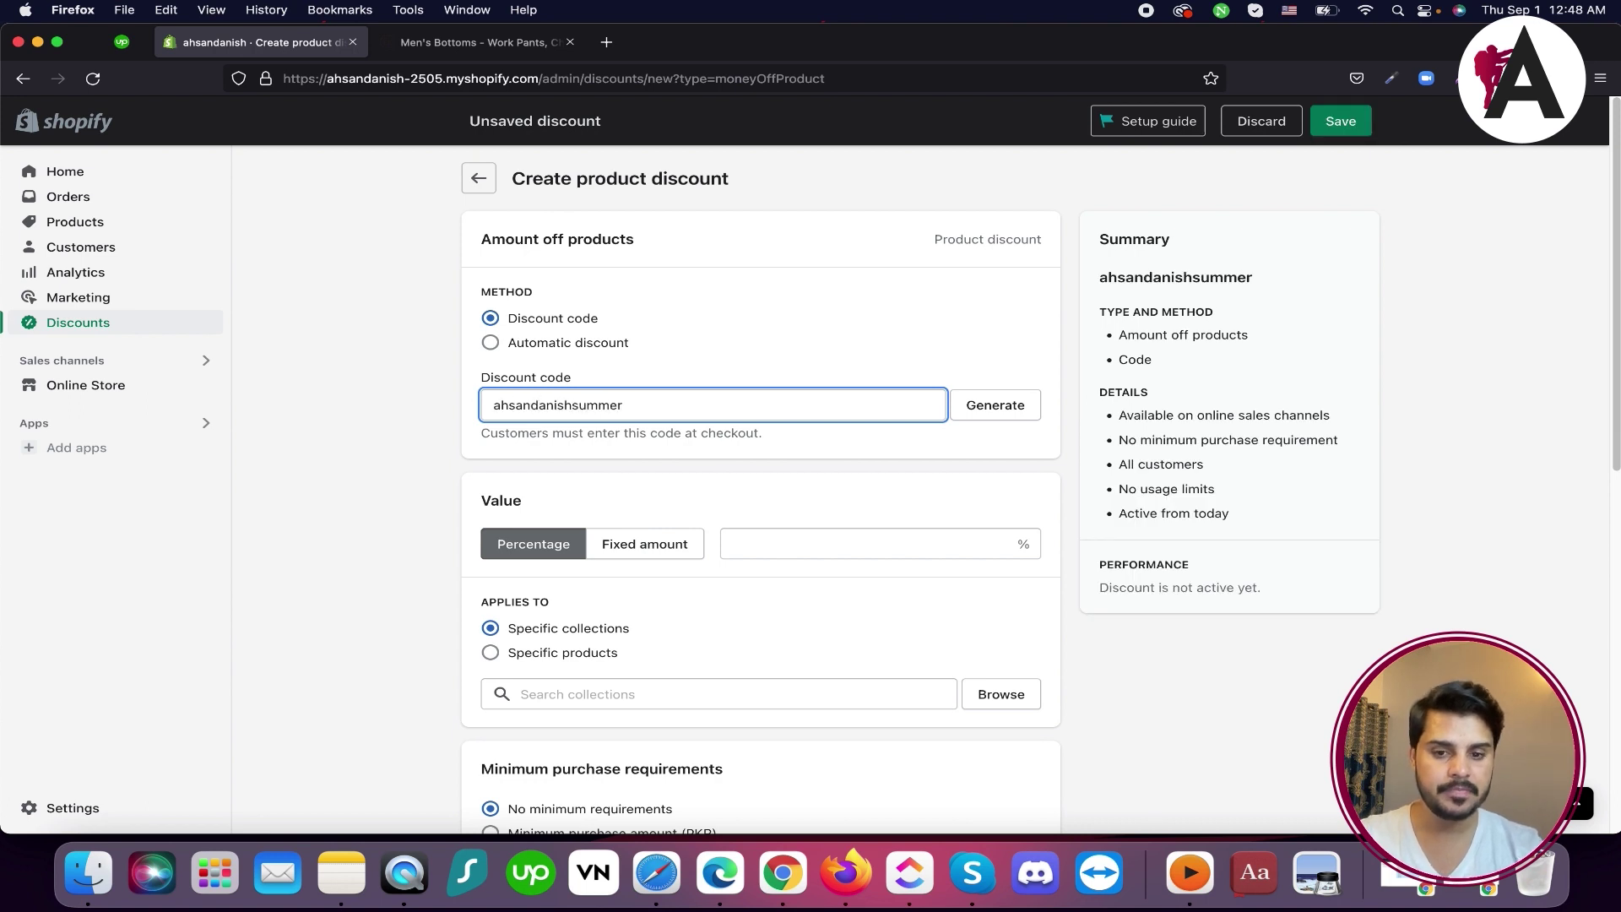
pyautogui.doubleClick(625, 412)
pyautogui.rightClick(624, 410)
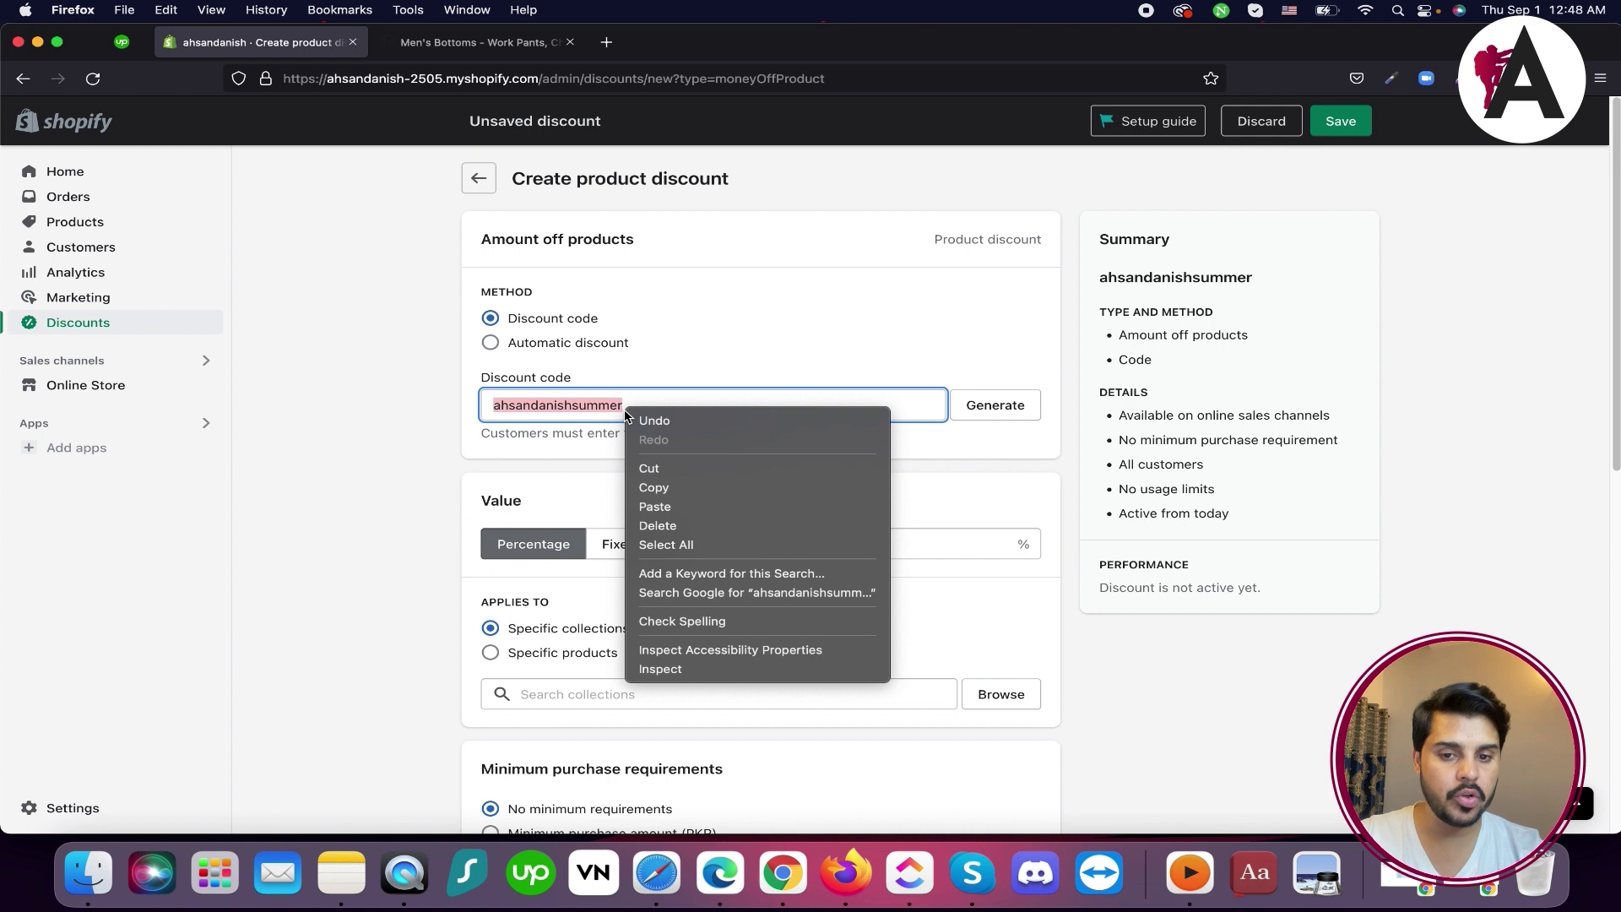
pyautogui.click(672, 494)
pyautogui.scroll(-5, 701, 540)
pyautogui.scroll(3, 617, 401)
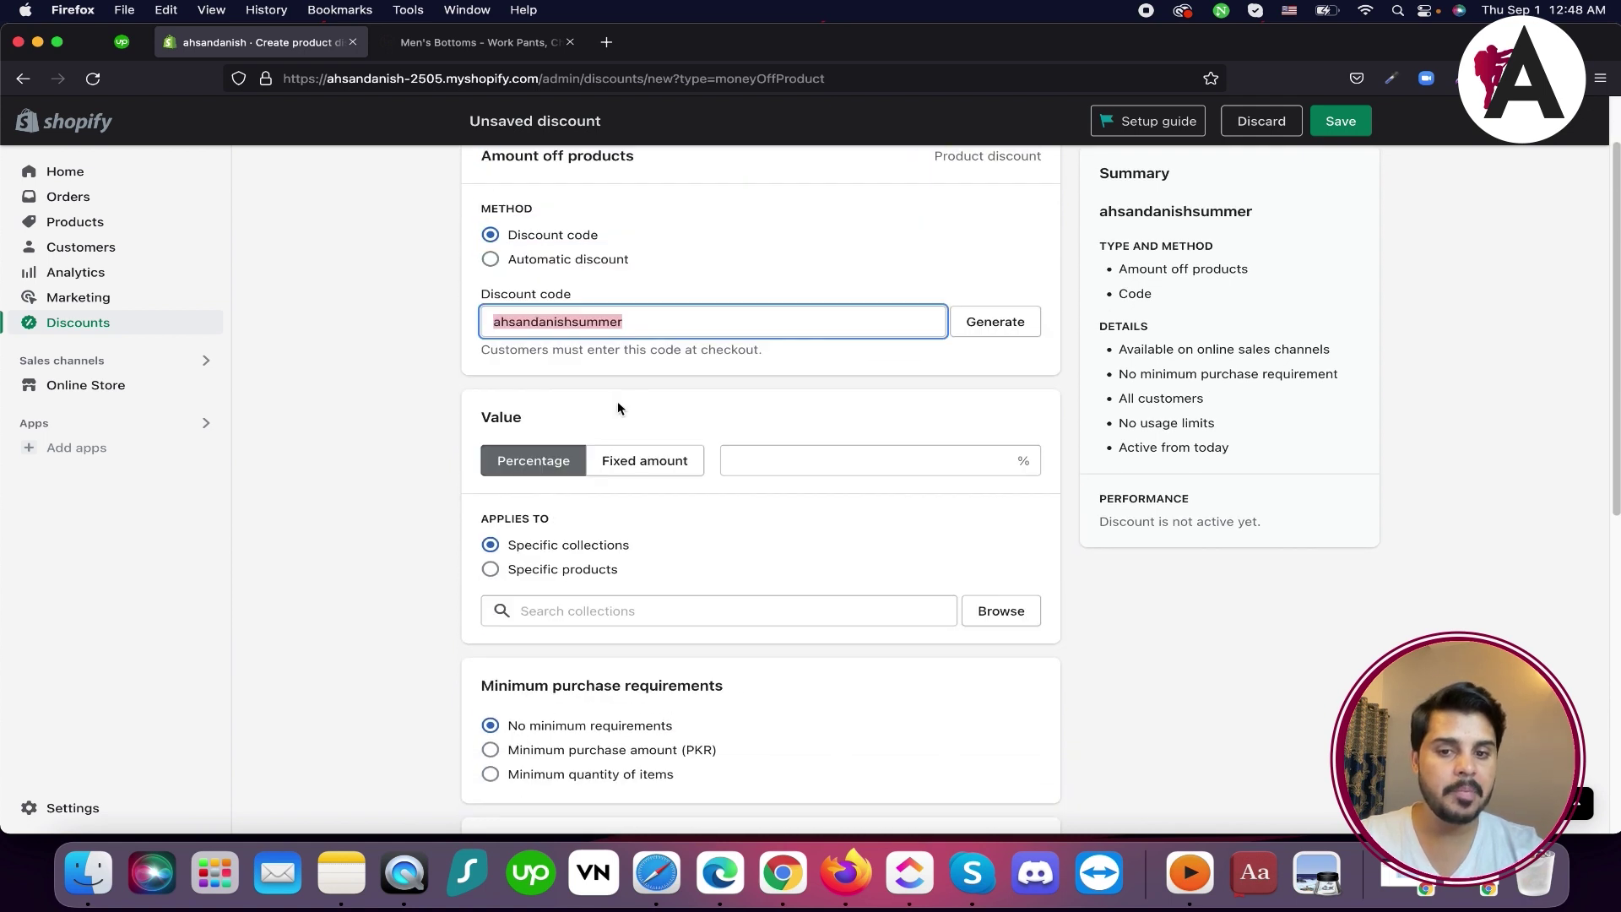
# Set the discount to 20% and apply it to specific products
pyautogui.click(774, 460)
pyautogui.write('20')
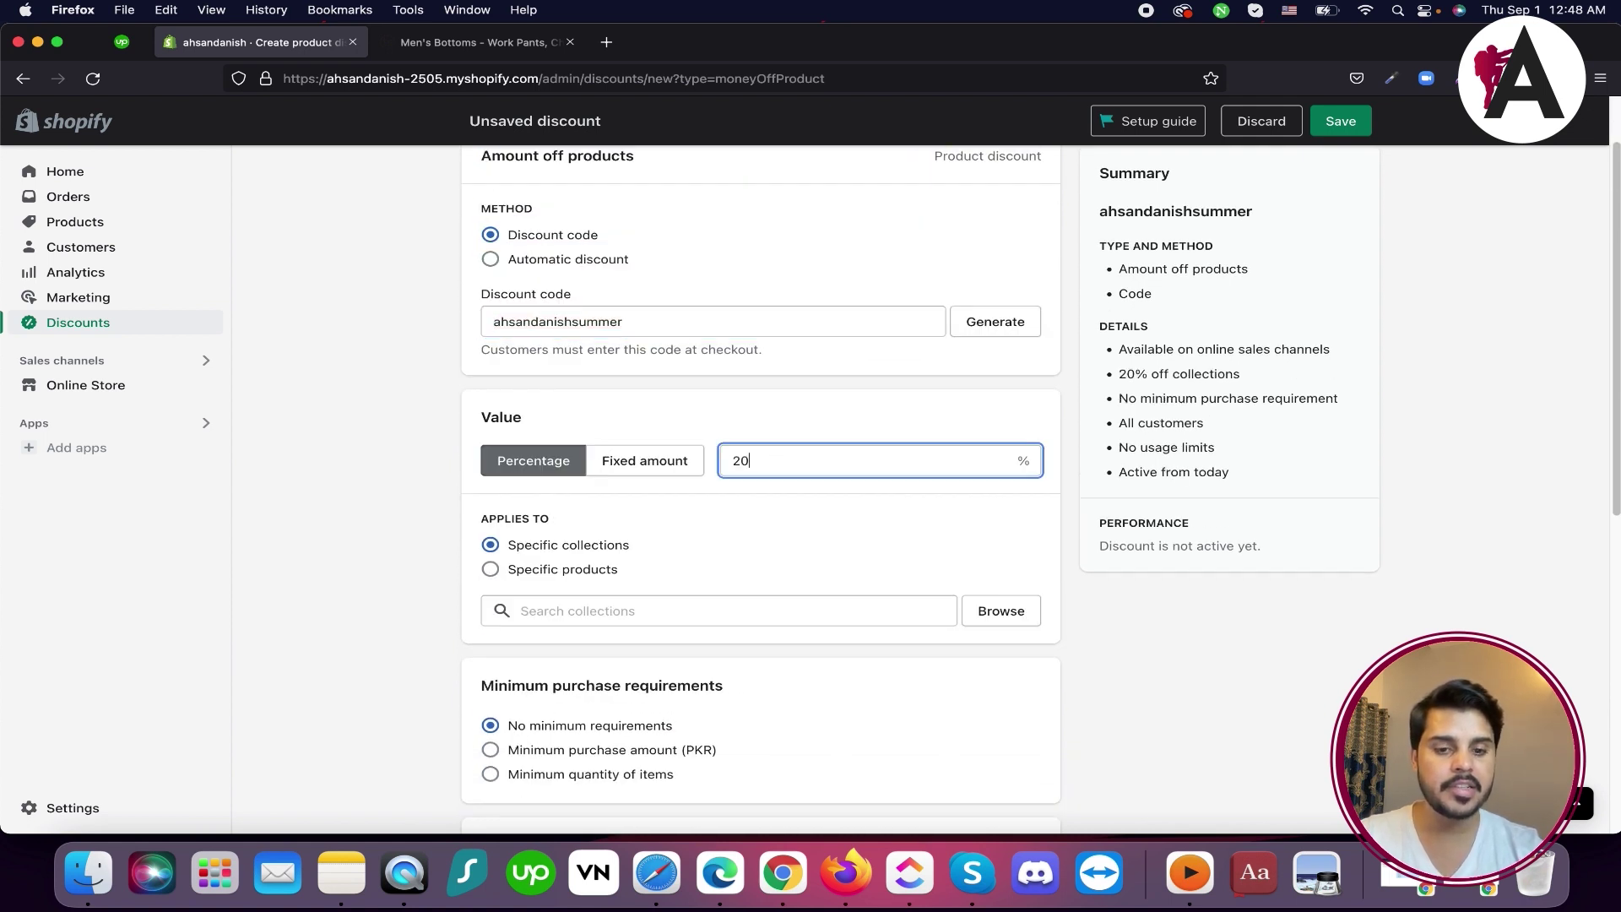
pyautogui.scroll(-1, 548, 595)
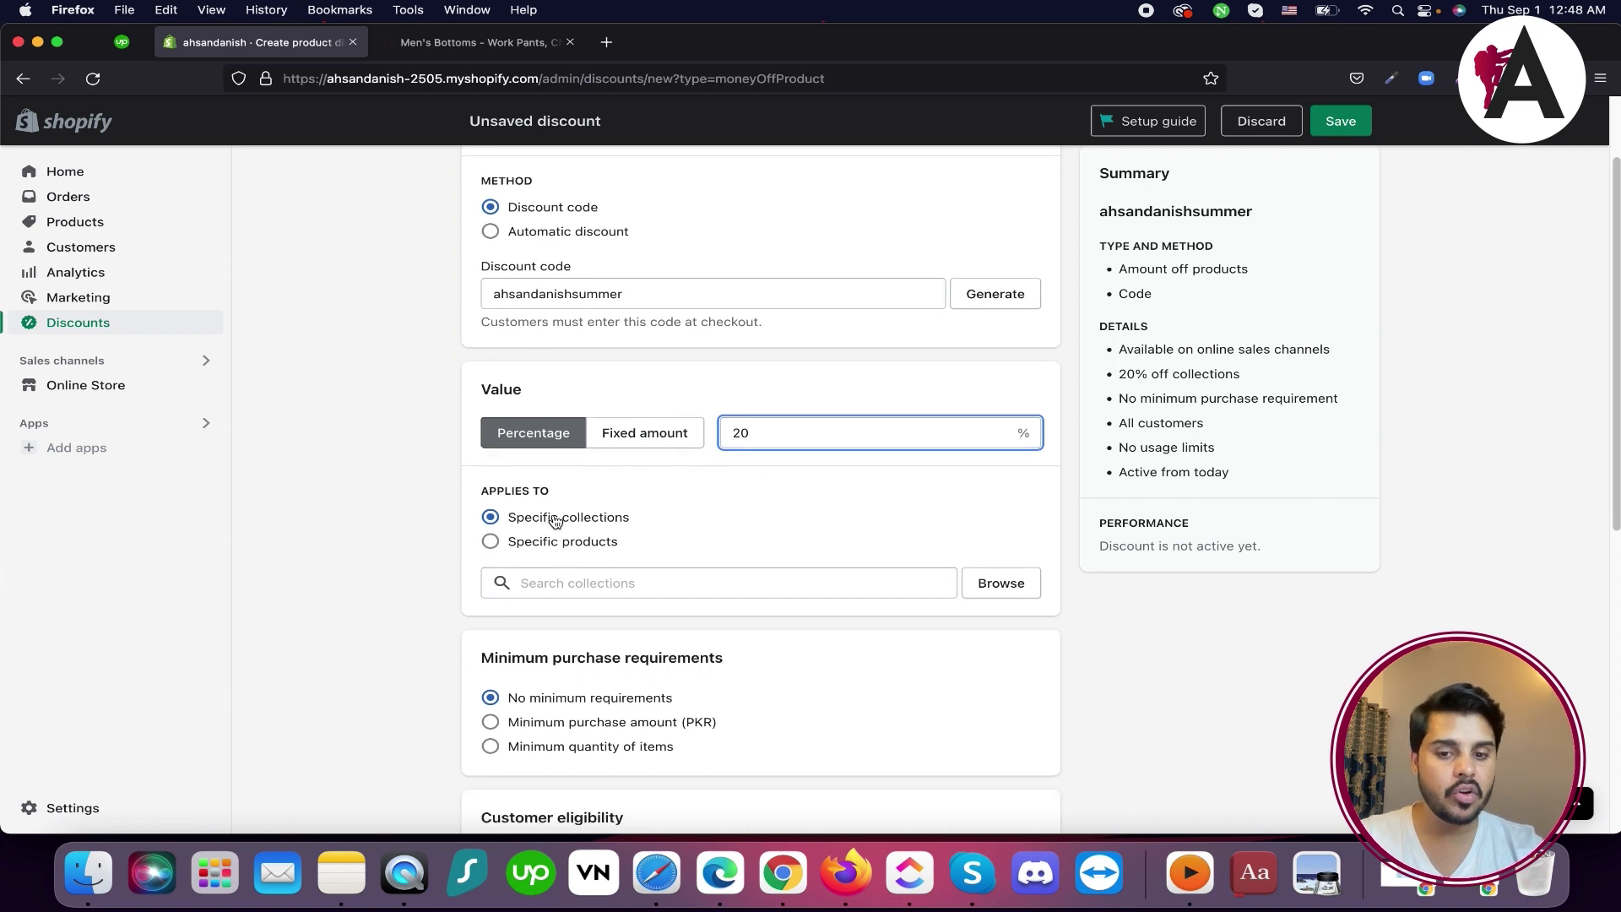
pyautogui.click(495, 540)
pyautogui.click(493, 521)
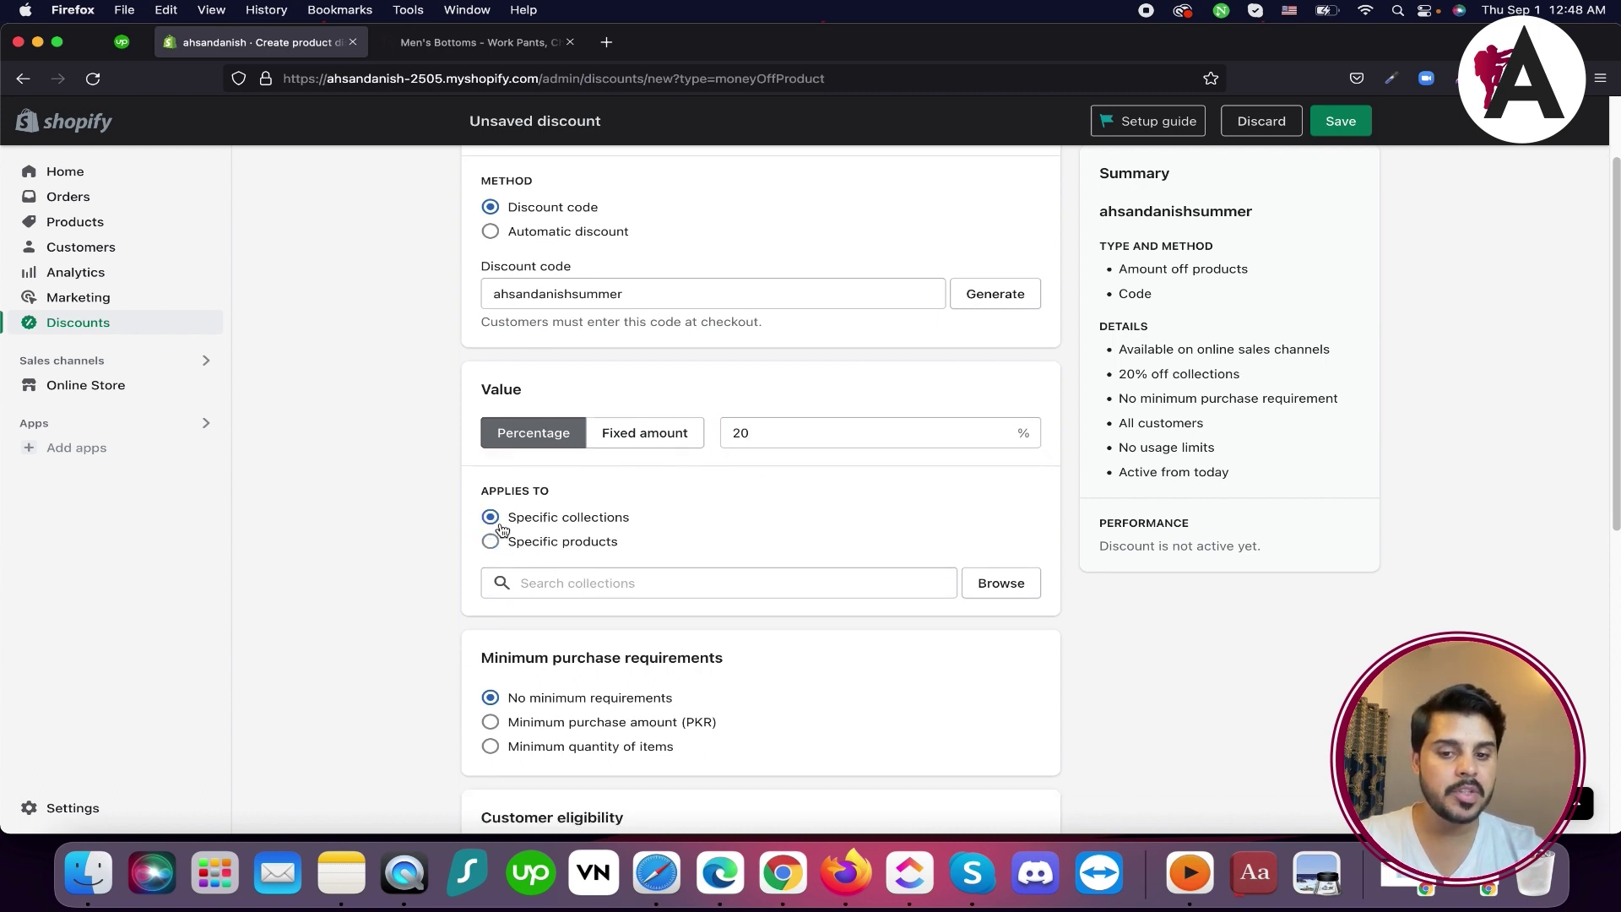
pyautogui.click(491, 544)
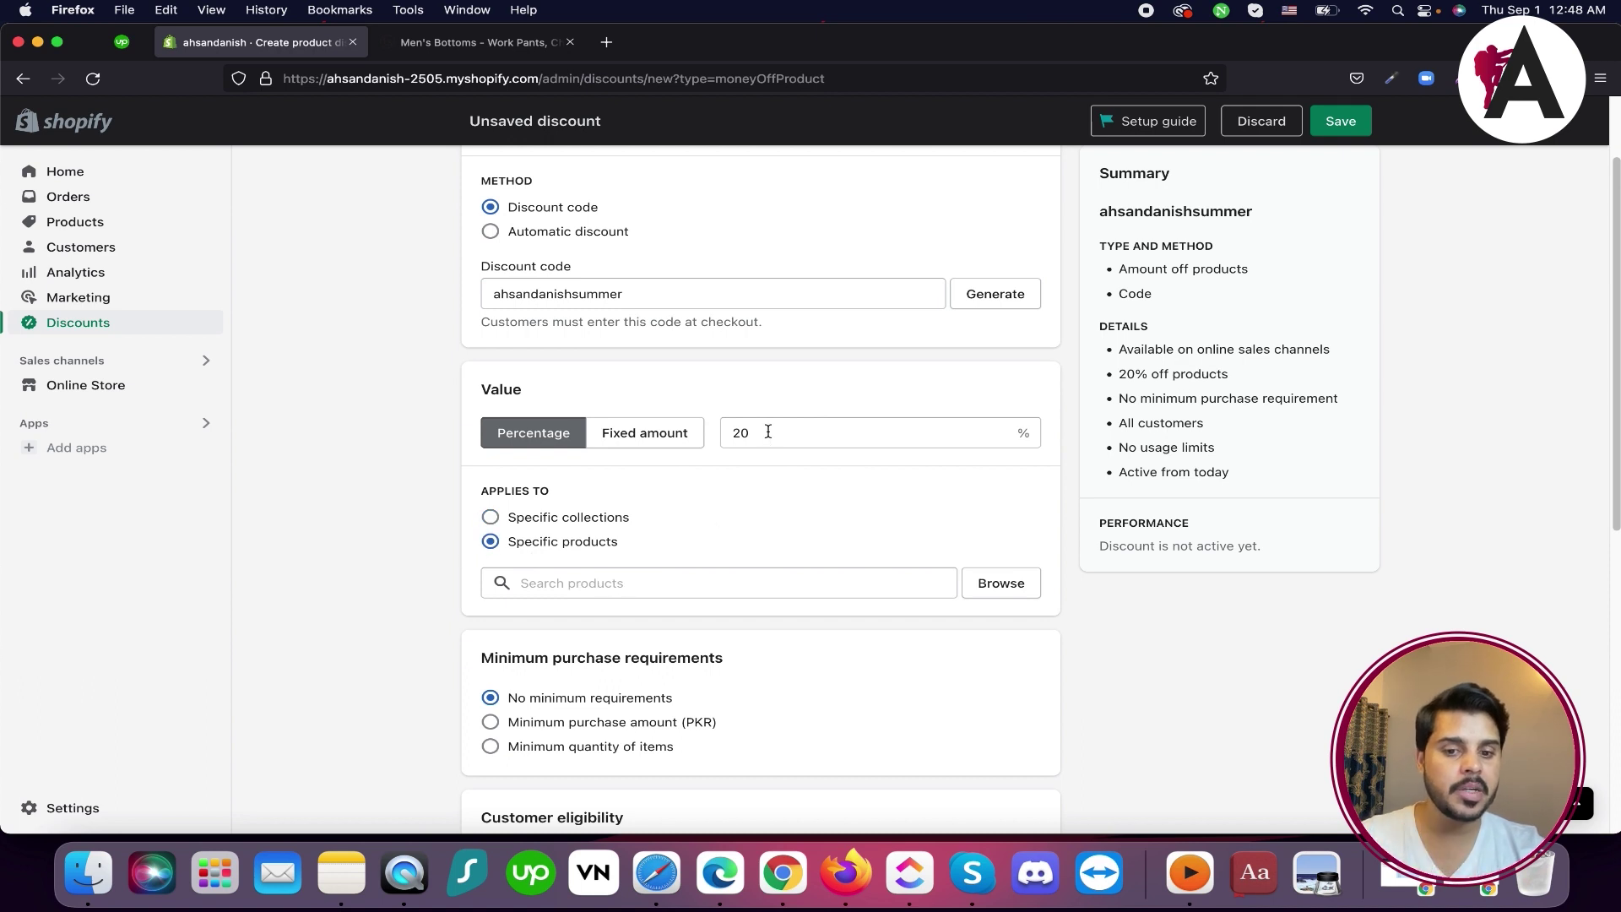
pyautogui.scroll(3, 714, 581)
pyautogui.scroll(-10, 713, 582)
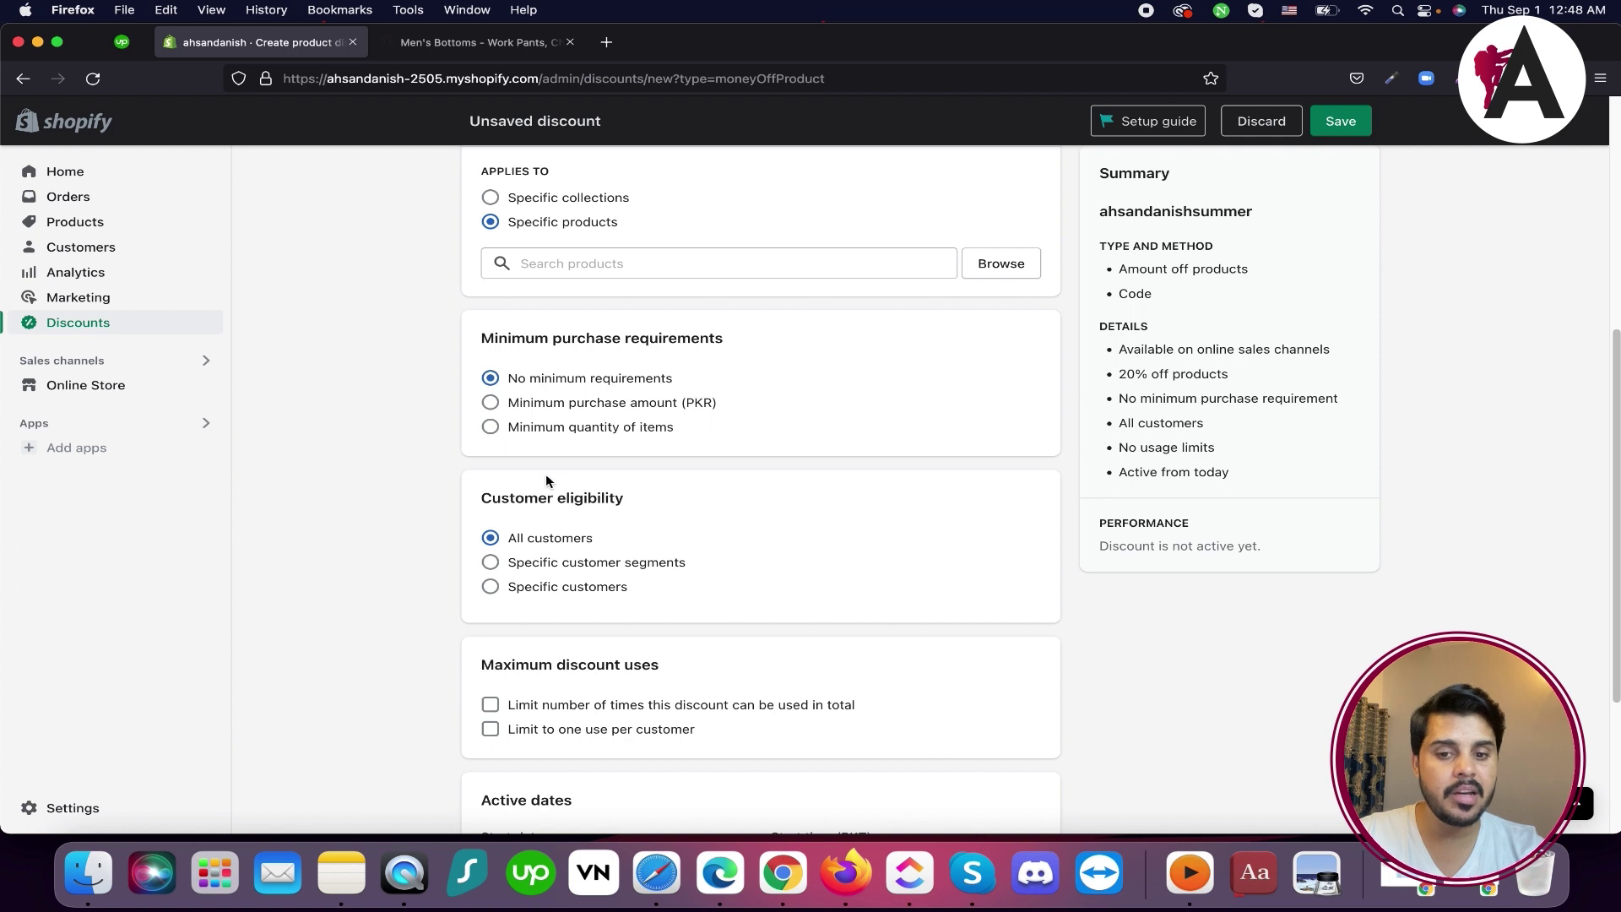
pyautogui.scroll(-3, 546, 474)
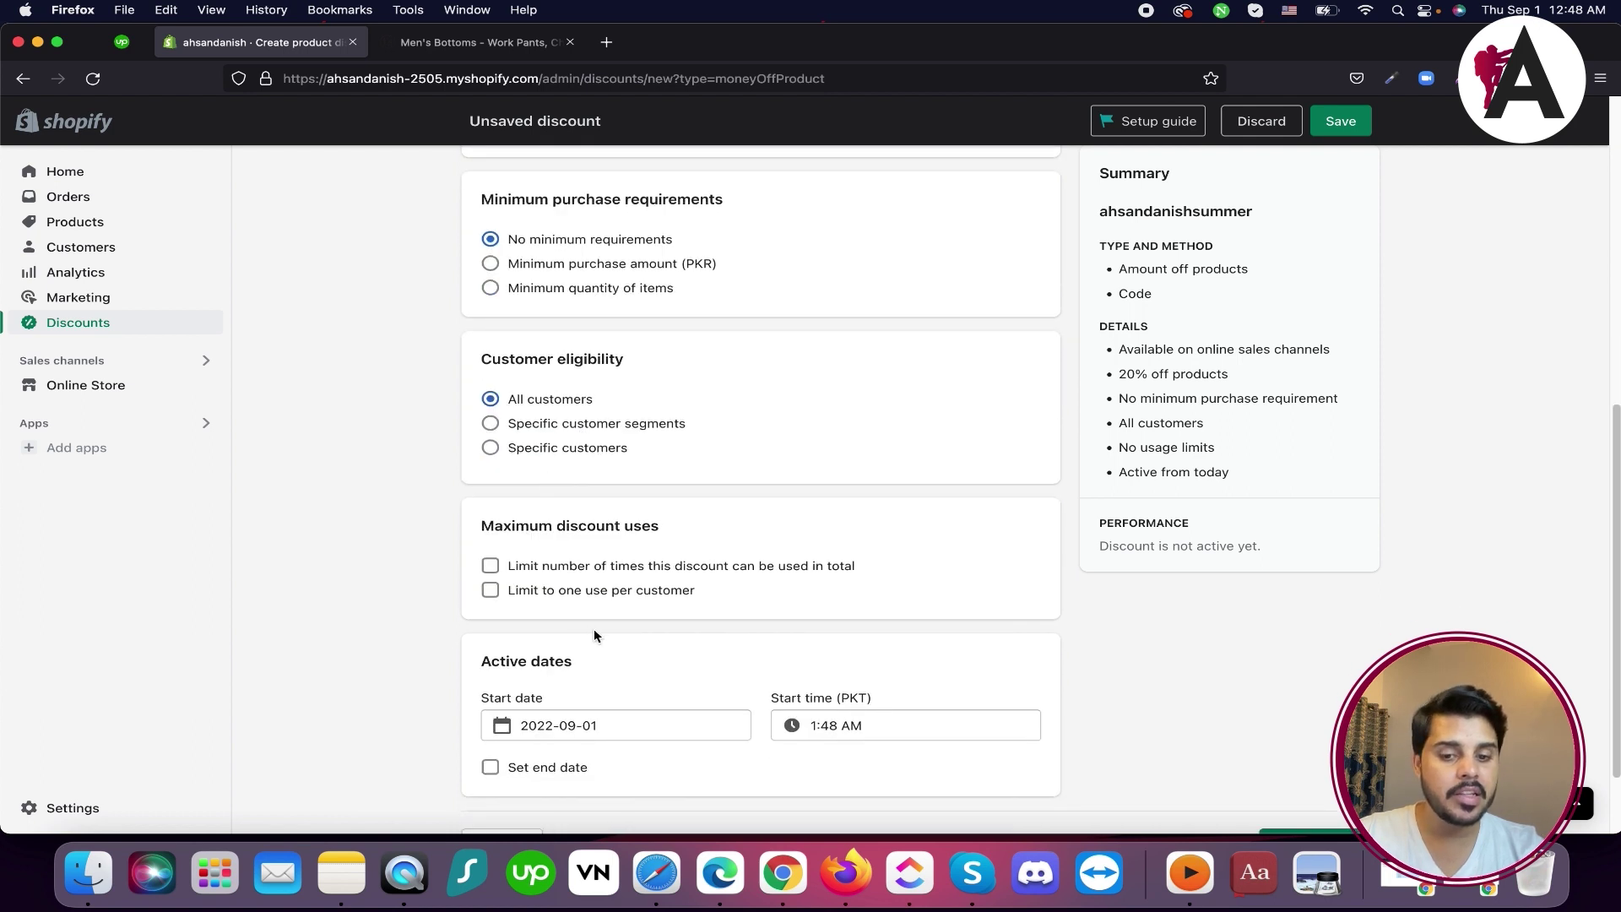
pyautogui.scroll(-2, 594, 628)
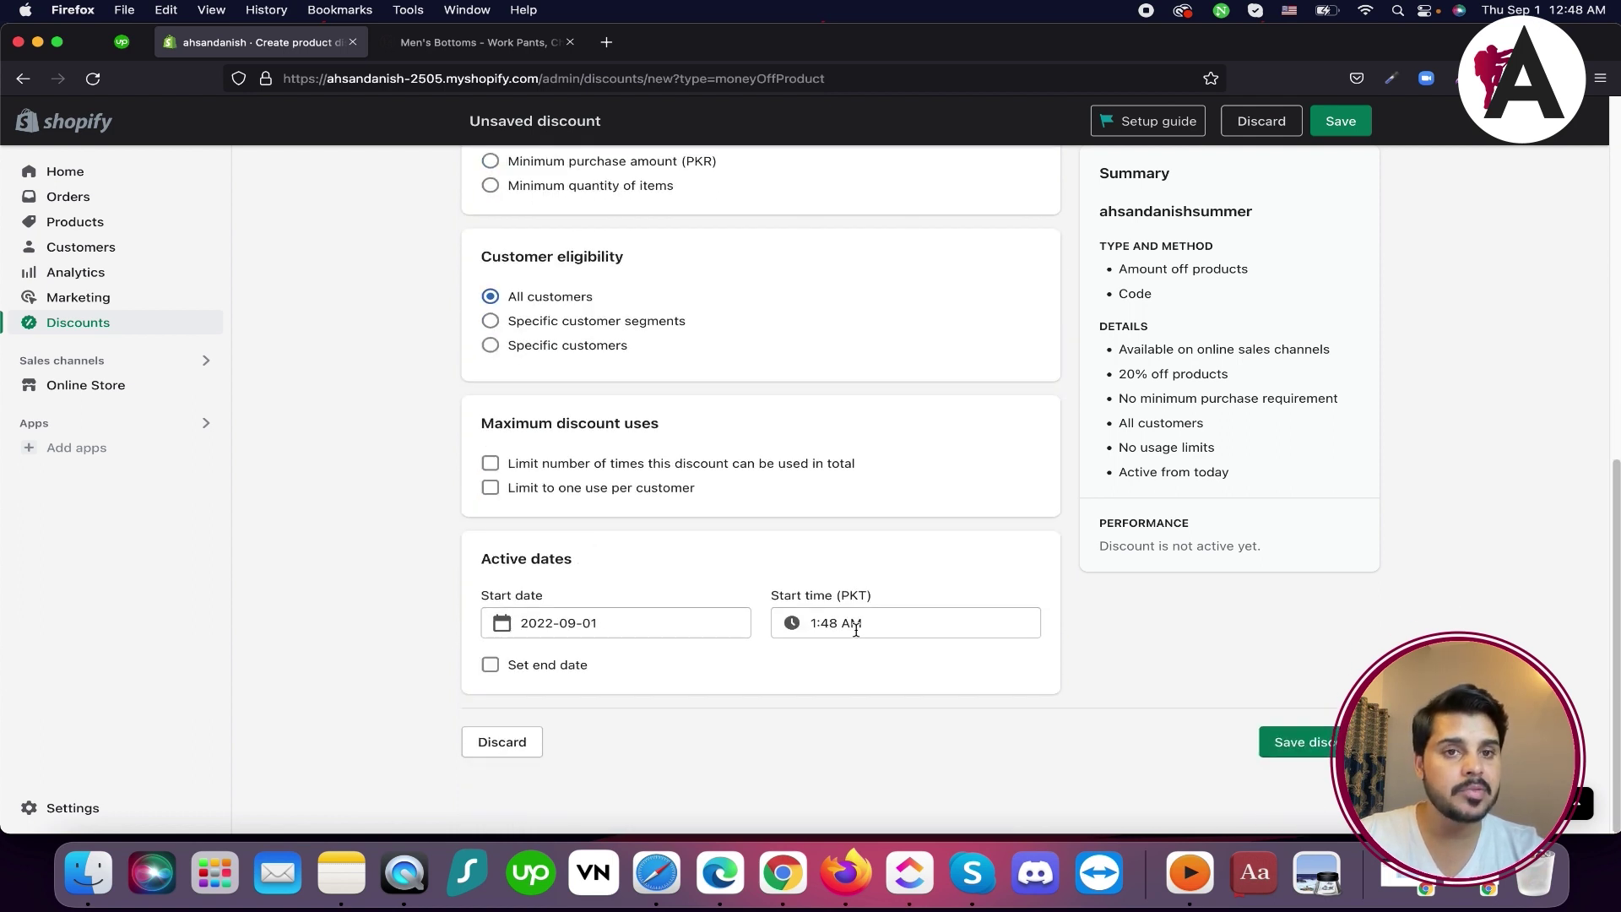
pyautogui.scroll(10, 767, 579)
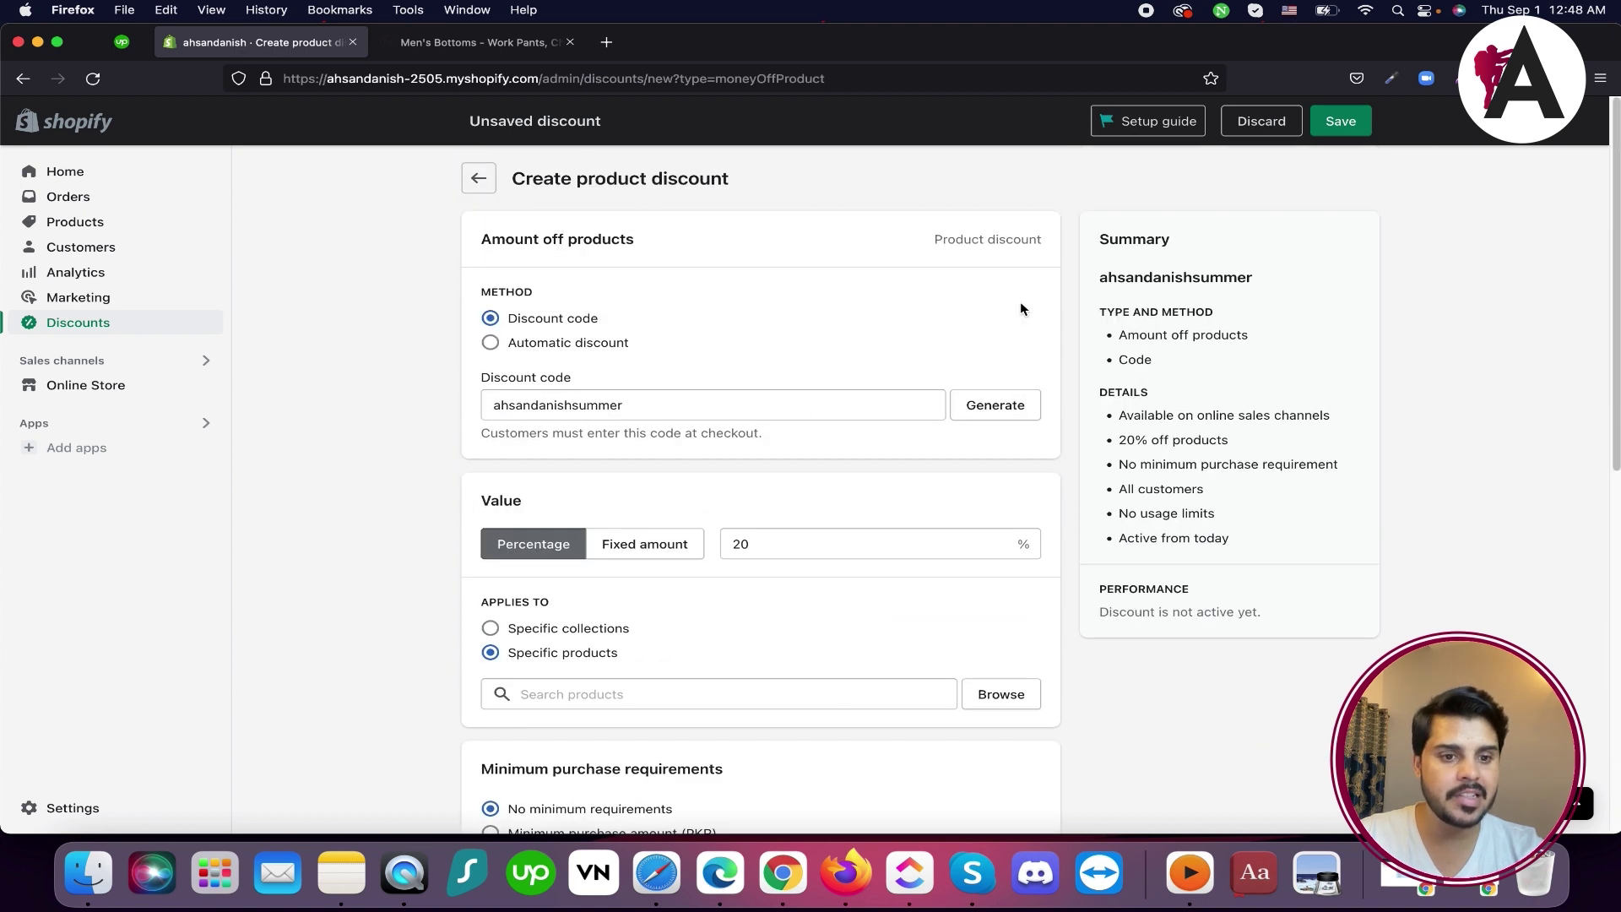
pyautogui.doubleClick(620, 405)
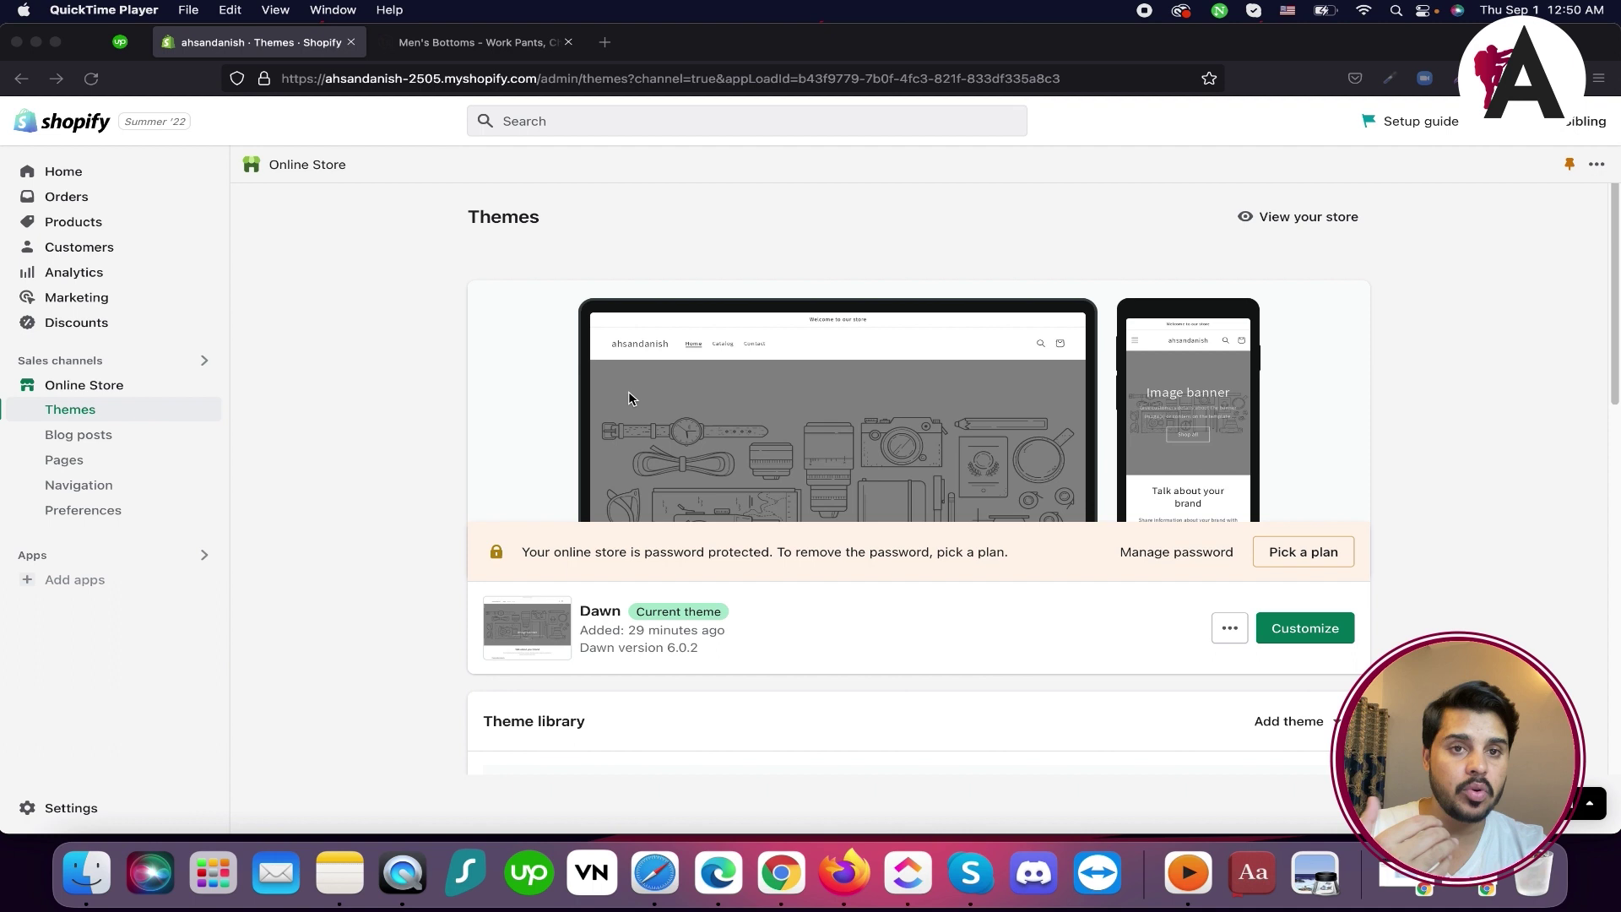
# Scroll down past the current Dawn 6.0.2 theme to the theme library
pyautogui.scroll(-3, 942, 498)
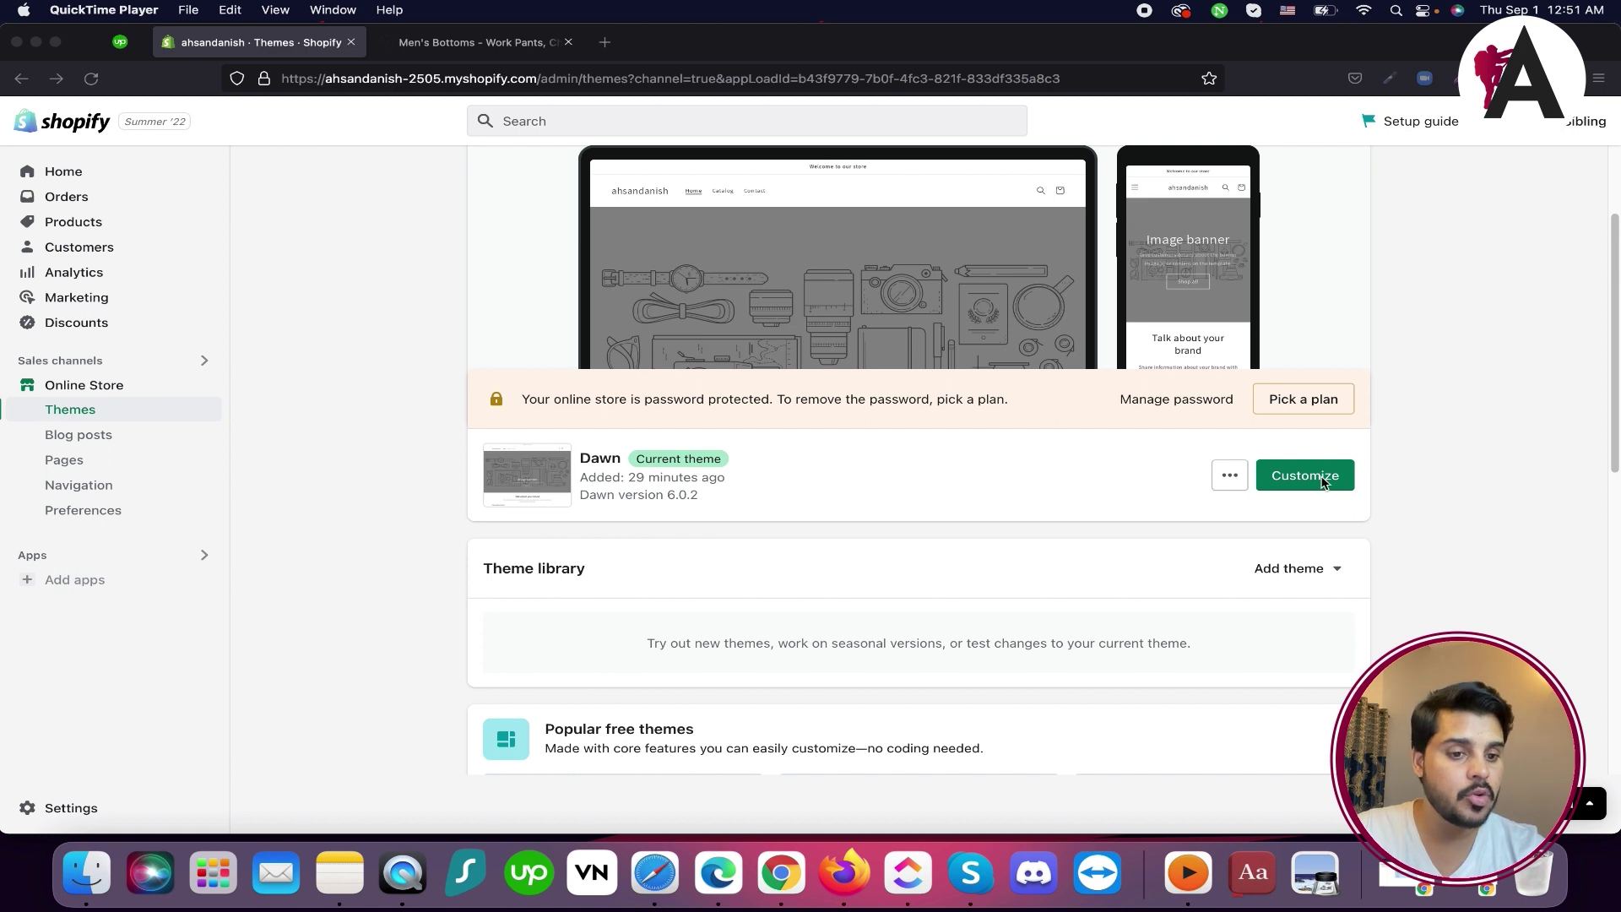
pyautogui.click(1422, 385)
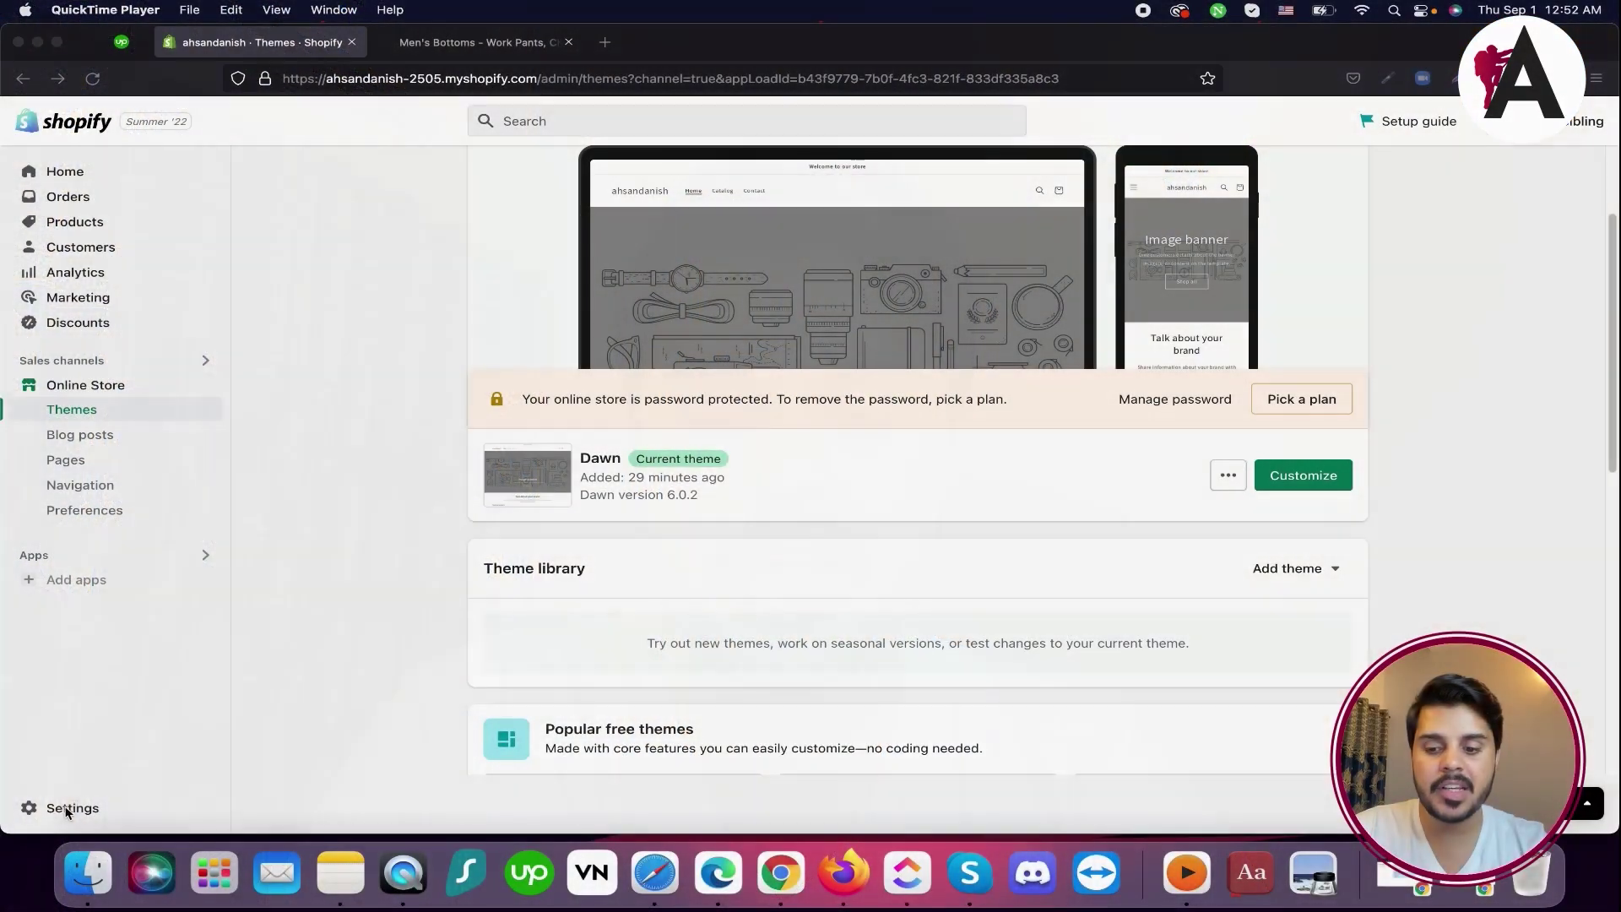
pyautogui.click(67, 808)
# Review Store details: PKR currency, GMT+05:00 Islamabad time zone, kilogram units, then open Plan
pyautogui.click(67, 808)
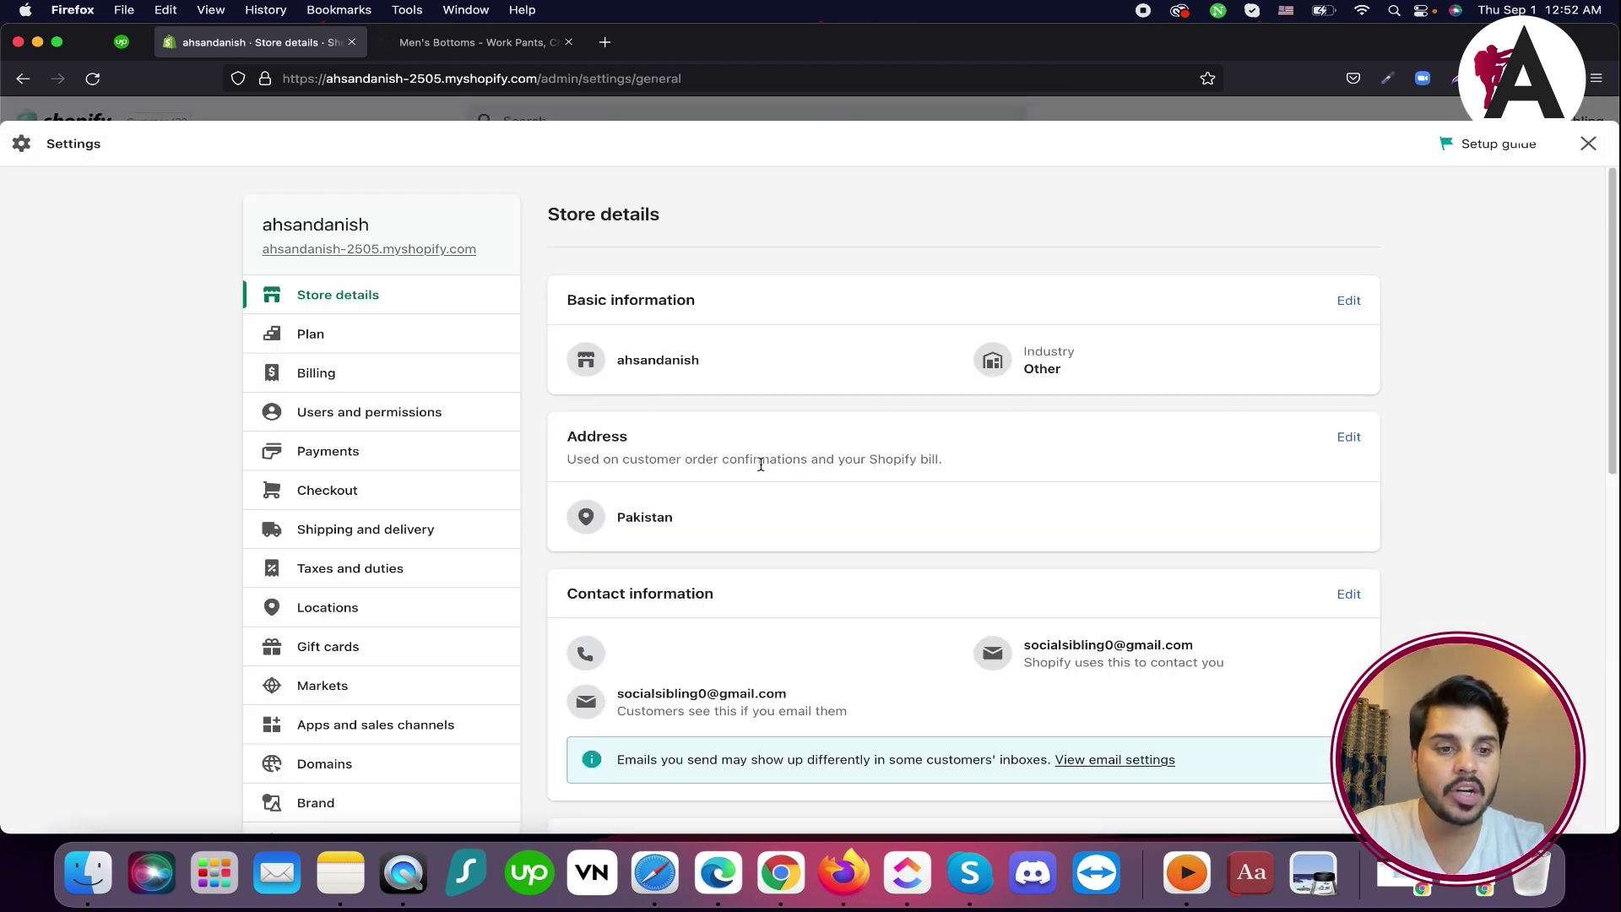
pyautogui.scroll(-6, 760, 464)
pyautogui.scroll(7, 568, 427)
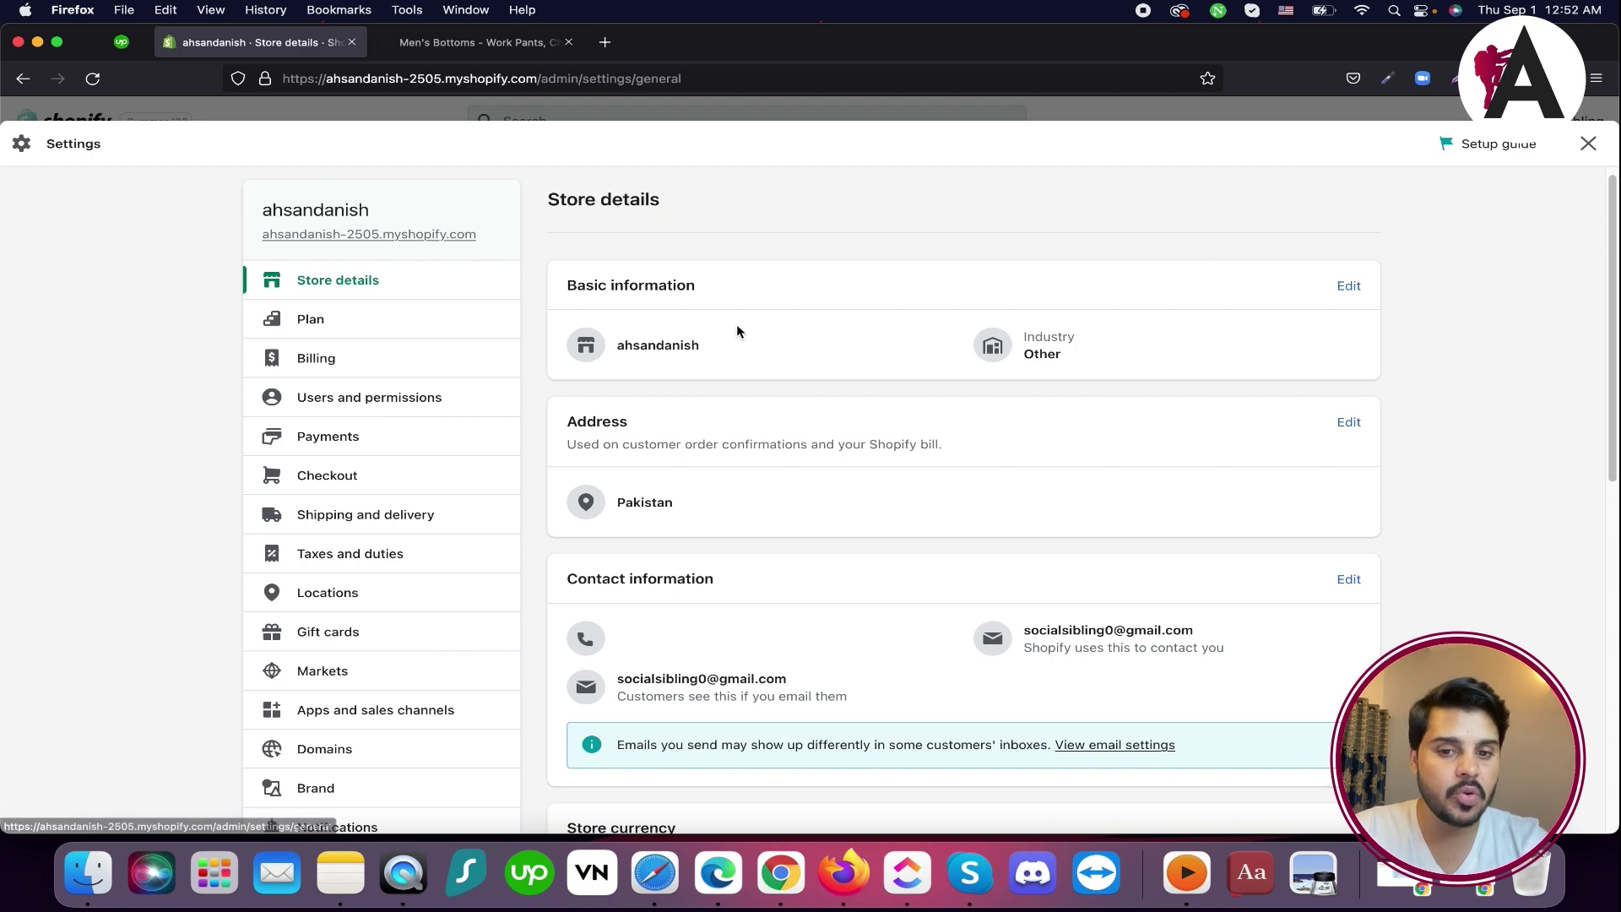
pyautogui.click(1349, 287)
pyautogui.click(1346, 285)
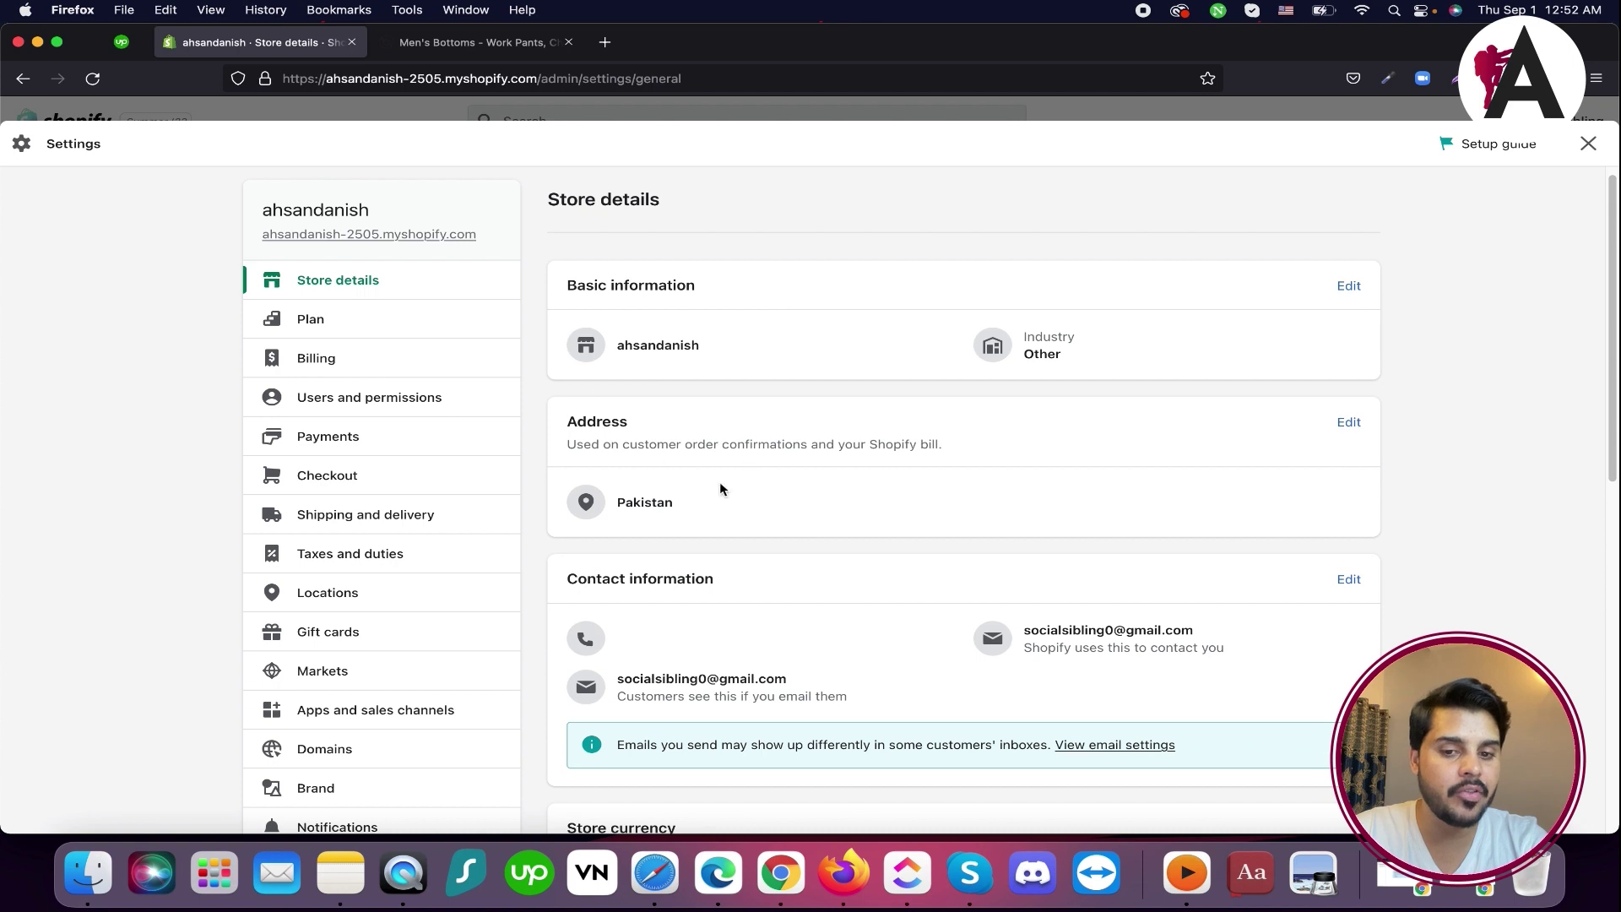
pyautogui.scroll(-3, 1336, 380)
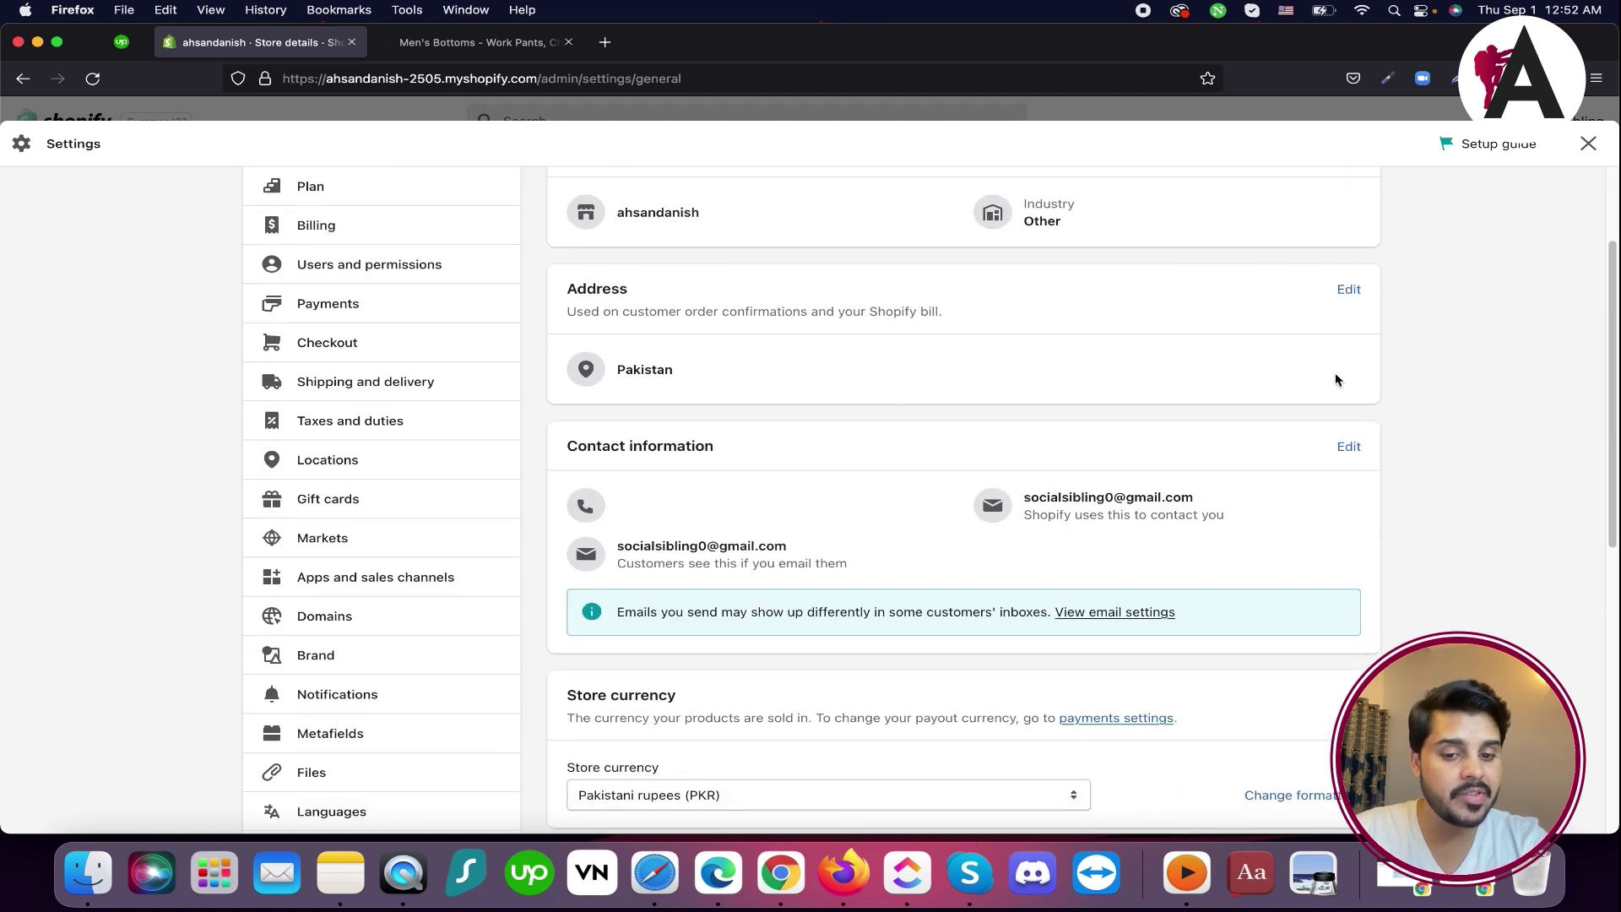
pyautogui.moveTo(565, 447); pyautogui.dragTo(745, 456)
pyautogui.scroll(-8, 775, 609)
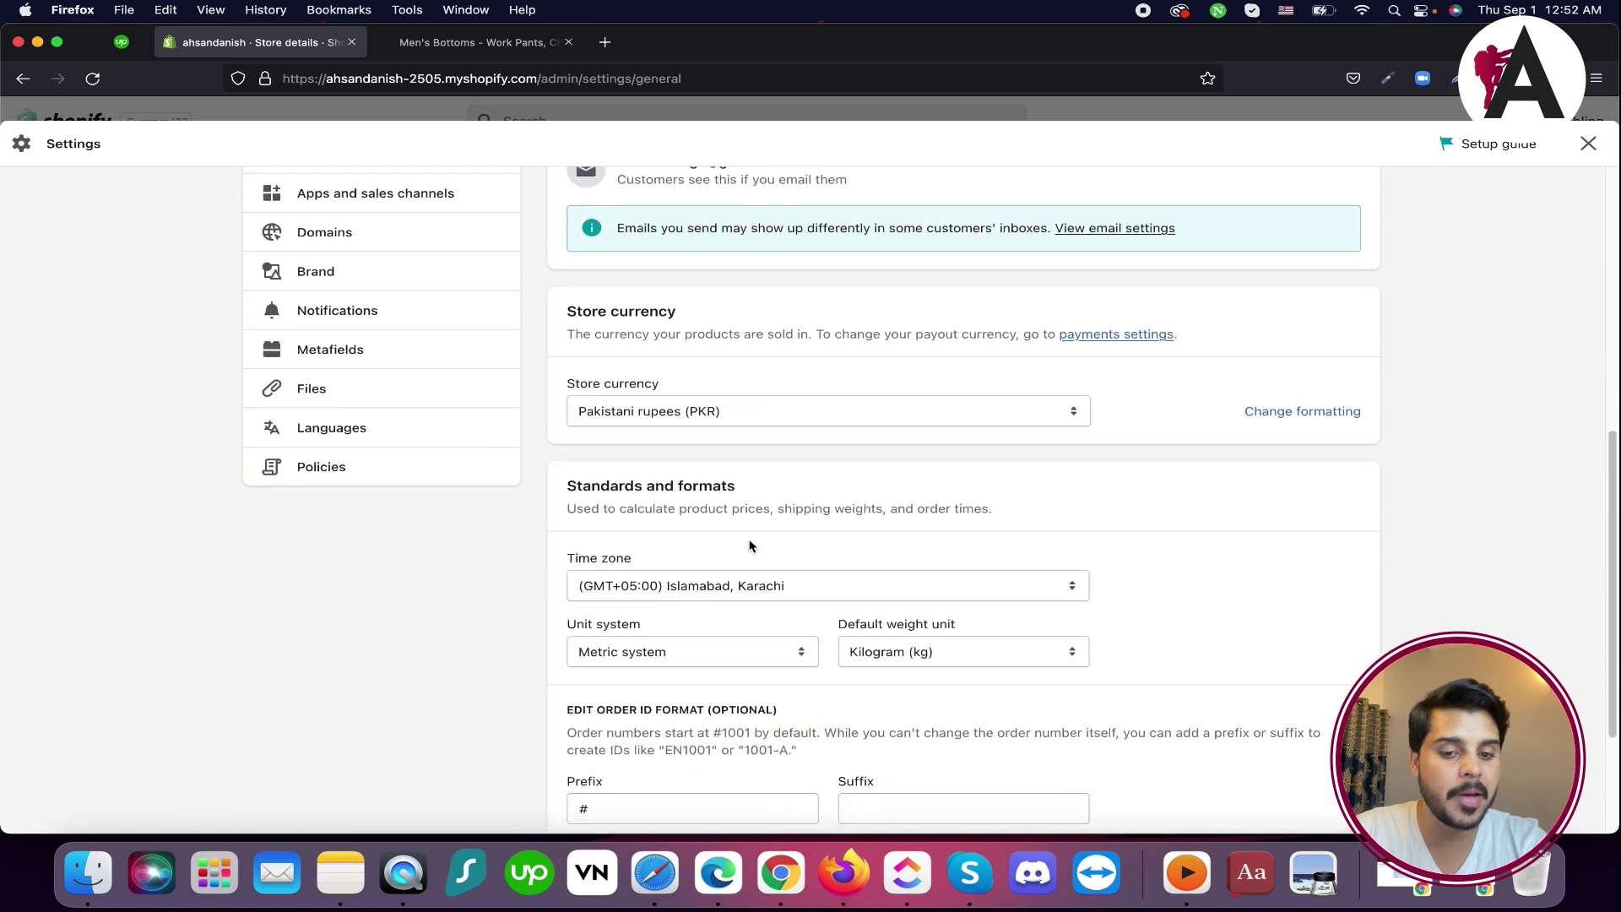
pyautogui.scroll(-4, 722, 730)
pyautogui.scroll(12, 726, 549)
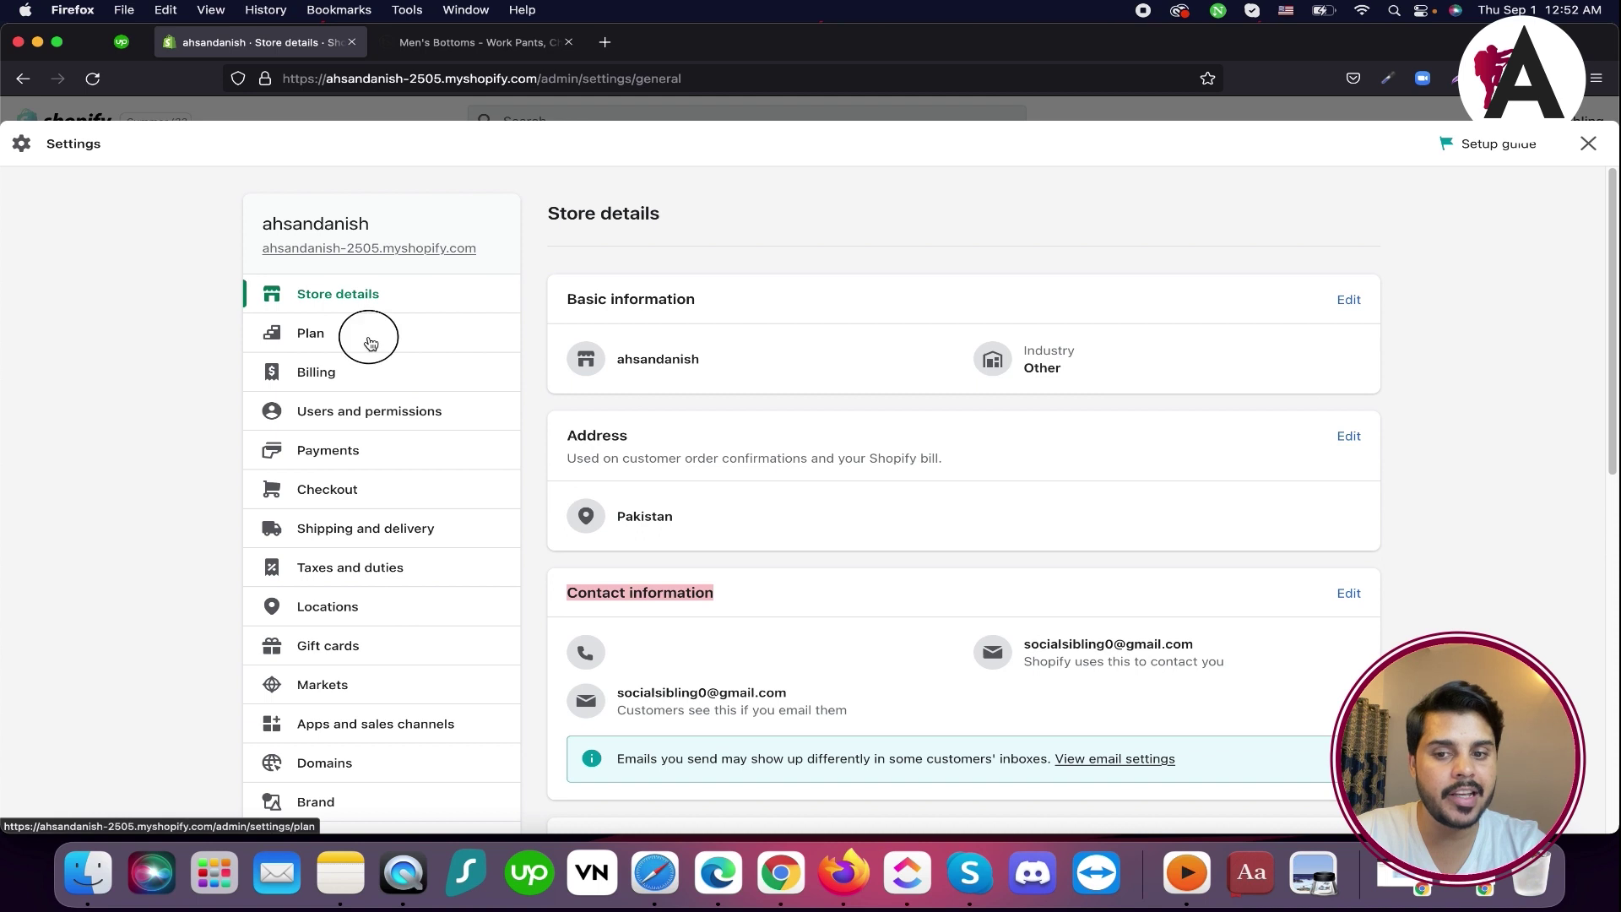
pyautogui.click(369, 336)
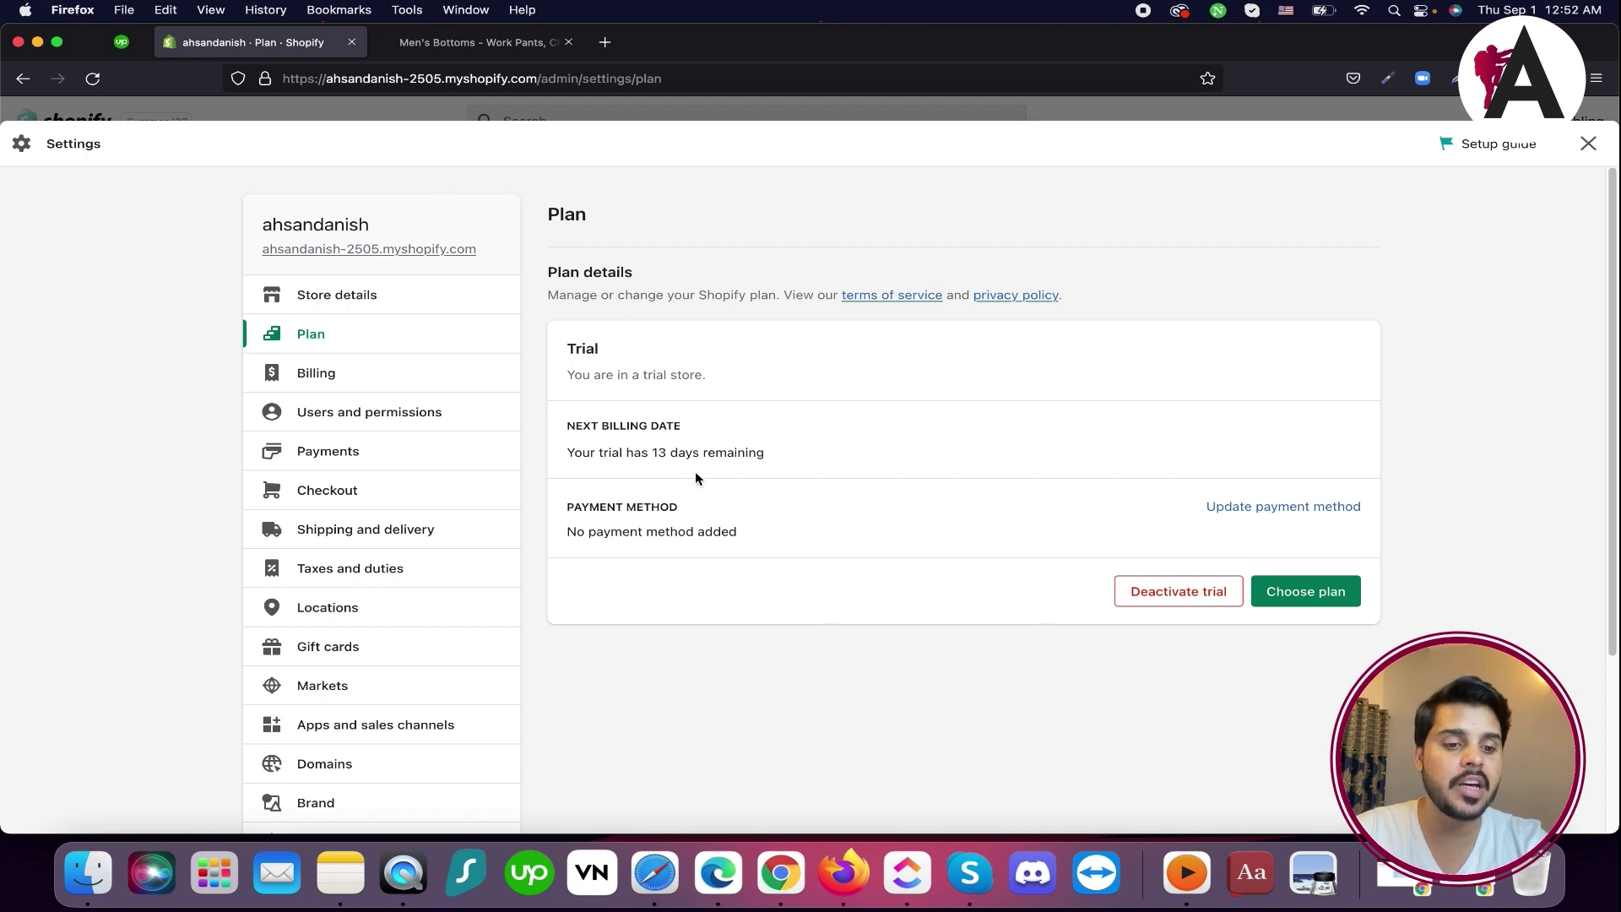
# View the Billing settings, then open Users and permissions
pyautogui.click(370, 374)
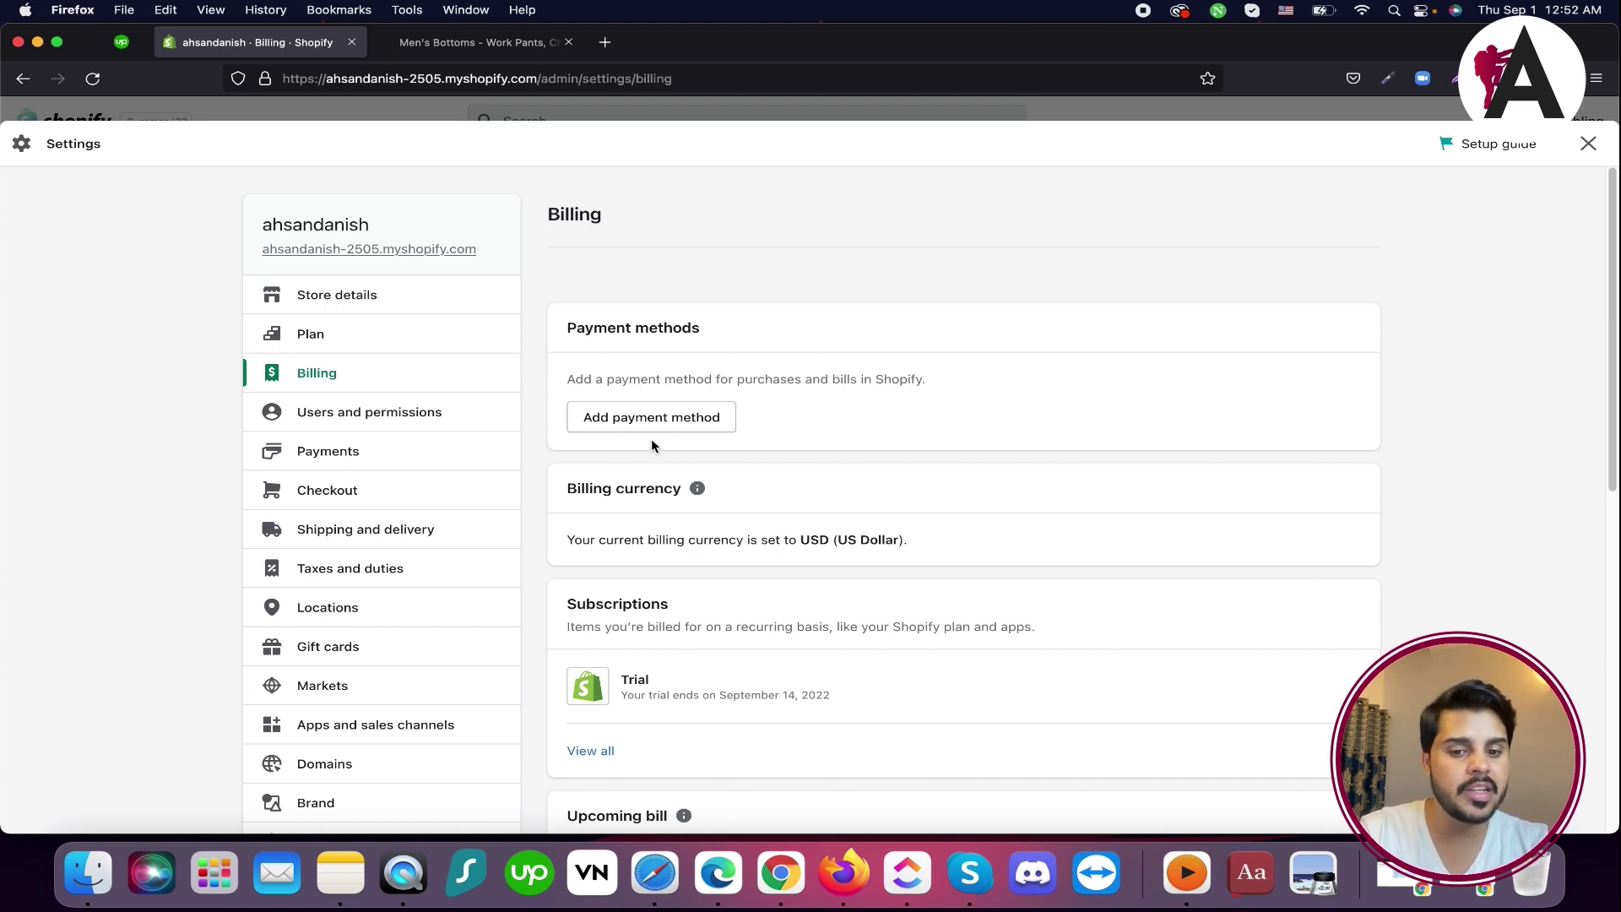
pyautogui.click(364, 414)
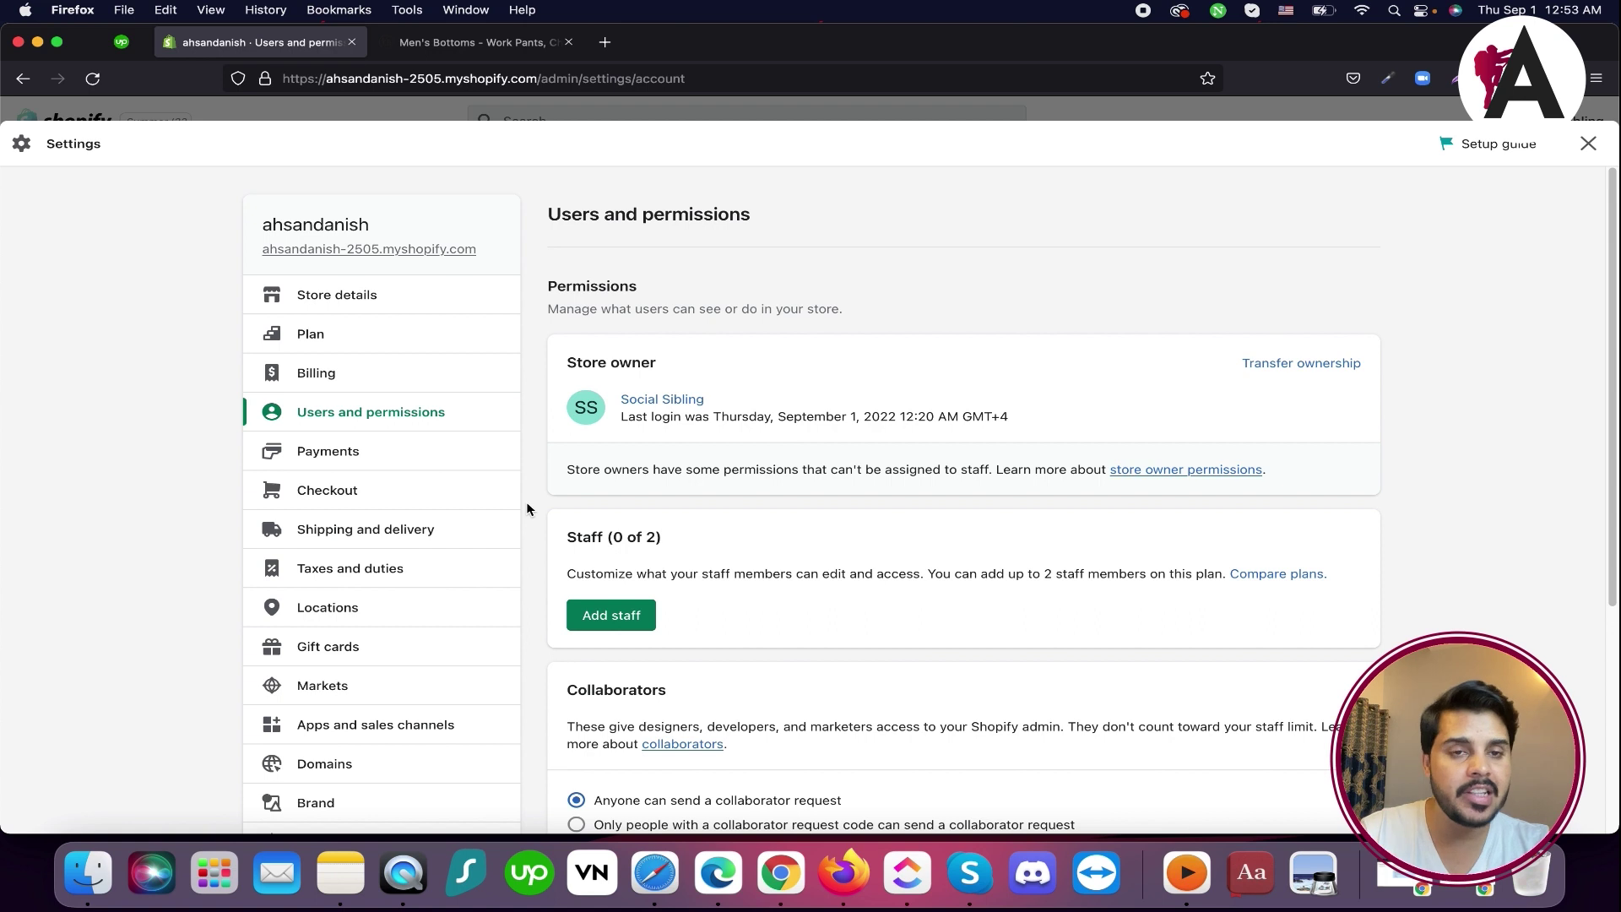
# Review the payment providers and supported and manual payment methods in Payments settings
pyautogui.click(413, 453)
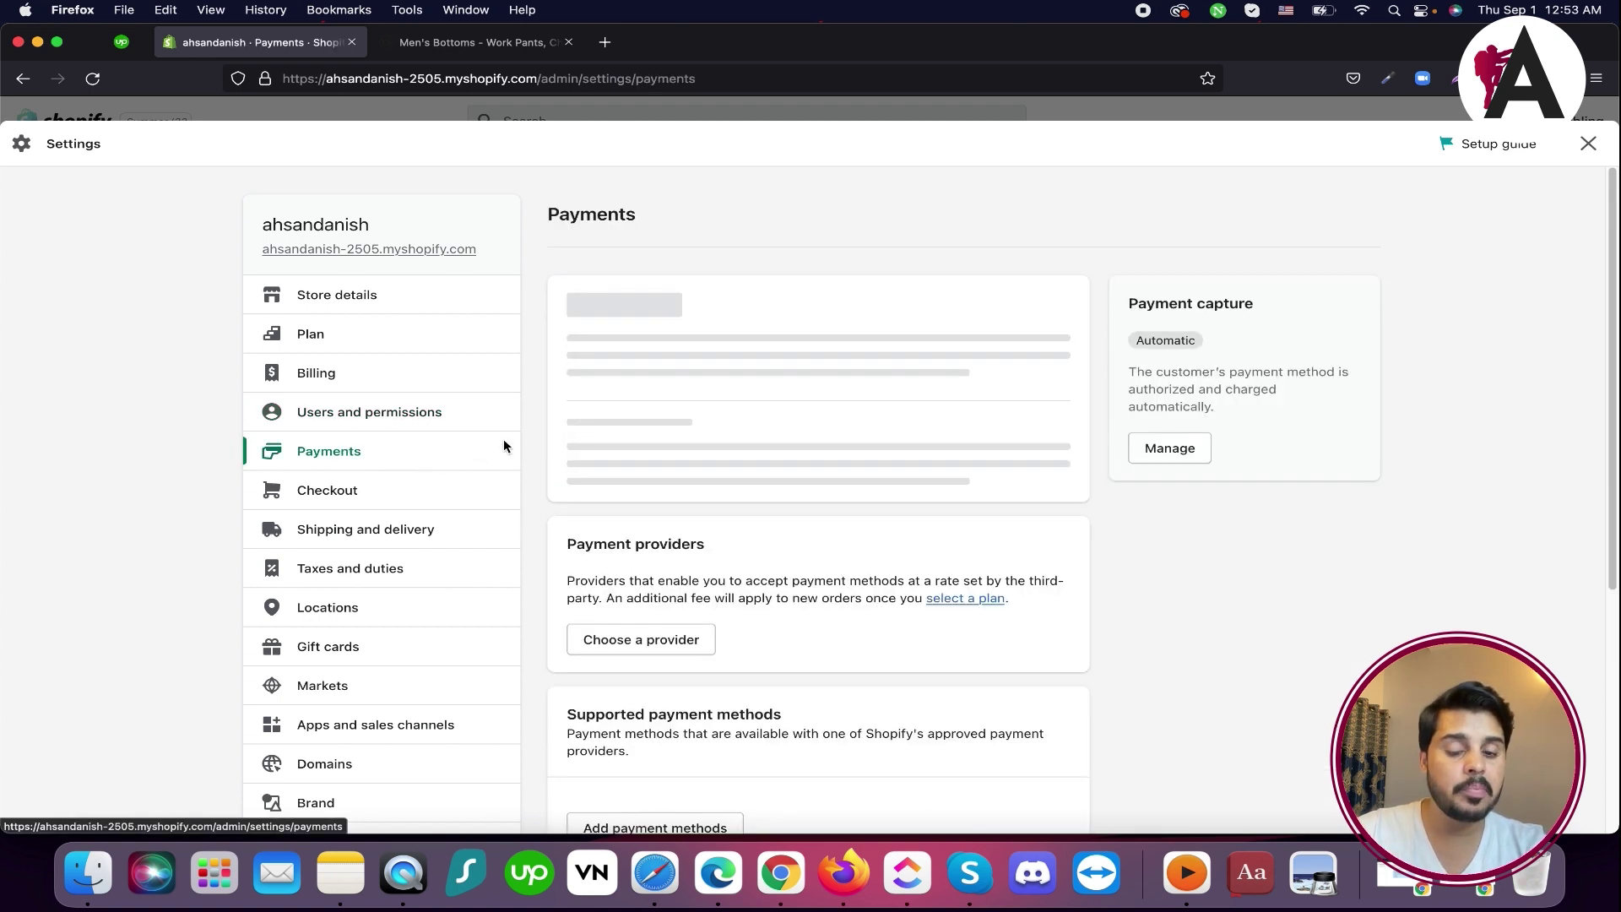
pyautogui.moveTo(567, 306); pyautogui.dragTo(721, 328)
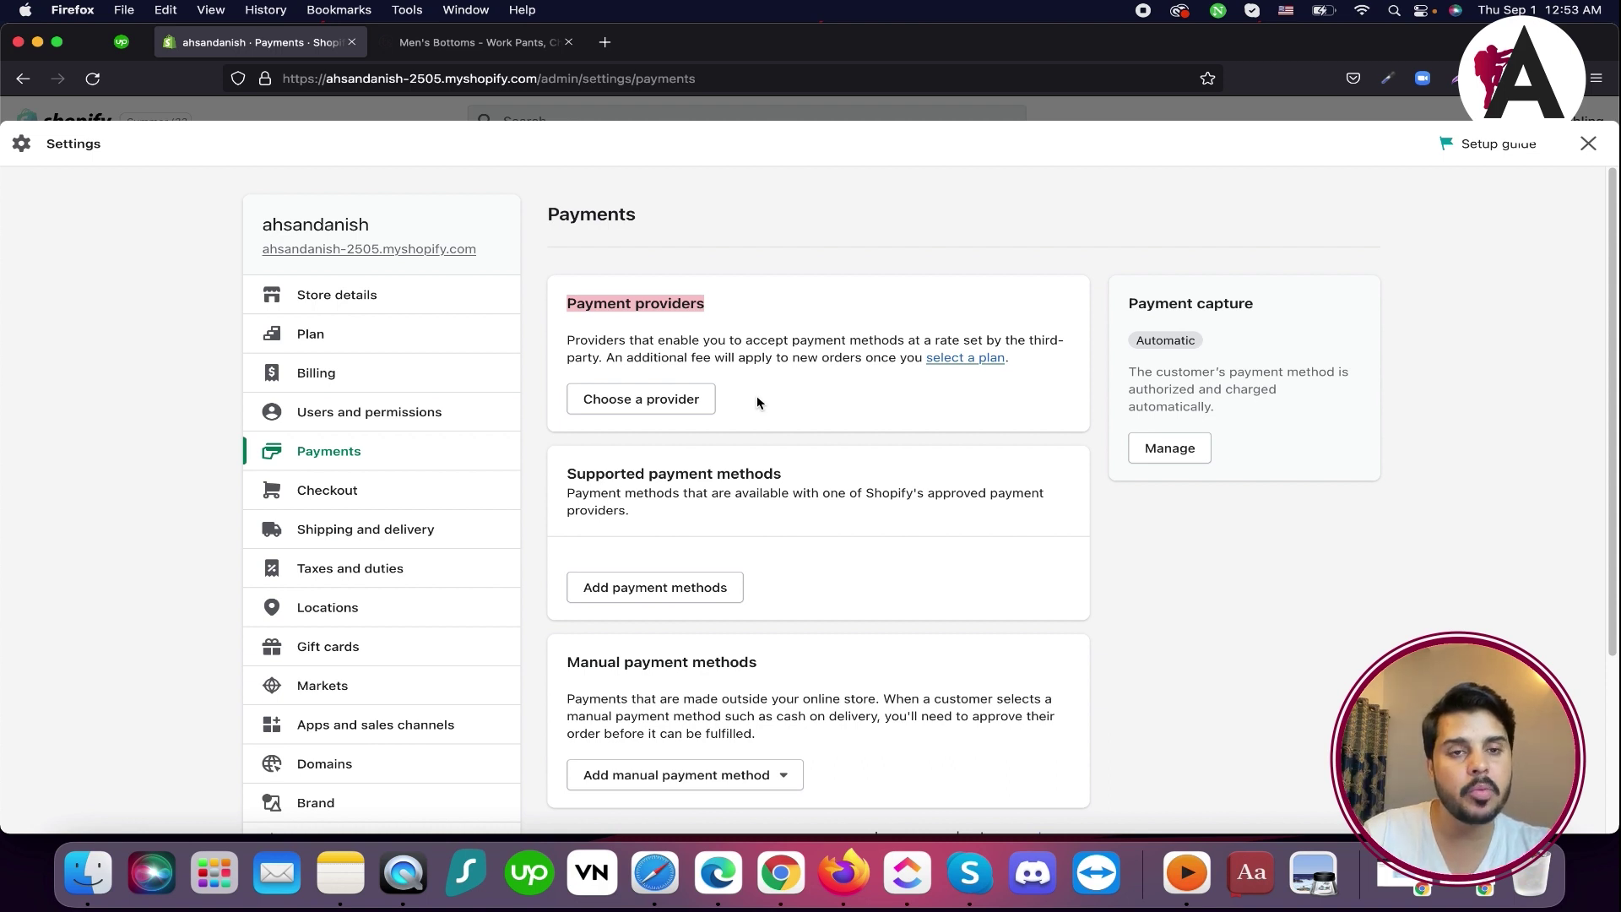
pyautogui.scroll(-3, 698, 550)
pyautogui.scroll(3, 698, 543)
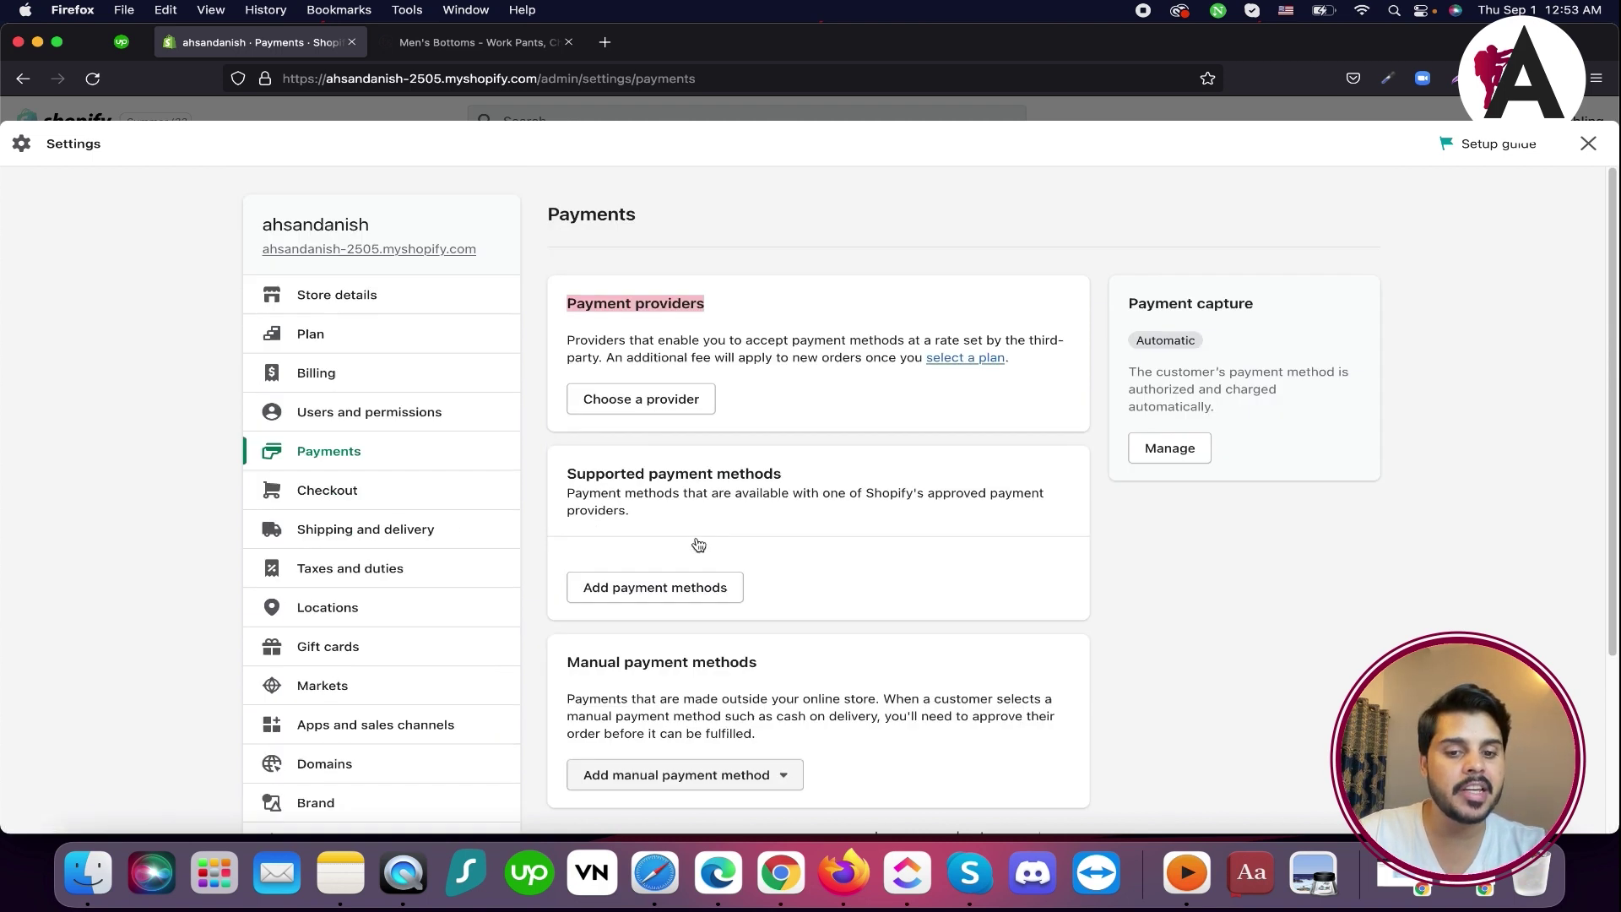
# Scroll through Checkout settings, then view Shipping and delivery's General profile rates
pyautogui.click(391, 488)
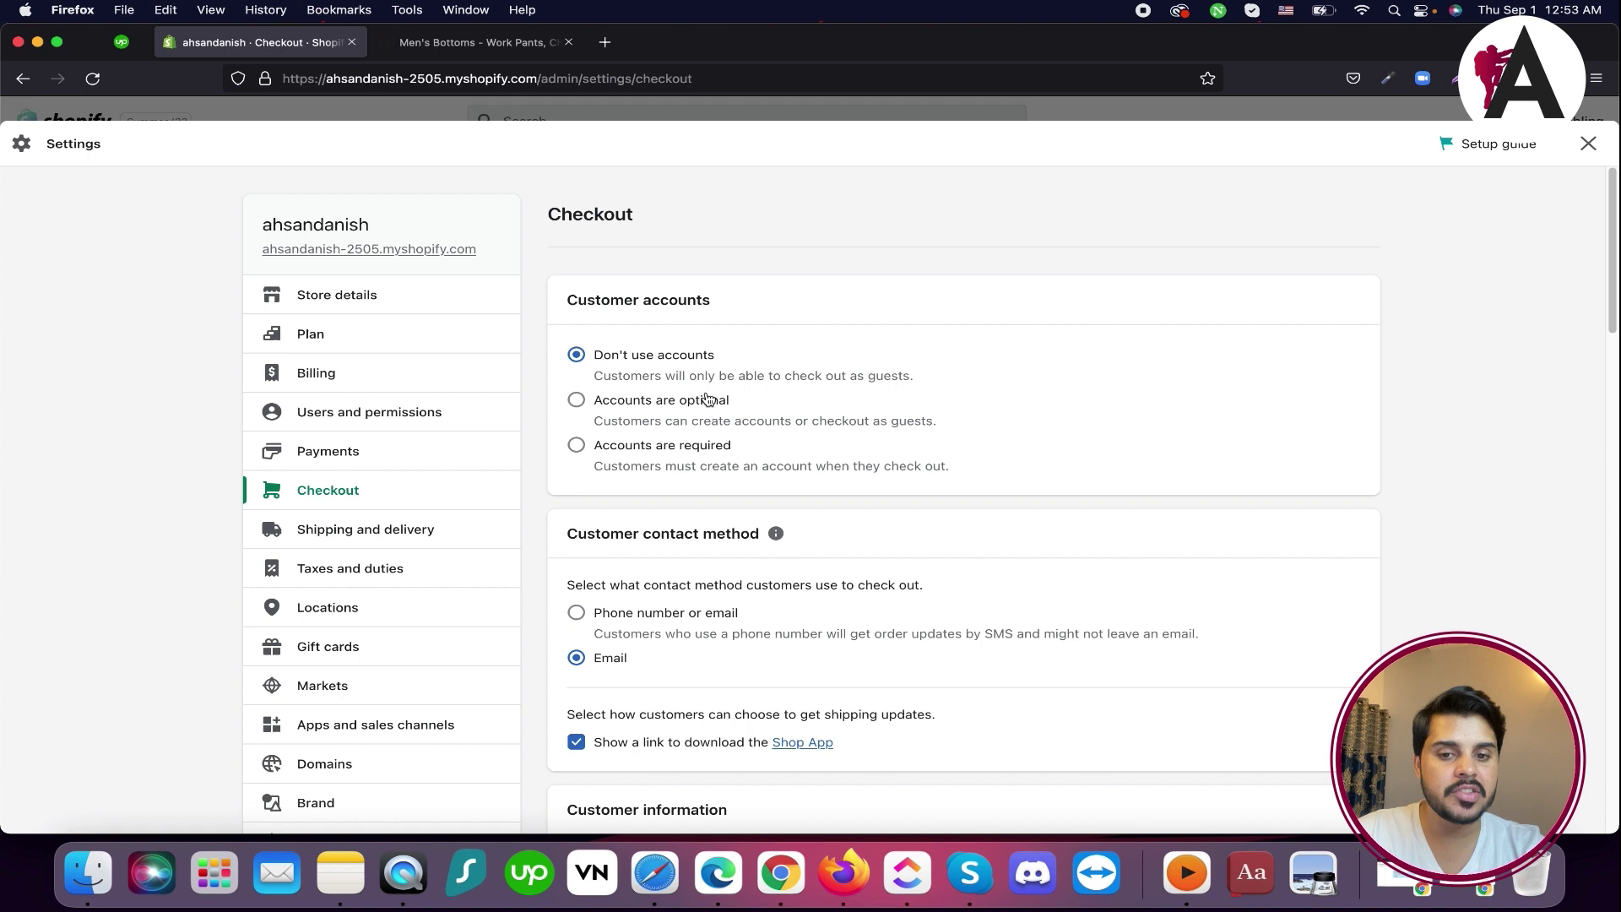
pyautogui.scroll(-1, 593, 633)
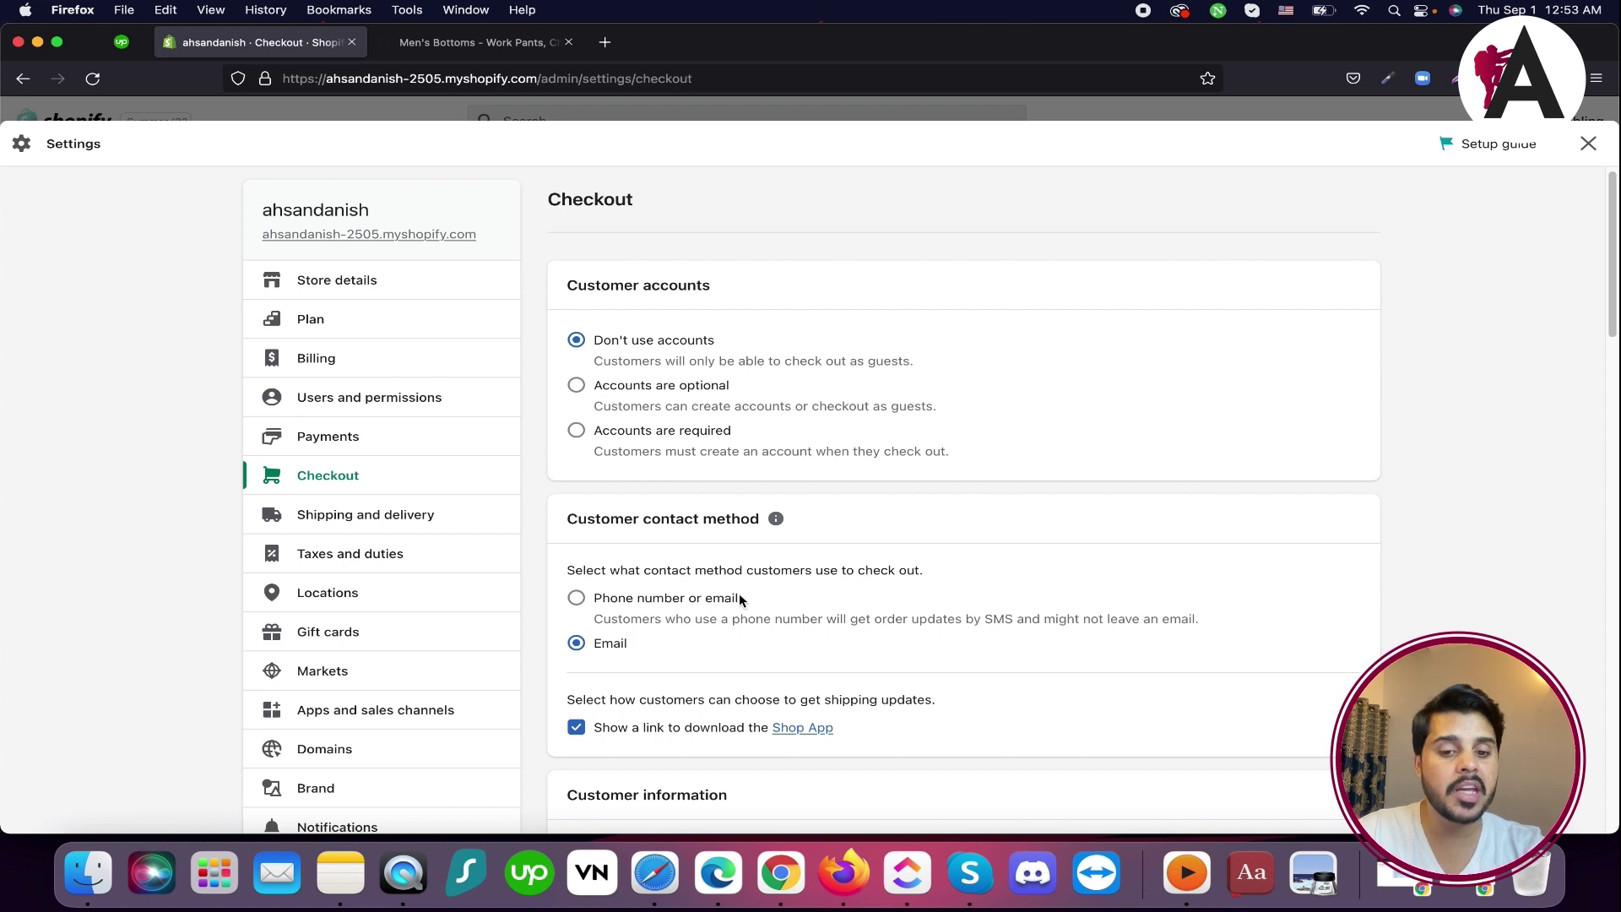
pyautogui.scroll(-3, 742, 601)
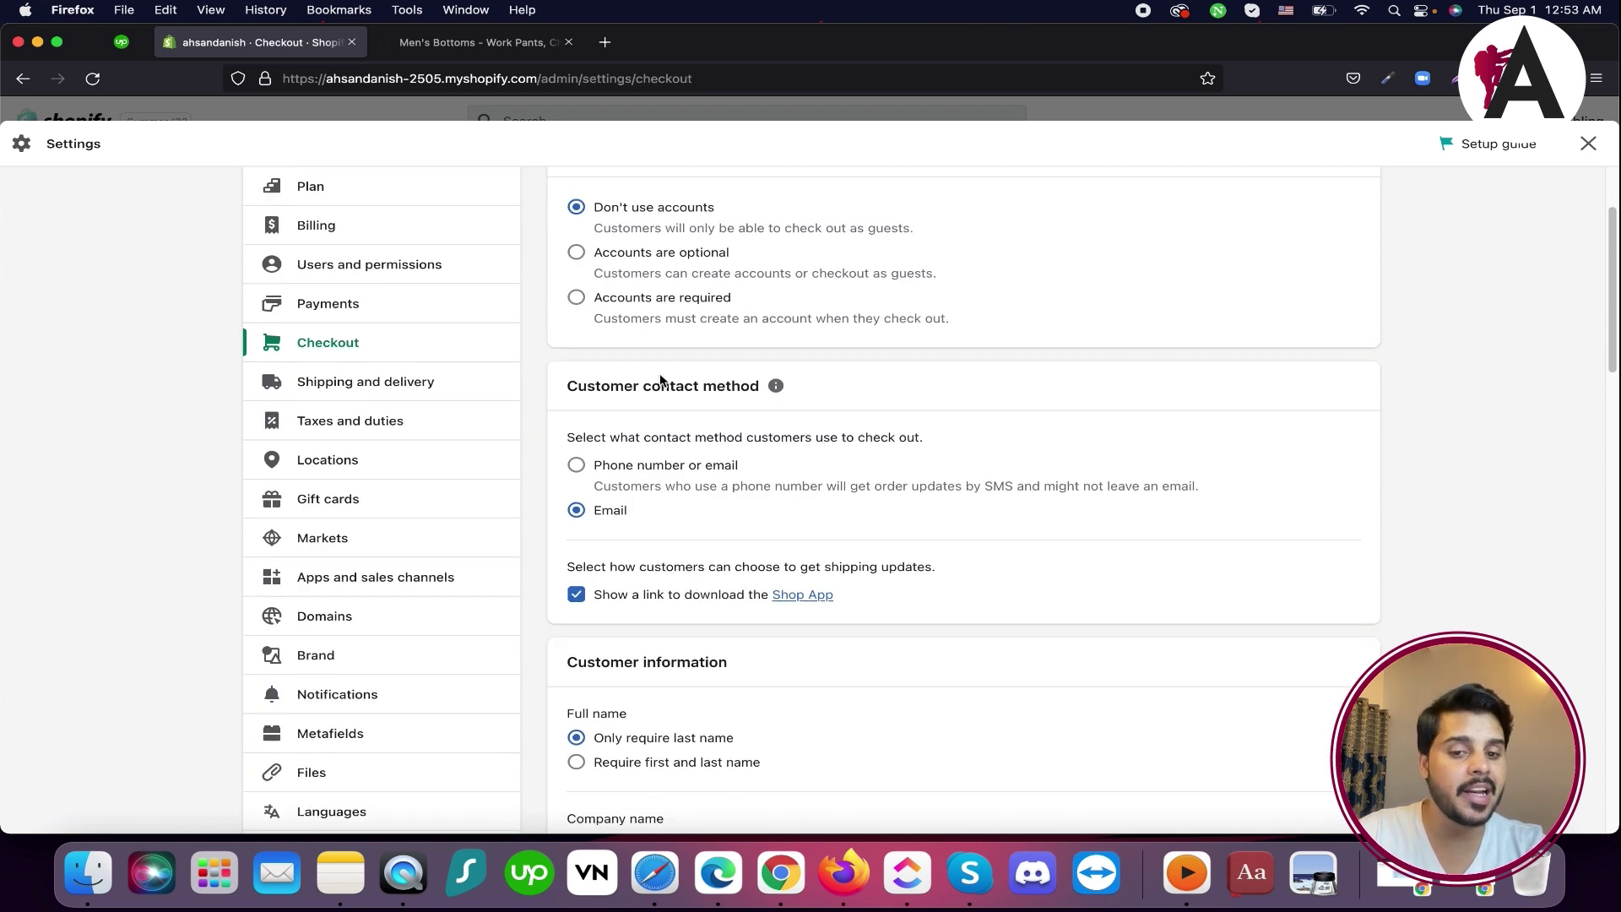
pyautogui.scroll(-5, 680, 697)
pyautogui.scroll(6, 659, 624)
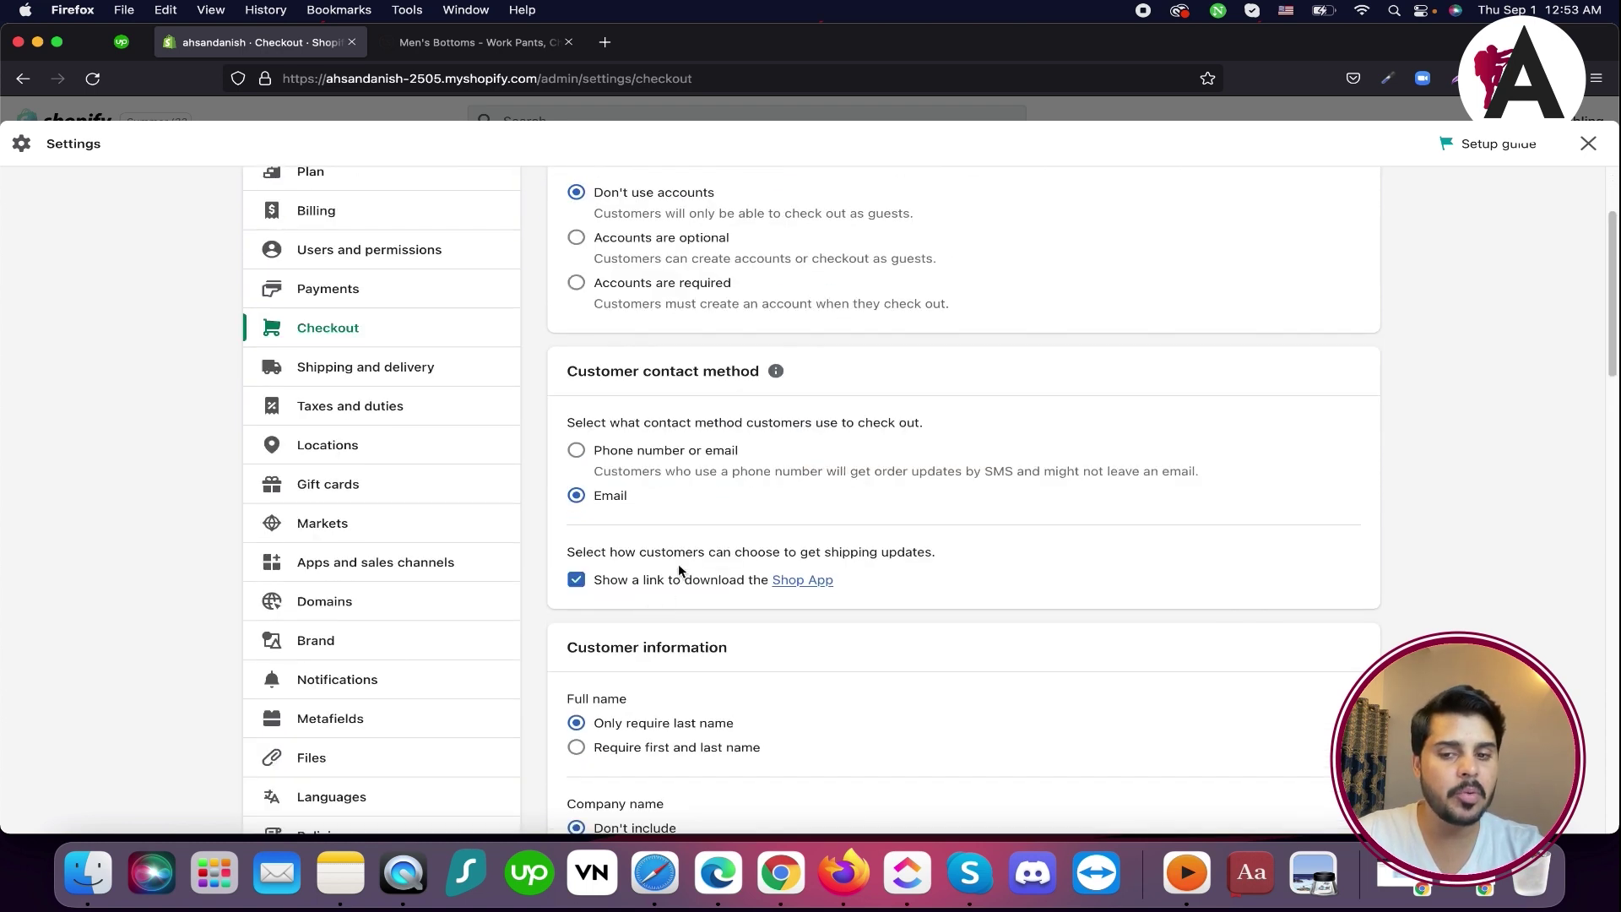
pyautogui.click(432, 367)
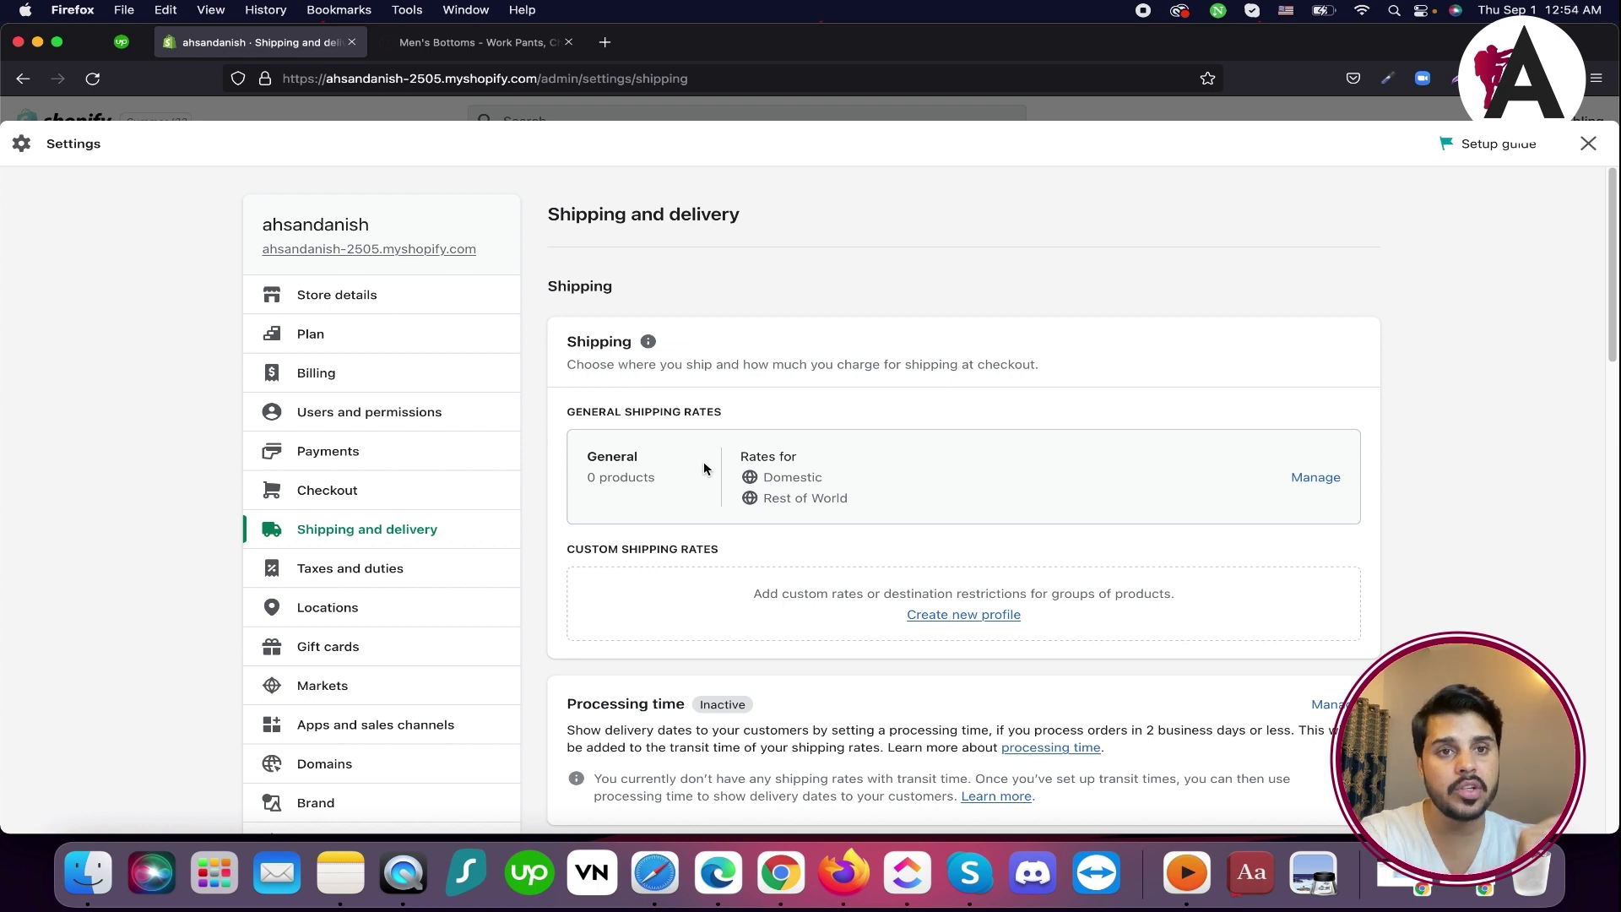
pyautogui.scroll(-1, 639, 515)
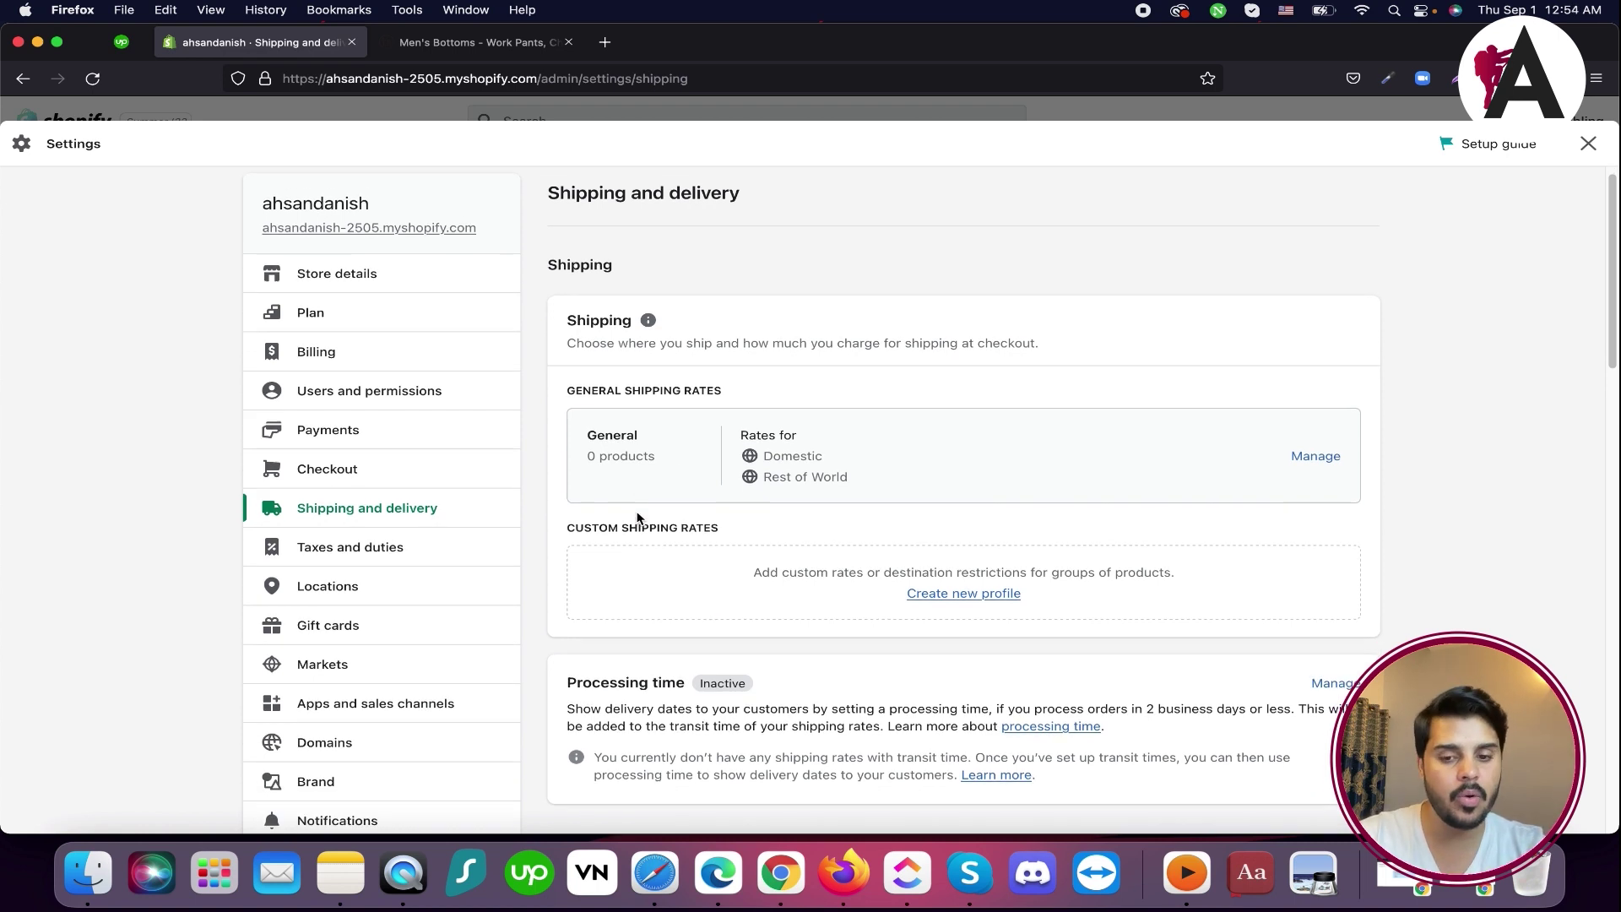
# Review Pakistan's taxes and duties, then view the single default Shop location
pyautogui.click(353, 547)
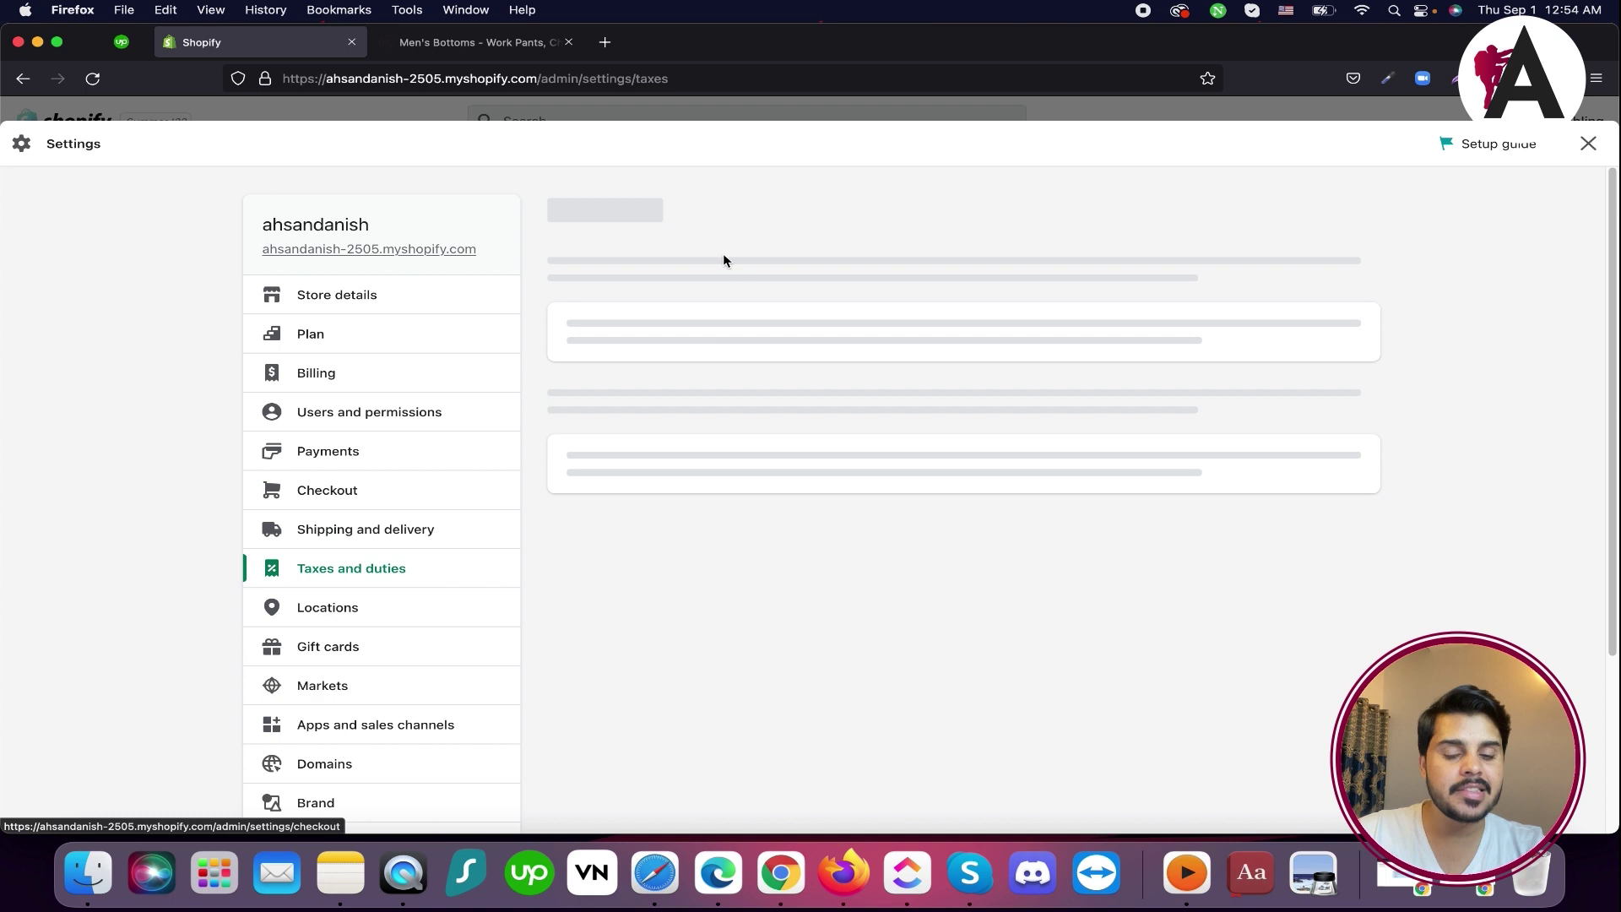
pyautogui.scroll(-2, 675, 506)
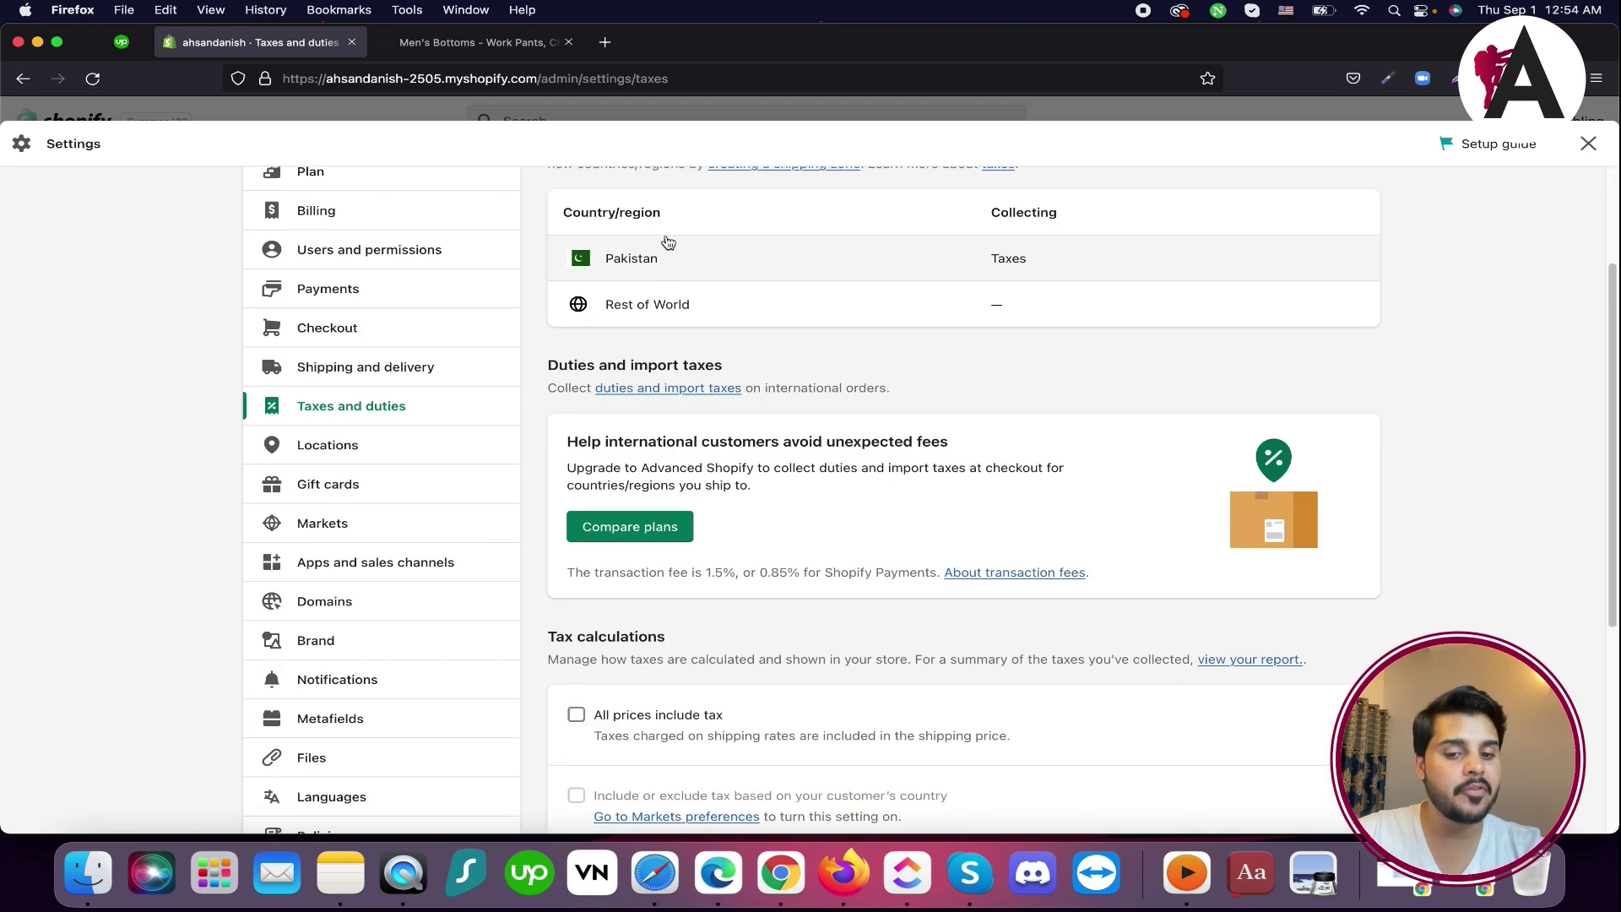
pyautogui.scroll(1, 403, 501)
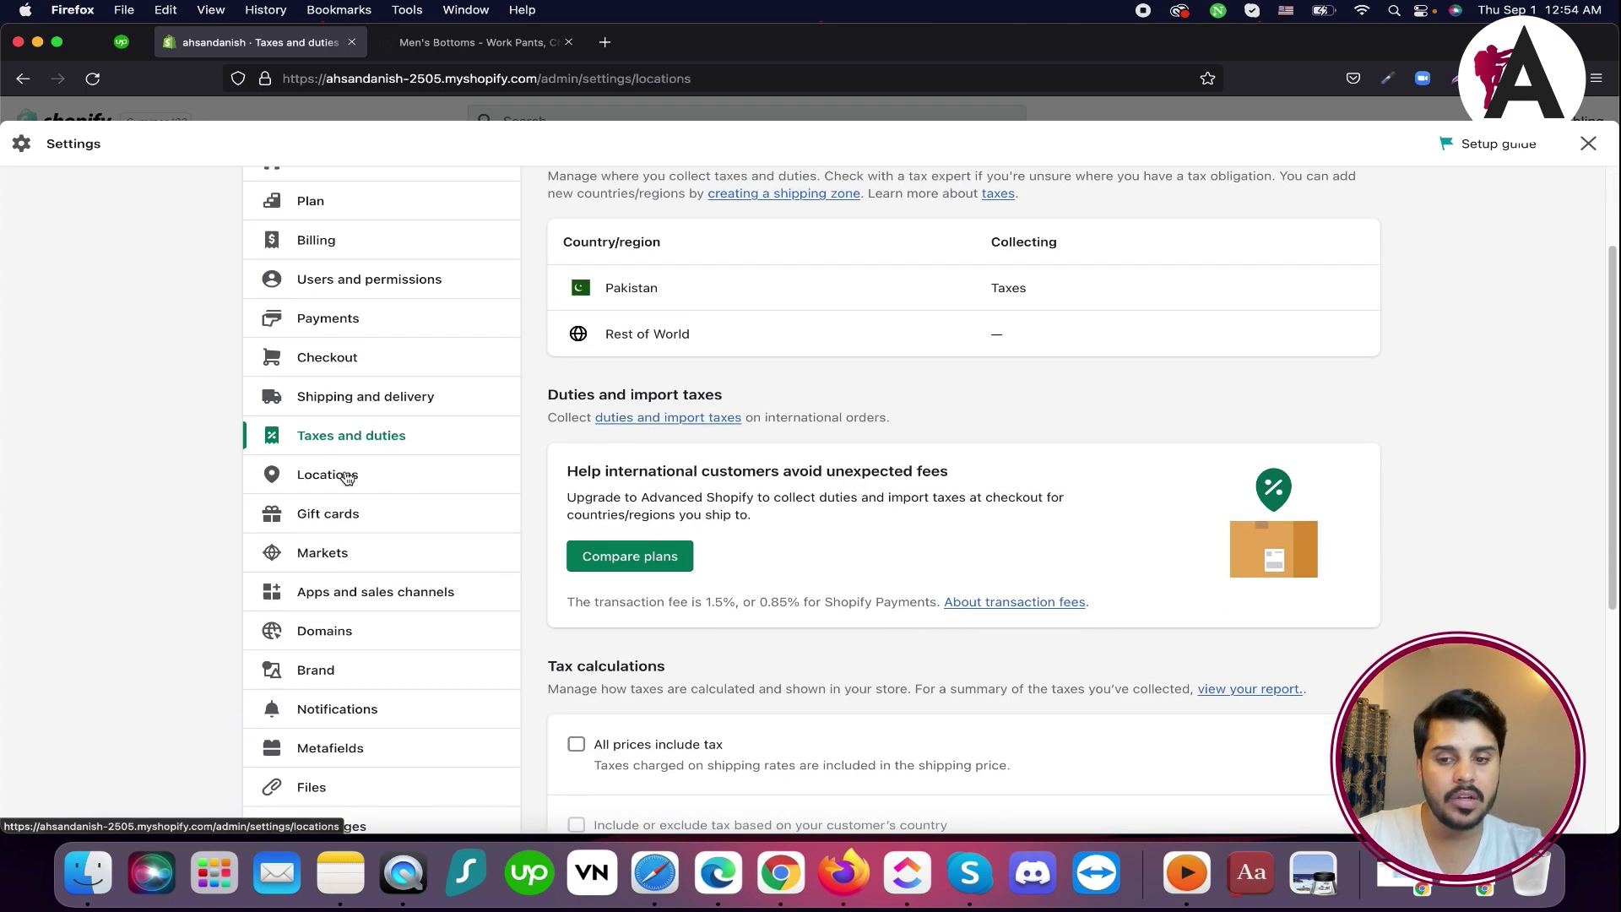
pyautogui.click(347, 473)
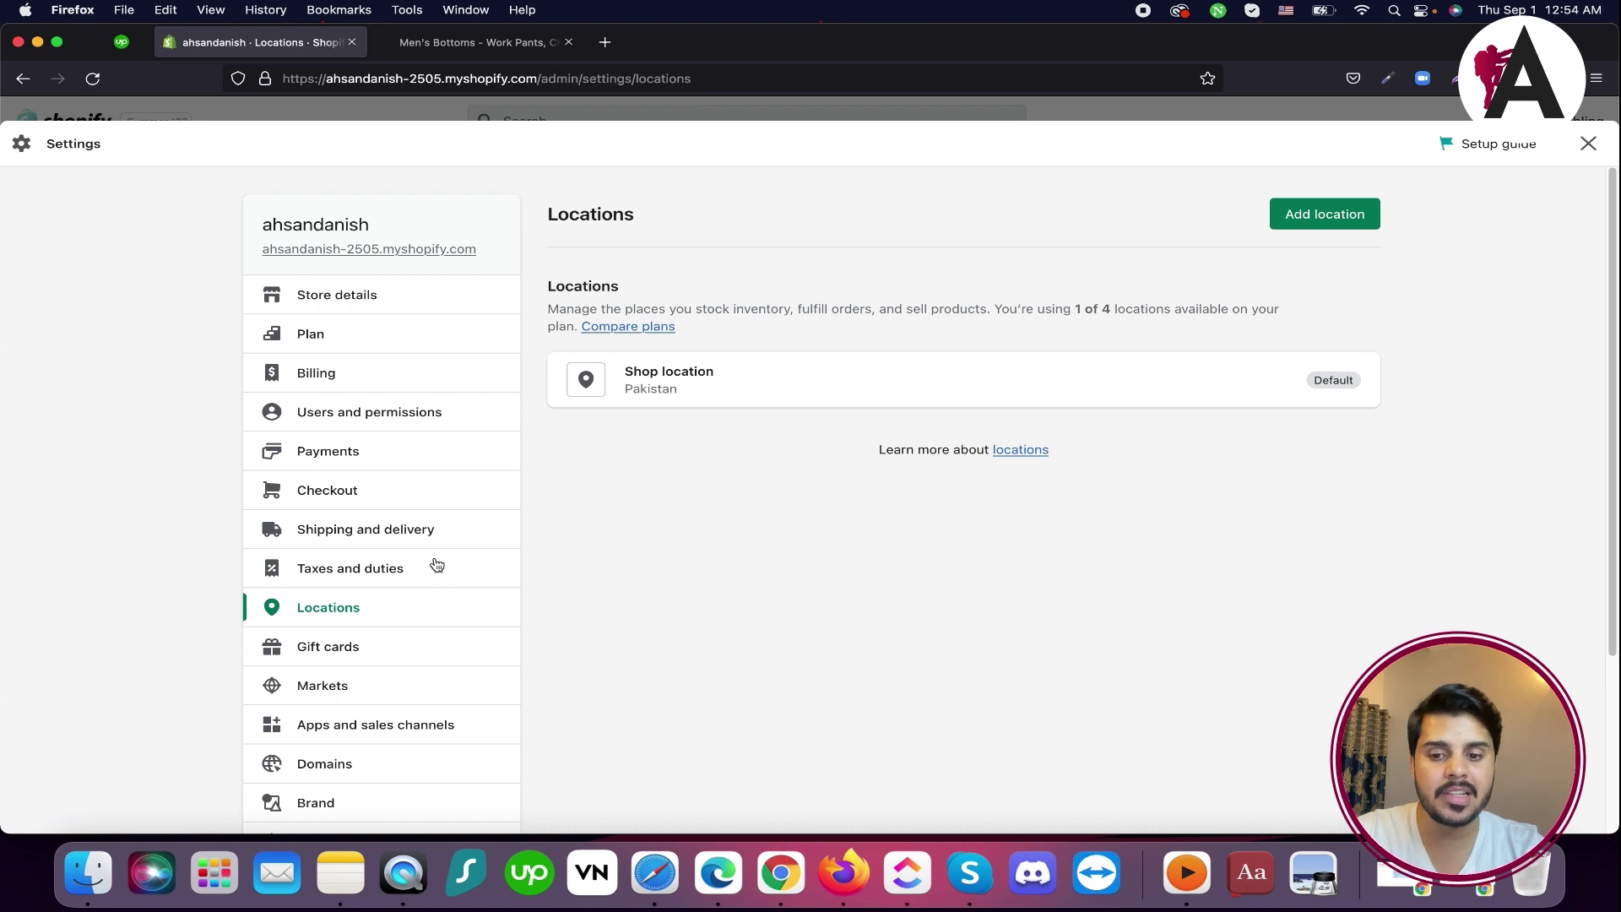
pyautogui.scroll(-2, 405, 578)
# Review the Gift cards settings, where cards never expire and Apple Wallet passes are off, then go to Markets
pyautogui.click(400, 584)
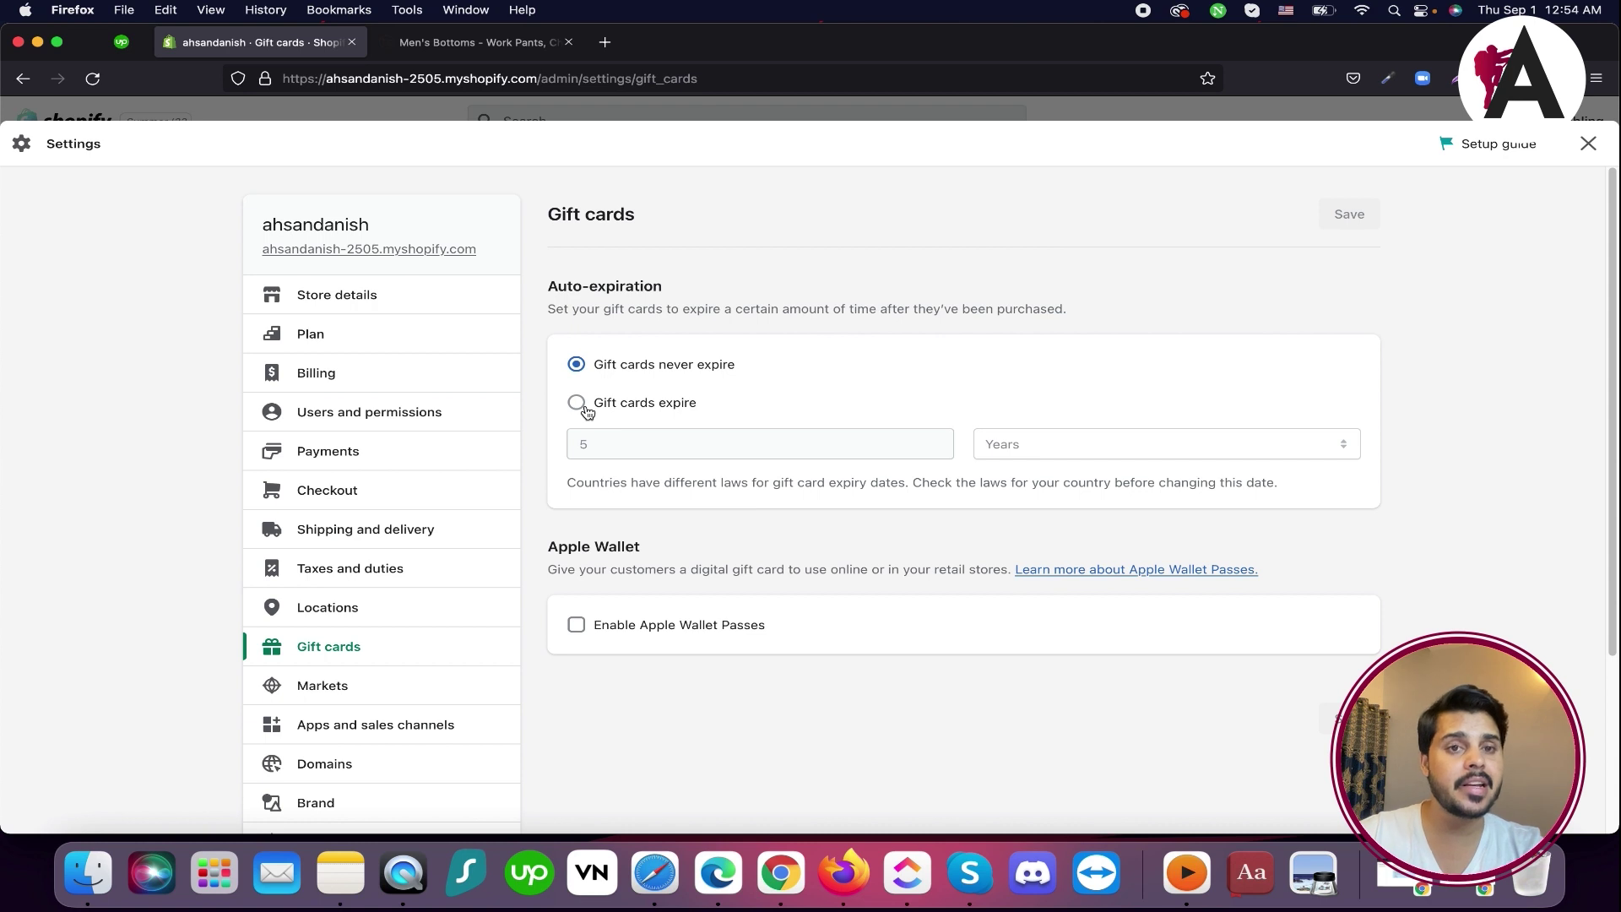
pyautogui.scroll(-2, 393, 591)
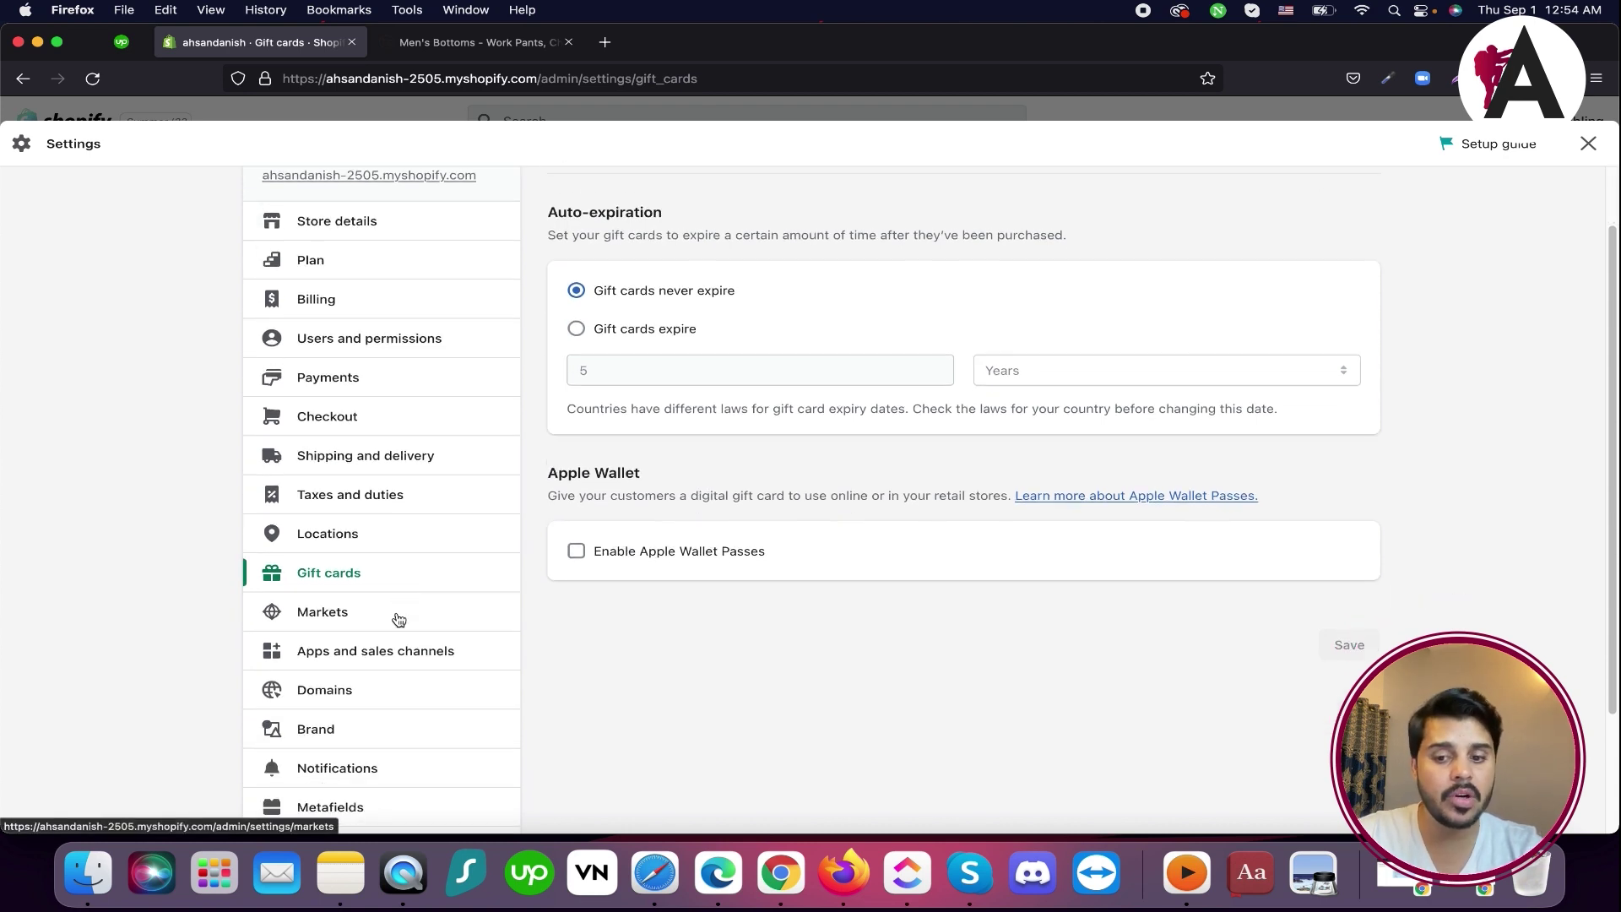
pyautogui.click(396, 617)
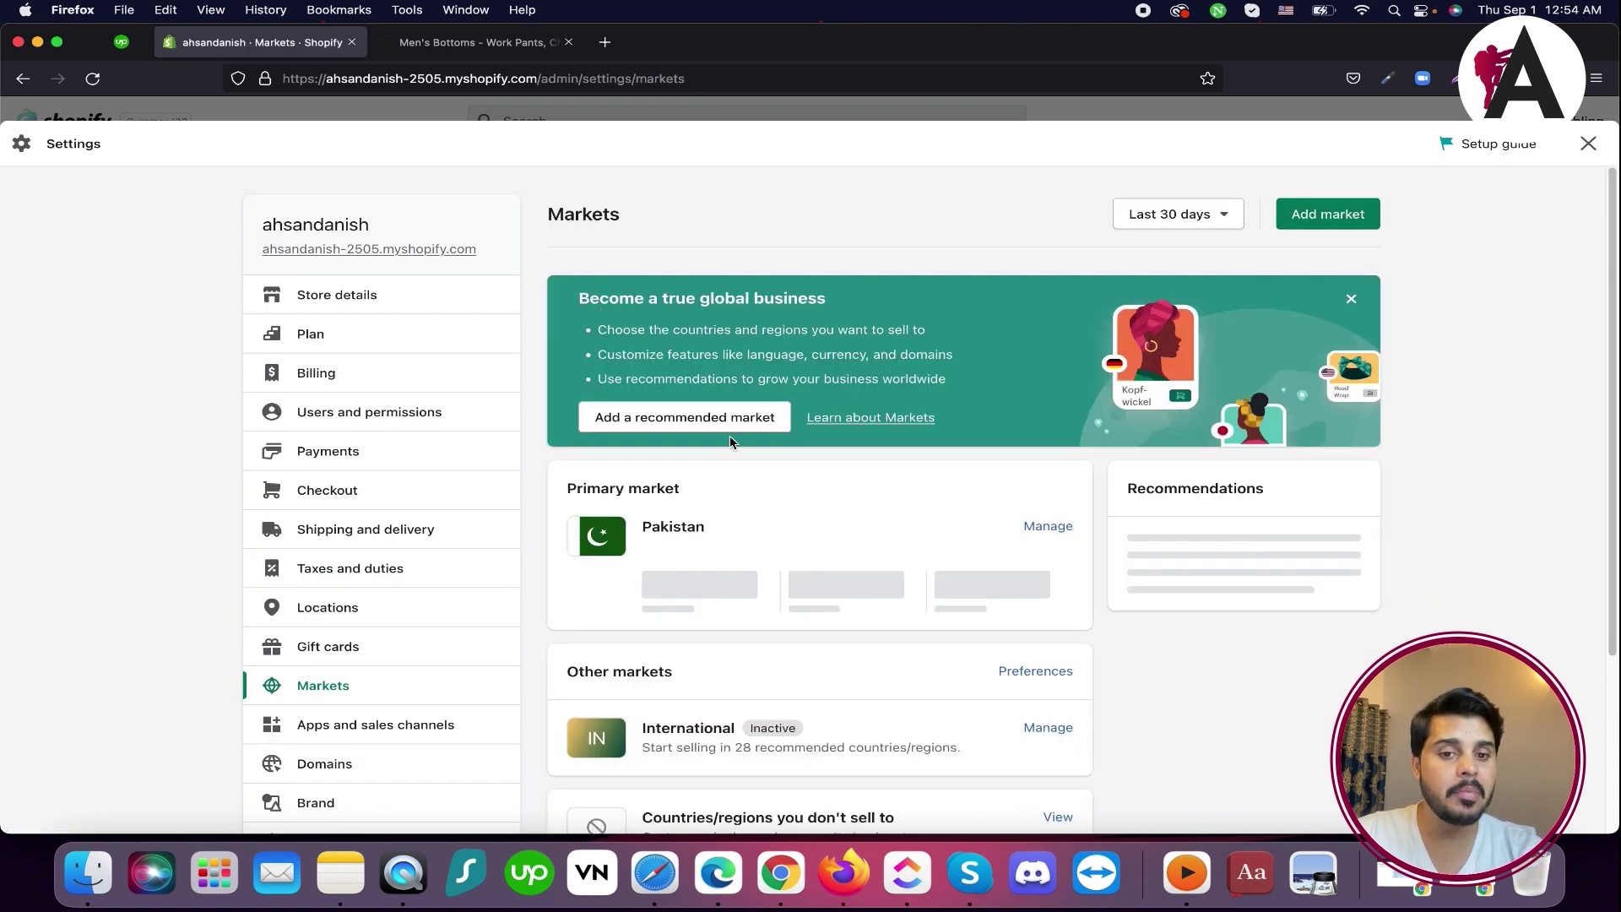
# Look over the Markets overview, highlighting the Primary market heading
pyautogui.scroll(-1, 927, 331)
pyautogui.scroll(-4, 927, 332)
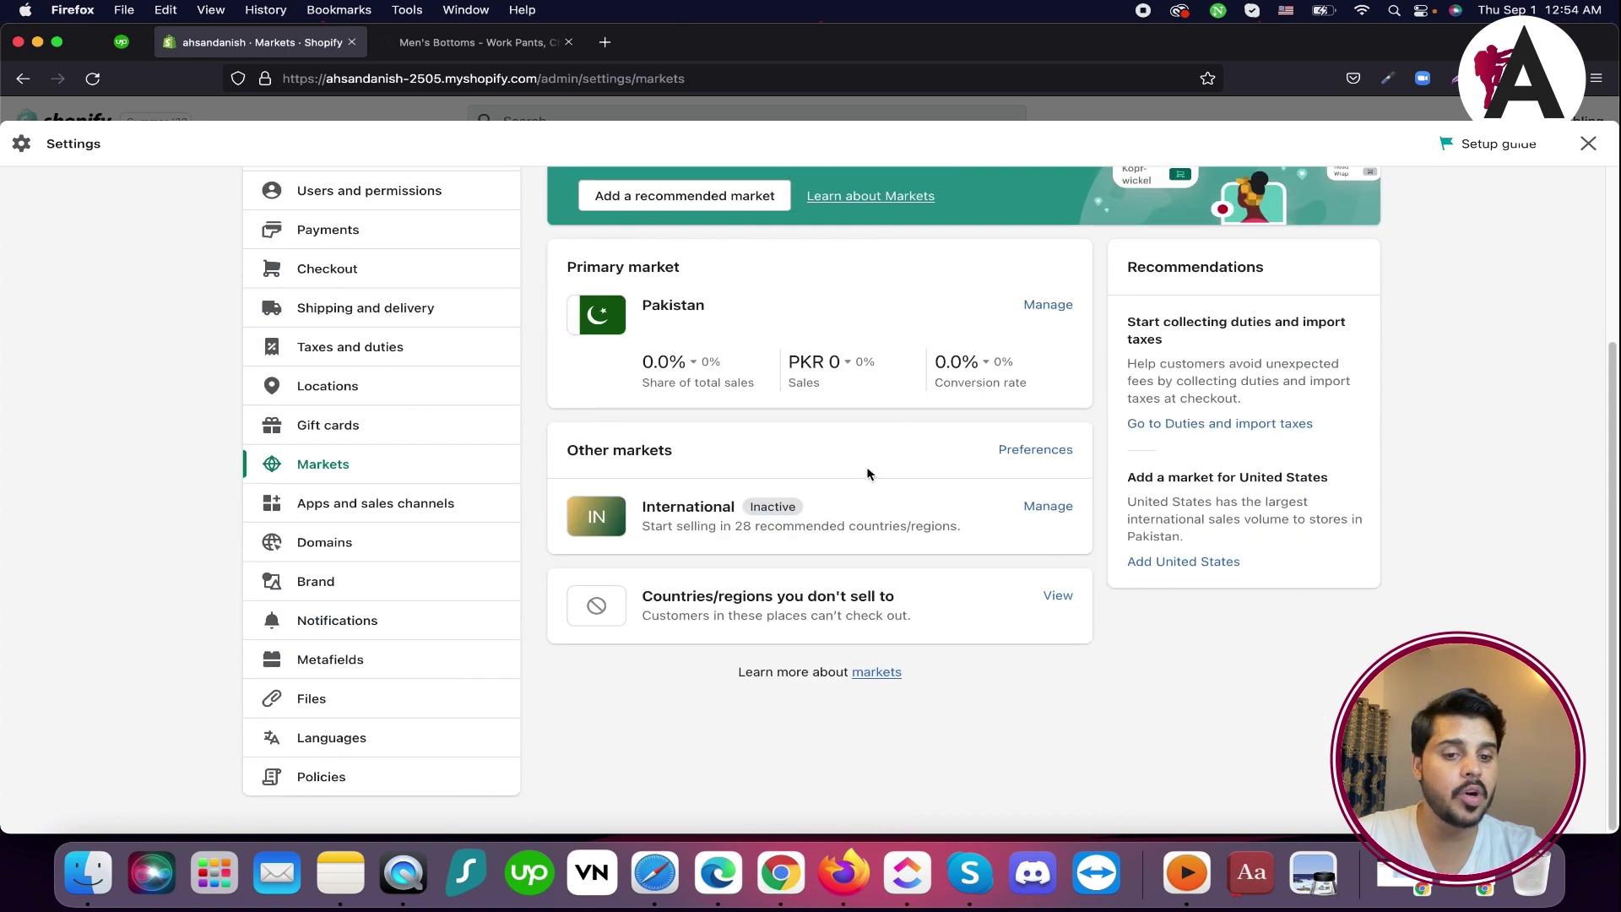
pyautogui.scroll(3, 843, 520)
pyautogui.moveTo(577, 488); pyautogui.dragTo(692, 489)
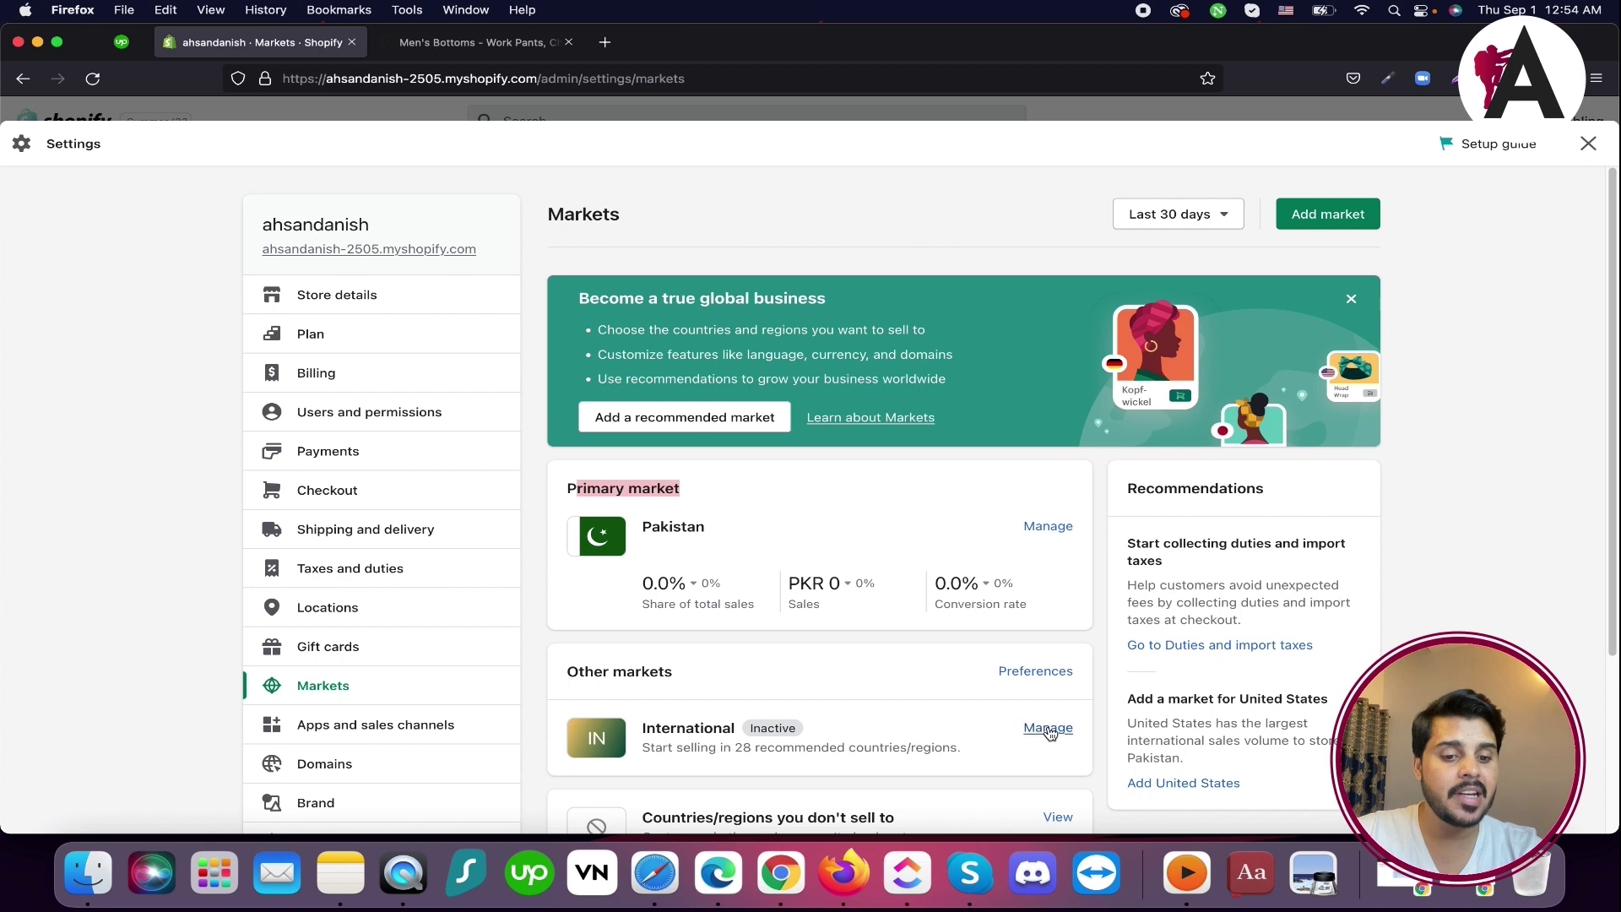
pyautogui.scroll(-3, 730, 685)
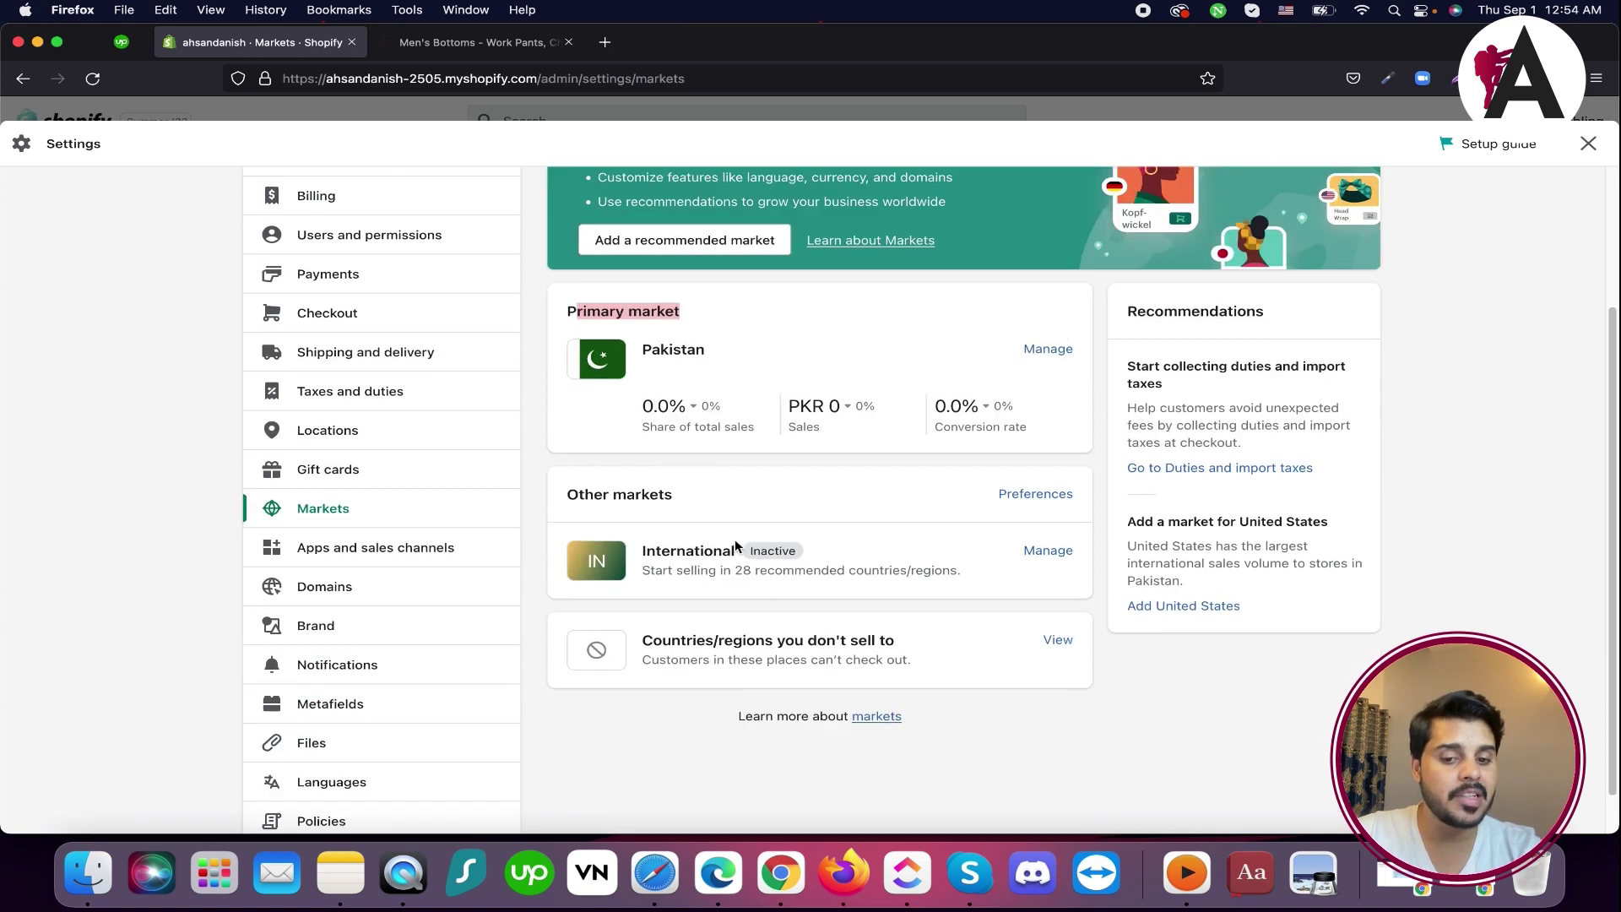
pyautogui.scroll(3, 881, 538)
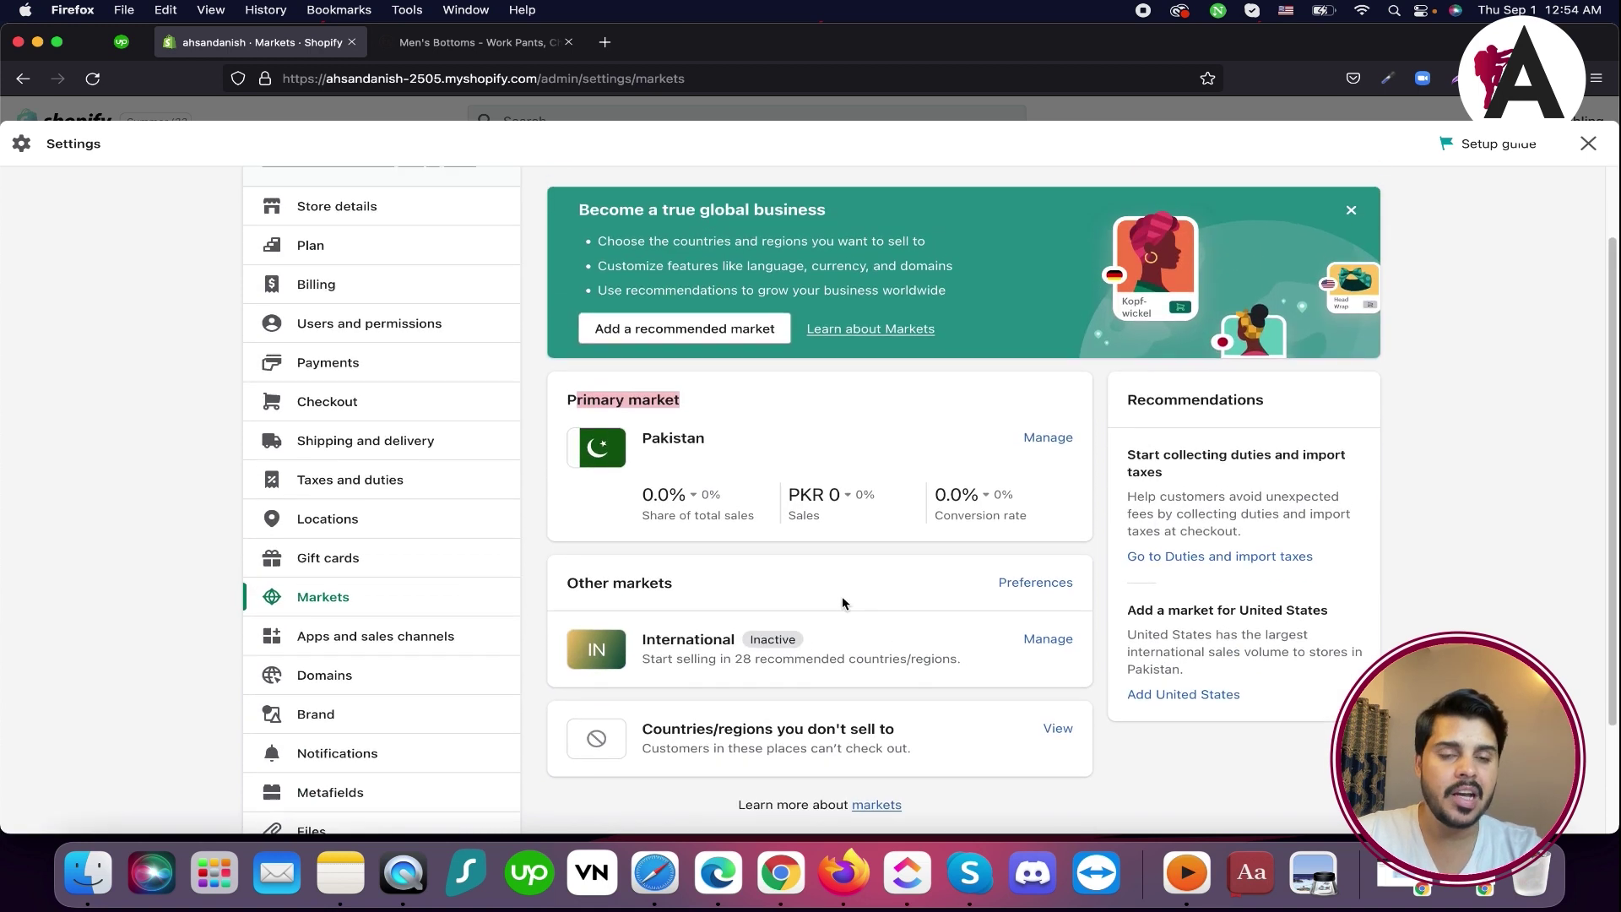
pyautogui.scroll(-4, 413, 633)
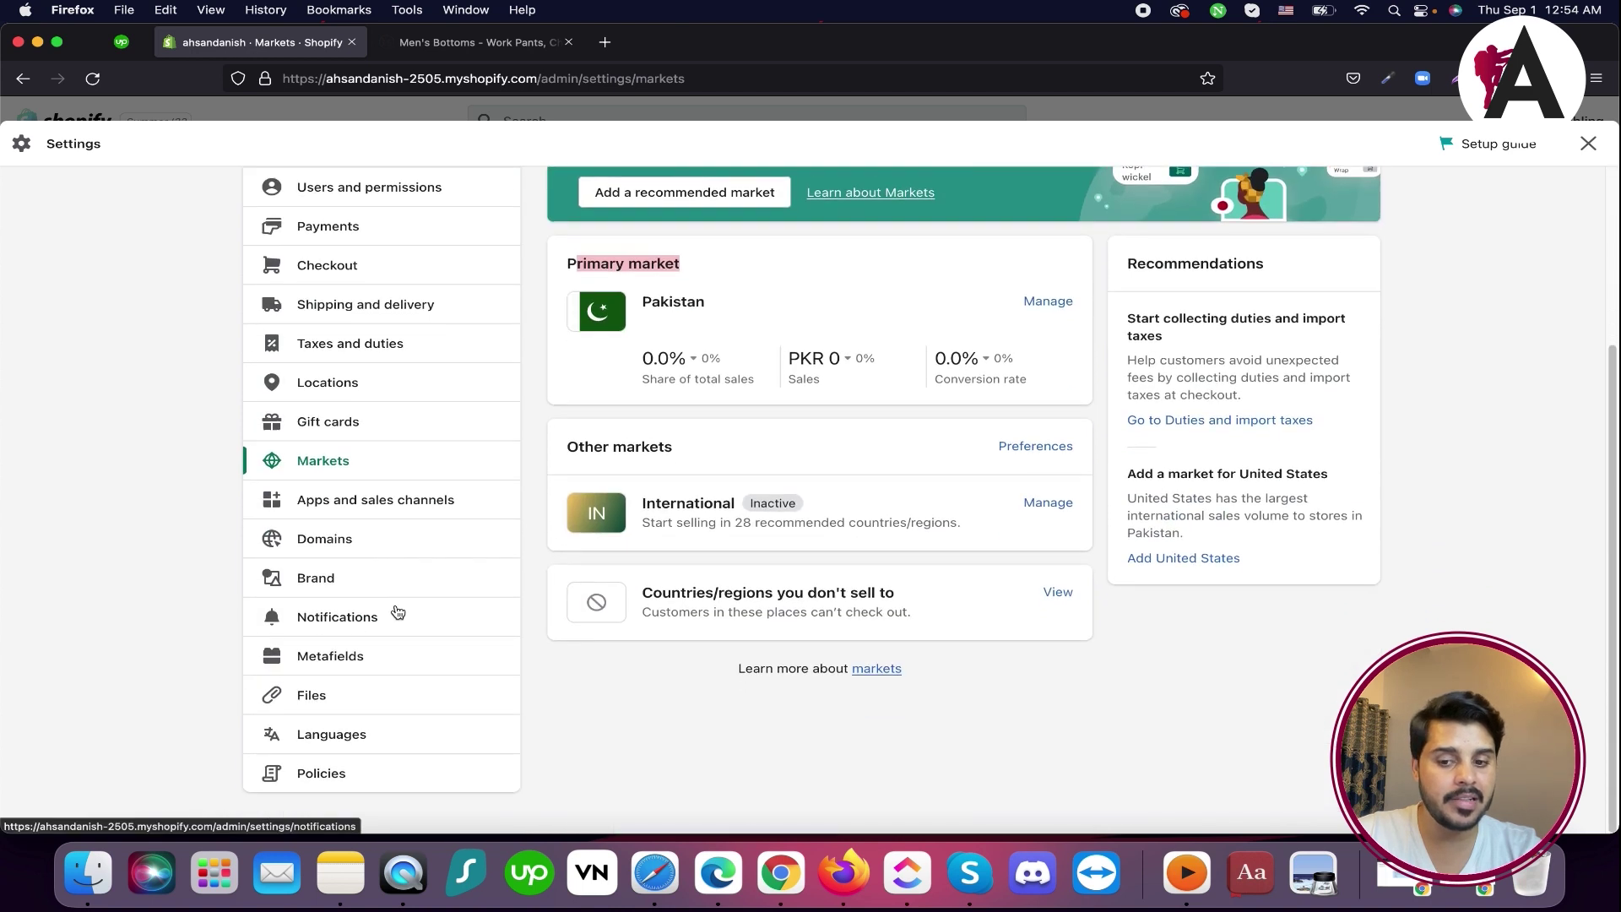
# Open Apps and sales channels to see Online Store as the only channel and the Build custom apps option
pyautogui.click(385, 503)
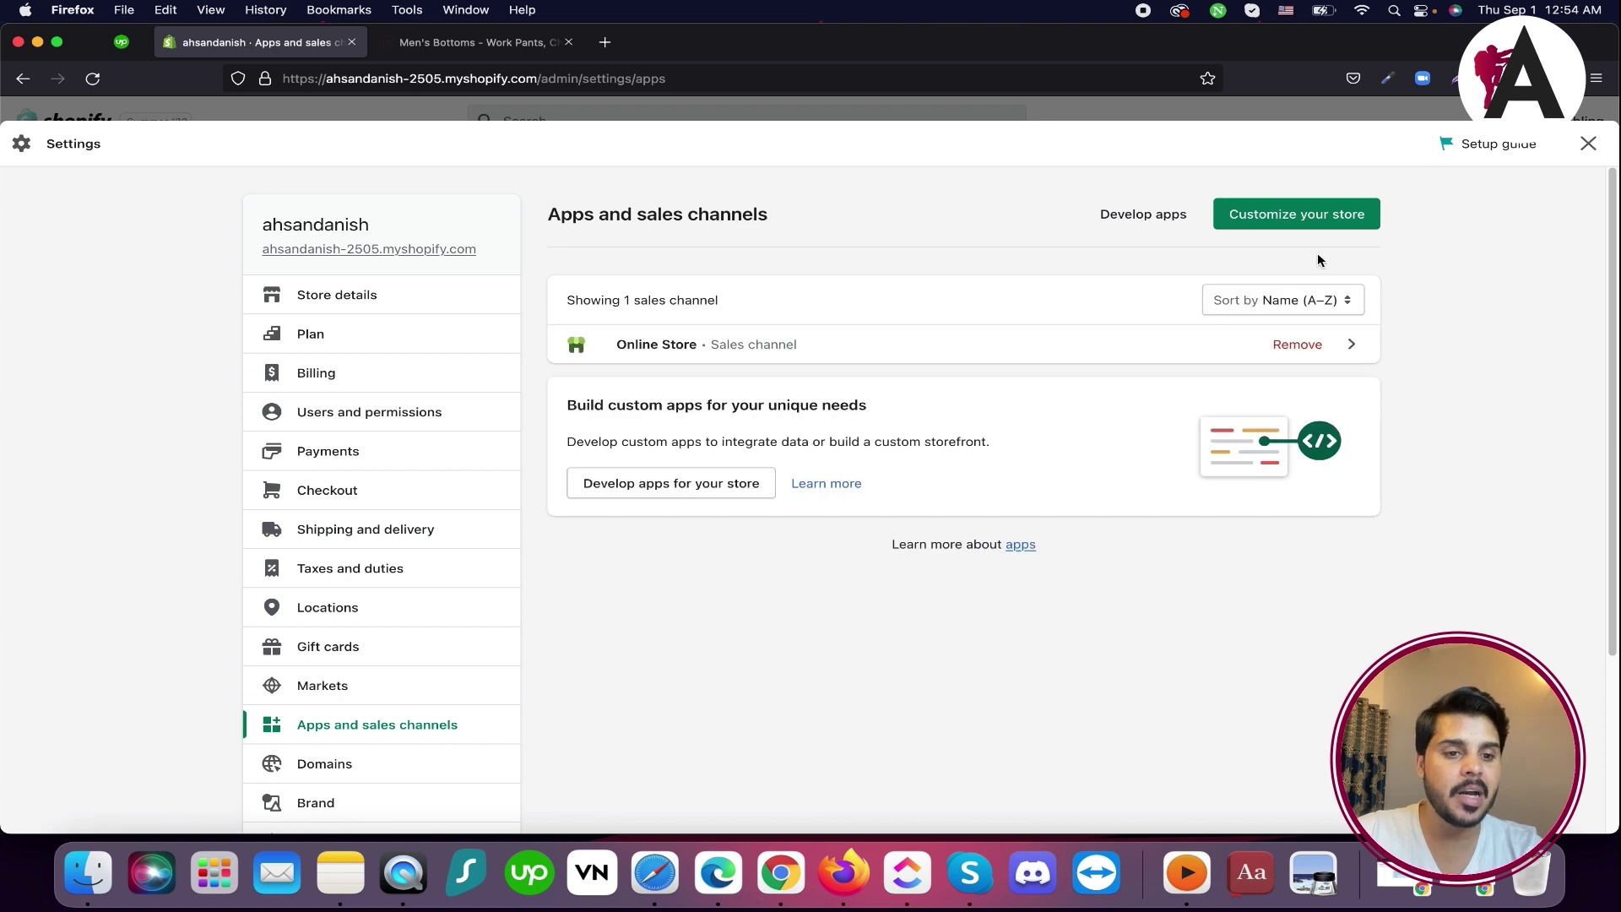
pyautogui.moveTo(567, 406); pyautogui.dragTo(869, 405)
pyautogui.click(960, 407)
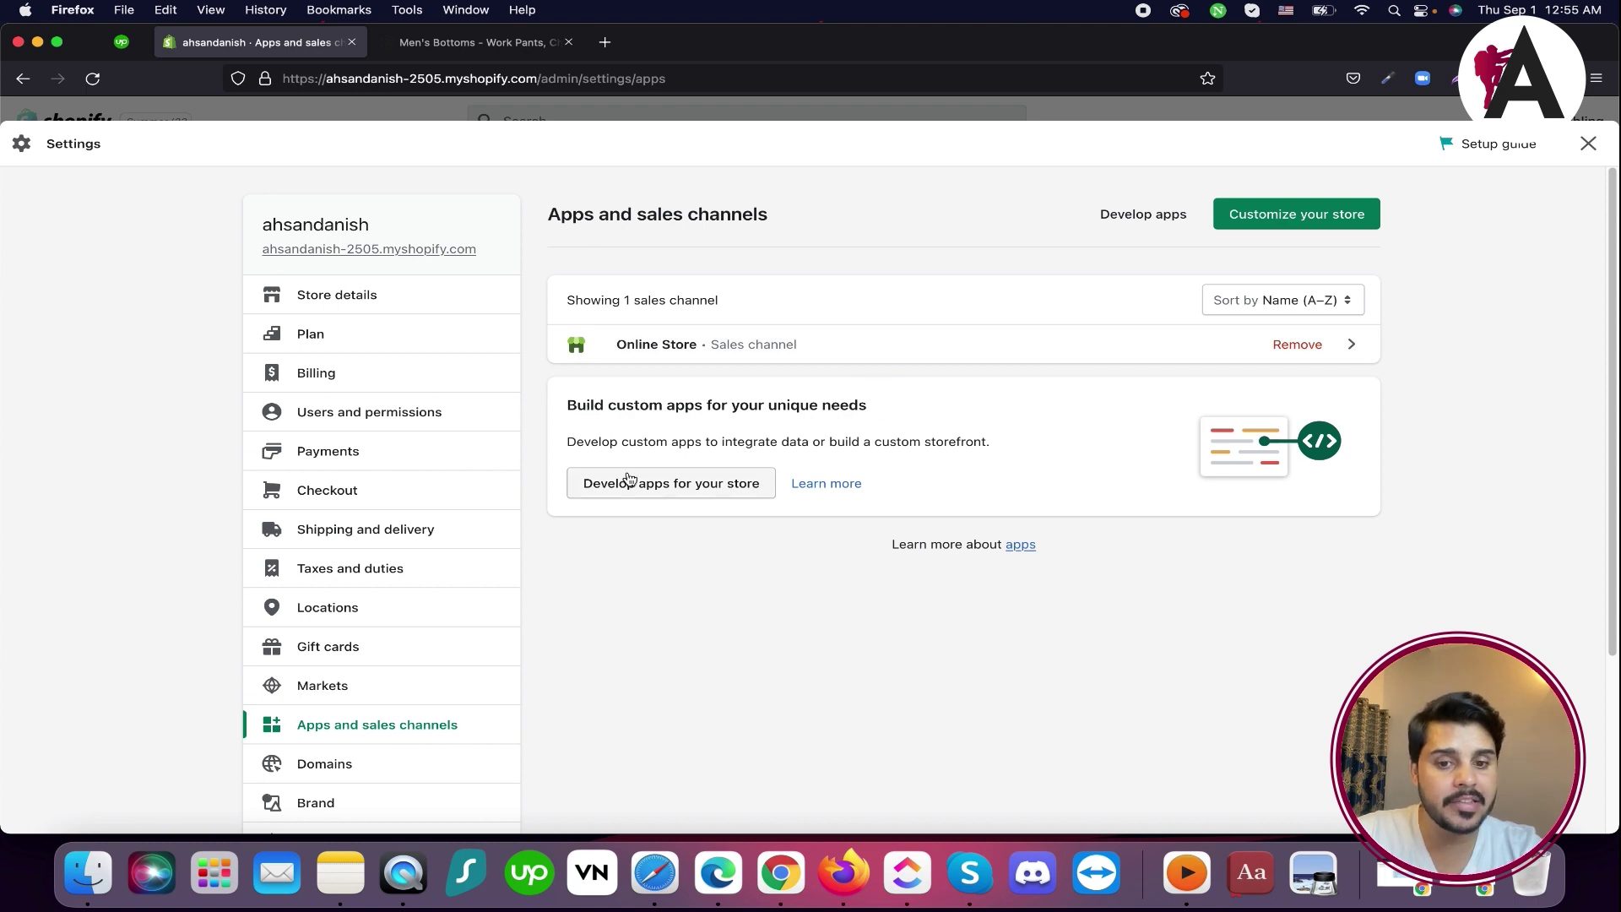
pyautogui.scroll(-3, 680, 490)
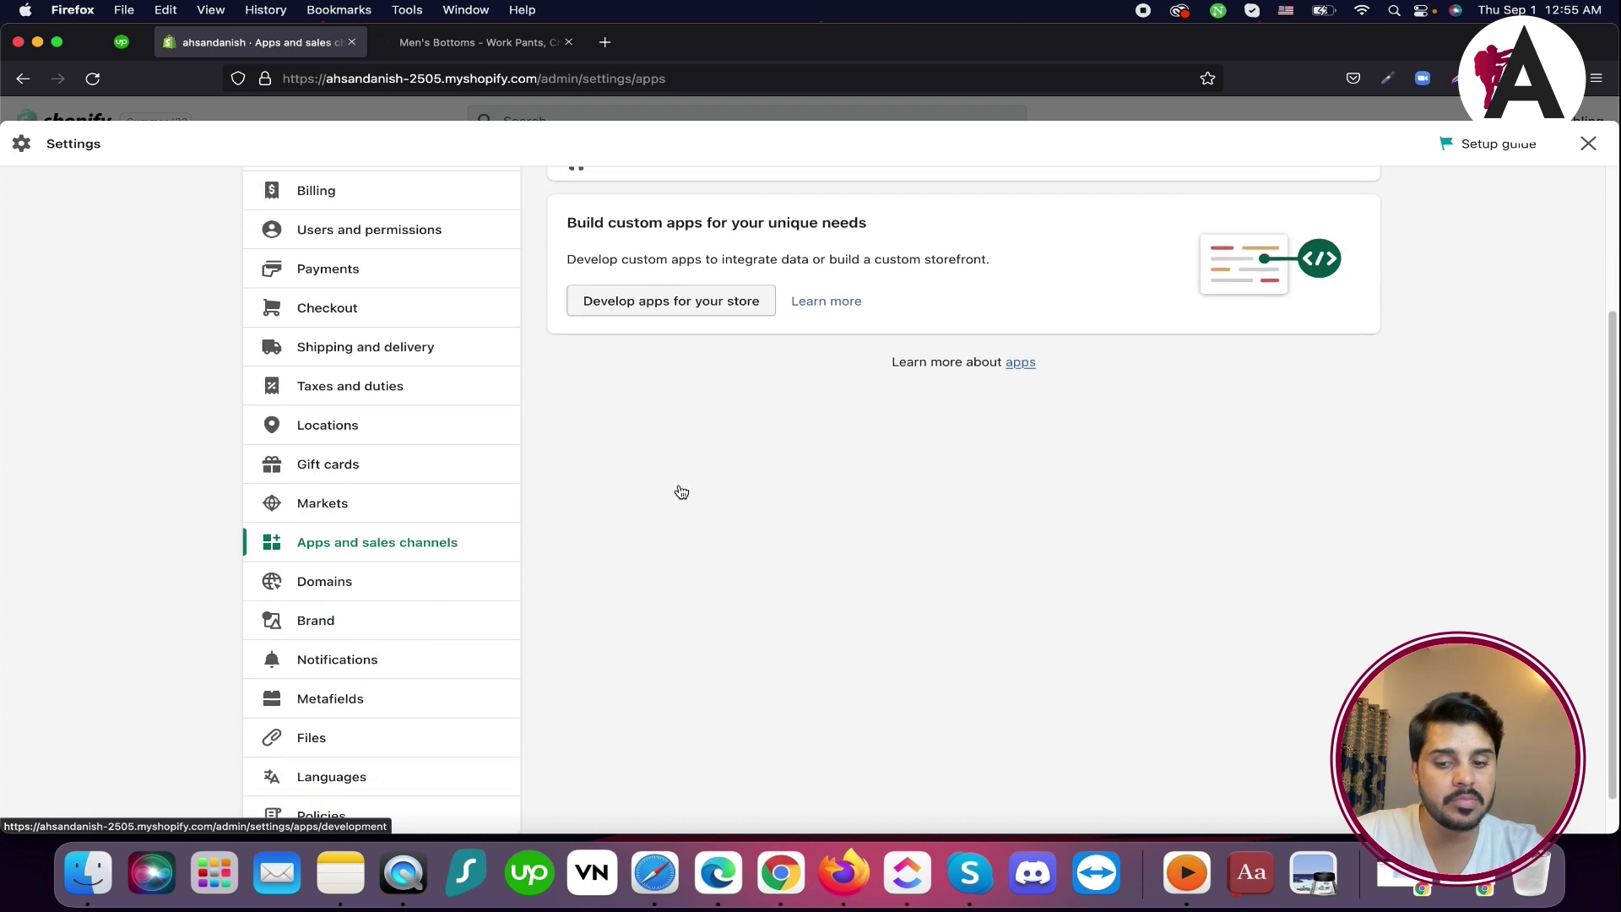
# Open the Domains settings showing the myshopify.com address as primary for Online Store
pyautogui.click(387, 543)
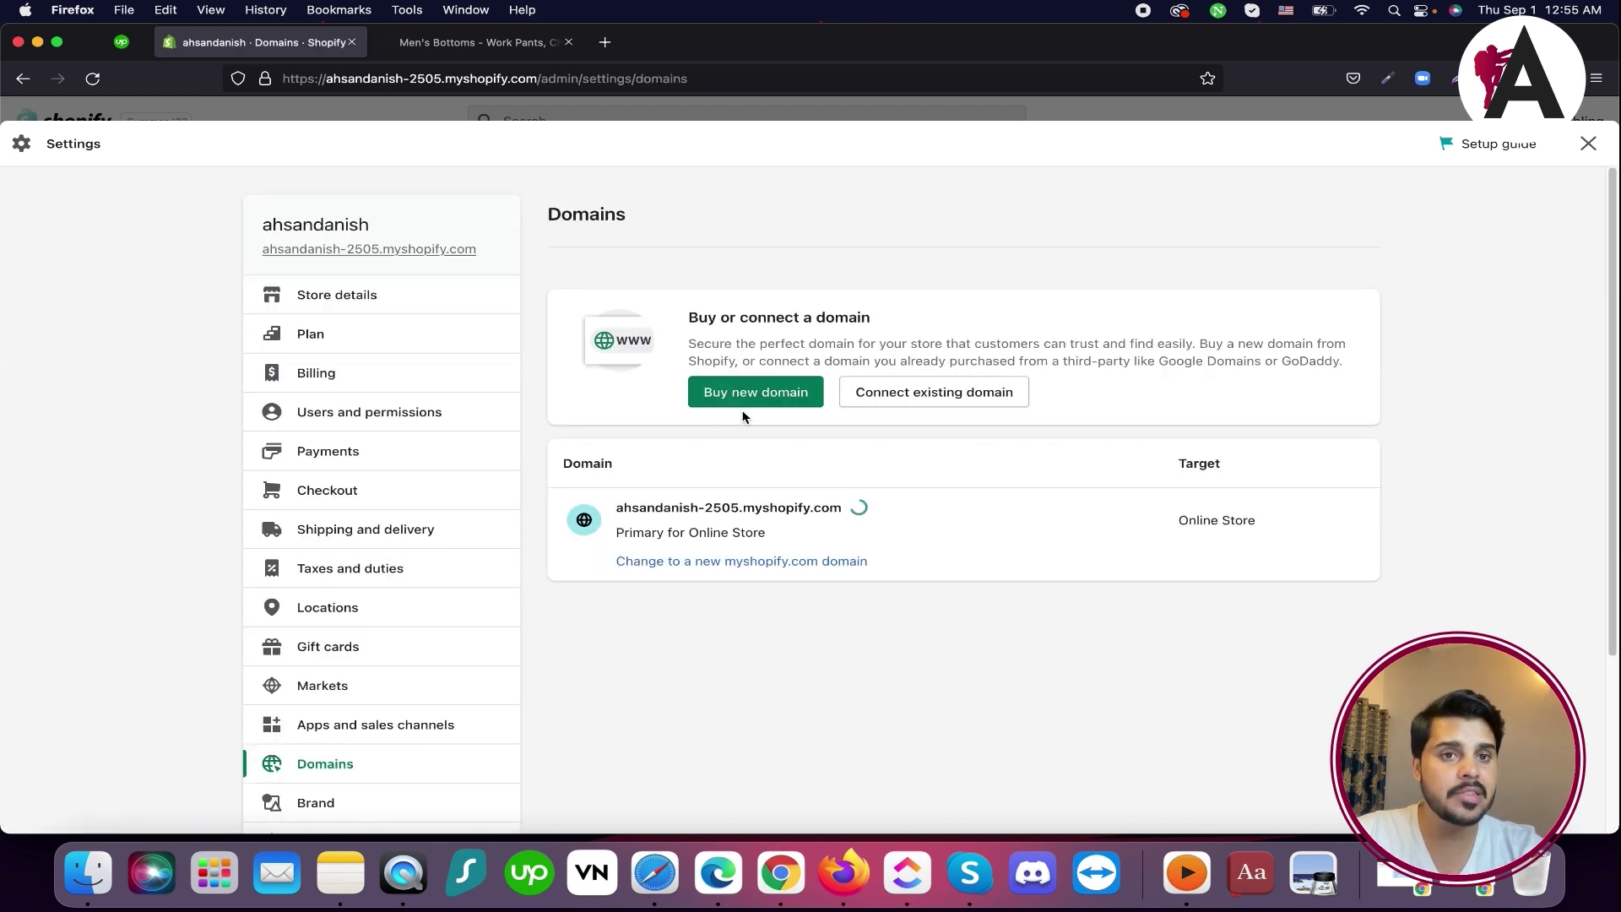
pyautogui.click(418, 52)
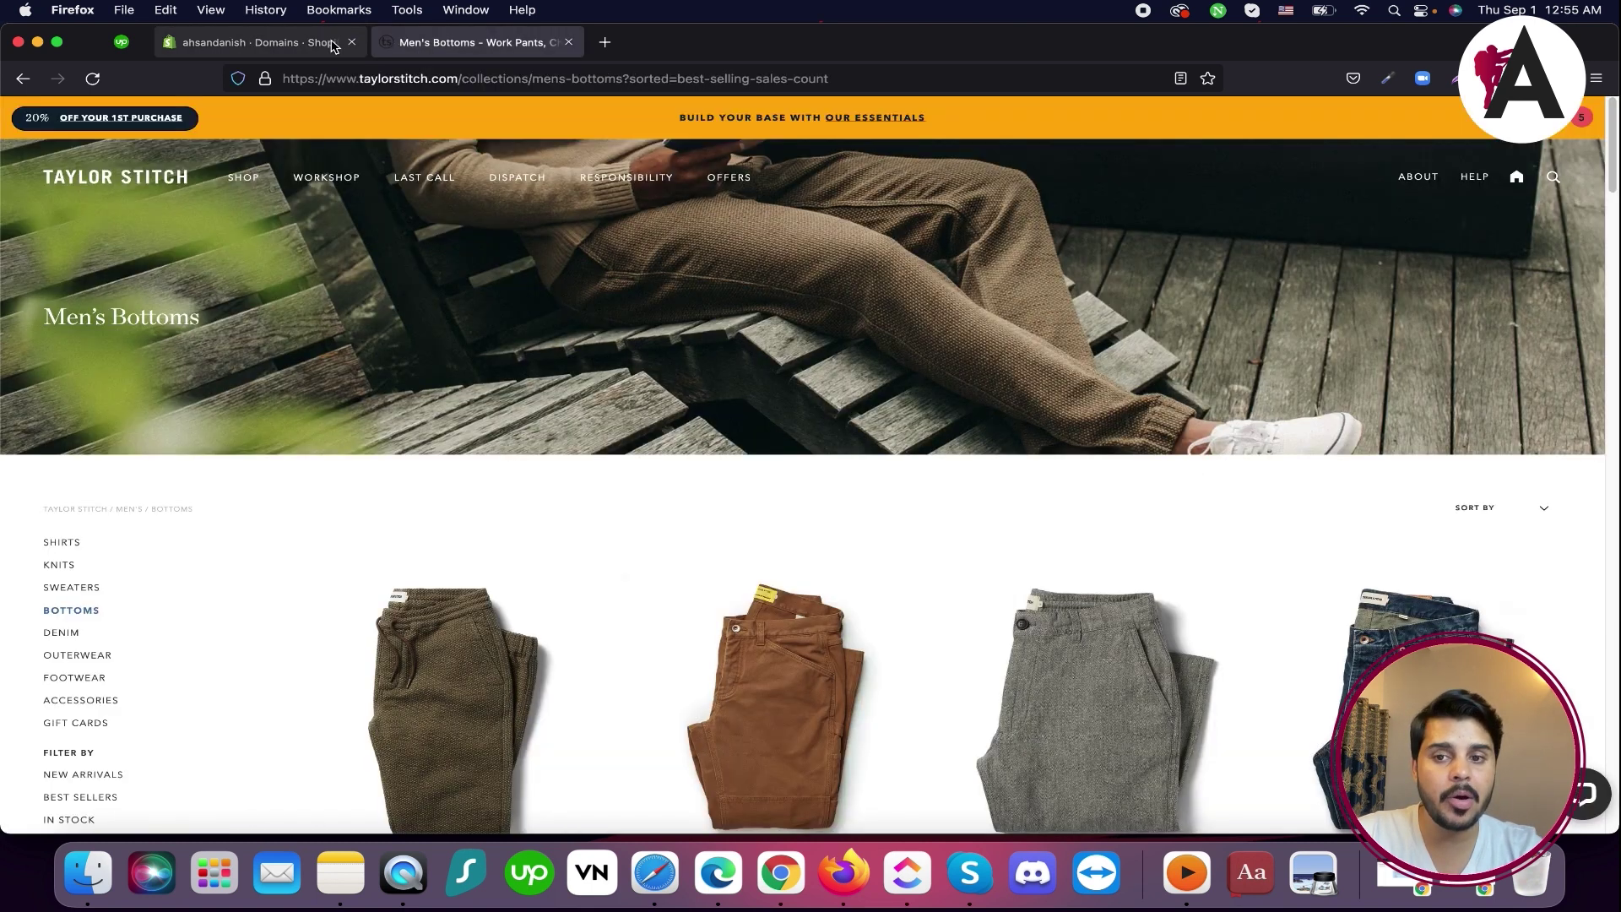
pyautogui.click(297, 42)
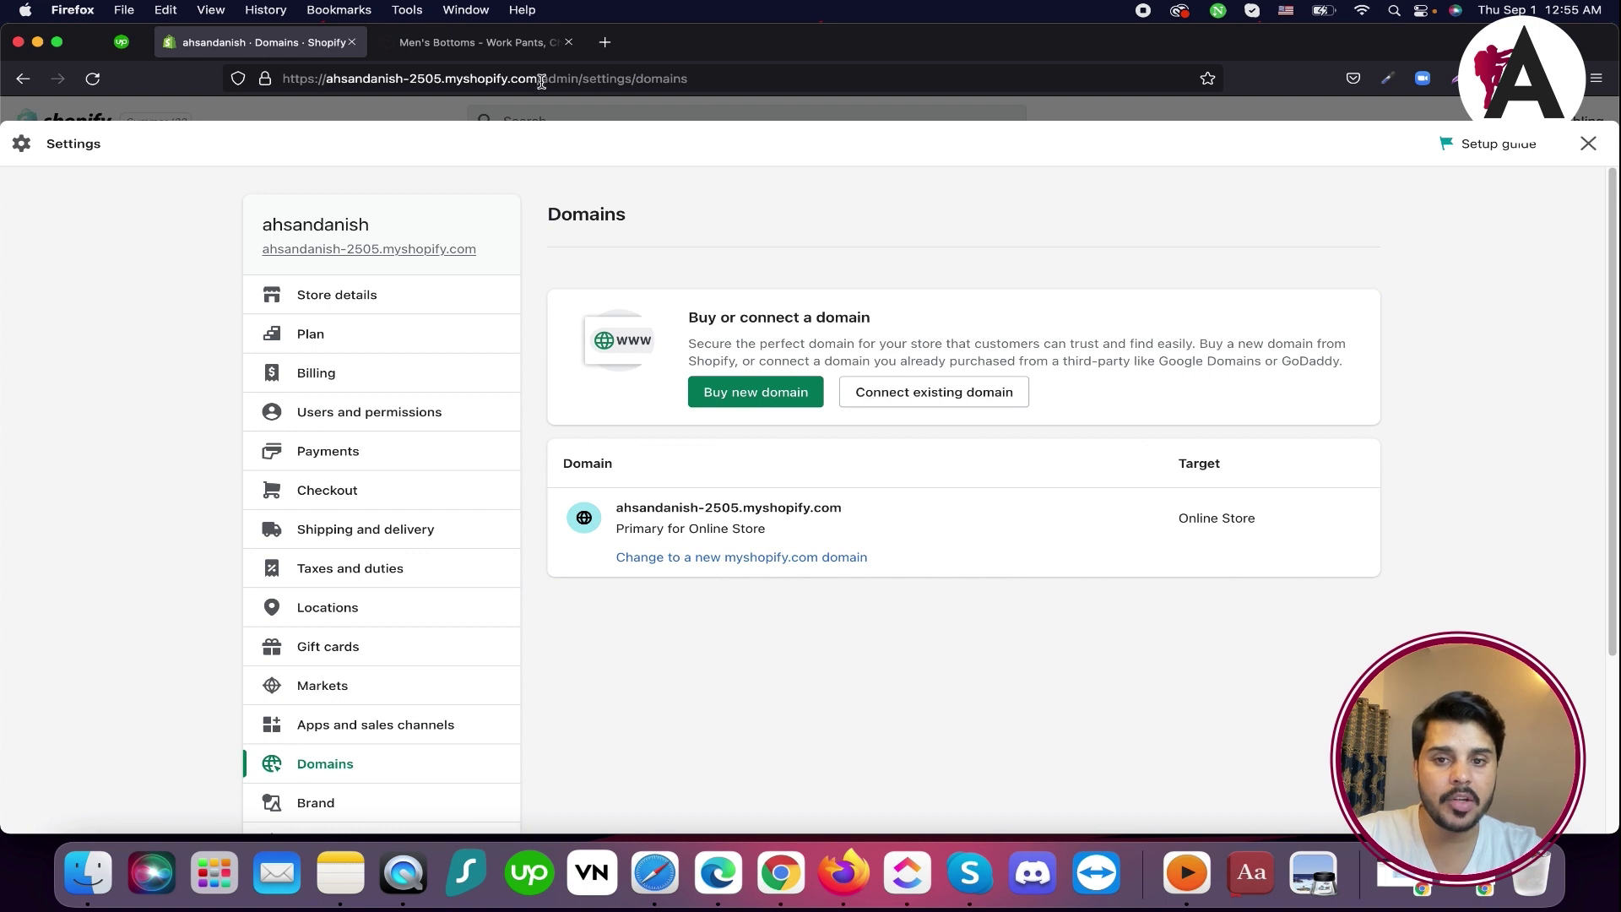
pyautogui.moveTo(540, 78); pyautogui.dragTo(268, 77)
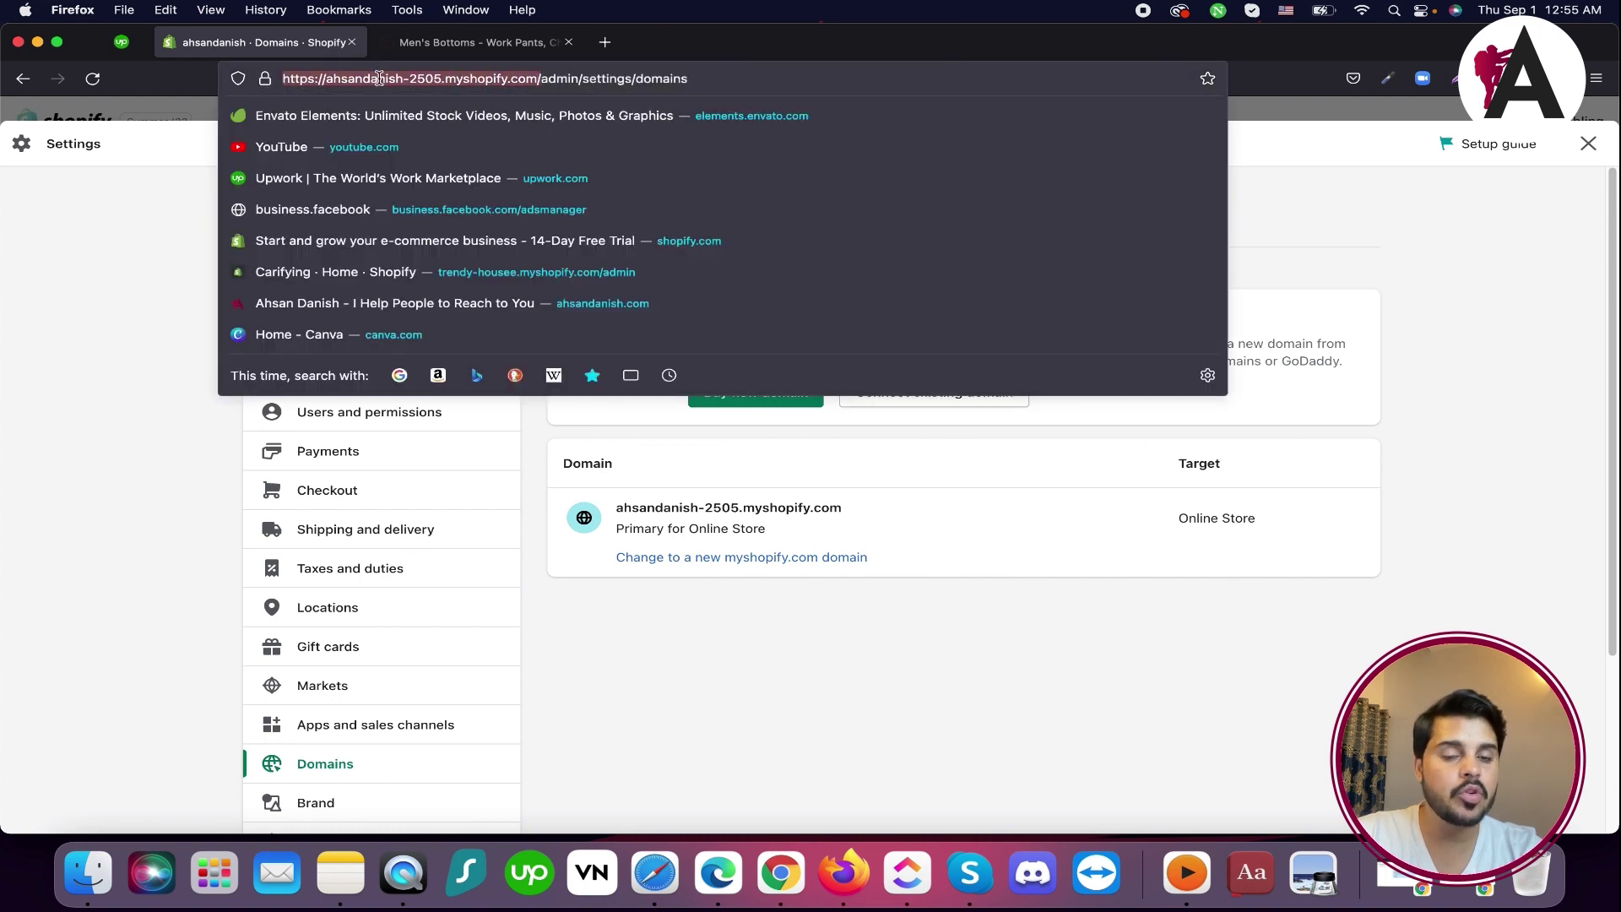
pyautogui.click(1326, 221)
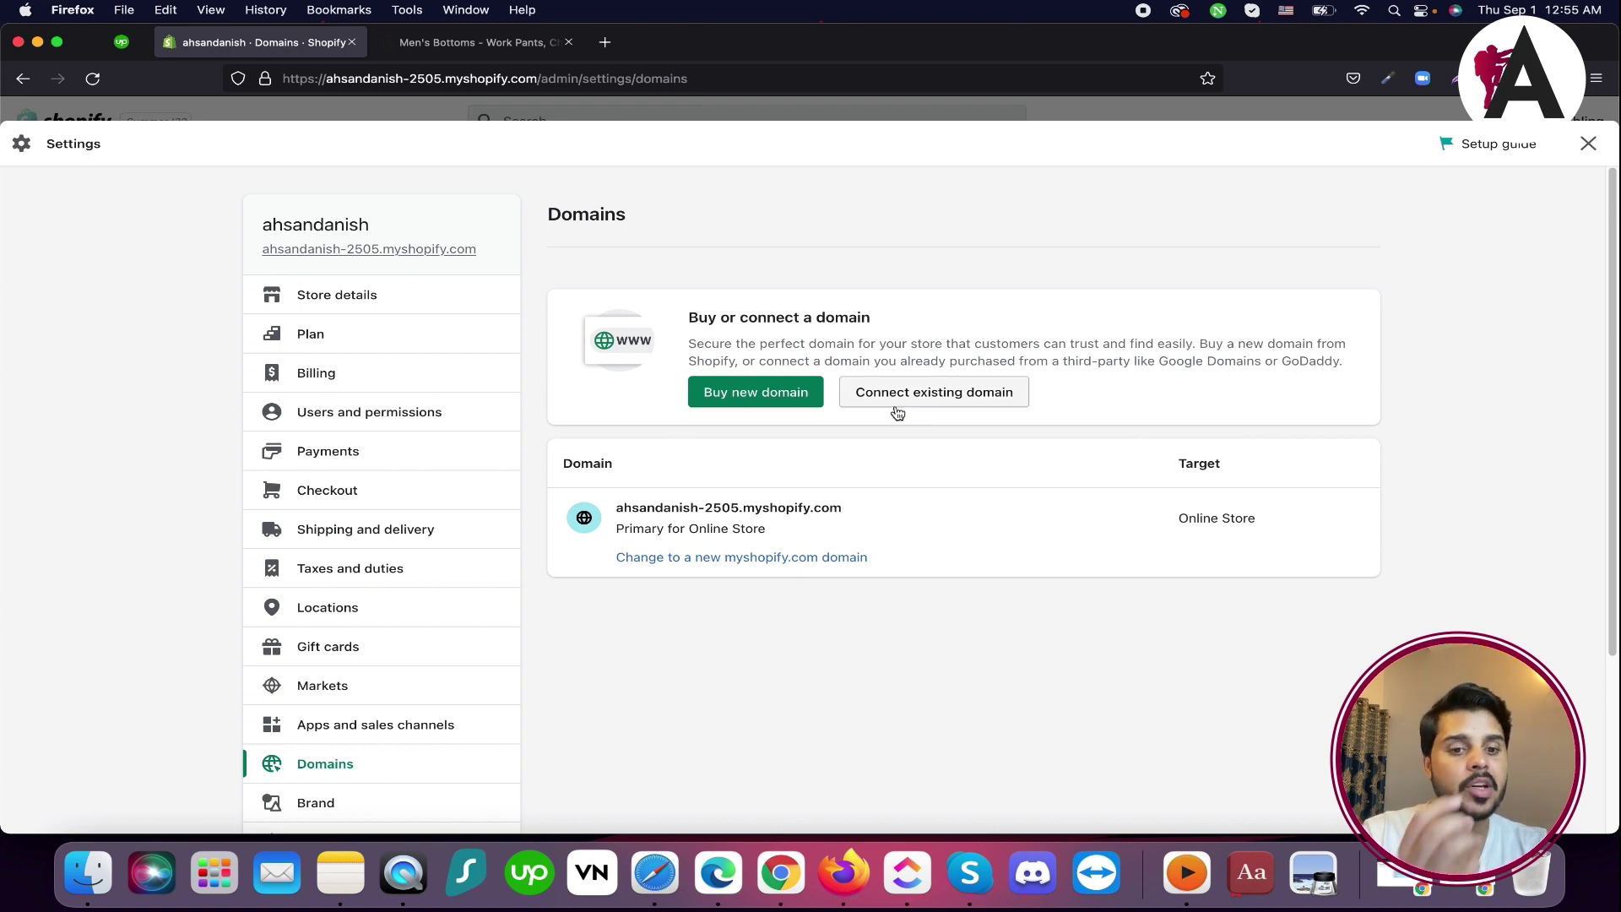
pyautogui.scroll(-5, 460, 468)
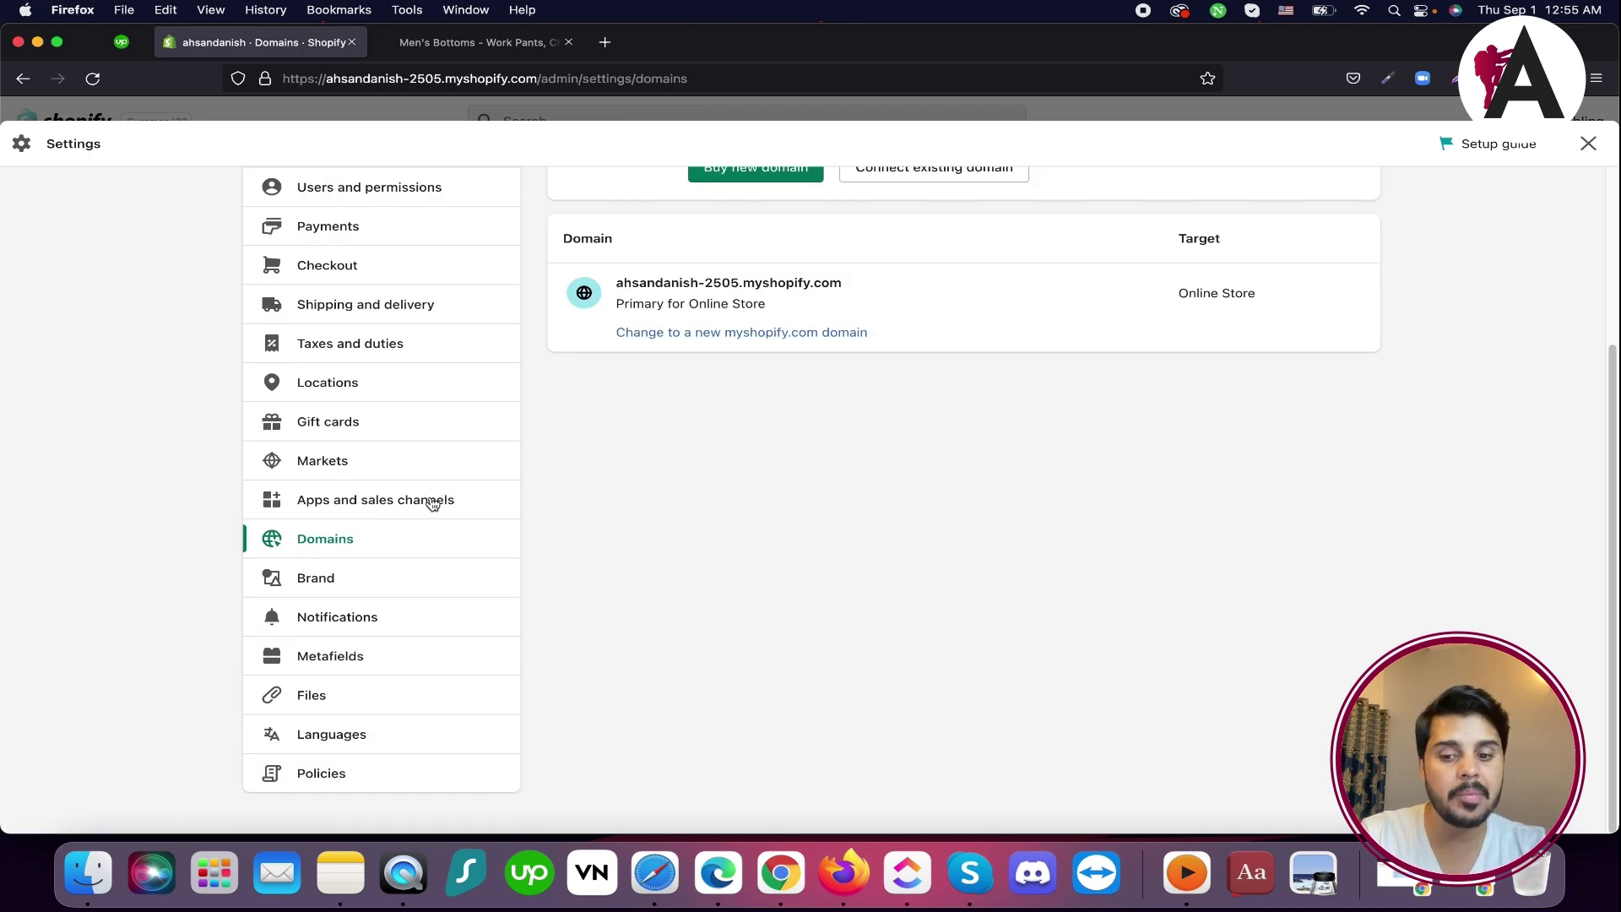
# Scroll through the Brand settings page
pyautogui.click(353, 585)
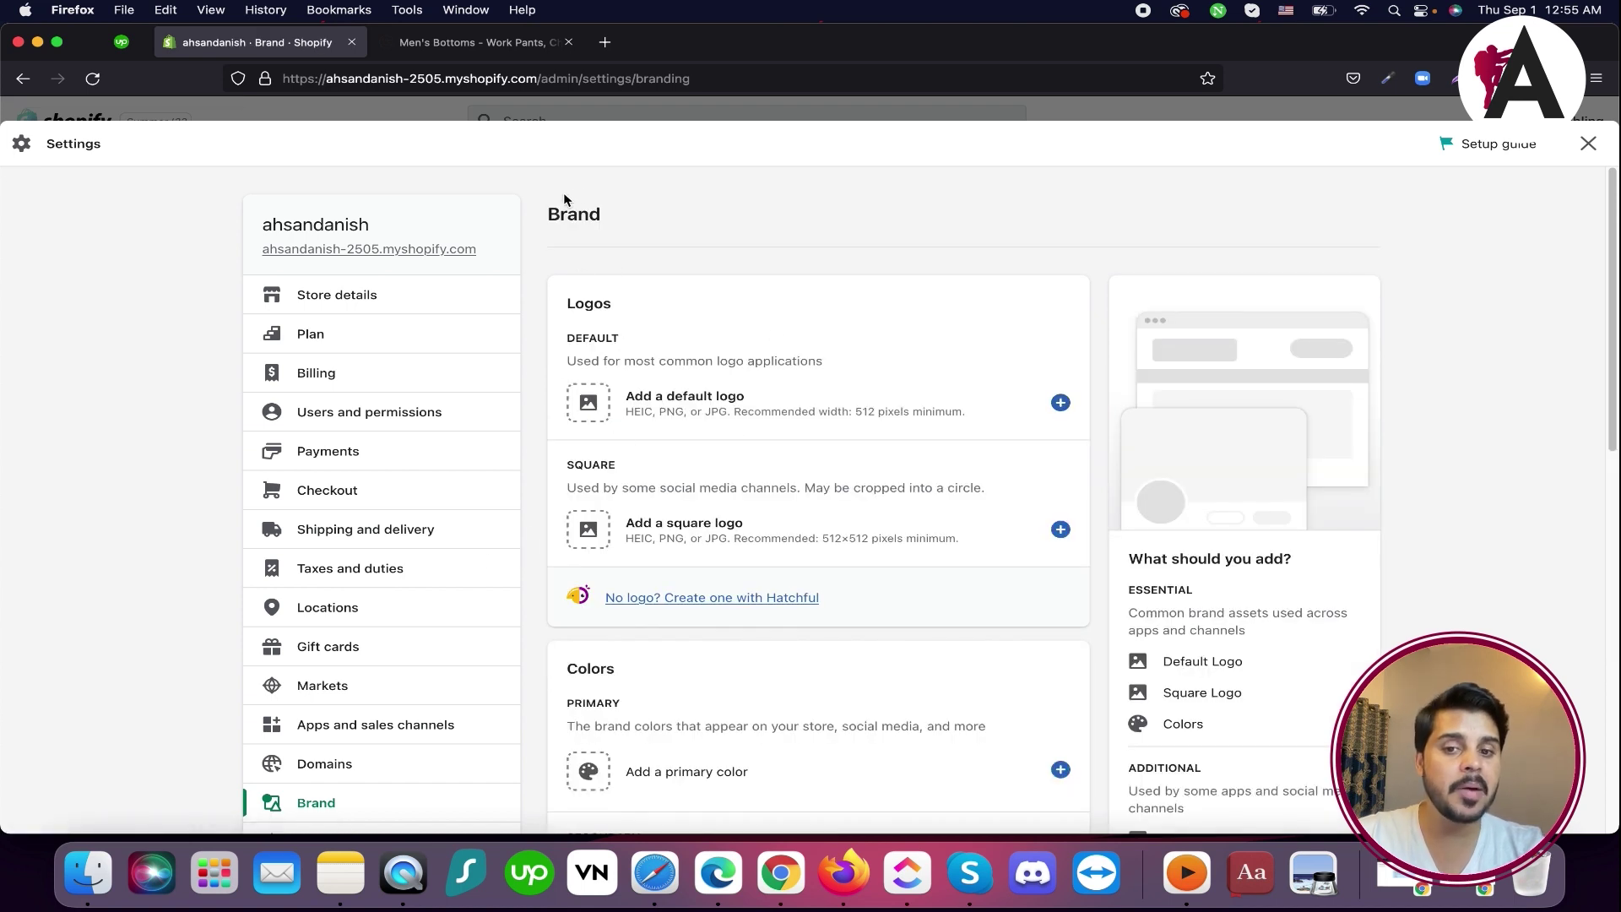
pyautogui.scroll(-1, 572, 505)
pyautogui.scroll(-5, 573, 505)
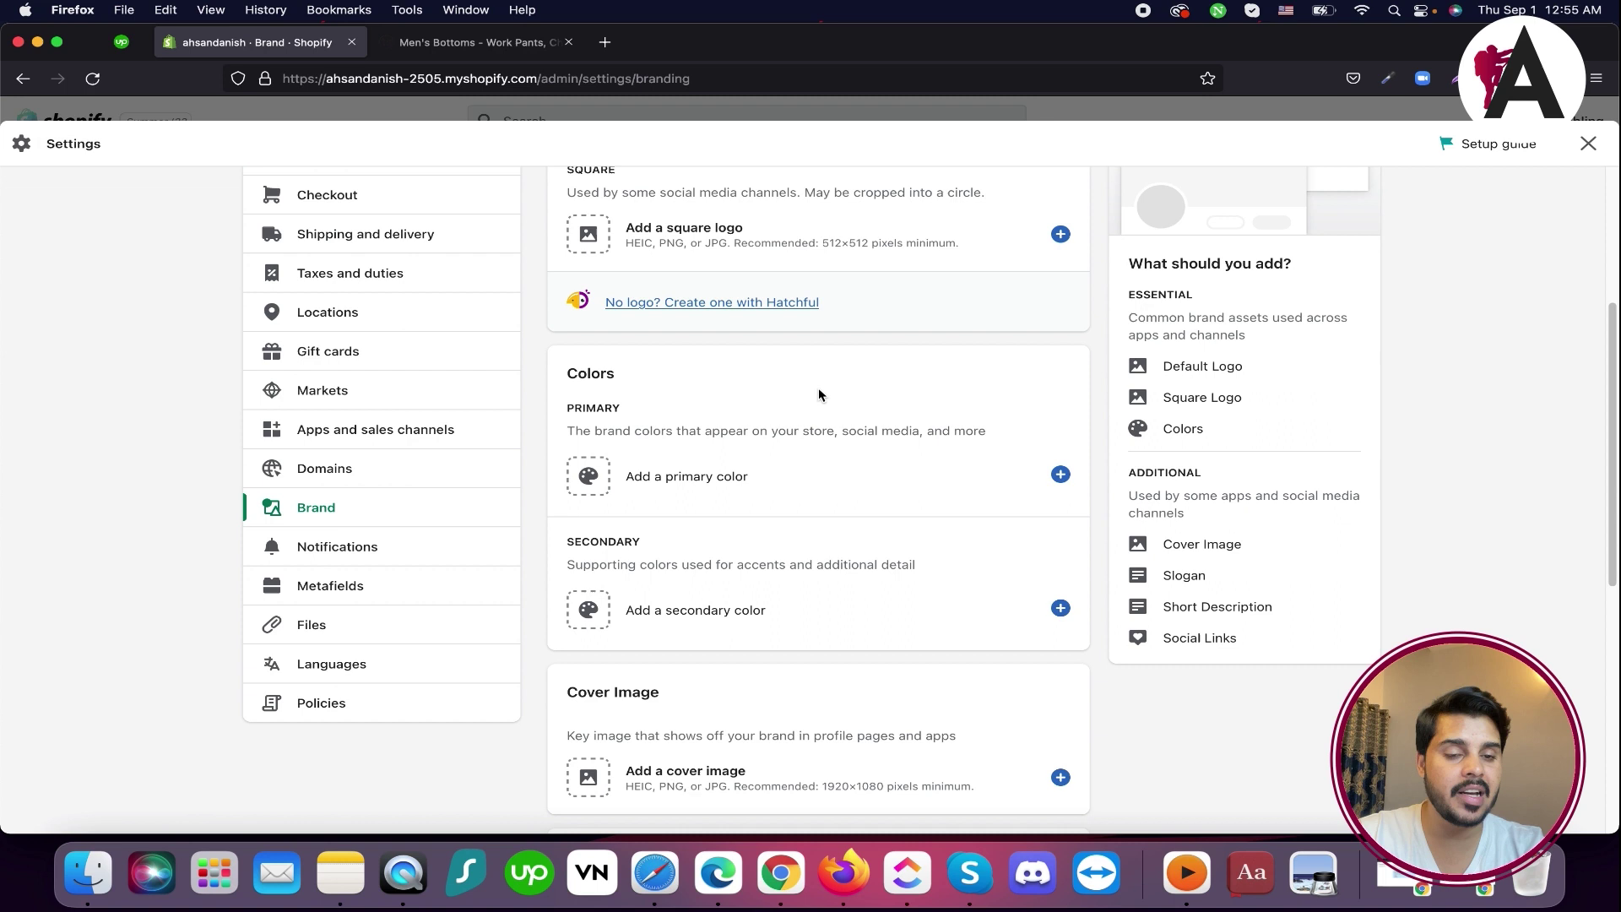
pyautogui.scroll(-3, 646, 432)
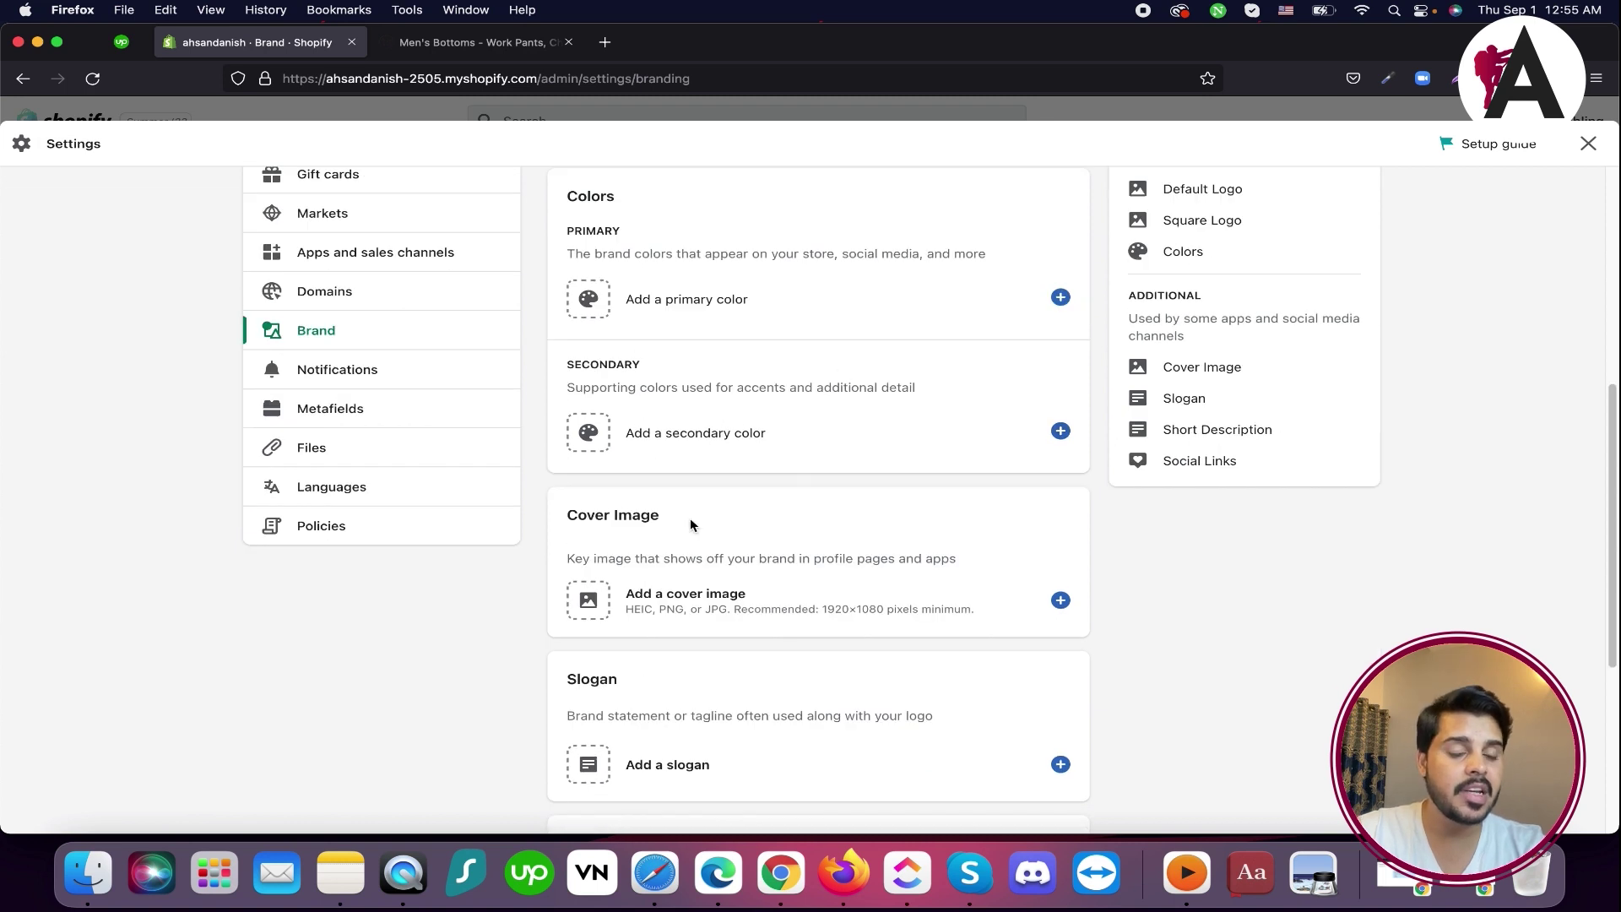
pyautogui.scroll(-1, 690, 456)
pyautogui.scroll(-1, 688, 386)
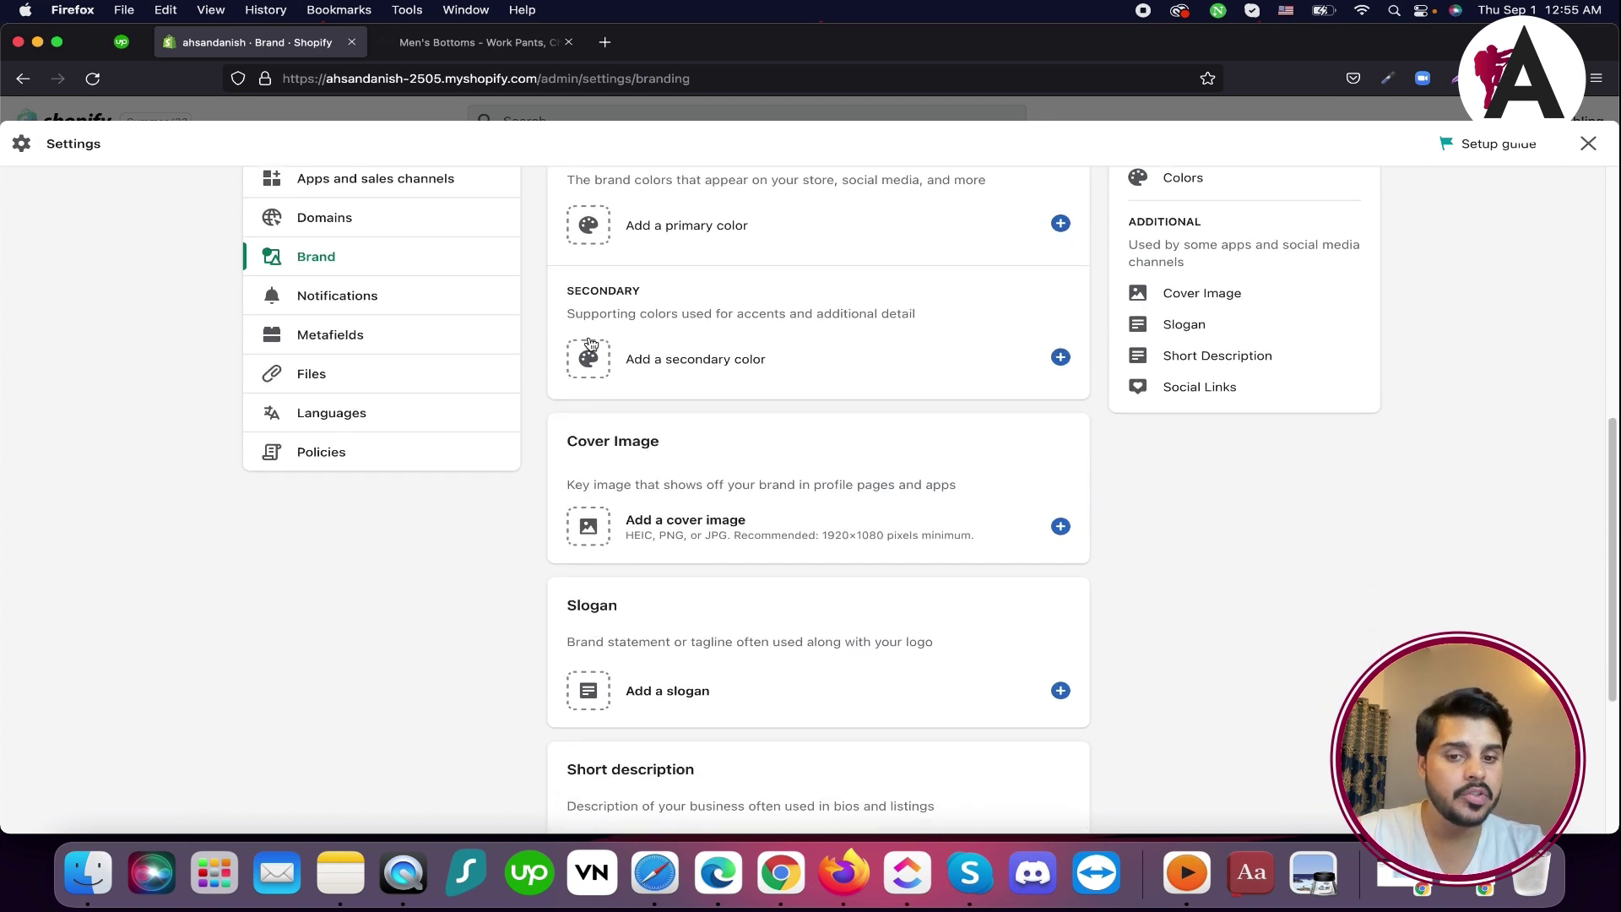
pyautogui.scroll(-5, 604, 591)
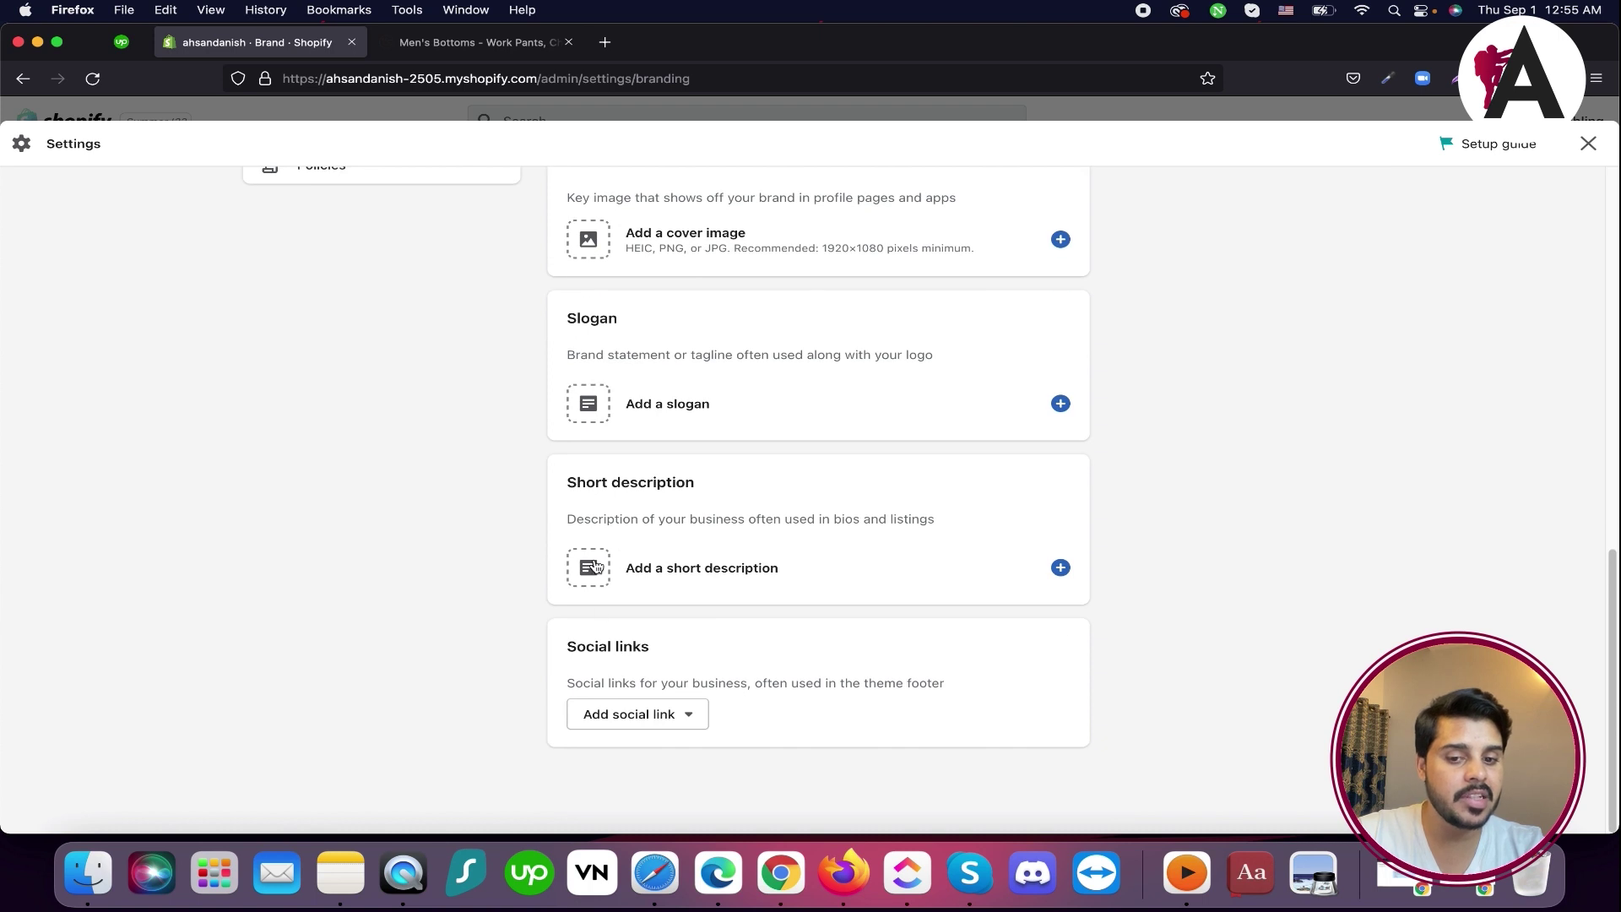
pyautogui.scroll(10, 604, 431)
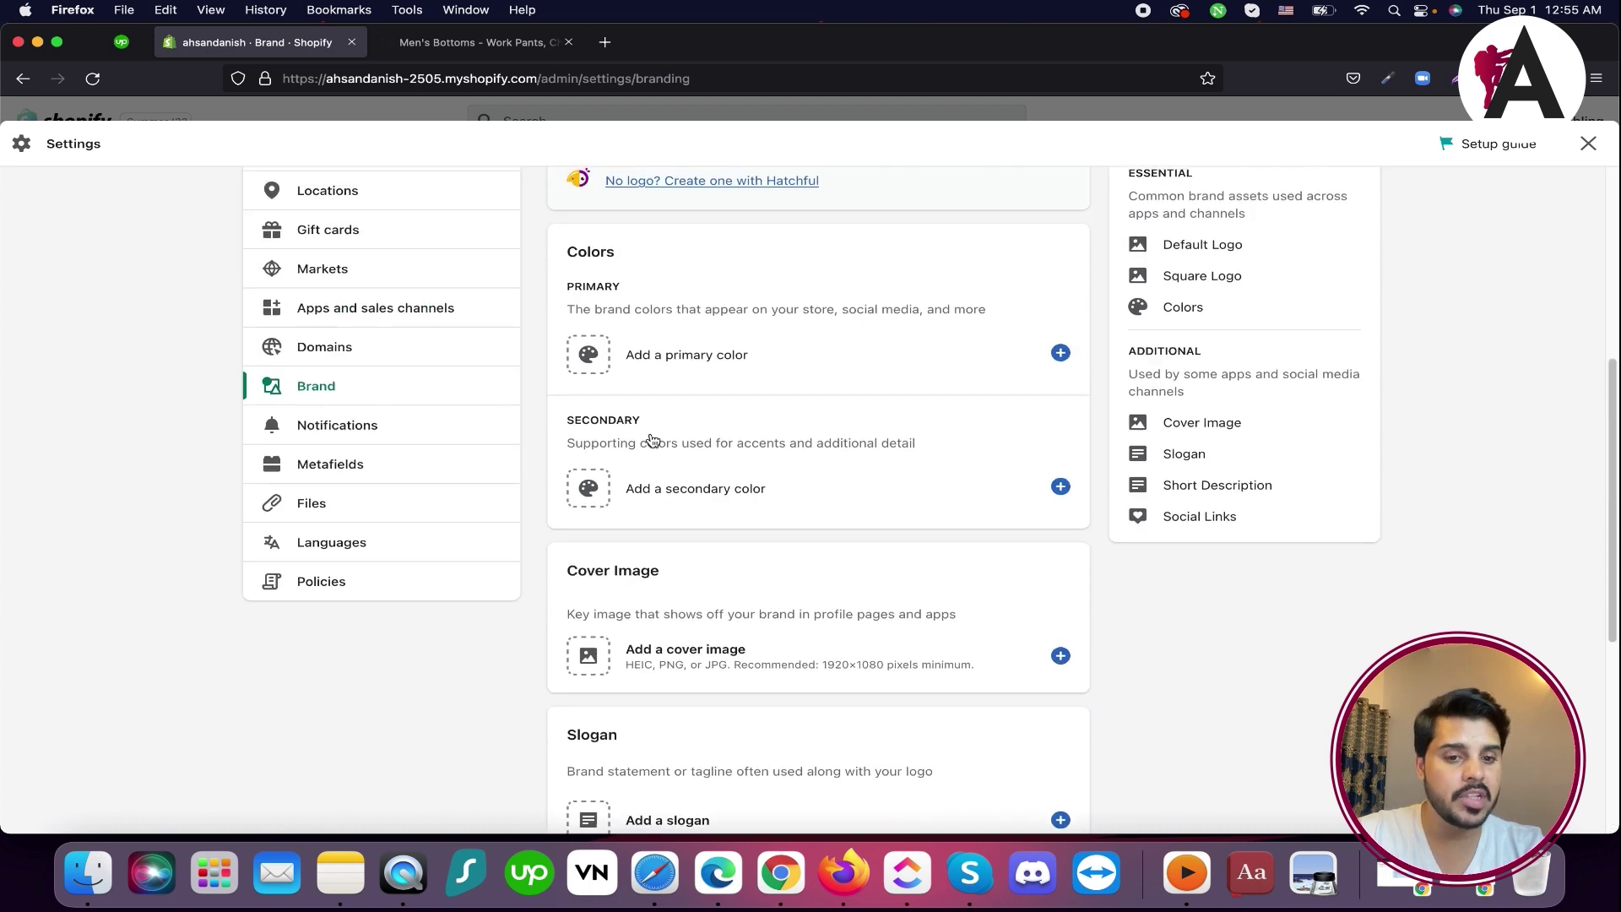
pyautogui.scroll(-3, 421, 629)
# Open Notifications and highlight the Order confirmation email description
pyautogui.click(354, 547)
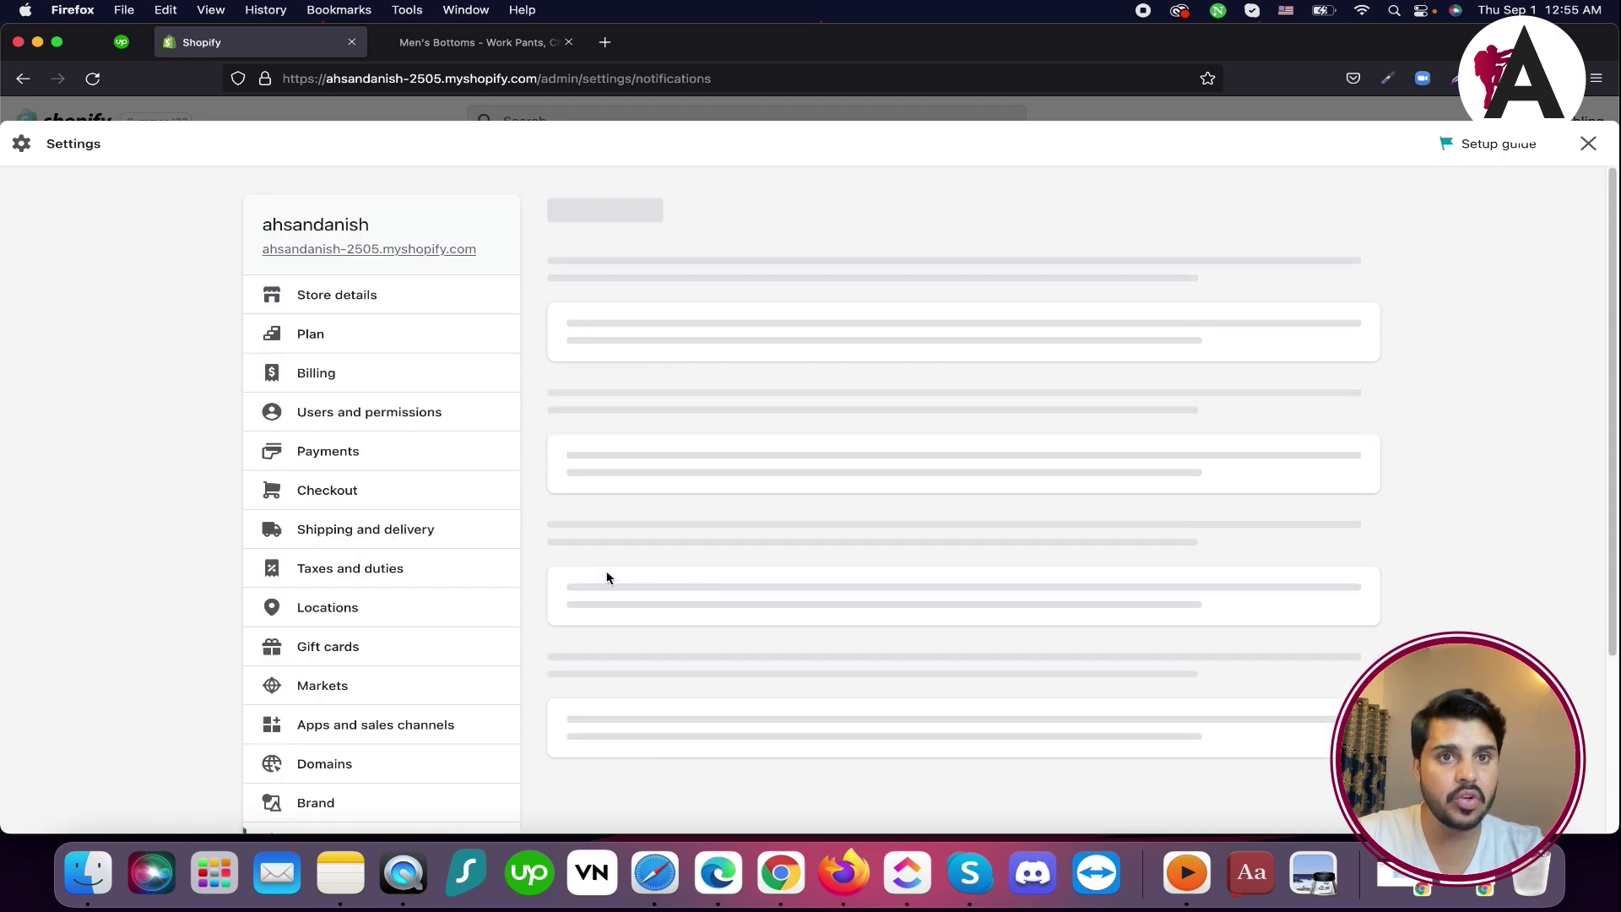
pyautogui.scroll(-6, 833, 456)
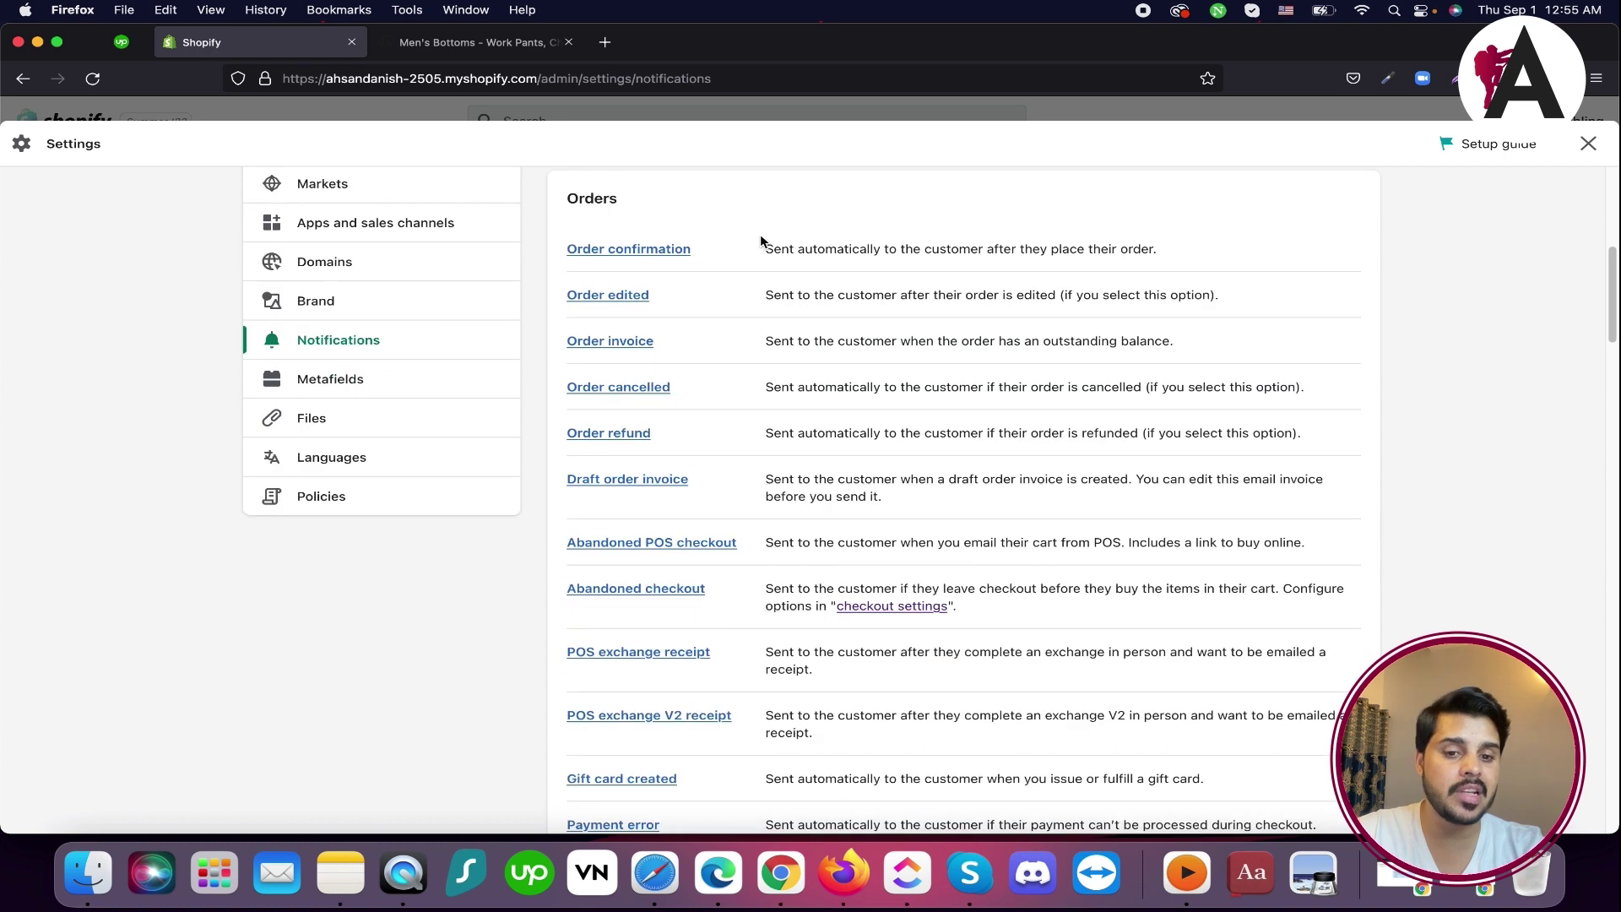
pyautogui.moveTo(766, 252); pyautogui.dragTo(1013, 282)
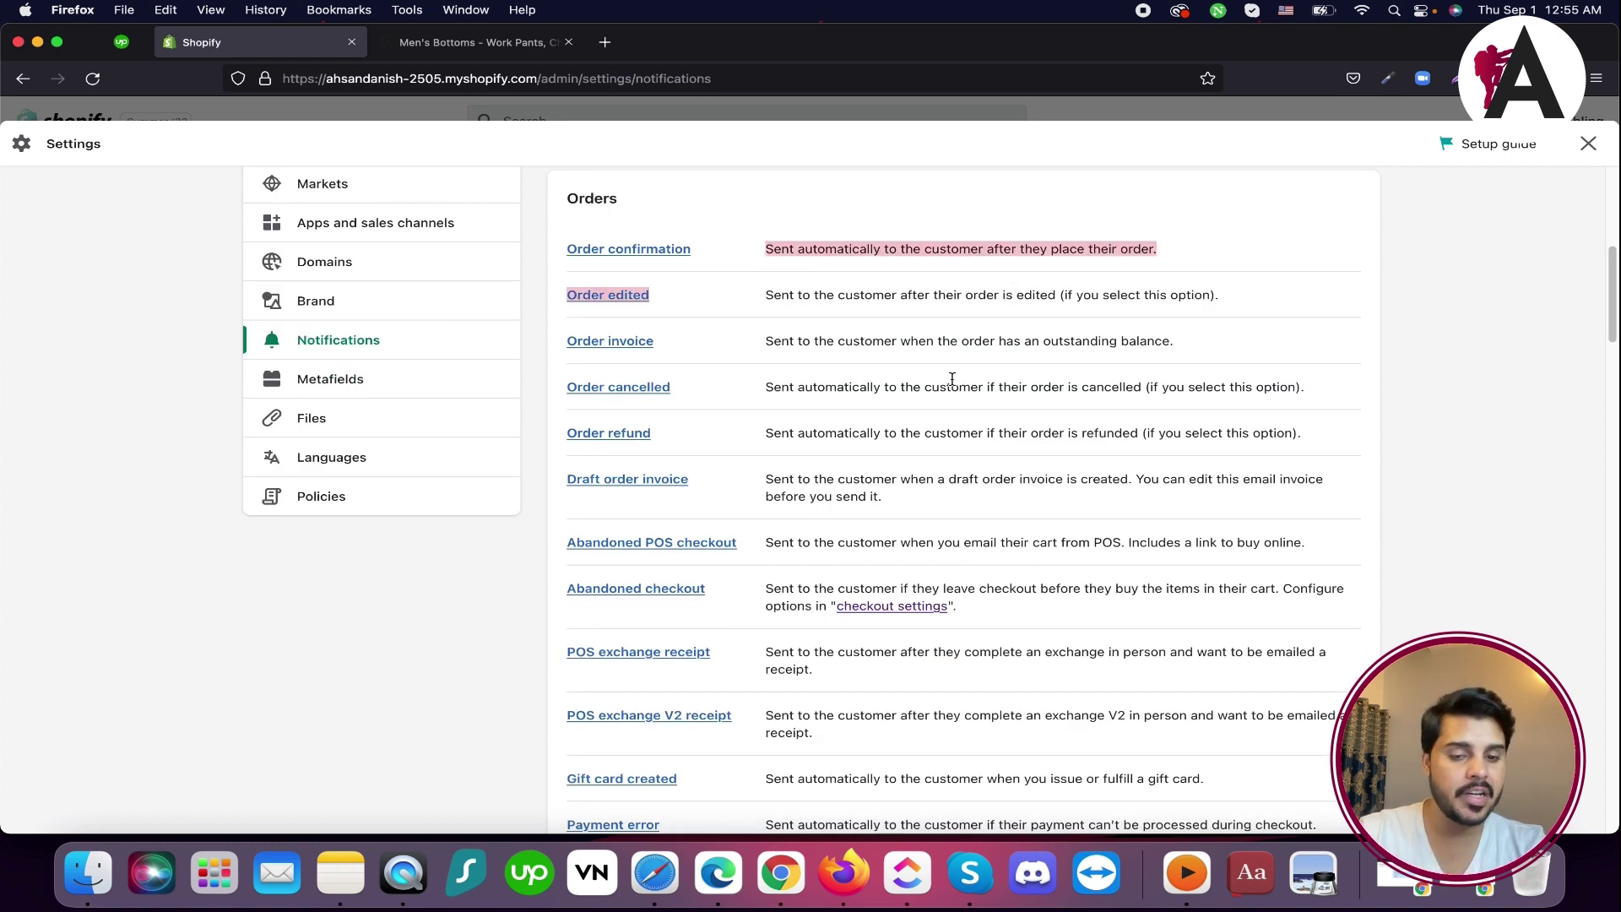
# Open the Metafields settings and highlight its heading
pyautogui.click(389, 393)
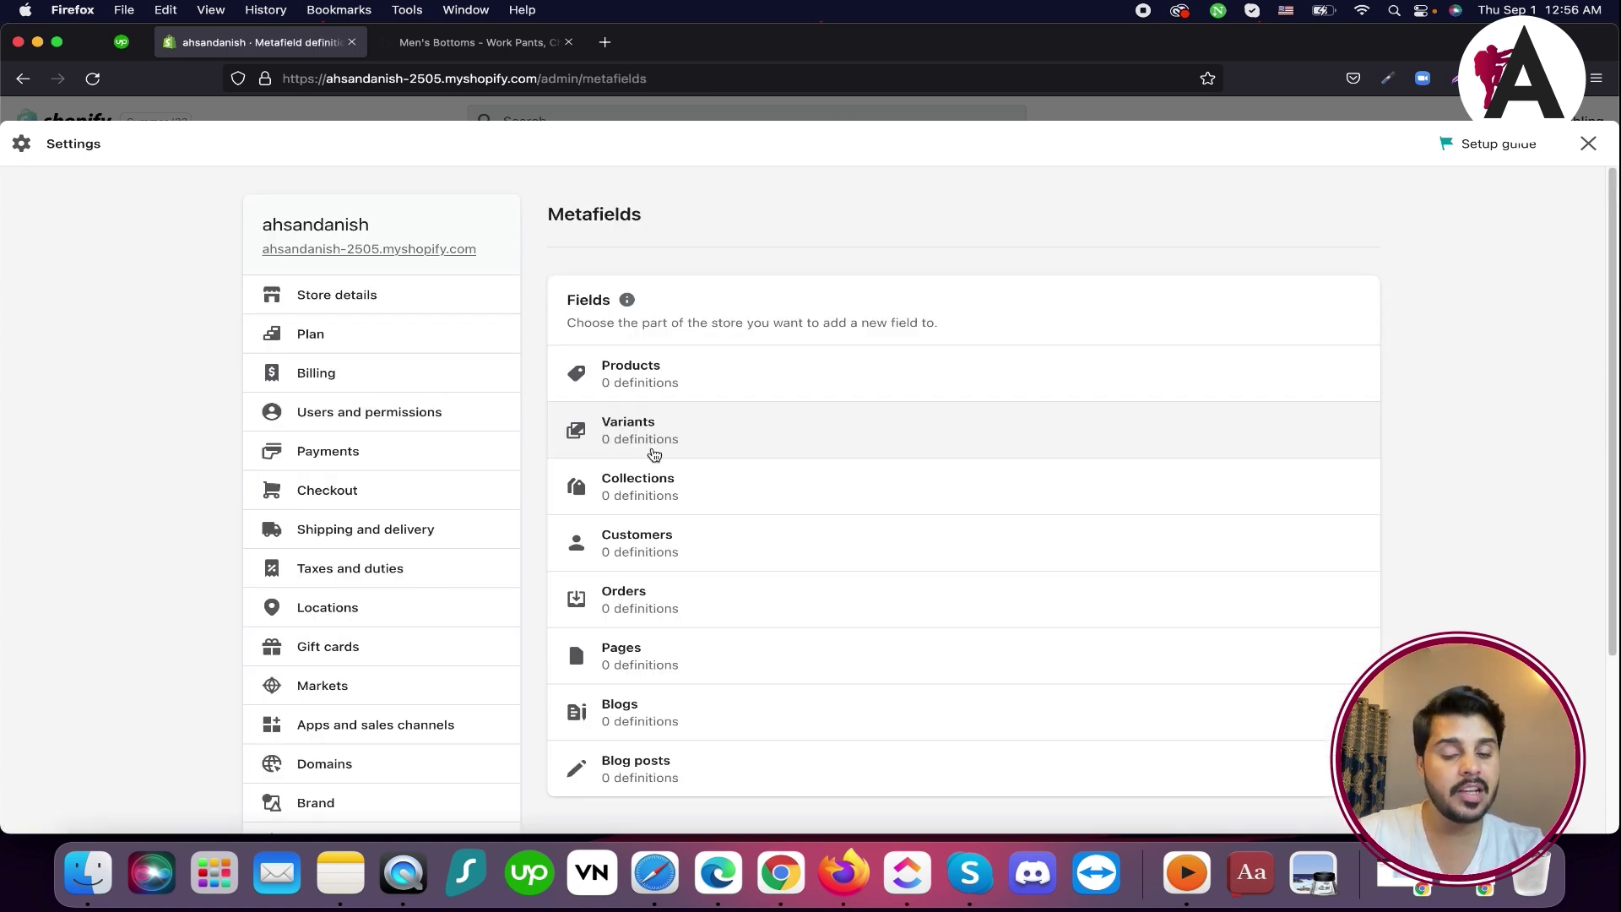
pyautogui.moveTo(552, 219); pyautogui.dragTo(659, 223)
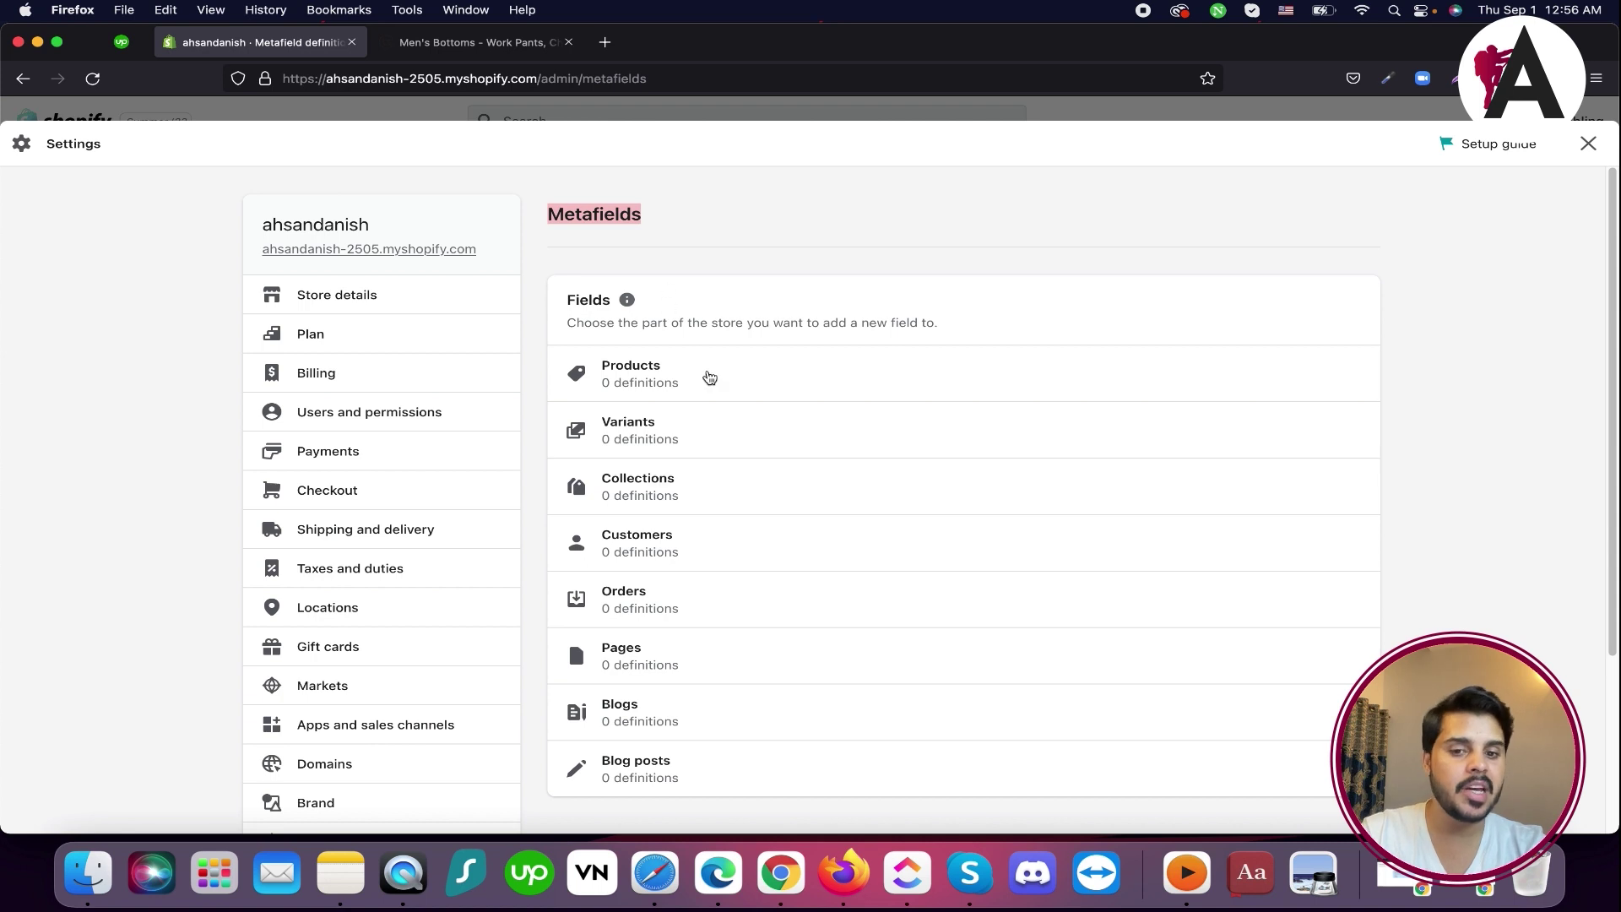
pyautogui.scroll(-5, 363, 549)
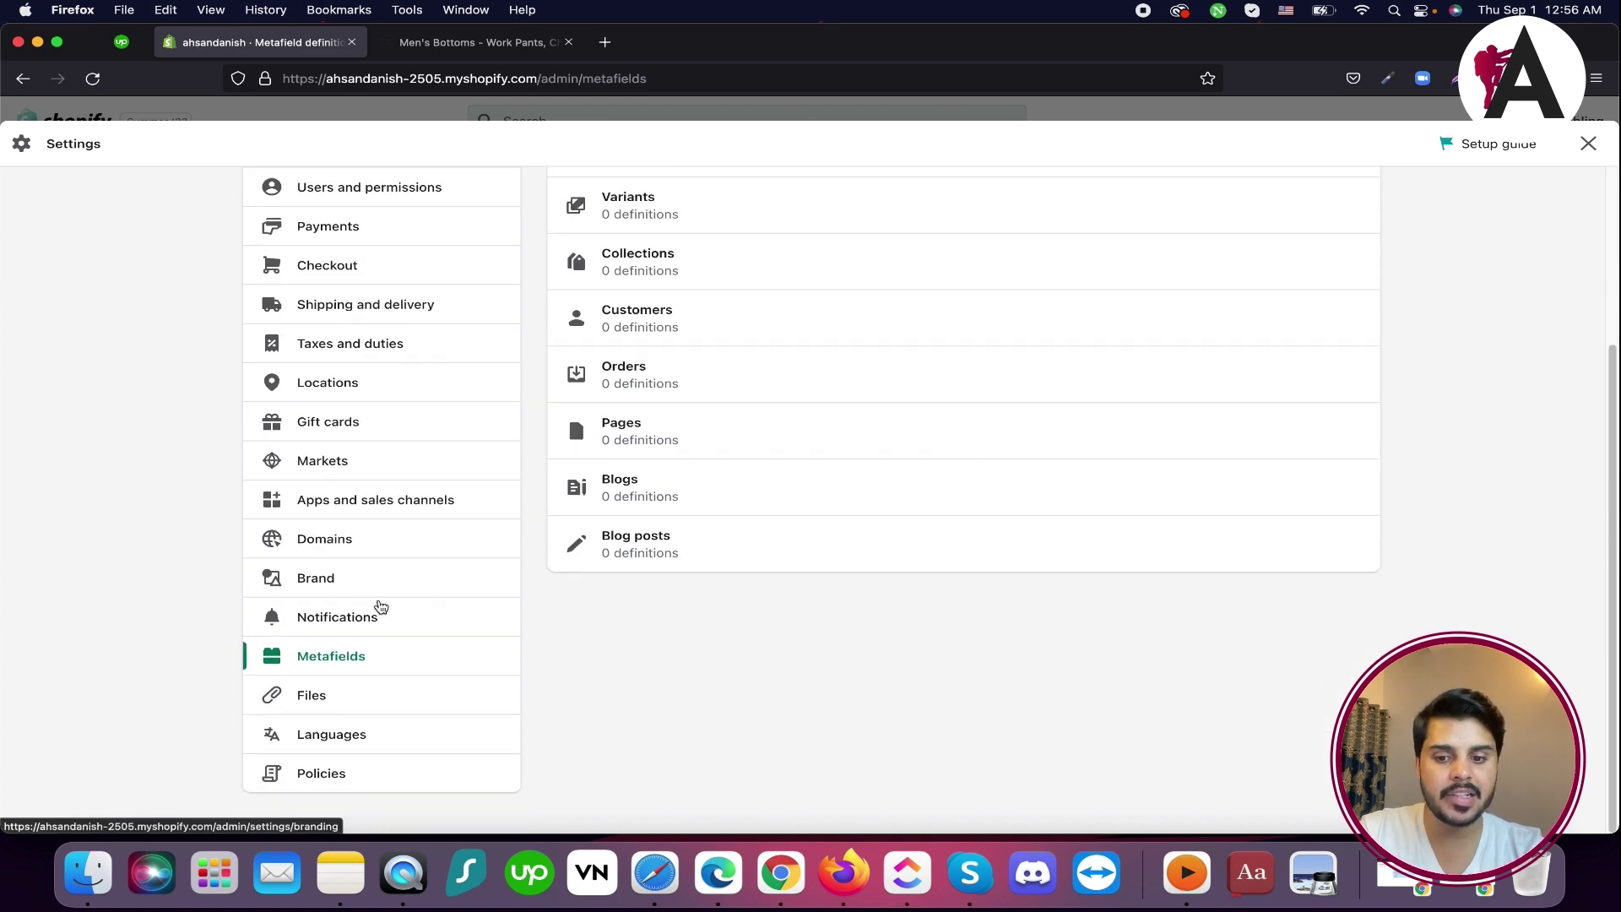
# Look through the Files settings page
pyautogui.click(369, 695)
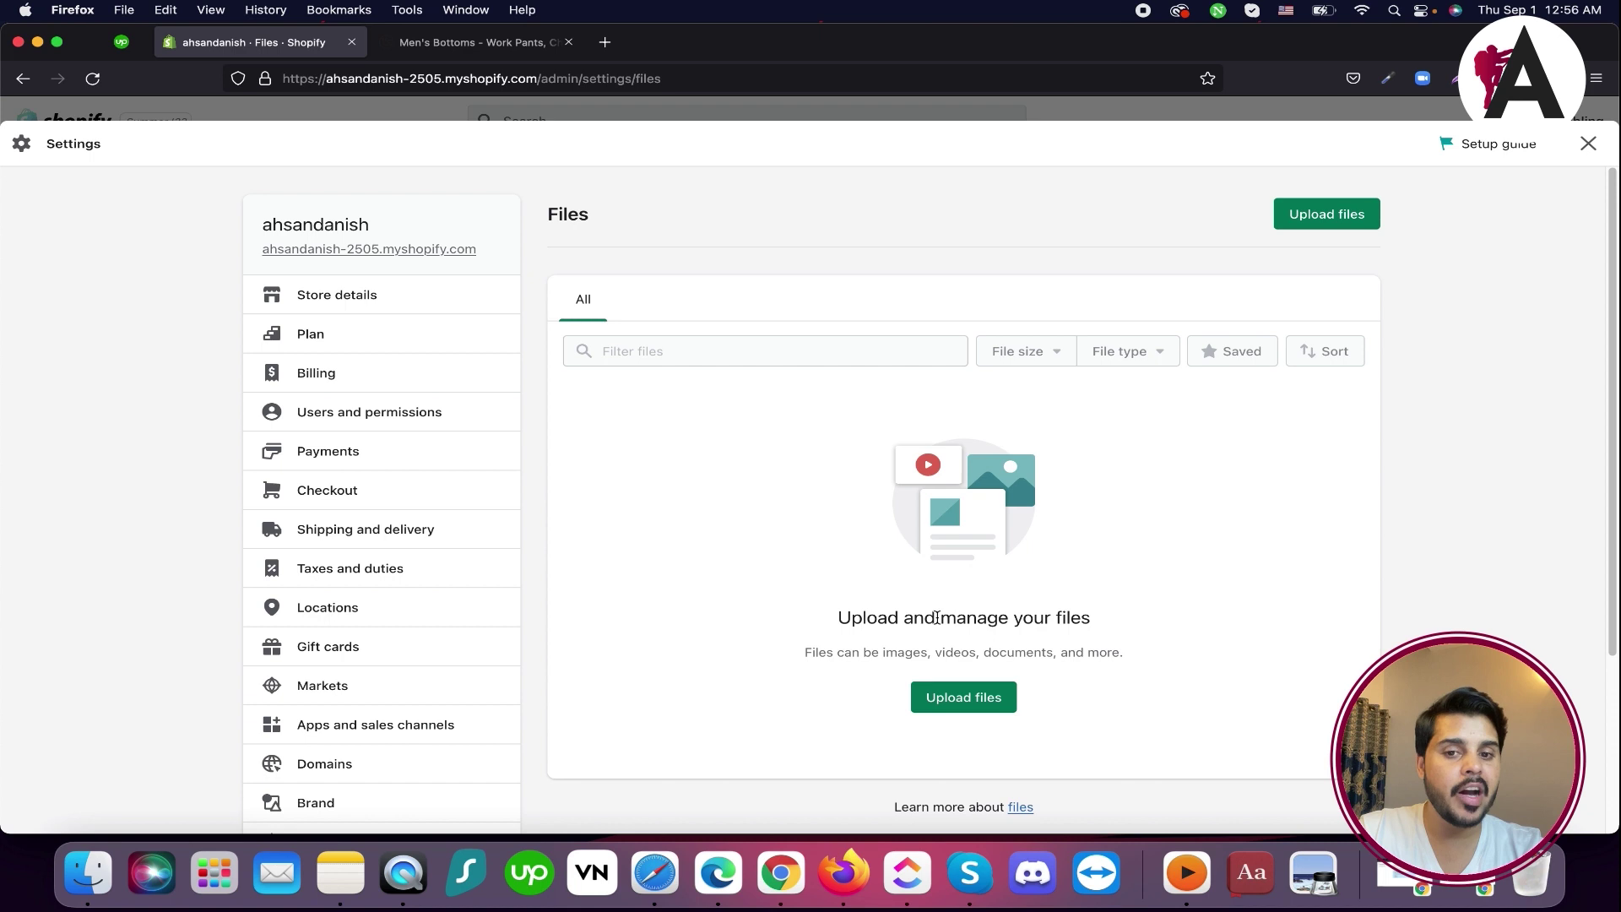
pyautogui.scroll(-2, 937, 618)
pyautogui.moveTo(850, 543); pyautogui.dragTo(1074, 541)
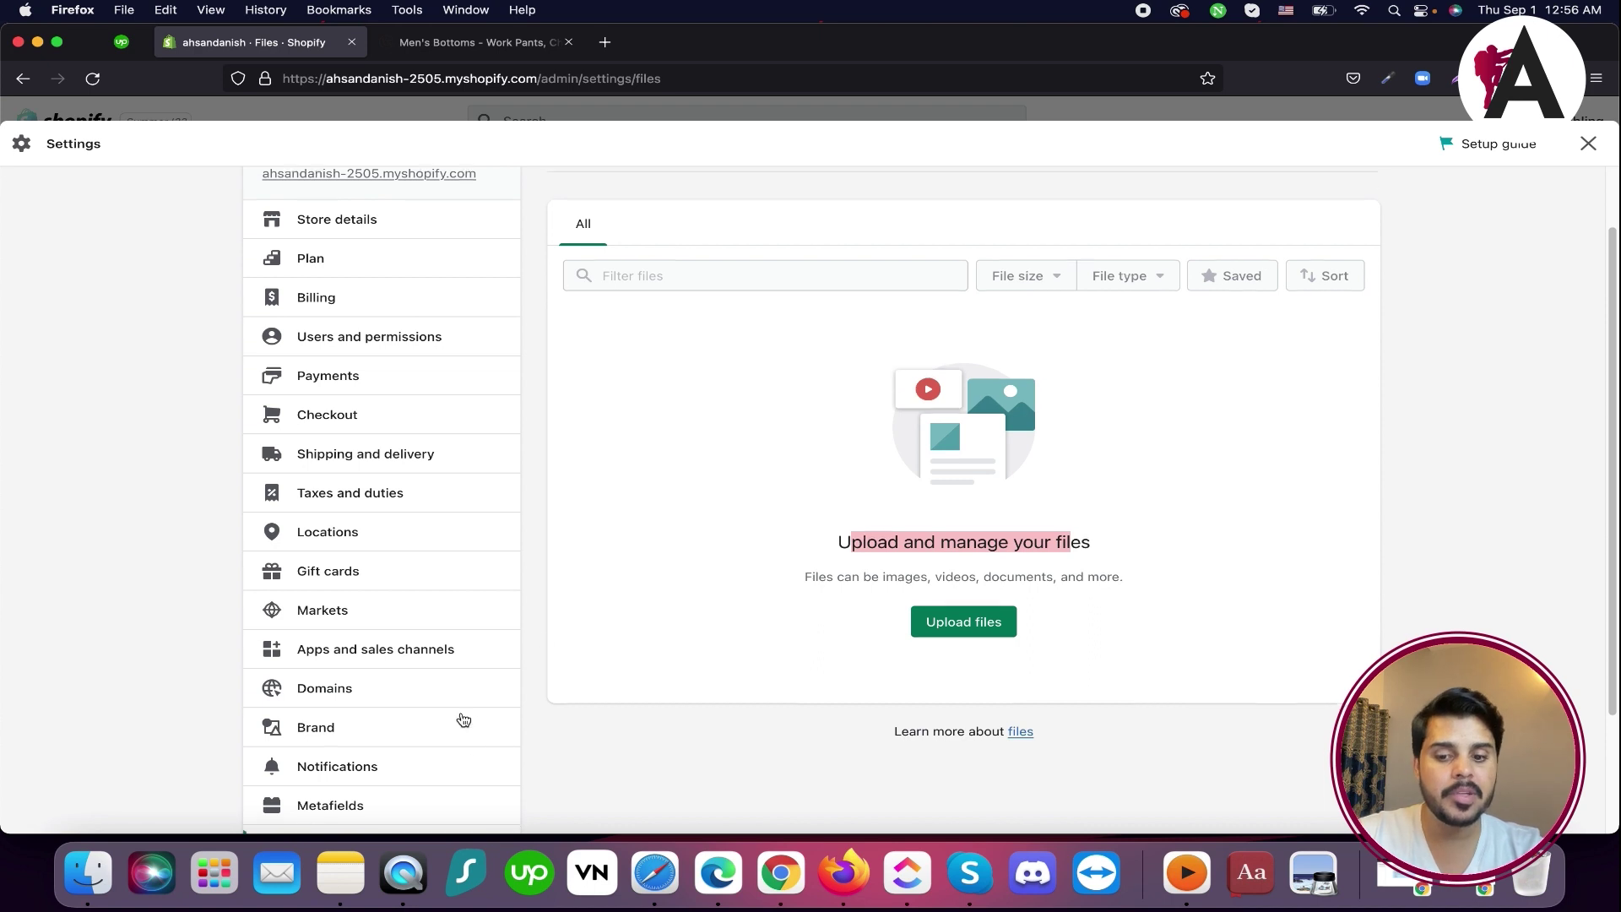
pyautogui.scroll(-1, 371, 748)
pyautogui.scroll(-2, 371, 748)
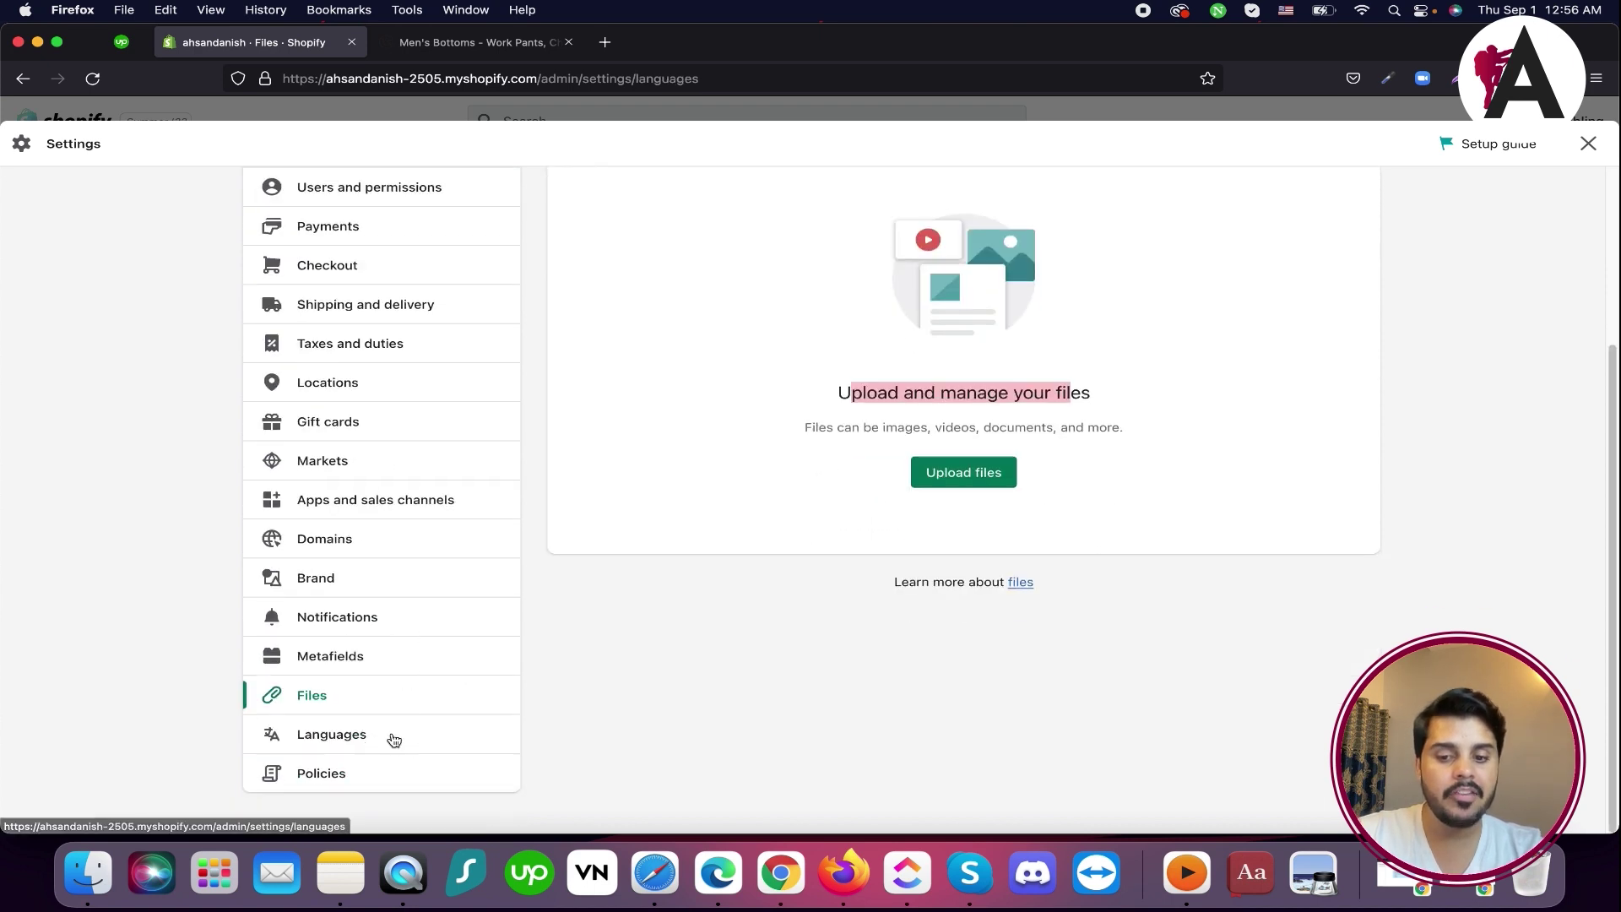
# Check Store languages with English as the default published language, then go to Policies
pyautogui.click(391, 736)
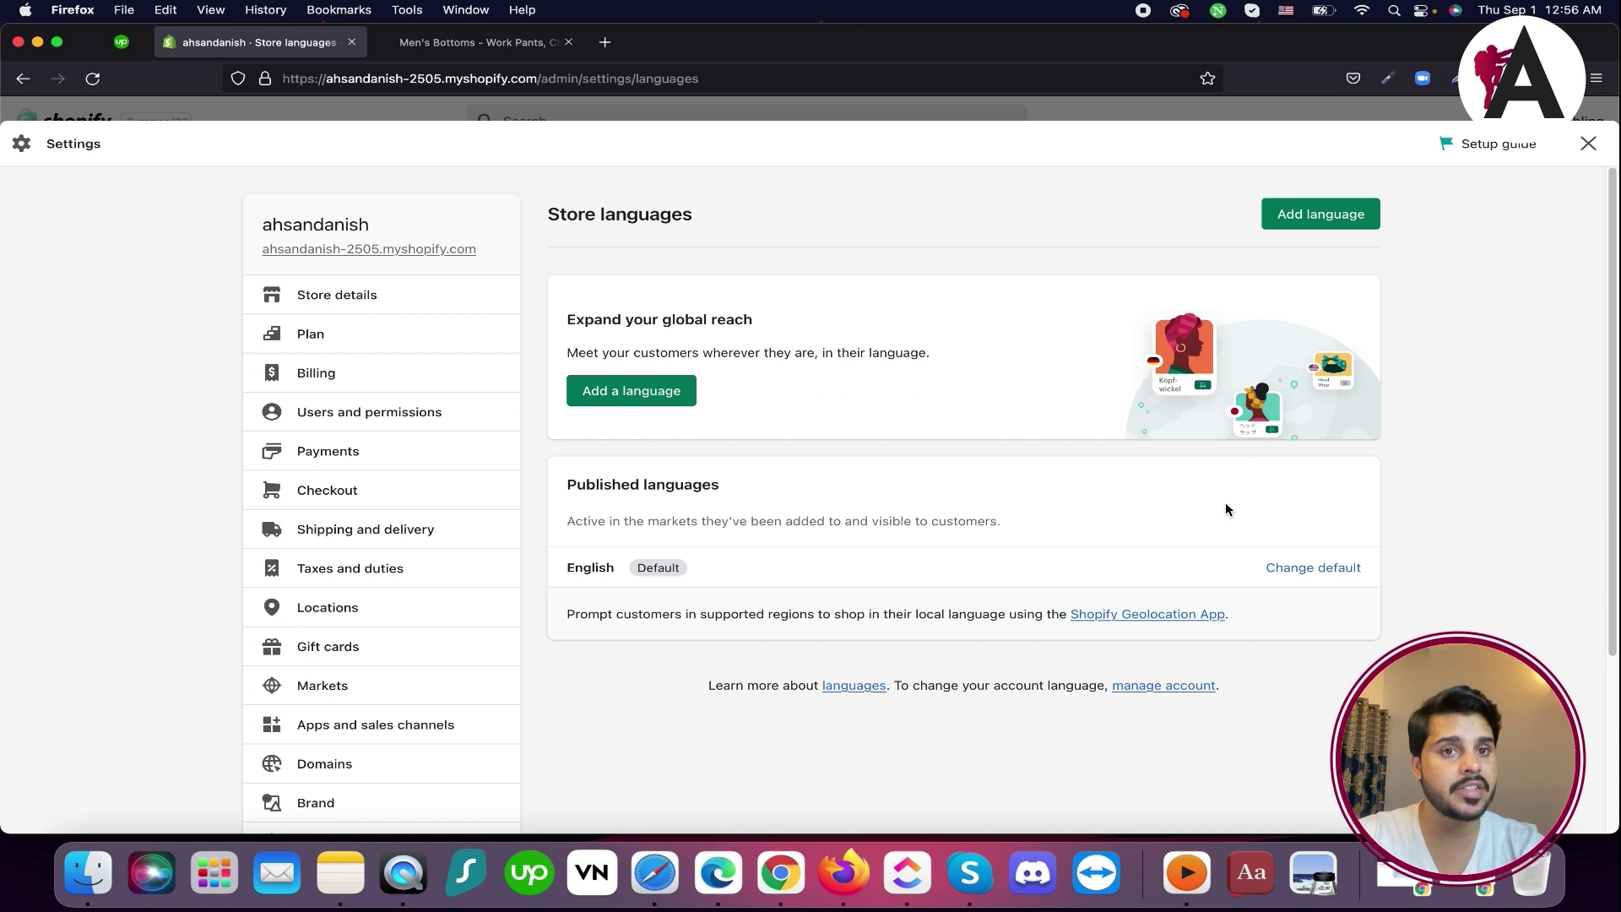
pyautogui.scroll(-3, 373, 570)
pyautogui.click(358, 775)
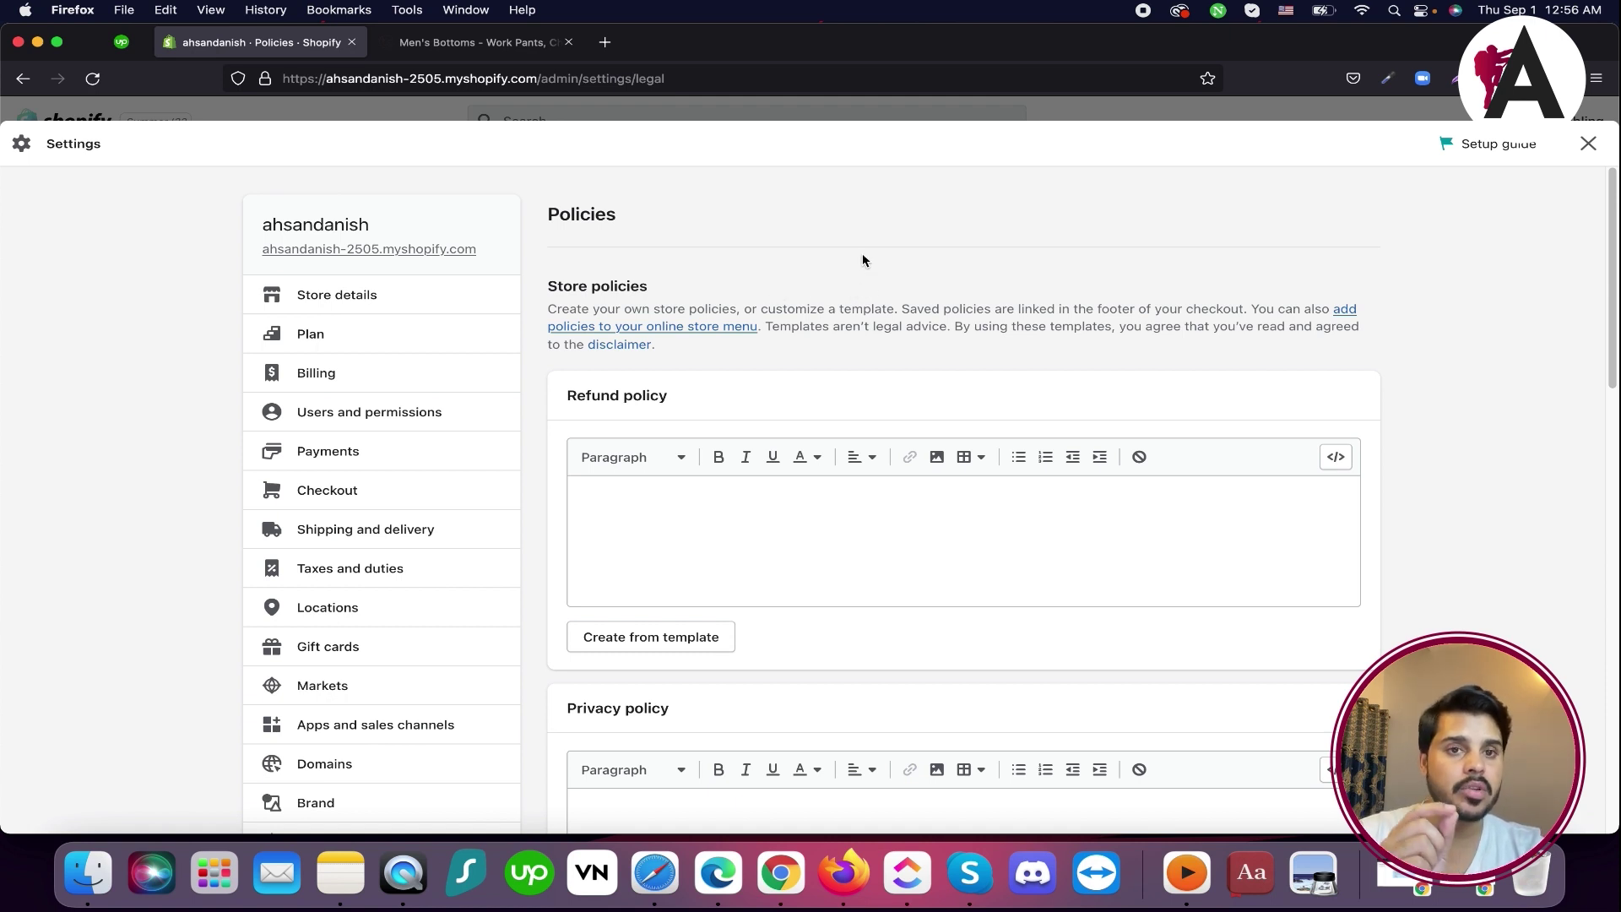
# Inspect the empty Refund policy and Privacy policy editors
pyautogui.scroll(-4, 863, 259)
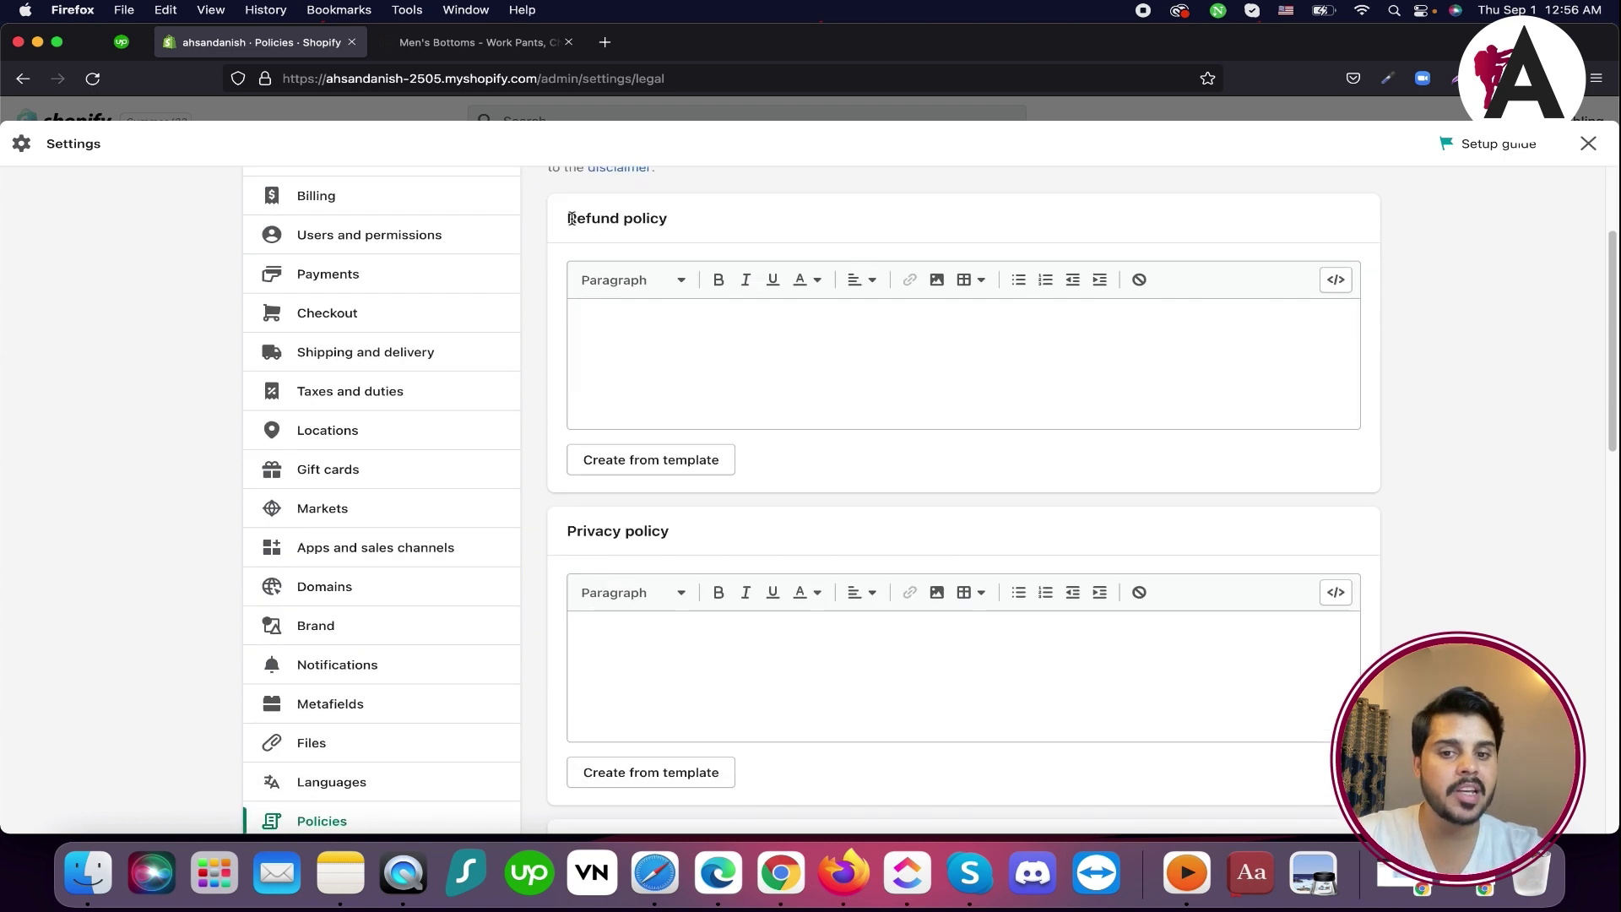
pyautogui.moveTo(568, 219); pyautogui.dragTo(717, 217)
pyautogui.click(777, 342)
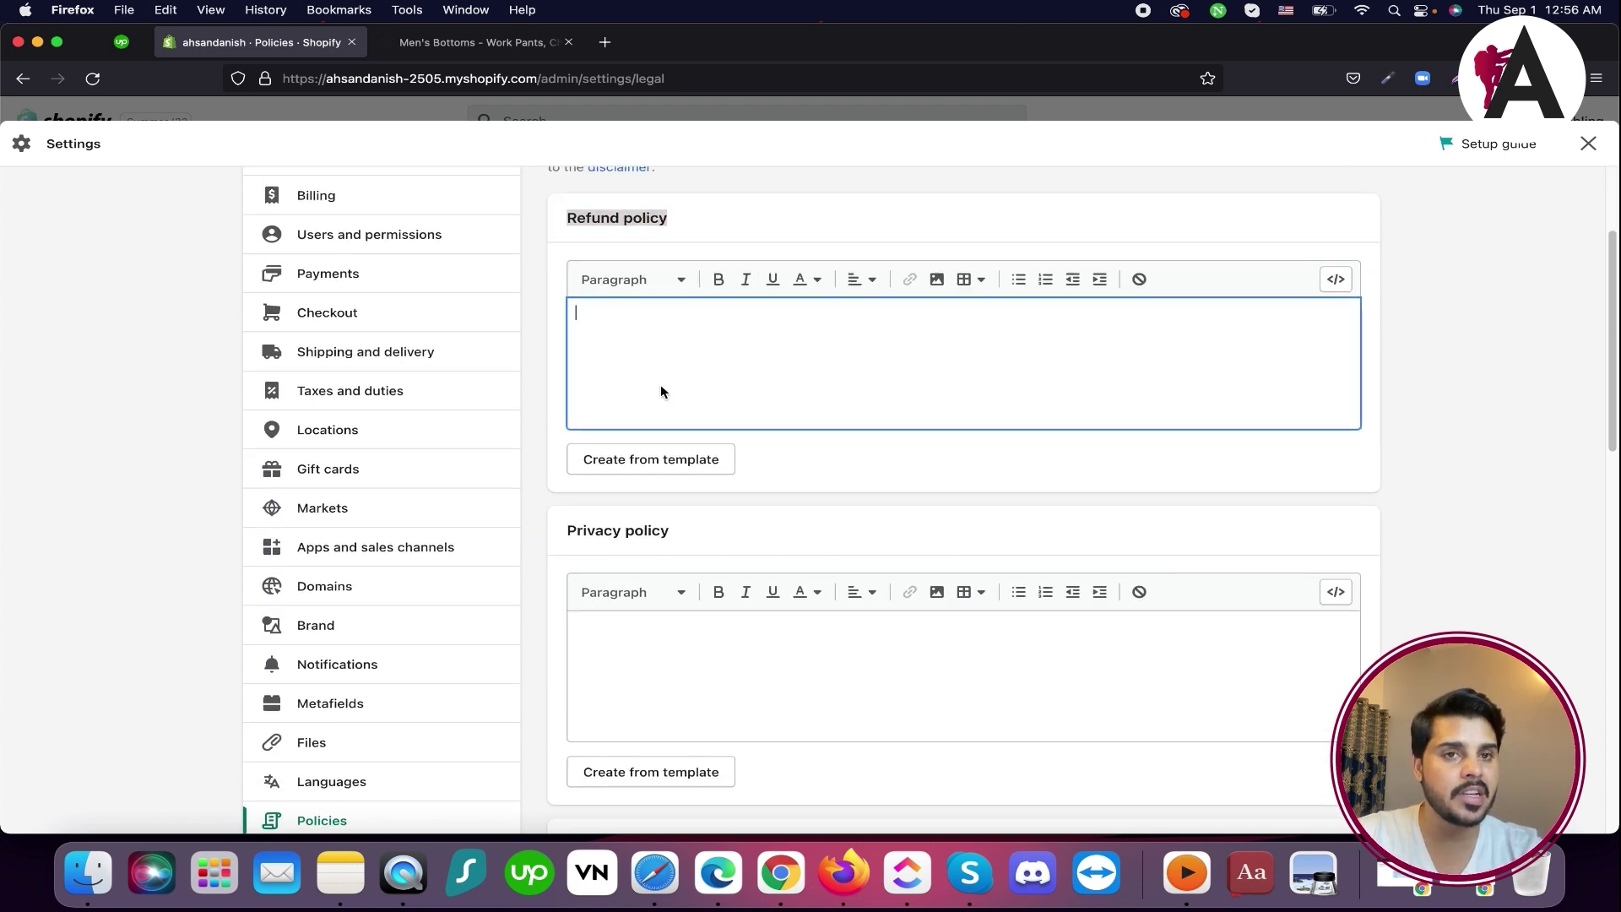
pyautogui.scroll(-4, 659, 387)
pyautogui.click(774, 498)
# Inspect the empty Terms of service, Shipping policy and Contact information editors, then return to the top
pyautogui.scroll(-10, 778, 512)
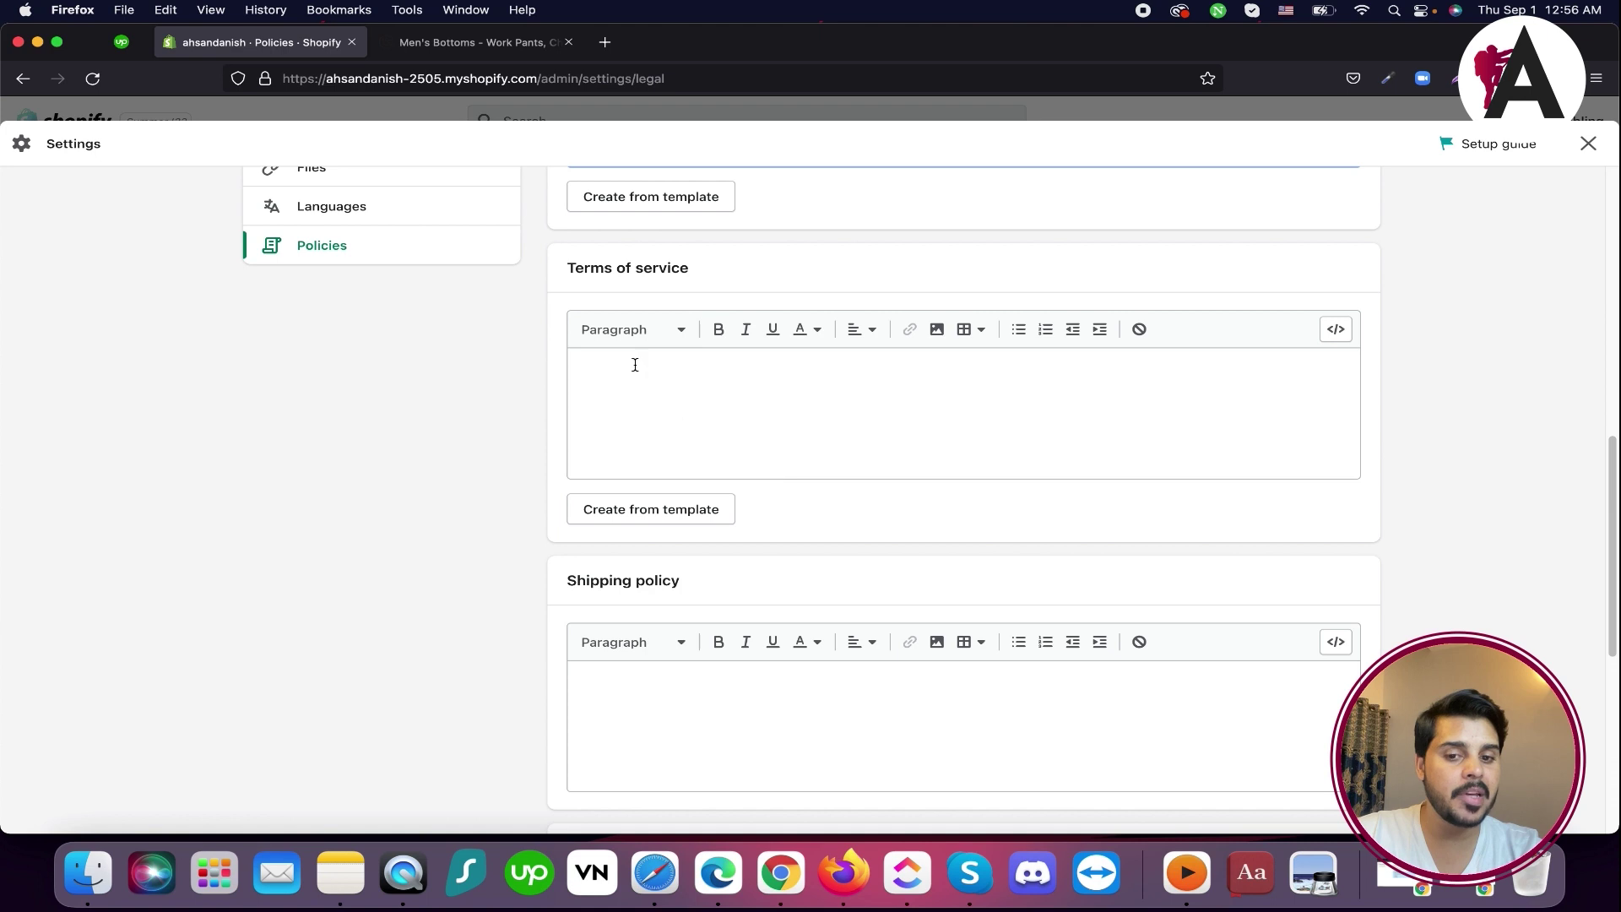
pyautogui.click(731, 398)
pyautogui.scroll(-7, 760, 561)
pyautogui.click(682, 415)
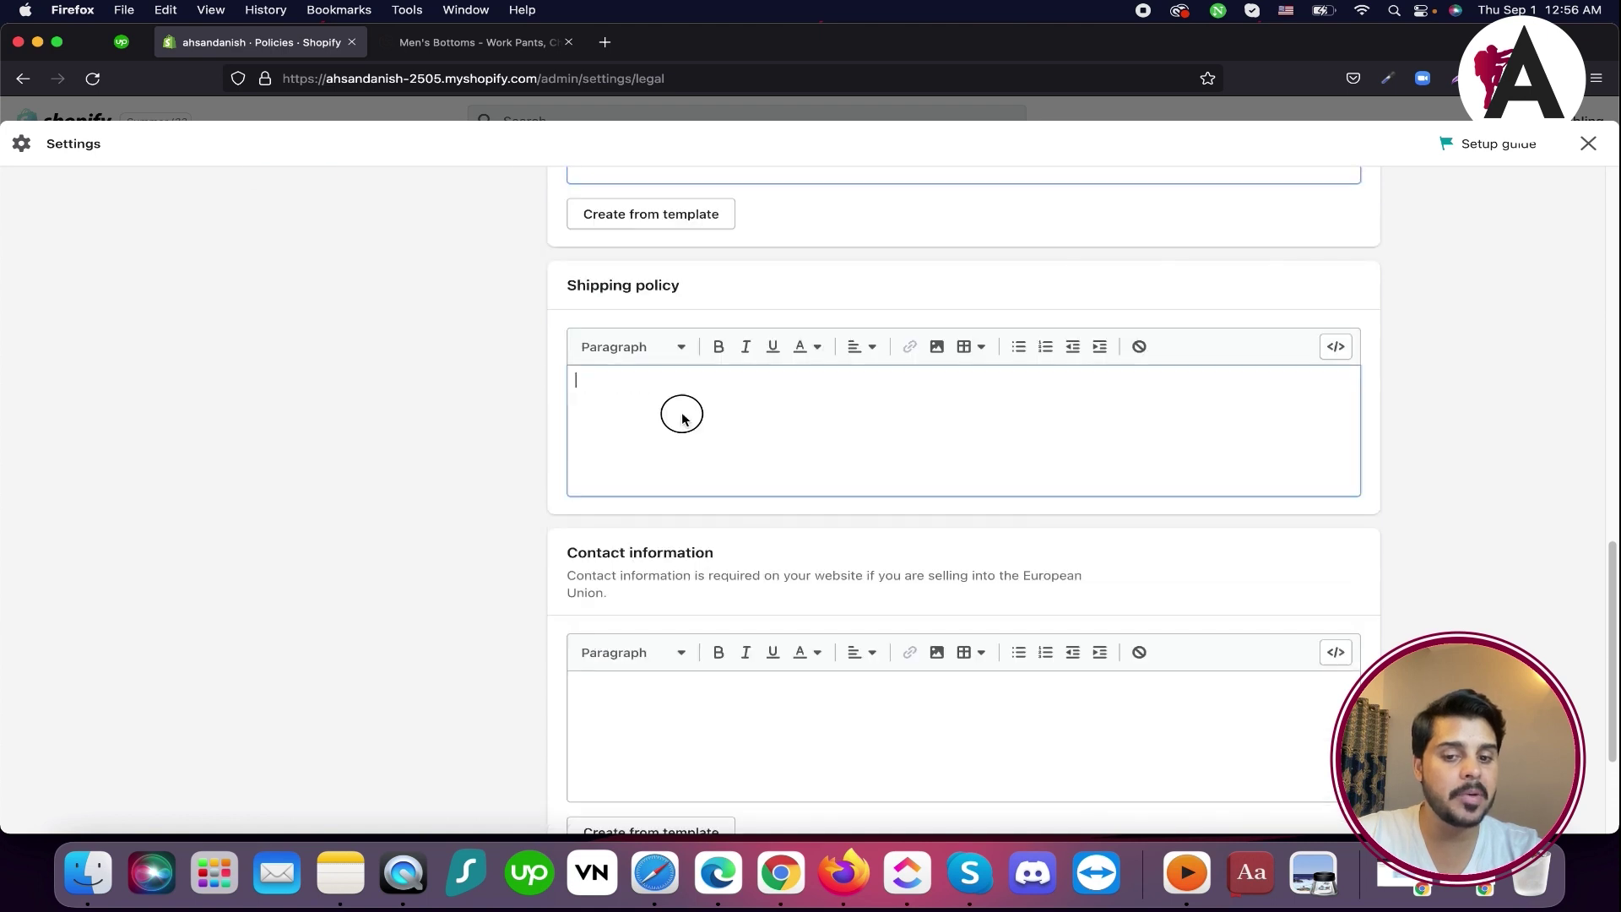
pyautogui.scroll(-5, 733, 579)
pyautogui.click(719, 510)
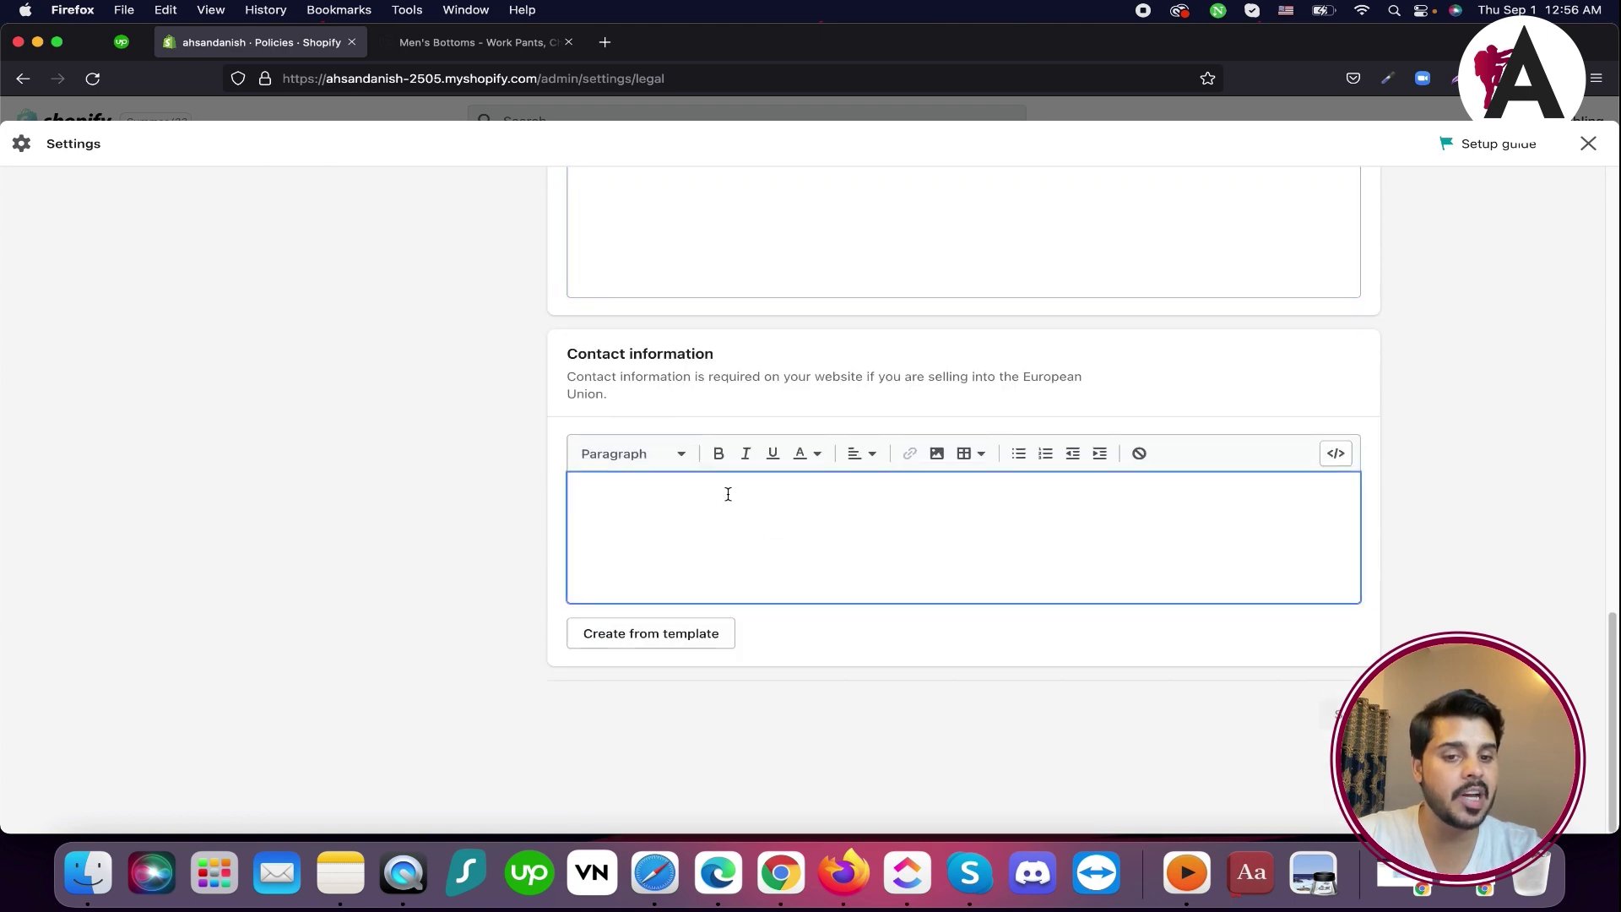
pyautogui.scroll(20, 727, 494)
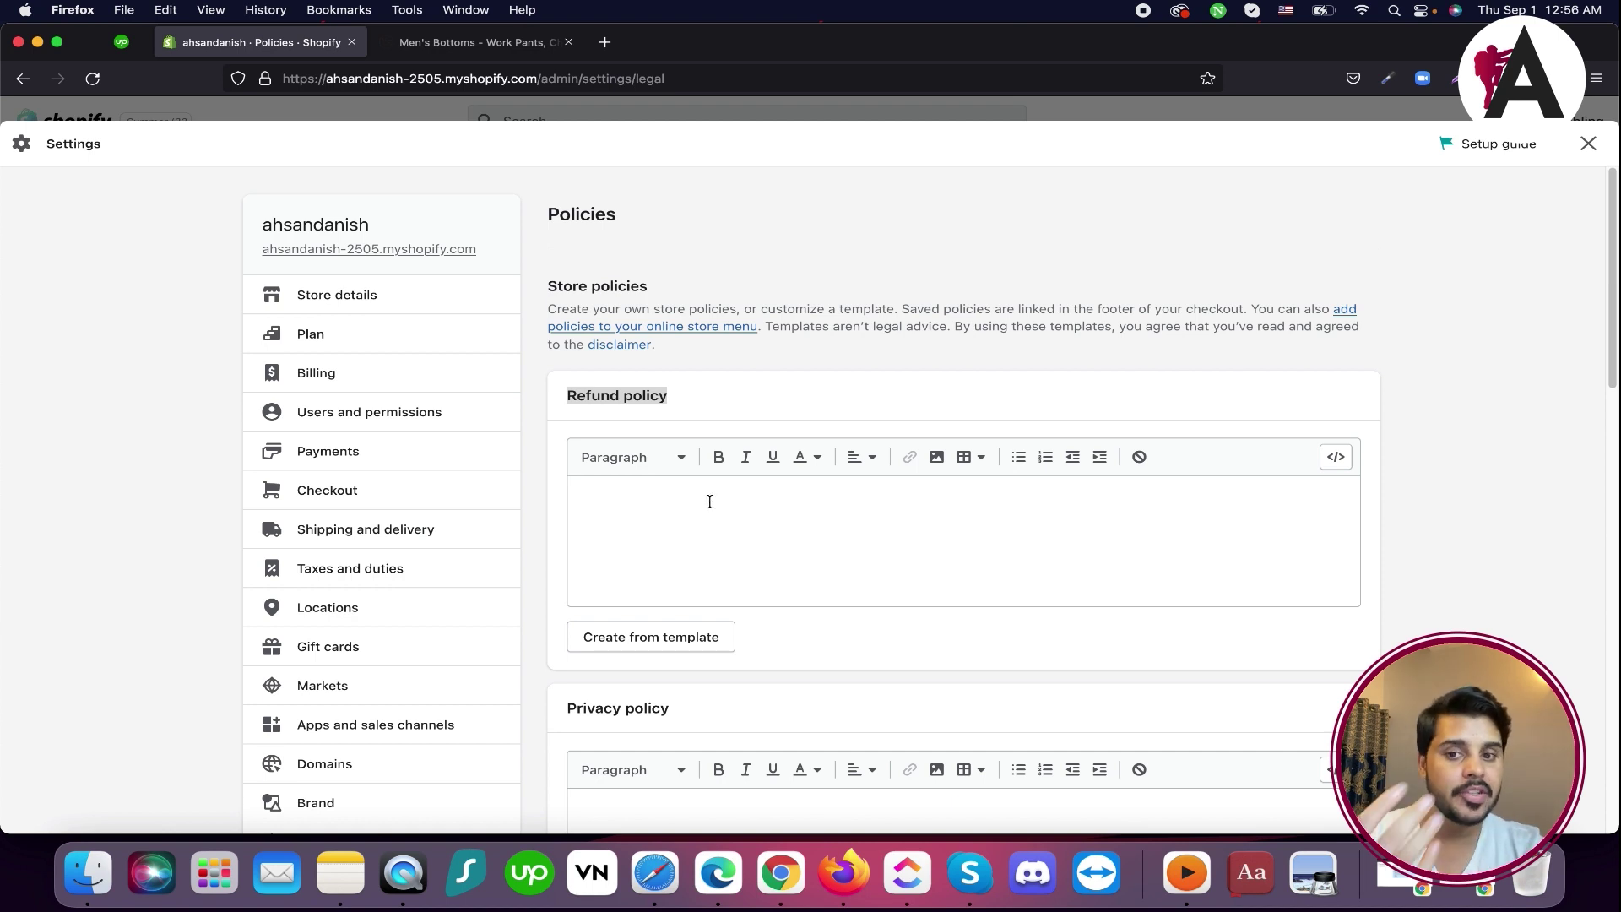
pyautogui.rightClick(1502, 153)
pyautogui.click(1499, 155)
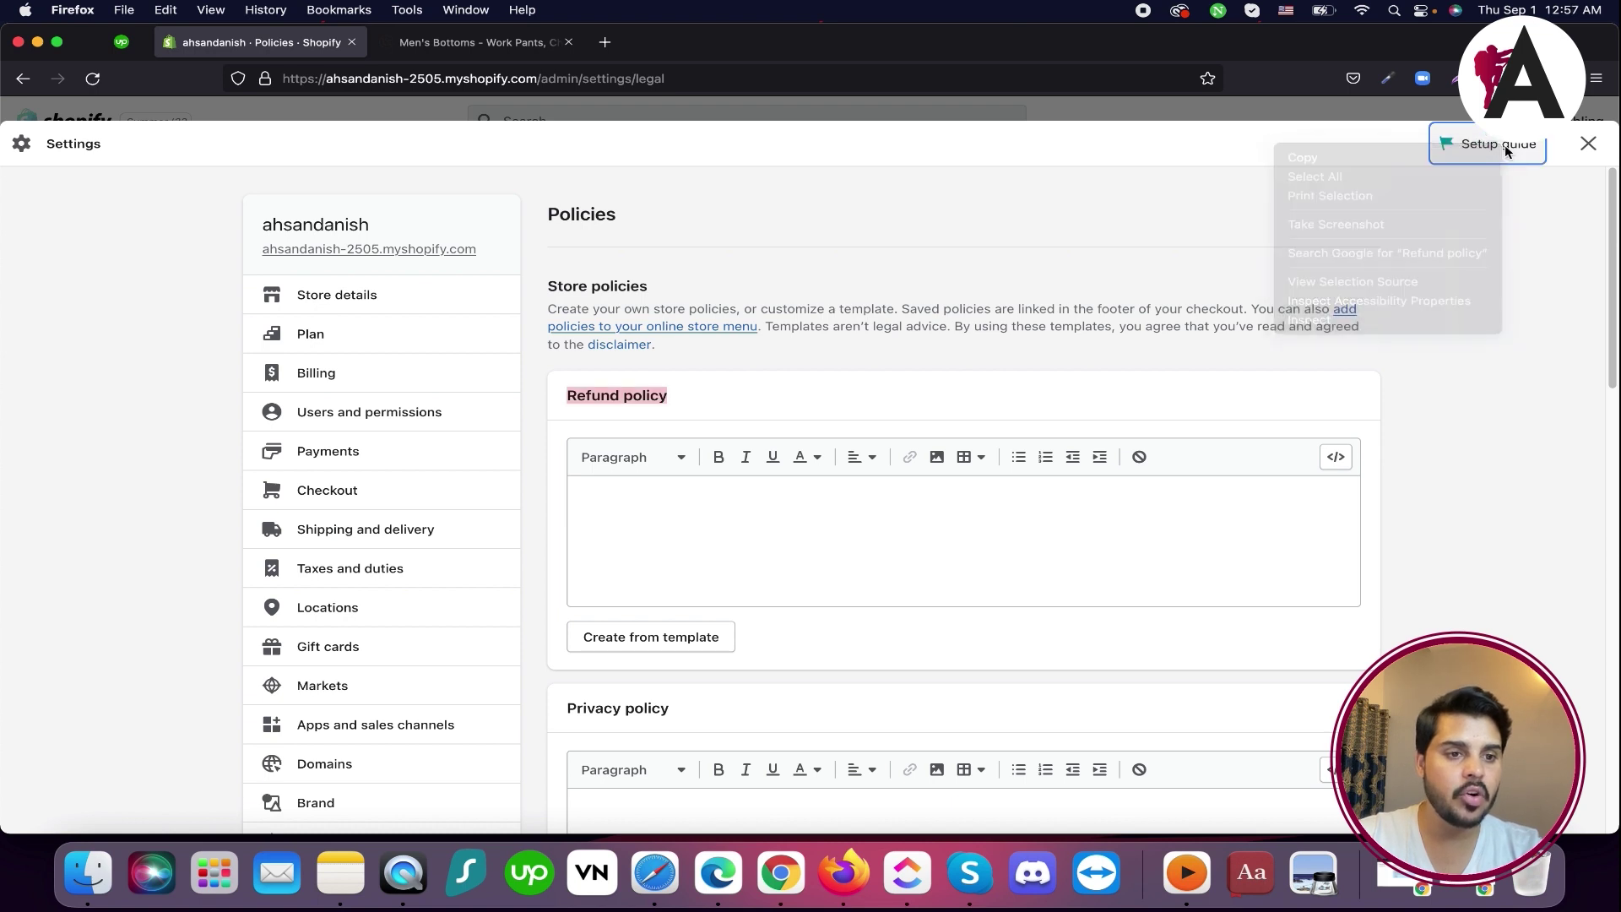
pyautogui.click(1508, 155)
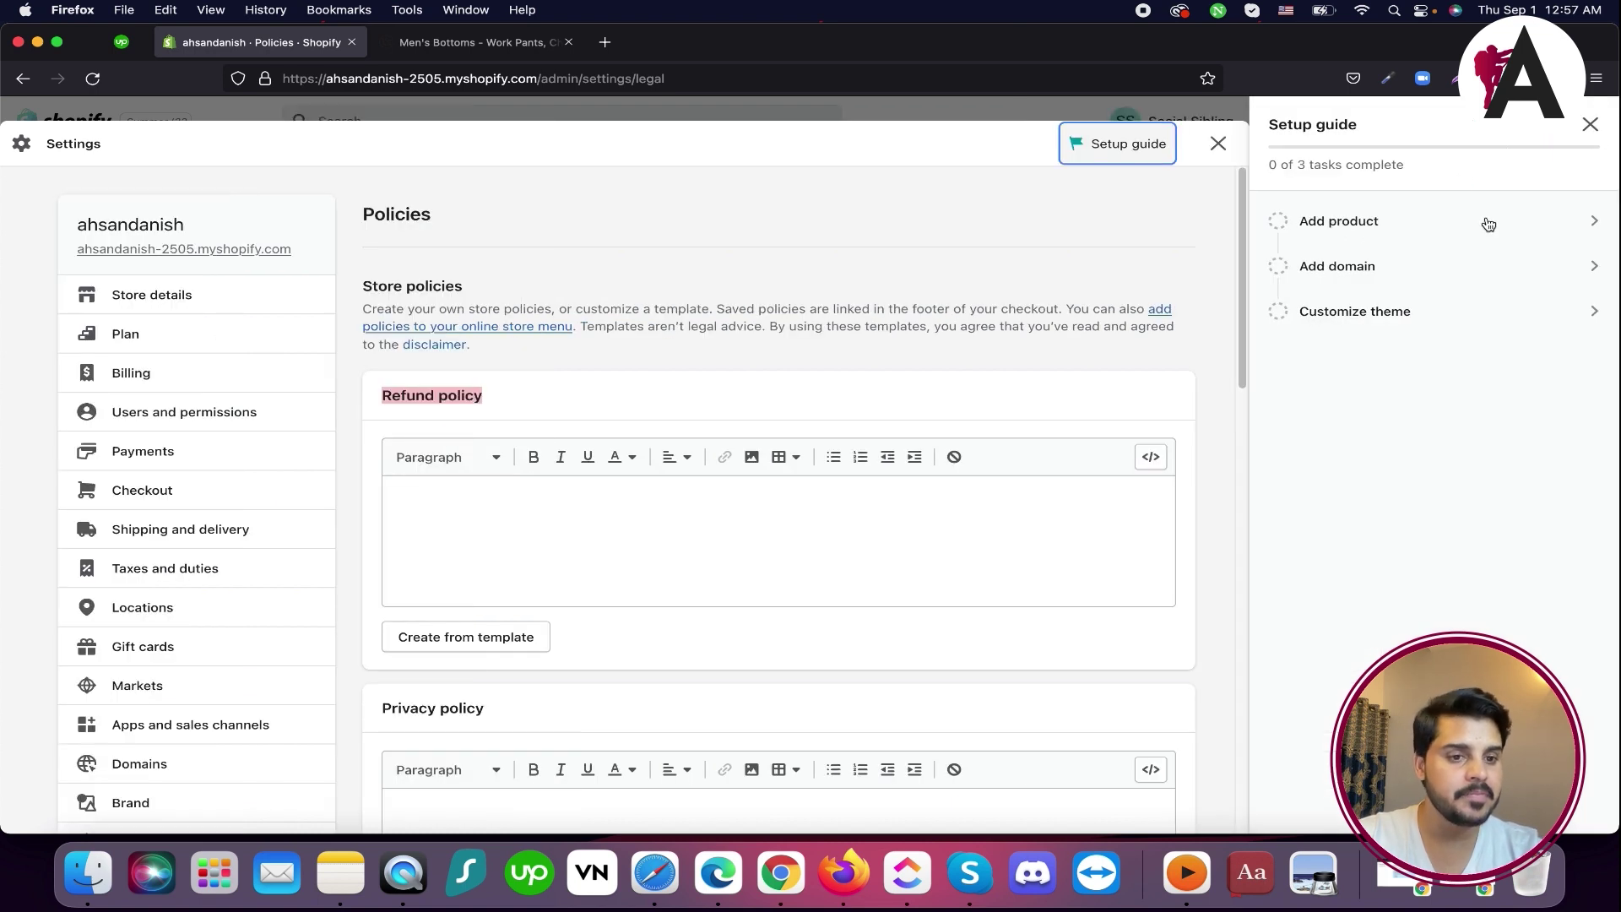
pyautogui.click(1526, 214)
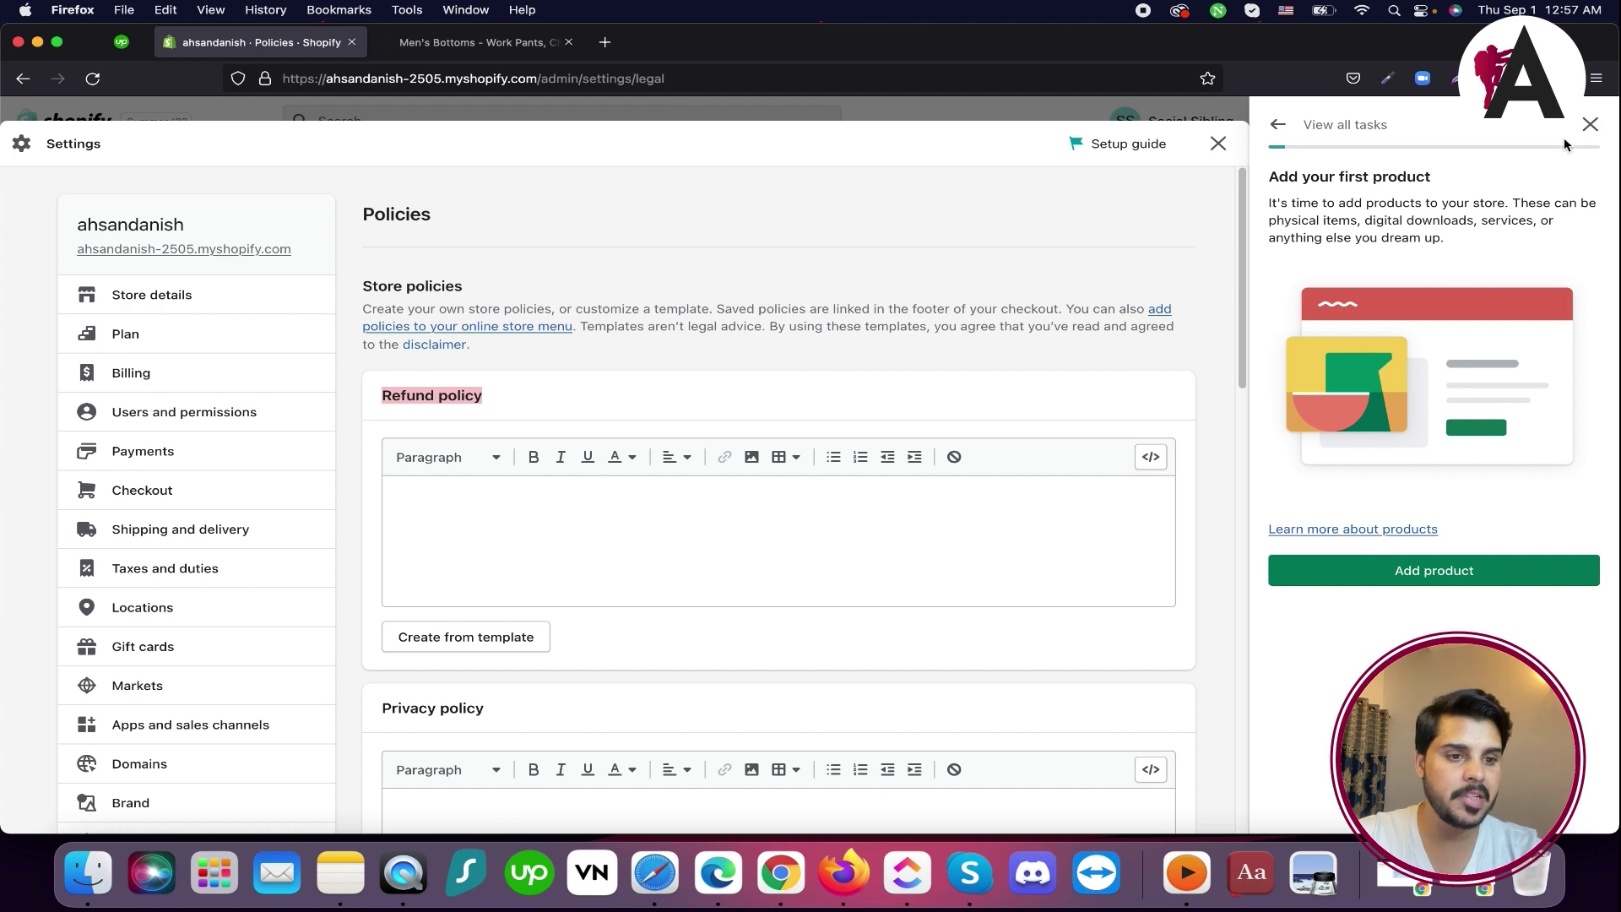
pyautogui.click(1277, 137)
pyautogui.click(1428, 278)
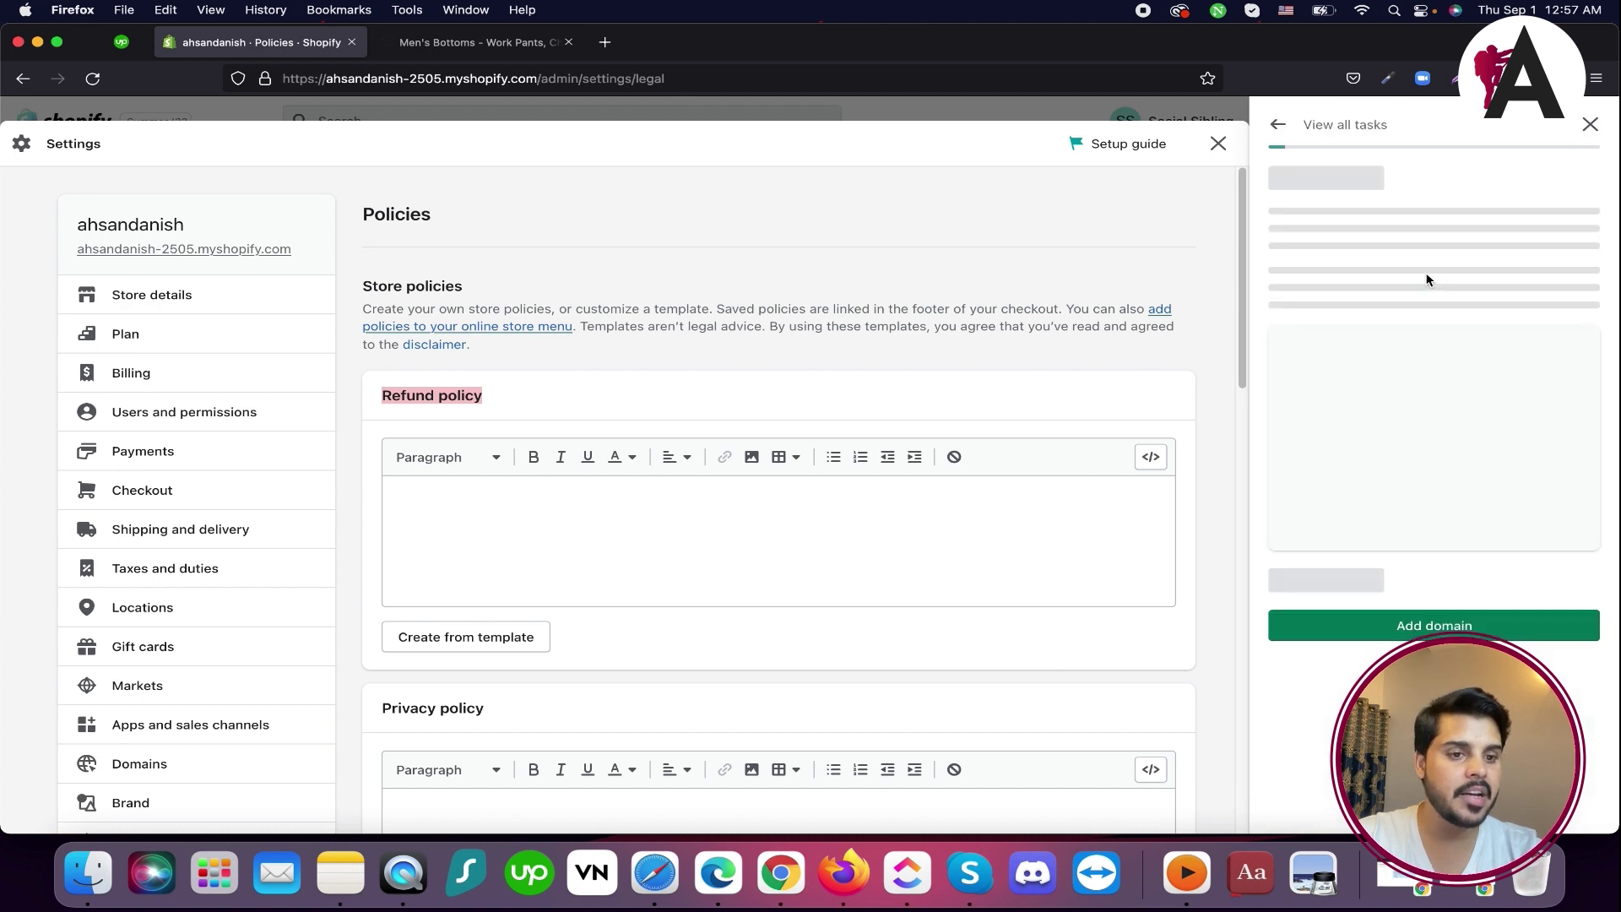
pyautogui.click(1274, 128)
pyautogui.click(1395, 312)
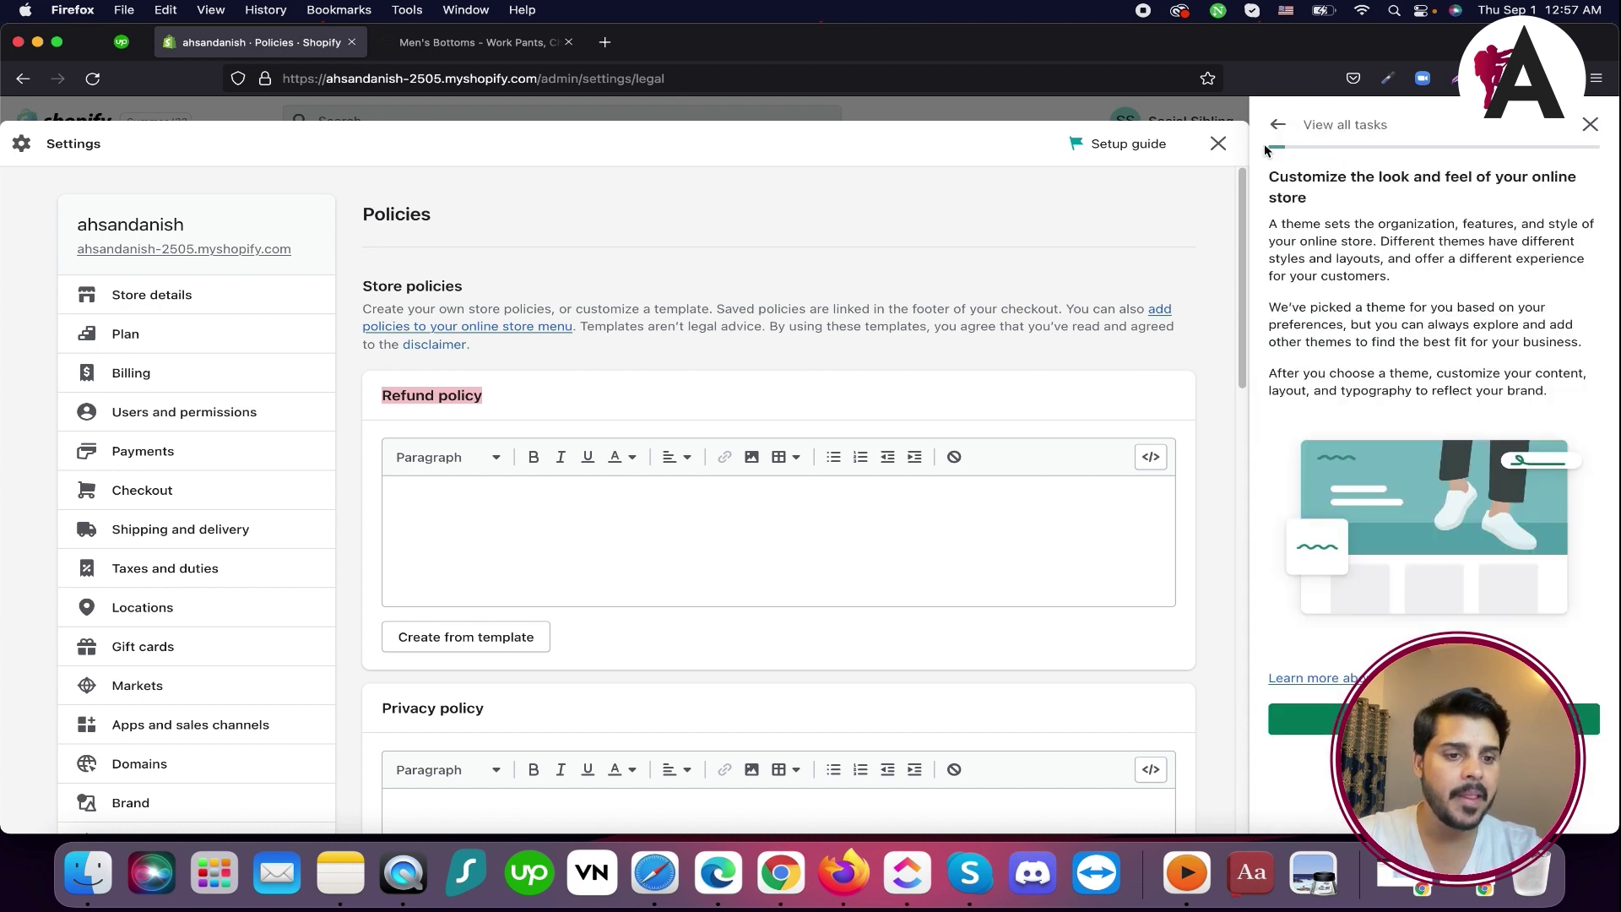
pyautogui.click(1589, 124)
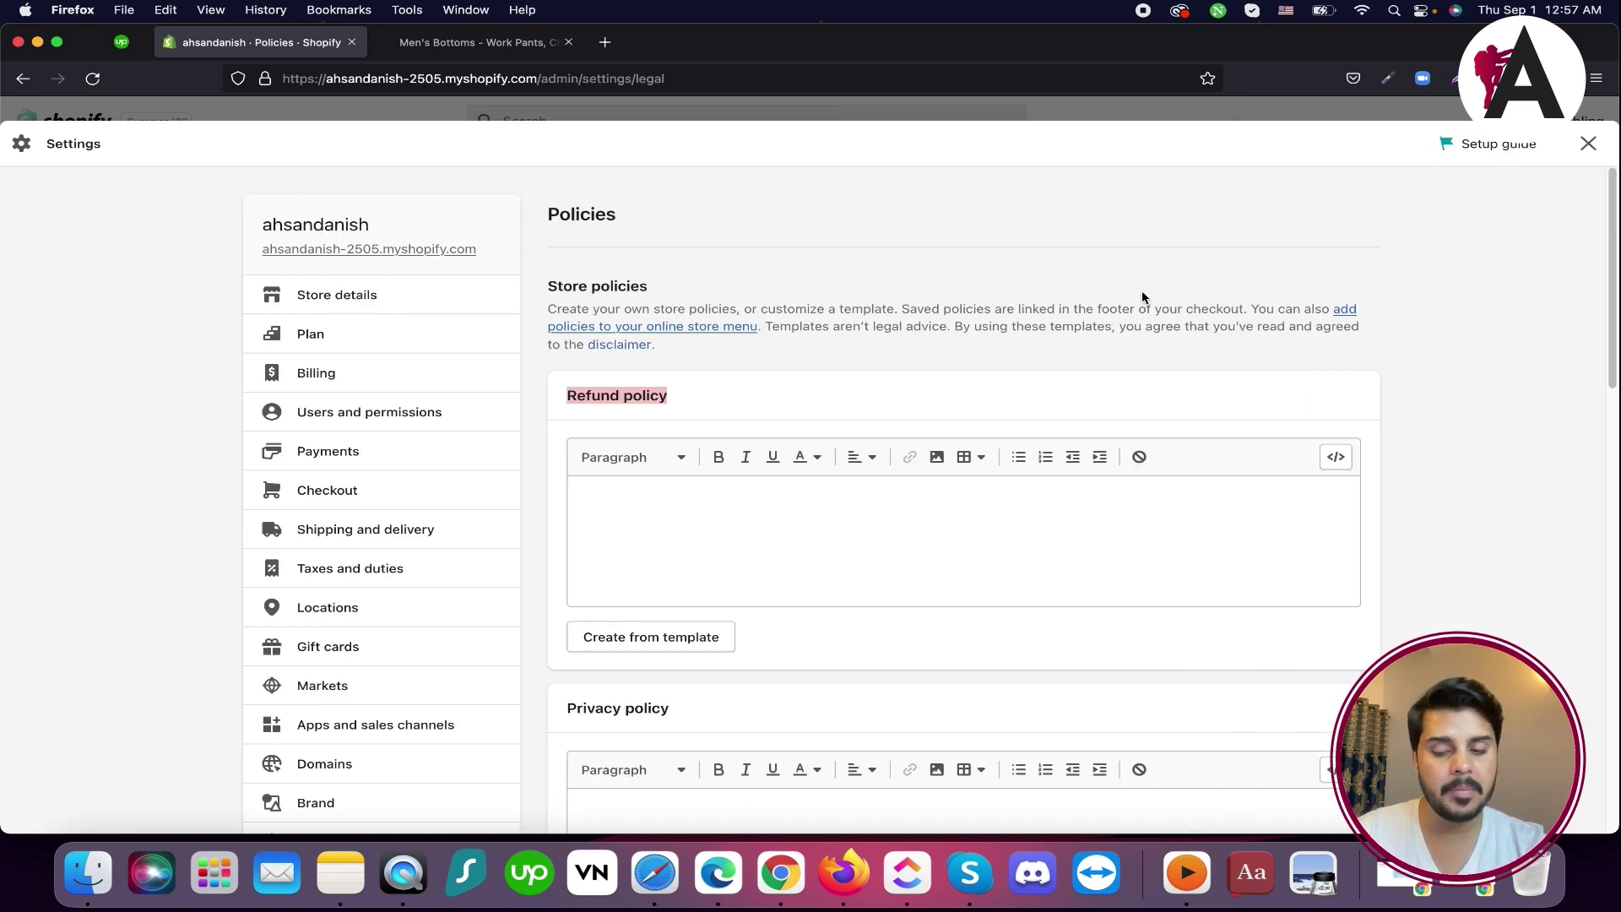
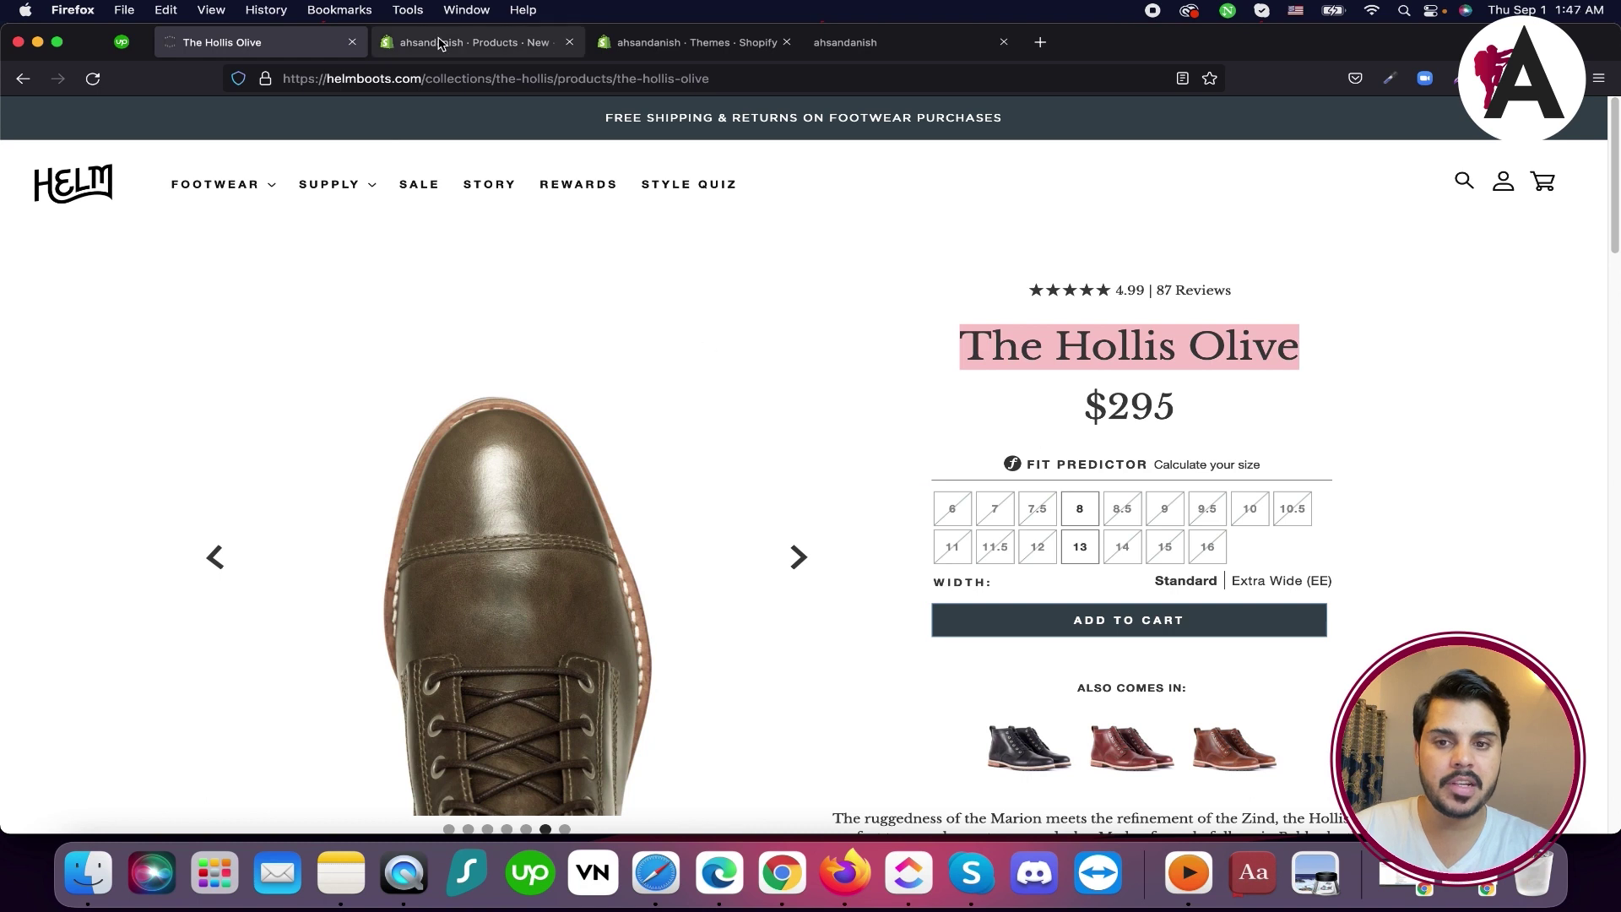
# Bring up Shopify's new product form for The Hollis Olive
pyautogui.click(245, 43)
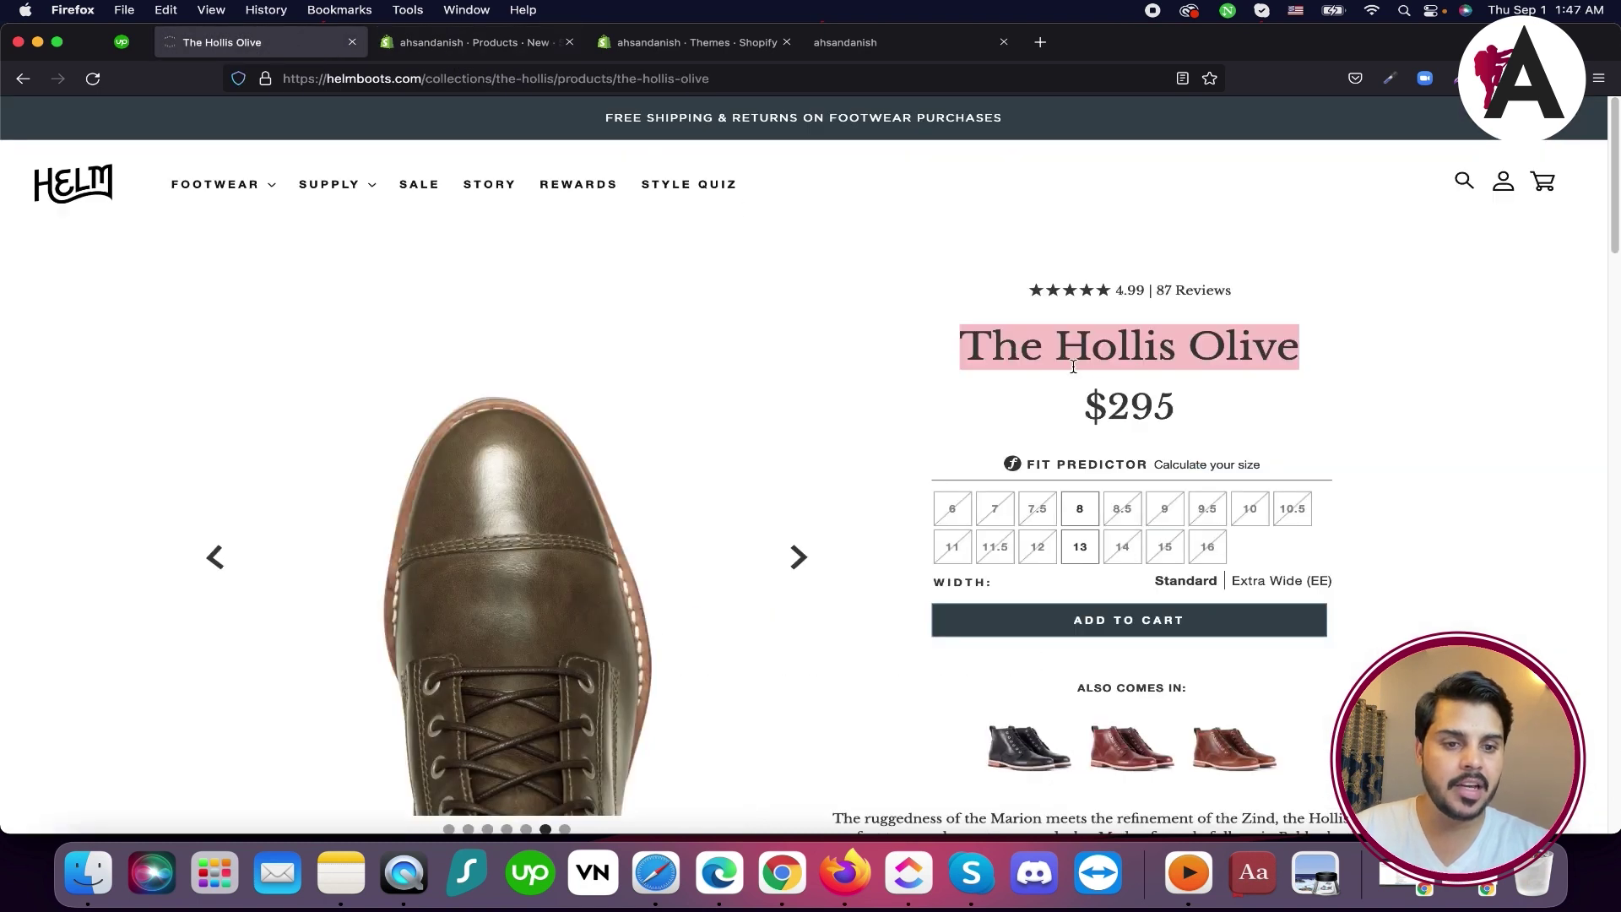
# Copy the HELM paragraph on Babbo leather, Mini-Lug sole and fit into the product Description
pyautogui.click(467, 52)
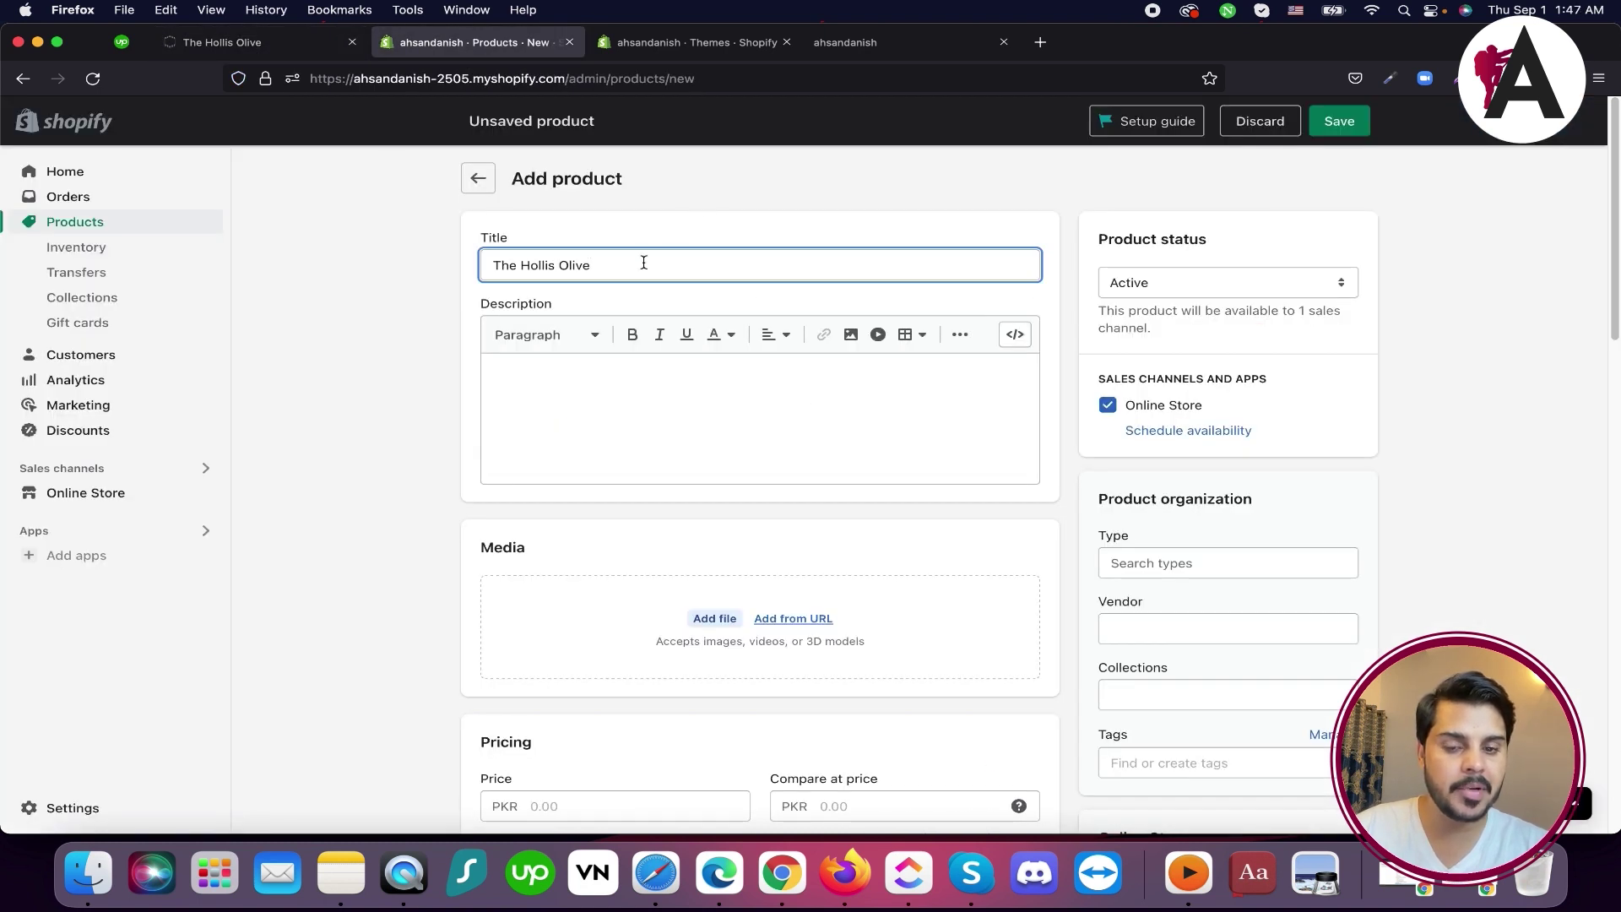
pyautogui.click(308, 44)
pyautogui.scroll(-5, 1022, 502)
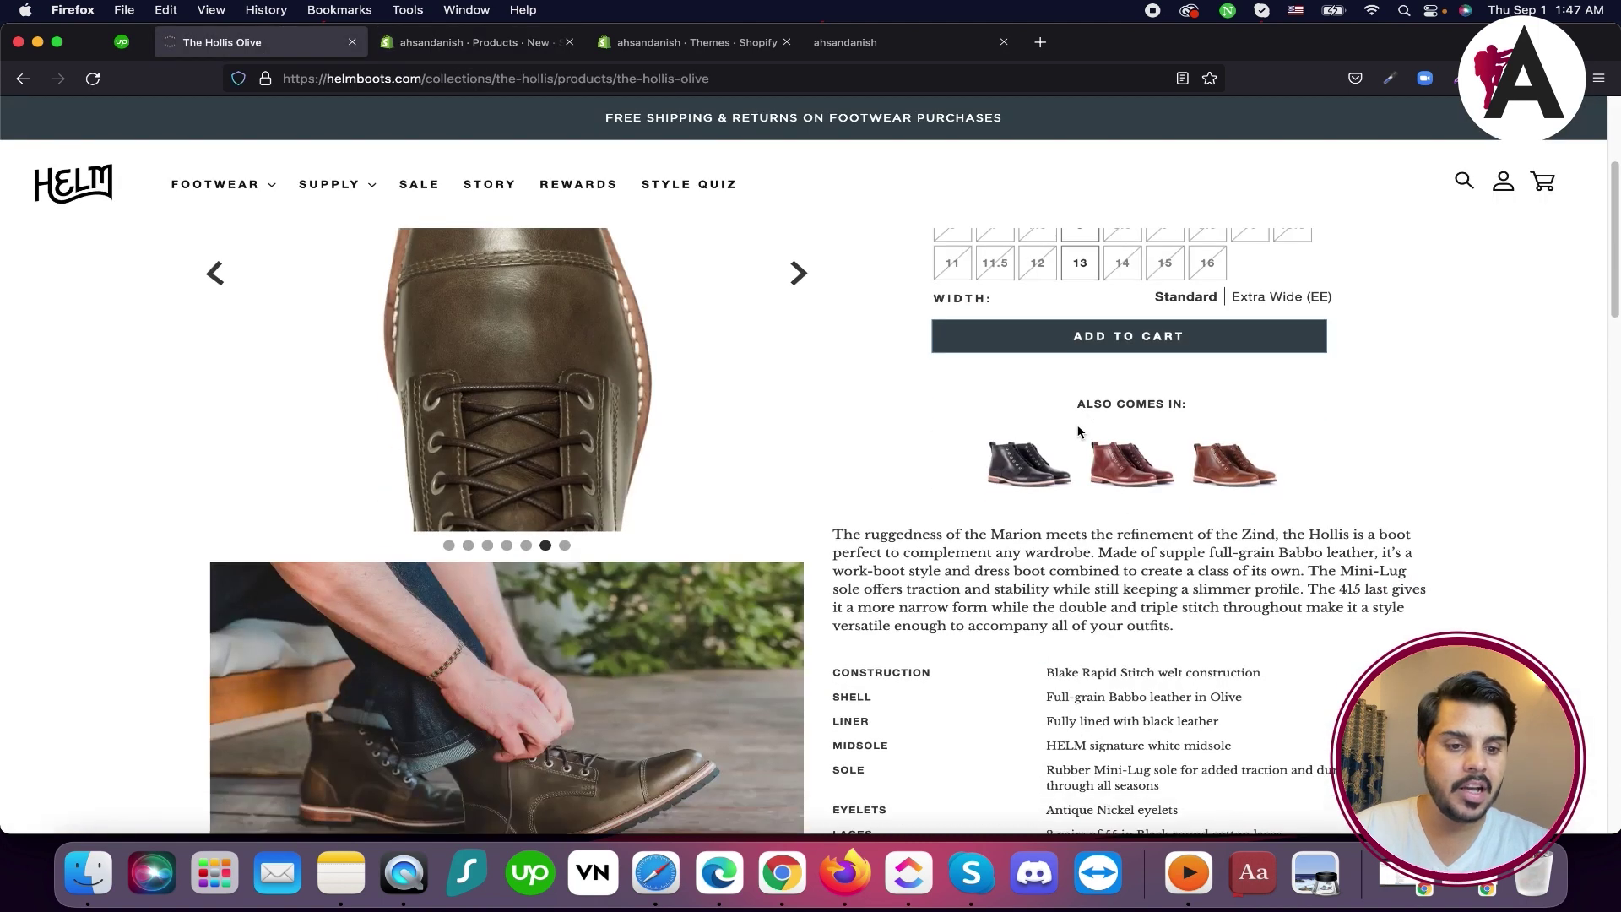
pyautogui.tripleClick(1022, 502)
pyautogui.rightClick(1022, 501)
pyautogui.click(1046, 516)
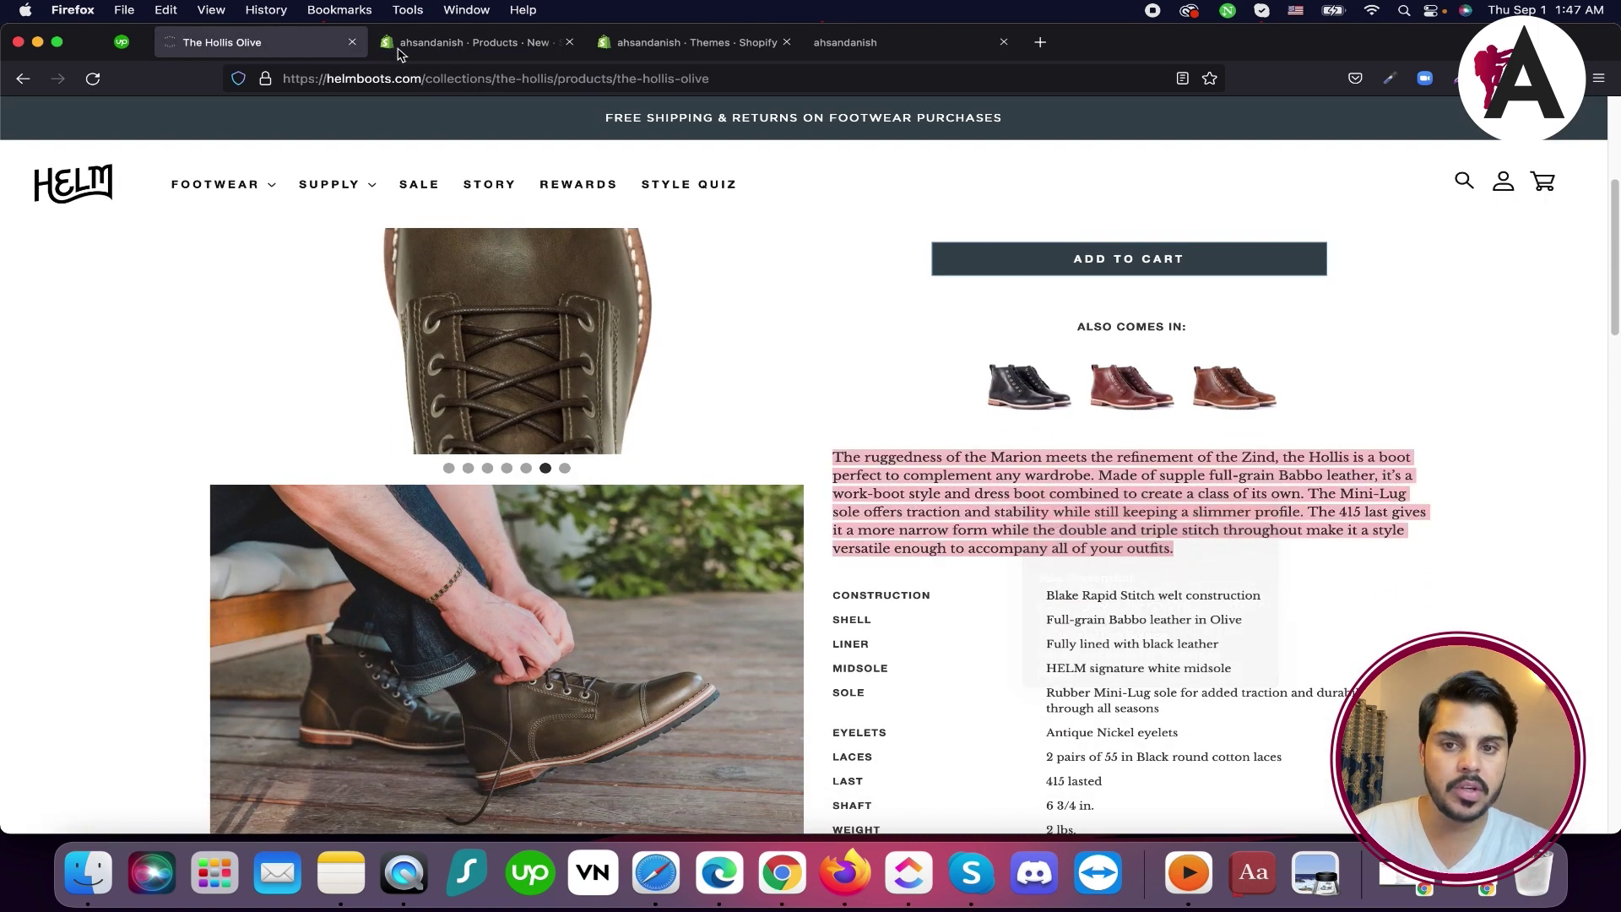
pyautogui.click(467, 42)
pyautogui.click(644, 394)
pyautogui.press('super+v')
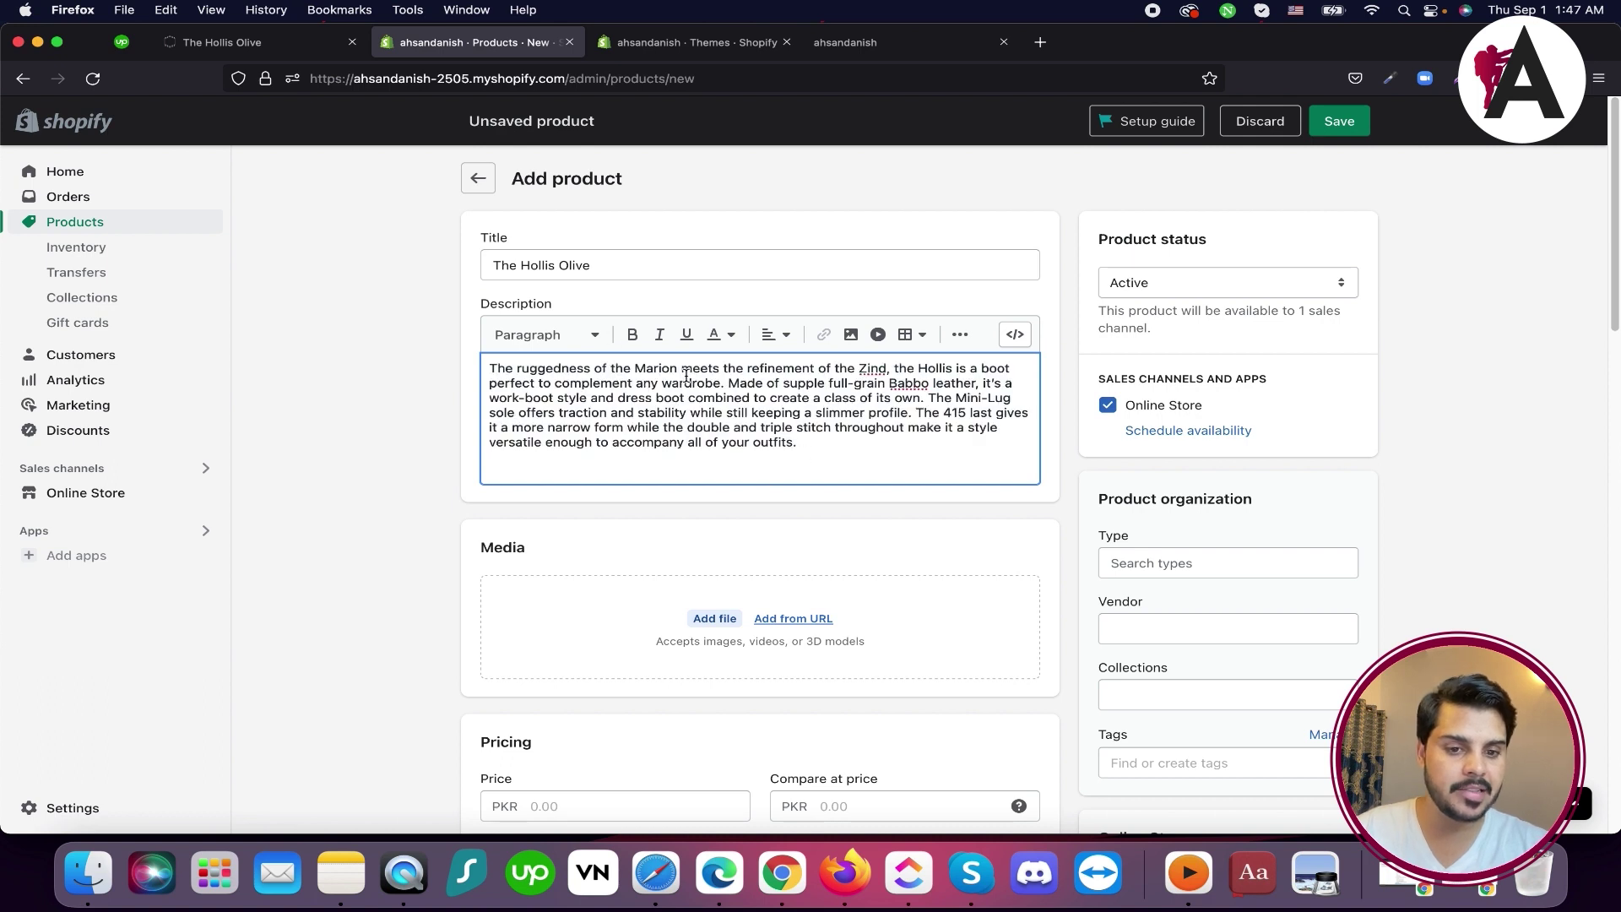
pyautogui.scroll(-3, 678, 374)
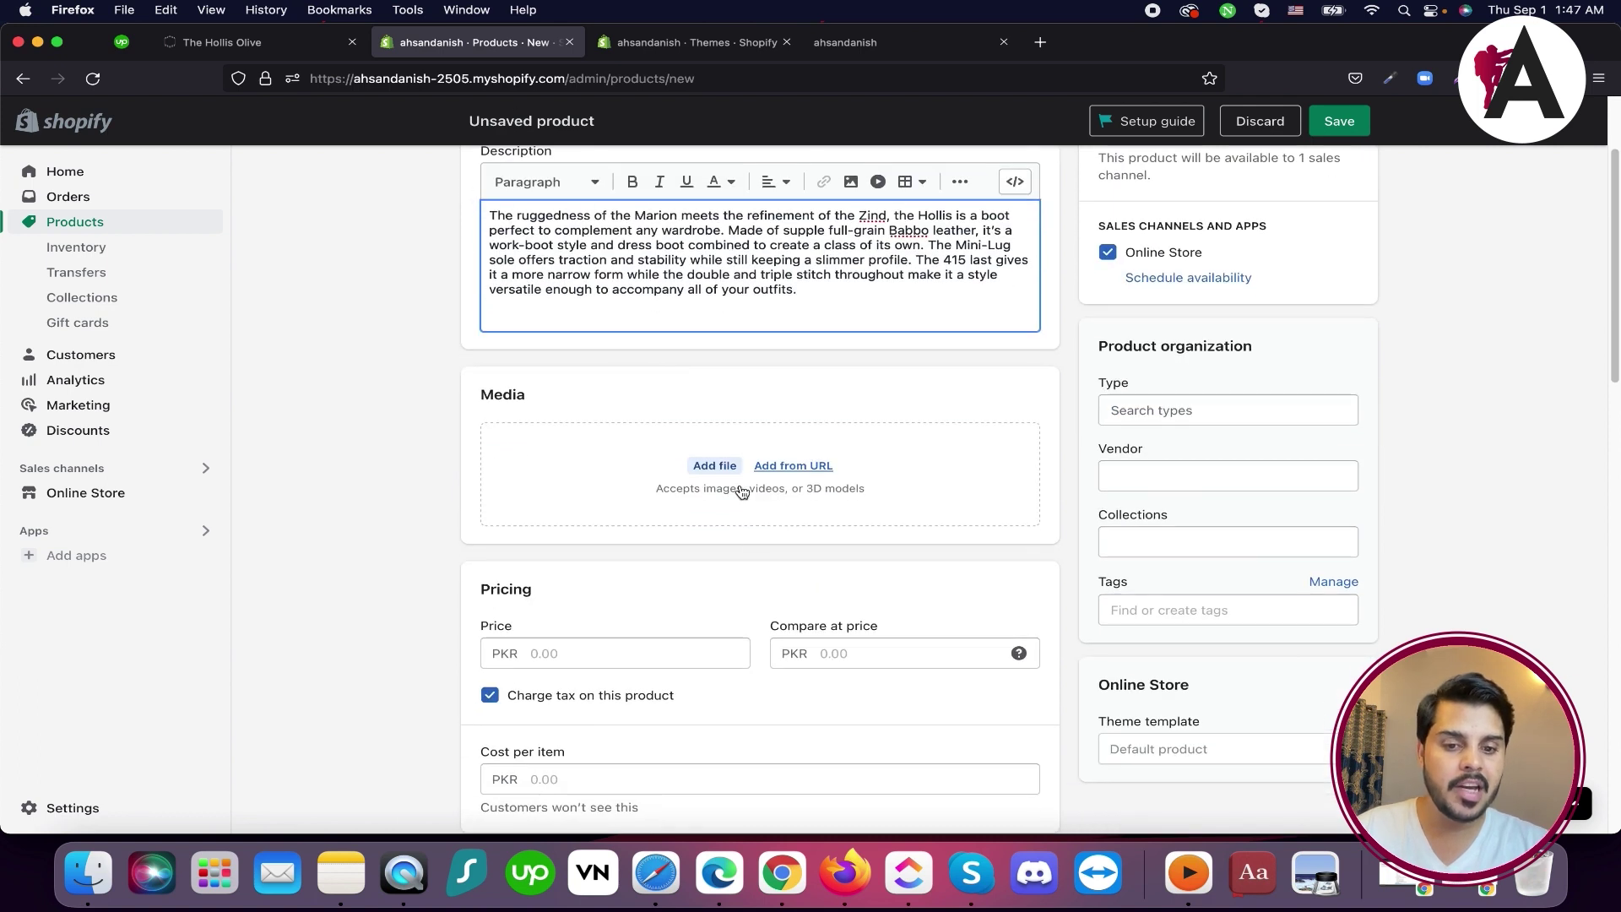
# Save the first Hollis Olive boot photo from the HELM page to the Desktop
pyautogui.click(226, 44)
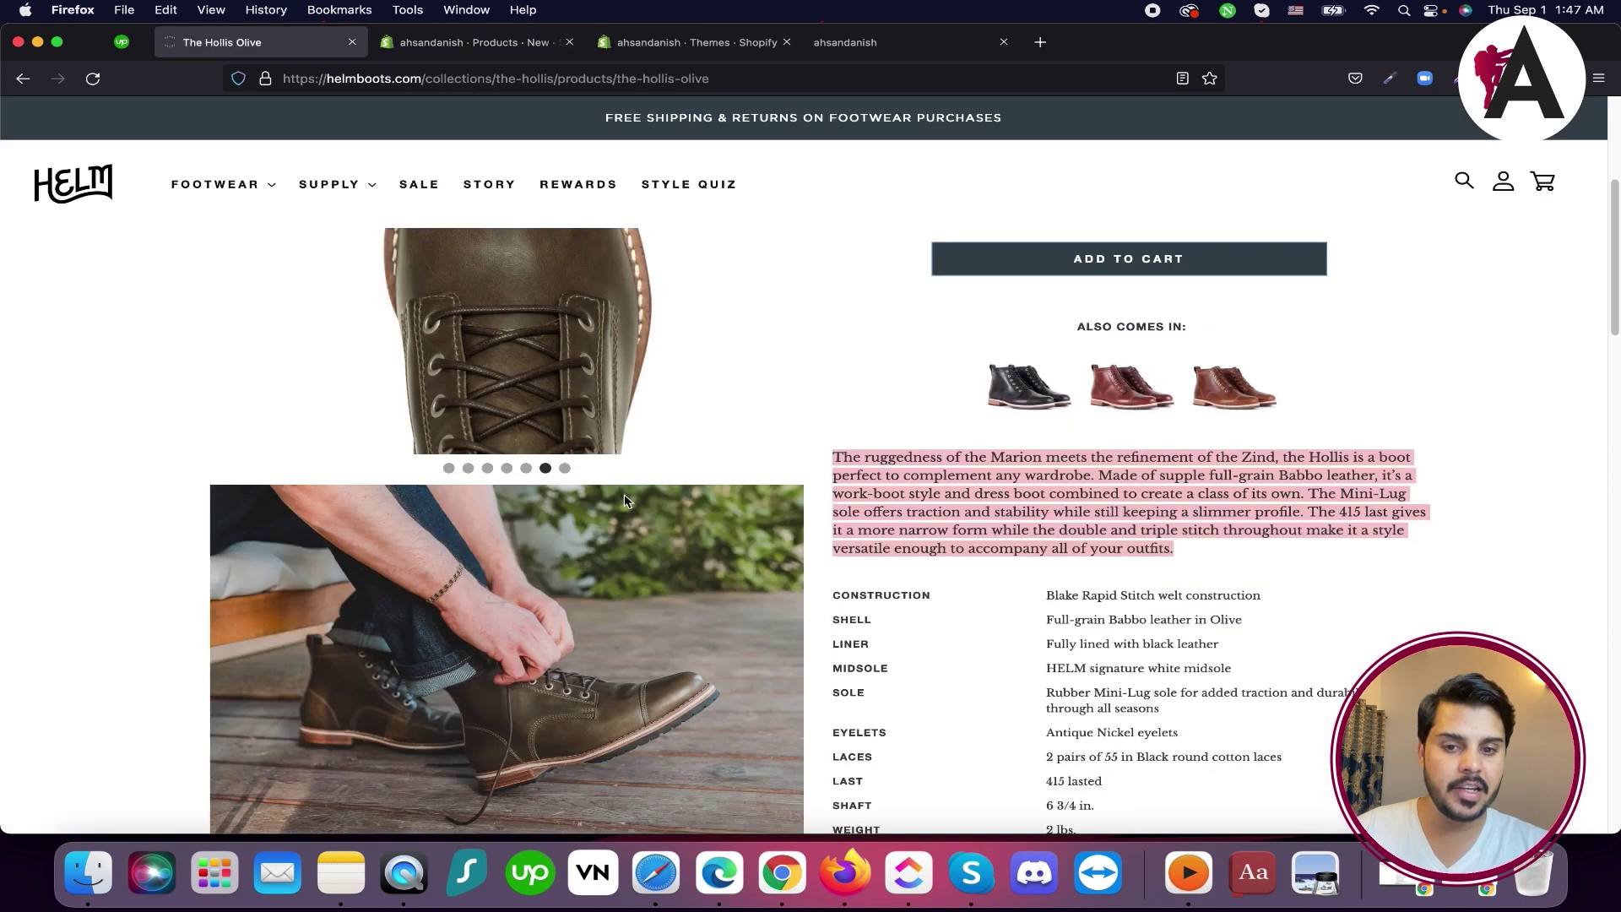
pyautogui.rightClick(489, 344)
pyautogui.click(553, 369)
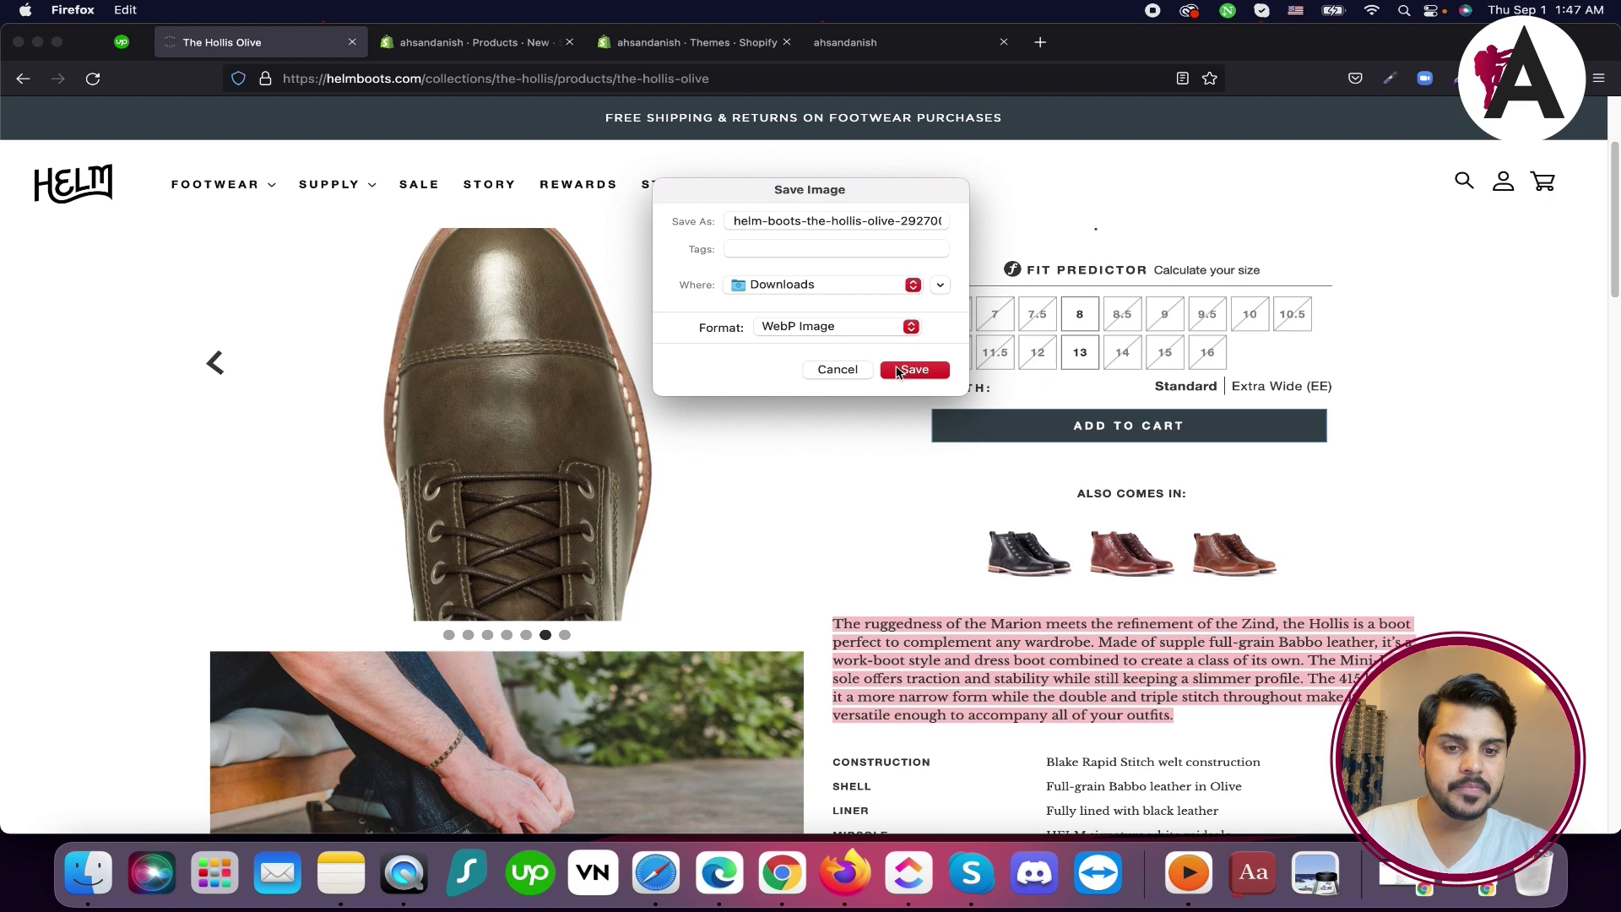
pyautogui.click(913, 285)
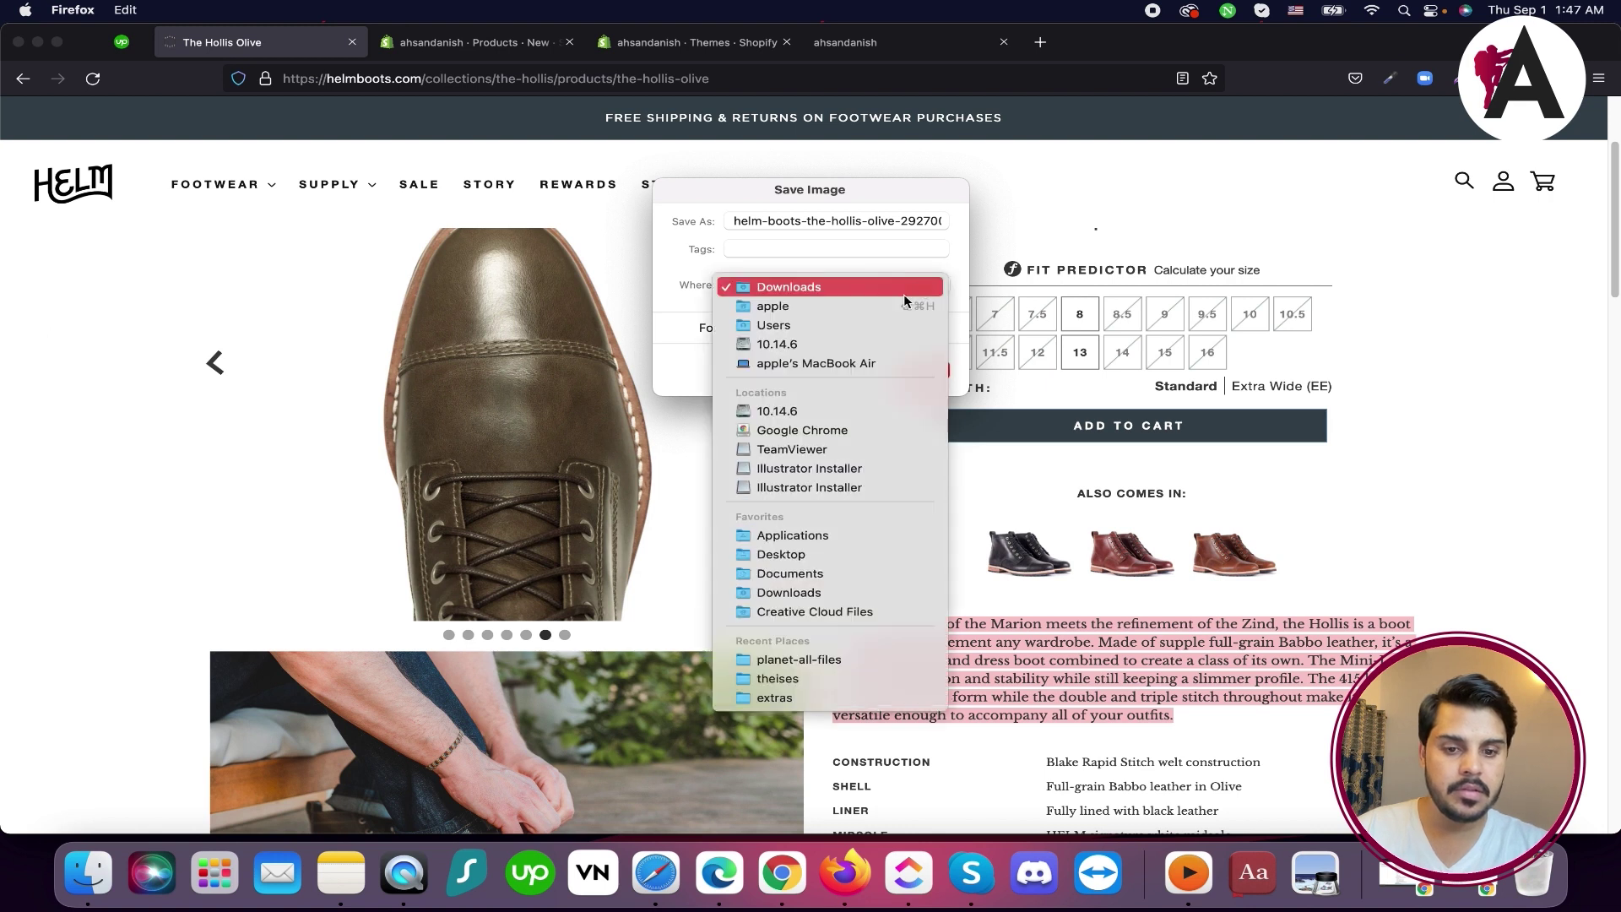
pyautogui.click(889, 554)
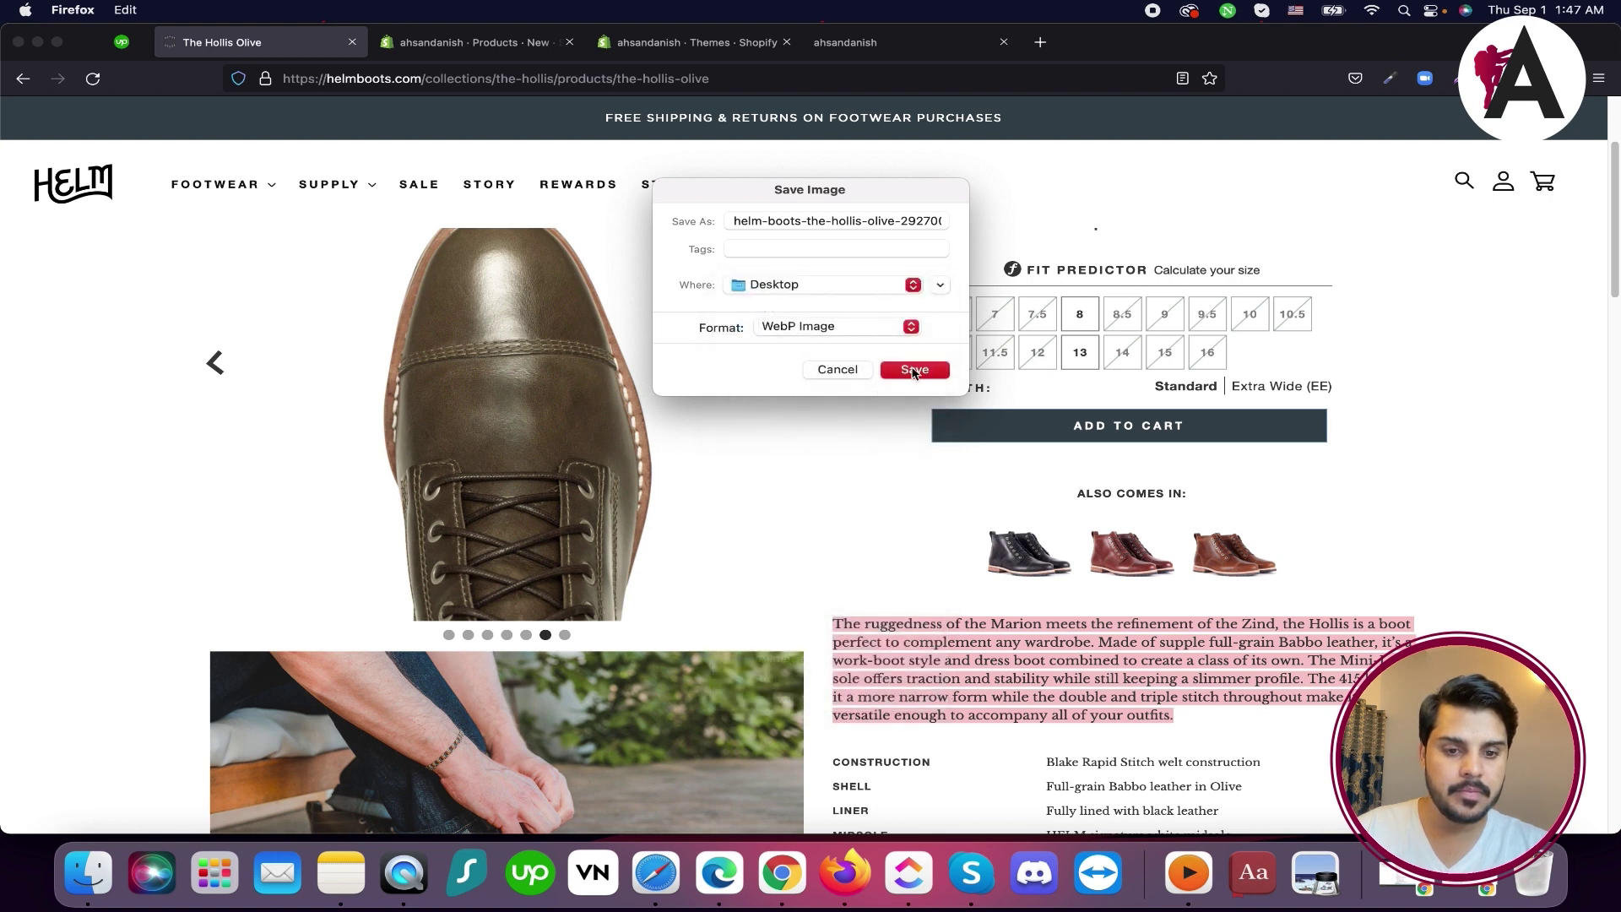
pyautogui.click(913, 370)
# Save the sole photo and the olive boot photo from the carousel to the Desktop
pyautogui.click(798, 362)
pyautogui.rightClick(538, 350)
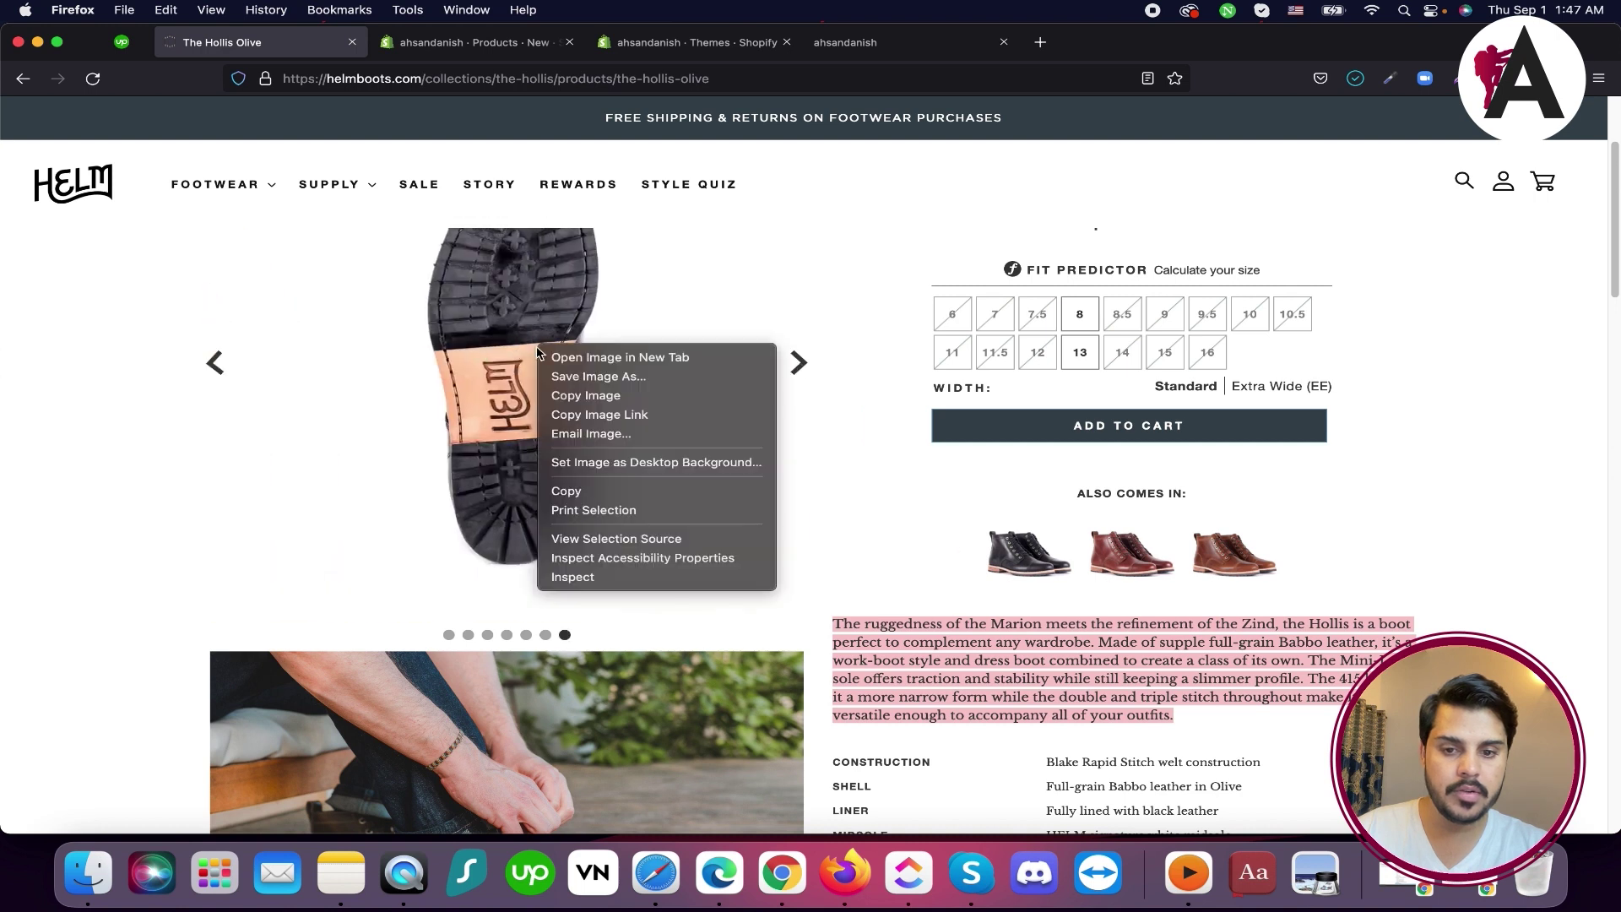
pyautogui.click(598, 377)
pyautogui.click(895, 370)
pyautogui.click(797, 362)
pyautogui.rightClick(568, 376)
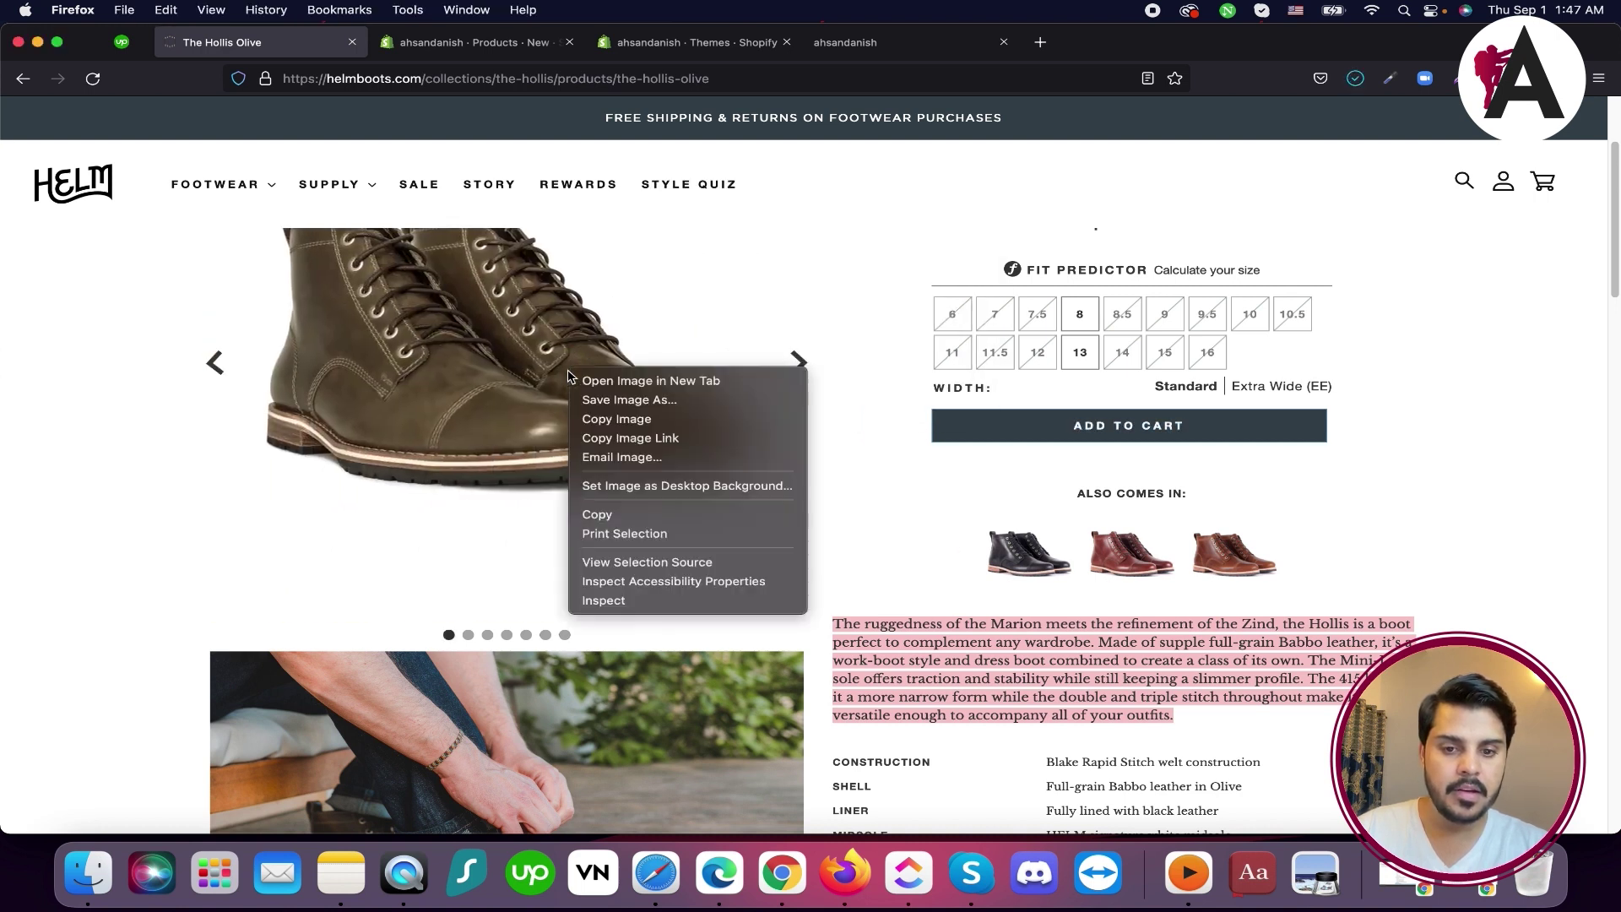
pyautogui.click(628, 399)
pyautogui.click(929, 371)
pyautogui.scroll(-3, 685, 582)
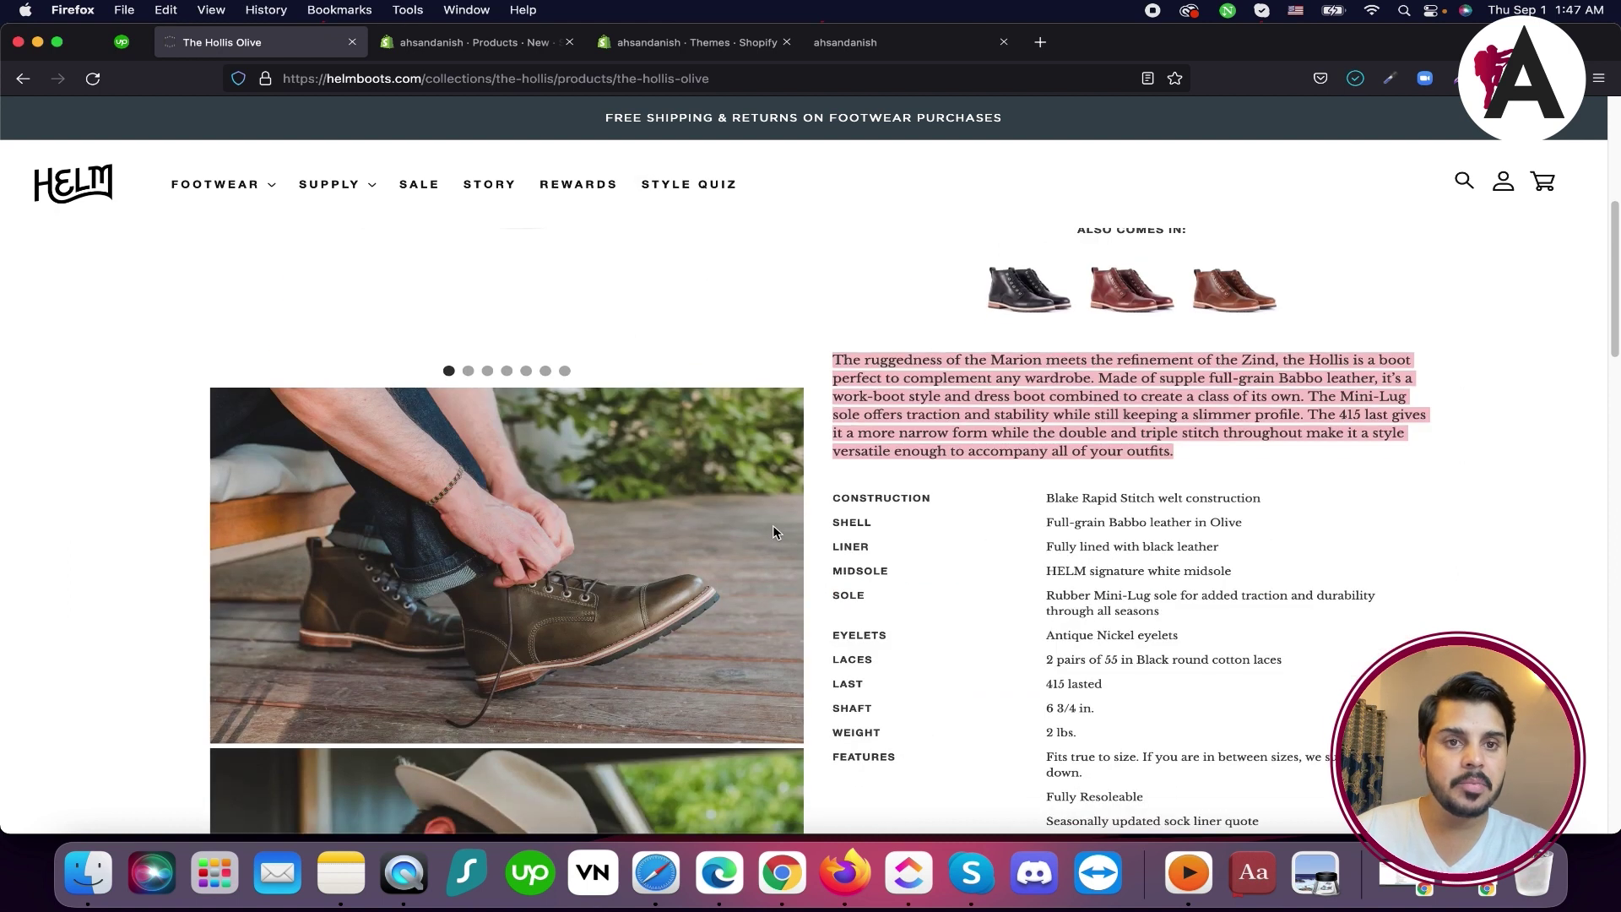
pyautogui.scroll(-1, 774, 532)
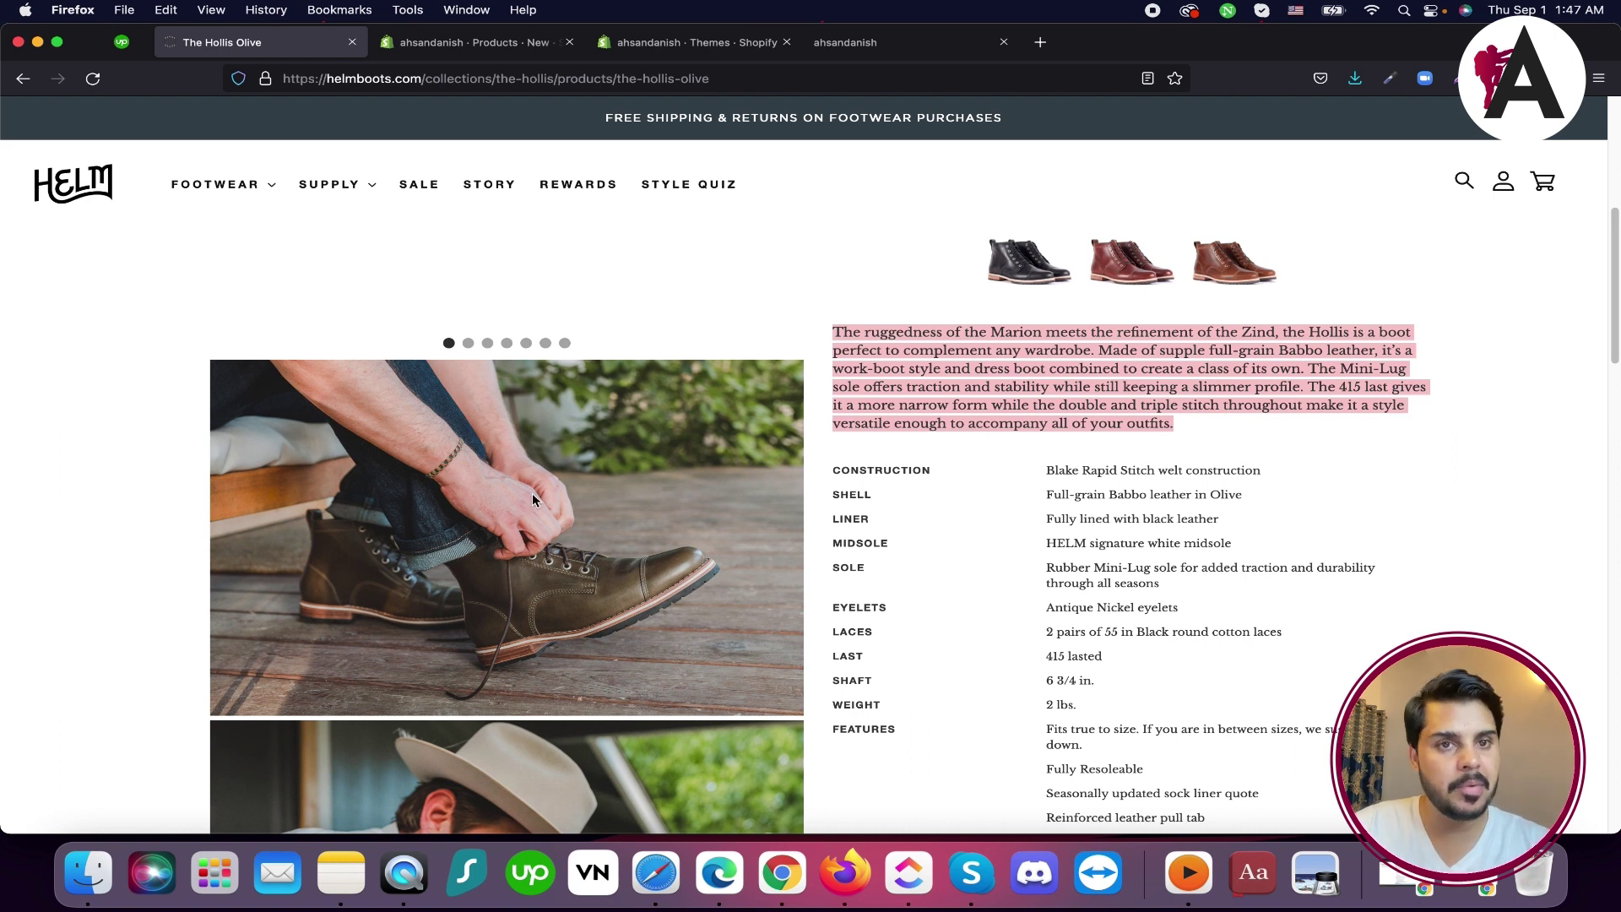
# Check the Desktop in Shopify's media file picker, then close it without choosing a file
pyautogui.click(487, 52)
pyautogui.click(733, 478)
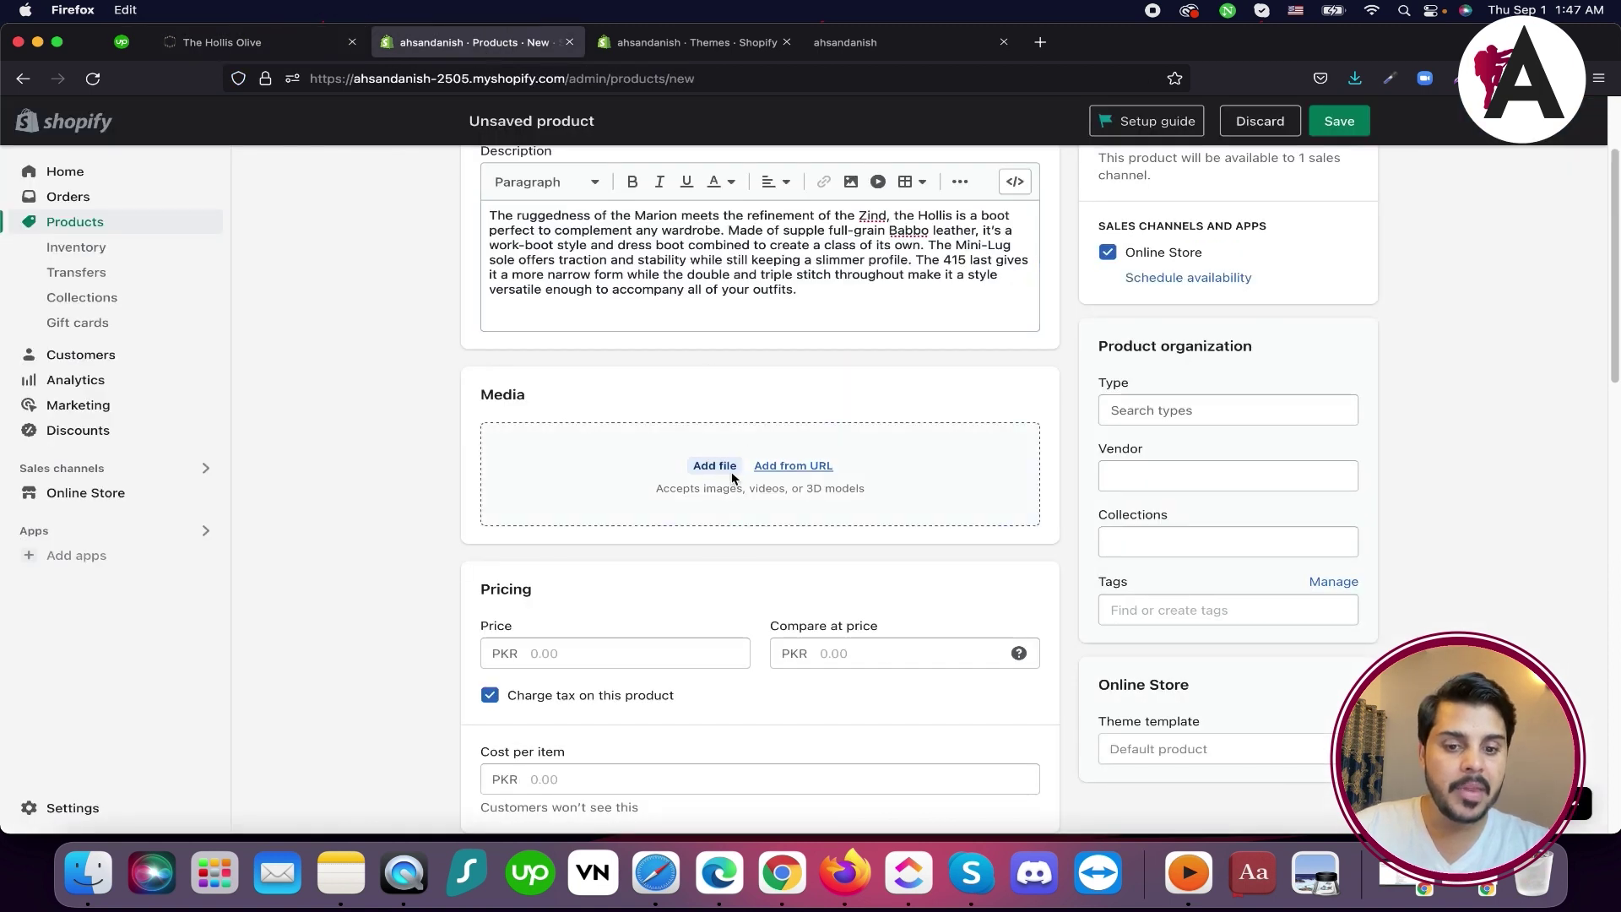
pyautogui.click(278, 294)
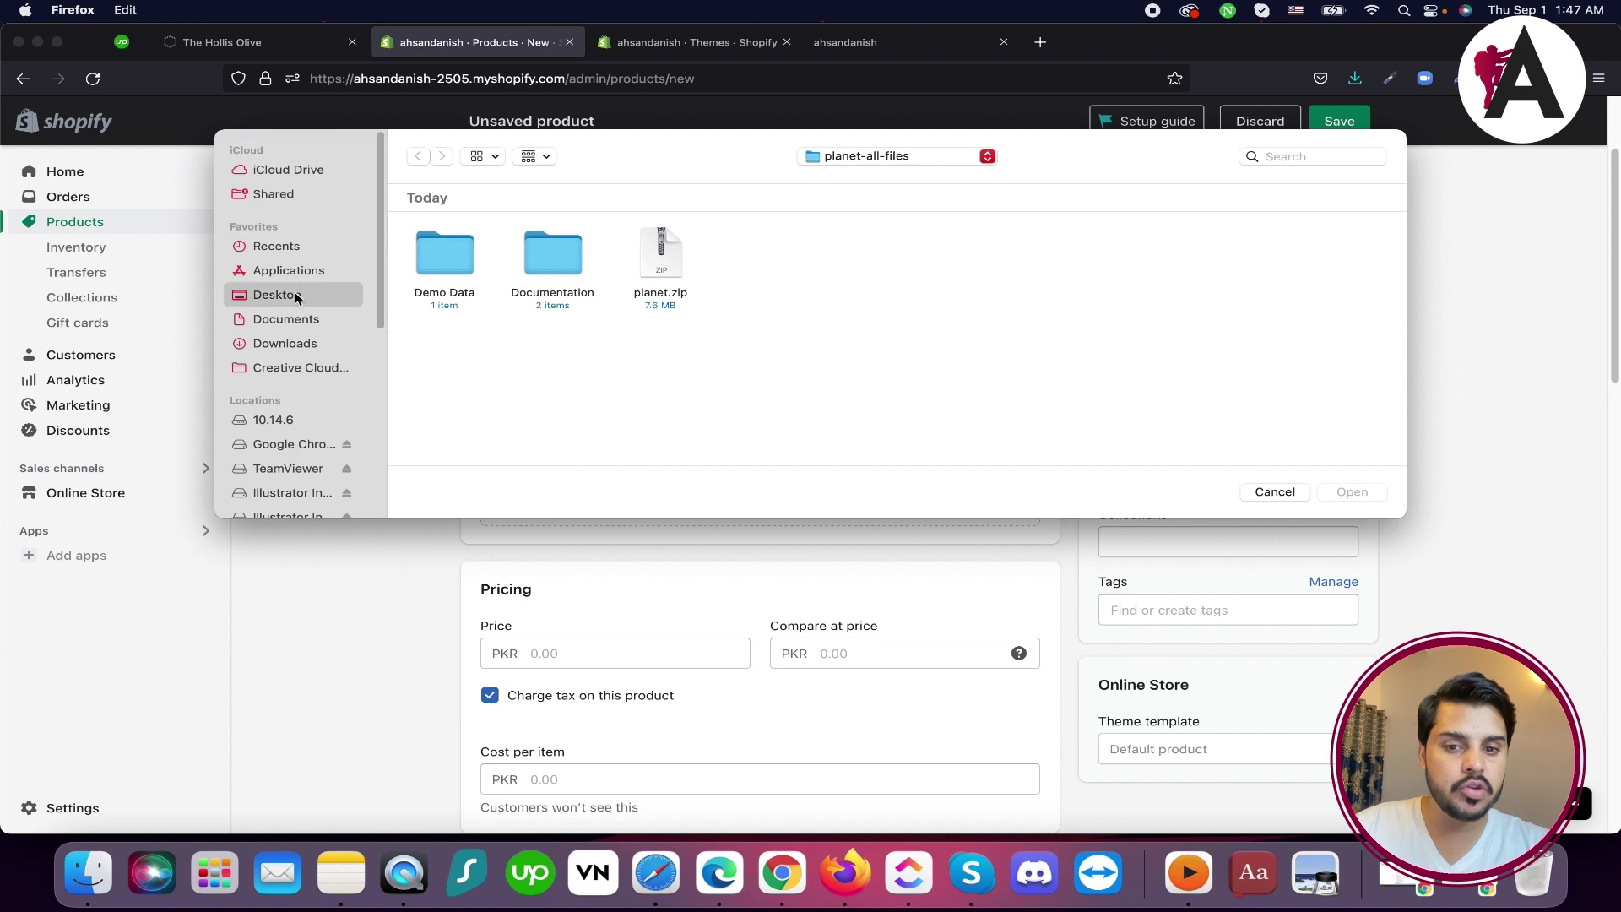
pyautogui.click(1274, 491)
# Try saving the main boot photo again, keeping the existing Desktop file and cancelling
pyautogui.click(265, 54)
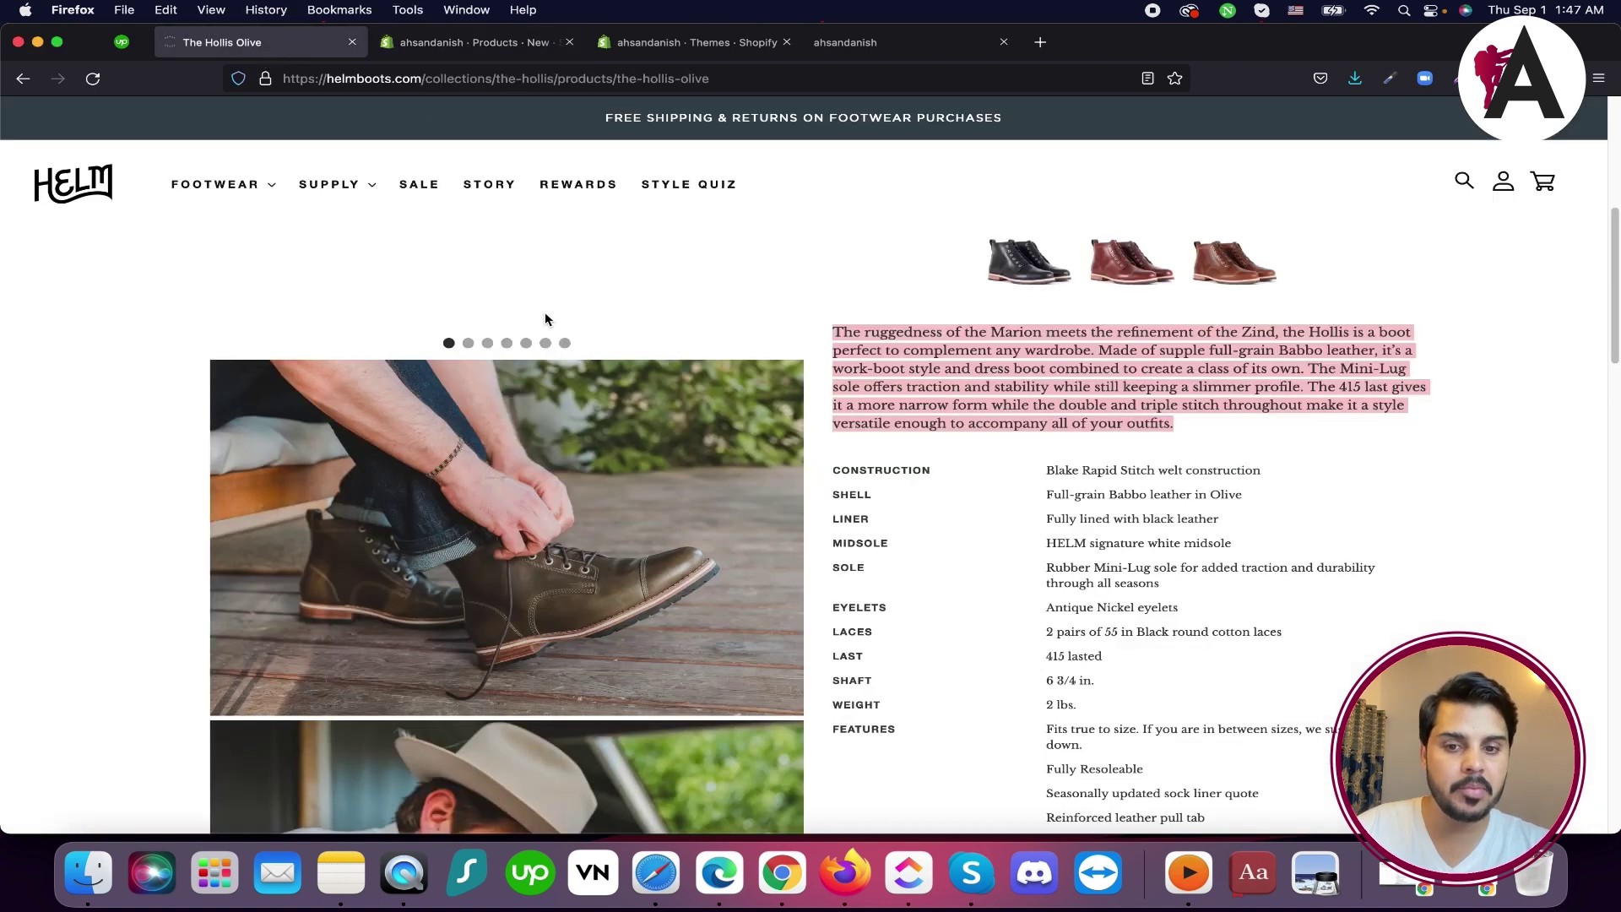
pyautogui.scroll(5, 381, 395)
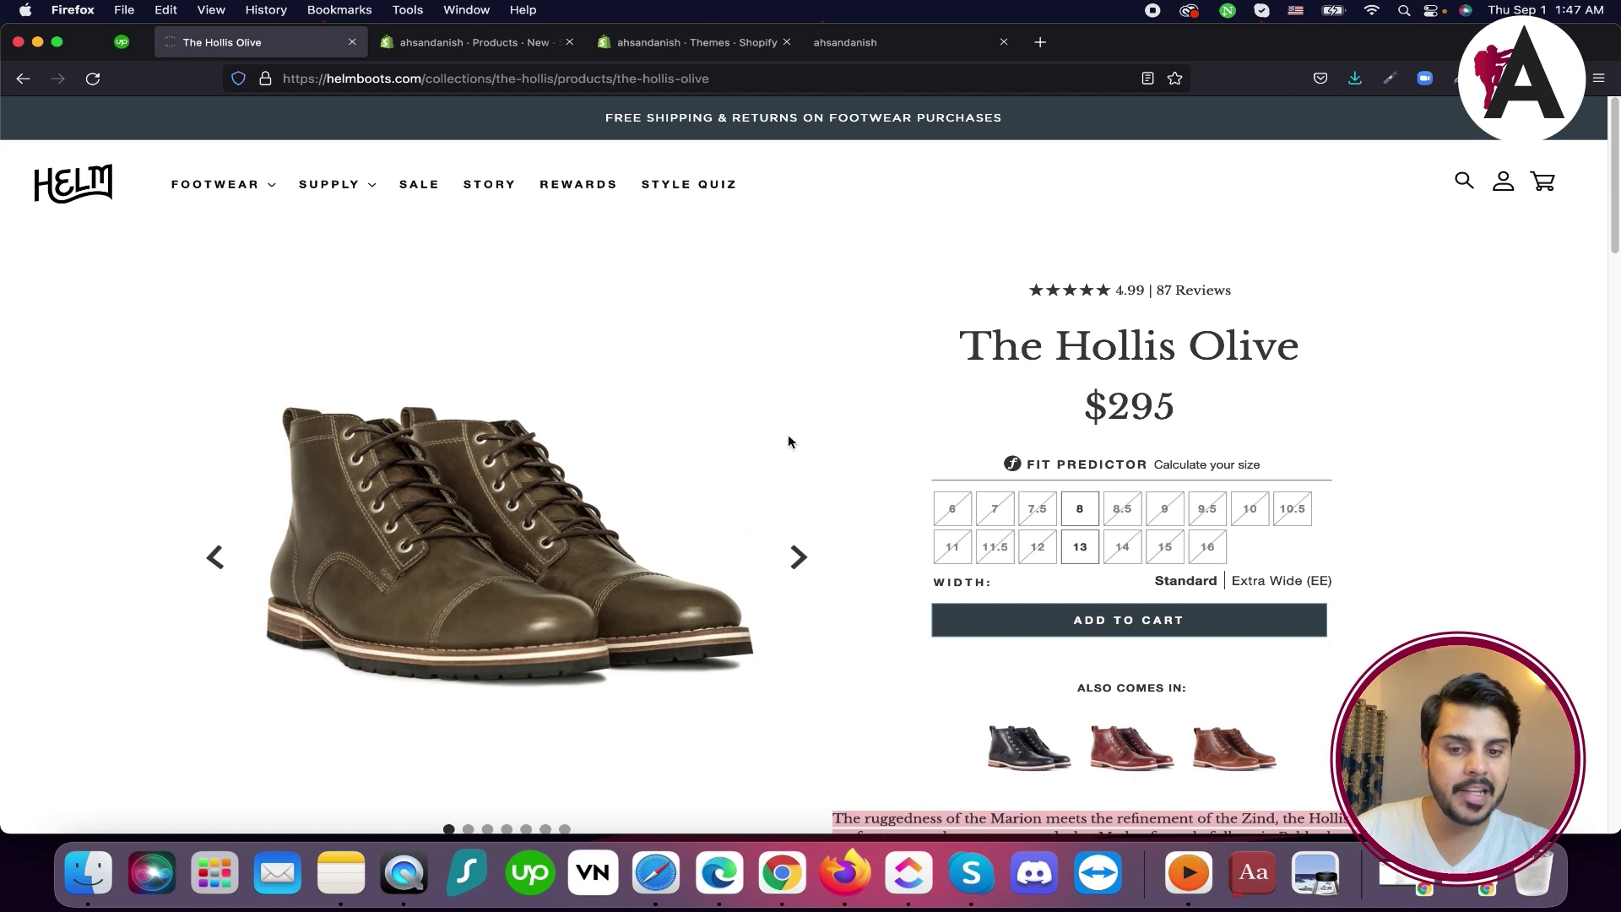
pyautogui.rightClick(428, 469)
pyautogui.click(470, 494)
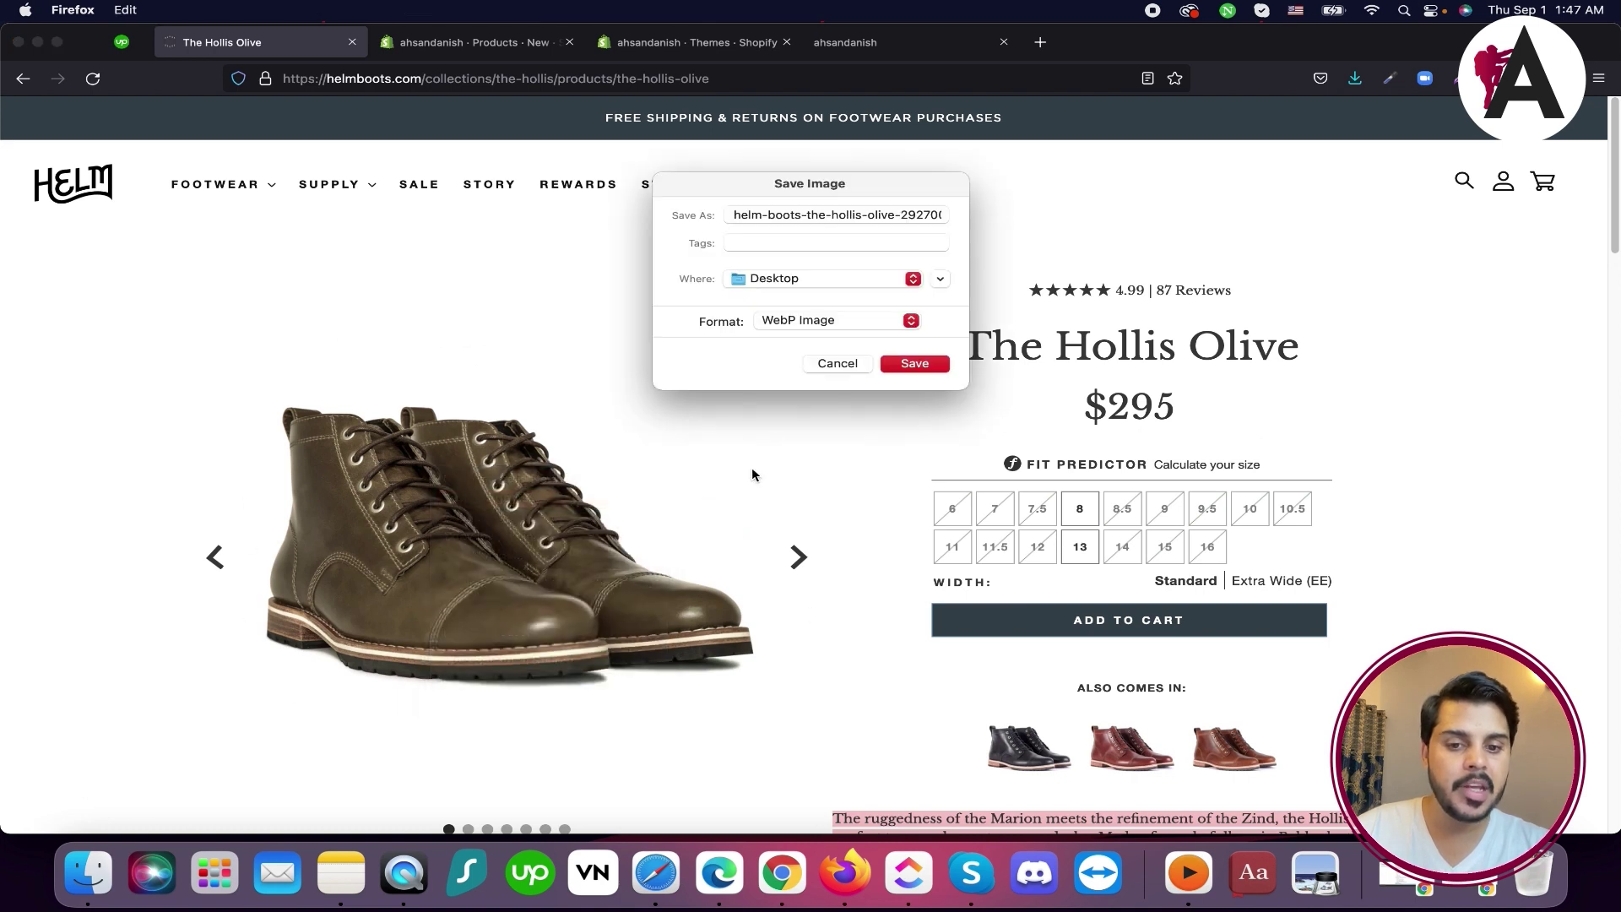
pyautogui.click(917, 365)
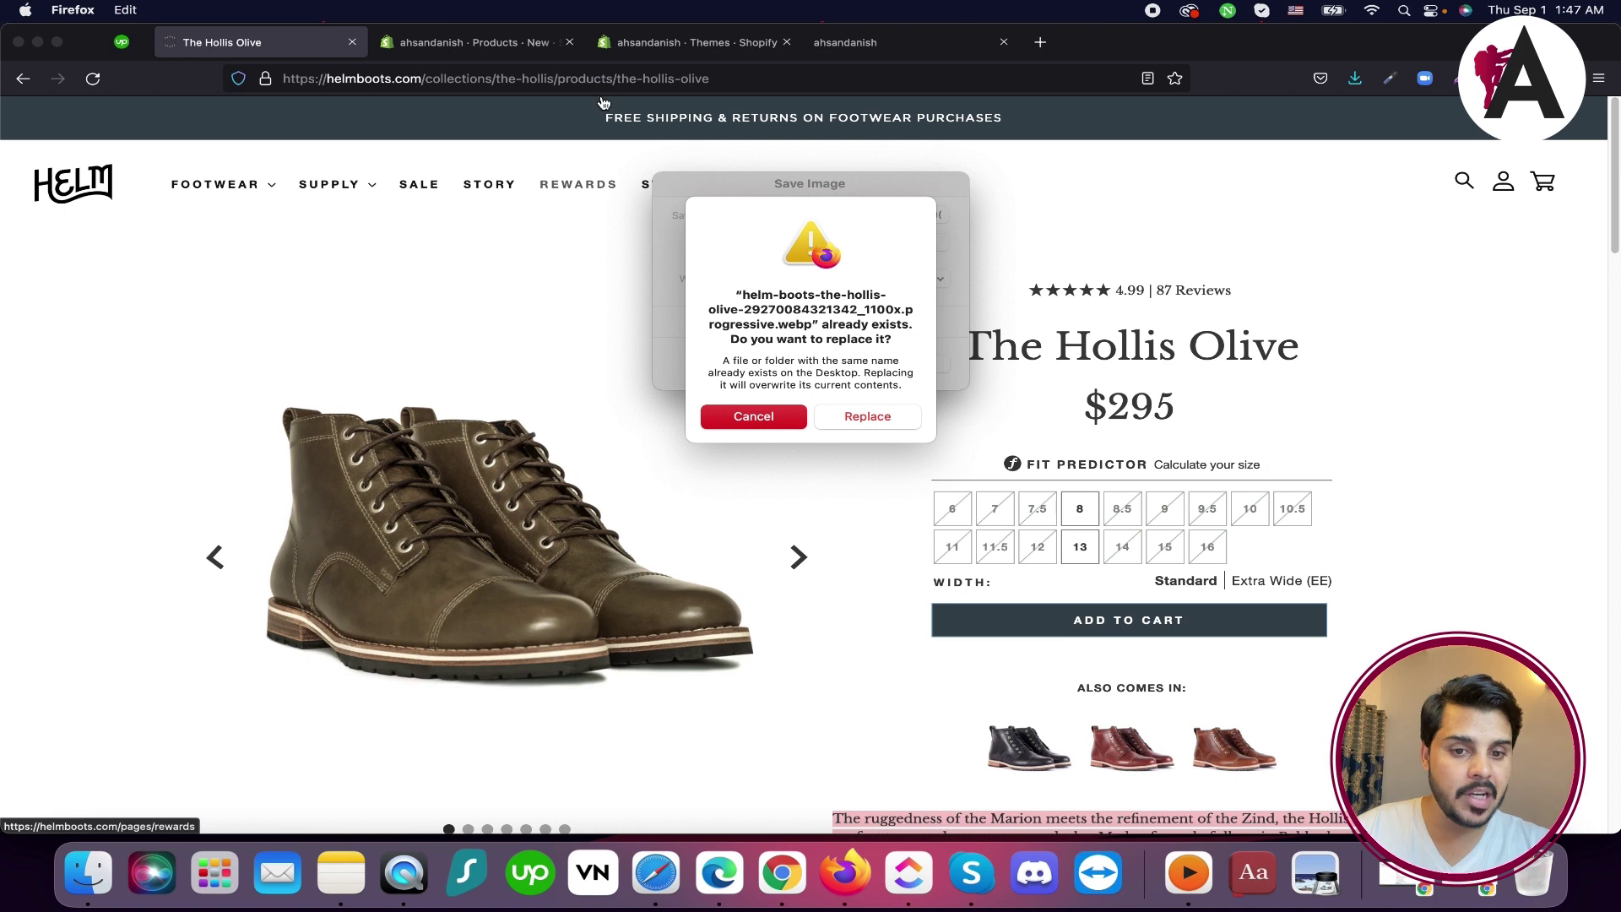
pyautogui.click(753, 416)
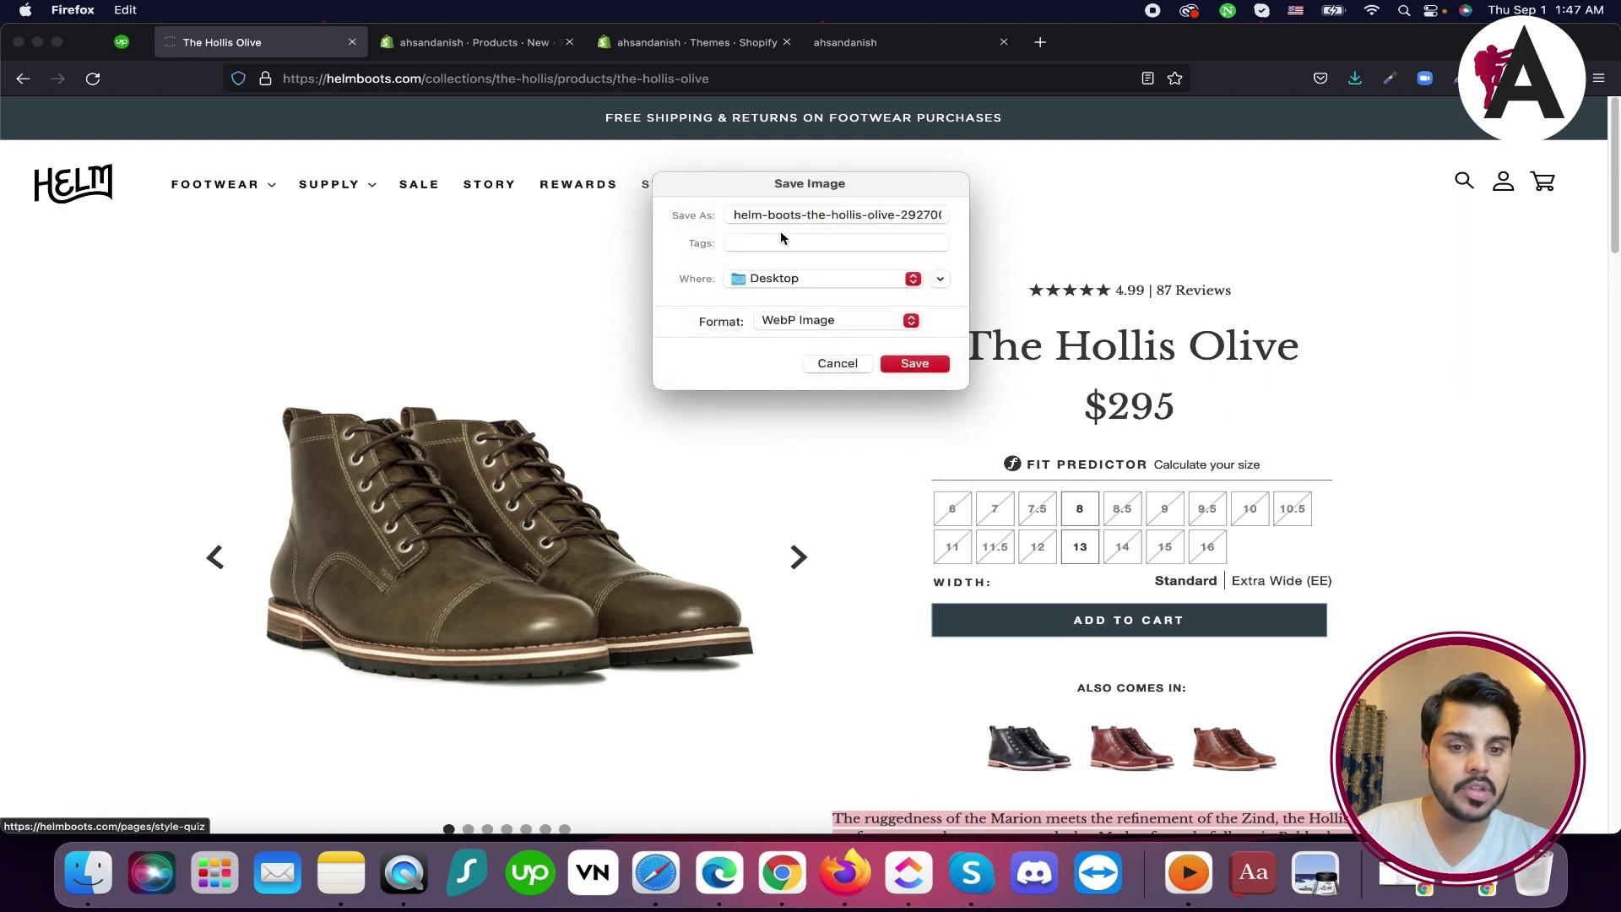
pyautogui.click(837, 363)
pyautogui.click(456, 42)
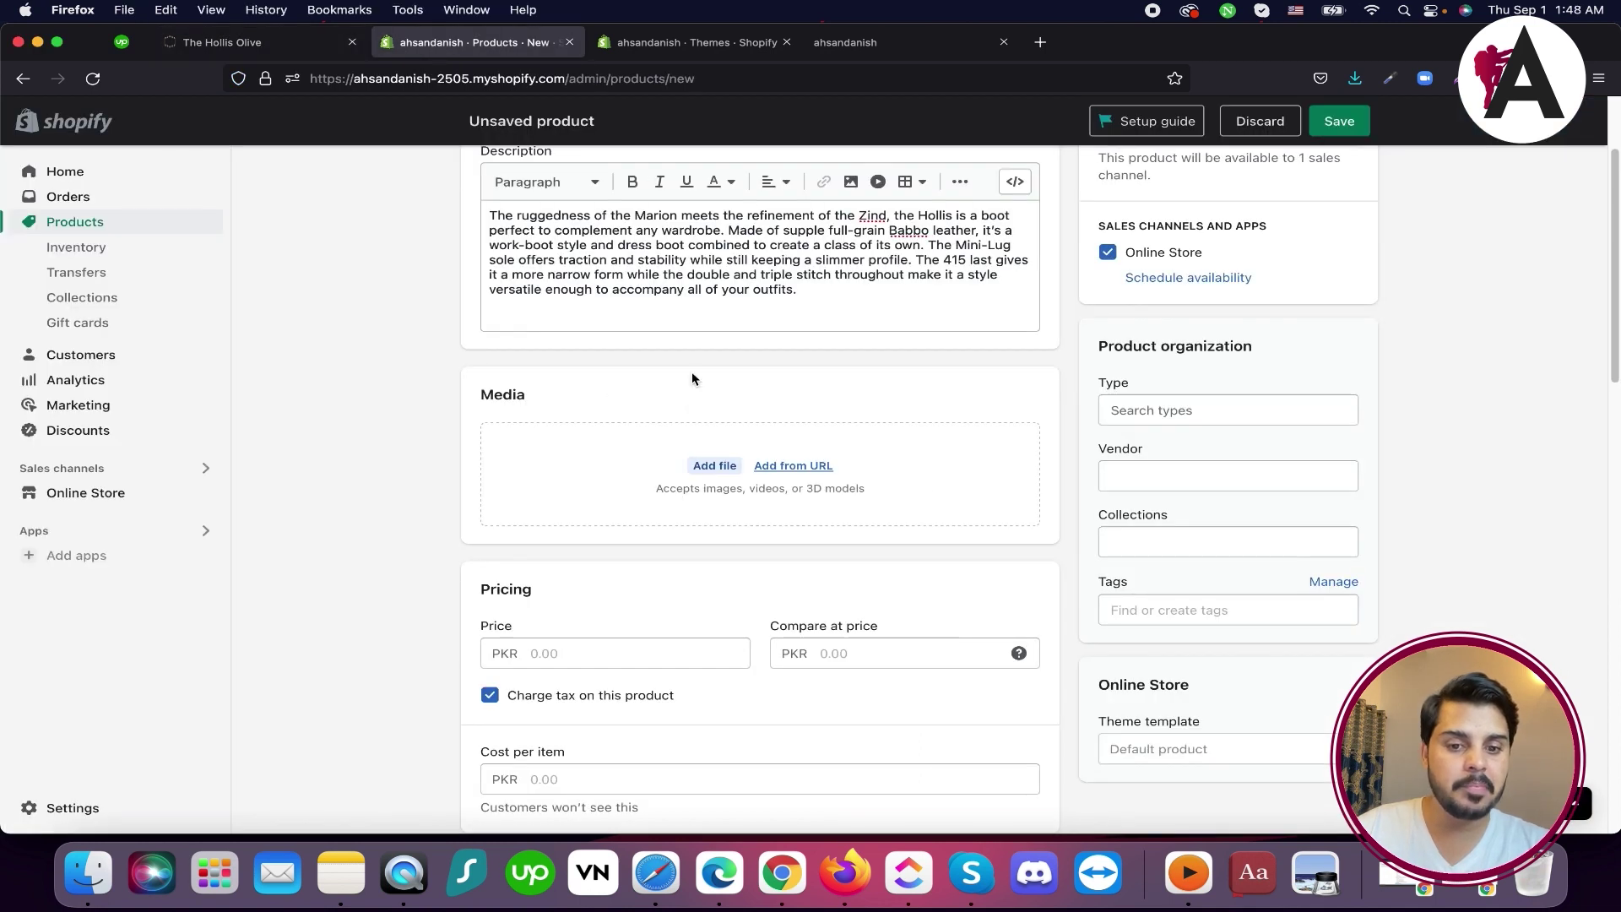
# Upload the olive side-view boot photo from the Desktop to the product Media
pyautogui.click(713, 463)
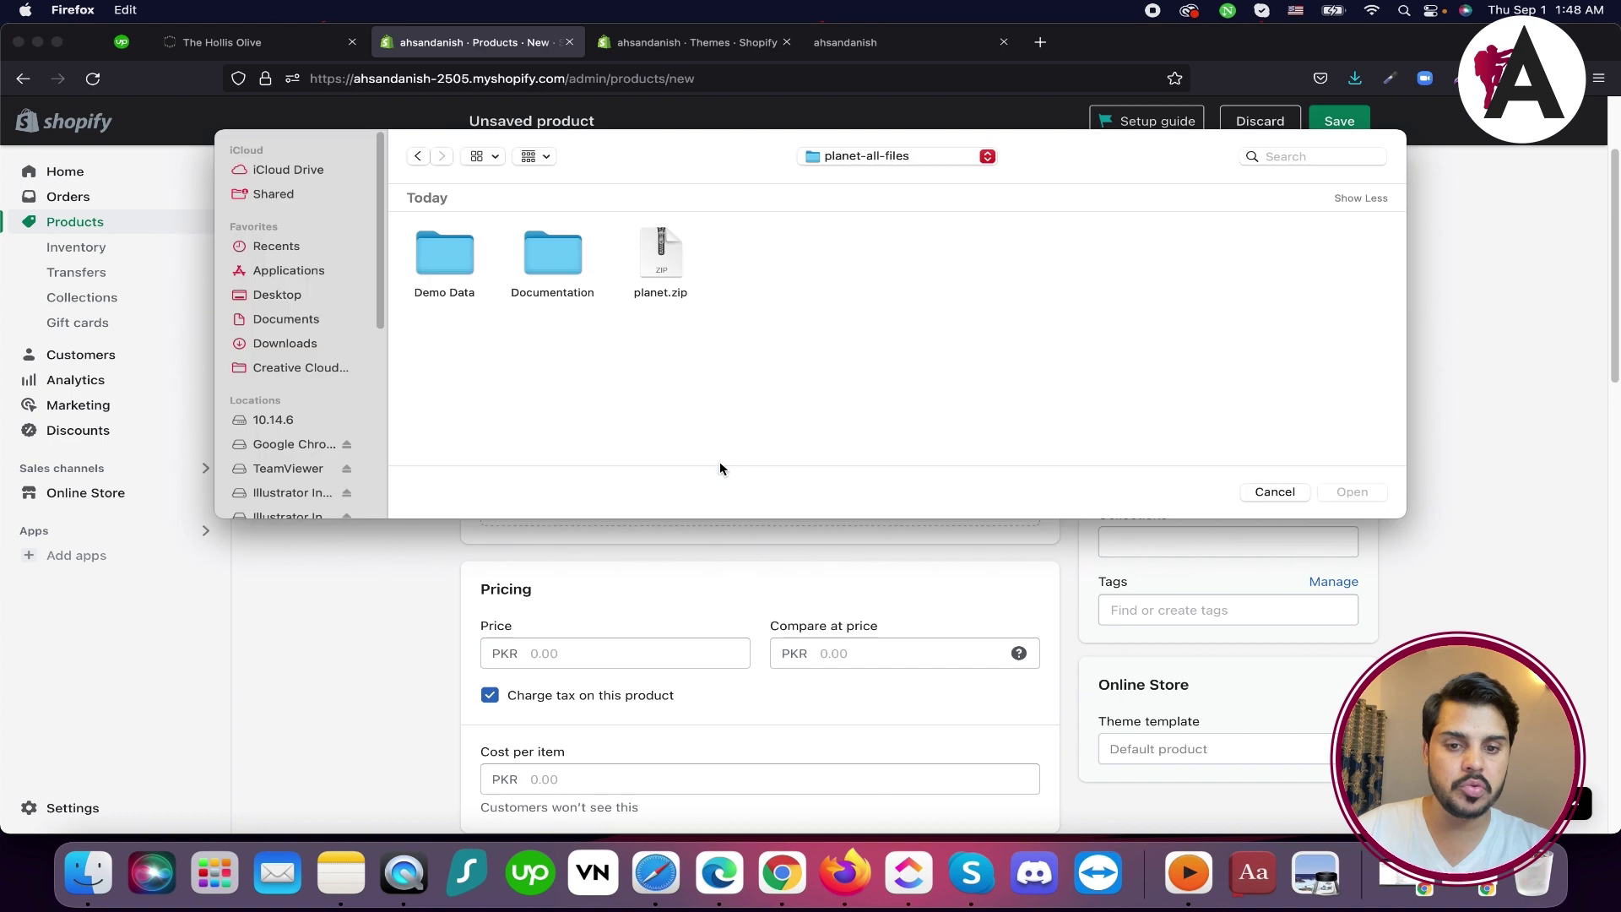
pyautogui.click(297, 295)
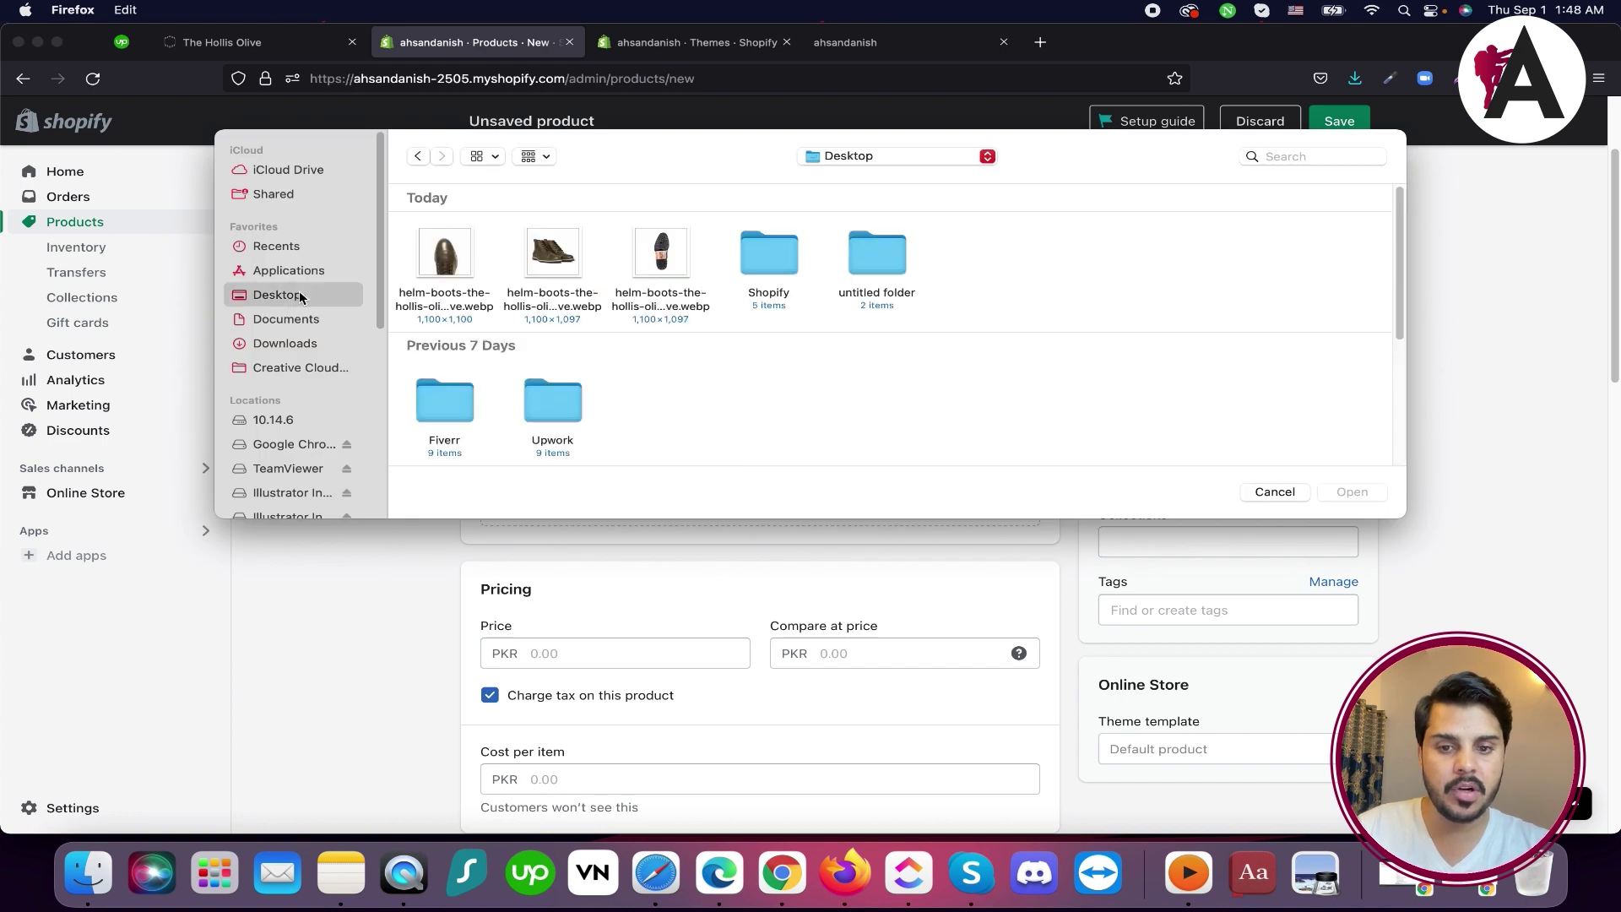
pyautogui.doubleClick(550, 269)
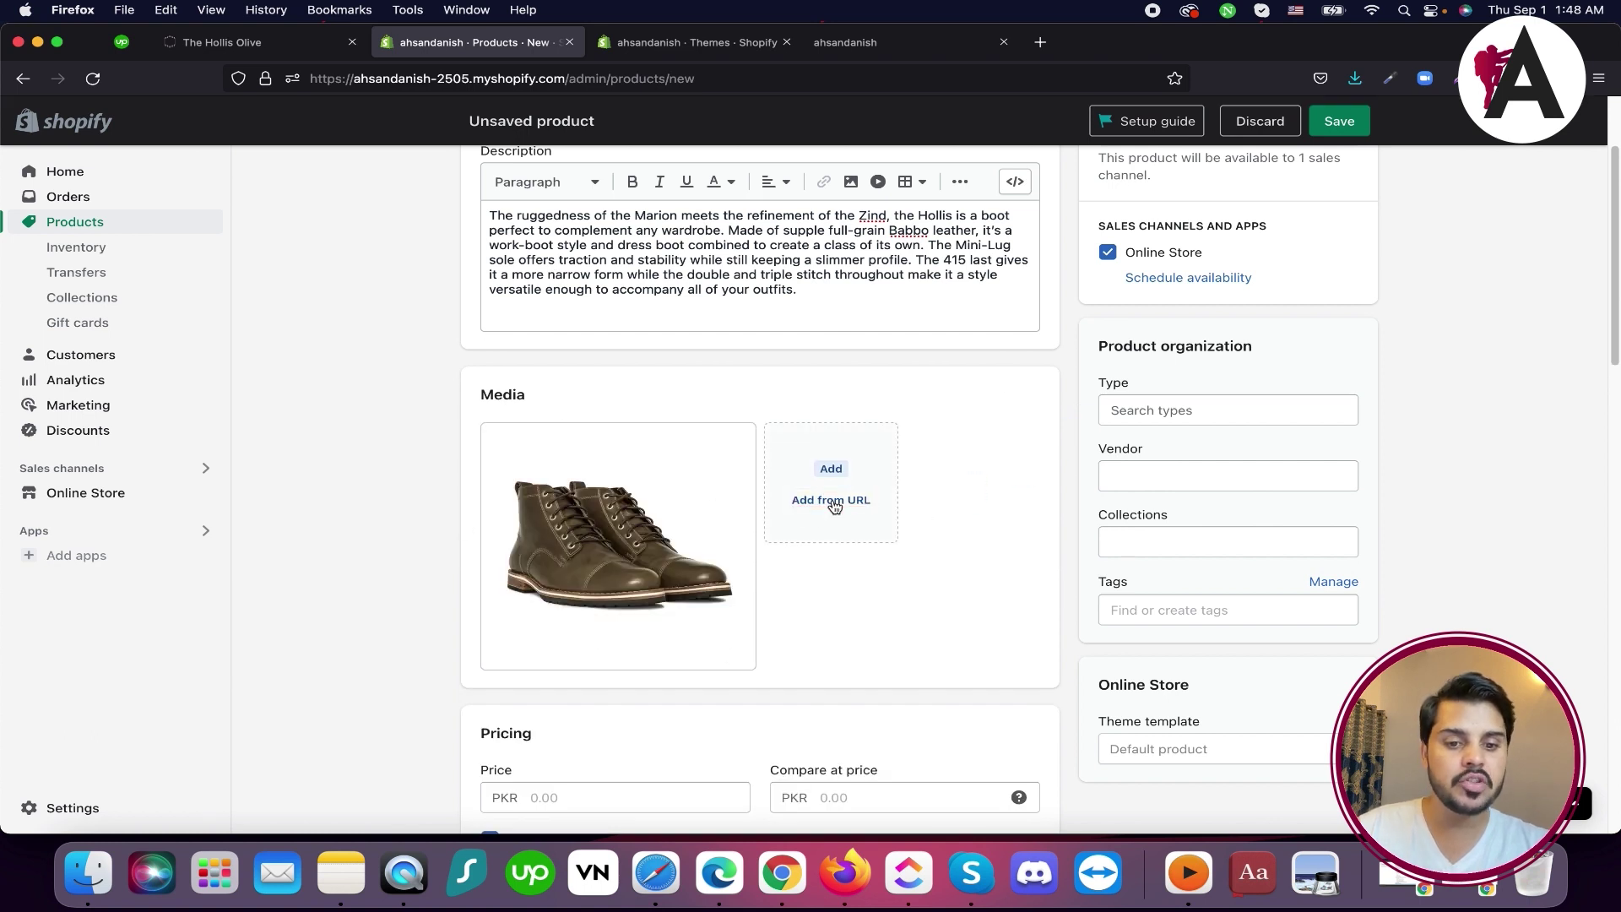
# Upload the sole and front-view boot photos together as additional media
pyautogui.click(830, 475)
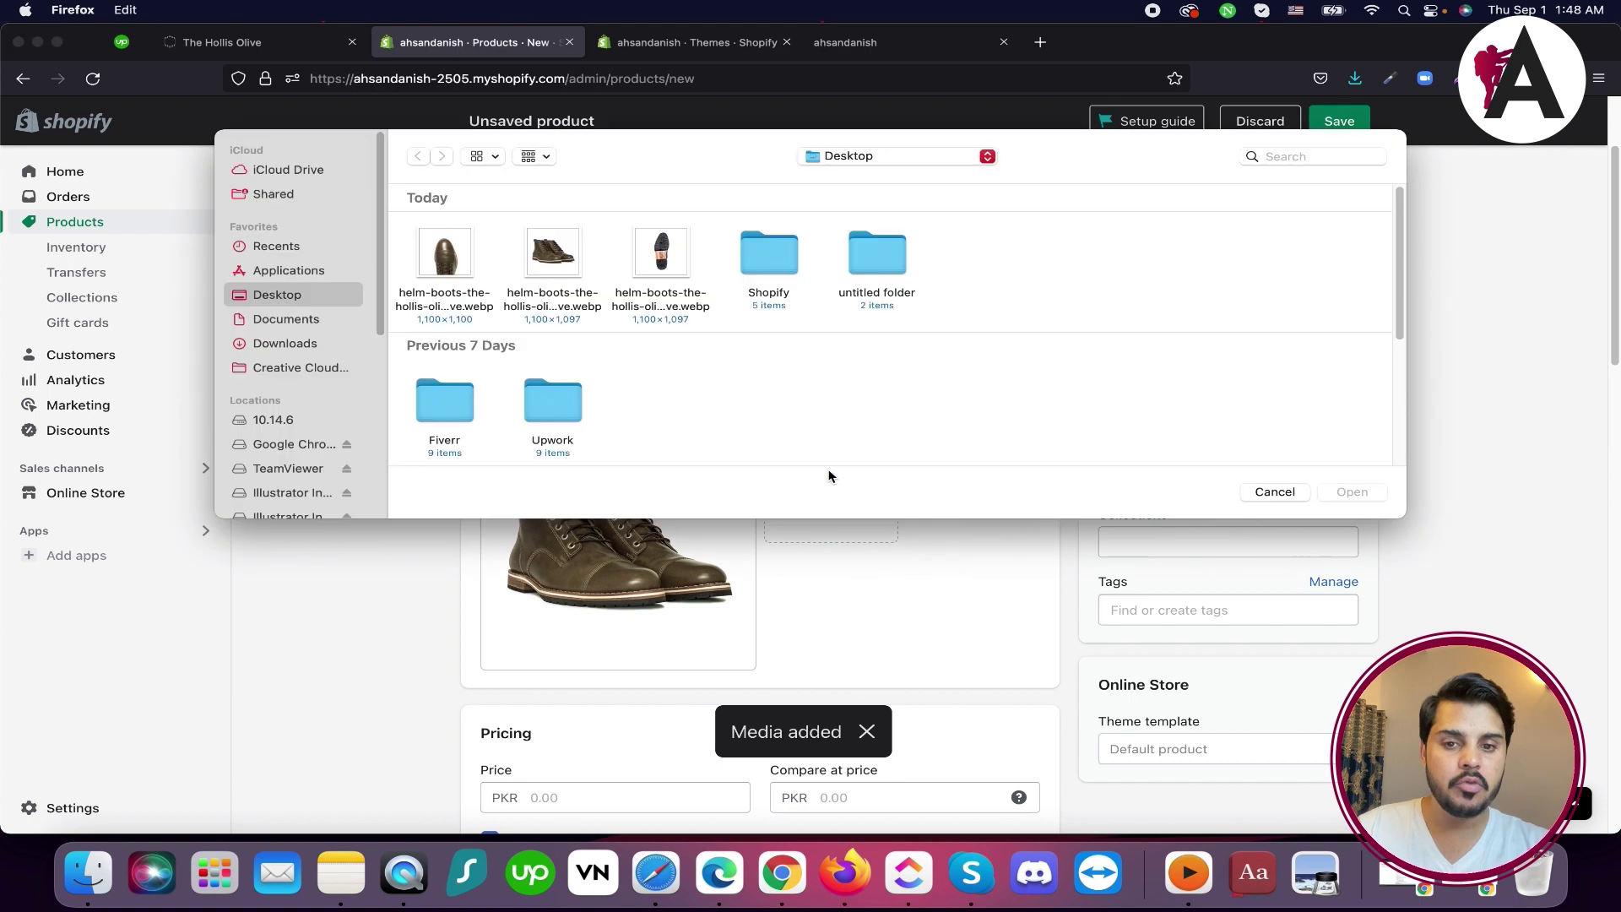
pyautogui.click(662, 269)
pyautogui.keyDown('super'); pyautogui.click(447, 258); pyautogui.keyUp('super')
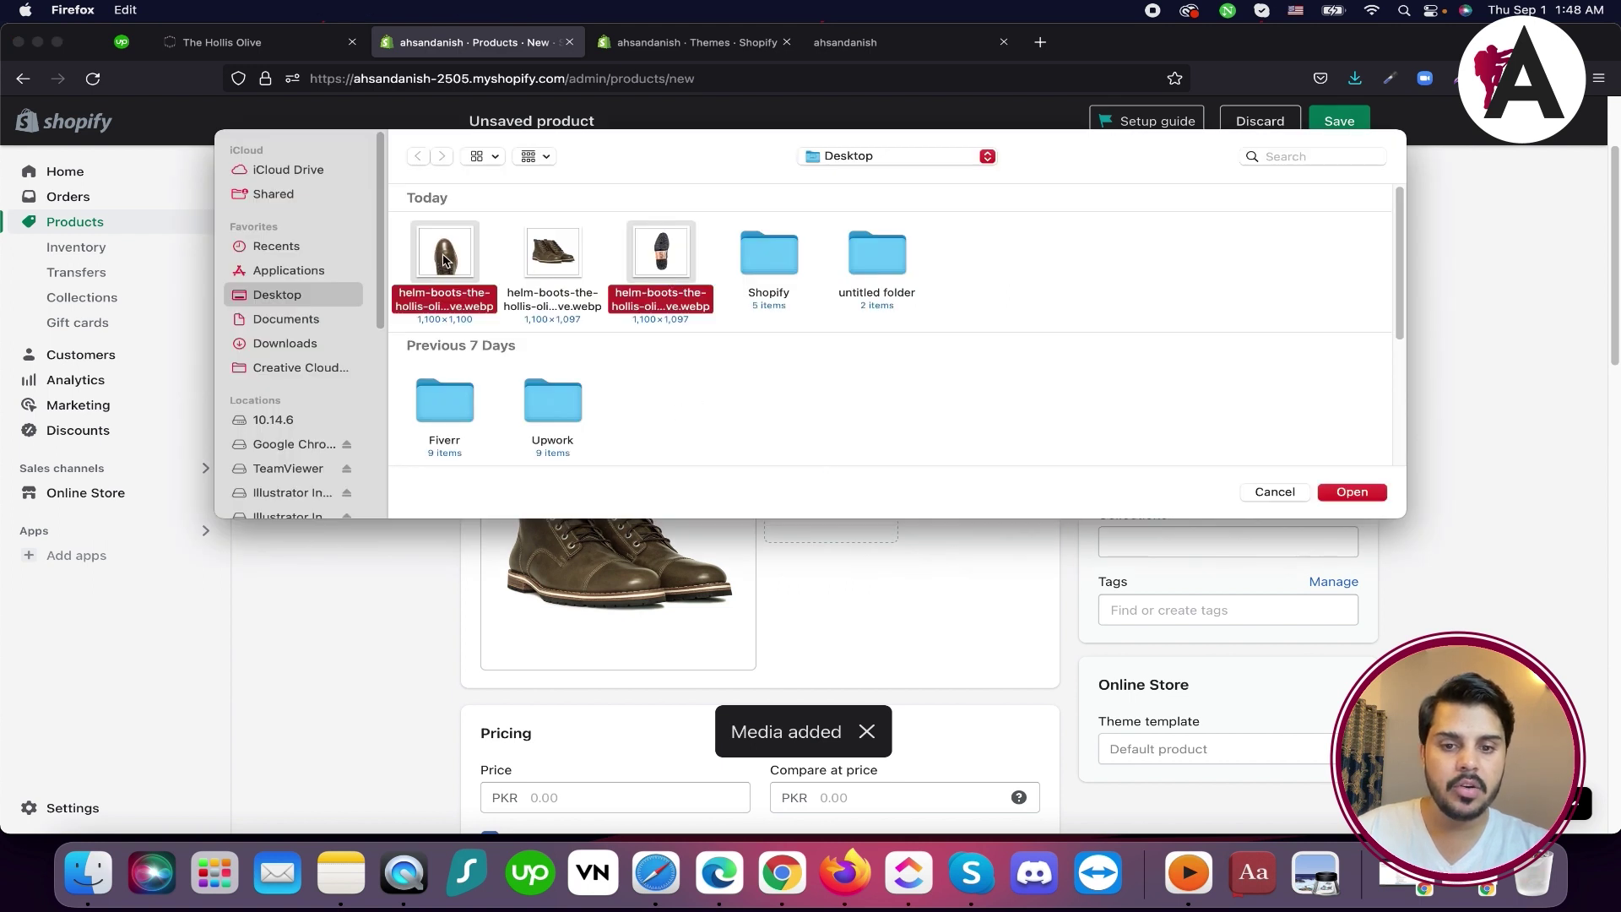
pyautogui.click(1352, 494)
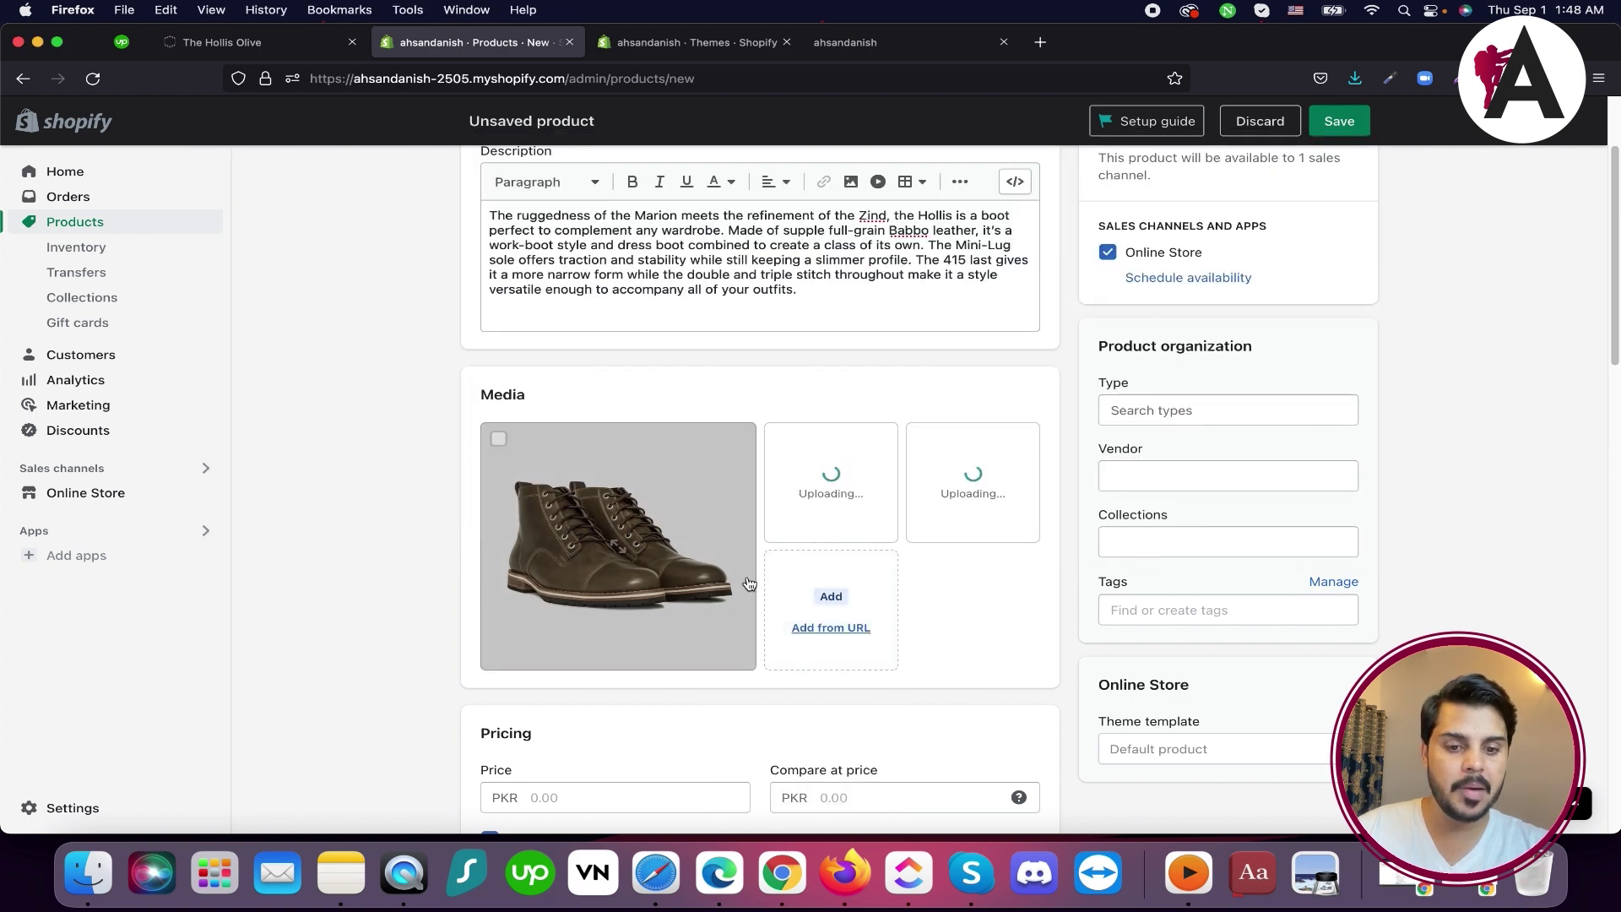
pyautogui.scroll(-3, 731, 514)
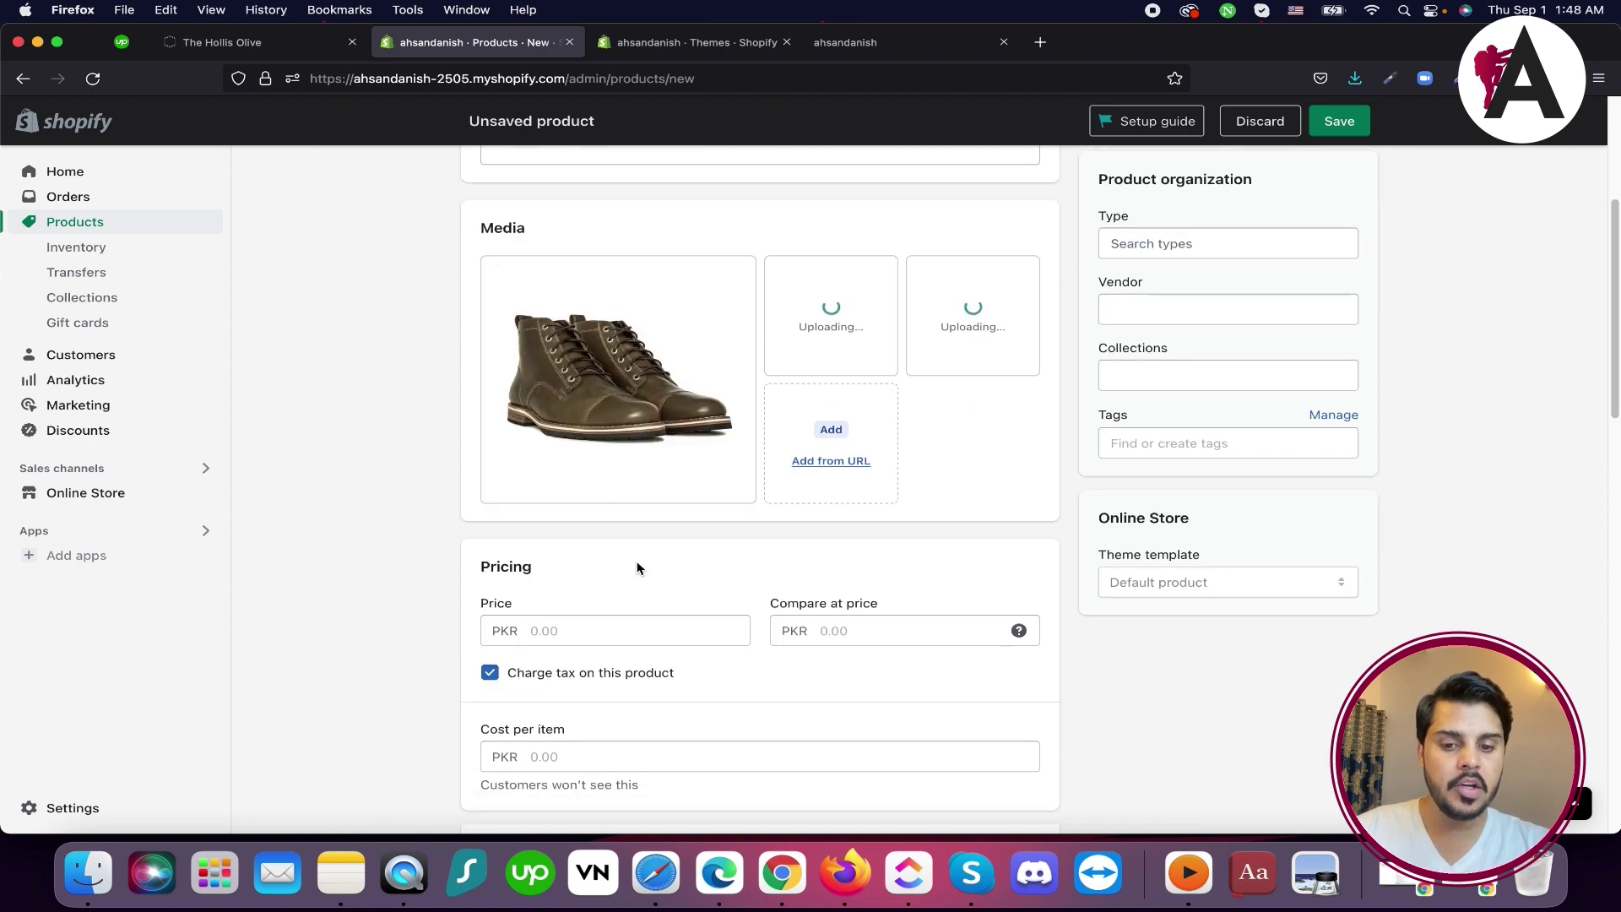
# Set the product price to 9,000 and the compare-at price to 5000
pyautogui.click(577, 631)
pyautogui.write('2')
pyautogui.write('0')
pyautogui.press('BackSpace')
pyautogui.press('BackSpace')
pyautogui.write('9000')
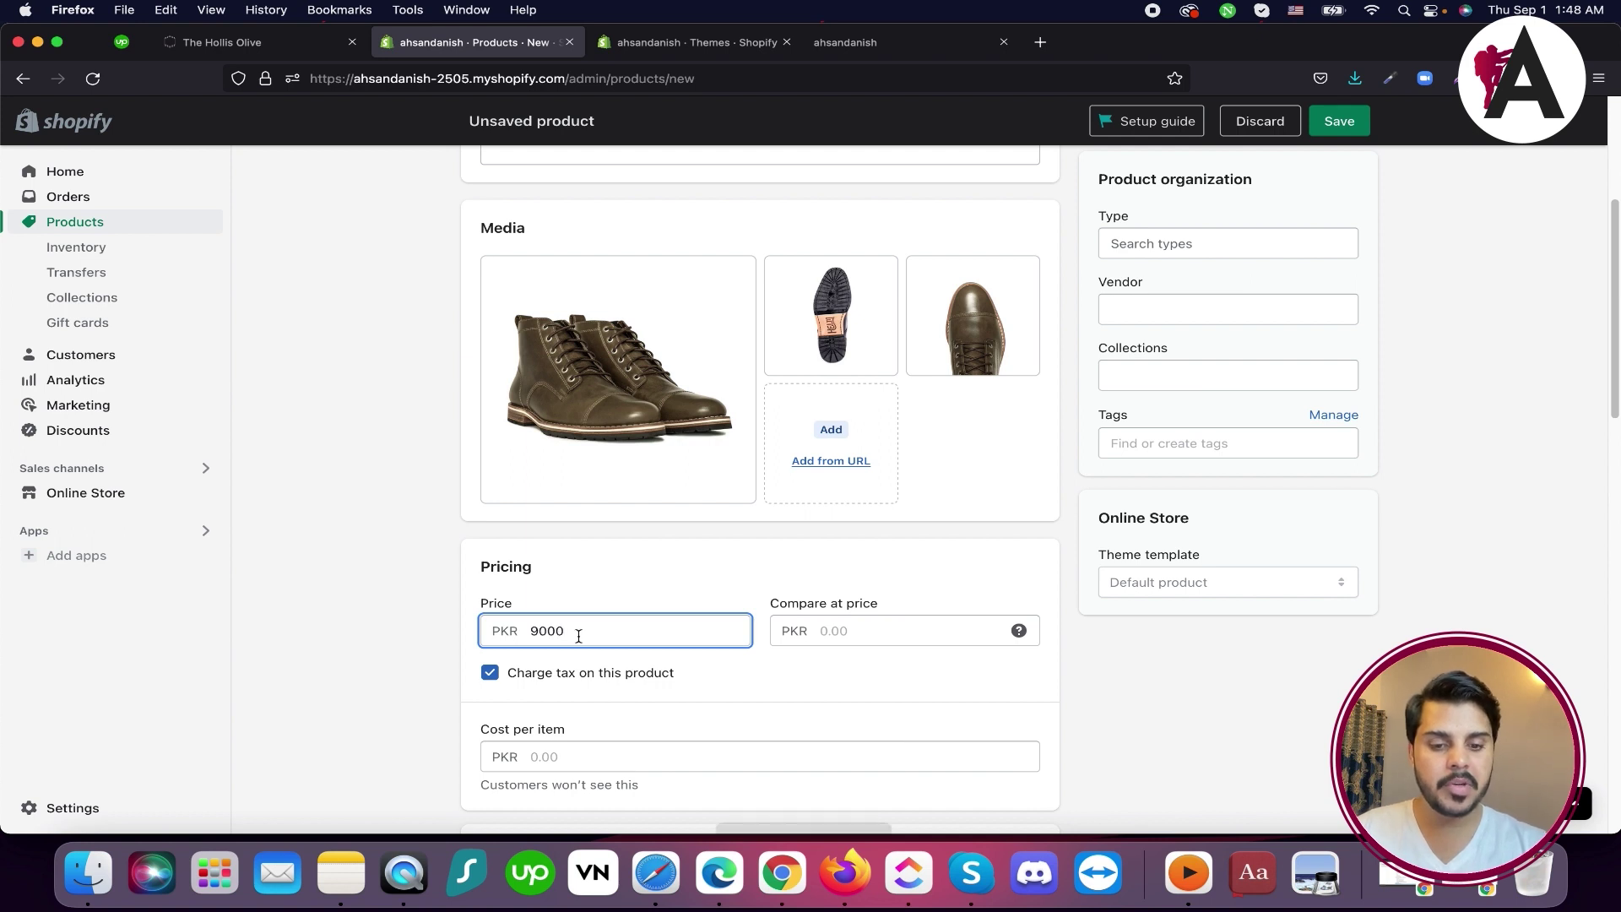
pyautogui.moveTo(786, 605); pyautogui.dragTo(771, 604)
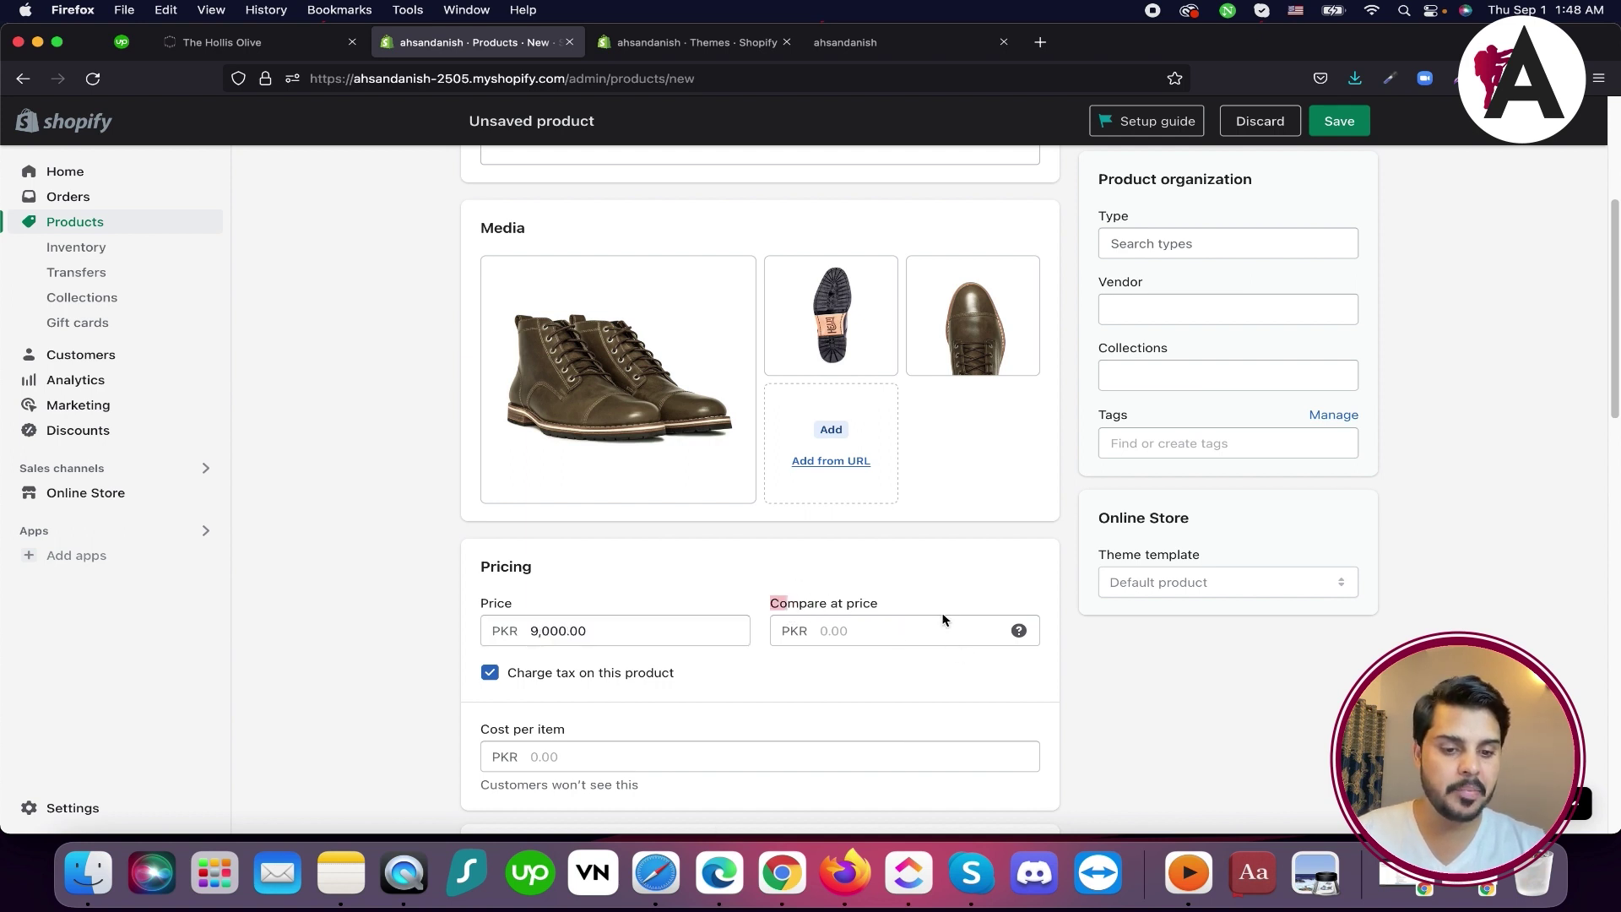
pyautogui.moveTo(1018, 630)
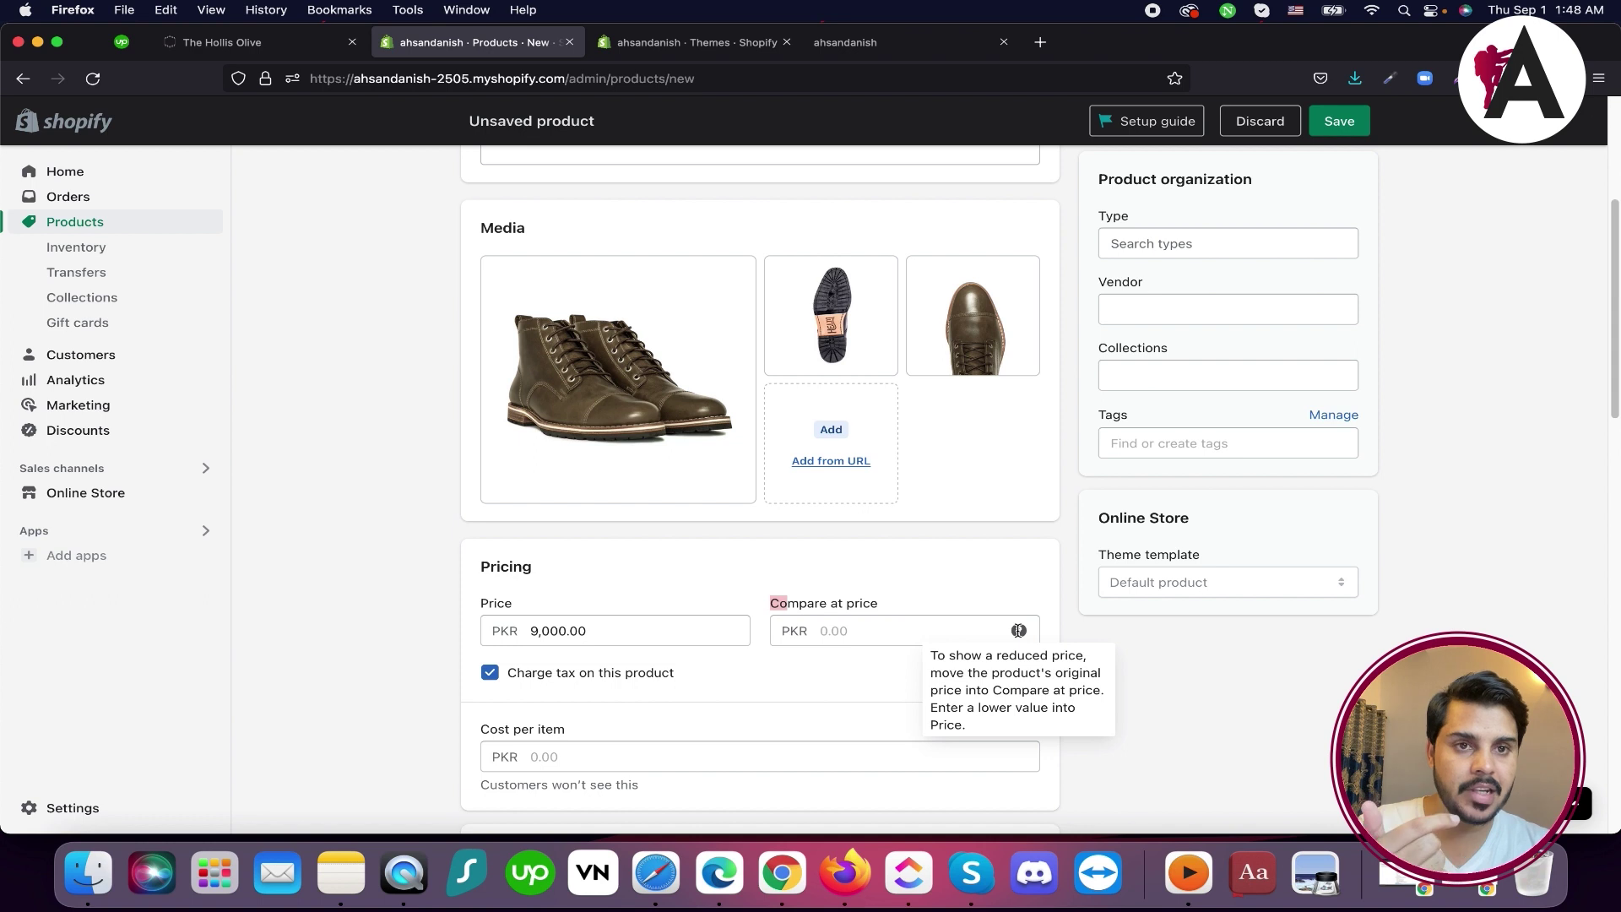
pyautogui.click(932, 625)
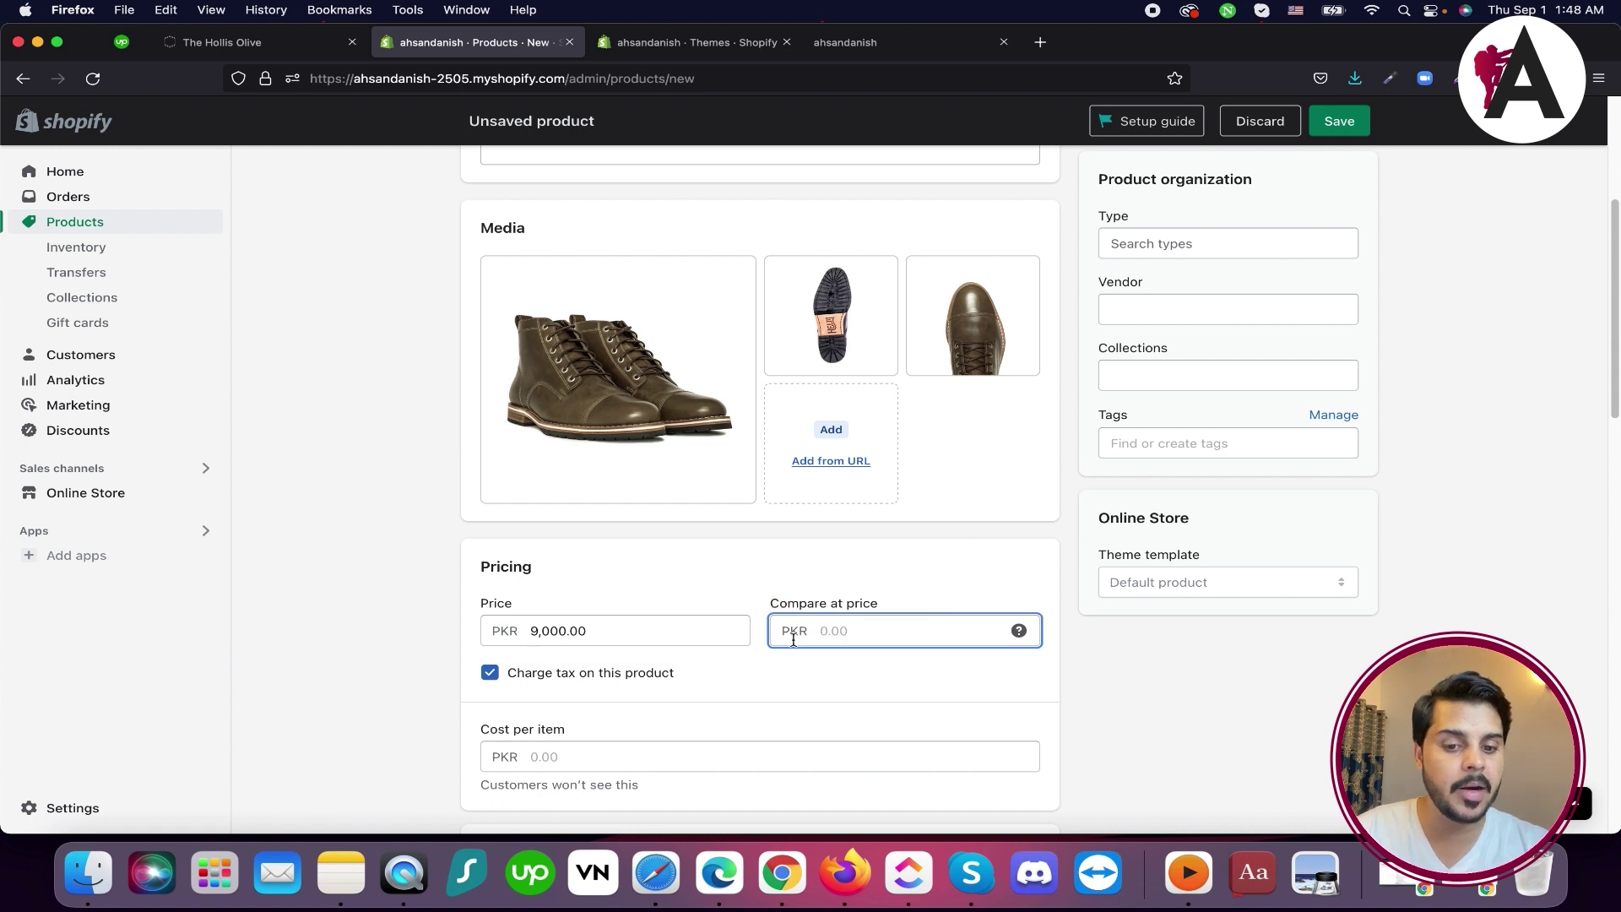
pyautogui.write('5000')
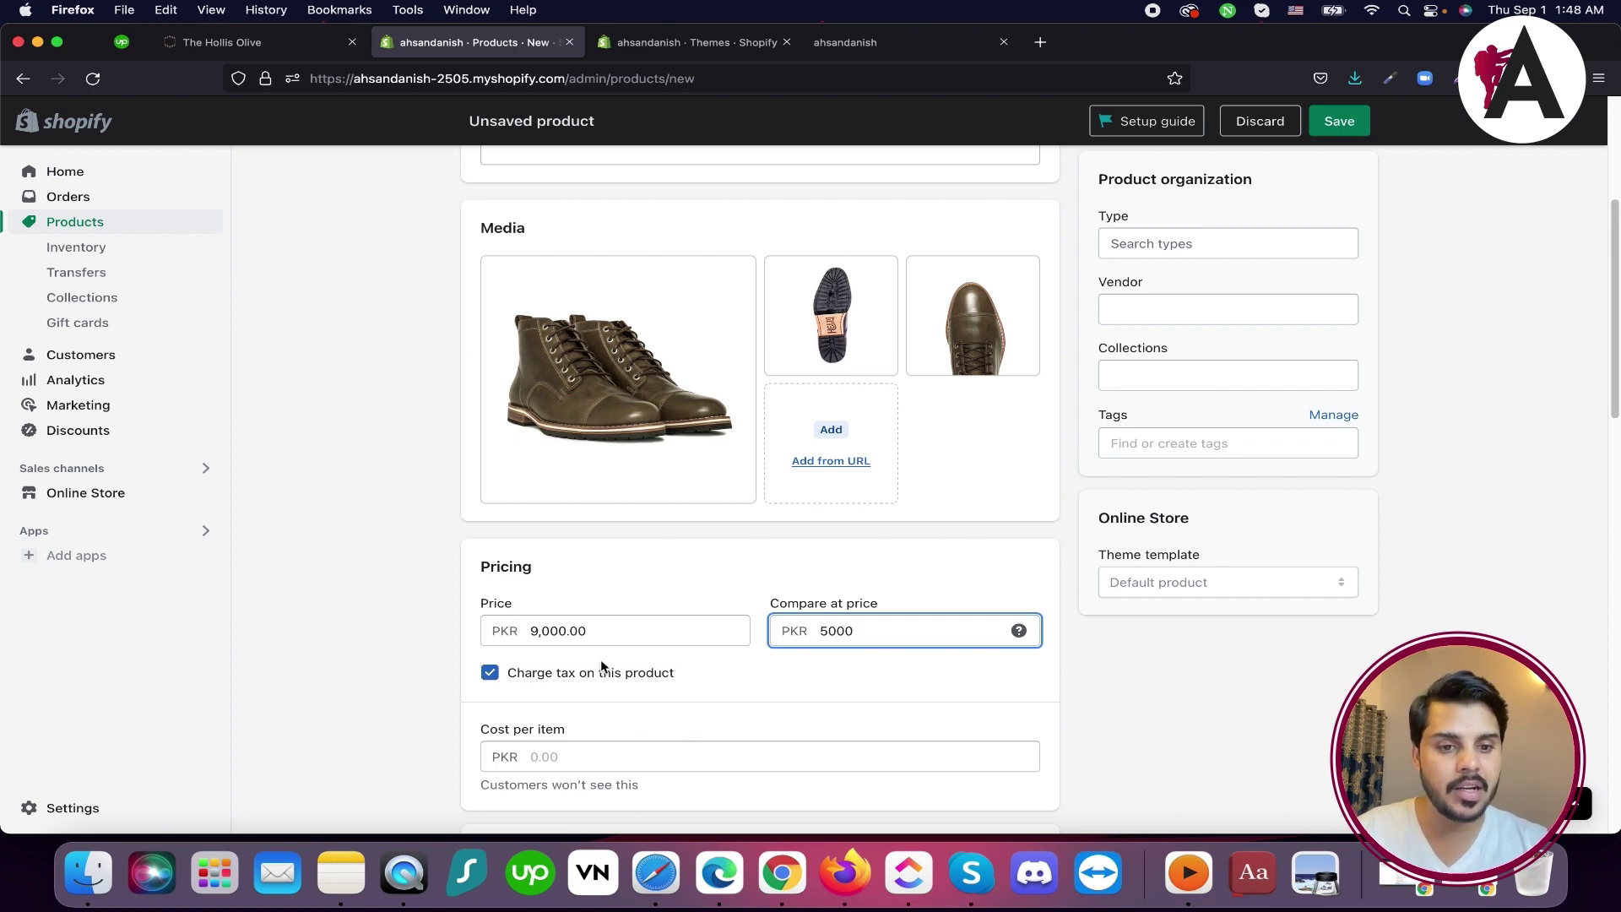
# Review the Inventory, Shipping and customs sections, then save The Hollis Olive
pyautogui.scroll(-4, 602, 667)
pyautogui.scroll(-3, 571, 634)
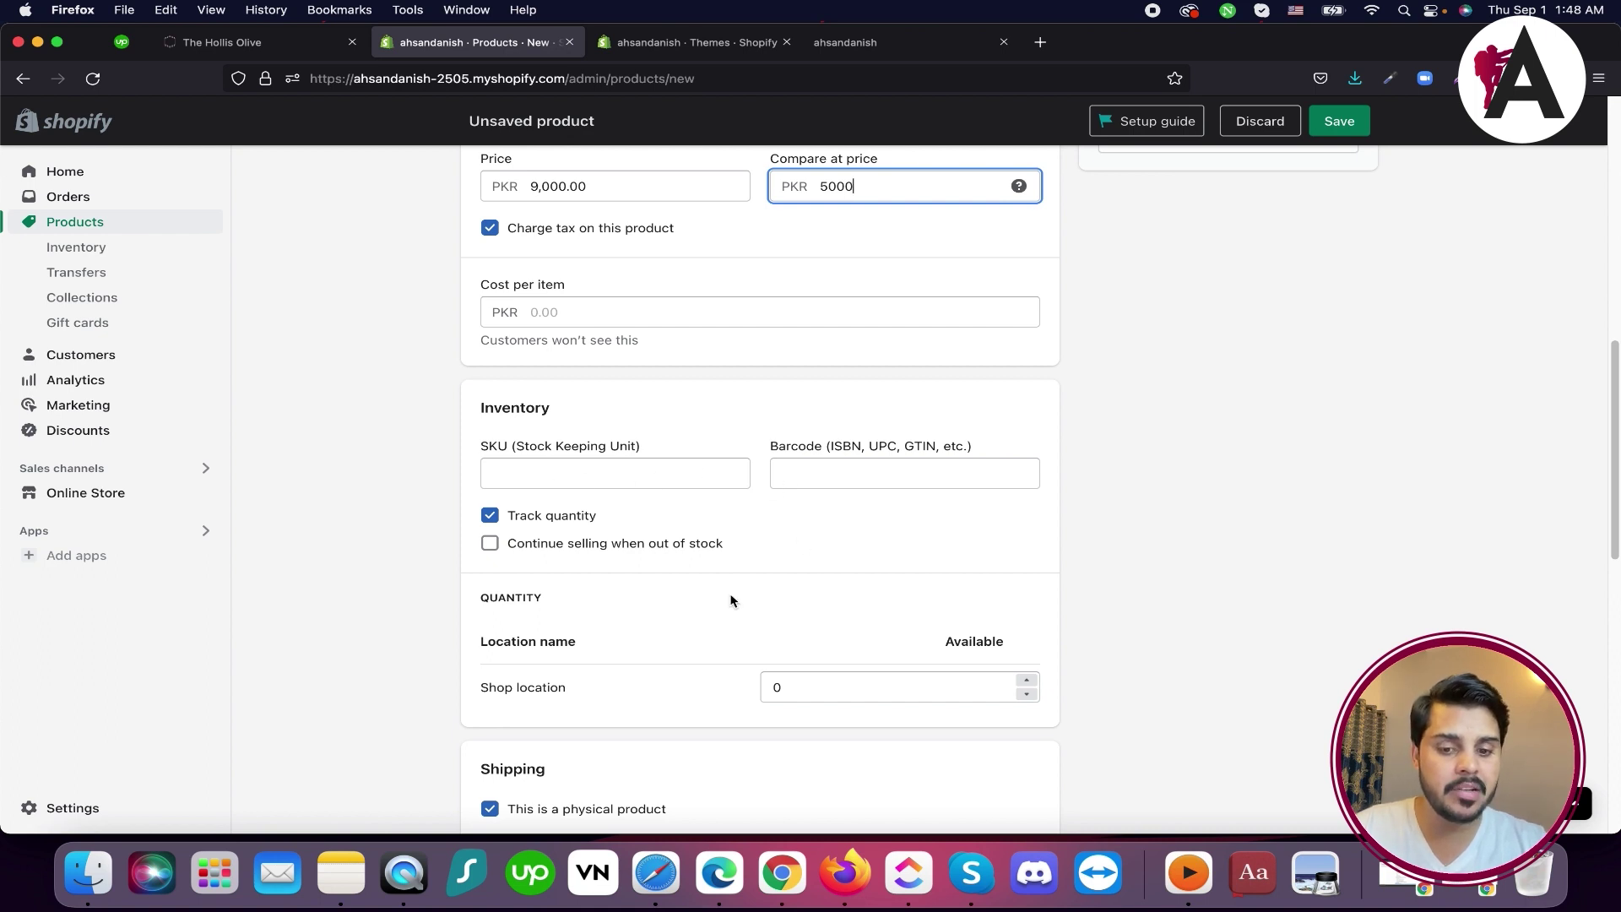
pyautogui.scroll(-1, 731, 601)
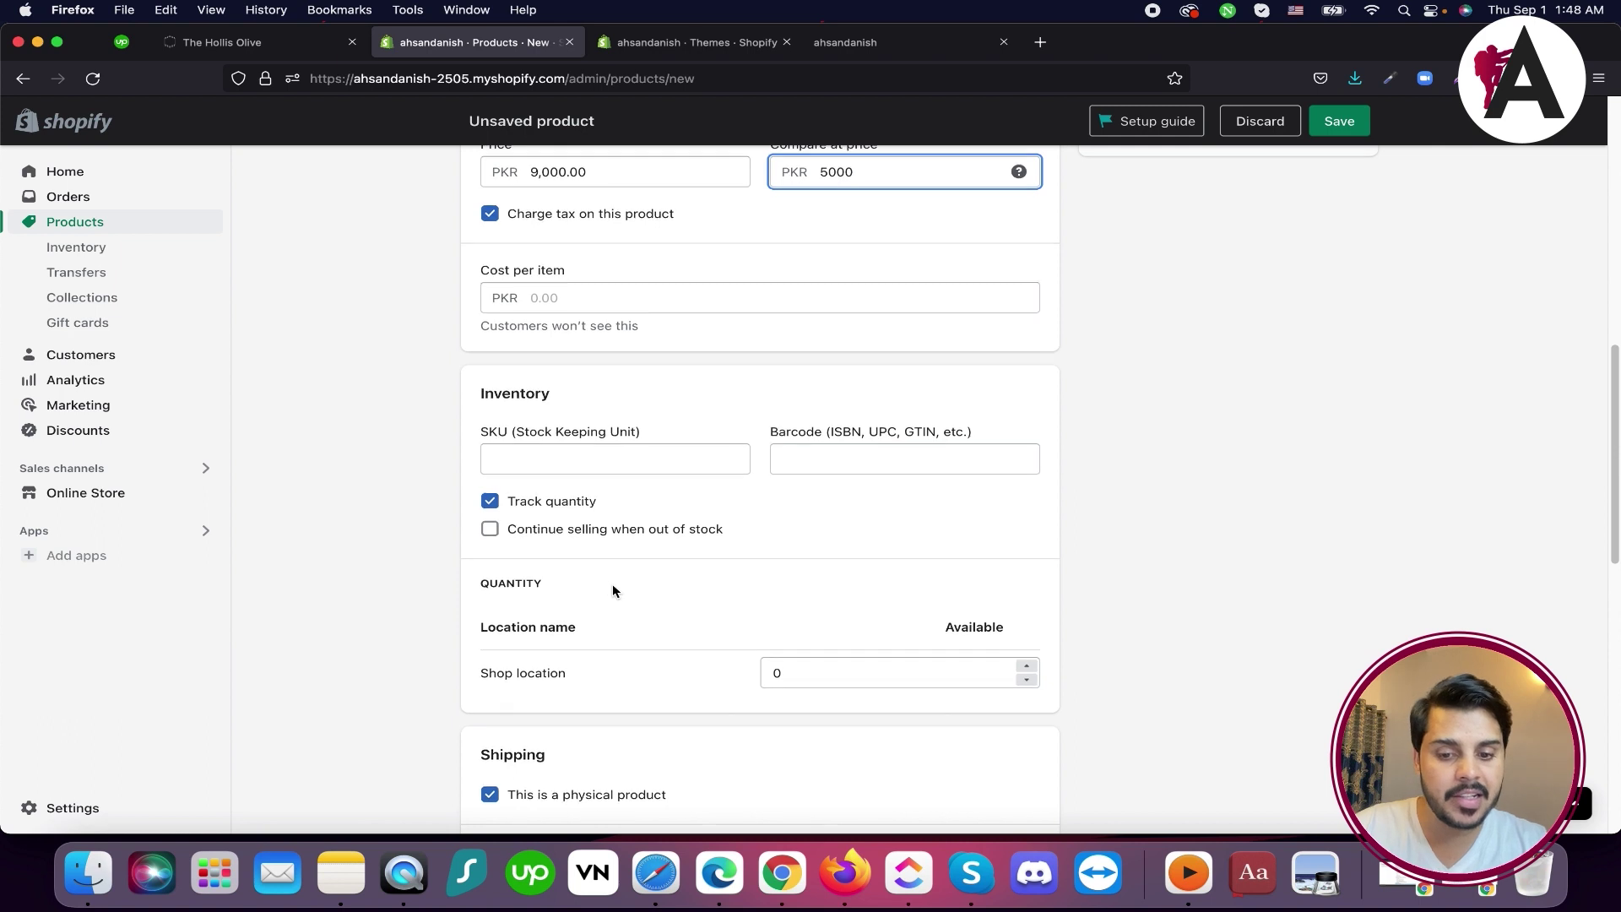
pyautogui.scroll(-2, 557, 621)
pyautogui.scroll(-5, 844, 610)
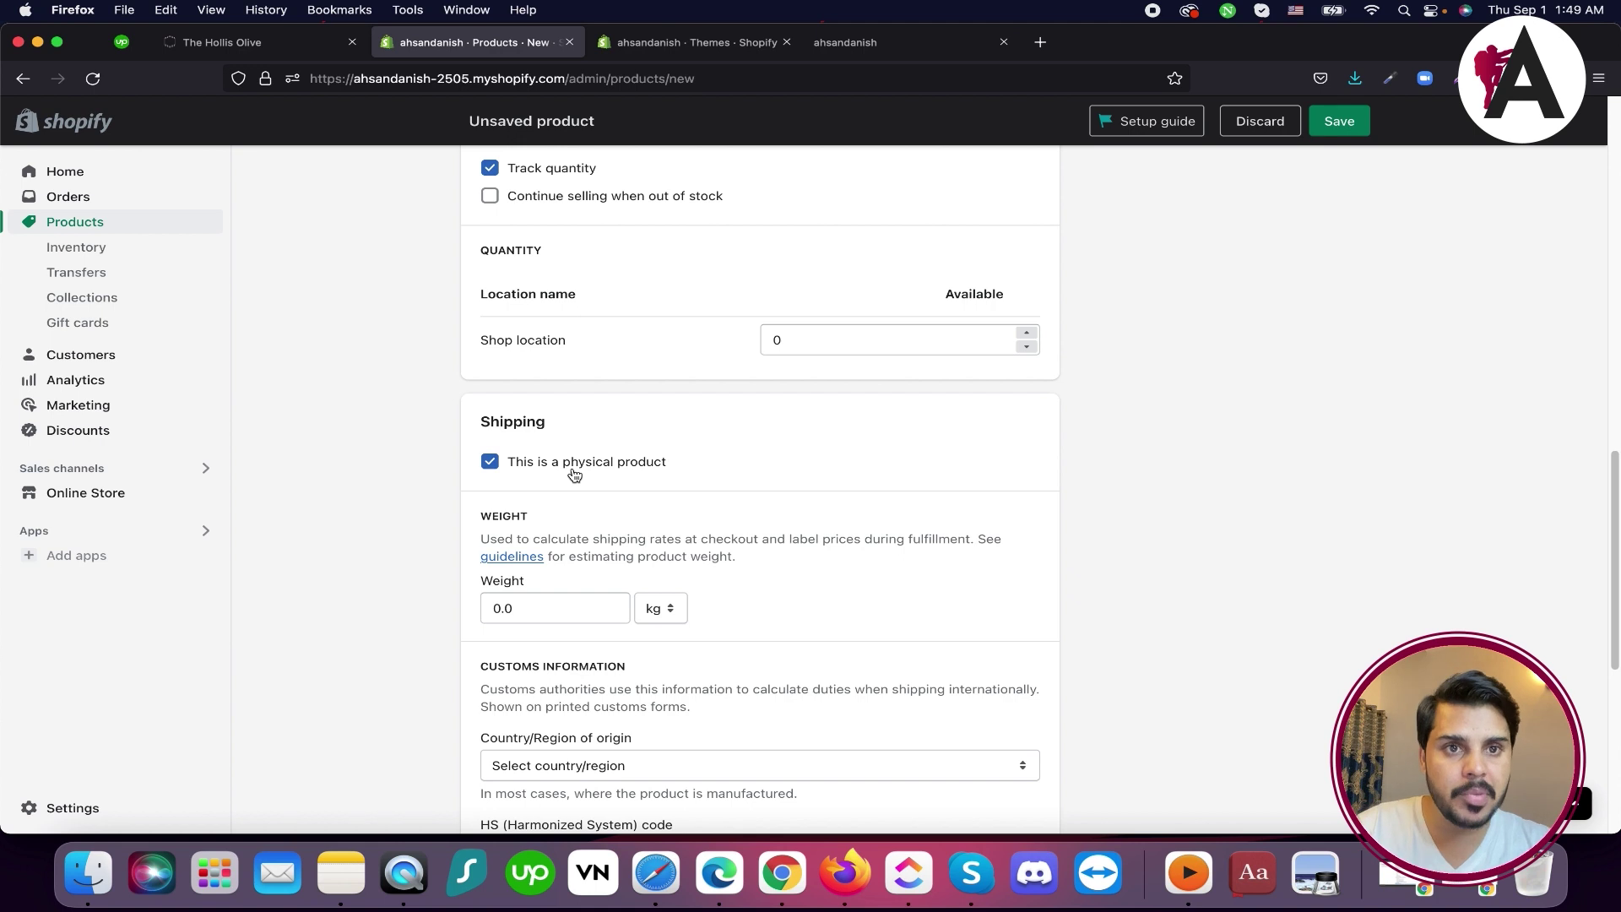
pyautogui.scroll(-5, 573, 474)
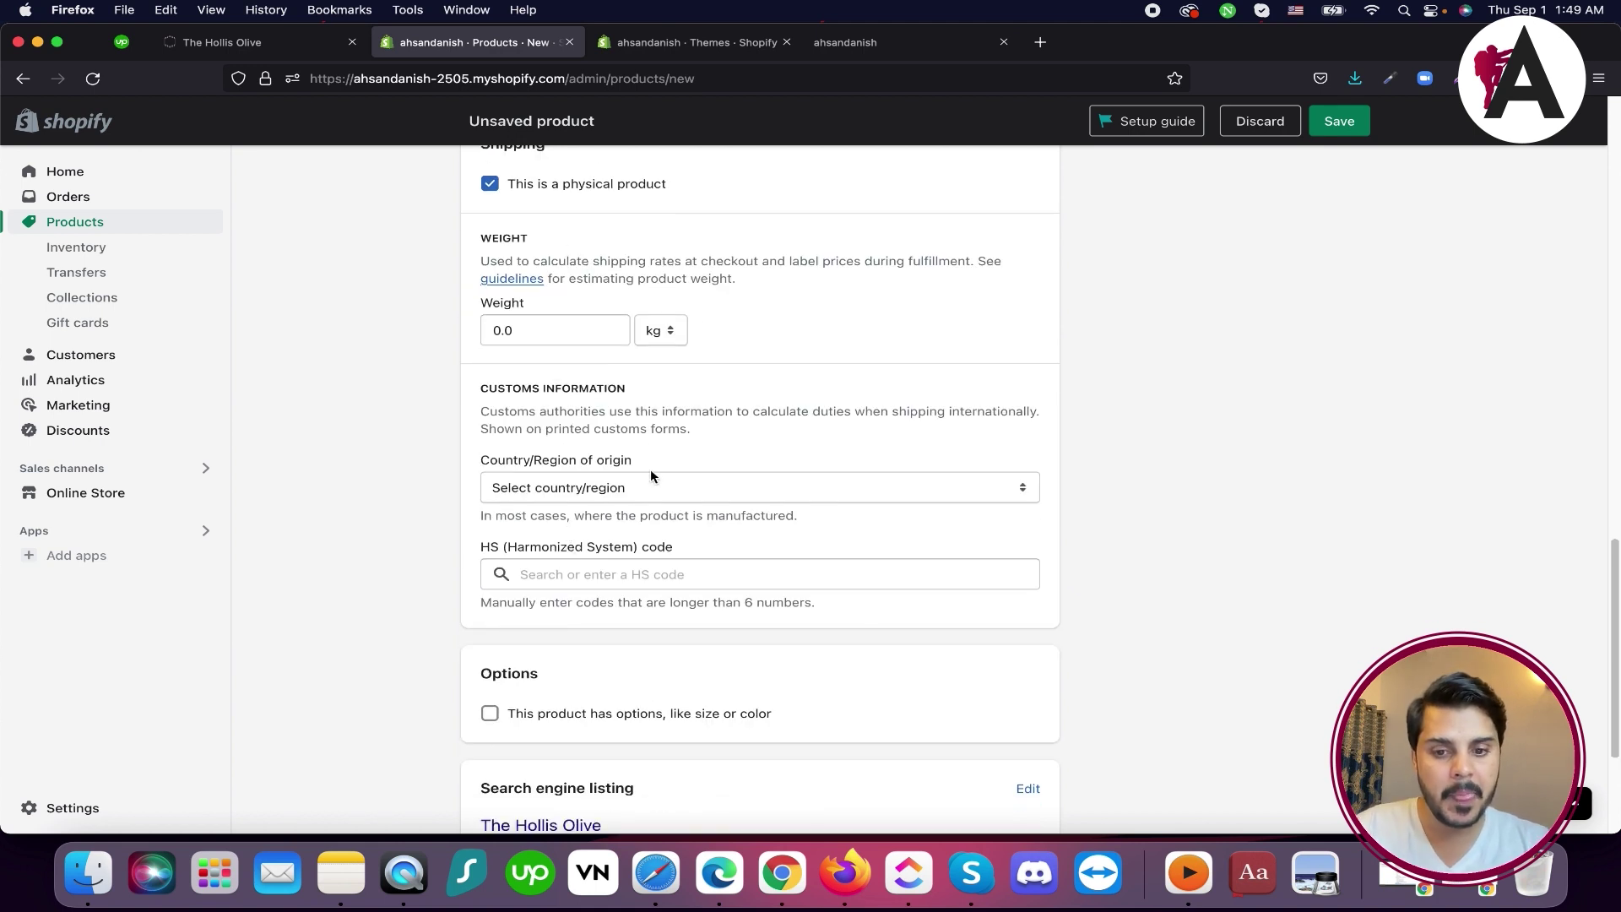
pyautogui.moveTo(478, 388); pyautogui.dragTo(637, 388)
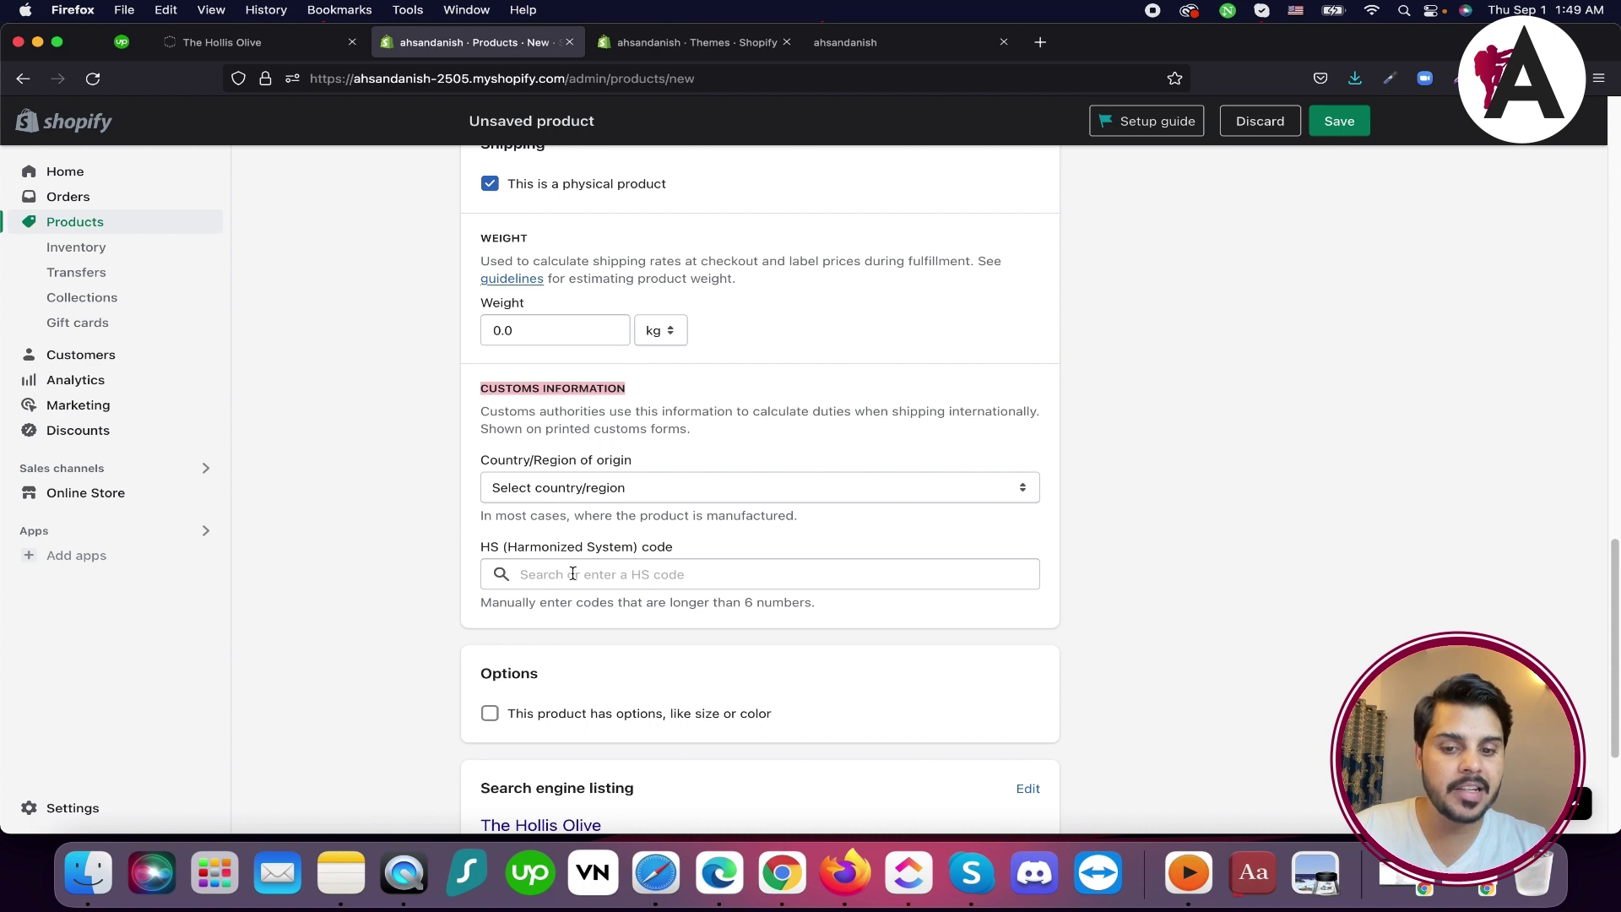
pyautogui.scroll(-4, 571, 564)
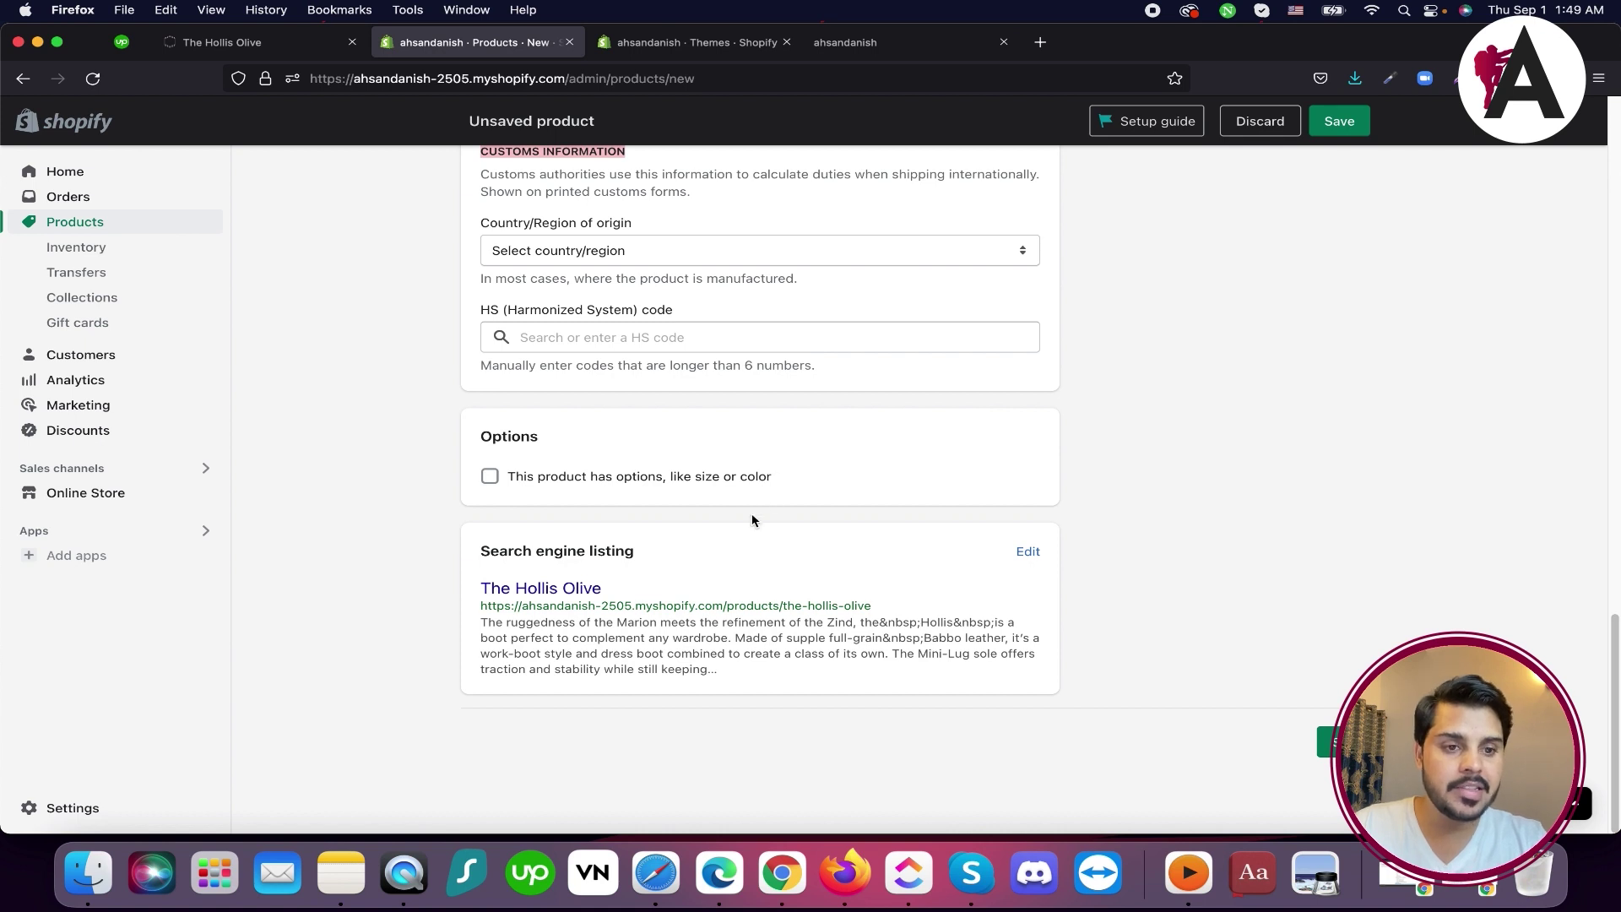
pyautogui.scroll(7, 753, 521)
pyautogui.scroll(-6, 753, 531)
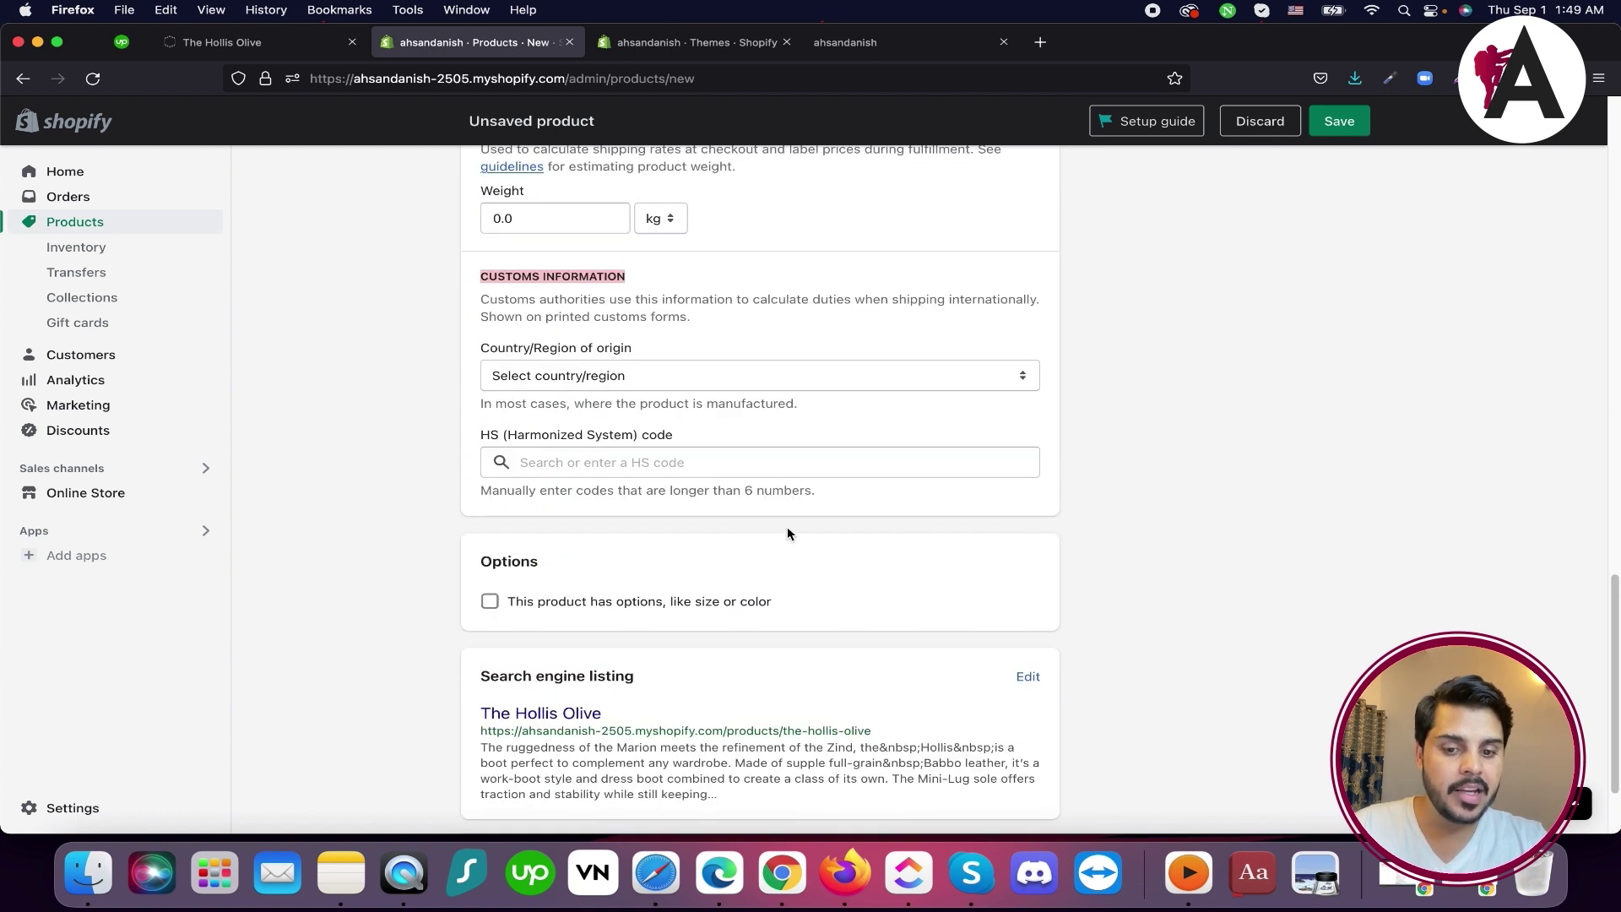
pyautogui.scroll(15, 718, 528)
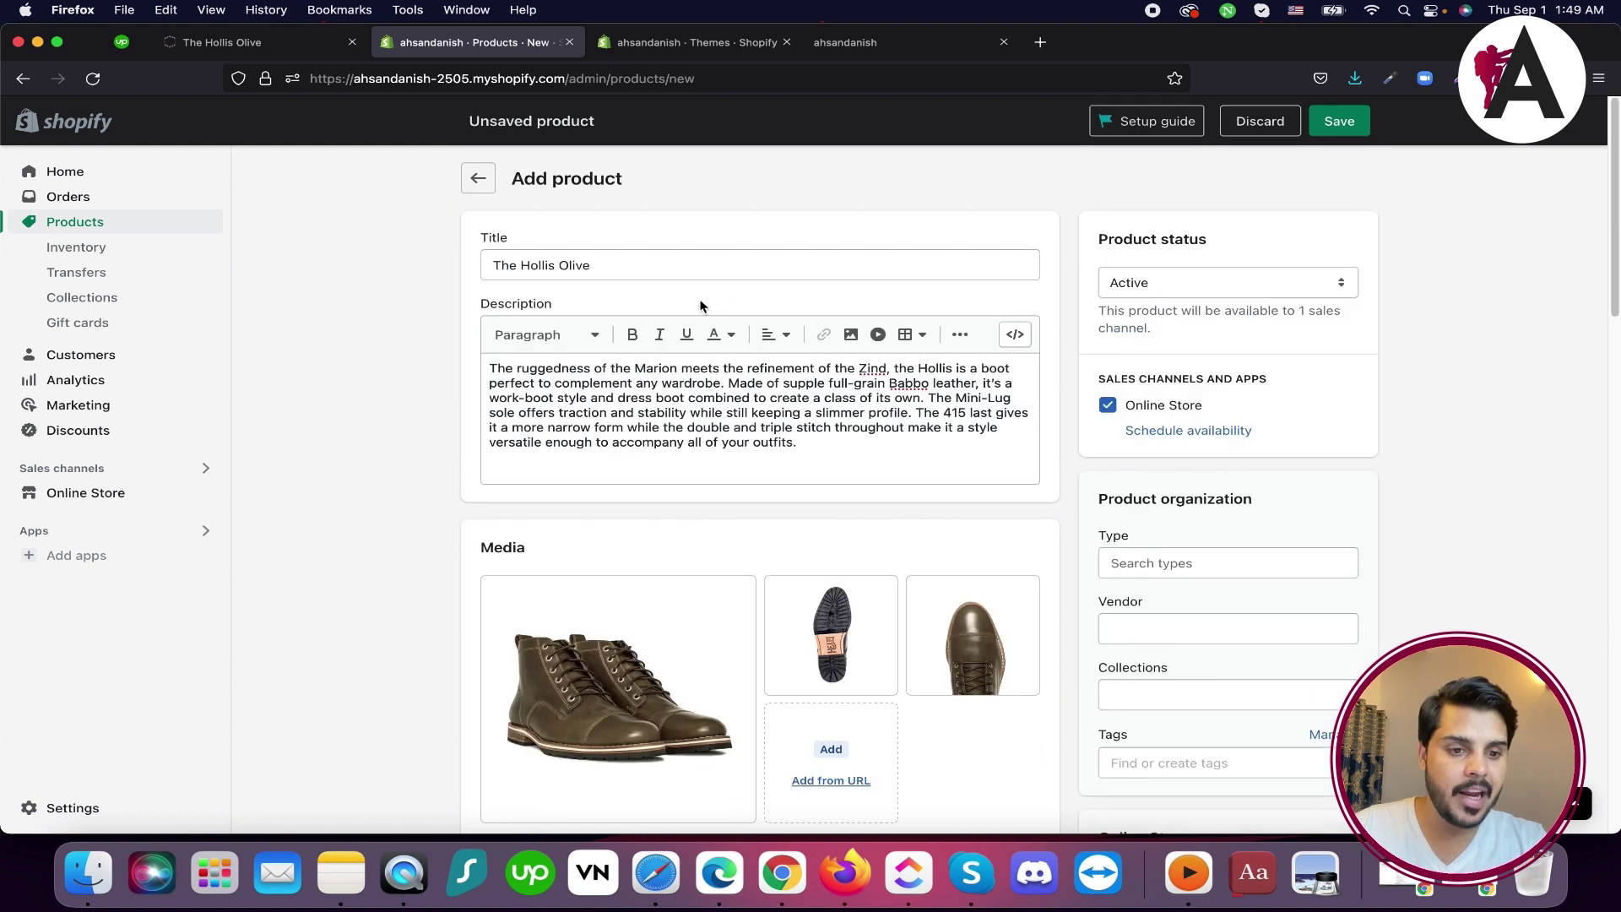
pyautogui.click(1339, 121)
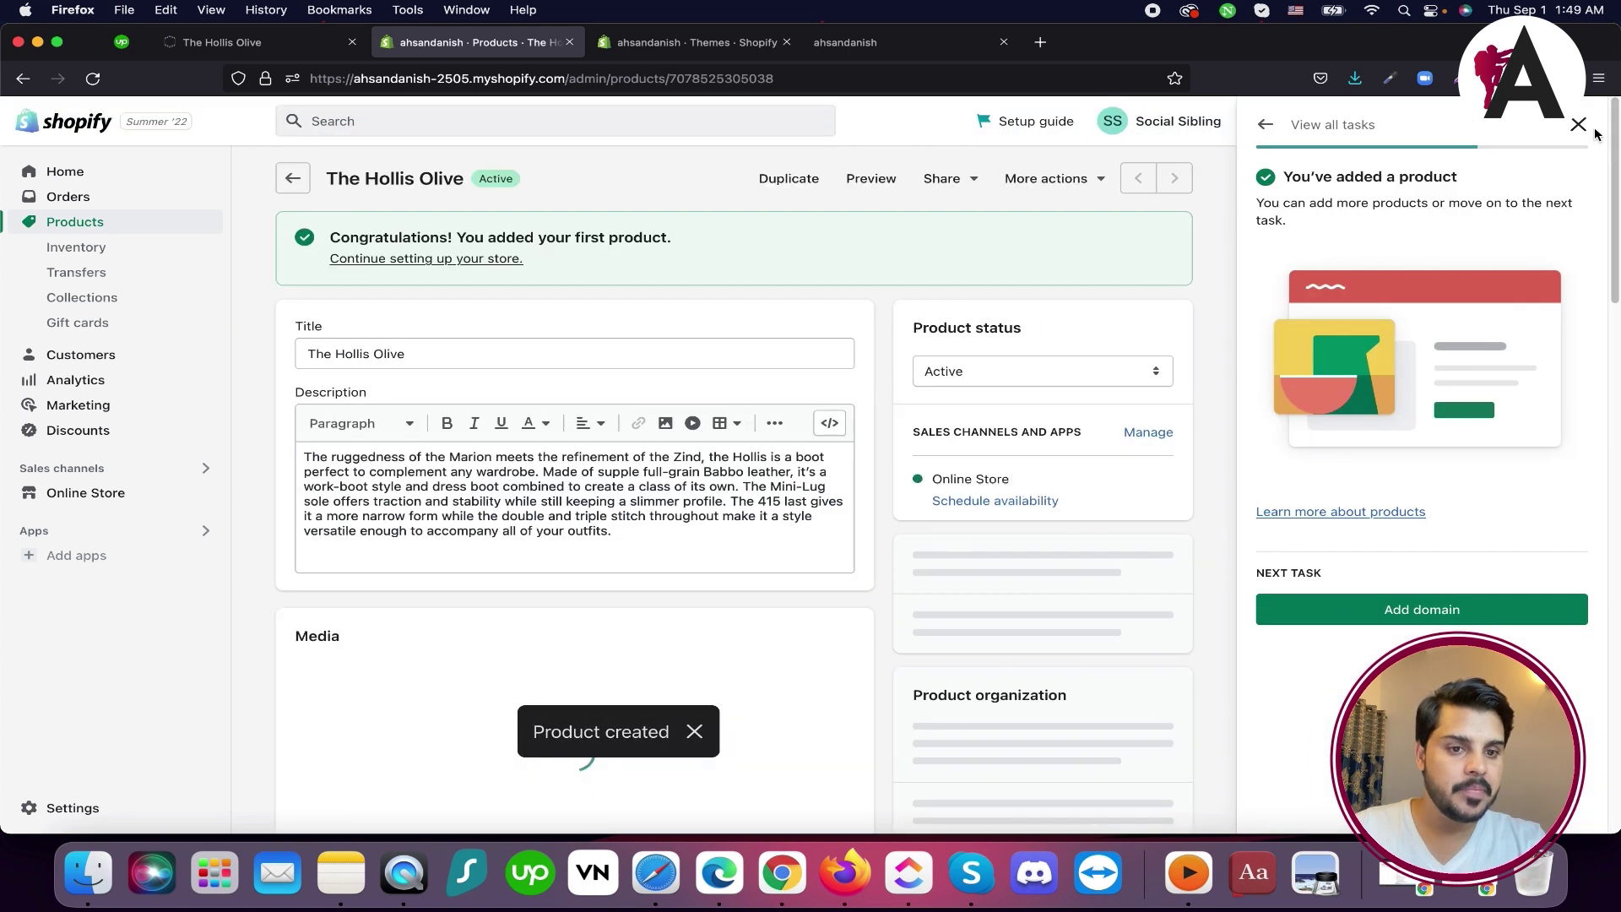
# Dismiss the setup guide and preview The Hollis Olive on the storefront
pyautogui.click(1592, 126)
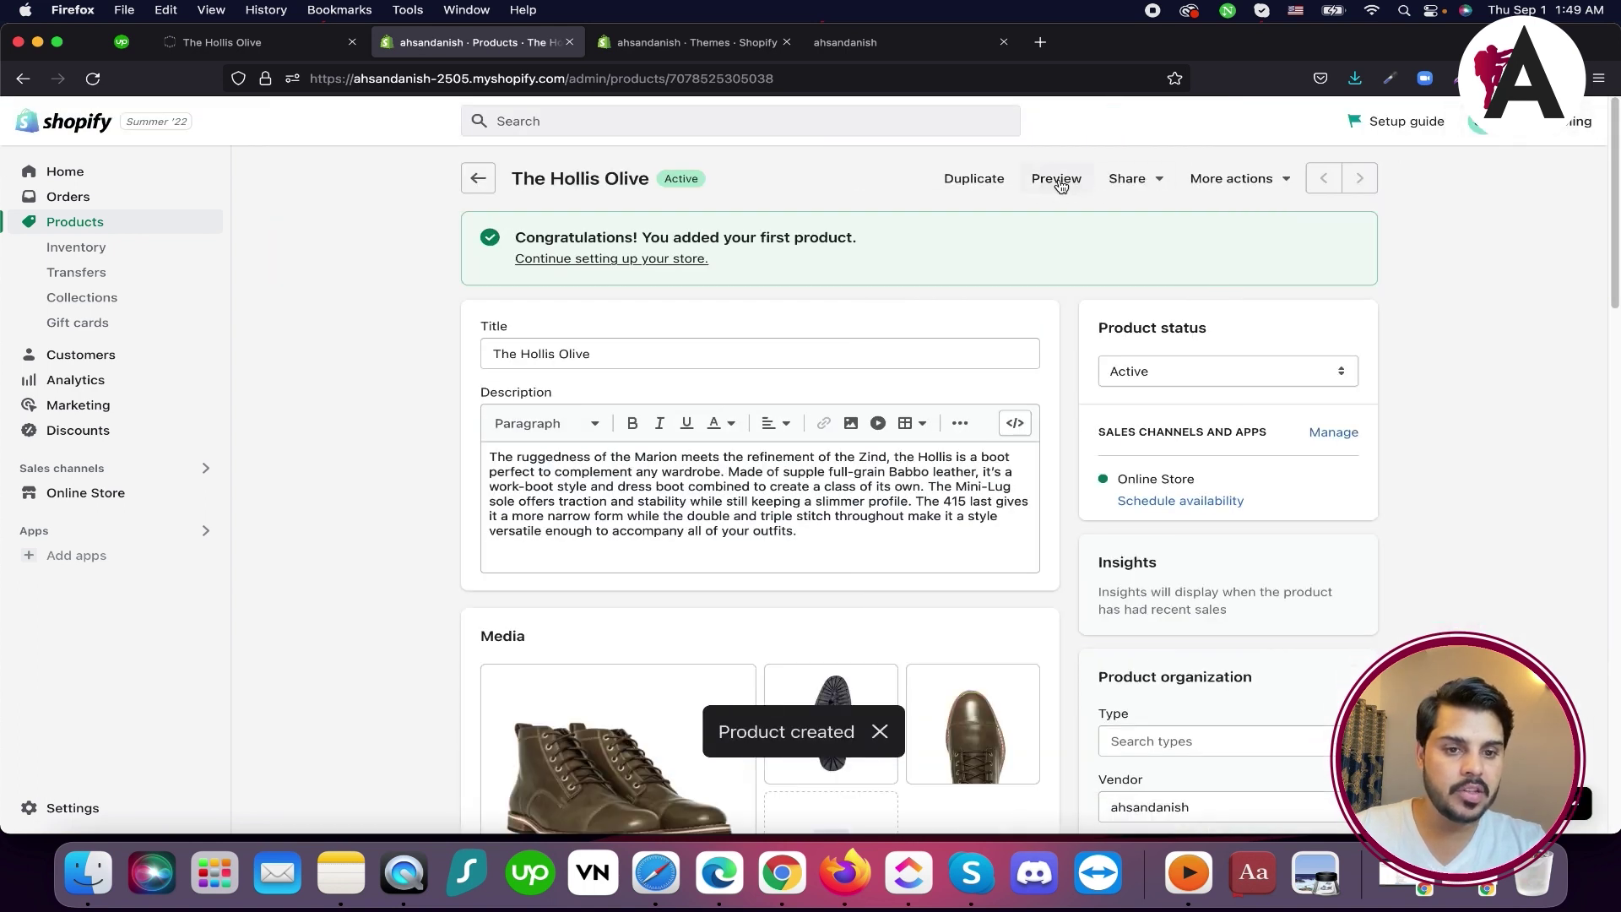
pyautogui.click(1060, 186)
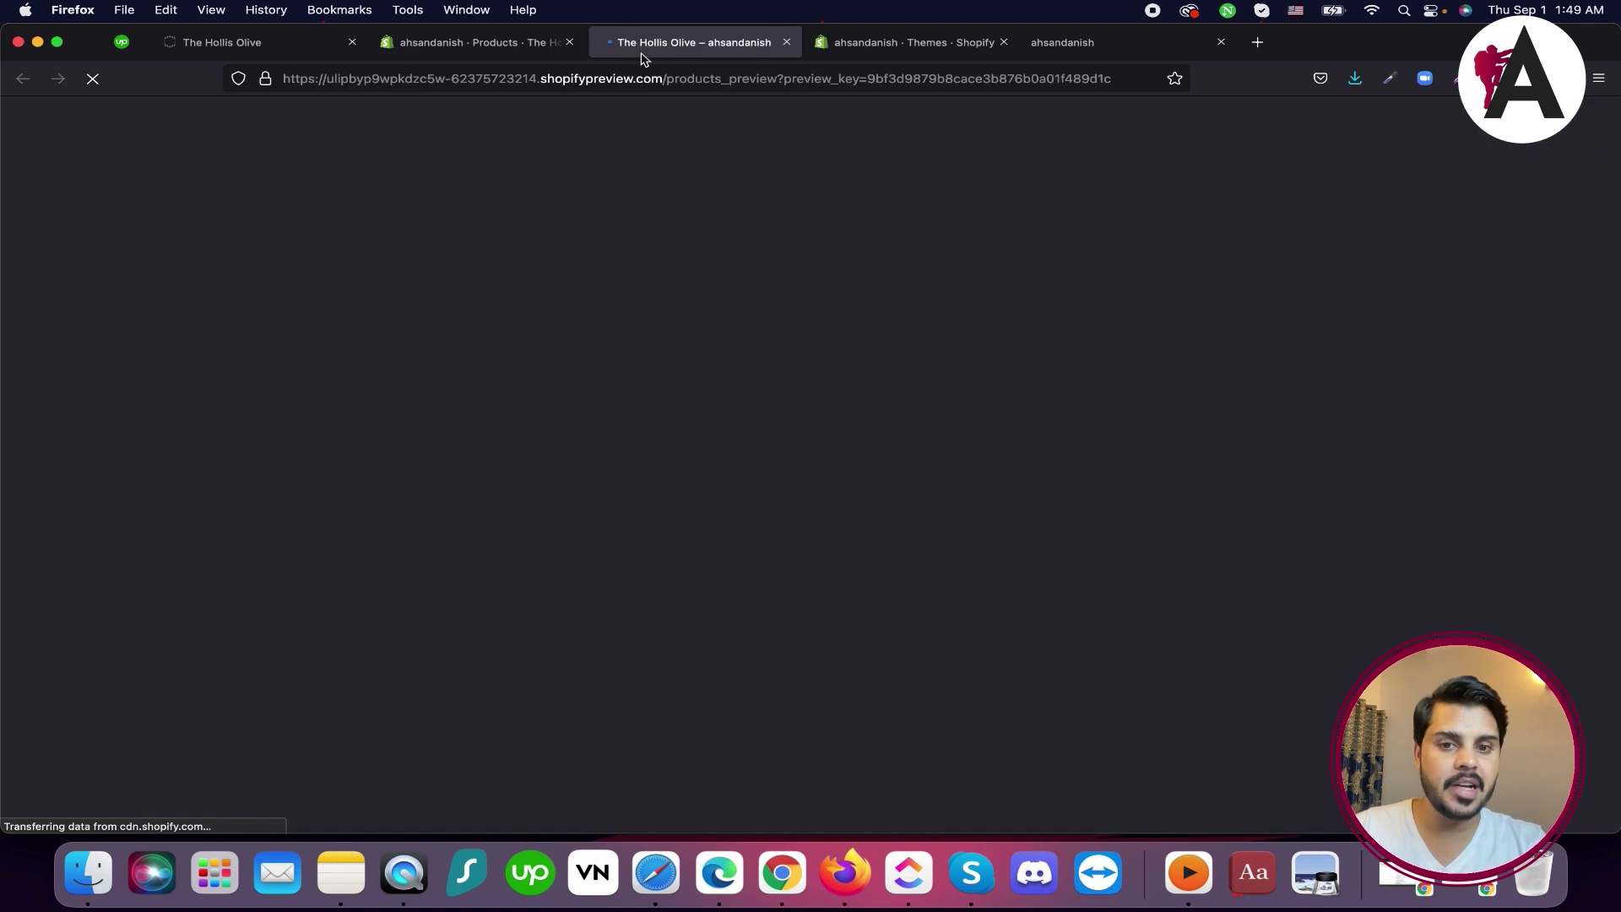
pyautogui.scroll(-5, 760, 253)
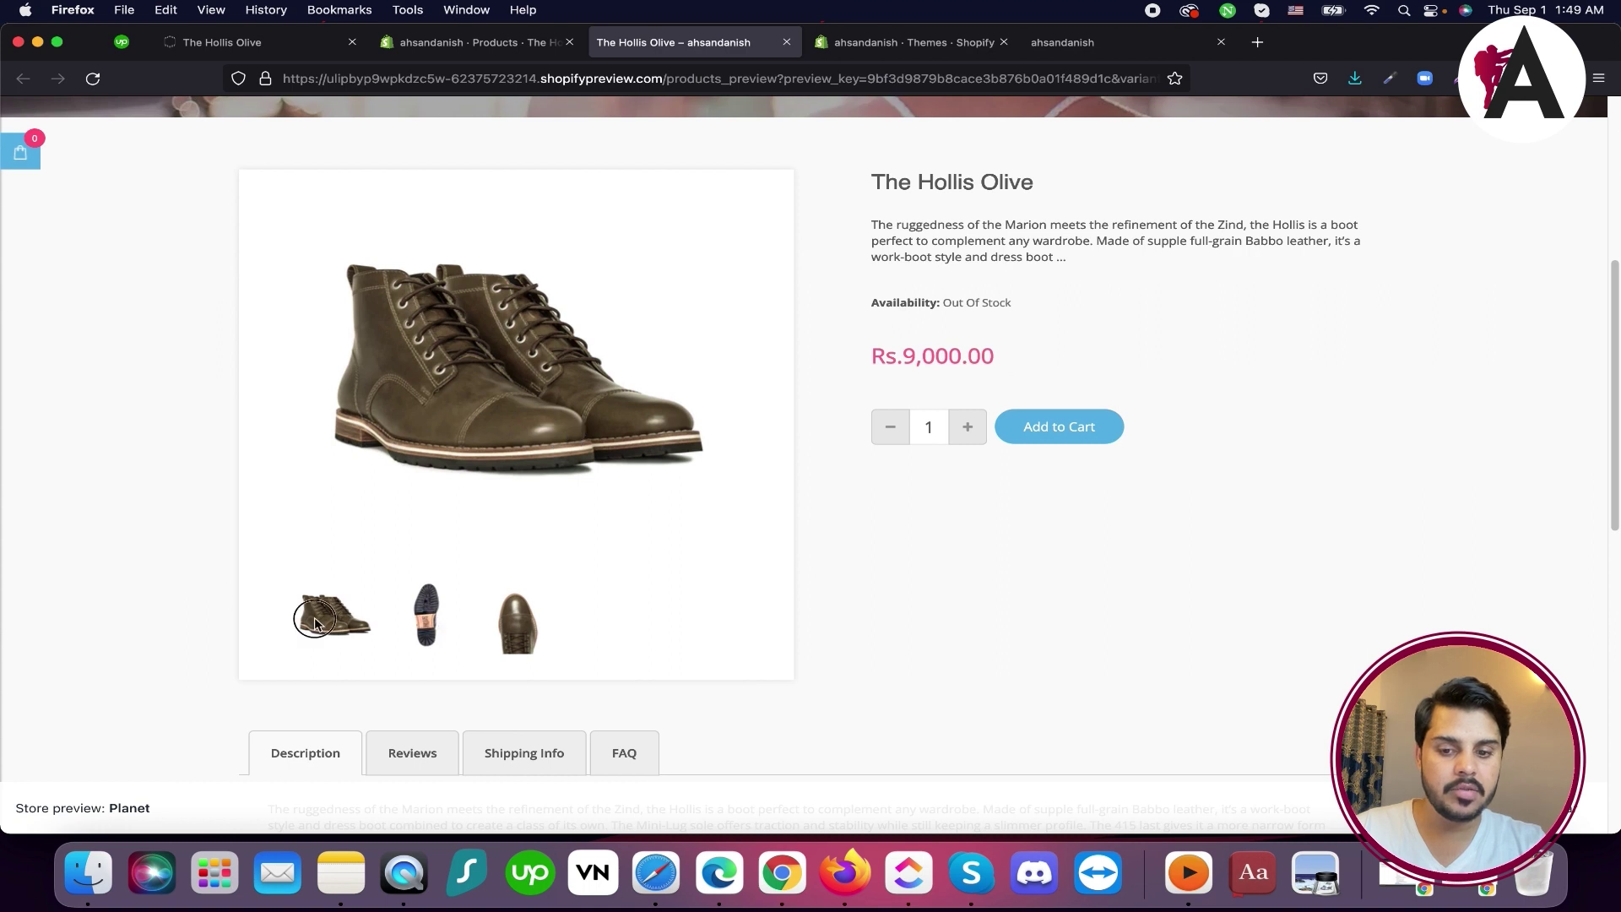
# Browse the third boot photo and sole photo thumbnails on the preview page
pyautogui.click(517, 629)
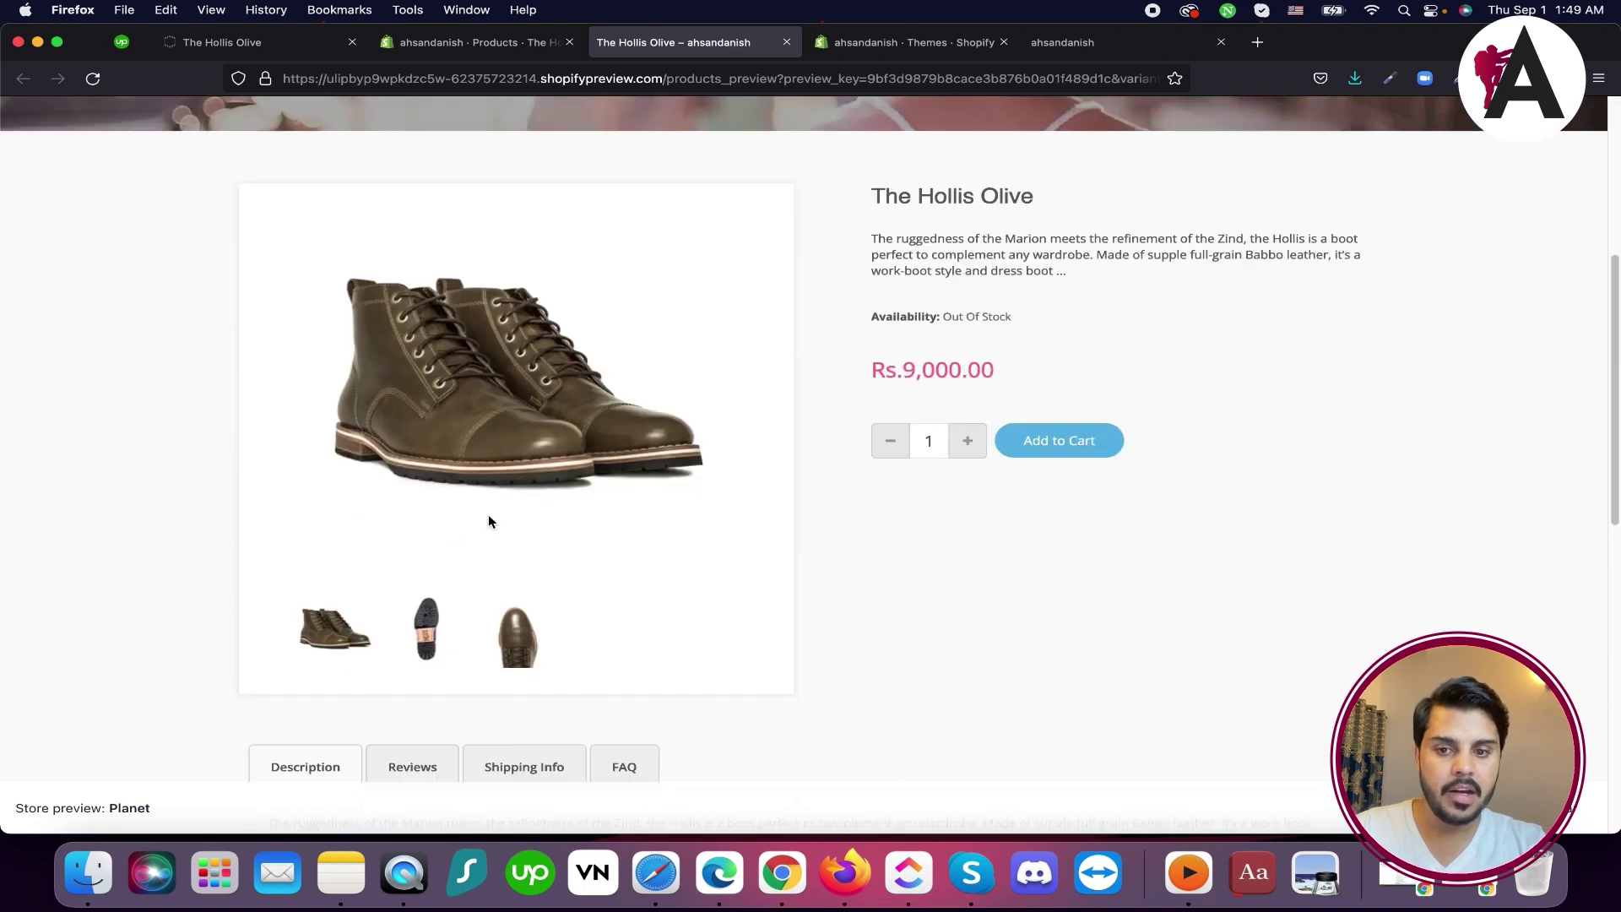
pyautogui.click(441, 643)
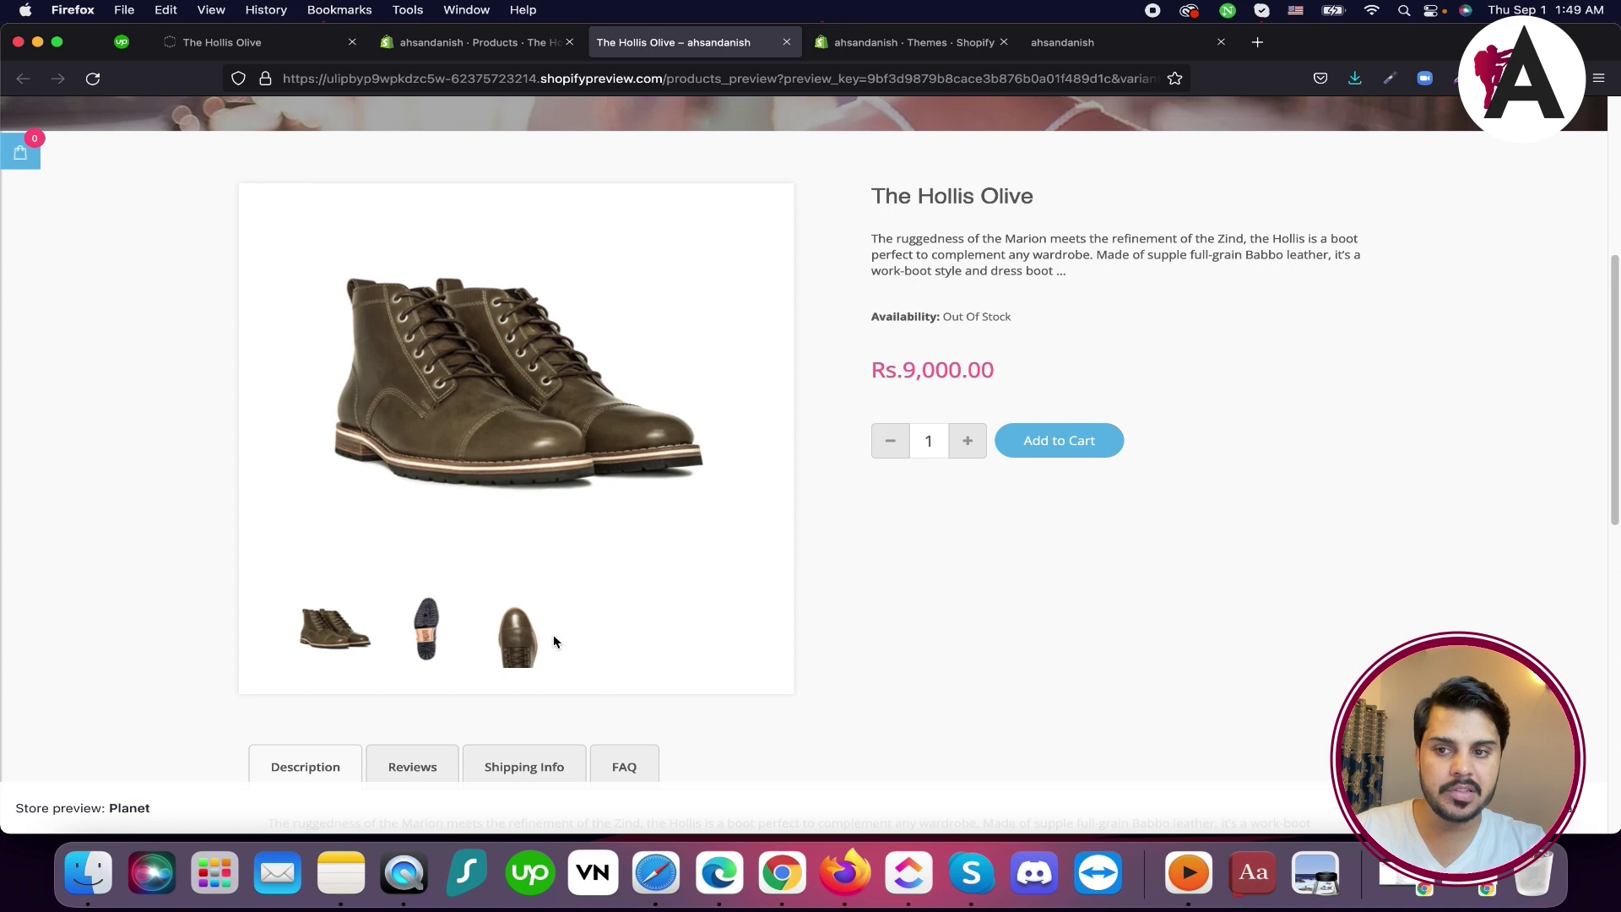
pyautogui.scroll(-5, 560, 569)
pyautogui.scroll(2, 203, 422)
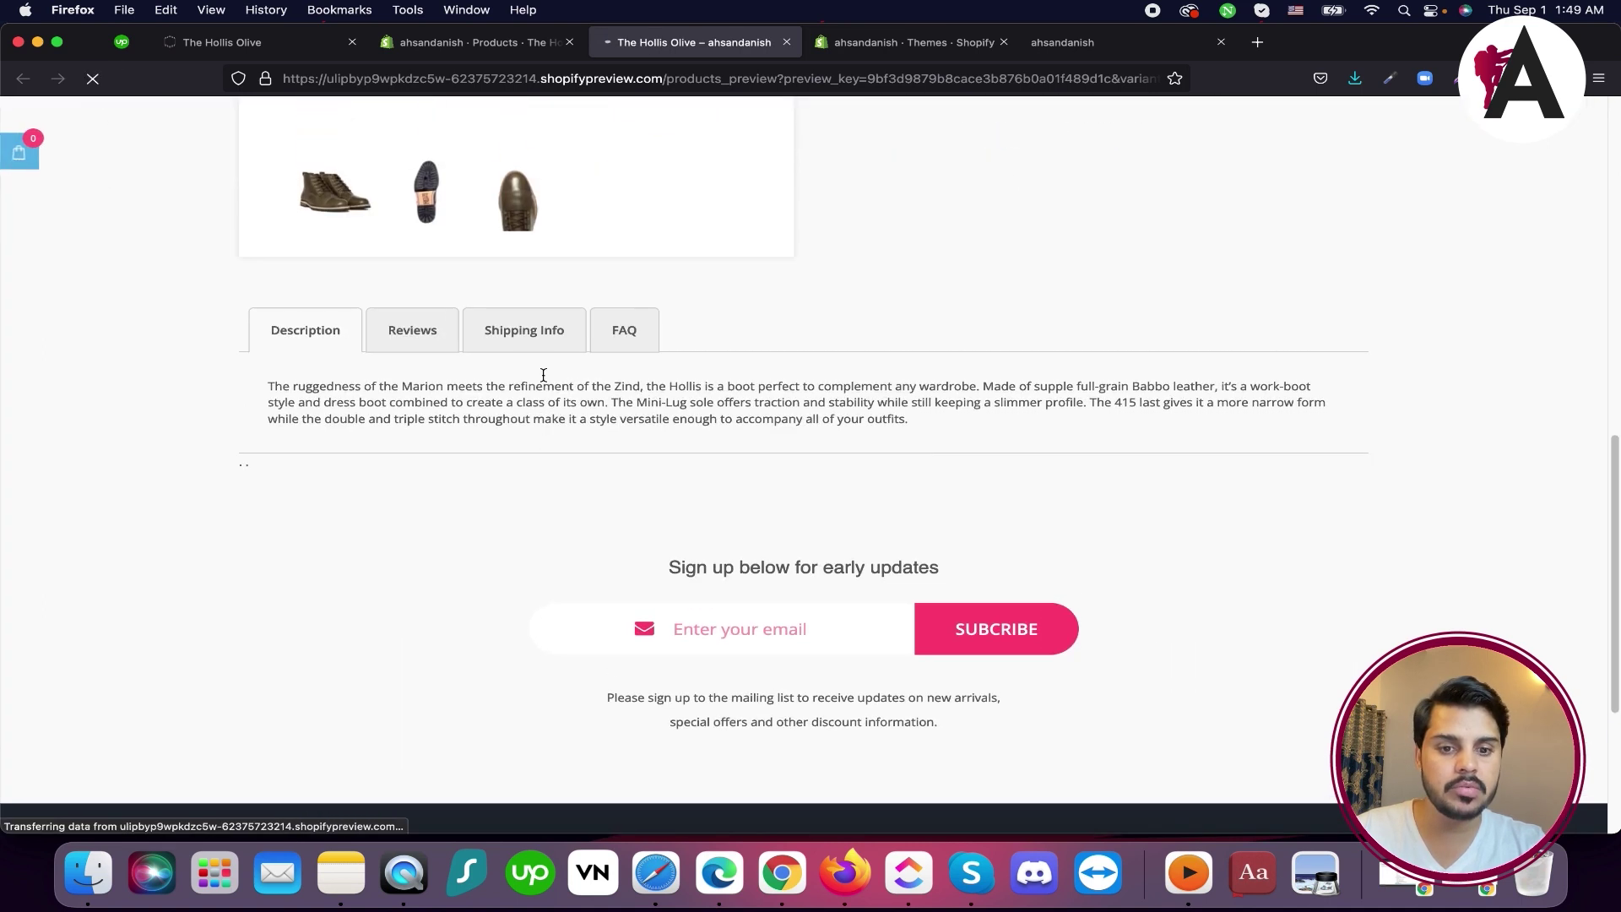
pyautogui.click(441, 409)
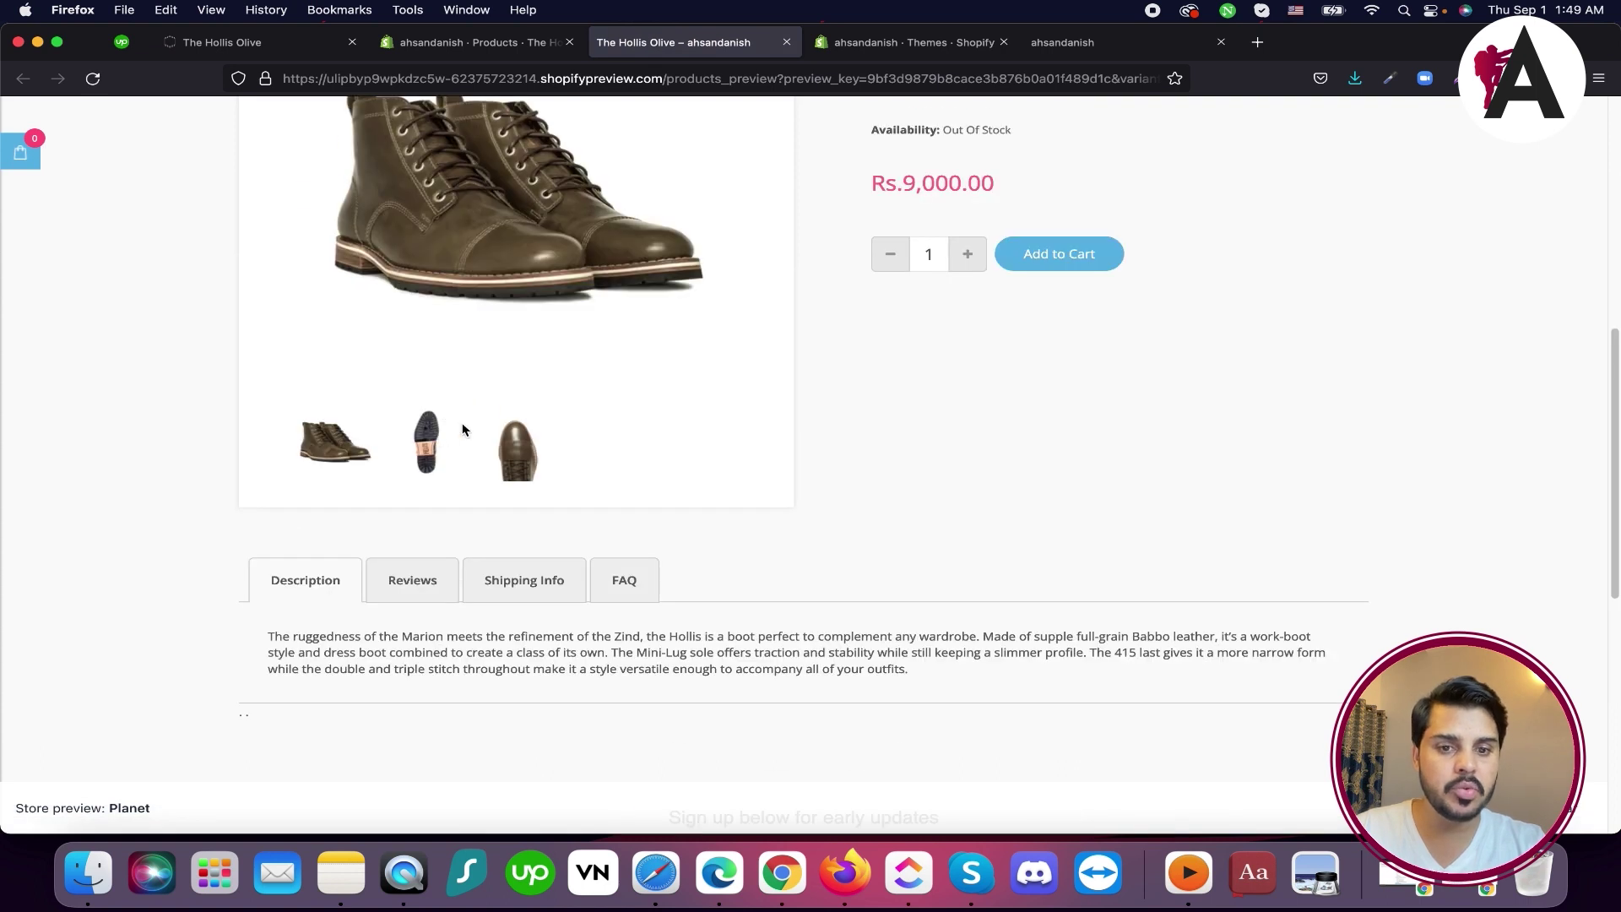
pyautogui.scroll(5, 507, 447)
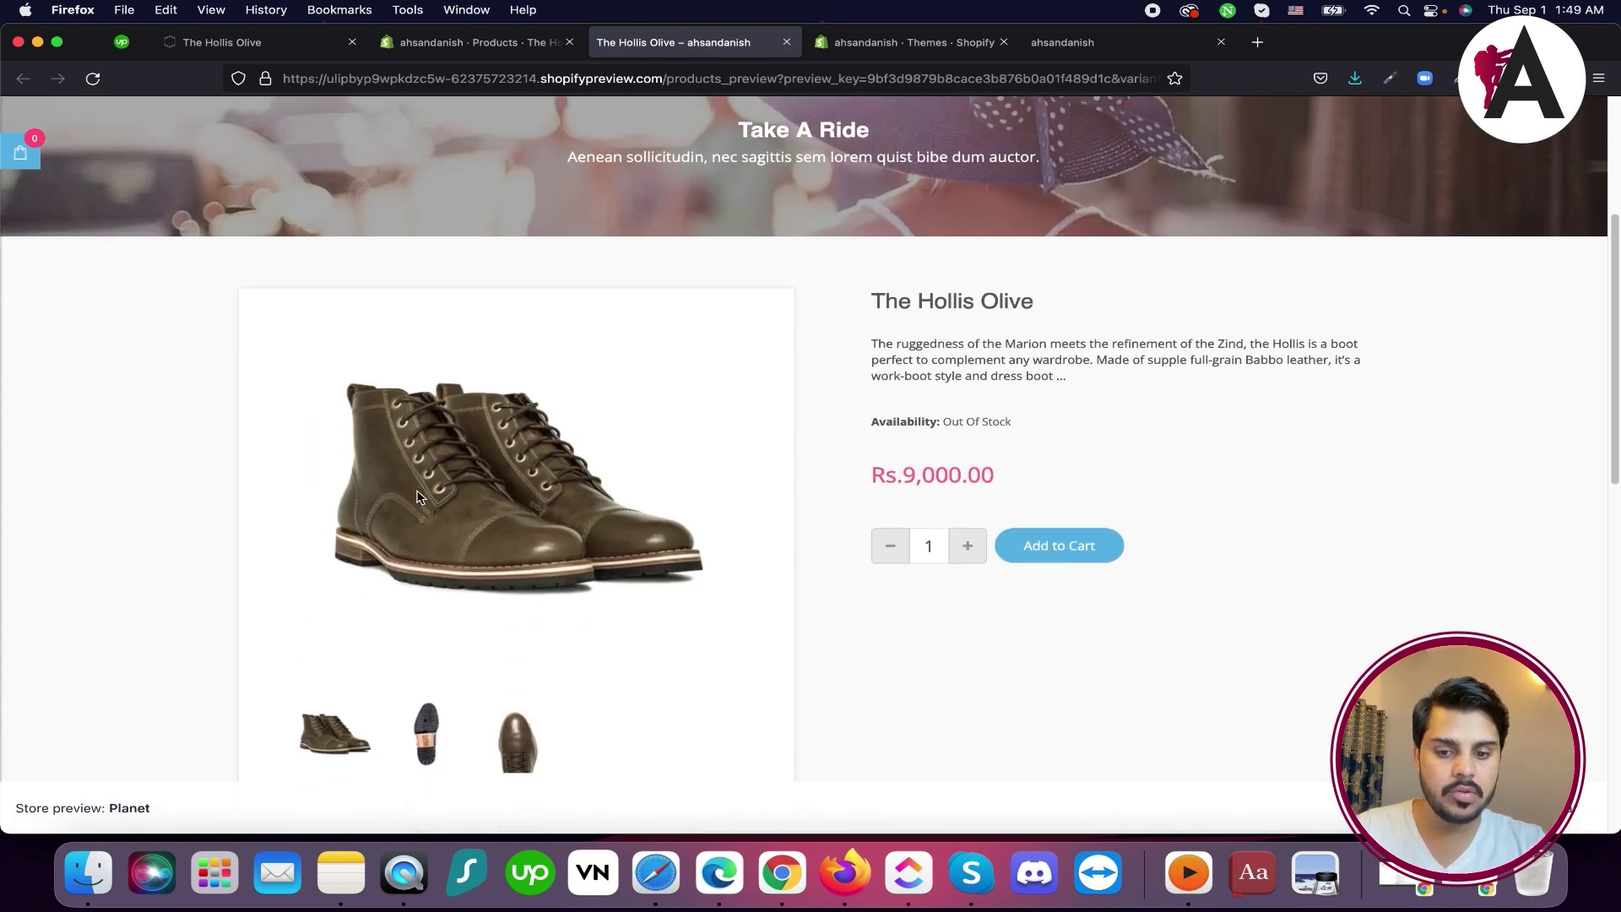
pyautogui.scroll(3, 549, 541)
pyautogui.scroll(-6, 526, 560)
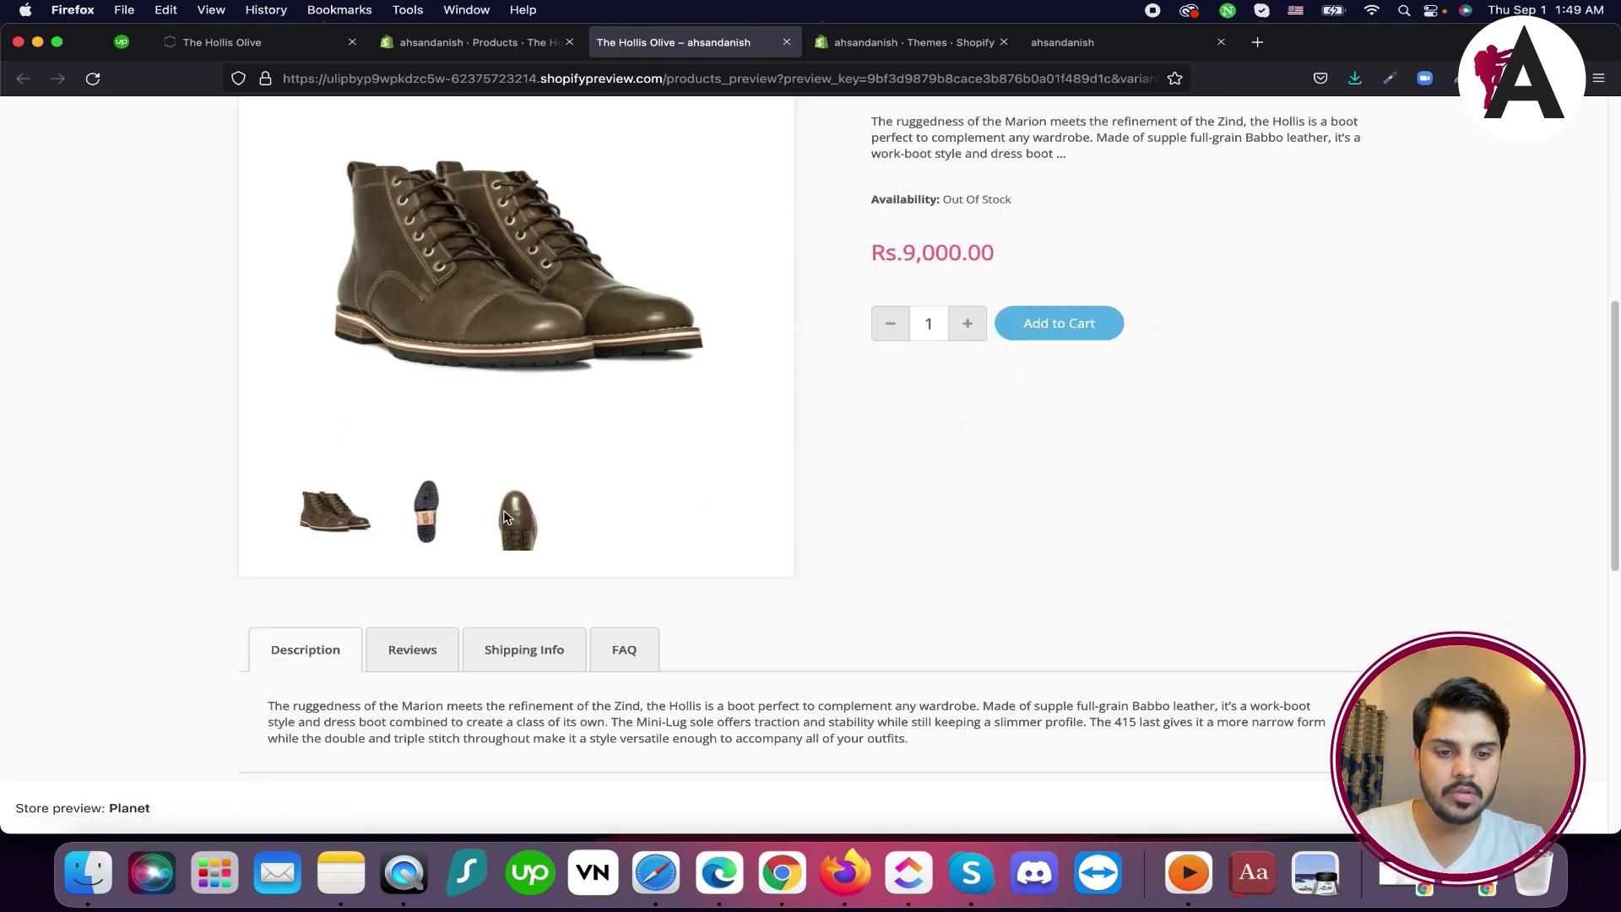
pyautogui.click(424, 529)
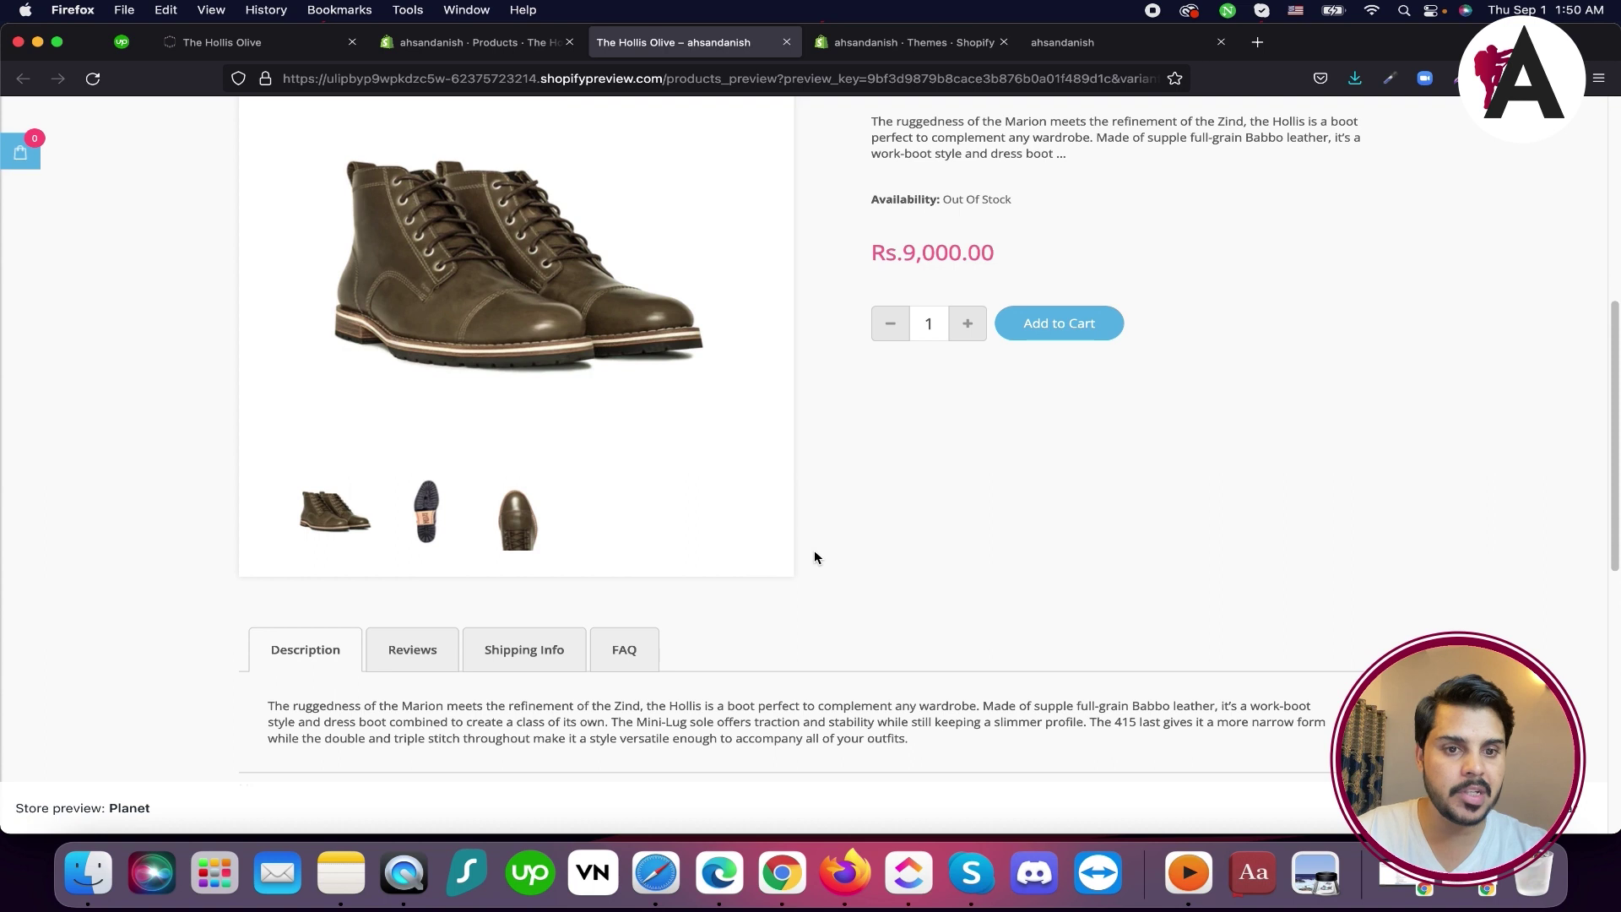
pyautogui.scroll(6, 868, 553)
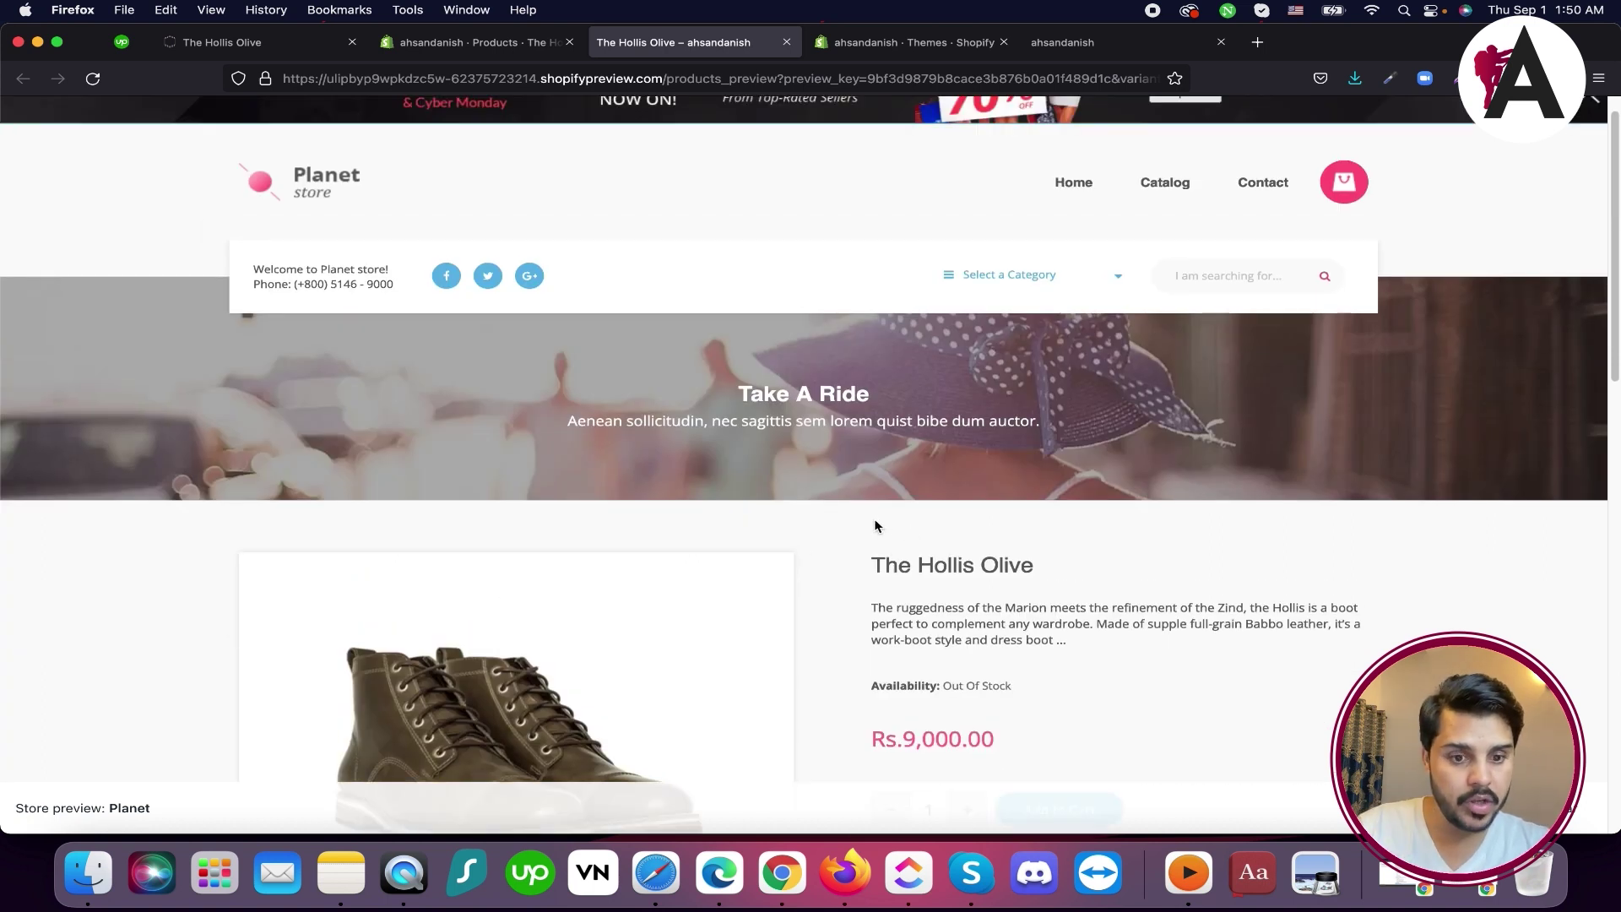
pyautogui.scroll(-3, 876, 525)
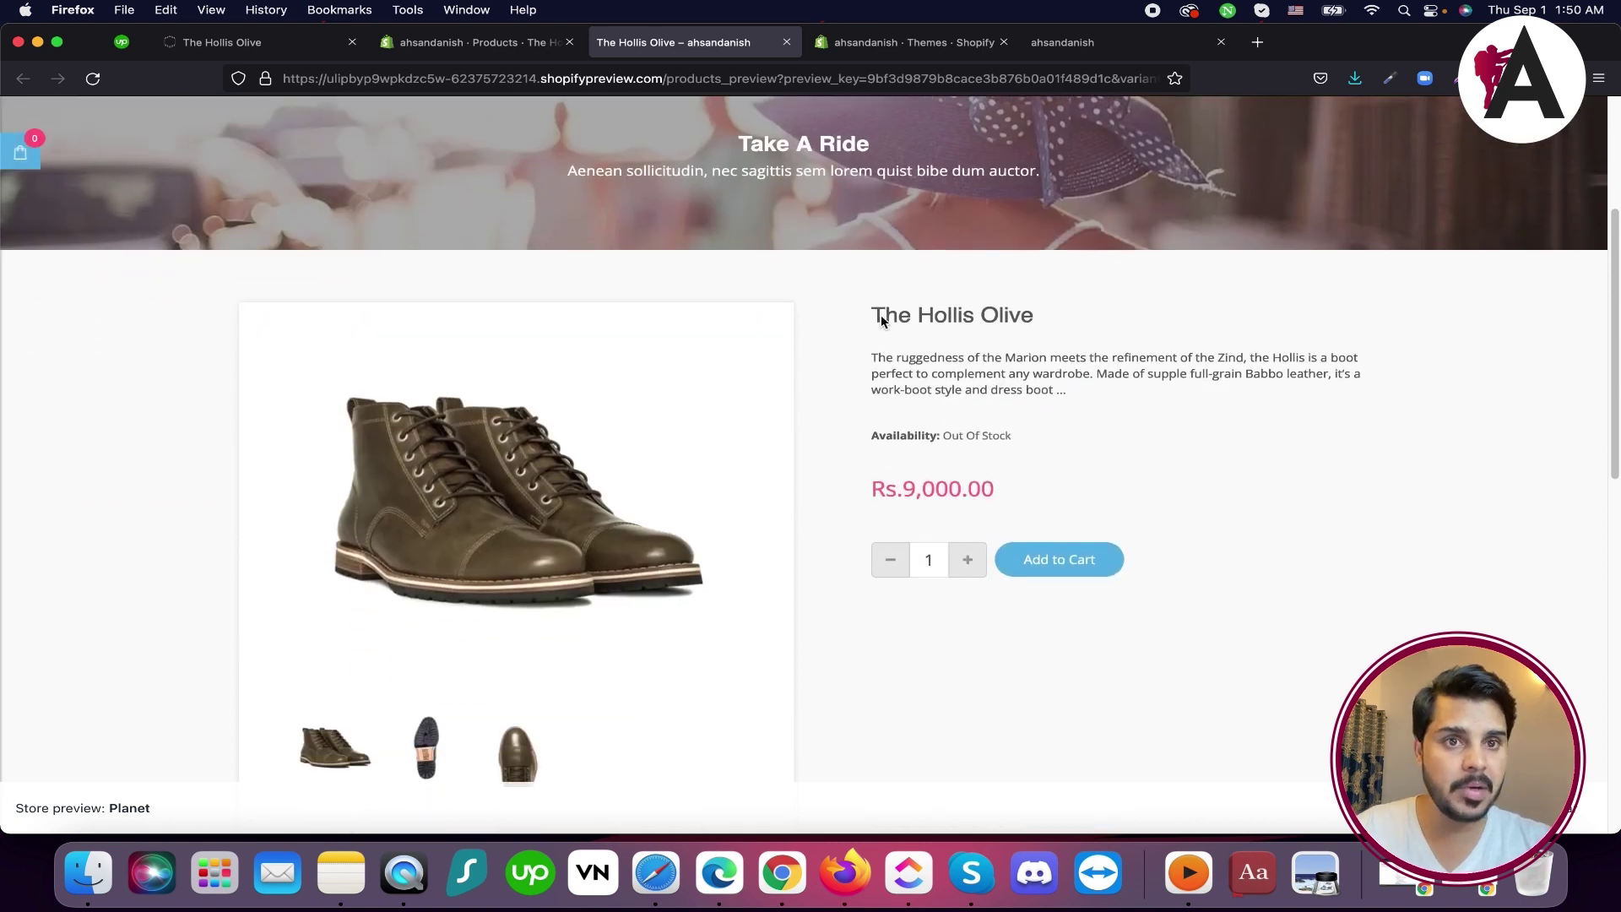
pyautogui.scroll(-1, 918, 417)
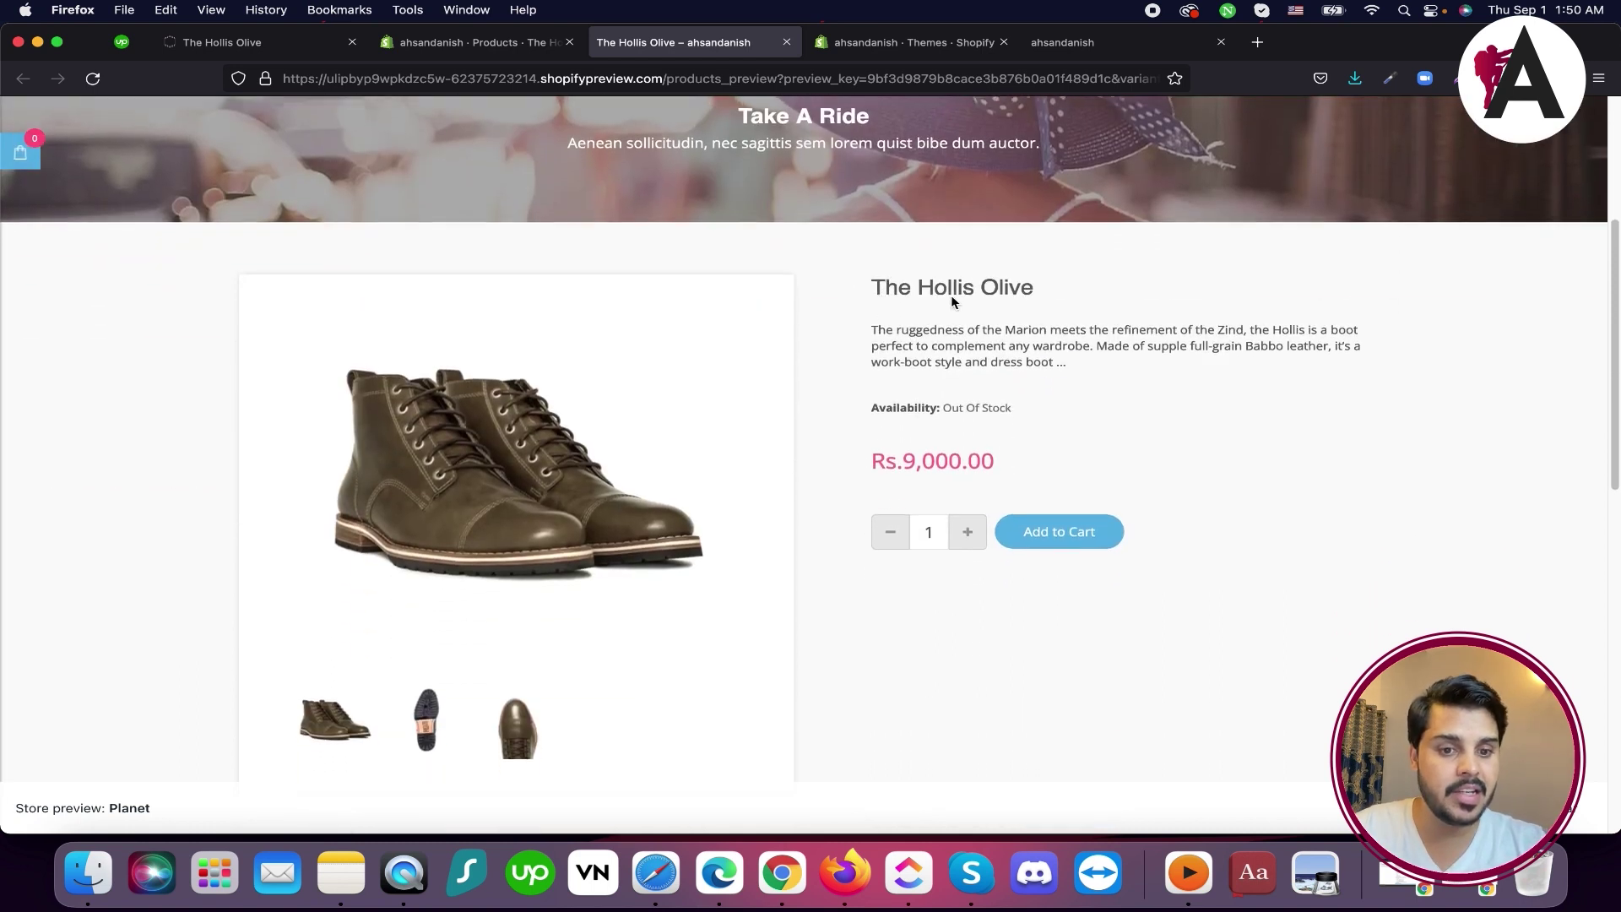
pyautogui.click(473, 42)
# Enable product options and add a Color option with the value Red
pyautogui.scroll(-10, 945, 574)
pyautogui.scroll(-5, 611, 406)
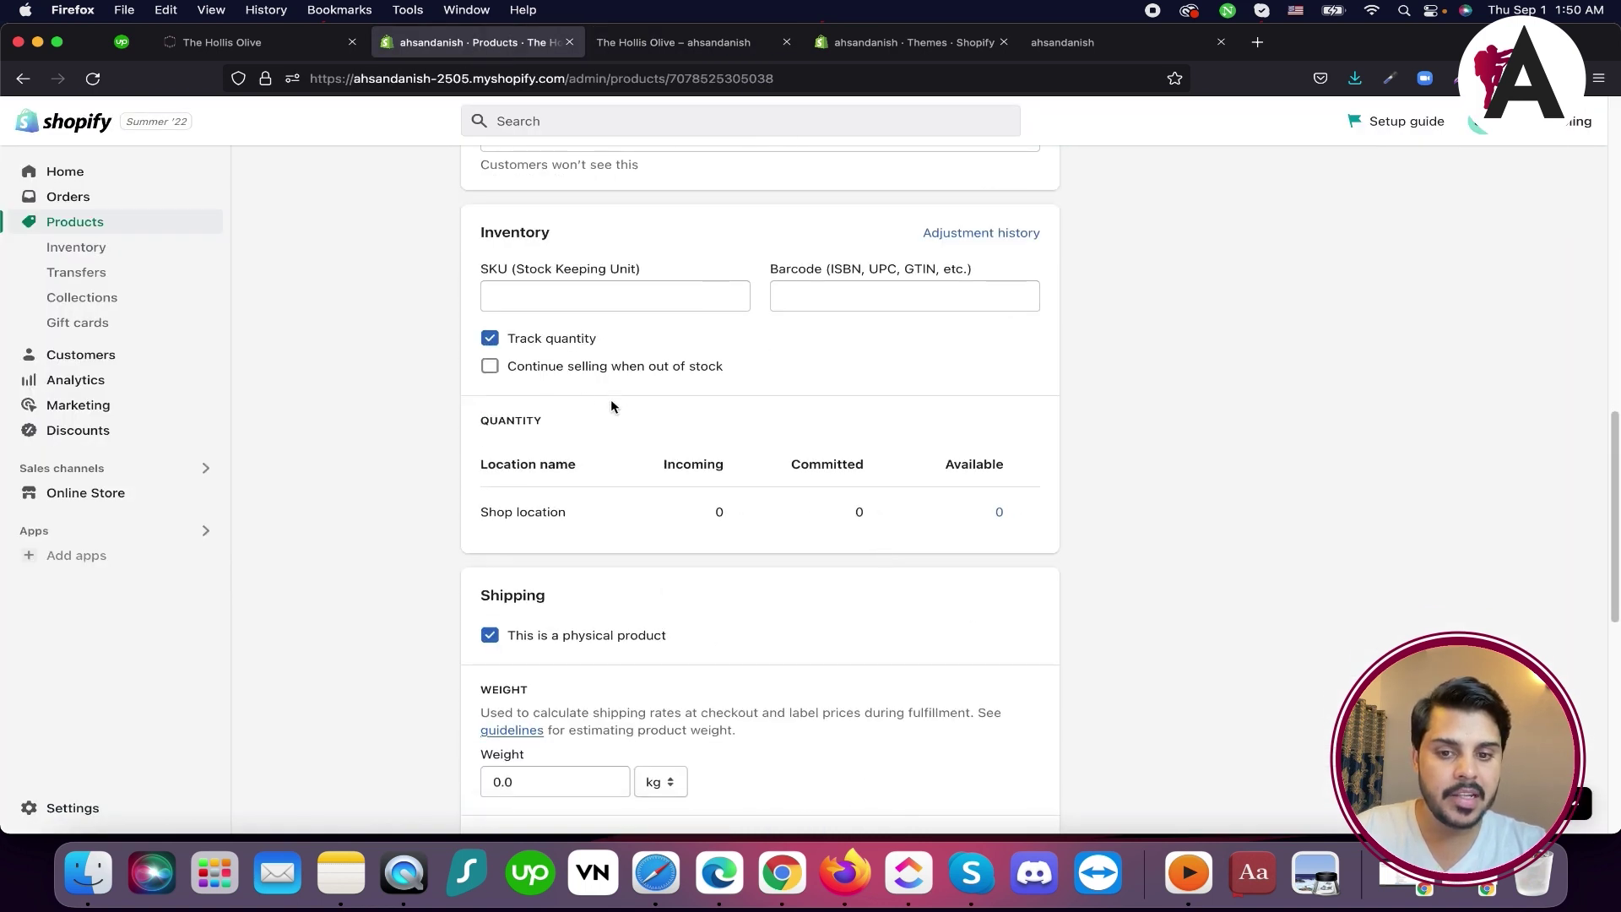
pyautogui.scroll(-8, 709, 514)
pyautogui.scroll(-5, 519, 412)
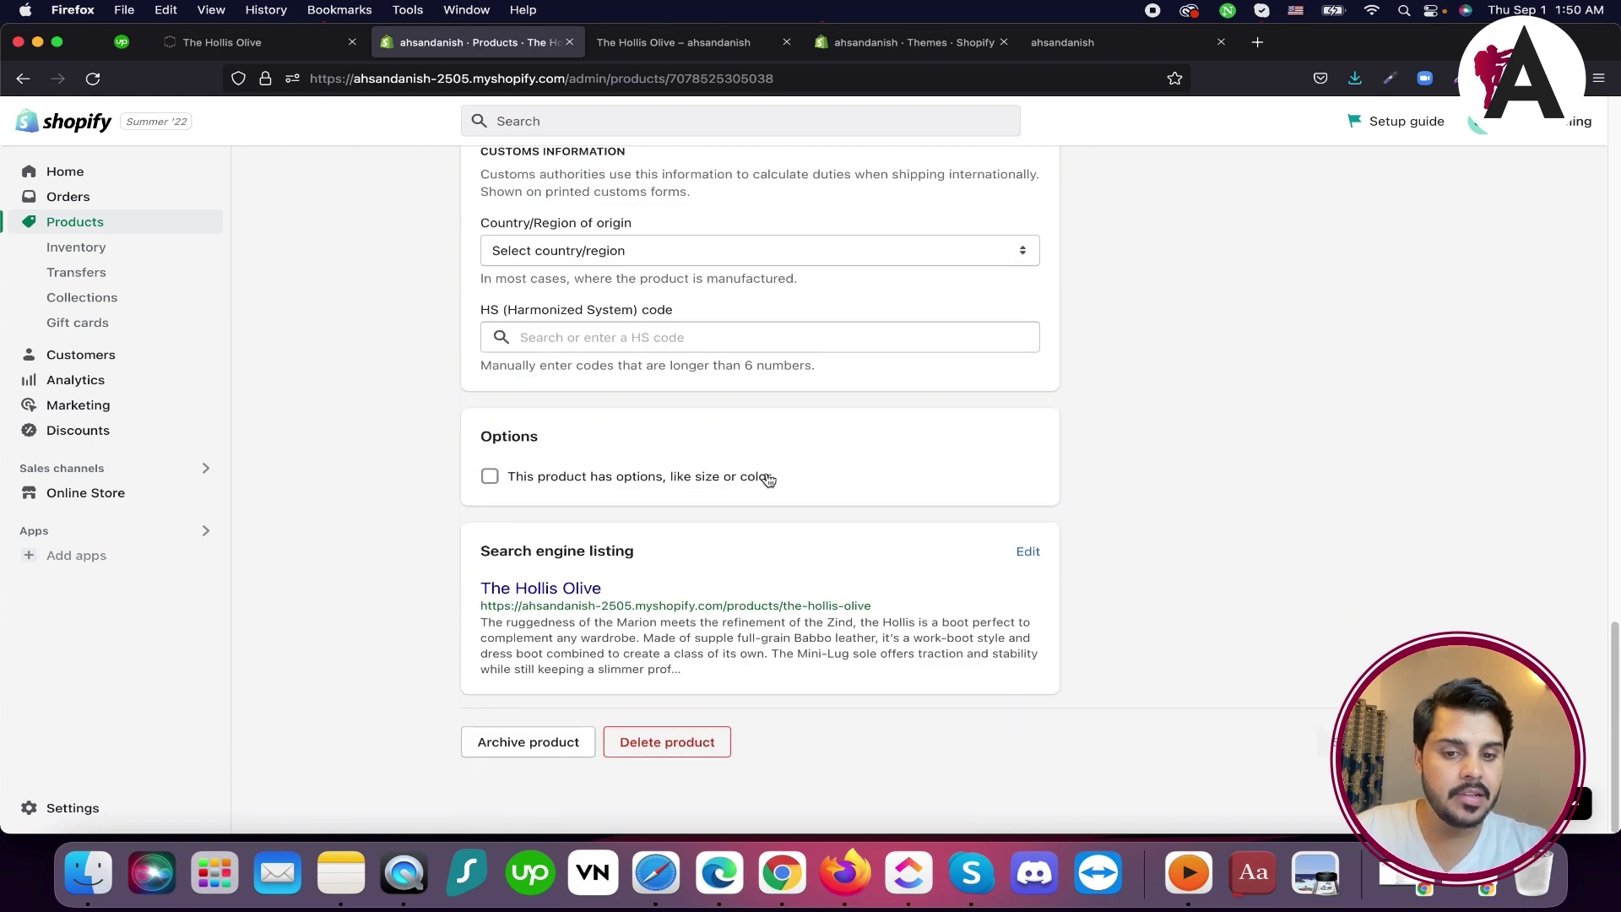
pyautogui.click(489, 476)
pyautogui.click(636, 554)
pyautogui.press('Down')
pyautogui.click(615, 633)
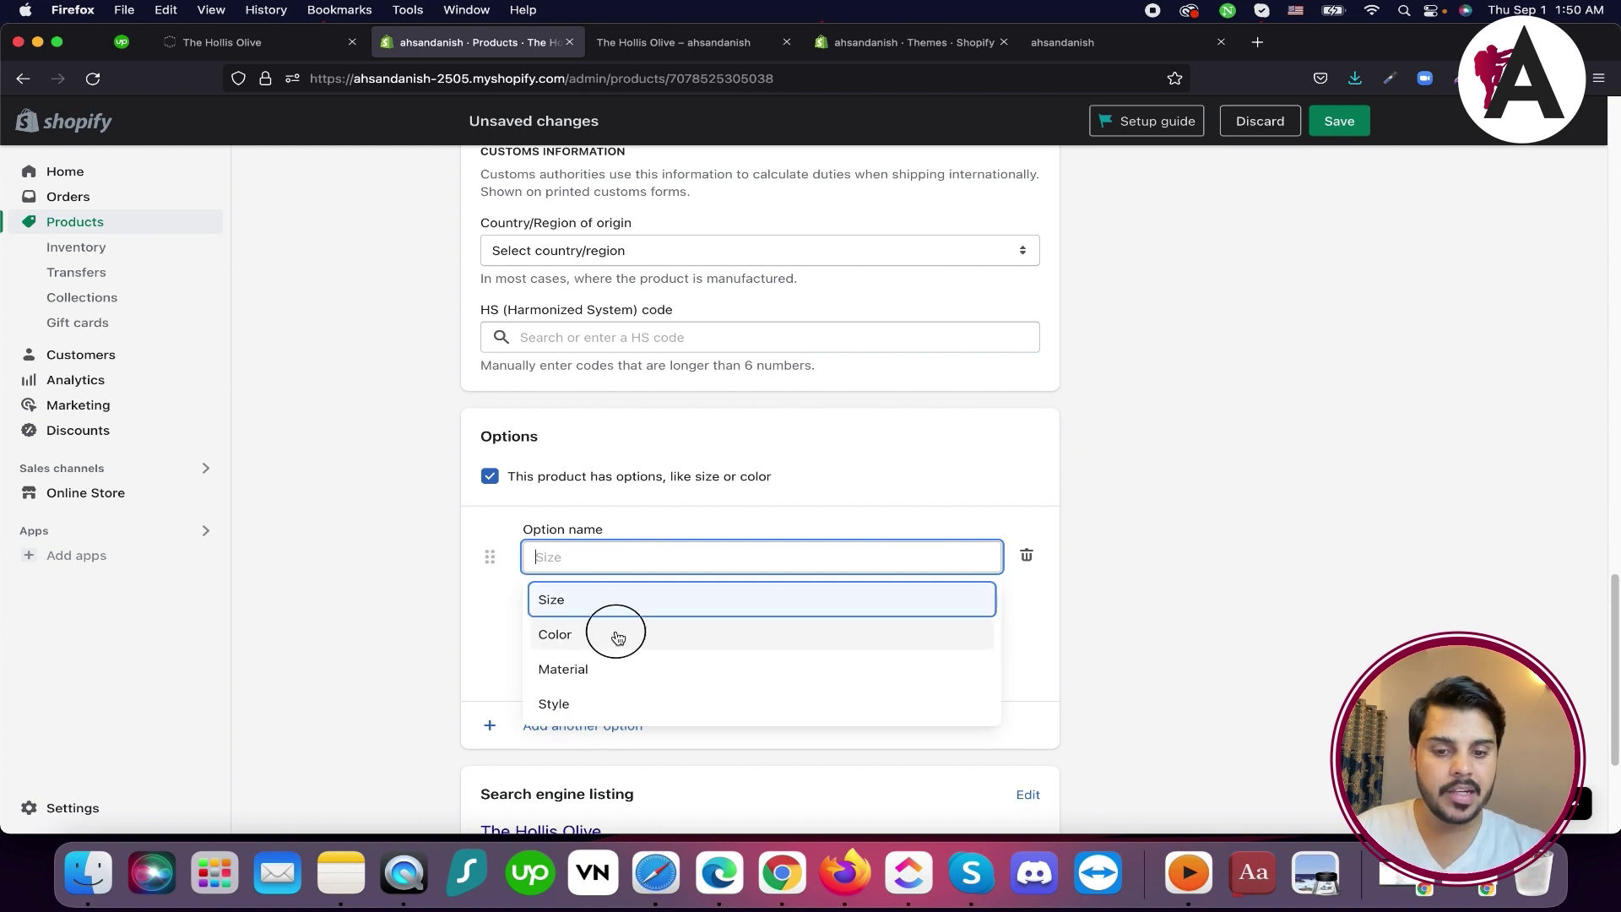
pyautogui.click(657, 623)
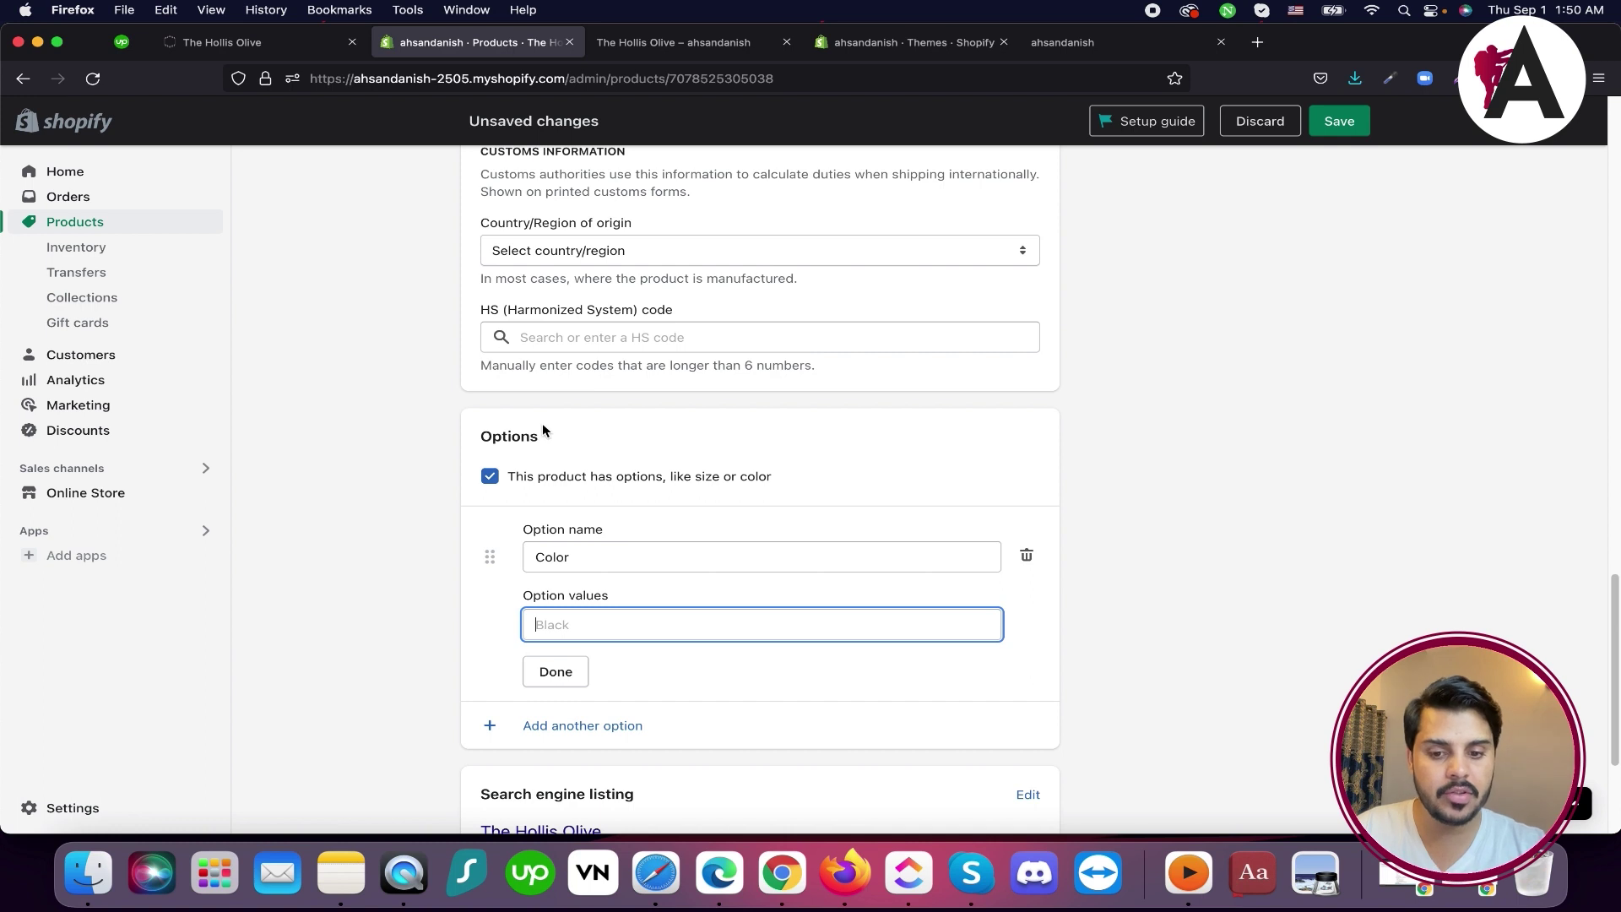
pyautogui.write('ra')
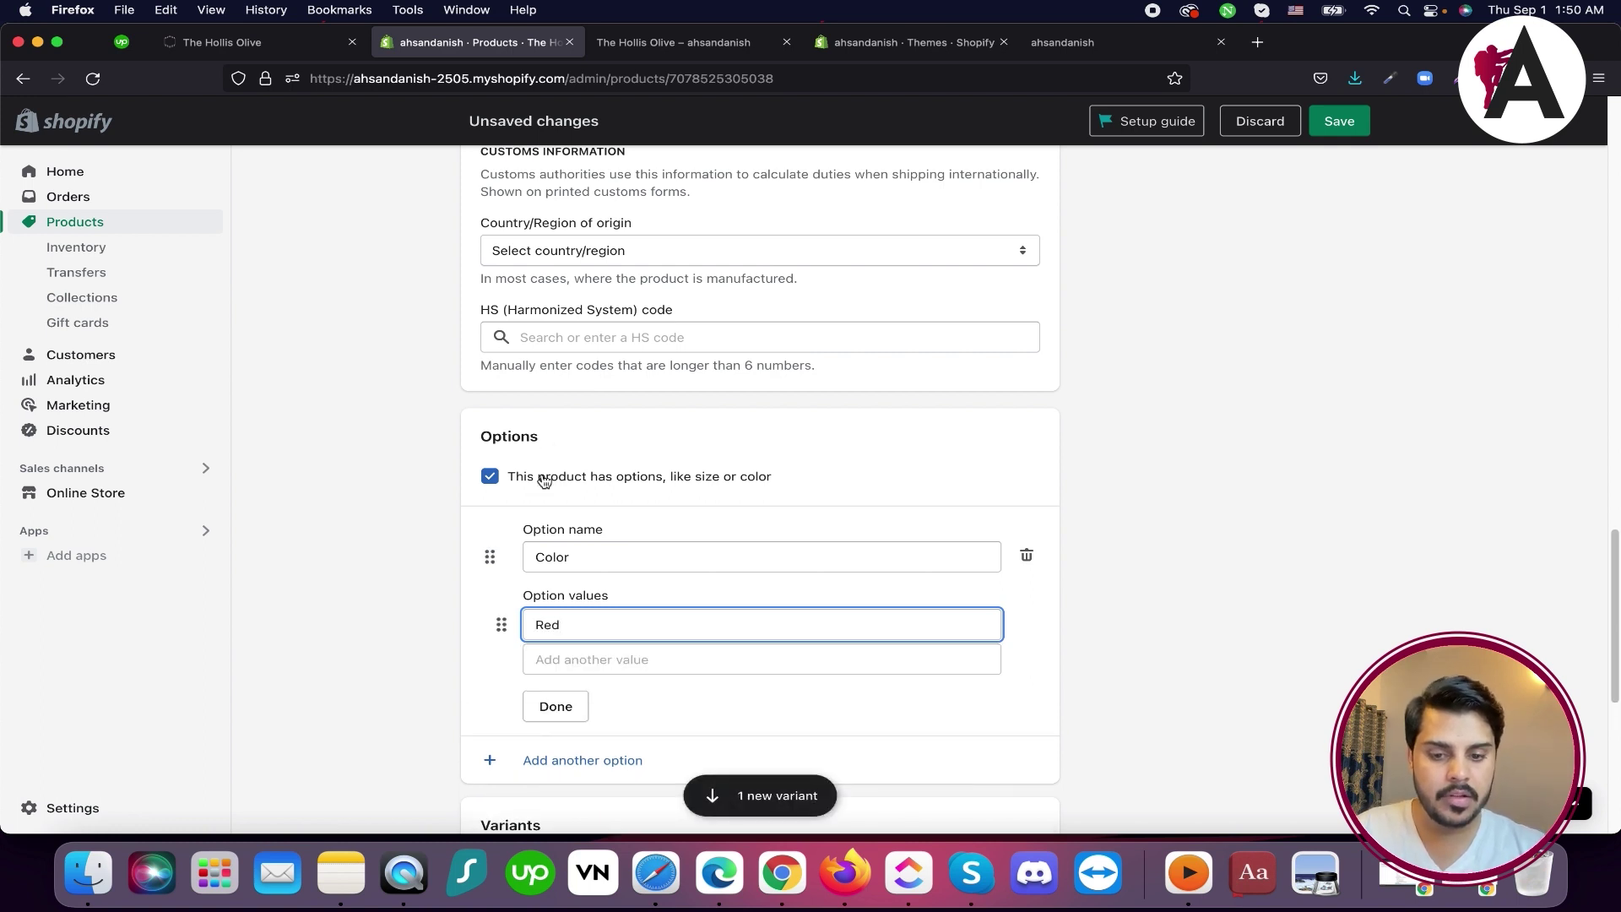
pyautogui.click(557, 707)
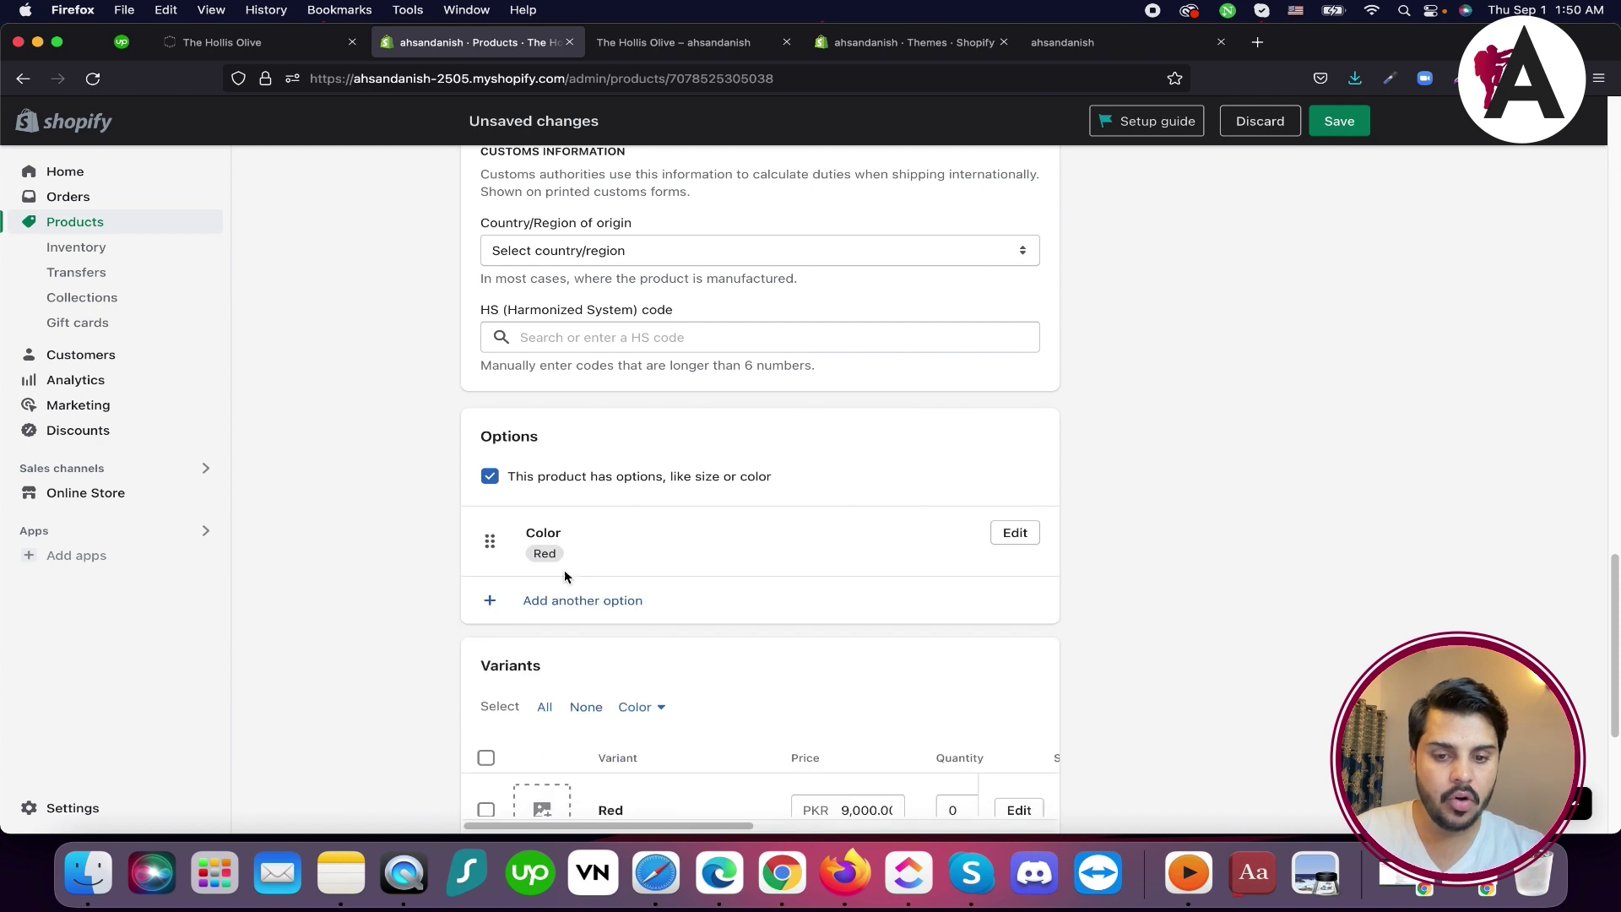
# Add a second product option, also named Color
pyautogui.click(570, 600)
pyautogui.click(603, 632)
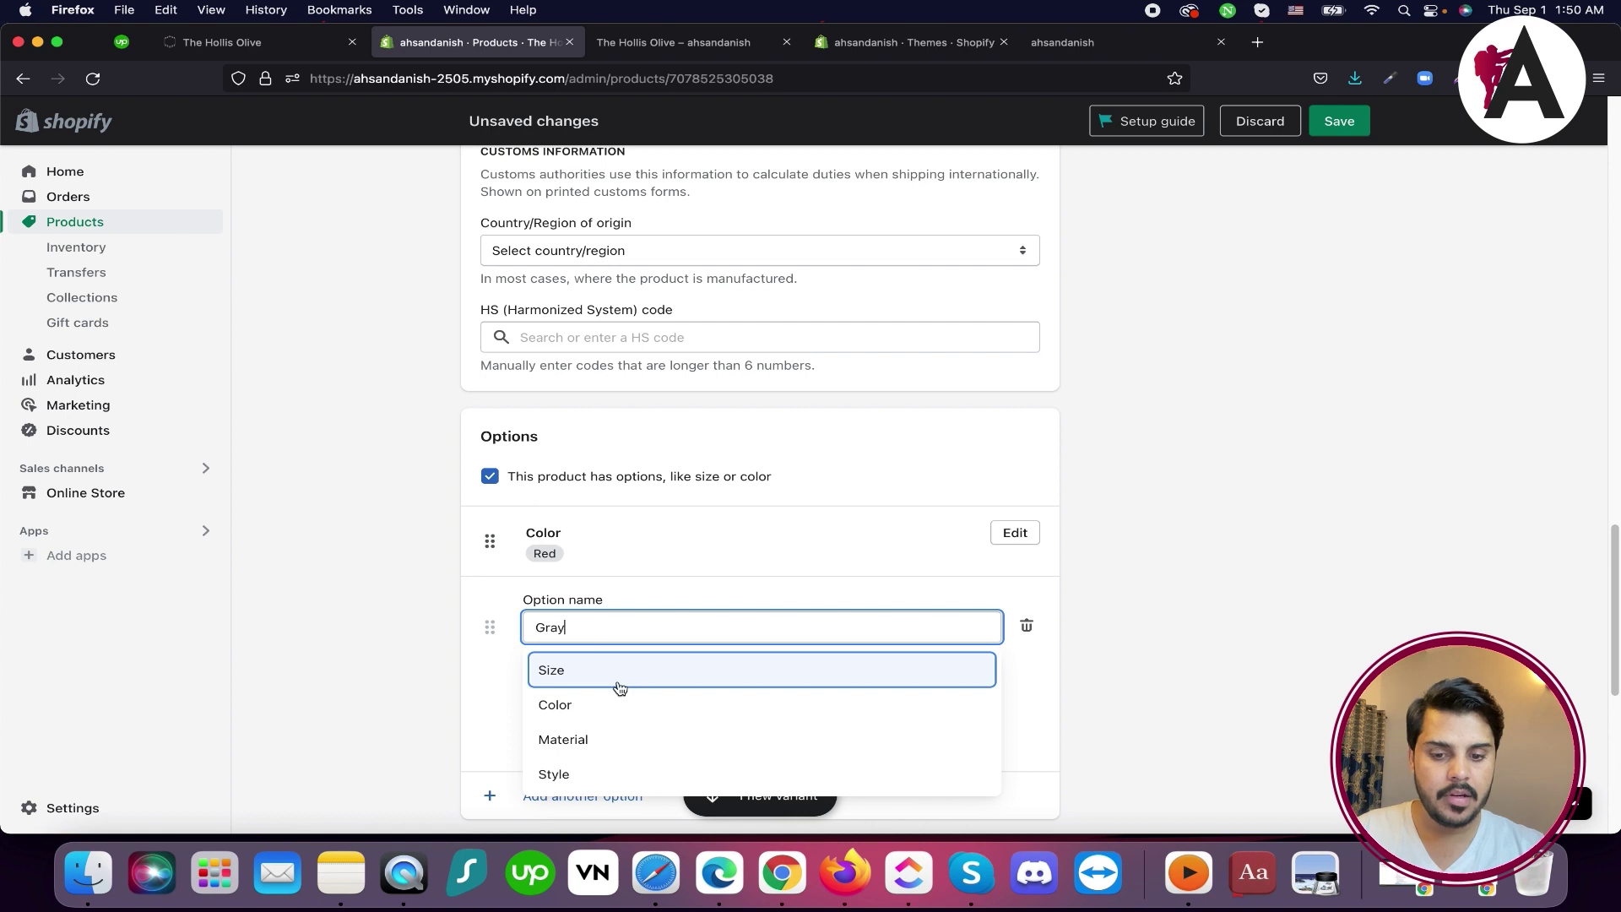
pyautogui.click(606, 703)
pyautogui.doubleClick(595, 632)
pyautogui.write('gray')
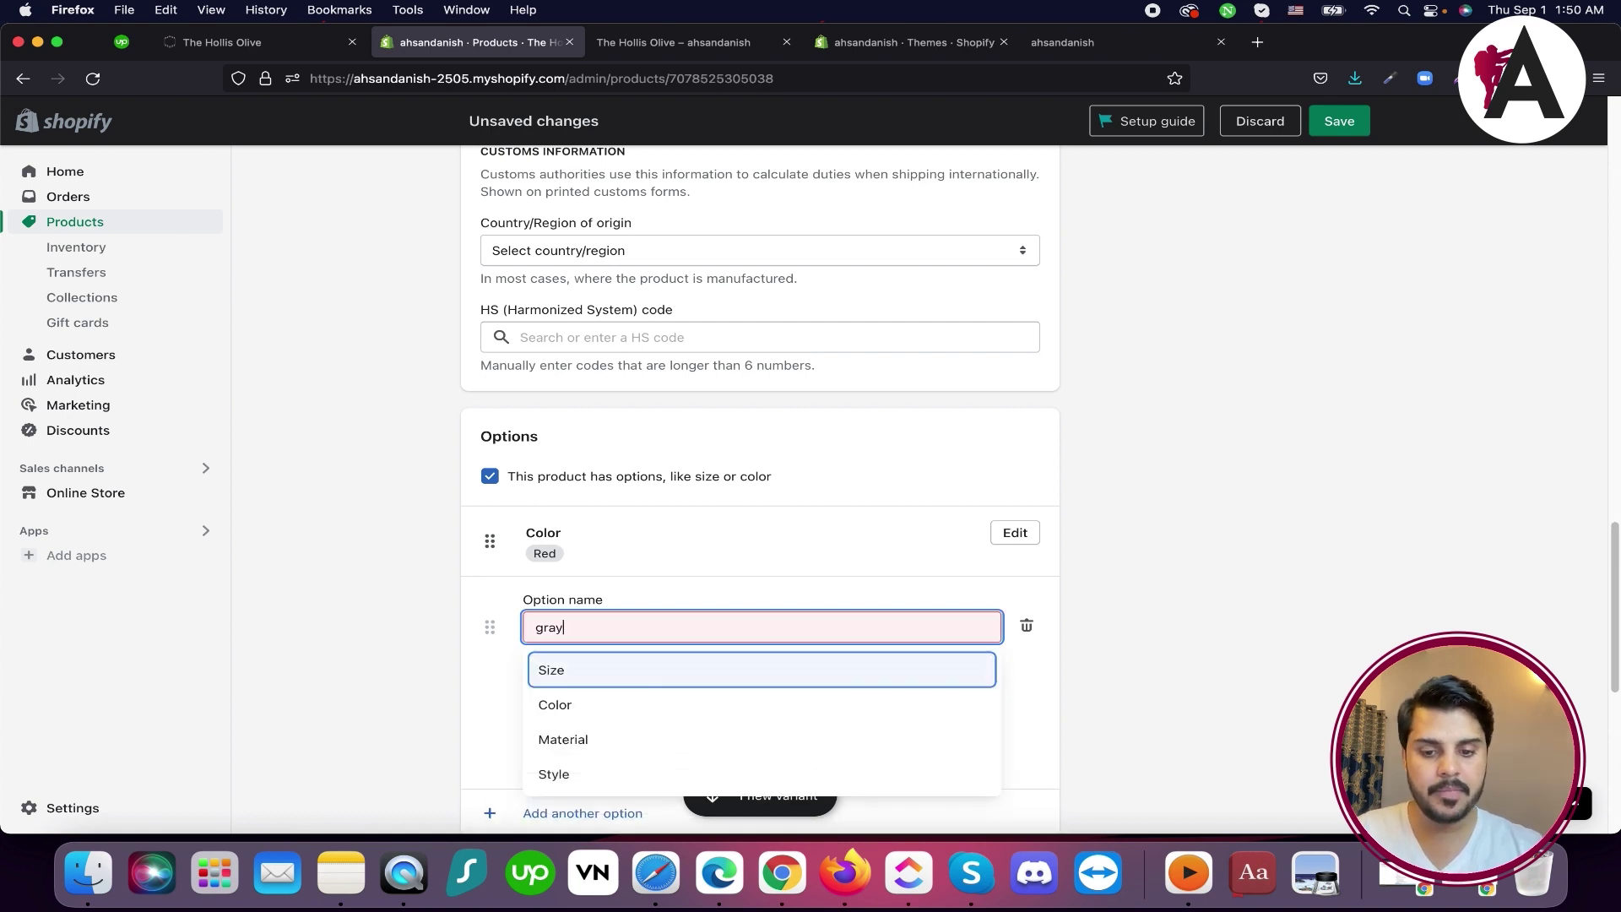
pyautogui.click(484, 652)
pyautogui.click(555, 630)
pyautogui.doubleClick(555, 631)
pyautogui.click(579, 704)
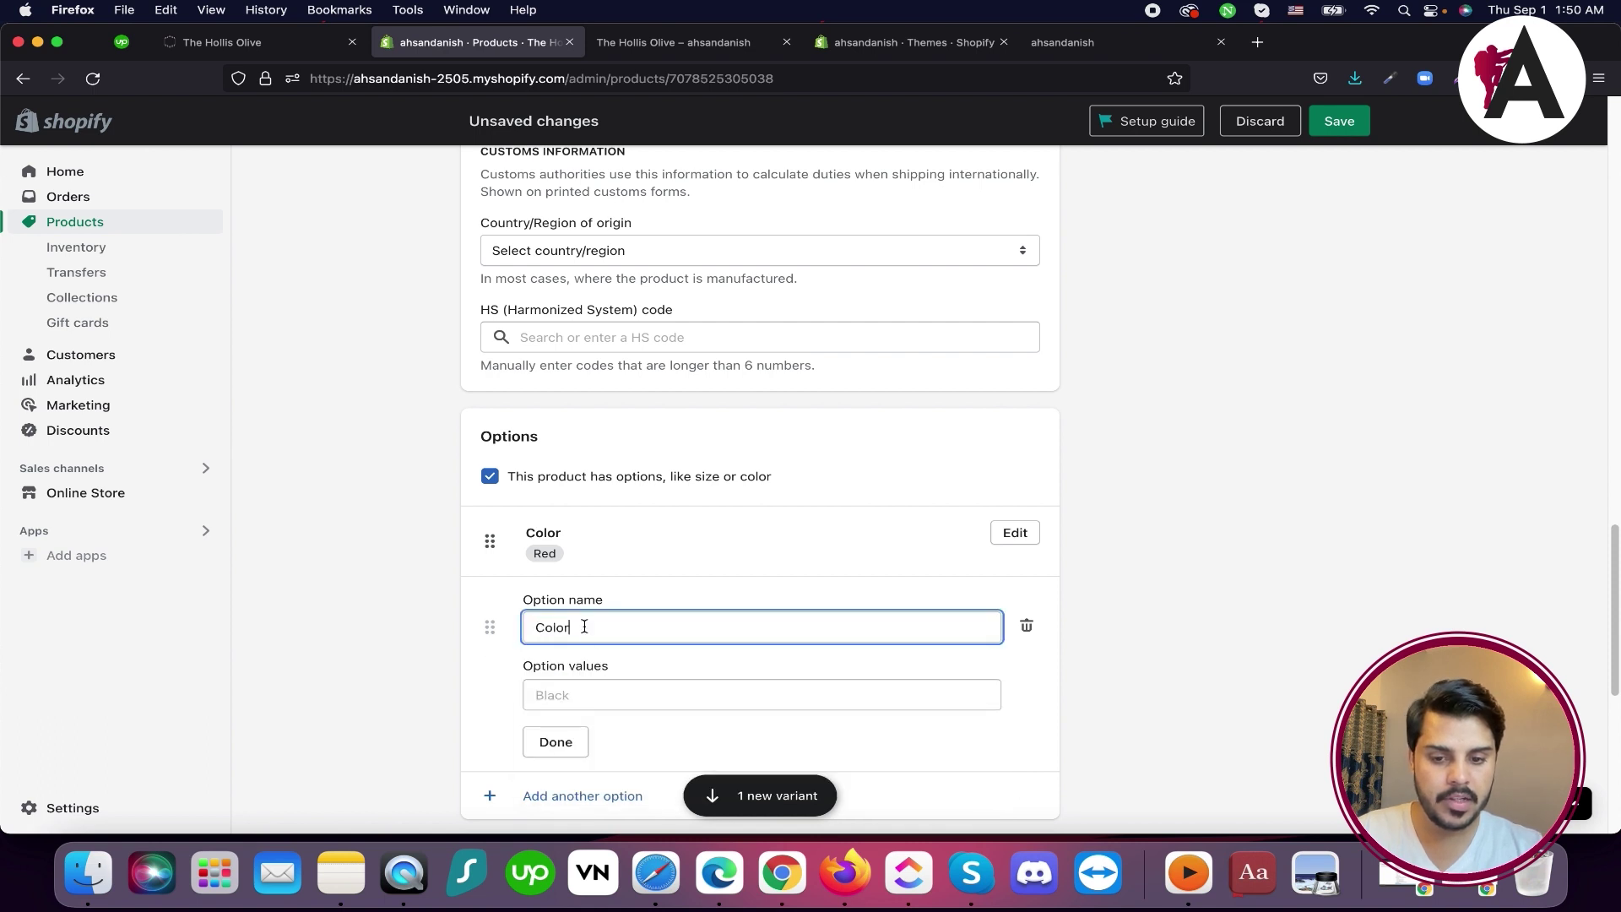
# Enter gray in the second option, then delete that duplicate Color option
pyautogui.click(583, 717)
pyautogui.write('gray')
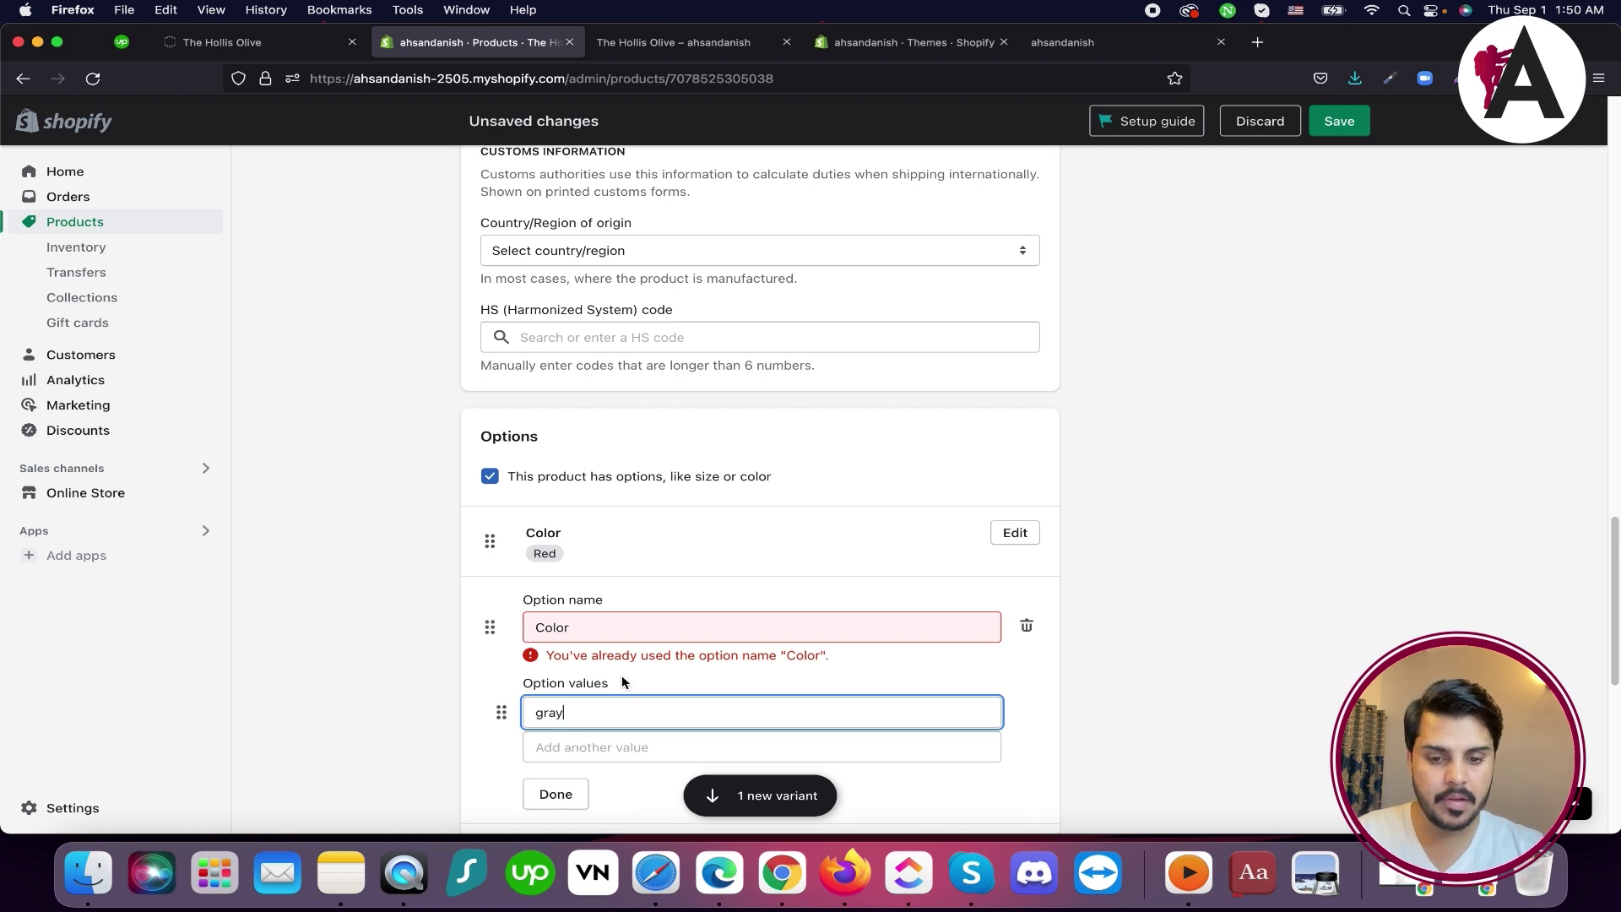
pyautogui.click(969, 661)
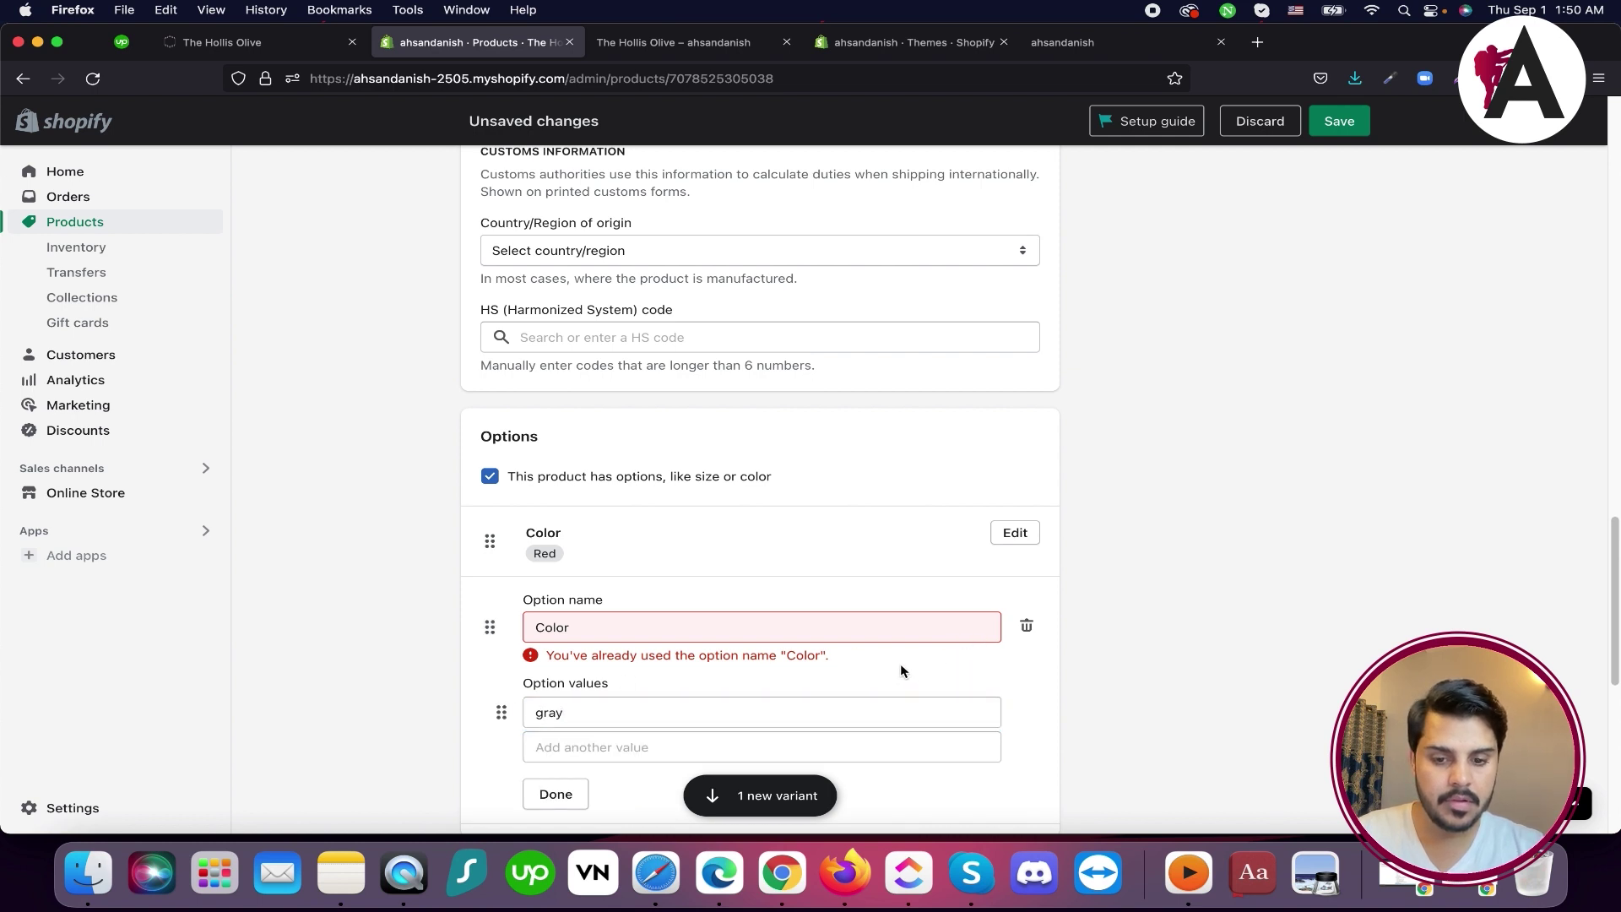
pyautogui.scroll(-1, 716, 657)
pyautogui.click(624, 609)
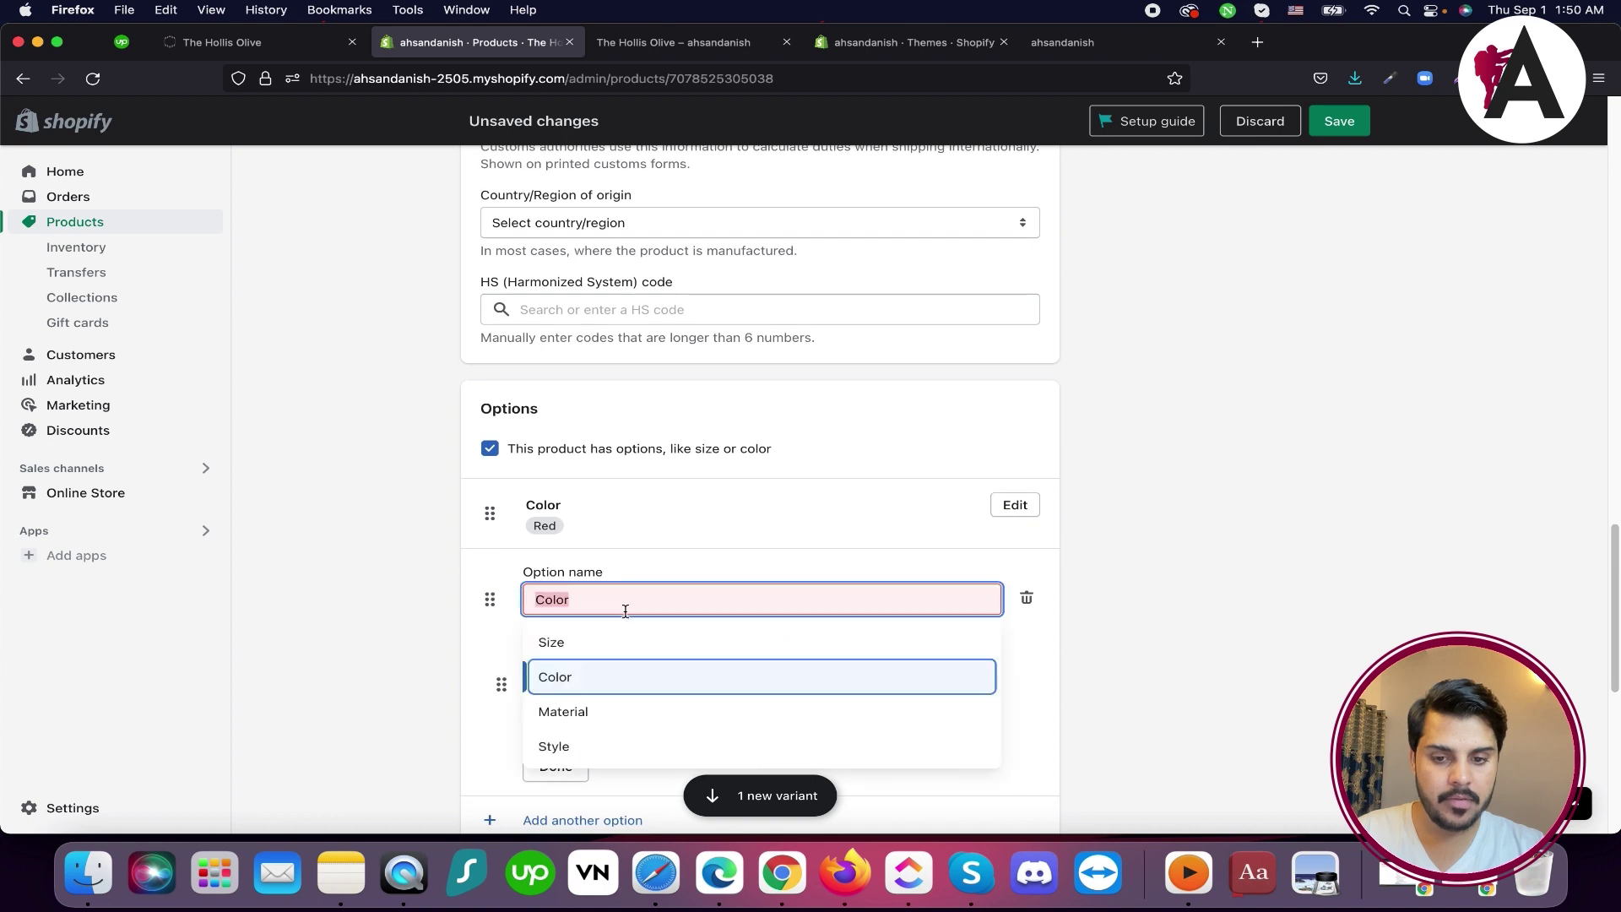
pyautogui.click(1026, 598)
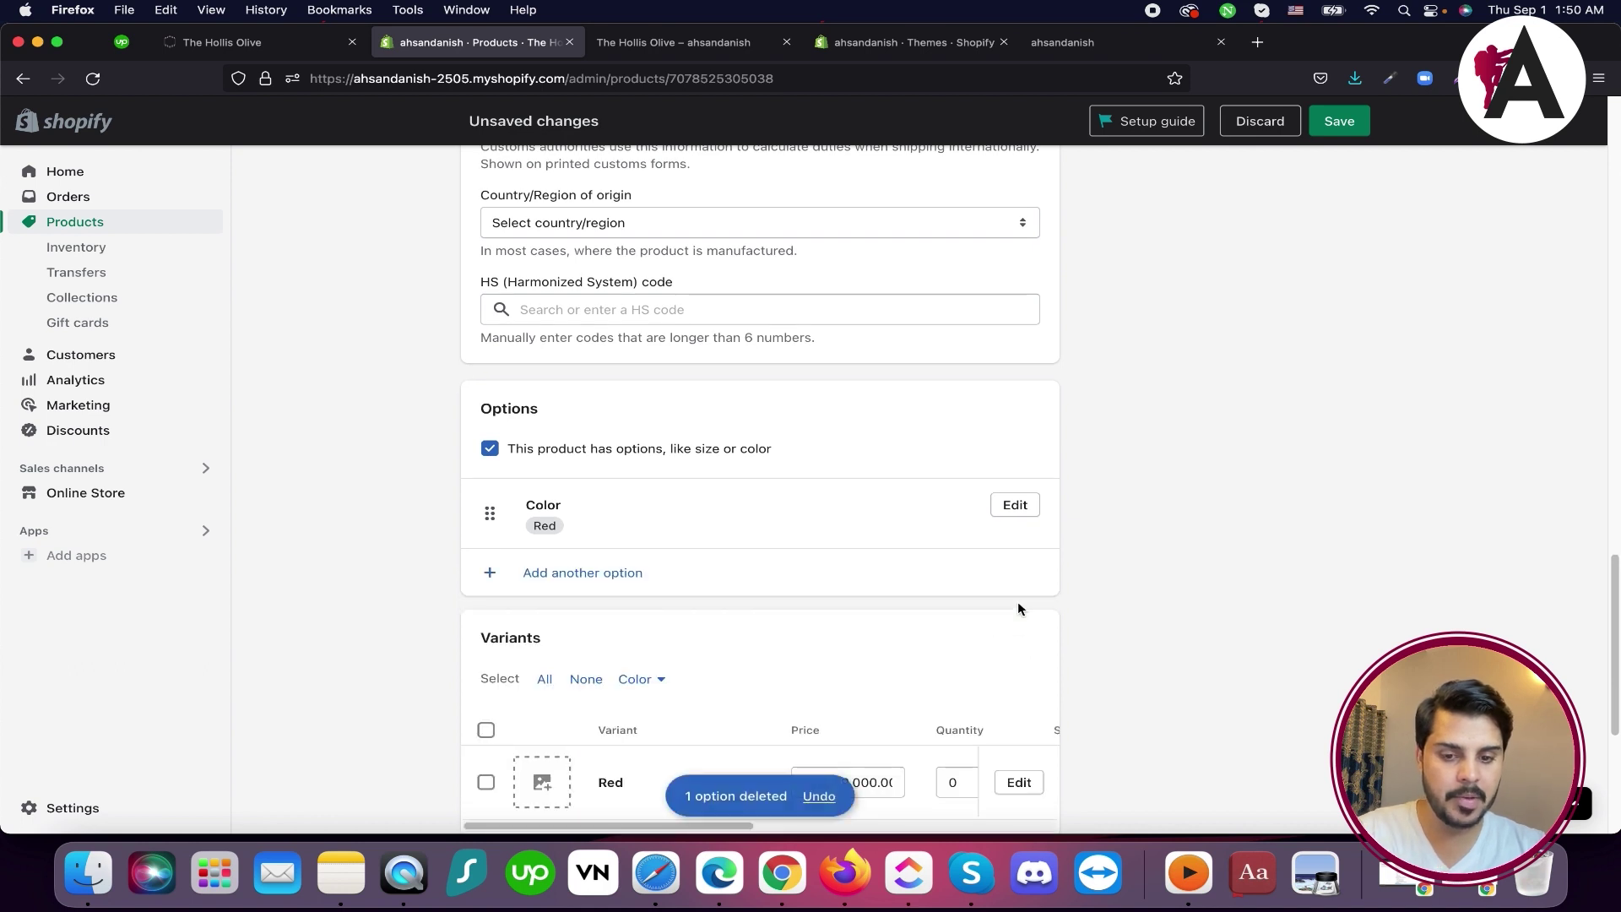
# Add a new product option named Size
pyautogui.click(1011, 506)
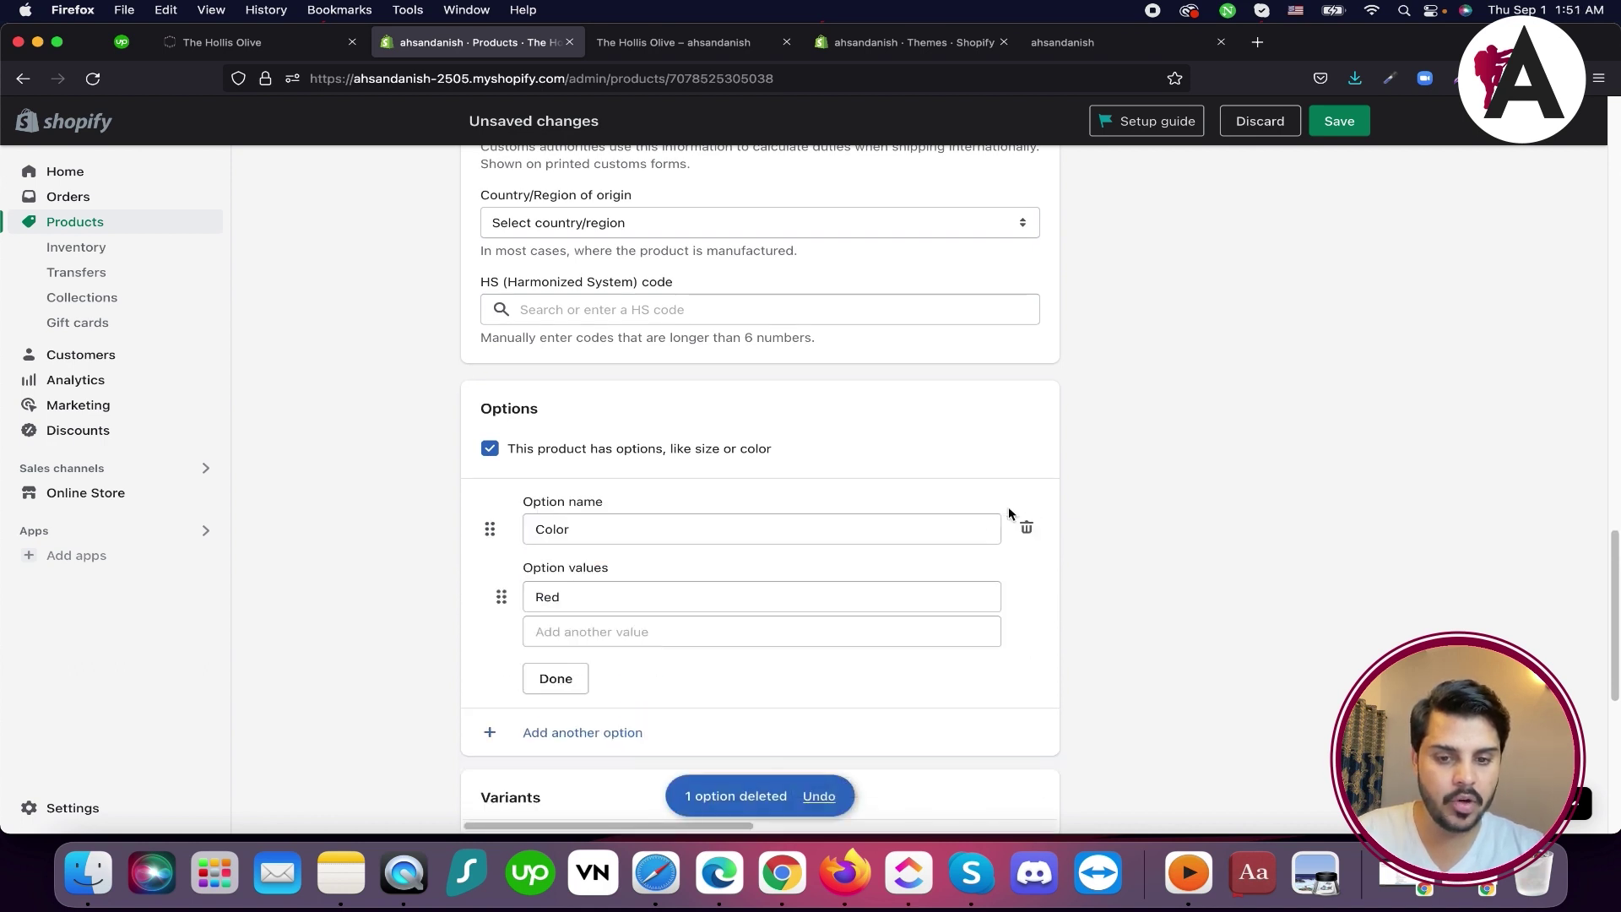
pyautogui.click(579, 641)
pyautogui.scroll(-2, 565, 657)
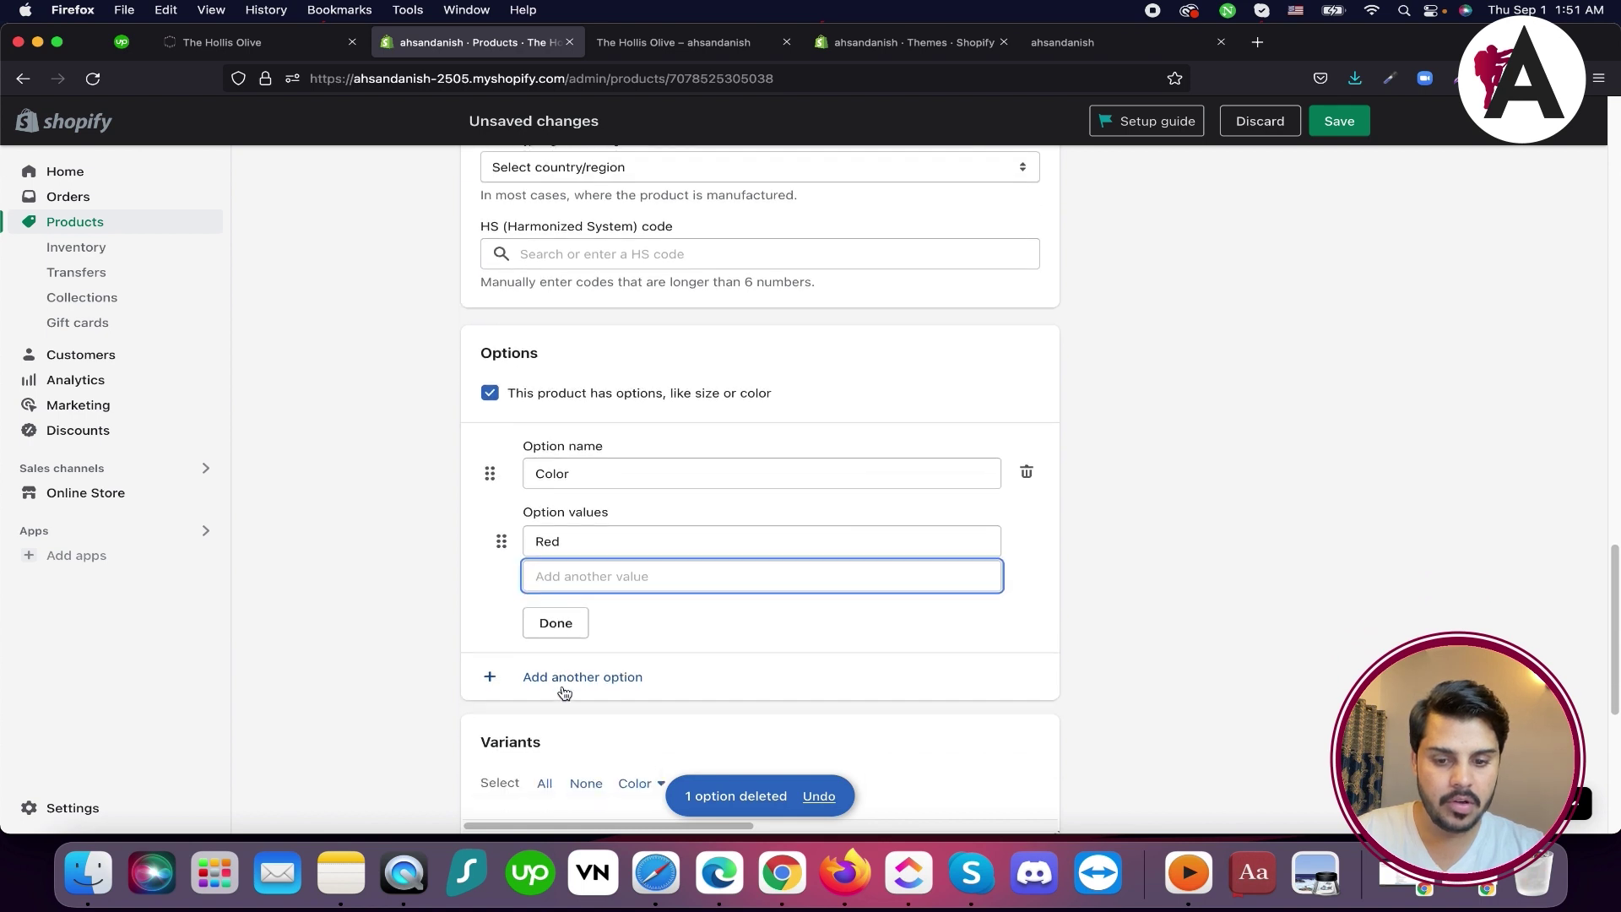
pyautogui.click(571, 679)
pyautogui.scroll(-3, 663, 679)
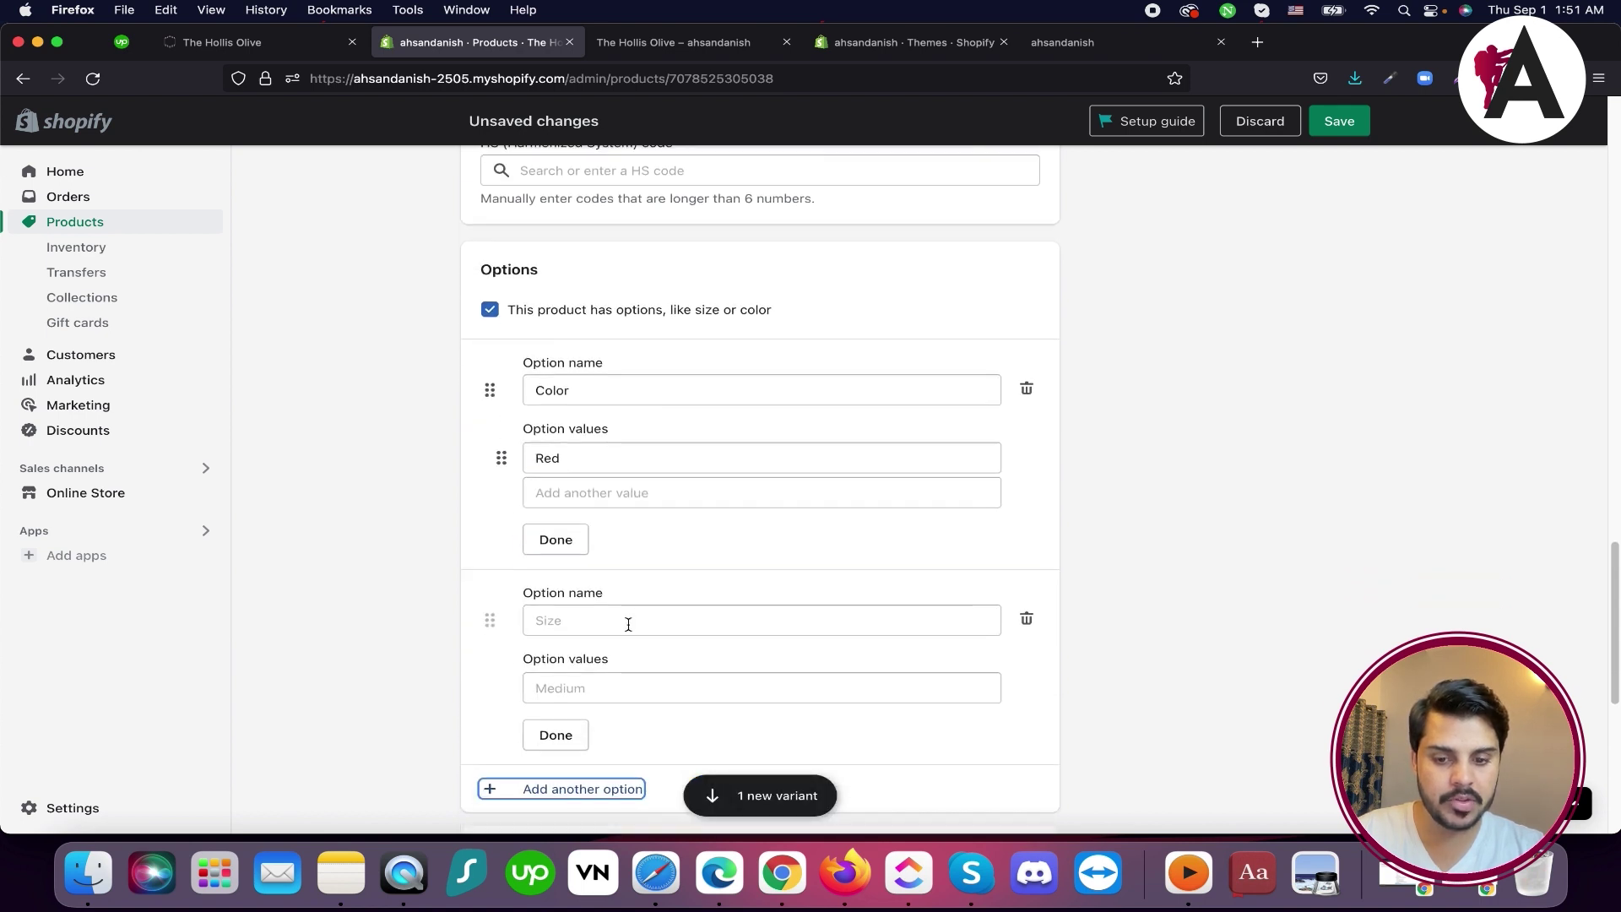
pyautogui.click(625, 621)
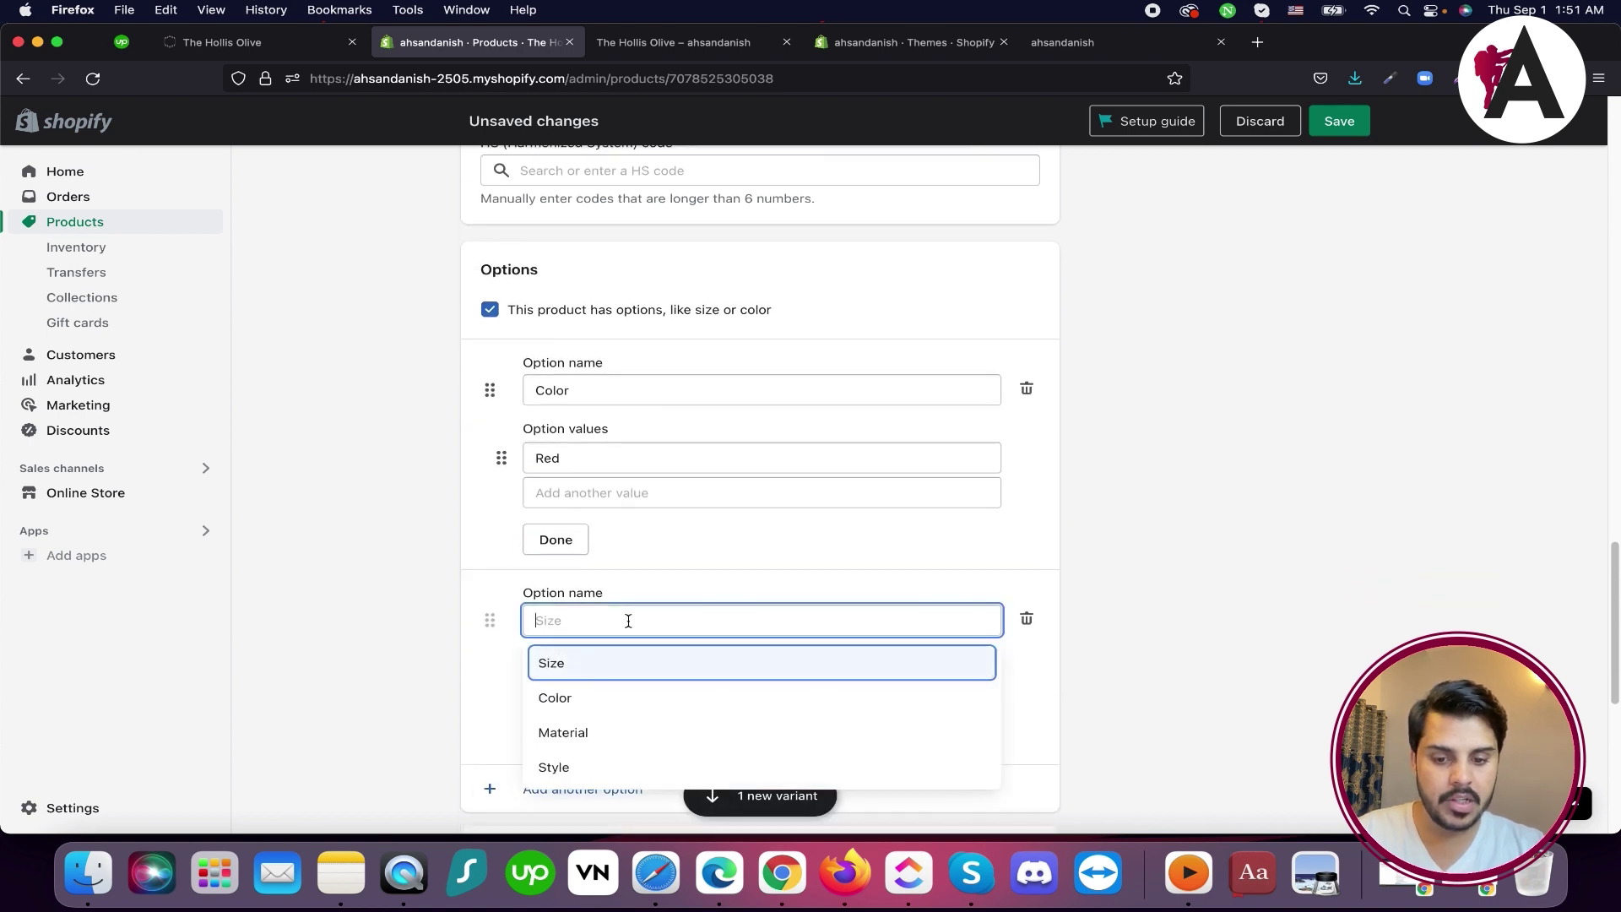
pyautogui.click(584, 665)
# Give the Size option the values 43, 4 and 44
pyautogui.click(596, 690)
pyautogui.write('43')
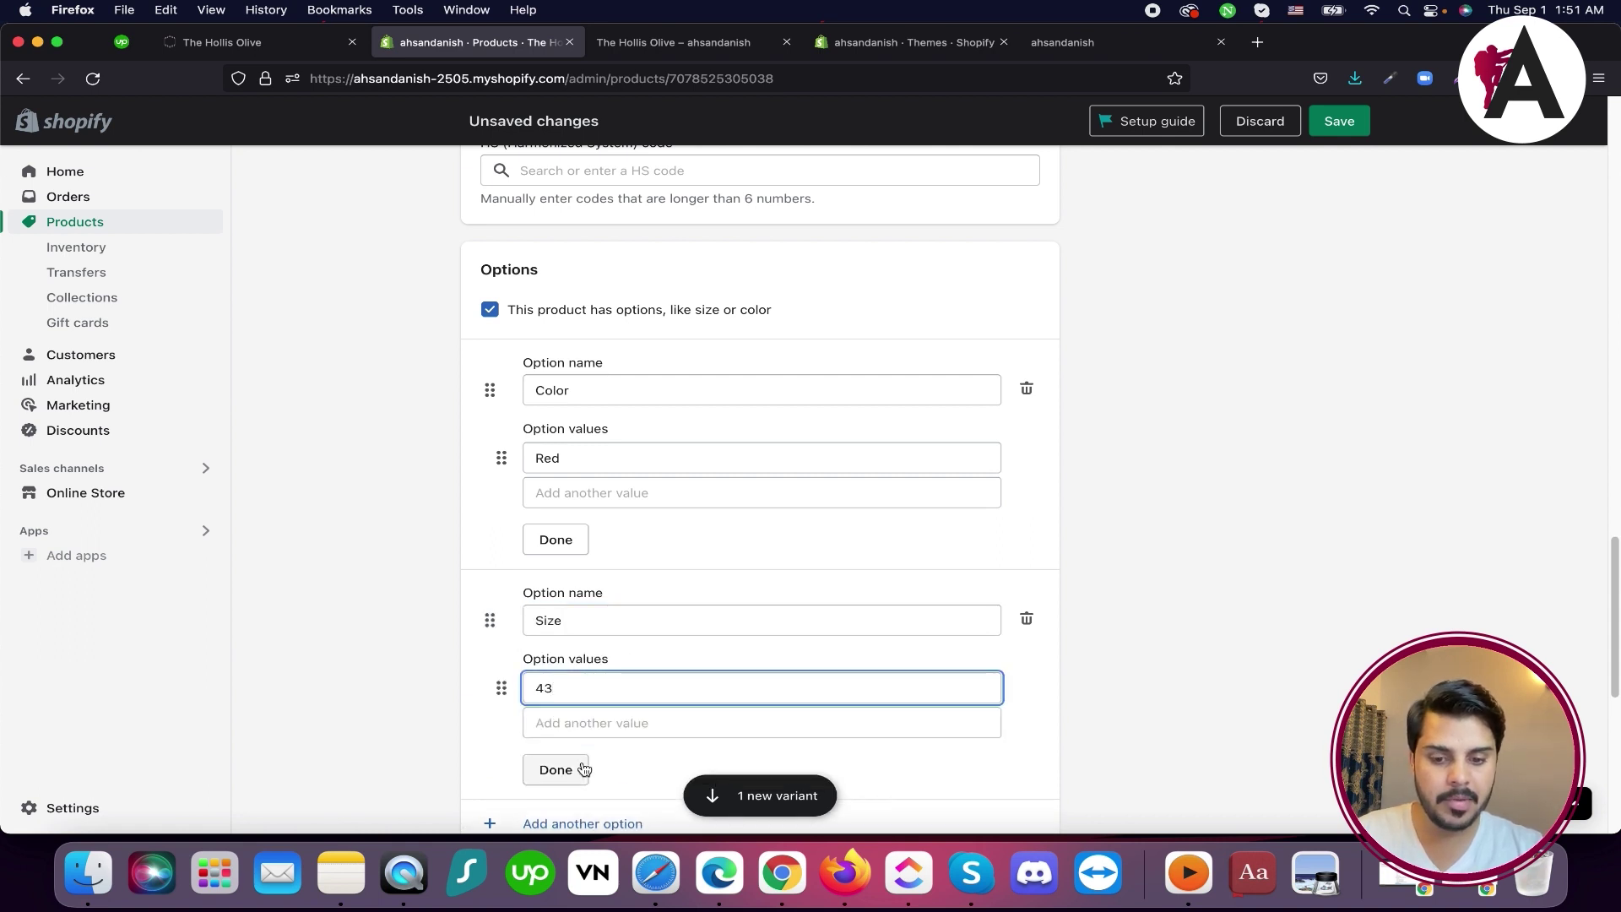
pyautogui.click(586, 726)
pyautogui.write('43')
pyautogui.press('BackSpace')
pyautogui.click(586, 764)
pyautogui.write('44')
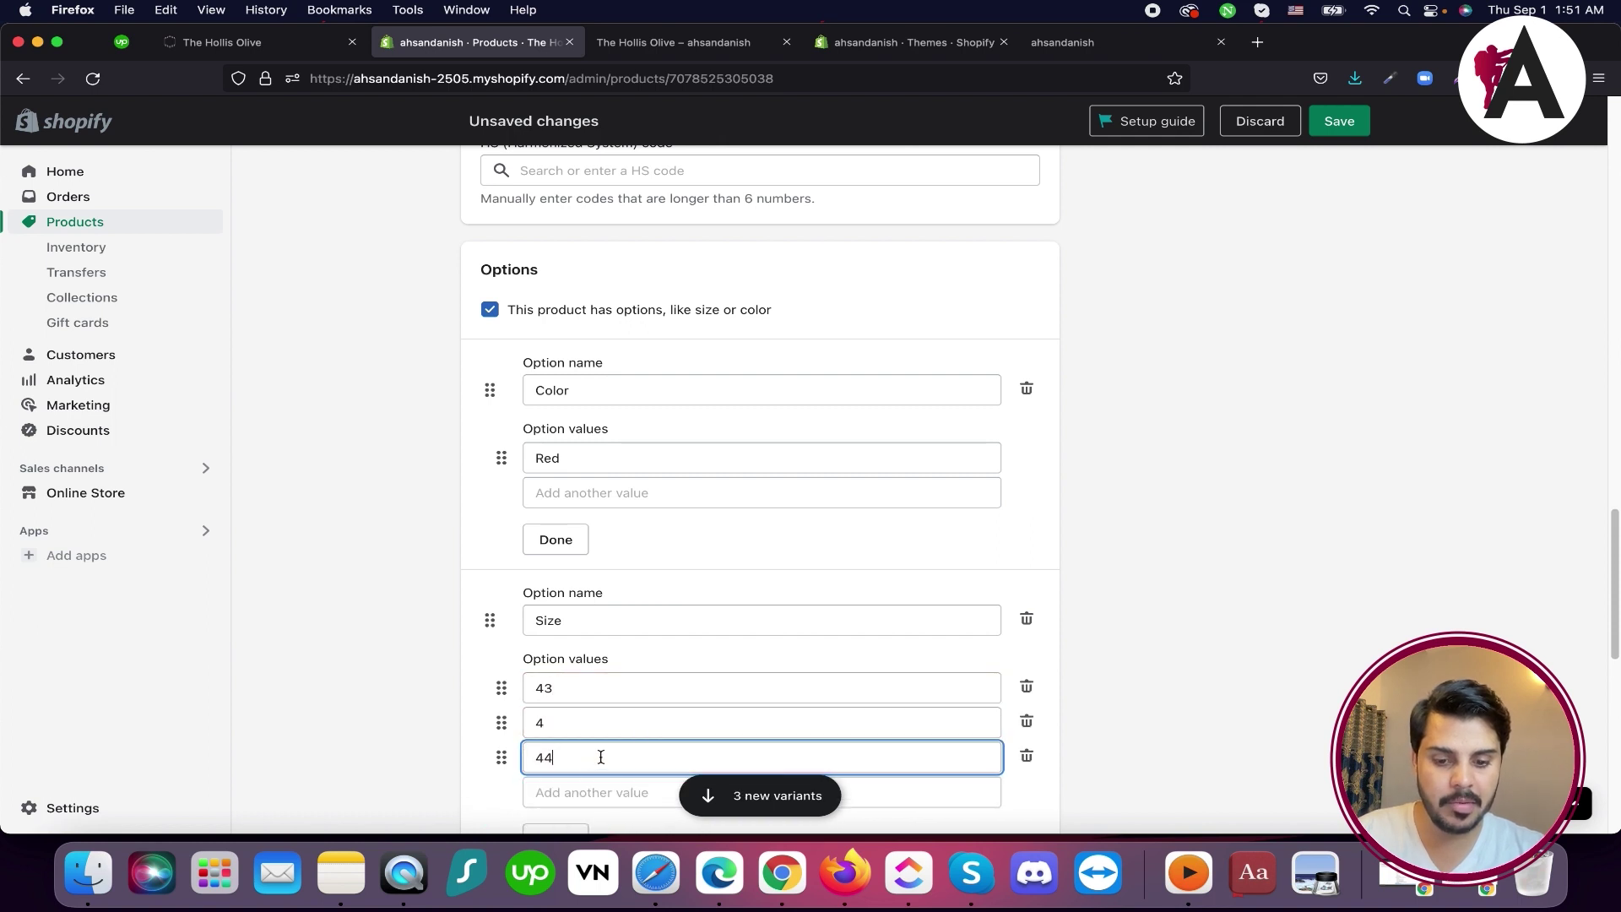
pyautogui.scroll(-3, 600, 752)
pyautogui.click(557, 694)
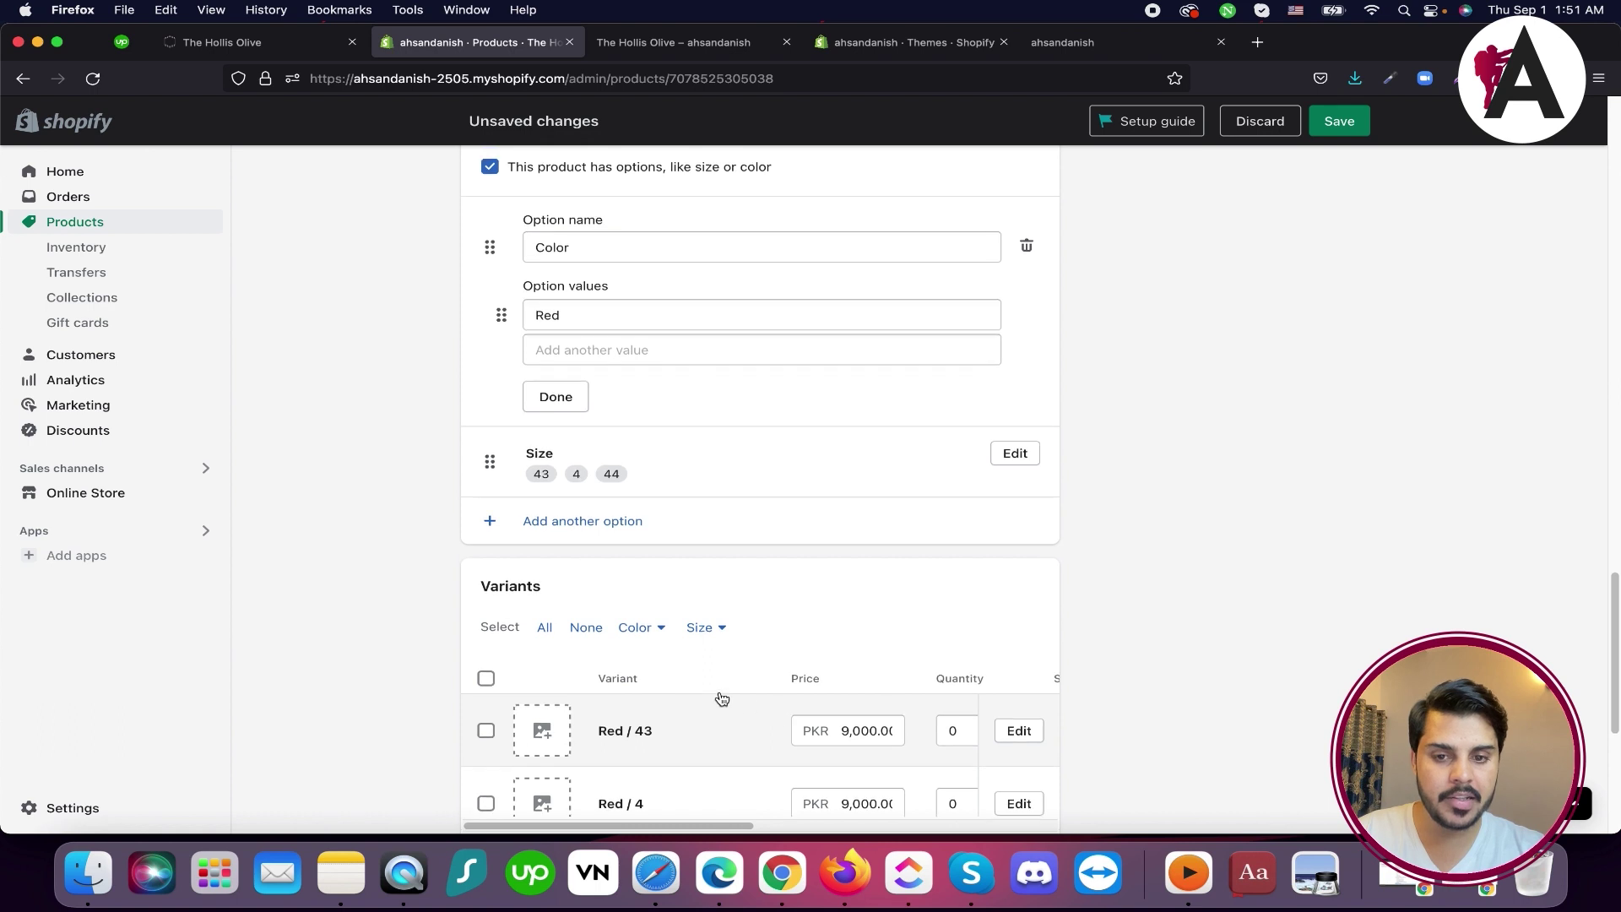
# Add gray and brown as further Color values
pyautogui.scroll(2, 579, 385)
pyautogui.click(590, 423)
pyautogui.write('gray')
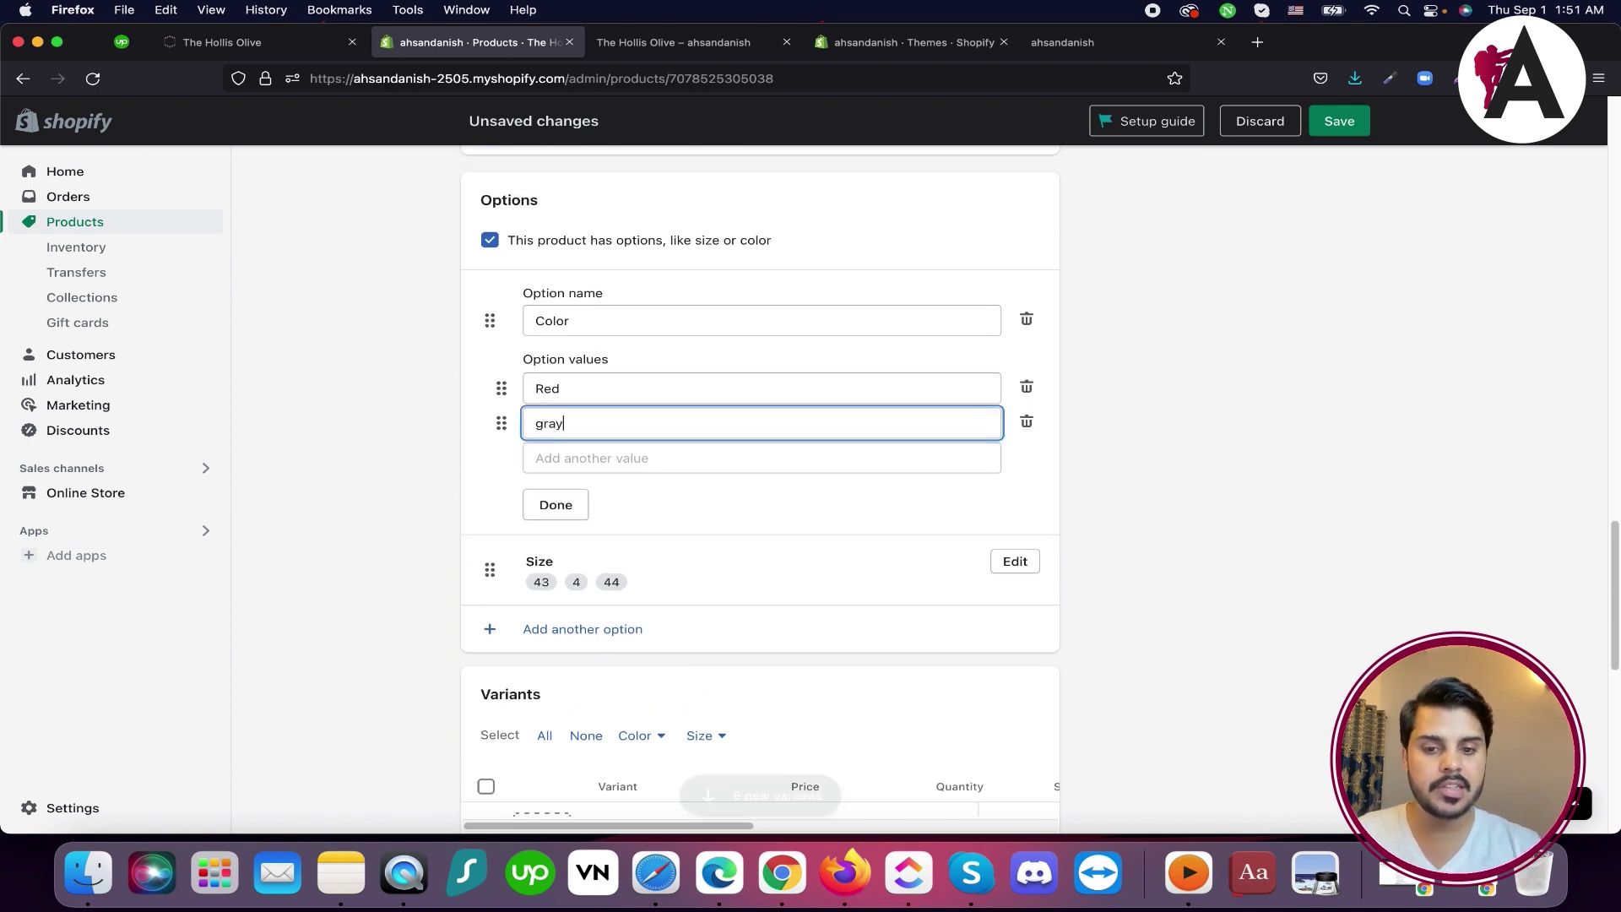
pyautogui.click(594, 466)
pyautogui.write('browj')
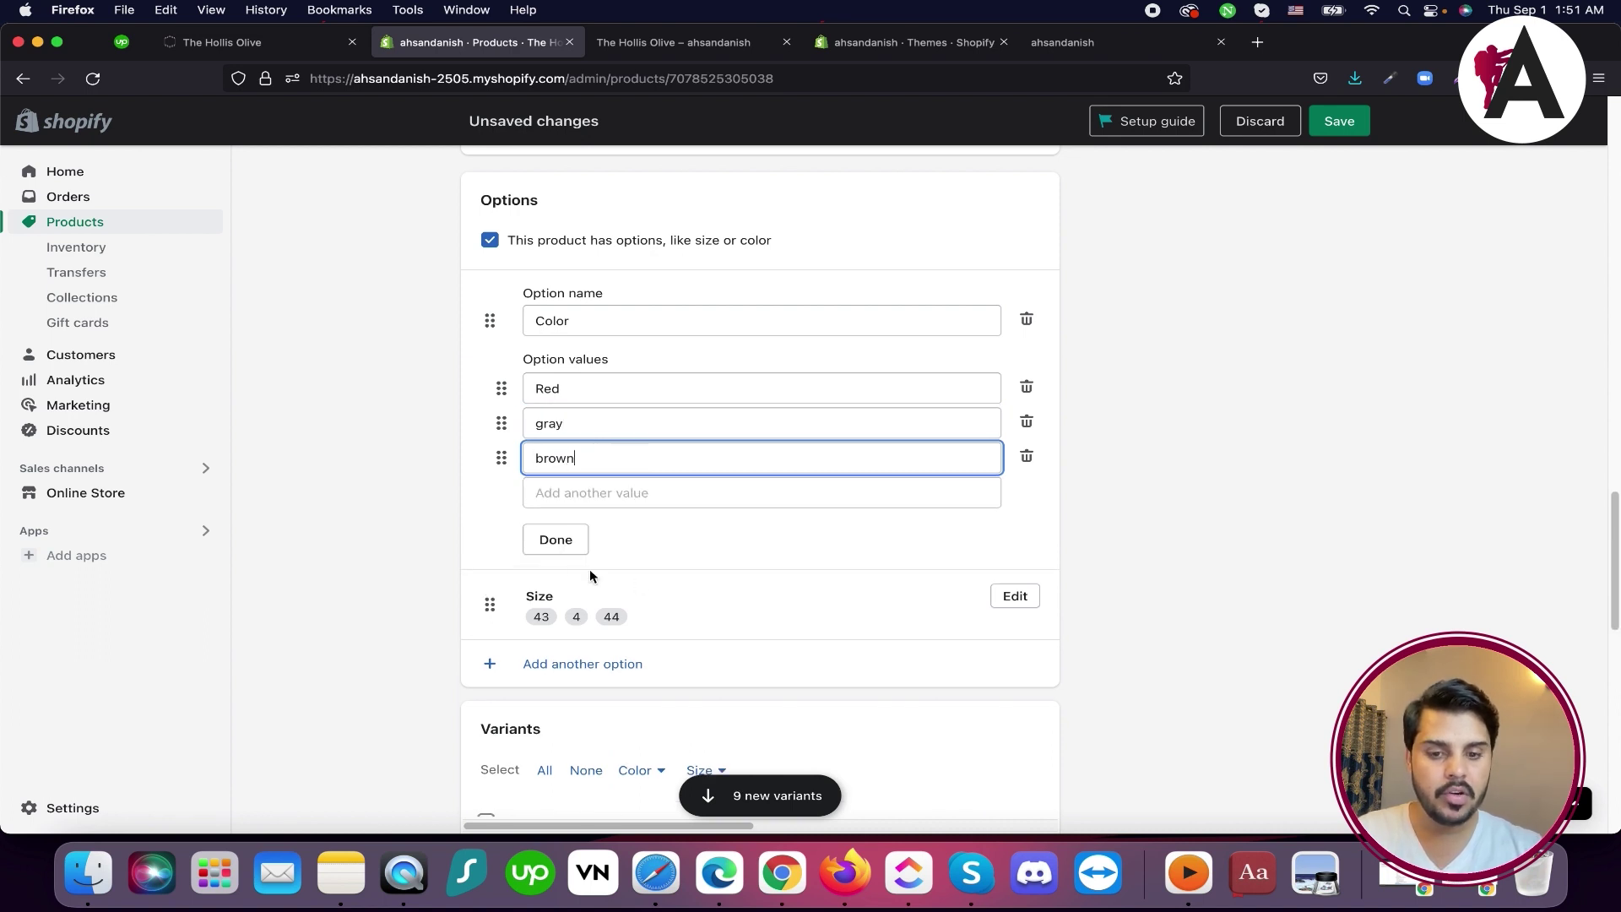
pyautogui.click(566, 545)
# Review the nine resulting variants and save the product
pyautogui.scroll(-1, 718, 602)
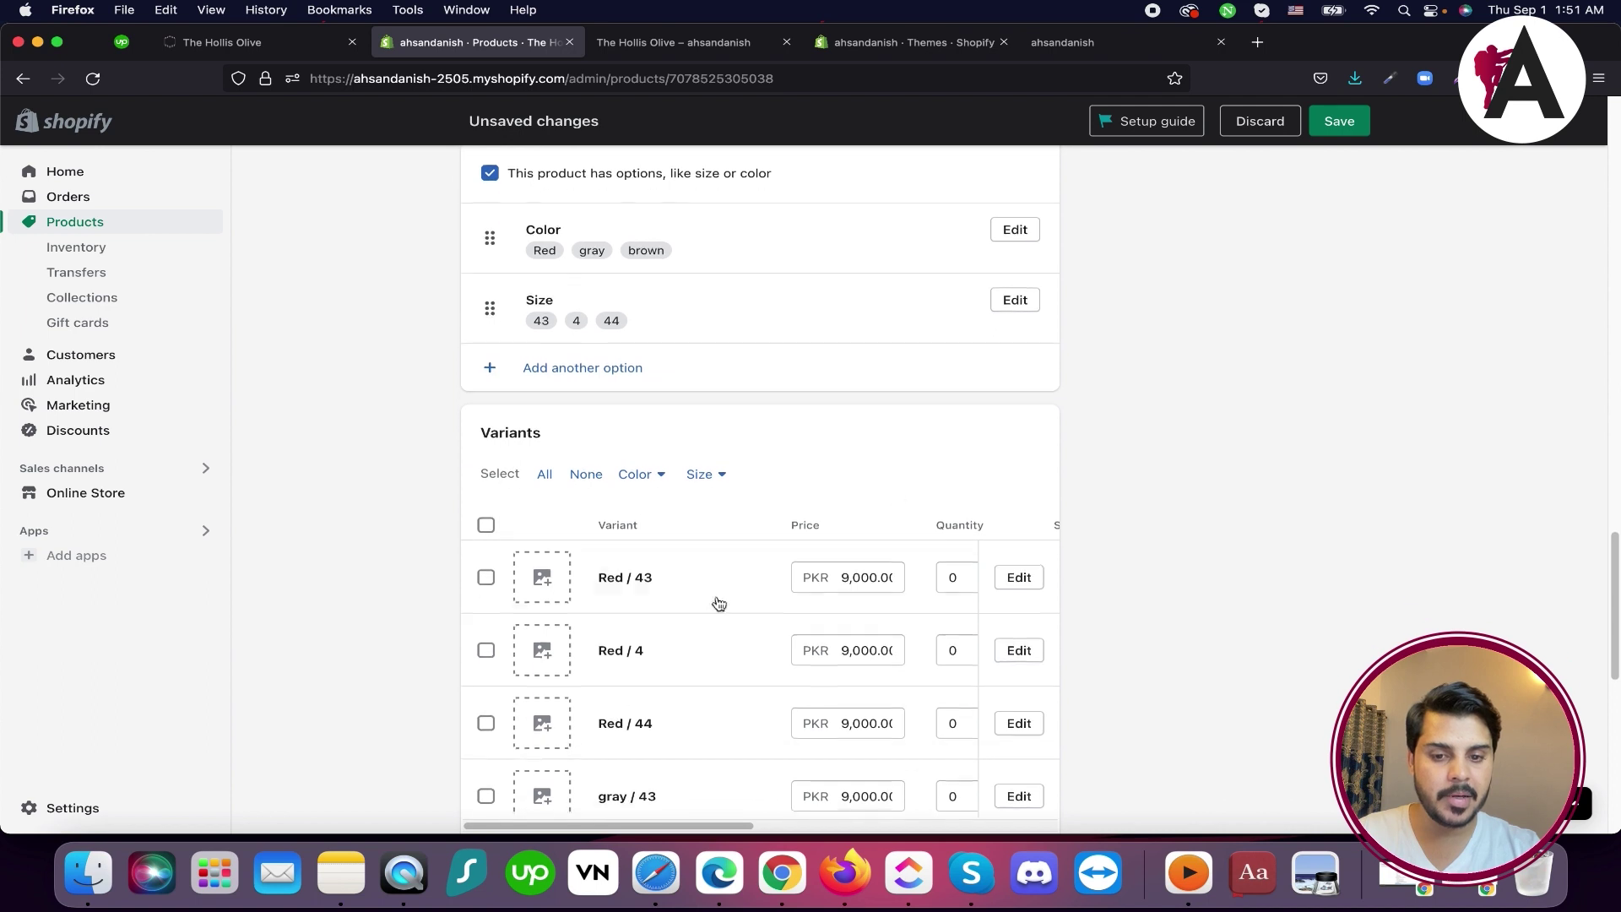
pyautogui.scroll(5, 753, 532)
pyautogui.scroll(-2, 533, 483)
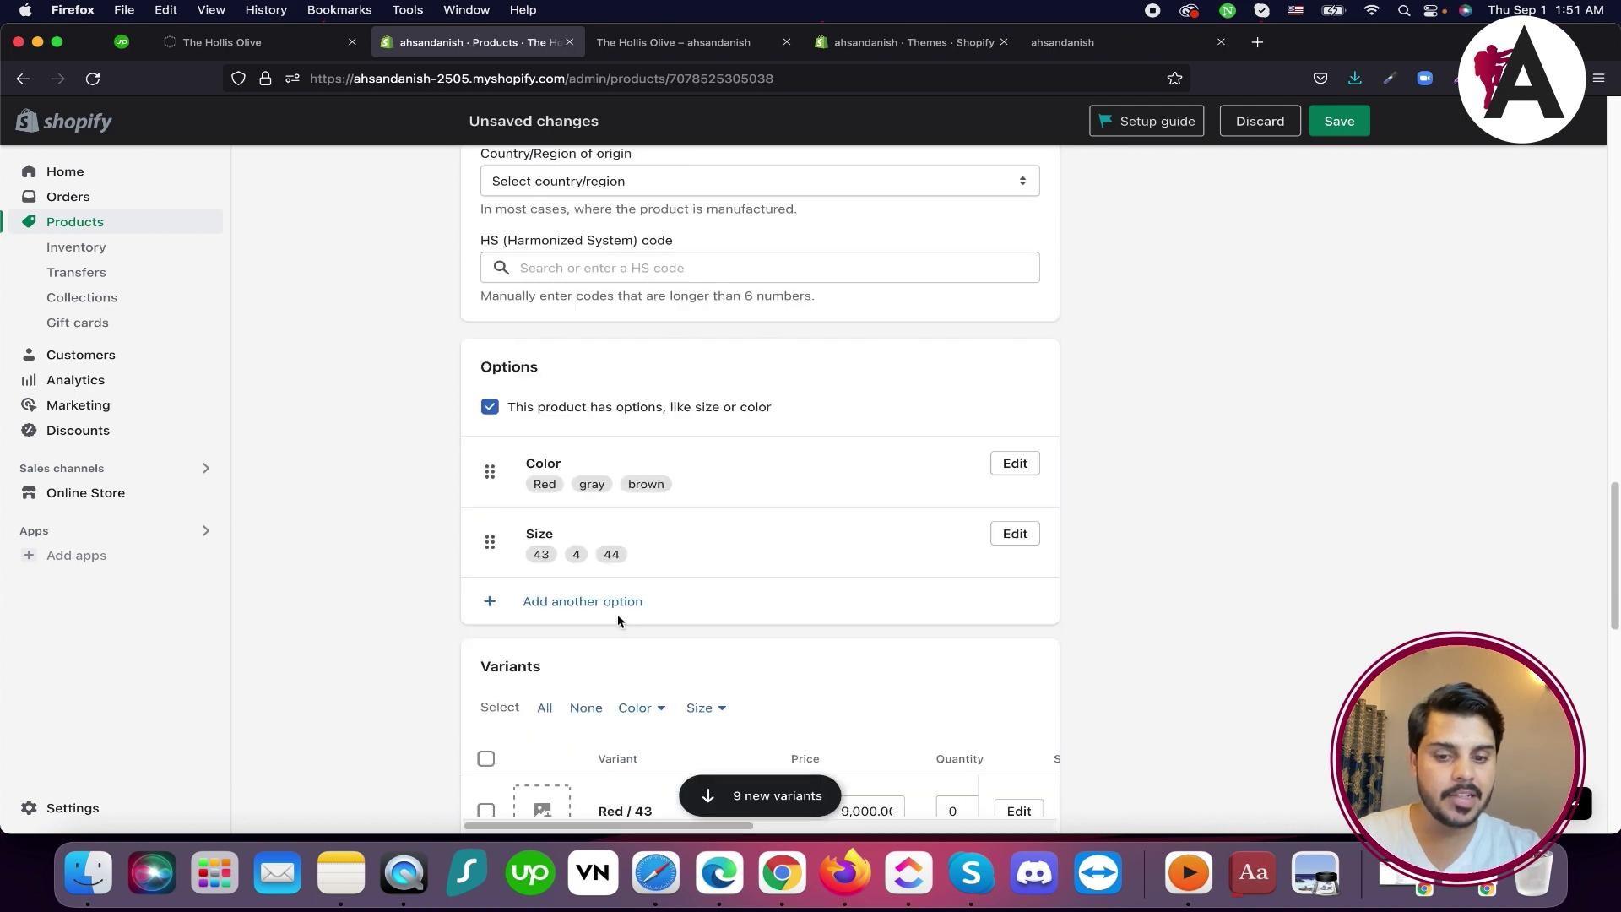
pyautogui.scroll(-5, 608, 521)
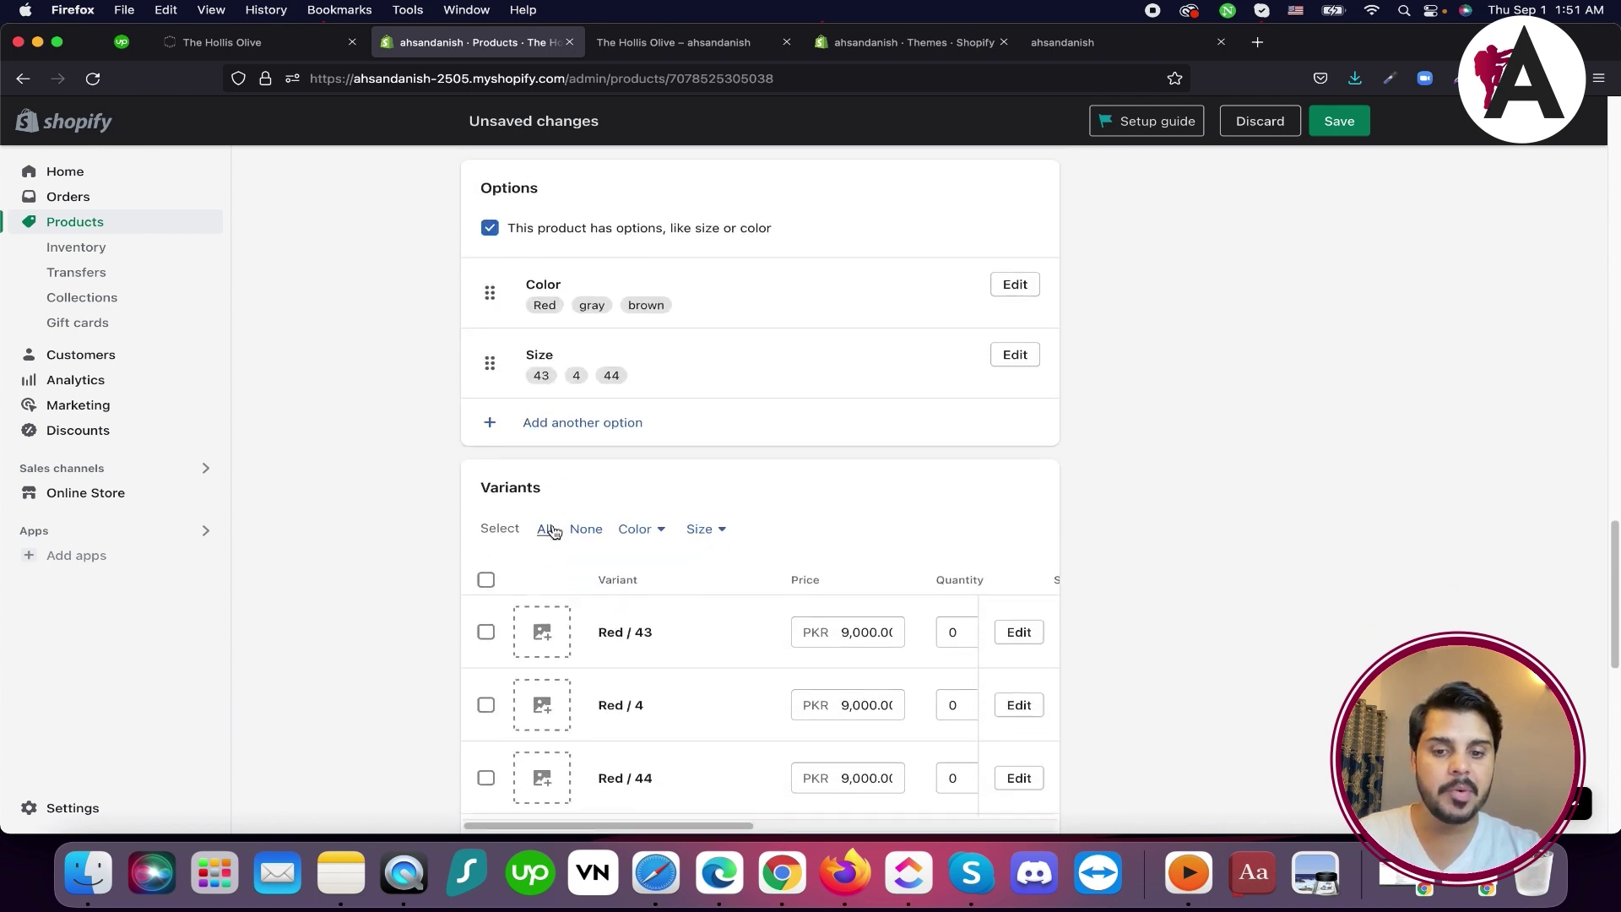
pyautogui.scroll(-3, 724, 491)
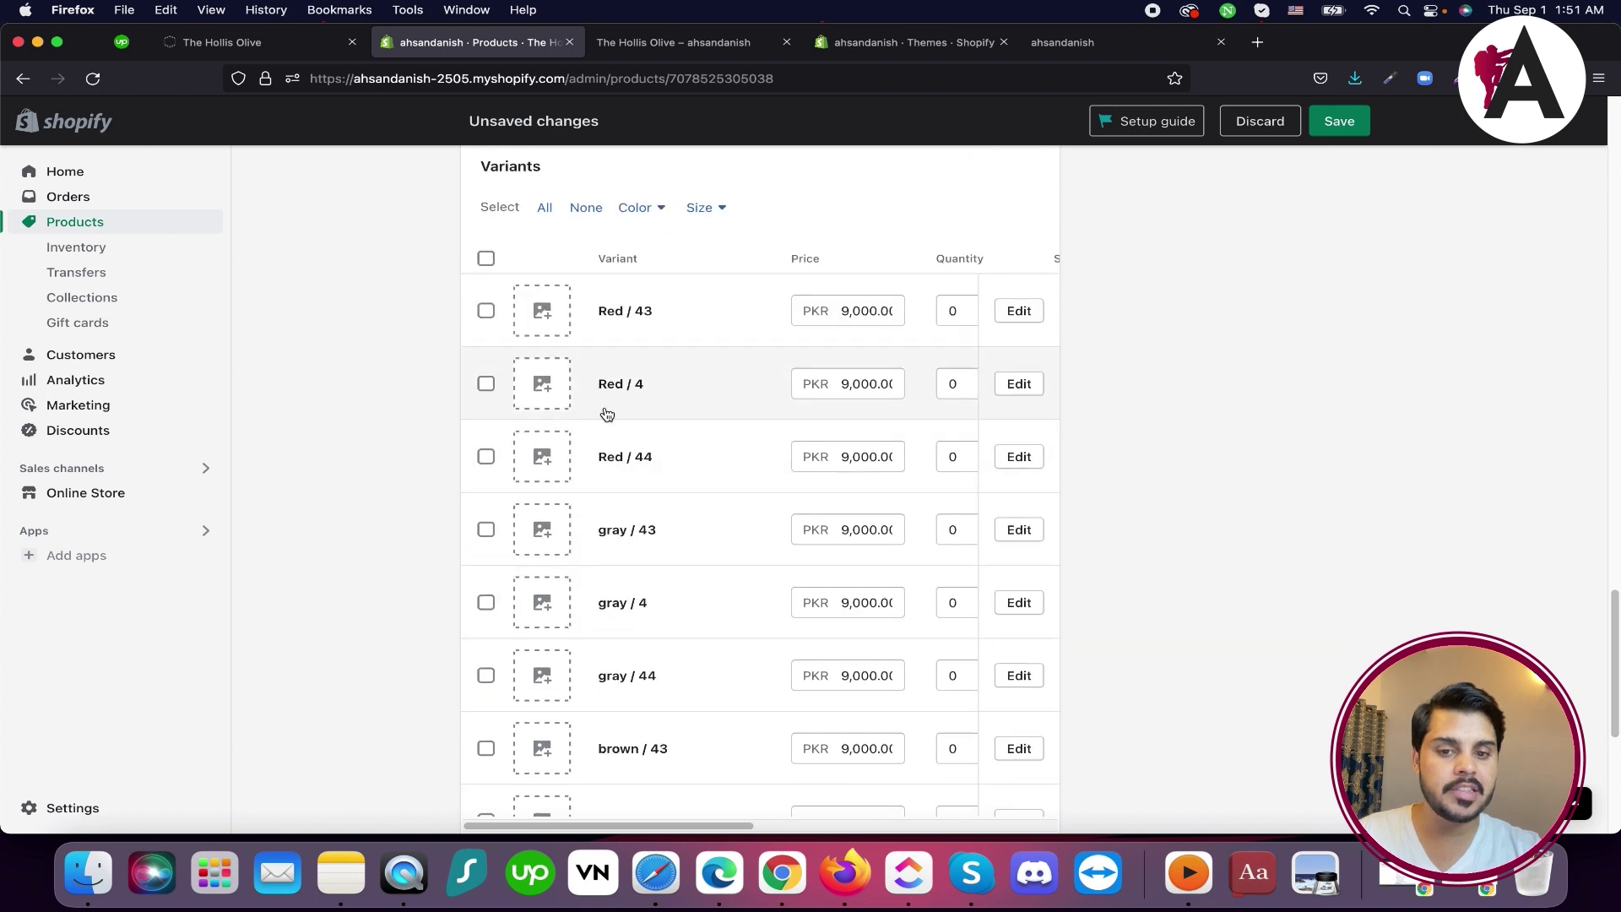
pyautogui.scroll(1, 608, 416)
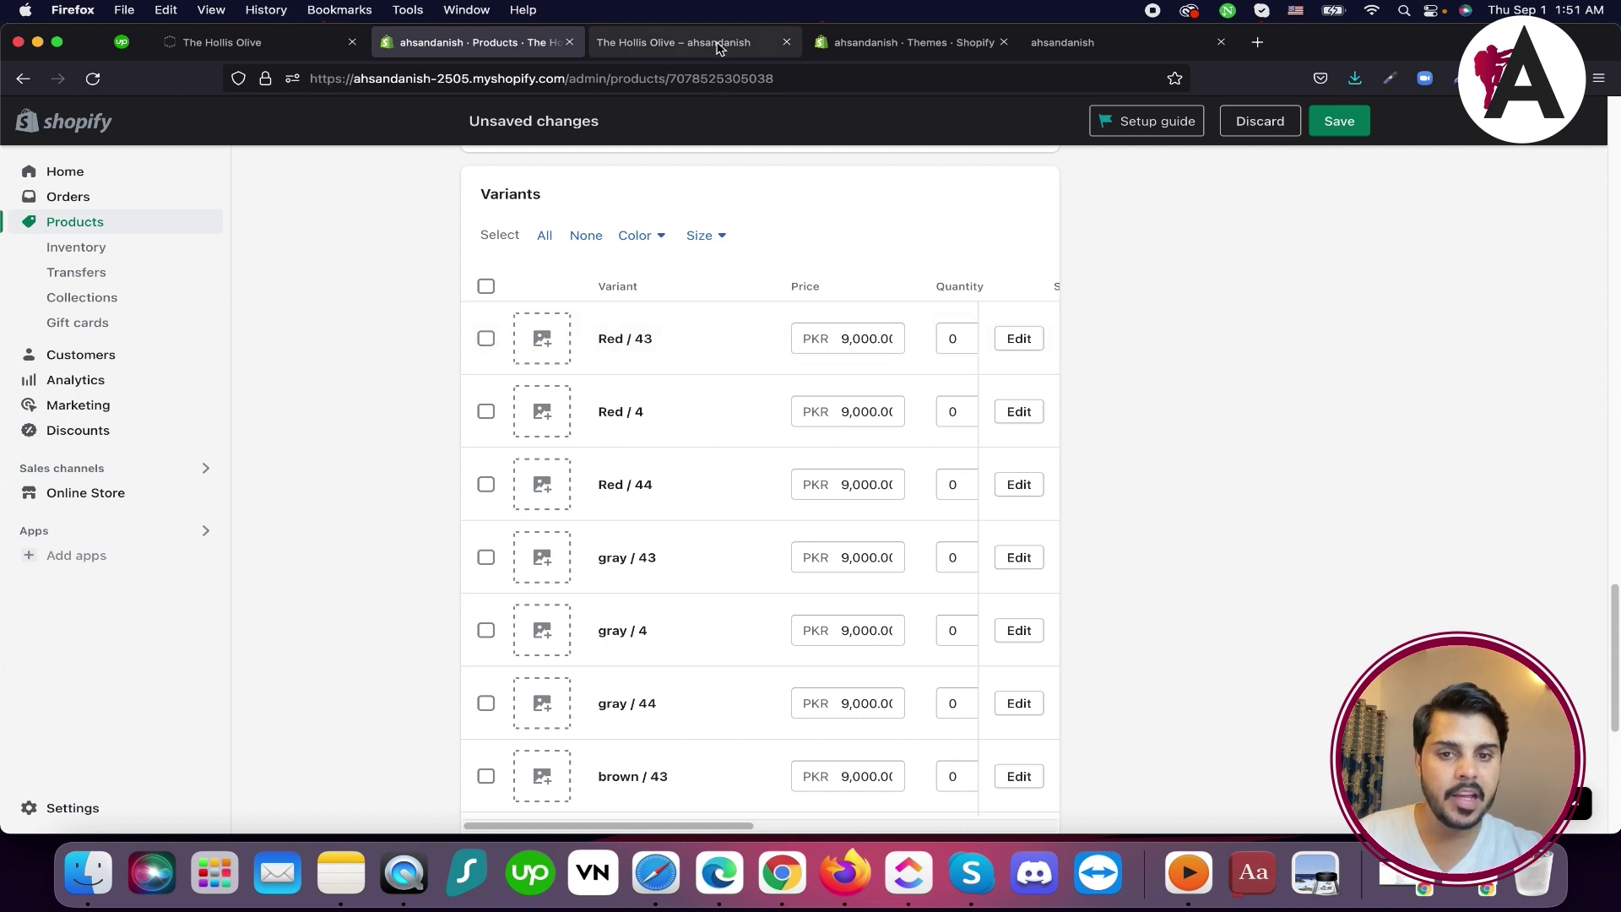
pyautogui.click(1338, 121)
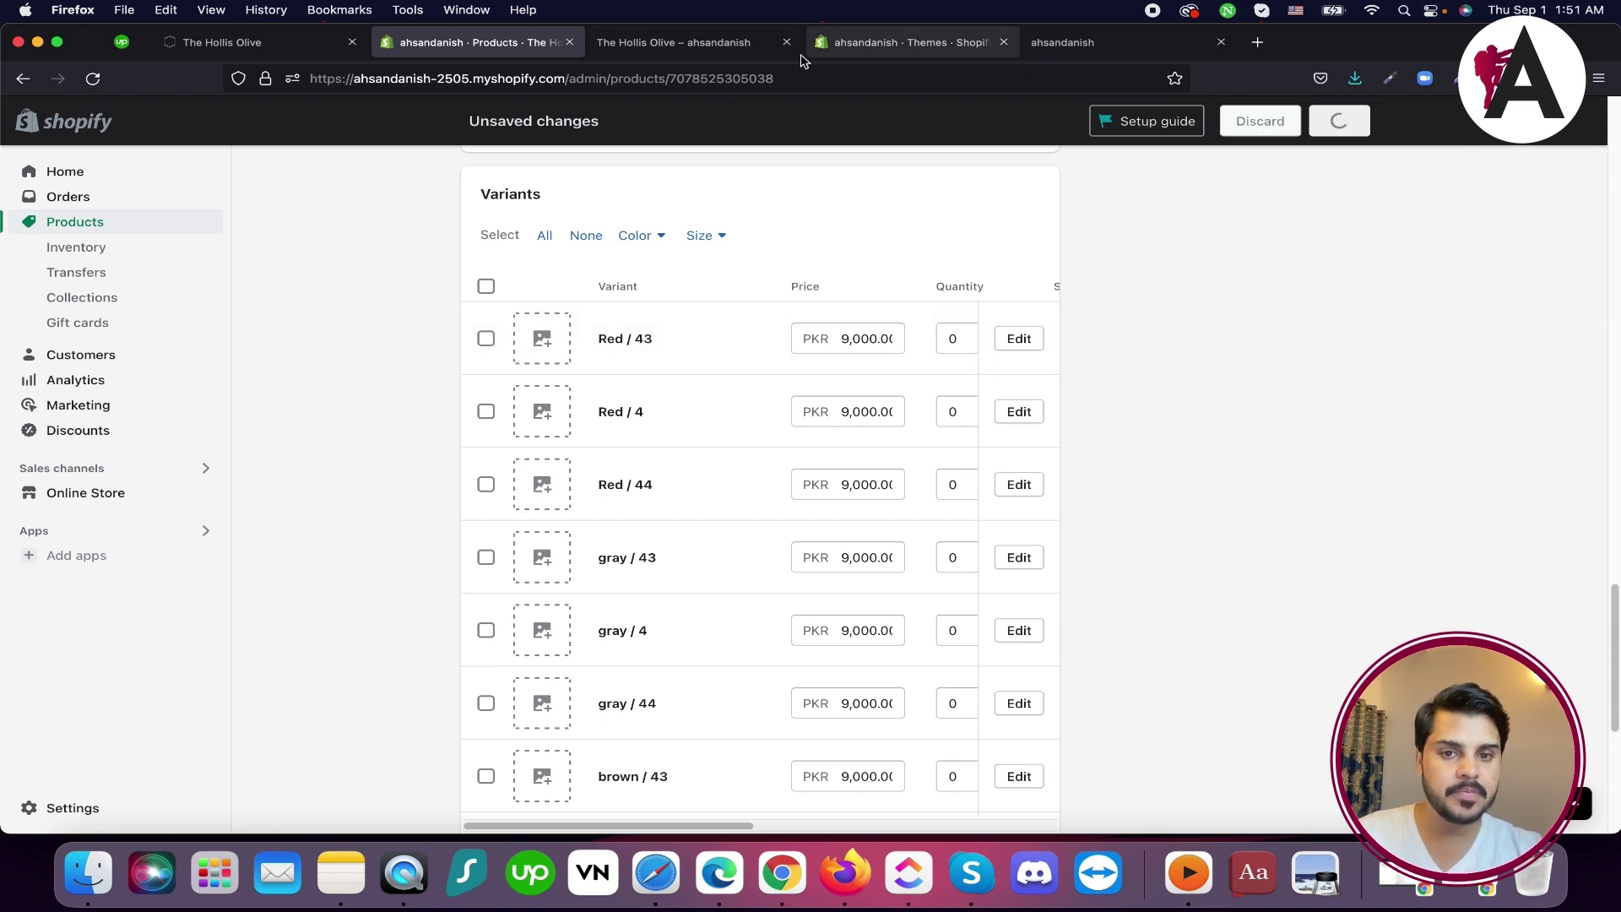
pyautogui.click(688, 42)
# Check that the storefront preview offers the new Color and Size choices, then return to the admin editor
pyautogui.click(91, 79)
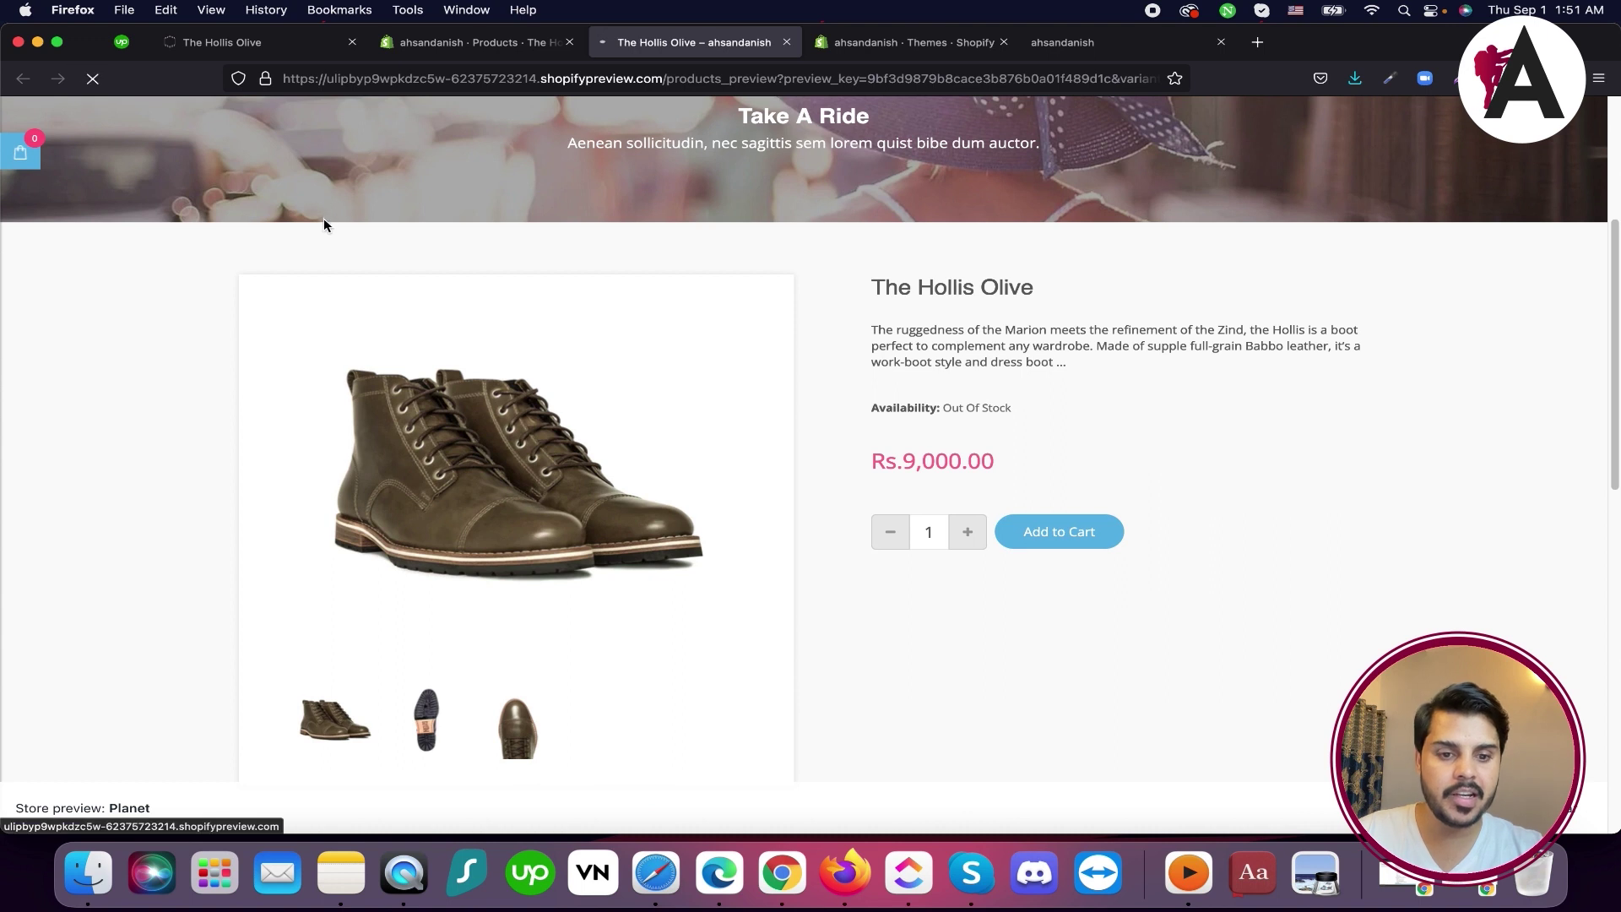
pyautogui.scroll(-2, 783, 373)
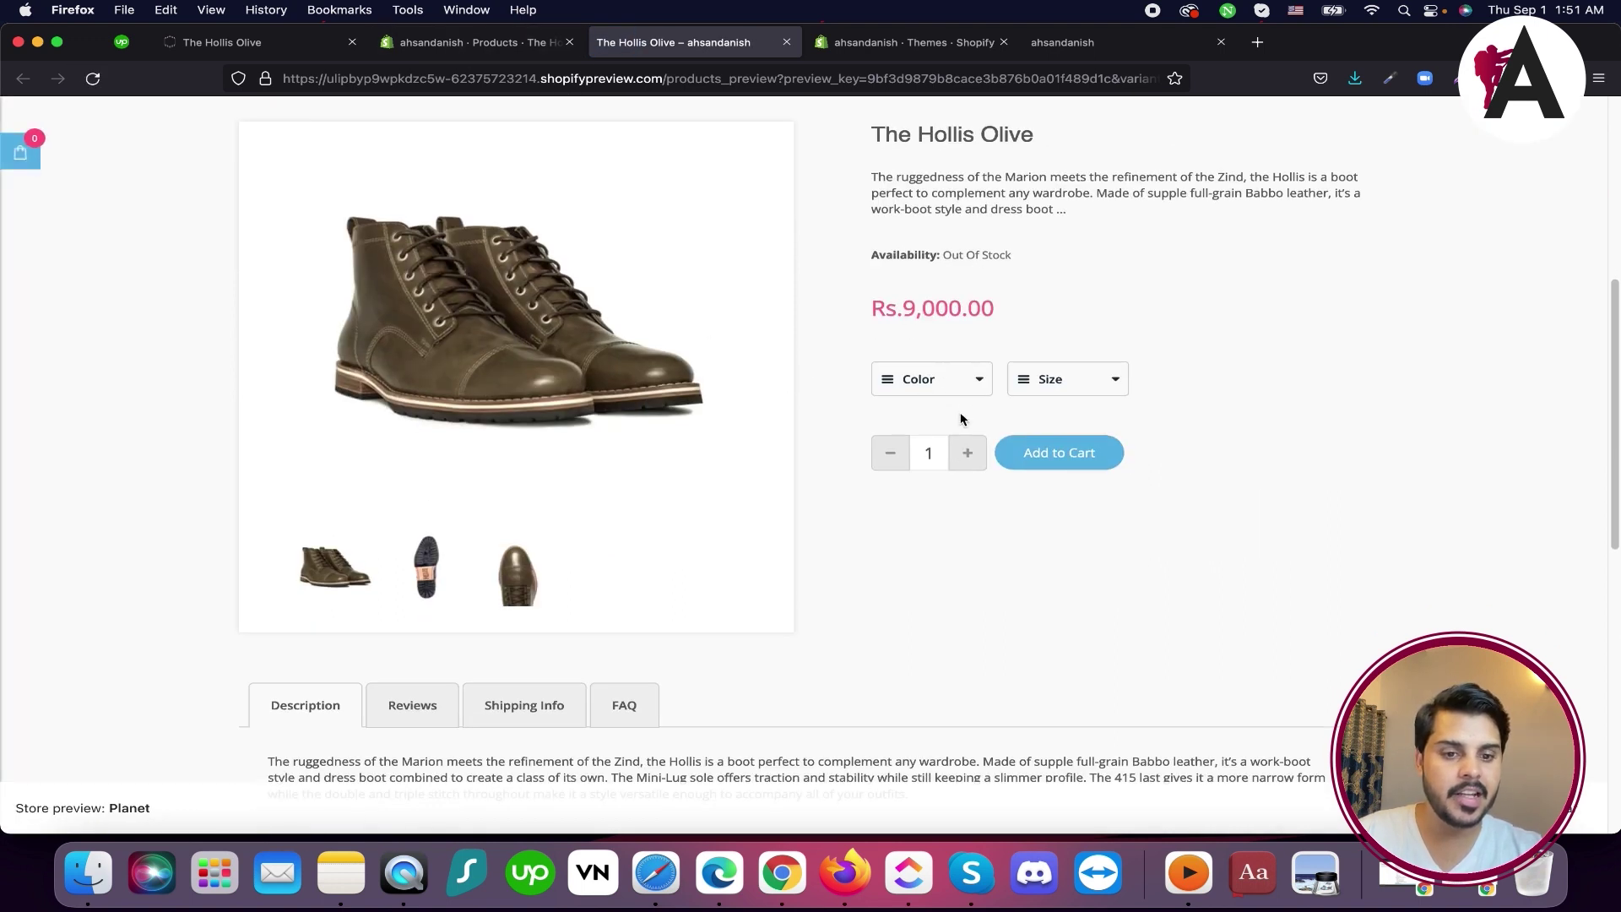
pyautogui.click(489, 52)
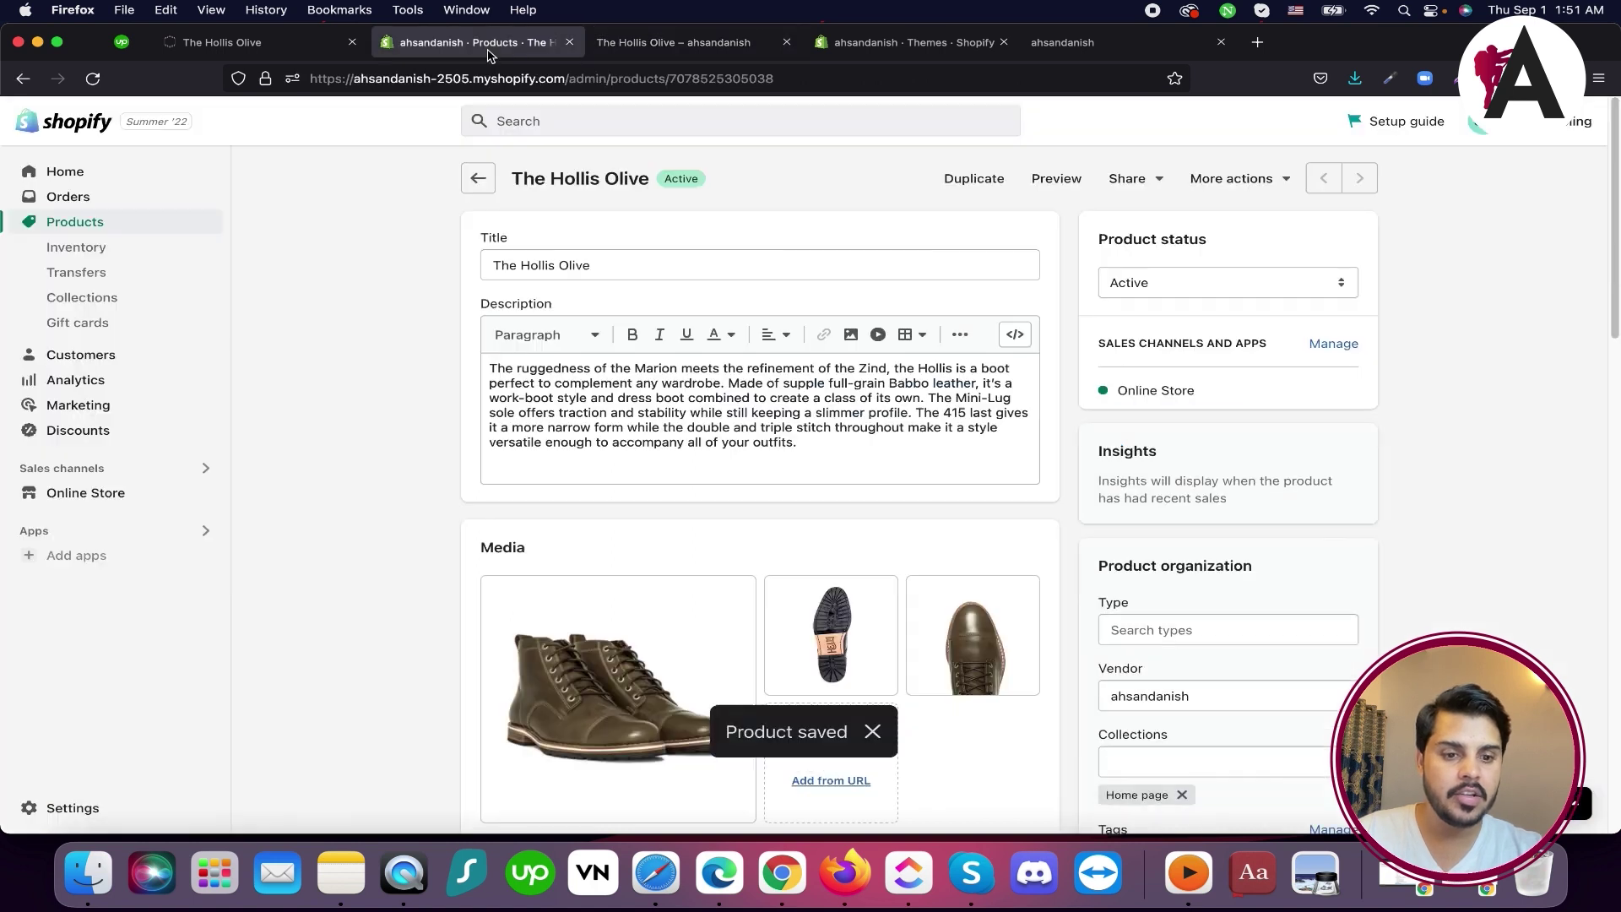
pyautogui.scroll(-6, 844, 519)
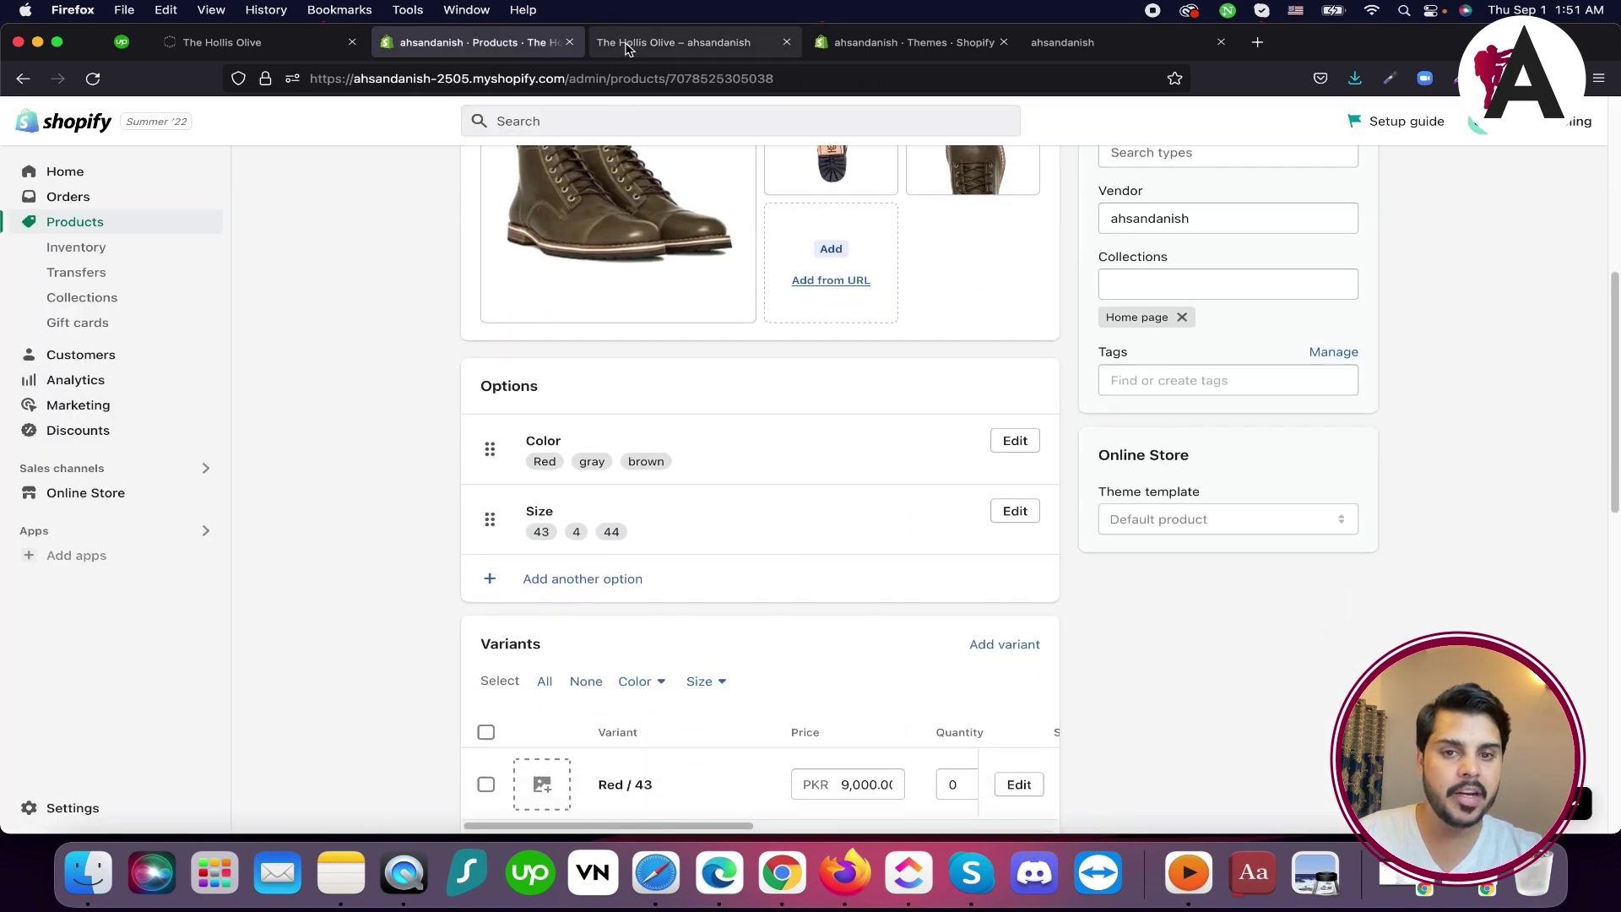
pyautogui.click(626, 49)
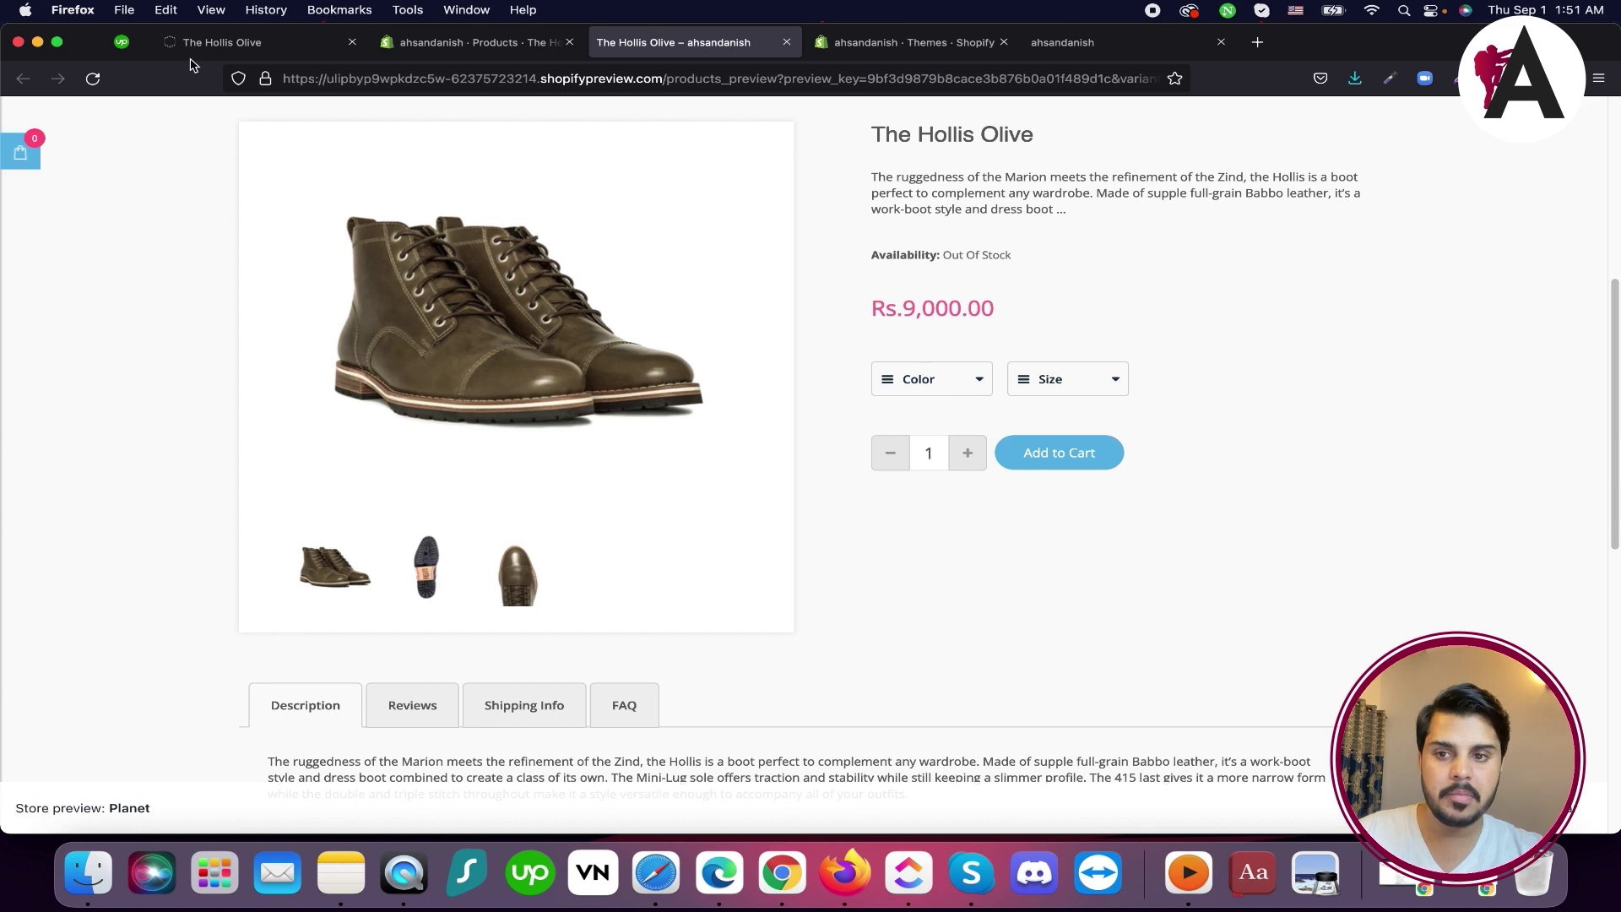
pyautogui.scroll(-5, 912, 321)
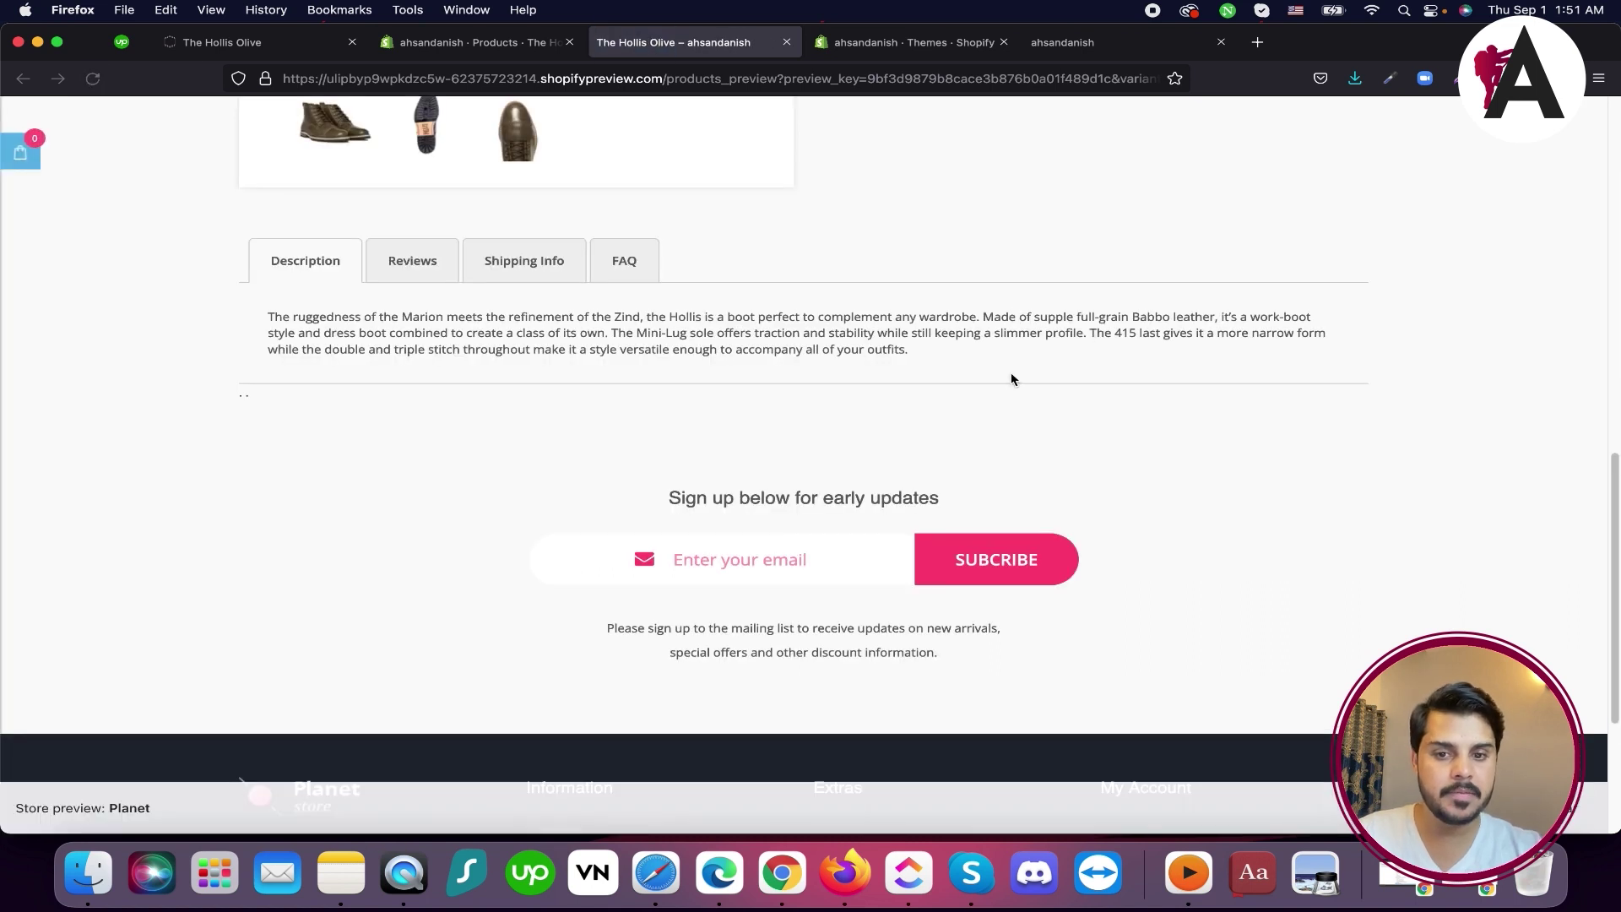
pyautogui.scroll(5, 1013, 380)
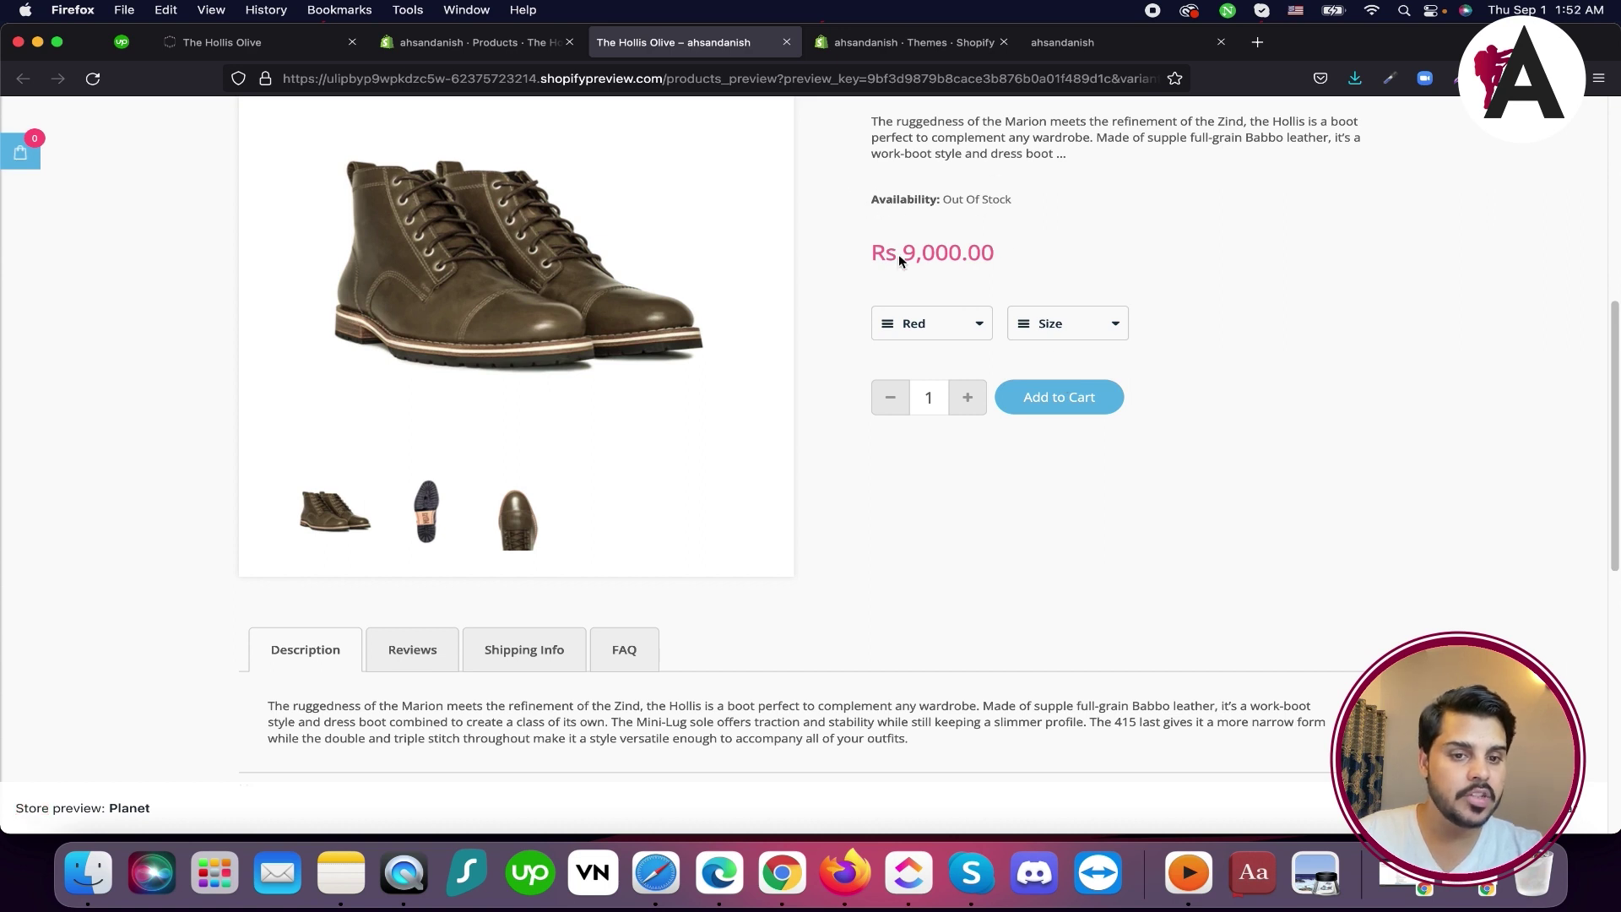
pyautogui.click(473, 42)
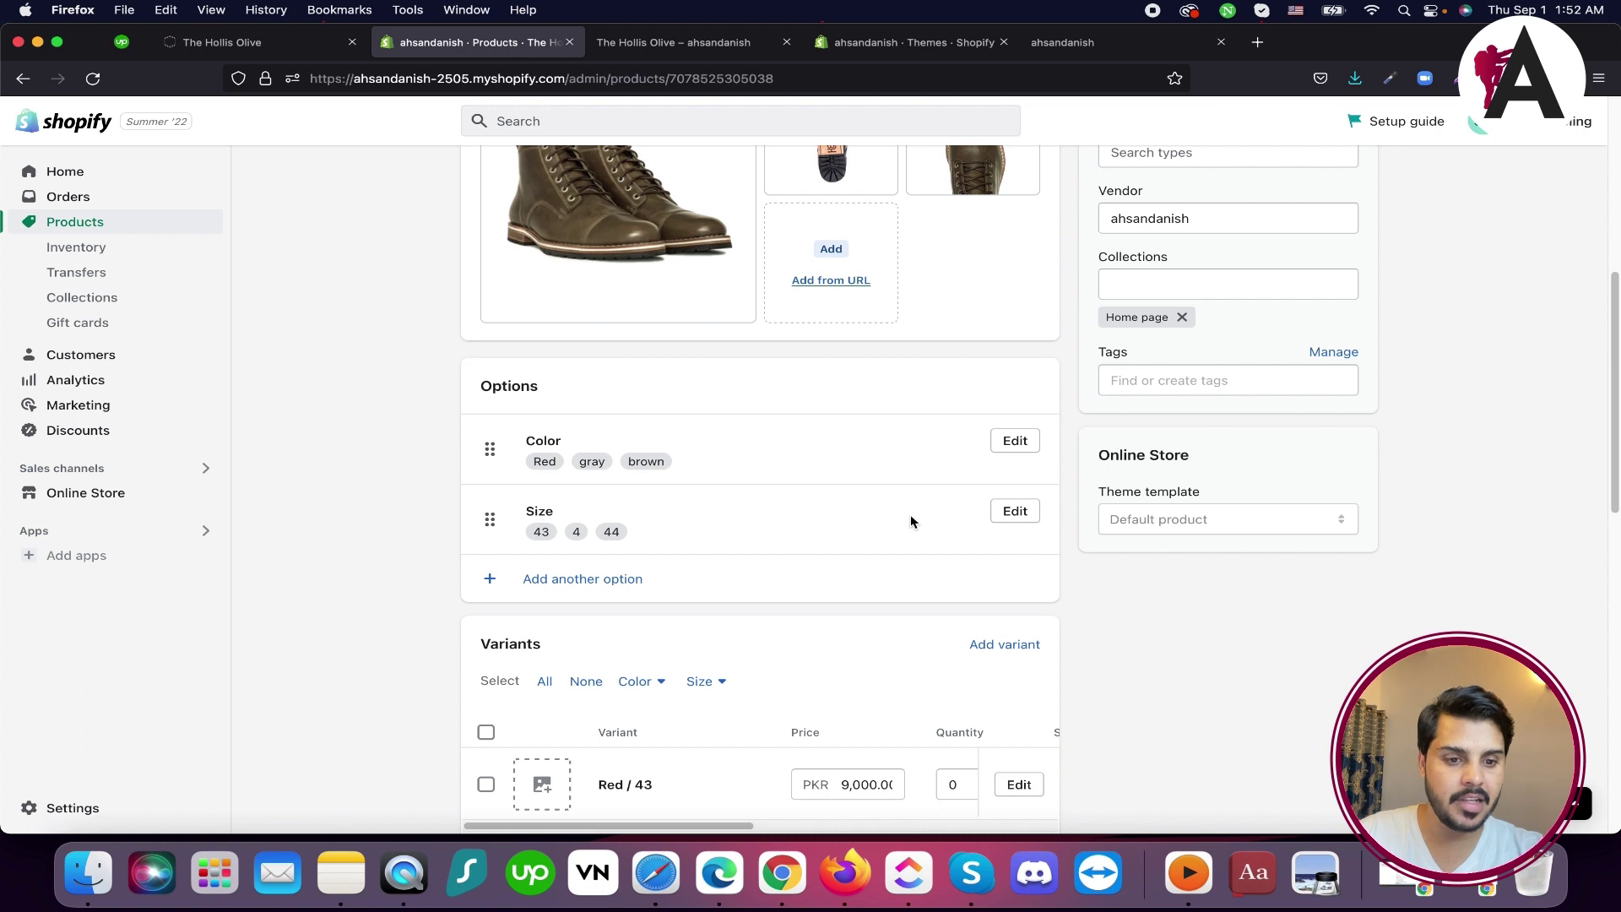
pyautogui.scroll(5, 910, 516)
pyautogui.scroll(-8, 760, 529)
pyautogui.scroll(-6, 731, 495)
pyautogui.scroll(10, 734, 496)
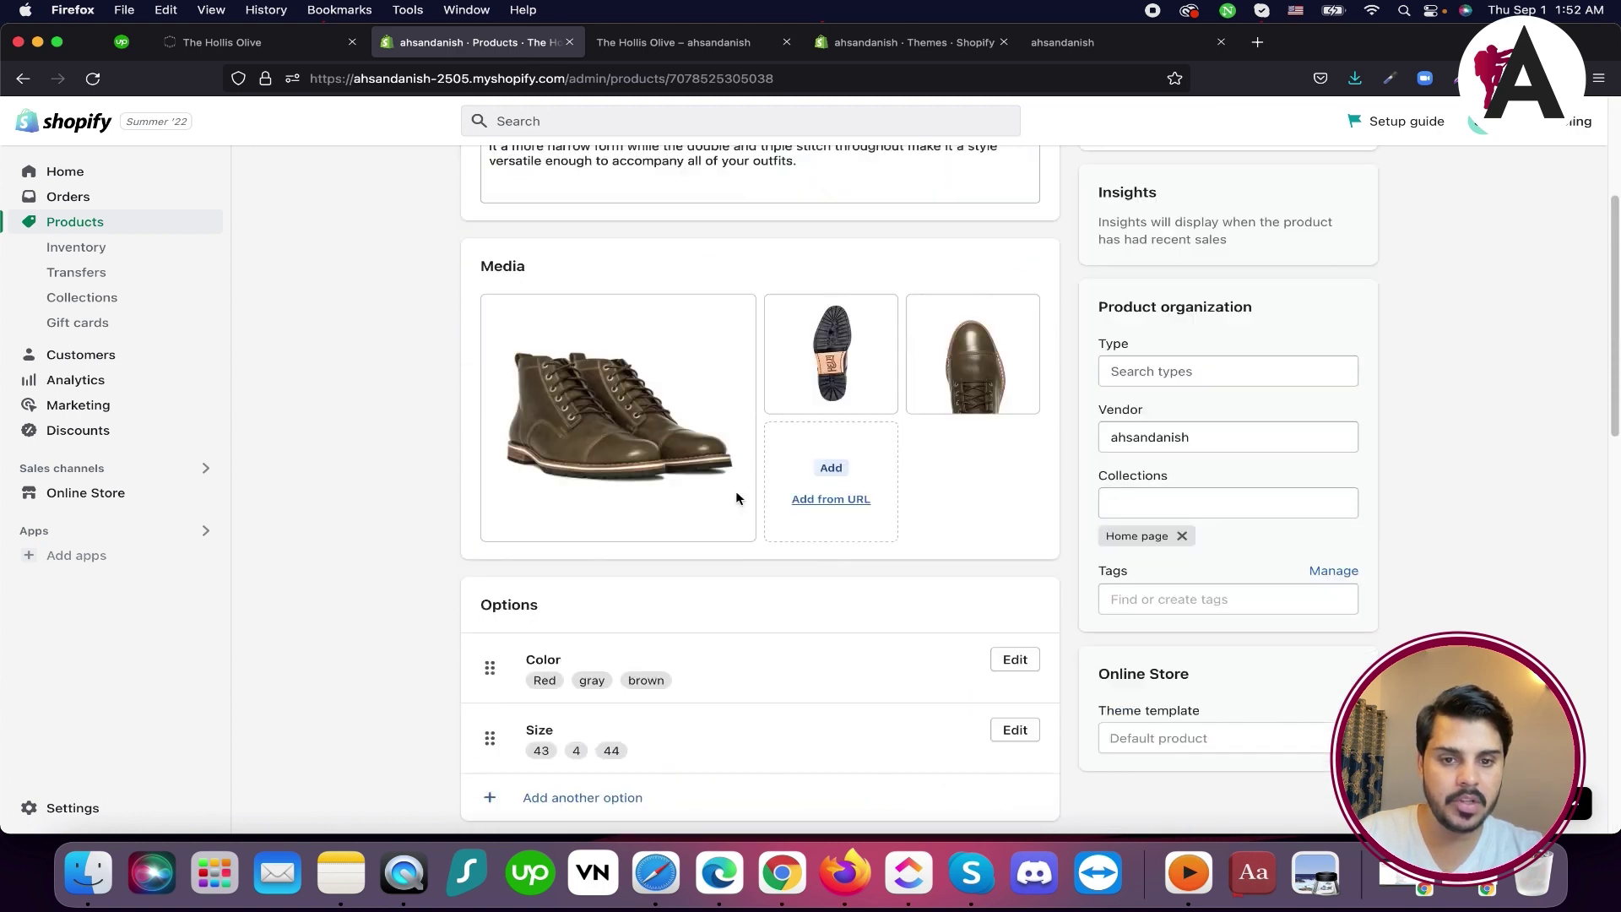
pyautogui.scroll(3, 736, 498)
pyautogui.scroll(-5, 1062, 492)
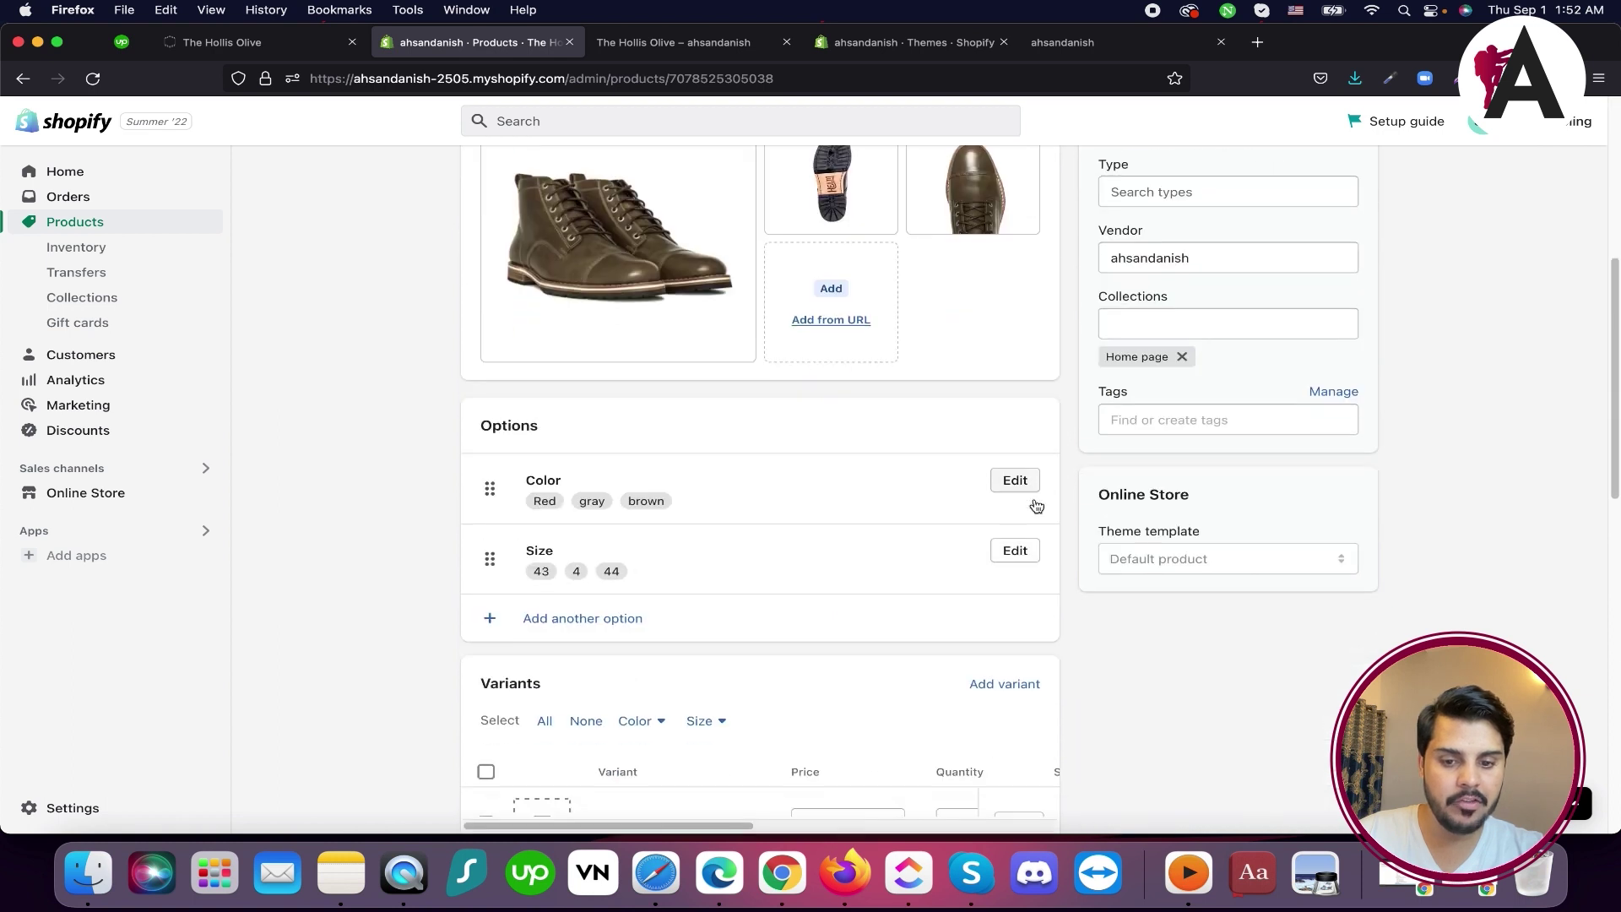
pyautogui.scroll(-2, 1031, 507)
pyautogui.scroll(3, 1055, 502)
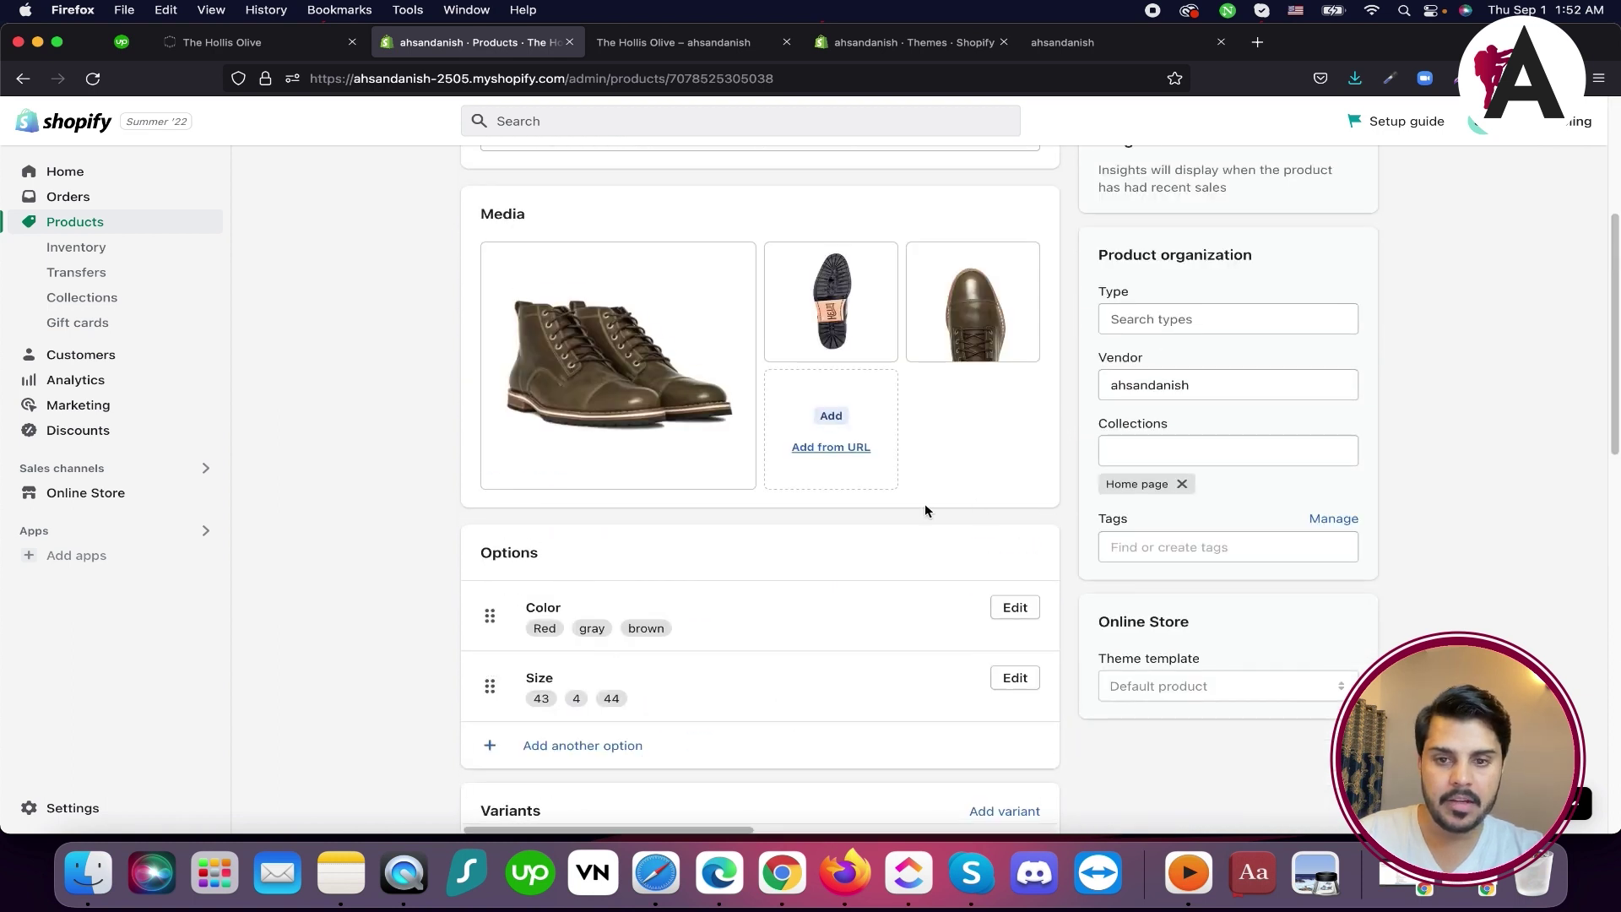
pyautogui.scroll(-10, 925, 503)
pyautogui.scroll(9, 925, 503)
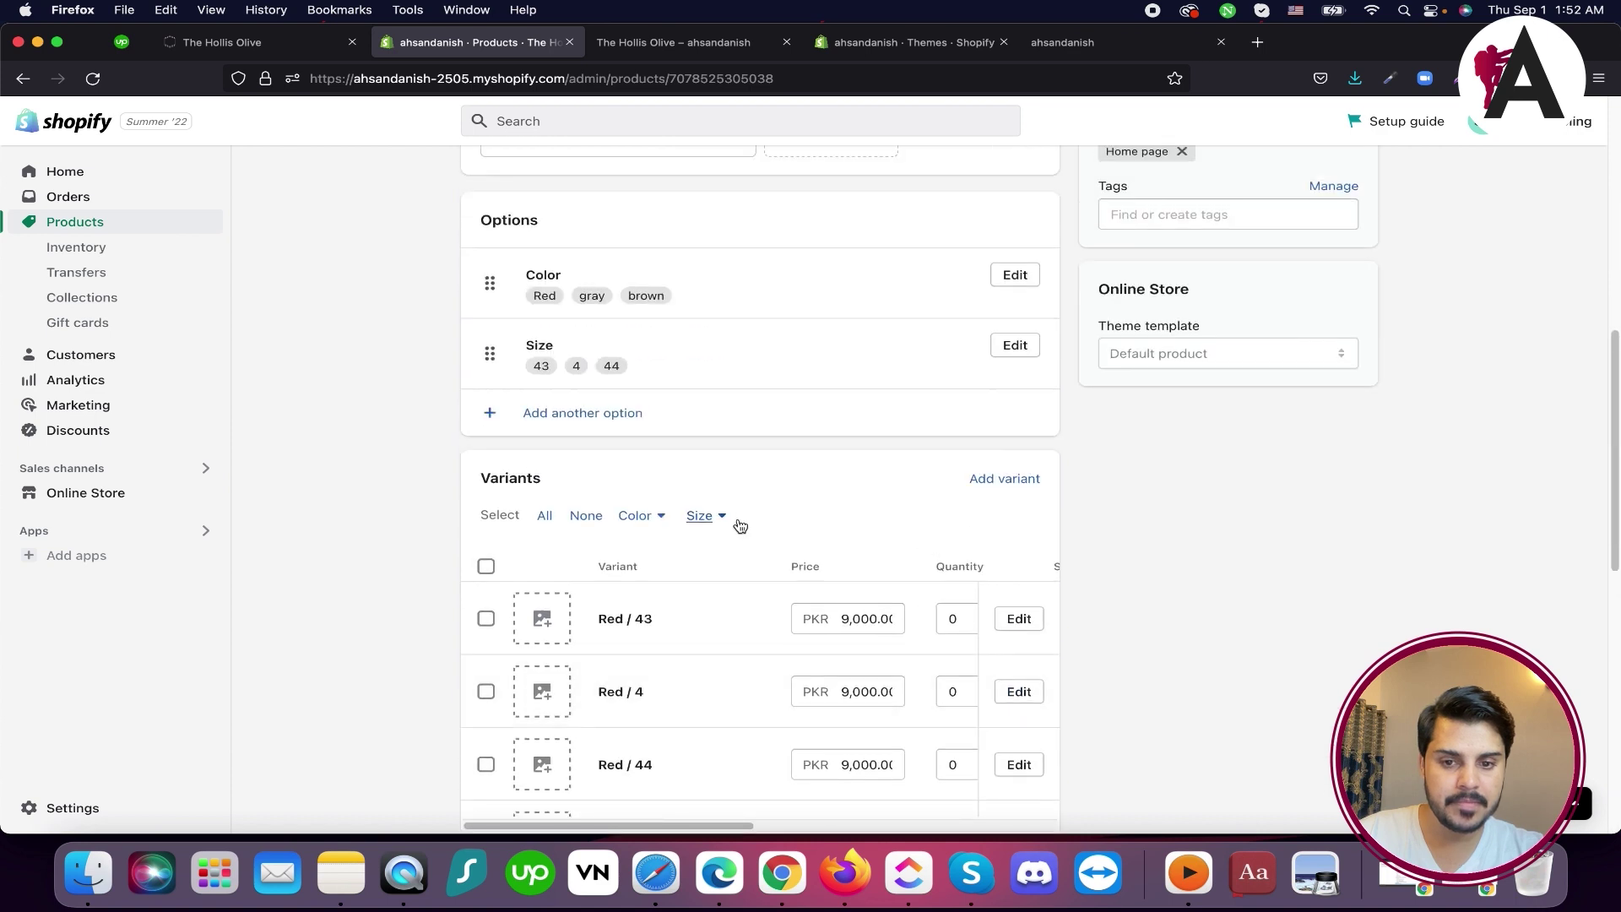
pyautogui.scroll(6, 740, 525)
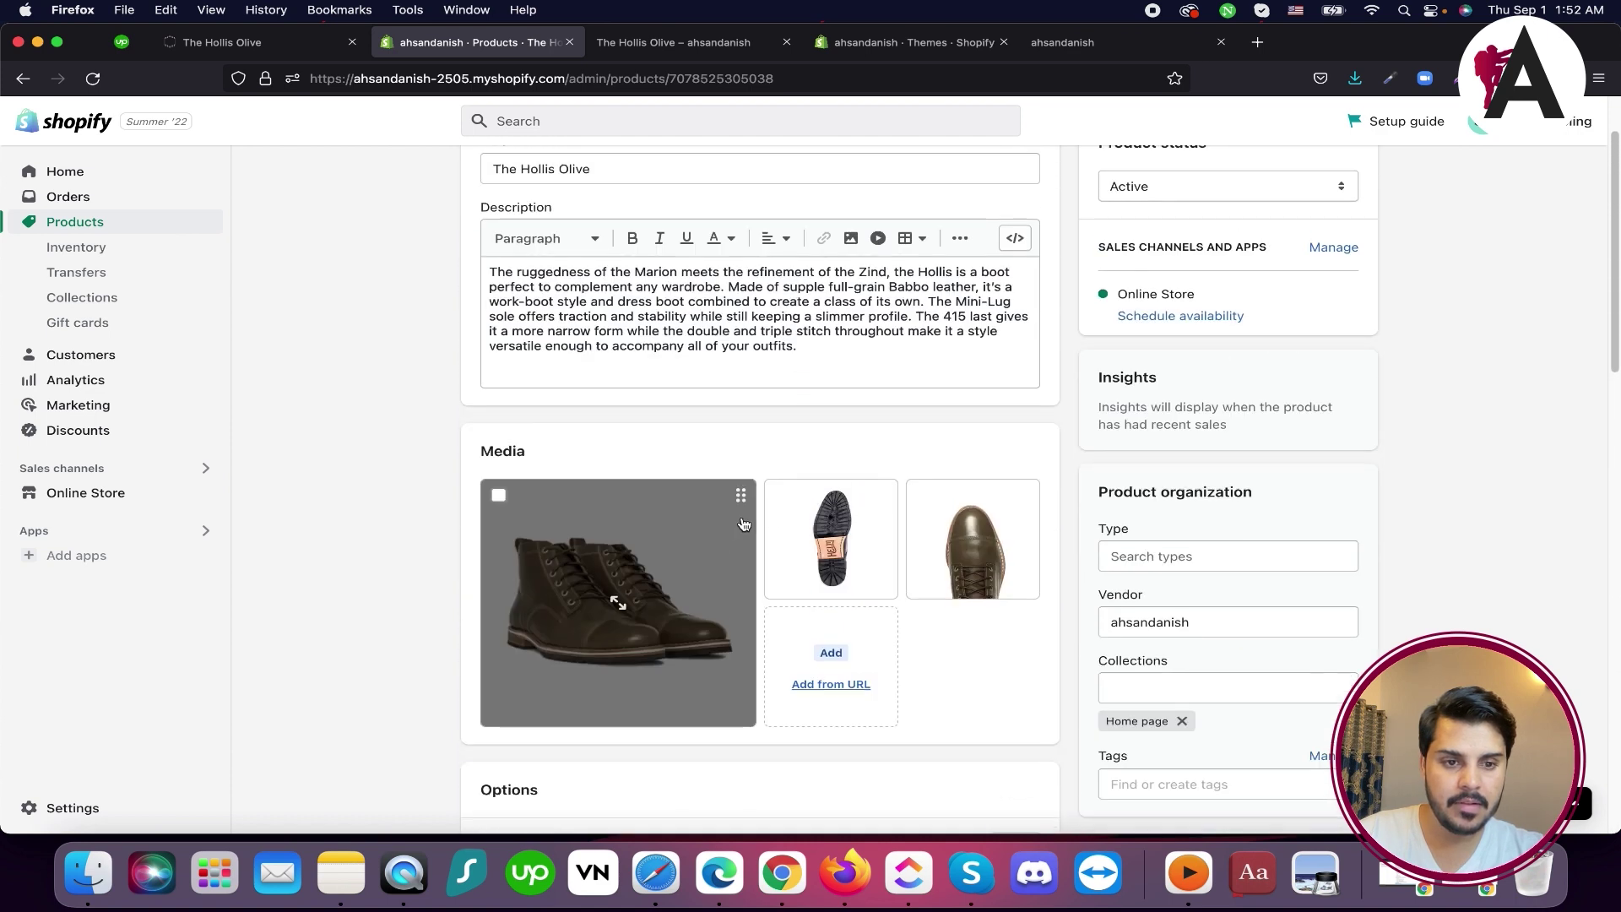
pyautogui.scroll(2, 844, 498)
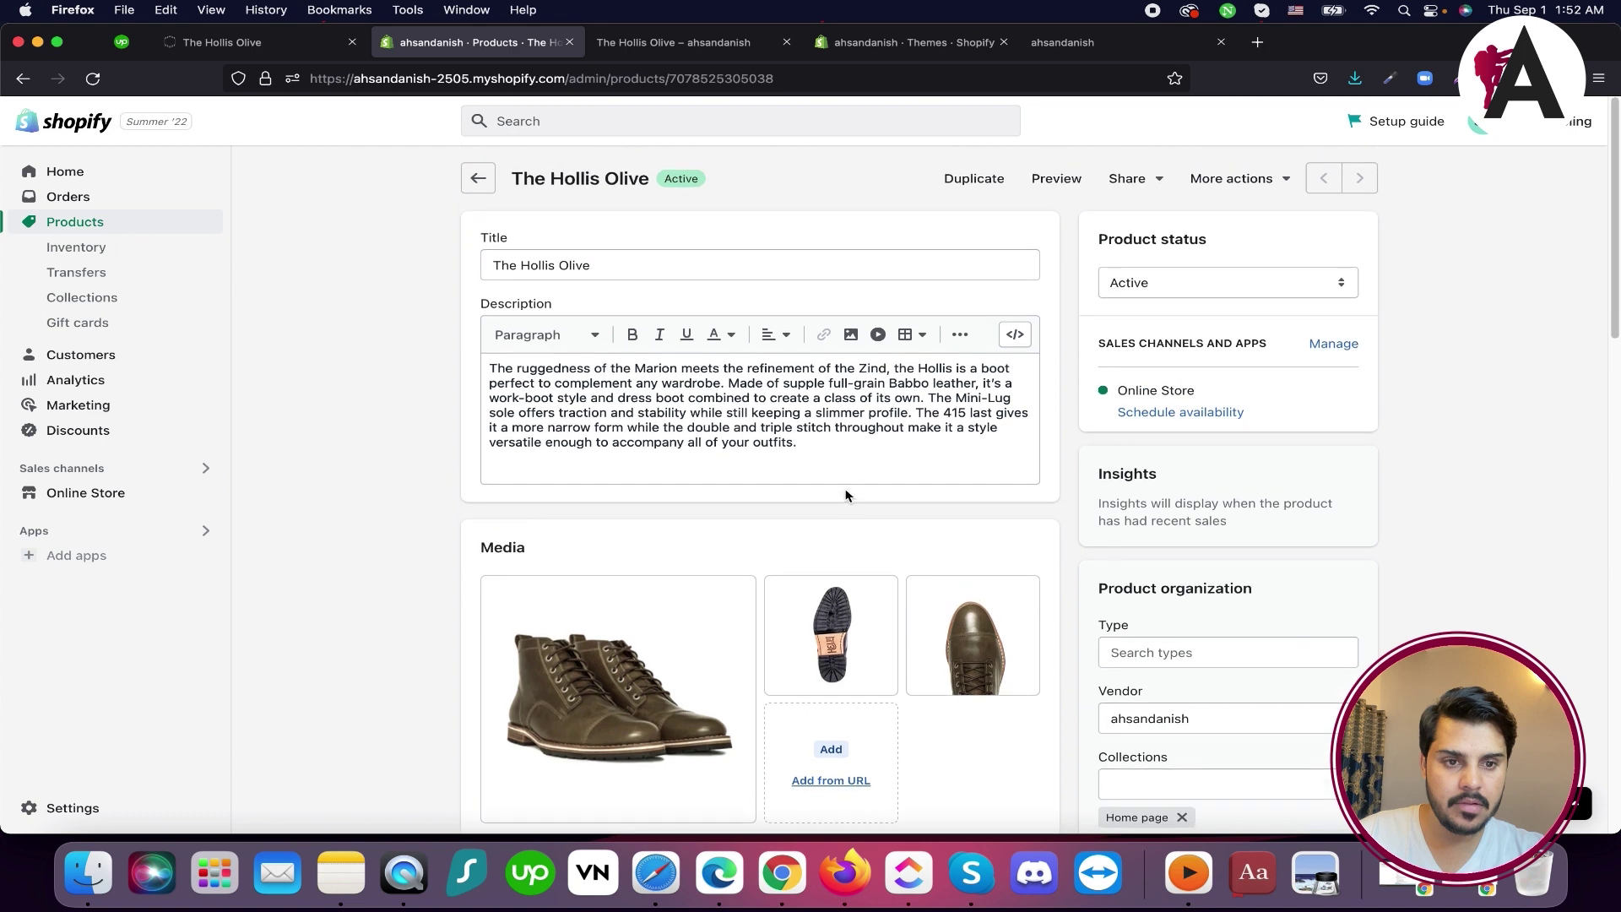
pyautogui.click(1145, 182)
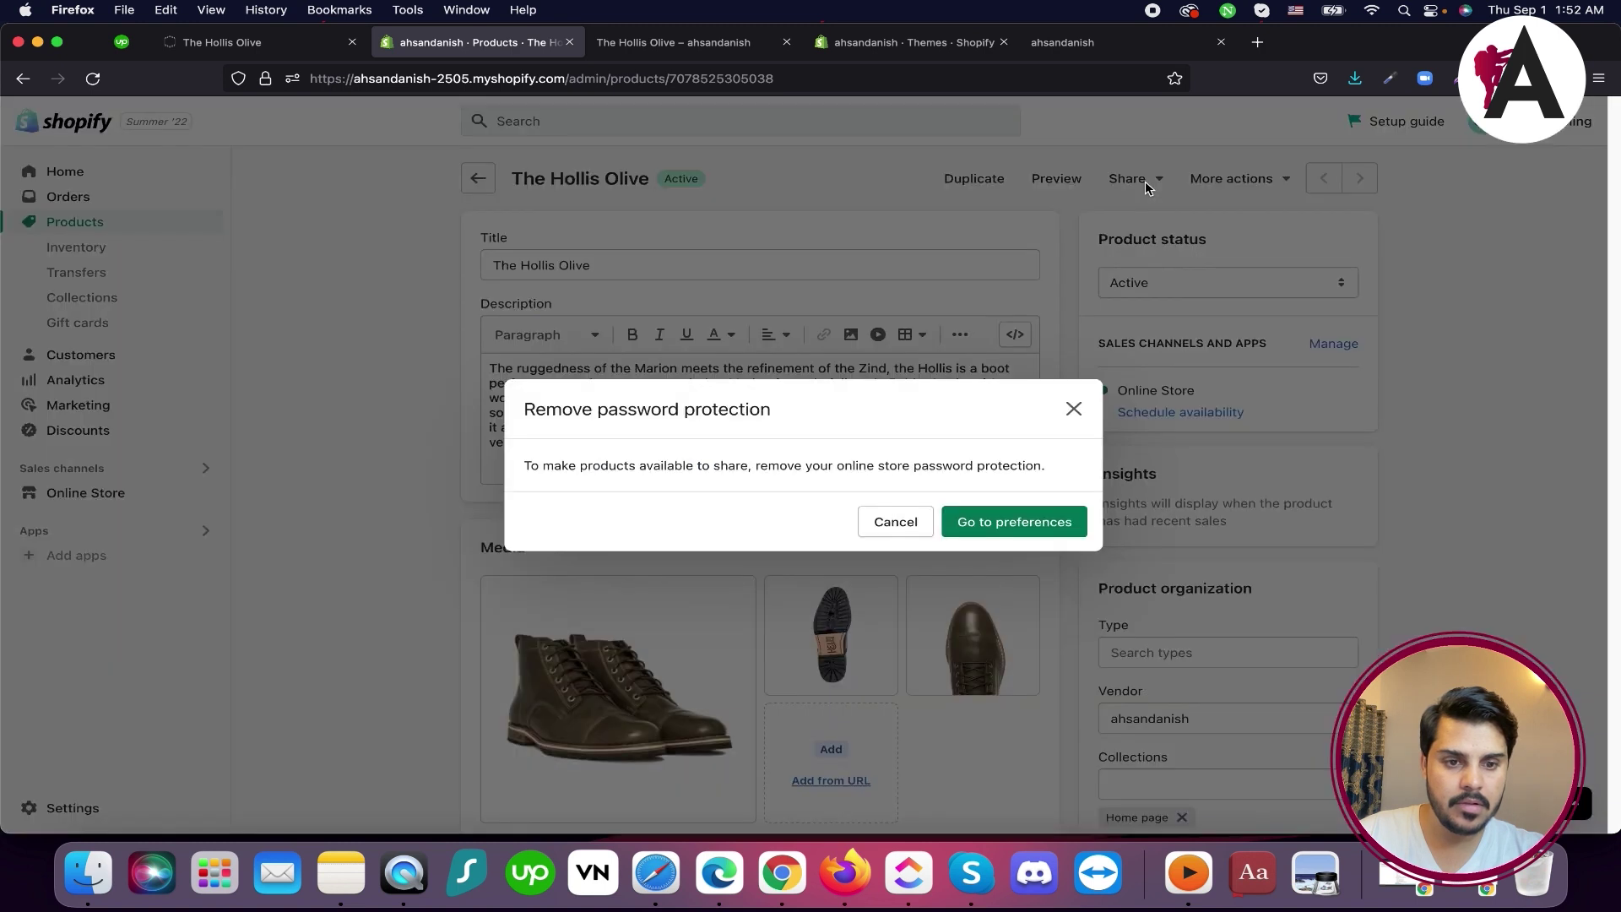
pyautogui.click(1072, 410)
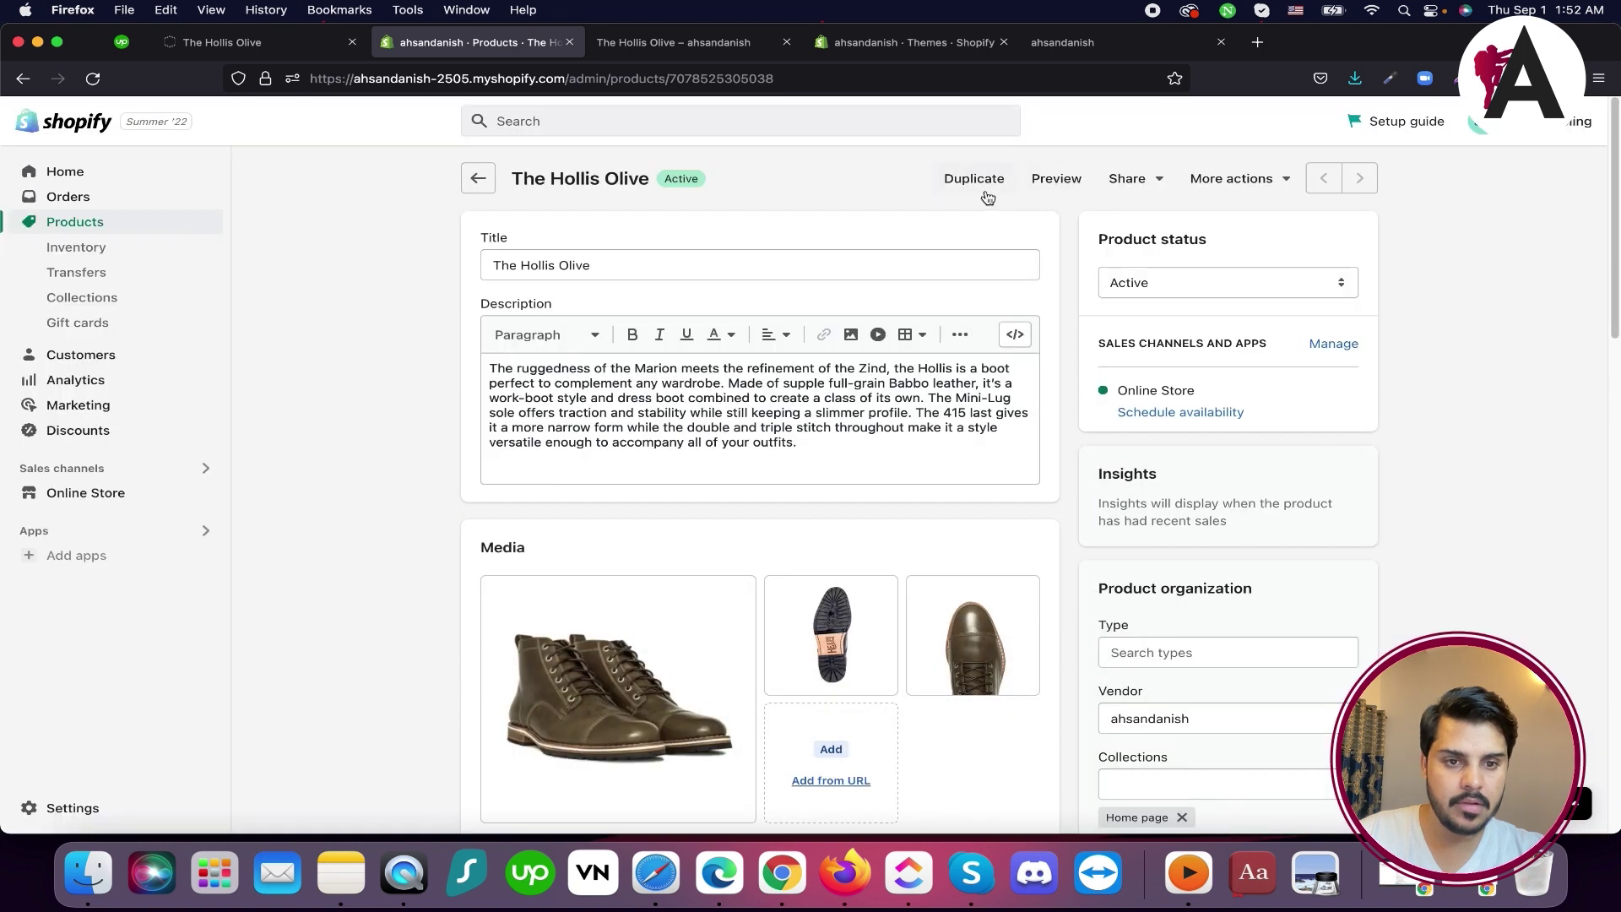
pyautogui.click(1283, 183)
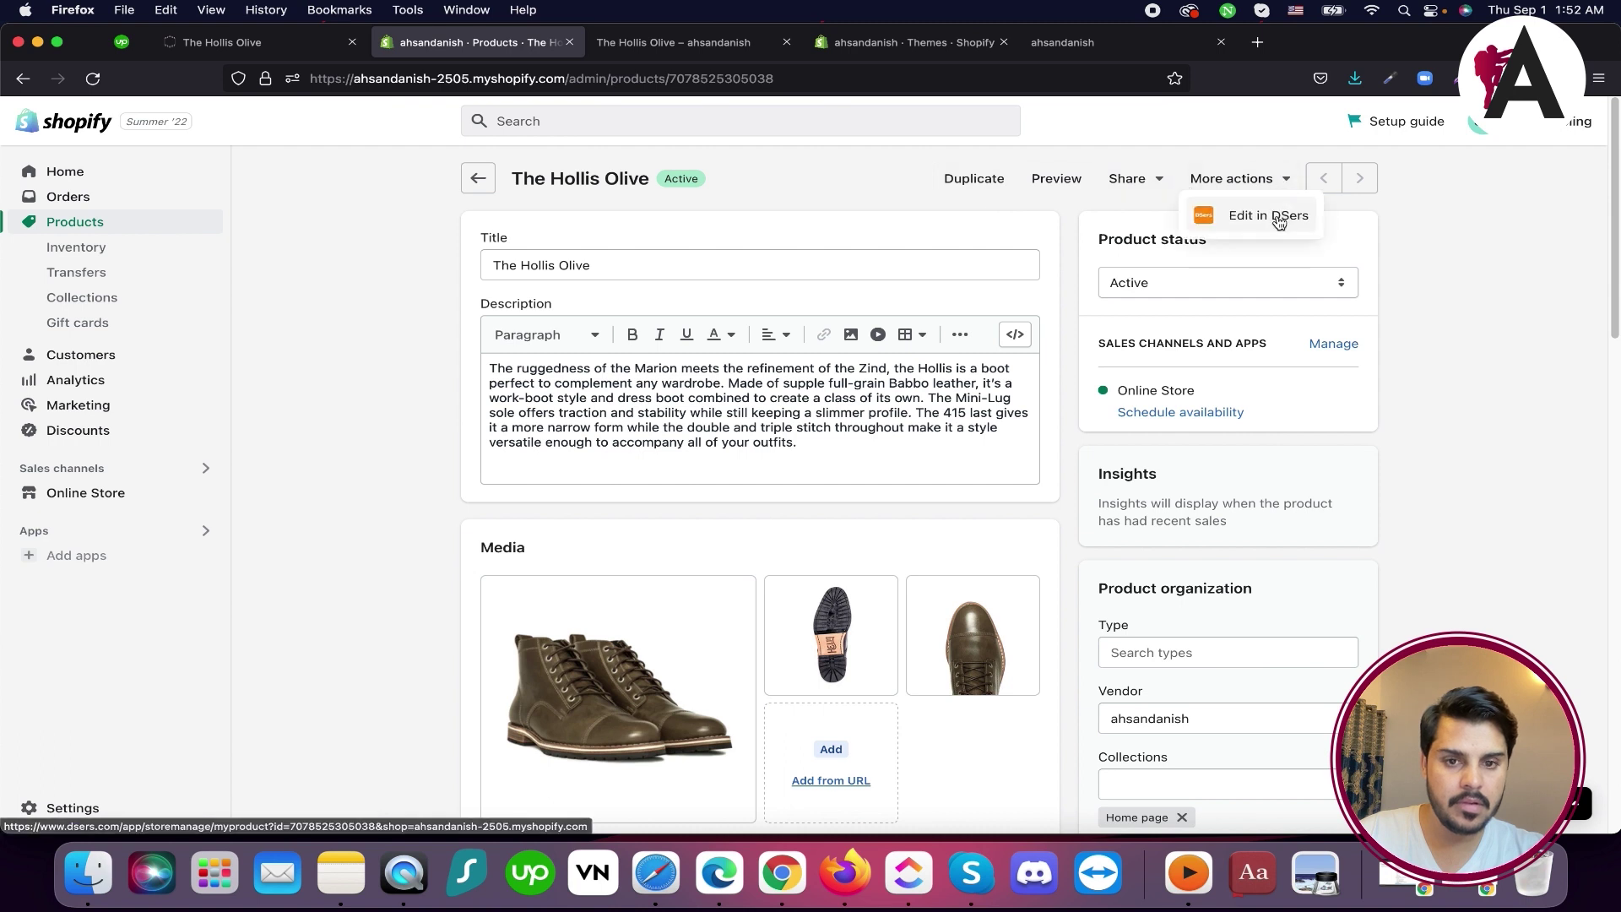
pyautogui.click(505, 179)
pyautogui.click(478, 178)
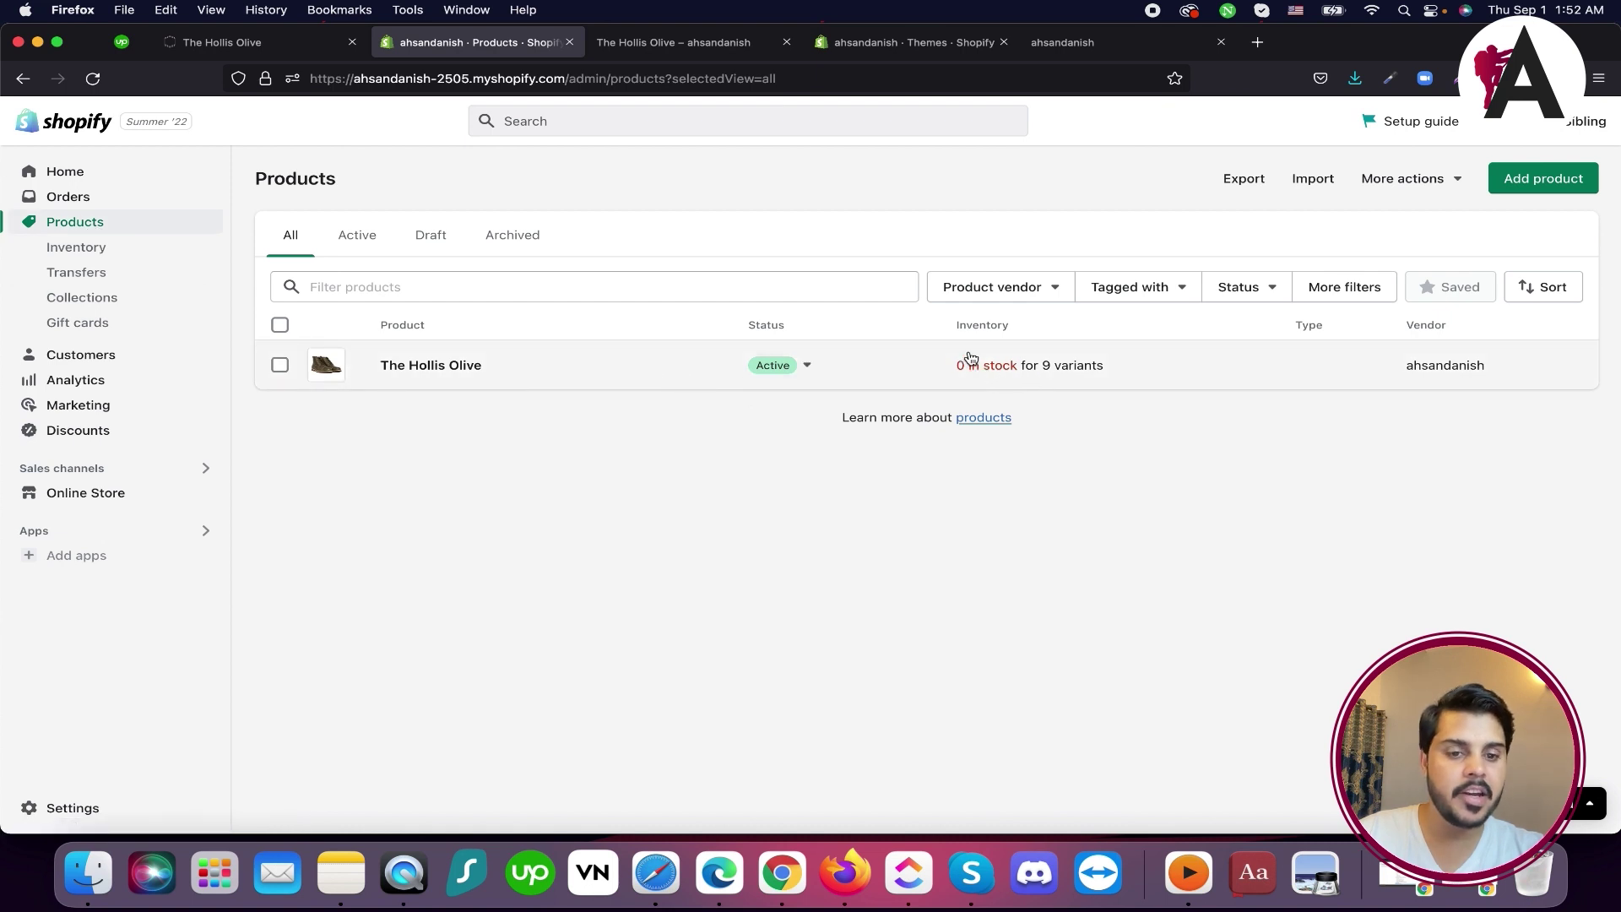
pyautogui.click(800, 364)
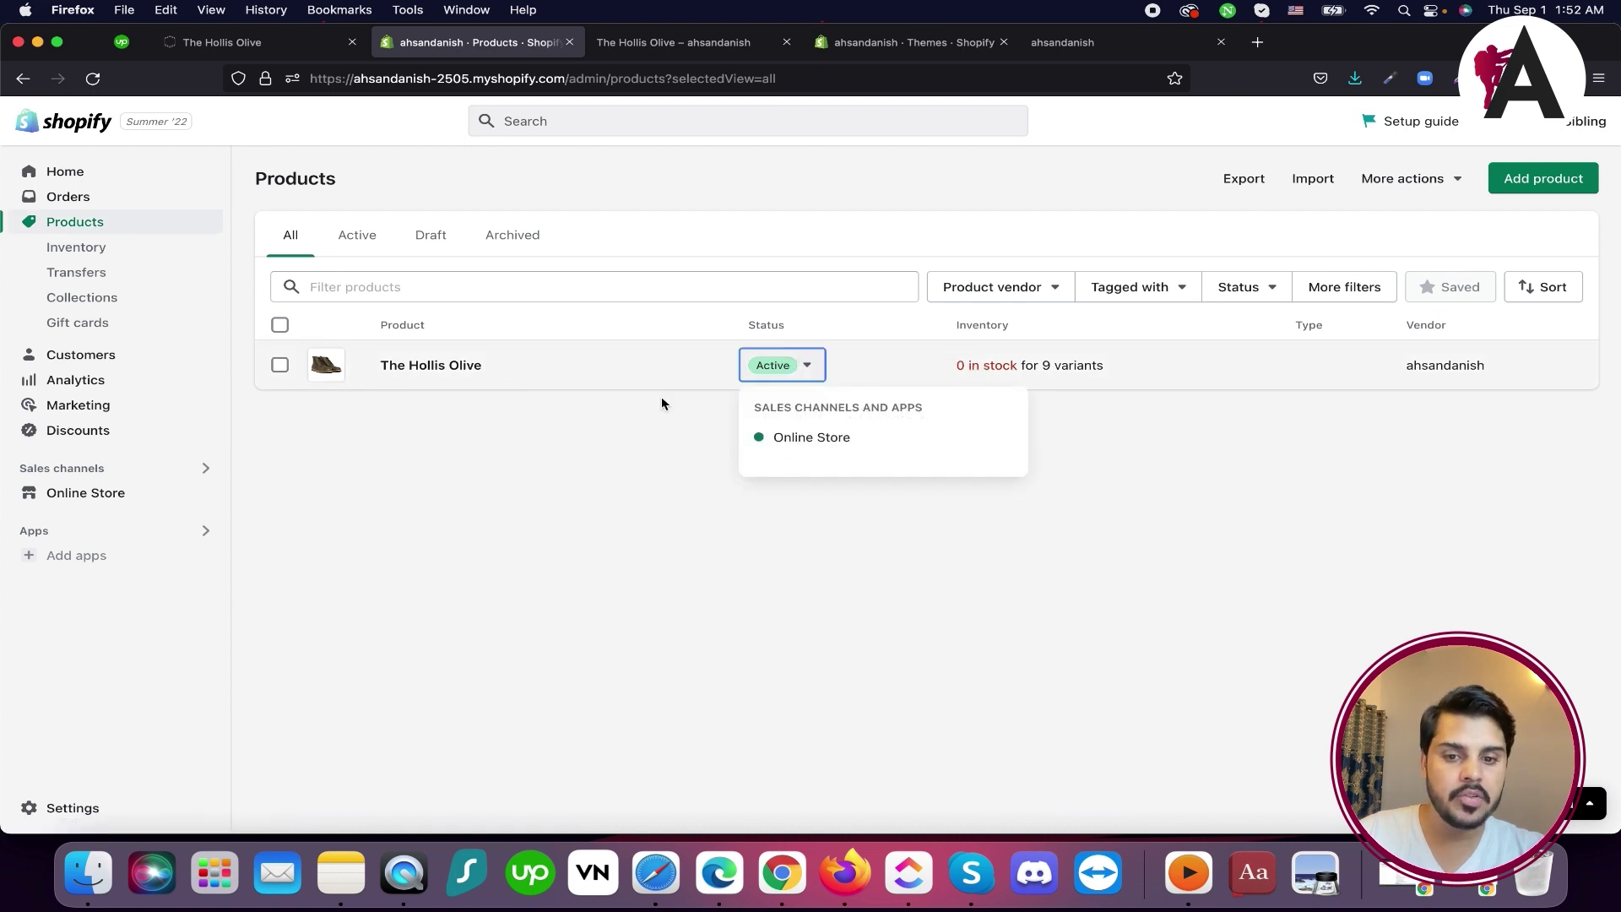
pyautogui.click(454, 368)
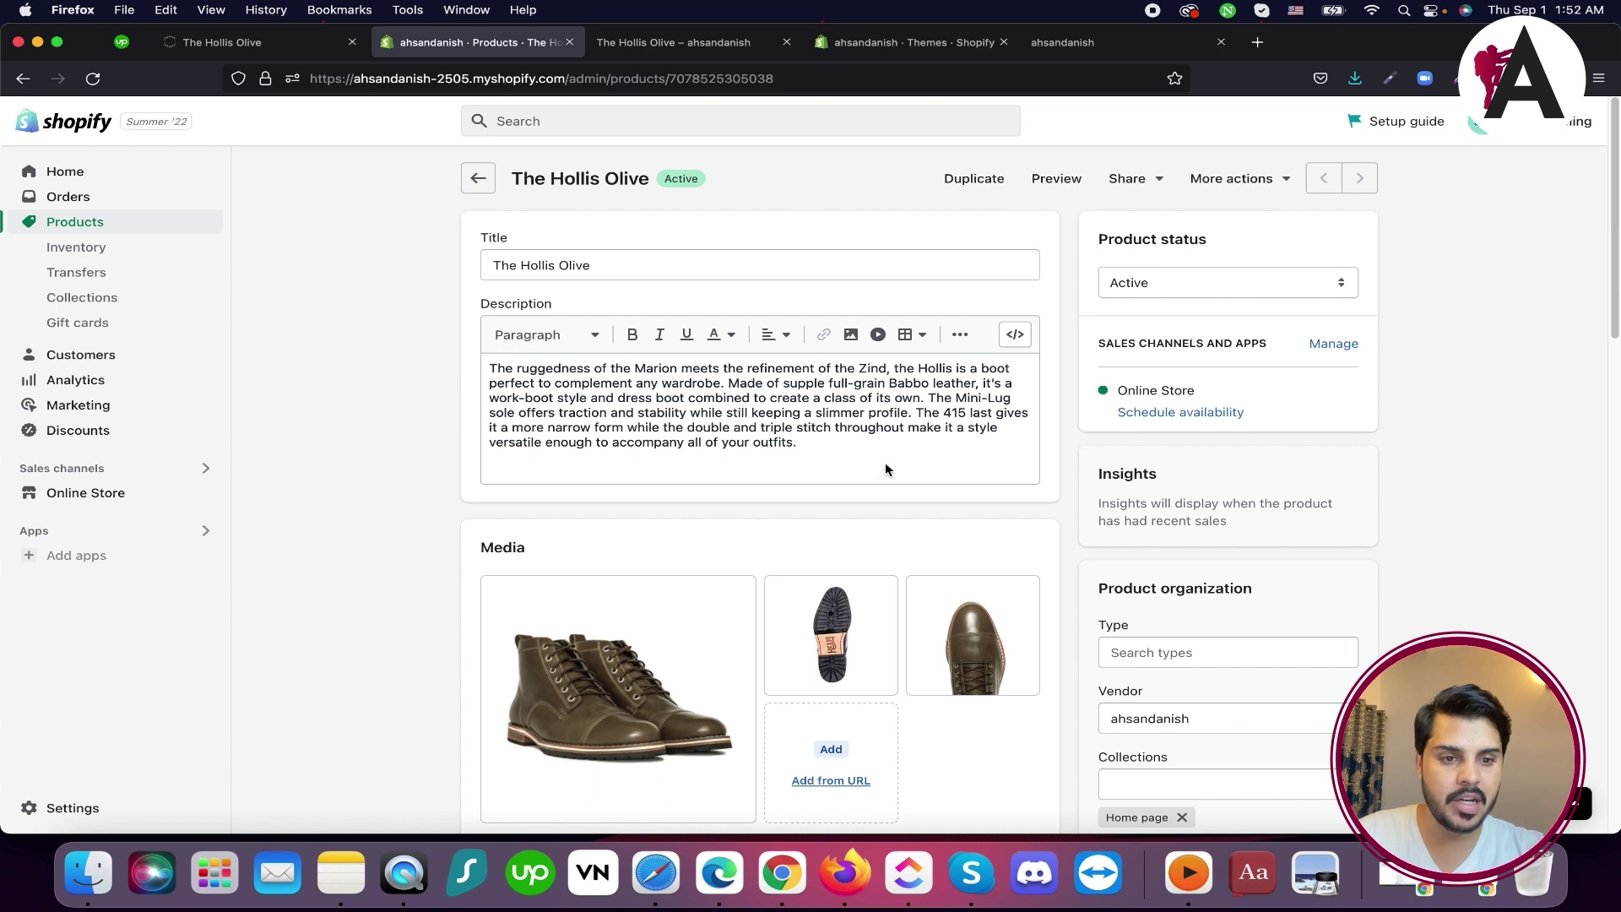
# Try sharing the product again and dismiss the password protection notice
pyautogui.scroll(-10, 815, 447)
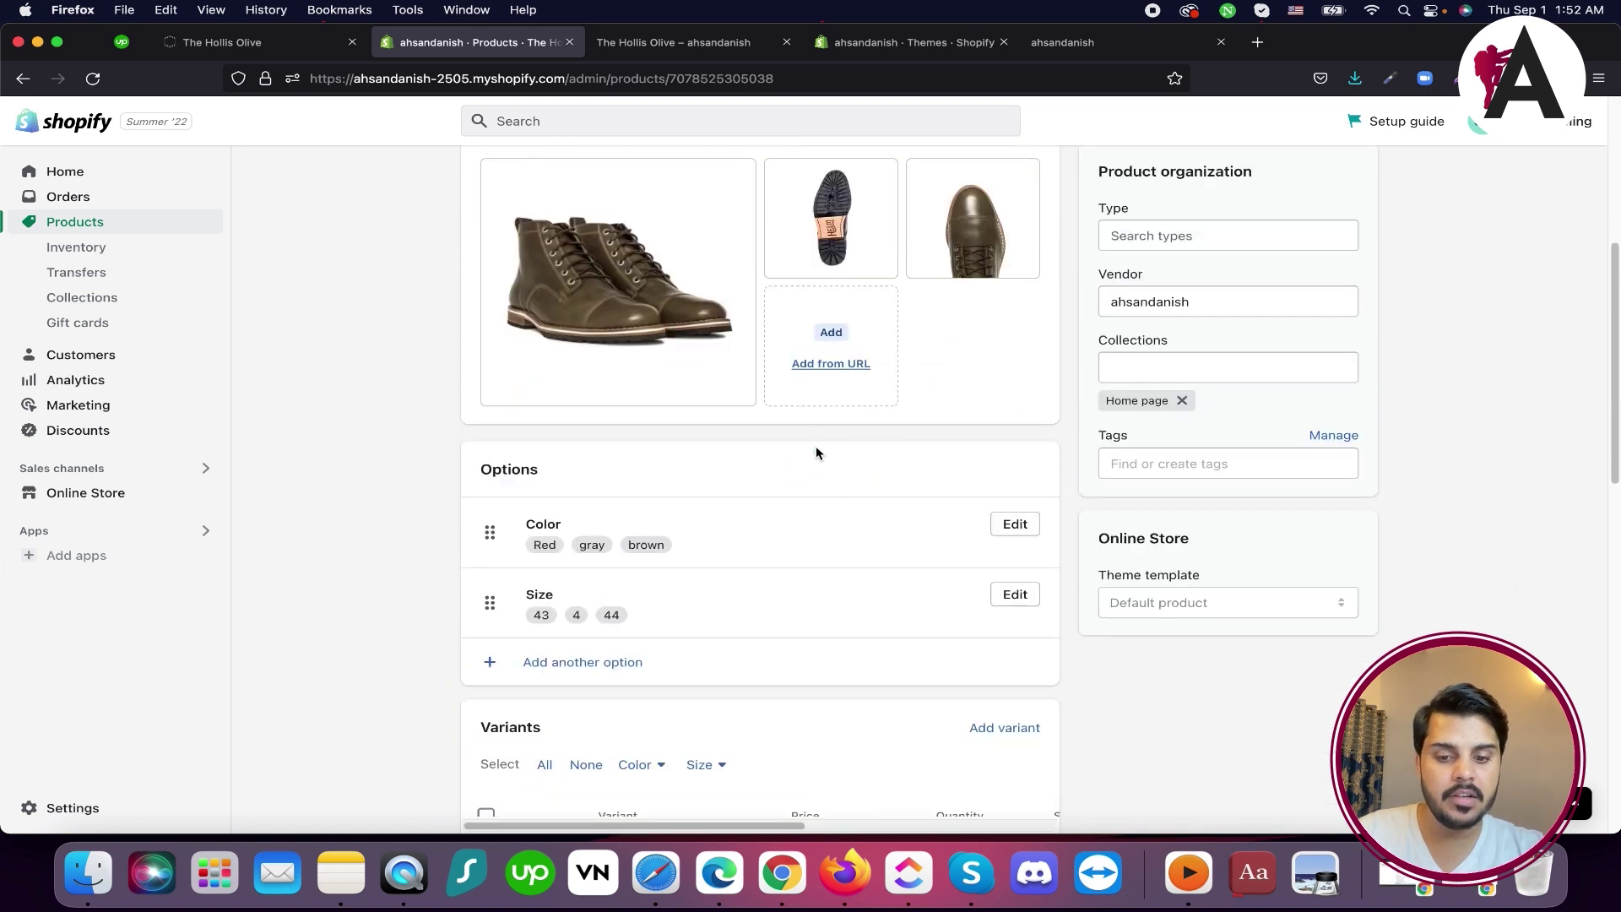
pyautogui.scroll(-9, 815, 446)
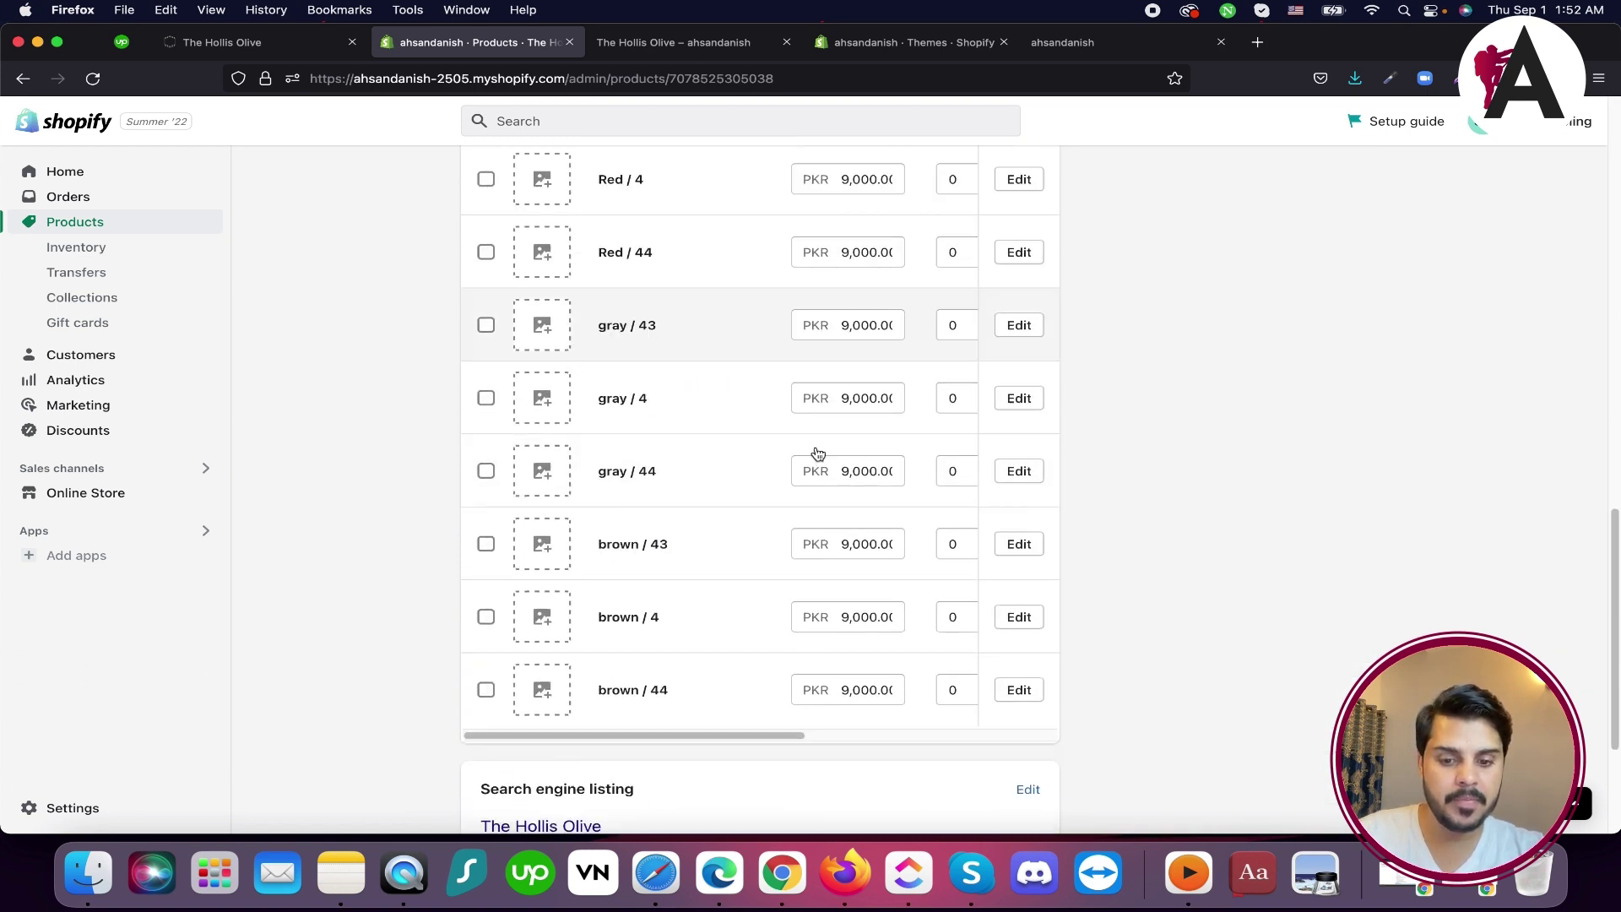
pyautogui.scroll(15, 815, 447)
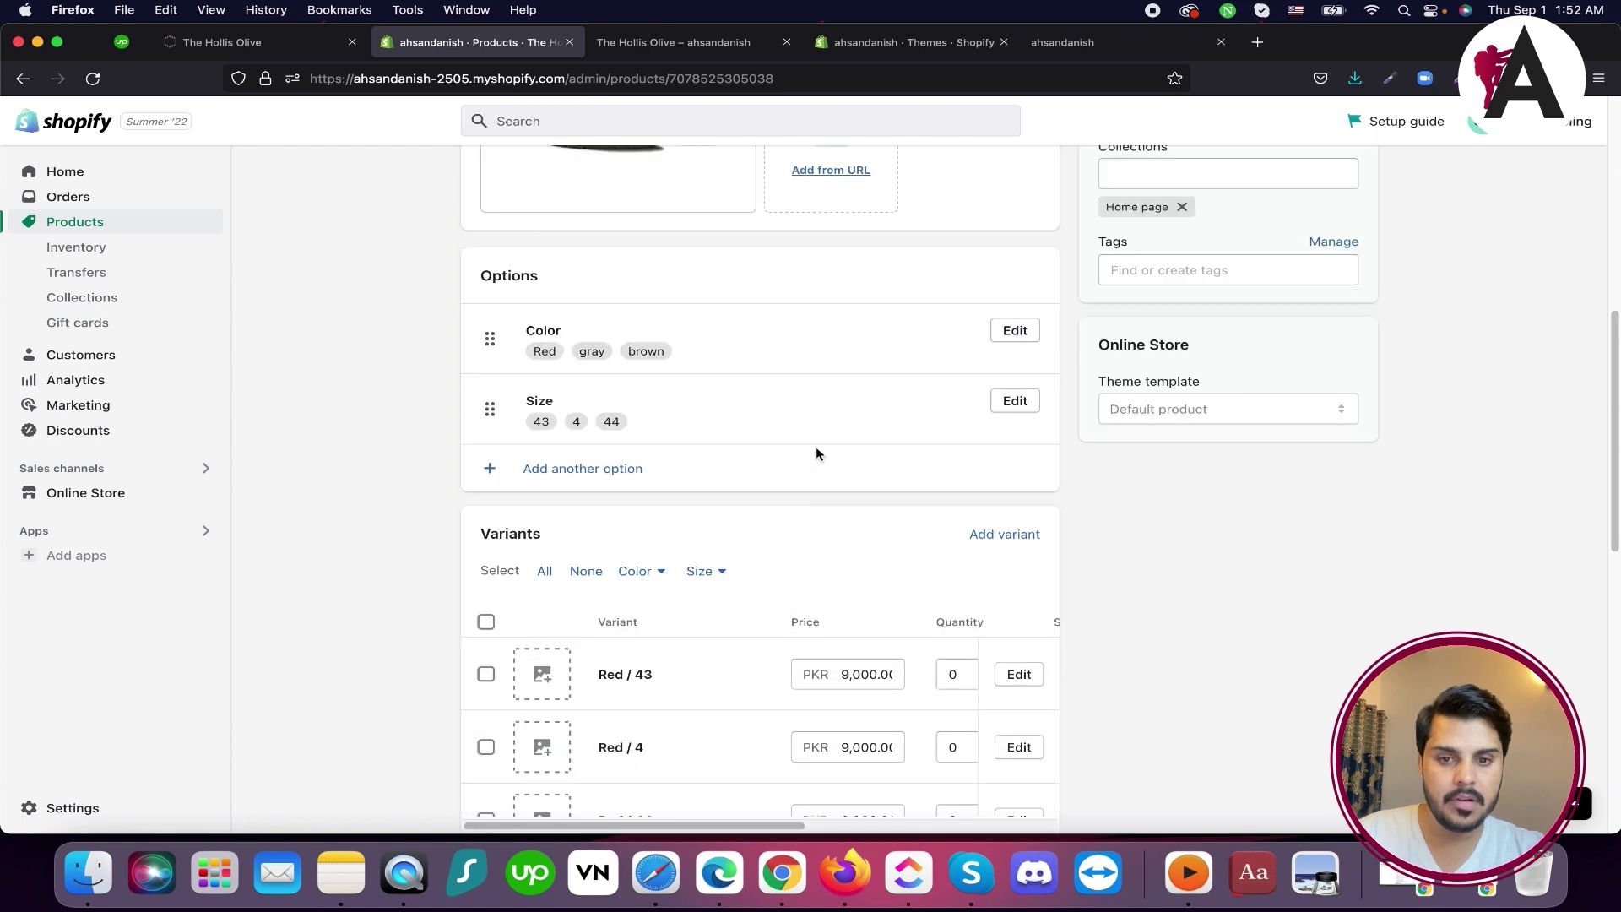
pyautogui.scroll(5, 866, 530)
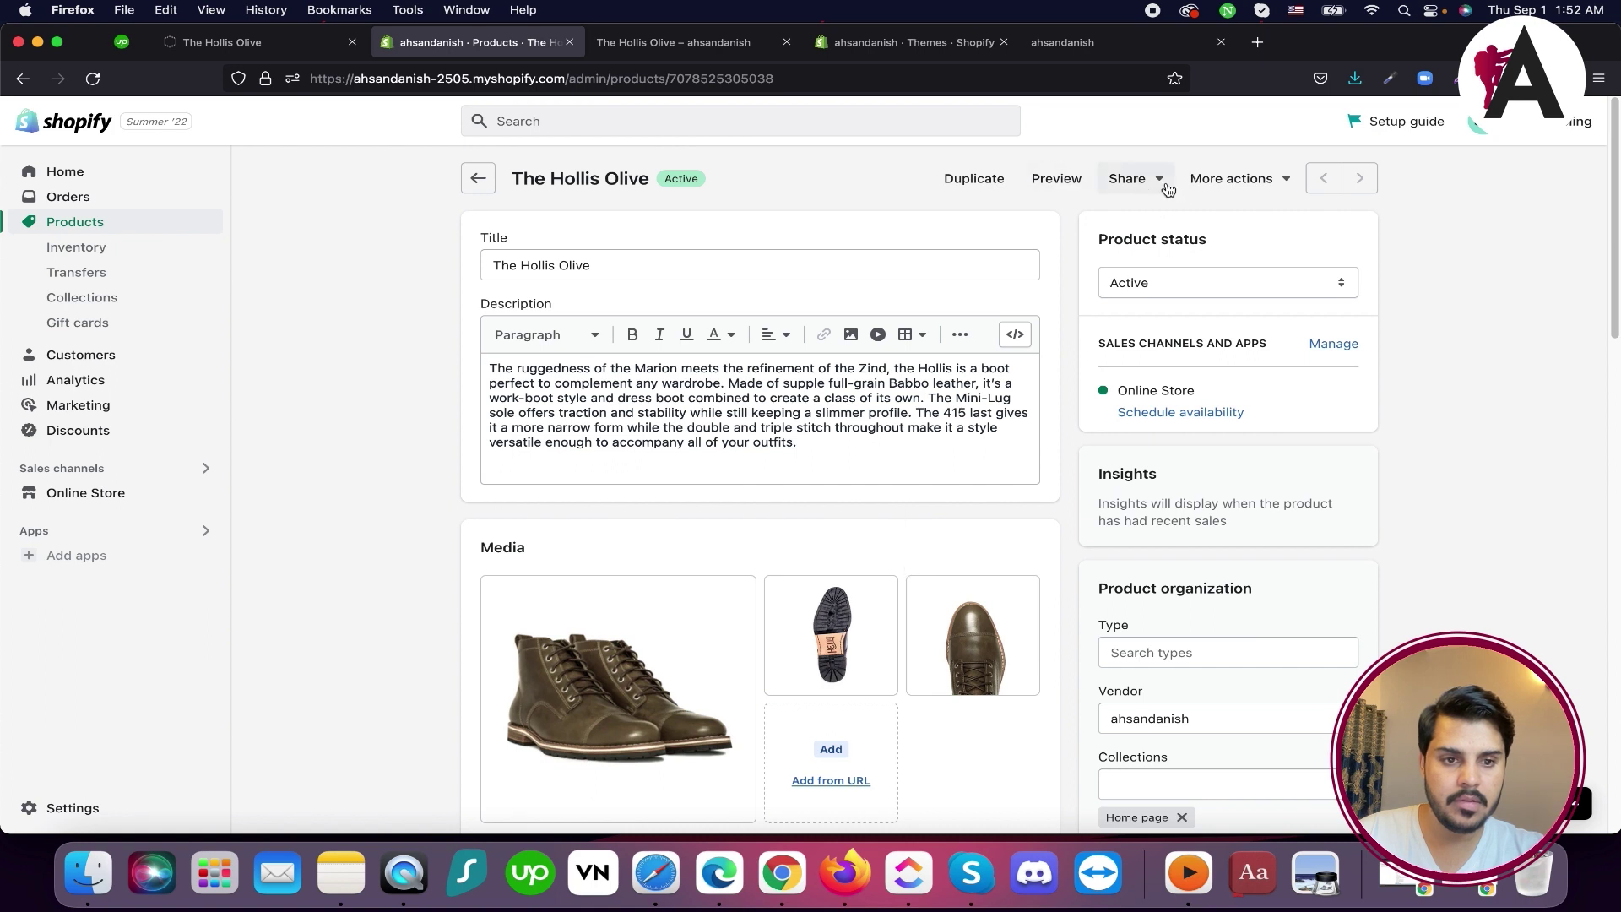
pyautogui.click(1127, 179)
pyautogui.click(1074, 409)
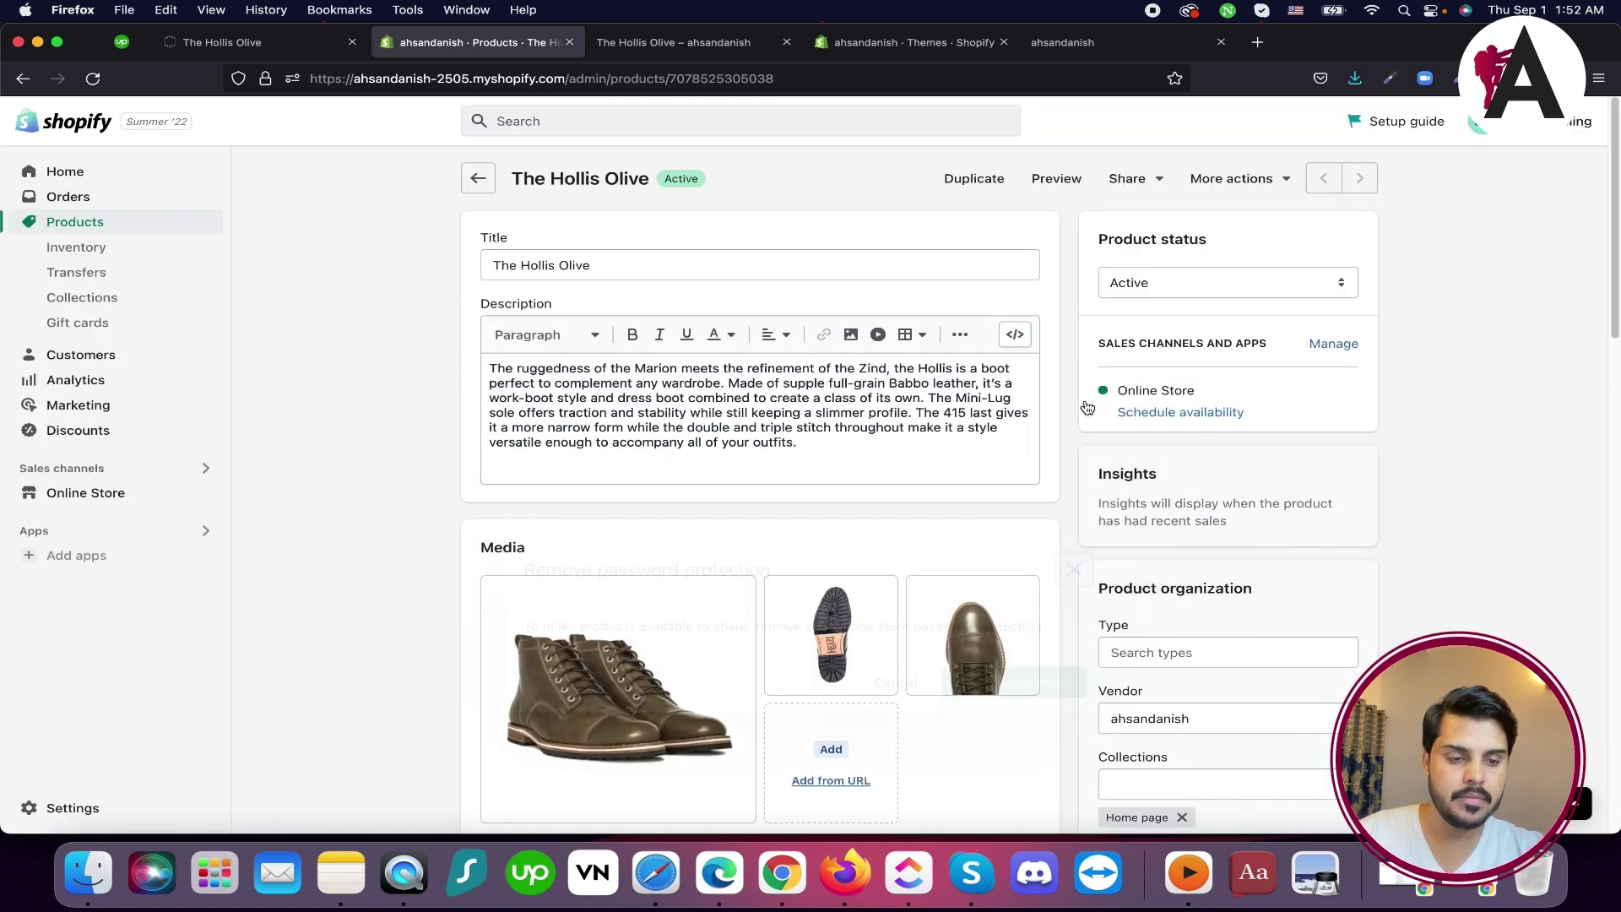
# Delete The Hollis Olive product and confirm the deletion
pyautogui.scroll(-5, 1191, 412)
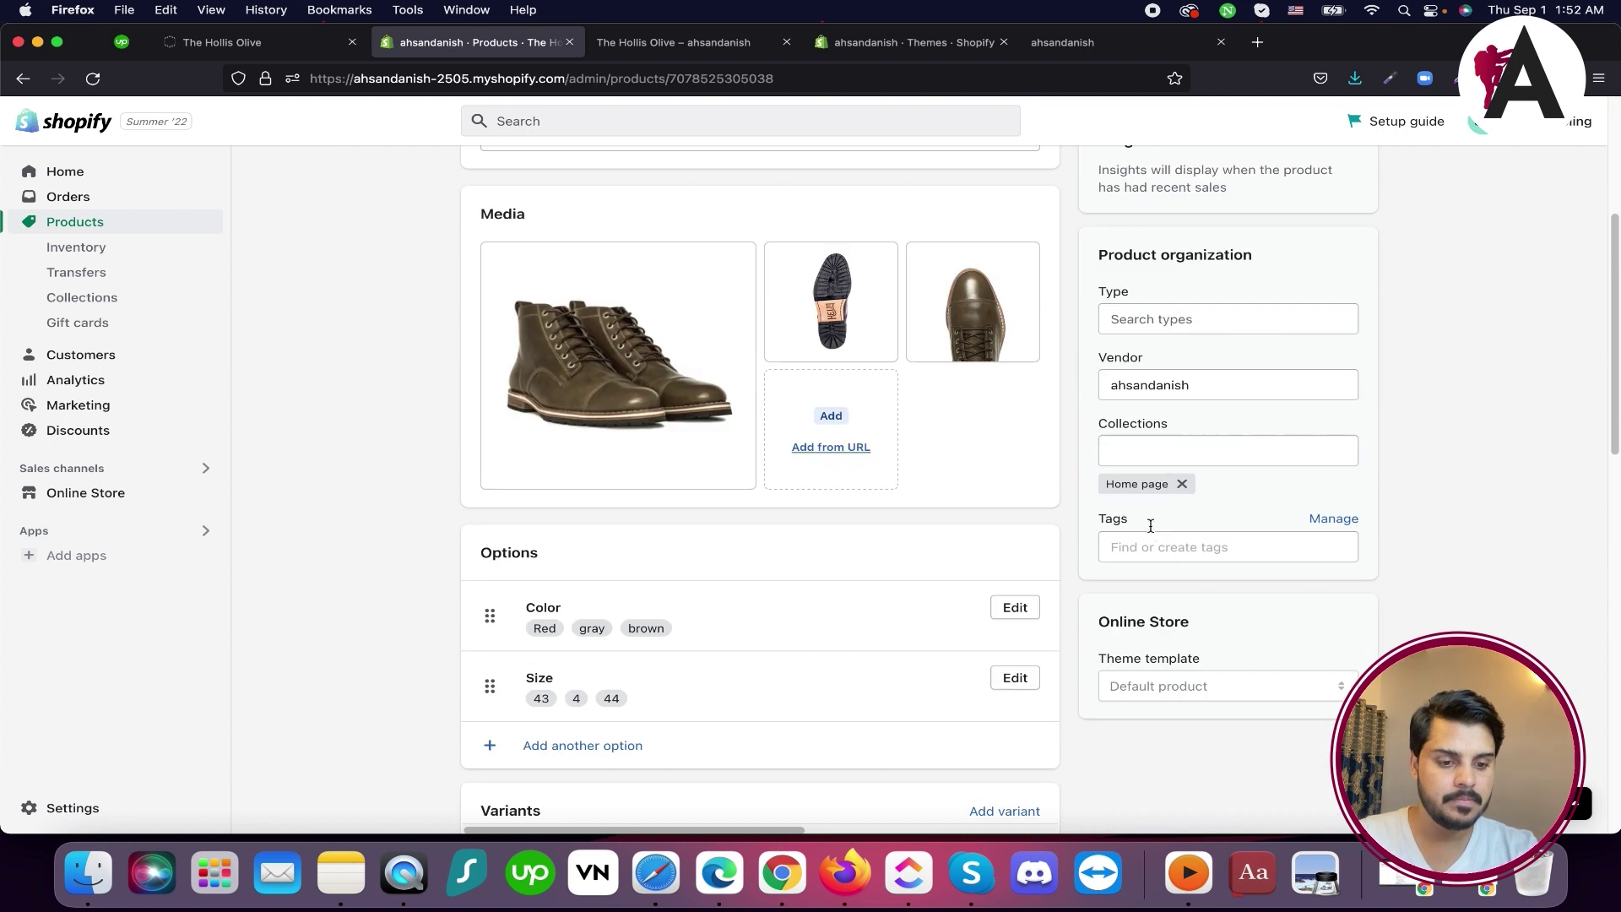
pyautogui.scroll(-3, 1148, 503)
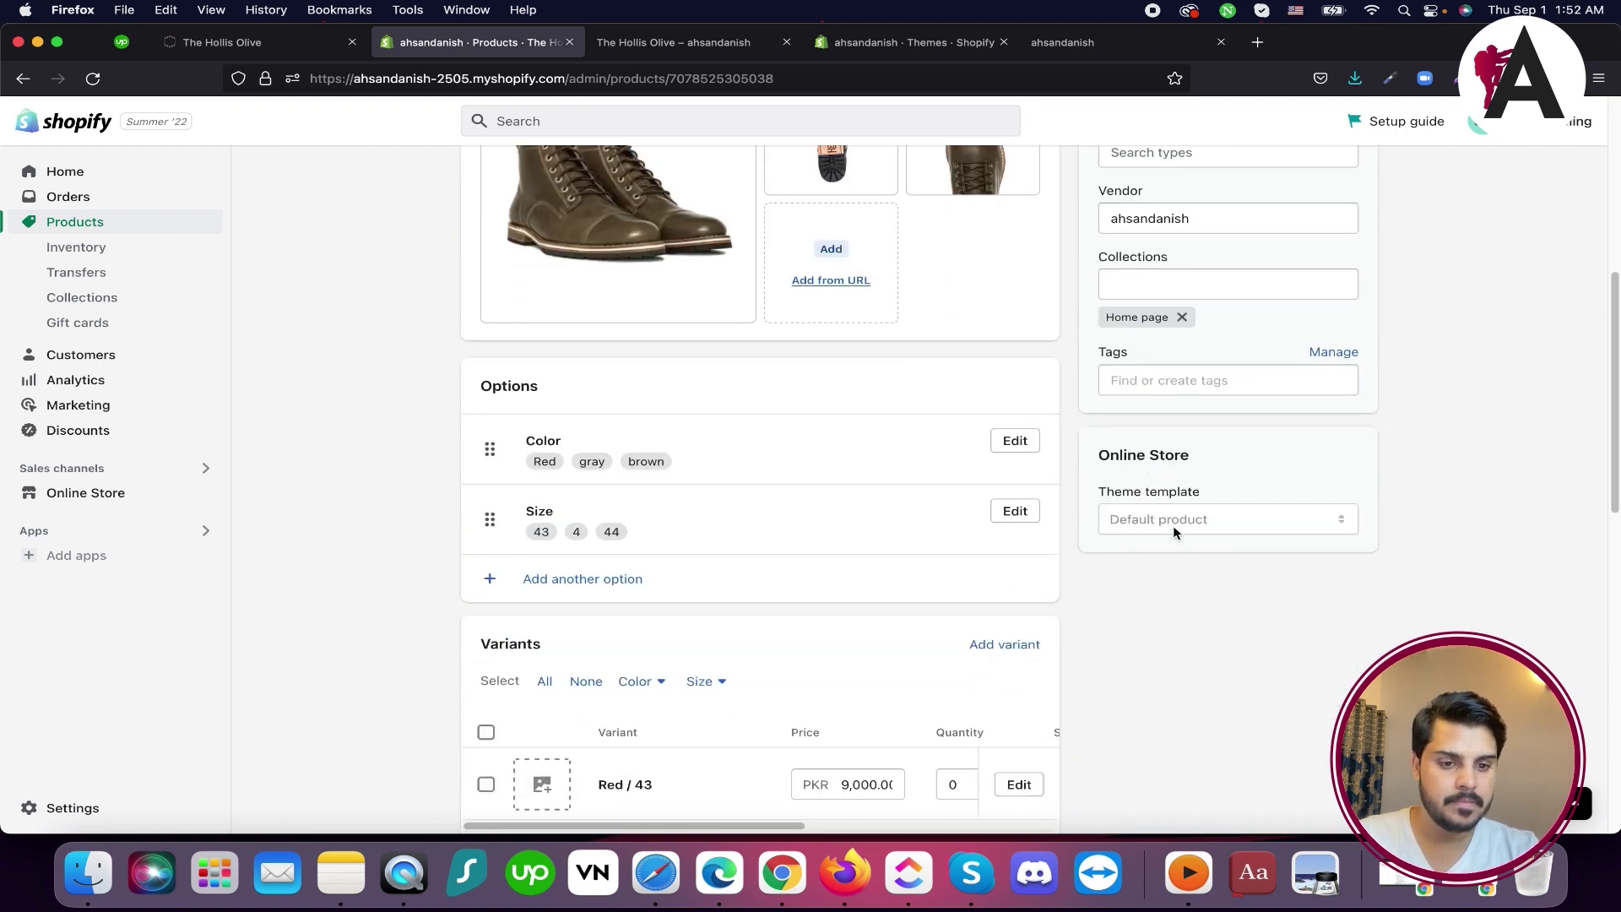
pyautogui.scroll(-7, 1173, 526)
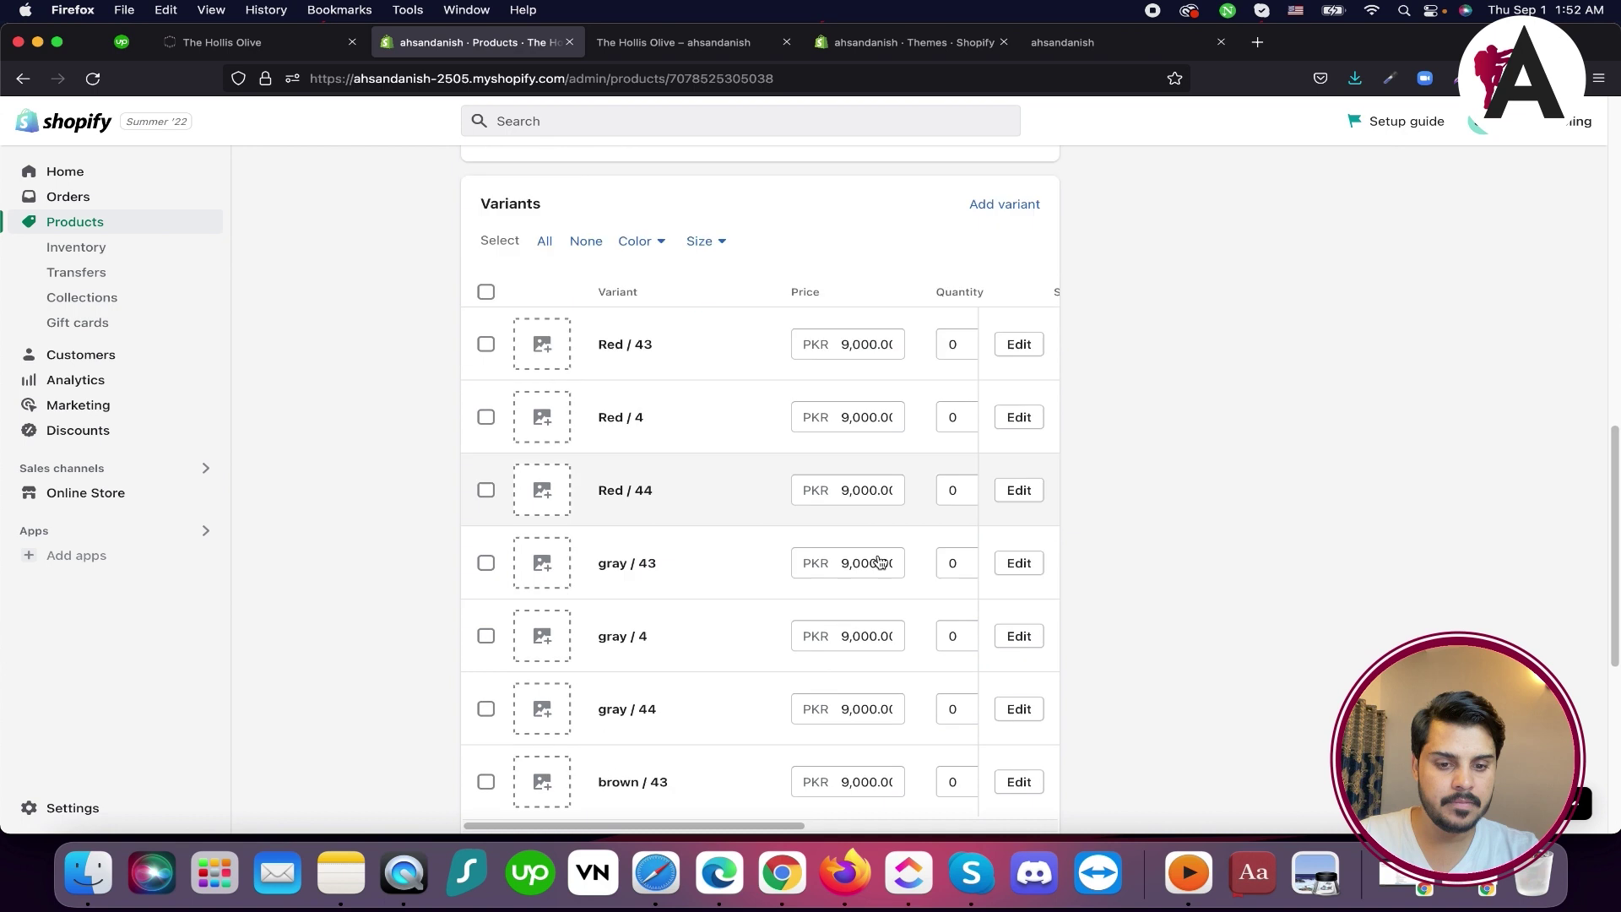
pyautogui.scroll(-7, 878, 561)
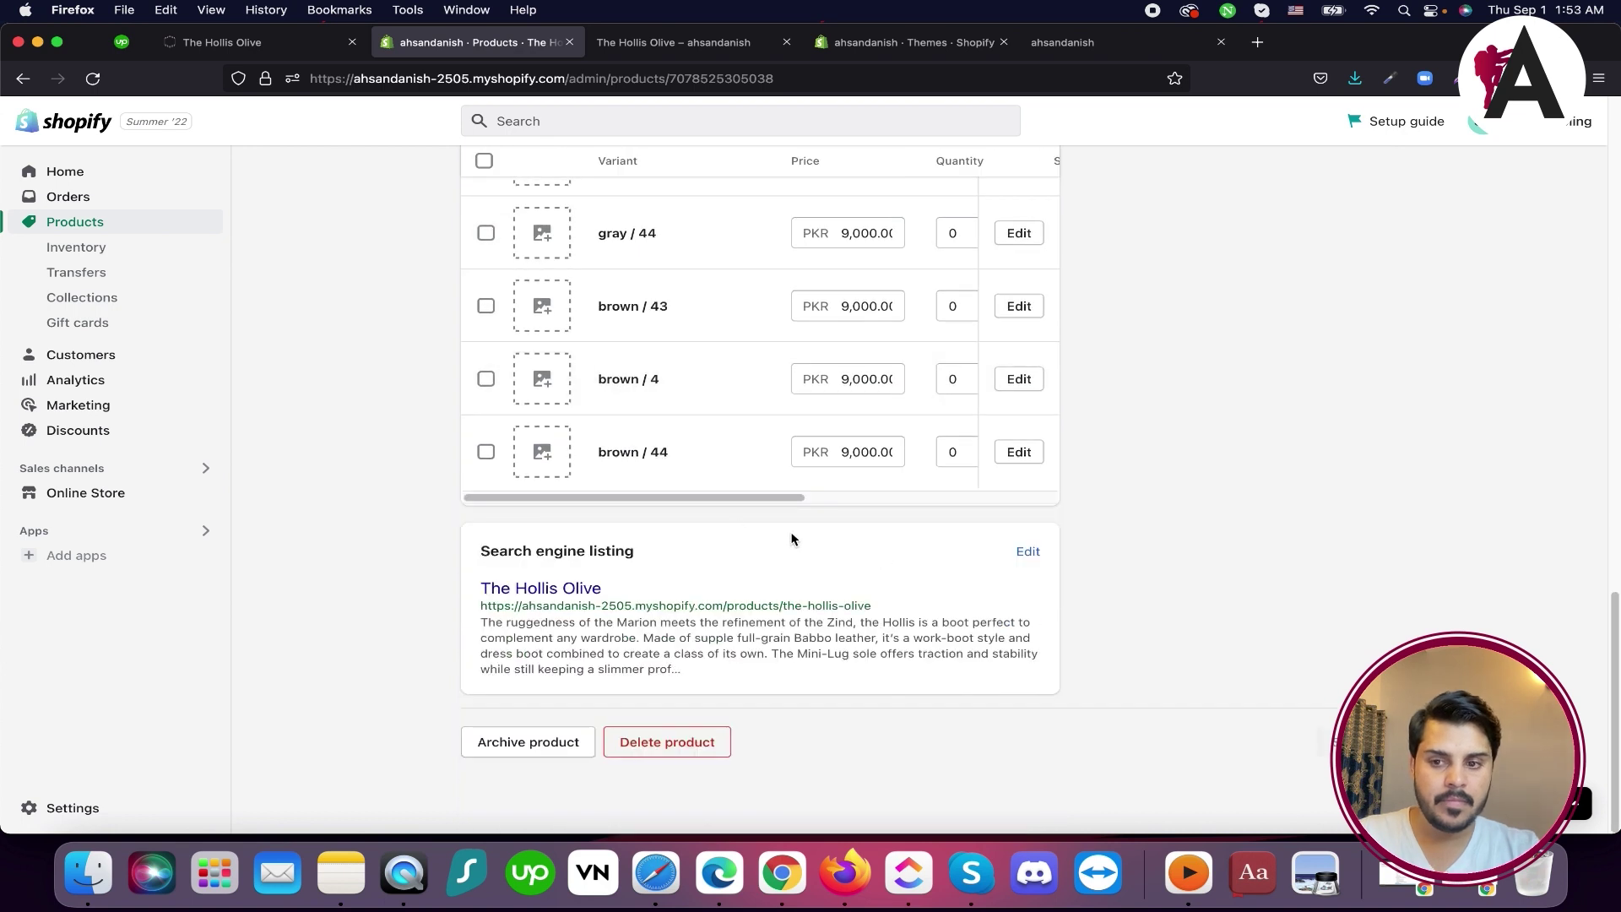
pyautogui.scroll(17, 680, 605)
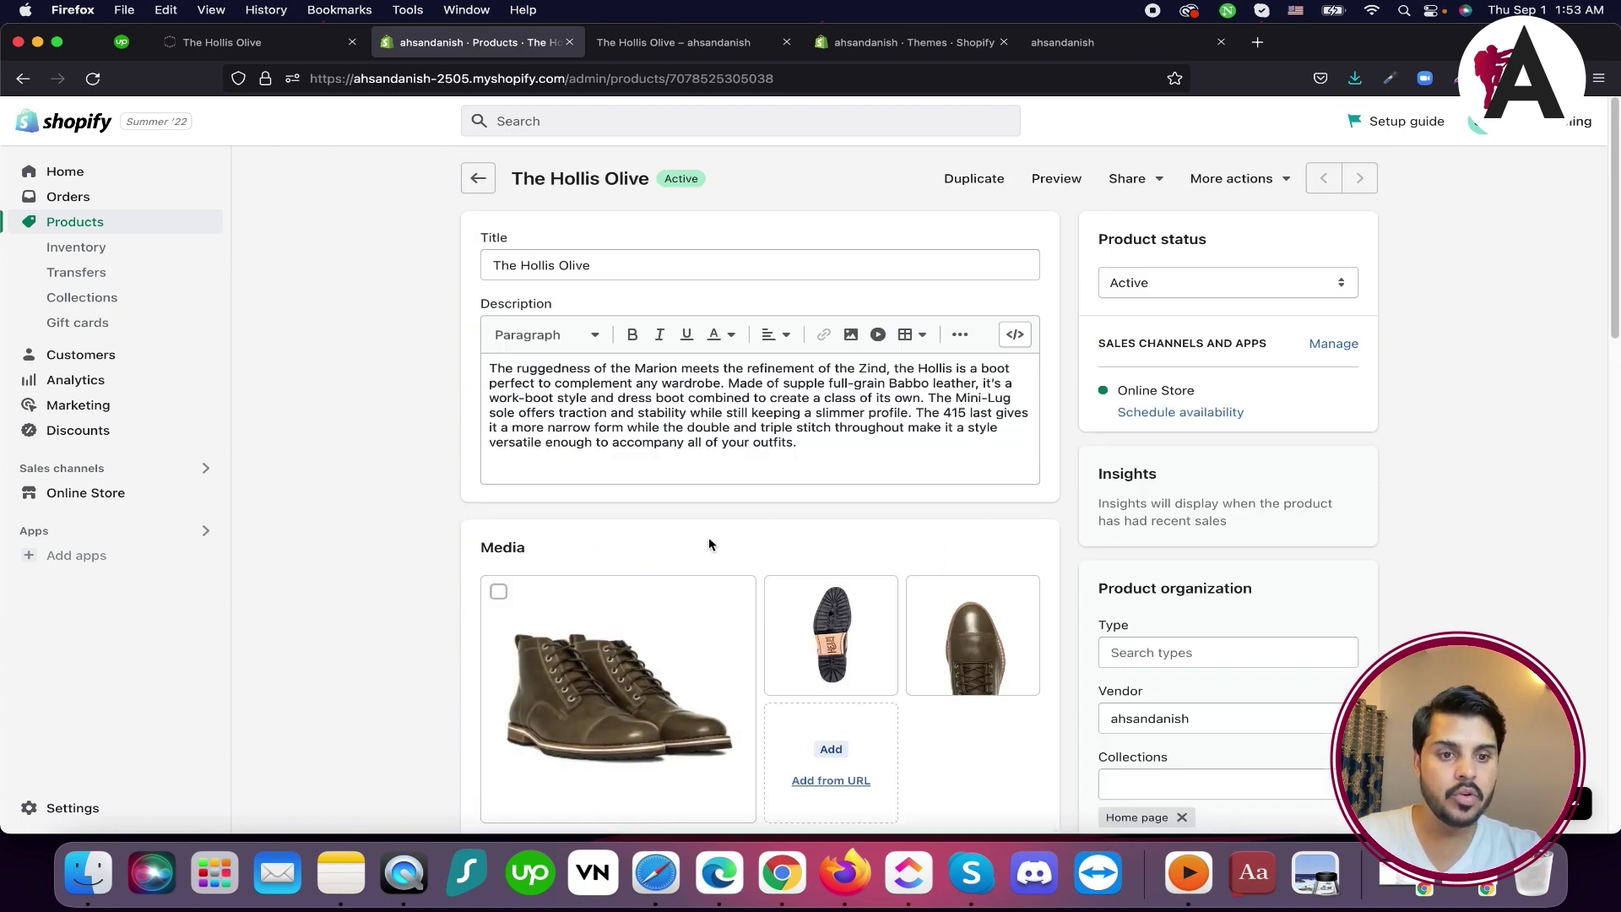
pyautogui.scroll(-15, 759, 566)
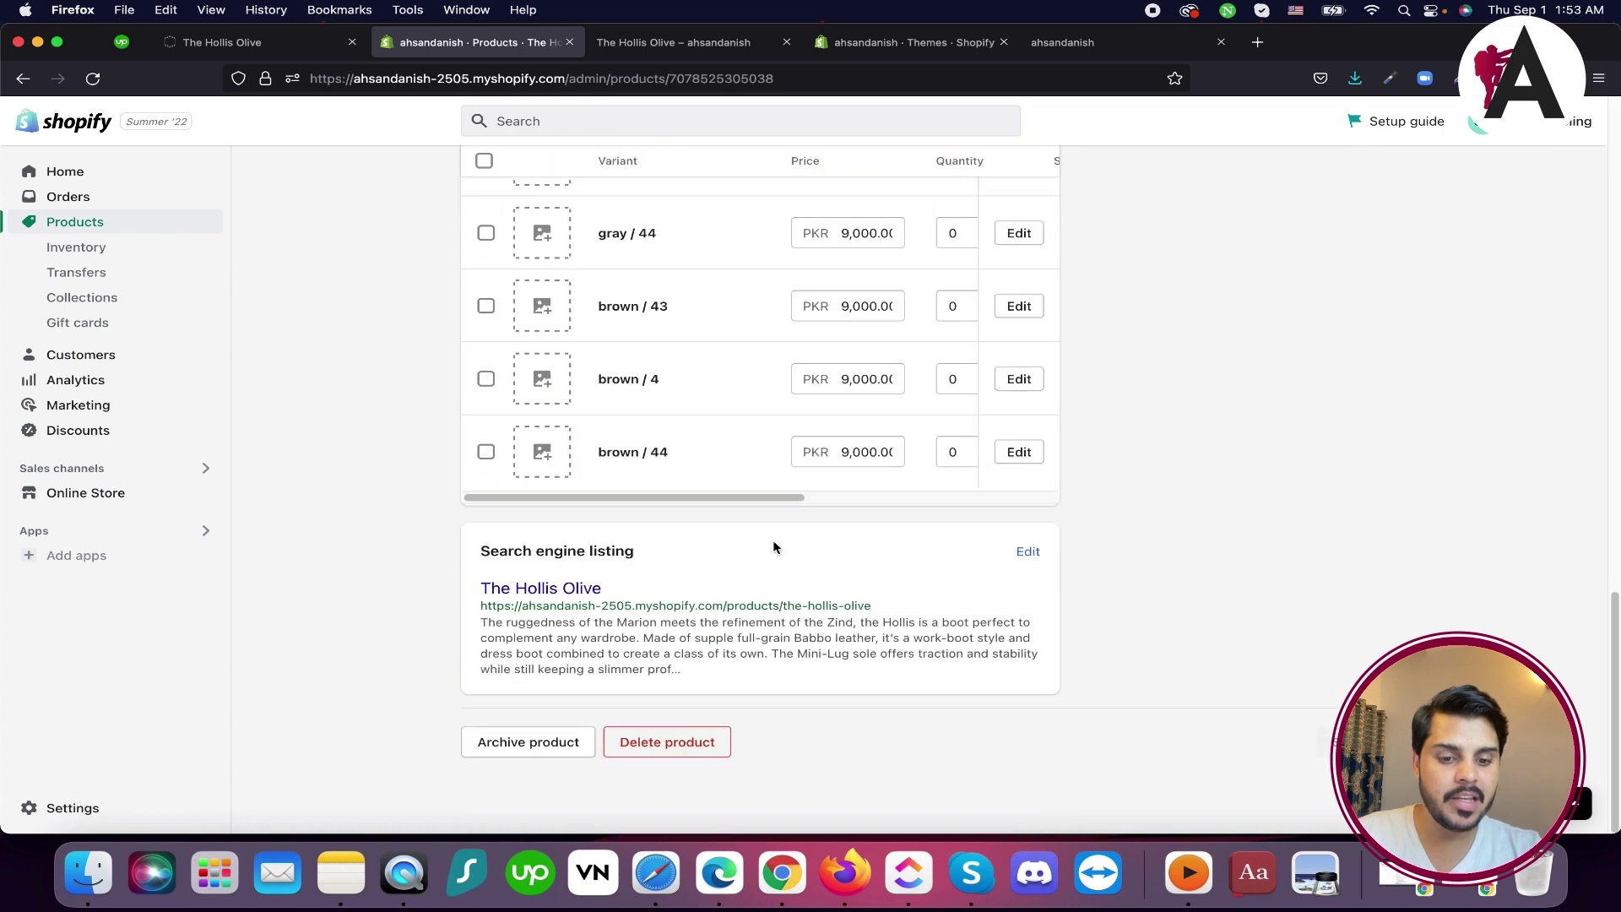
pyautogui.click(704, 740)
pyautogui.click(1030, 521)
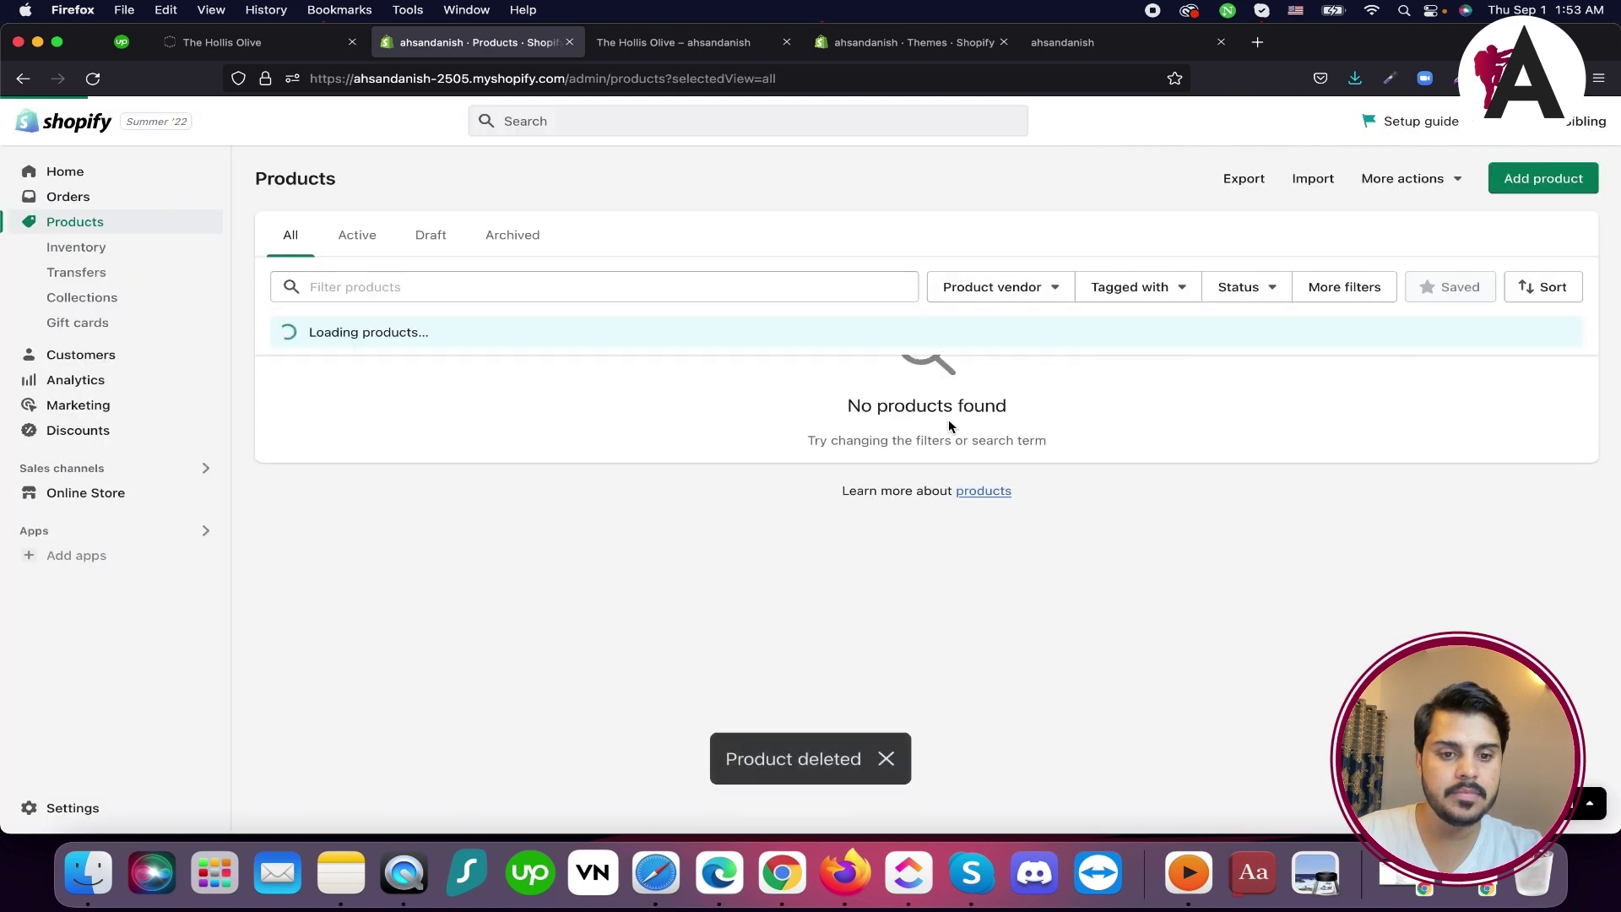
# Start a new product and paste 'The Hollis Olive' from the Helm page as its title
pyautogui.click(963, 553)
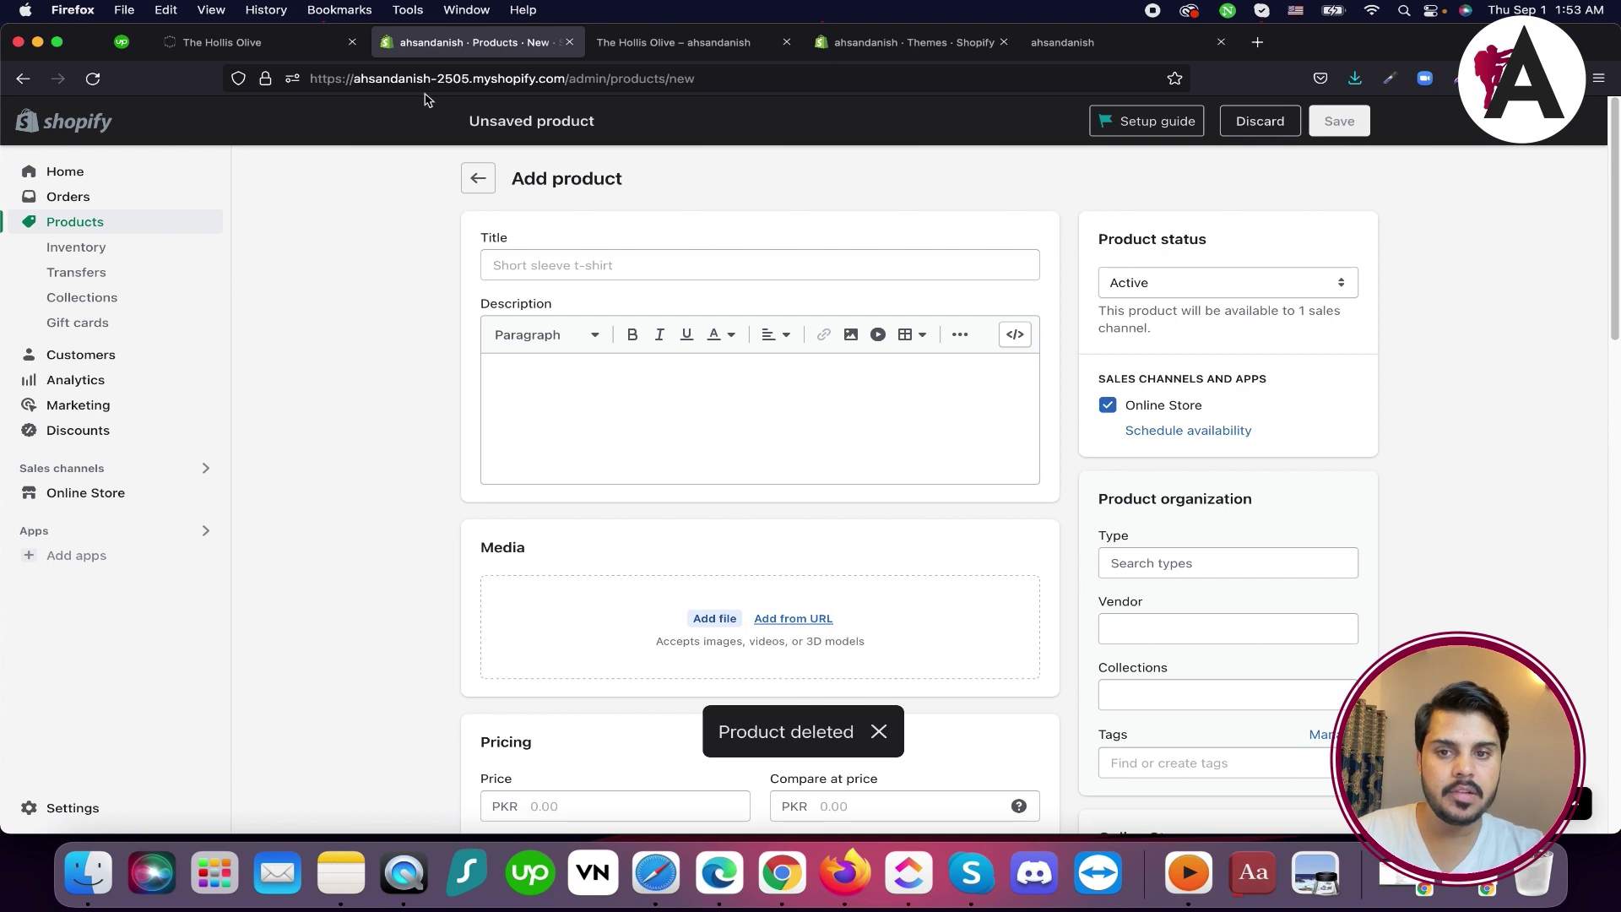
pyautogui.hotkey('ctrl', 'shift', 'Tab')
pyautogui.tripleClick(1067, 344)
pyautogui.press('super+c')
pyautogui.click(473, 42)
pyautogui.click(673, 263)
pyautogui.press('super+v')
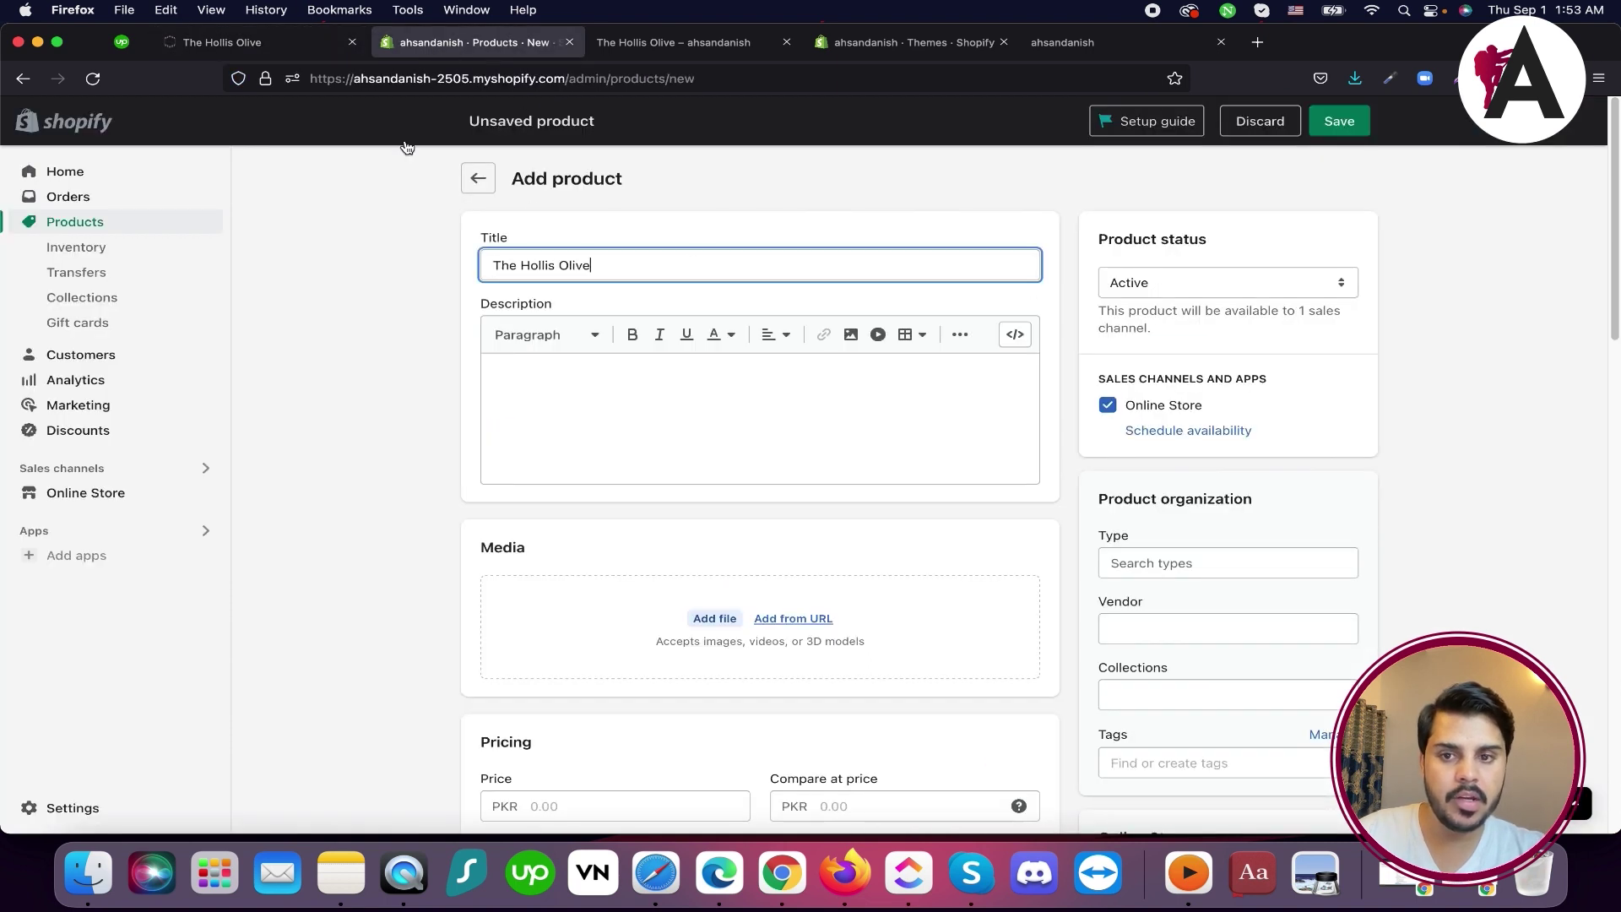
# Paste Helm page text into Description and delete the wrongly pasted heading
pyautogui.click(219, 42)
pyautogui.scroll(-3, 1021, 506)
pyautogui.tripleClick(1038, 562)
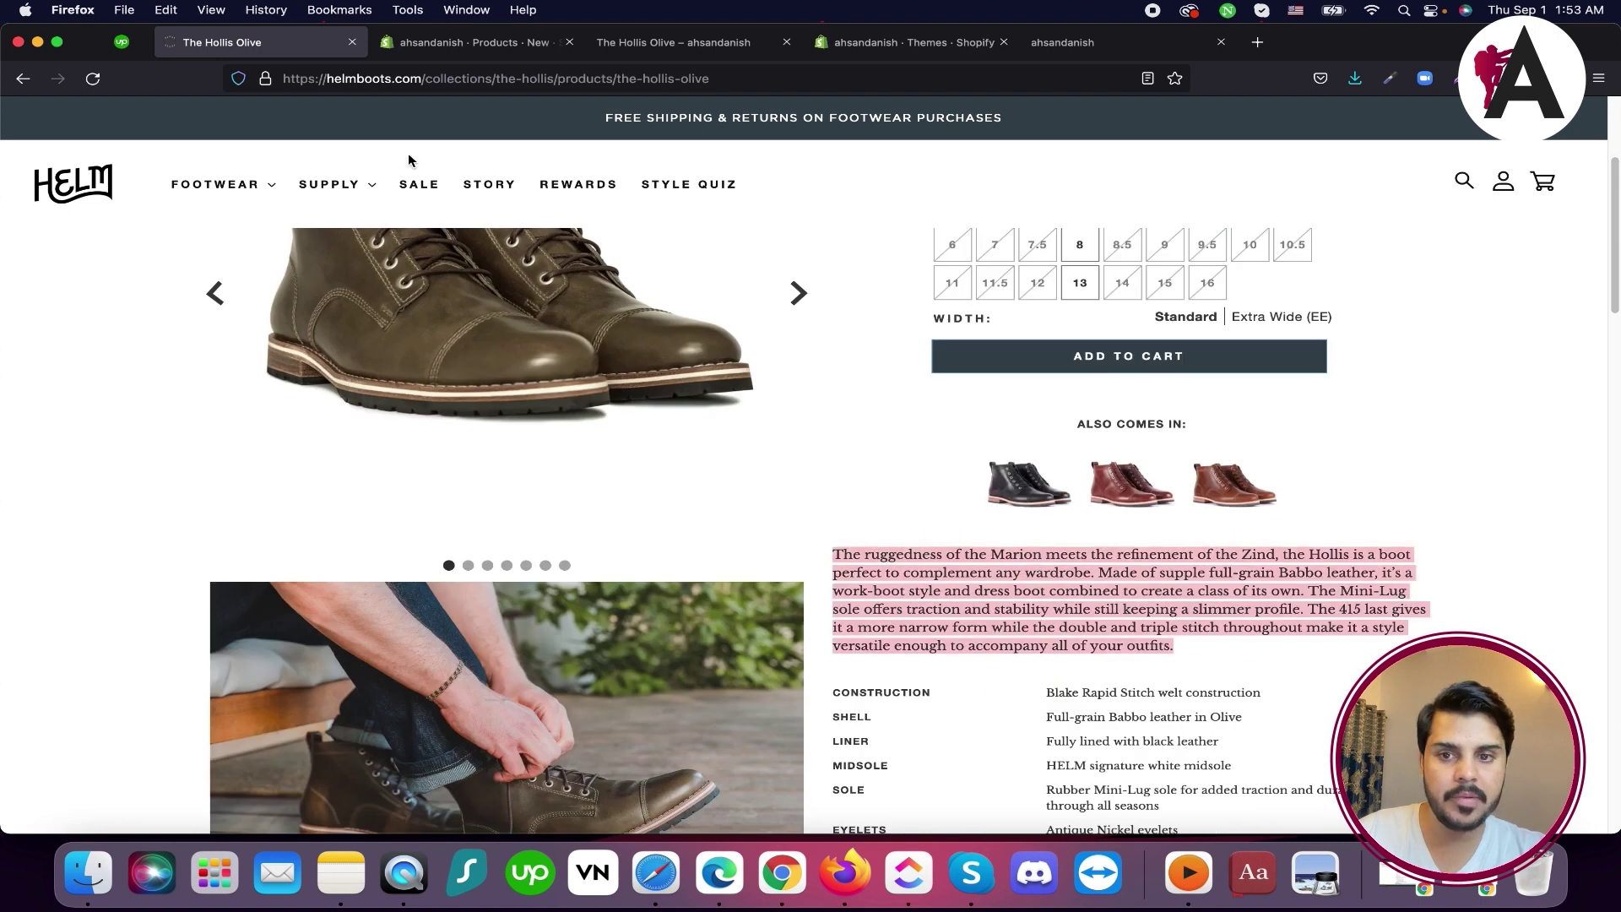
pyautogui.click(473, 43)
pyautogui.click(814, 402)
pyautogui.press('super+v')
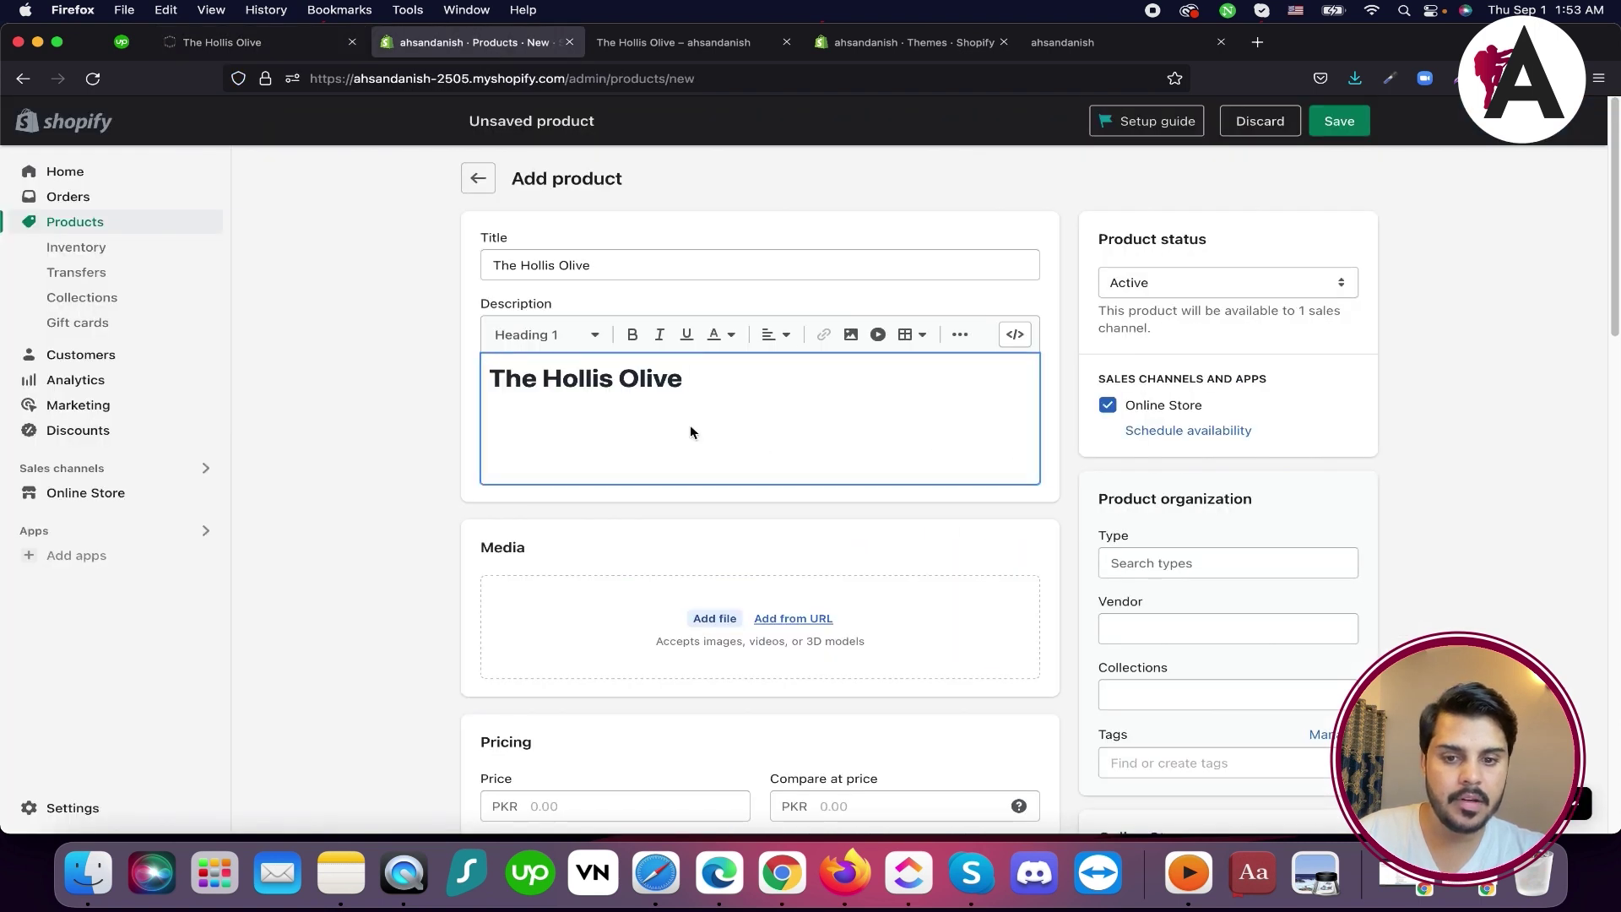
pyautogui.tripleClick(622, 378)
pyautogui.press('BackSpace')
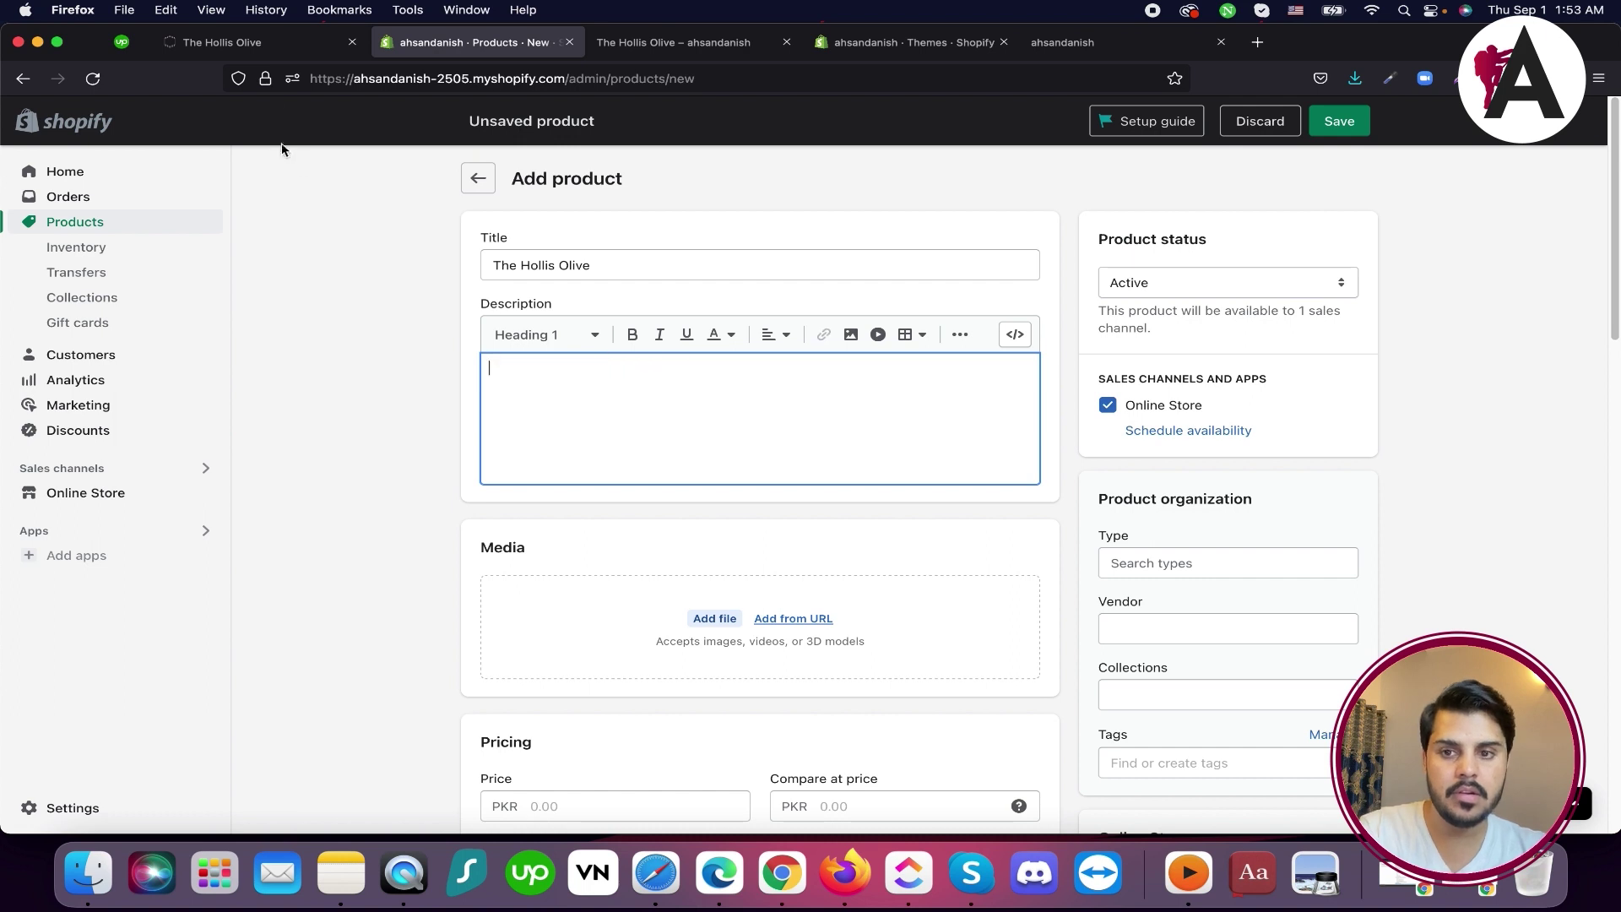
# Copy the full boot description paragraph from the Helm page into Description
pyautogui.click(279, 51)
pyautogui.click(1008, 579)
pyautogui.tripleClick(1010, 582)
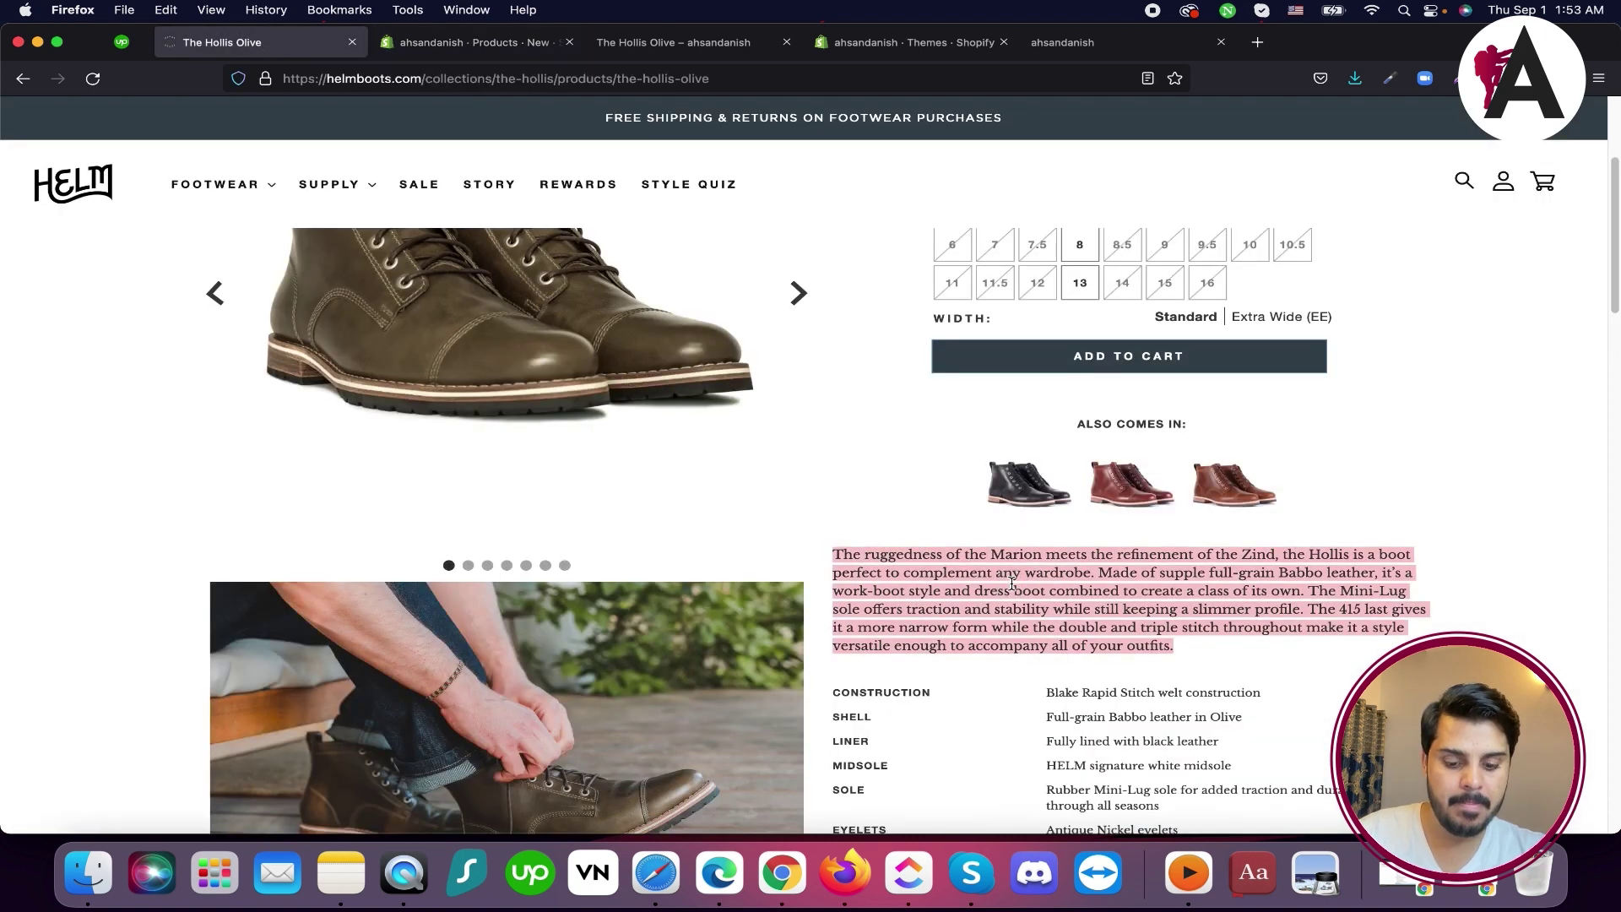
pyautogui.press('super+c')
pyautogui.click(472, 42)
pyautogui.press('super+v')
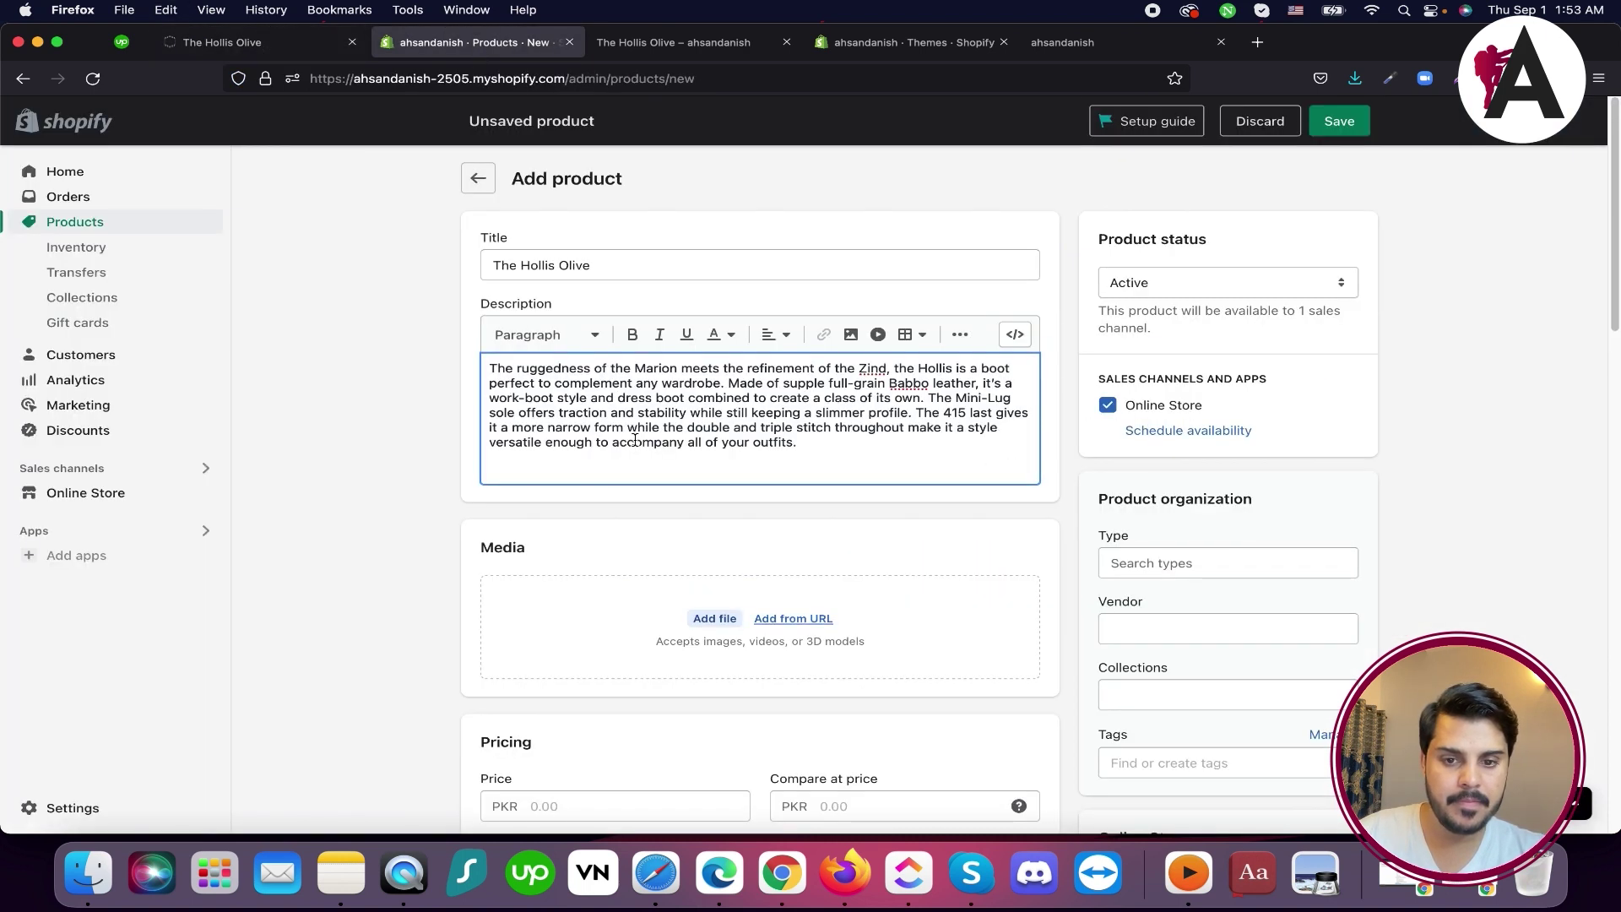
# Upload a first boot image as product media
pyautogui.scroll(-2, 727, 586)
pyautogui.click(724, 449)
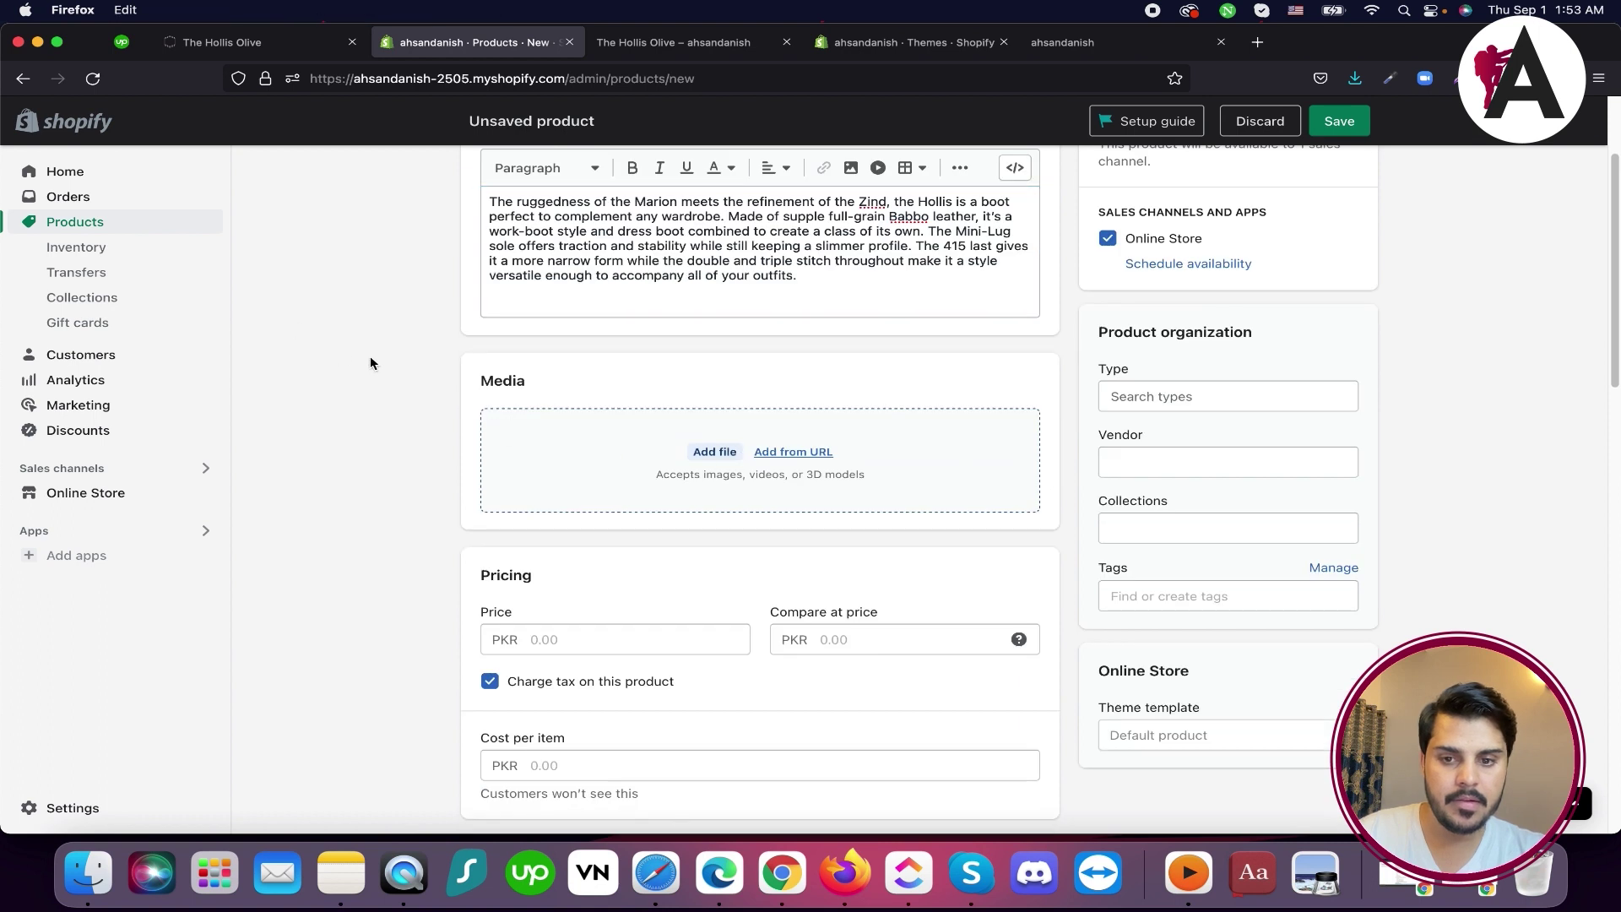
pyautogui.doubleClick(550, 257)
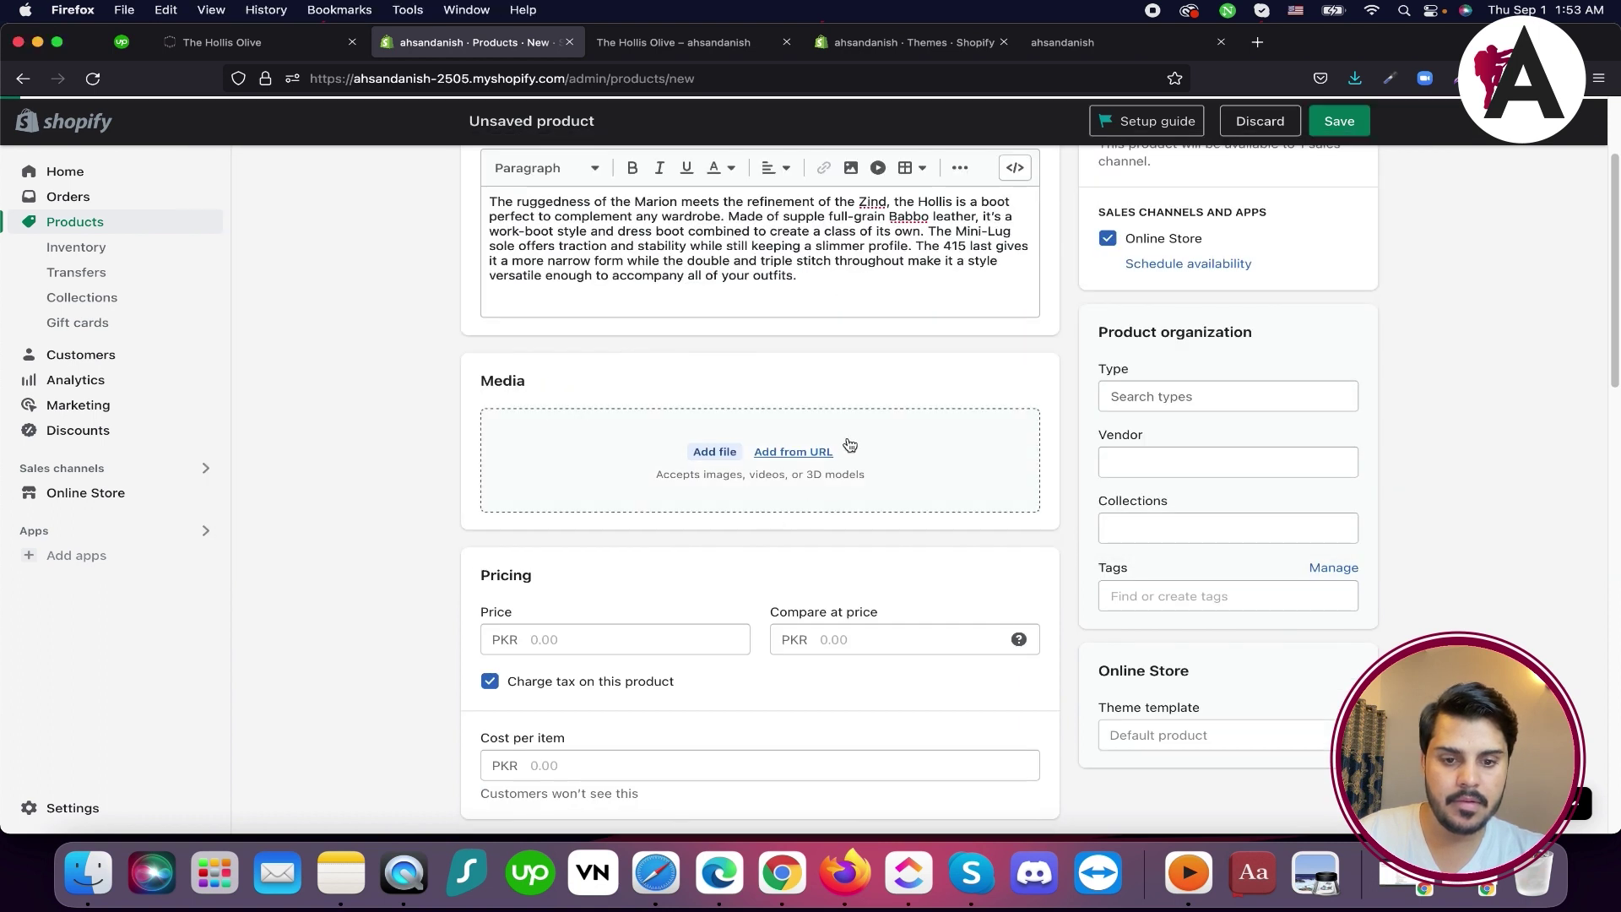
pyautogui.click(848, 434)
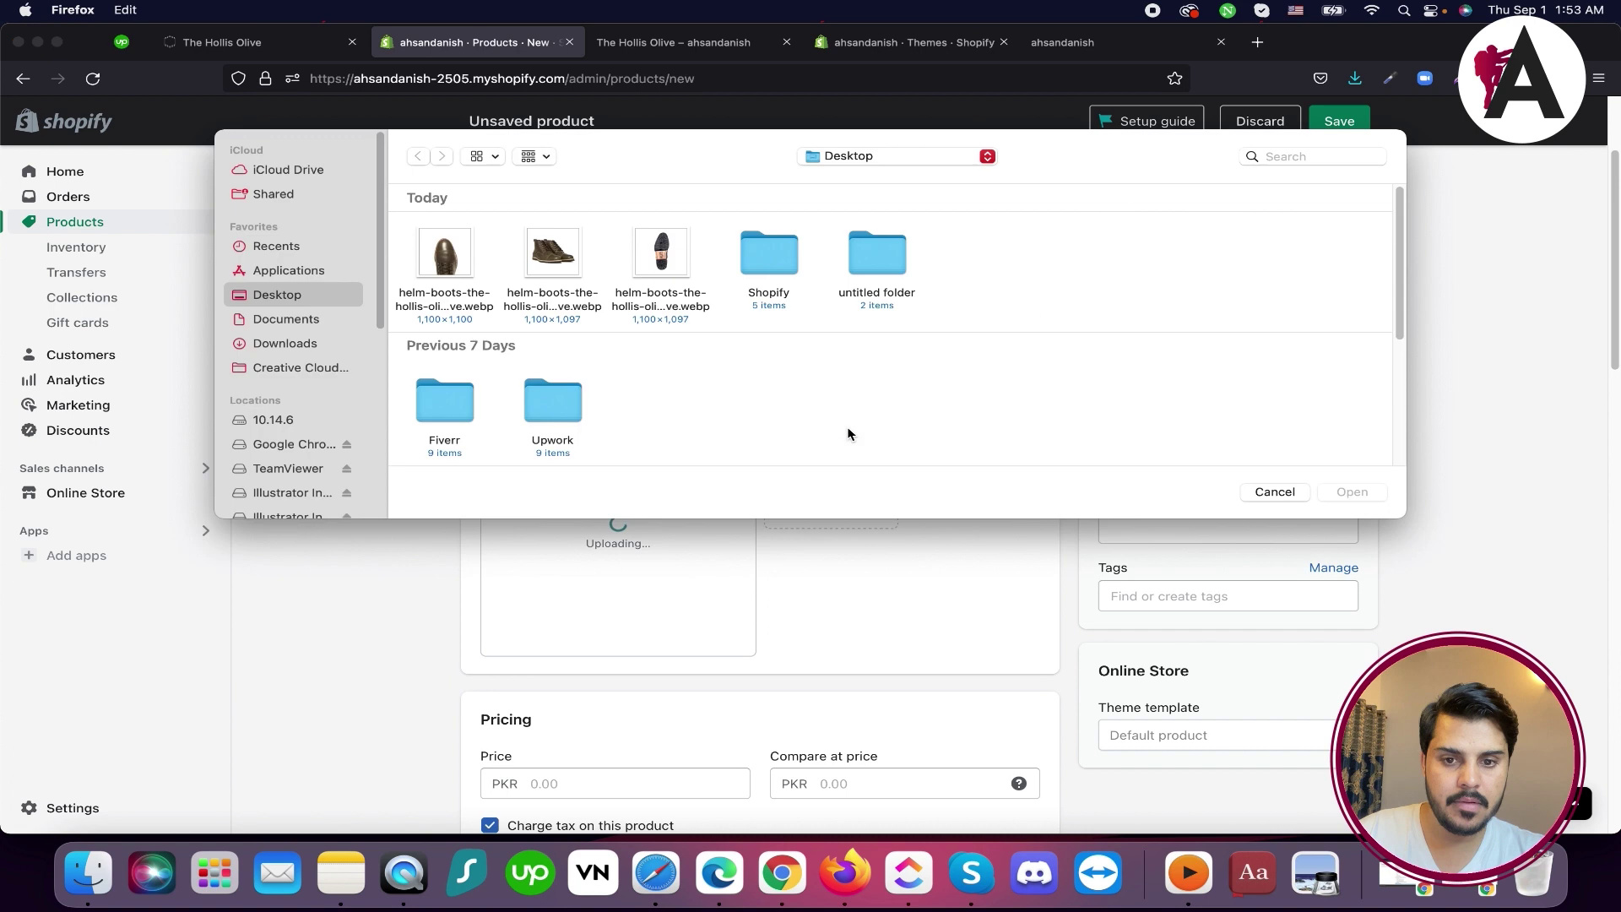
# Upload two more boot images, giving the product three images
pyautogui.click(642, 264)
pyautogui.keyDown('super'); pyautogui.click(444, 253); pyautogui.keyUp('super')
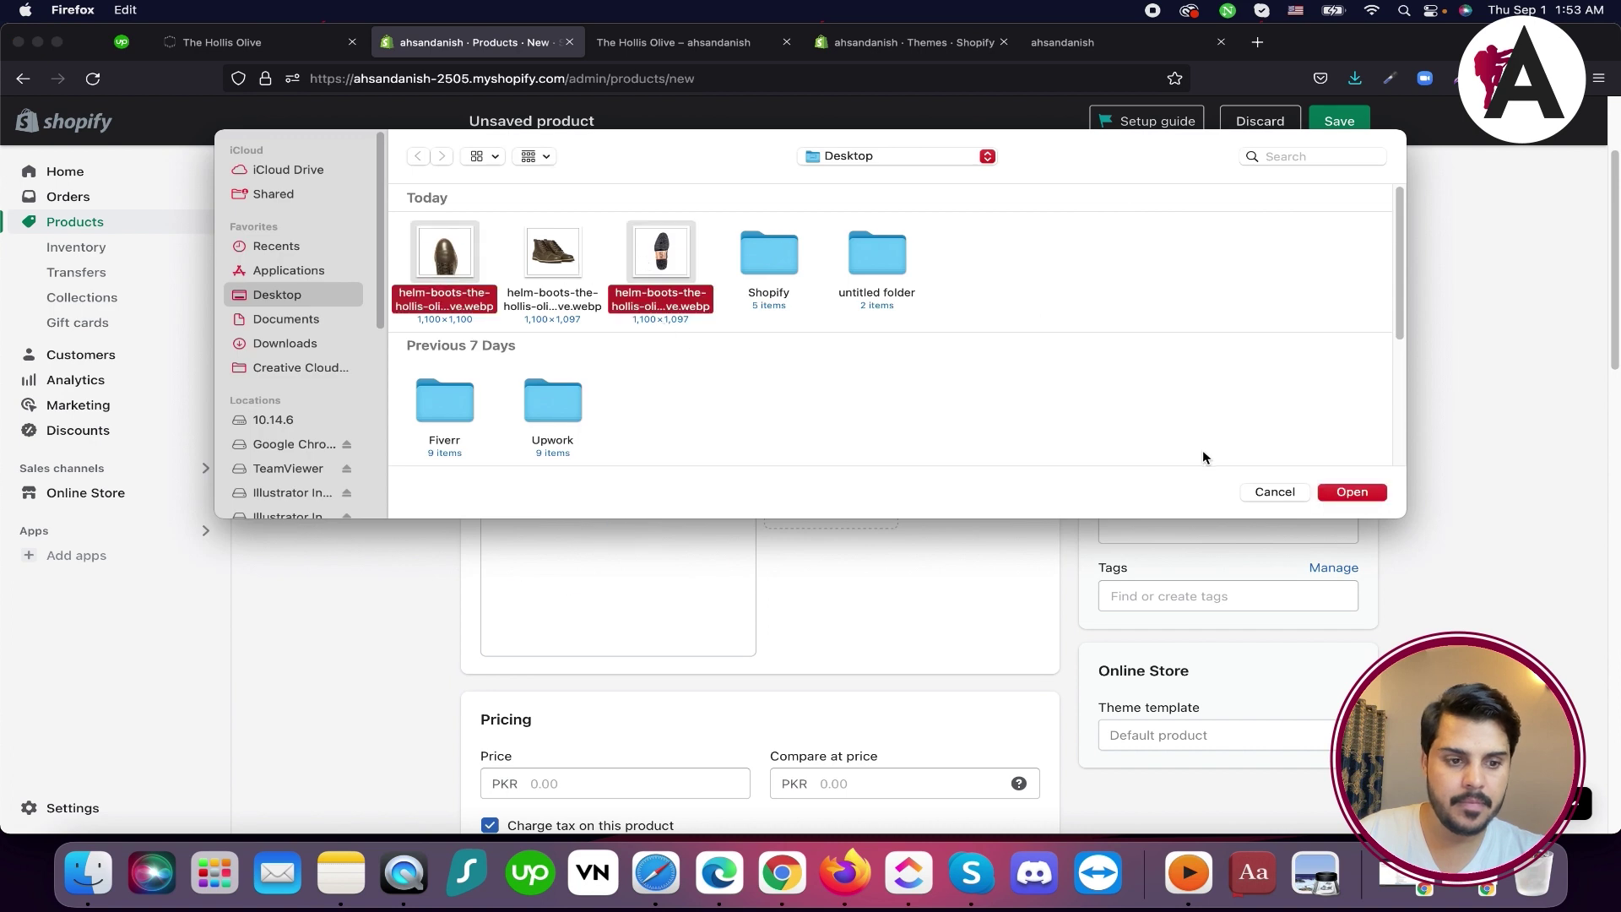
pyautogui.click(1352, 492)
pyautogui.scroll(-5, 732, 510)
# Set Price to 9000 and Compare at price to 5000
pyautogui.click(588, 437)
pyautogui.write('9')
pyautogui.write('000')
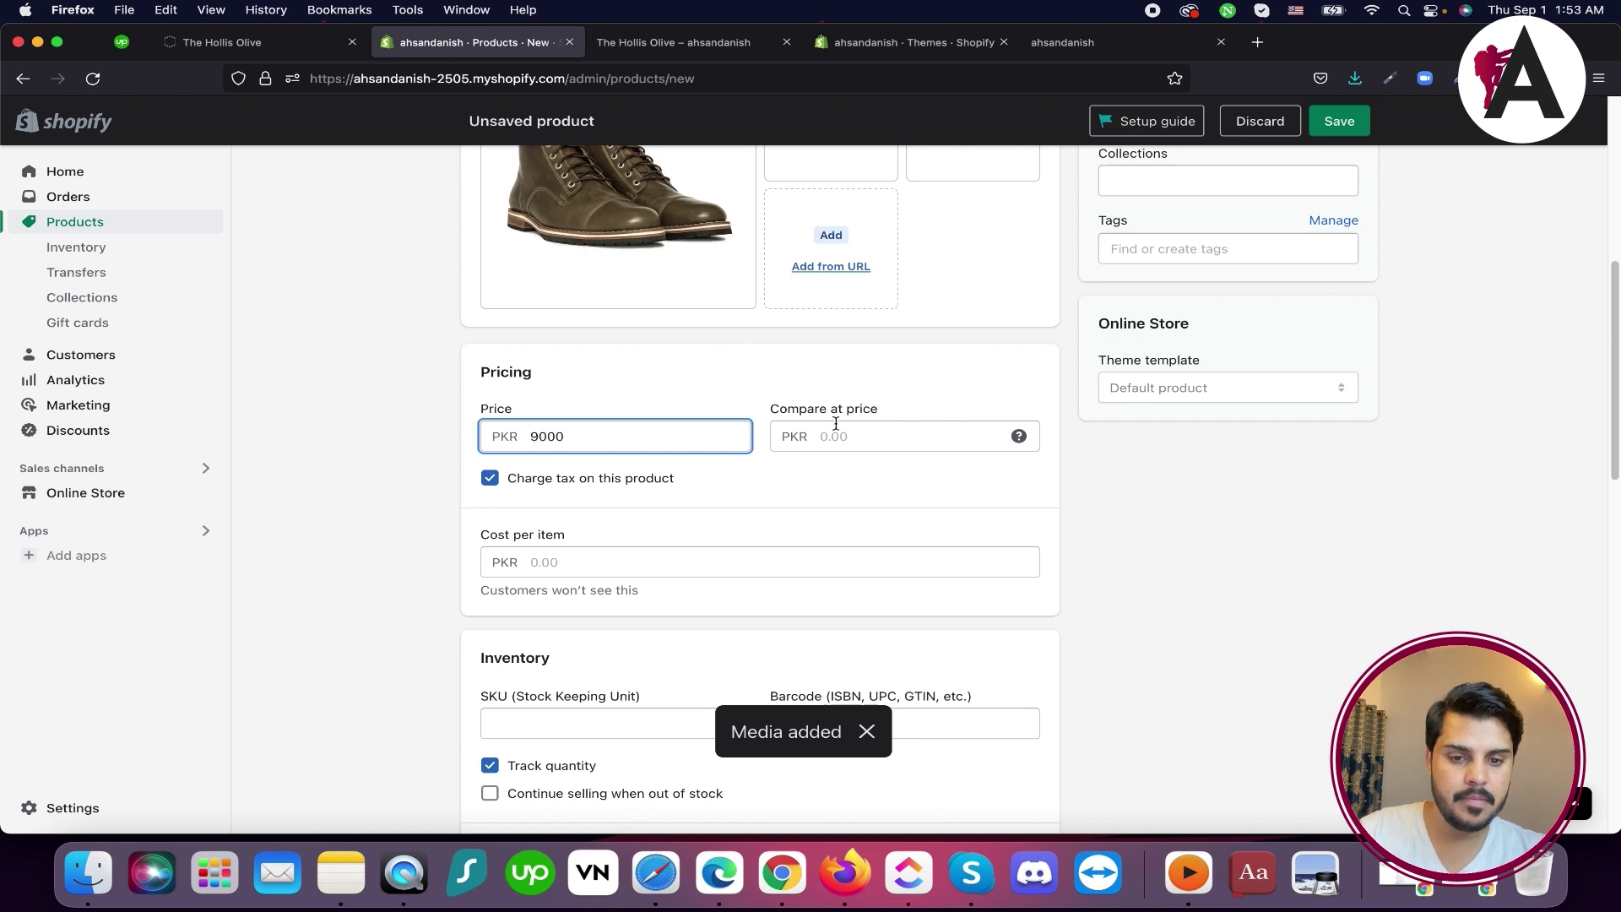
pyautogui.click(832, 436)
pyautogui.write('5000')
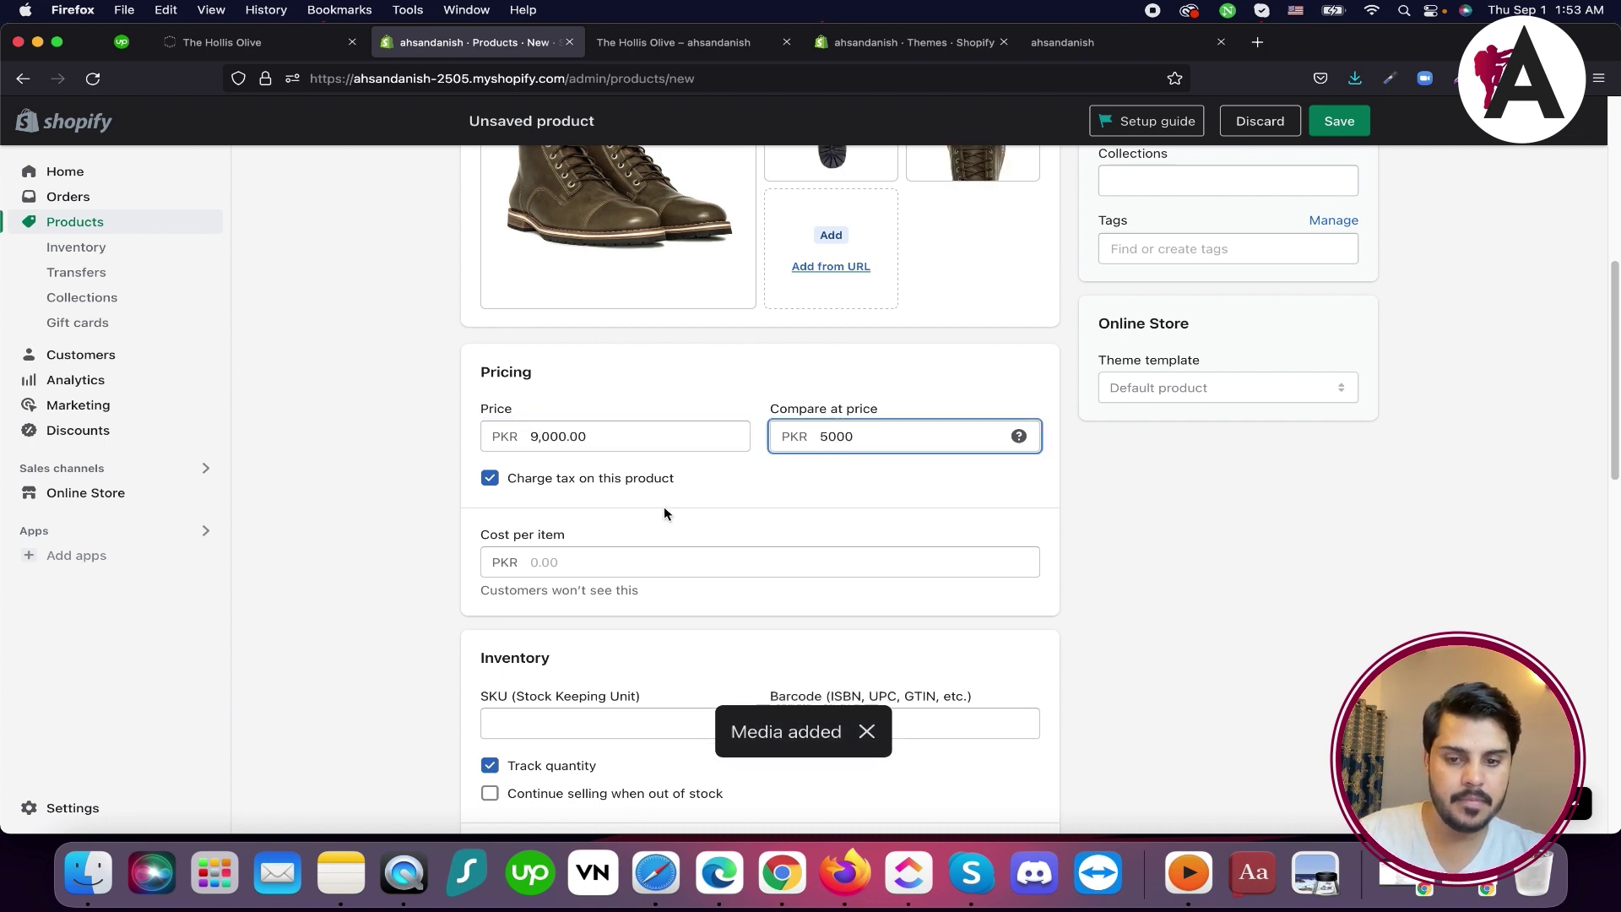
# Enter a SKU for the product, correcting a mistyped entry
pyautogui.scroll(-5, 663, 504)
pyautogui.click(547, 268)
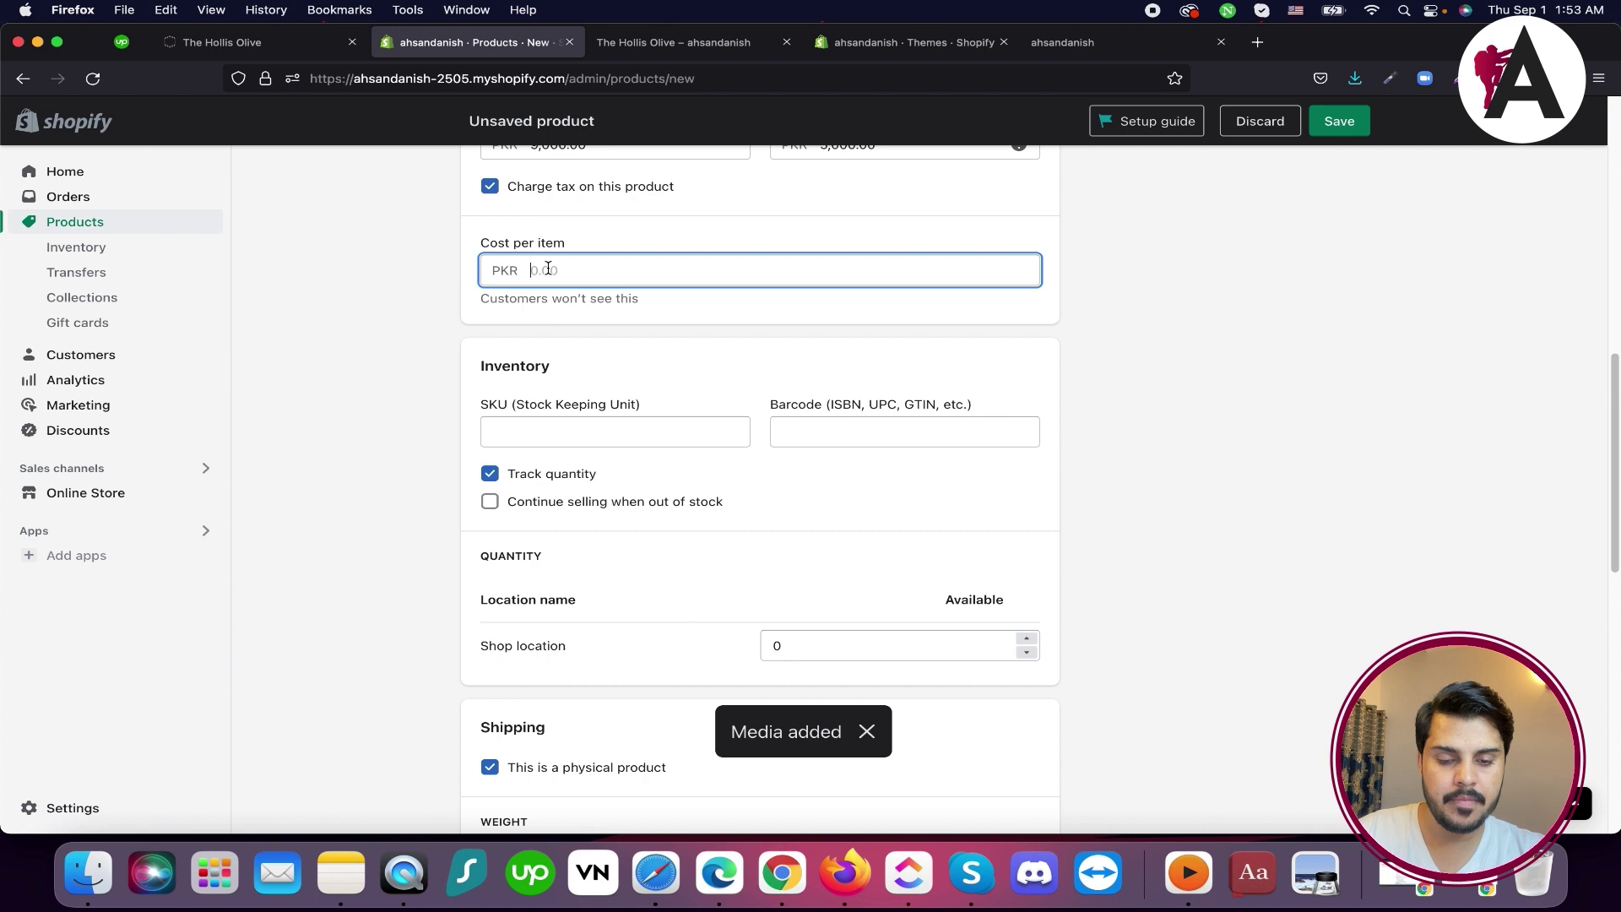
pyautogui.scroll(-1, 574, 412)
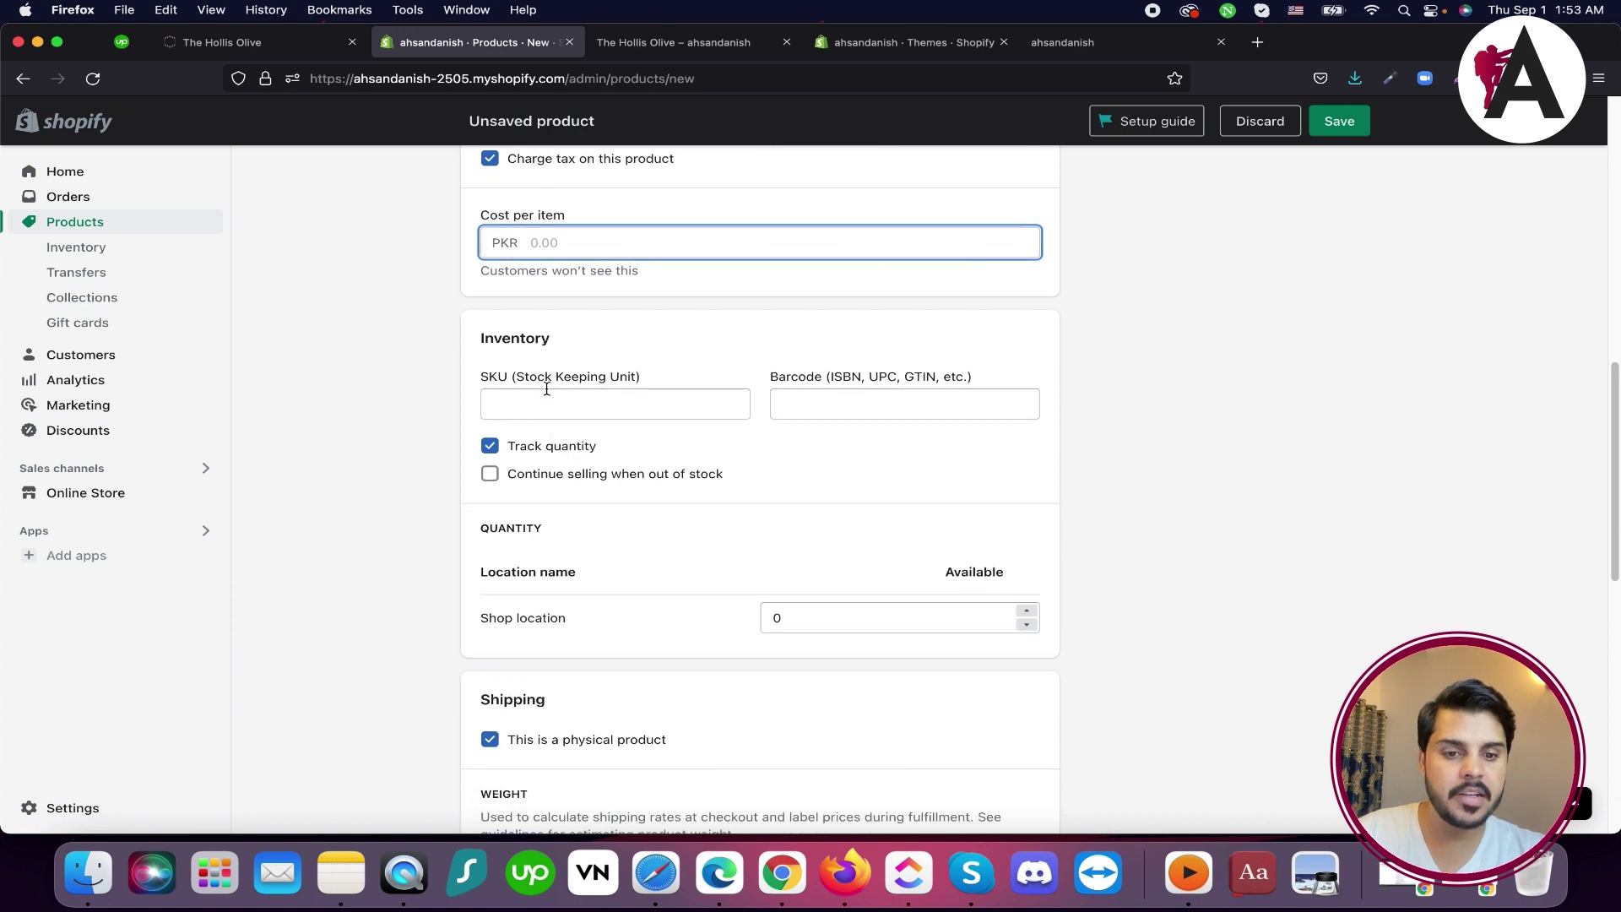
pyautogui.click(680, 394)
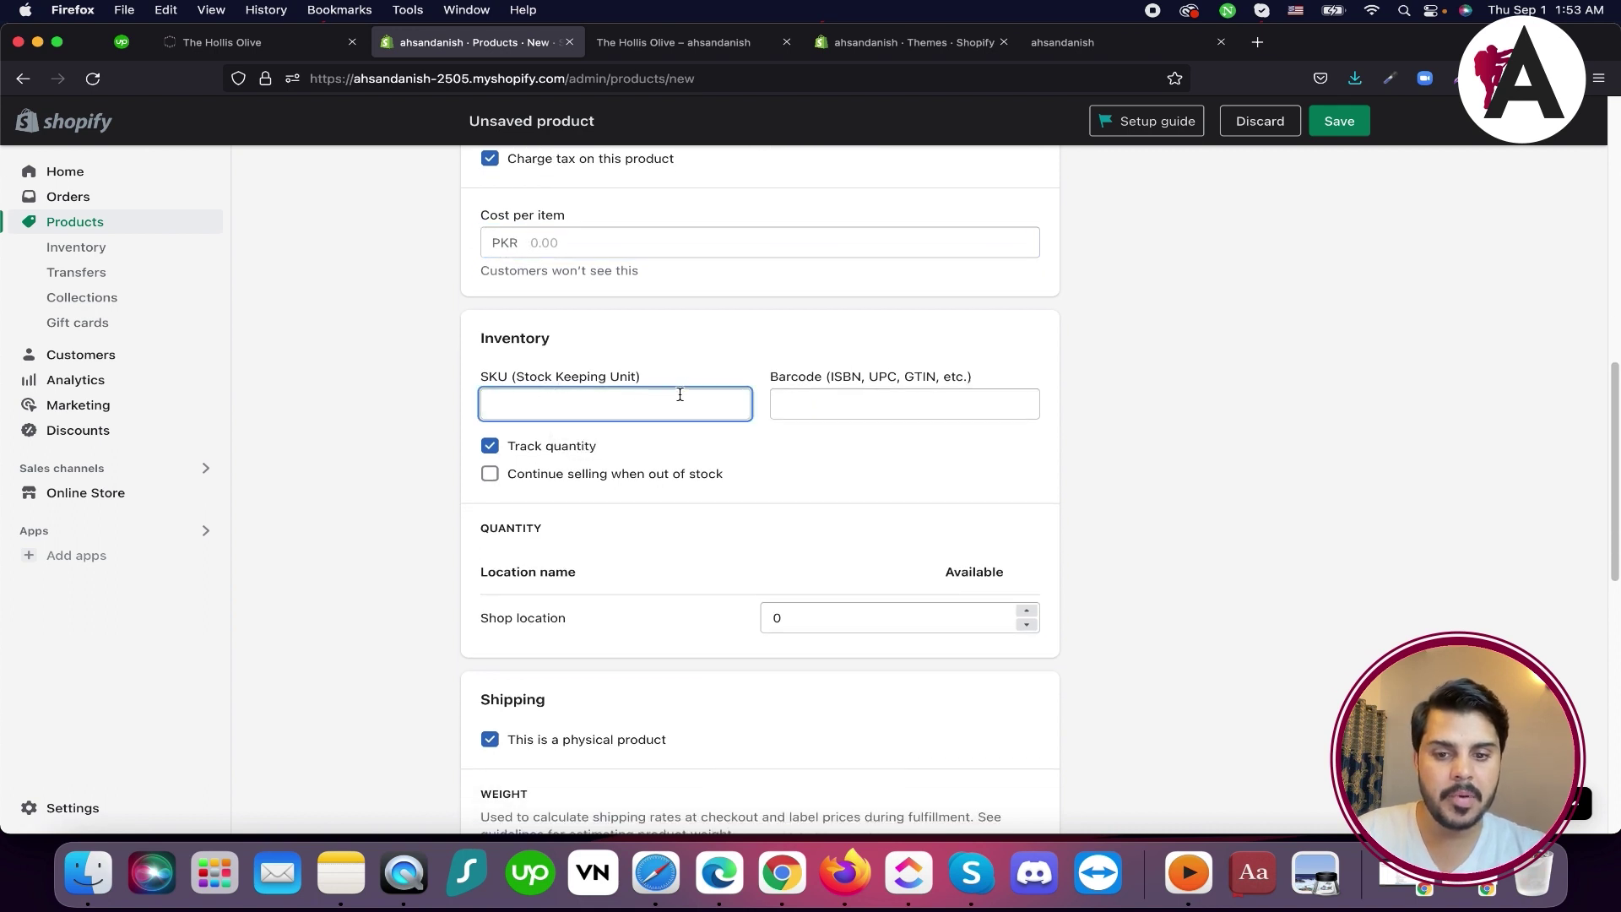
pyautogui.write('hijab')
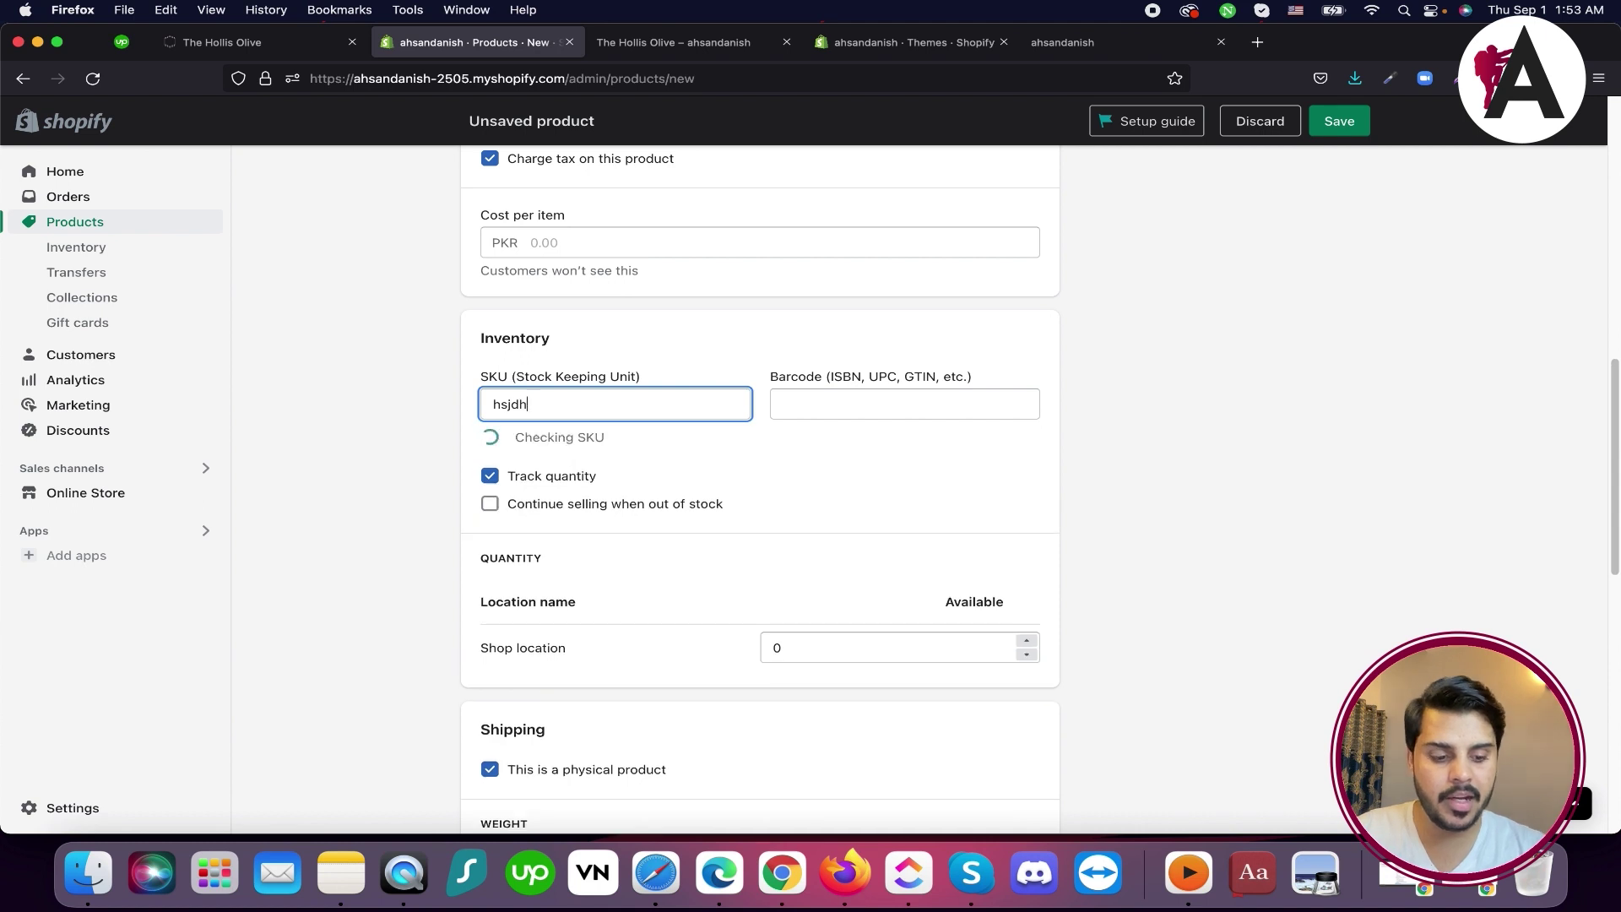
pyautogui.press('BackSpace')
pyautogui.press('BackSpace')
pyautogui.press('BackSpace')
pyautogui.press('BackSpace')
pyautogui.press('BackSpace')
pyautogui.write('ahsan')
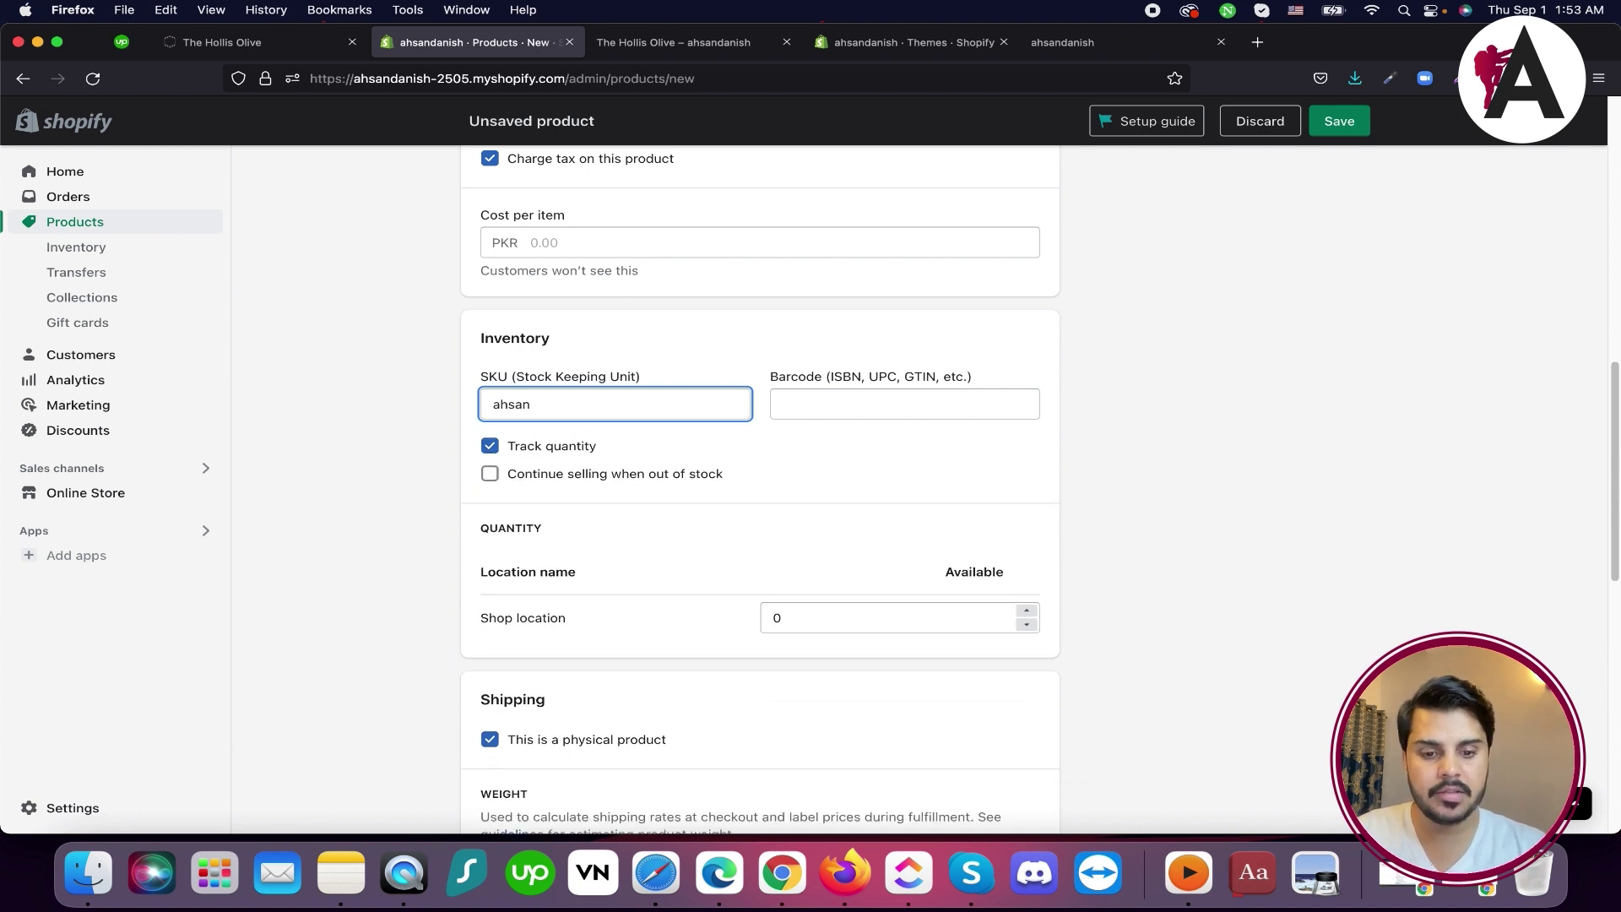
pyautogui.write('1')
# Tick Continue selling when out of stock
pyautogui.scroll(-1, 785, 558)
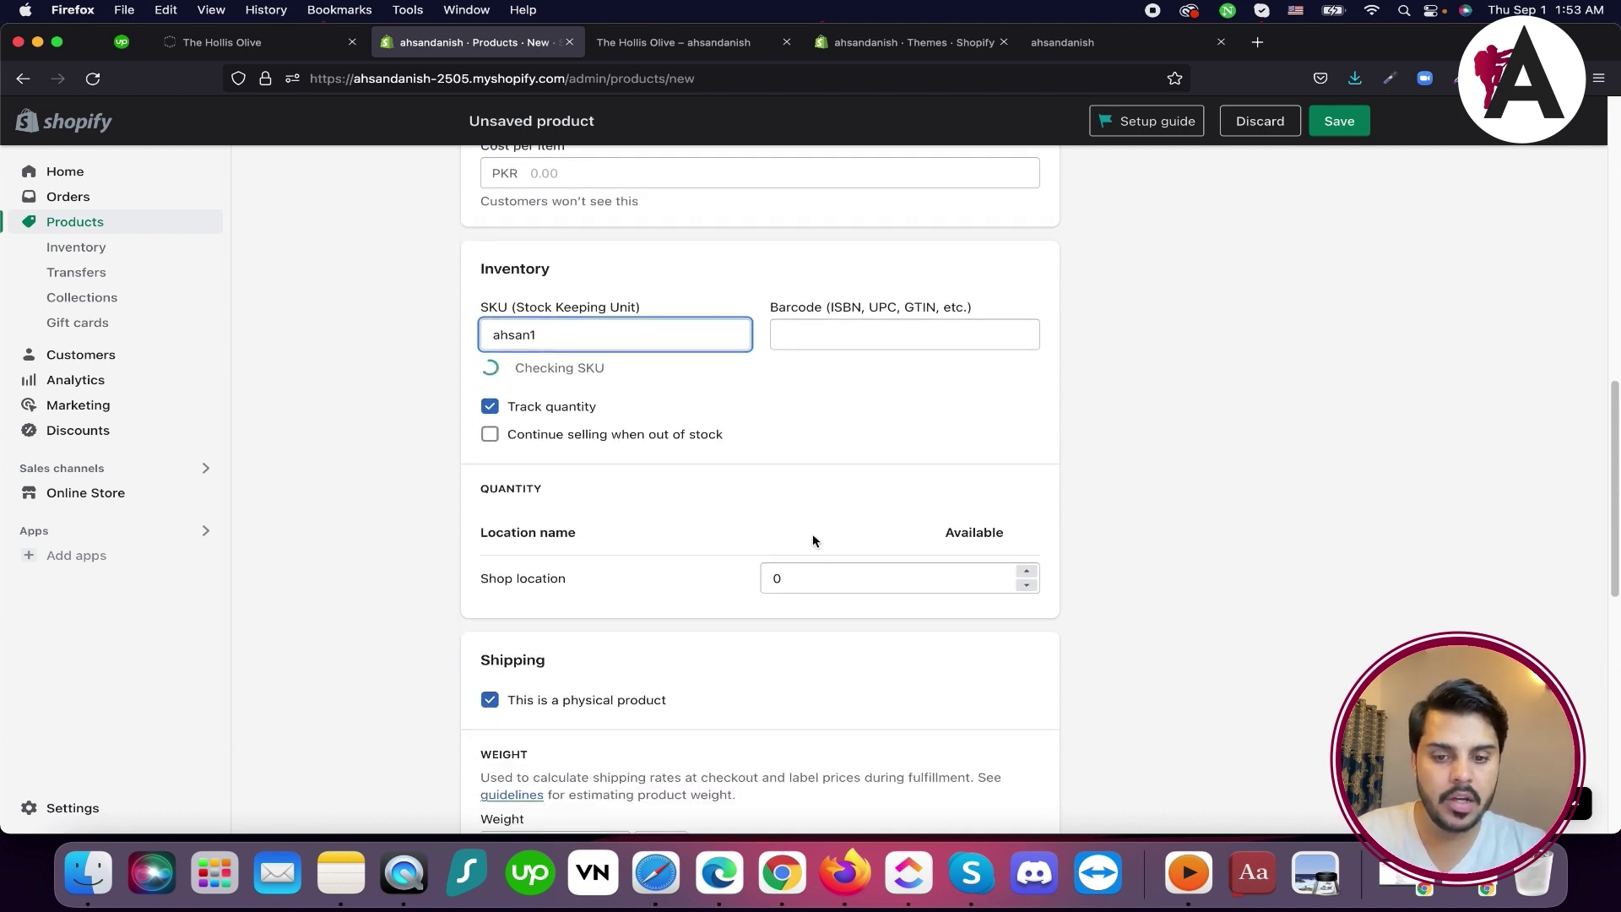
pyautogui.scroll(-3, 637, 554)
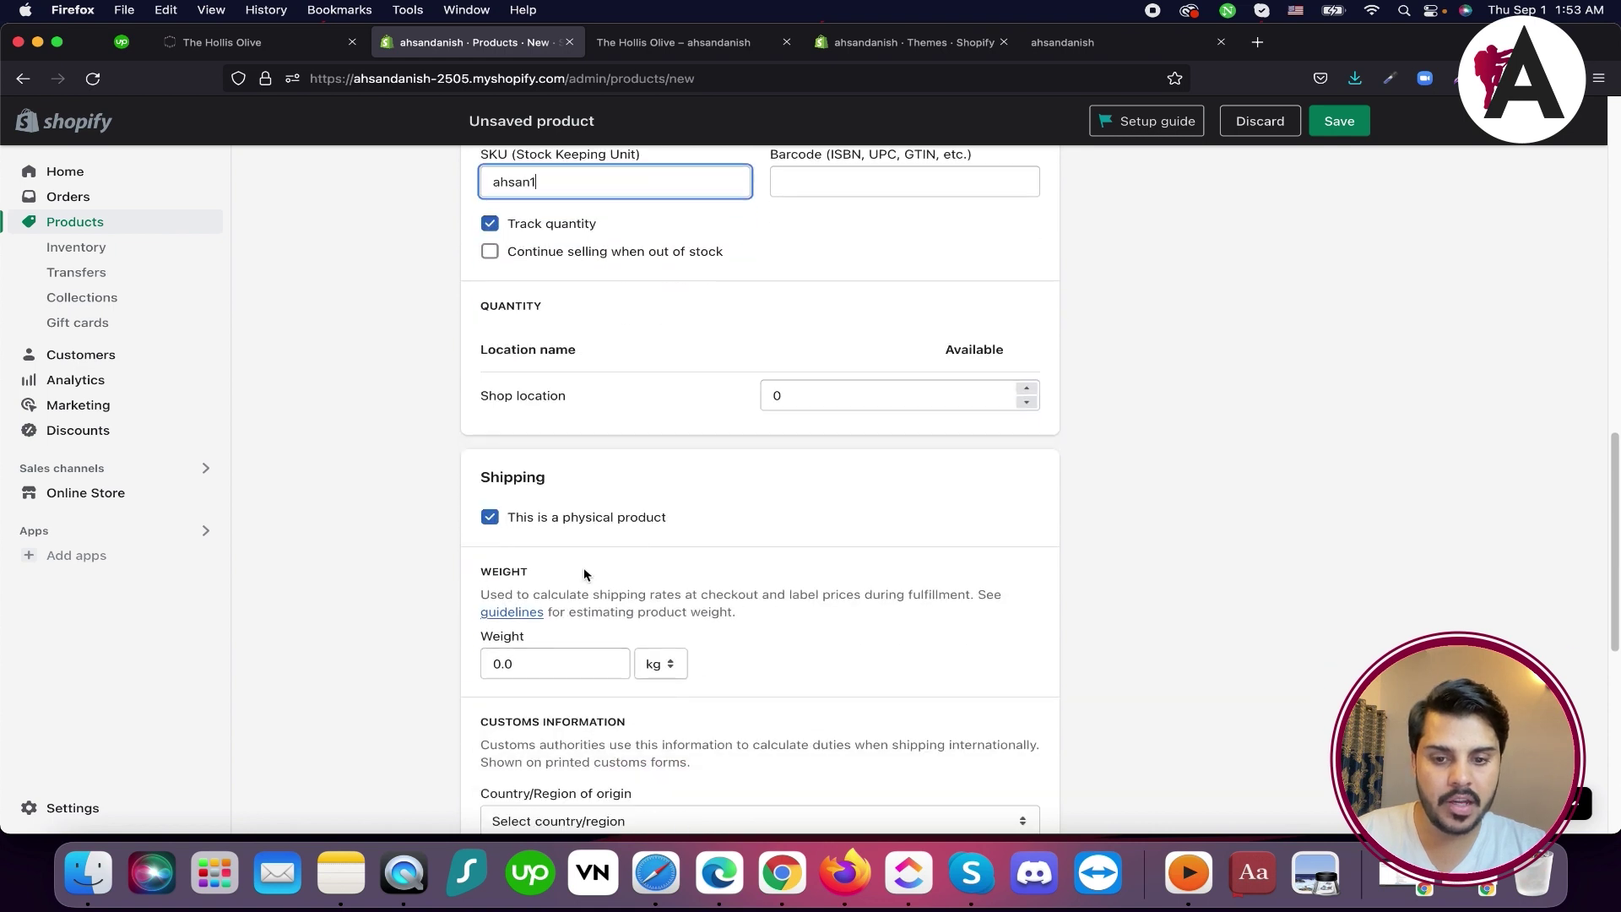
pyautogui.scroll(-13, 529, 655)
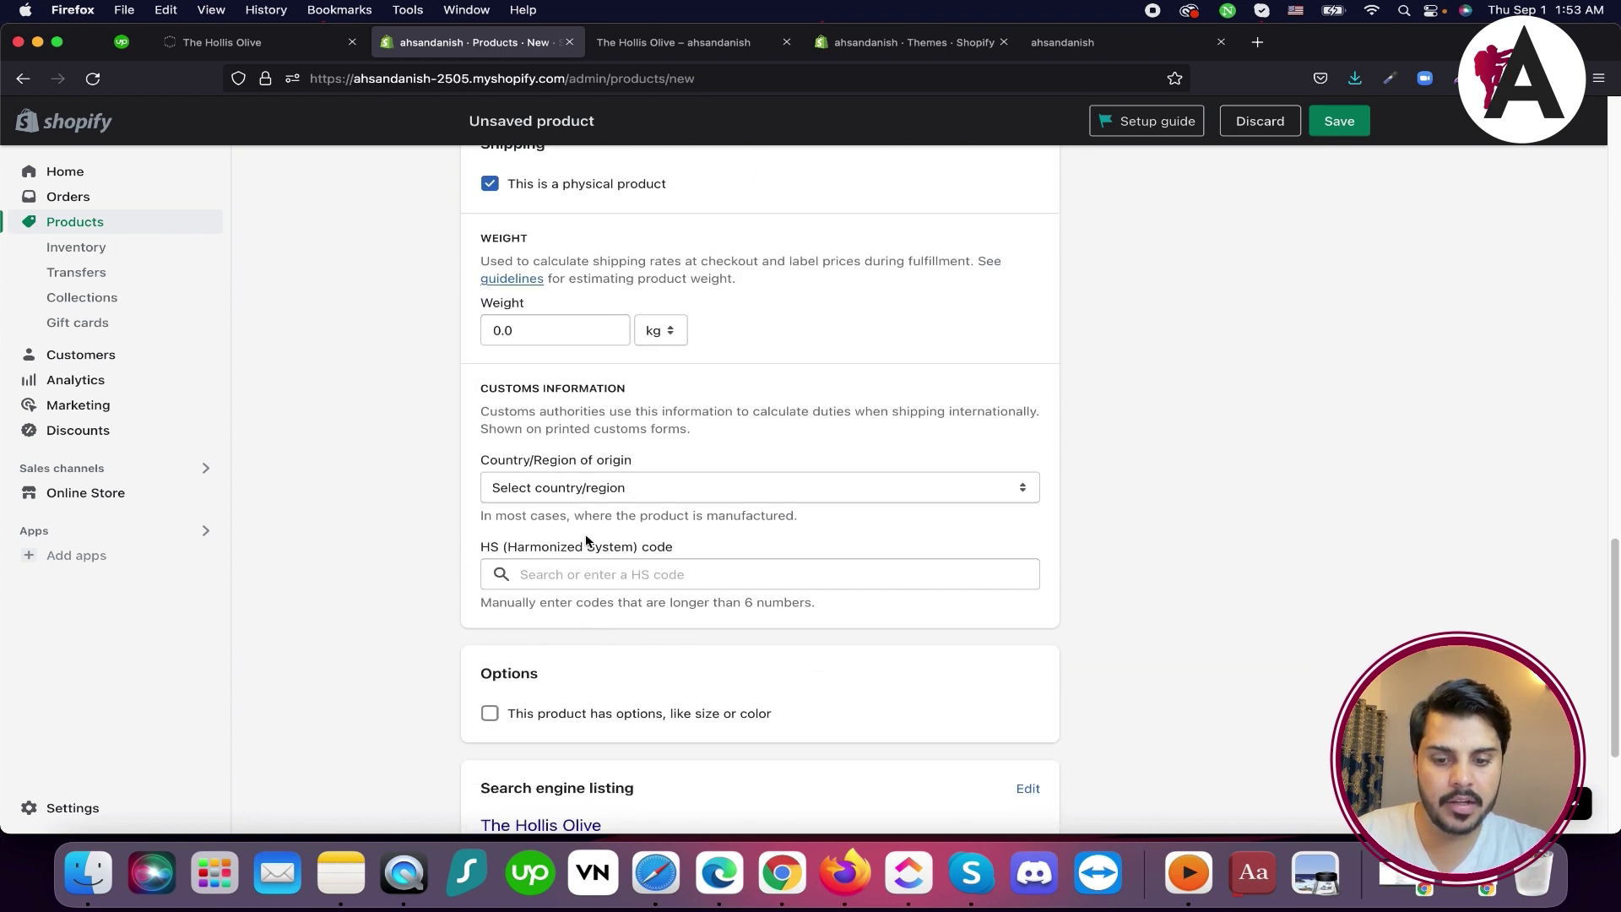
pyautogui.scroll(15, 616, 557)
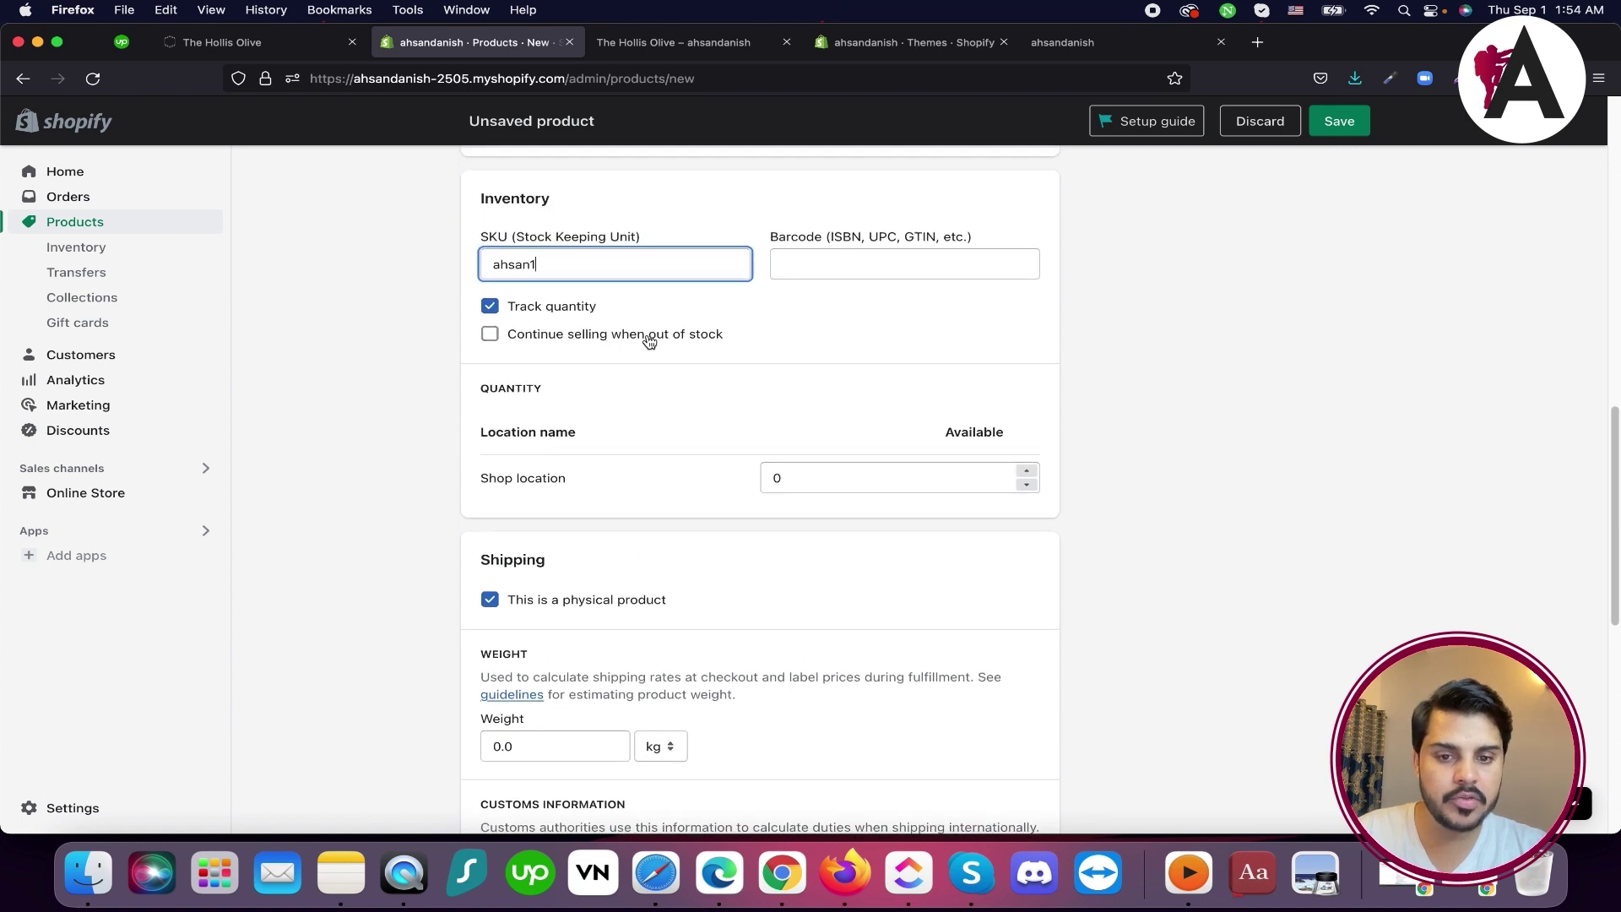
pyautogui.scroll(1, 810, 295)
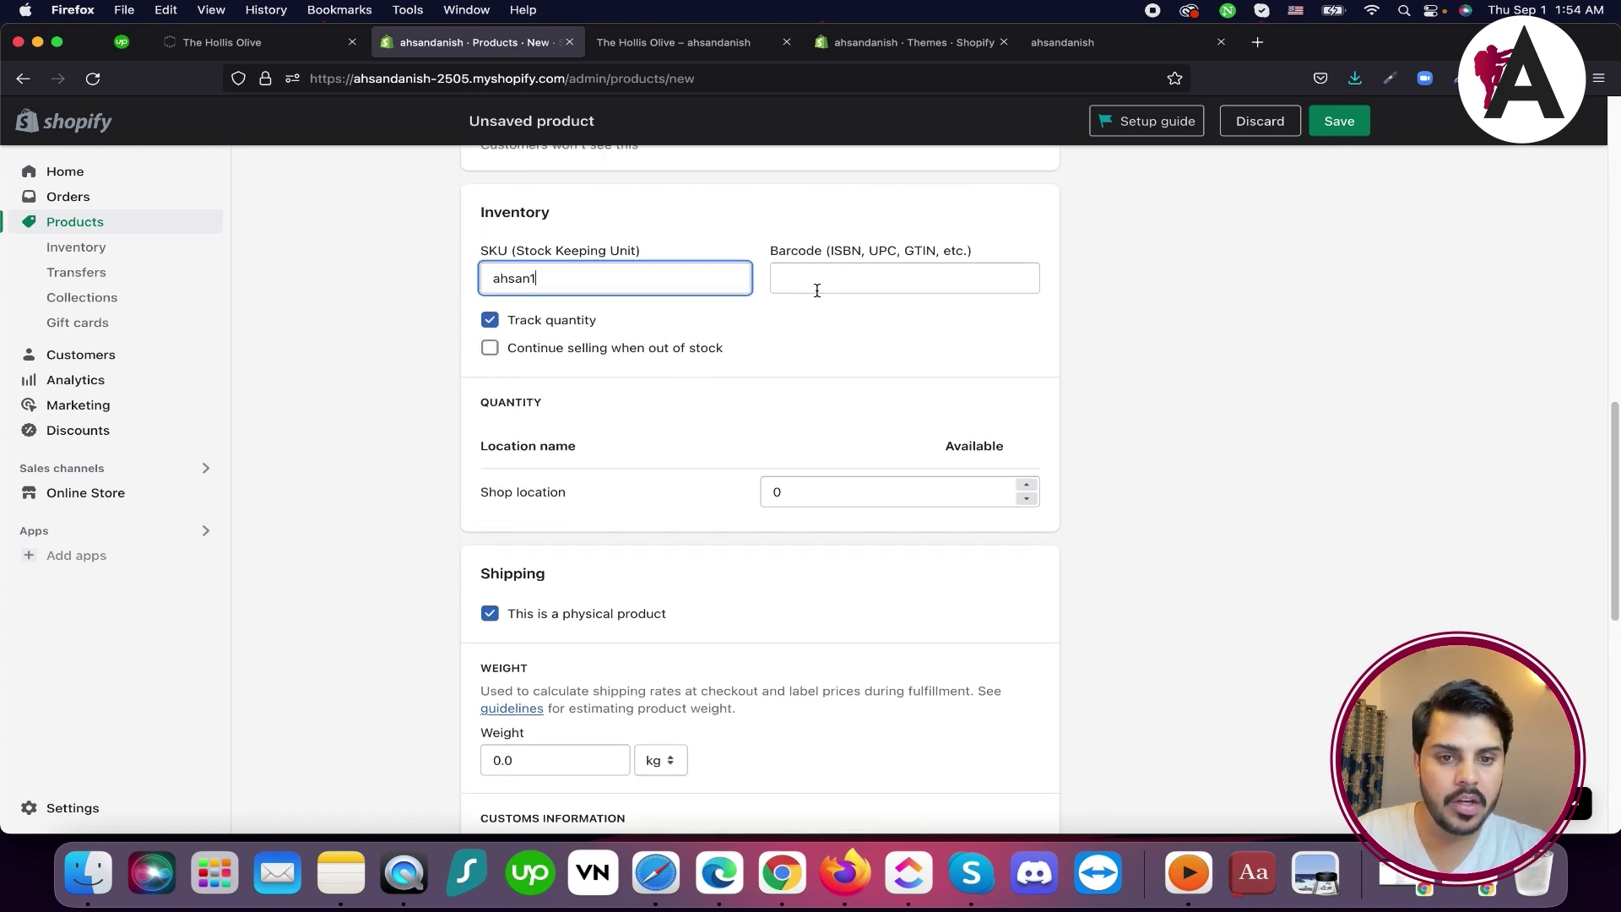
pyautogui.scroll(1, 802, 378)
pyautogui.click(490, 417)
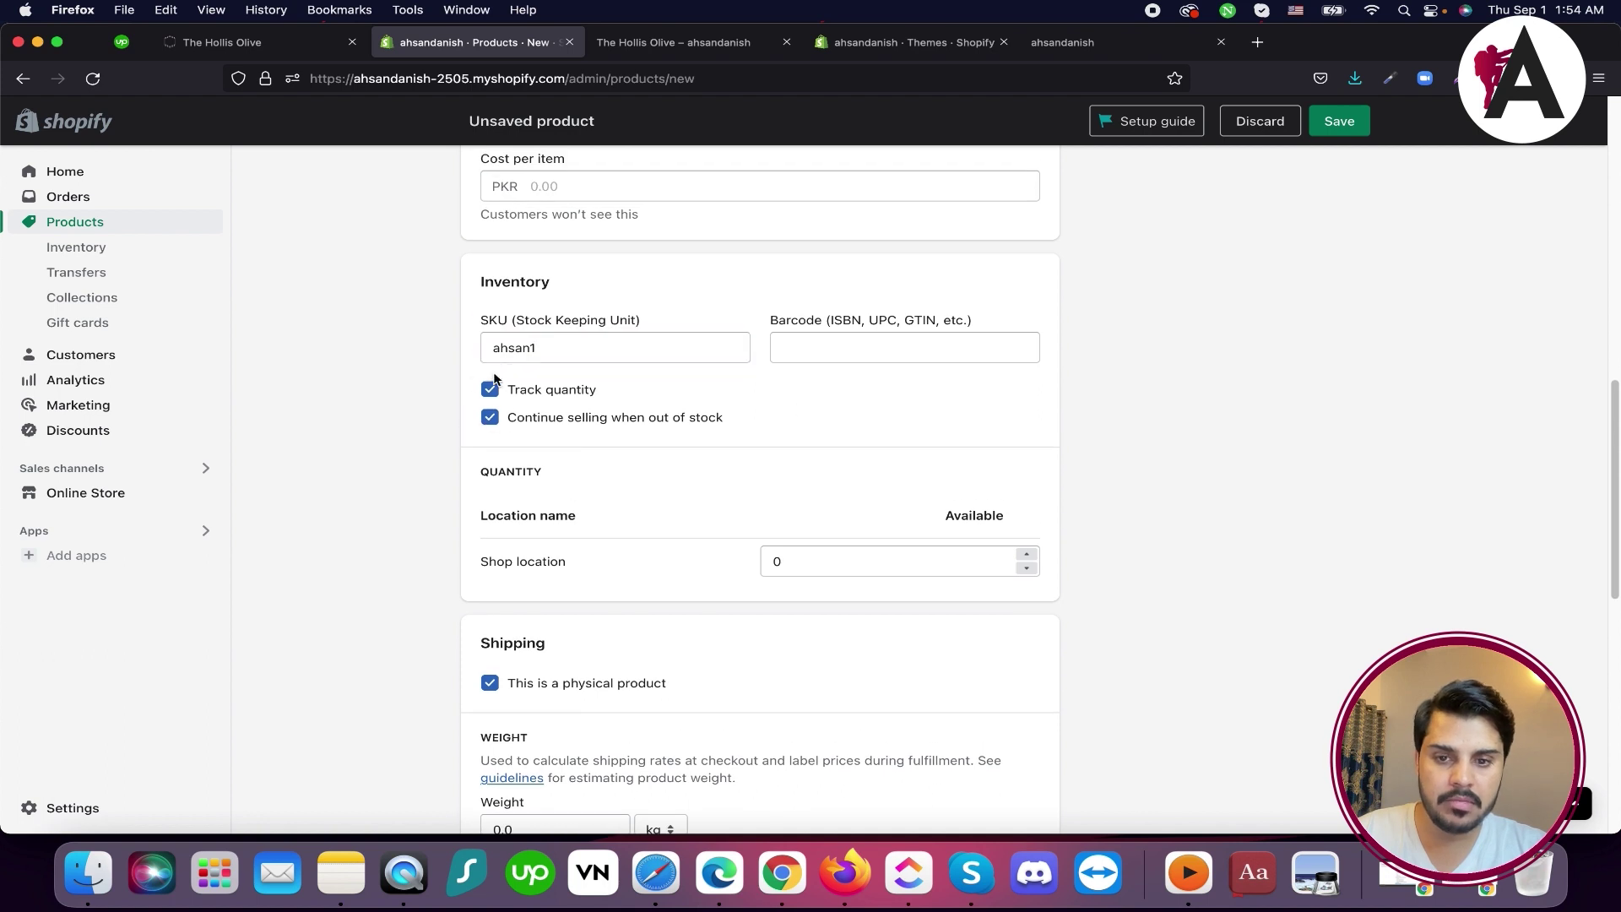
pyautogui.scroll(3, 524, 471)
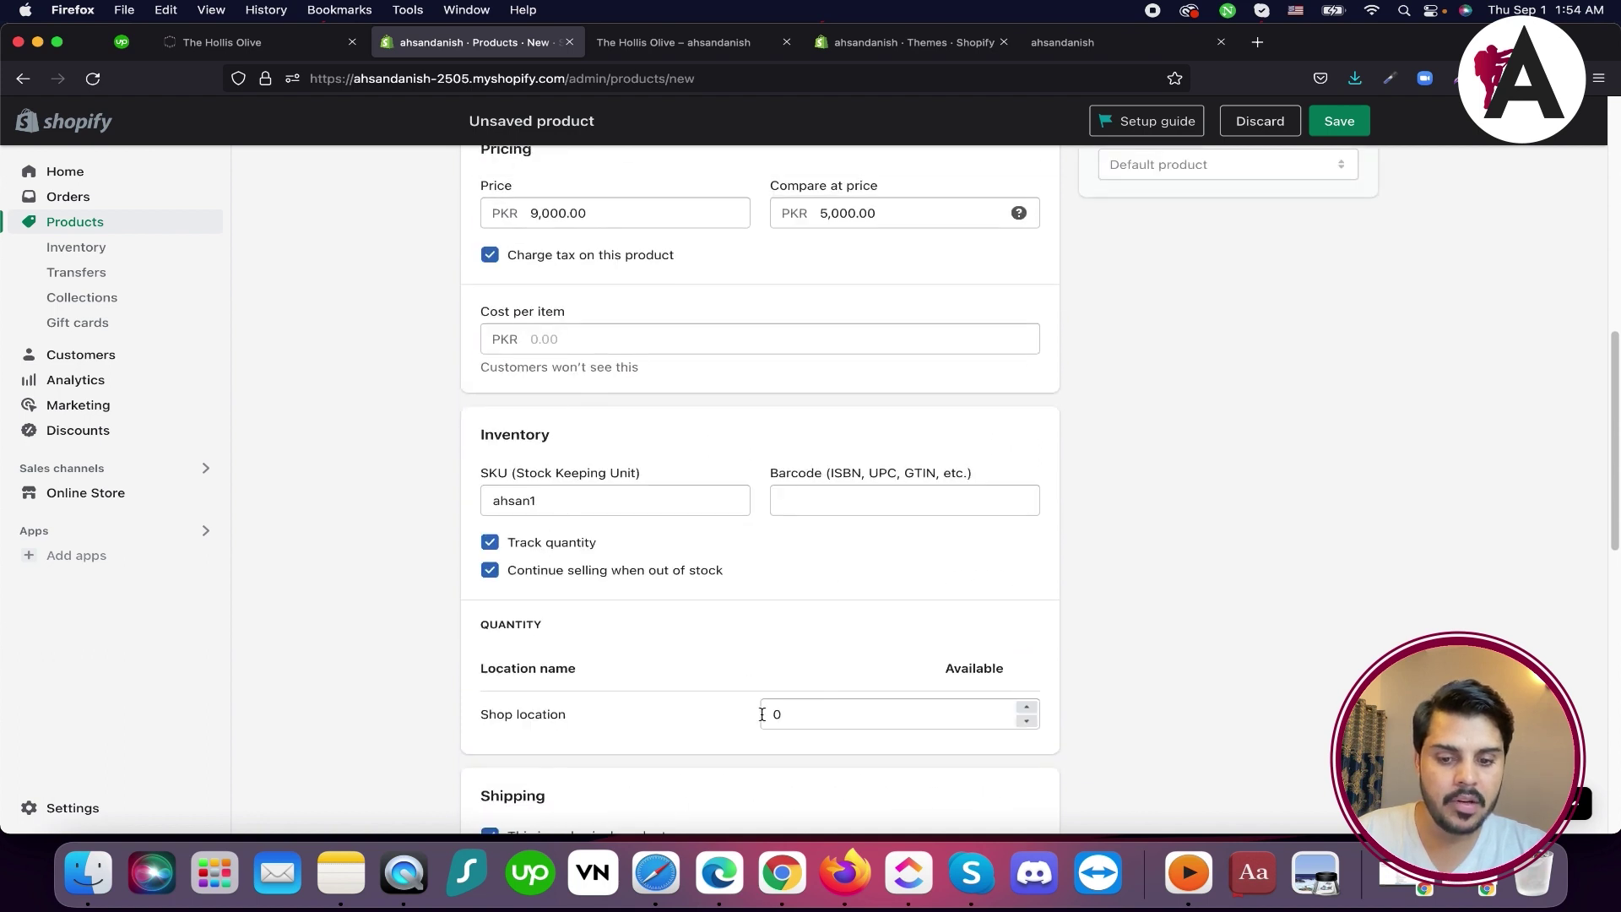
pyautogui.scroll(13, 996, 659)
# Save the new product, check its storefront preview, and return to the admin editor
pyautogui.click(1323, 120)
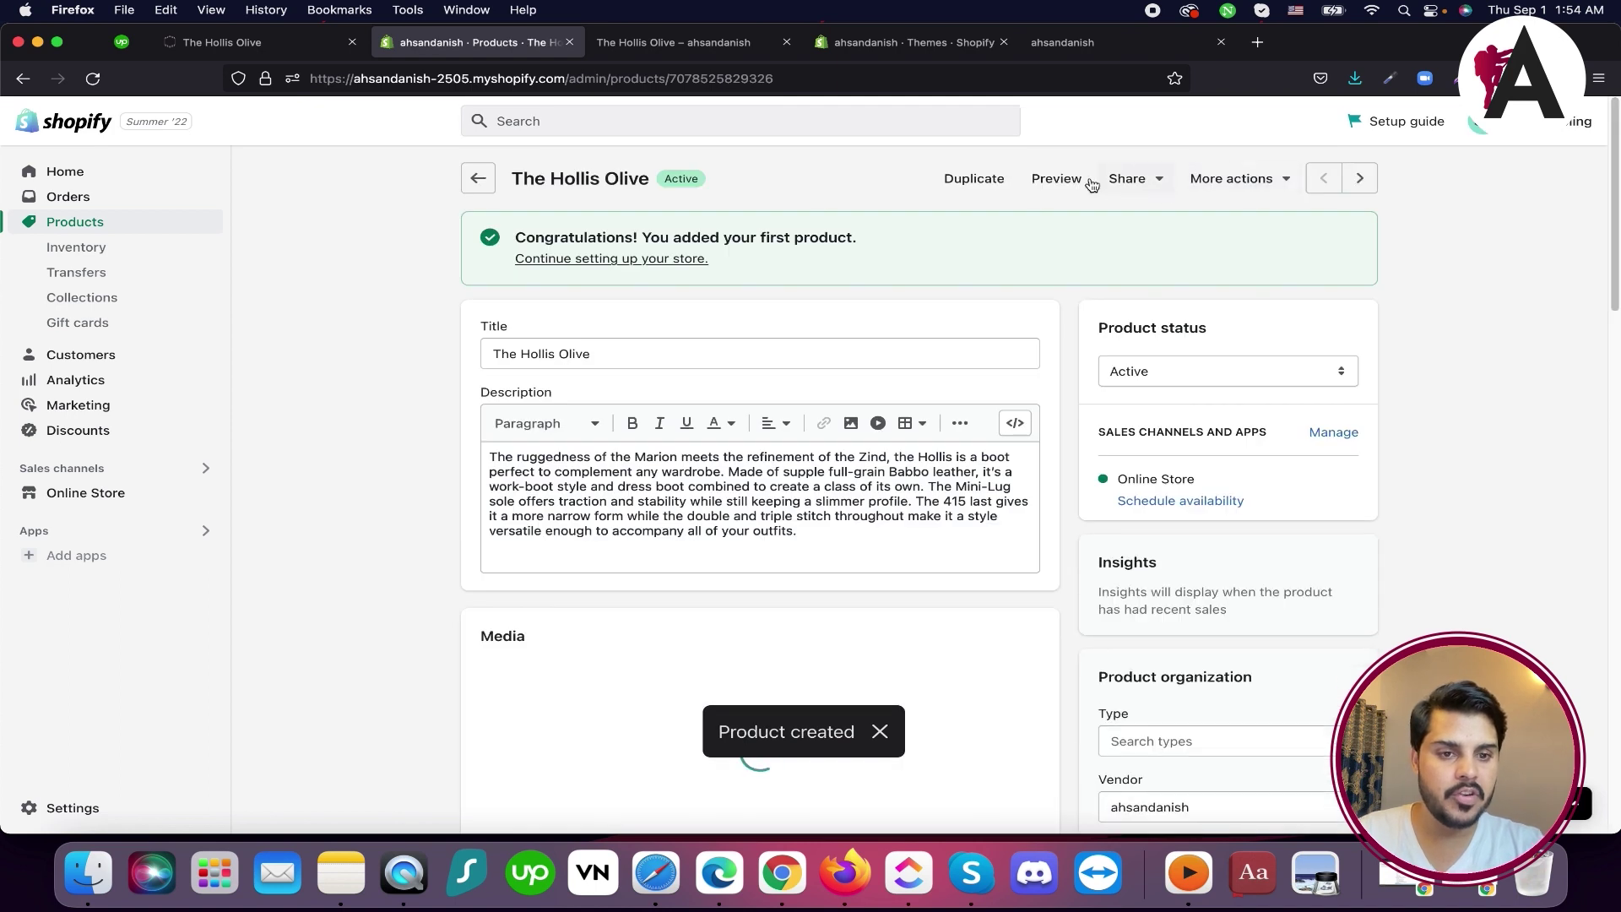
pyautogui.click(1056, 178)
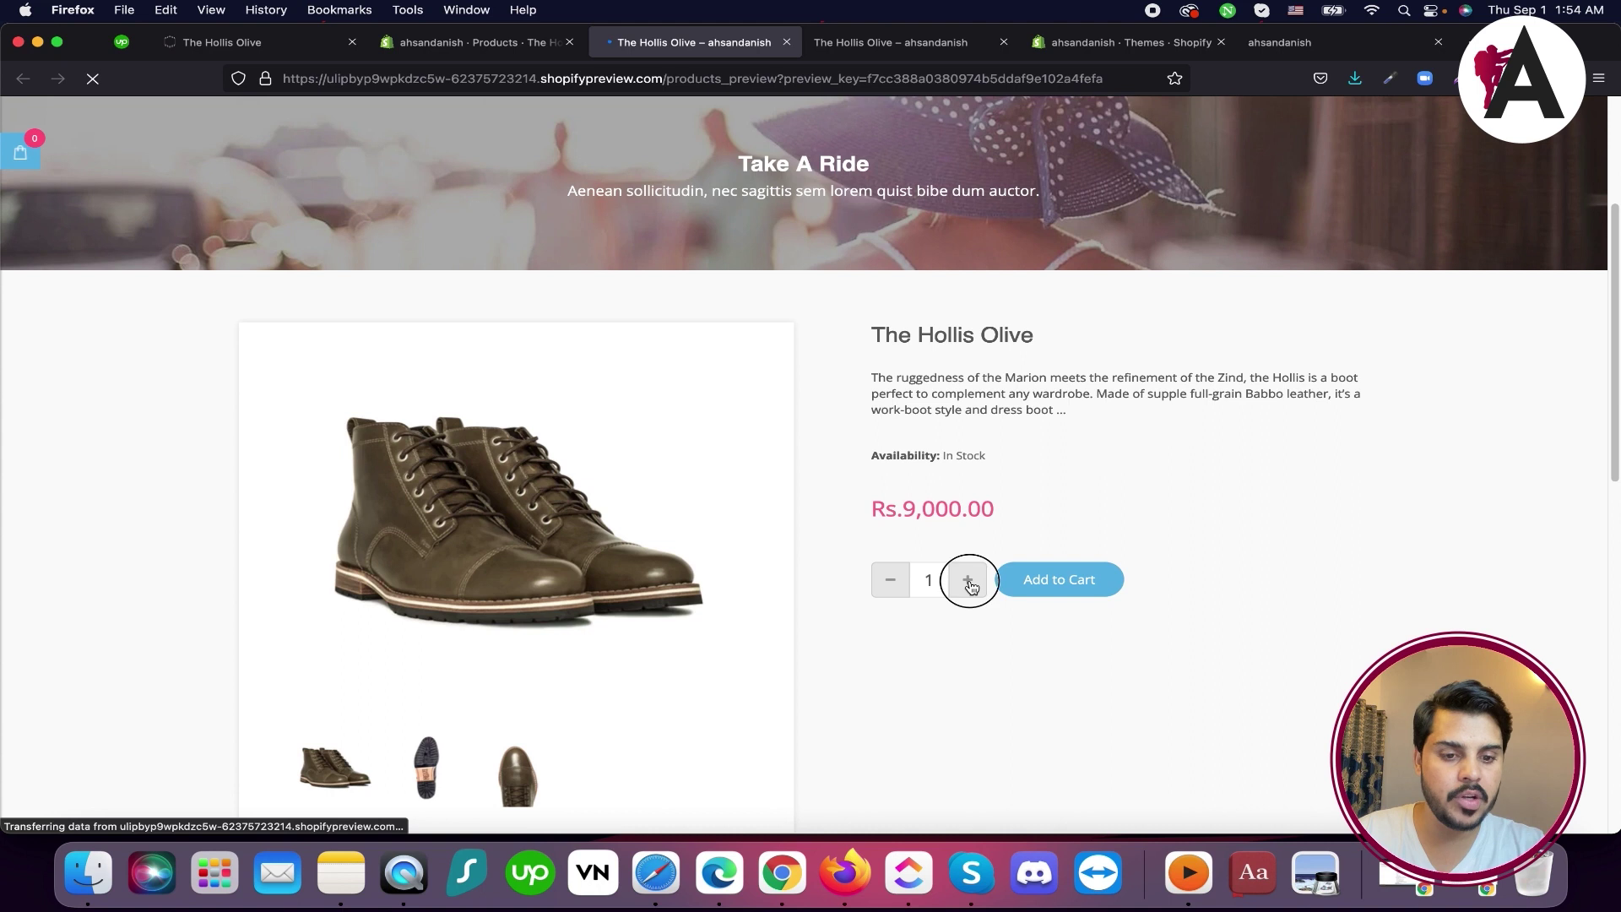
pyautogui.click(966, 579)
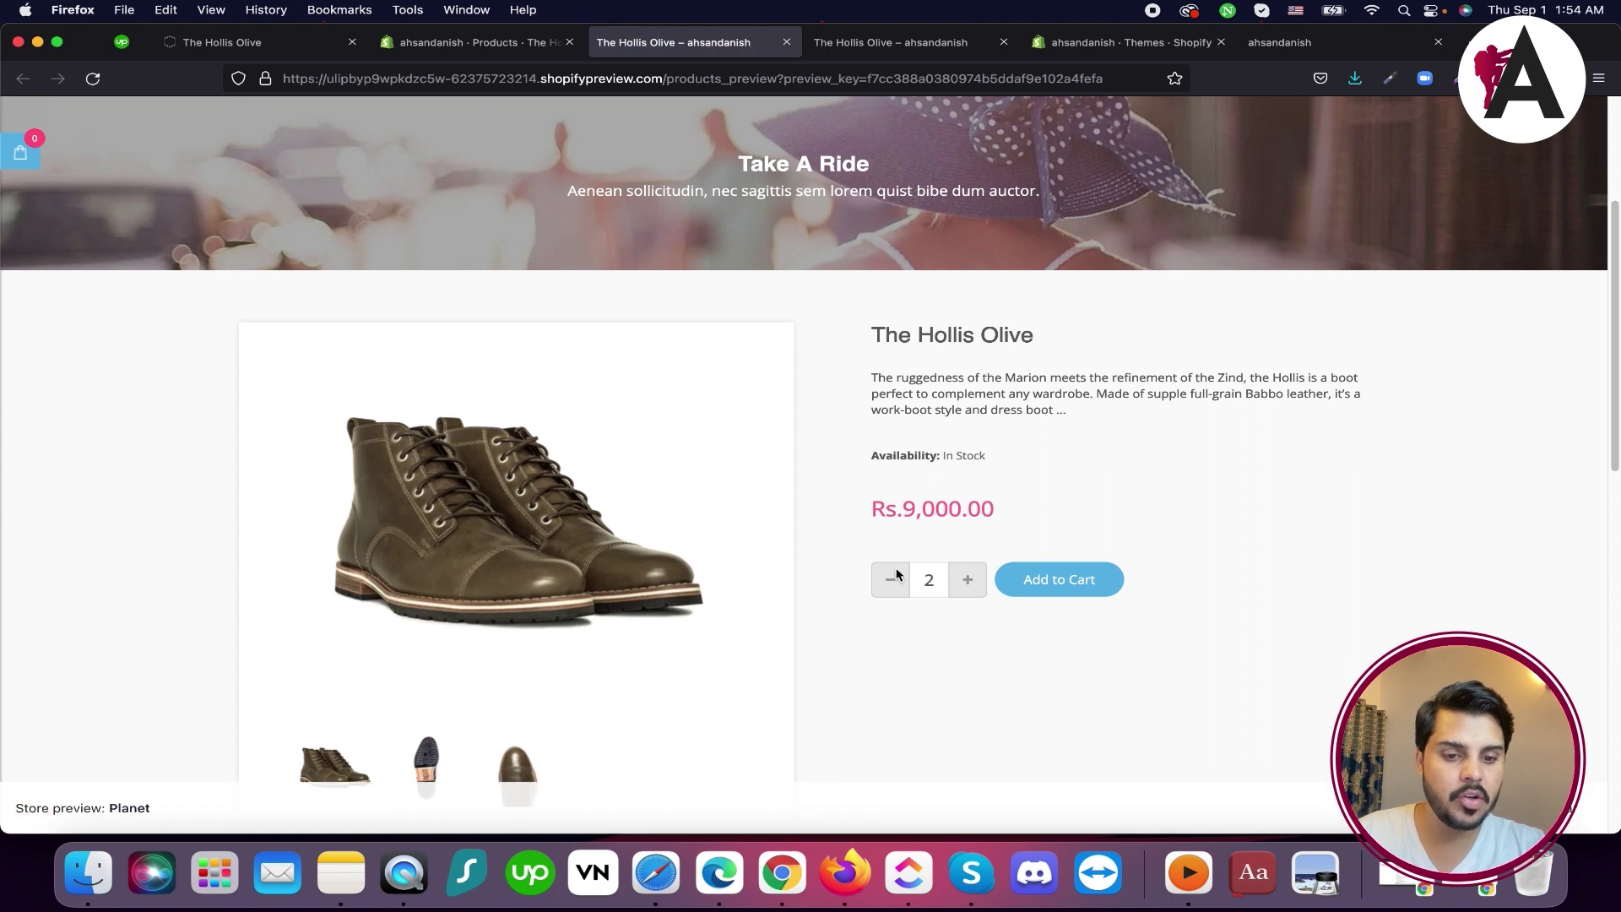
pyautogui.scroll(-1, 937, 569)
pyautogui.scroll(3, 854, 536)
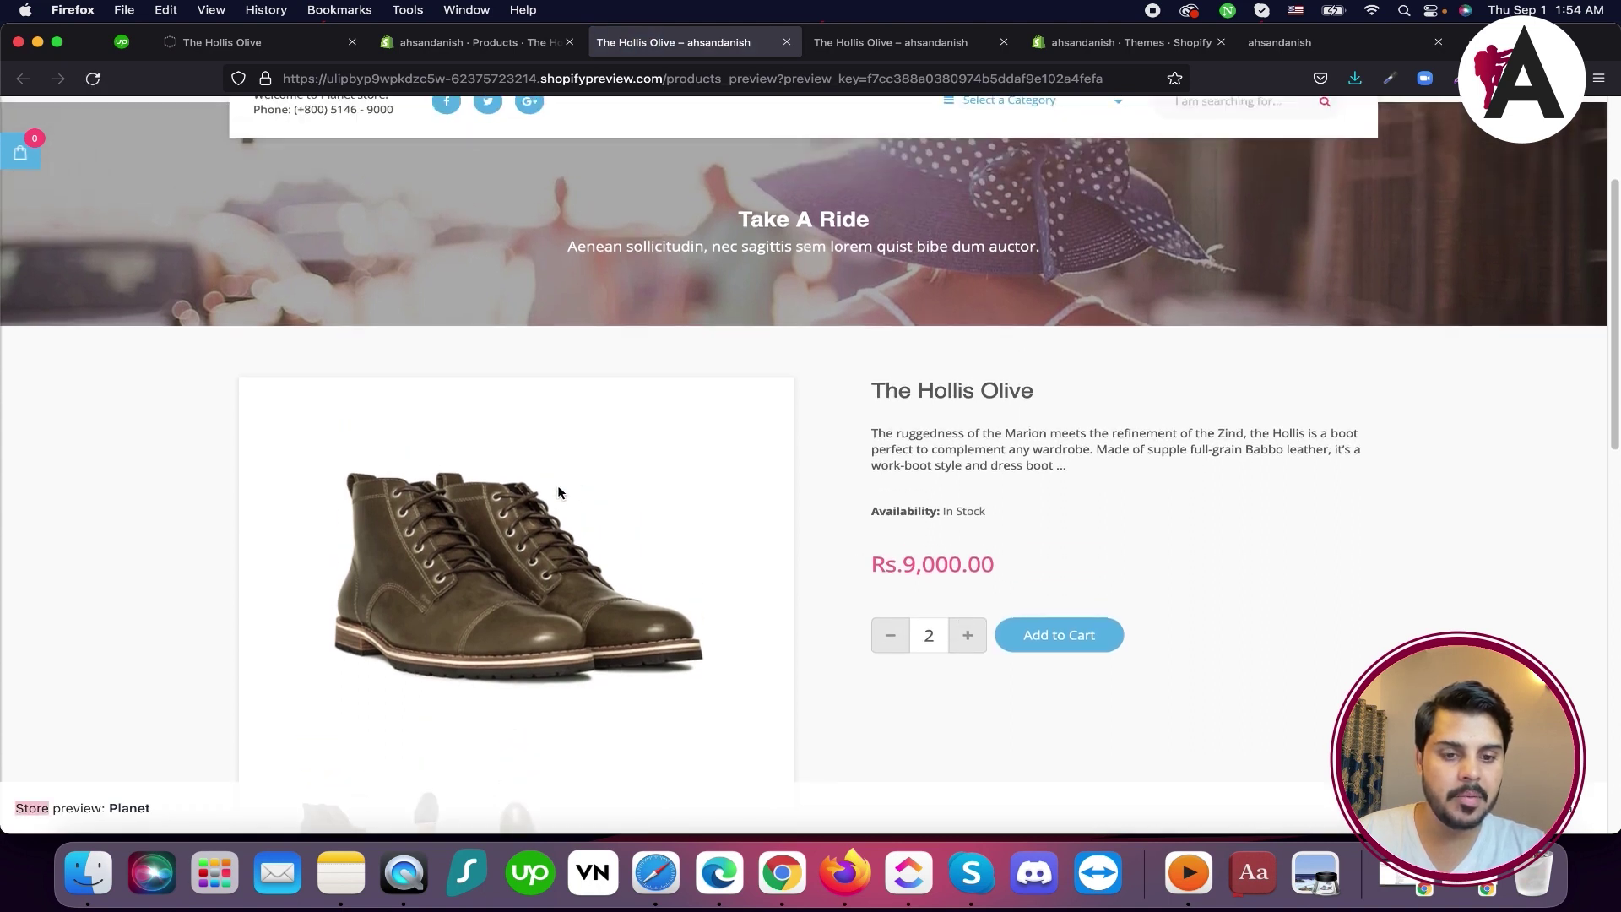
pyautogui.scroll(-5, 905, 377)
pyautogui.click(886, 363)
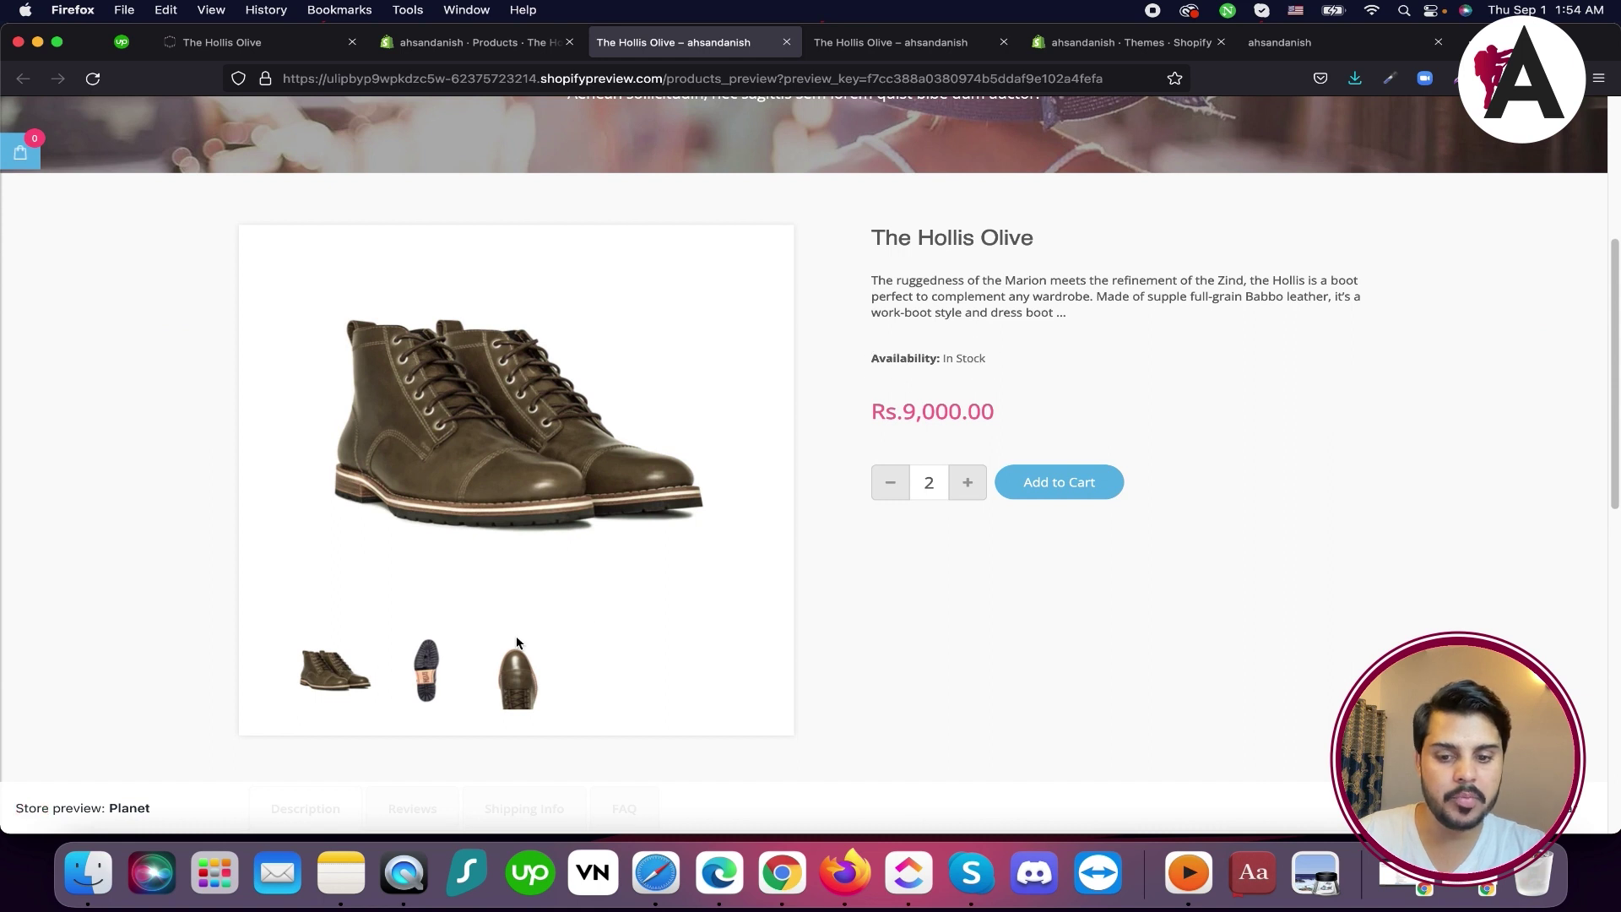
pyautogui.click(549, 42)
pyautogui.scroll(-15, 746, 443)
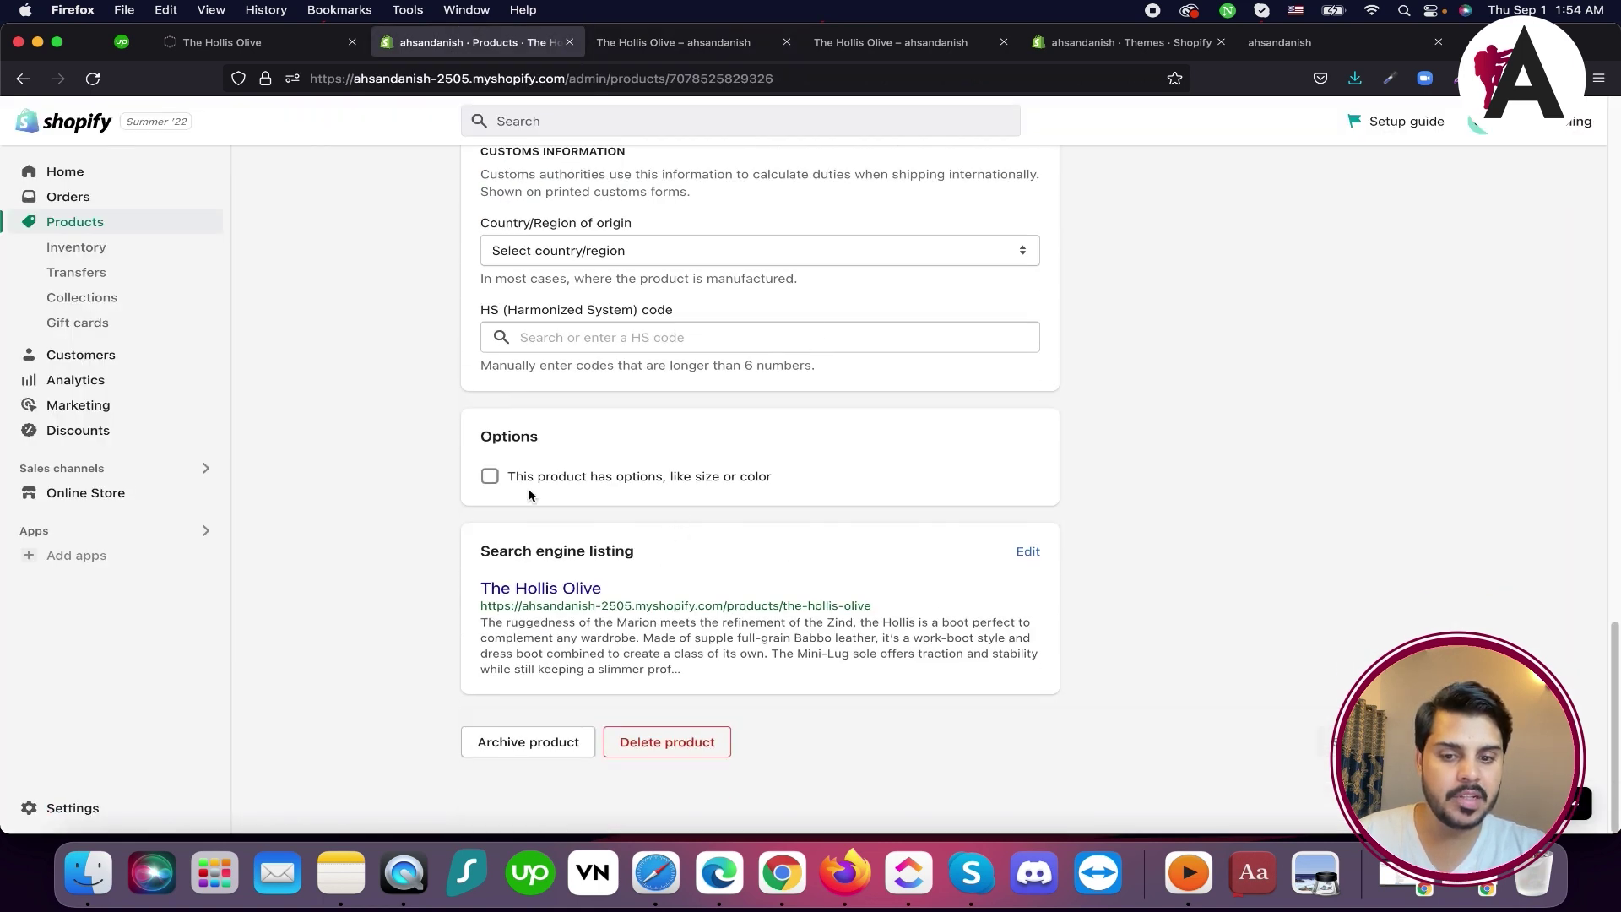
# Tick 'This product has options, like size or color' for The Hollis Olive
pyautogui.scroll(2, 620, 571)
pyautogui.click(490, 560)
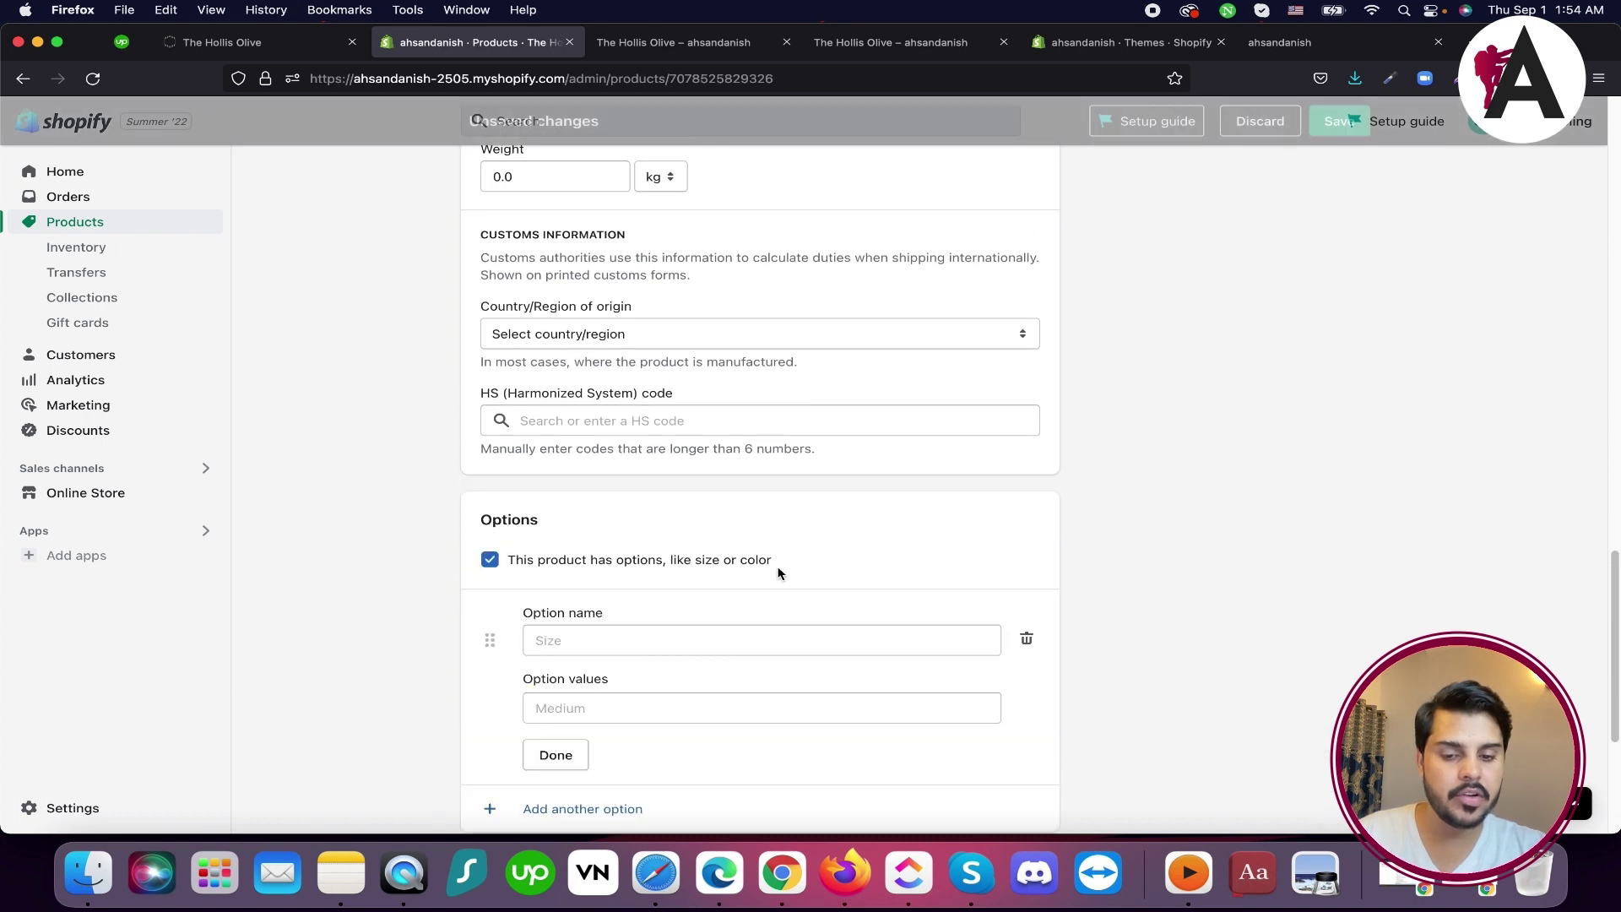
pyautogui.scroll(-2, 673, 626)
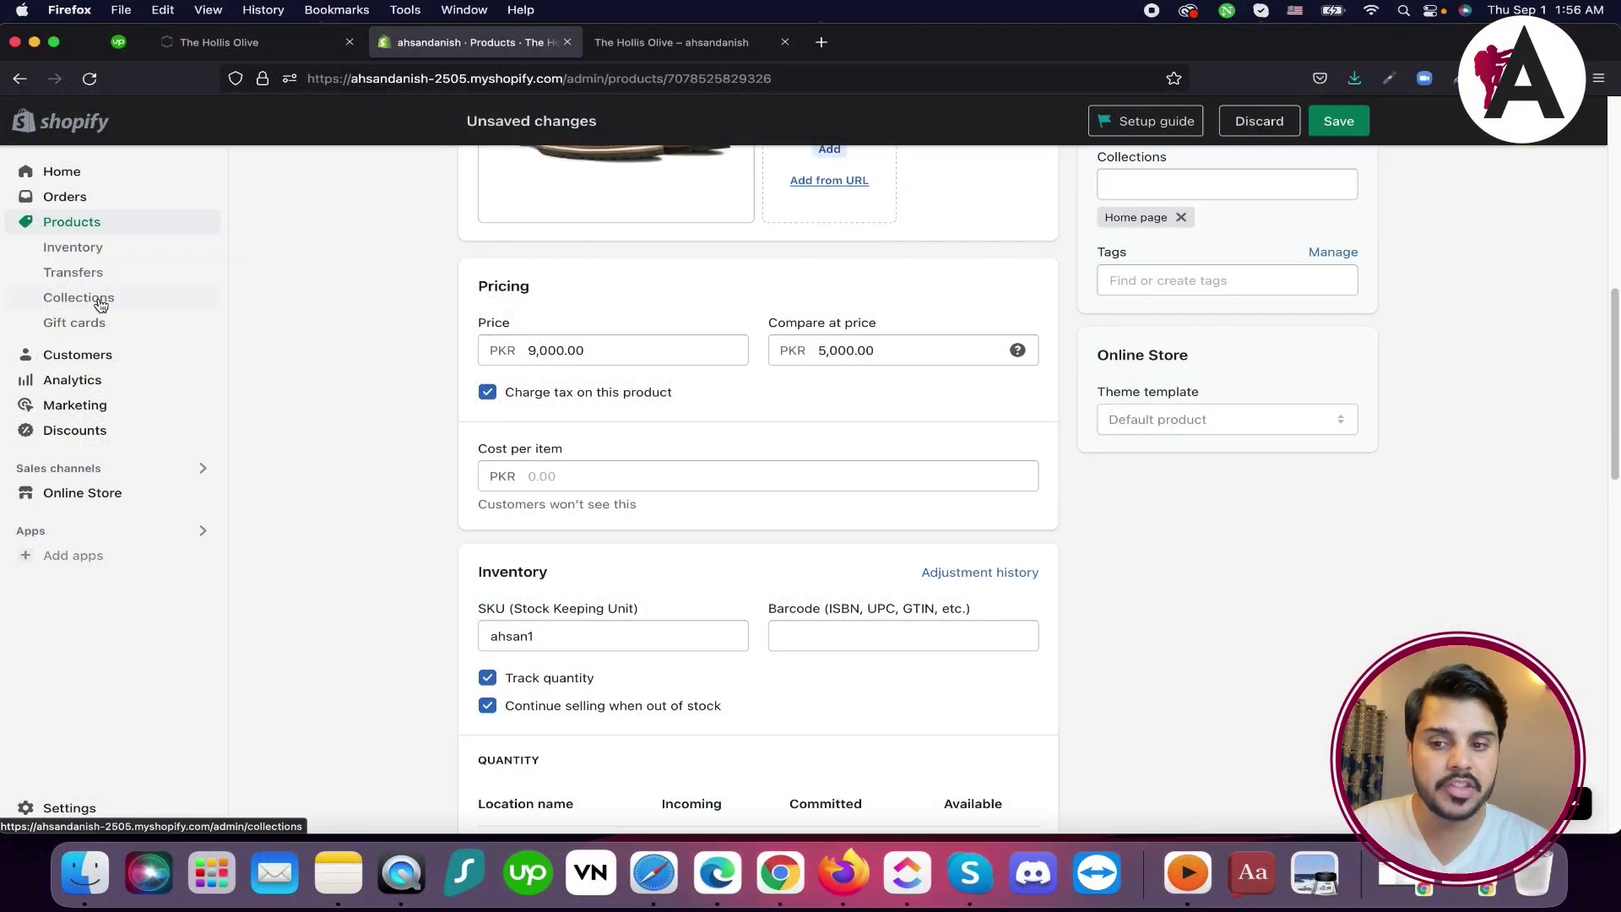
# Discard the product edits and start a new collection titled 'Shoes'
pyautogui.click(100, 305)
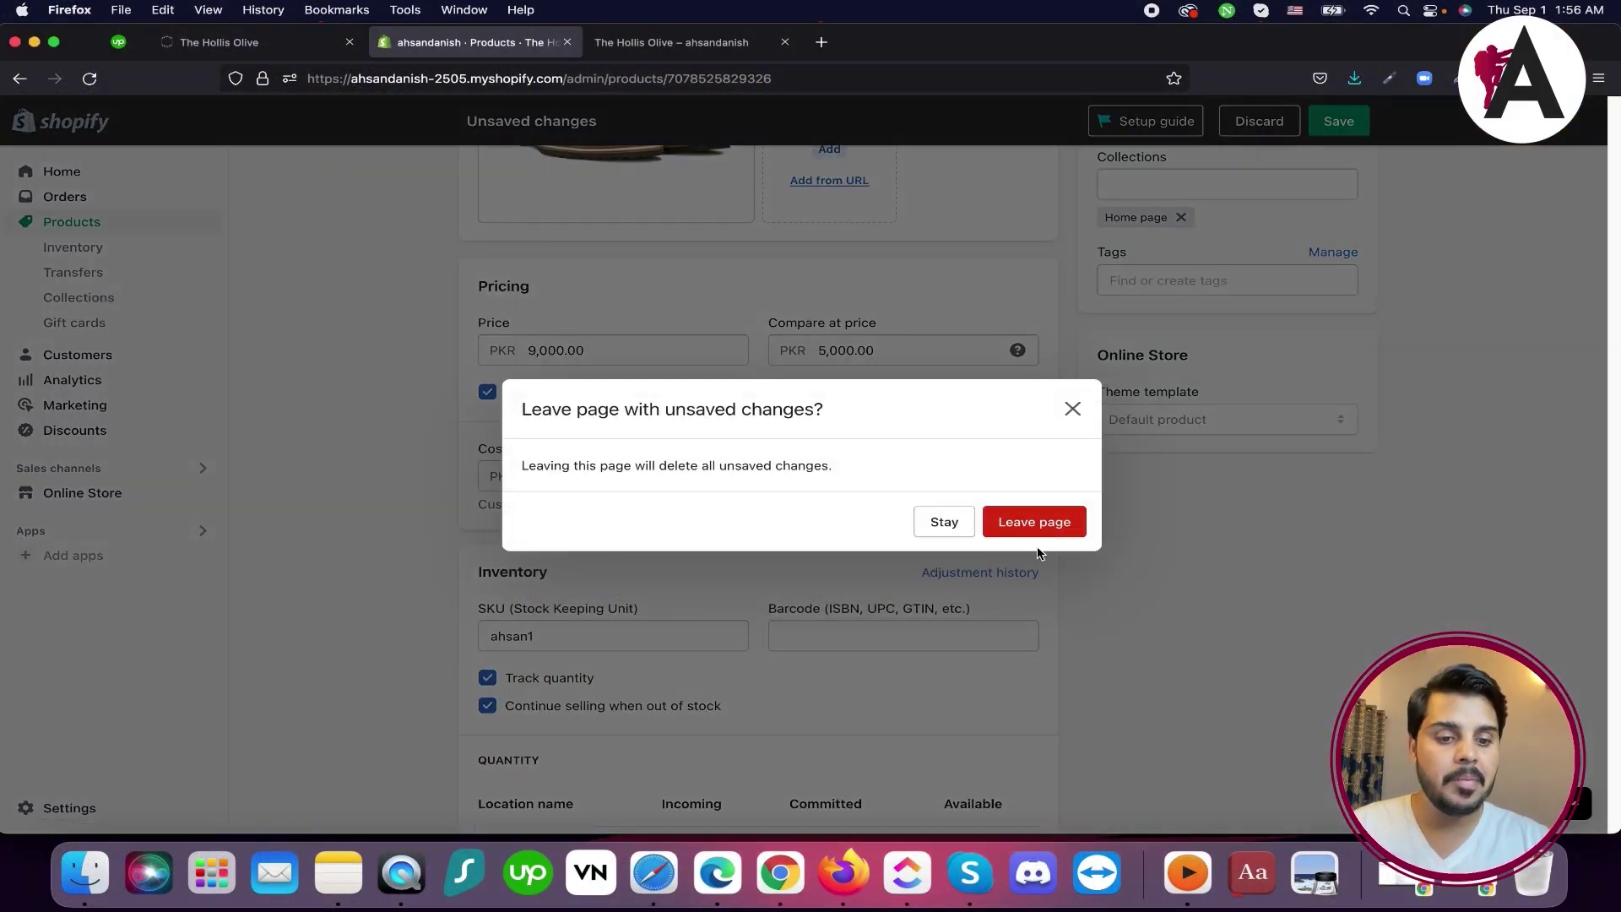
pyautogui.click(935, 521)
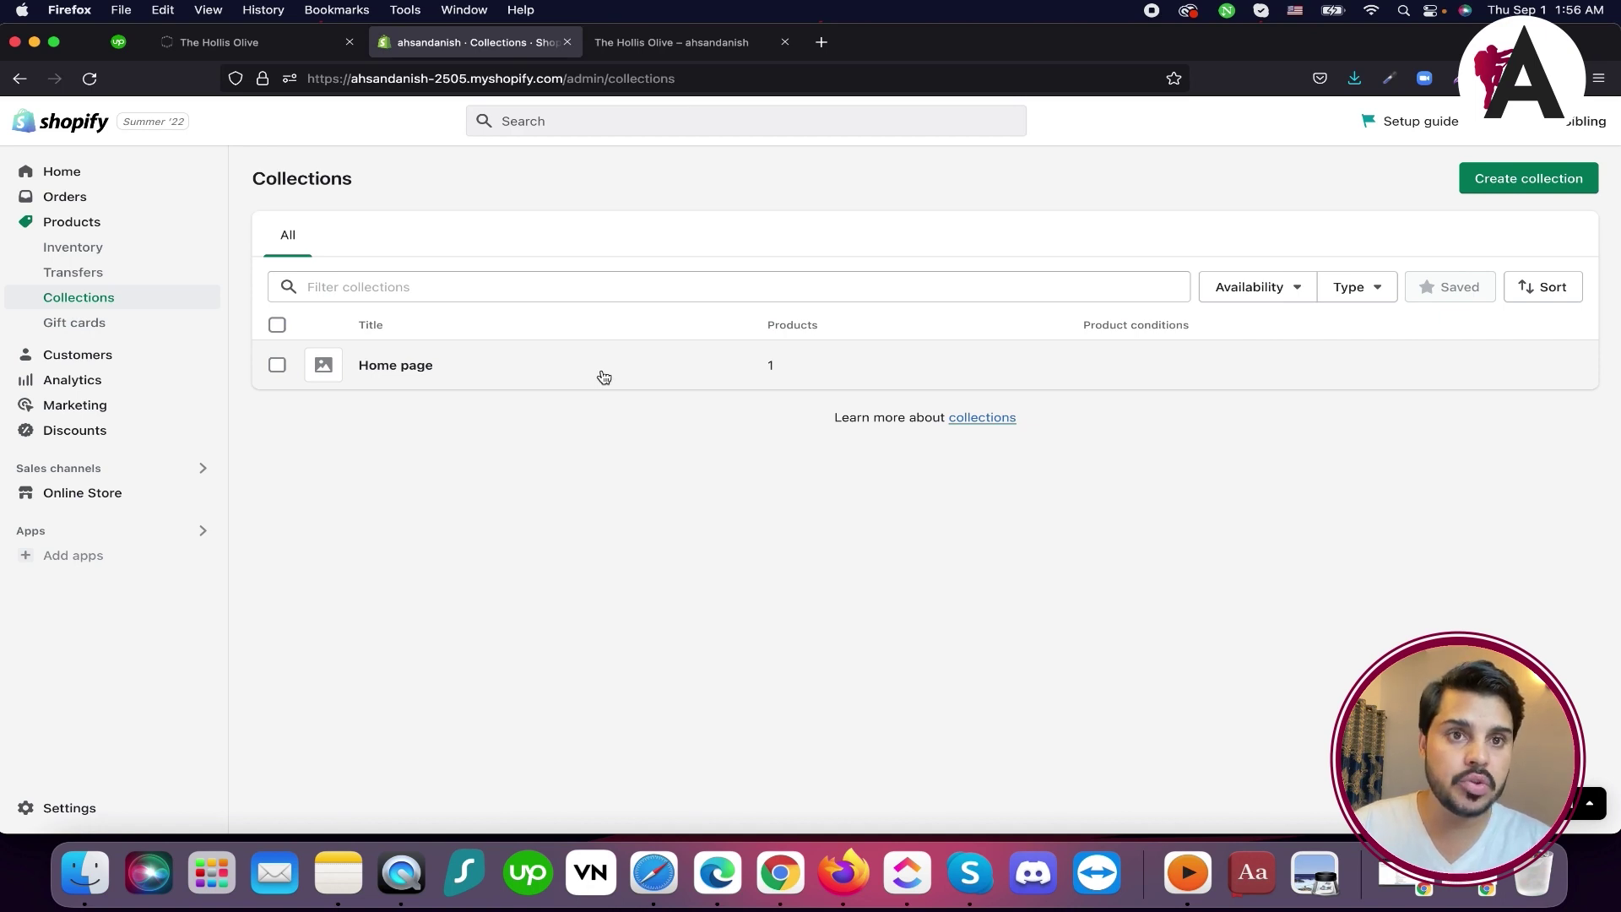
pyautogui.click(1511, 191)
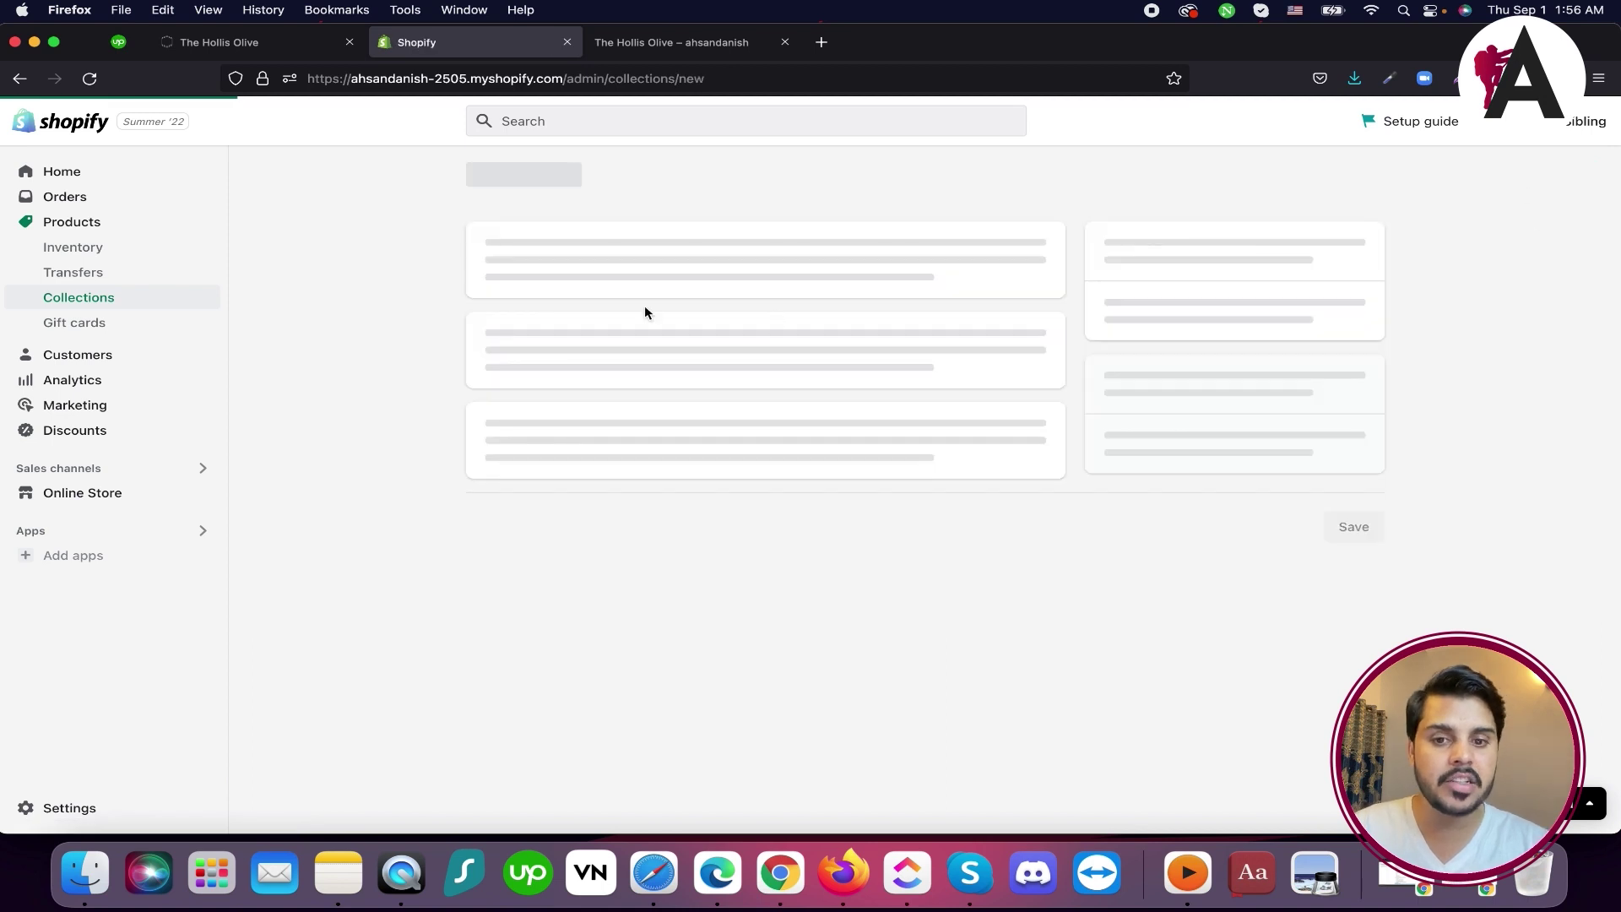
pyautogui.click(692, 270)
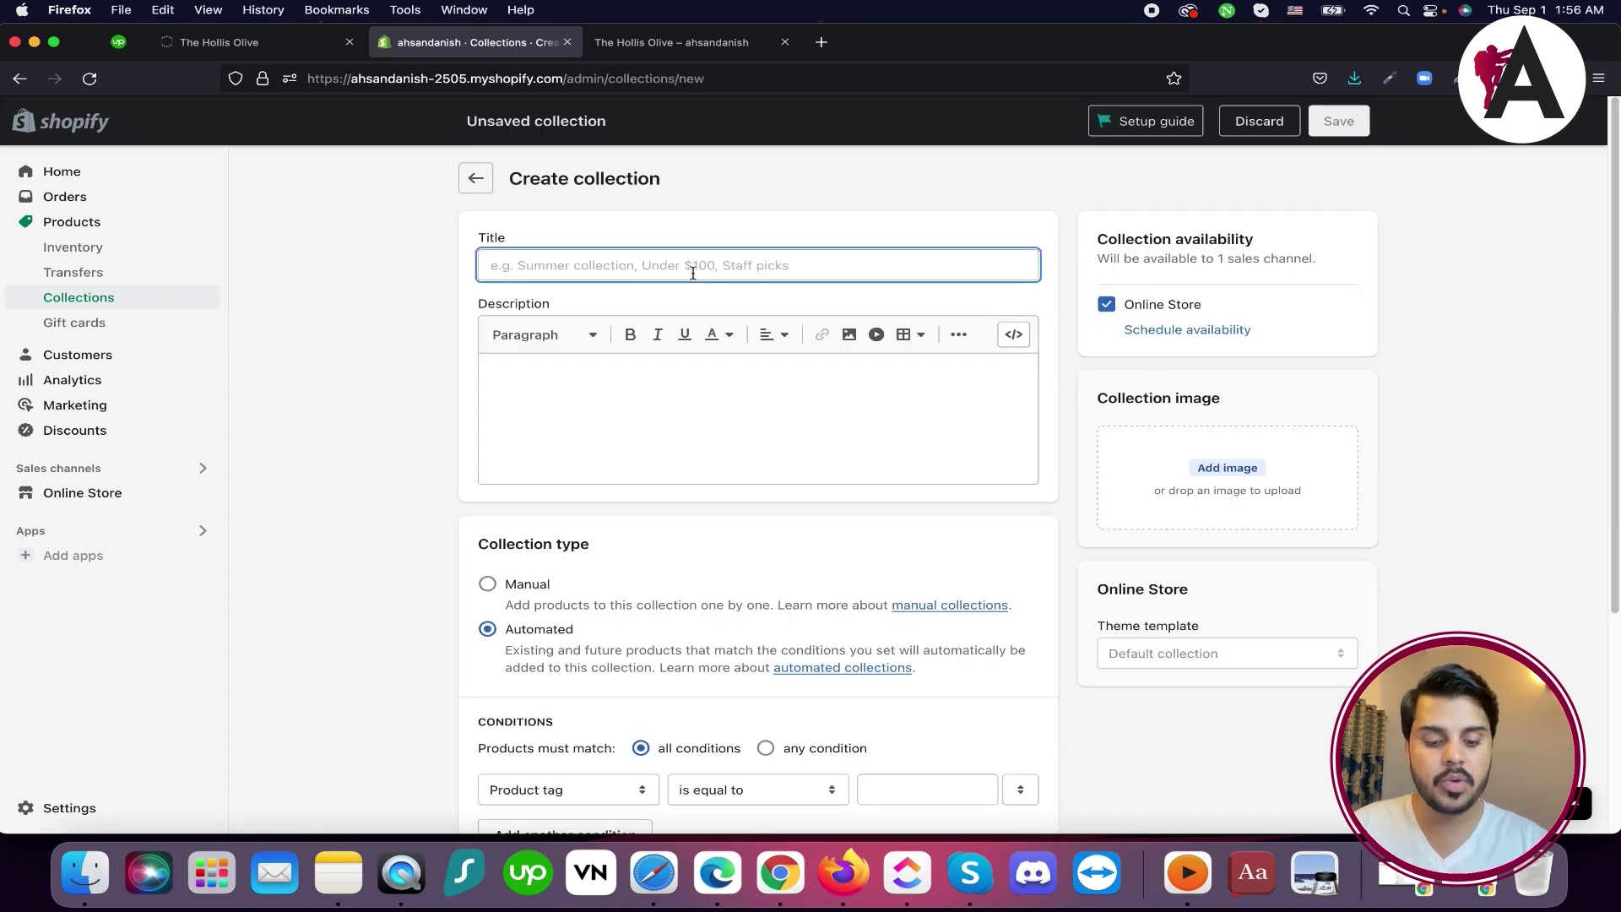
pyautogui.write('SHoes')
pyautogui.press('BackSpace')
pyautogui.press('BackSpace')
pyautogui.press('BackSpace')
pyautogui.press('BackSpace')
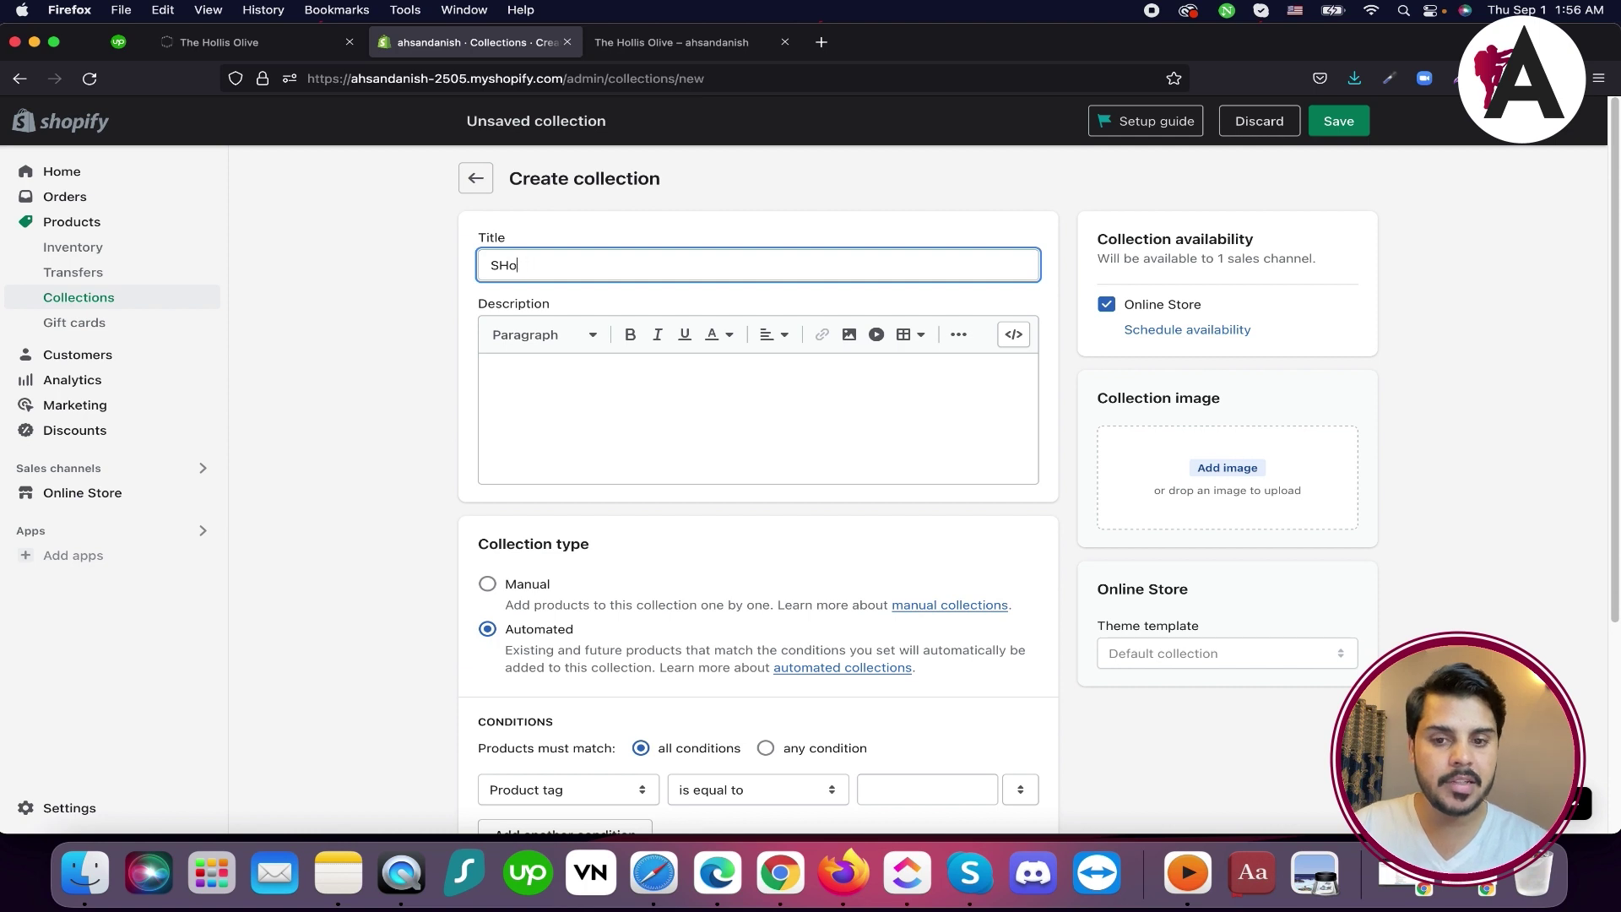
pyautogui.write('hoes')
# Paste the Hollis boot description into the collection description
pyautogui.click(707, 407)
pyautogui.write('The ruggedness of the Marion meets the refinement of the Zind, the Hollis is a boot perfect to complement any wardrobe. Made of supple full-grain Babbo leather, it’s a work-boot style and dress boot combined to create a class of its own. The Mini-Lug sole offers traction and stability while still keeping a slimmer profile. The 415 last gives it a more narrow form while the double and triple stitch throughout make it a style versatile enough to accompany all of your outfits.')
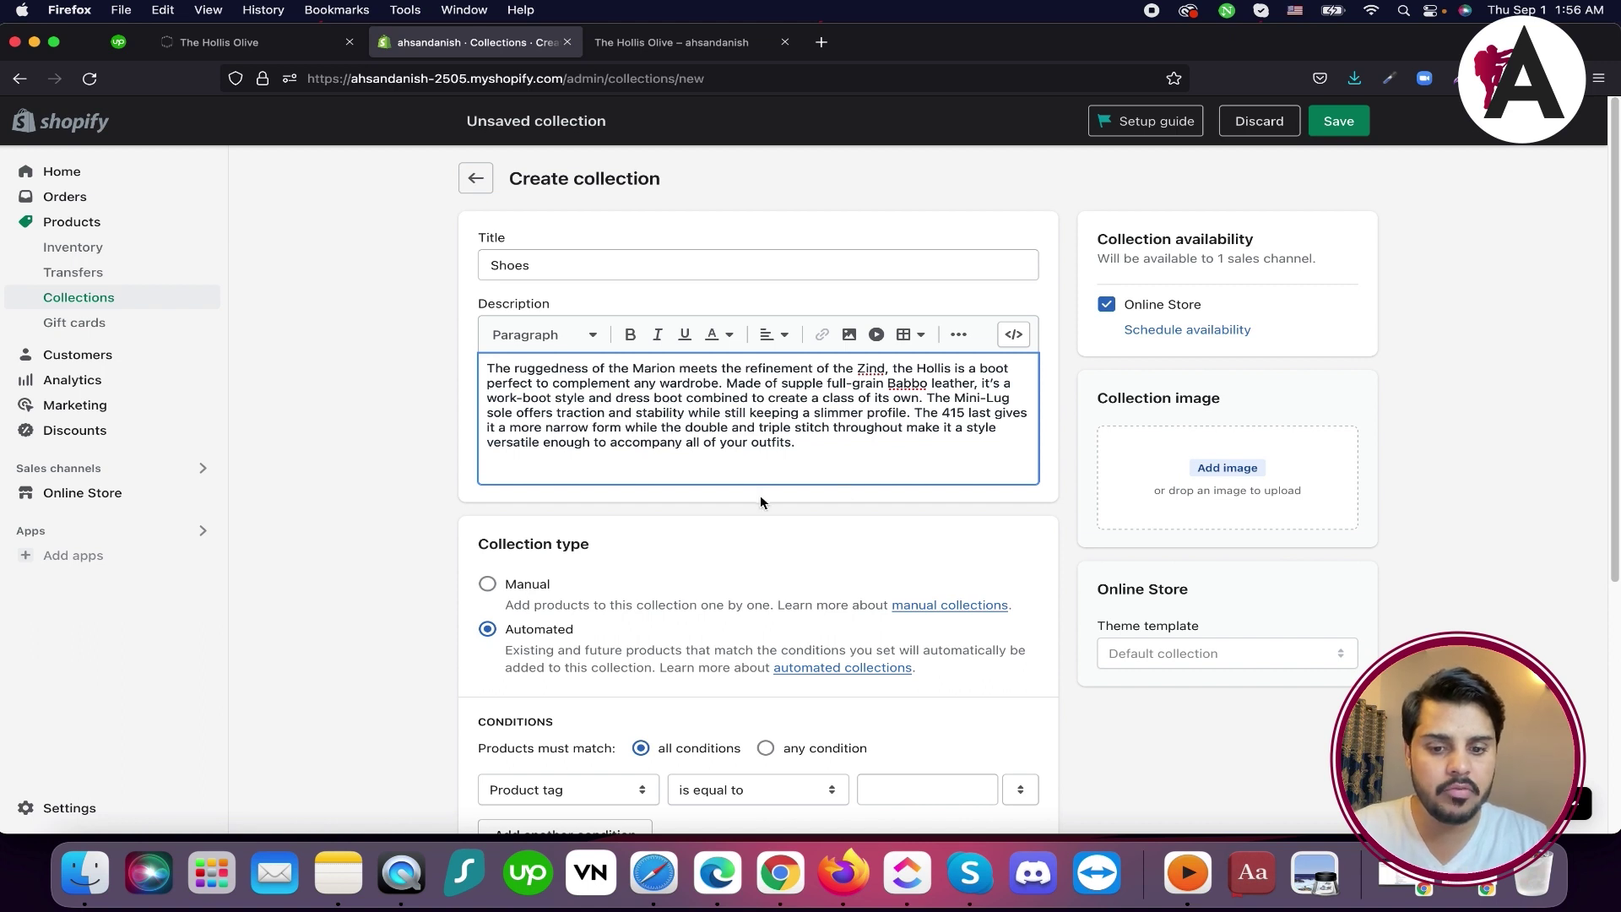
pyautogui.scroll(-3, 760, 502)
pyautogui.click(480, 412)
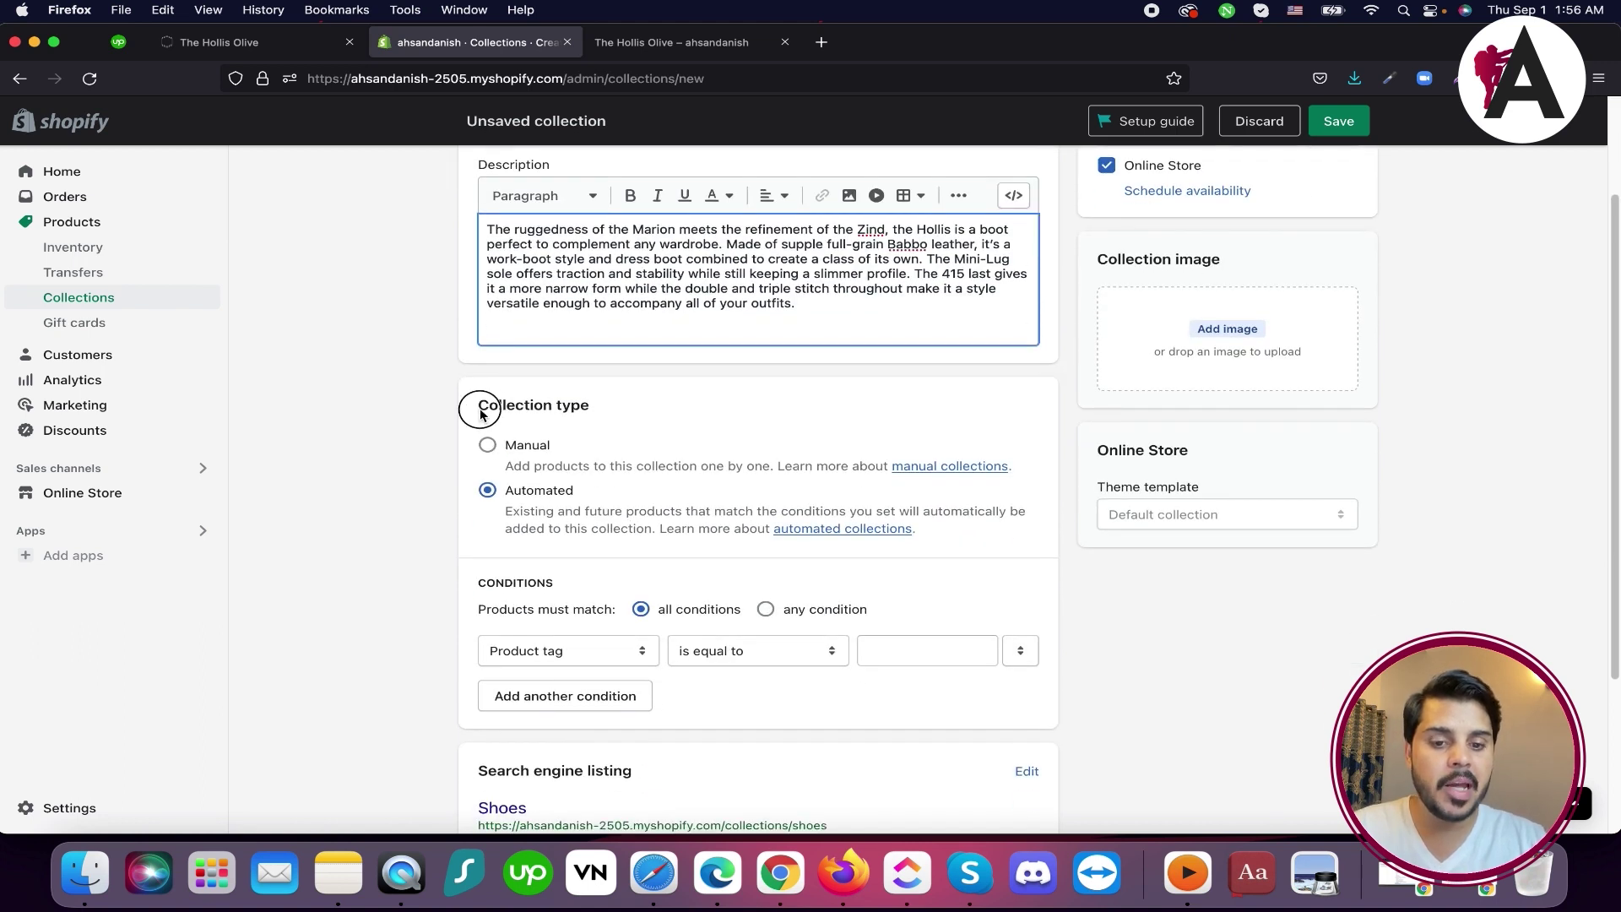
# Set the automated condition to Price is less than PKR 200
pyautogui.moveTo(480, 412); pyautogui.dragTo(633, 407)
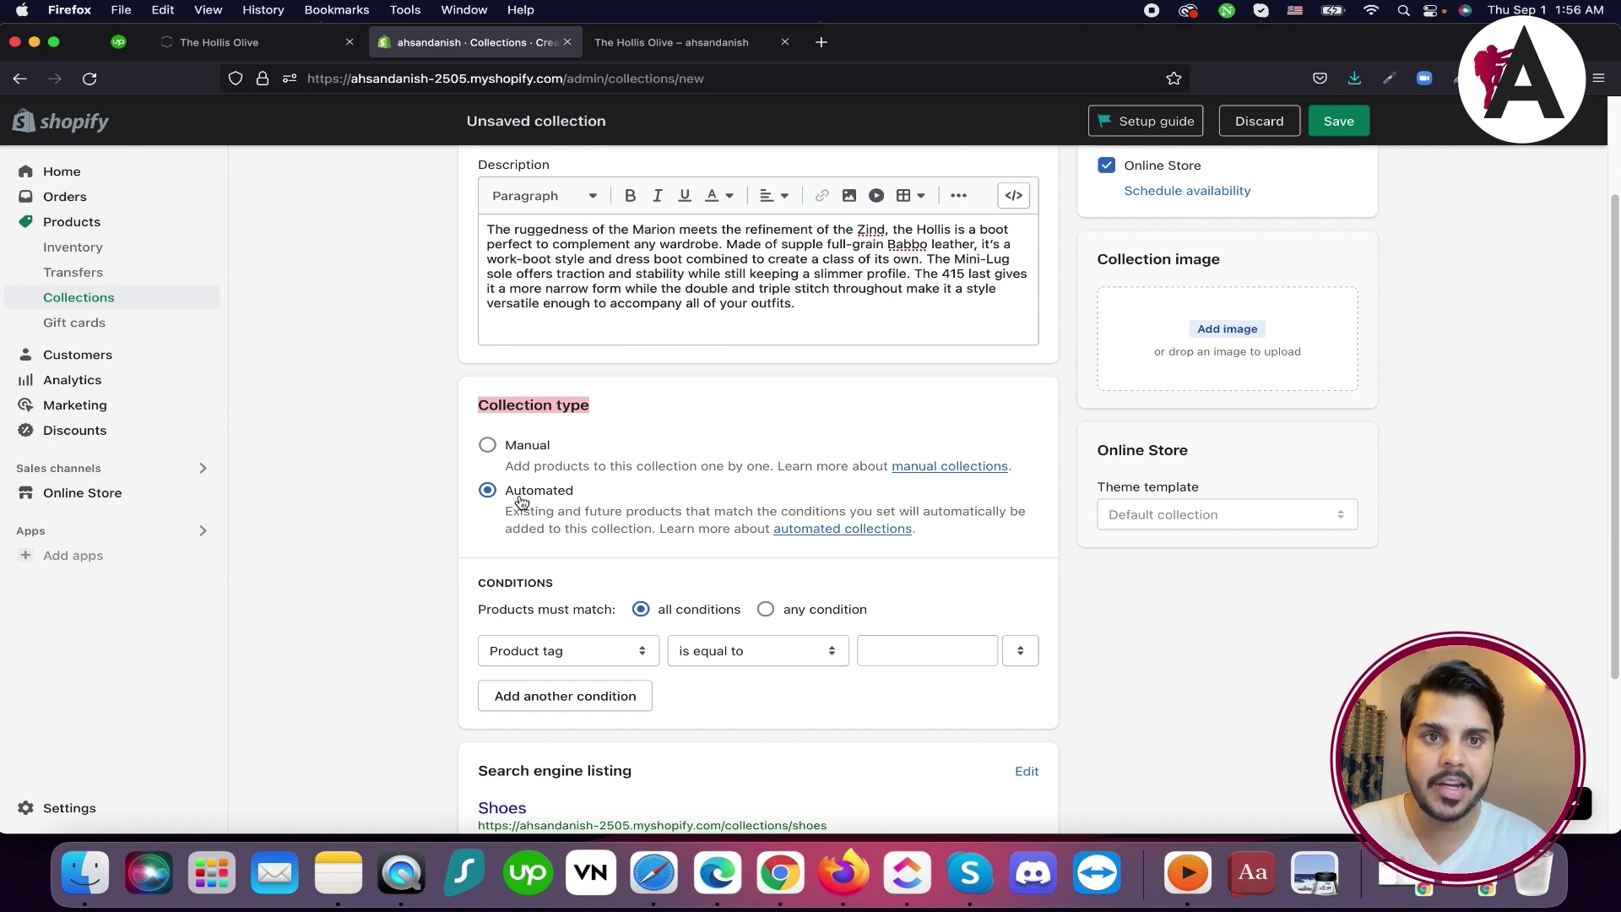
pyautogui.scroll(-3, 521, 502)
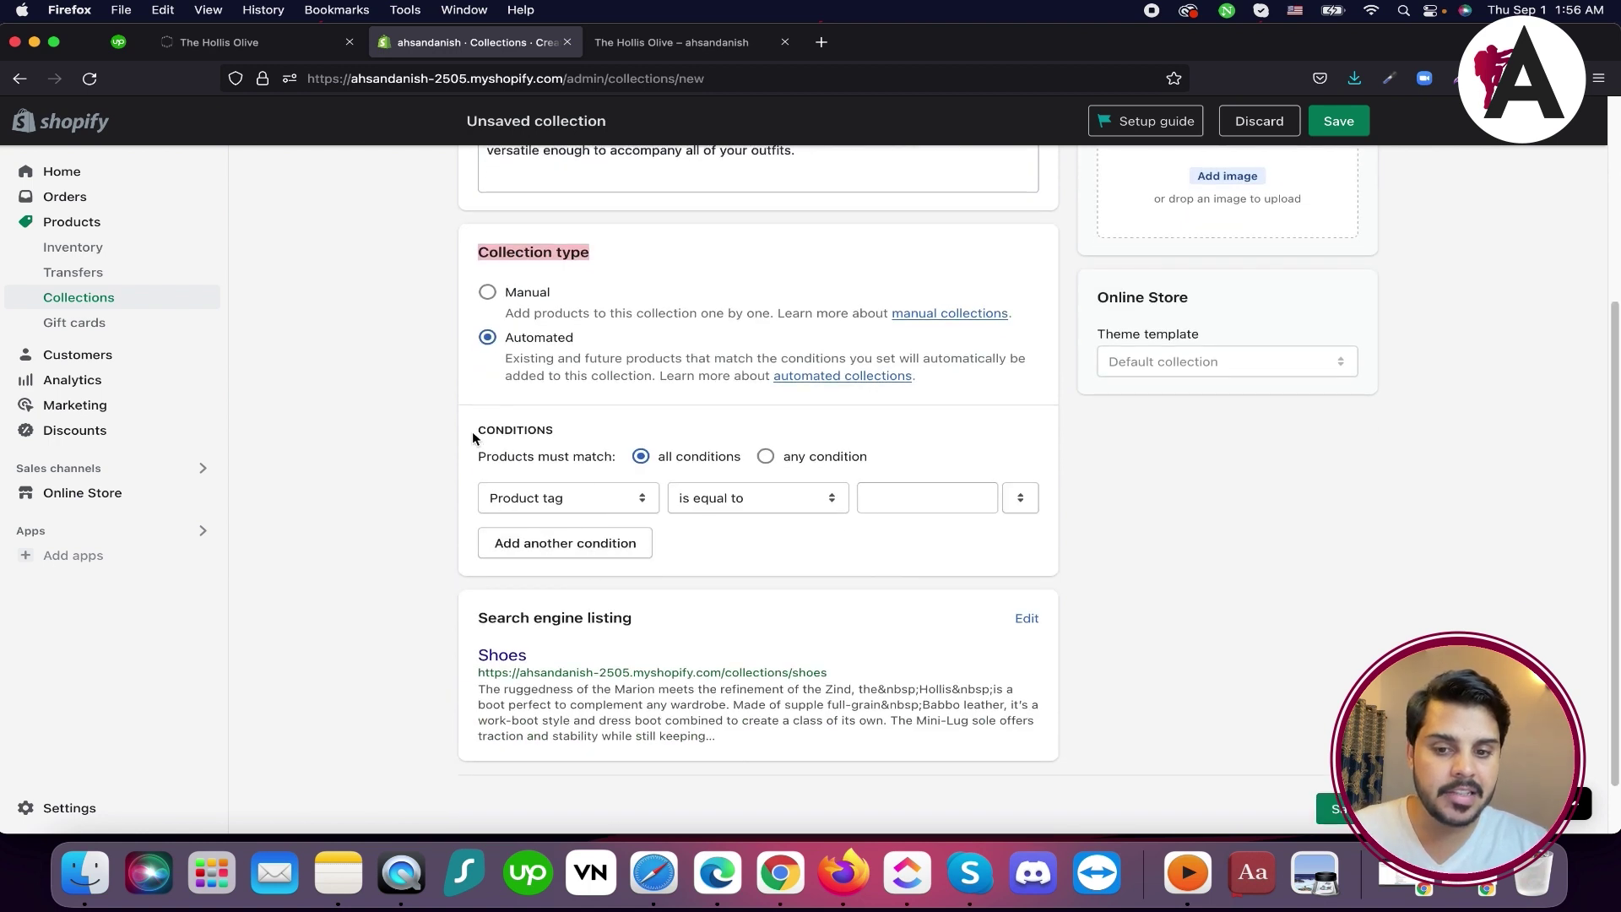
pyautogui.click(506, 430)
pyautogui.doubleClick(507, 430)
pyautogui.click(558, 504)
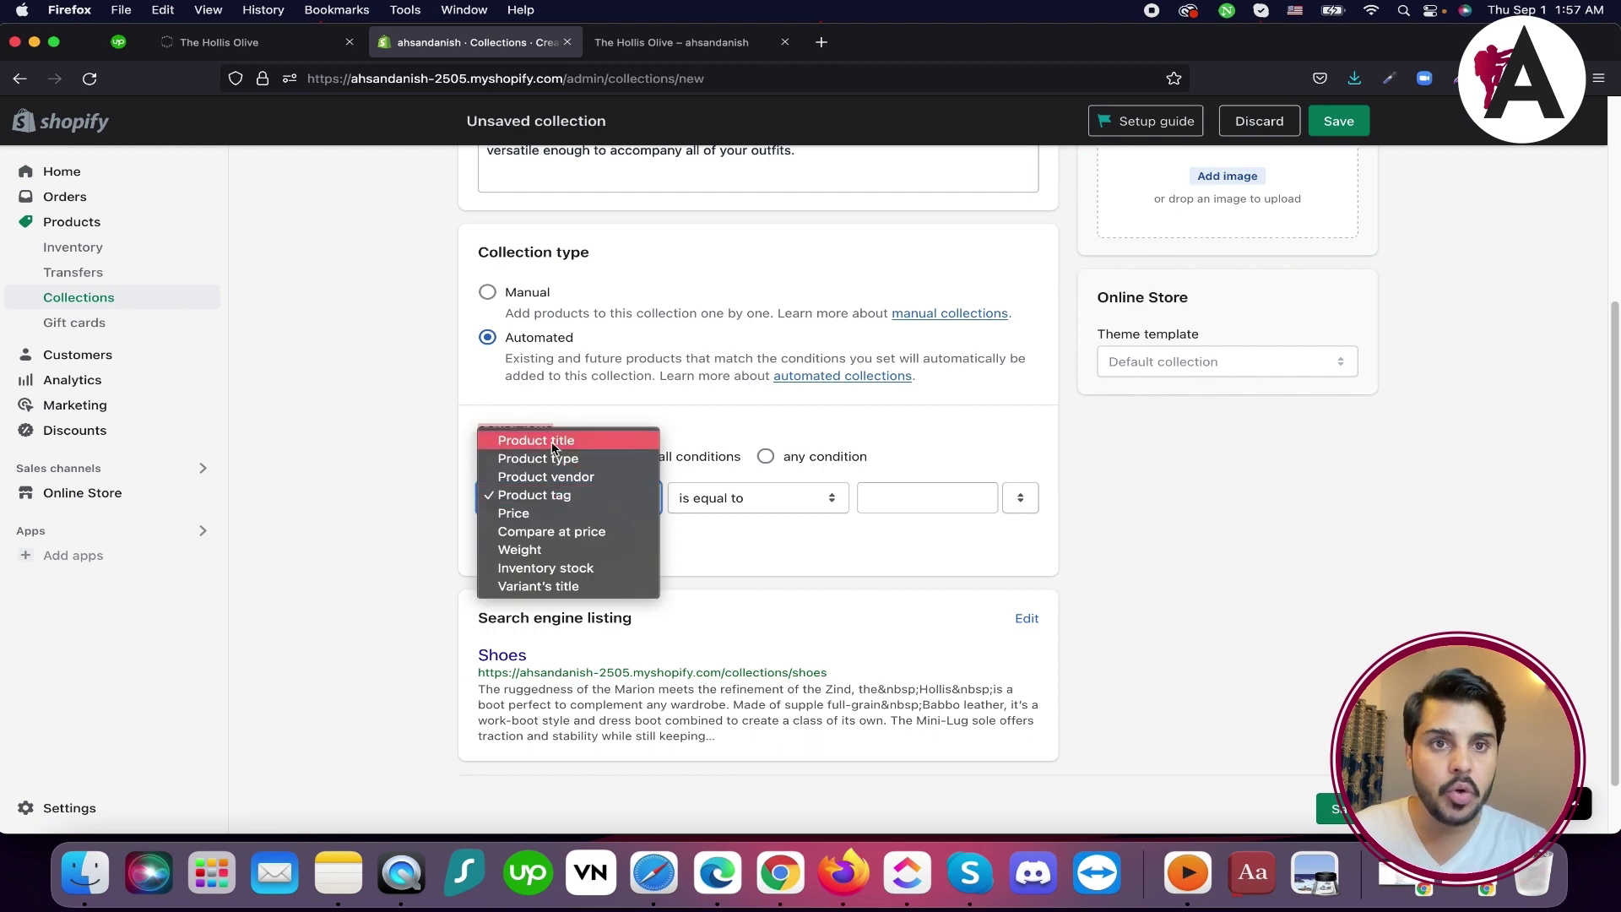
pyautogui.click(865, 550)
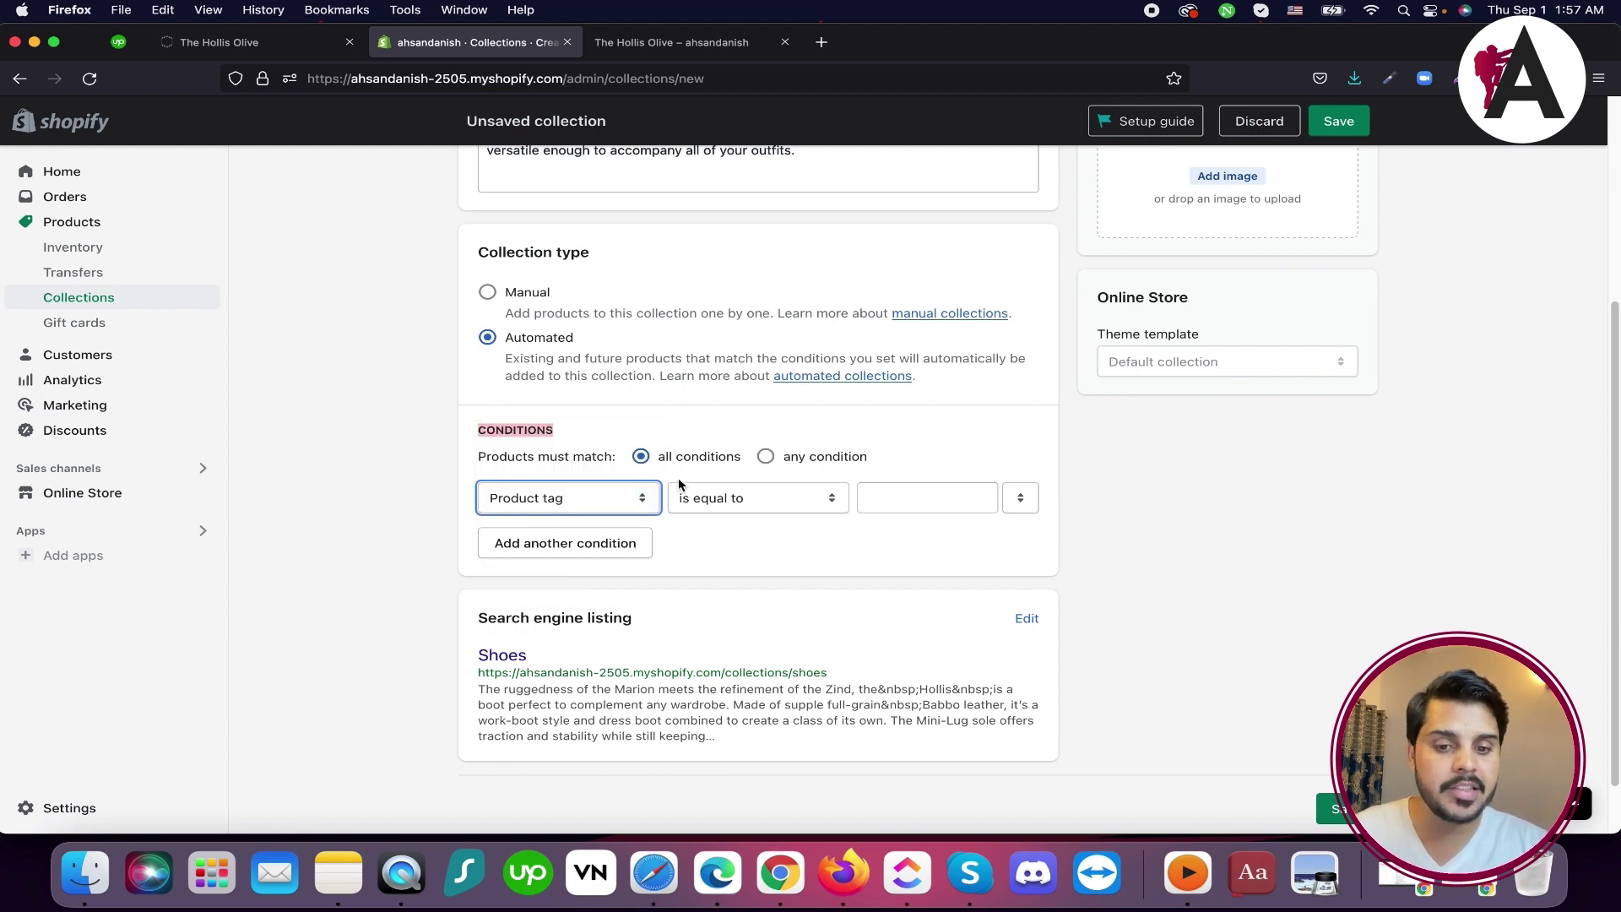
pyautogui.click(600, 505)
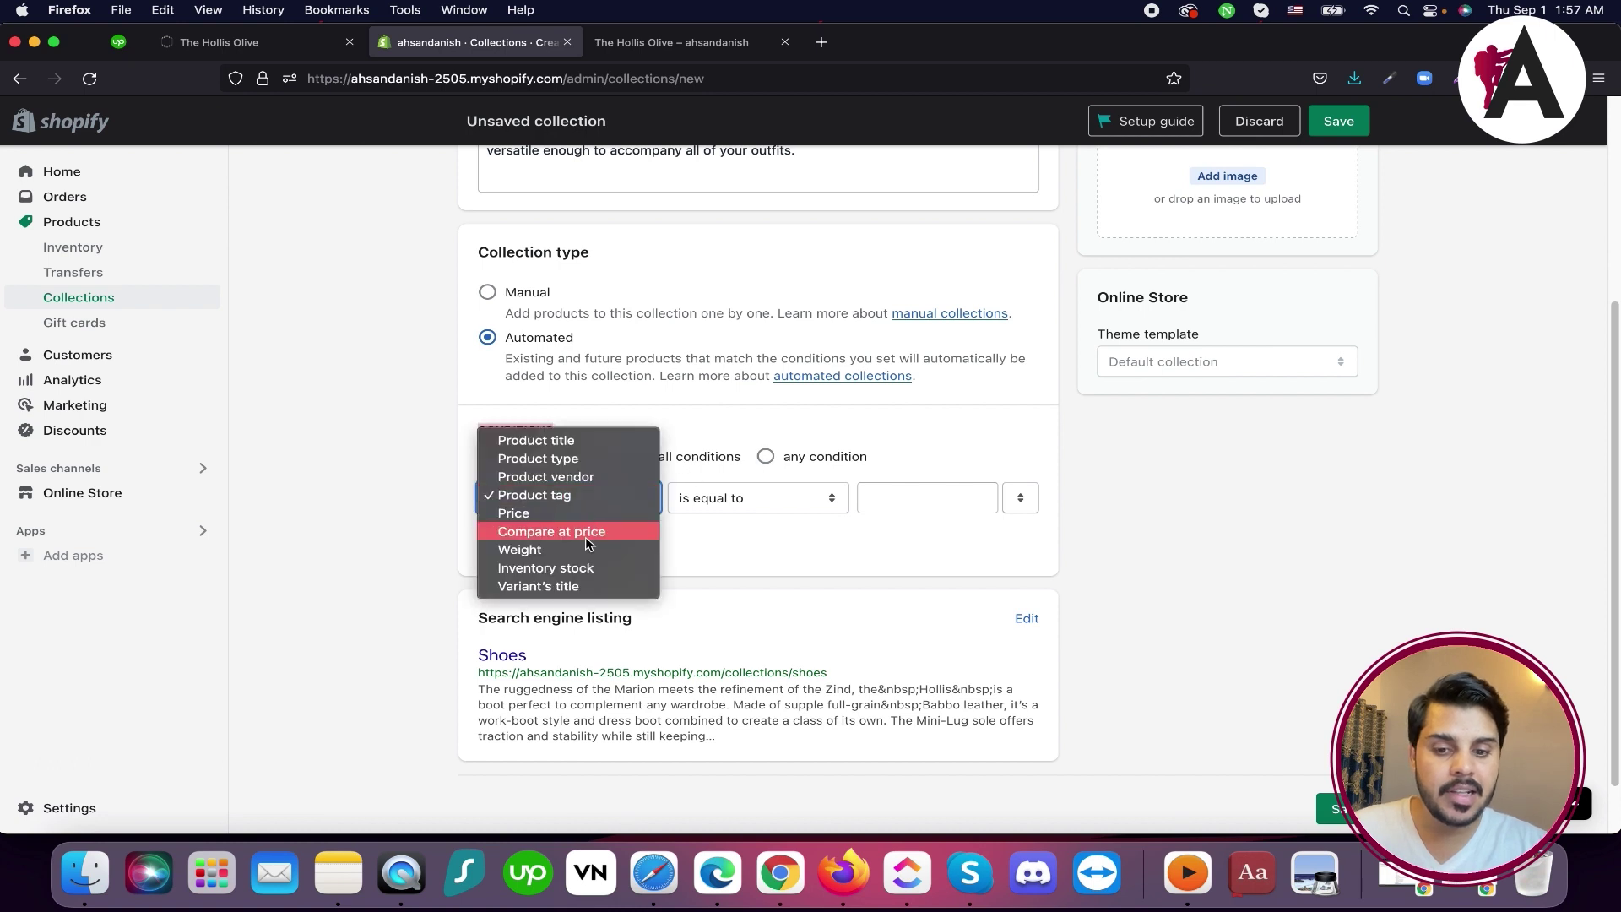
pyautogui.click(540, 513)
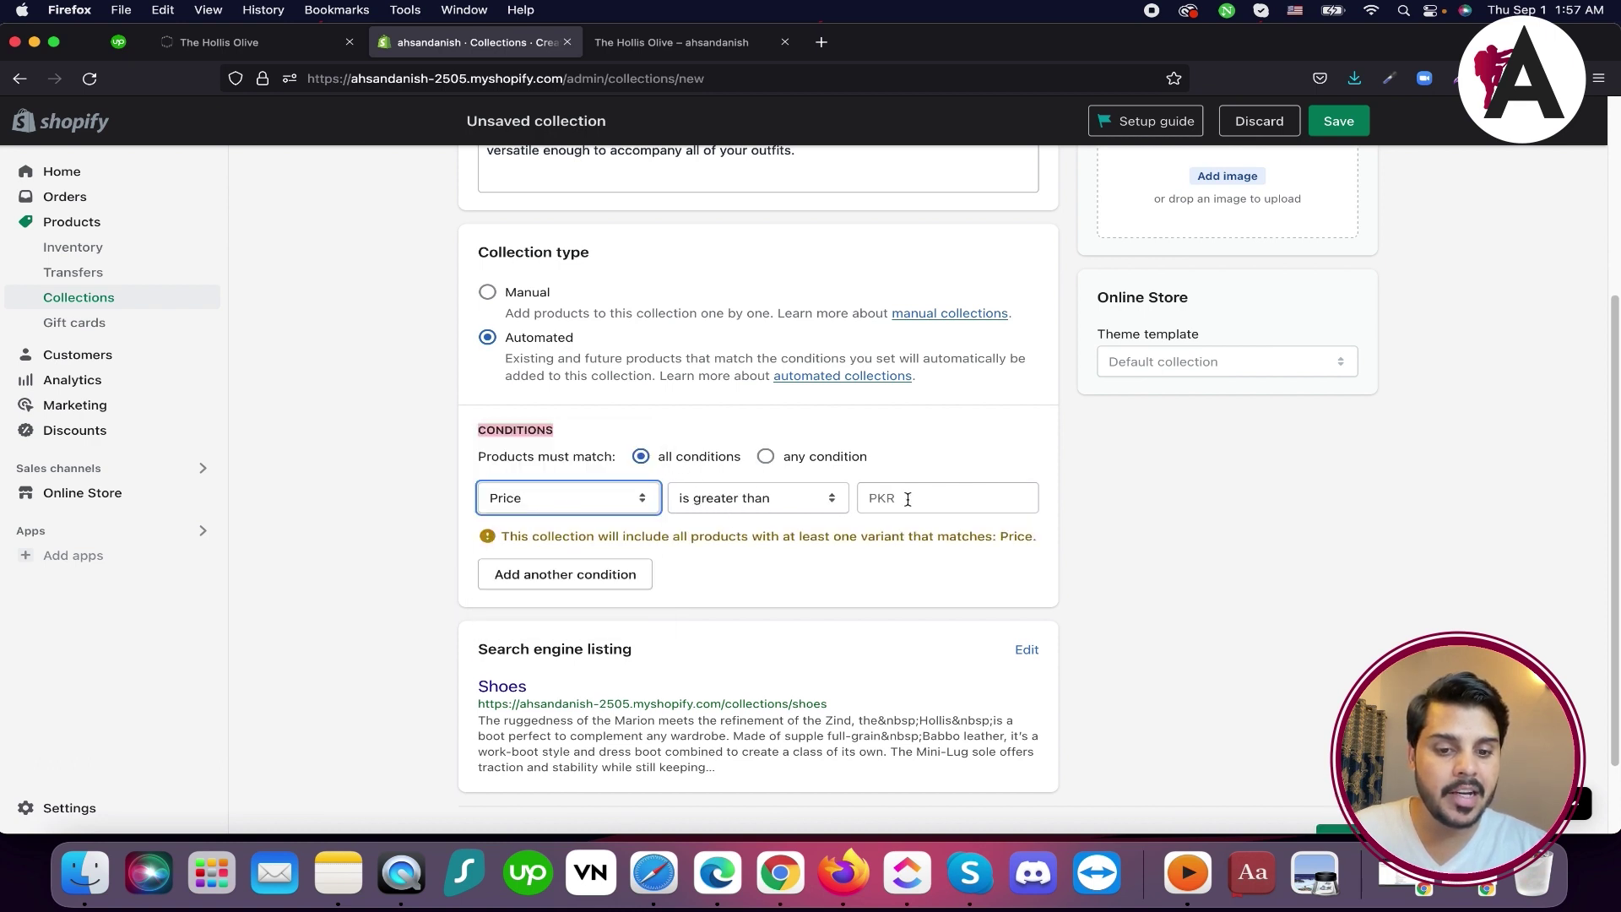
pyautogui.click(782, 505)
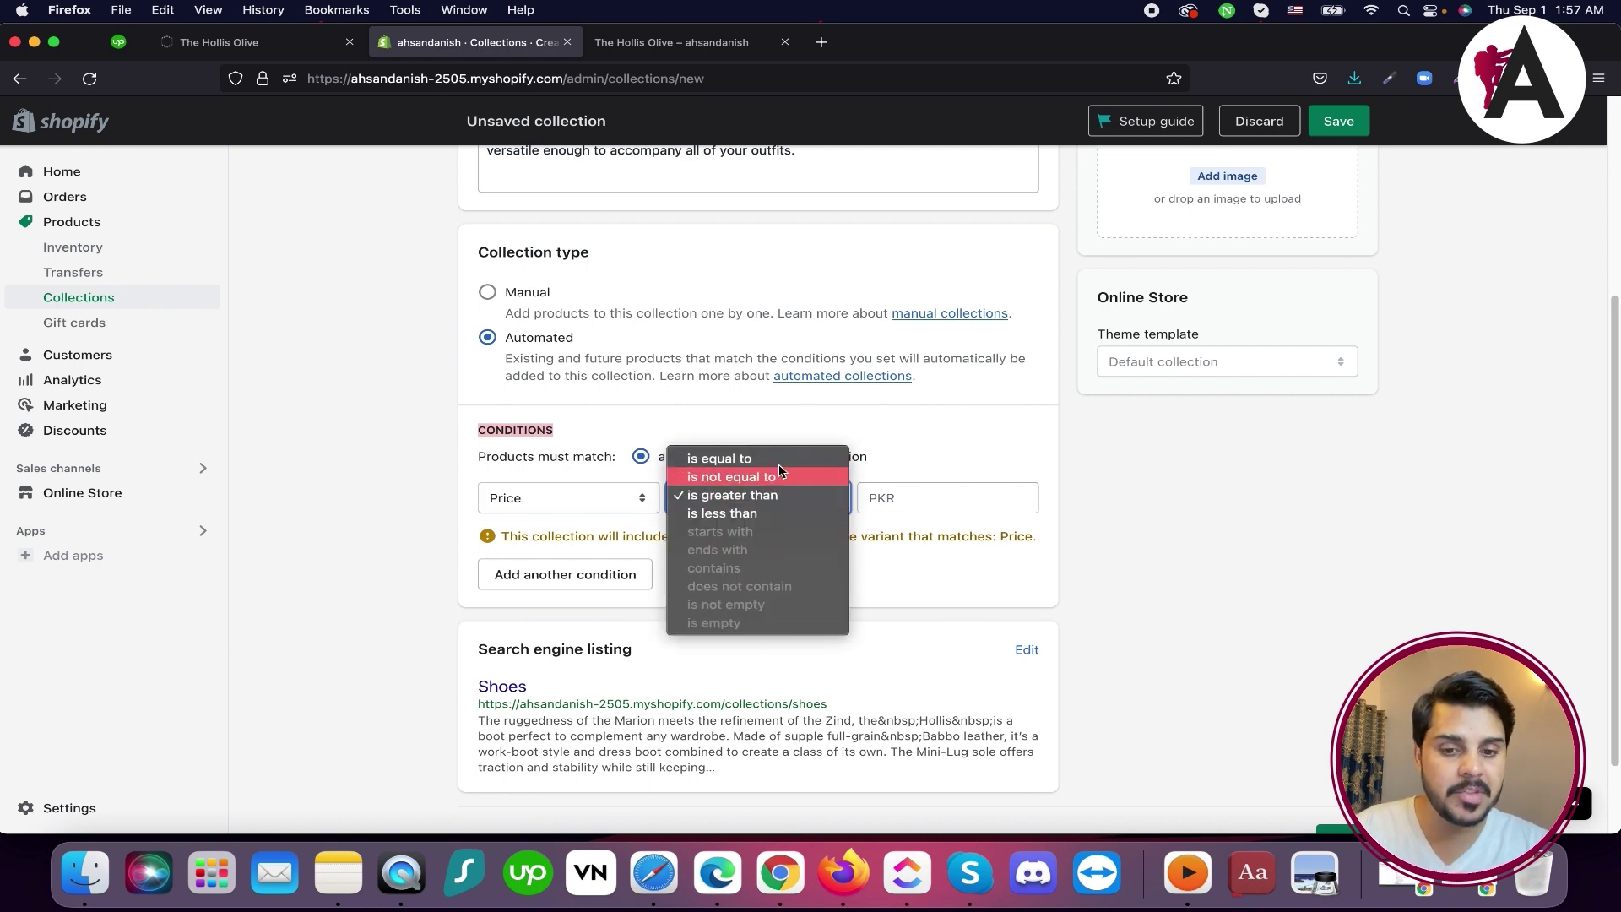
pyautogui.click(939, 533)
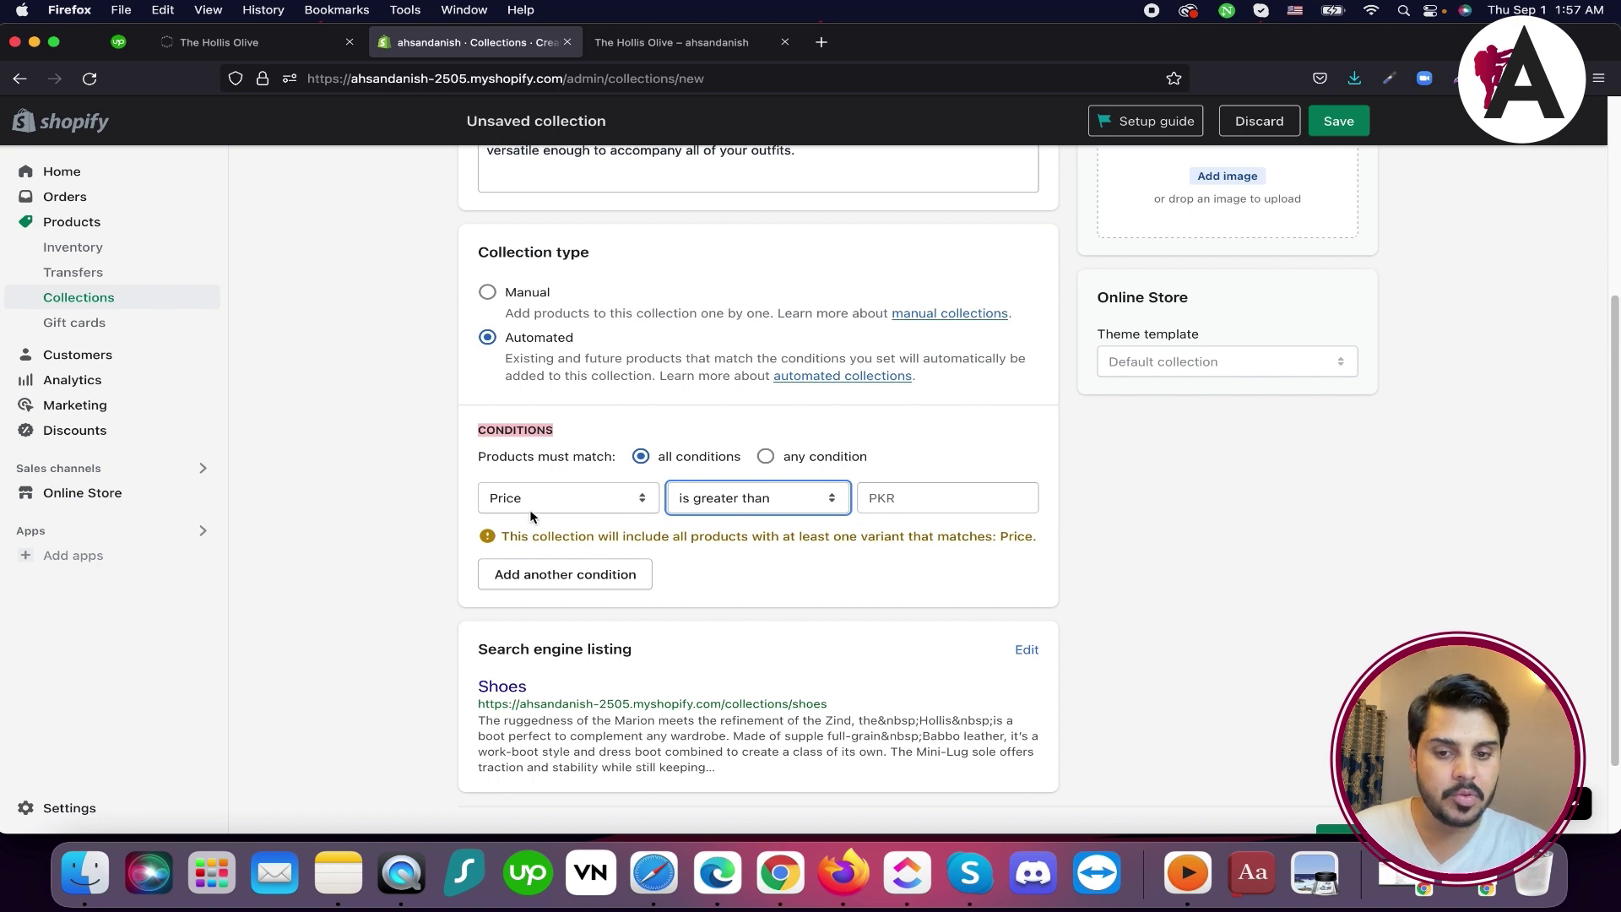
pyautogui.click(815, 509)
pyautogui.click(815, 512)
pyautogui.click(903, 503)
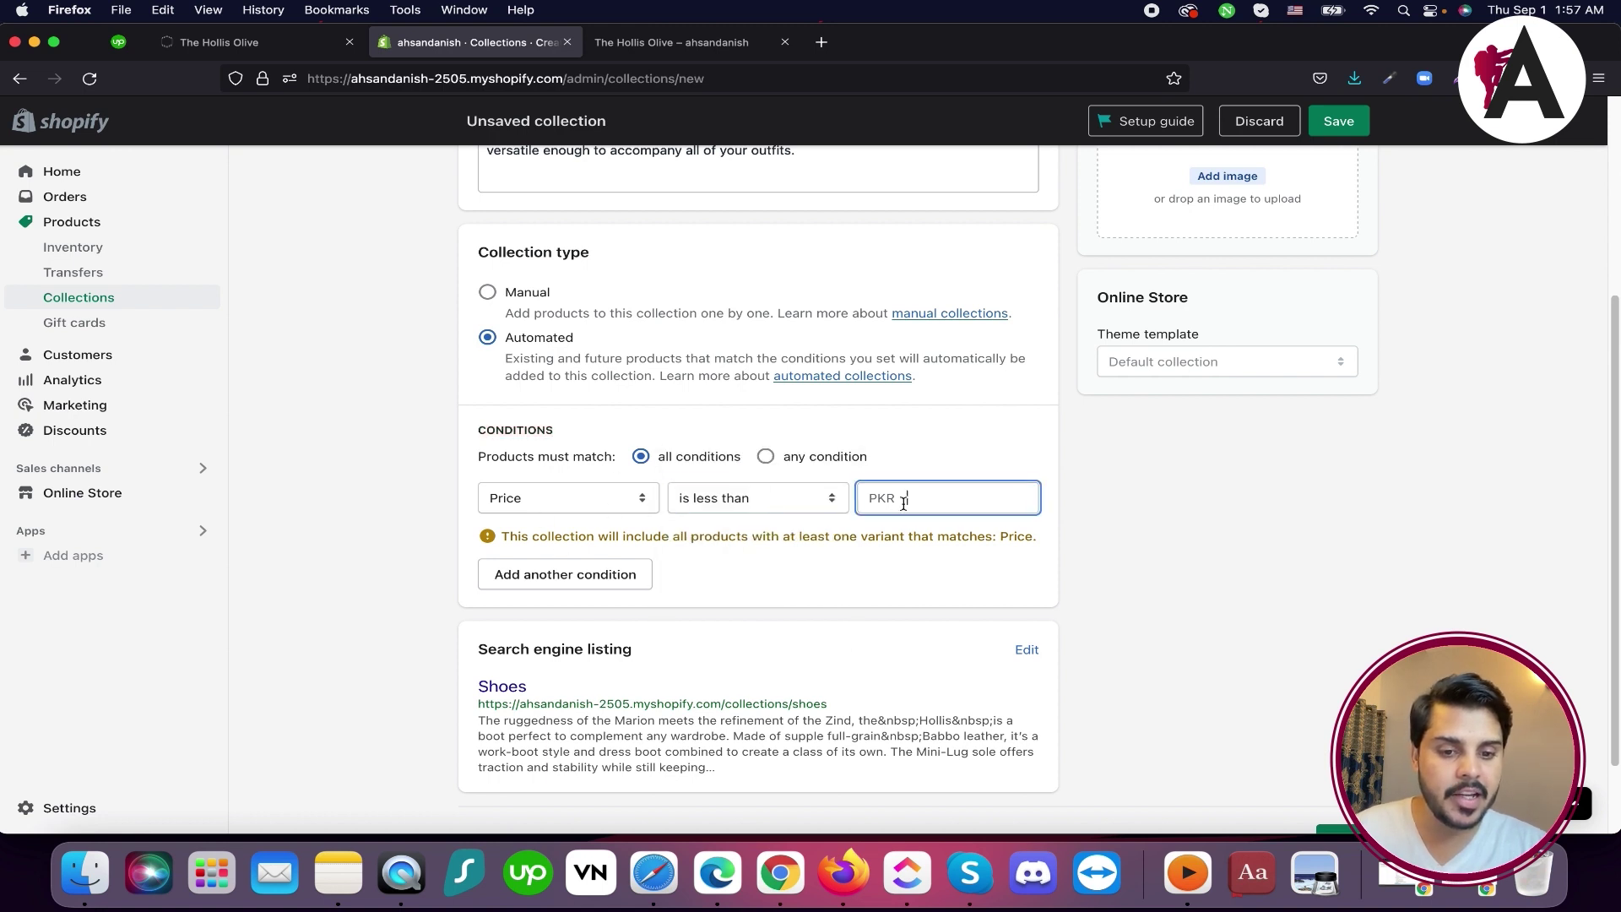
pyautogui.write('200')
pyautogui.click(833, 579)
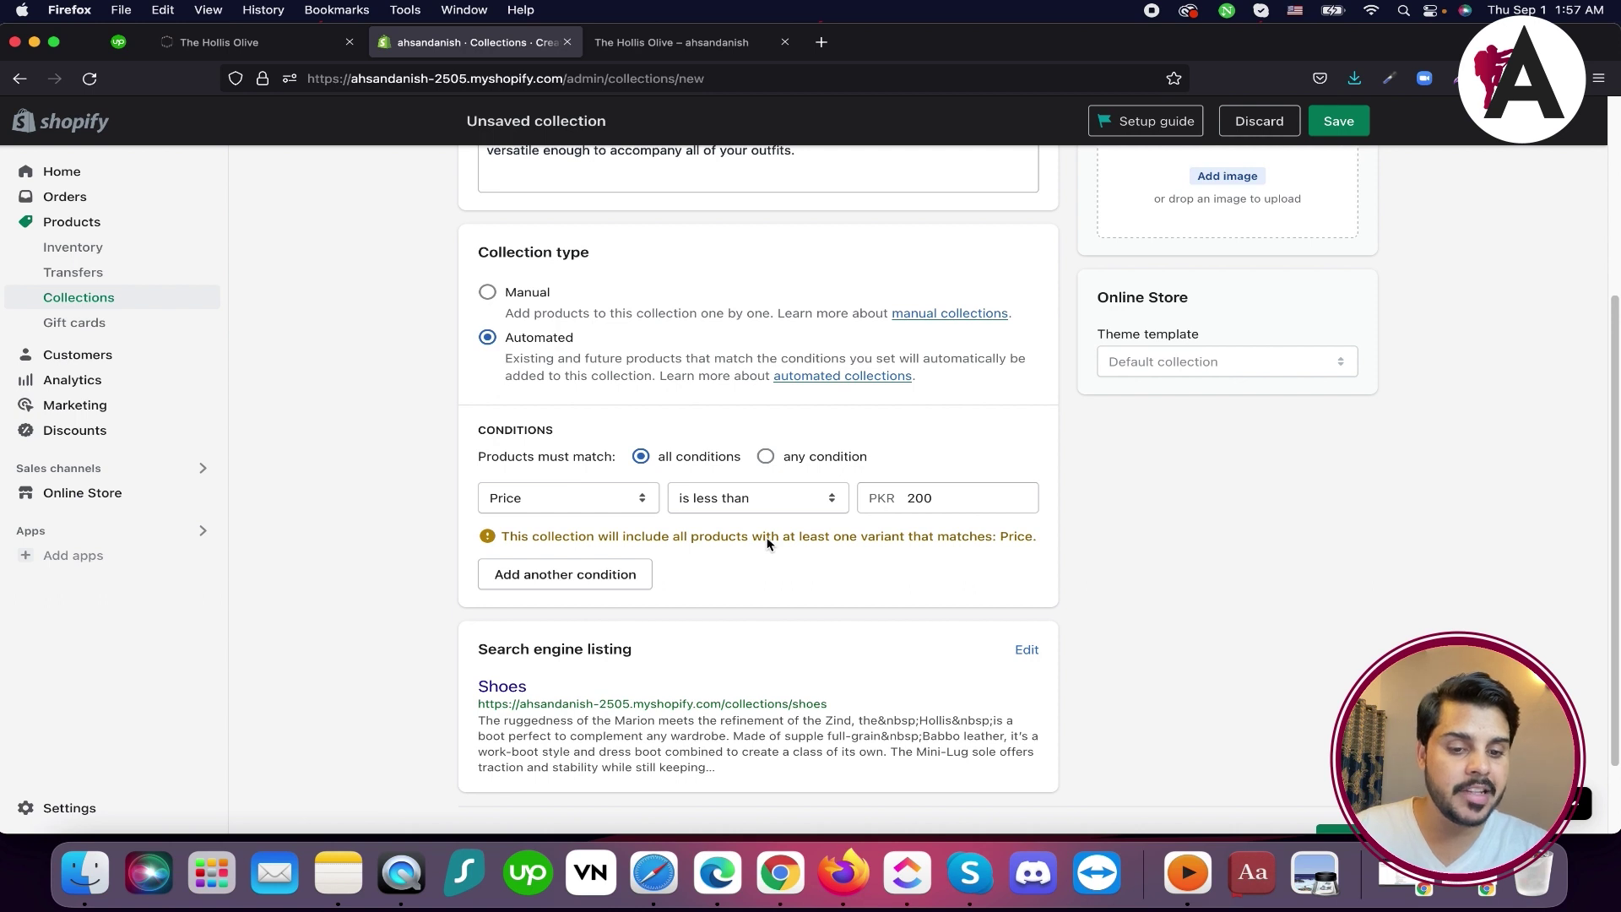
# Remove an extra condition row and save the Shoes collection
pyautogui.click(592, 574)
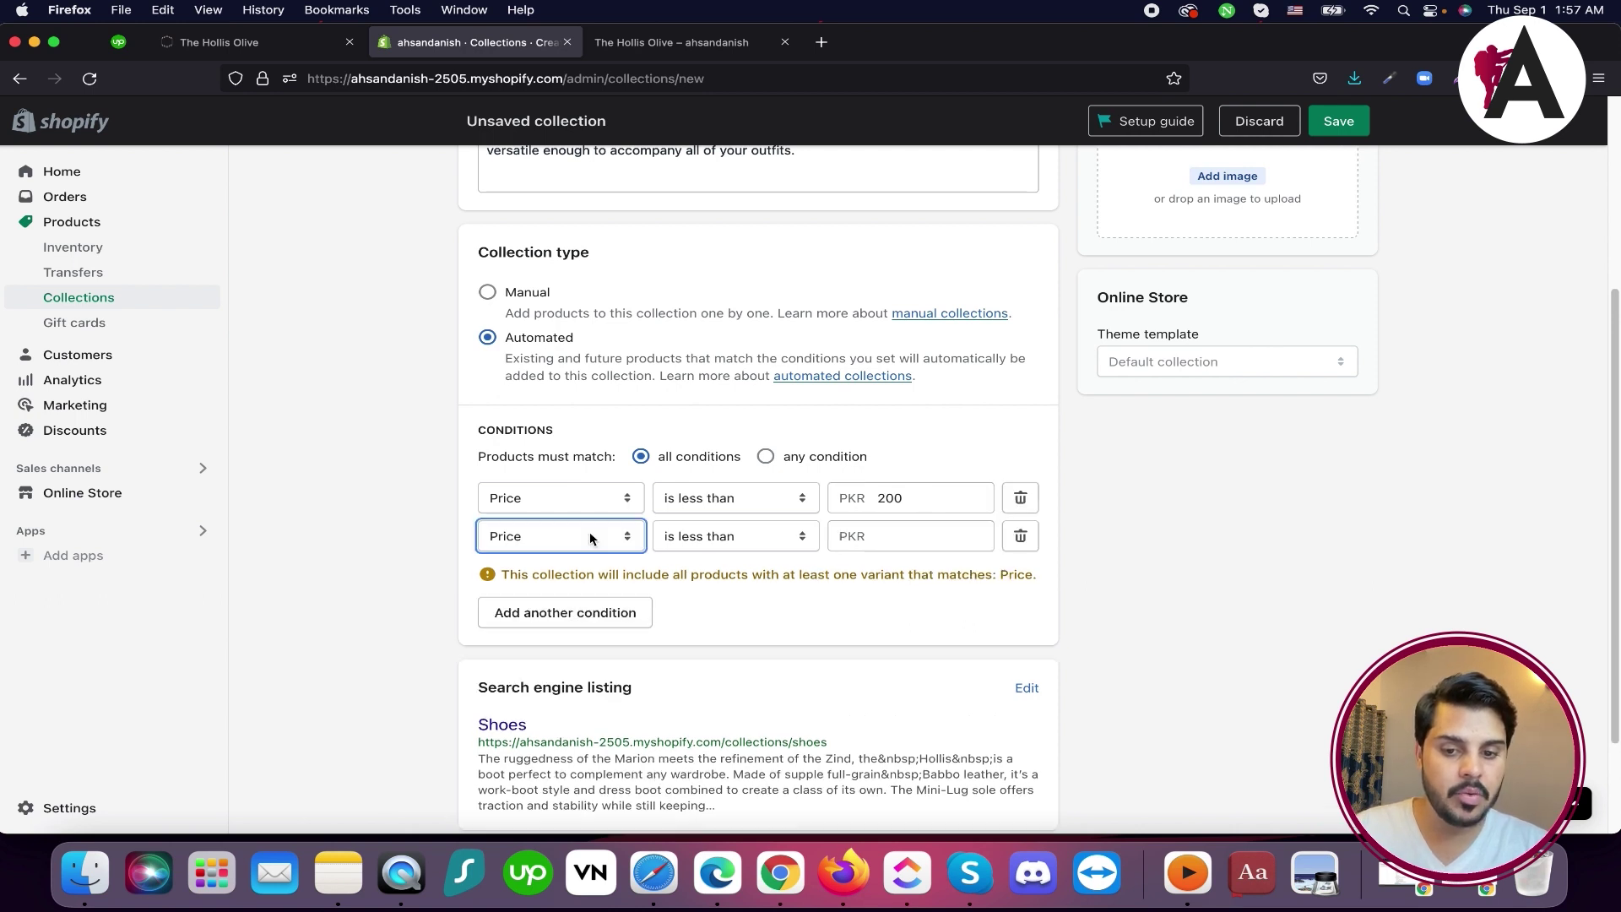
pyautogui.click(1020, 535)
pyautogui.scroll(5, 824, 666)
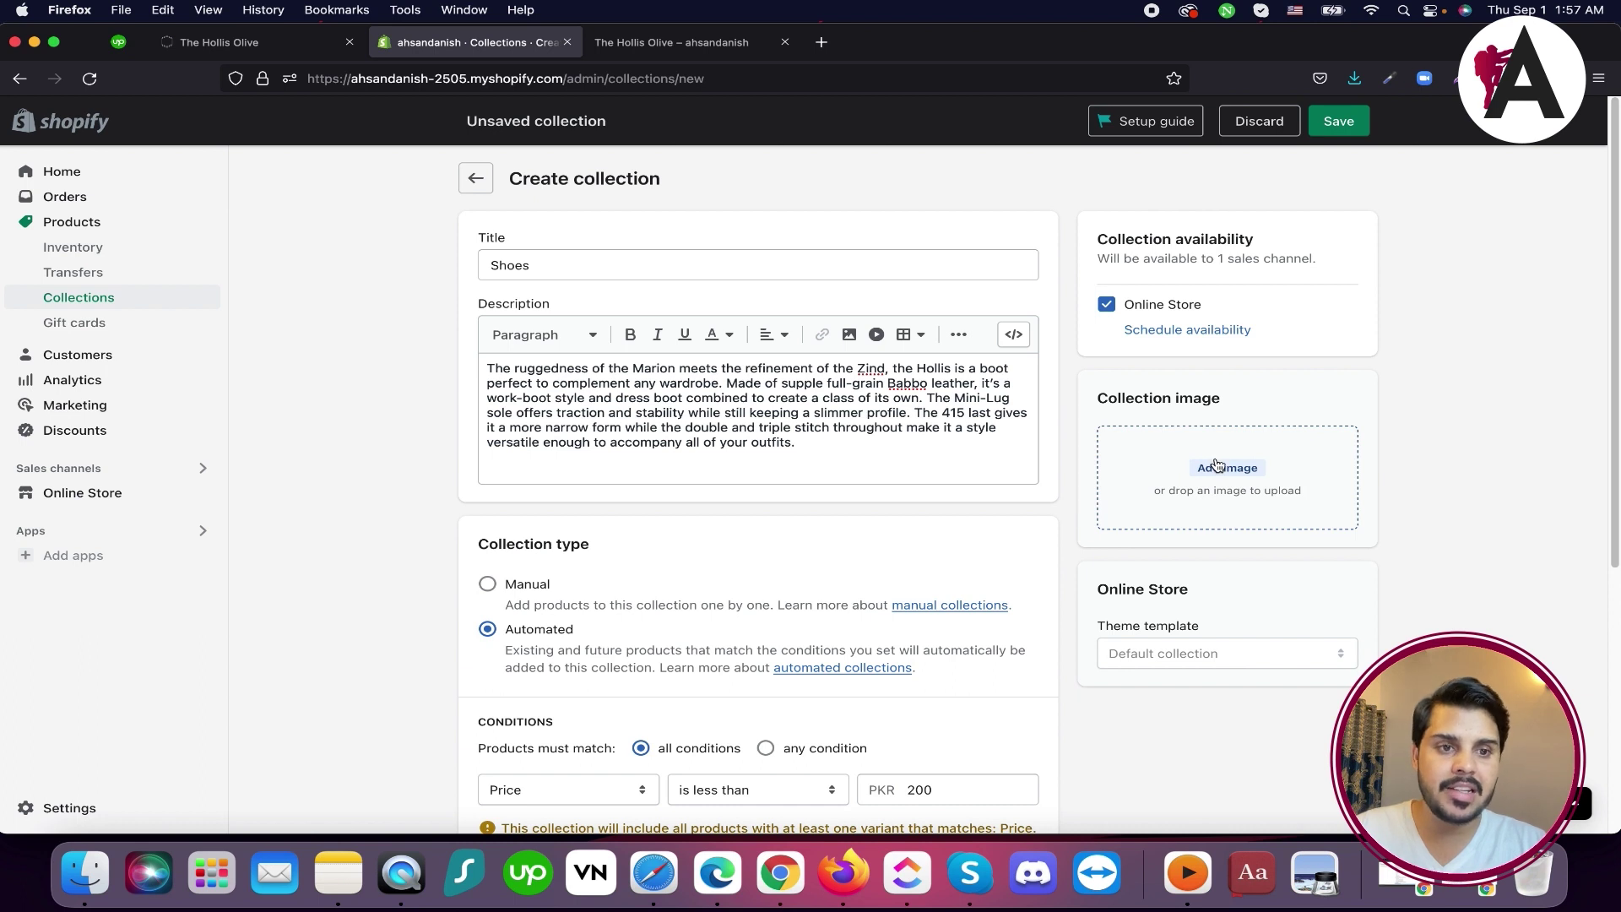
pyautogui.click(1332, 124)
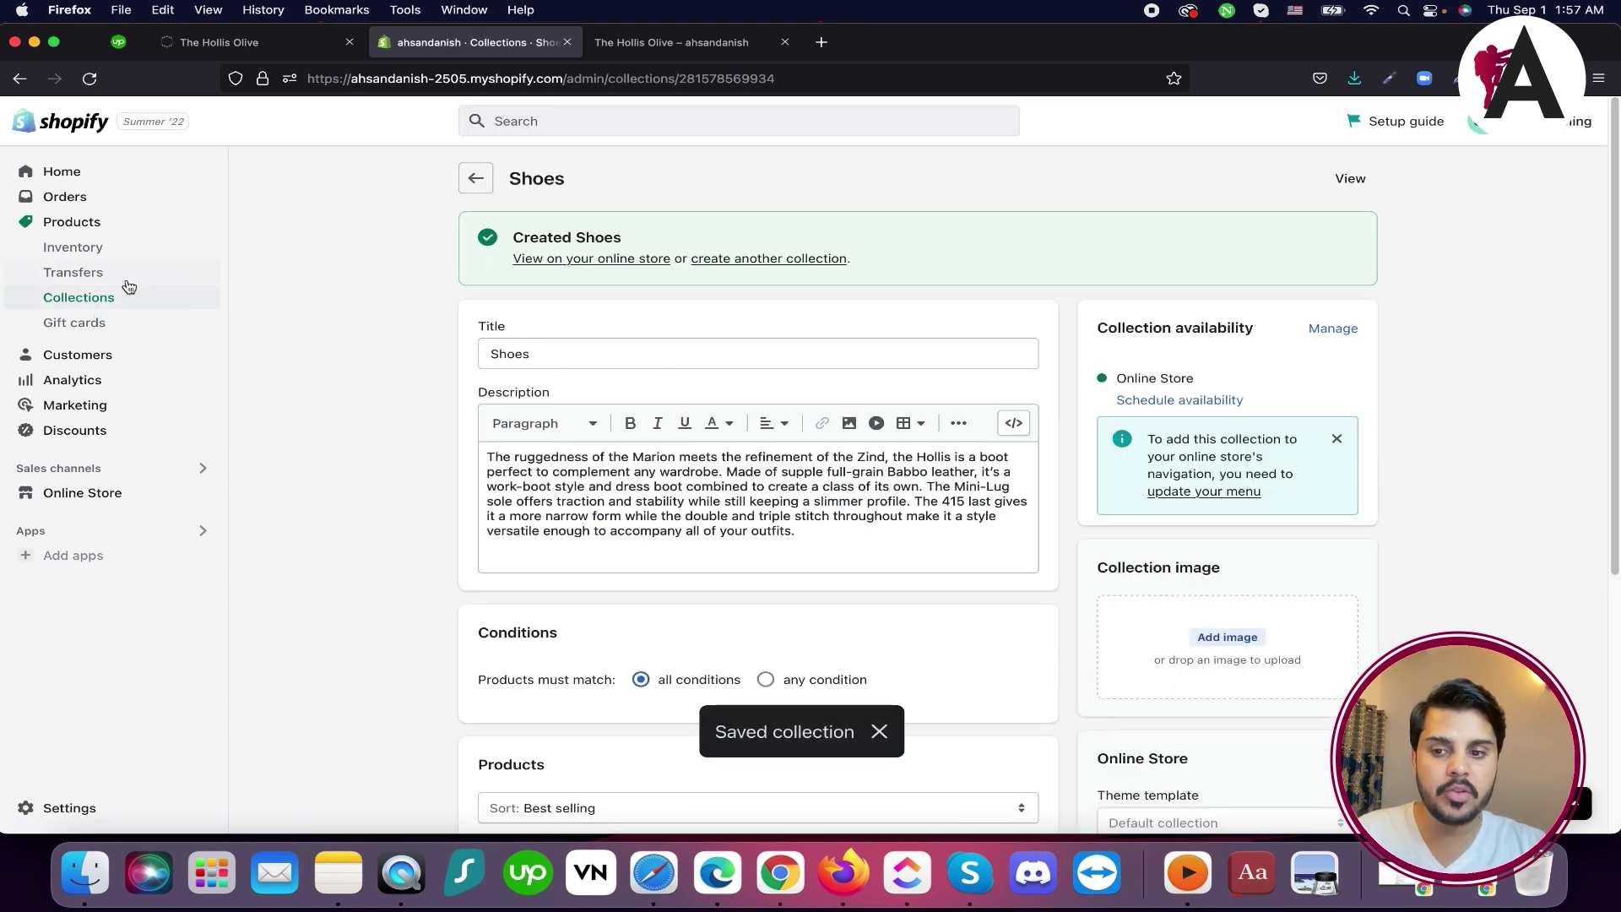
pyautogui.click(101, 299)
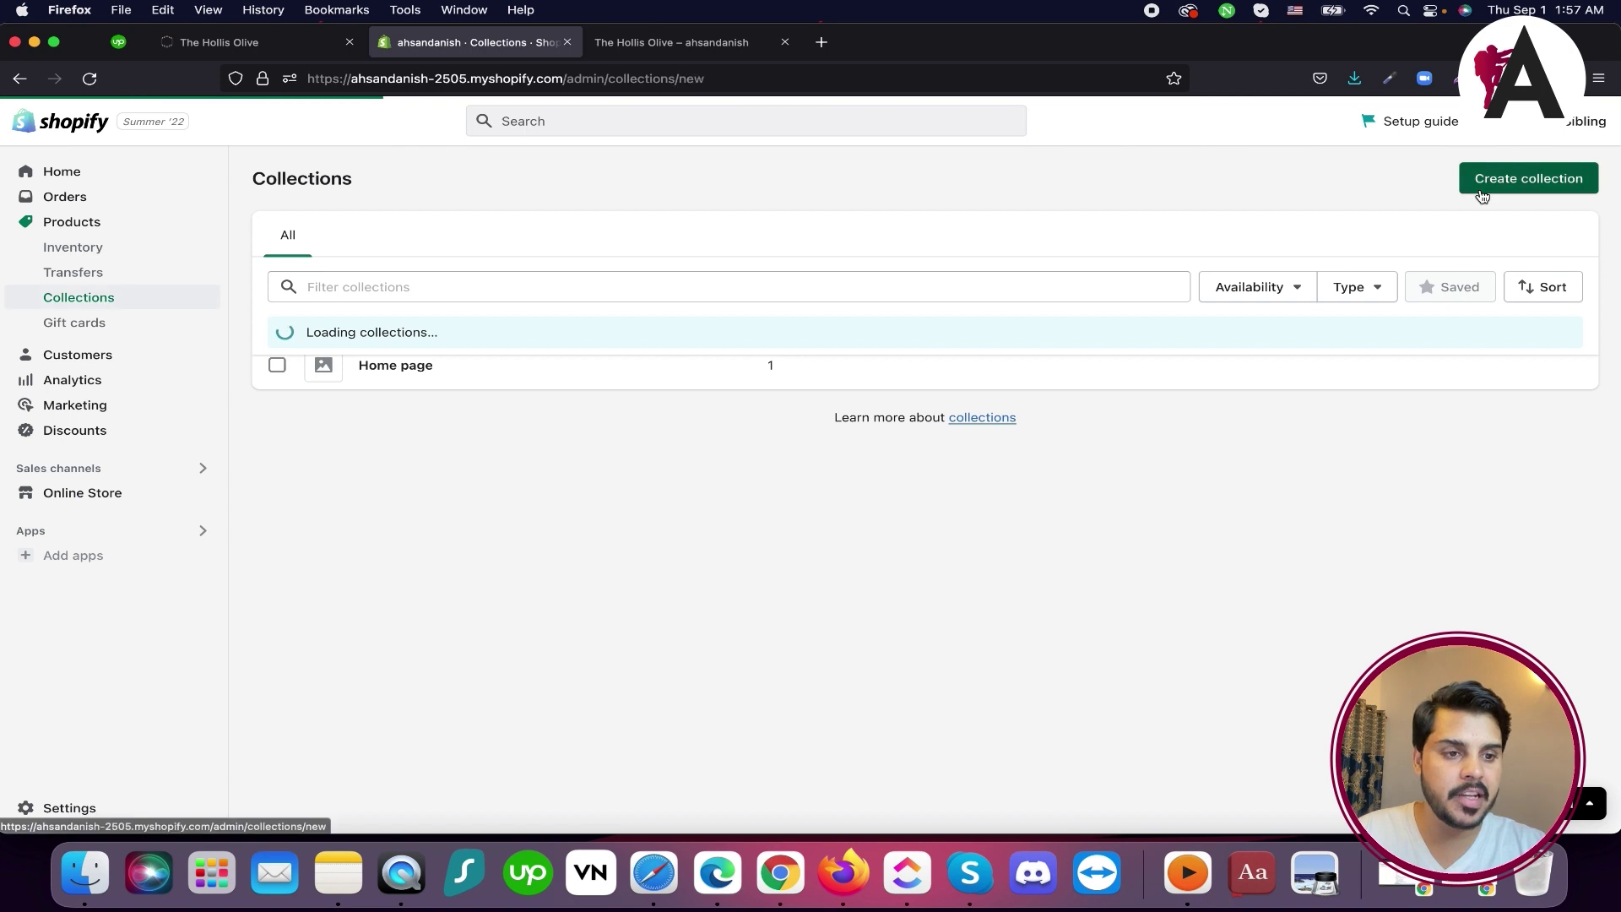
# Create a new collection titled 'Shirts' with the pasted boot description
pyautogui.click(1482, 189)
pyautogui.click(812, 257)
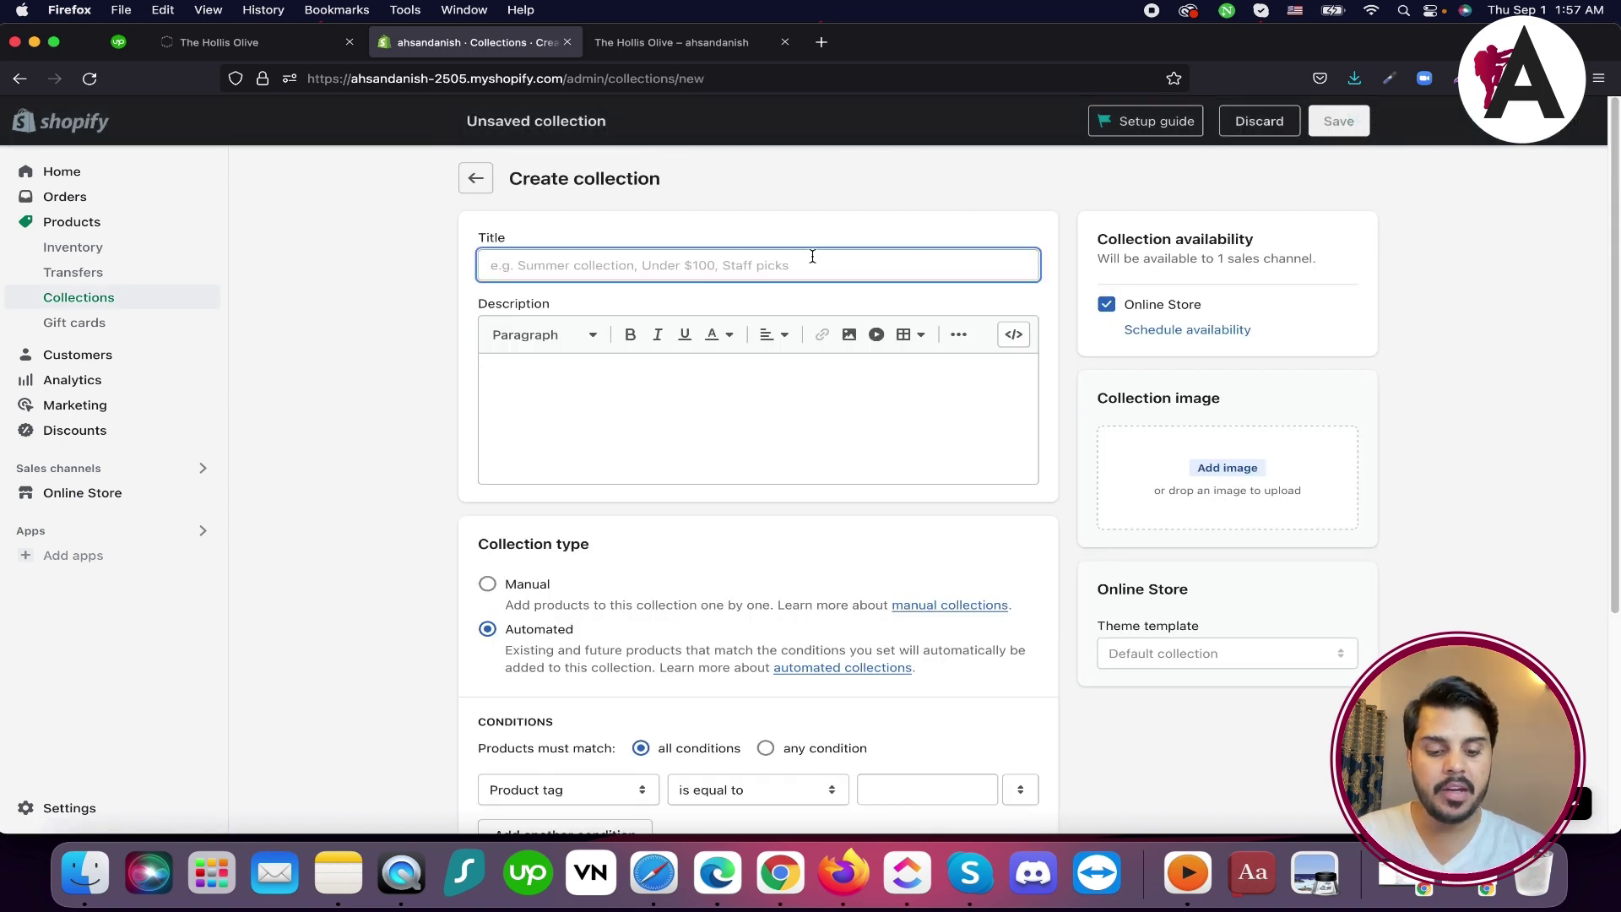
pyautogui.write('Shirts')
pyautogui.click(786, 411)
pyautogui.write('The ruggedness of the Marion meets the refinement of the Zind, the Hollis is a boot perfect to complement any wardrobe. Made of supple full-grain Babbo leather, it’s a work-boot style and dress boot combined to create a class of its own. The Mini-Lug sole offers traction and stability while still keeping a slimmer profile. The 415 last gives it a more narrow form while the double and triple stitch throughout make it a style versatile enough to accompany all of your outfits.')
# Set the collection type to Manual and save it
pyautogui.scroll(-3, 600, 546)
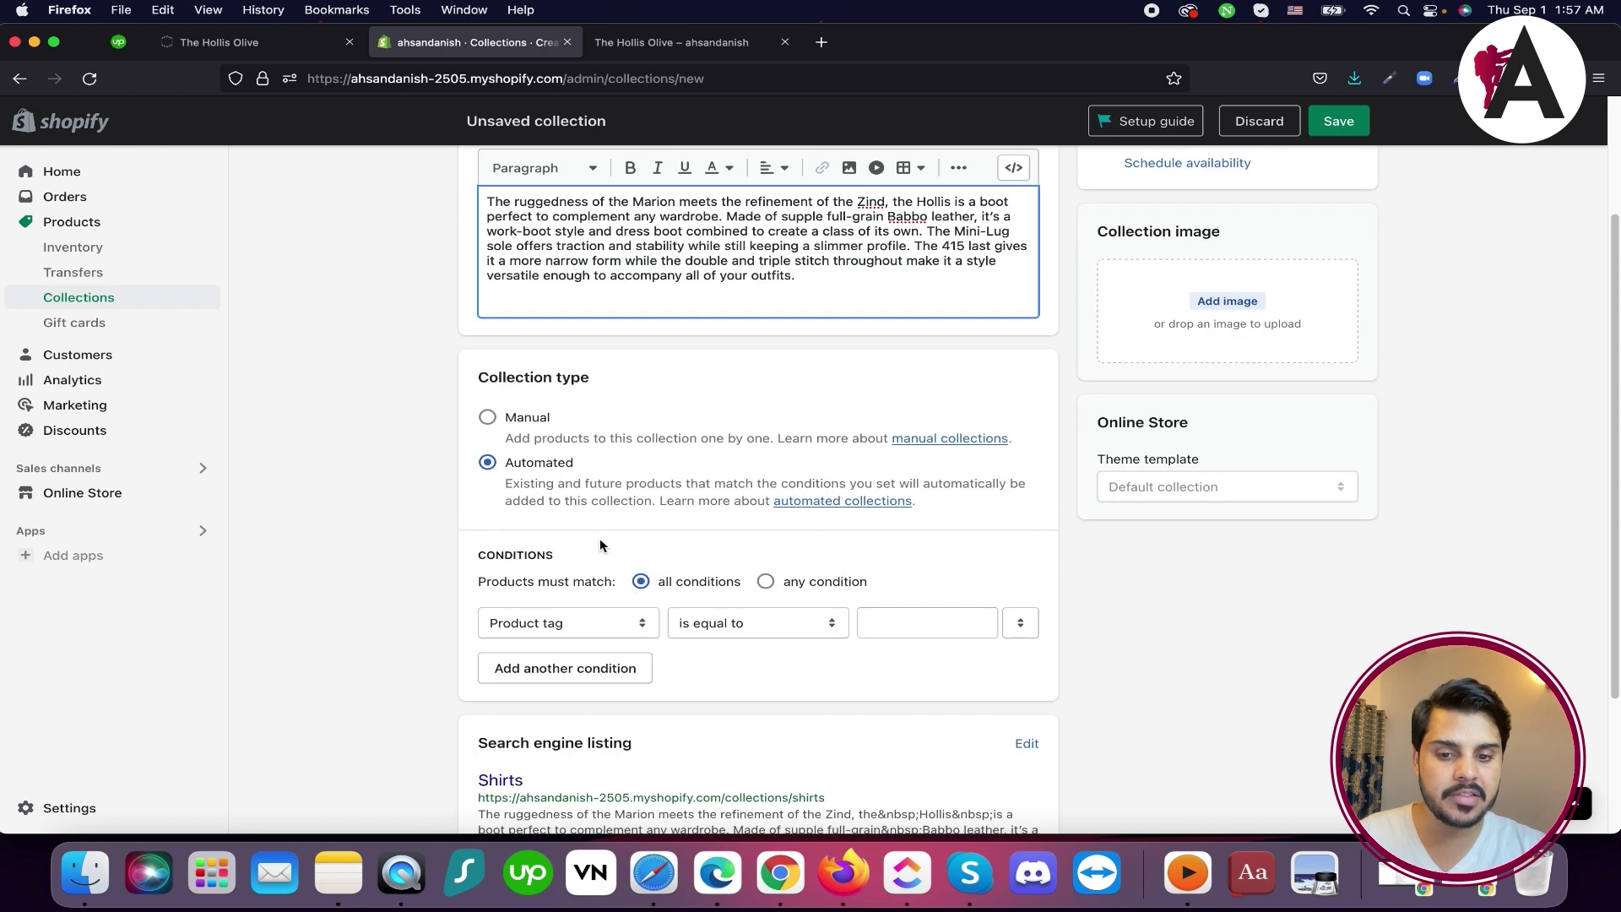
pyautogui.scroll(-3, 663, 598)
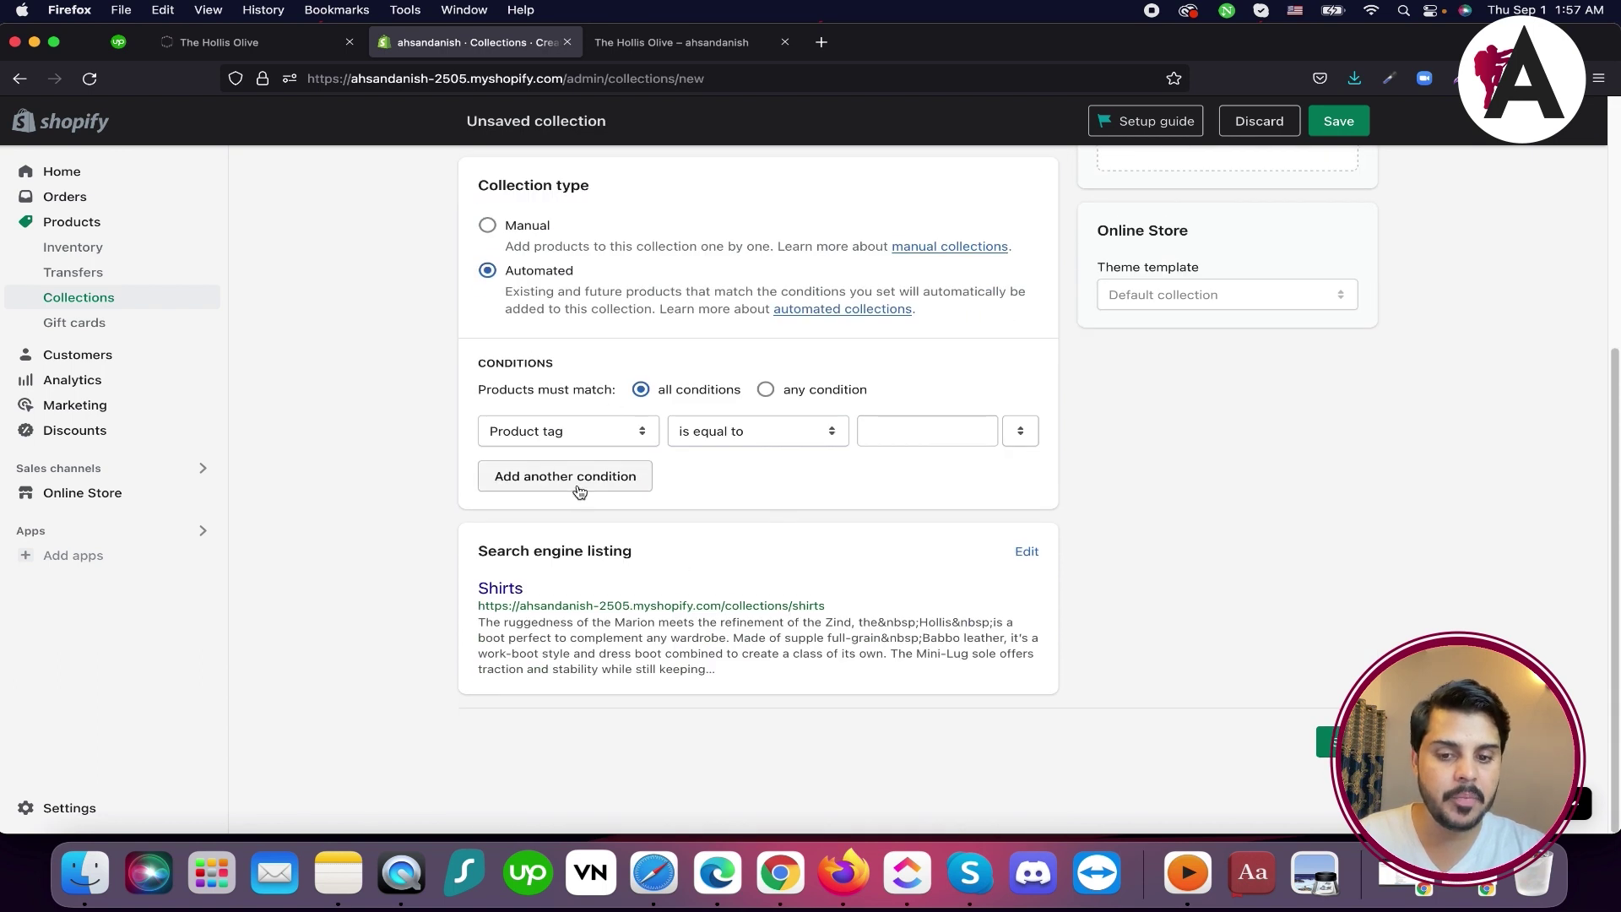
pyautogui.click(487, 224)
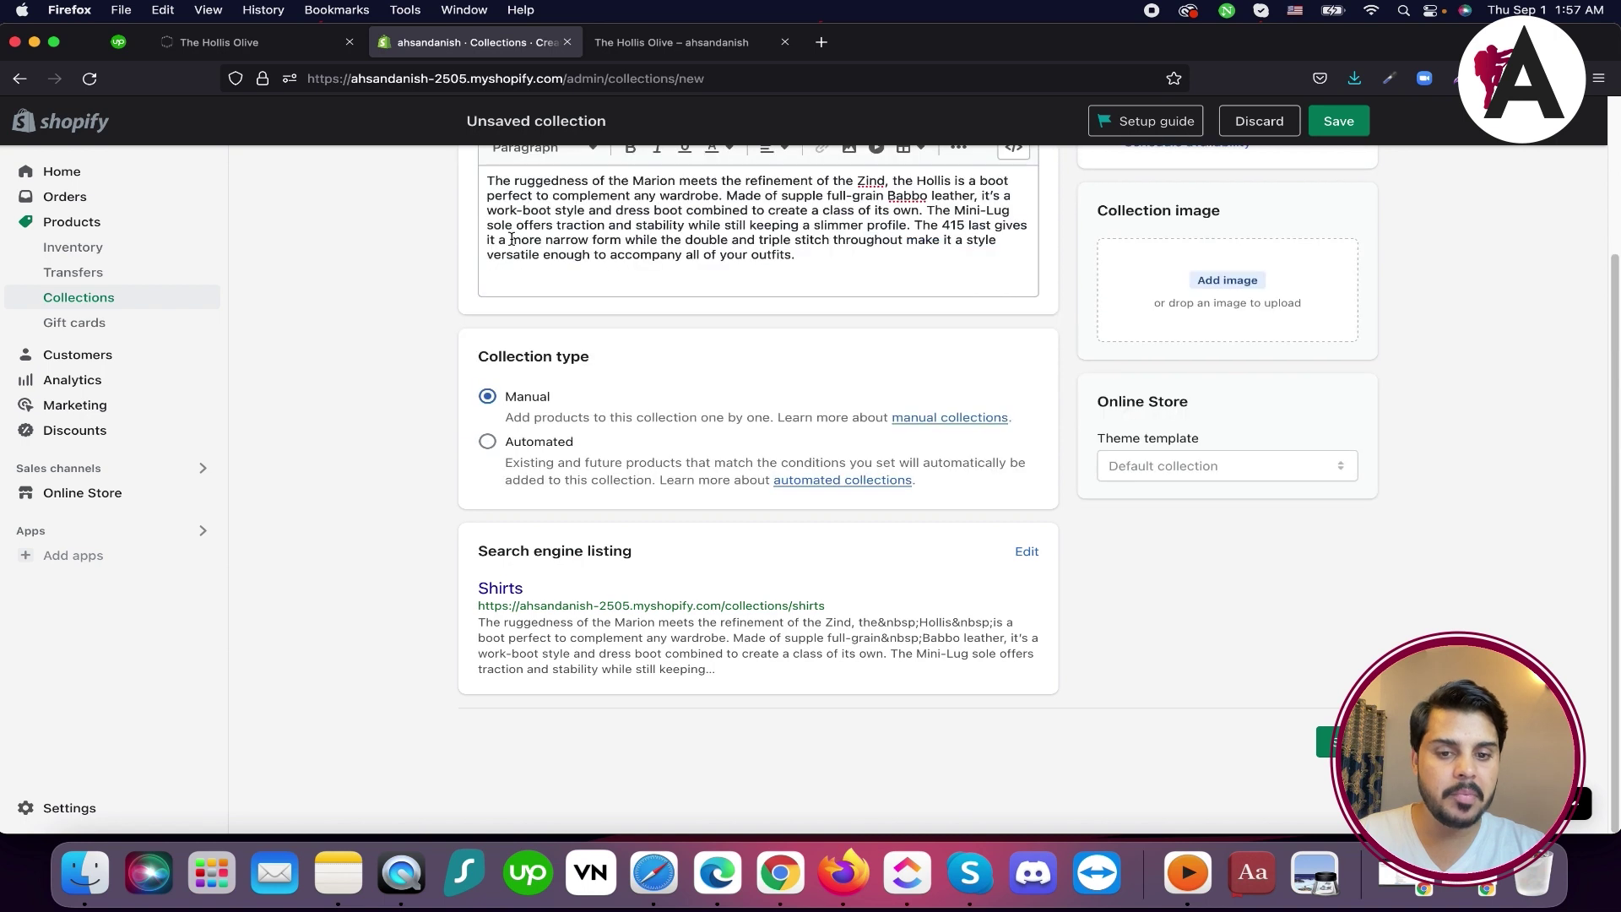
pyautogui.scroll(3, 1241, 467)
pyautogui.click(1338, 120)
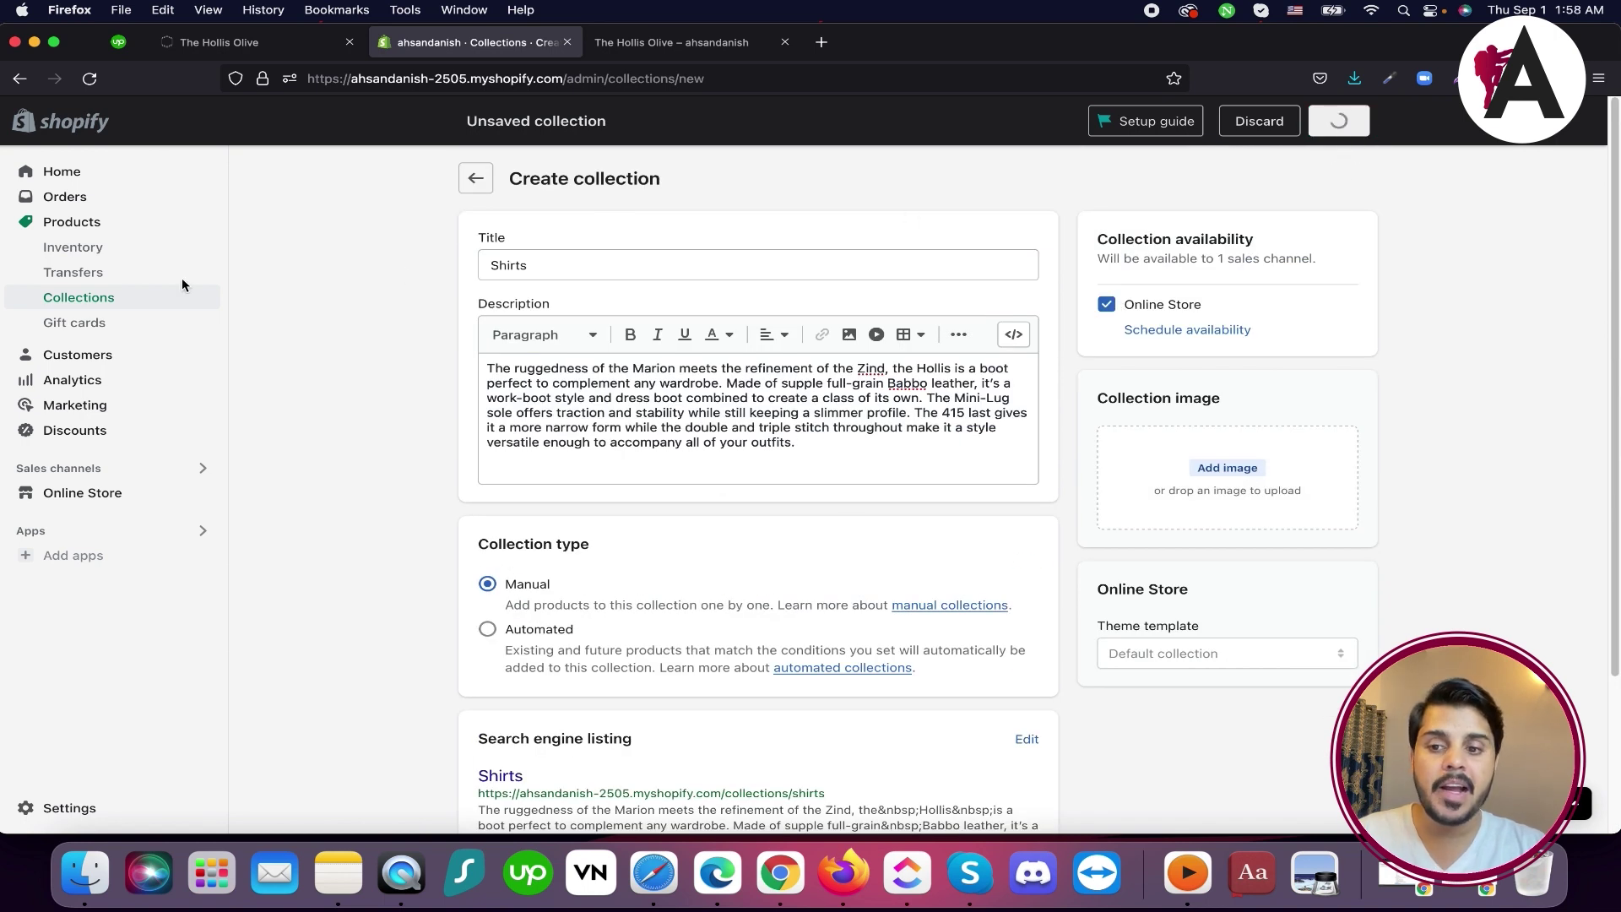
# Open The Hollis Olive and check its Collections dropdown, which holds only Home page
pyautogui.click(99, 222)
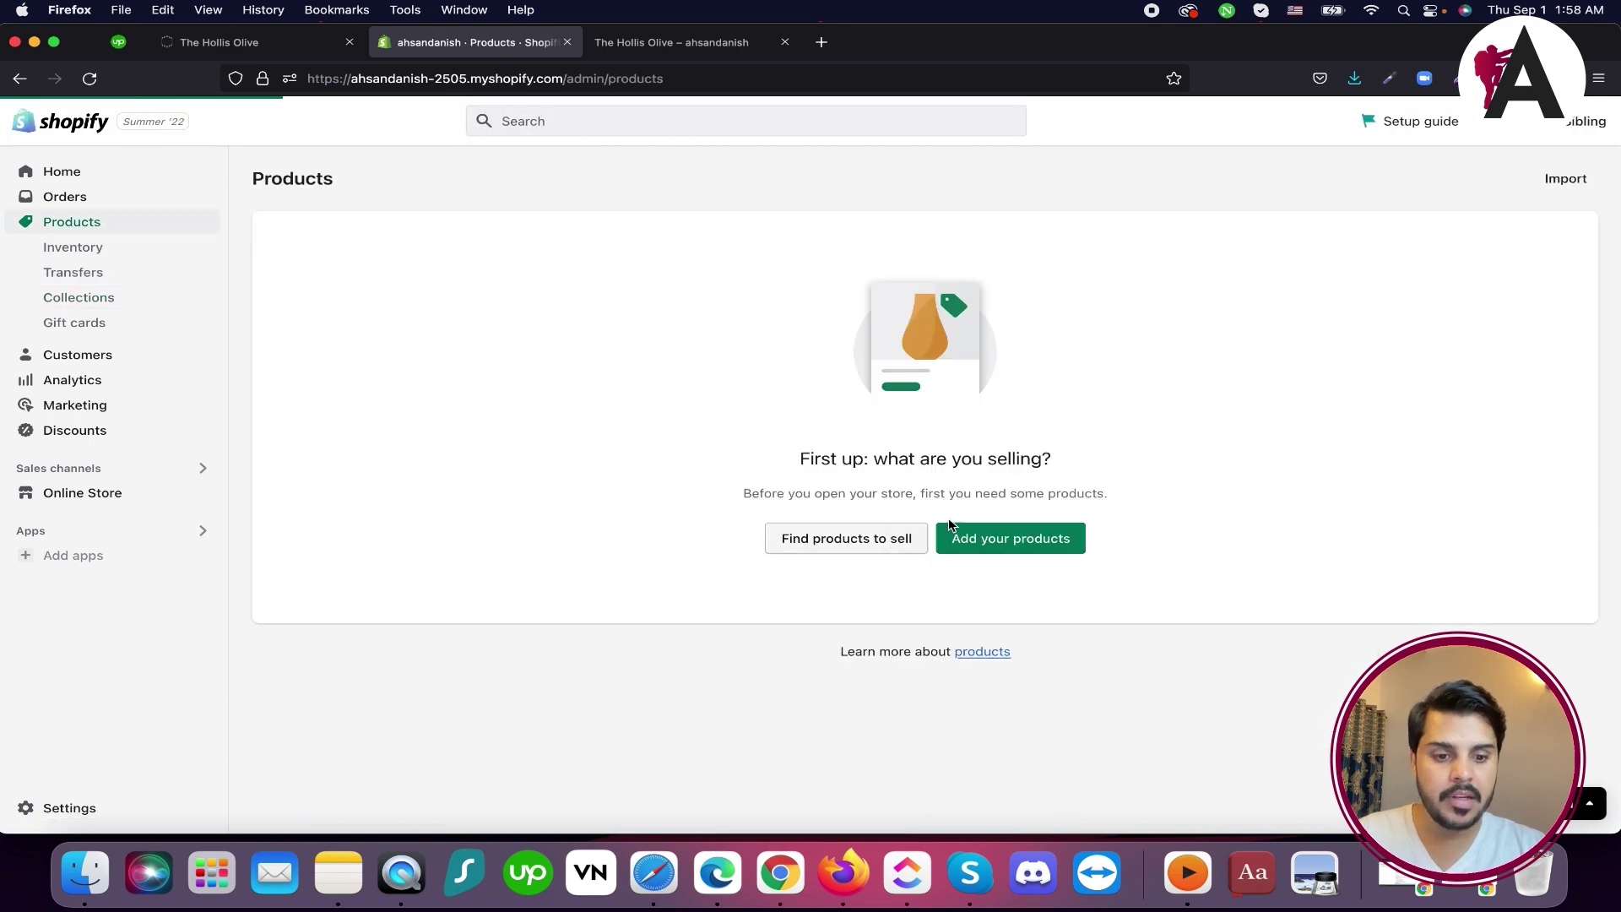
pyautogui.click(428, 365)
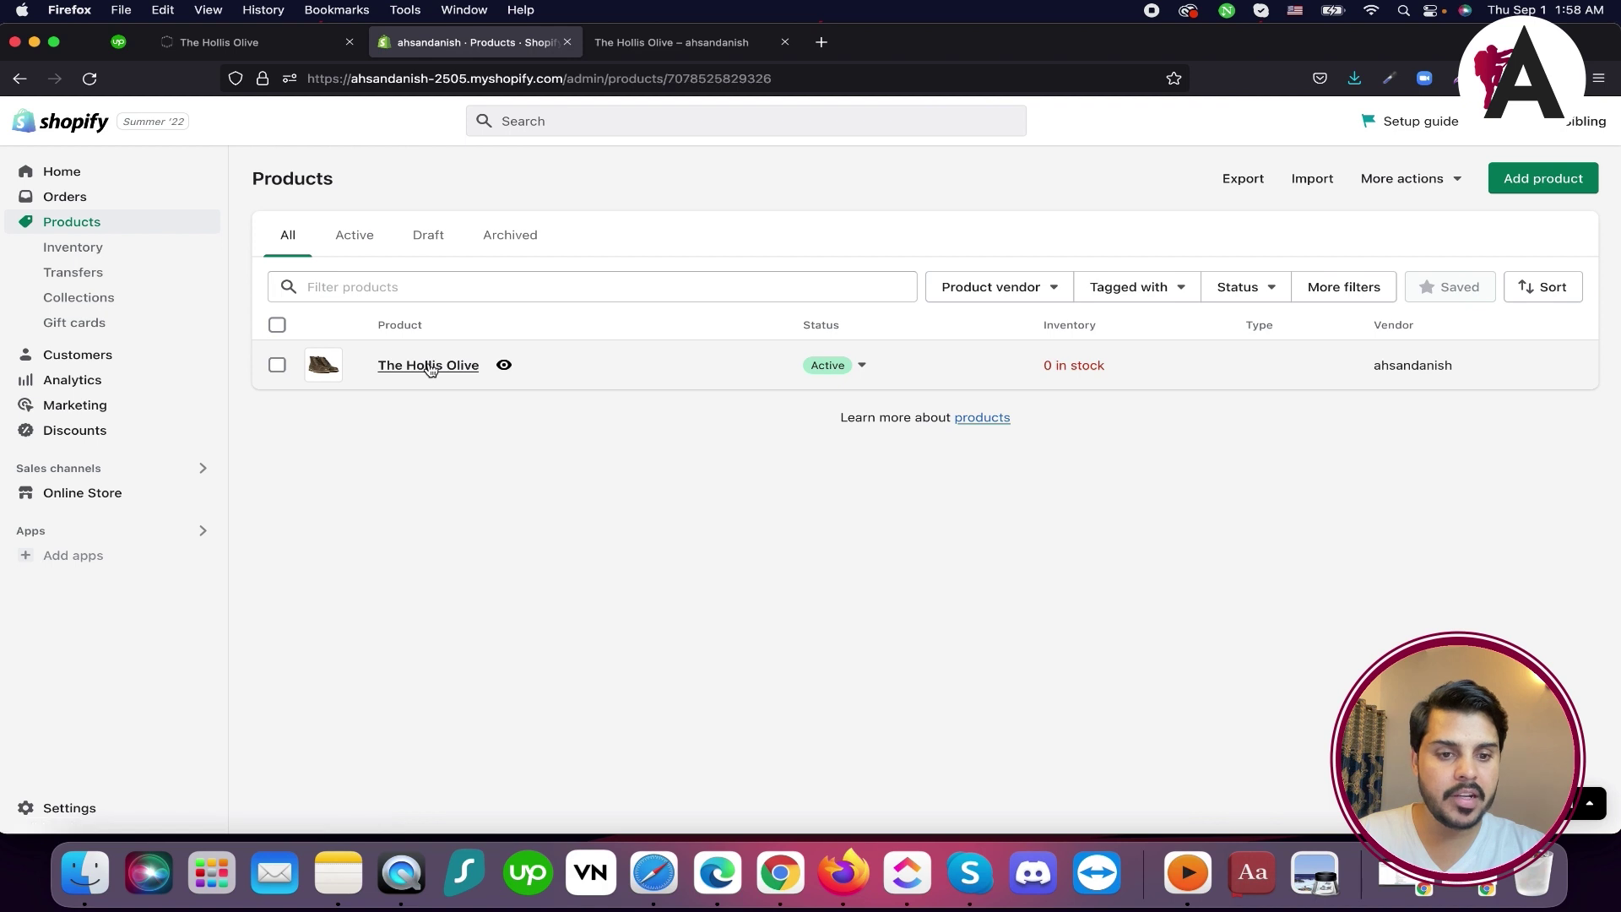
pyautogui.scroll(-5, 1476, 474)
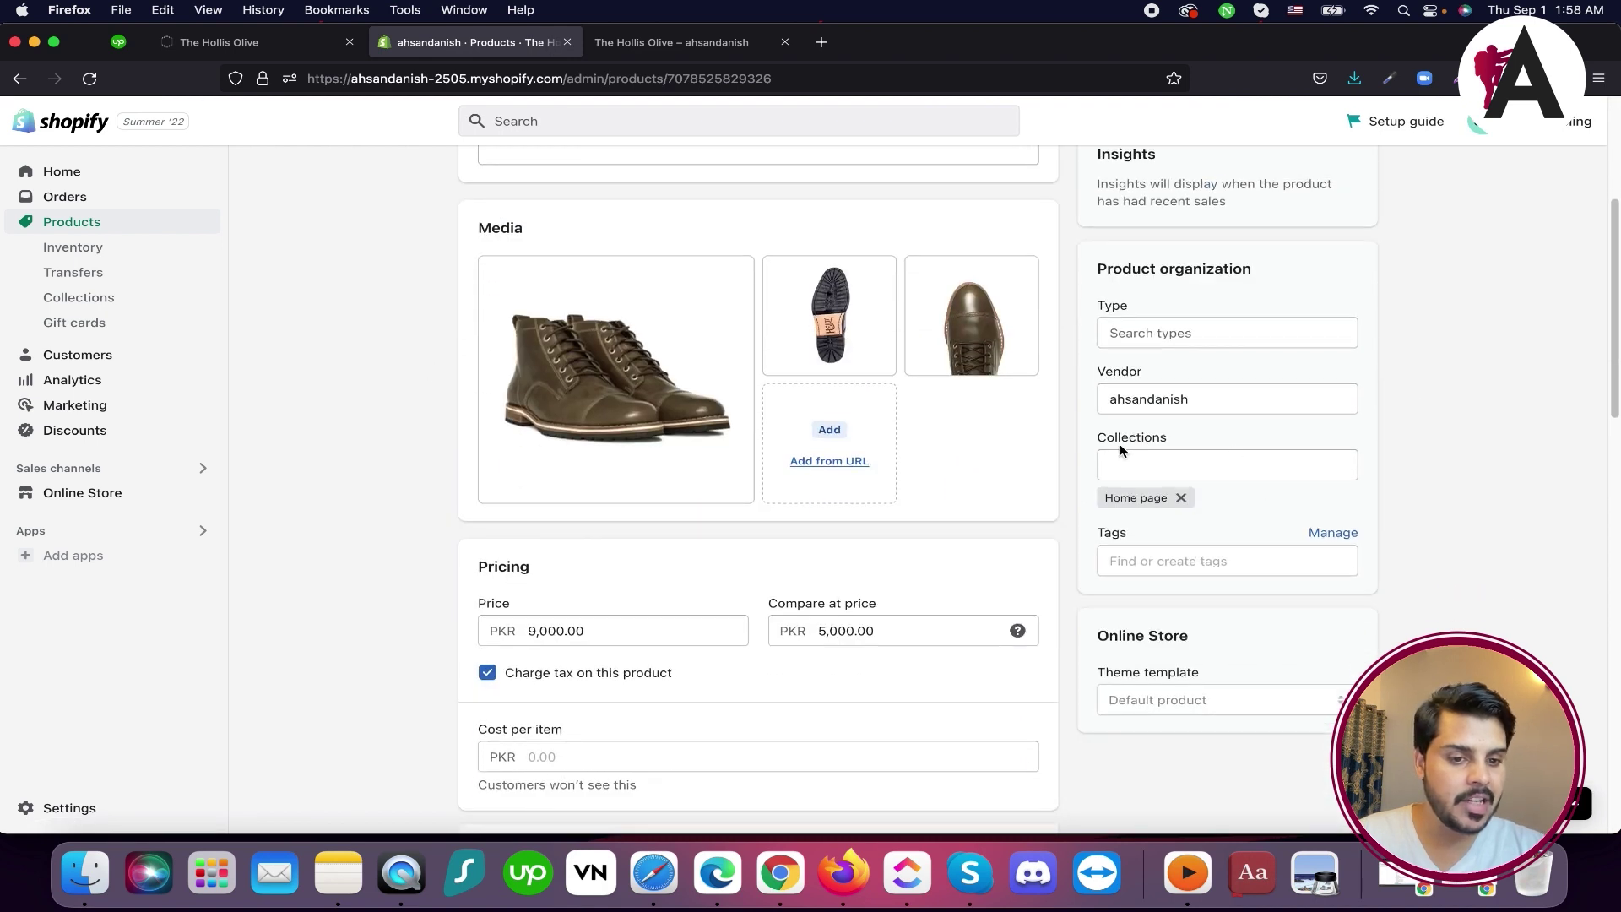
pyautogui.click(1224, 464)
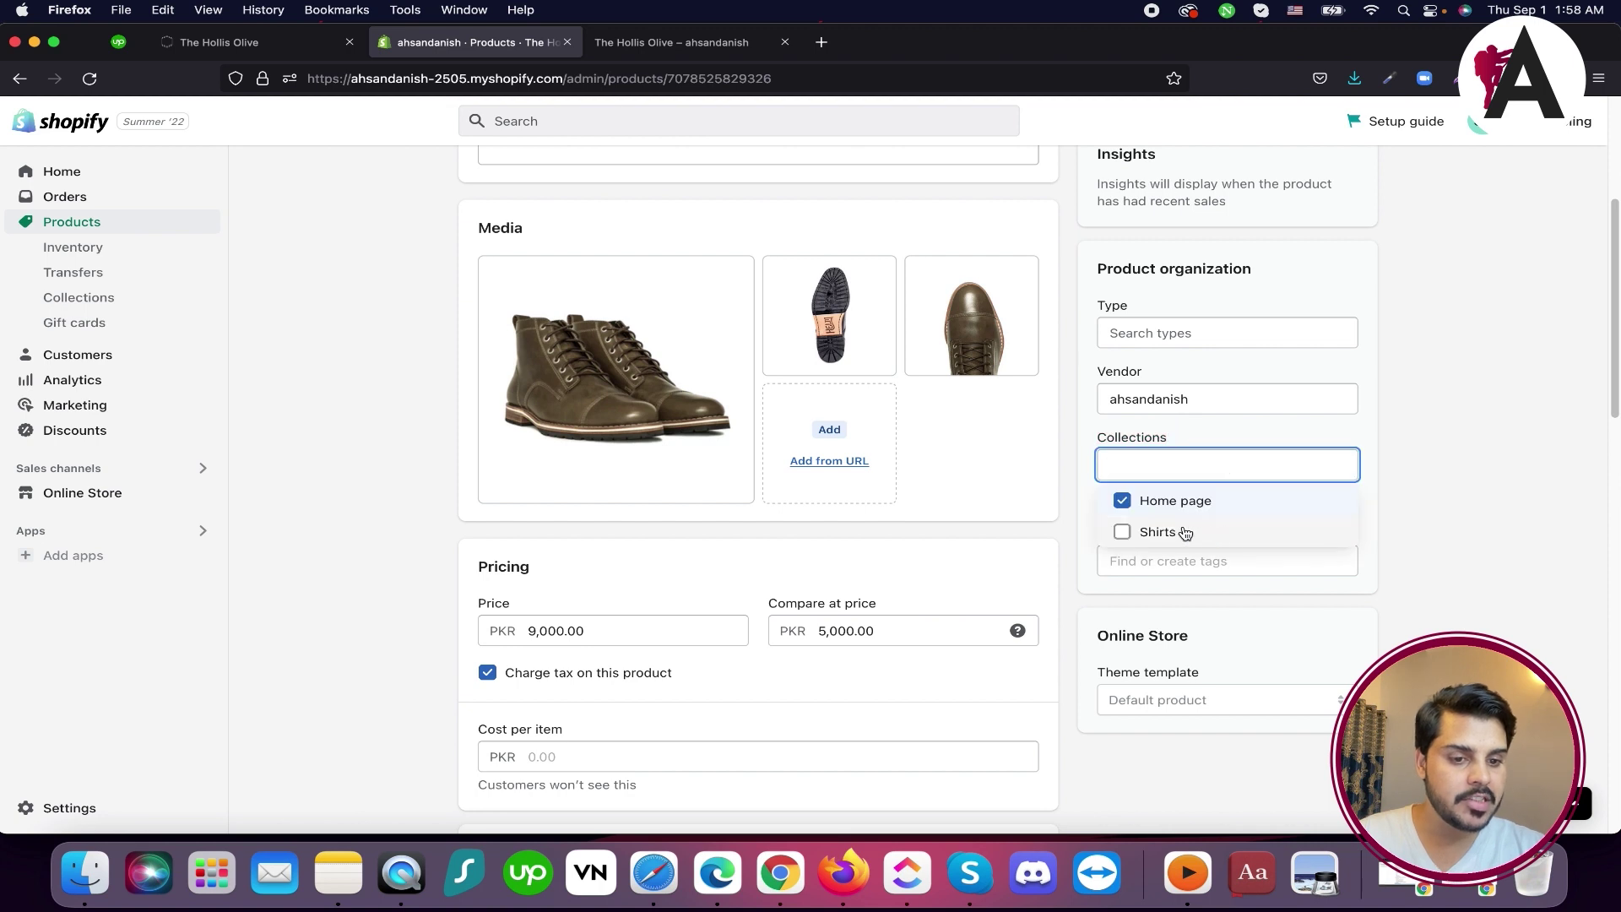
pyautogui.click(268, 42)
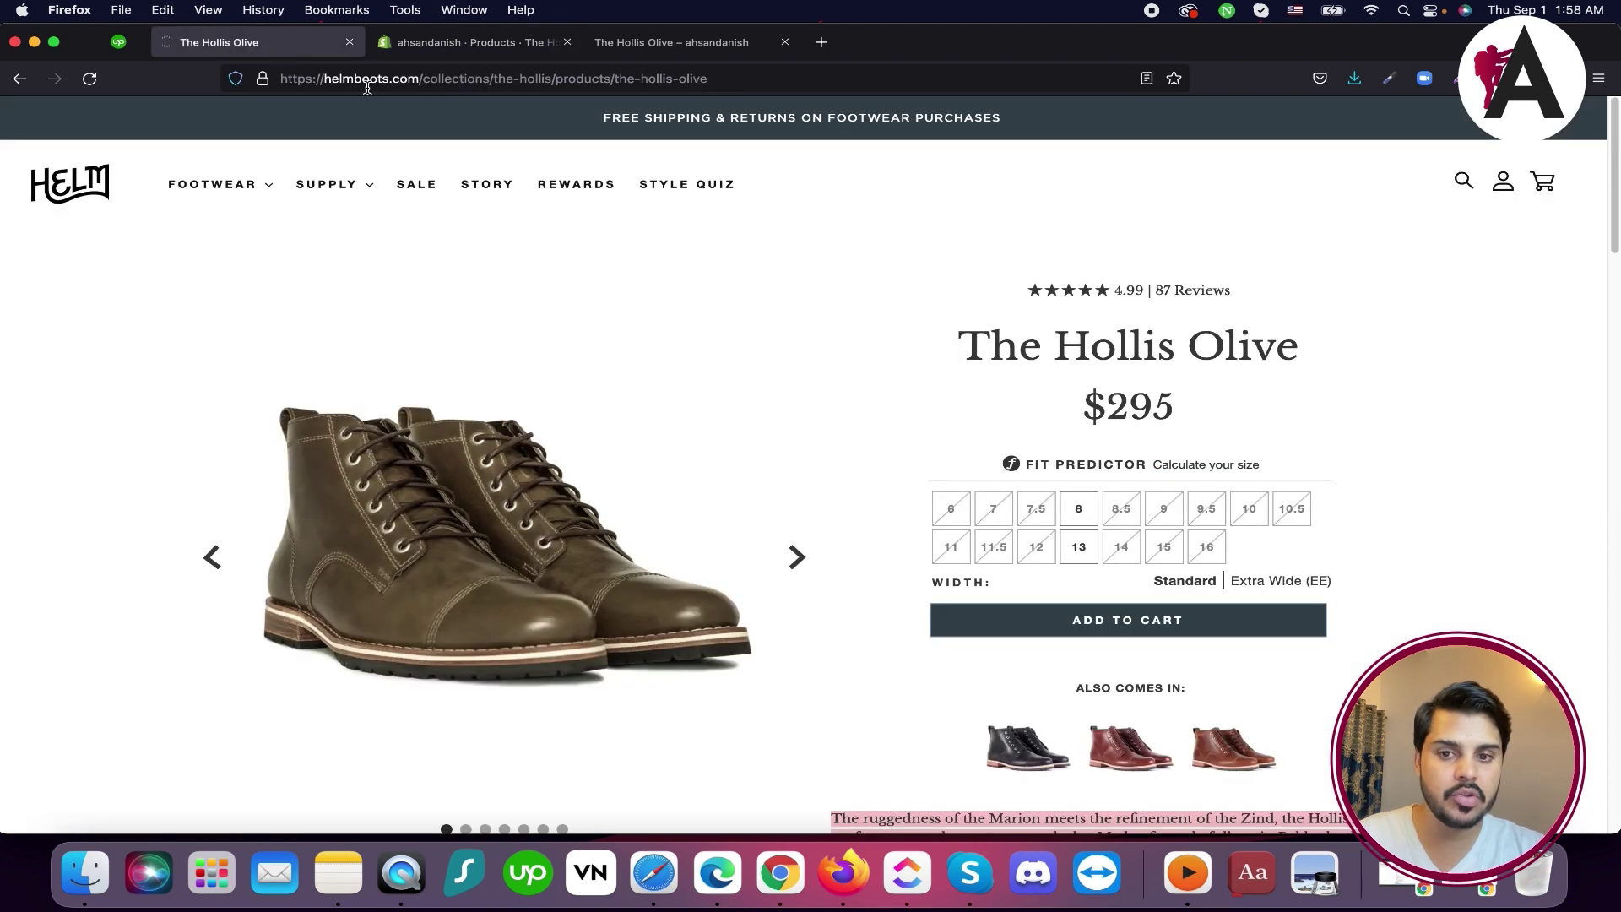
pyautogui.click(472, 42)
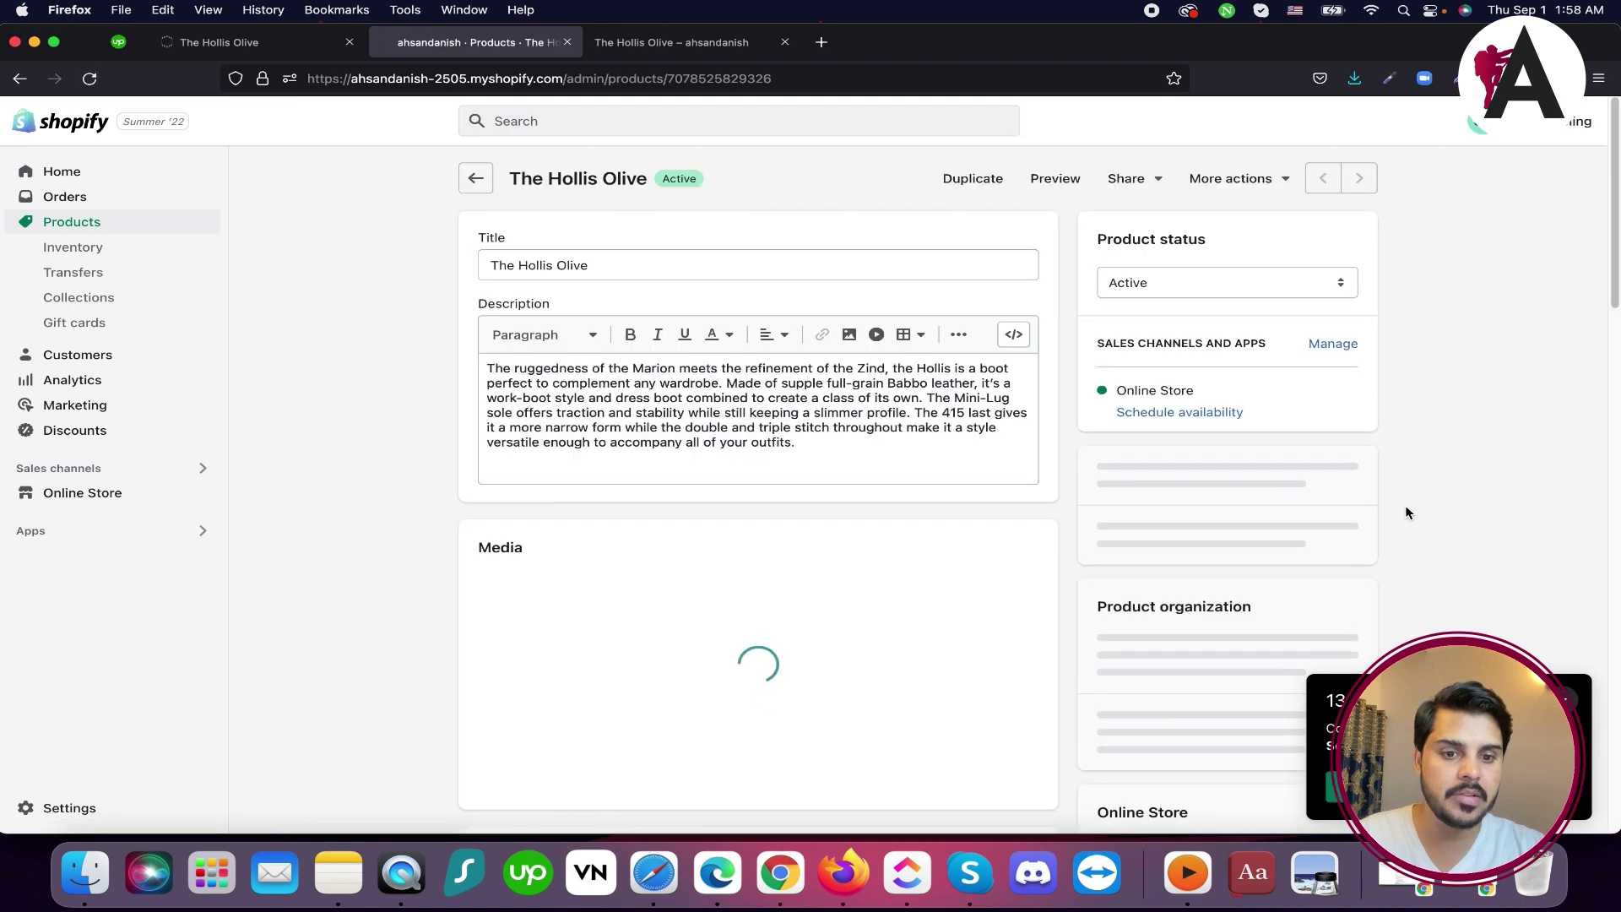
pyautogui.scroll(-3, 1278, 521)
pyautogui.click(1197, 541)
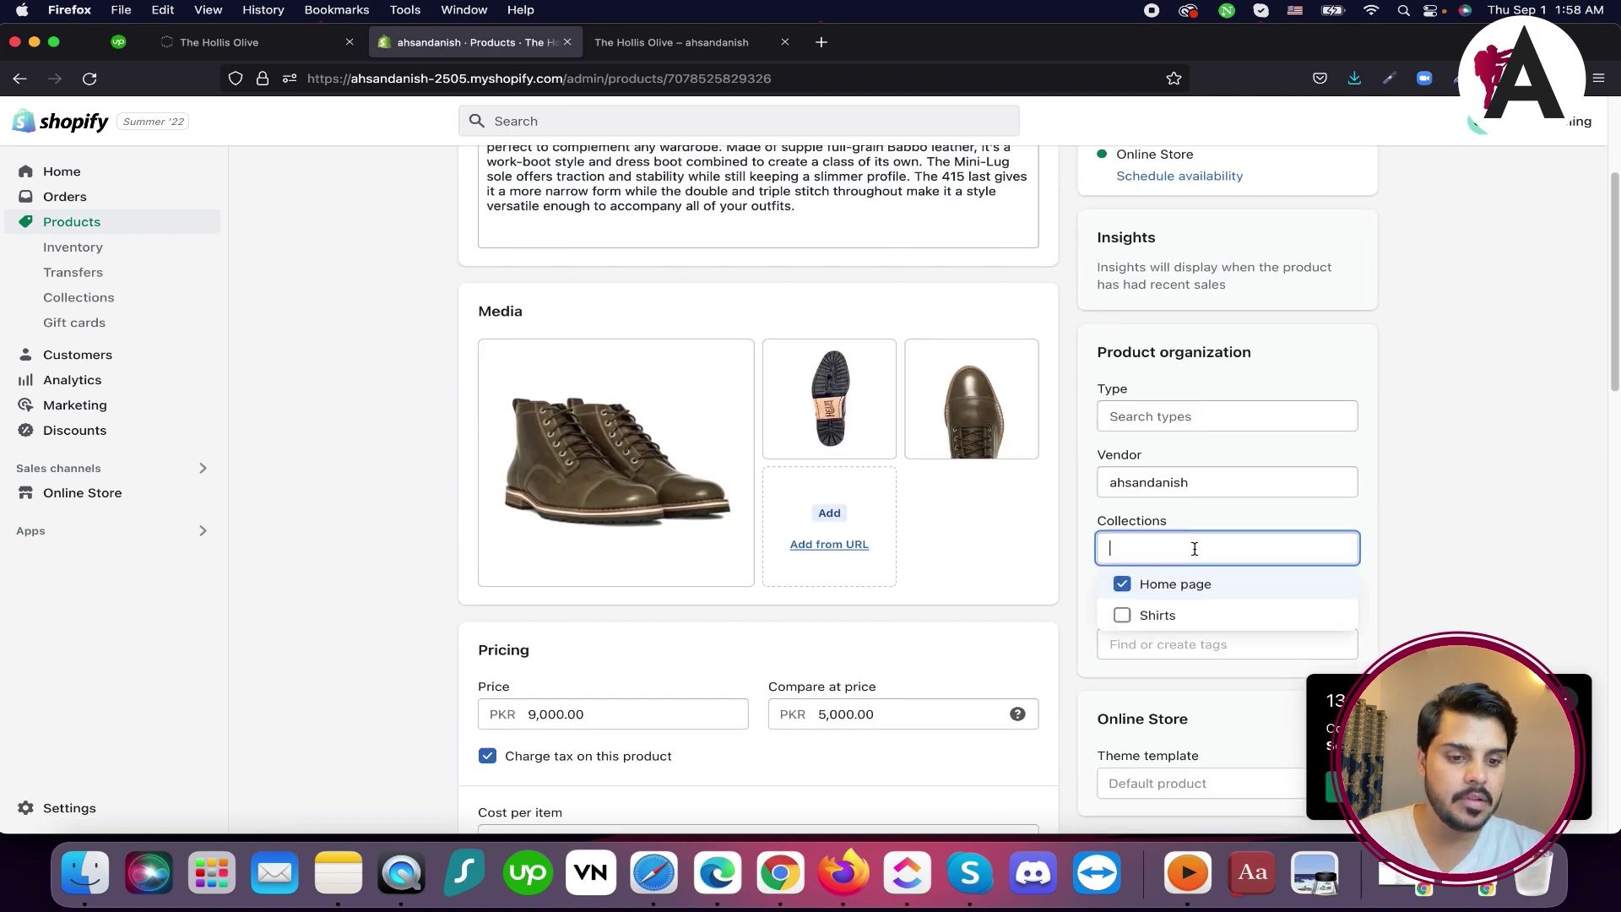
pyautogui.click(658, 42)
pyautogui.click(473, 41)
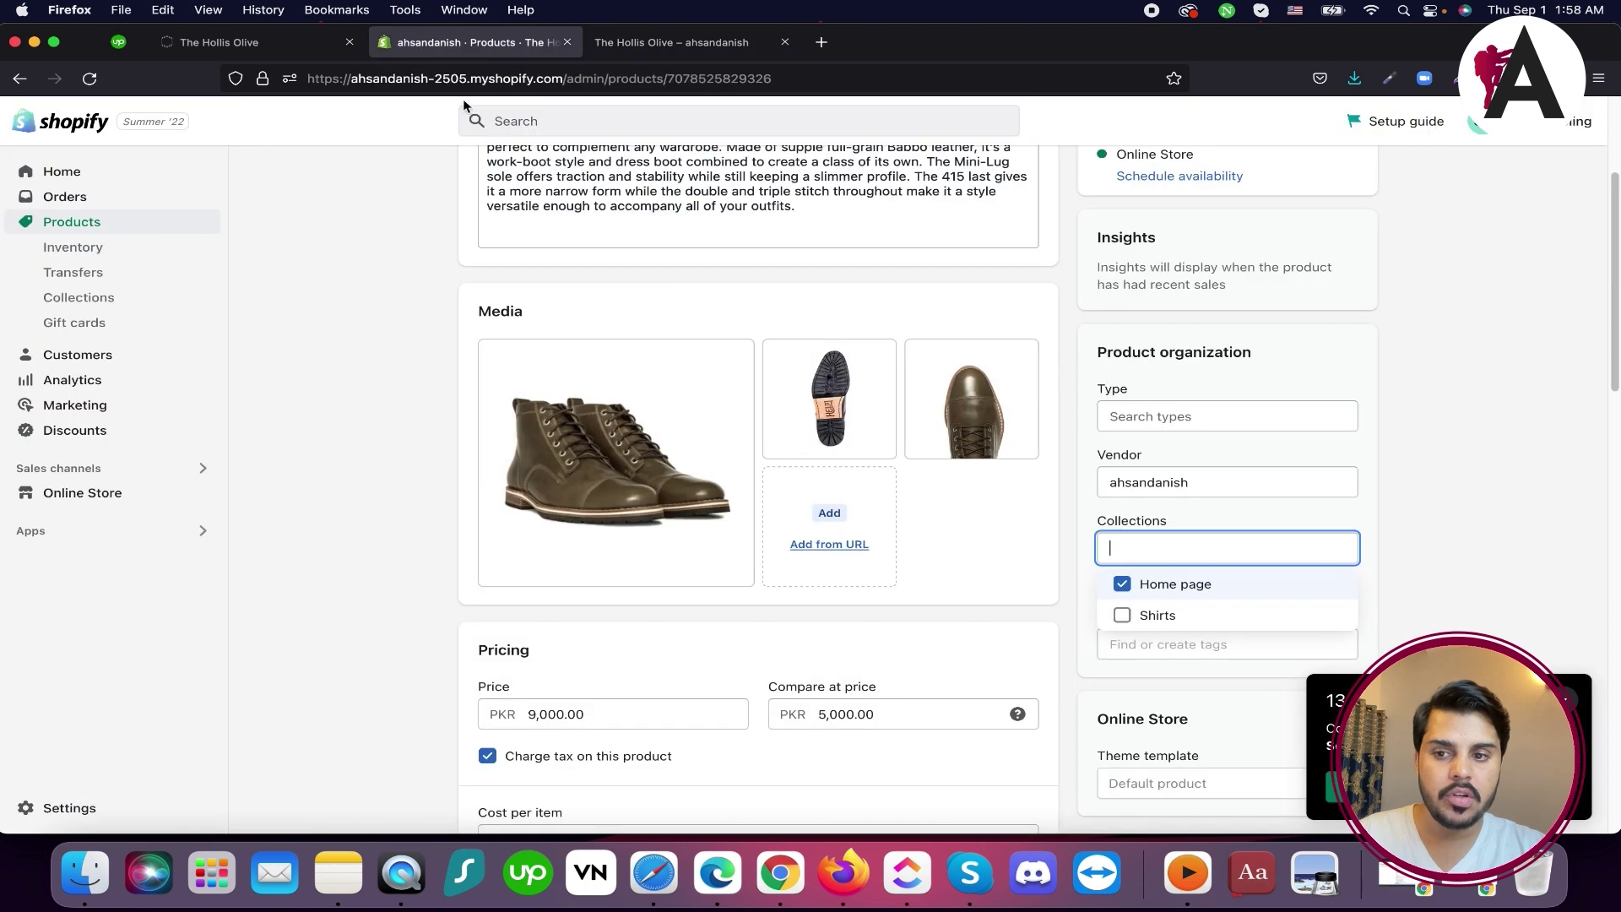
# View the Shirts collection, then reopen The Hollis Olive from Products
pyautogui.click(96, 298)
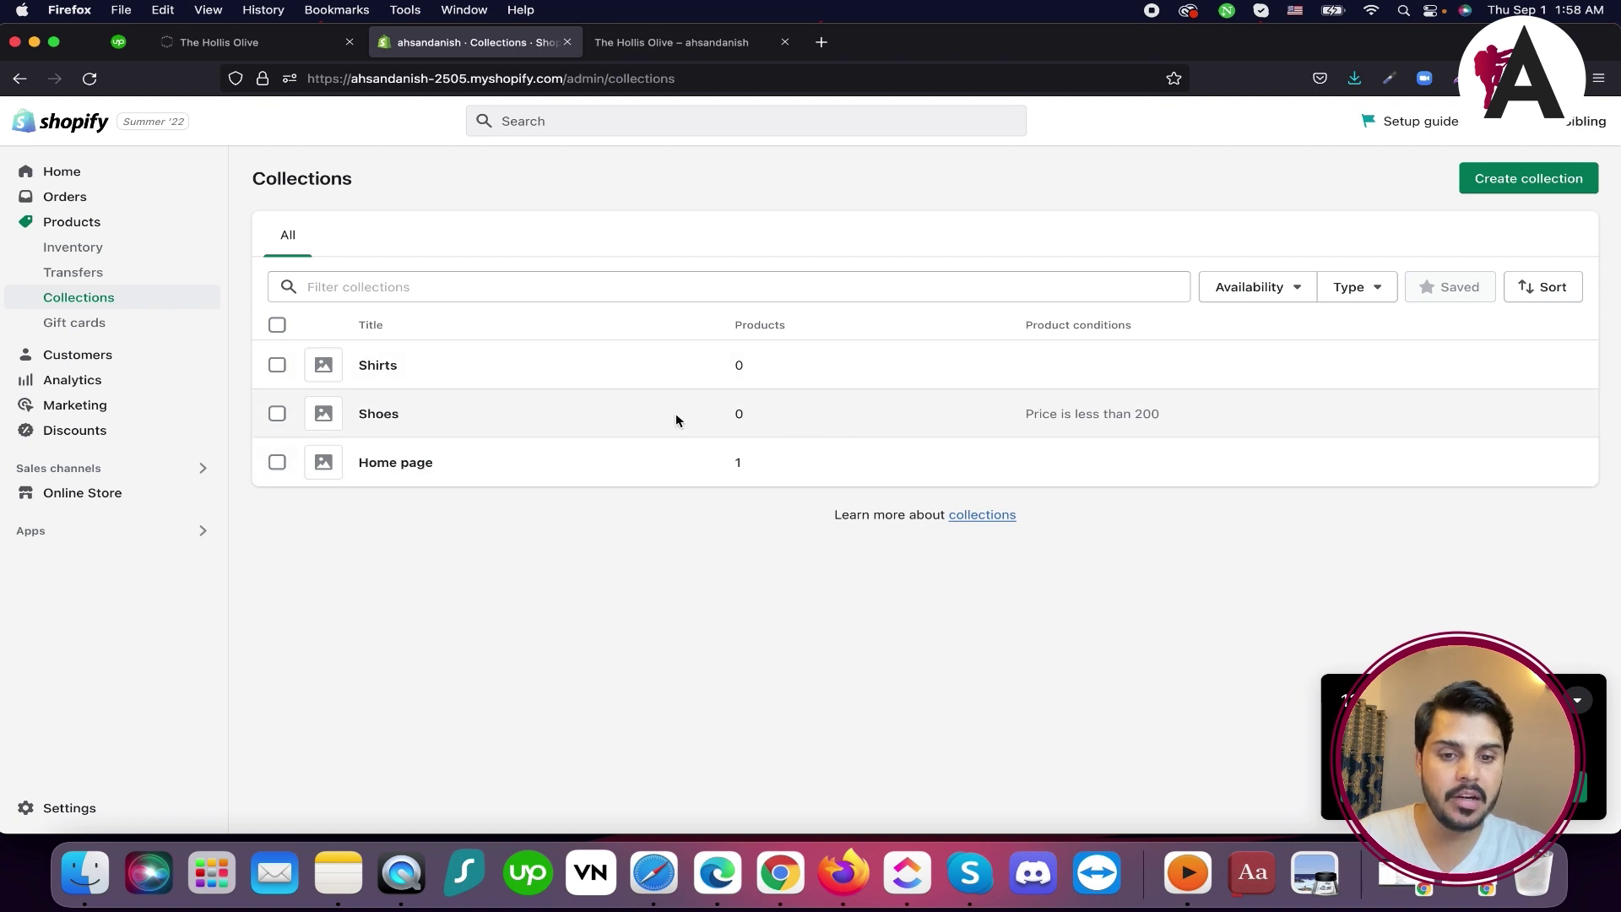
pyautogui.click(747, 365)
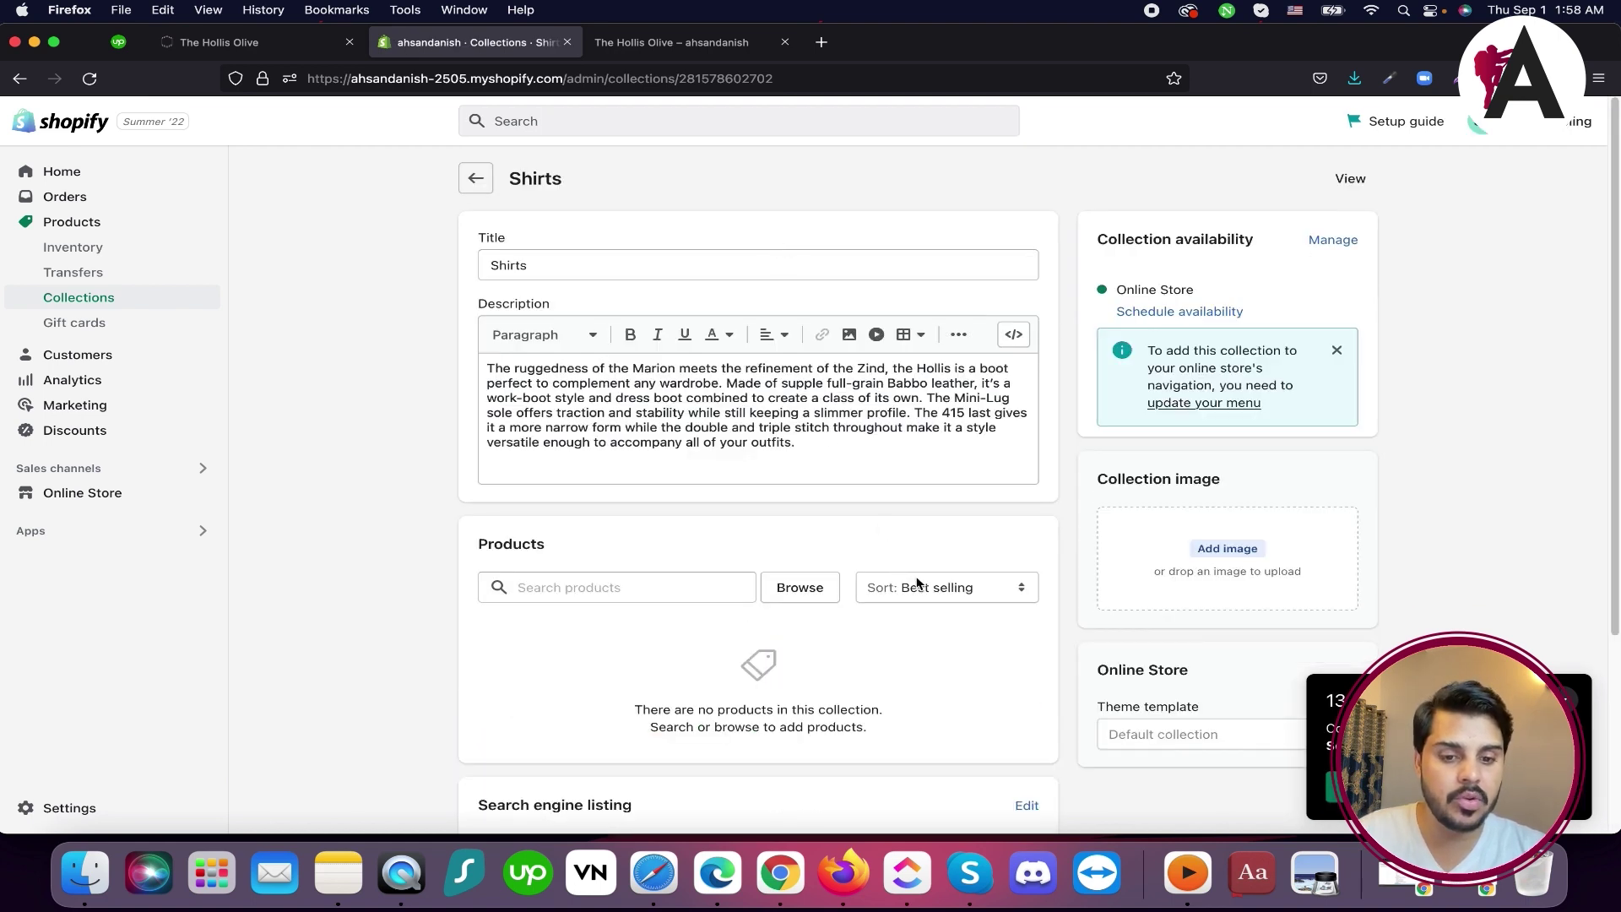
pyautogui.scroll(-3, 845, 506)
pyautogui.scroll(3, 760, 472)
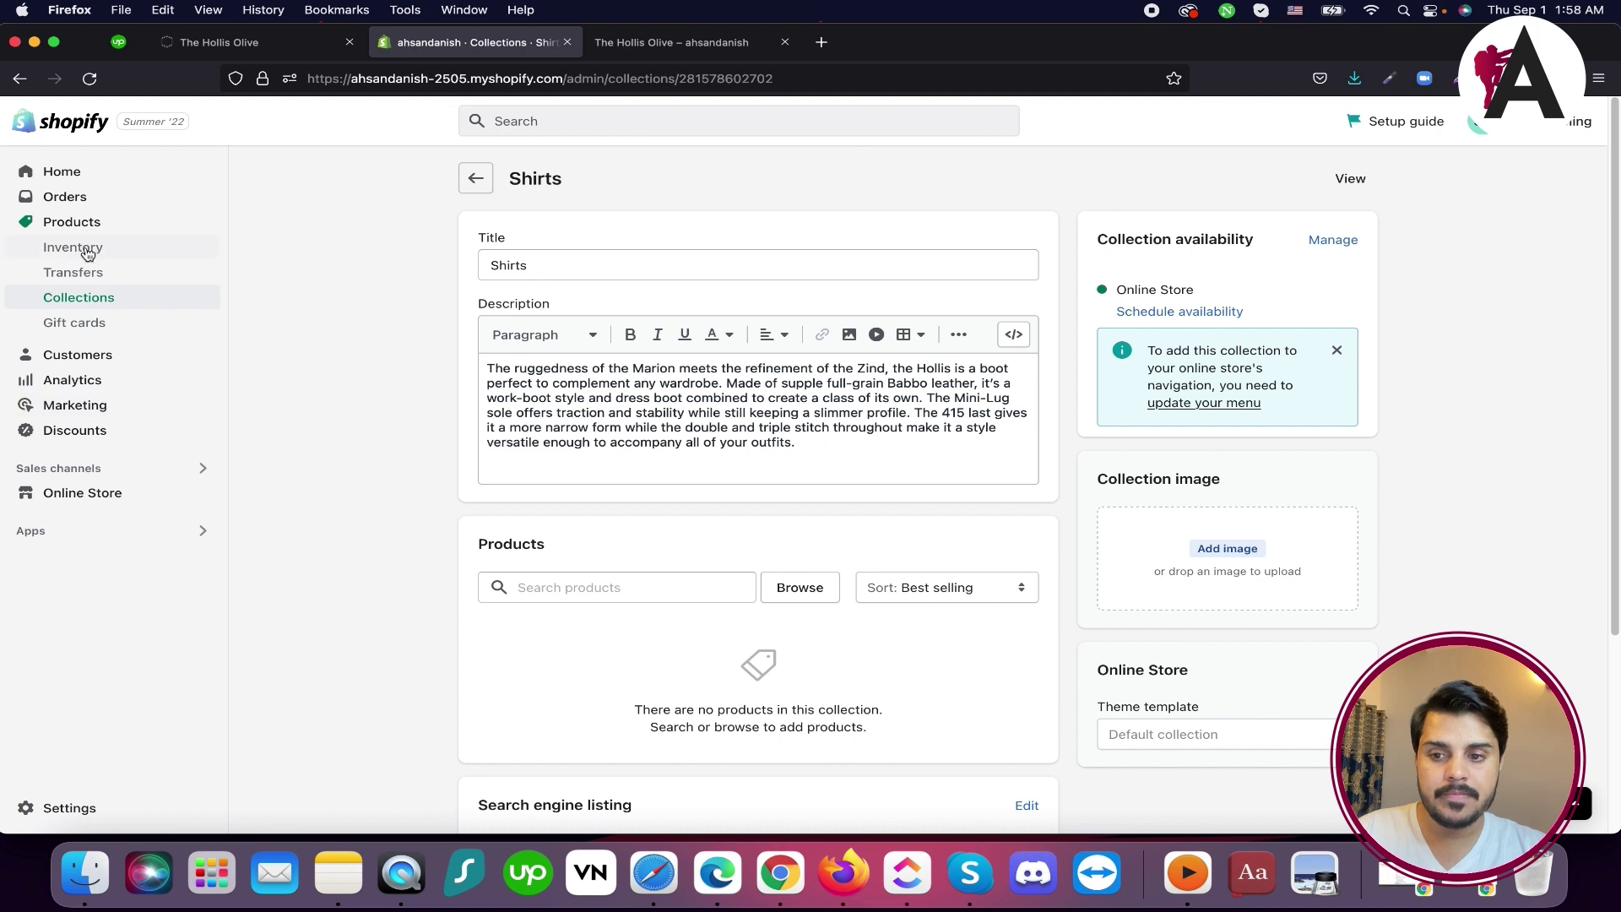
pyautogui.click(95, 224)
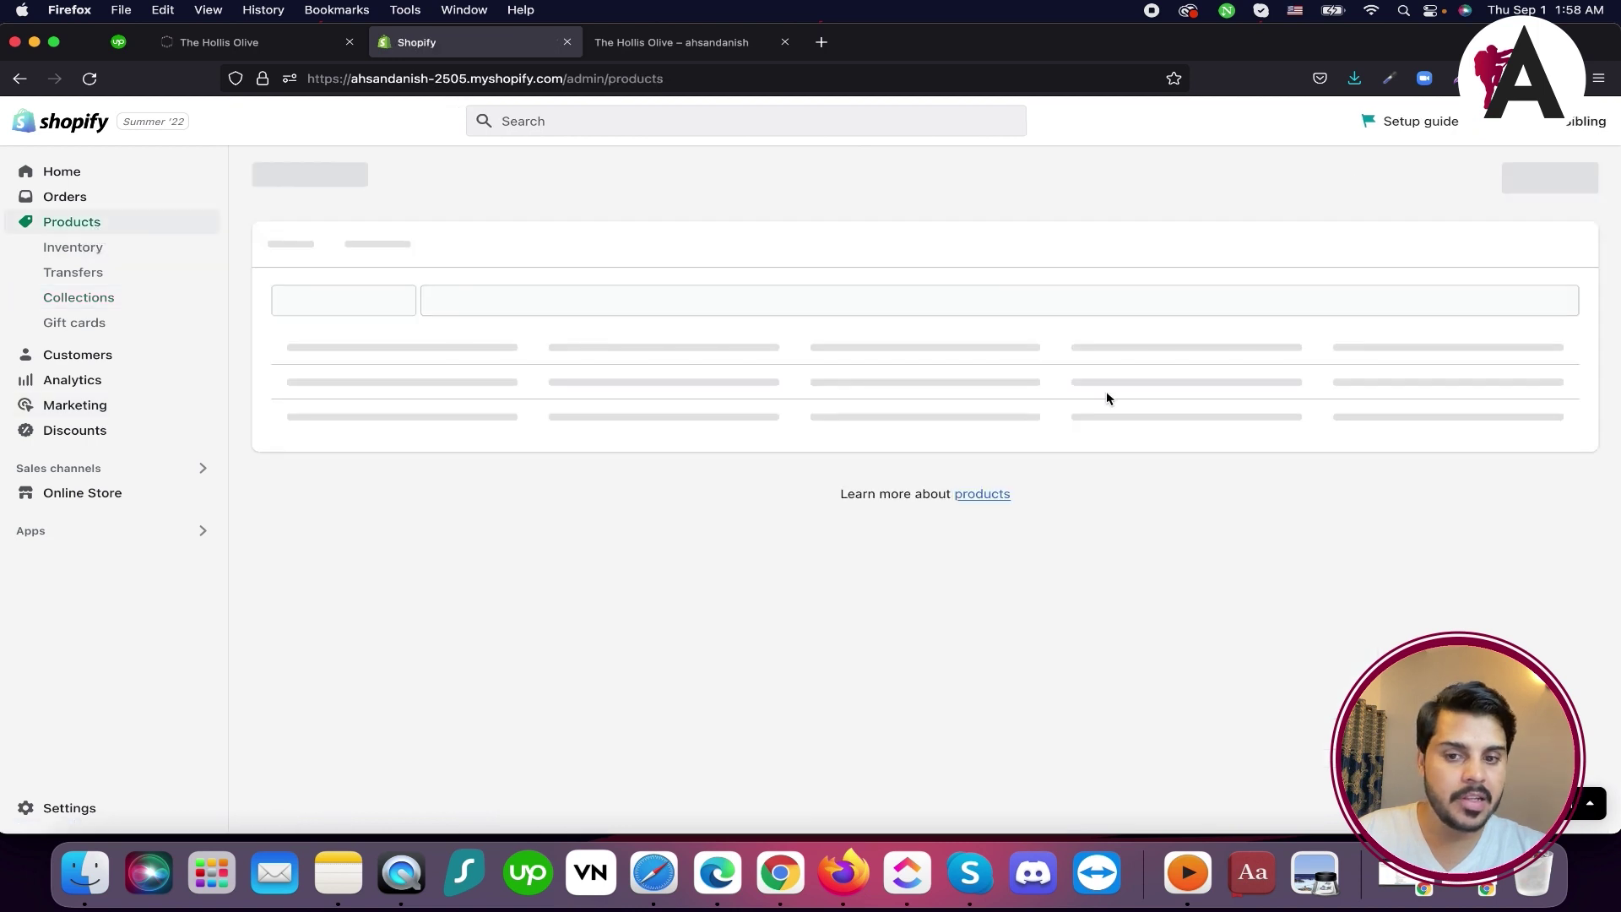
pyautogui.click(430, 365)
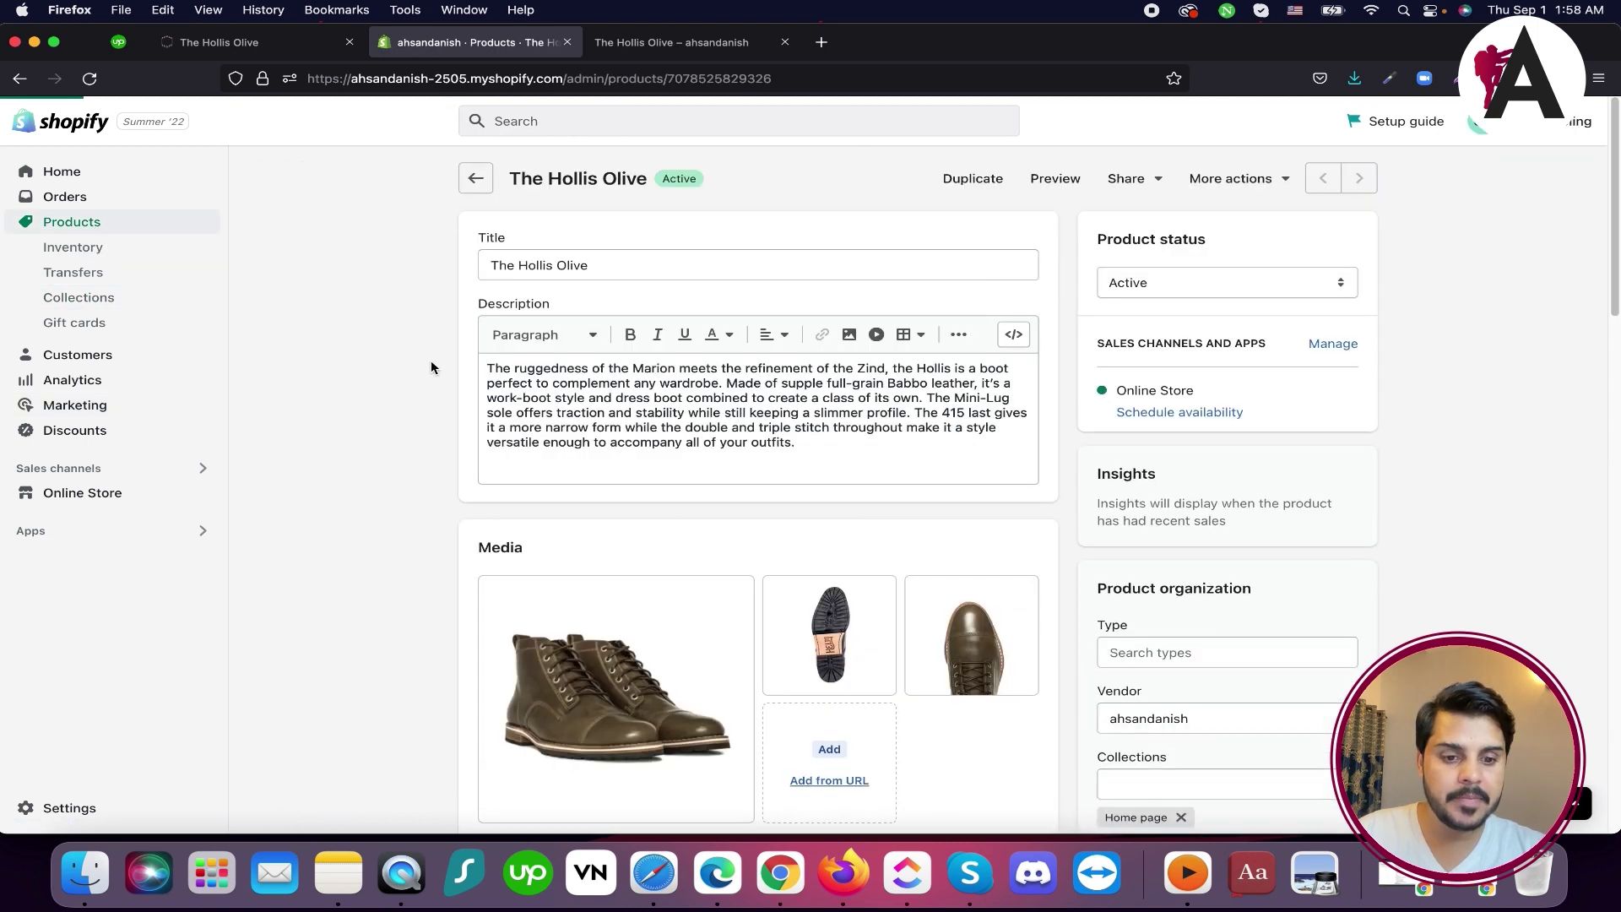
# Move The Hollis Olive from the Home page collection into Shirts and save the product
pyautogui.scroll(-3, 1136, 499)
pyautogui.click(1197, 510)
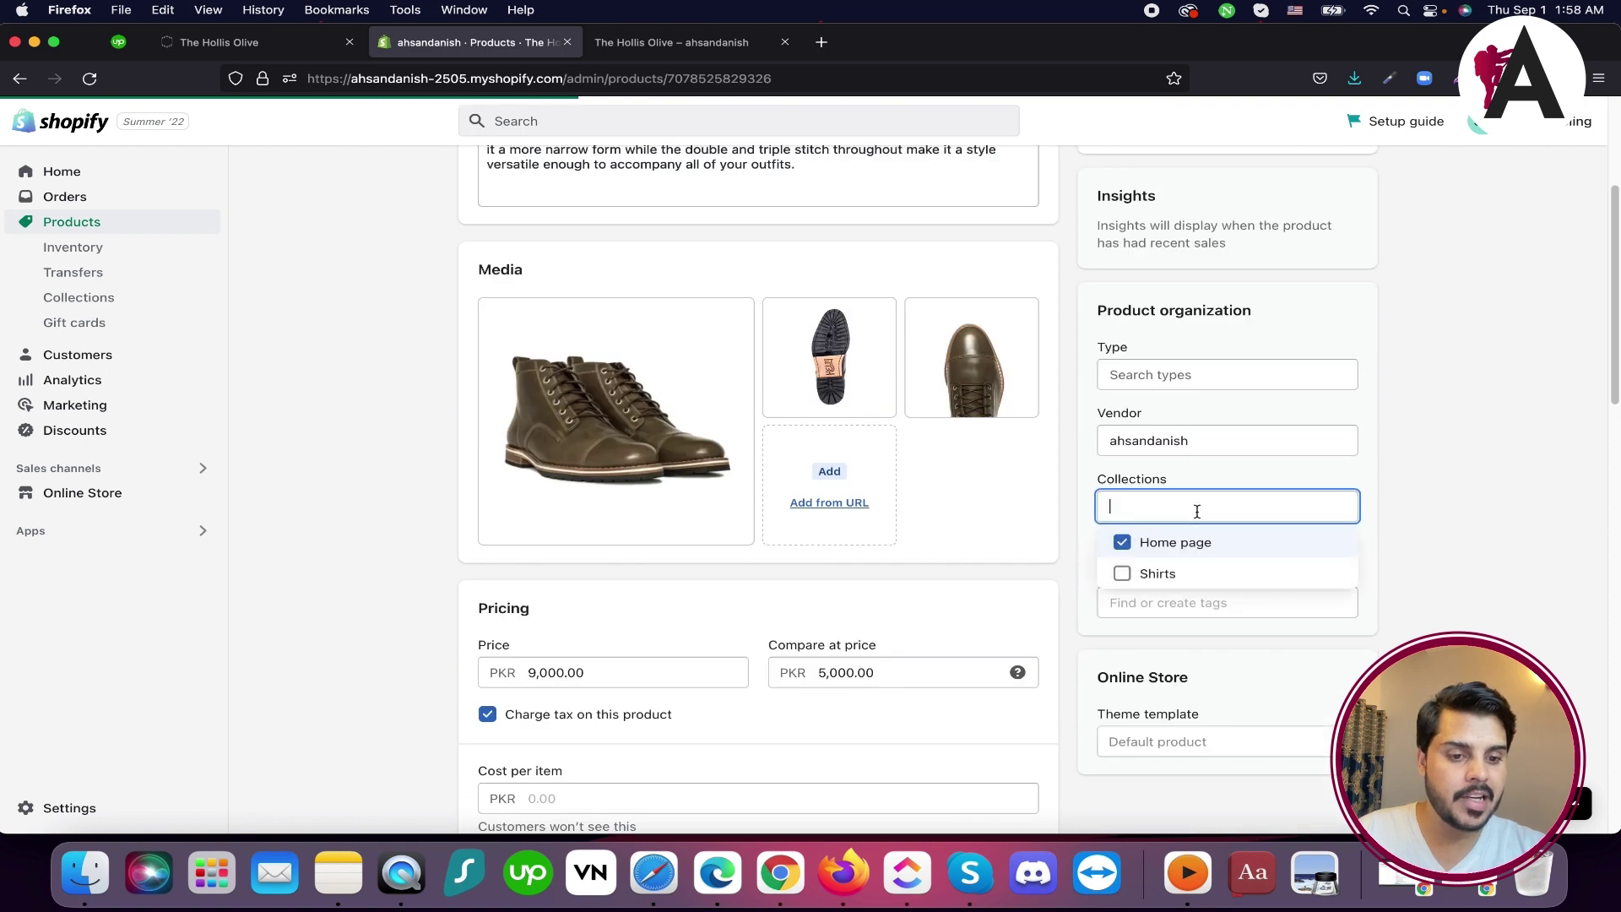
pyautogui.click(1186, 572)
pyautogui.click(1180, 550)
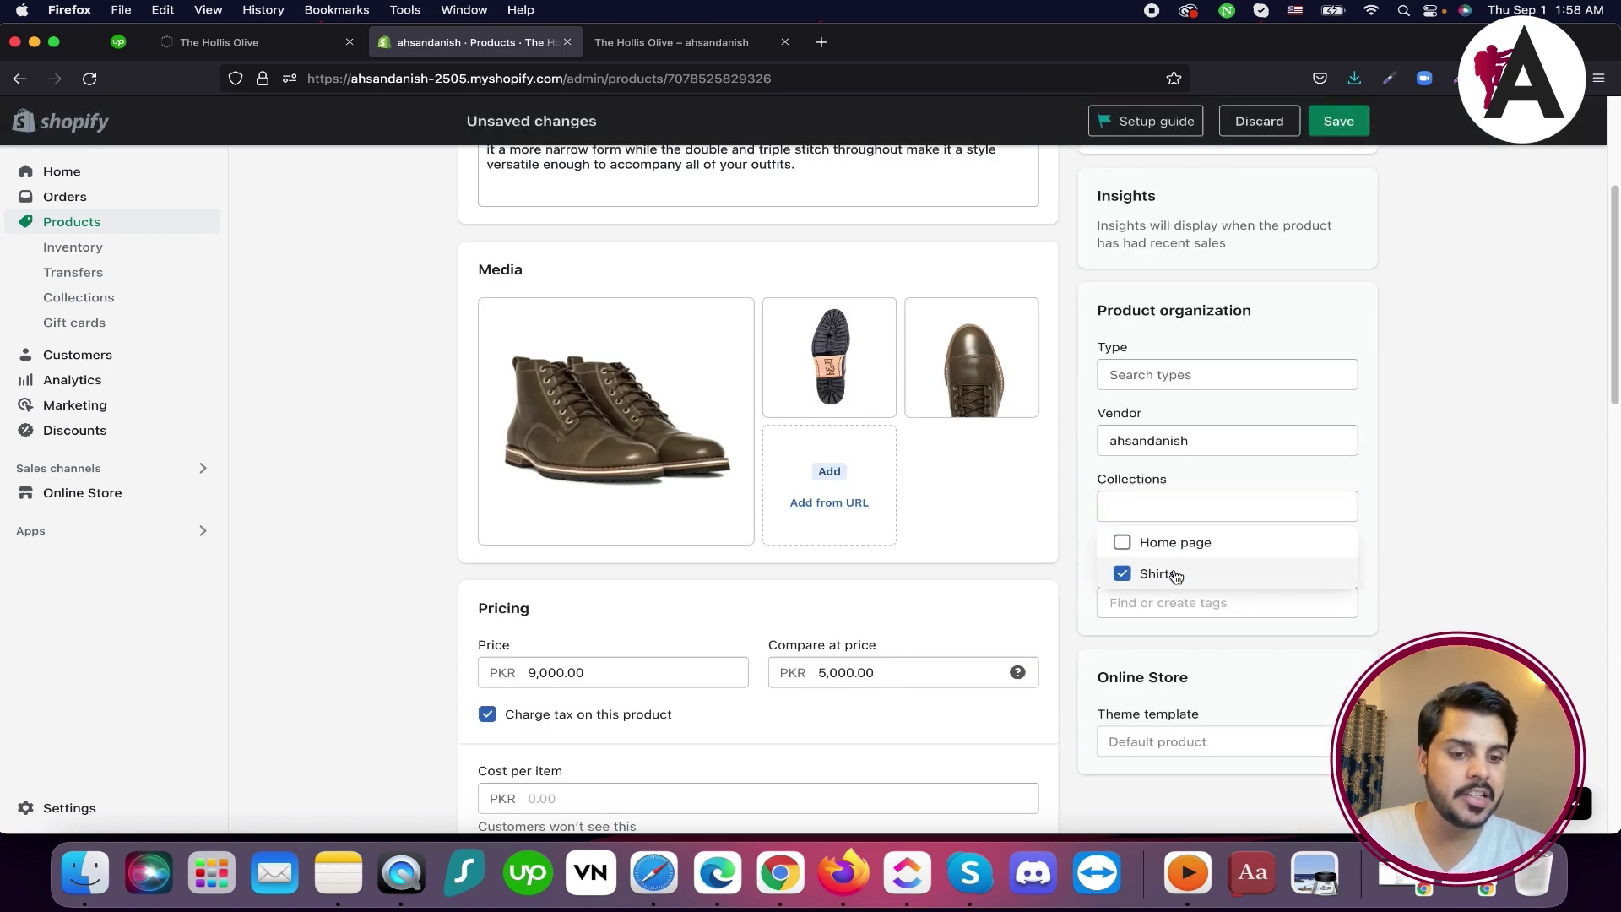
pyautogui.click(1364, 473)
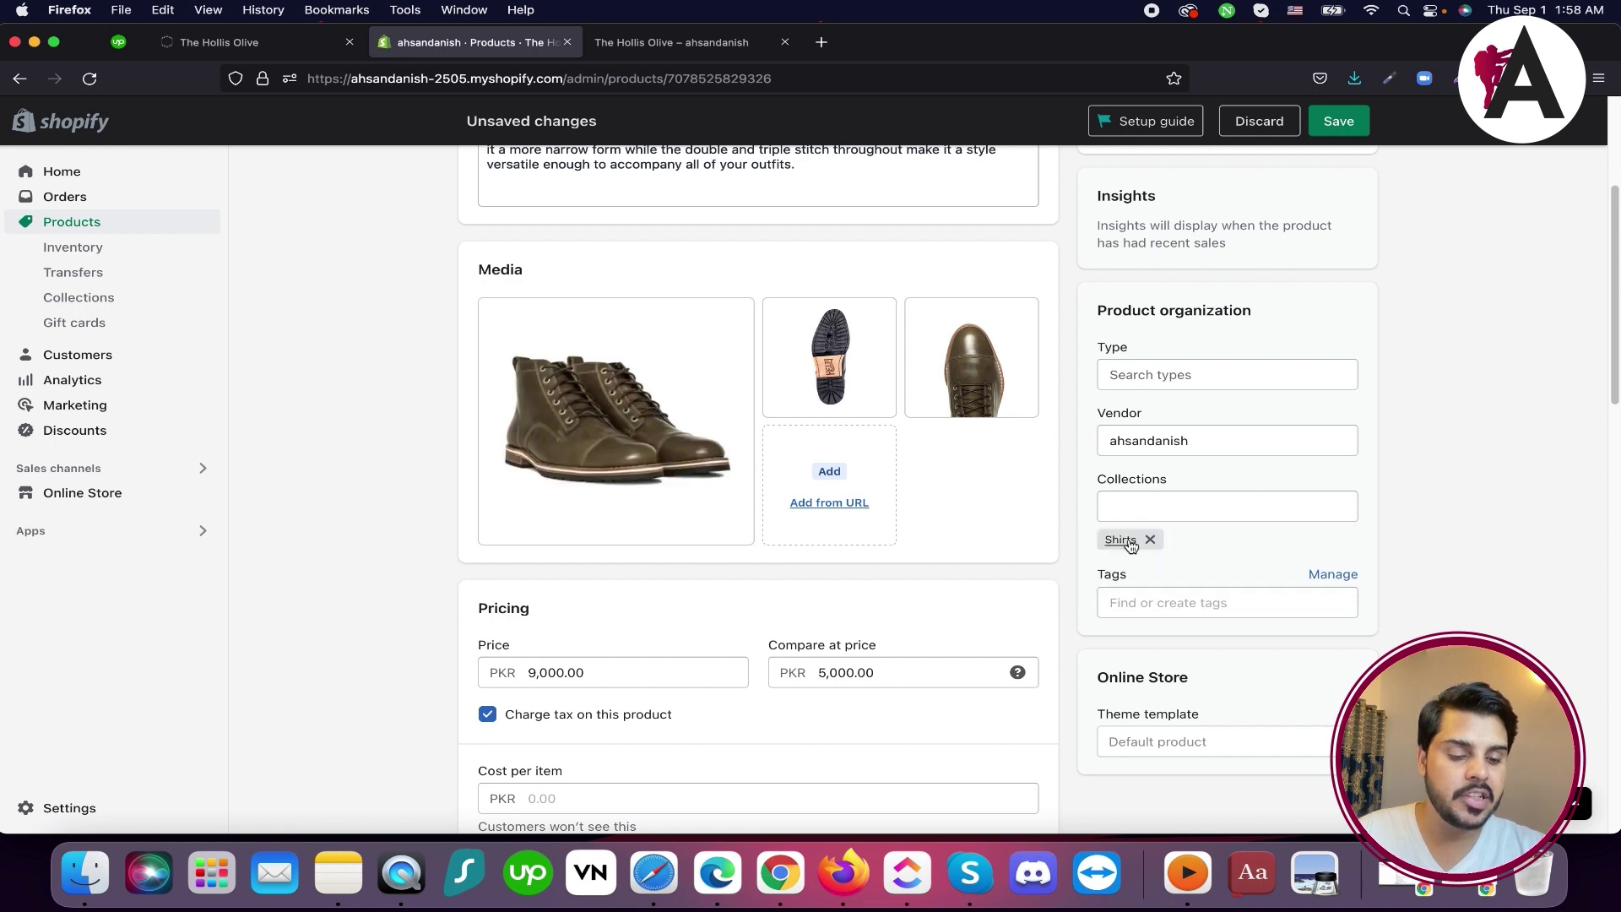
pyautogui.click(1342, 120)
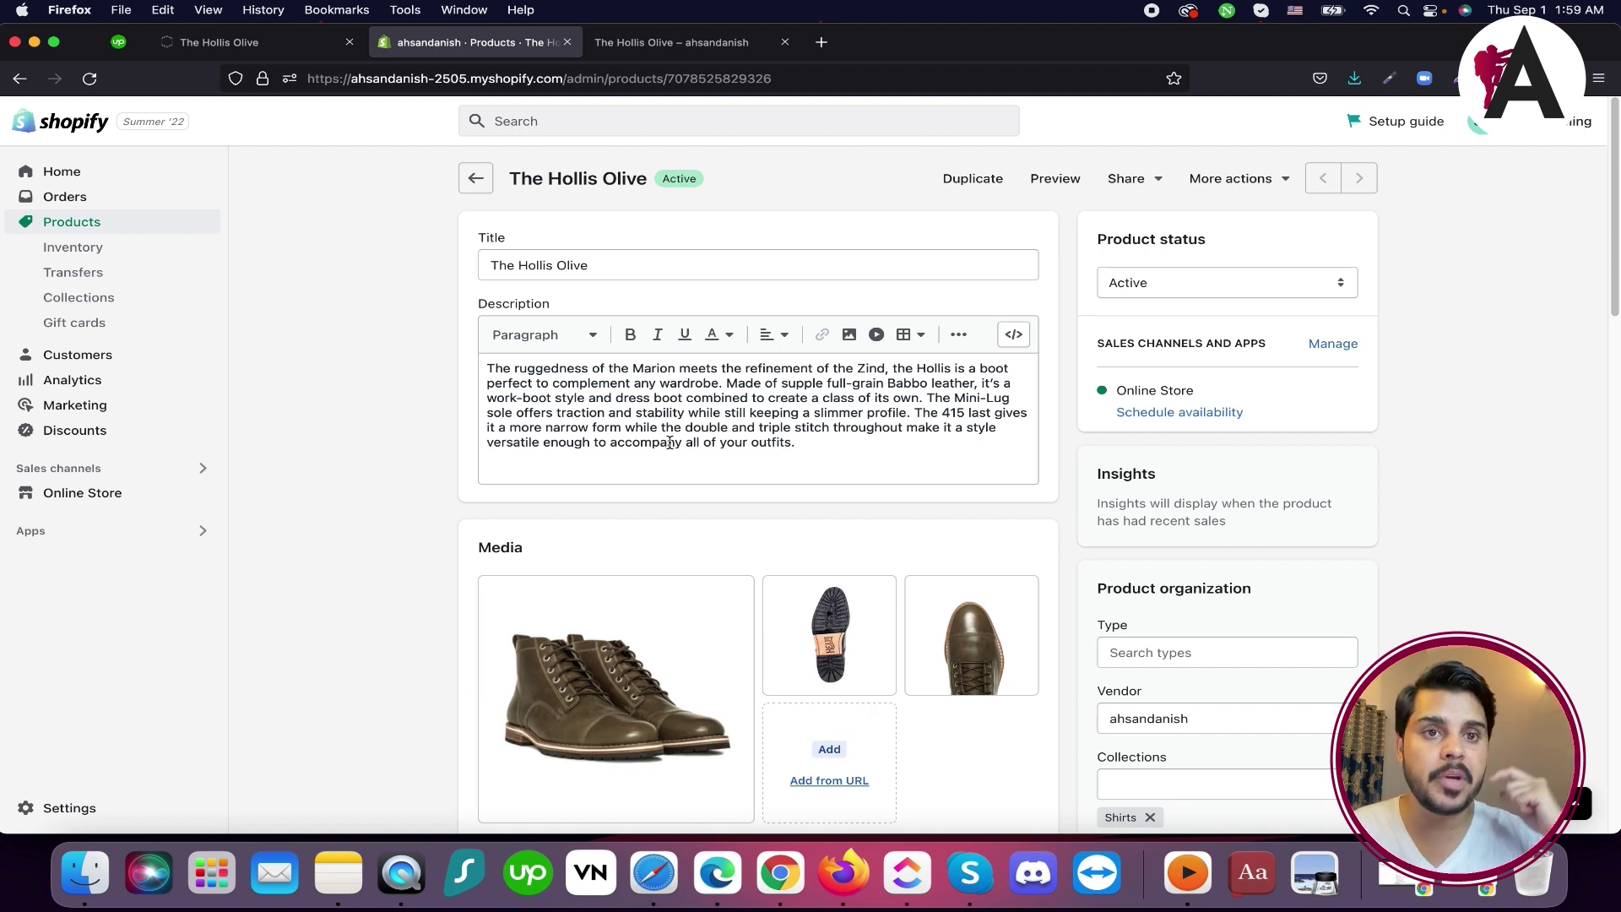
# On the HELM Boots storefront, go to FOOTWEAR > All Styles
pyautogui.click(192, 40)
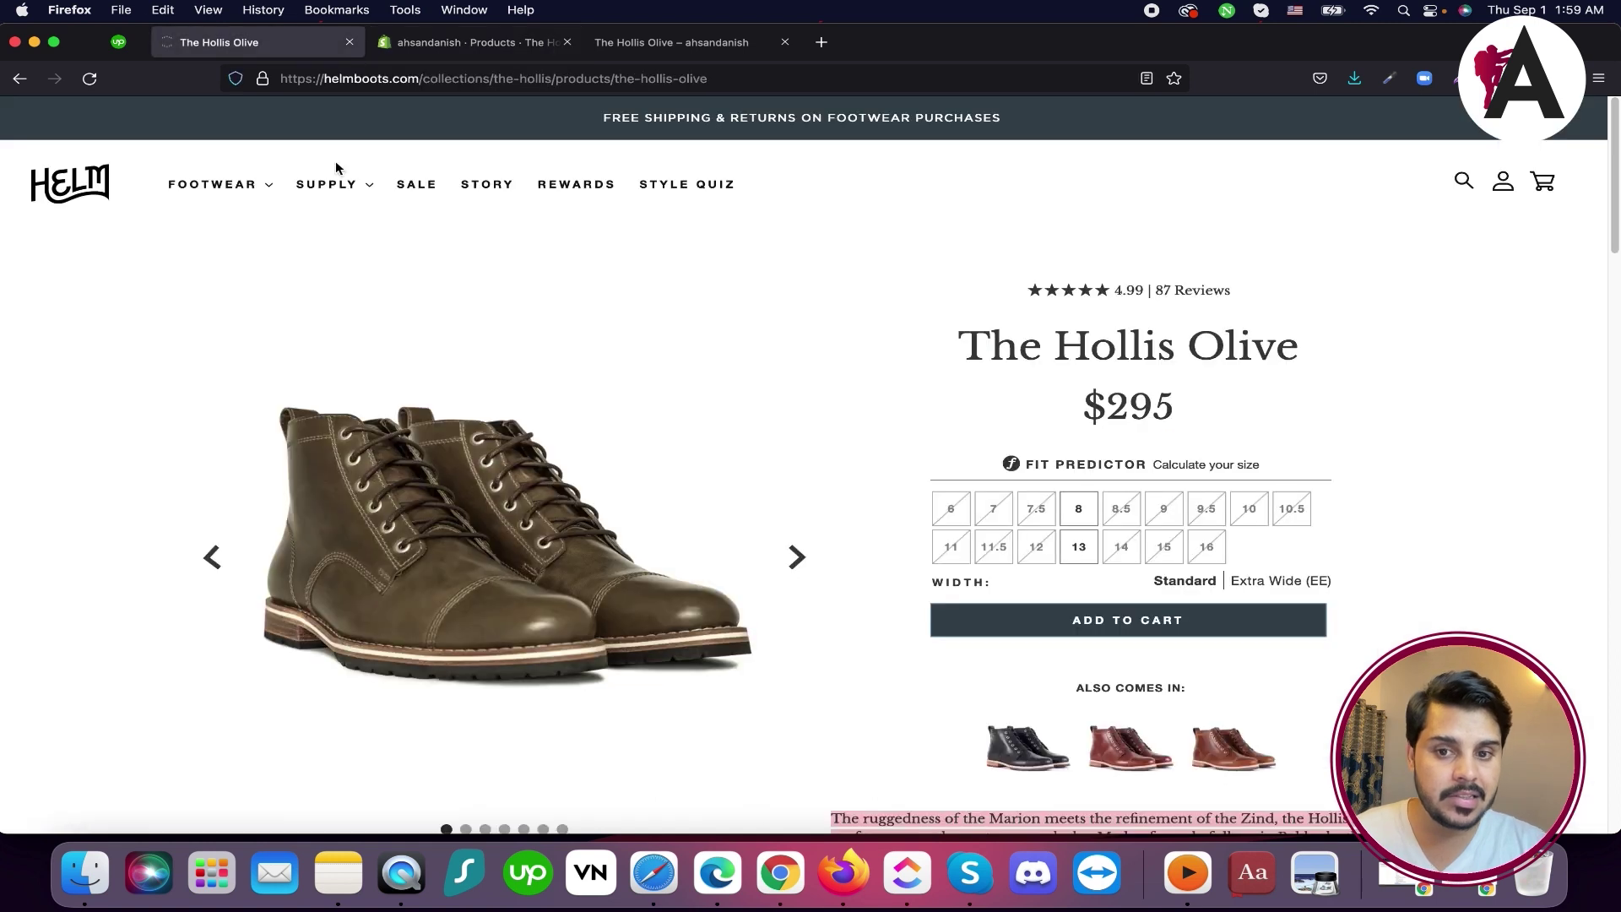
pyautogui.moveTo(342, 192)
pyautogui.moveTo(209, 184)
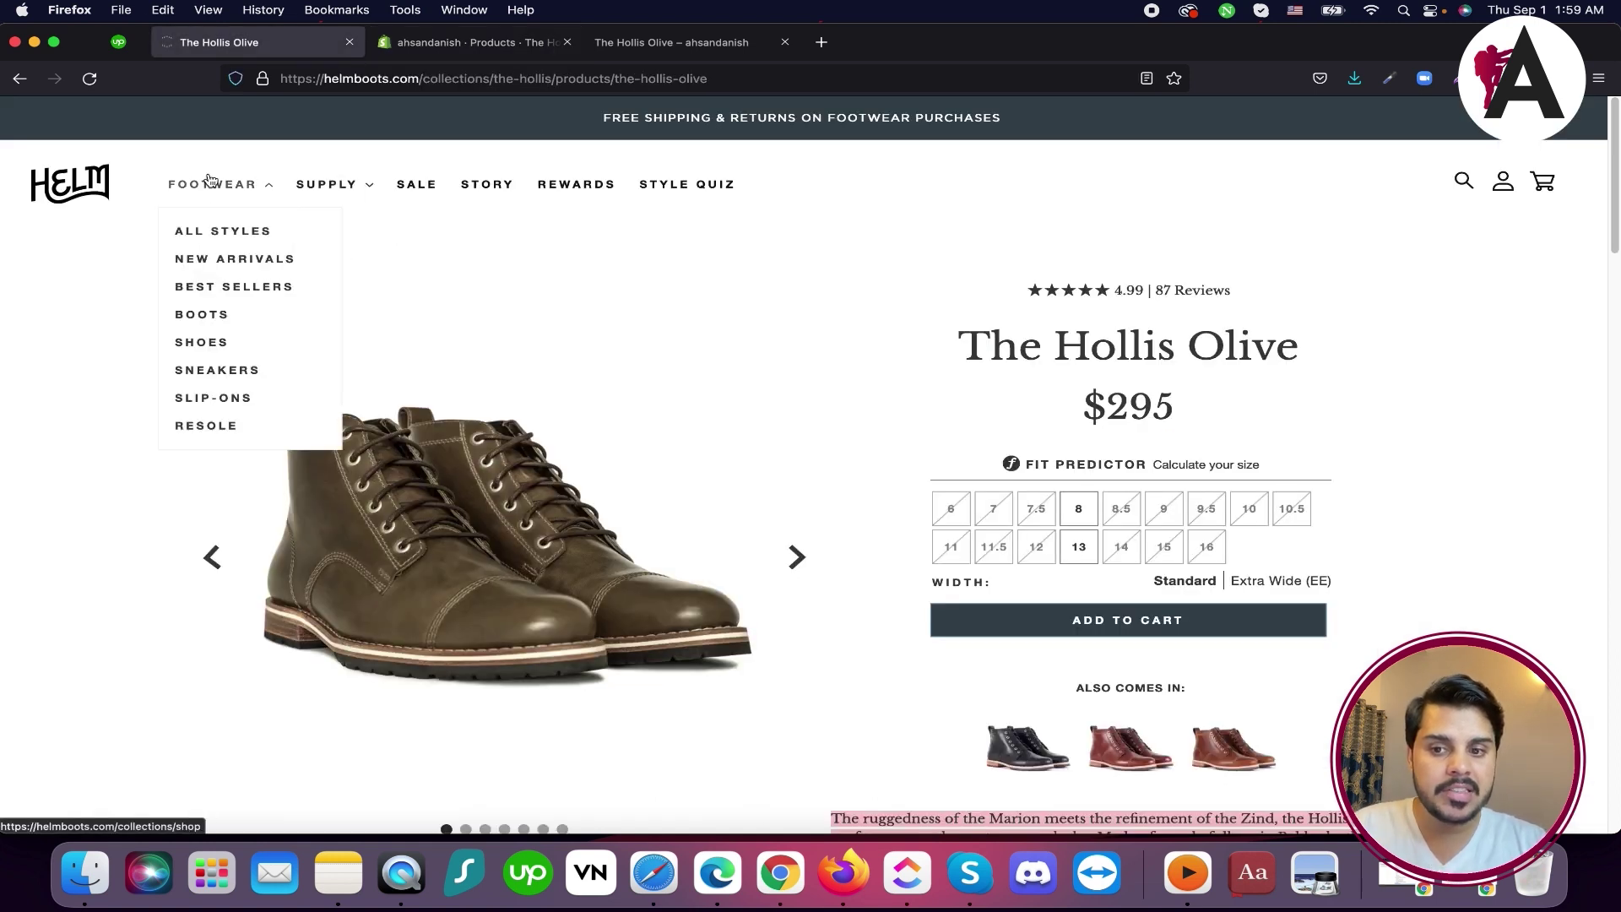
pyautogui.click(211, 186)
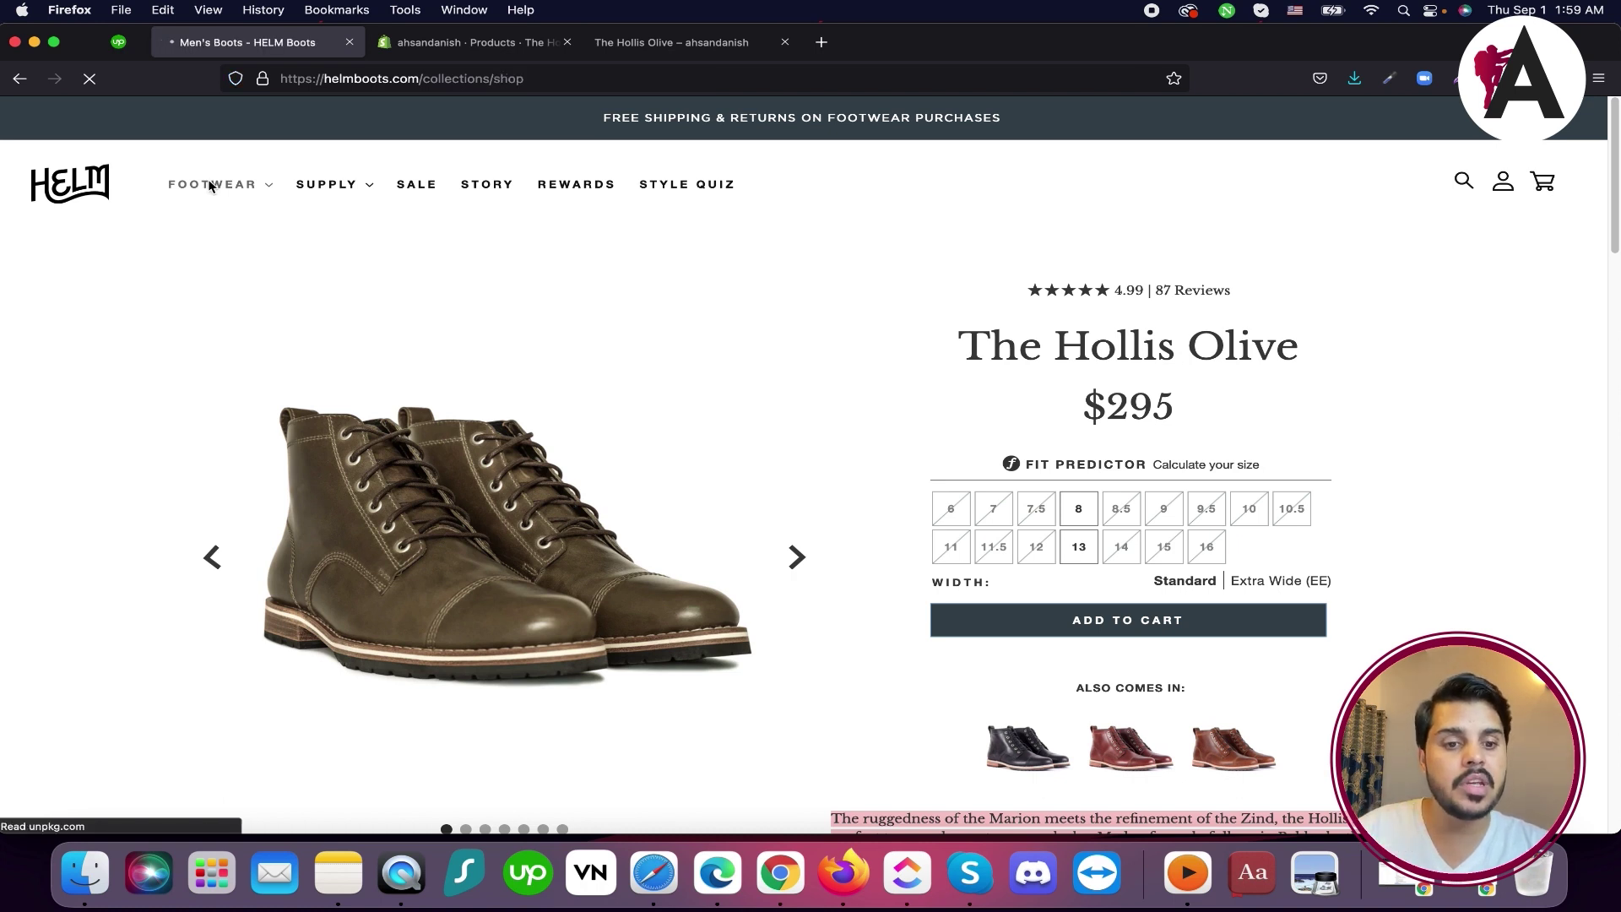
# Browse the sale products, including the Declan boots reduced from $250 to $175
pyautogui.scroll(-4, 606, 440)
pyautogui.scroll(-8, 606, 439)
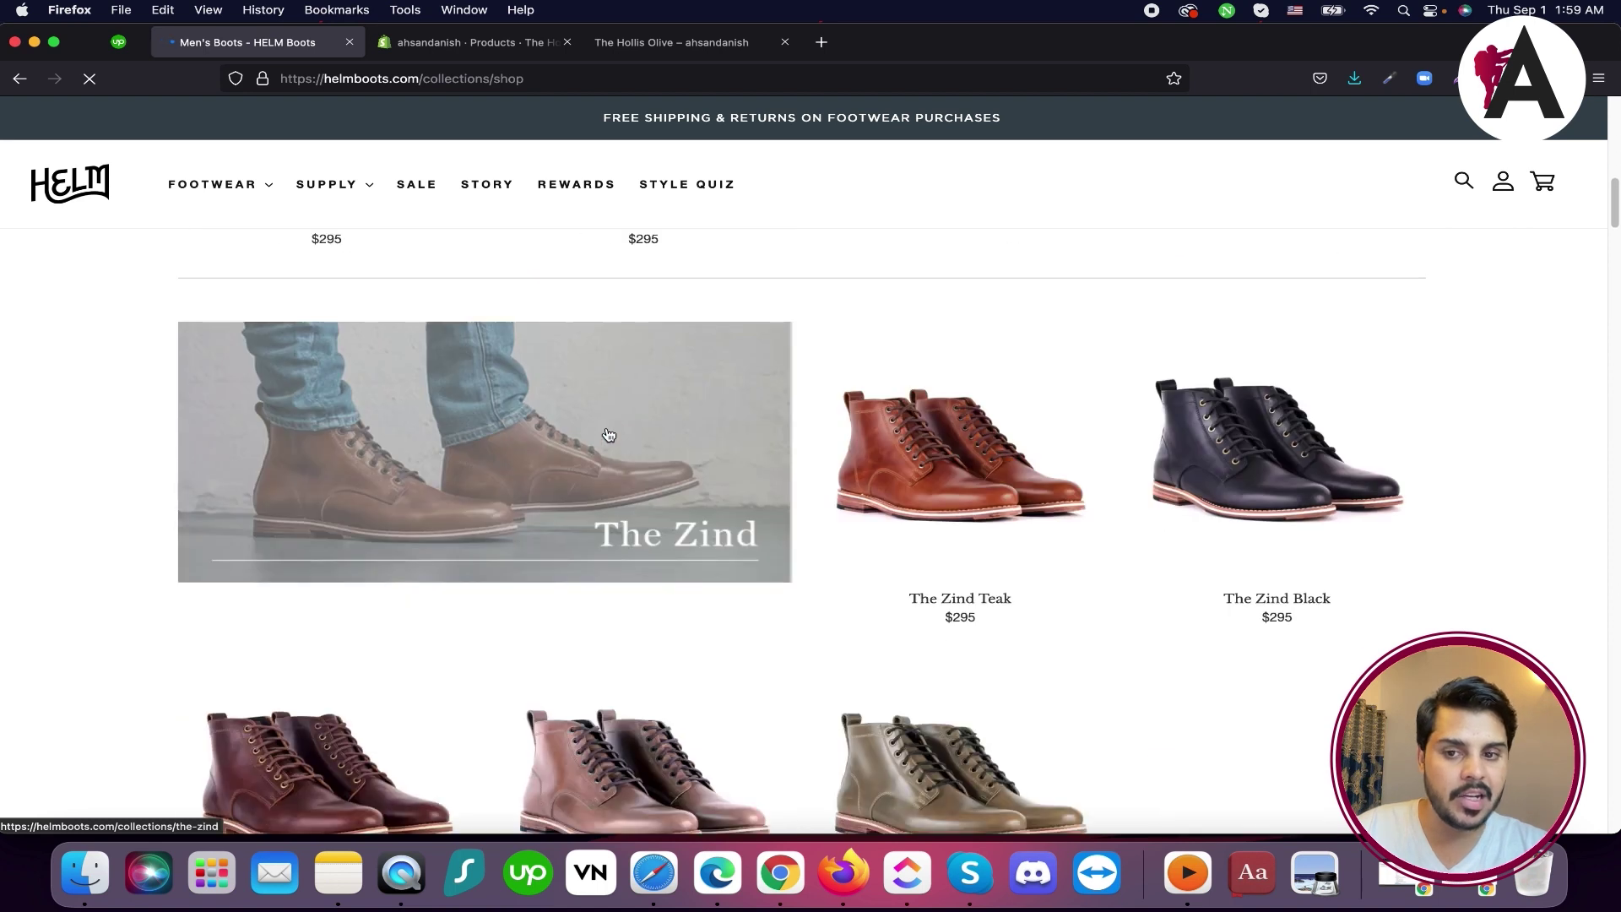
pyautogui.scroll(15, 606, 434)
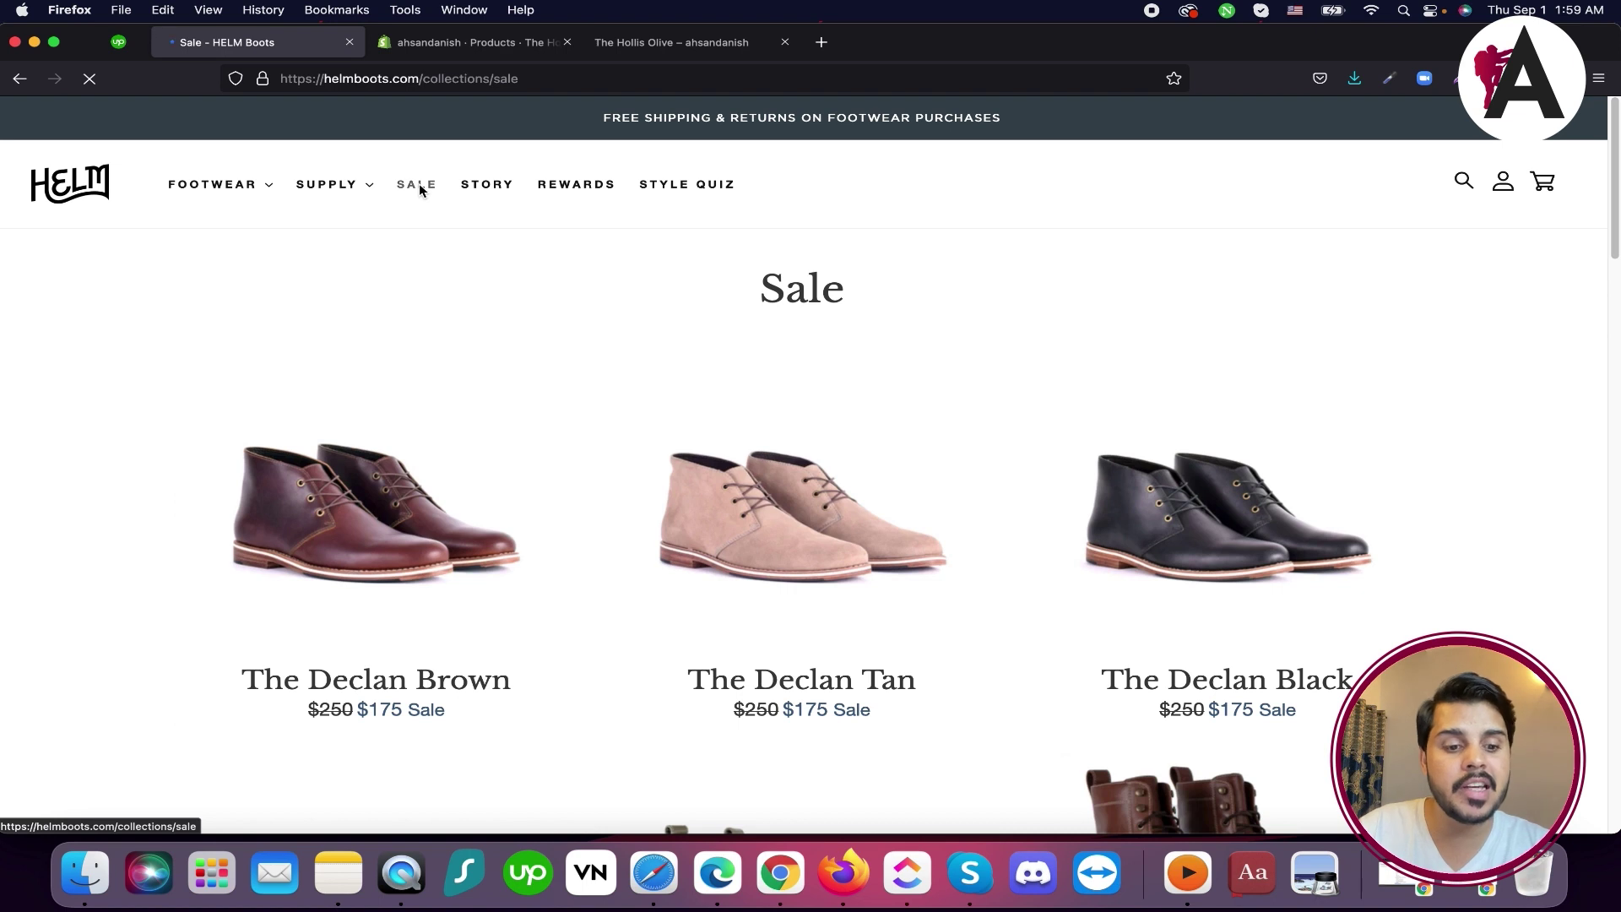
pyautogui.scroll(-2, 844, 464)
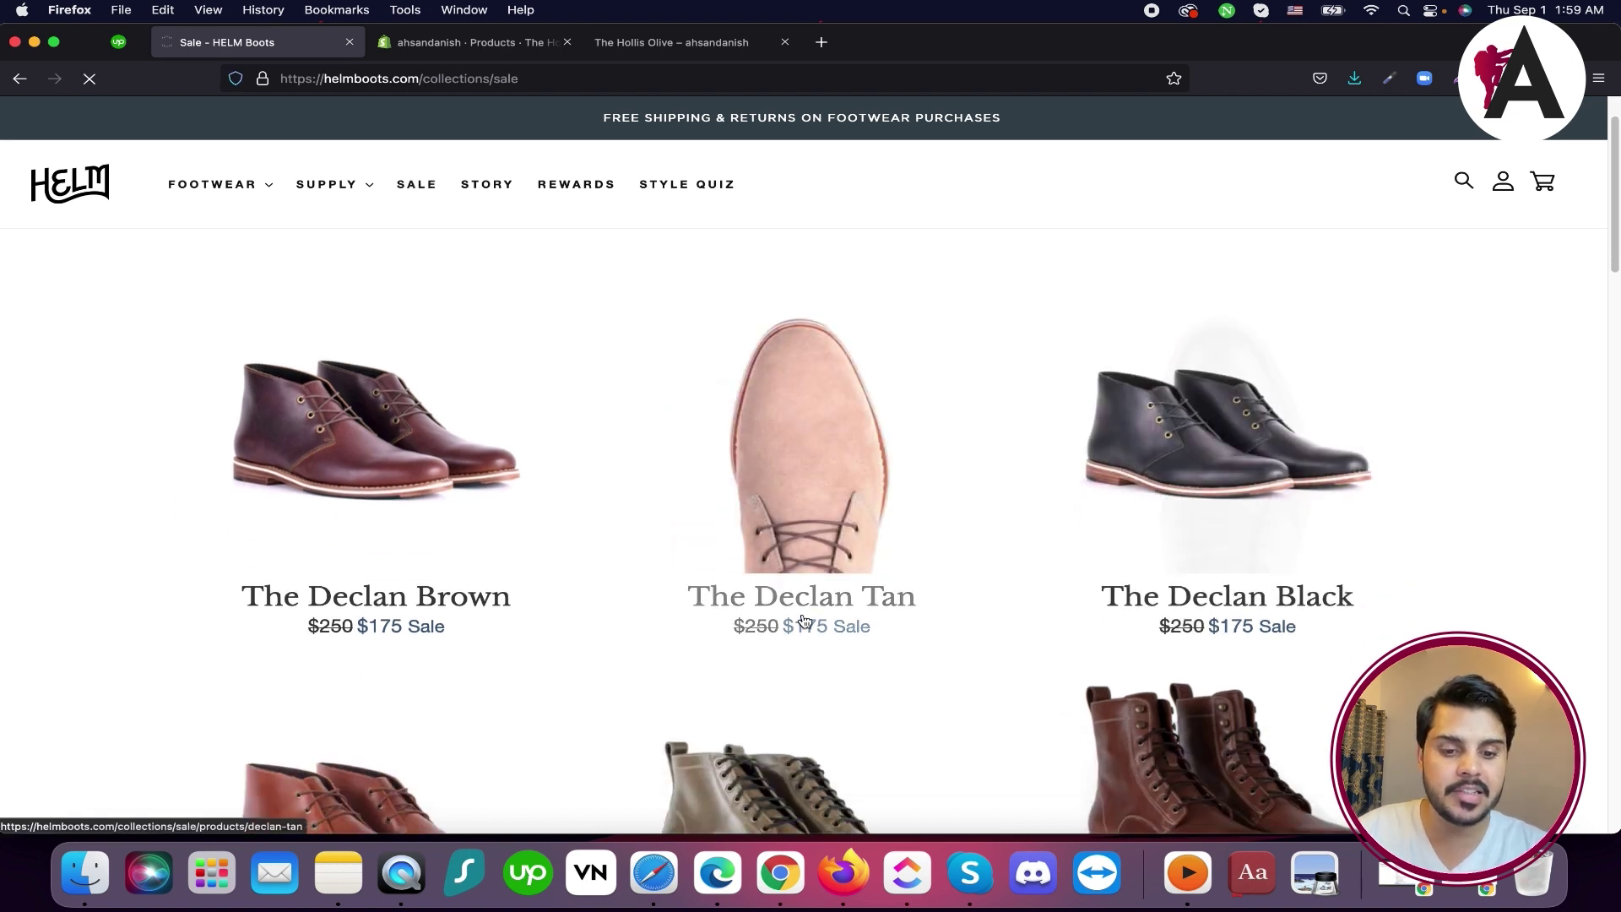
pyautogui.scroll(-5, 400, 633)
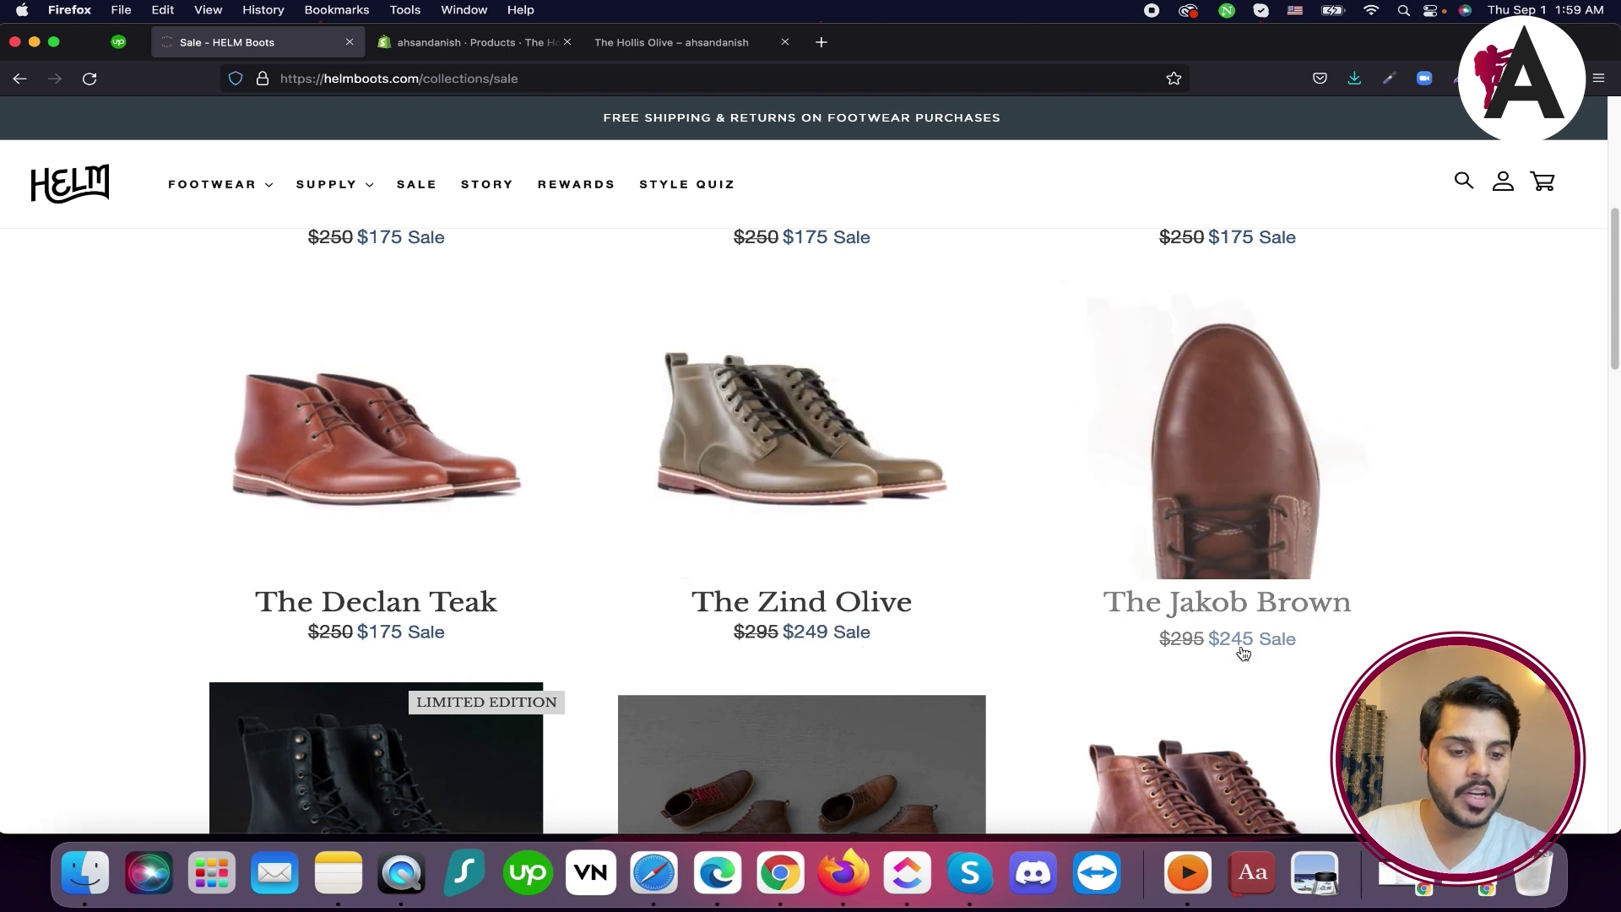
pyautogui.scroll(-5, 586, 492)
pyautogui.scroll(-3, 510, 496)
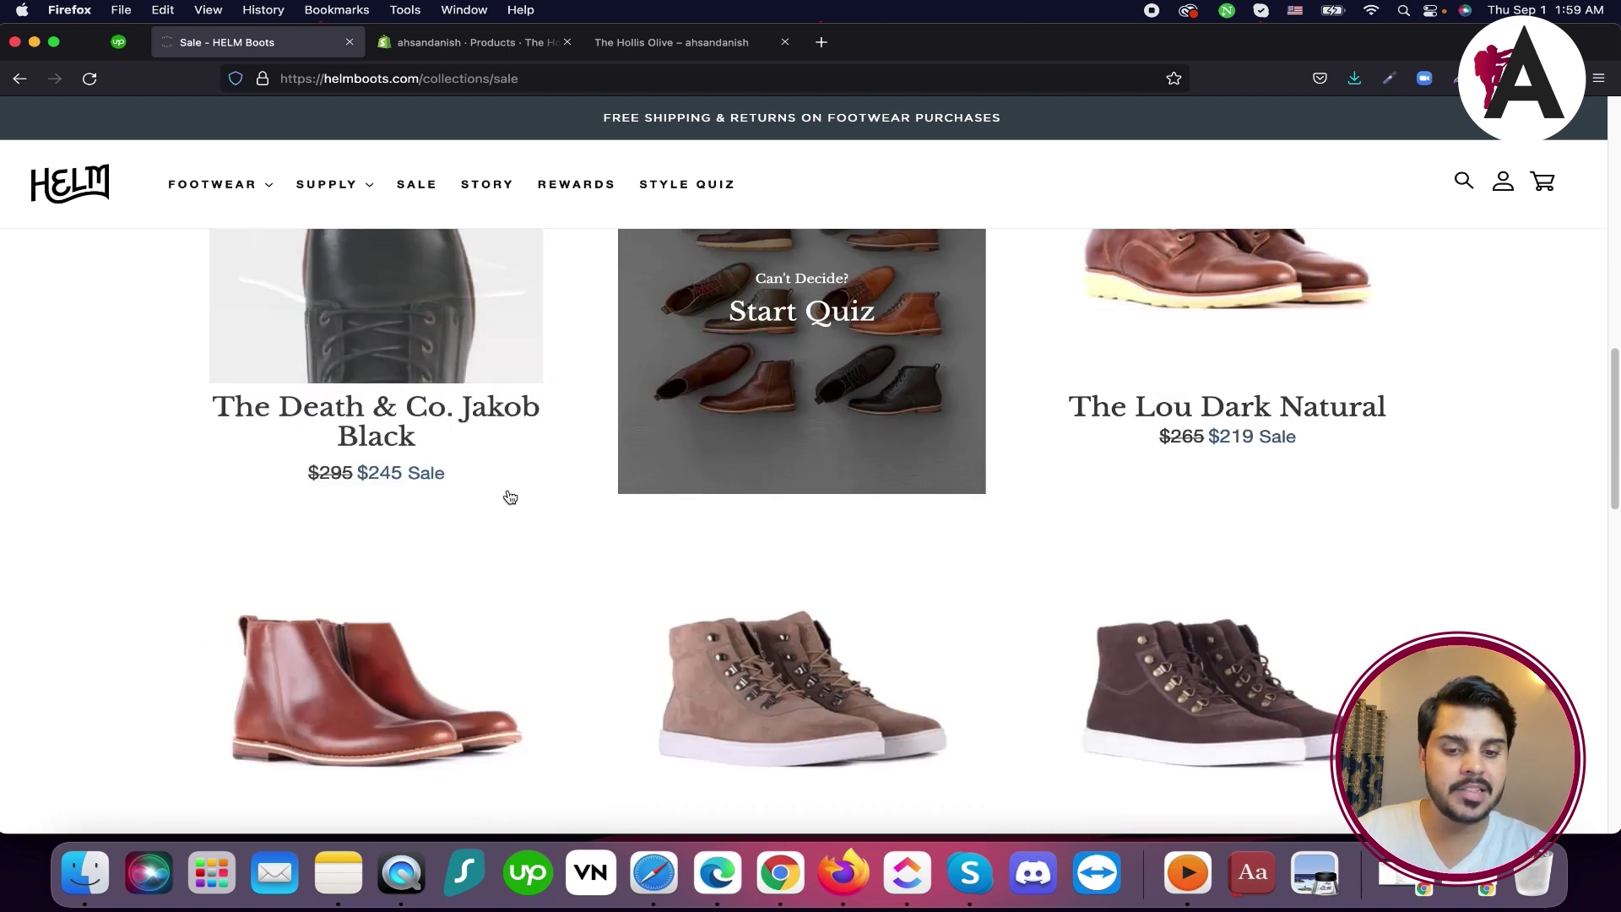
pyautogui.scroll(15, 510, 496)
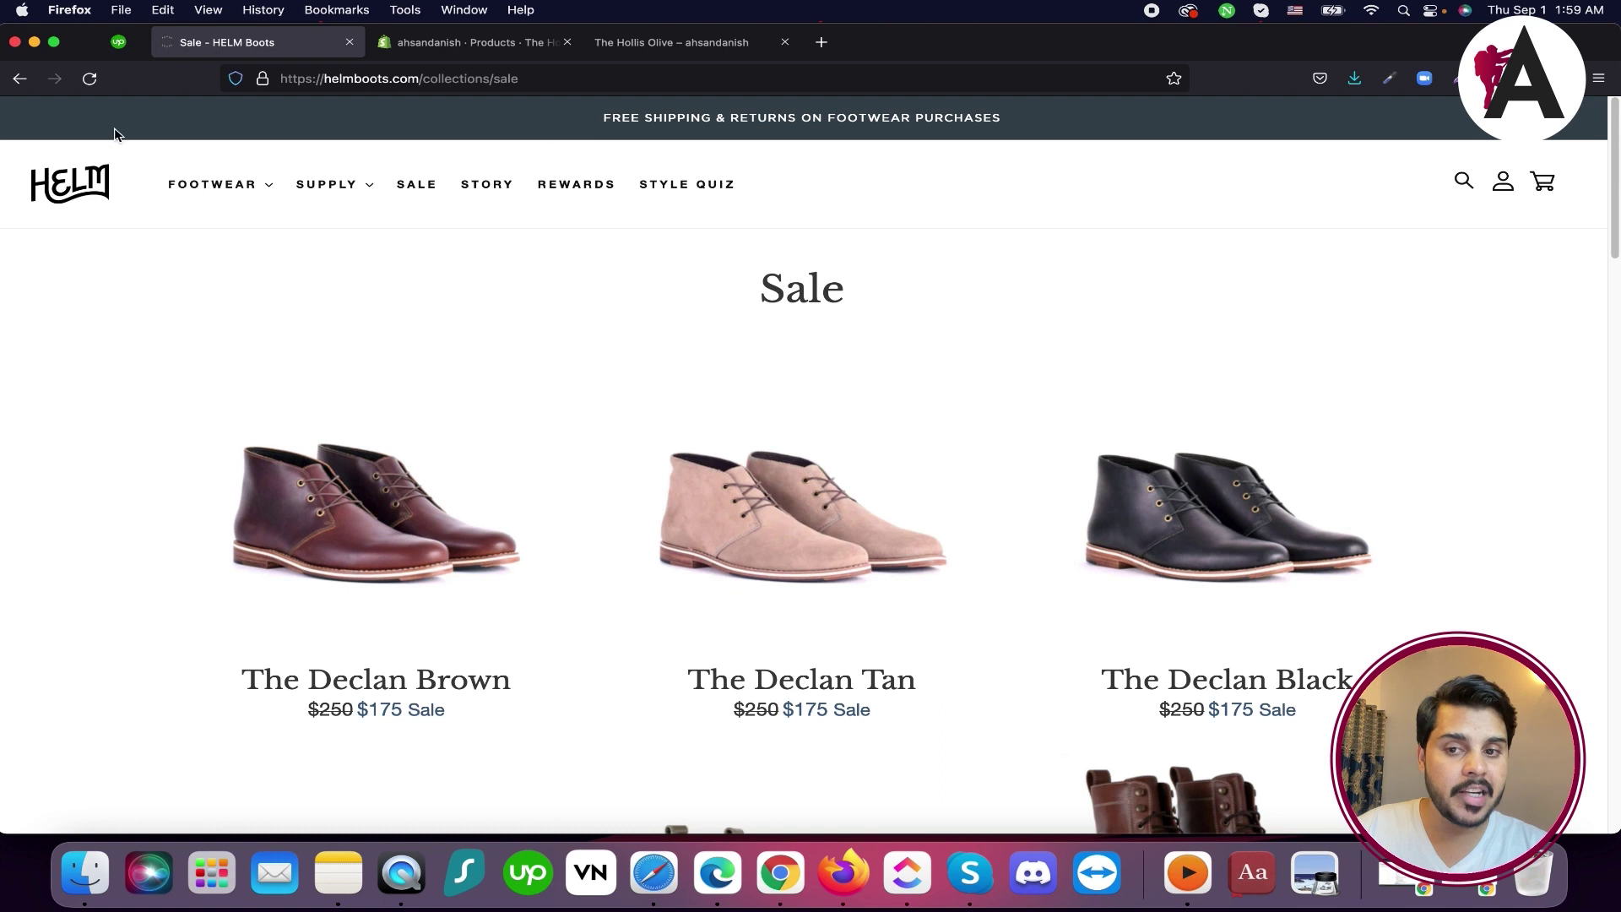
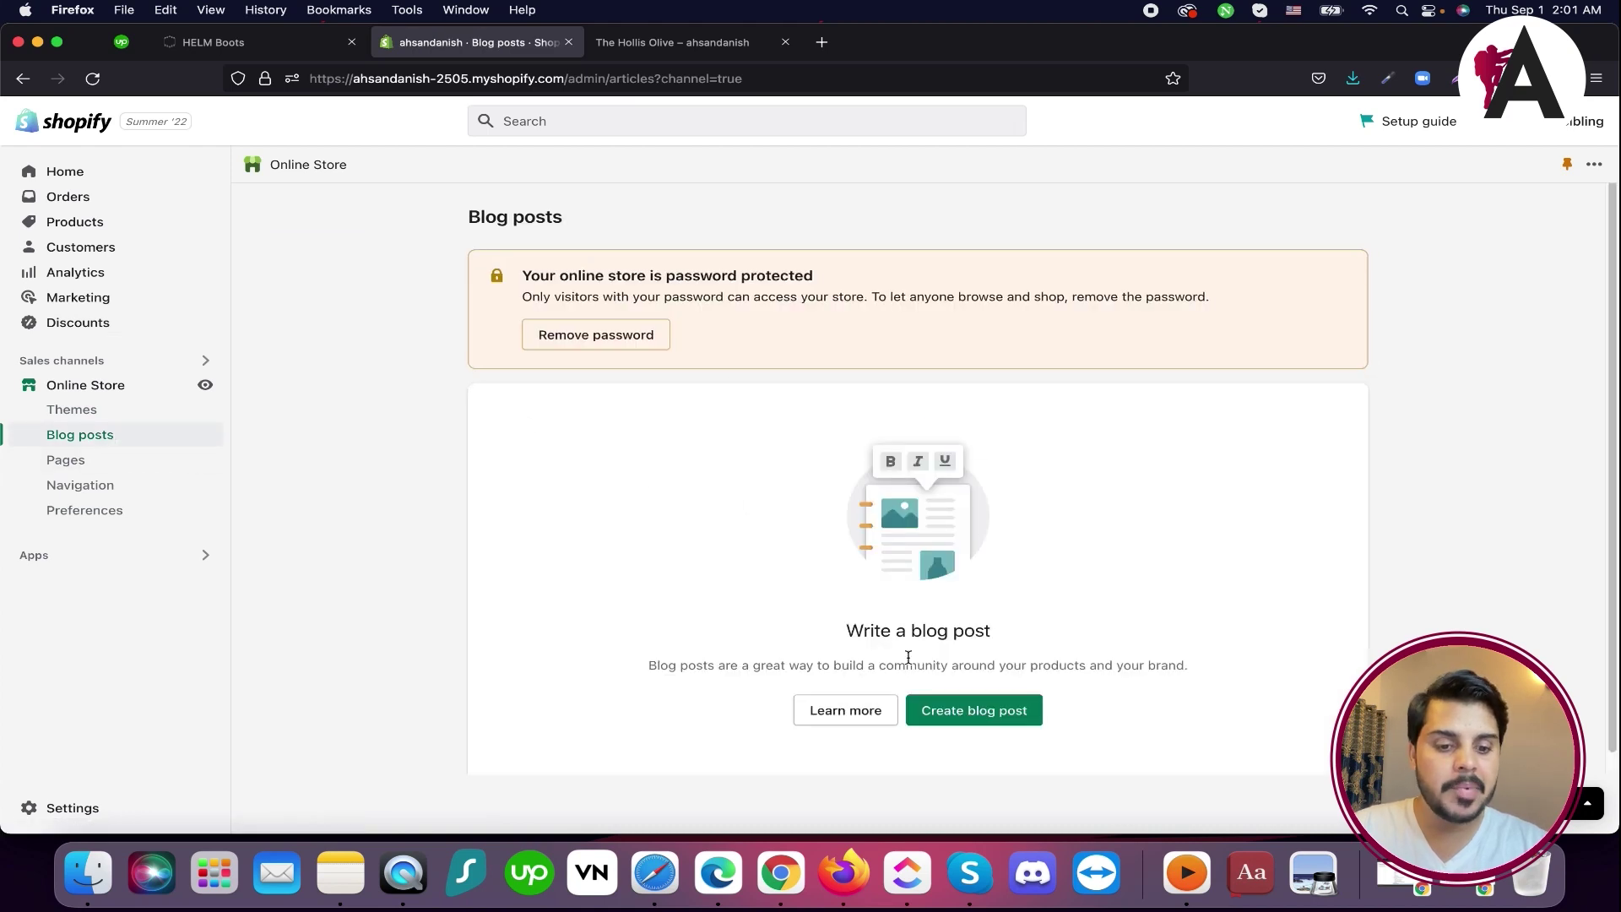
# Start a new blog post and enter a 'Top trending' title
pyautogui.scroll(-1, 945, 703)
pyautogui.click(963, 703)
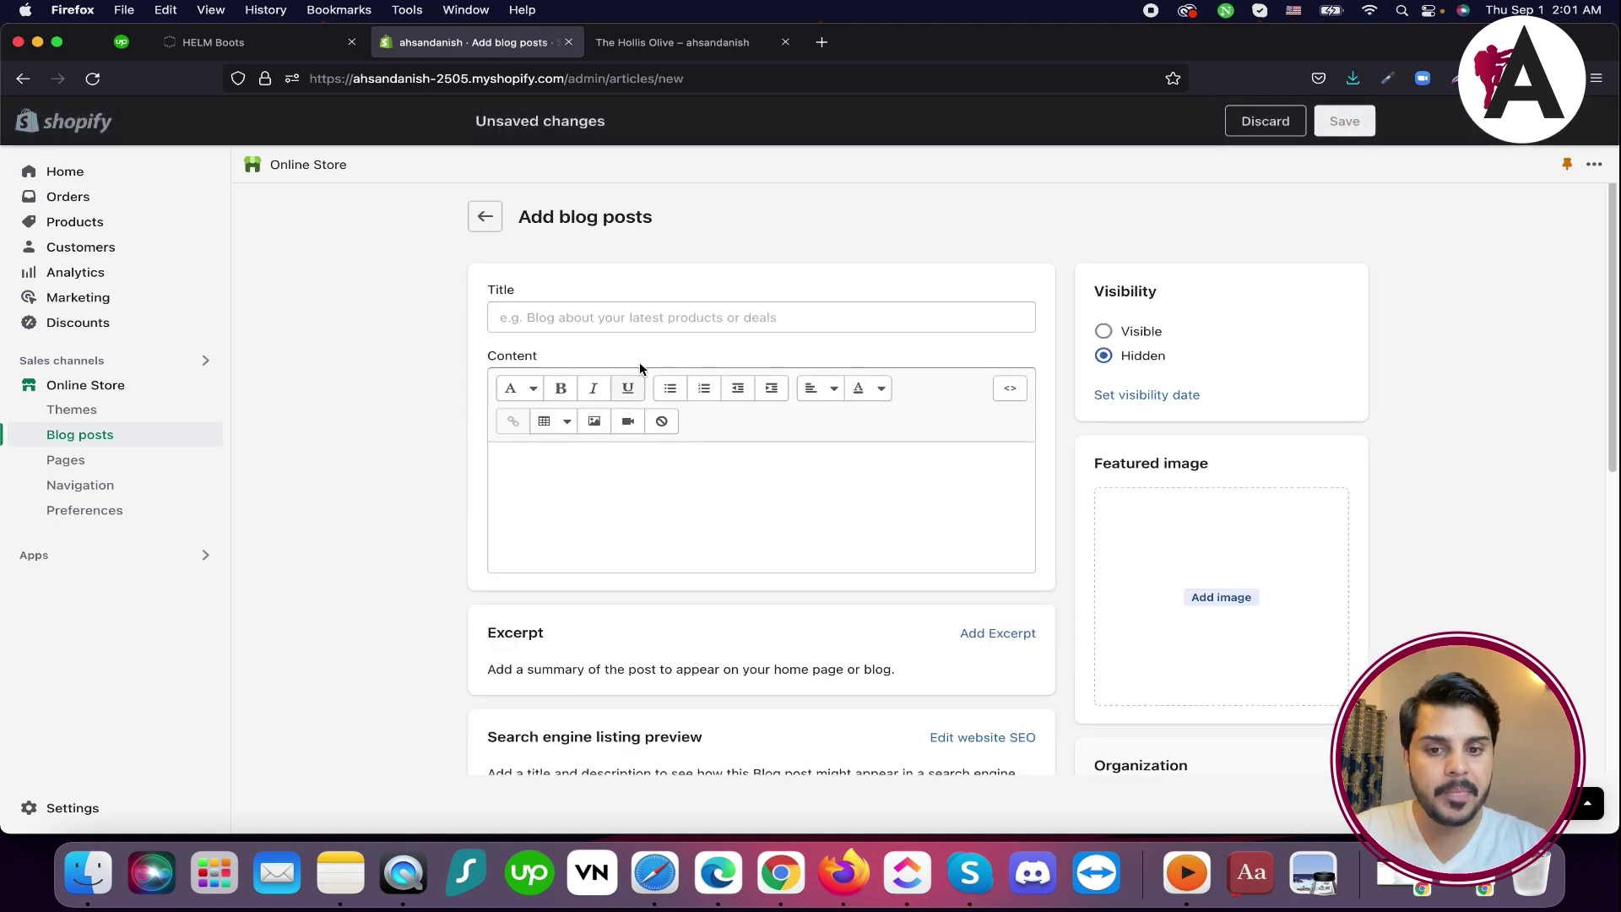
pyautogui.click(641, 318)
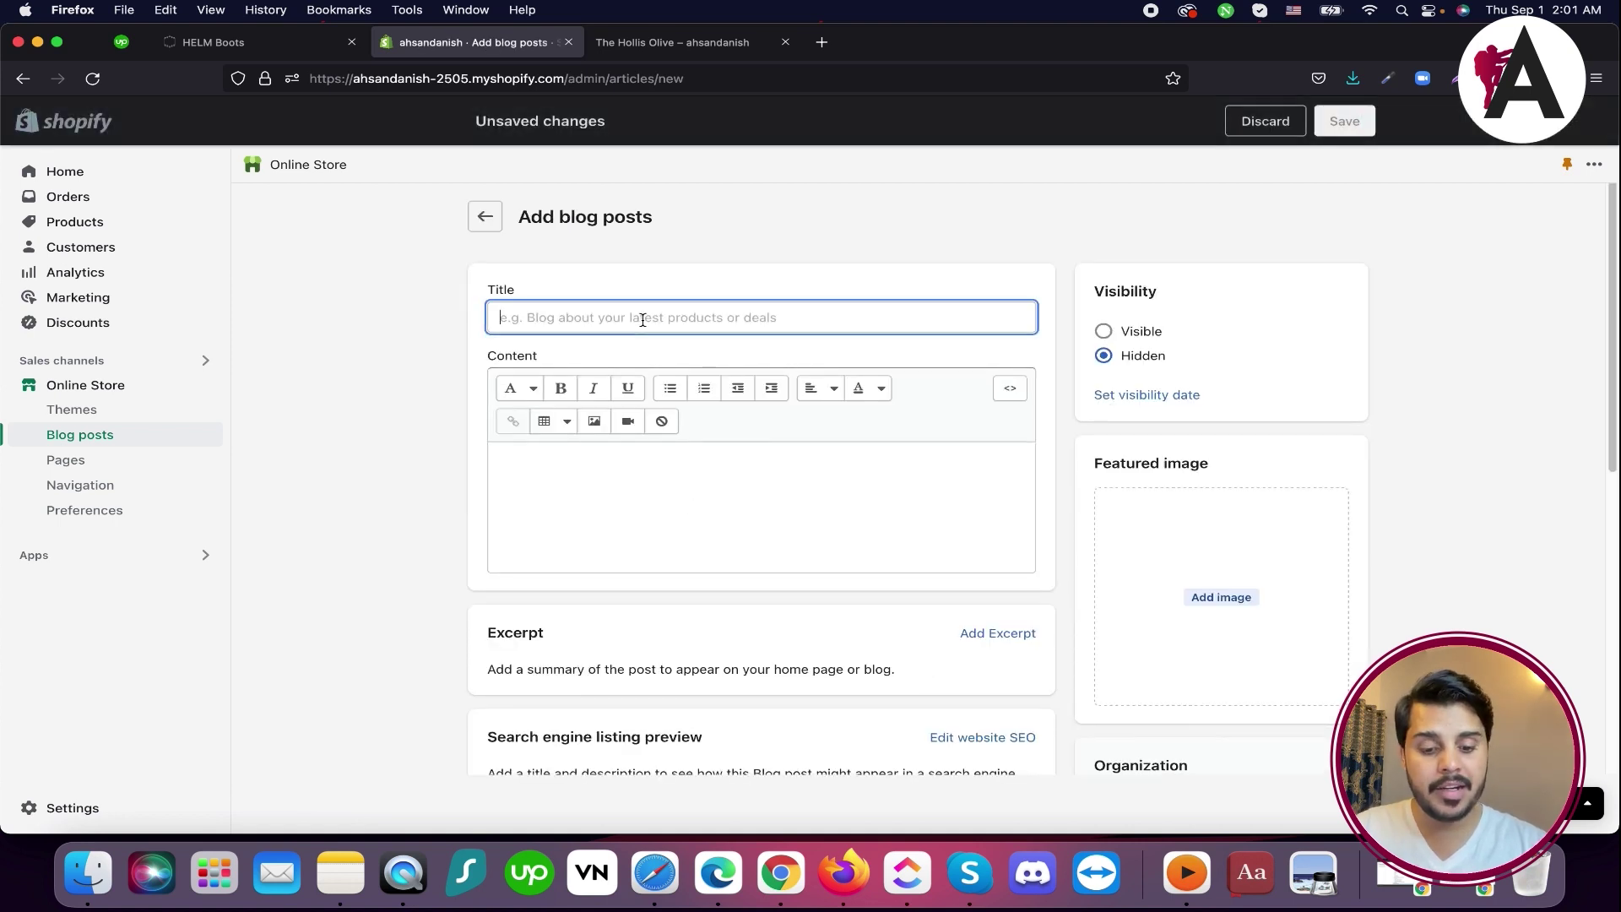
pyautogui.write('Top trending Tshirts on Our sh')
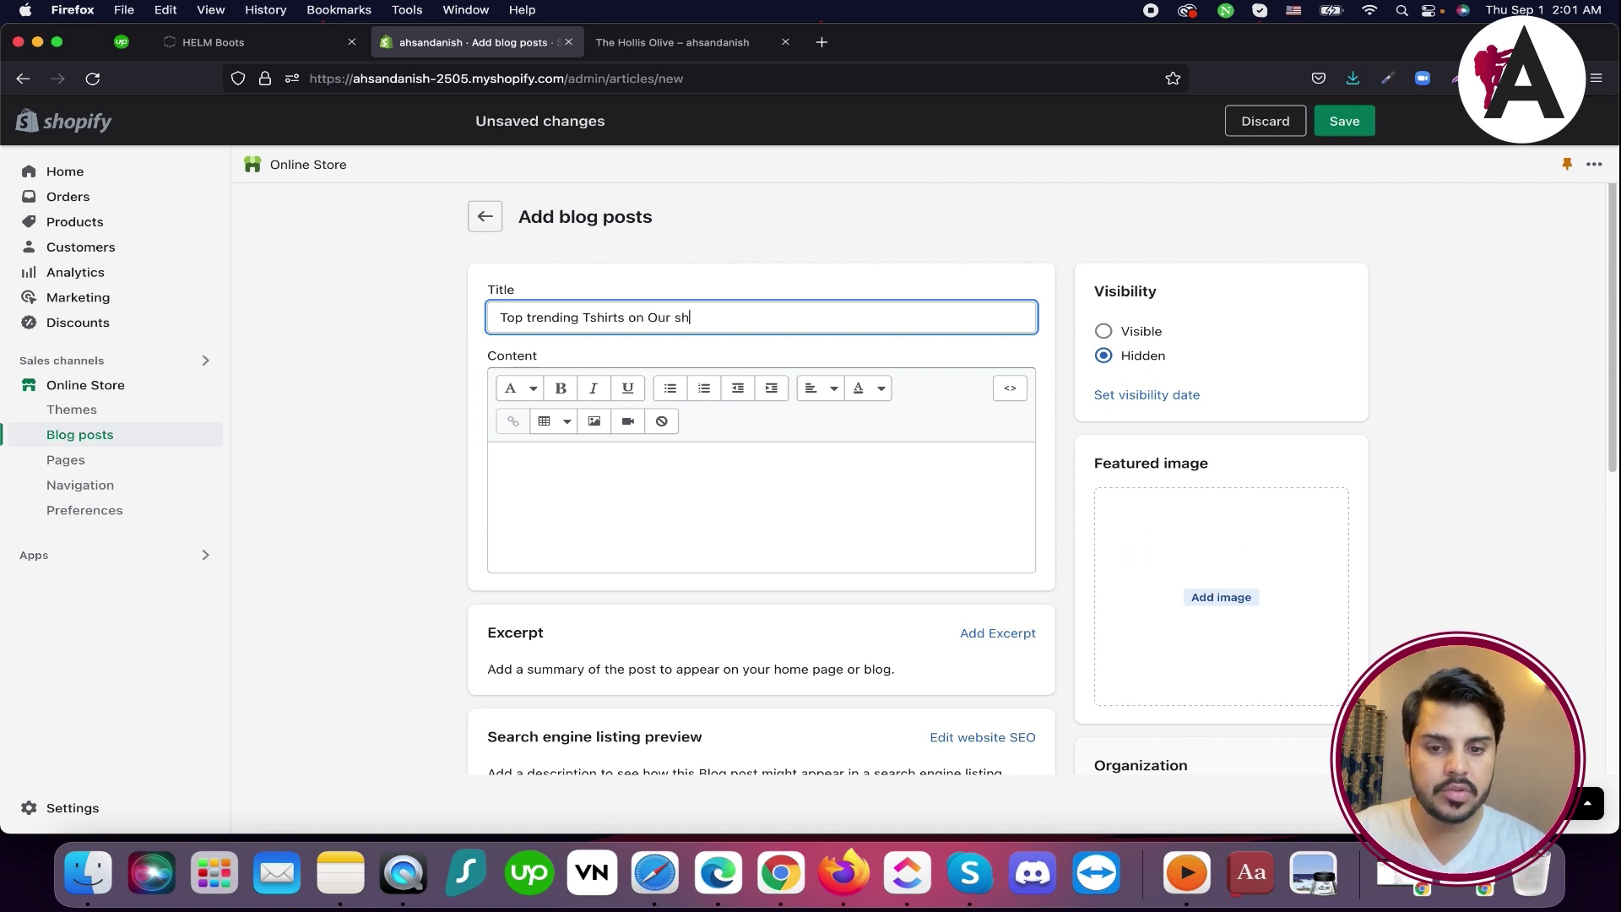
# Paste the boot description as the post body and split it into two paragraphs
pyautogui.click(678, 489)
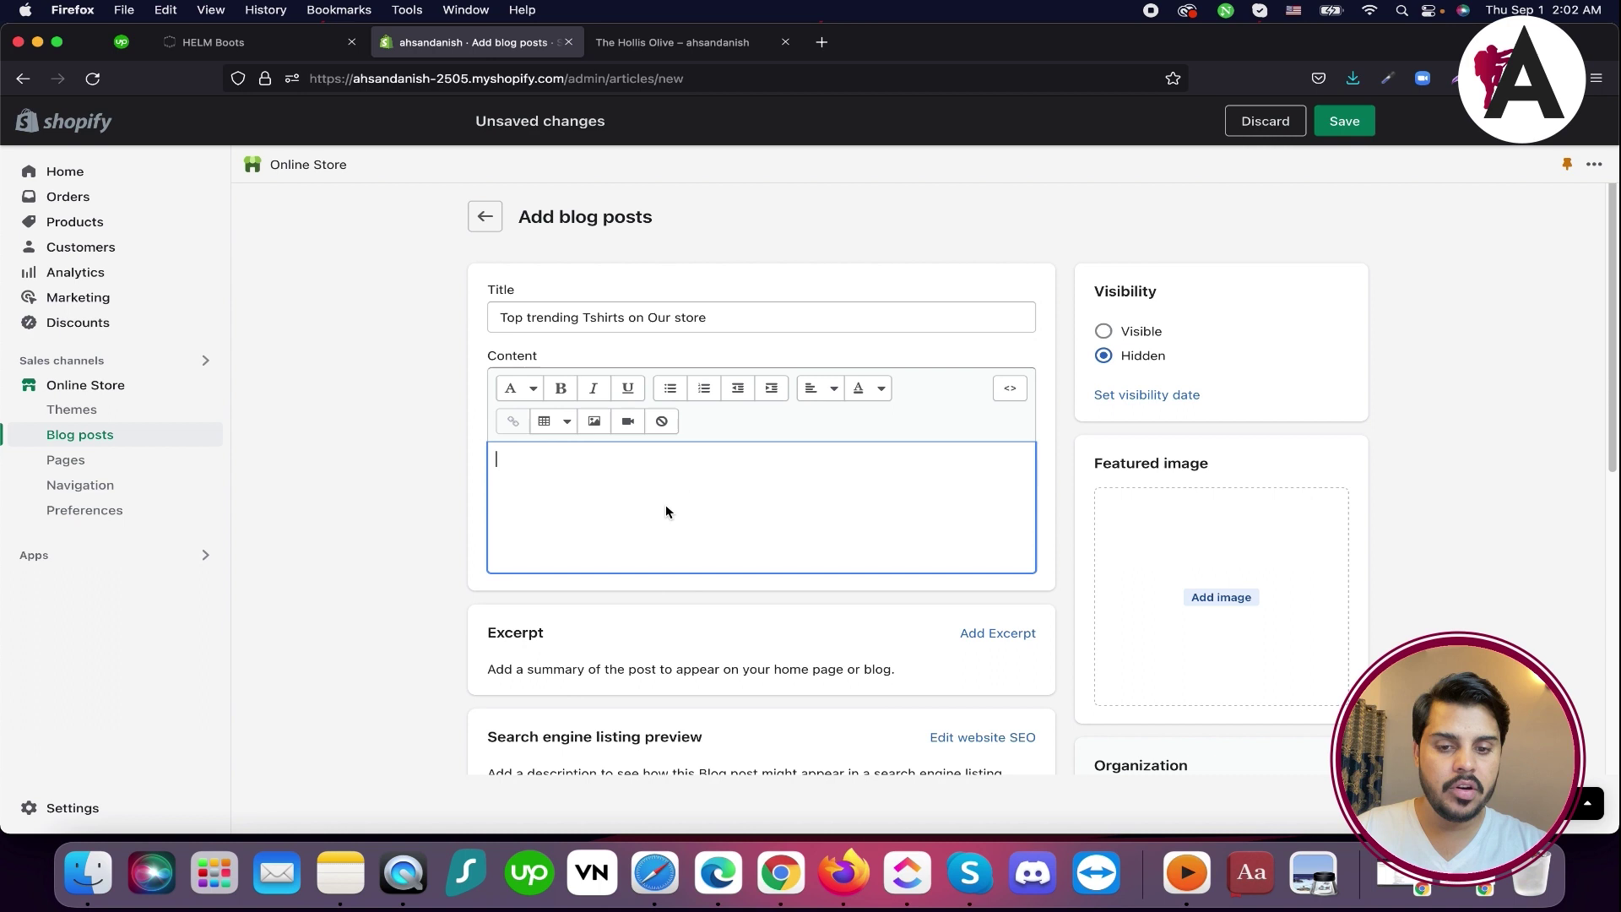
pyautogui.press('super+v')
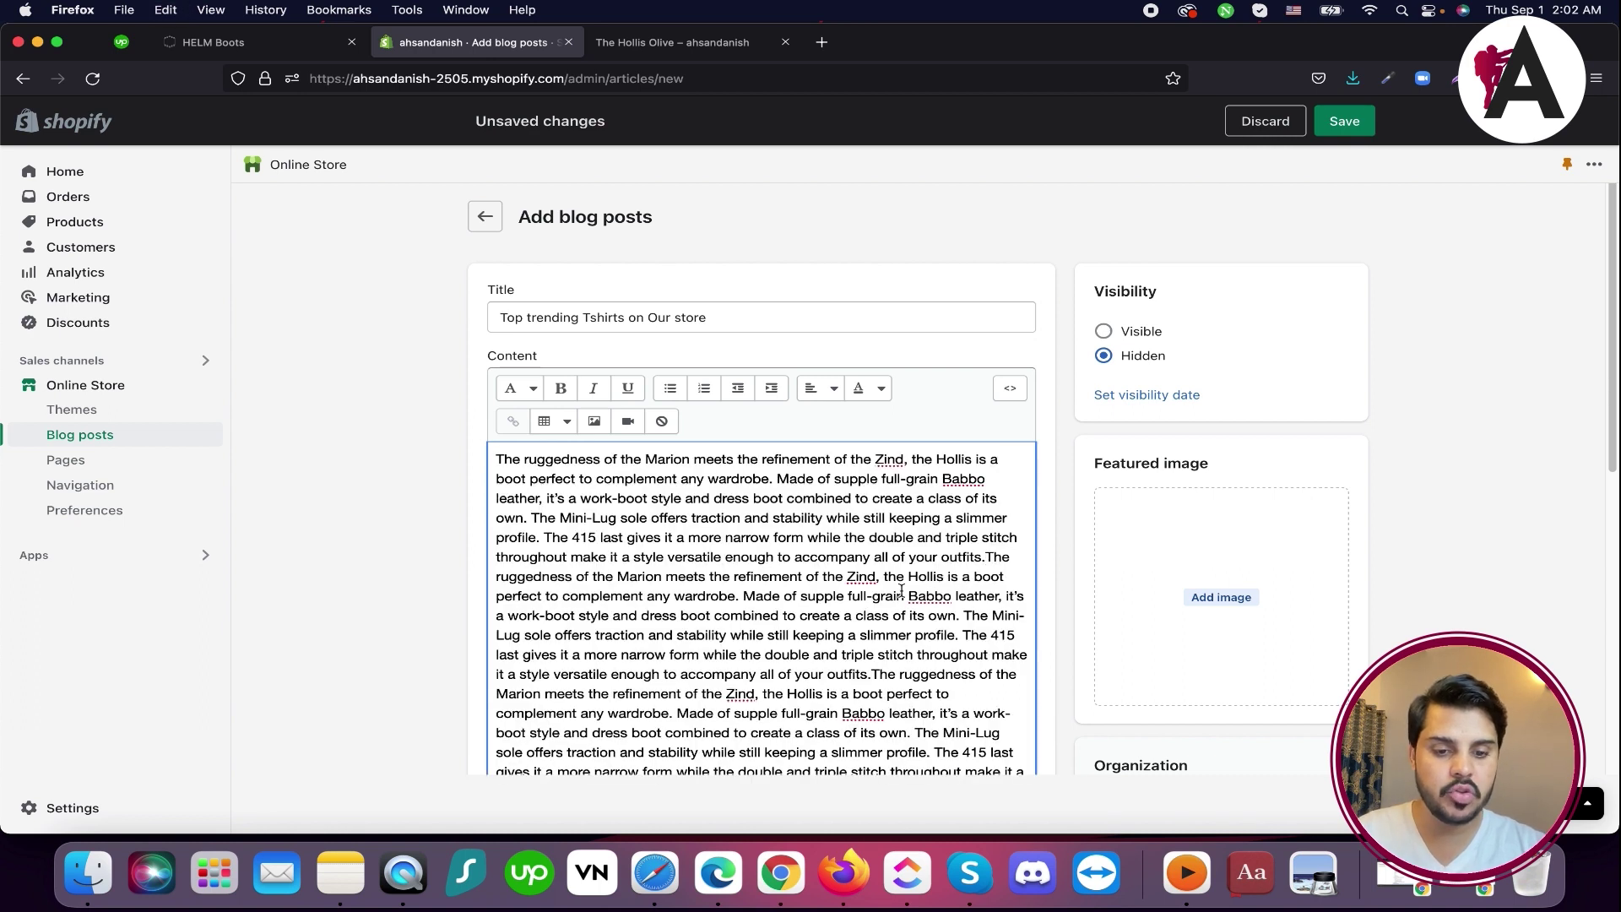
pyautogui.click(916, 595)
pyautogui.press('Return')
pyautogui.press('Return')
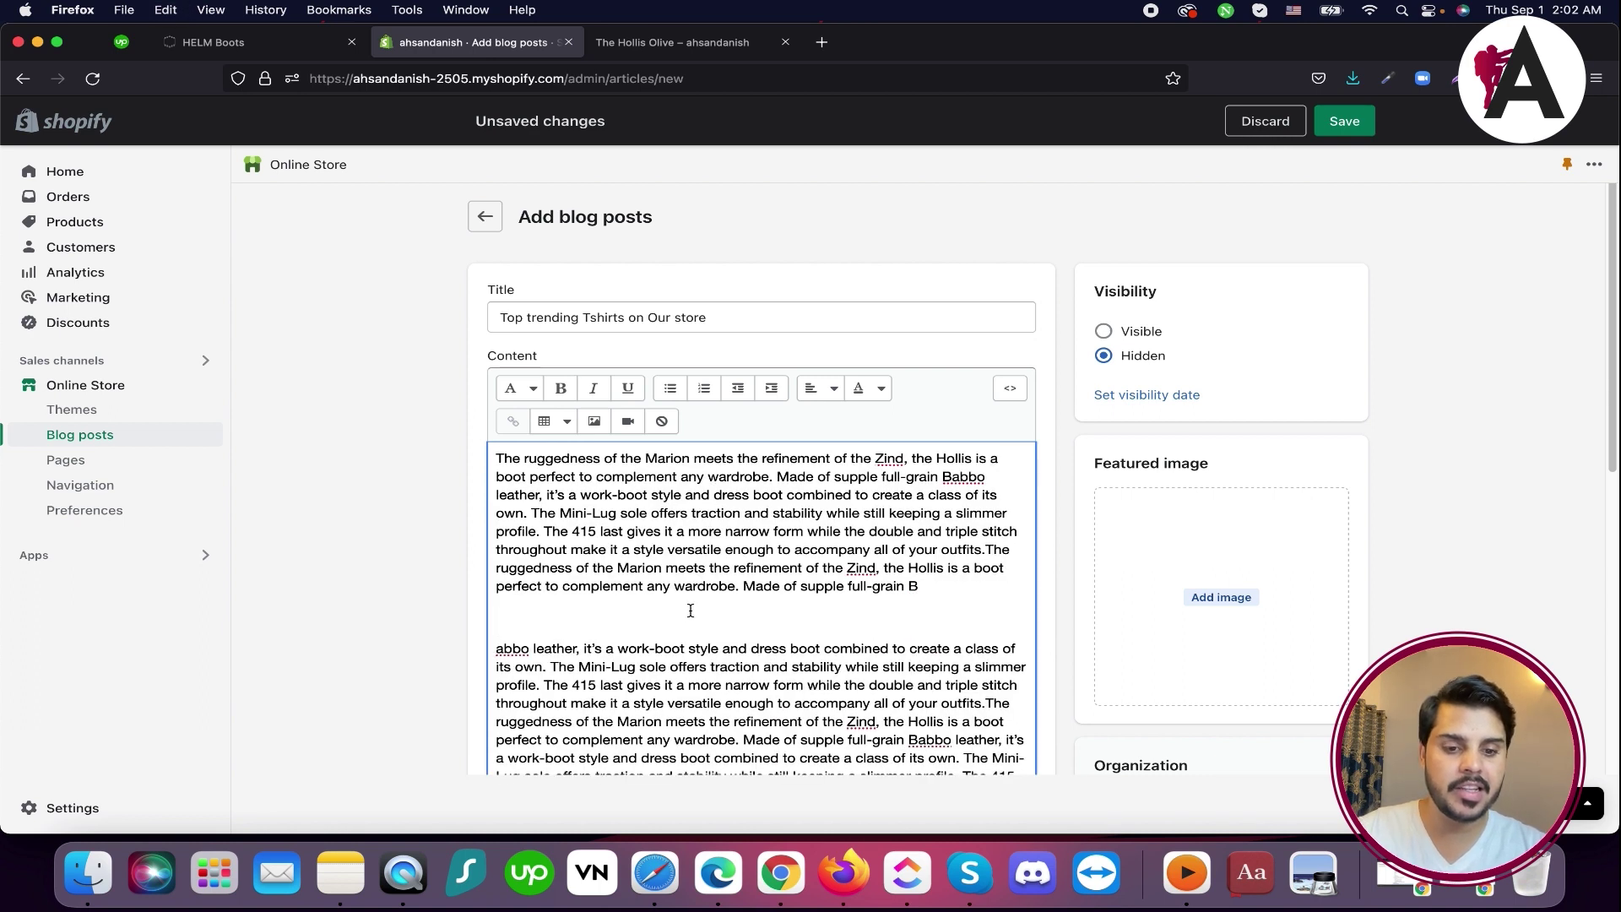
pyautogui.scroll(-5, 690, 609)
pyautogui.scroll(4, 1170, 487)
# Set the olive boot photo as the featured image and select 'Tshirts' in the title
pyautogui.click(1221, 541)
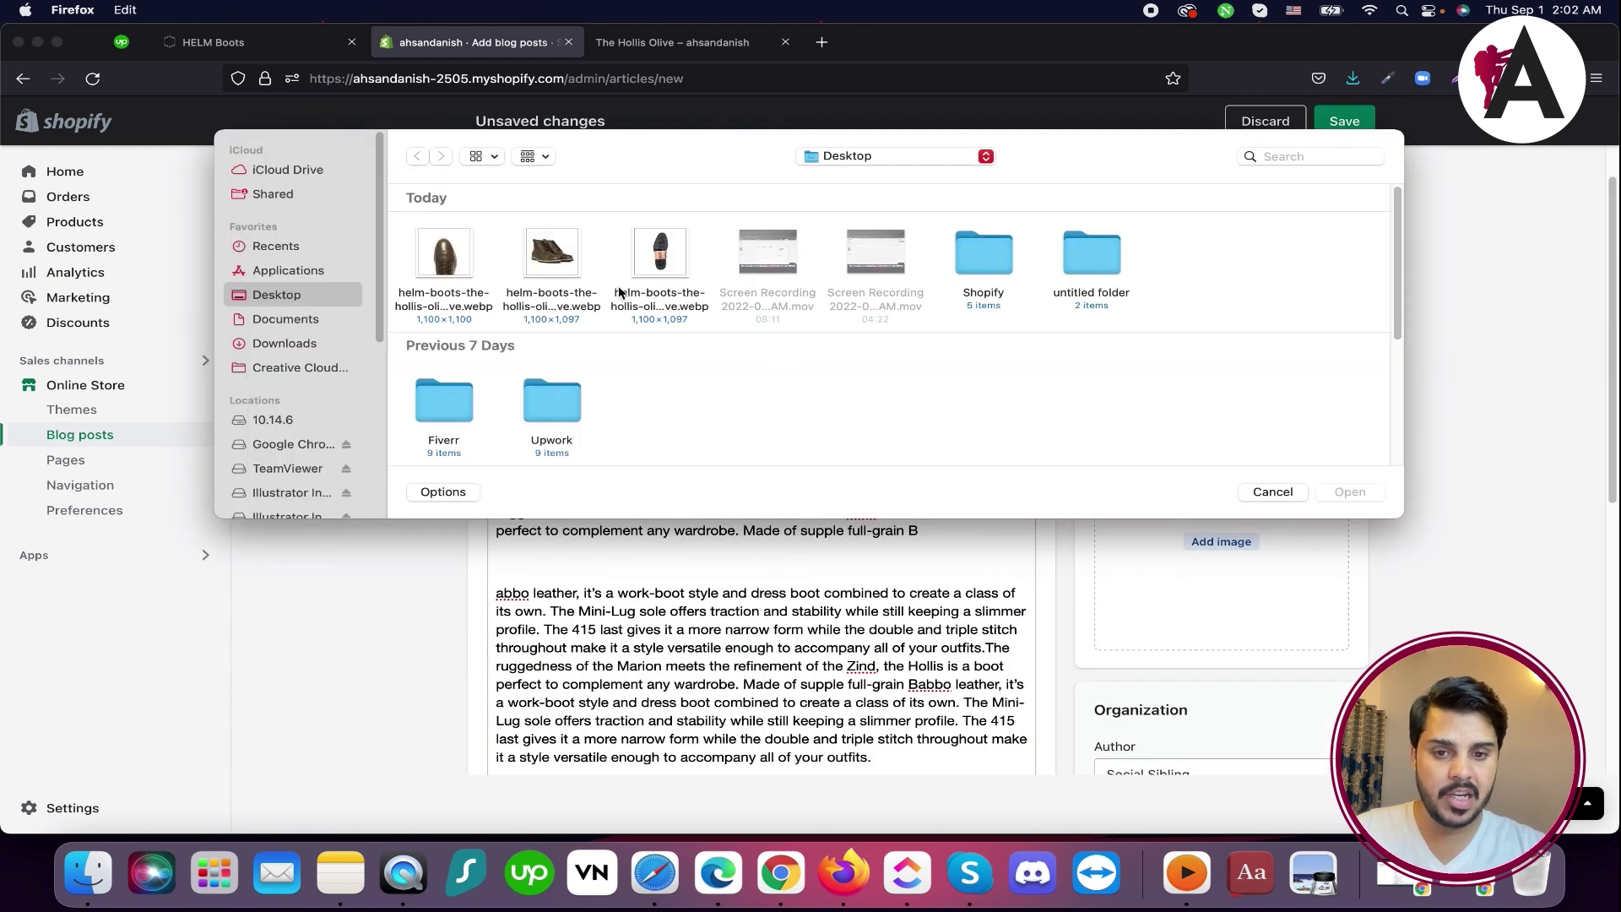
pyautogui.doubleClick(551, 253)
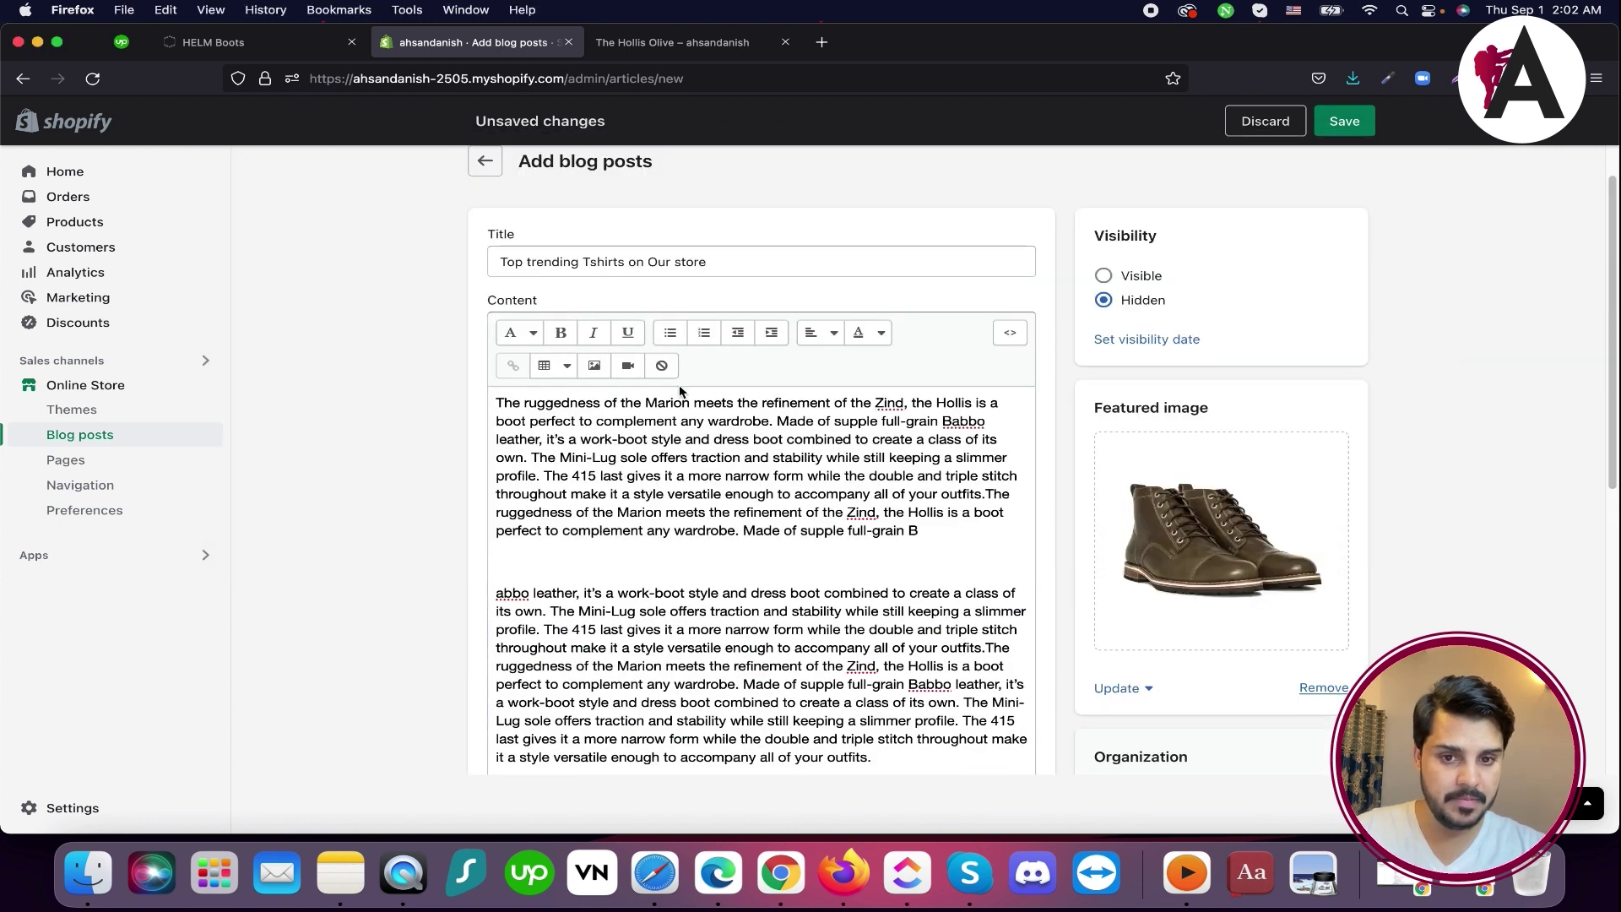
pyautogui.scroll(1, 680, 392)
pyautogui.doubleClick(590, 317)
# Finish the title as 'Top trending Boots on Our store'
pyautogui.write('Boots')
pyautogui.scroll(-5, 896, 535)
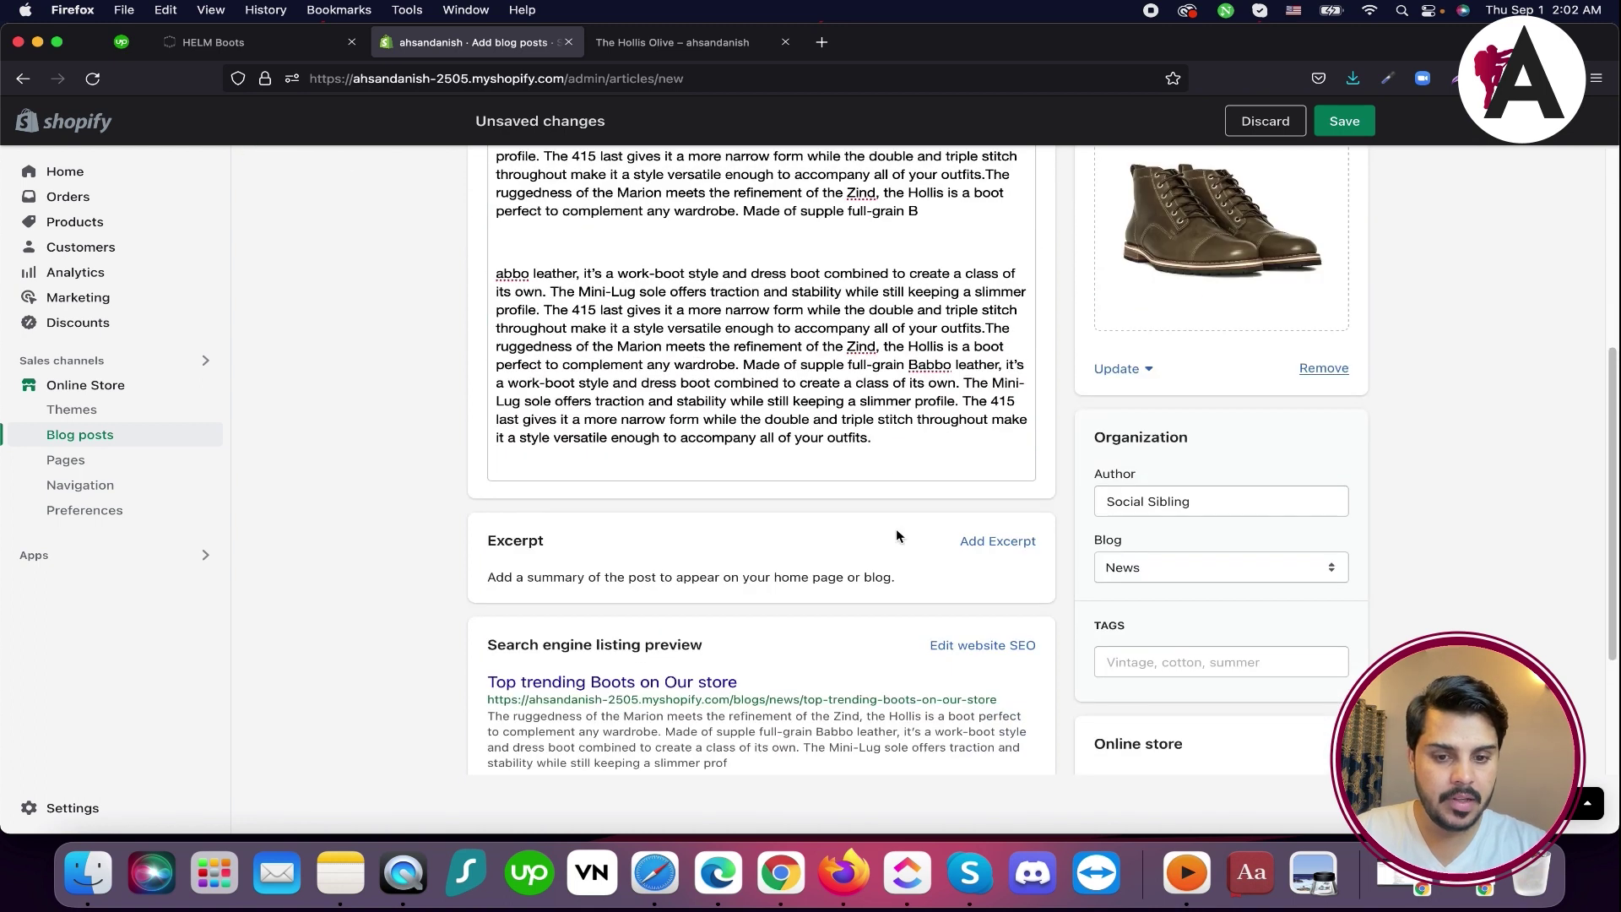
pyautogui.scroll(-3, 897, 535)
# Set the SEO page title to the post title followed by the author's name
pyautogui.click(945, 433)
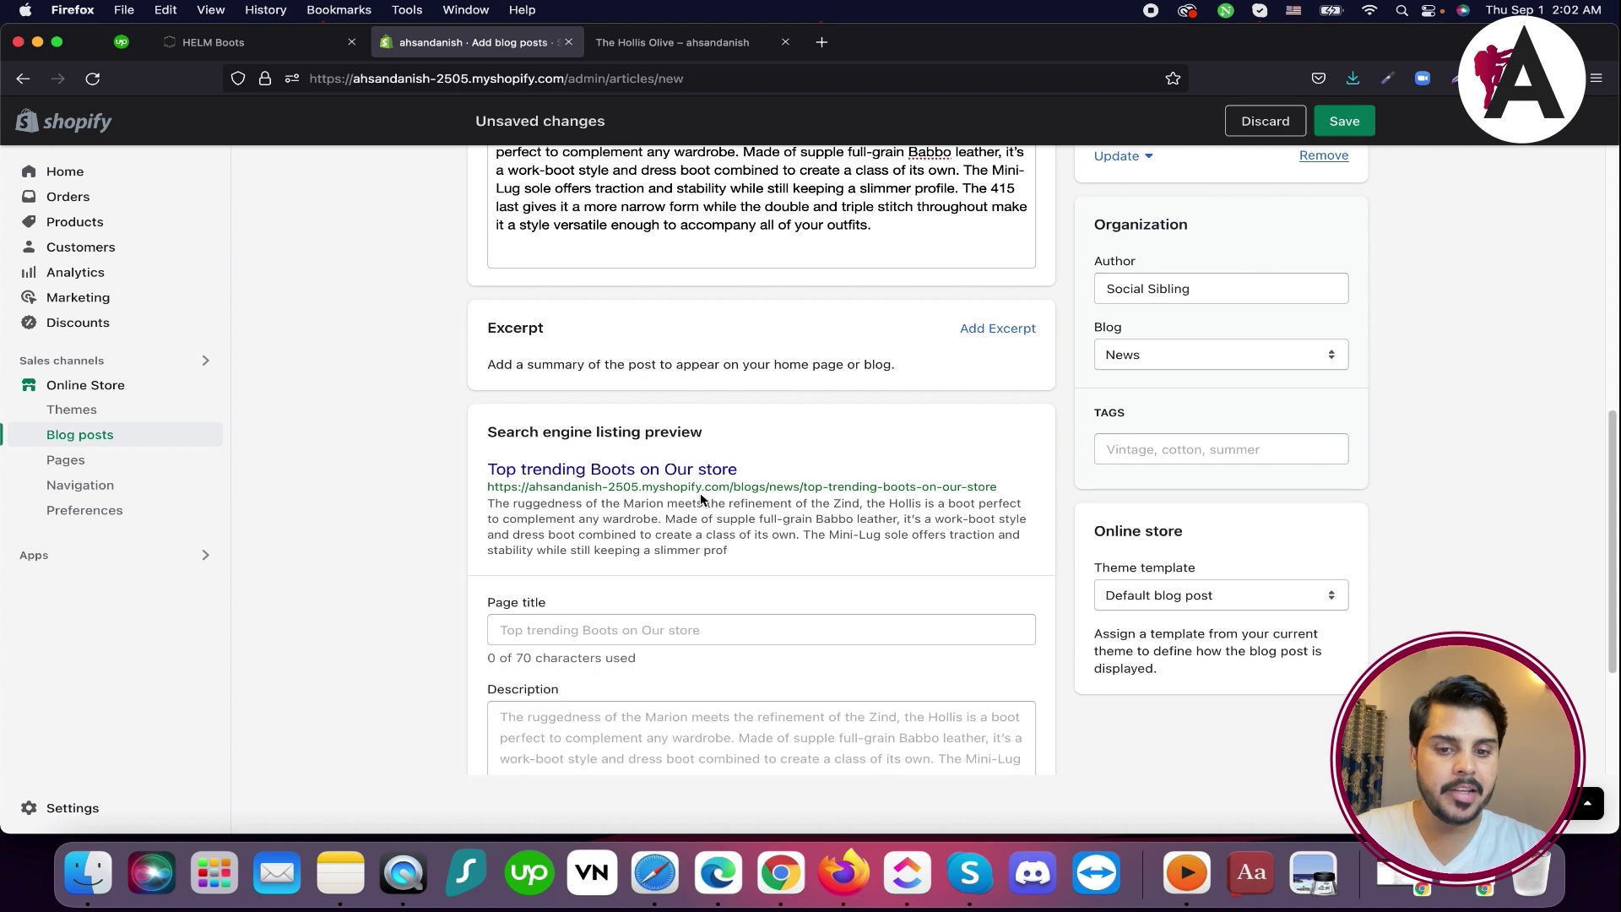
pyautogui.click(622, 629)
pyautogui.moveTo(769, 482); pyautogui.dragTo(489, 467)
pyautogui.press('super+c')
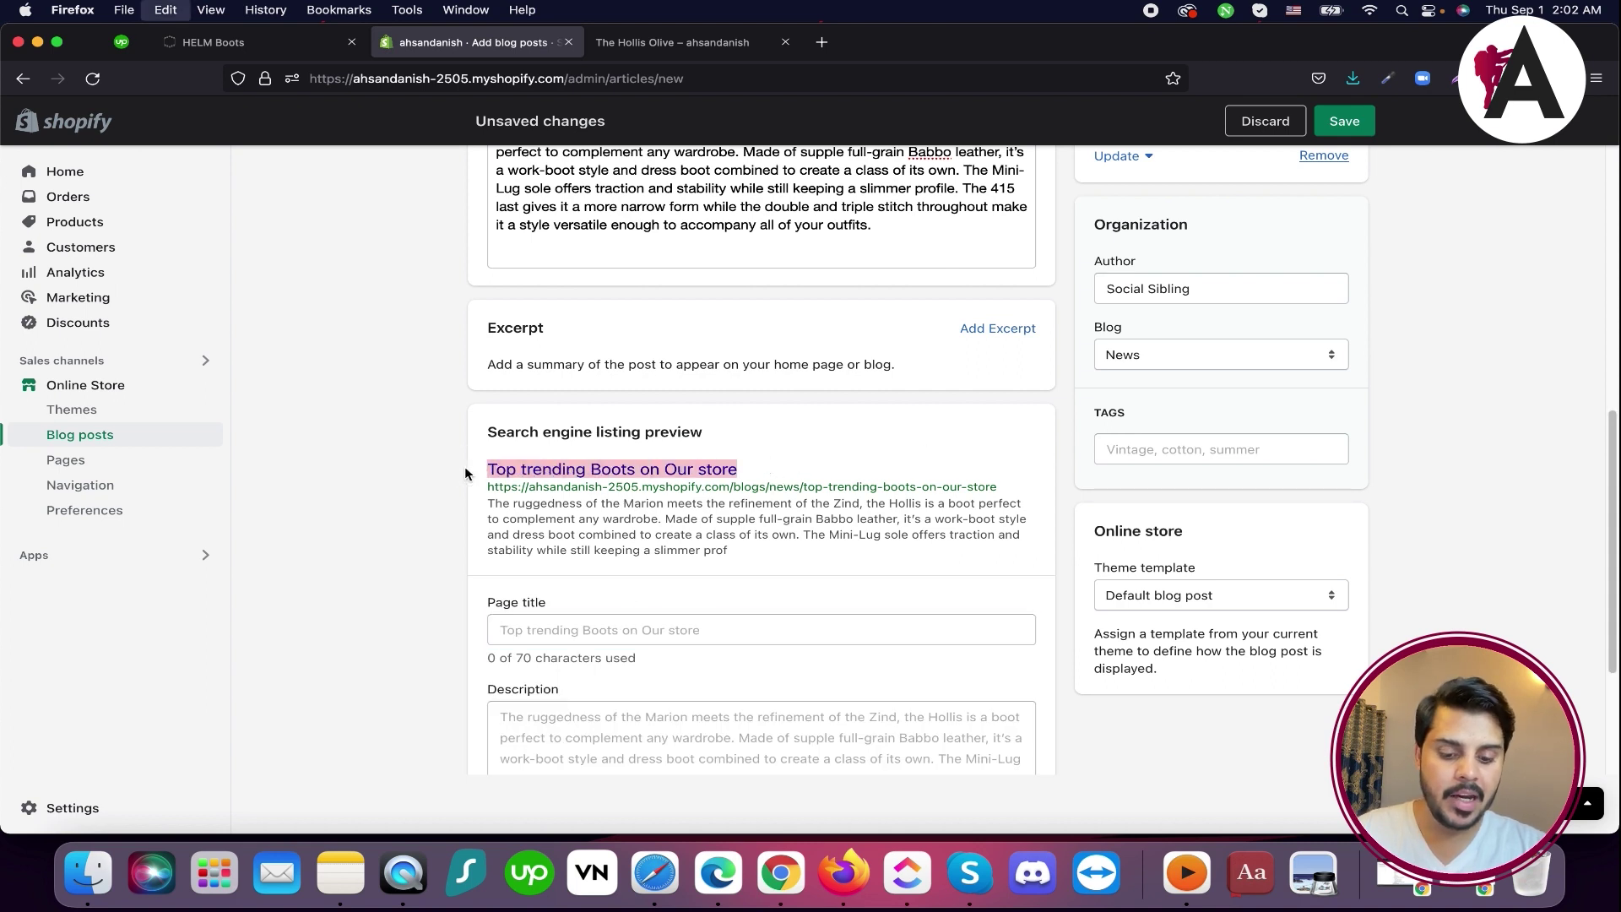
pyautogui.click(603, 635)
pyautogui.press('super+v')
pyautogui.write('- Ahsan Danish')
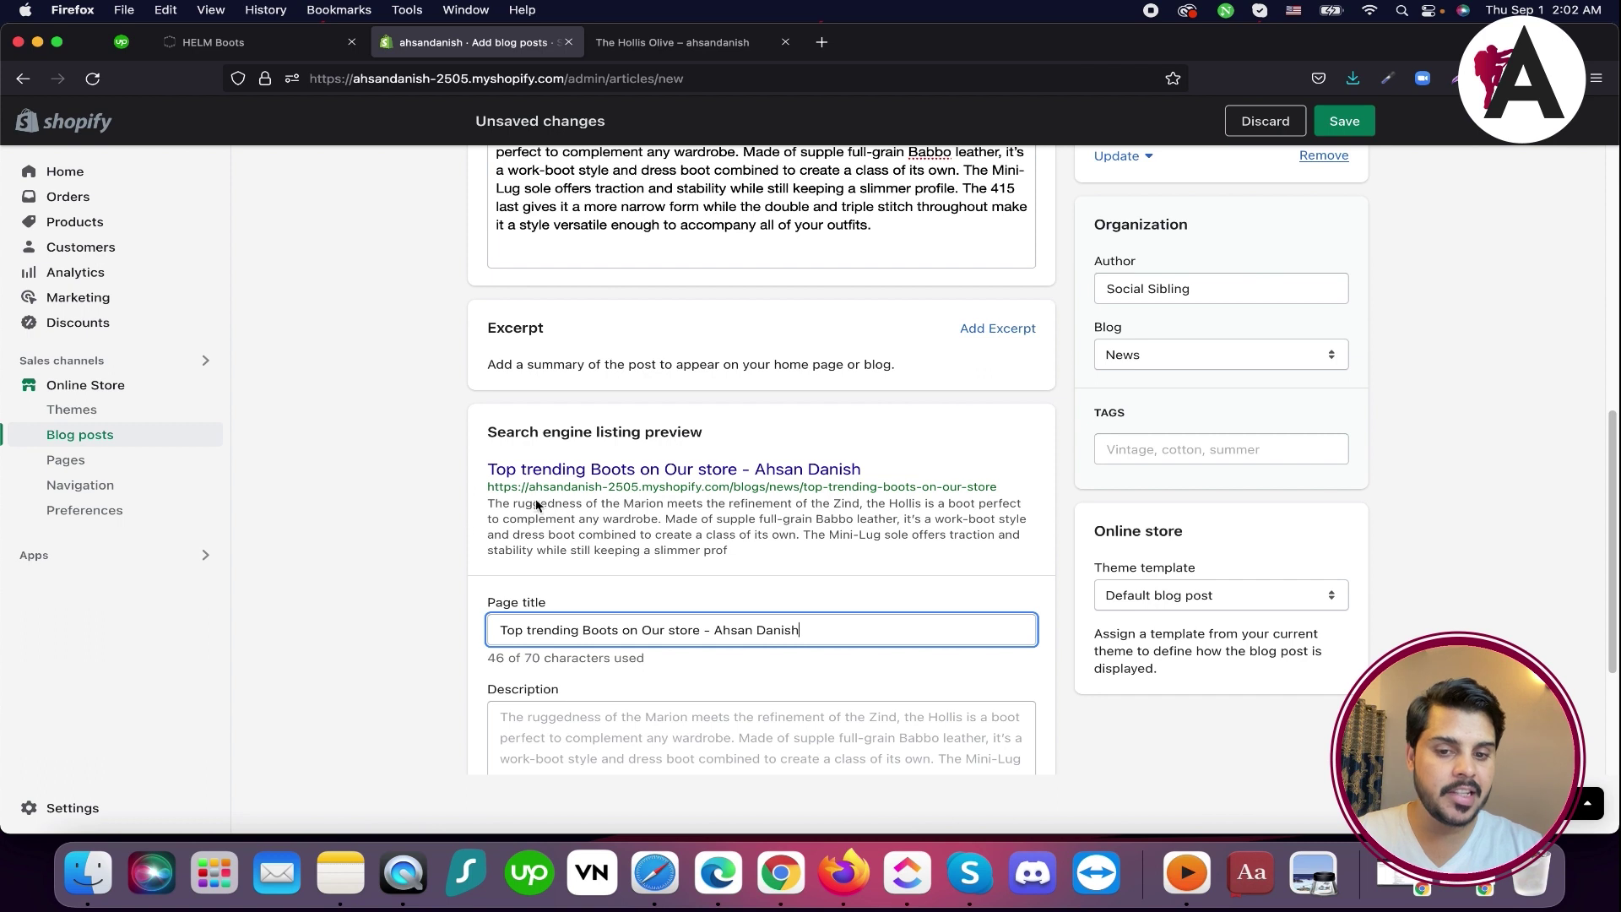
# Paste the preview description into the SEO description field, then start rewriting it
pyautogui.scroll(-2, 806, 631)
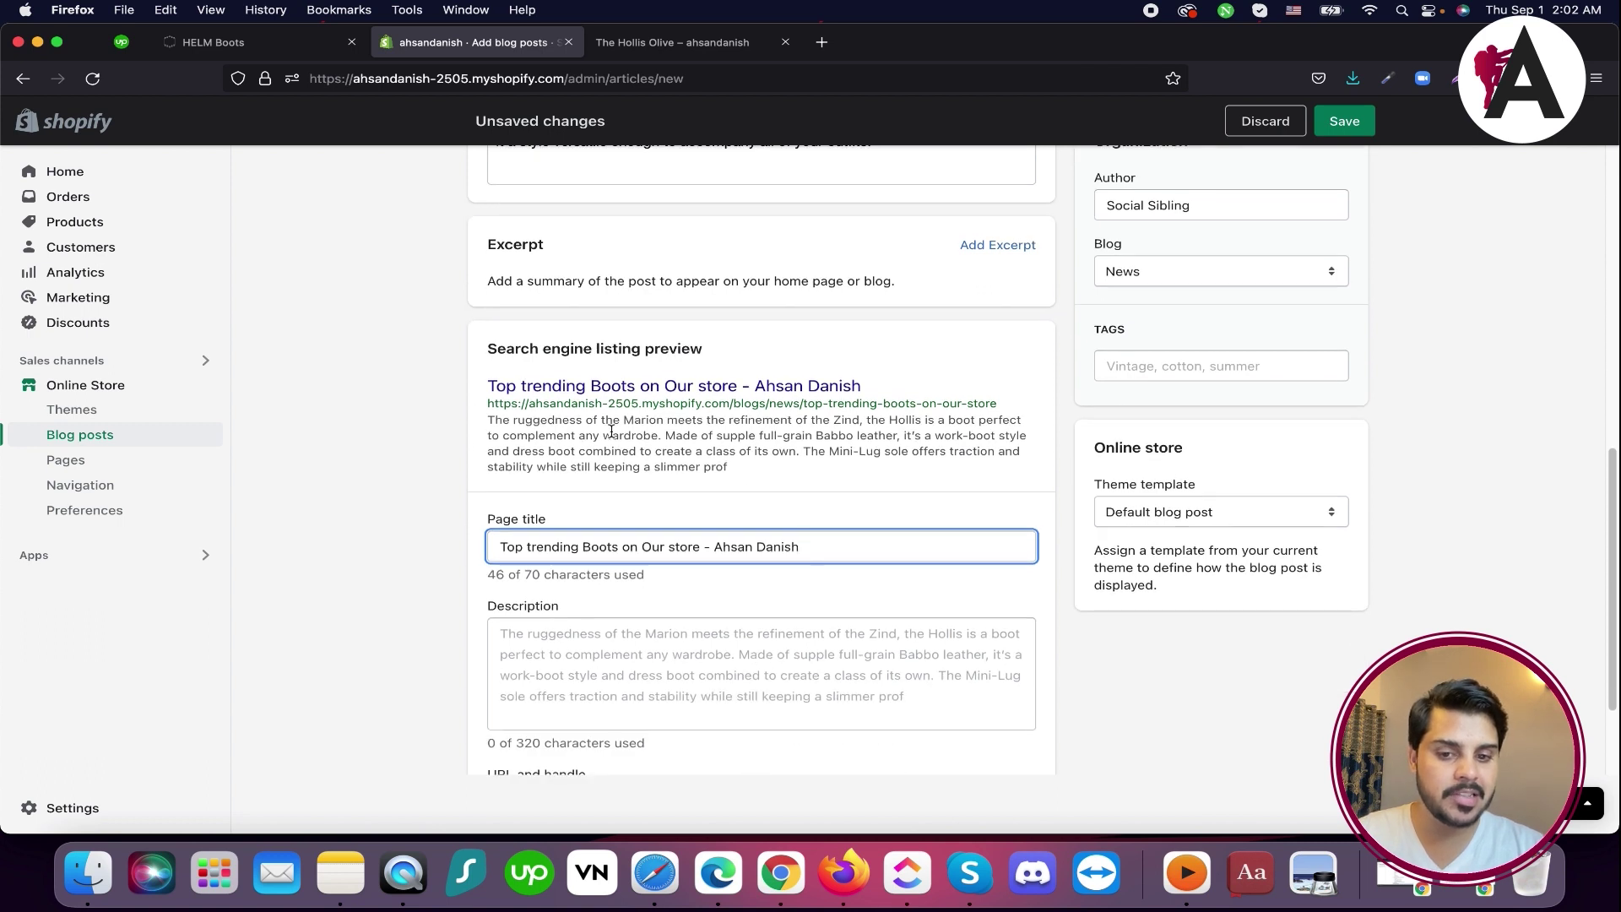
pyautogui.moveTo(490, 416); pyautogui.dragTo(776, 476)
pyautogui.press('super+c')
pyautogui.click(754, 638)
pyautogui.press('super+v')
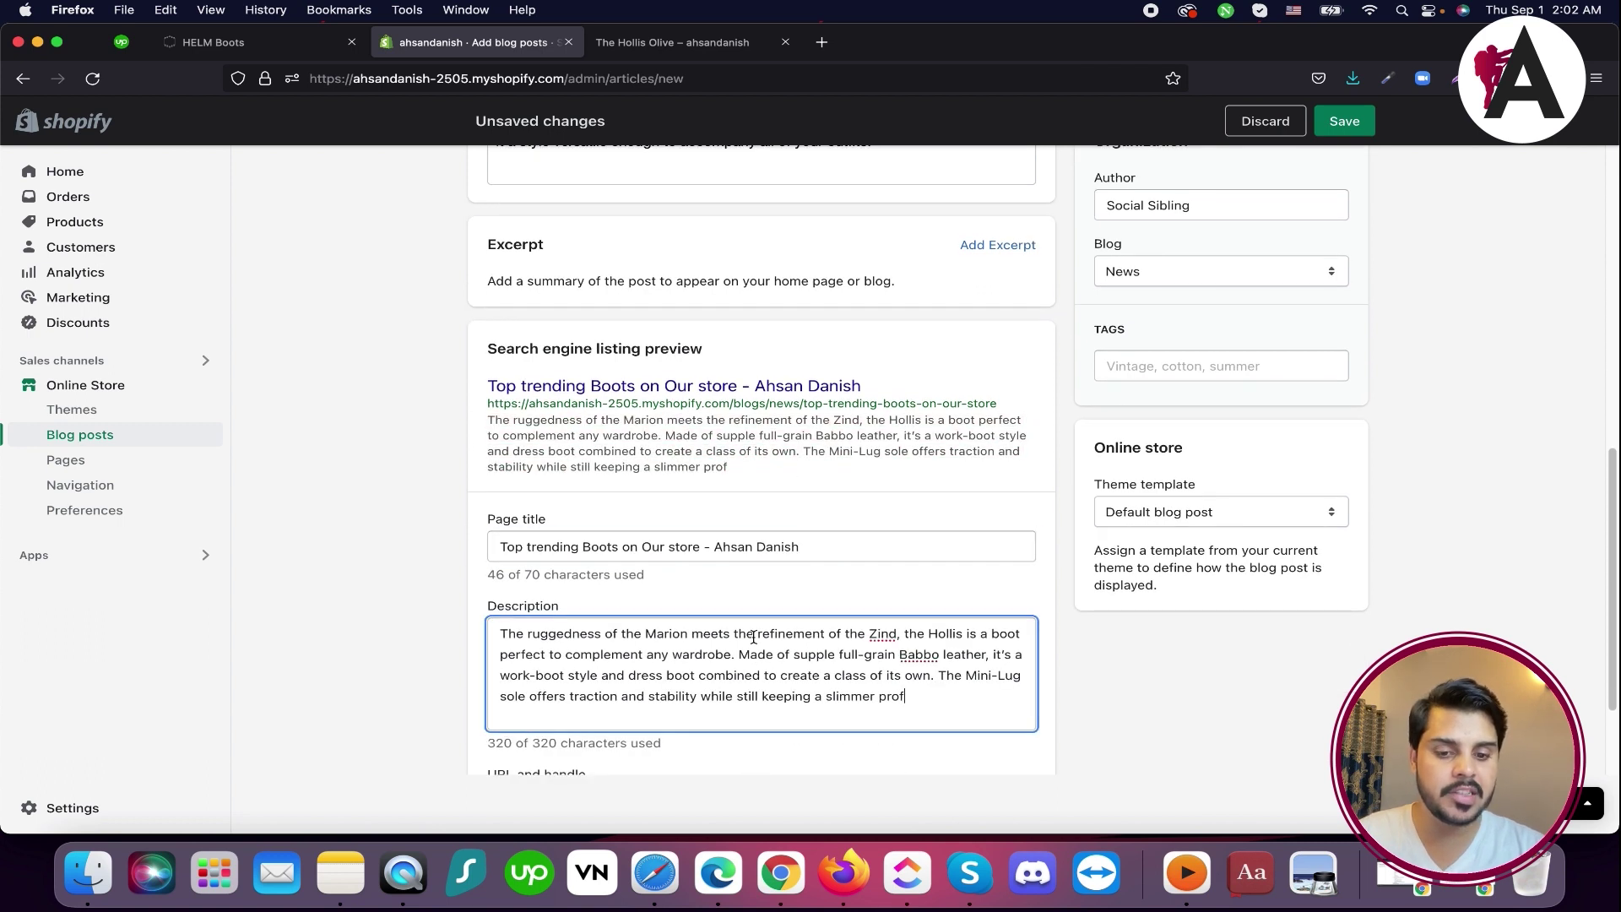
pyautogui.press('super+a')
pyautogui.write('Thi')
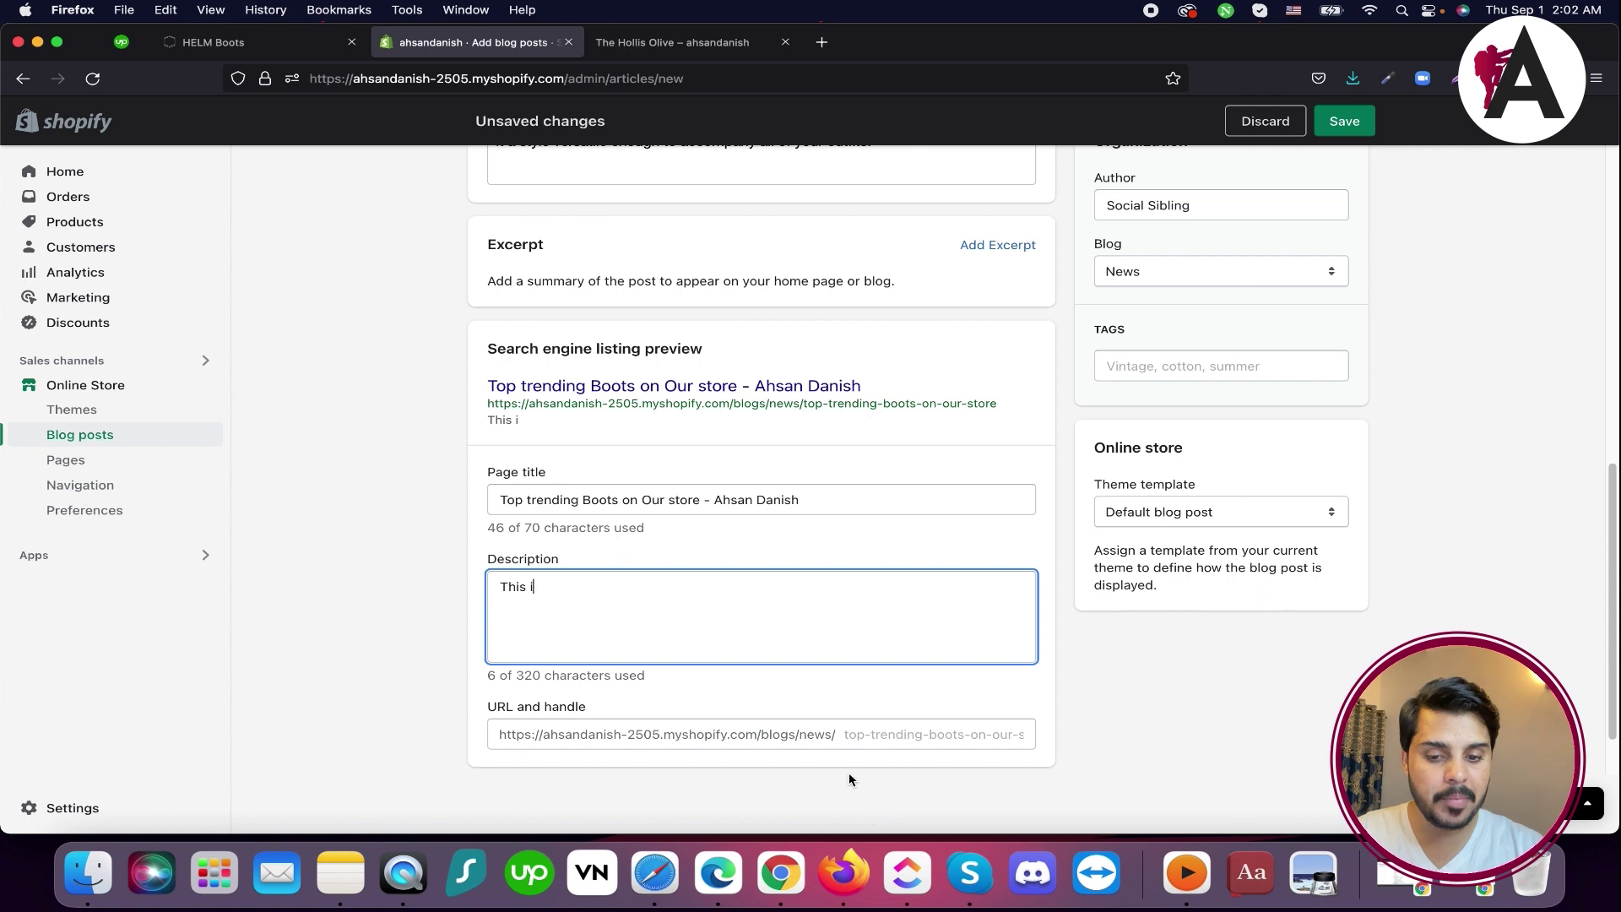
pyautogui.click(845, 734)
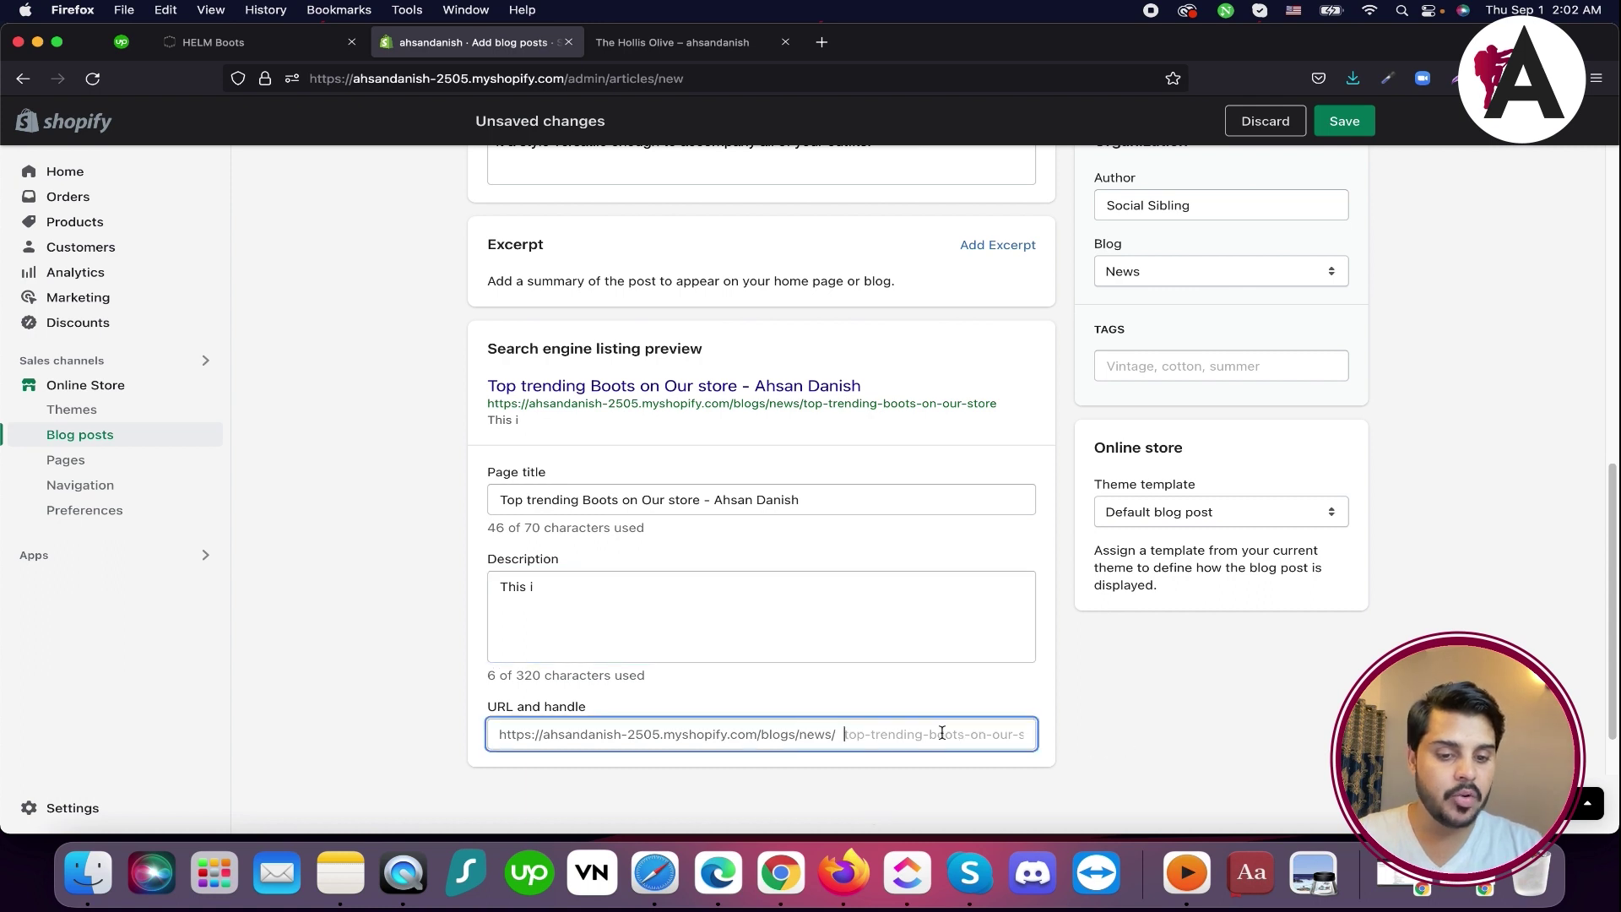
pyautogui.scroll(15, 863, 731)
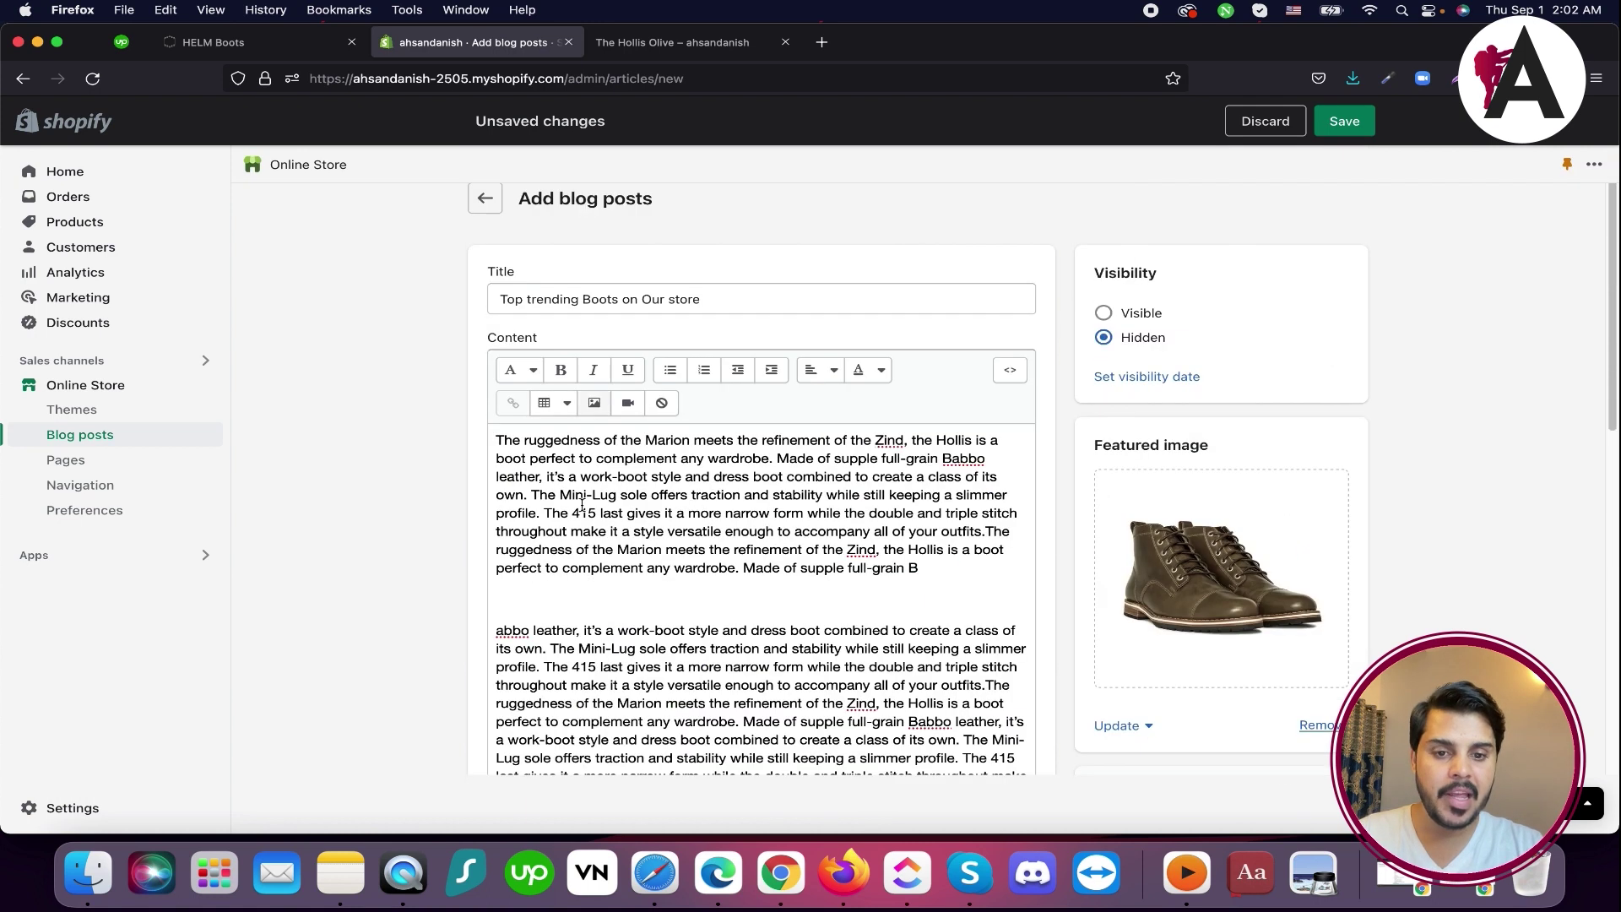
# Make the post visible and try typing the author's name, then revert it
pyautogui.click(1163, 319)
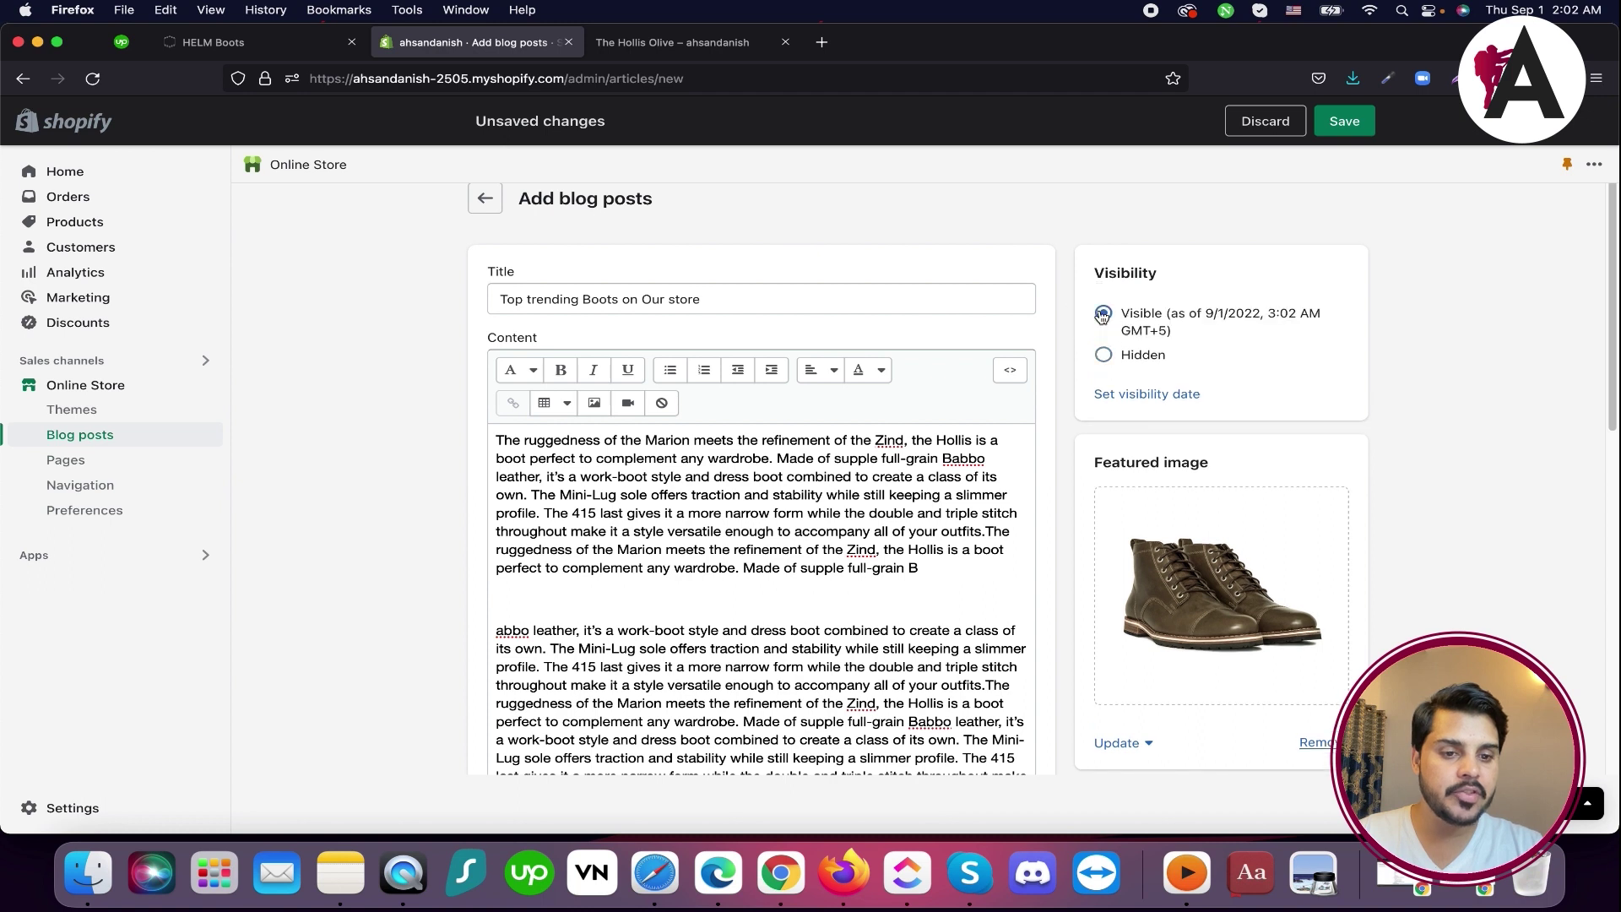
pyautogui.scroll(-5, 1260, 544)
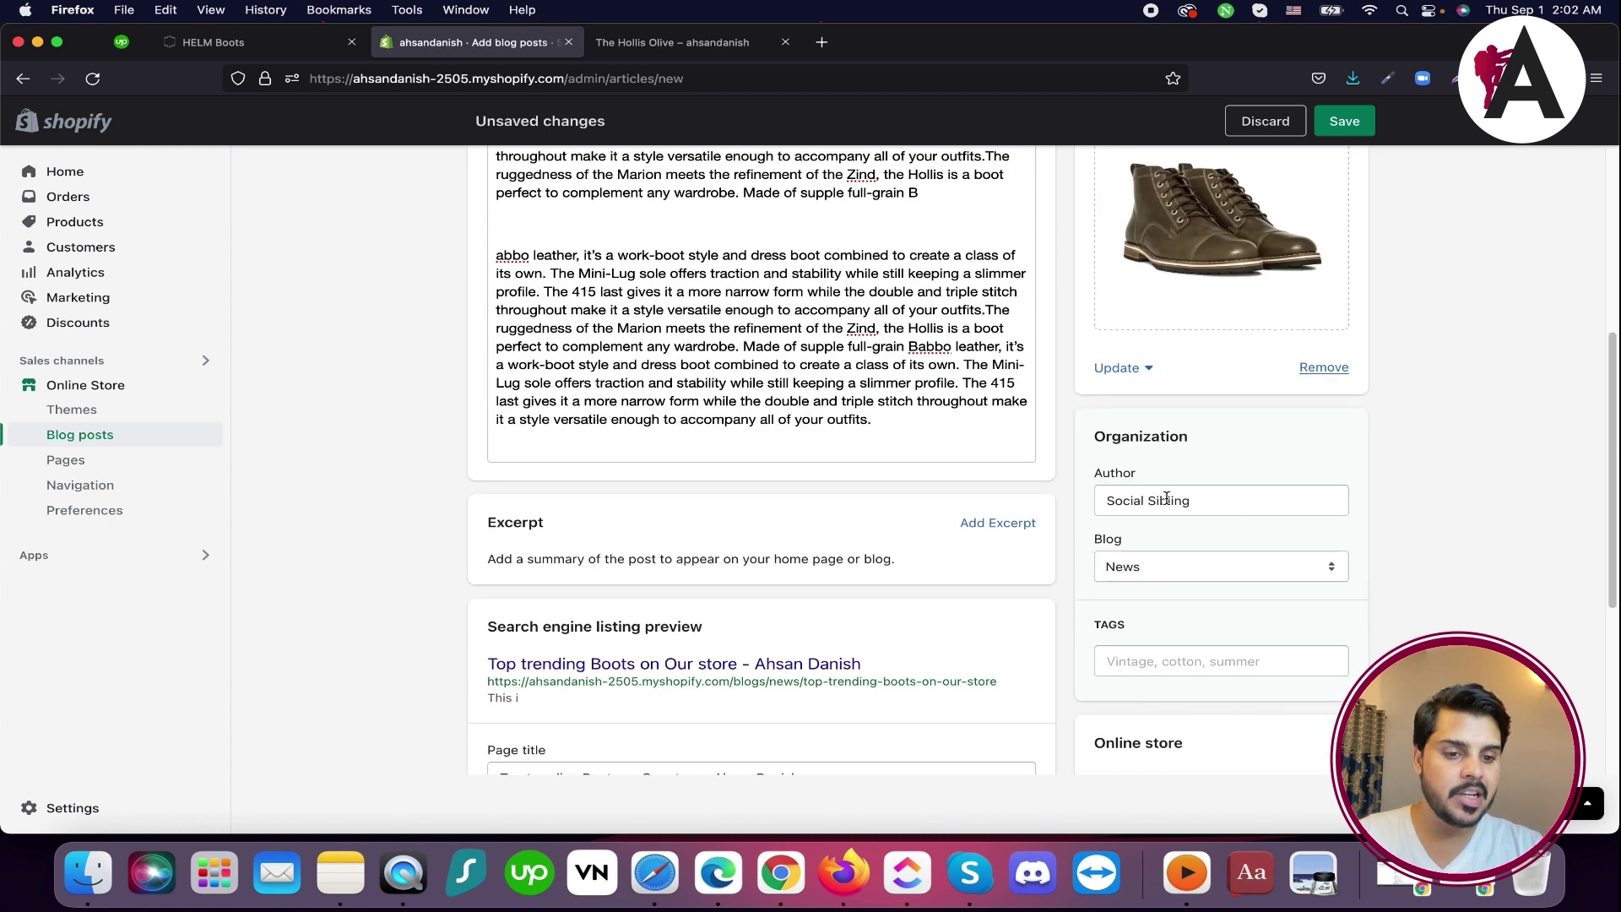
pyautogui.click(1215, 502)
pyautogui.write('Ahsan Dan')
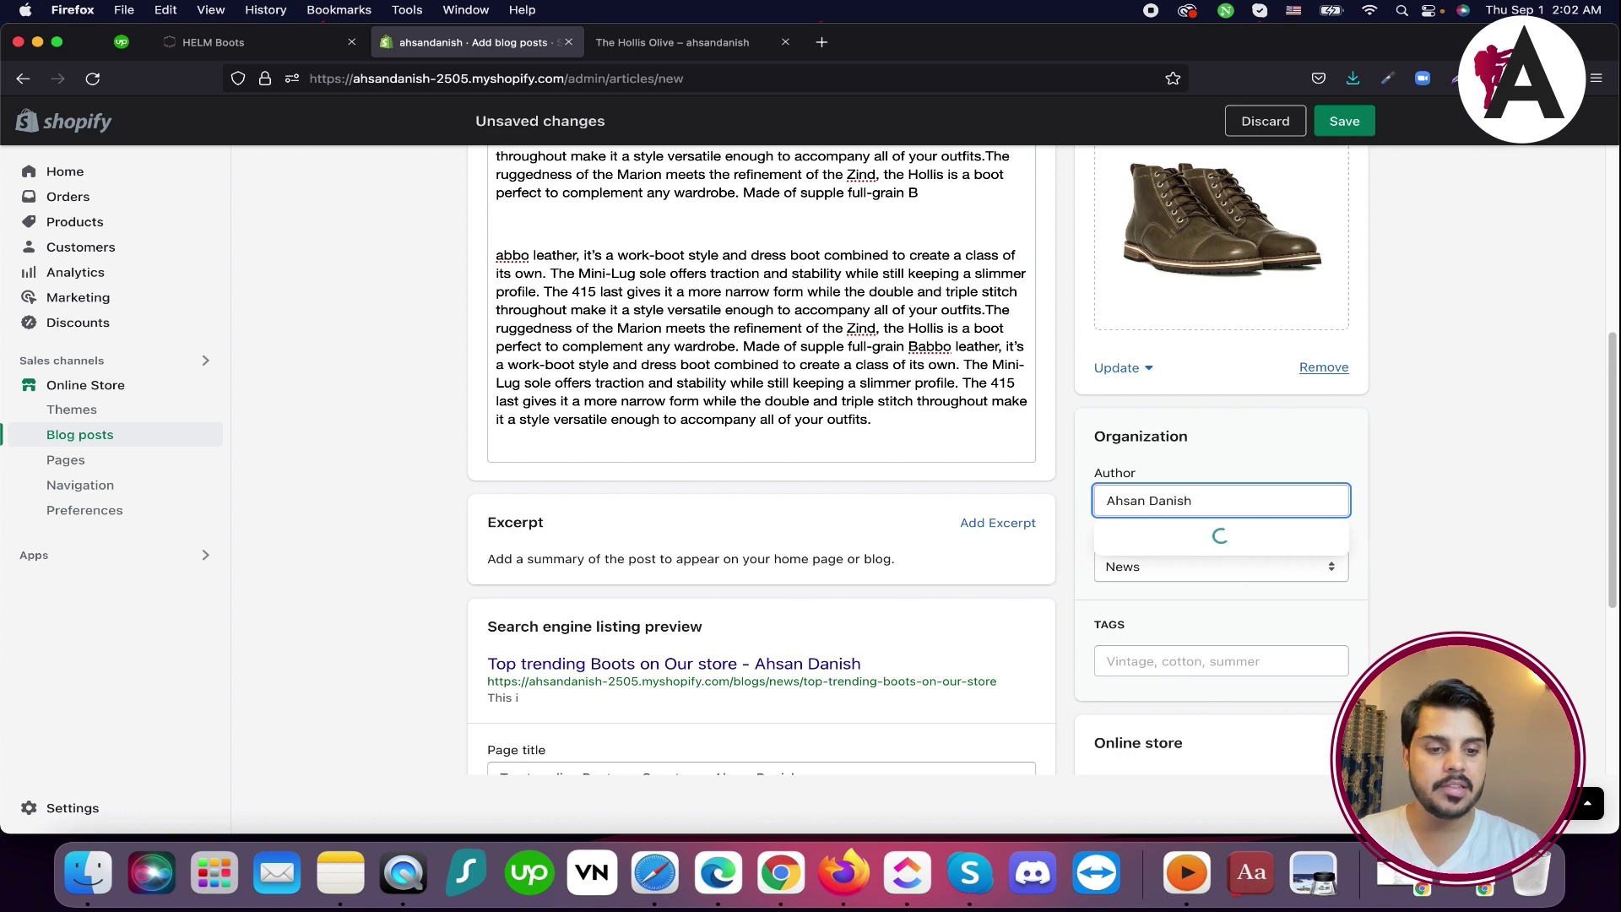
pyautogui.write('ish')
pyautogui.click(1282, 498)
pyautogui.press('super+a')
pyautogui.press('super+z')
pyautogui.click(1229, 512)
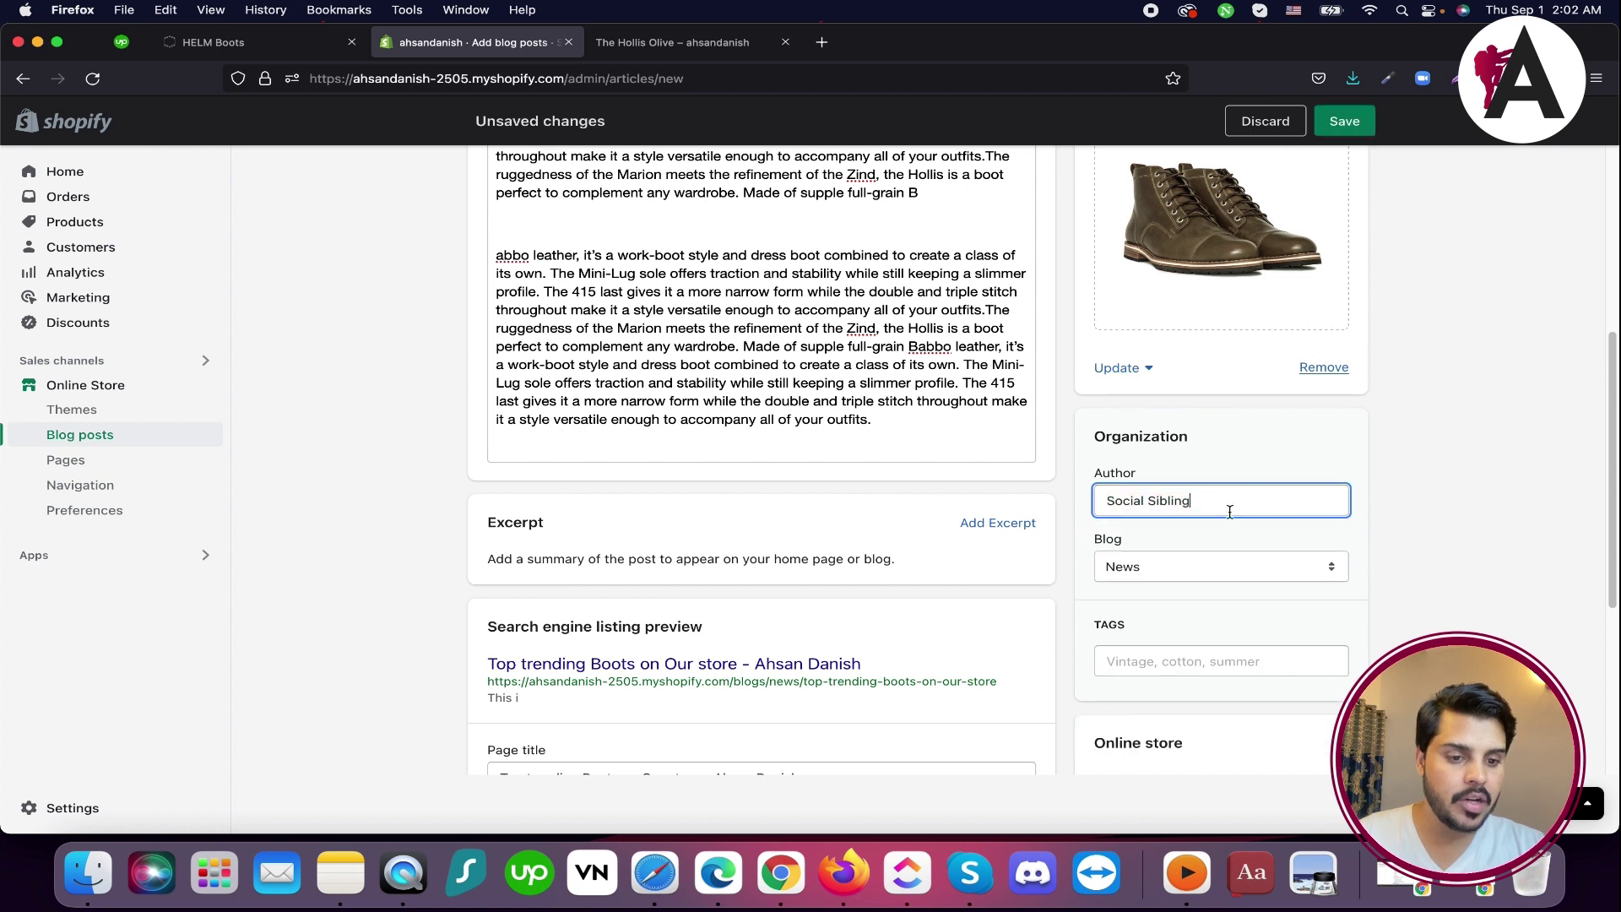
# Check the blog list and keep the post in the News blog
pyautogui.click(1239, 566)
pyautogui.click(1104, 609)
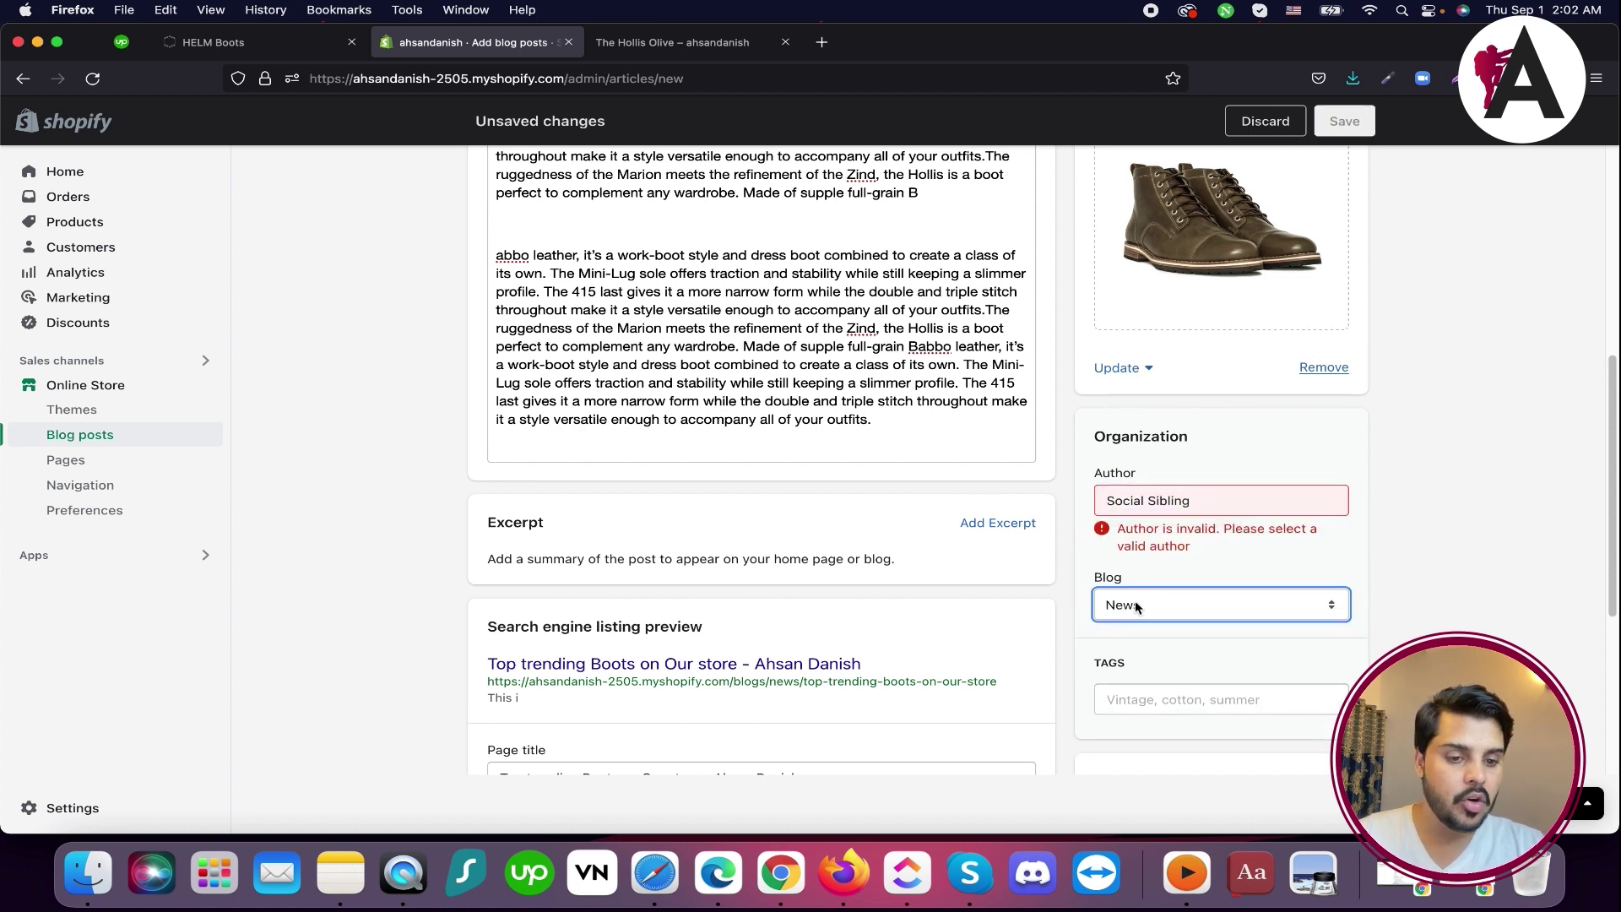
pyautogui.click(1136, 606)
pyautogui.click(1408, 559)
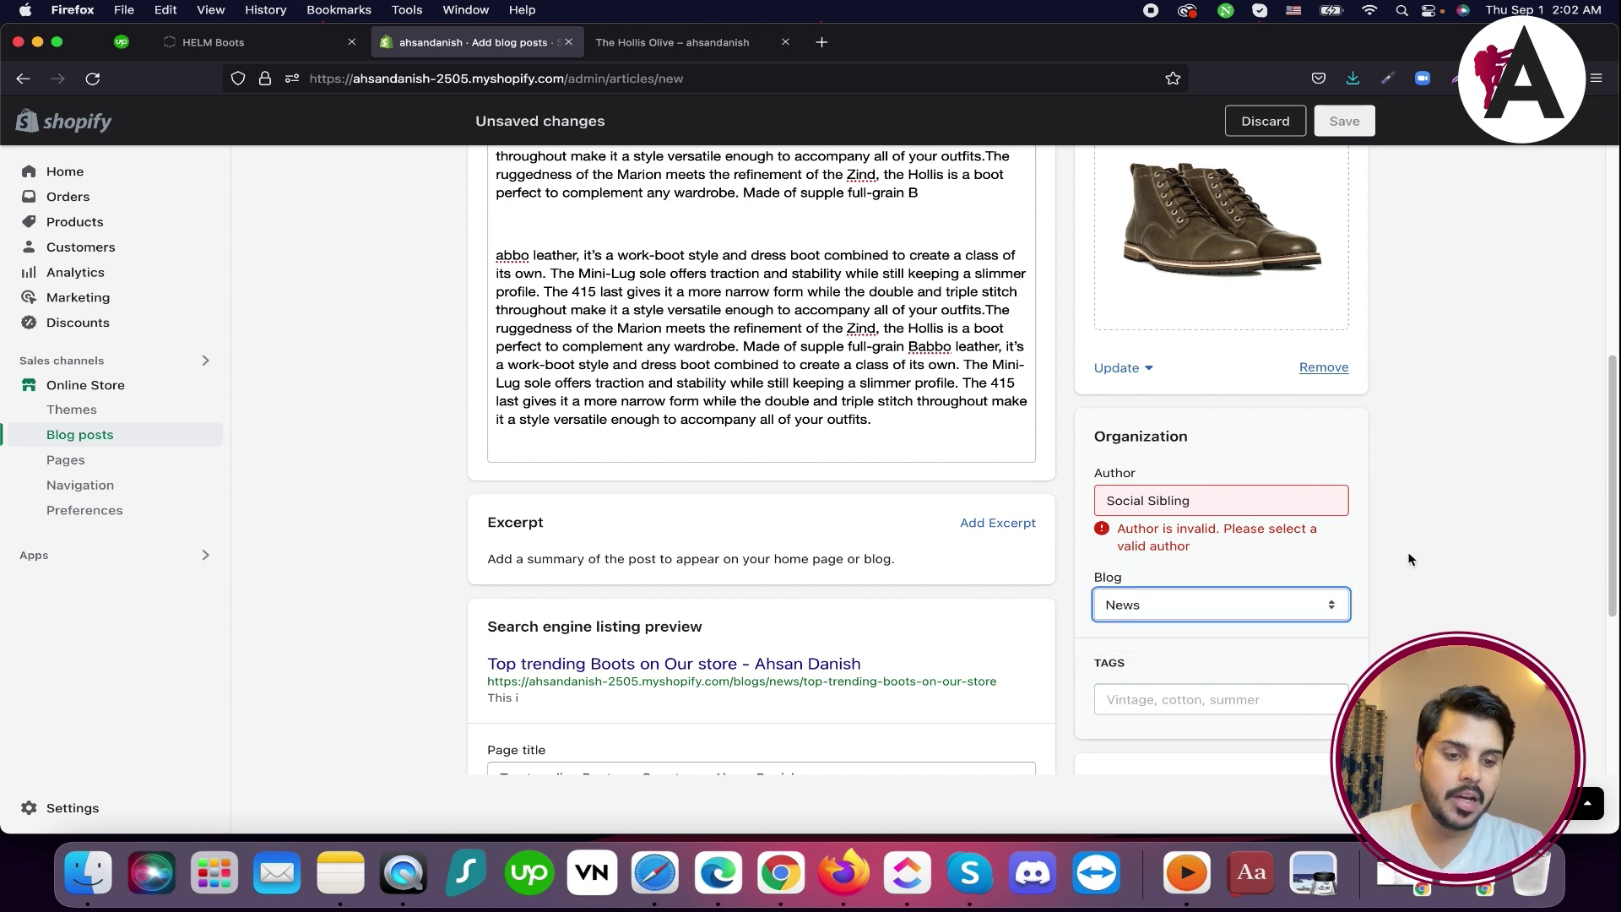
pyautogui.scroll(-4, 1190, 534)
# Clear the author field and pick the suggested author name
pyautogui.tripleClick(1174, 348)
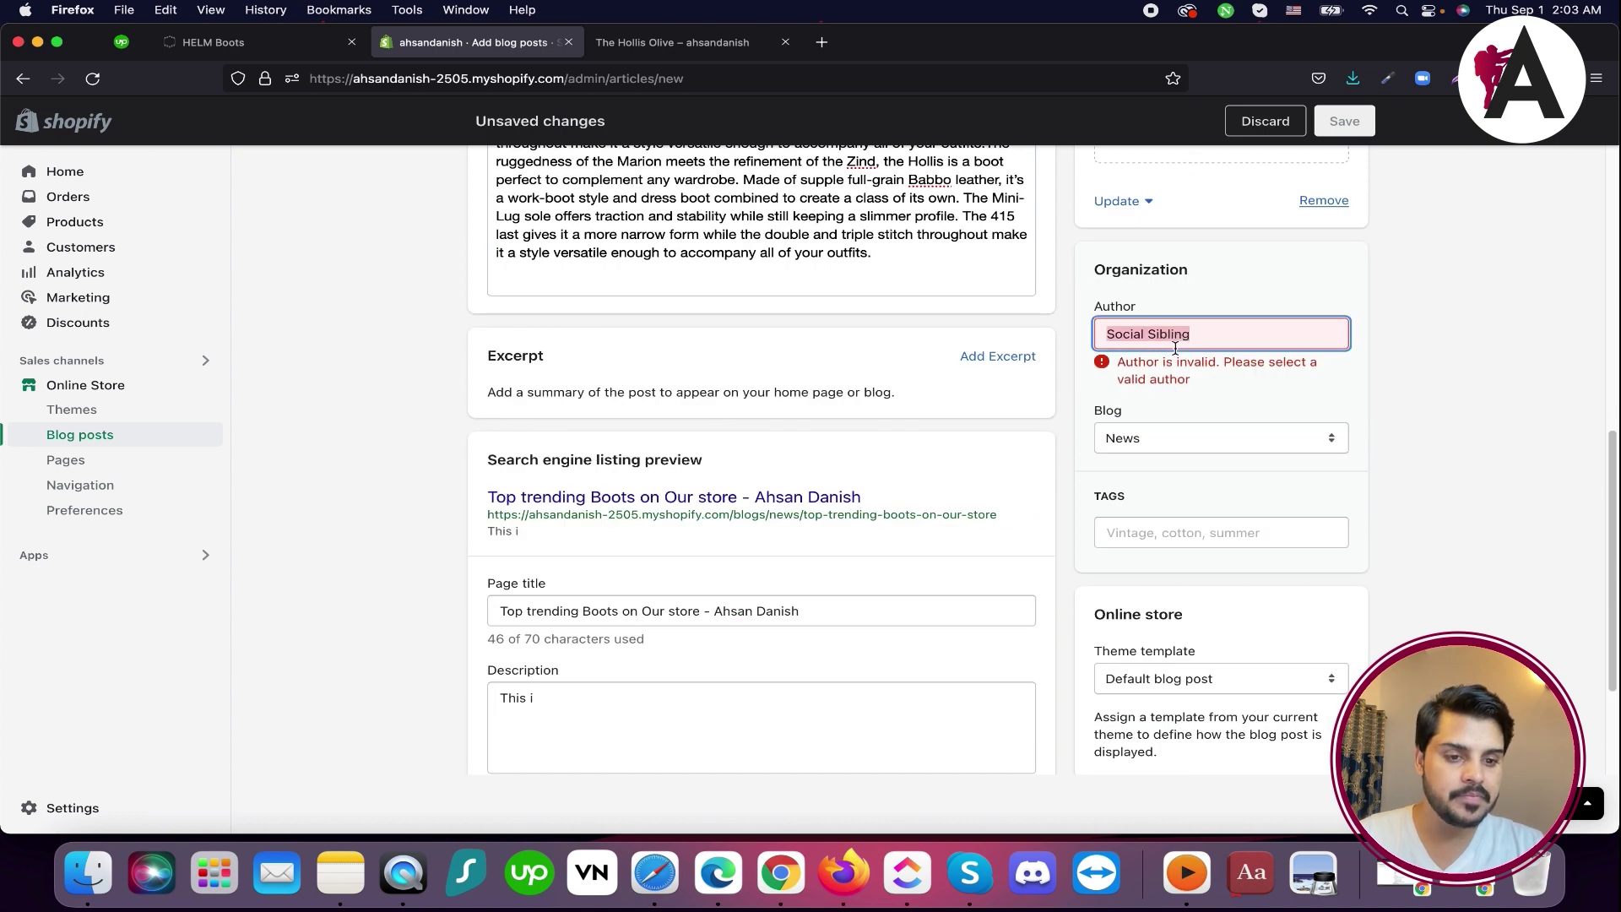
pyautogui.press('BackSpace')
pyautogui.click(1416, 380)
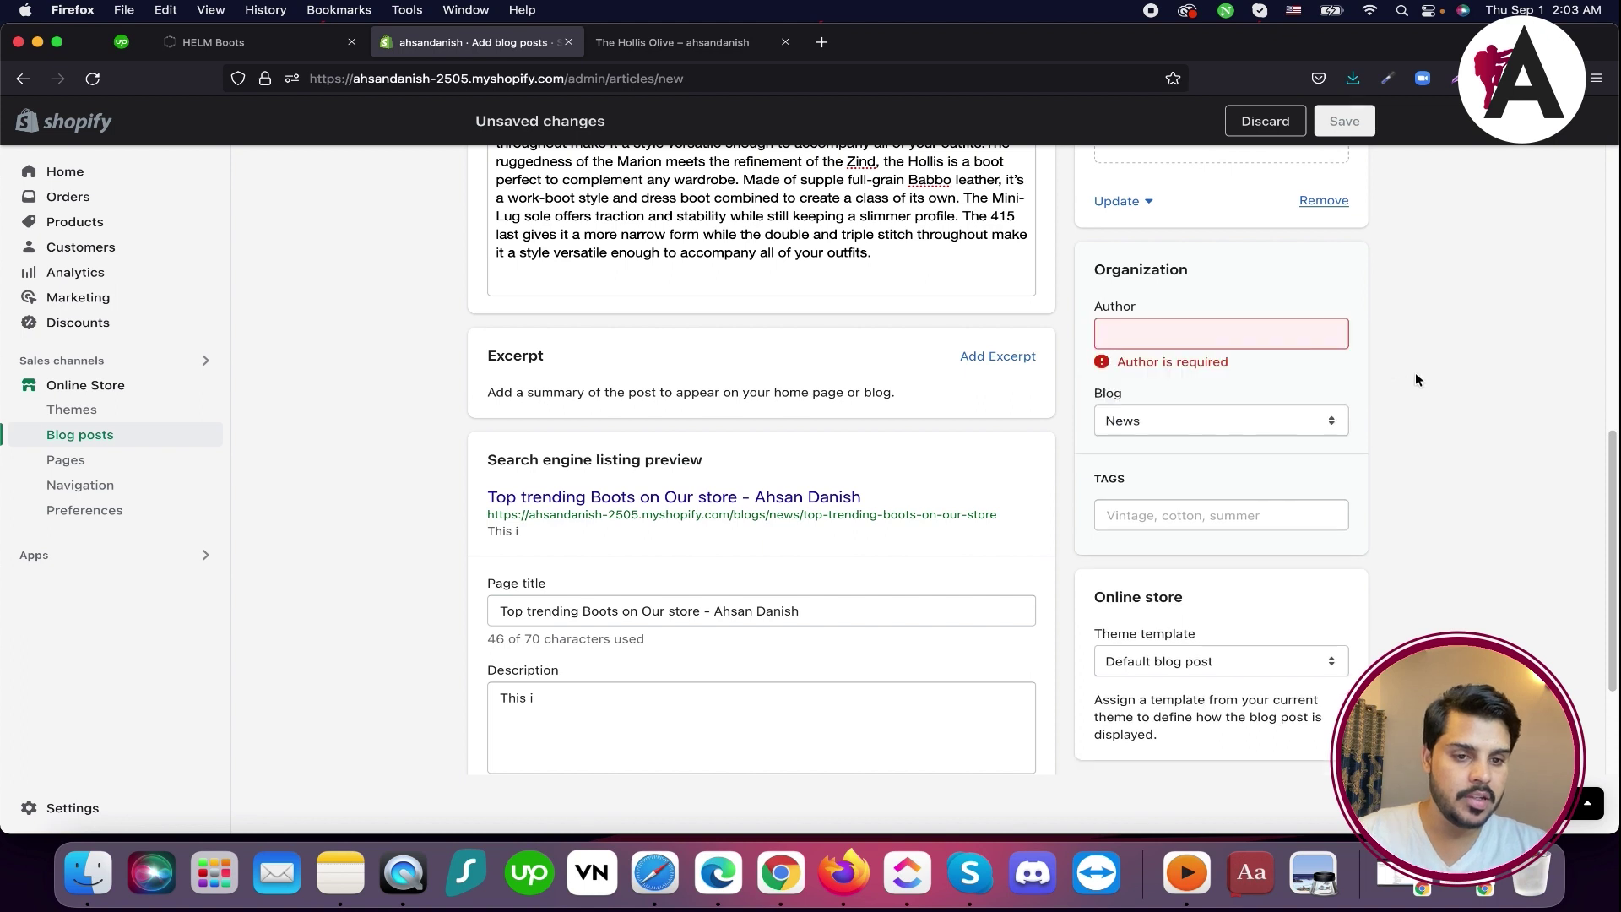
pyautogui.click(1154, 333)
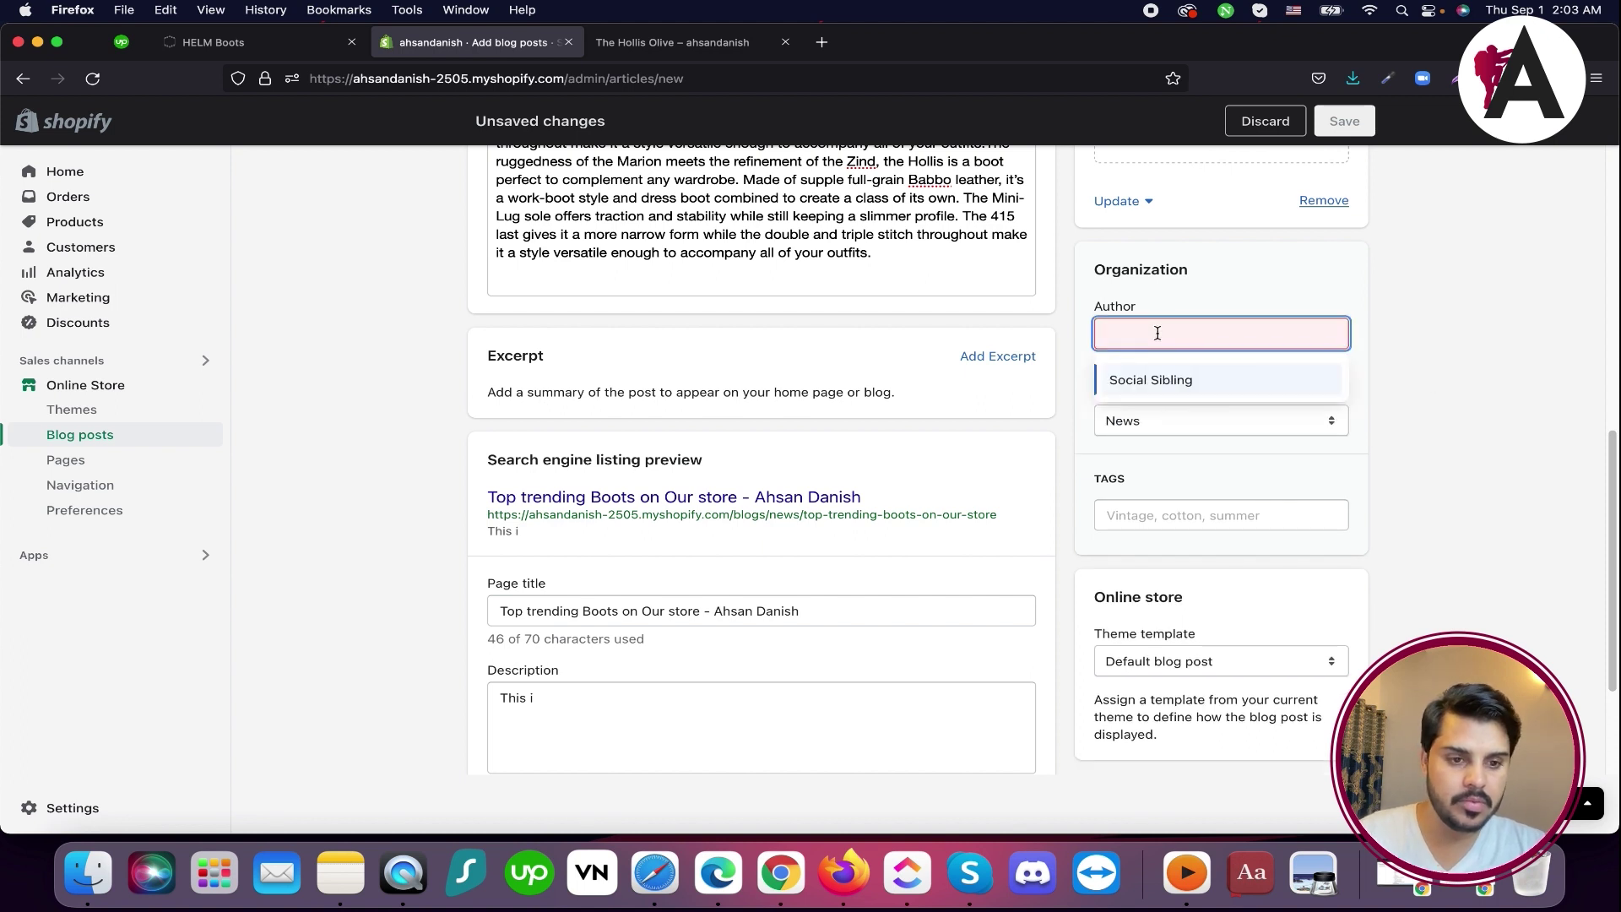
pyautogui.click(1163, 379)
pyautogui.scroll(-1, 1181, 619)
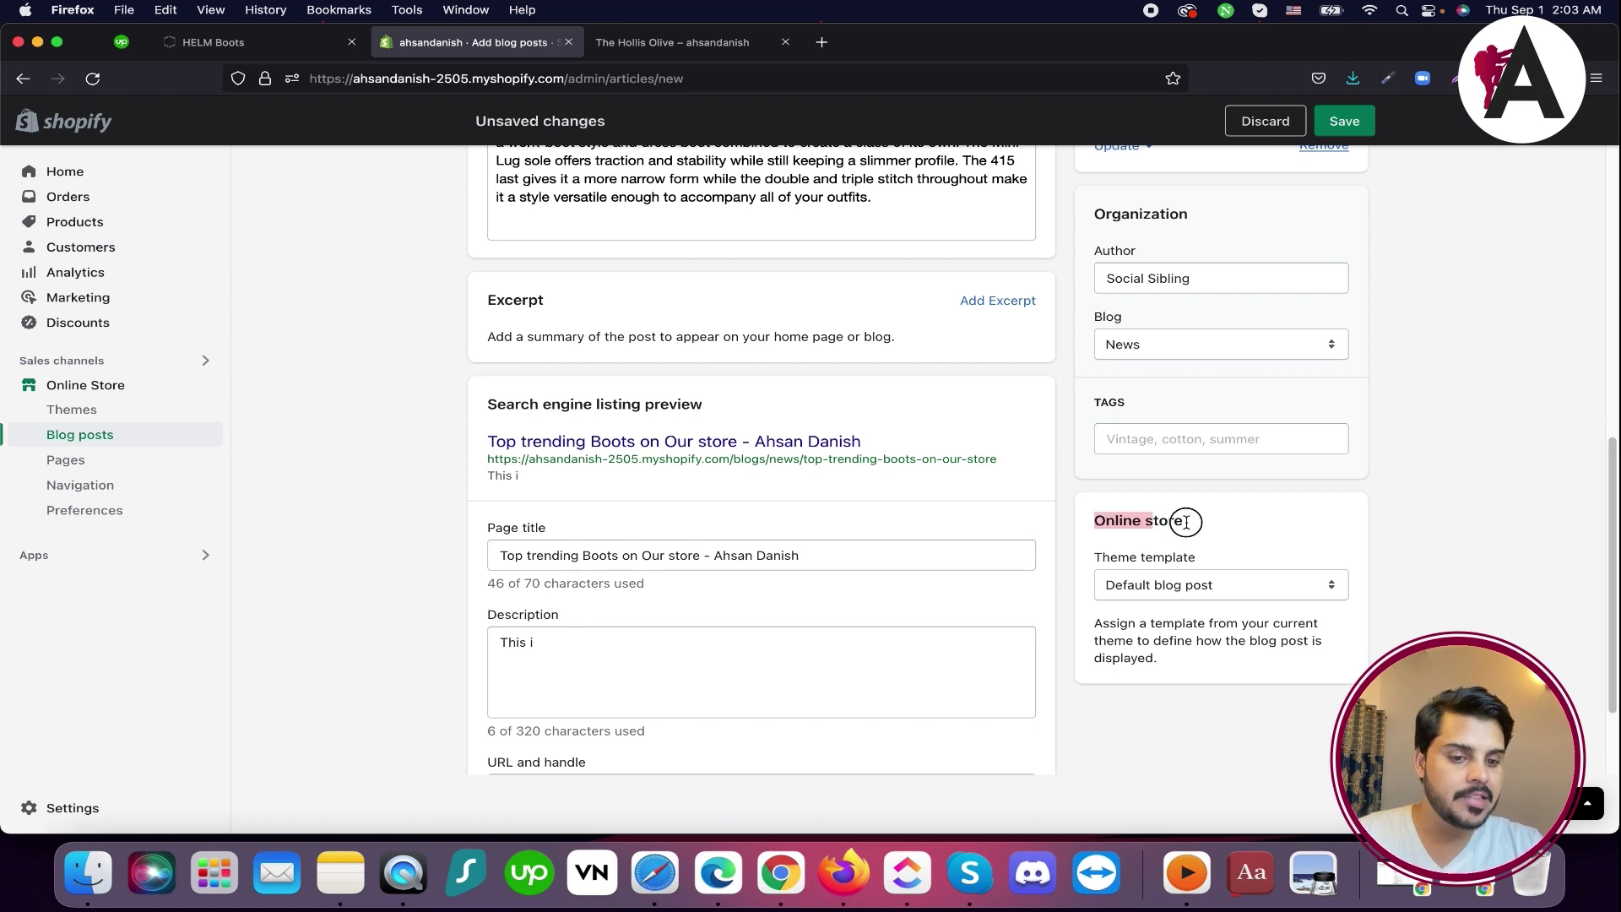
# Keep the Default blog post template, save the post, and view it on the storefront
pyautogui.click(1224, 584)
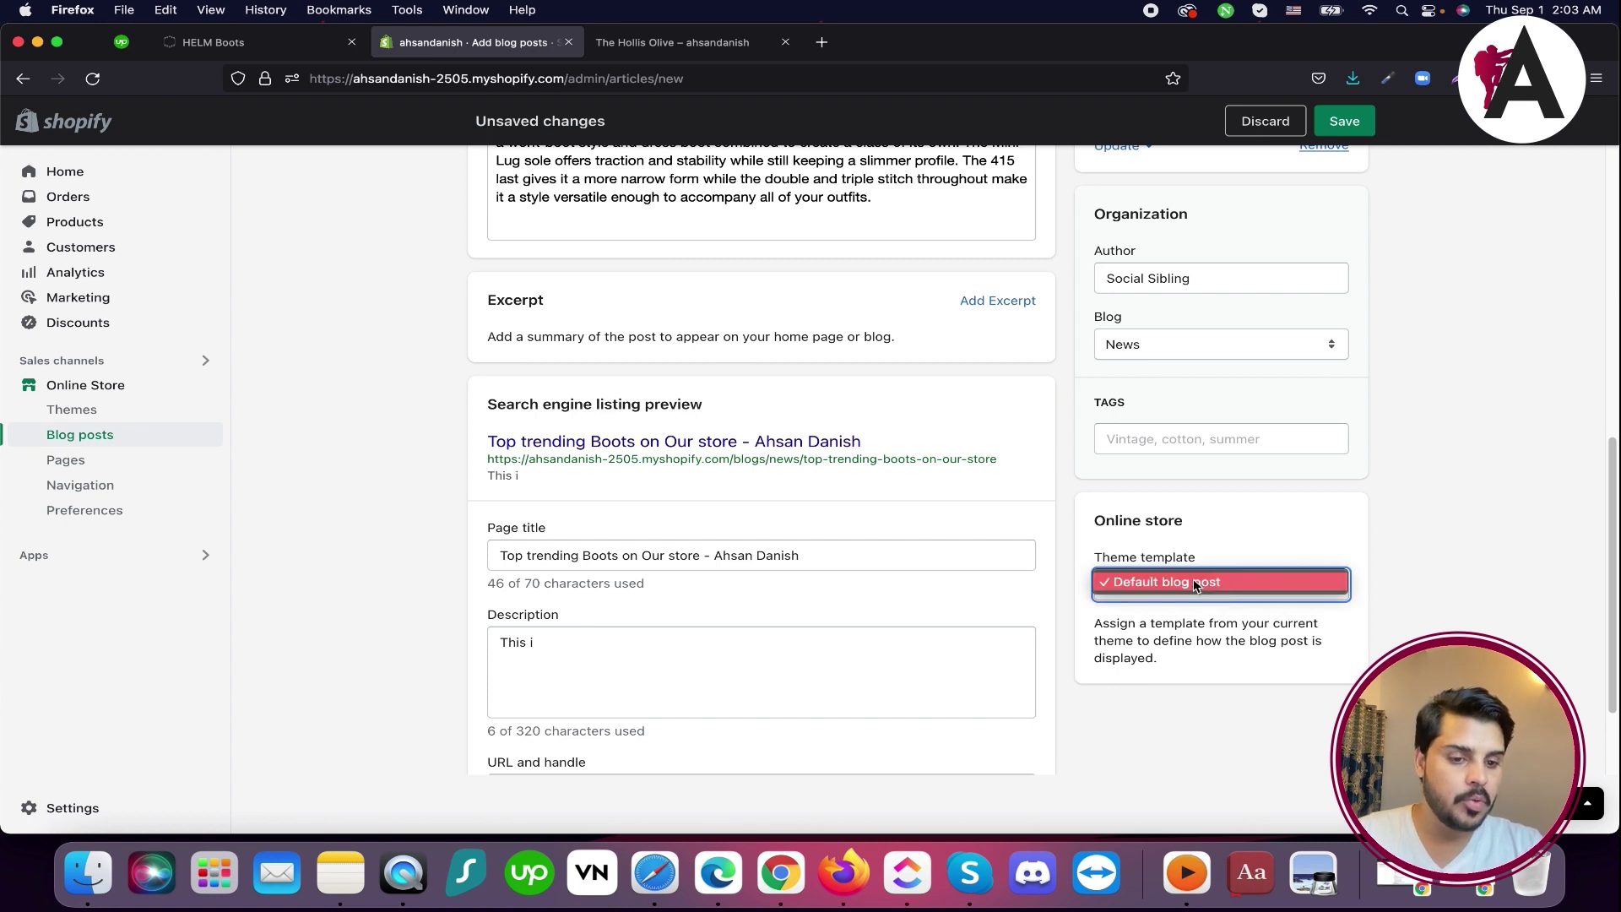
pyautogui.click(1221, 579)
pyautogui.scroll(5, 1188, 596)
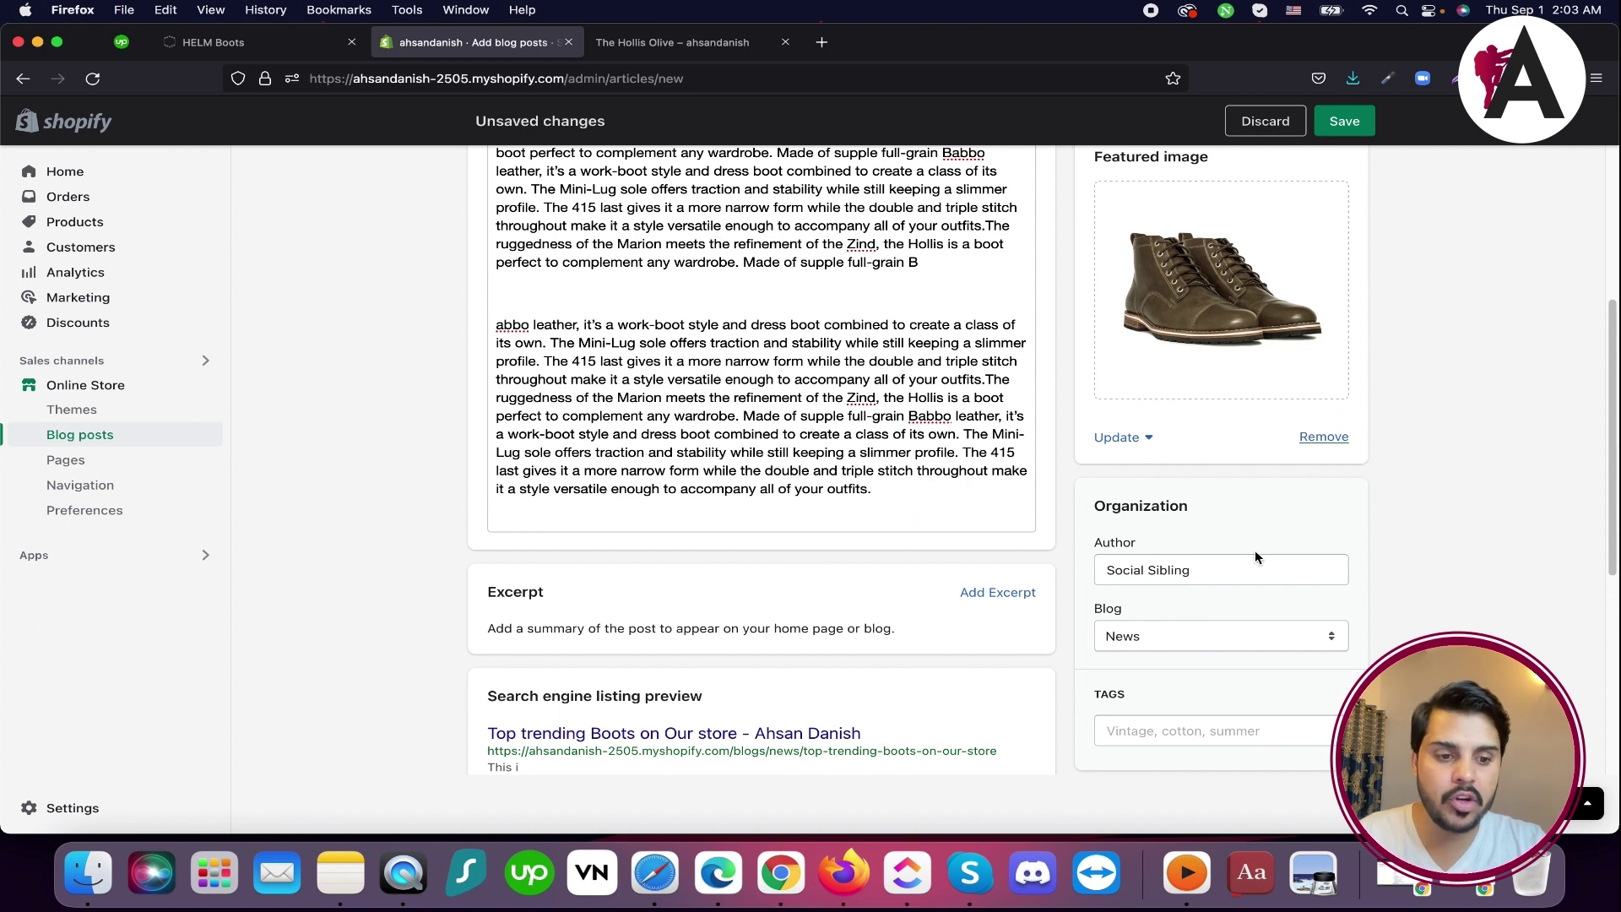
pyautogui.scroll(5, 1181, 607)
pyautogui.click(1344, 121)
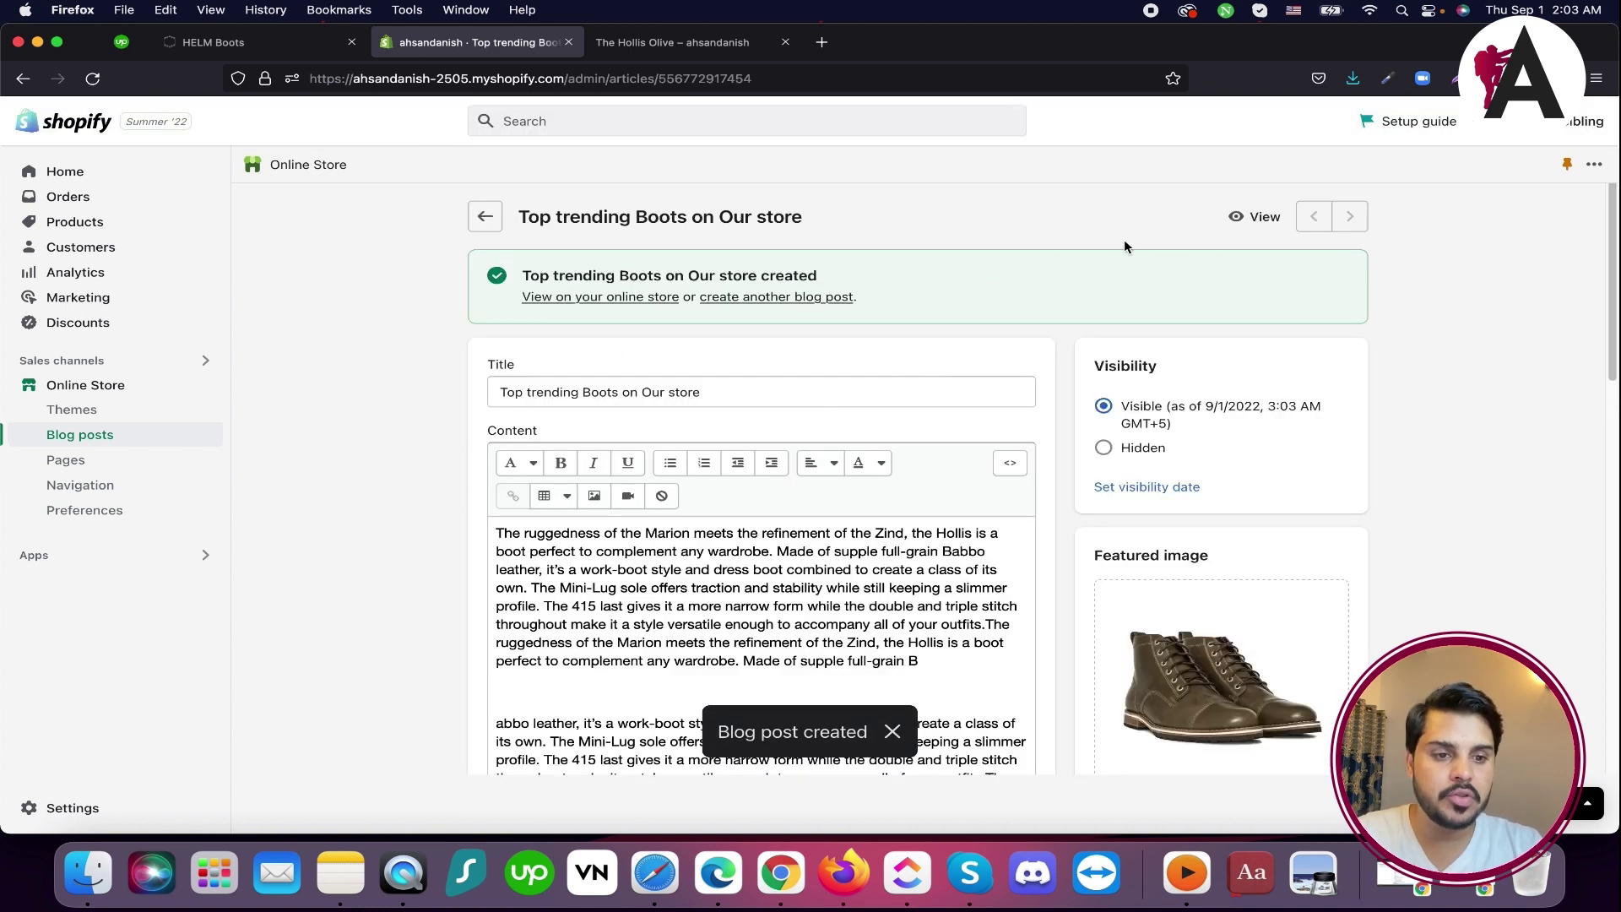
pyautogui.click(1237, 219)
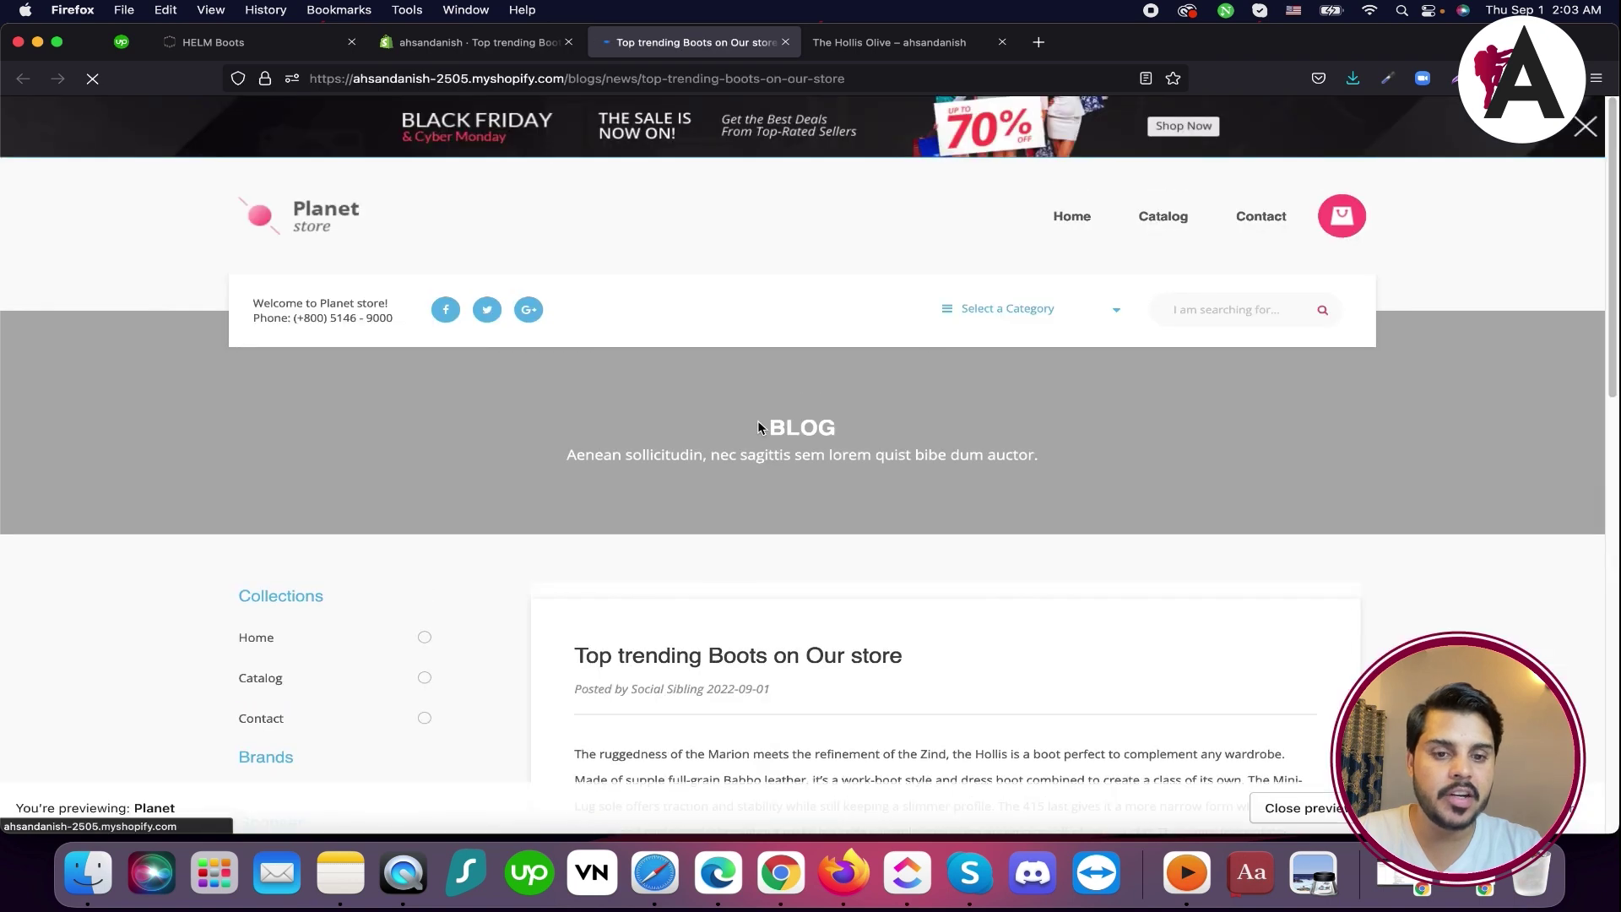
# Scroll through the live post to check its two-paragraph boot description
pyautogui.scroll(-10, 758, 427)
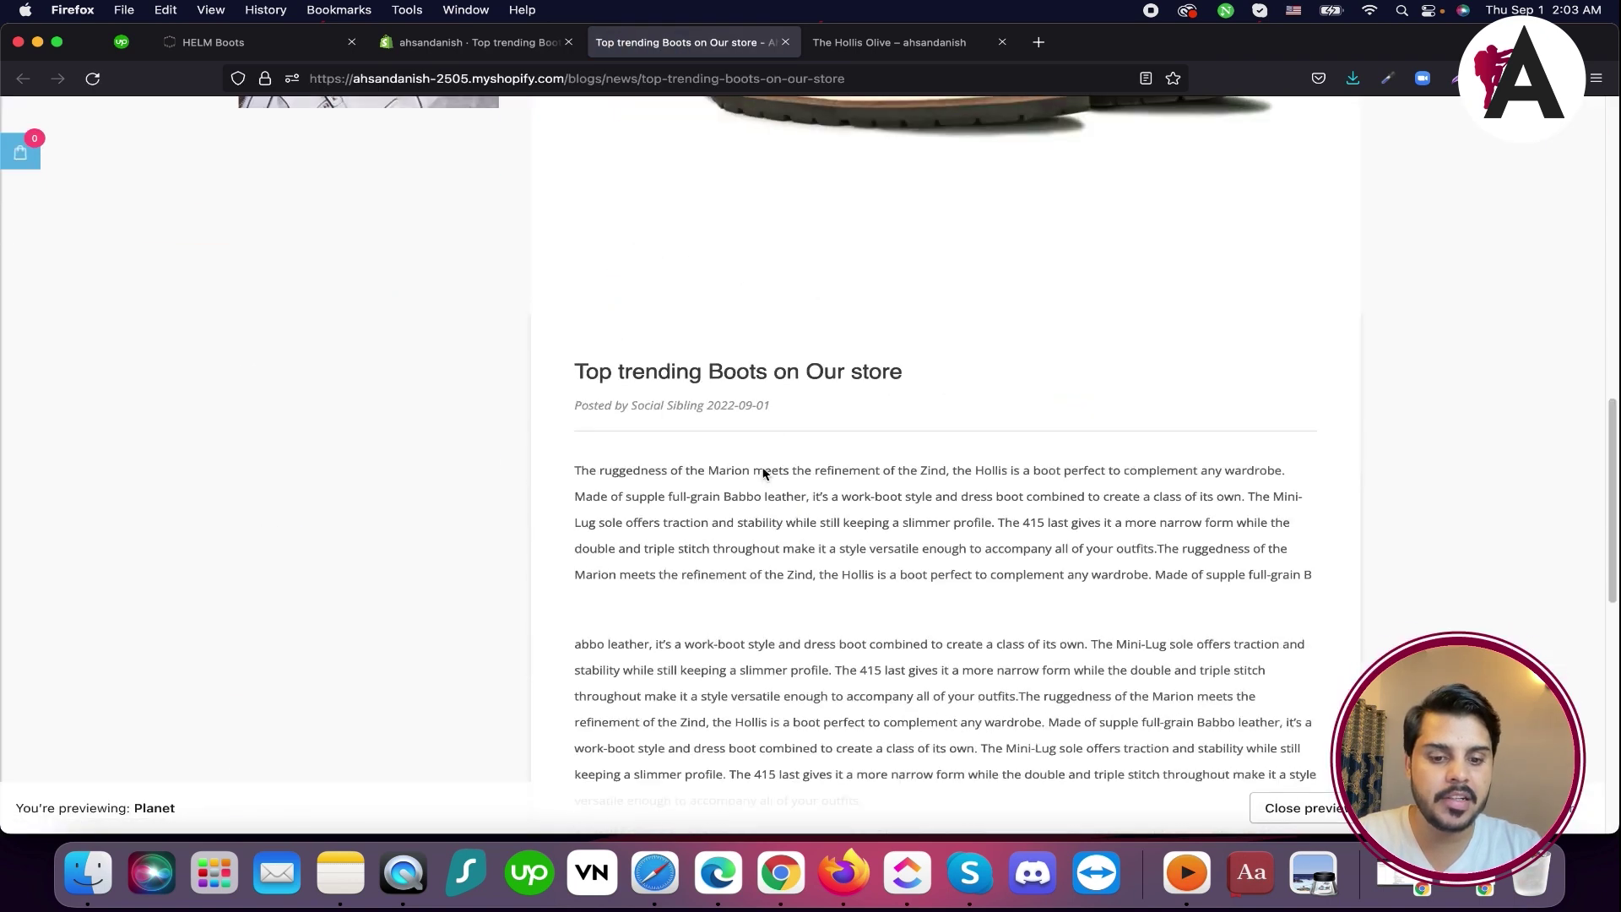
pyautogui.scroll(-3, 731, 468)
pyautogui.scroll(15, 896, 332)
pyautogui.scroll(-9, 895, 333)
pyautogui.scroll(-4, 675, 494)
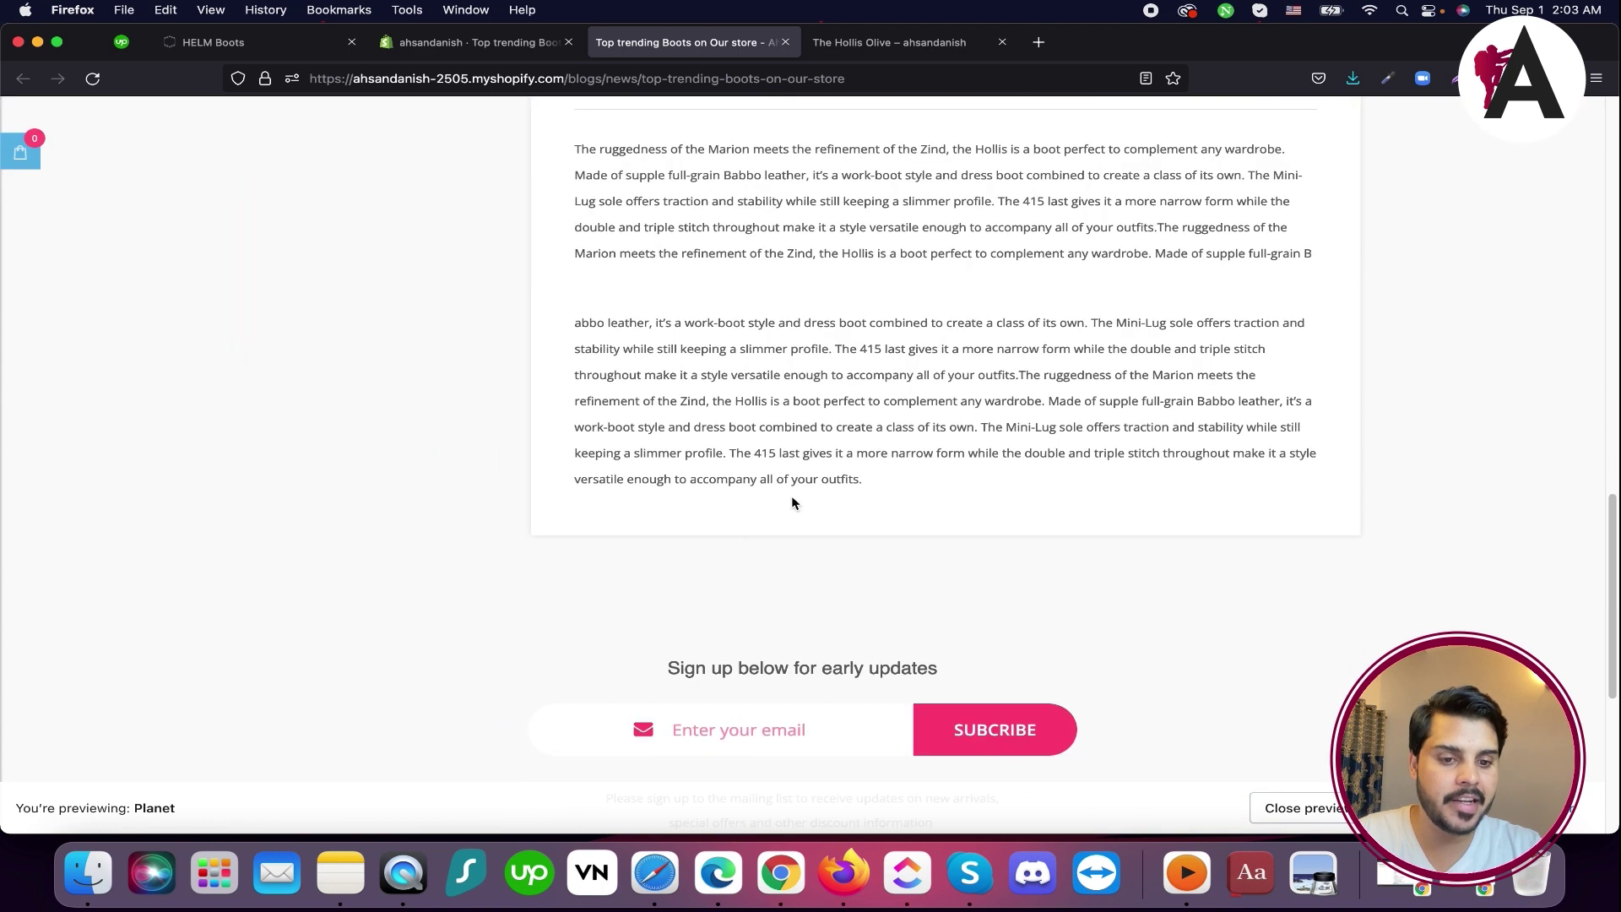
pyautogui.scroll(1, 791, 499)
# Go to the HELM Boots Press page and open the Stridewise underrated boot brands article
pyautogui.click(236, 42)
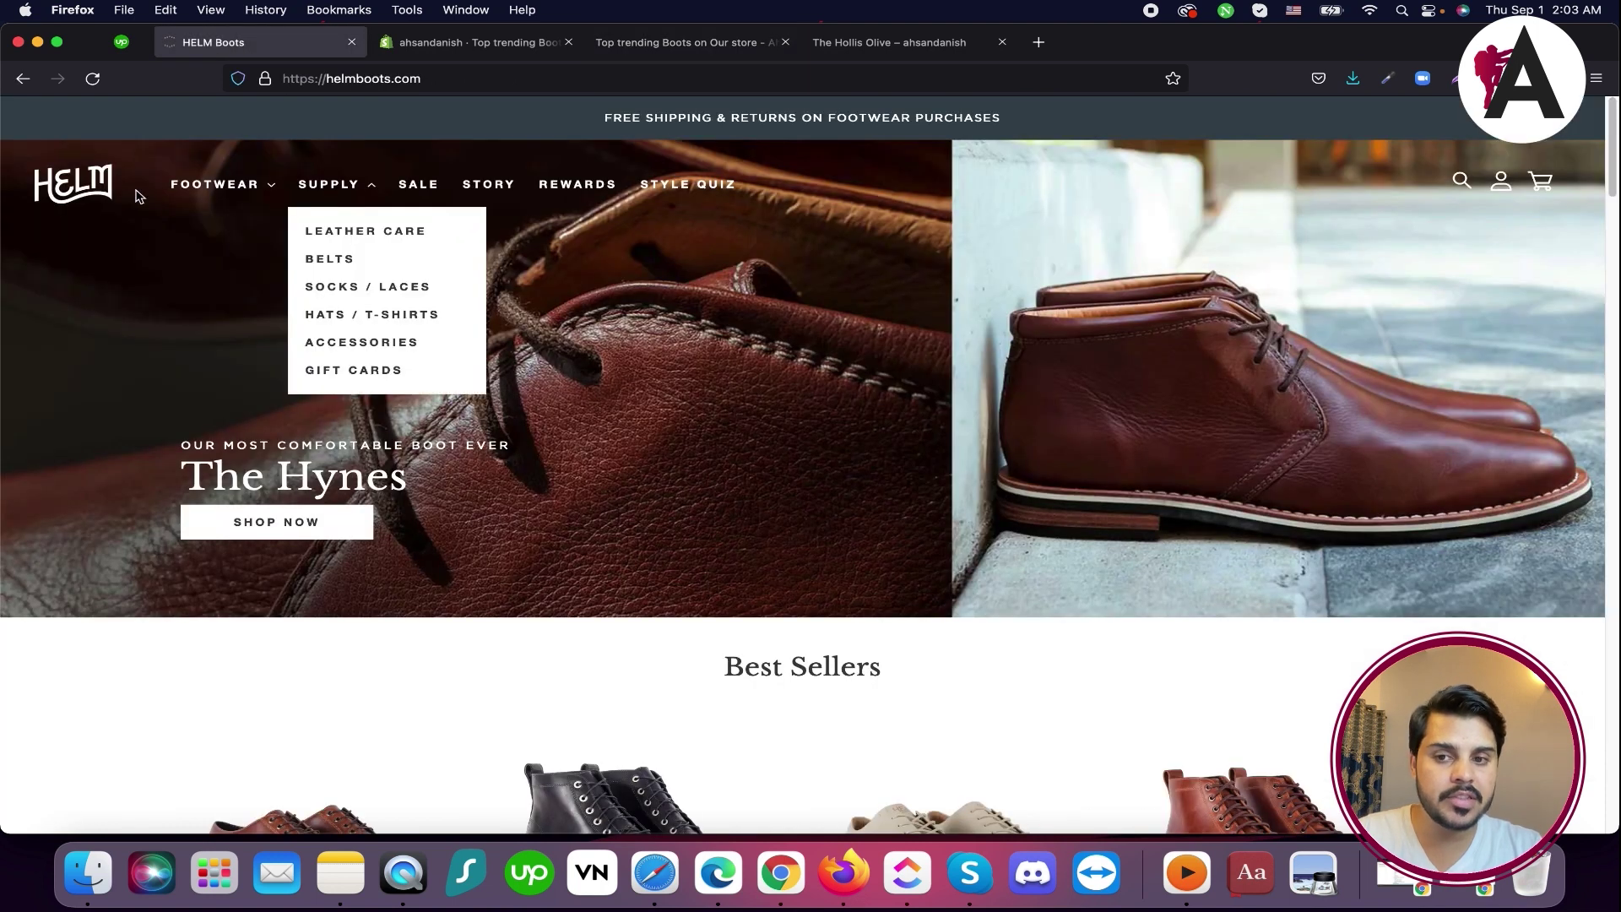
pyautogui.scroll(-15, 713, 481)
pyautogui.scroll(-15, 716, 480)
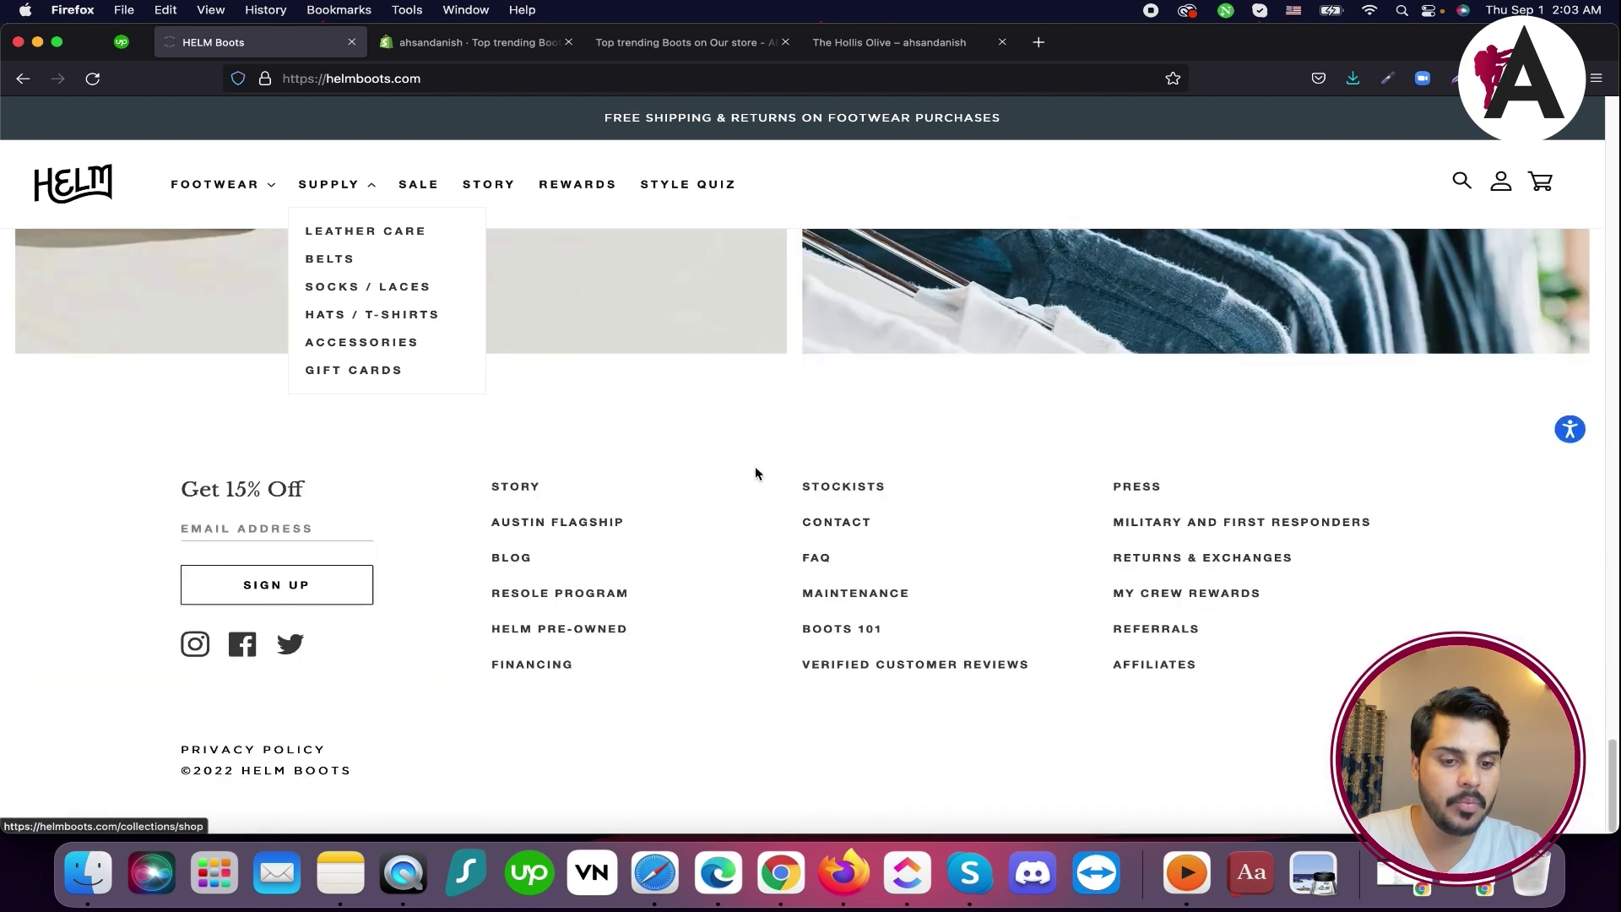
pyautogui.click(1141, 486)
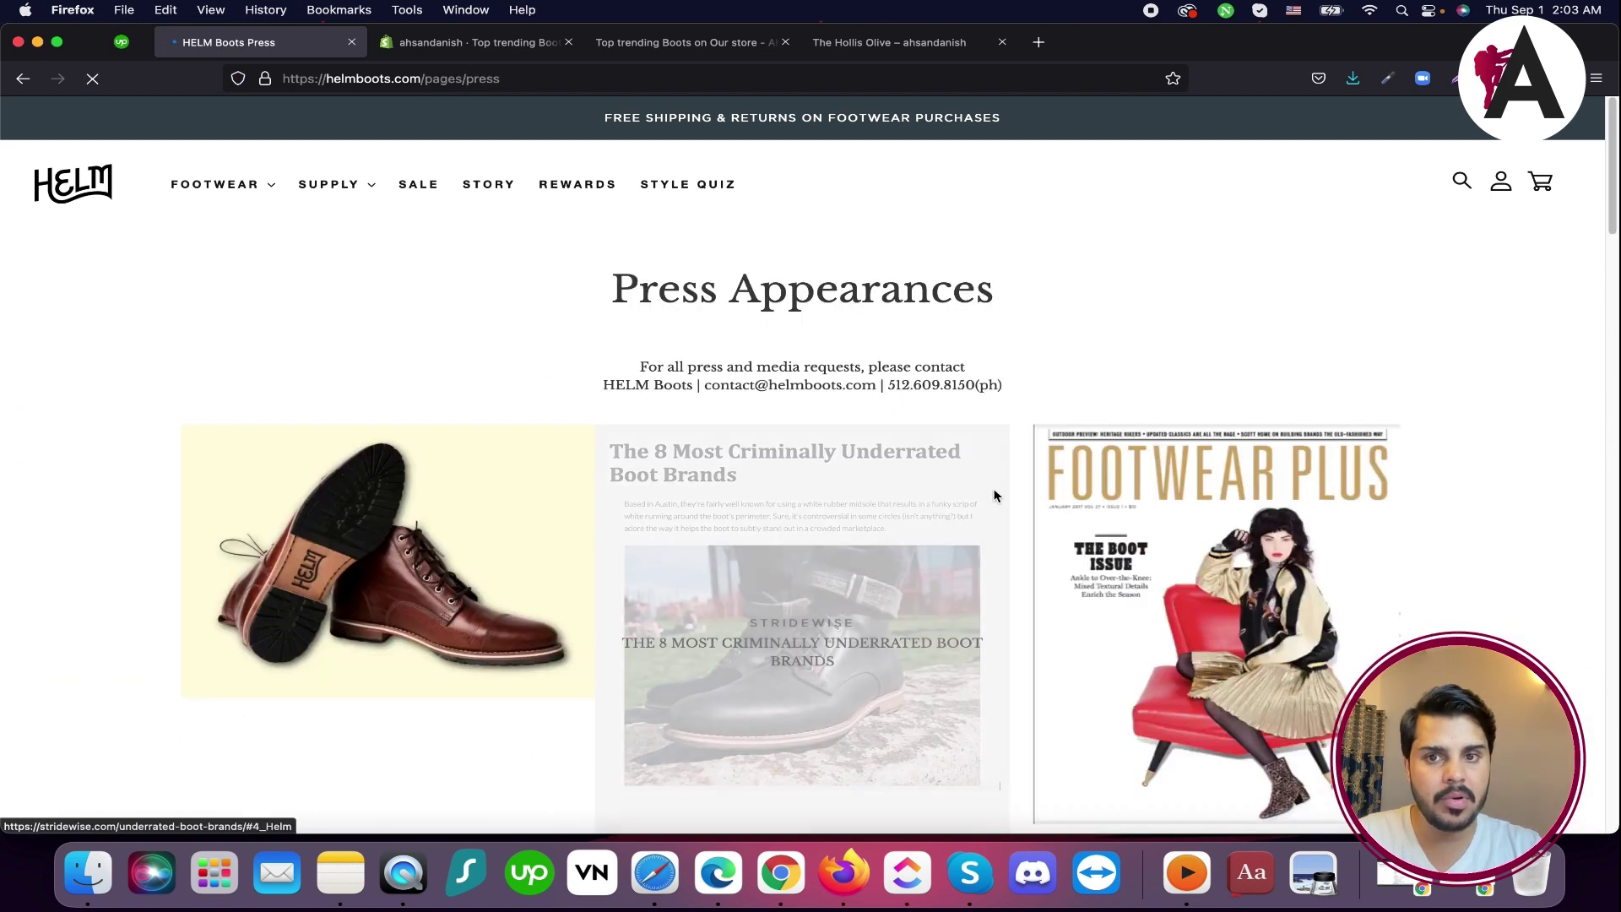
pyautogui.scroll(-3, 785, 548)
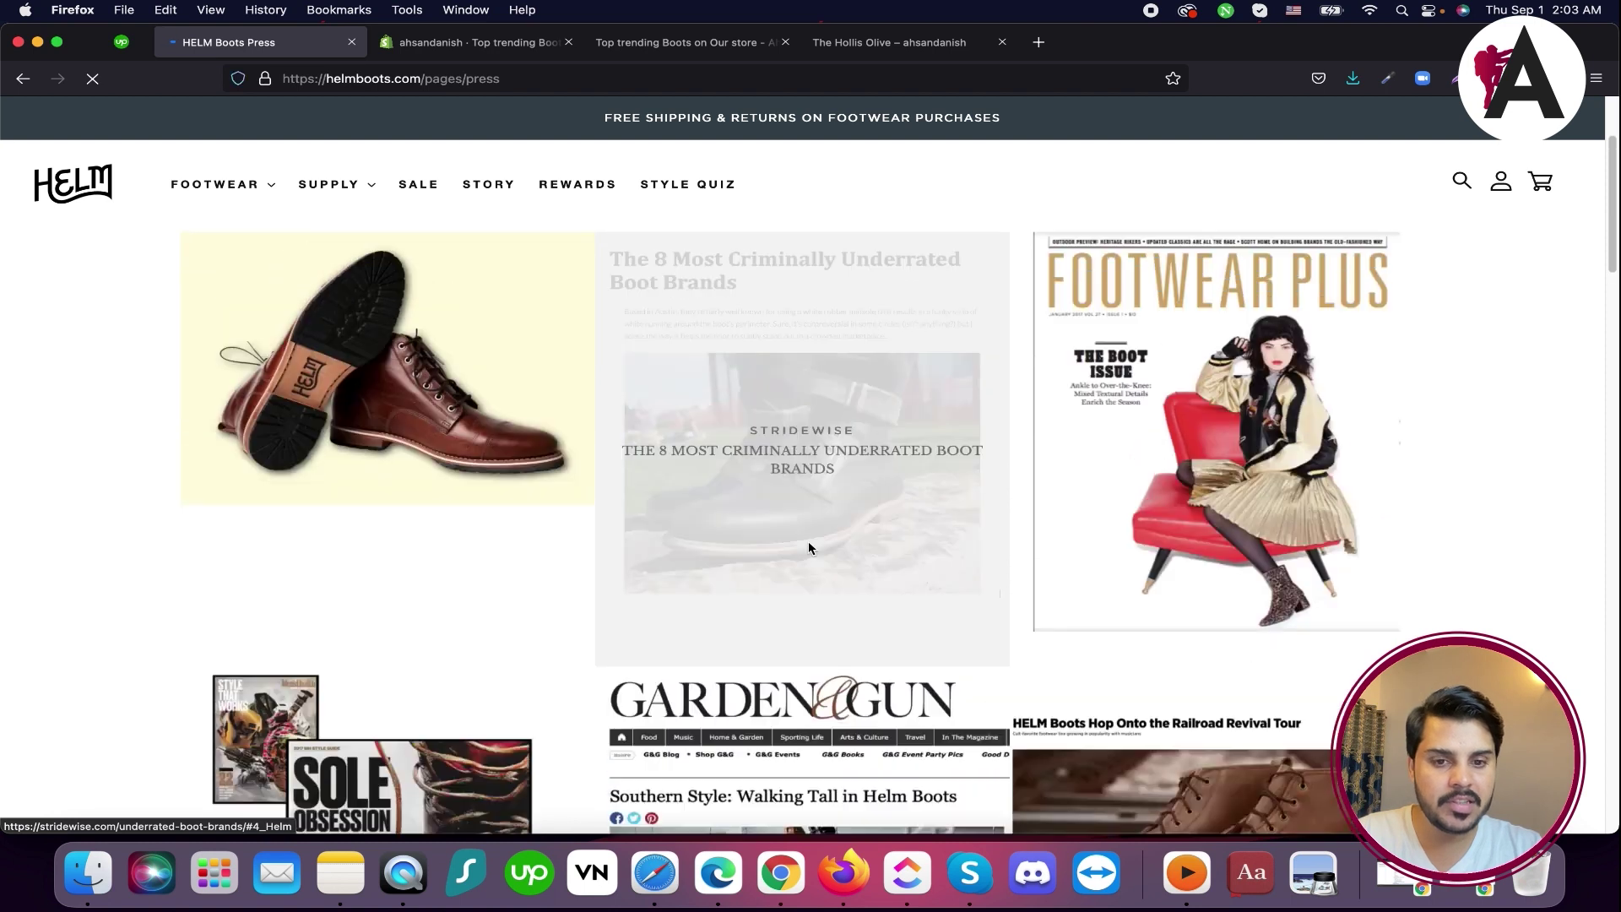
pyautogui.click(808, 543)
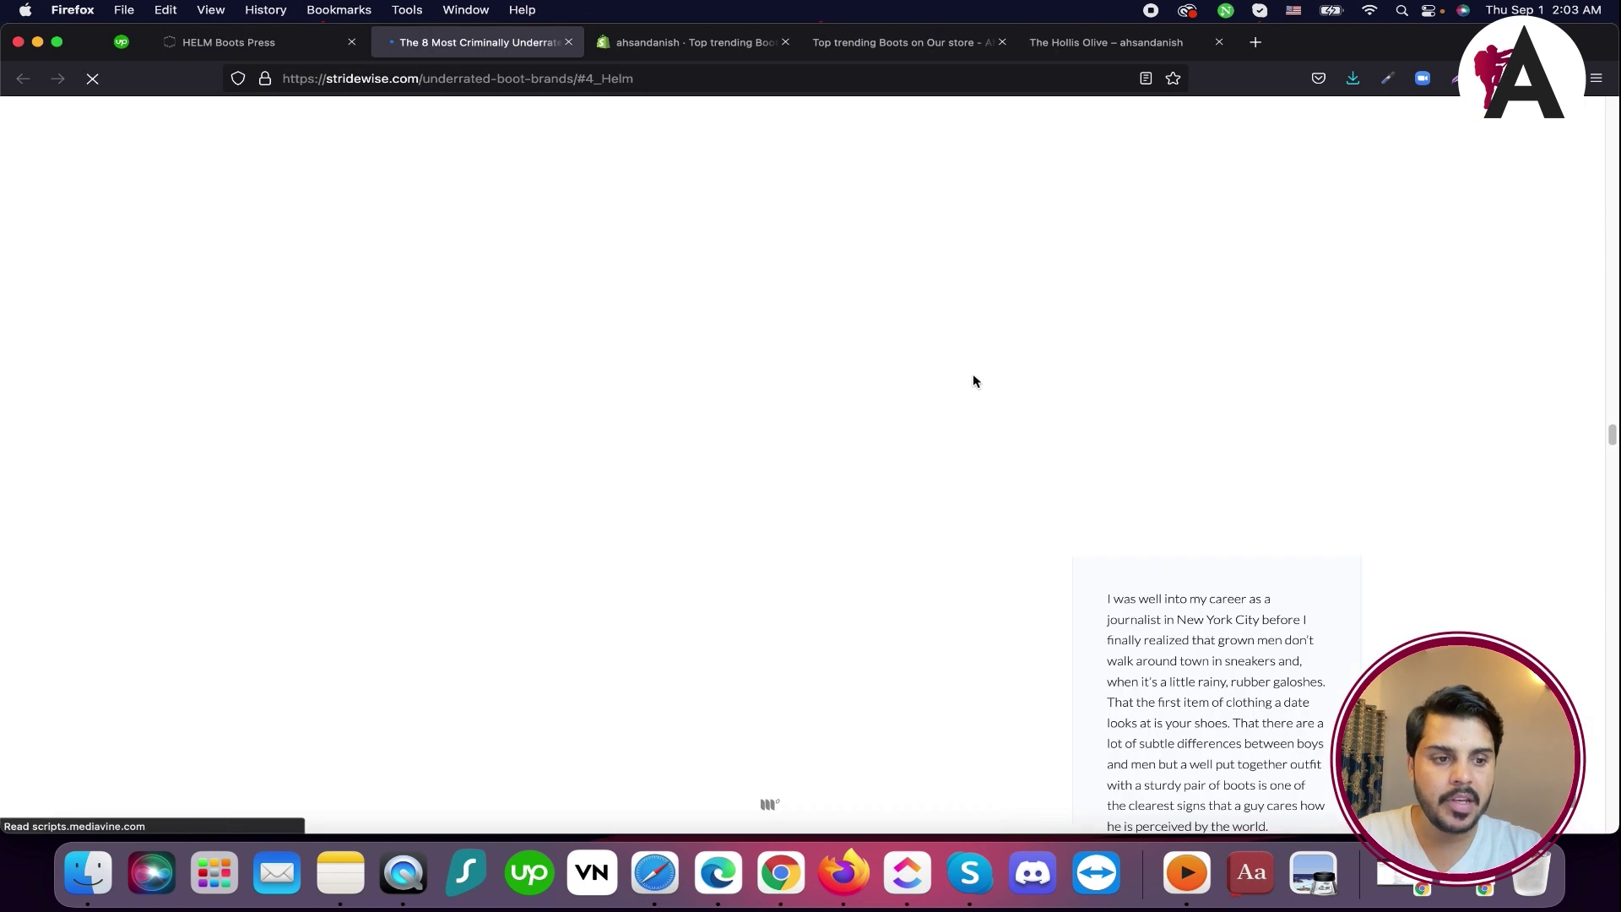
# Read through the Stridewise boot brands article, highlighting its title and opening text
pyautogui.click(1598, 221)
pyautogui.moveTo(1597, 221); pyautogui.dragTo(1602, 108)
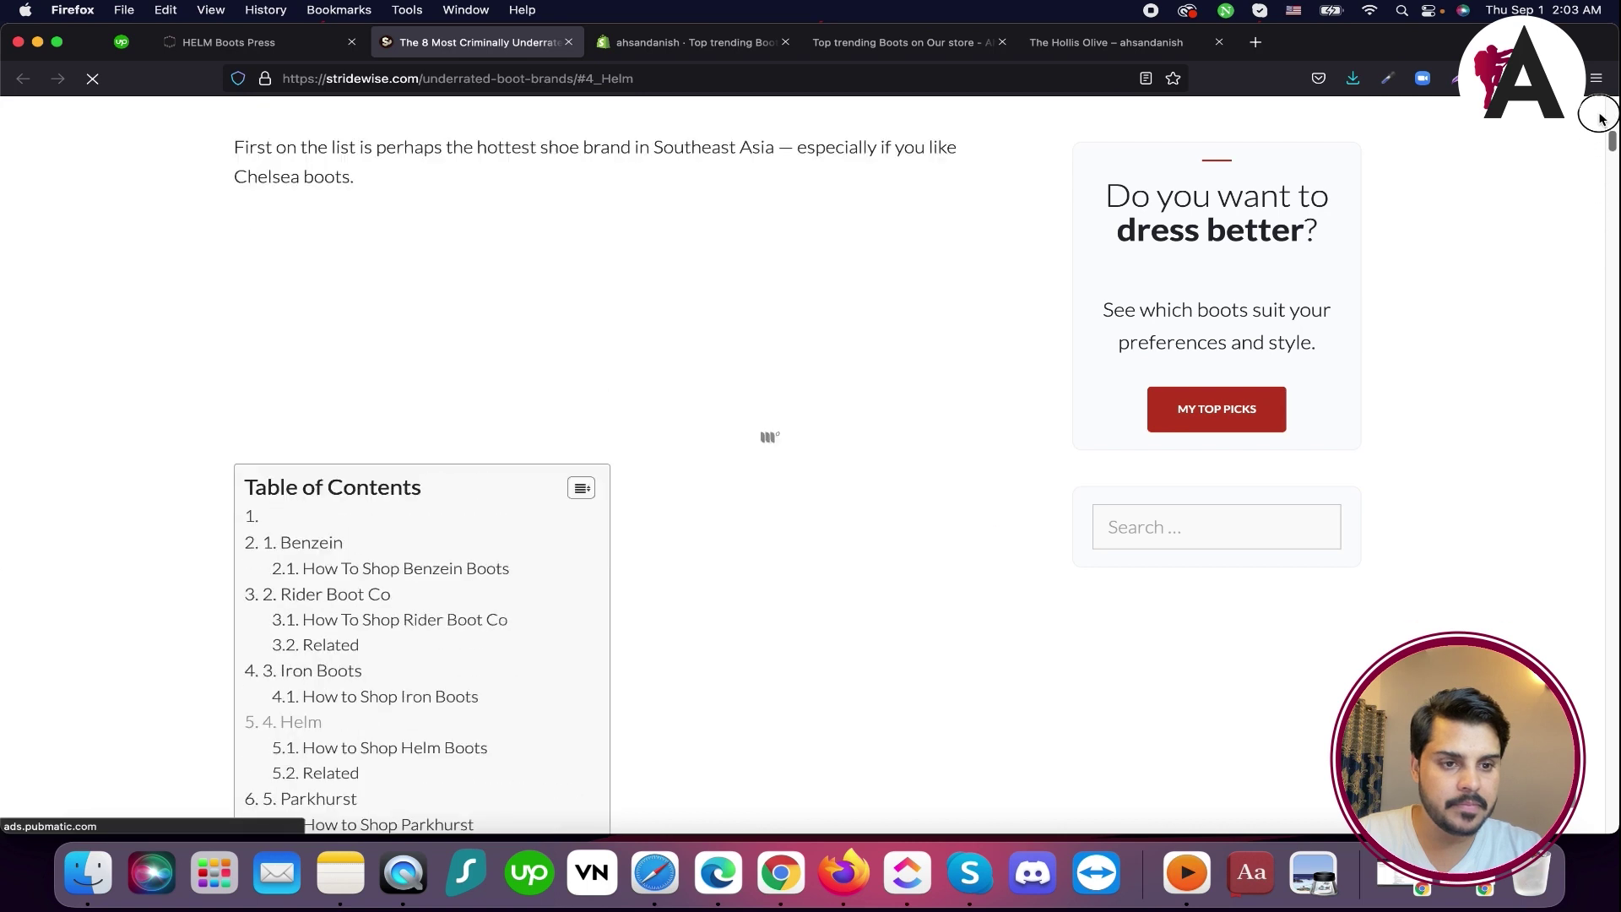
pyautogui.moveTo(336, 227); pyautogui.dragTo(950, 228)
pyautogui.scroll(-3, 246, 293)
pyautogui.scroll(3, 246, 293)
pyautogui.moveTo(236, 297); pyautogui.dragTo(686, 532)
pyautogui.scroll(-9, 618, 509)
pyautogui.scroll(-9, 618, 509)
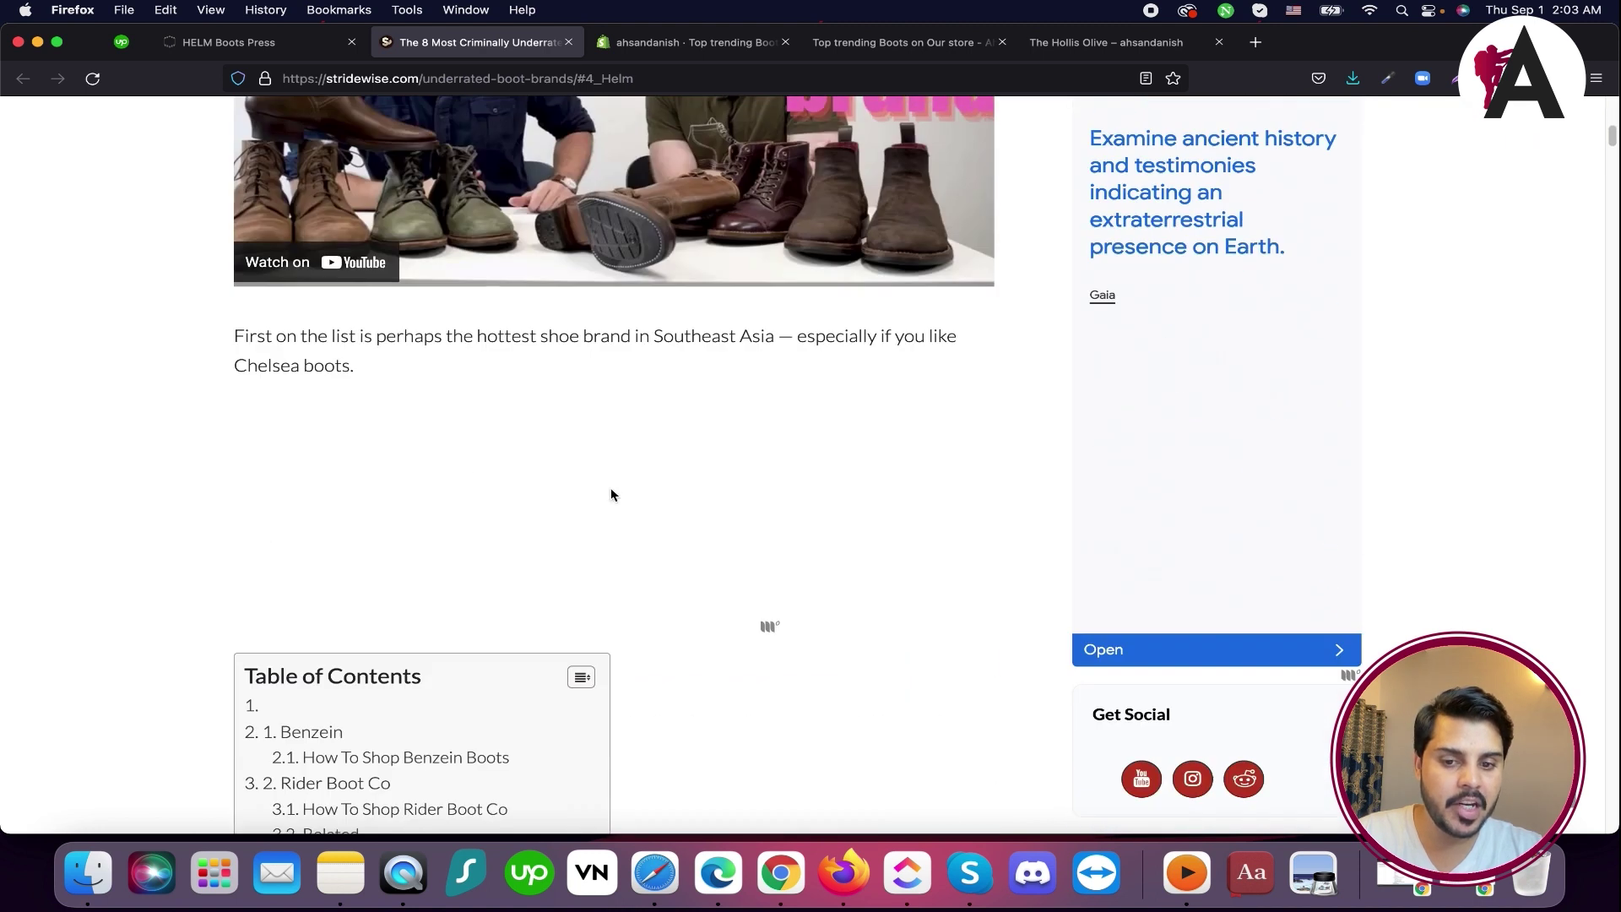
pyautogui.scroll(15, 481, 559)
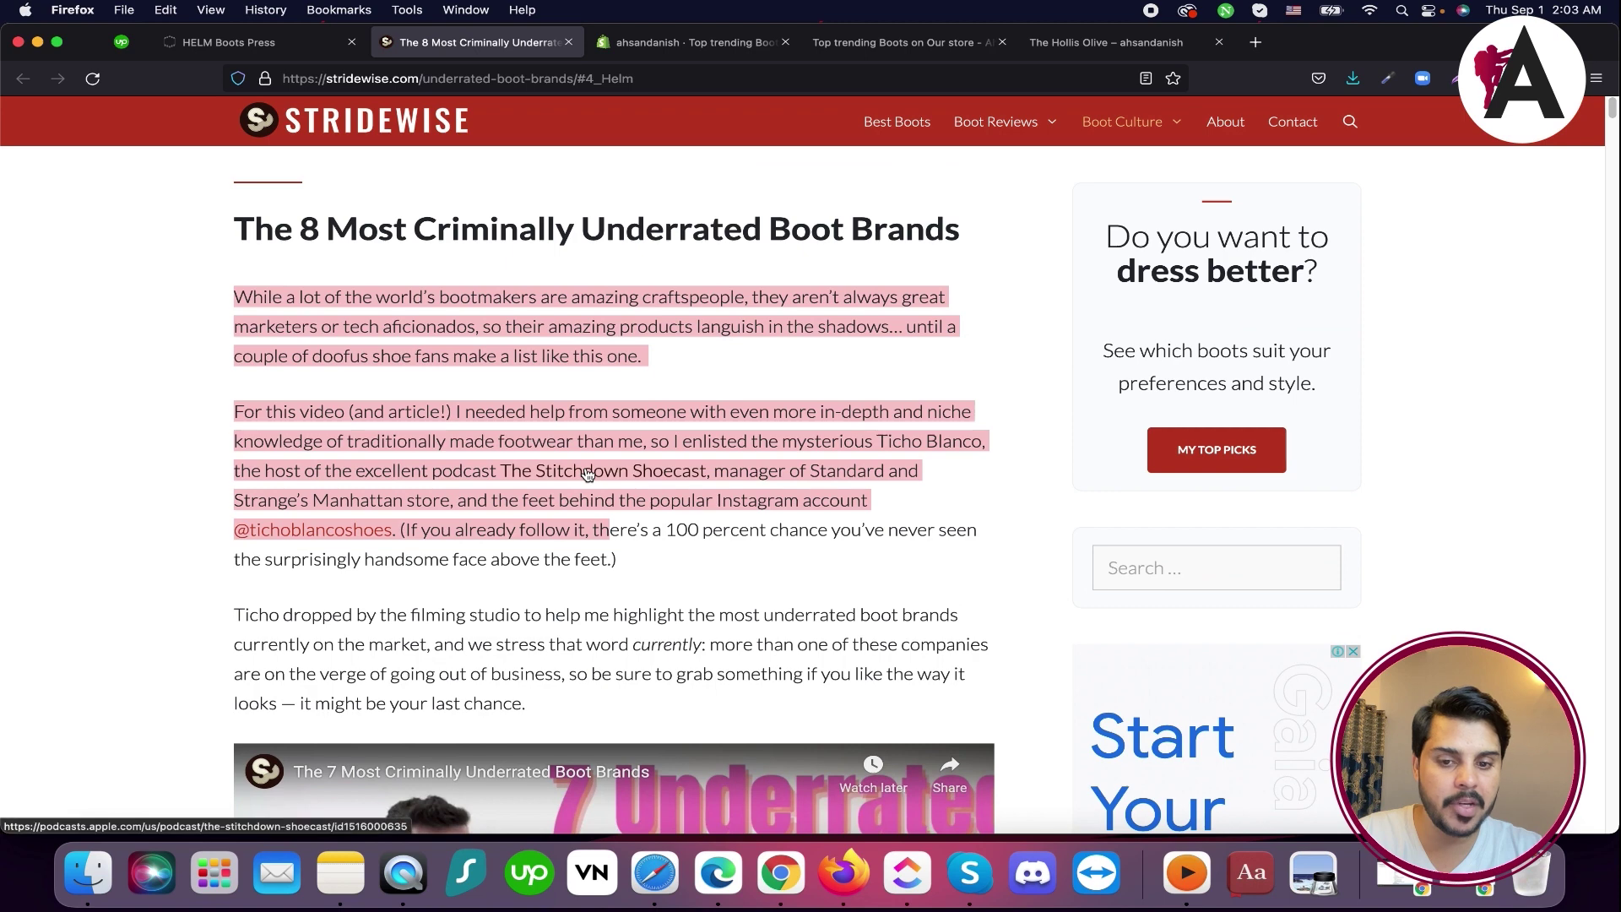
pyautogui.scroll(-20, 589, 475)
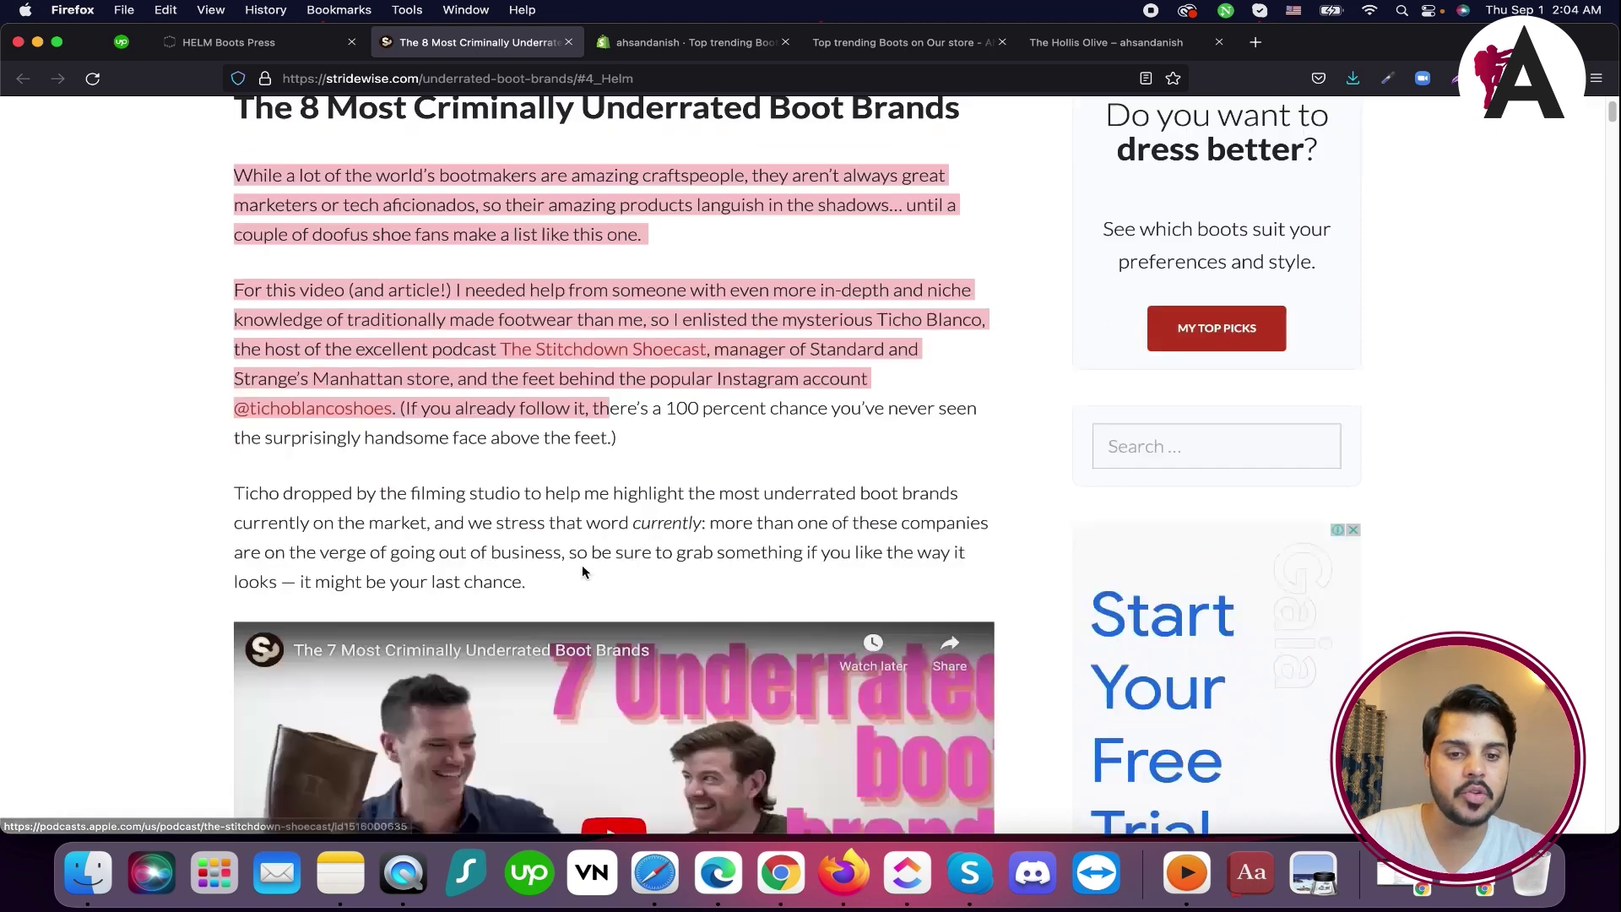
pyautogui.scroll(-20, 544, 557)
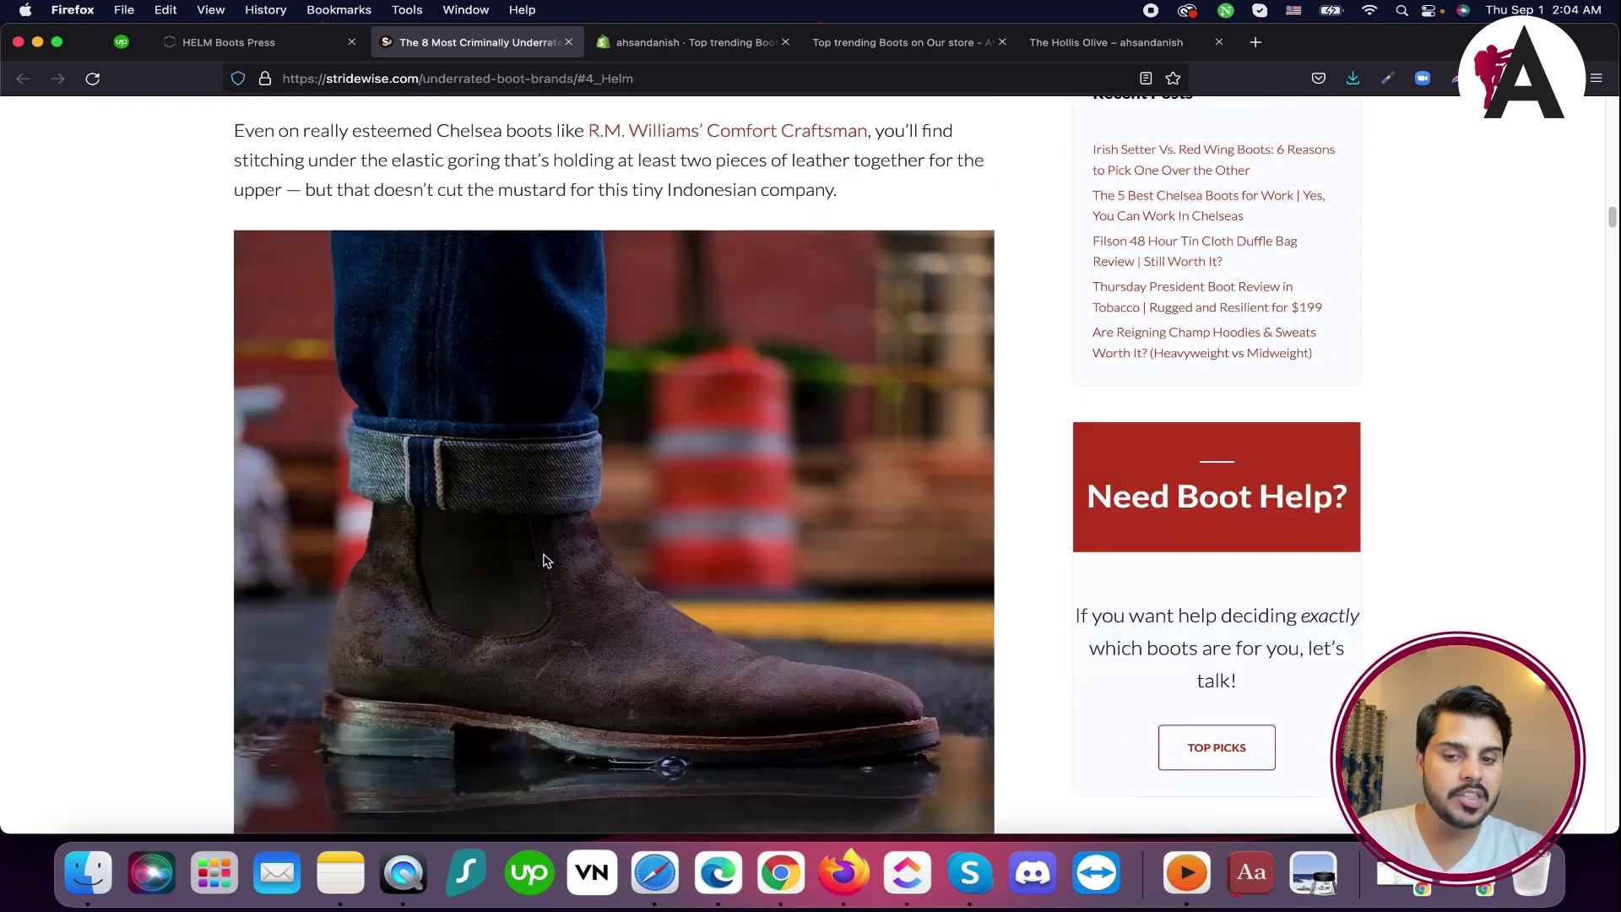
pyautogui.scroll(10, 543, 561)
pyautogui.scroll(10, 543, 561)
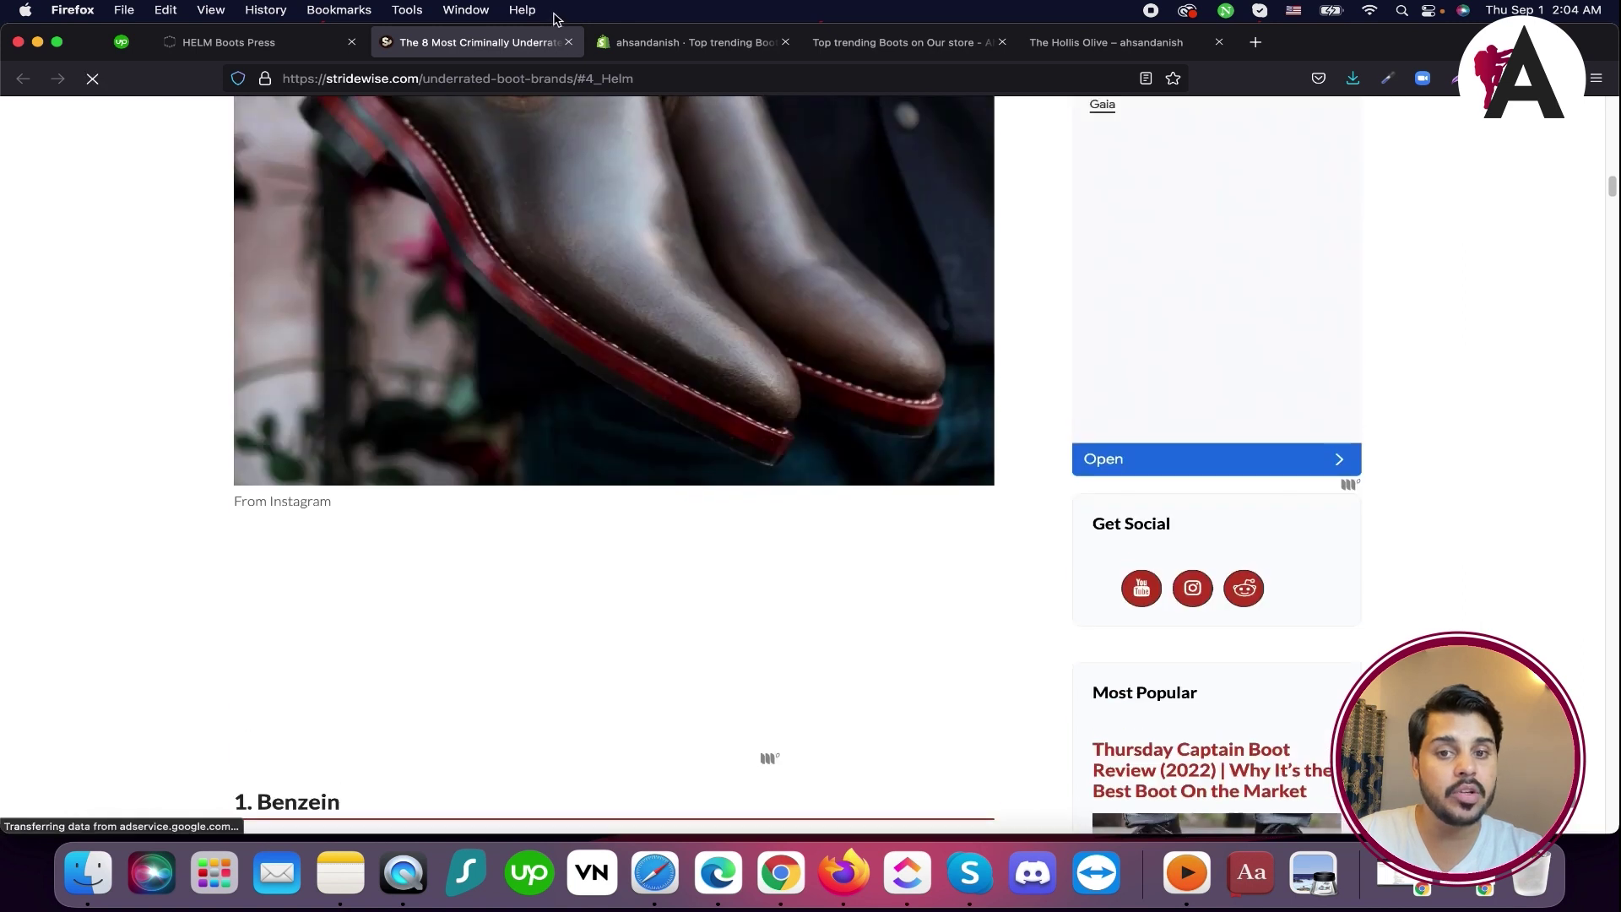
# Dismiss the article's newsletter popup, then return to the HELM Boots Footwear list
pyautogui.click(261, 43)
pyautogui.click(757, 44)
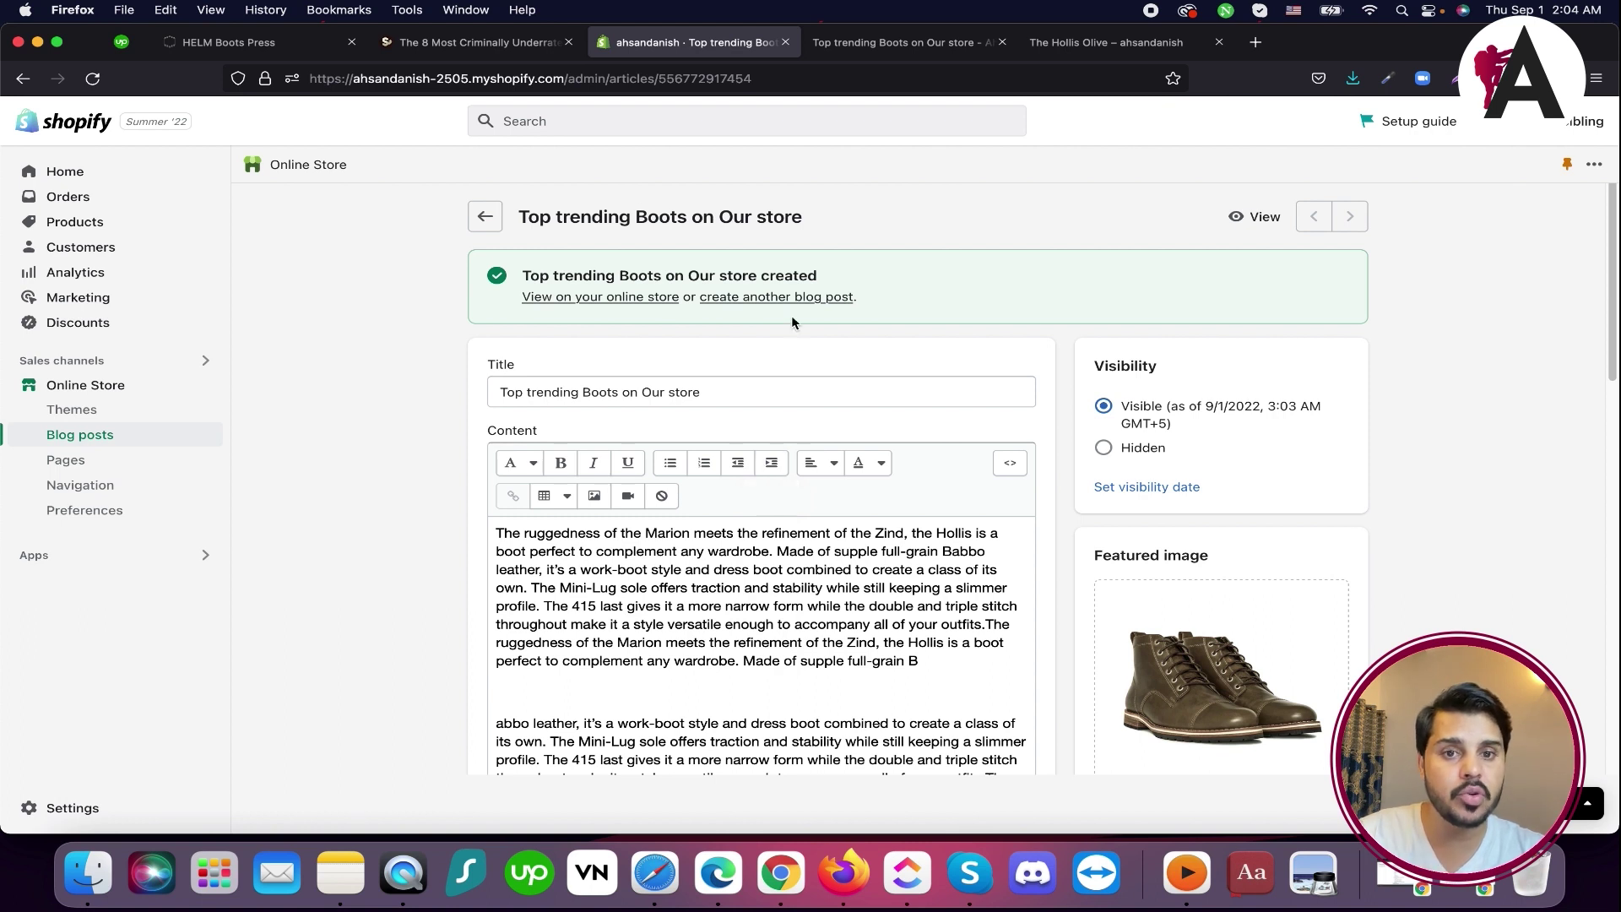
pyautogui.click(476, 42)
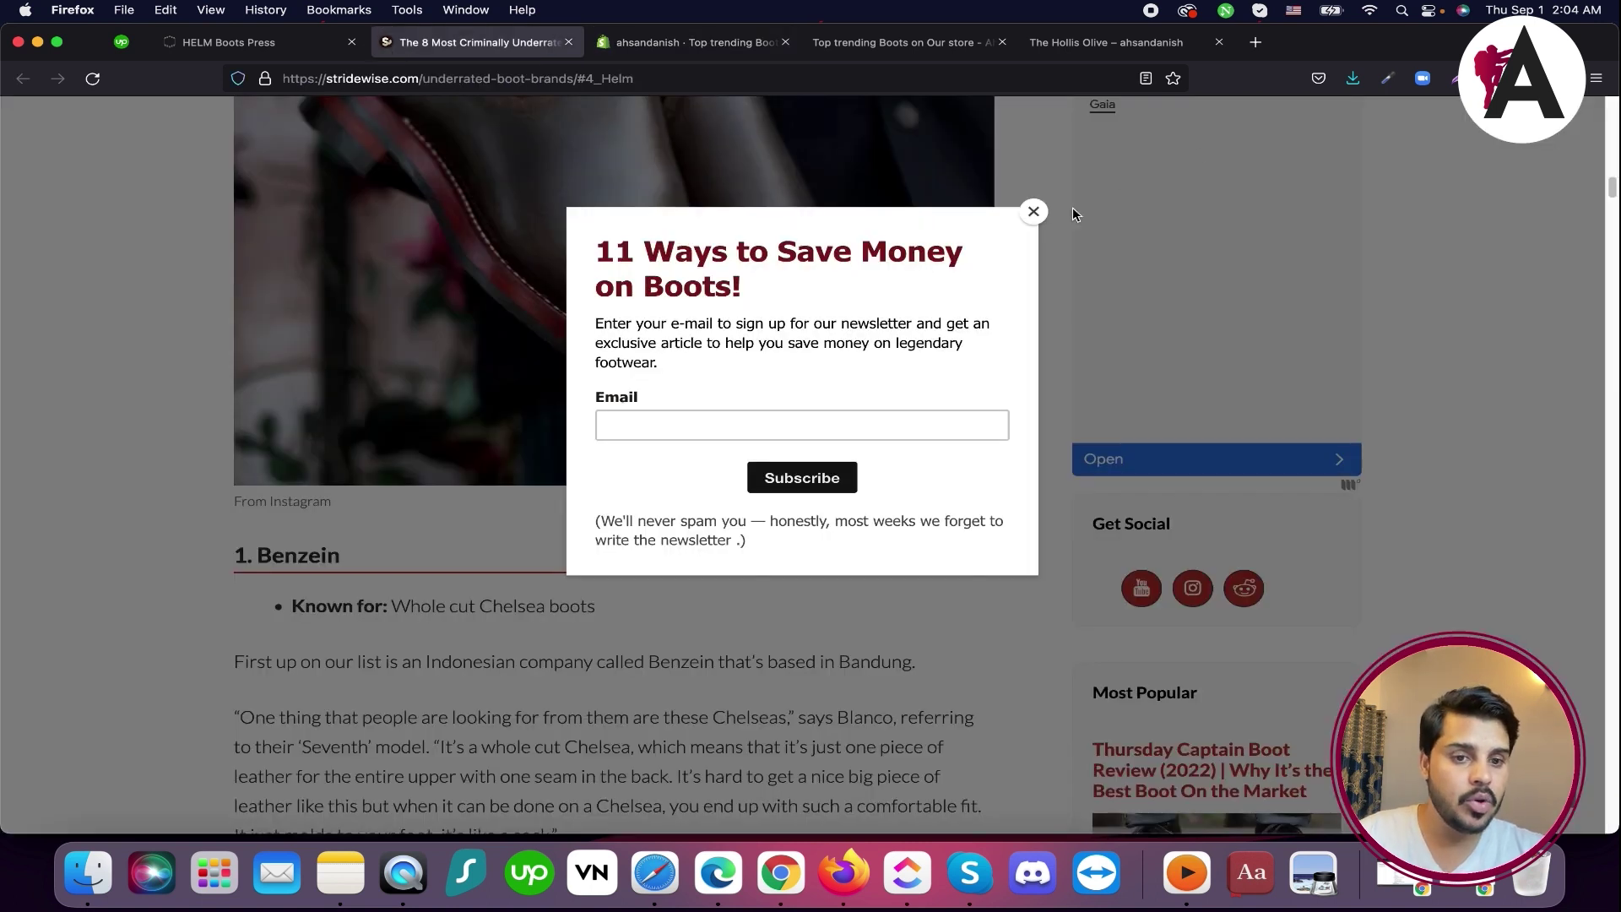
pyautogui.click(1034, 211)
pyautogui.moveTo(1610, 187); pyautogui.dragTo(1575, 836)
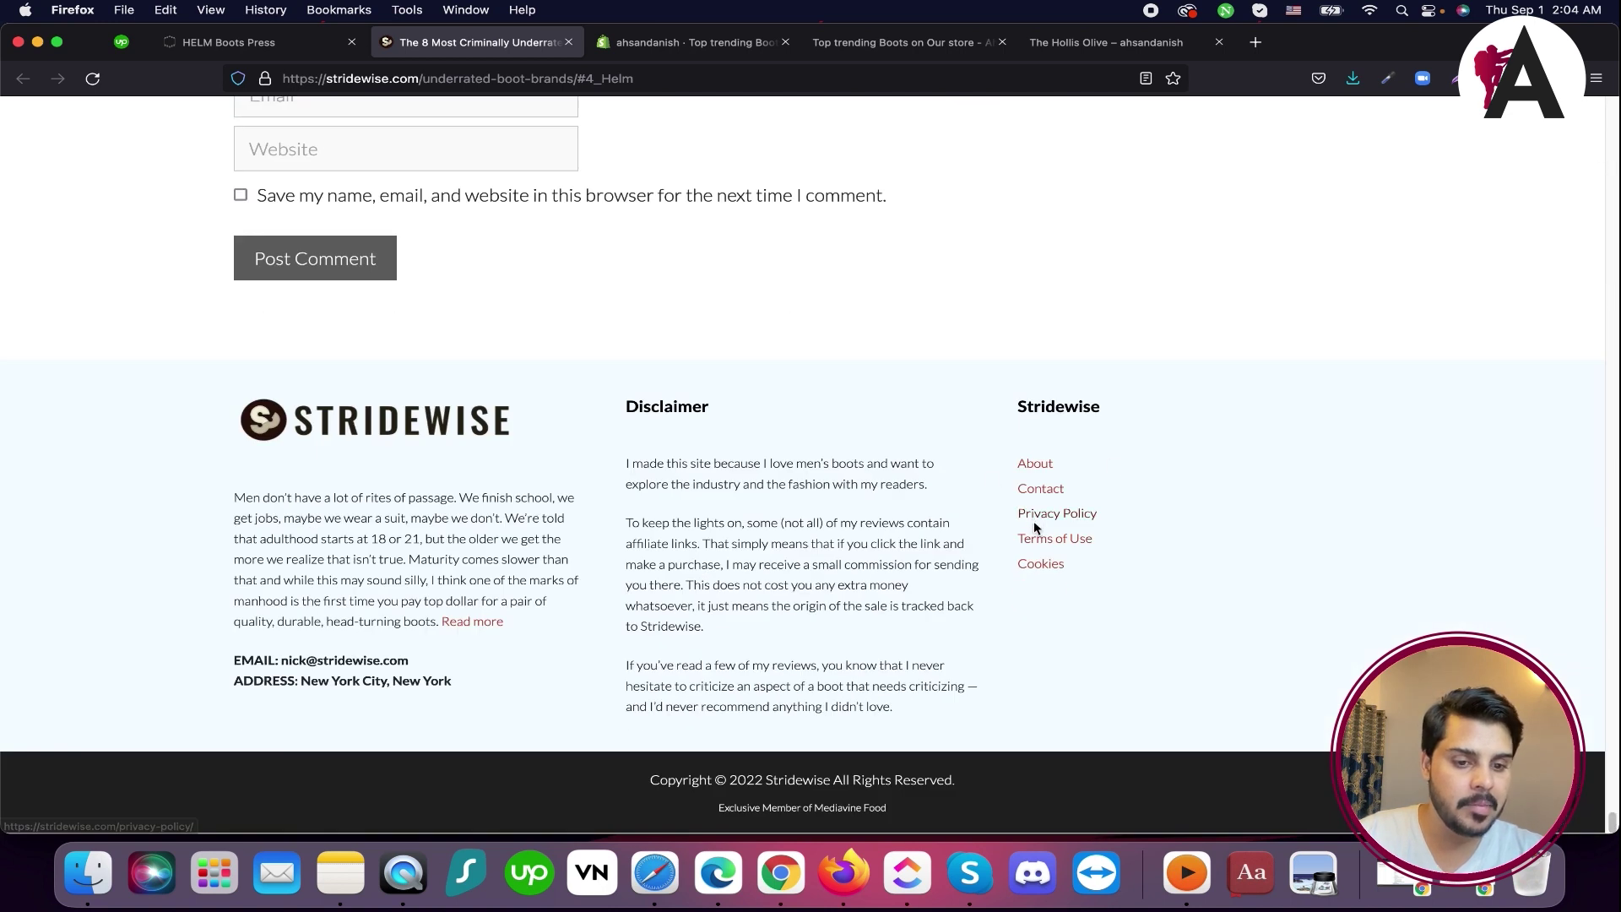
pyautogui.click(295, 48)
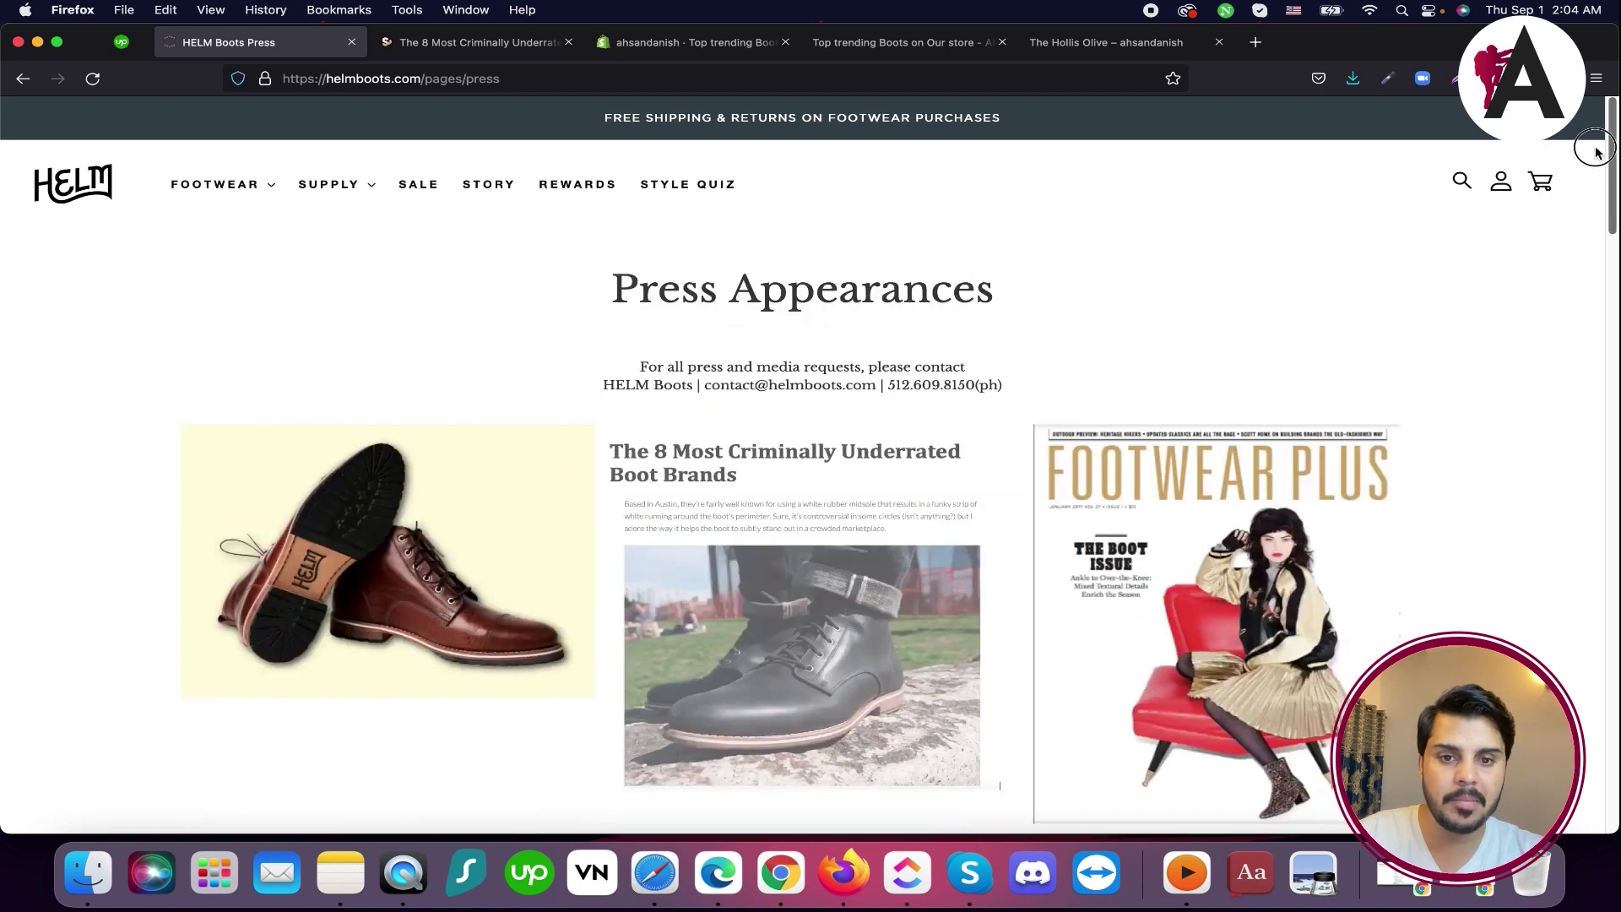
pyautogui.click(214, 184)
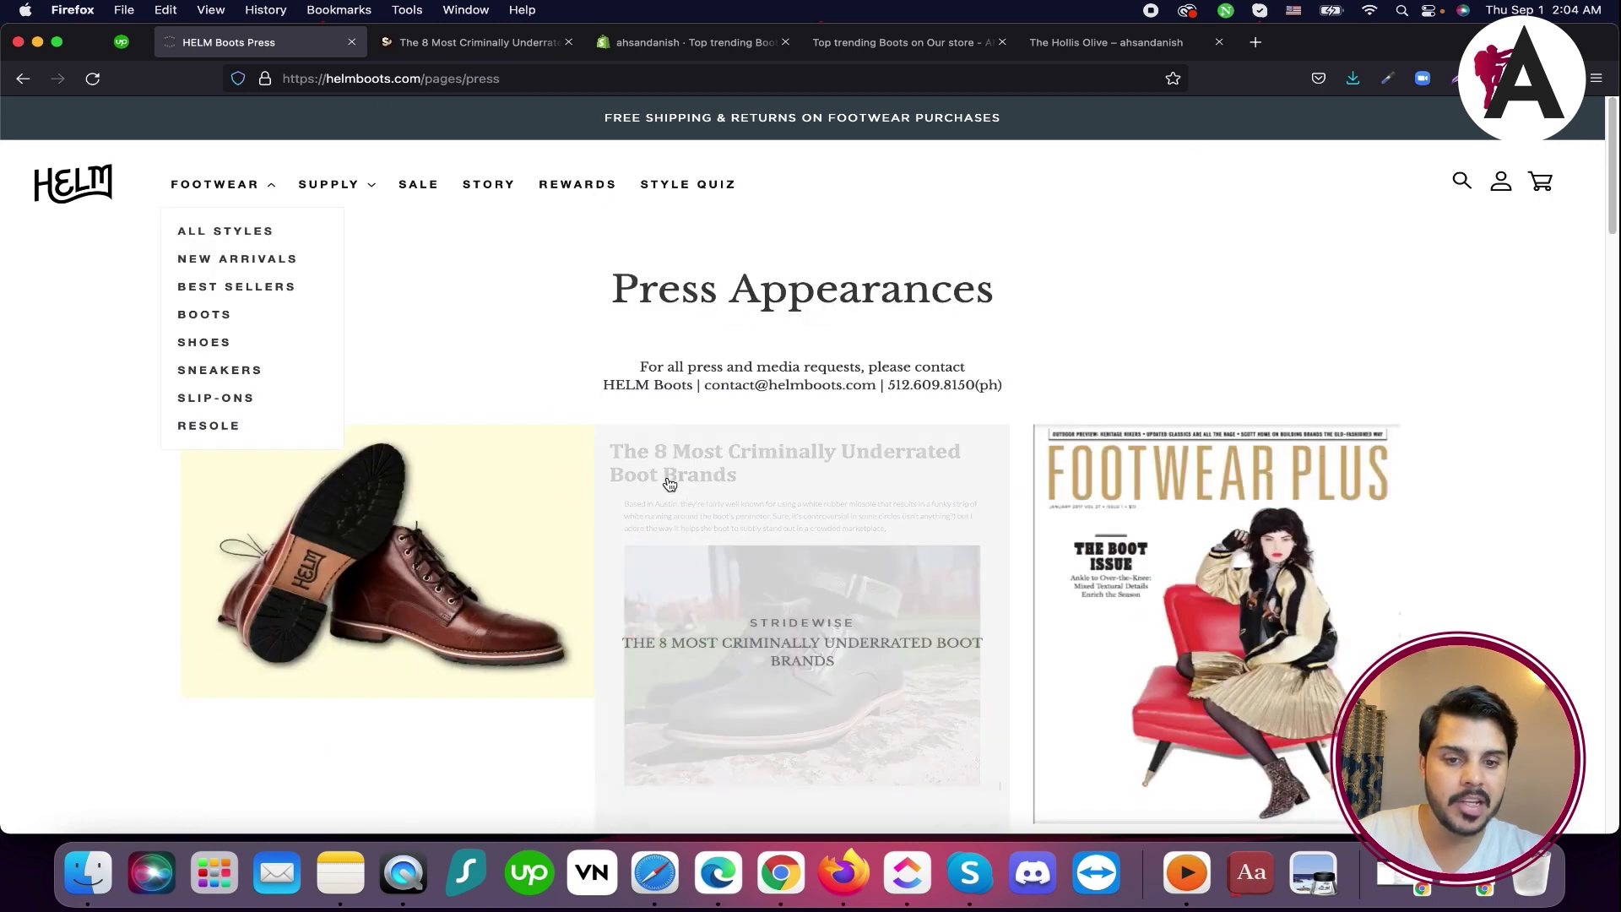
pyautogui.scroll(-15, 490, 525)
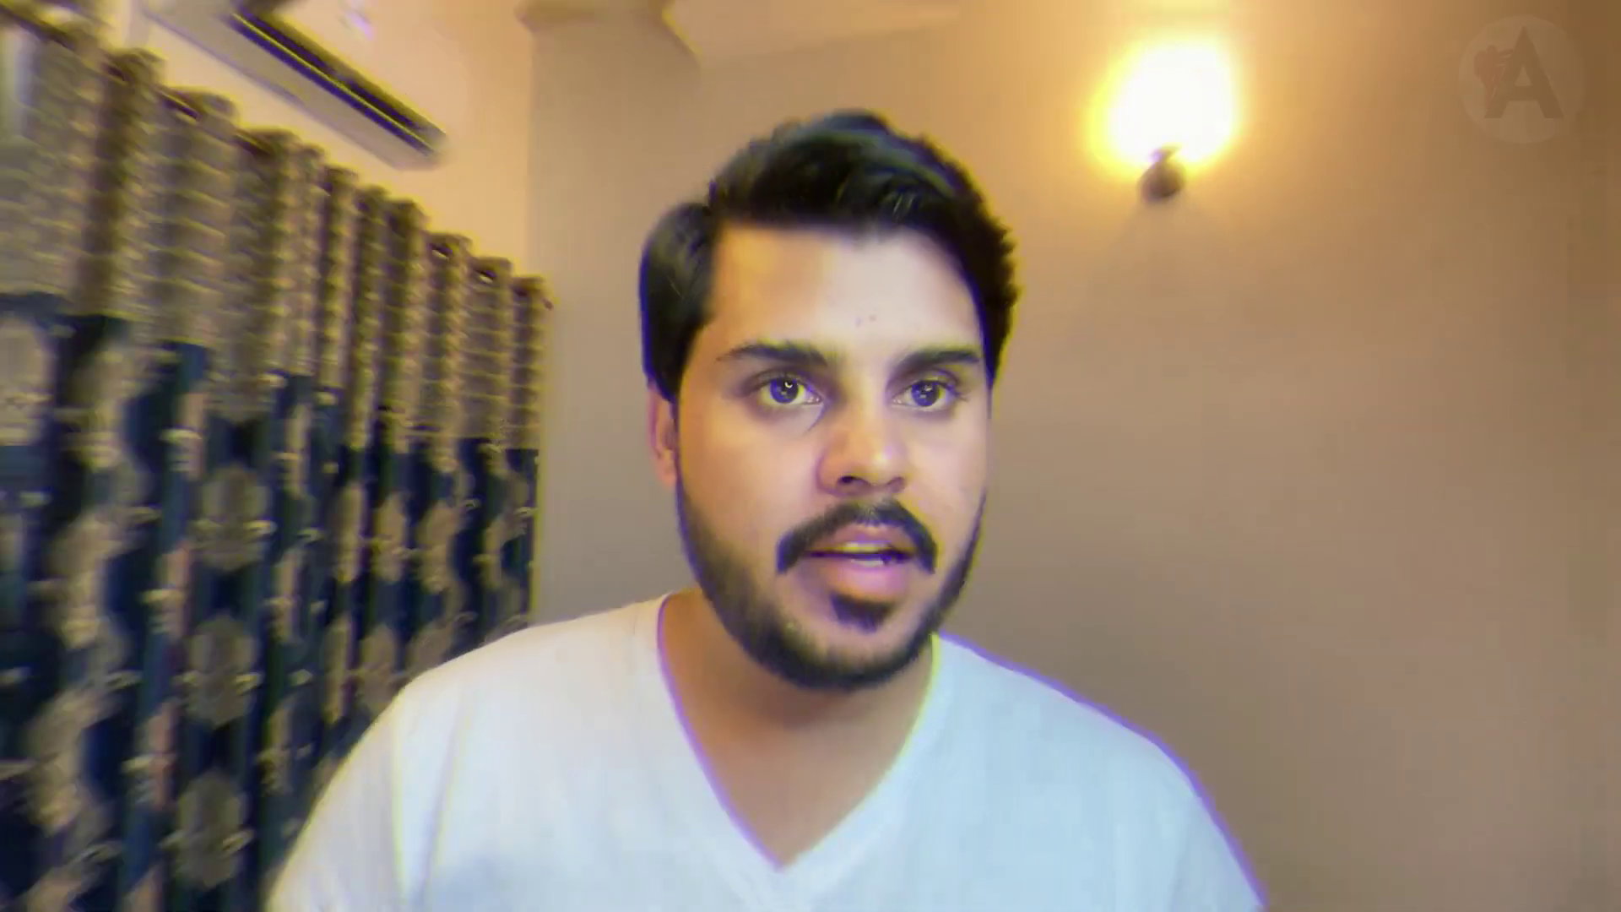
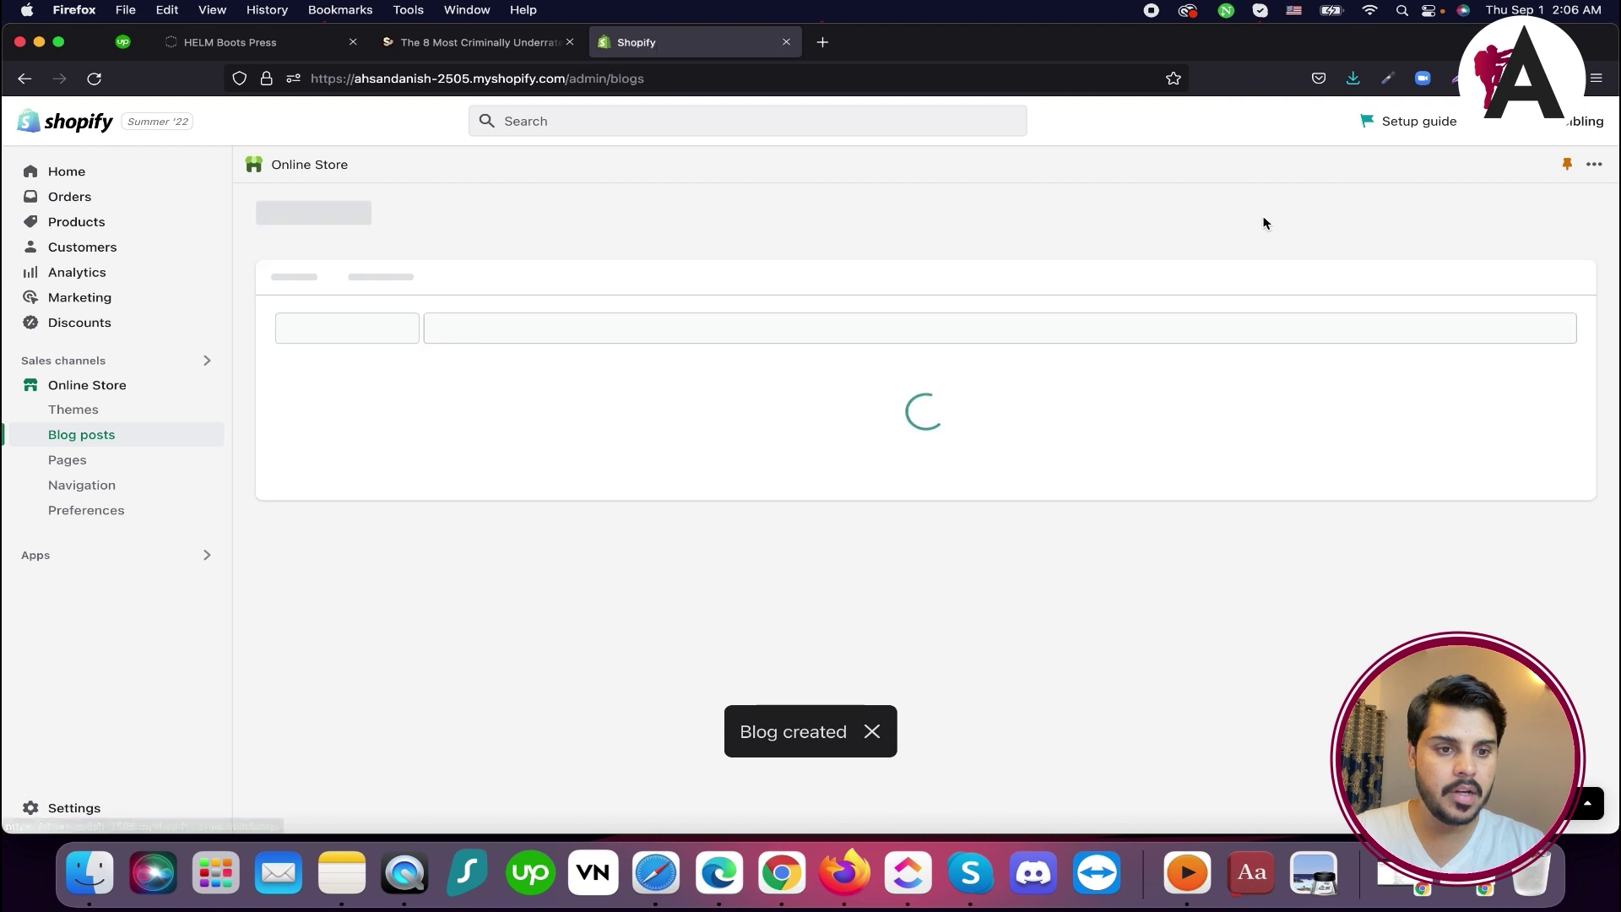
# Add a new blog titled 'General Product Newses' and save it
pyautogui.click(1544, 217)
pyautogui.click(641, 347)
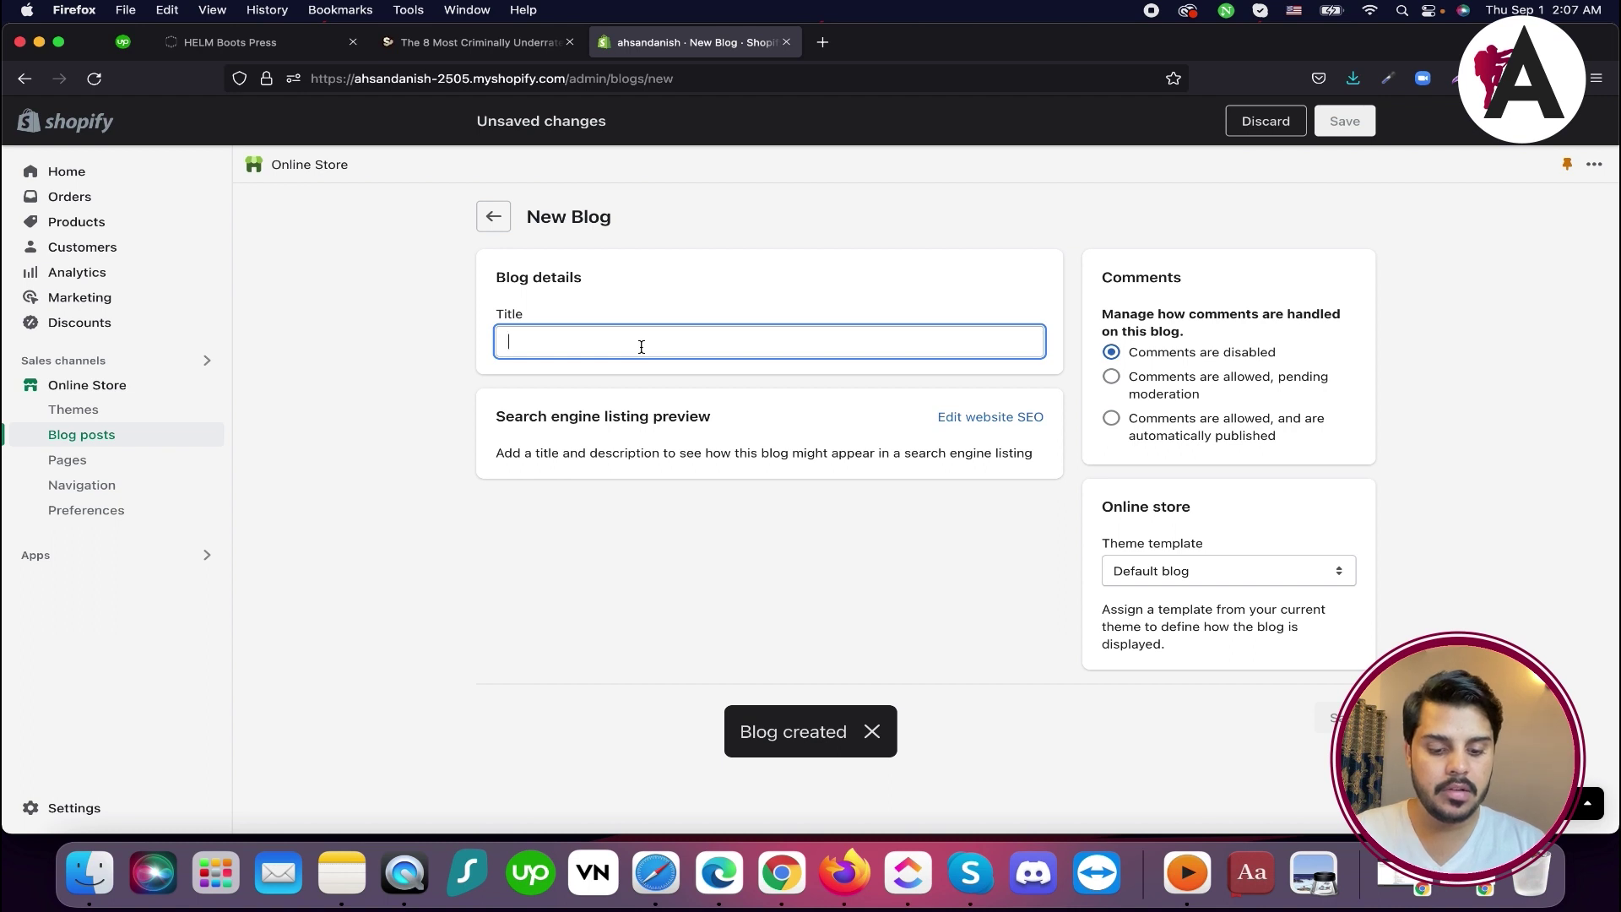
pyautogui.write('N')
pyautogui.press('BackSpace')
pyautogui.write('General Product Newses')
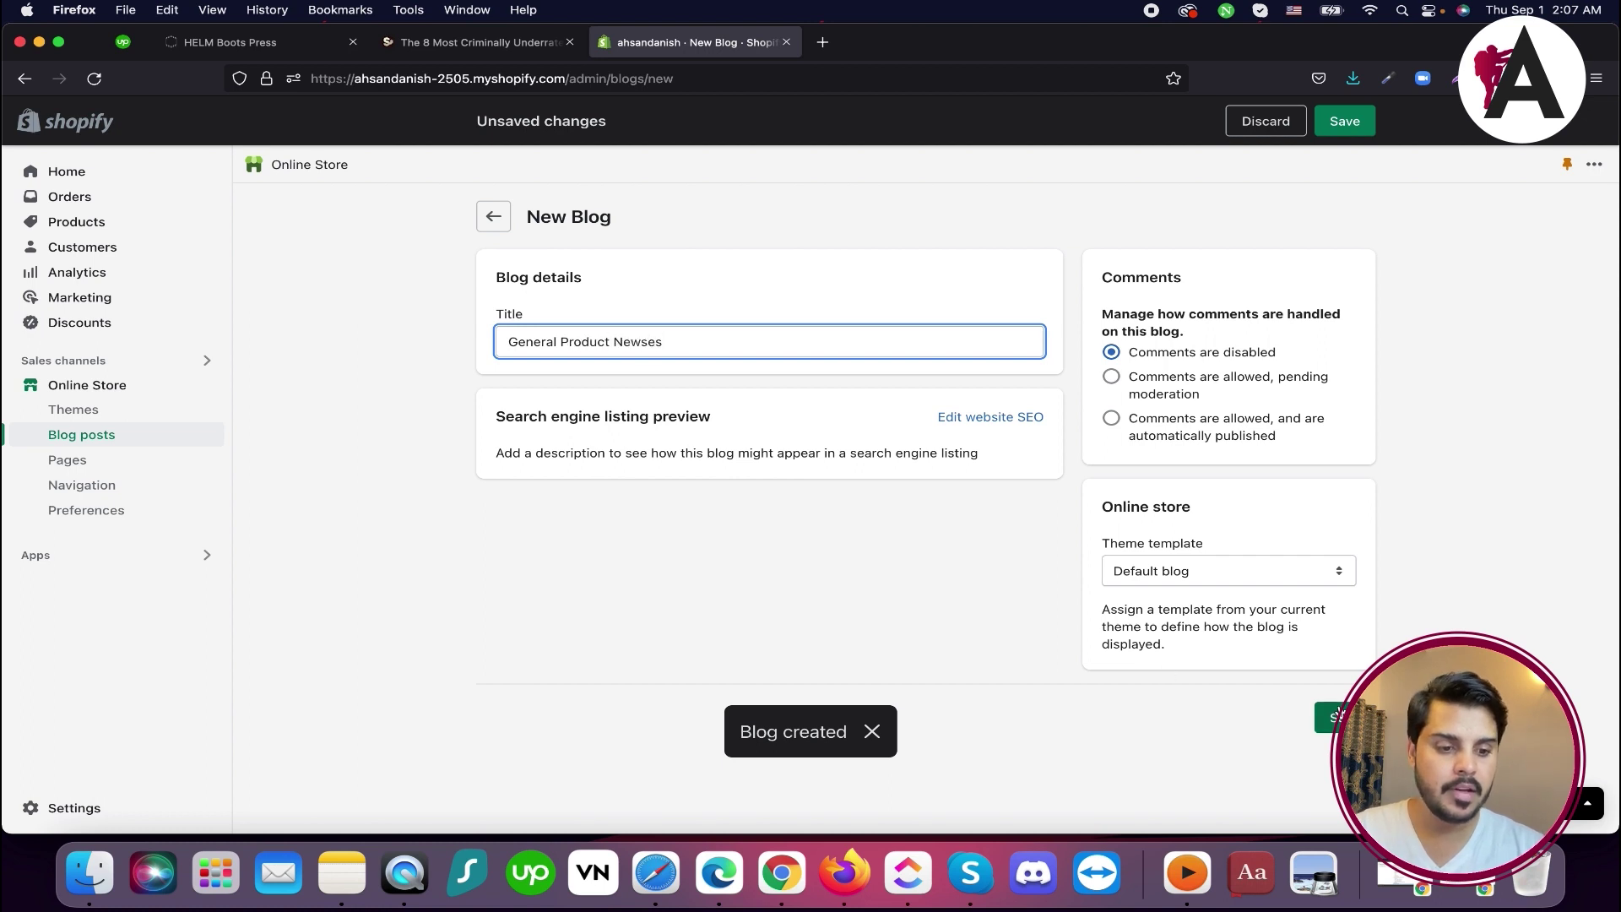
pyautogui.click(1330, 718)
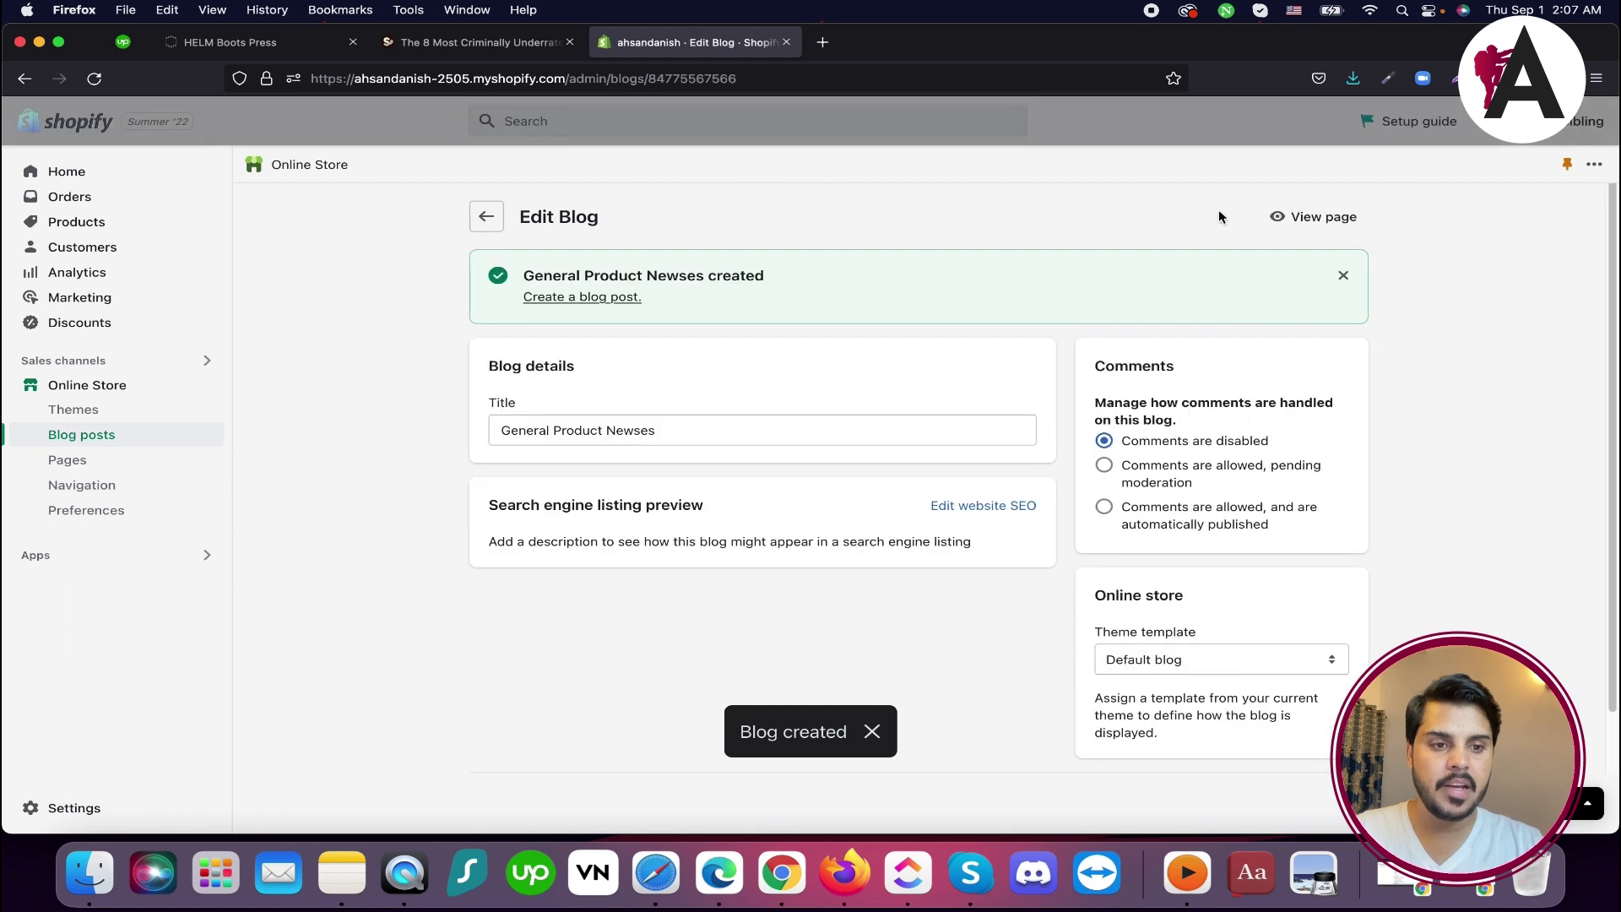
# Start a new blog post and paste the top trending boots phrase into its title and content
pyautogui.click(95, 439)
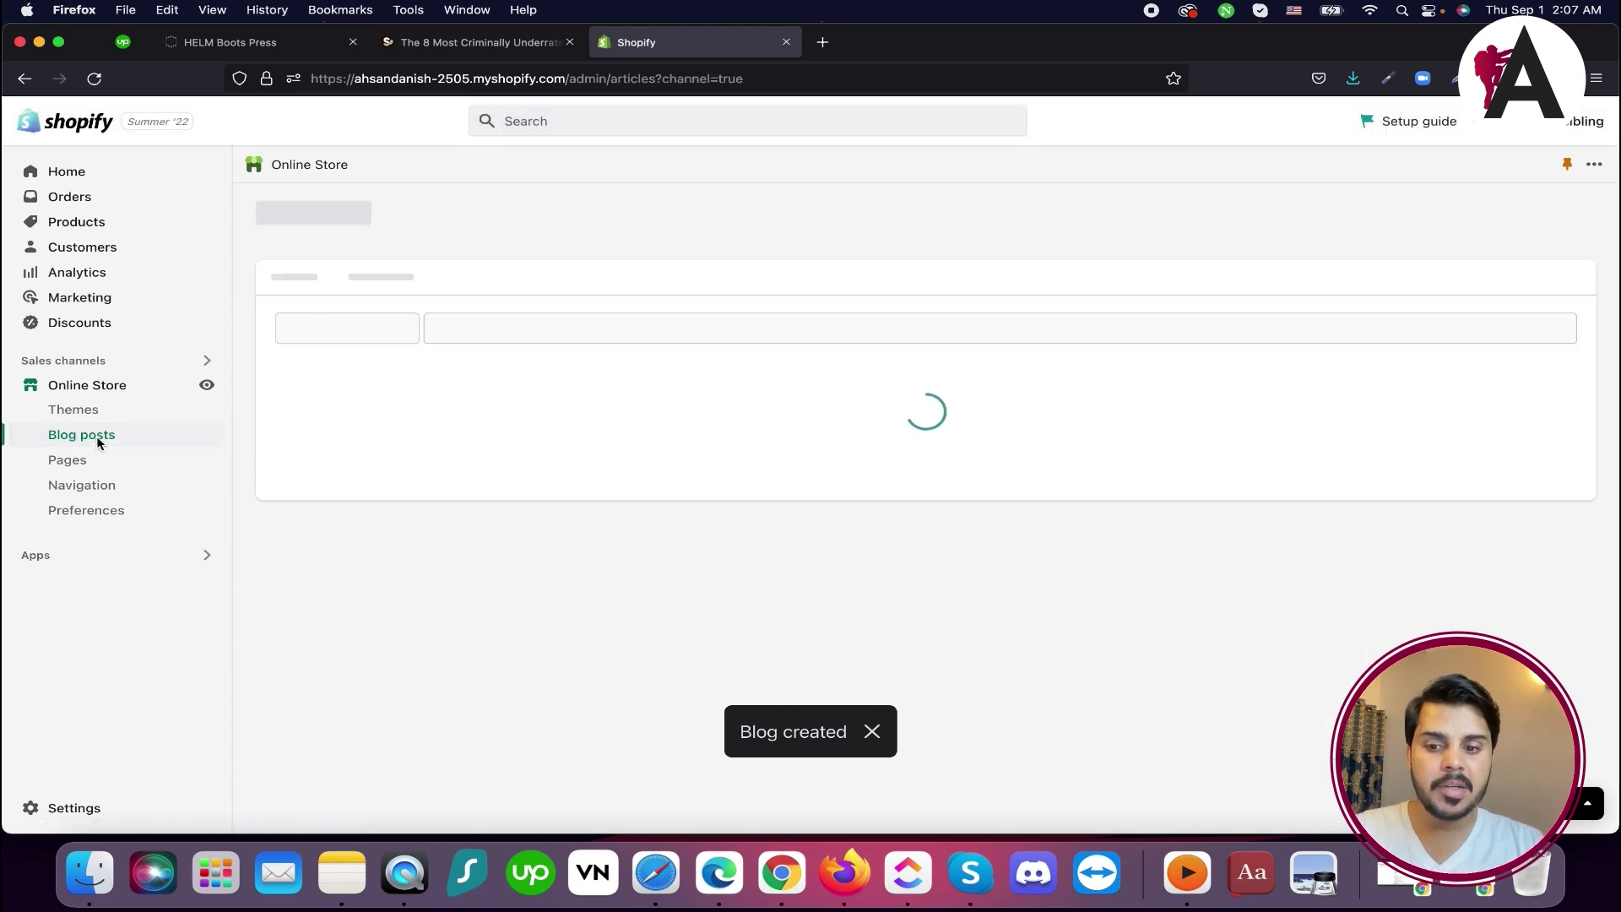
pyautogui.click(1533, 221)
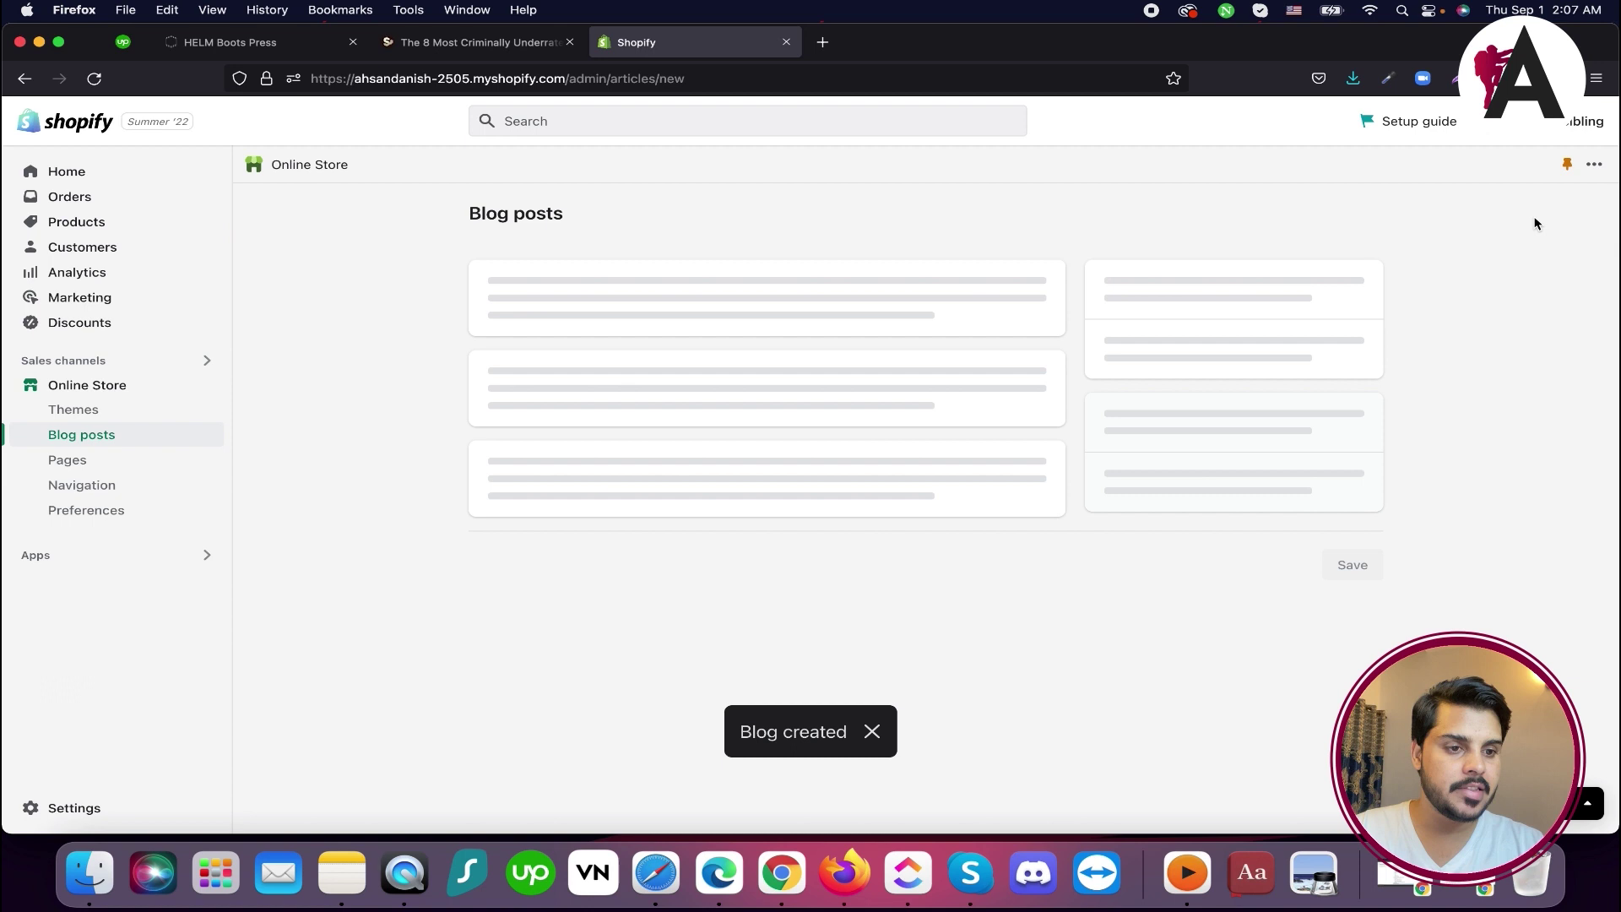
pyautogui.click(810, 308)
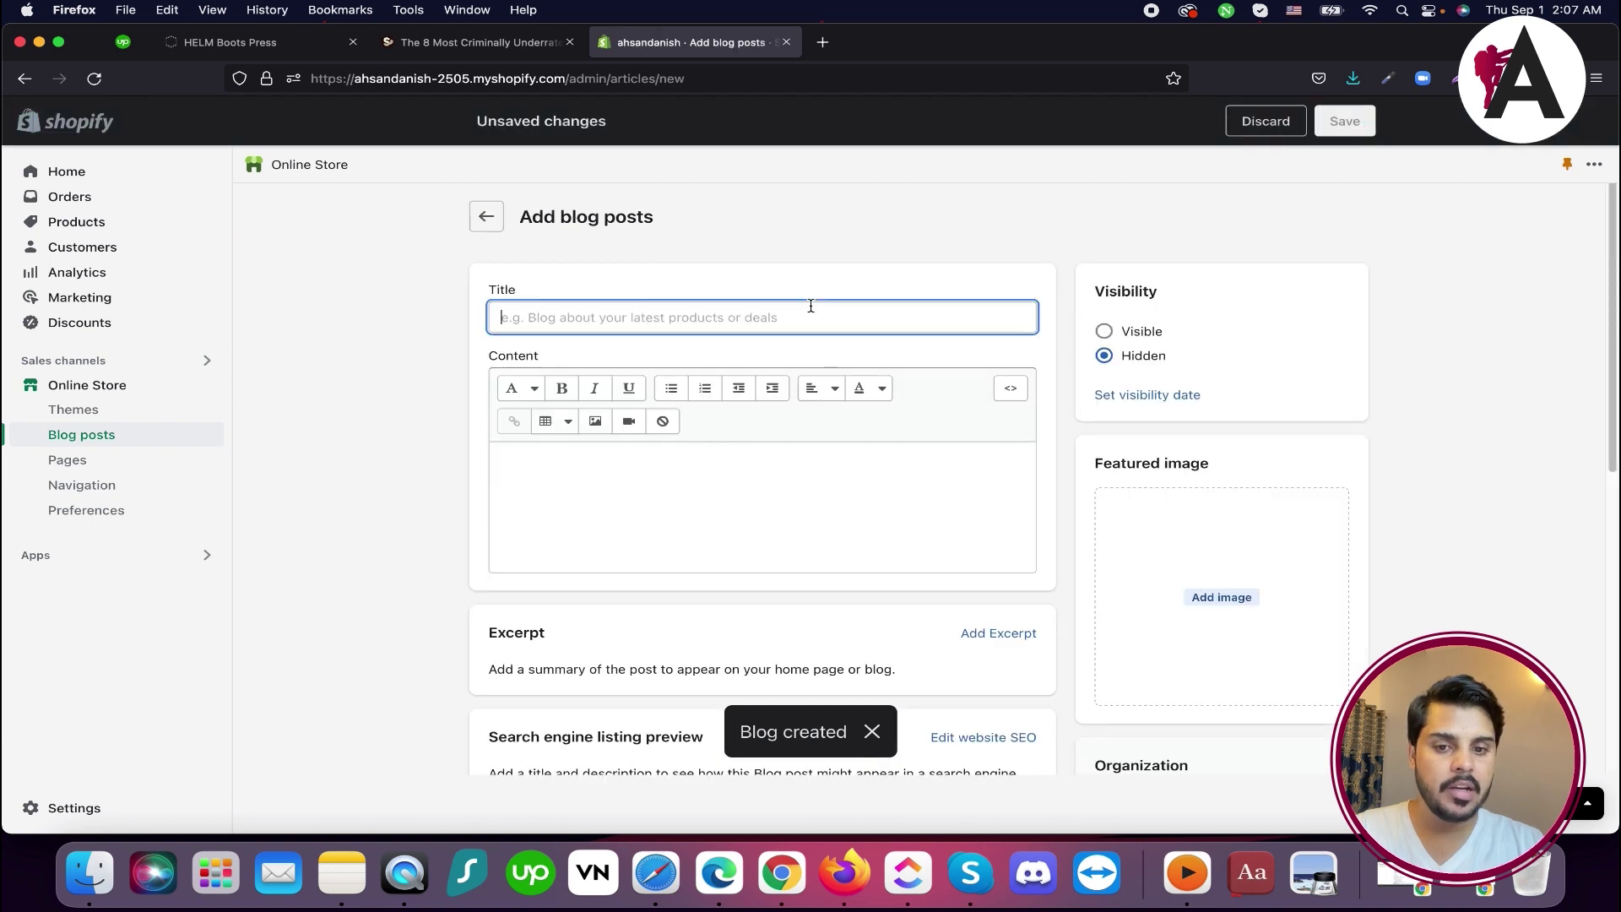
pyautogui.click(756, 468)
pyautogui.write('Top trending Boots on Our store')
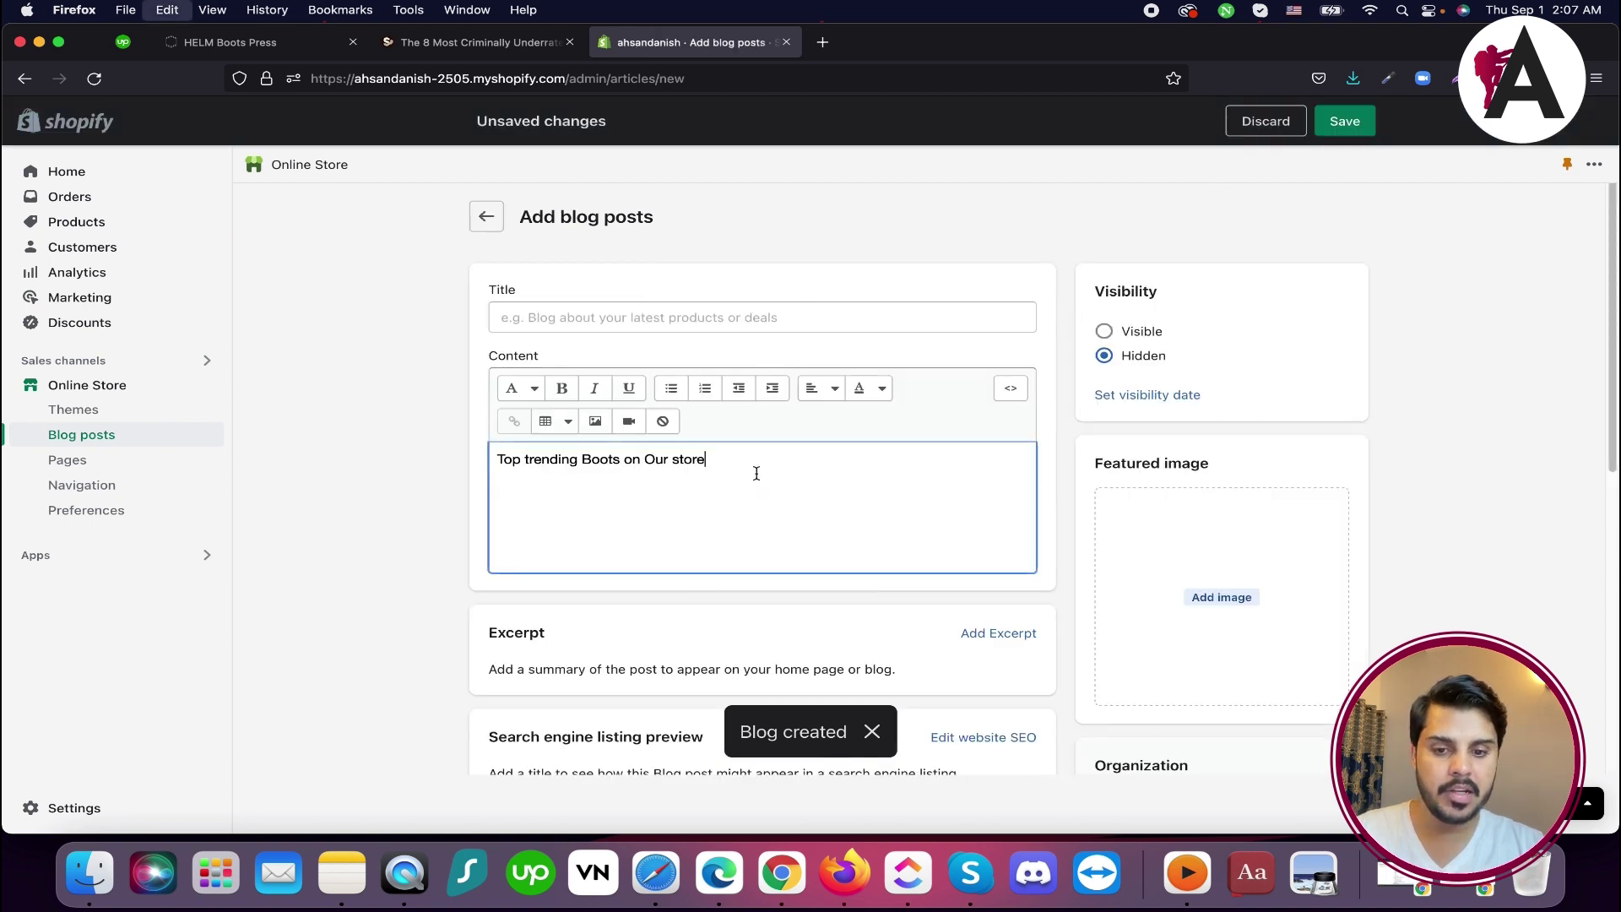
pyautogui.press('super+v')
pyautogui.press('super+v')
pyautogui.press('super+v')
pyautogui.press('super+v')
pyautogui.press('super+v')
pyautogui.write('Top trending Boots on Our store')
pyautogui.click(716, 319)
pyautogui.write('Top trending Boots on Our store')
pyautogui.press('super+v')
pyautogui.press('super+v')
pyautogui.press('super+z')
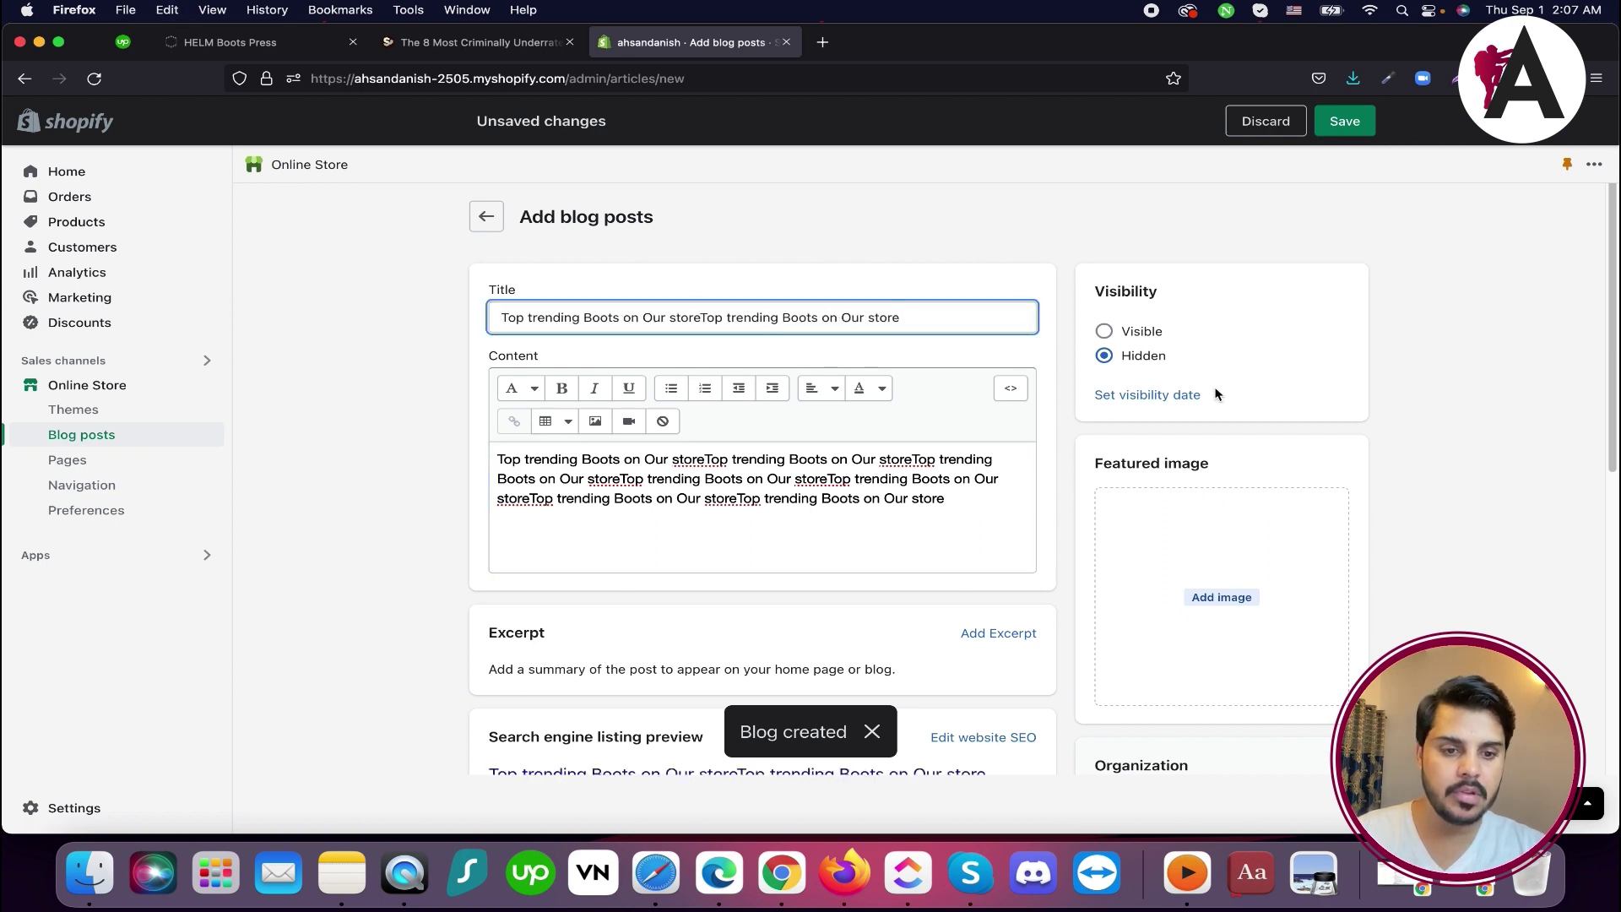
# File the post under the Cuopons blog and save it
pyautogui.scroll(-3, 1233, 540)
pyautogui.scroll(3, 1233, 540)
pyautogui.scroll(-5, 1267, 540)
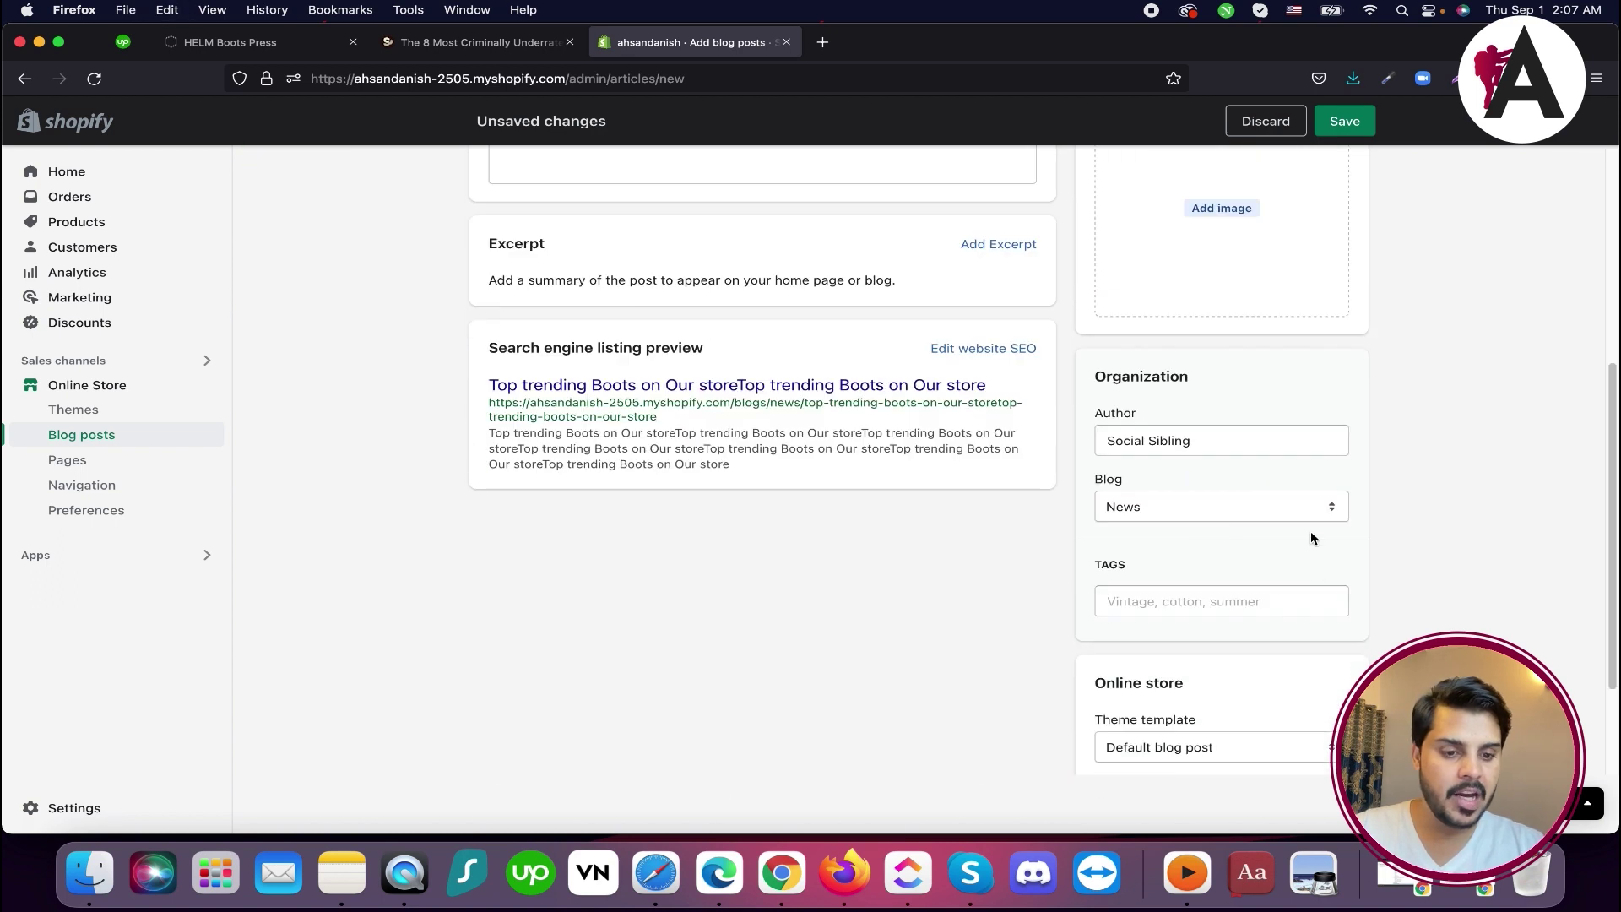
pyautogui.scroll(-2, 1310, 538)
pyautogui.click(1202, 352)
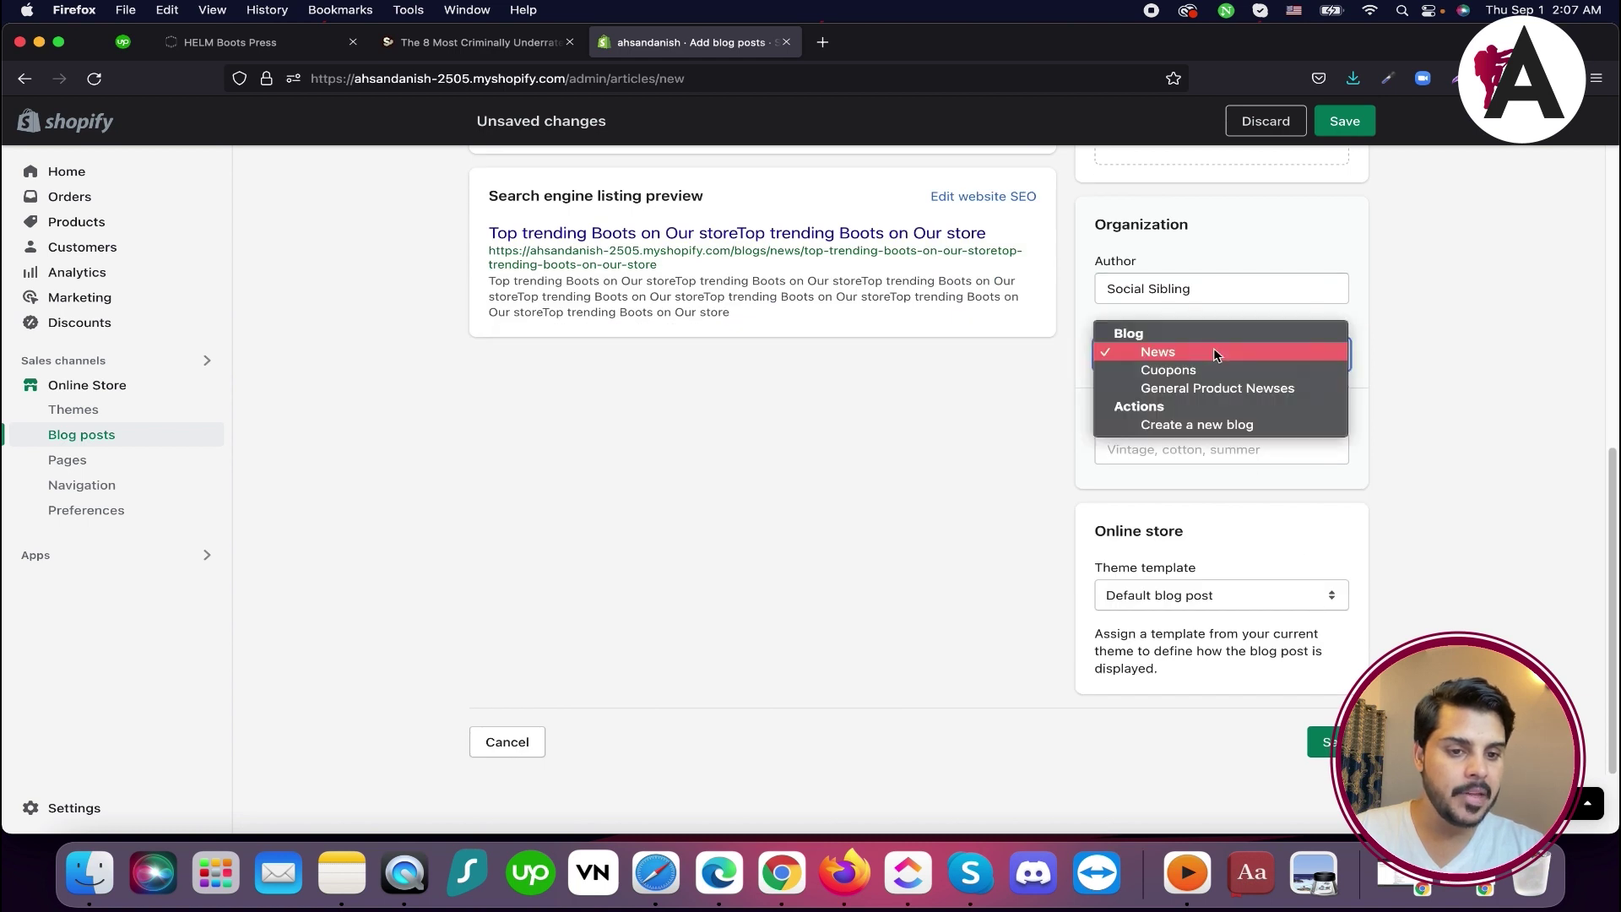
pyautogui.click(730, 539)
pyautogui.scroll(6, 730, 539)
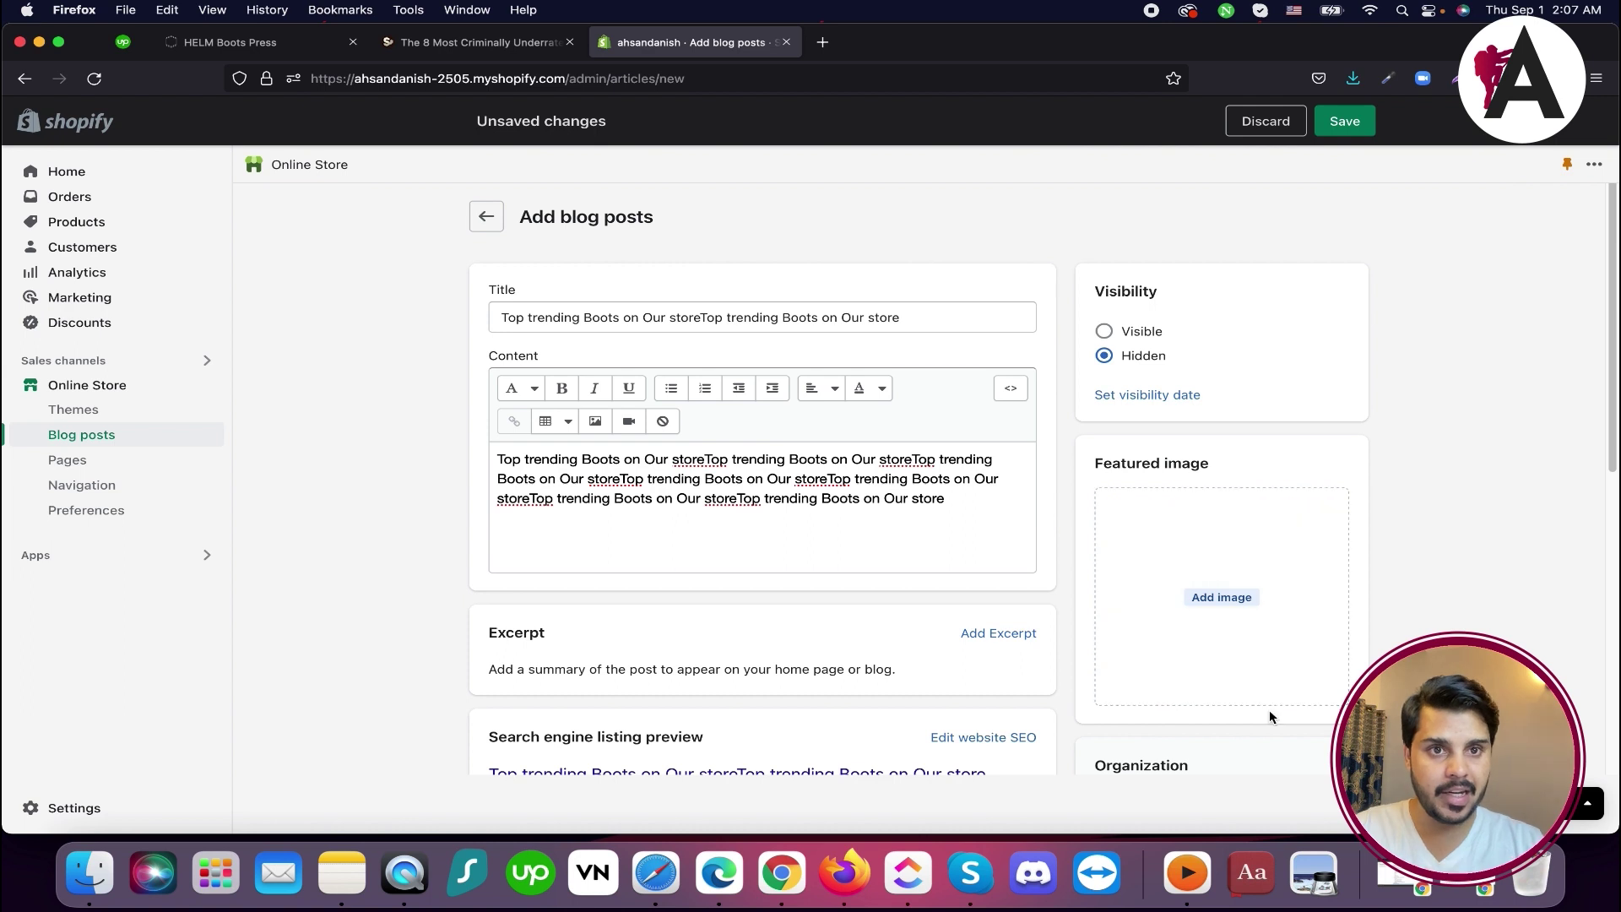
pyautogui.scroll(-7, 1269, 709)
pyautogui.click(1252, 356)
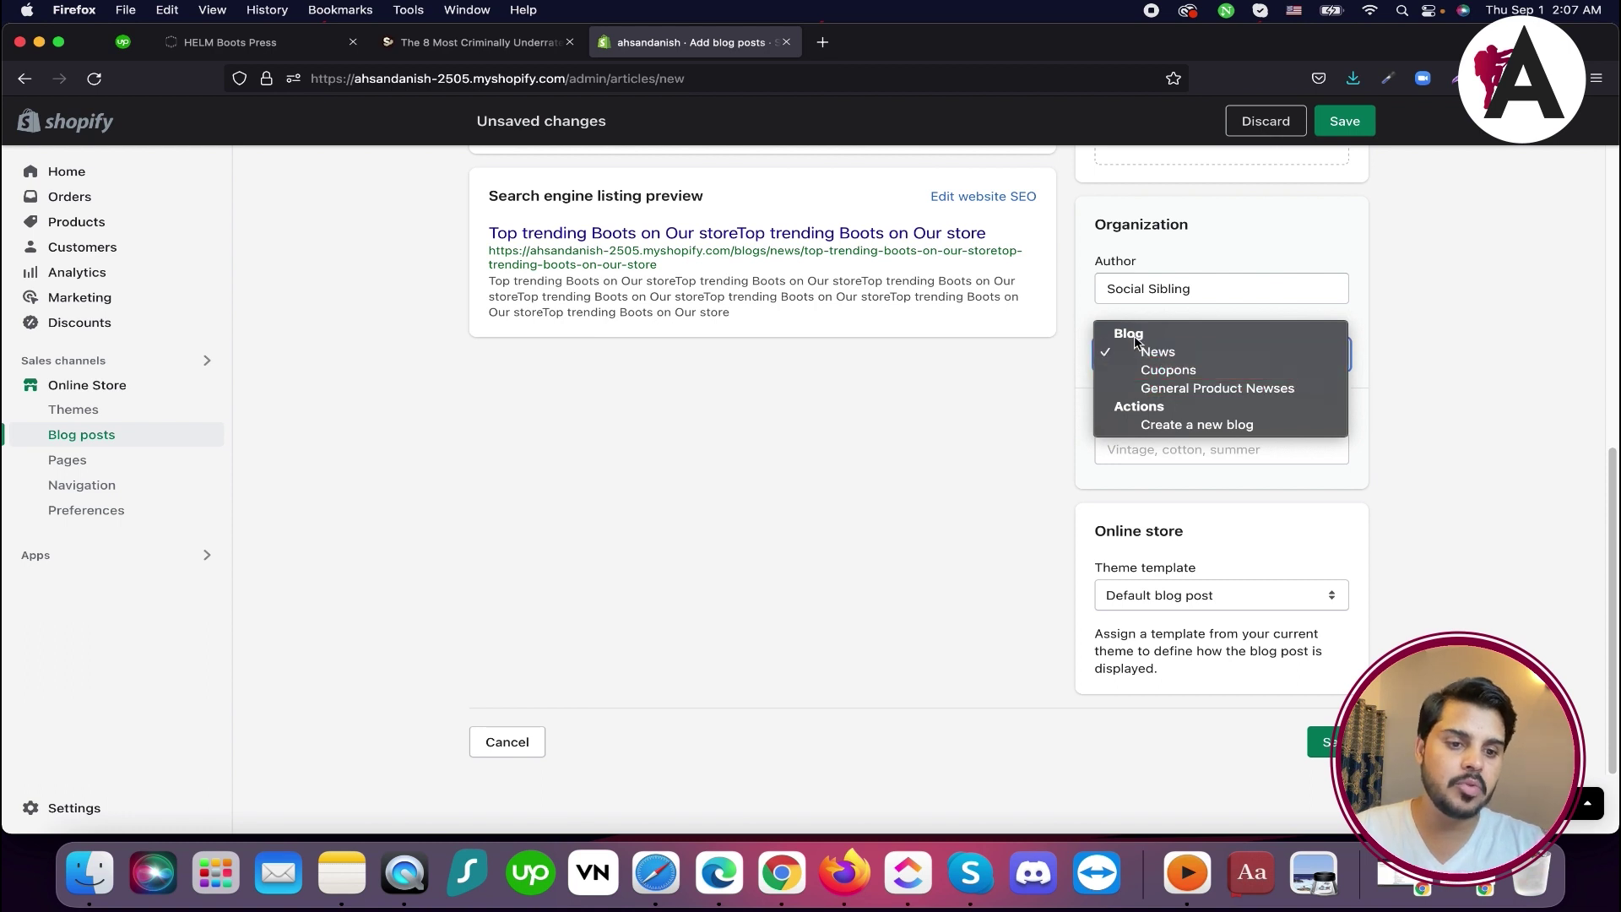
pyautogui.click(1168, 373)
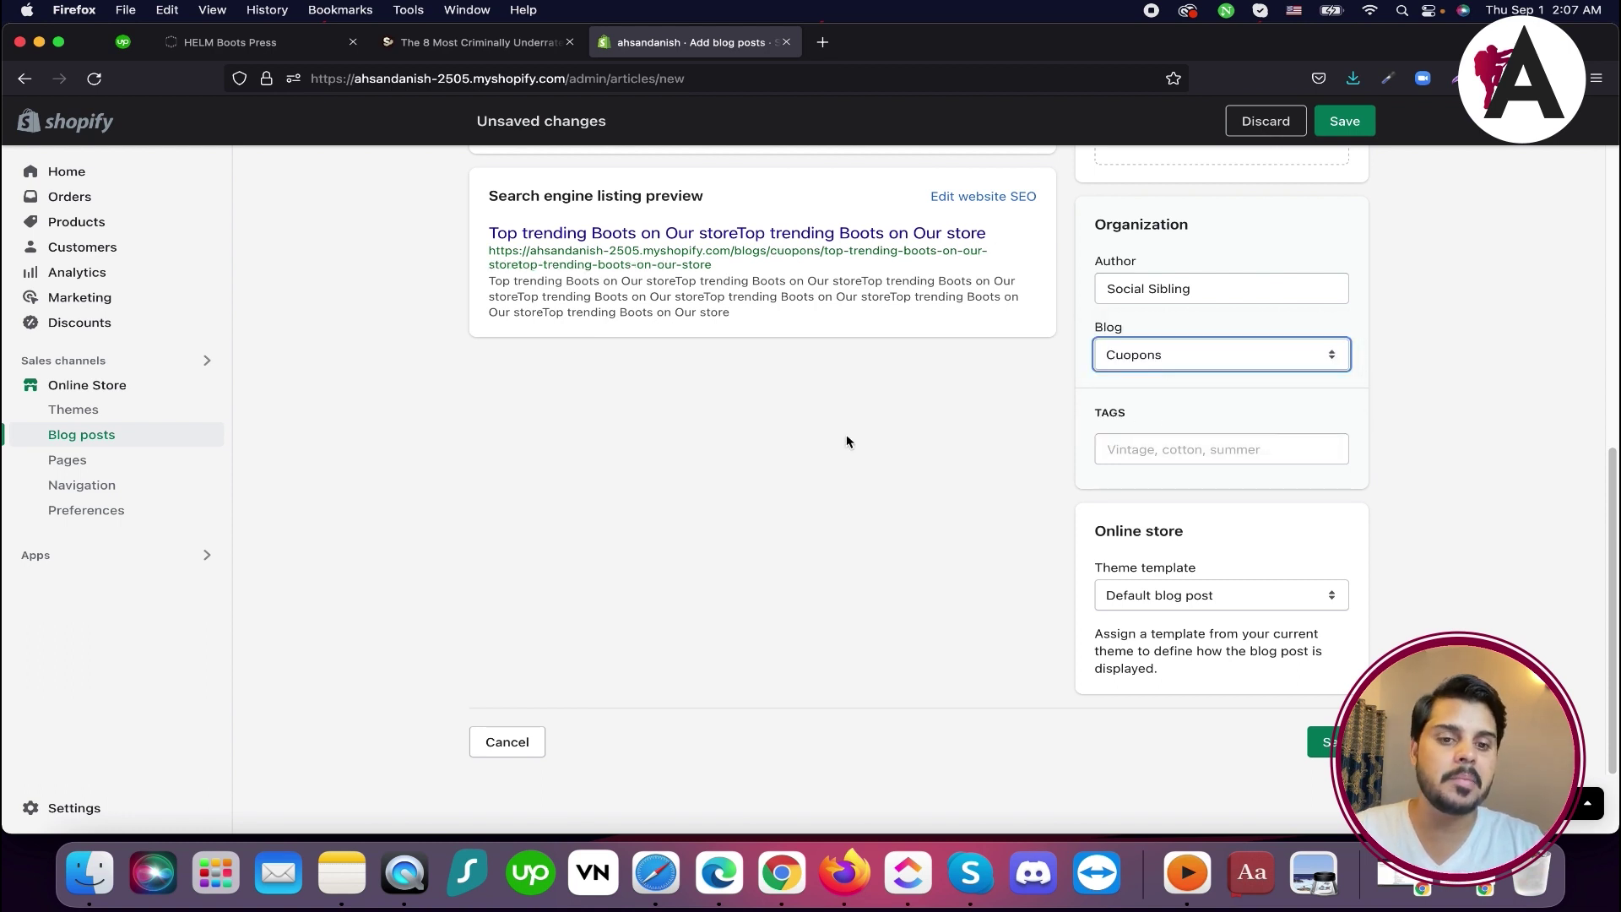
pyautogui.scroll(3, 846, 439)
pyautogui.click(1344, 121)
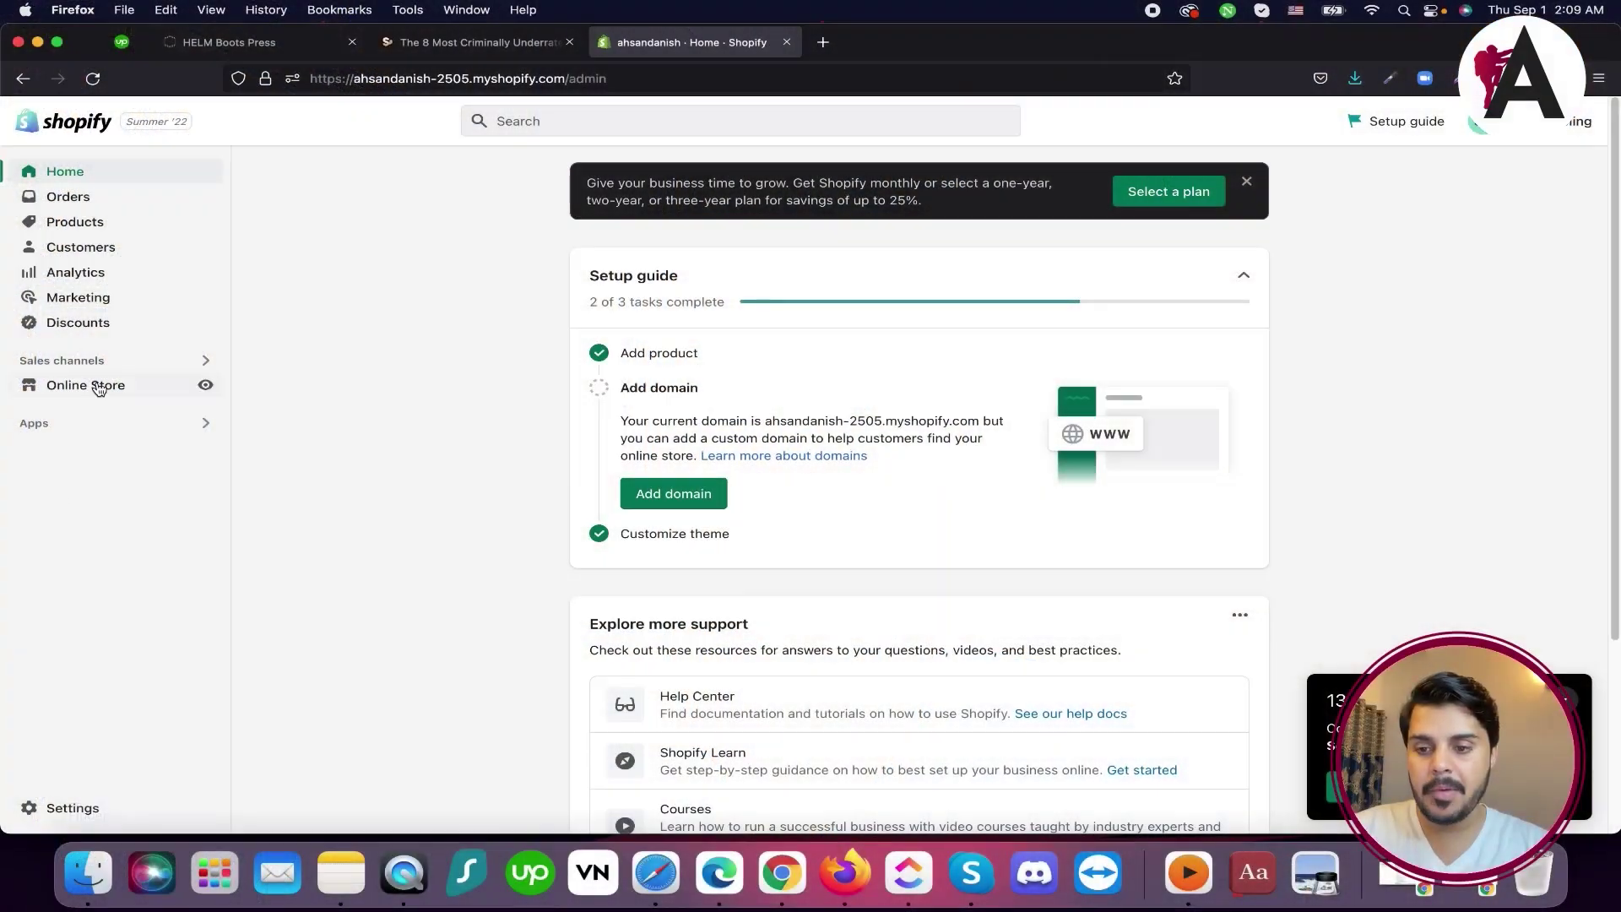
# Delete the Contact page from Online Store > Pages, then start a blank new page
pyautogui.click(98, 388)
pyautogui.click(81, 463)
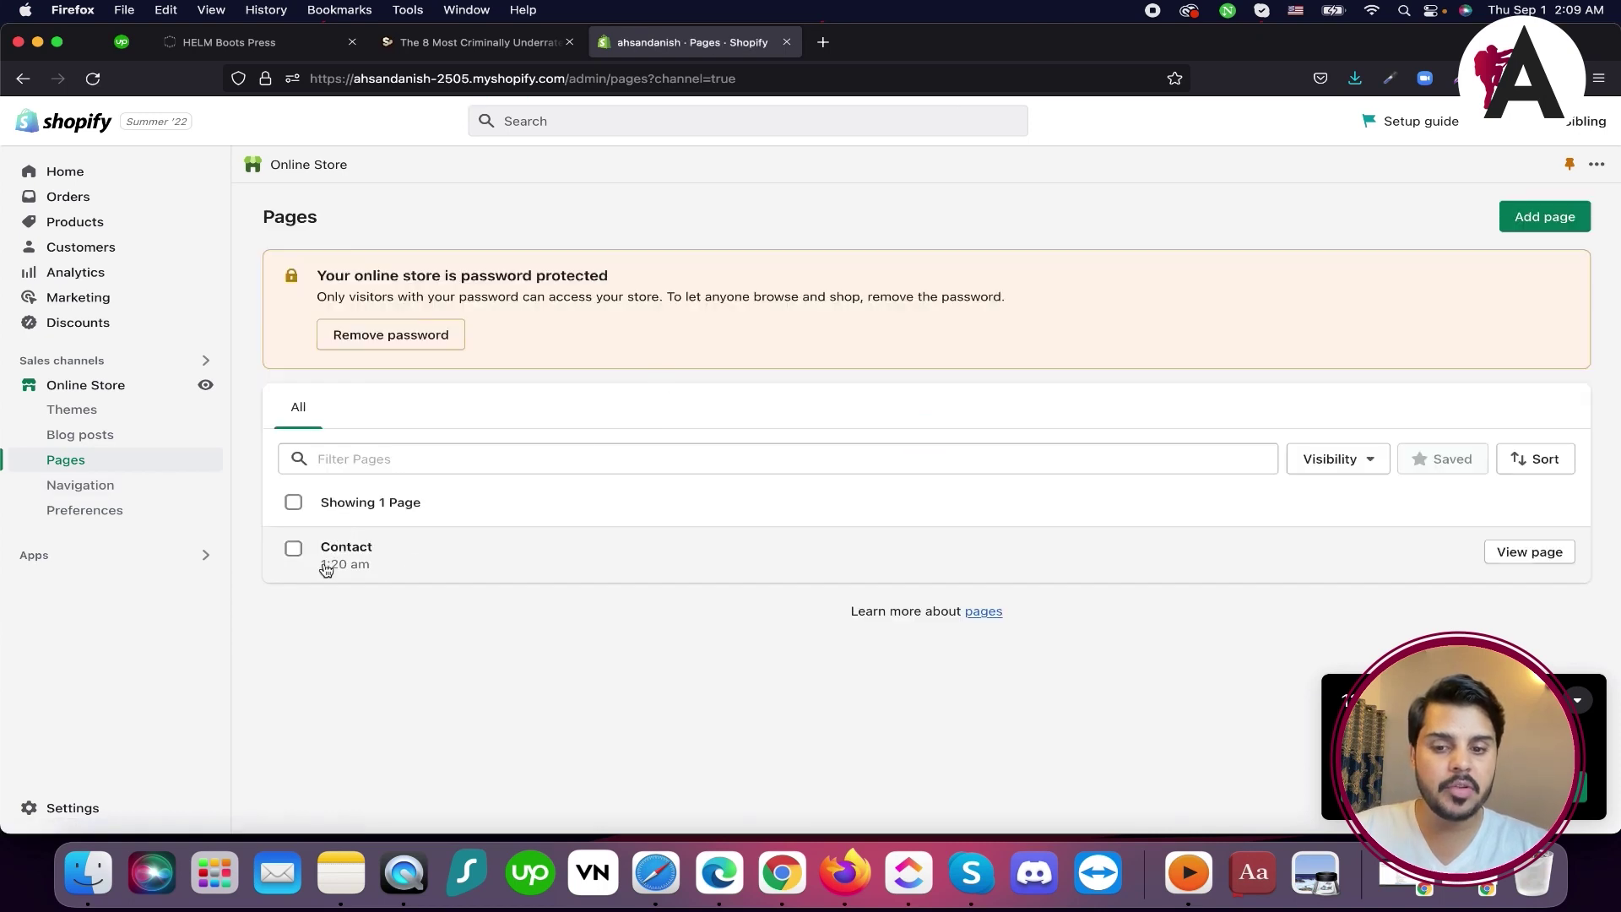
pyautogui.click(294, 548)
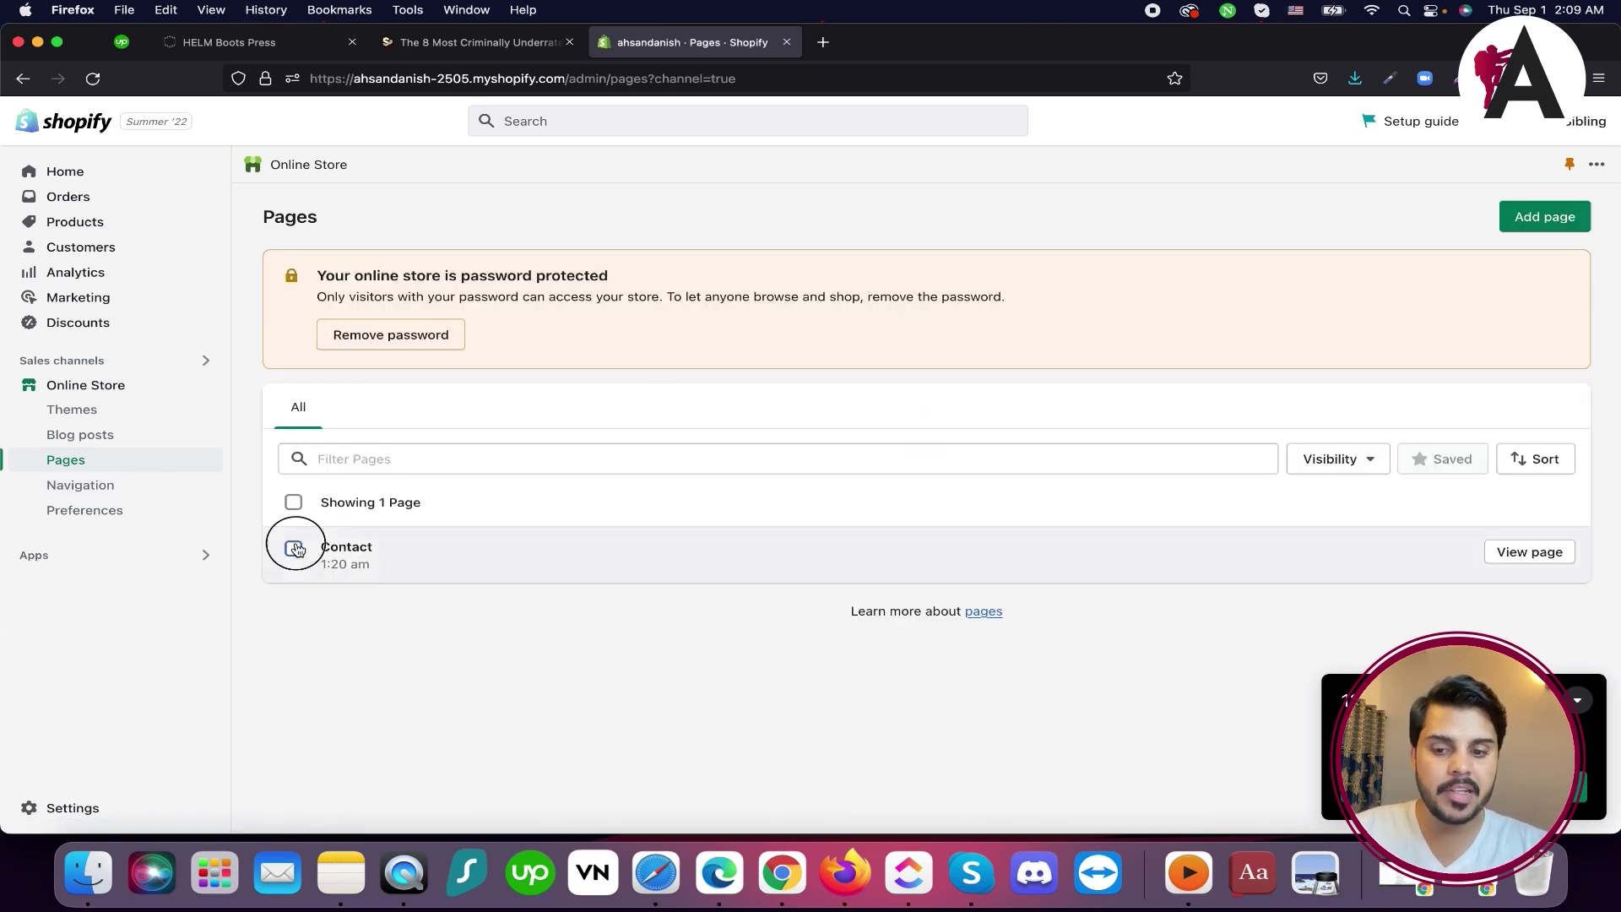
pyautogui.click(461, 502)
pyautogui.click(448, 622)
pyautogui.click(1068, 525)
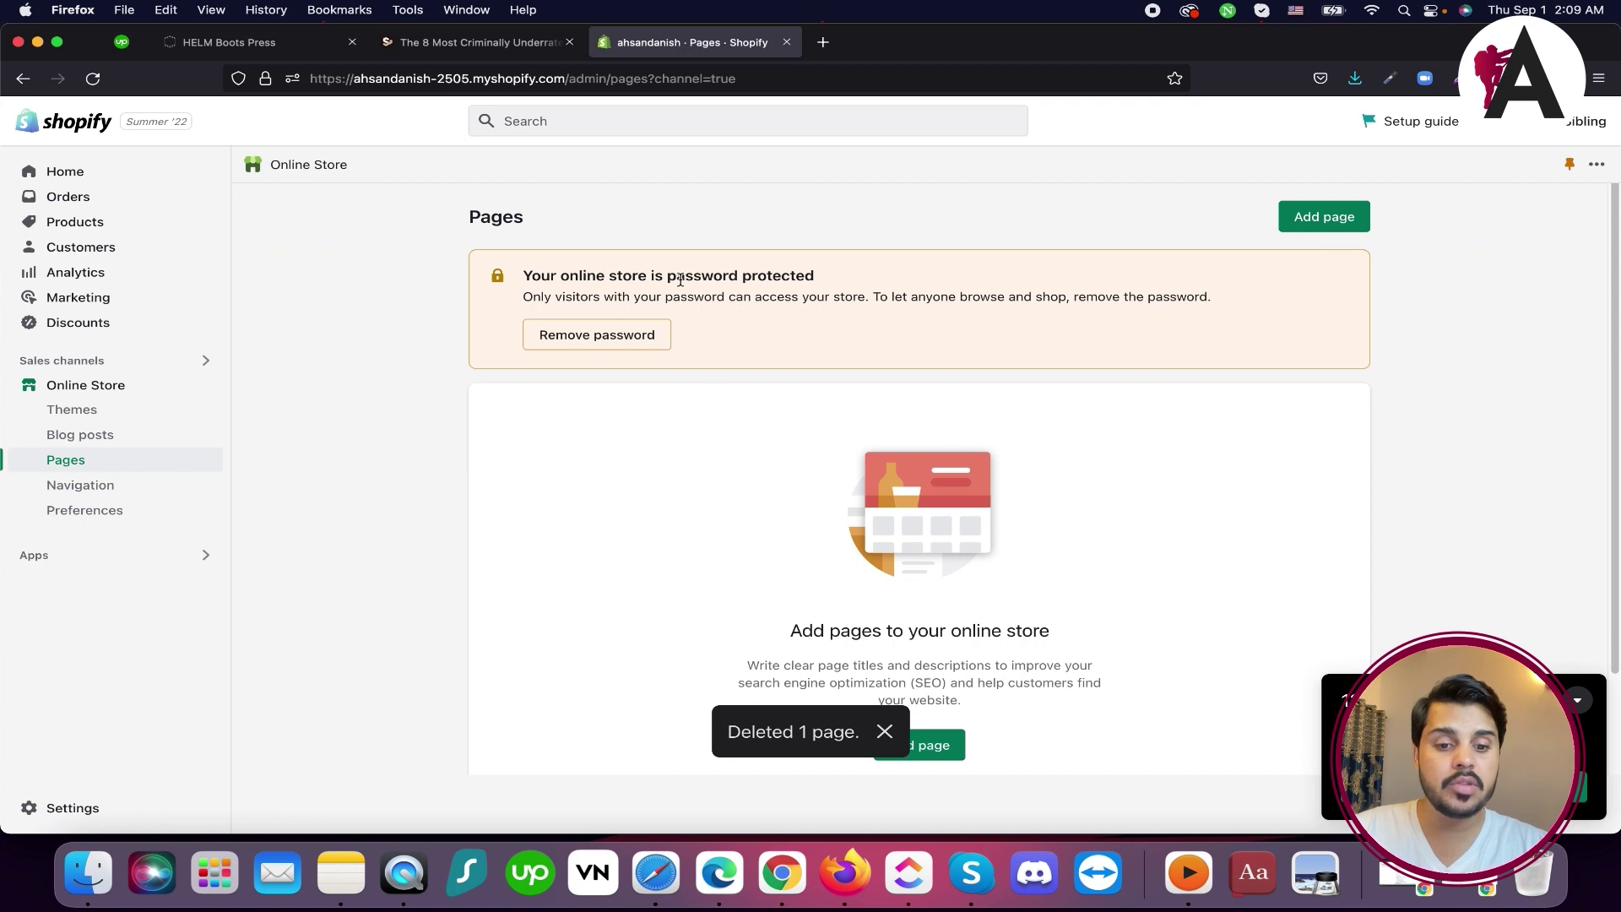
pyautogui.scroll(-2, 1121, 589)
pyautogui.click(907, 634)
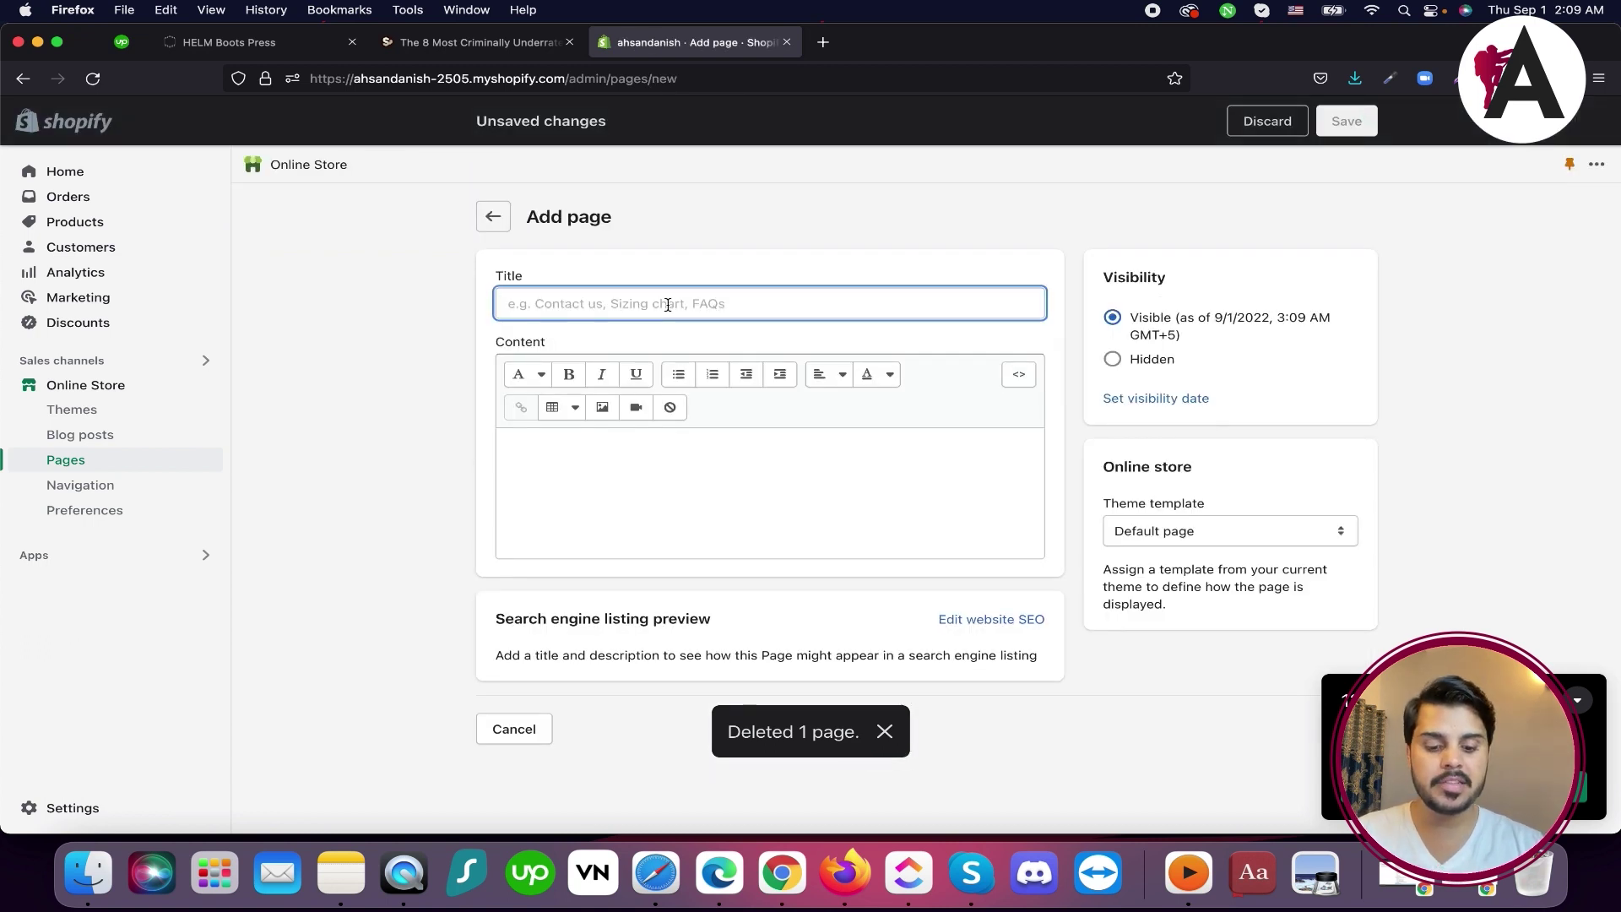
# Title the page About Us and paste the trending boots text as paragraphs in its content
pyautogui.write('Abb')
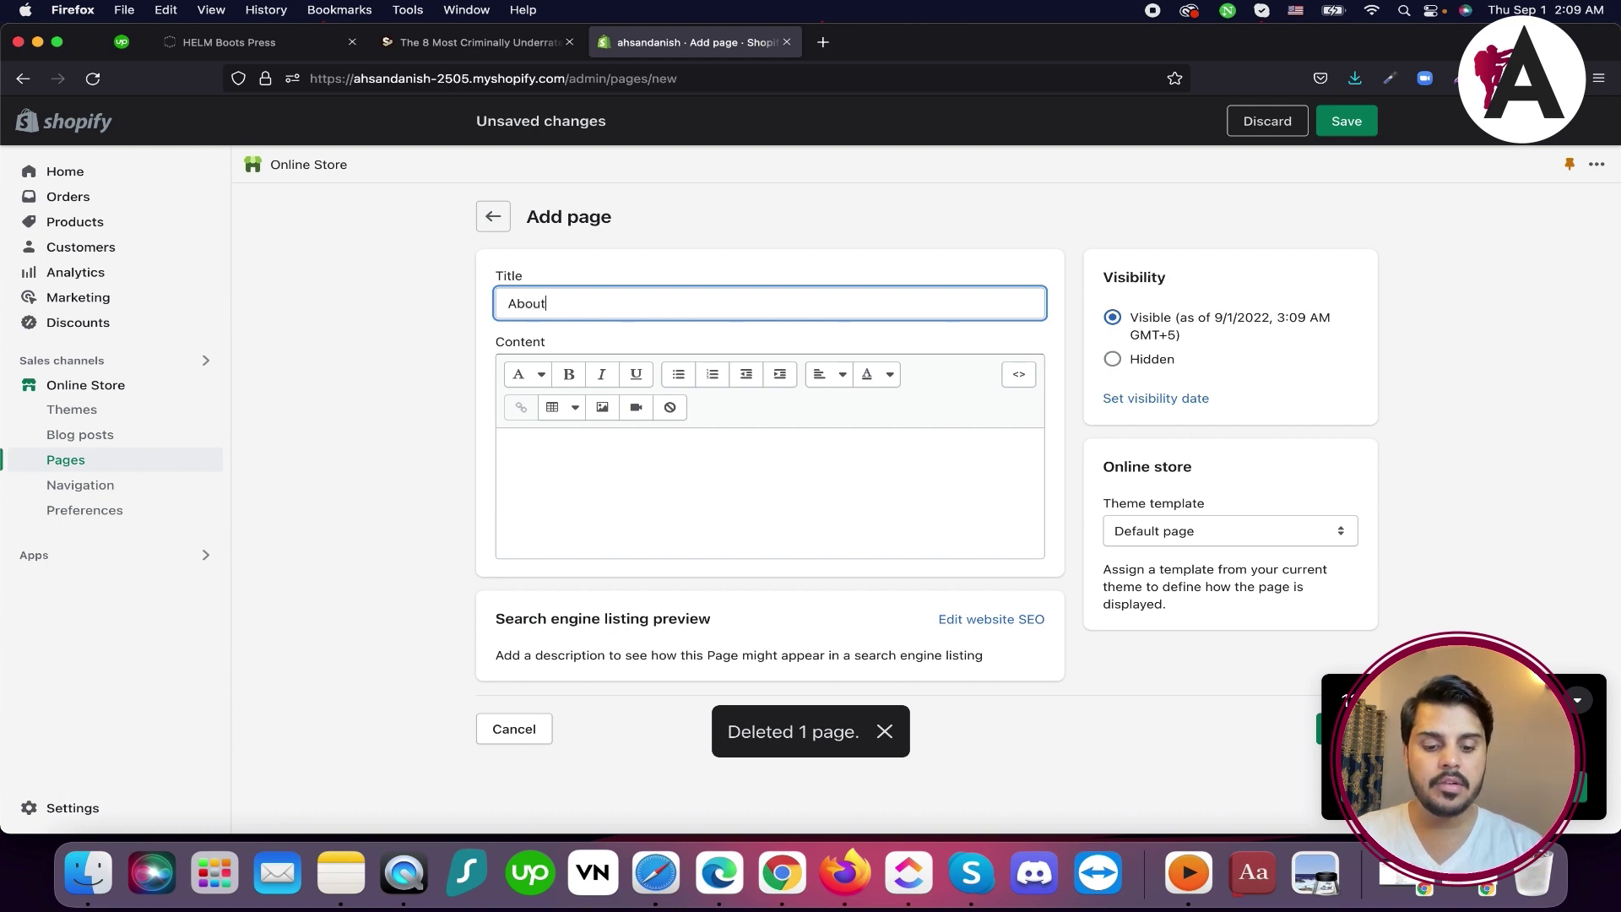
pyautogui.click(807, 517)
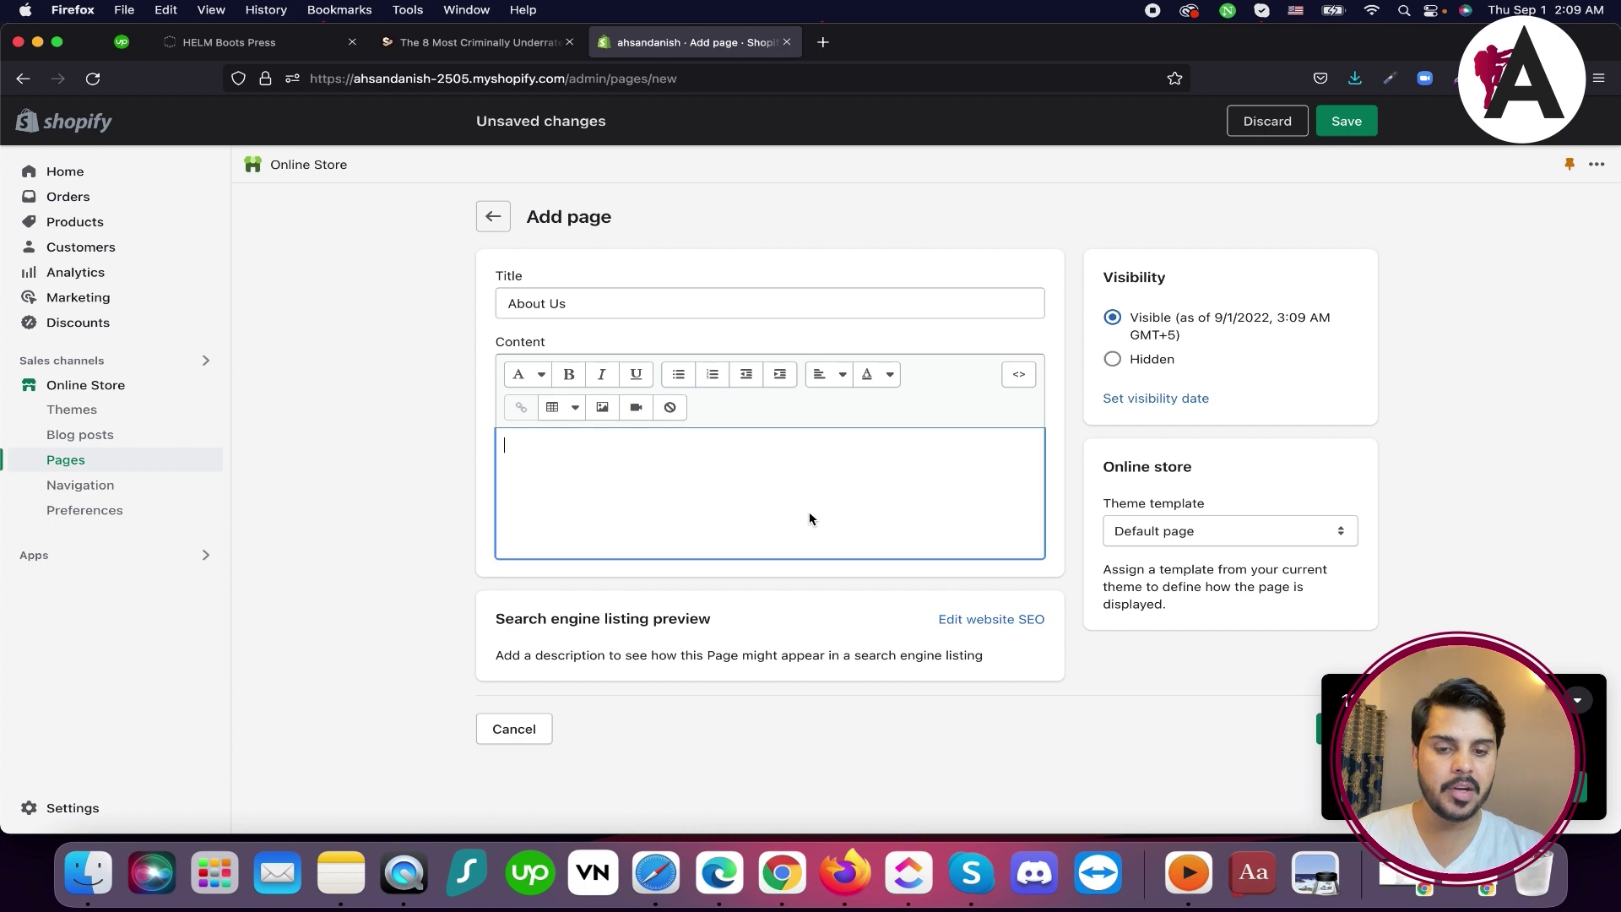
pyautogui.press('cmd+v')
pyautogui.press('cmd+v')
pyautogui.press('cmd+v')
pyautogui.press('cmd+v')
pyautogui.press('cmd+v')
pyautogui.press('super+v')
pyautogui.press('super+v')
pyautogui.write('Top trending Boots on Our store')
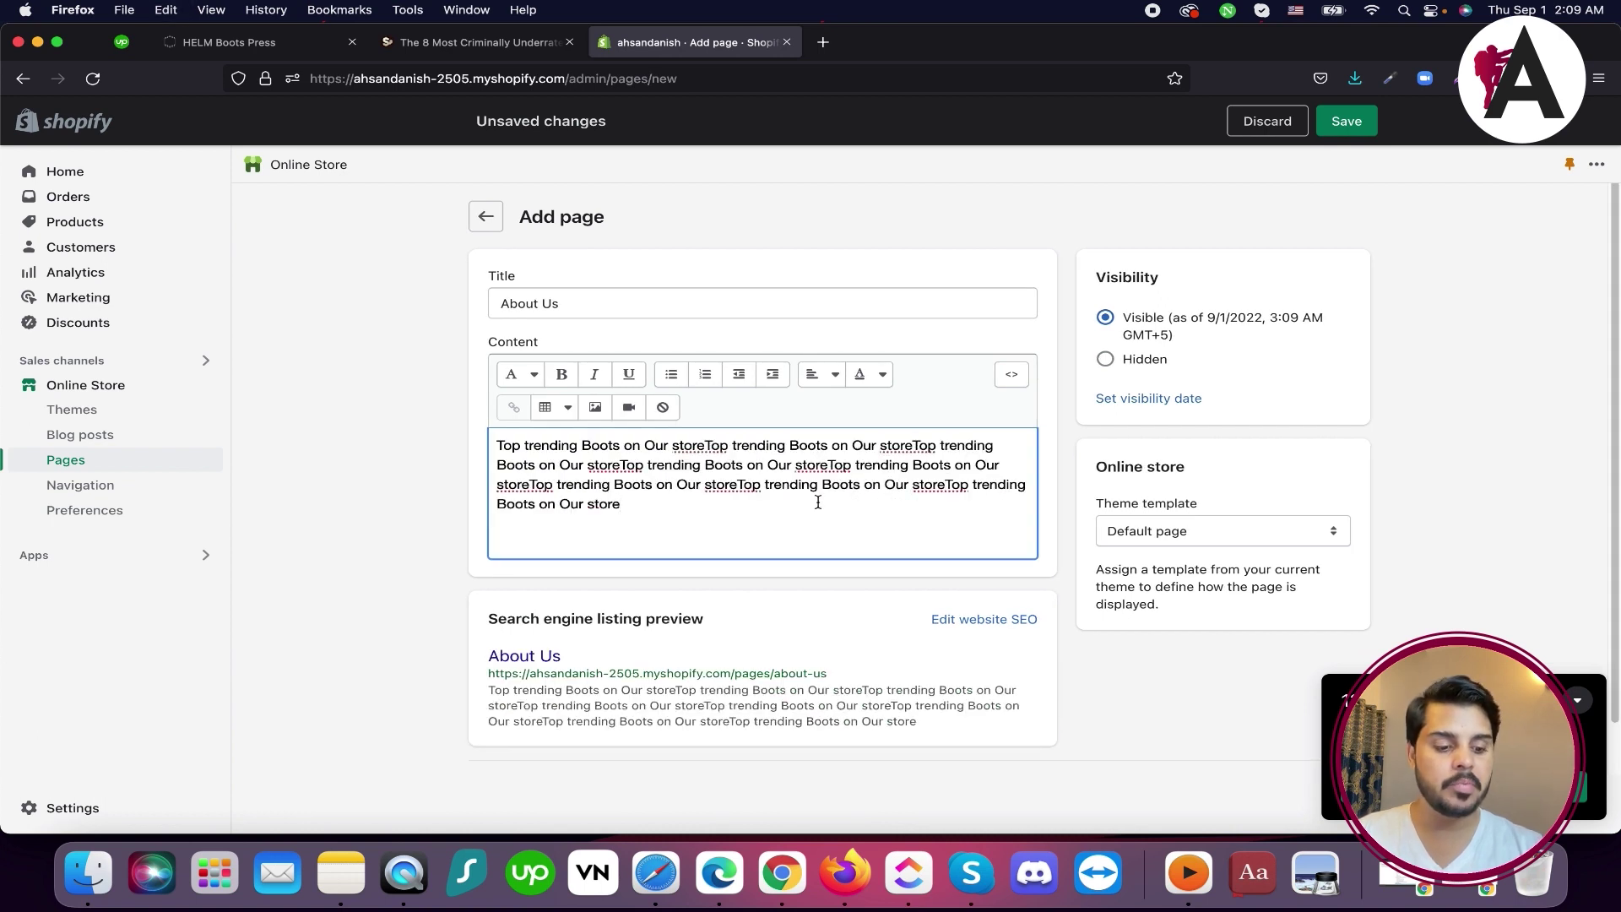
pyautogui.press('Return')
pyautogui.press('Return')
pyautogui.press('super+v')
pyautogui.press('super+v')
pyautogui.press('super+v')
pyautogui.press('super+v')
pyautogui.press('super+v')
pyautogui.press('super+v')
pyautogui.press('super+v')
pyautogui.press('super+v')
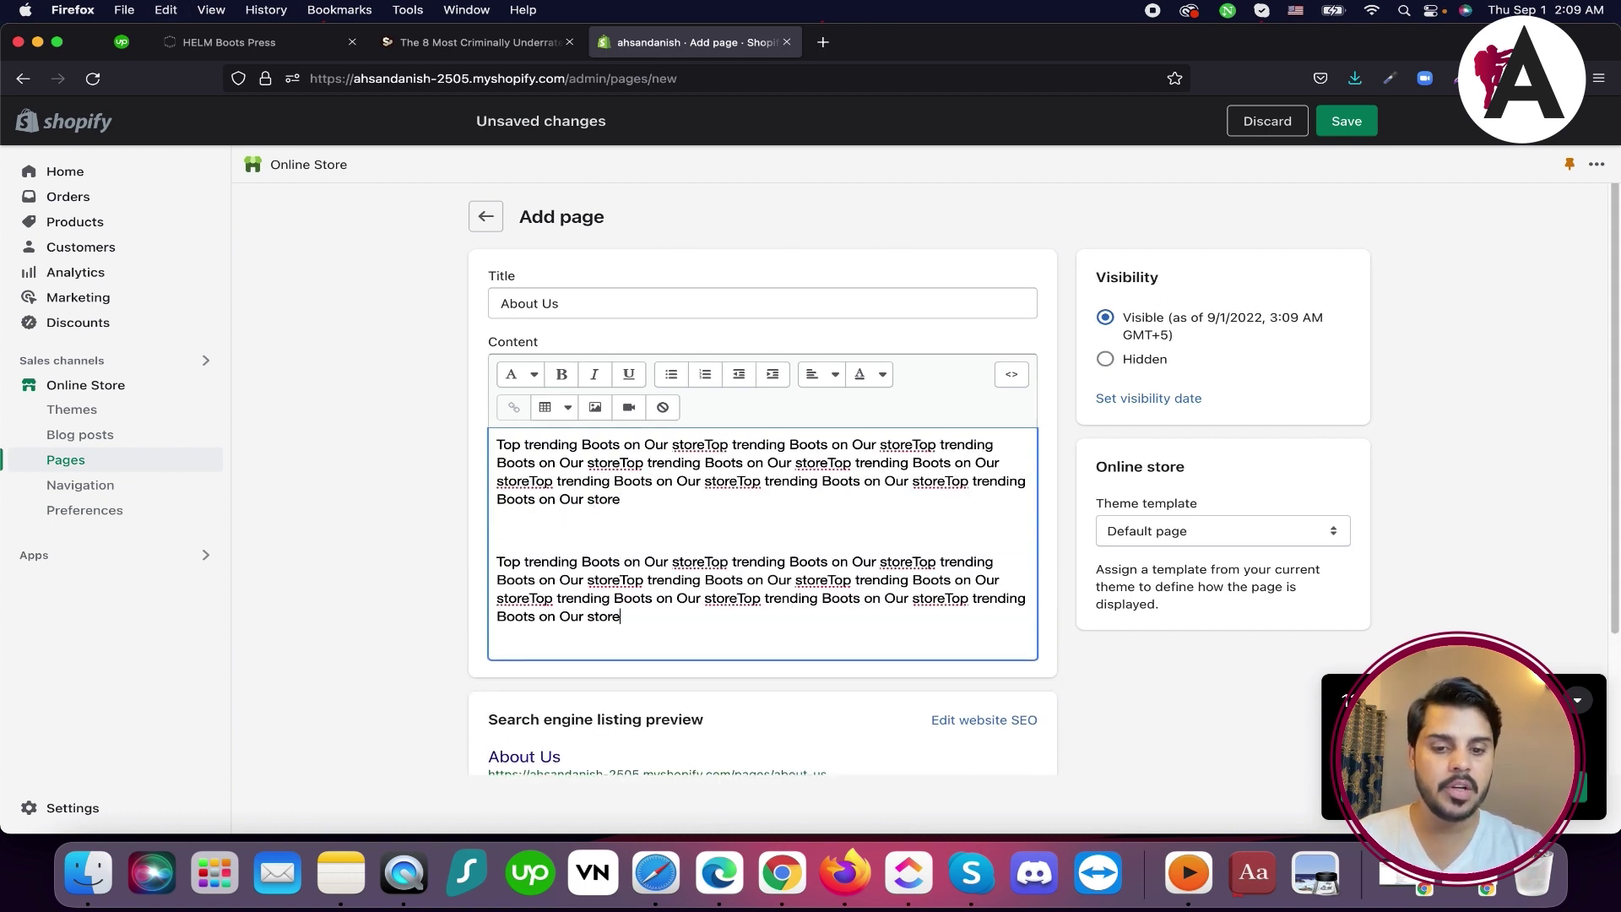
pyautogui.click(685, 496)
pyautogui.press('Return')
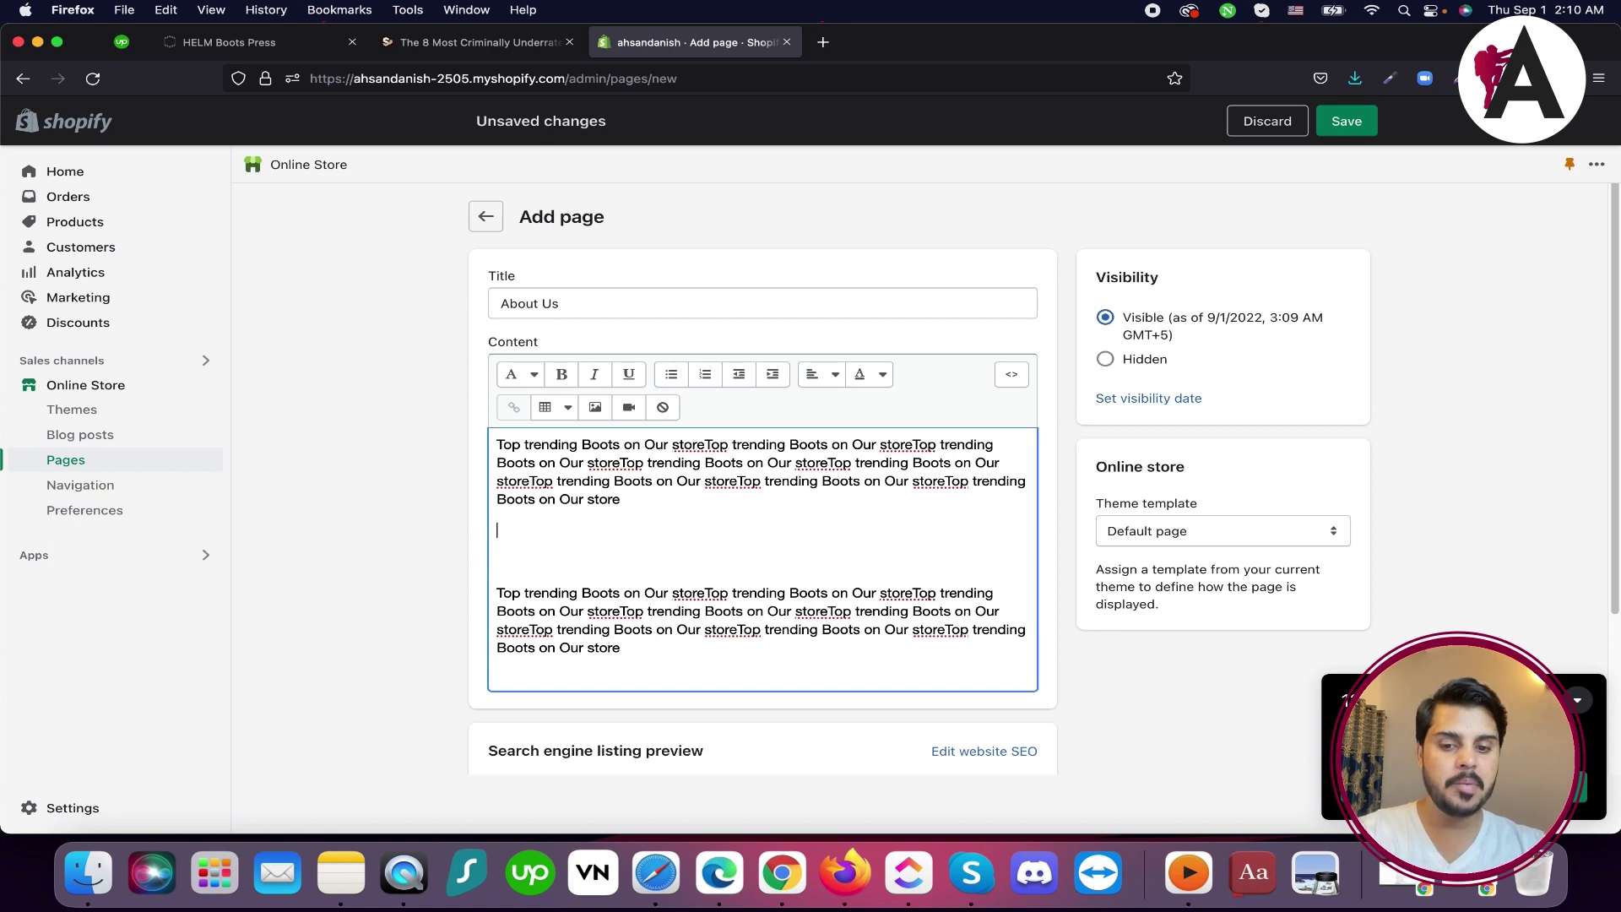
# Insert the boot picture from Product images into the page content
pyautogui.click(597, 407)
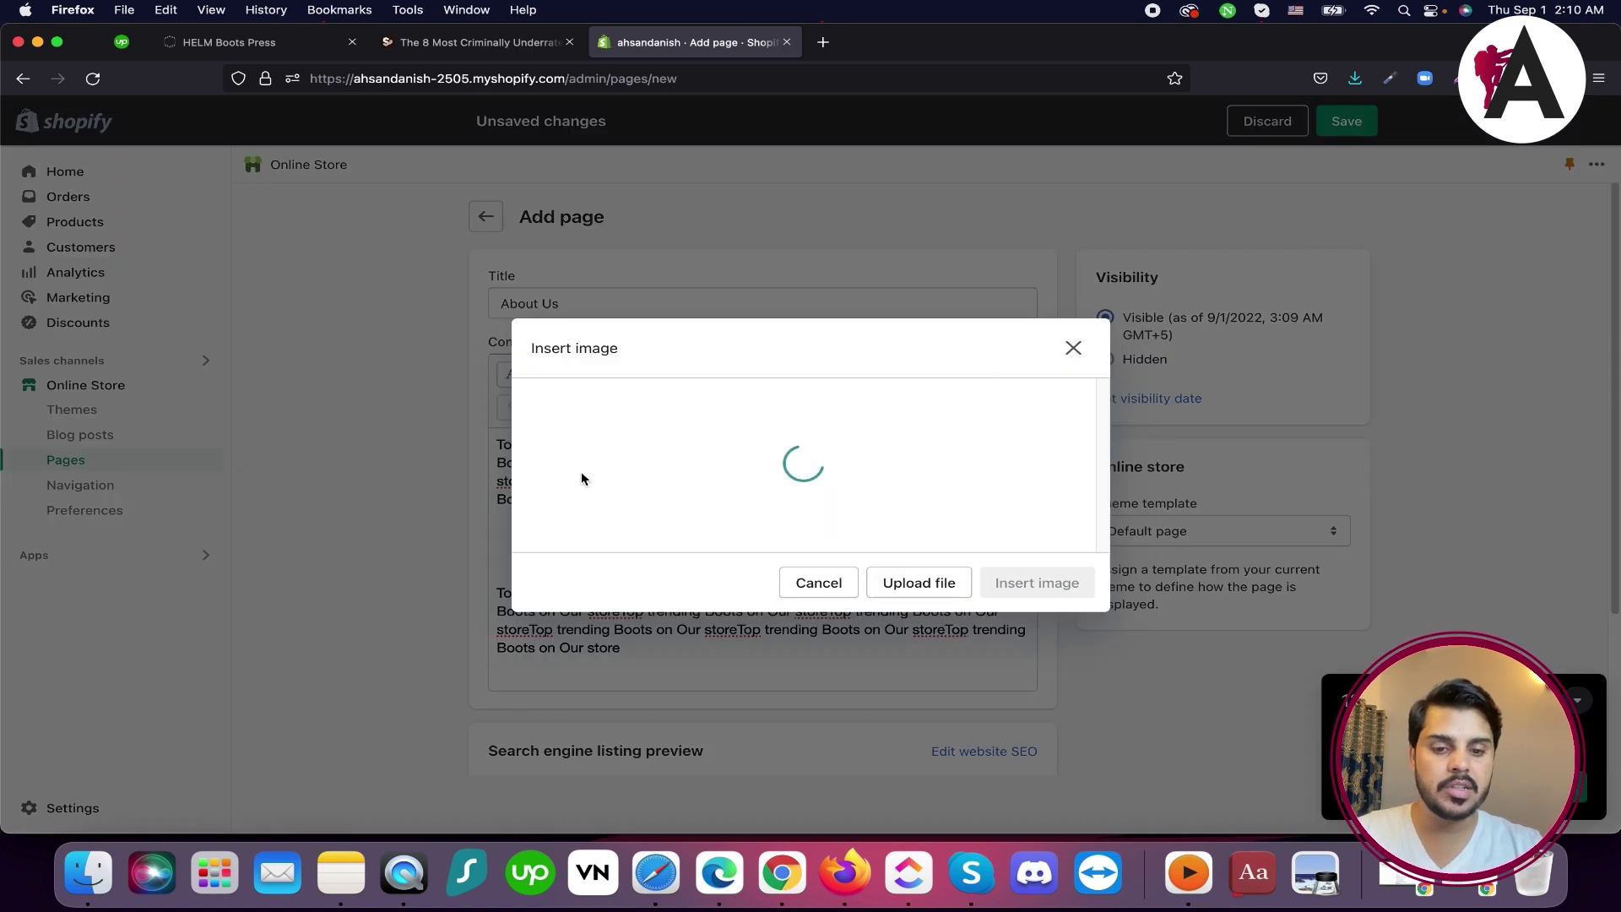
pyautogui.click(753, 412)
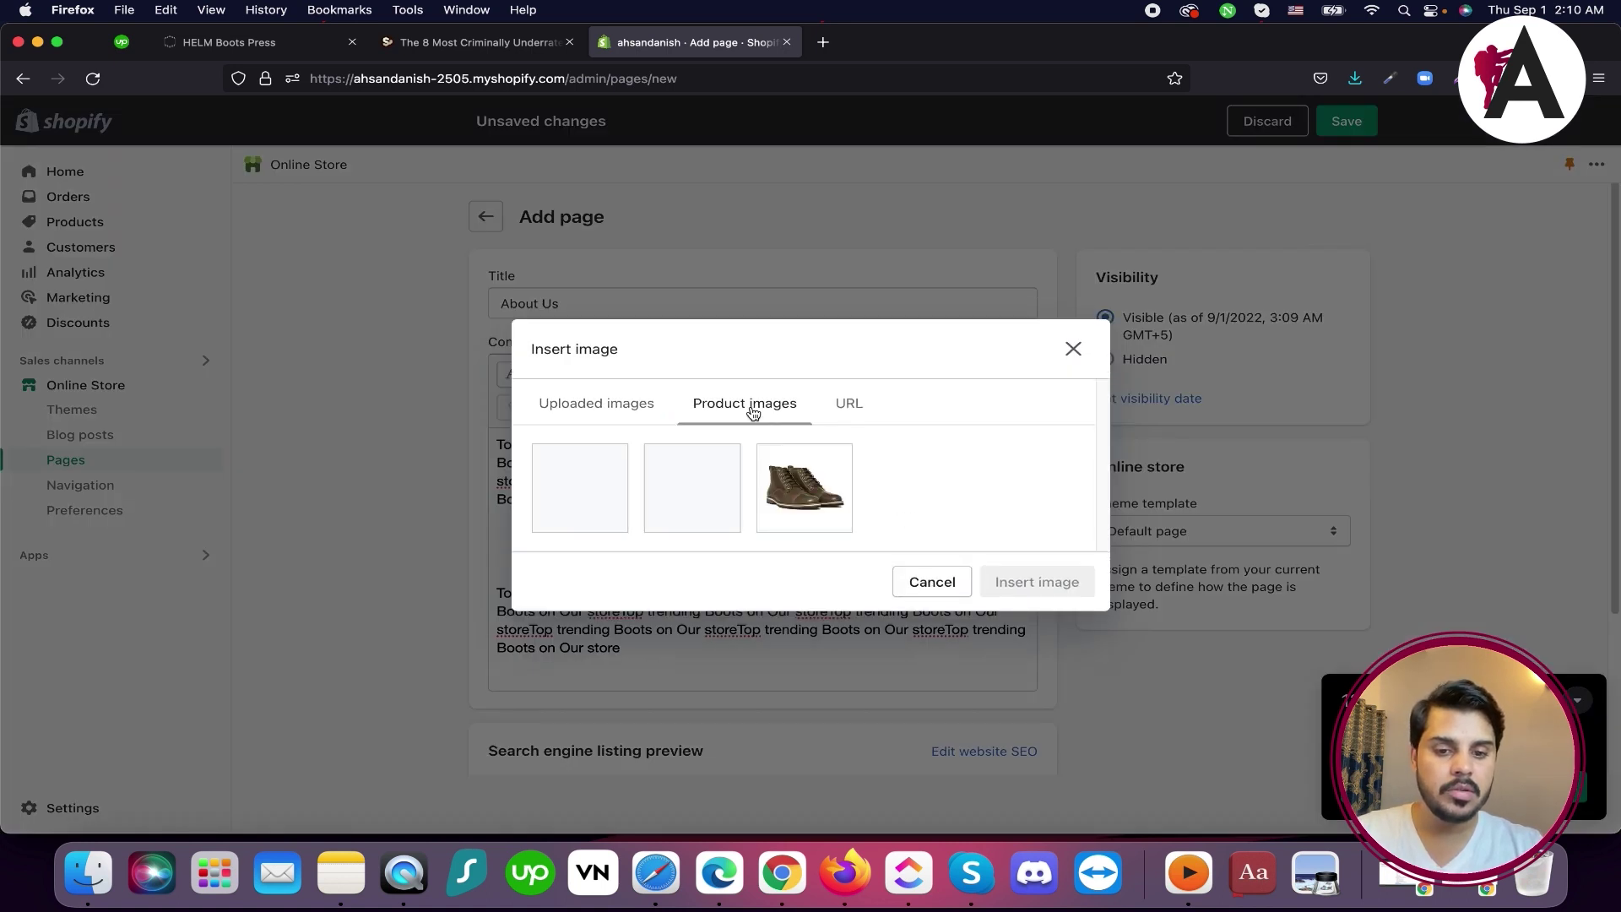
pyautogui.click(804, 488)
pyautogui.click(1040, 622)
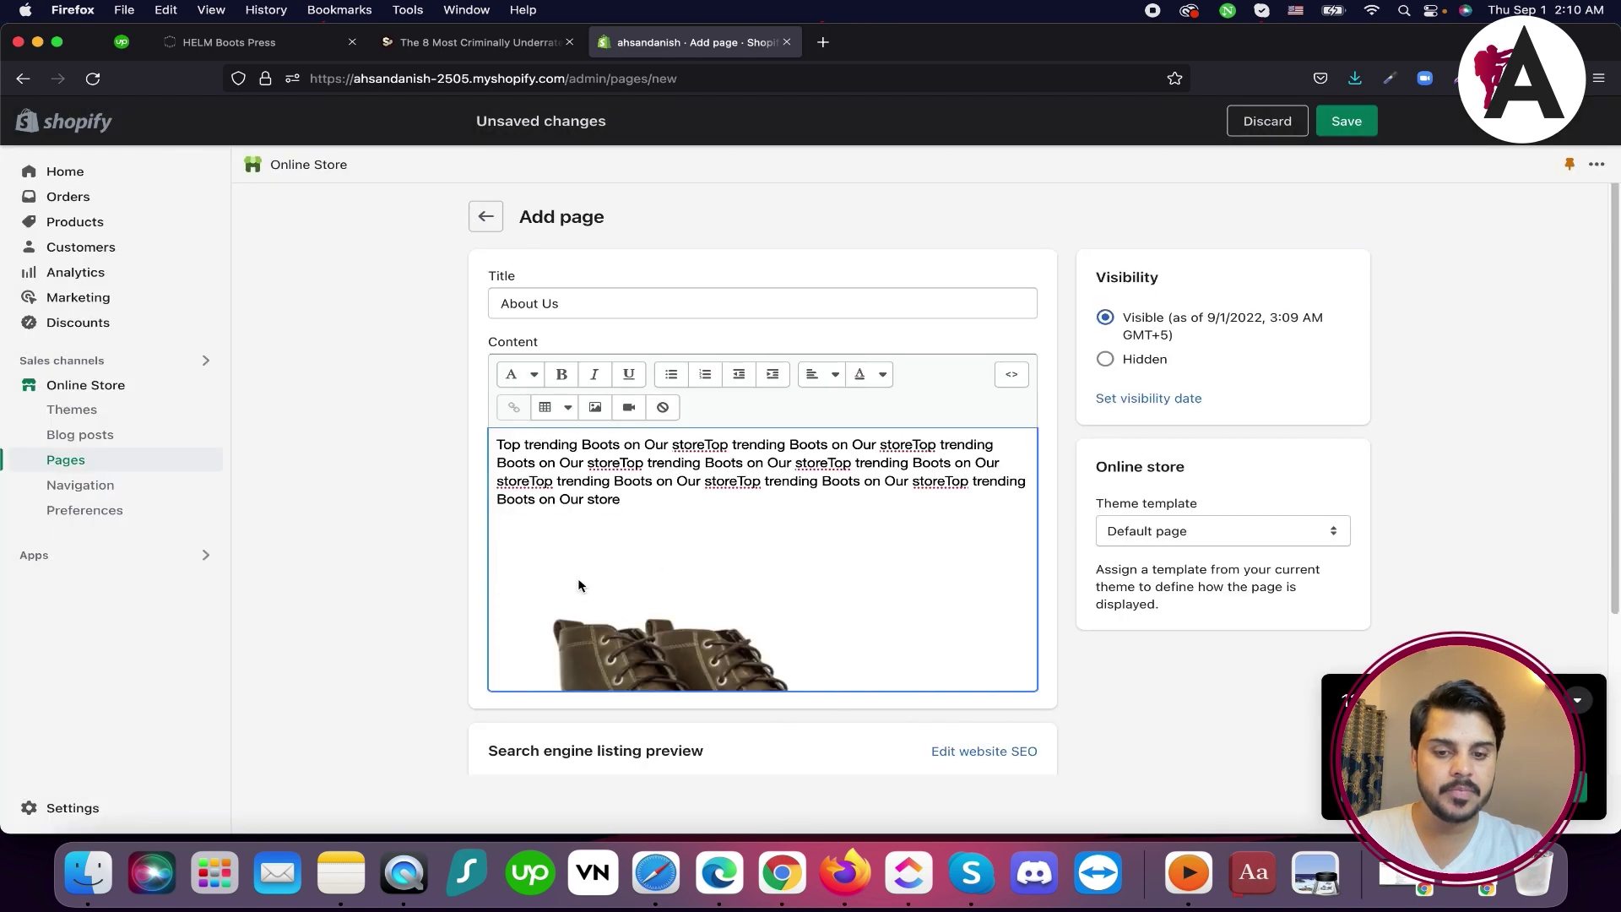
# Remove the numbered-list formatting, centre the boot image, and save the About Us page
pyautogui.click(660, 538)
pyautogui.click(705, 374)
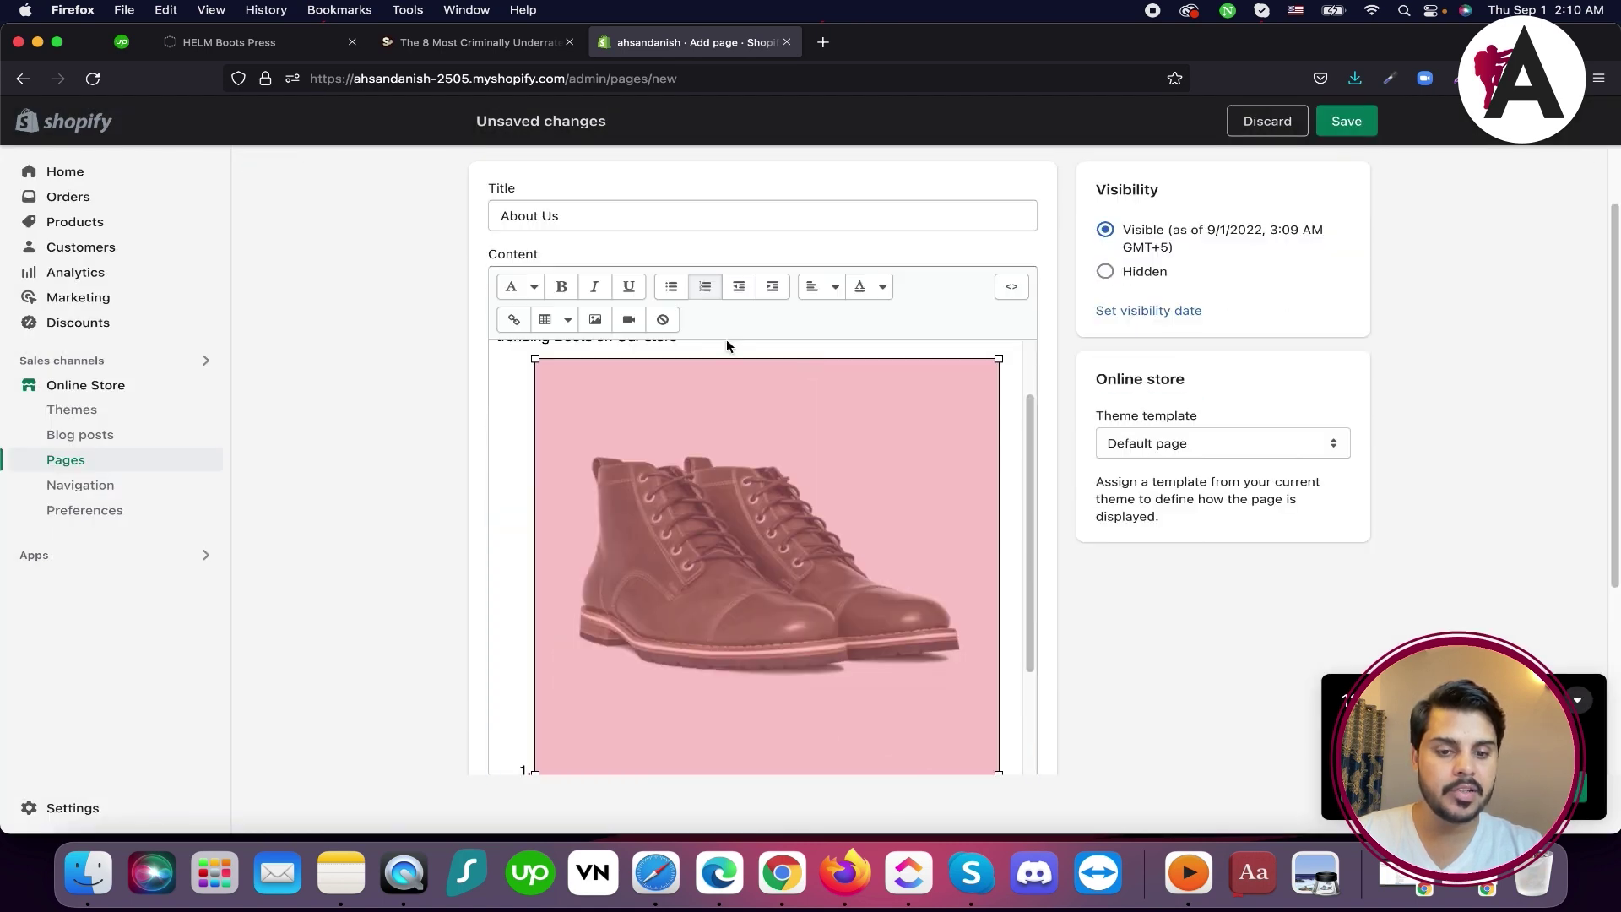
pyautogui.press('super+z')
pyautogui.click(824, 291)
pyautogui.click(823, 366)
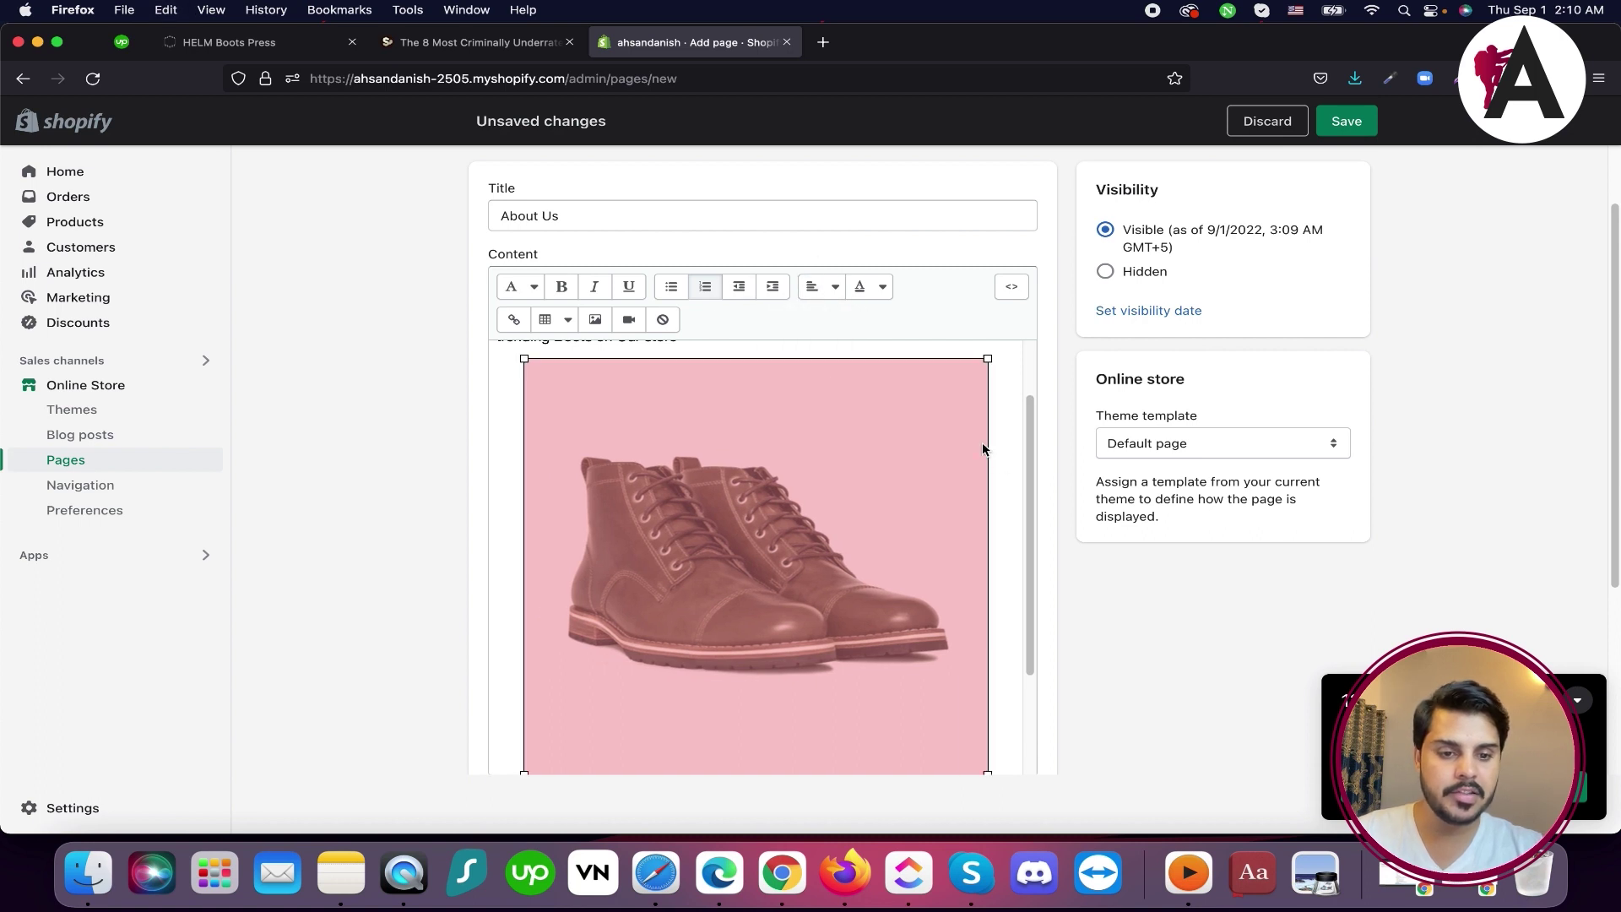
pyautogui.press('super+s')
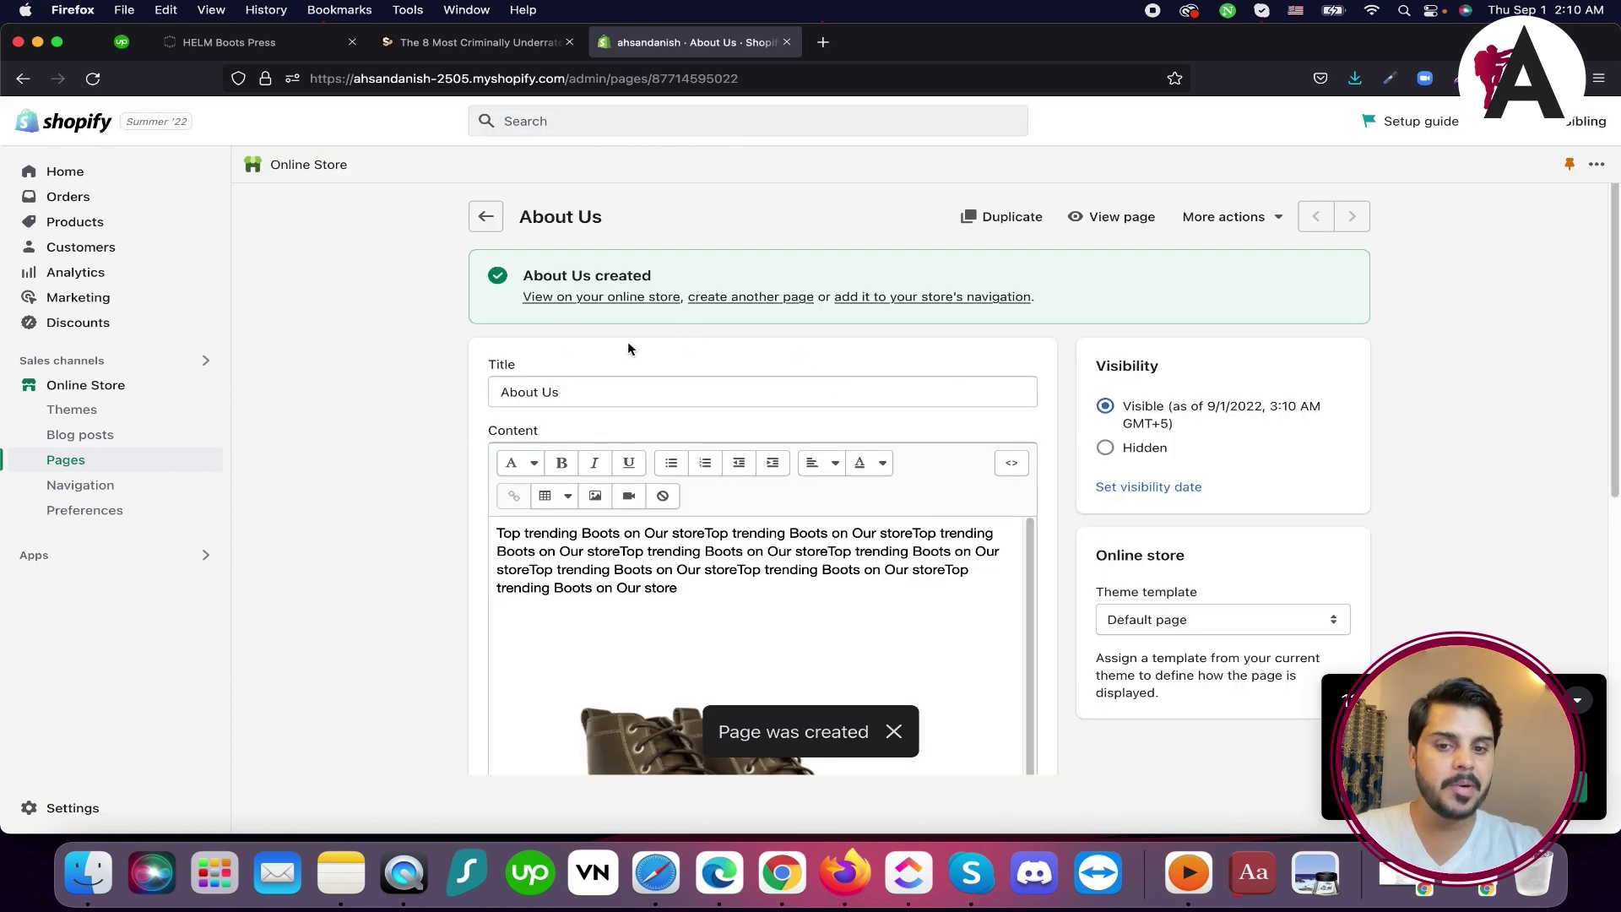
# Review the live About Us page in a new tab, then go back to the admin Pages list
pyautogui.rightClick(1109, 228)
pyautogui.click(1155, 239)
pyautogui.click(895, 43)
pyautogui.scroll(-3, 759, 298)
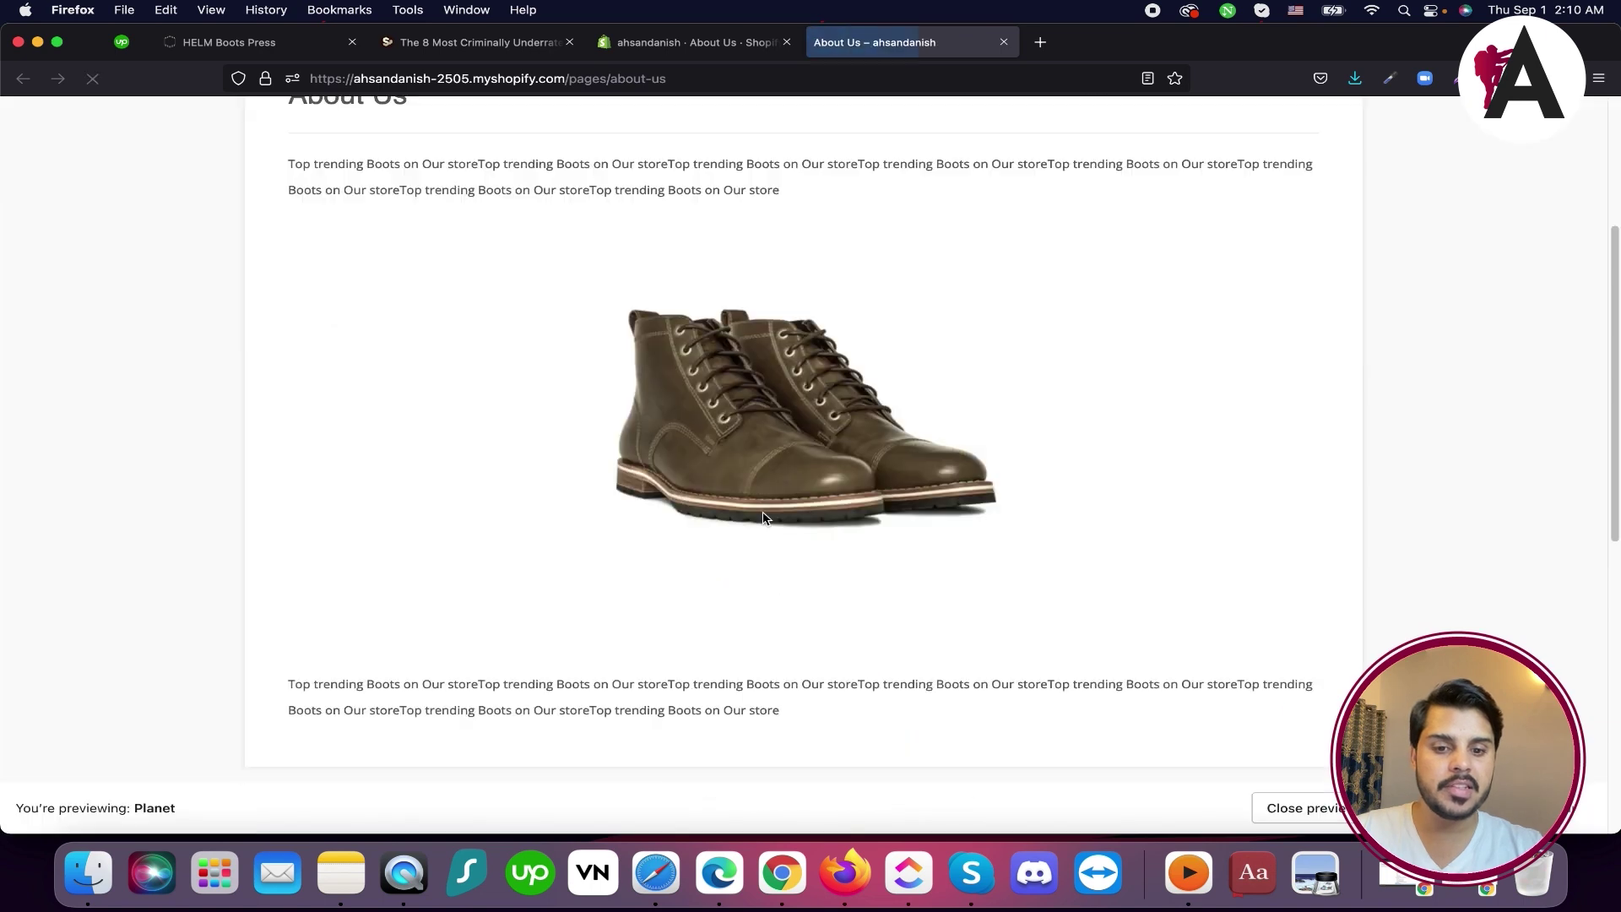
pyautogui.scroll(2, 669, 474)
pyautogui.click(508, 346)
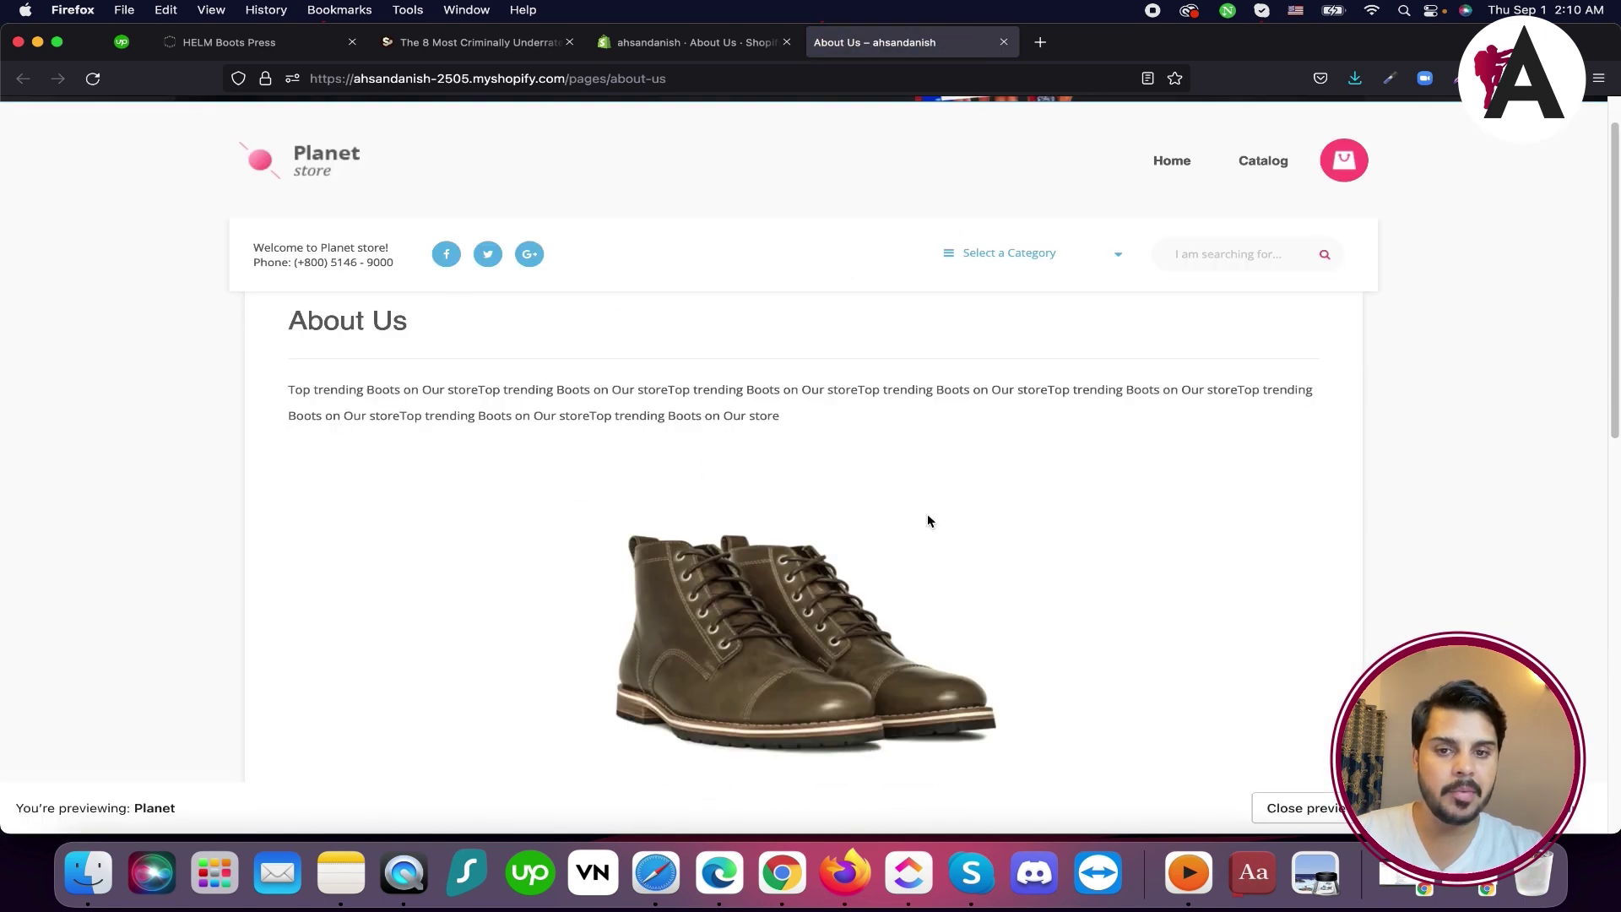
pyautogui.hotkey('ctrl', 'shift', 'Tab')
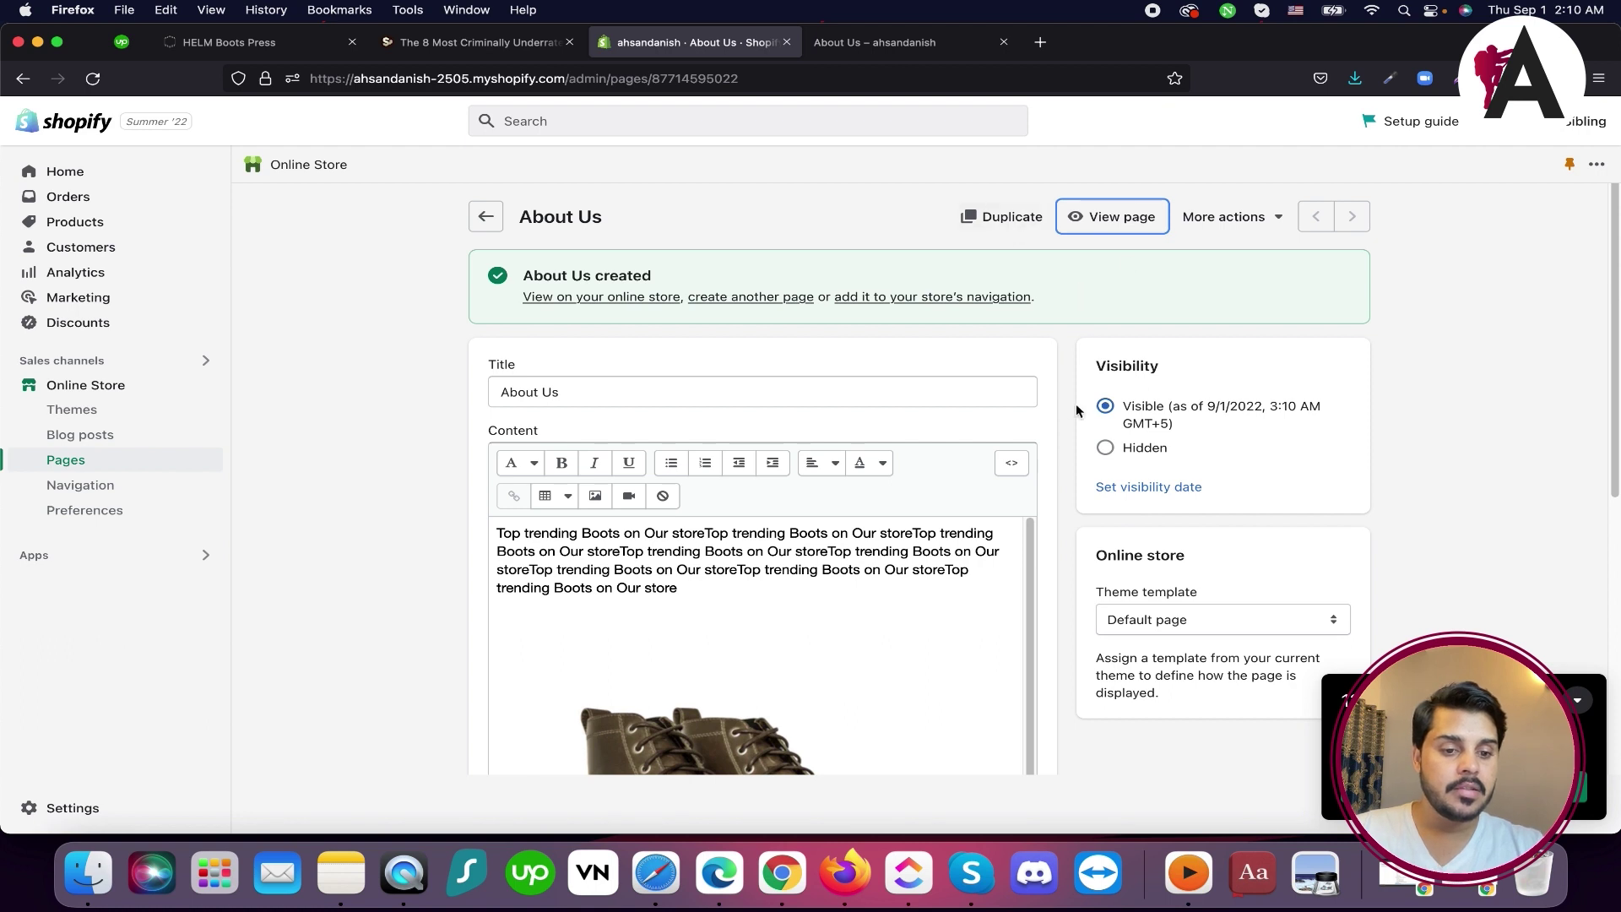
pyautogui.click(486, 216)
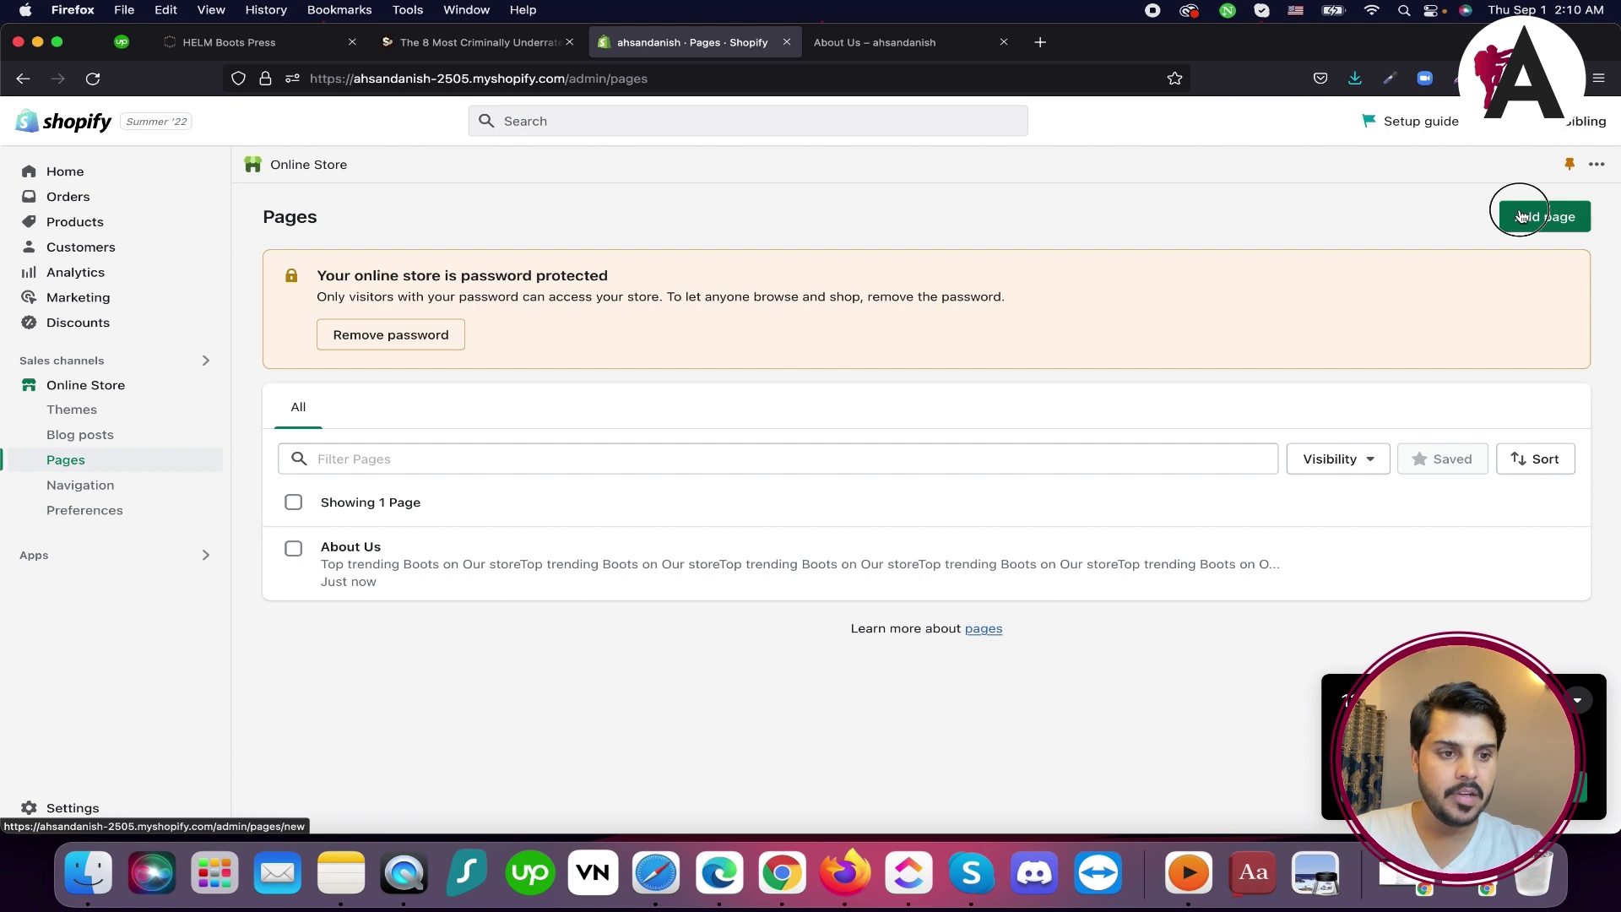
# Start a new page titled Contact Us with the trending boots text as content
pyautogui.click(1548, 214)
pyautogui.click(661, 304)
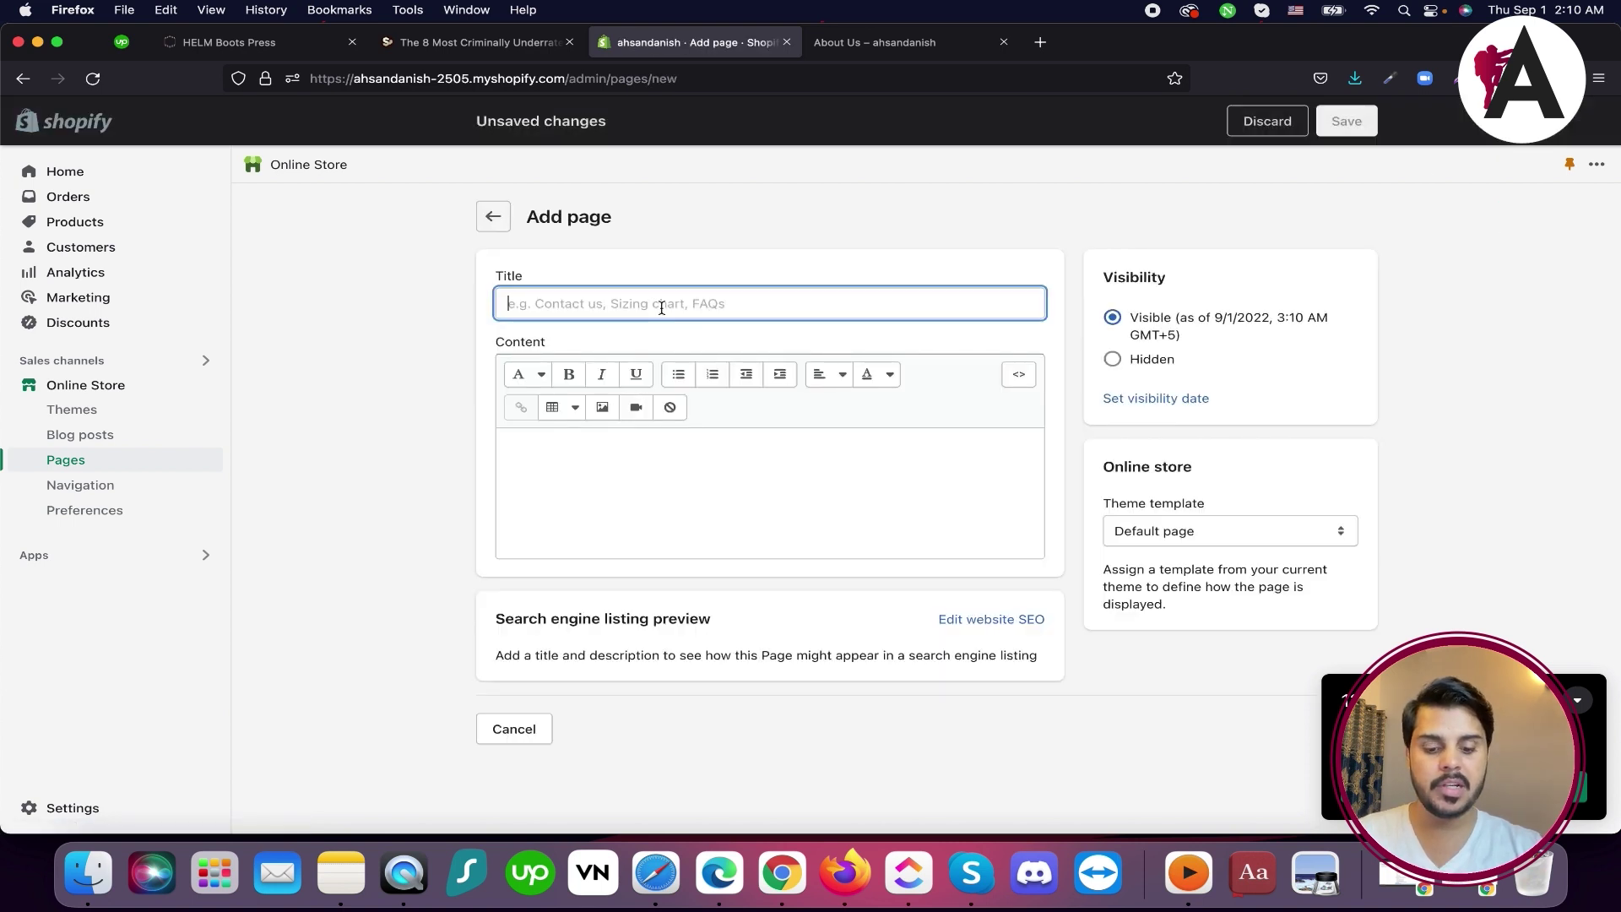
pyautogui.write('Contact')
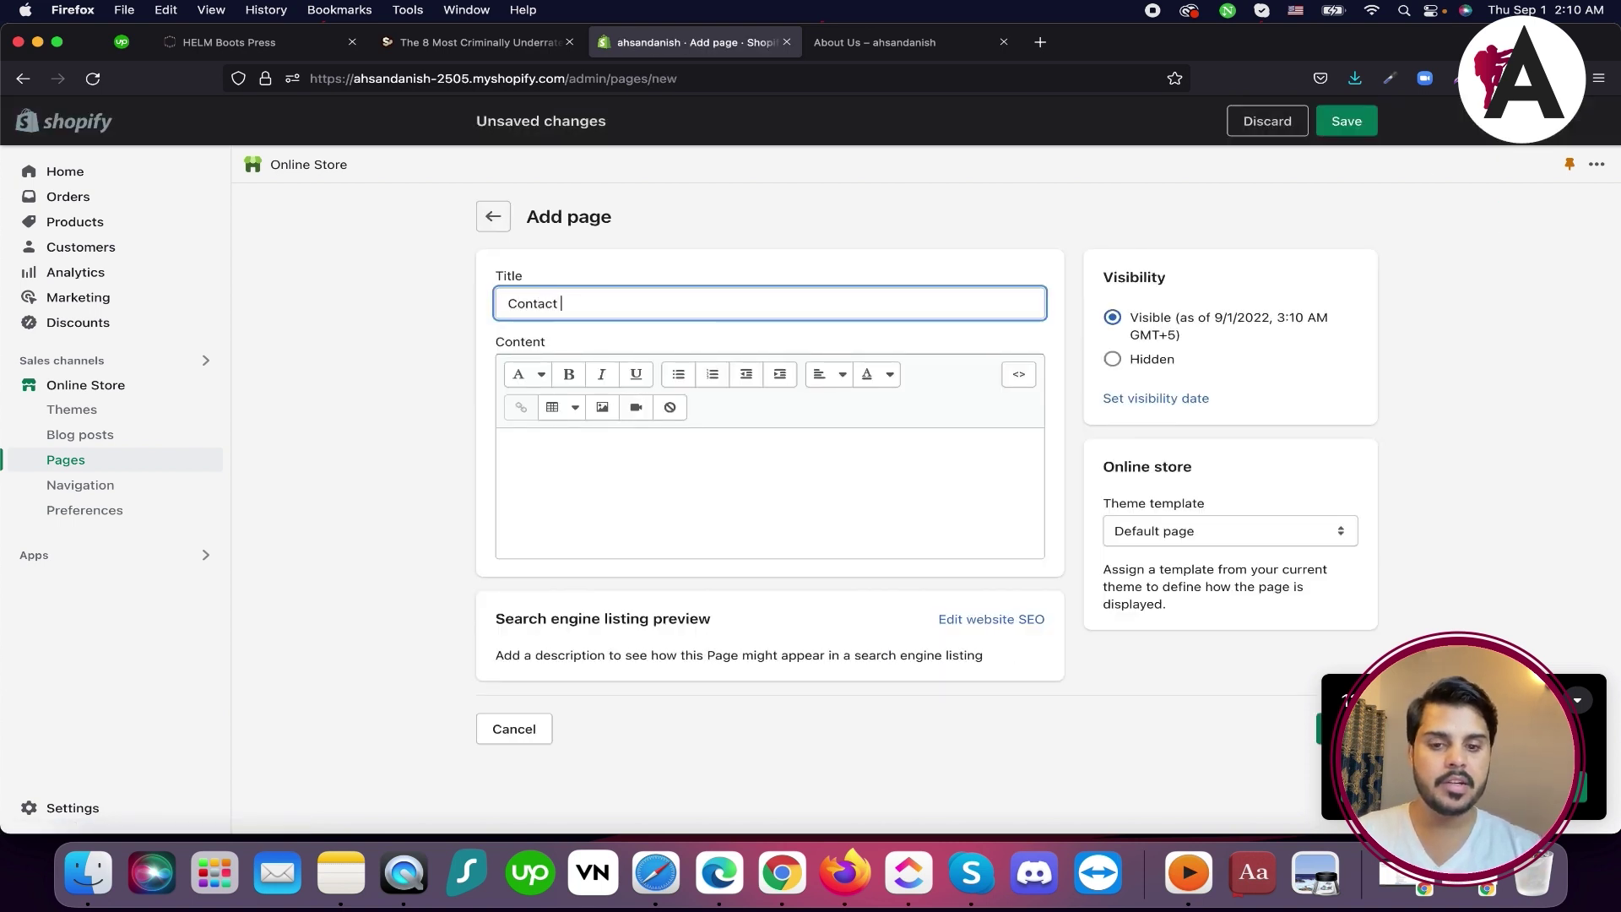
pyautogui.click(736, 483)
pyautogui.press('super+v')
pyautogui.press('super+v')
pyautogui.press('super+v')
pyautogui.press('super+v')
pyautogui.press('super+v')
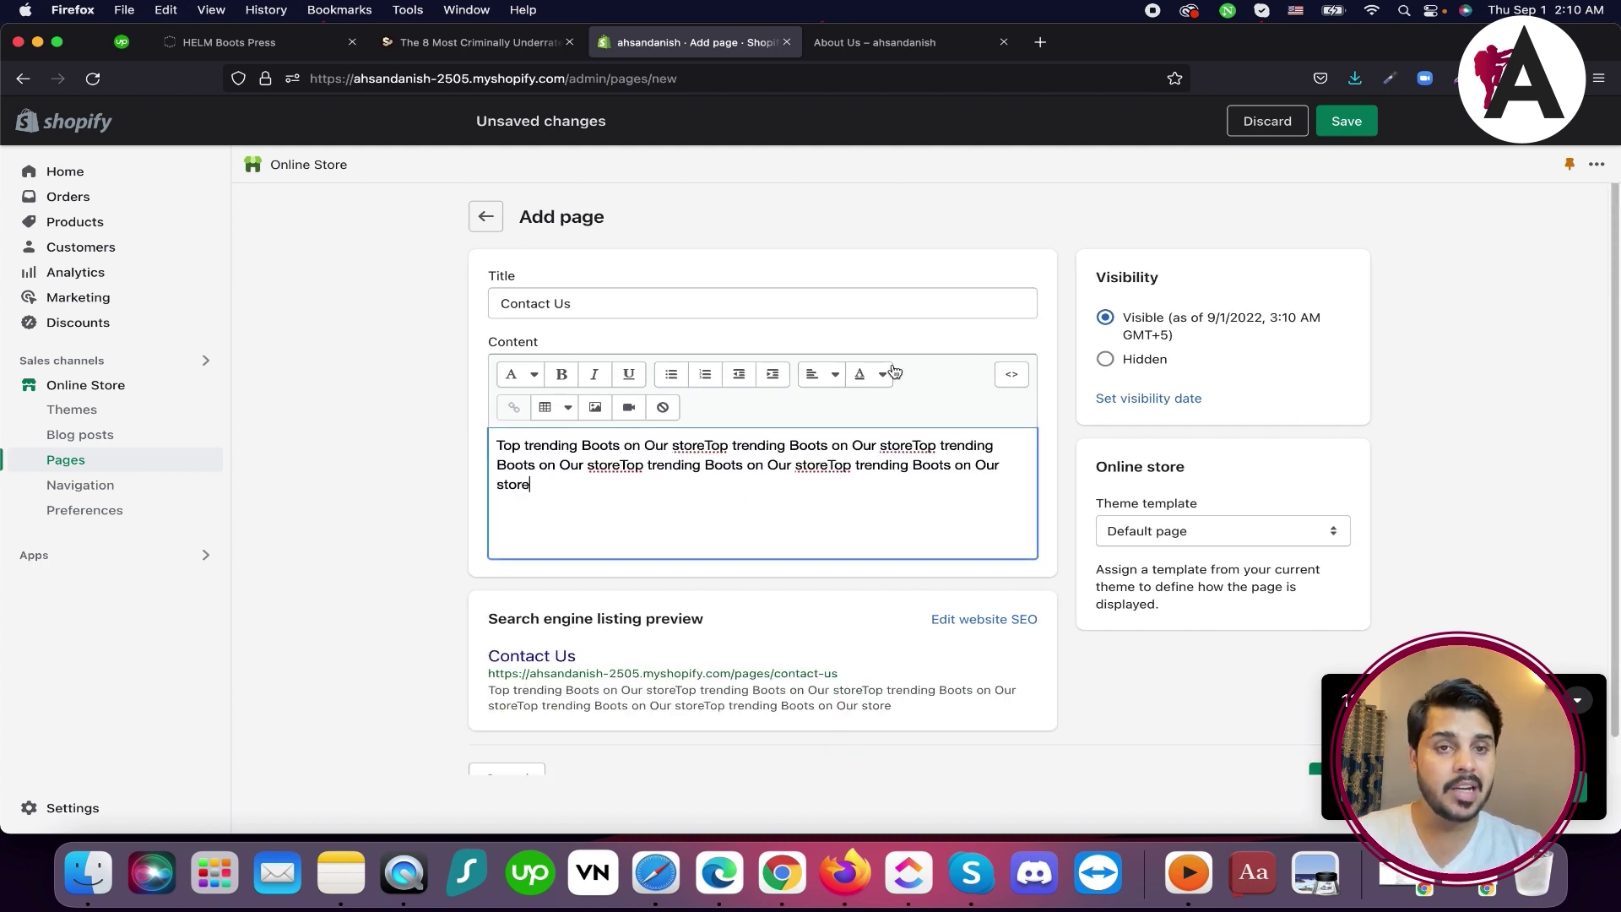
pyautogui.scroll(-1, 896, 376)
pyautogui.moveTo(1111, 467); pyautogui.dragTo(1173, 468)
# Keep the Default page theme template and save the Contact Us page
pyautogui.click(1331, 486)
pyautogui.click(1331, 488)
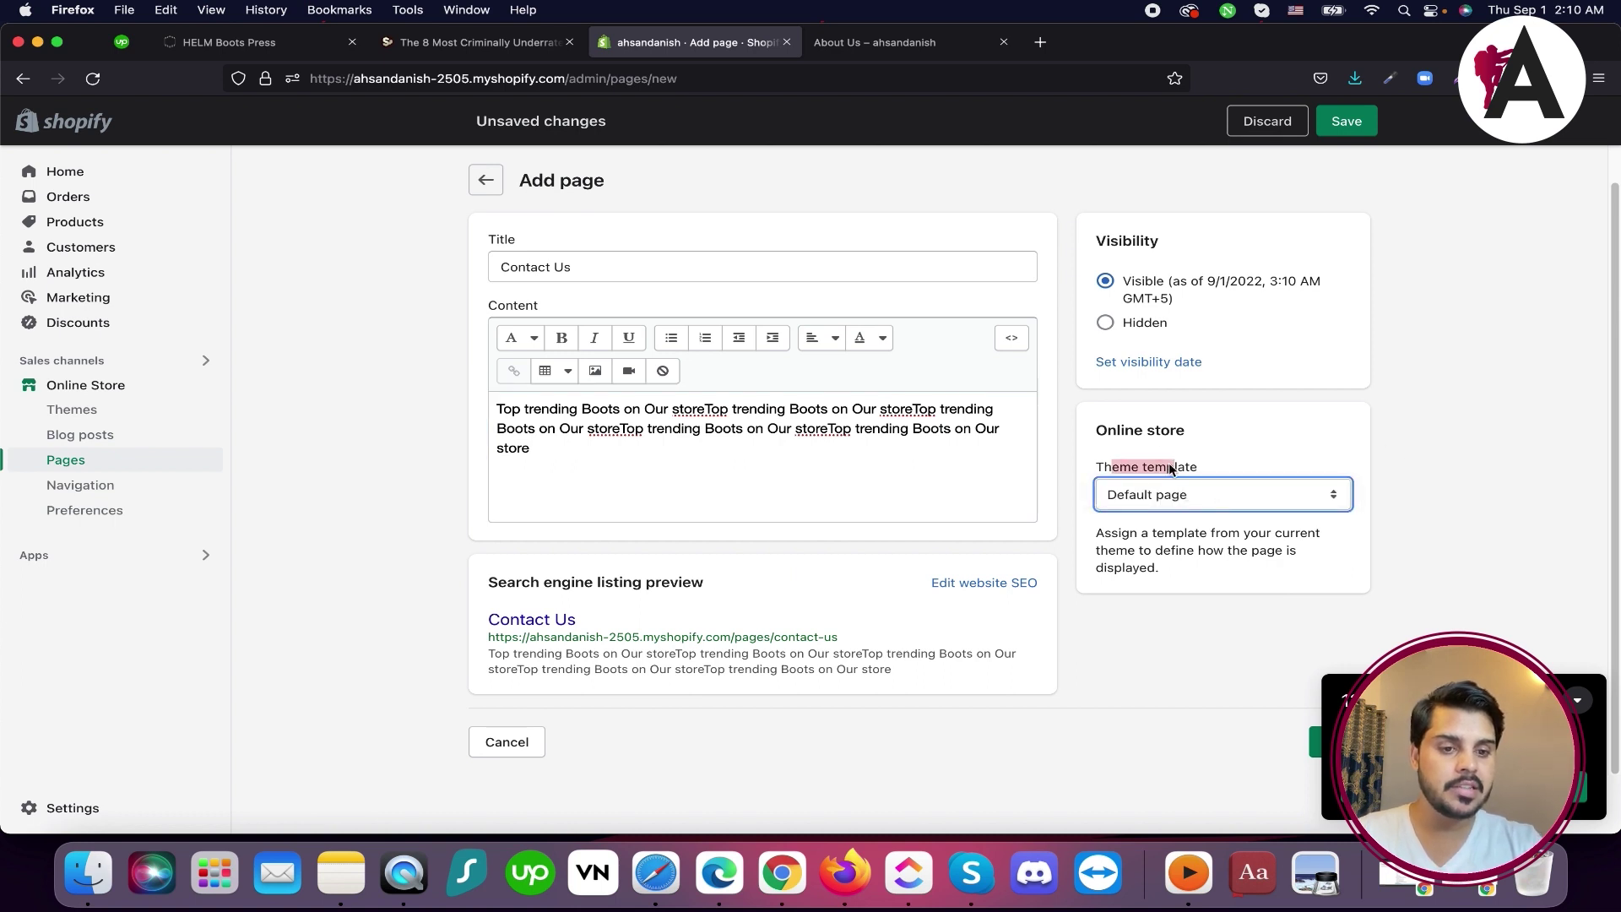
pyautogui.click(1184, 494)
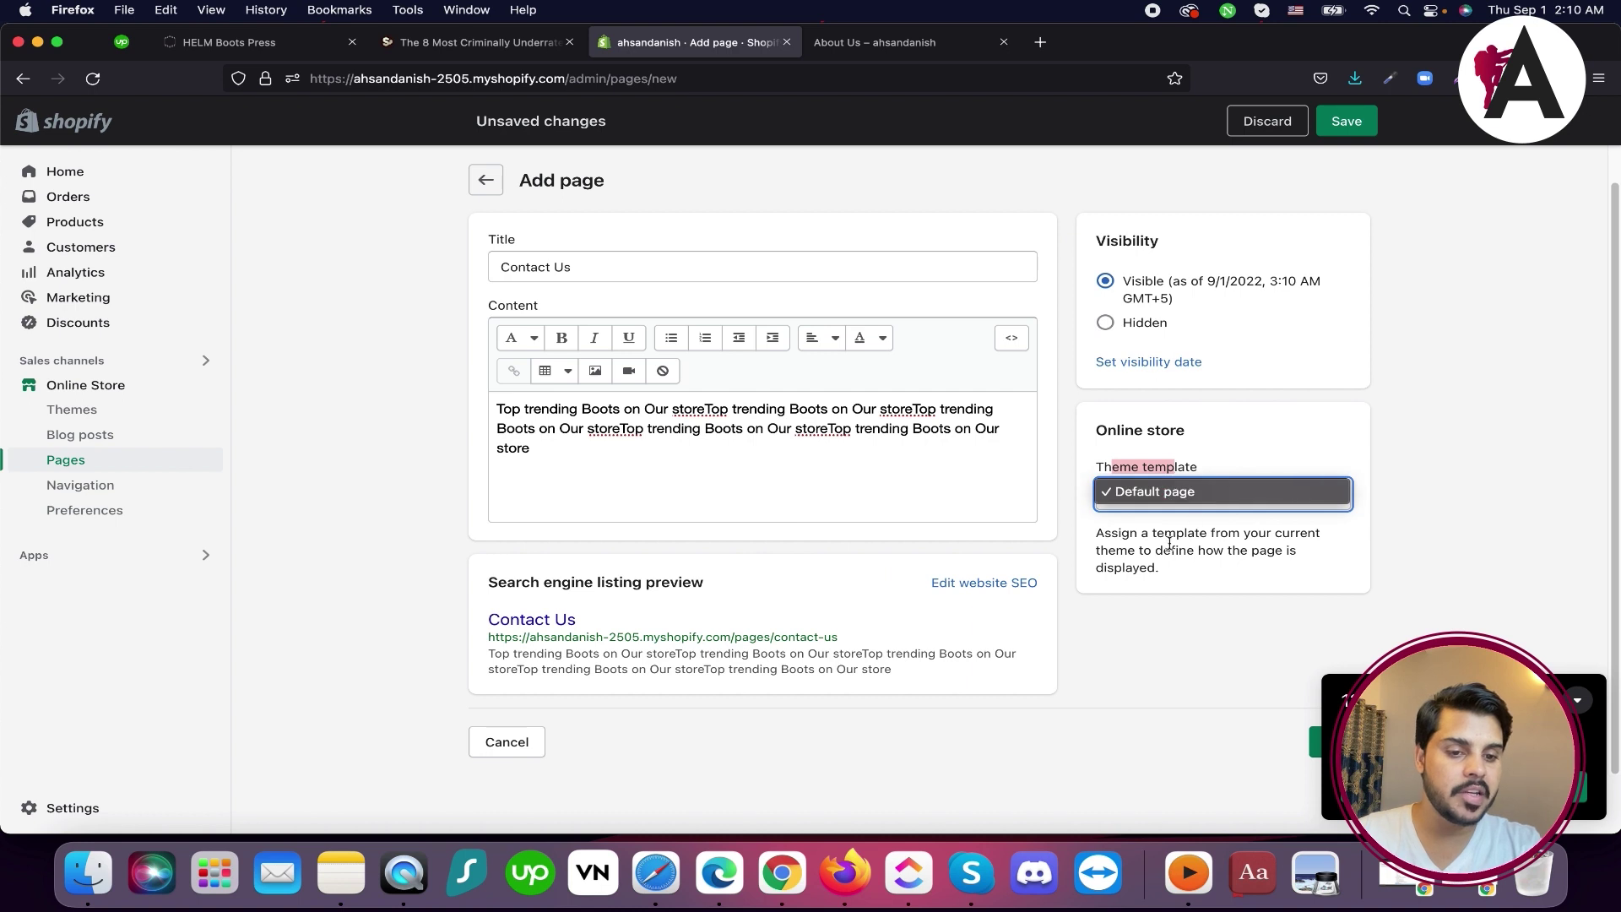
pyautogui.click(1185, 491)
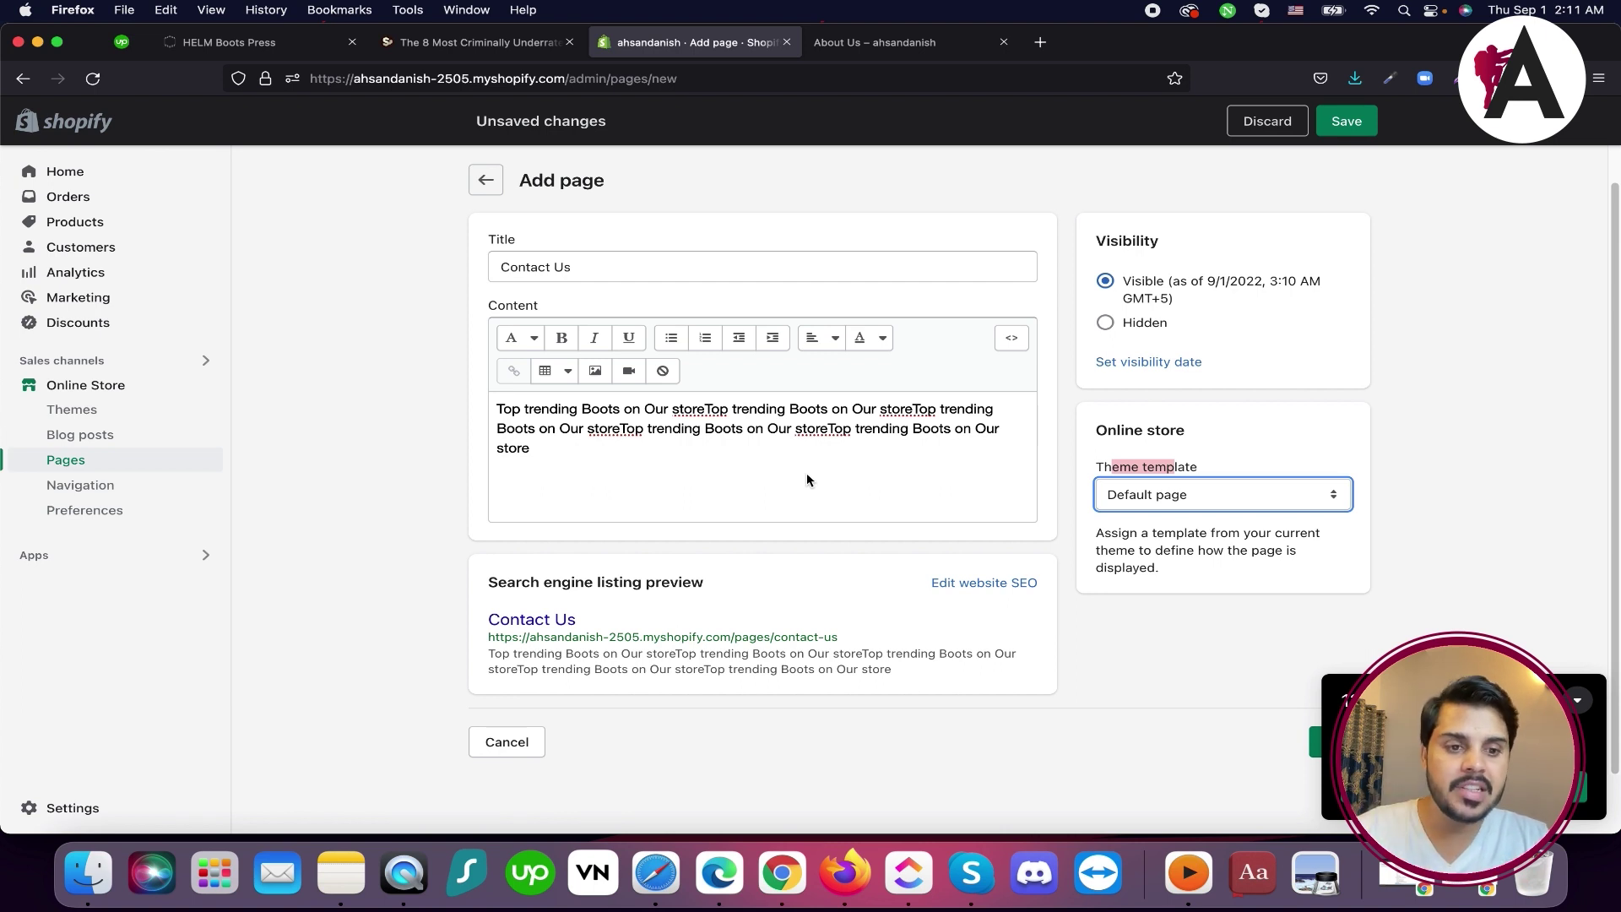
pyautogui.click(1334, 125)
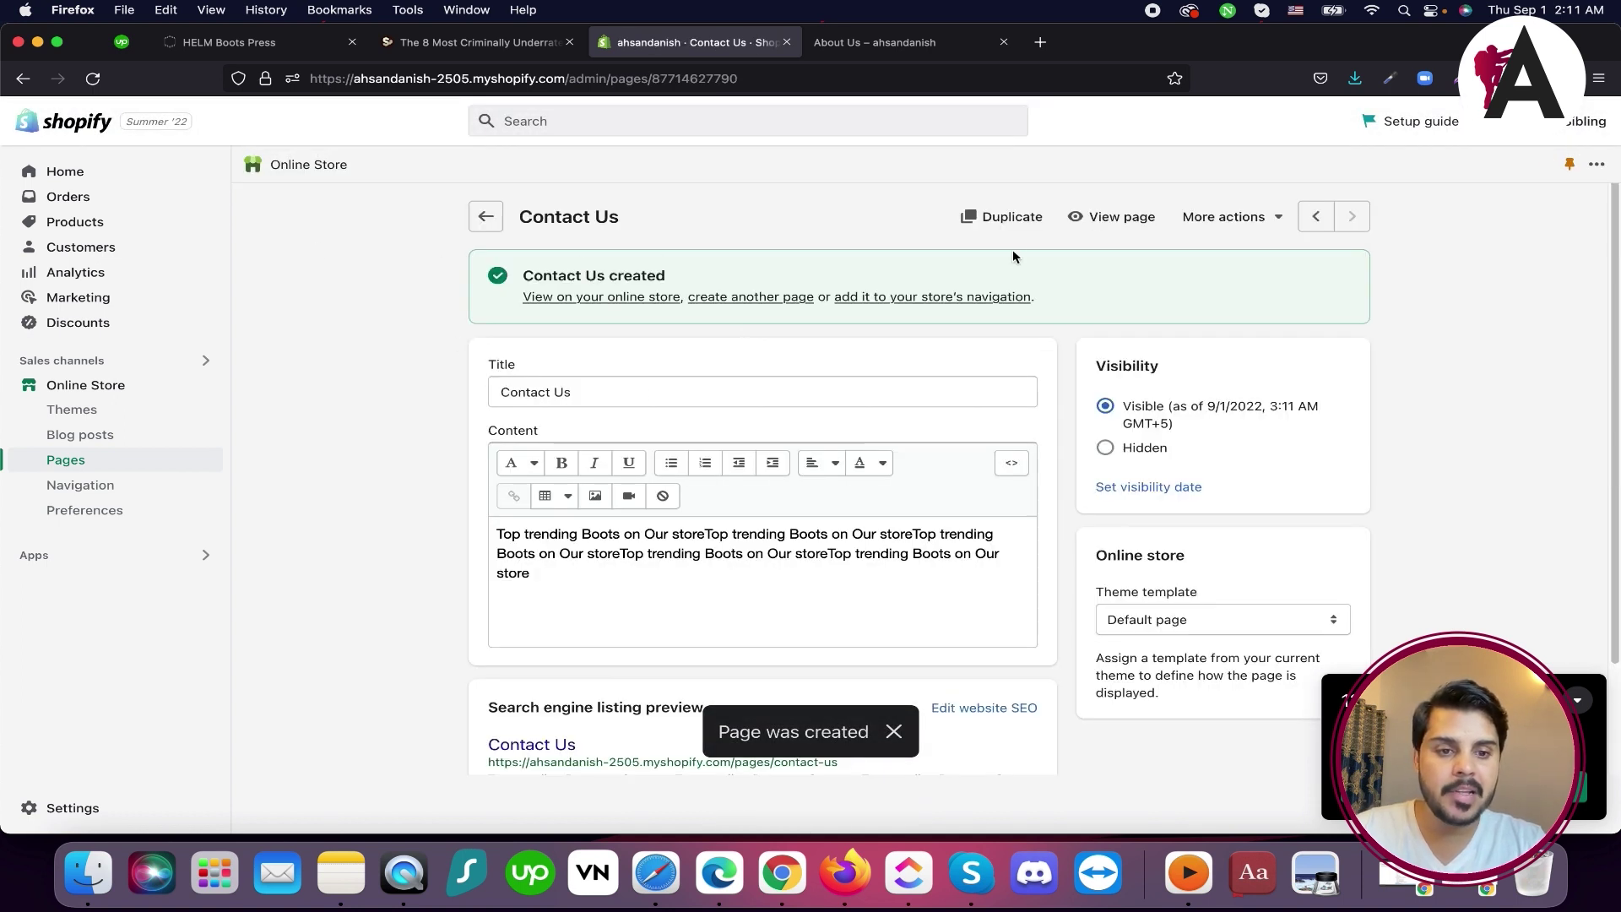
# Preview the live Contact Us page, close that tab, and return to the Pages list
pyautogui.click(1241, 217)
pyautogui.click(1216, 218)
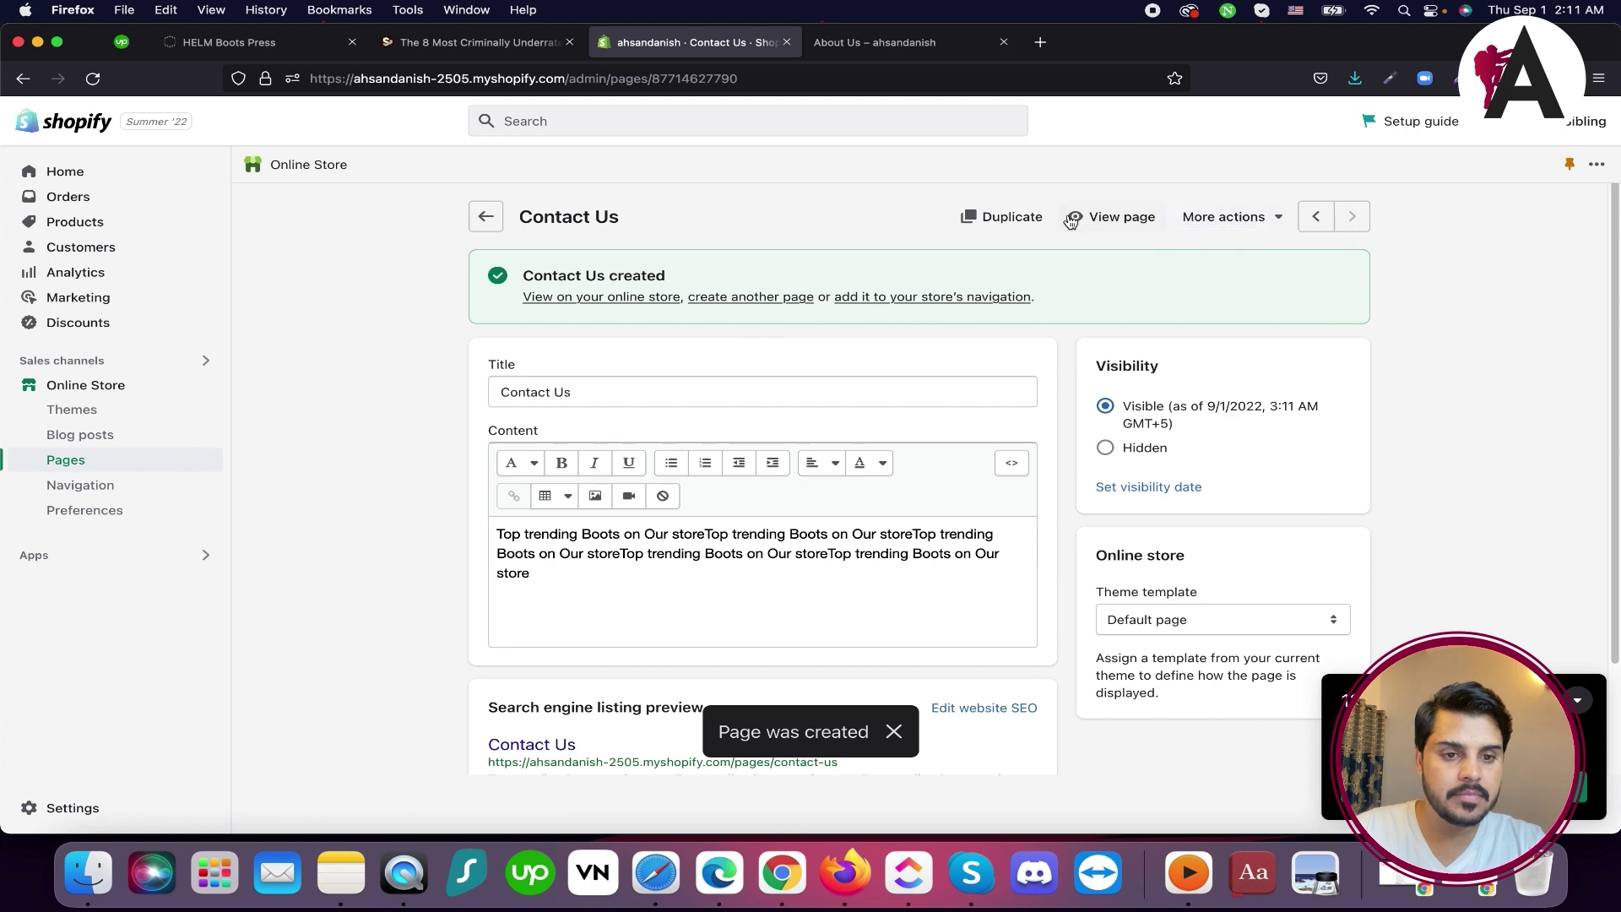
pyautogui.click(1085, 215)
pyautogui.press('super+w')
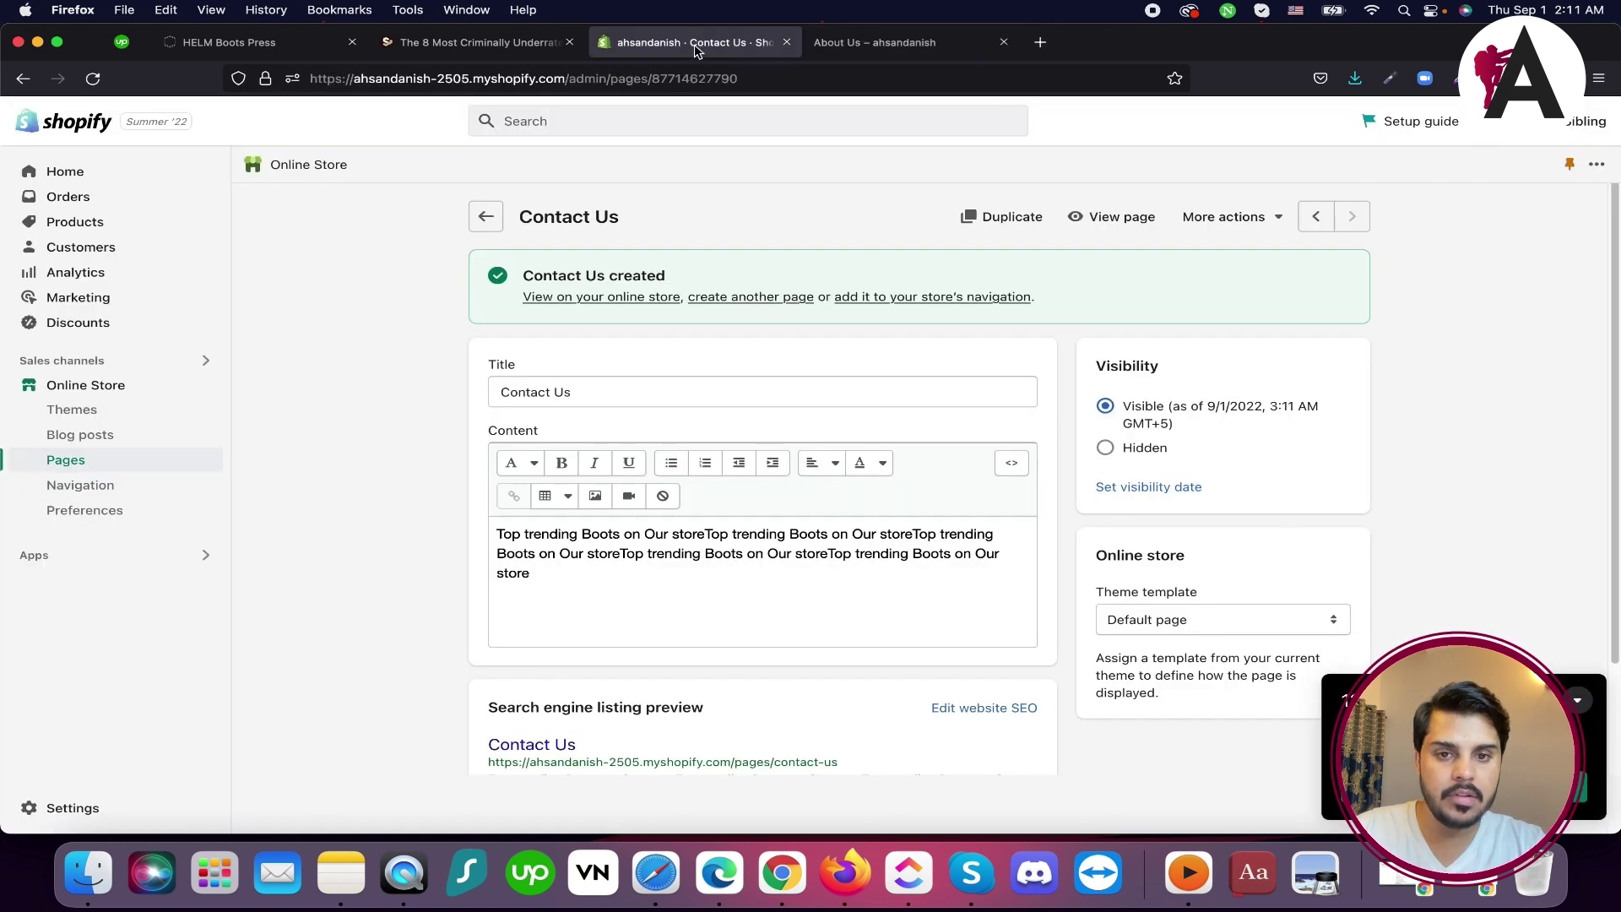
pyautogui.click(114, 457)
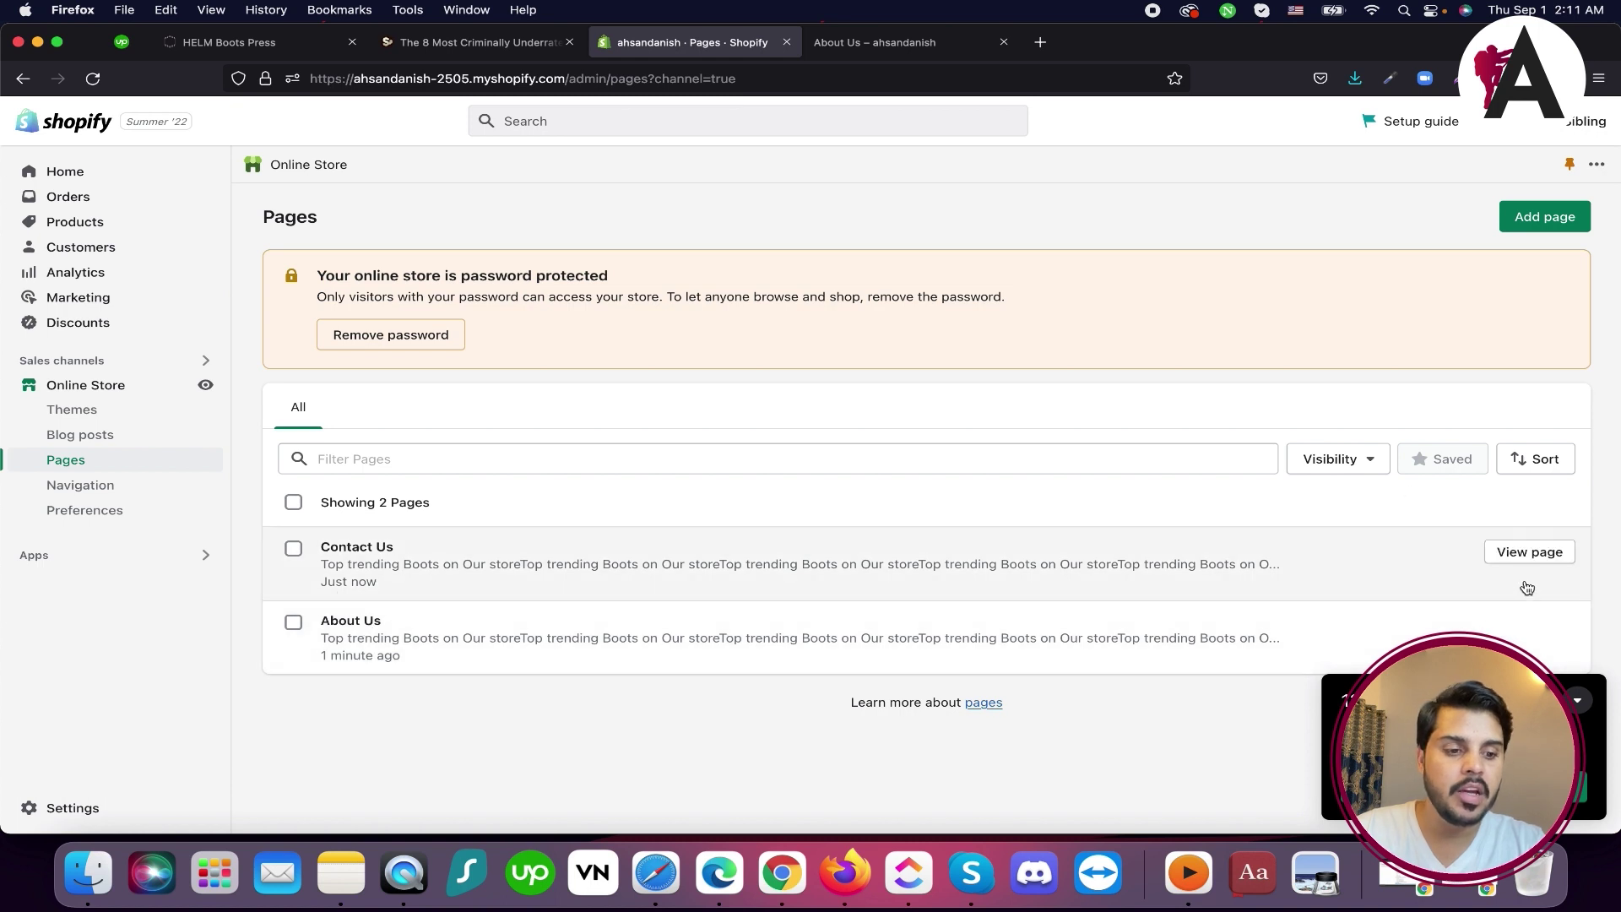
# Open the Contact Us row's View page link in a new tab and view the storefront page
pyautogui.rightClick(1524, 557)
pyautogui.click(1493, 559)
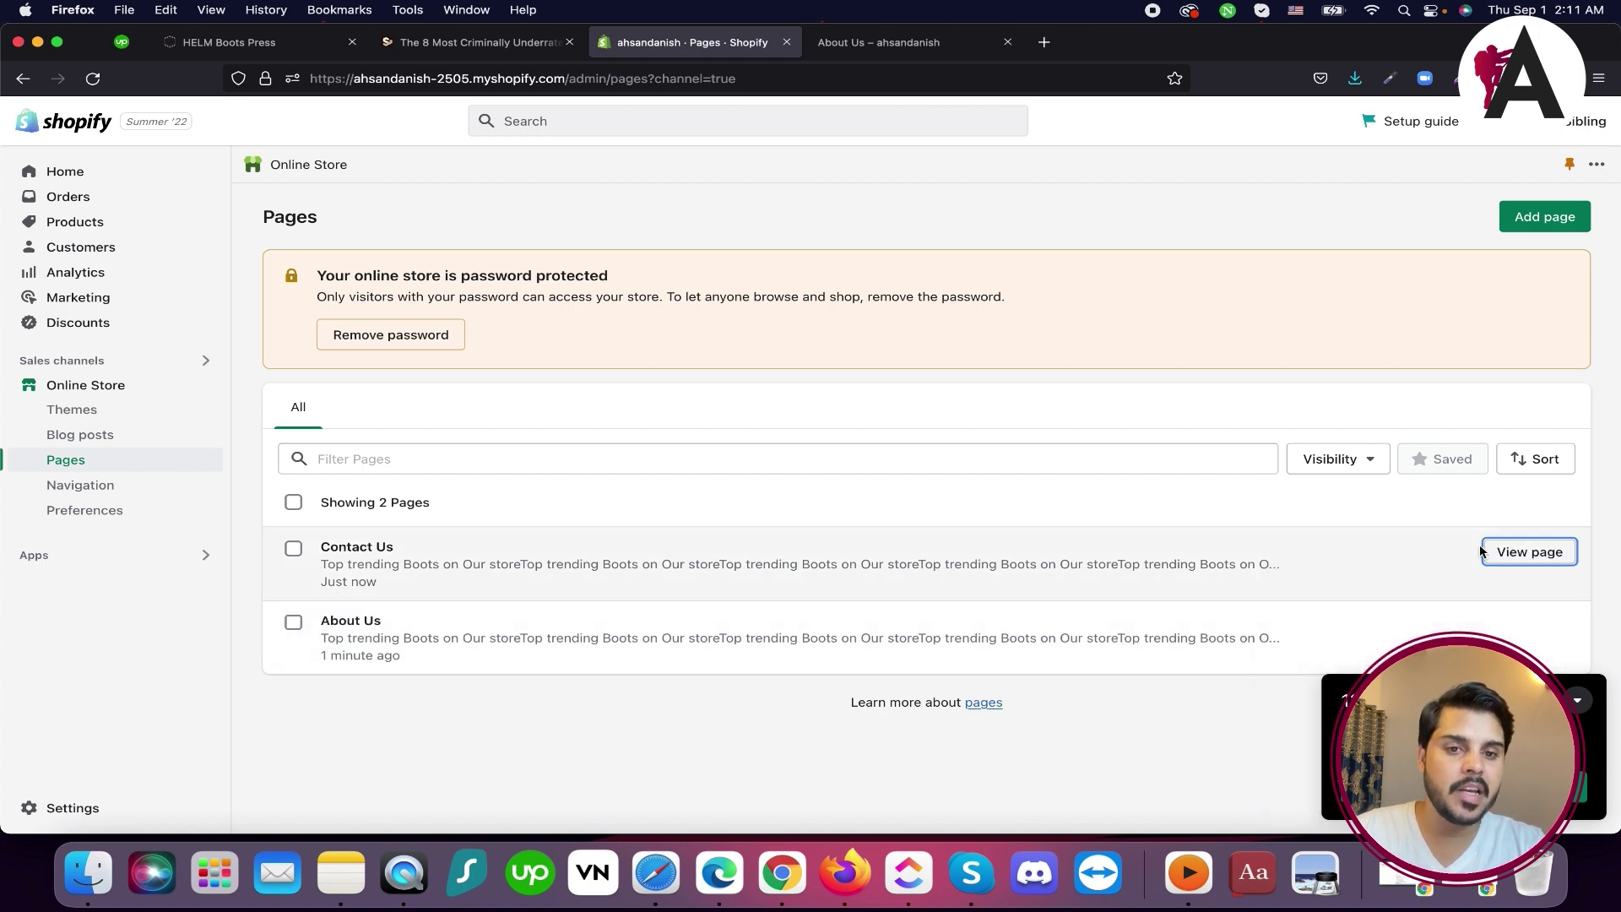
pyautogui.click(861, 42)
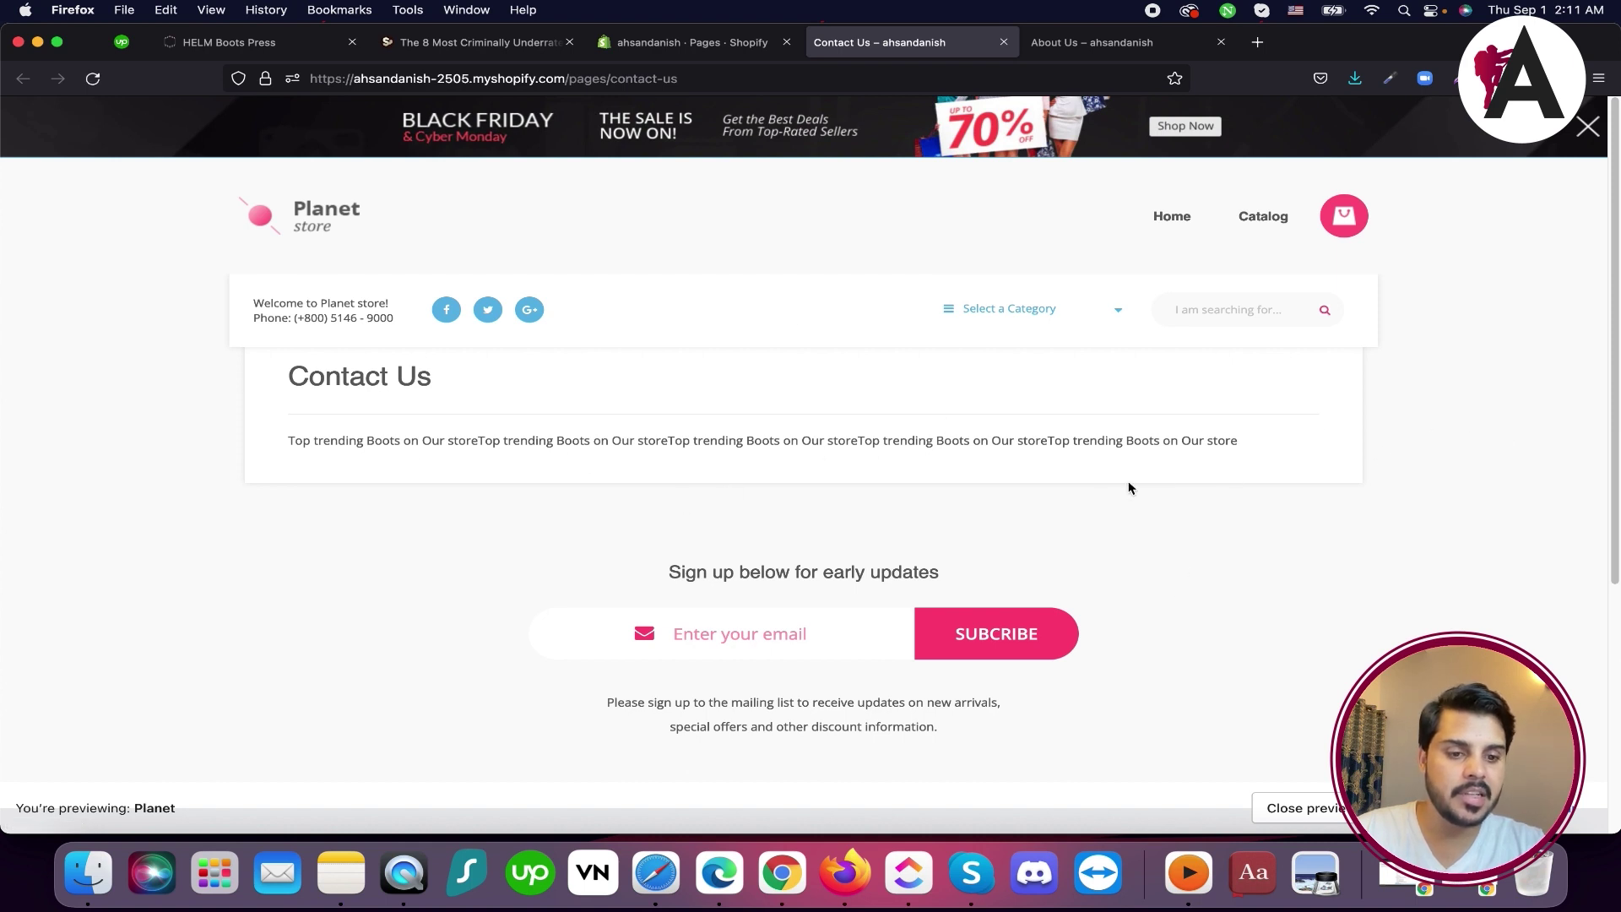
pyautogui.click(715, 50)
pyautogui.click(903, 44)
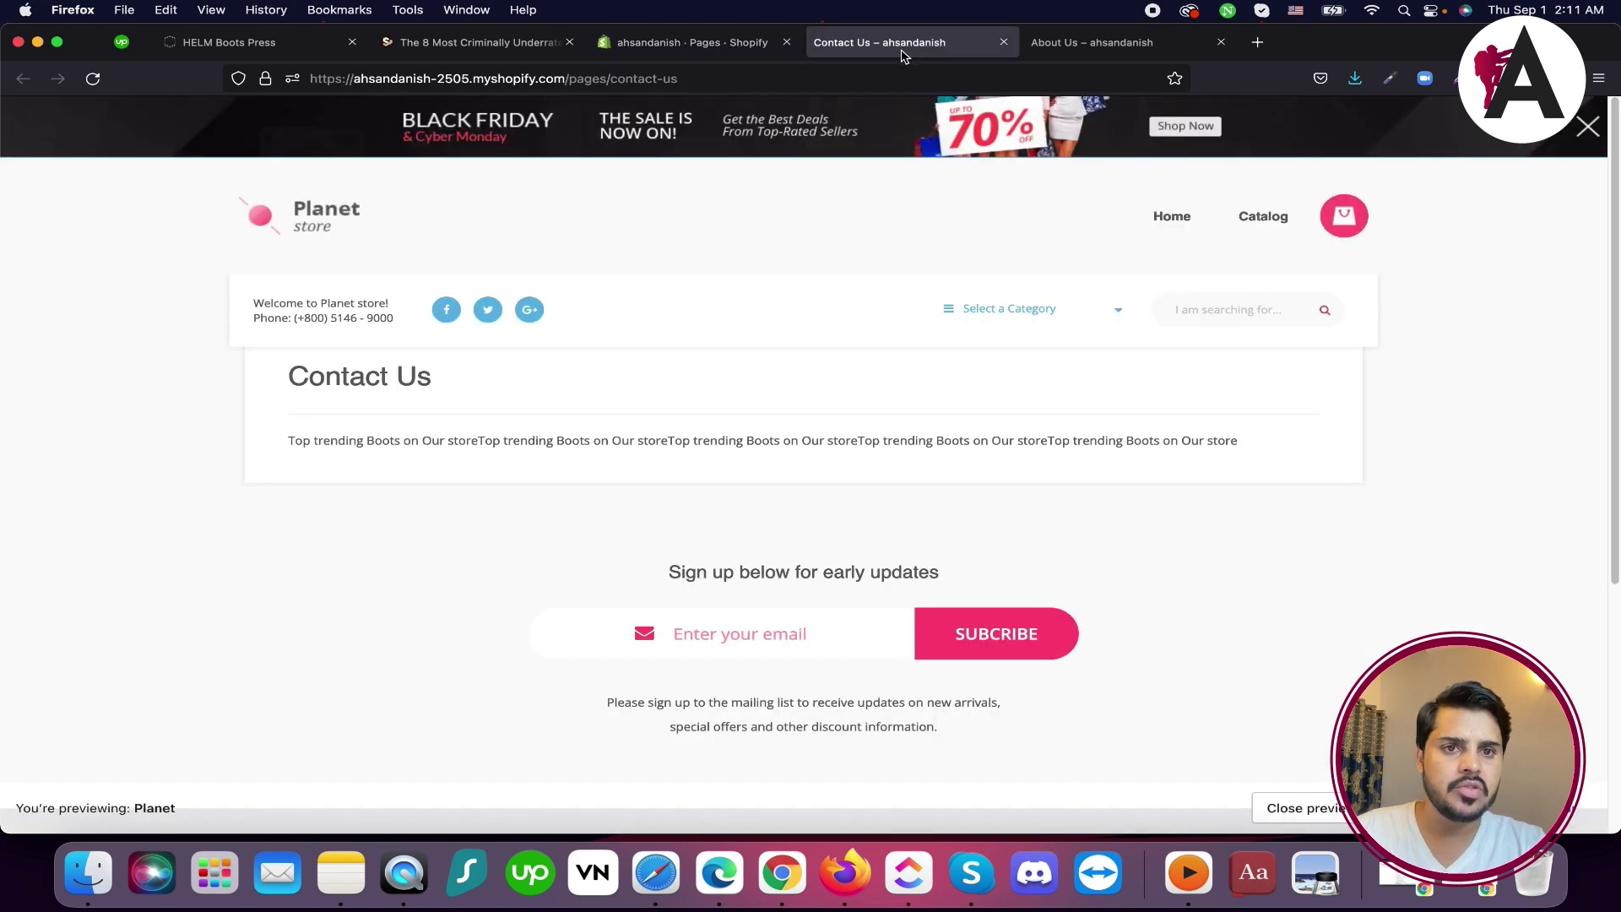
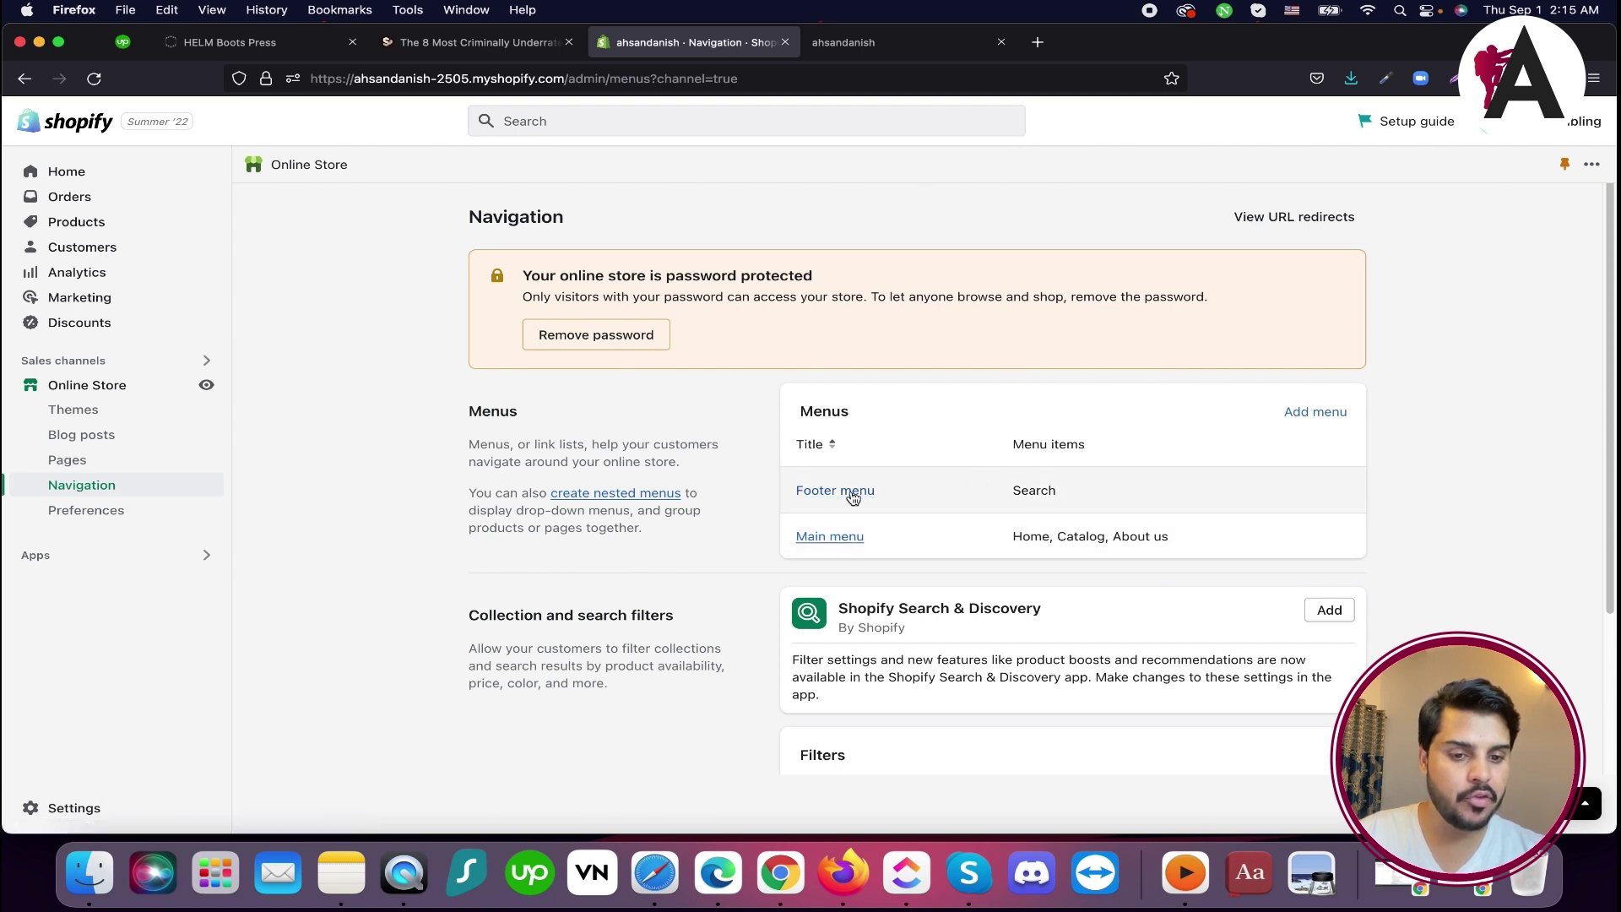
# Check the live storefront's Home, Catalog and About us links and footer Search links
pyautogui.click(832, 39)
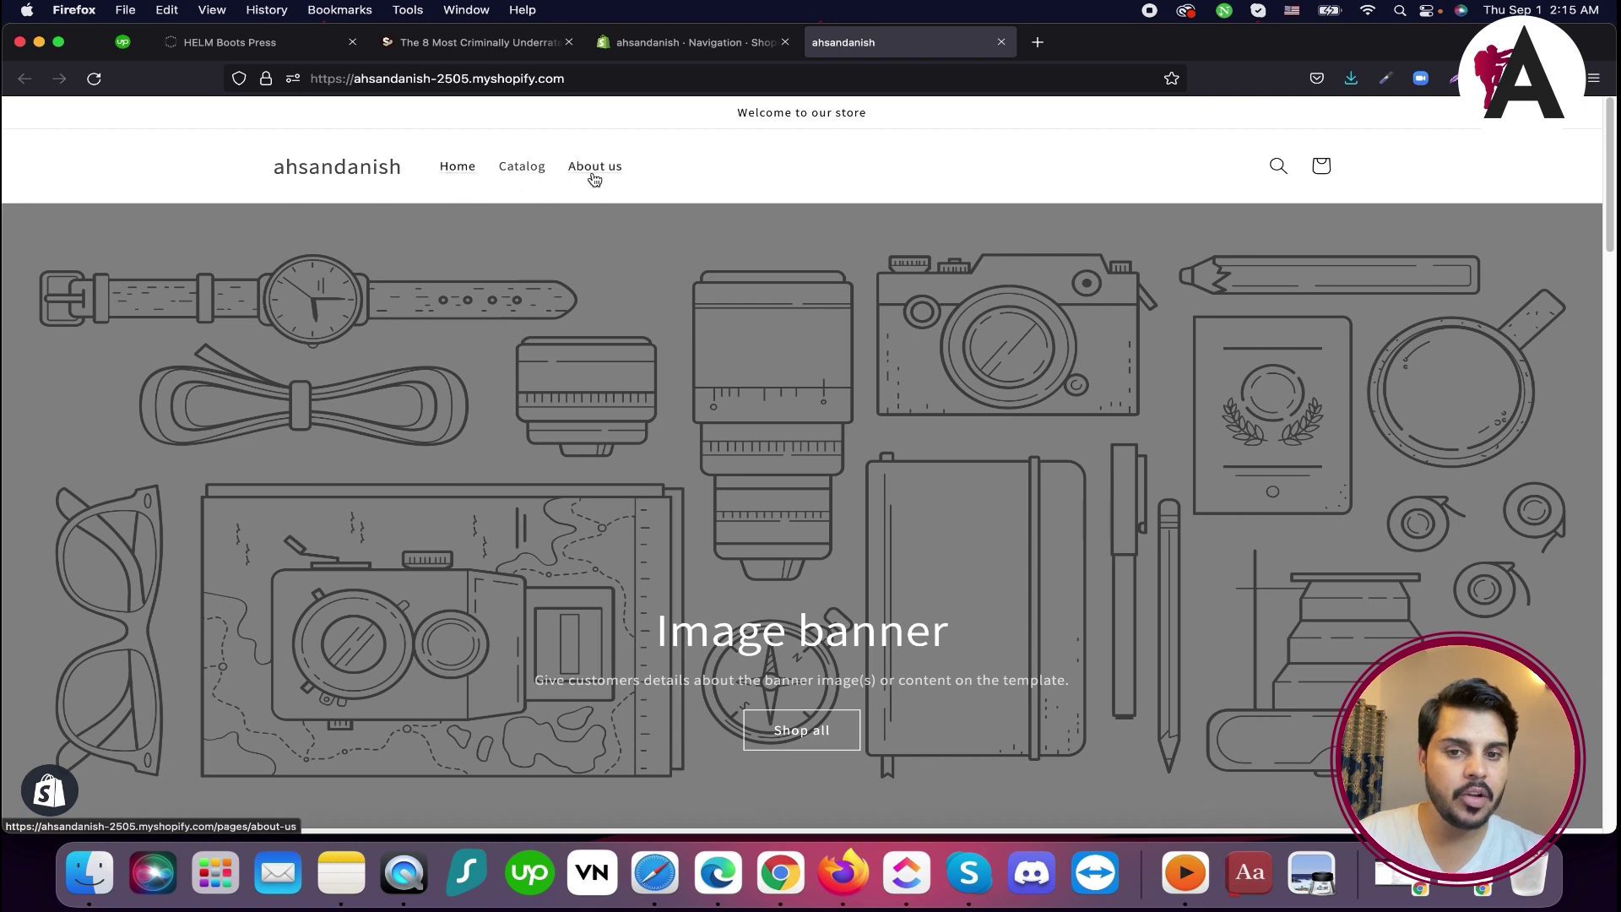
pyautogui.moveTo(687, 173); pyautogui.dragTo(438, 167)
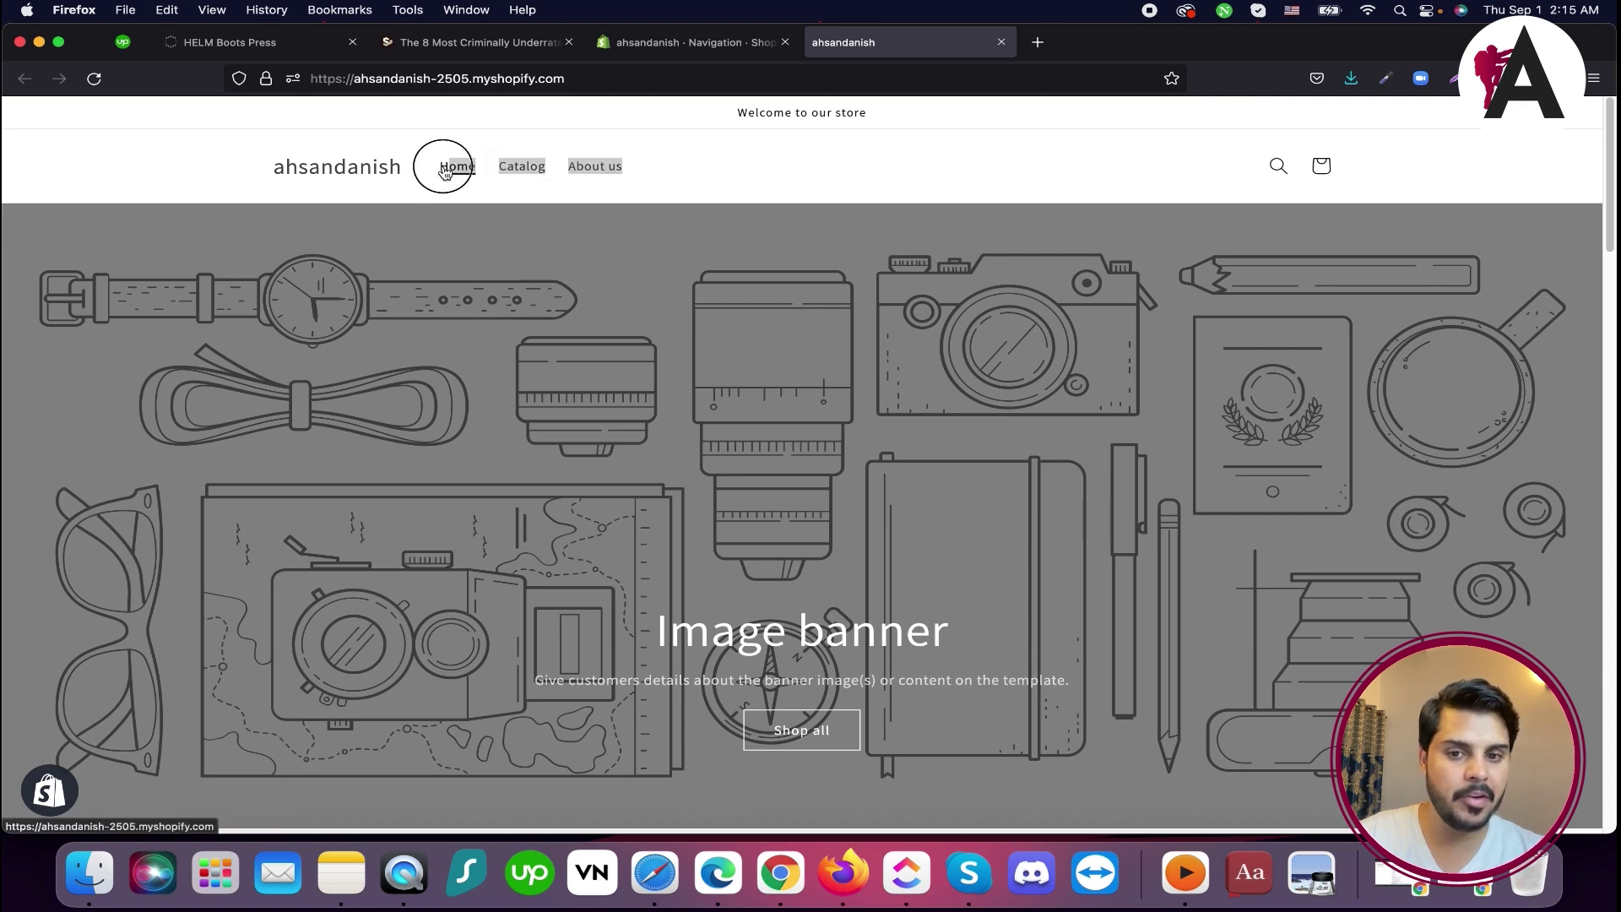
pyautogui.scroll(-15, 395, 696)
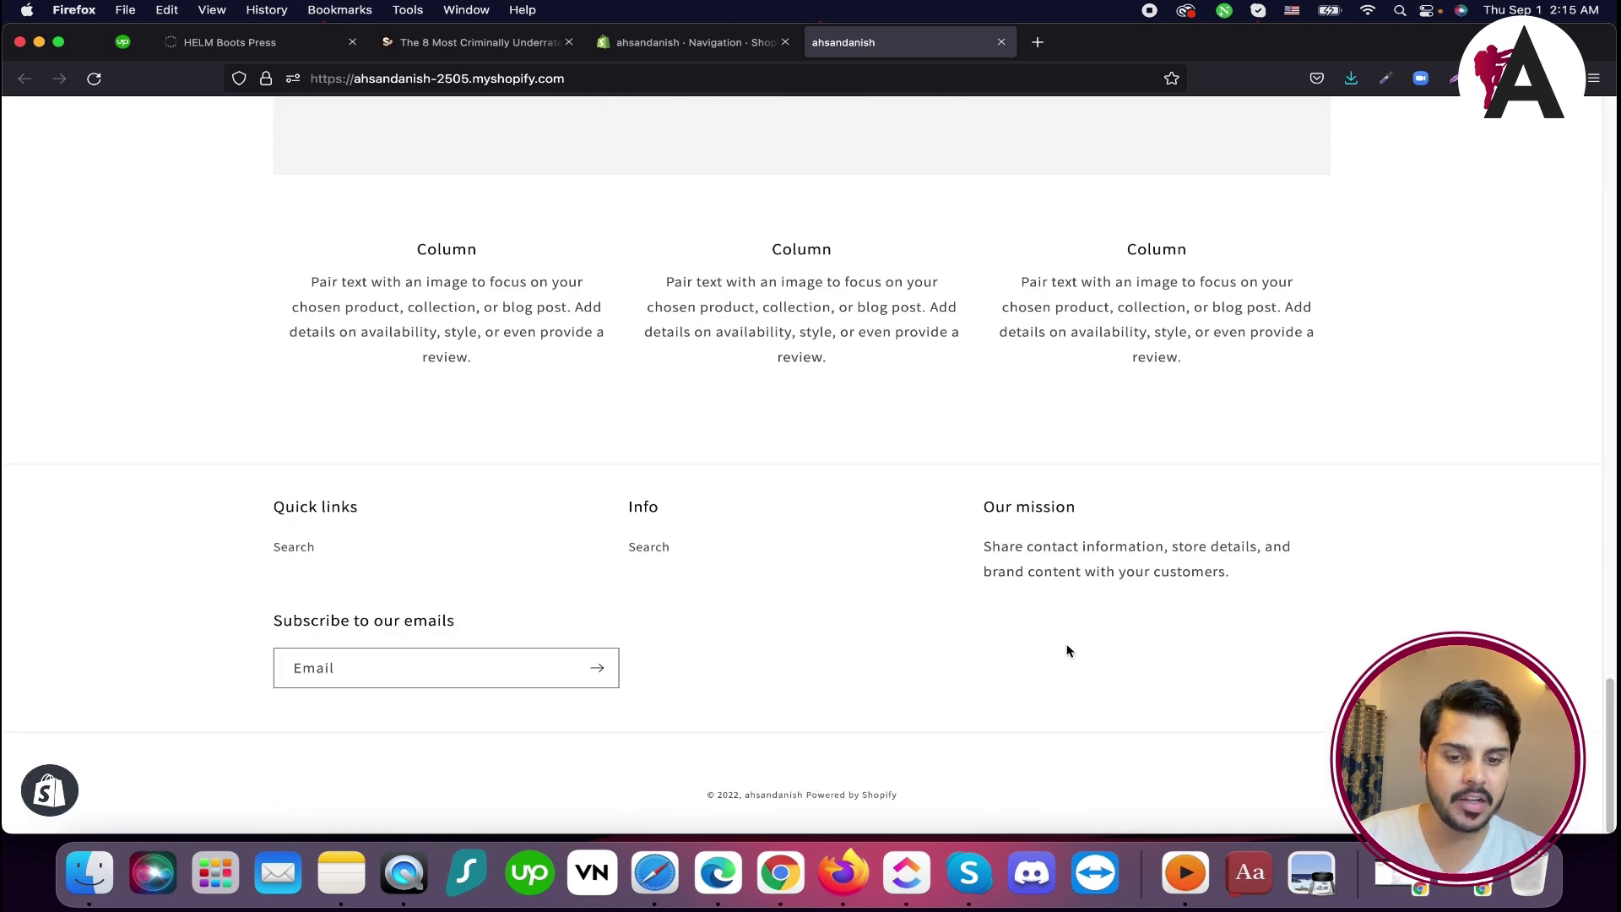
pyautogui.click(657, 549)
pyautogui.click(317, 560)
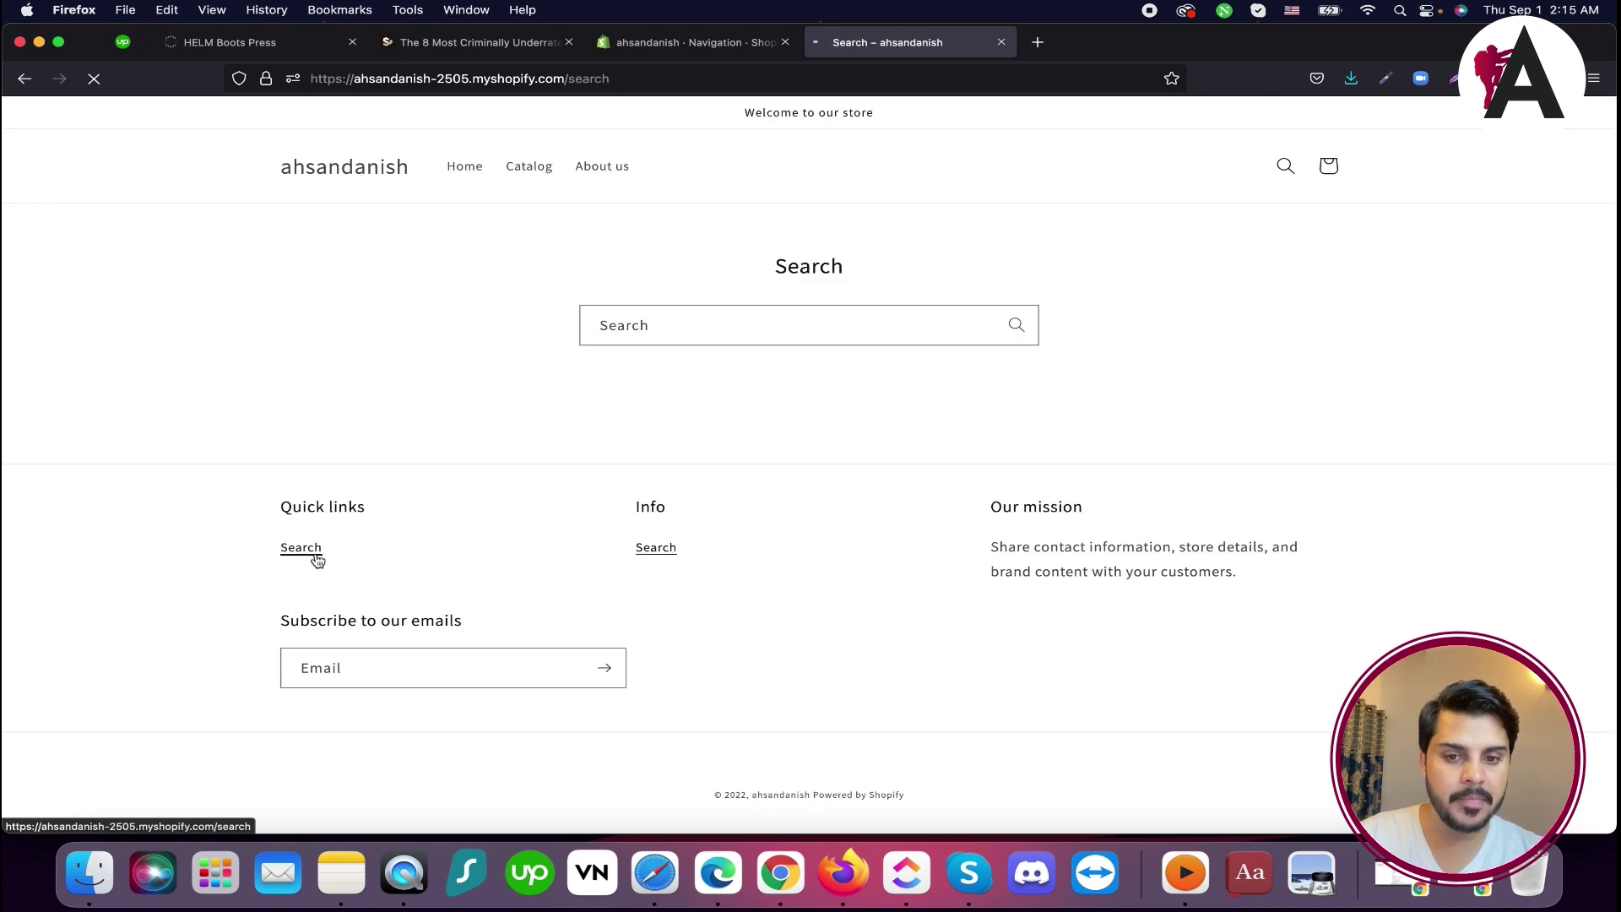
pyautogui.click(374, 164)
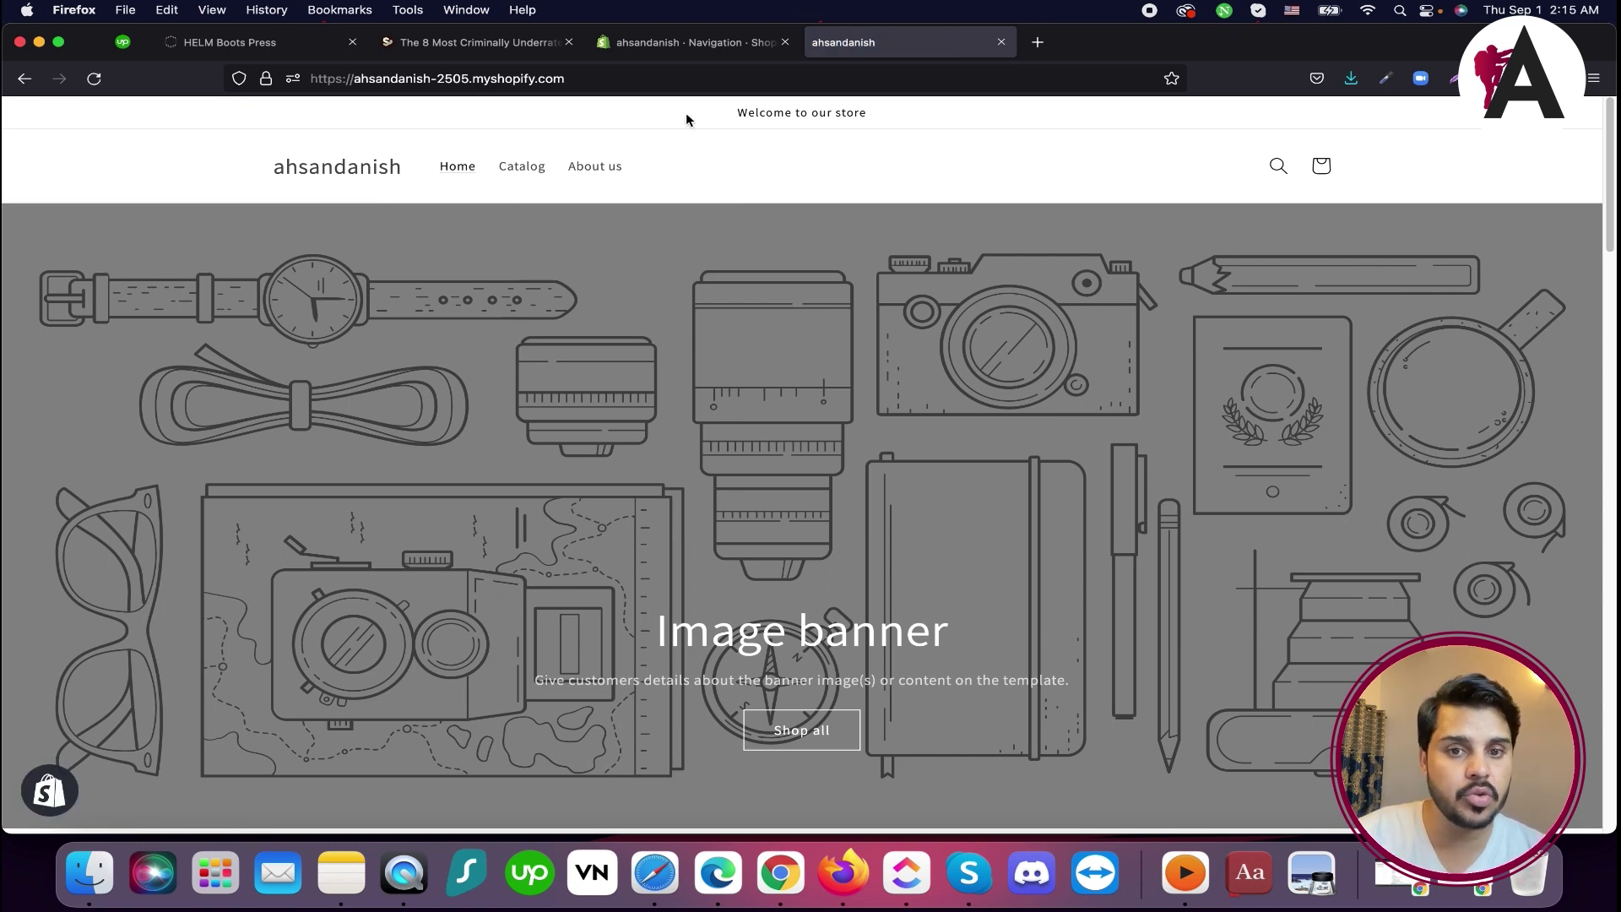
# Open the Main menu from the admin Navigation page, comparing it with the storefront header
pyautogui.click(667, 43)
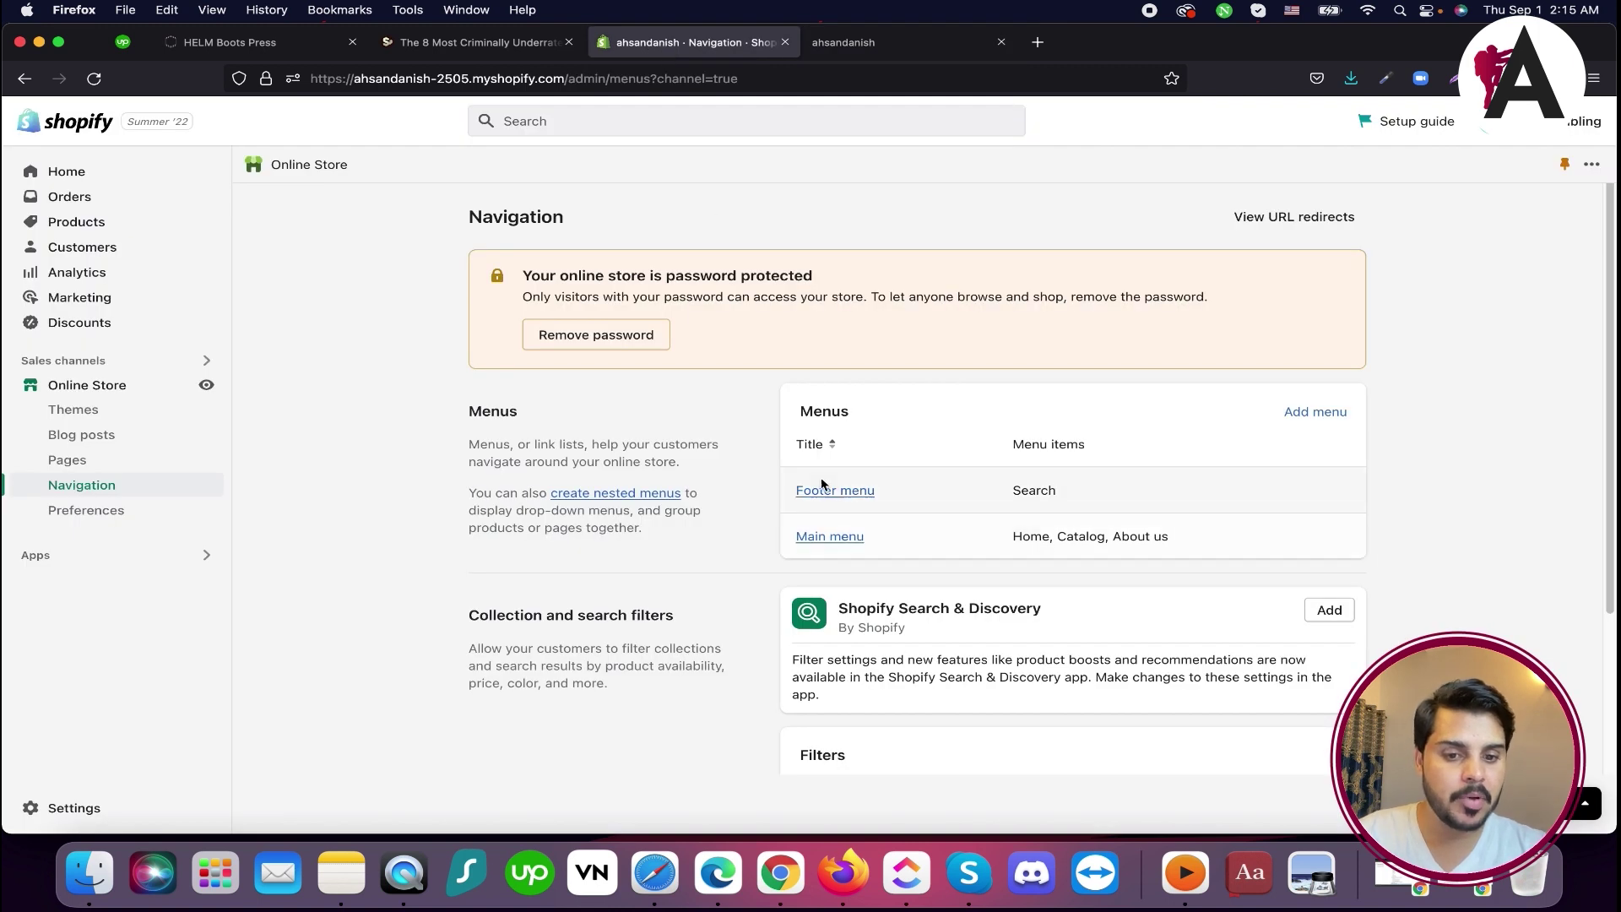
pyautogui.click(834, 542)
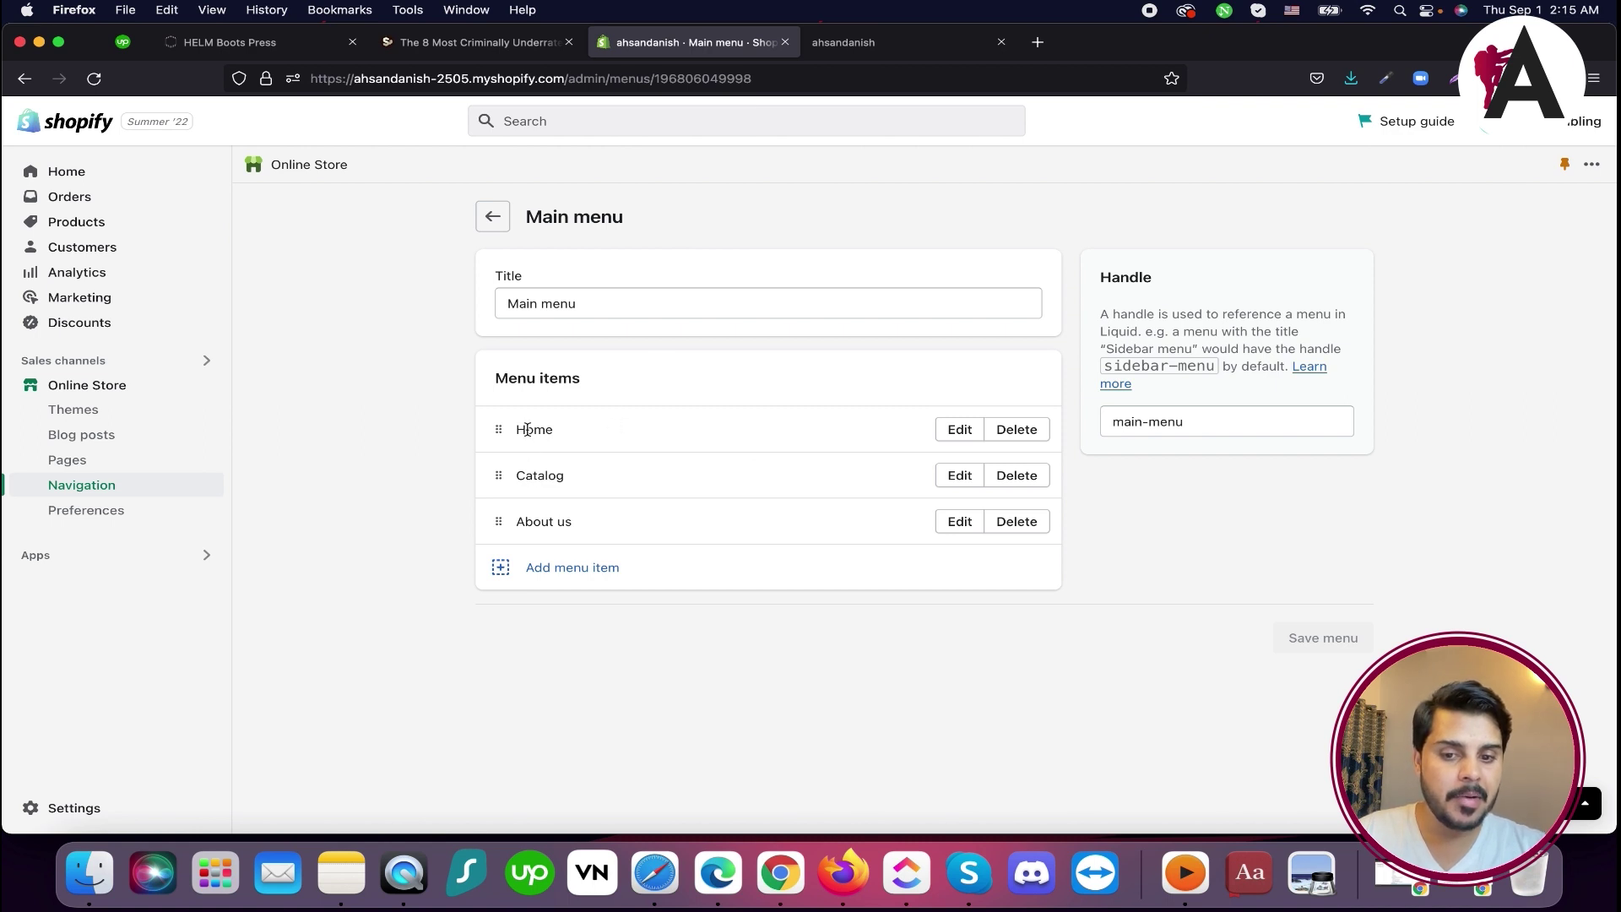
pyautogui.click(848, 44)
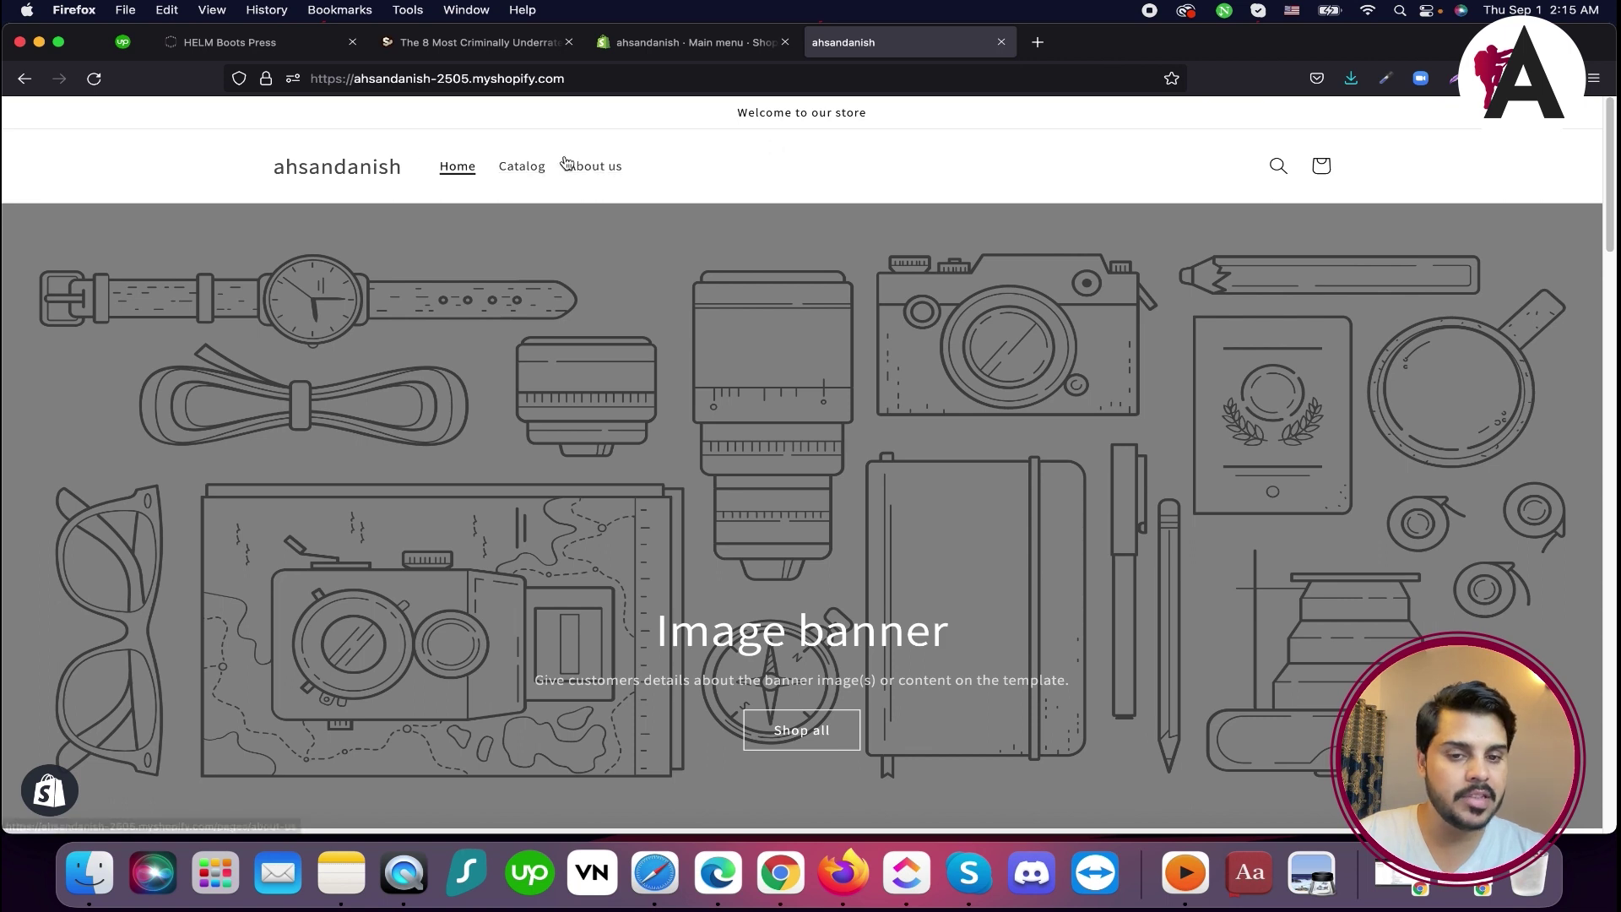
pyautogui.click(699, 44)
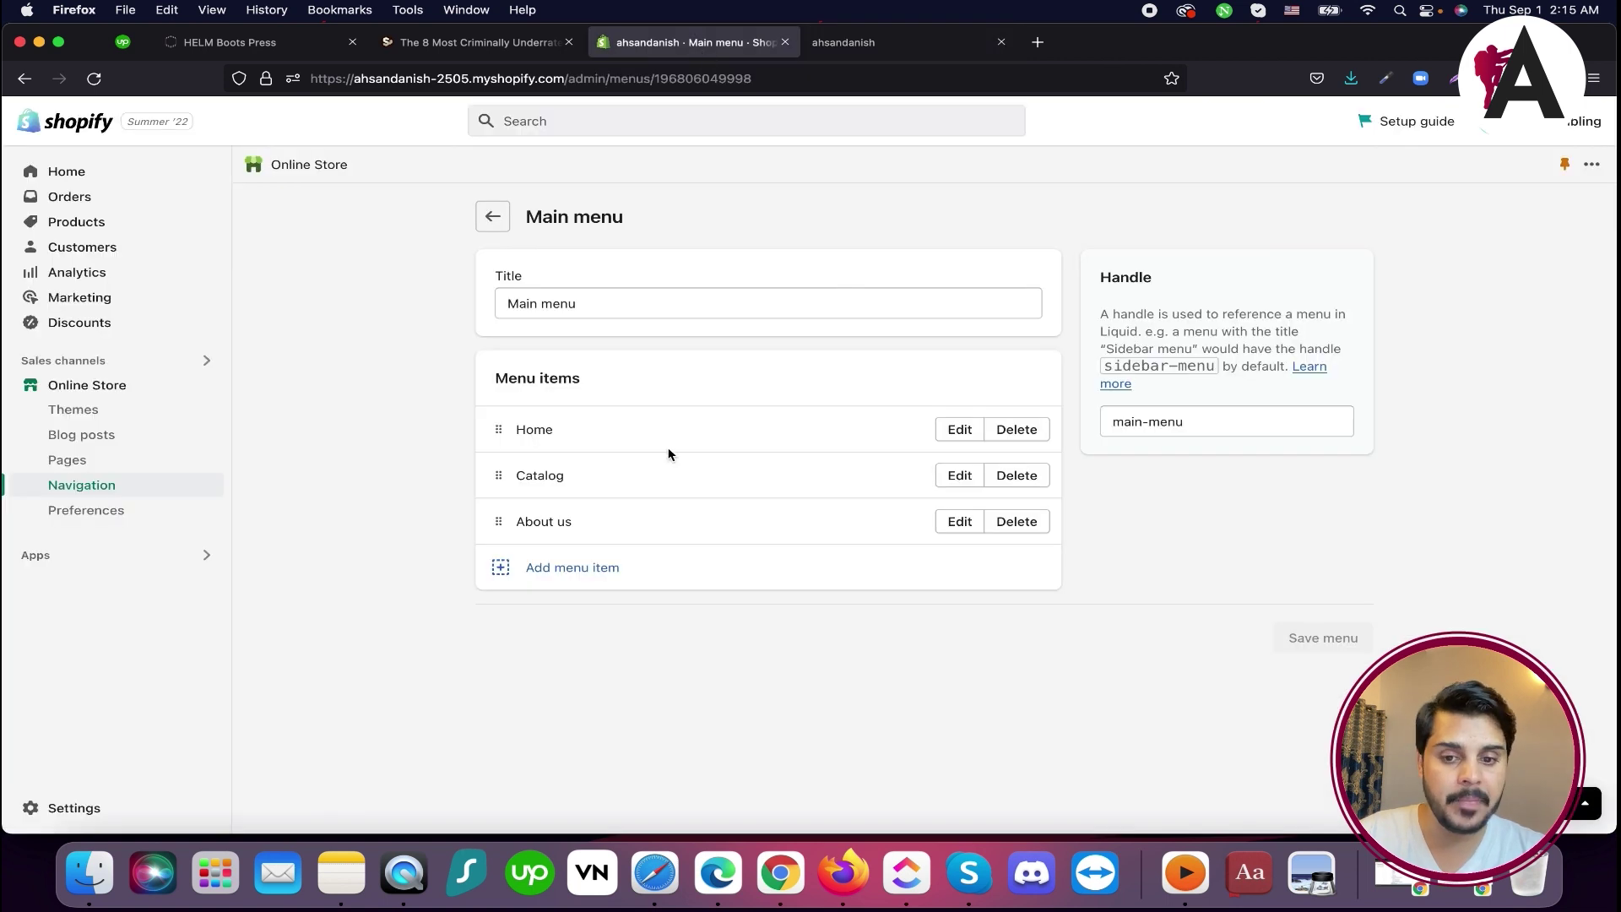
# Create a 'Contact' menu item pointing to Pages > Contact Us and save the Main menu
pyautogui.click(582, 577)
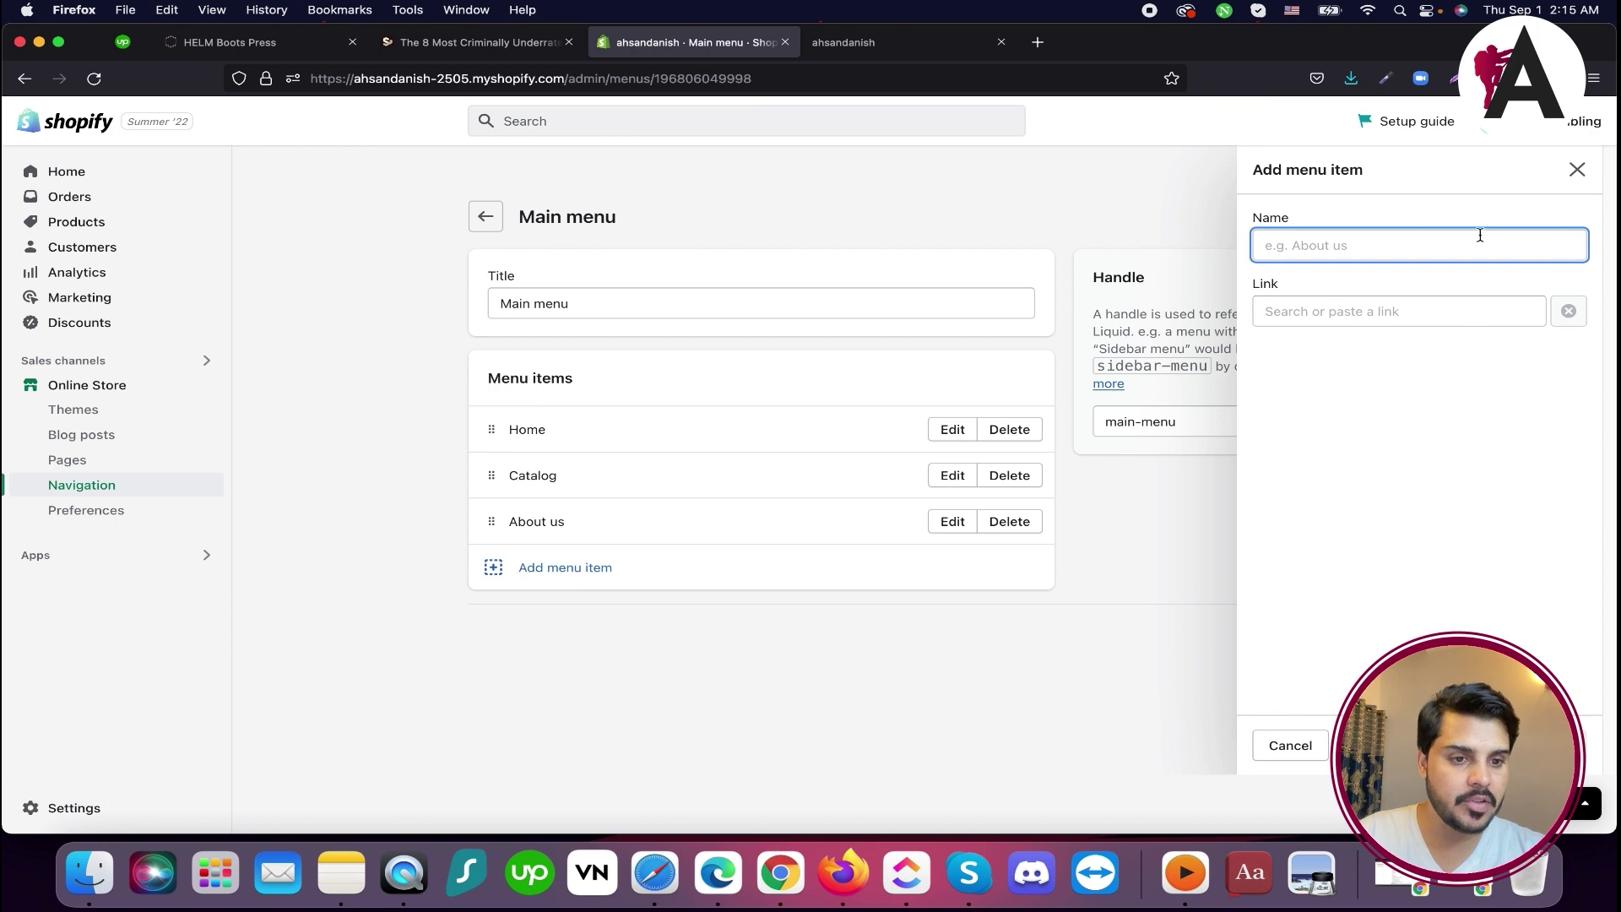
pyautogui.write('Contact')
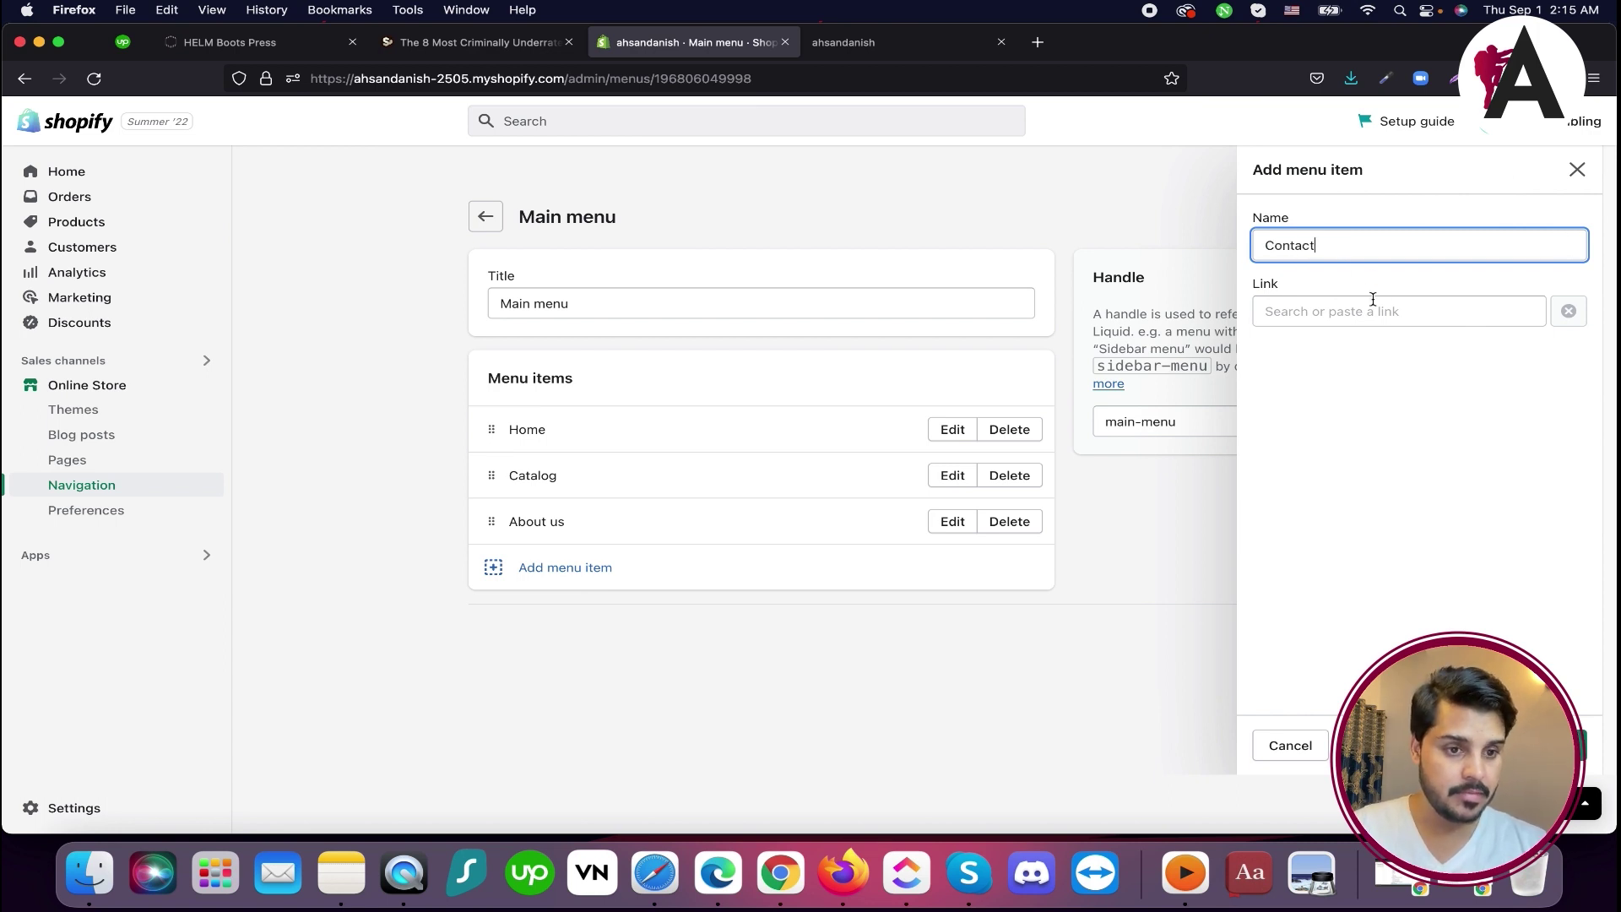
pyautogui.click(1373, 305)
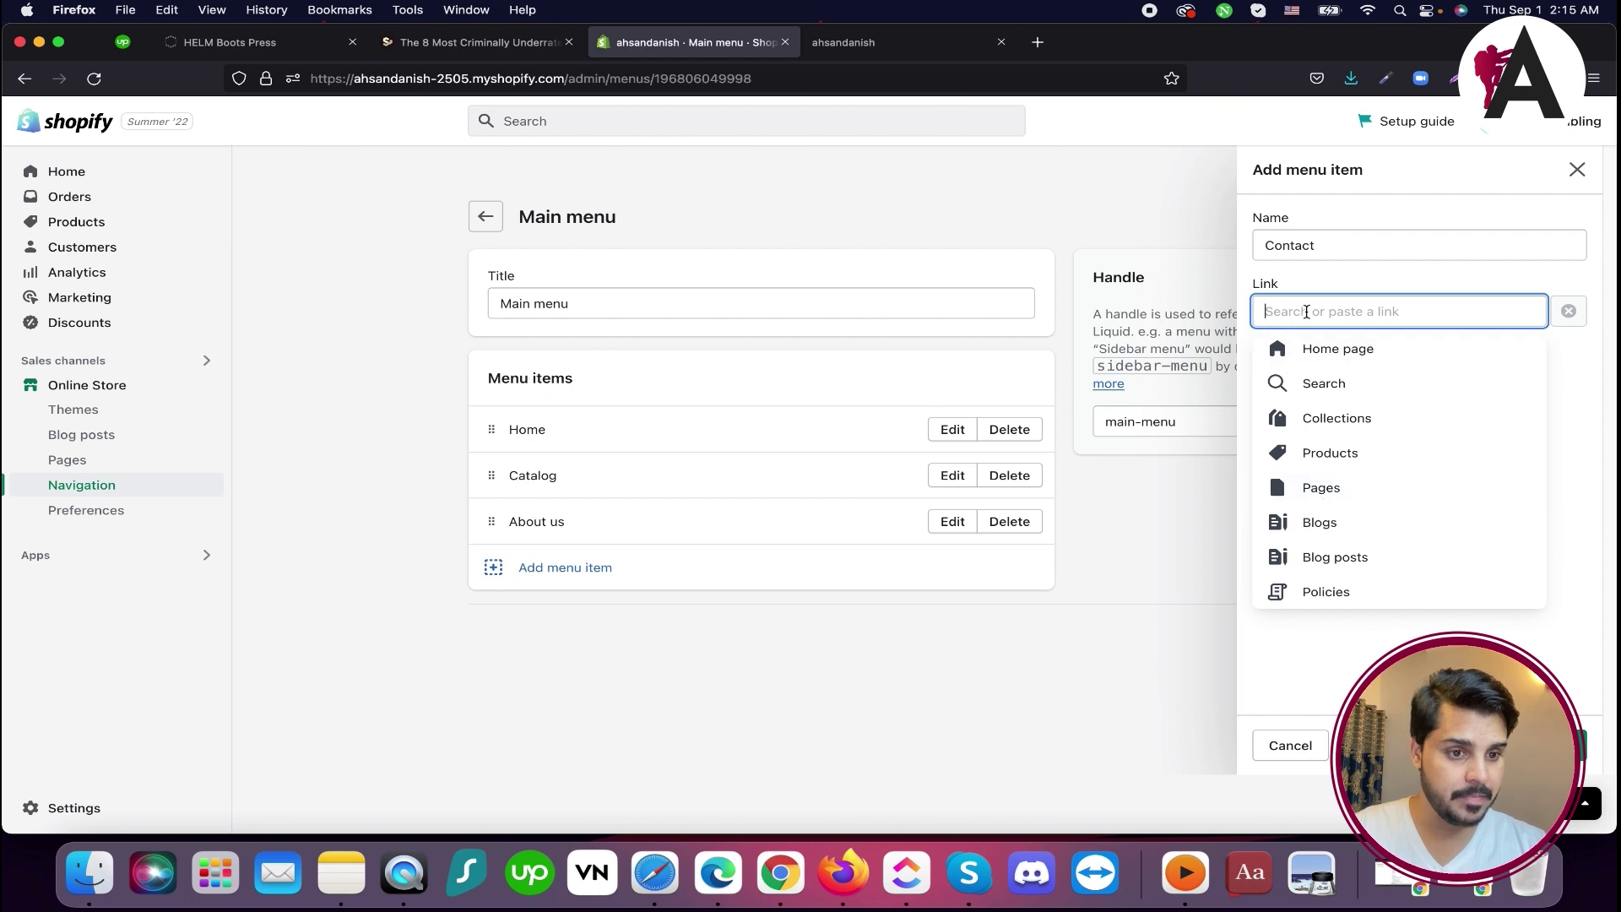
pyautogui.click(1344, 487)
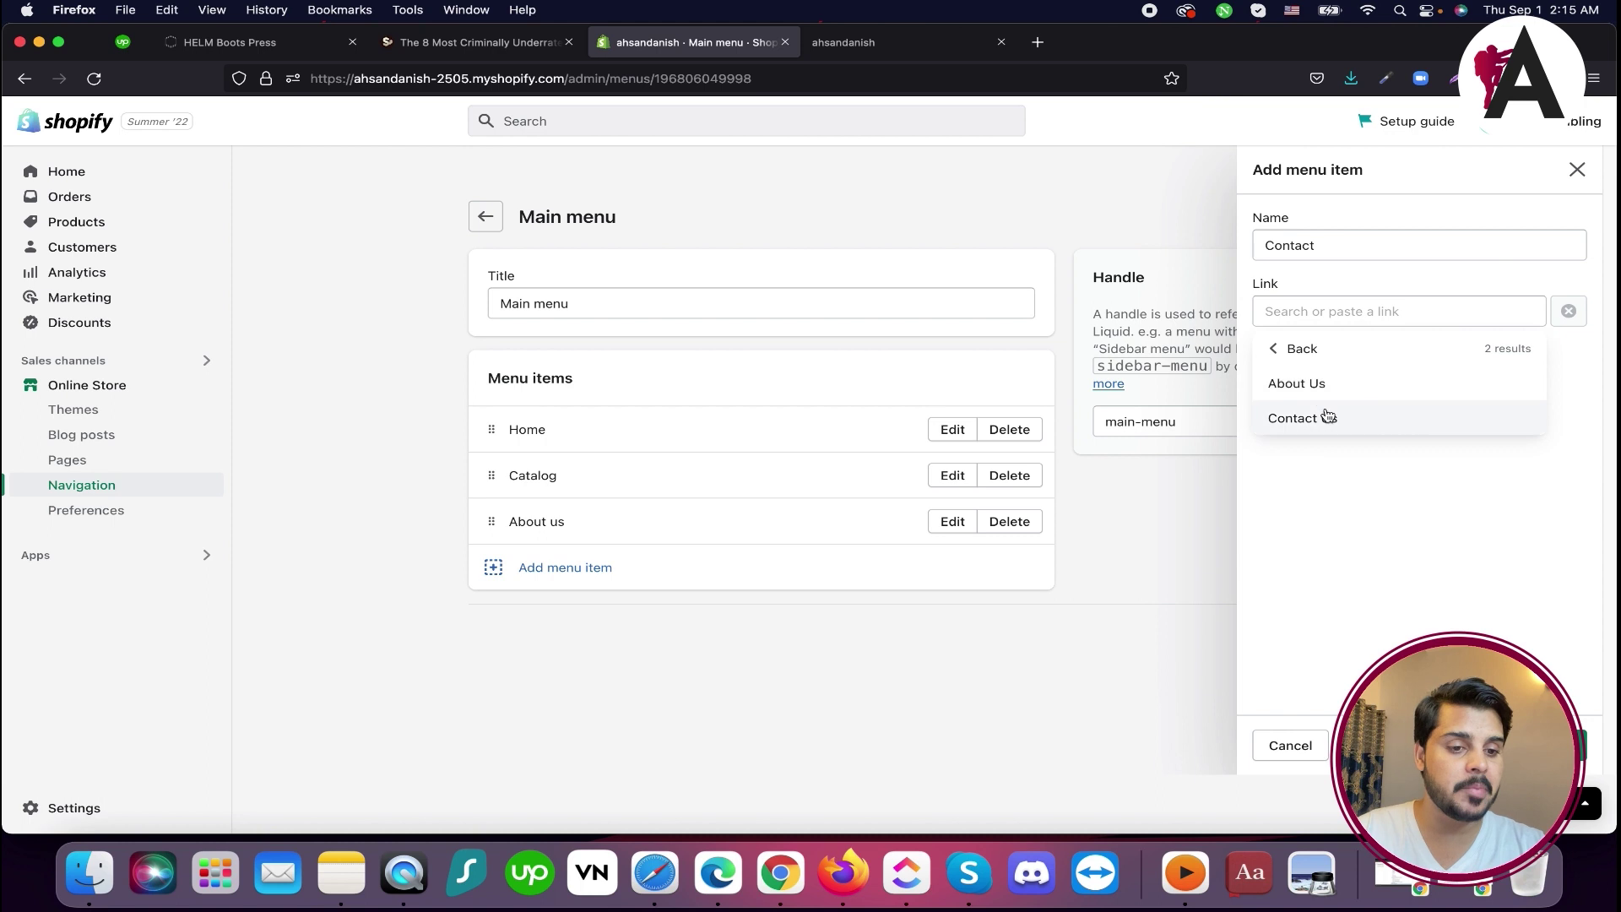
pyautogui.click(1343, 421)
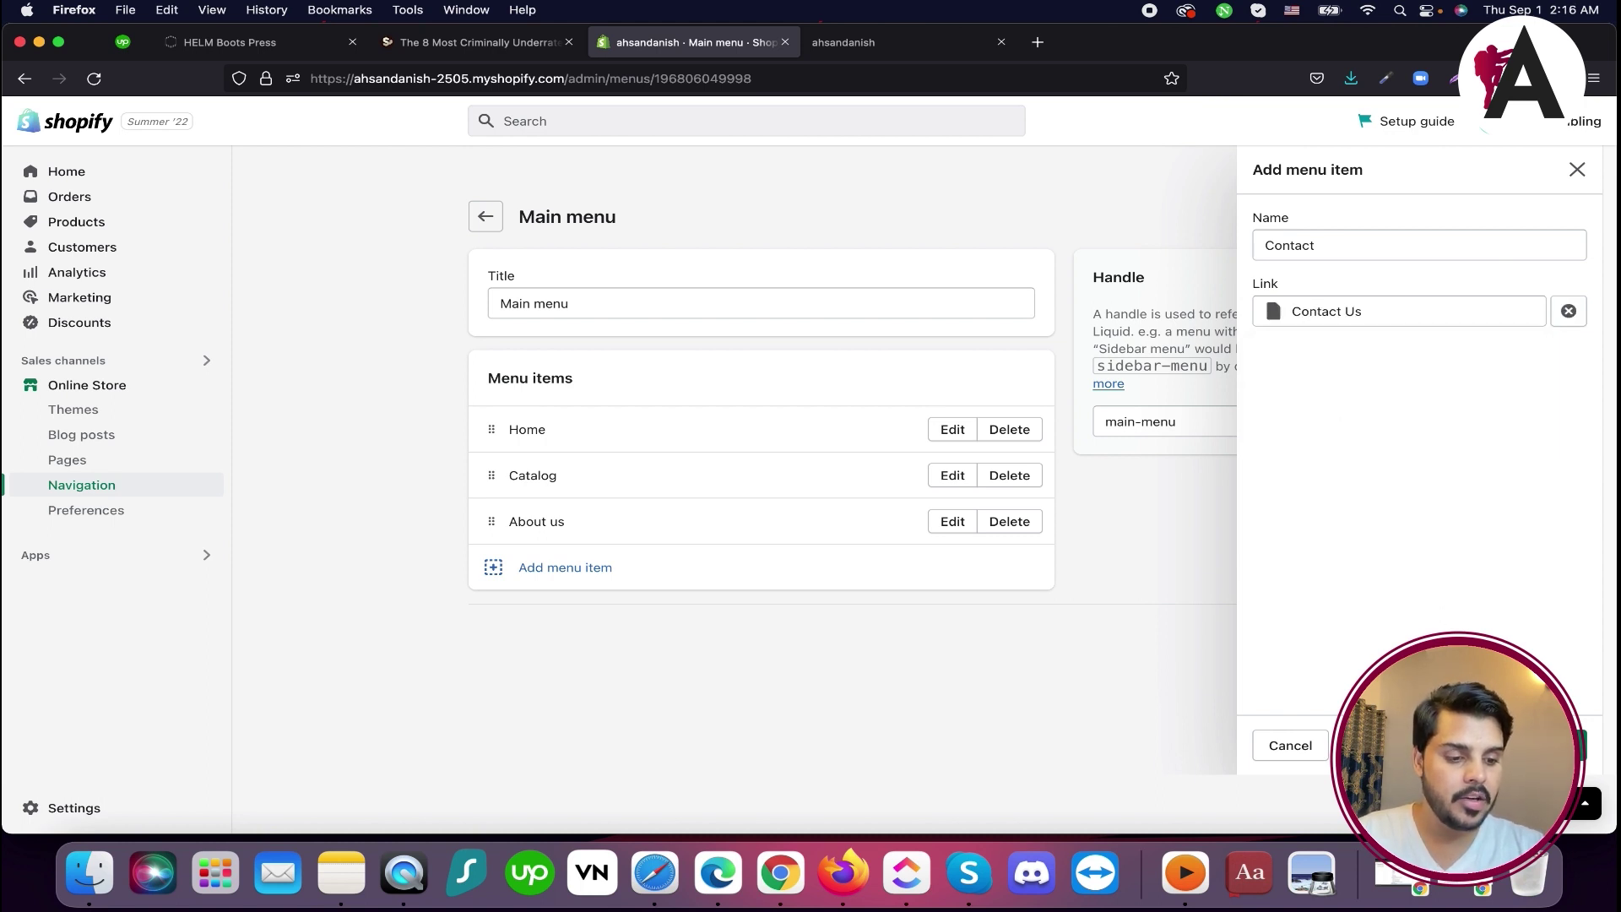
pyautogui.click(1566, 745)
pyautogui.click(1325, 682)
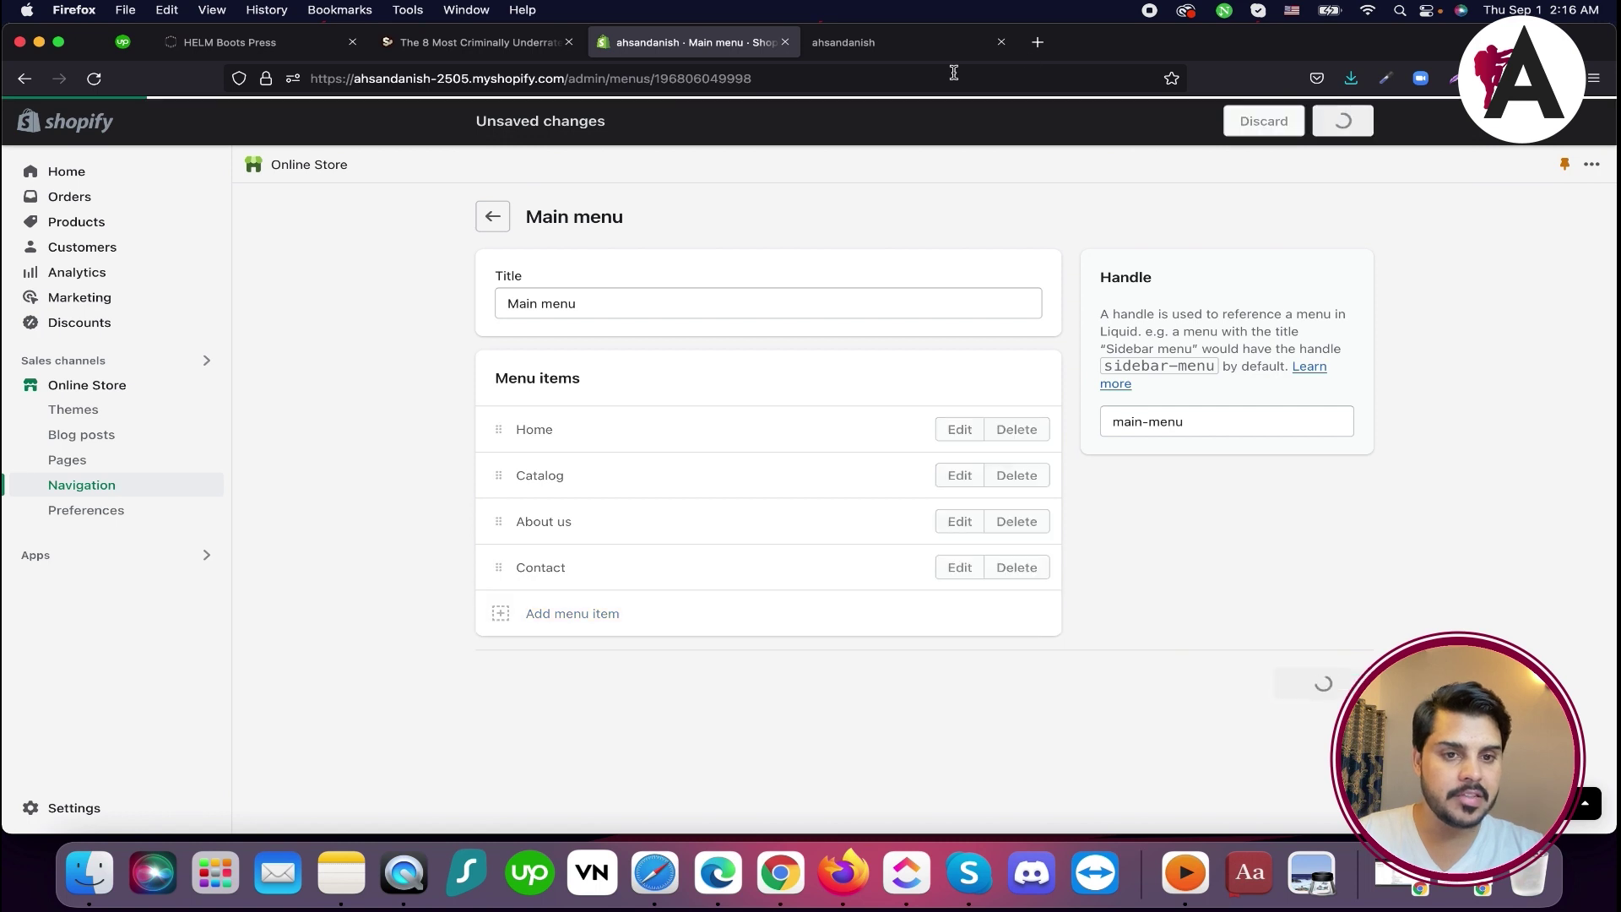
# Reload the storefront to test the new Contact link, then return to the menus list
pyautogui.click(849, 57)
pyautogui.click(94, 77)
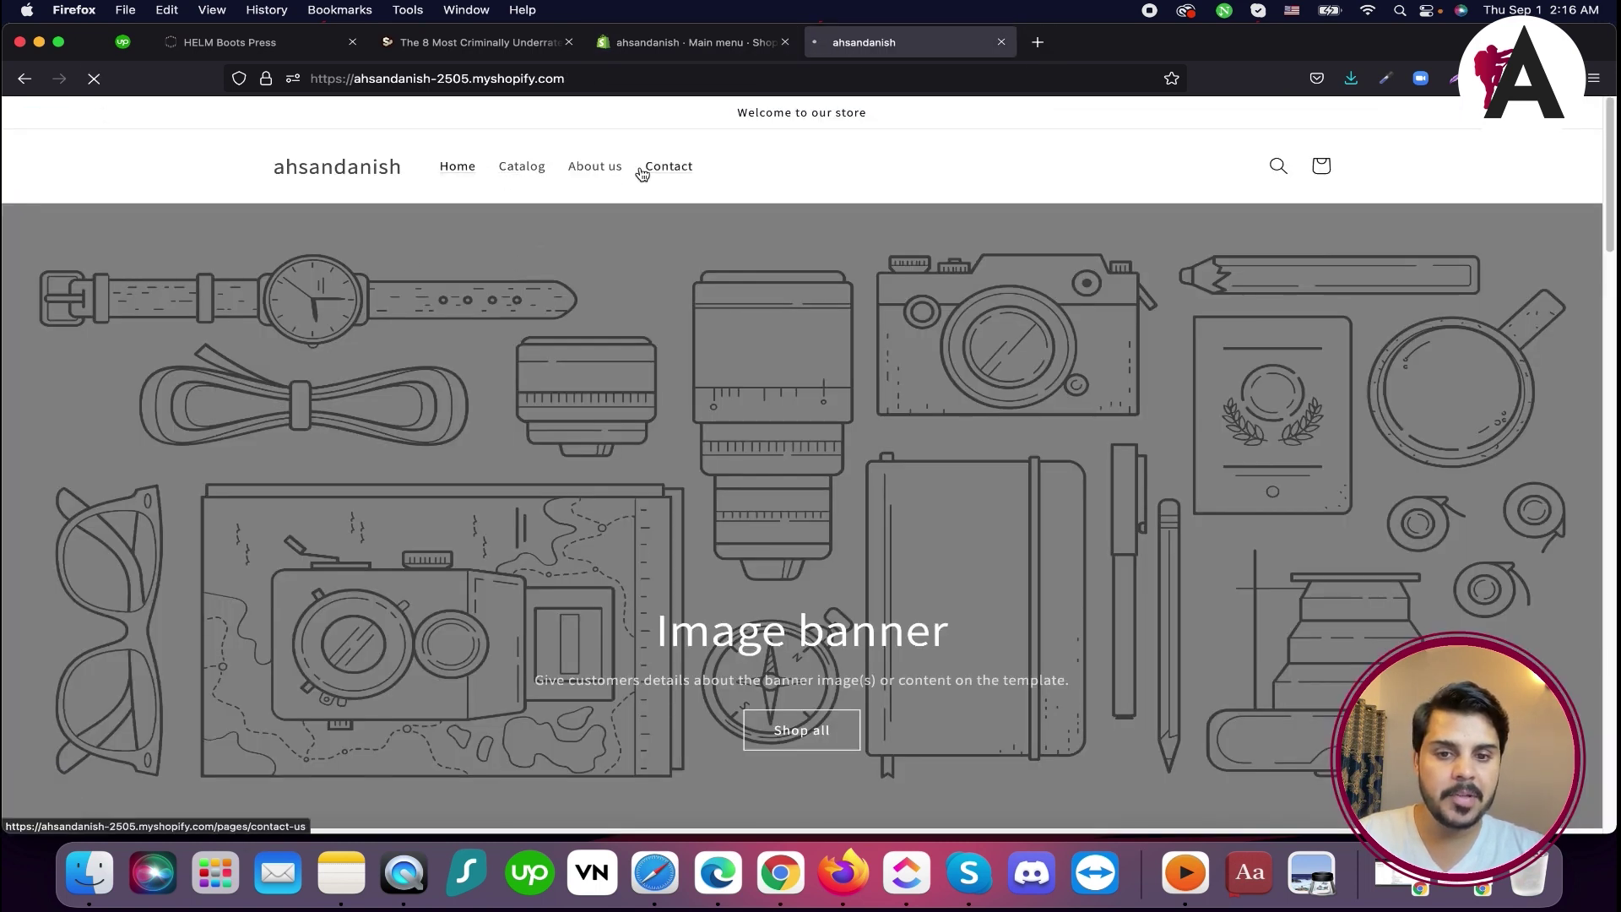
pyautogui.click(672, 166)
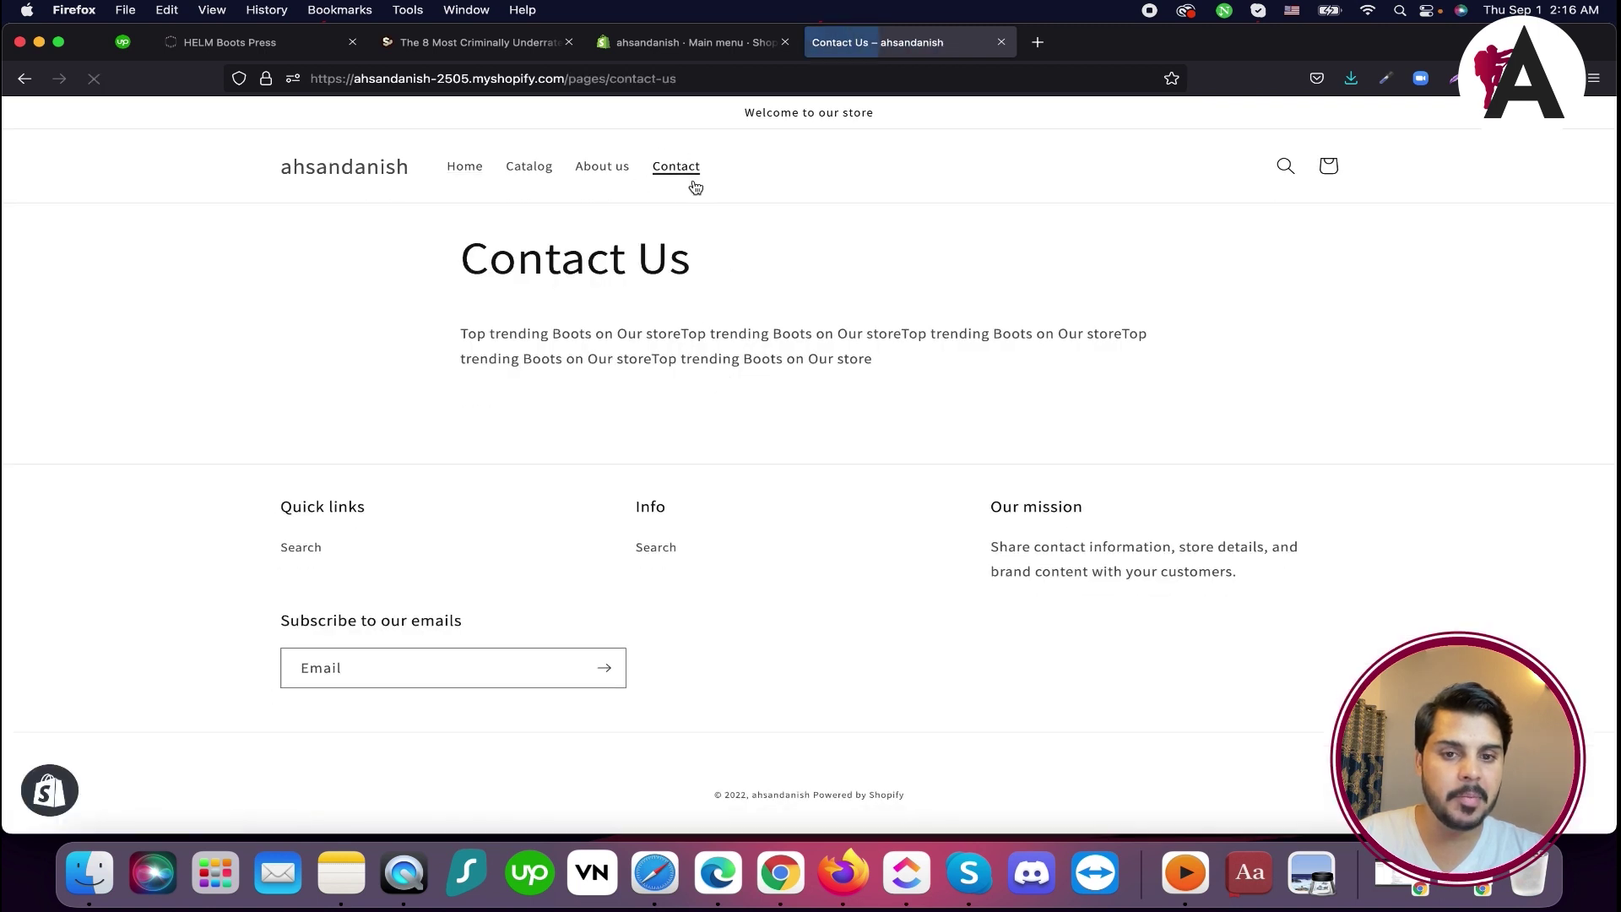
pyautogui.click(360, 168)
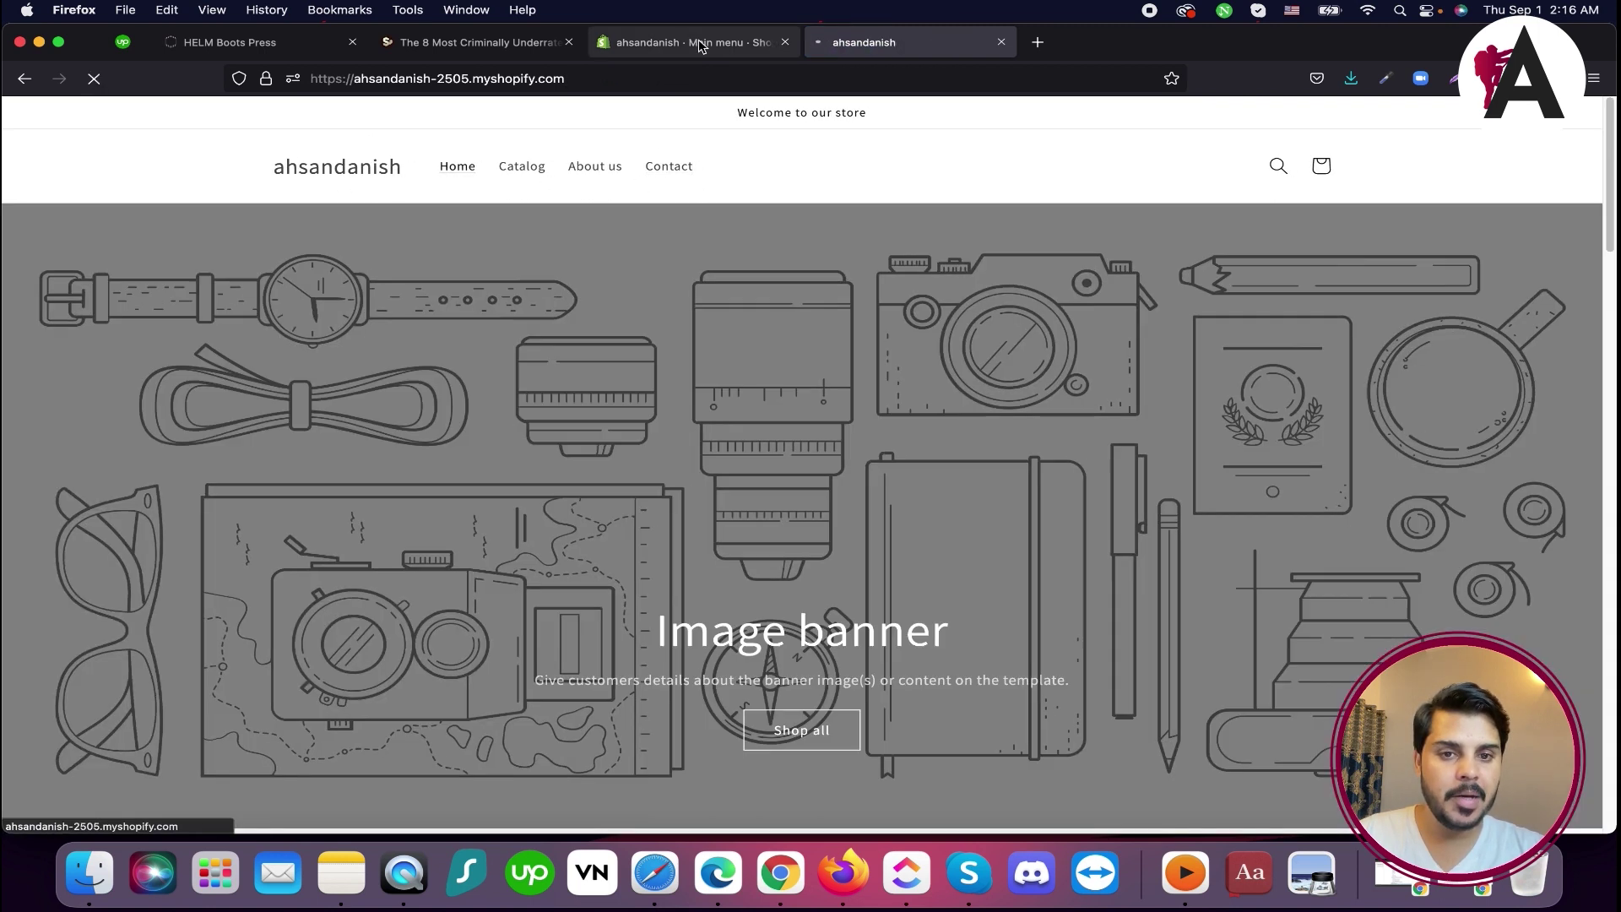
pyautogui.click(676, 42)
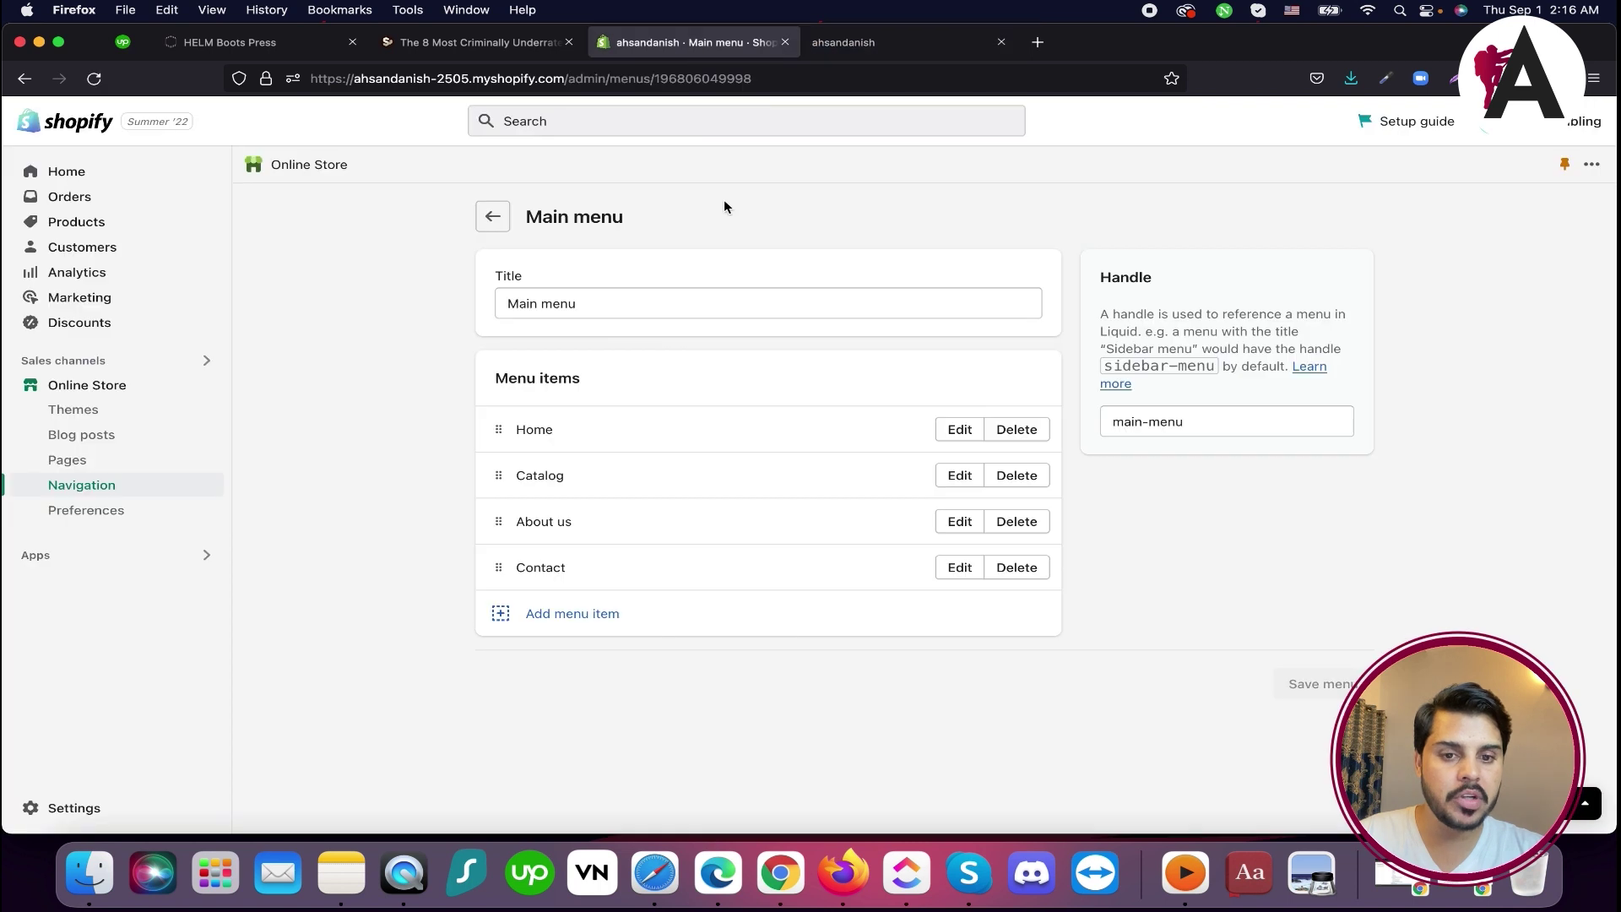
pyautogui.click(504, 213)
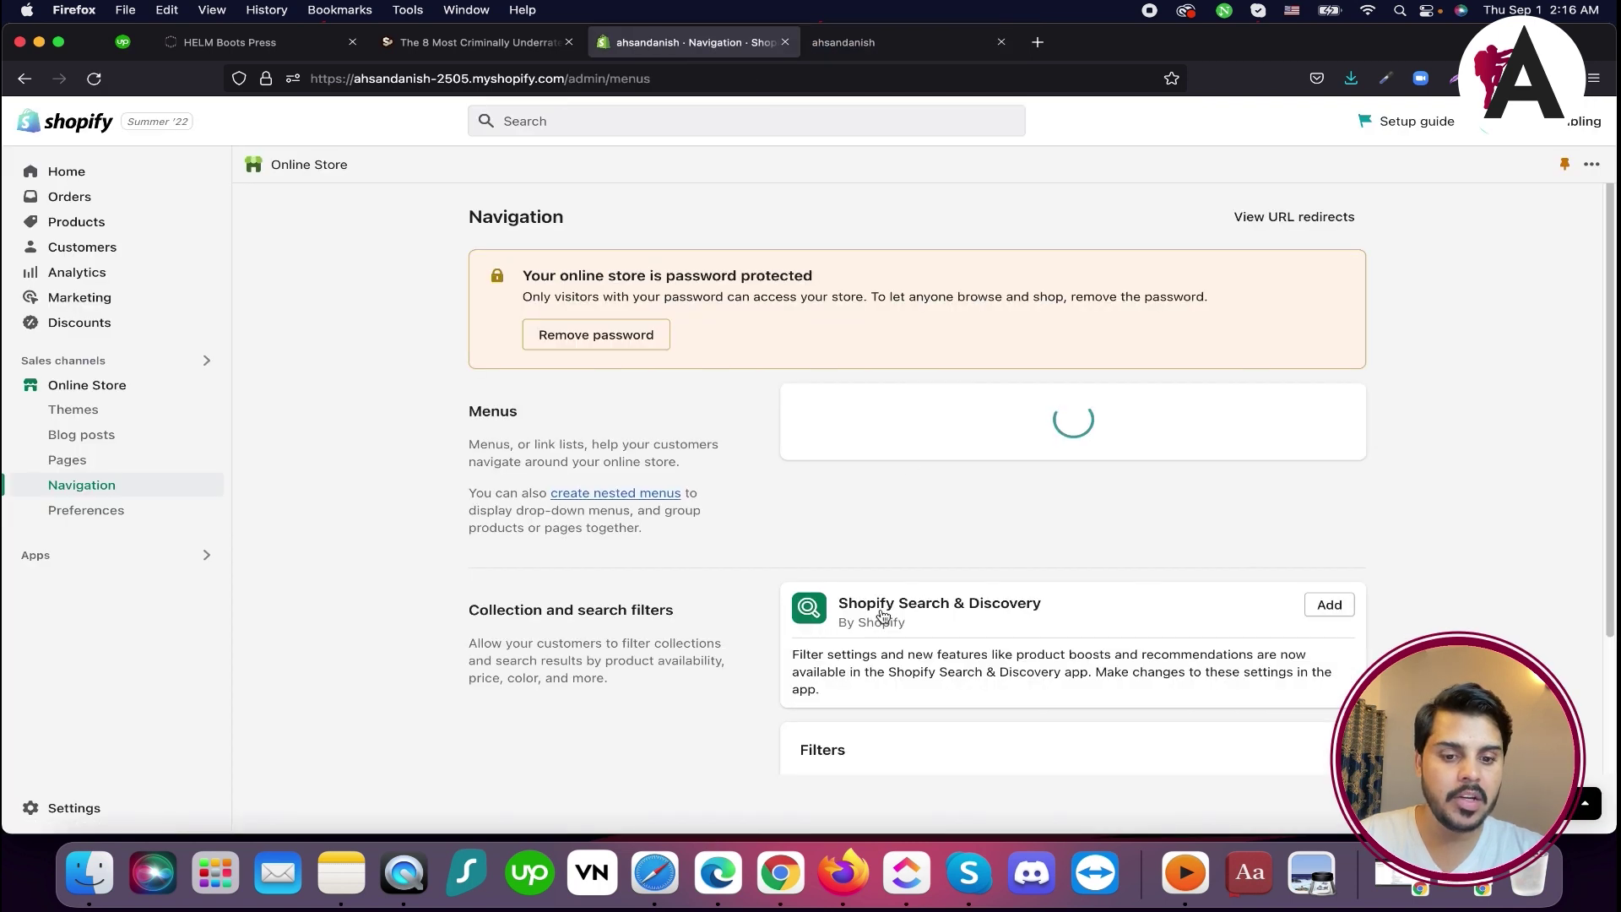
# Open the Footer menu and add an 'About' item linked to the About Us page
pyautogui.scroll(-4, 760, 313)
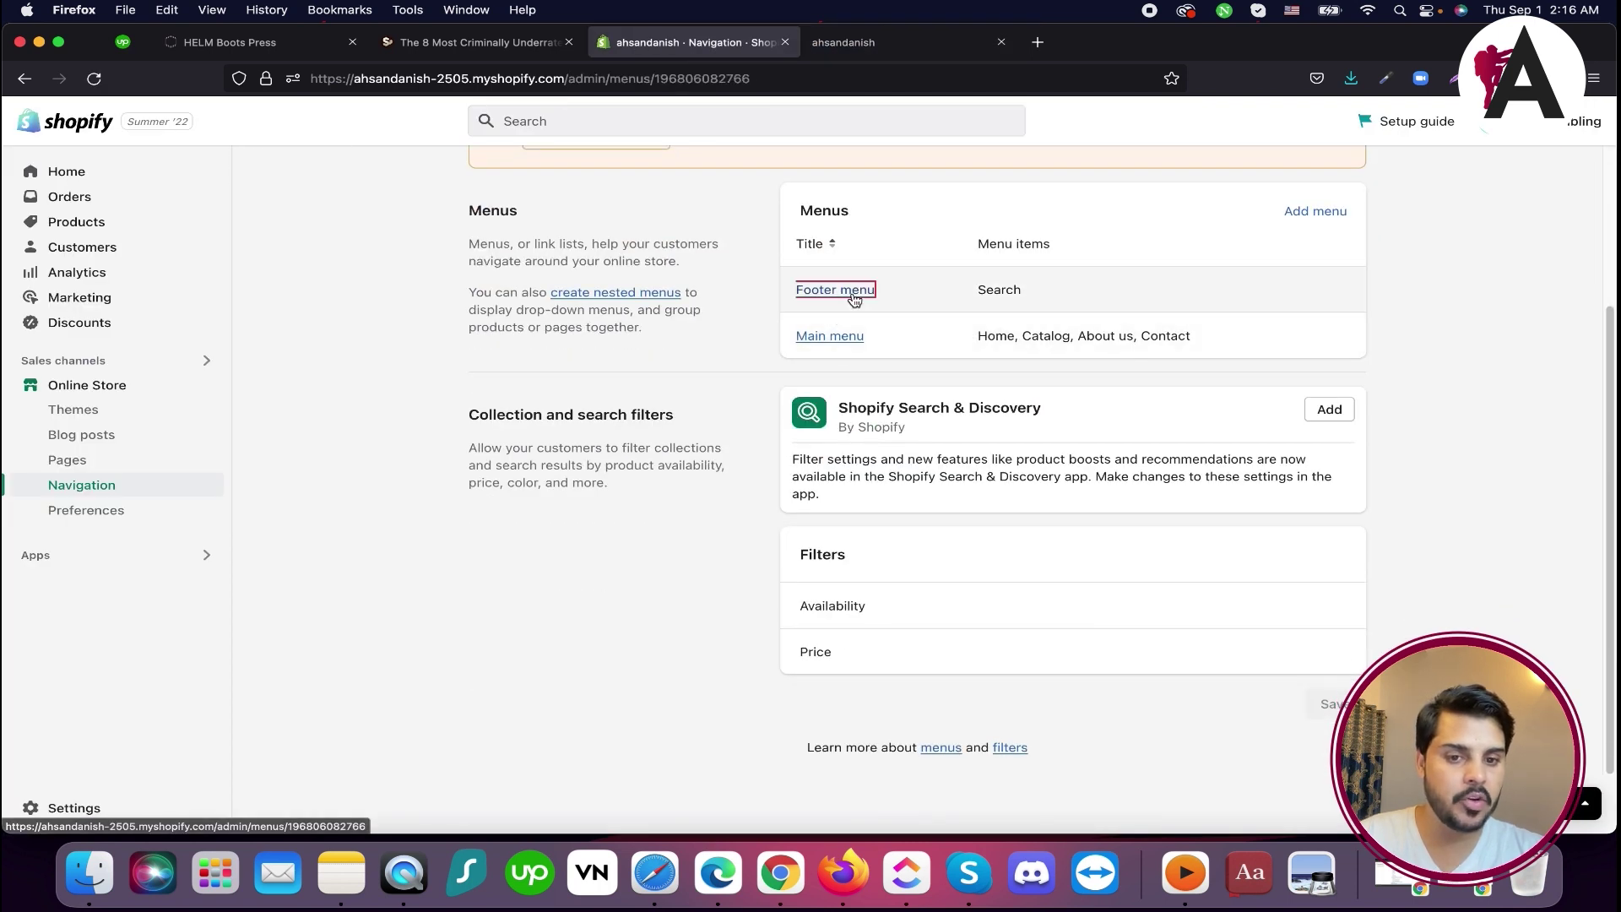
pyautogui.click(851, 291)
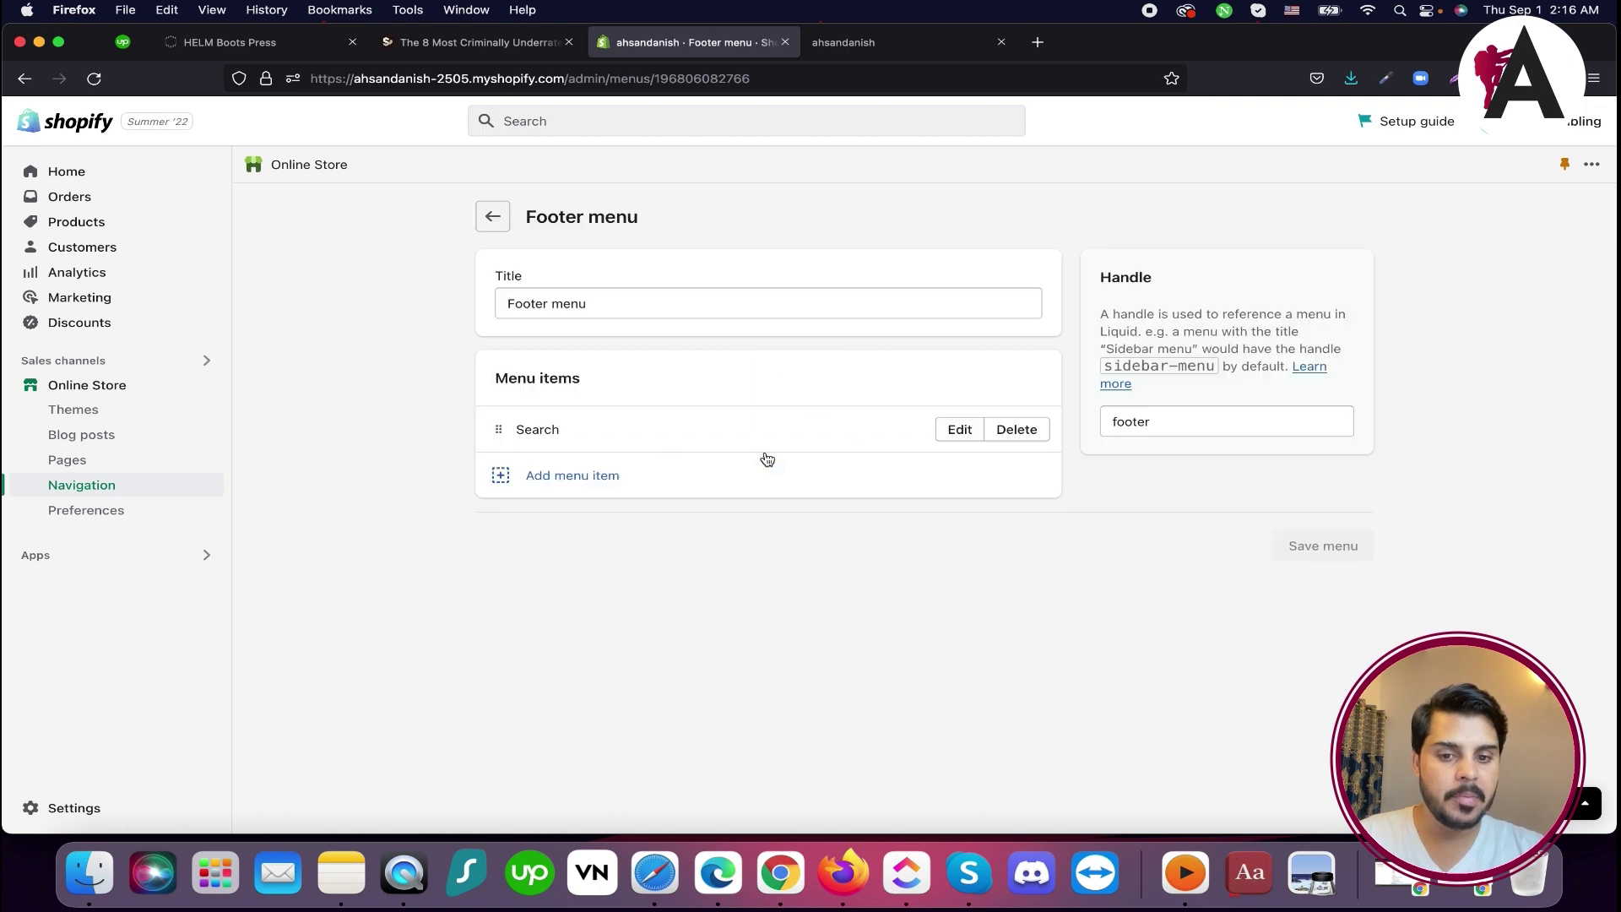
pyautogui.click(560, 475)
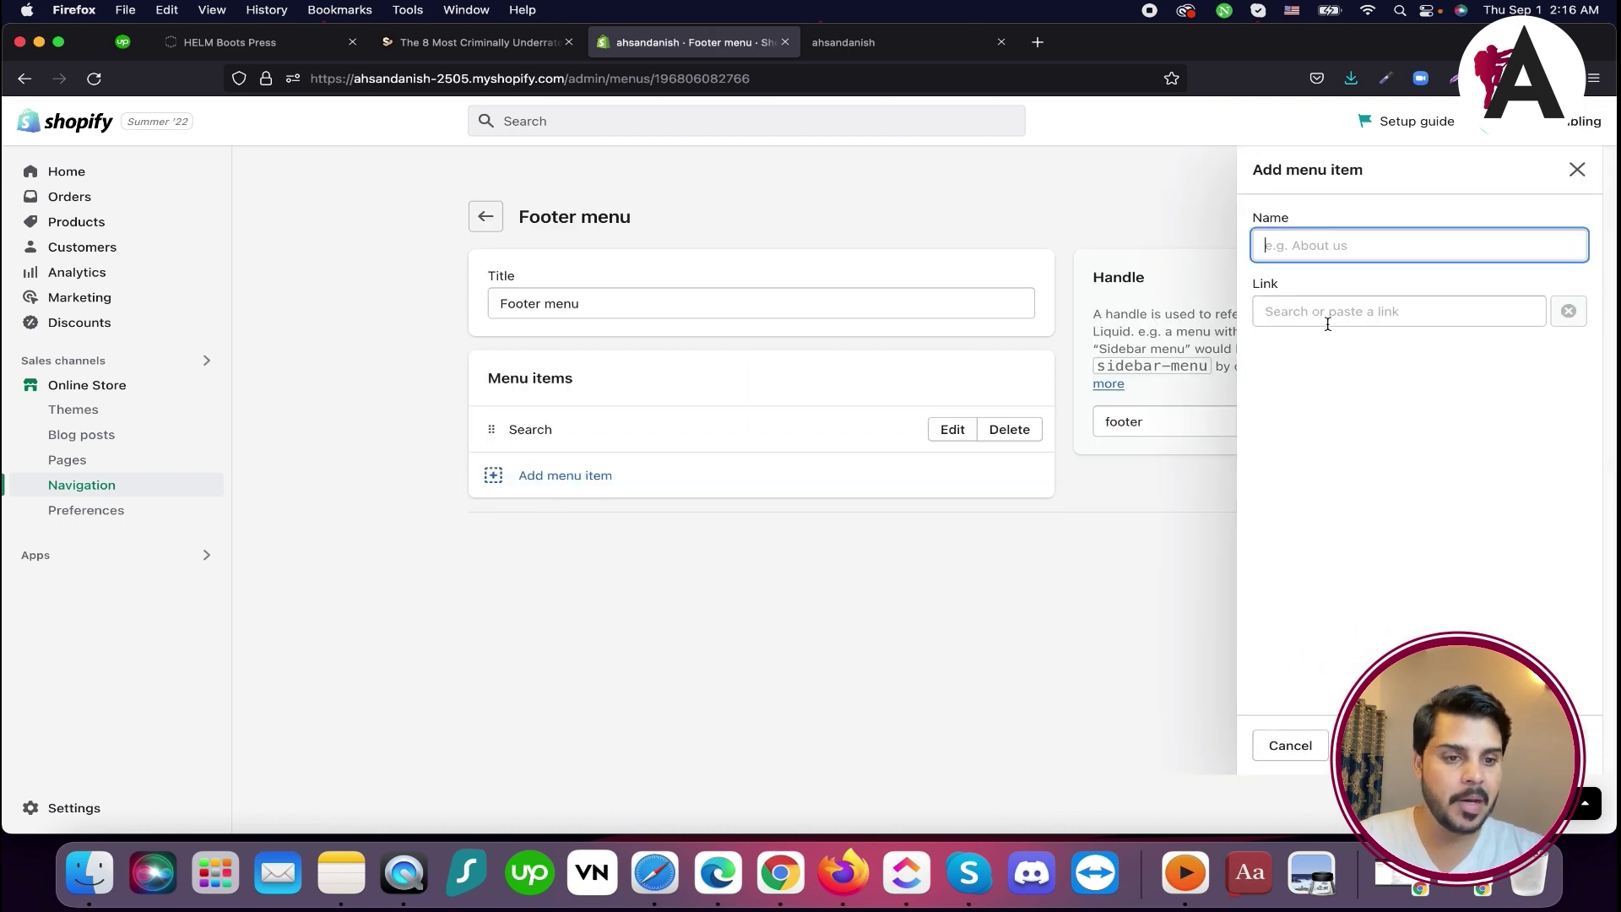
pyautogui.write('About')
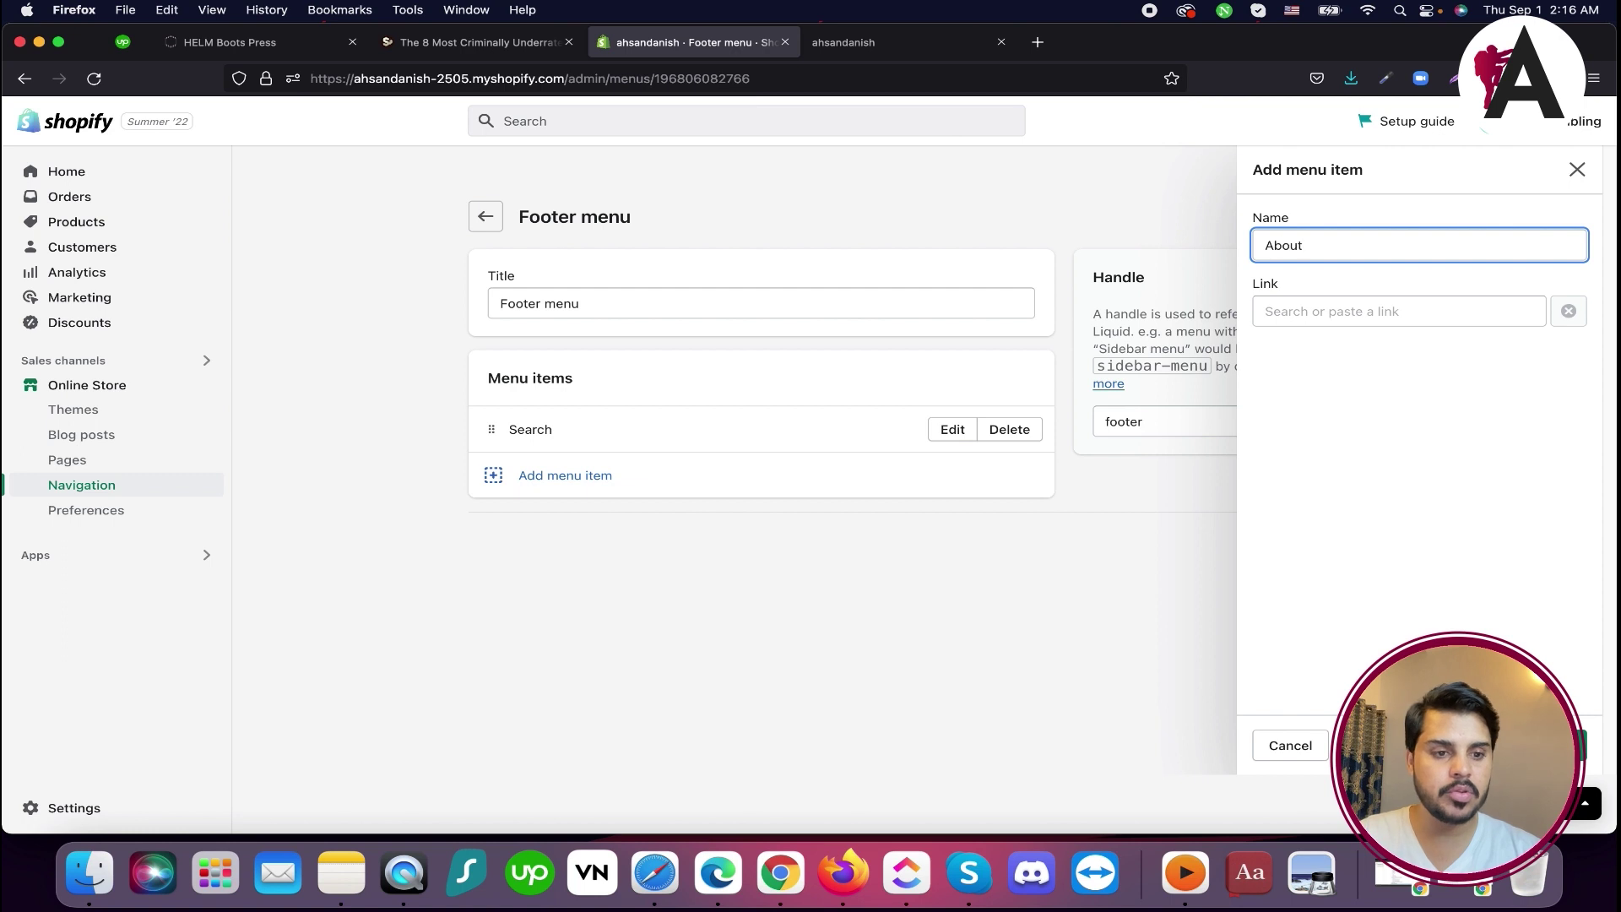
pyautogui.click(1365, 311)
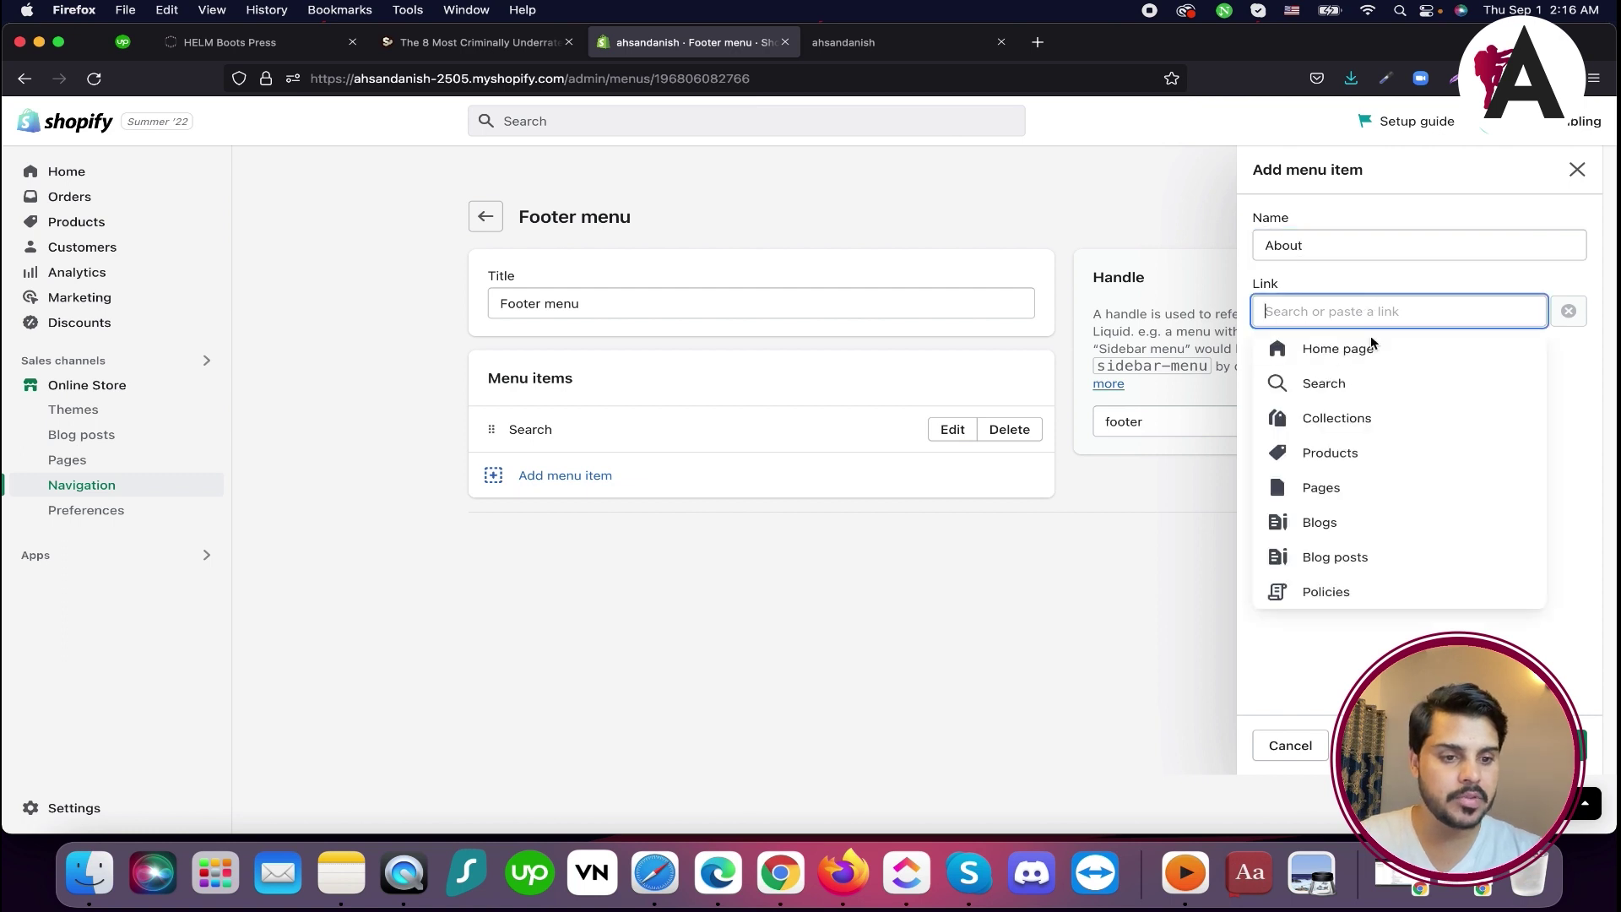
pyautogui.click(1359, 487)
pyautogui.click(1321, 382)
pyautogui.click(1397, 289)
pyautogui.click(1569, 745)
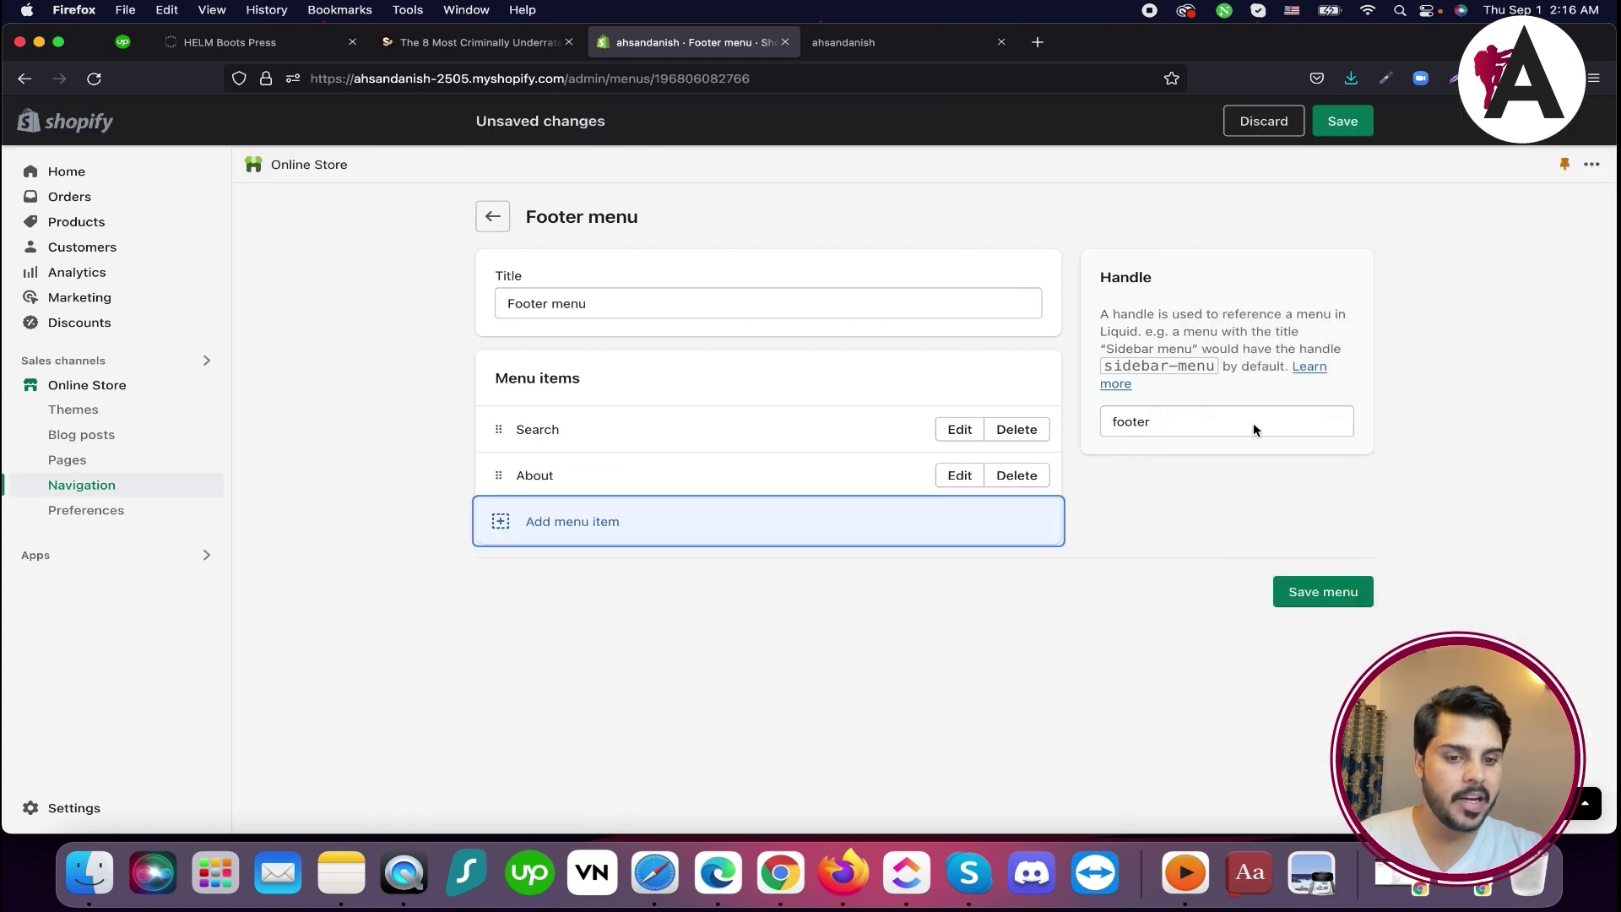
# Add a 'Contact' footer item linked to the Contact Us page
pyautogui.click(639, 514)
pyautogui.write('Contact')
pyautogui.click(1329, 309)
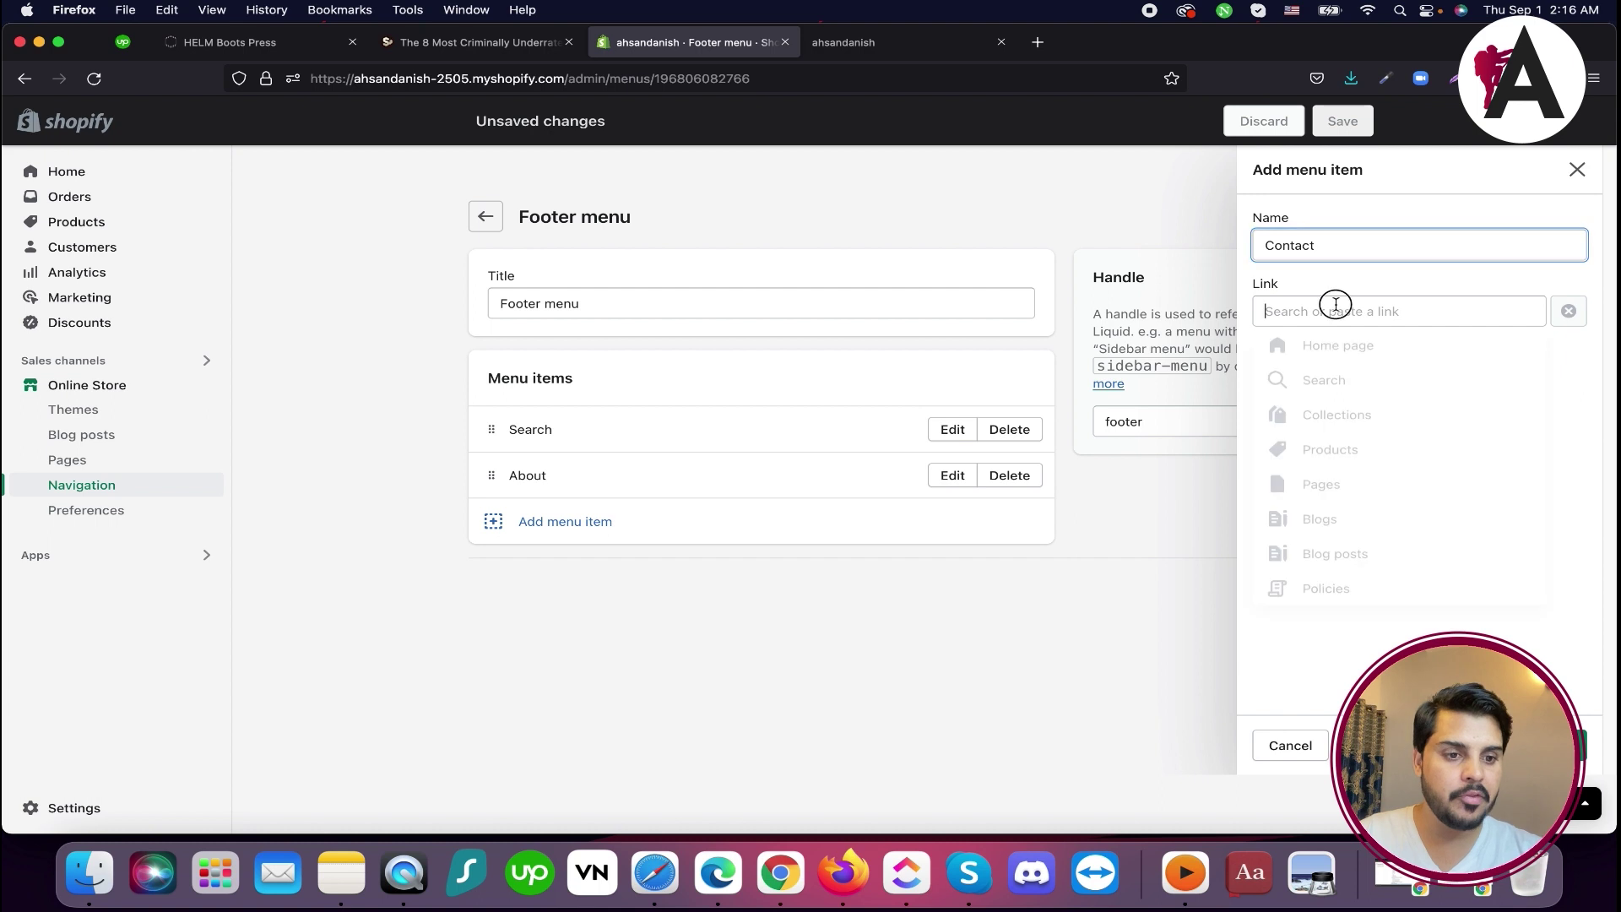
pyautogui.click(1346, 453)
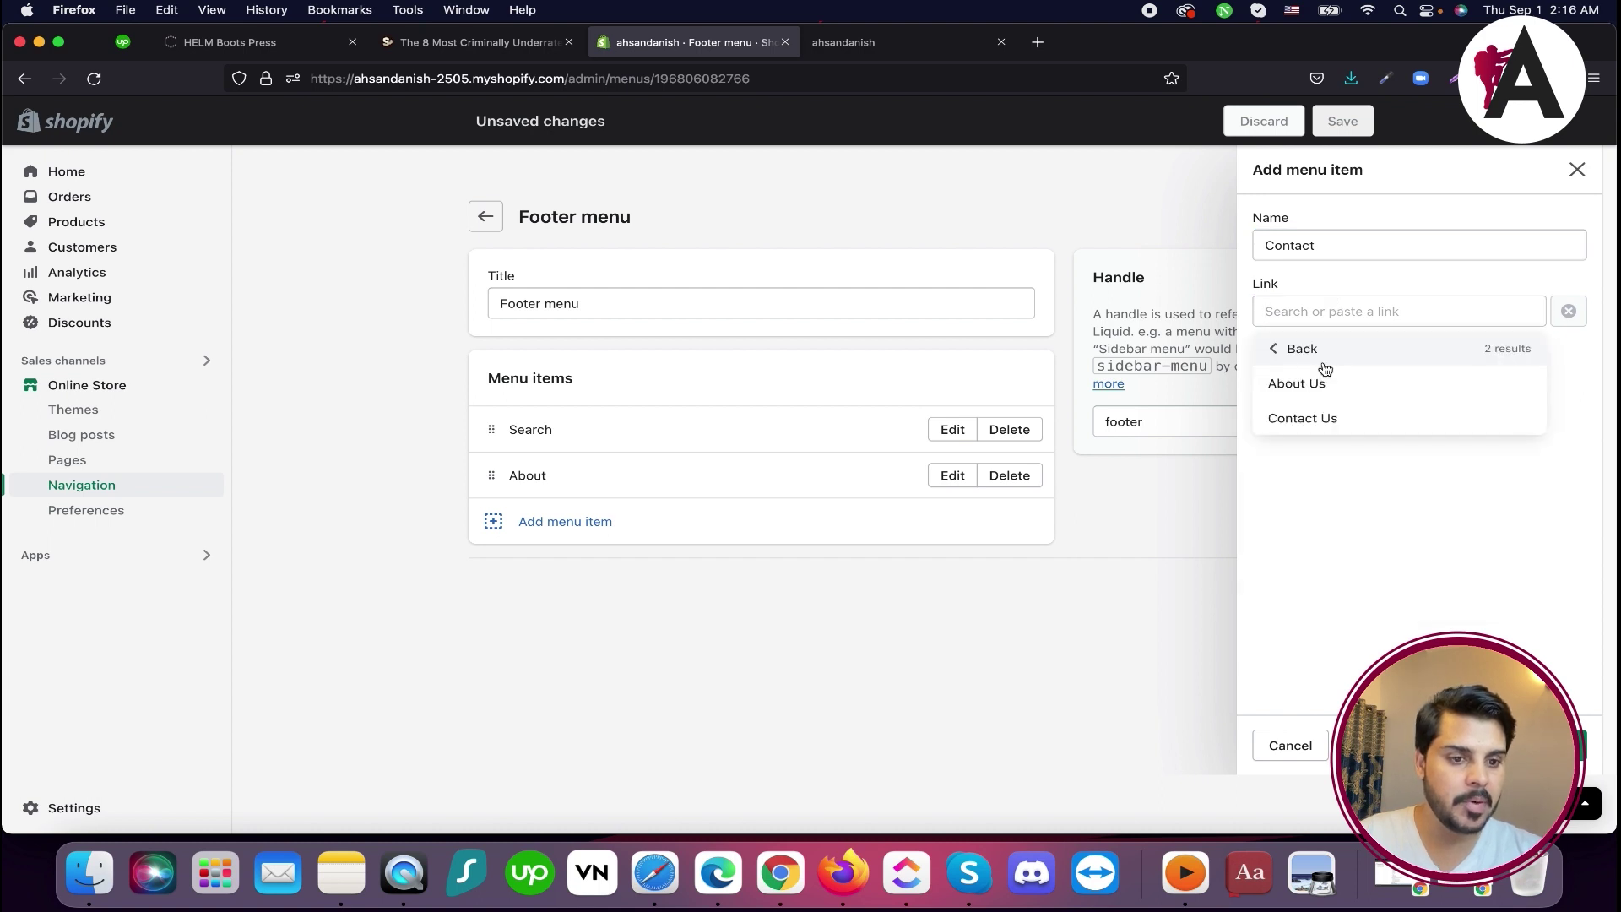
pyautogui.click(1325, 421)
pyautogui.click(1560, 745)
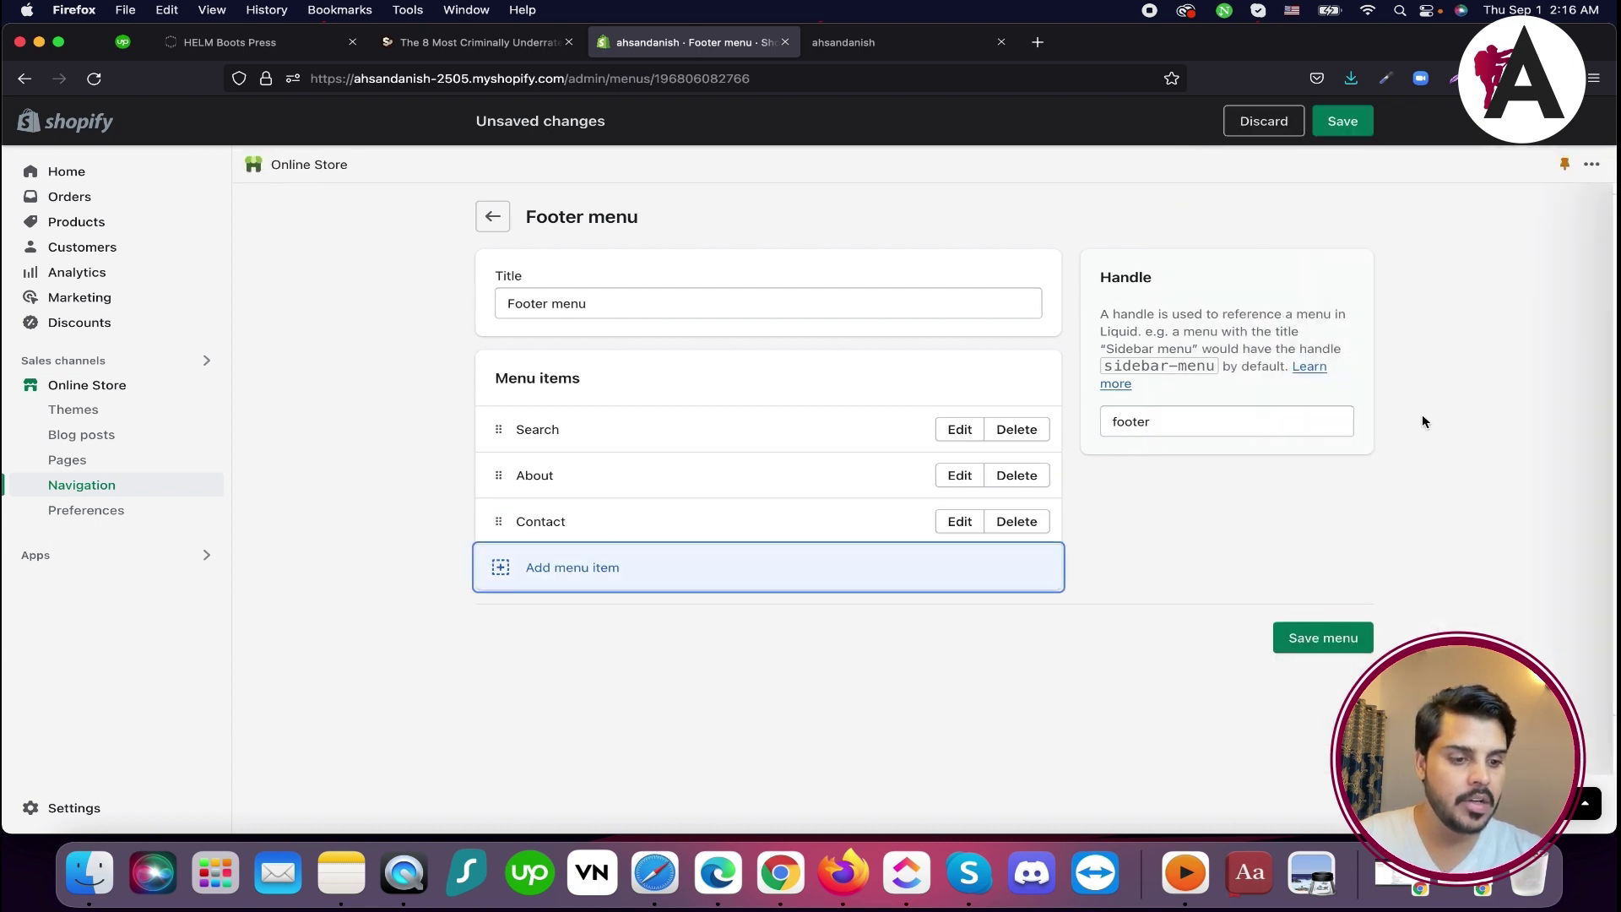
# Add a Shoes item linked to the Shoes collection, save, and reload the storefront
pyautogui.click(610, 564)
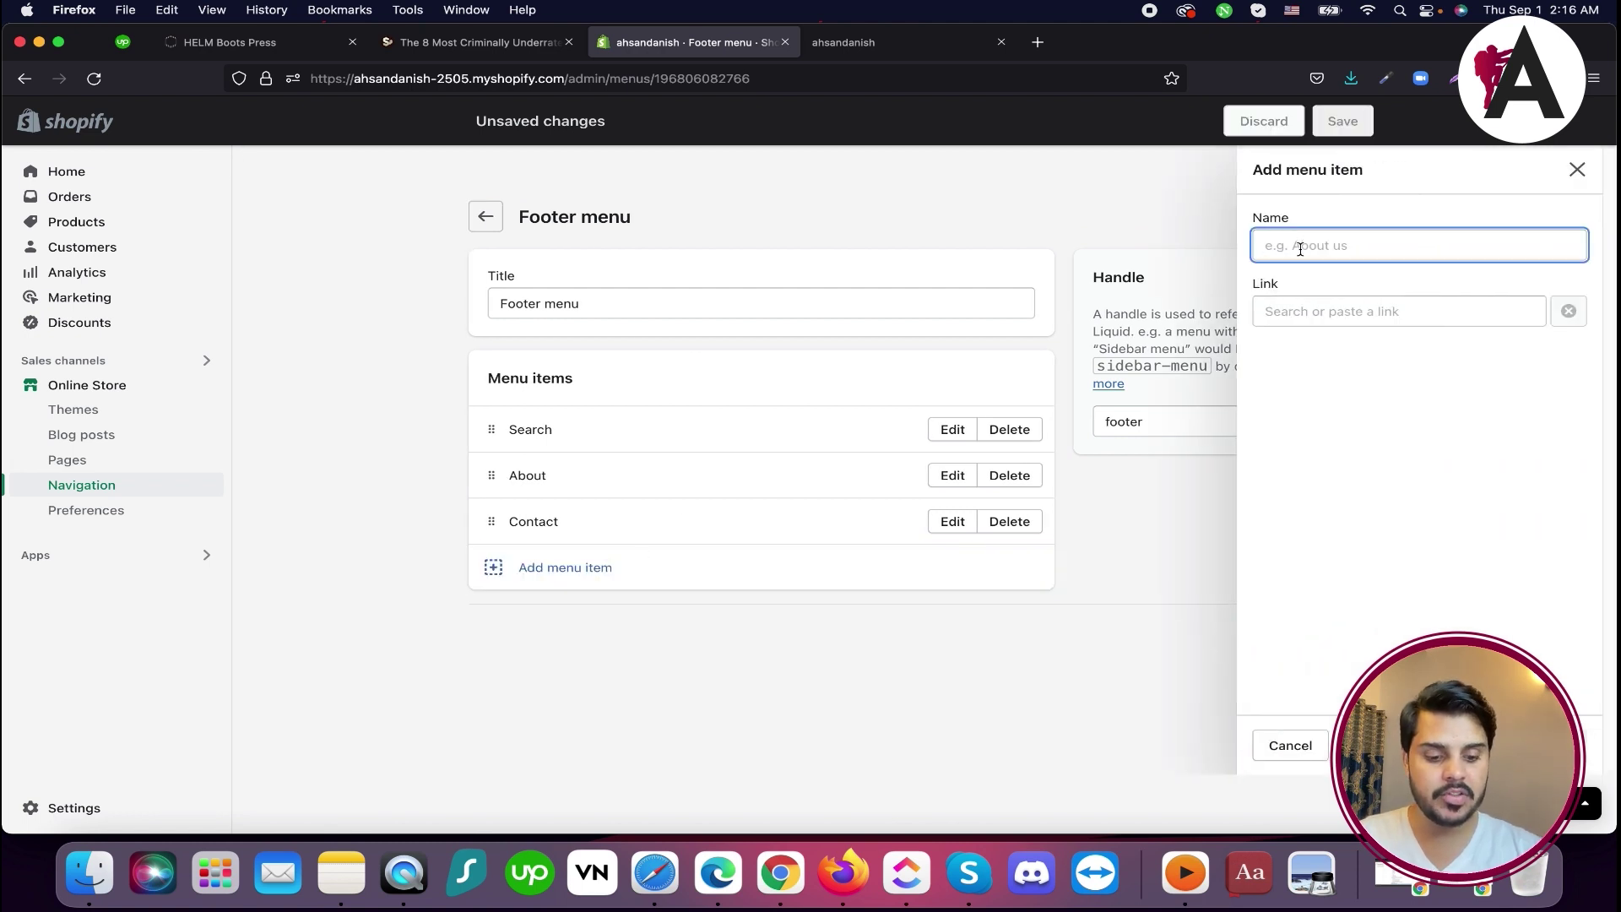
pyautogui.write('Shoes')
pyautogui.click(1388, 311)
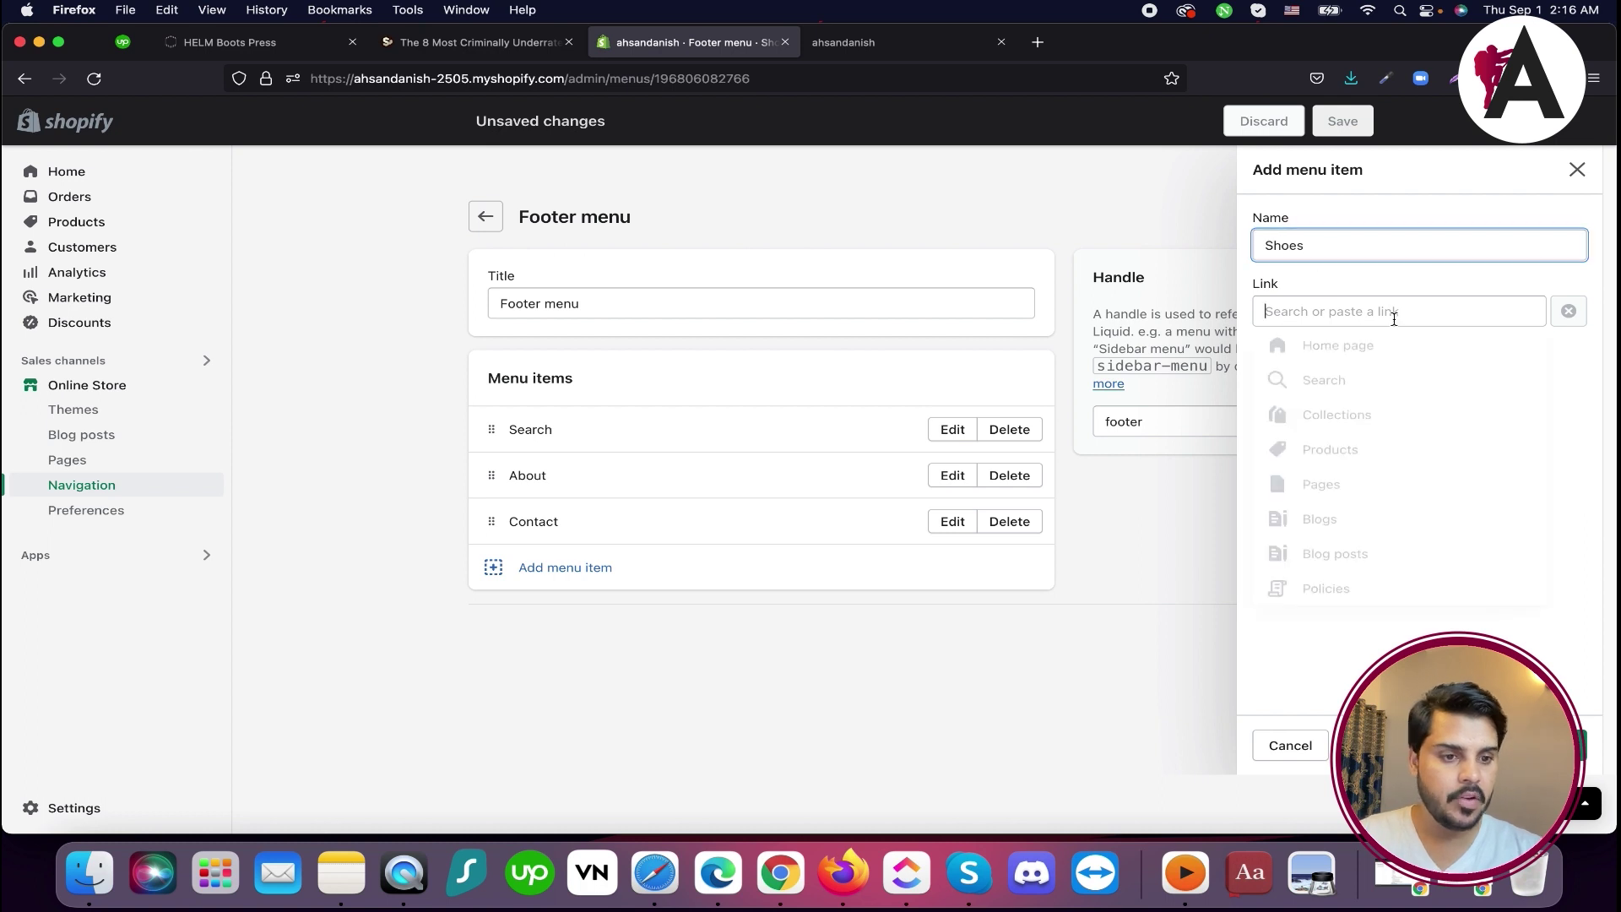
pyautogui.click(1353, 422)
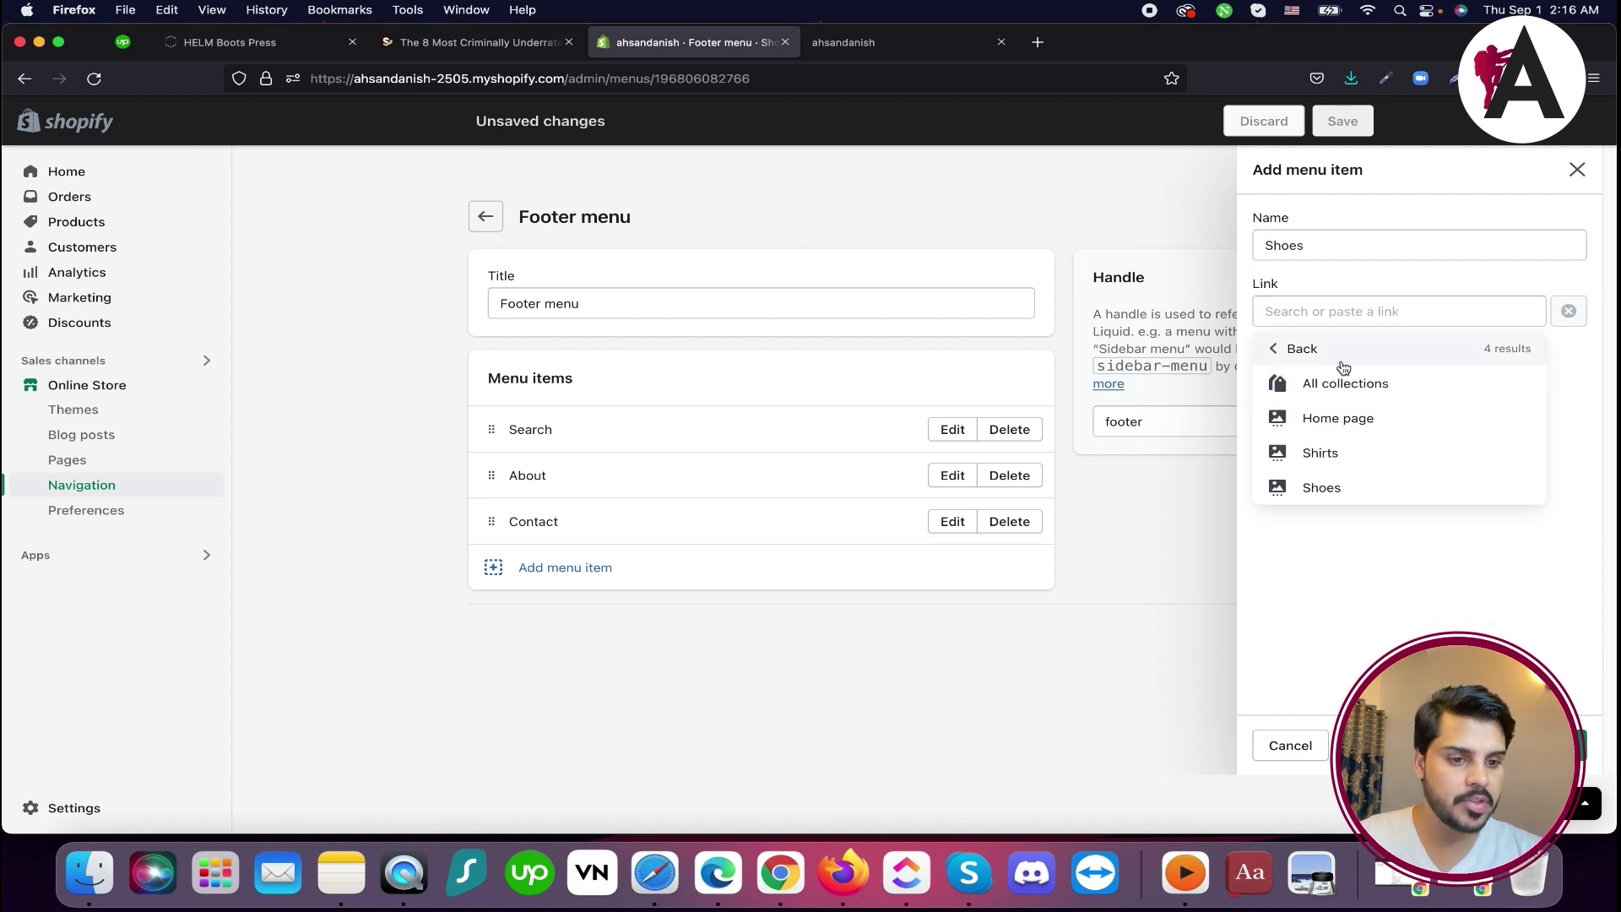
pyautogui.click(1322, 488)
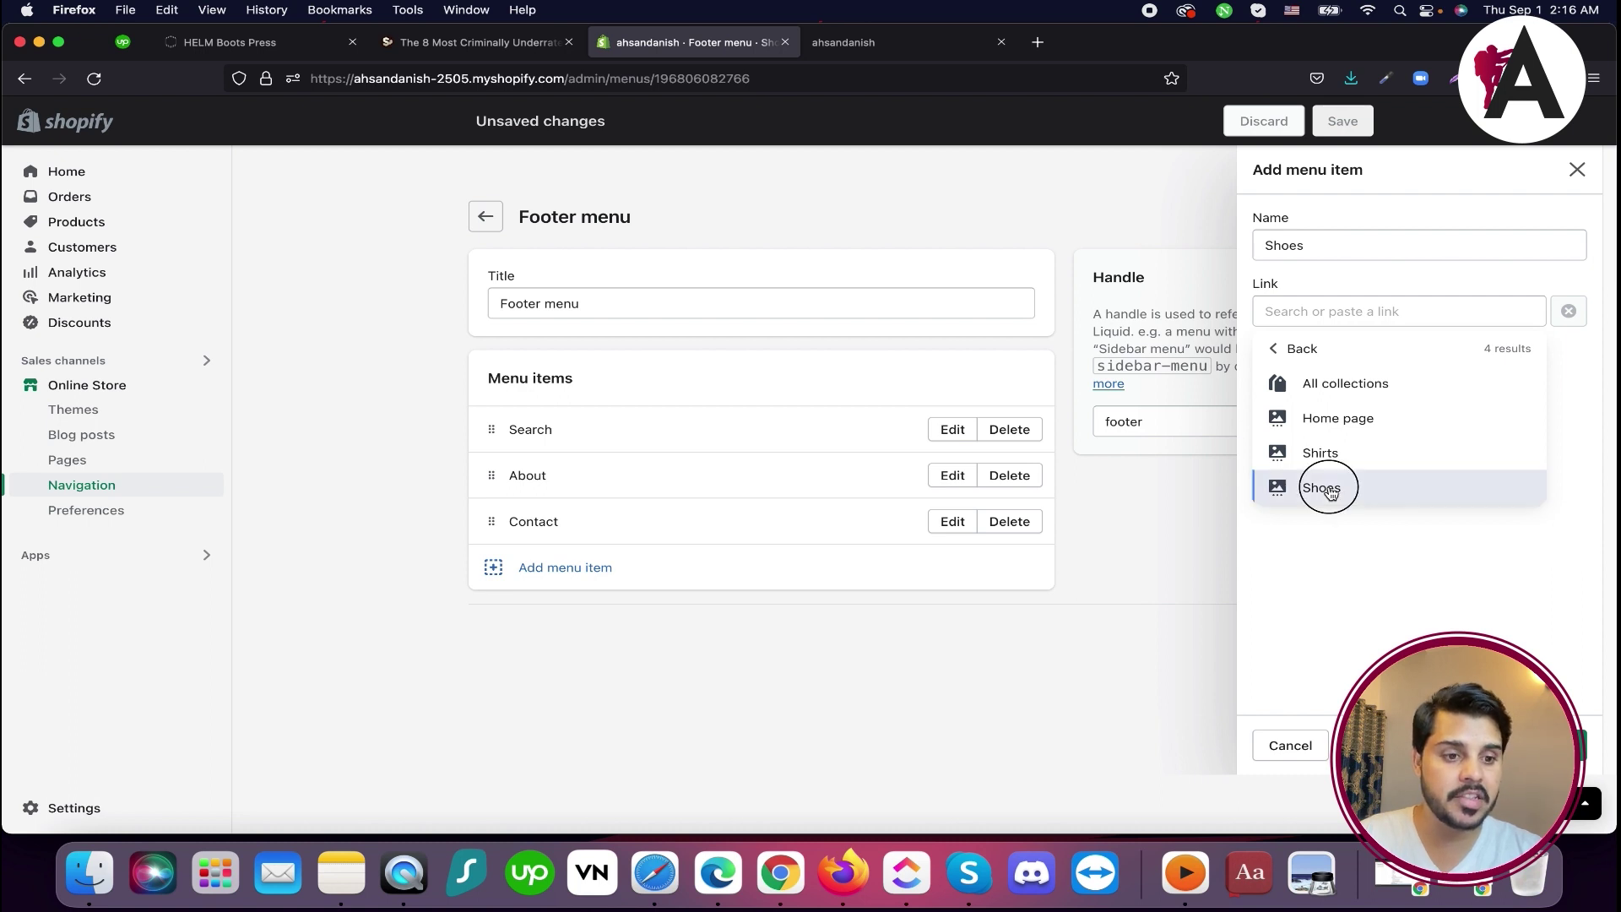
pyautogui.click(1581, 746)
pyautogui.click(1327, 686)
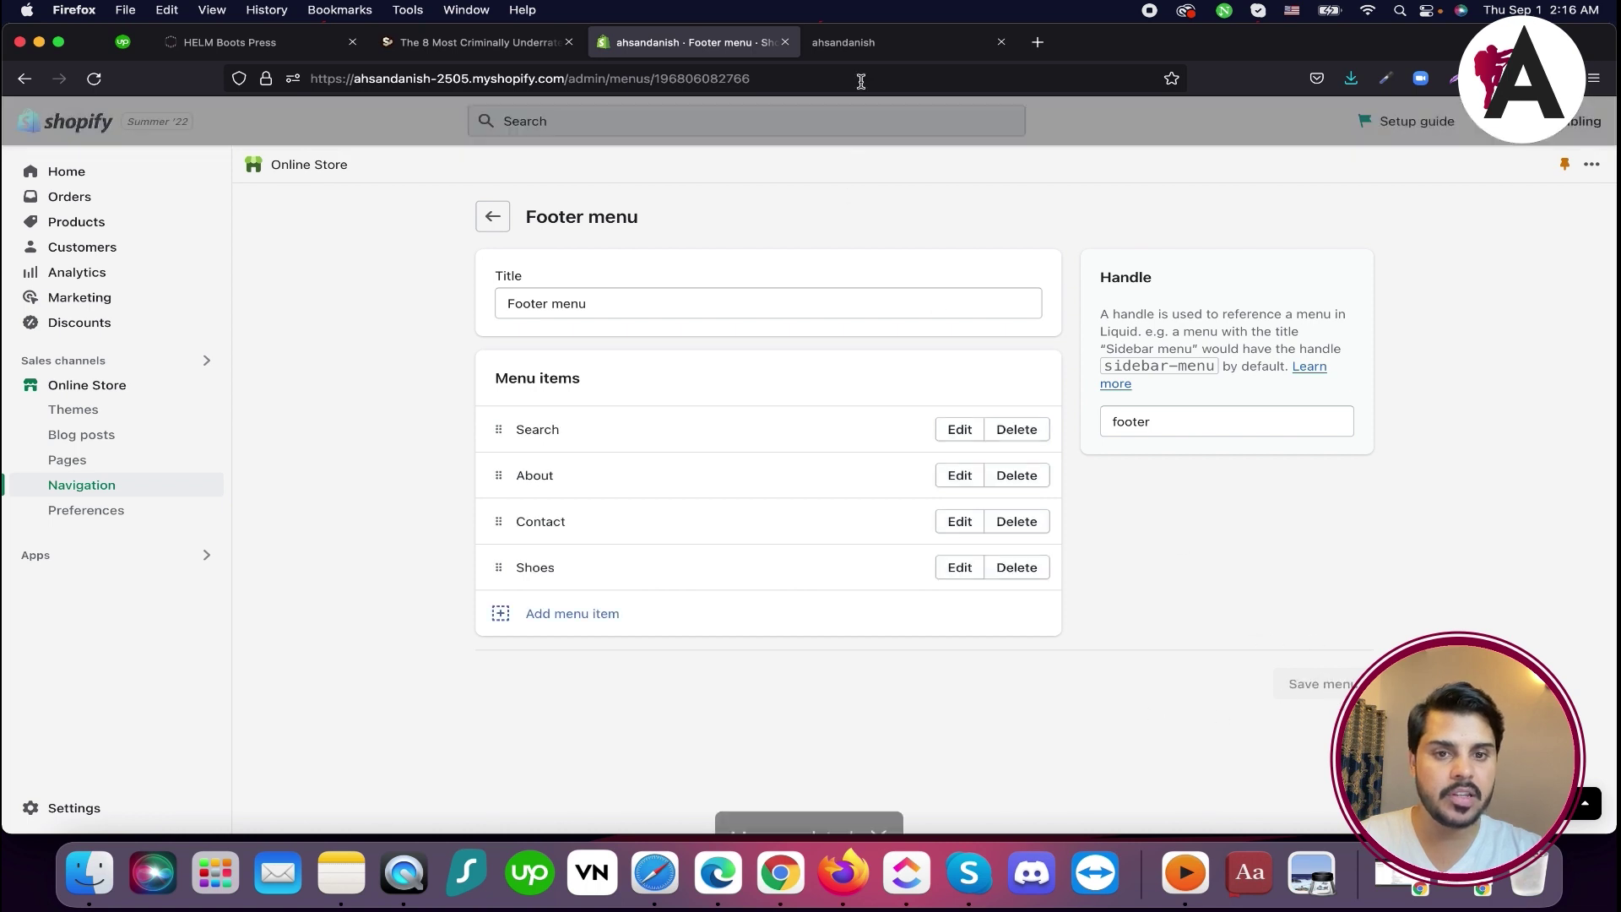
pyautogui.click(872, 43)
pyautogui.click(94, 78)
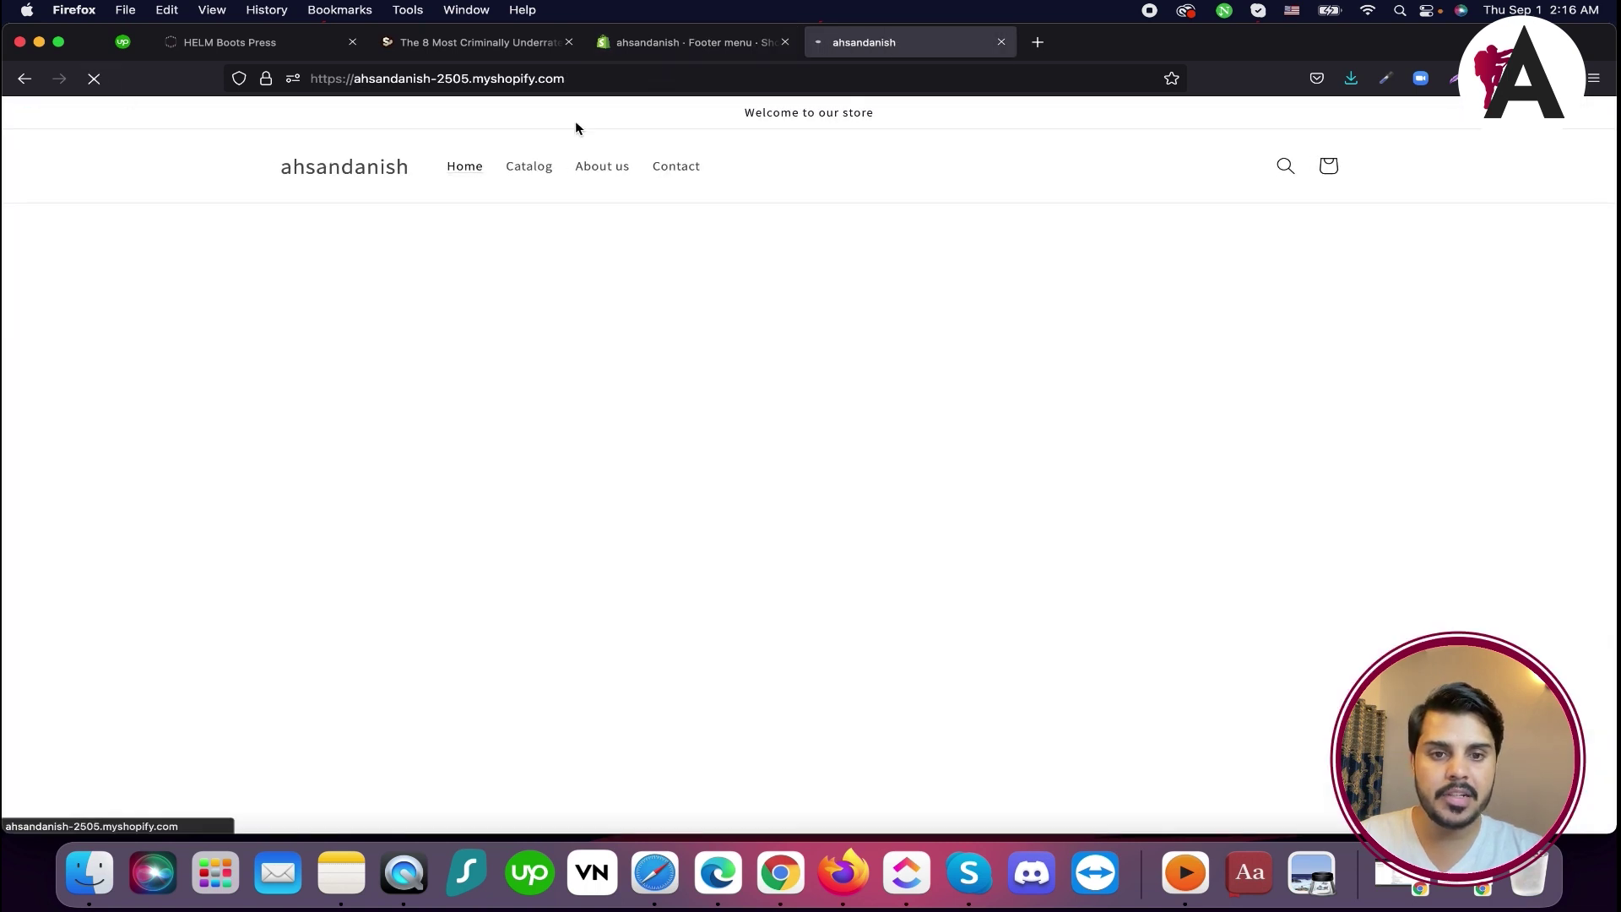
# Follow the storefront footer's Shoes link to see the empty Shoes collection page
pyautogui.moveTo(1609, 173); pyautogui.dragTo(1609, 755)
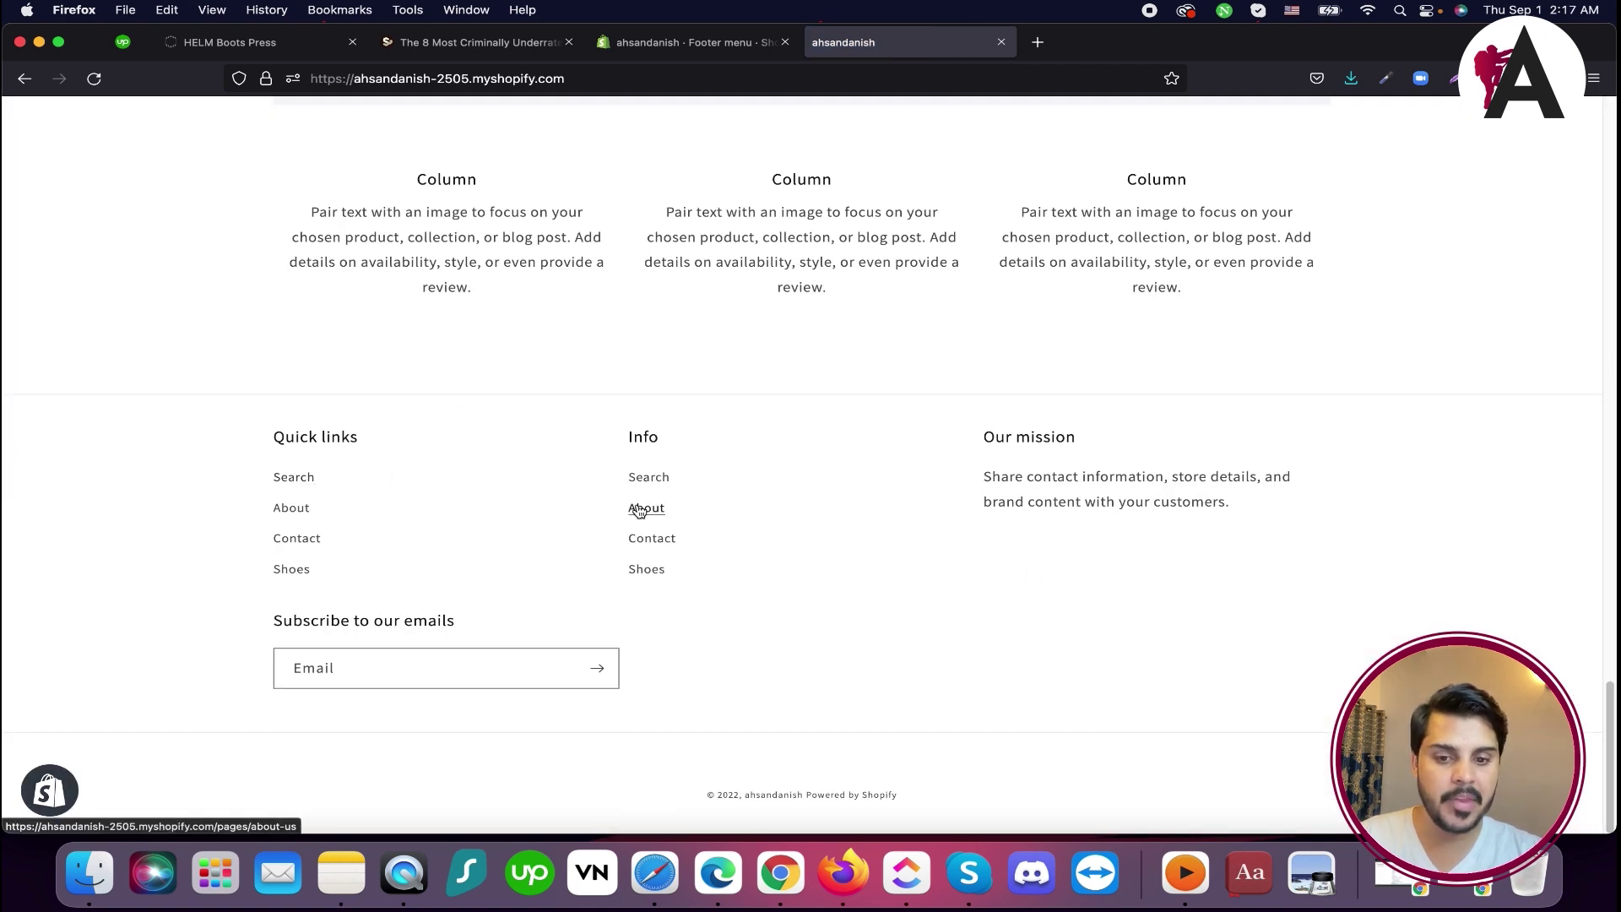
pyautogui.click(644, 573)
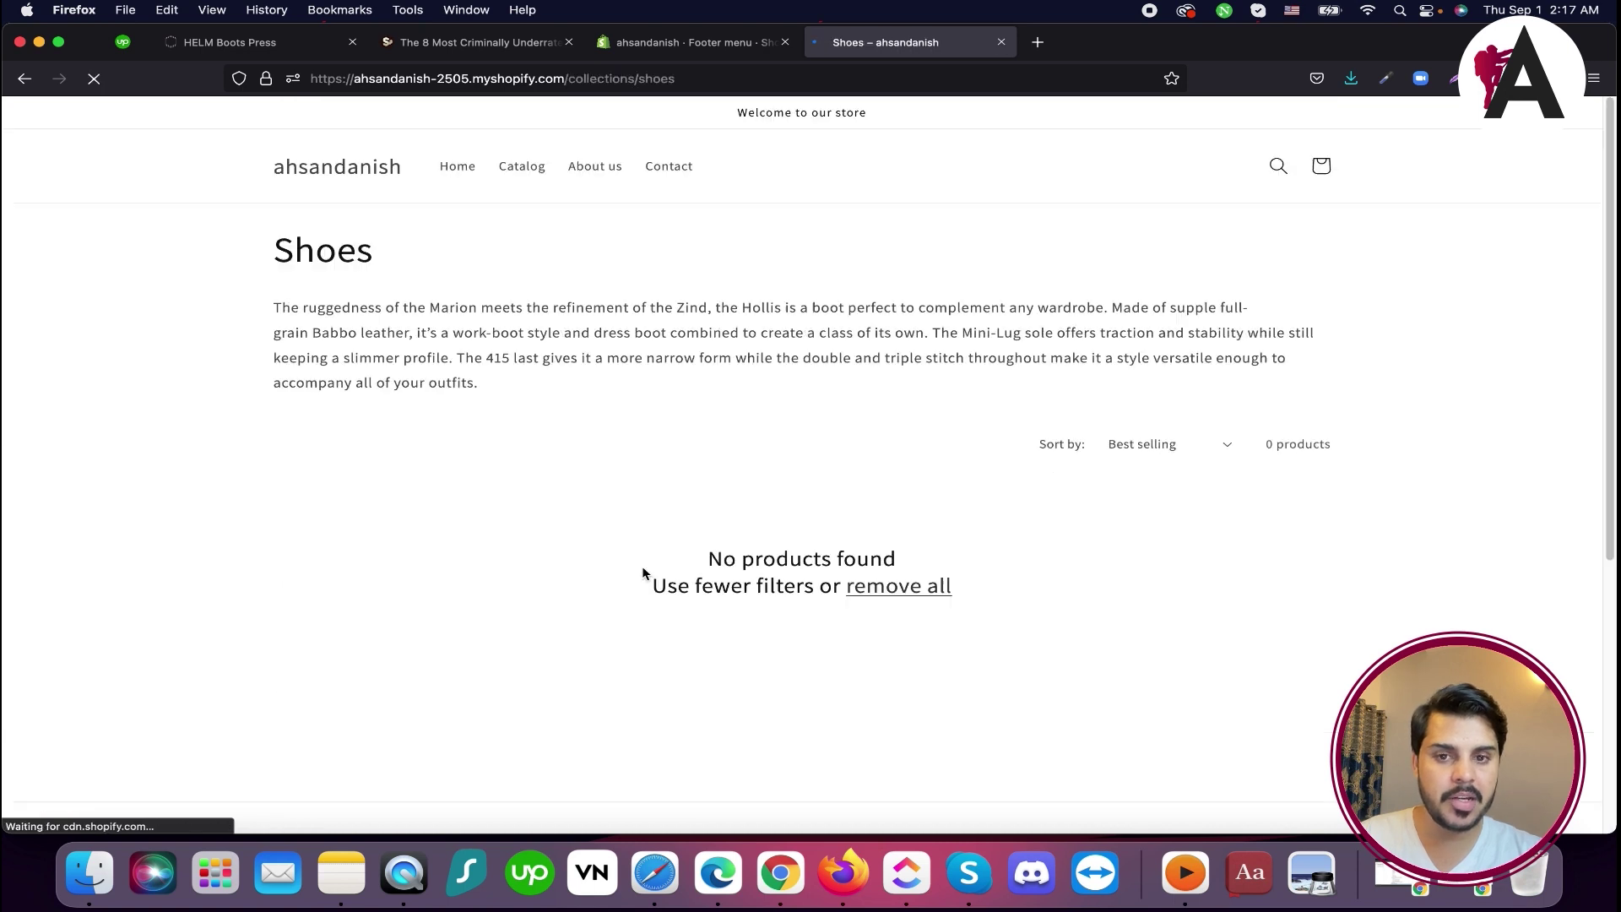
pyautogui.scroll(-5, 897, 463)
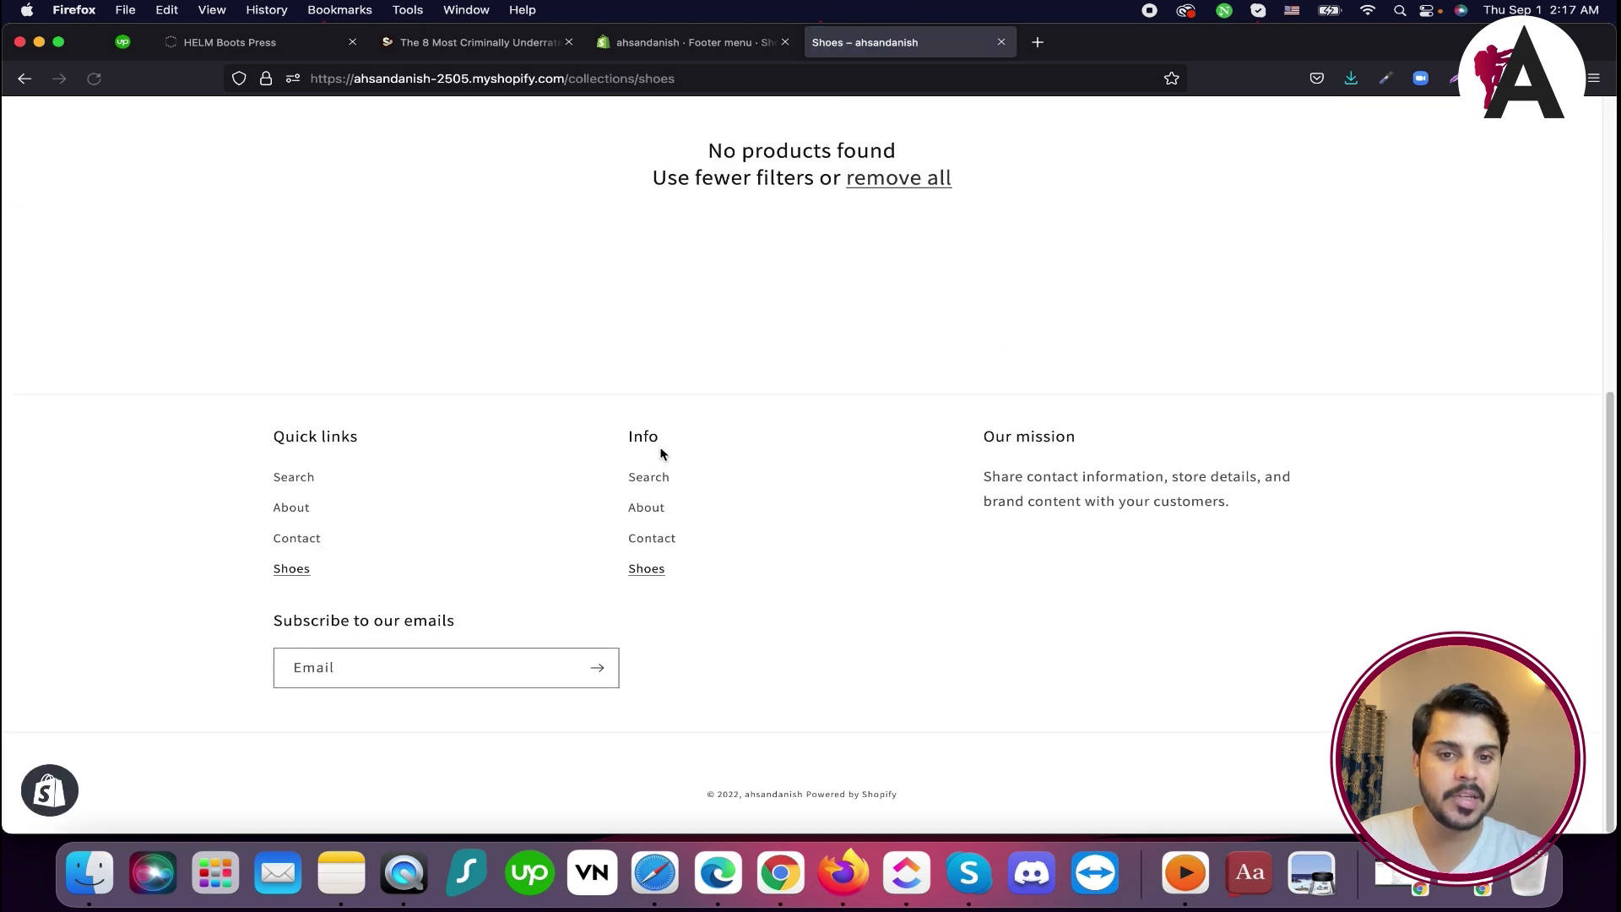
pyautogui.scroll(5, 662, 453)
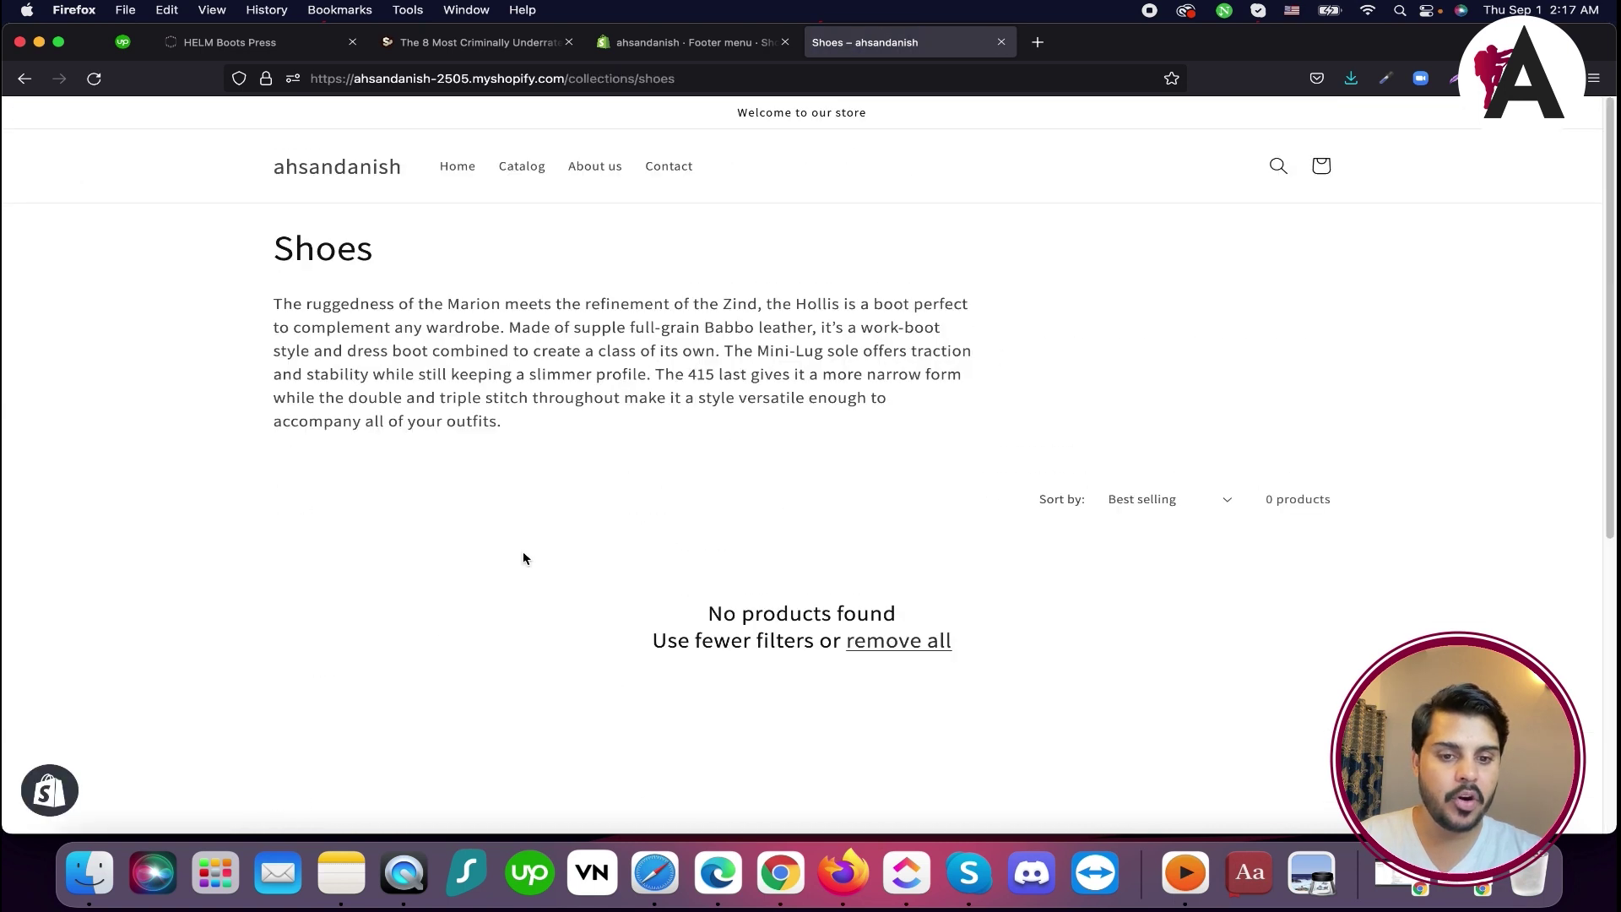
pyautogui.click(666, 45)
# Open The Hollis Olive product and view its Collections dropdown
pyautogui.click(81, 221)
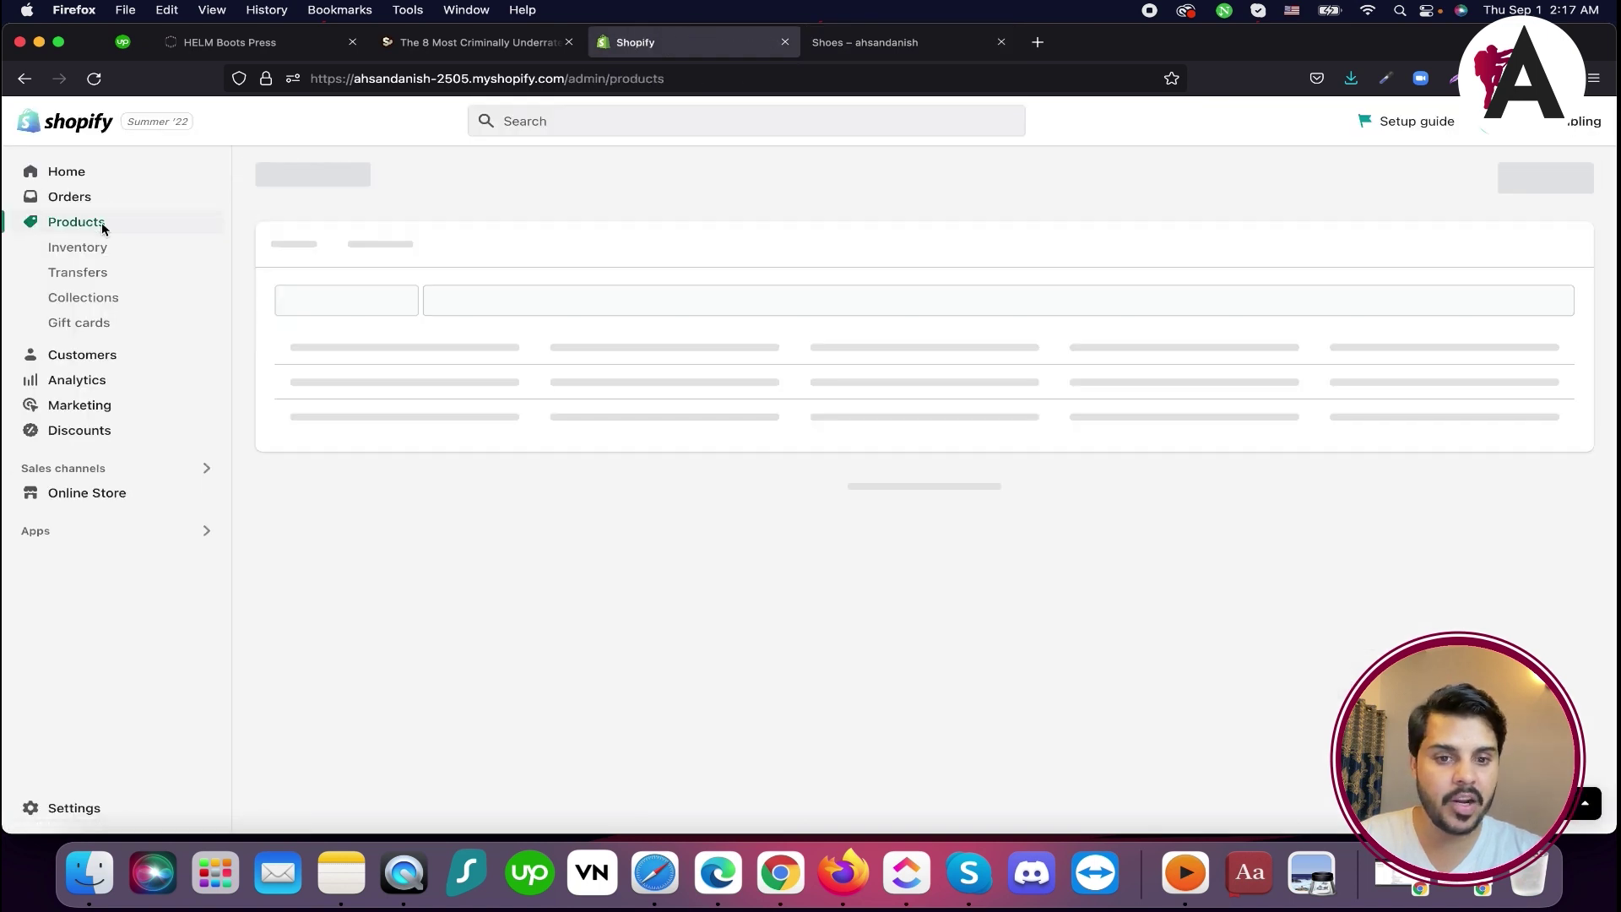
pyautogui.click(436, 370)
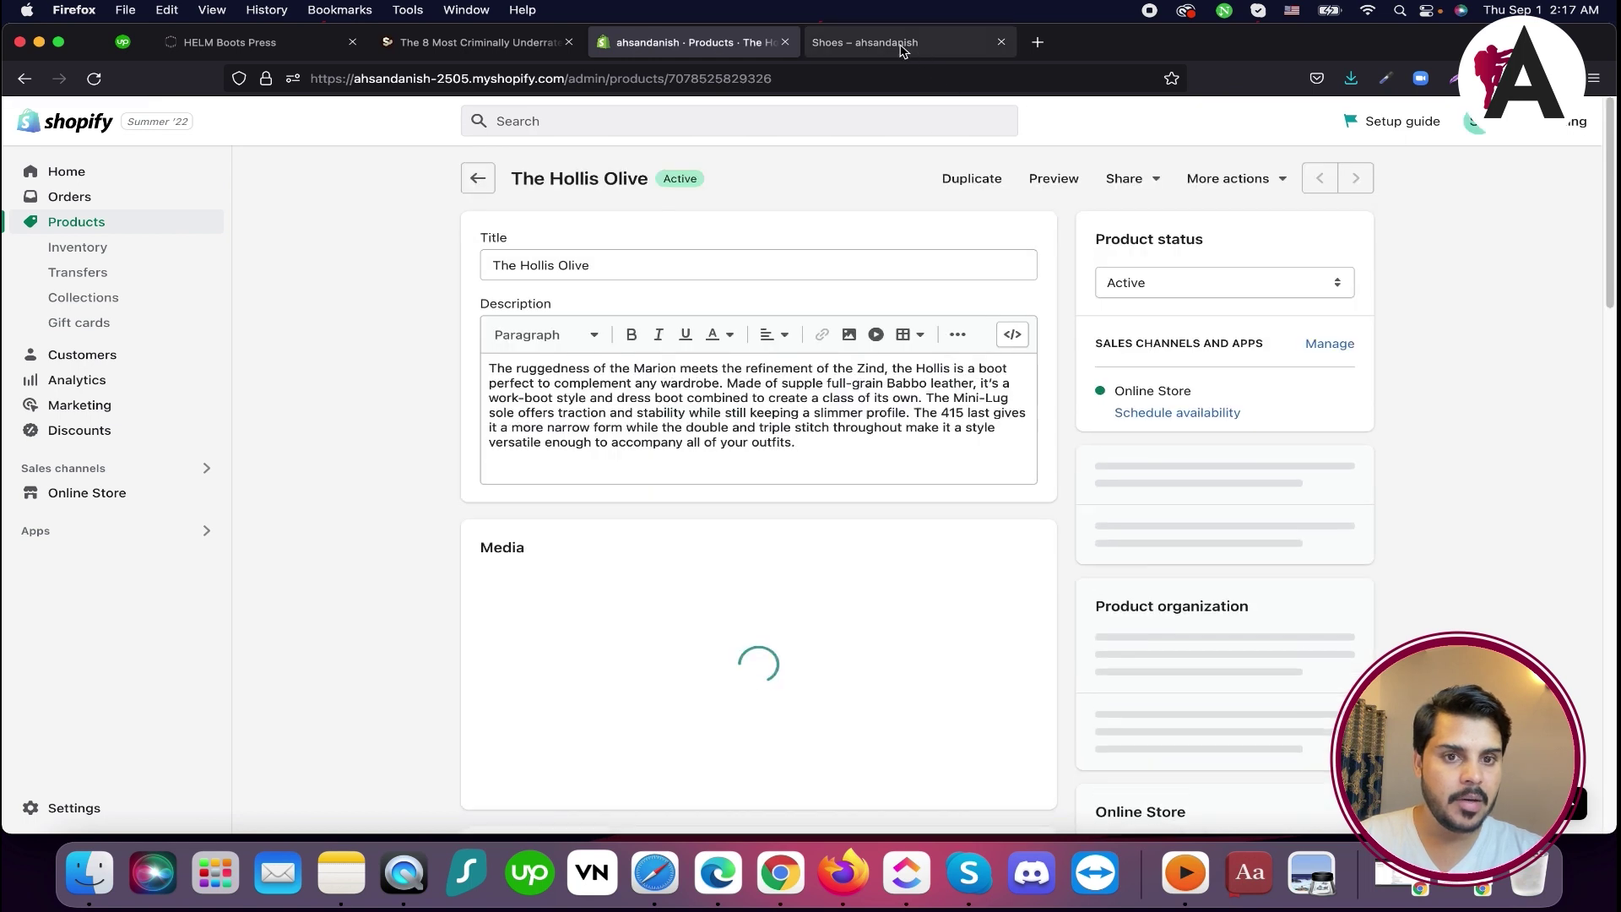
pyautogui.scroll(-3, 1207, 547)
pyautogui.scroll(-2, 1204, 610)
pyautogui.click(1176, 537)
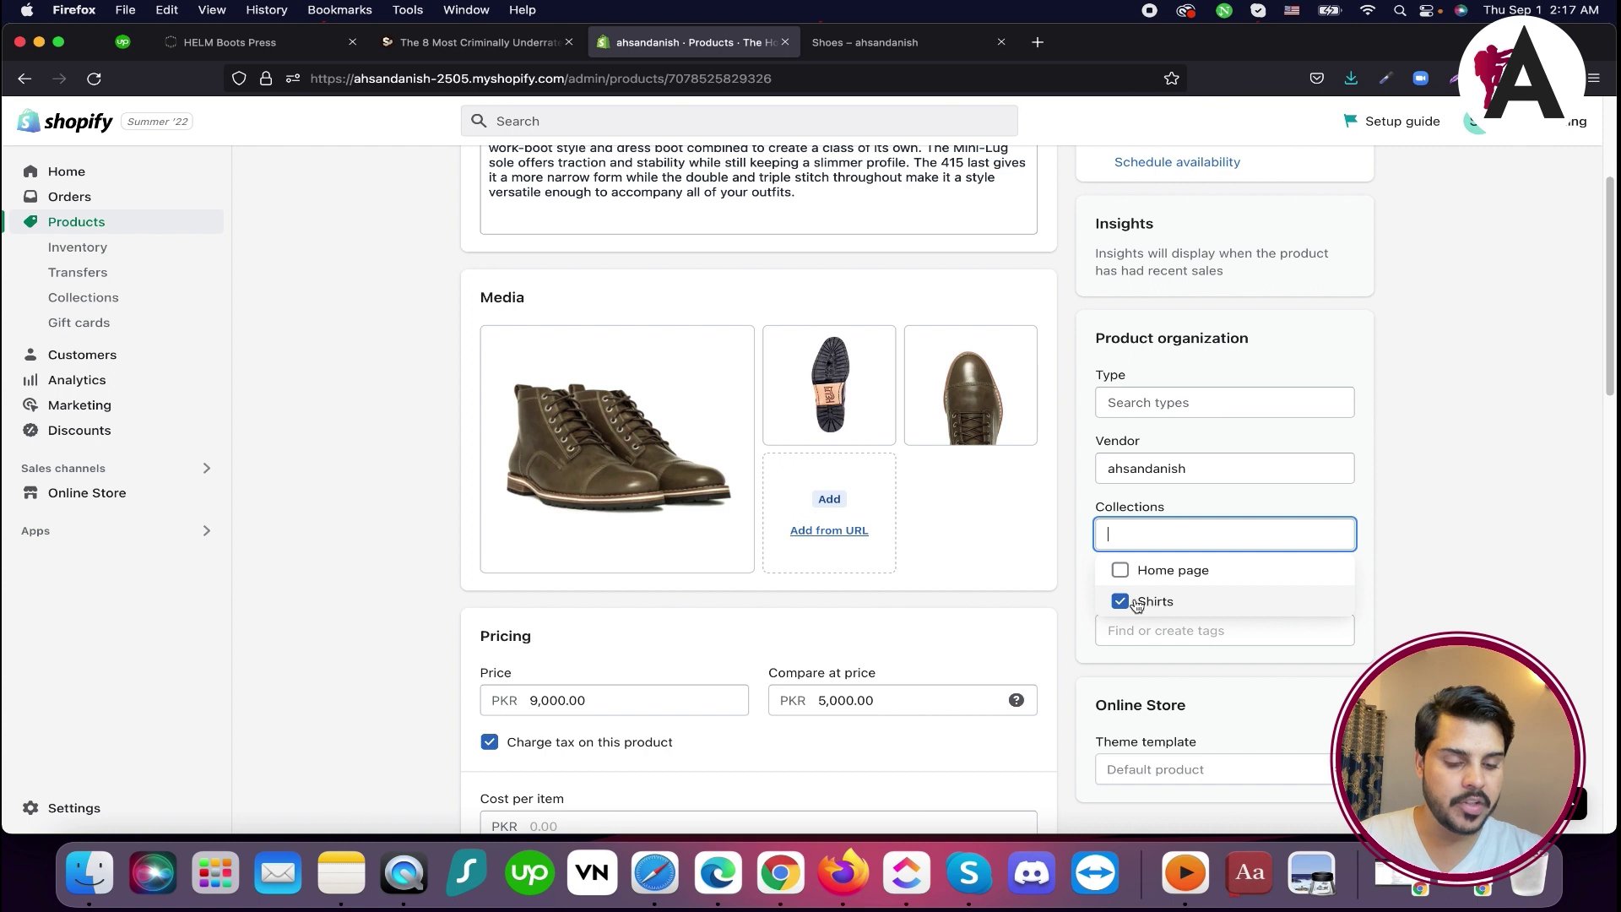
# Reload the product page and open the Collections list showing Shirts, Home page and Shoes
pyautogui.click(477, 43)
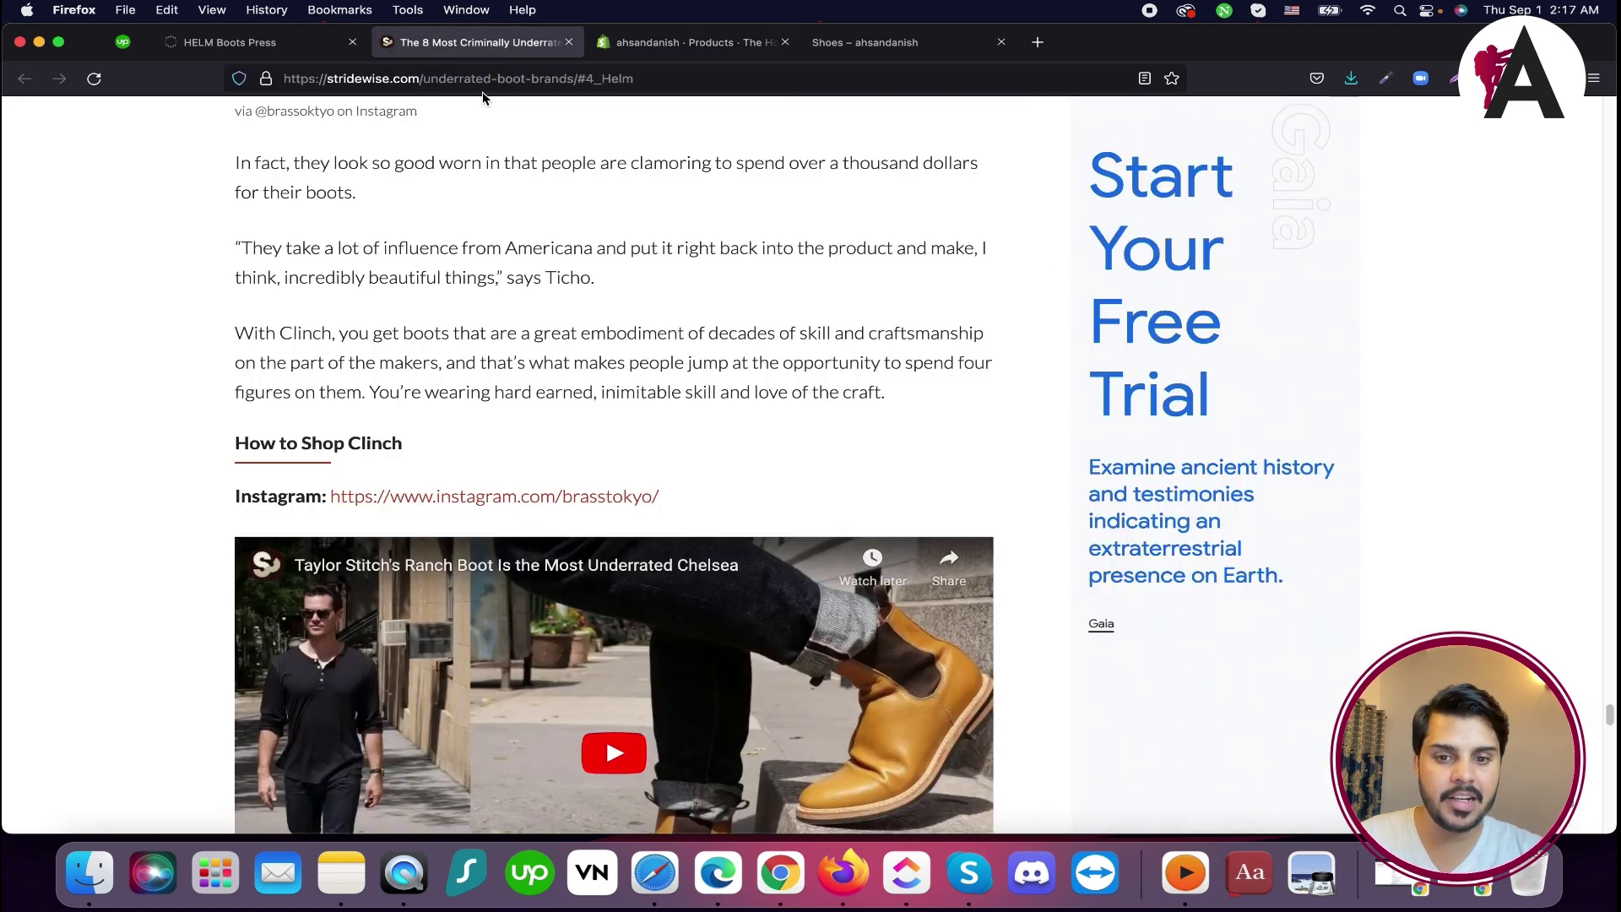
pyautogui.hotkey('ctrl', 'Tab')
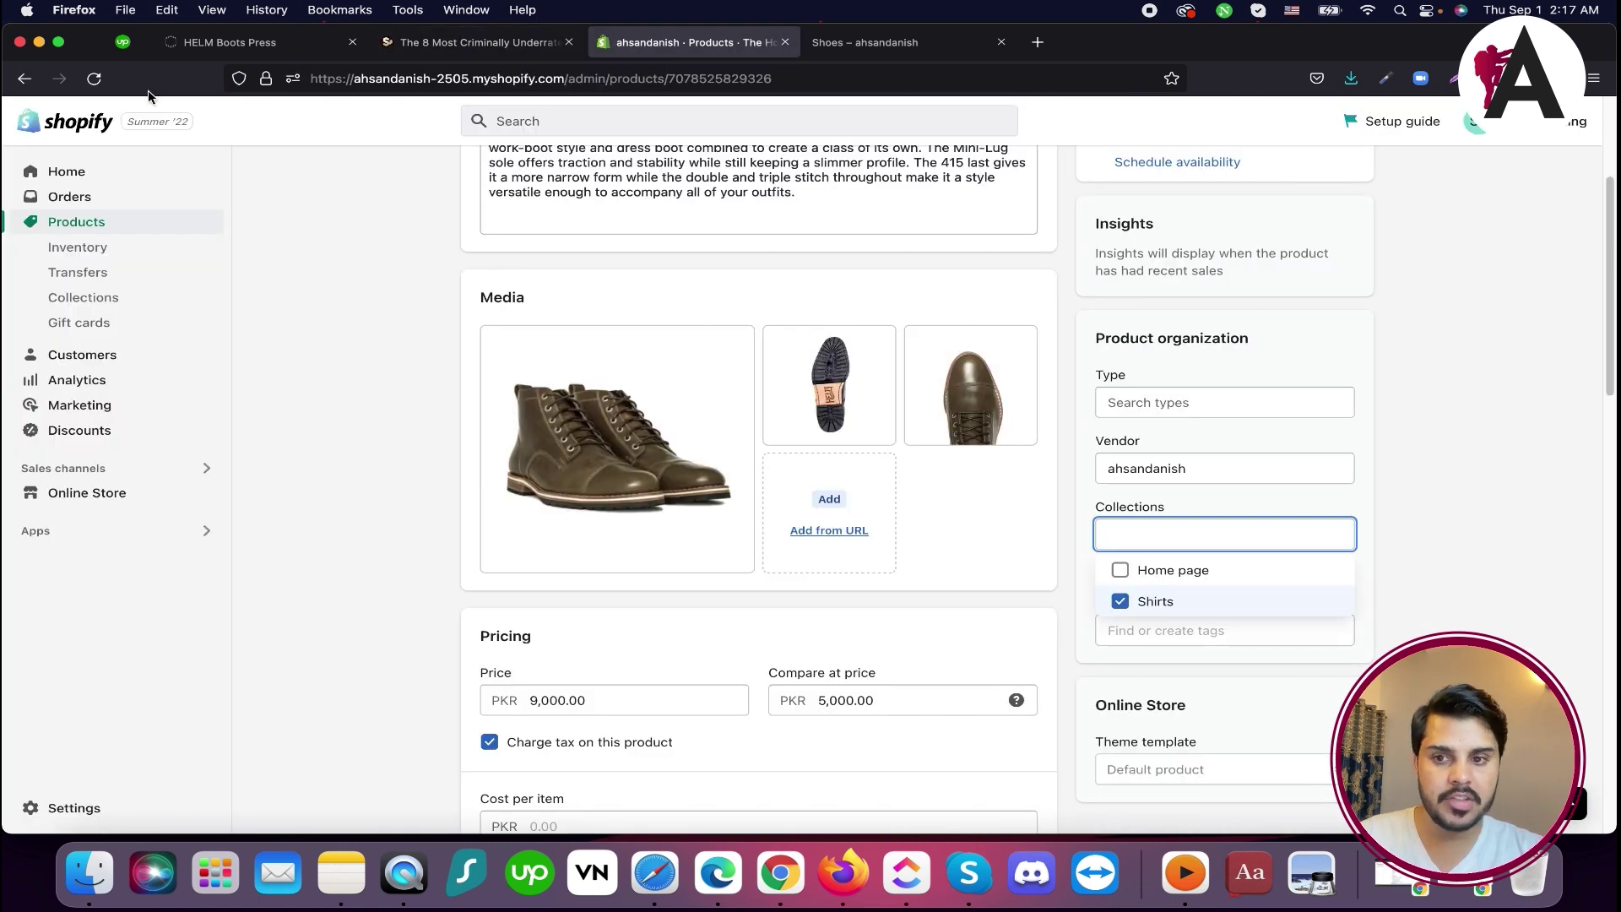
pyautogui.click(93, 79)
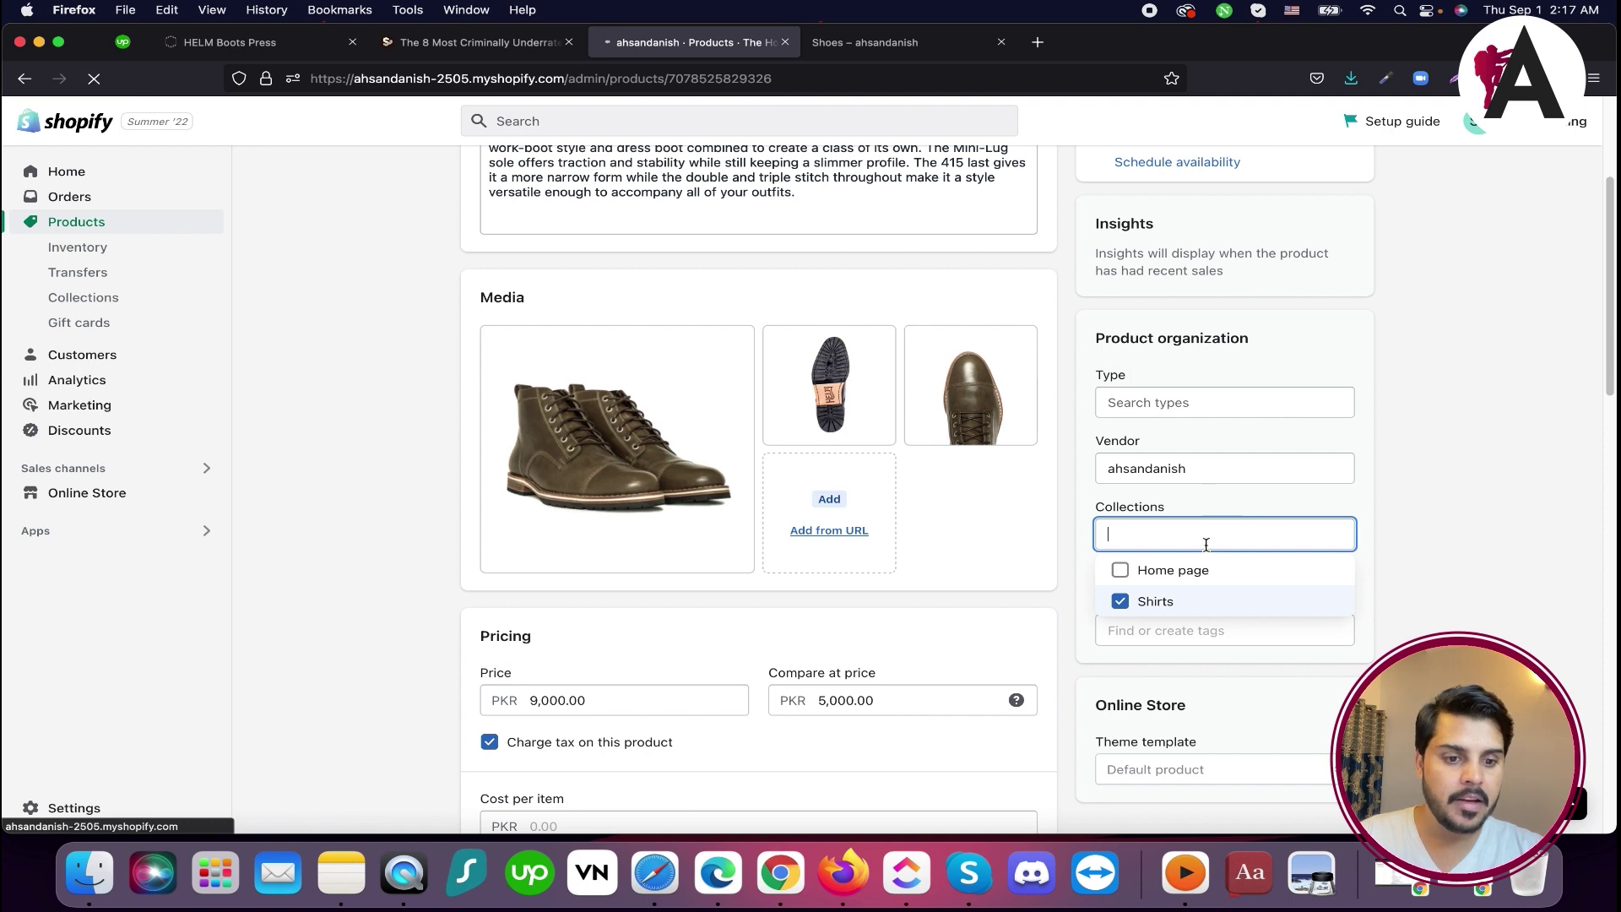
pyautogui.click(108, 298)
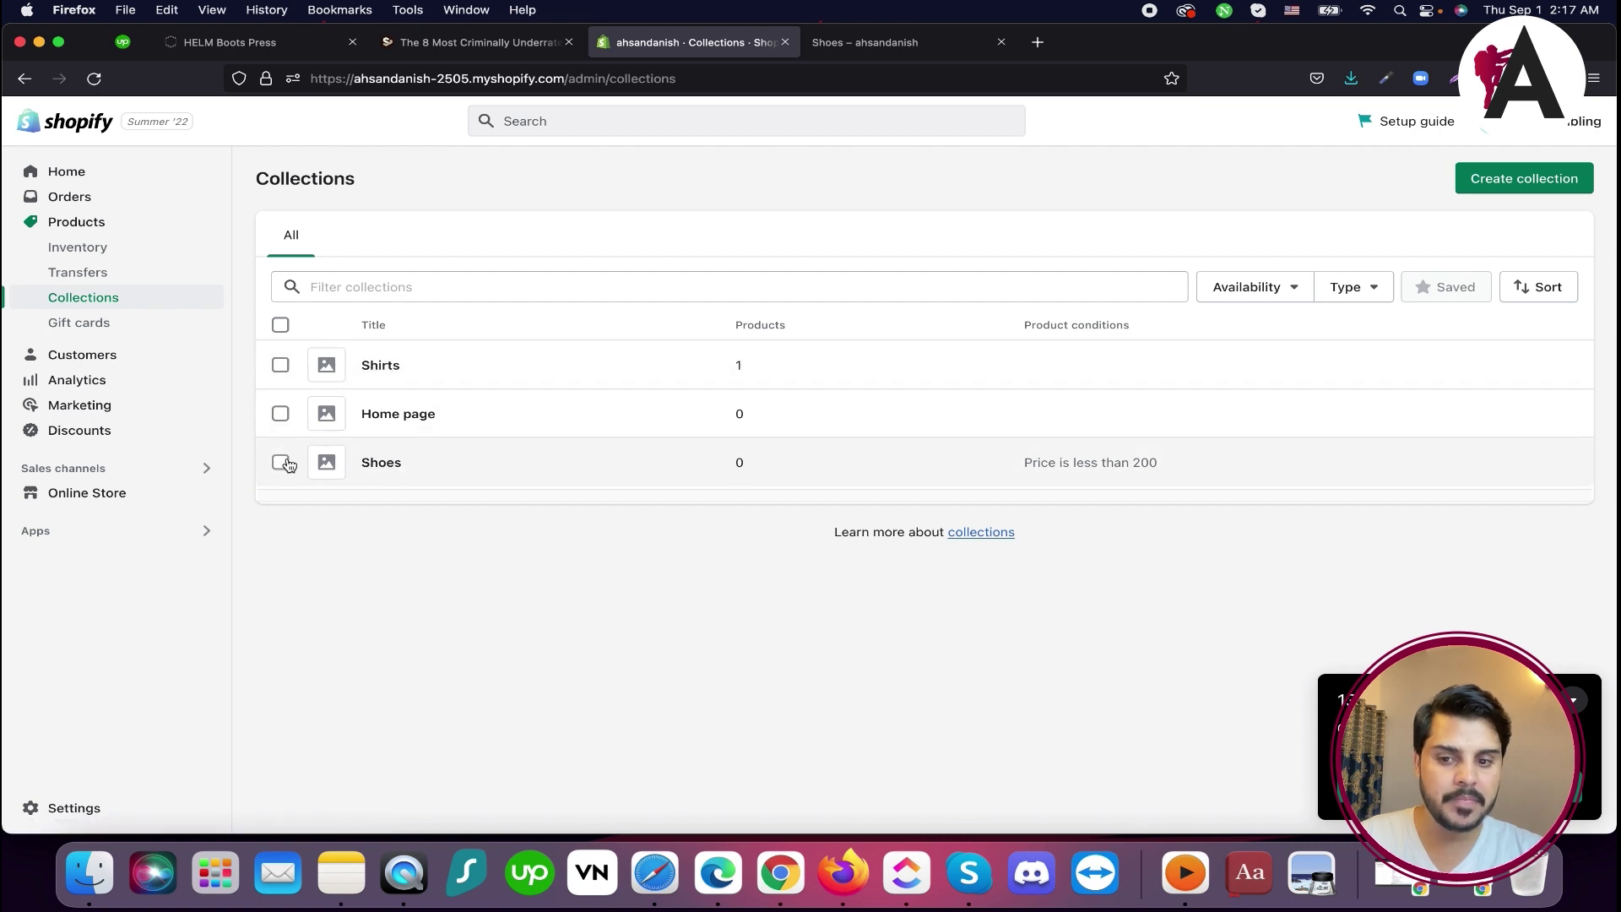
# Create and save a manual collection titled 'shoes 2'
pyautogui.click(1486, 180)
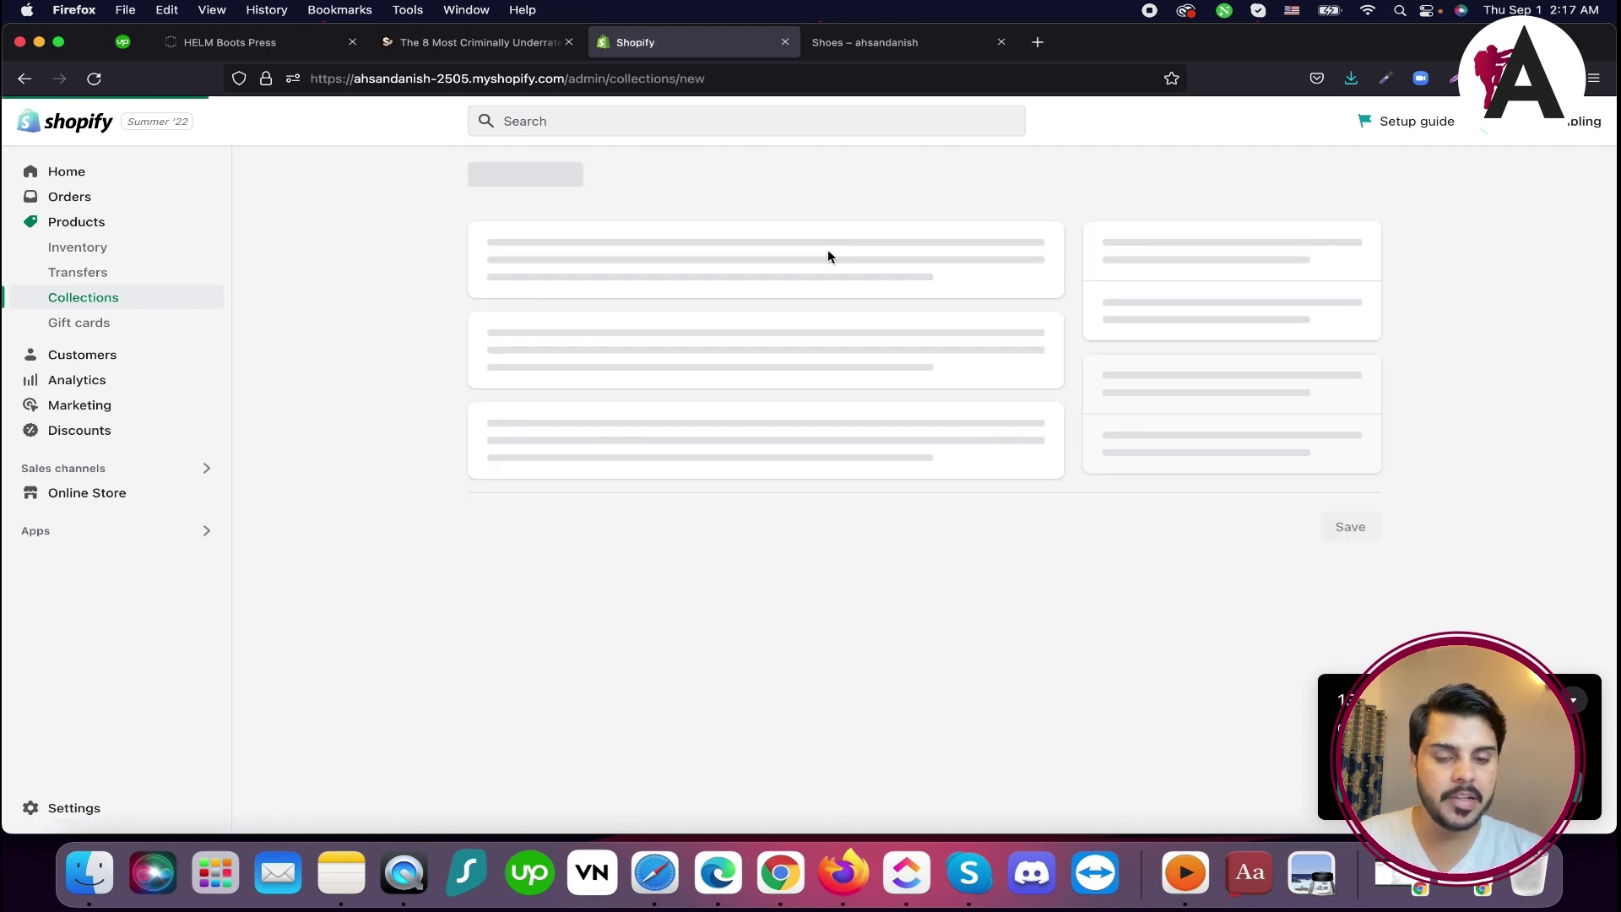
pyautogui.click(732, 268)
pyautogui.write('s')
pyautogui.press('BackSpace')
pyautogui.write('shoes 2')
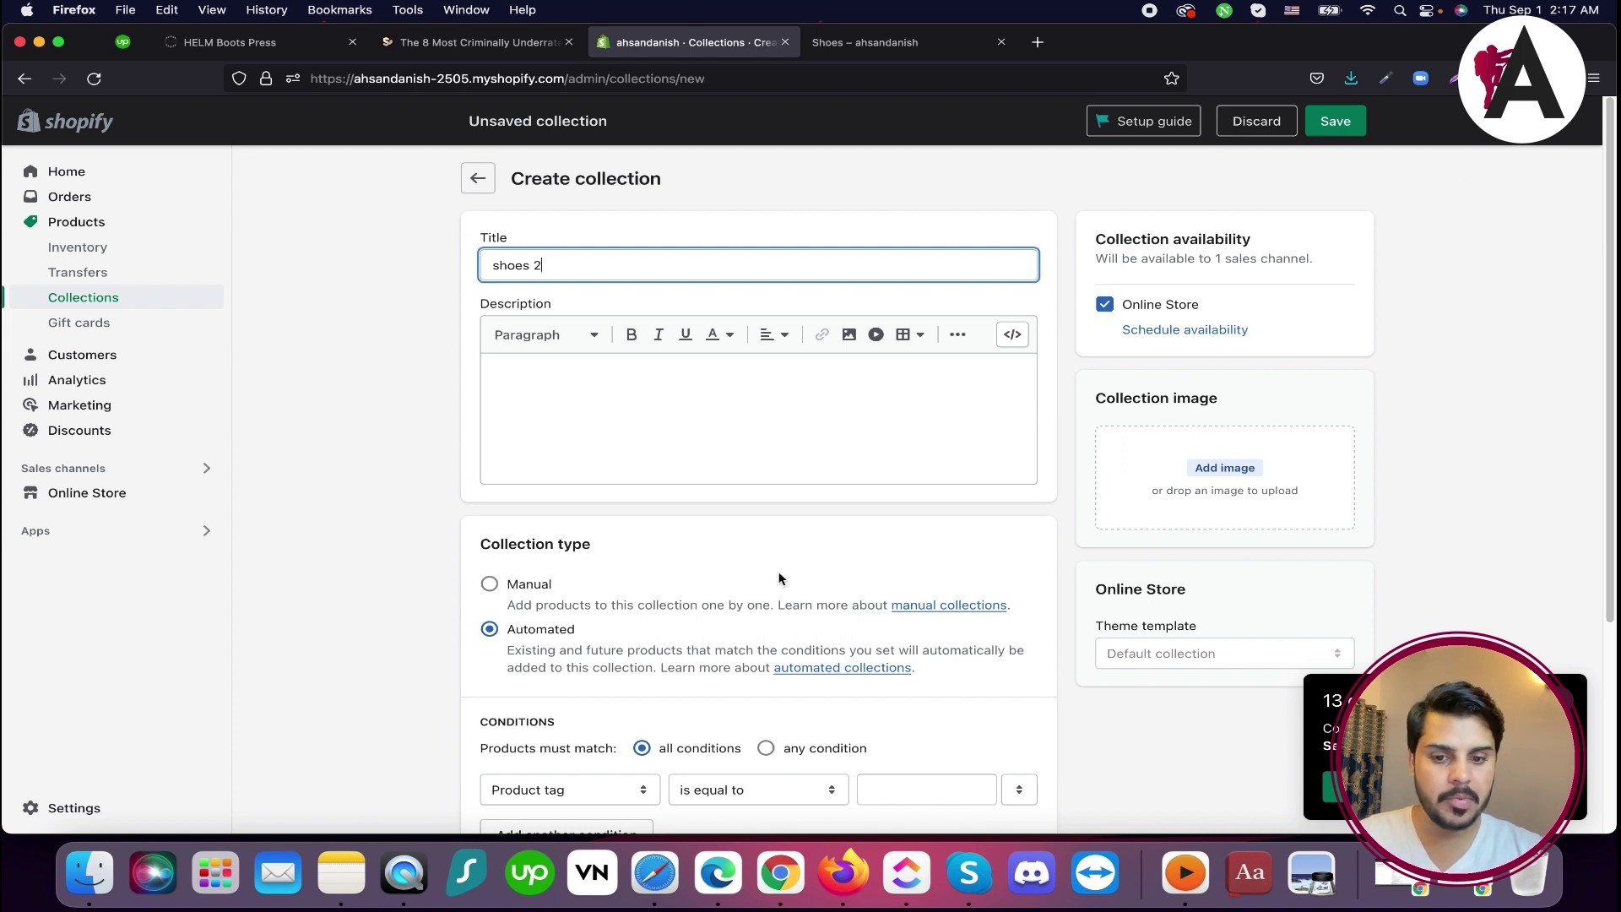
pyautogui.scroll(-3, 778, 578)
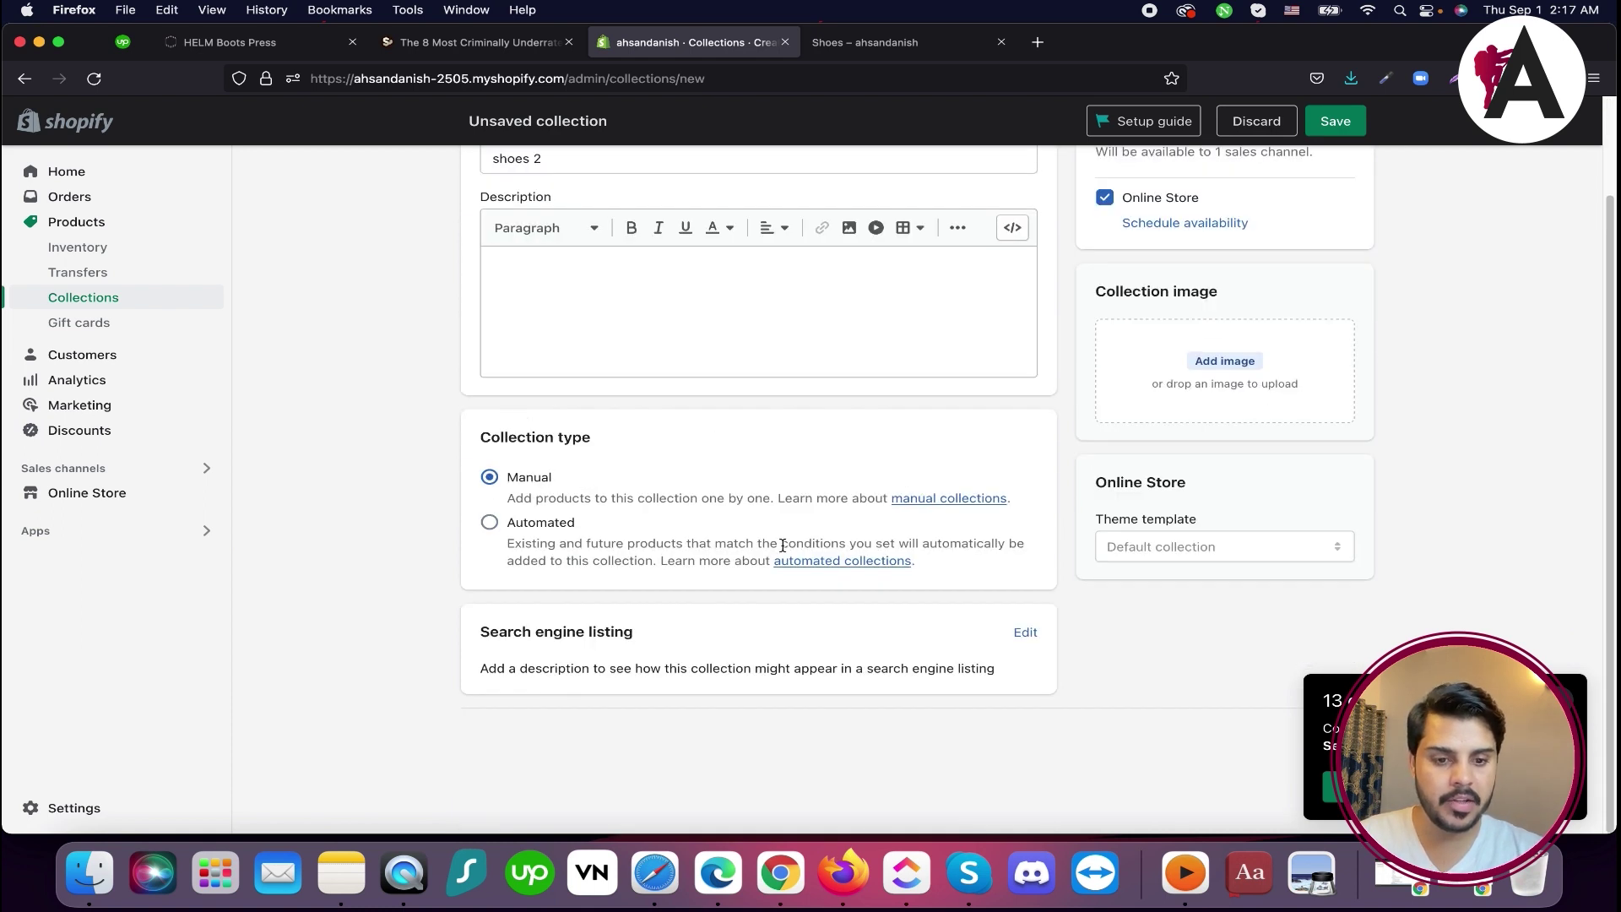
pyautogui.scroll(3, 783, 545)
pyautogui.click(1335, 121)
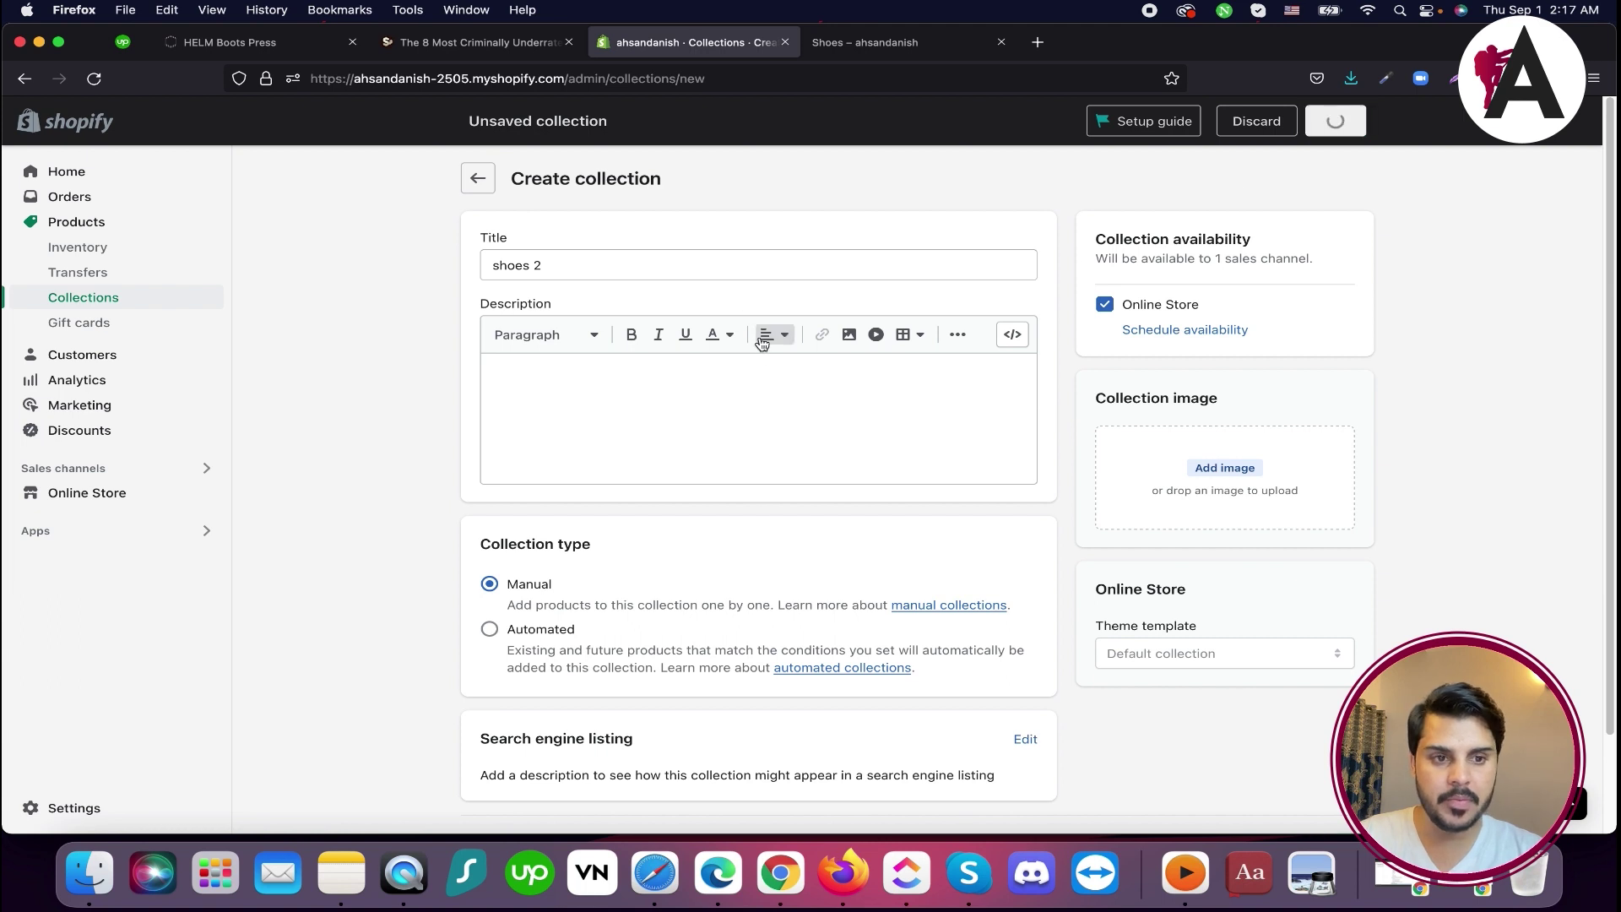
# Tick shoes 2 in The Hollis Olive's Collections and save the product
pyautogui.hotkey('ctrl', 'Tab')
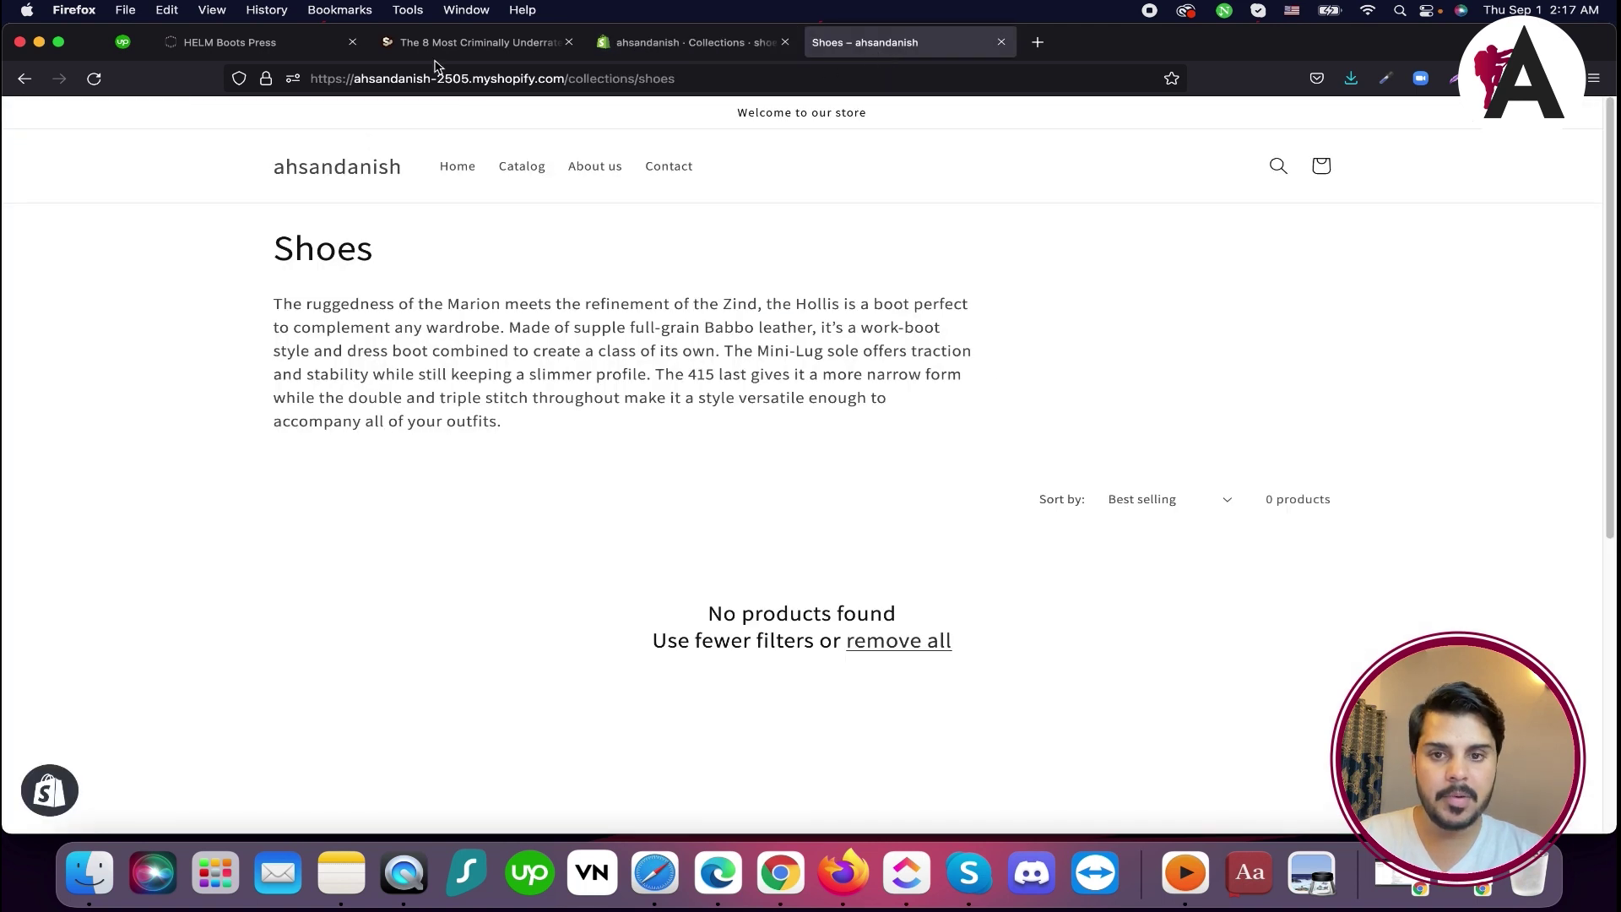
pyautogui.click(618, 43)
pyautogui.click(120, 224)
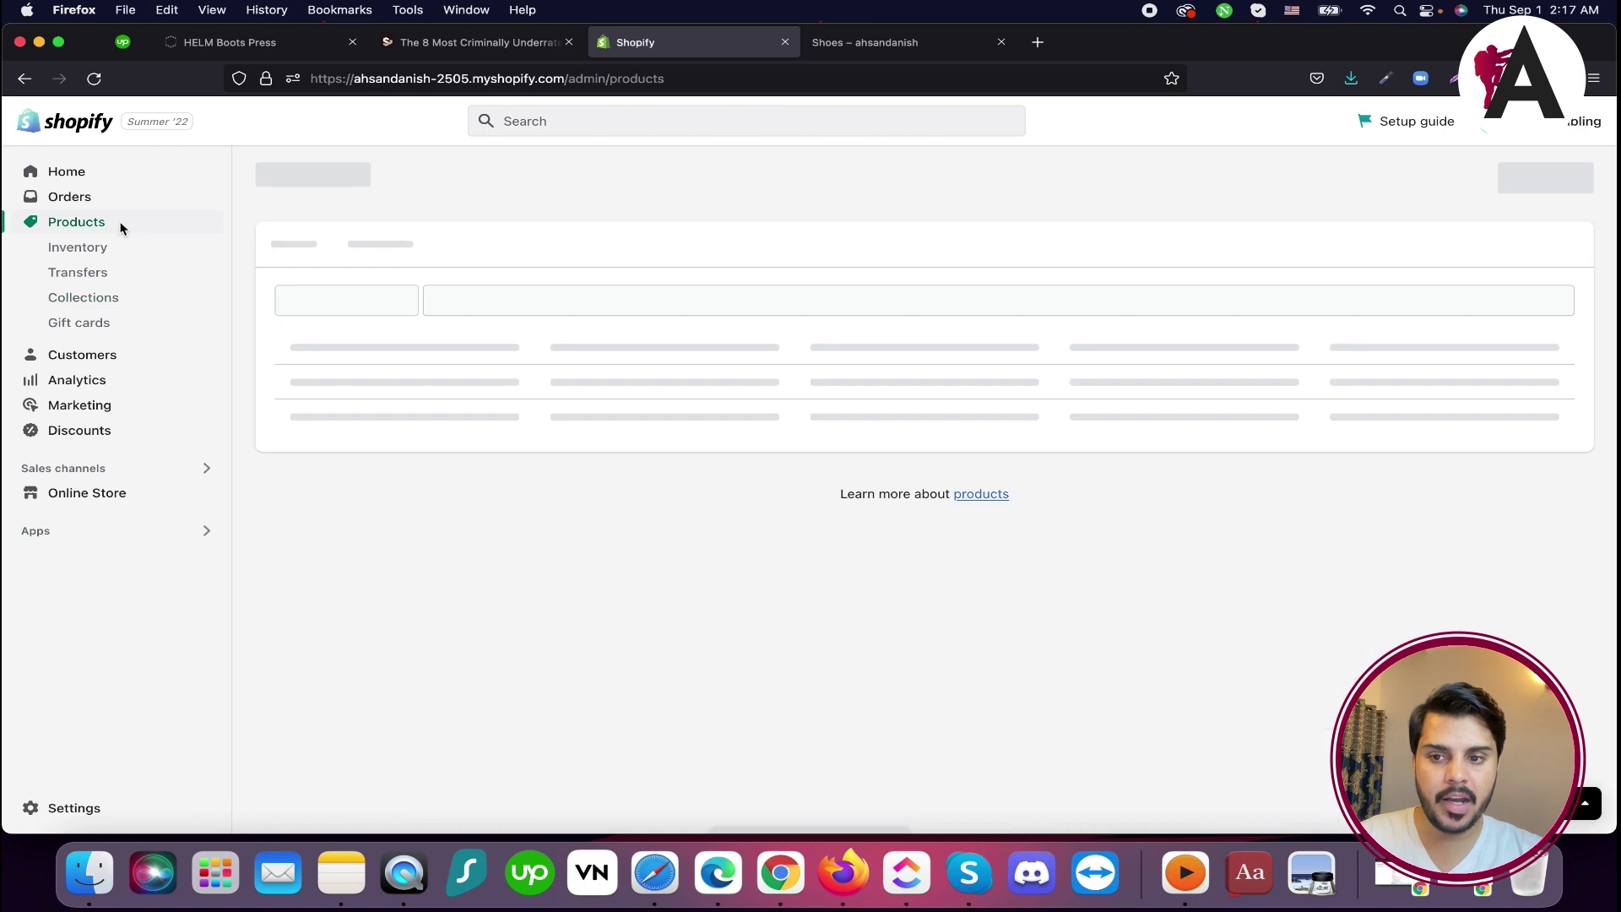
pyautogui.click(428, 367)
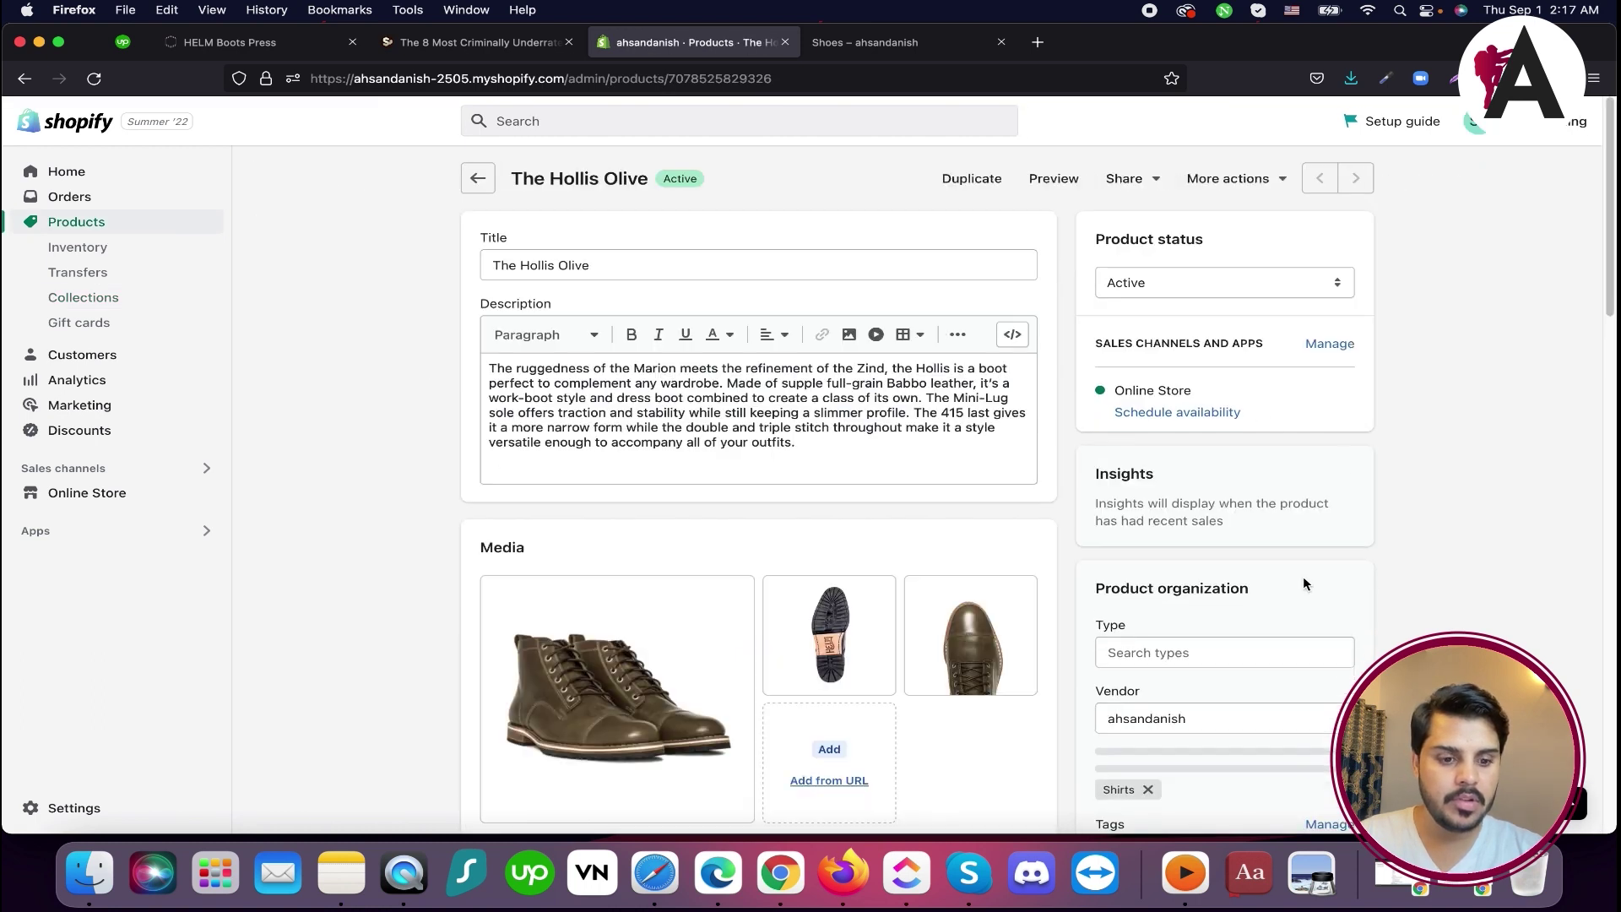
pyautogui.scroll(-3, 1303, 576)
pyautogui.scroll(-2, 1151, 671)
pyautogui.click(1218, 534)
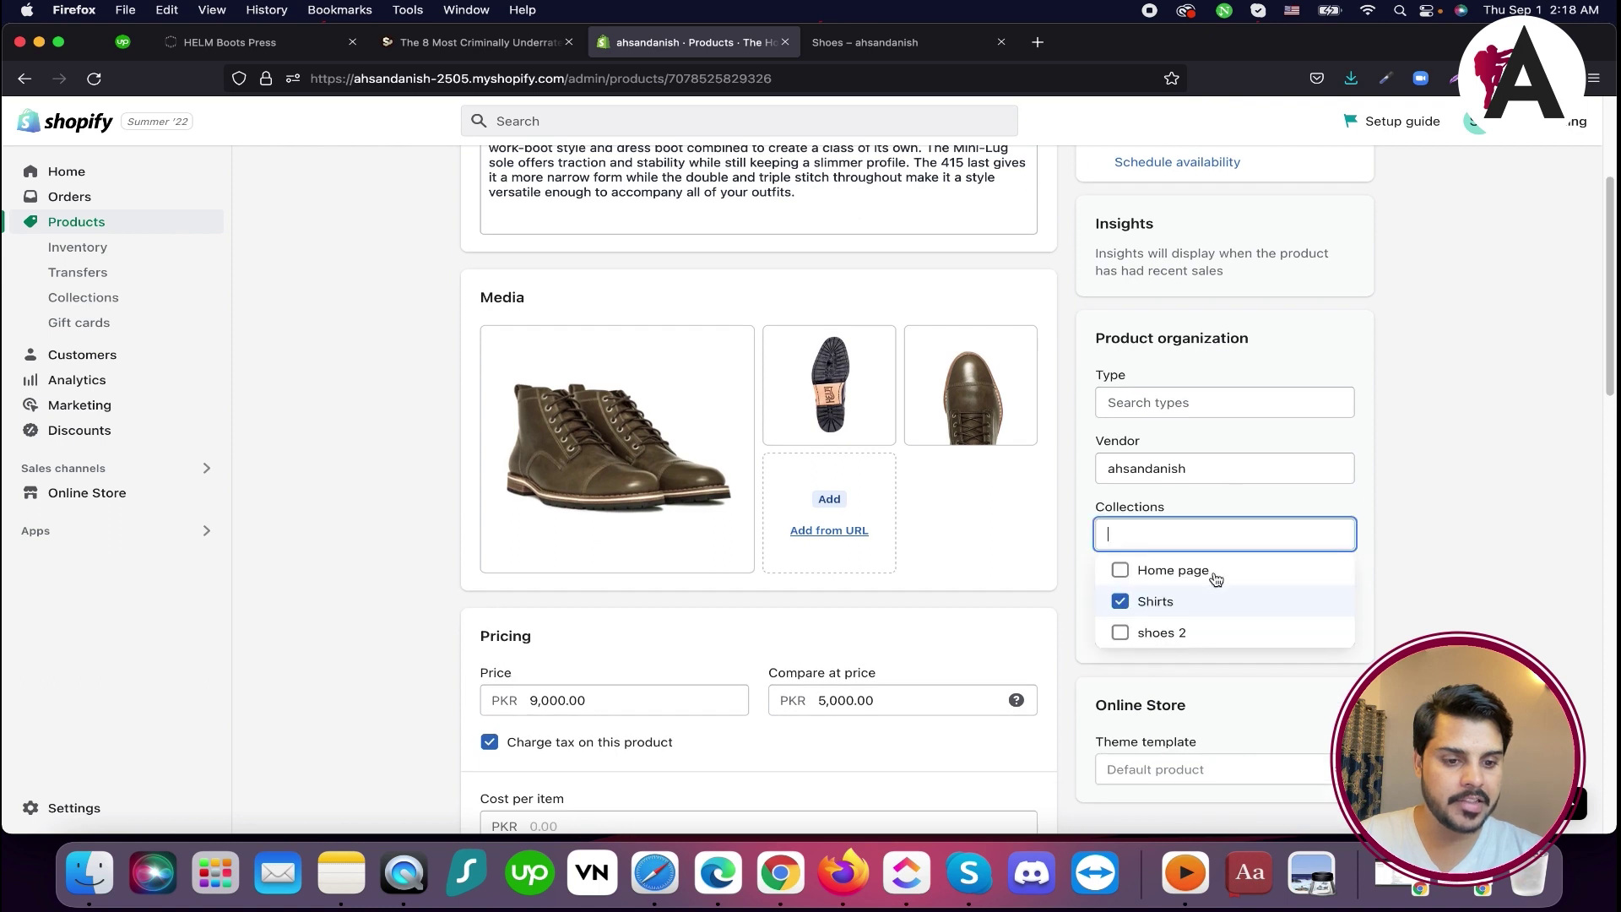
pyautogui.click(1163, 639)
pyautogui.click(1338, 123)
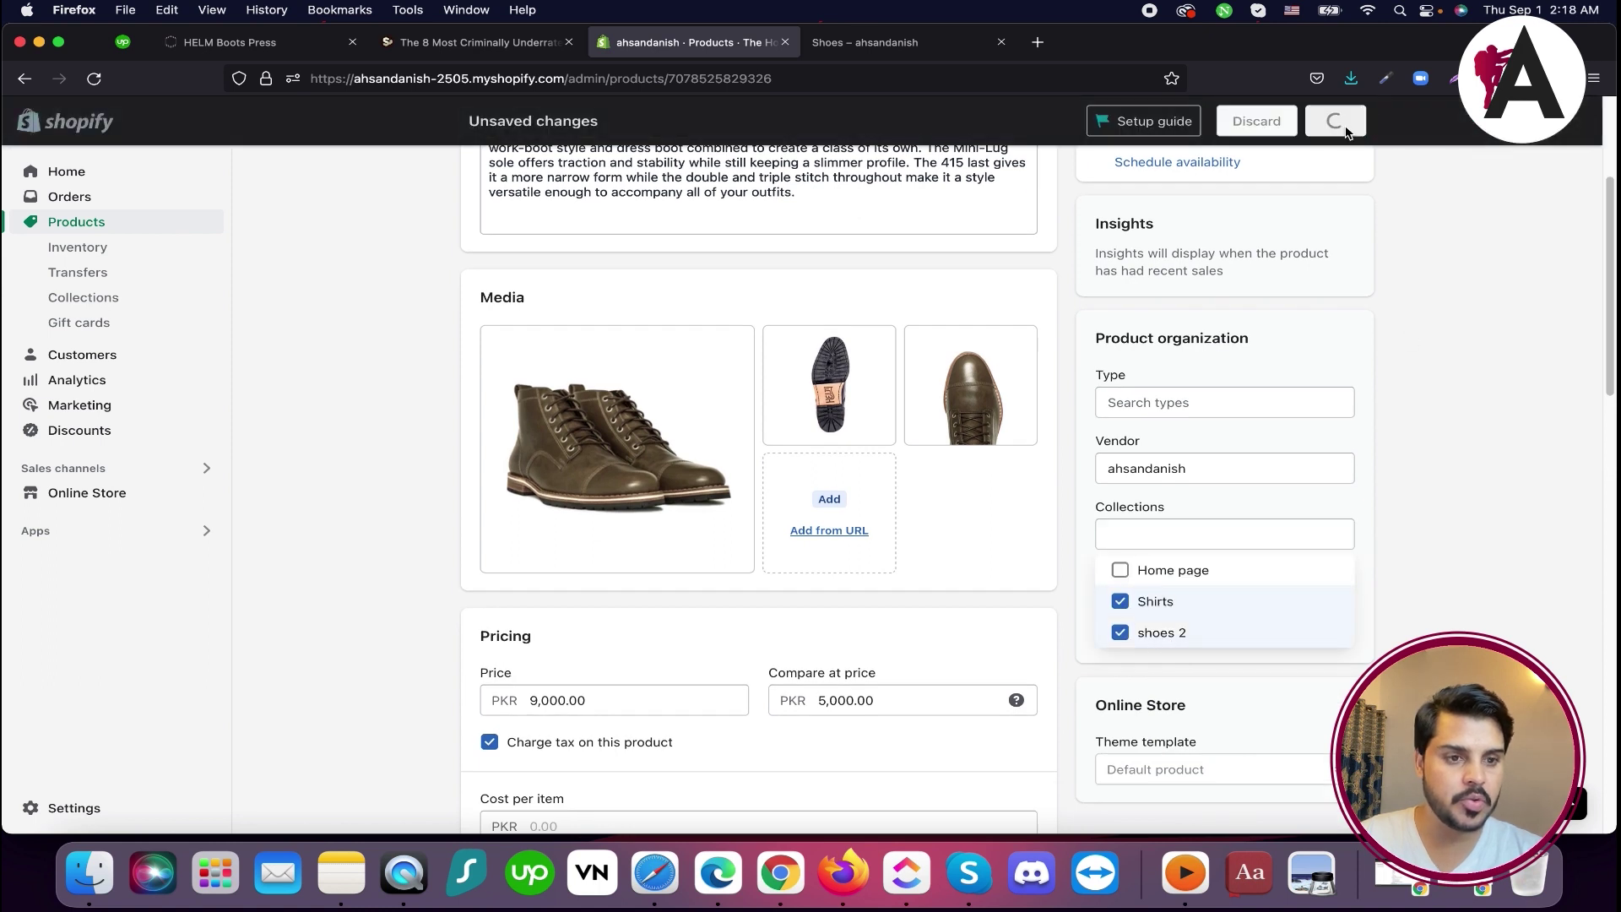
pyautogui.click(477, 42)
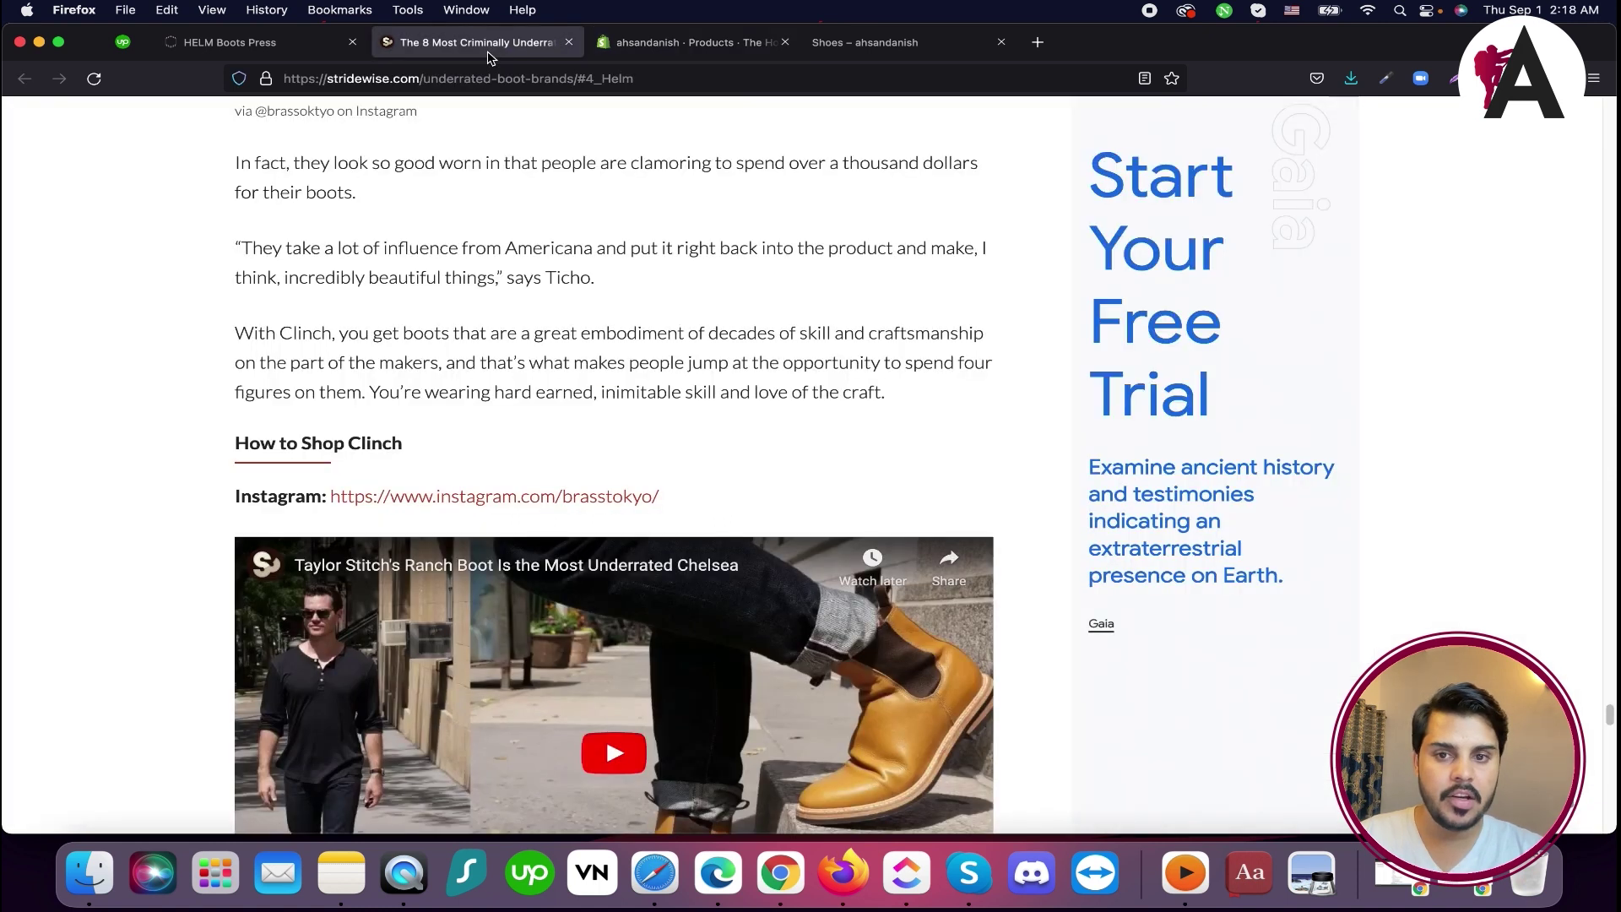
pyautogui.click(709, 44)
pyautogui.click(90, 495)
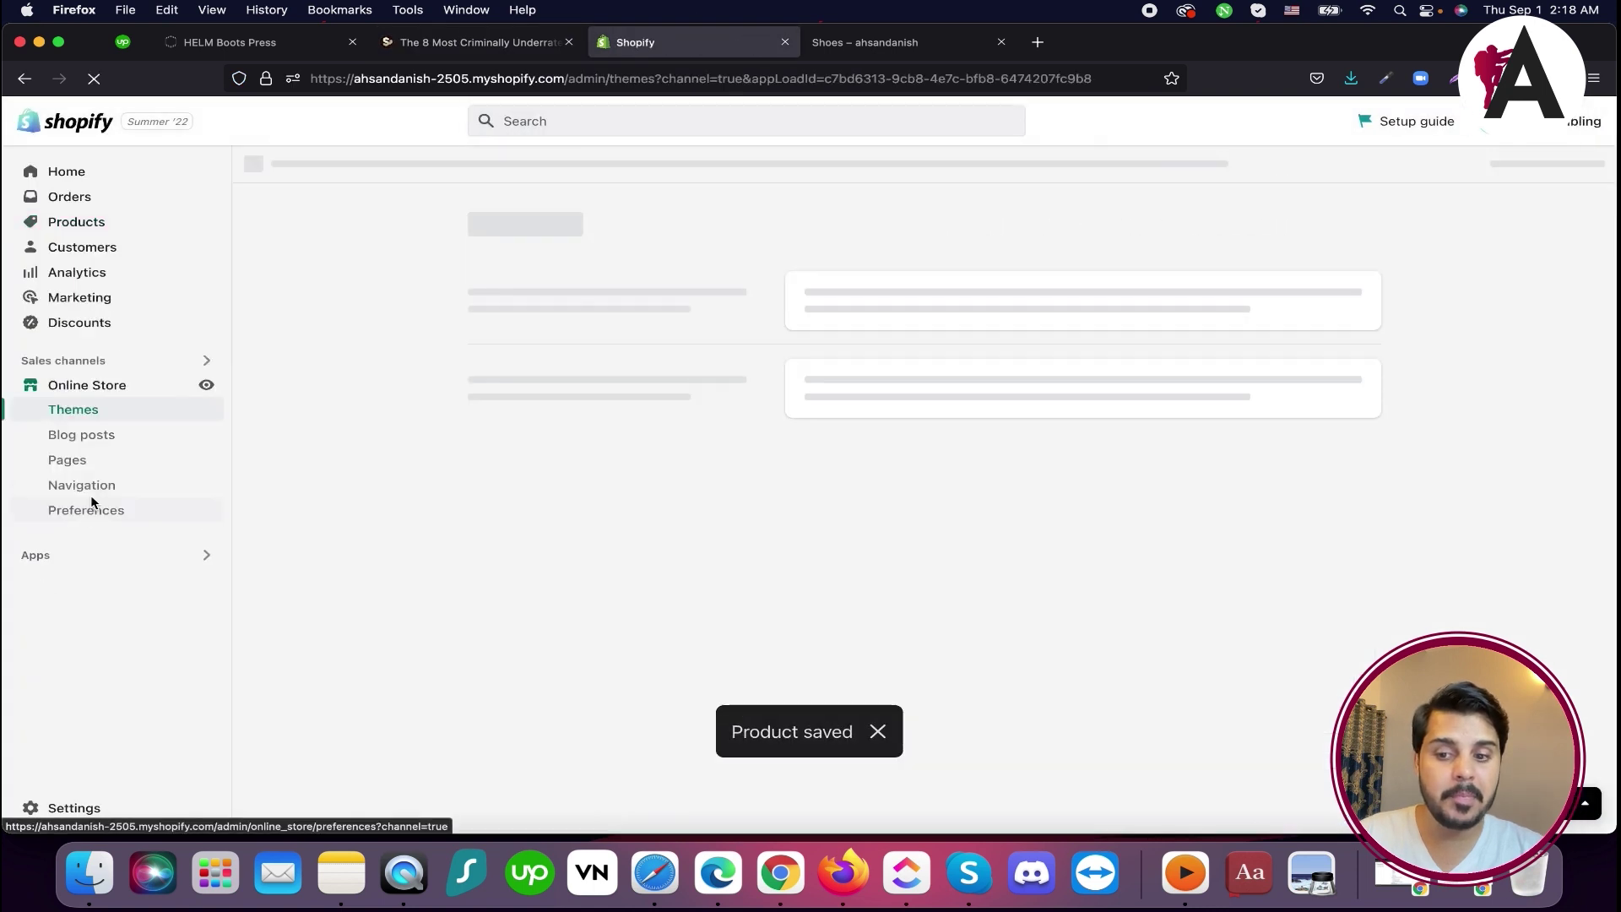
# Add a 'shoes 2' footer menu item linked to the shoes 2 collection
pyautogui.click(98, 486)
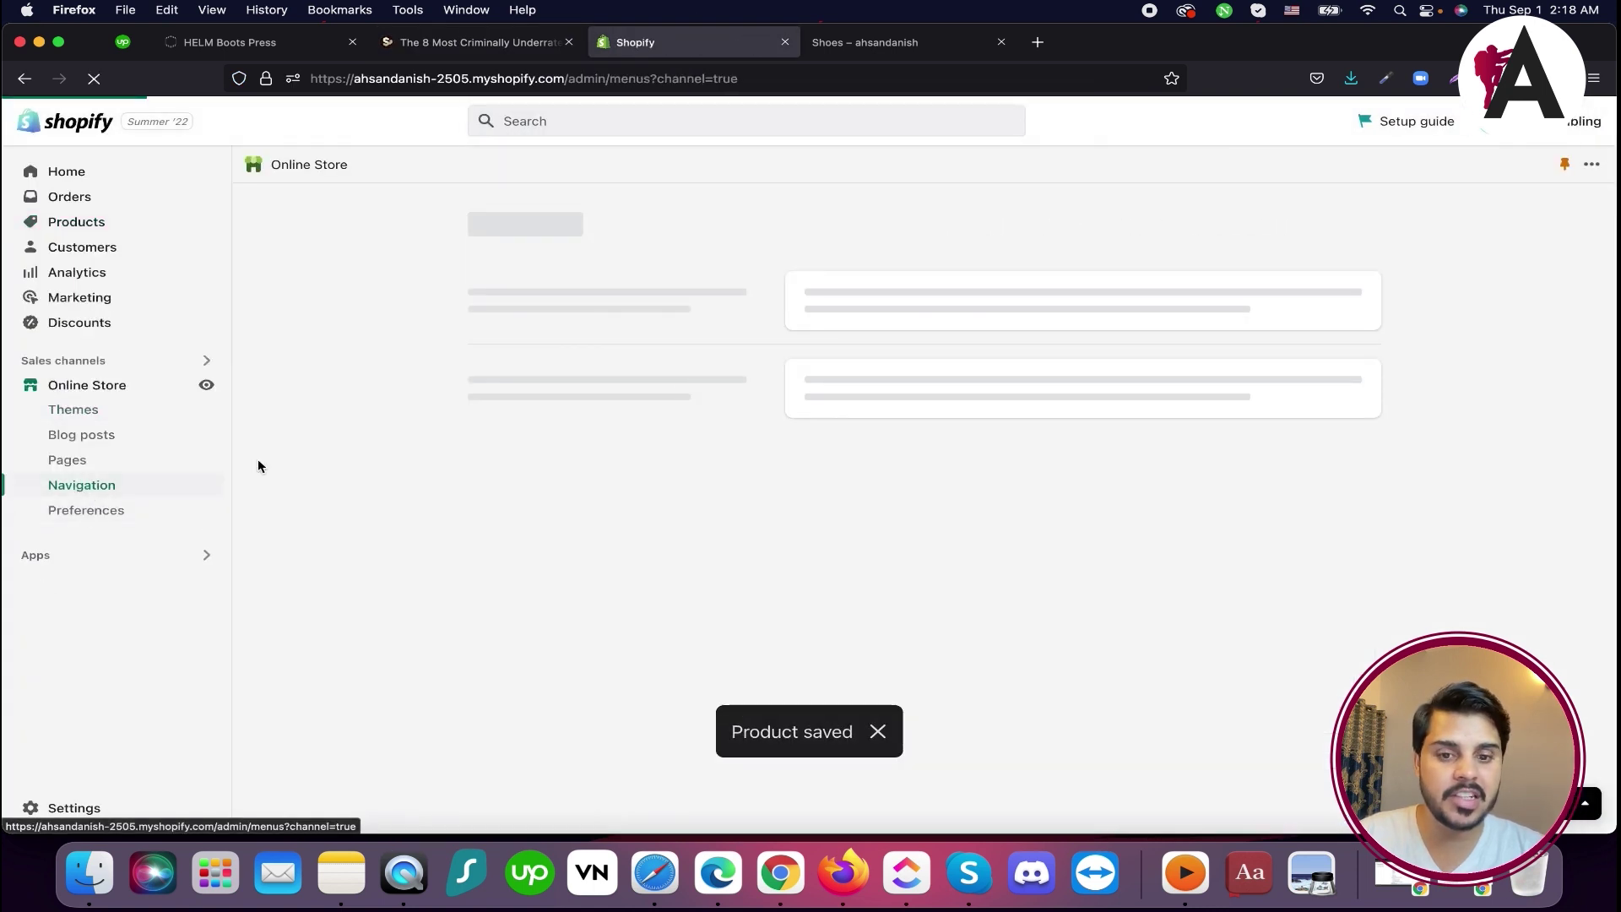
pyautogui.scroll(-3, 978, 381)
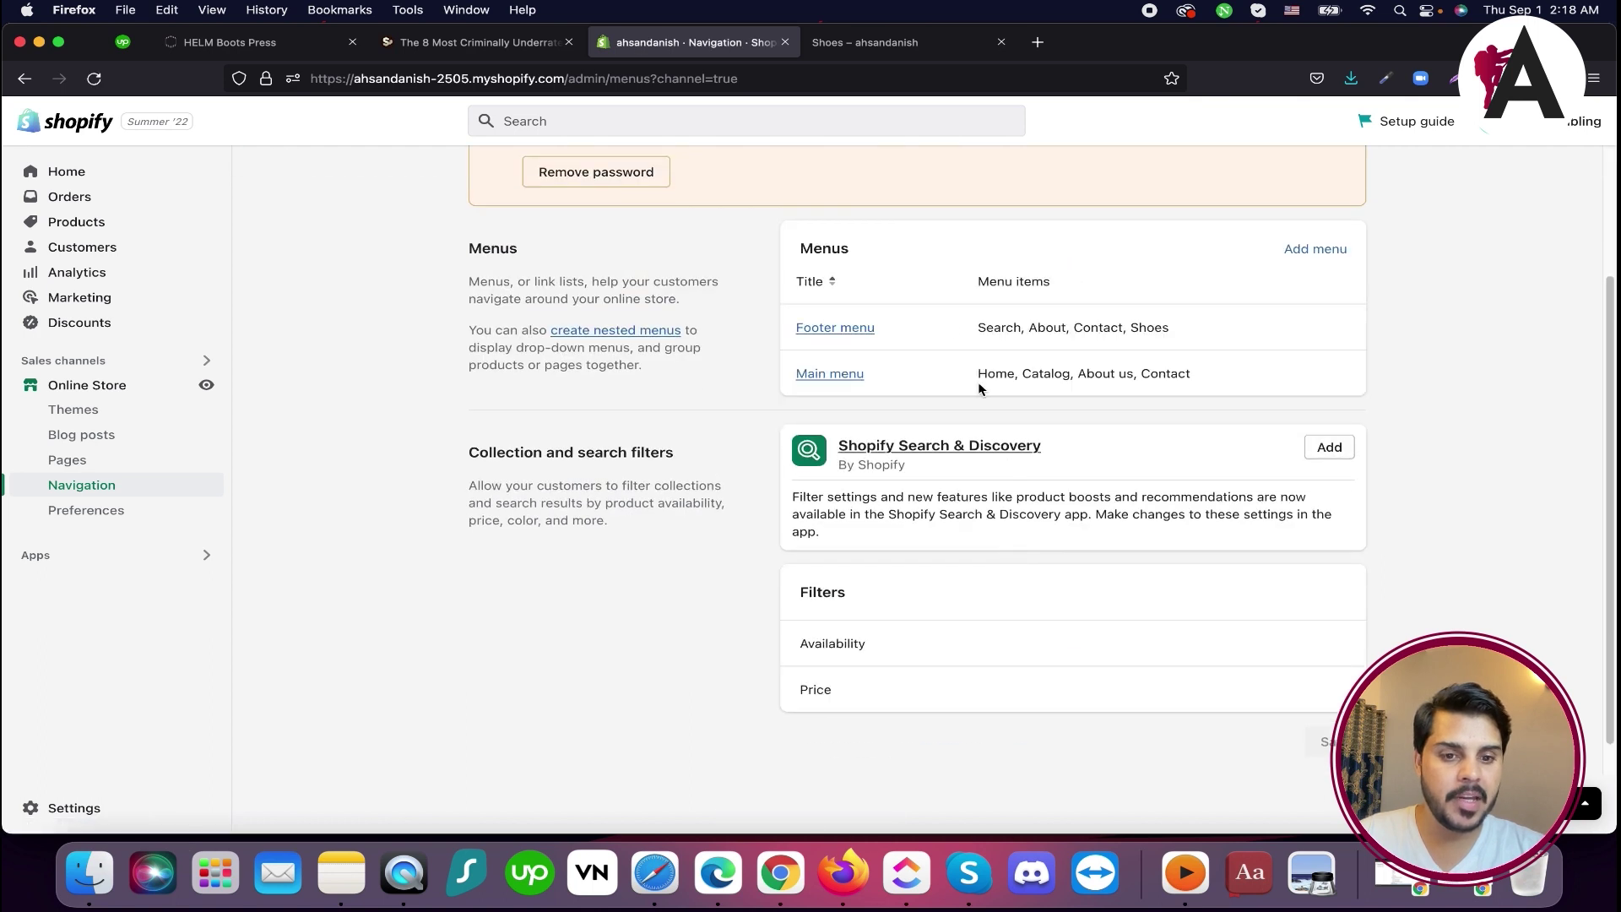
pyautogui.click(862, 335)
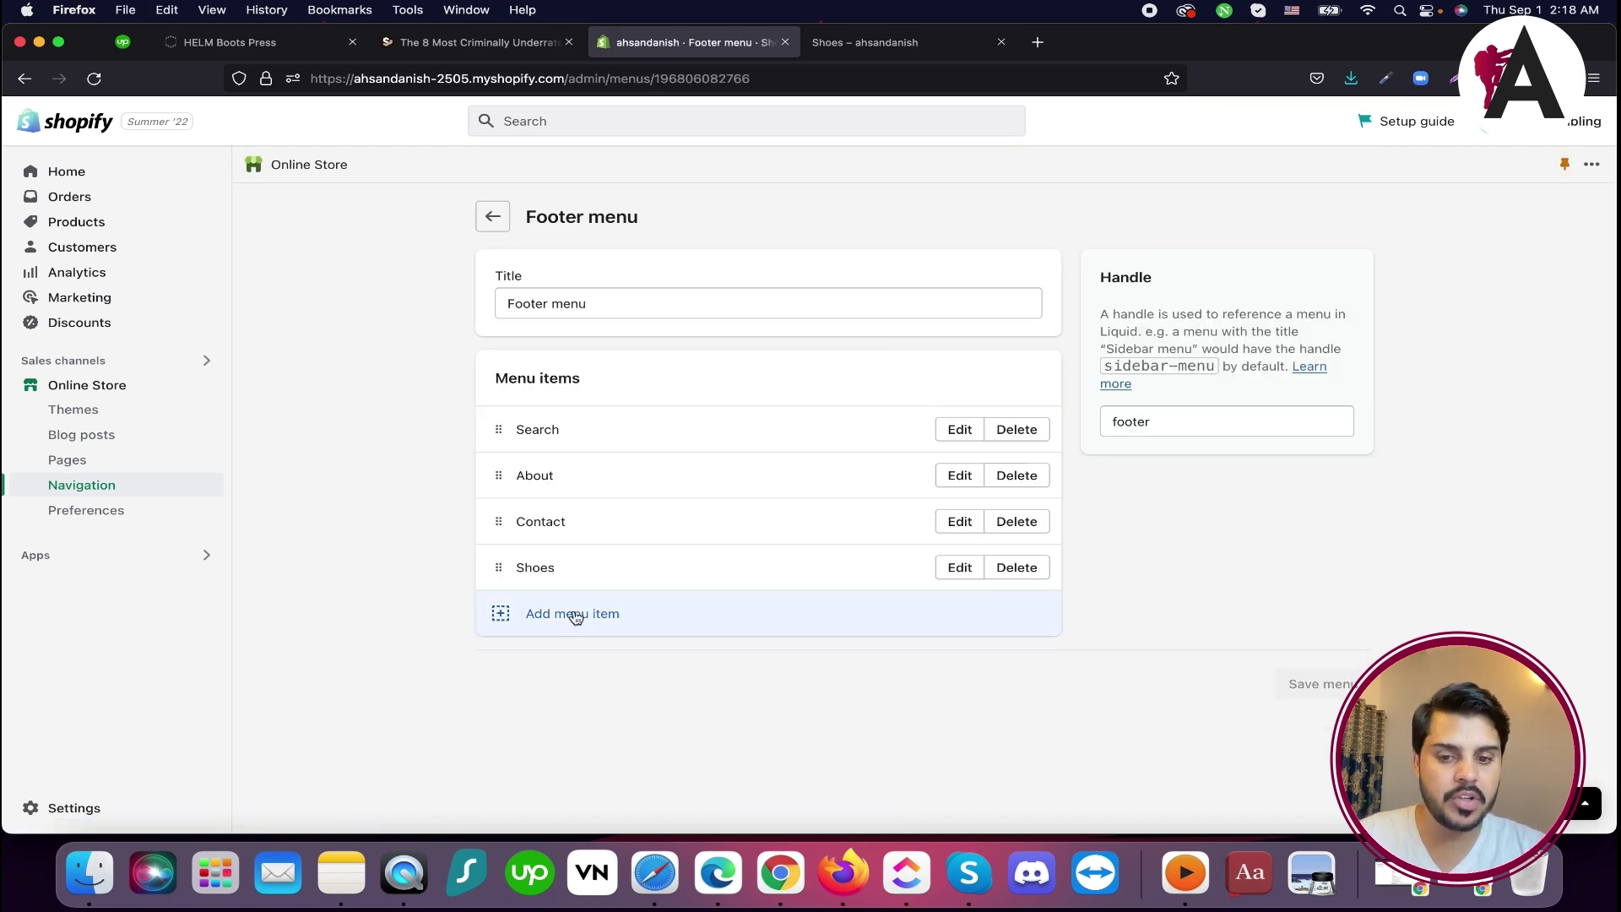
pyautogui.click(557, 623)
pyautogui.write('shoes 2')
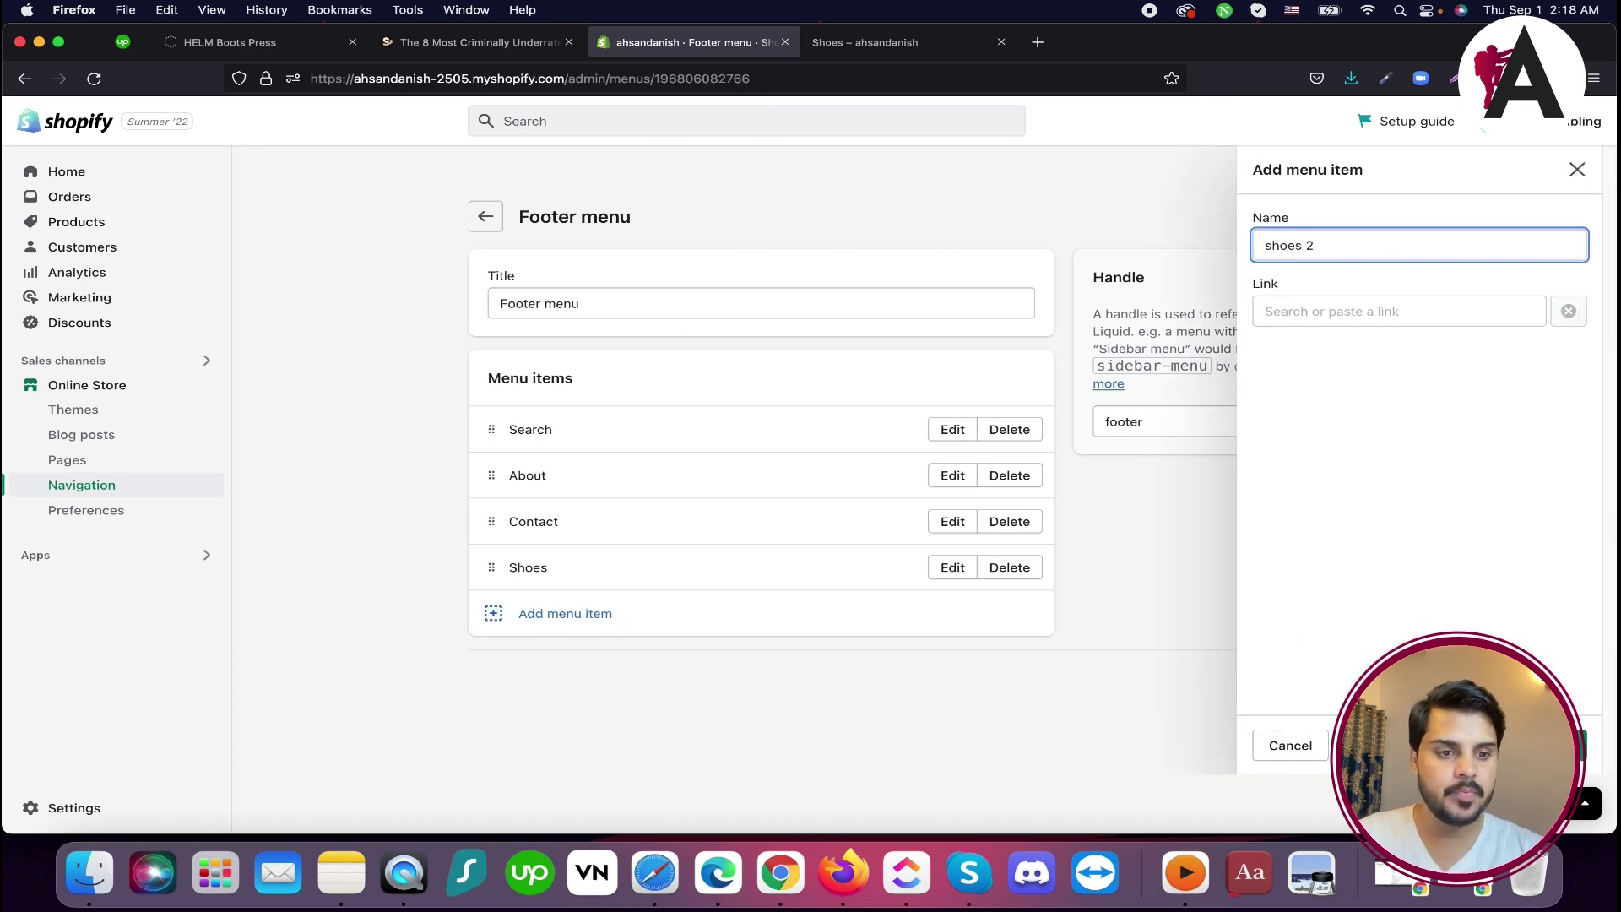
pyautogui.click(1376, 308)
pyautogui.click(1365, 450)
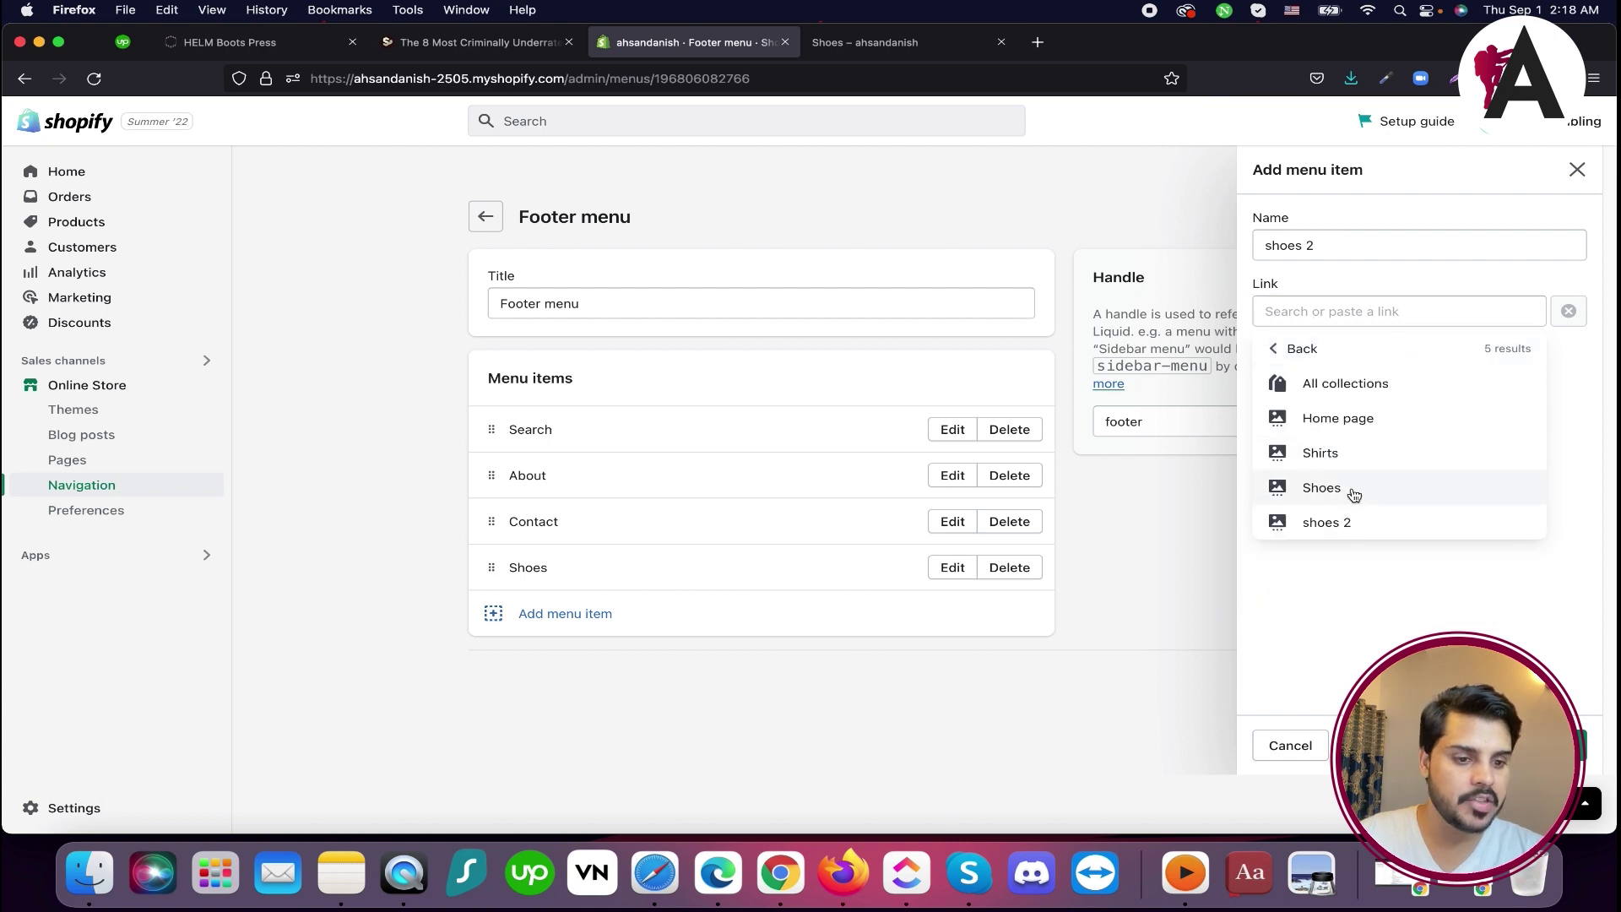
pyautogui.click(1342, 524)
pyautogui.click(1563, 745)
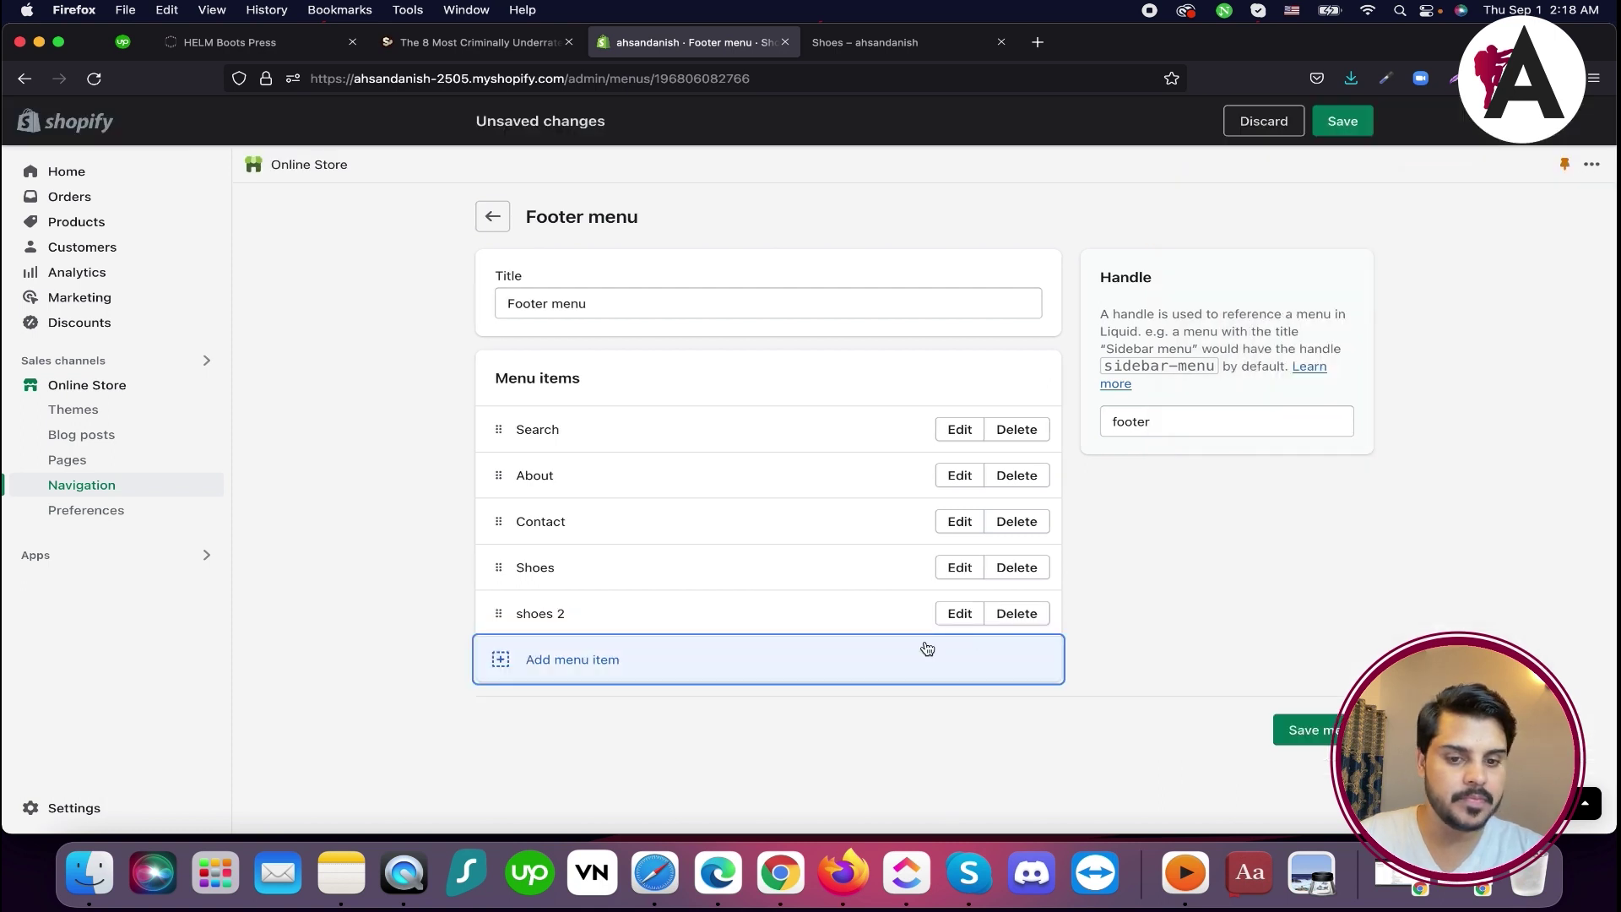
# Delete the old Shoes footer item, save the menu, and reload the storefront
pyautogui.click(1018, 569)
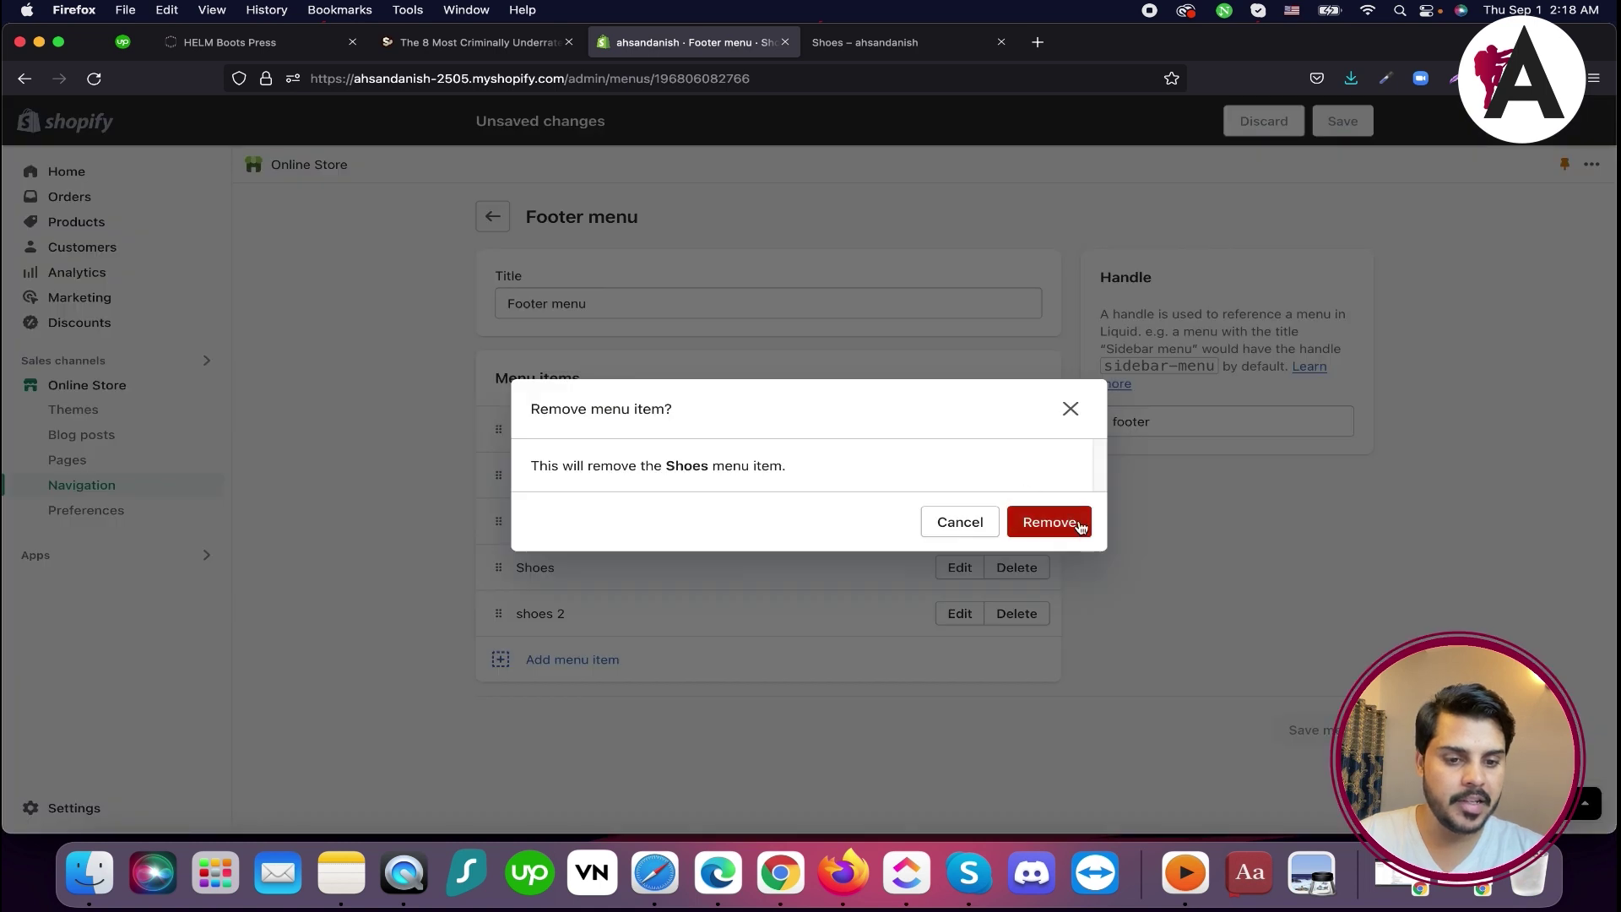
pyautogui.click(1066, 524)
pyautogui.click(1342, 121)
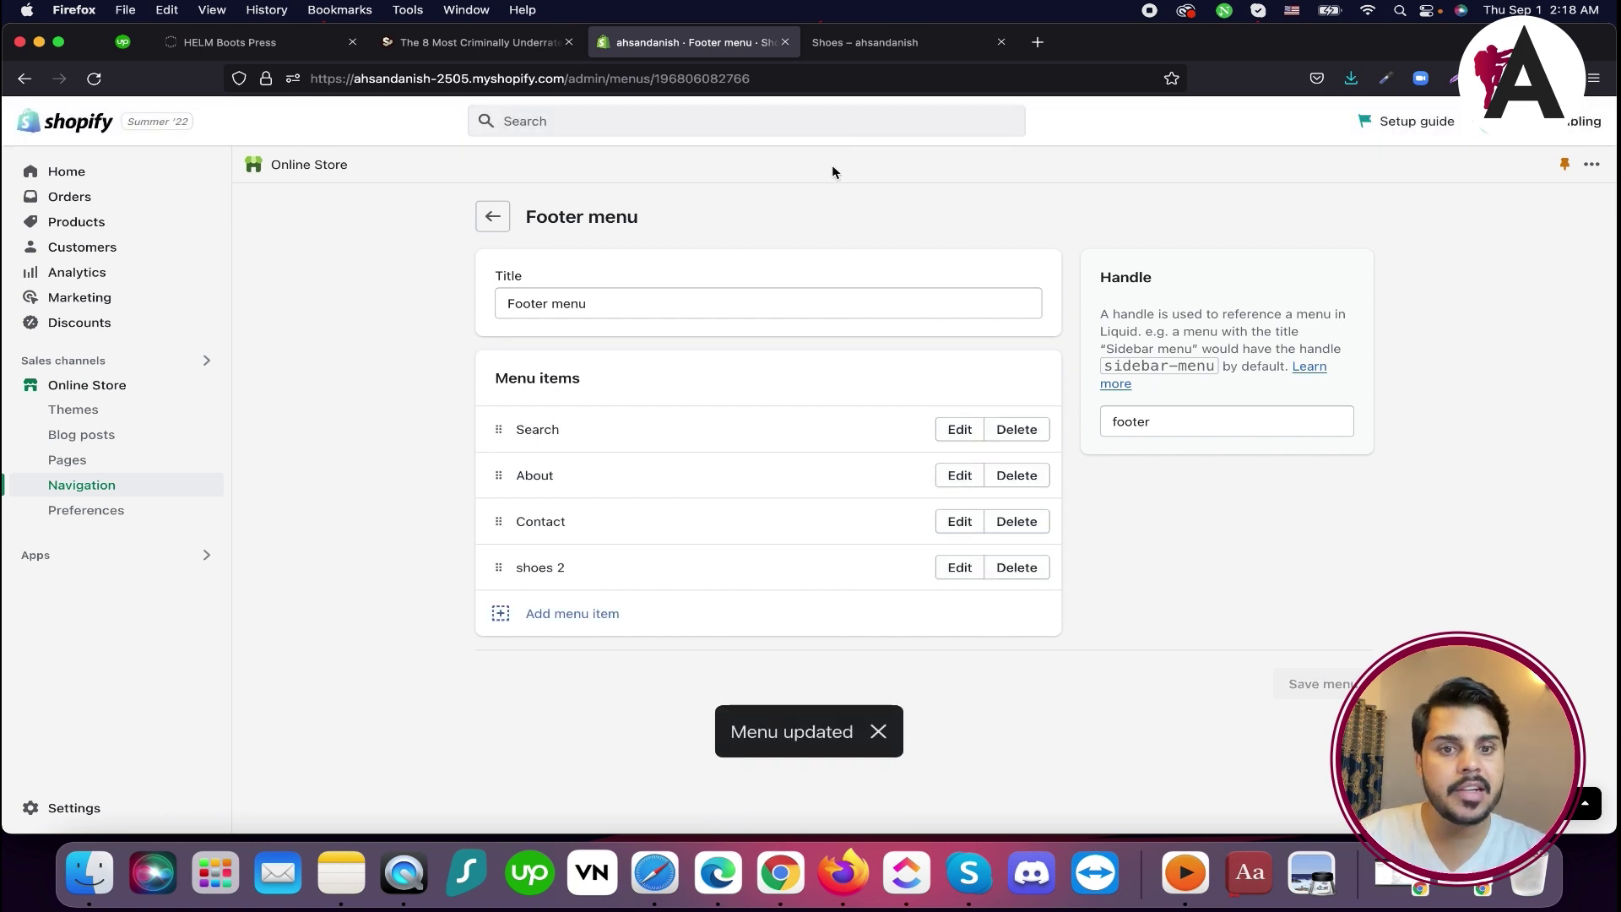
pyautogui.click(886, 46)
pyautogui.click(93, 78)
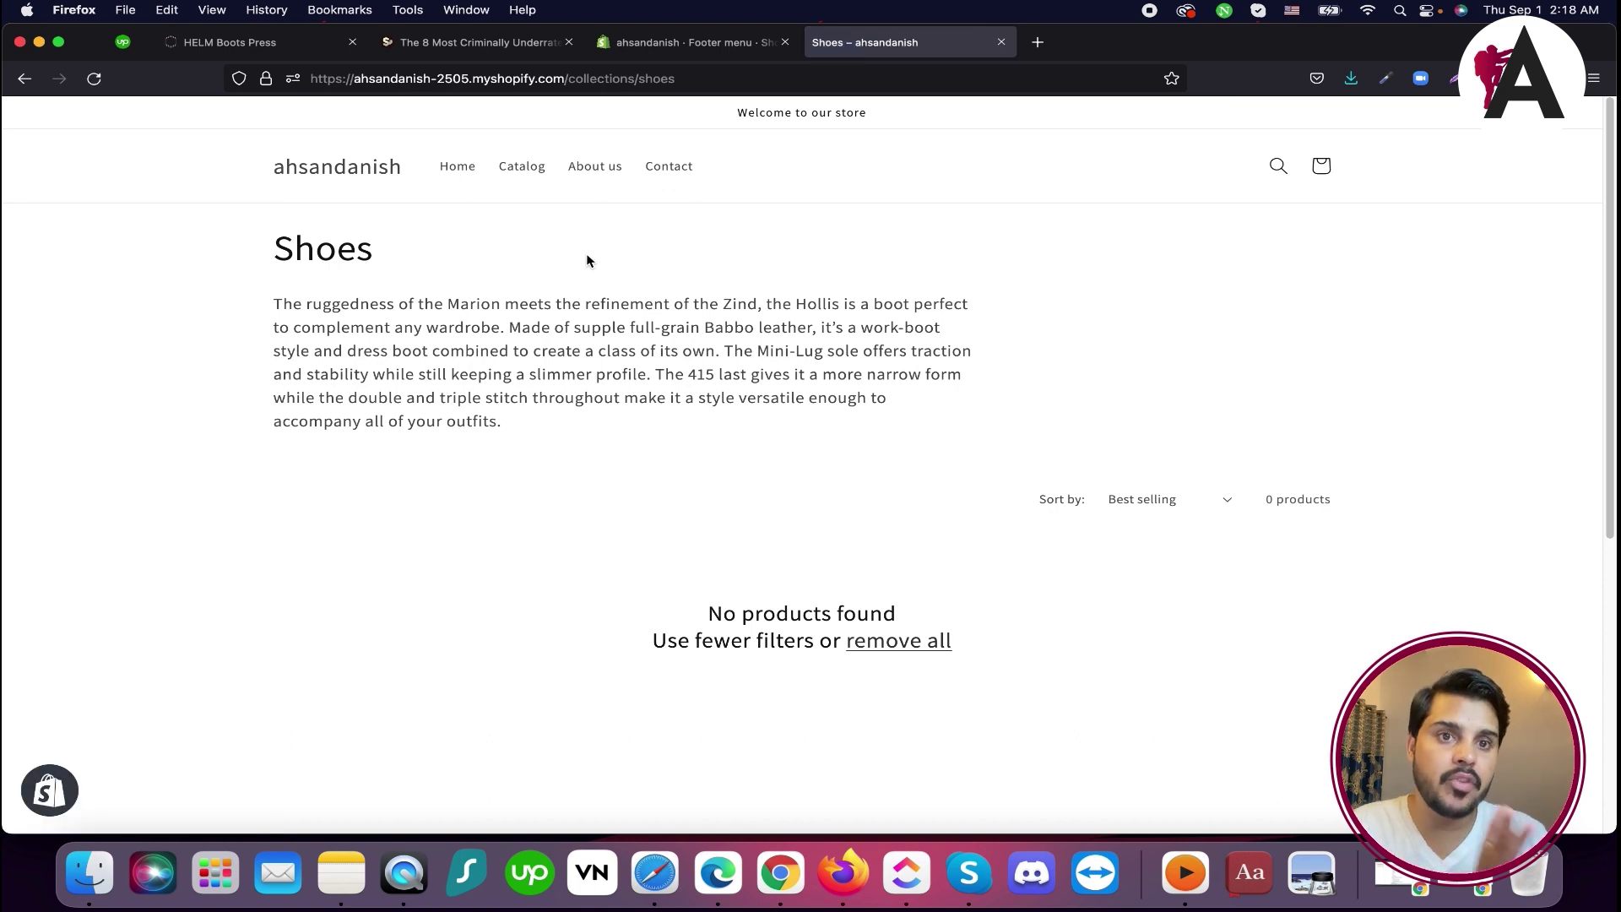
# Open the footer's shoes 2 link to see The Hollis Olive listed, then return to the admin
pyautogui.scroll(-5, 519, 338)
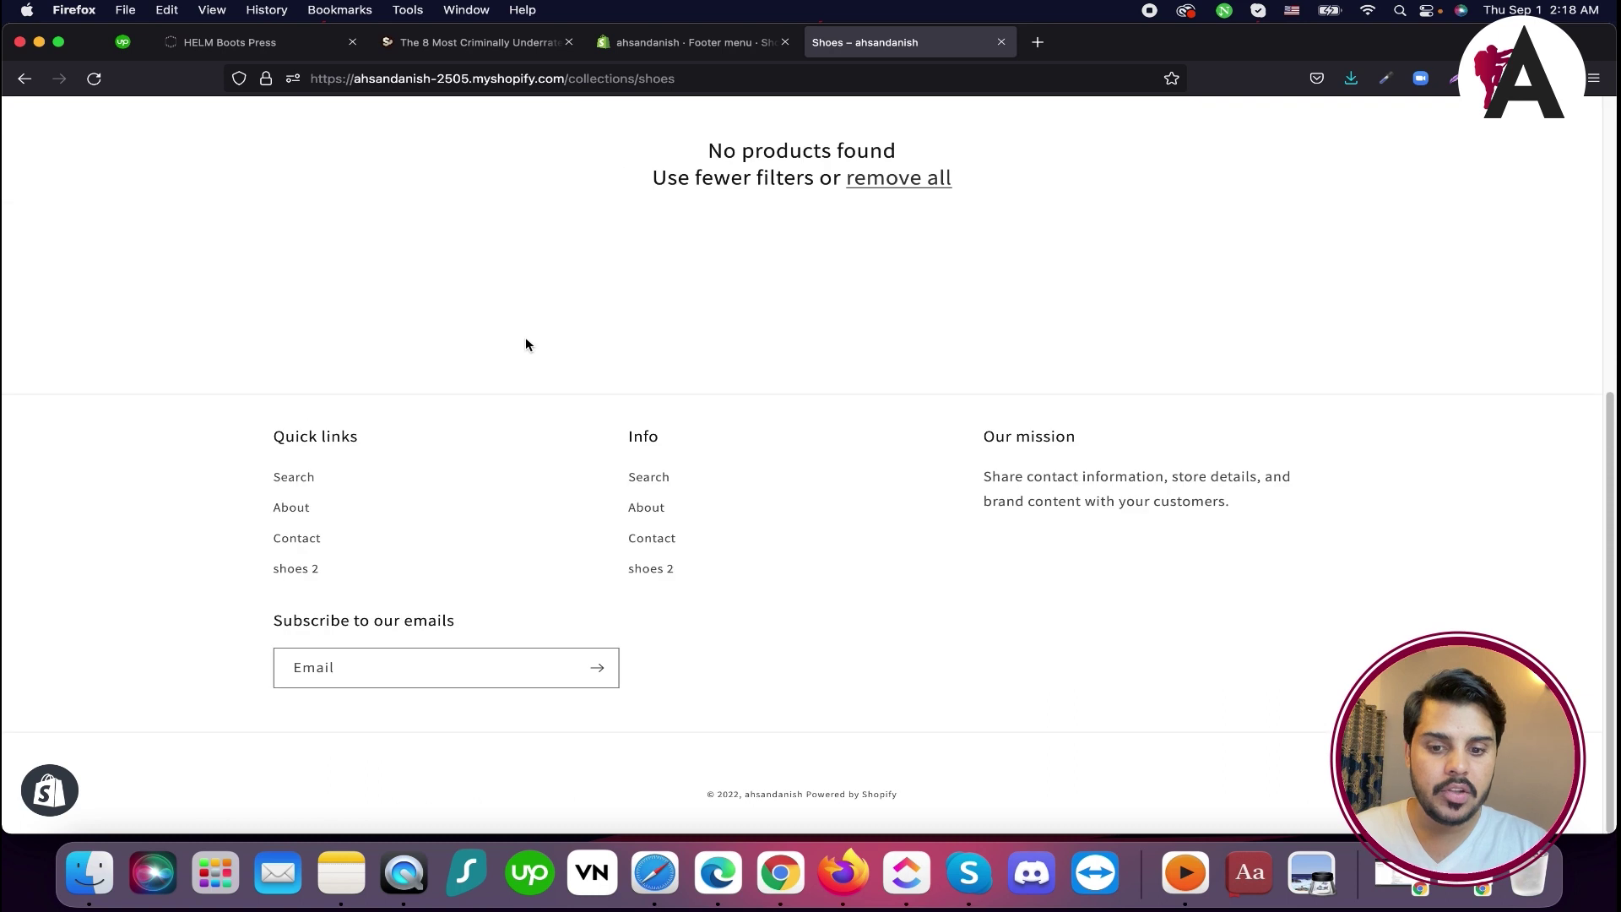
pyautogui.click(657, 570)
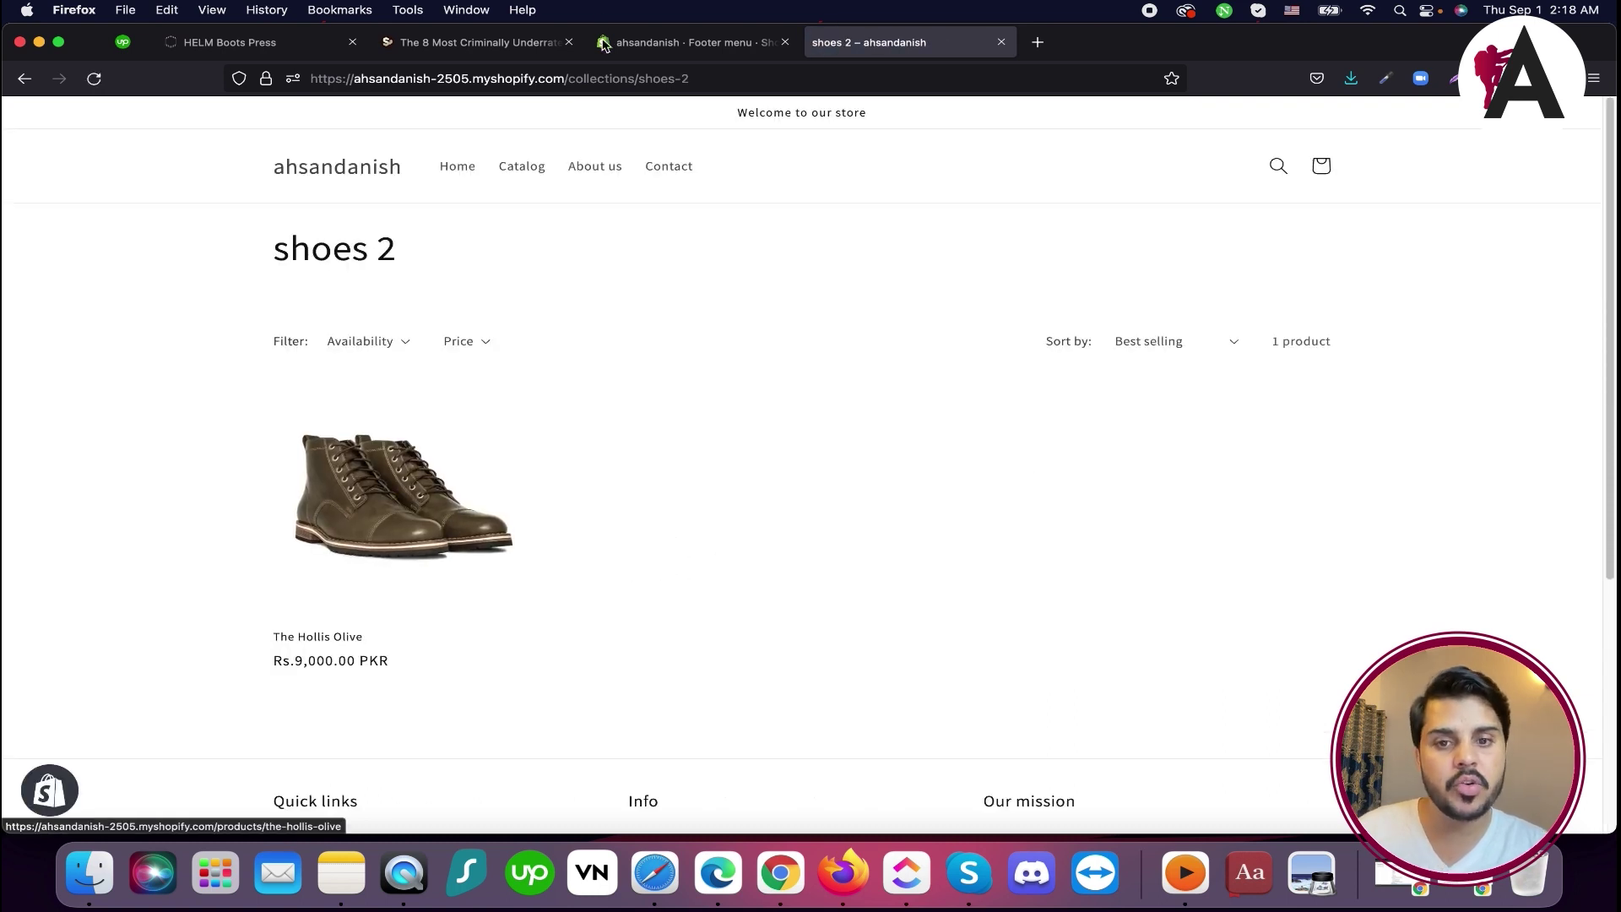
pyautogui.click(693, 42)
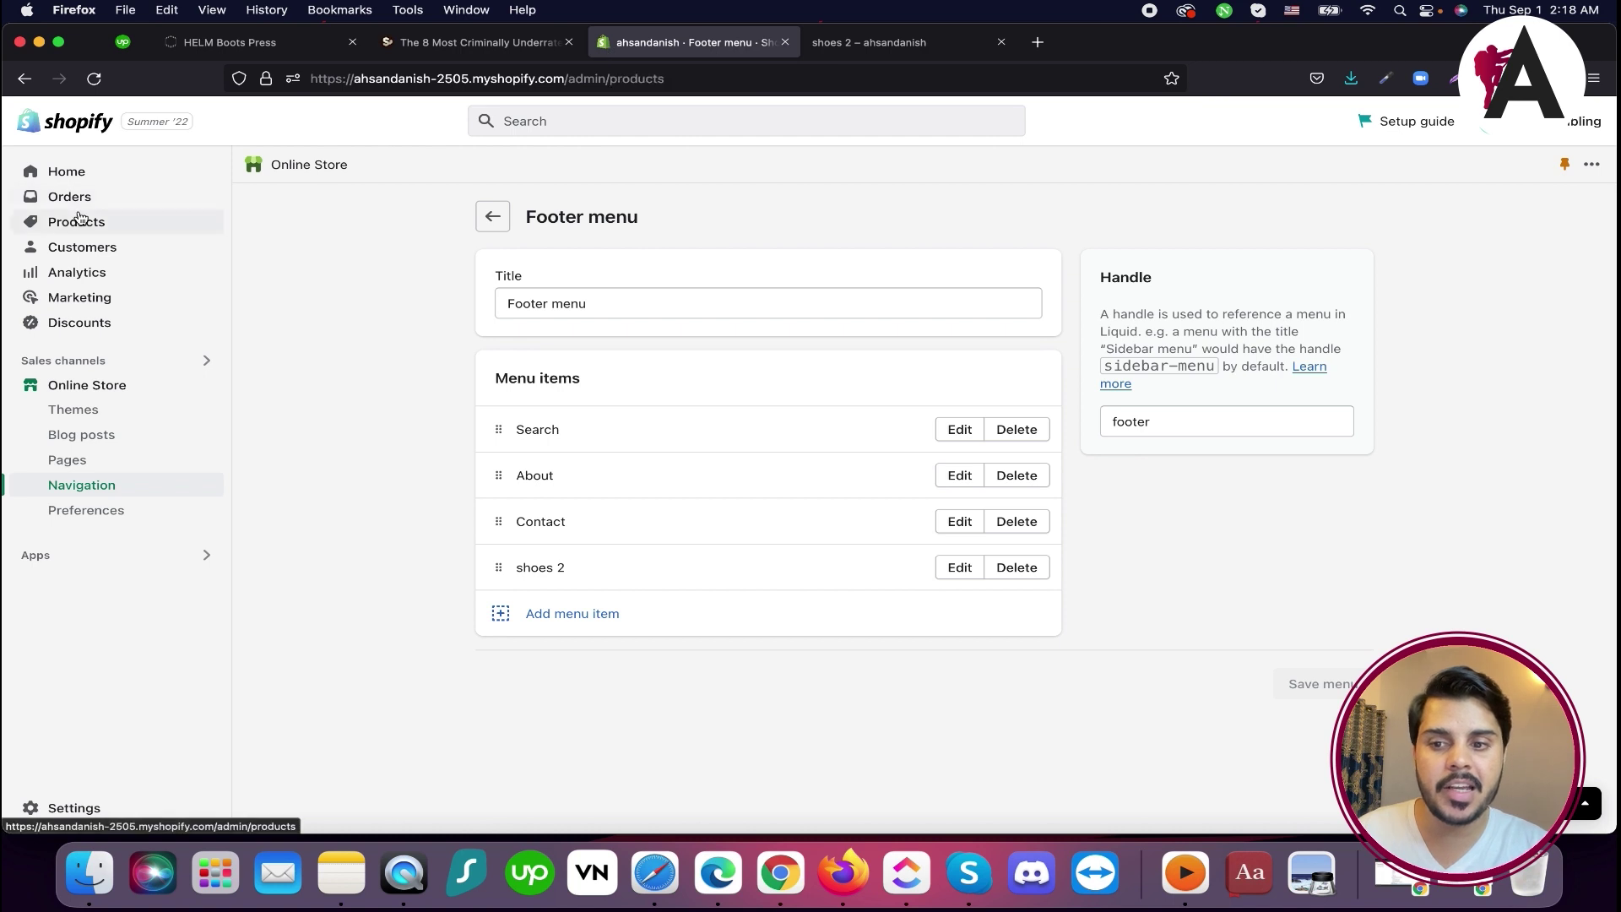
pyautogui.click(76, 222)
# Start a new product titled 'shirt' with the pasted boots description
pyautogui.click(1534, 188)
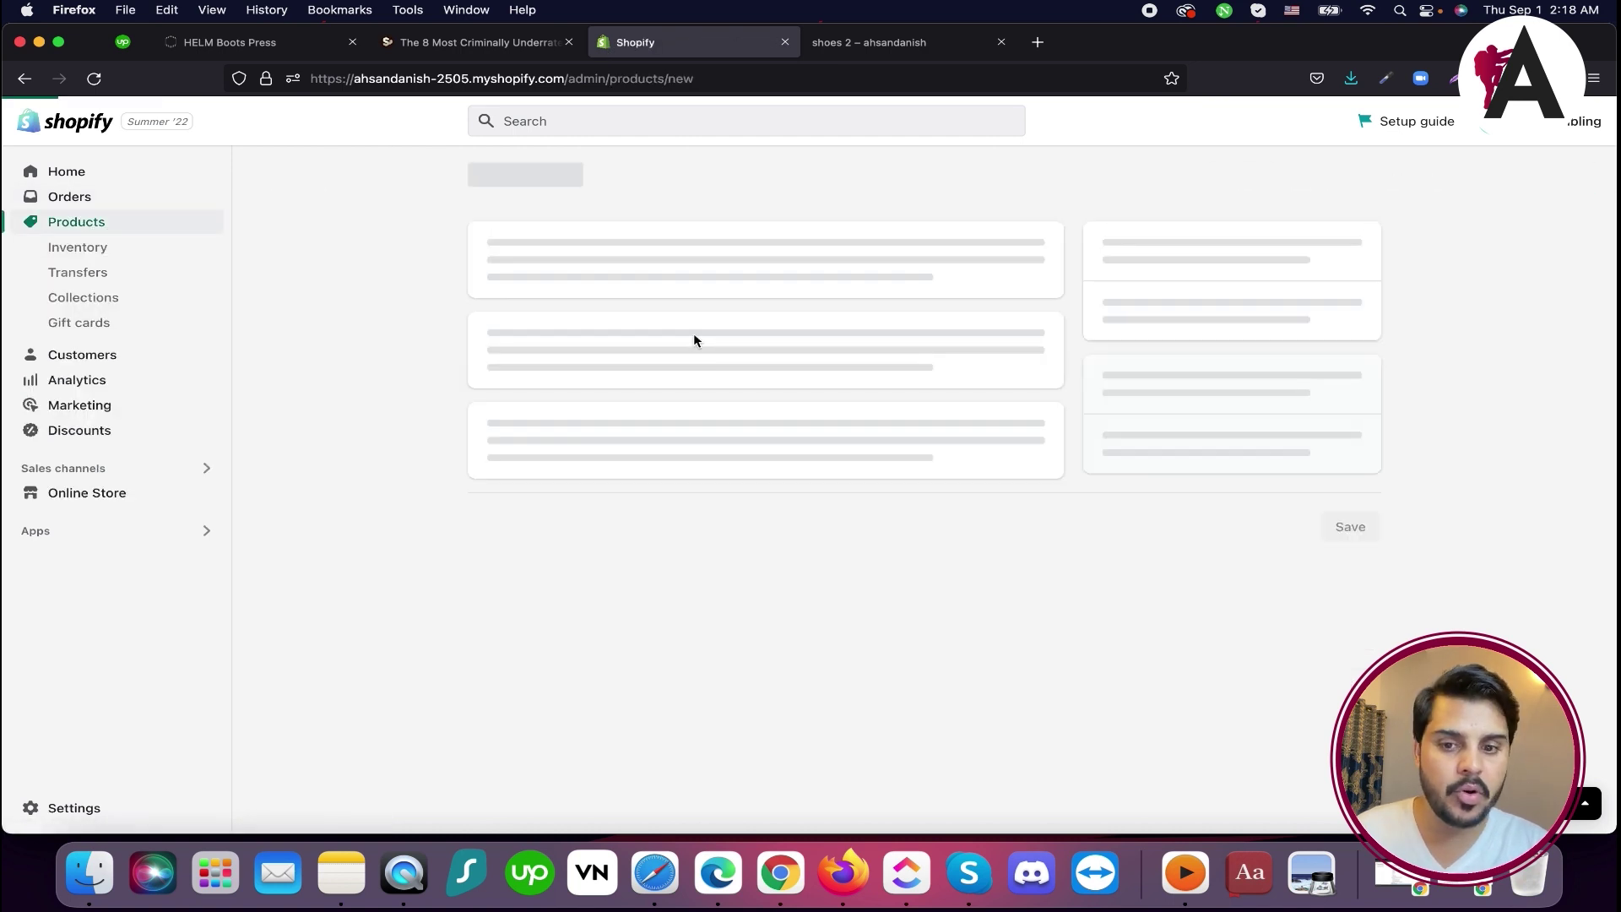
pyautogui.click(708, 270)
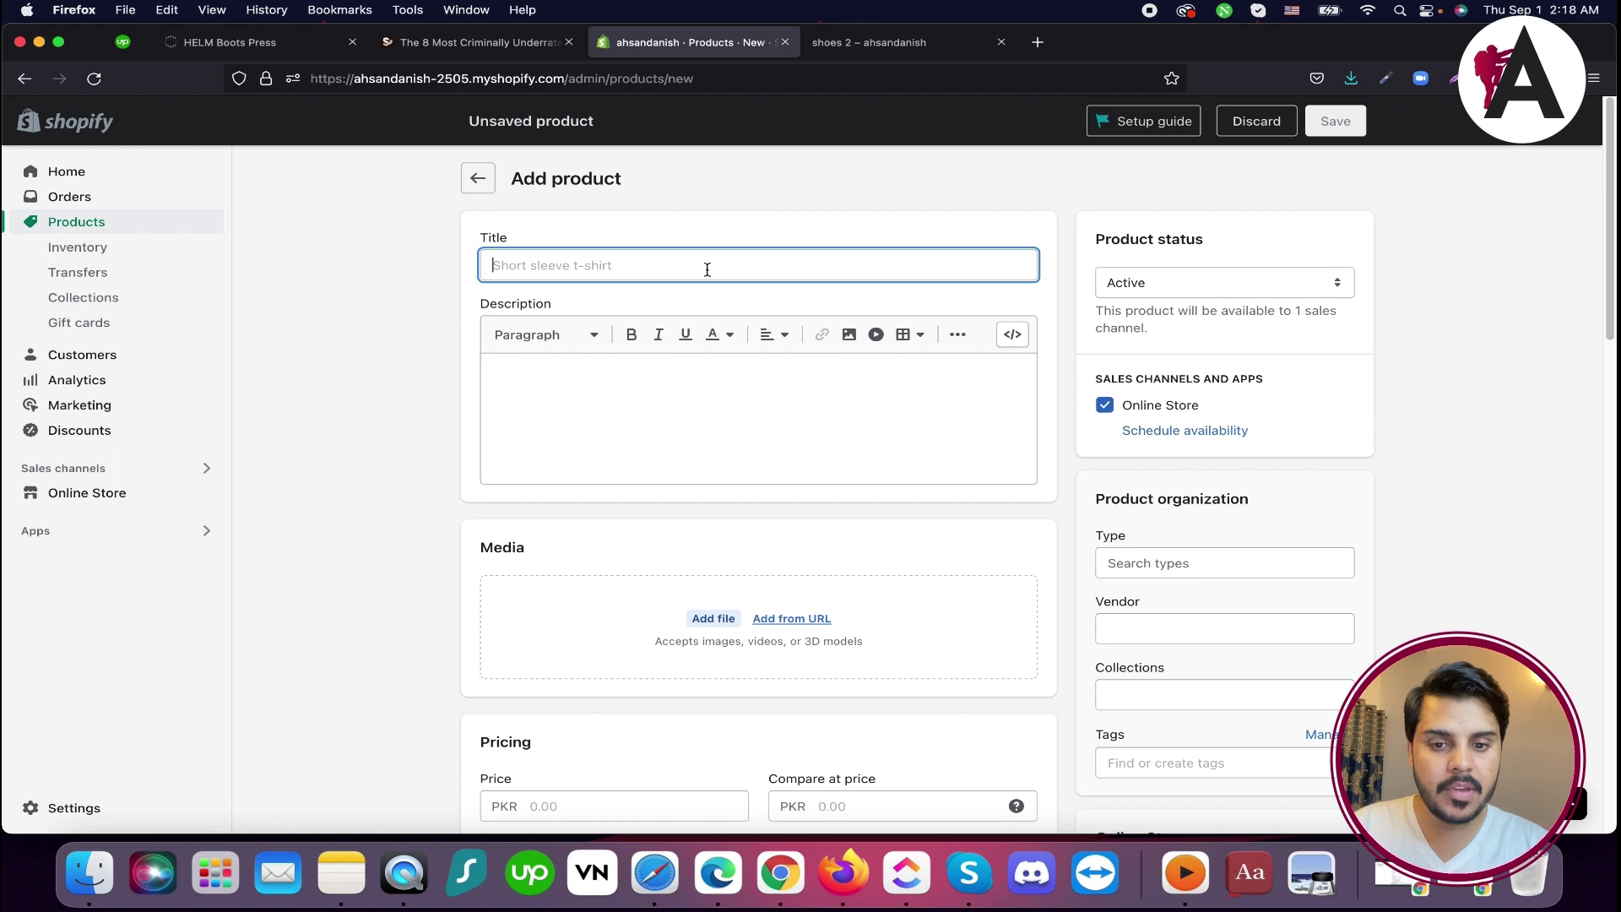
pyautogui.write('sh')
pyautogui.click(732, 383)
pyautogui.press('super+v')
pyautogui.press('super+v')
pyautogui.press('super+v')
pyautogui.press('super+v')
pyautogui.press('super+v')
pyautogui.press('super+v')
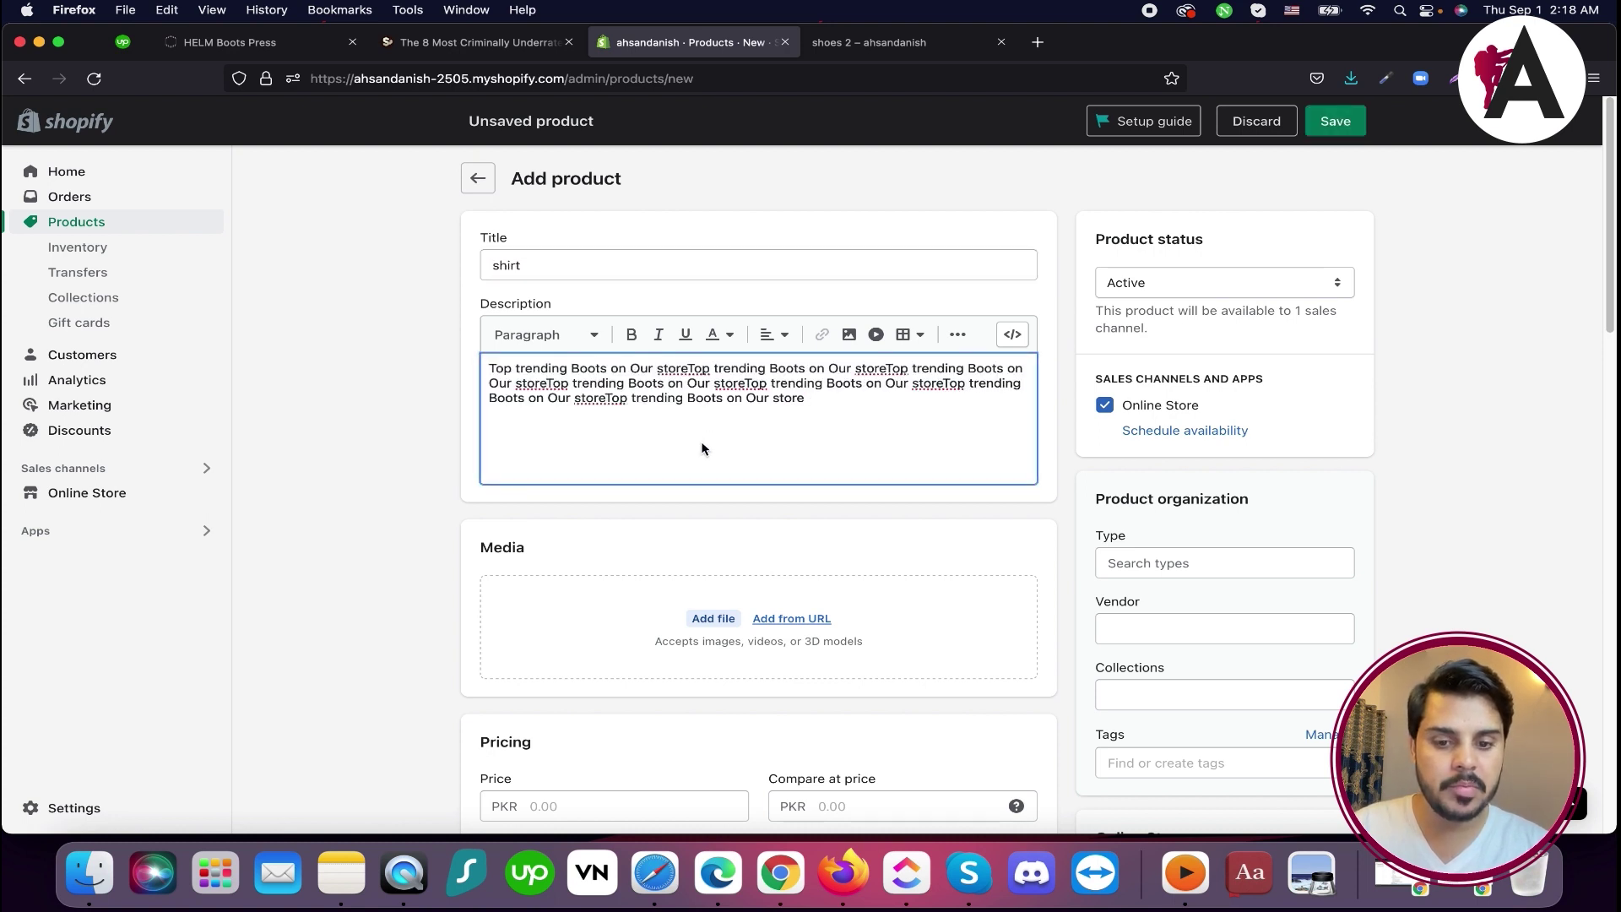
pyautogui.press('super+minus')
pyautogui.scroll(-3, 701, 449)
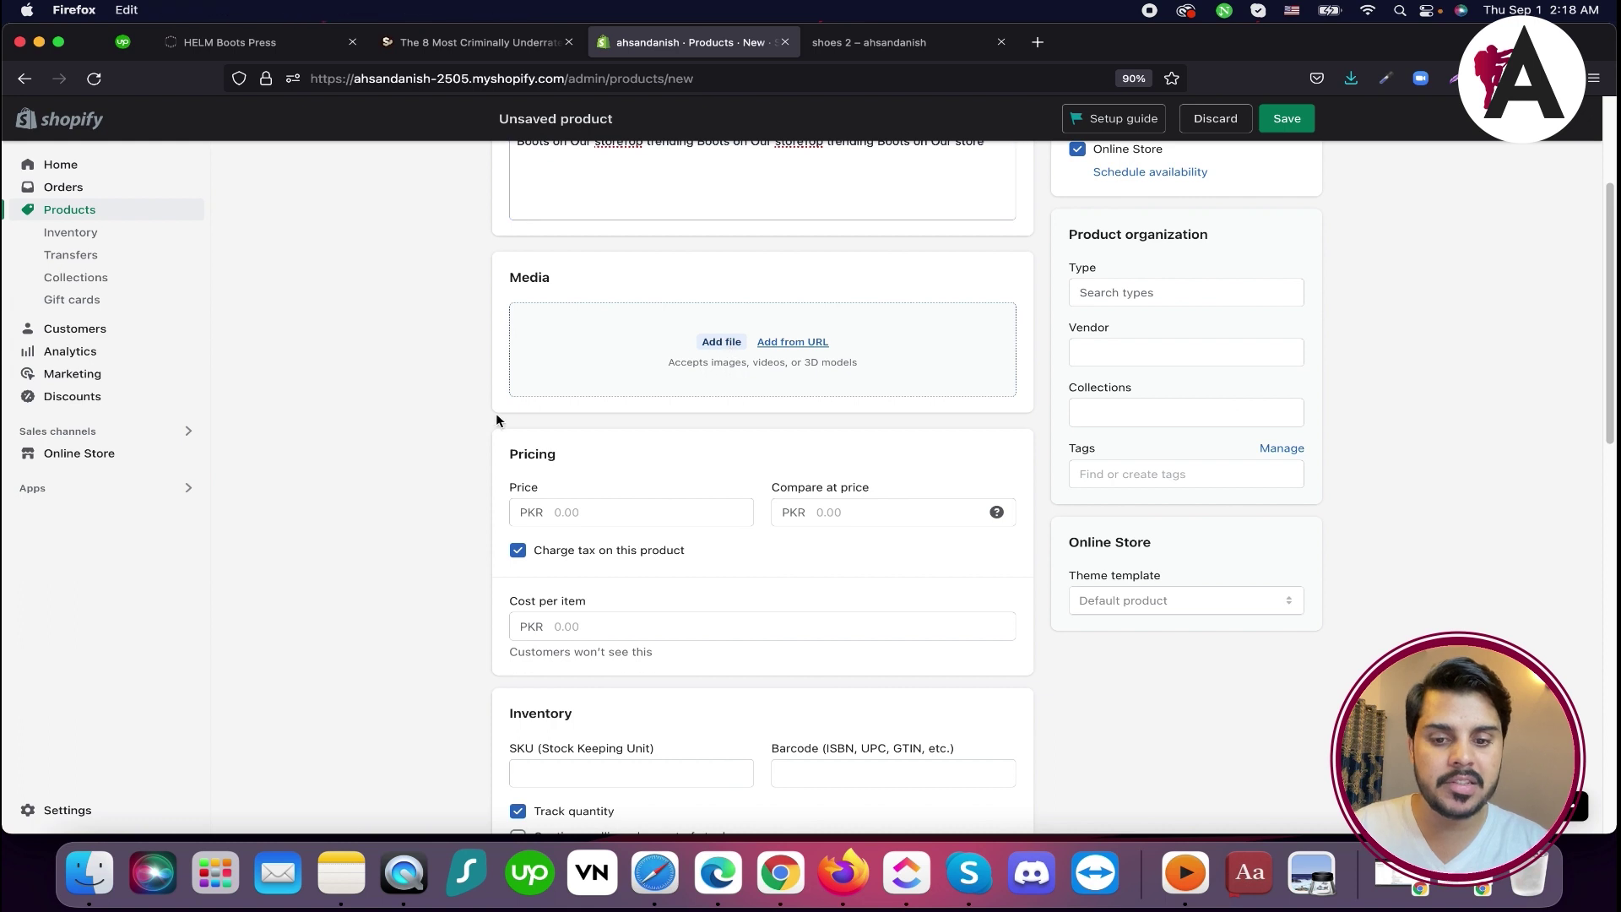
# Upload 12.png from Downloads as the product image
pyautogui.click(500, 404)
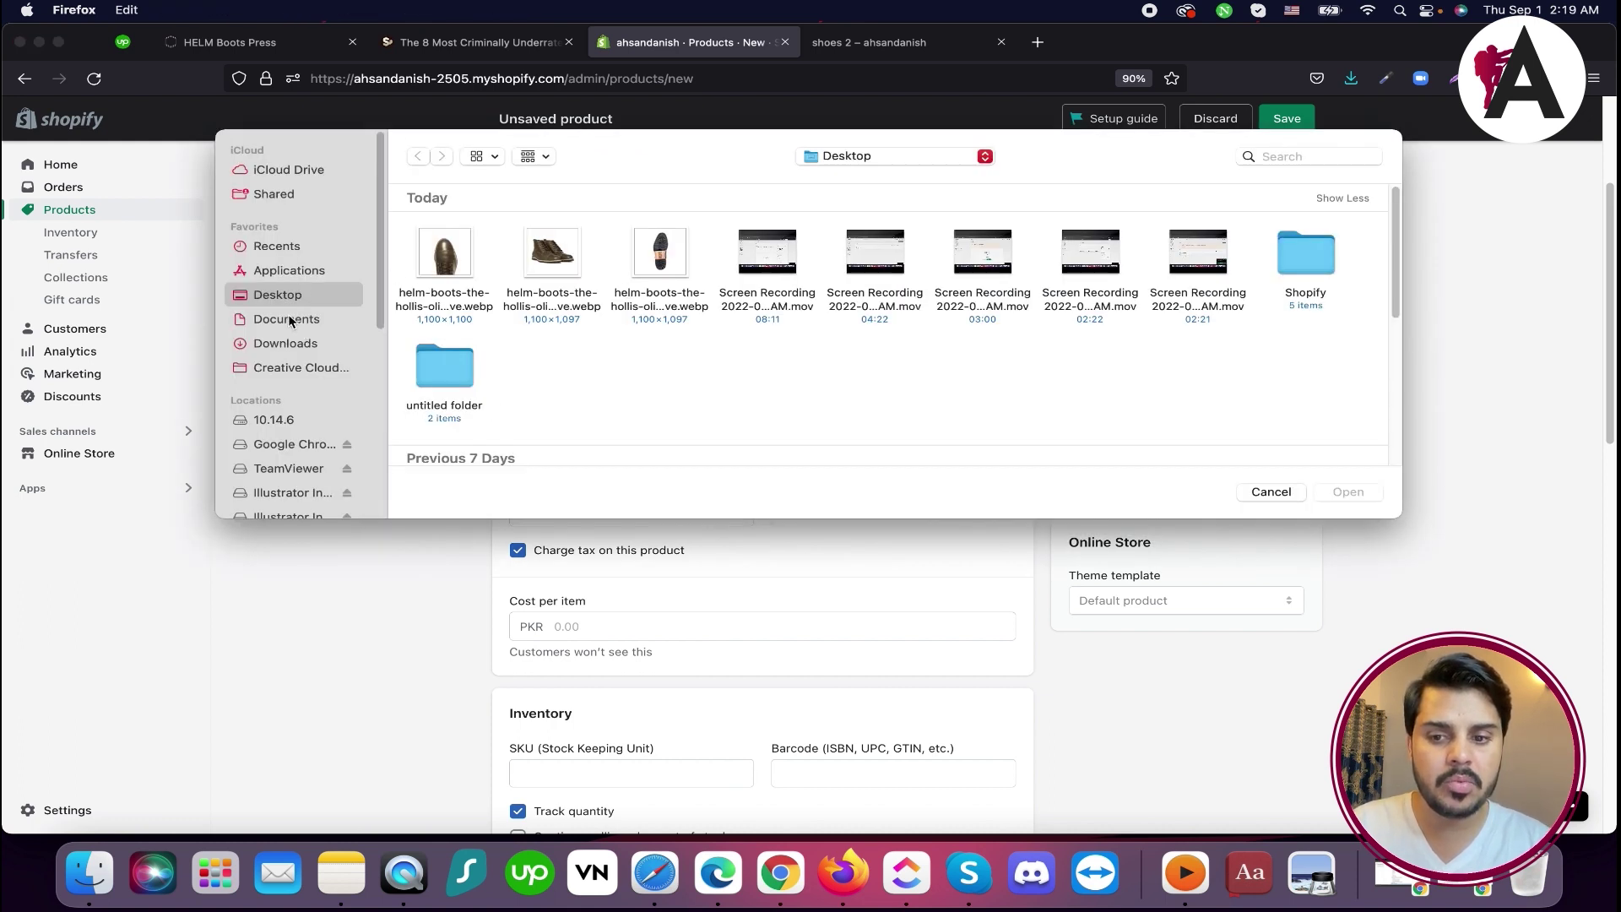
pyautogui.click(295, 341)
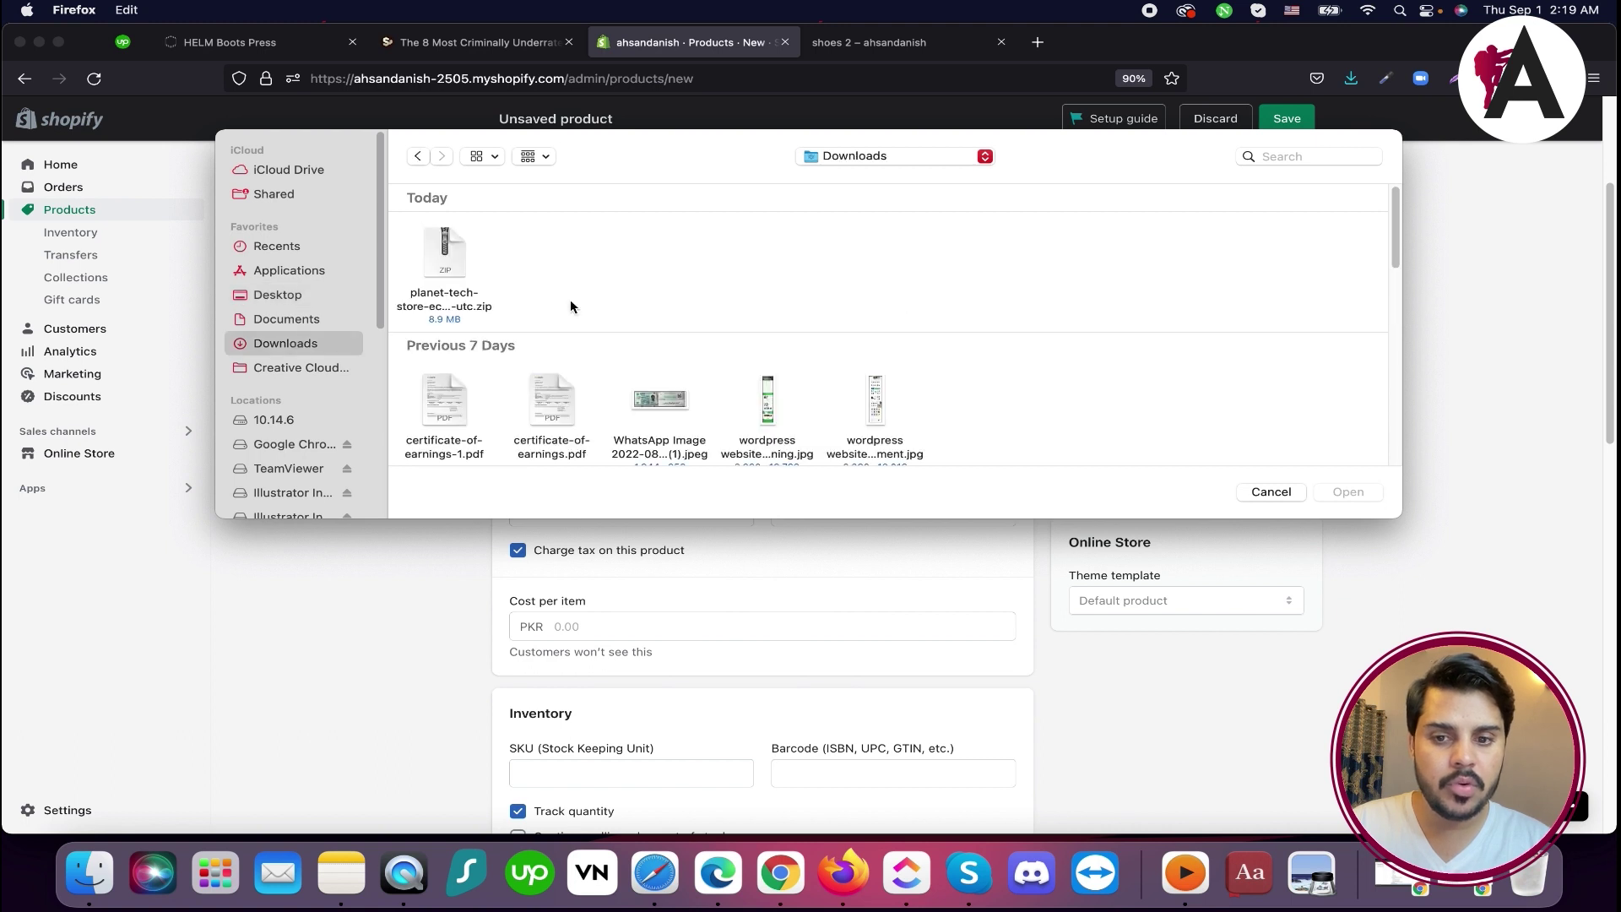
pyautogui.scroll(-5, 570, 306)
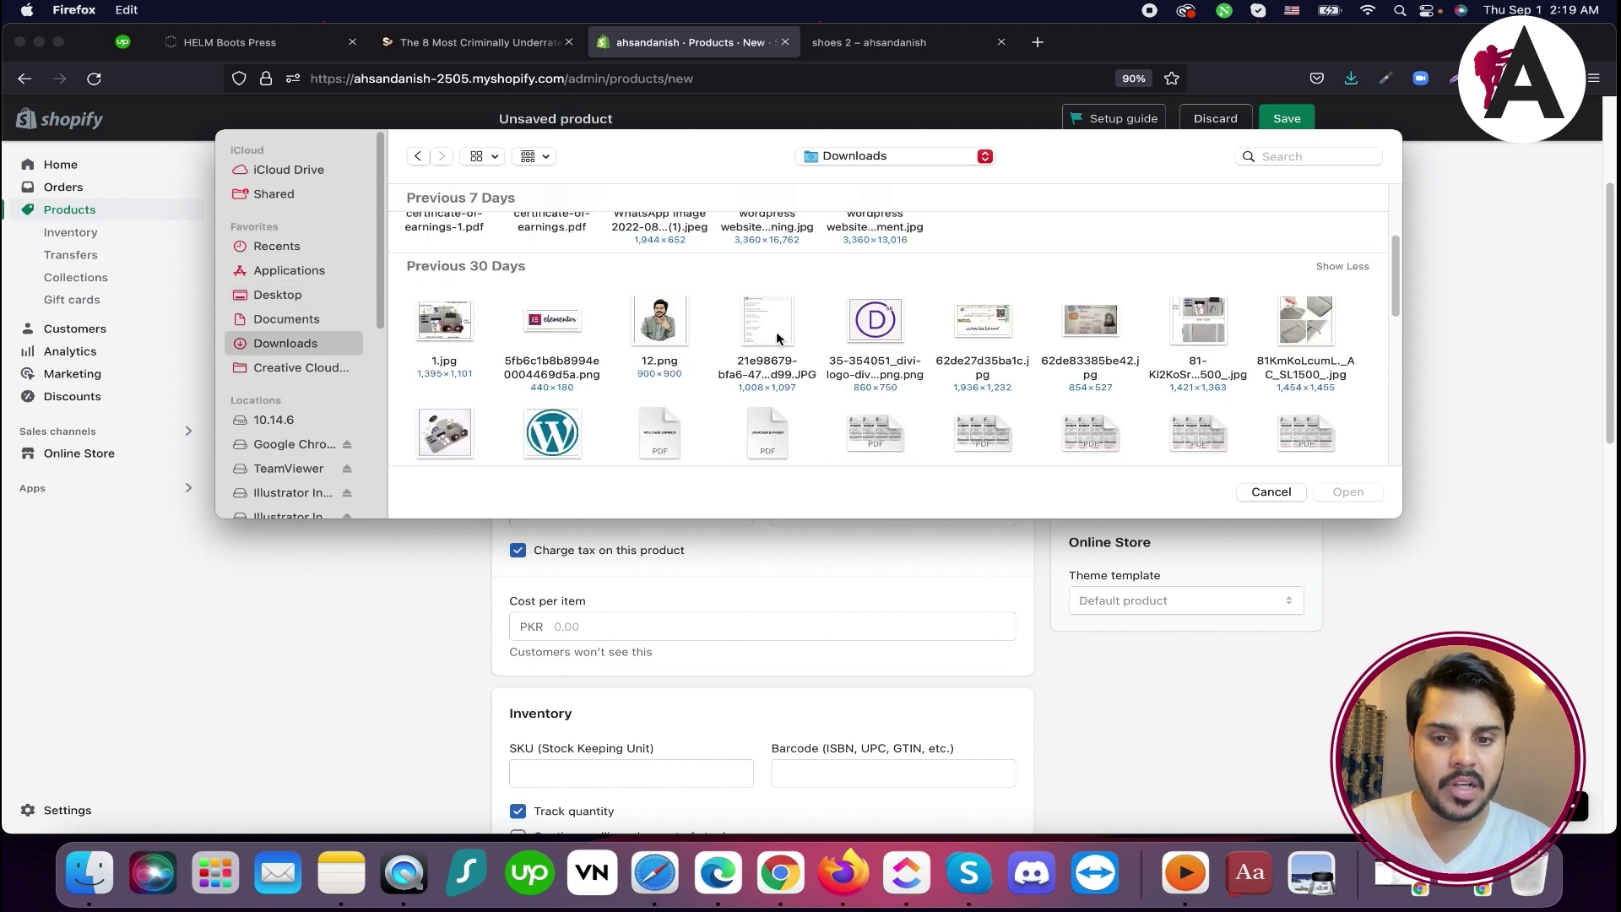
pyautogui.doubleClick(637, 328)
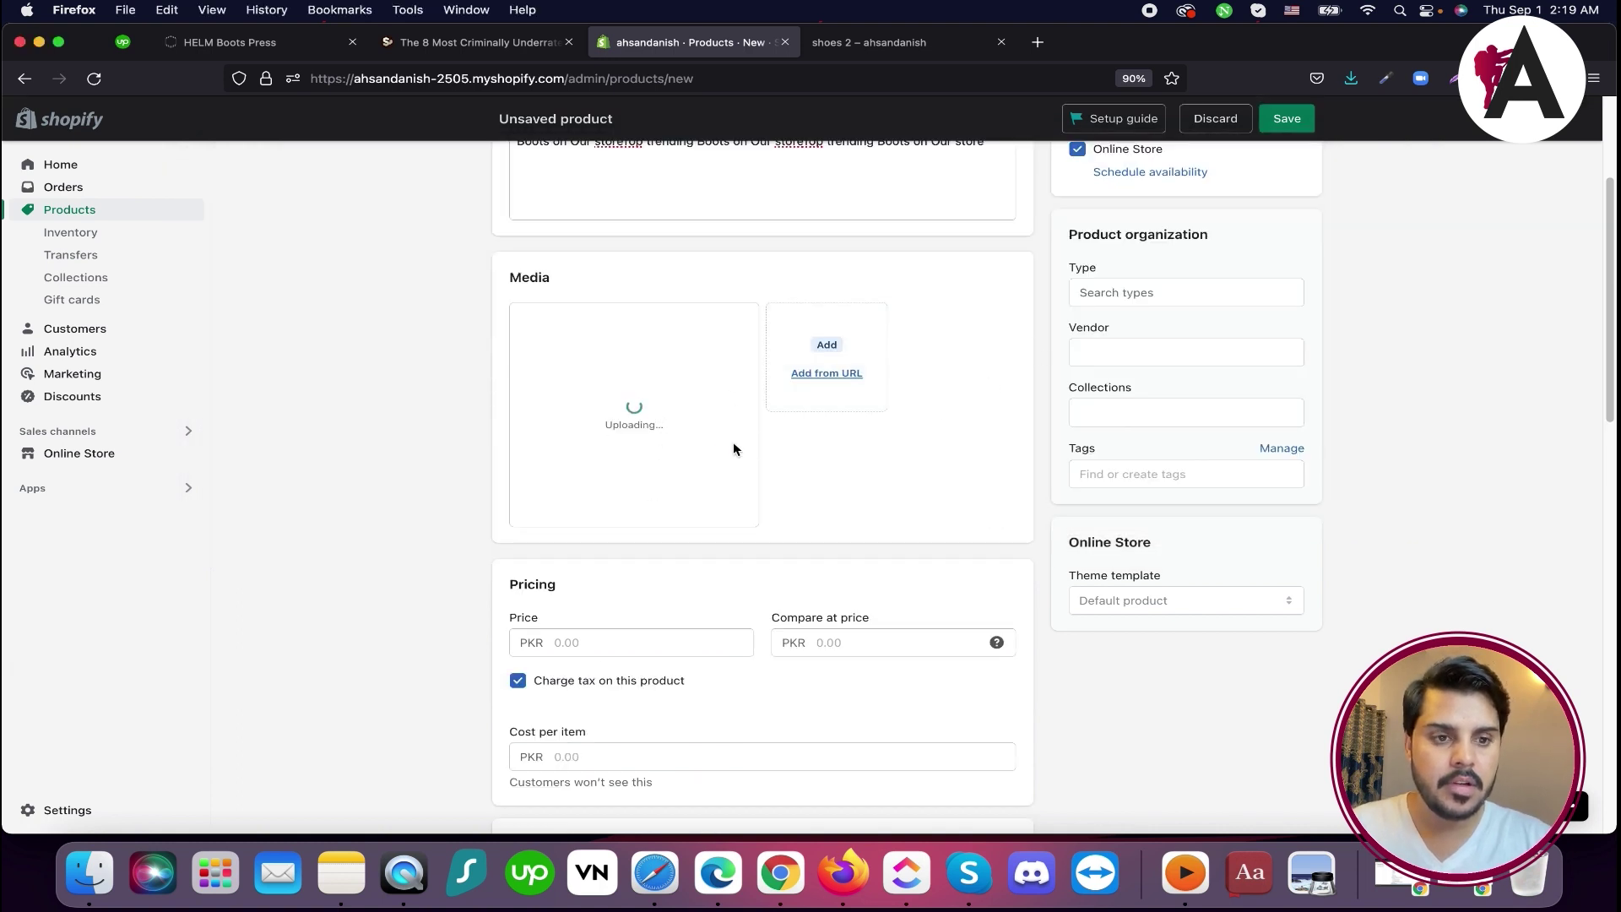
pyautogui.scroll(3, 976, 434)
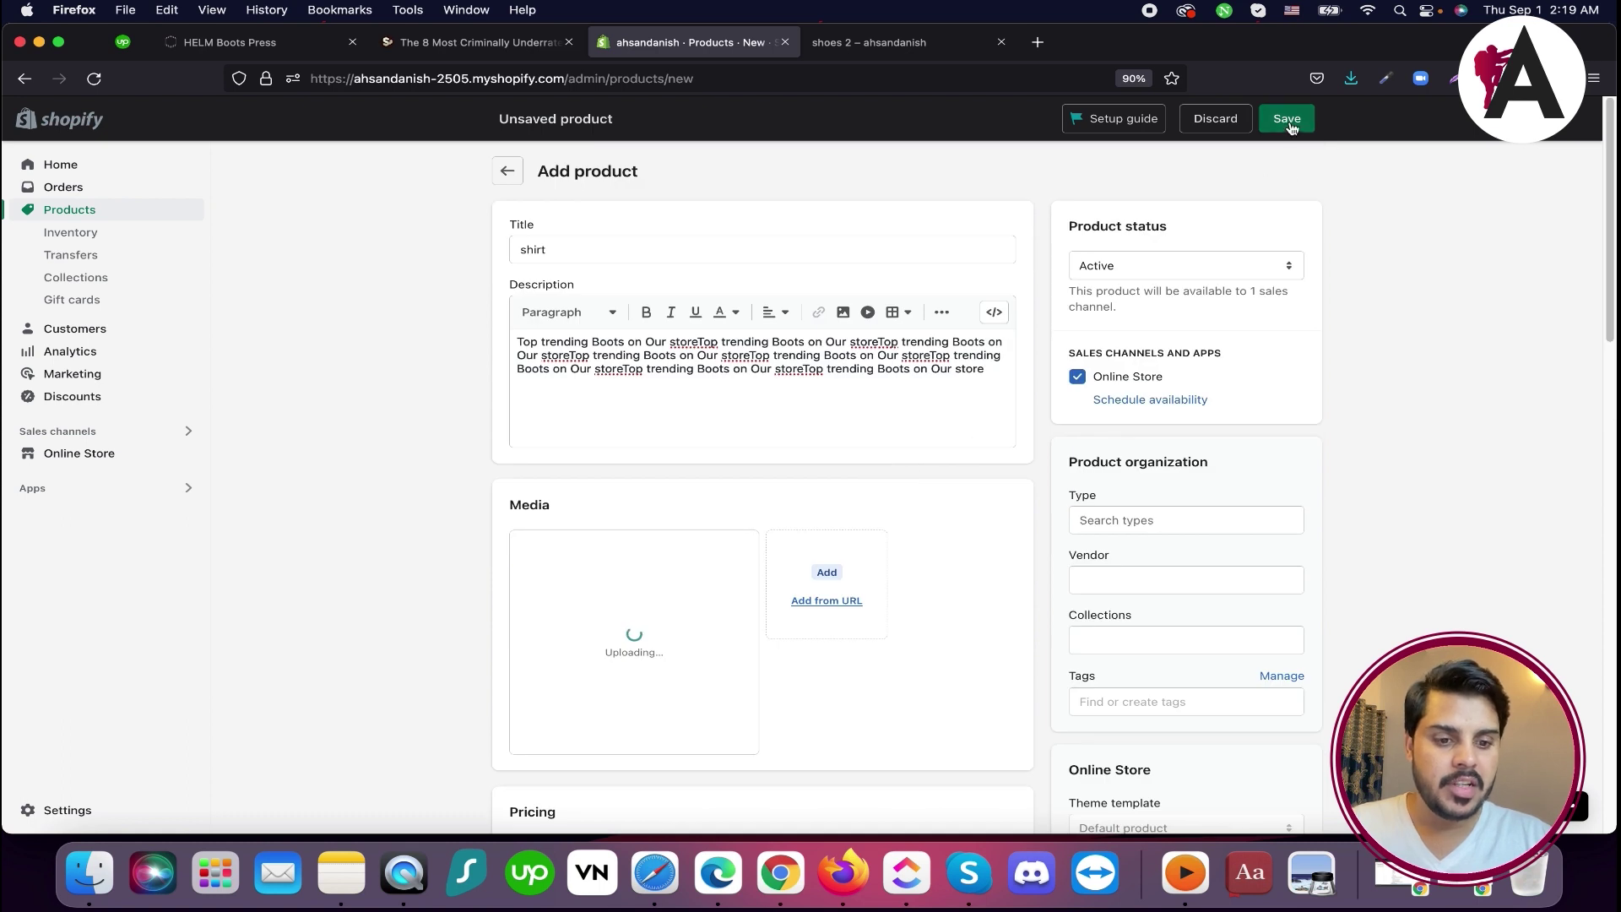
pyautogui.scroll(-3, 1154, 622)
# Assign the product to the shoes 2 collection and save it
pyautogui.click(1175, 389)
pyautogui.click(1084, 486)
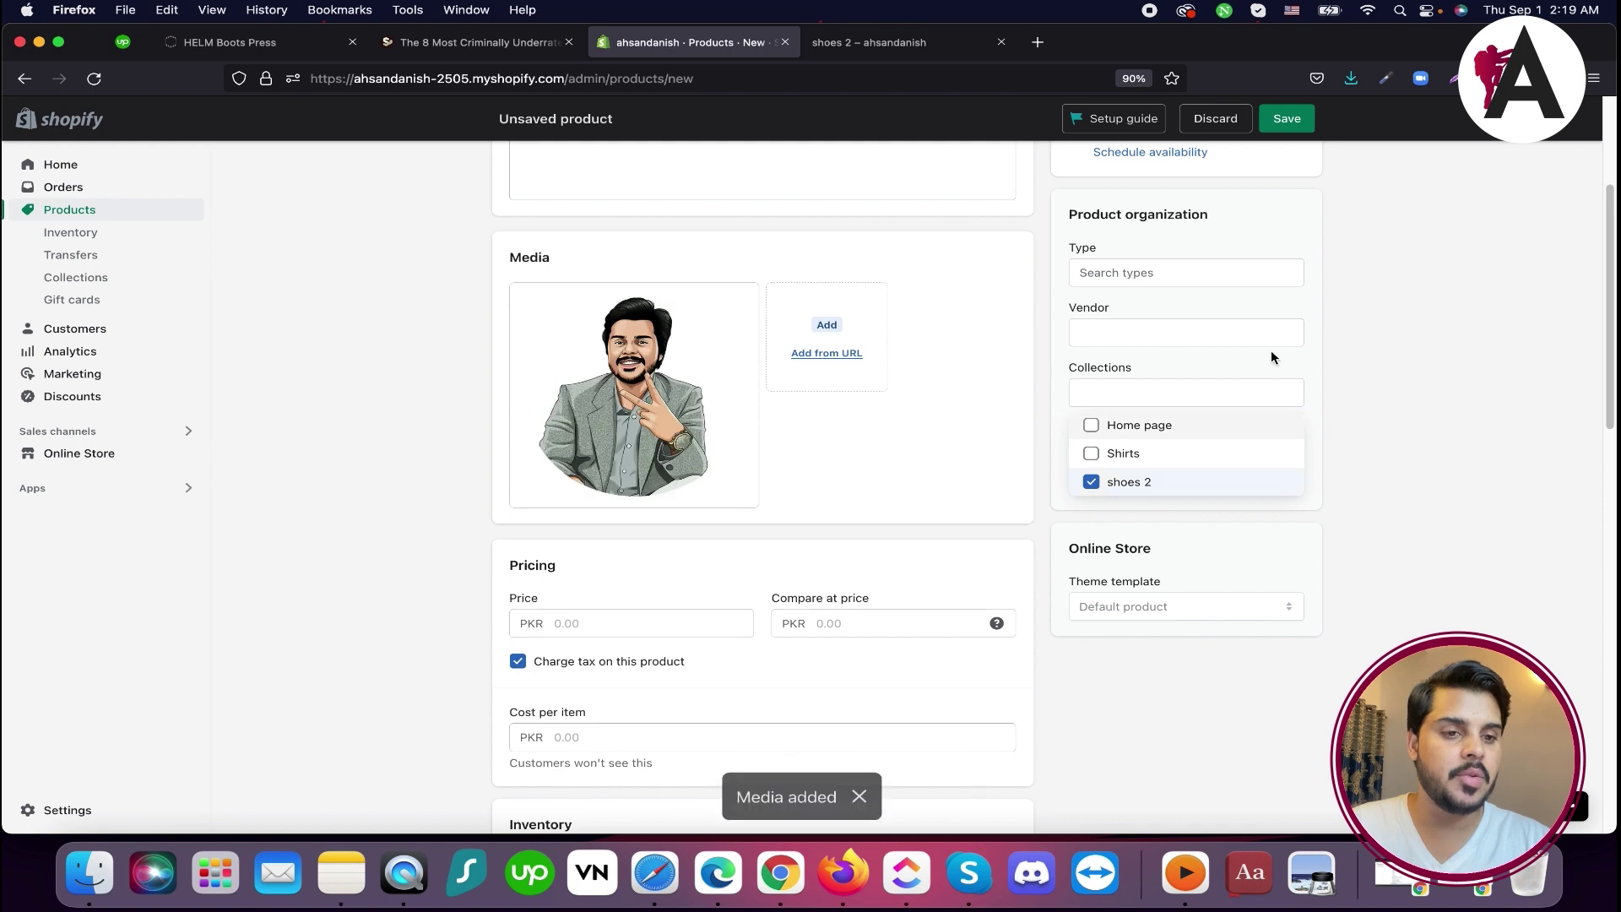
pyautogui.click(1279, 125)
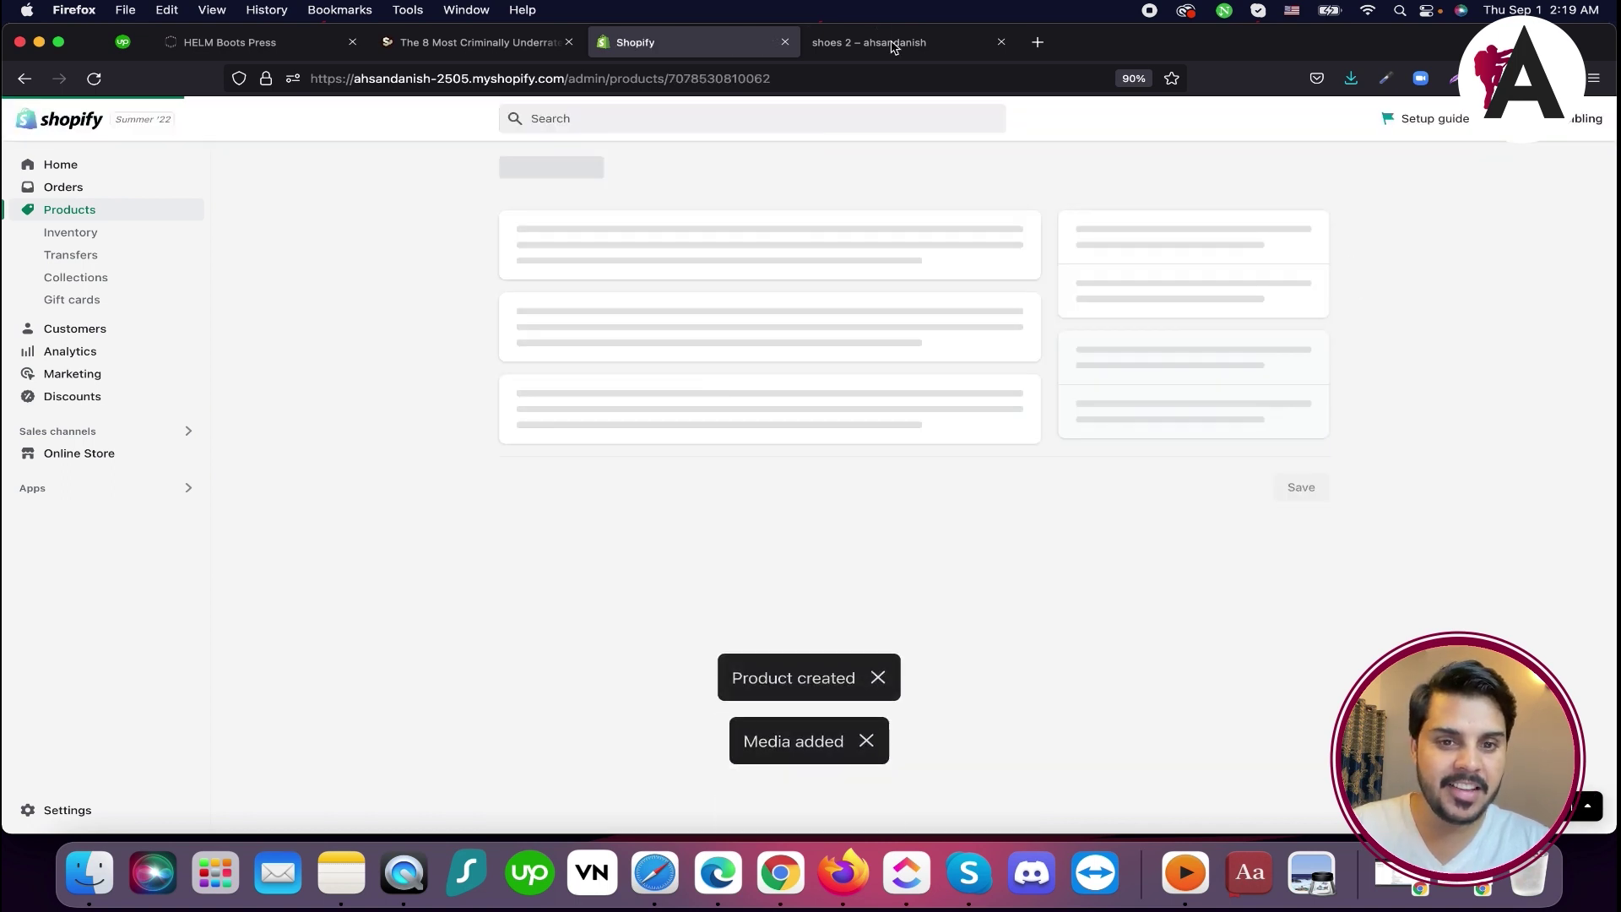
pyautogui.click(878, 42)
# Reload the shoes 2 collection to see the new shirt, then open and scroll the store home page
pyautogui.click(95, 85)
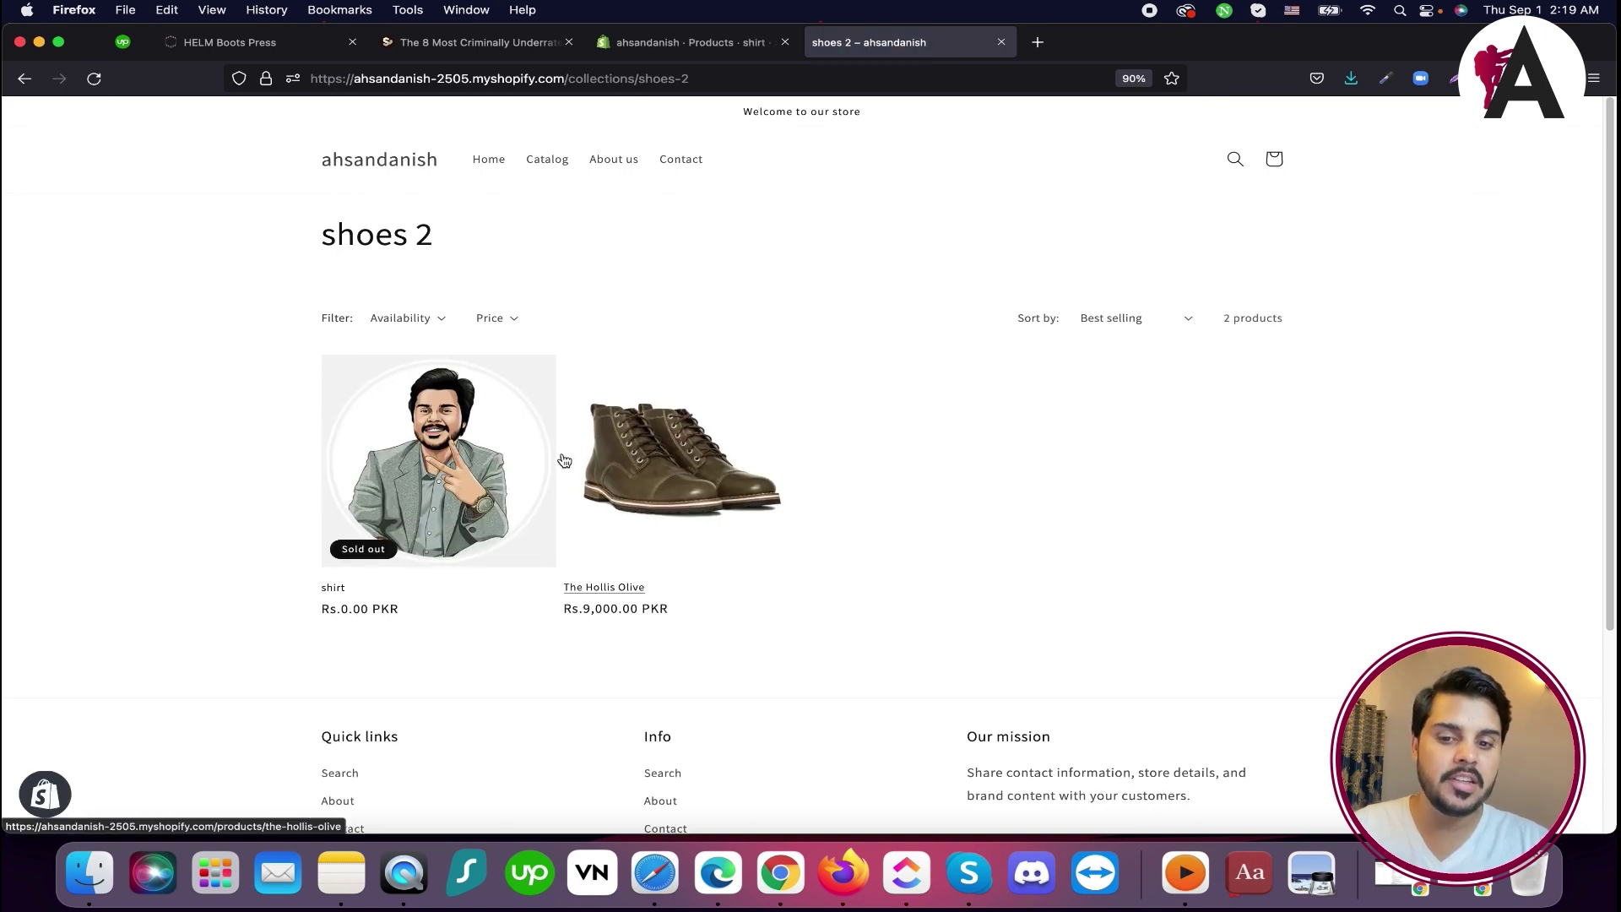
pyautogui.click(336, 160)
pyautogui.scroll(-3, 549, 608)
pyautogui.scroll(5, 568, 565)
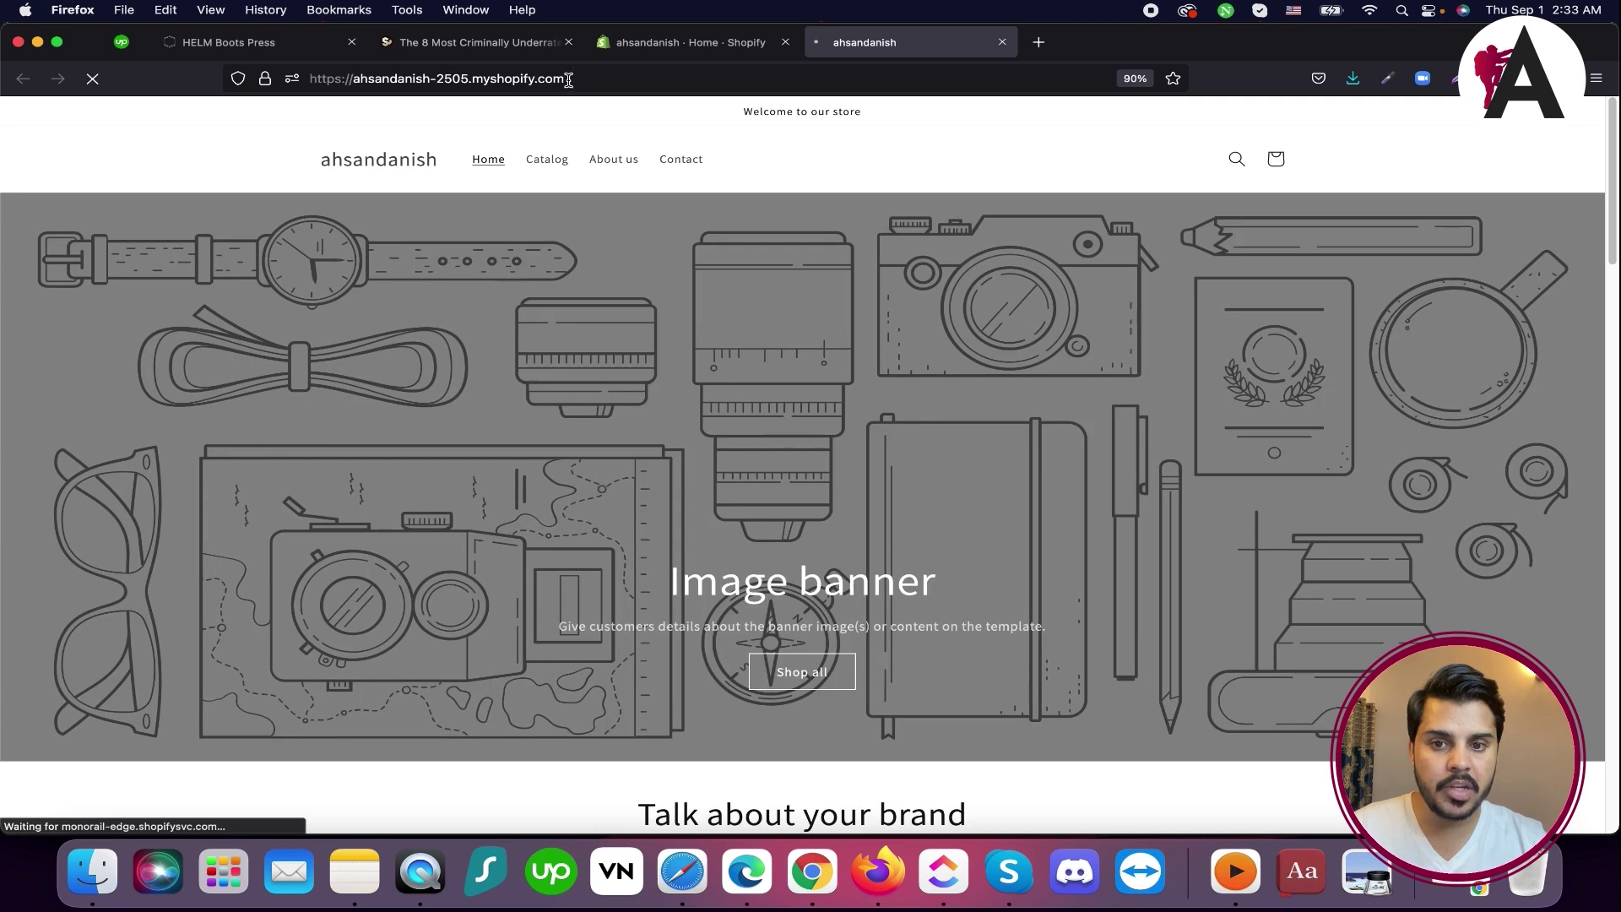
# Browse the HELM Boots press page, Supply product categories and home page
pyautogui.click(320, 78)
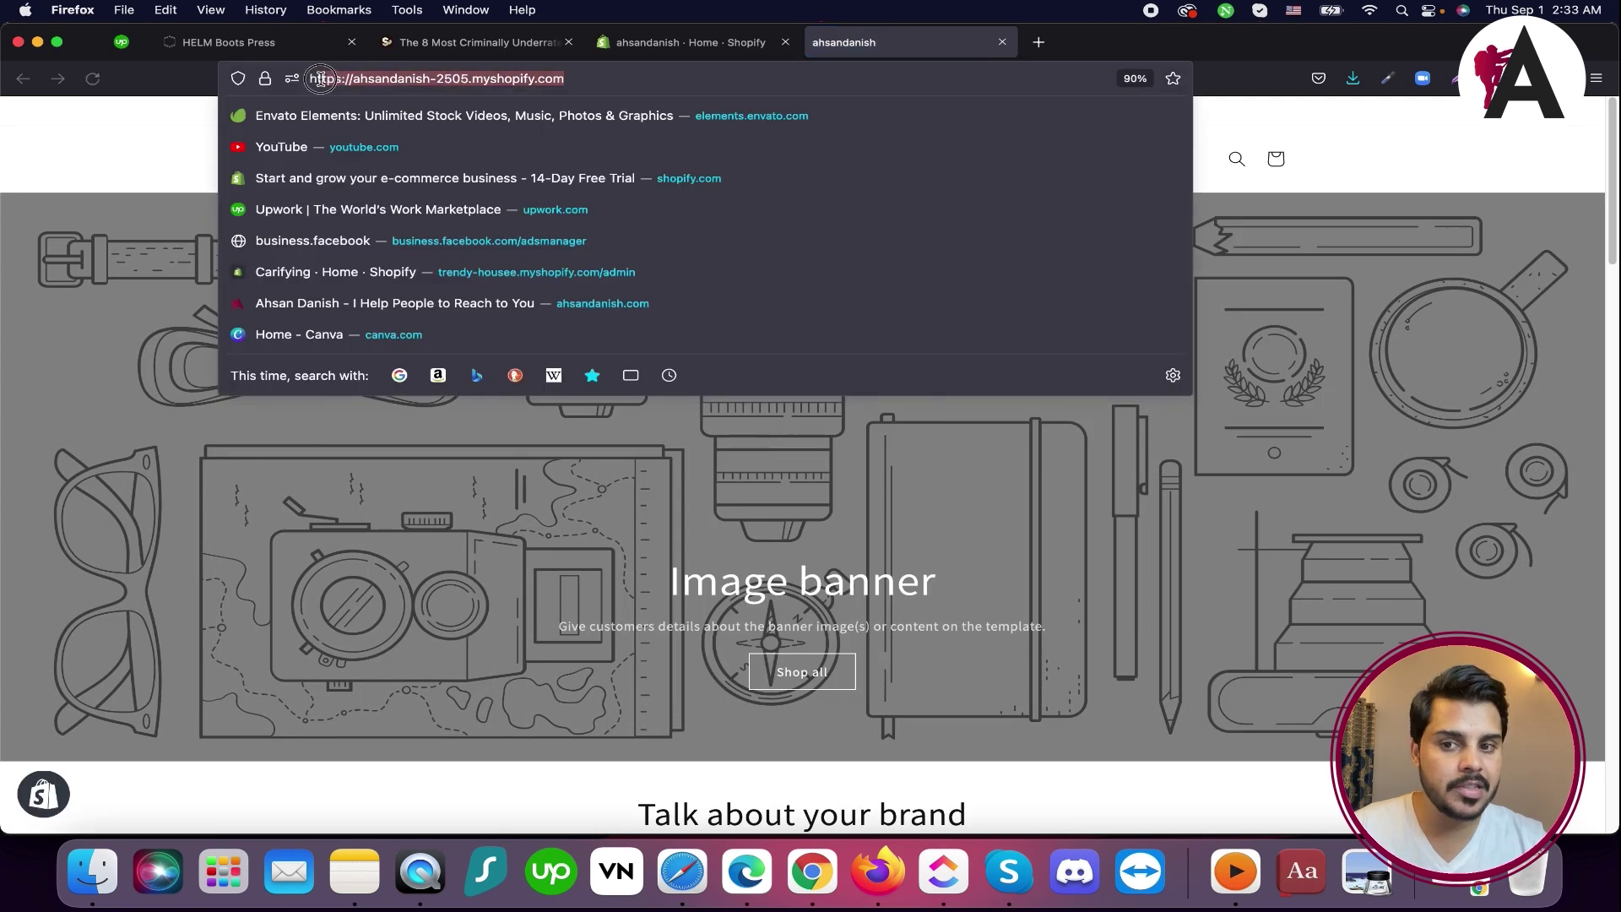
pyautogui.click(266, 44)
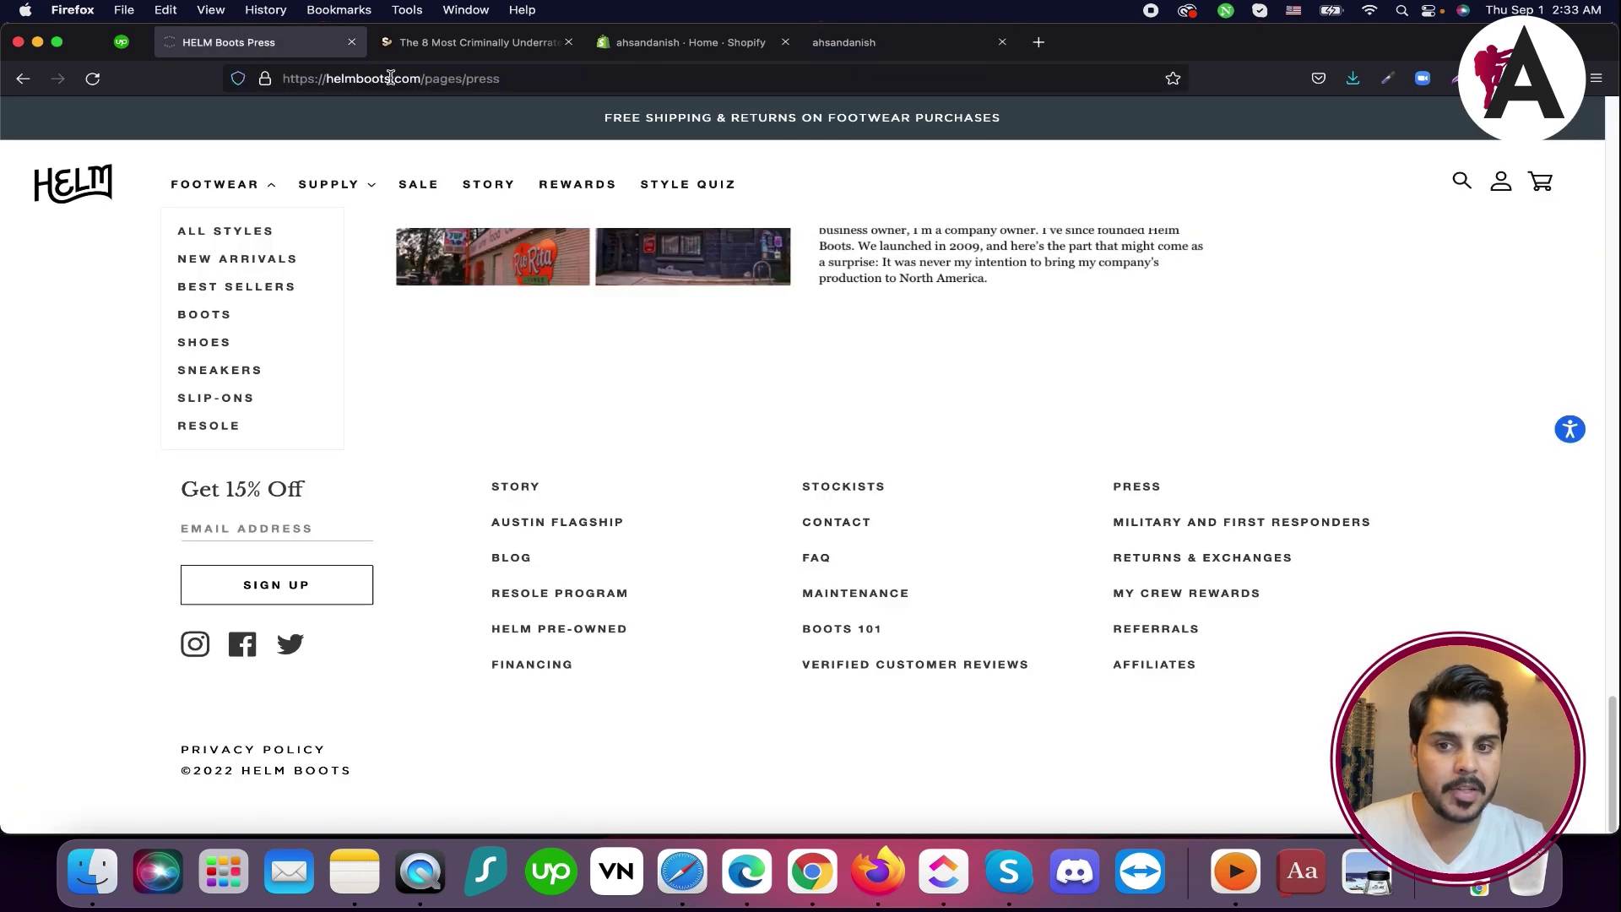
pyautogui.click(342, 184)
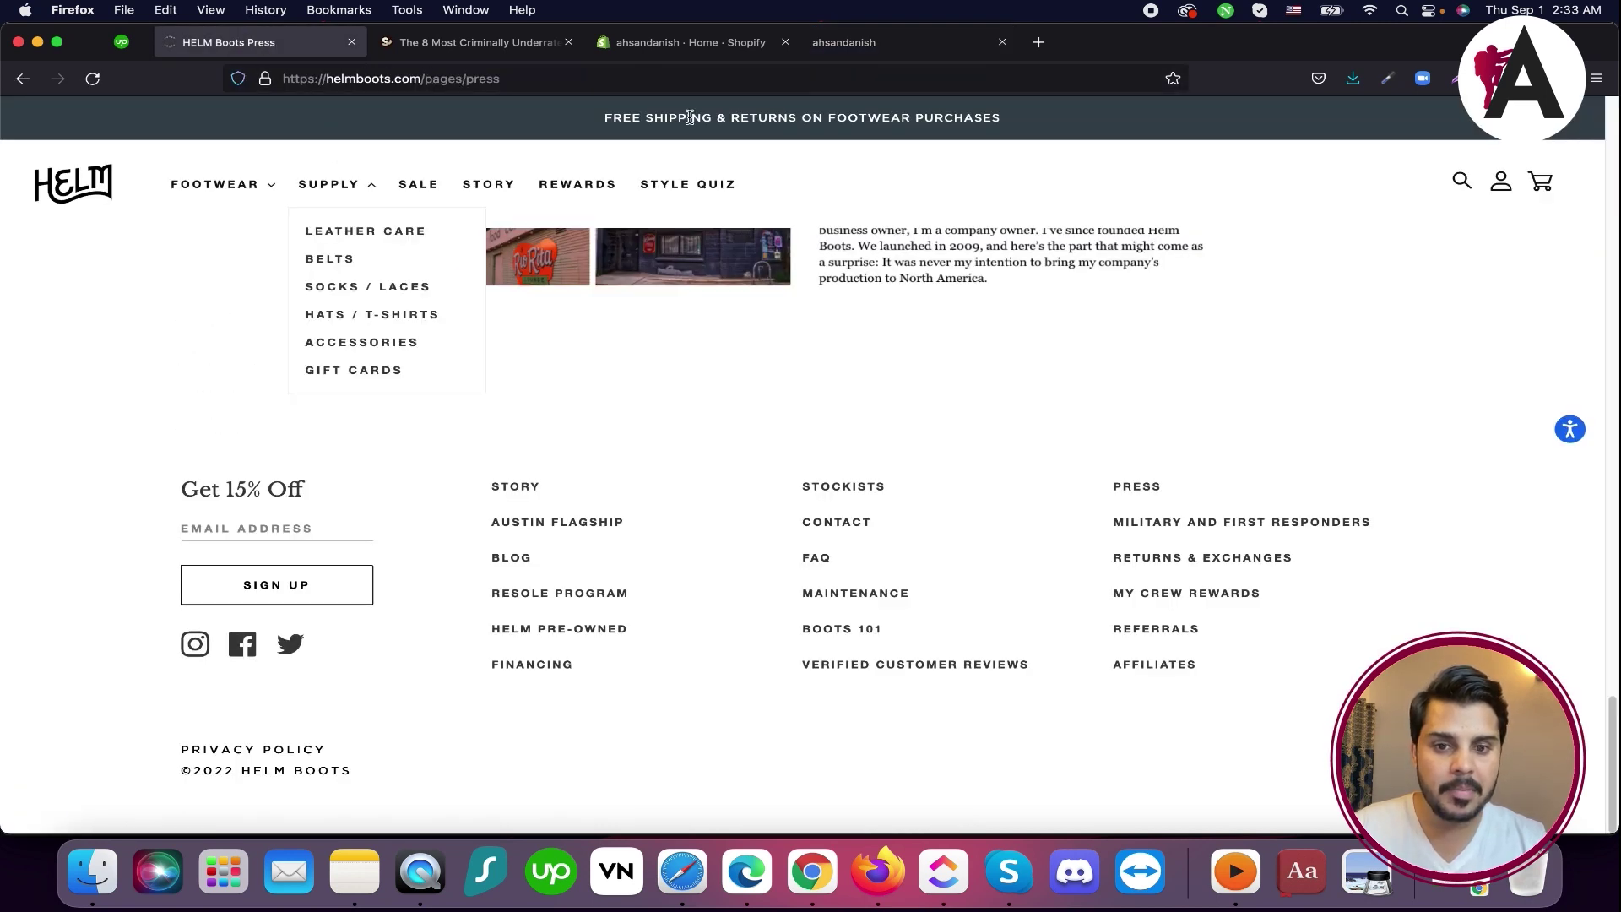
pyautogui.click(61, 194)
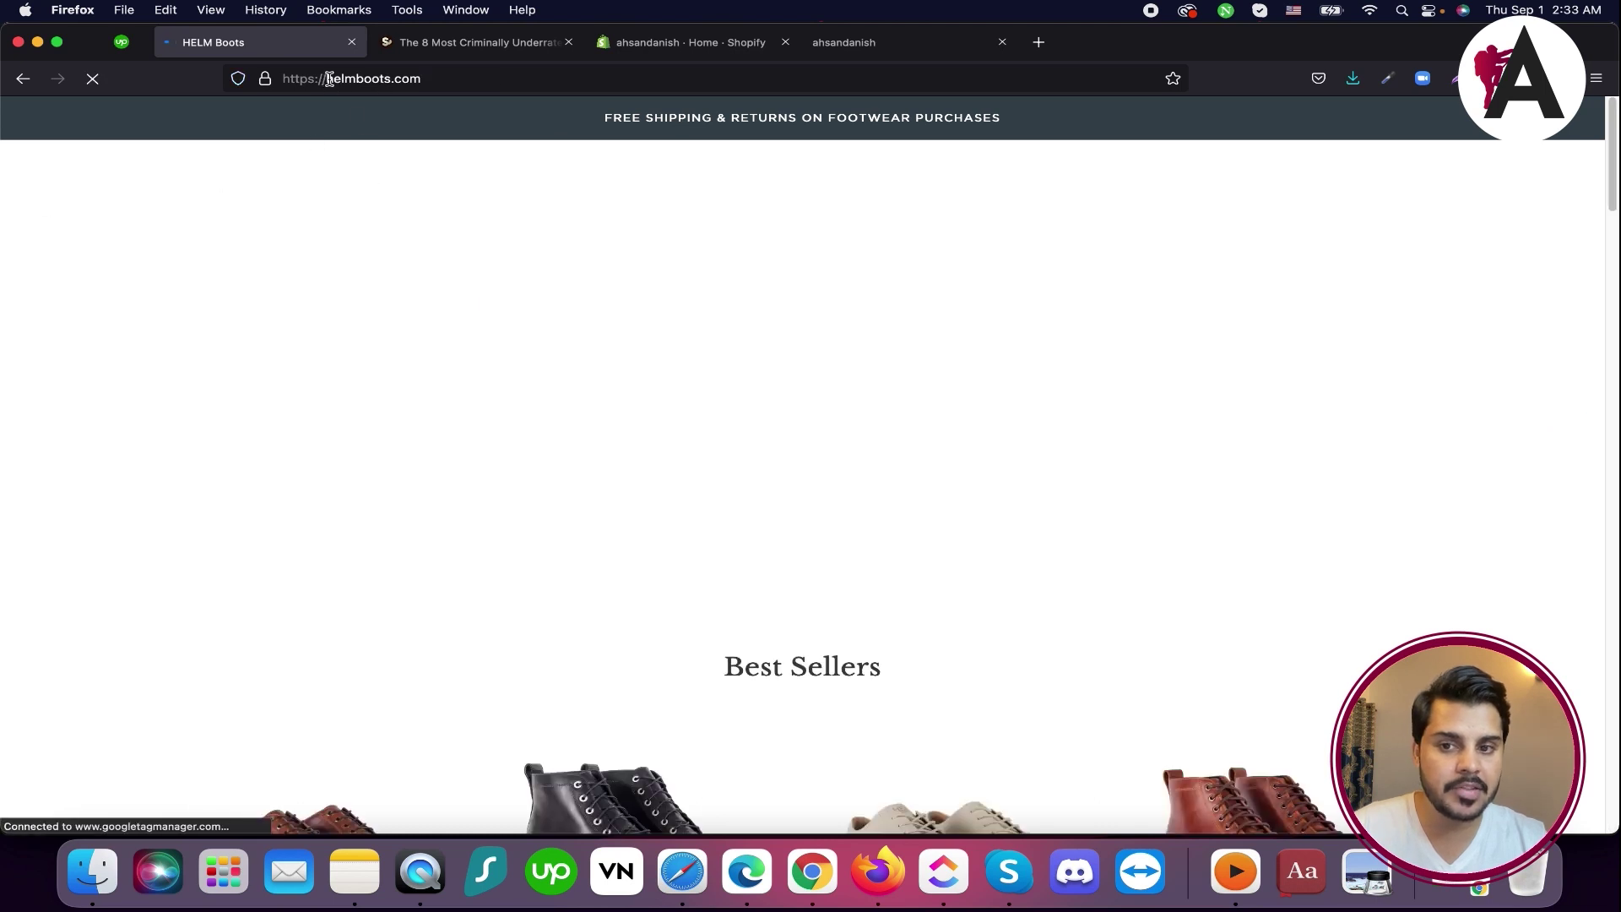
# Select the helmboots.com address, then switch back to the Shopify admin Home tab
pyautogui.moveTo(329, 78); pyautogui.dragTo(422, 79)
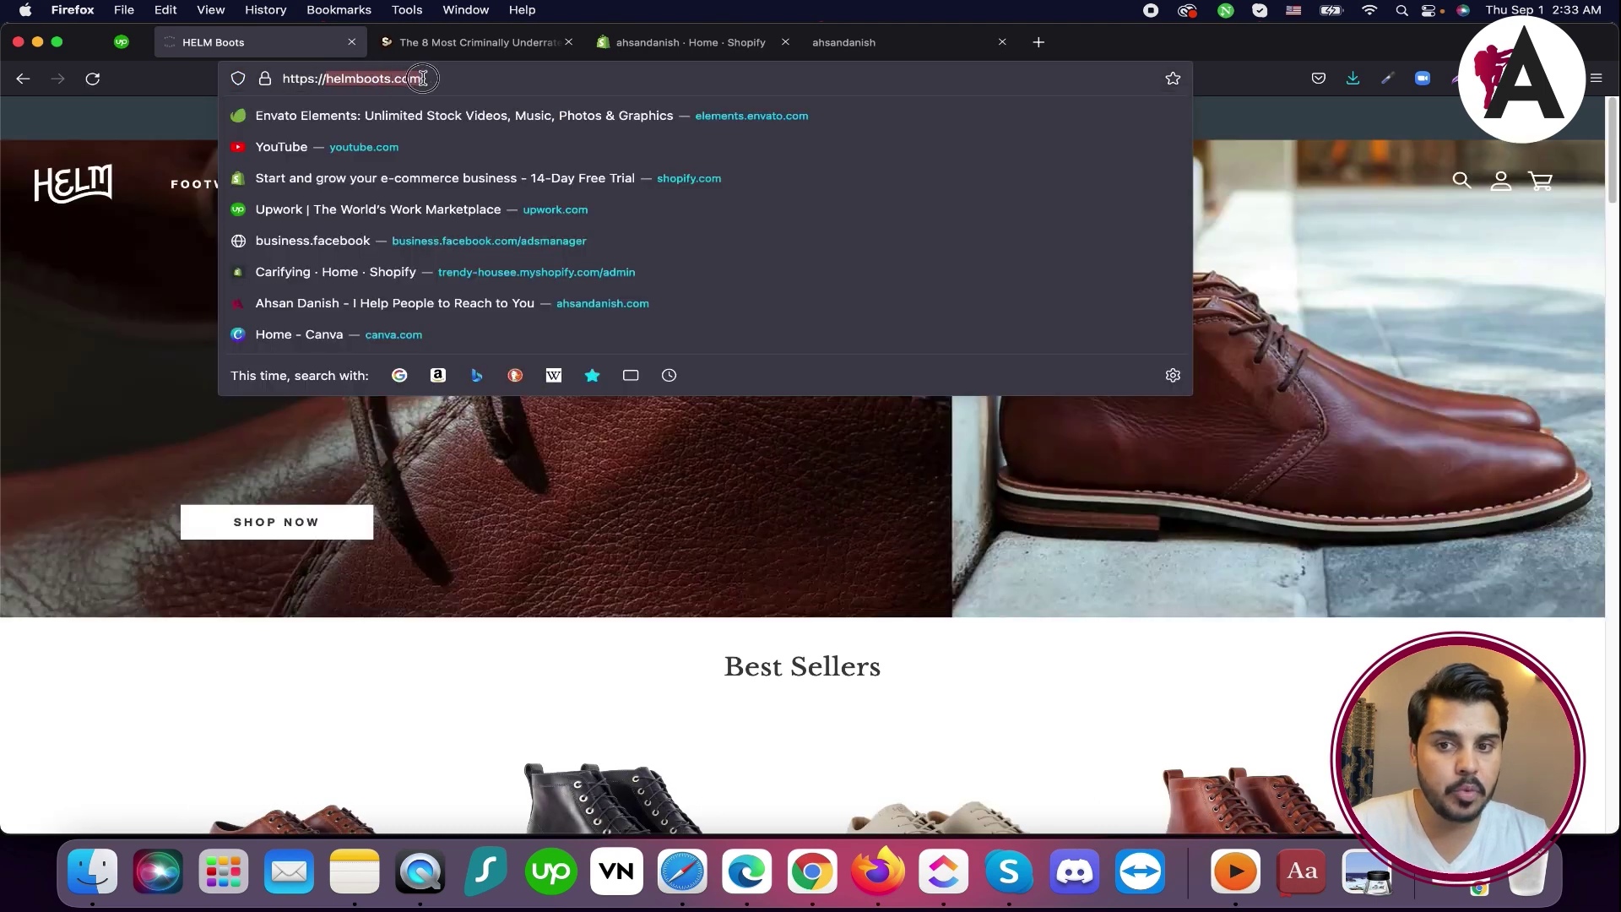
pyautogui.click(158, 203)
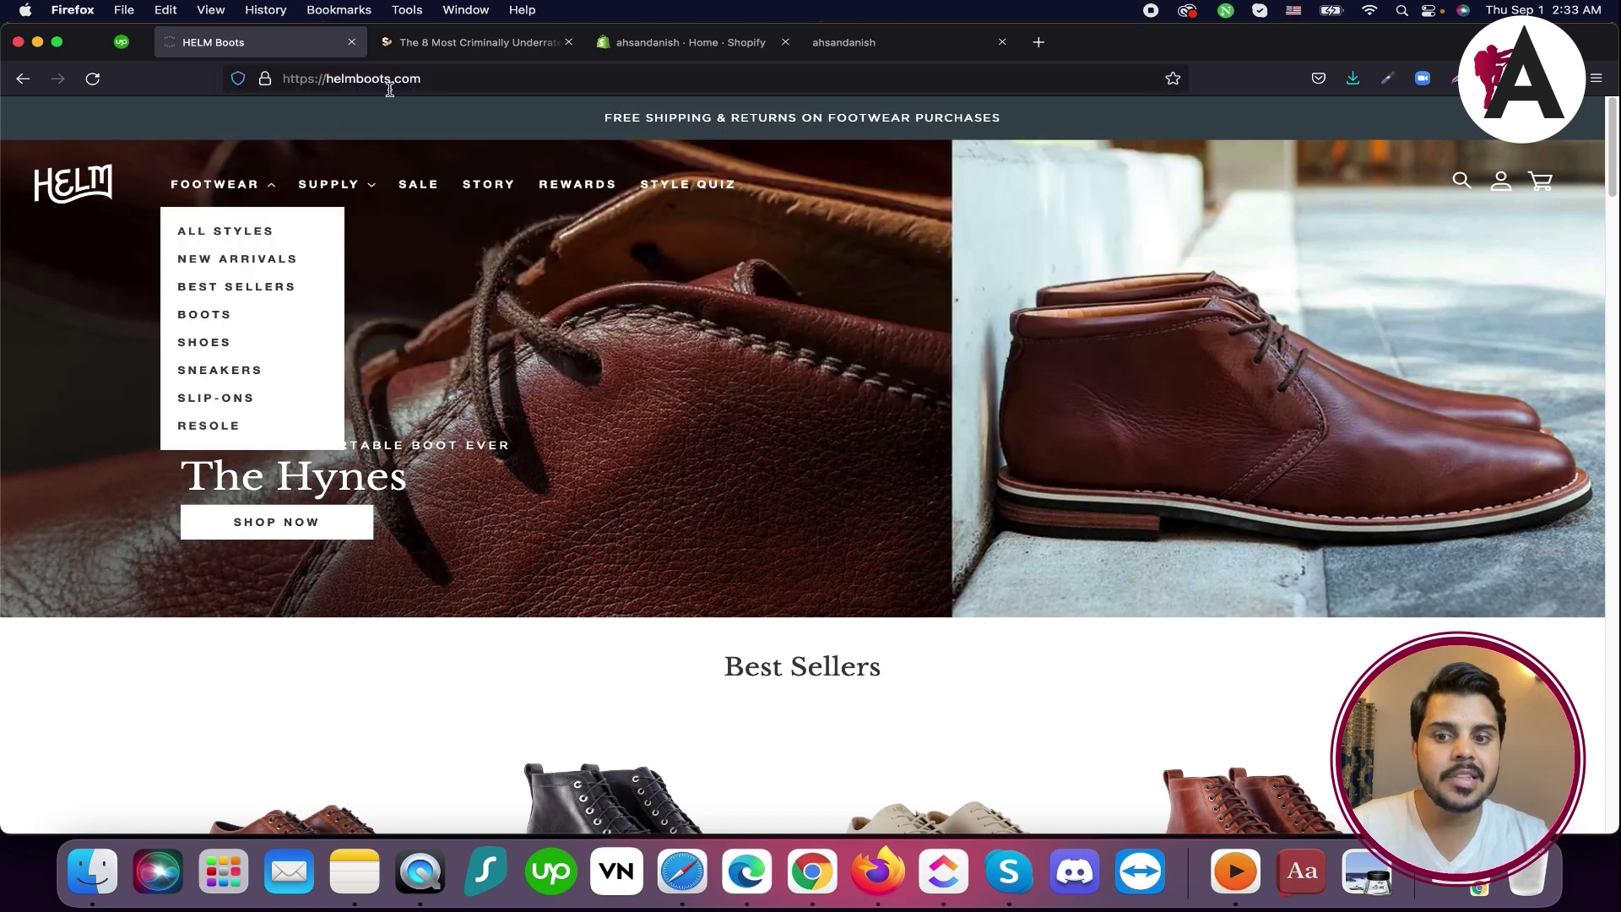
pyautogui.click(417, 80)
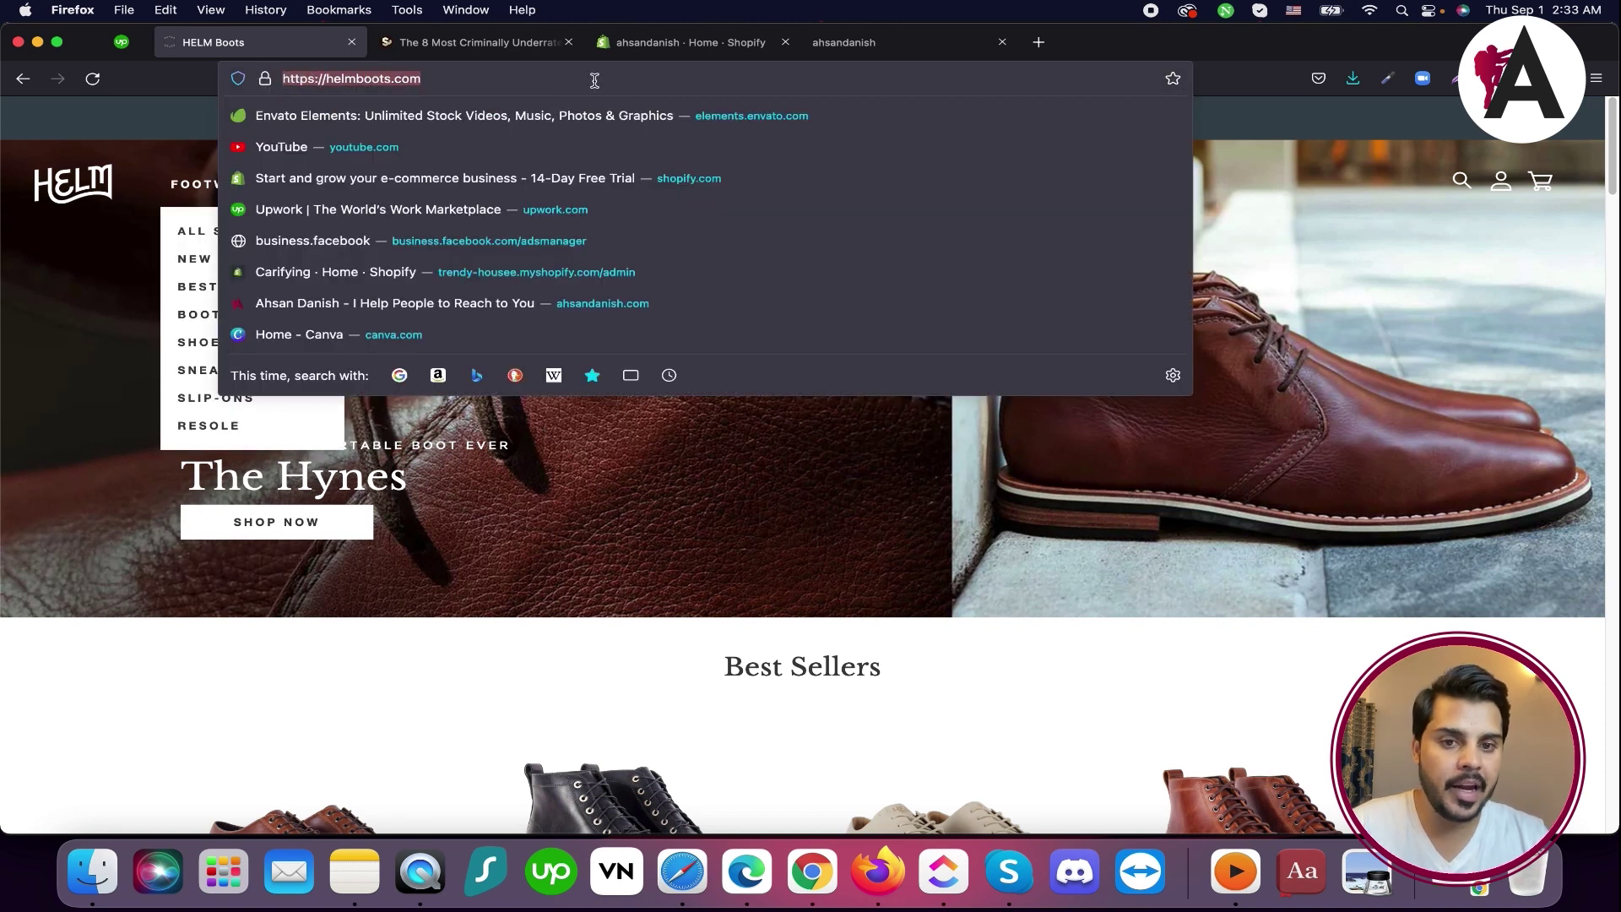
pyautogui.click(678, 47)
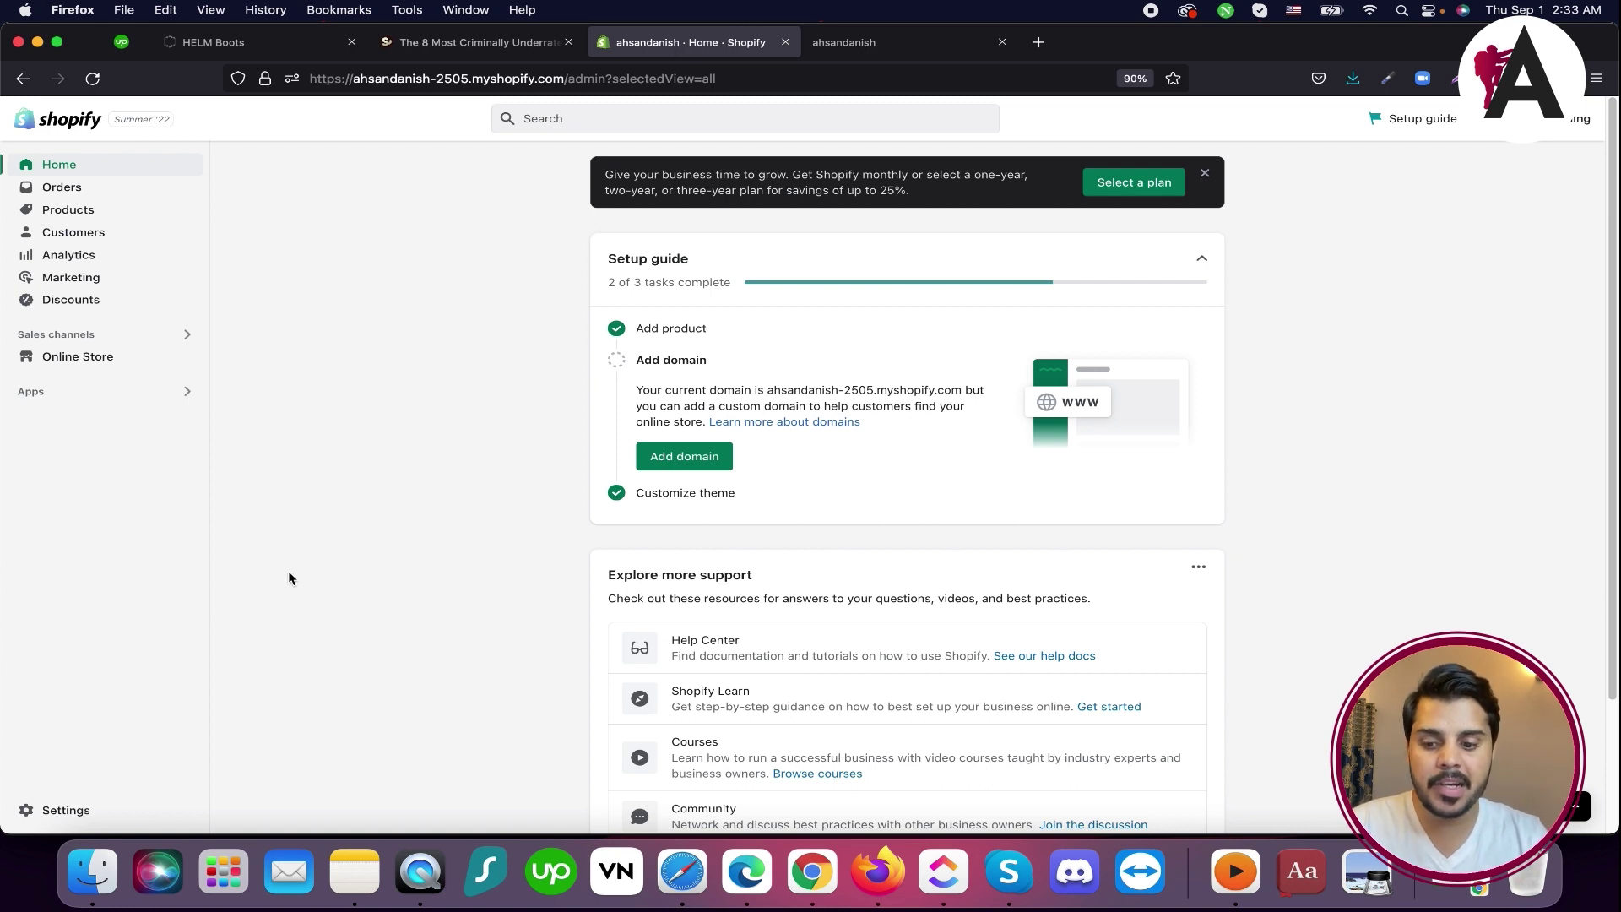
# Go to Settings > Domains and highlight the Buy or connect a domain heading
pyautogui.scroll(-1, 506, 422)
pyautogui.scroll(1, 844, 338)
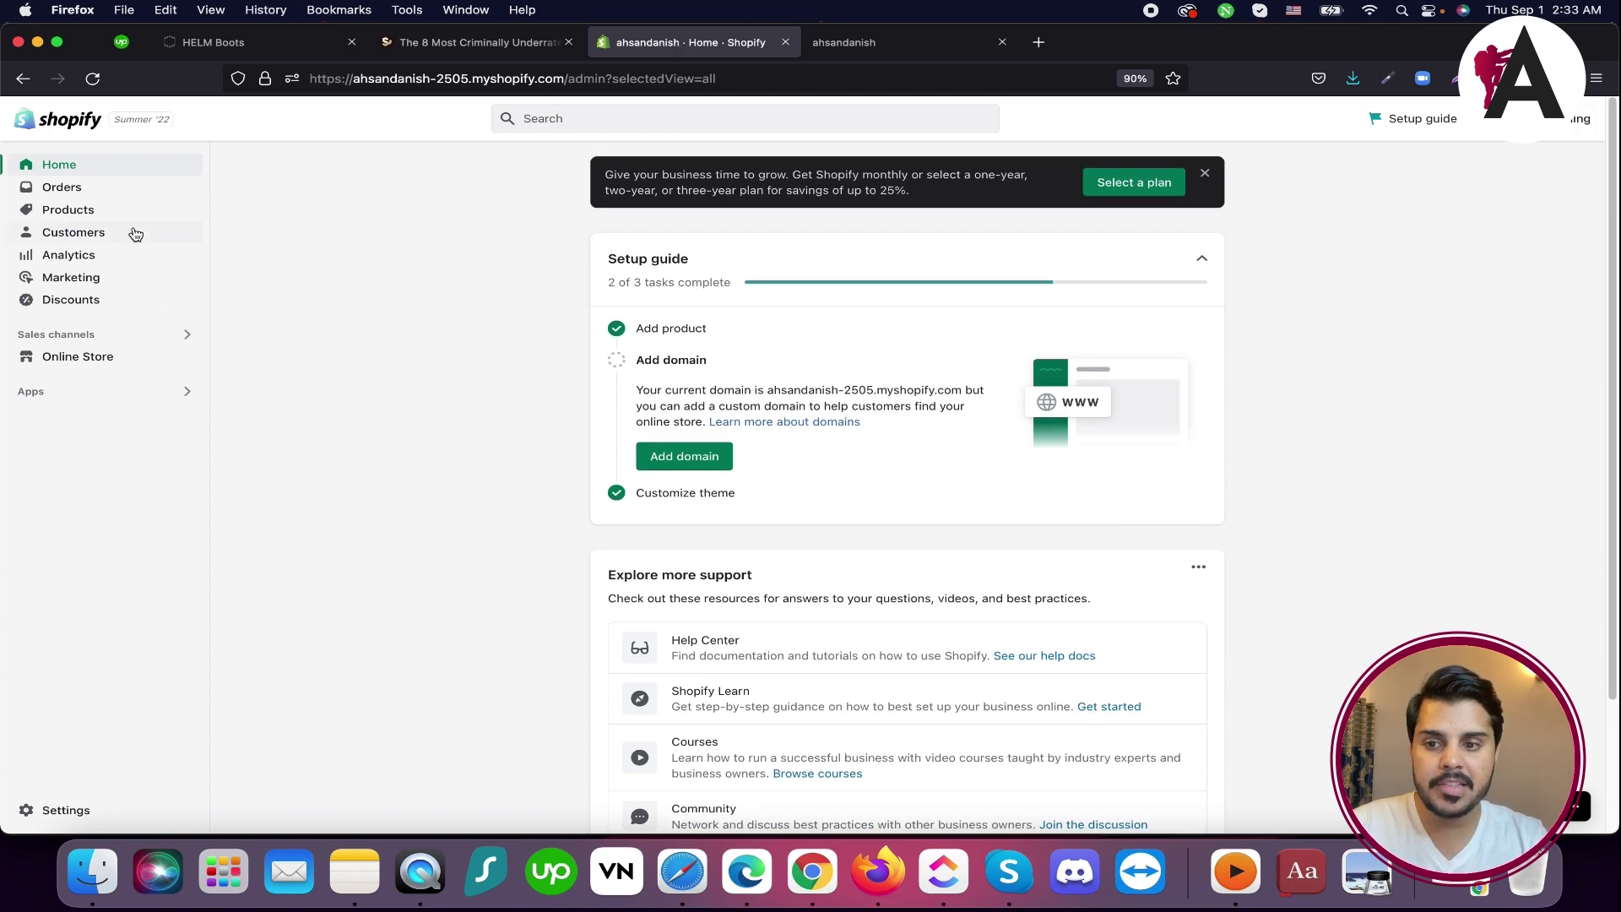
pyautogui.scroll(-3, 278, 427)
pyautogui.click(65, 812)
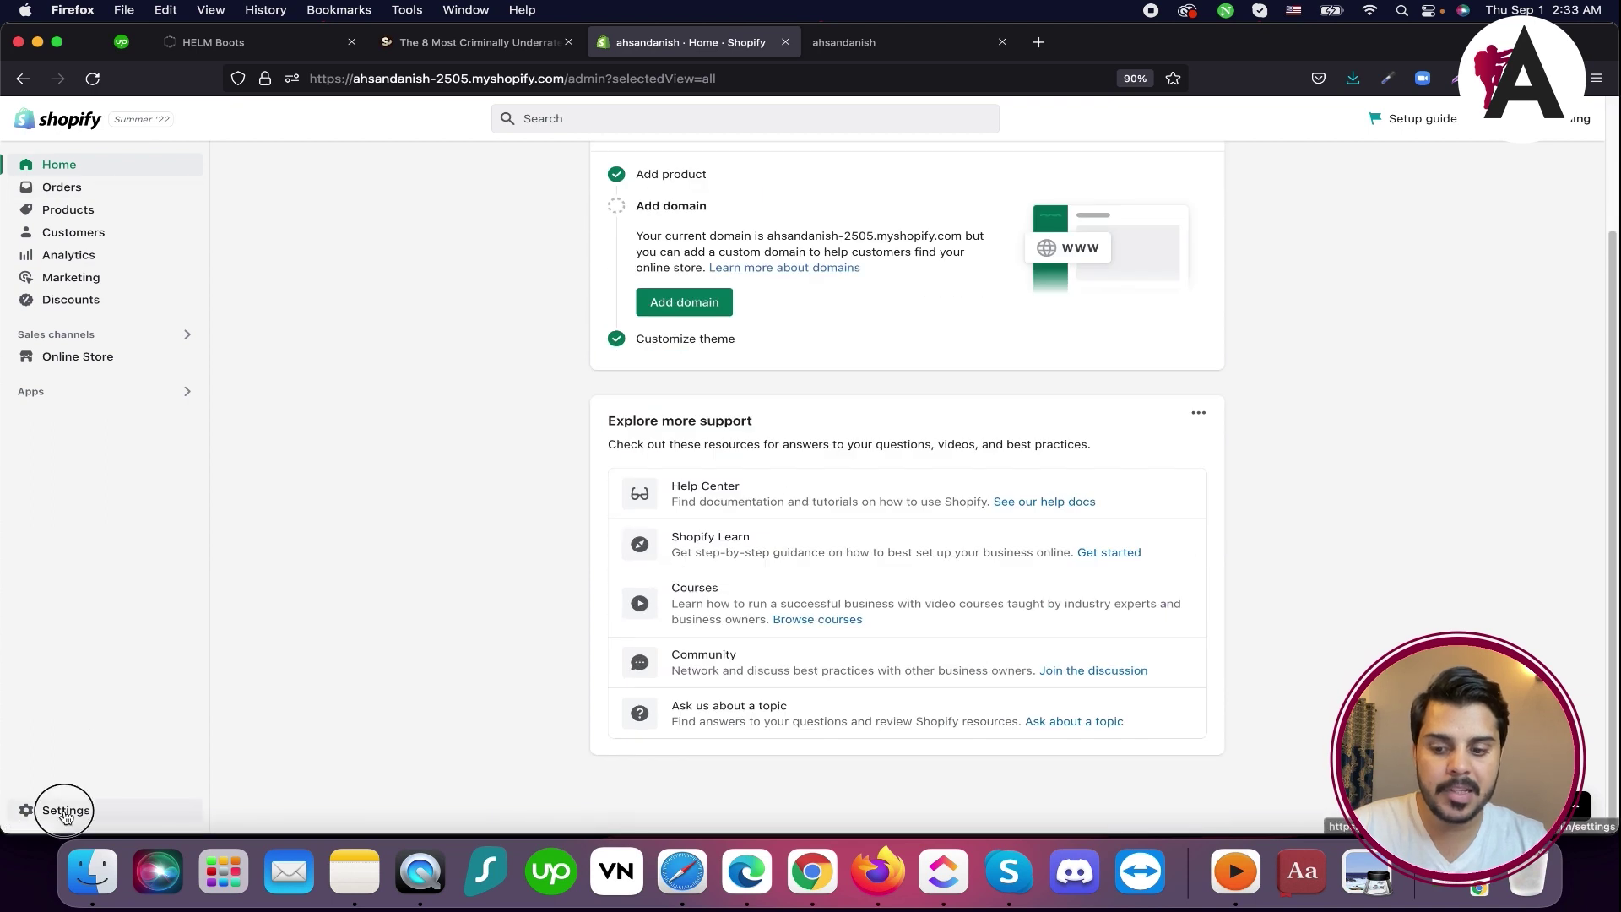
pyautogui.scroll(-2, 369, 625)
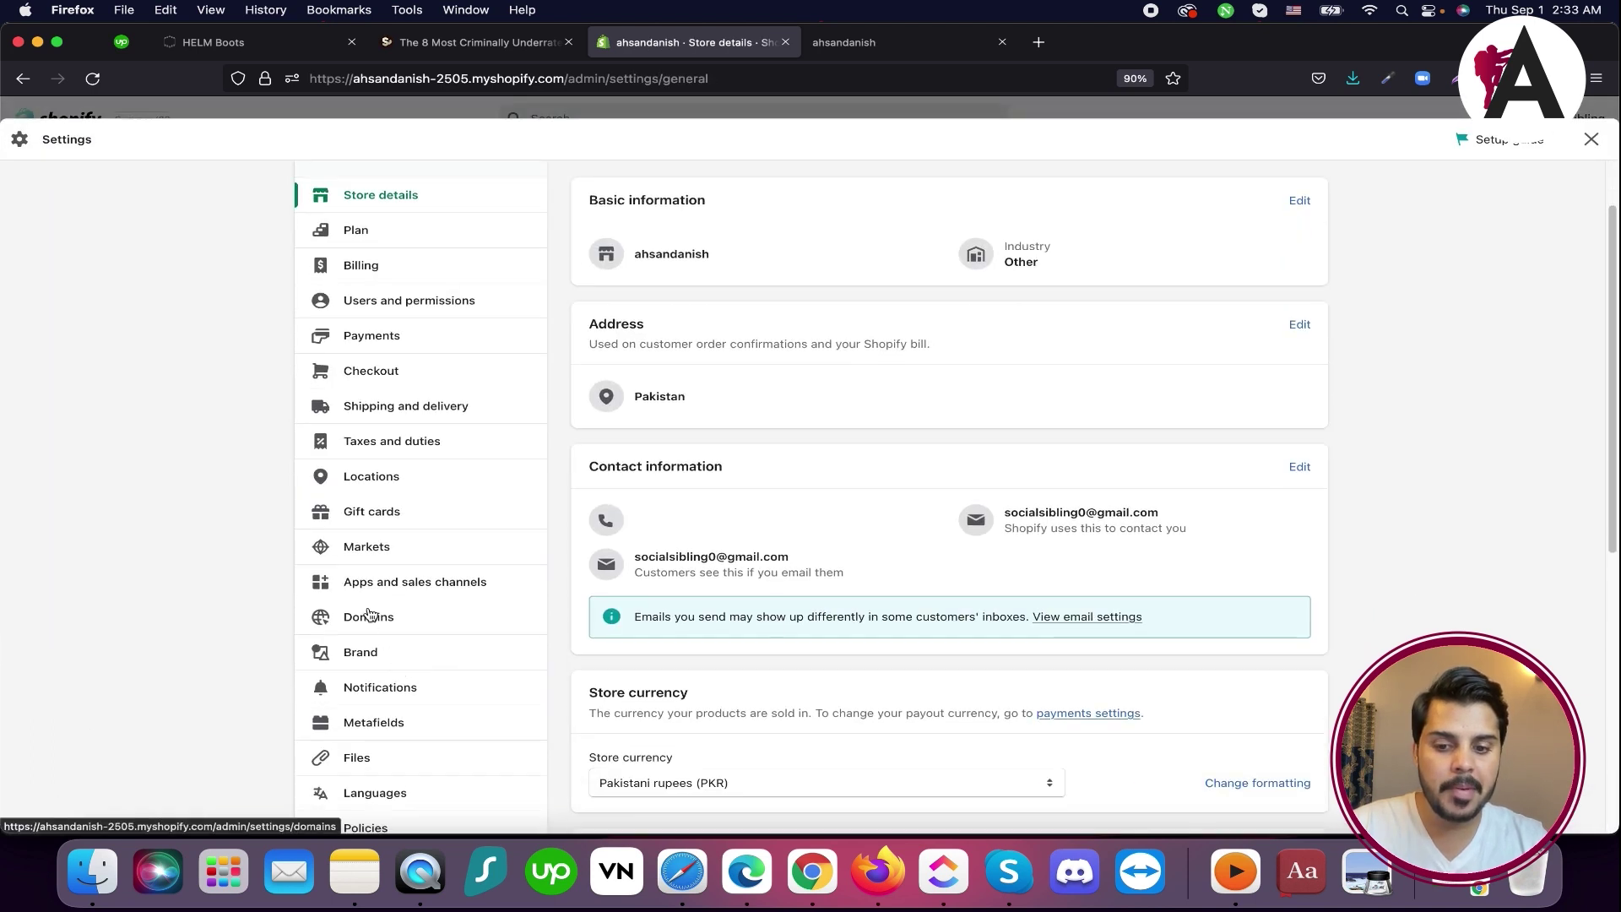
pyautogui.click(371, 617)
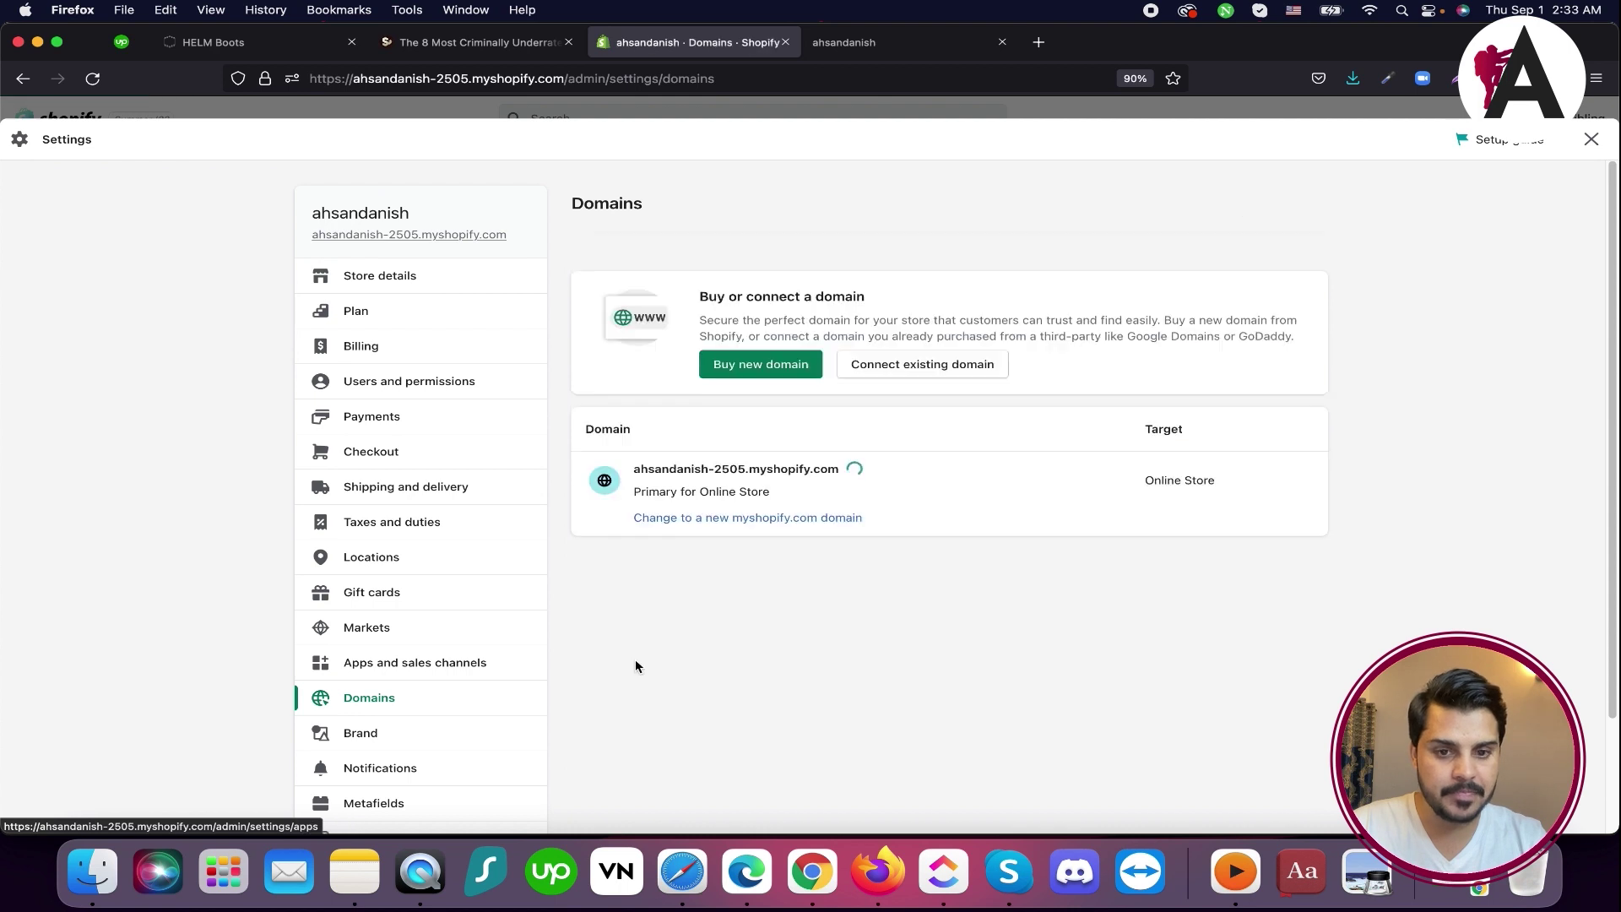
pyautogui.moveTo(707, 297); pyautogui.dragTo(875, 297)
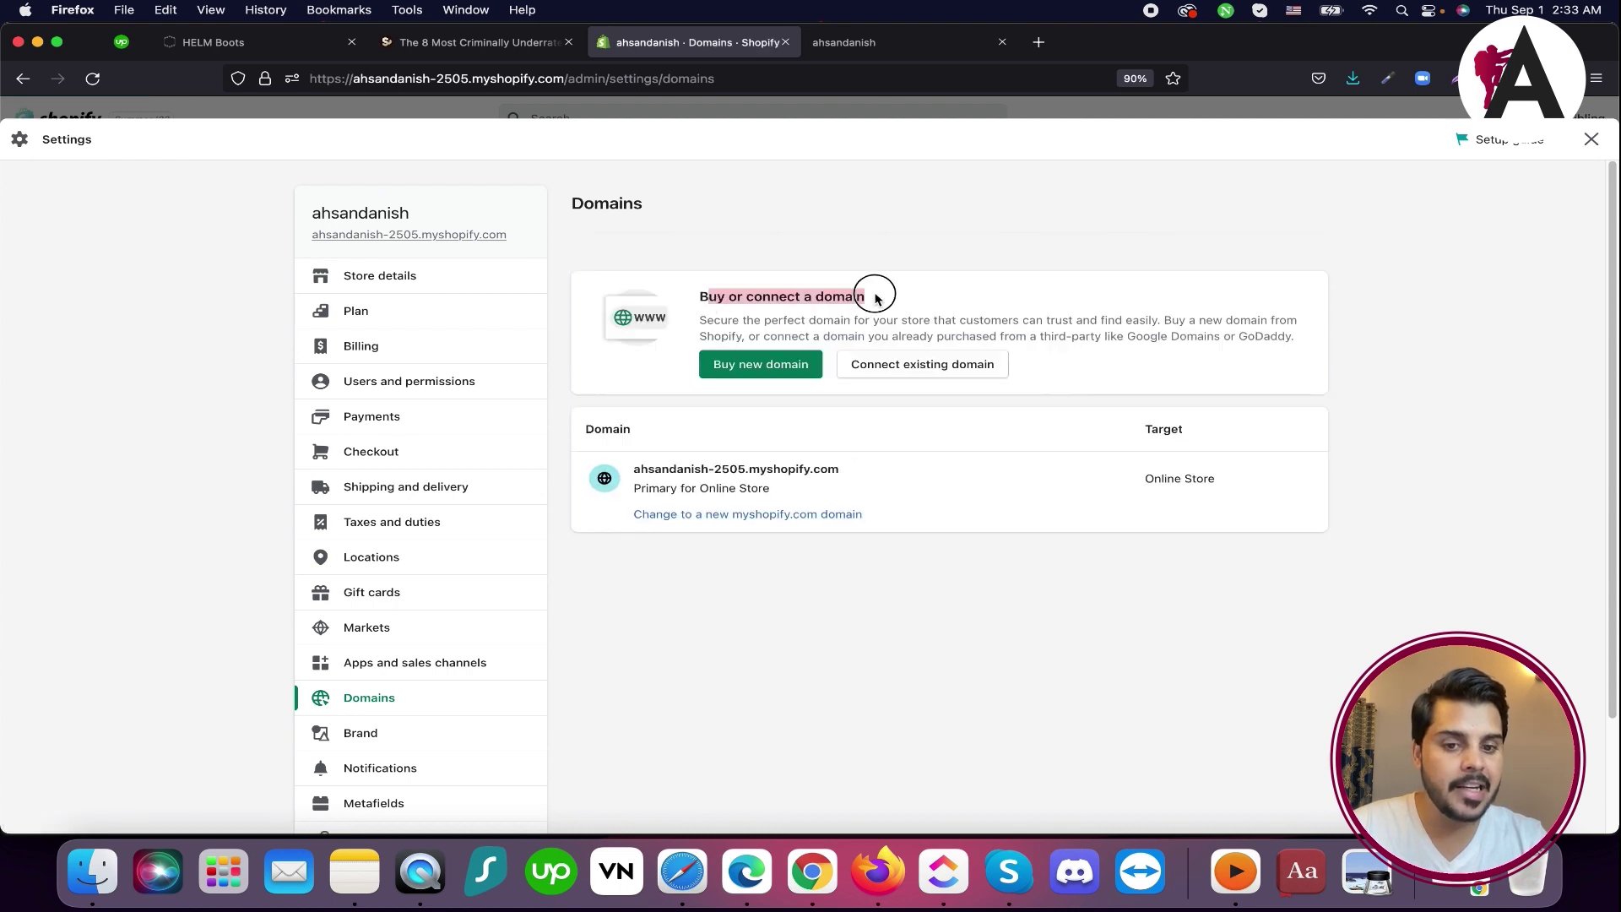
# Search for the domain 'ahsandanish' and choose to buy its .com version
pyautogui.click(747, 372)
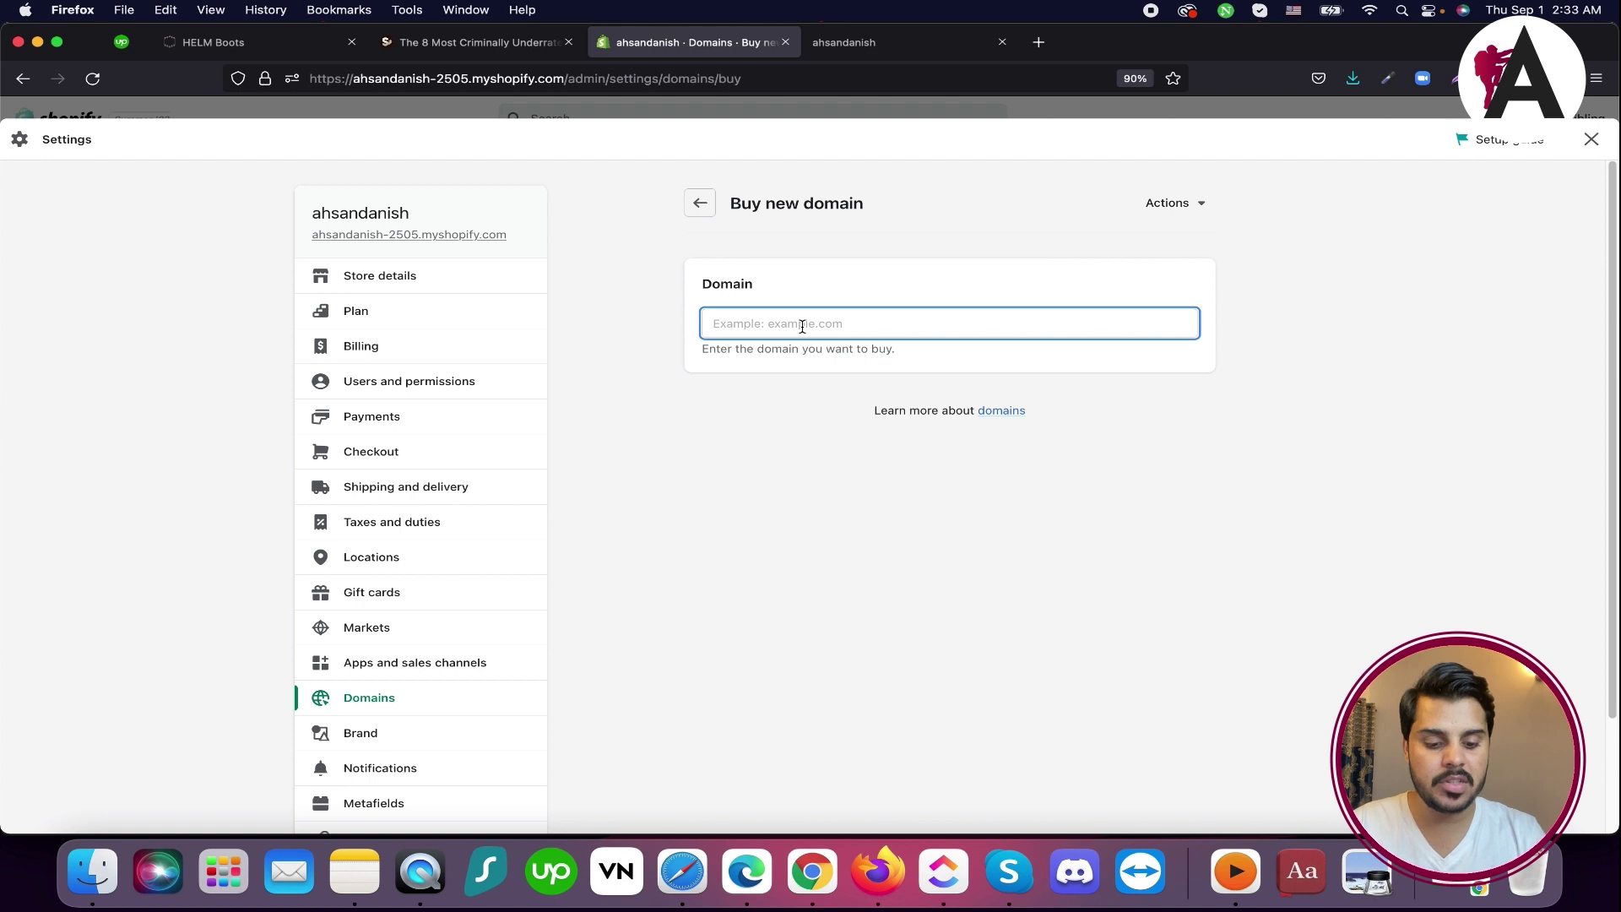
pyautogui.write('ahsa')
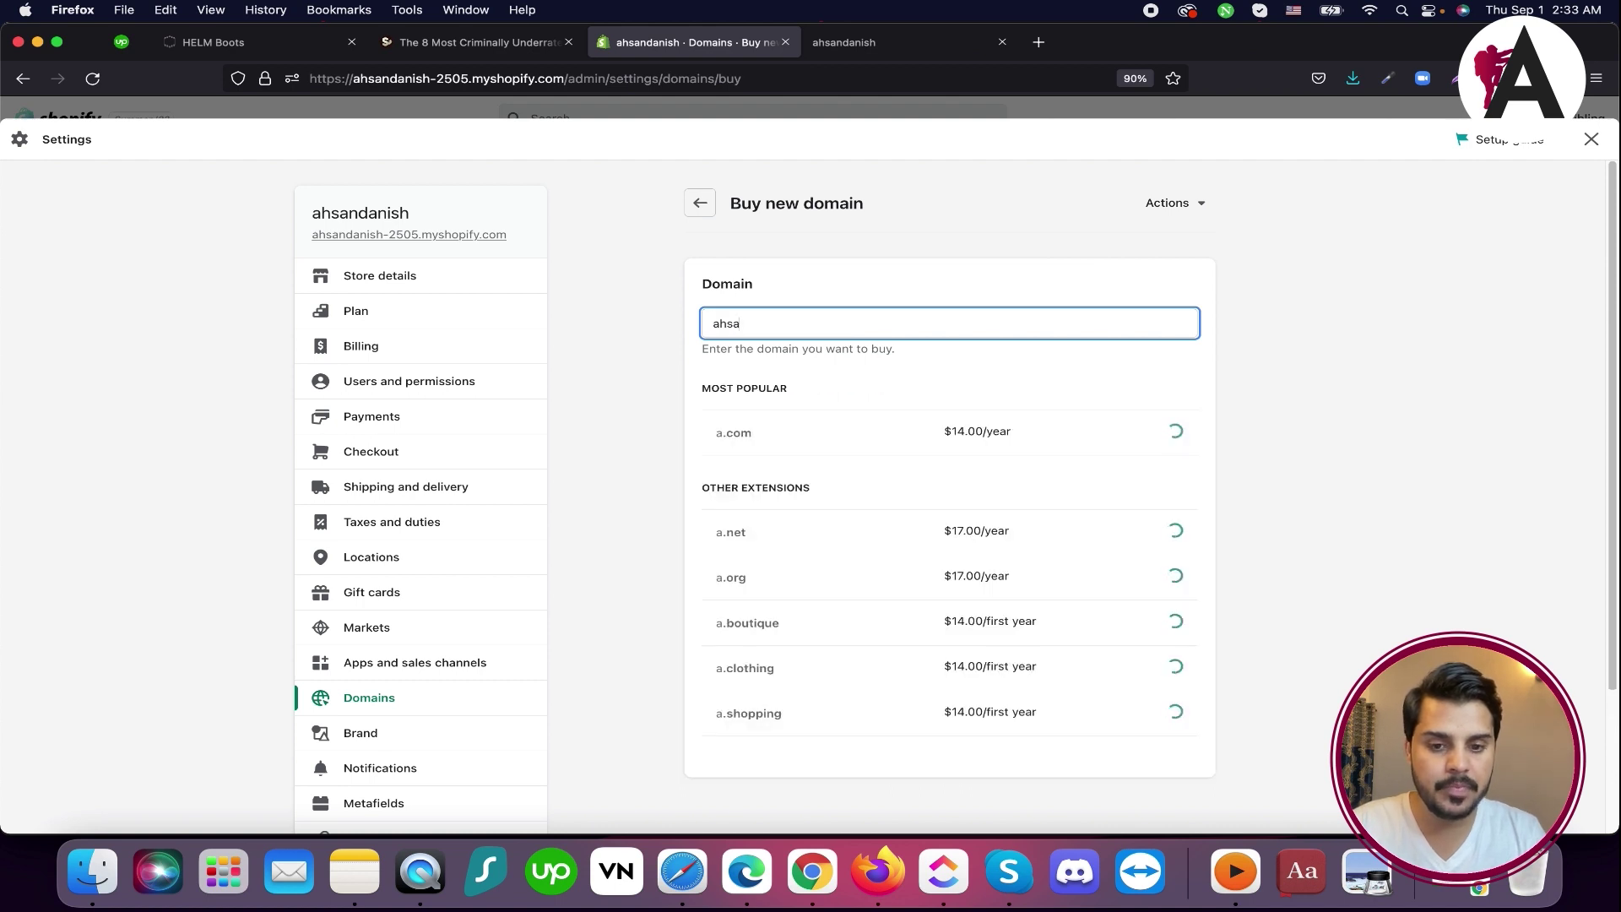
pyautogui.write('ndanishstore')
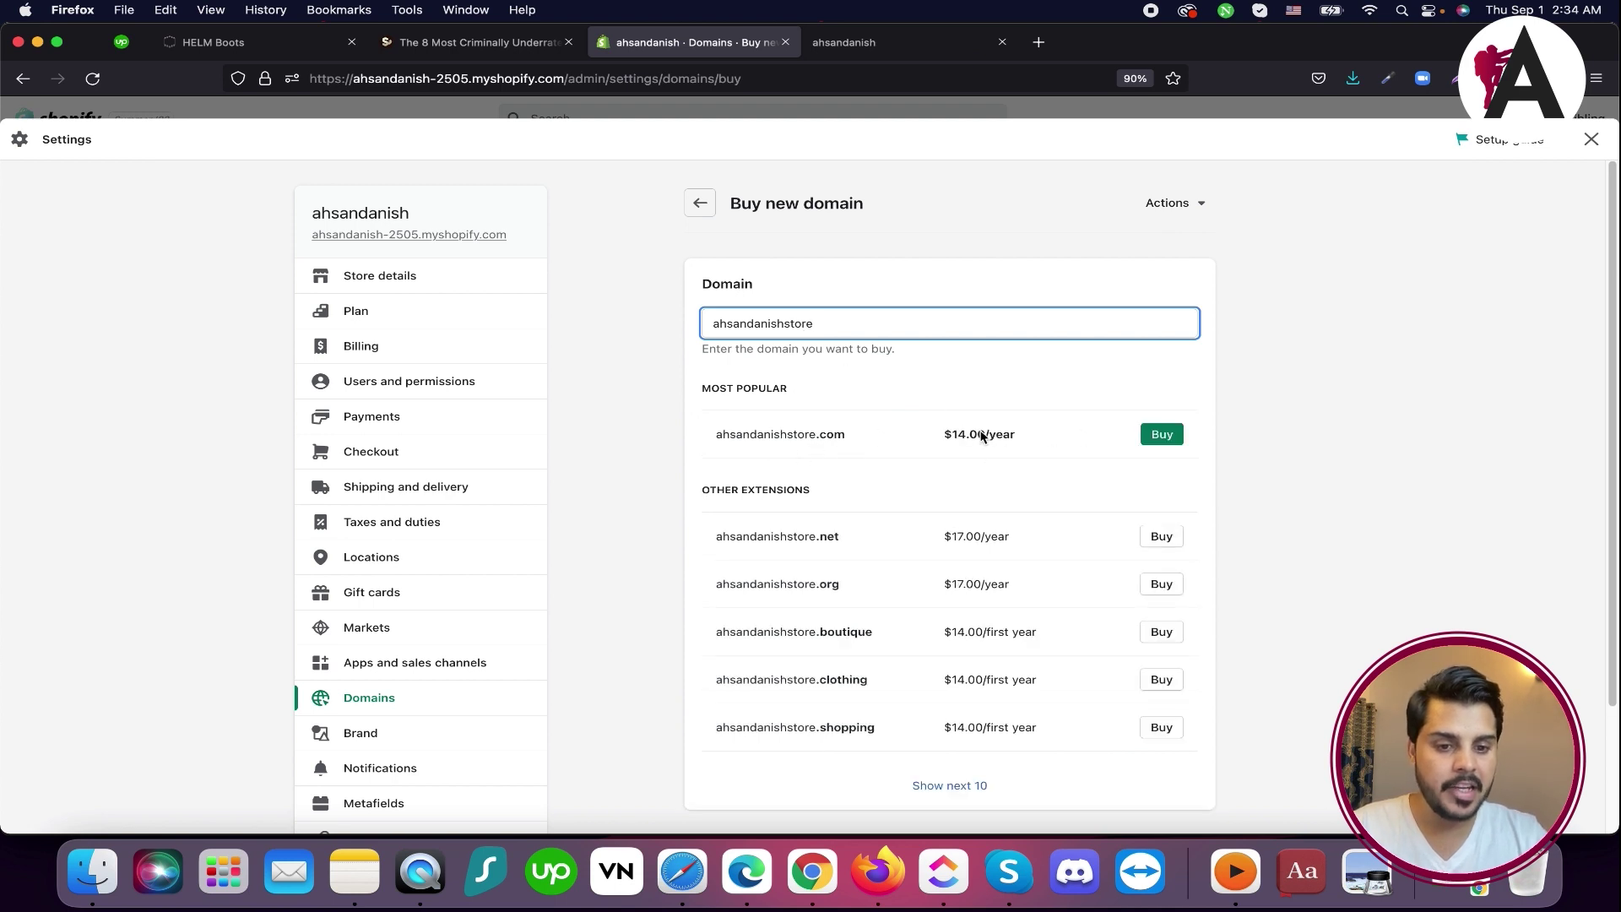
pyautogui.click(1176, 439)
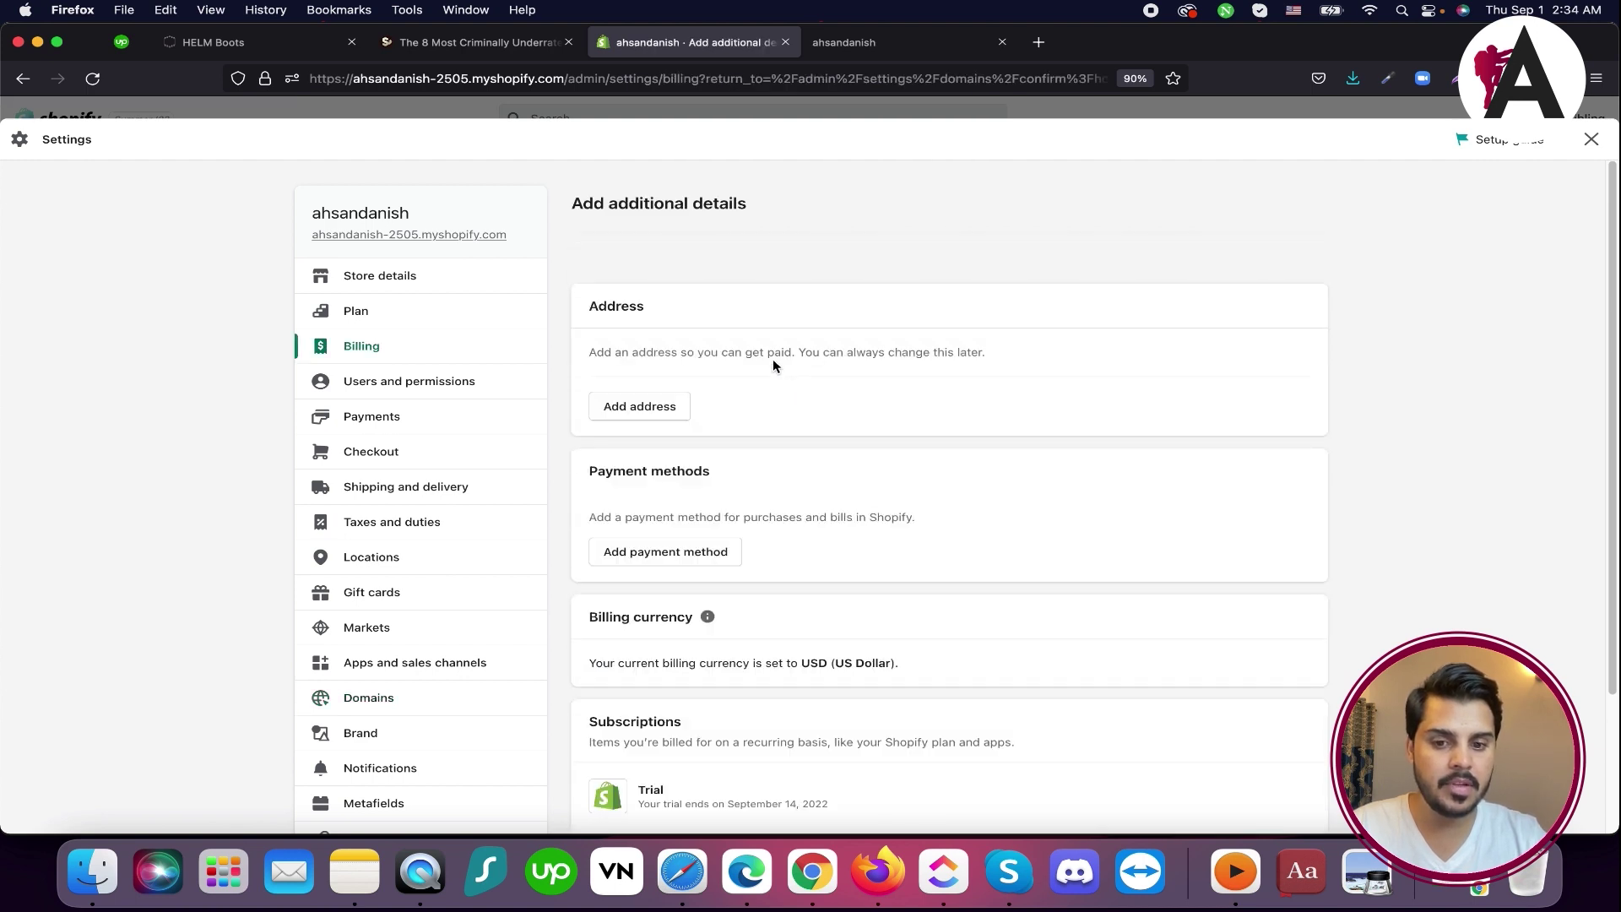
# Start adding a payment method on the billing page, then cancel it
pyautogui.scroll(-3, 743, 464)
pyautogui.scroll(3, 743, 439)
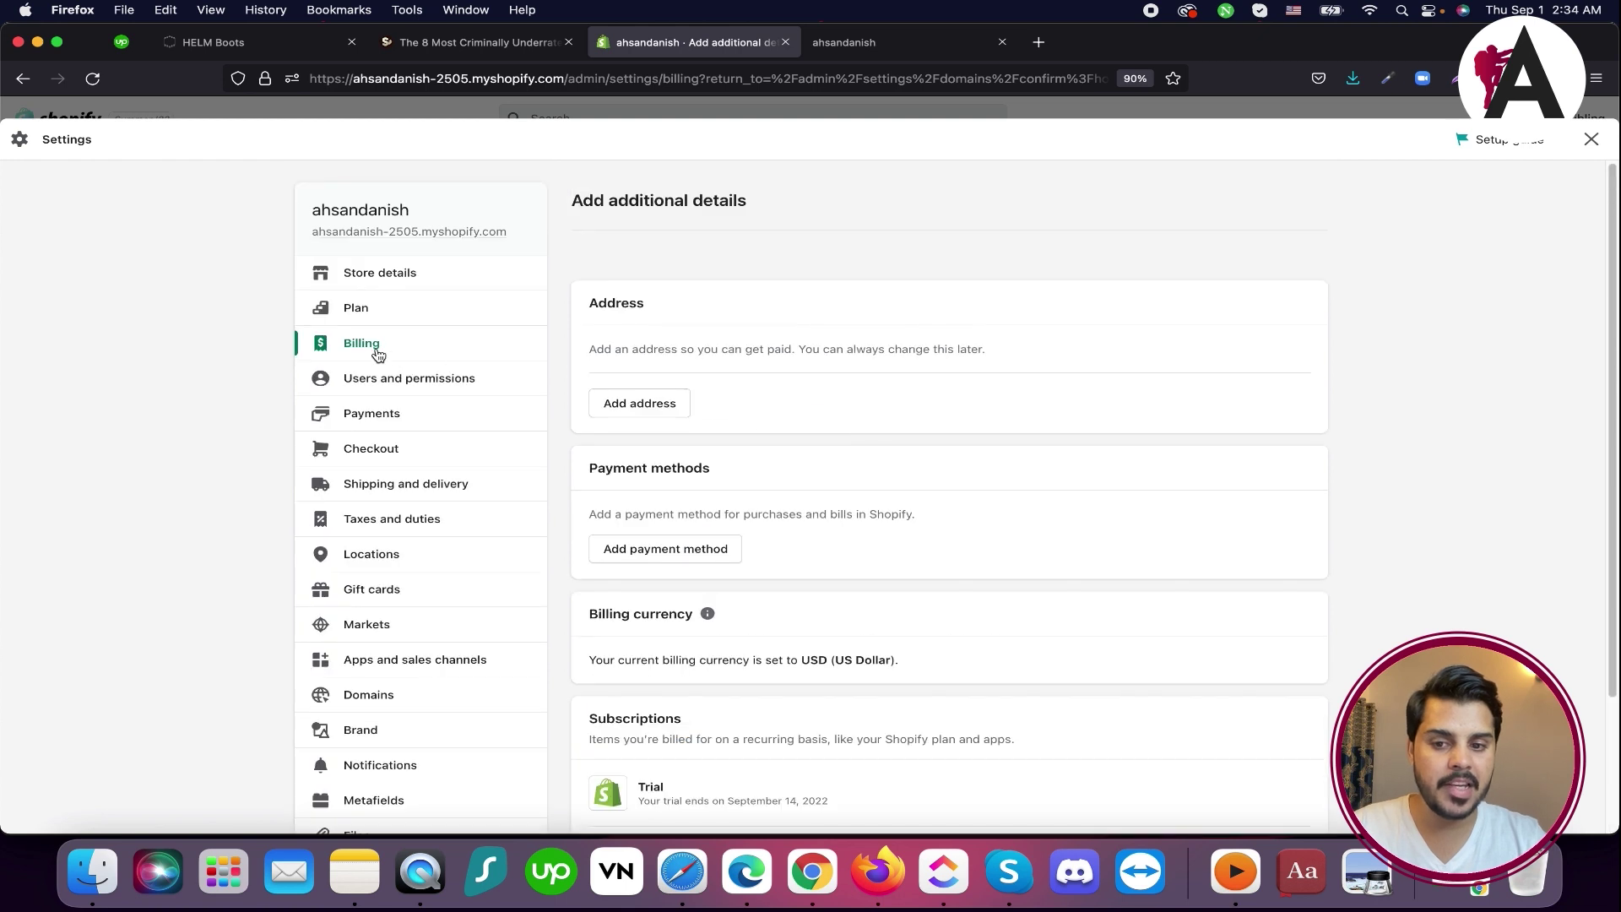
pyautogui.click(690, 550)
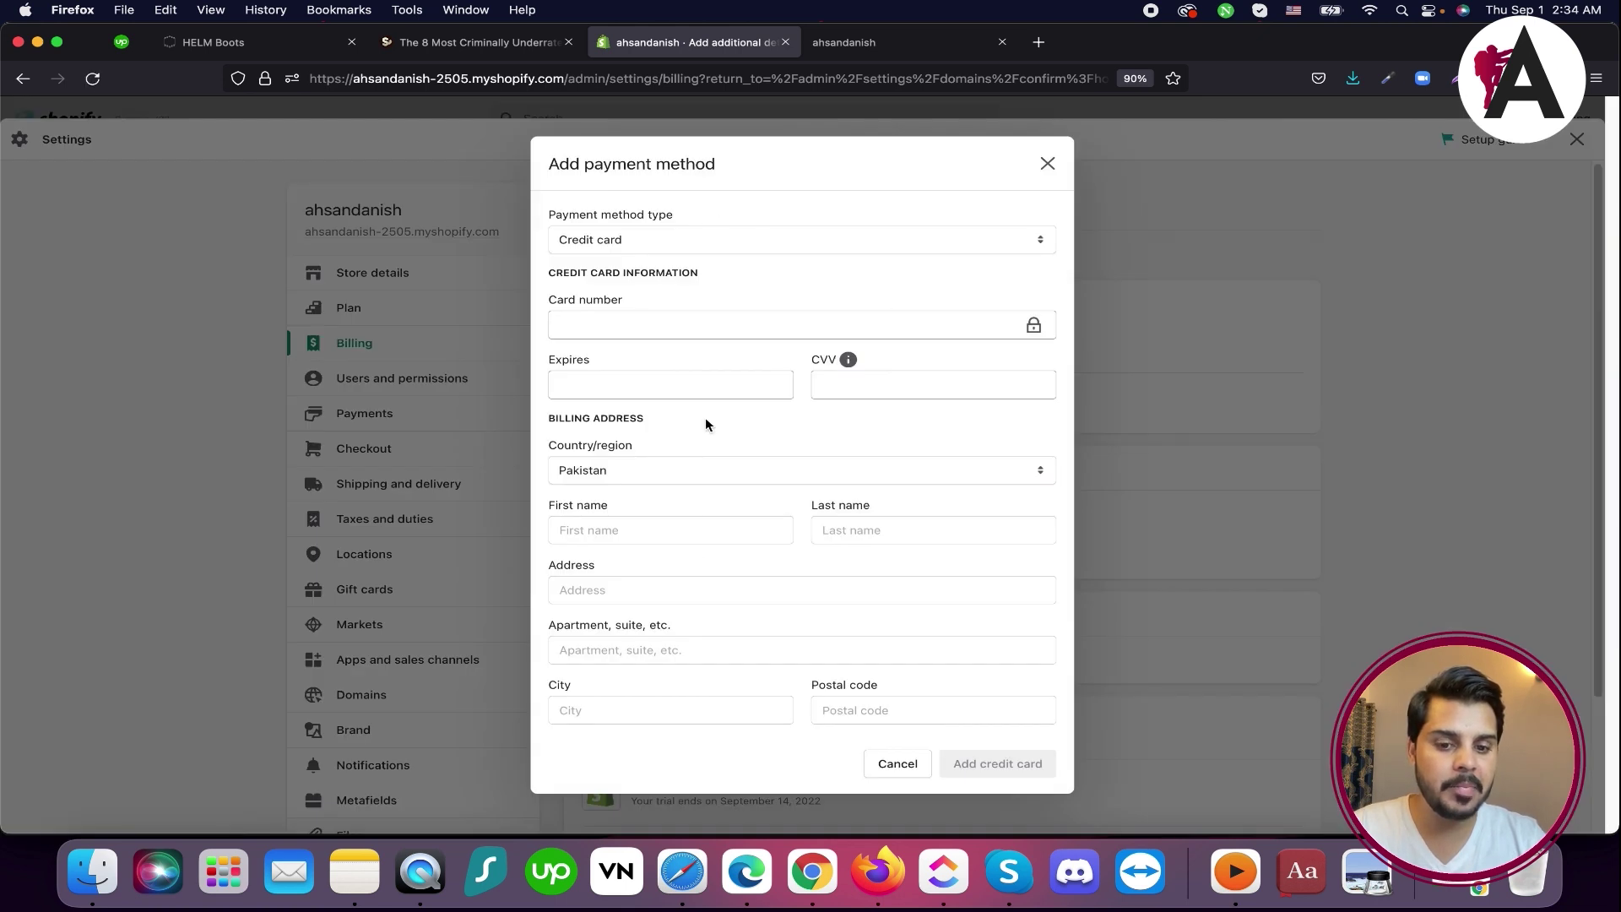
pyautogui.click(1045, 165)
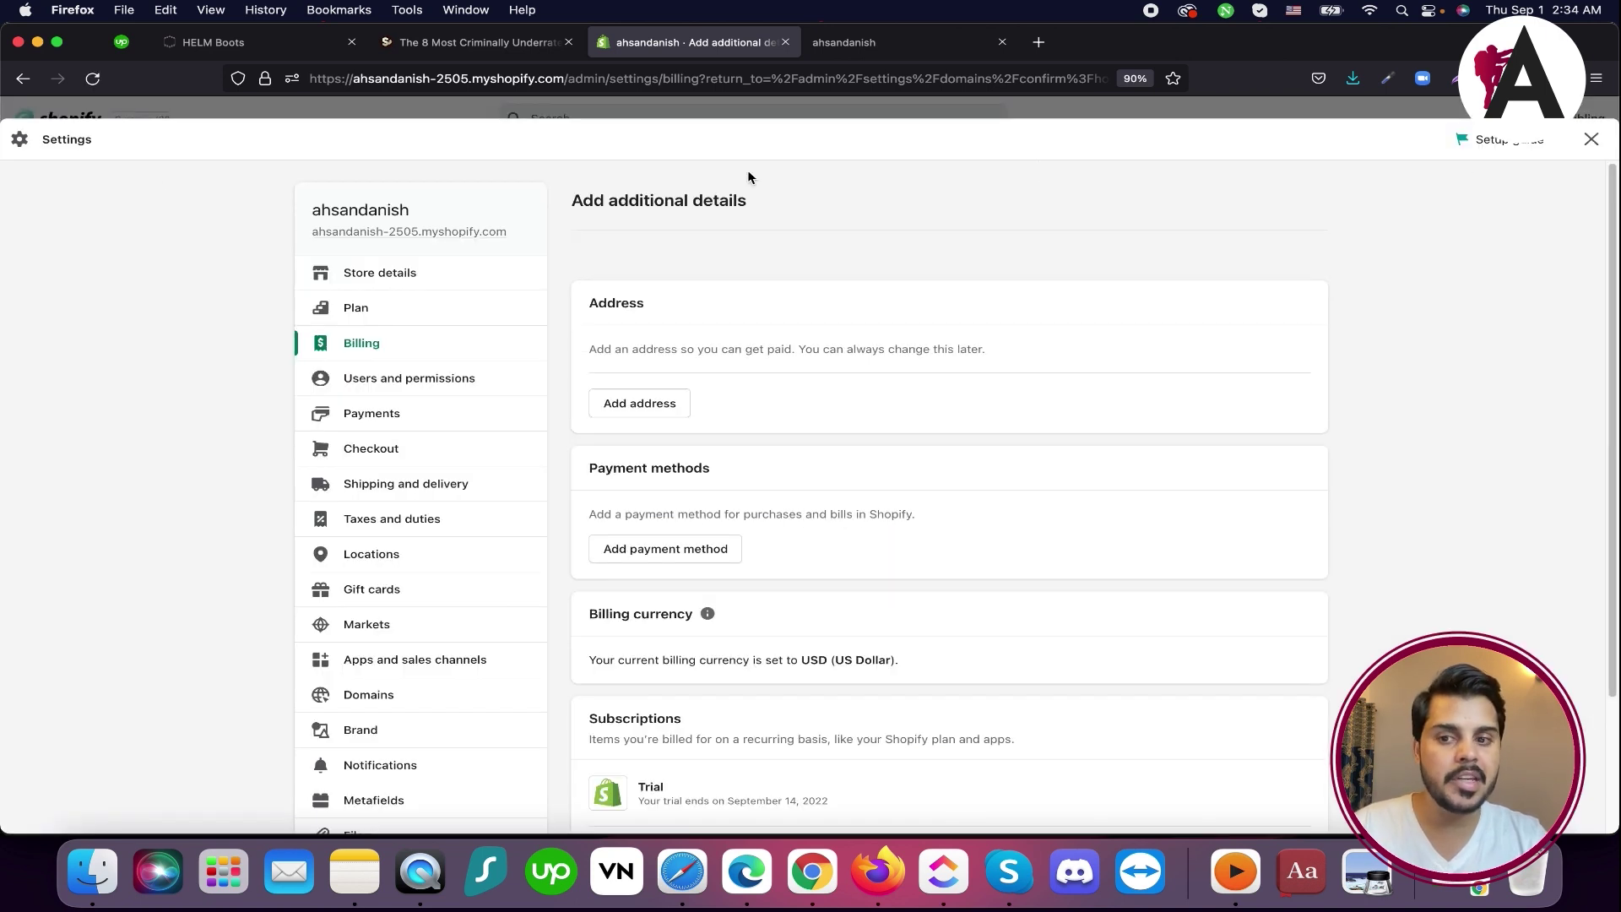
pyautogui.scroll(-3, 390, 605)
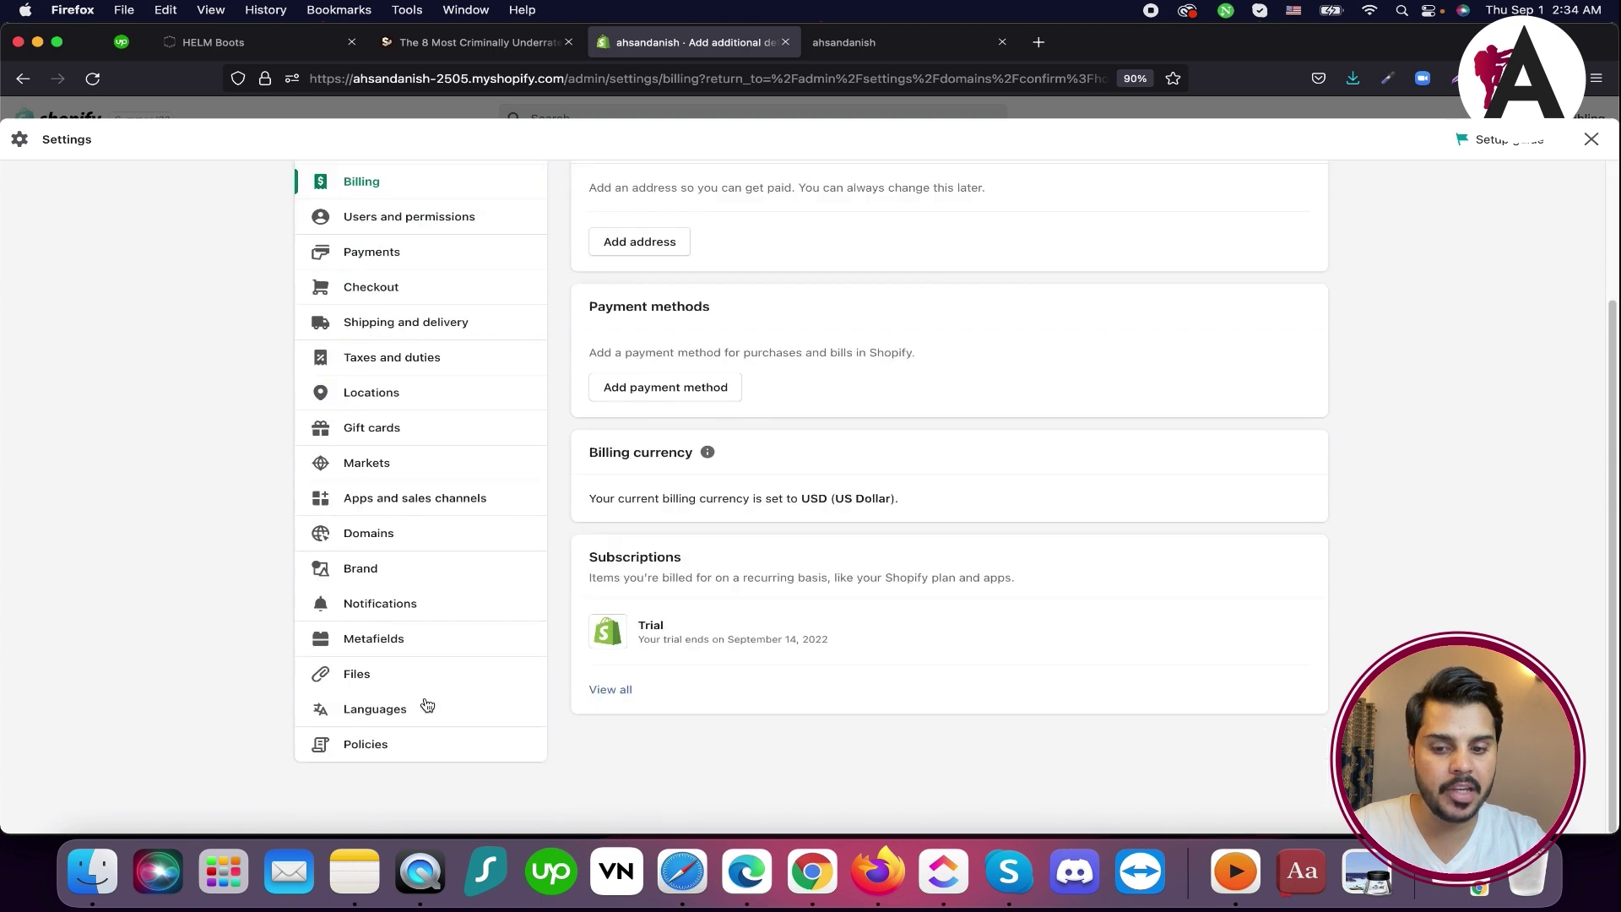
# Back in Domains, submit the owner's .com domain through Connect existing domain
pyautogui.click(379, 532)
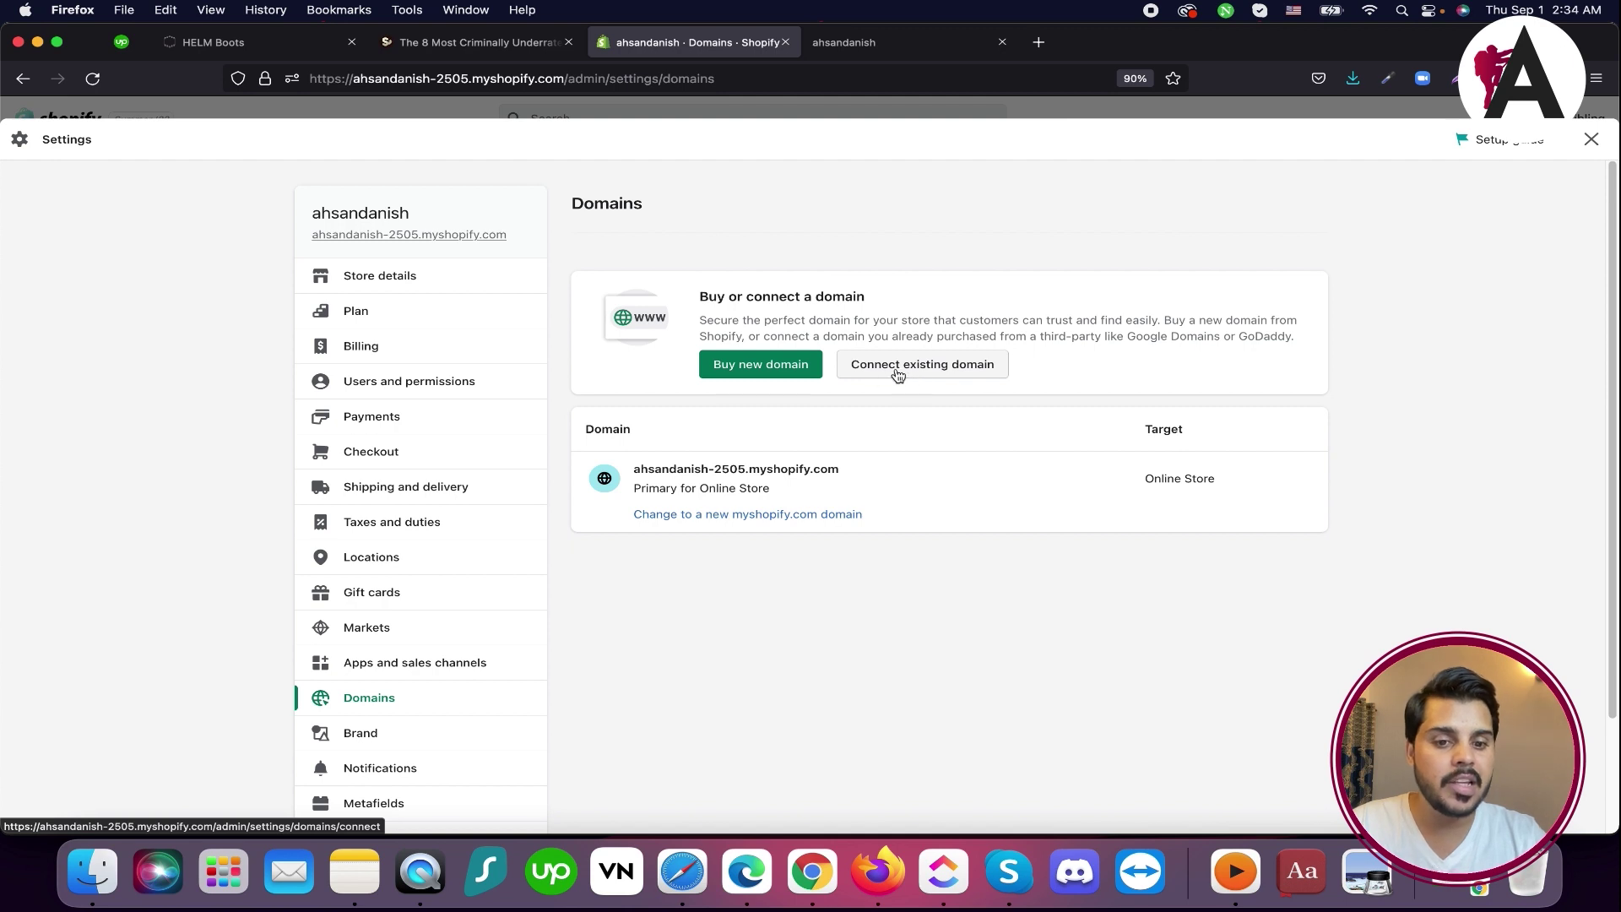
pyautogui.click(947, 369)
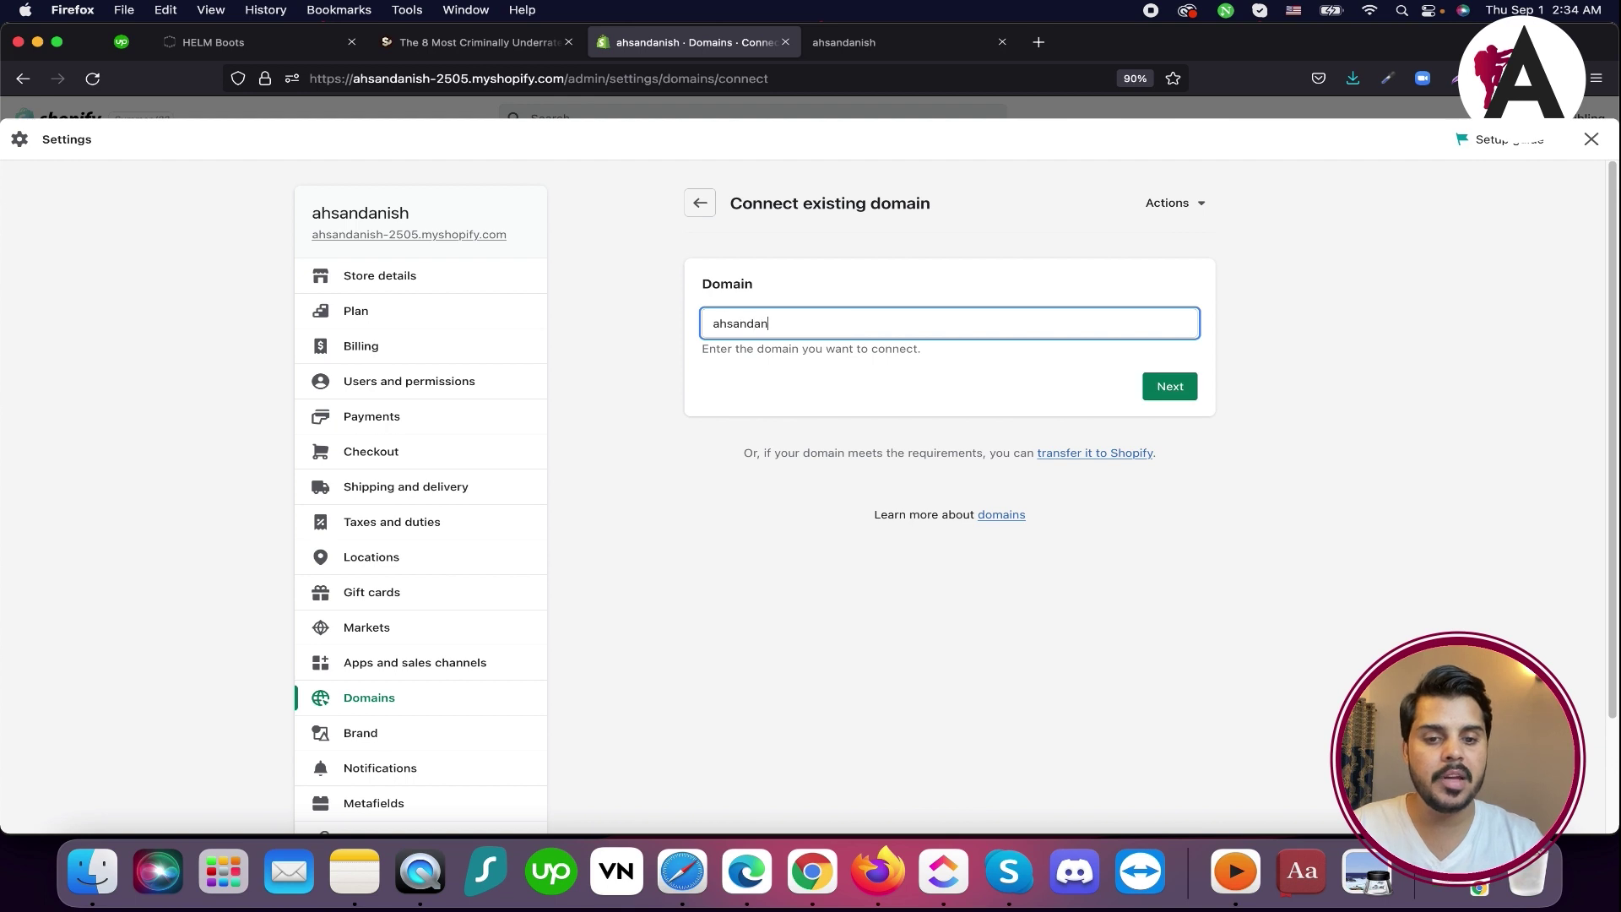
pyautogui.press('Return')
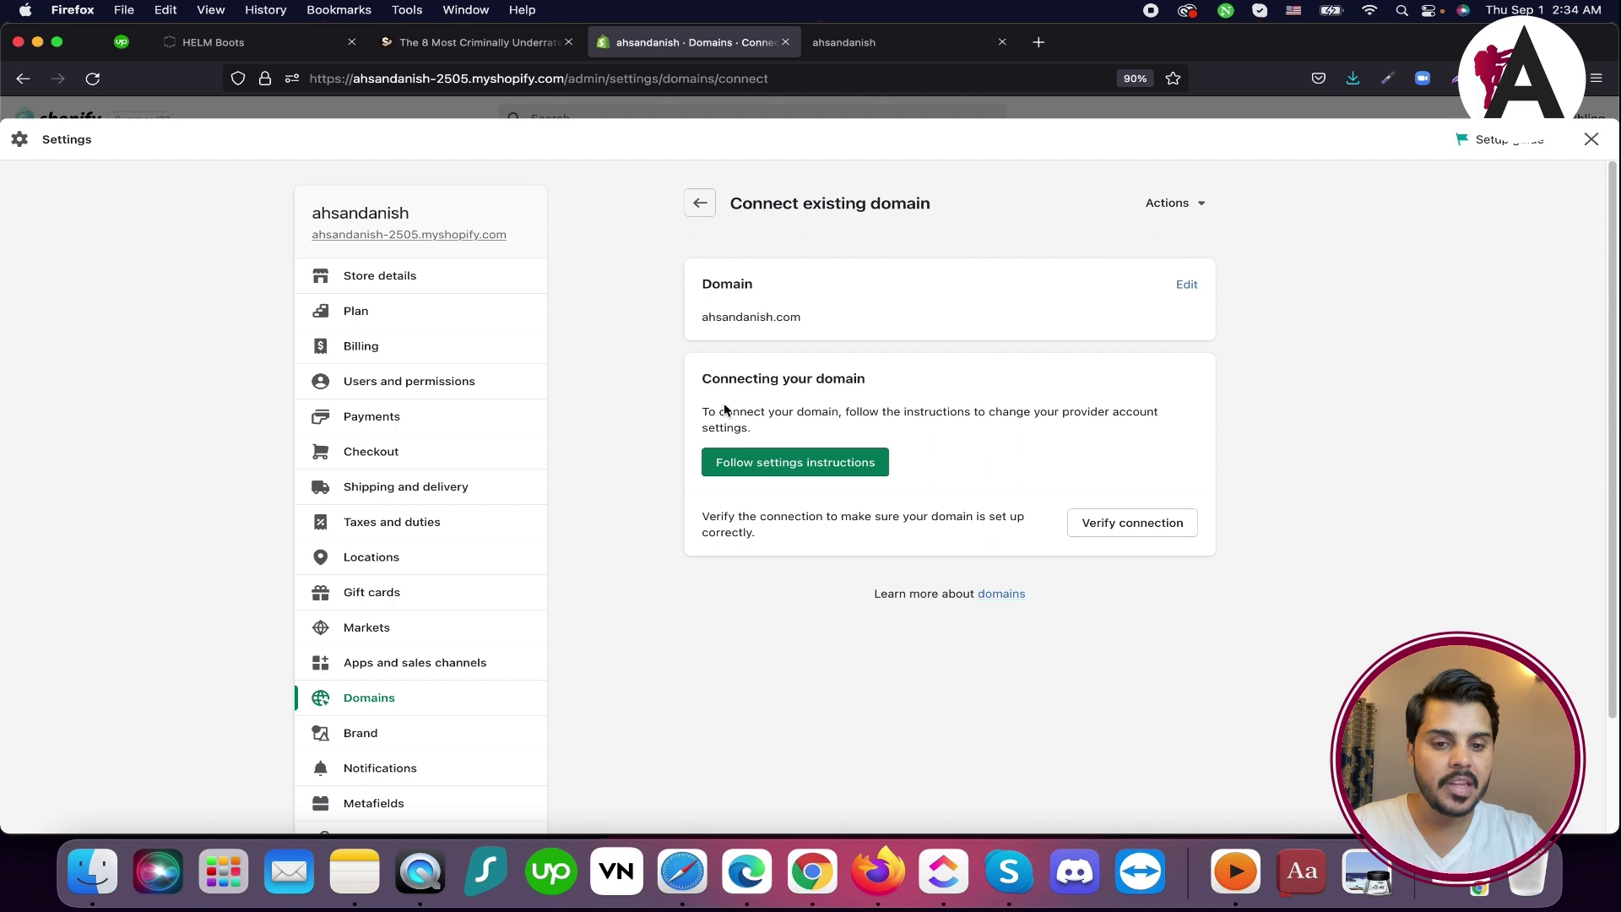
# Highlight the Connecting your domain instructions and open the setup guide in a new tab
pyautogui.moveTo(705, 391); pyautogui.dragTo(864, 383)
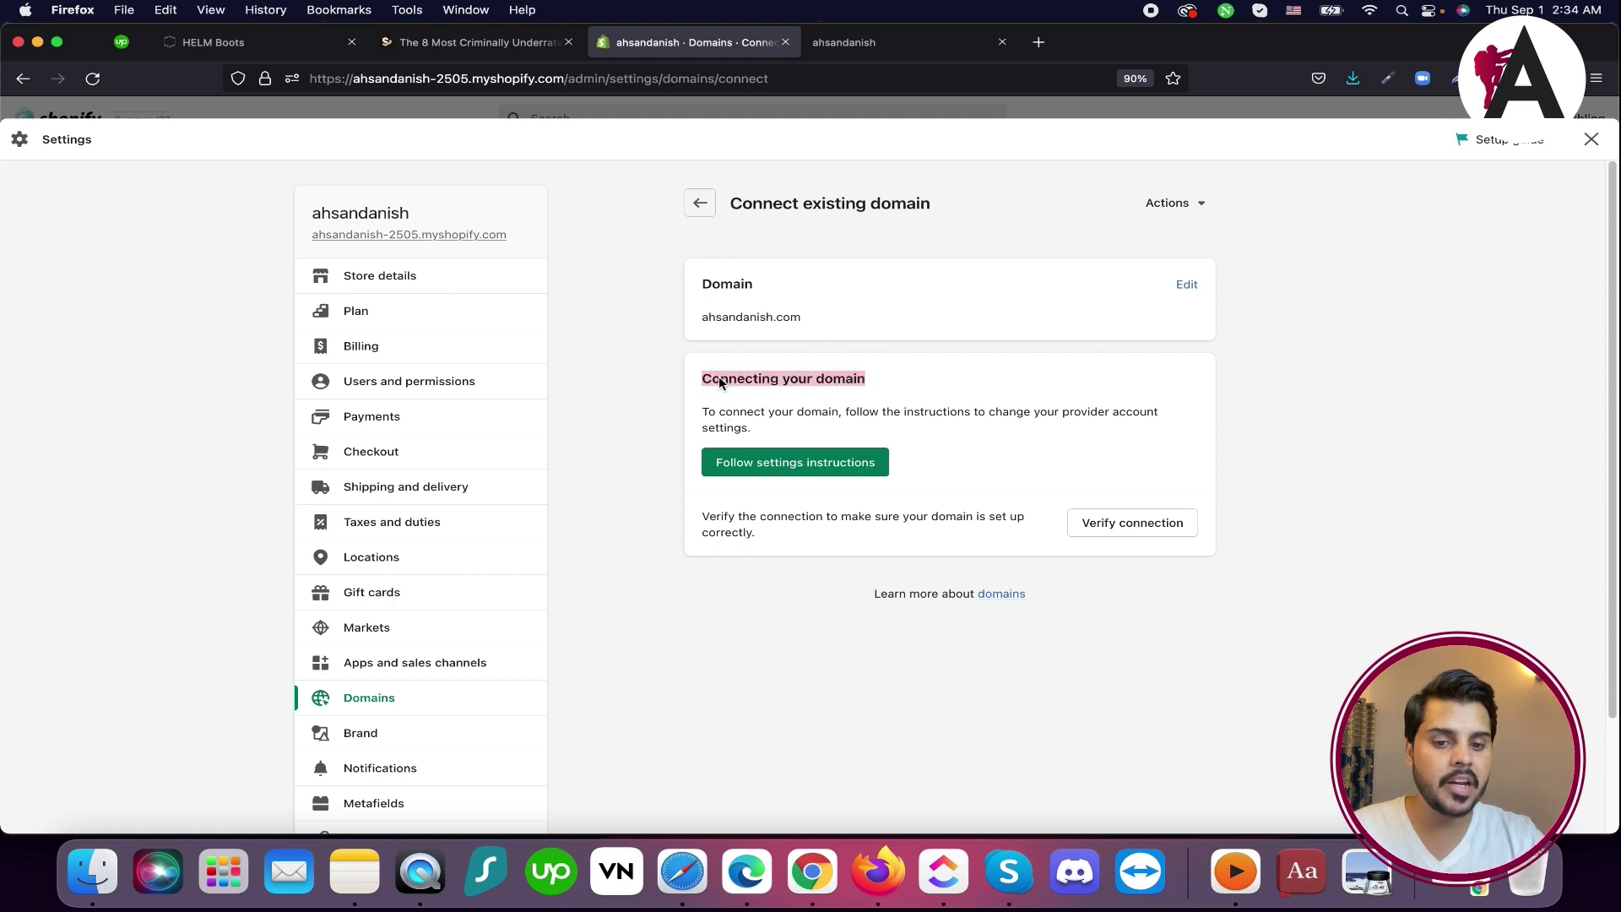
pyautogui.moveTo(703, 414); pyautogui.dragTo(1148, 417)
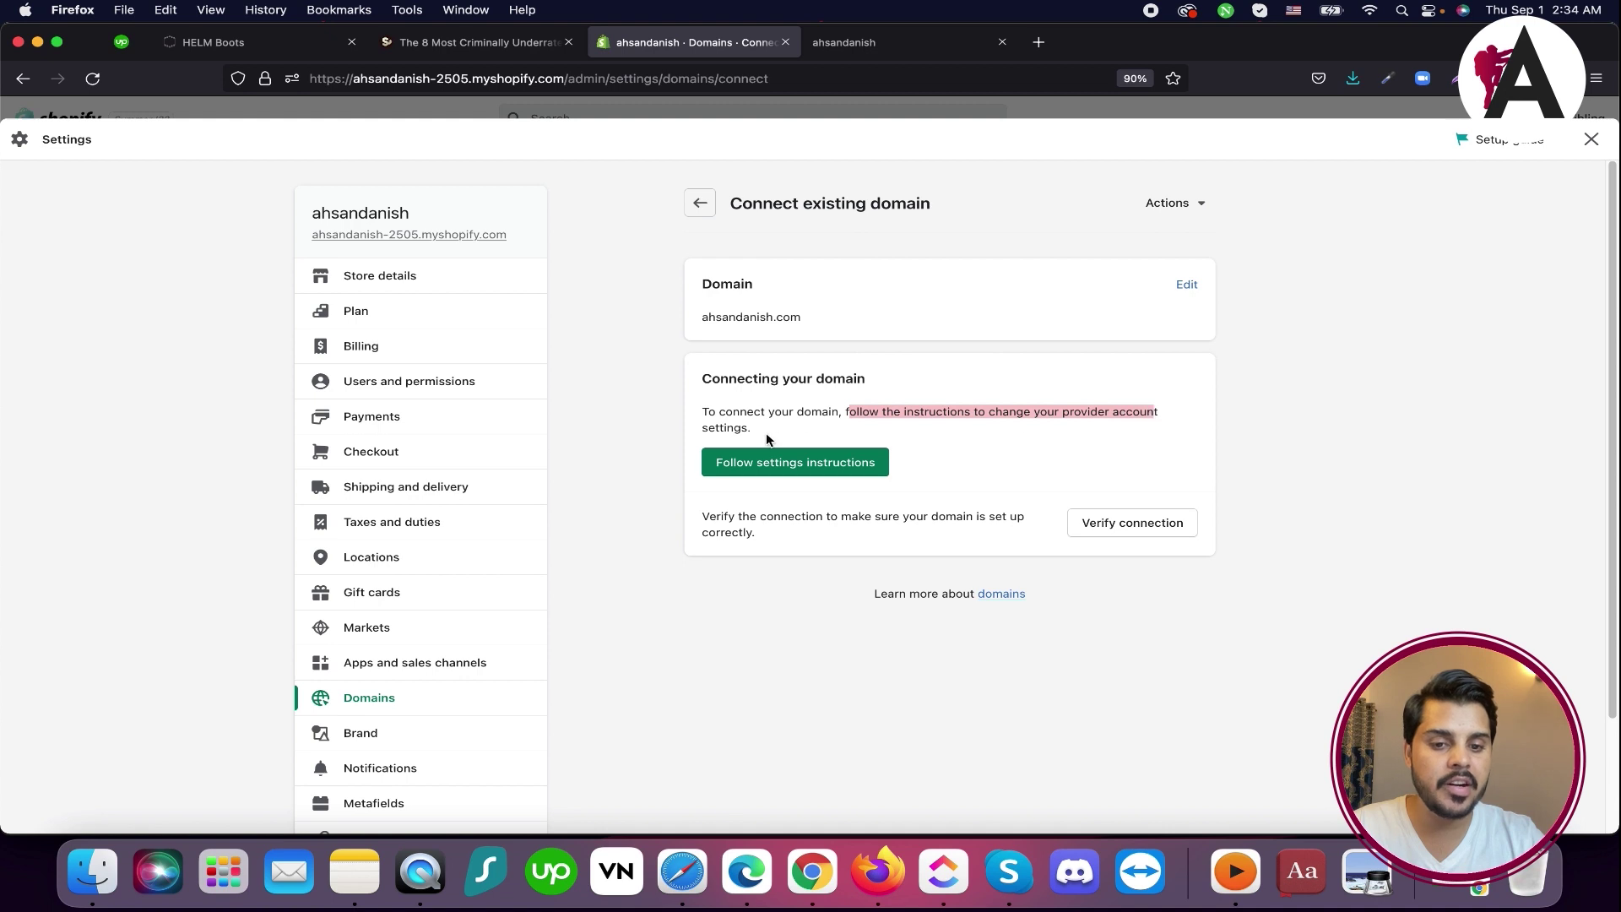
pyautogui.moveTo(769, 439); pyautogui.dragTo(709, 407)
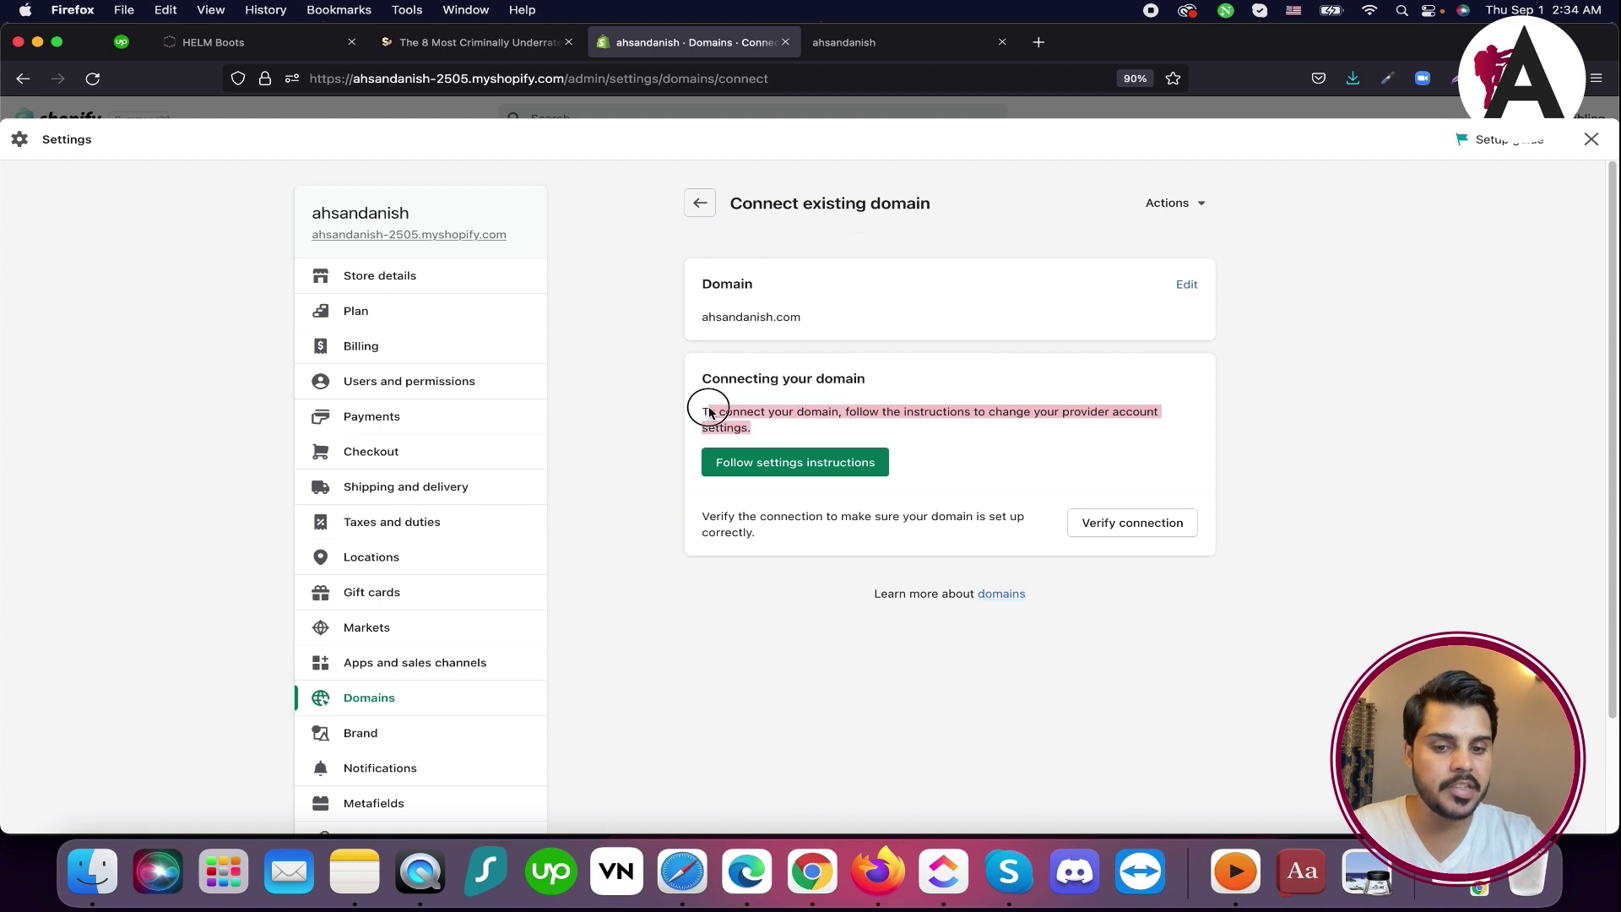
pyautogui.click(773, 464)
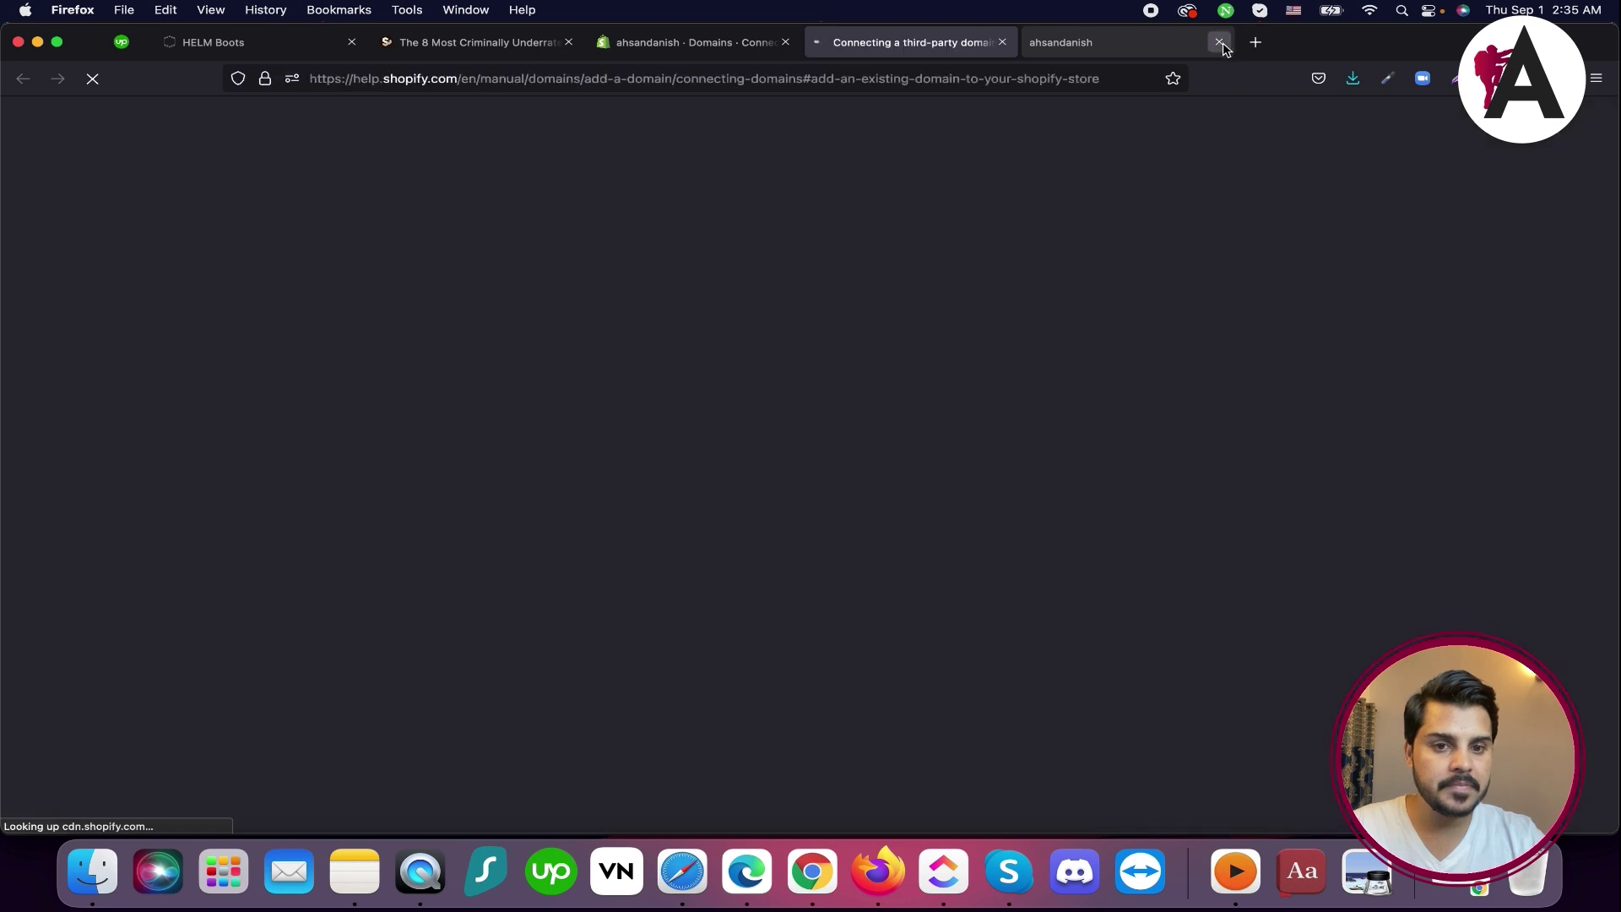
# Close the leftover tab, read the third-party domain help article, then minimize Firefox
pyautogui.click(1218, 42)
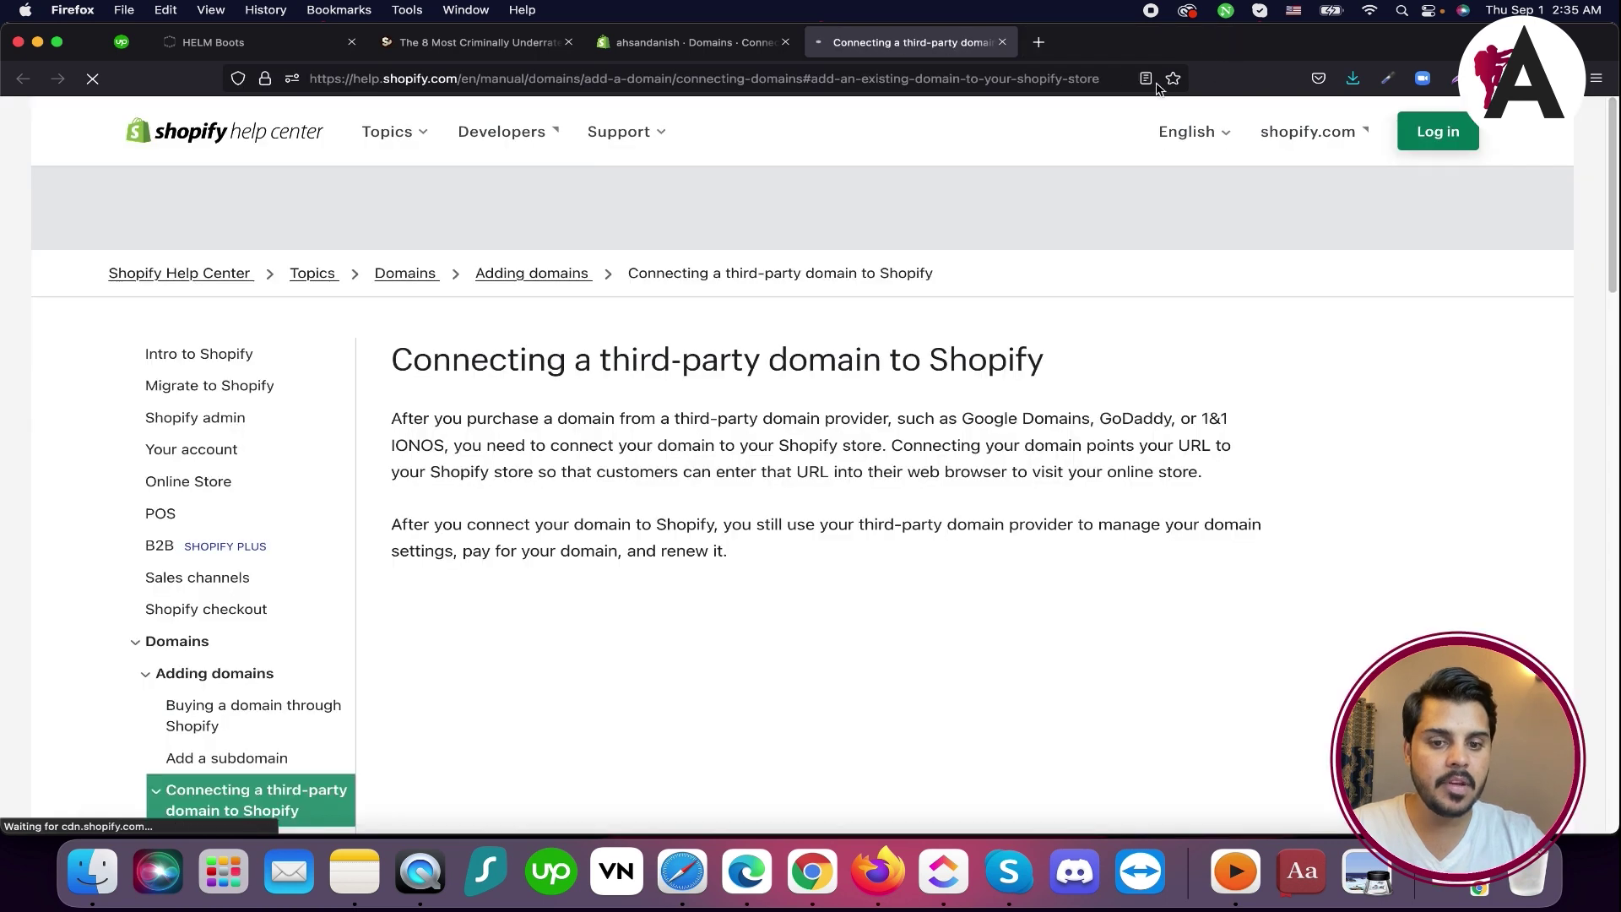
pyautogui.scroll(-3, 873, 493)
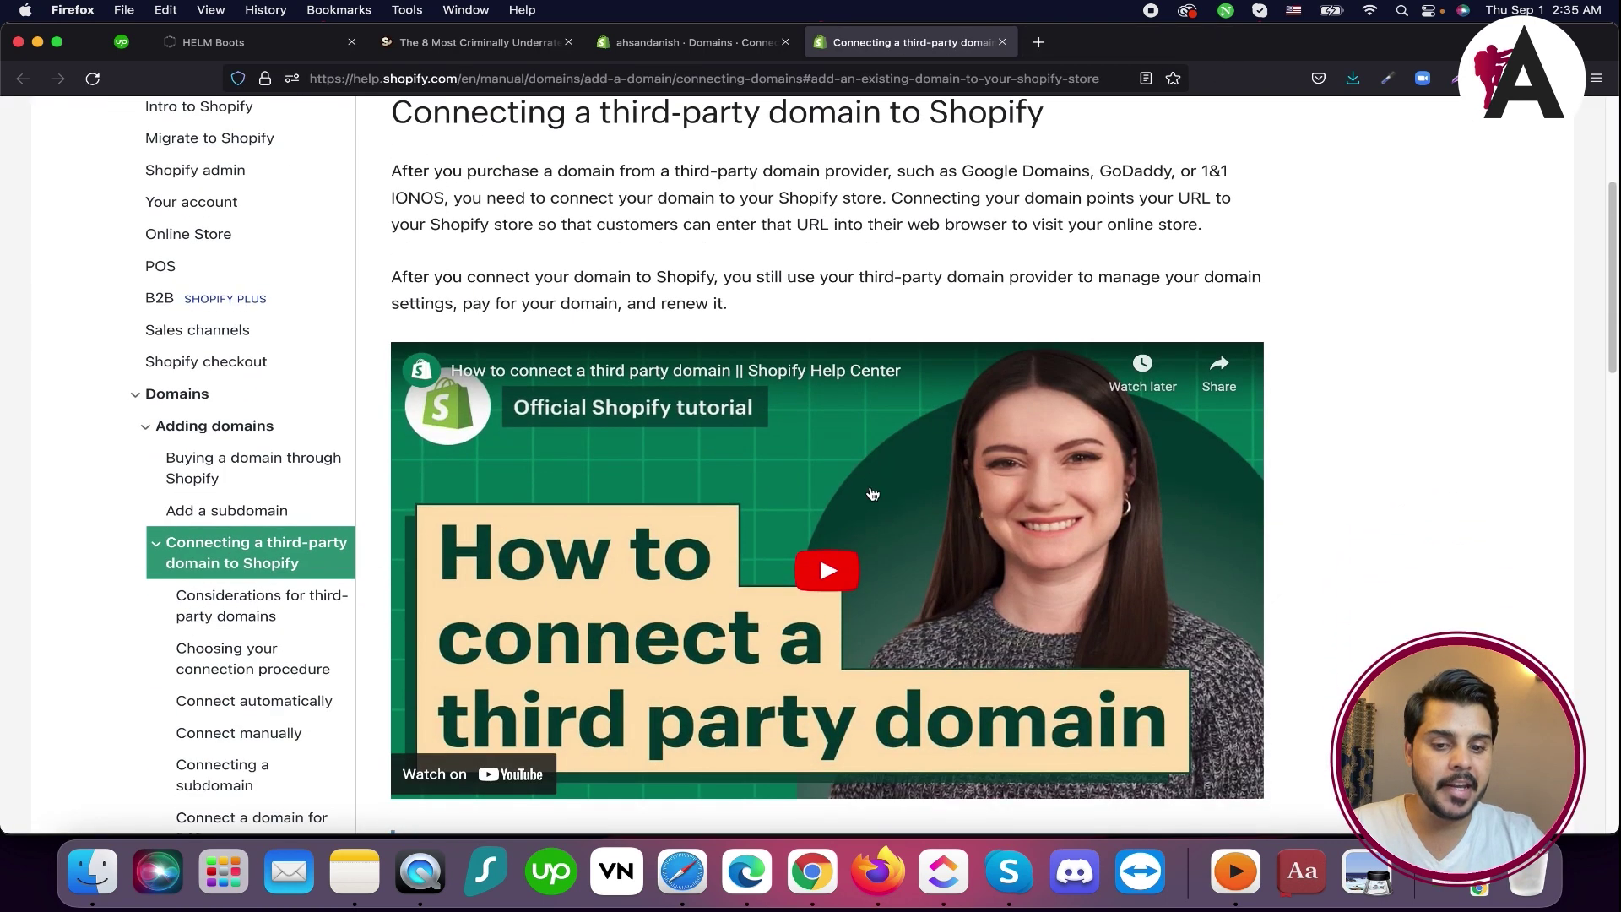
pyautogui.scroll(-12, 873, 494)
pyautogui.scroll(3, 803, 457)
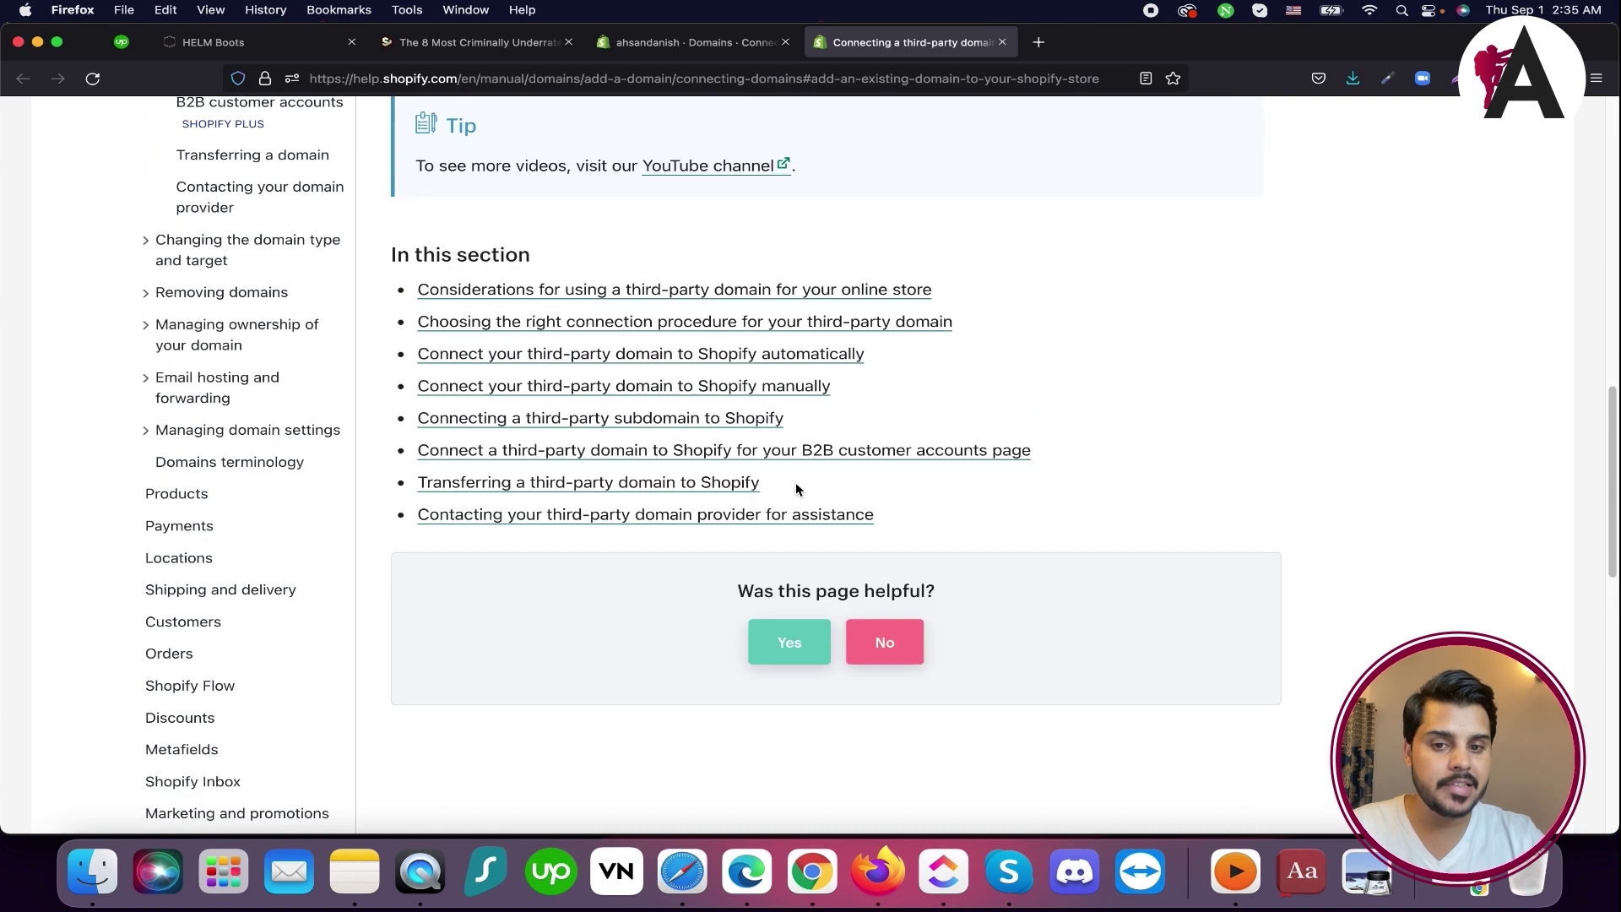
pyautogui.scroll(8, 795, 482)
pyautogui.scroll(2, 652, 413)
pyautogui.scroll(-1, 854, 502)
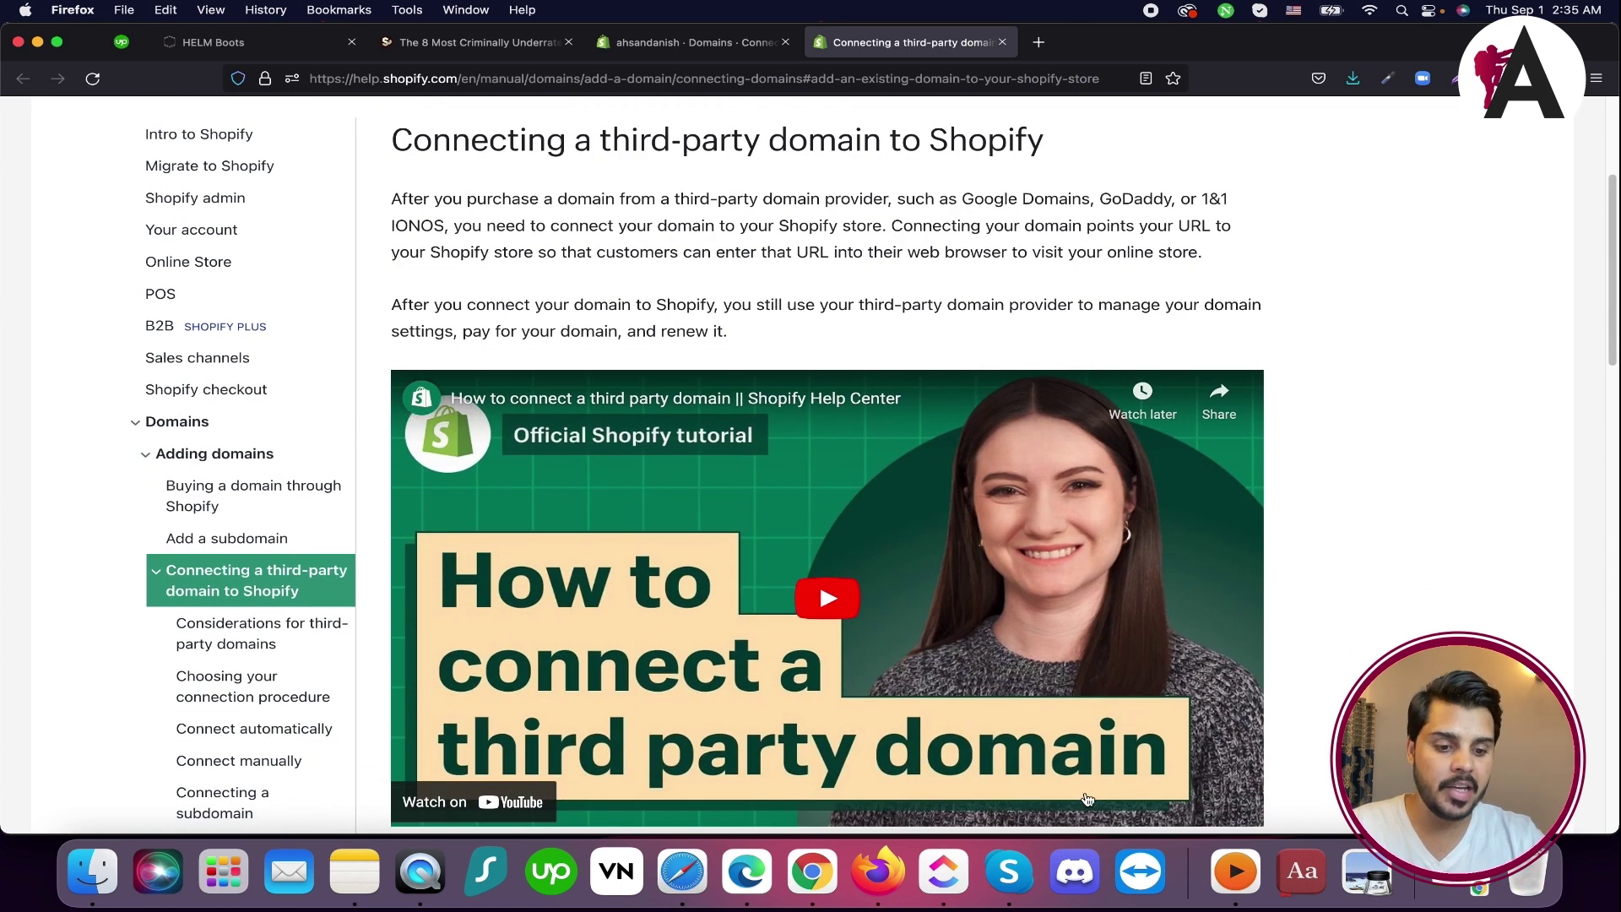
pyautogui.click(38, 43)
pyautogui.scroll(-5, 742, 537)
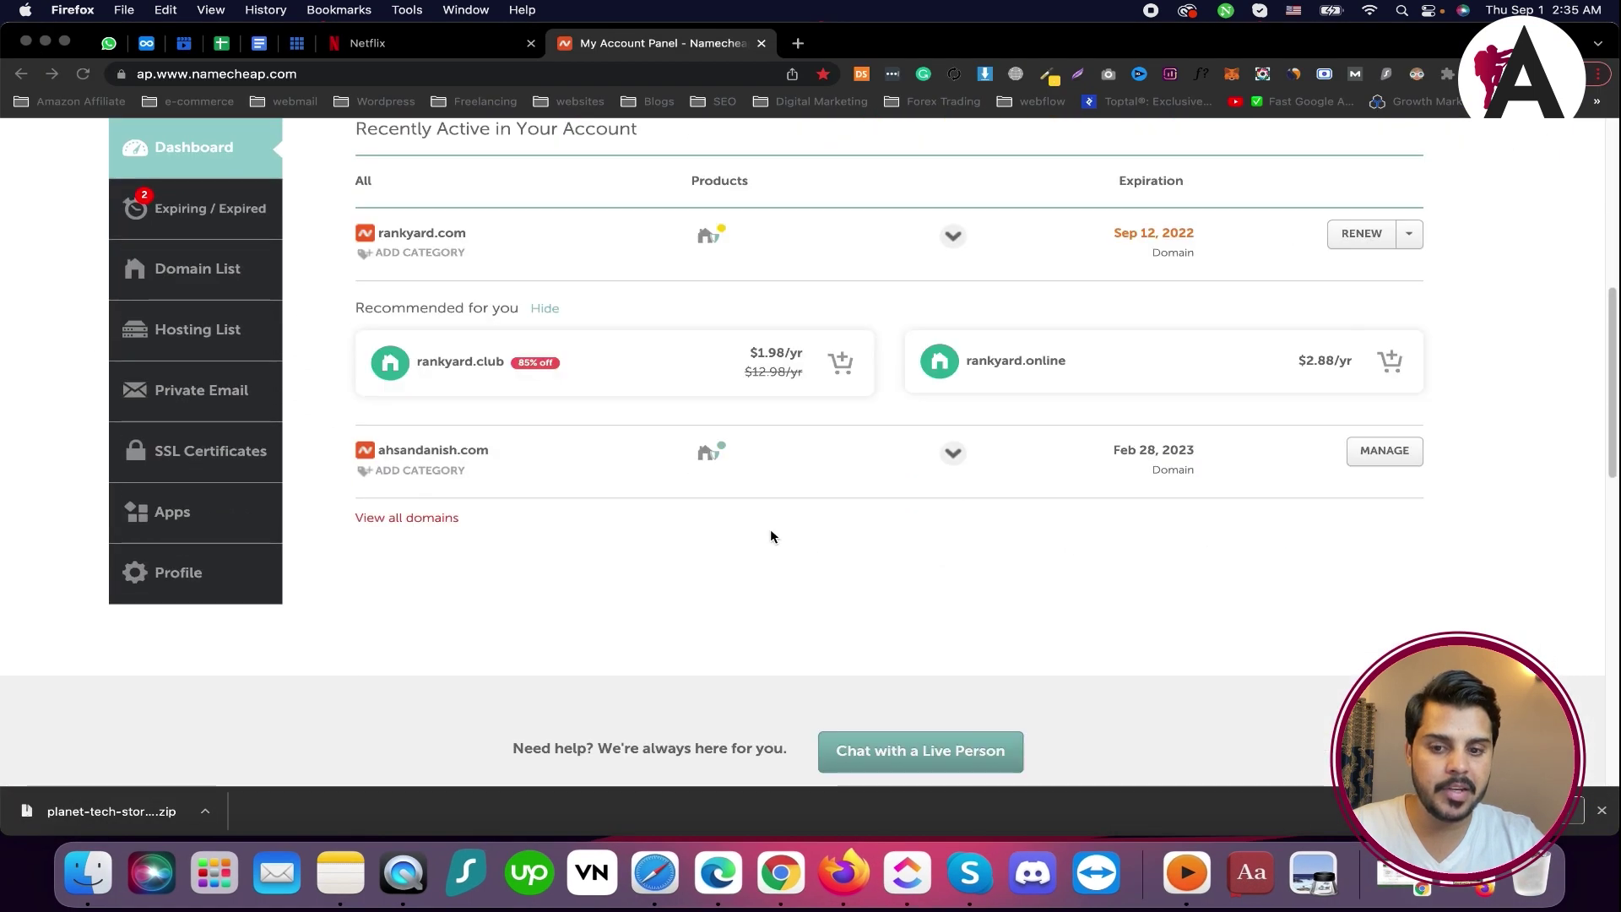
pyautogui.click(1371, 453)
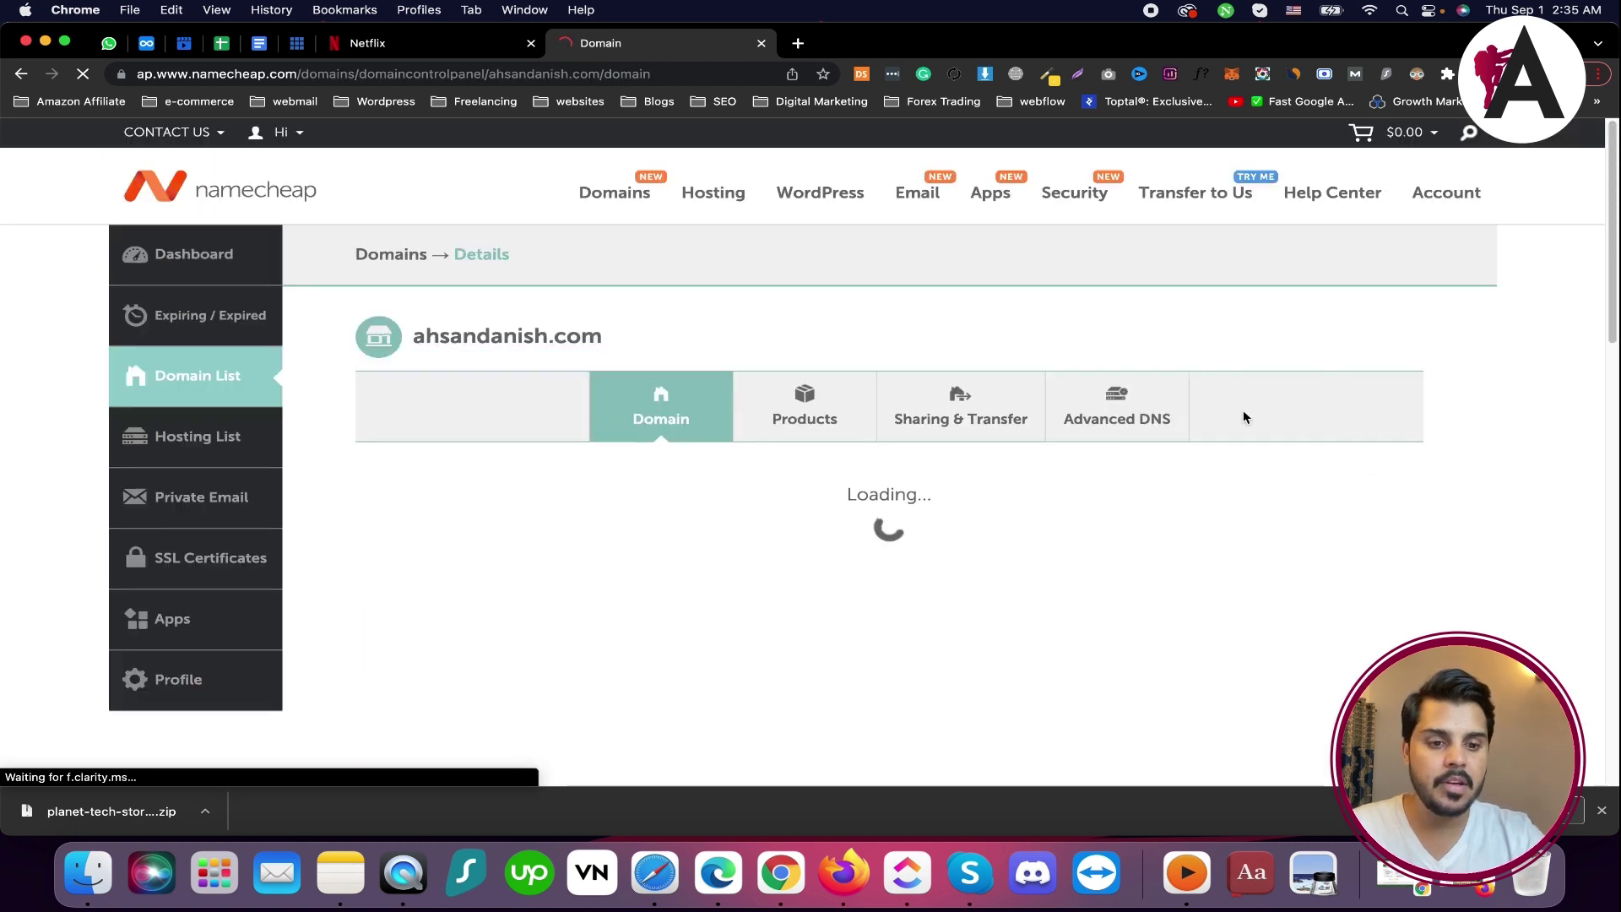
pyautogui.scroll(-5, 995, 439)
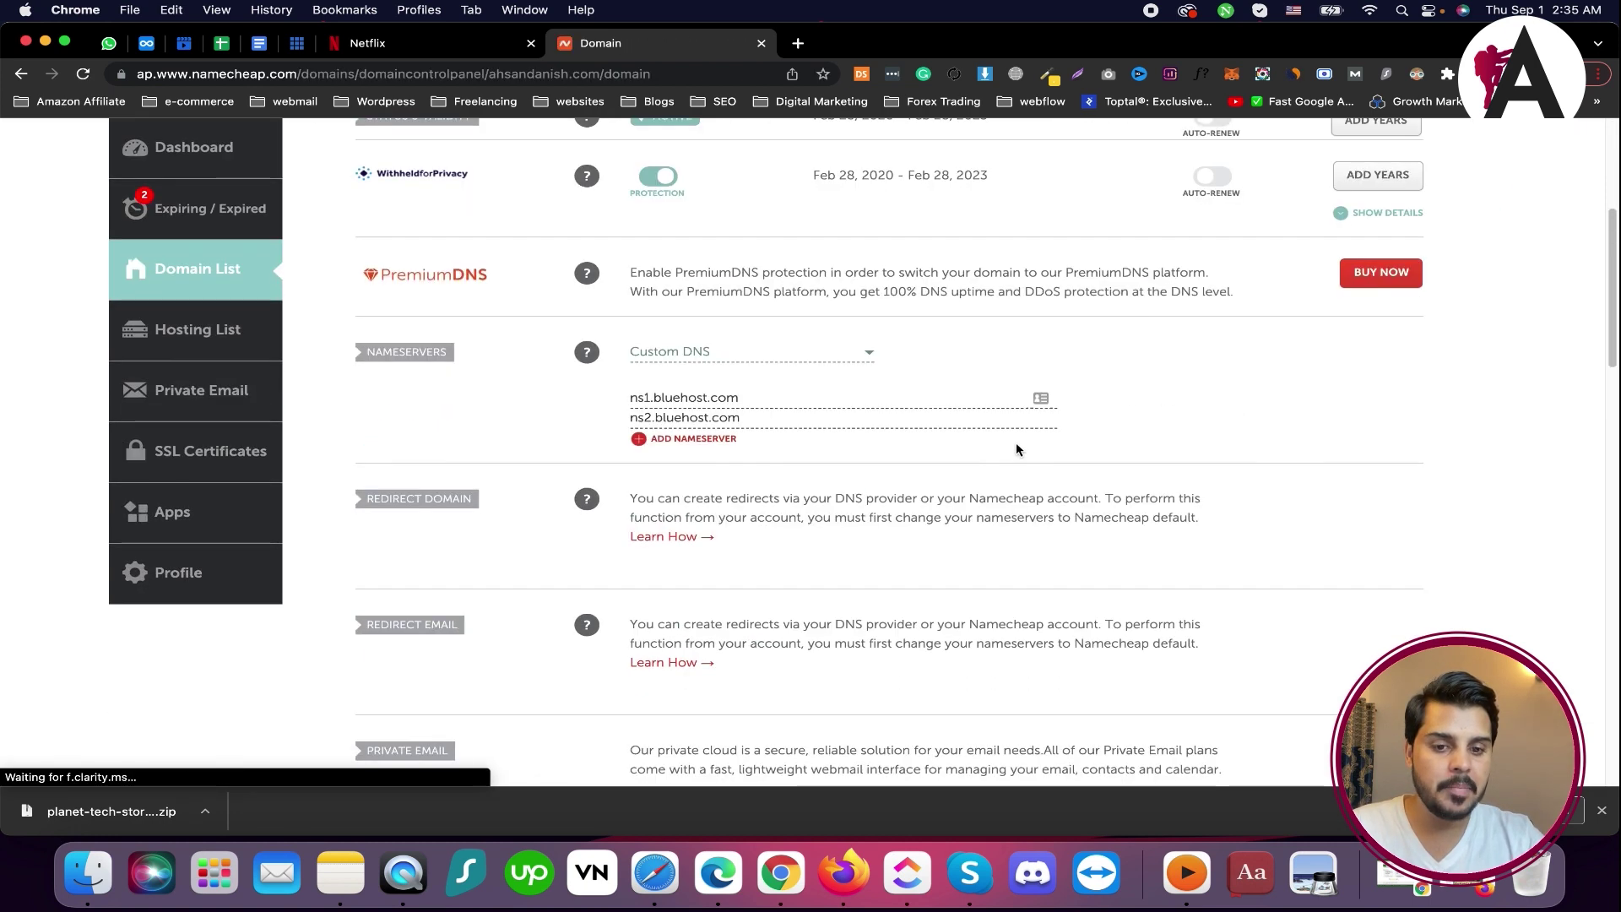
pyautogui.click(727, 353)
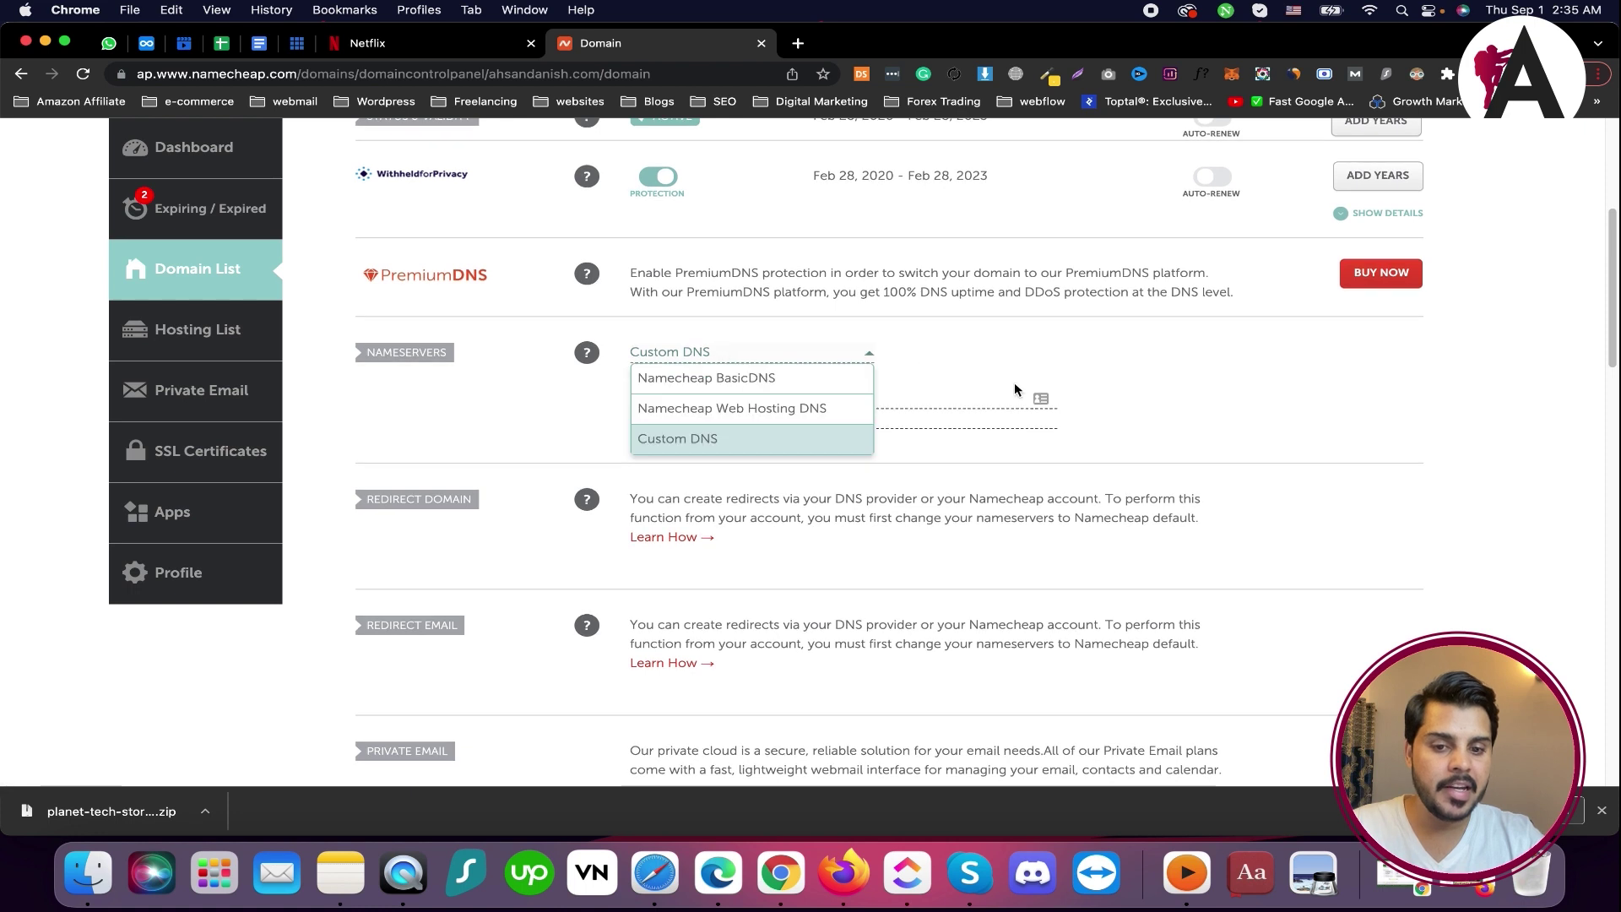
pyautogui.click(1219, 396)
pyautogui.scroll(5, 964, 455)
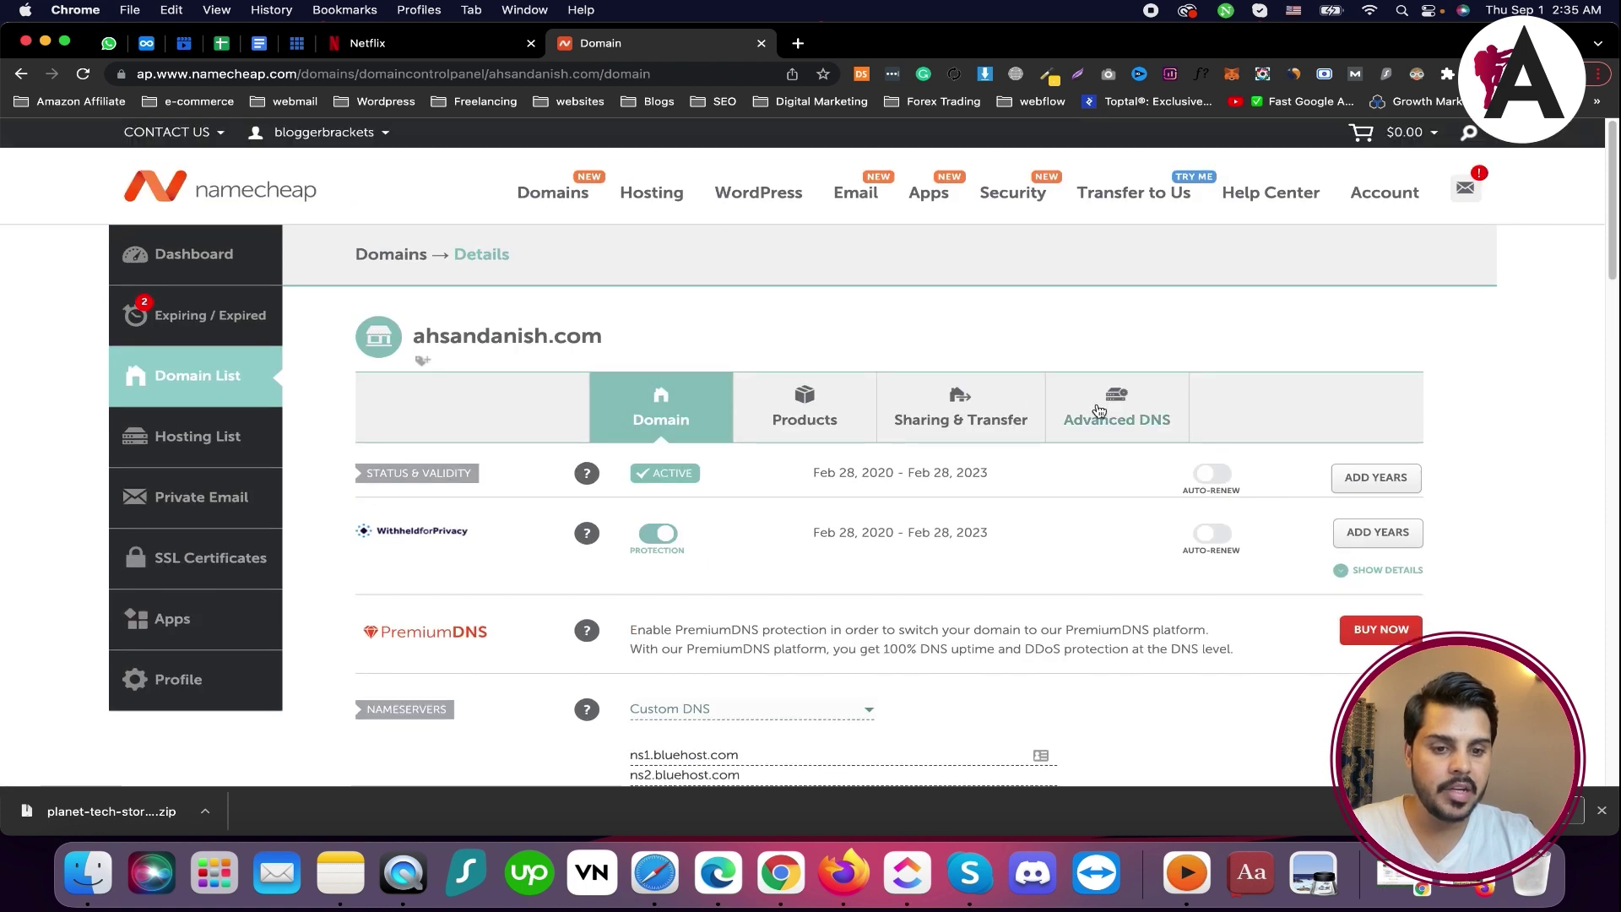
pyautogui.click(1131, 422)
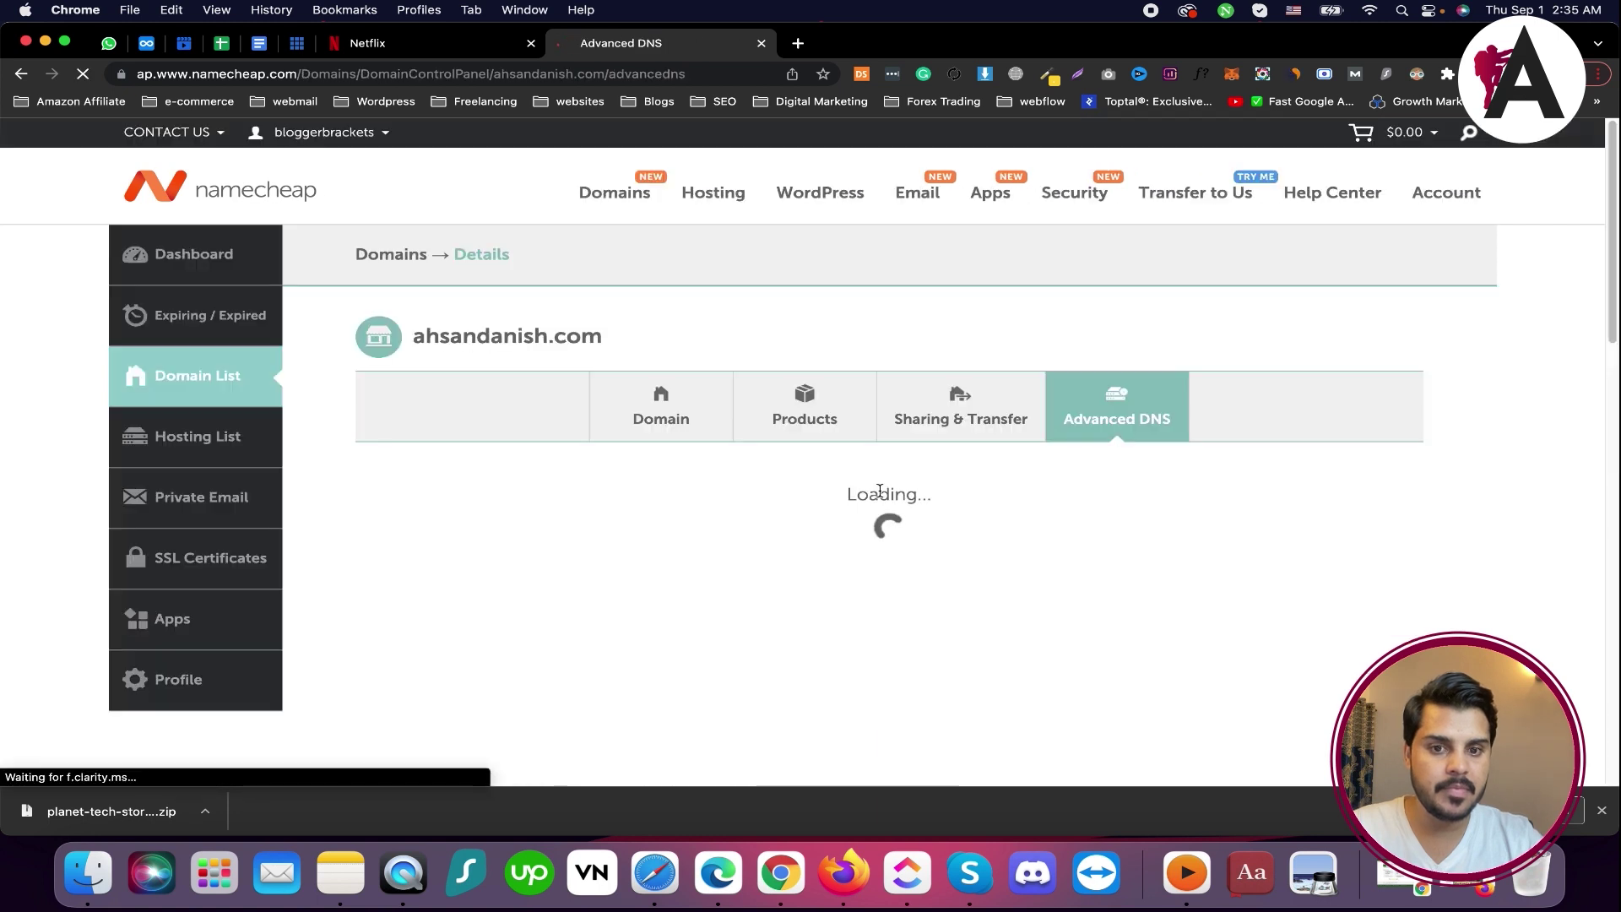
pyautogui.scroll(-4, 903, 469)
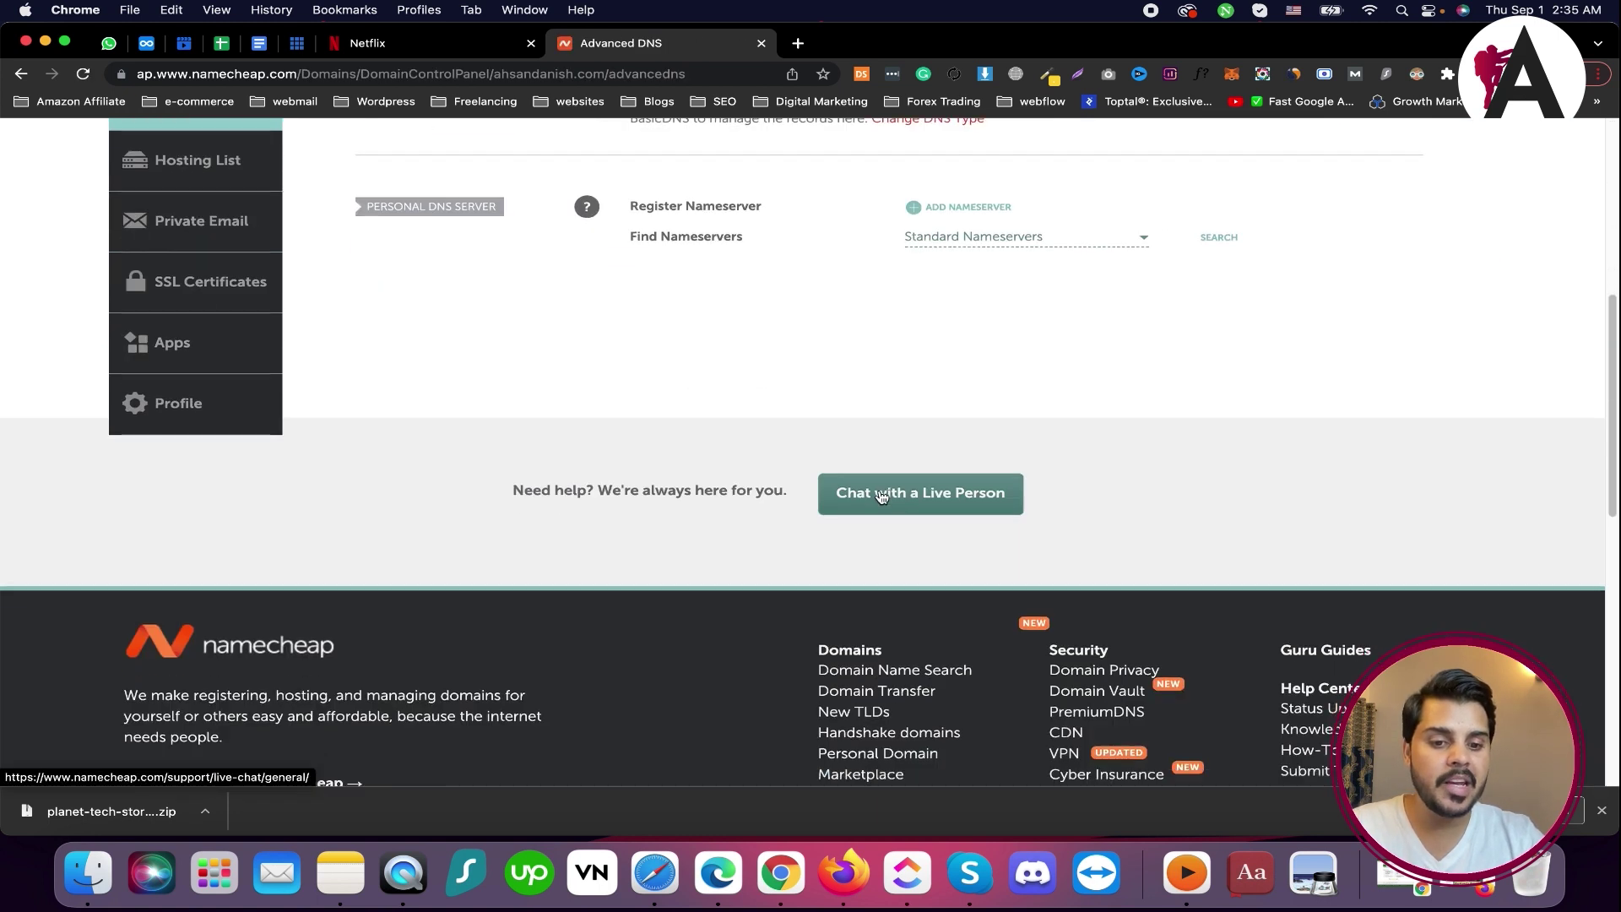
pyautogui.scroll(1, 925, 443)
pyautogui.click(1035, 266)
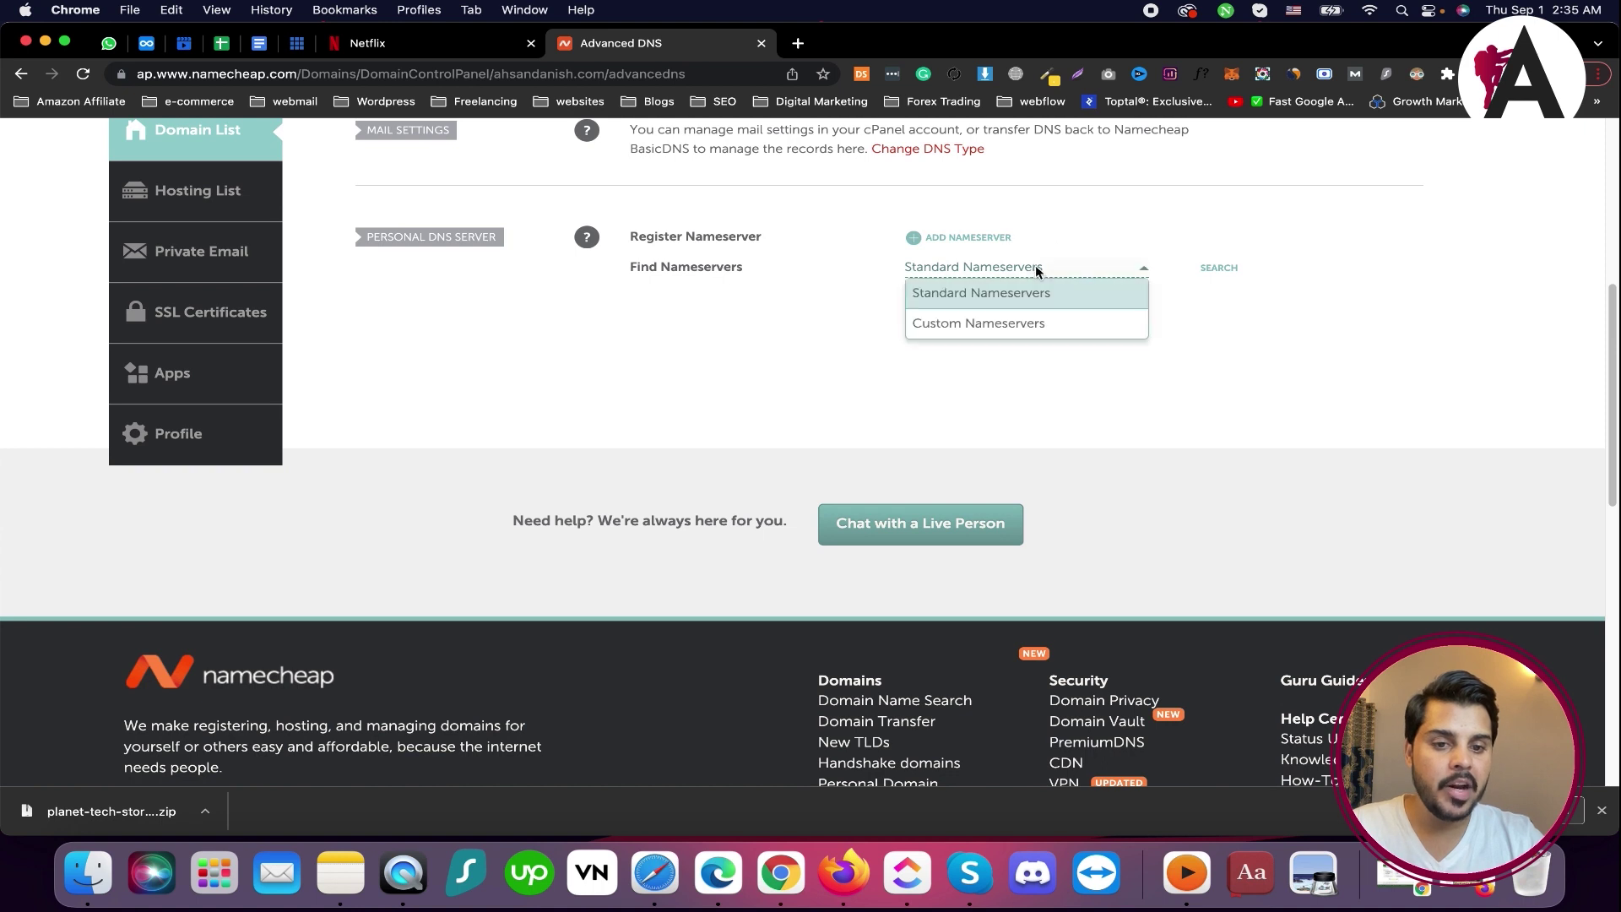
pyautogui.scroll(5, 1297, 309)
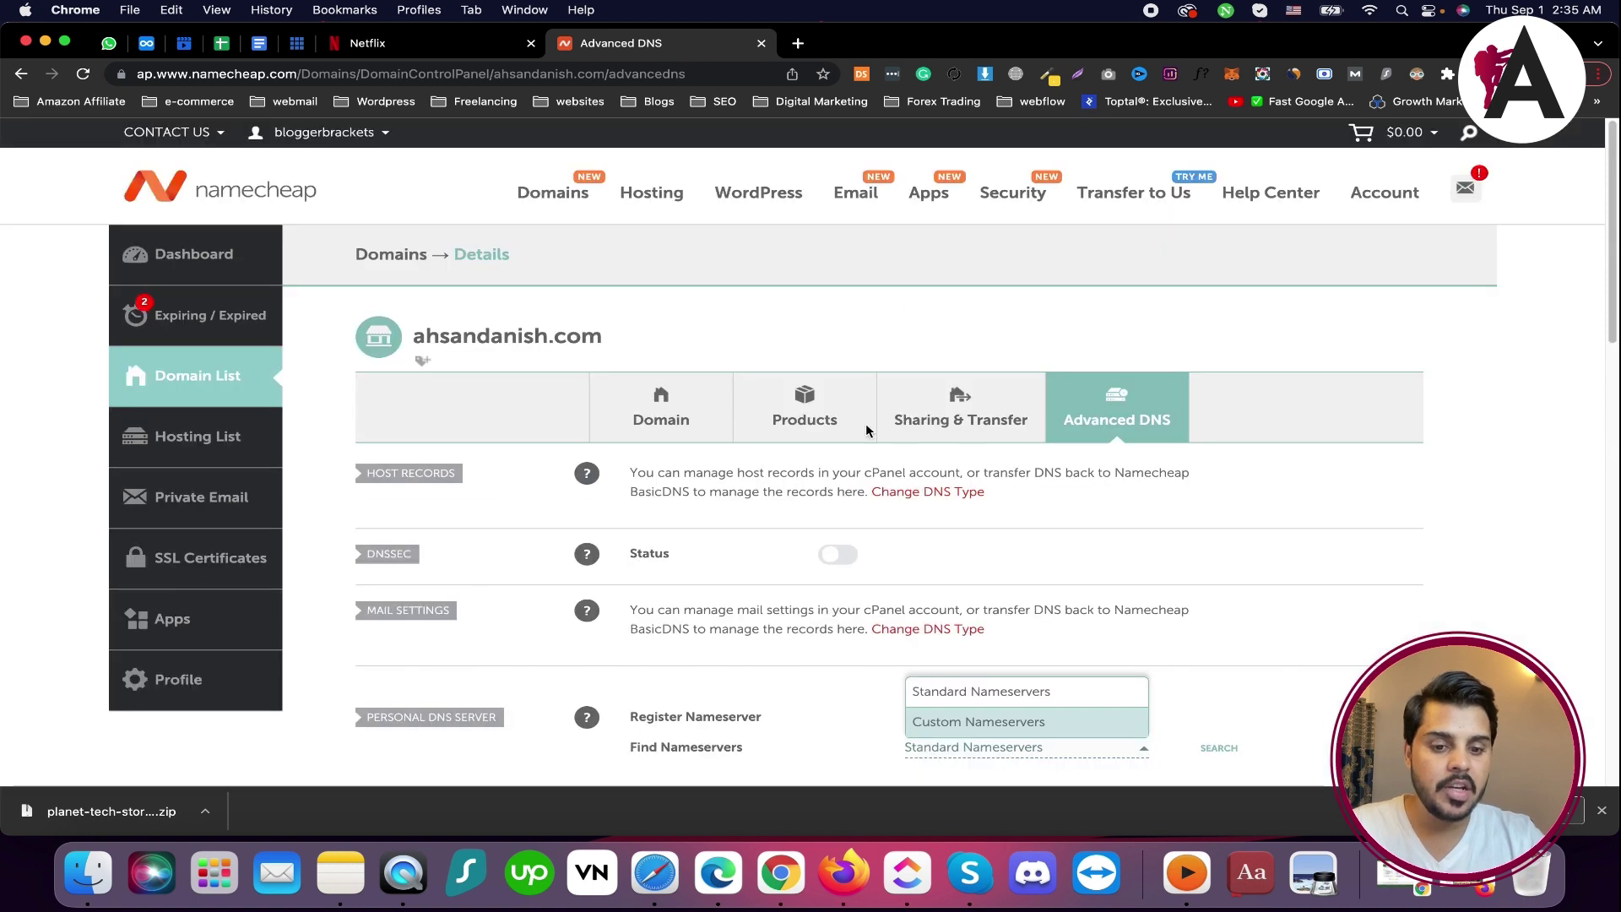
pyautogui.click(717, 407)
pyautogui.click(688, 417)
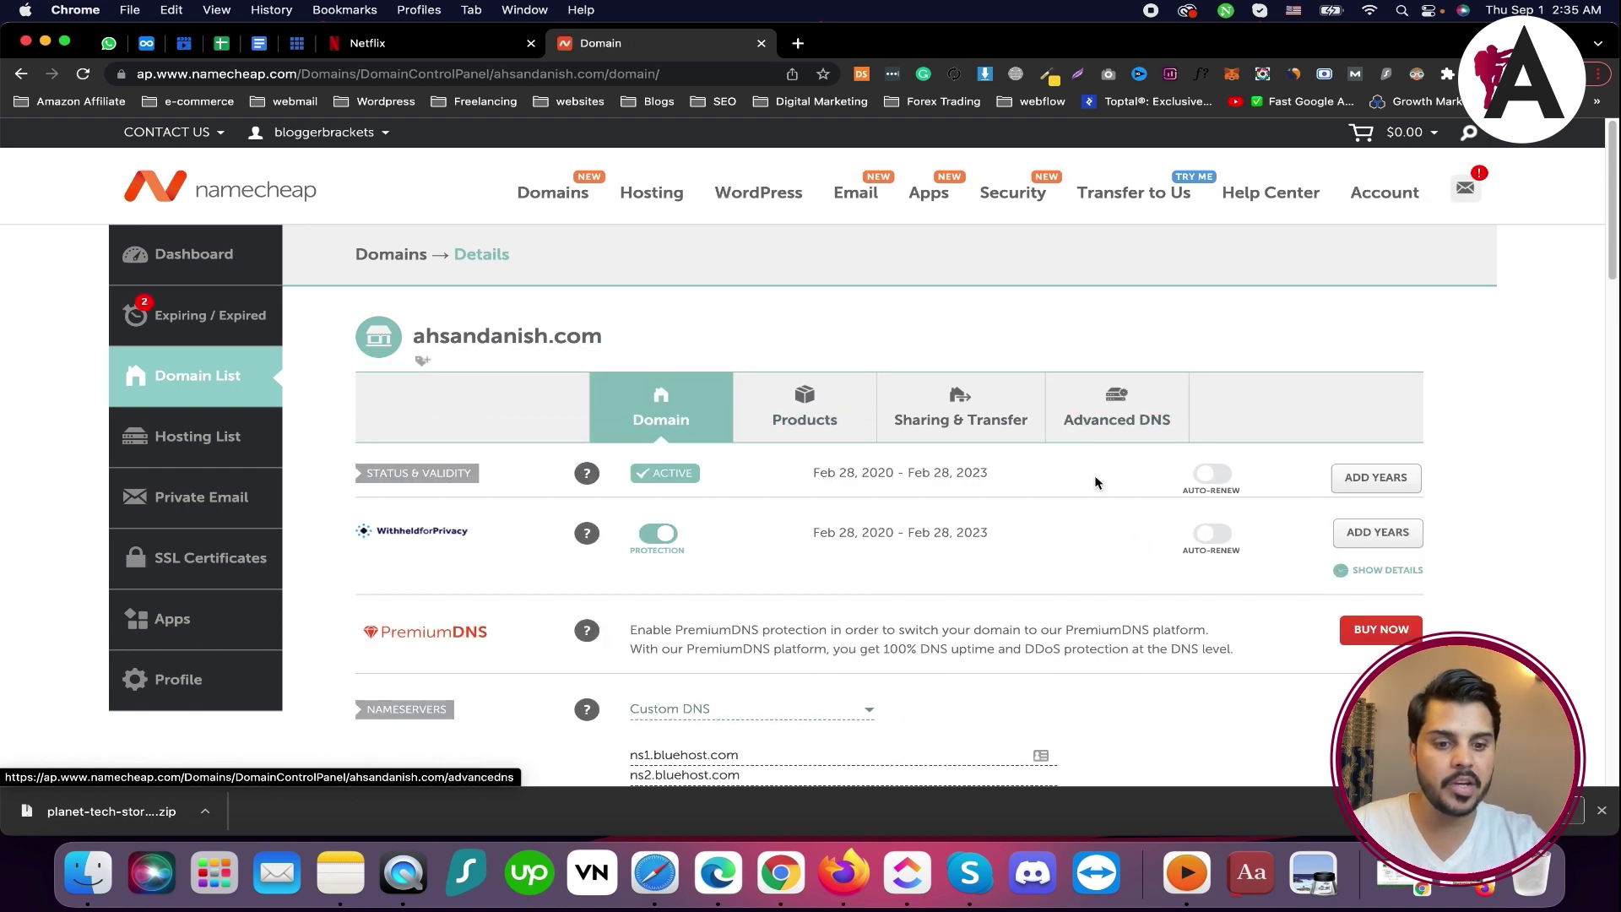
pyautogui.scroll(-3, 1105, 418)
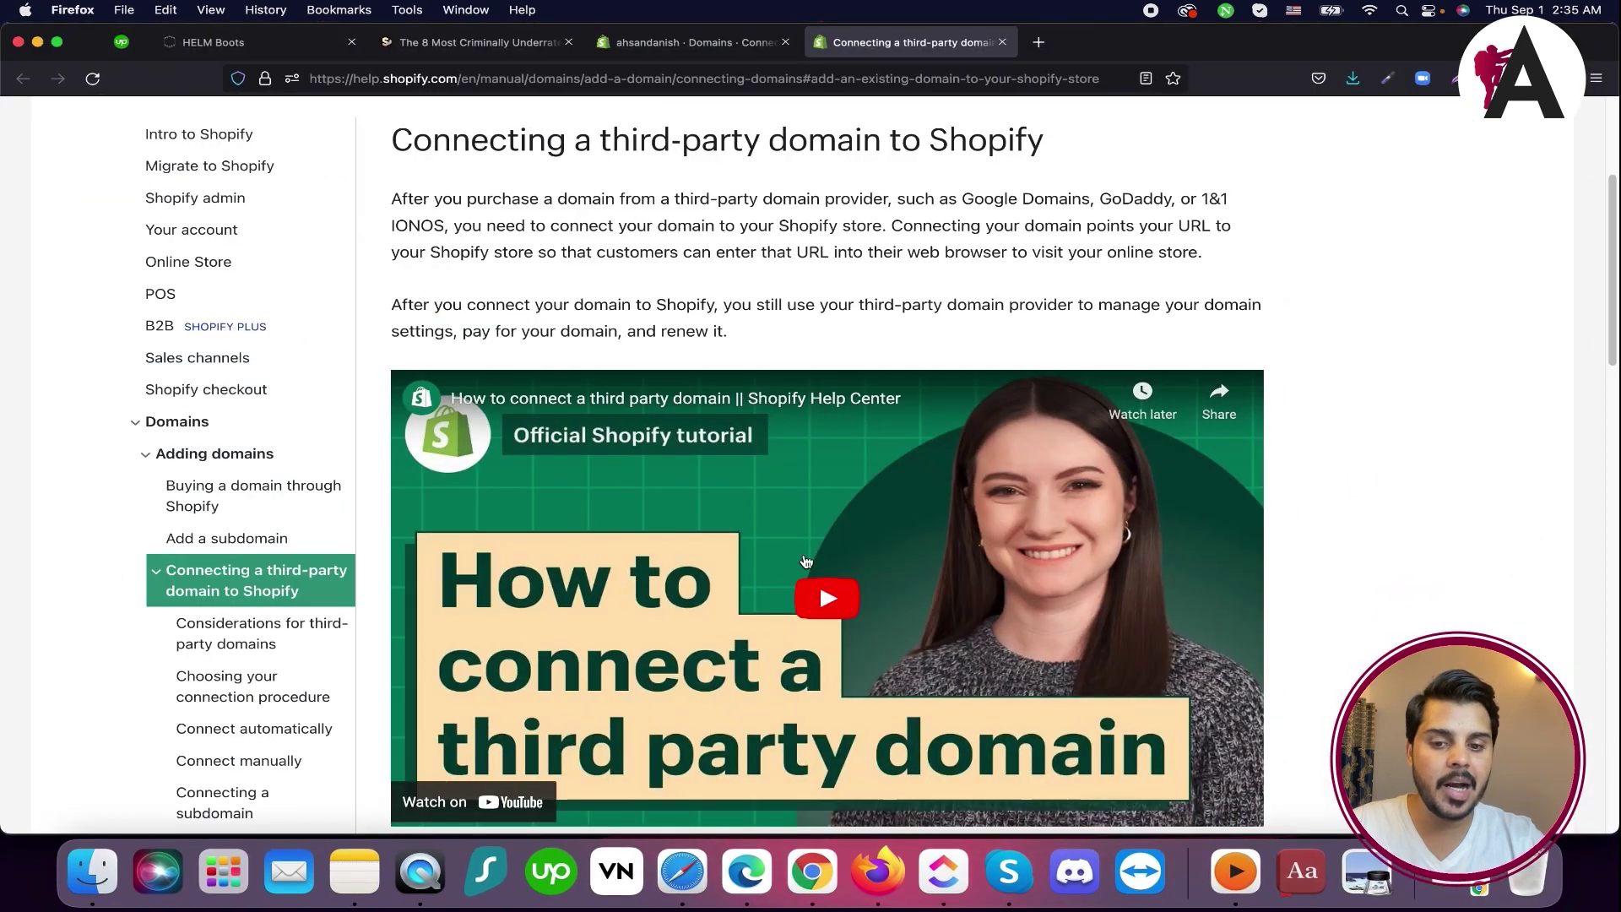
pyautogui.scroll(-3, 690, 415)
pyautogui.scroll(-10, 686, 395)
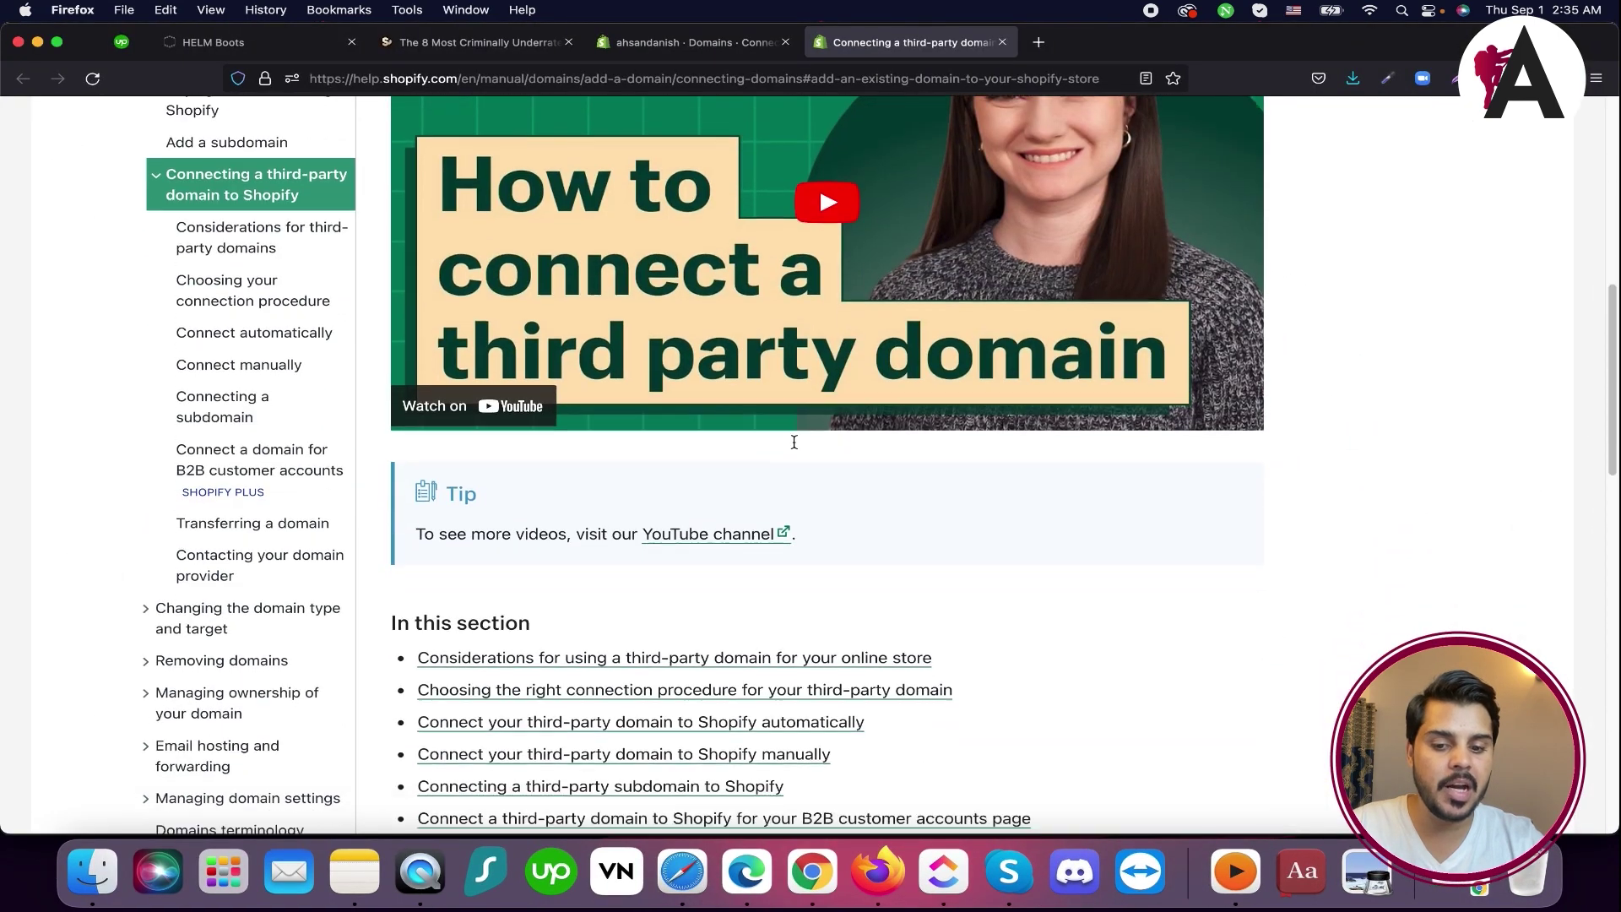
pyautogui.scroll(2, 845, 321)
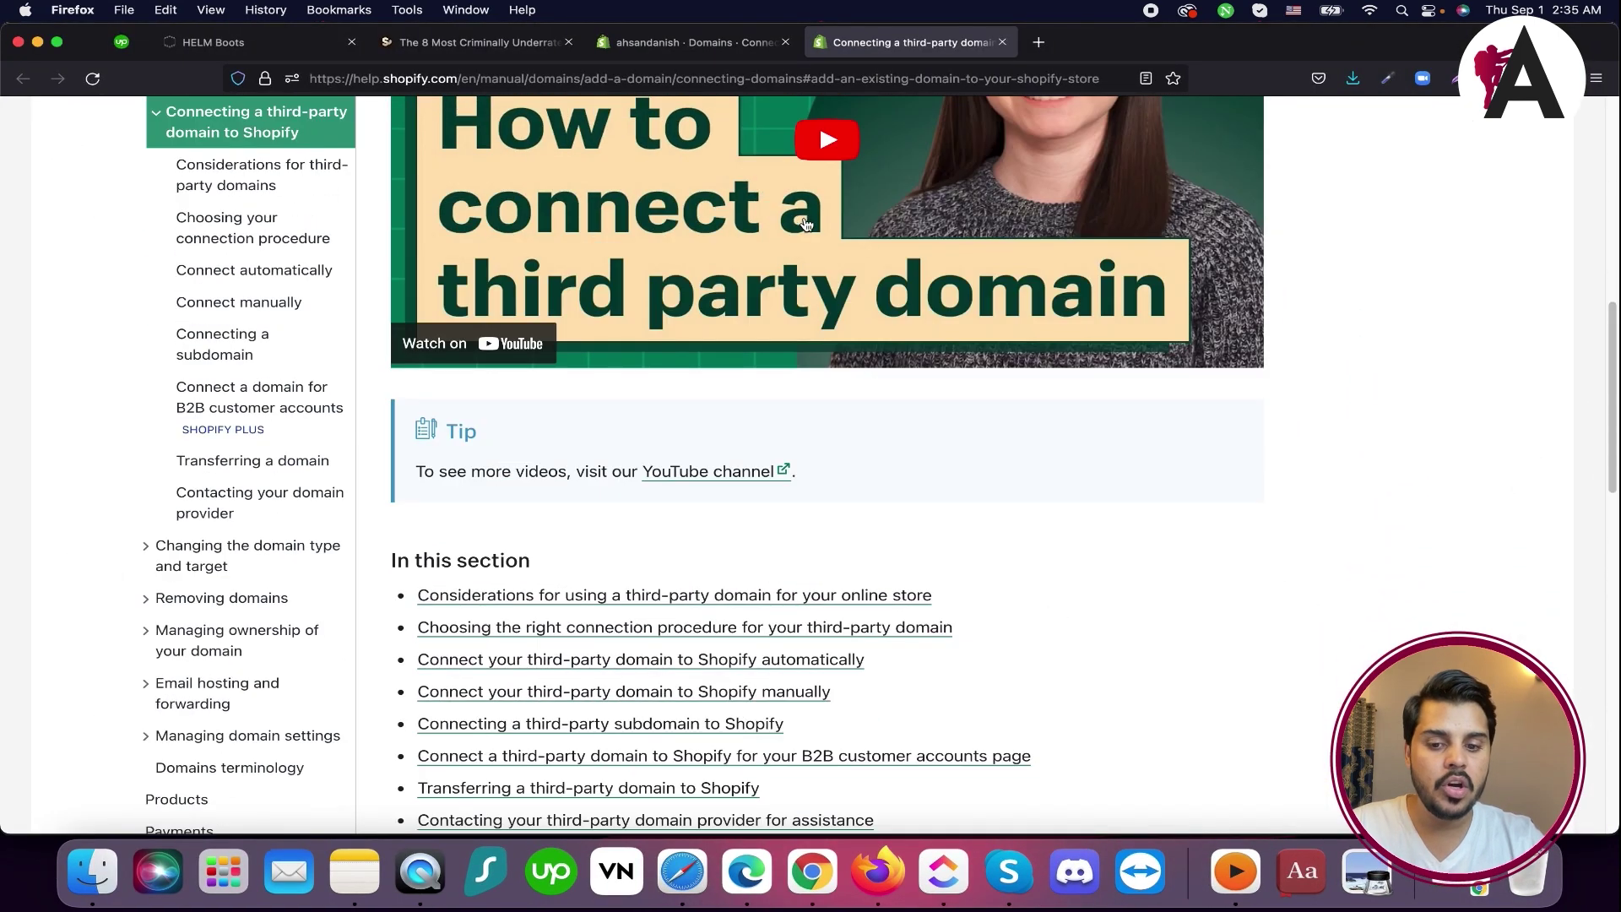
pyautogui.scroll(1, 806, 223)
pyautogui.scroll(-4, 832, 354)
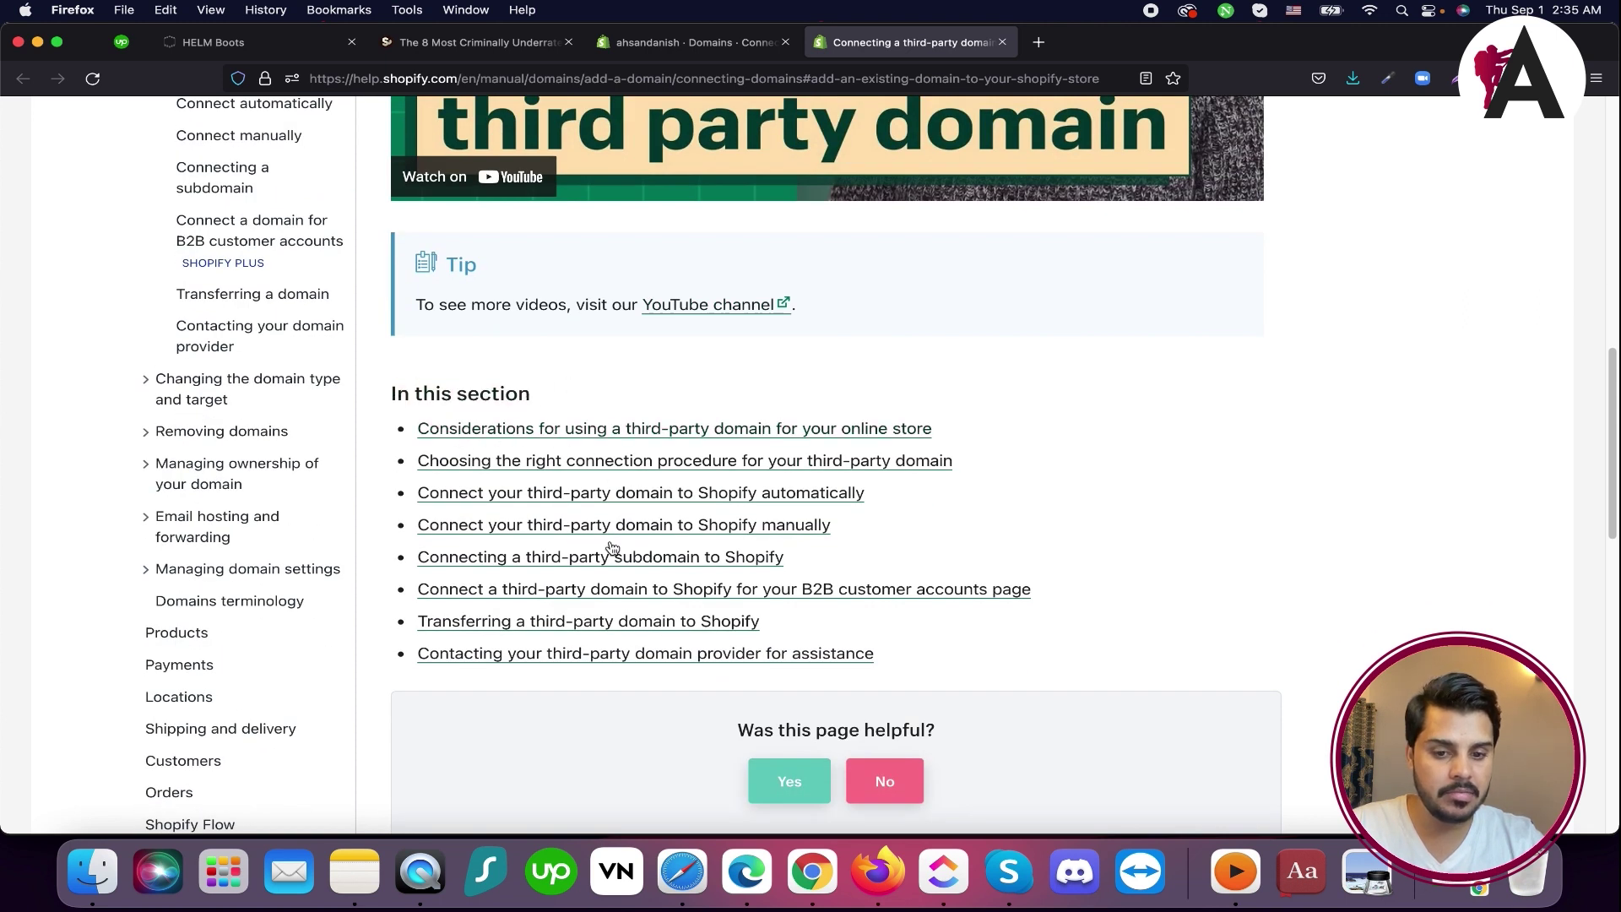
pyautogui.scroll(-12, 675, 506)
pyautogui.scroll(6, 739, 552)
pyautogui.scroll(5, 739, 553)
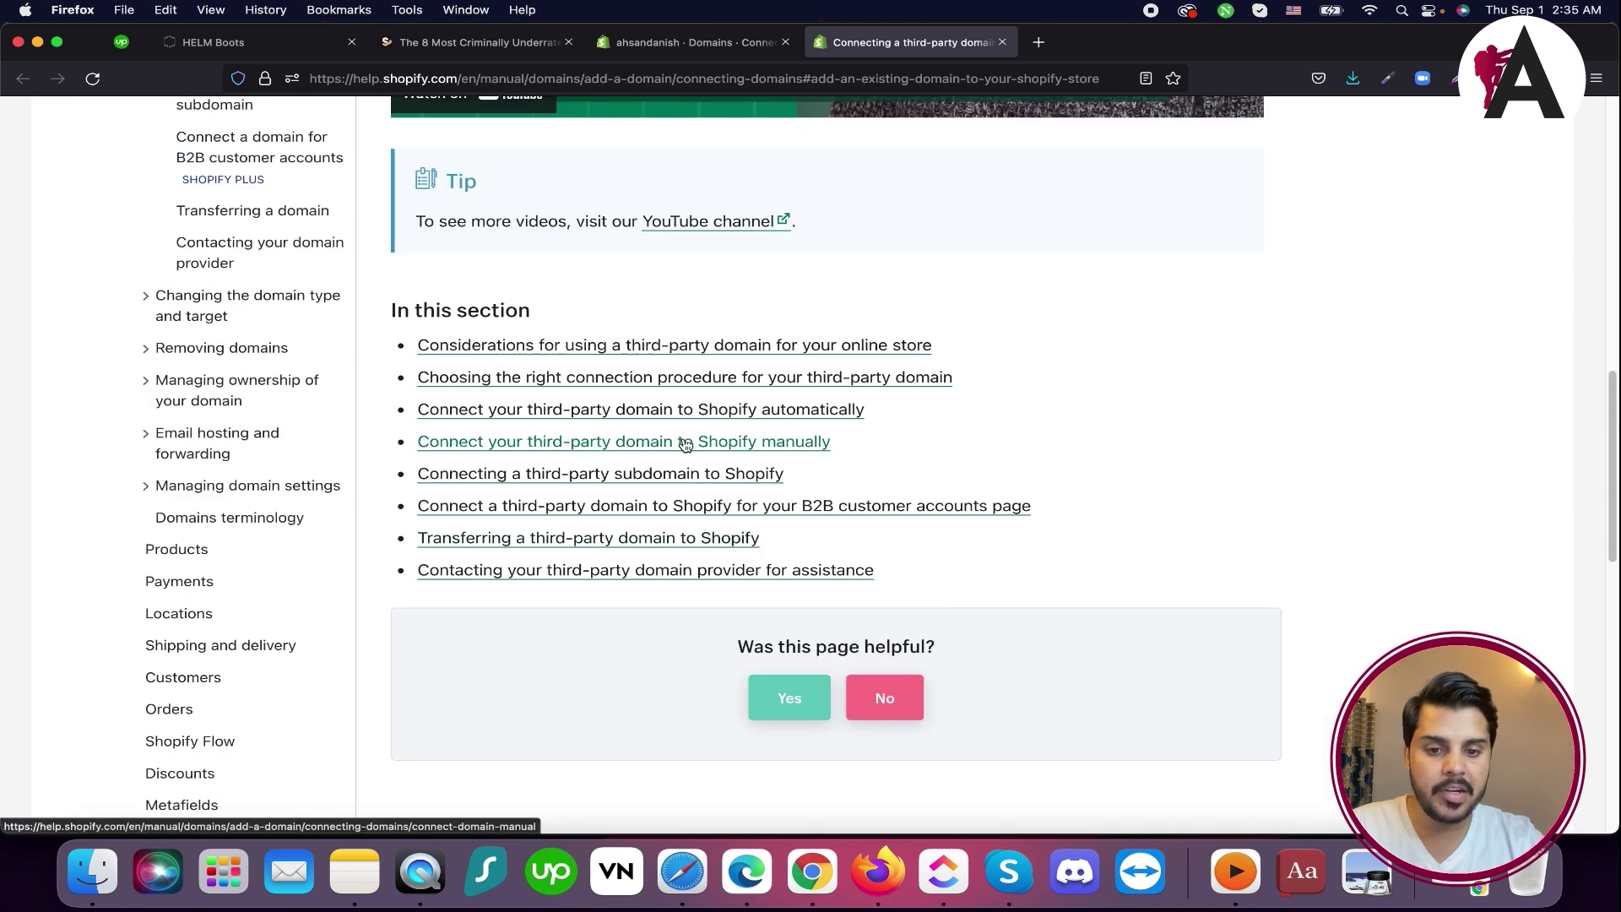
pyautogui.click(750, 443)
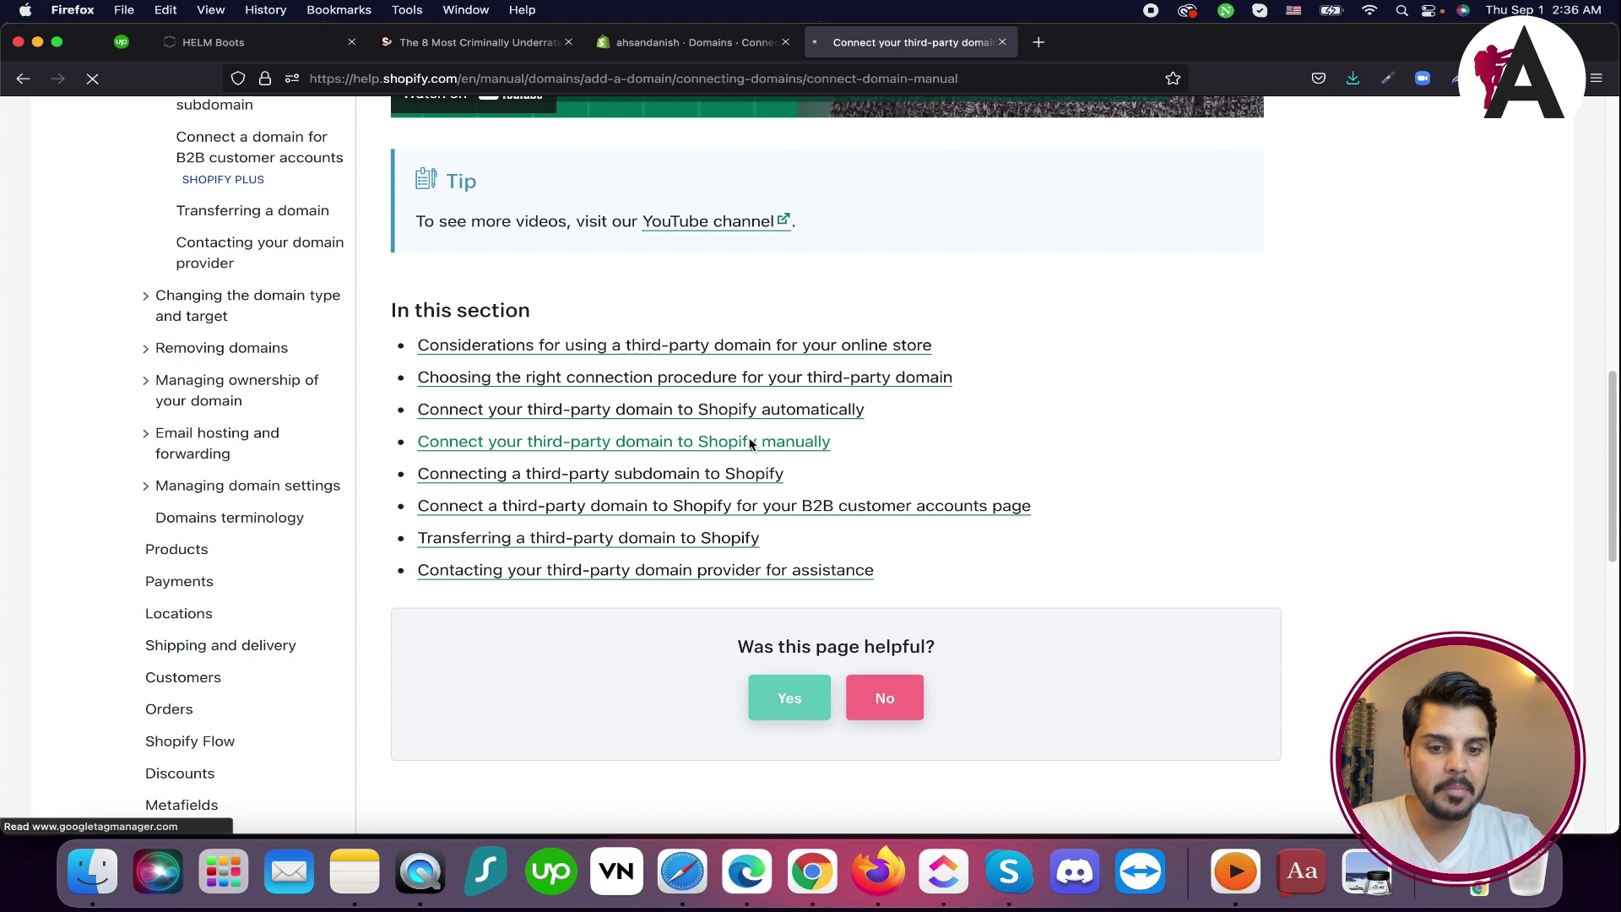
pyautogui.scroll(-10, 751, 442)
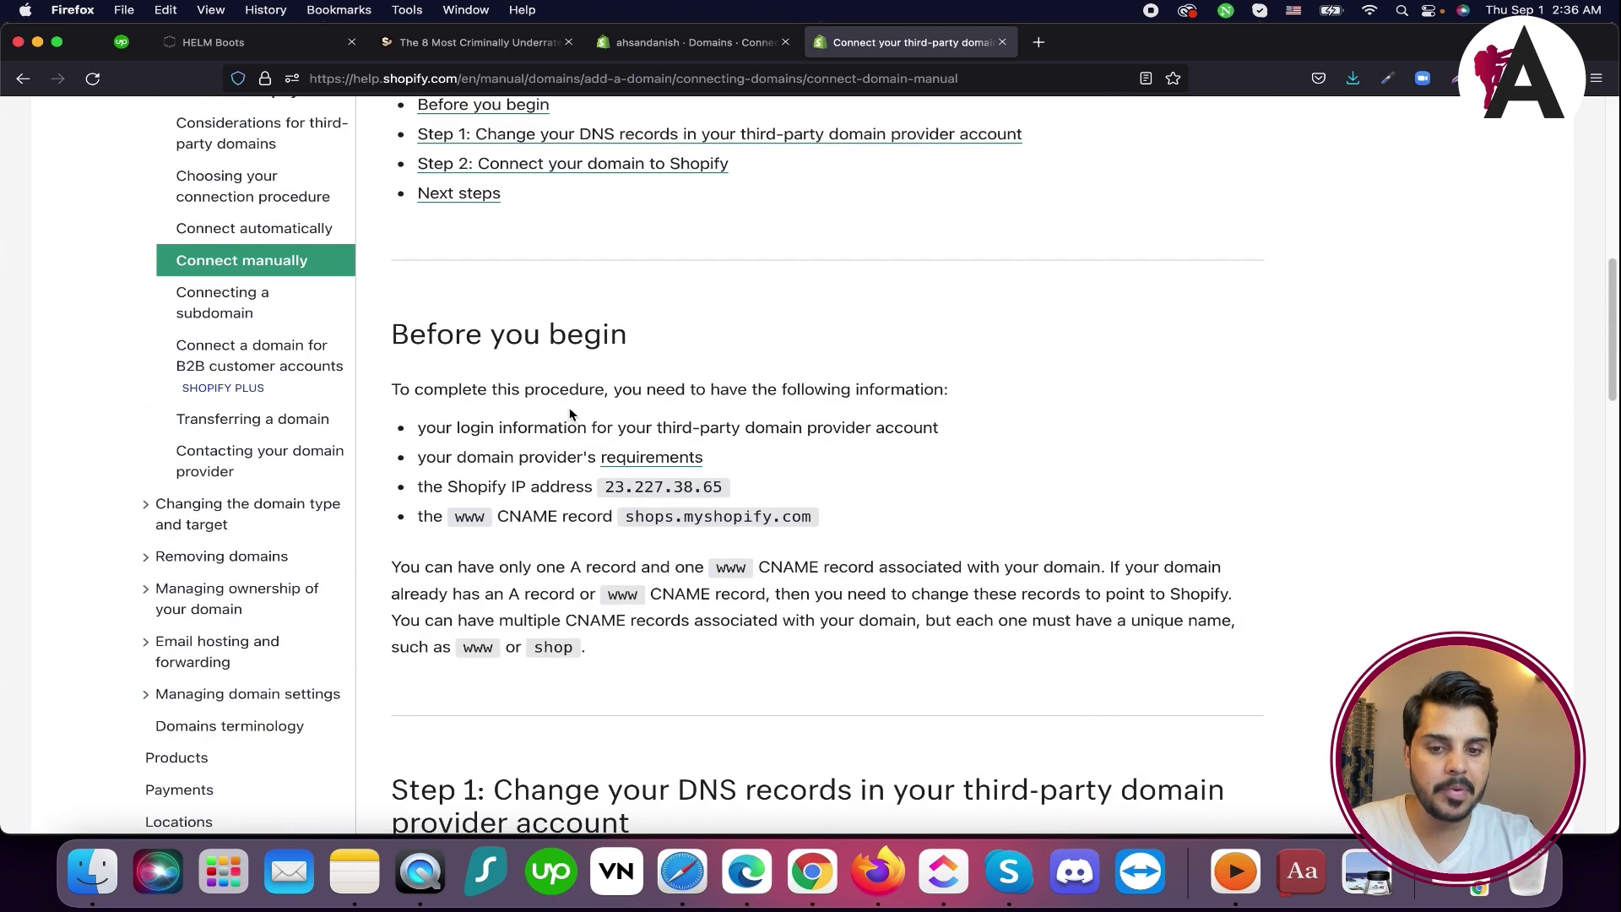
pyautogui.moveTo(395, 336); pyautogui.dragTo(582, 336)
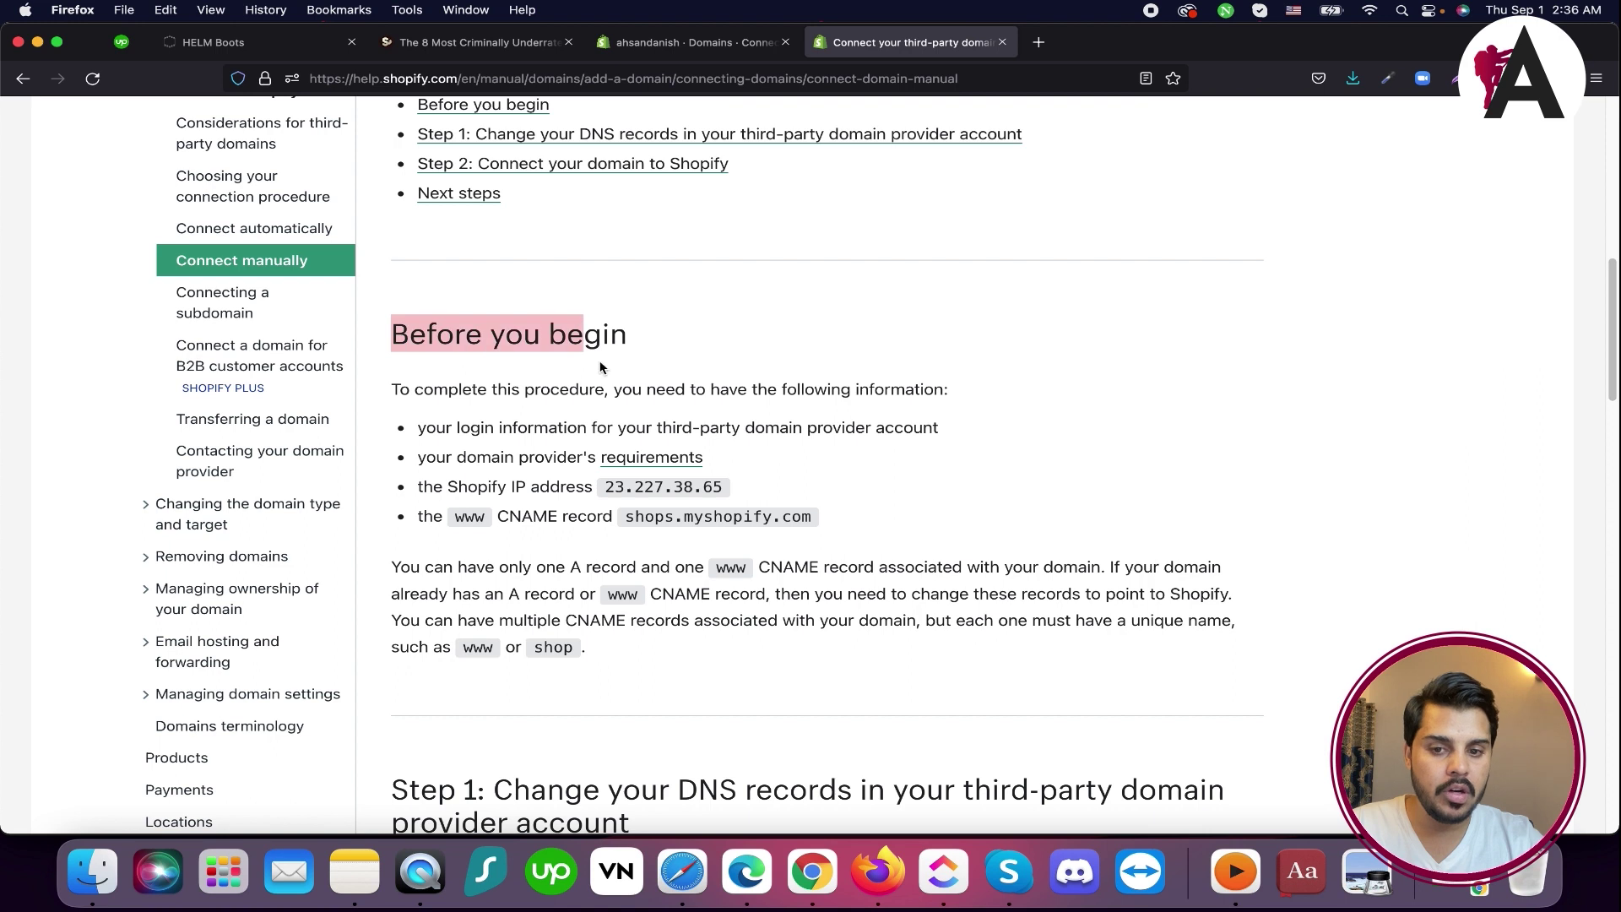
pyautogui.scroll(1, 542, 328)
pyautogui.scroll(-2, 538, 461)
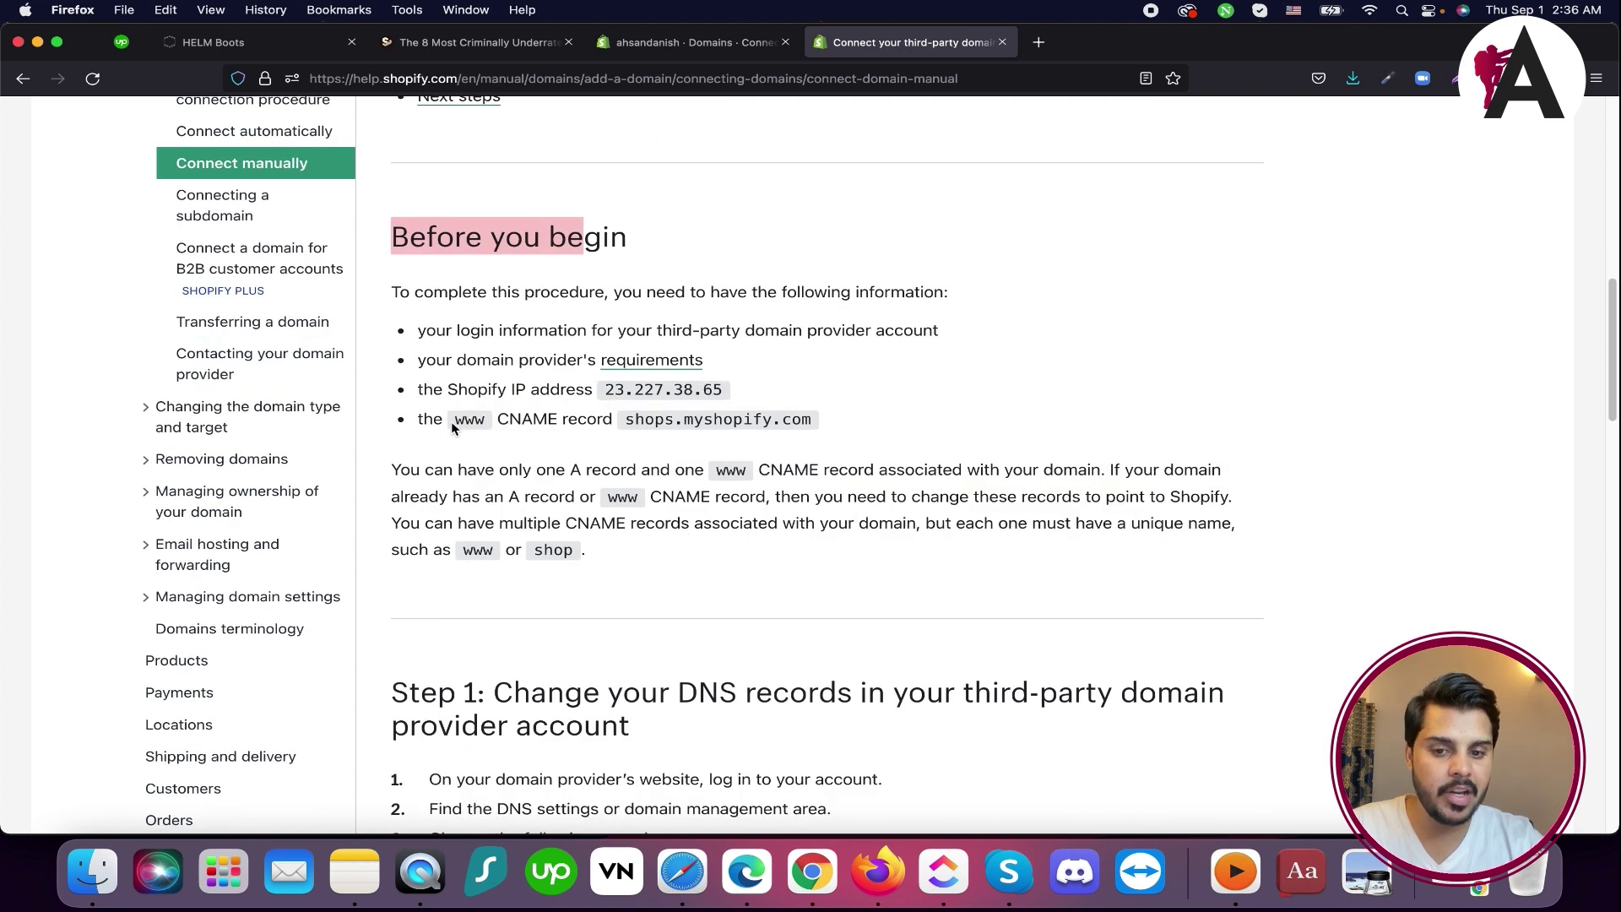
pyautogui.scroll(-12, 621, 438)
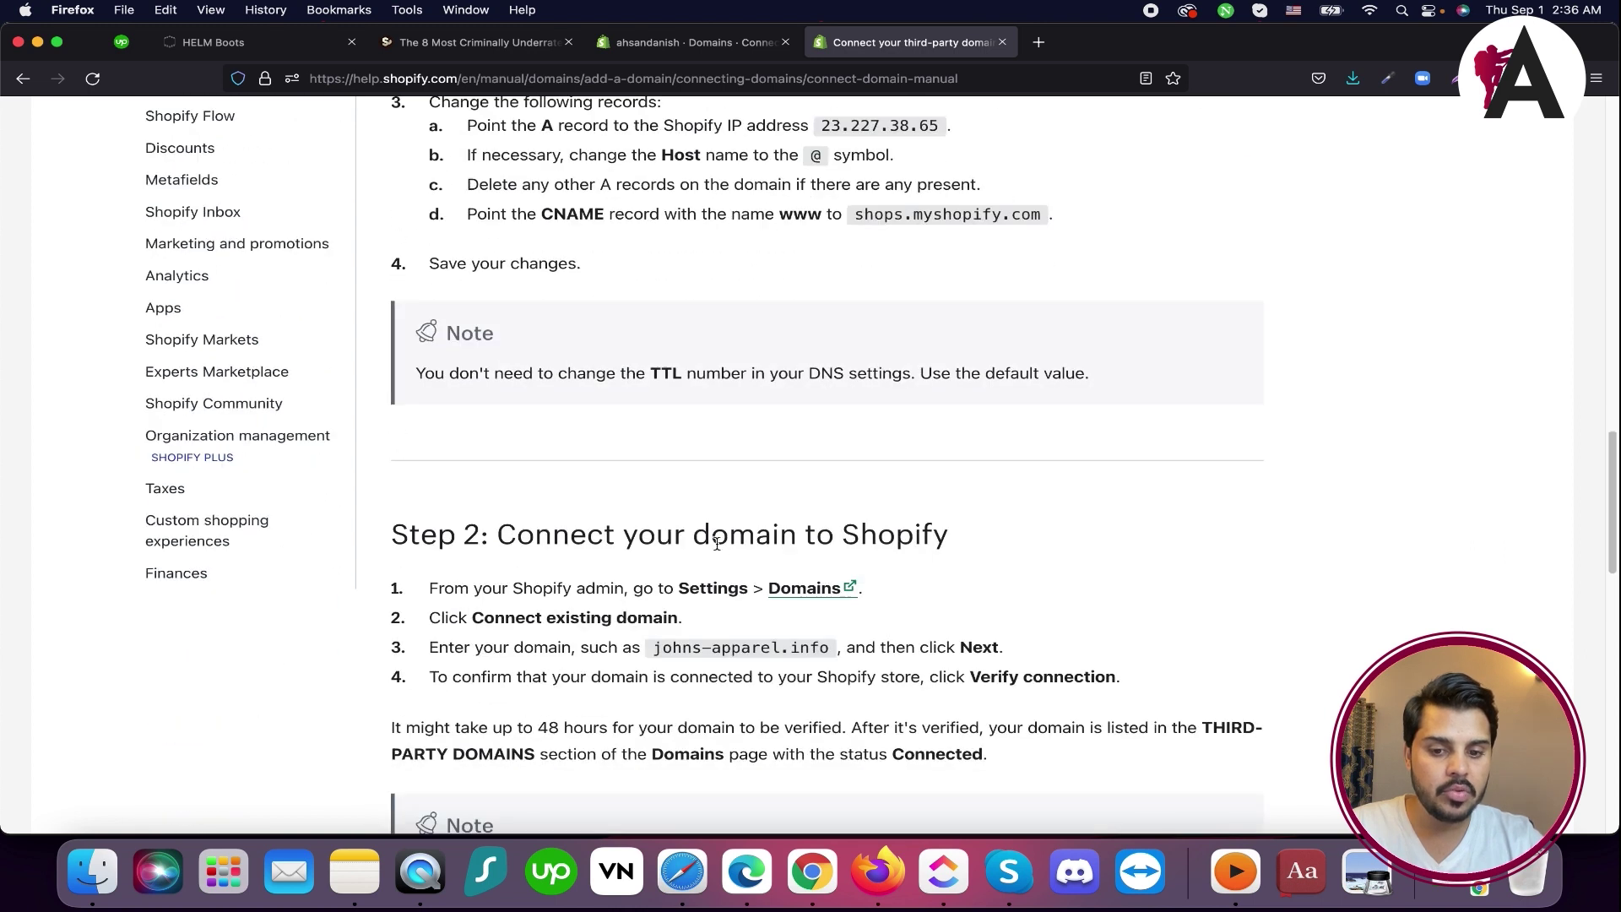
pyautogui.scroll(-2, 731, 550)
pyautogui.scroll(2, 689, 360)
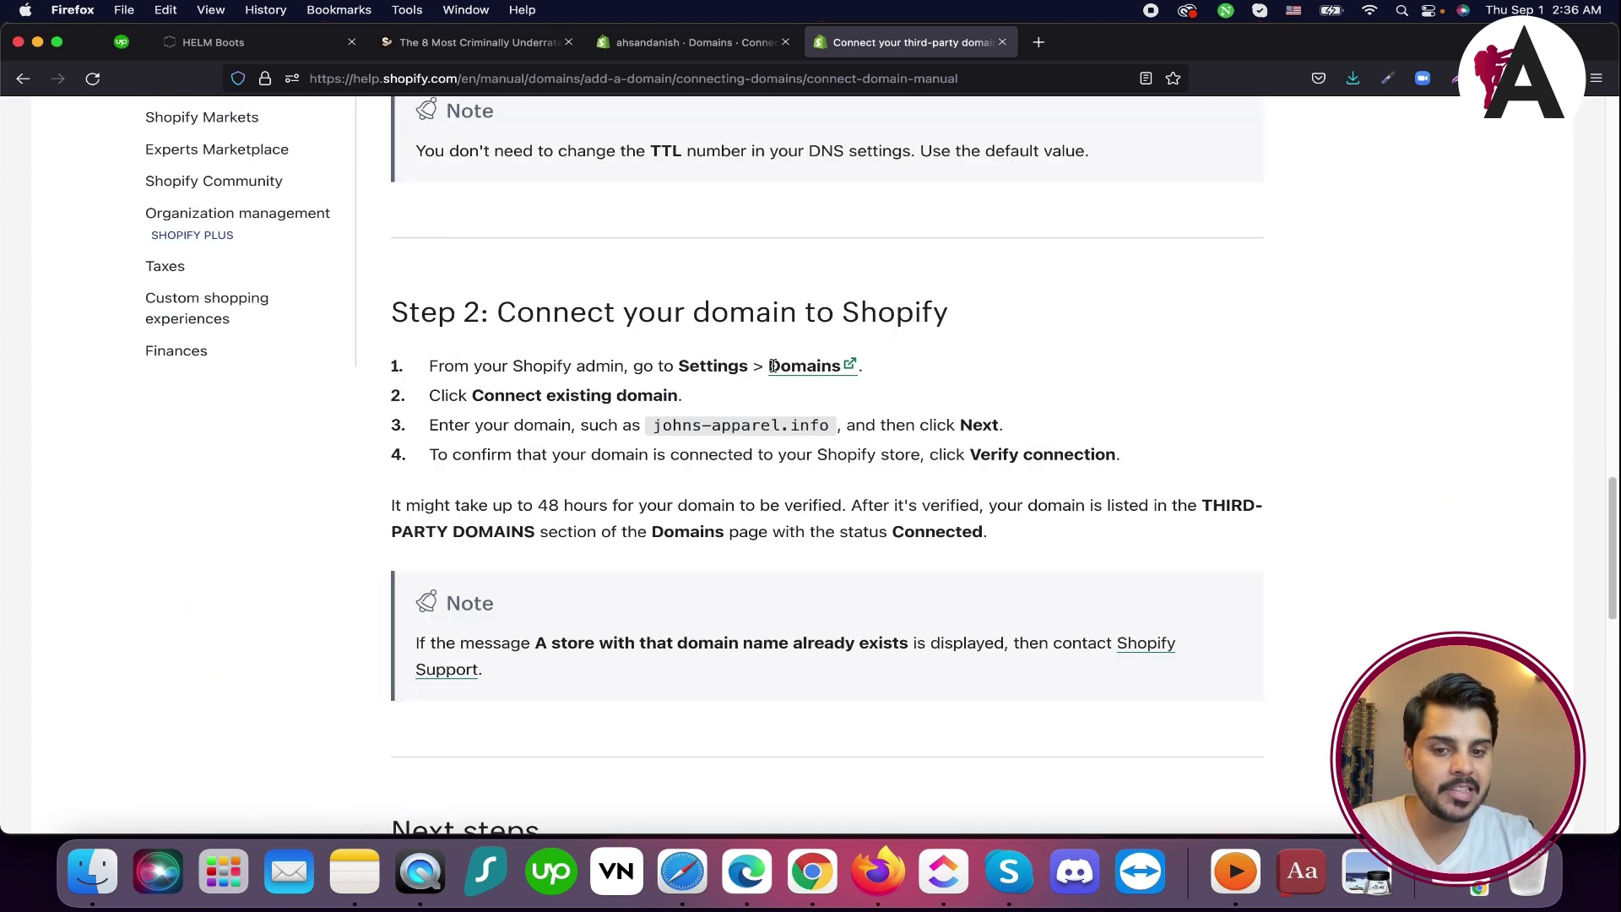
pyautogui.scroll(-5, 709, 554)
pyautogui.scroll(8, 709, 560)
pyautogui.scroll(2, 761, 511)
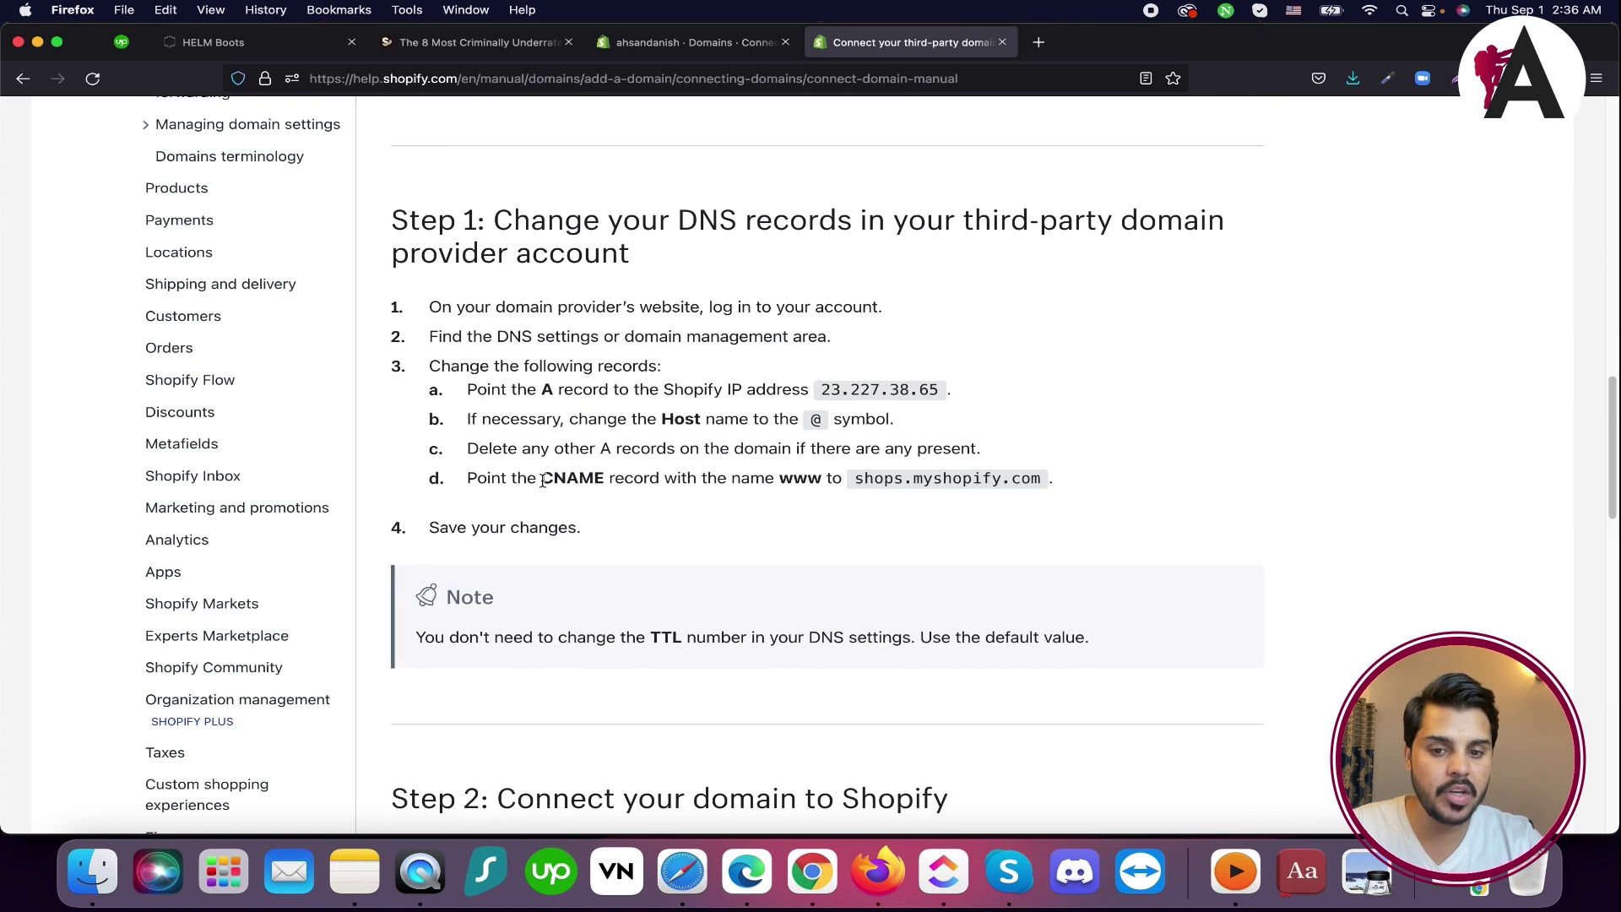
pyautogui.moveTo(426, 310); pyautogui.dragTo(1055, 489)
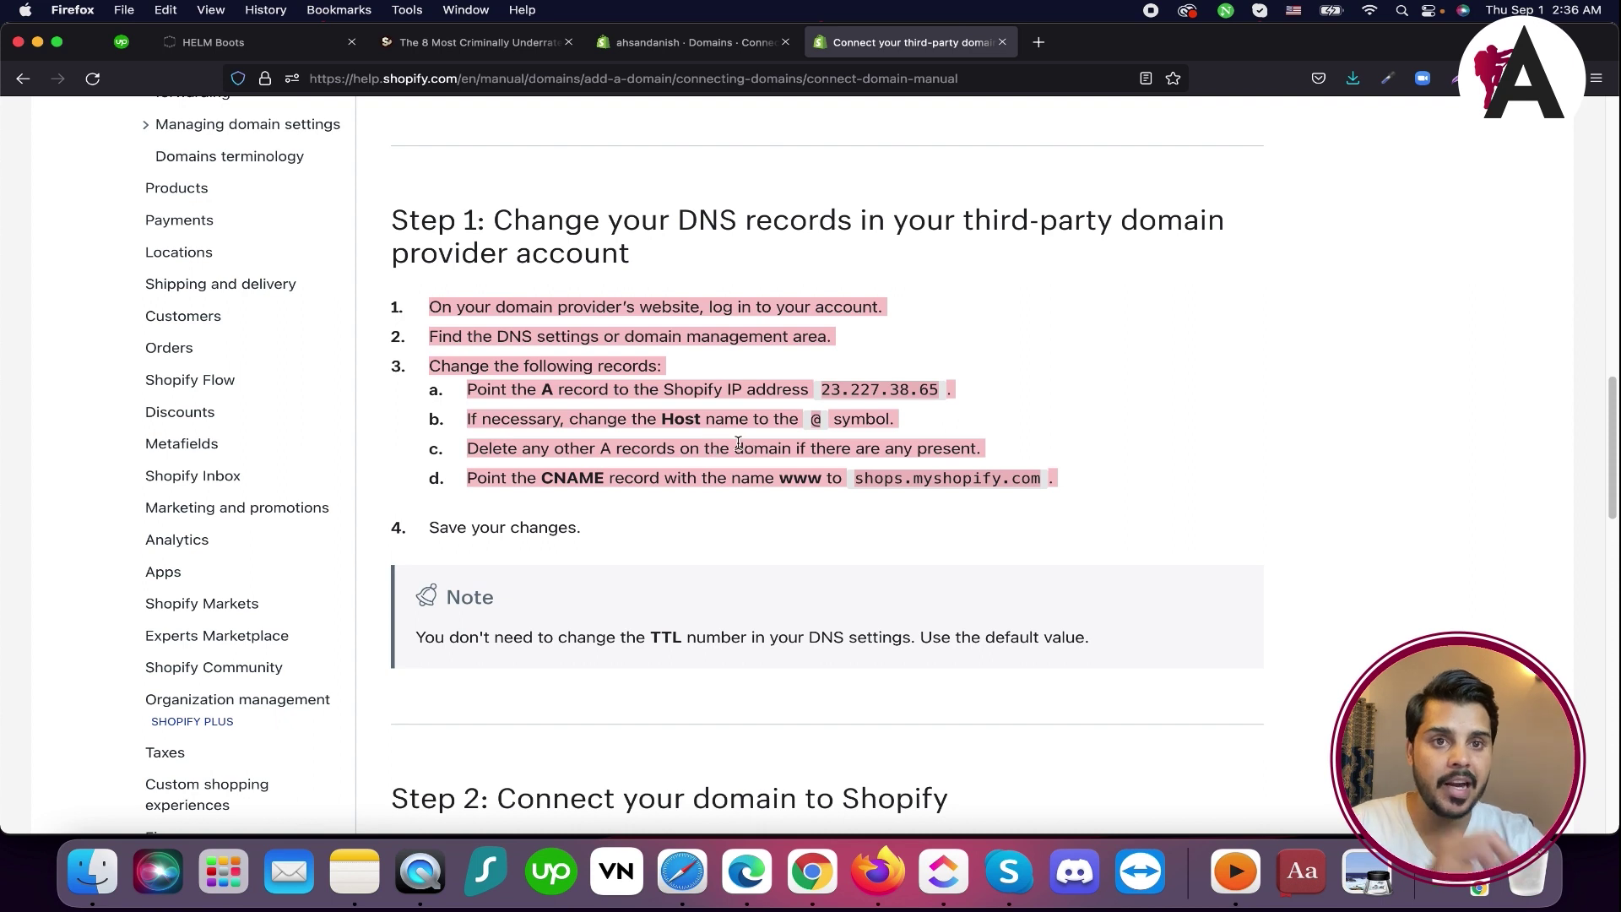
pyautogui.click(28, 81)
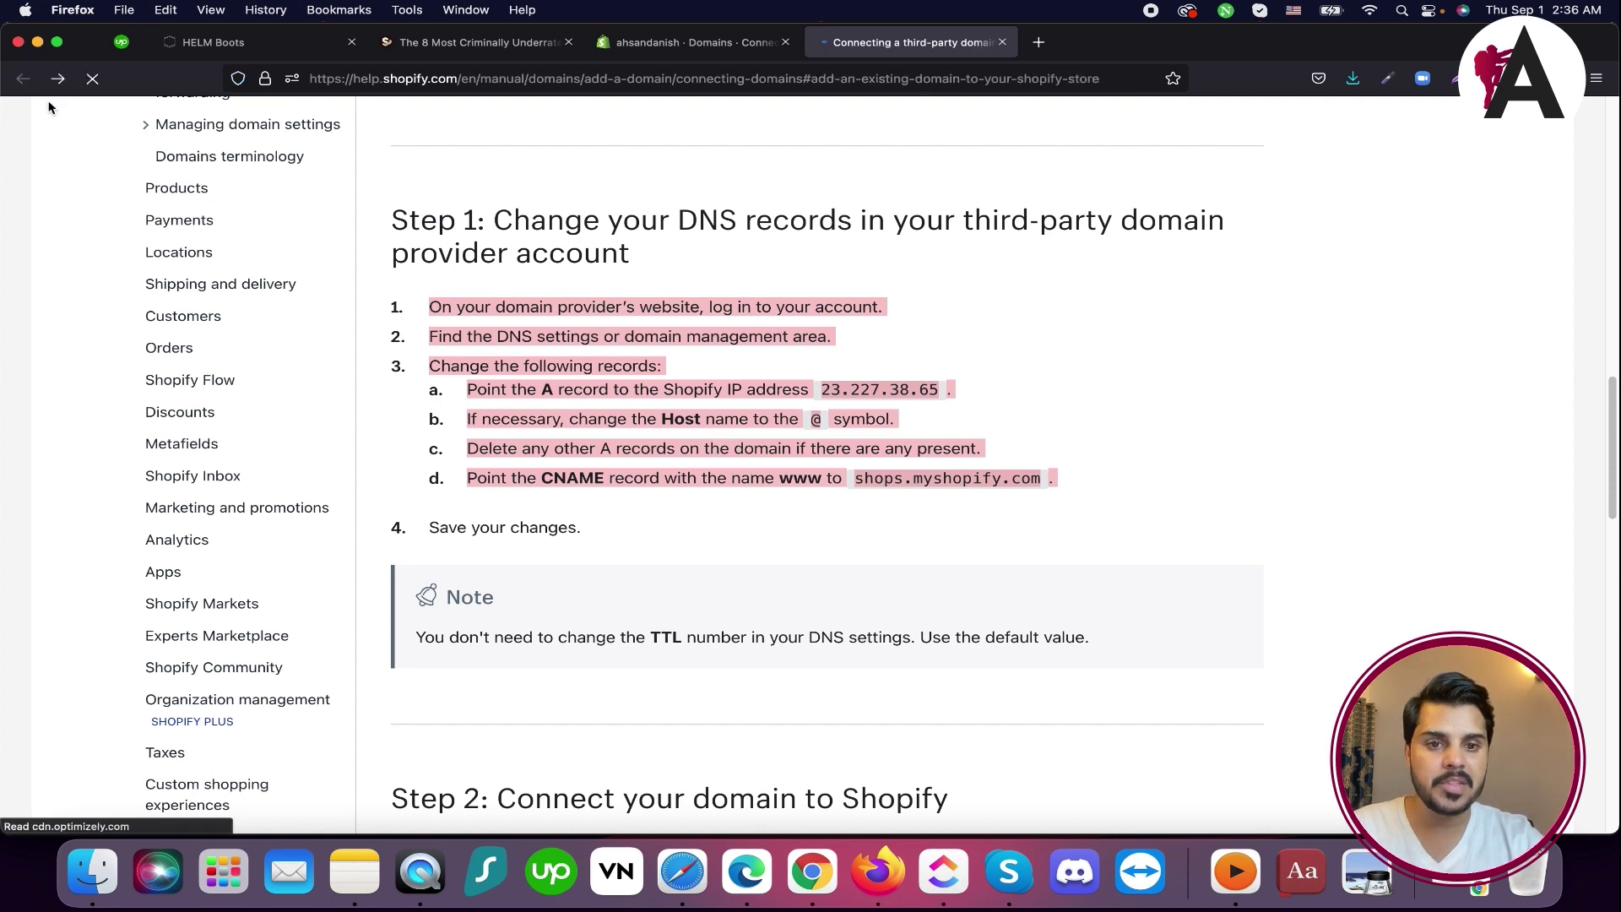
pyautogui.scroll(-3, 1007, 548)
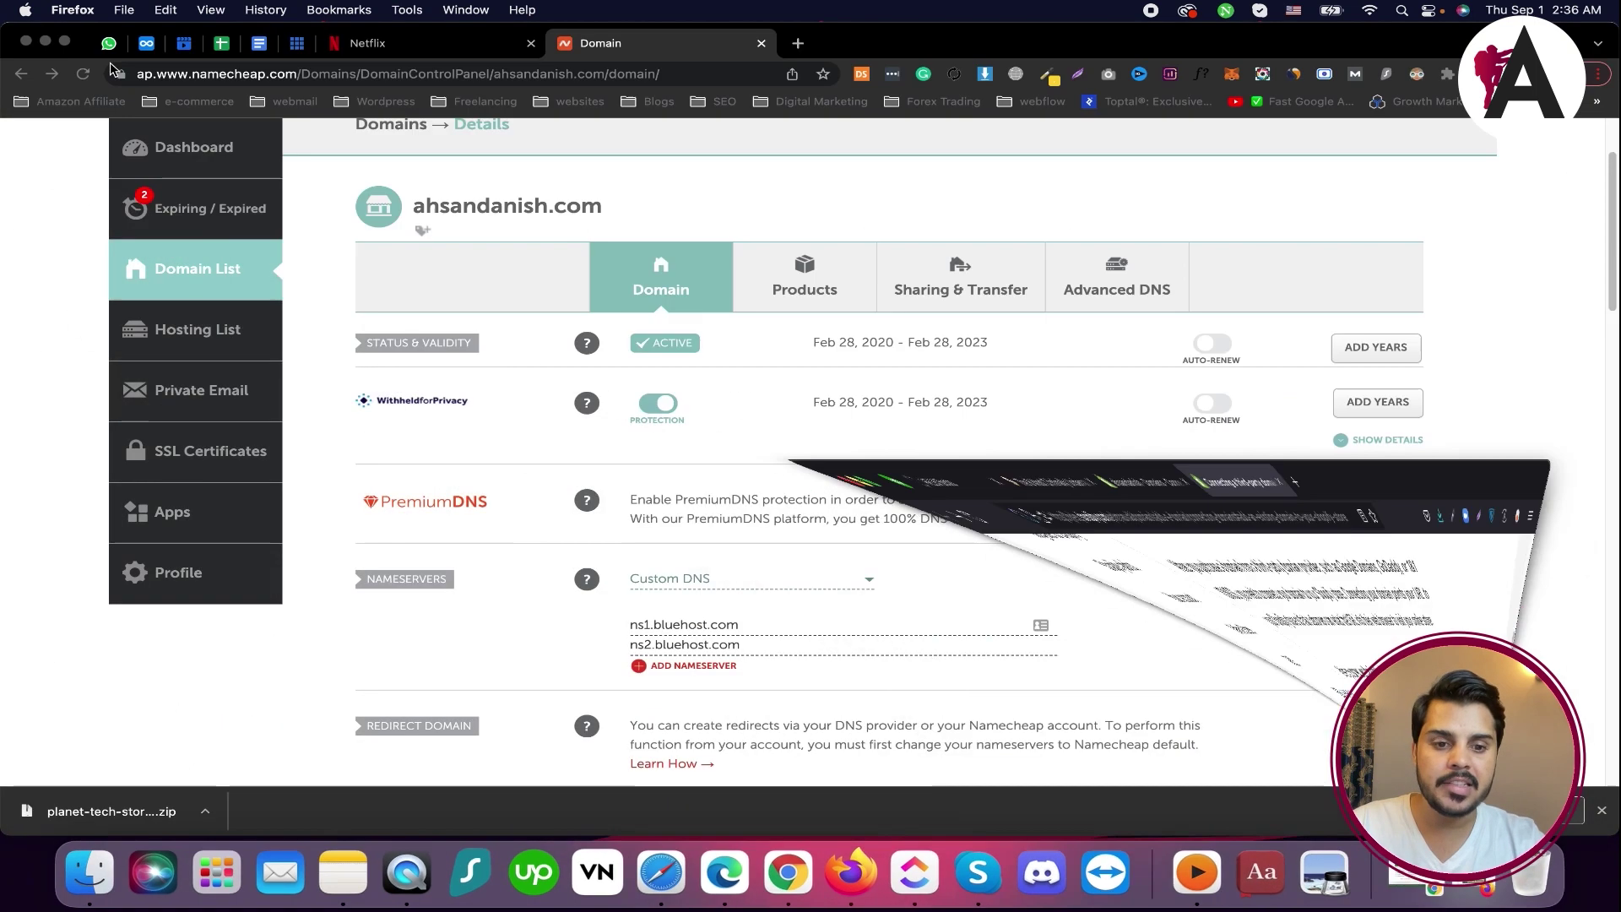
# Scroll the Namecheap domain details and open the Sharing & Transfer tab
pyautogui.scroll(-1, 1013, 456)
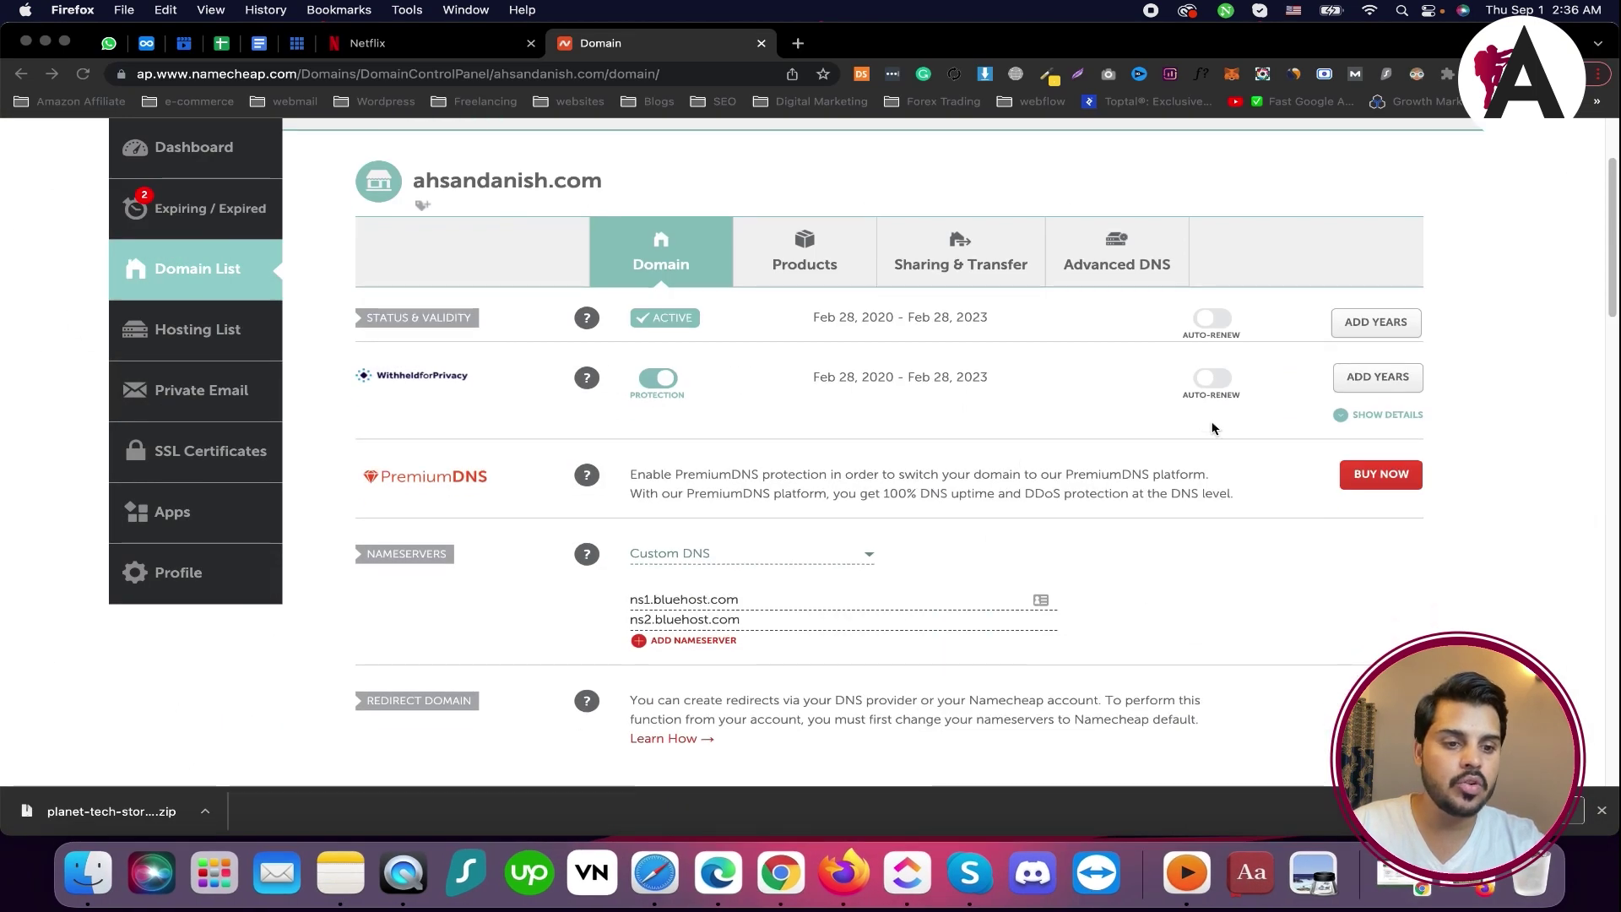
pyautogui.scroll(-10, 1089, 578)
pyautogui.scroll(10, 979, 540)
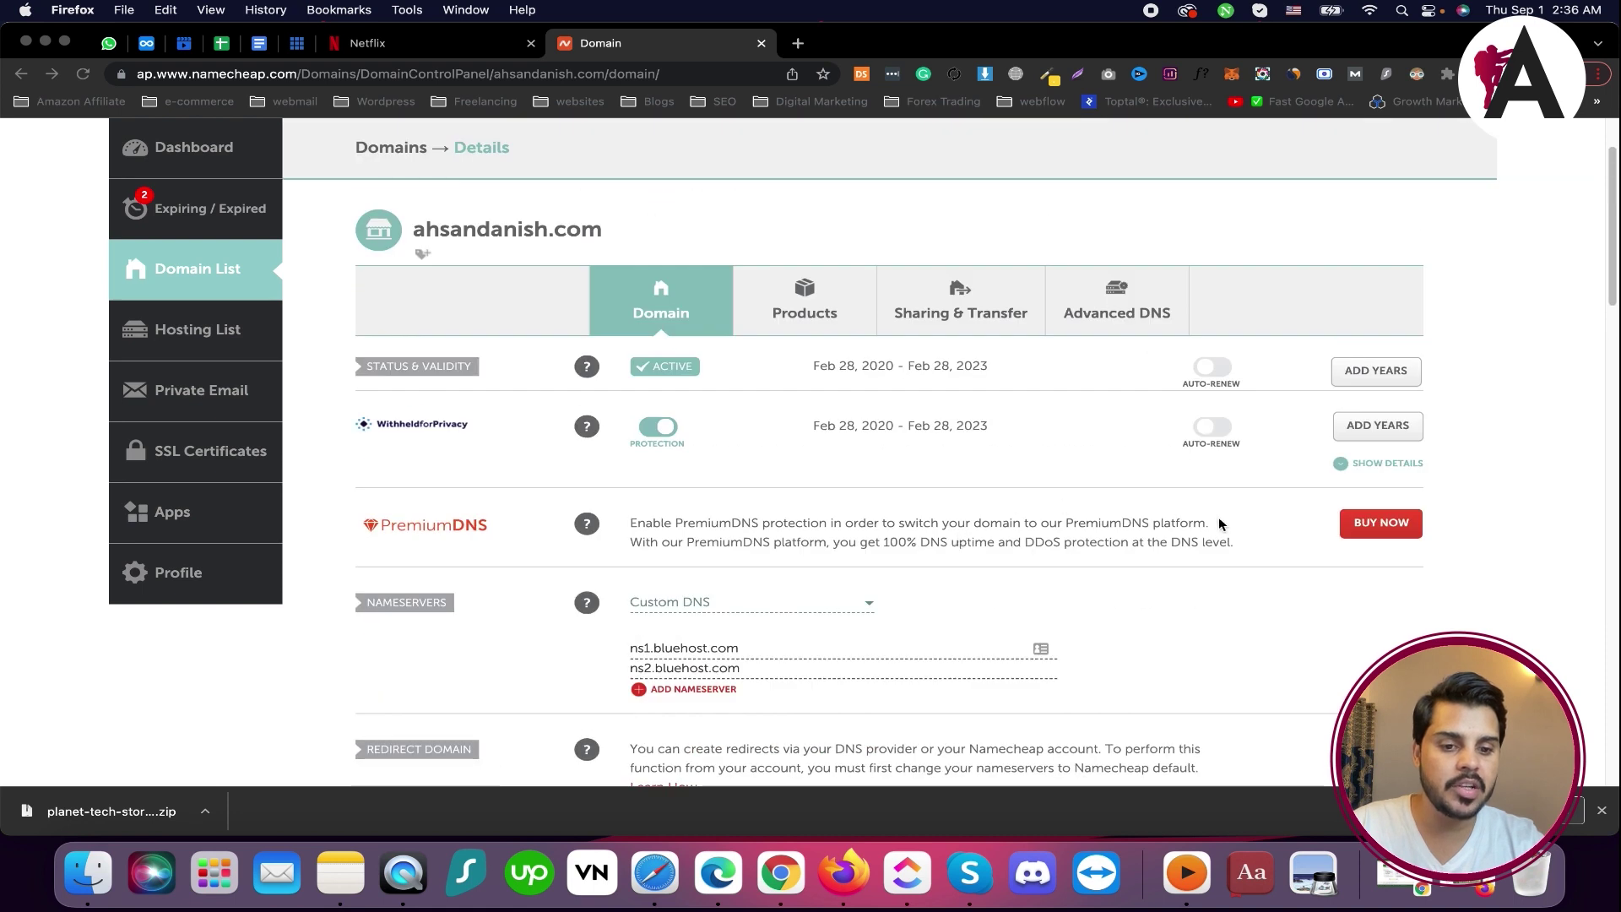
pyautogui.click(952, 302)
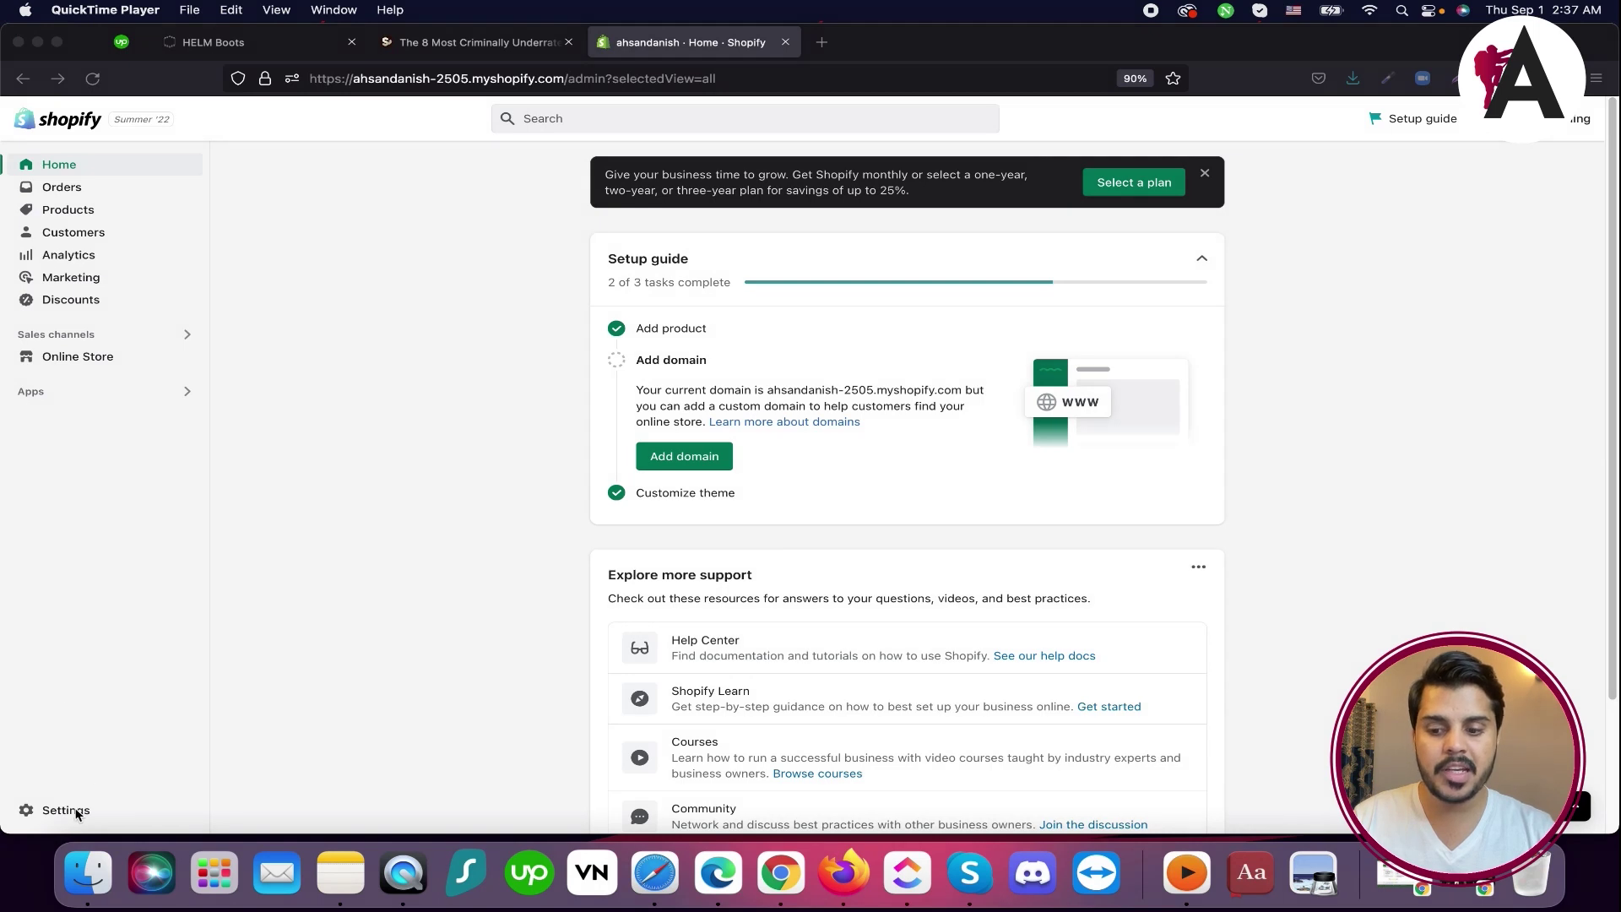
# Bring the store admin forward and open Settings > Policies
pyautogui.click(266, 422)
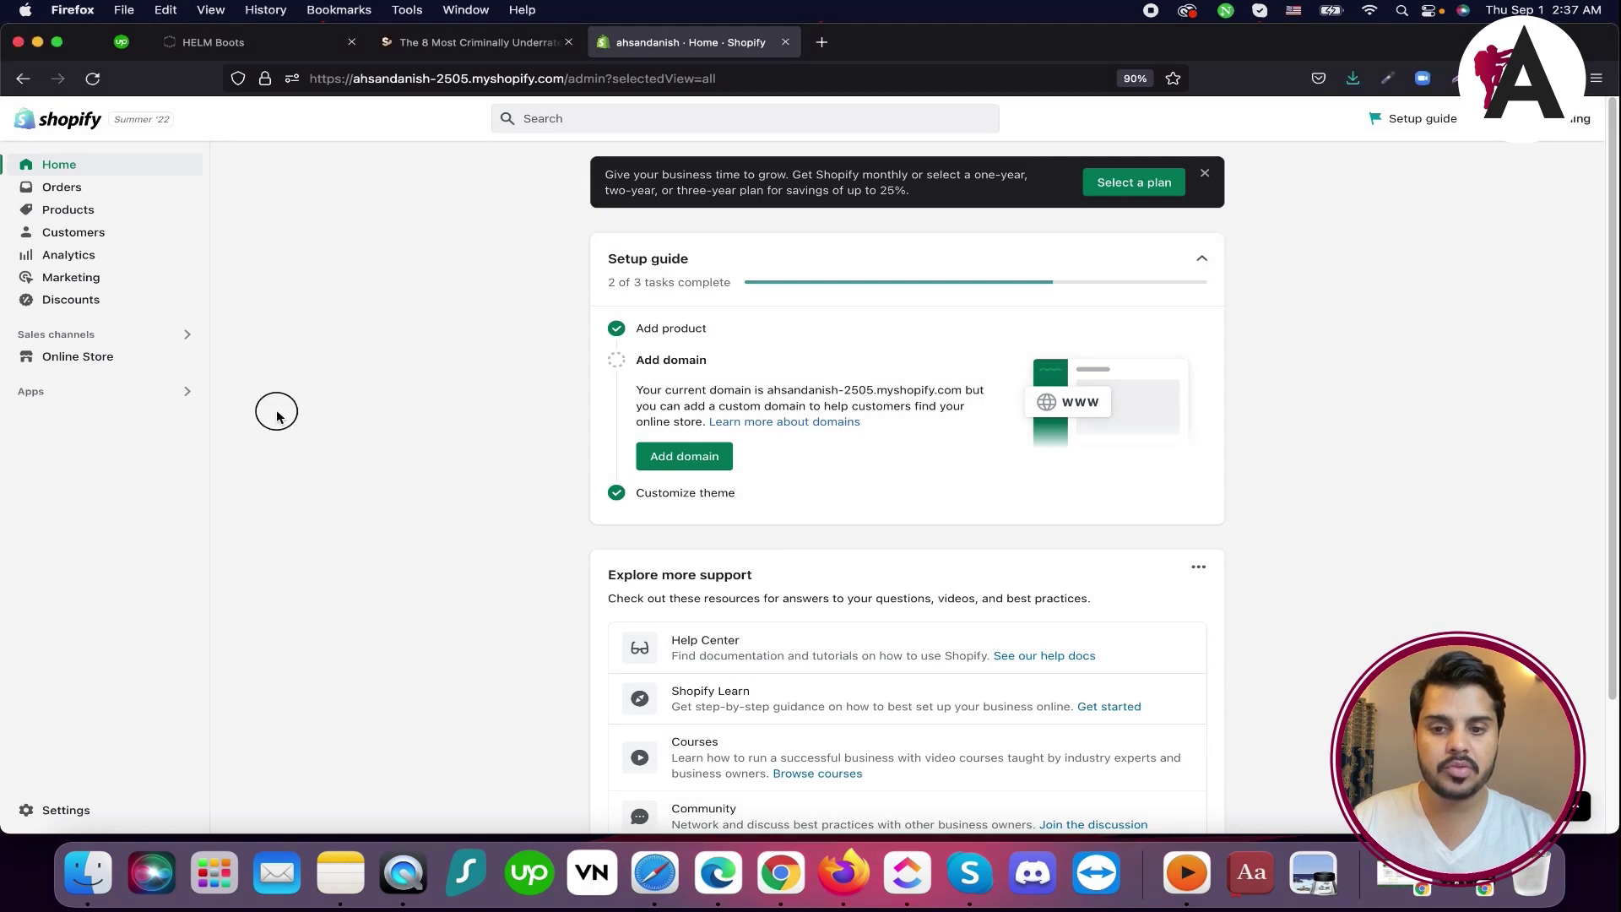
pyautogui.click(79, 813)
pyautogui.scroll(-1, 441, 671)
pyautogui.scroll(-5, 440, 671)
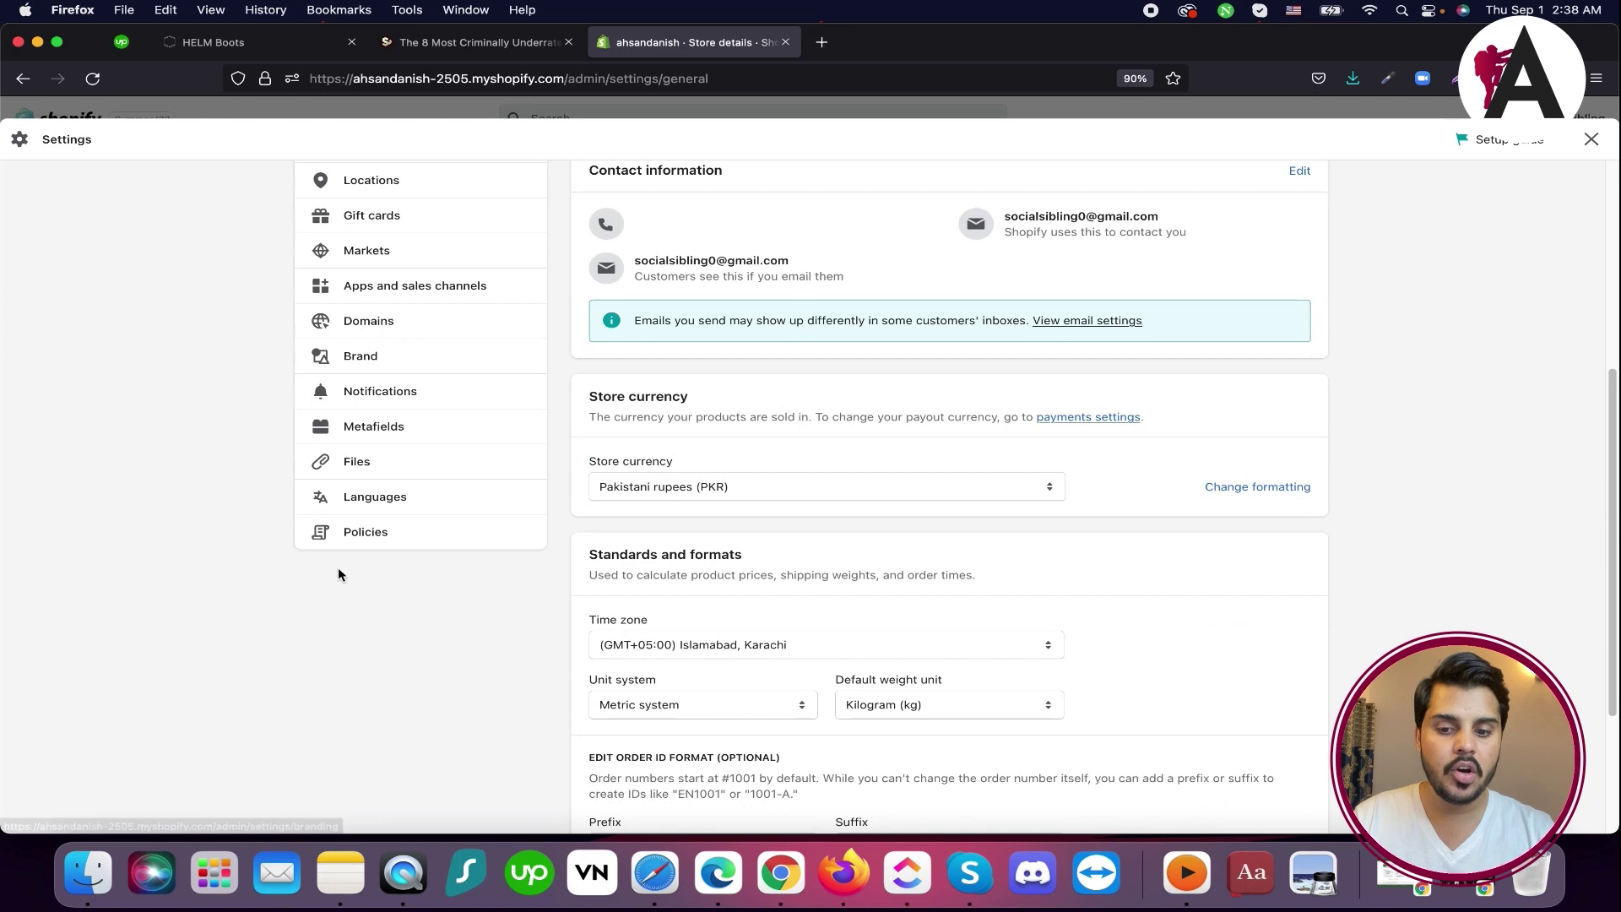
pyautogui.click(417, 535)
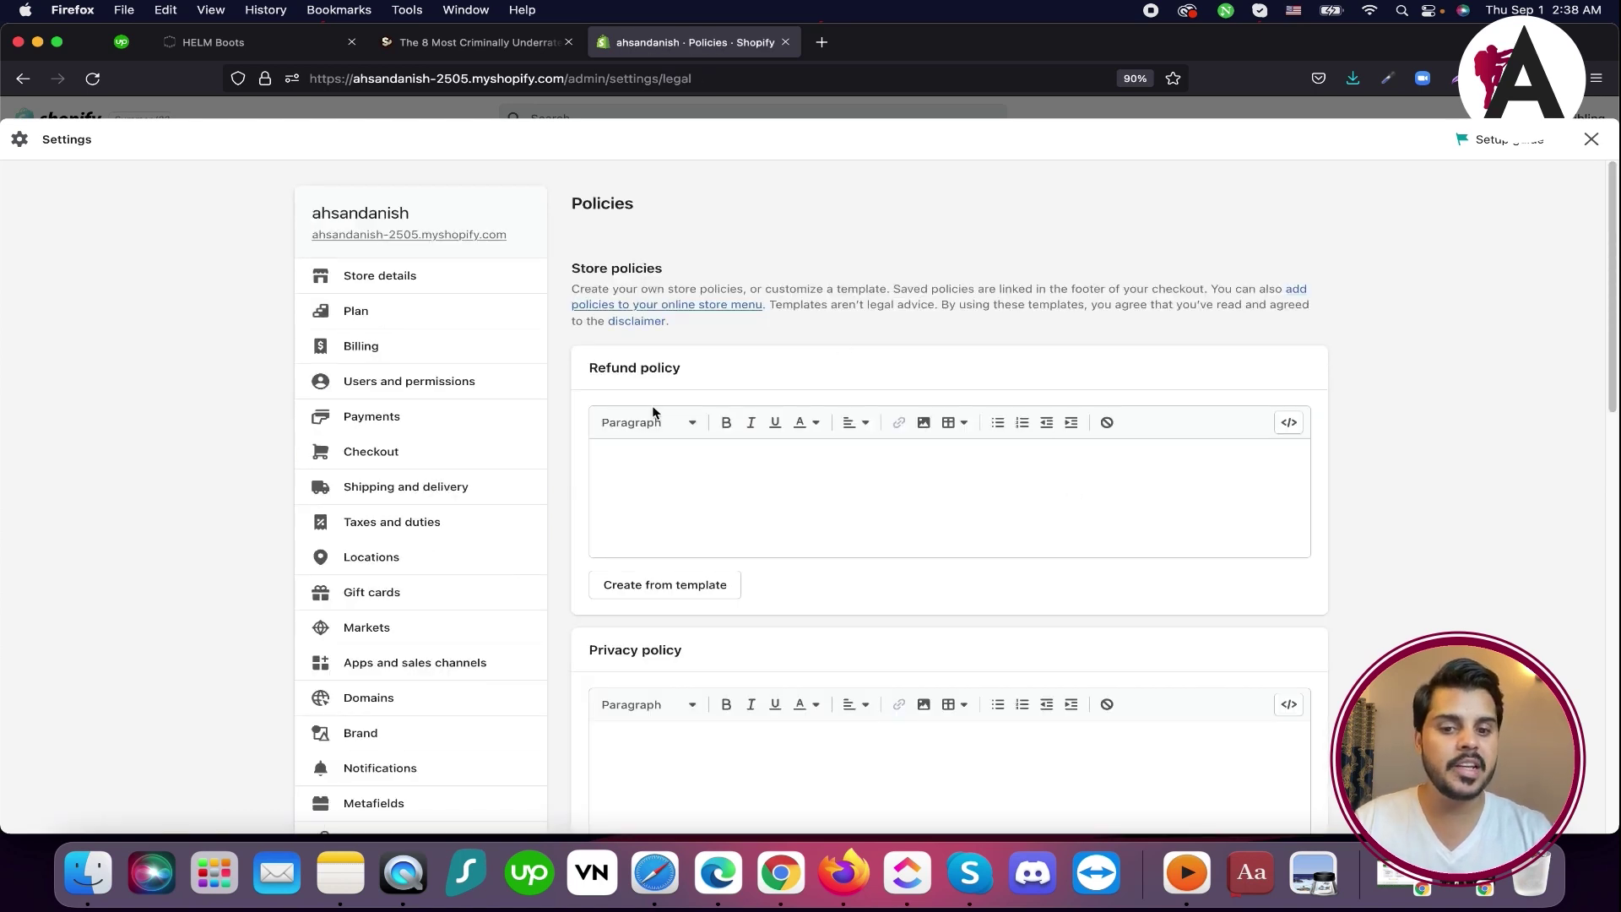
pyautogui.scroll(-10, 789, 517)
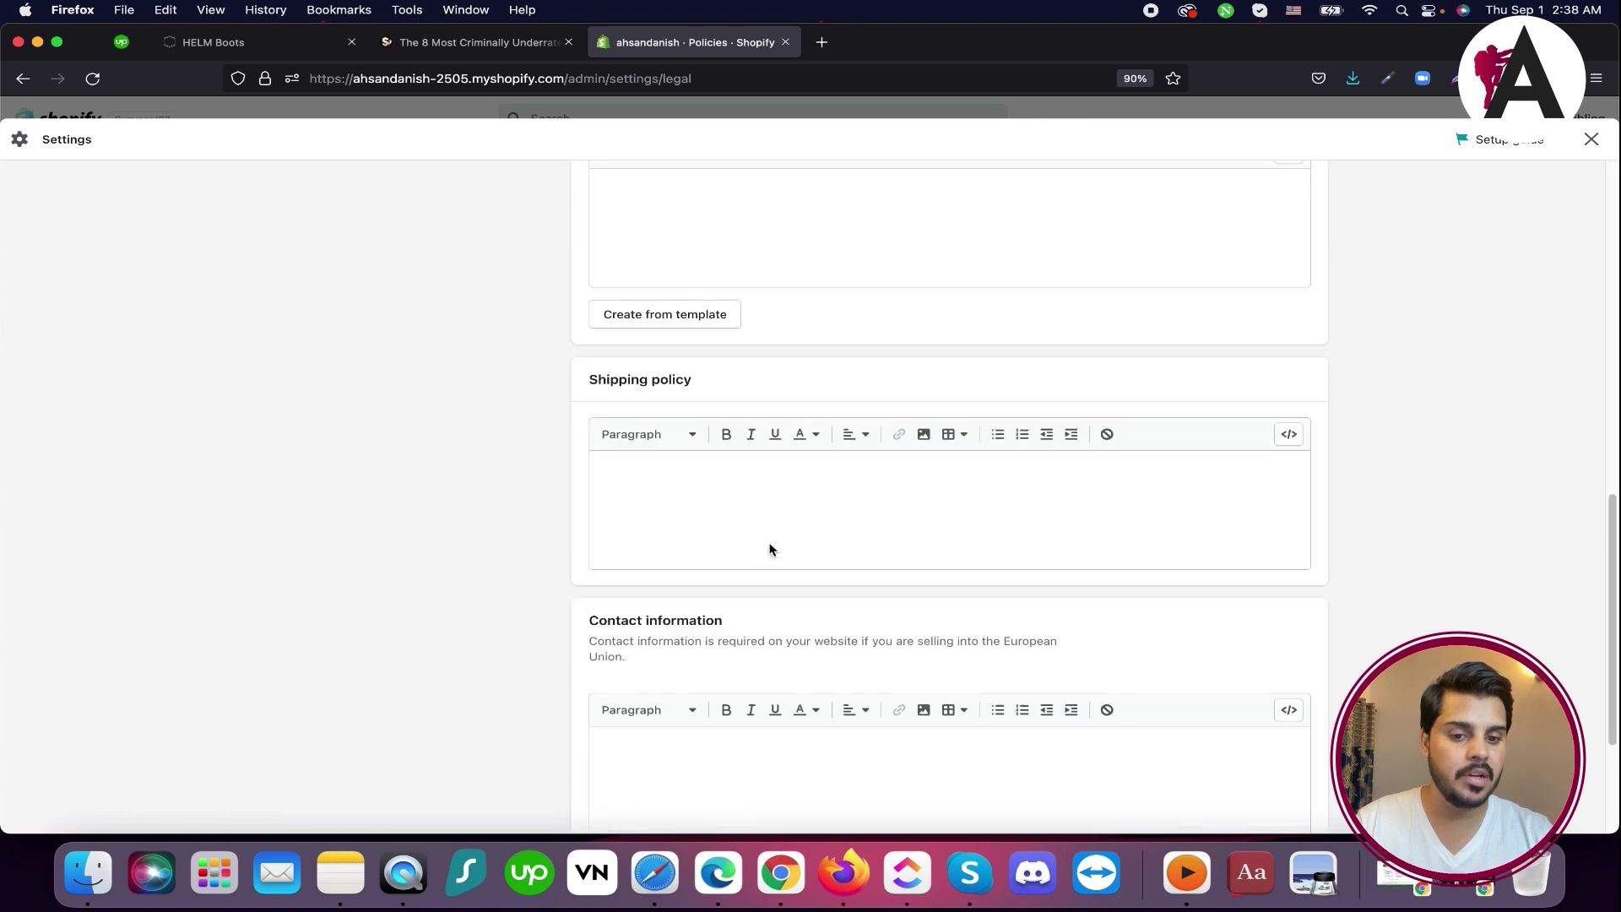
pyautogui.scroll(-3, 801, 529)
pyautogui.scroll(15, 800, 523)
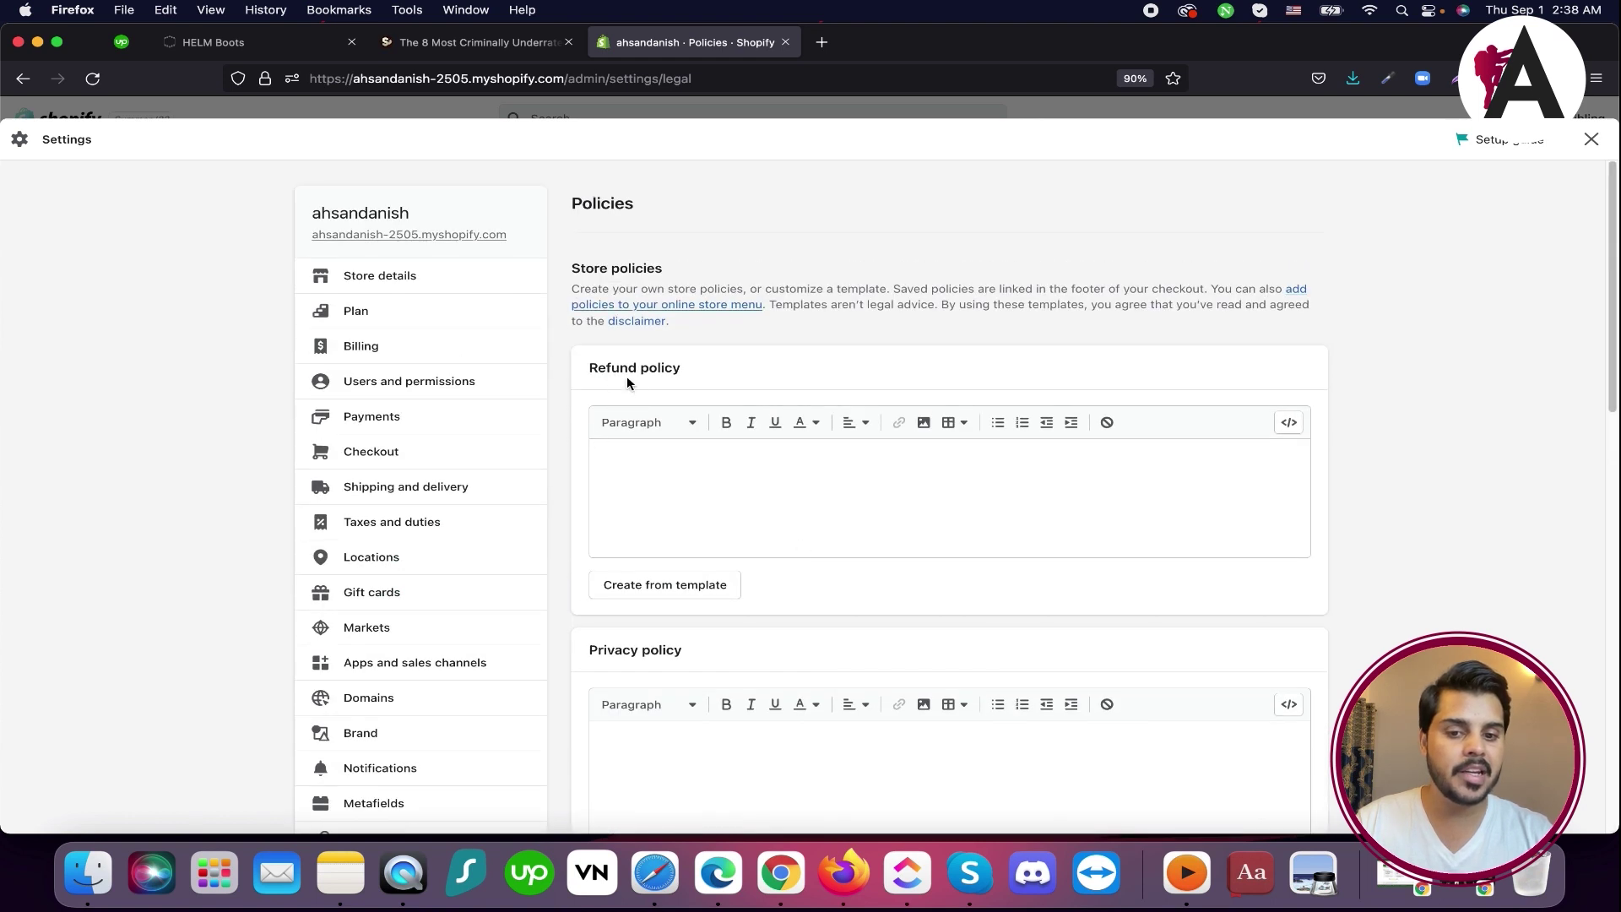
# Generate the refund policy from template and highlight its contact email and return-address placeholder
pyautogui.click(675, 584)
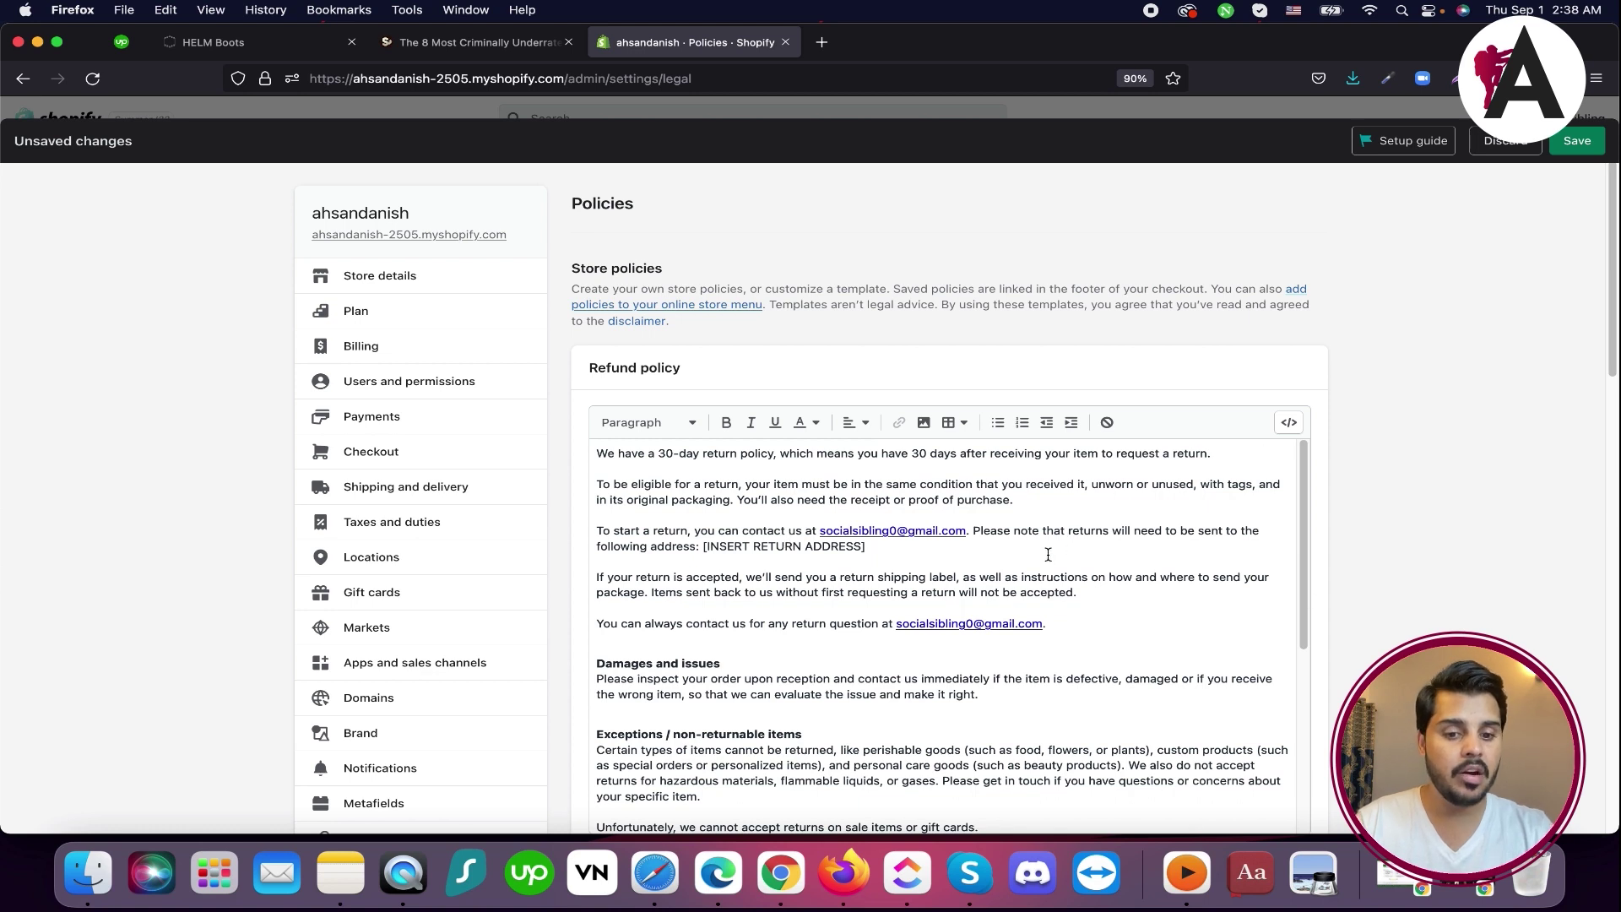
pyautogui.scroll(-10, 1047, 554)
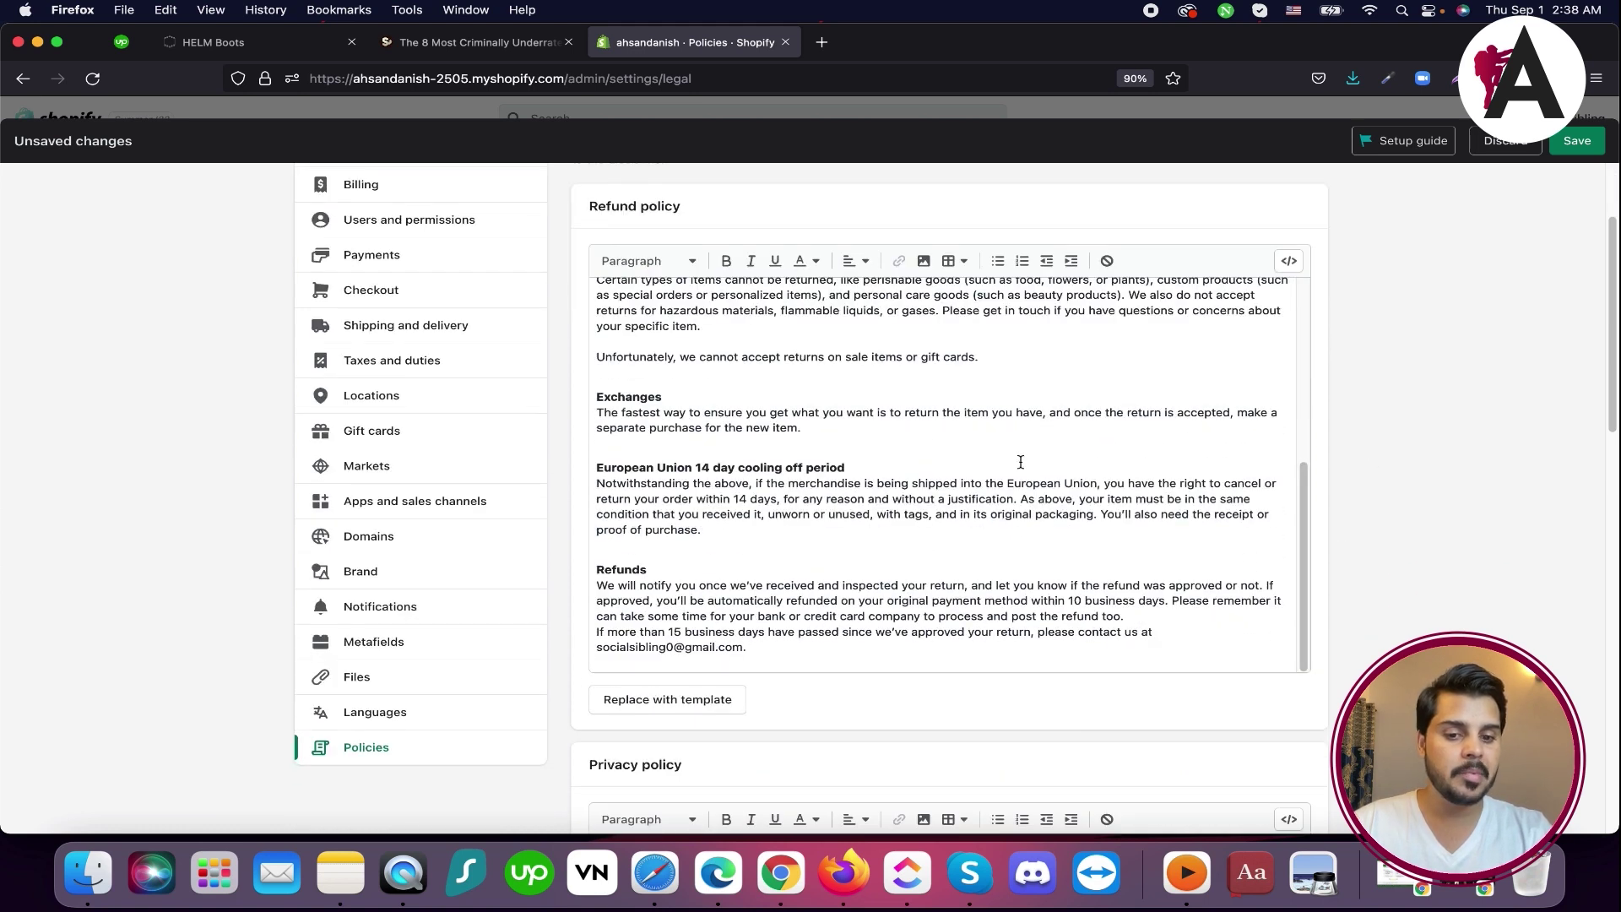
pyautogui.scroll(10, 836, 488)
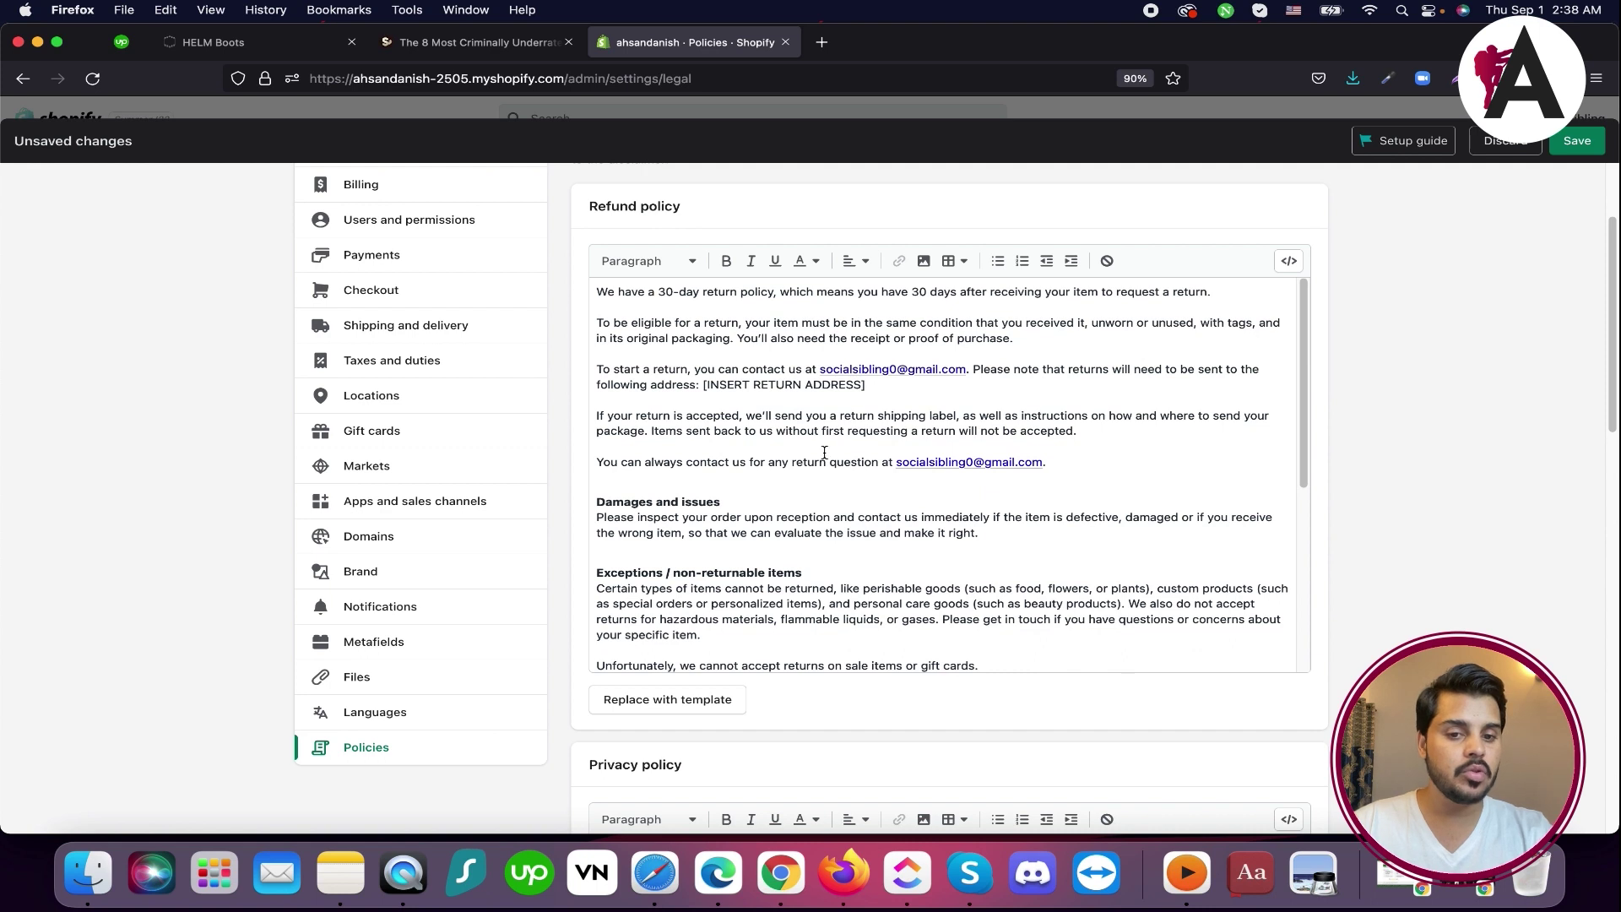
pyautogui.scroll(1, 824, 453)
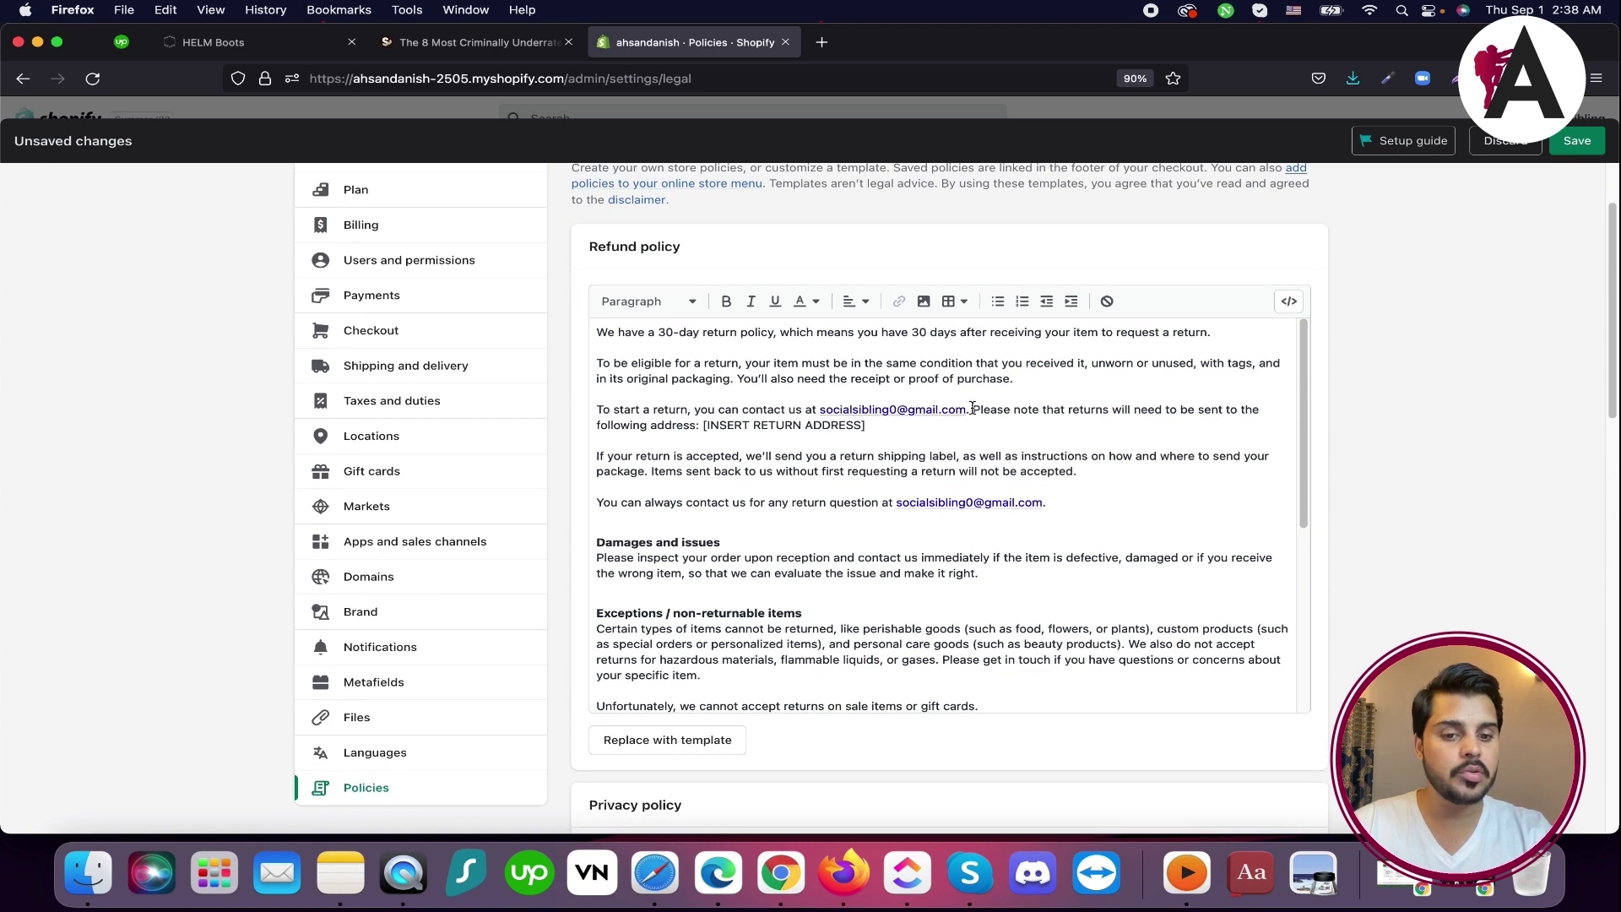
pyautogui.moveTo(966, 411); pyautogui.dragTo(820, 411)
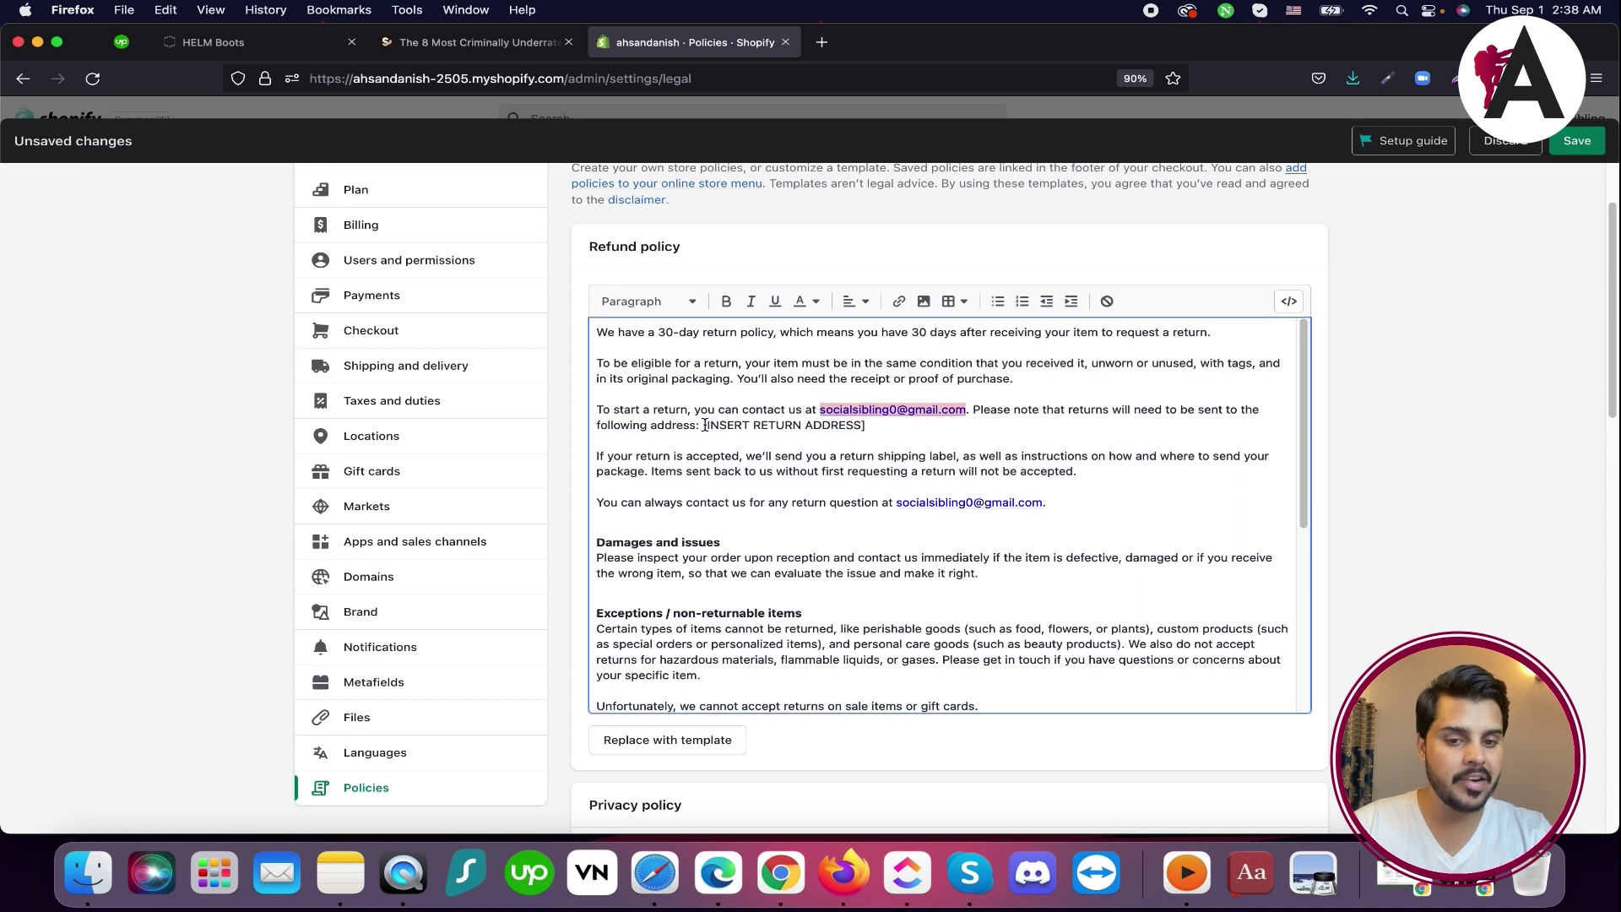
pyautogui.moveTo(705, 424); pyautogui.dragTo(883, 433)
pyautogui.scroll(-5, 907, 586)
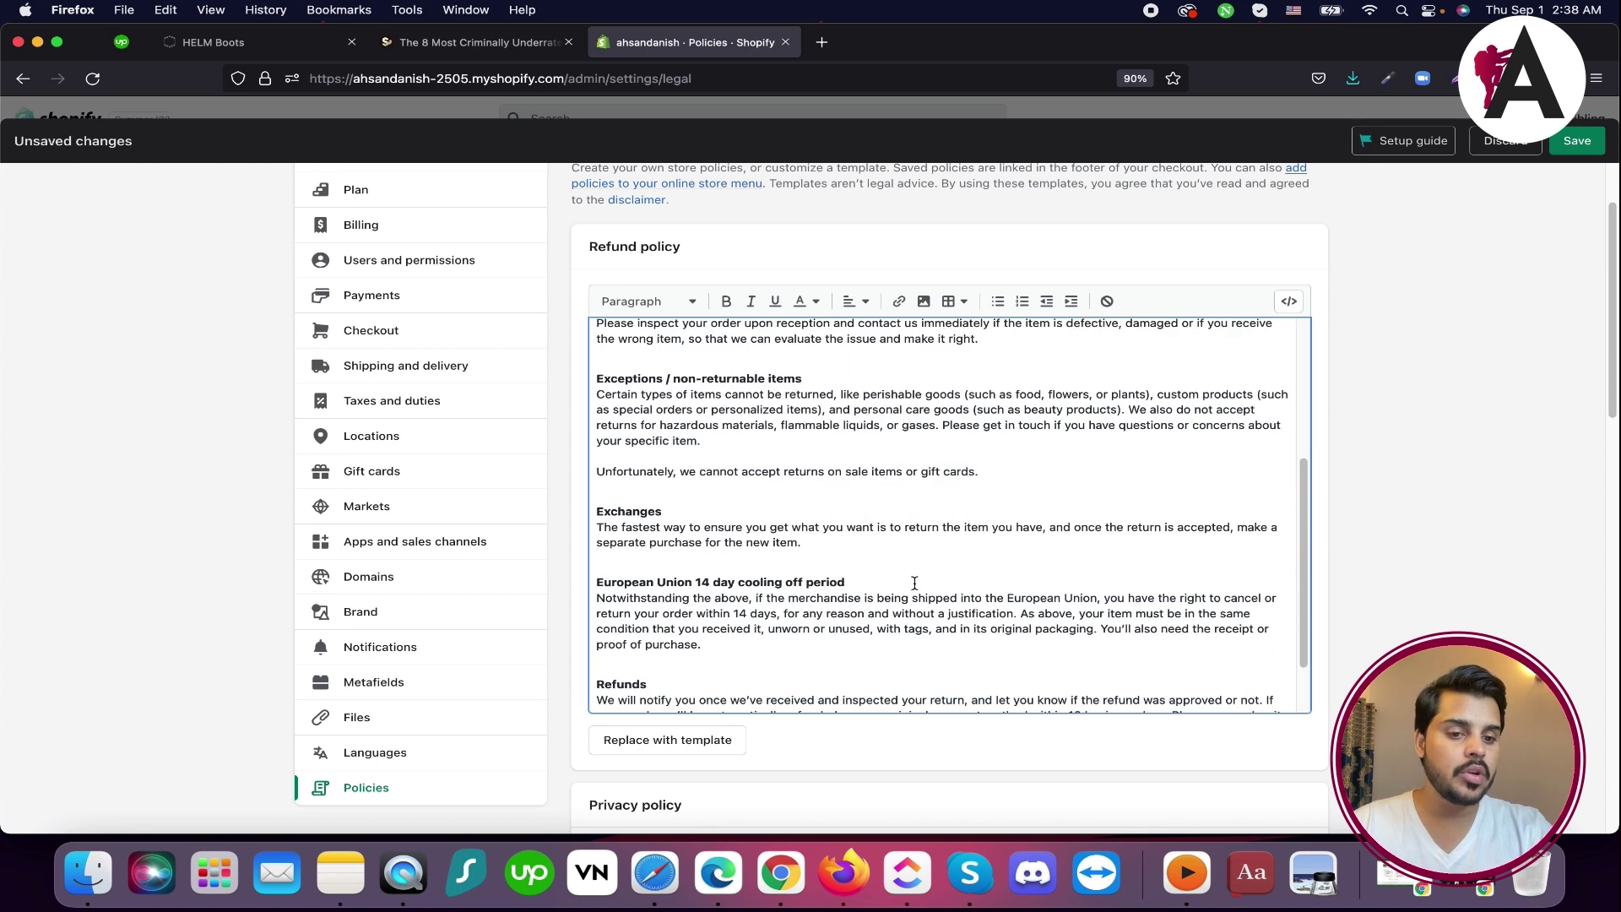
pyautogui.scroll(-10, 1236, 535)
# Generate the privacy policy from template and highlight a placeholder that needs filling
pyautogui.click(699, 604)
pyautogui.scroll(-10, 1182, 591)
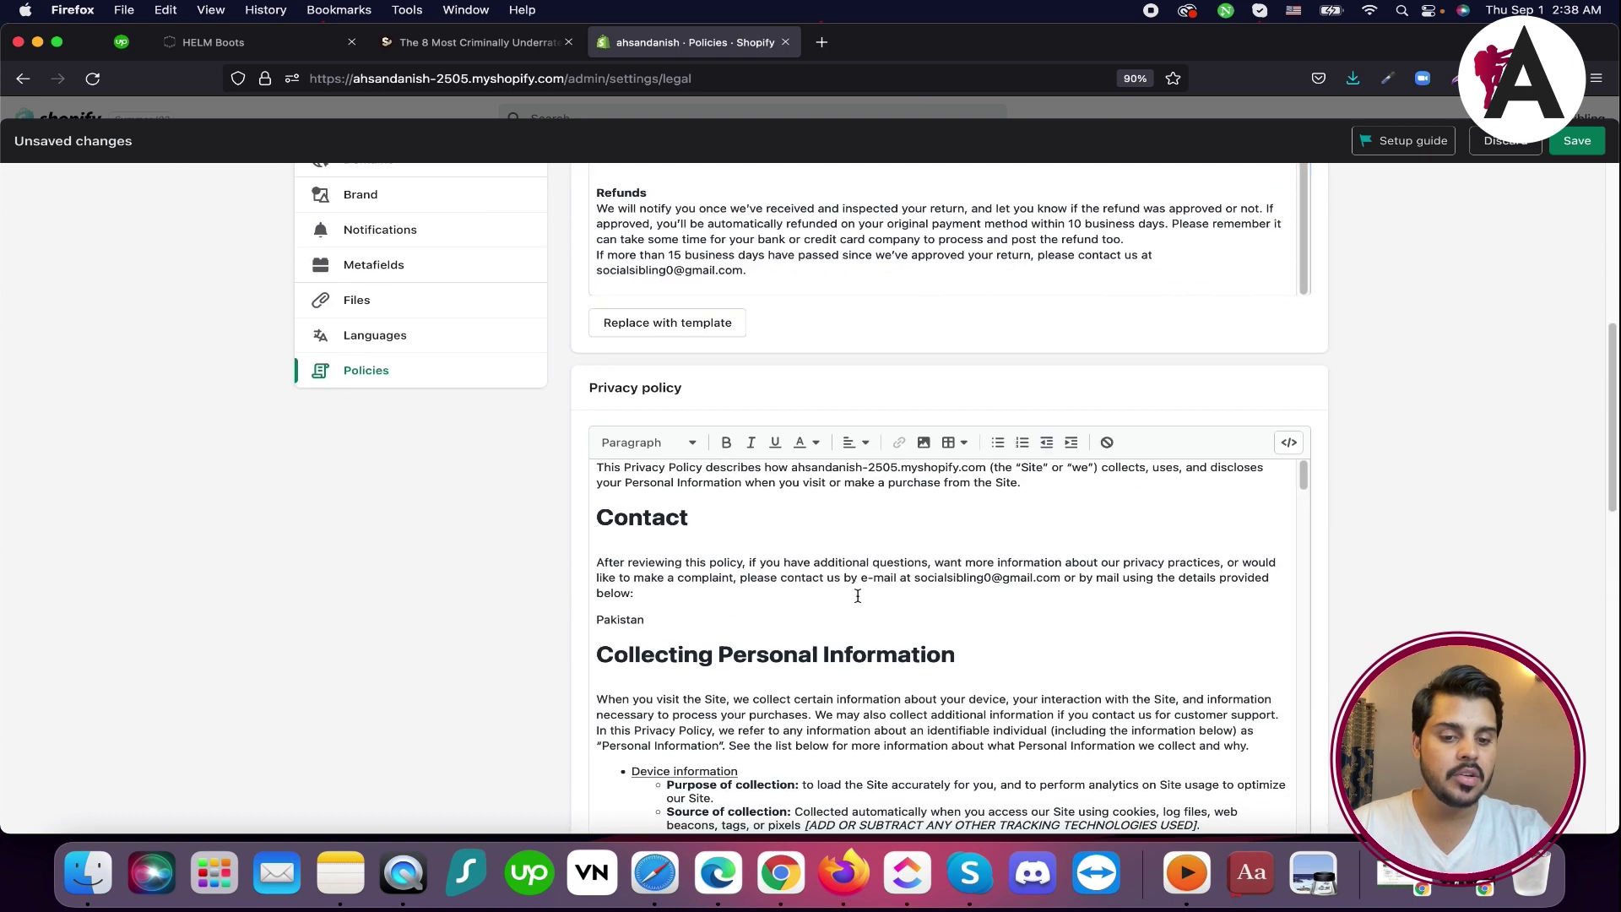
pyautogui.scroll(-10, 1352, 524)
pyautogui.scroll(8, 951, 532)
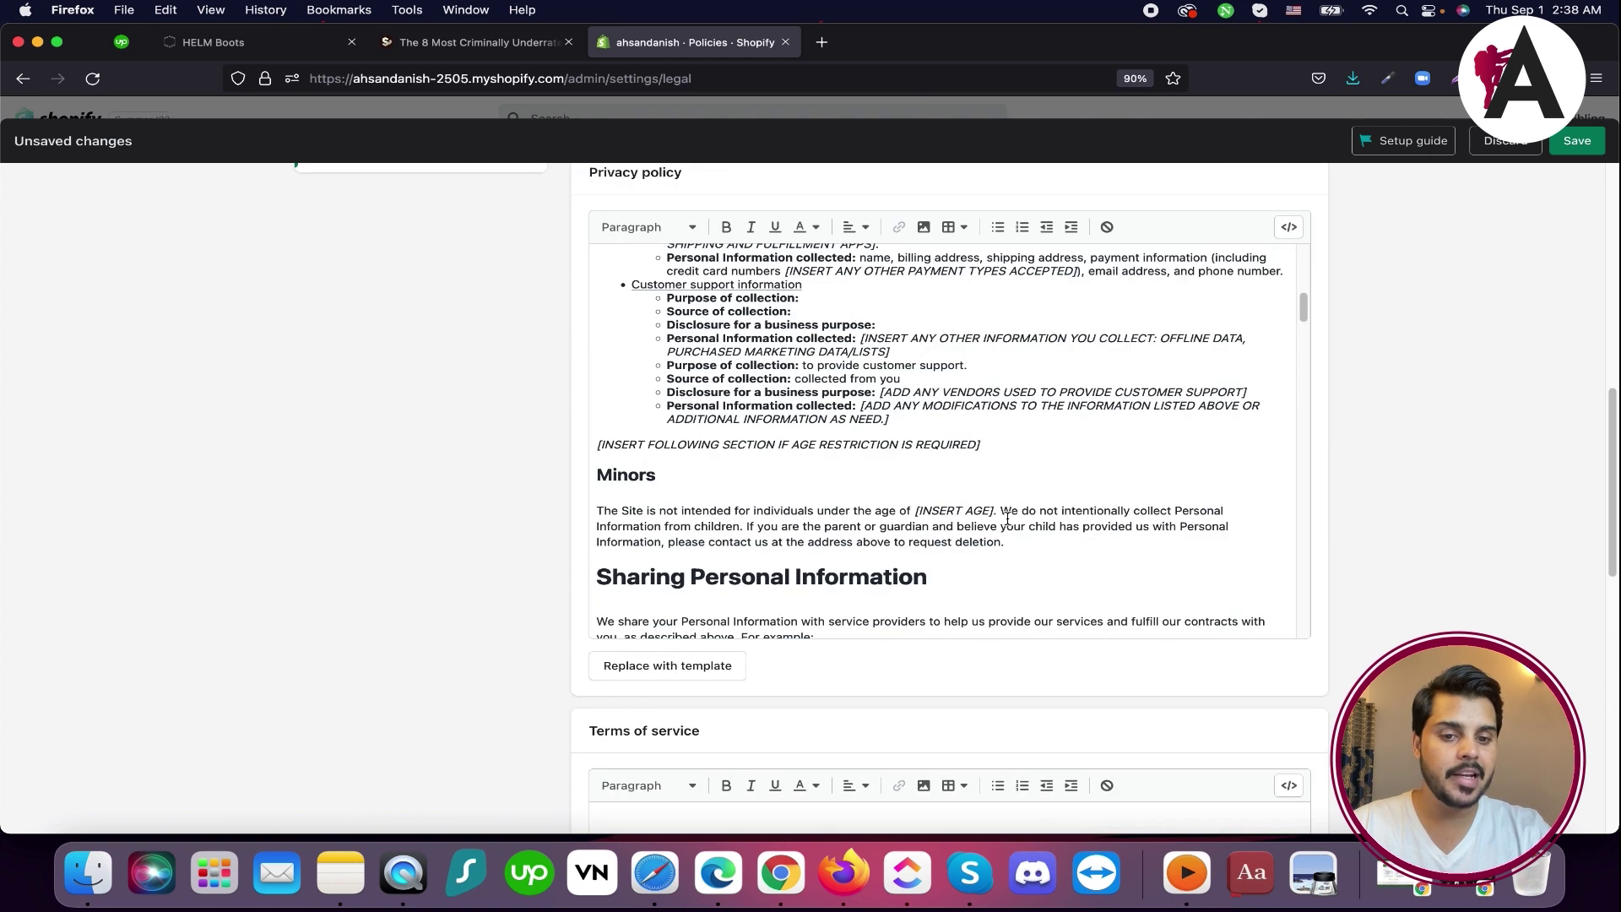
pyautogui.scroll(1, 878, 455)
pyautogui.moveTo(675, 405); pyautogui.dragTo(900, 403)
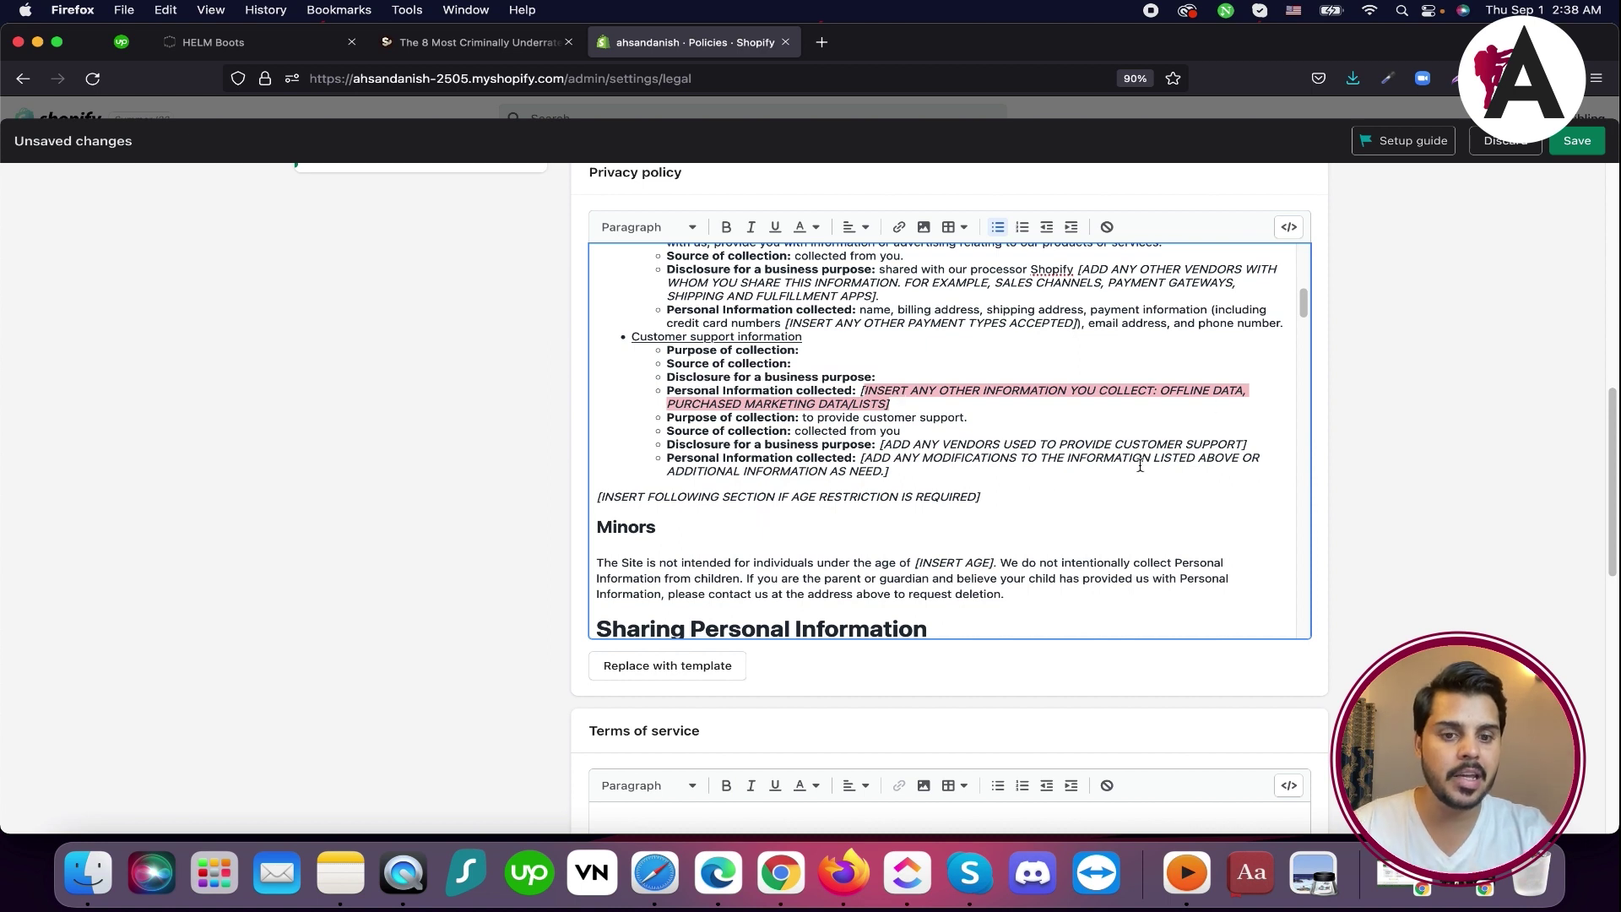
pyautogui.scroll(1, 1140, 465)
pyautogui.scroll(-3, 1376, 549)
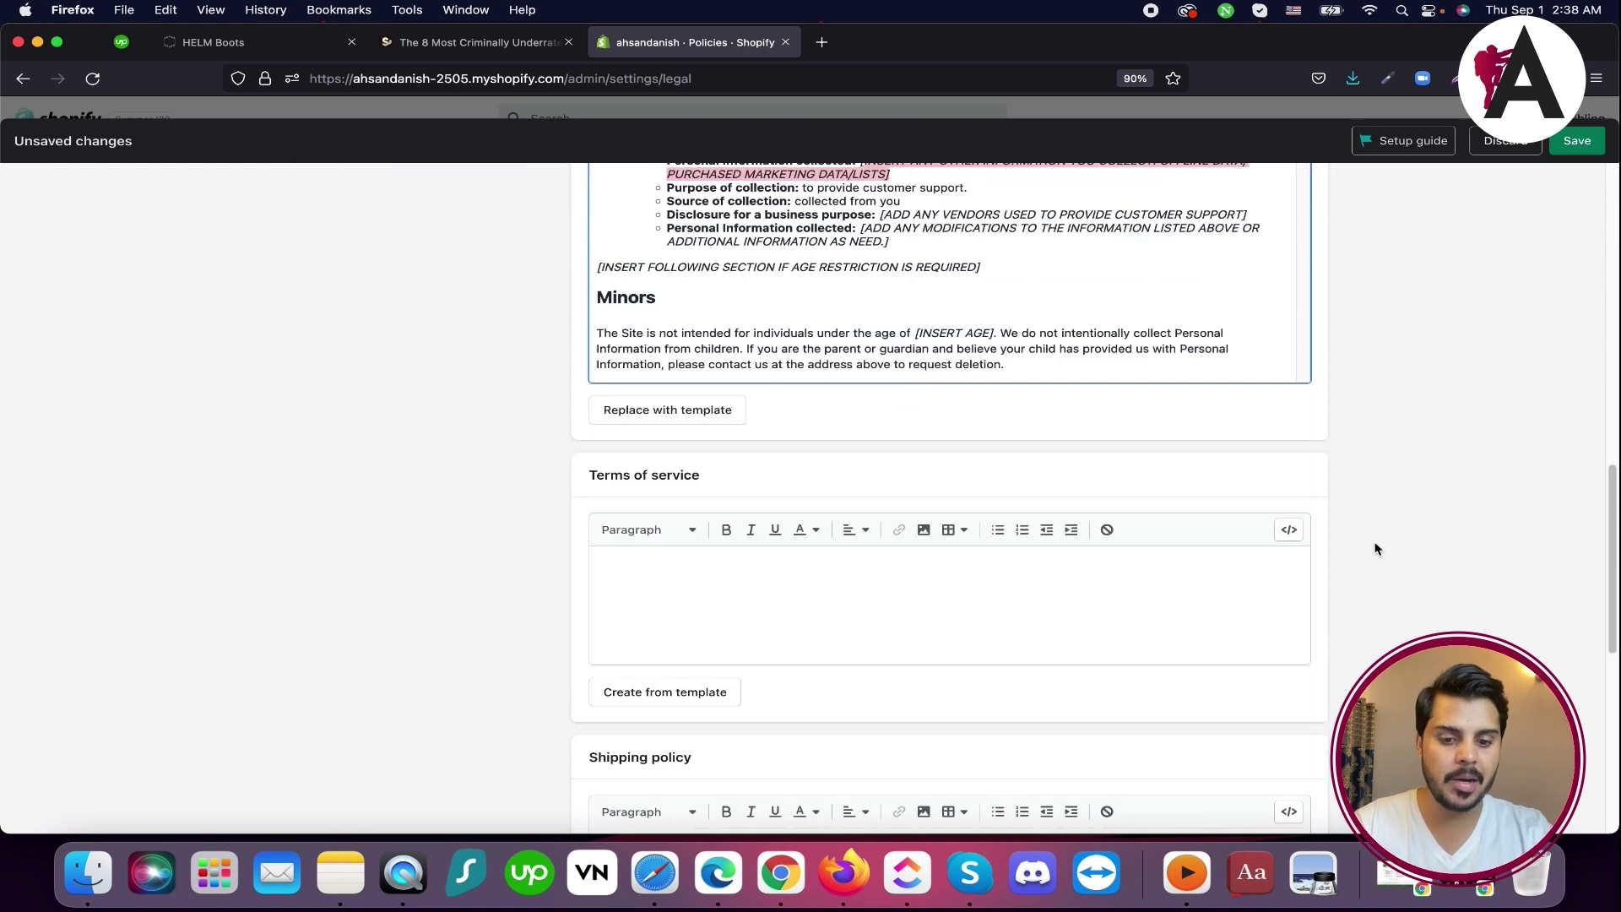
pyautogui.scroll(-2, 734, 599)
# Generate the terms of service from template and click into the empty shipping policy
pyautogui.click(697, 629)
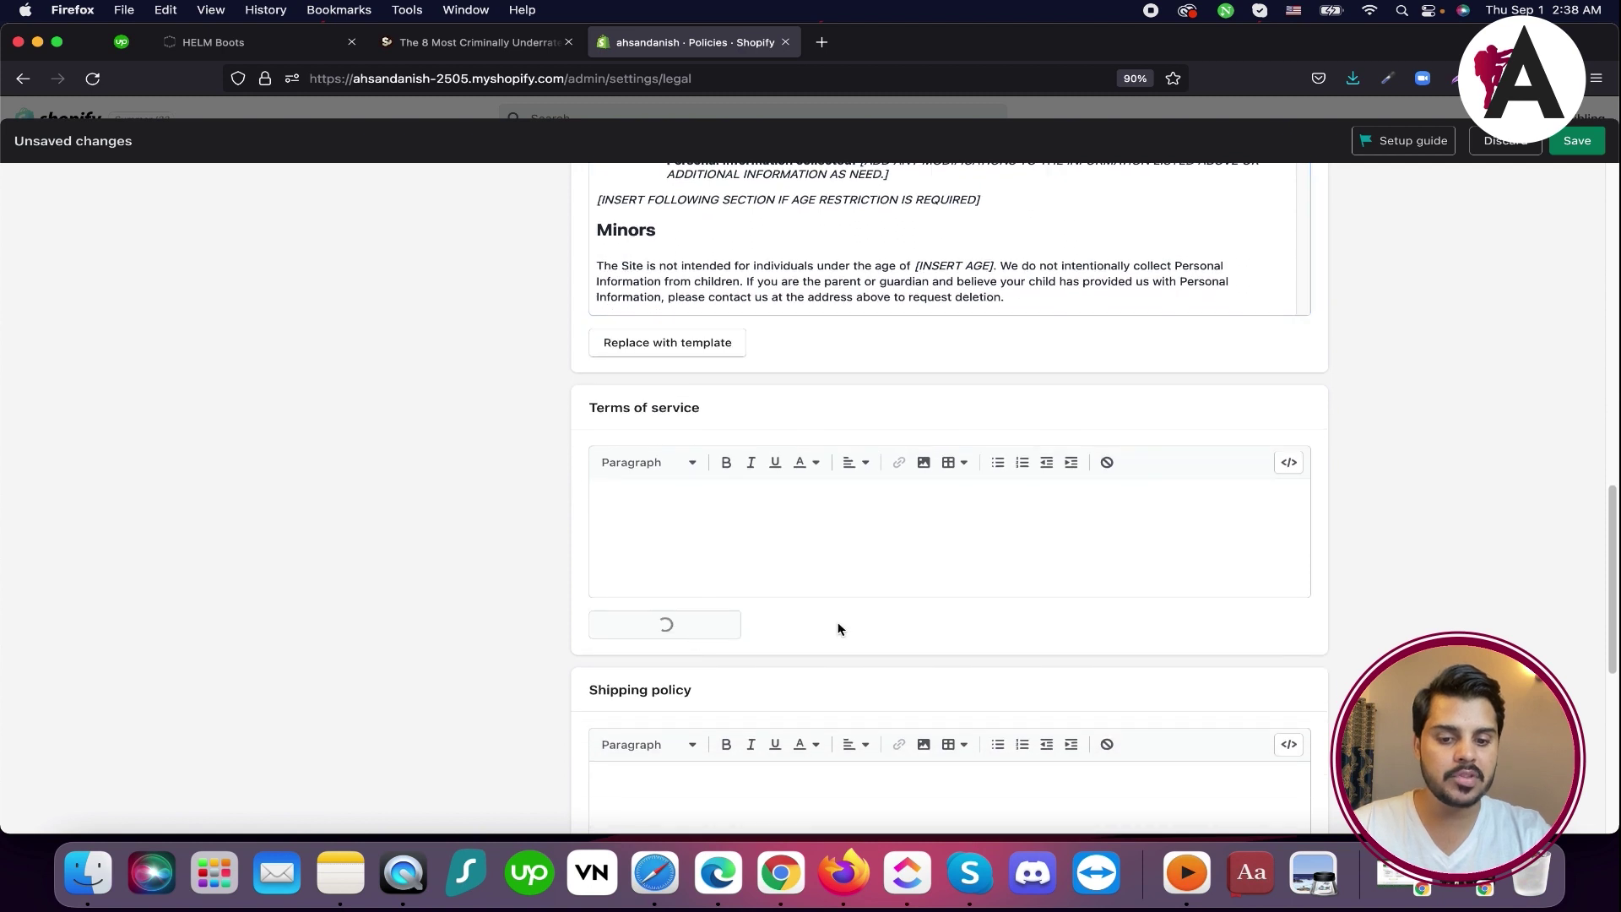
pyautogui.scroll(-3, 667, 667)
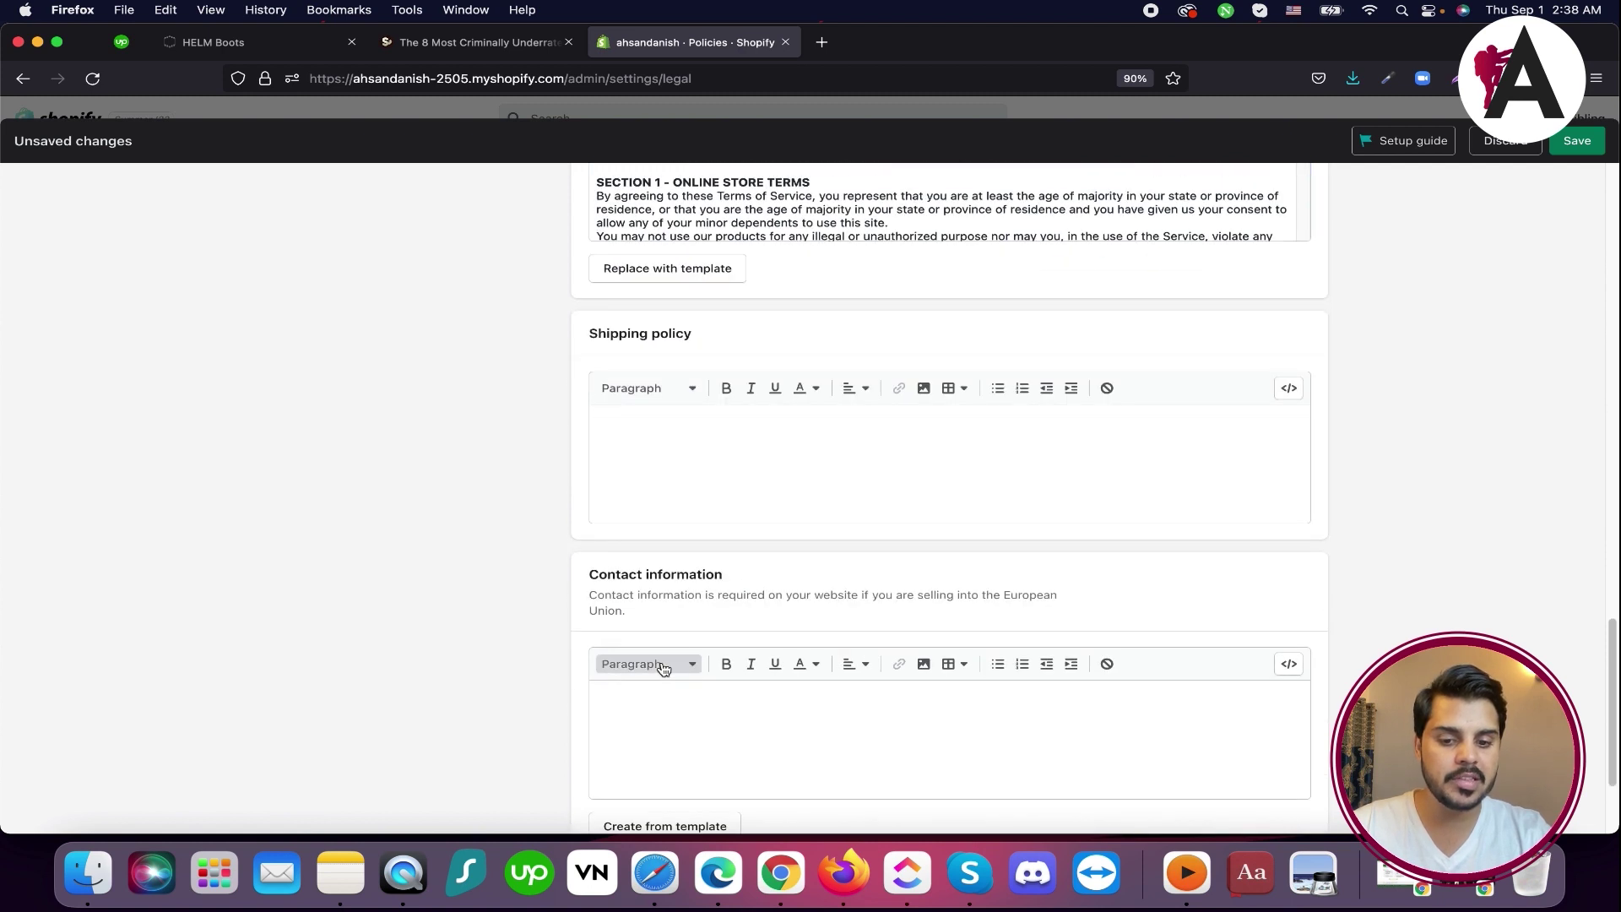
pyautogui.click(636, 461)
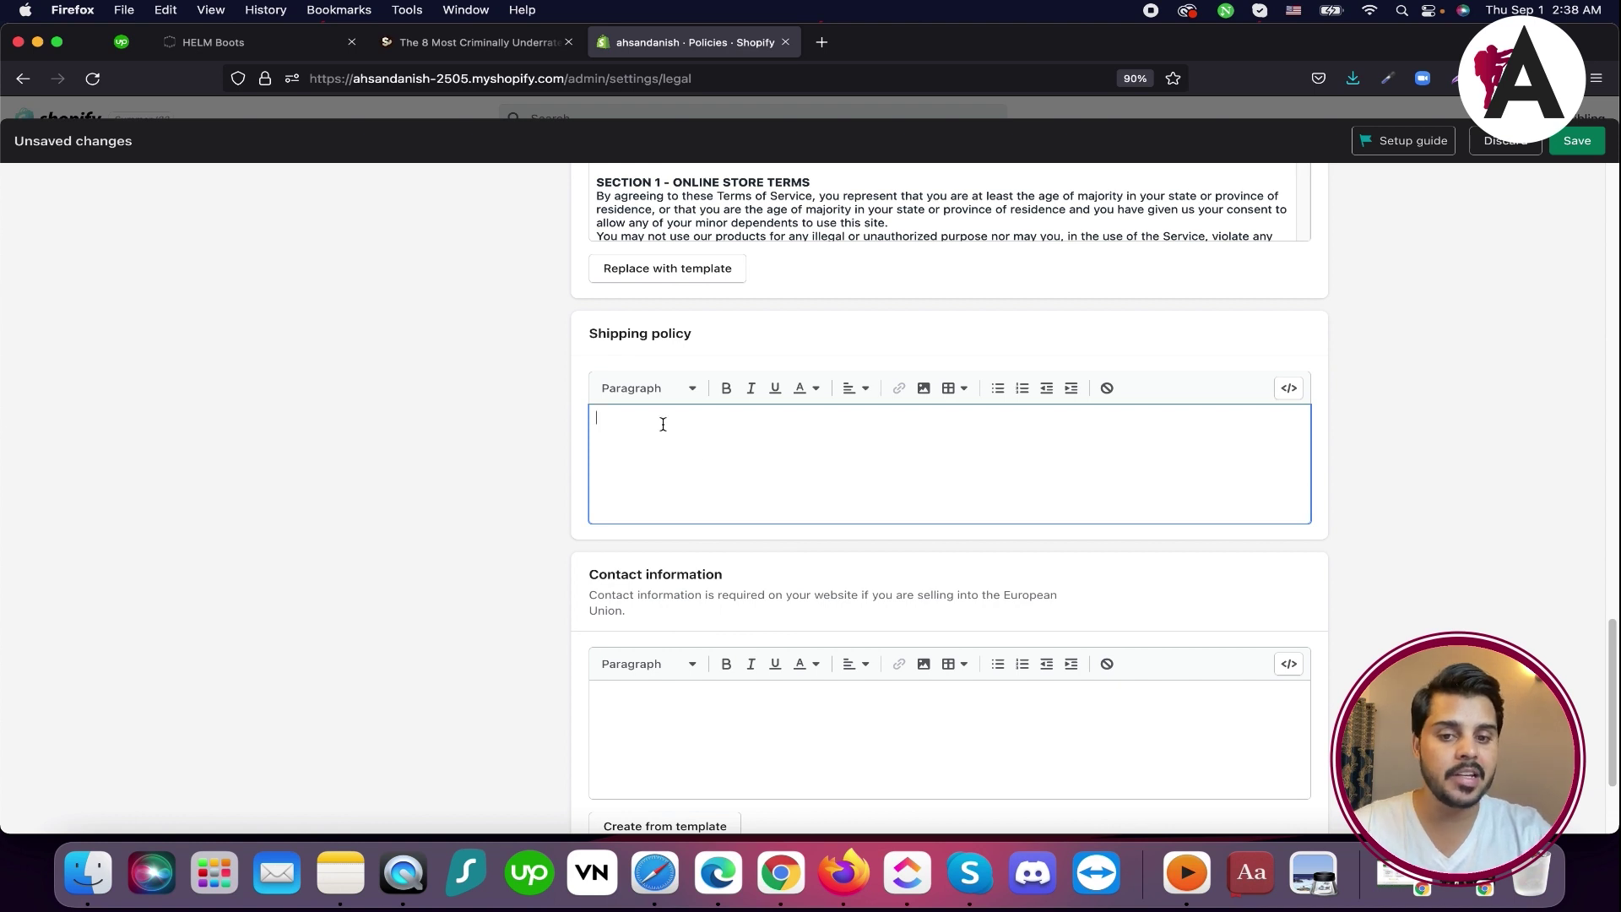
pyautogui.scroll(-2, 736, 496)
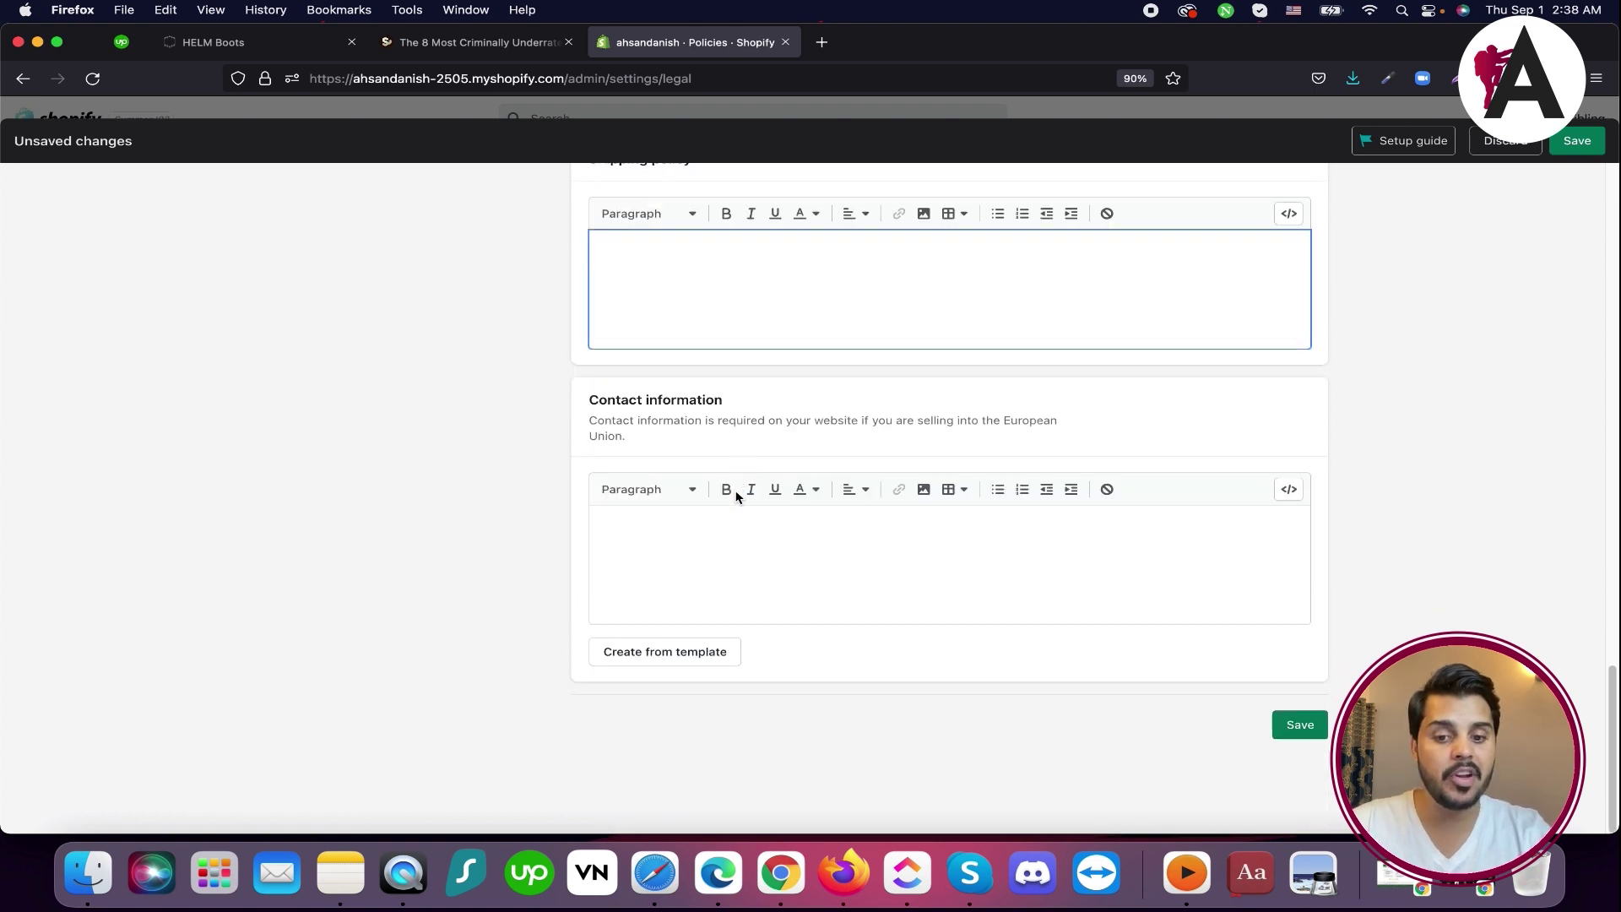
# Generate the contact information from template and place the caret after Phone number
pyautogui.click(666, 652)
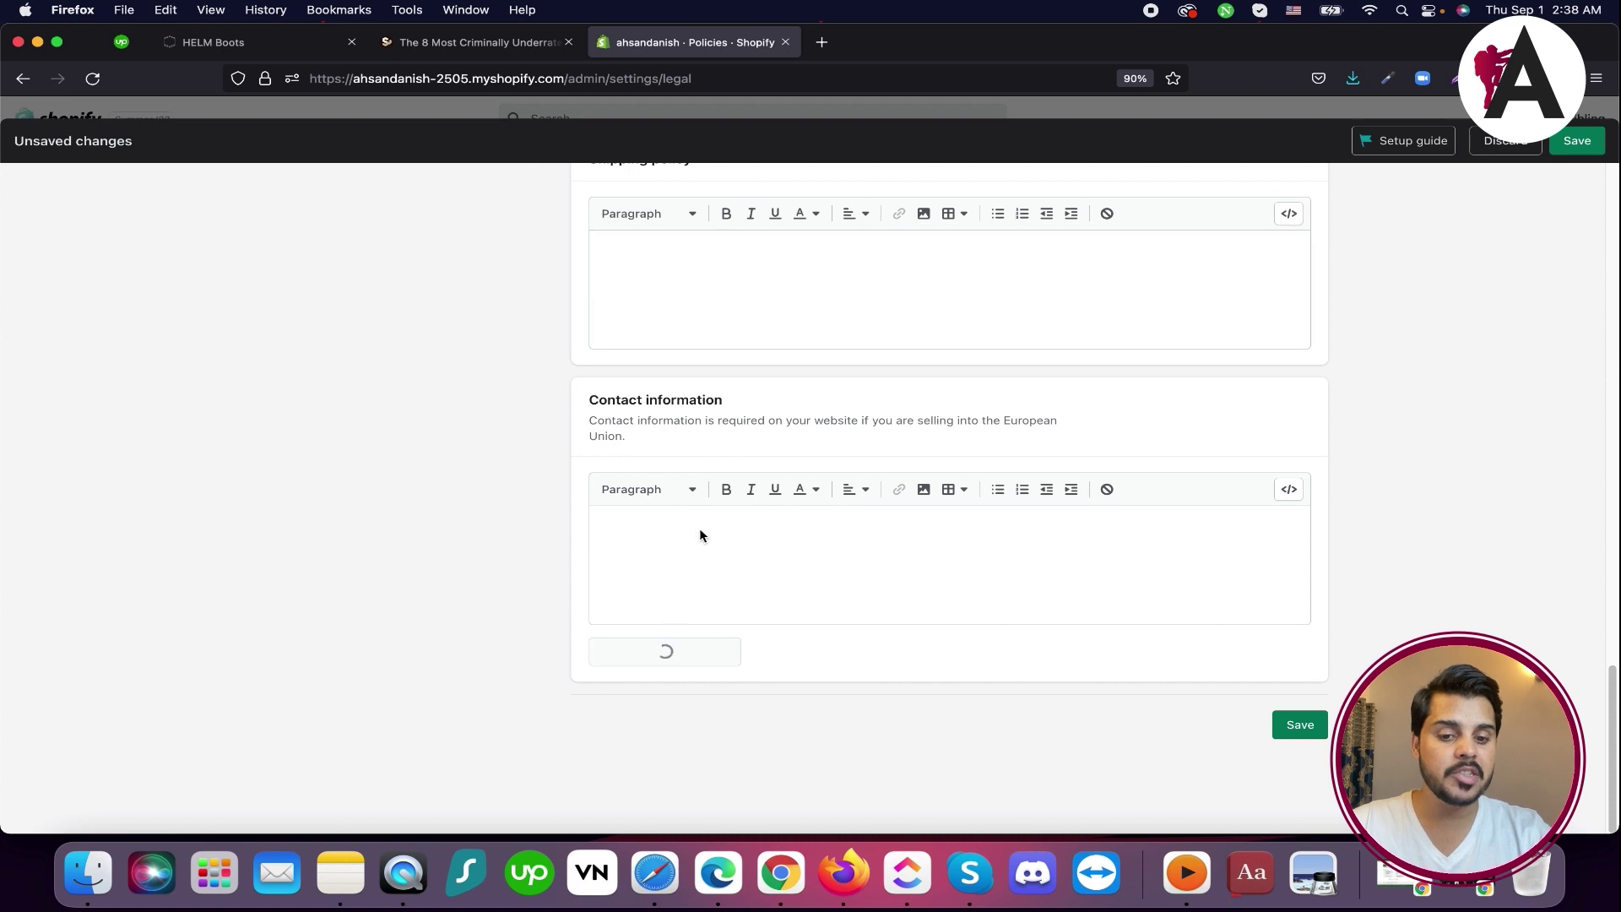
pyautogui.scroll(-1, 680, 615)
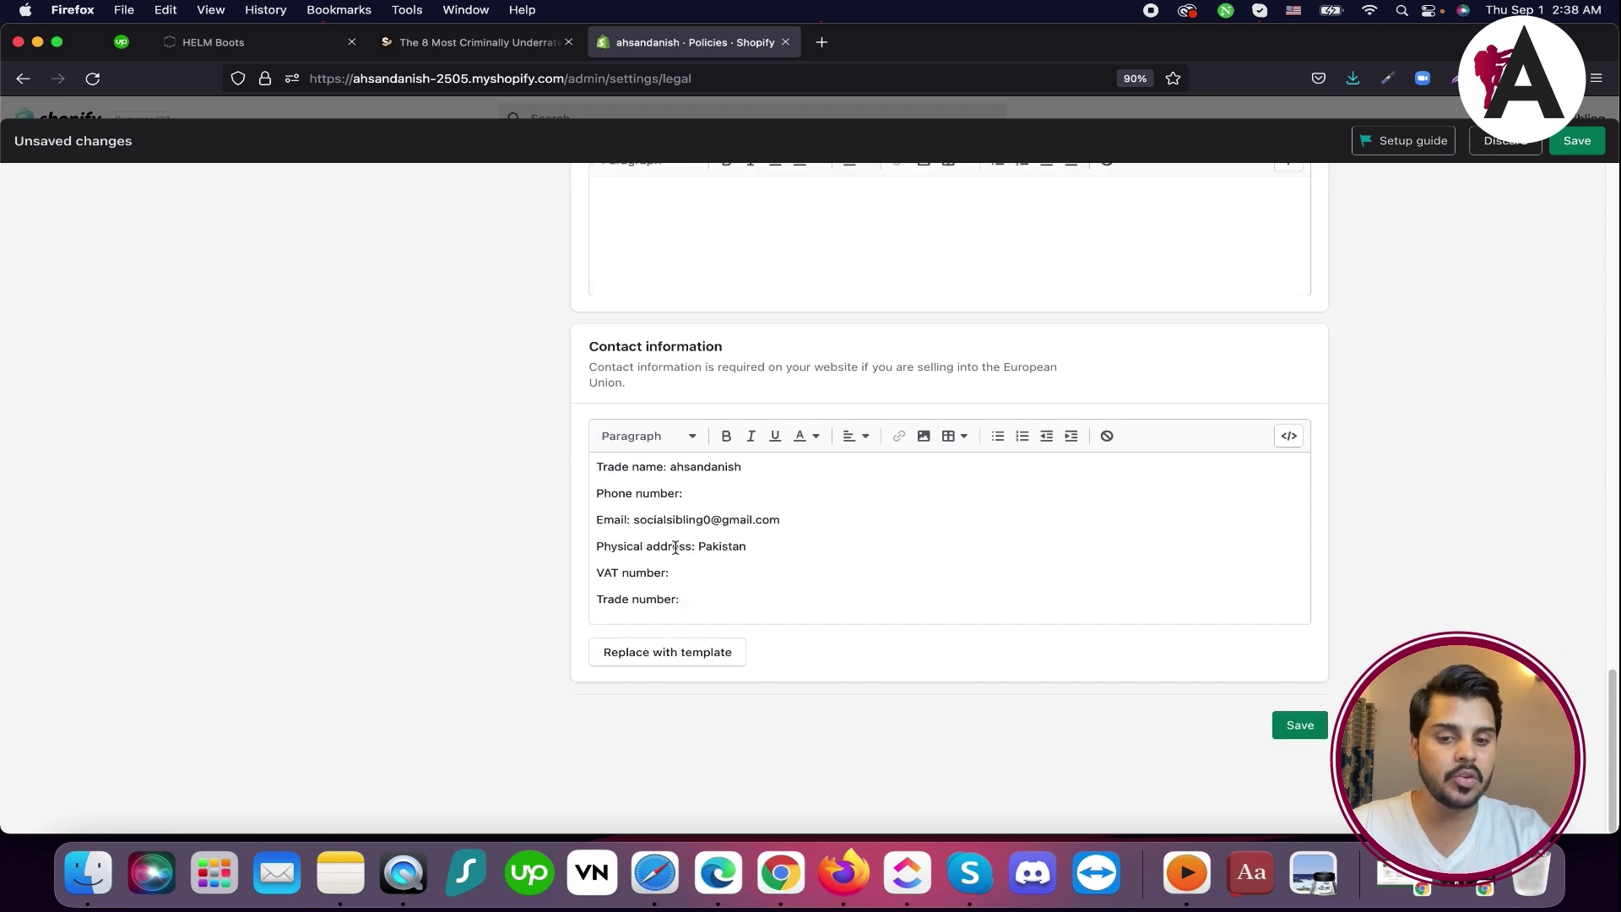
pyautogui.click(696, 572)
pyautogui.click(702, 495)
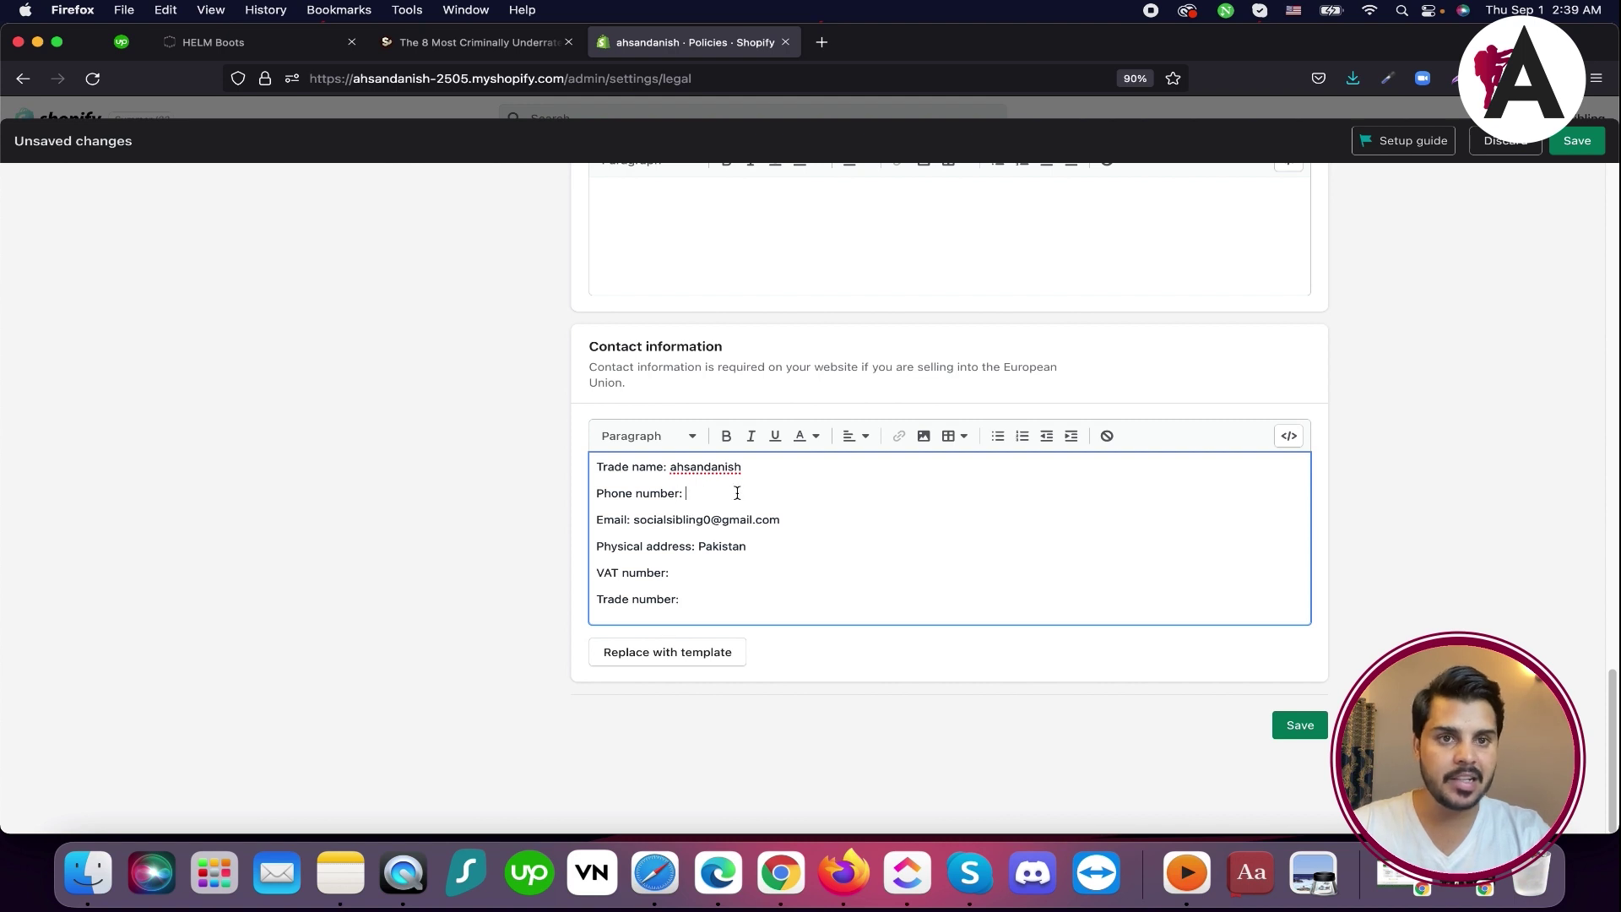
# Save all policy changes and close Settings back to the Home page
pyautogui.click(1304, 729)
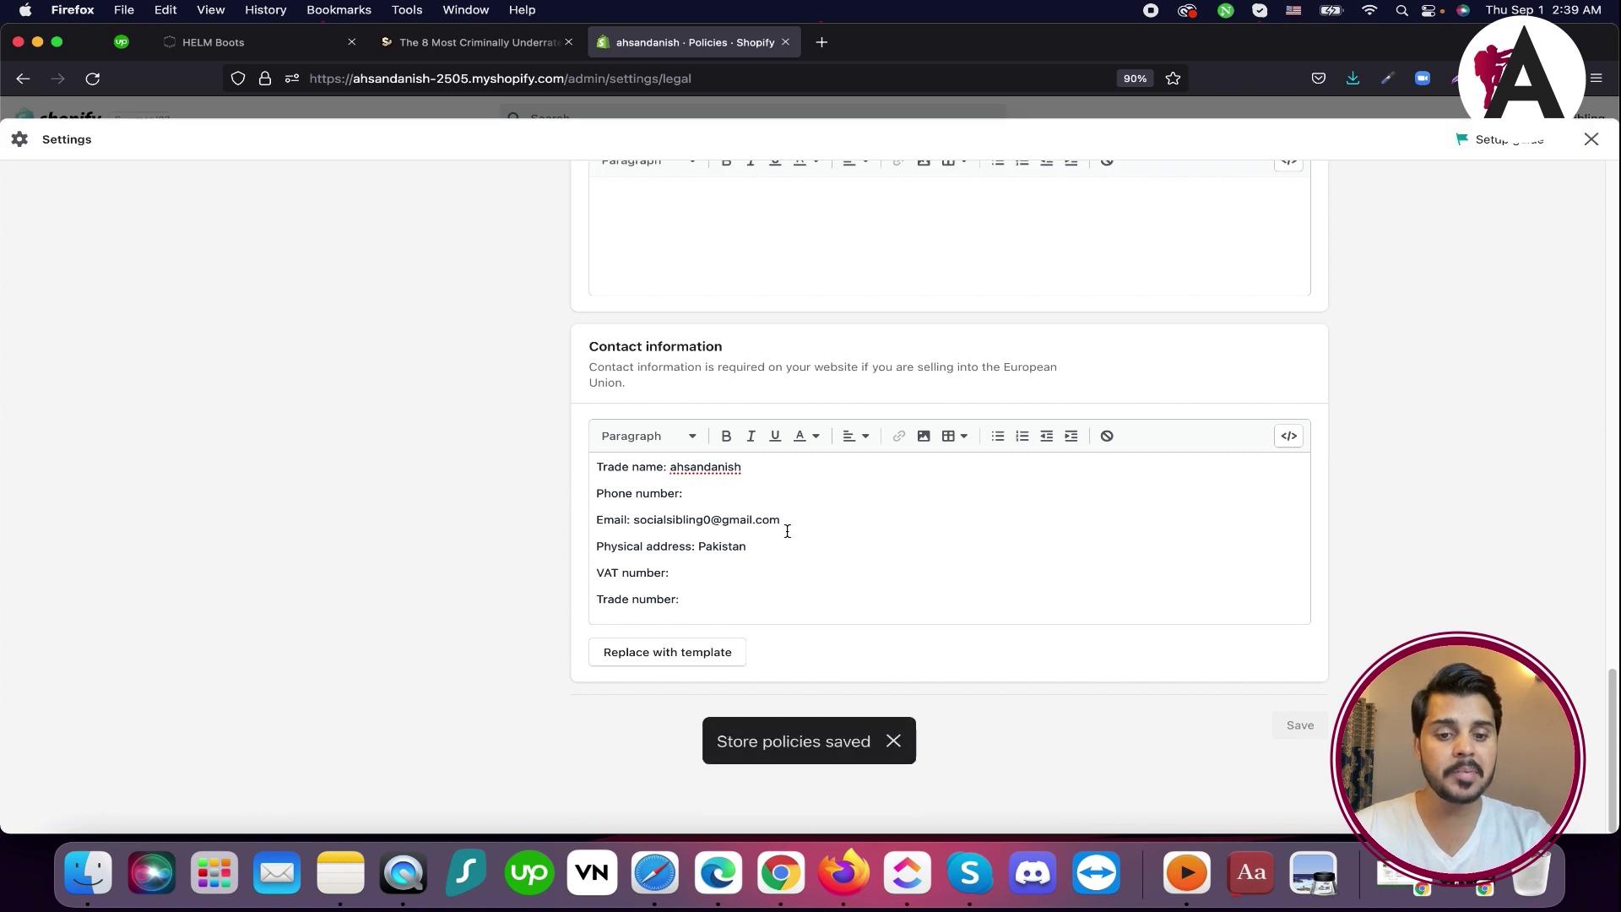
pyautogui.scroll(15, 653, 528)
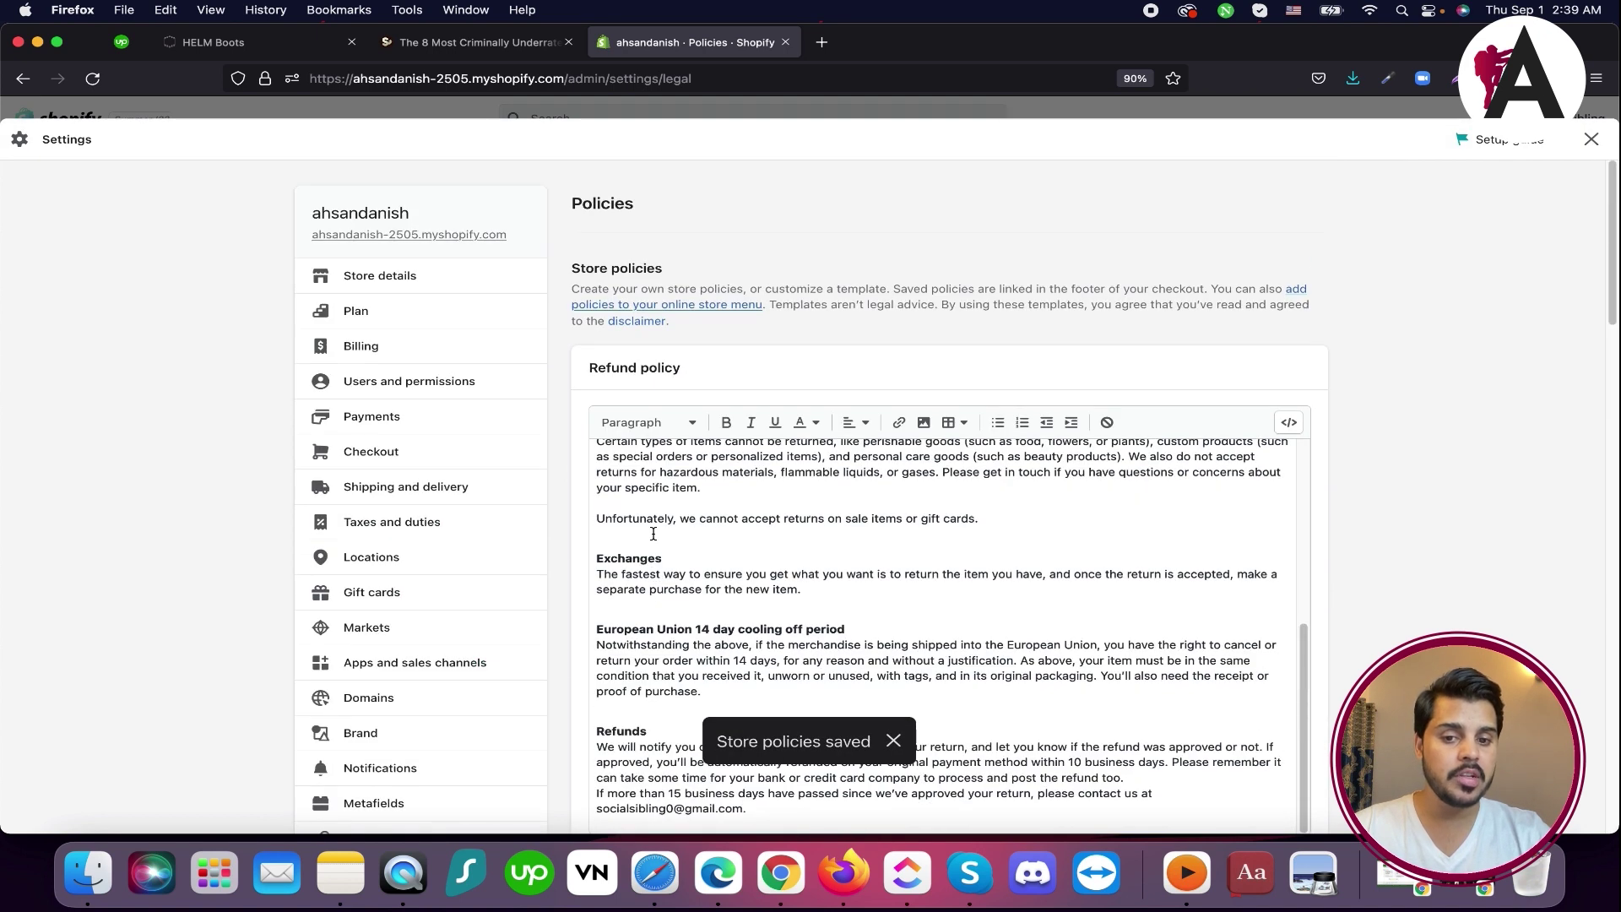
pyautogui.click(1591, 145)
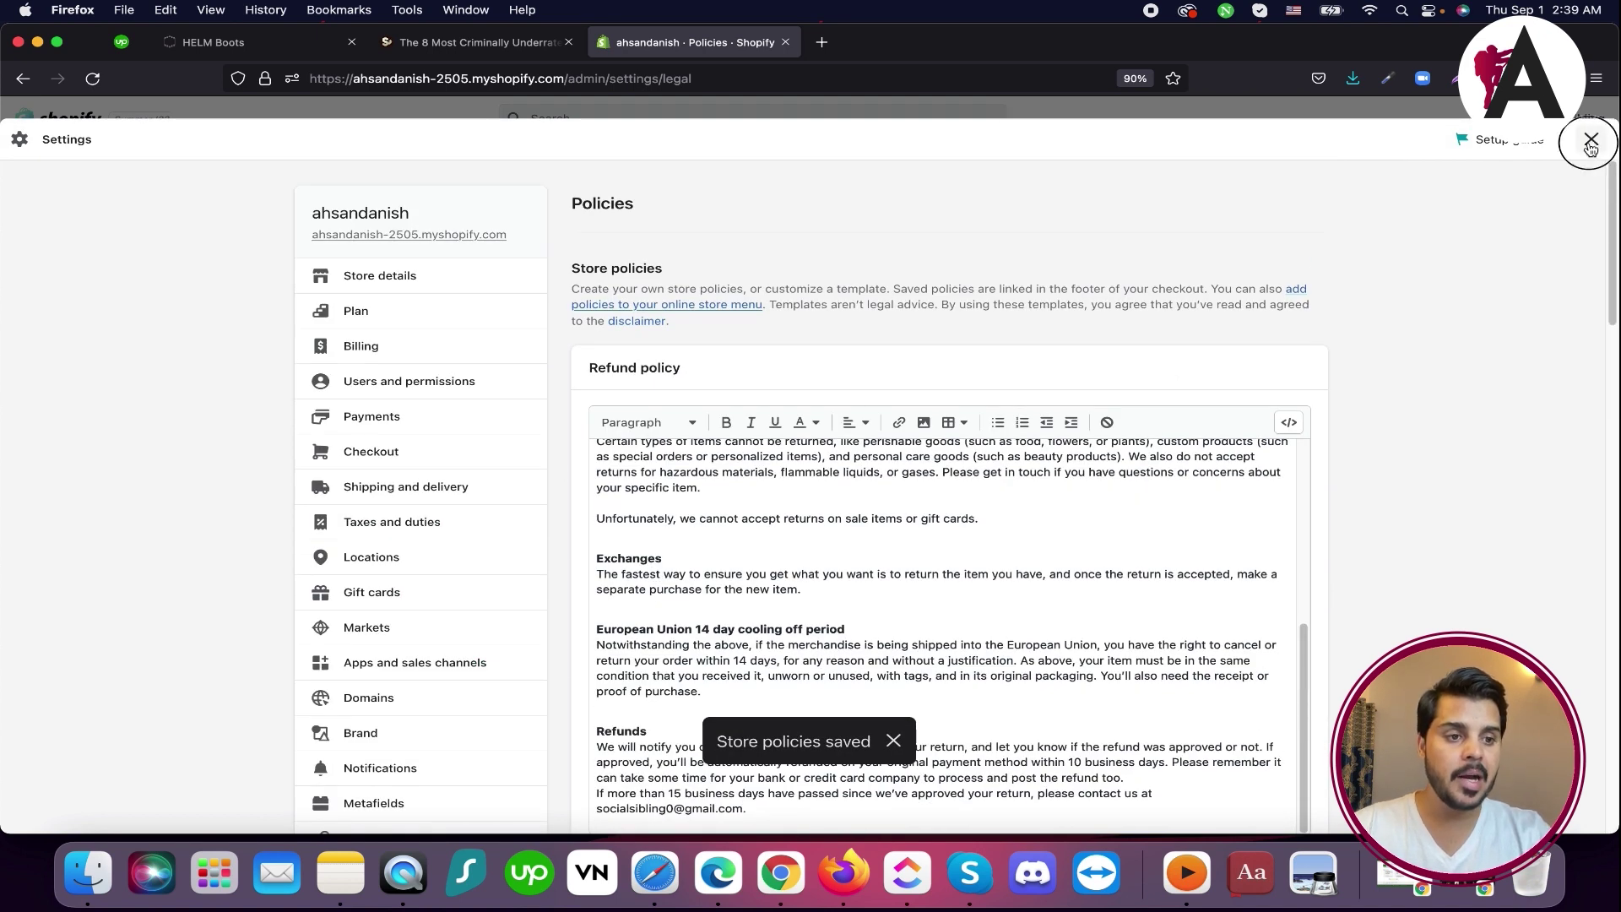
pyautogui.scroll(-3, 676, 464)
pyautogui.scroll(3, 635, 446)
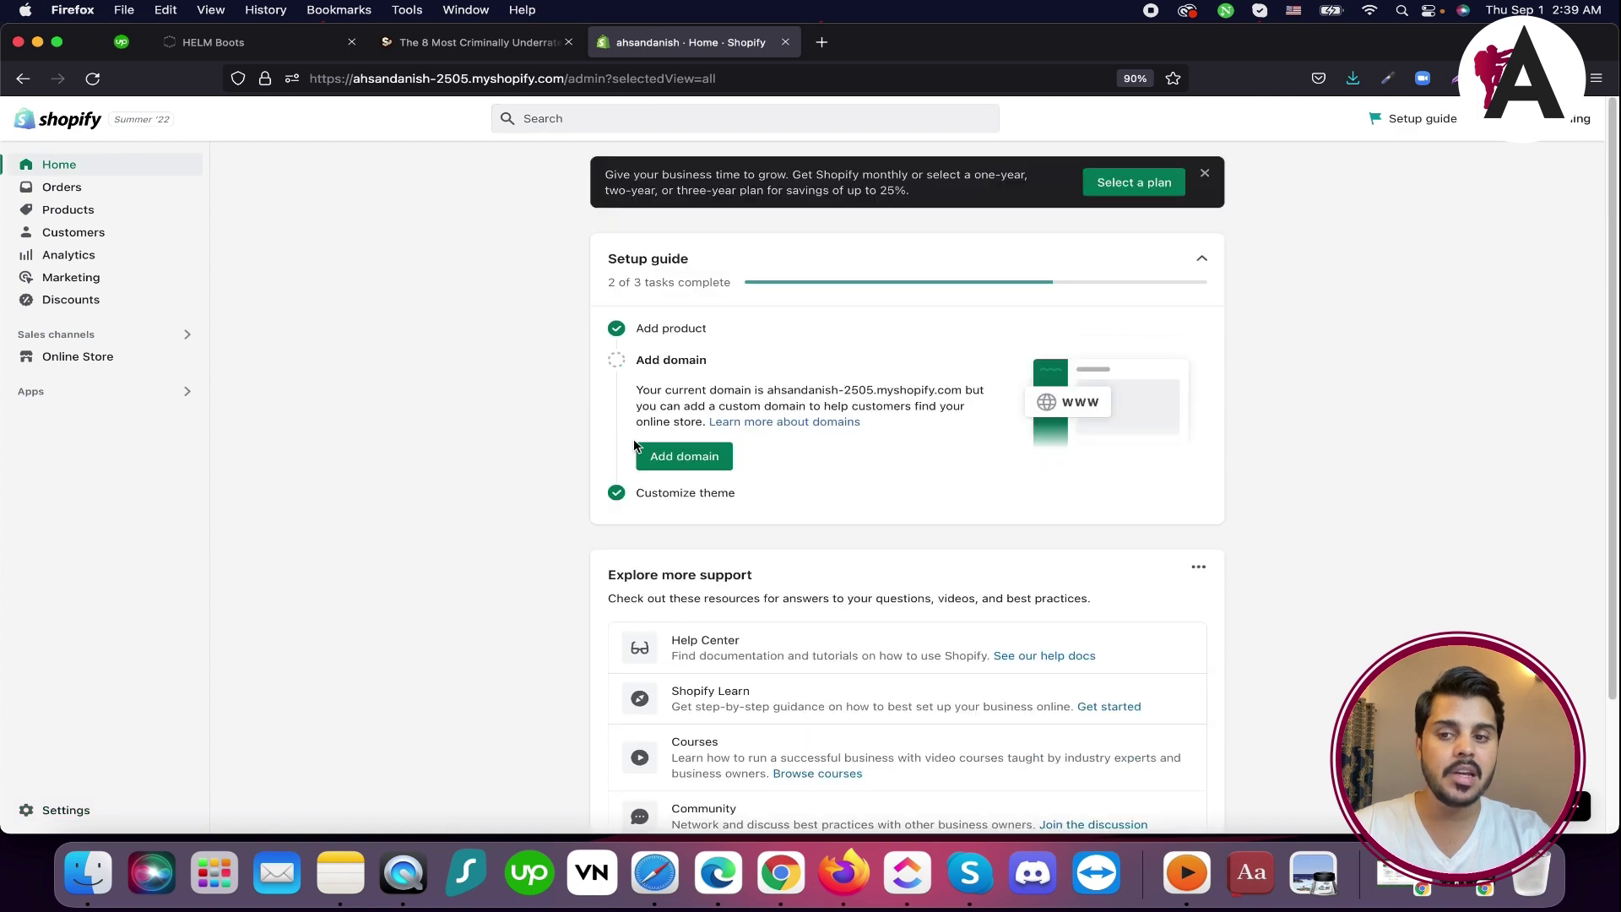
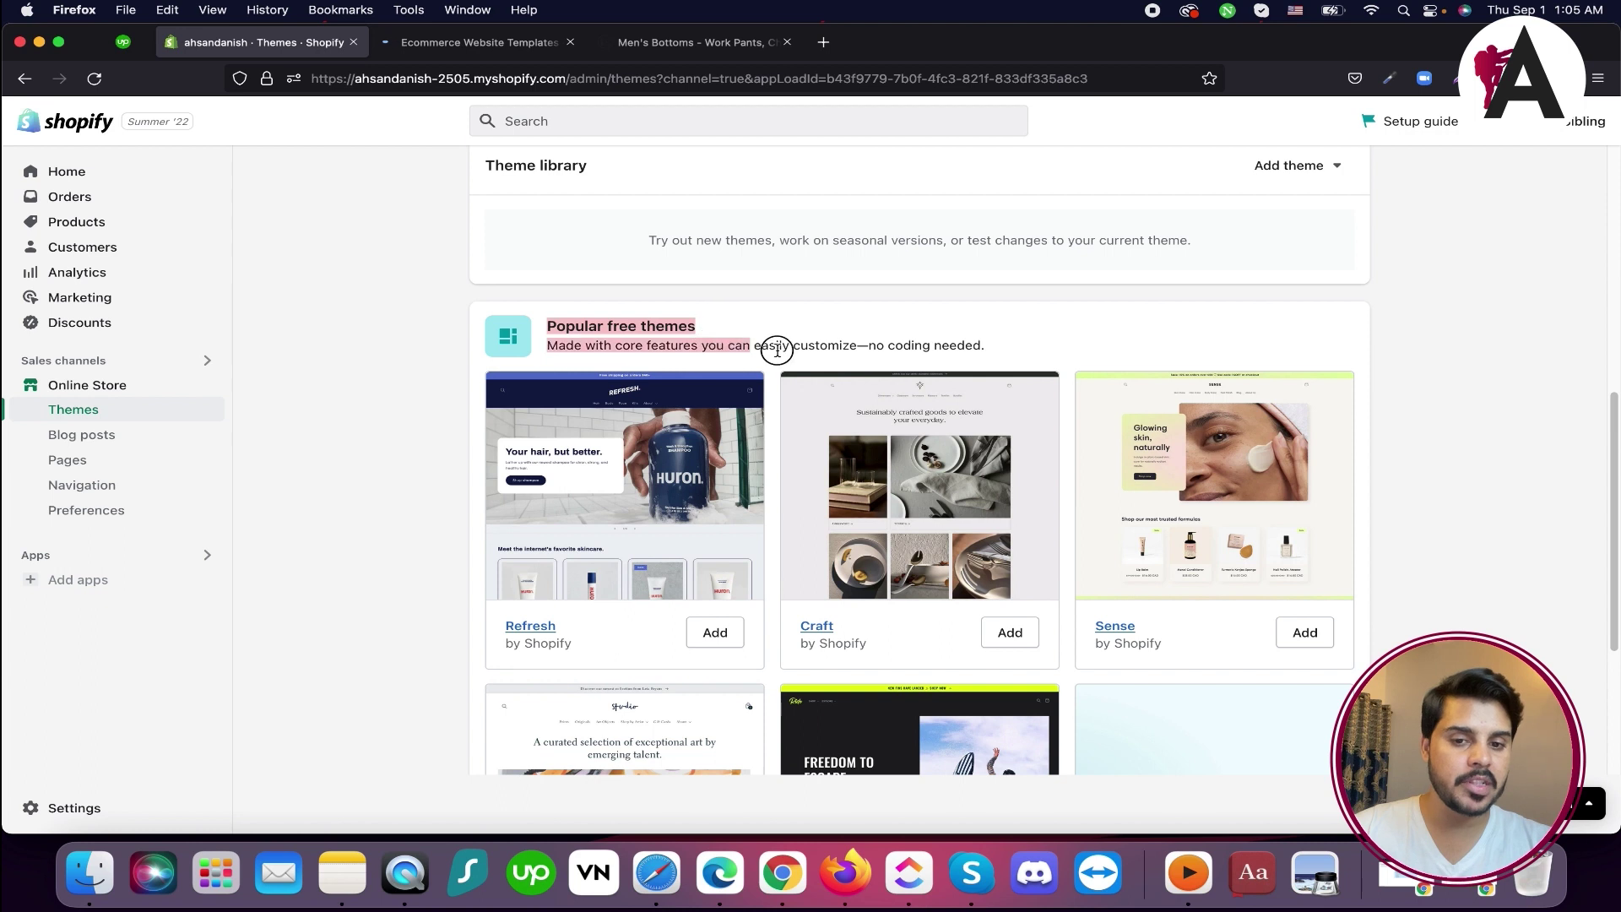
# Switch to the Shopify Theme Store tab and browse featured themes like Crave, California and Dawn
pyautogui.scroll(-5, 1085, 296)
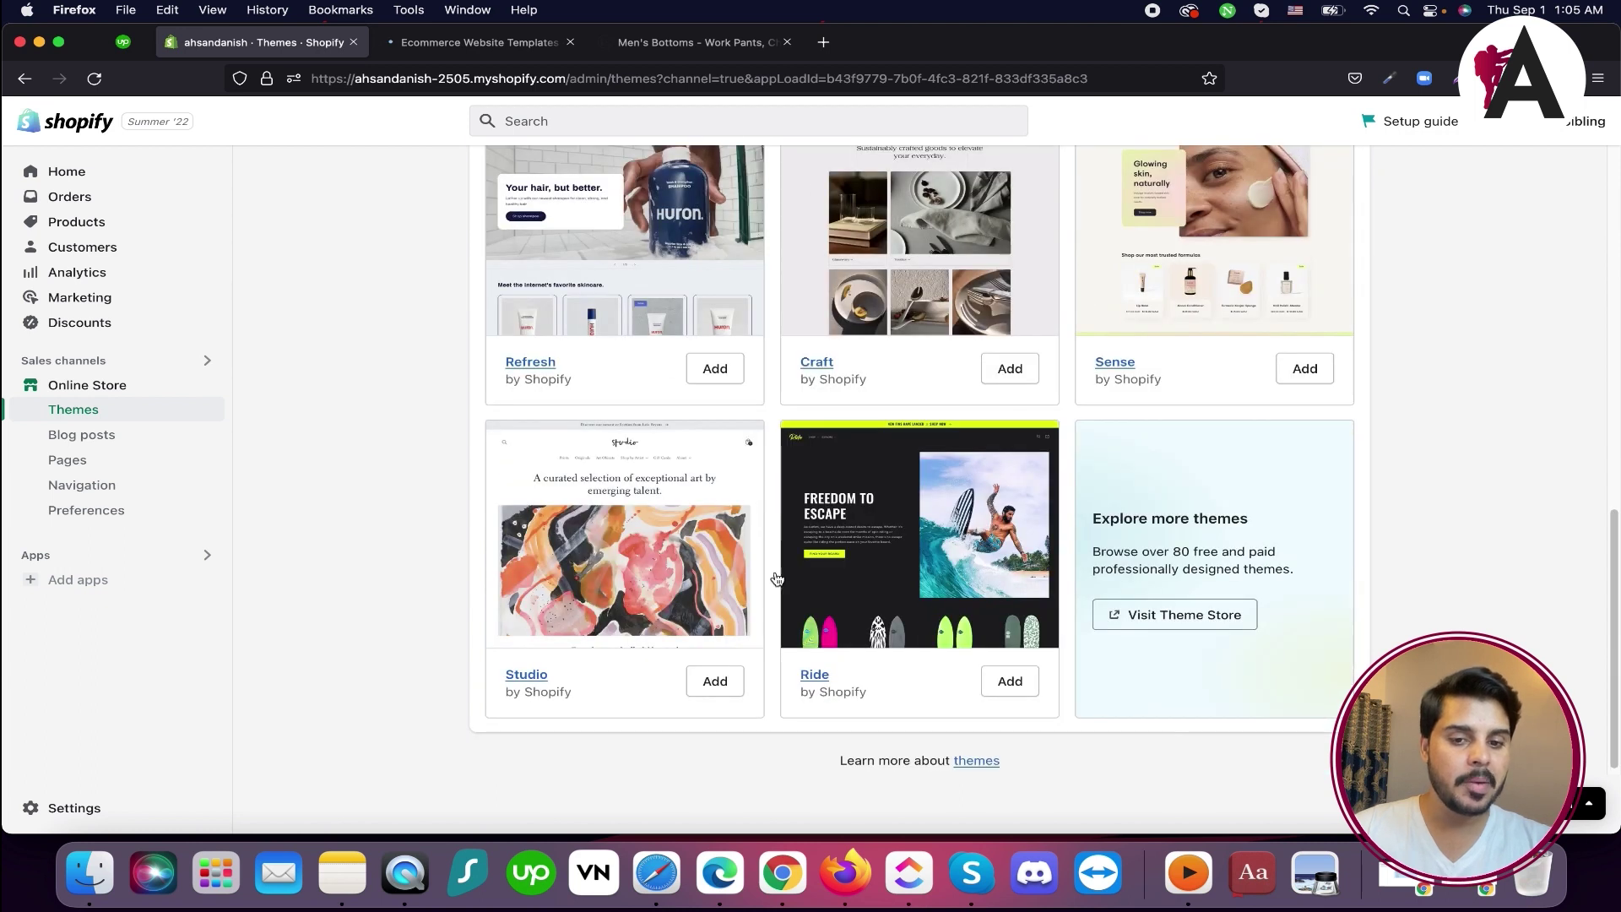
pyautogui.scroll(5, 782, 408)
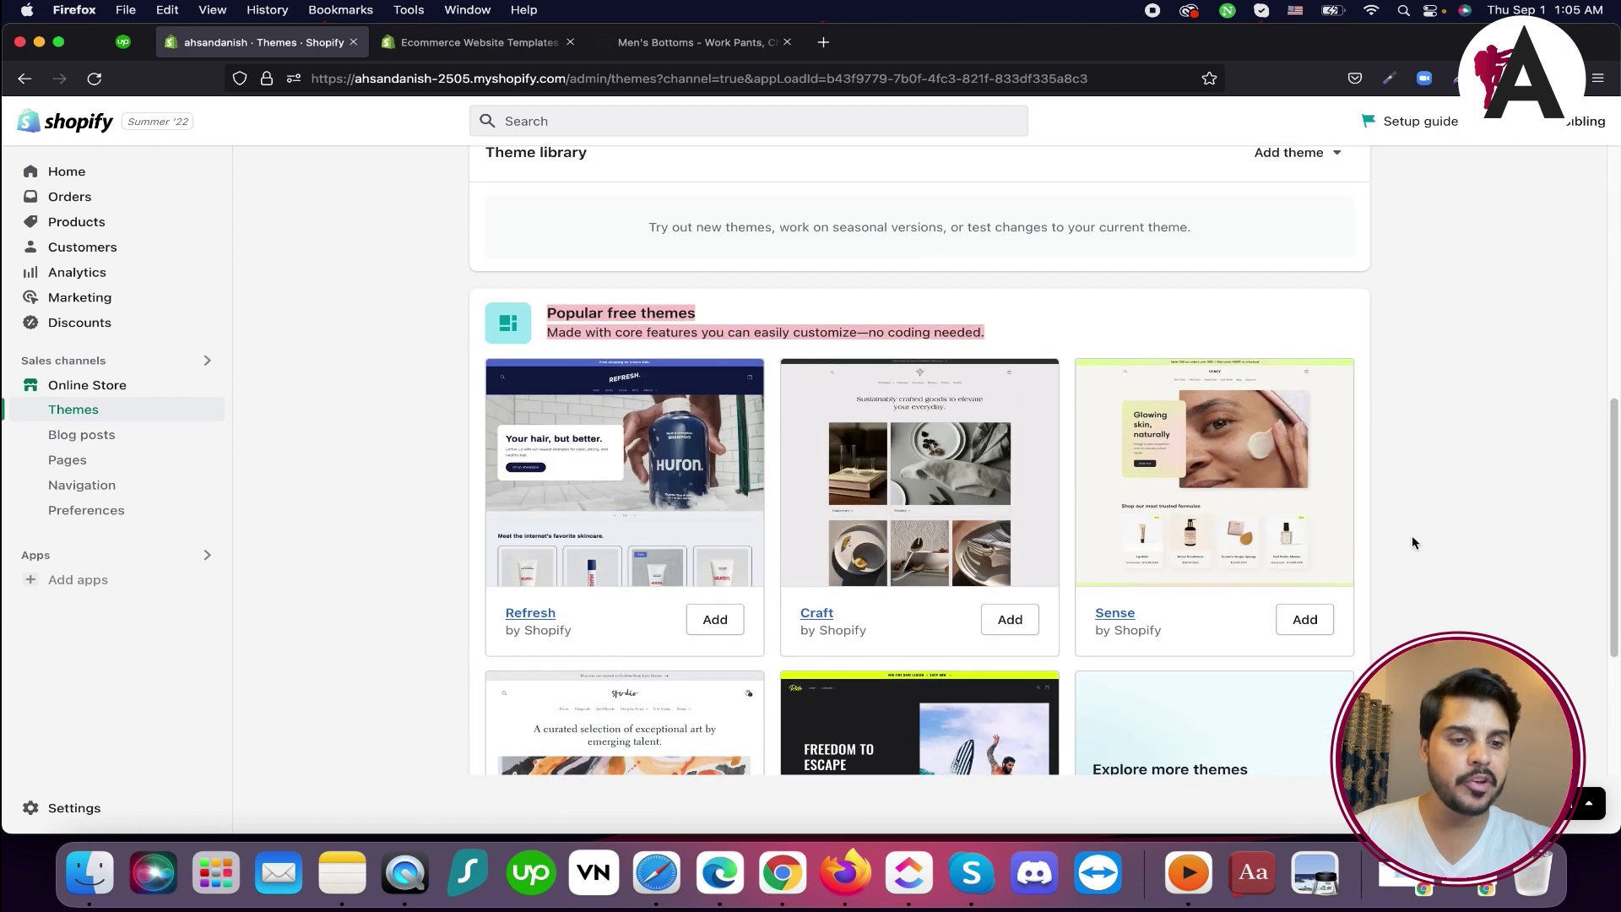
pyautogui.click(481, 43)
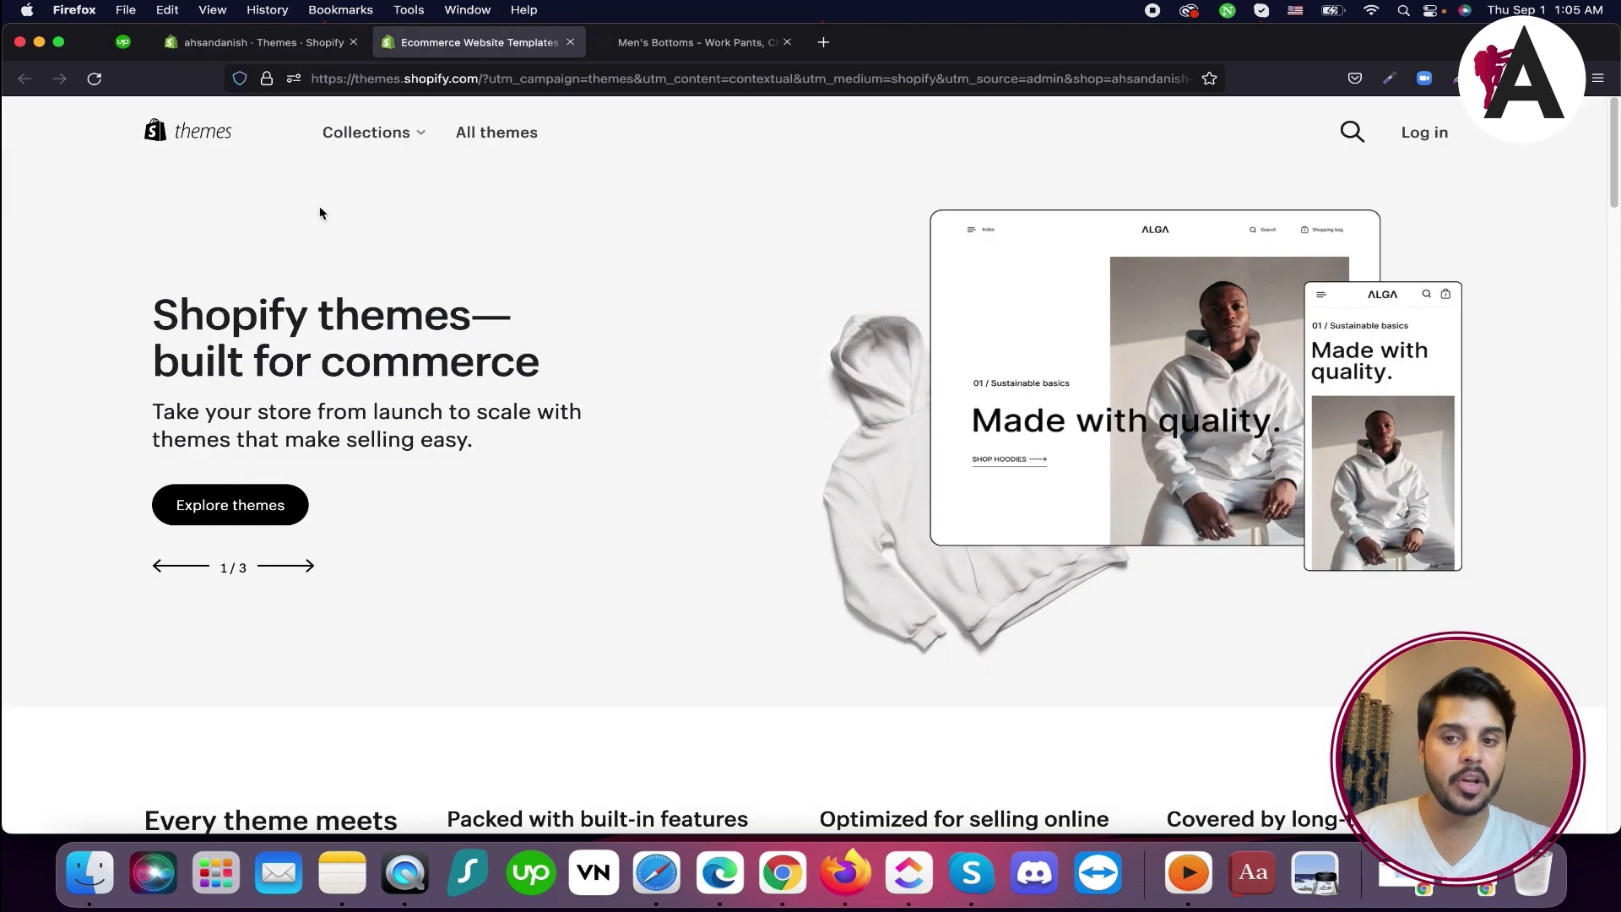
pyautogui.scroll(-5, 713, 370)
pyautogui.scroll(-15, 760, 355)
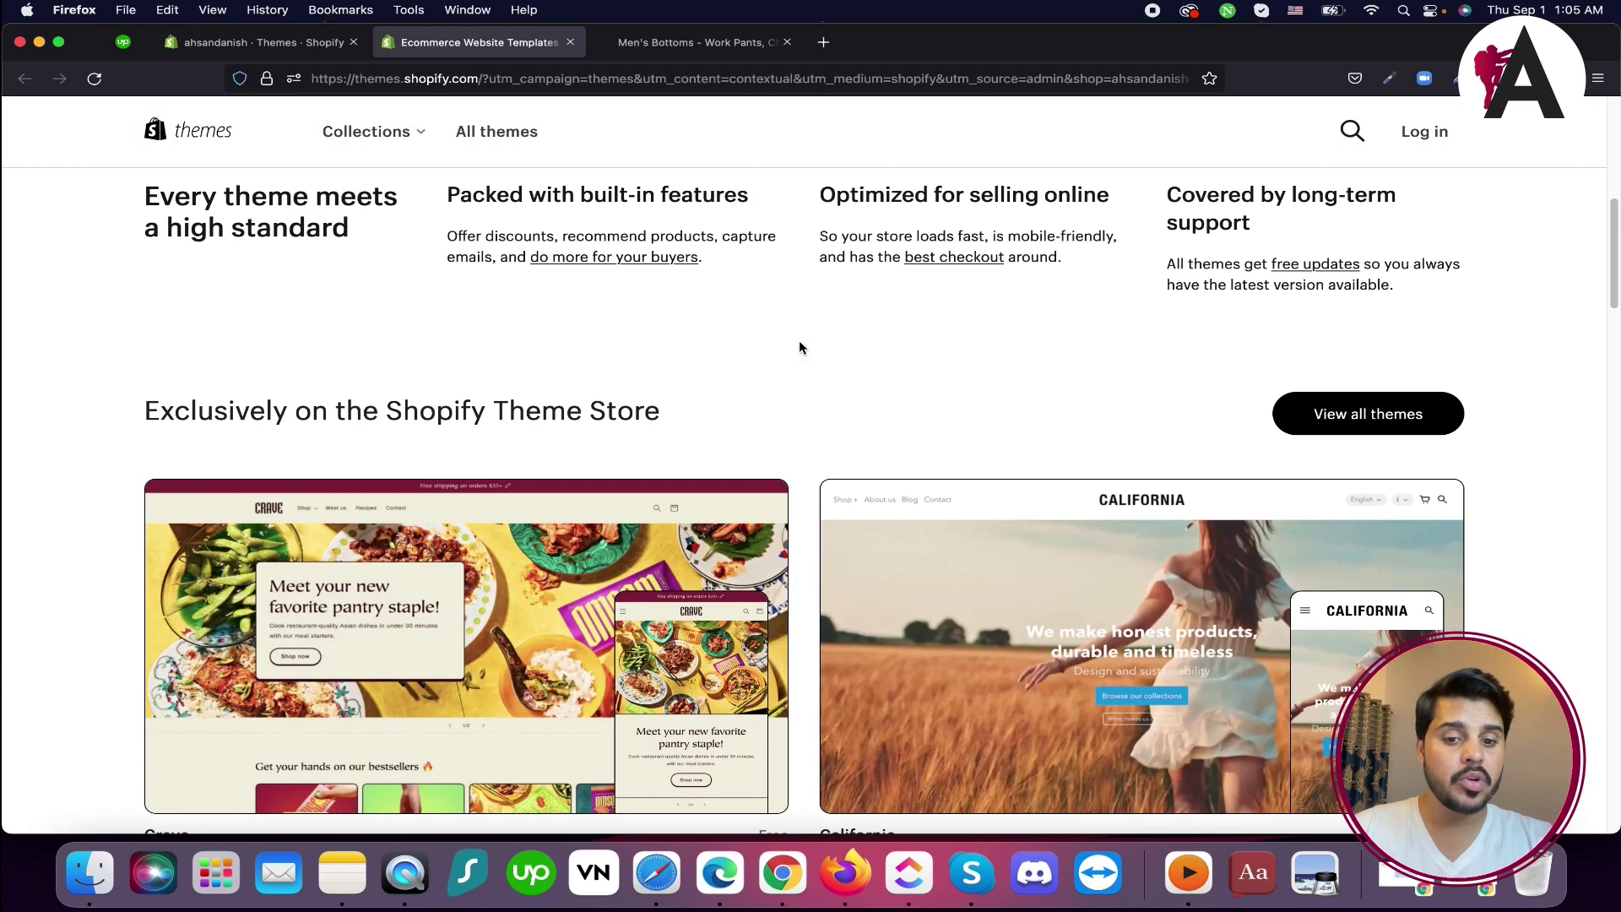
pyautogui.scroll(3, 970, 452)
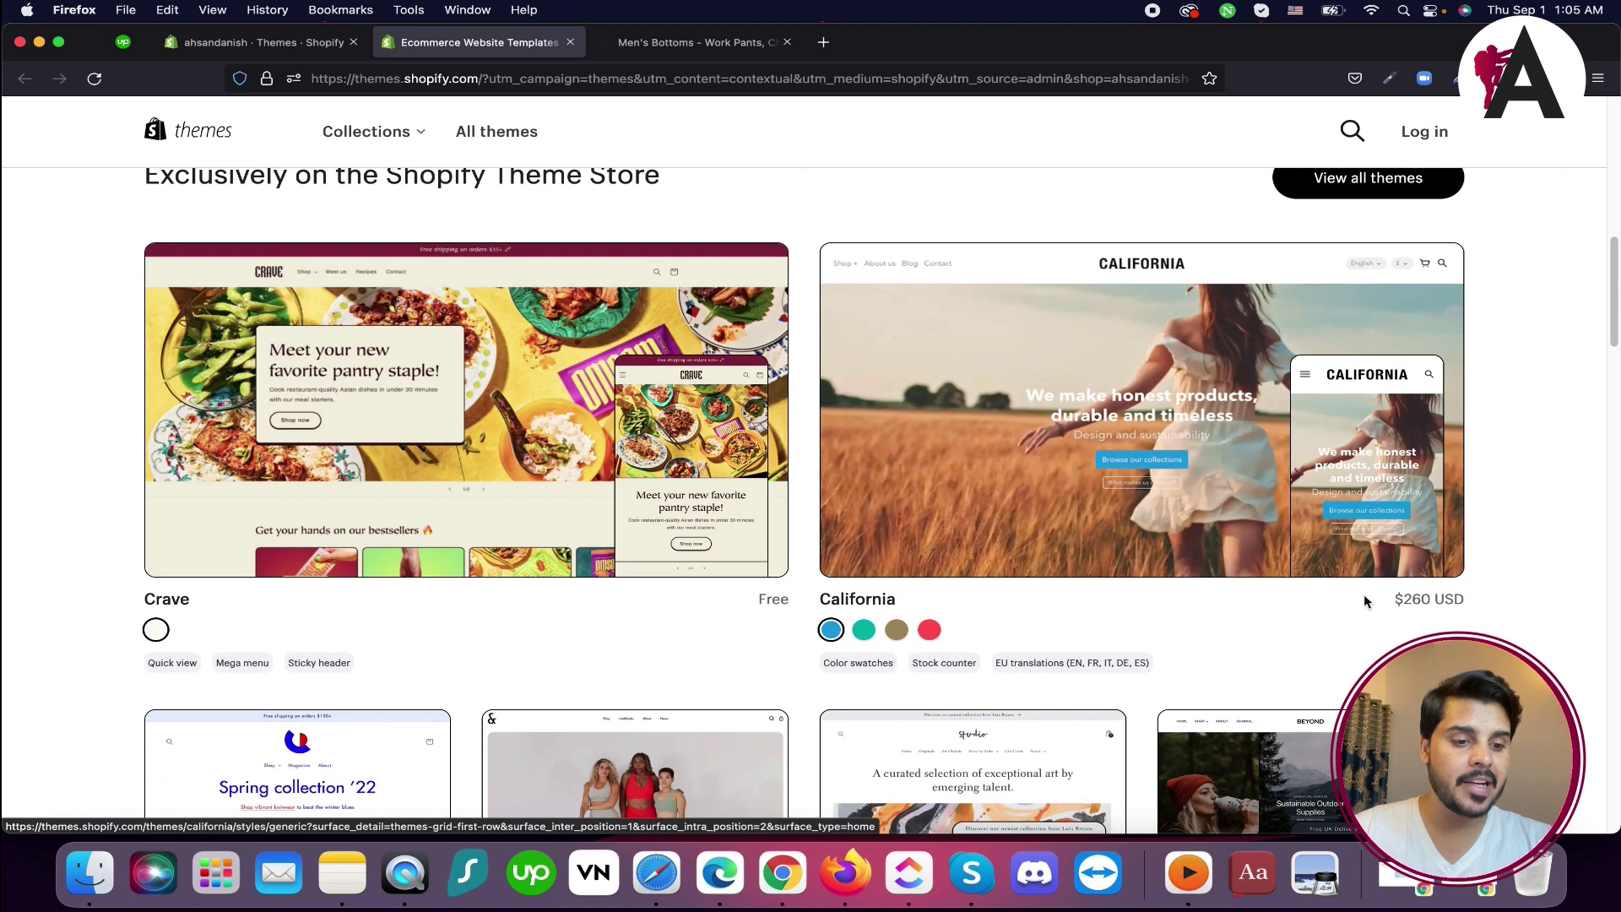
pyautogui.scroll(-7, 507, 479)
pyautogui.scroll(5, 507, 478)
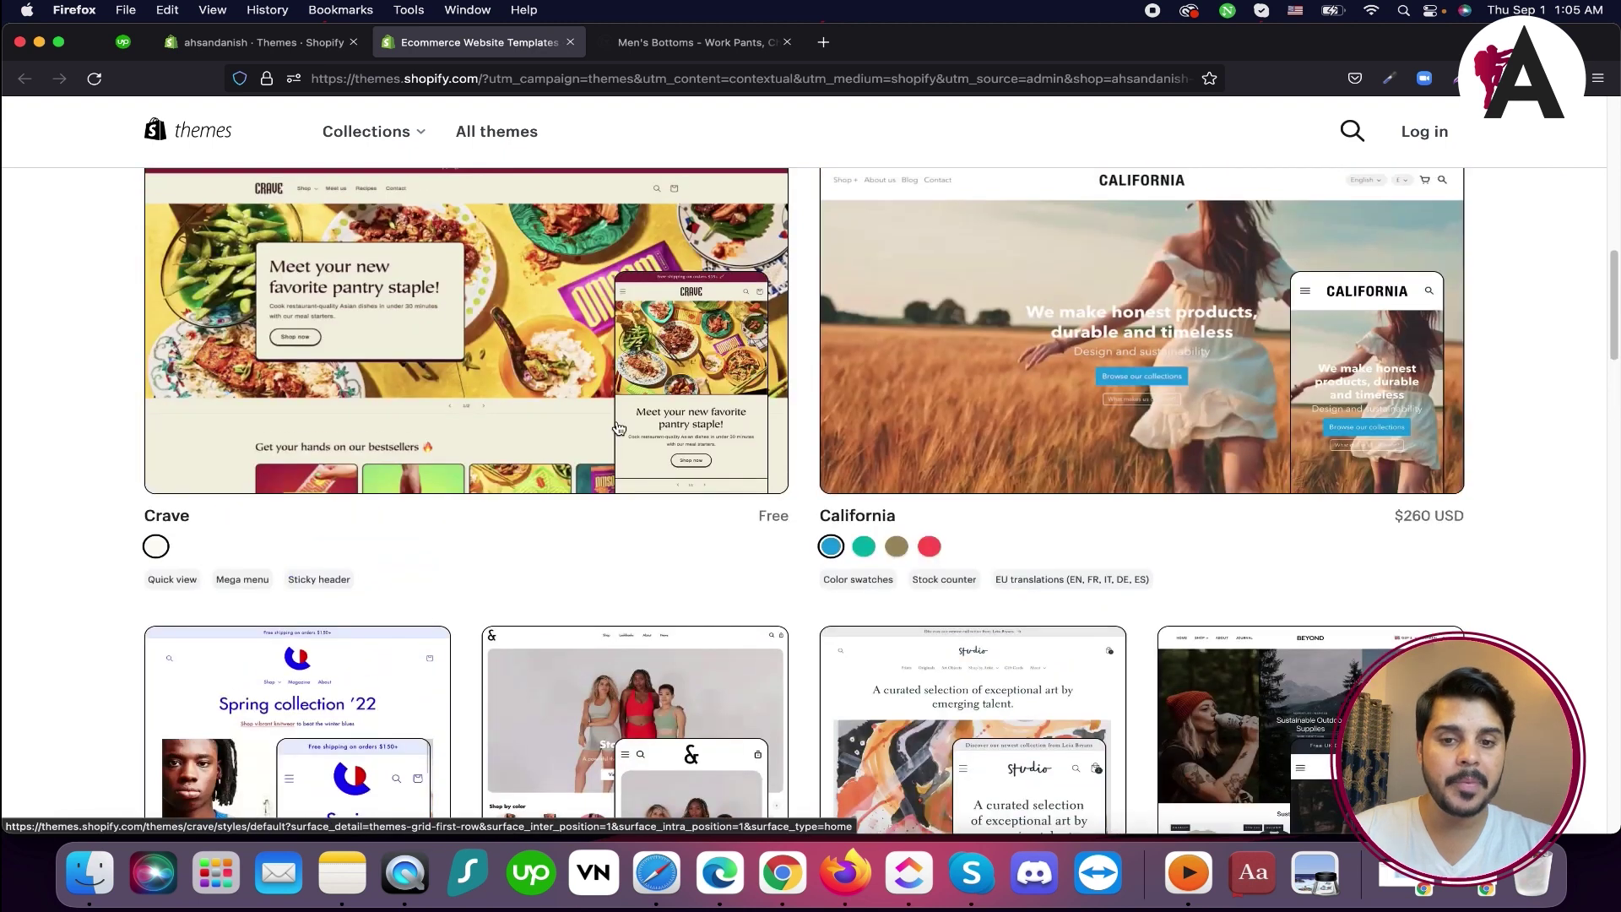
pyautogui.scroll(-7, 780, 516)
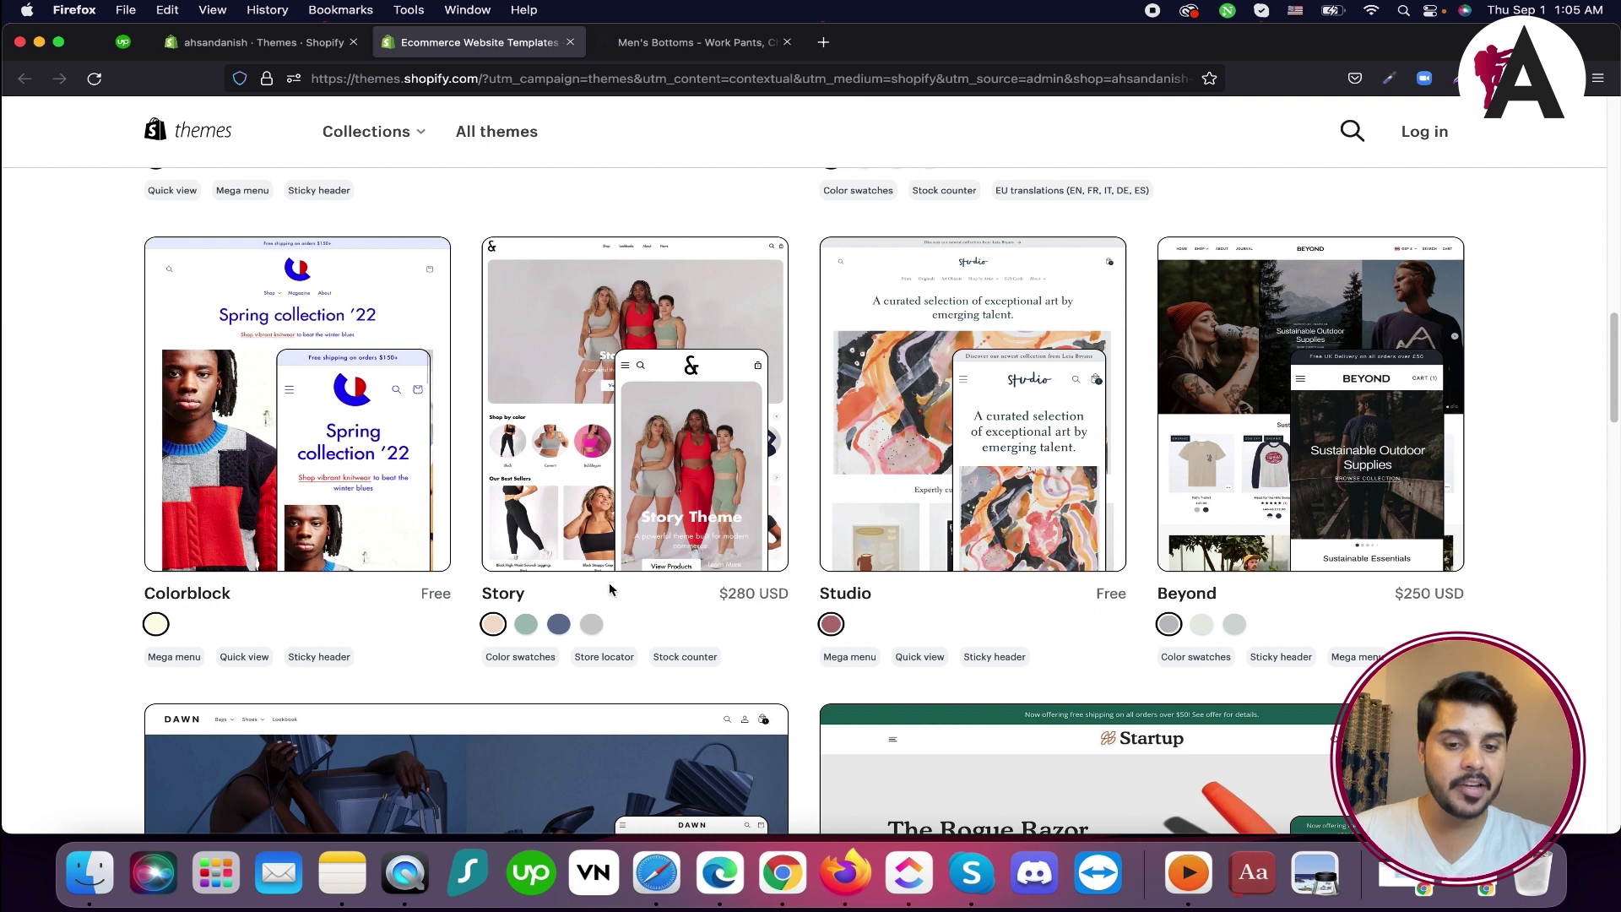
pyautogui.scroll(-1, 784, 597)
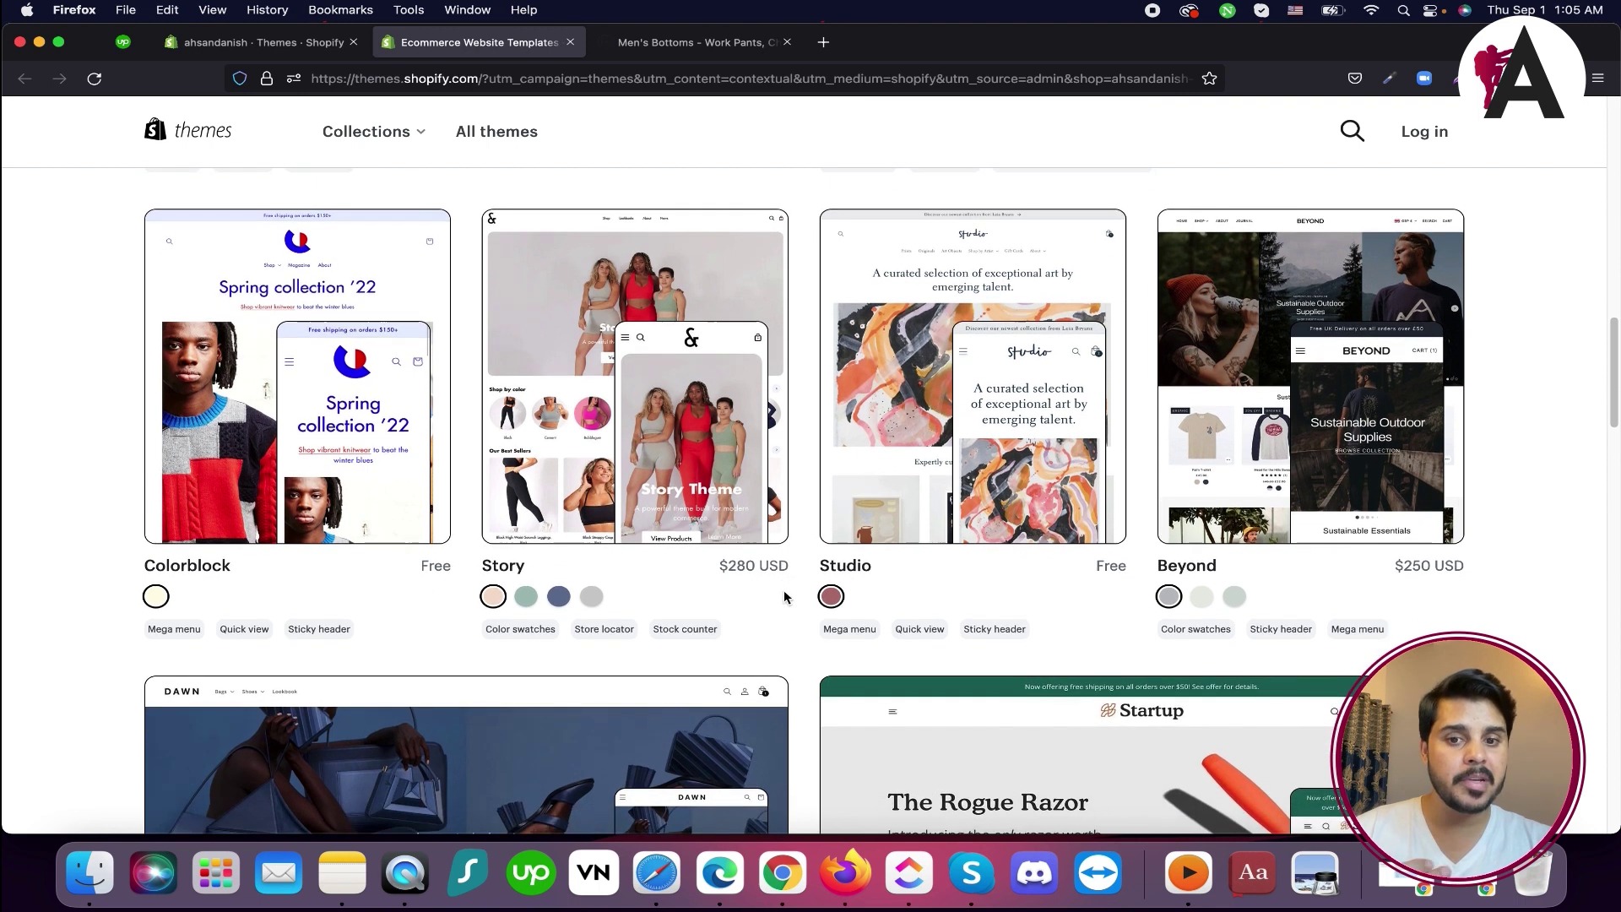
pyautogui.scroll(-9, 734, 557)
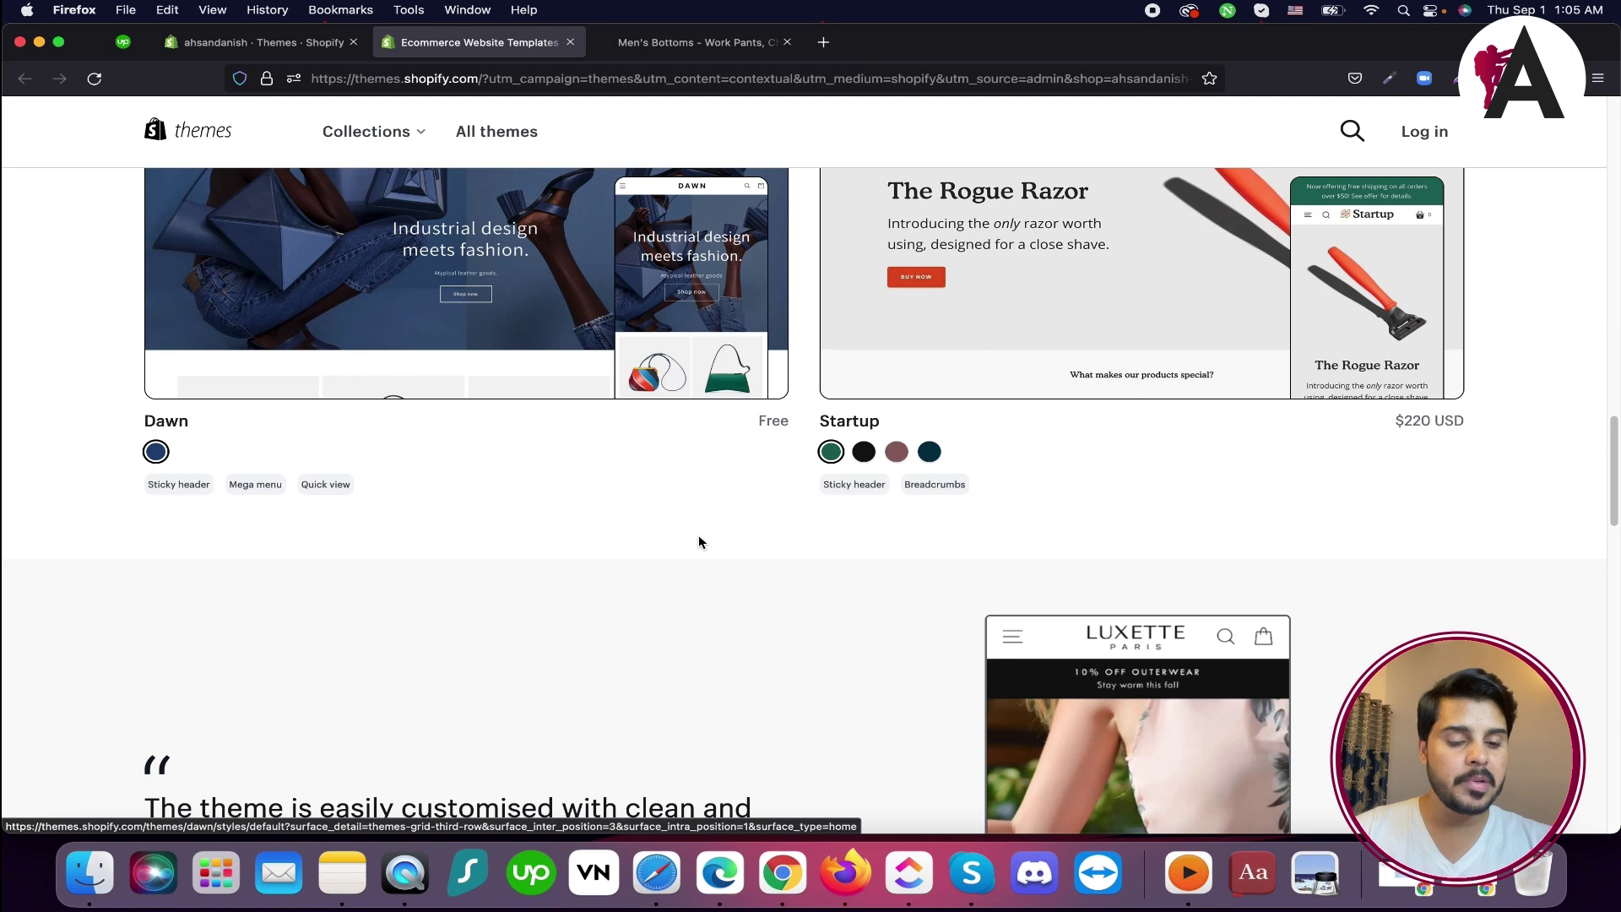
pyautogui.scroll(-4, 699, 541)
pyautogui.scroll(9, 699, 541)
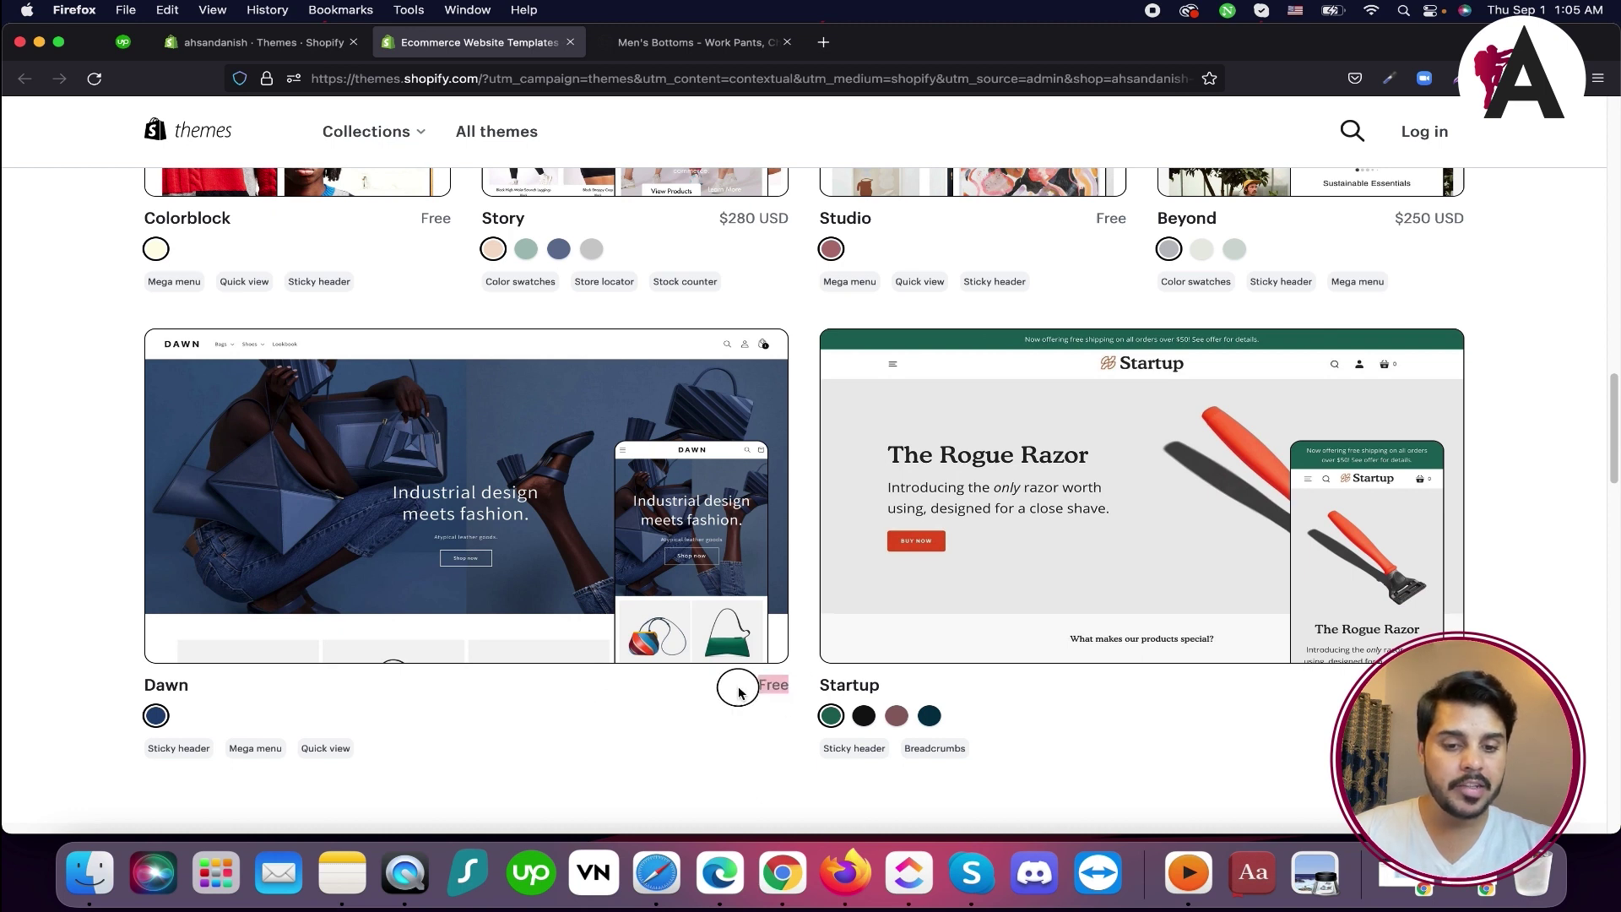
pyautogui.scroll(5, 622, 564)
pyautogui.scroll(15, 623, 563)
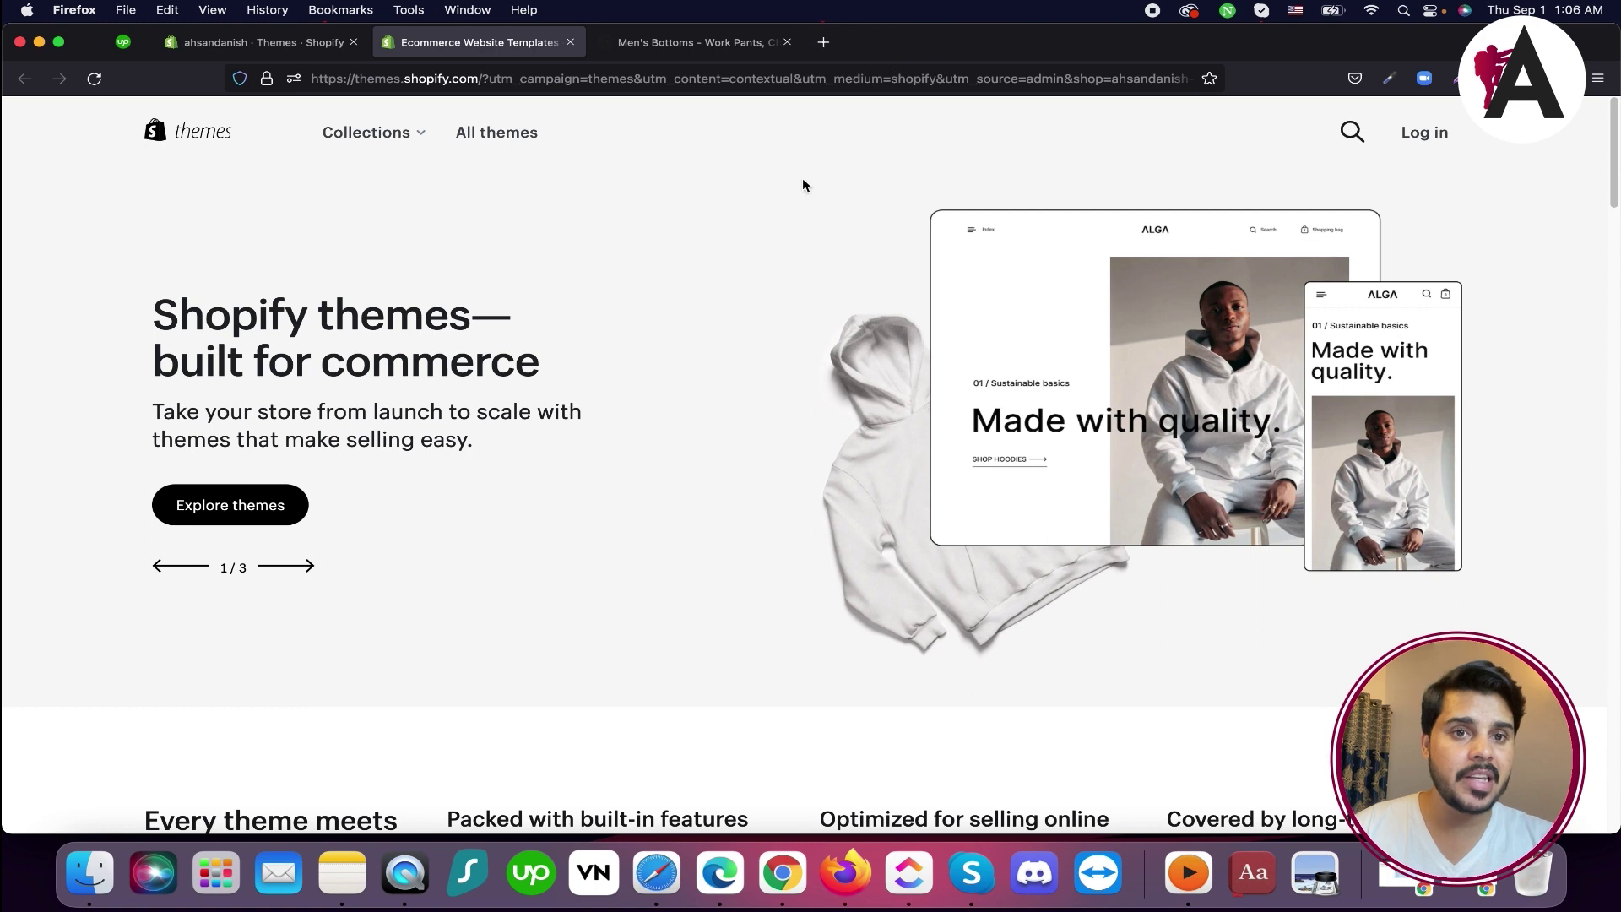
pyautogui.scroll(-7, 709, 409)
pyautogui.scroll(-1, 1156, 547)
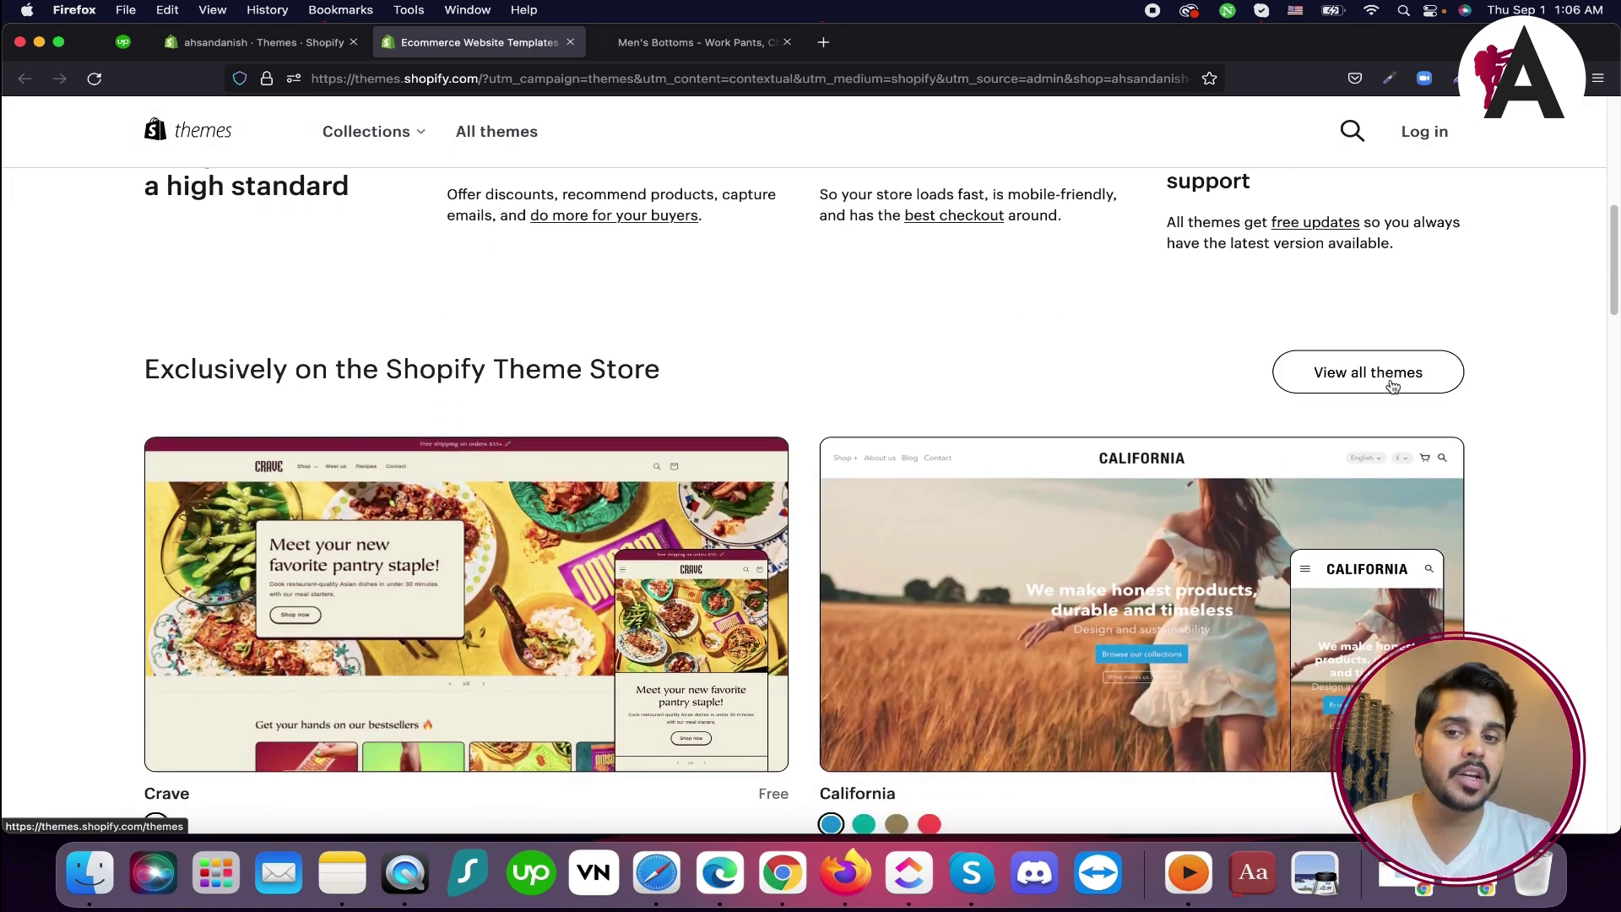
# Show the full store theme list, then web-search 'themesforest' in a new tab
pyautogui.click(1392, 385)
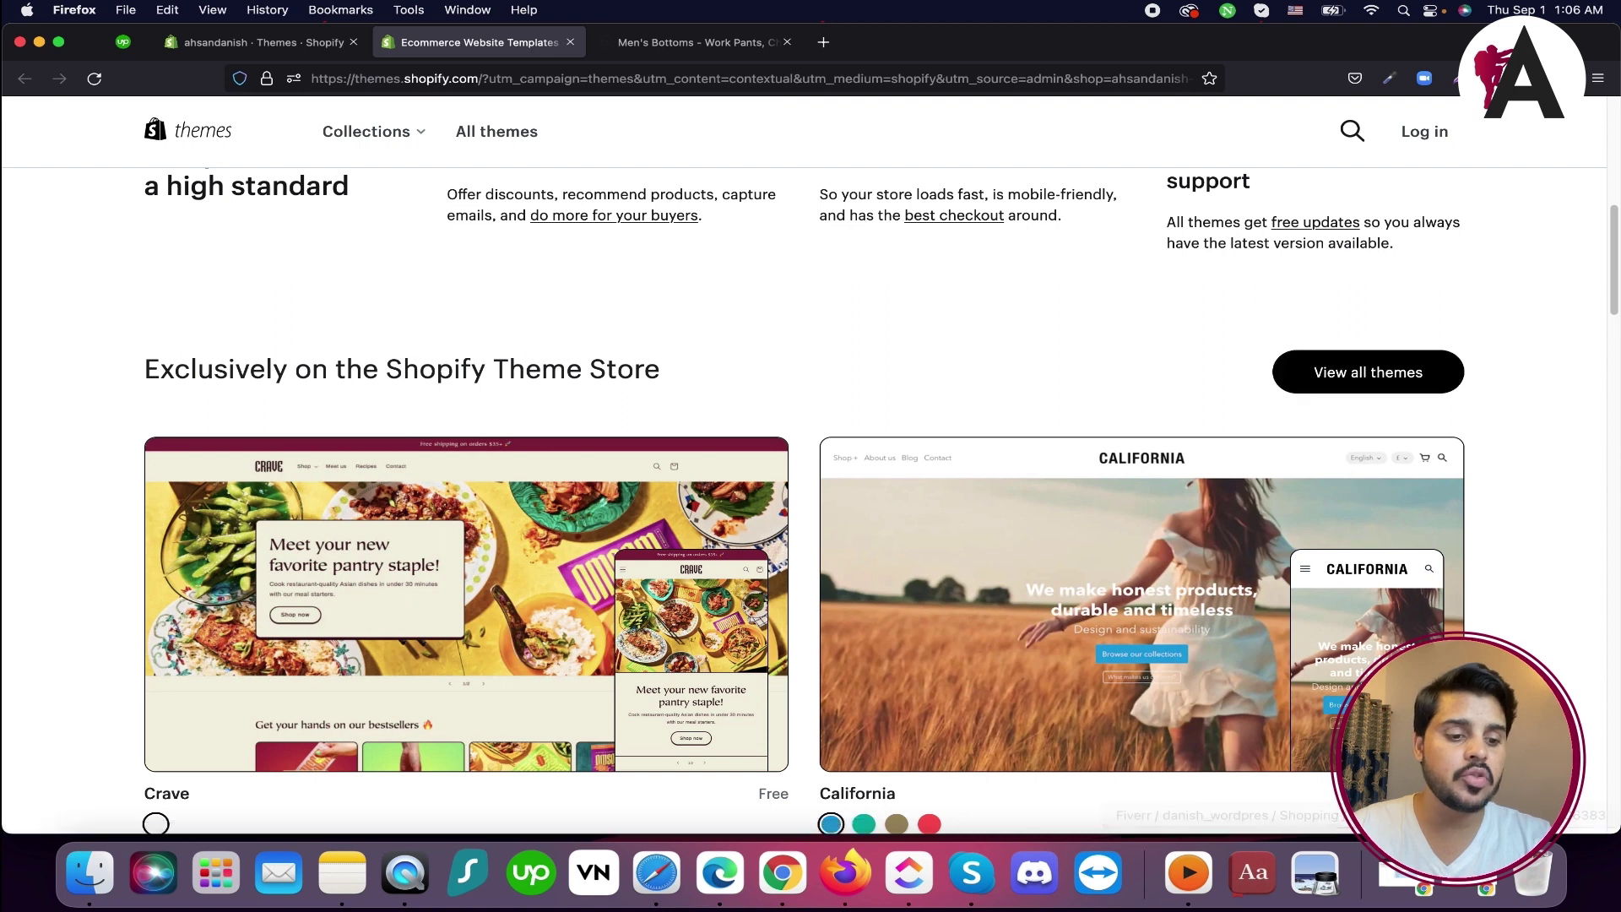
pyautogui.doubleClick(848, 42)
pyautogui.write('themes')
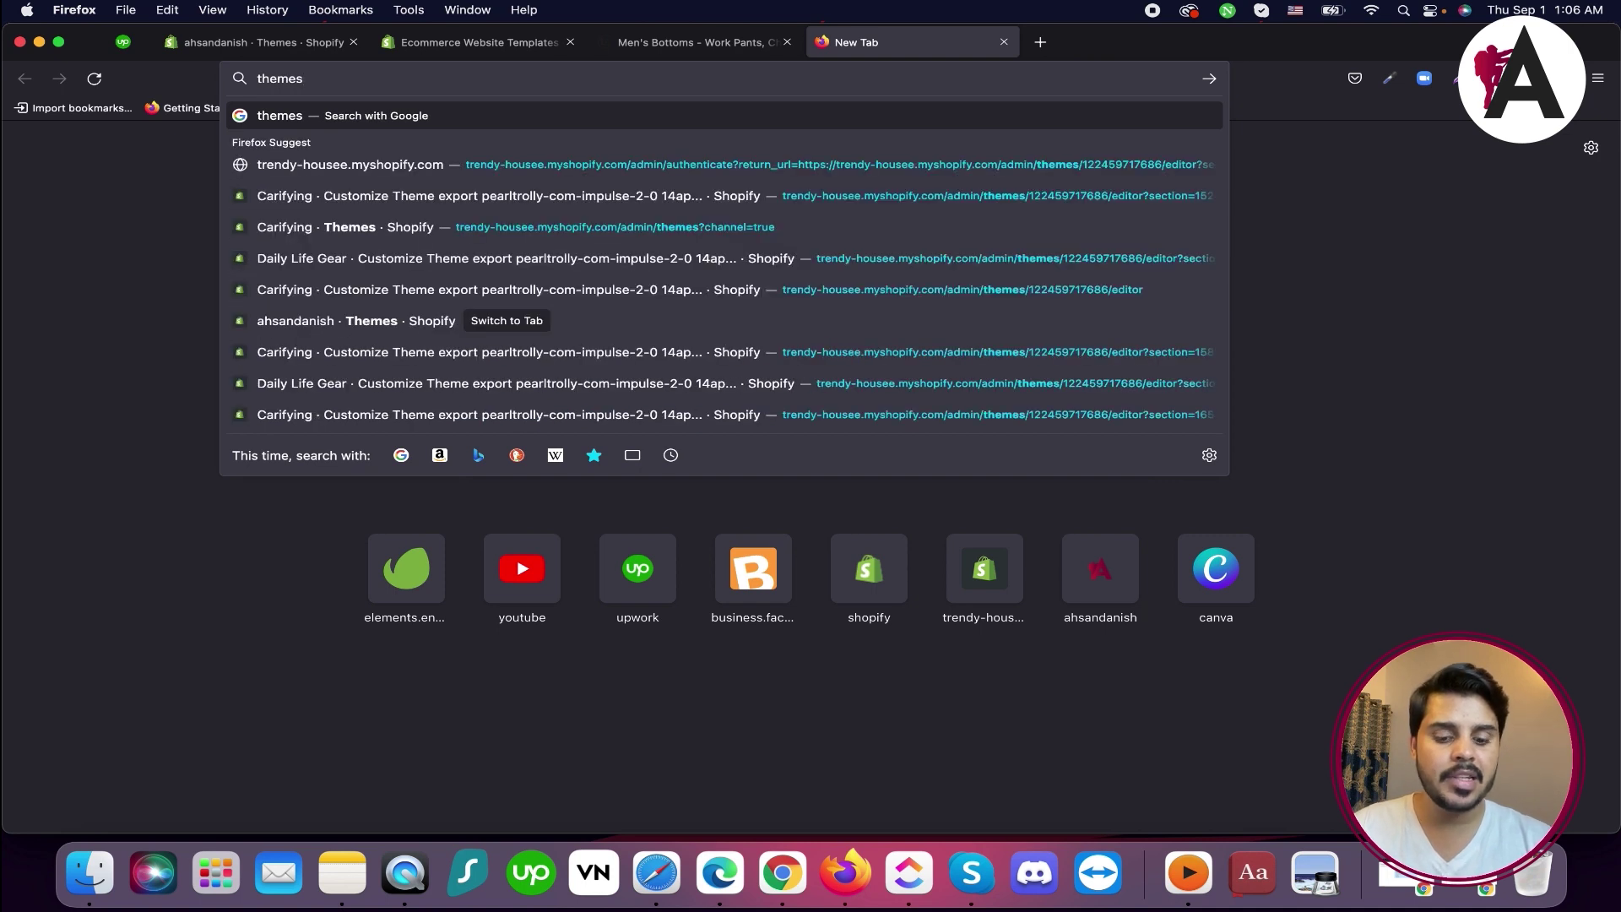
pyautogui.write('forest')
pyautogui.press('Return')
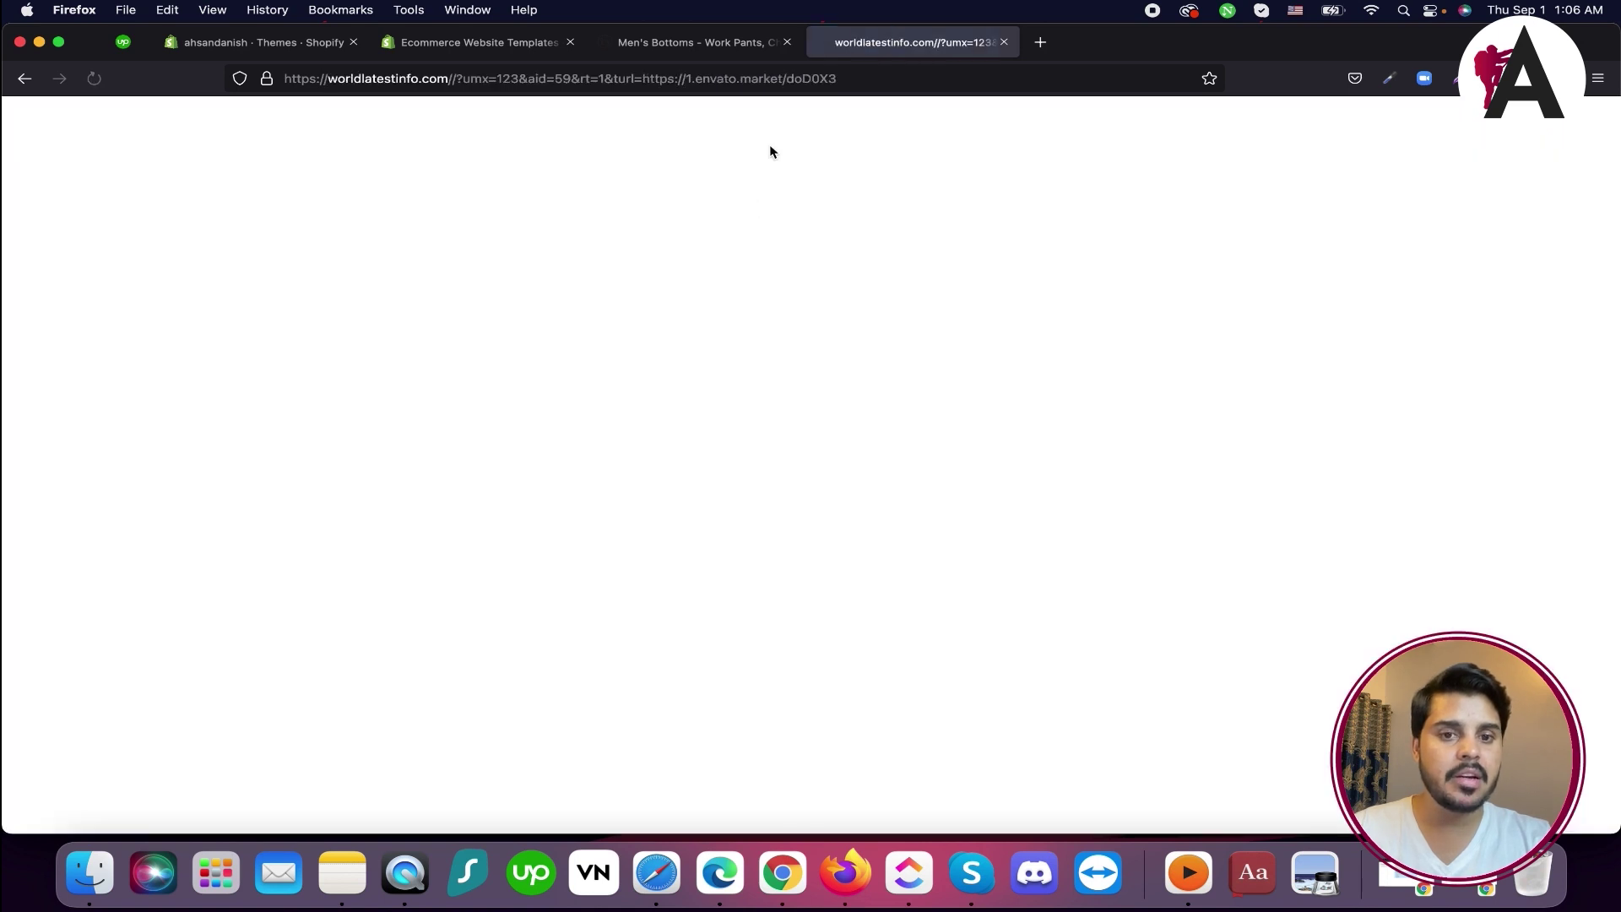
# Search Google for 'themeforest' and open the ThemeForest site from the results
pyautogui.click(464, 81)
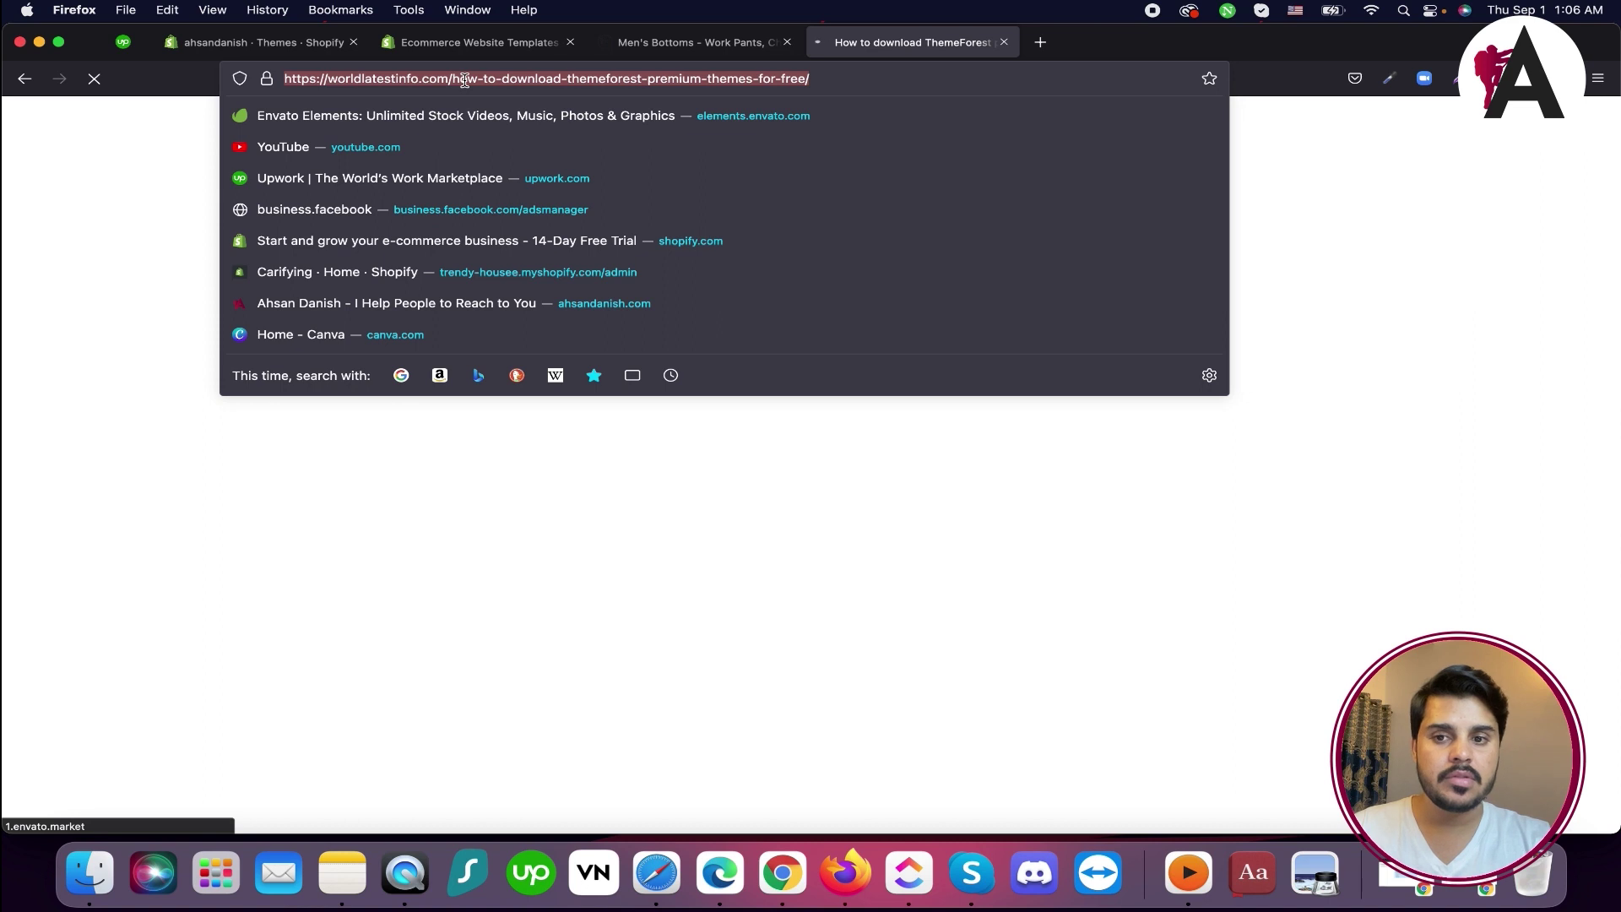
pyautogui.write('theme')
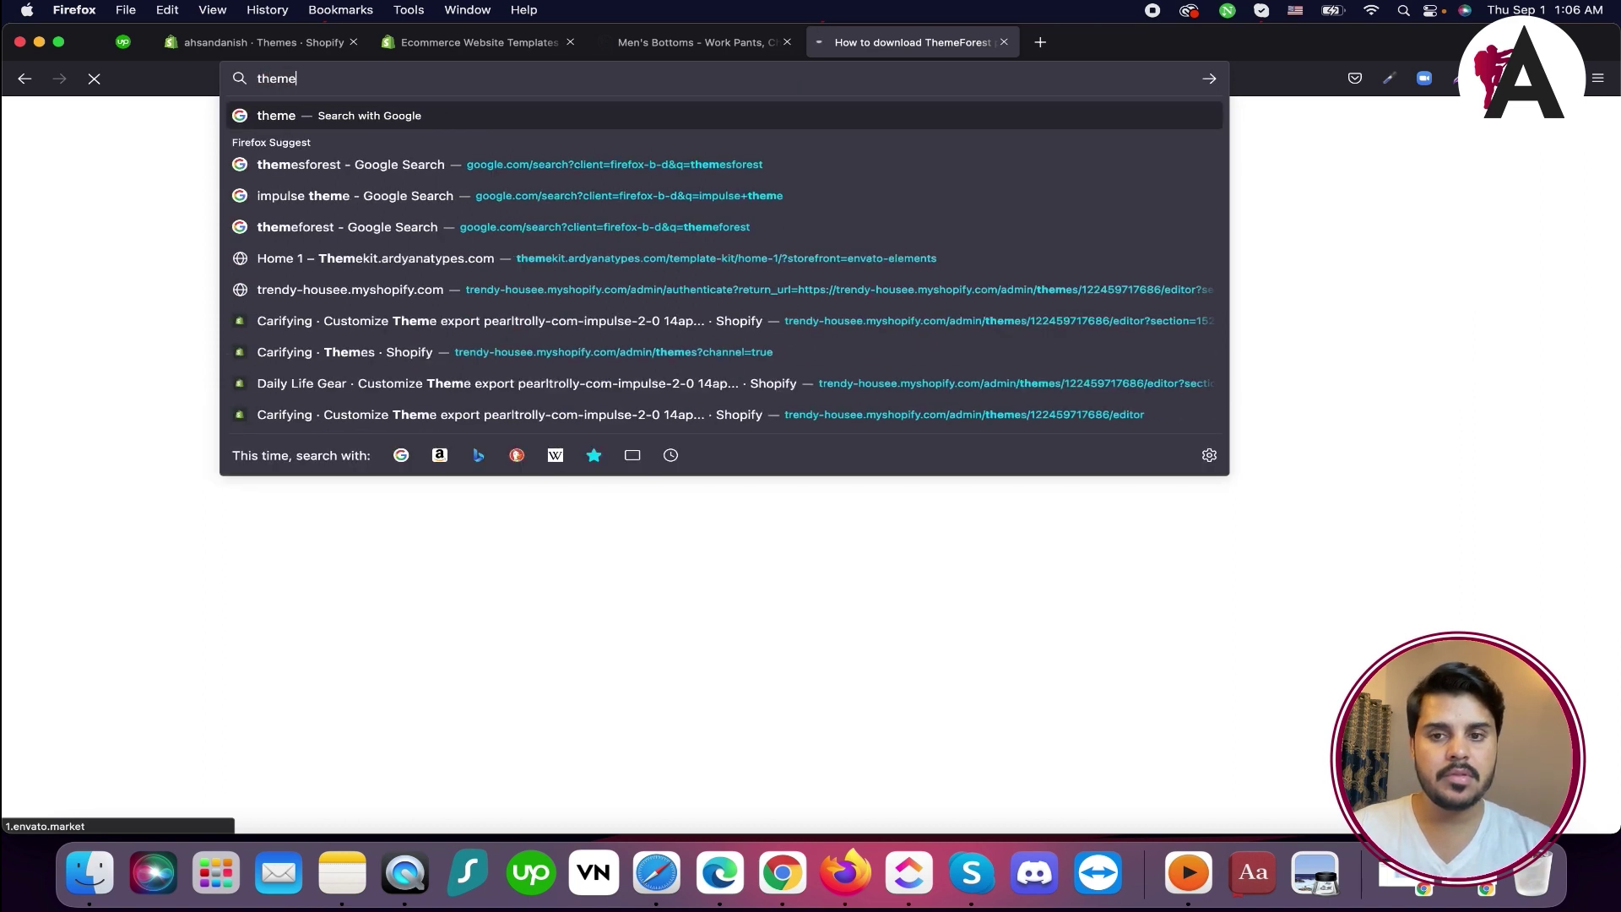
pyautogui.write('forest')
pyautogui.press('Return')
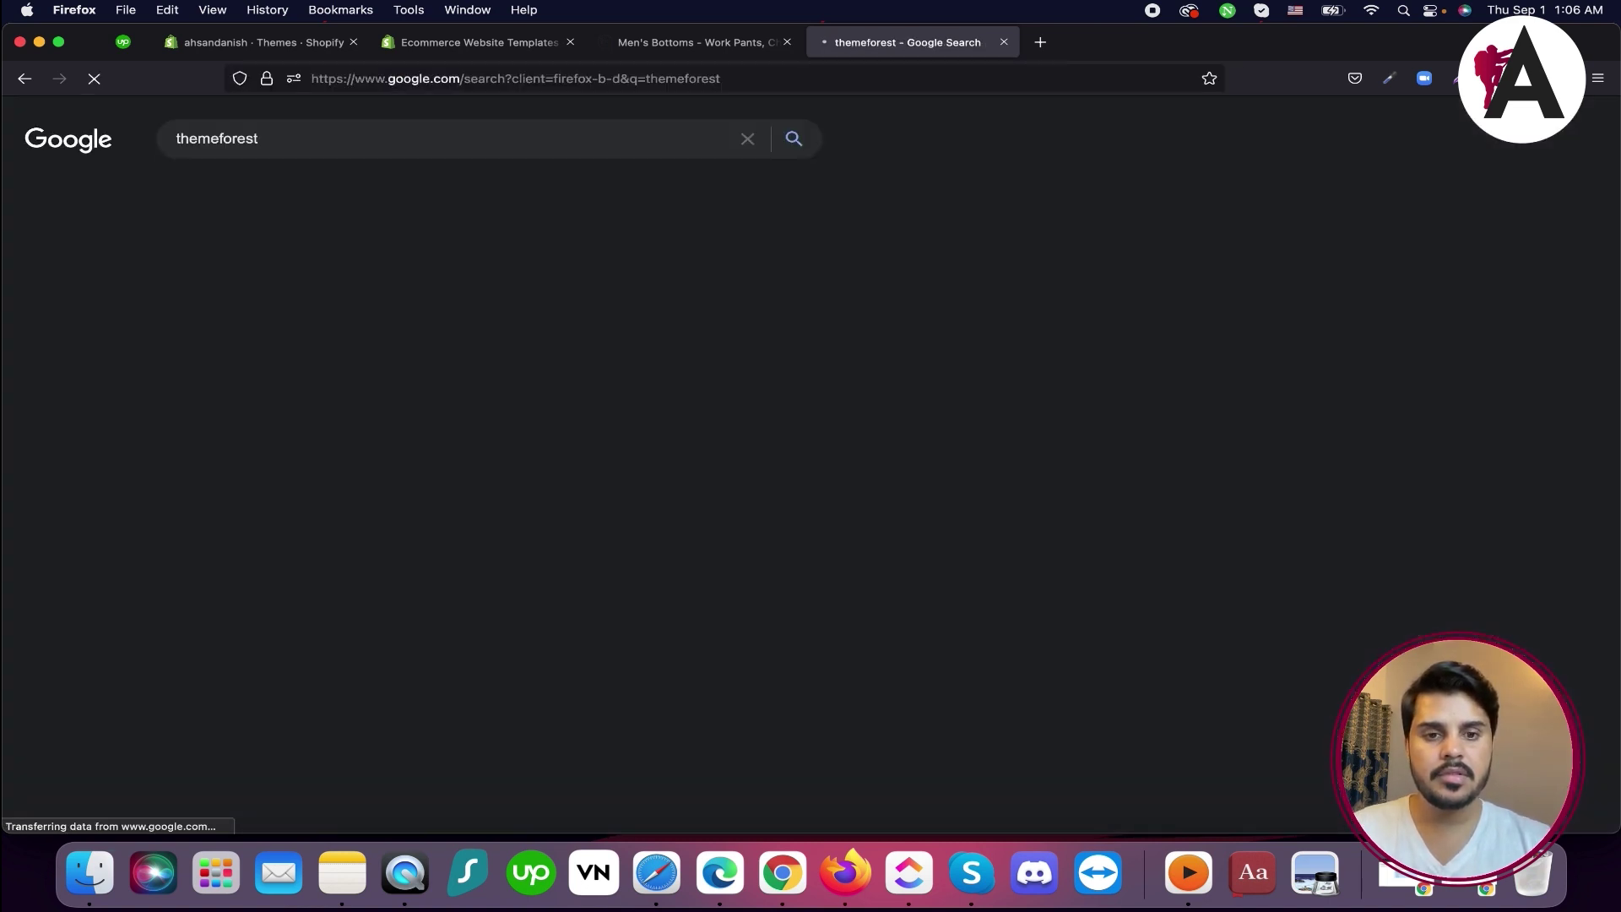
pyautogui.scroll(-4, 361, 441)
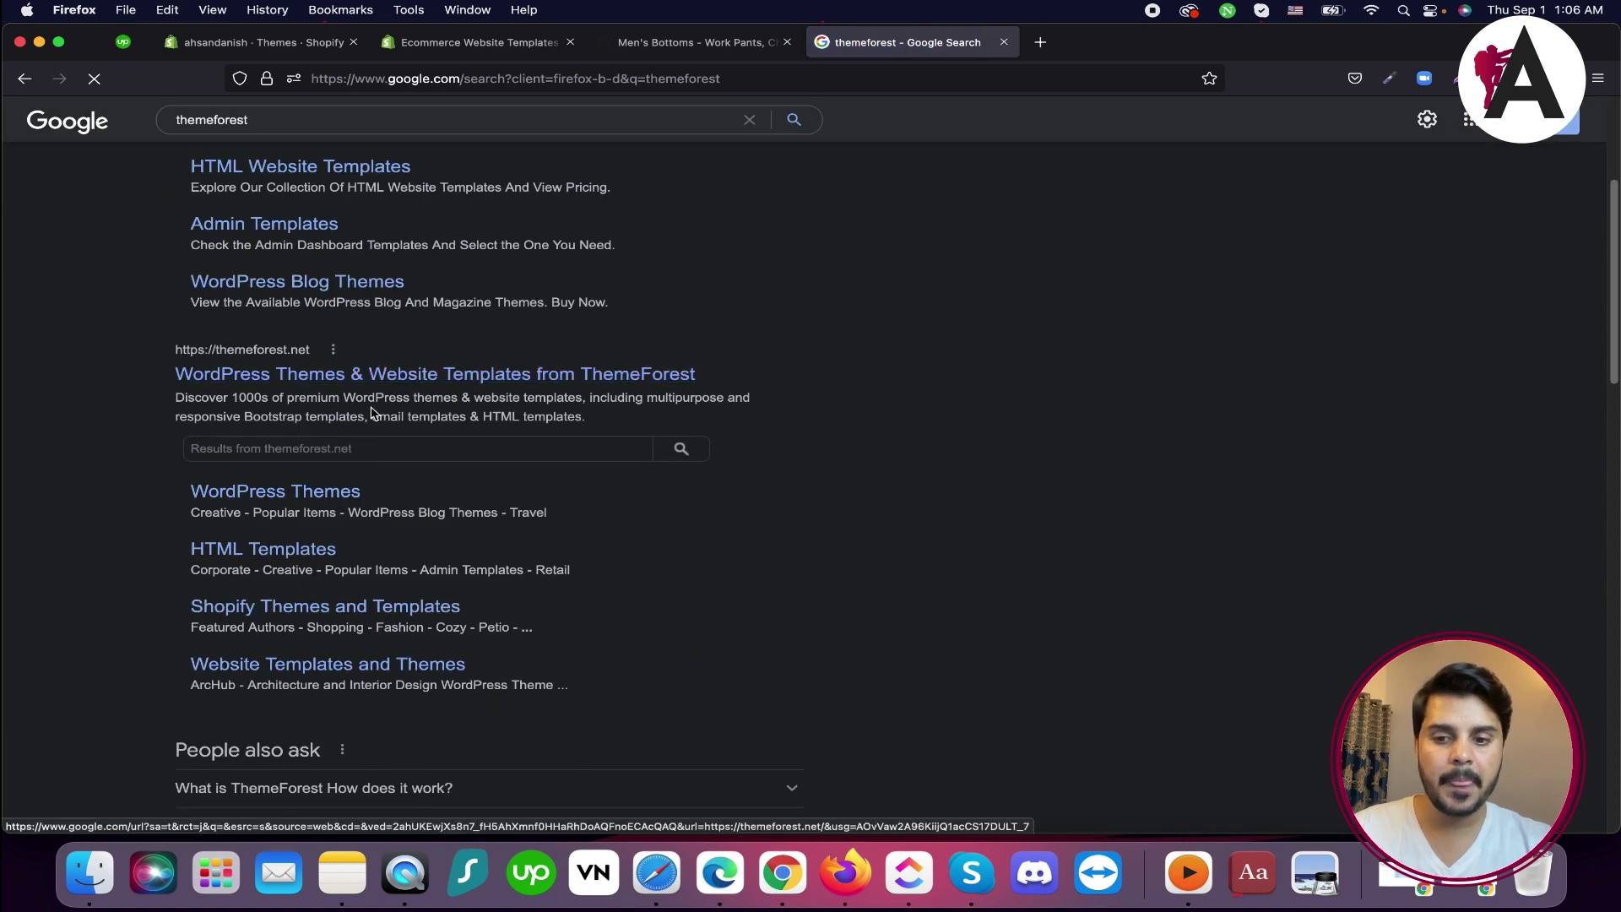
pyautogui.click(470, 375)
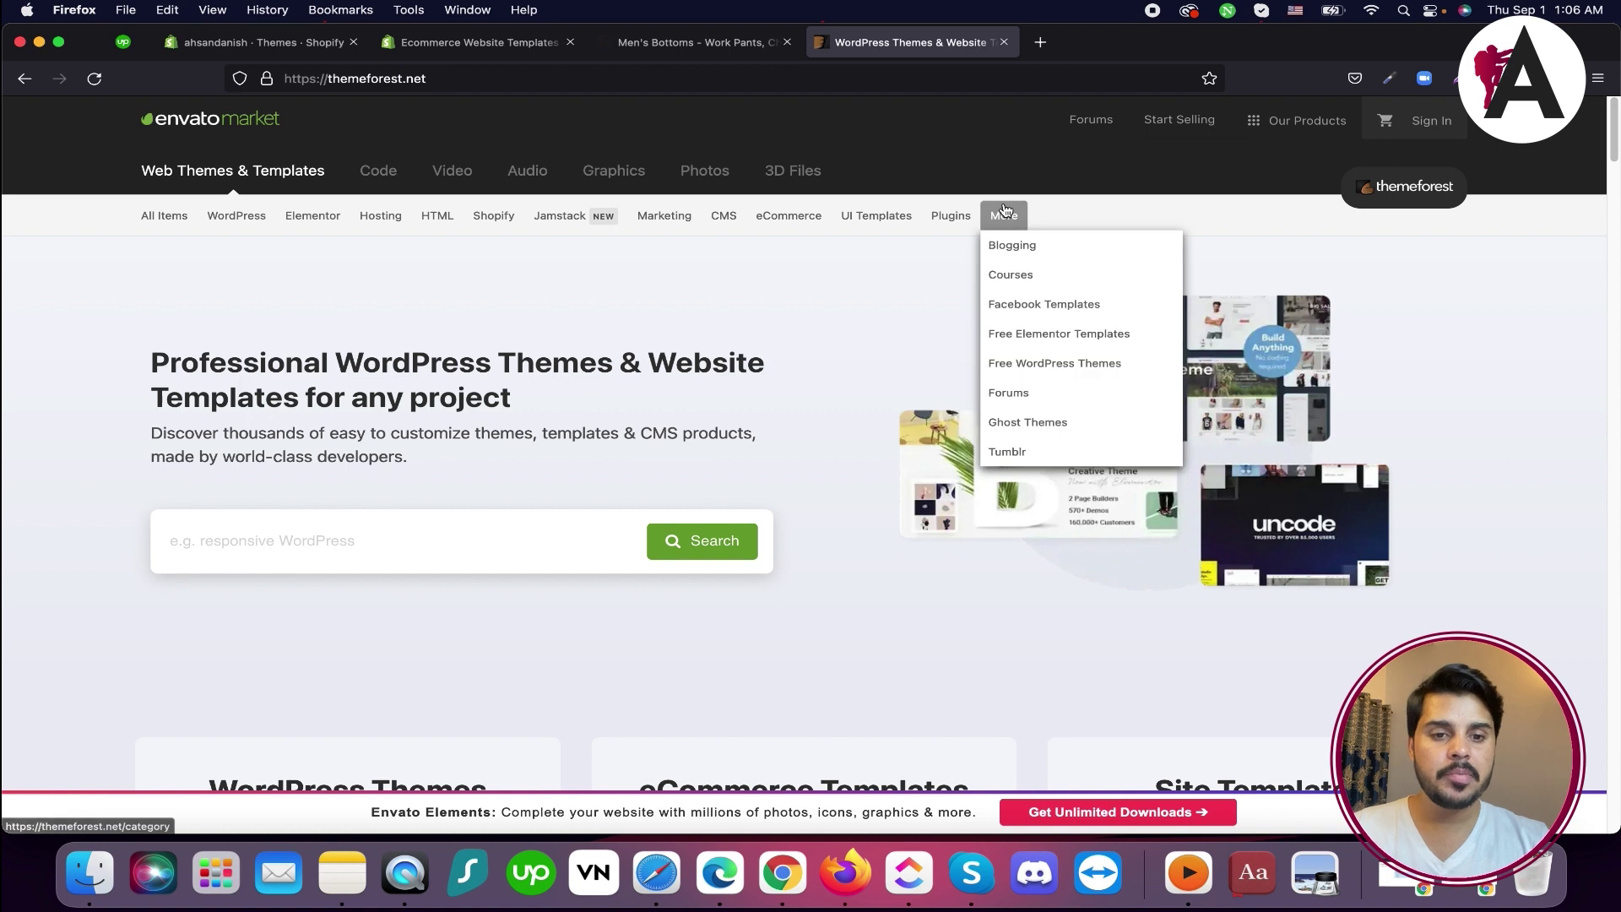
# Browse ThemeForest's eCommerce > Shopify listings, then go back to the admin Themes page
pyautogui.moveTo(823, 216)
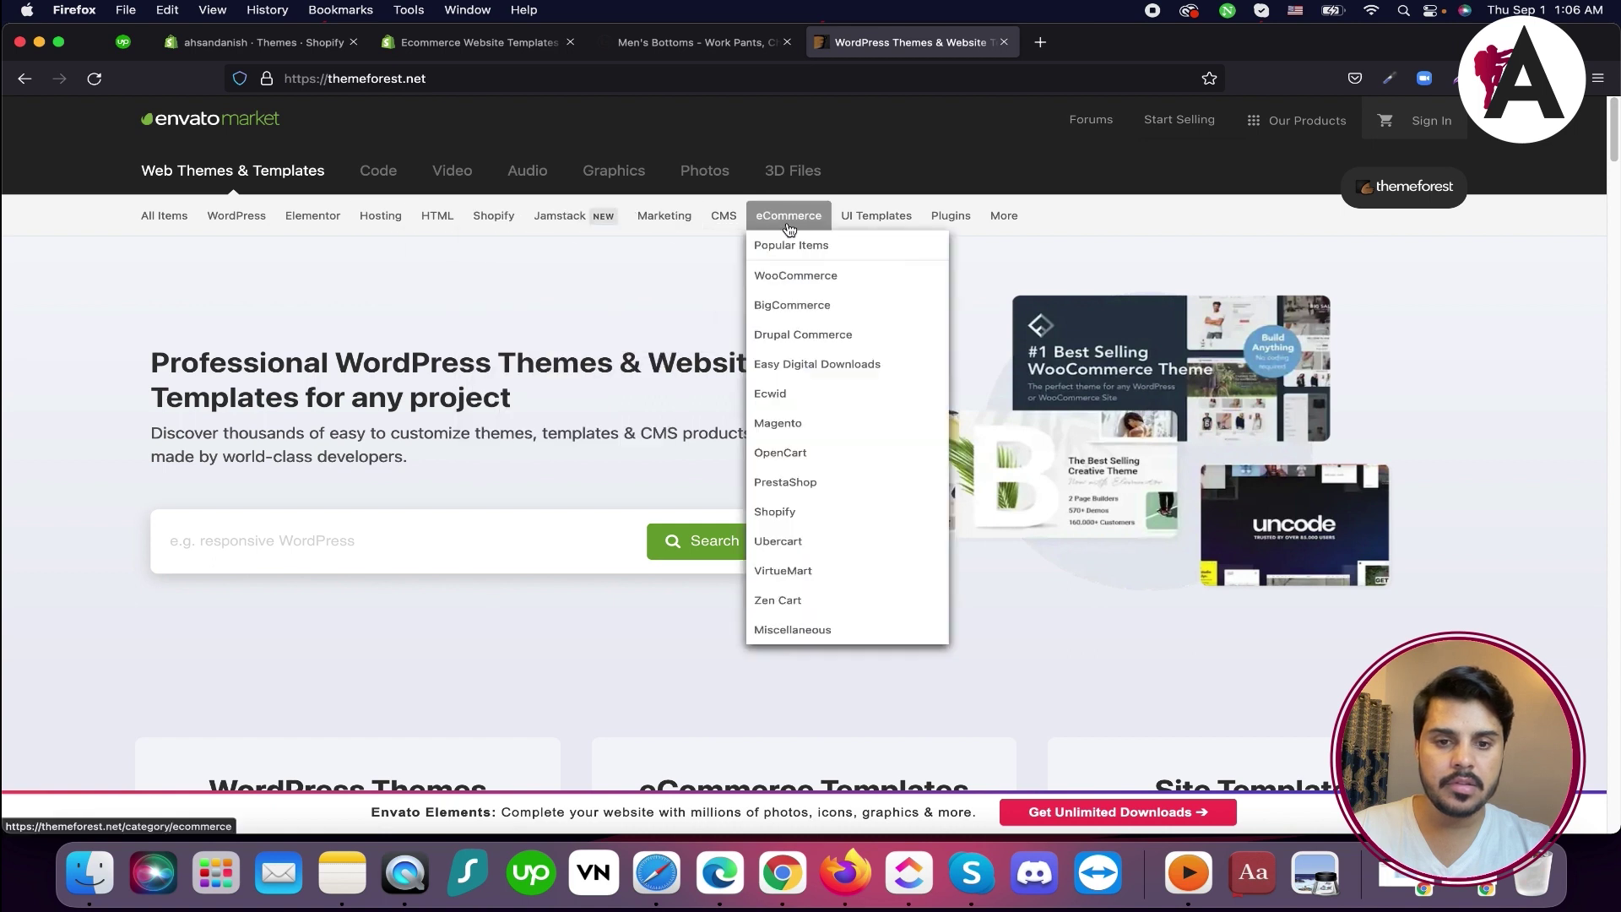
pyautogui.click(832, 513)
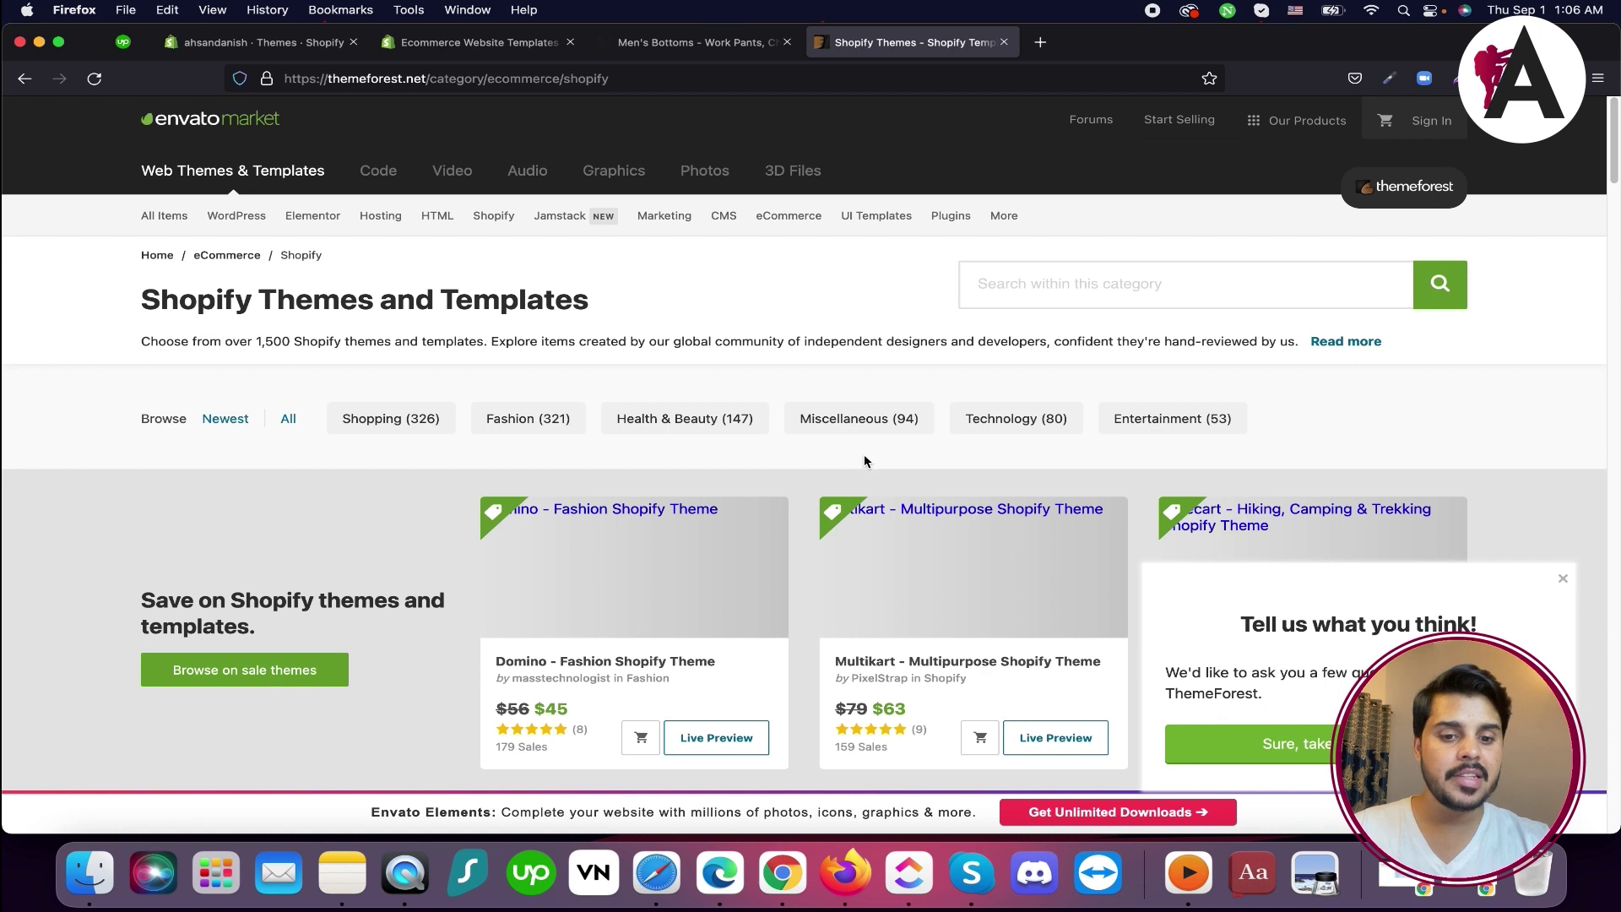
pyautogui.scroll(-3, 920, 455)
pyautogui.scroll(-2, 969, 447)
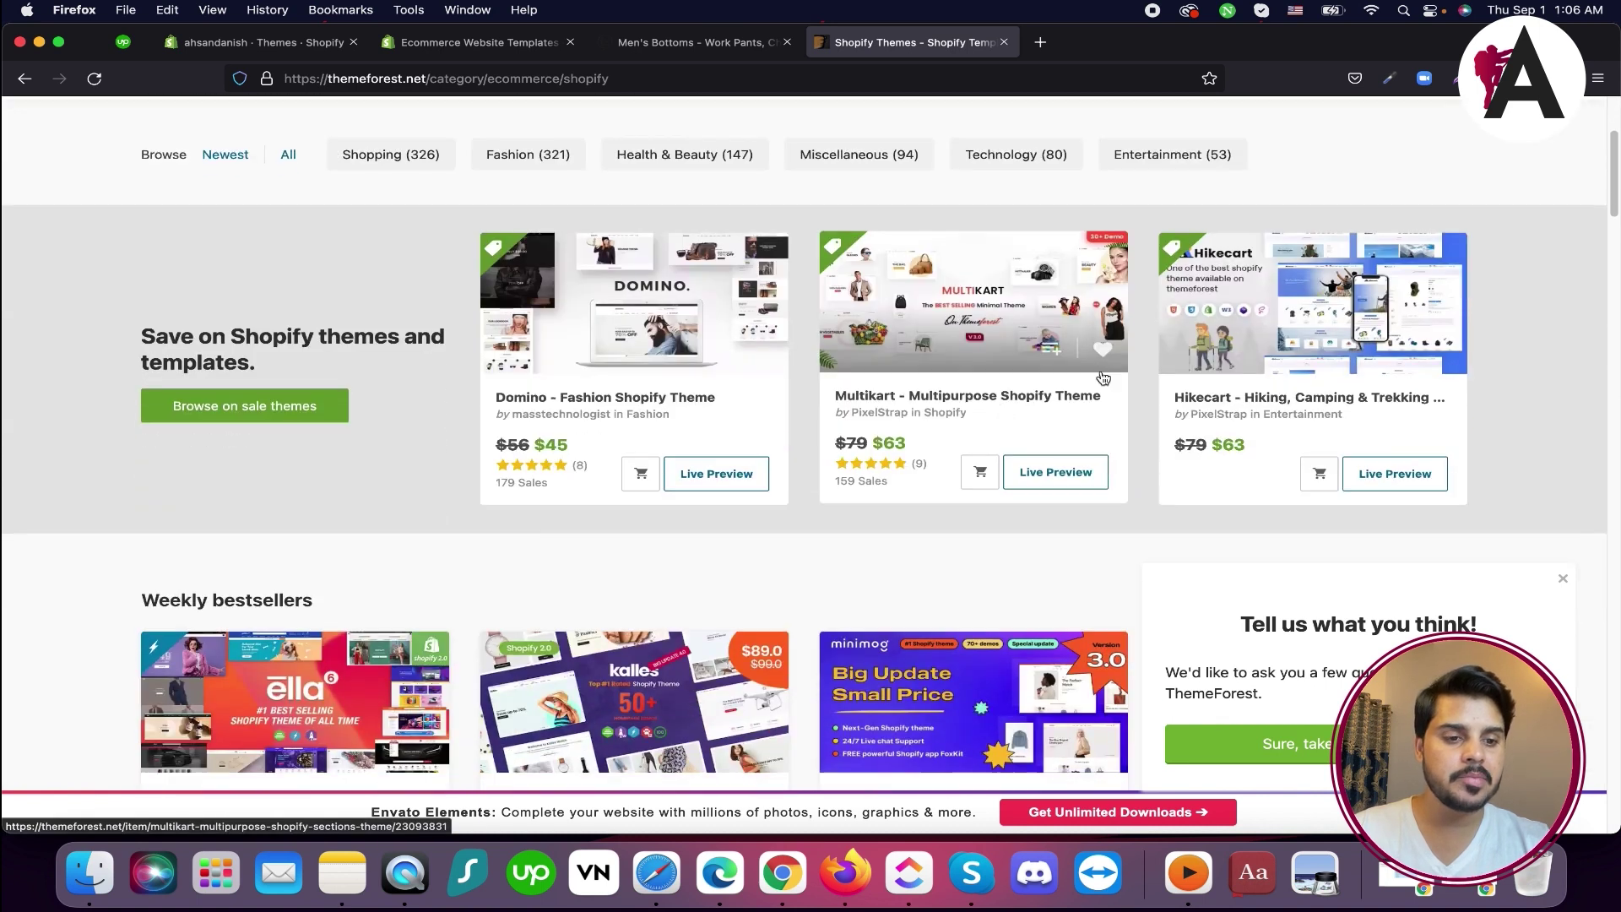
pyautogui.scroll(-5, 760, 335)
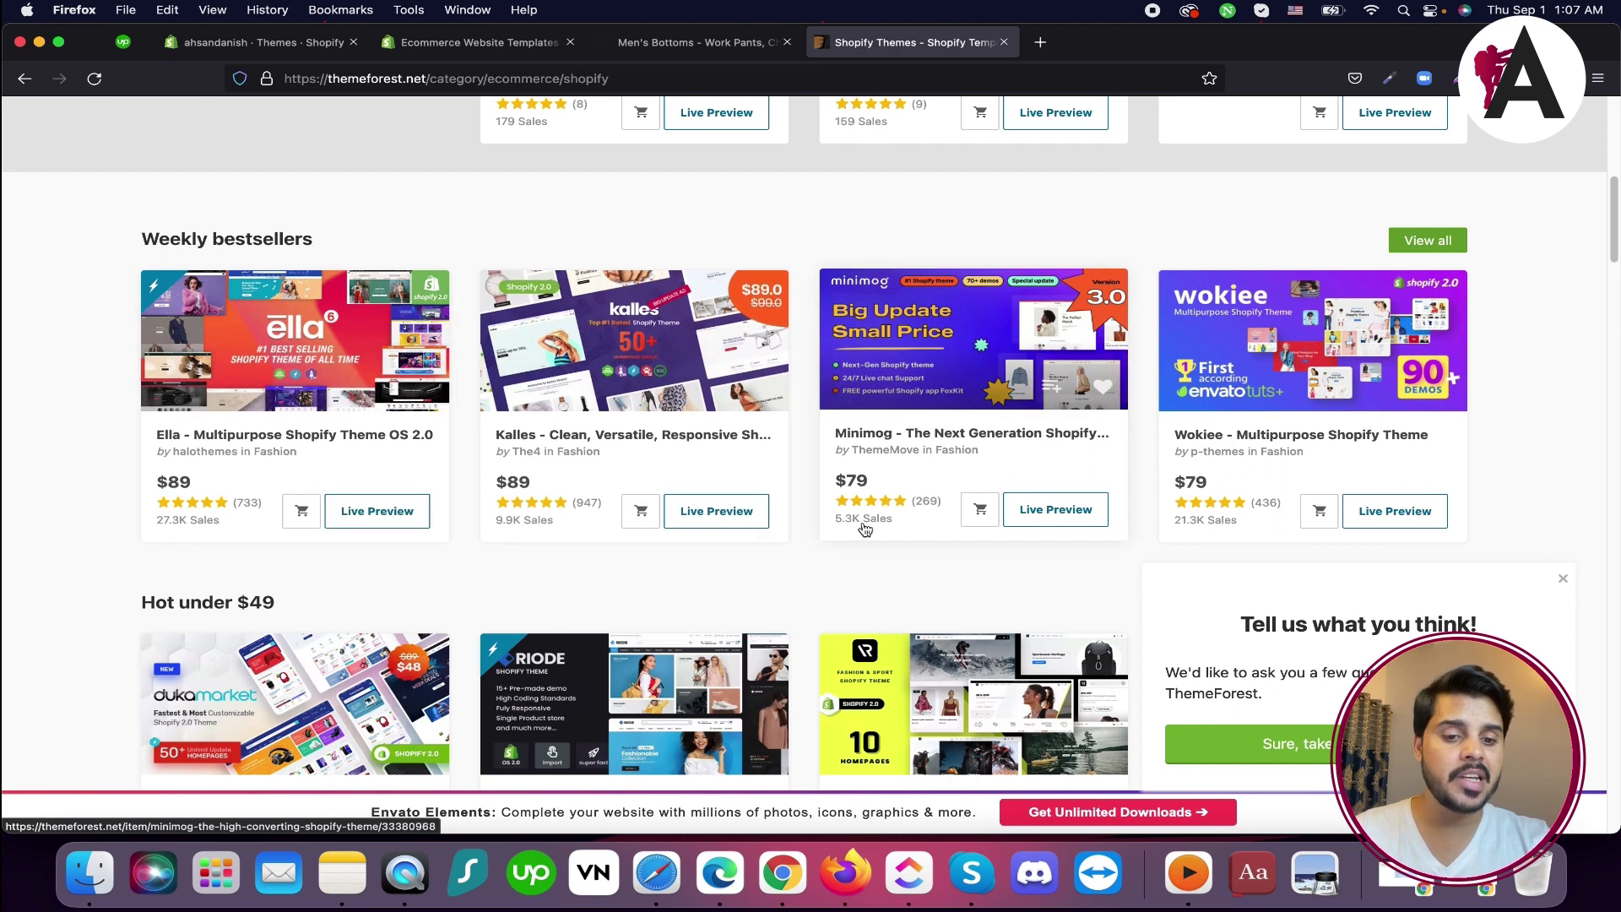
pyautogui.scroll(-3, 861, 527)
pyautogui.scroll(-1, 661, 513)
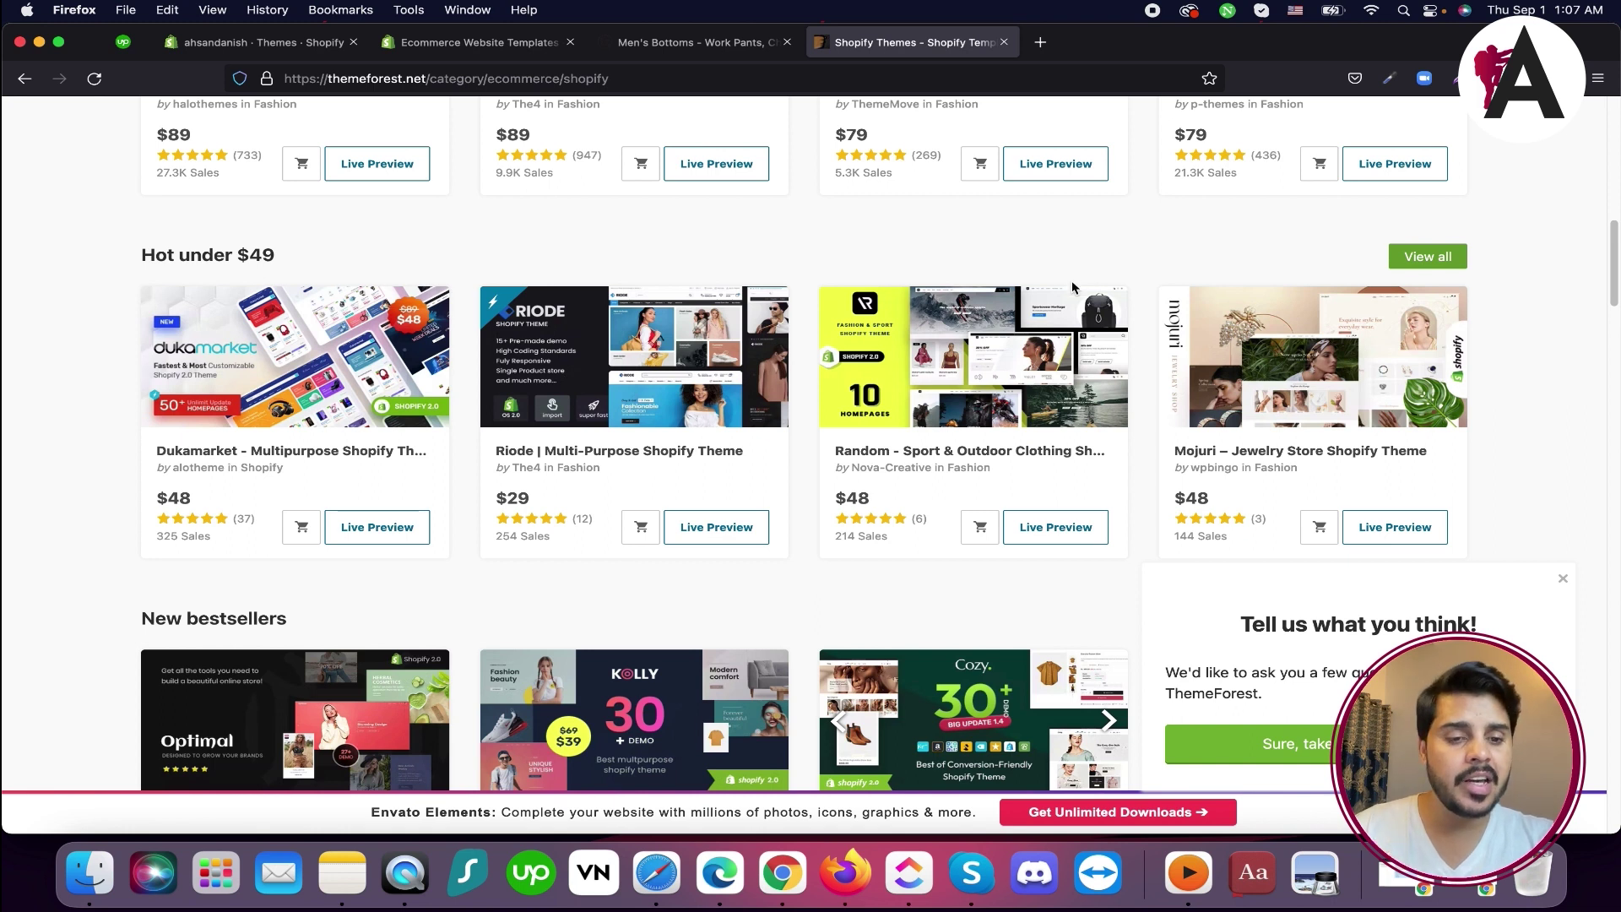
pyautogui.scroll(-7, 1055, 295)
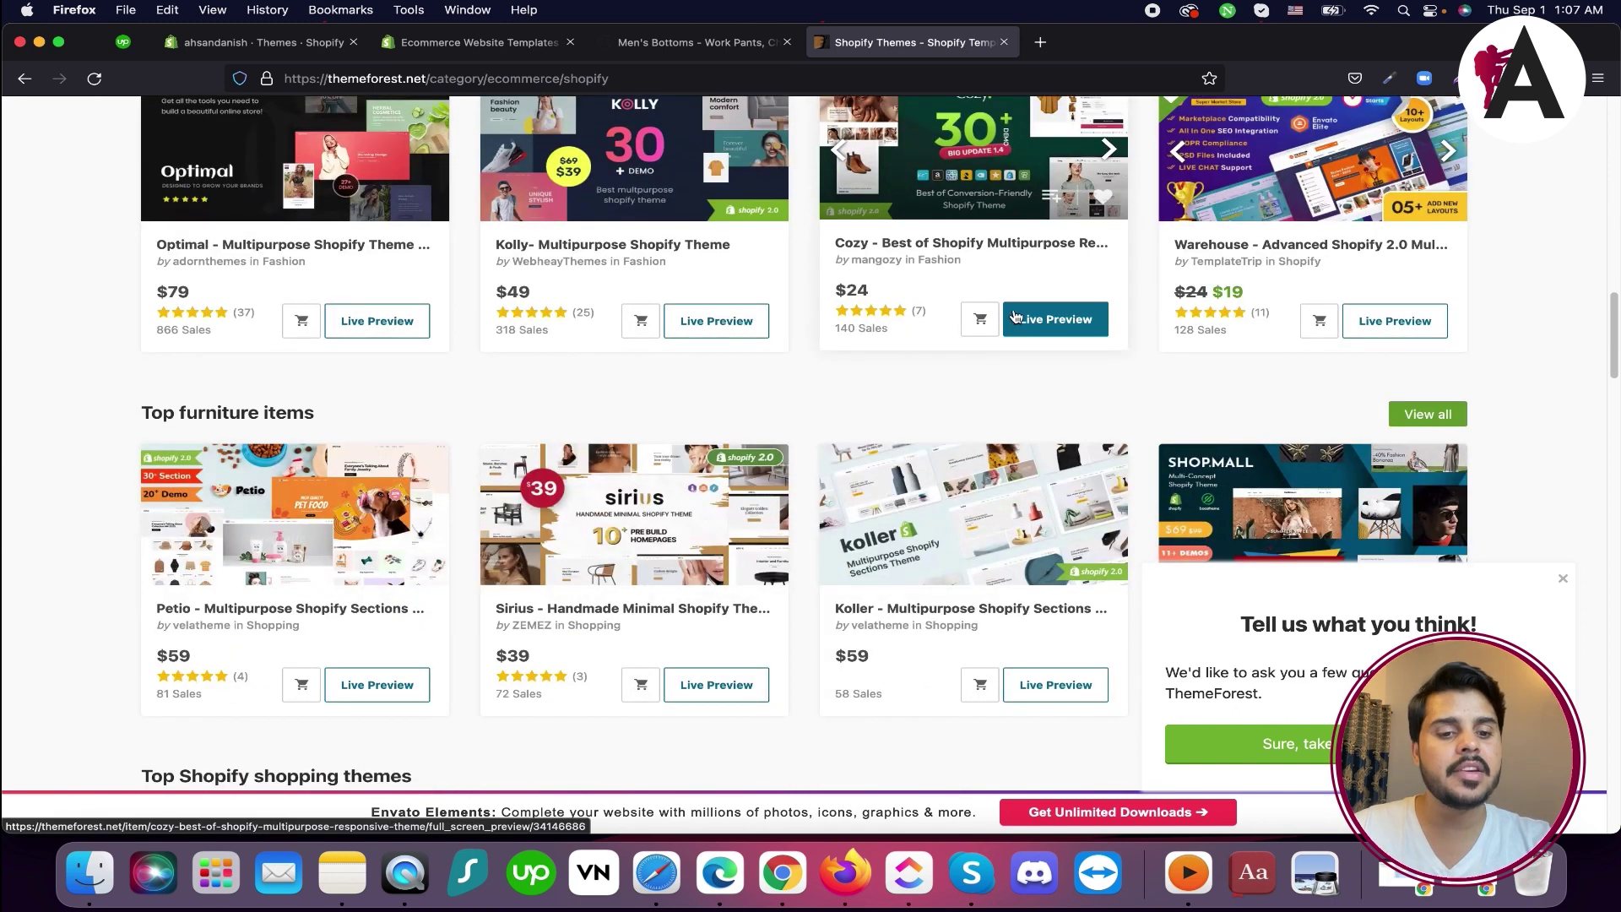
pyautogui.scroll(-9, 1011, 317)
pyautogui.scroll(16, 1025, 309)
pyautogui.scroll(10, 1026, 309)
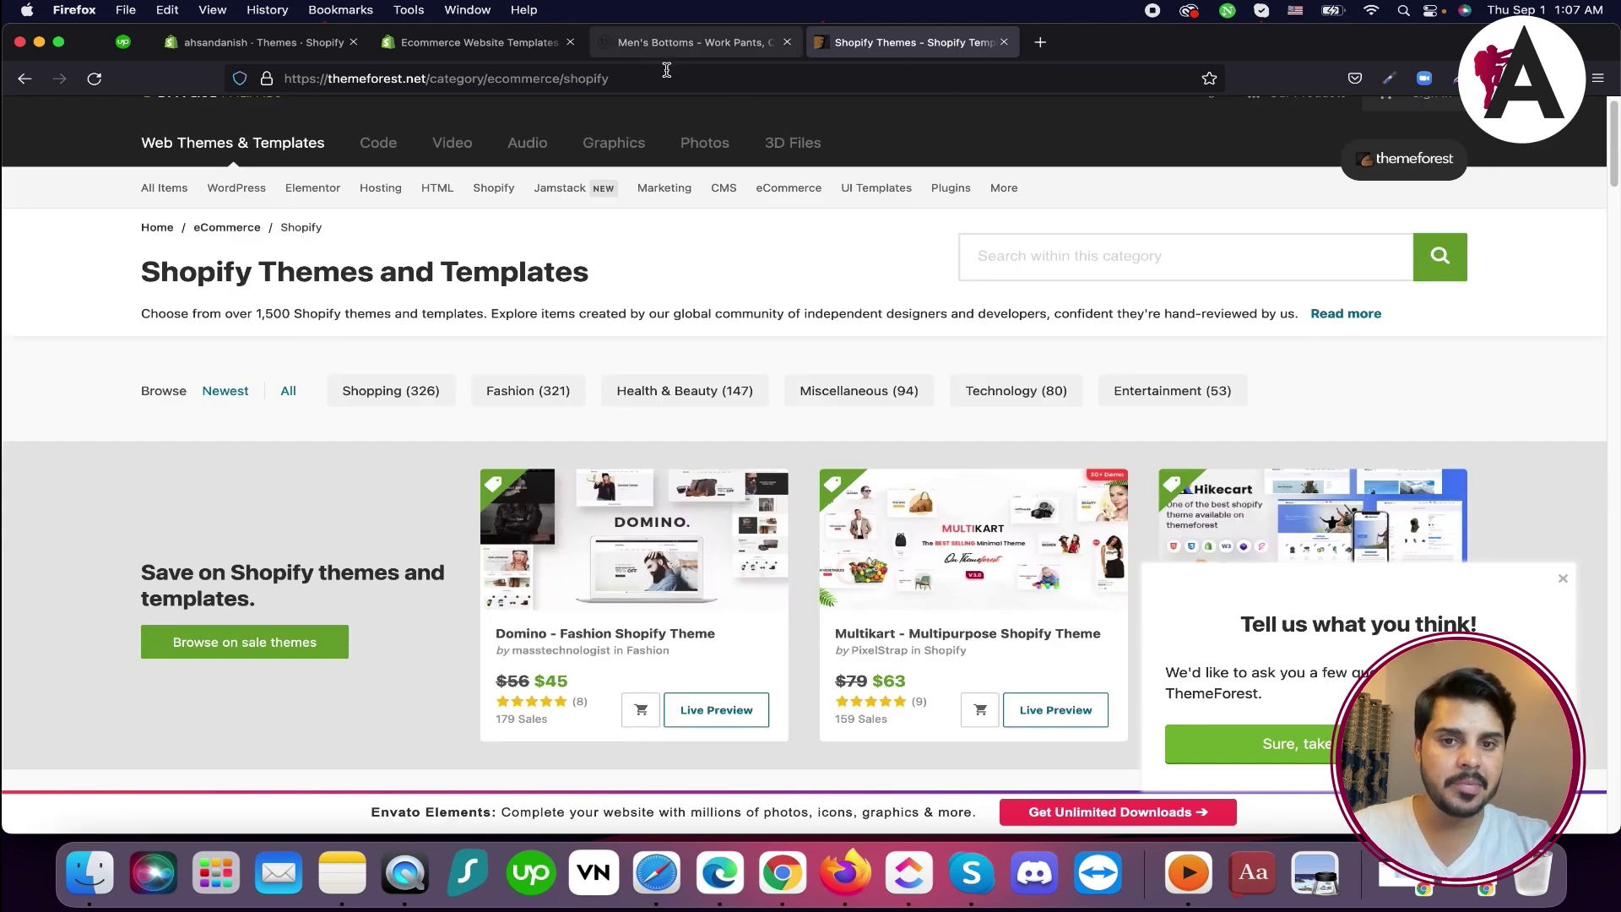
pyautogui.click(464, 43)
pyautogui.click(319, 46)
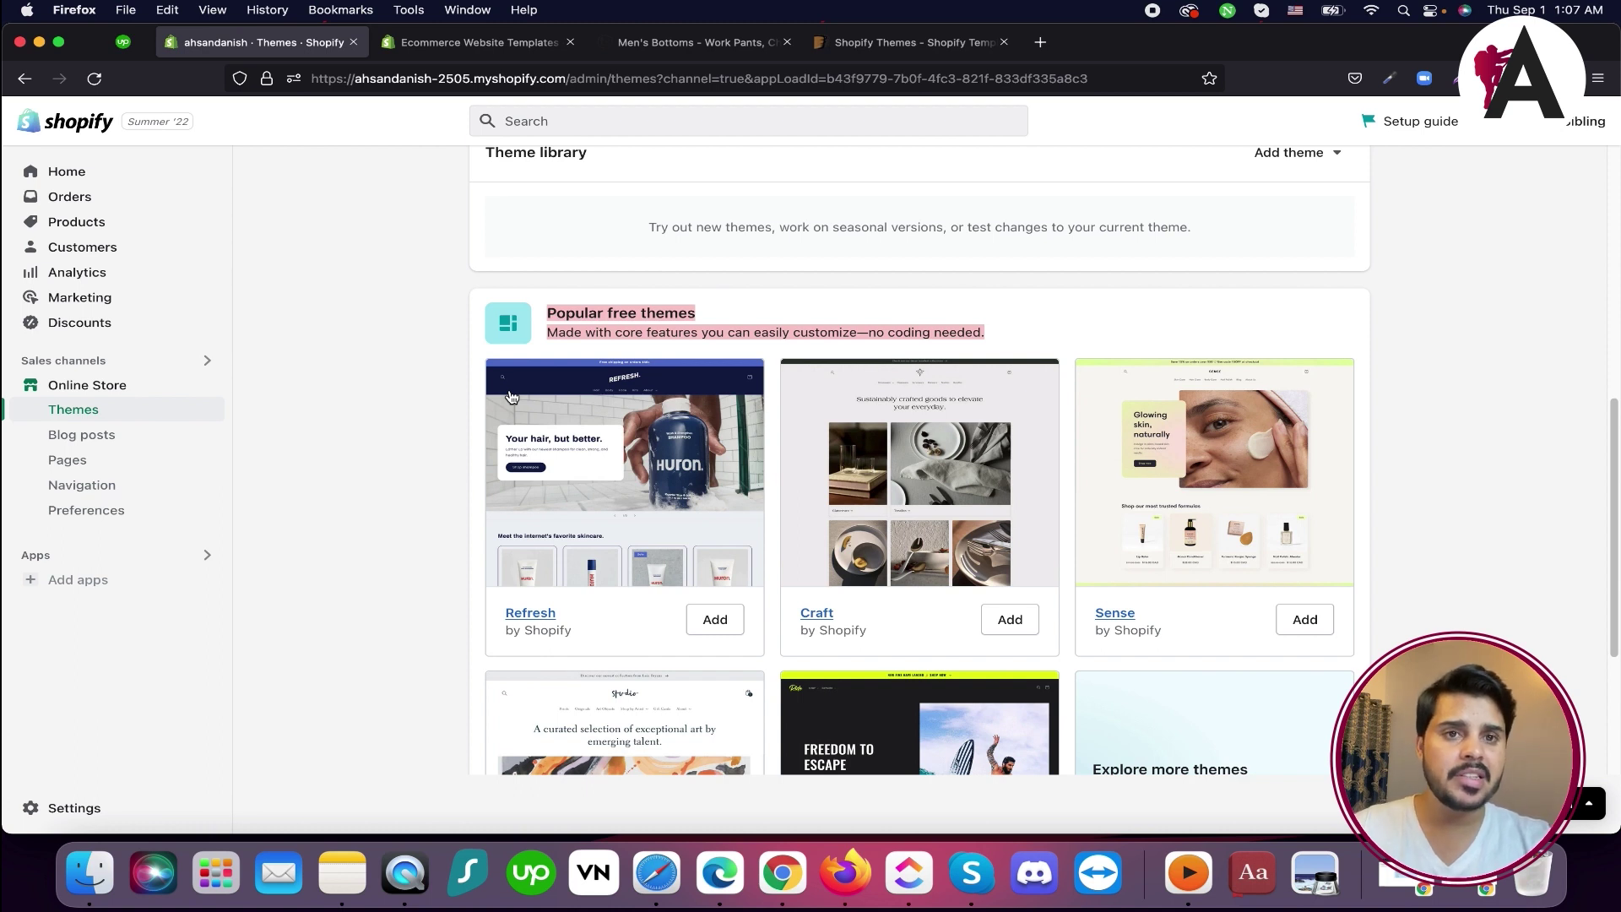
# Open Envato Elements in a new tab and its More > CMS Templates > Shopify listing of 280+ themes
pyautogui.click(1040, 43)
pyautogui.write('ele')
pyautogui.press('Return')
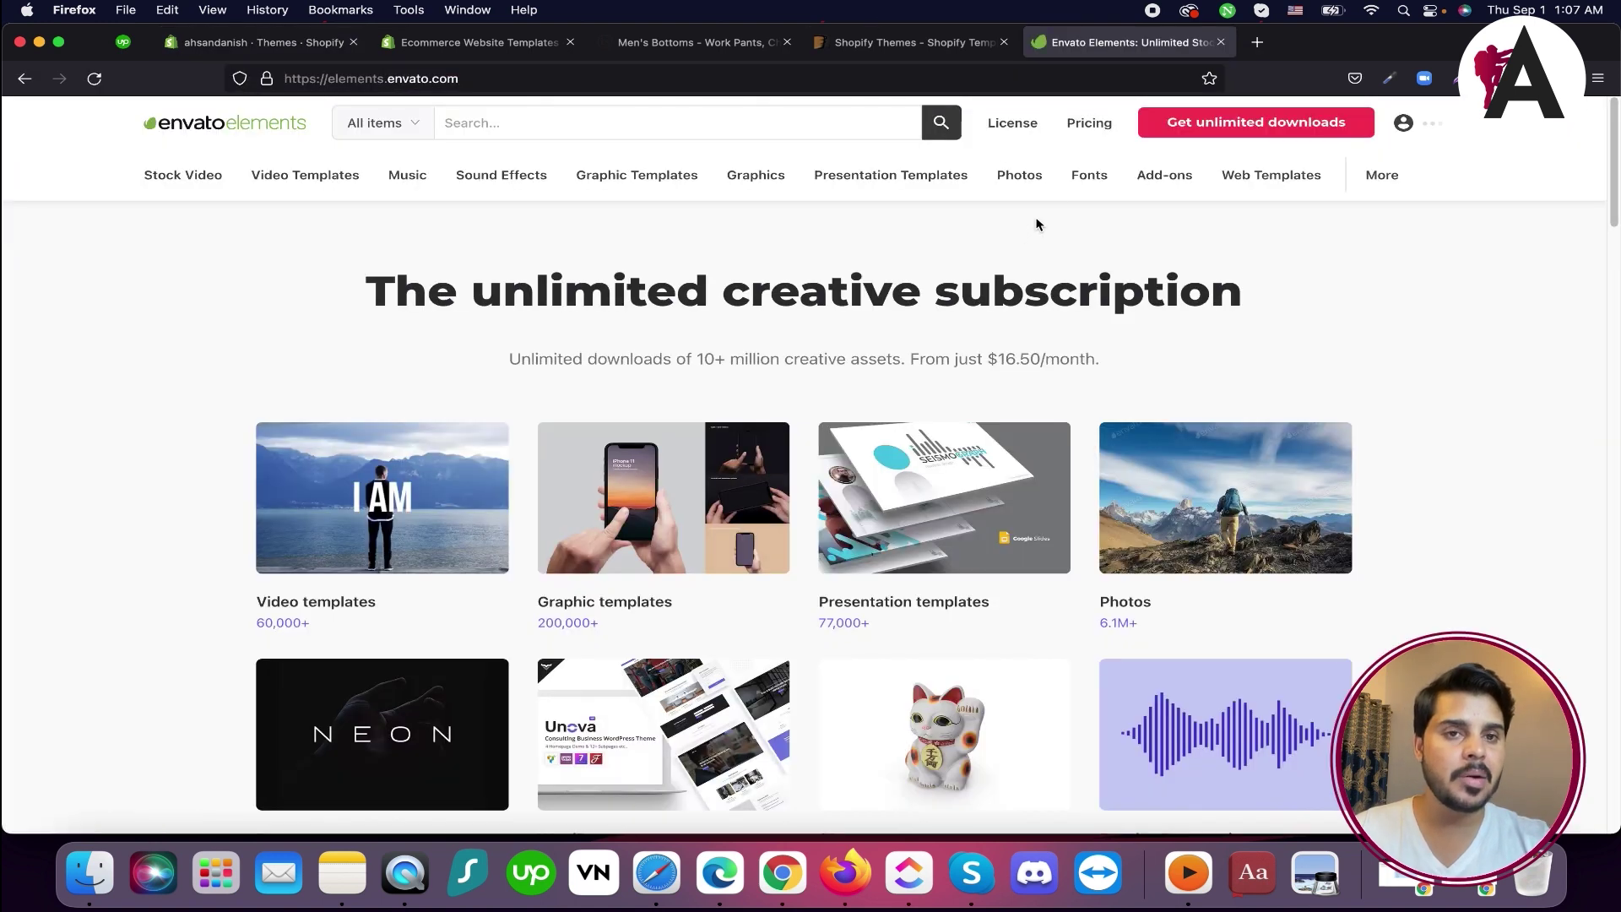
pyautogui.moveTo(1381, 174)
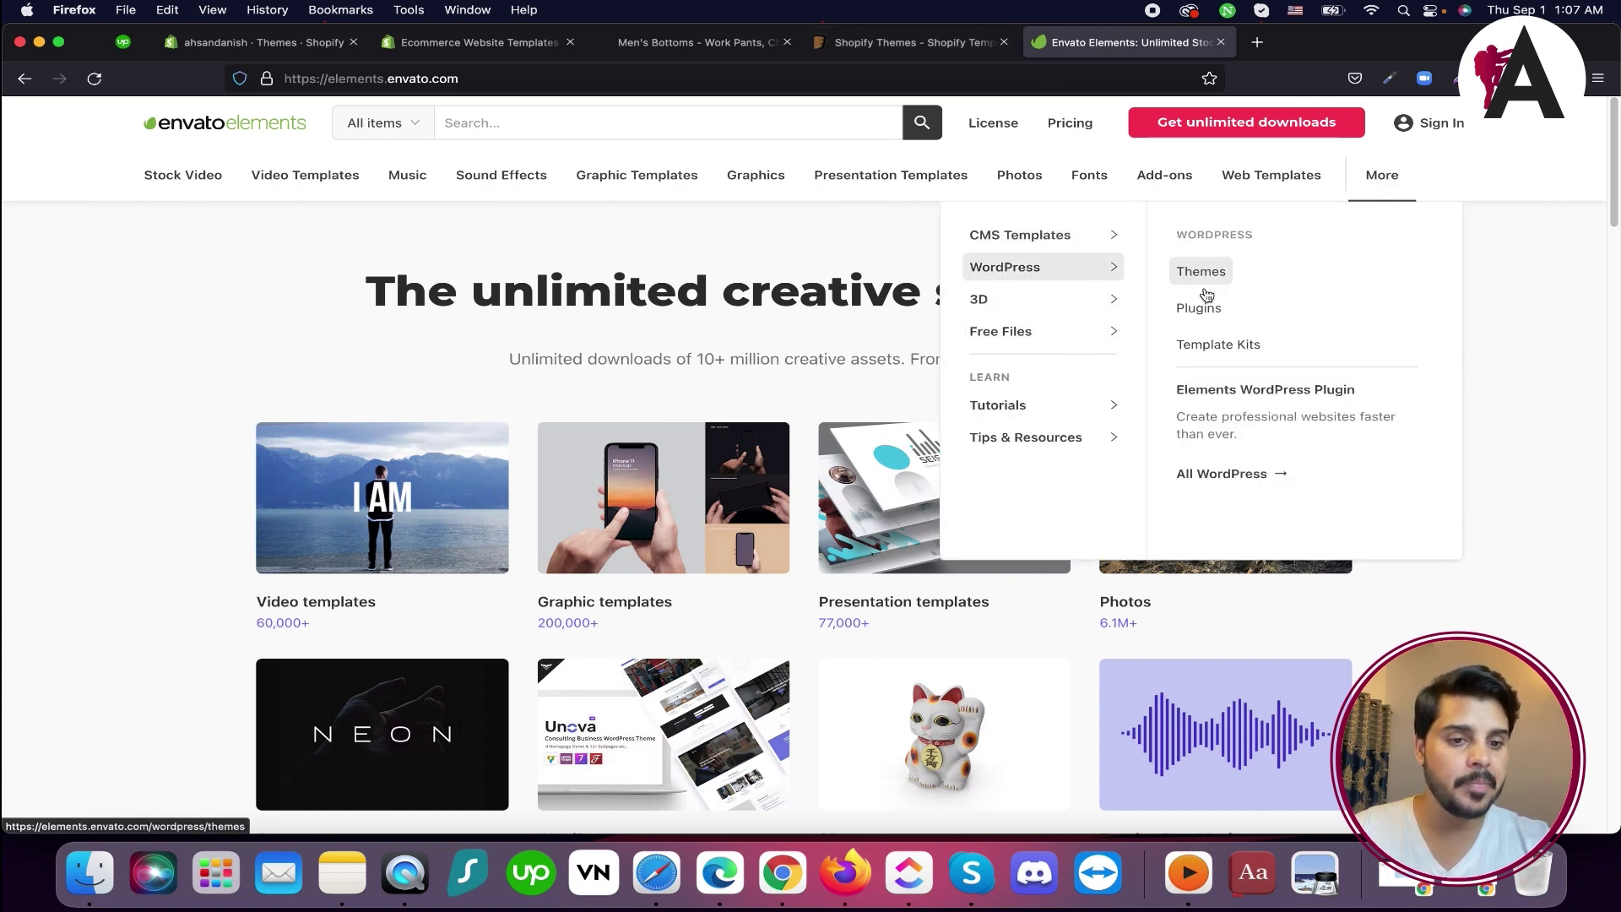
pyautogui.moveTo(1131, 241)
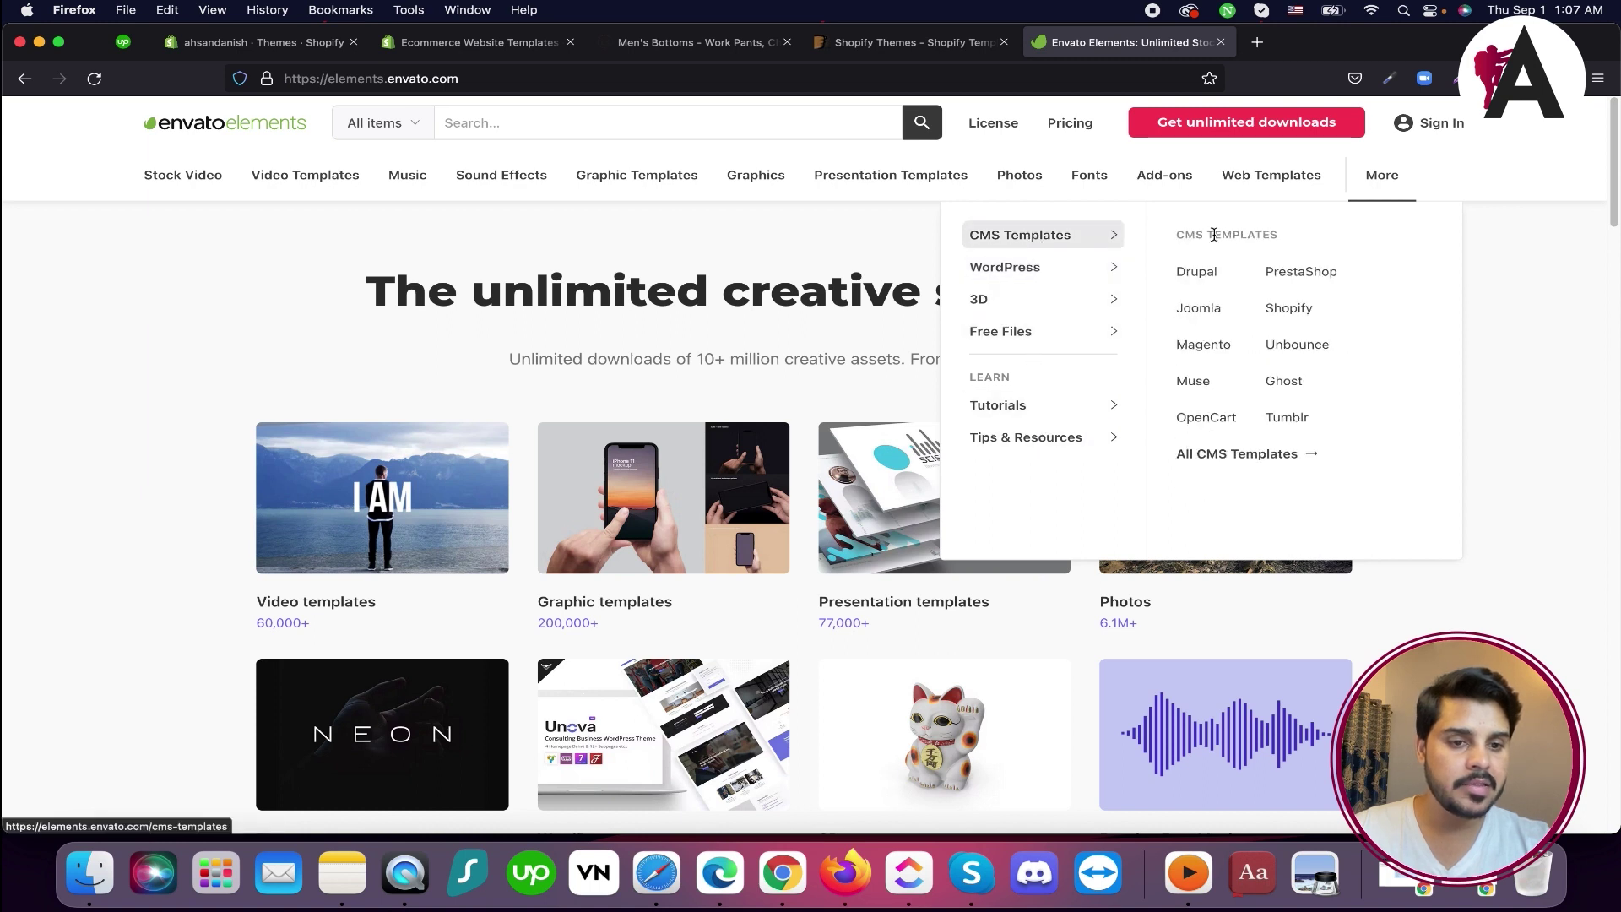
pyautogui.click(1288, 309)
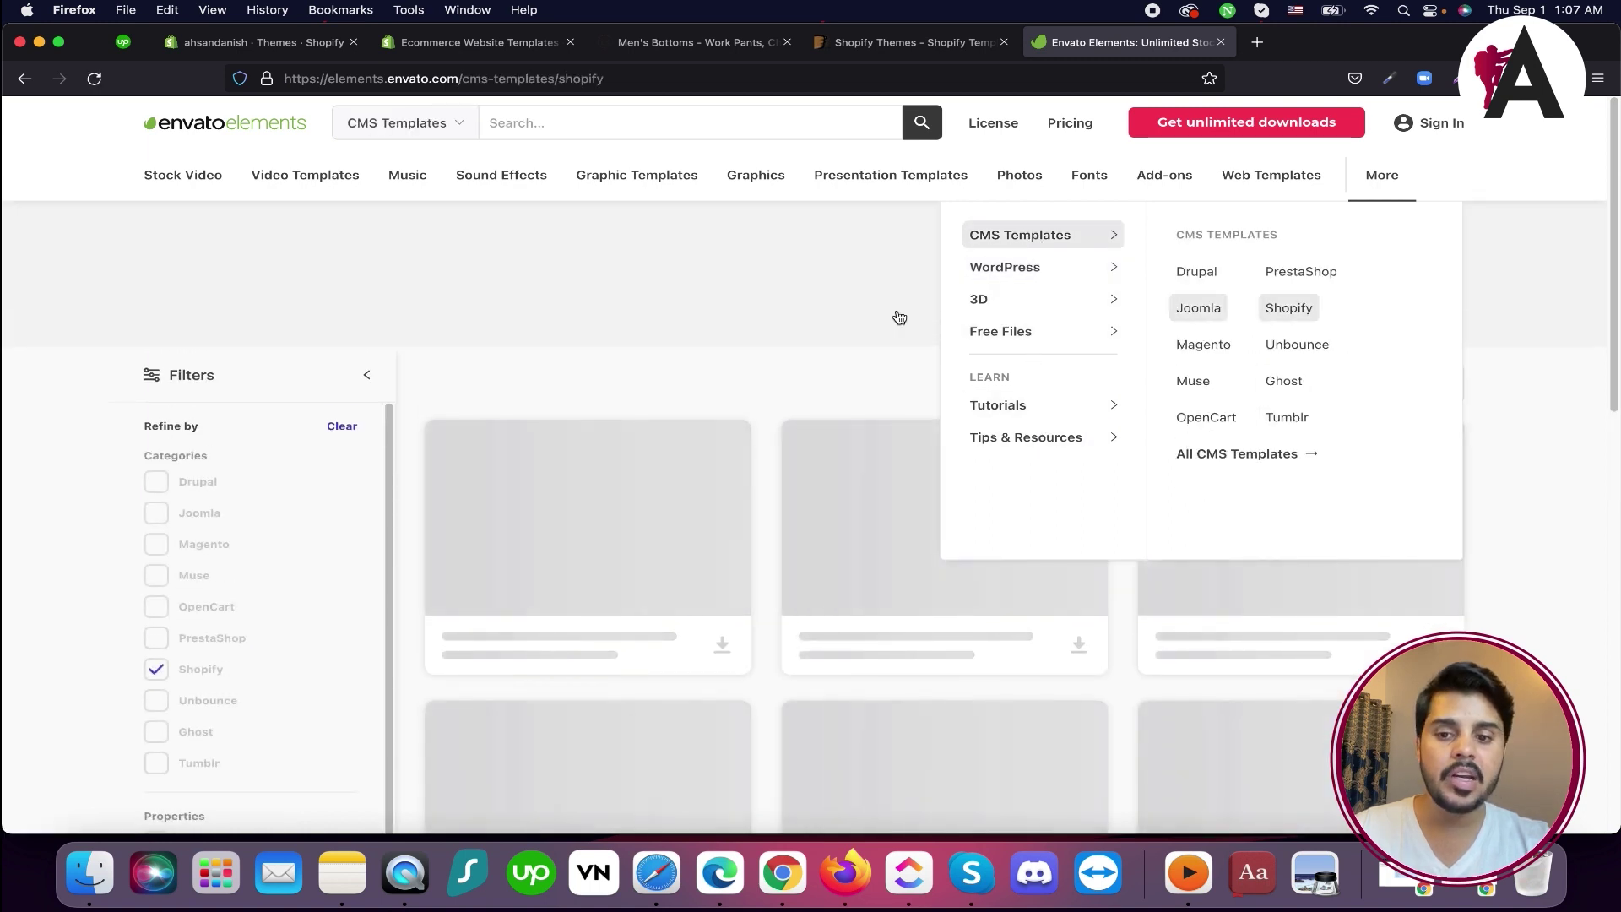
pyautogui.moveTo(145, 266); pyautogui.dragTo(398, 270)
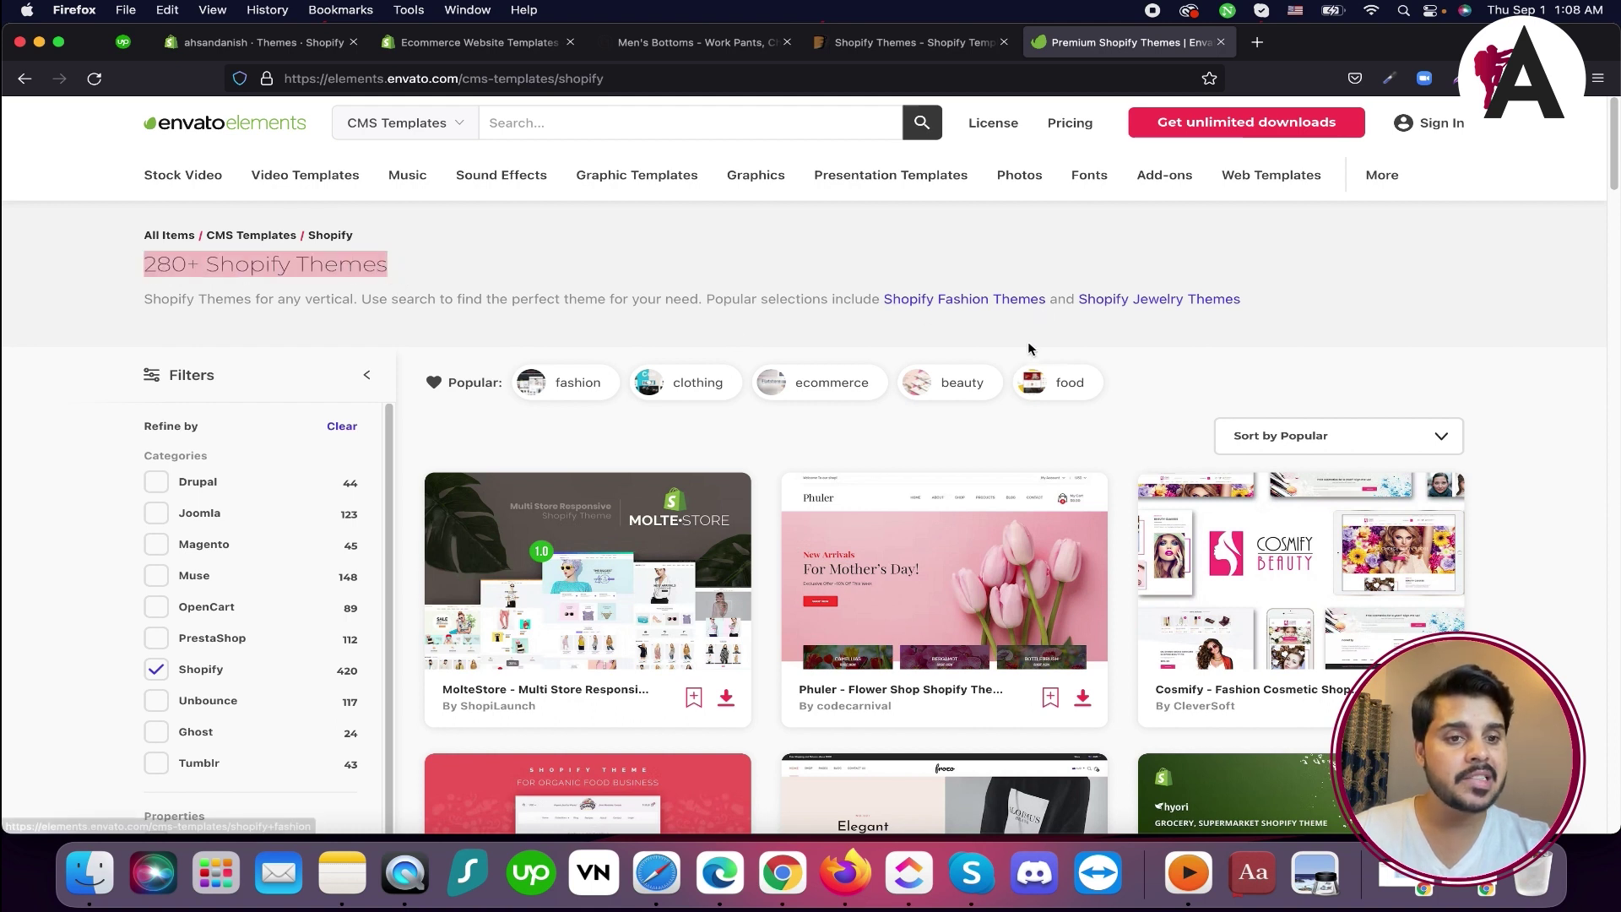
# Switch back to ThemeForest's Shopify themes page and scroll its listings
pyautogui.click(911, 42)
pyautogui.scroll(-2, 876, 606)
pyautogui.scroll(-2, 876, 606)
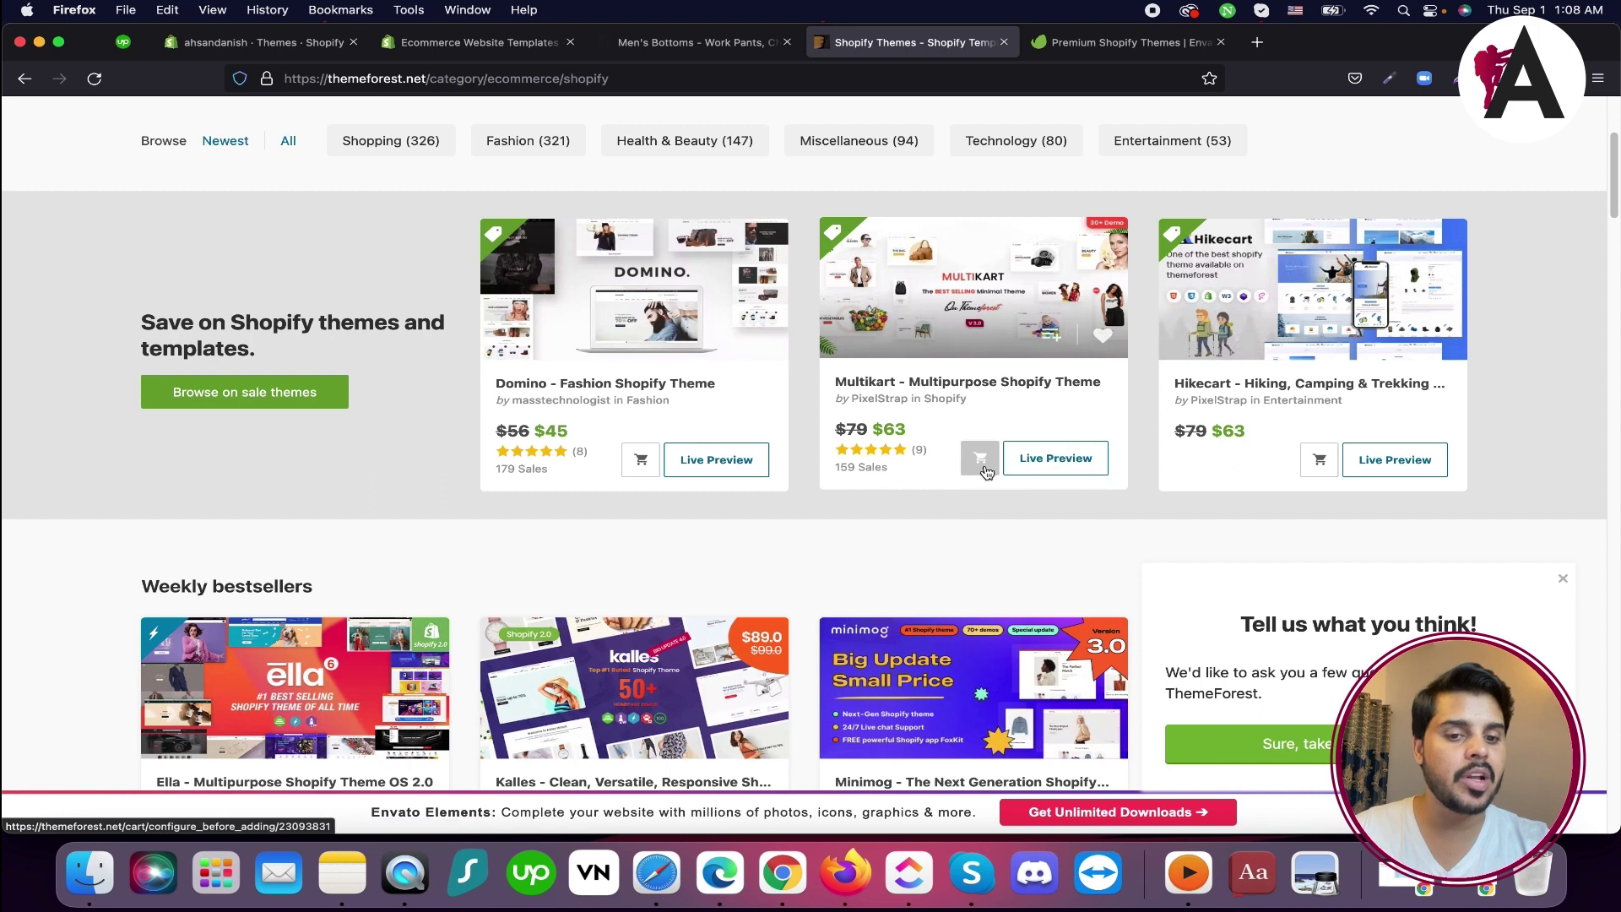
# Open Envato Elements Pricing in a new tab and note the From $16.50/m plan
pyautogui.click(1100, 43)
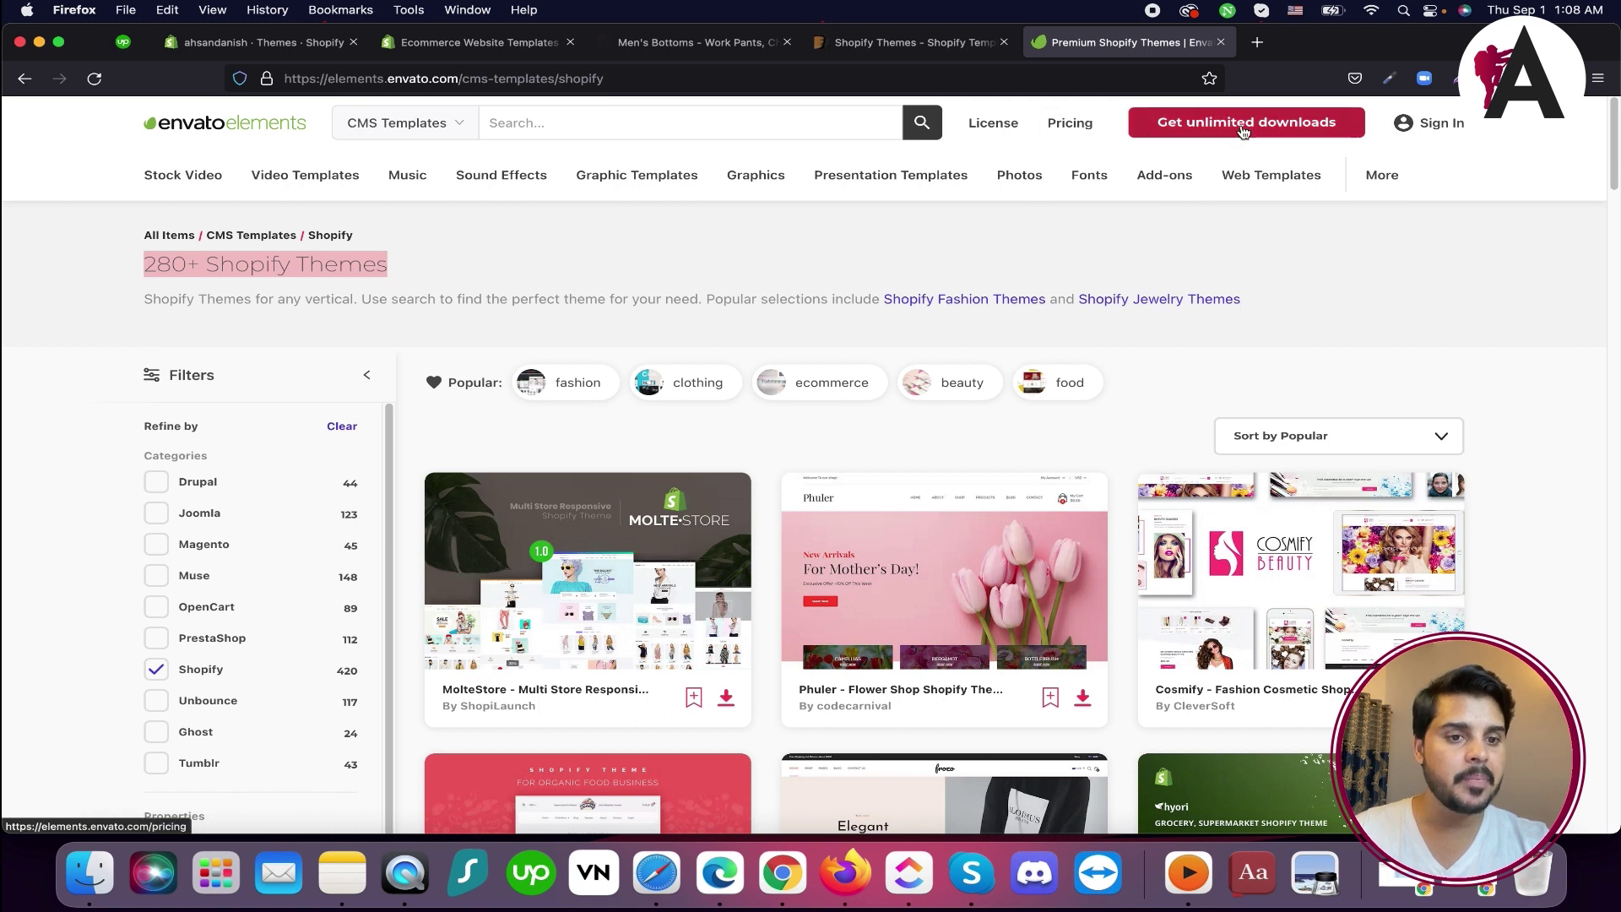
pyautogui.rightClick(1066, 124)
pyautogui.click(1081, 129)
pyautogui.click(1273, 44)
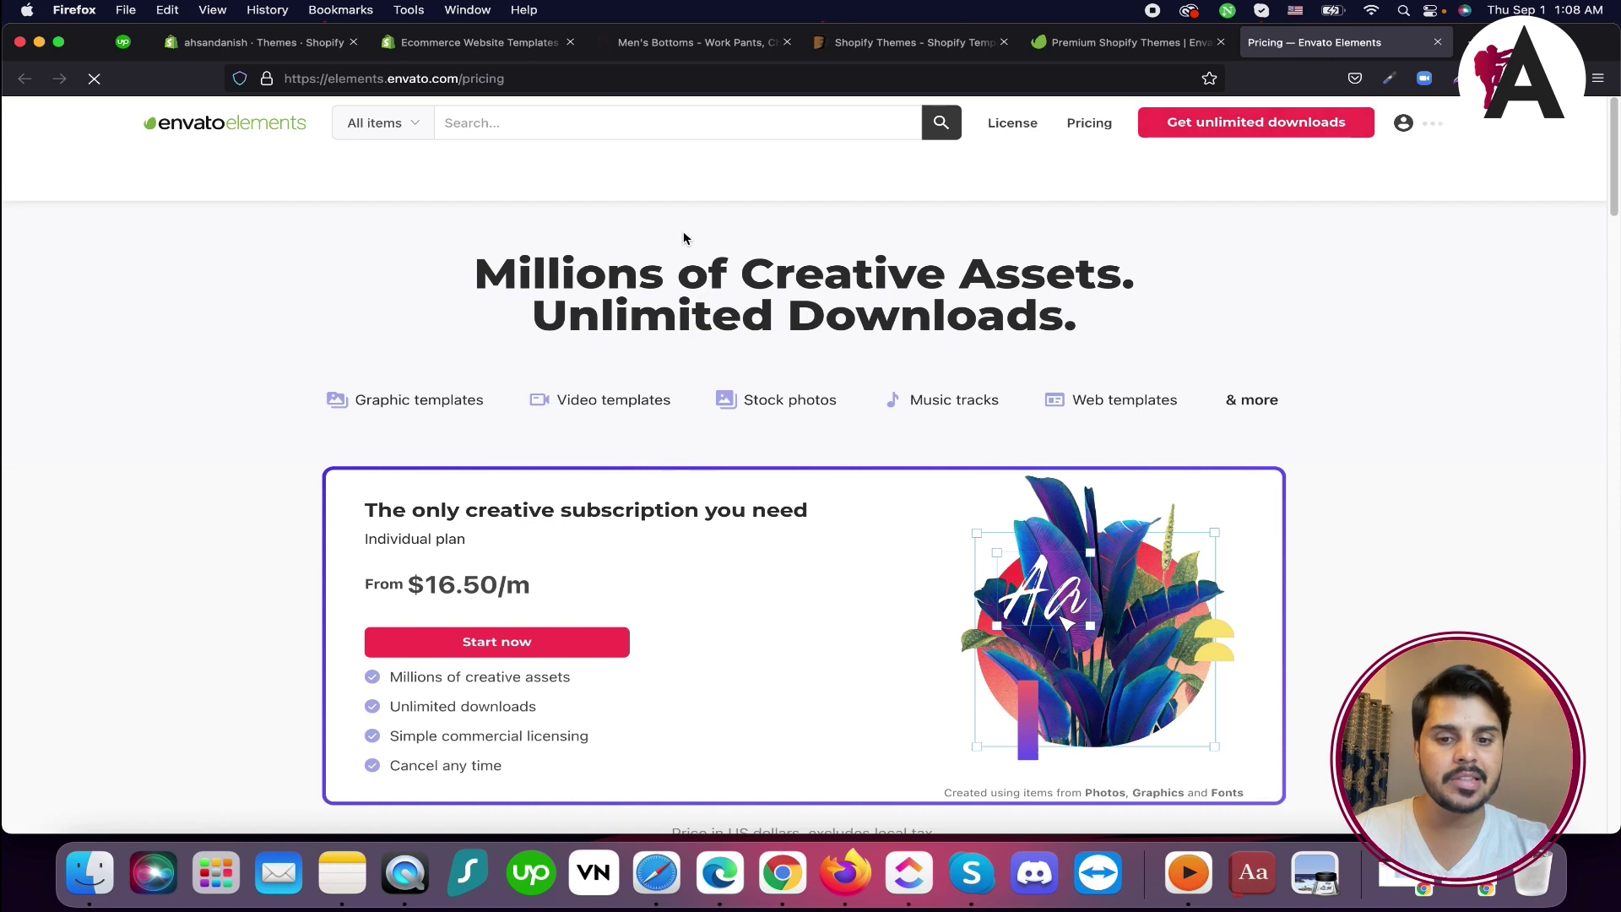
pyautogui.scroll(-2, 506, 507)
pyautogui.moveTo(364, 501); pyautogui.dragTo(530, 503)
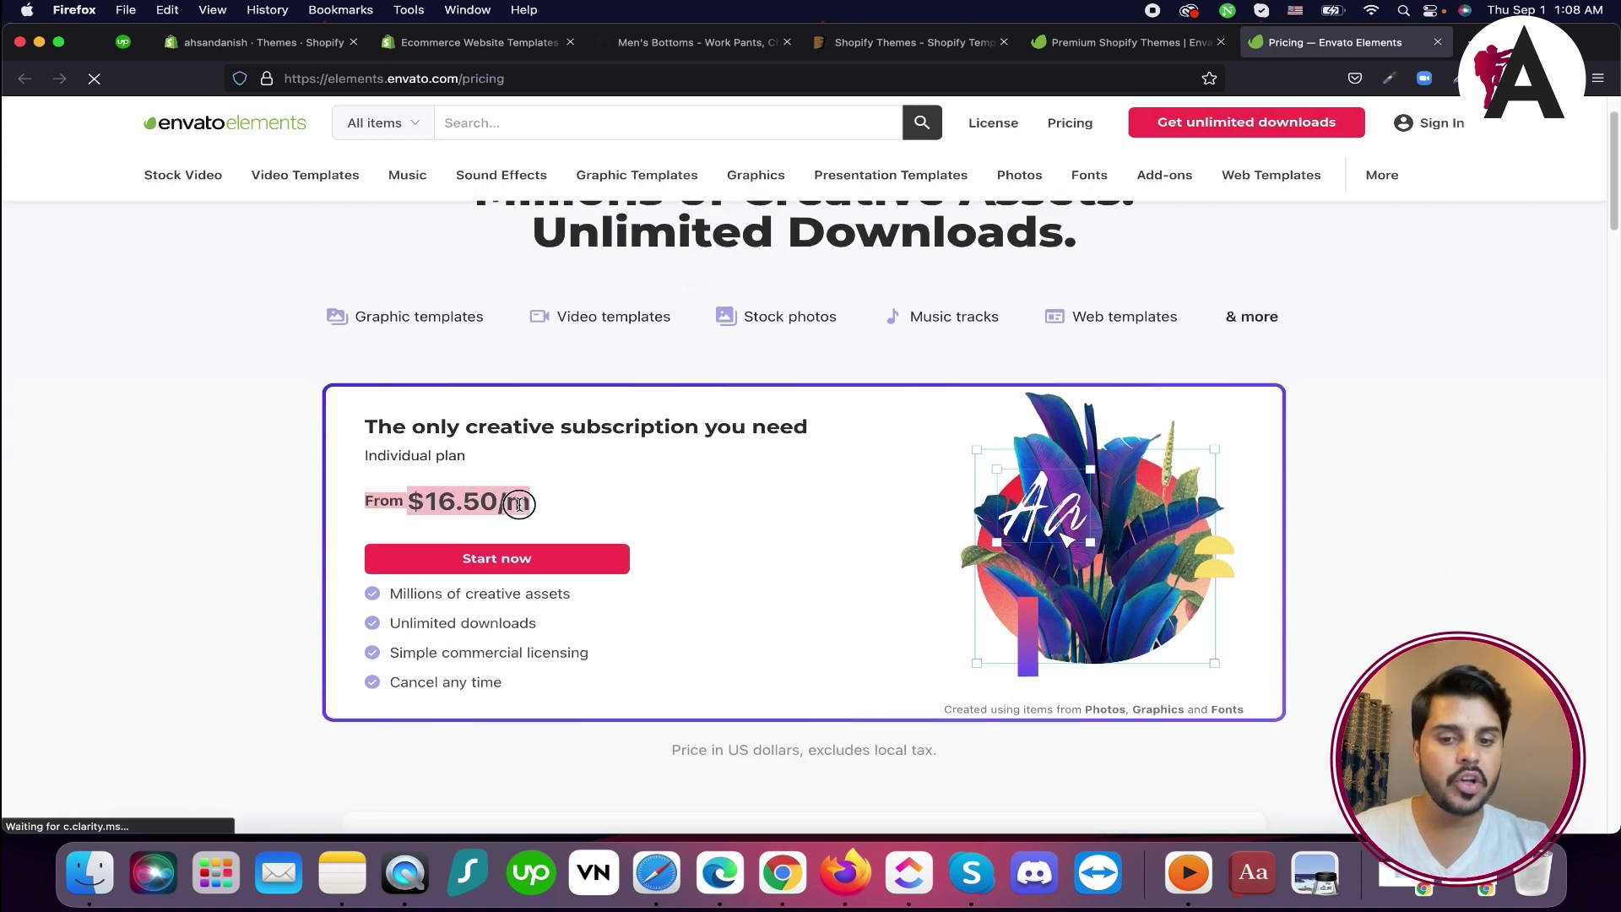
# Return to the 280+ Shopify themes listing and keep scrolling through it
pyautogui.click(1087, 50)
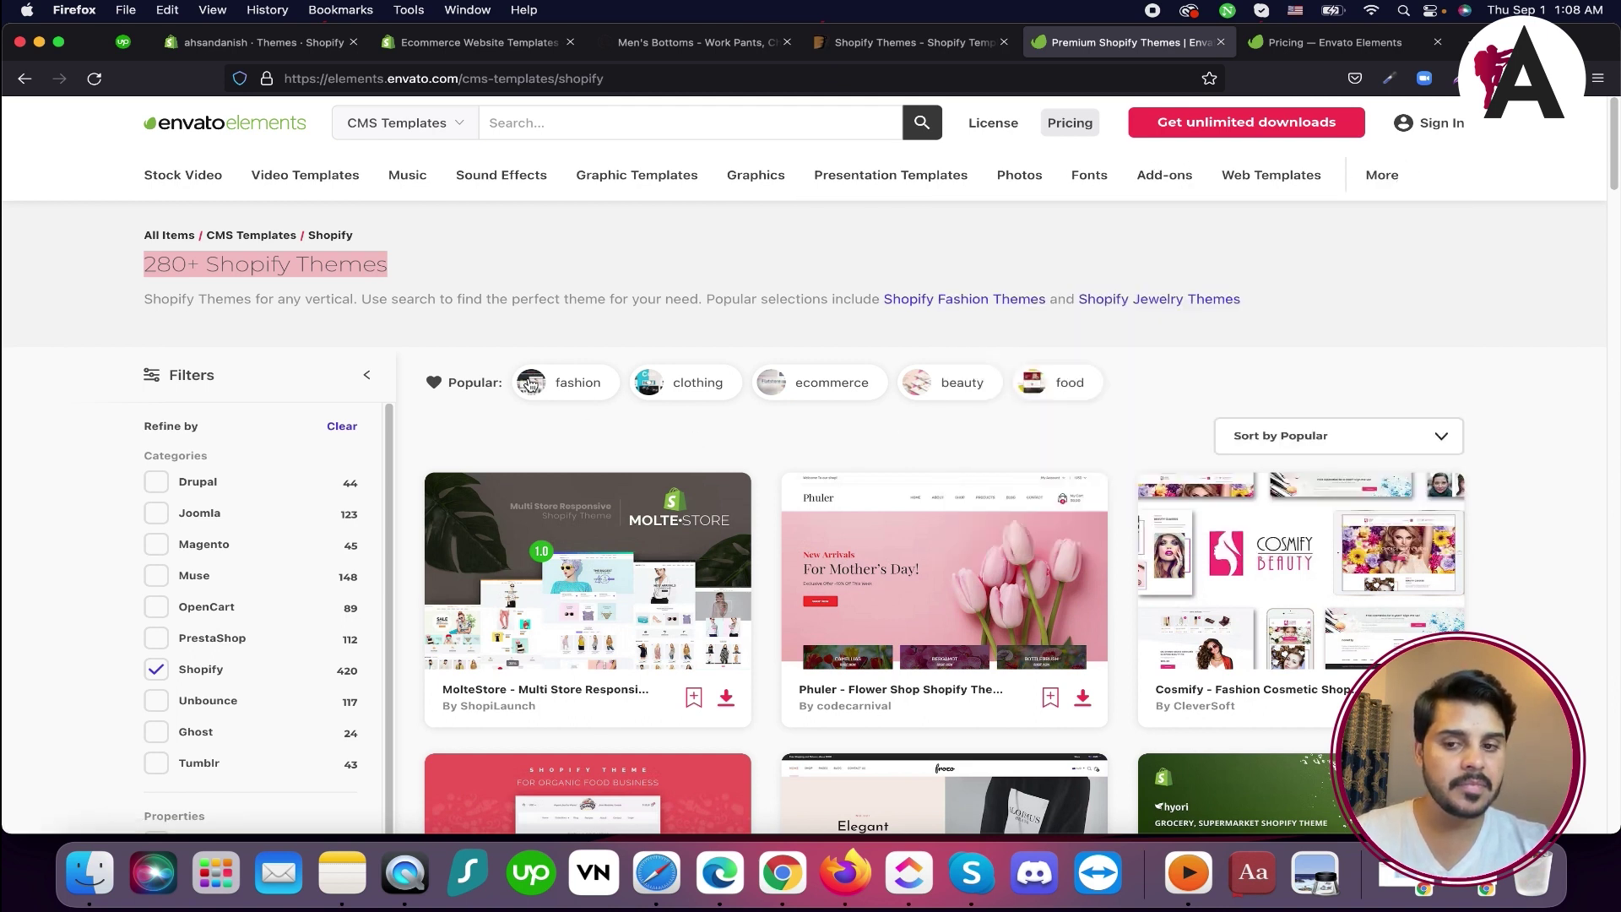
pyautogui.scroll(-15, 897, 349)
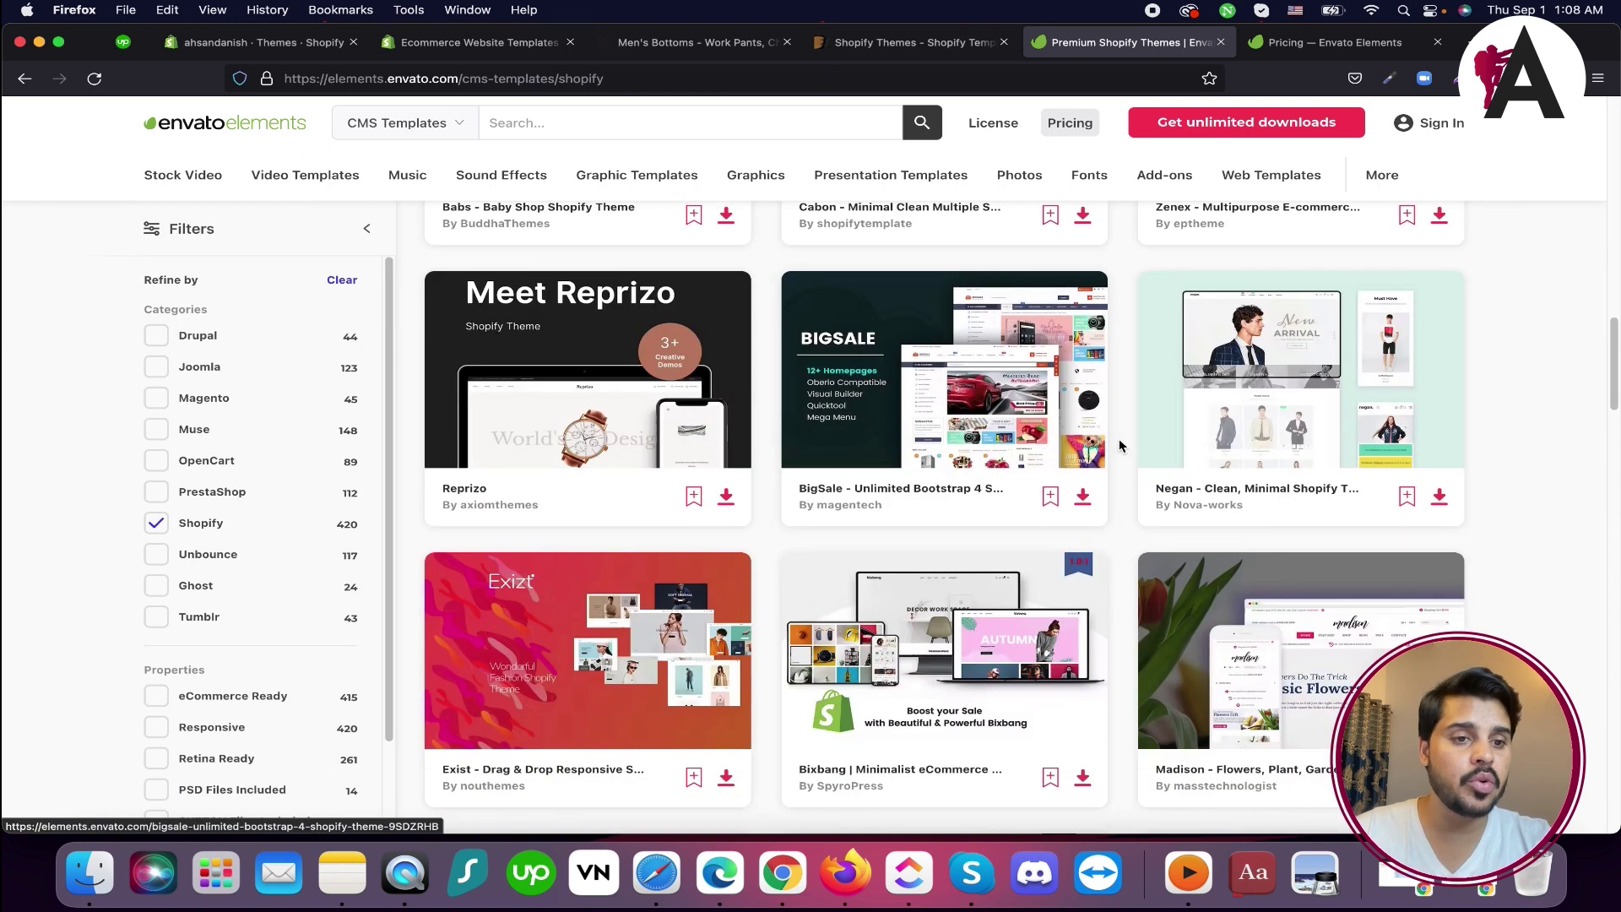
pyautogui.scroll(-3, 1013, 531)
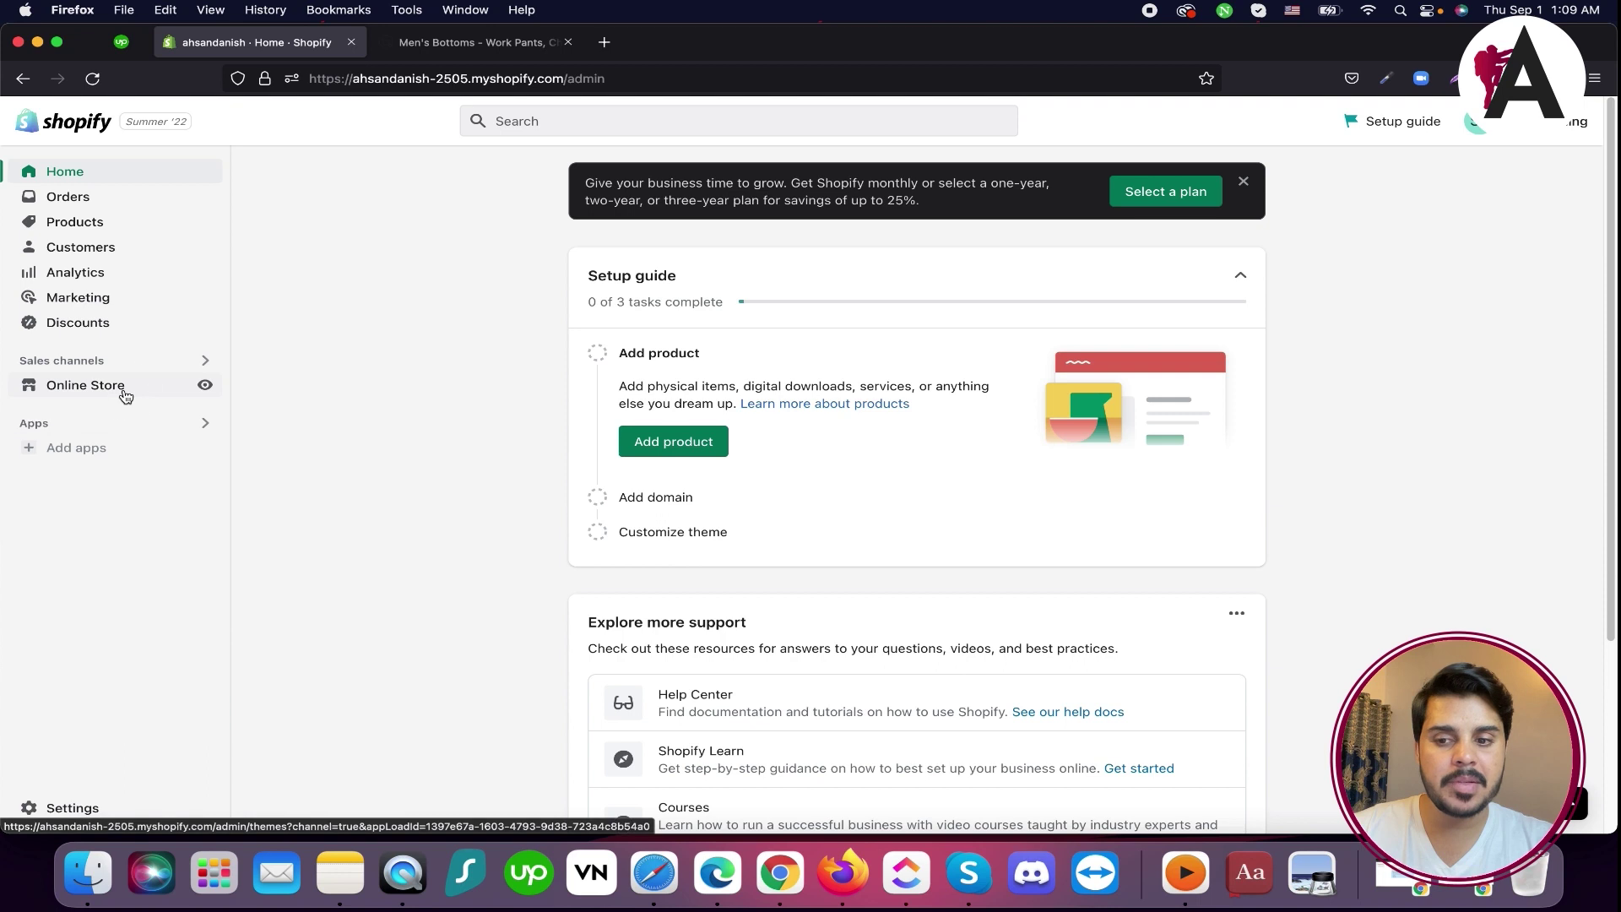
# Go to Online Store themes, check Dawn is the current theme, and show Add theme options
pyautogui.click(124, 389)
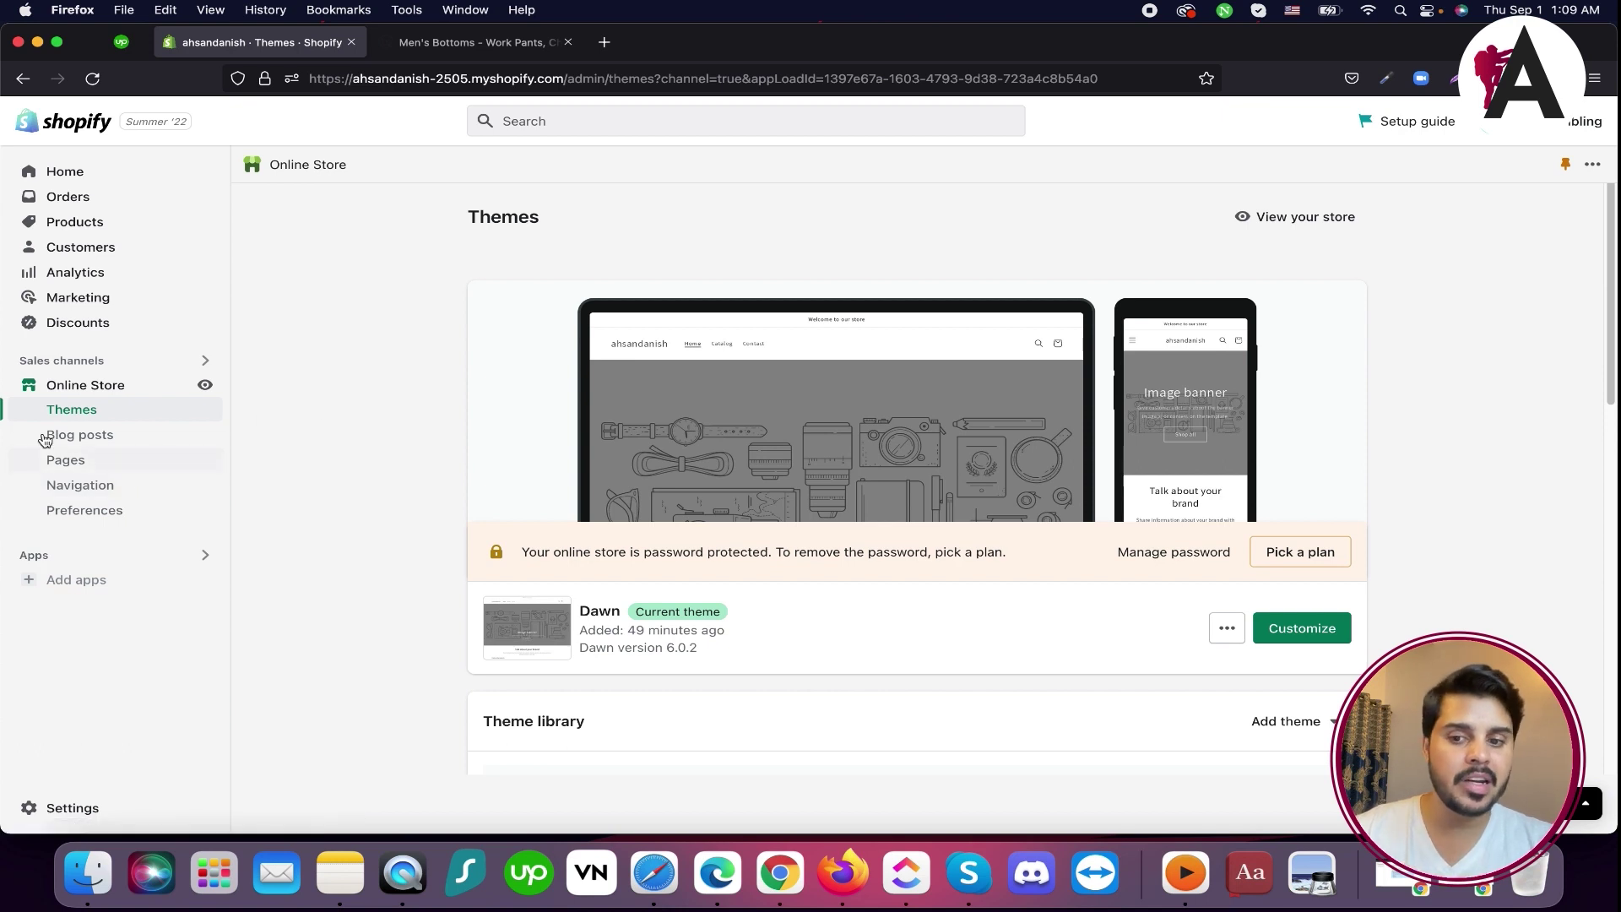
pyautogui.scroll(-3, 879, 525)
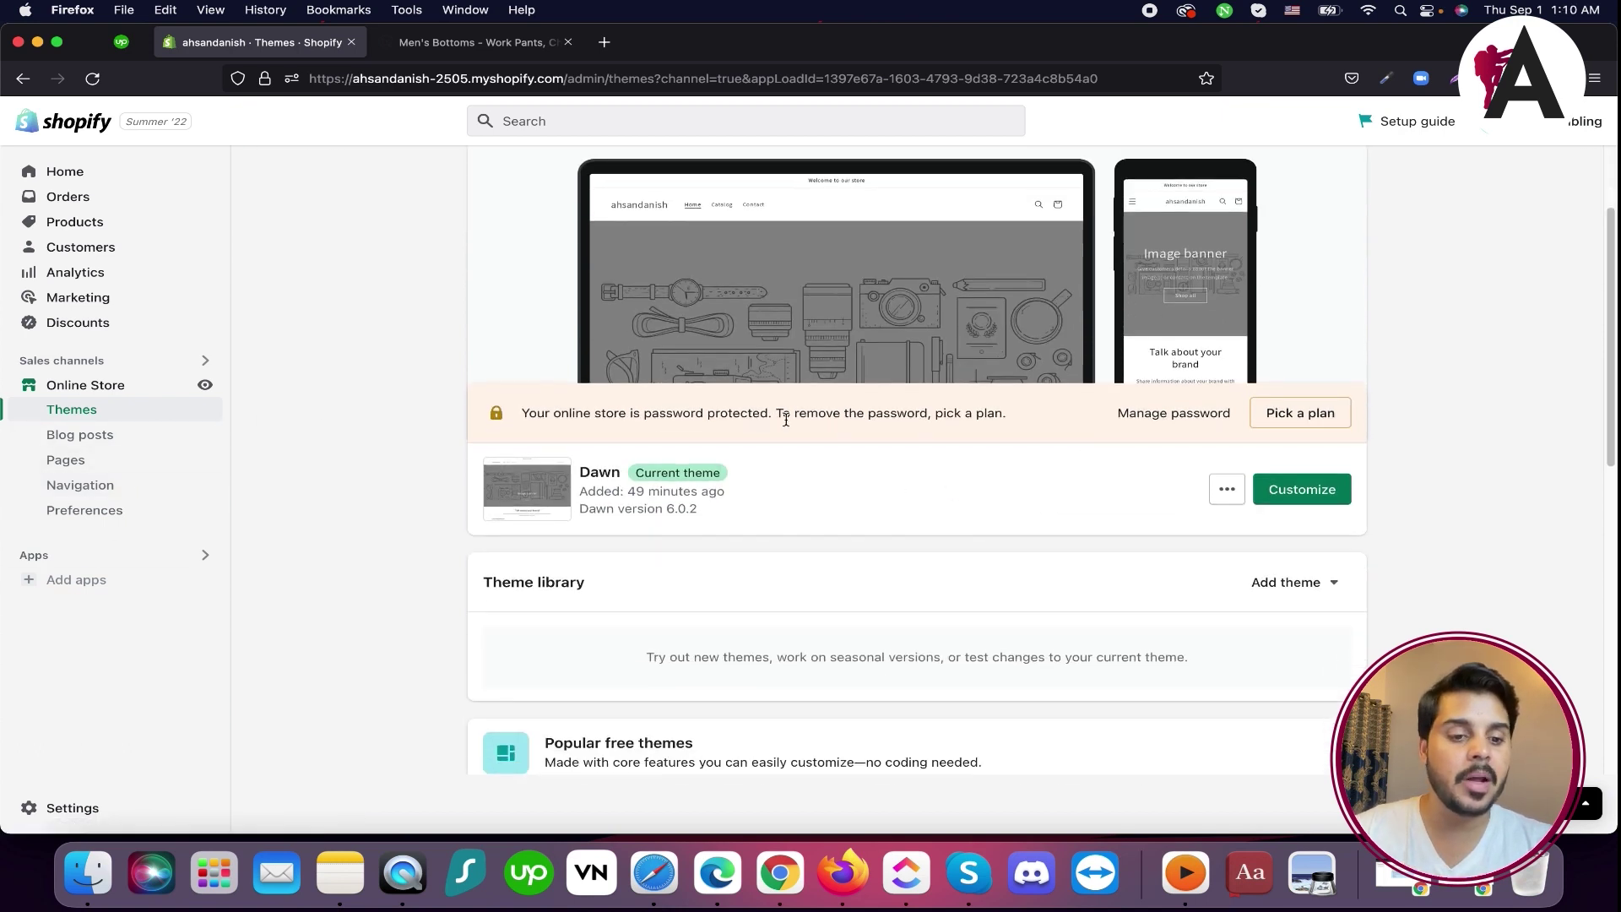
pyautogui.moveTo(582, 473); pyautogui.dragTo(622, 473)
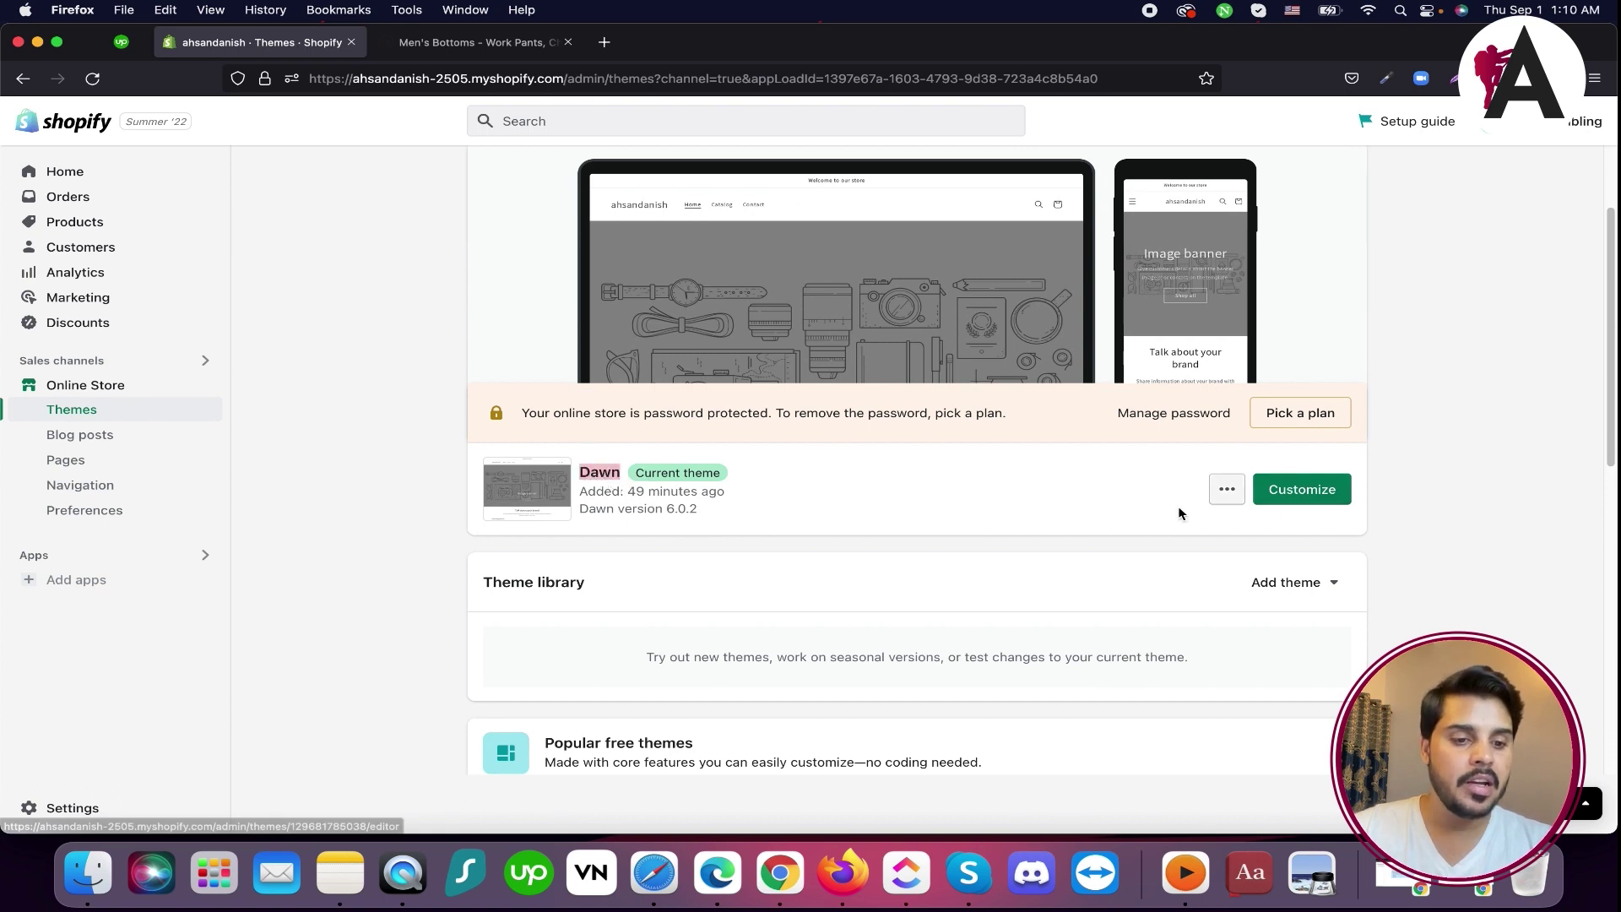
pyautogui.scroll(-6, 933, 579)
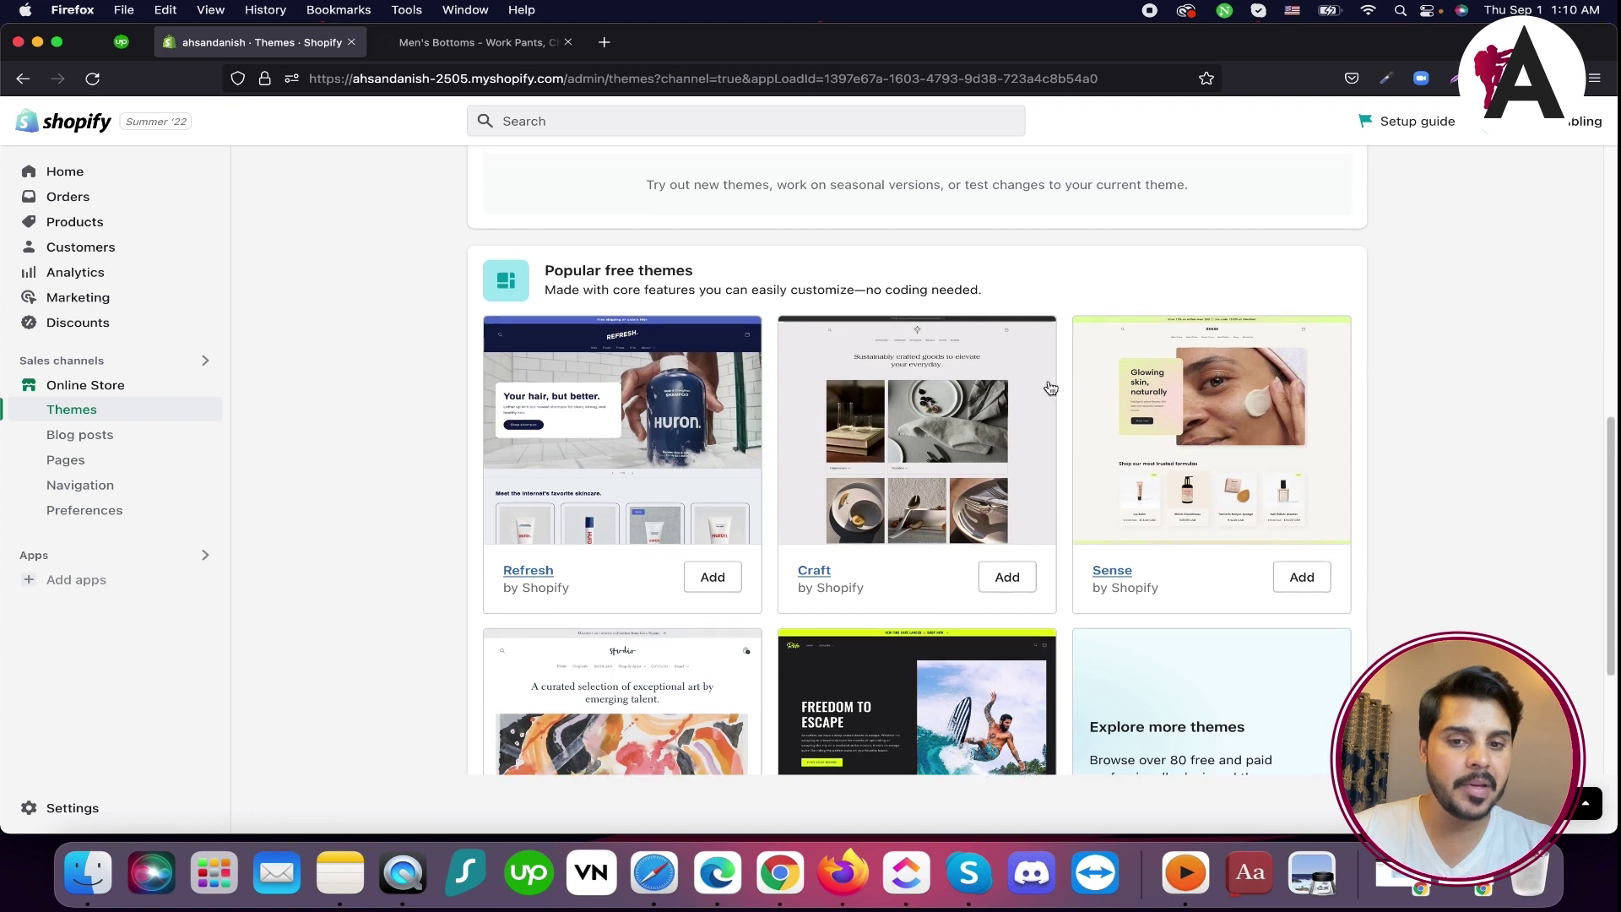
pyautogui.scroll(-3, 939, 543)
pyautogui.scroll(6, 945, 603)
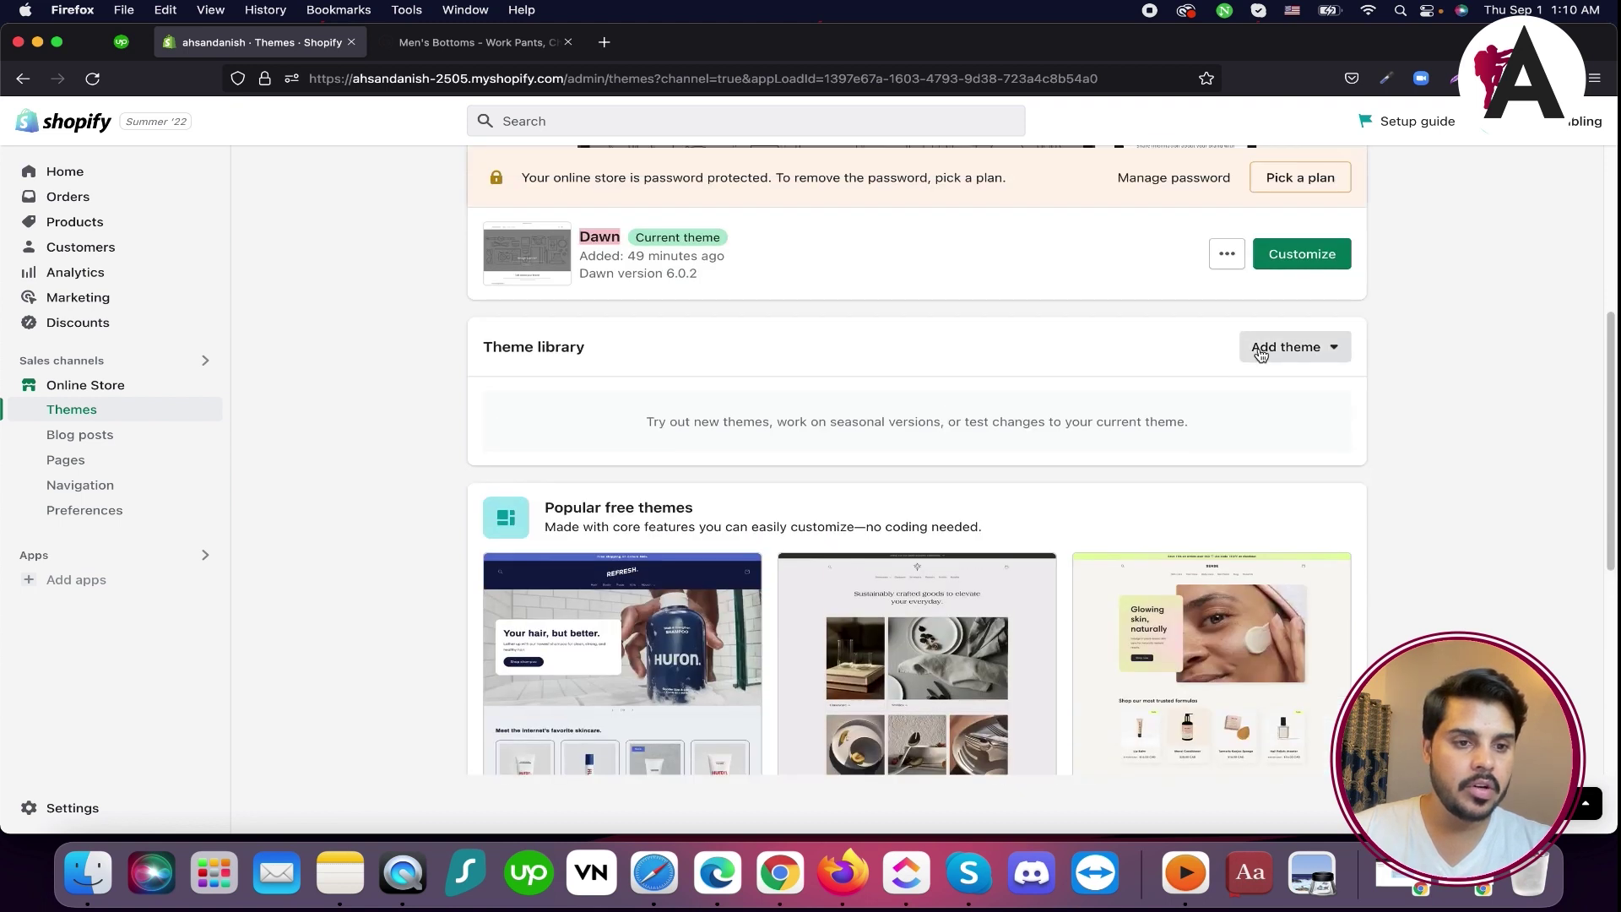
pyautogui.scroll(-2, 993, 582)
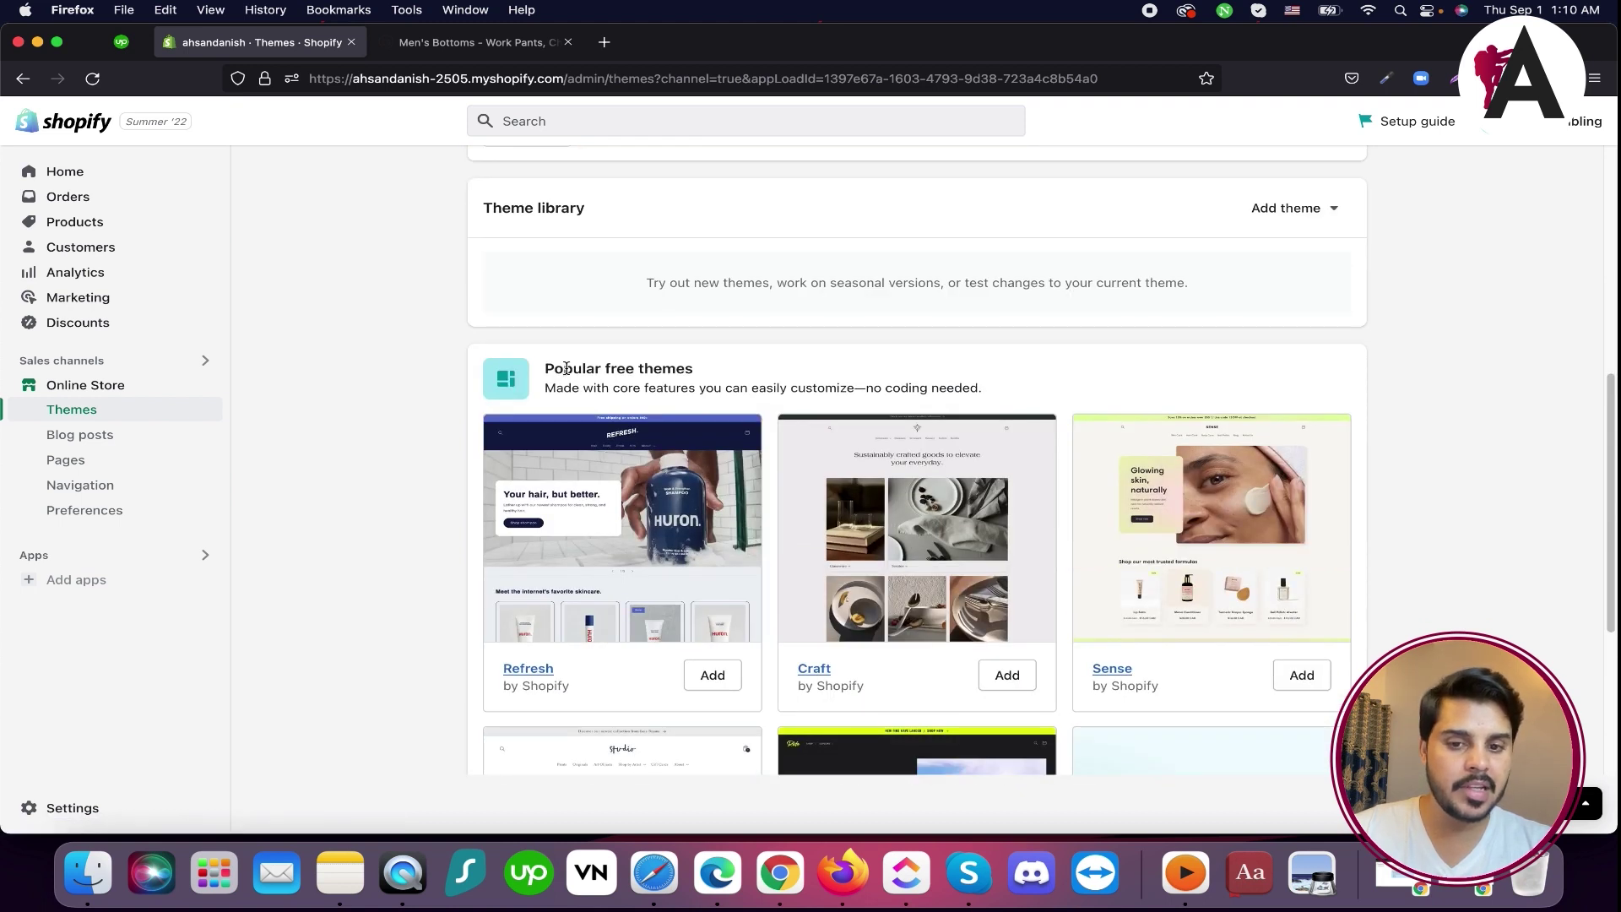
pyautogui.scroll(-3, 1072, 622)
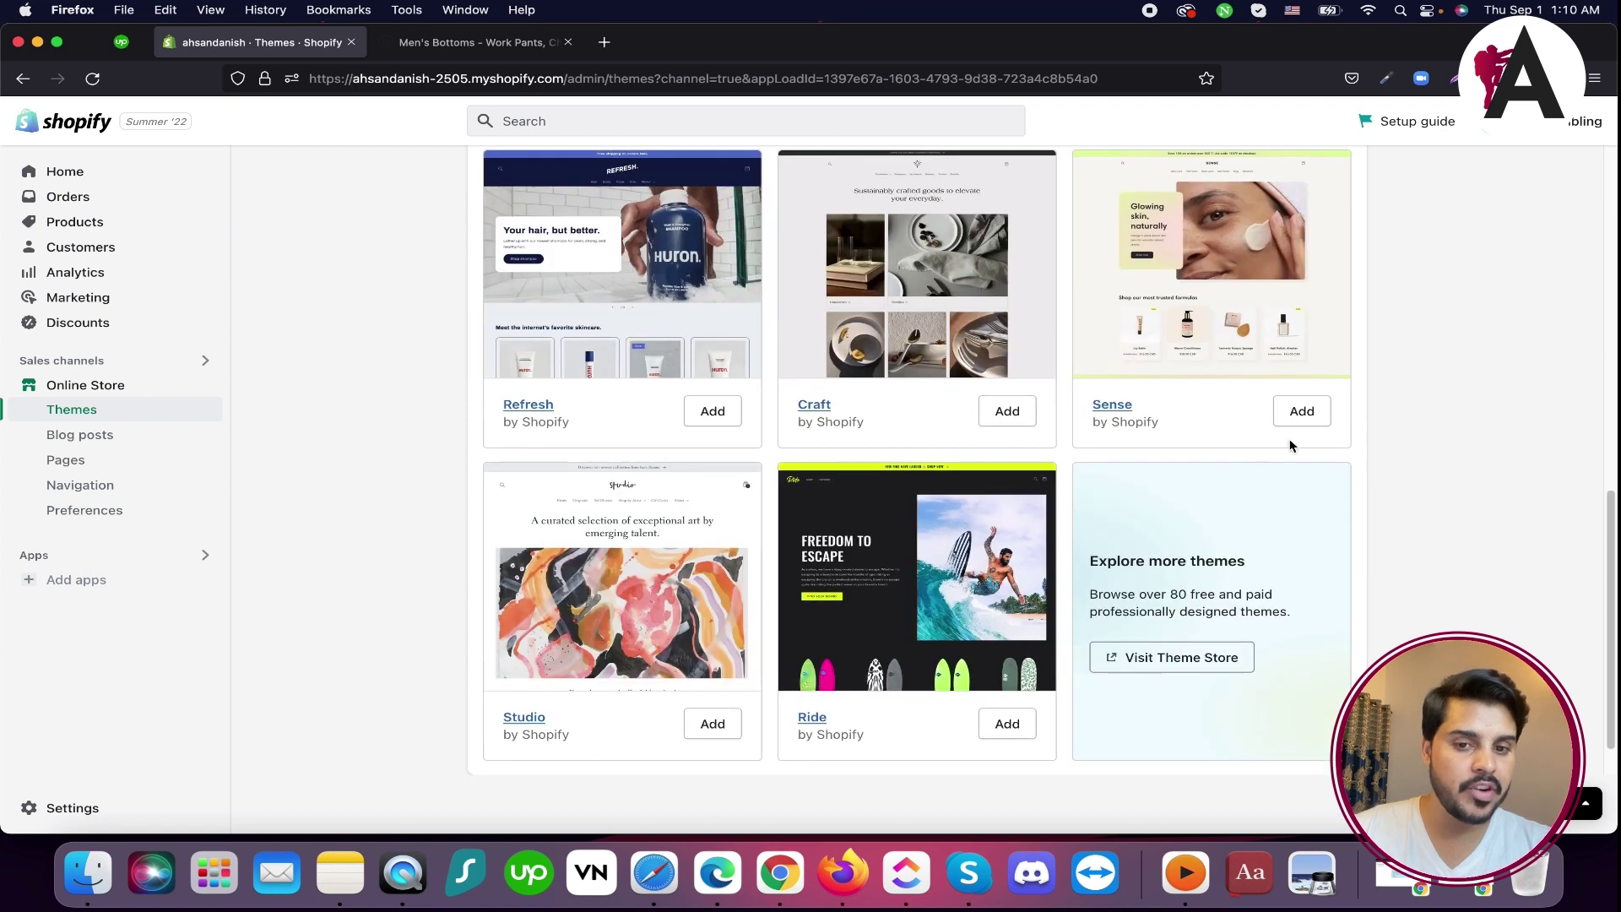
pyautogui.scroll(-1, 844, 473)
pyautogui.scroll(1, 1013, 498)
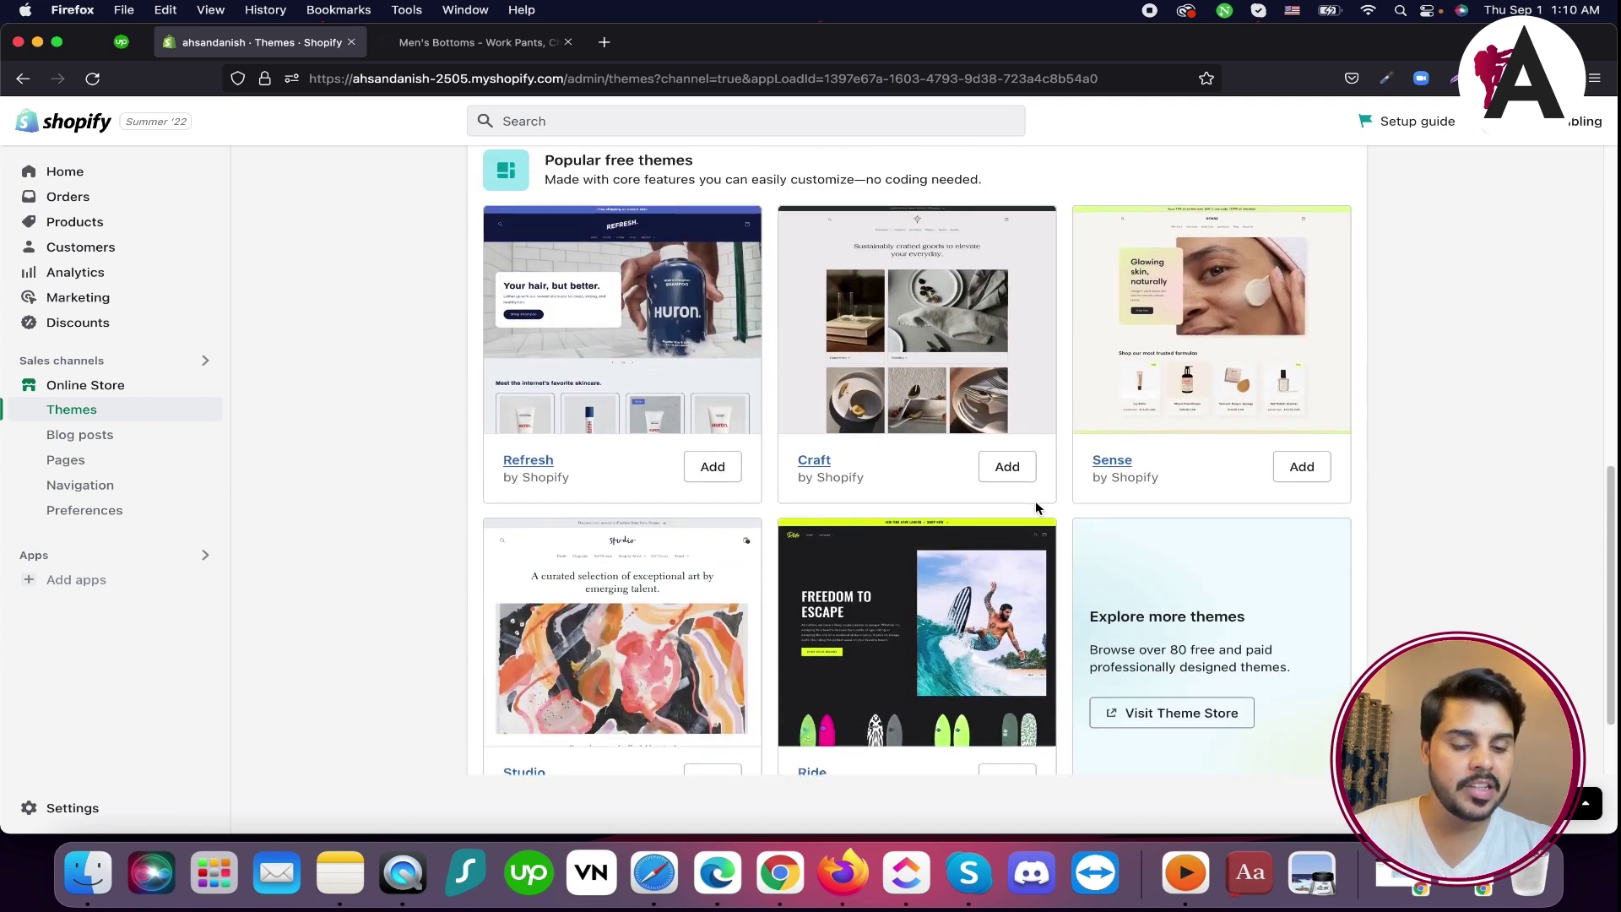
pyautogui.scroll(8, 1252, 456)
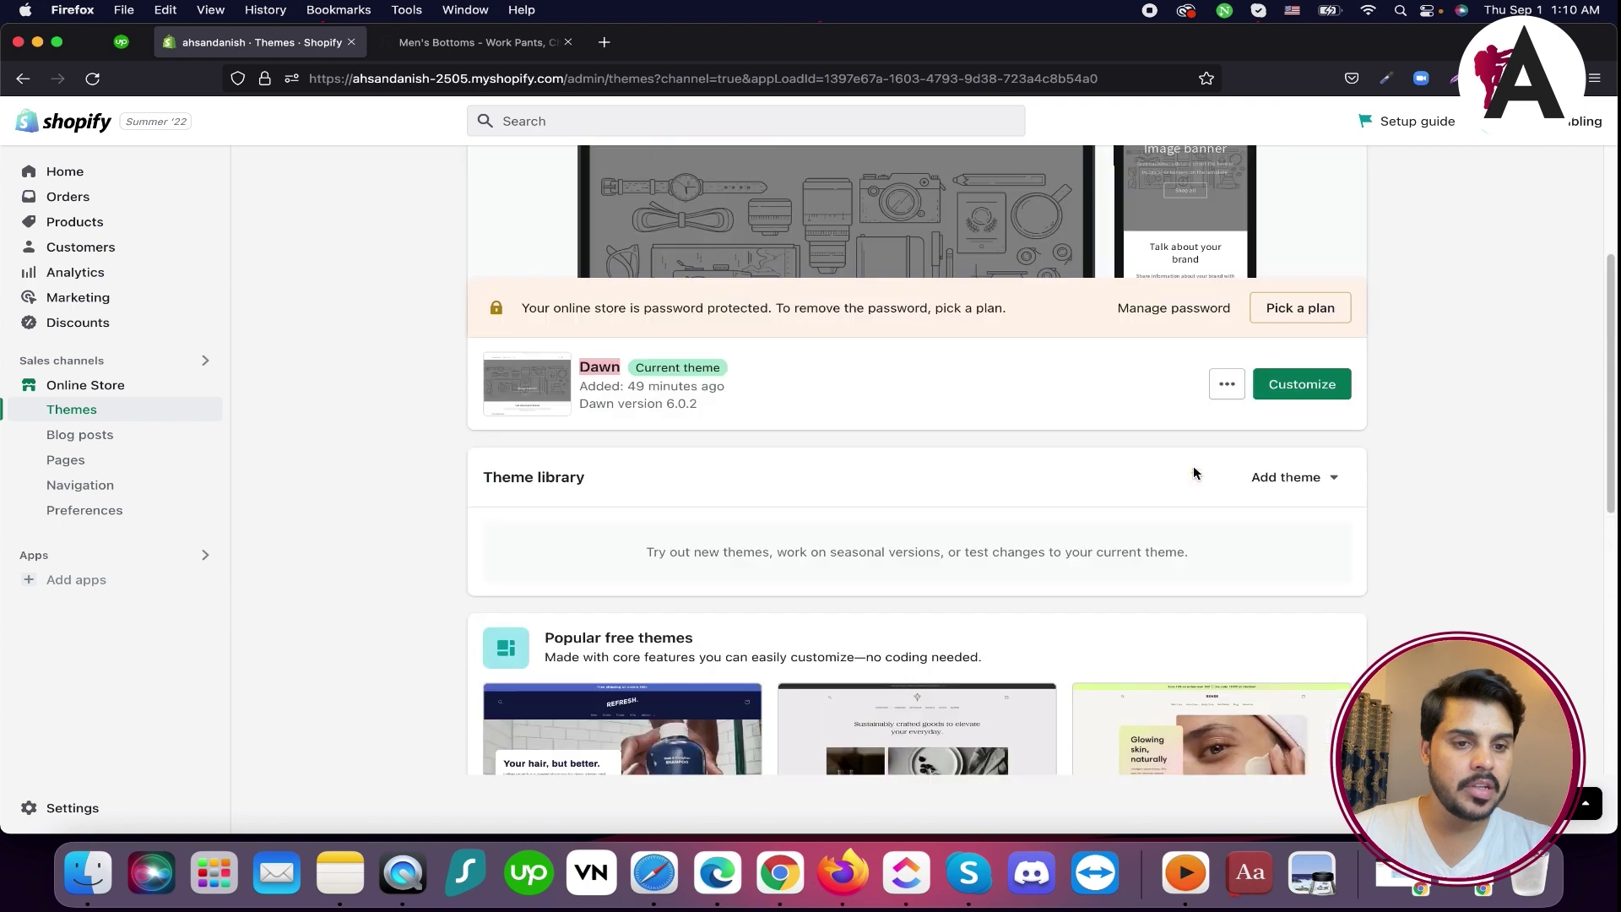
pyautogui.scroll(-4, 1299, 507)
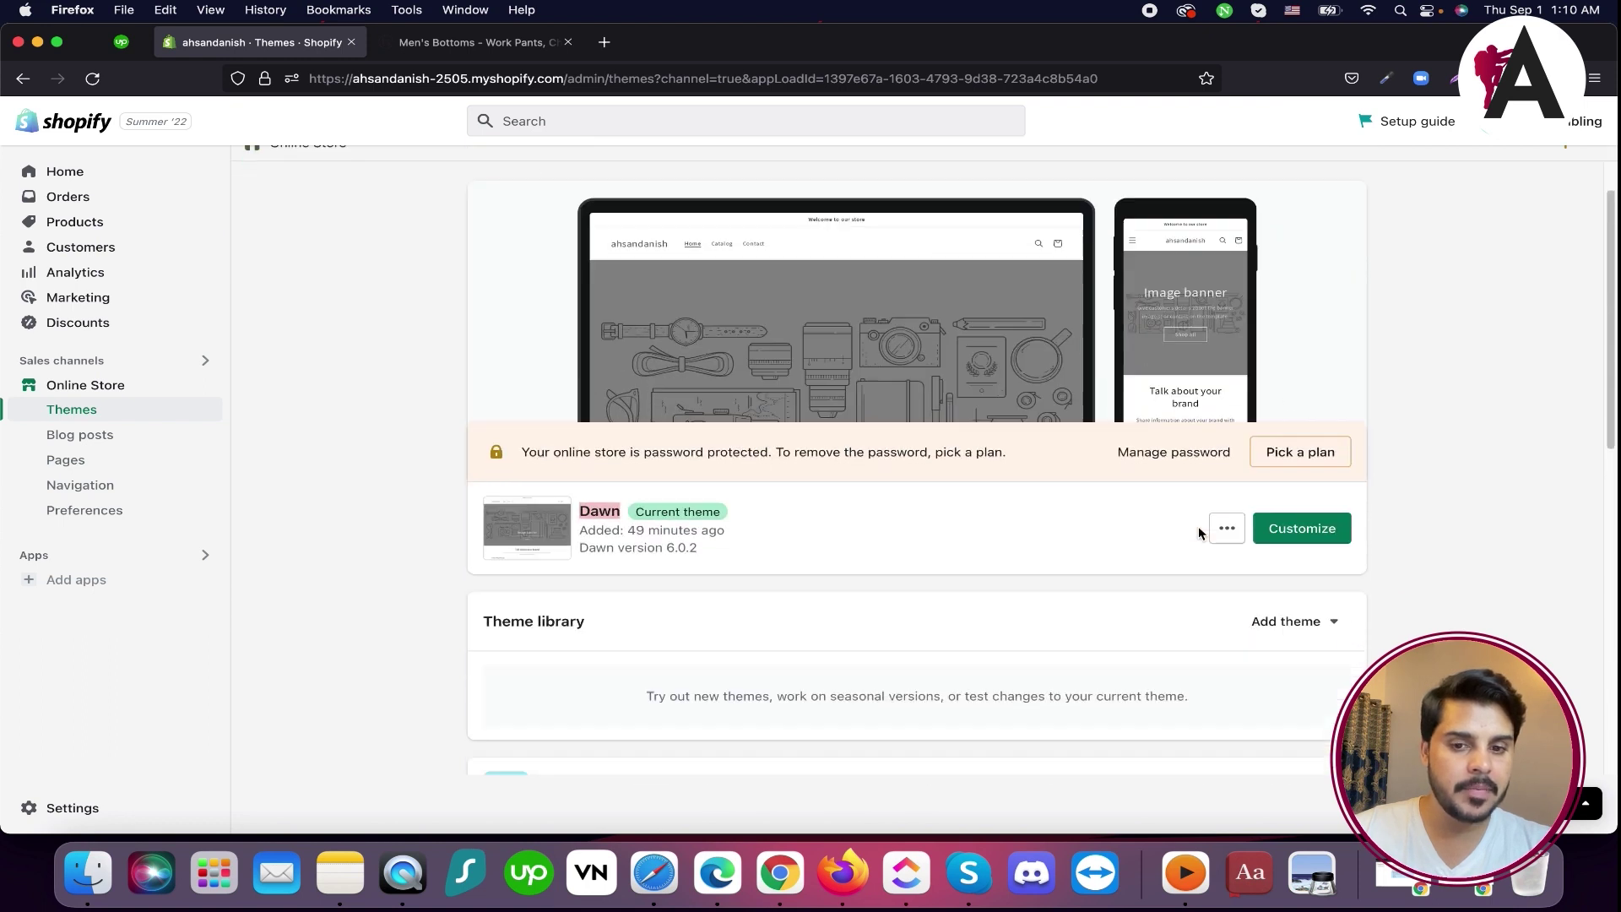
pyautogui.click(1296, 361)
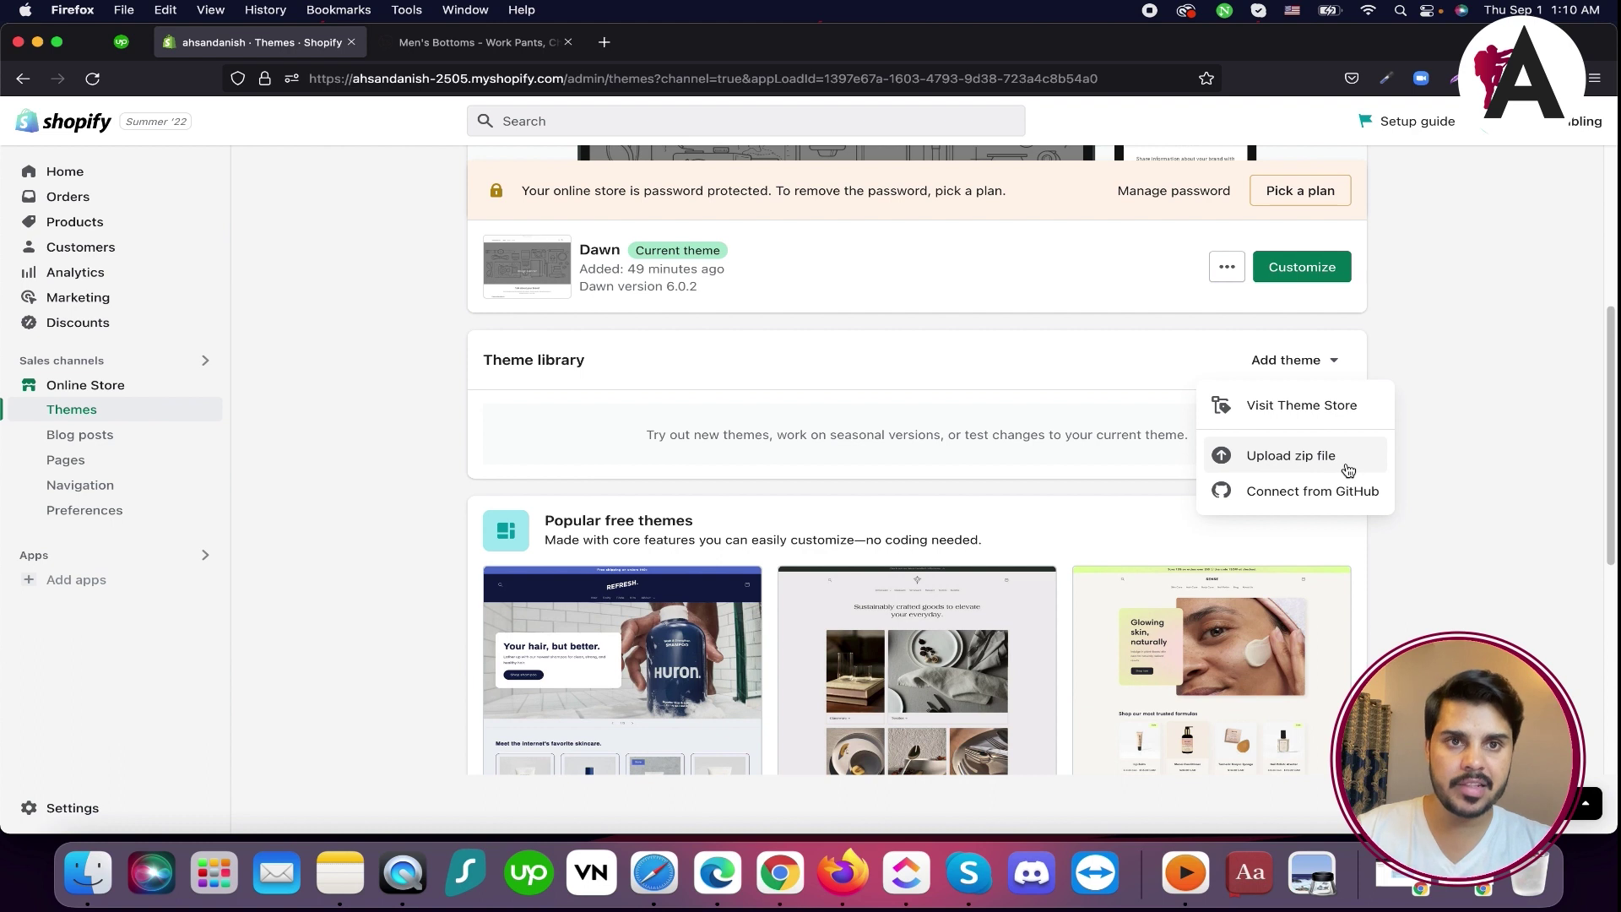
# Visit the Theme Store, pick Try theme on free Dawn, and continue with the store's account
pyautogui.click(1321, 409)
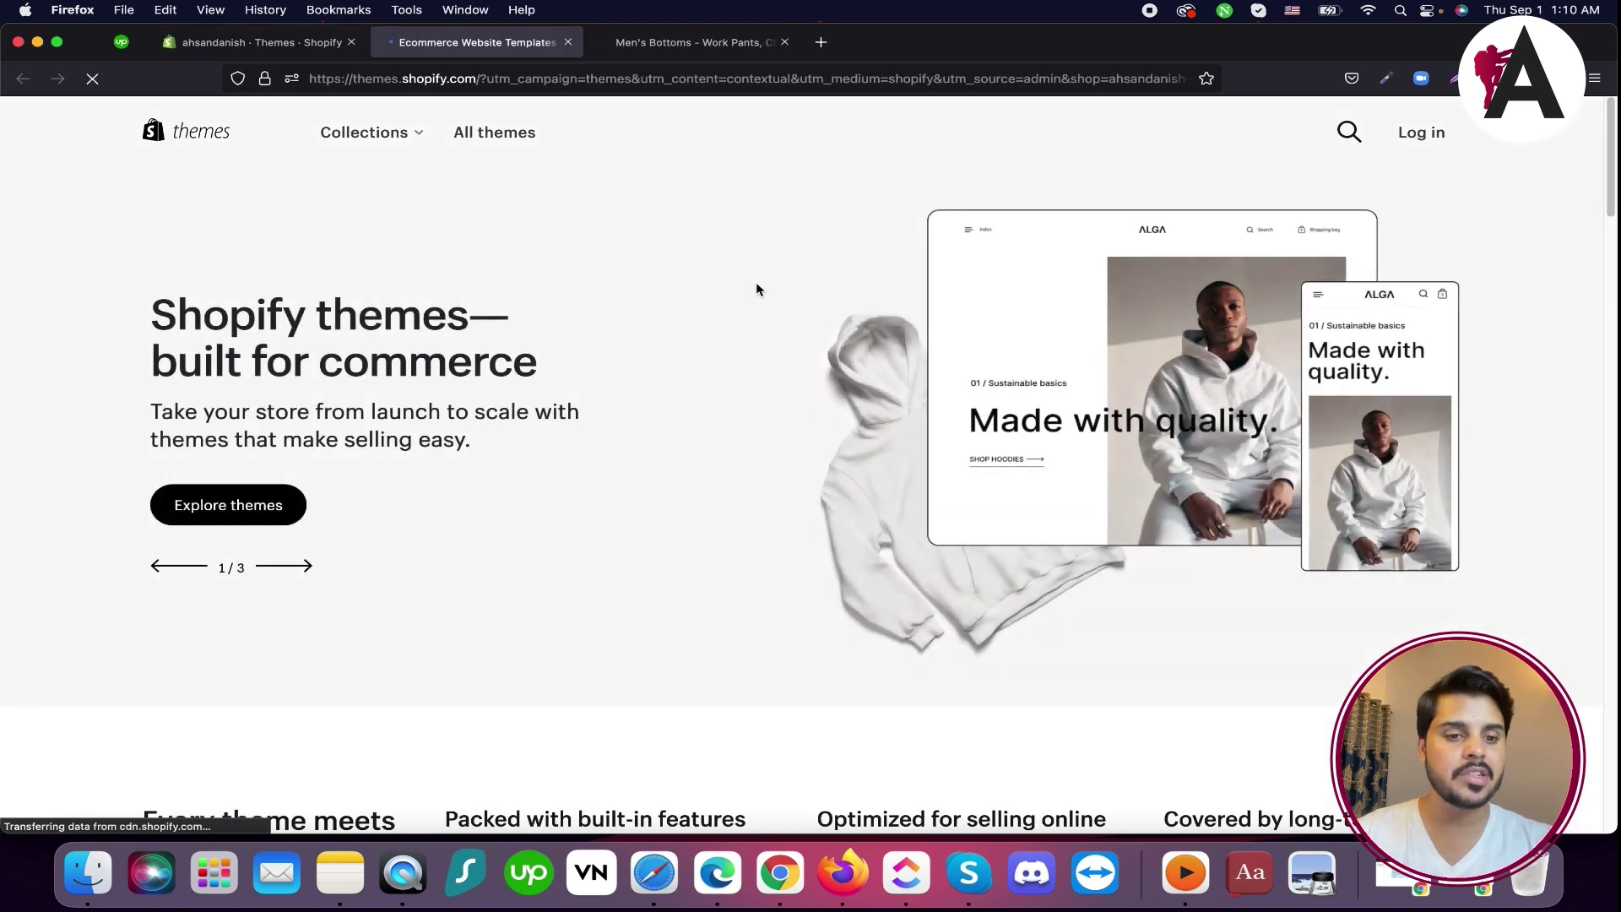
pyautogui.scroll(-8, 745, 319)
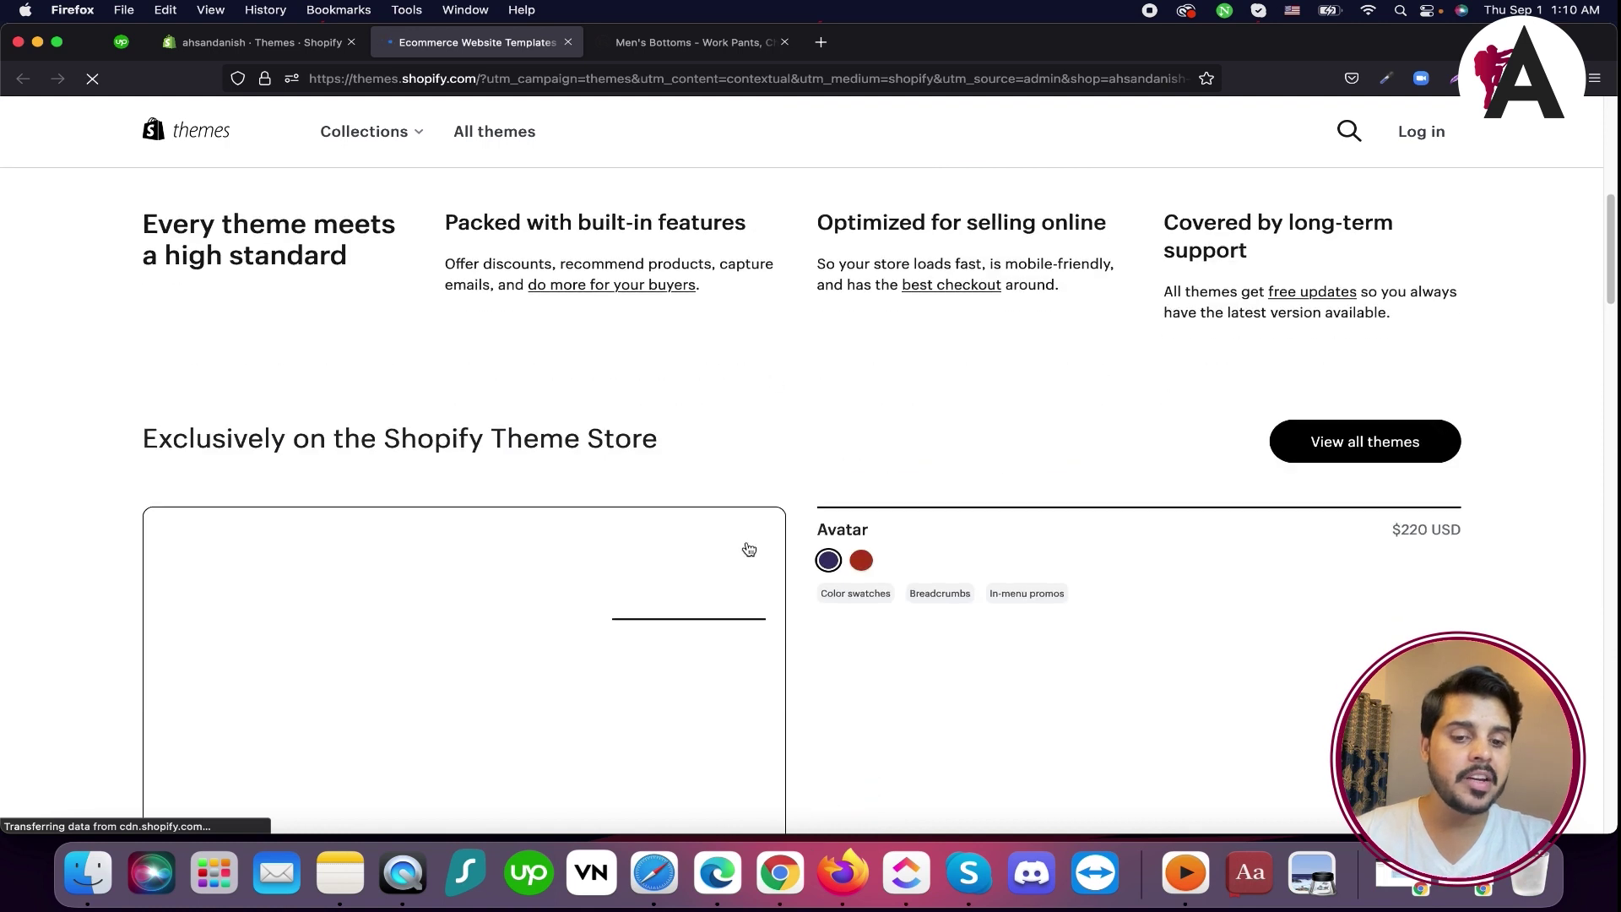
pyautogui.scroll(-2, 302, 523)
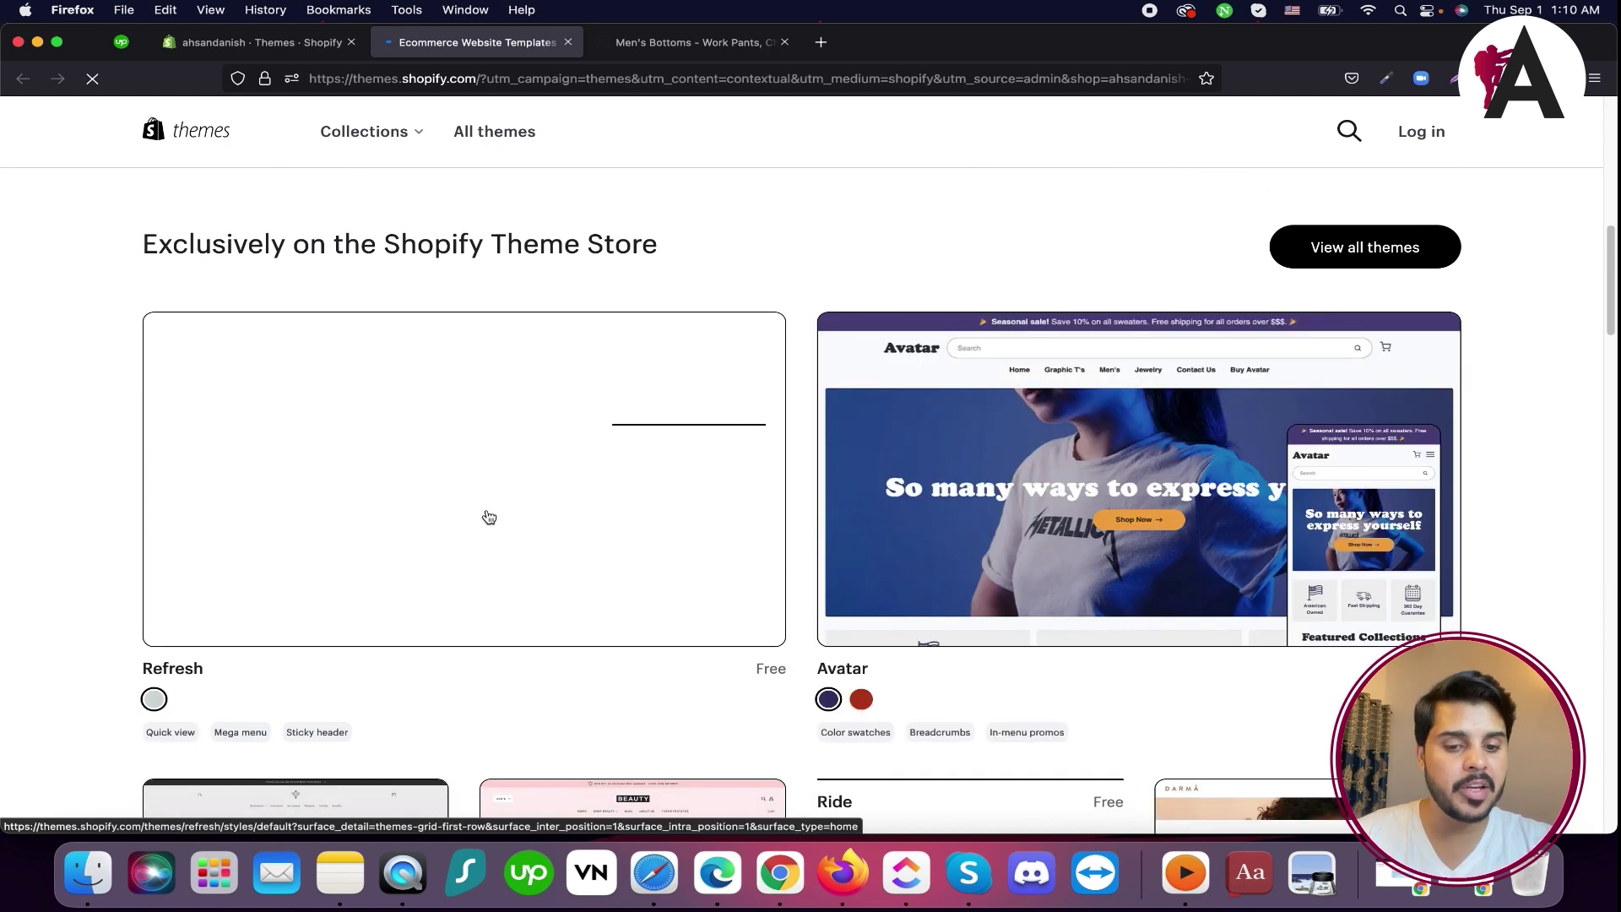
pyautogui.scroll(-7, 377, 599)
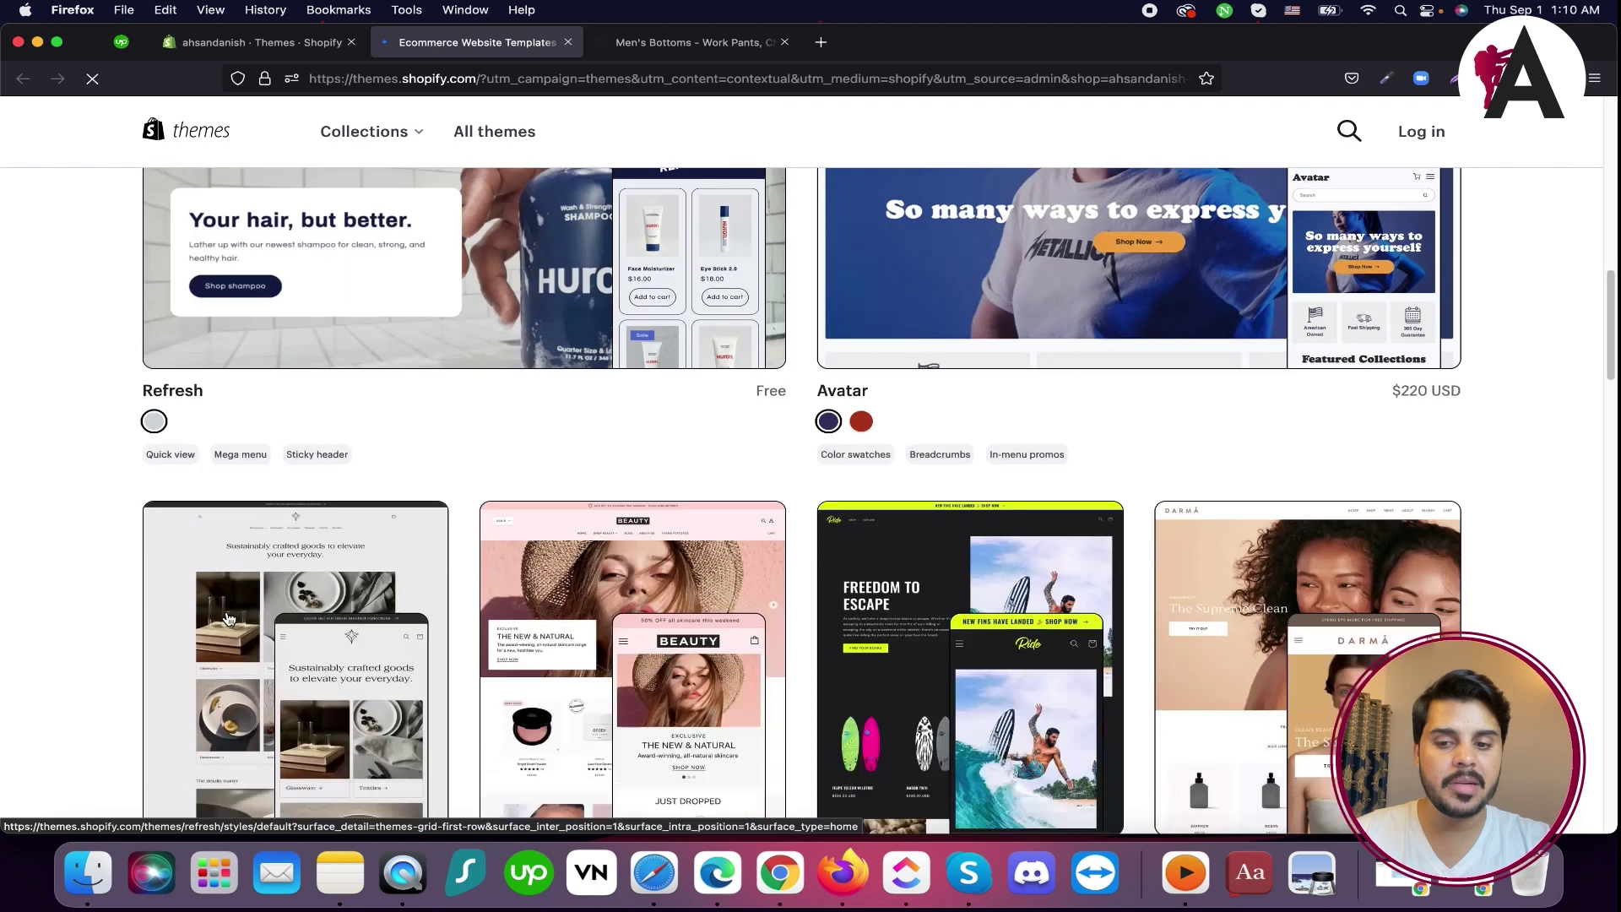
pyautogui.scroll(-7, 376, 599)
pyautogui.scroll(3, 484, 633)
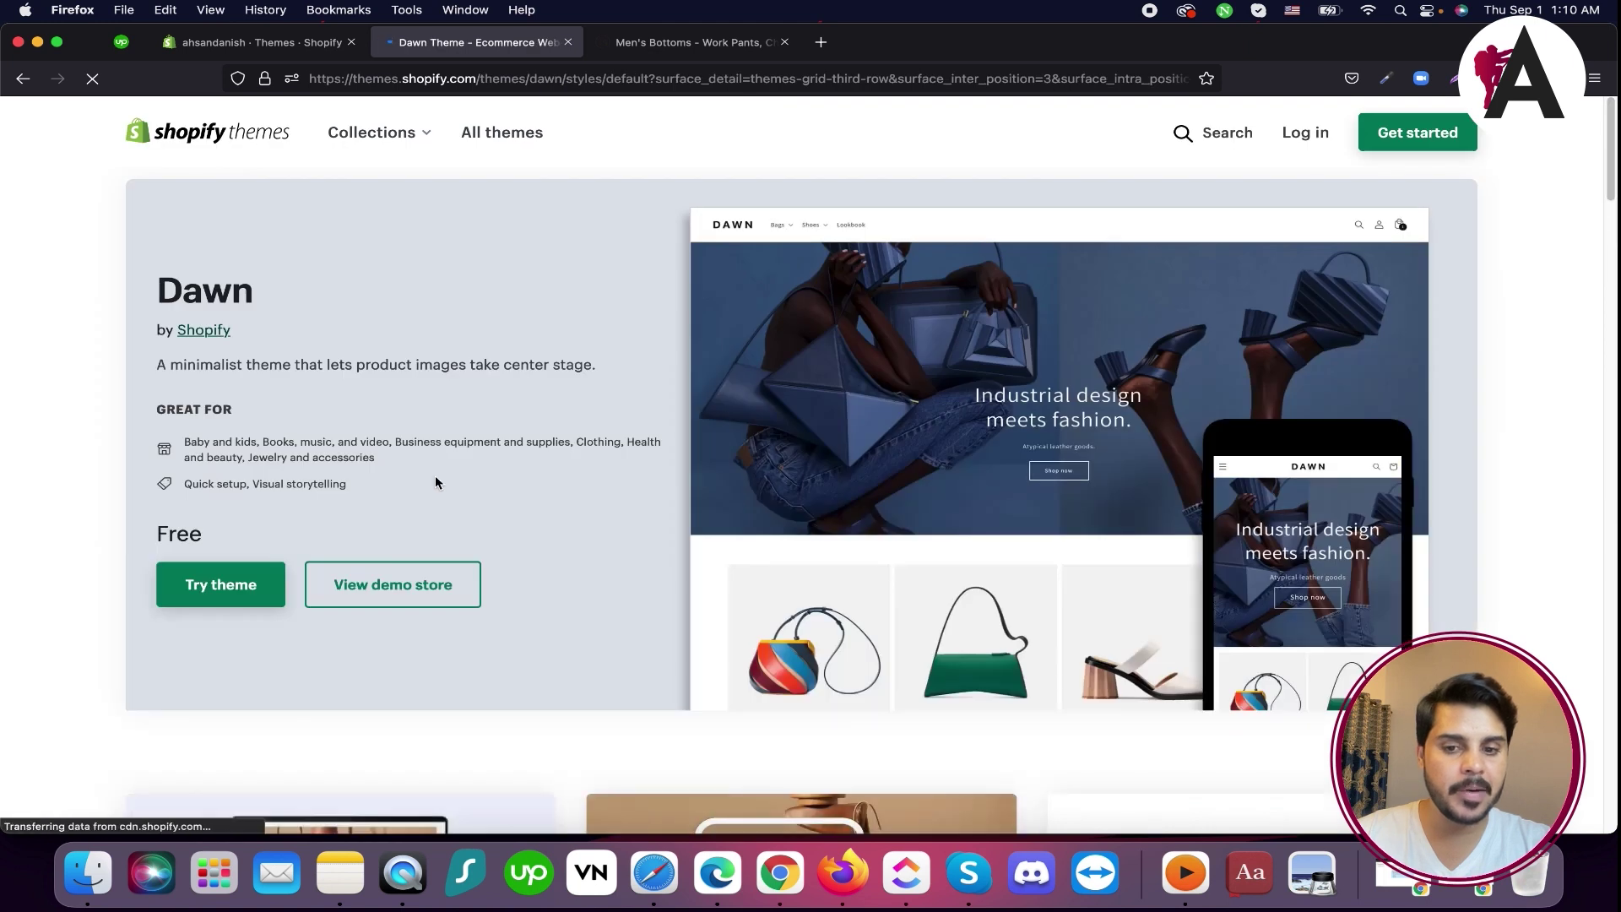
pyautogui.click(228, 598)
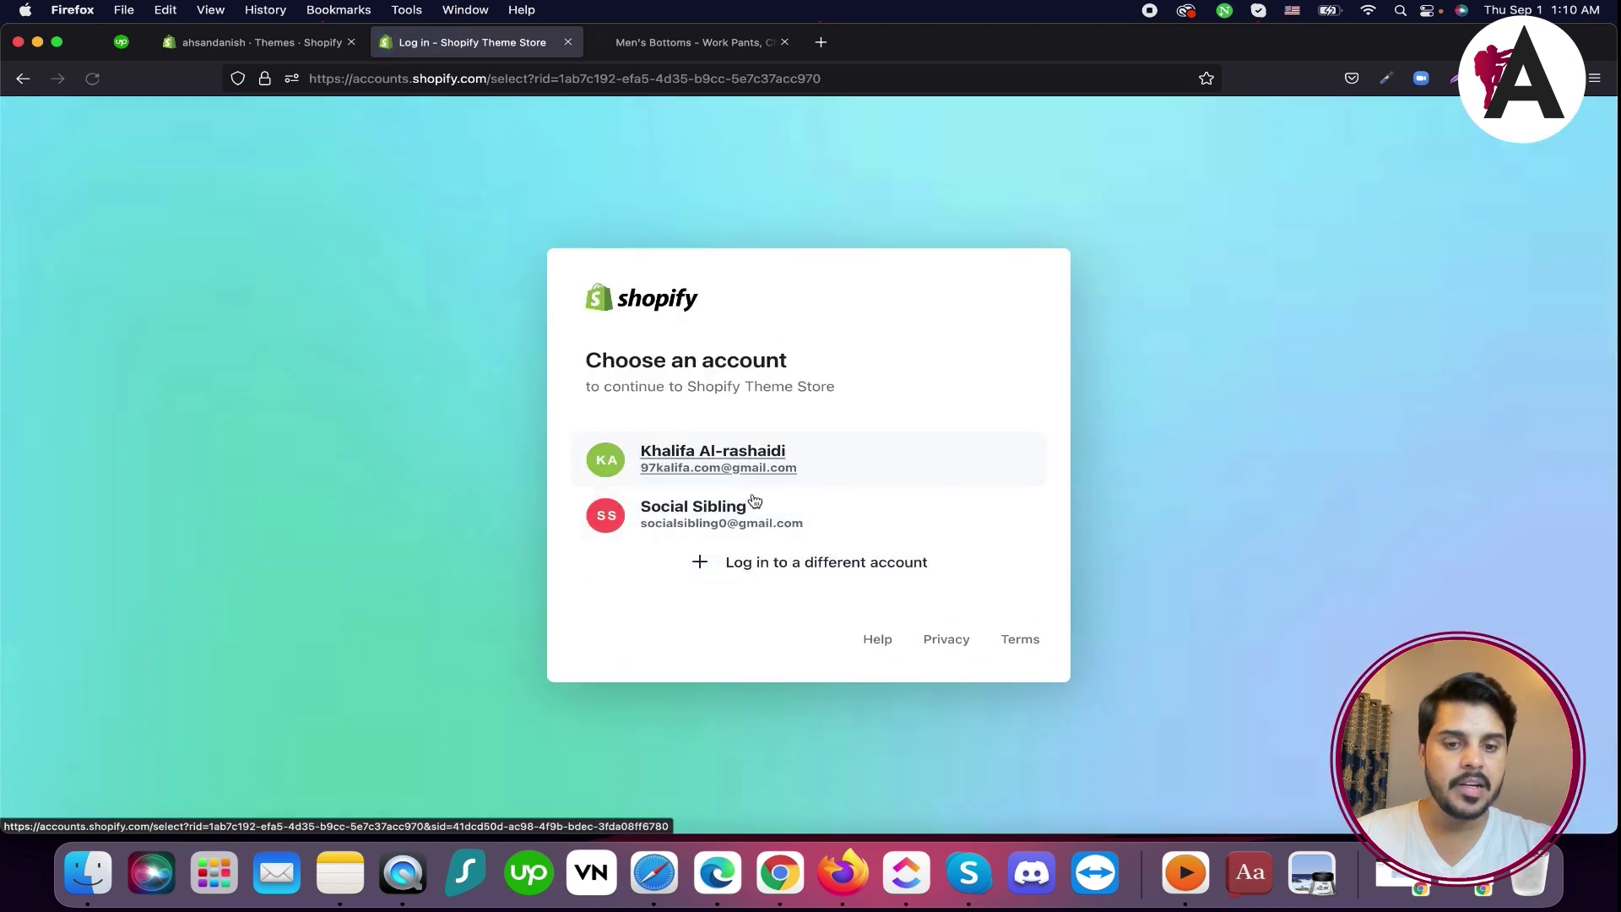
pyautogui.click(847, 533)
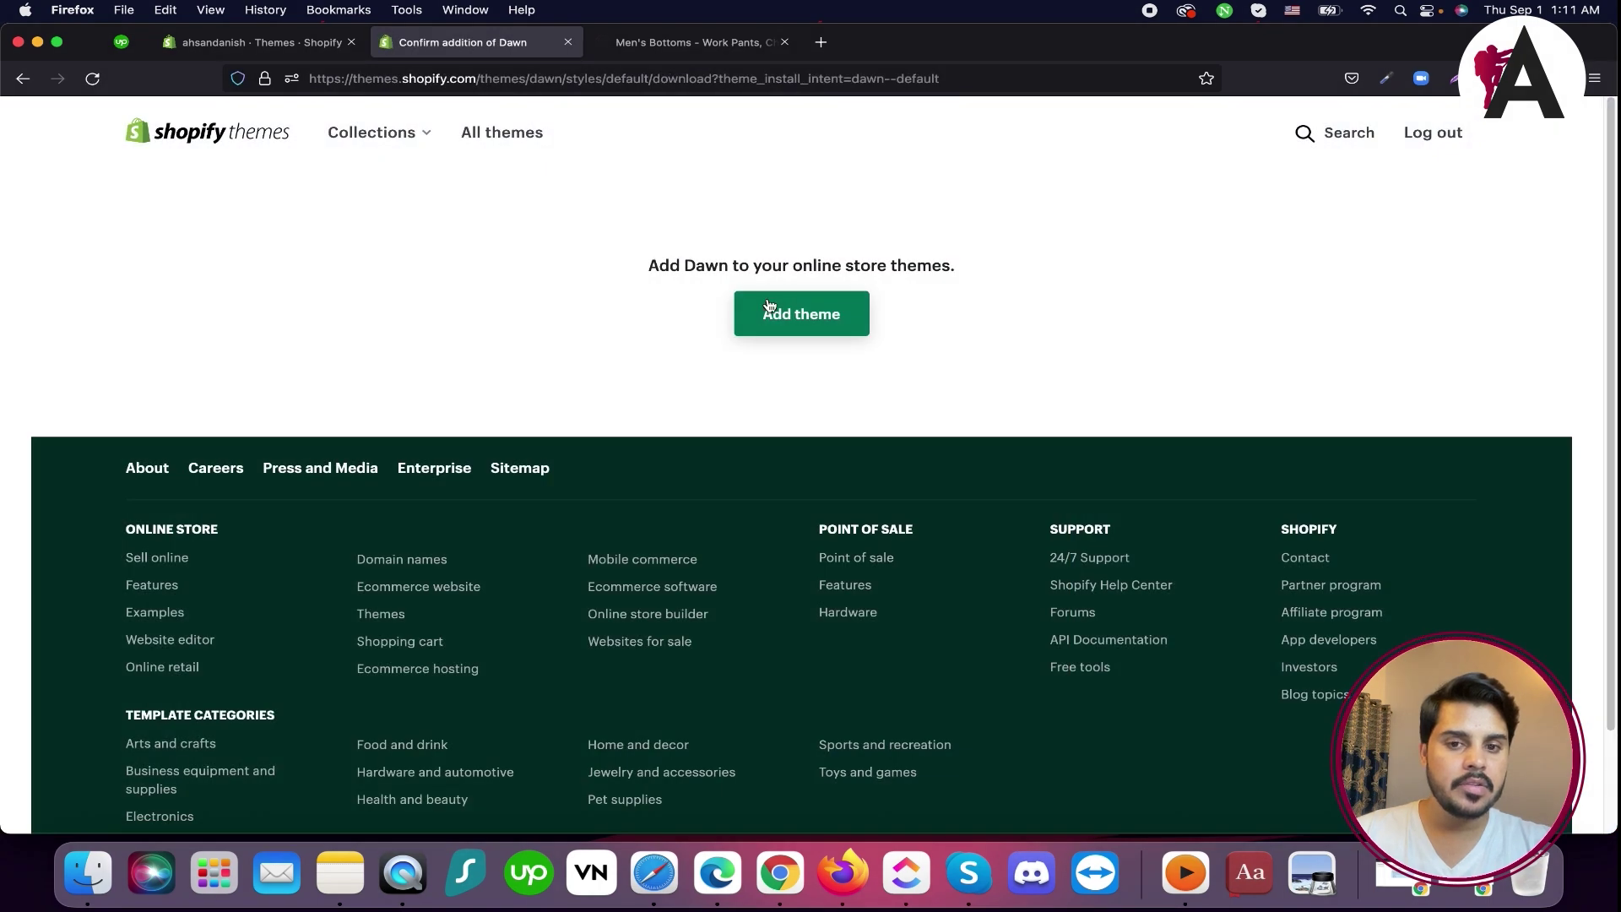
# Confirm adding Dawn, leaving a Just added version 6.0.2 copy in the theme library
pyautogui.click(842, 325)
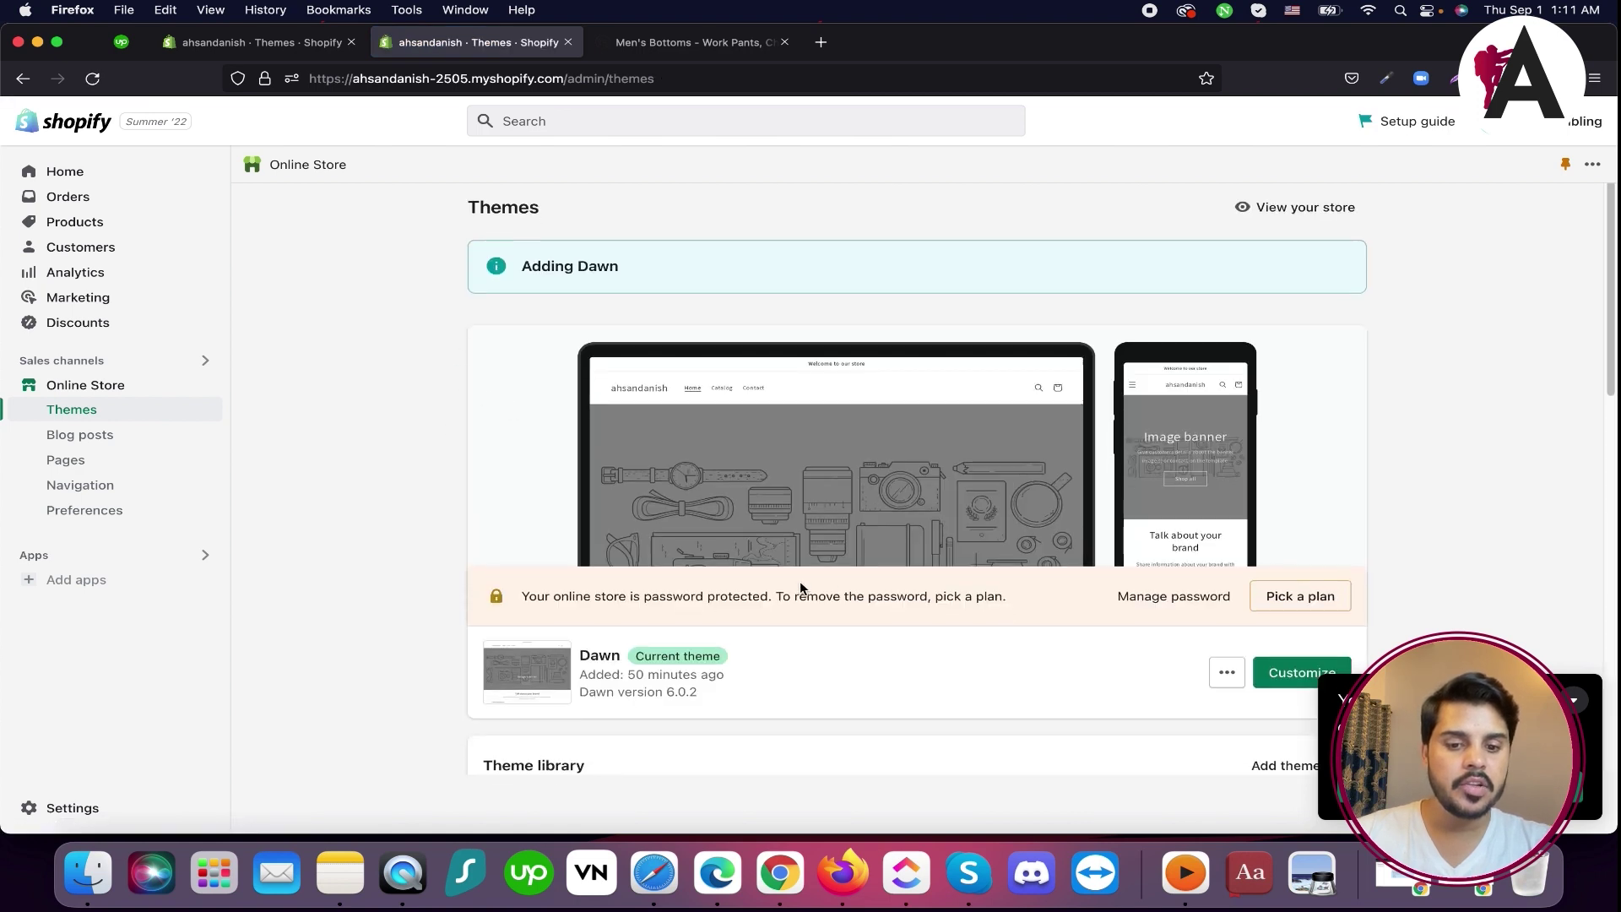
pyautogui.scroll(-3, 800, 588)
pyautogui.moveTo(584, 414); pyautogui.dragTo(741, 419)
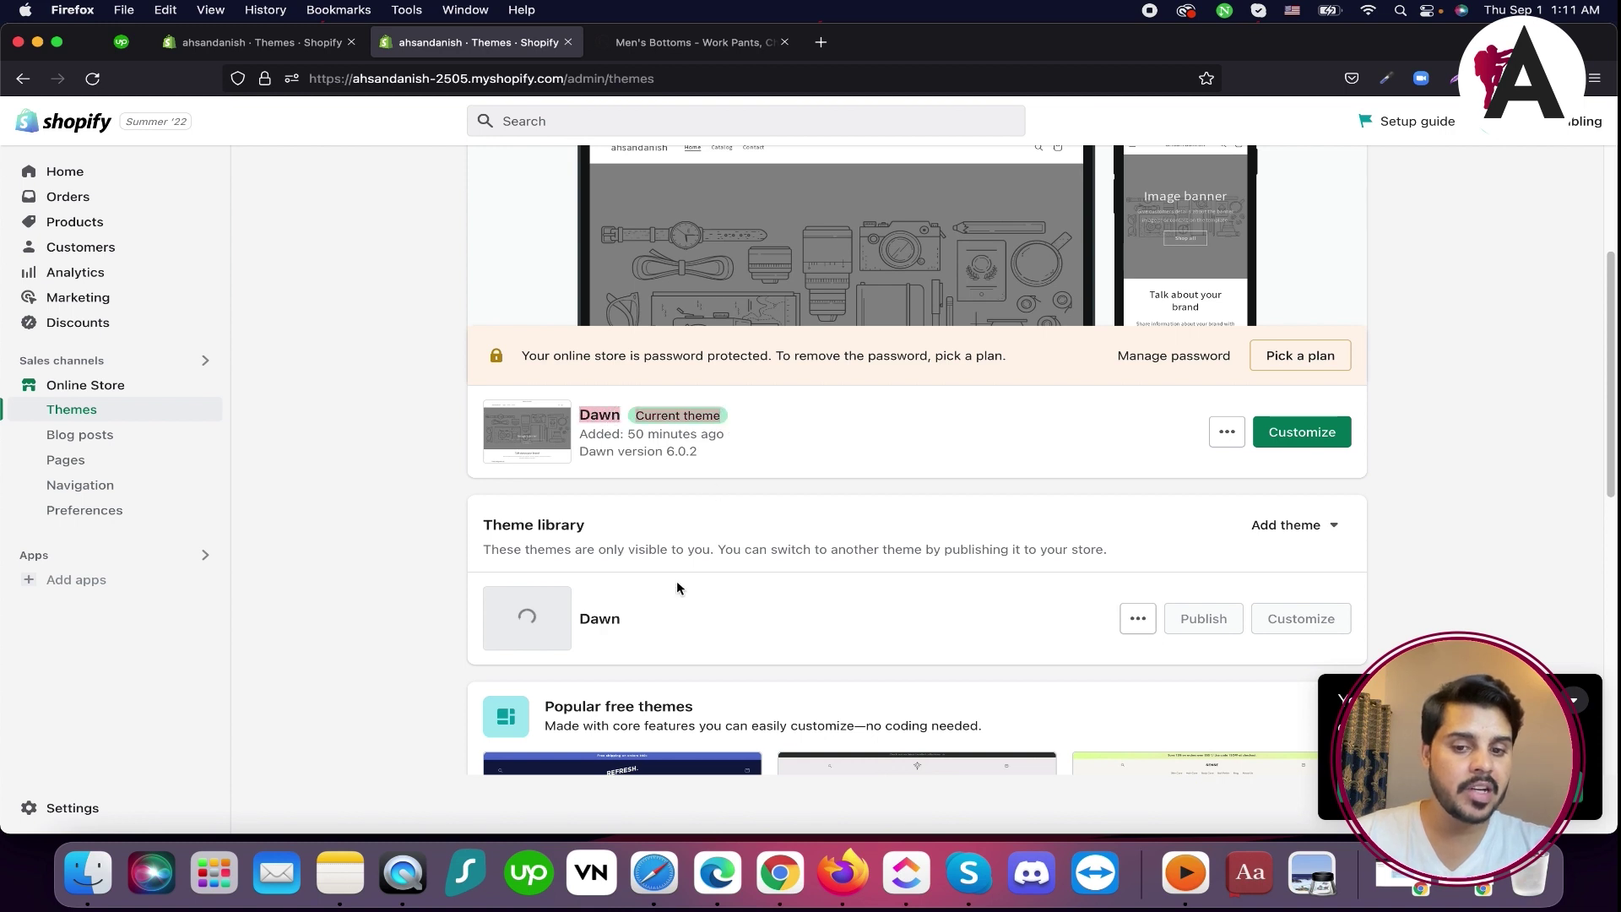
pyautogui.moveTo(493, 524); pyautogui.dragTo(560, 525)
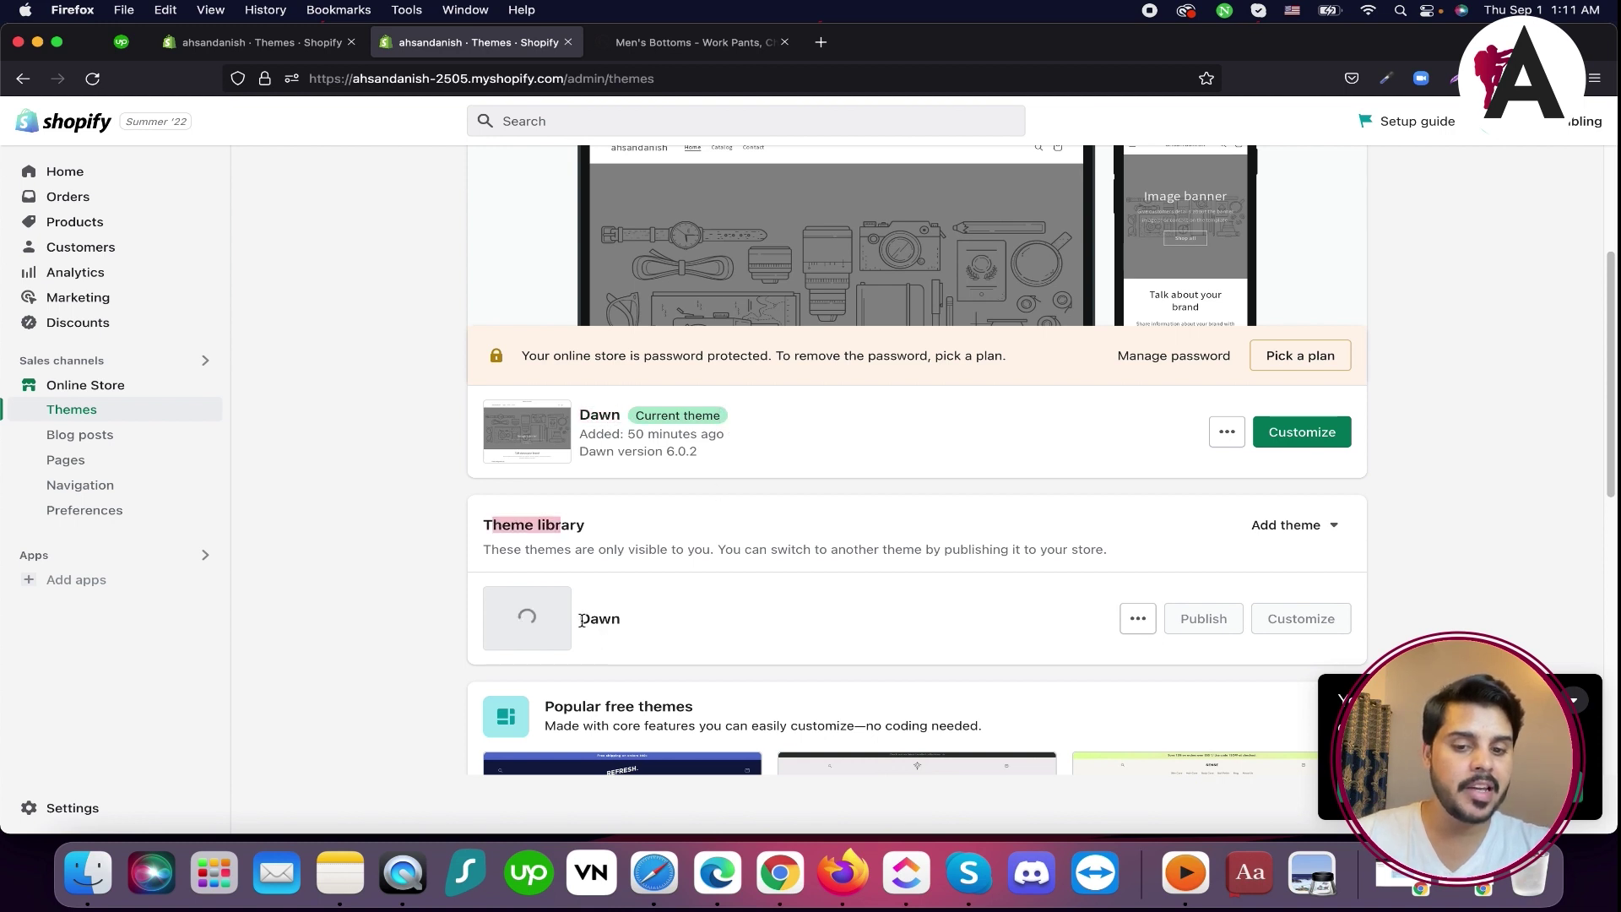
pyautogui.doubleClick(582, 621)
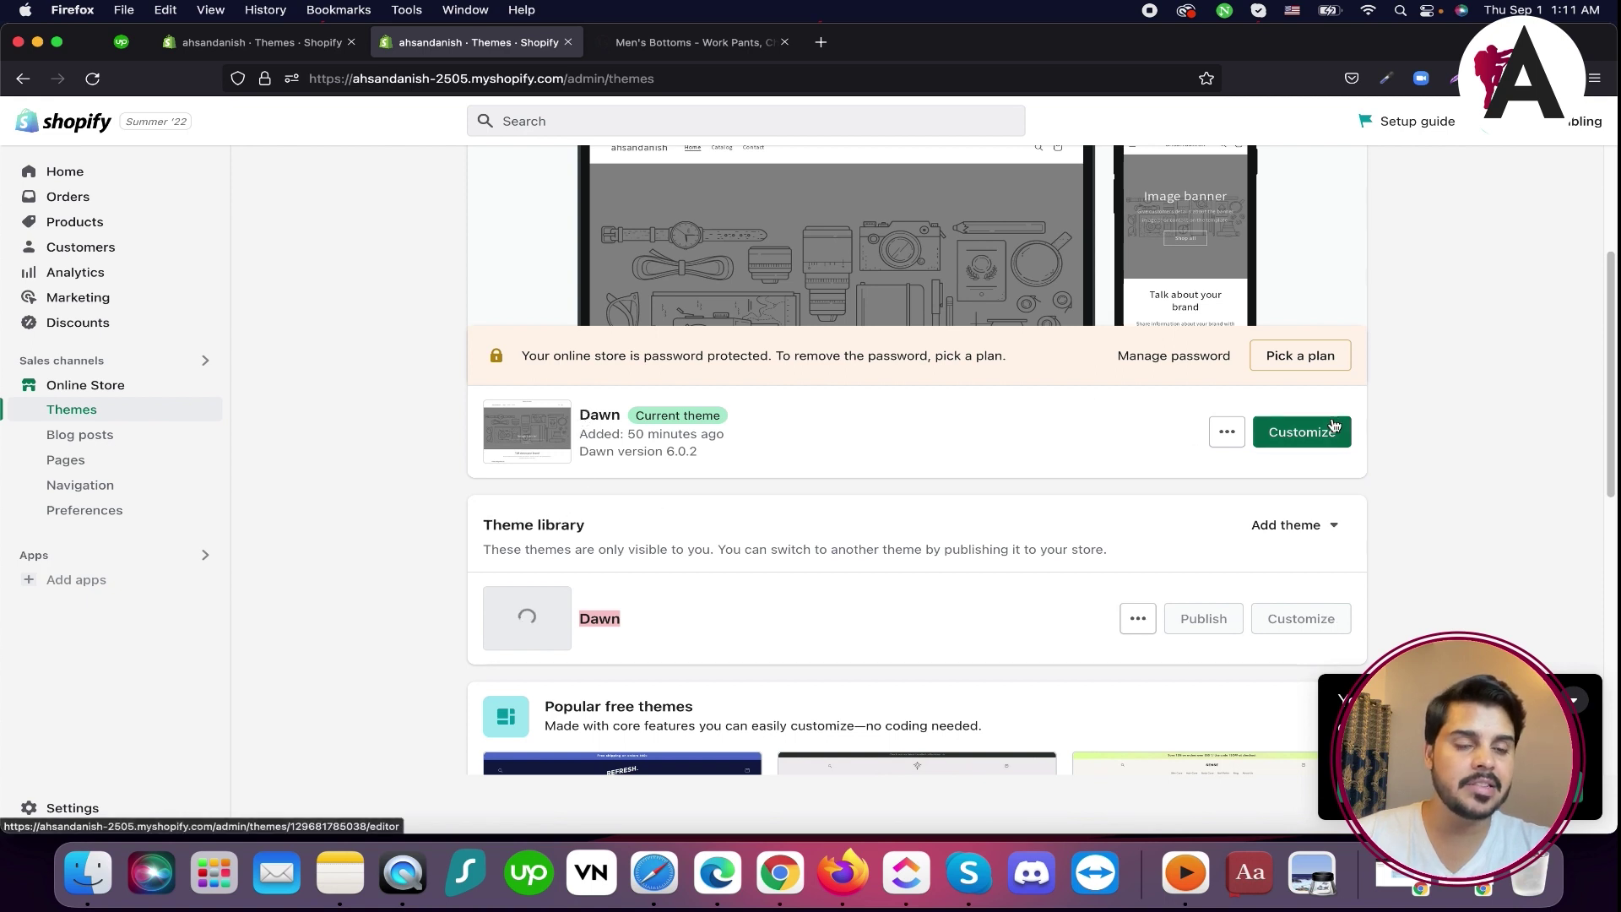
pyautogui.scroll(-3, 764, 606)
pyautogui.scroll(5, 887, 568)
pyautogui.scroll(-1, 1097, 574)
pyautogui.scroll(-2, 1218, 580)
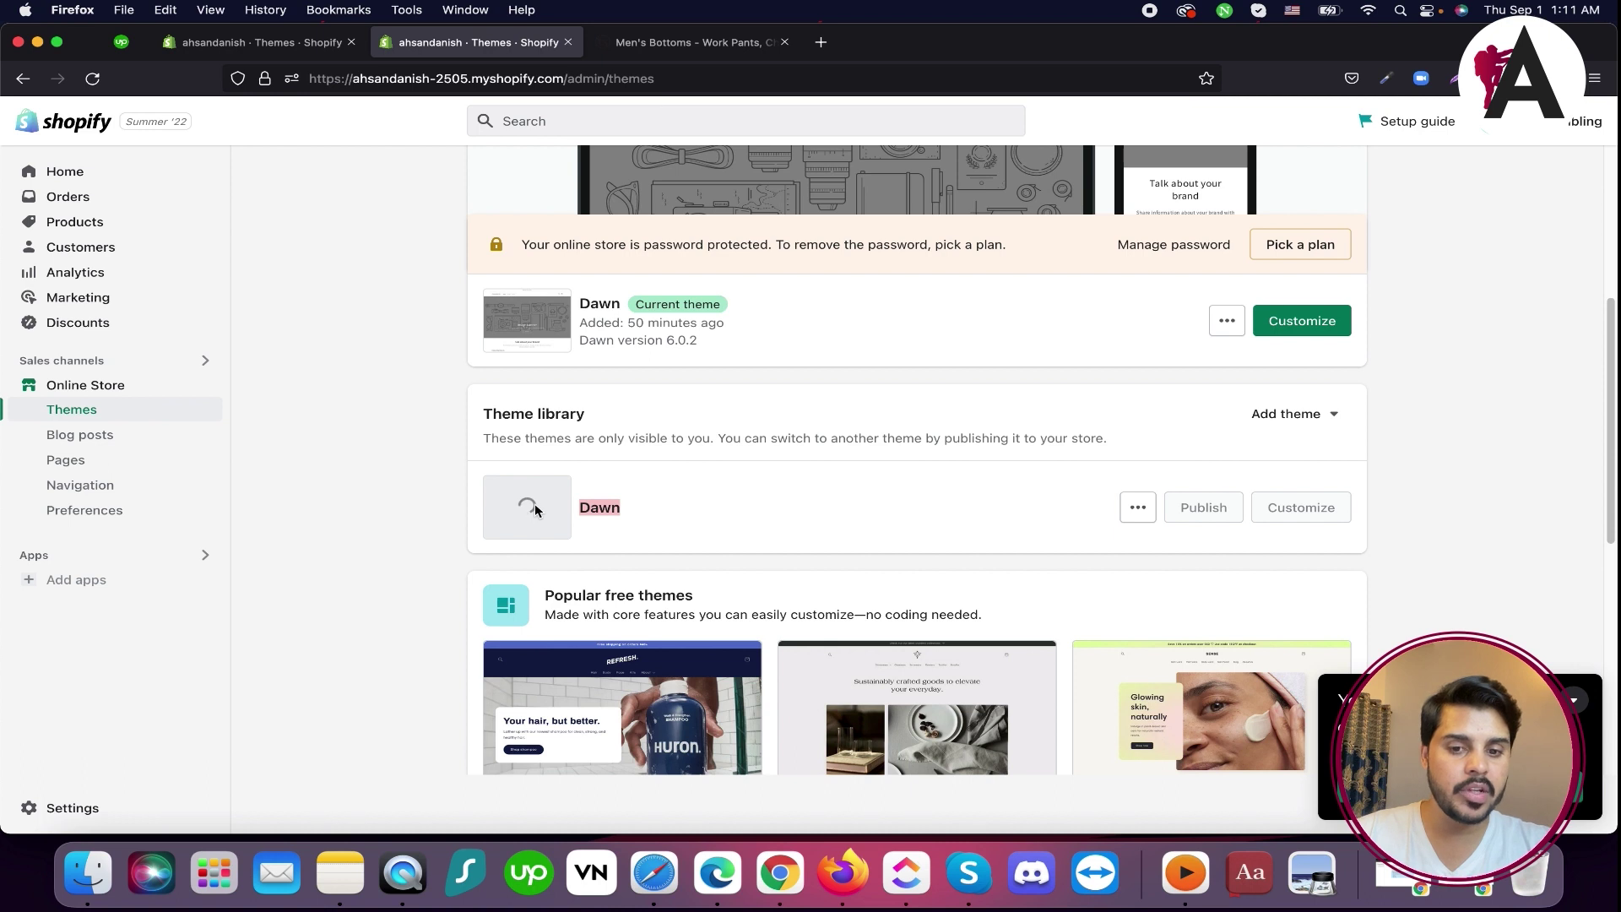
# Open and then close the current Dawn theme's actions menu
pyautogui.click(1234, 326)
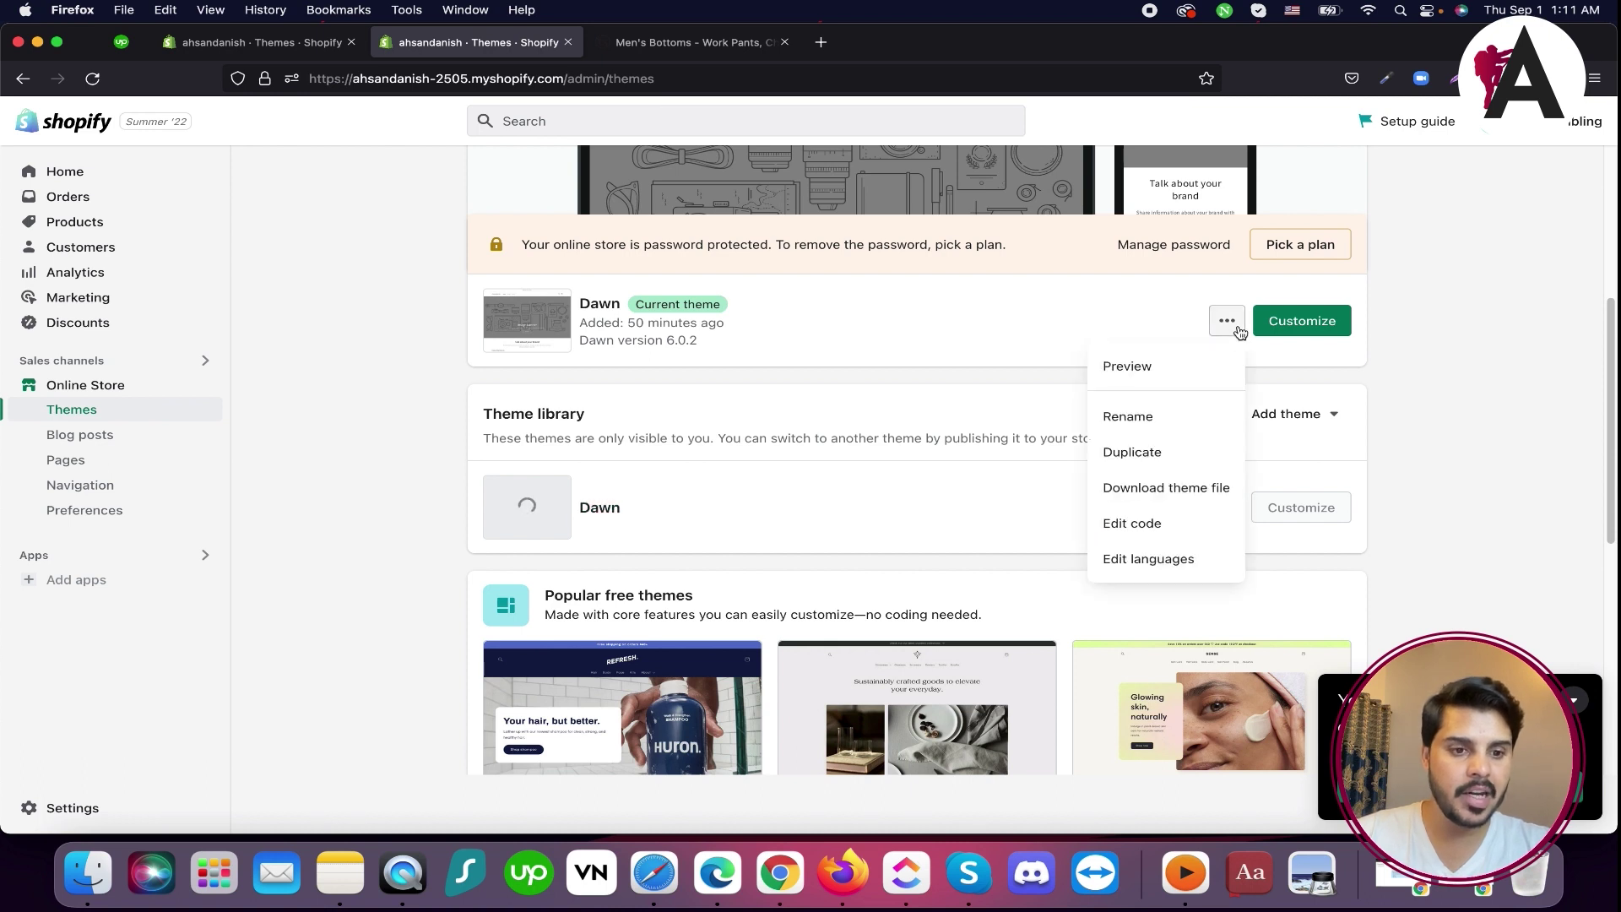
pyautogui.rightClick(1175, 362)
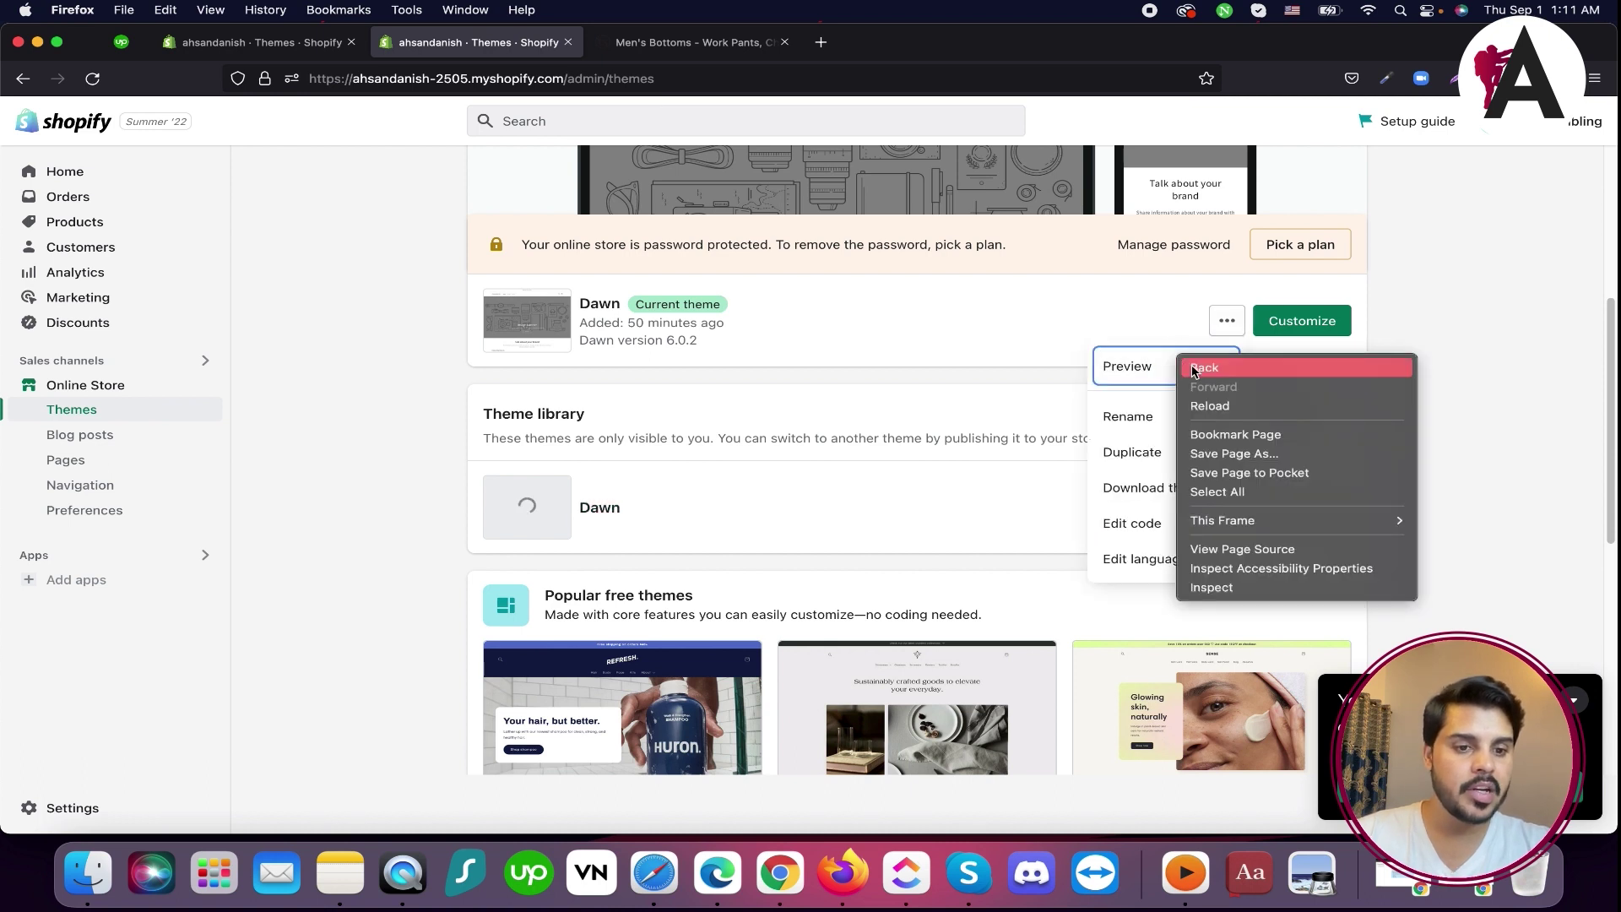
pyautogui.click(996, 369)
pyautogui.click(918, 361)
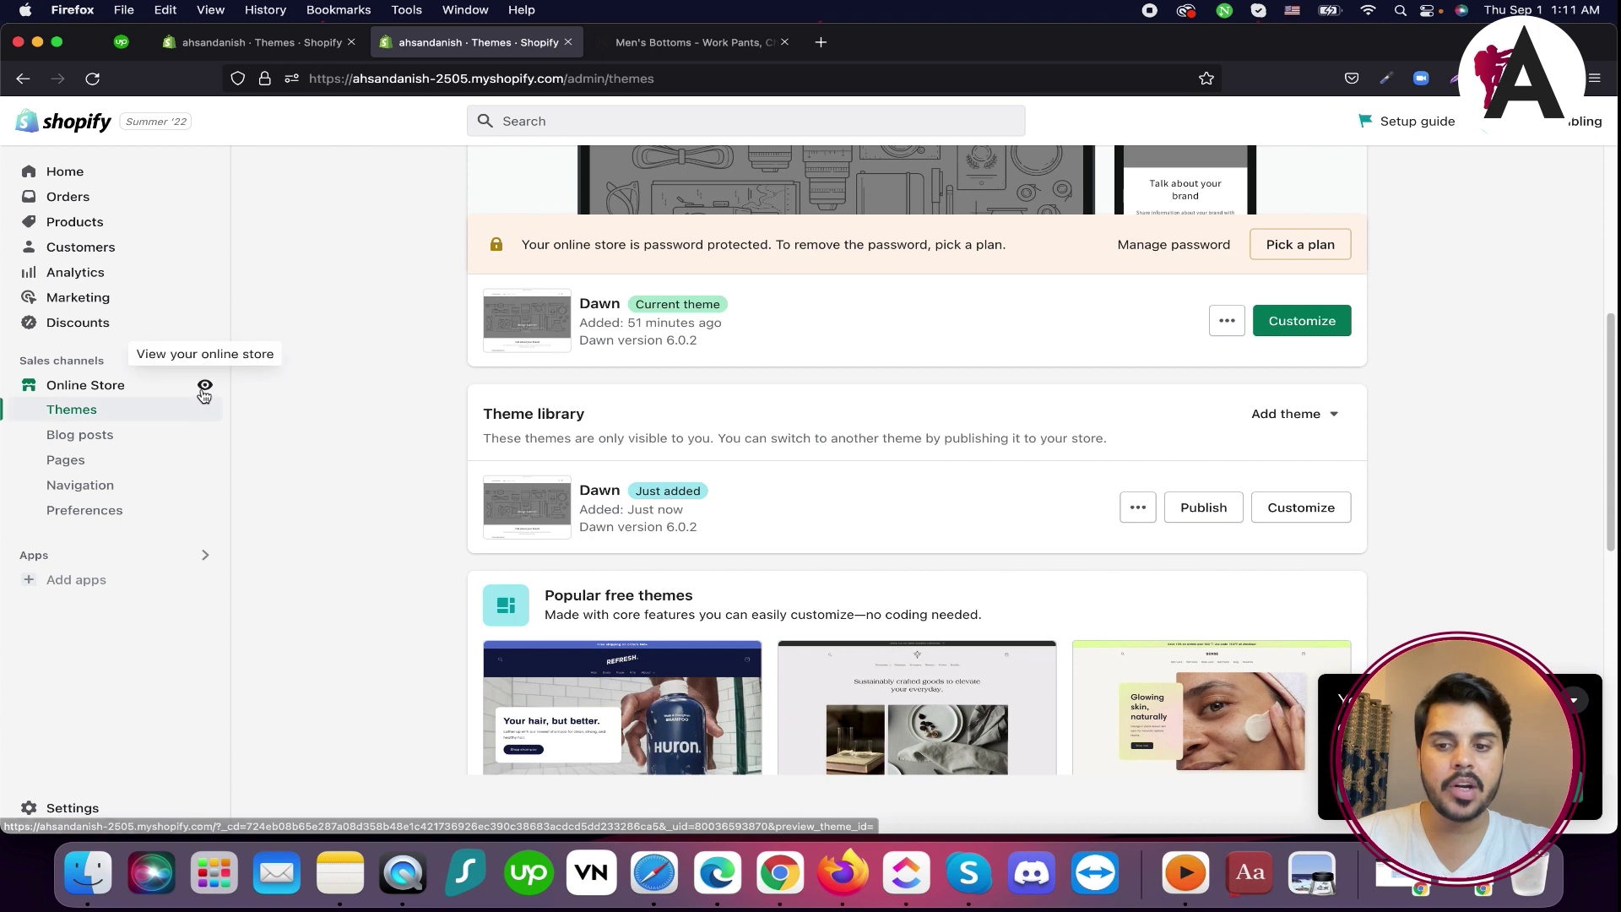
# View the live storefront's Dawn home page with its Image banner, then return to Themes
pyautogui.click(204, 386)
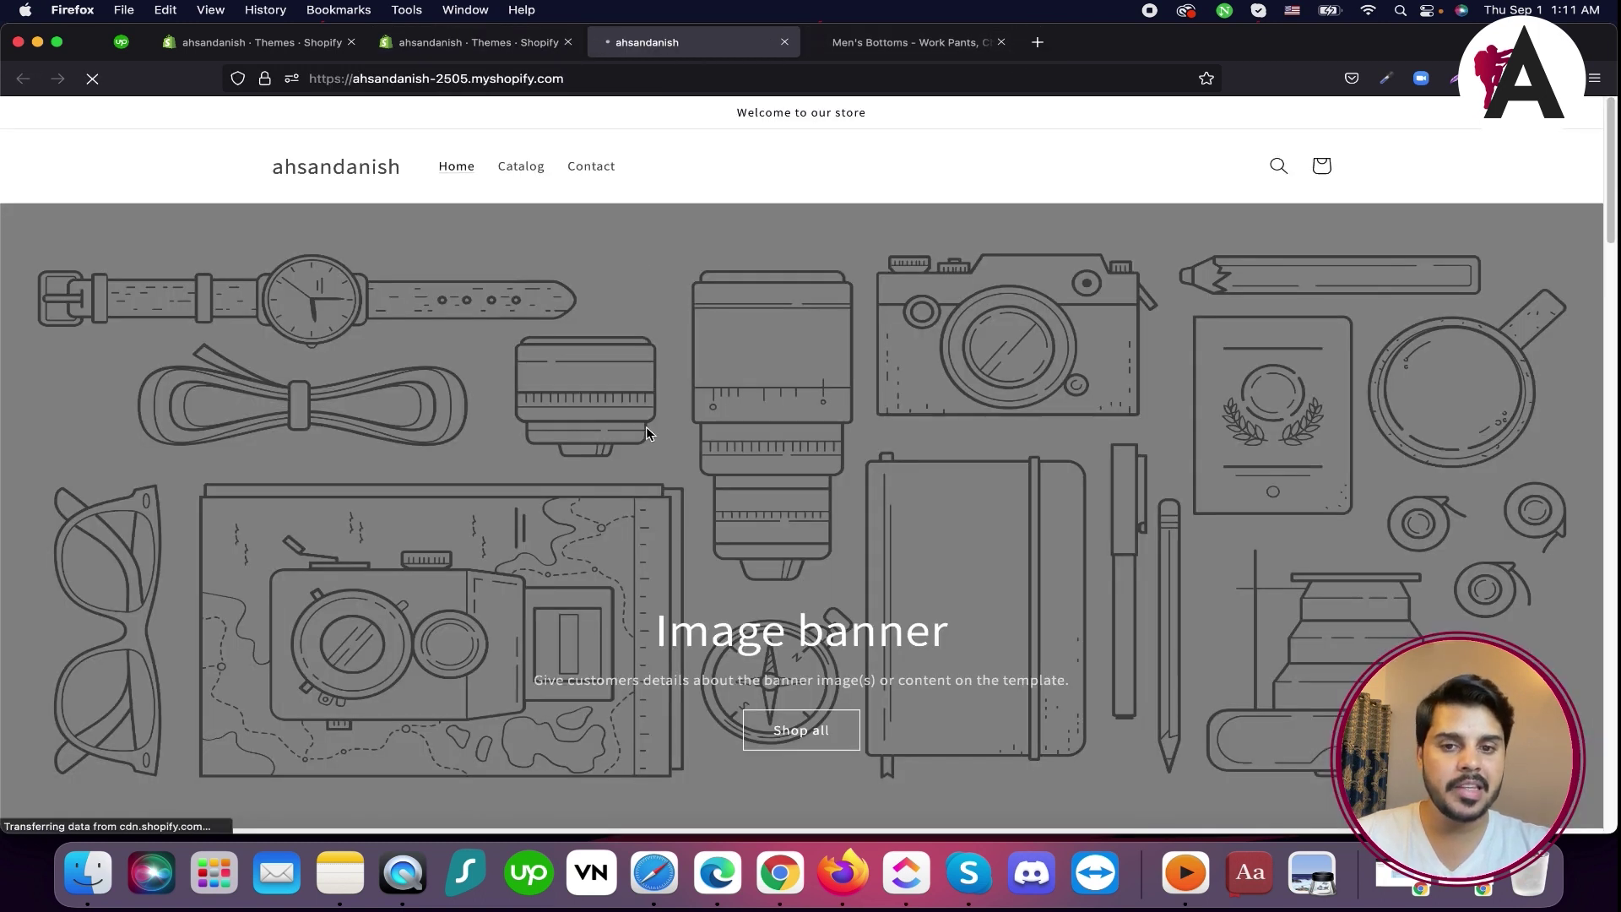
pyautogui.scroll(-20, 645, 427)
pyautogui.scroll(-5, 647, 430)
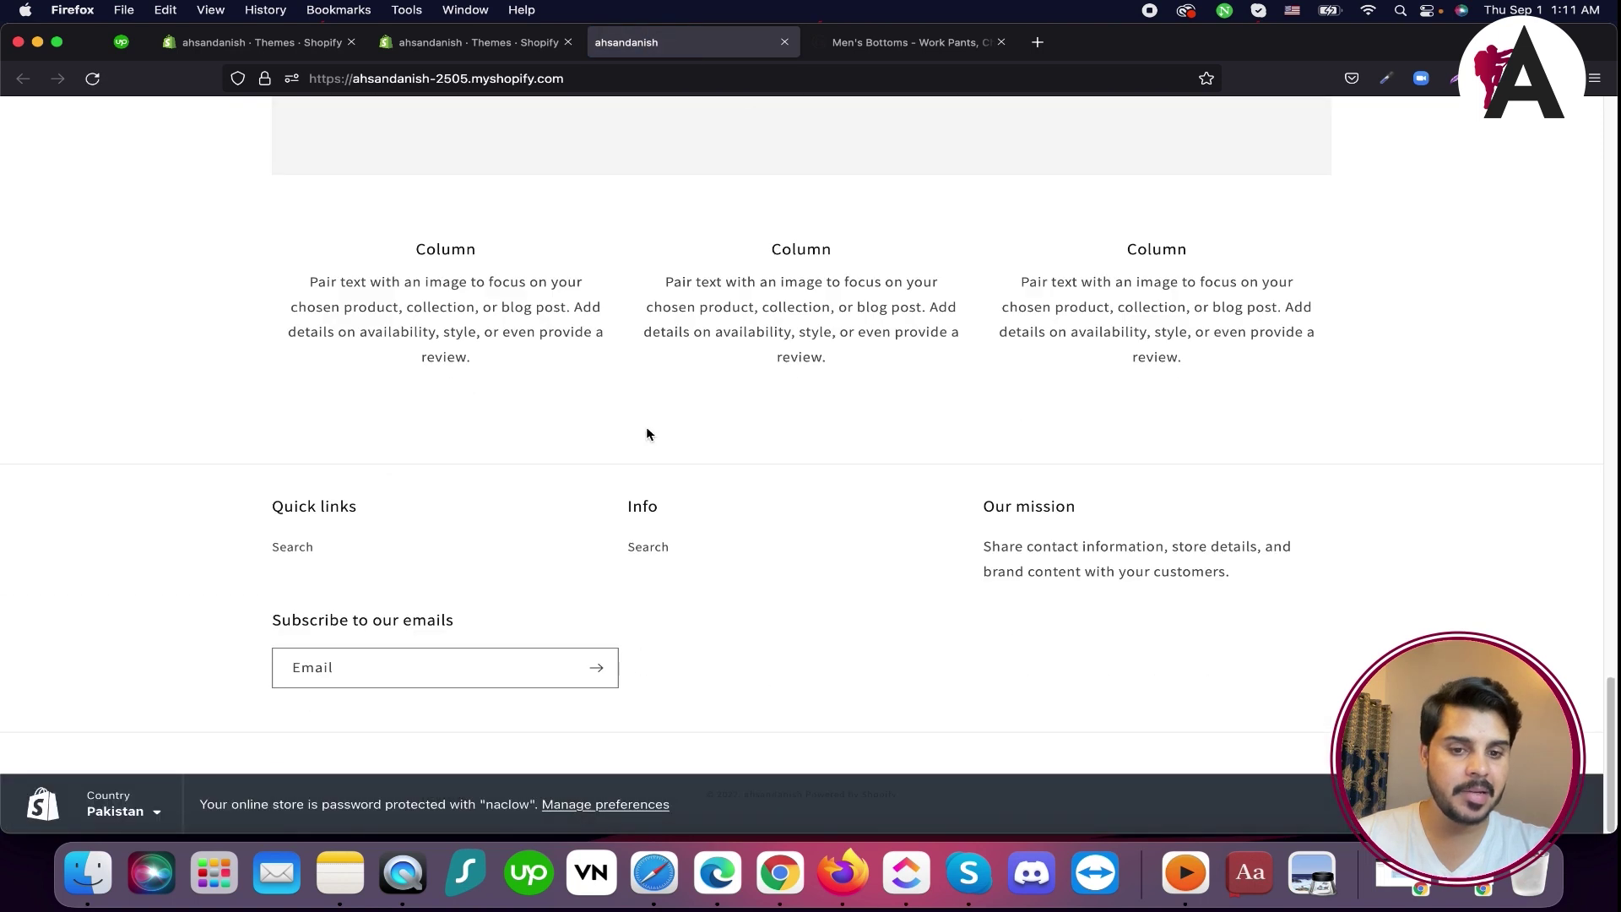
pyautogui.scroll(20, 646, 429)
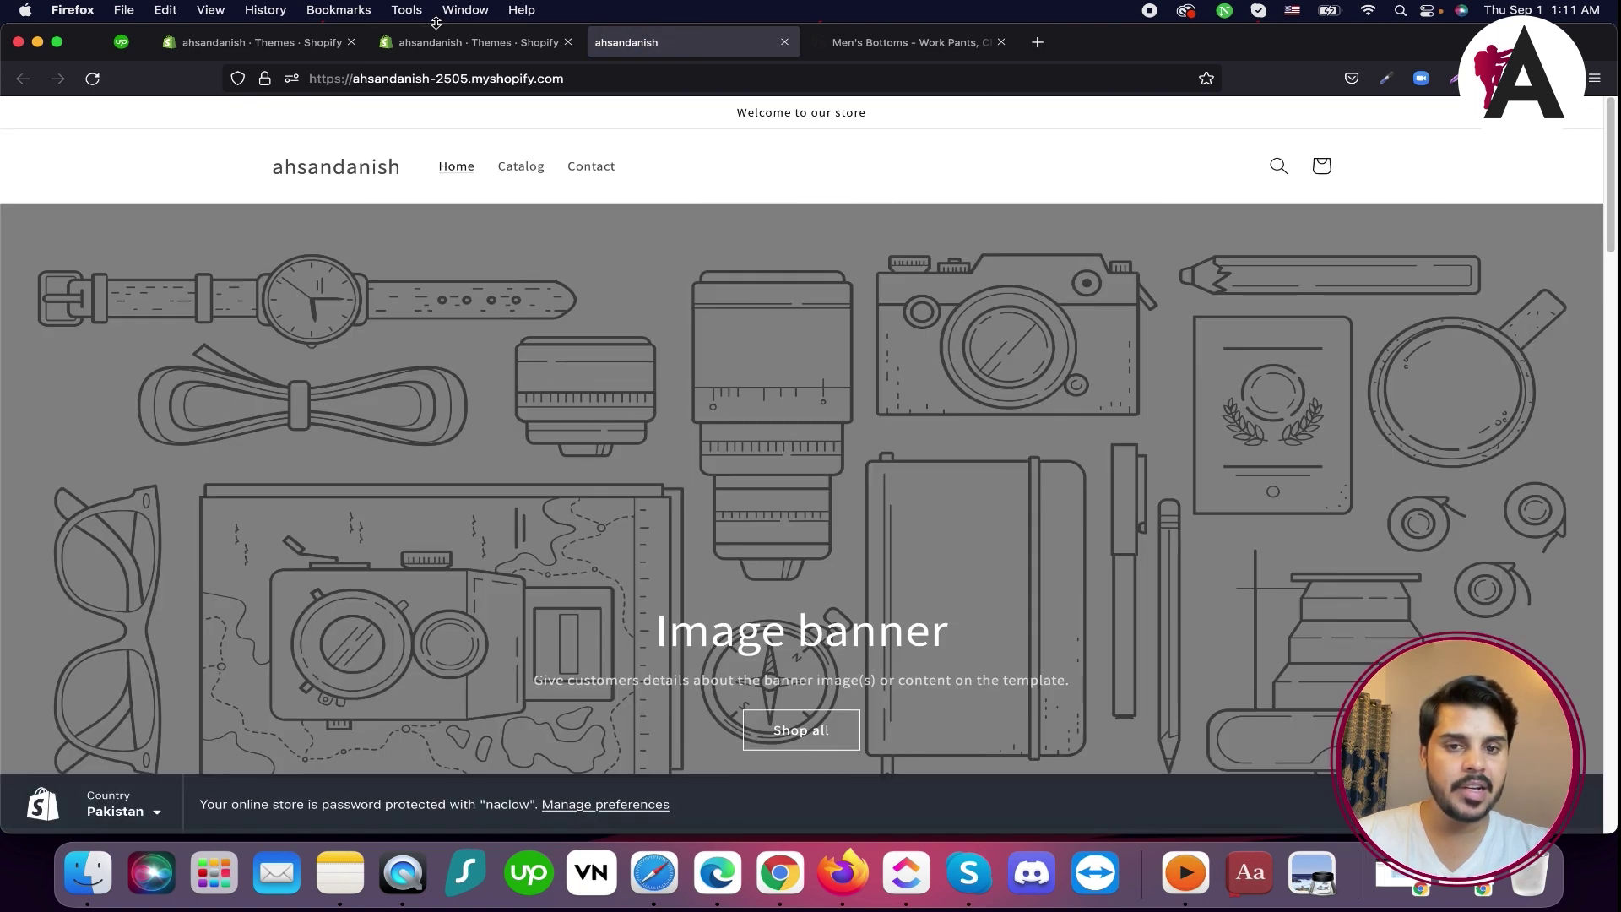
pyautogui.click(436, 41)
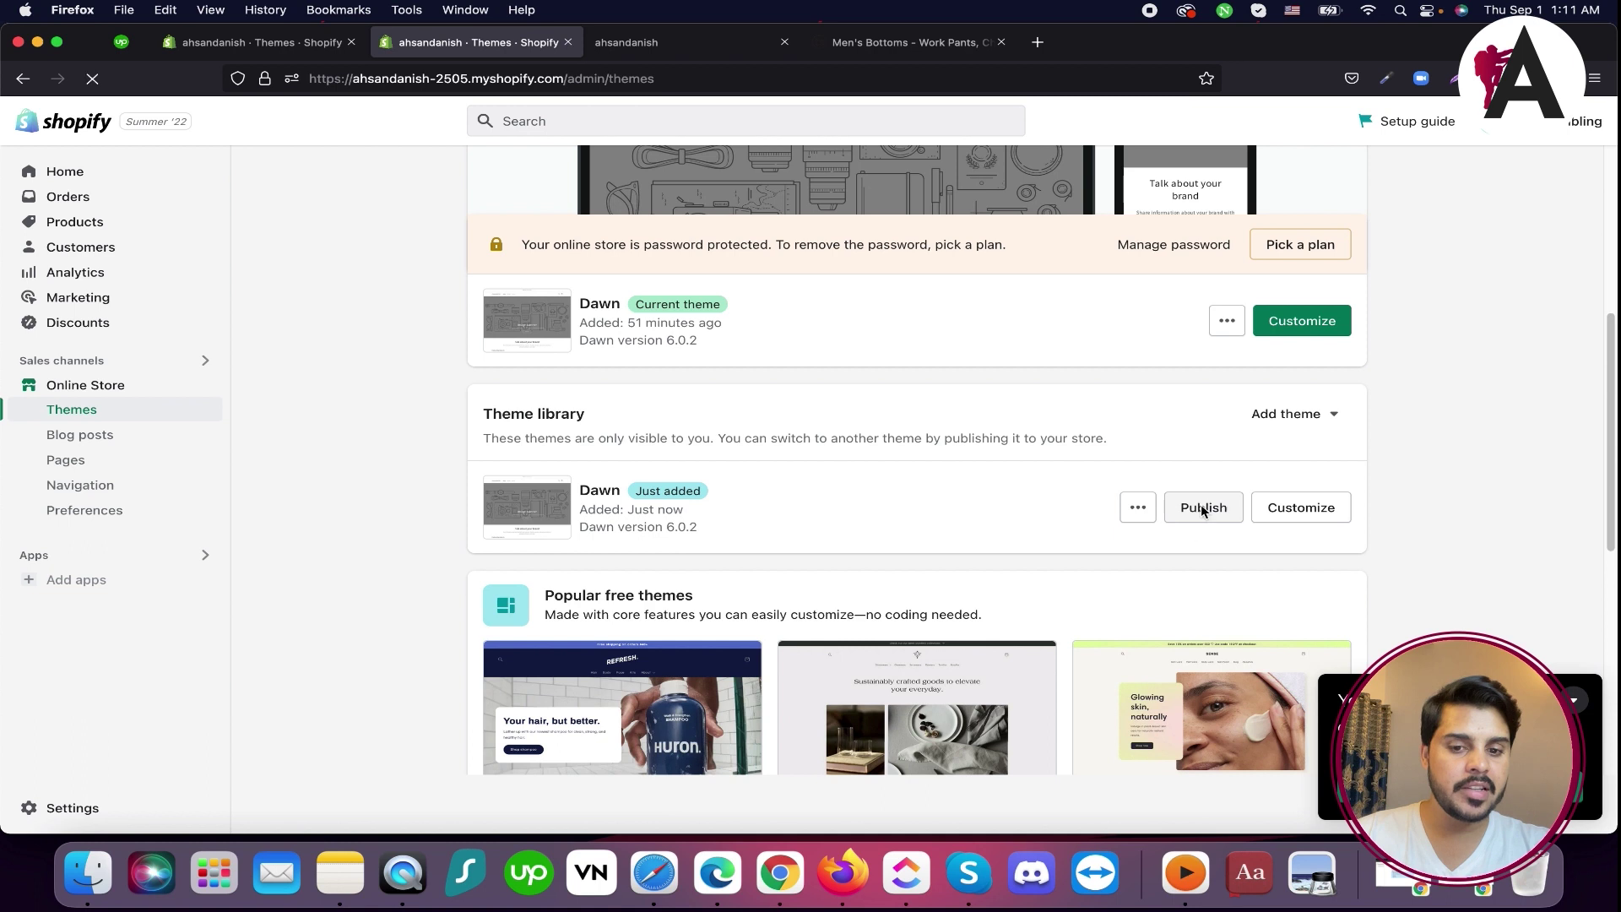
# Publish the newly added Dawn copy from the theme library as the live theme
pyautogui.click(1202, 508)
pyautogui.click(1052, 678)
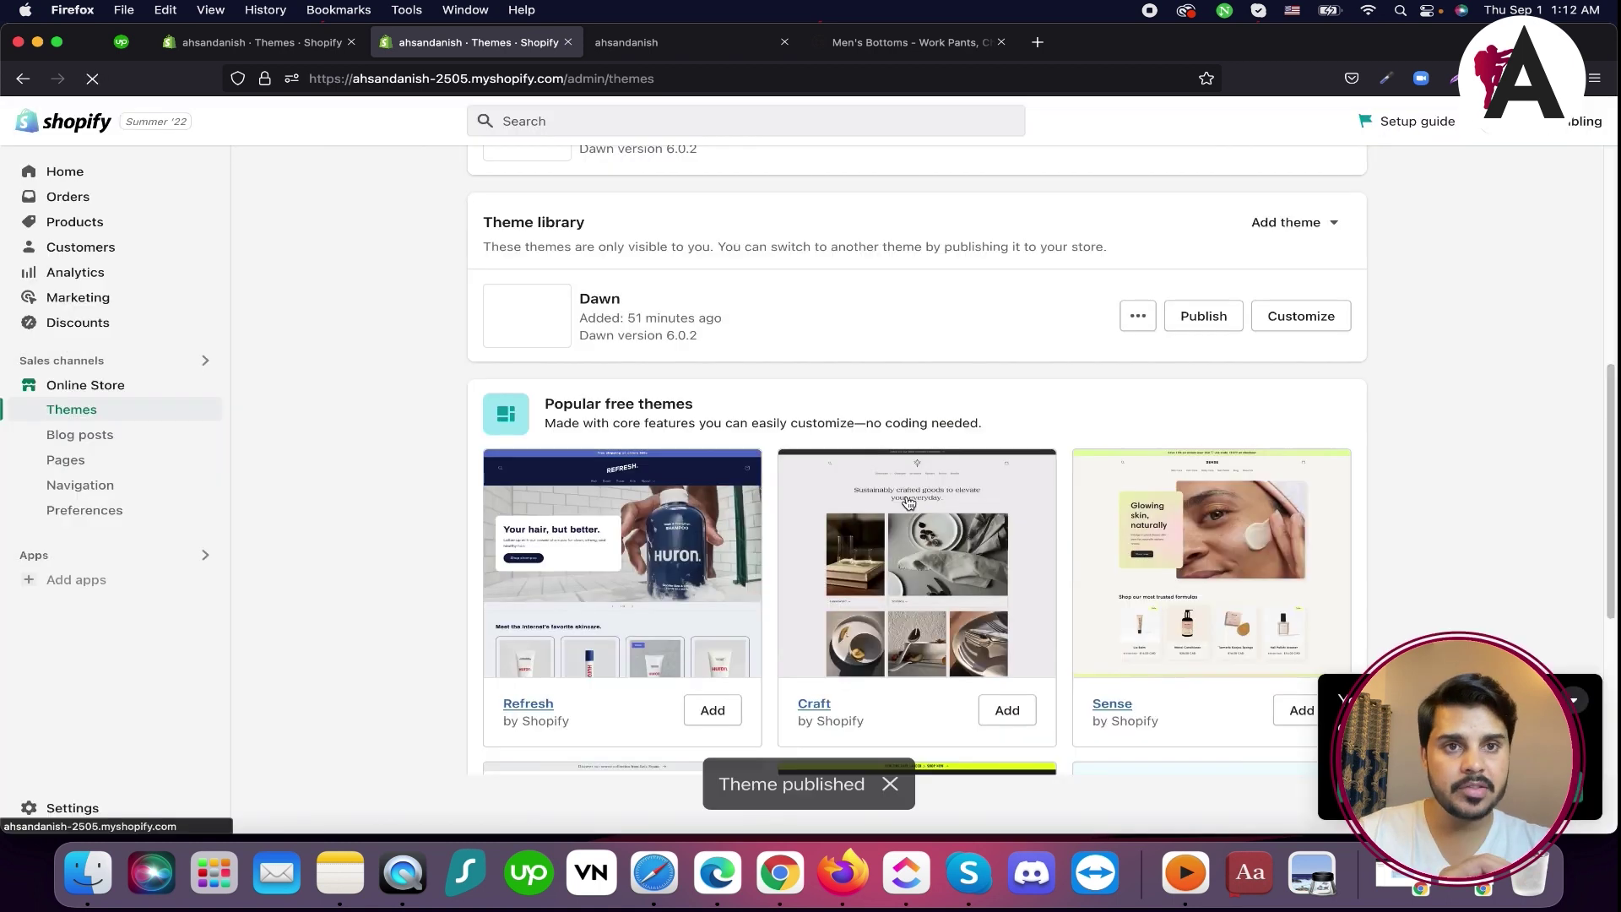
pyautogui.click(739, 67)
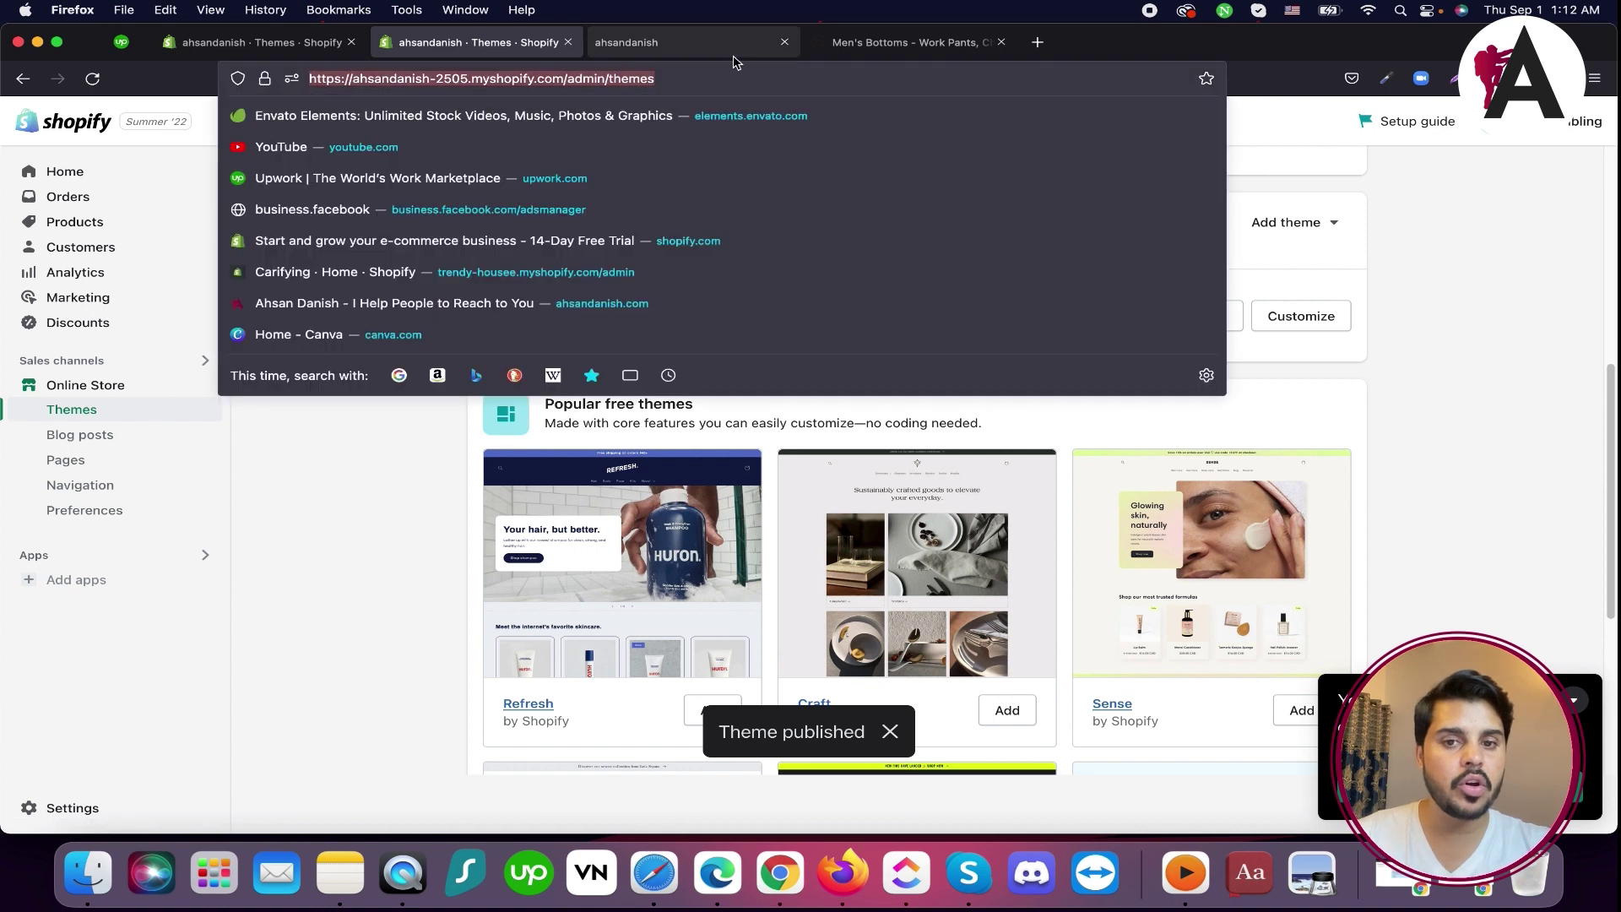
# Reload the storefront to check the published theme, then return to the admin Themes list
pyautogui.click(643, 55)
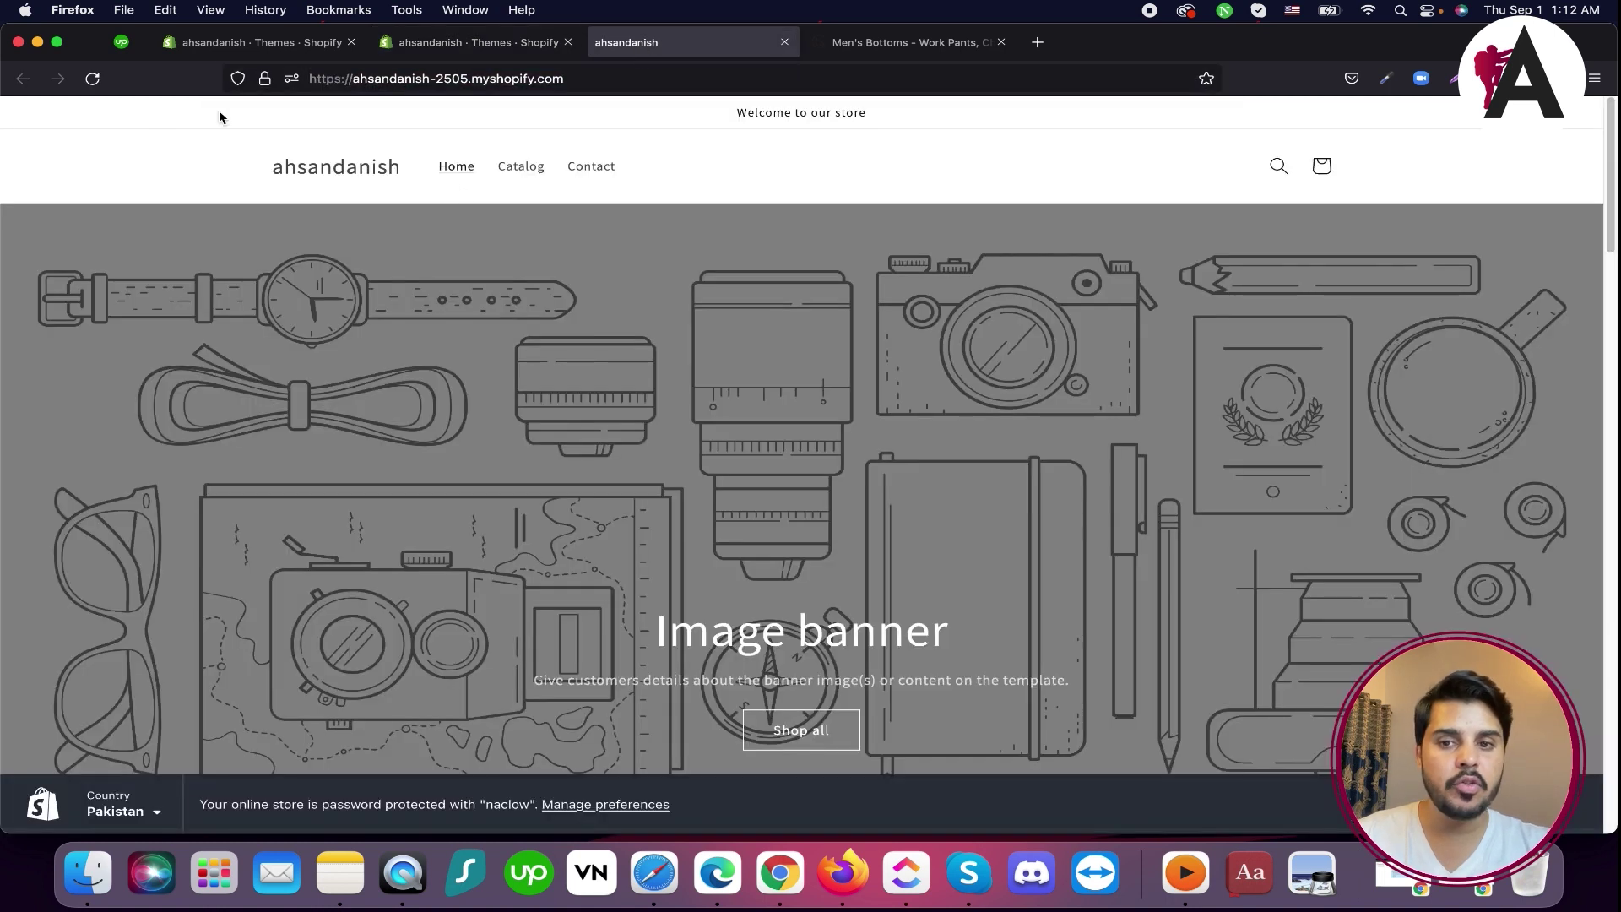
pyautogui.click(93, 78)
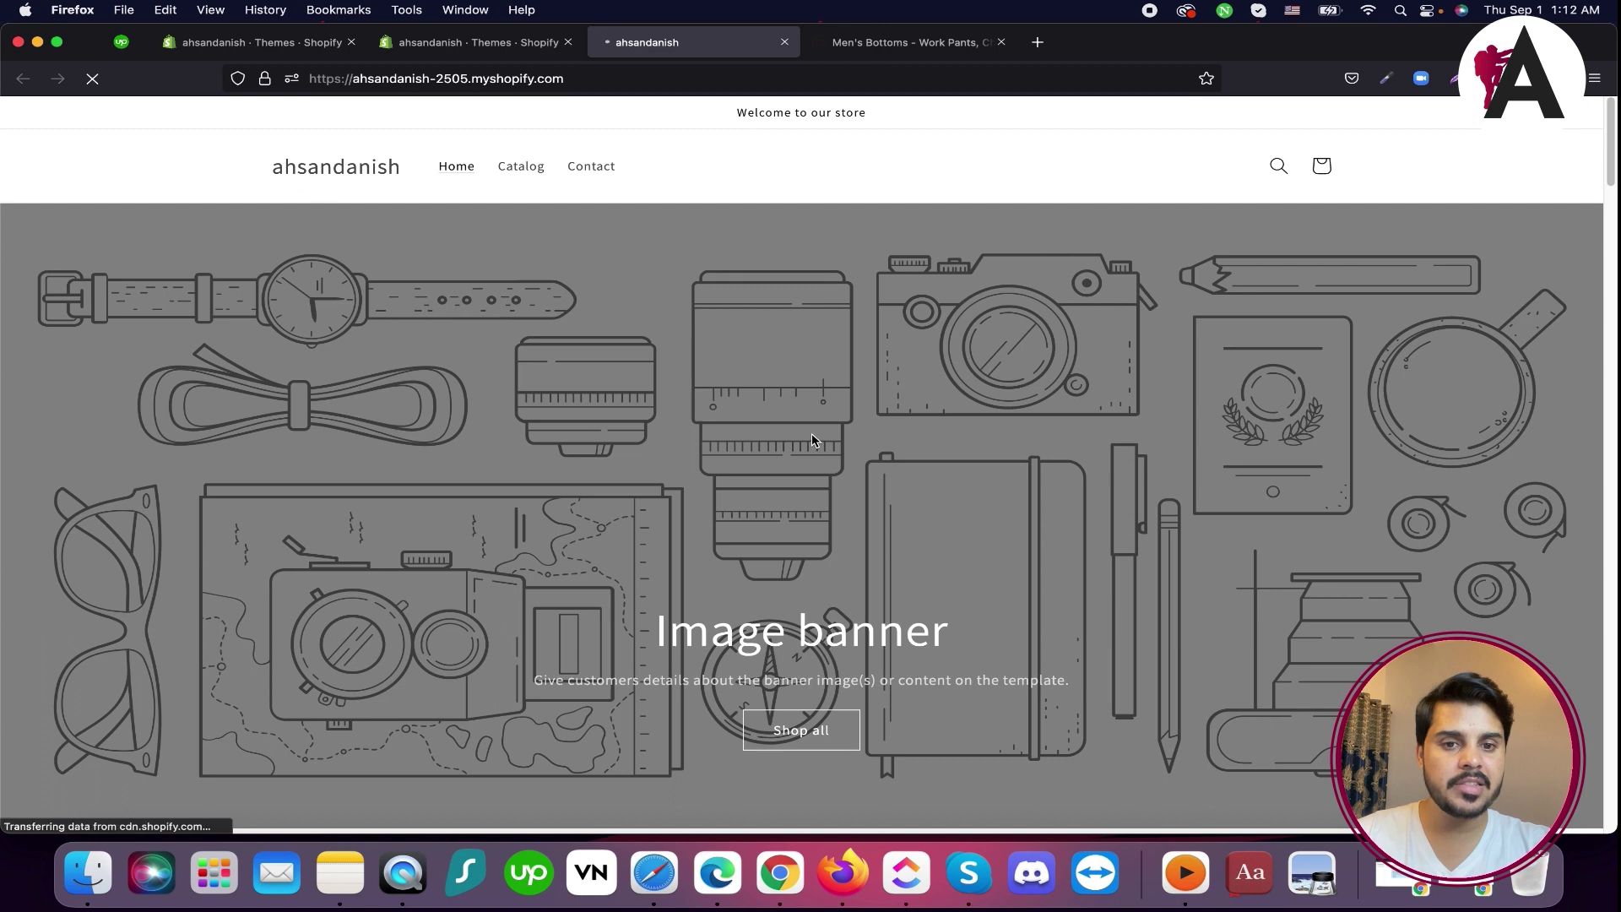
pyautogui.scroll(-15, 817, 603)
pyautogui.scroll(-8, 817, 605)
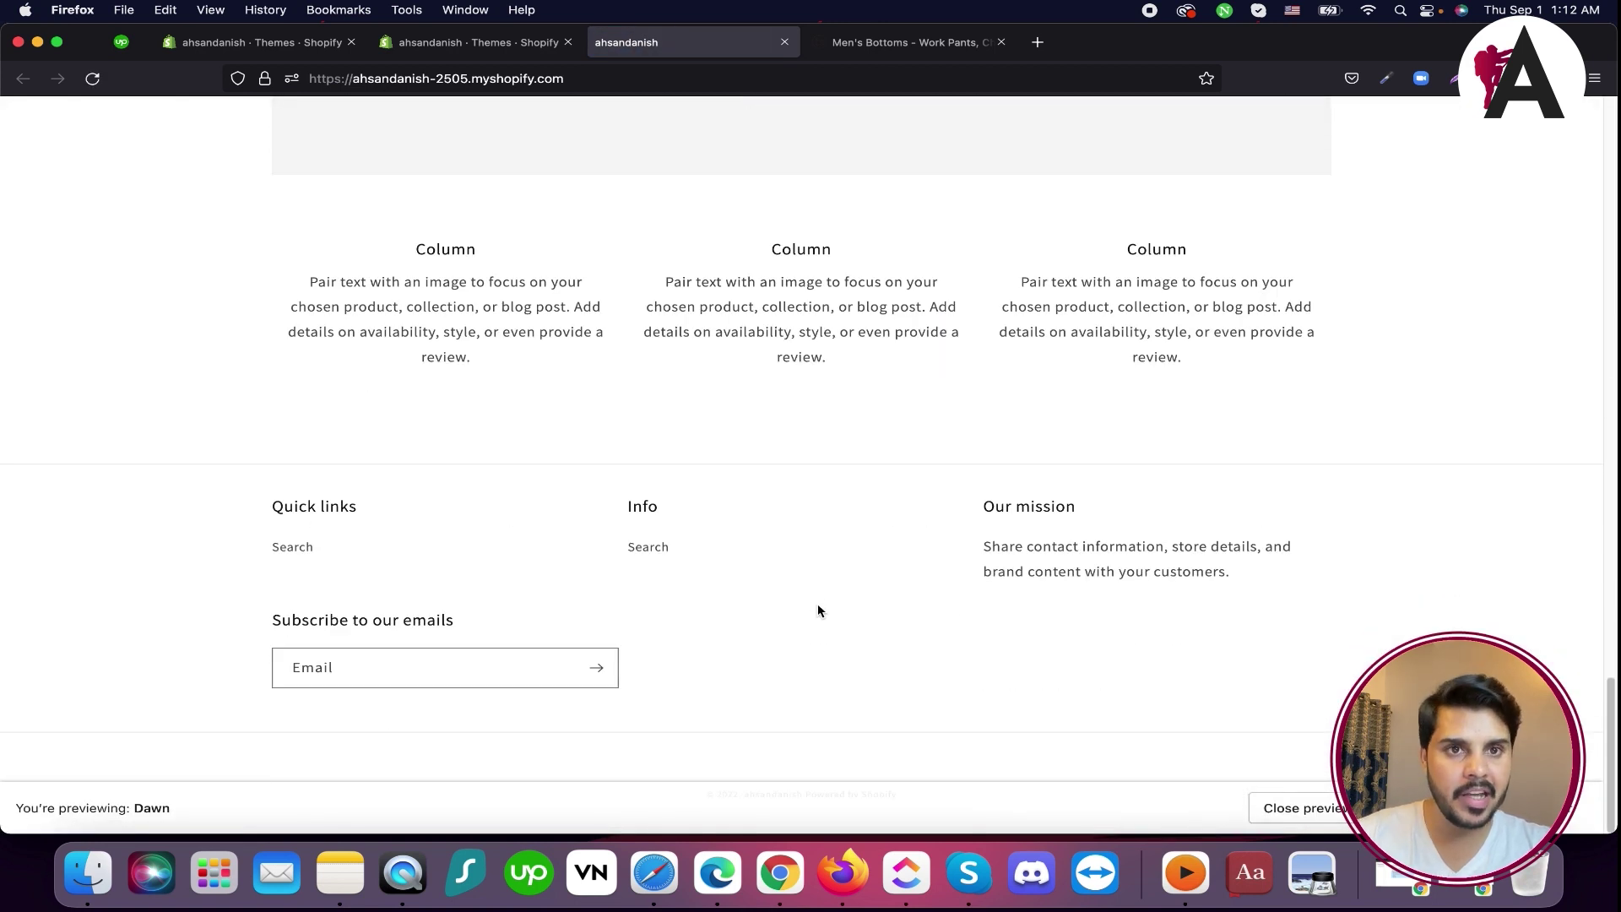
pyautogui.scroll(20, 817, 608)
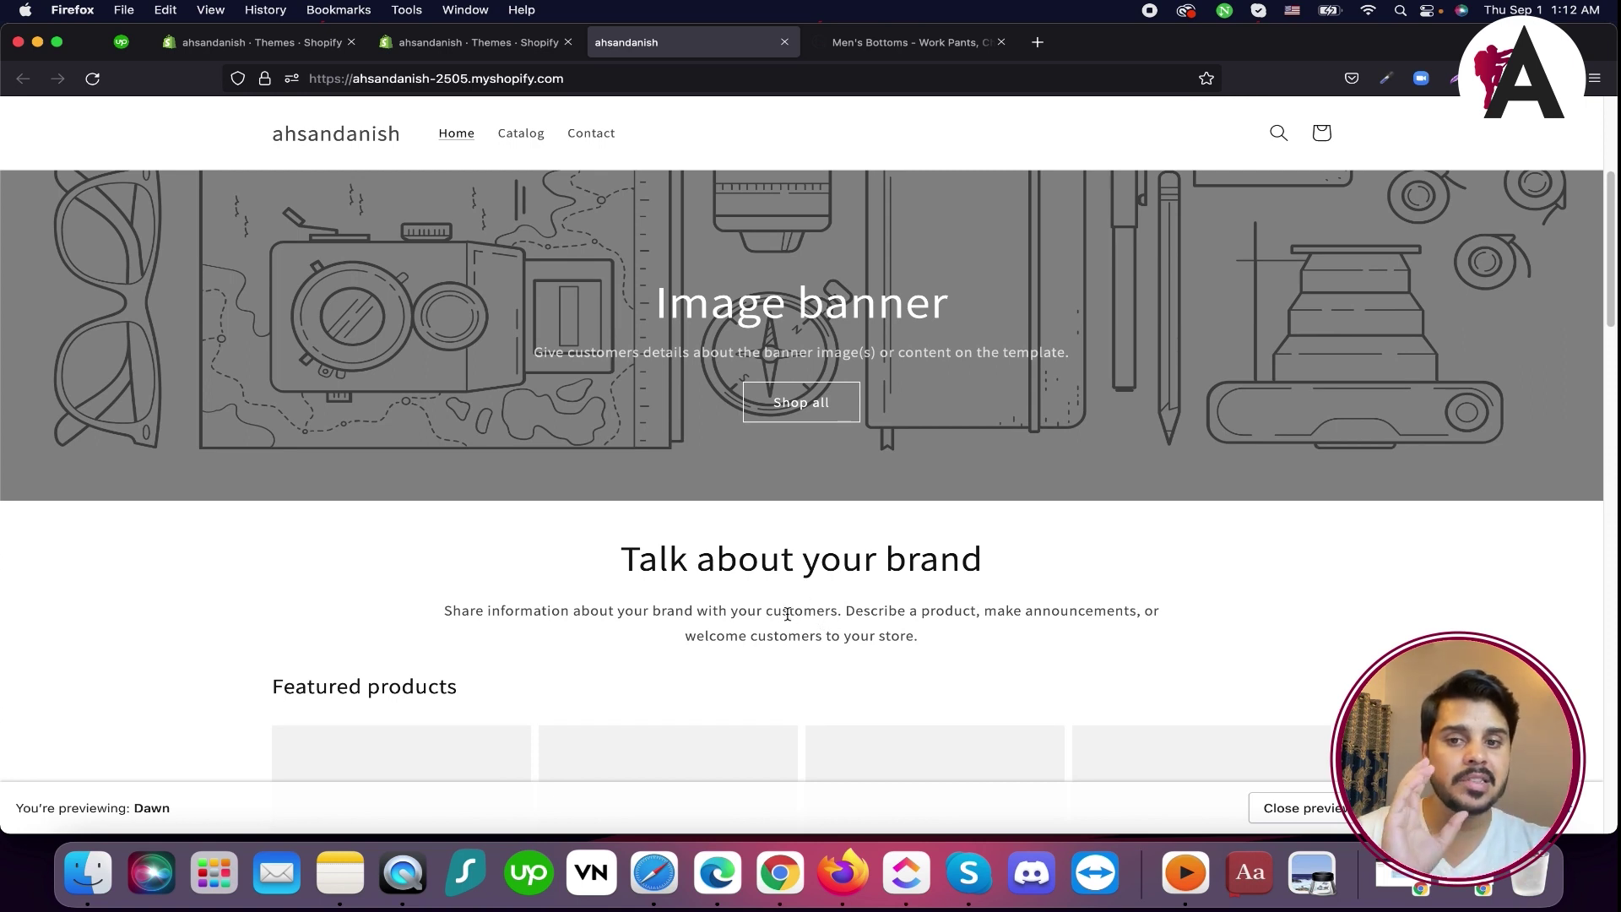
pyautogui.scroll(5, 601, 555)
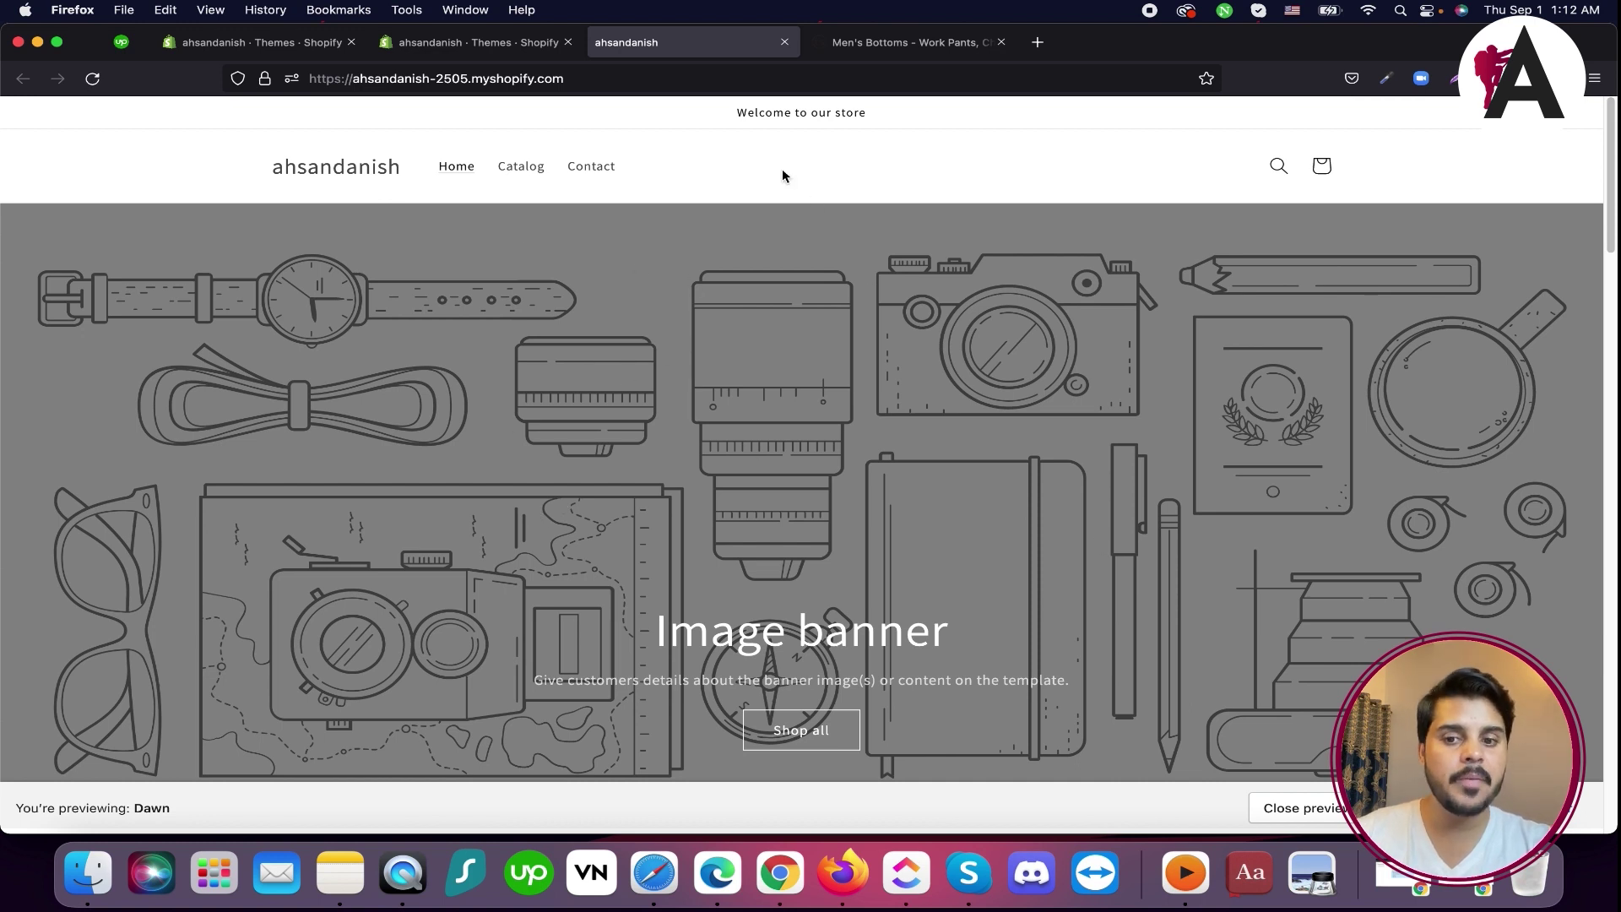
pyautogui.click(467, 52)
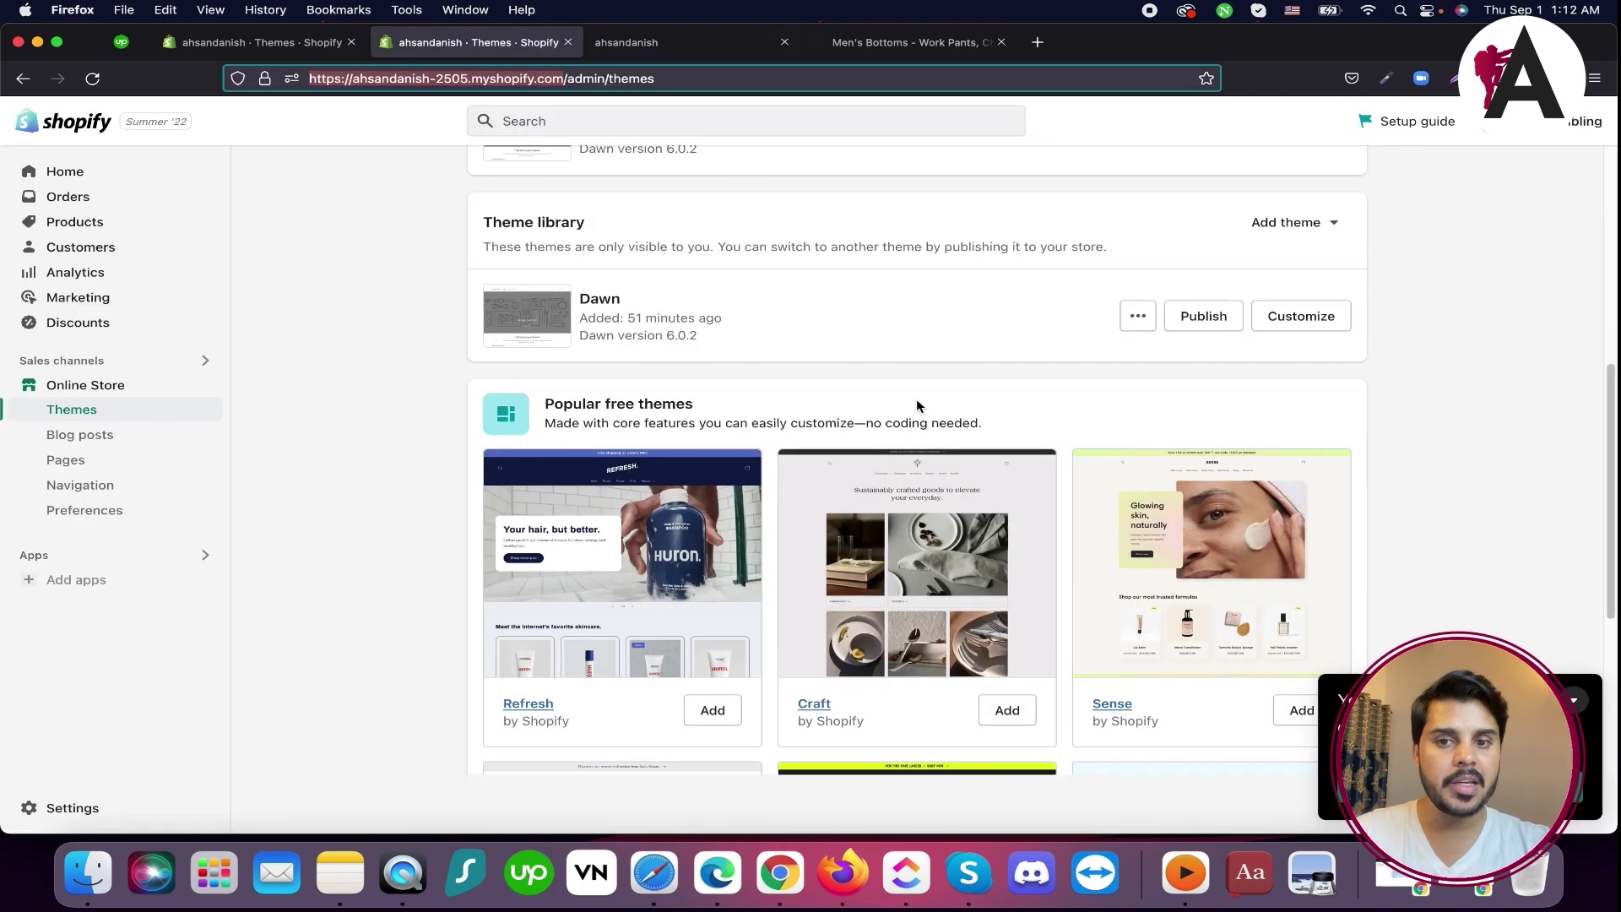
# Publish the original Dawn theme from the theme library and confirm it
pyautogui.scroll(3, 1043, 442)
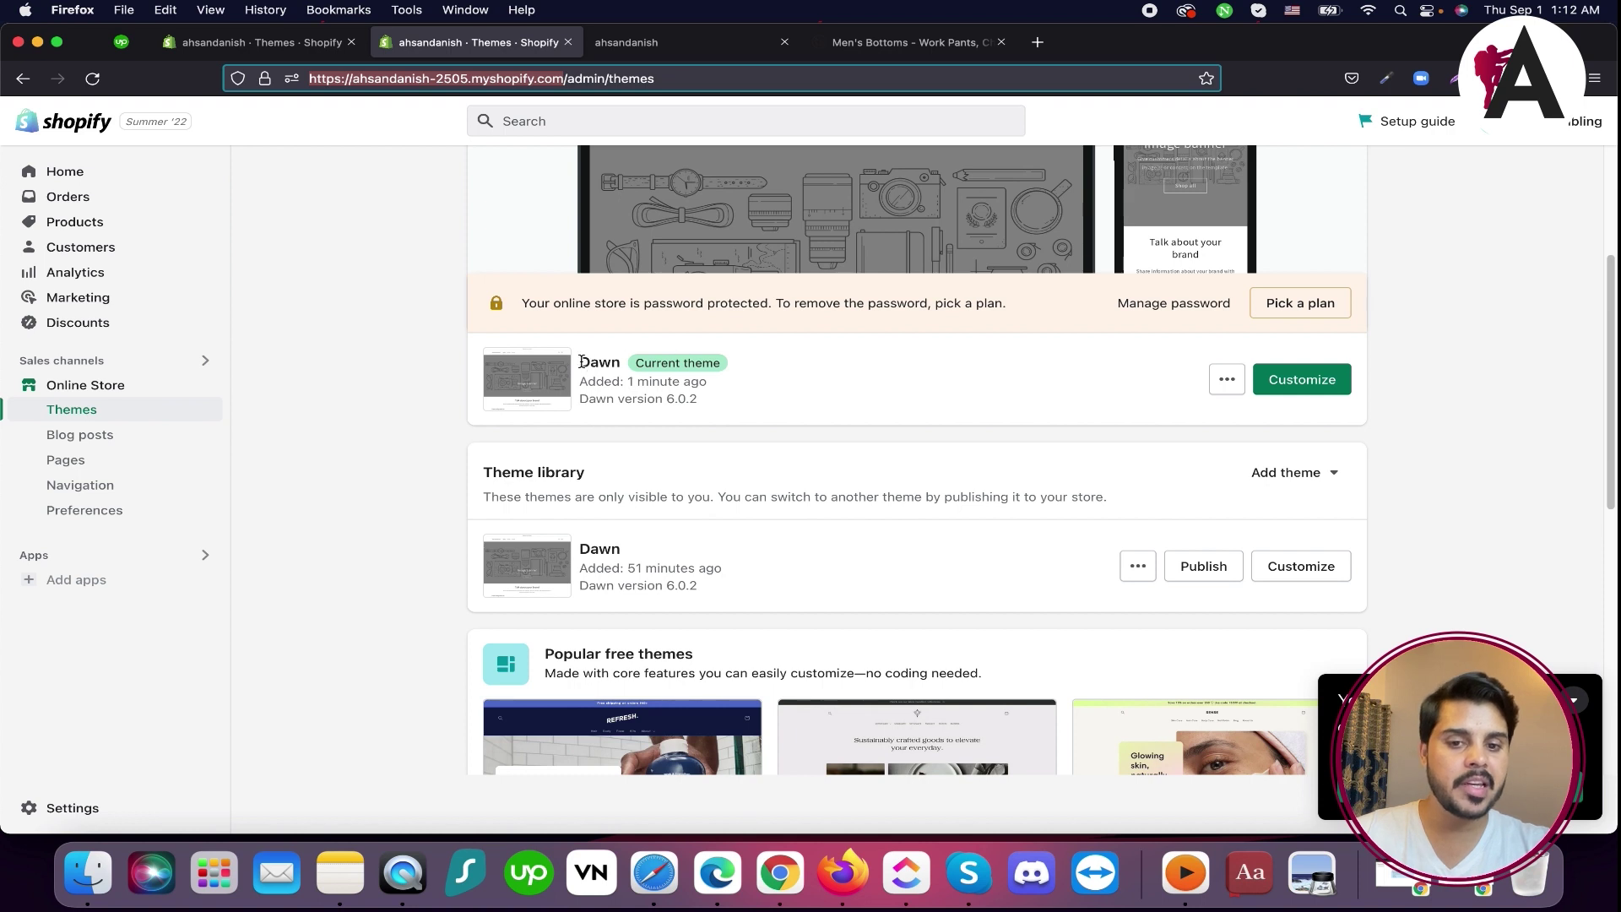
pyautogui.moveTo(576, 364); pyautogui.dragTo(731, 365)
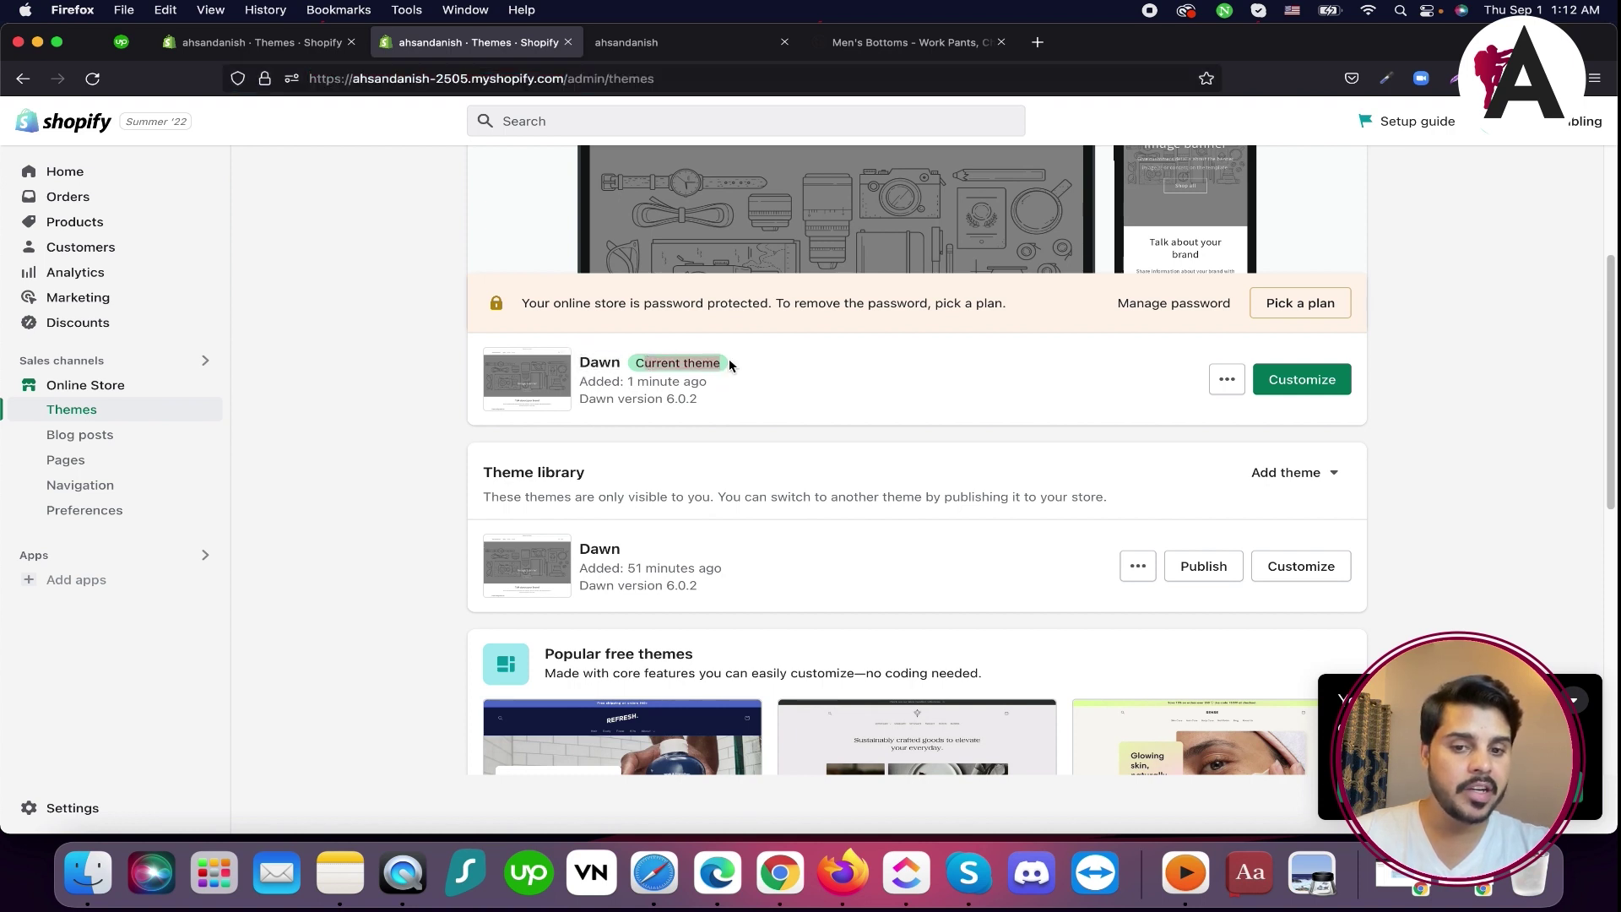
pyautogui.click(1208, 568)
pyautogui.click(1055, 676)
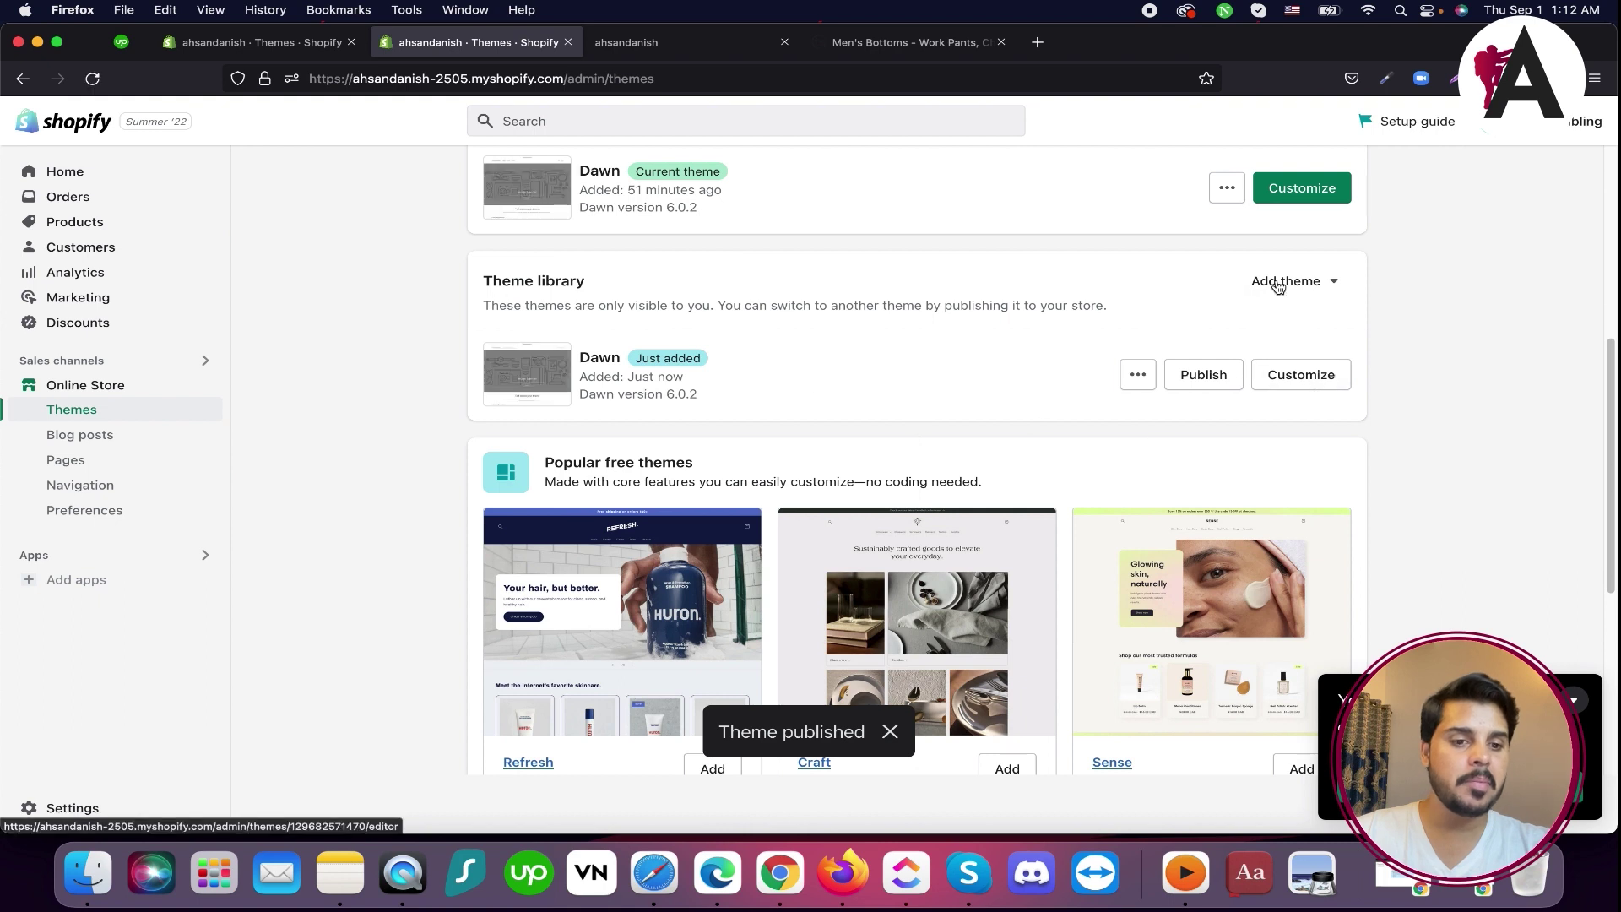
# Open the live store in a new tab and scroll through the storefront
pyautogui.scroll(-5, 1034, 553)
pyautogui.scroll(10, 1034, 553)
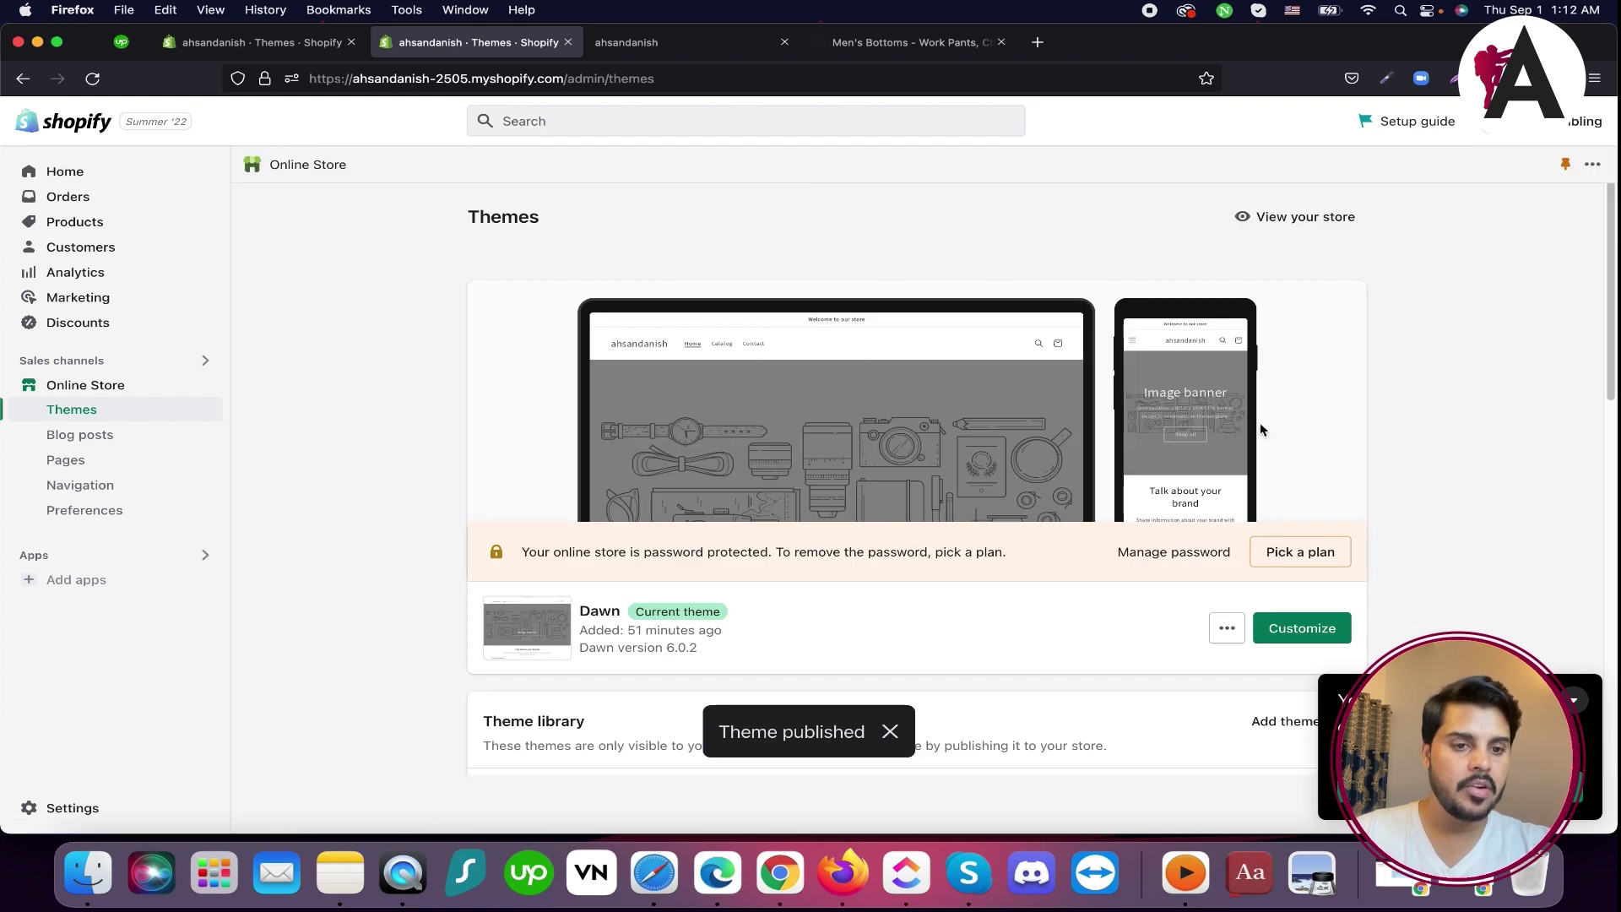
pyautogui.click(1254, 223)
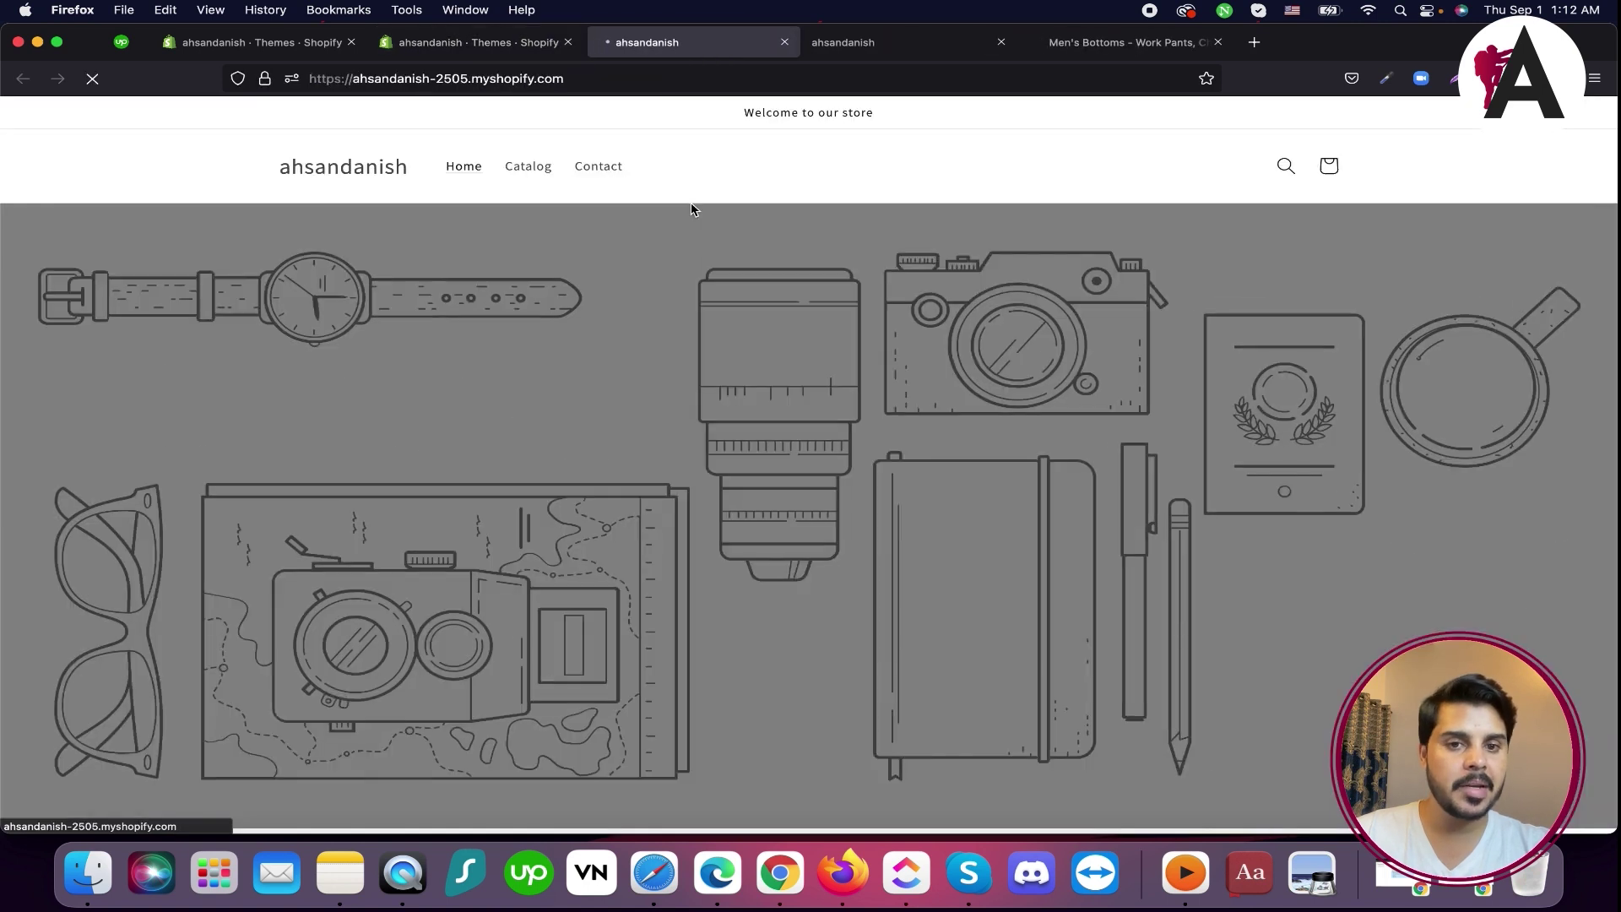
pyautogui.scroll(-12, 667, 446)
pyautogui.scroll(-10, 667, 440)
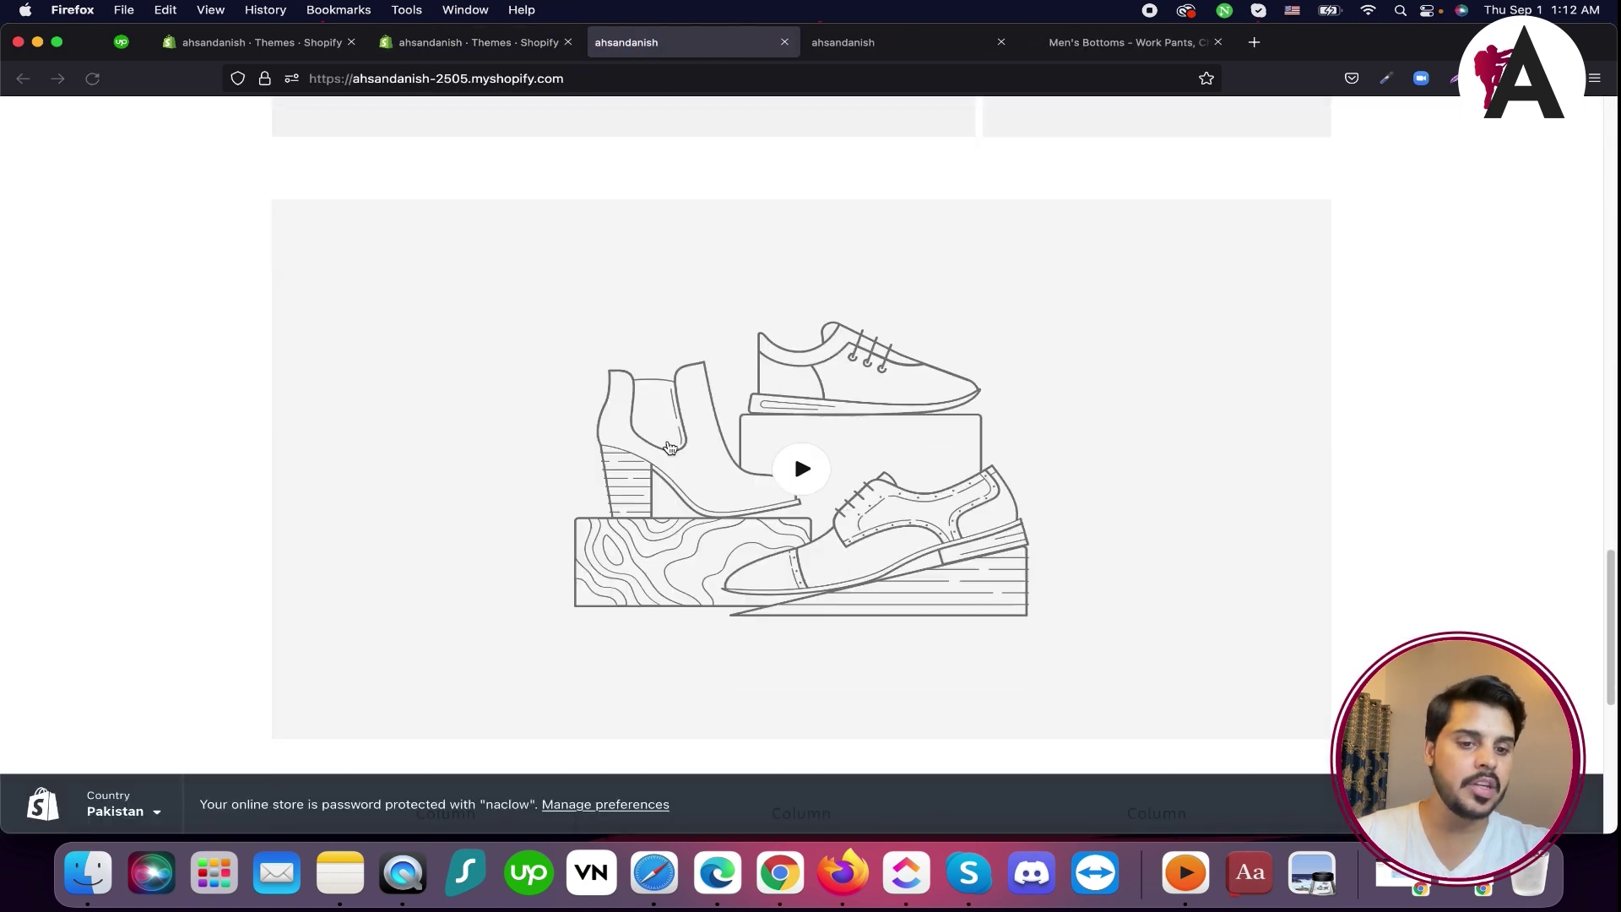
pyautogui.scroll(5, 701, 372)
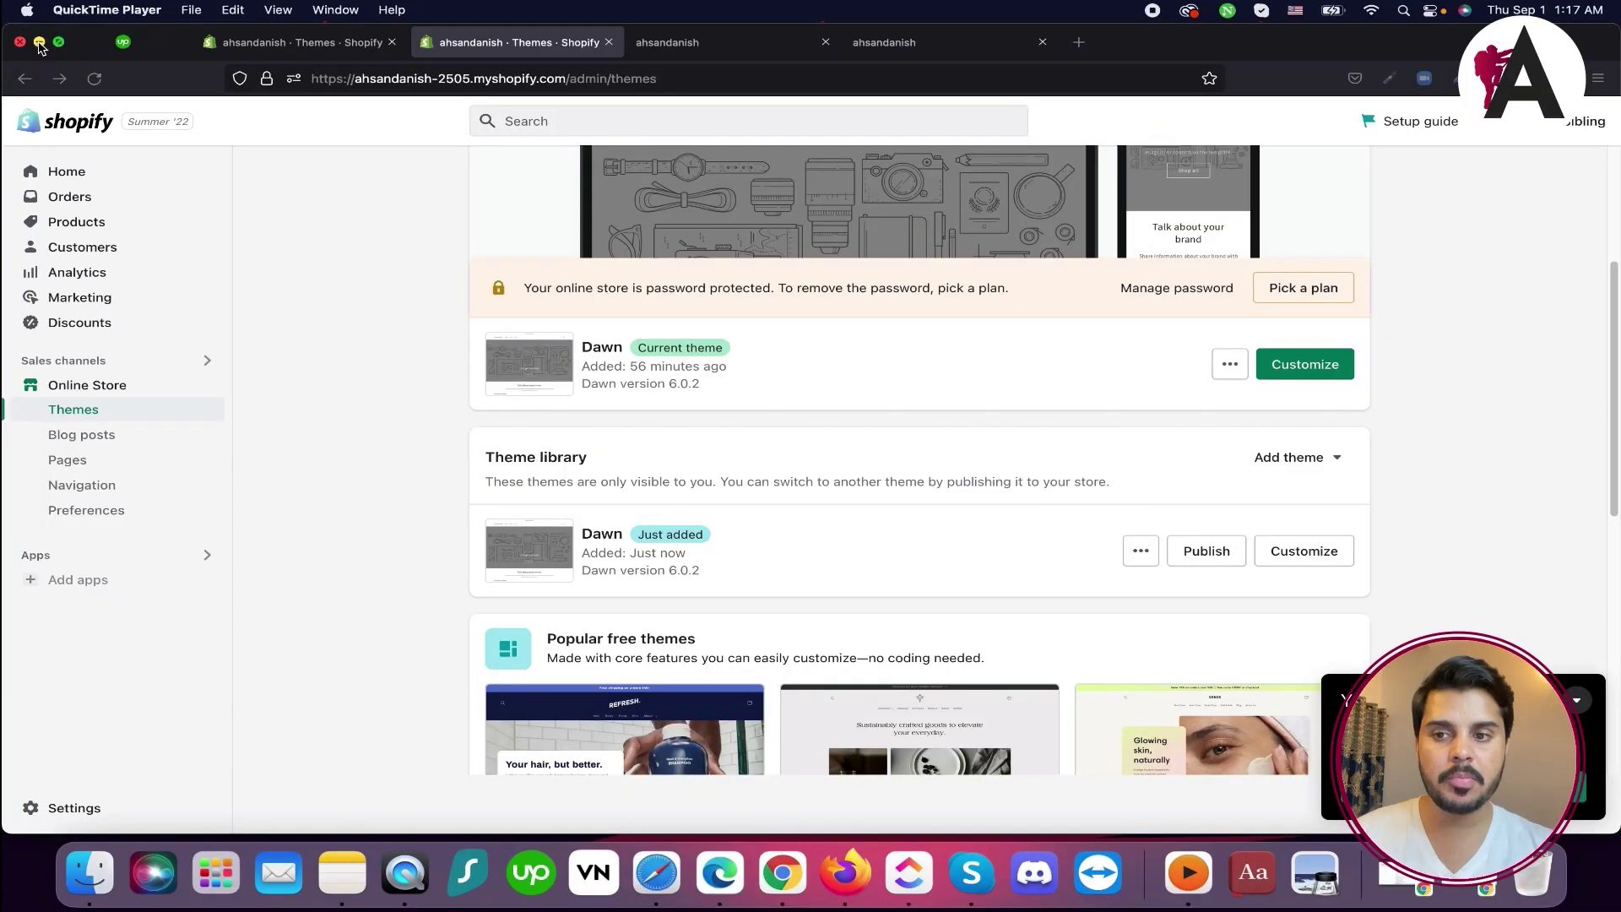
# Try loading the downloaded theme zip from the untitled desktop folder in a new browser tab
pyautogui.click(39, 42)
pyautogui.doubleClick(533, 290)
pyautogui.click(606, 242)
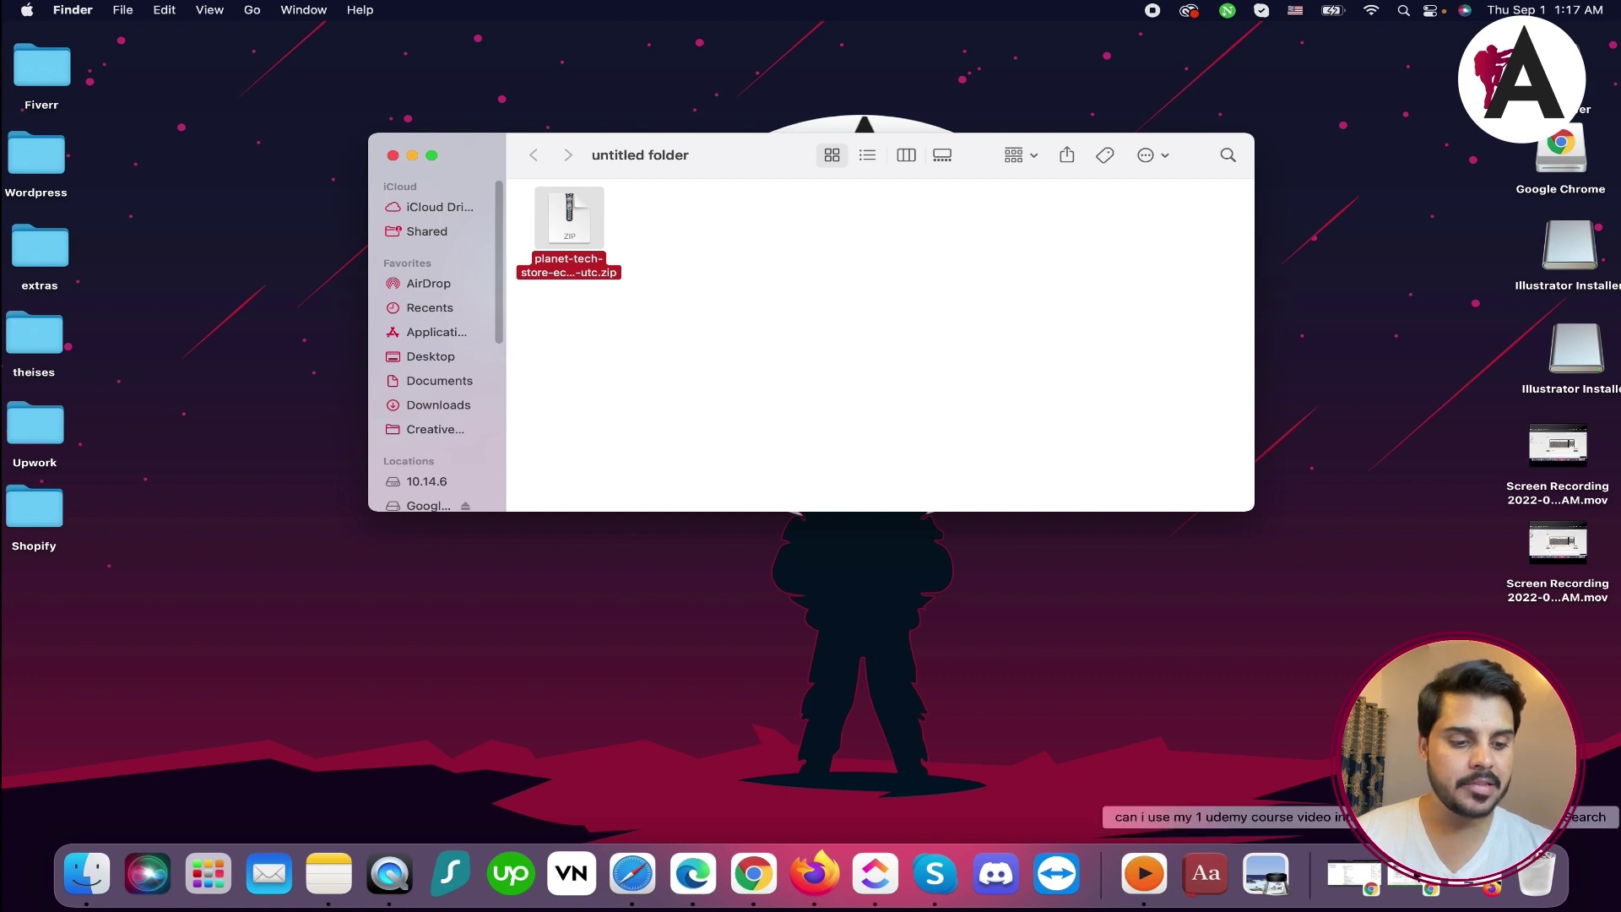
pyautogui.click(1490, 873)
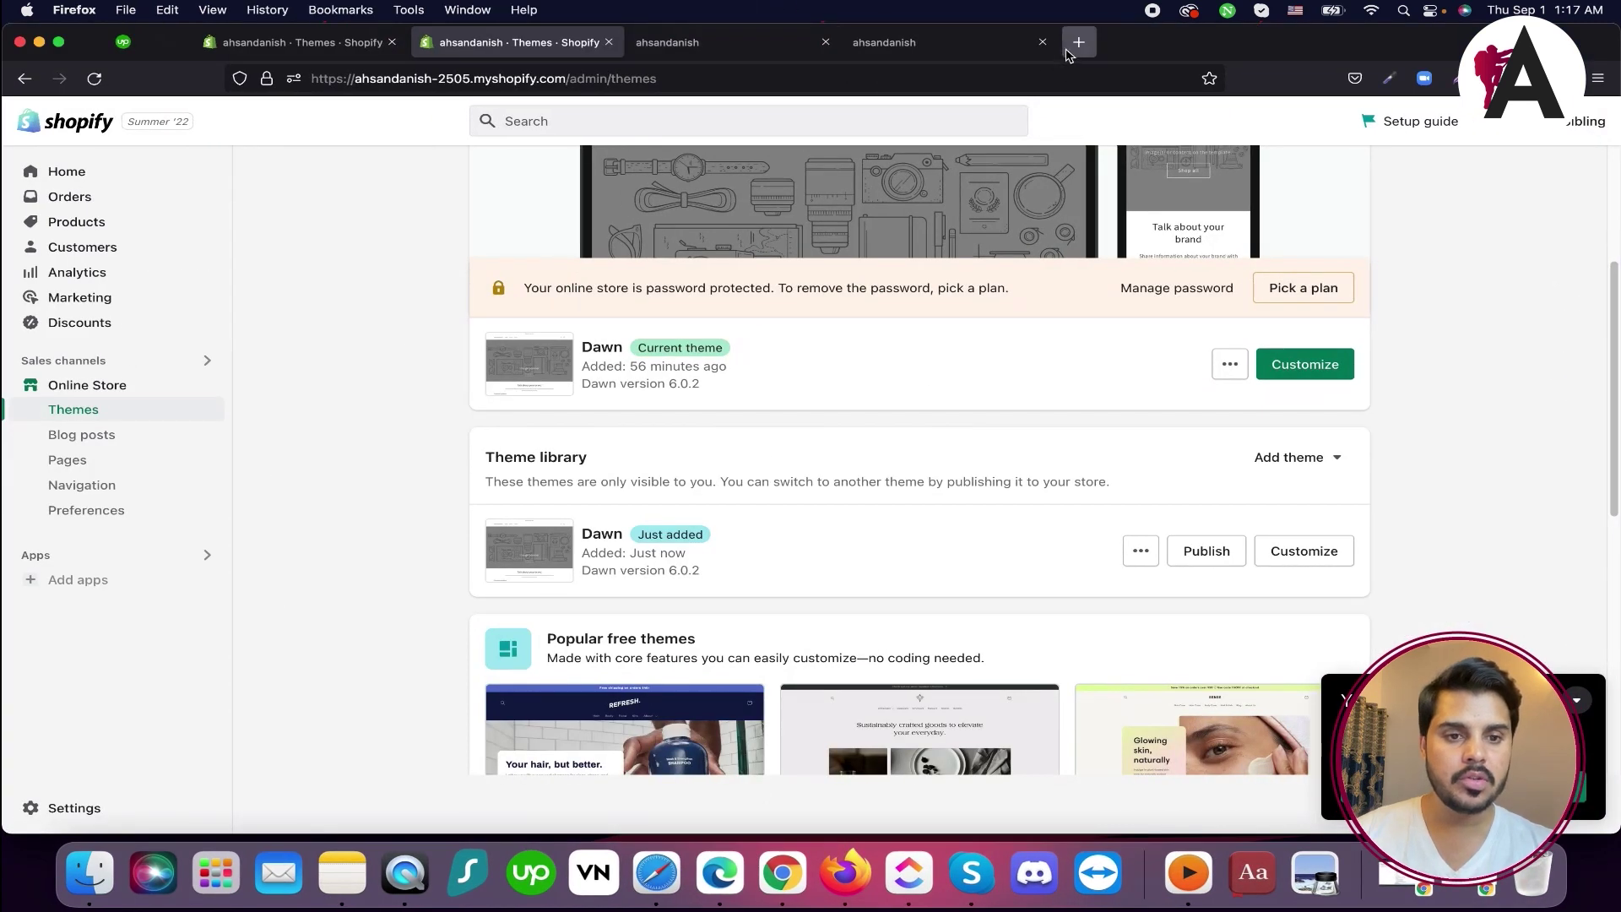
pyautogui.click(1078, 42)
pyautogui.press('super+v')
pyautogui.press('Return')
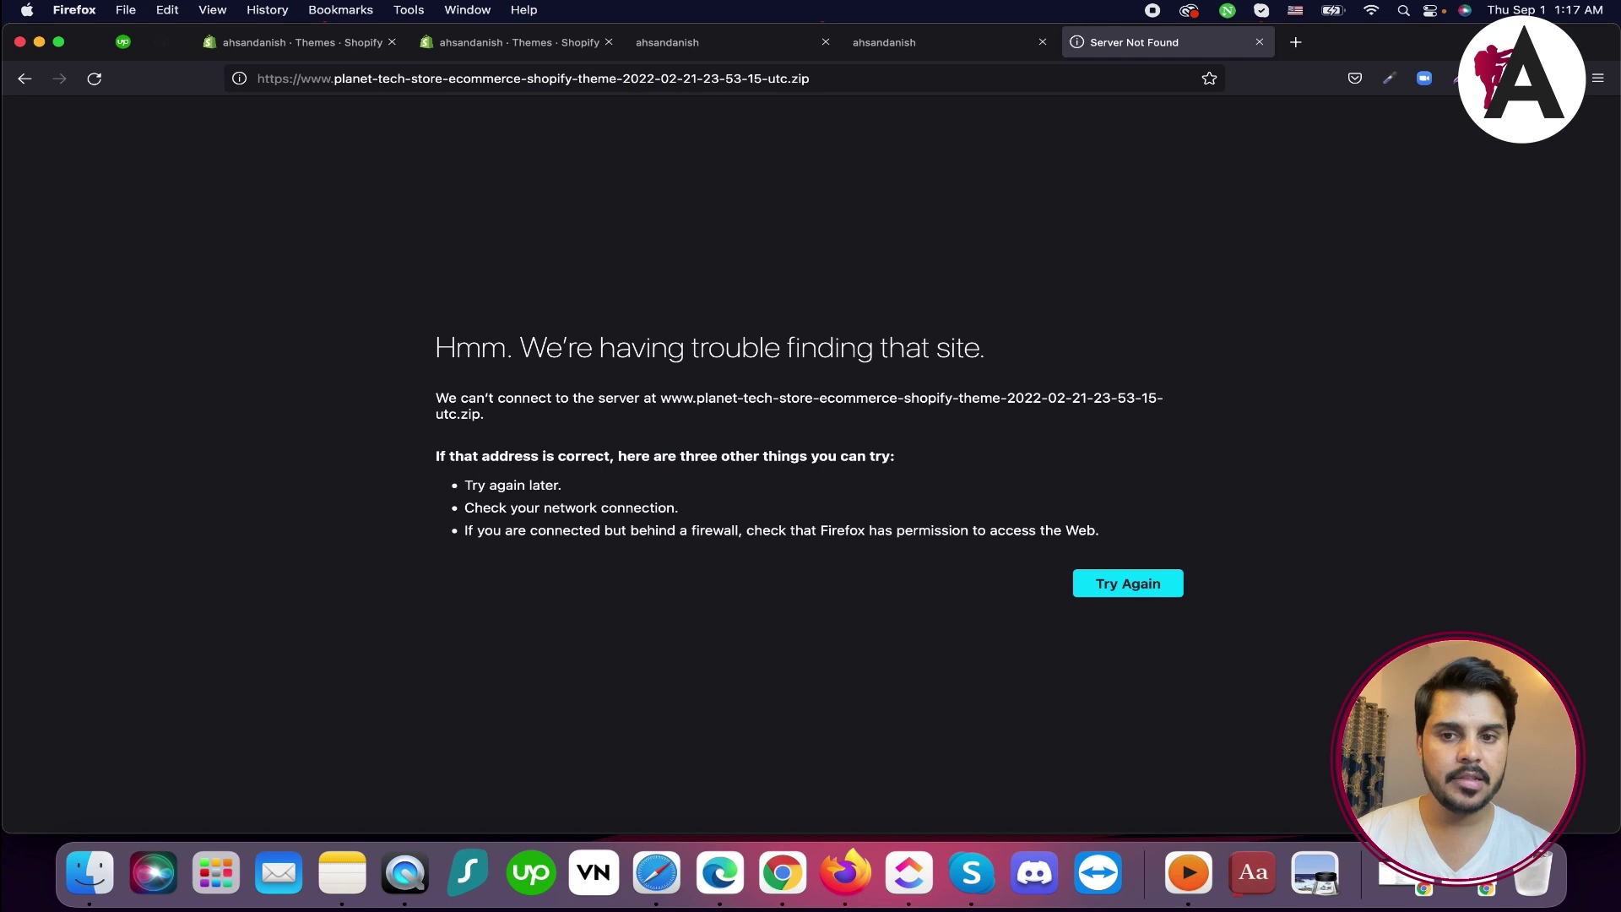
# Replace the failed address with elements.envato.com to load Envato Elements
pyautogui.click(815, 79)
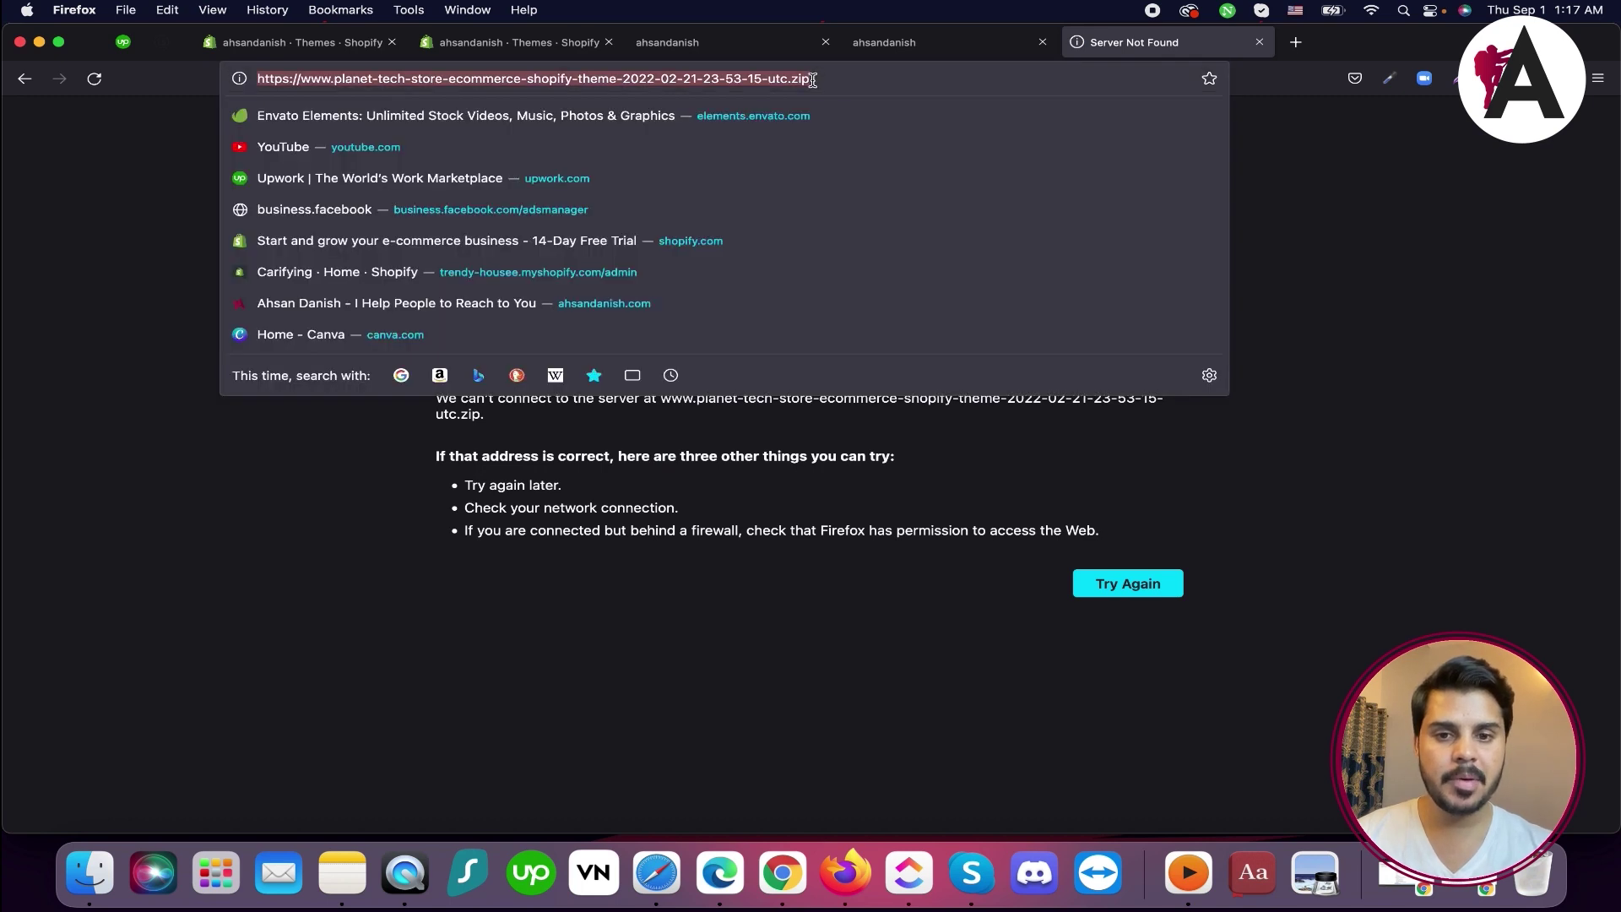
pyautogui.click(1411, 276)
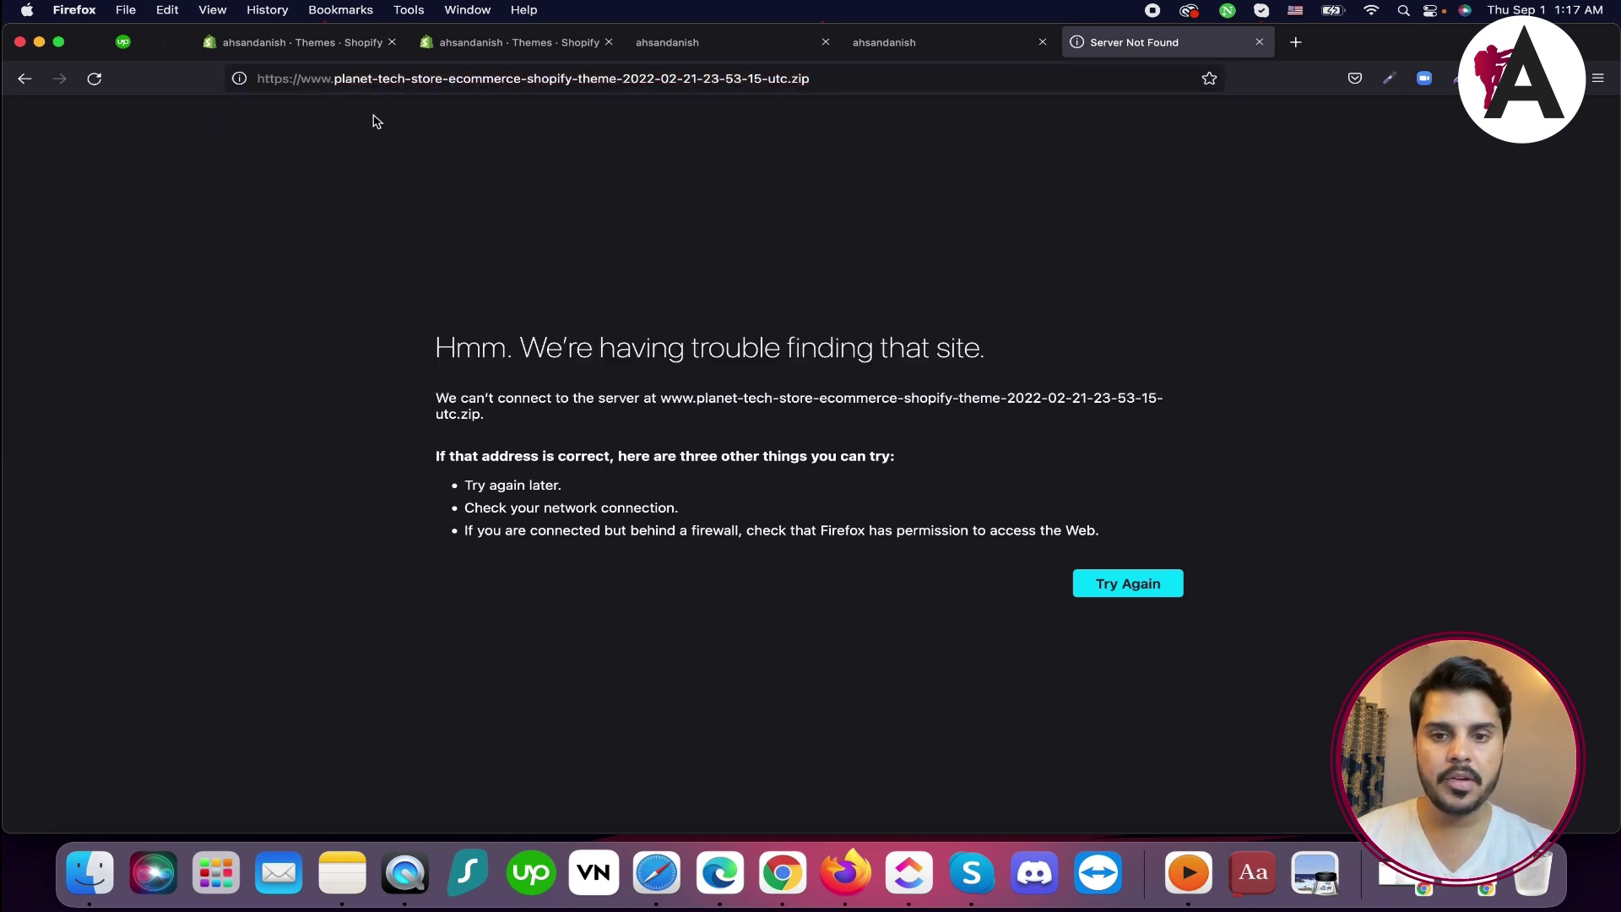
pyautogui.click(624, 78)
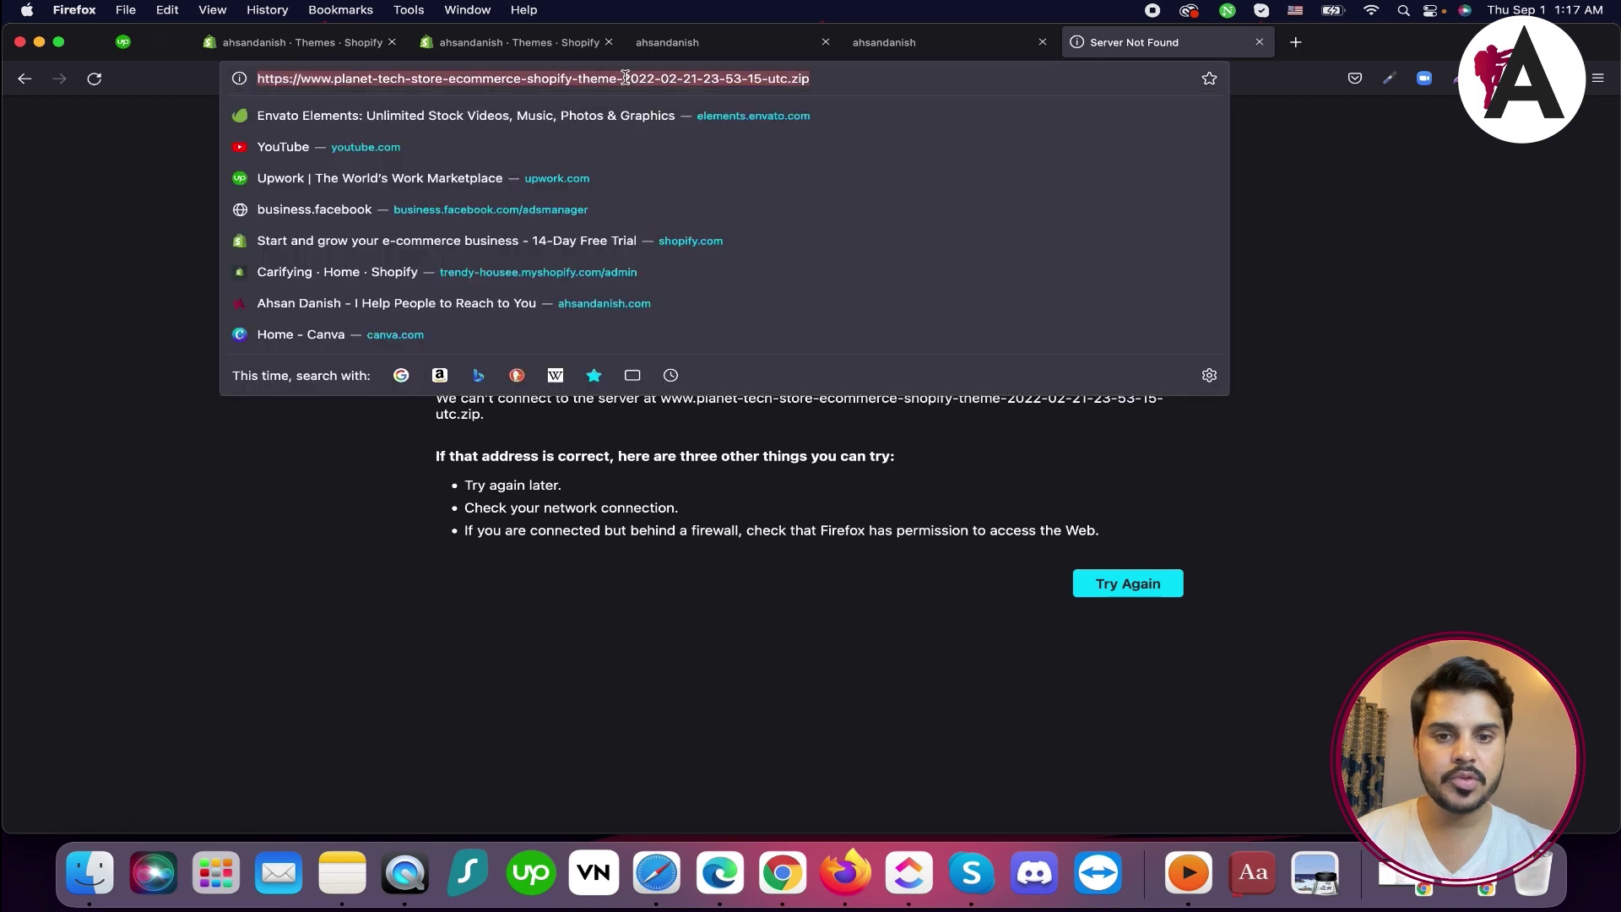
pyautogui.write('elements.envato.com')
pyautogui.press('Return')
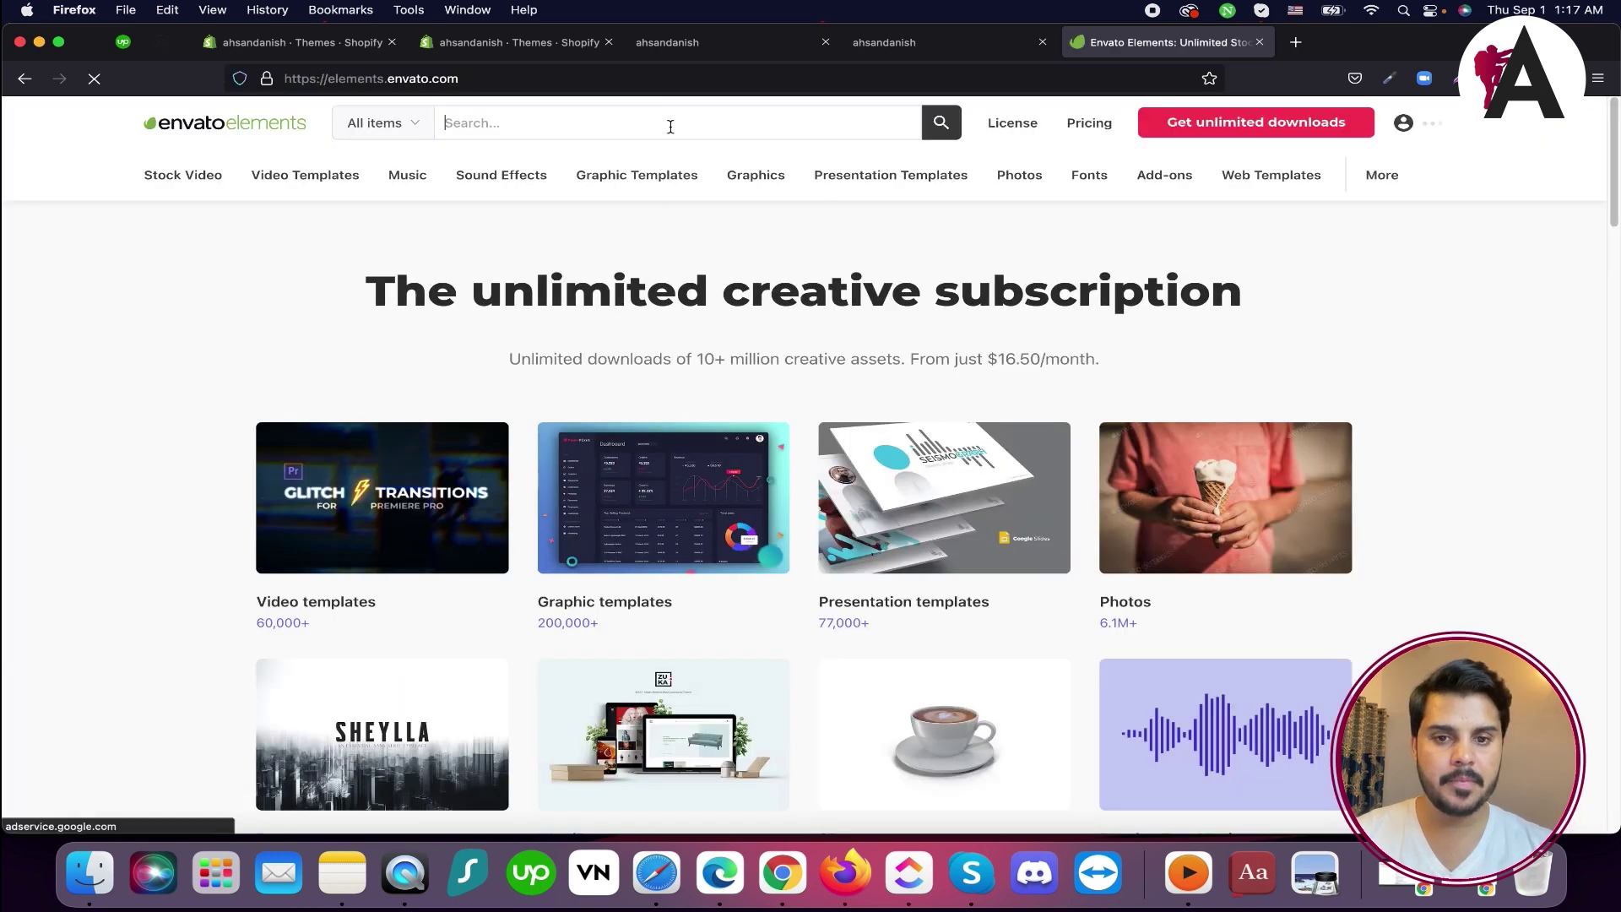
# Search Envato Elements for 'planet tech' and open the Planet Tech Store theme item
pyautogui.click(670, 126)
pyautogui.write('planet tech')
pyautogui.press('Return')
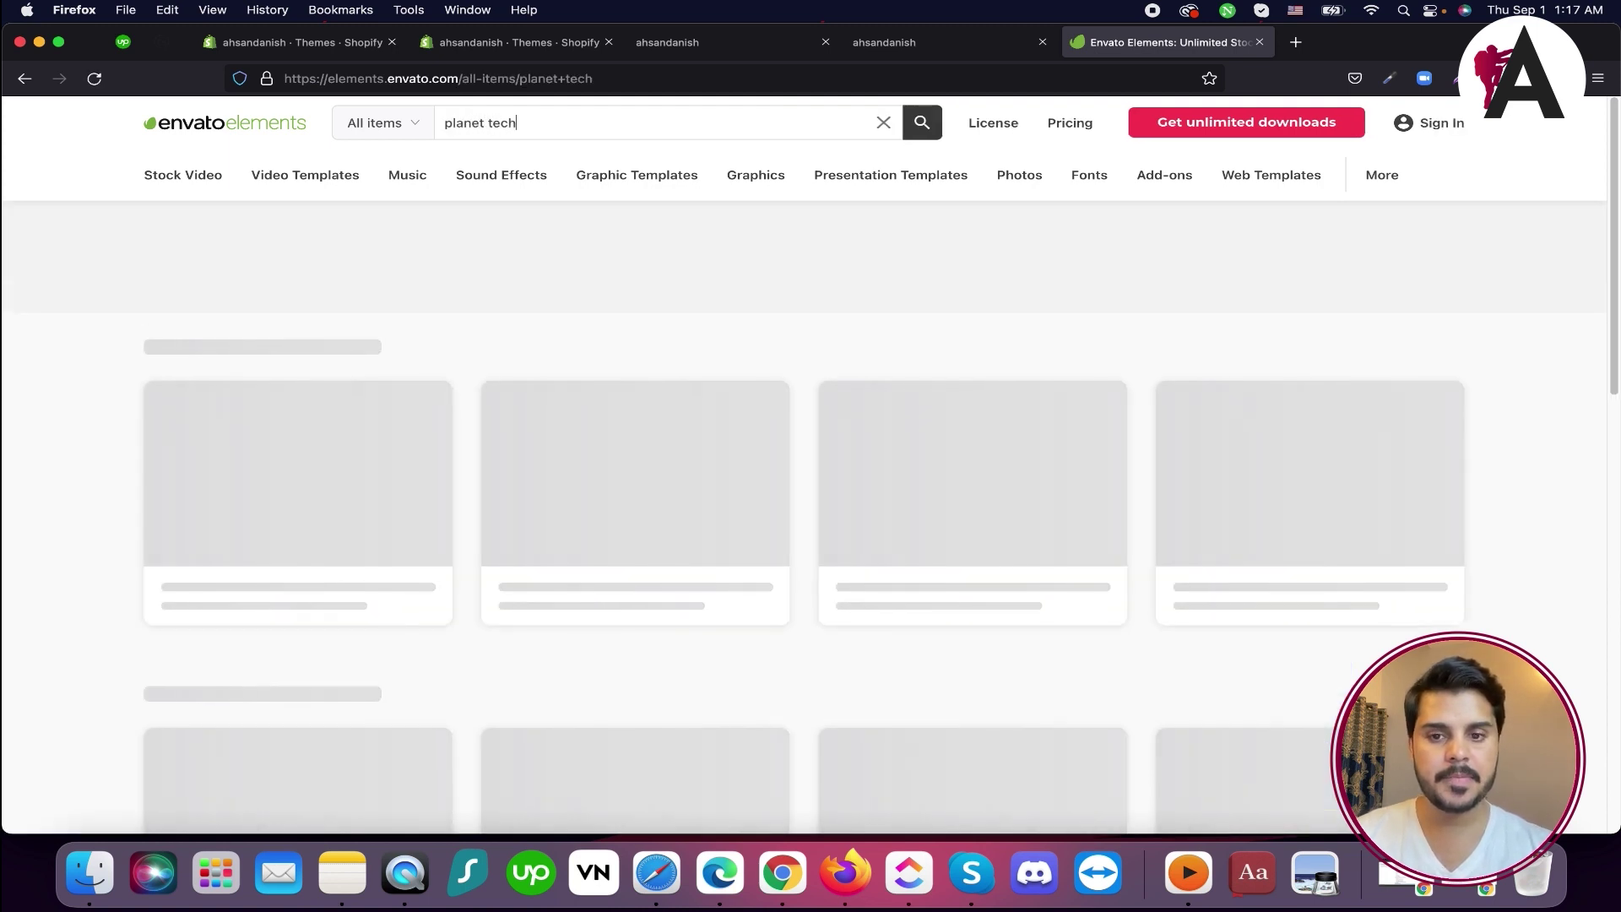
pyautogui.scroll(-3, 497, 429)
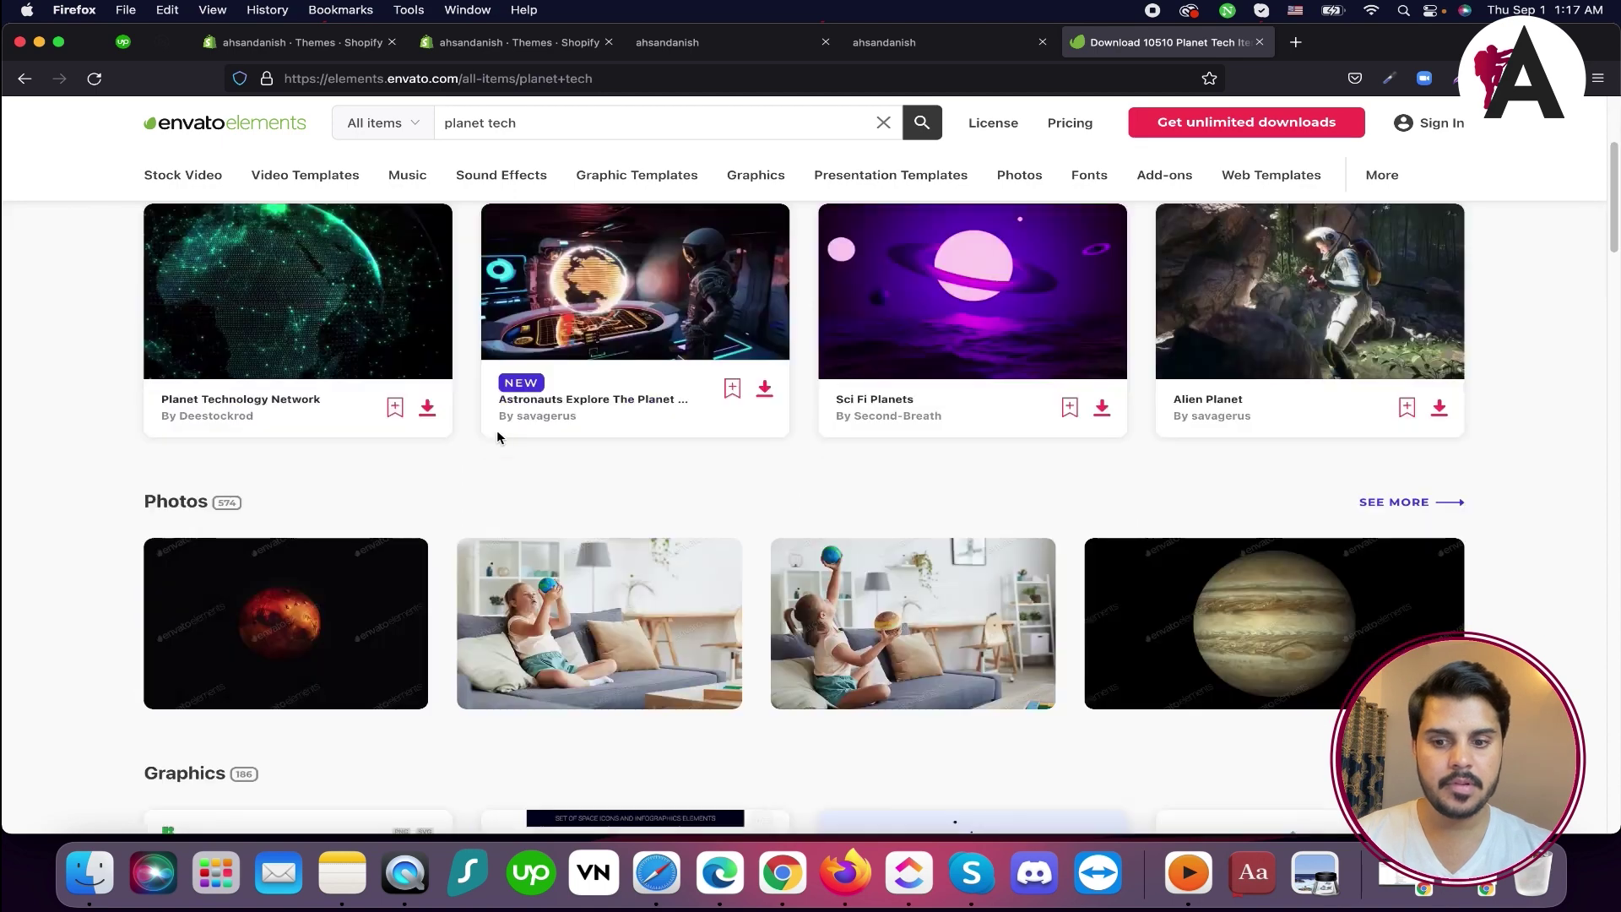
pyautogui.scroll(-12, 497, 429)
pyautogui.scroll(-20, 498, 437)
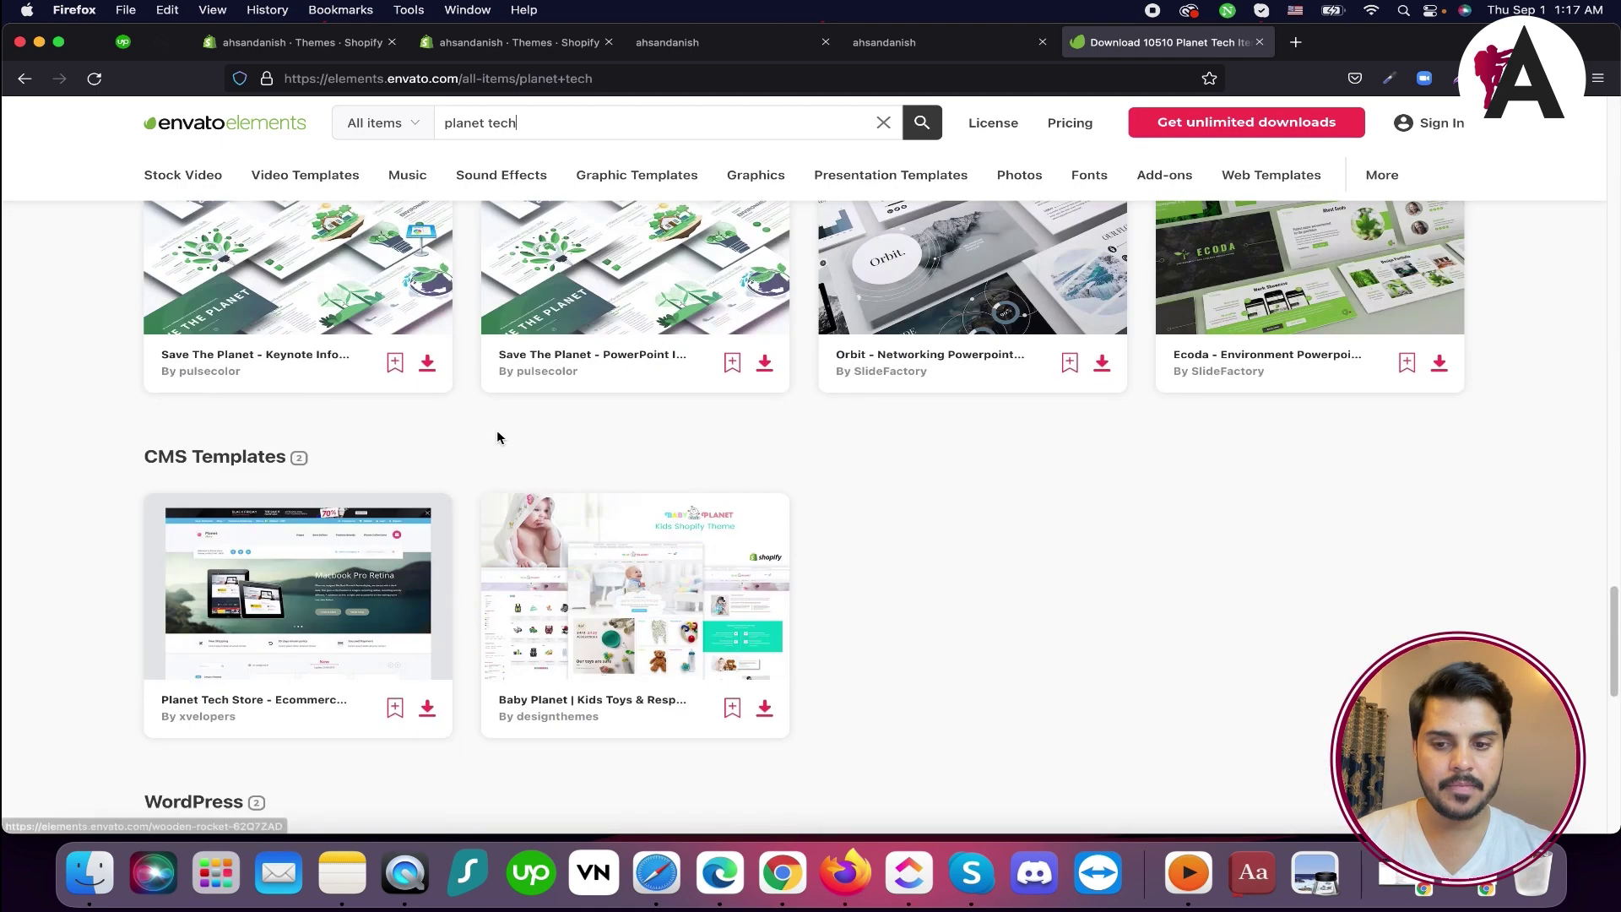
pyautogui.scroll(-2, 497, 429)
pyautogui.click(391, 328)
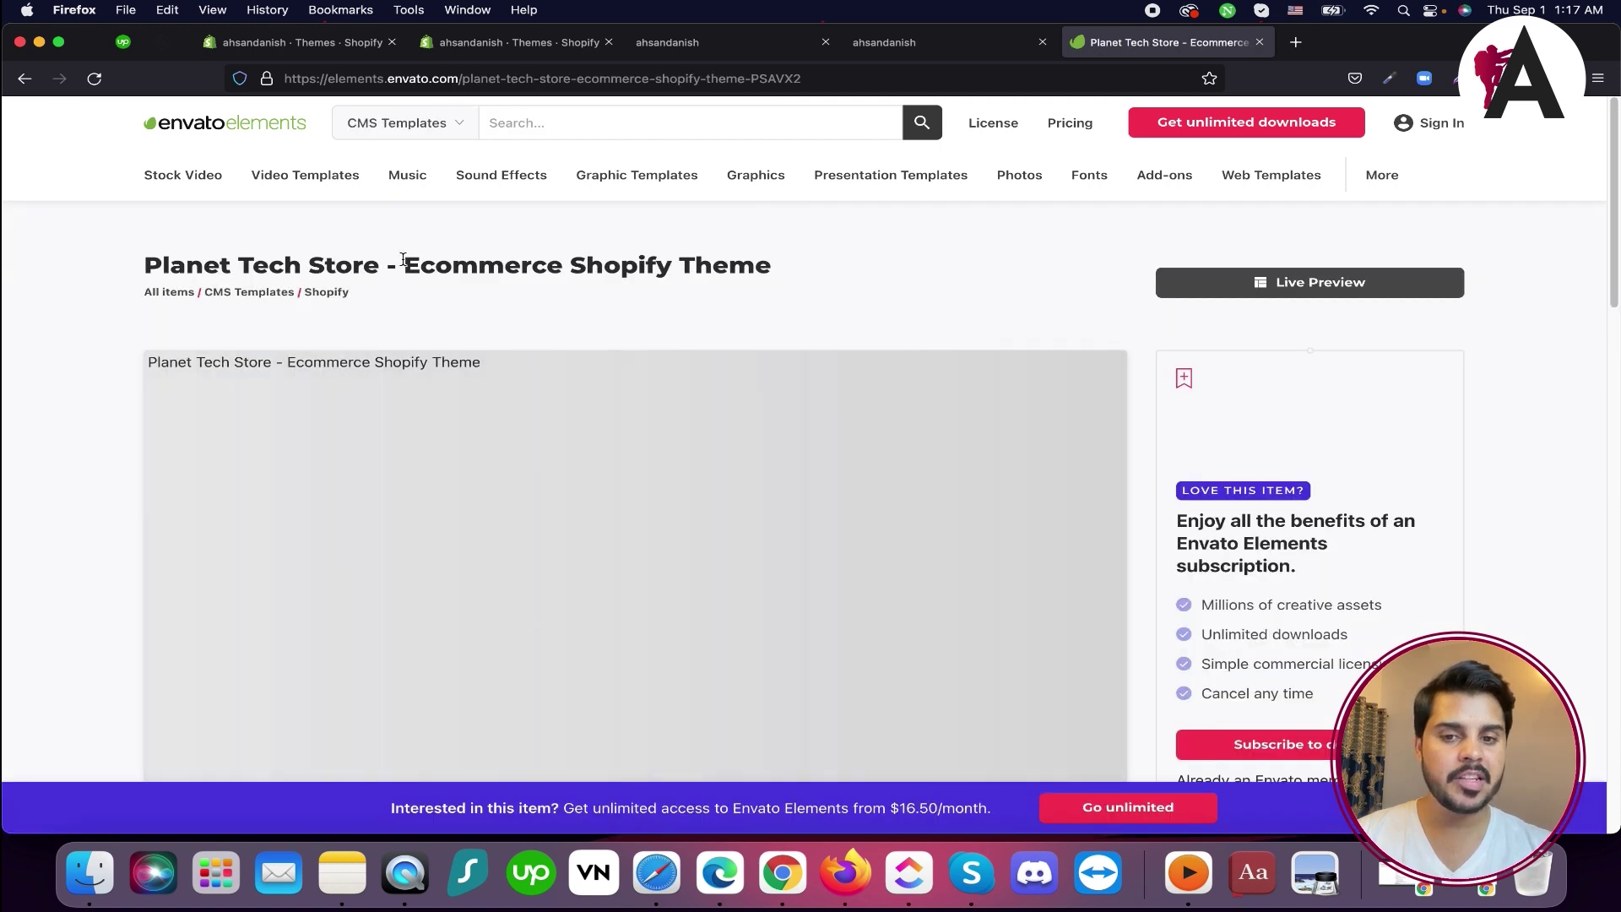
# Launch the Planet Tech Store live preview and switch to the Planet demo tab
pyautogui.moveTo(403, 259); pyautogui.dragTo(879, 267)
pyautogui.click(1385, 282)
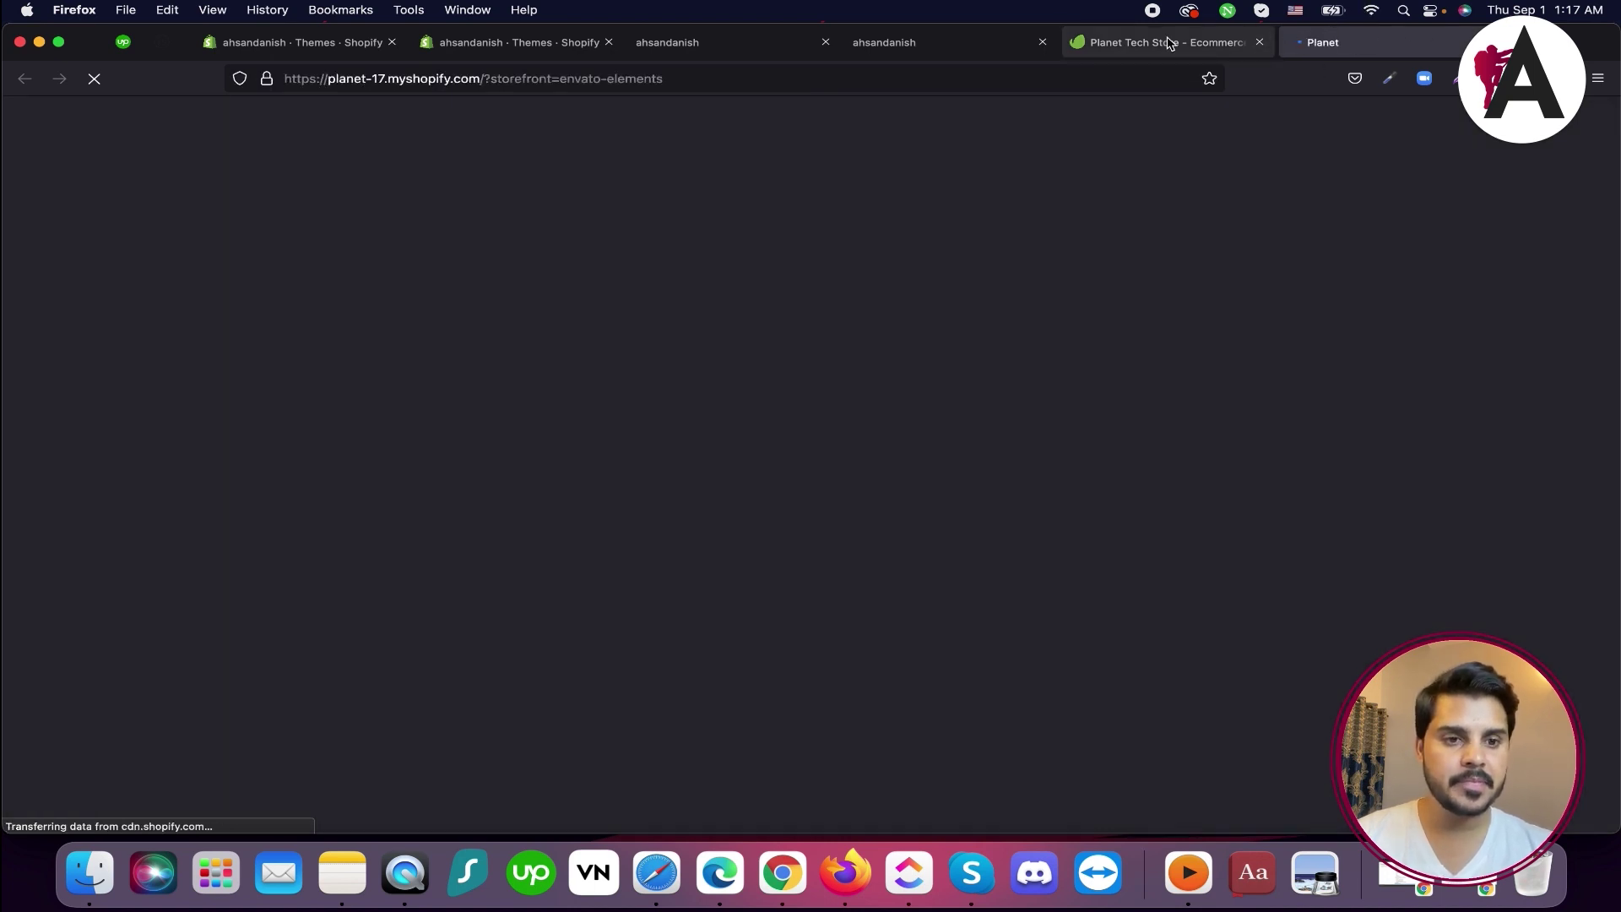
pyautogui.click(1172, 46)
pyautogui.scroll(-10, 938, 444)
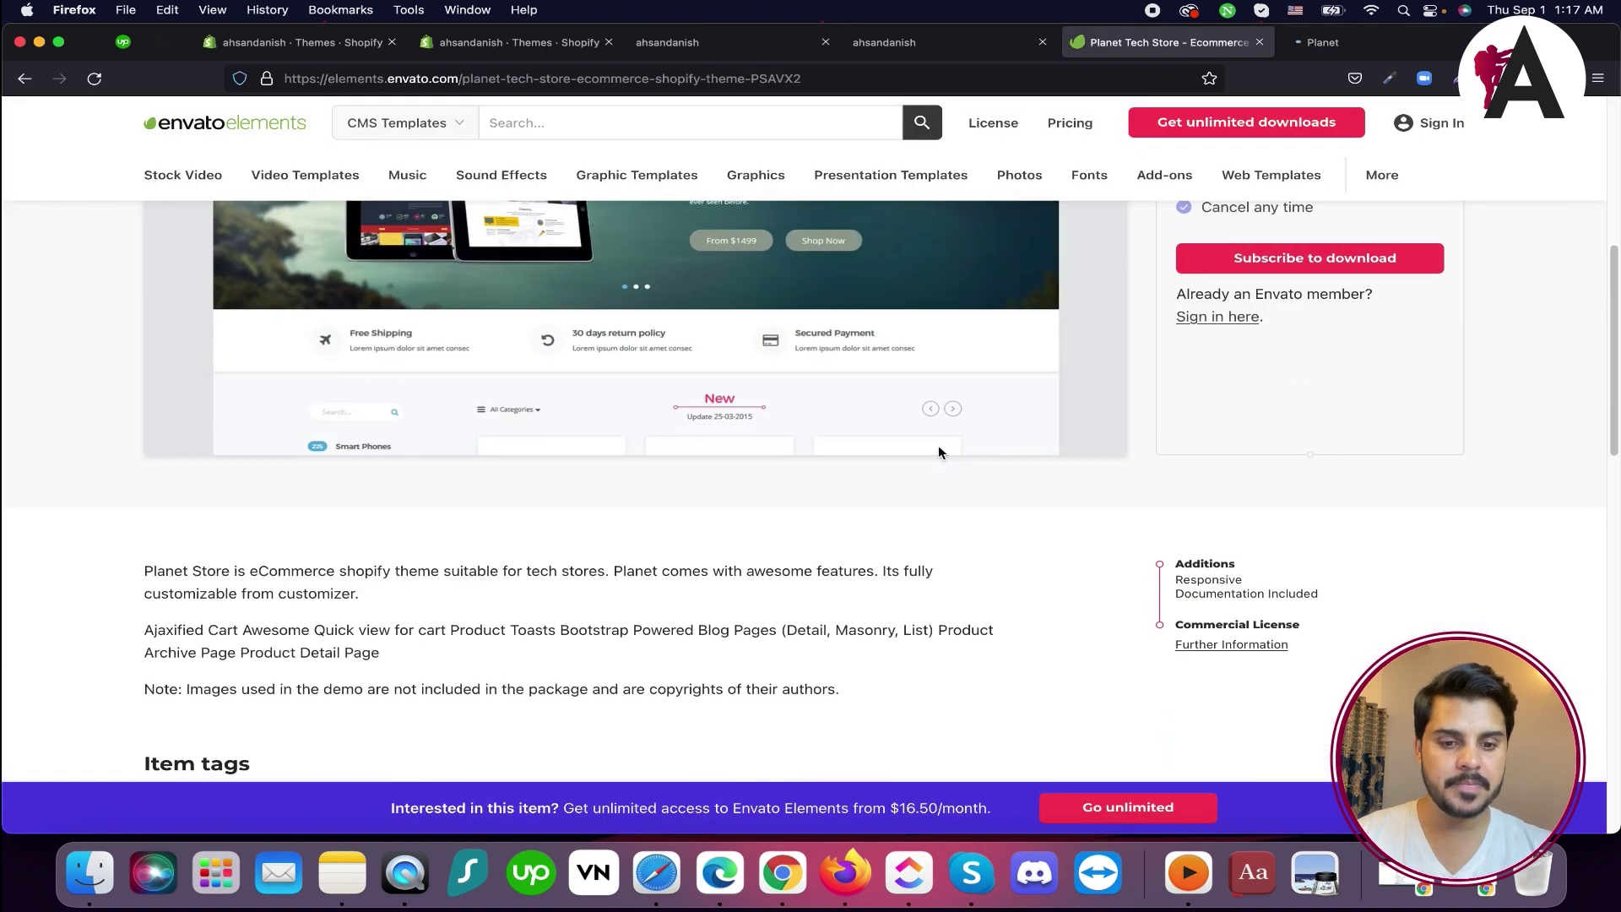
pyautogui.click(1349, 42)
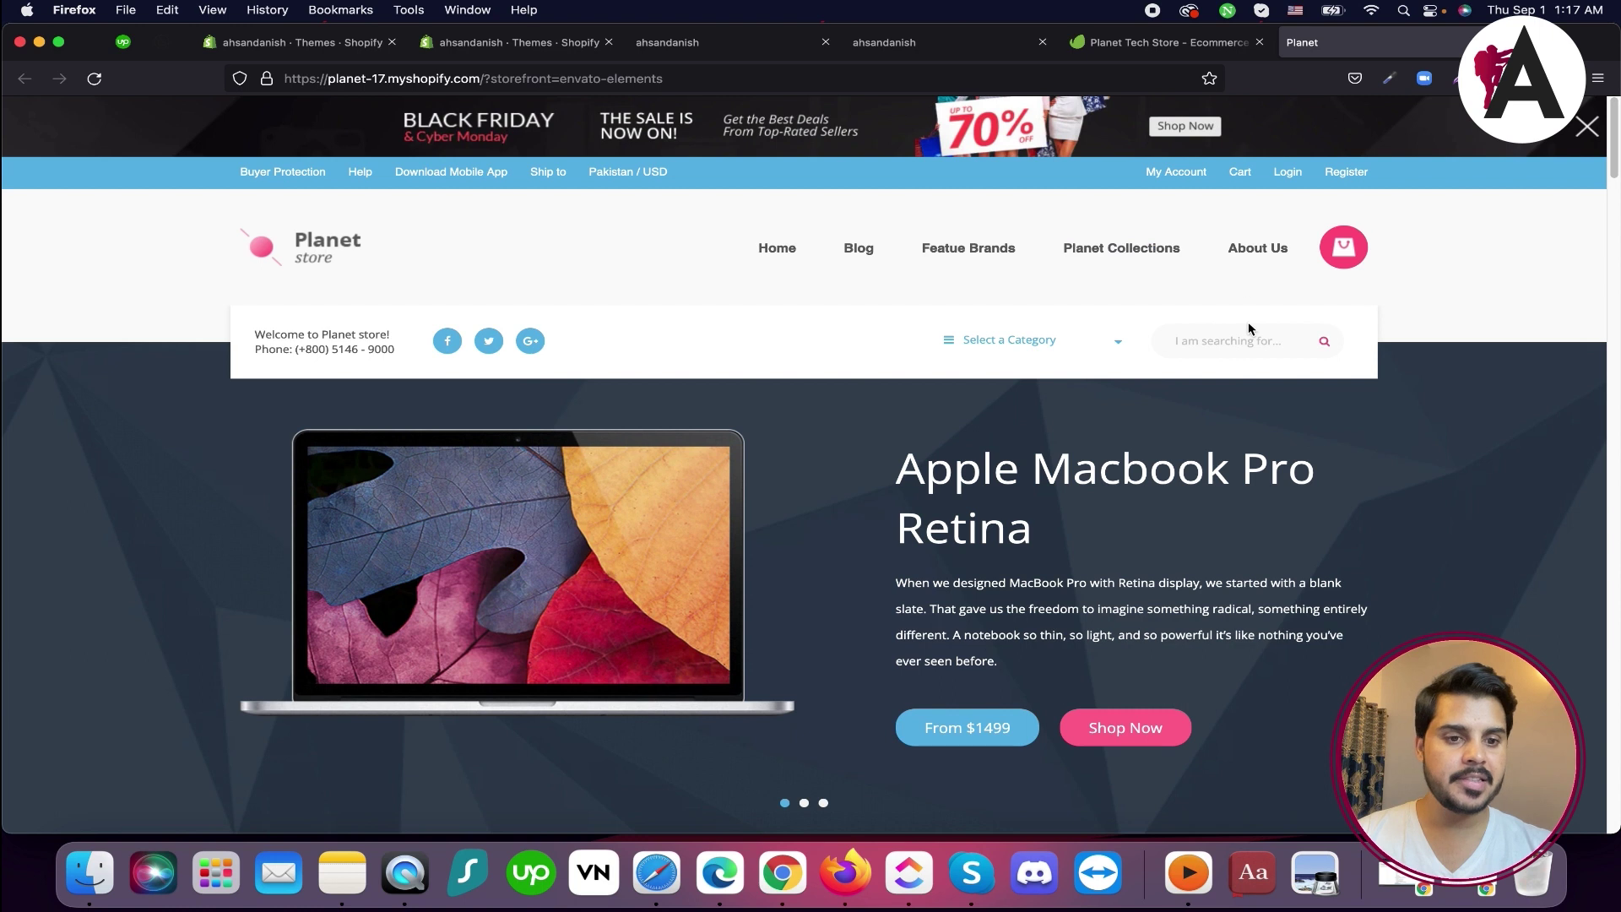
# Browse the Planet demo, dismissing its category list and Black Friday banner, then return to Shopify Themes
pyautogui.click(1026, 346)
pyautogui.click(1212, 384)
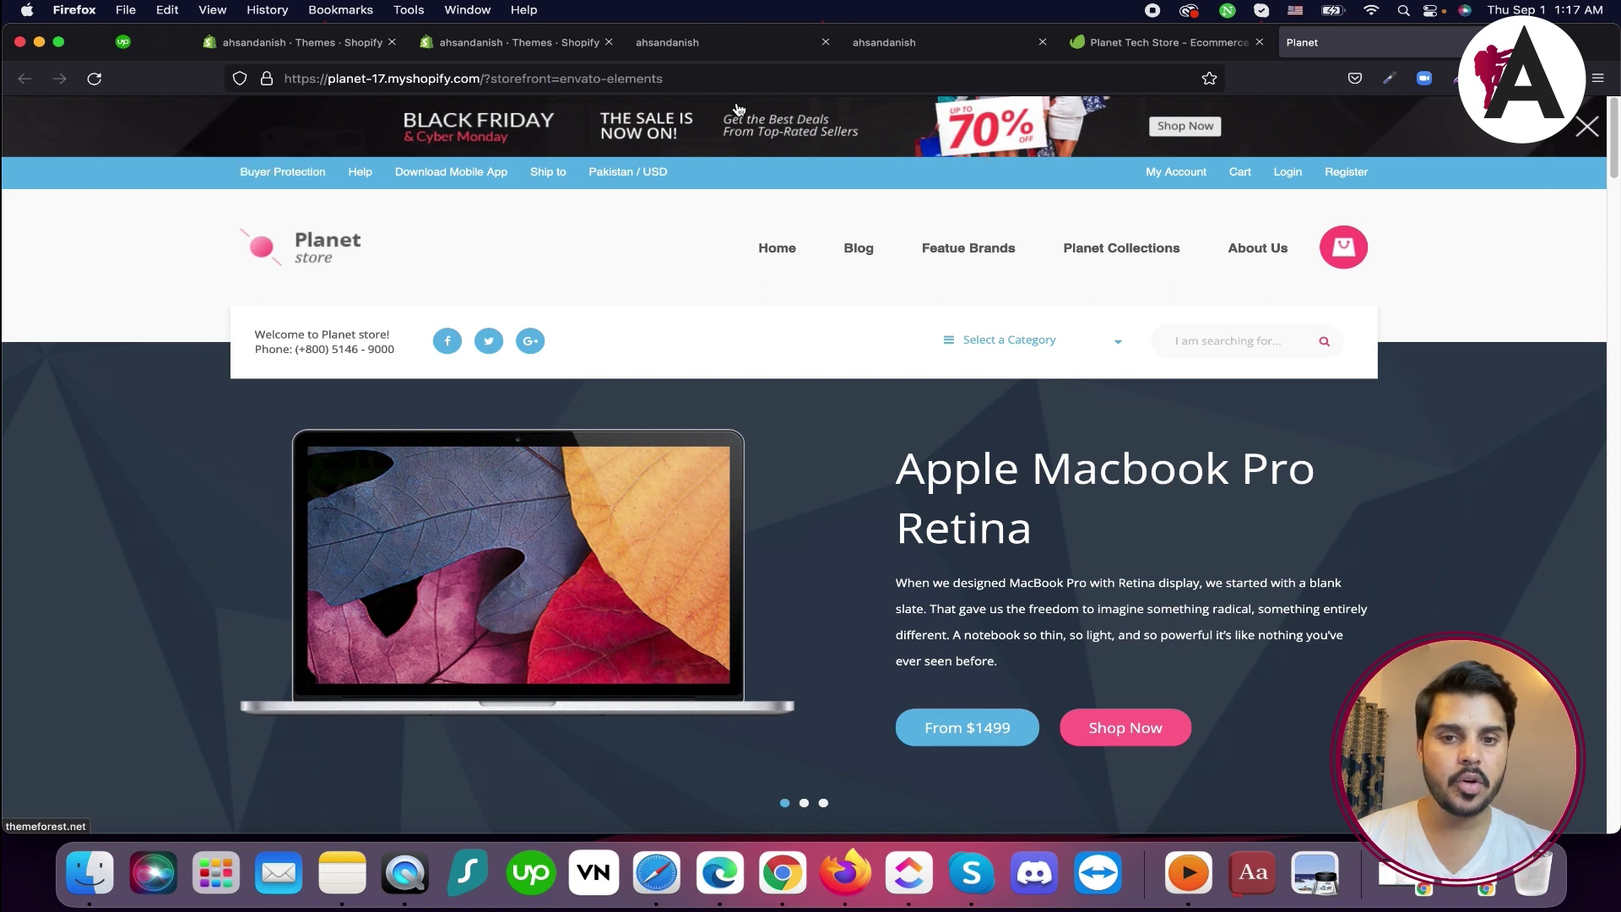
pyautogui.click(1584, 128)
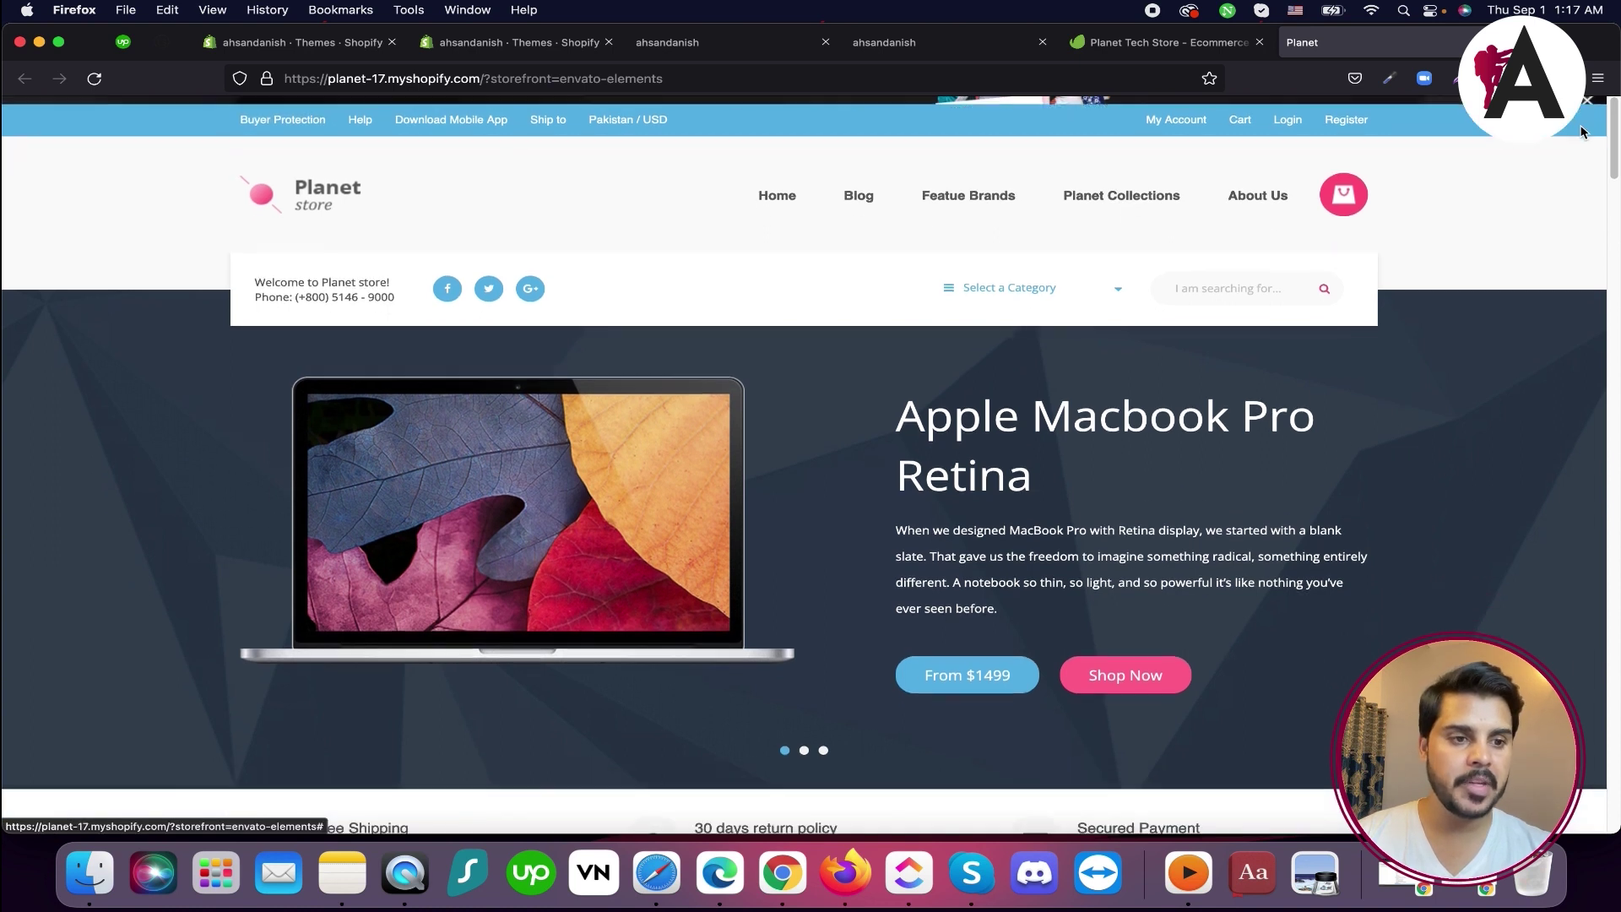
pyautogui.scroll(-20, 770, 530)
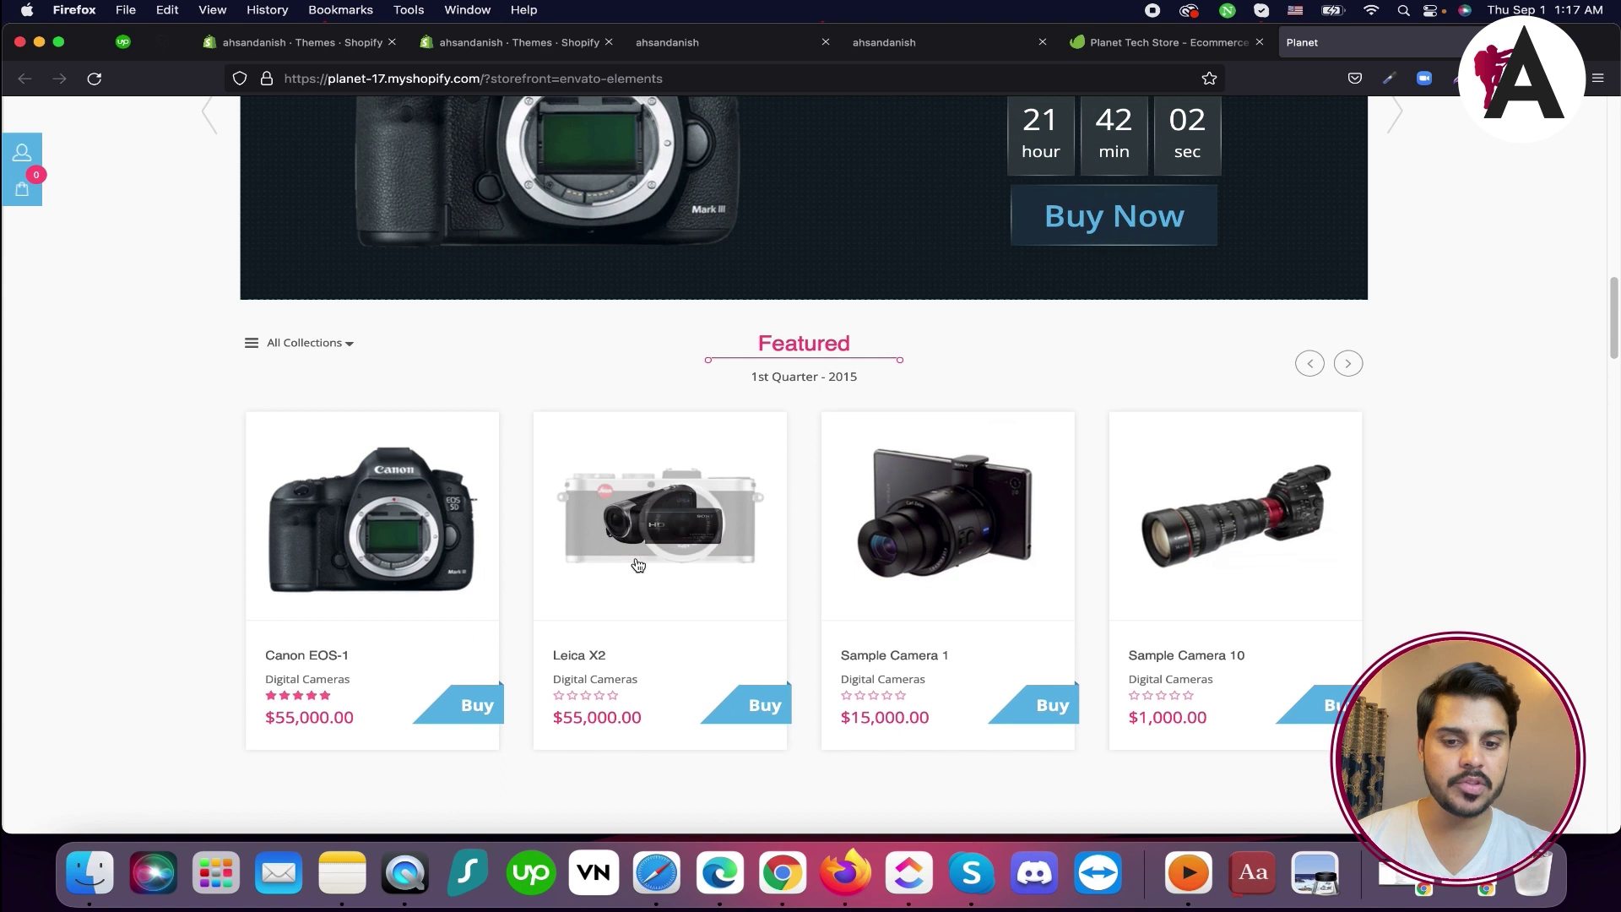
pyautogui.scroll(-20, 640, 567)
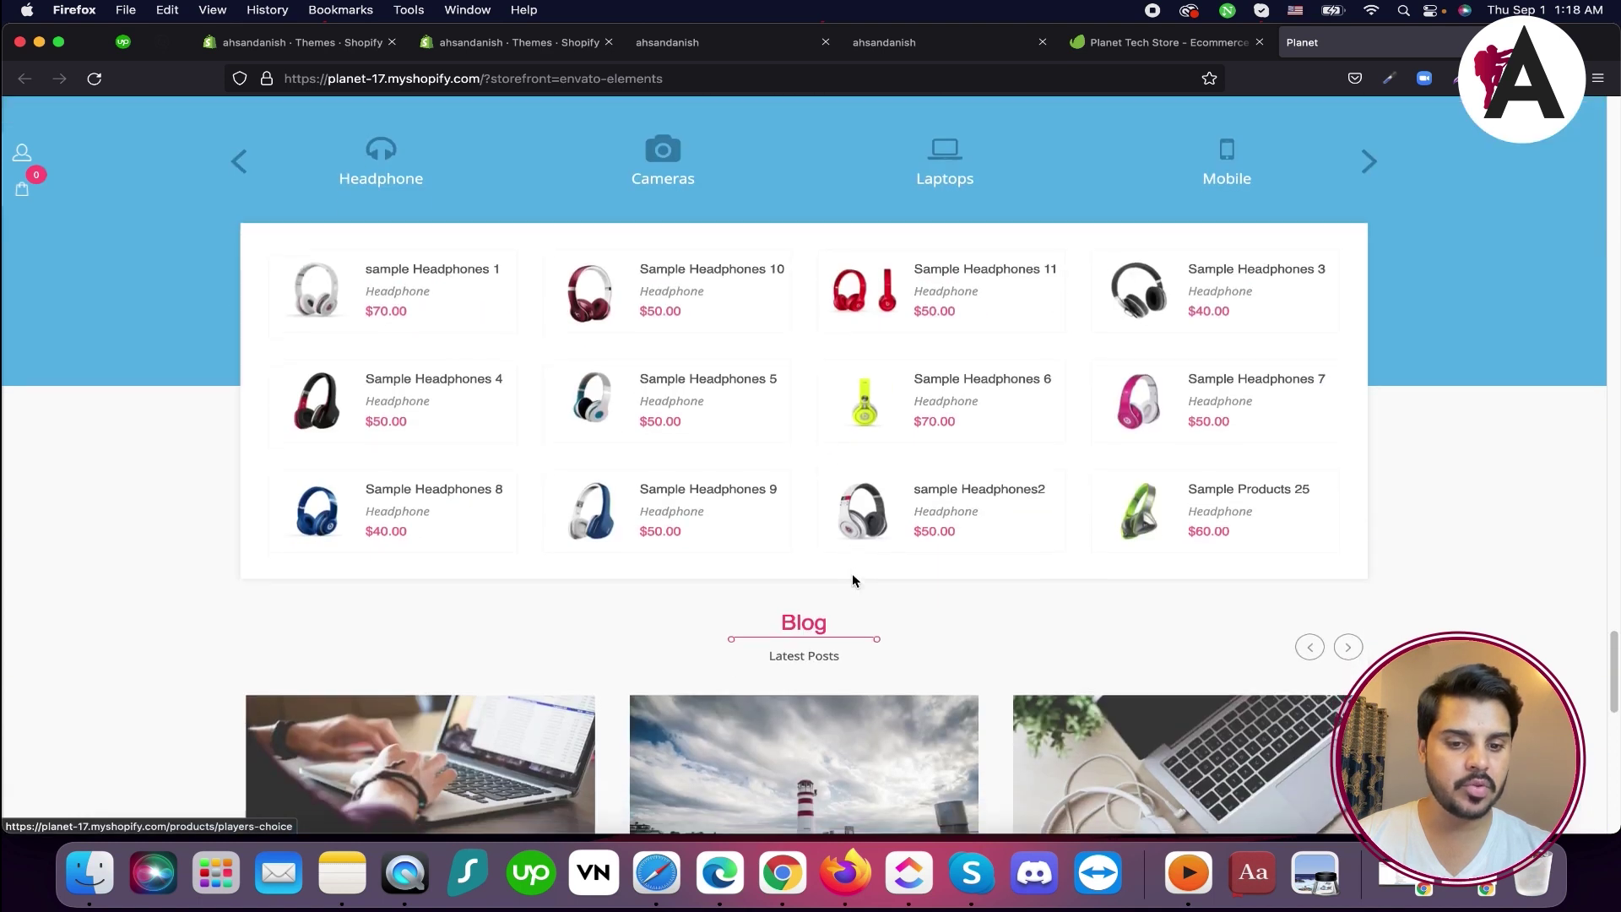
pyautogui.scroll(-5, 849, 572)
pyautogui.scroll(20, 789, 515)
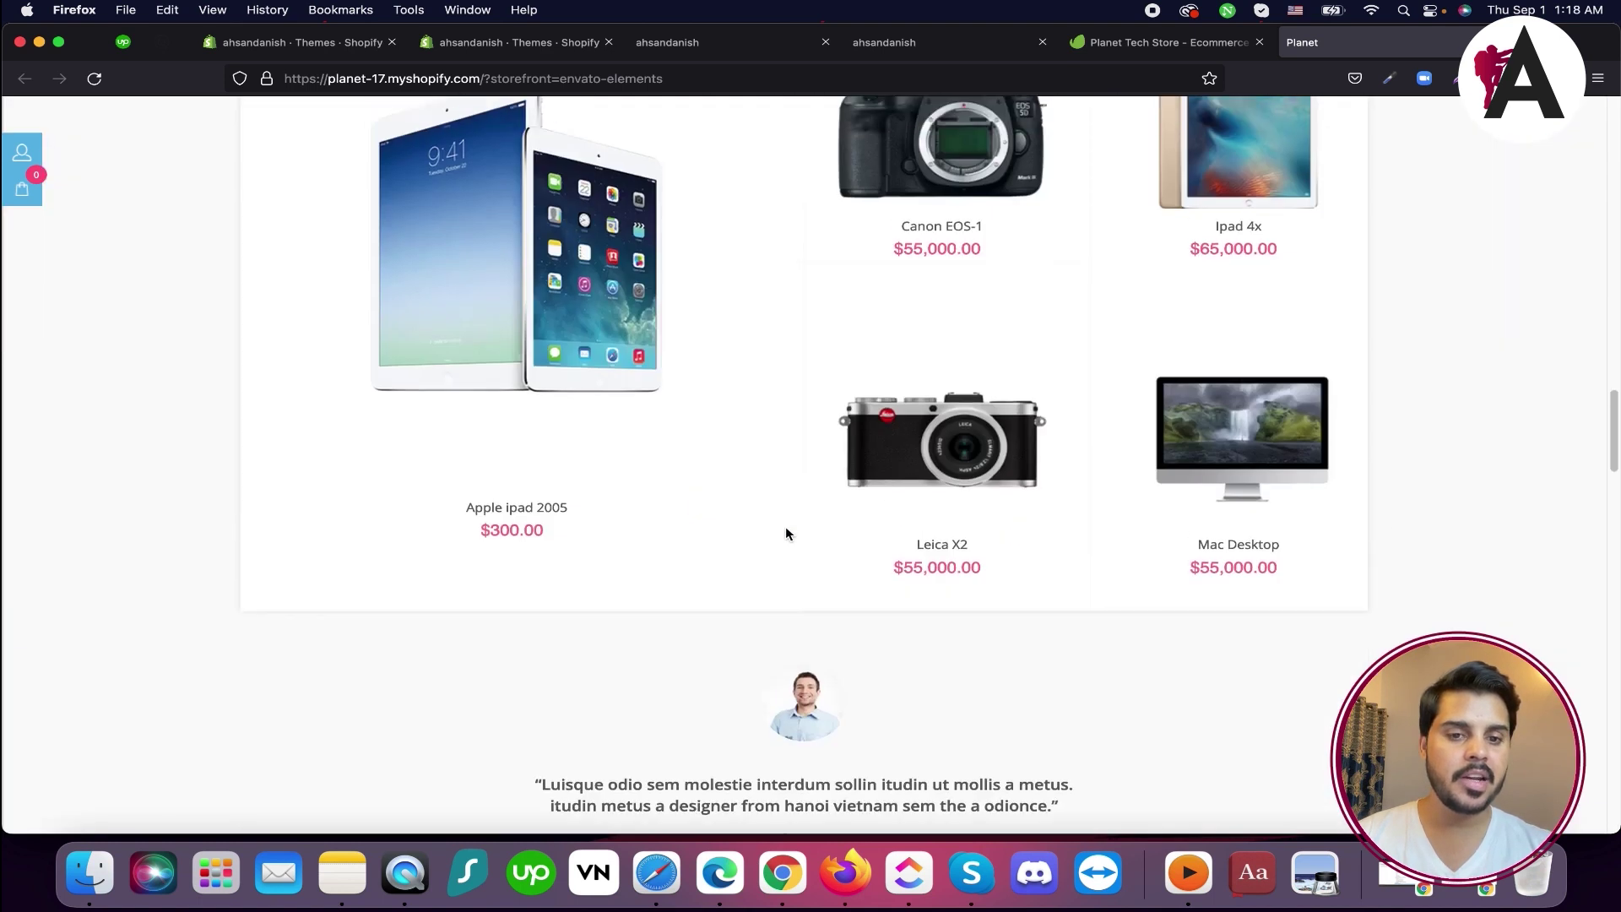
pyautogui.scroll(10, 785, 535)
pyautogui.click(511, 42)
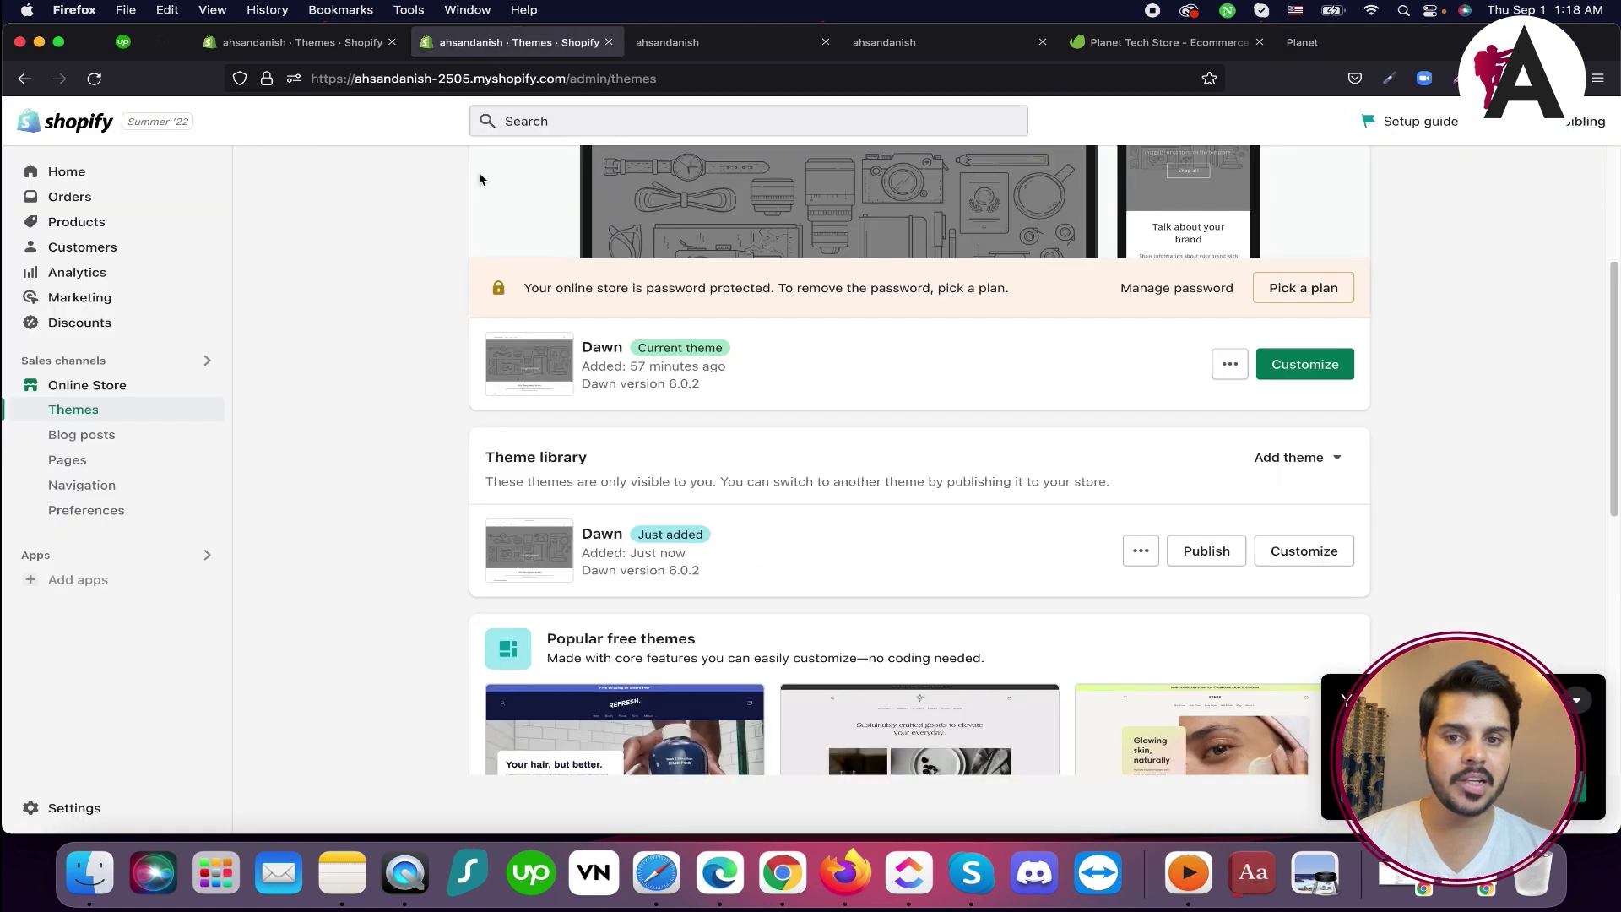
# Extract the downloaded theme zip and open the resulting planet-all-files folder
pyautogui.click(1320, 465)
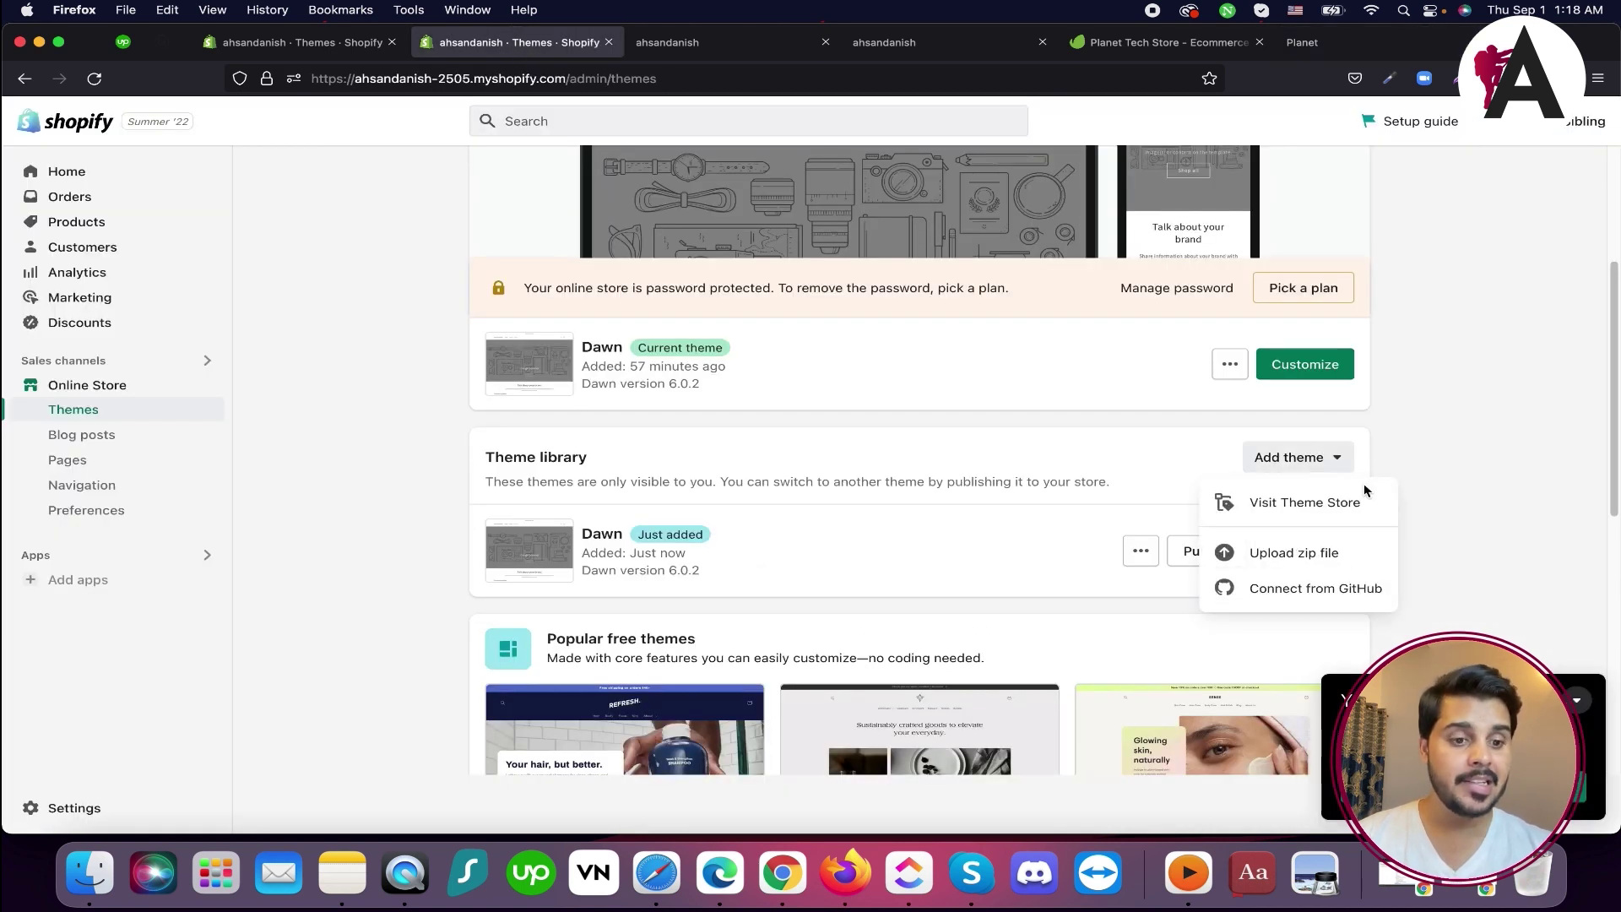
pyautogui.click(39, 42)
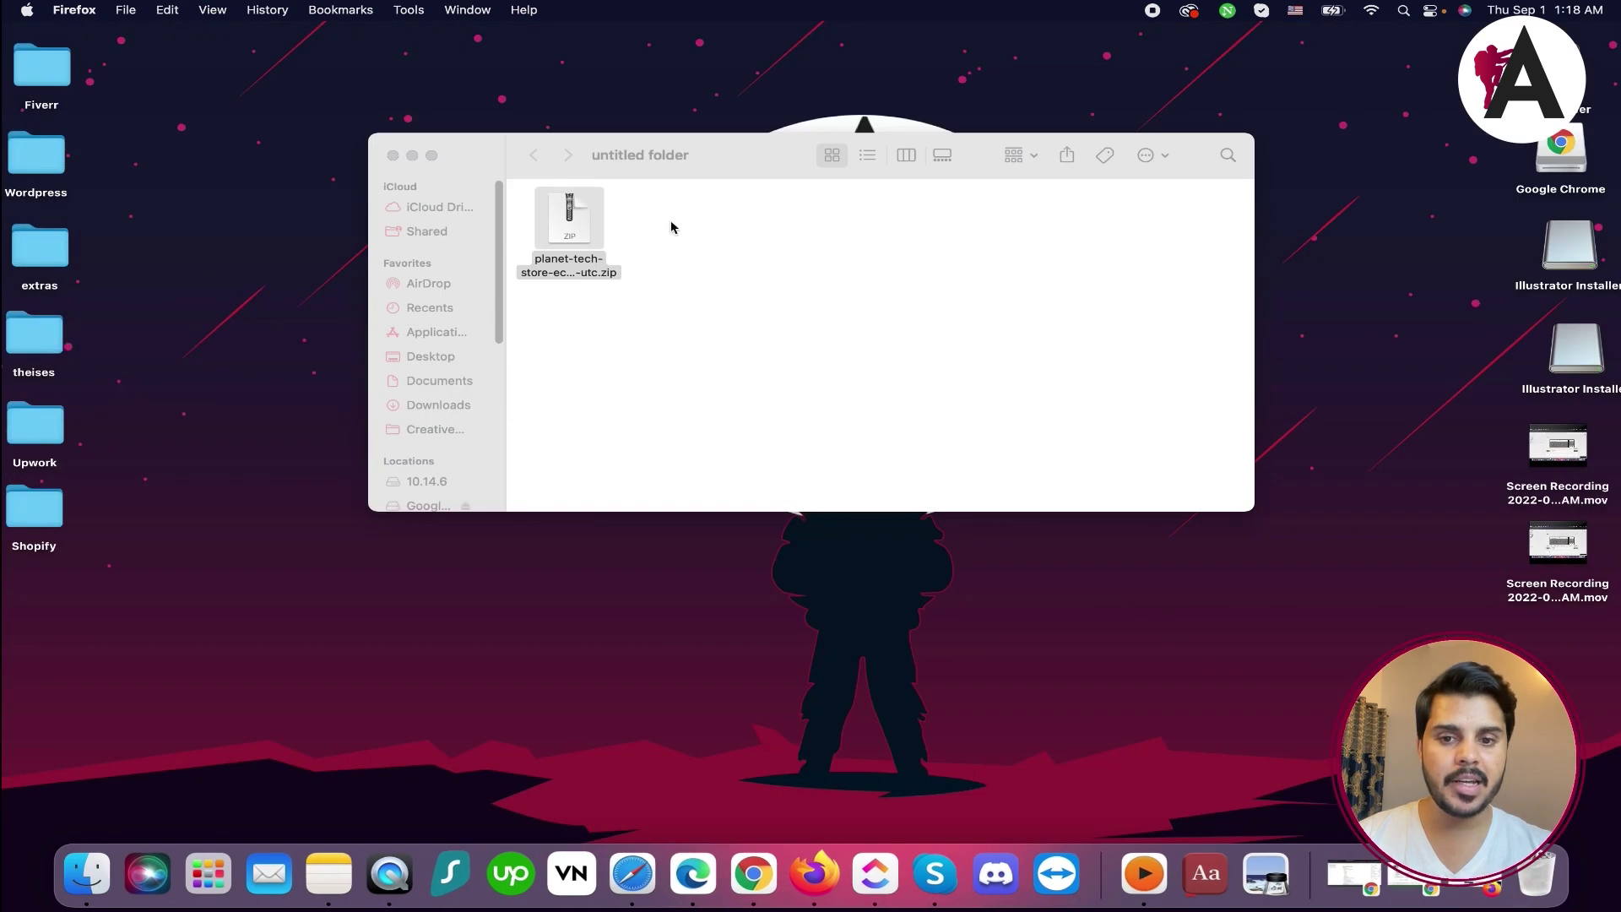
pyautogui.doubleClick(574, 235)
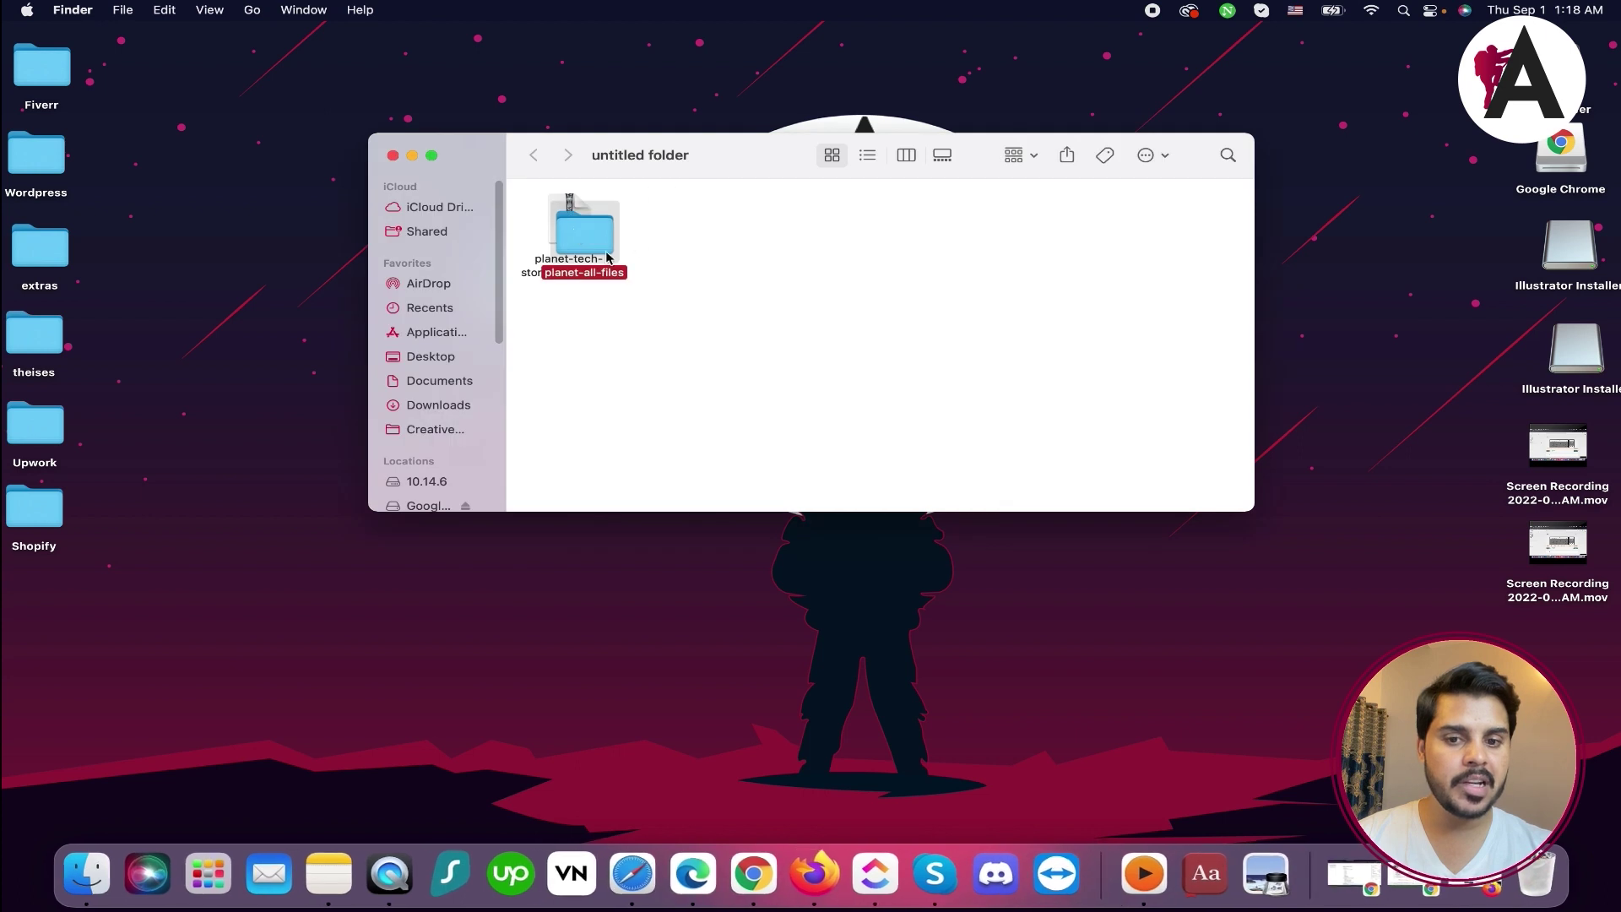
pyautogui.click(824, 254)
pyautogui.doubleClick(725, 224)
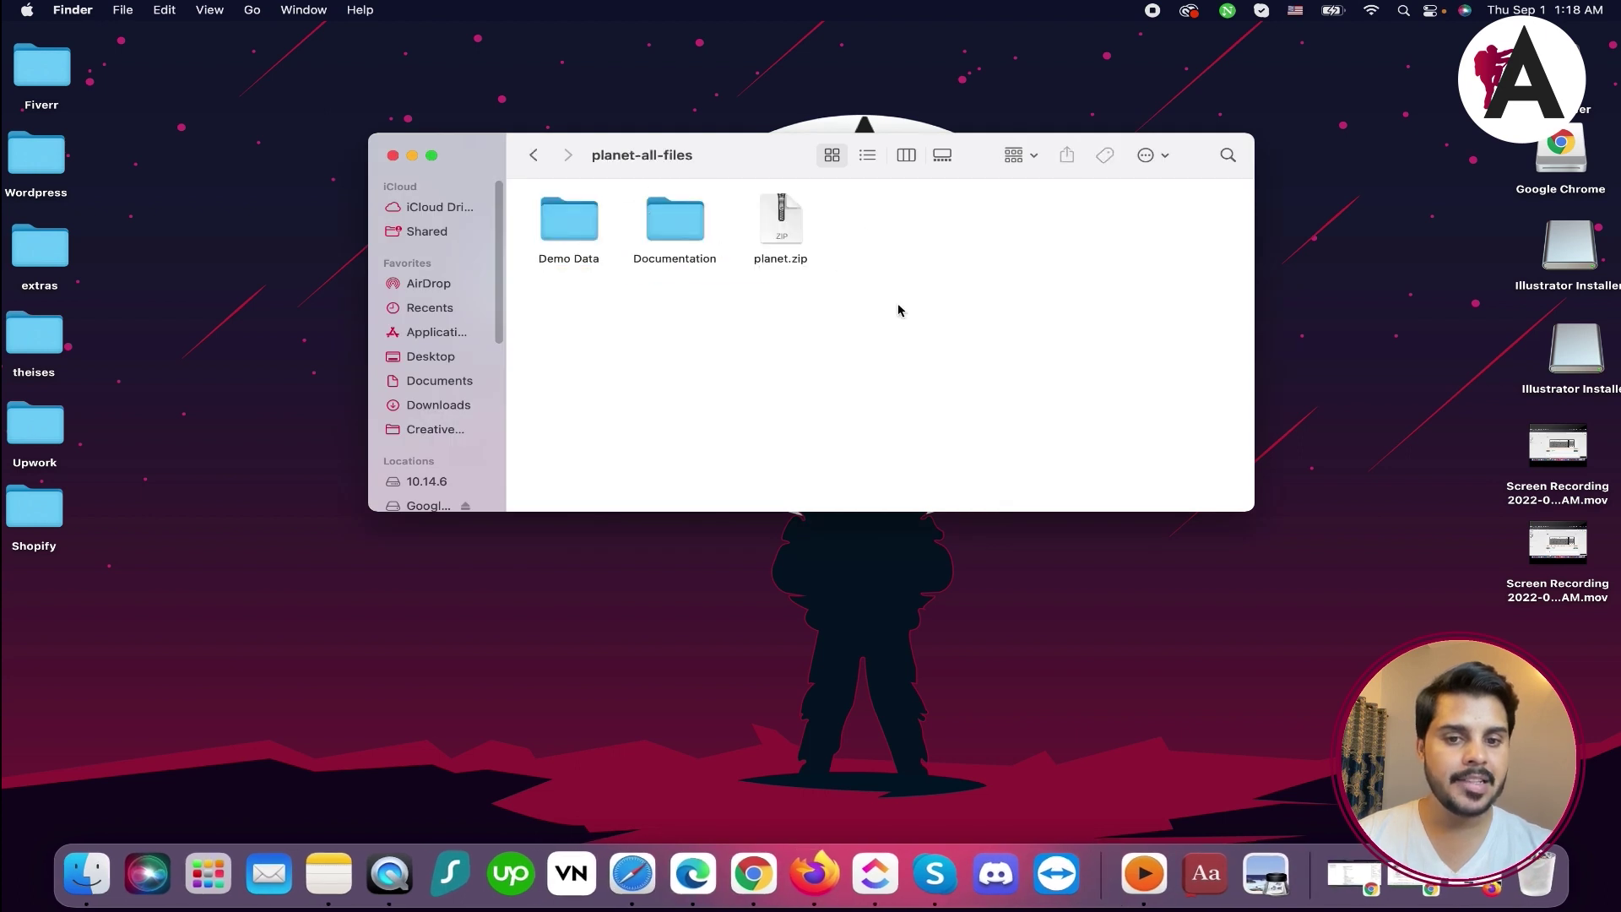
# Open the Documentation folder and launch its index.html in the browser
pyautogui.click(559, 219)
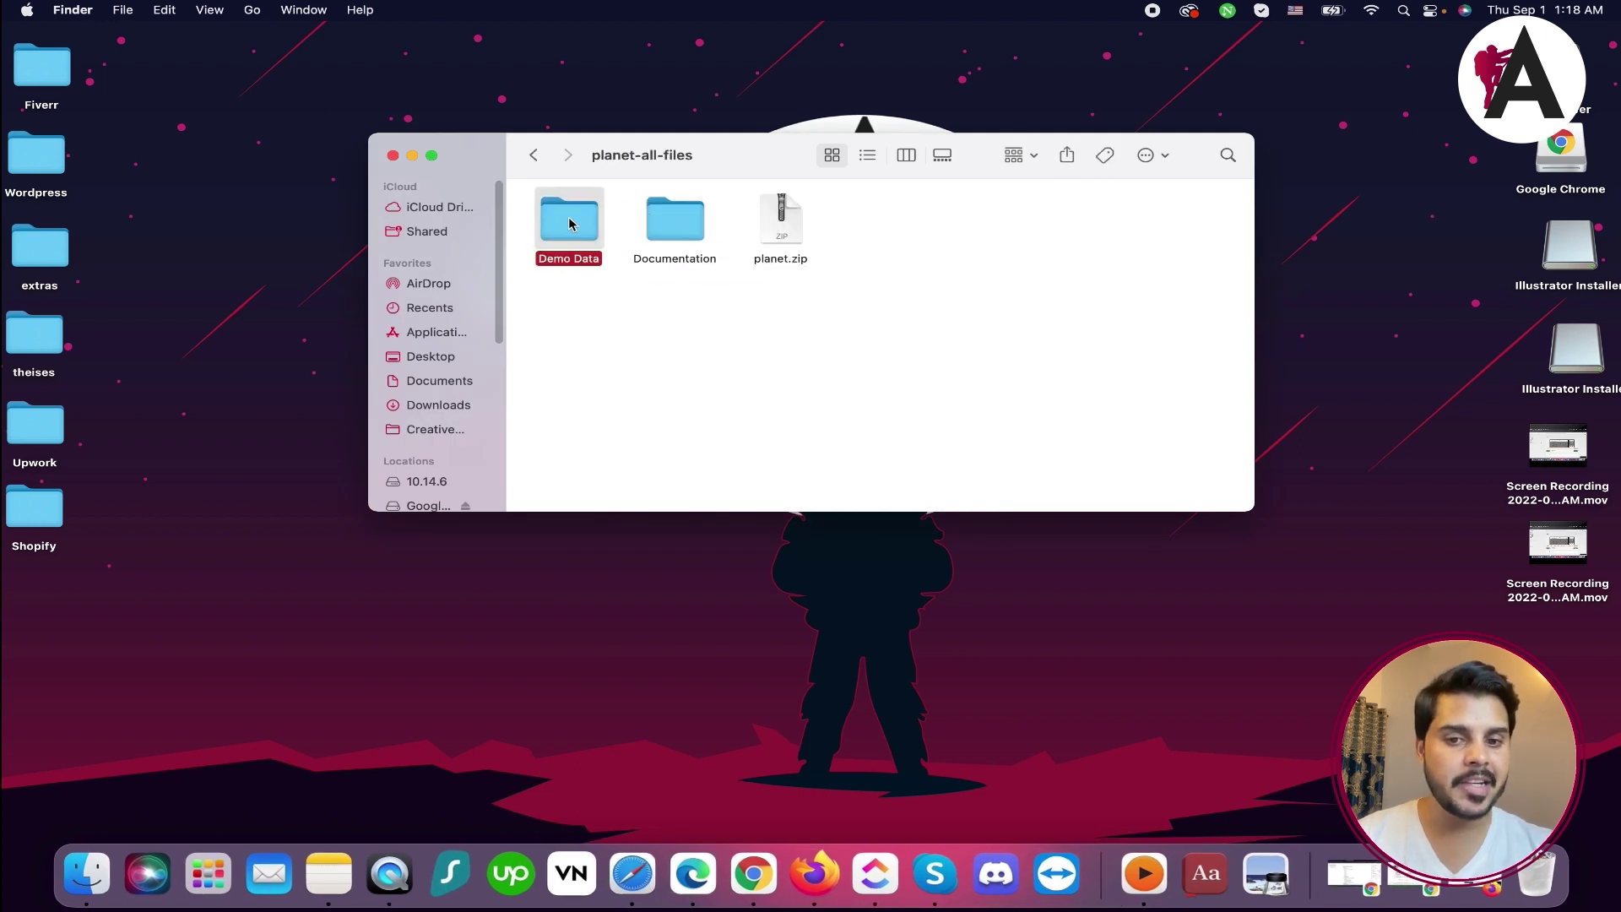
pyautogui.doubleClick(684, 223)
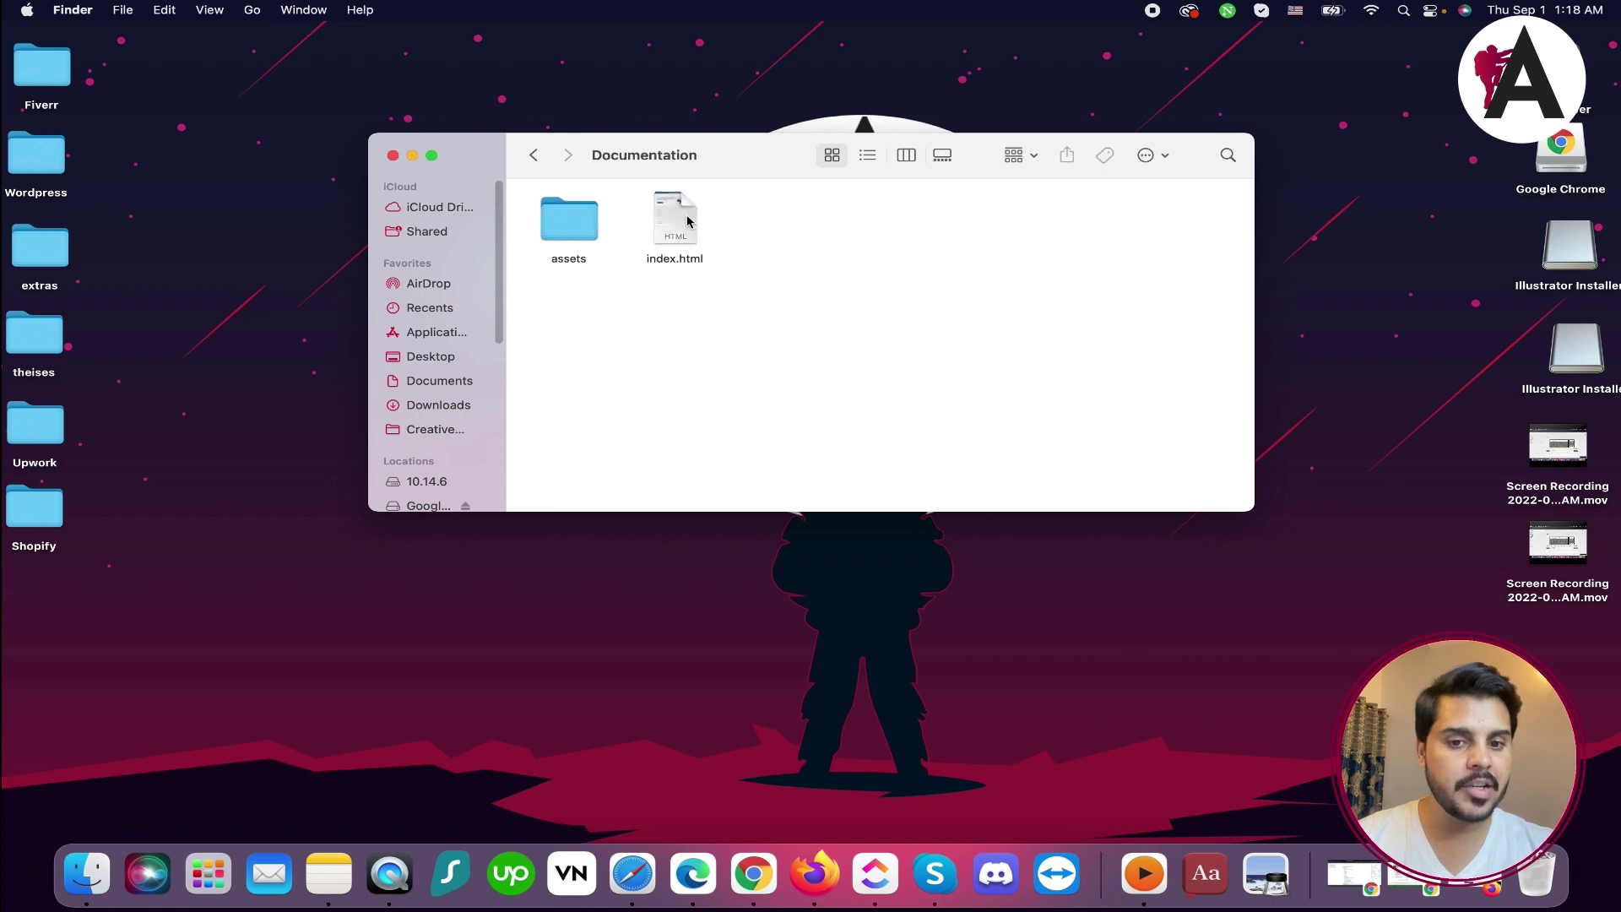
pyautogui.click(534, 155)
pyautogui.click(806, 237)
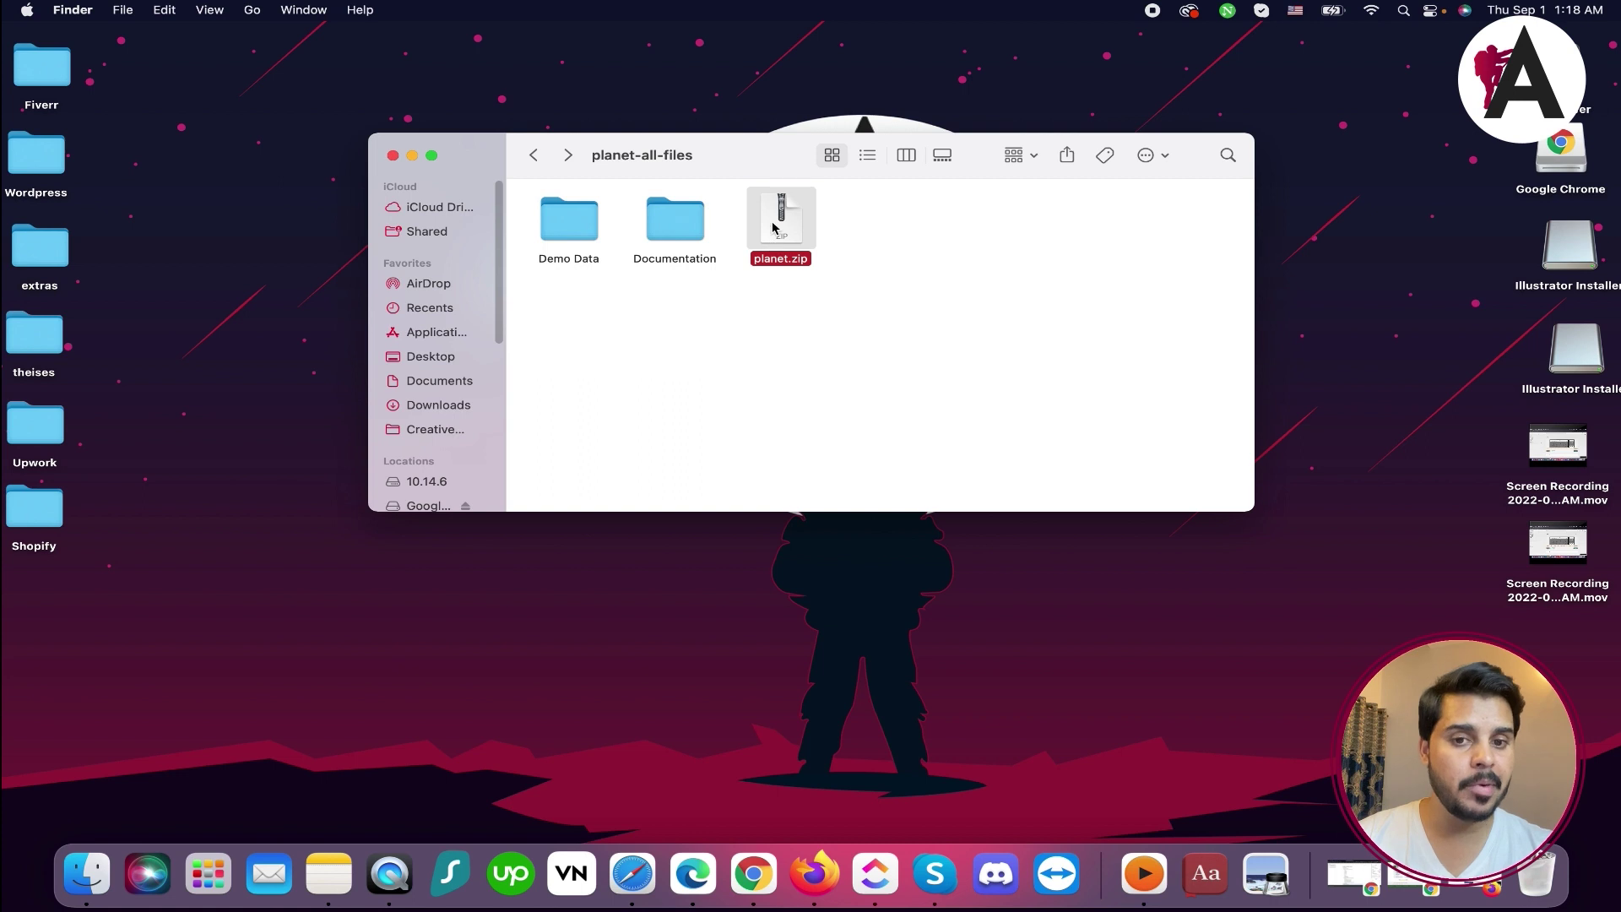
pyautogui.doubleClick(649, 222)
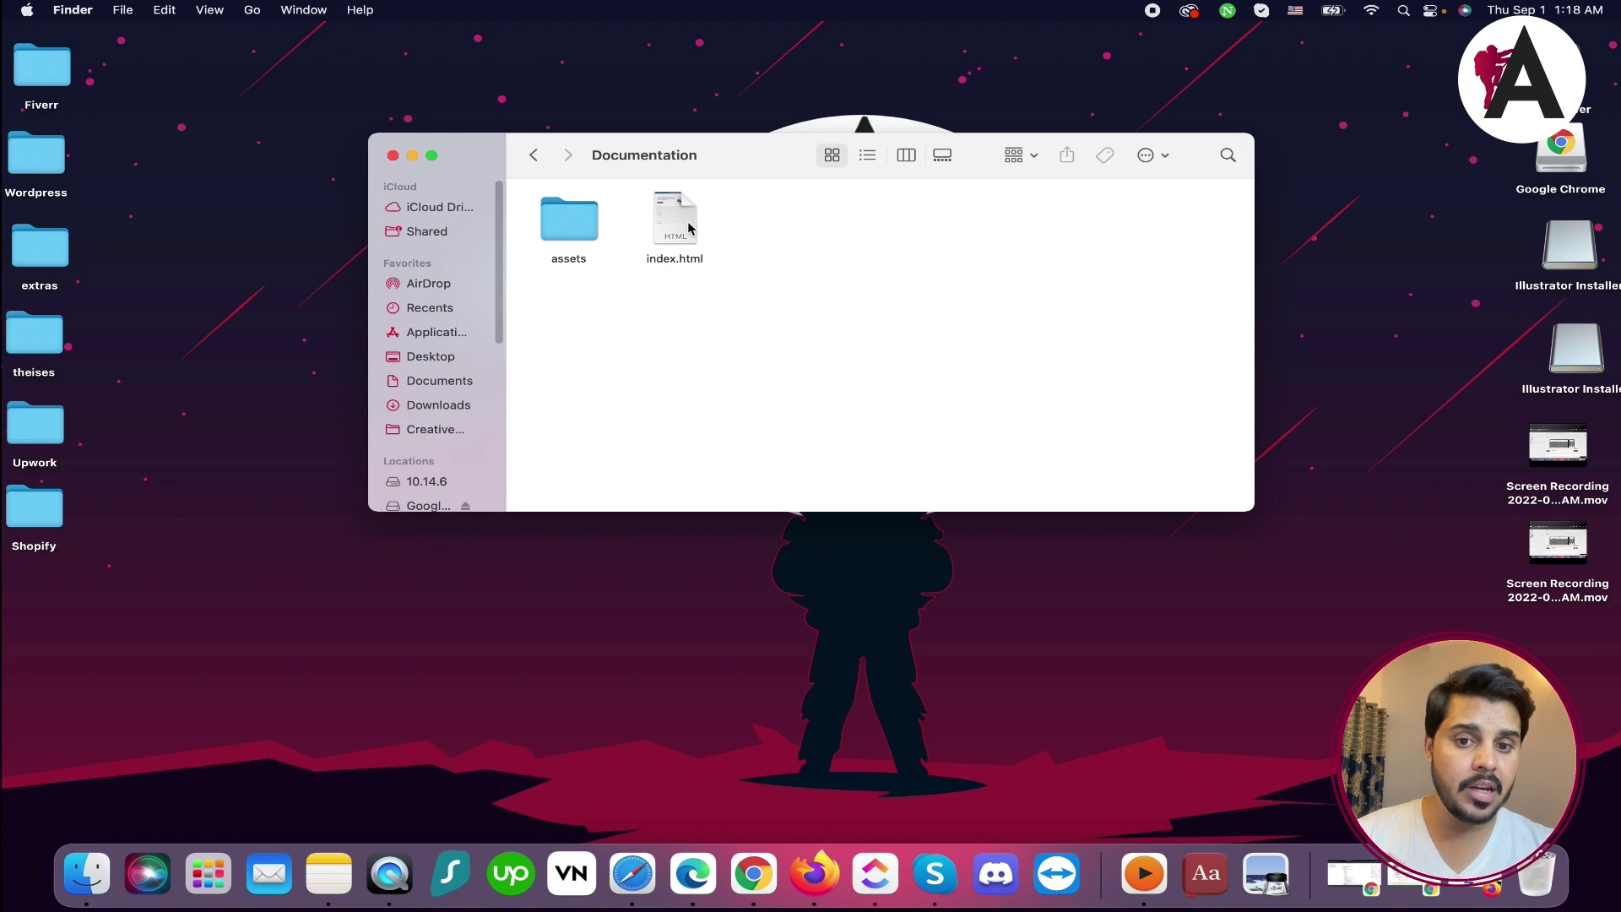
pyautogui.doubleClick(676, 221)
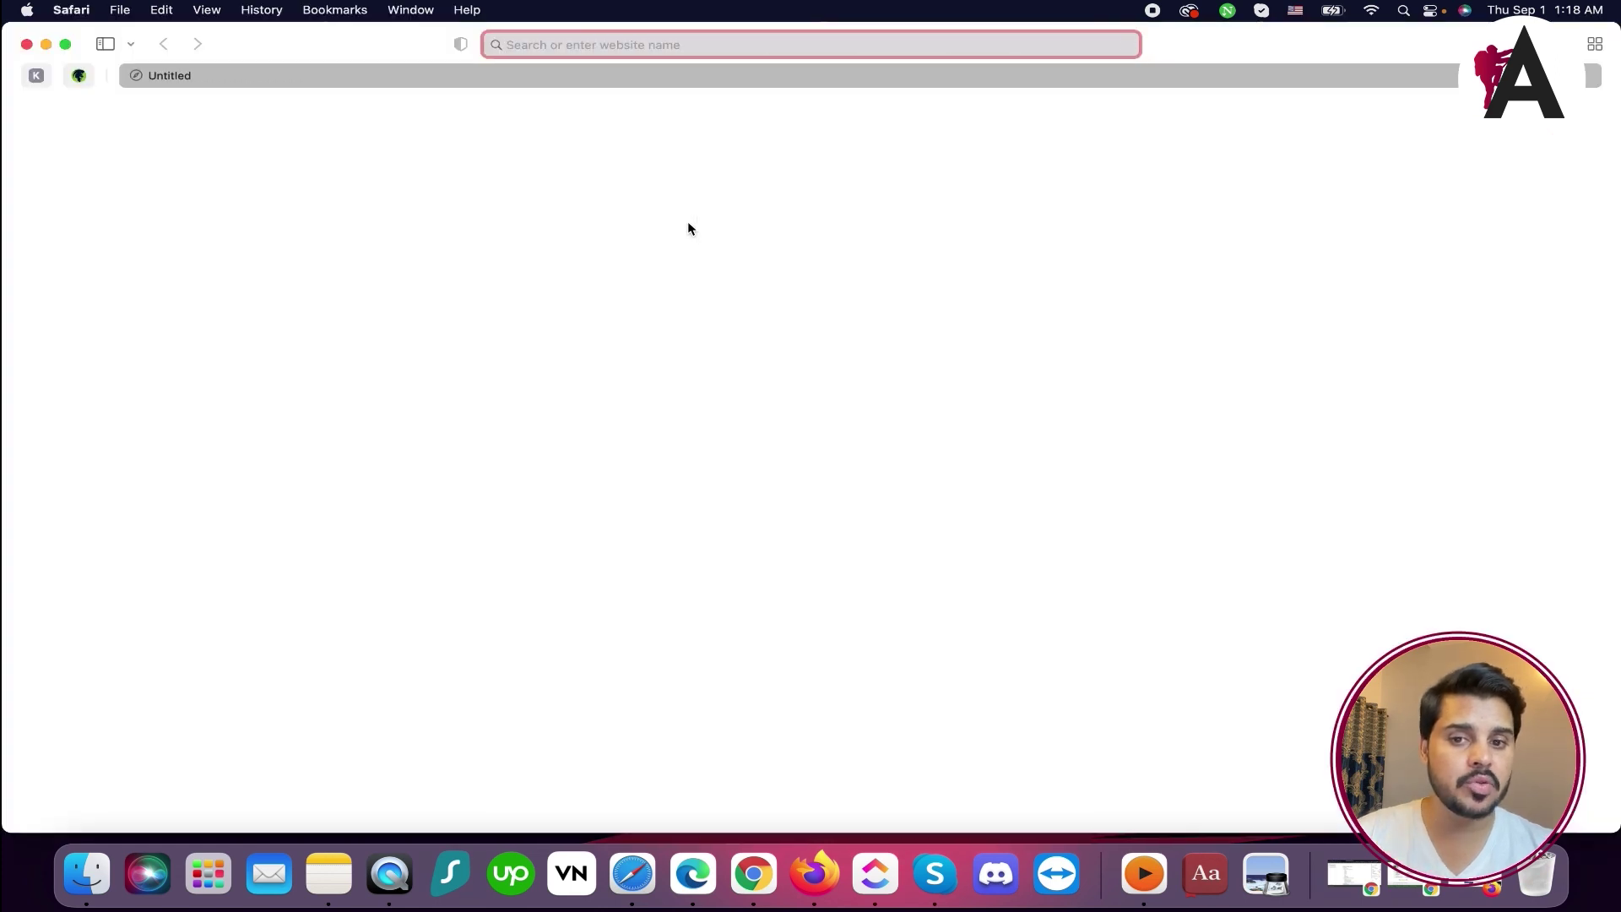
# Read the Install and Activate Theme, Product Review and Theme Customizer sections, then close the documentation
pyautogui.scroll(-3, 494, 495)
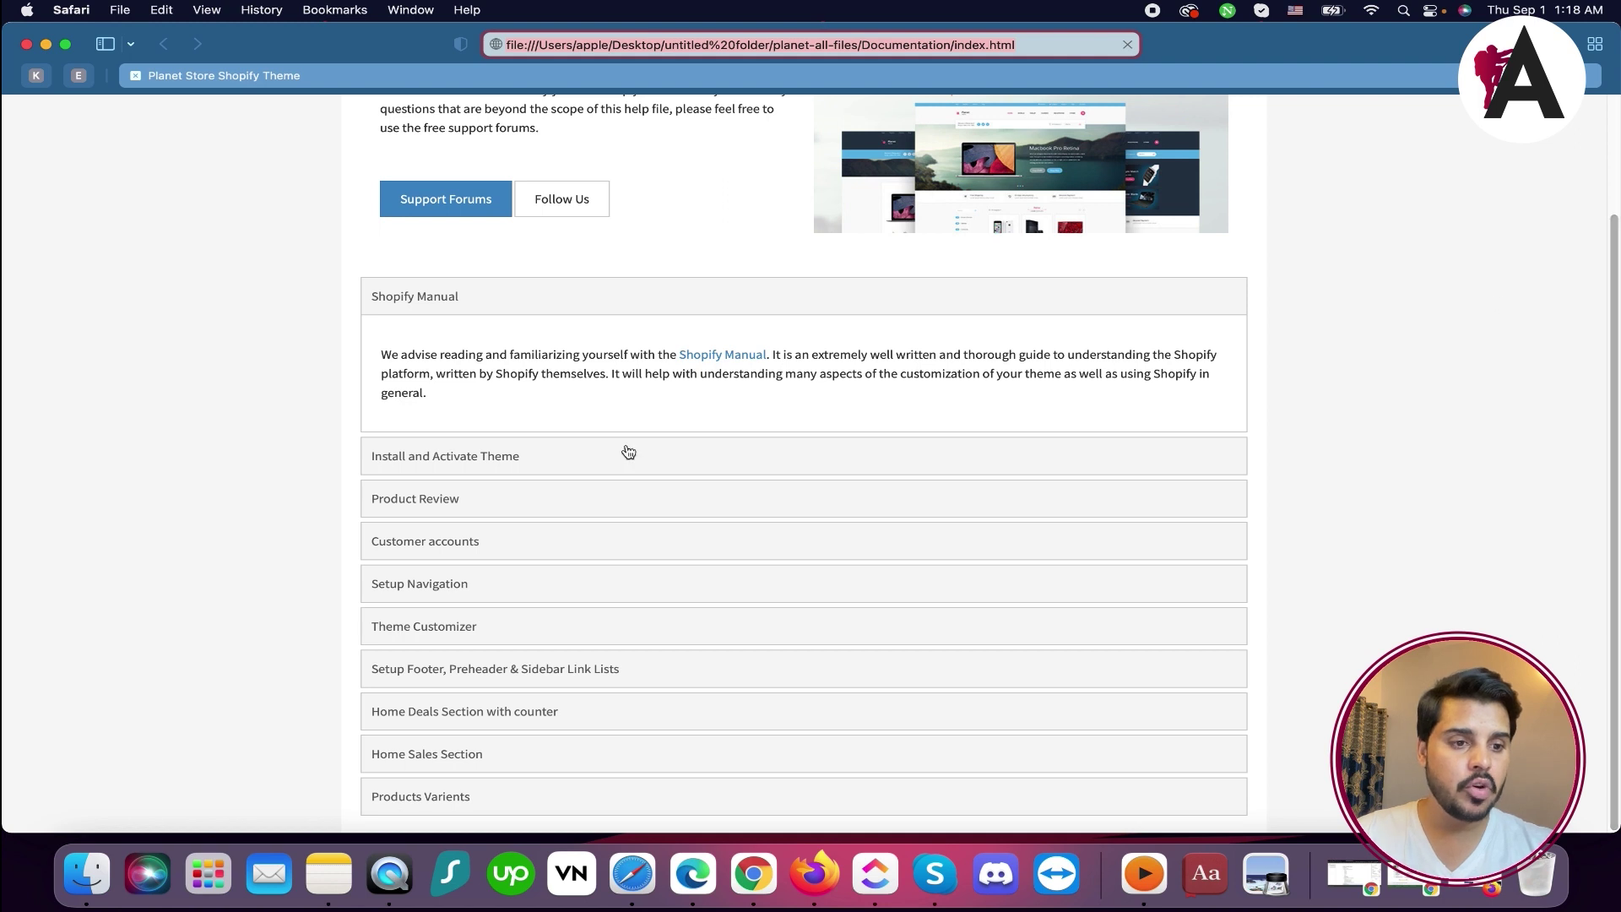
pyautogui.click(437, 456)
pyautogui.scroll(-15, 486, 453)
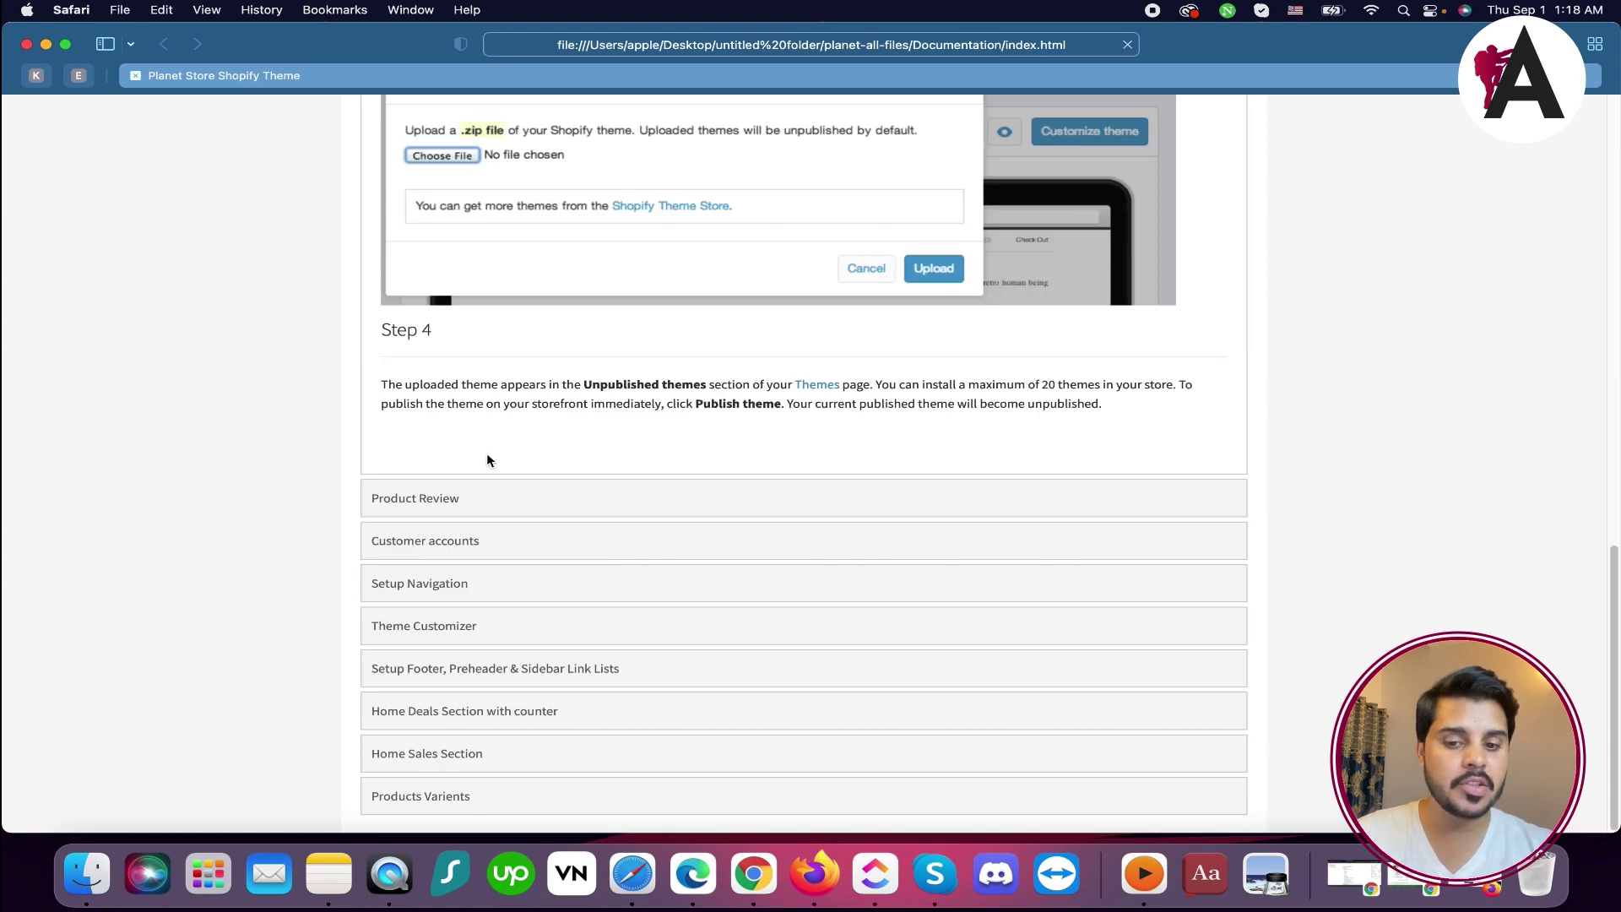
pyautogui.click(413, 500)
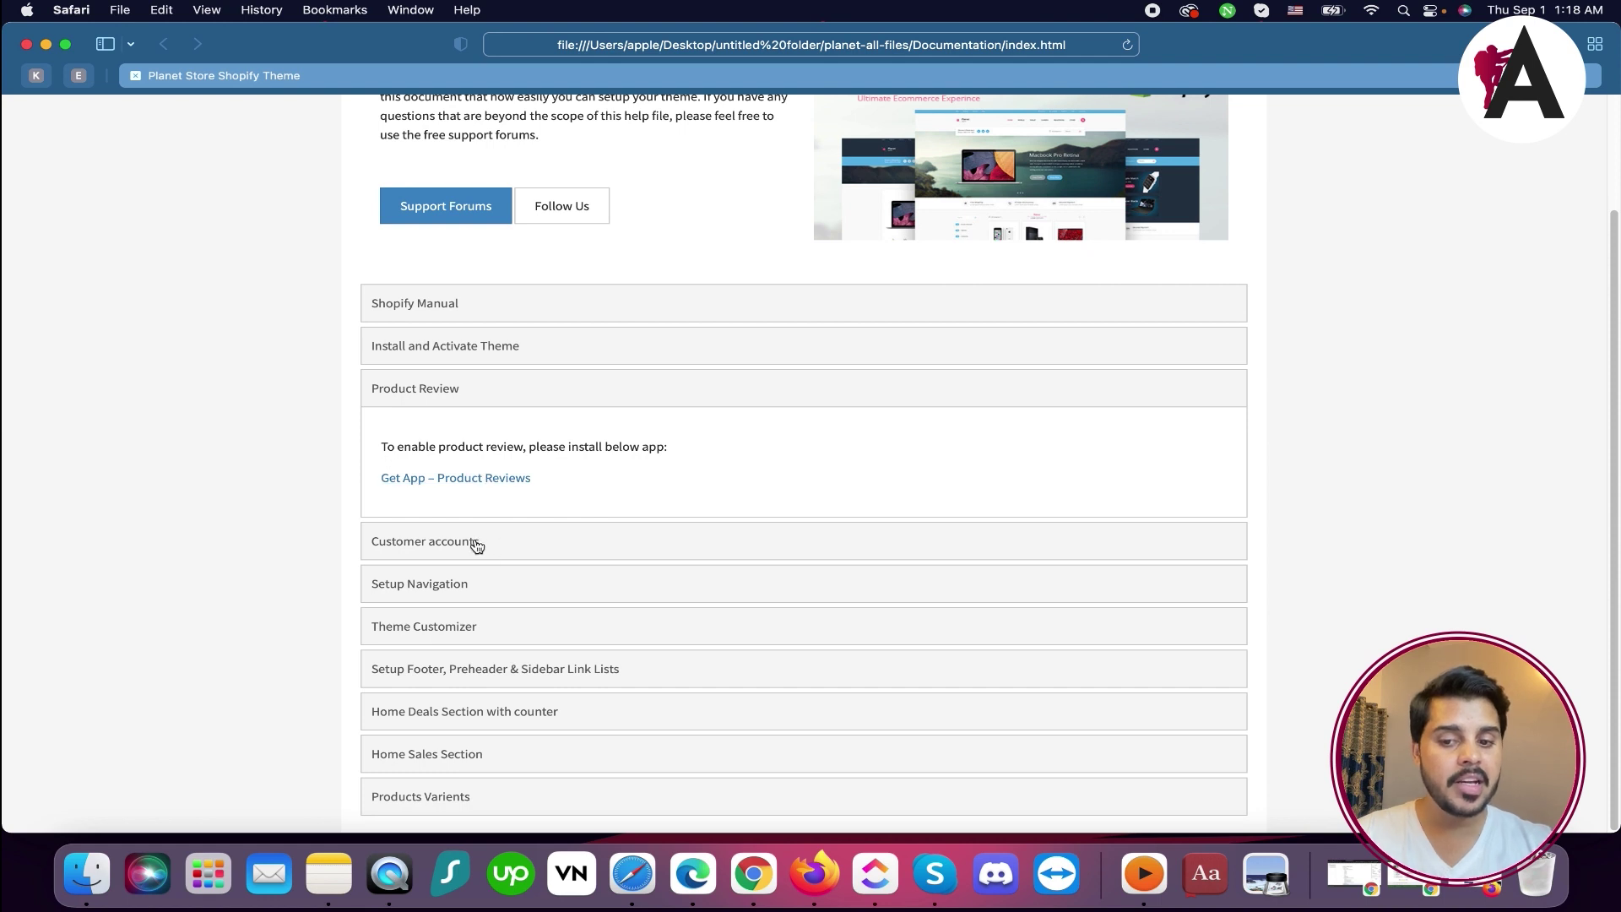
pyautogui.click(439, 631)
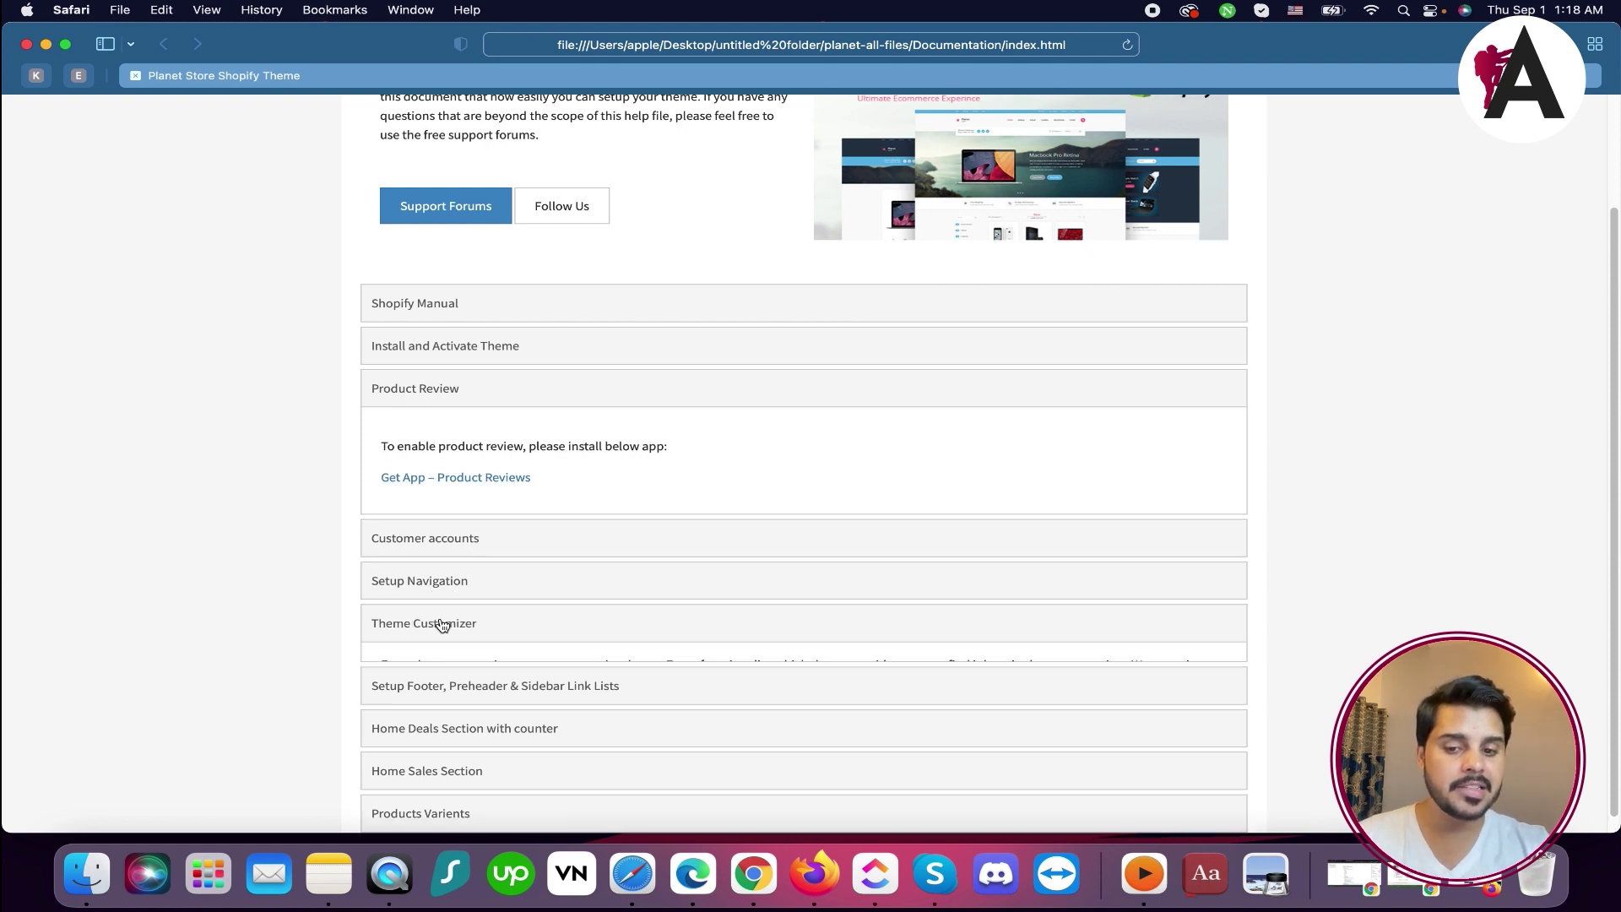
pyautogui.scroll(-7, 505, 532)
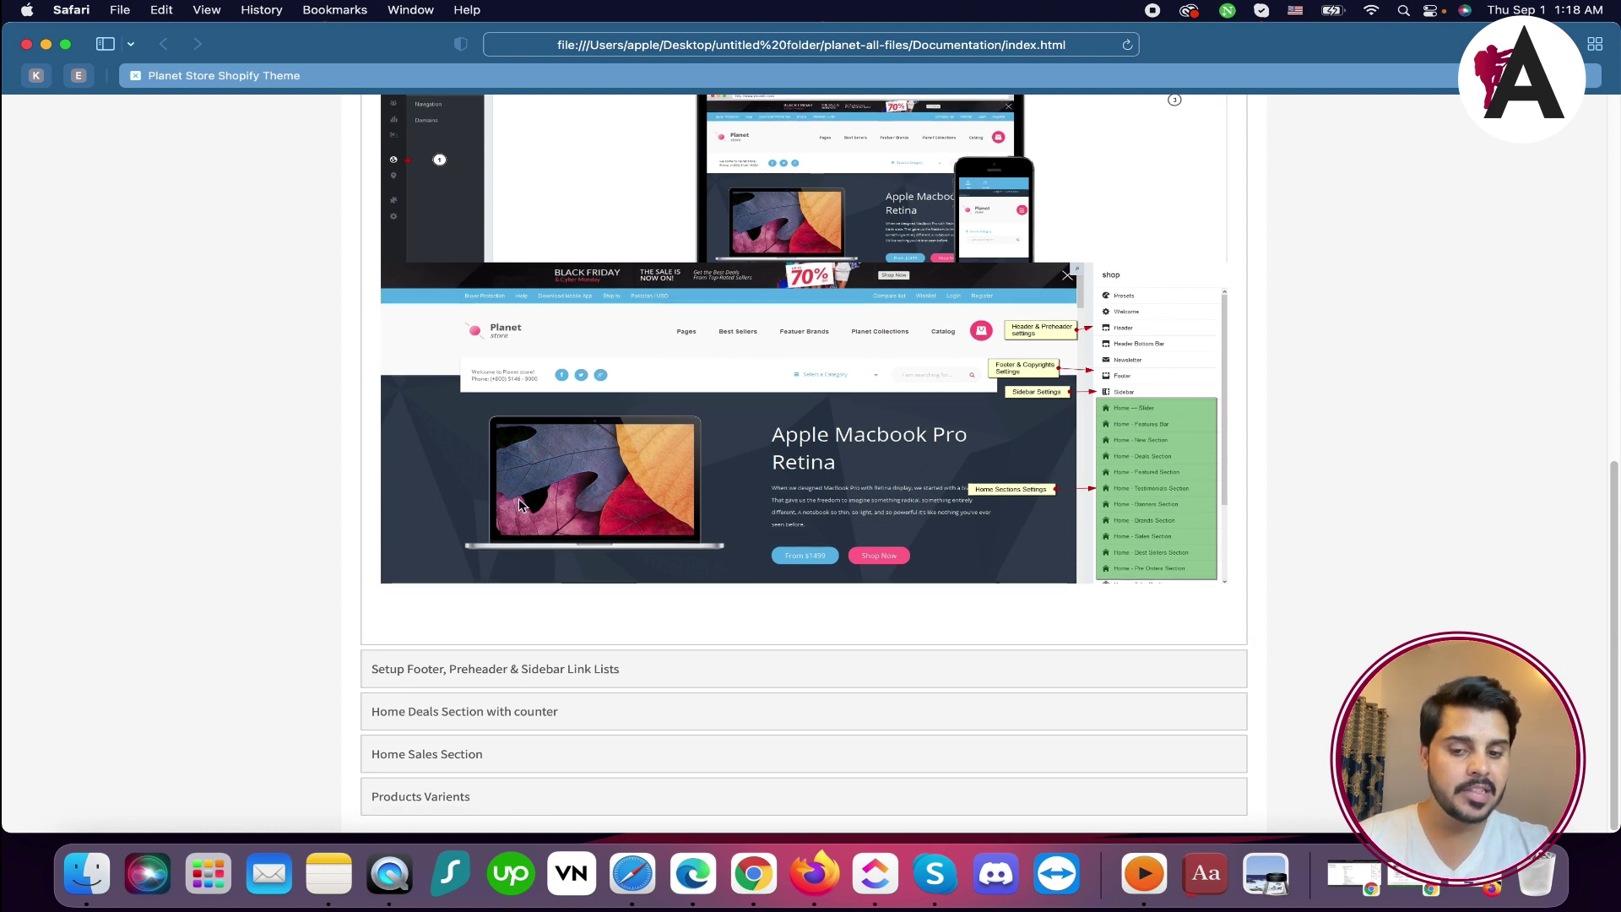
pyautogui.scroll(9, 519, 553)
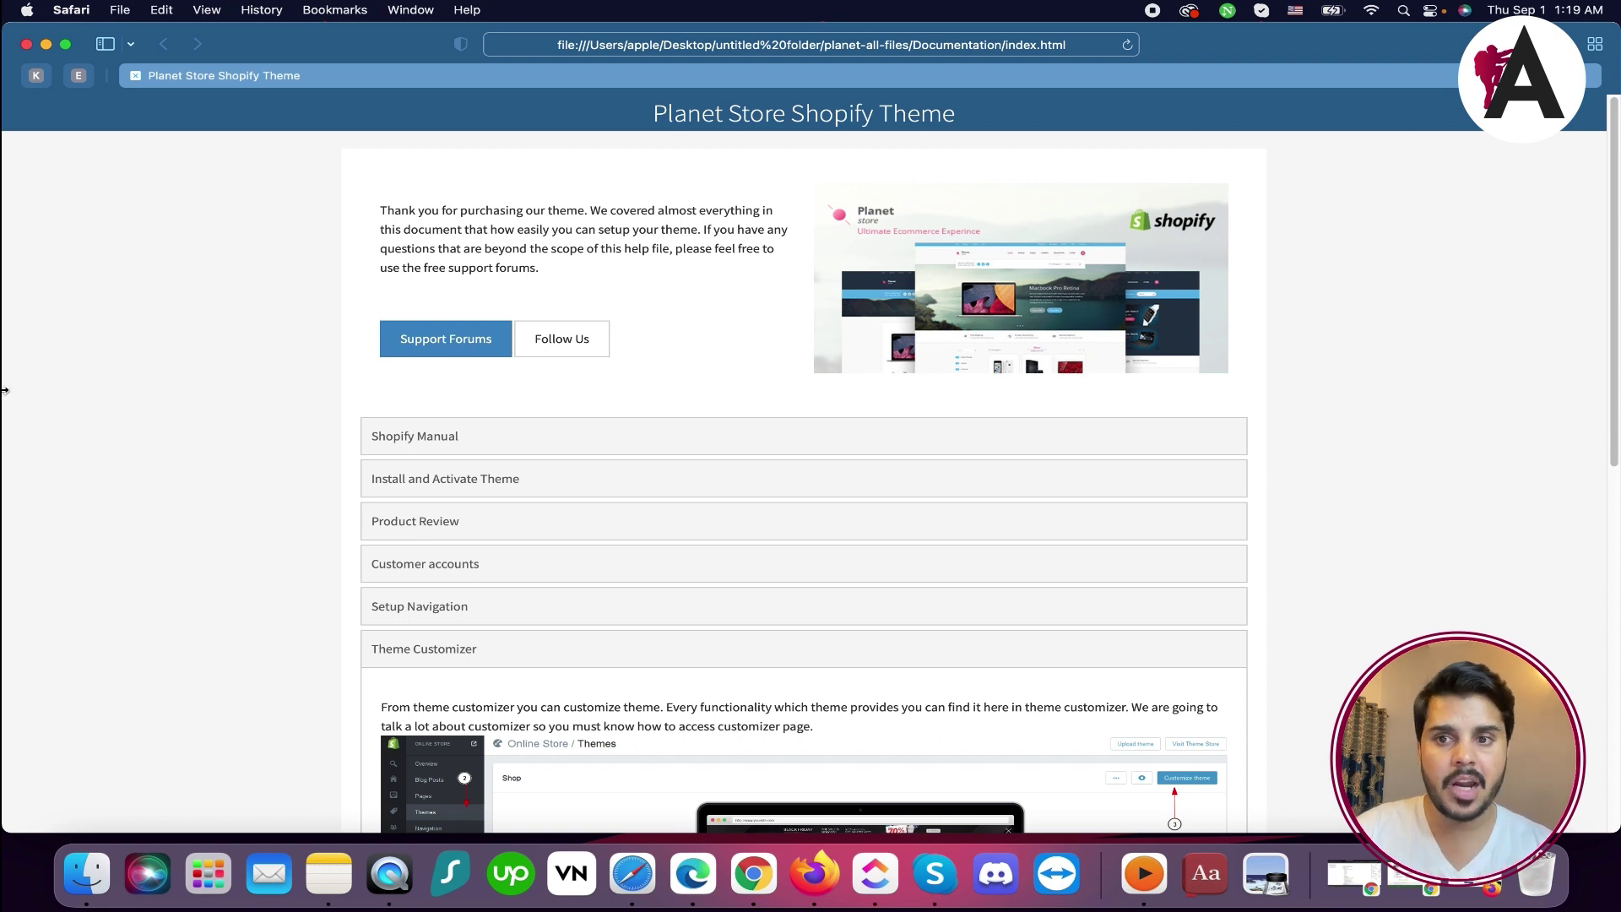
pyautogui.click(26, 44)
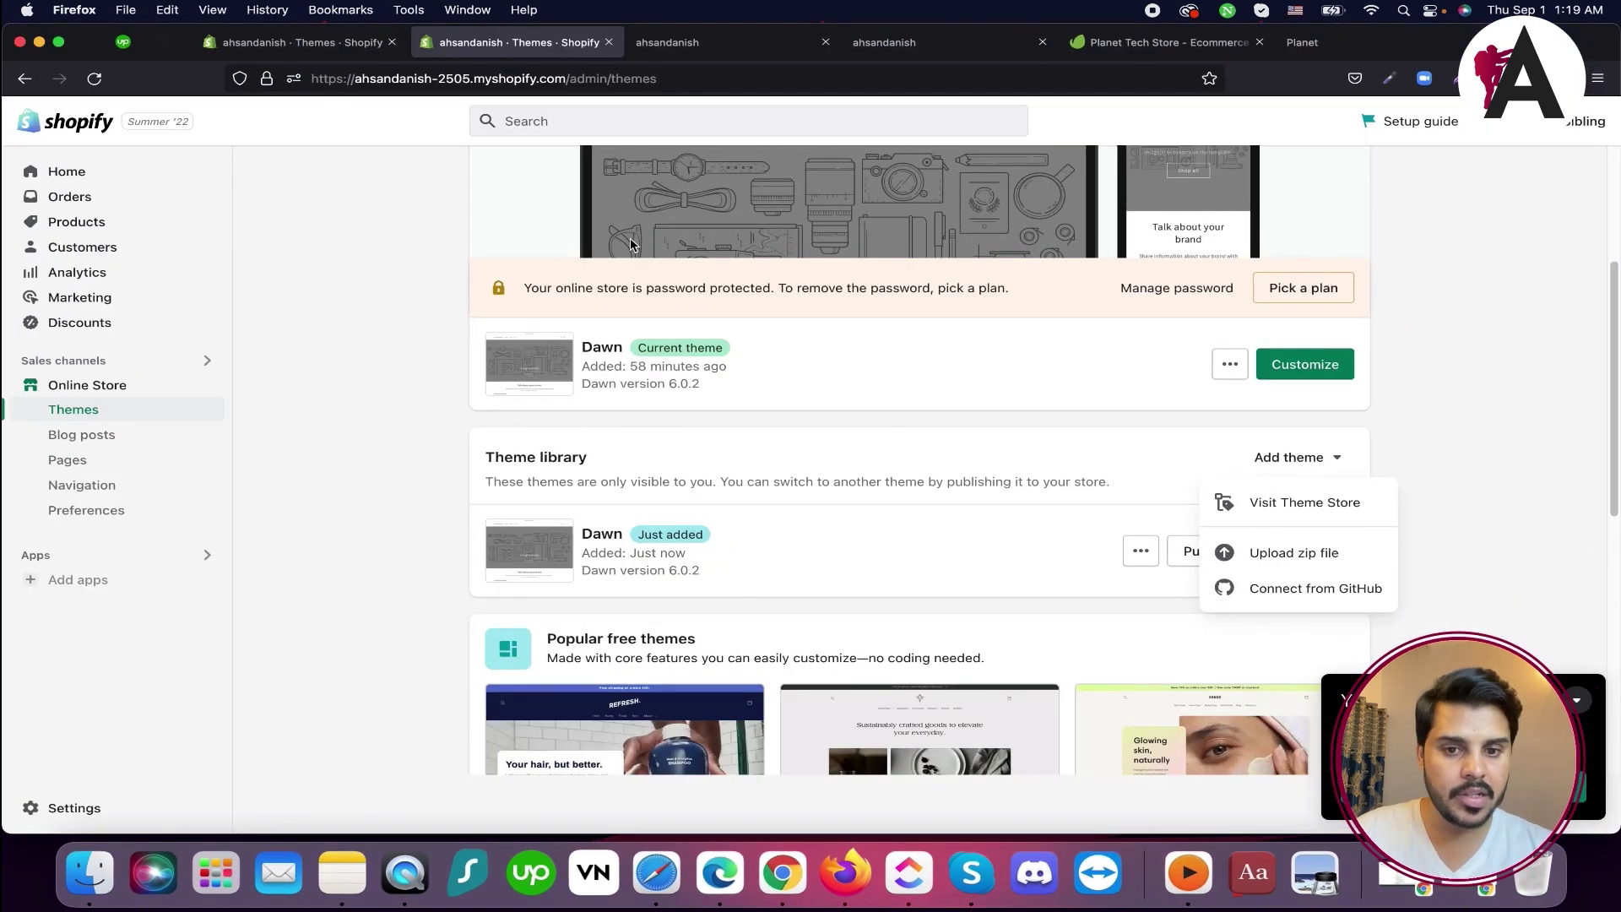
# Upload the Planet theme zip from untitled > planet-all-files through Upload zip file
pyautogui.click(1311, 559)
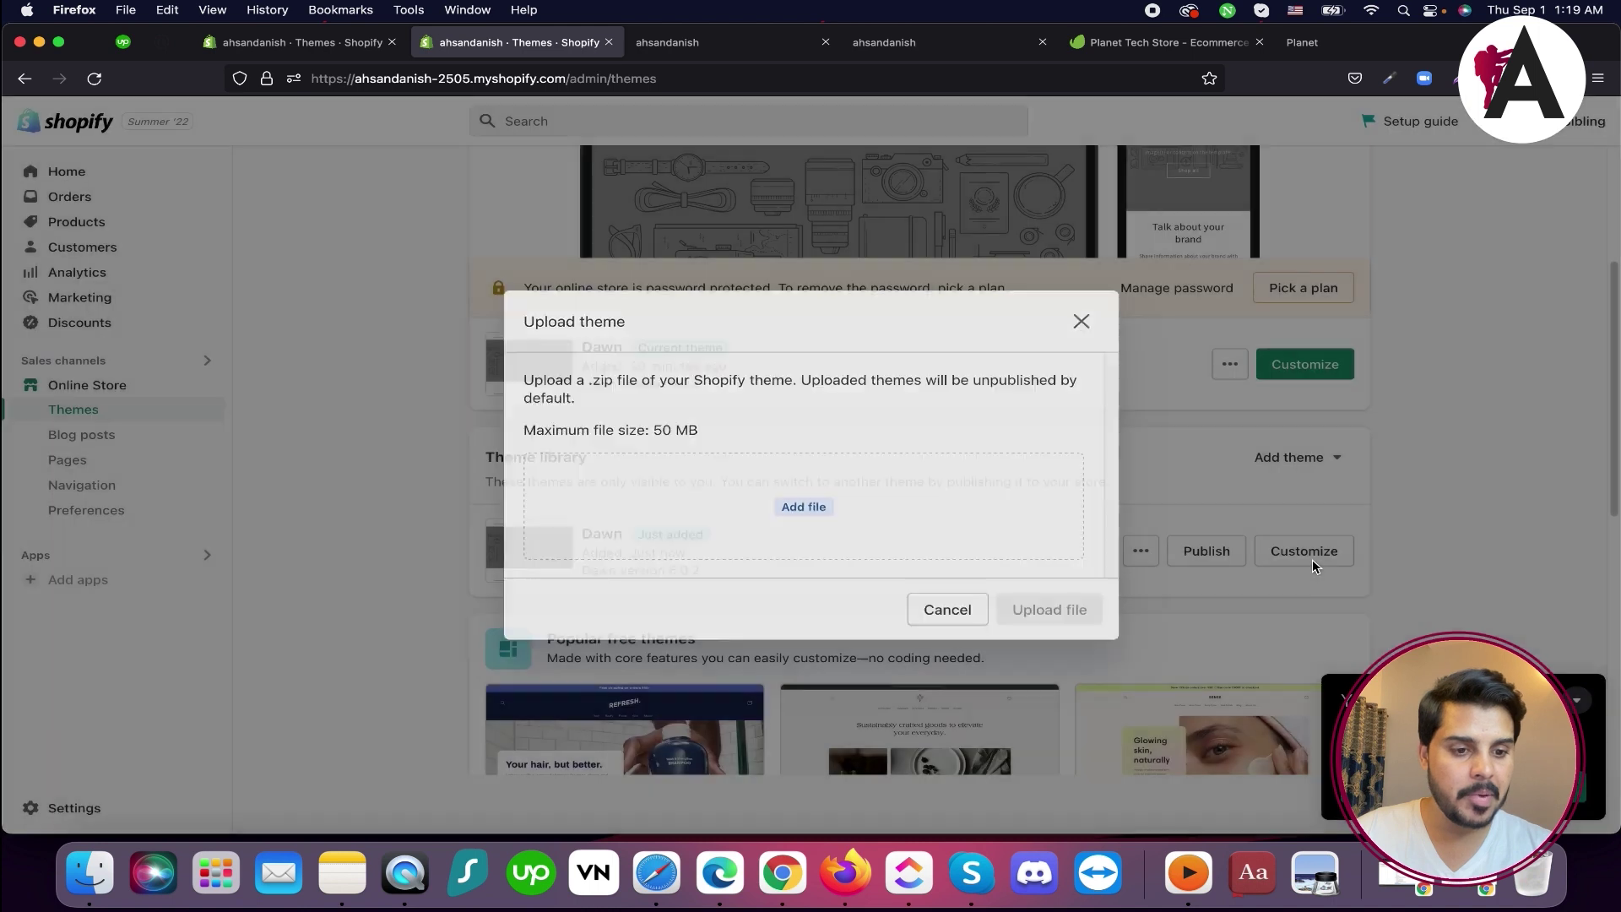
pyautogui.click(803, 505)
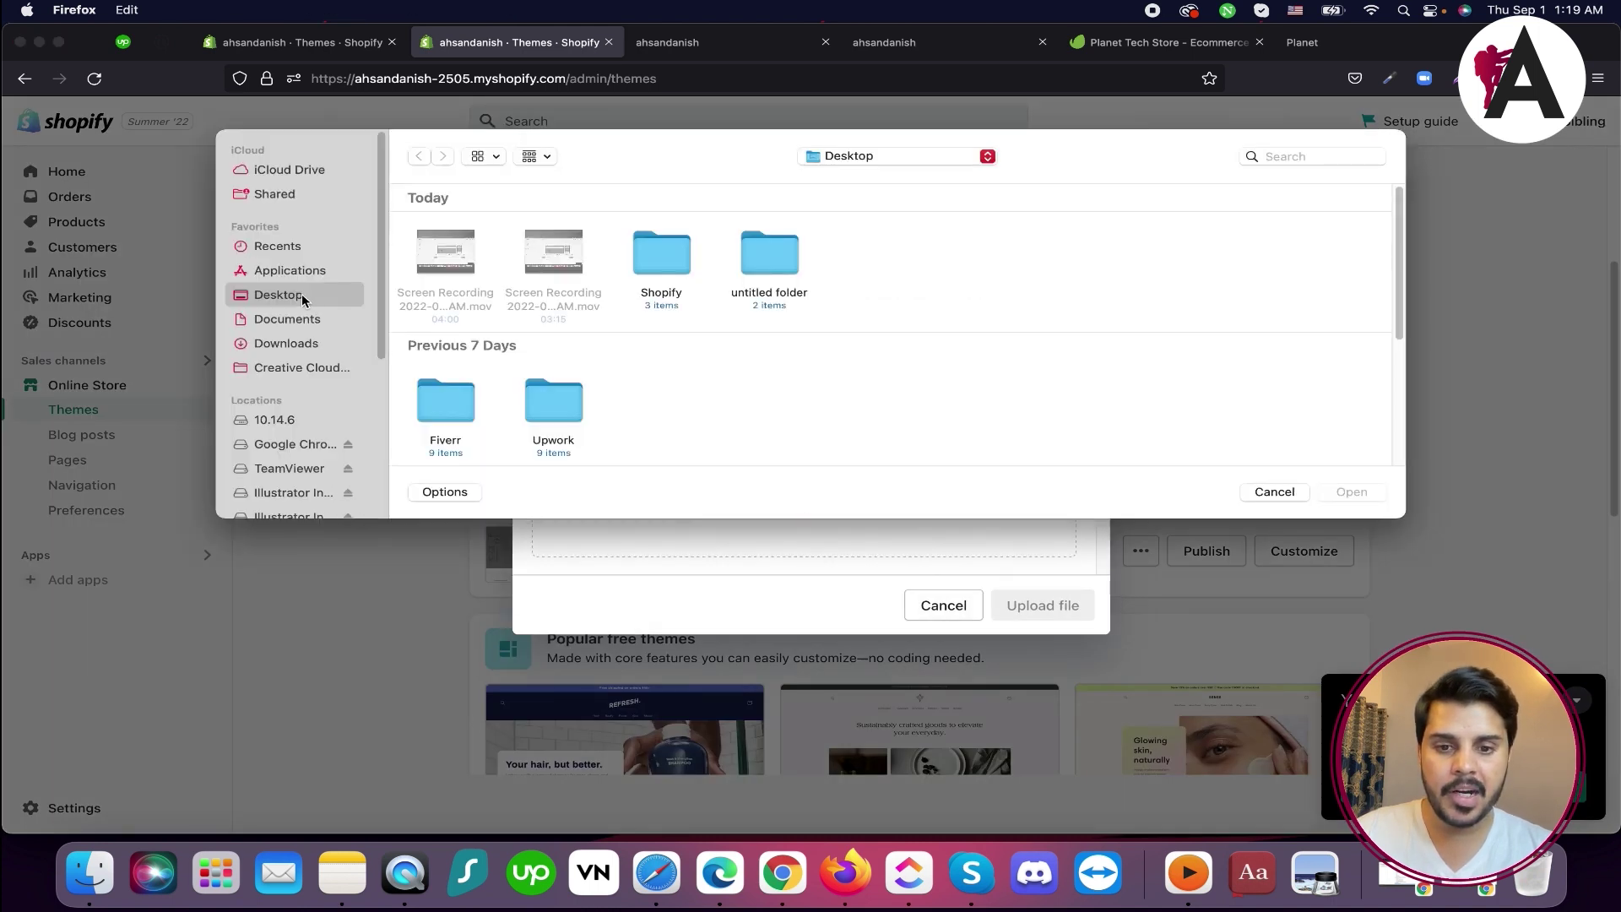
pyautogui.doubleClick(769, 253)
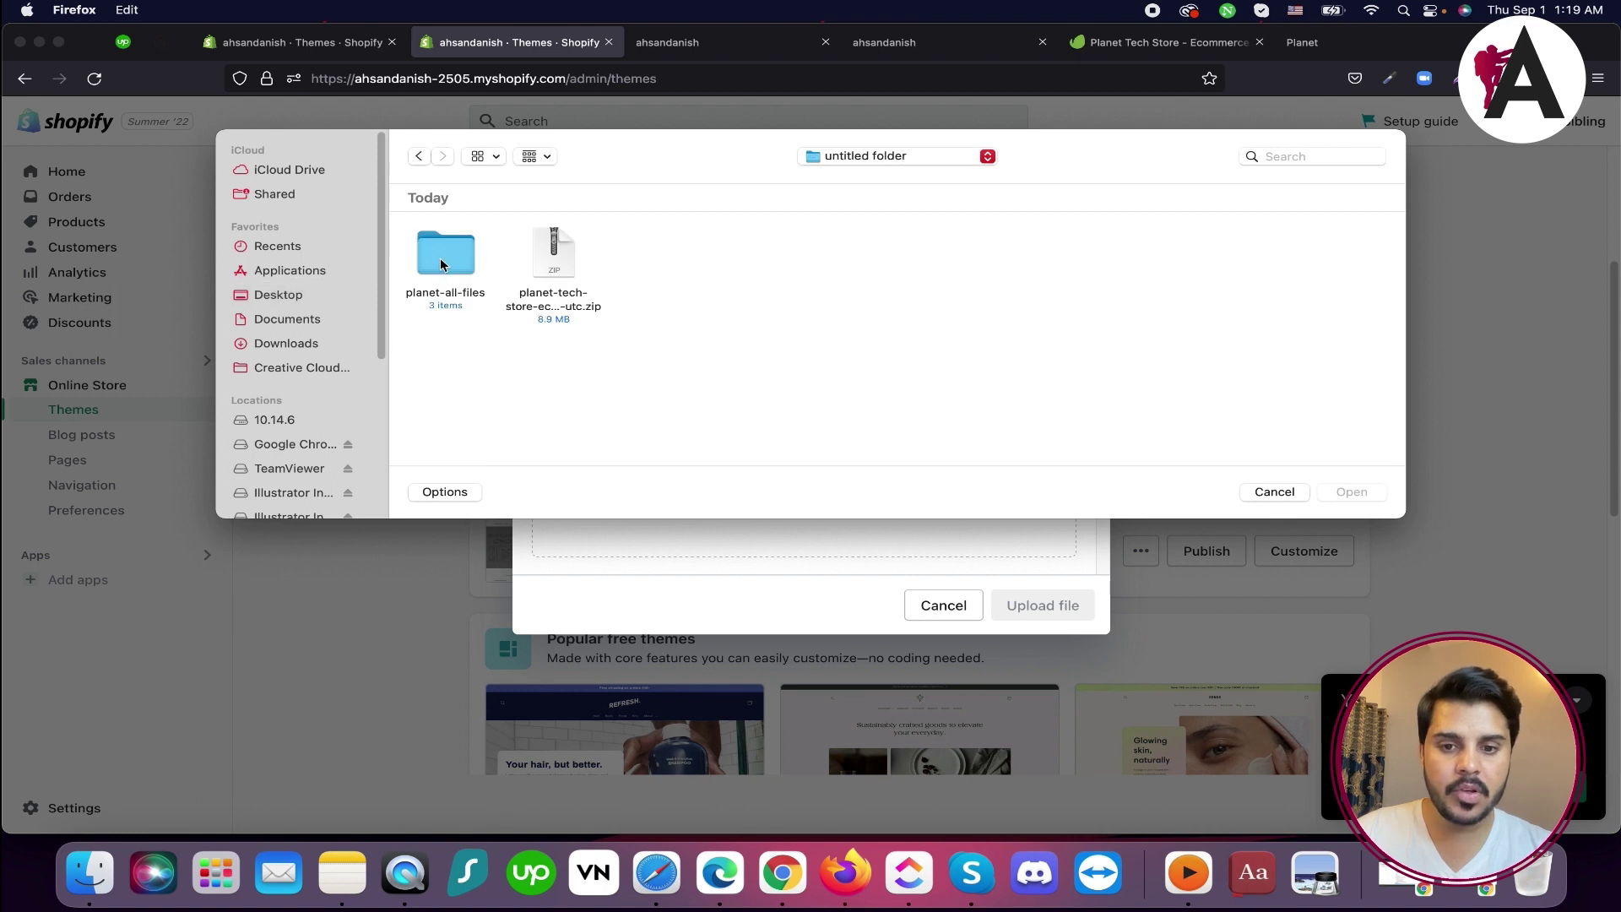
pyautogui.doubleClick(445, 253)
pyautogui.doubleClick(659, 253)
pyautogui.click(1055, 610)
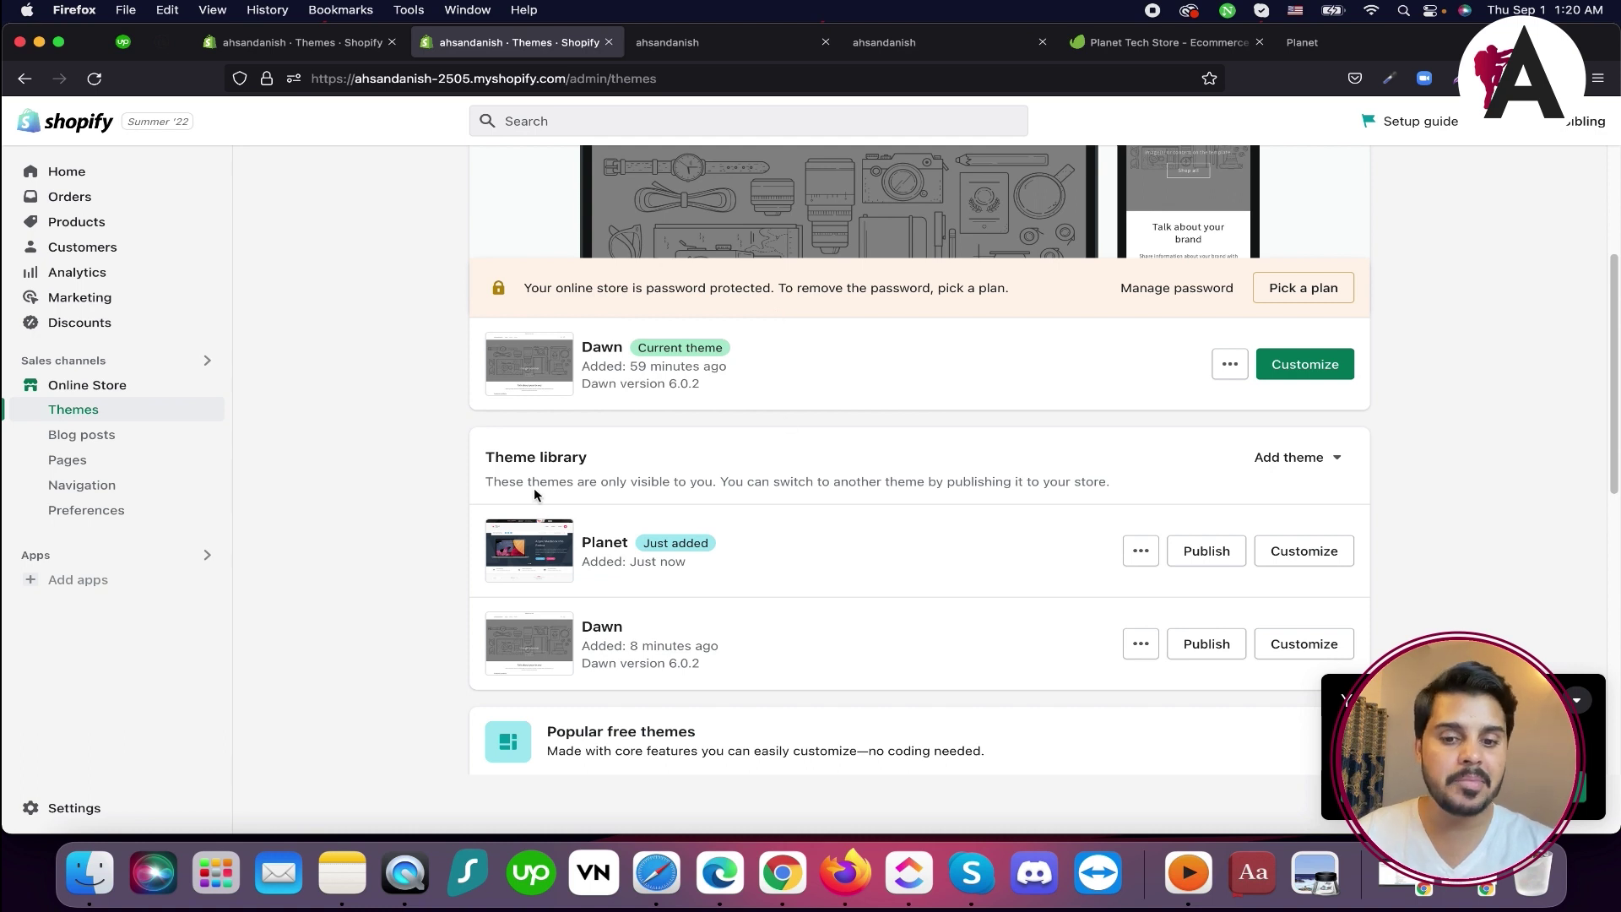
# Reload the Themes page and confirm Planet now sits in the library beside the current Dawn theme
pyautogui.moveTo(487, 457); pyautogui.dragTo(588, 457)
pyautogui.doubleClick(586, 349)
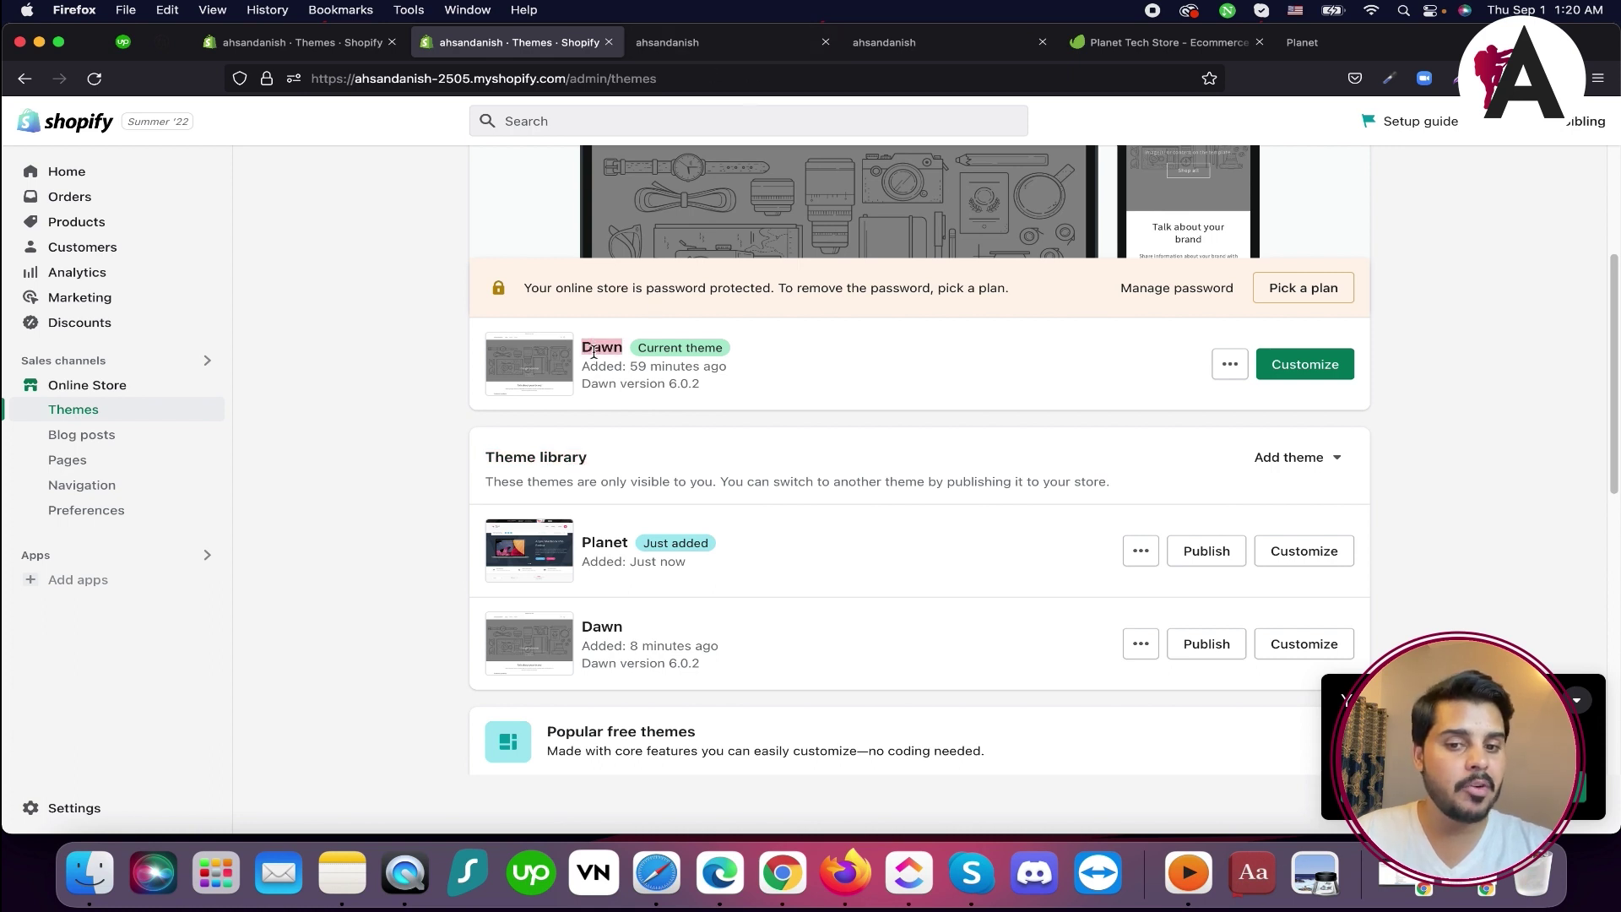
pyautogui.click(94, 77)
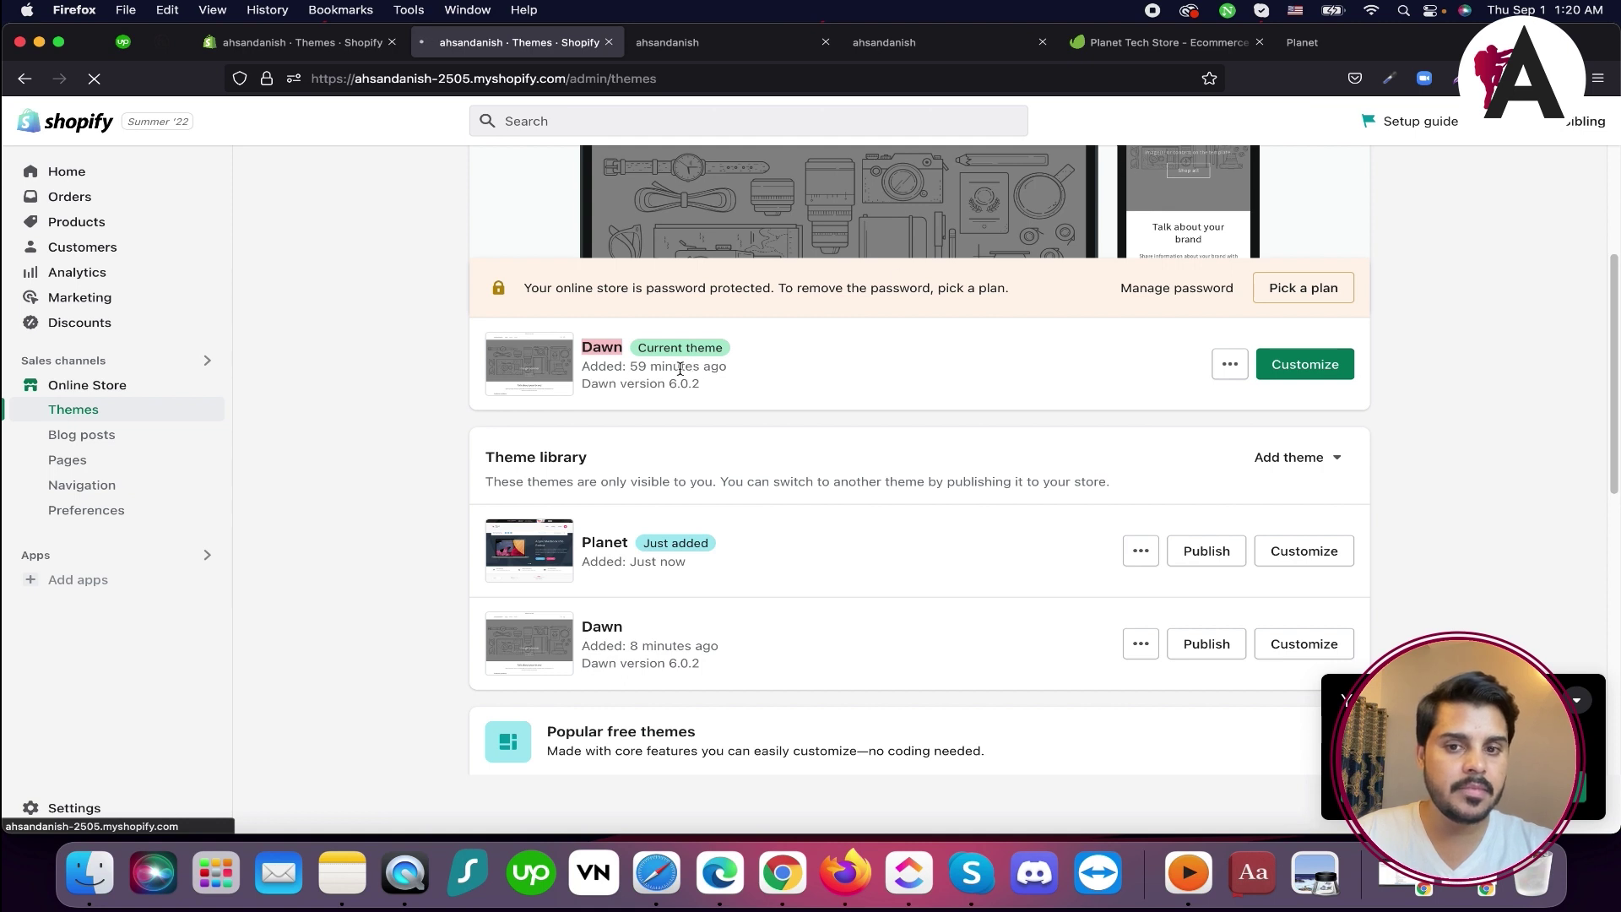
pyautogui.scroll(-1, 645, 566)
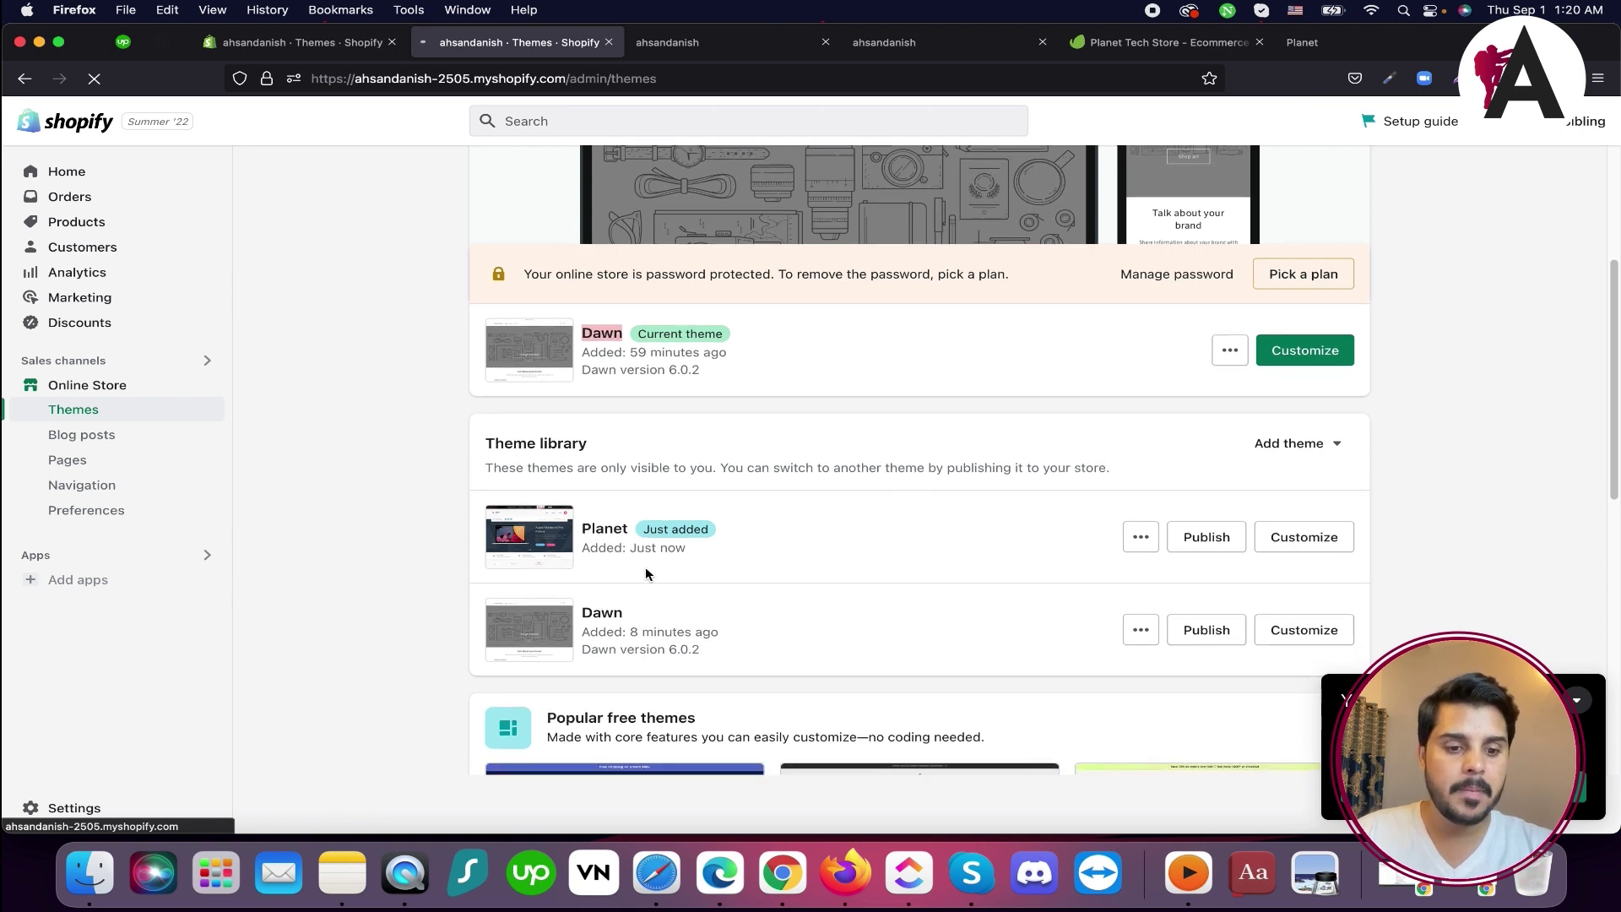
pyautogui.scroll(-5, 645, 574)
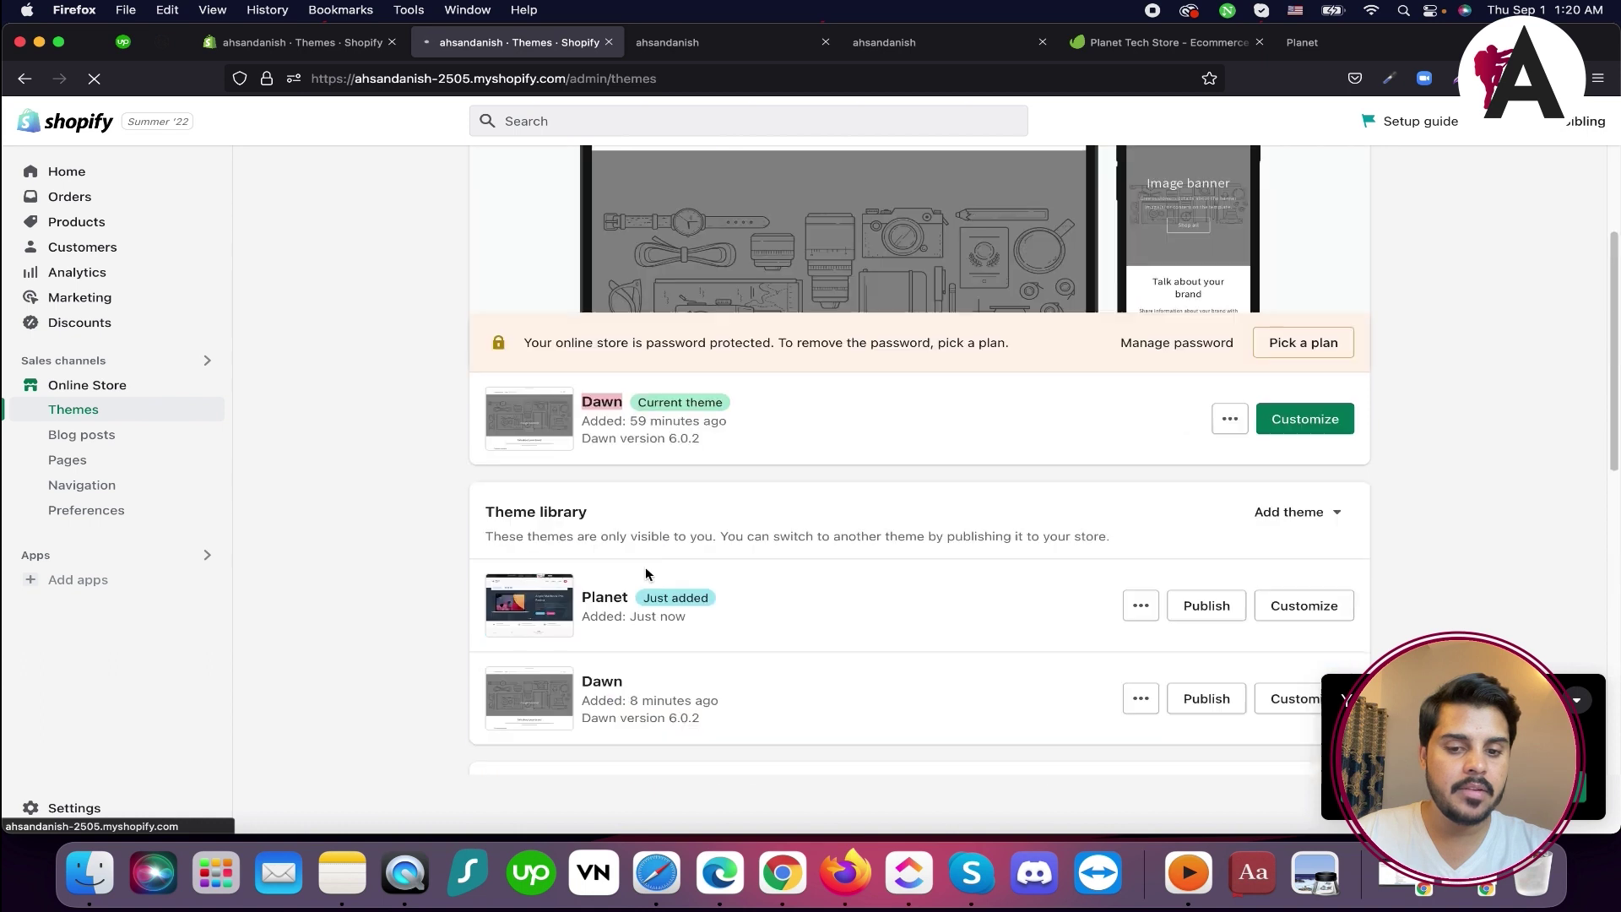
pyautogui.scroll(-2, 699, 576)
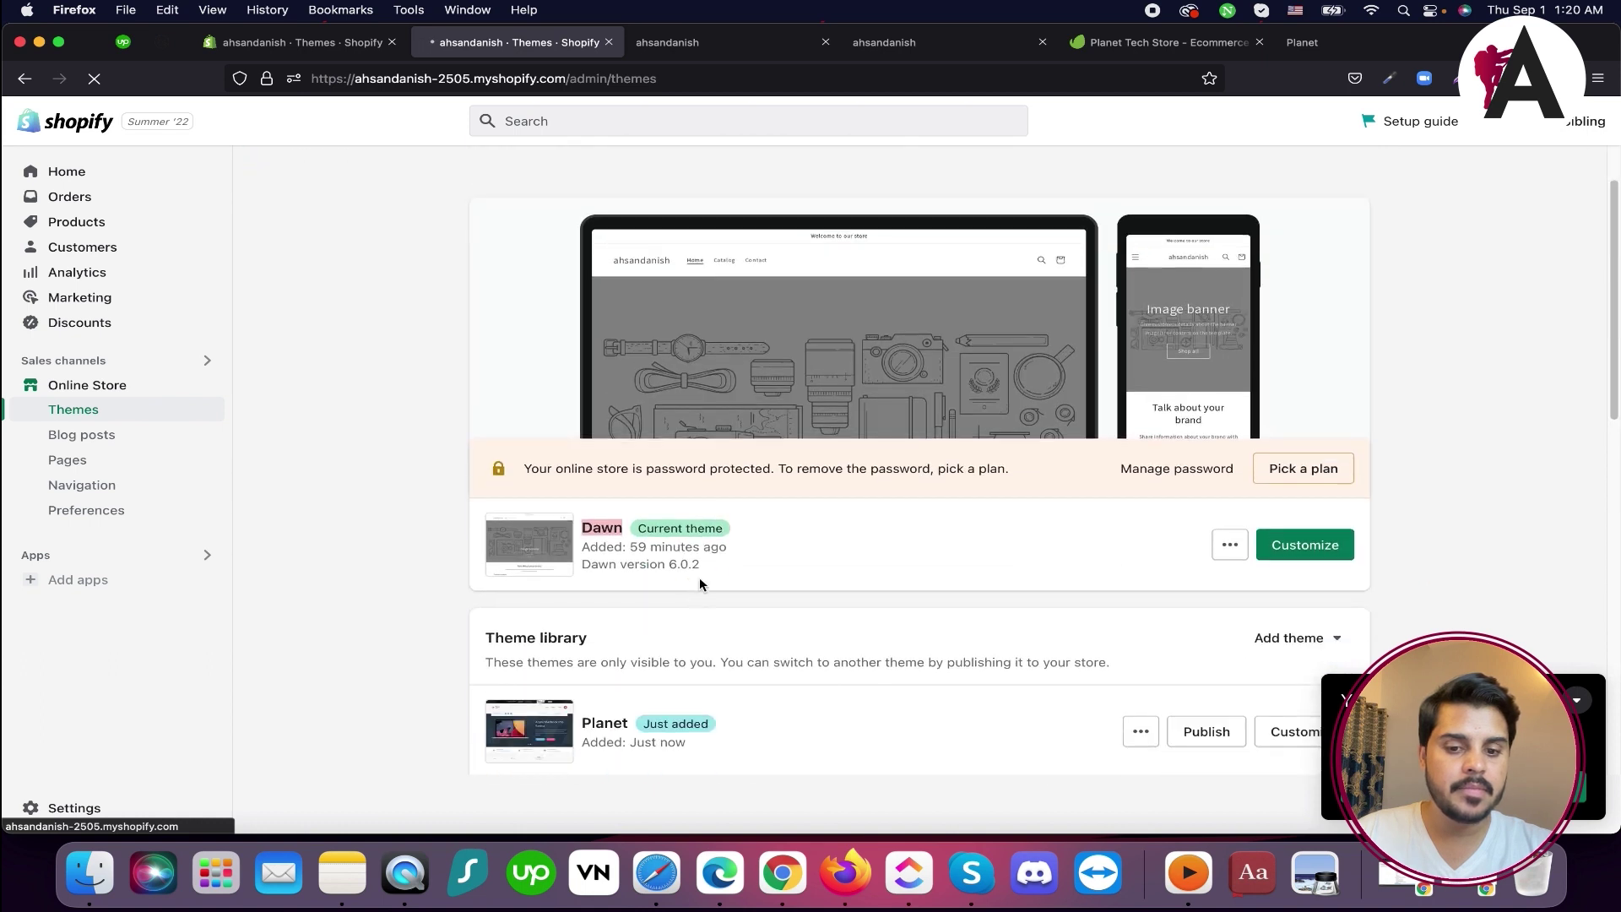
pyautogui.click(753, 542)
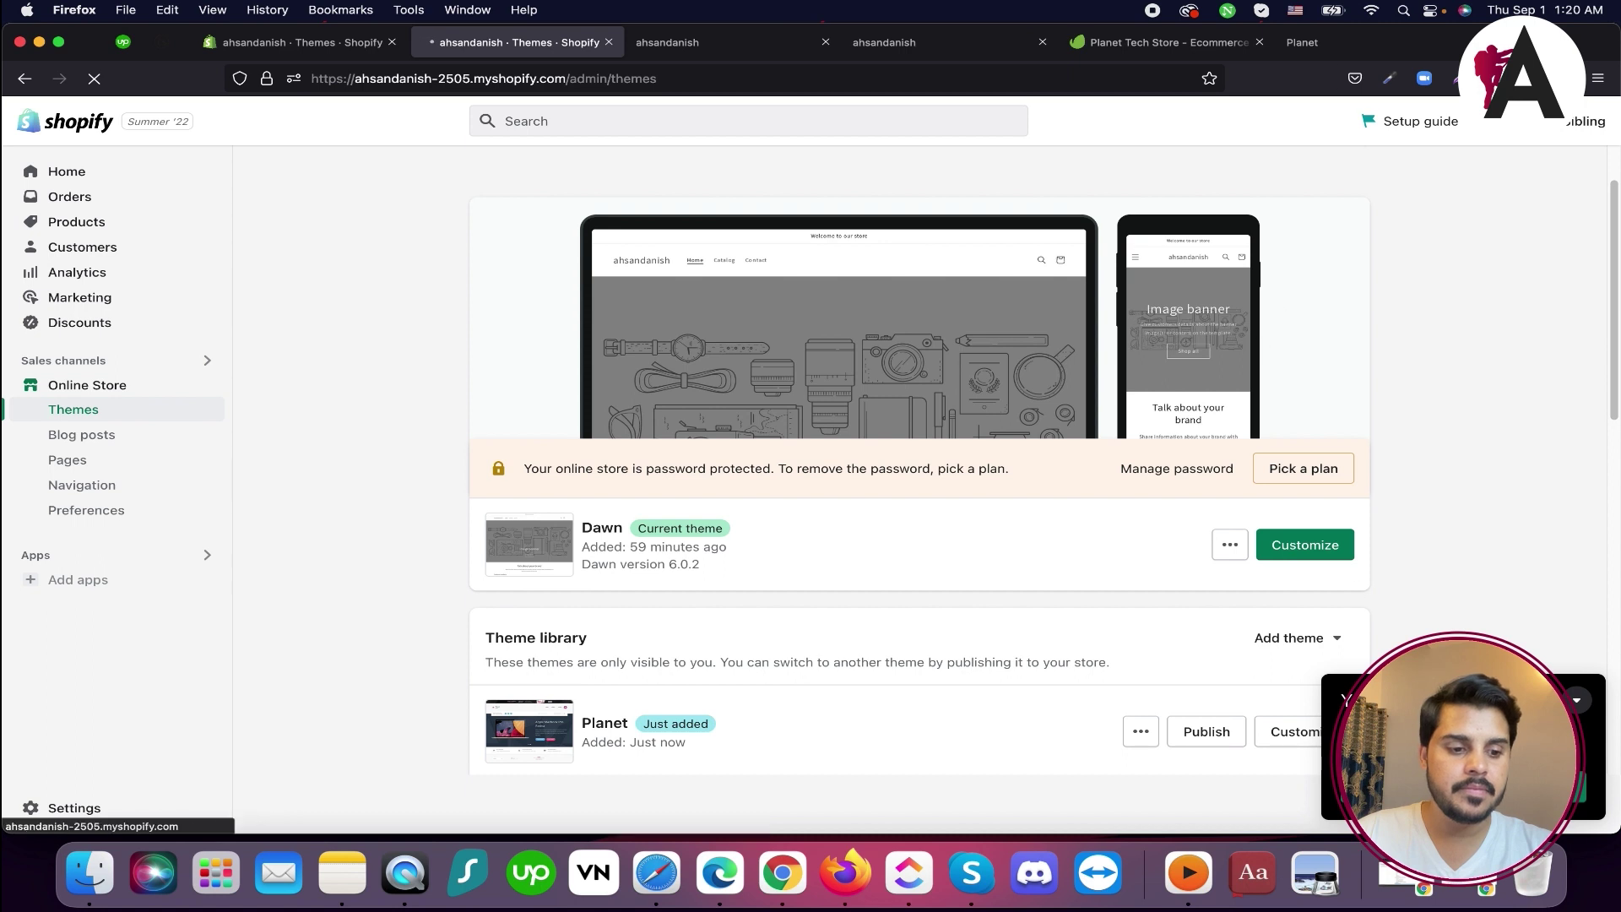
pyautogui.click(1576, 700)
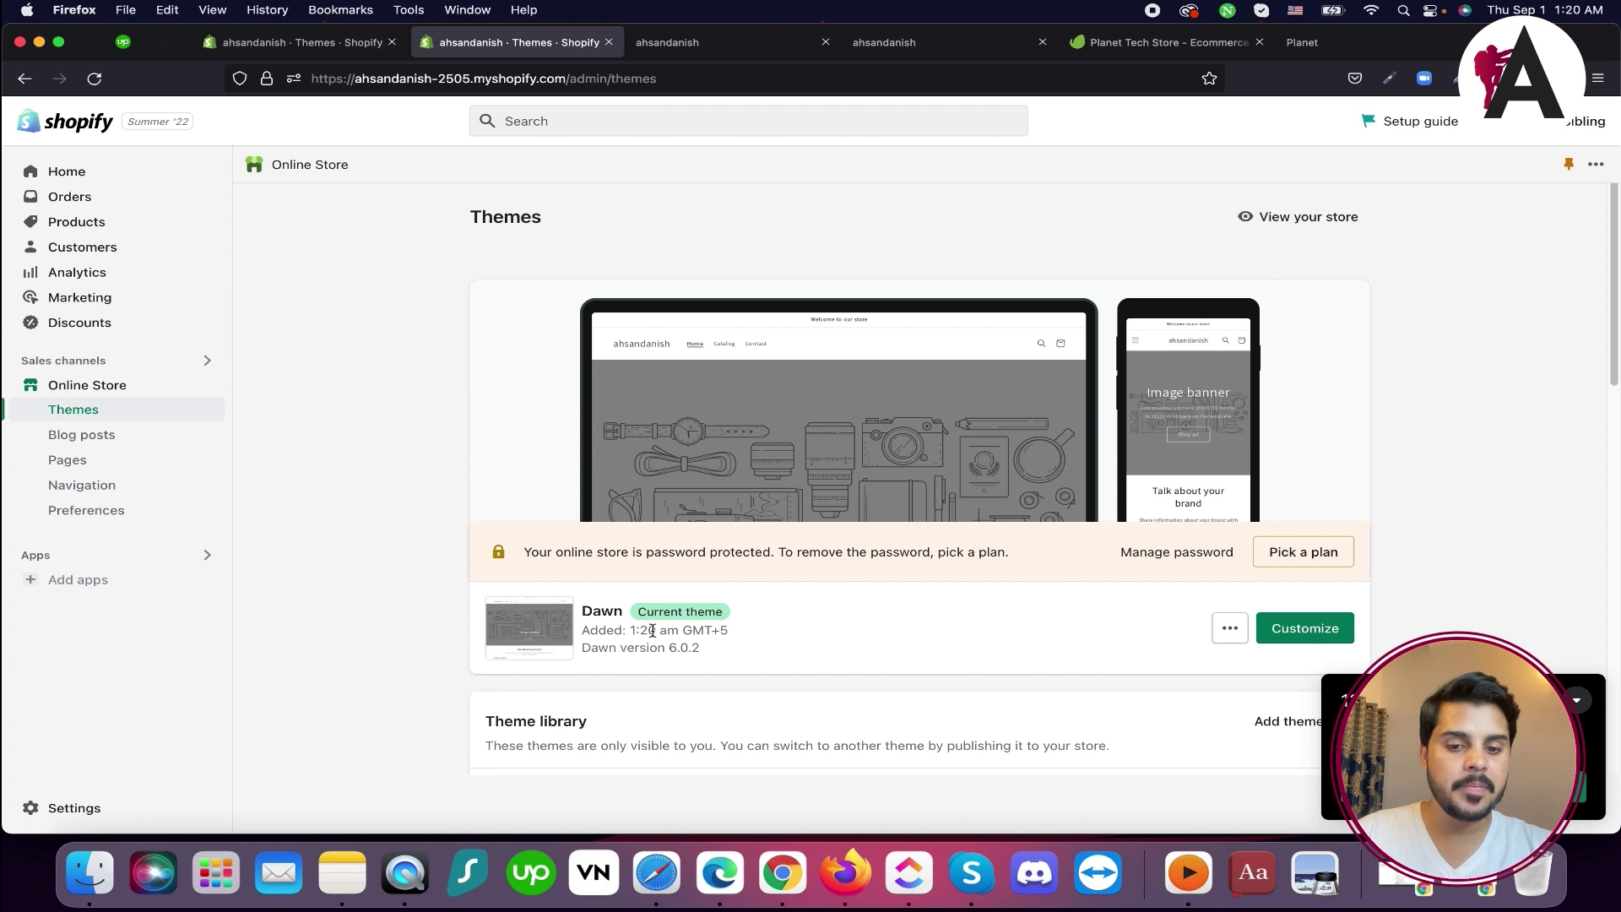
pyautogui.scroll(-2, 652, 630)
pyautogui.scroll(-6, 611, 547)
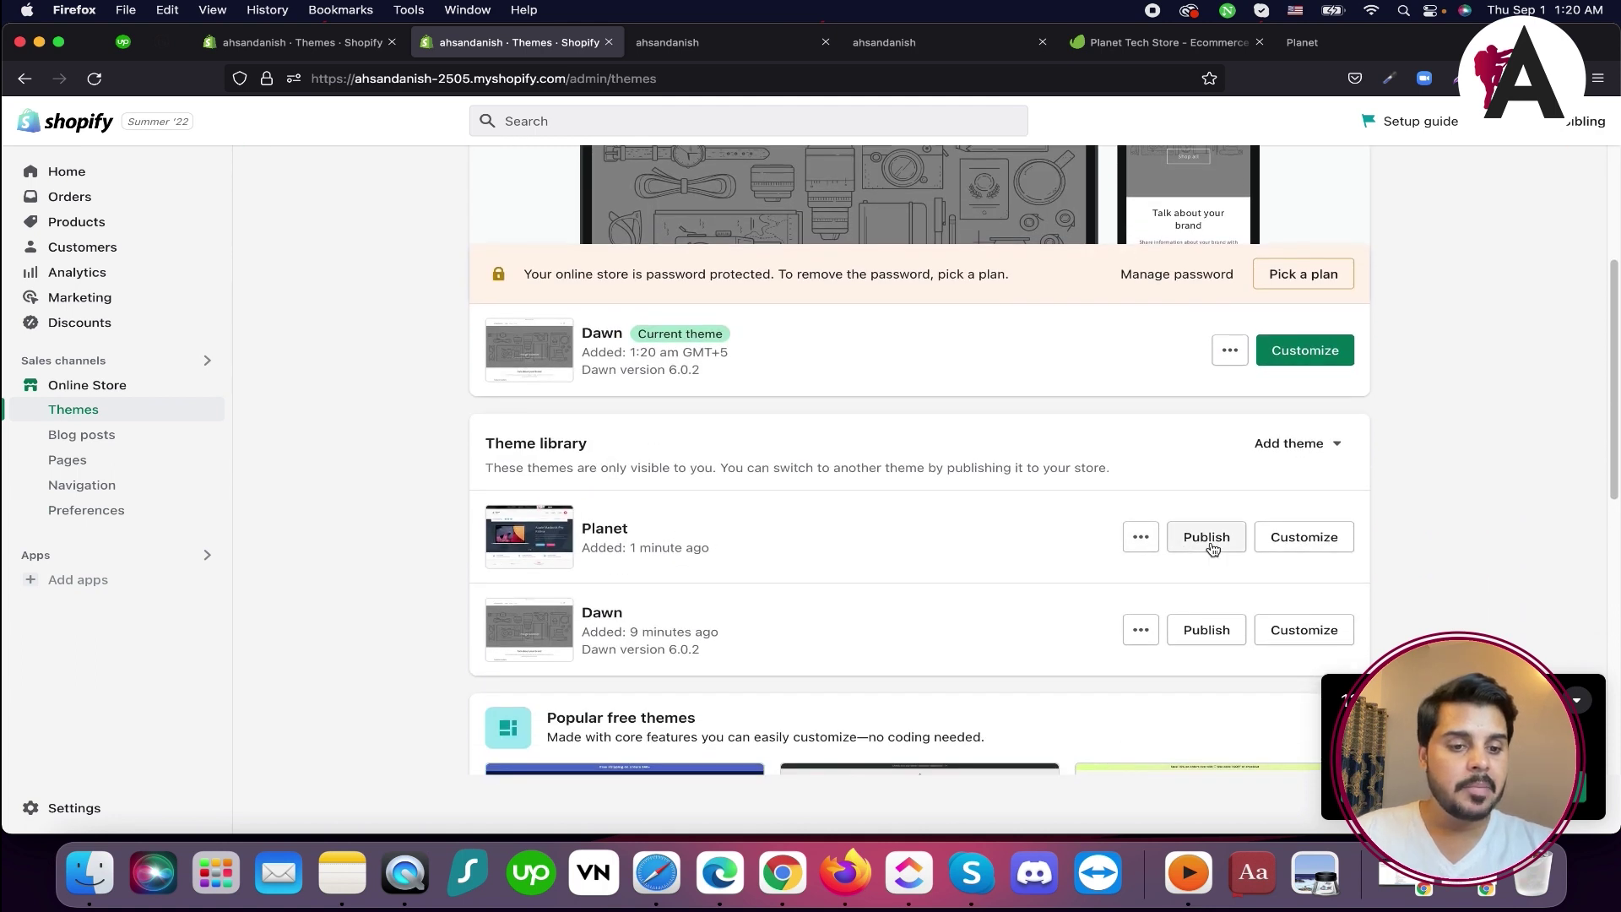
pyautogui.doubleClick(586, 336)
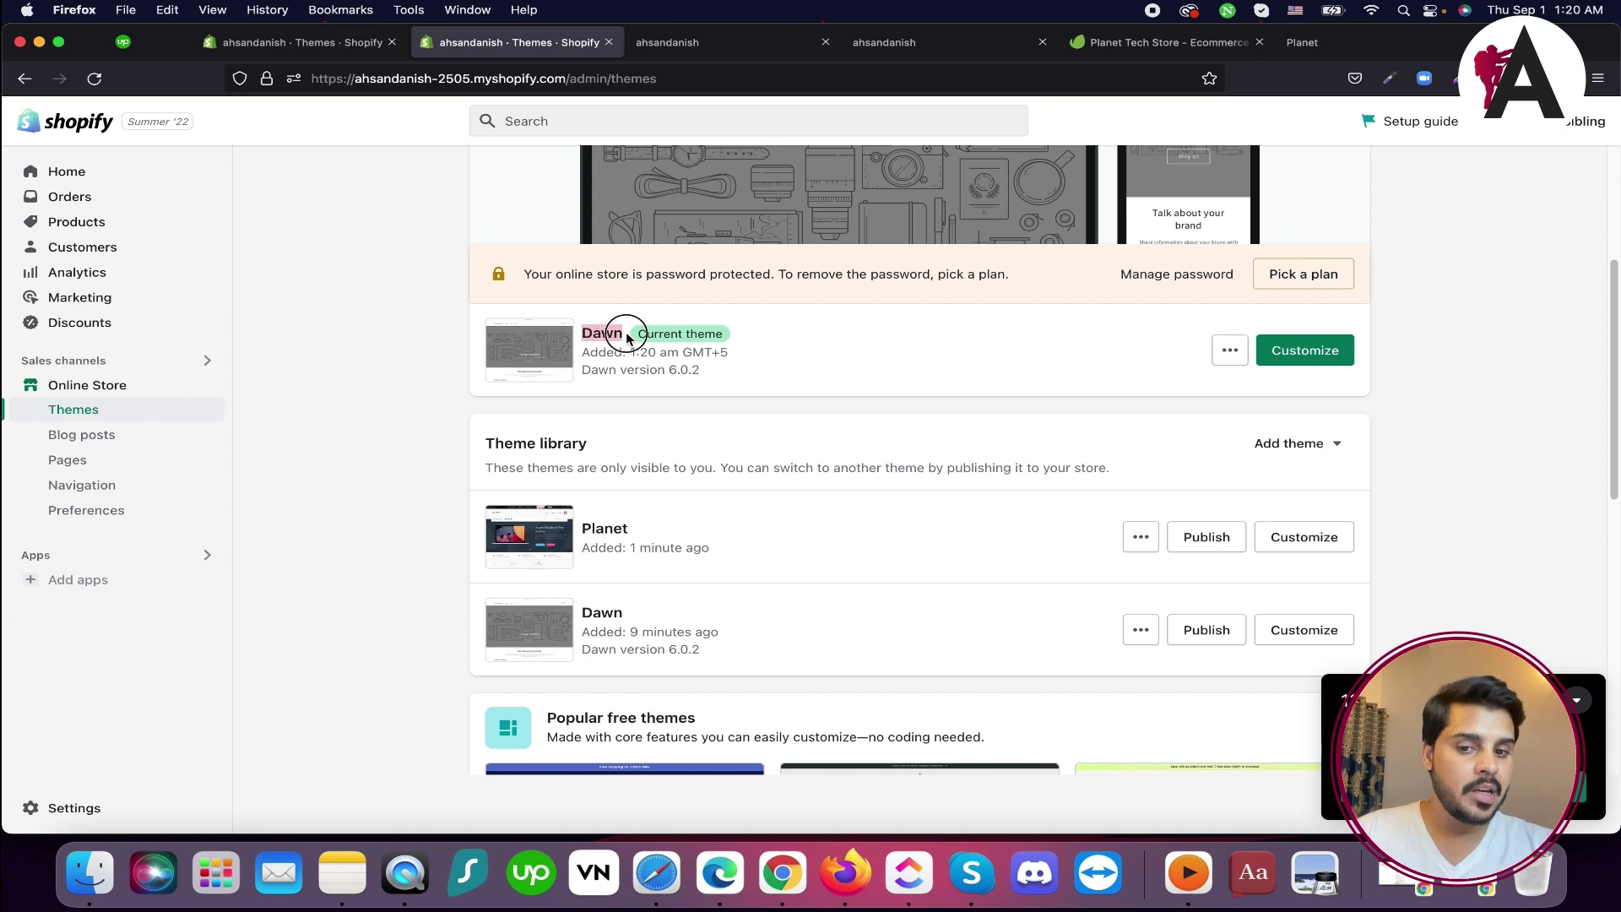
pyautogui.doubleClick(591, 530)
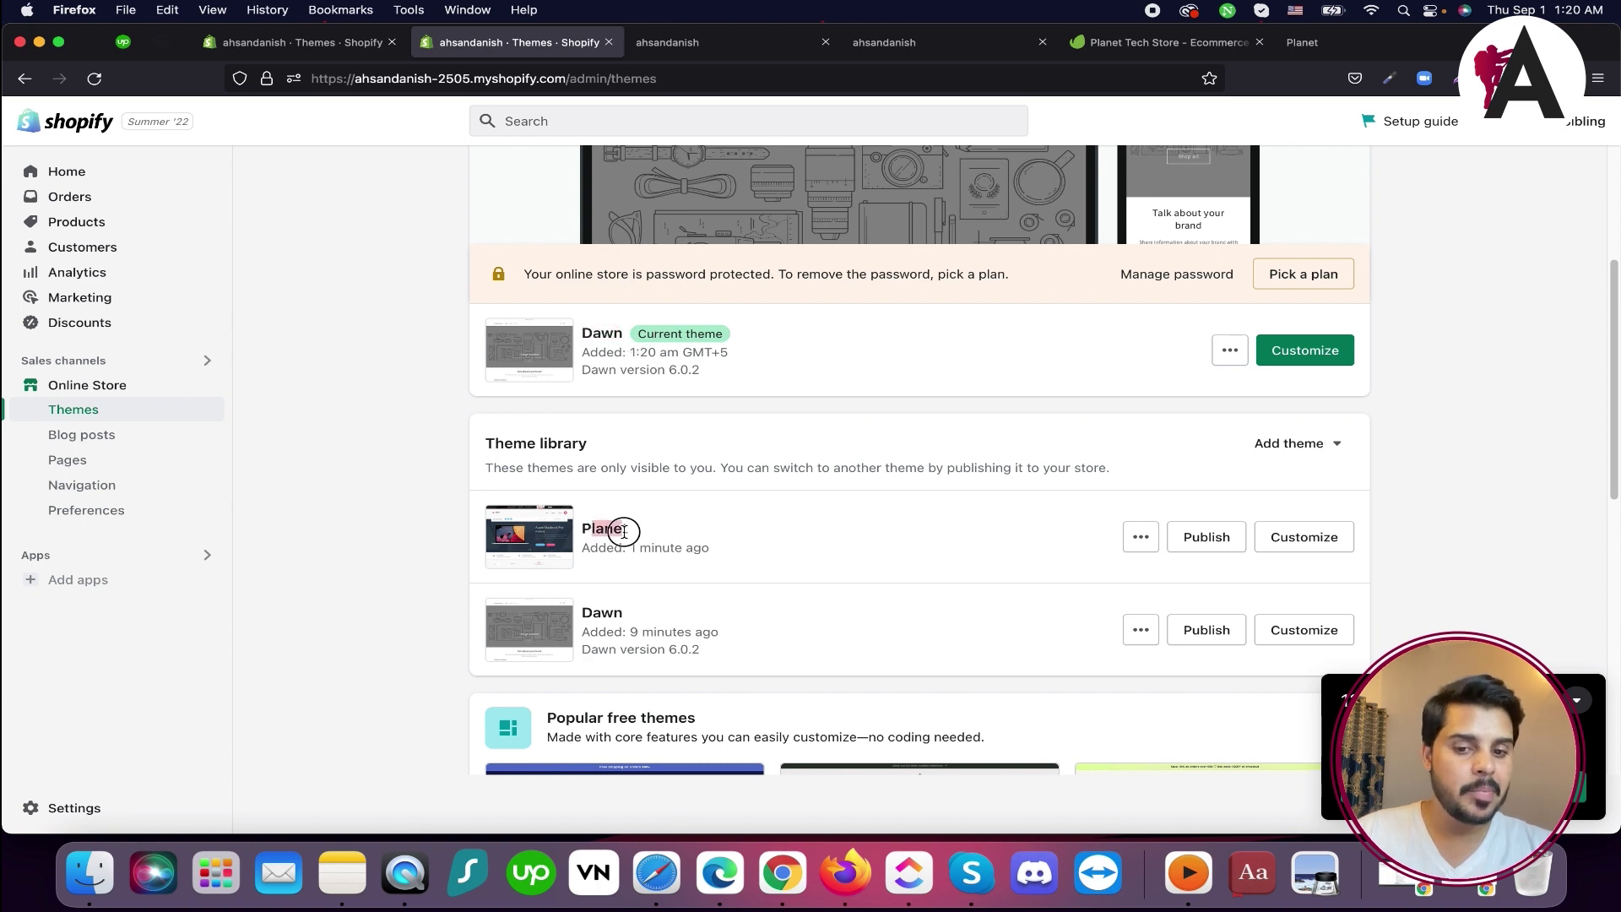
# Reload the storefront to confirm Dawn is still live, then begin publishing Planet
pyautogui.click(728, 43)
pyautogui.click(101, 78)
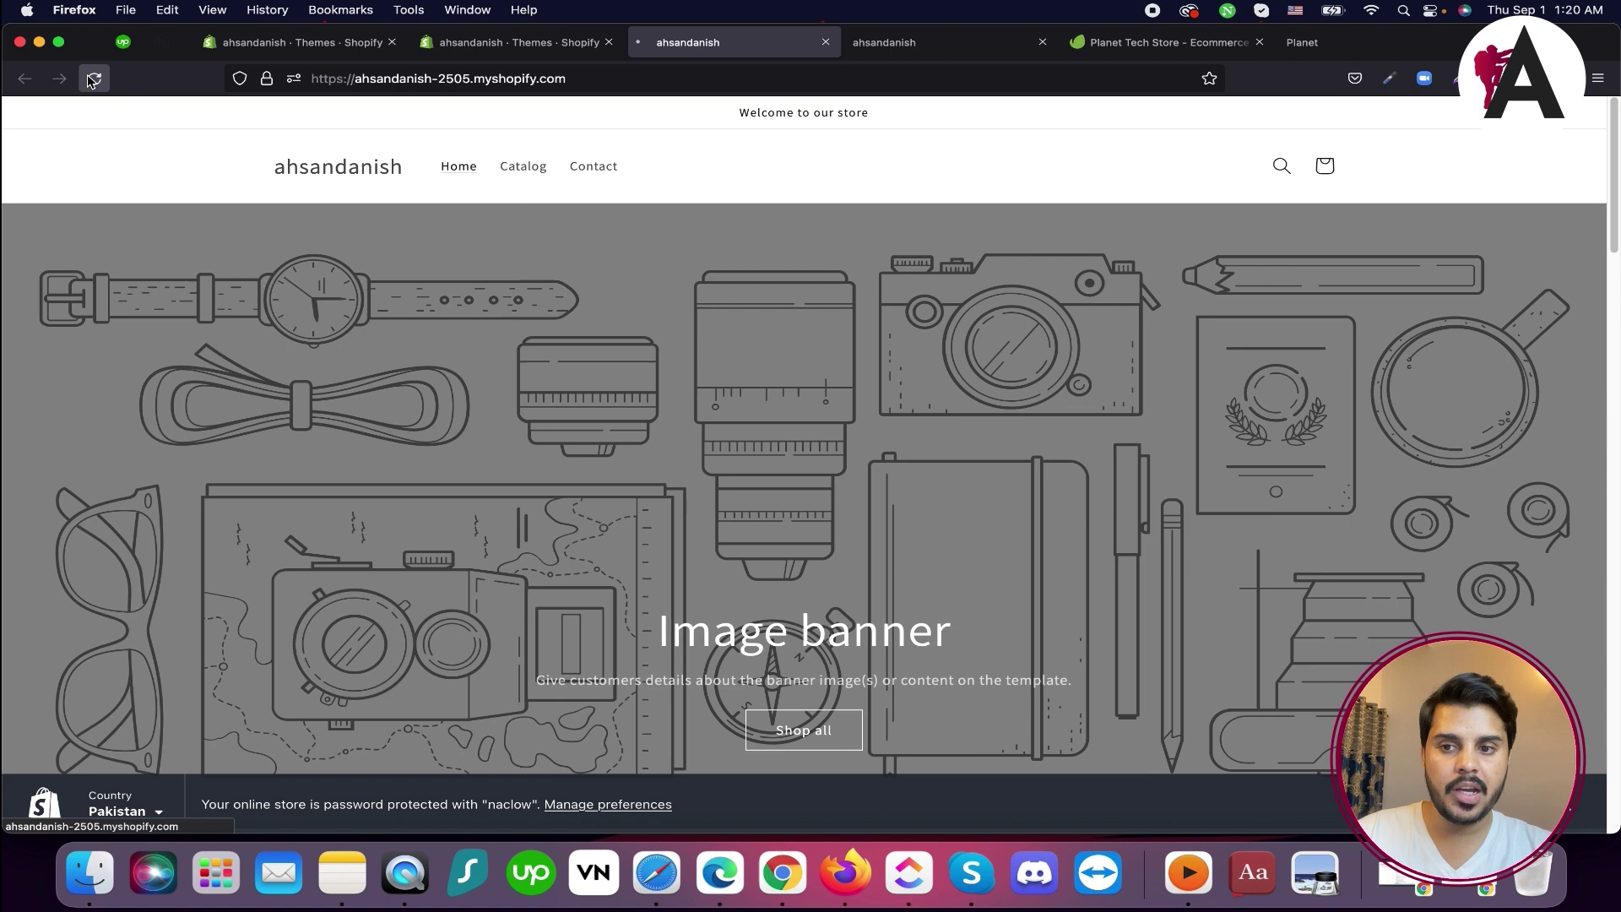
pyautogui.scroll(-5, 786, 591)
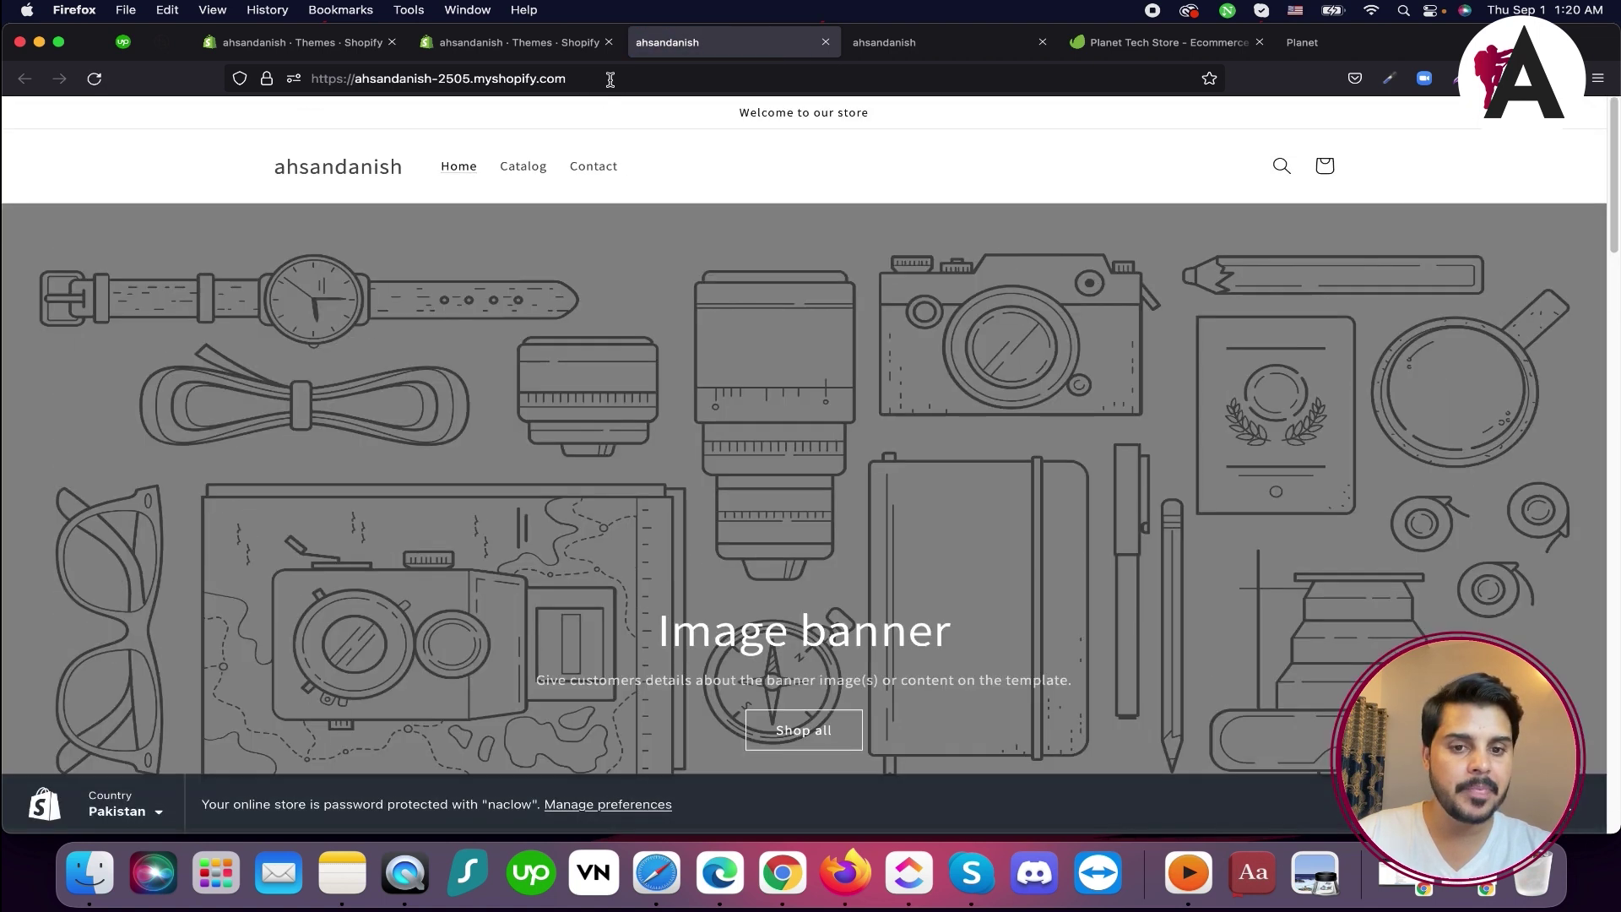
pyautogui.hotkey('ctrl', 'shift', 'Tab')
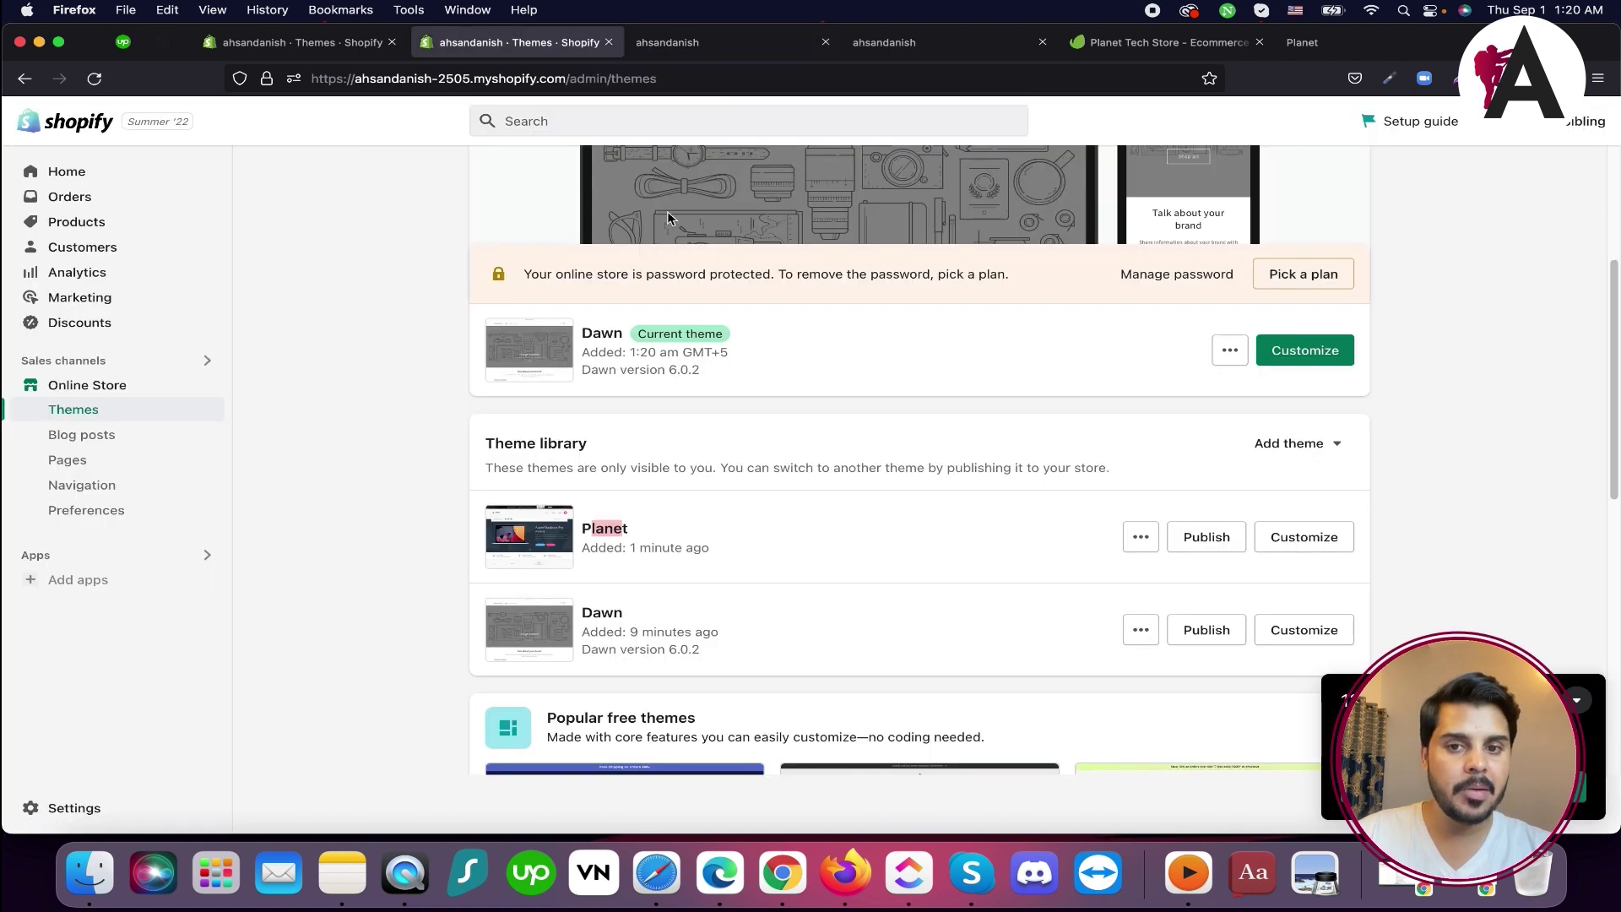
pyautogui.click(1207, 536)
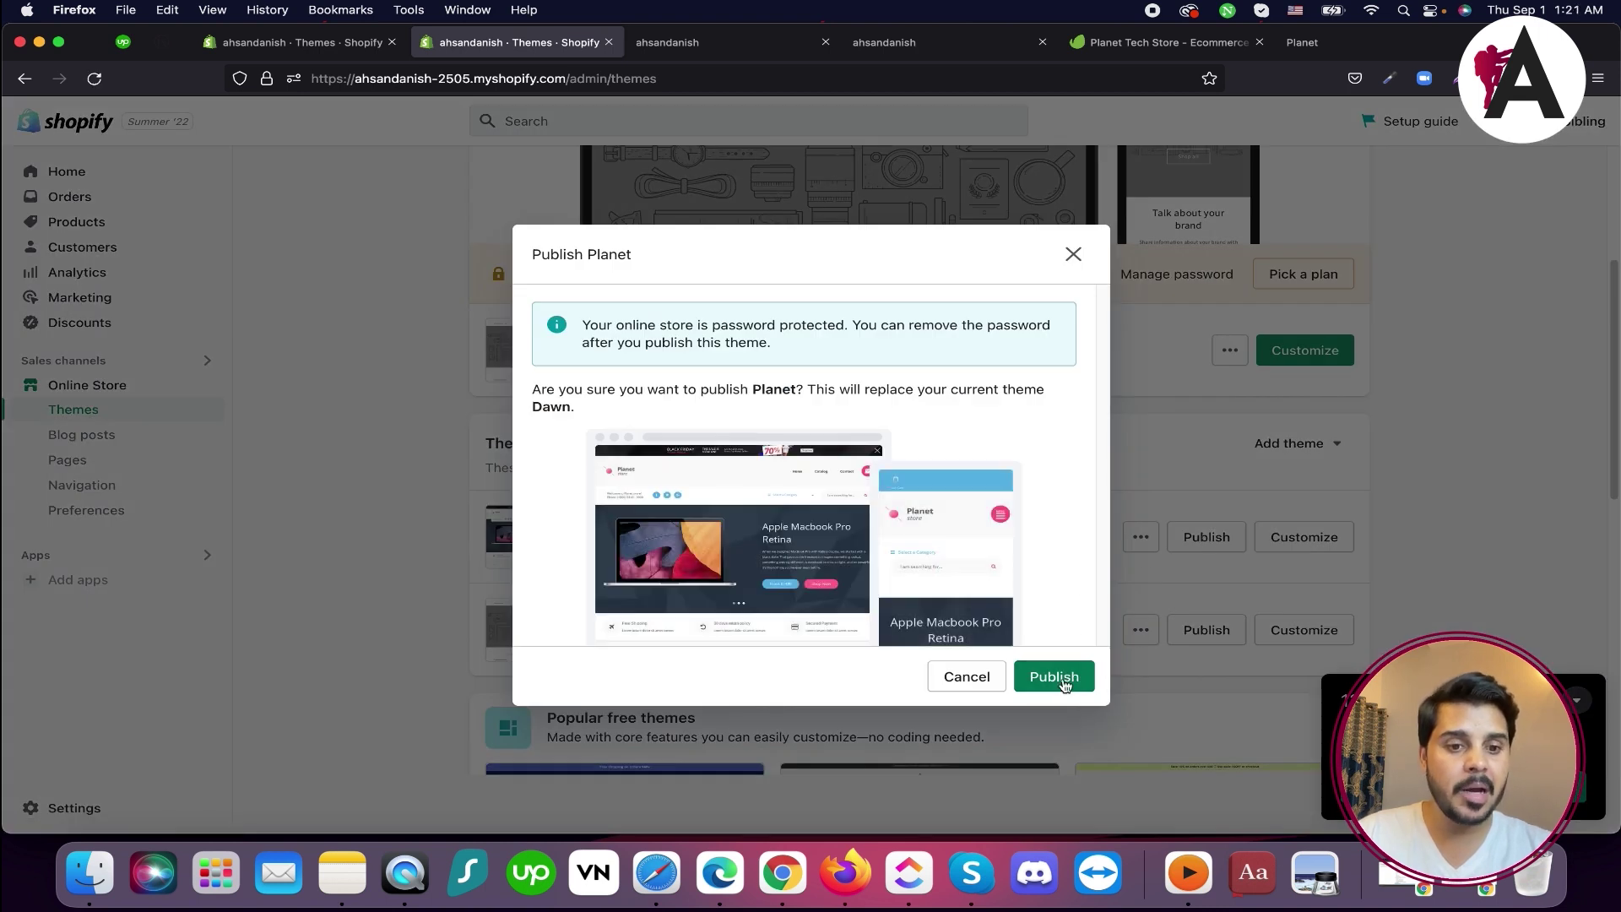
# Confirm Planet as the live theme and reload the storefront to view its design
pyautogui.click(1059, 688)
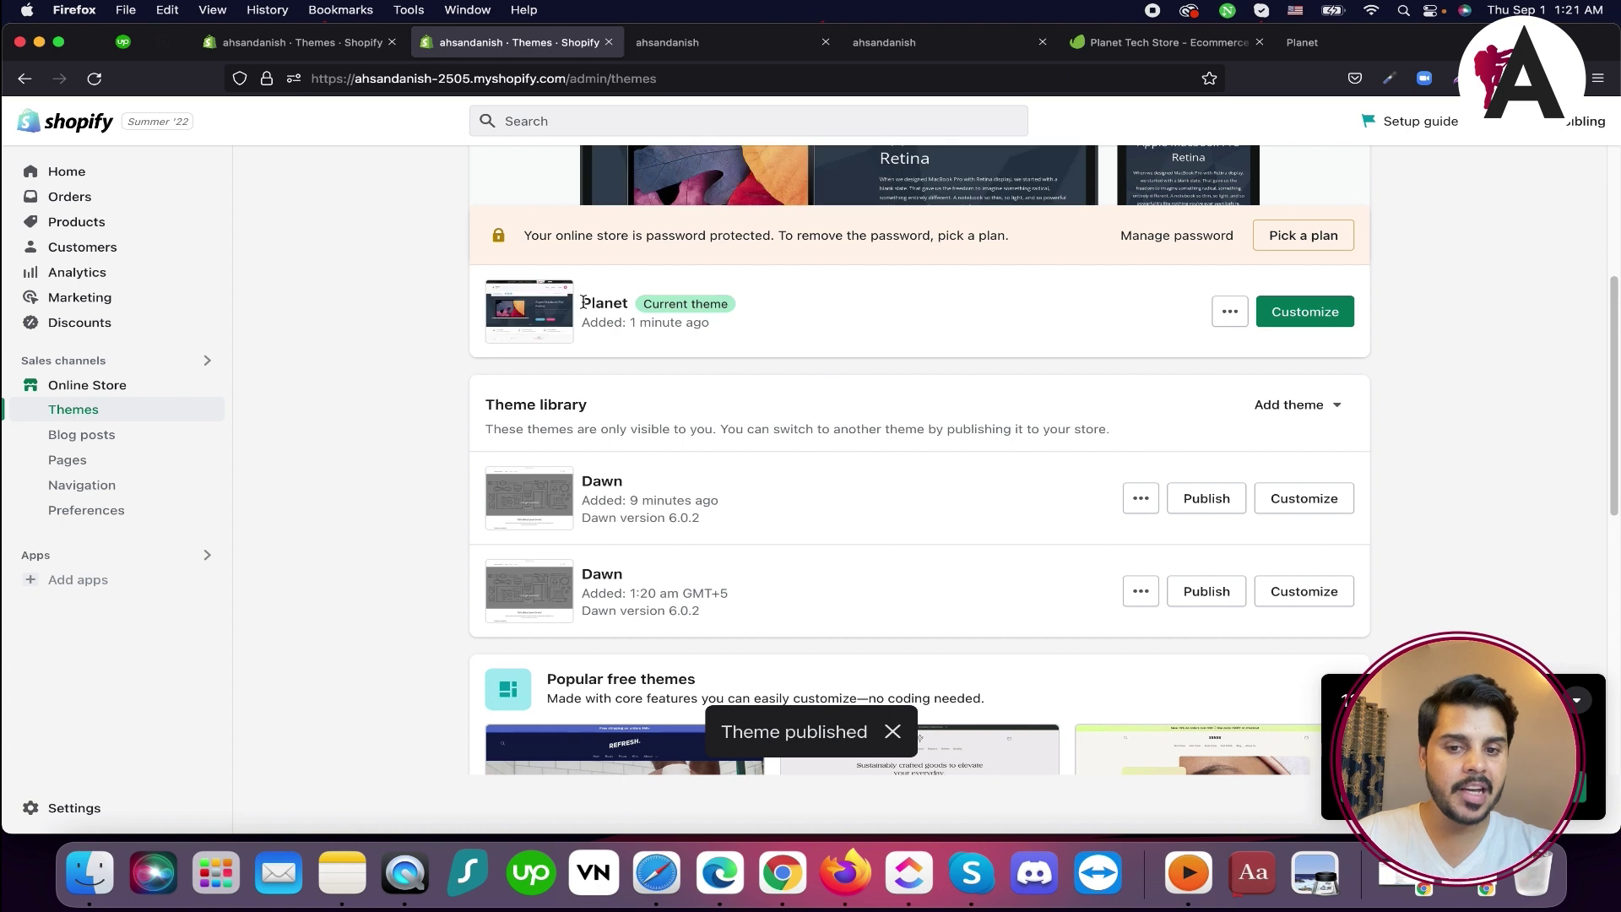
pyautogui.click(676, 42)
pyautogui.click(93, 78)
pyautogui.click(1043, 42)
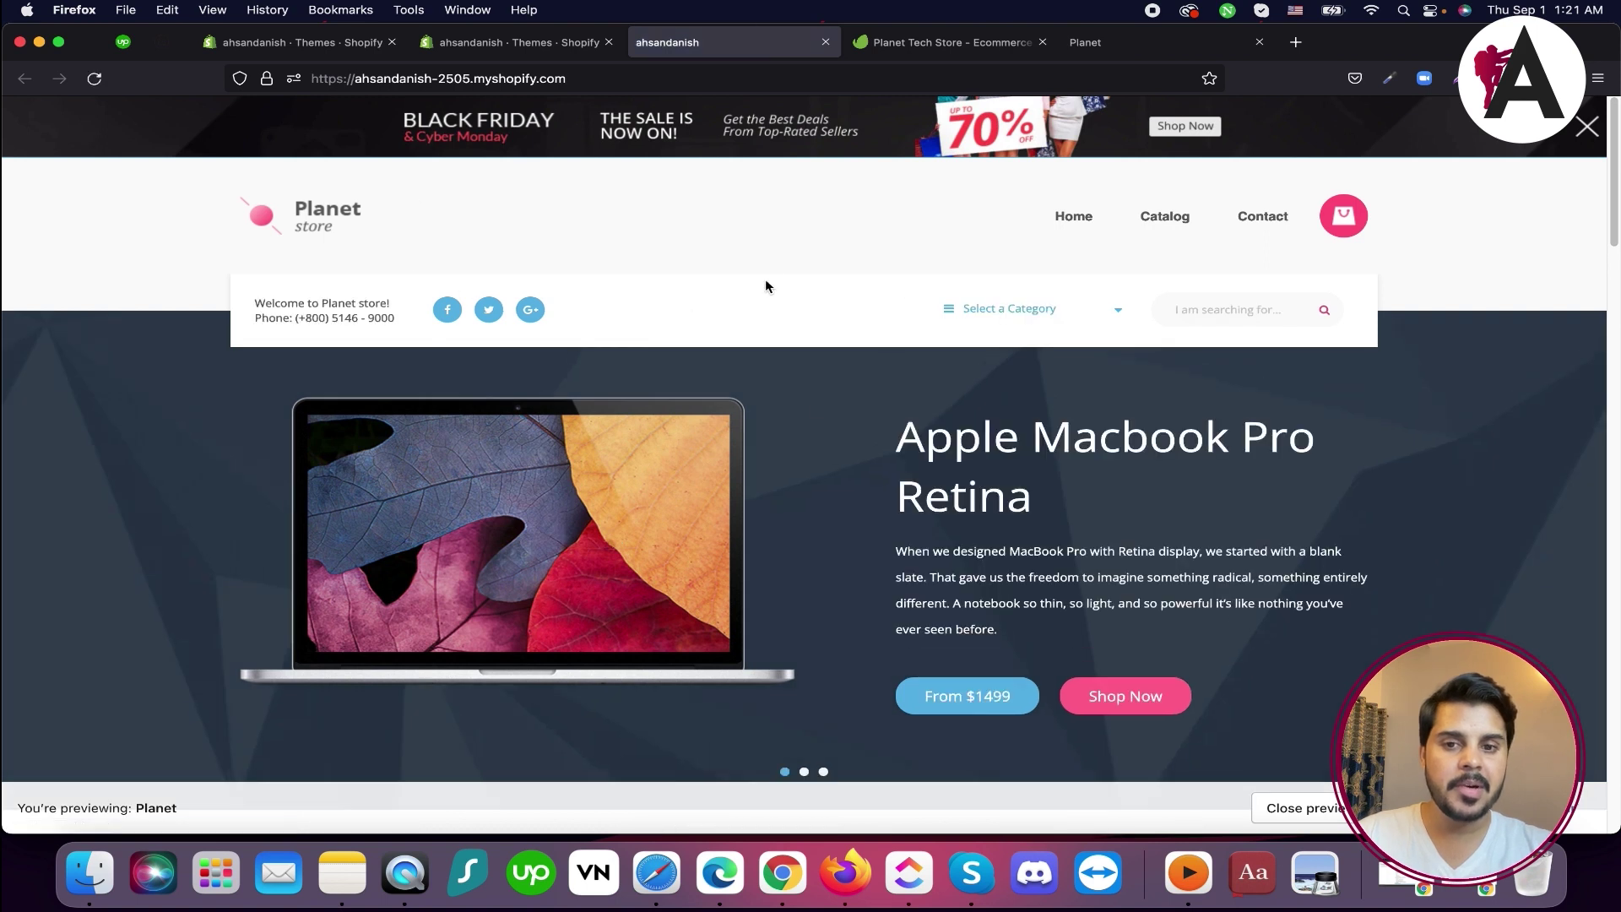
pyautogui.scroll(-20, 796, 463)
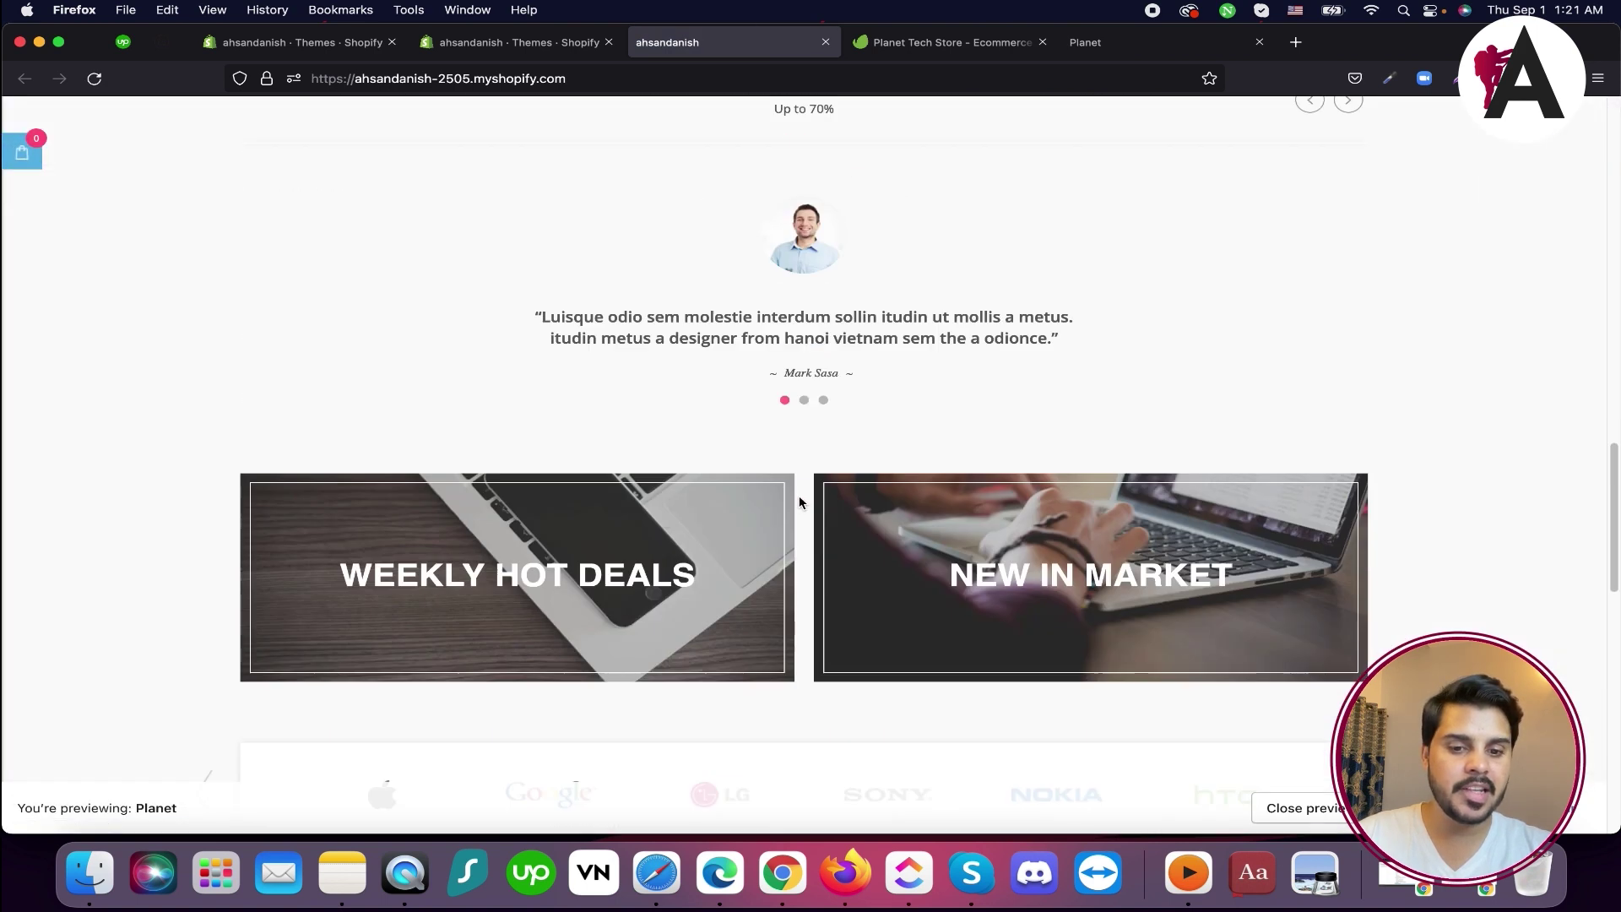
pyautogui.scroll(-10, 797, 525)
pyautogui.scroll(20, 785, 549)
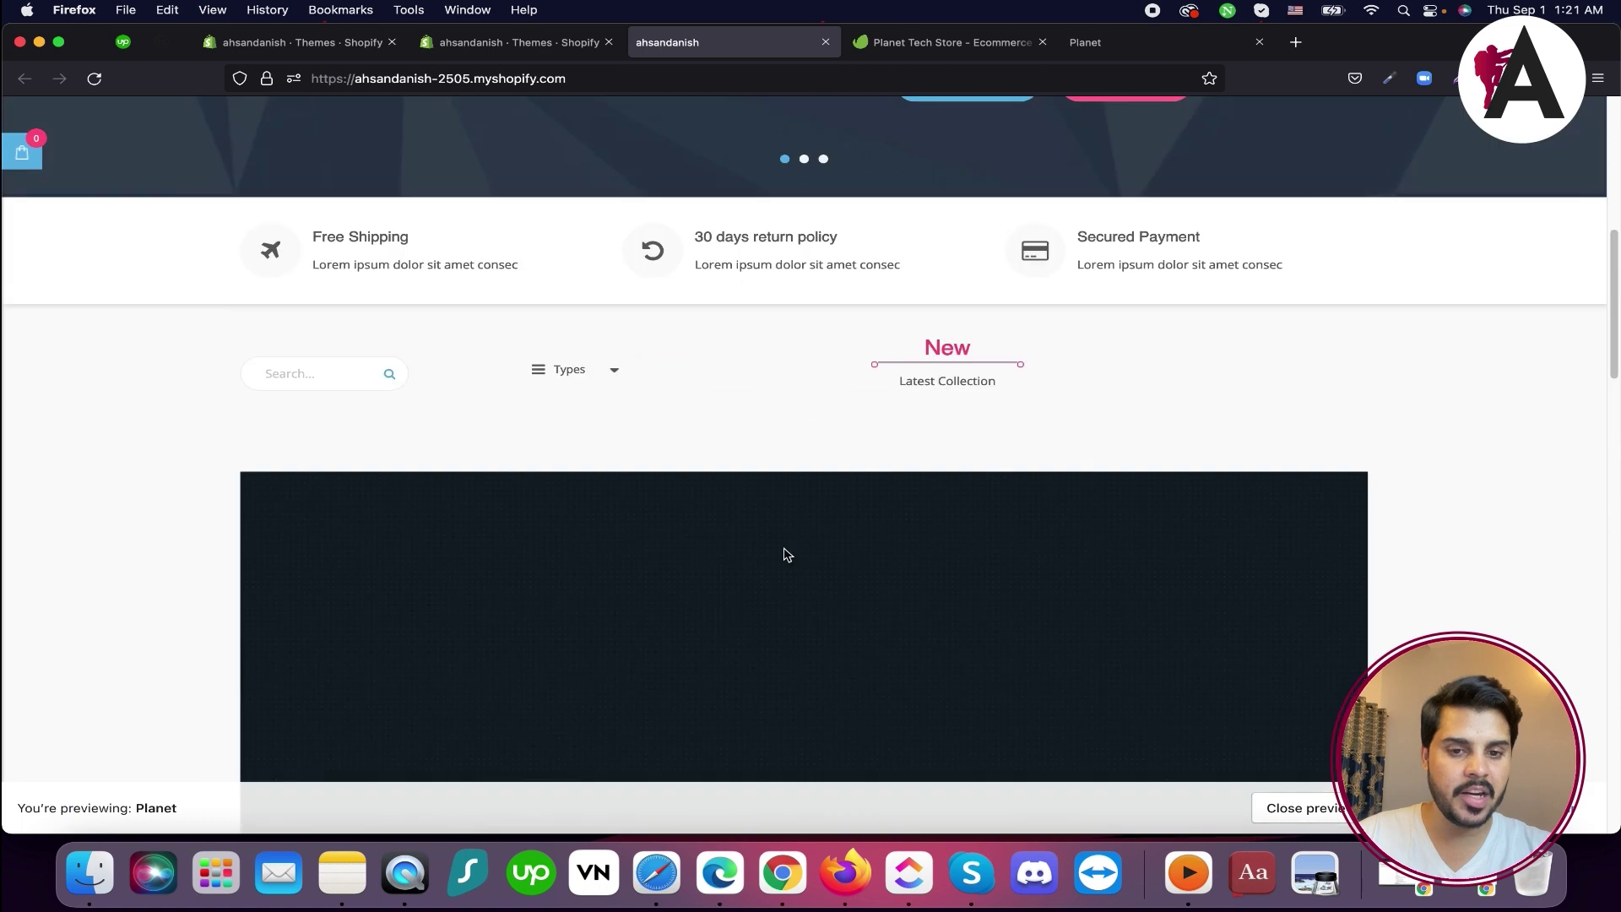
pyautogui.scroll(5, 785, 551)
pyautogui.click(588, 42)
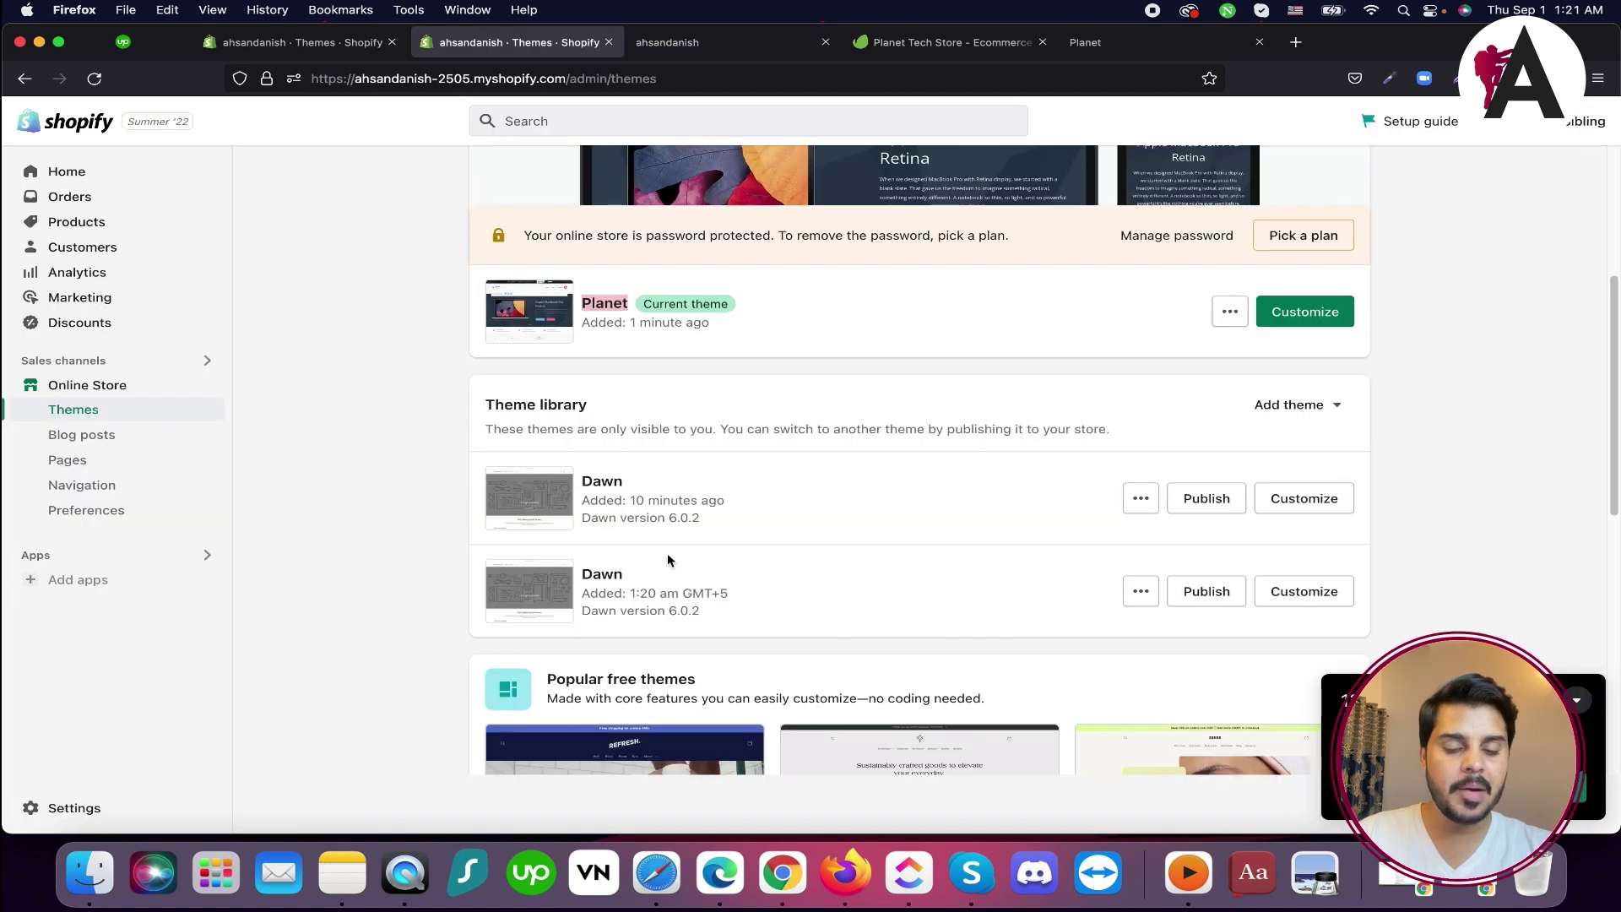
# Review the Dawn copies in the theme library, then switch to the live Planet storefront
pyautogui.scroll(2, 731, 568)
pyautogui.scroll(-3, 620, 543)
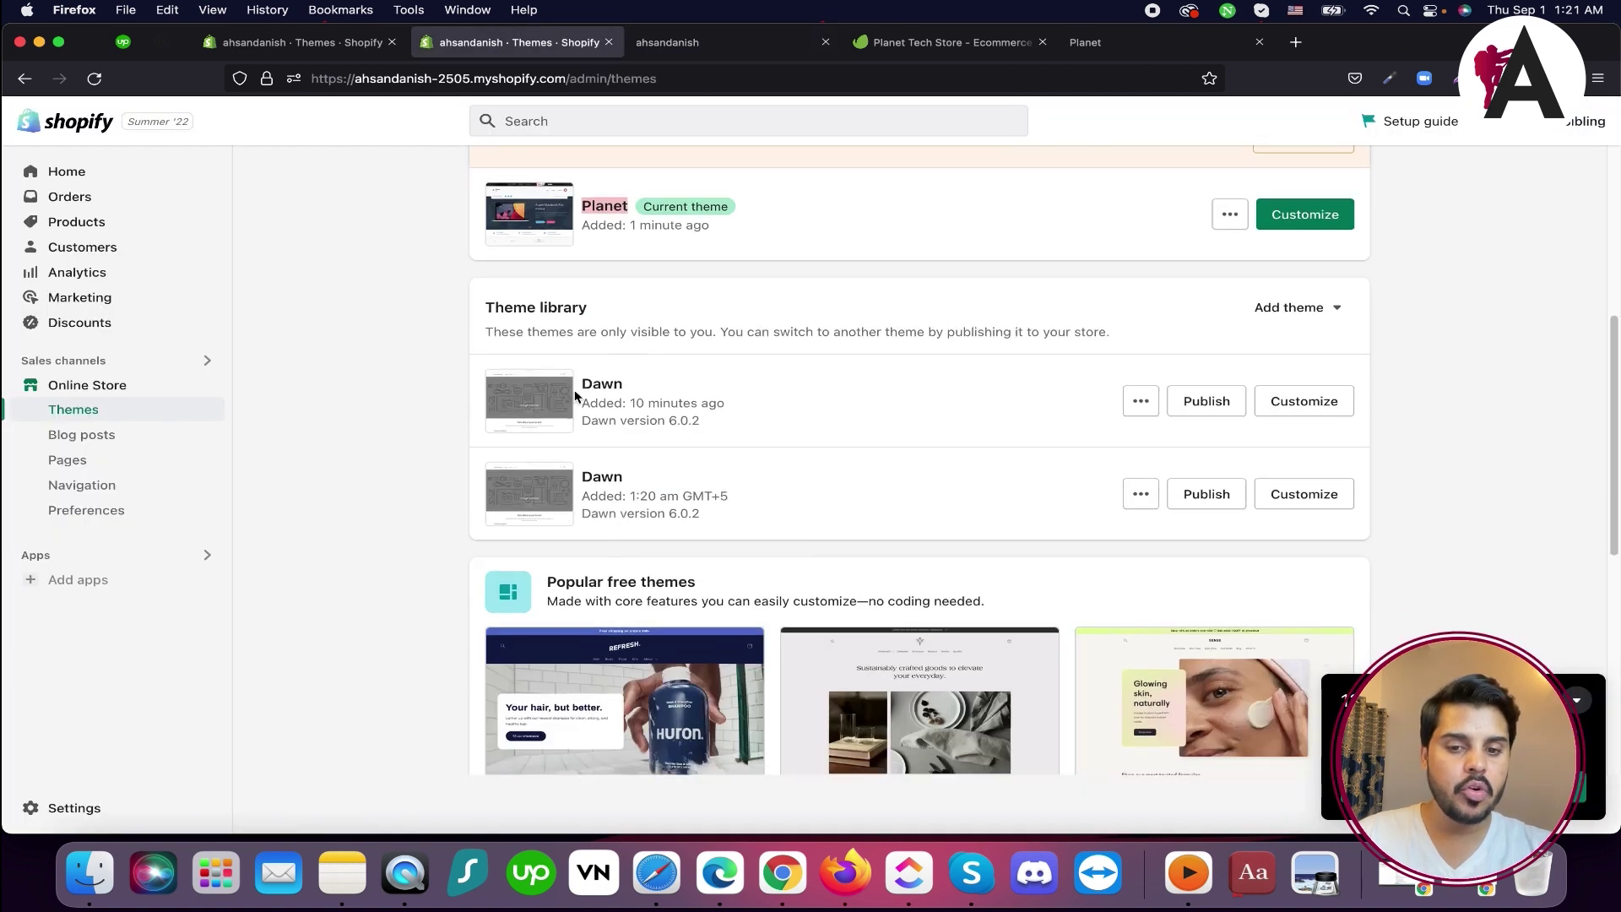
pyautogui.scroll(-1, 620, 427)
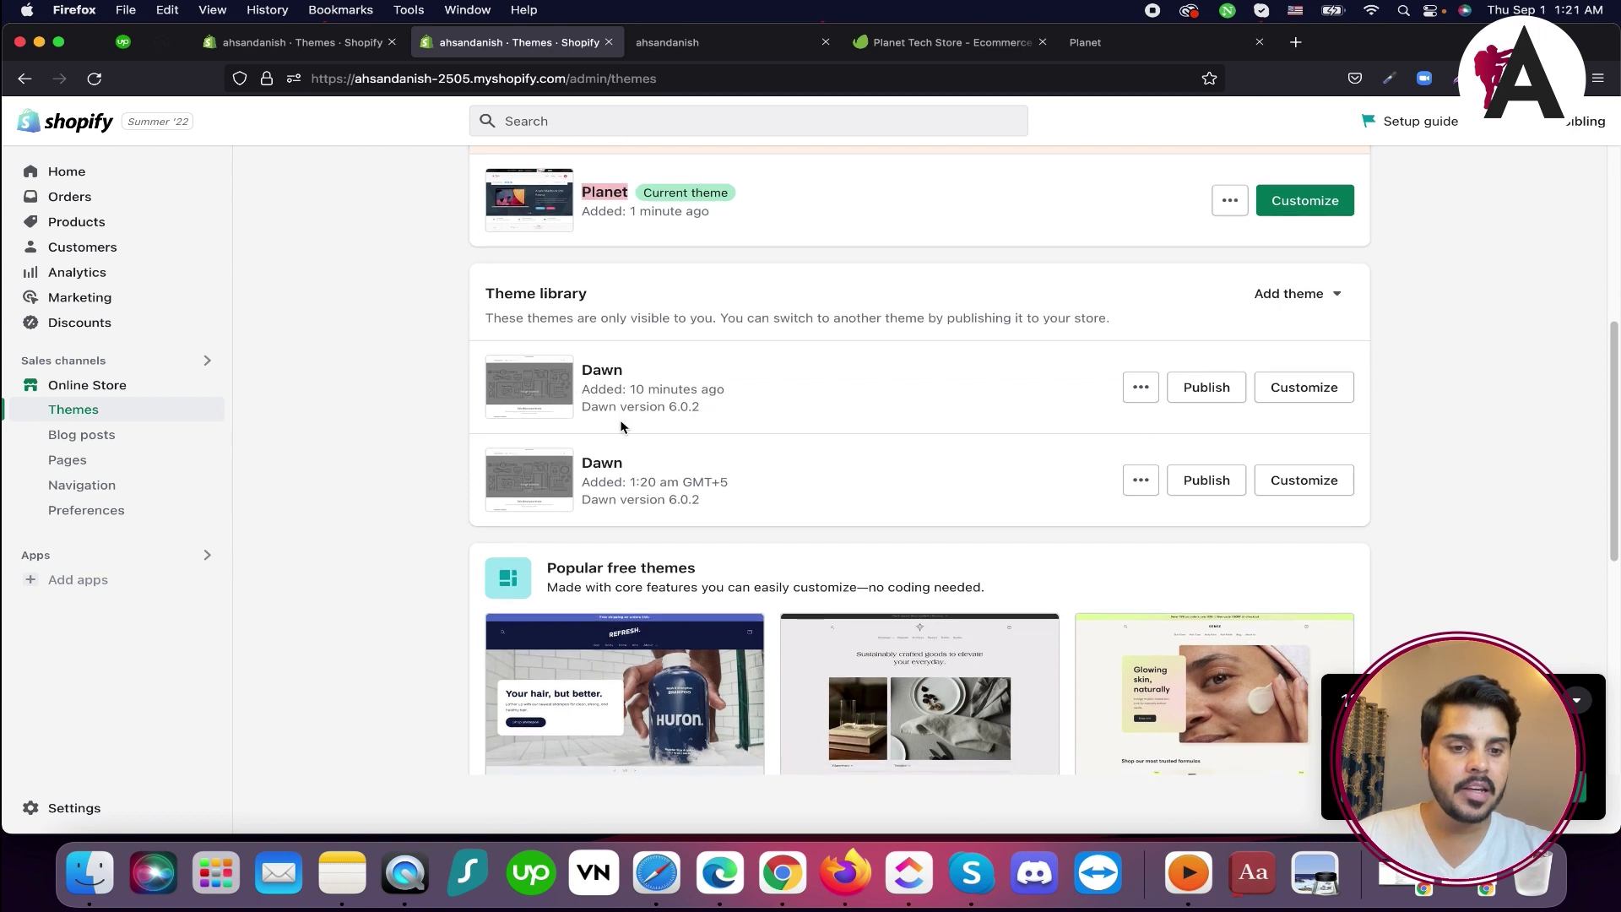
pyautogui.doubleClick(587, 374)
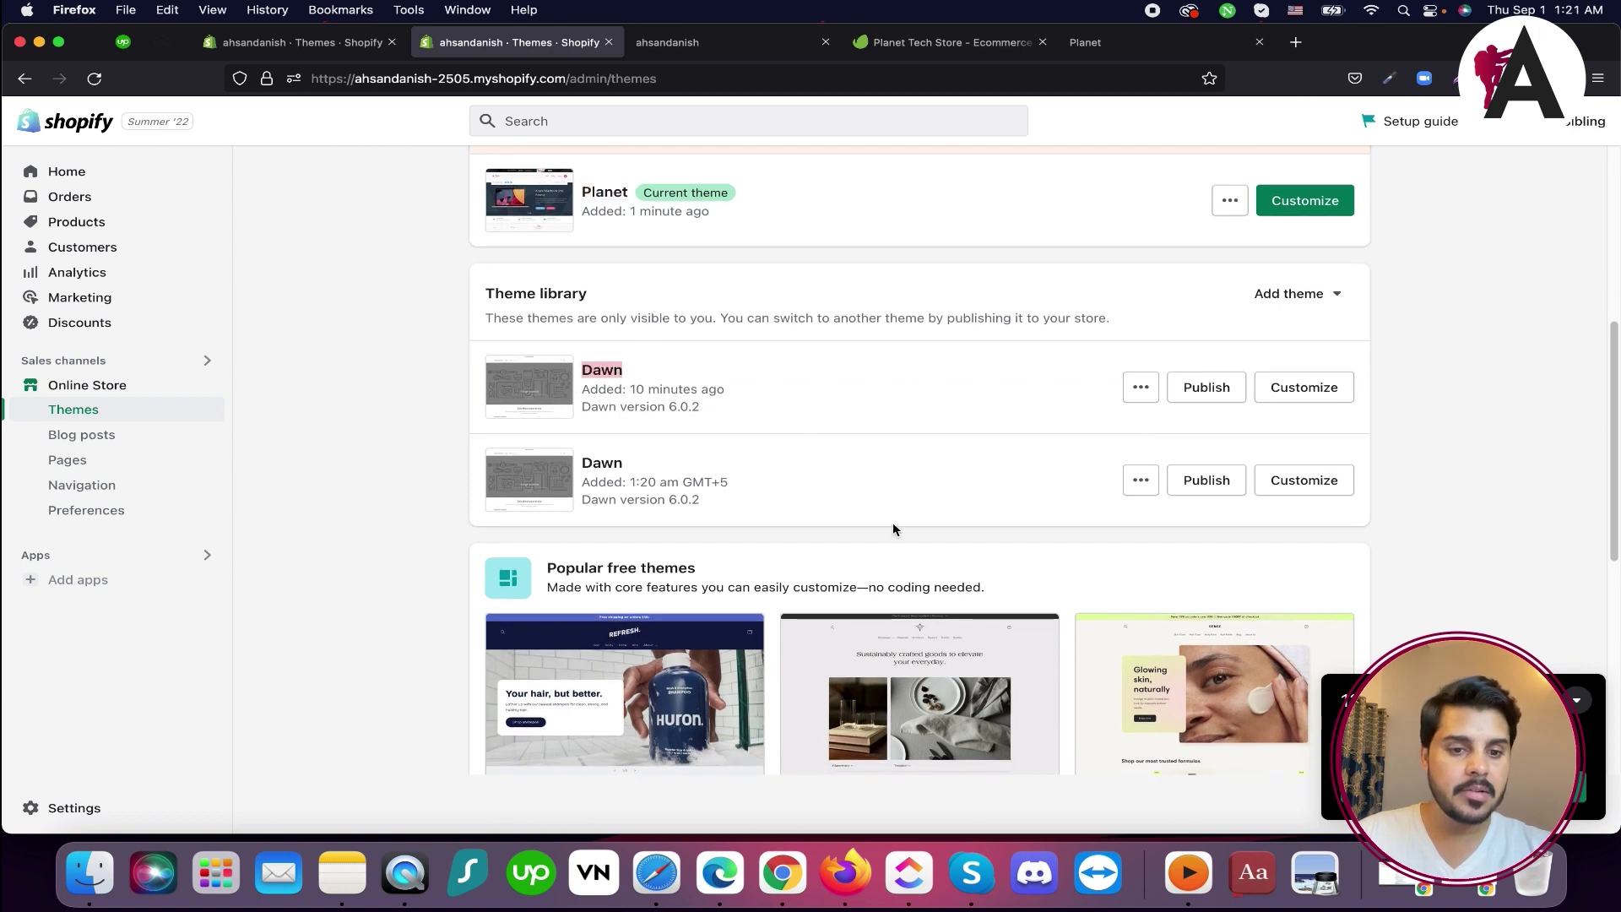
pyautogui.scroll(-5, 893, 522)
pyautogui.scroll(-5, 828, 518)
pyautogui.scroll(15, 843, 574)
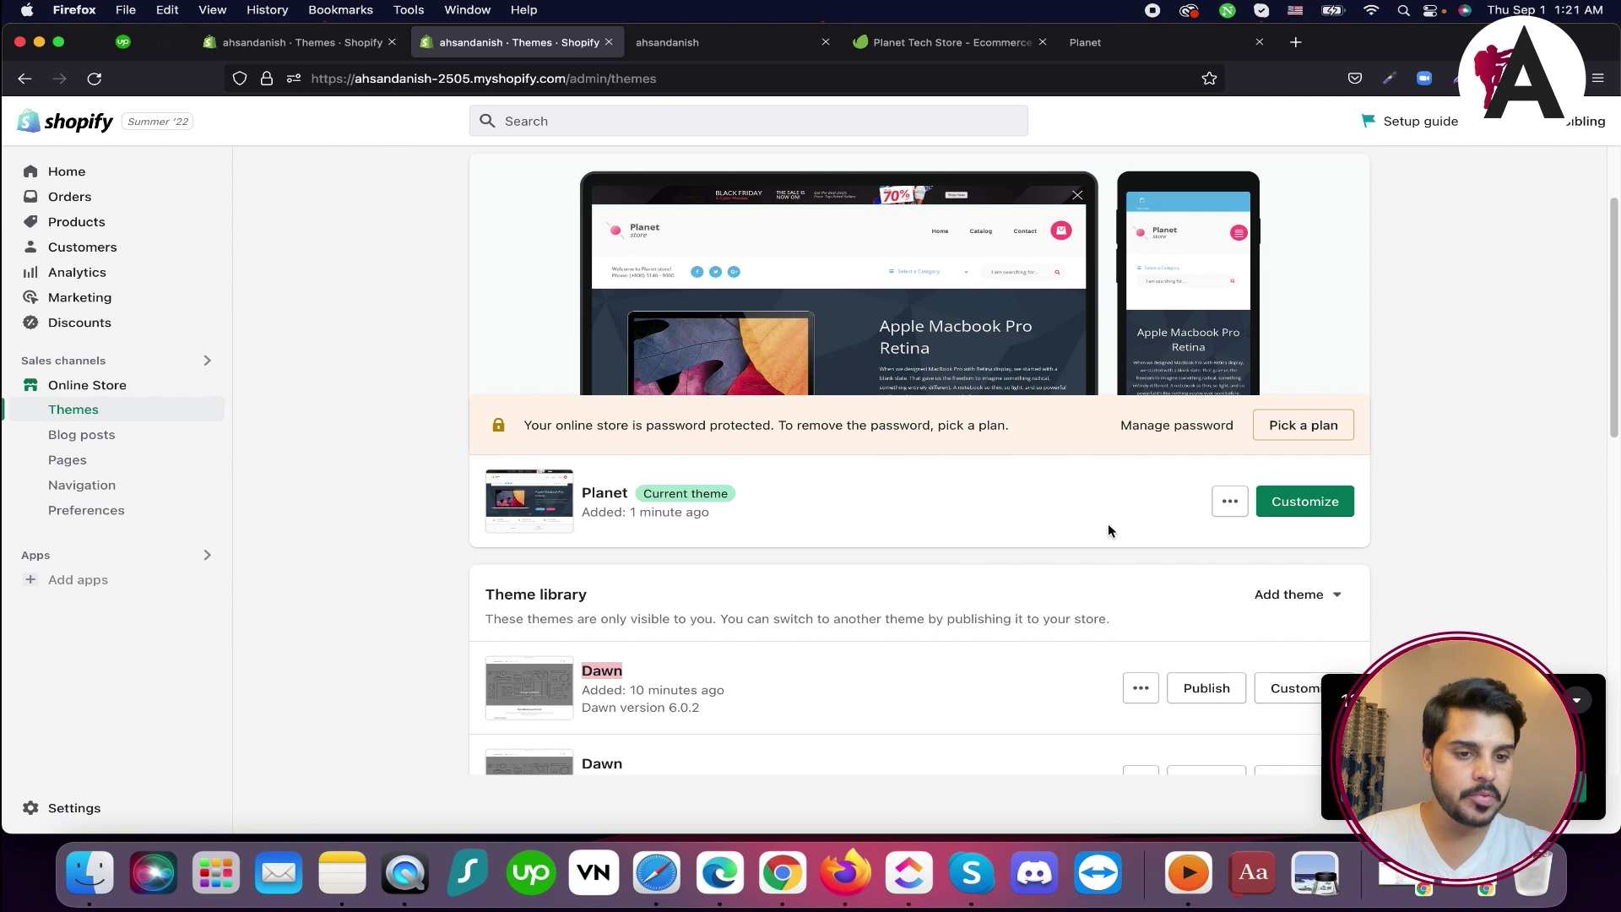
pyautogui.click(714, 47)
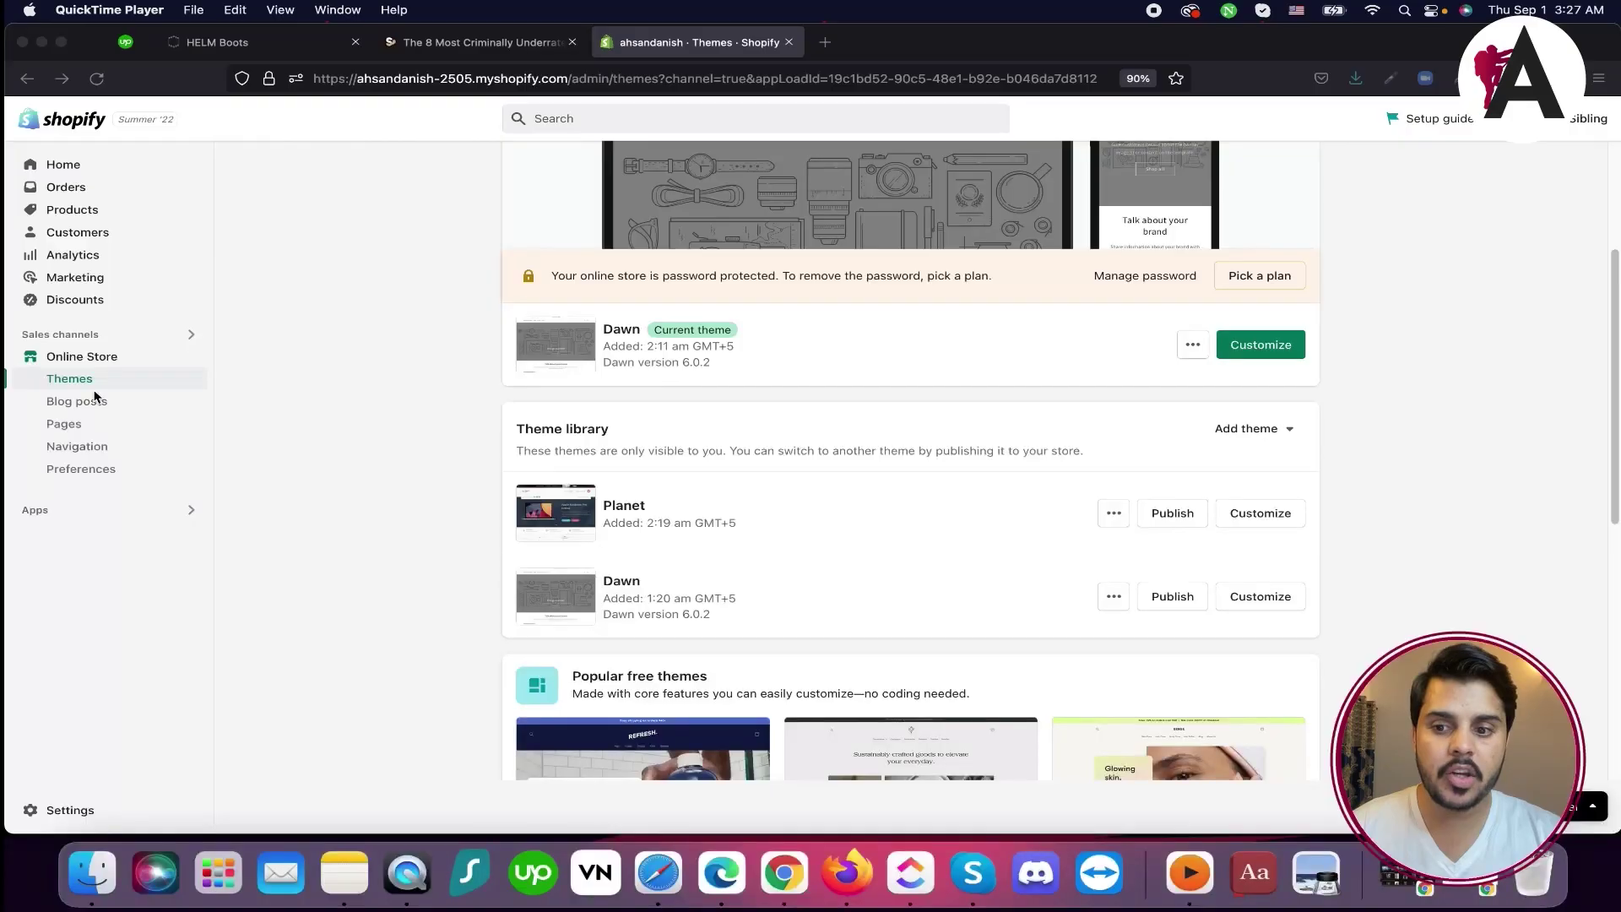
# Check Dawn carries the Current theme label, then view the live store in a new tab
pyautogui.click(300, 409)
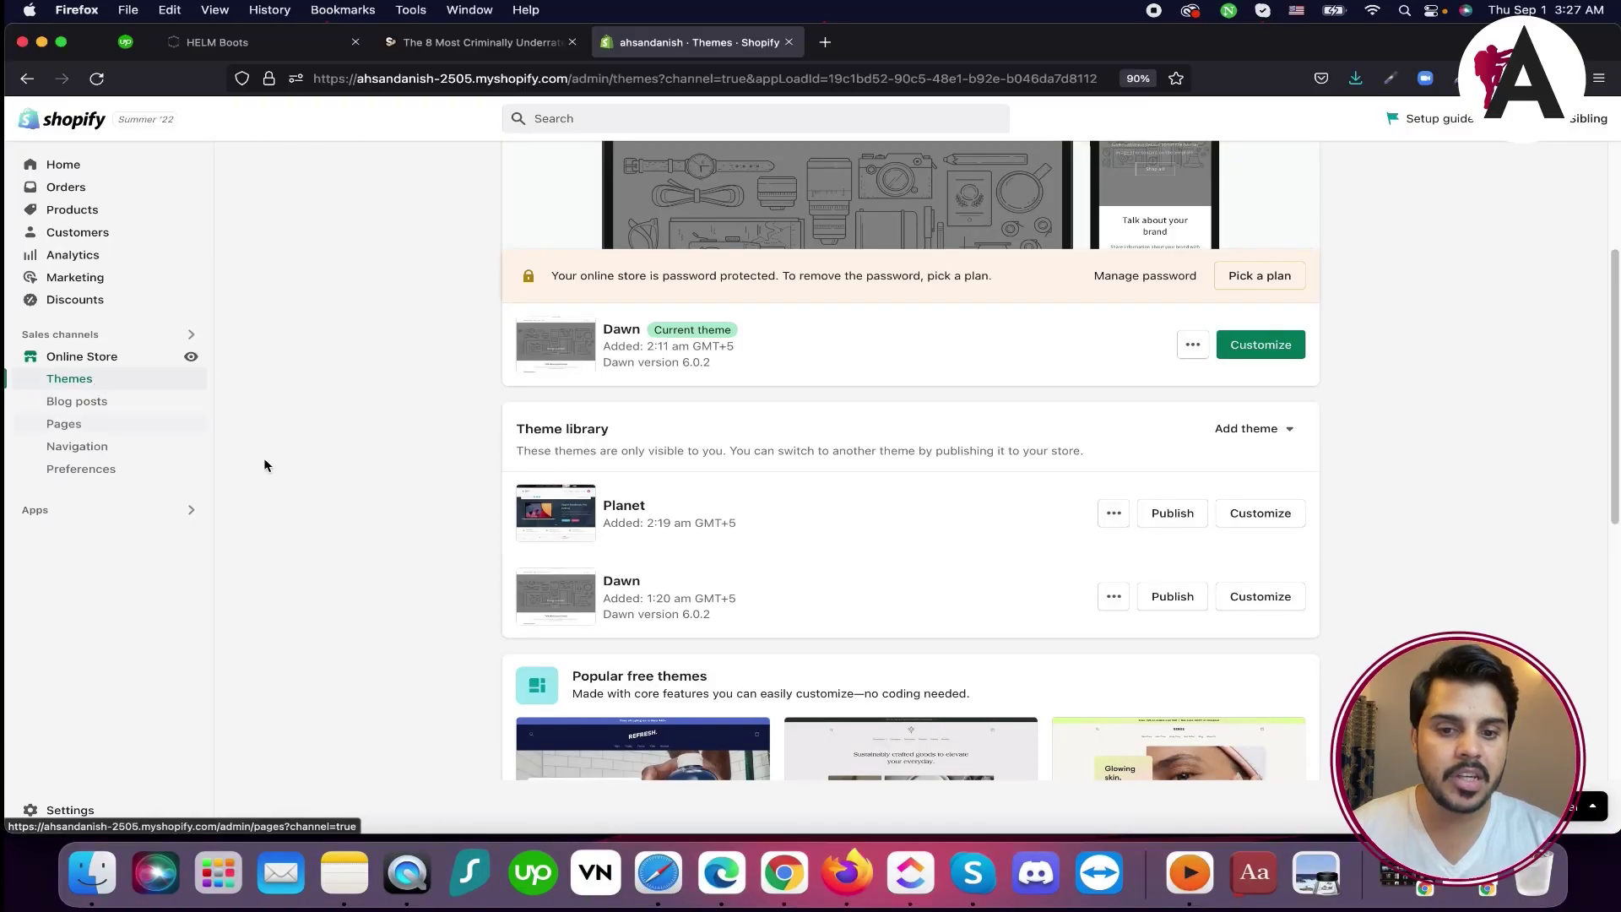
pyautogui.moveTo(658, 329); pyautogui.dragTo(728, 328)
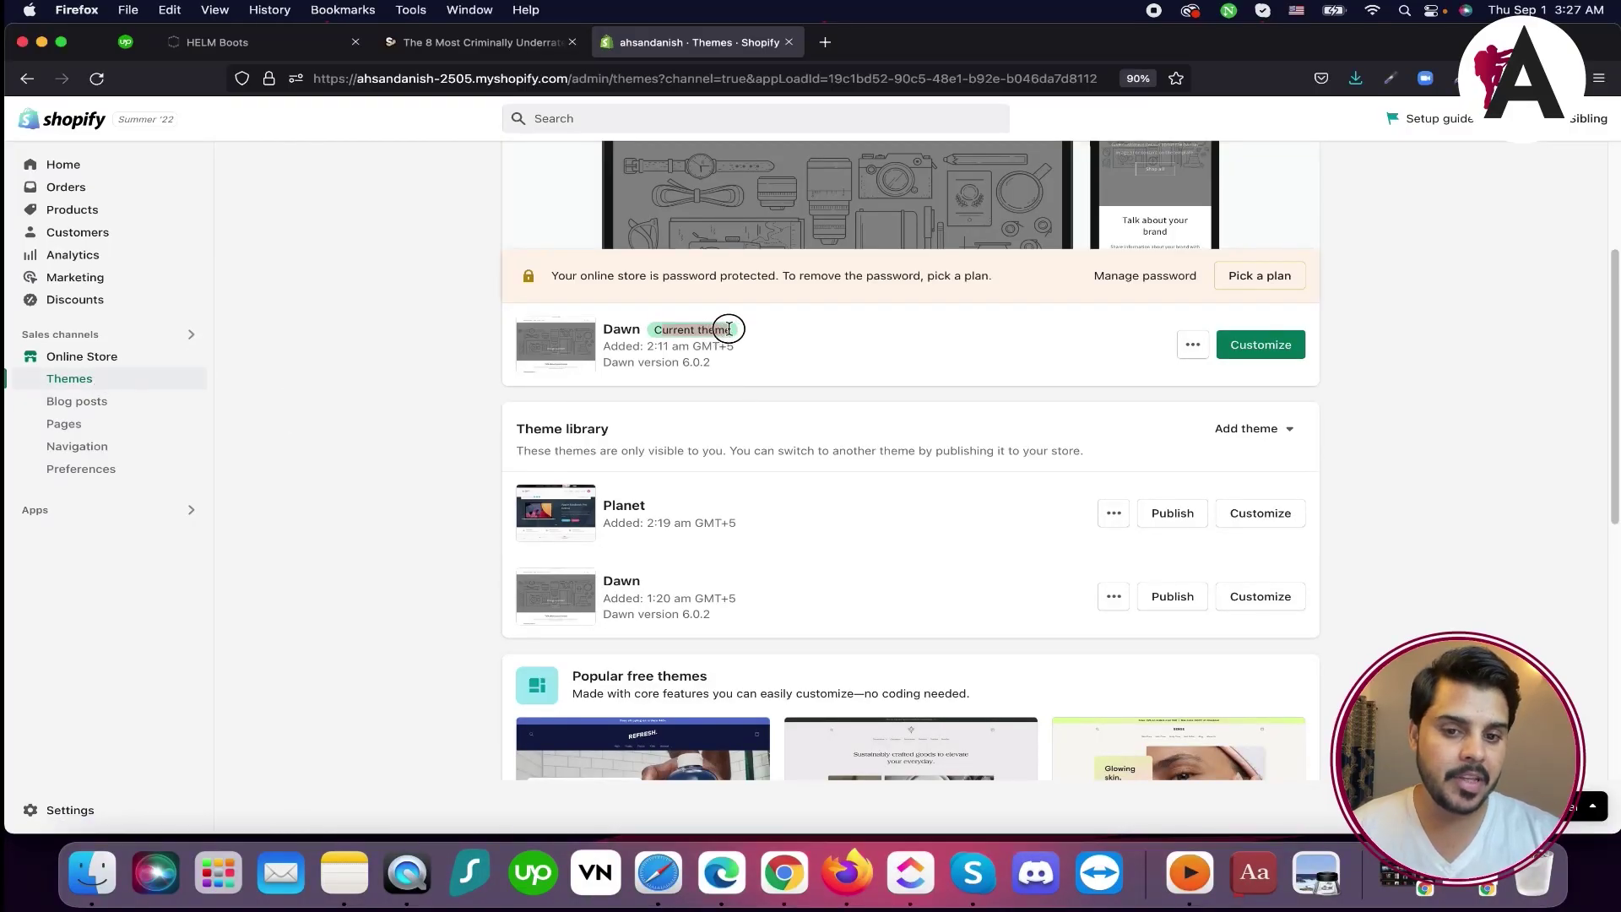
pyautogui.scroll(3, 822, 502)
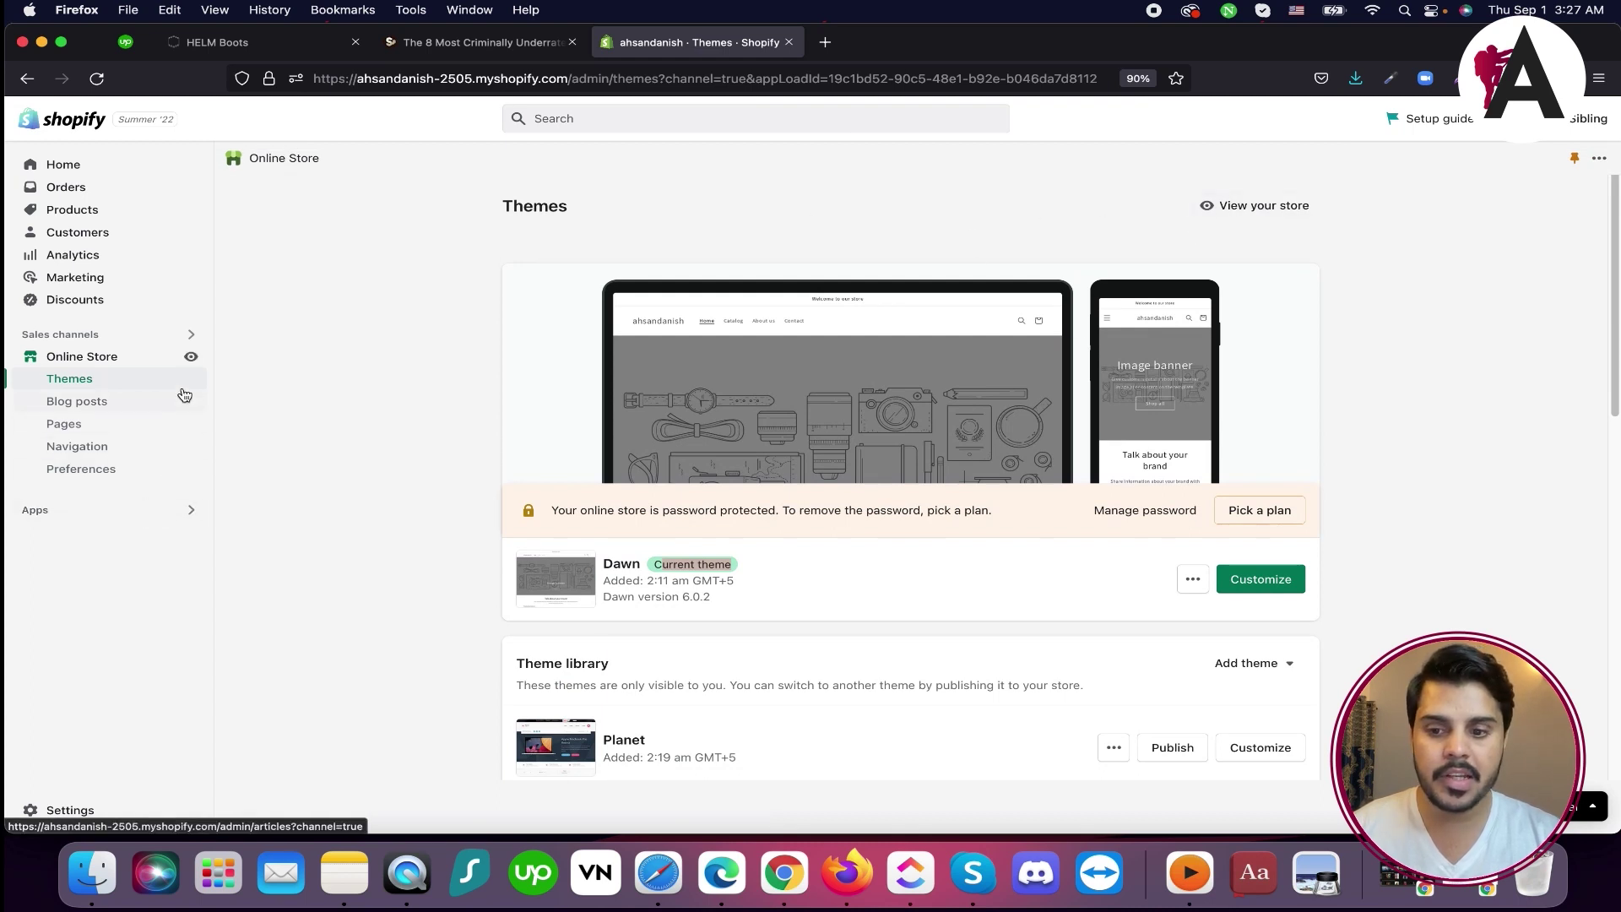
pyautogui.click(191, 358)
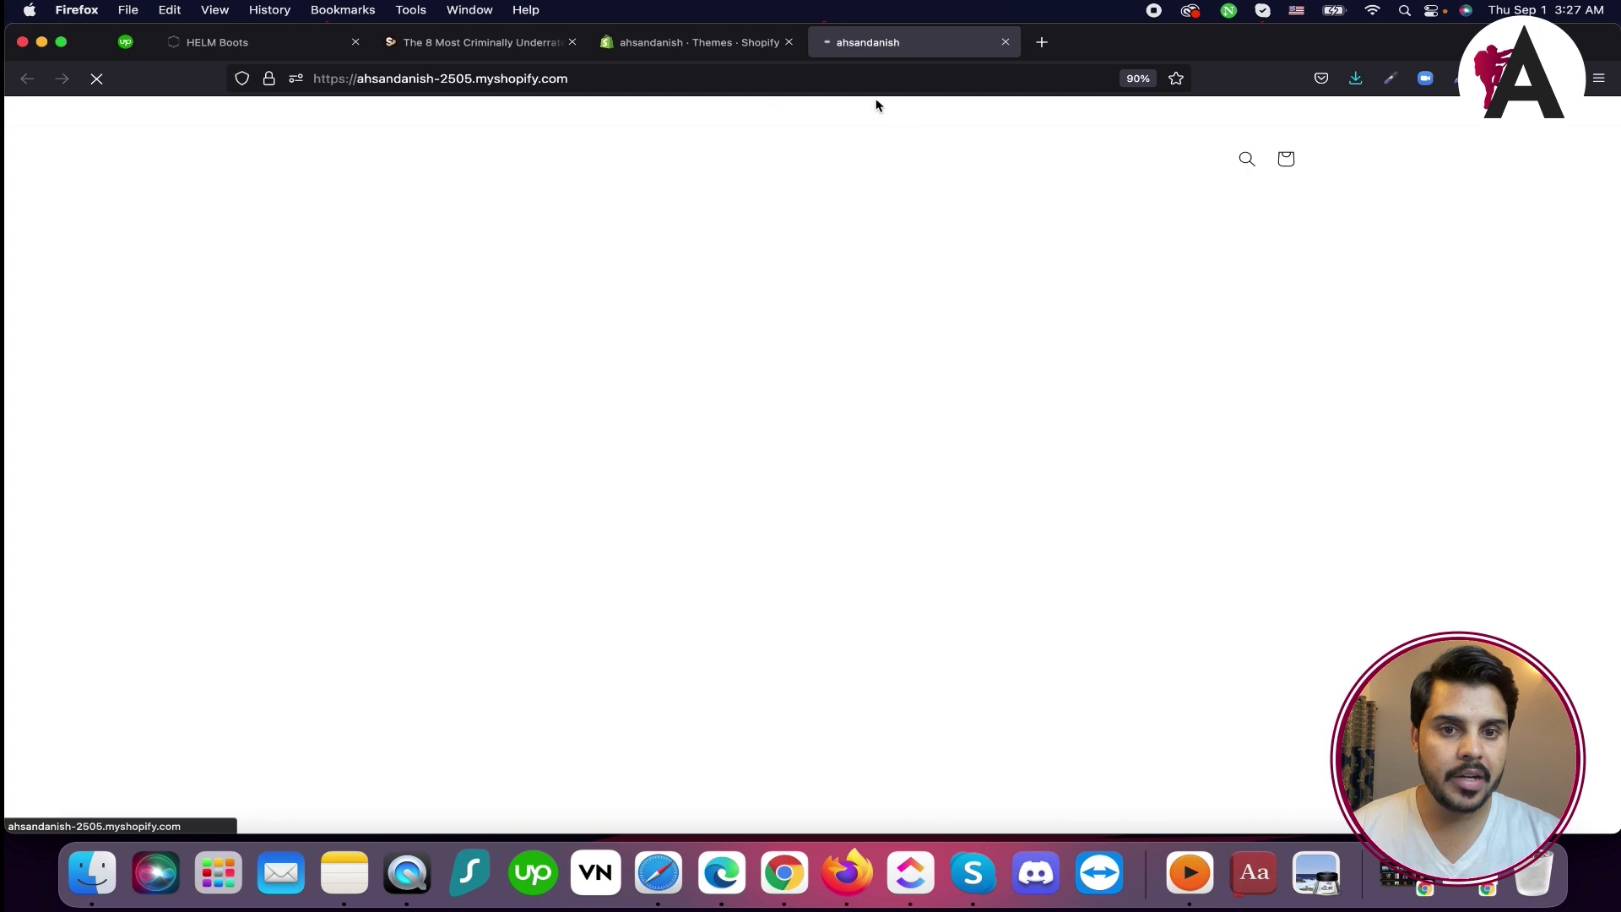
# Scroll through the live home page sections before returning to the themes admin
pyautogui.scroll(-7, 594, 490)
pyautogui.scroll(-15, 595, 490)
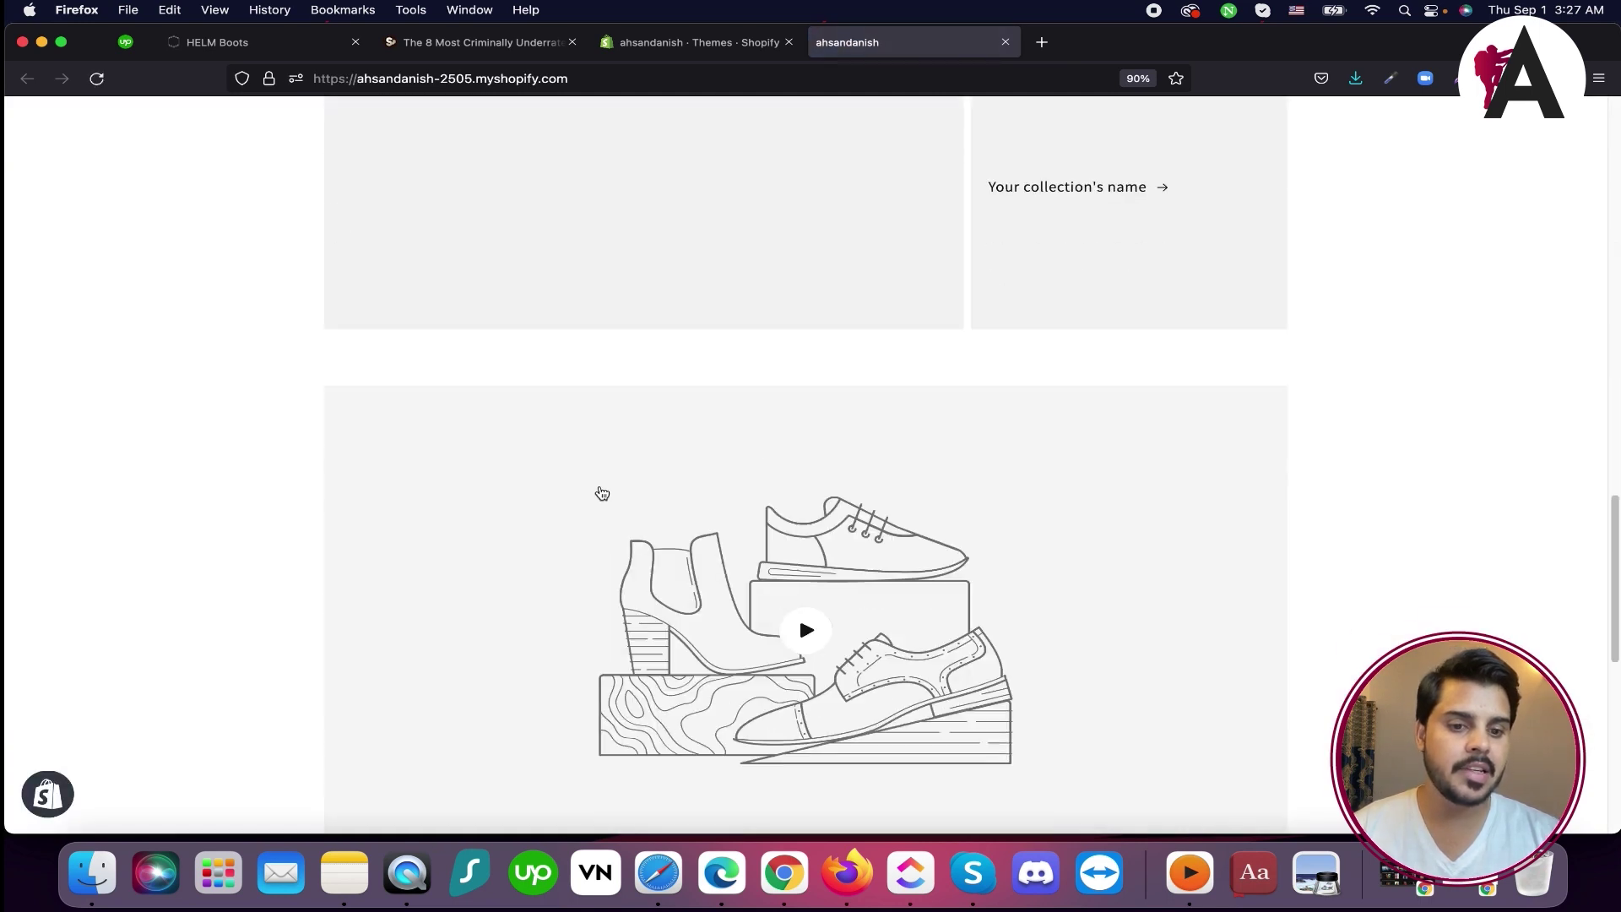
pyautogui.scroll(5, 644, 615)
pyautogui.scroll(-4, 496, 627)
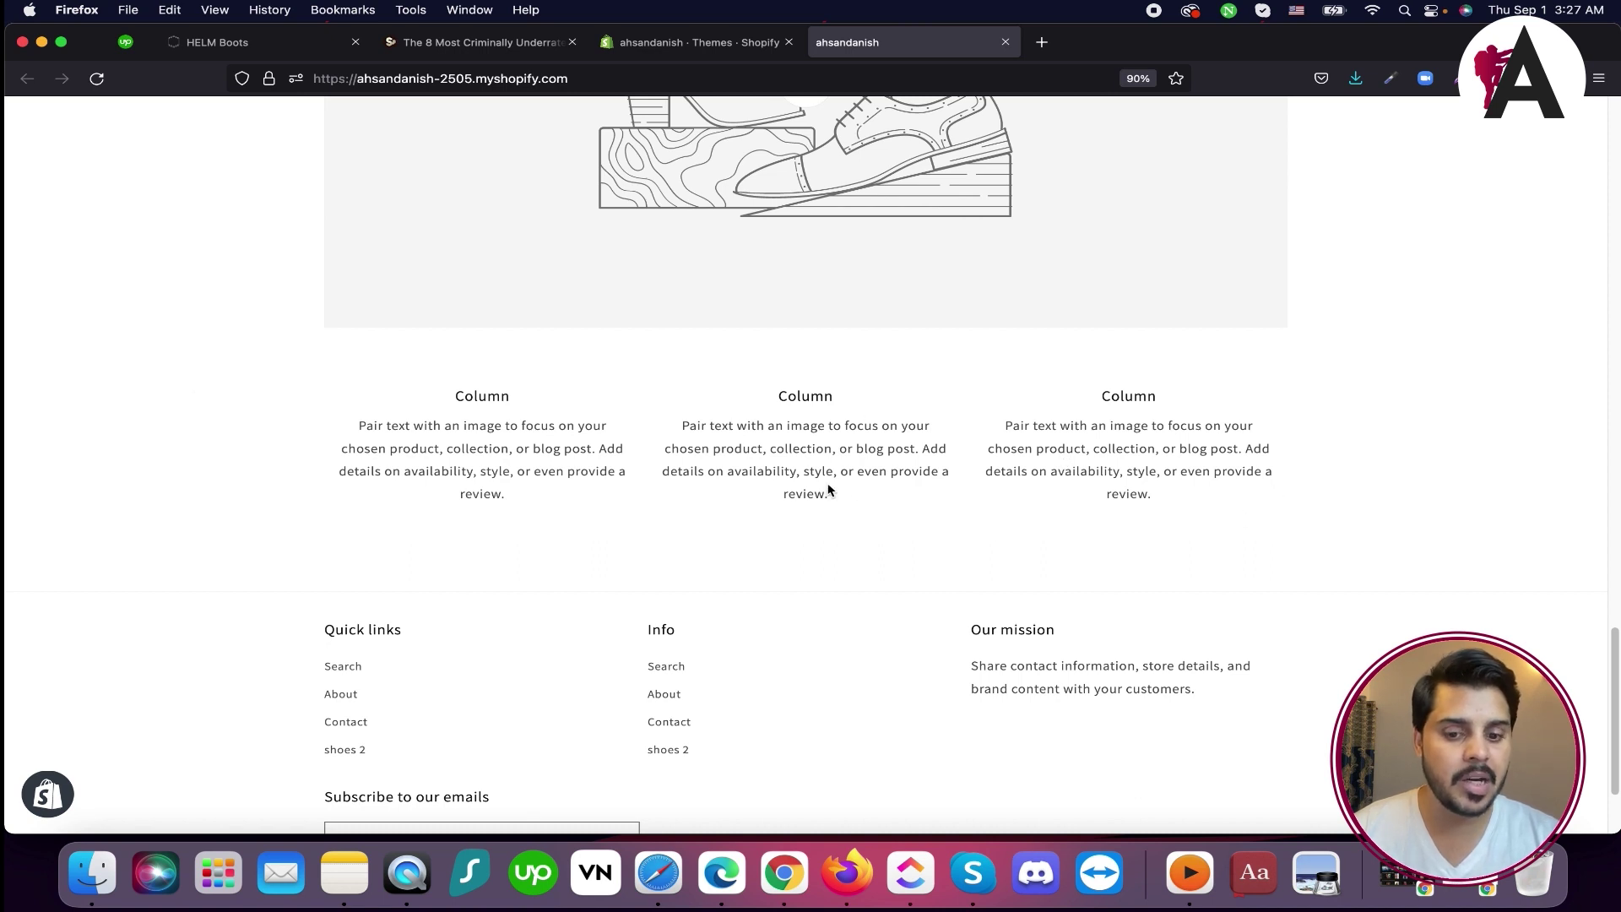
pyautogui.scroll(-2, 854, 533)
pyautogui.scroll(6, 853, 515)
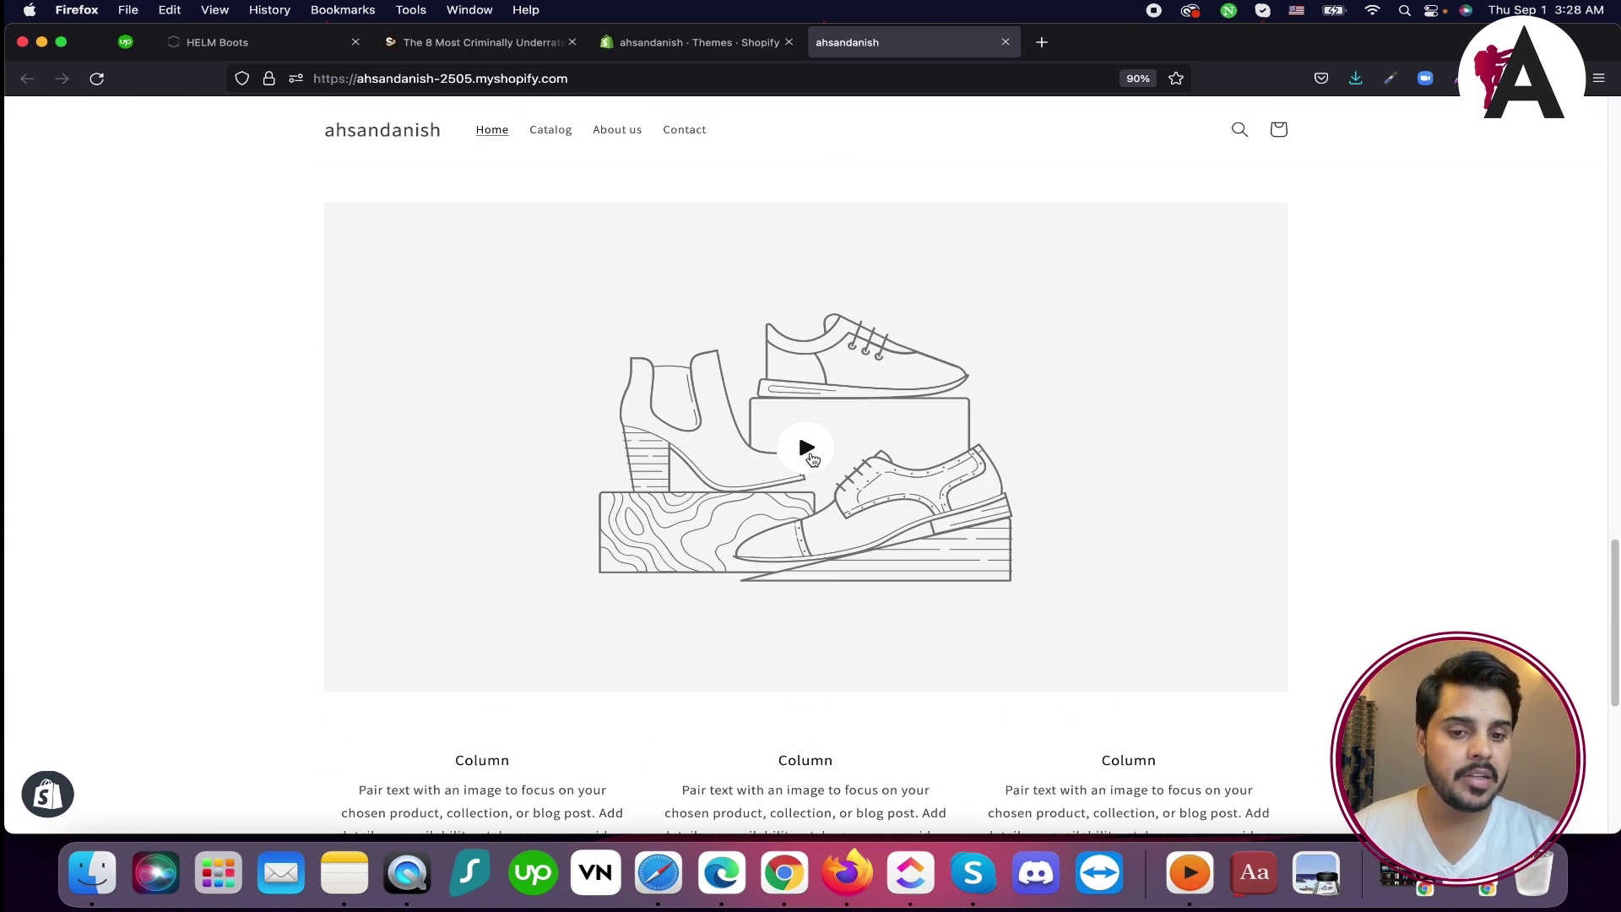
pyautogui.scroll(8, 812, 458)
pyautogui.scroll(8, 948, 510)
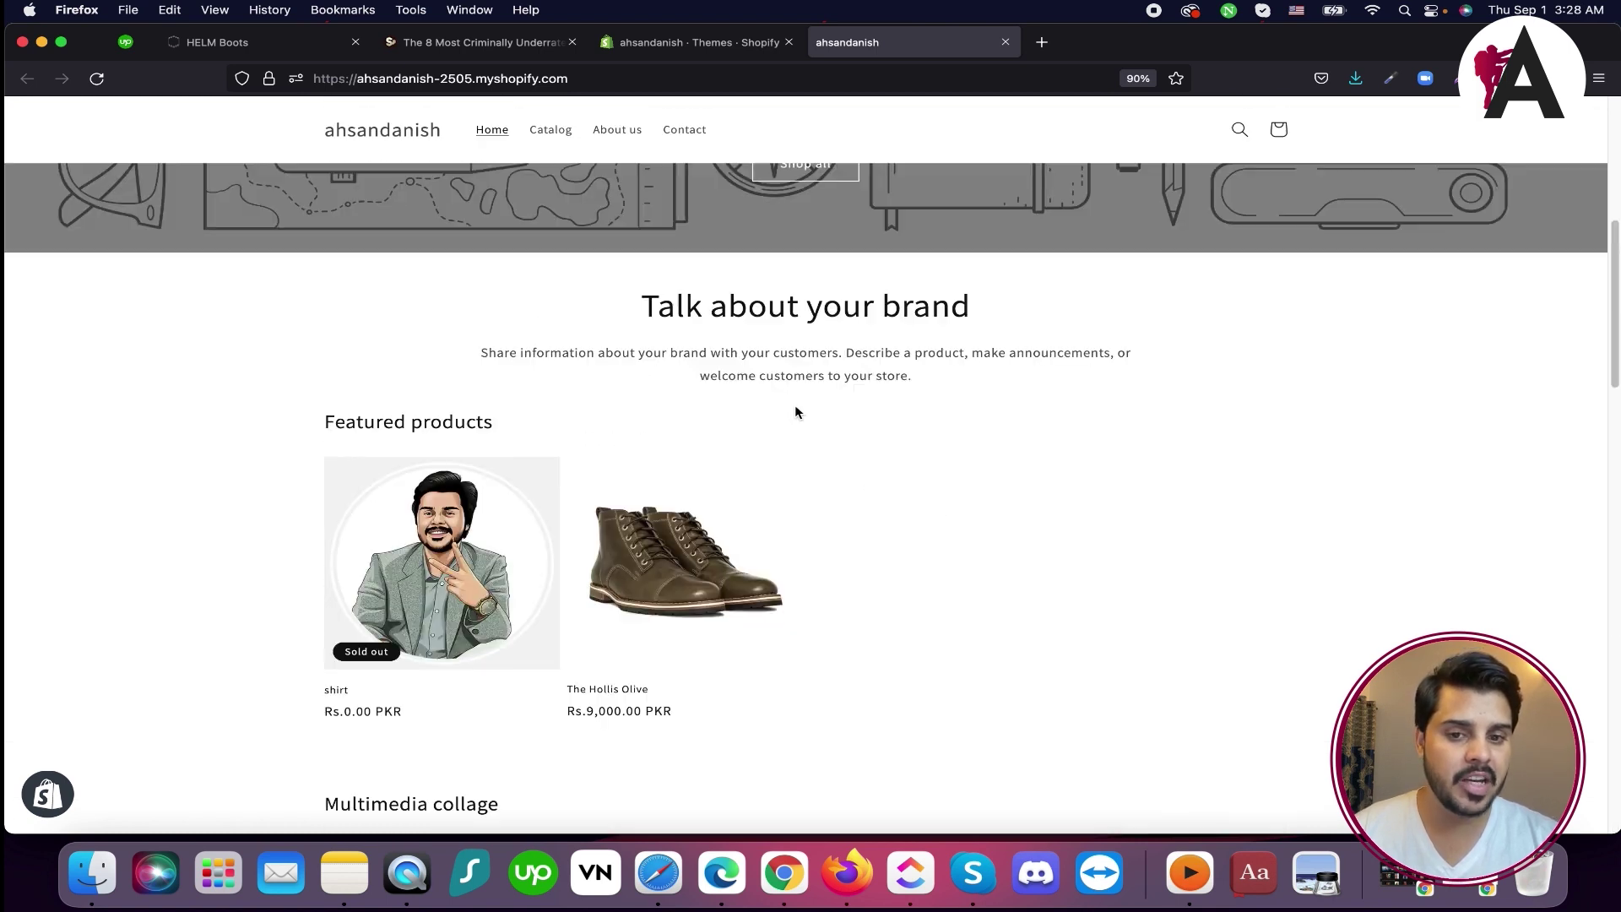
pyautogui.scroll(6, 795, 411)
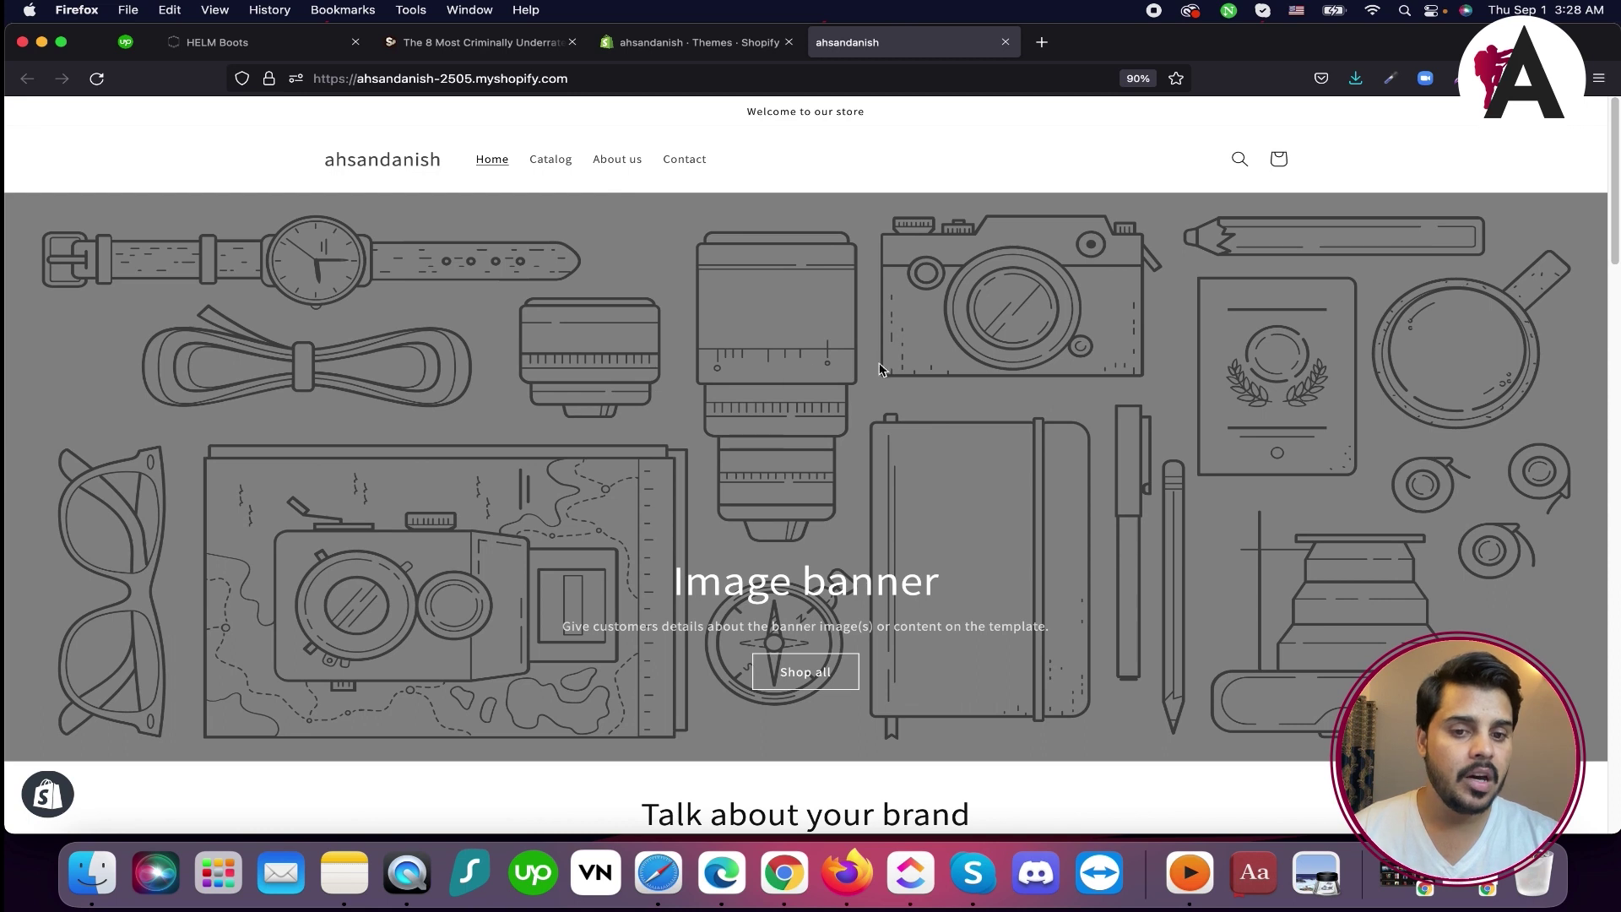
pyautogui.scroll(-5, 743, 370)
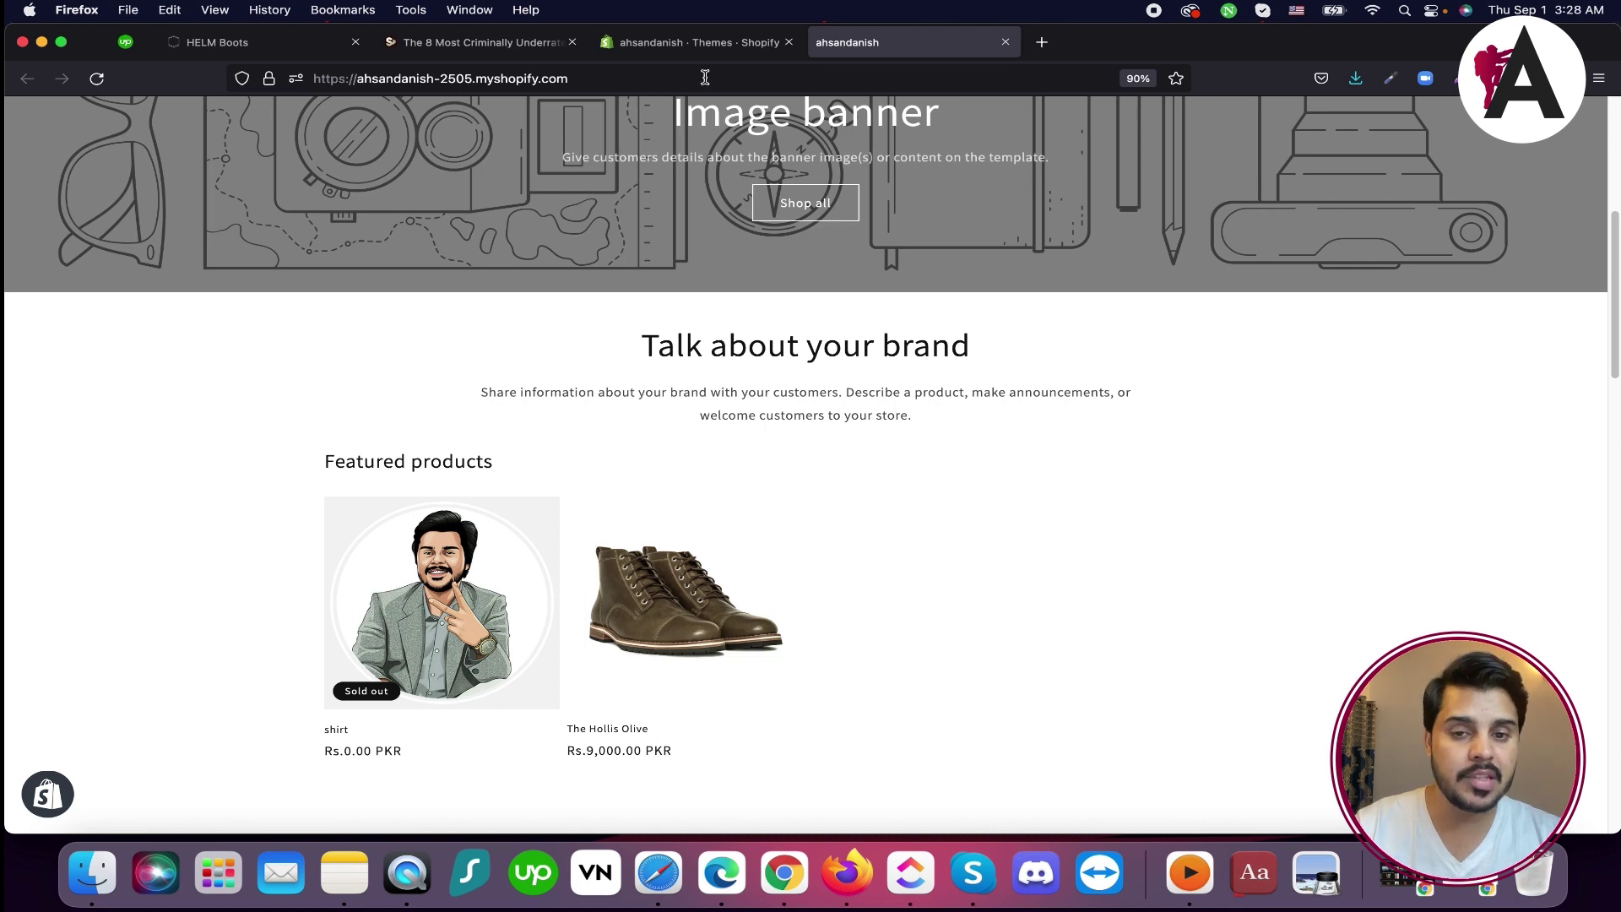
pyautogui.click(696, 42)
# In the Dawn customizer, change the Image banner's first button label to 'Shop Now'
pyautogui.click(1246, 579)
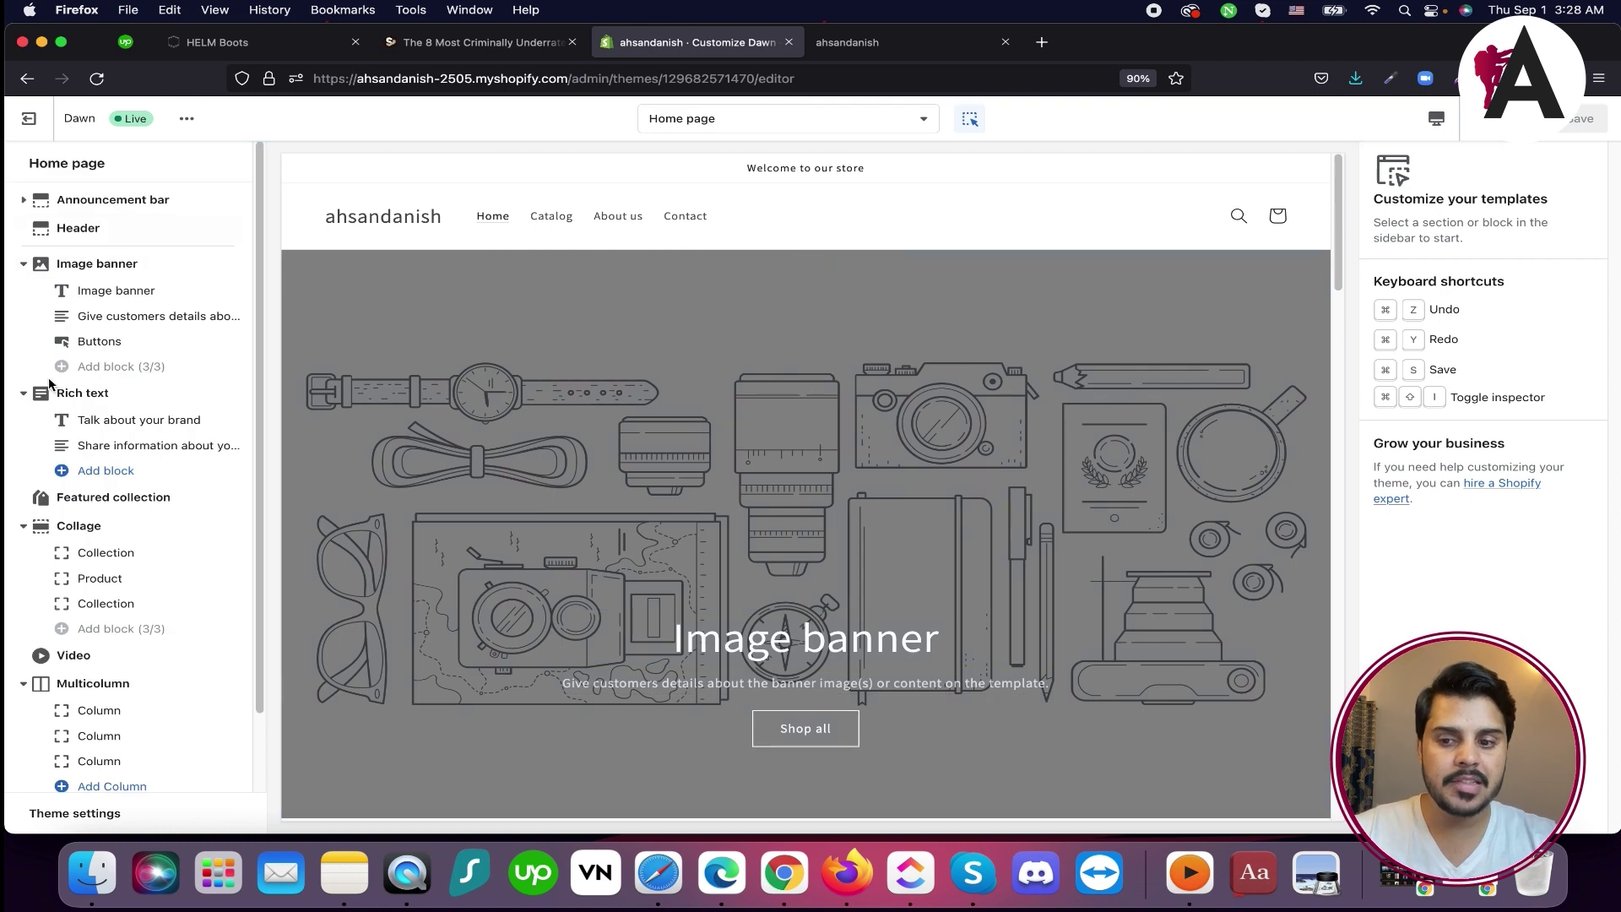
pyautogui.scroll(-2, 49, 384)
pyautogui.scroll(2, 127, 253)
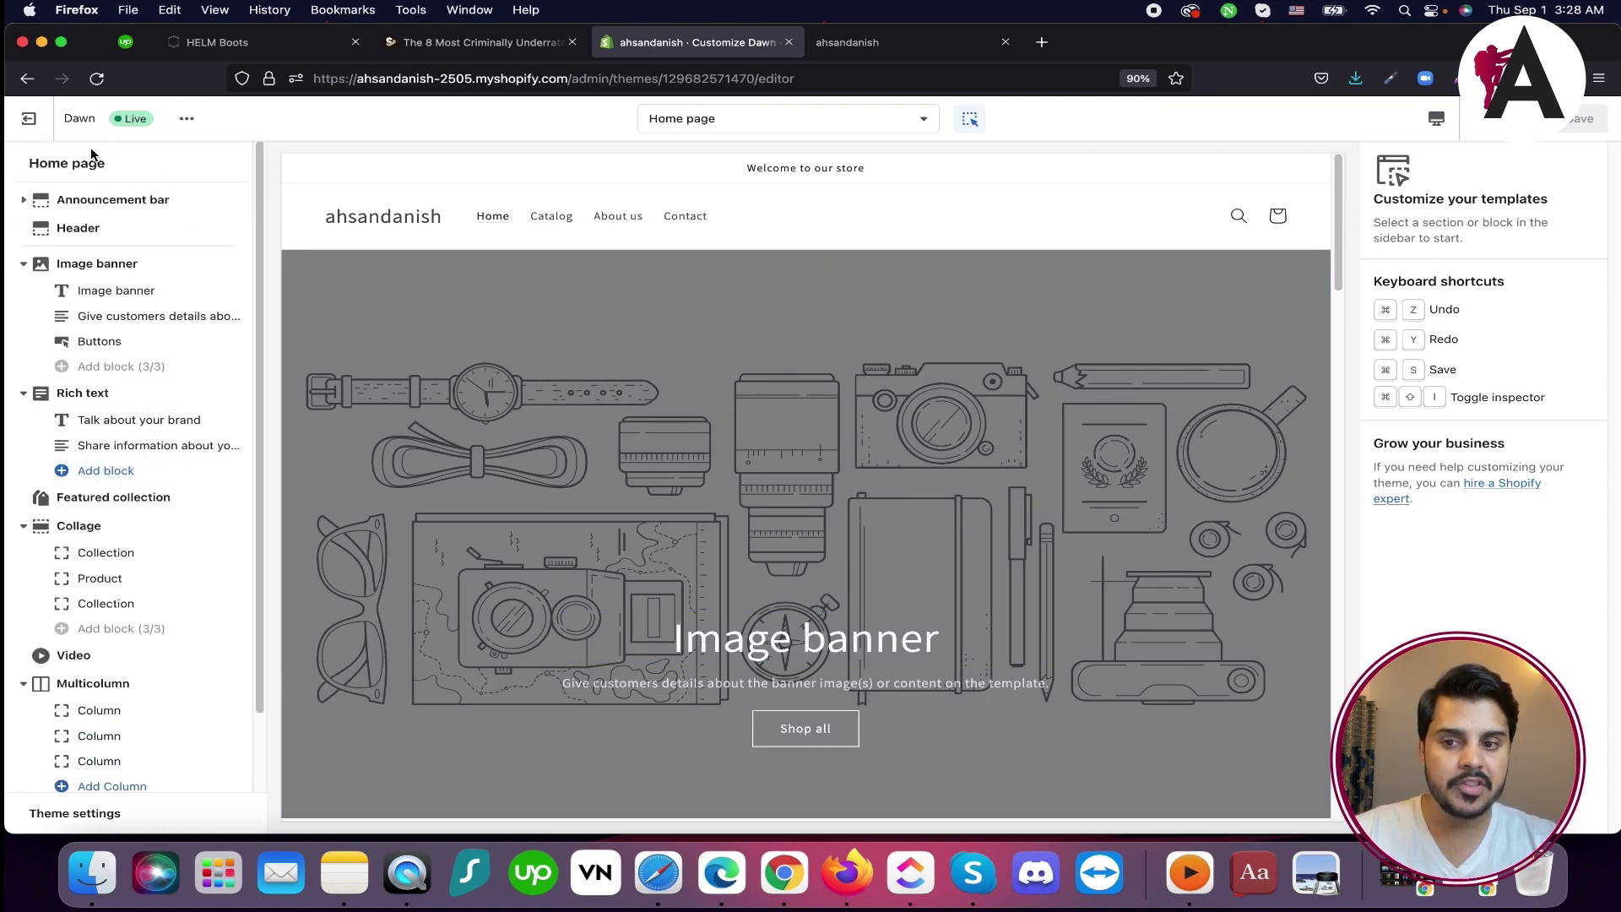
pyautogui.scroll(-5, 684, 436)
pyautogui.scroll(5, 684, 435)
pyautogui.click(82, 267)
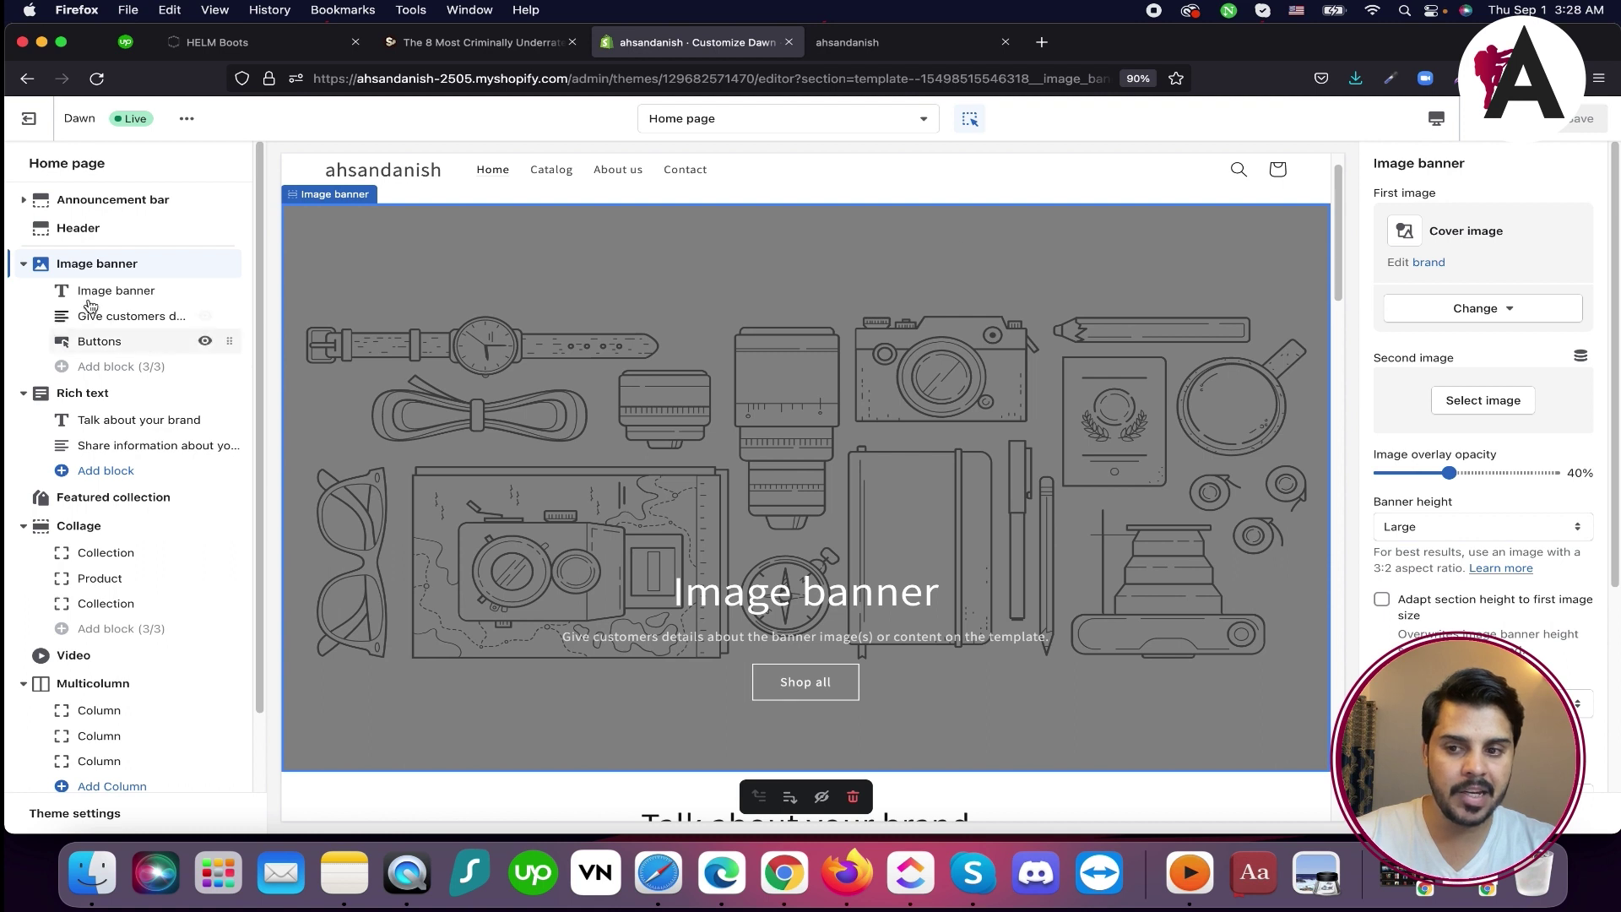
pyautogui.click(100, 343)
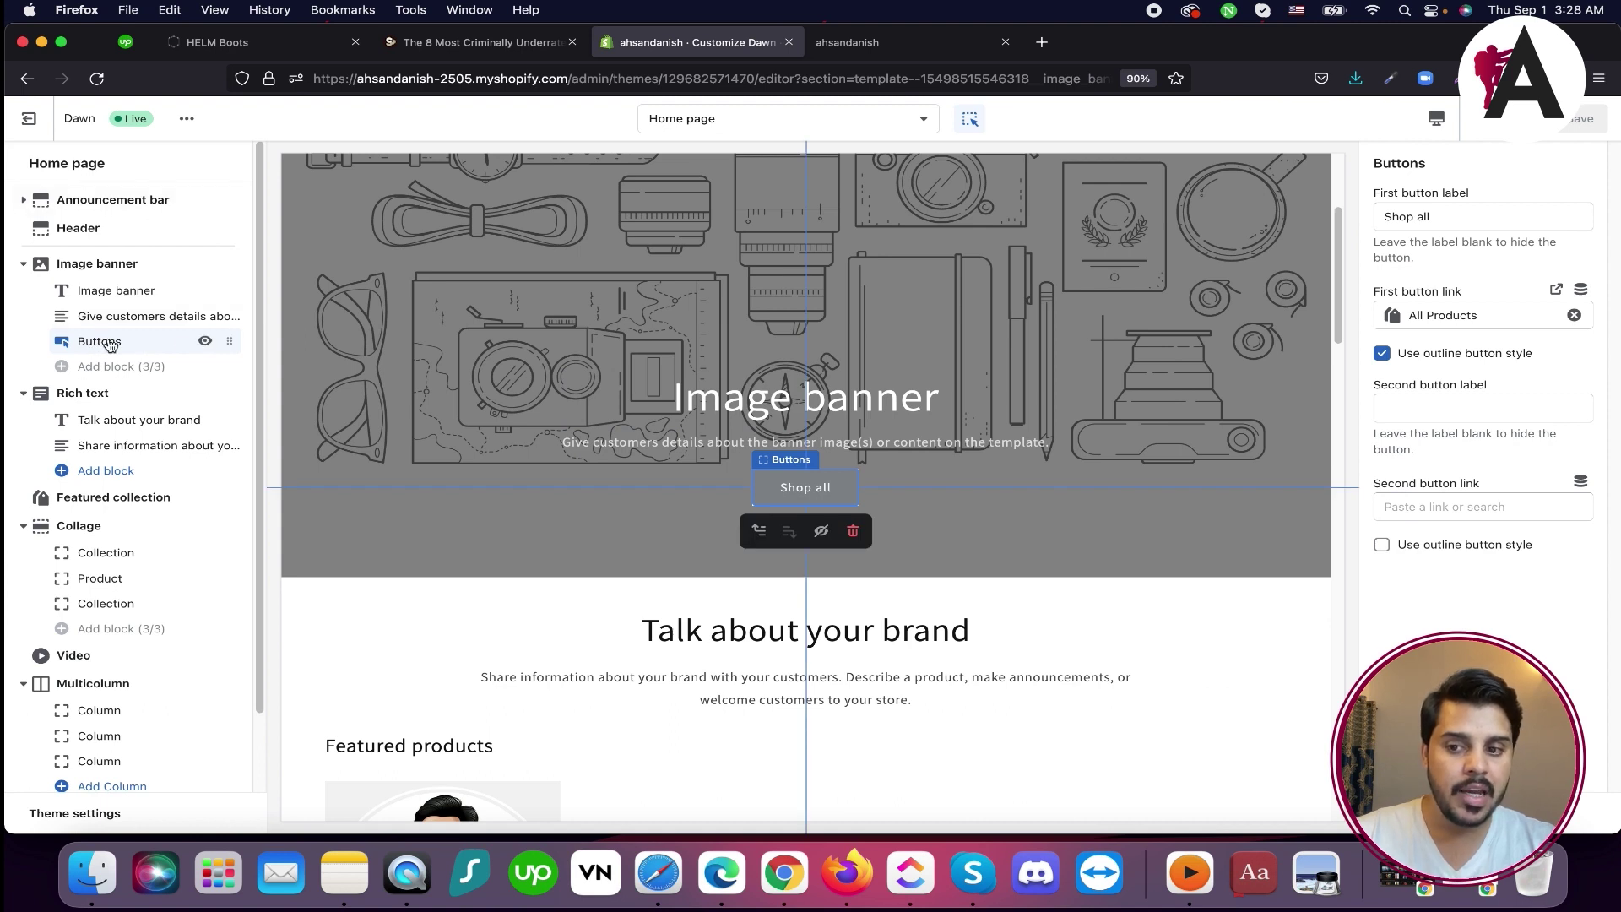
pyautogui.tripleClick(1445, 224)
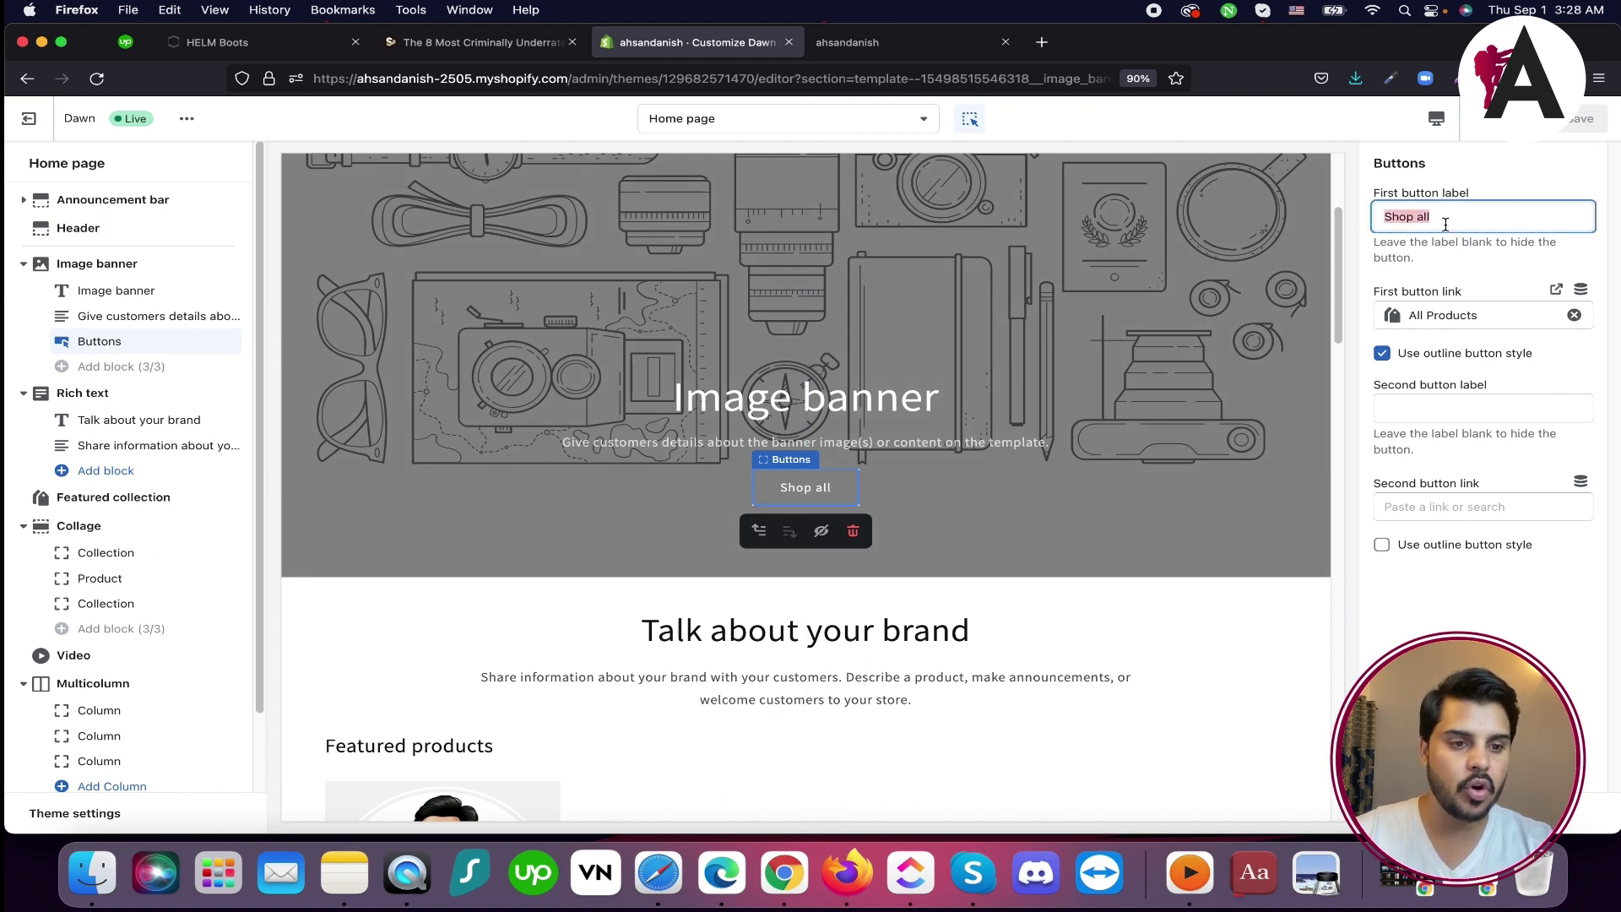
pyautogui.write('Shop Now')
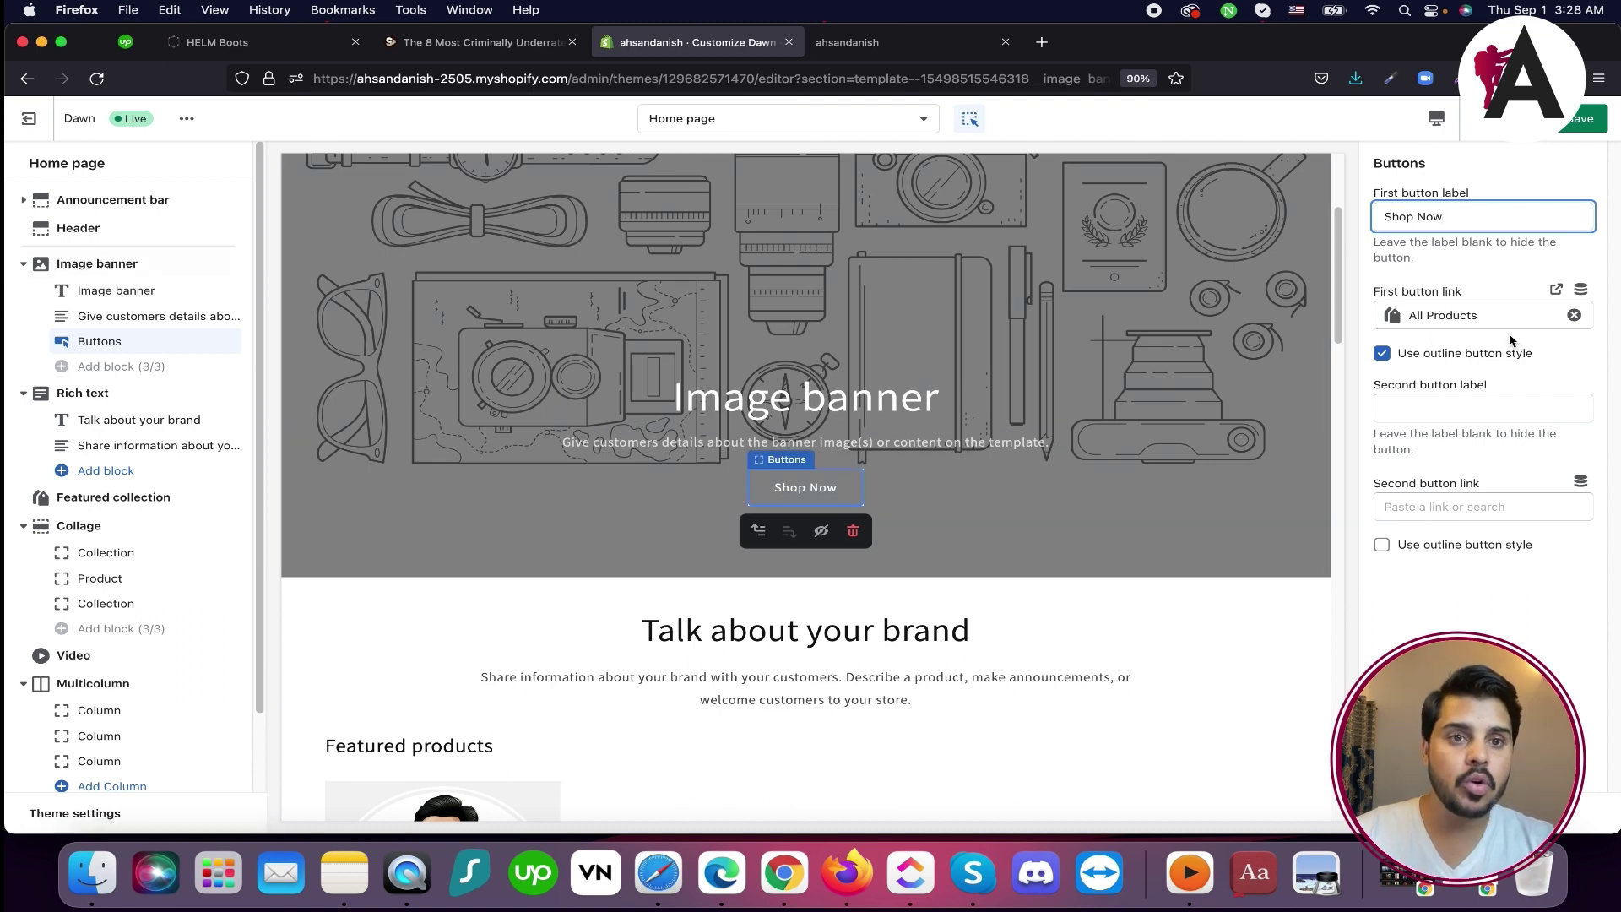
# Link the first banner button to the product The Hollis Olive
pyautogui.click(1457, 318)
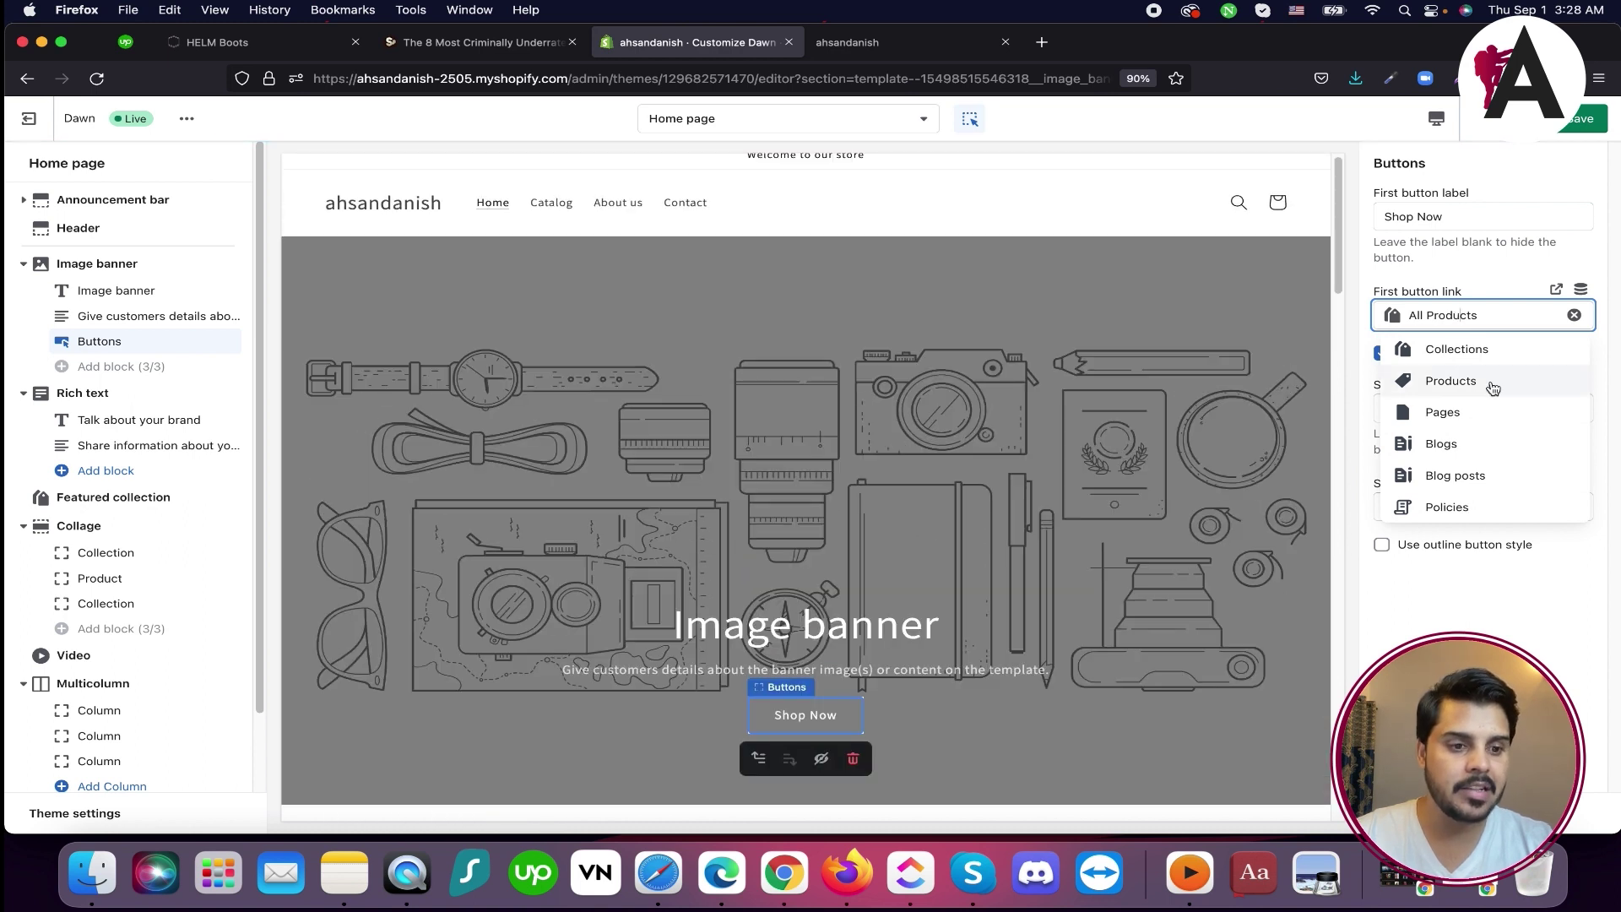
pyautogui.click(1450, 381)
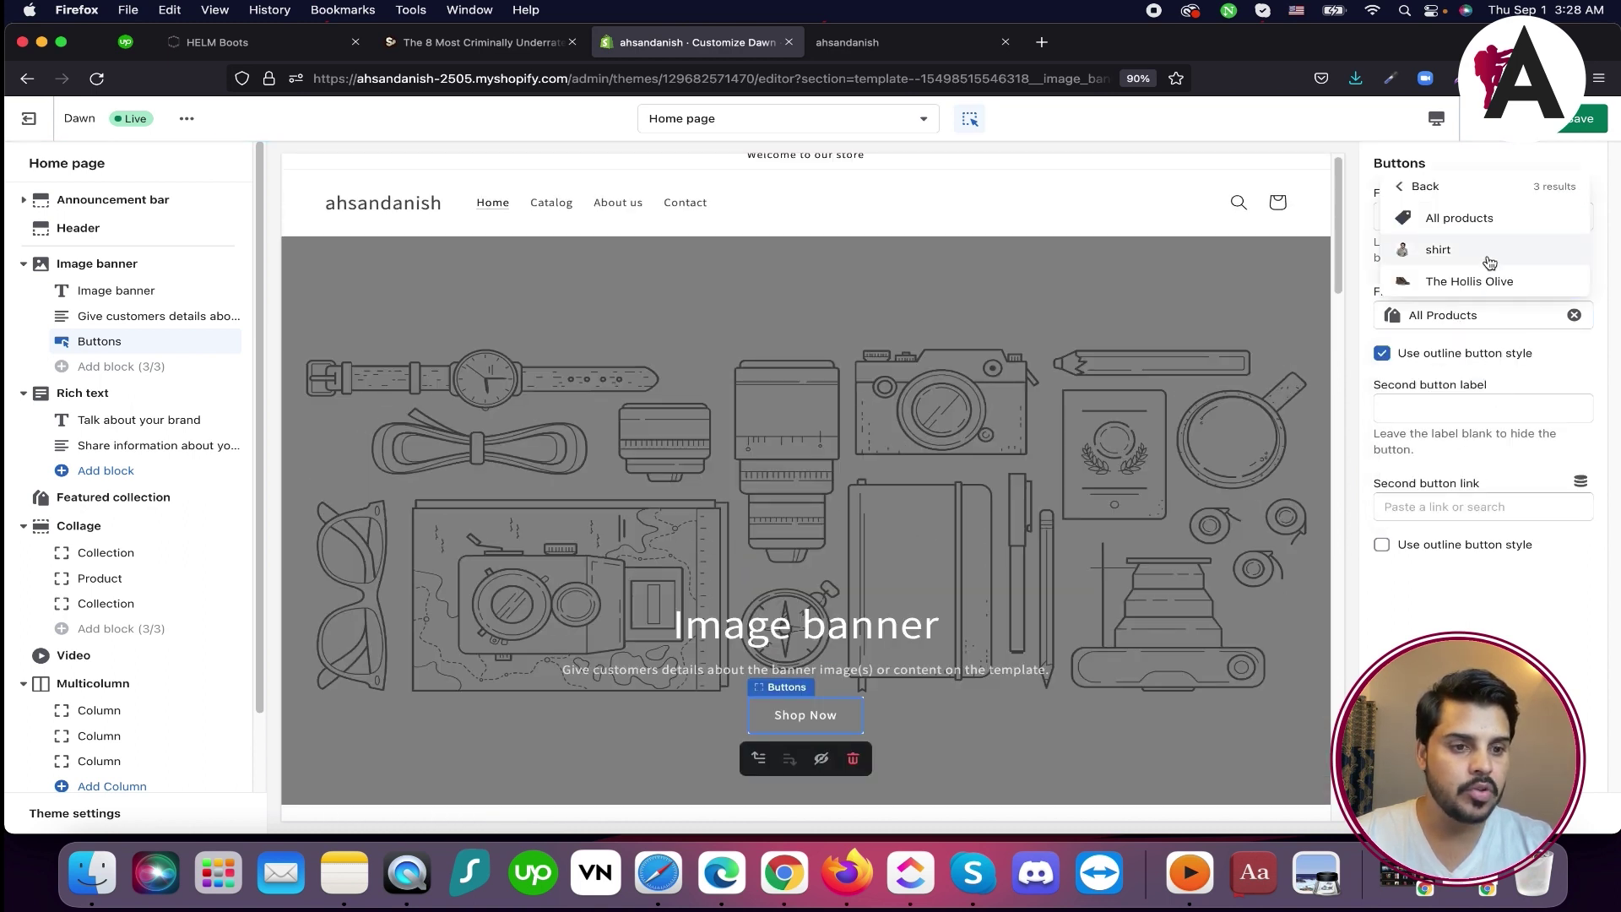
pyautogui.click(1468, 282)
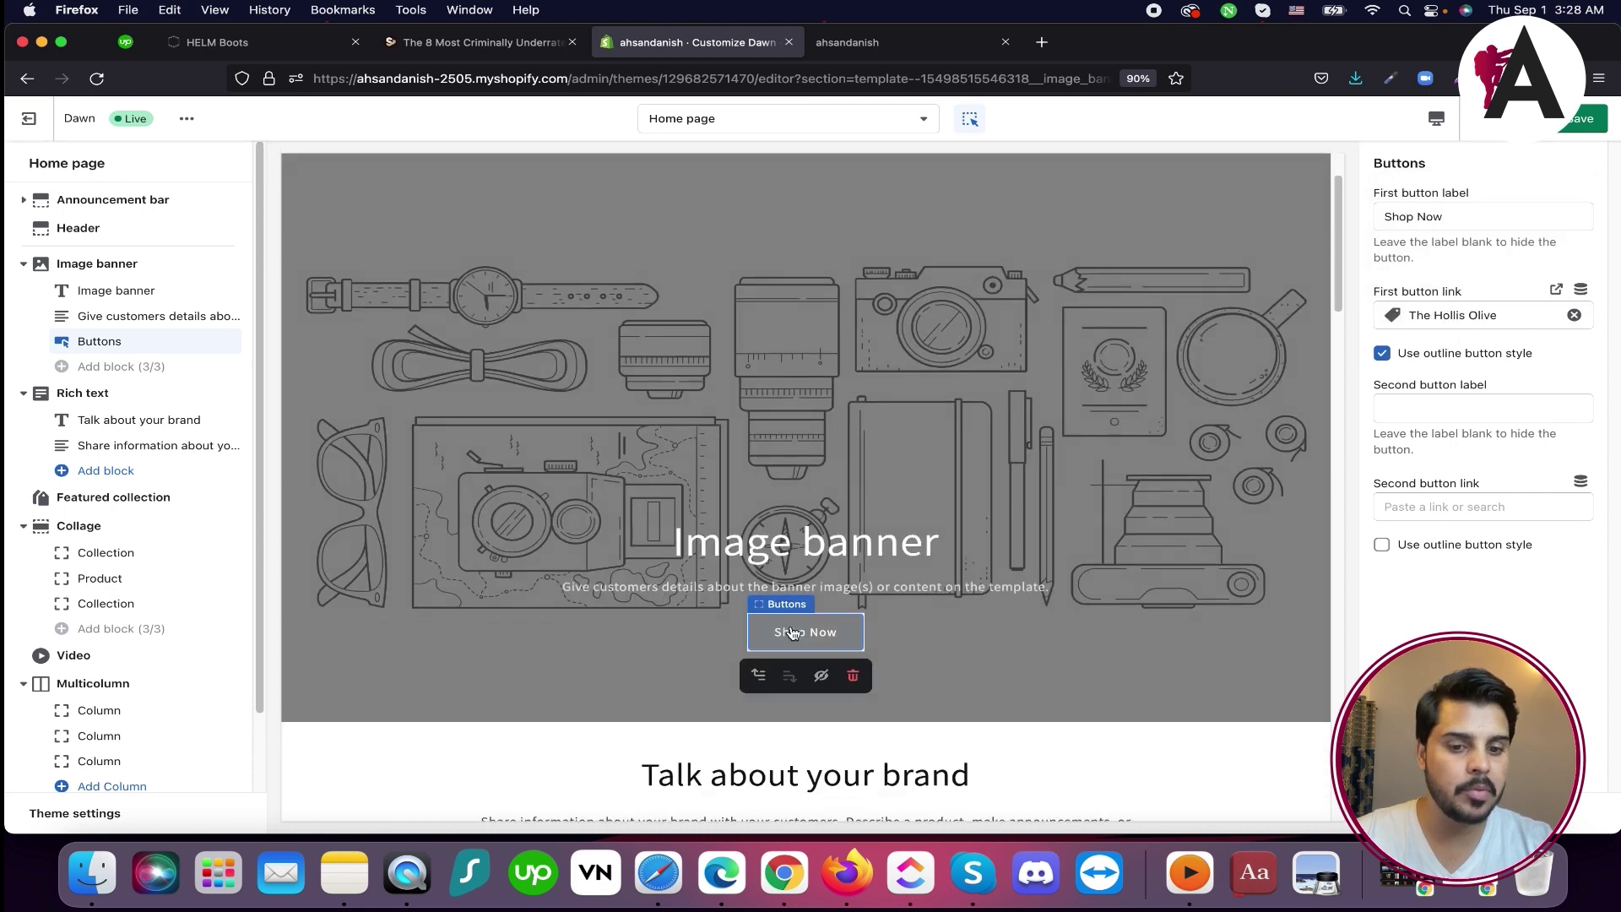
# Save the theme, then check on the reloaded storefront that Shop Now opens The Hollis Olive
pyautogui.press('super+s')
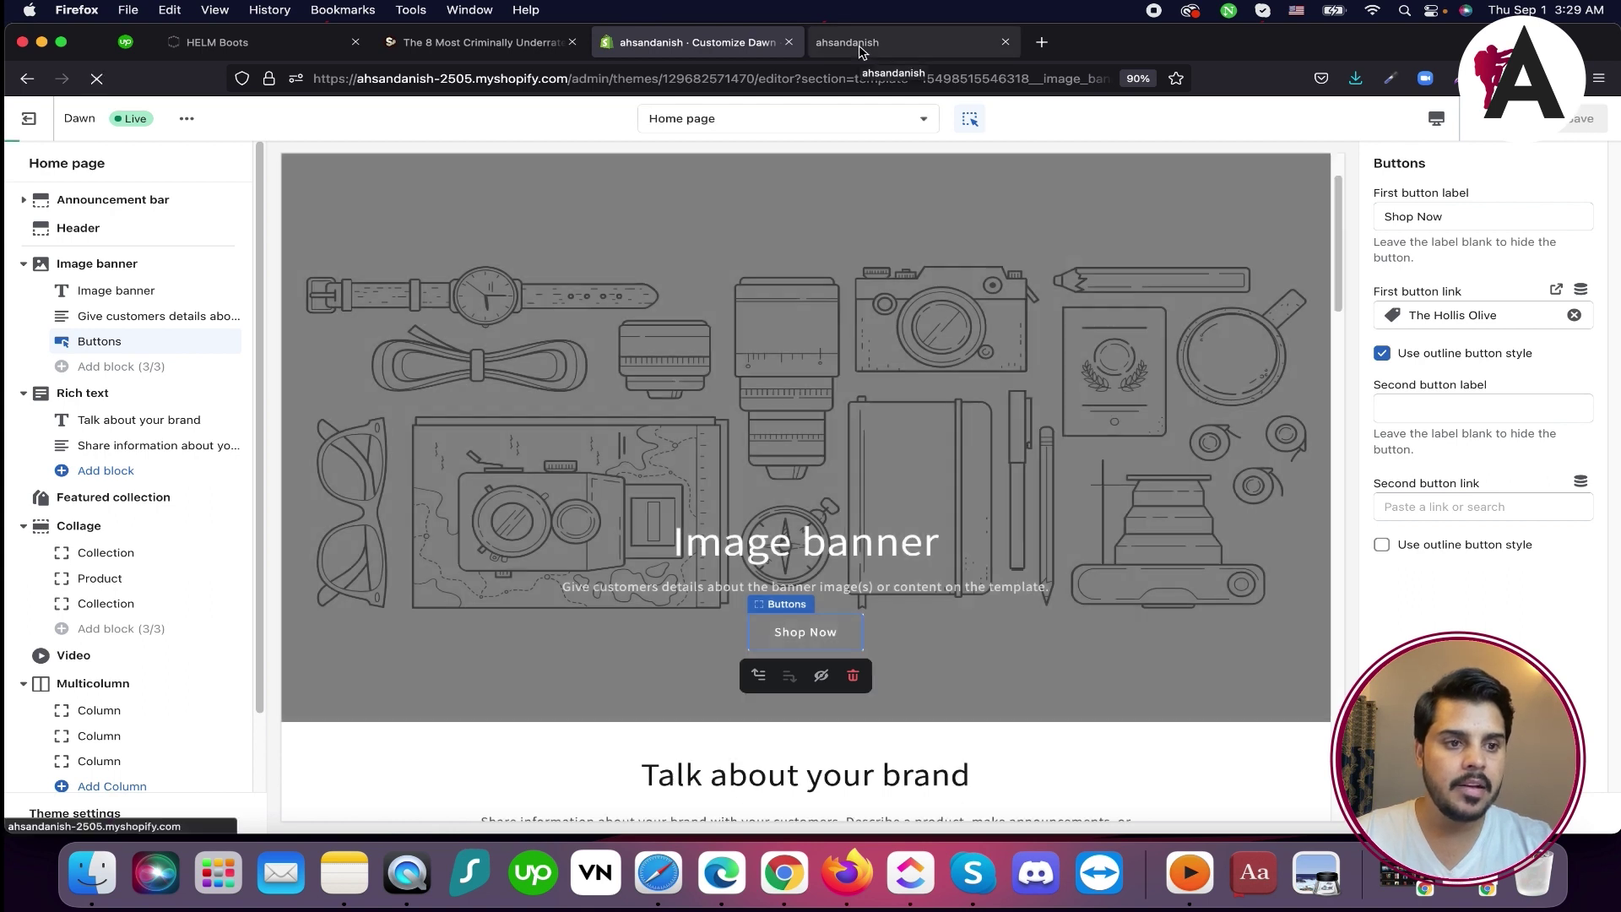
pyautogui.click(860, 52)
pyautogui.click(97, 78)
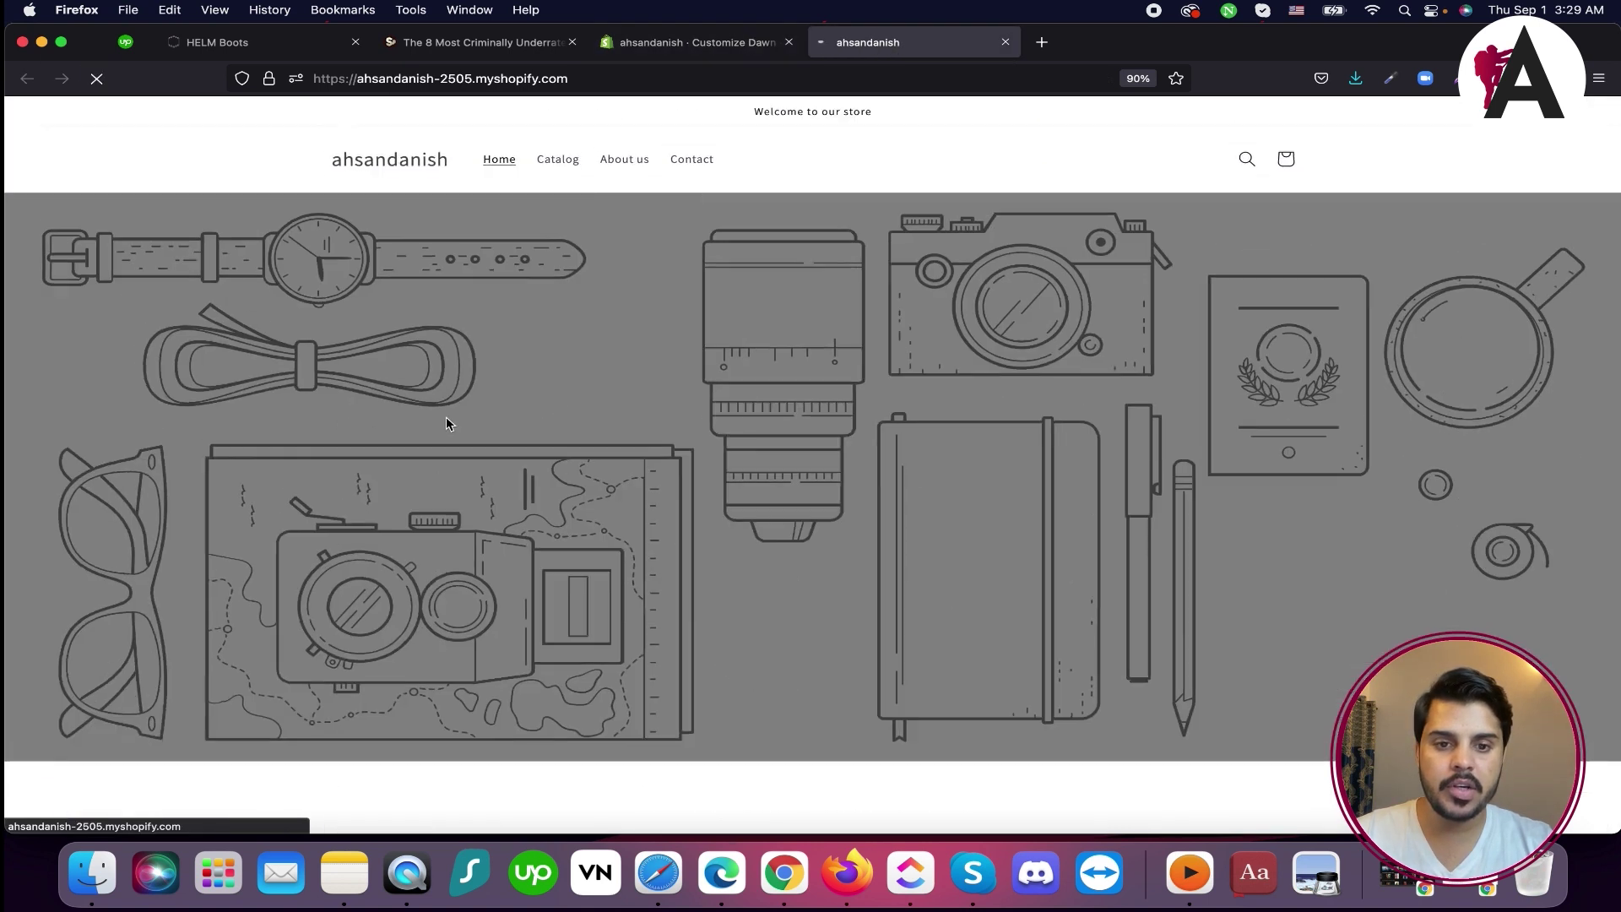
pyautogui.scroll(-2, 616, 498)
pyautogui.click(802, 572)
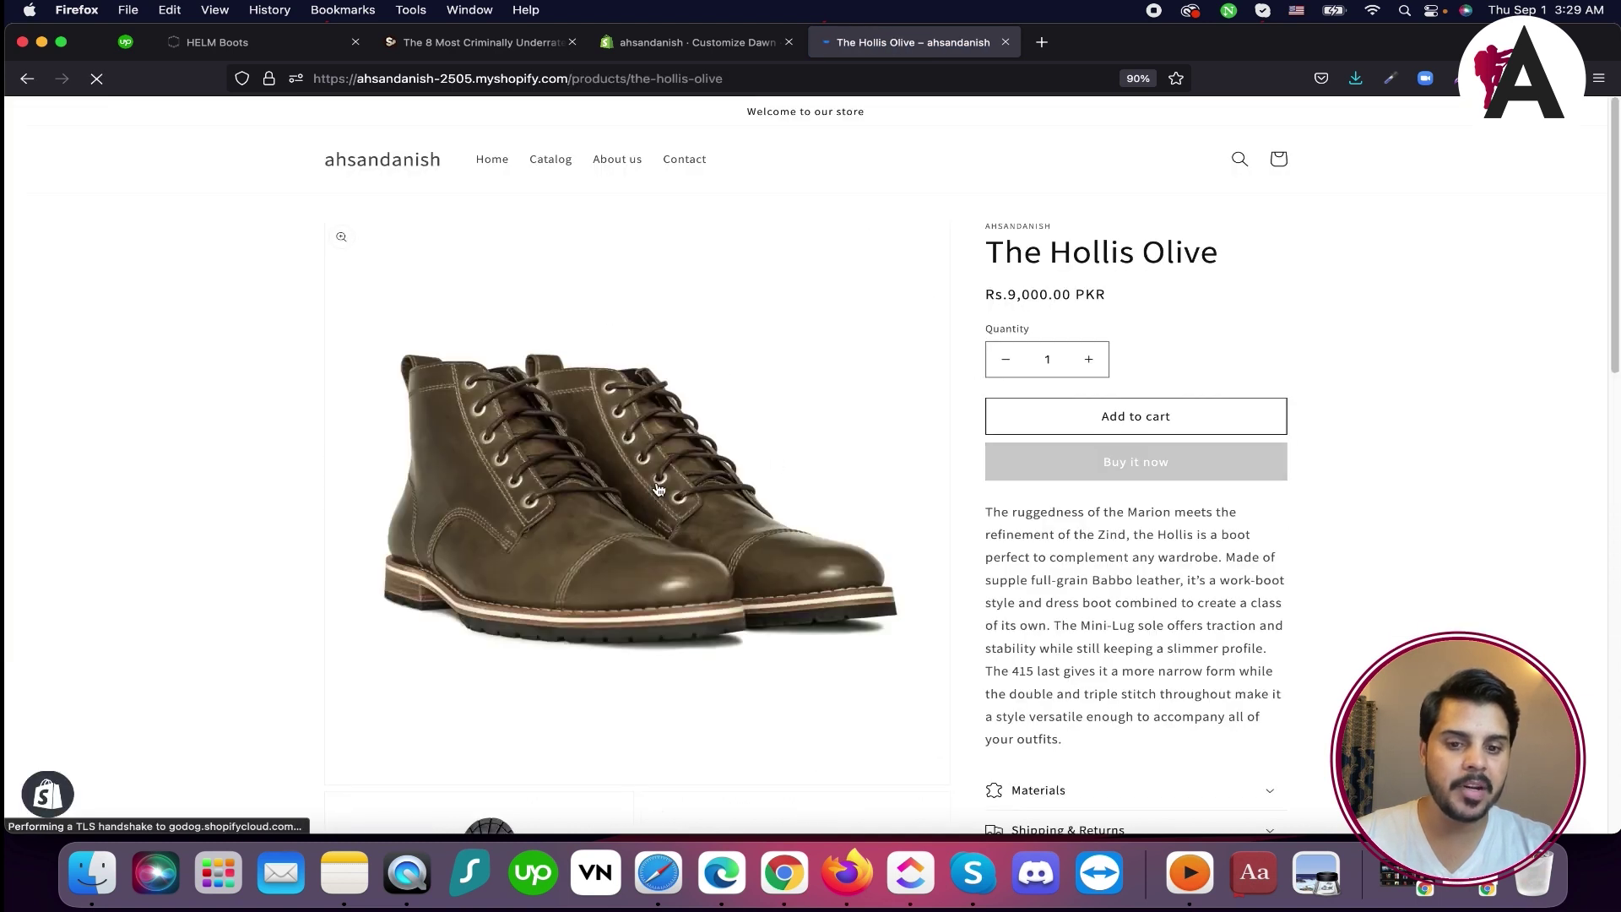
pyautogui.click(1005, 43)
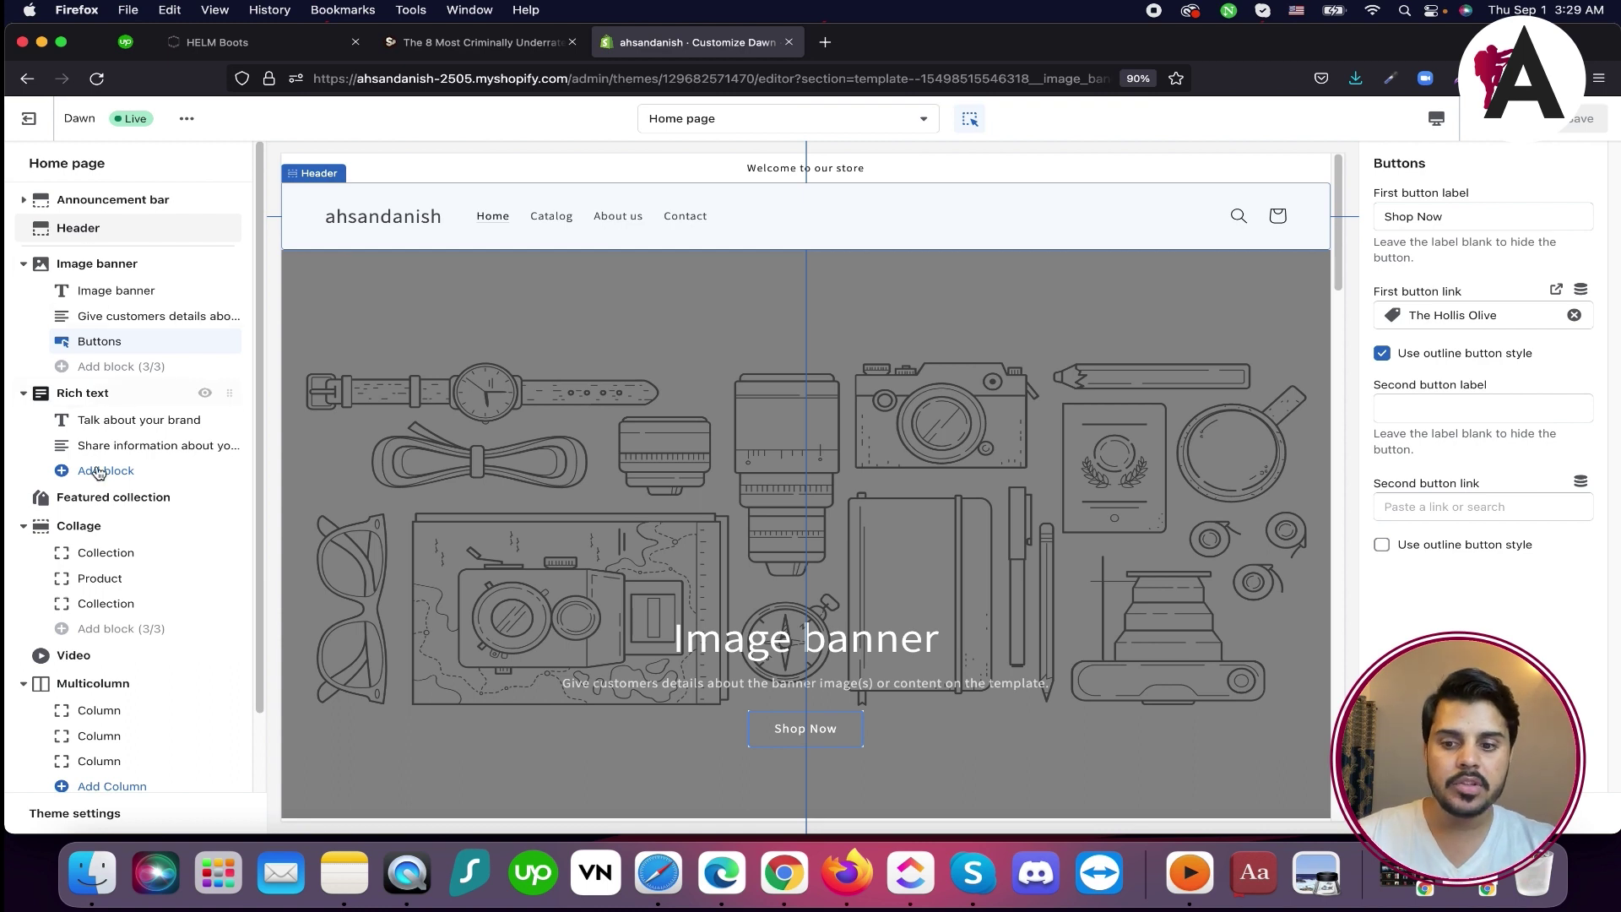
# Open the Image banner's image picker on its Free images library
pyautogui.scroll(-1, 97, 455)
pyautogui.scroll(1, 131, 338)
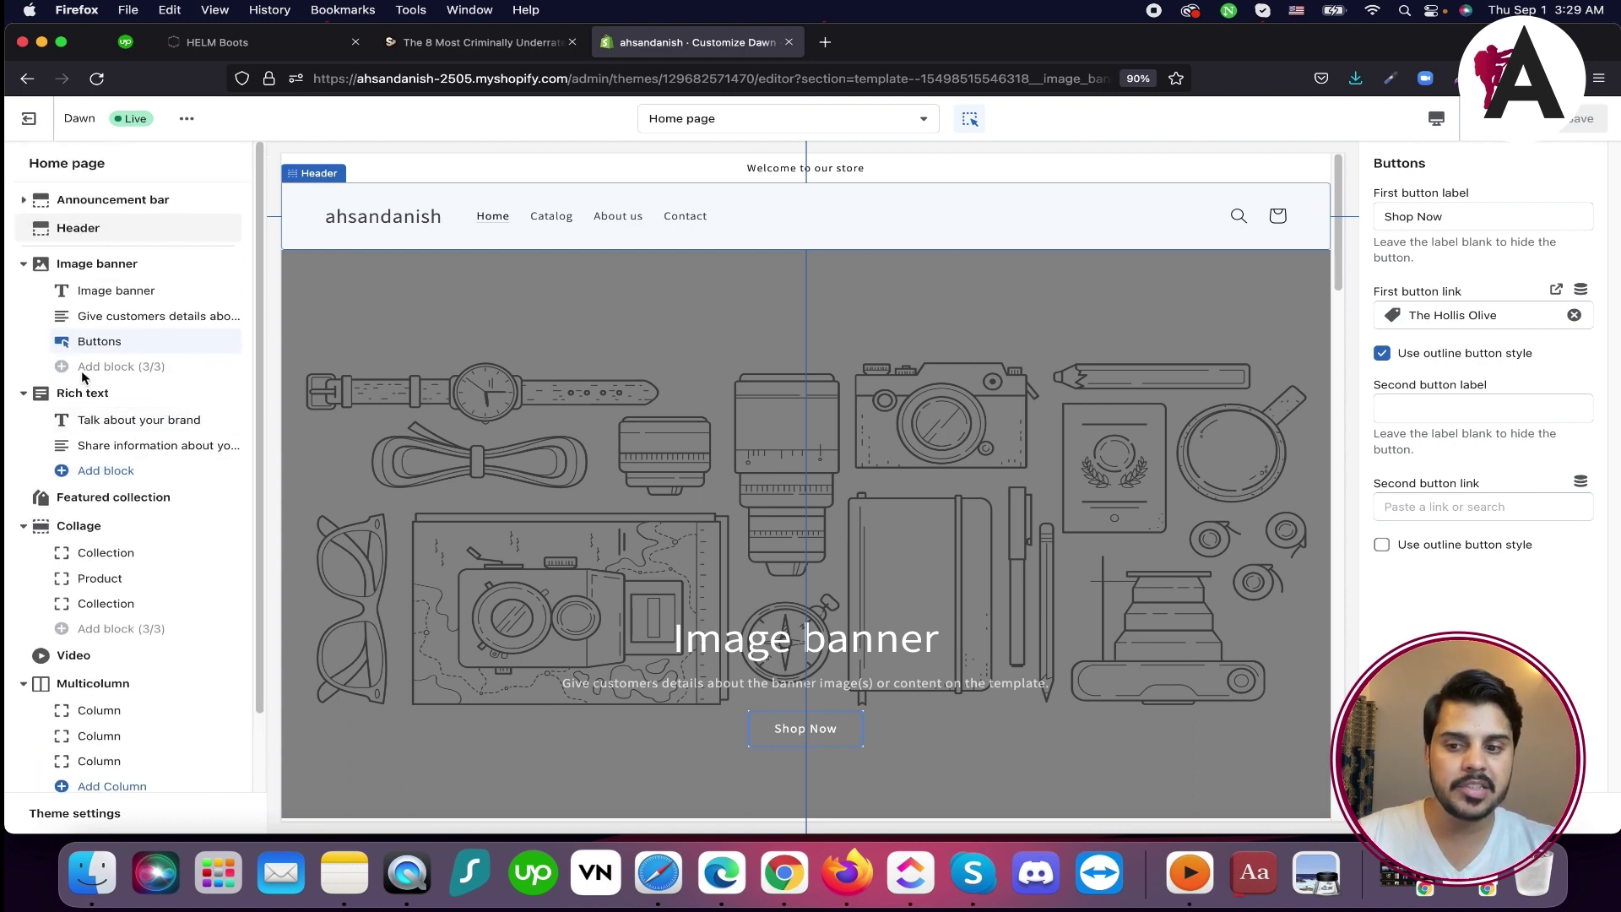
pyautogui.click(119, 292)
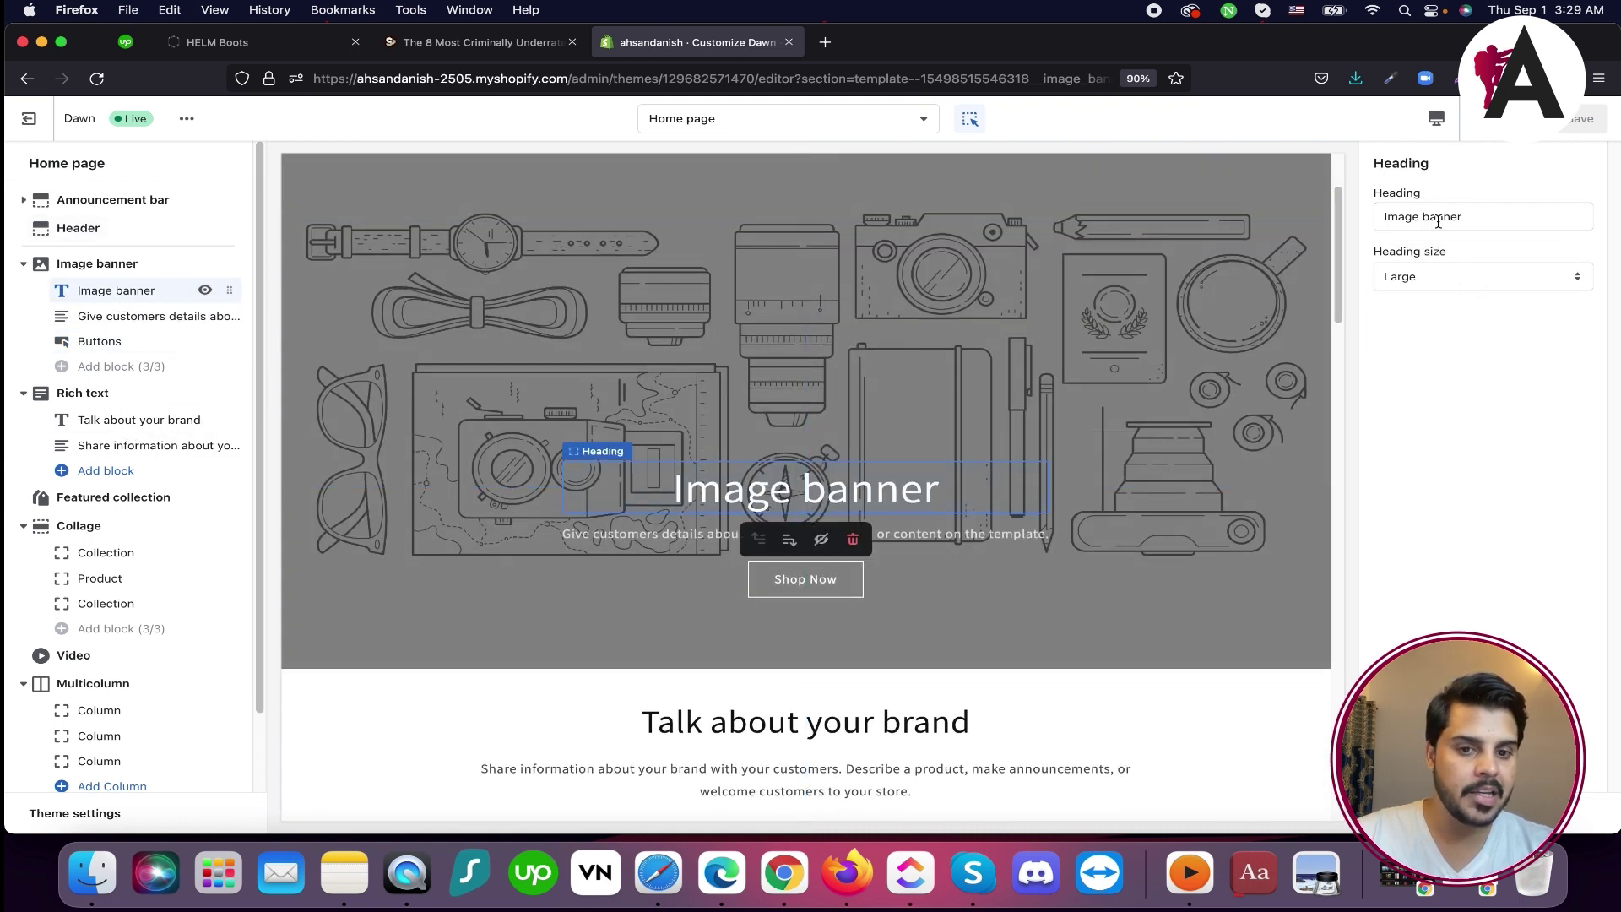
pyautogui.click(113, 267)
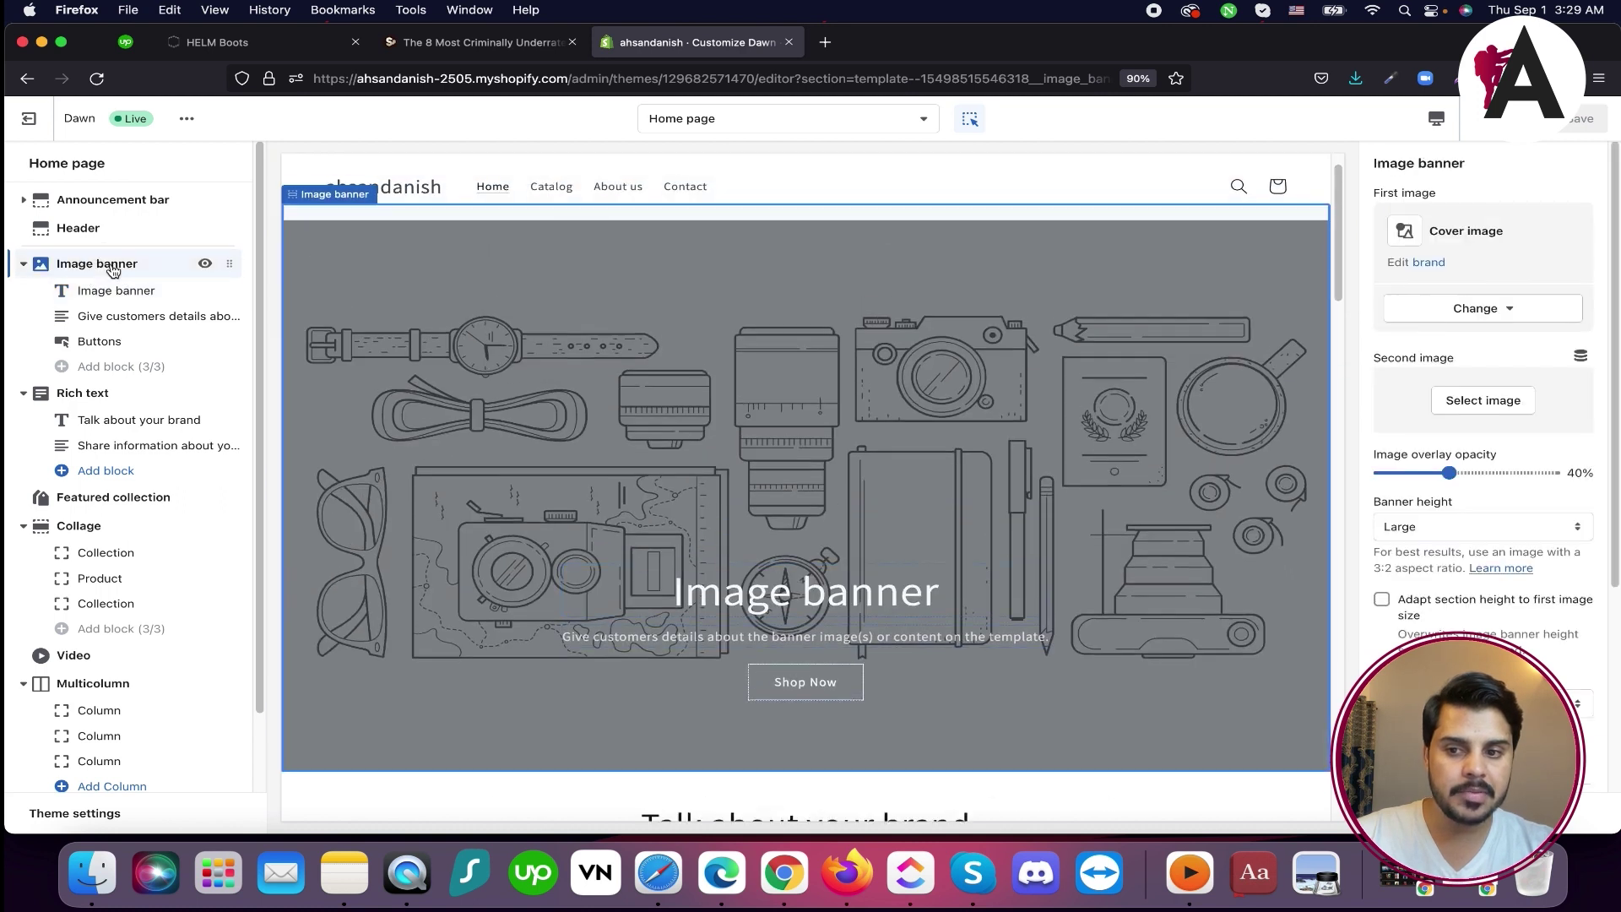
pyautogui.click(1506, 310)
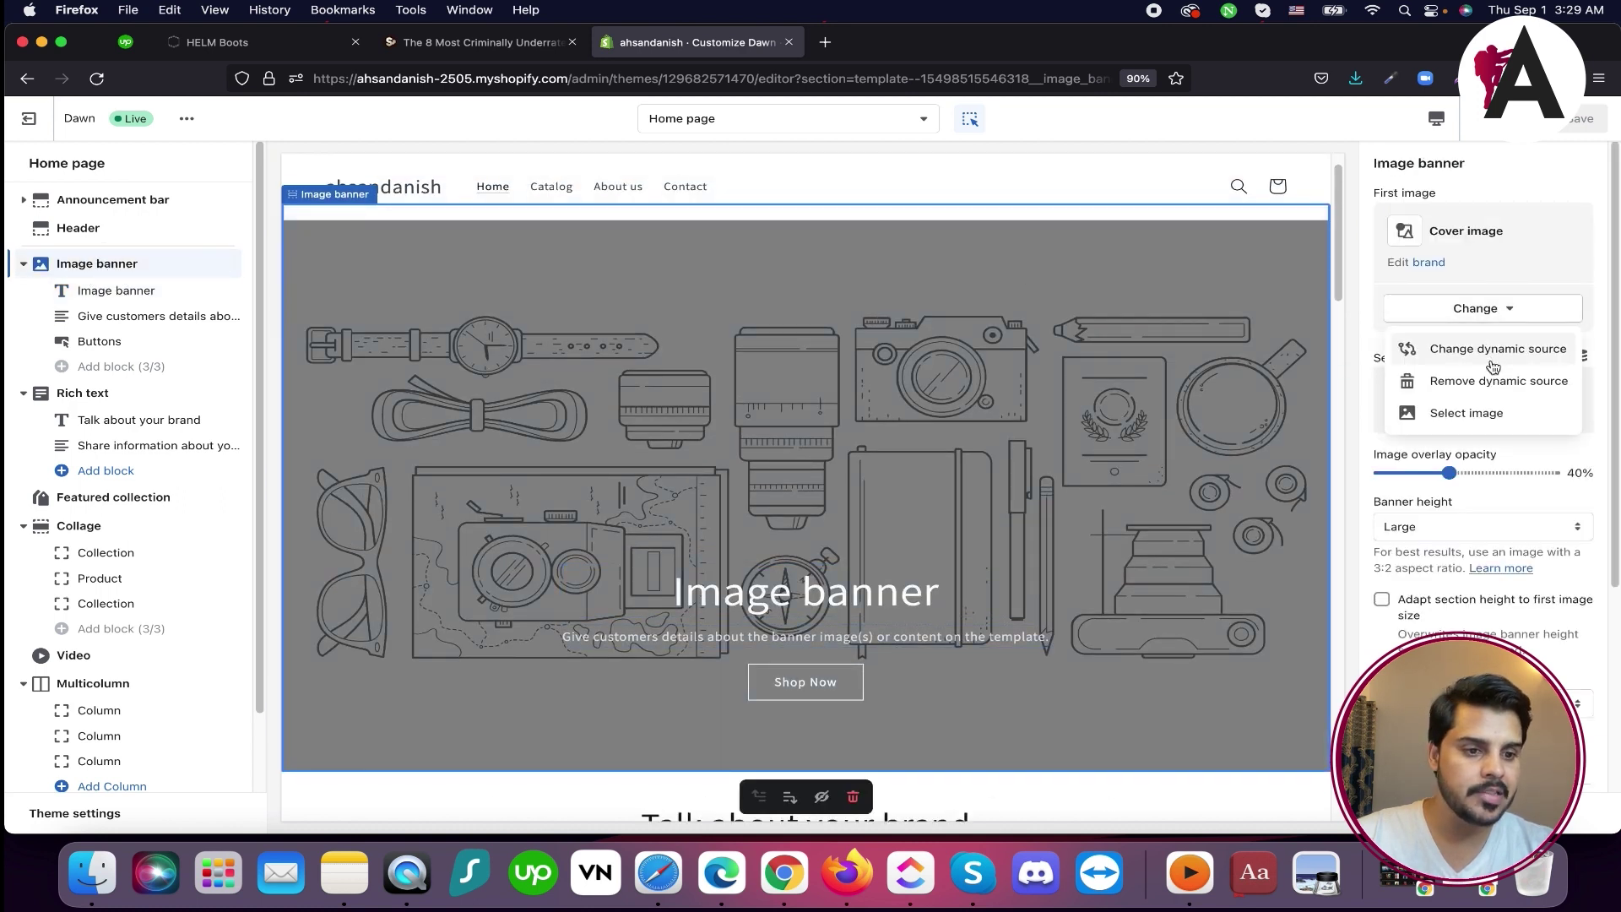
pyautogui.click(1487, 419)
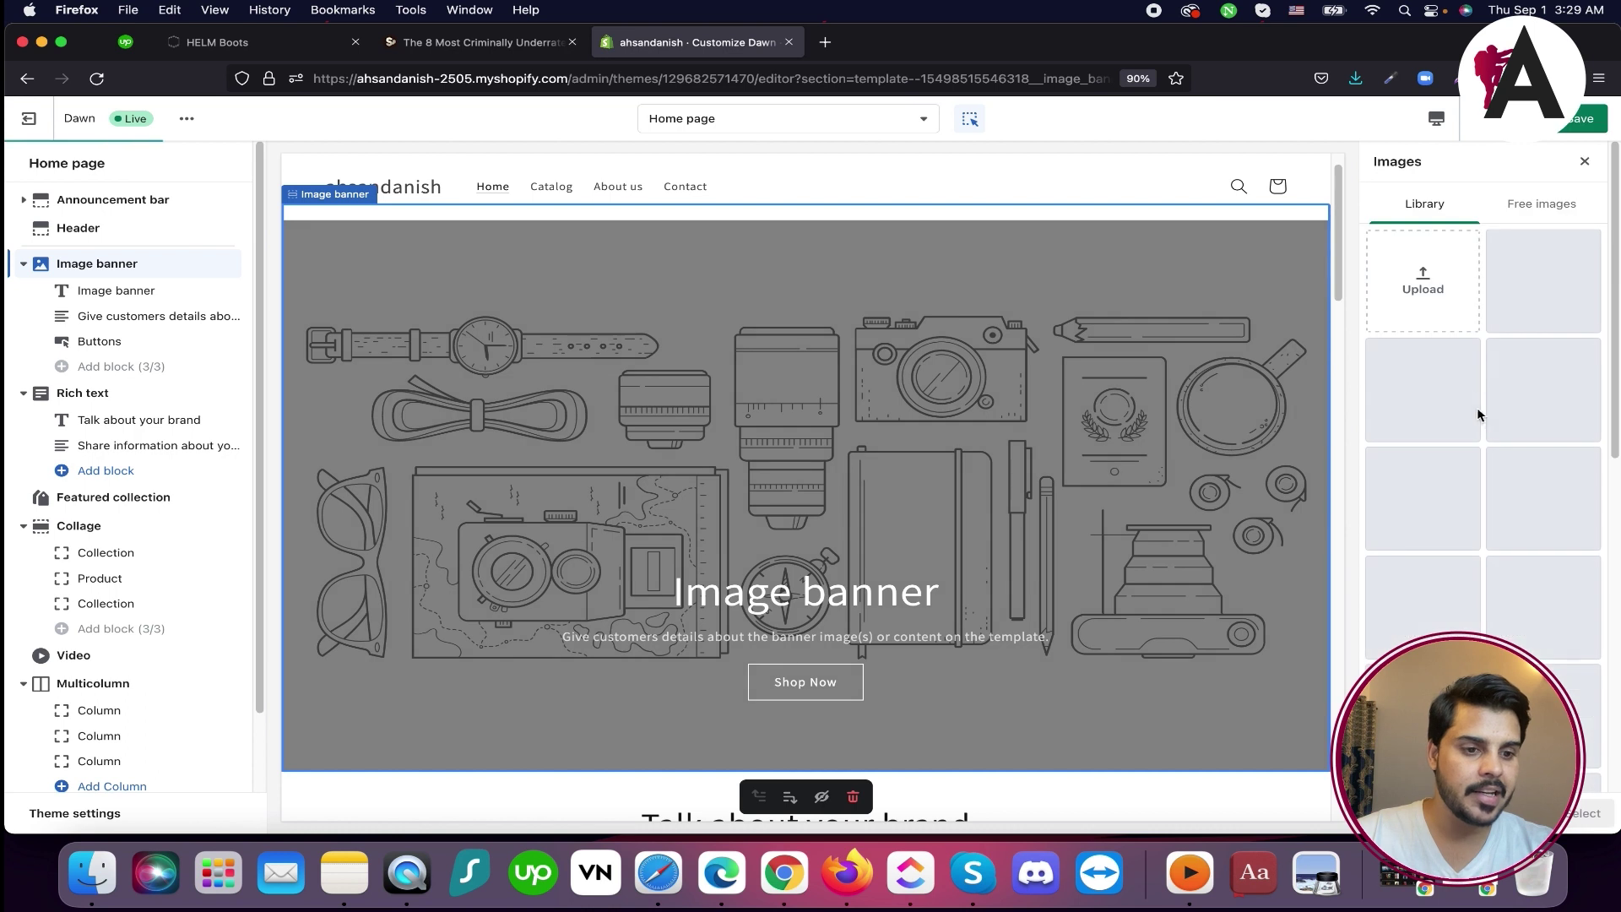
pyautogui.click(1542, 204)
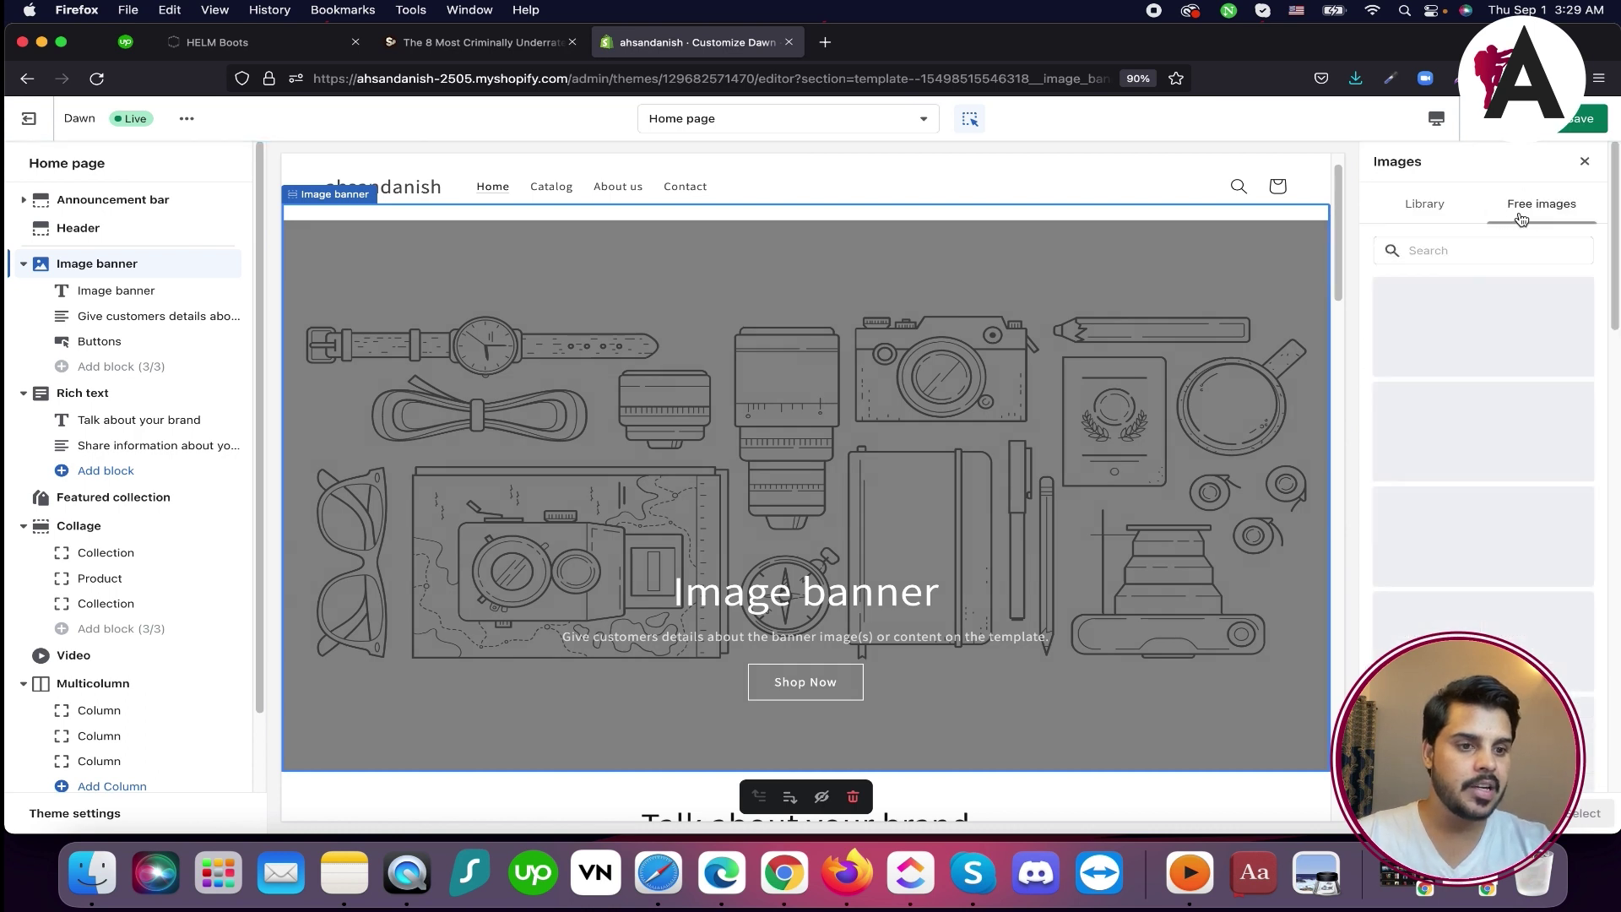
pyautogui.click(1425, 203)
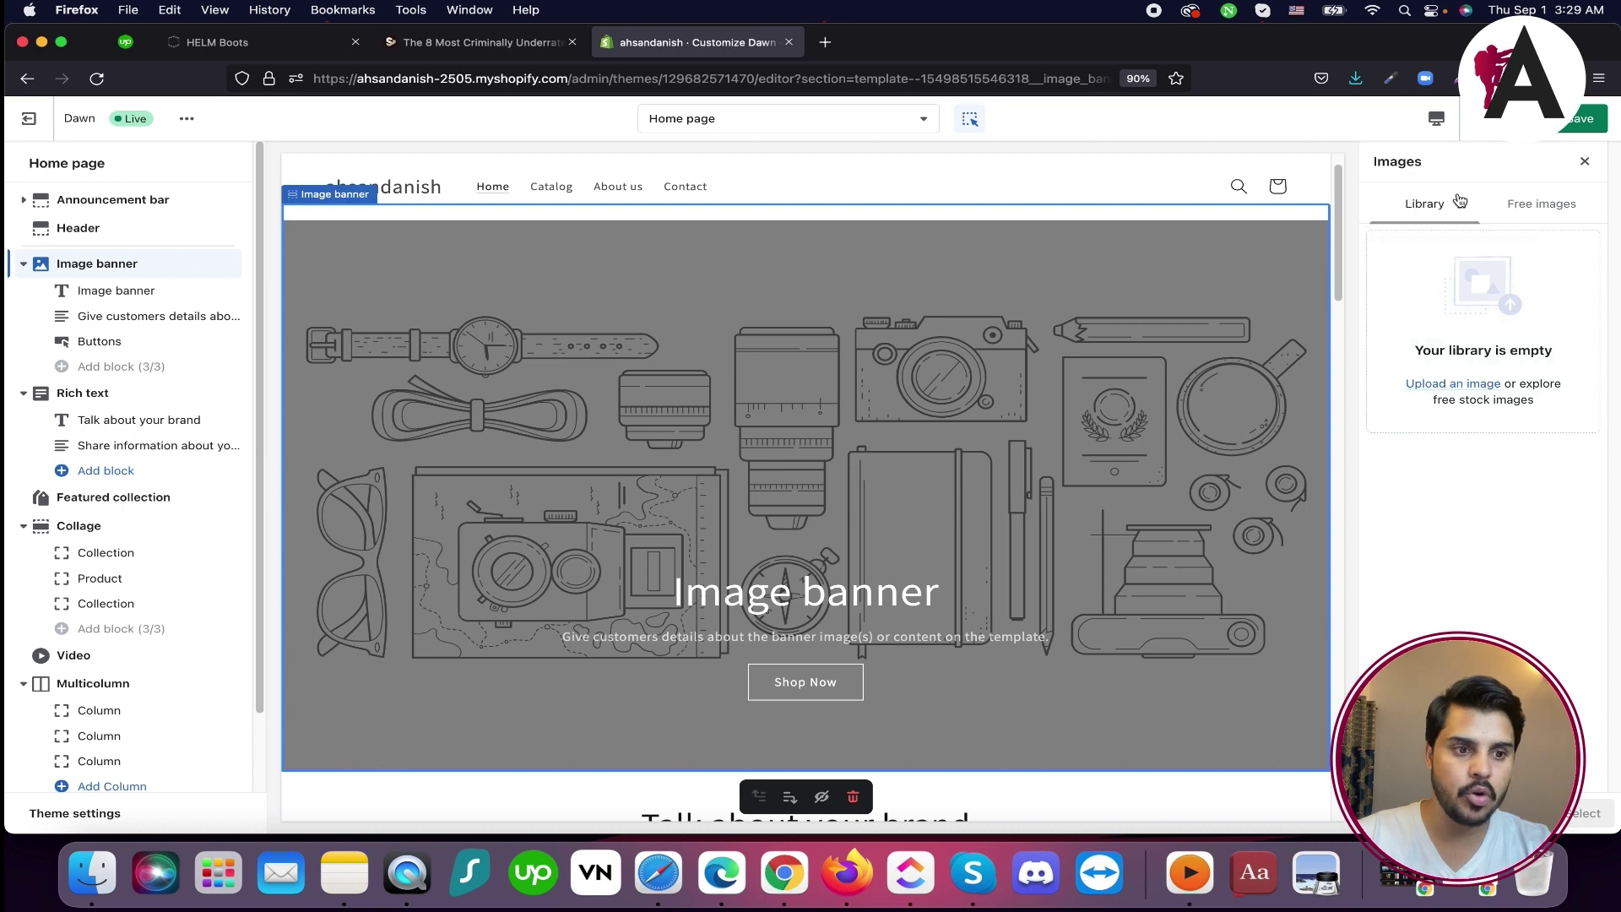
pyautogui.click(1541, 203)
# Search free images for 'sho' and apply the glowing-sole sneaker photo to the banner
pyautogui.click(1432, 252)
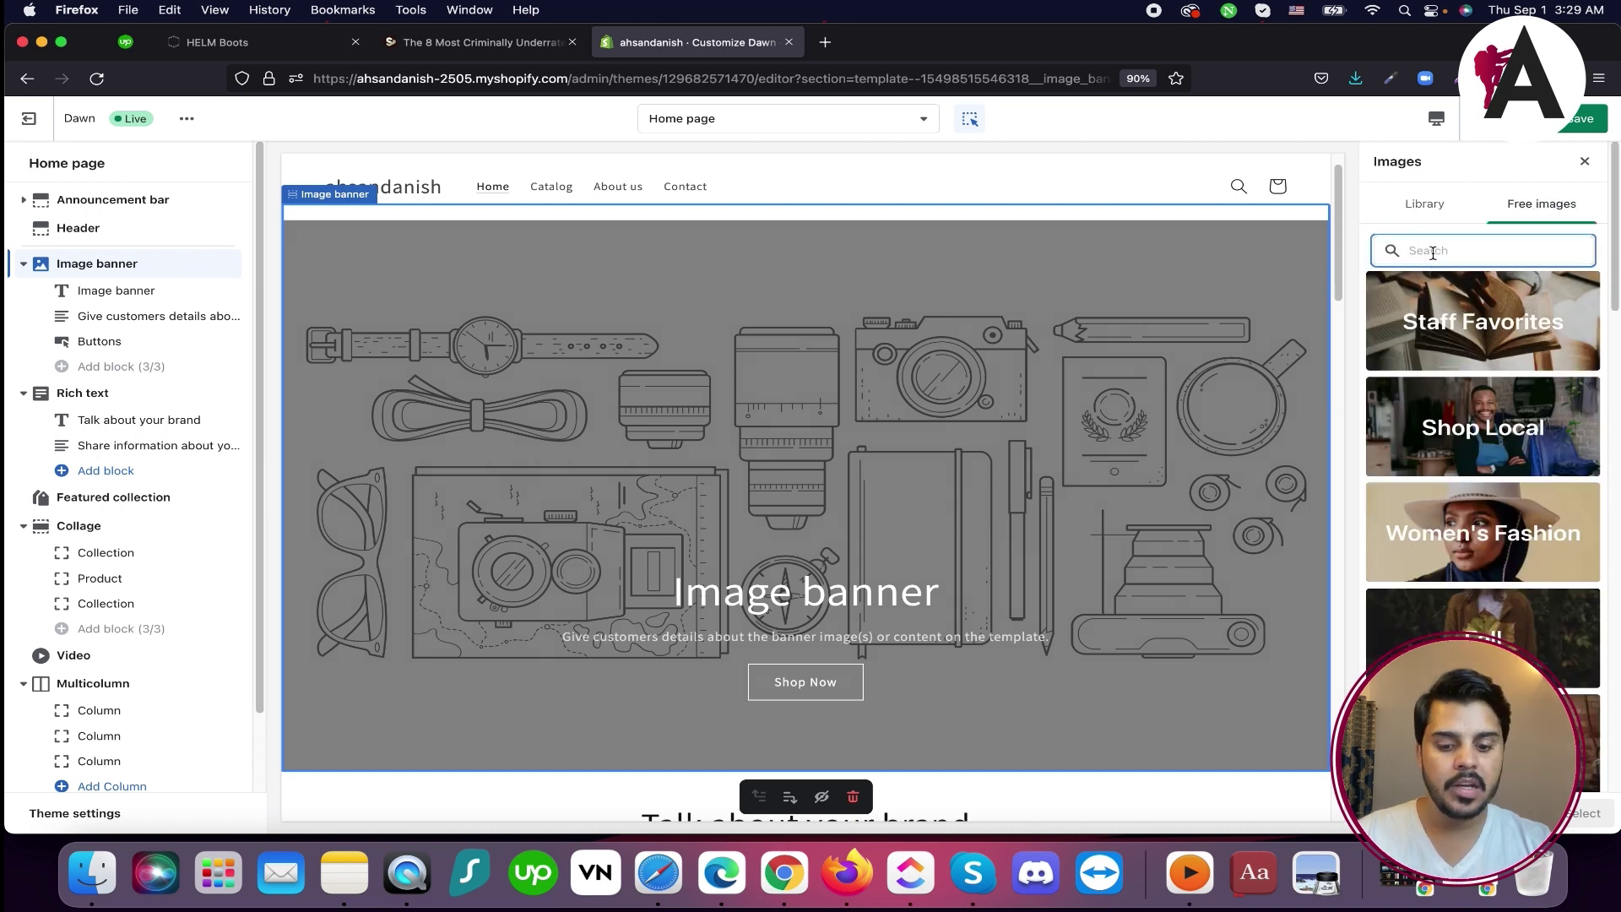
pyautogui.write('shoes')
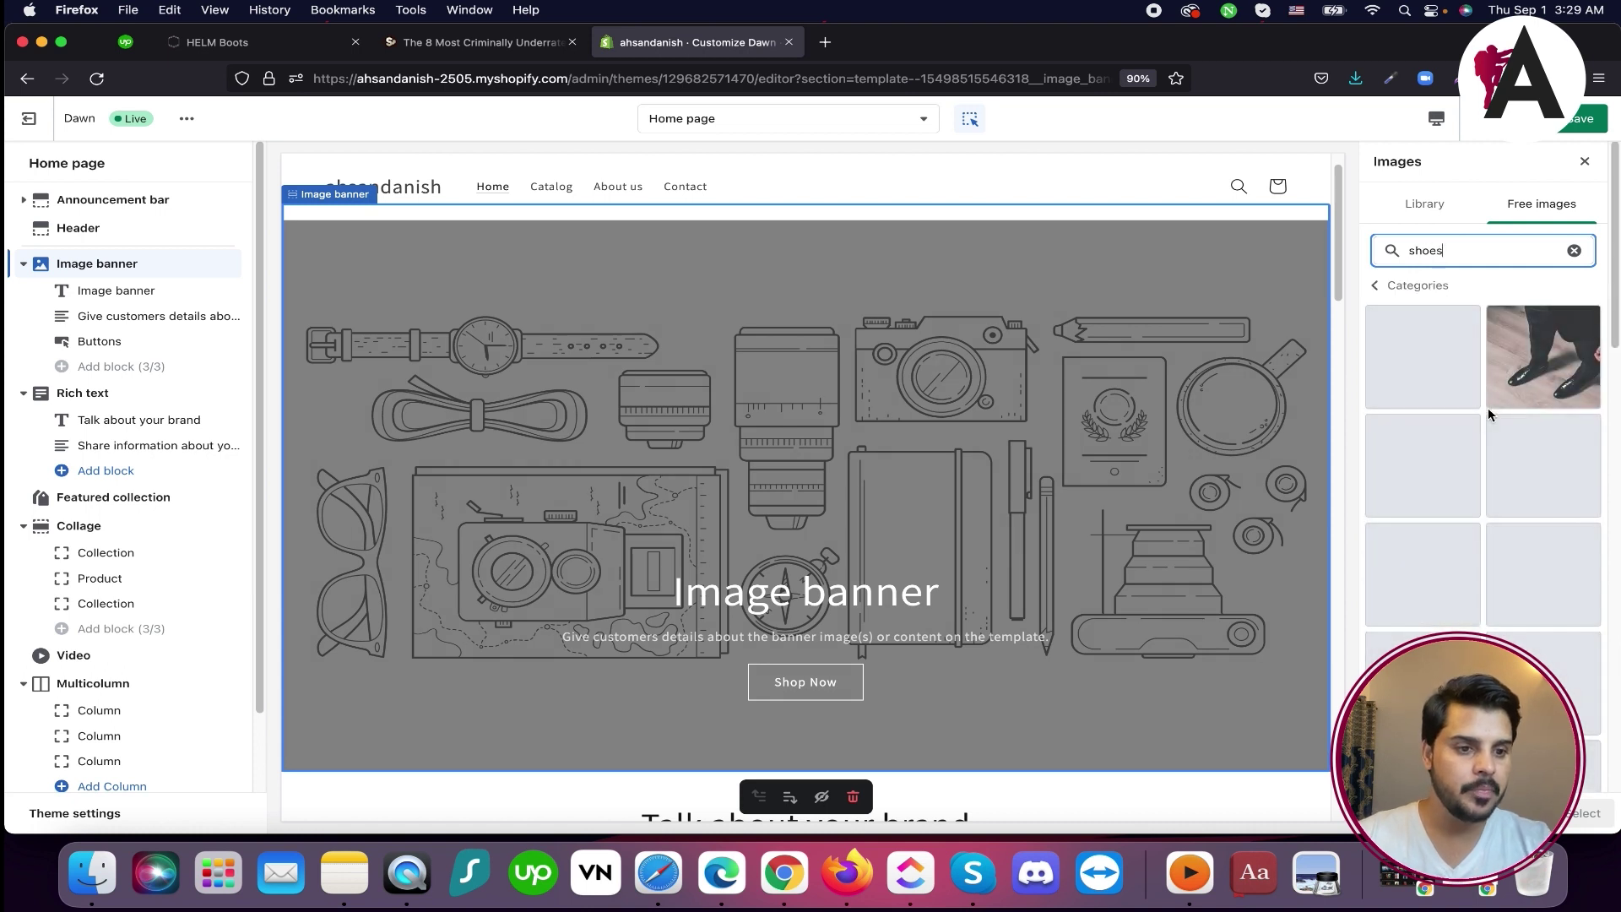
pyautogui.scroll(-1, 1490, 506)
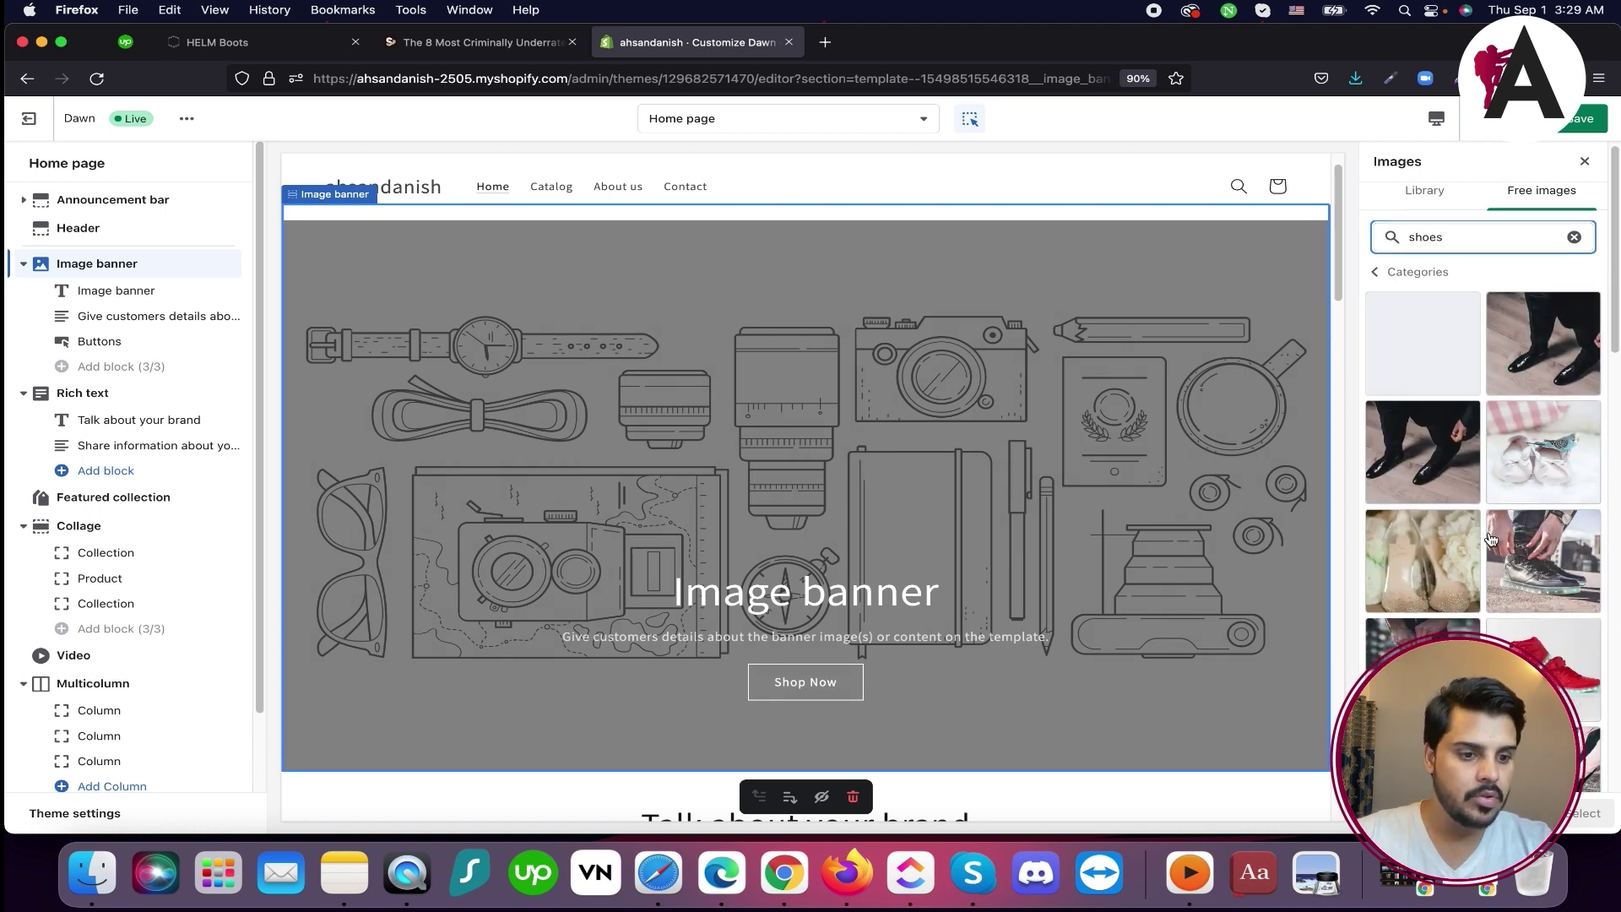
pyautogui.scroll(-5, 1489, 539)
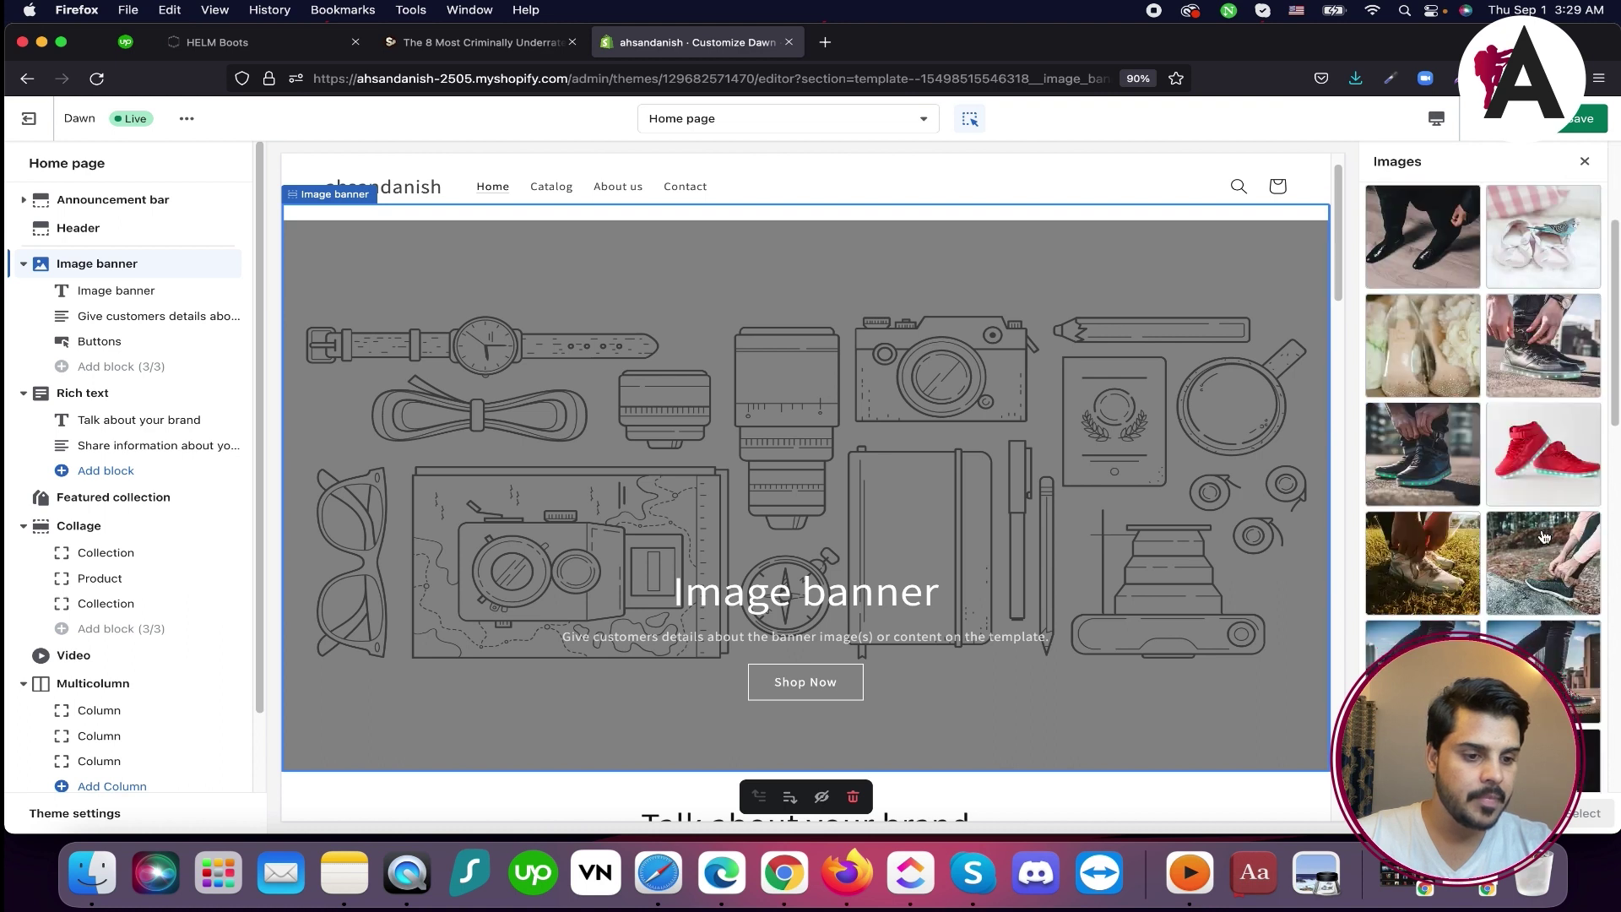
pyautogui.click(1448, 473)
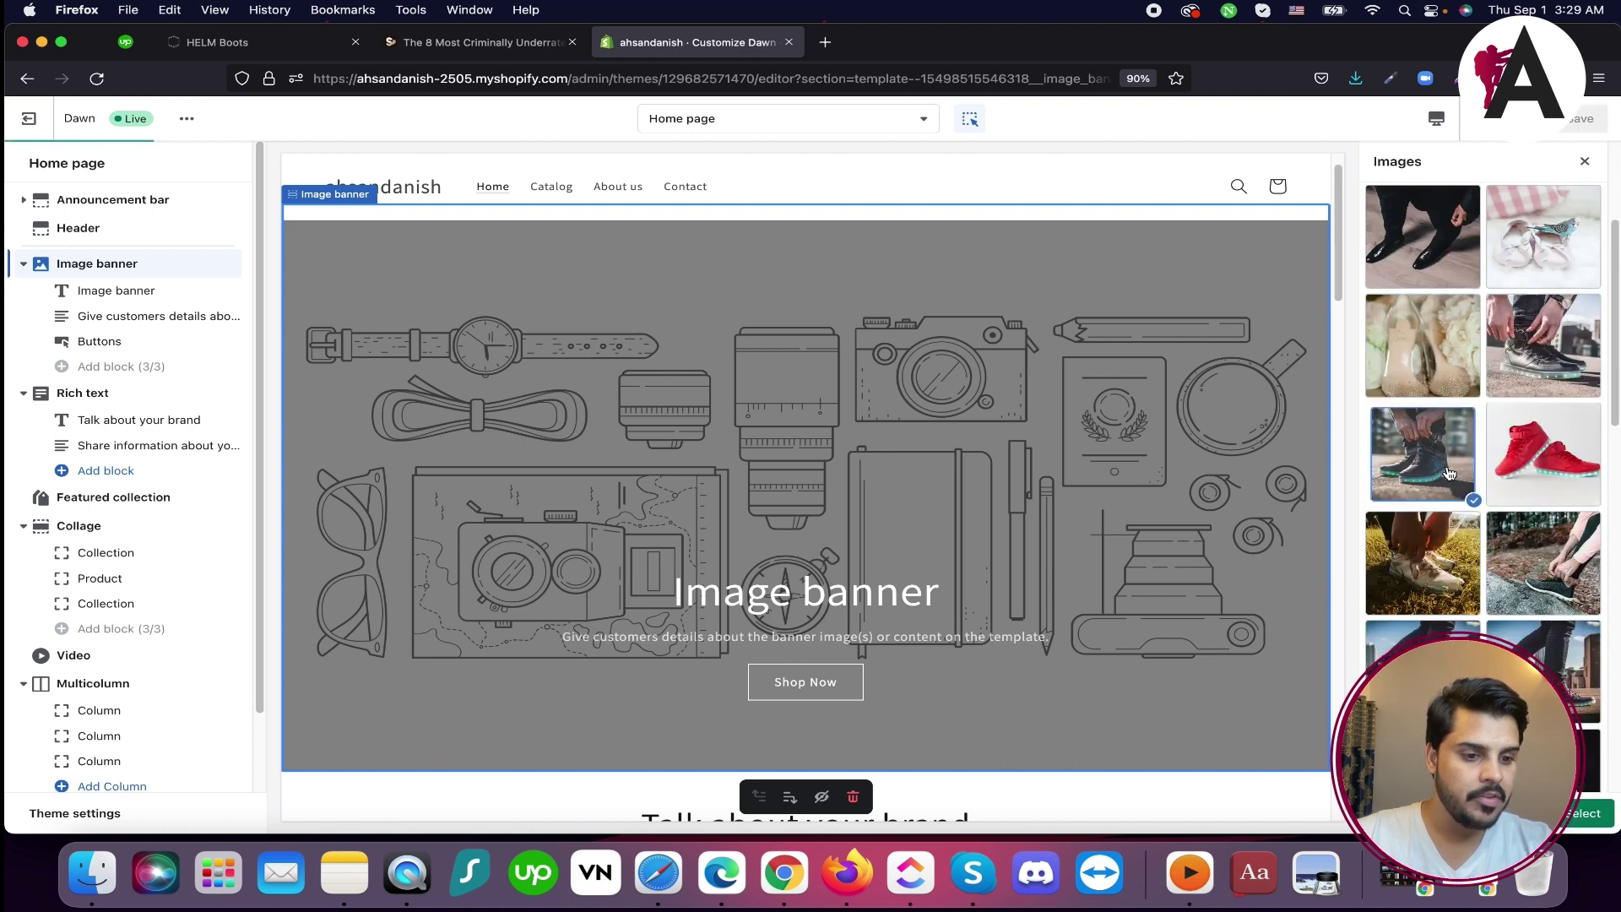
pyautogui.click(1598, 820)
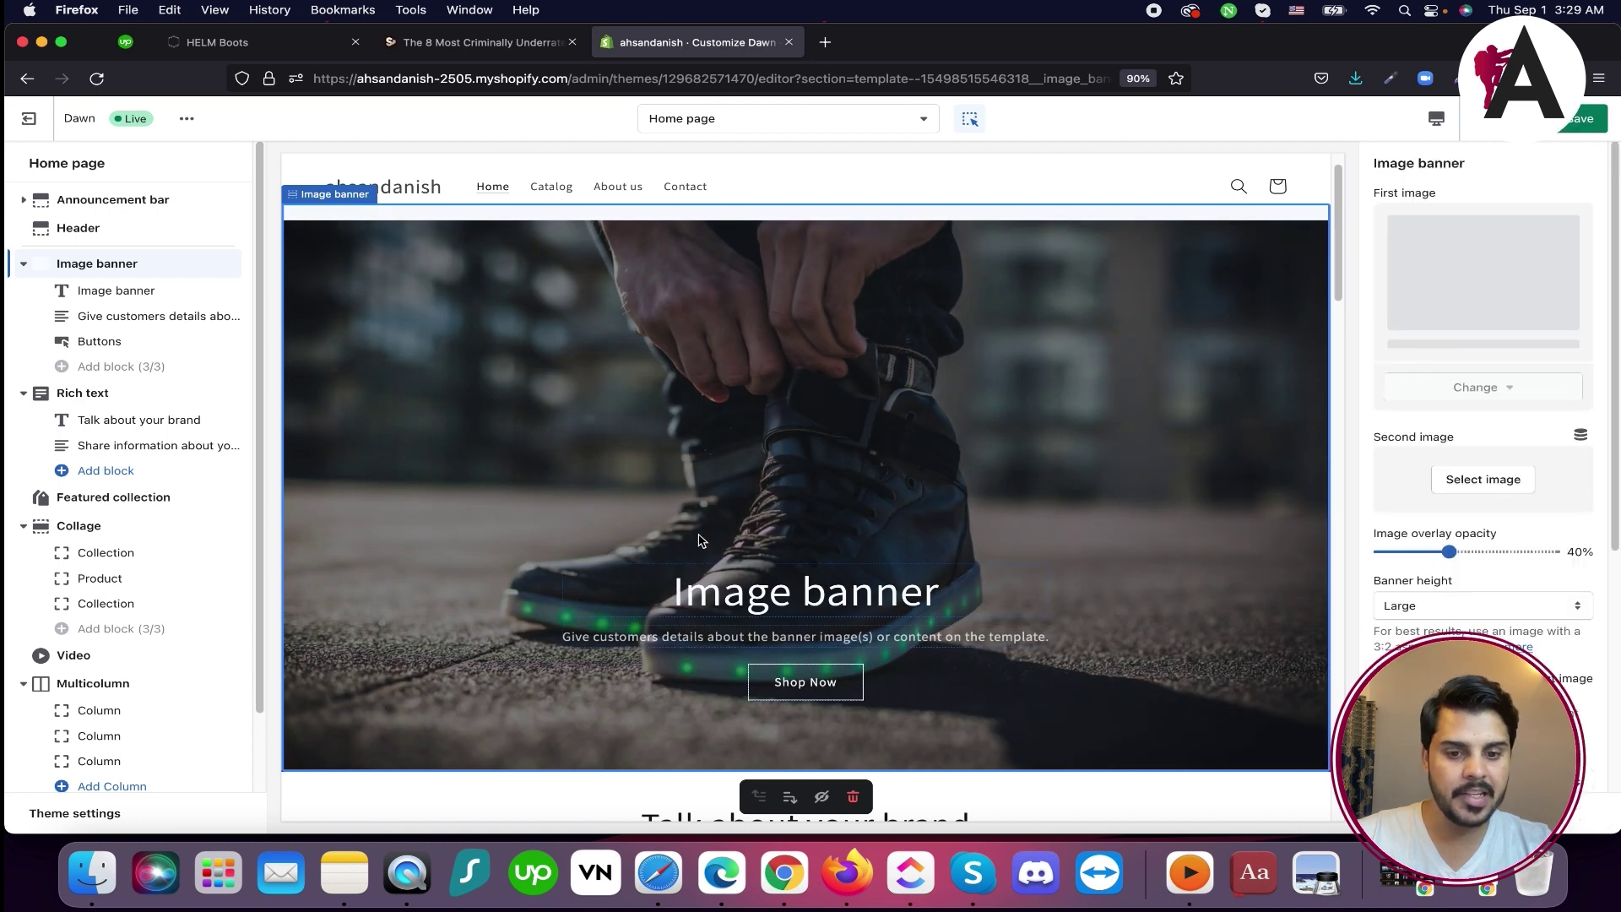
# Change the banner heading to 'Your Premium Shoes Here' and delete the description text block
pyautogui.click(778, 606)
pyautogui.tripleClick(1487, 221)
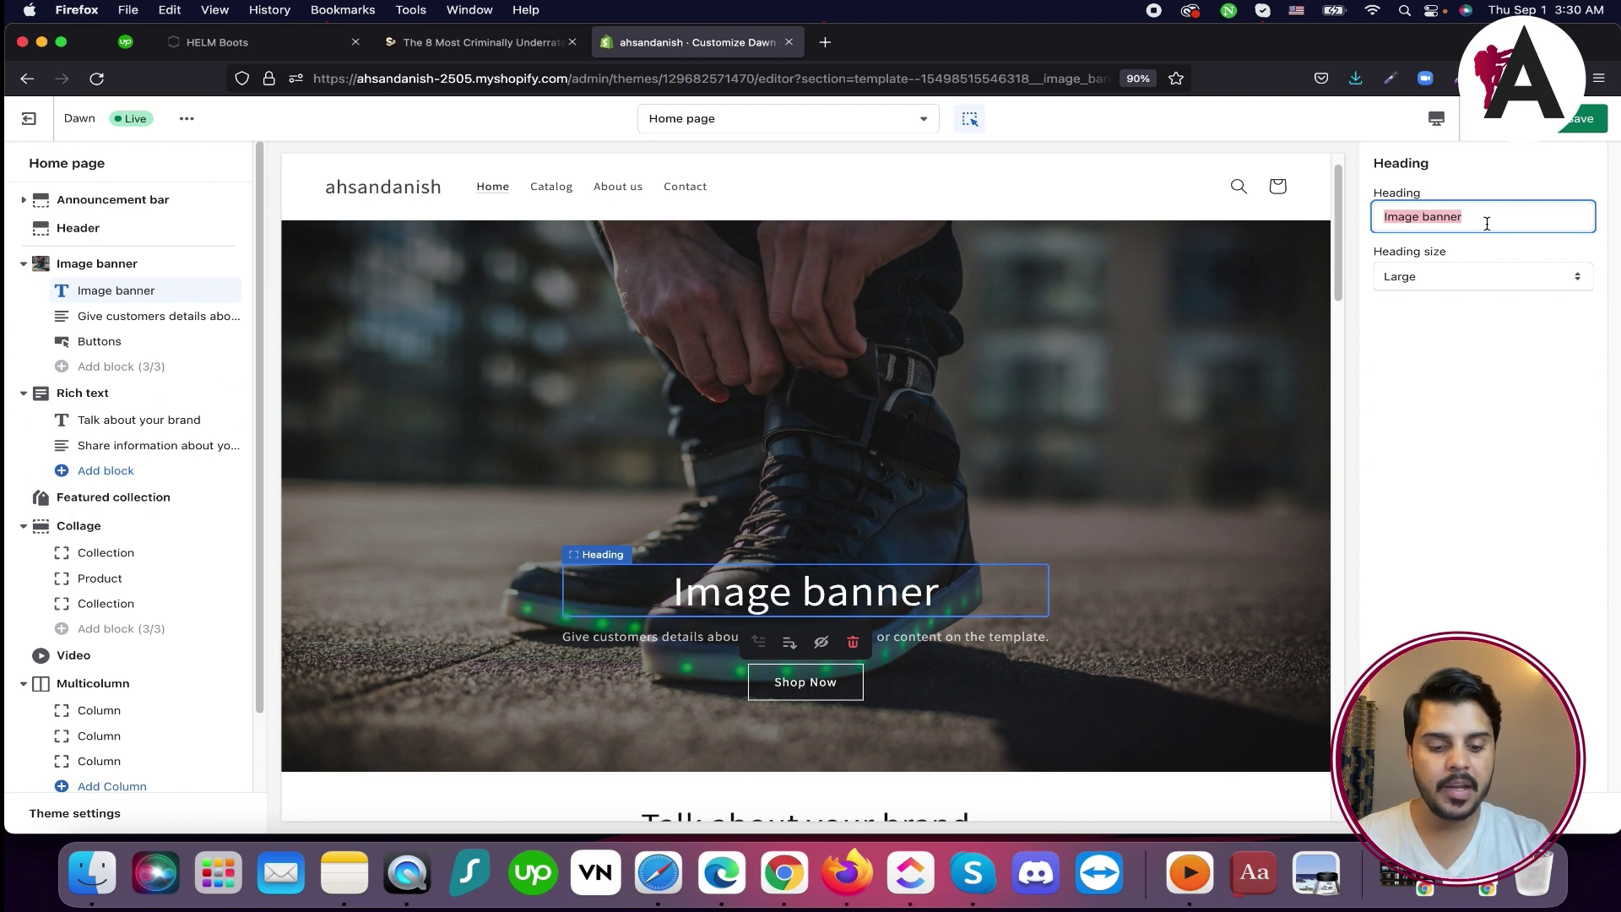
pyautogui.write('Your Pr')
pyautogui.write('e')
pyautogui.press('BackSpace')
pyautogui.write('r Premium Shoes Here')
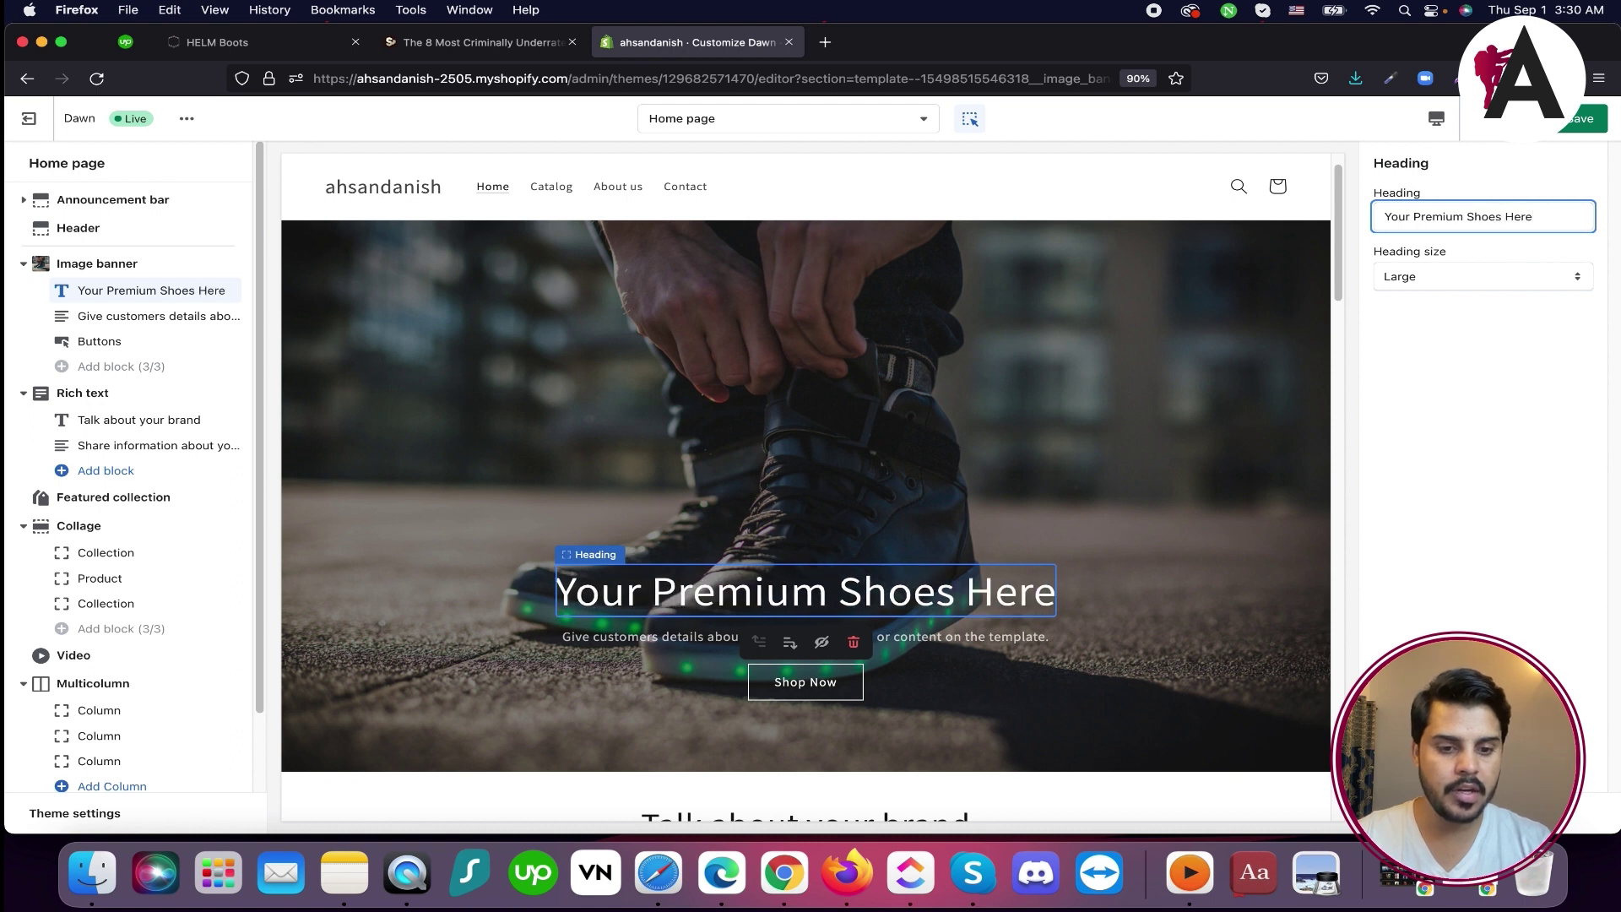
pyautogui.click(853, 637)
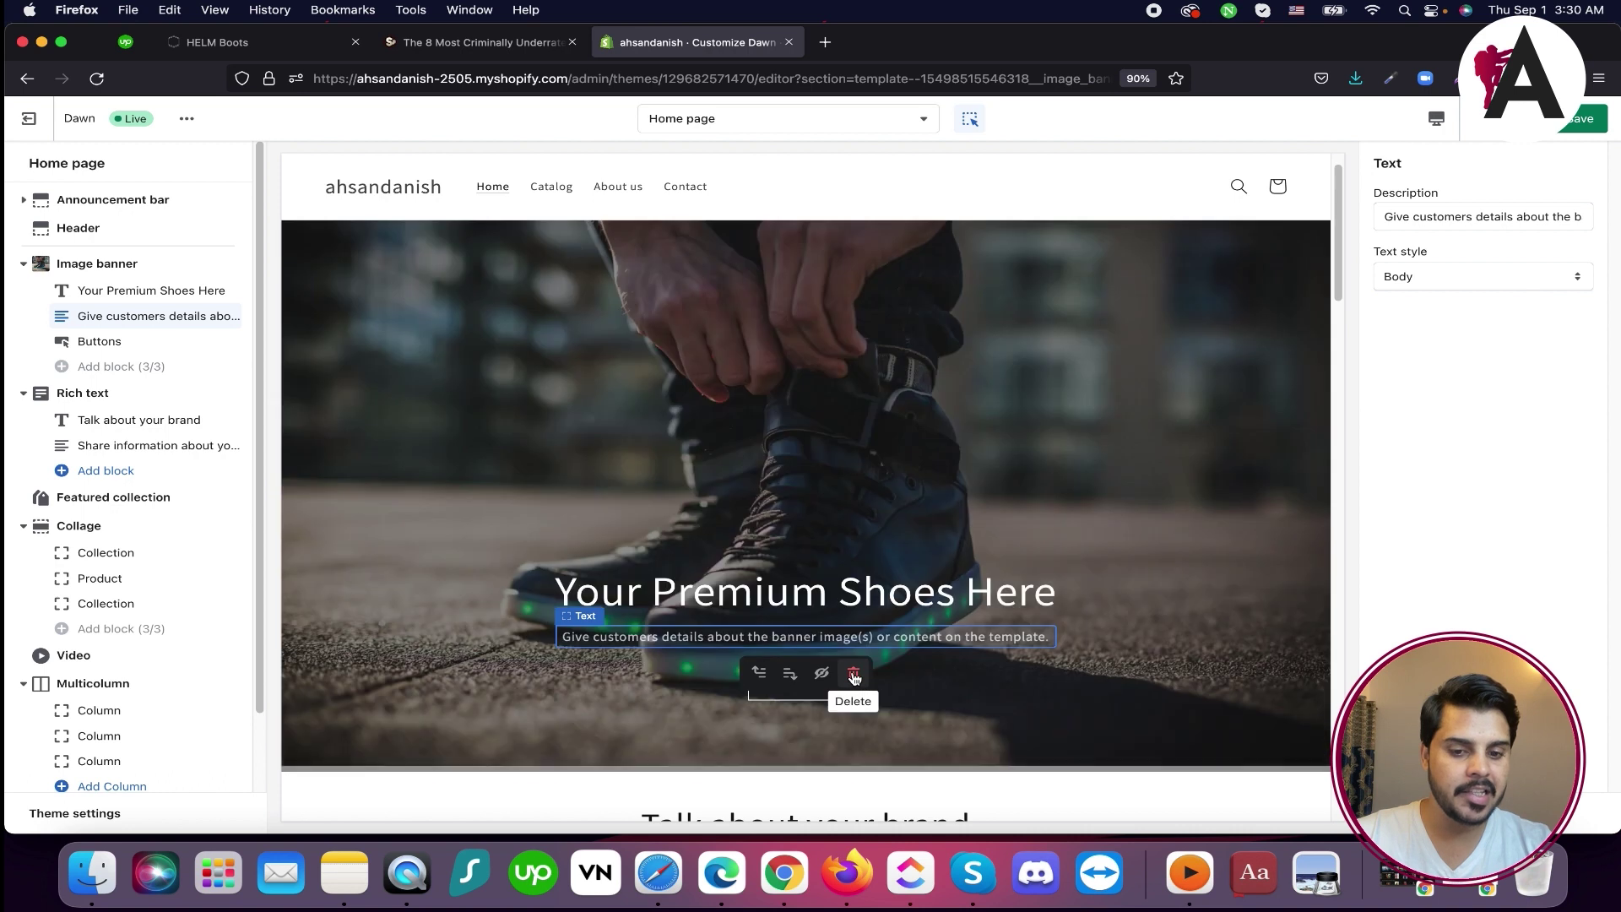
pyautogui.click(853, 674)
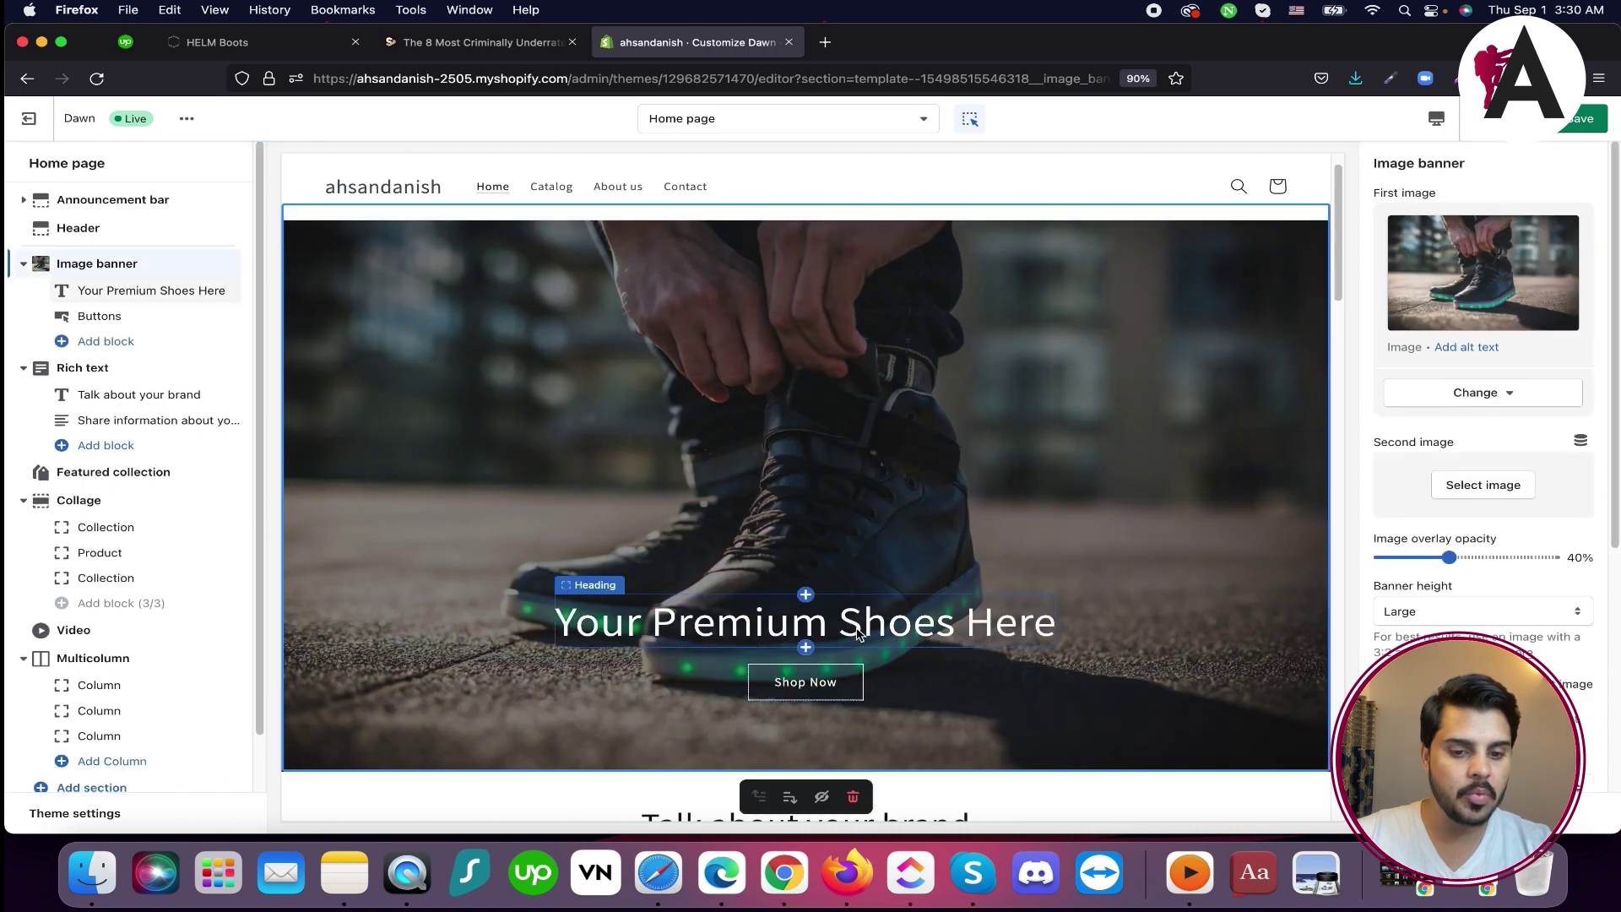
# Try Medium and Small heading sizes, then set the banner heading to Large
pyautogui.click(858, 633)
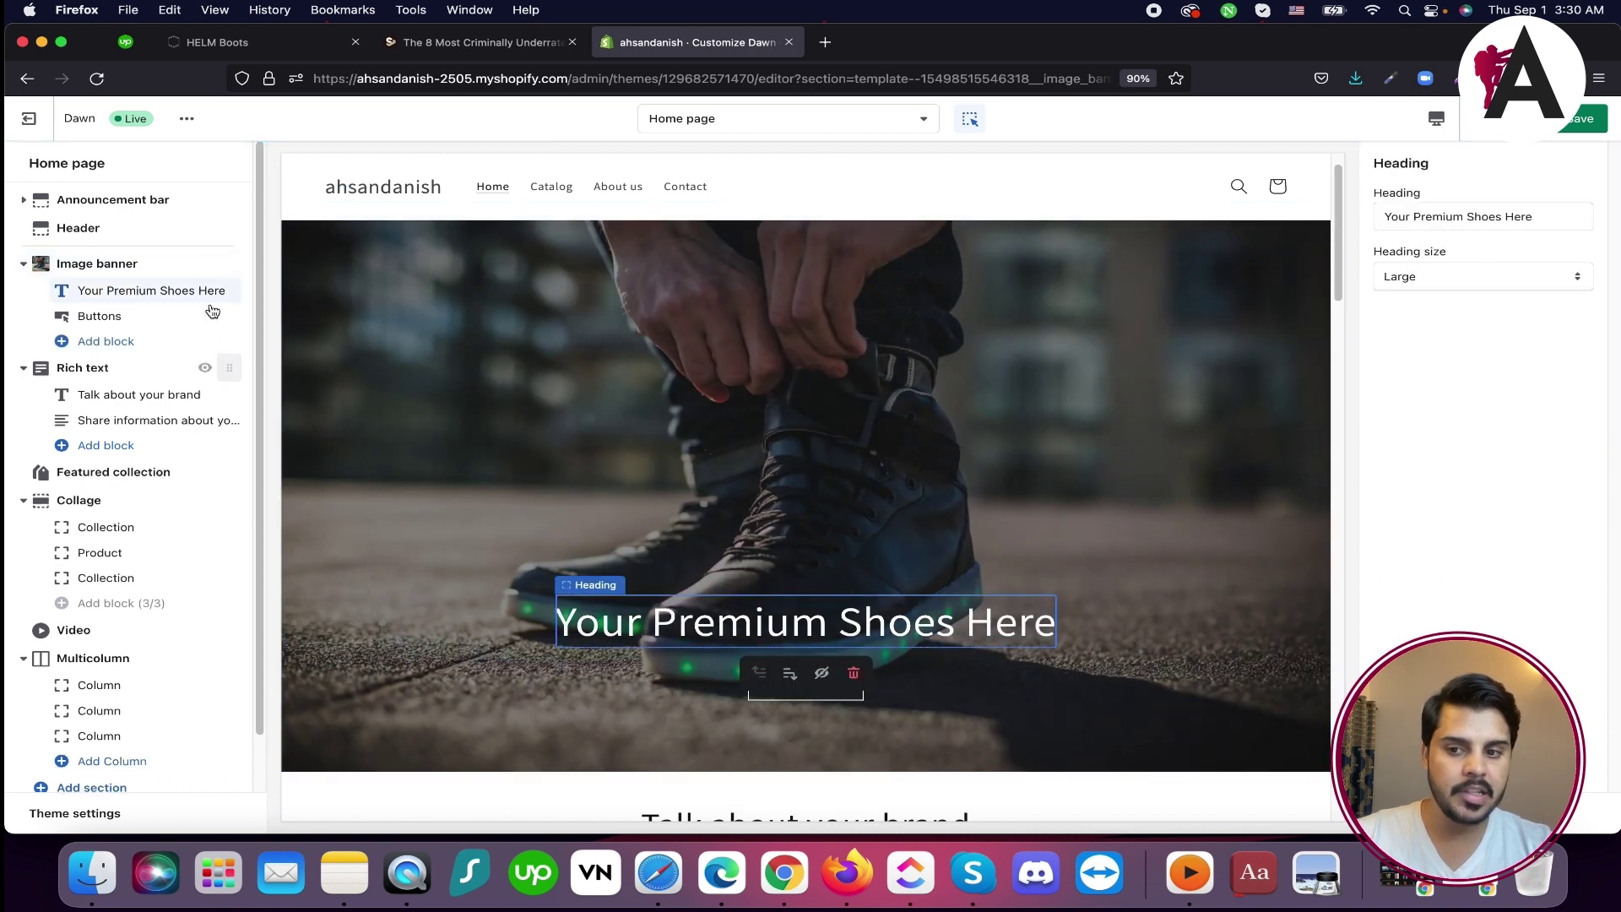
pyautogui.click(1461, 281)
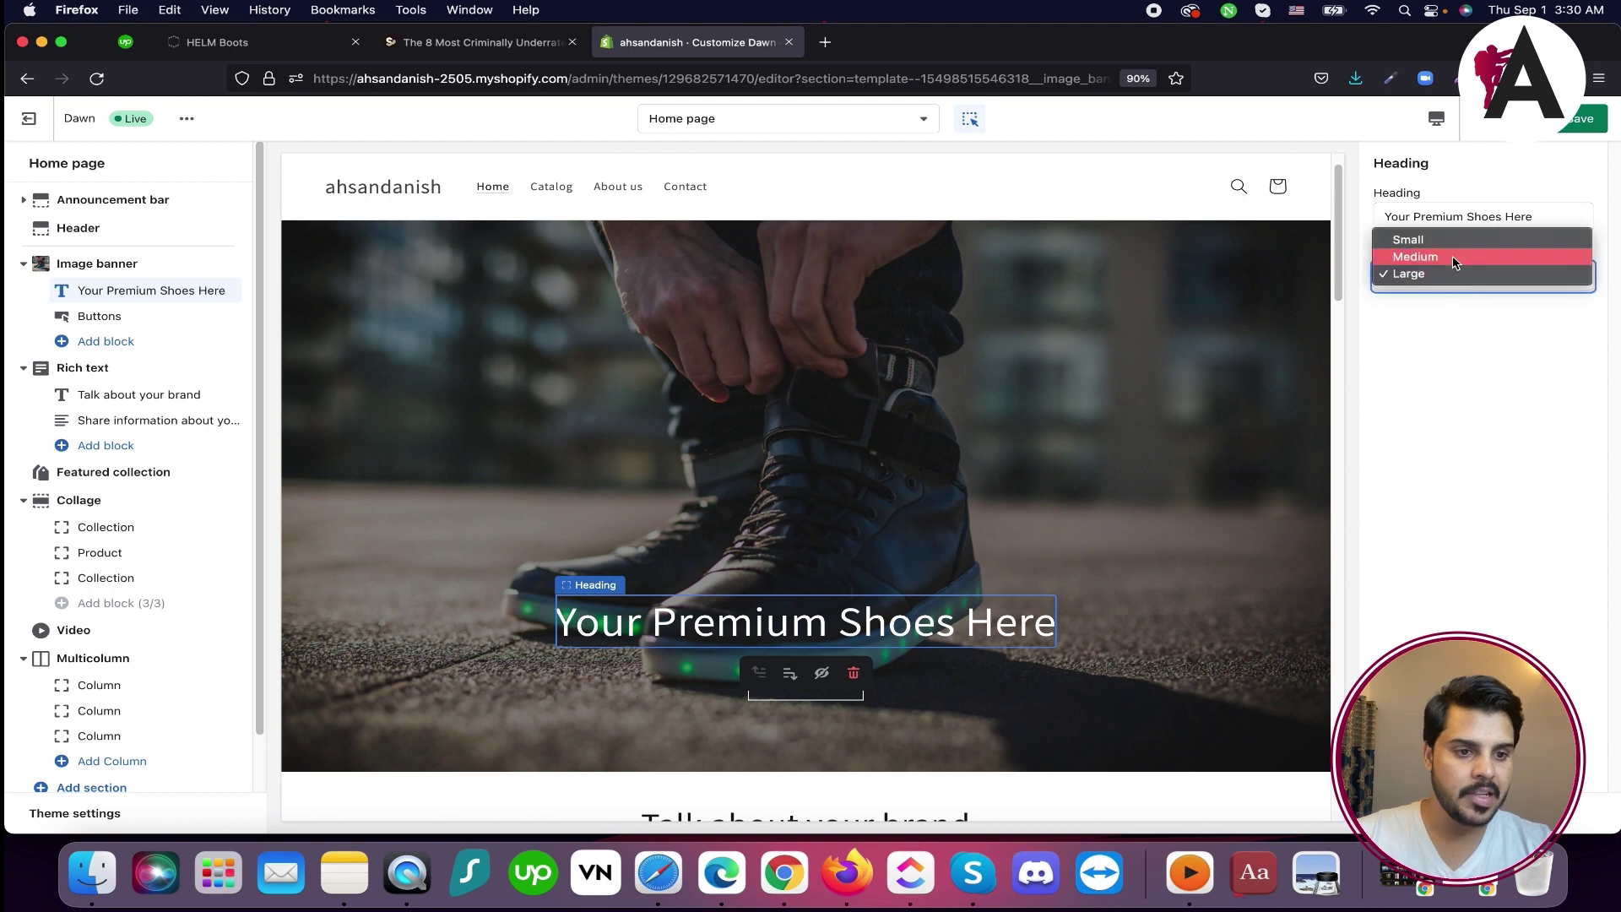
pyautogui.click(1454, 262)
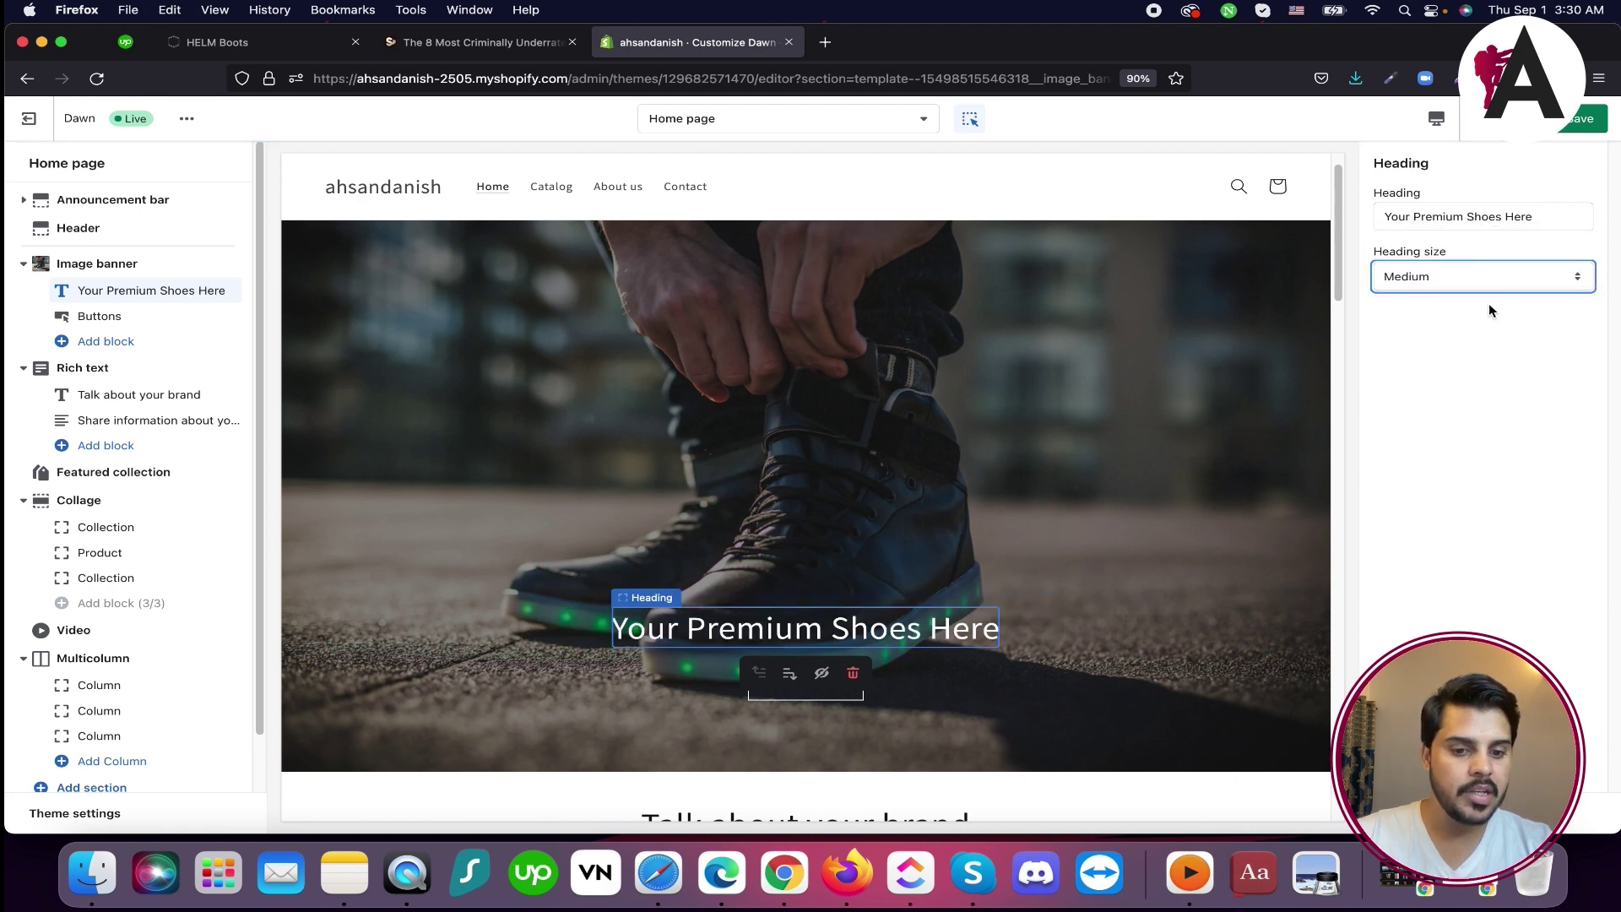
pyautogui.click(1473, 283)
pyautogui.click(1453, 259)
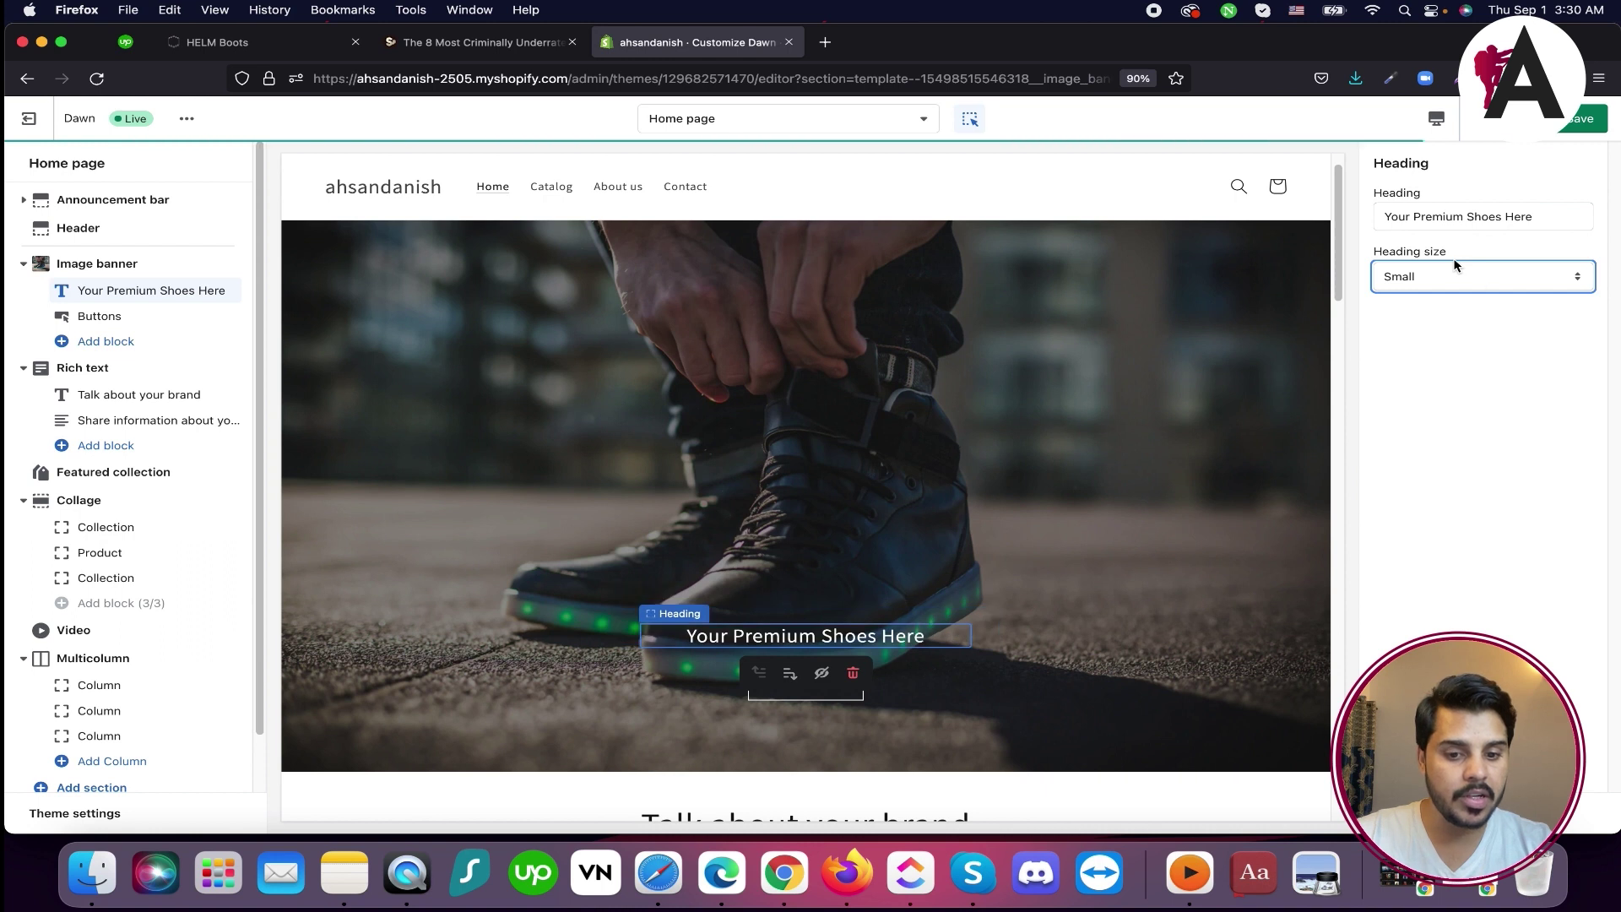
pyautogui.click(1502, 275)
pyautogui.click(1491, 307)
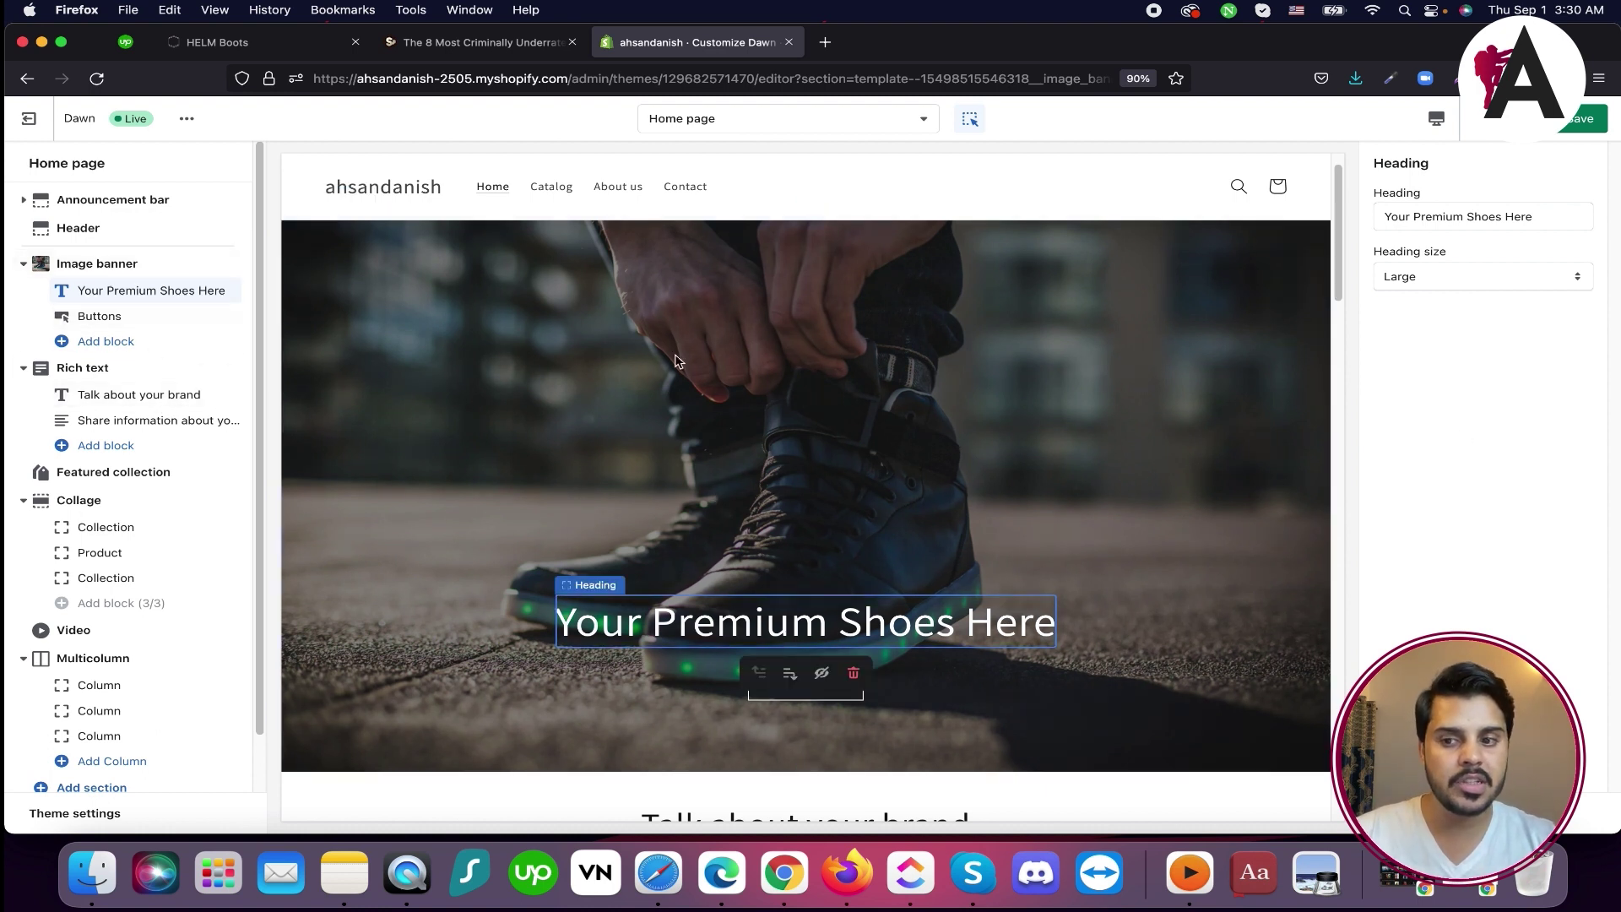
# Change the 'Talk about your brand' heading size from Medium to Extra large
pyautogui.scroll(-1, 127, 354)
pyautogui.scroll(1, 127, 355)
pyautogui.scroll(-3, 756, 458)
pyautogui.scroll(-3, 755, 458)
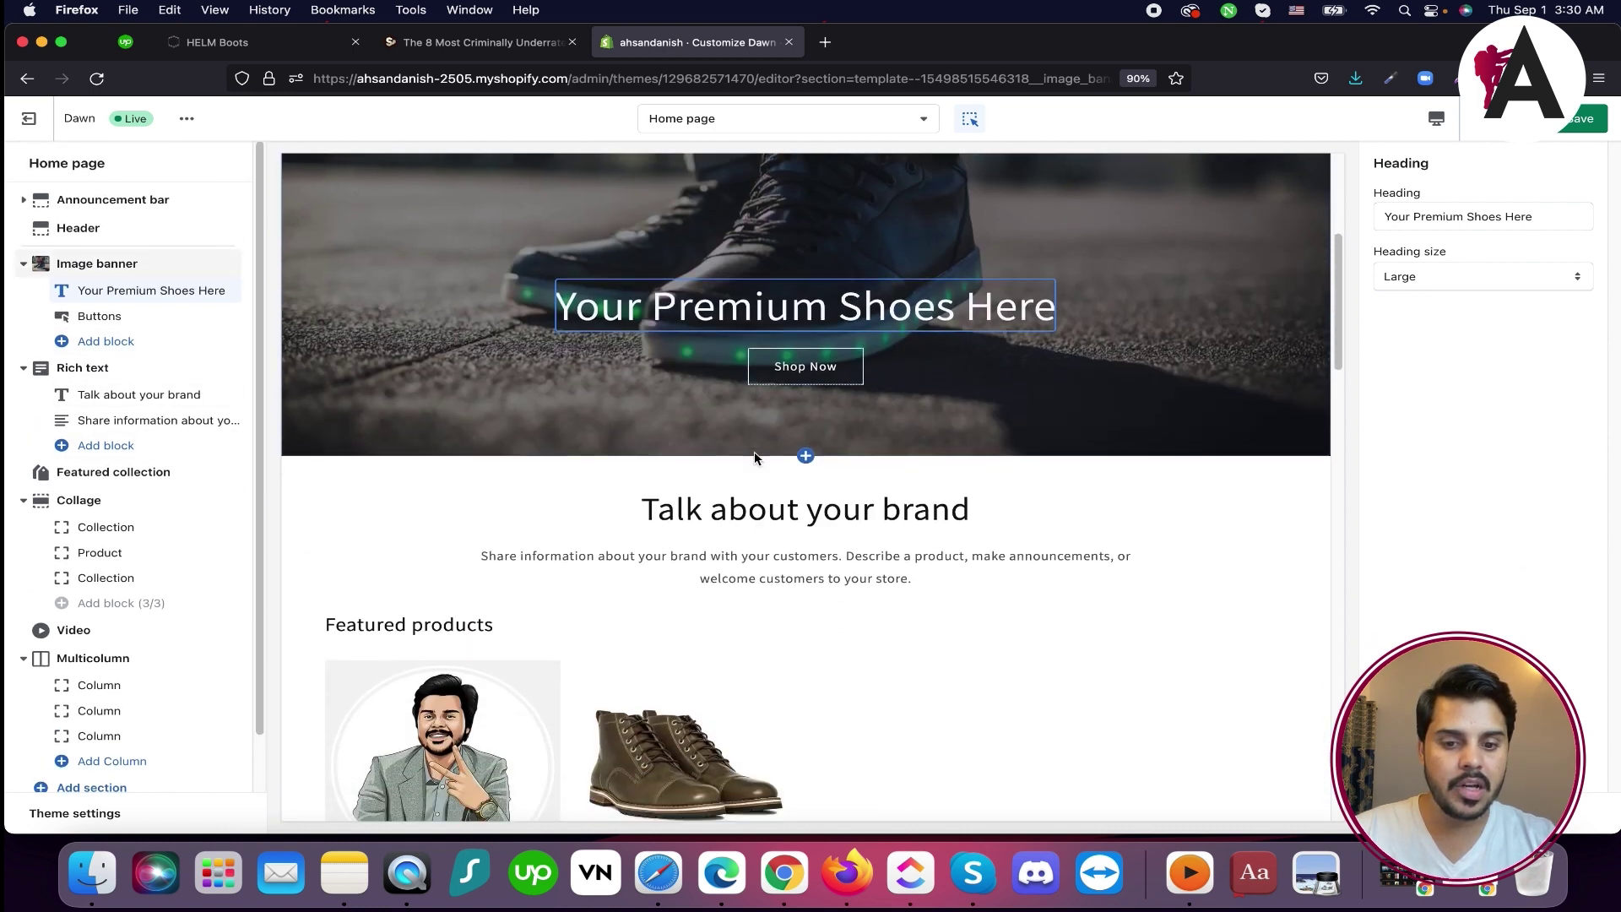
pyautogui.click(757, 456)
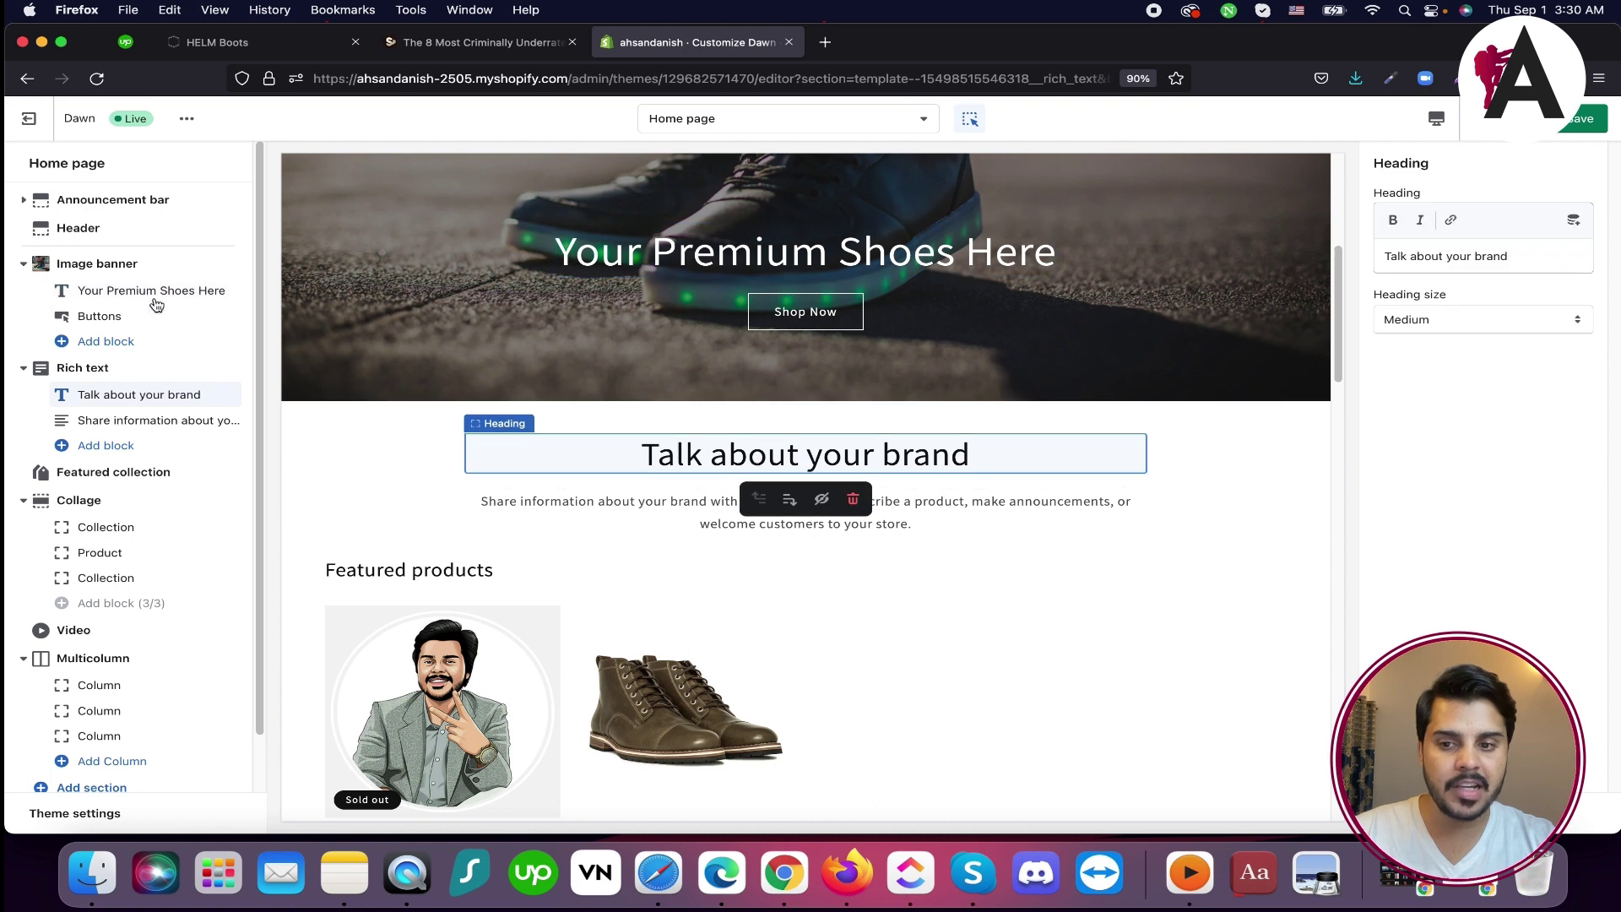
pyautogui.tripleClick(1461, 259)
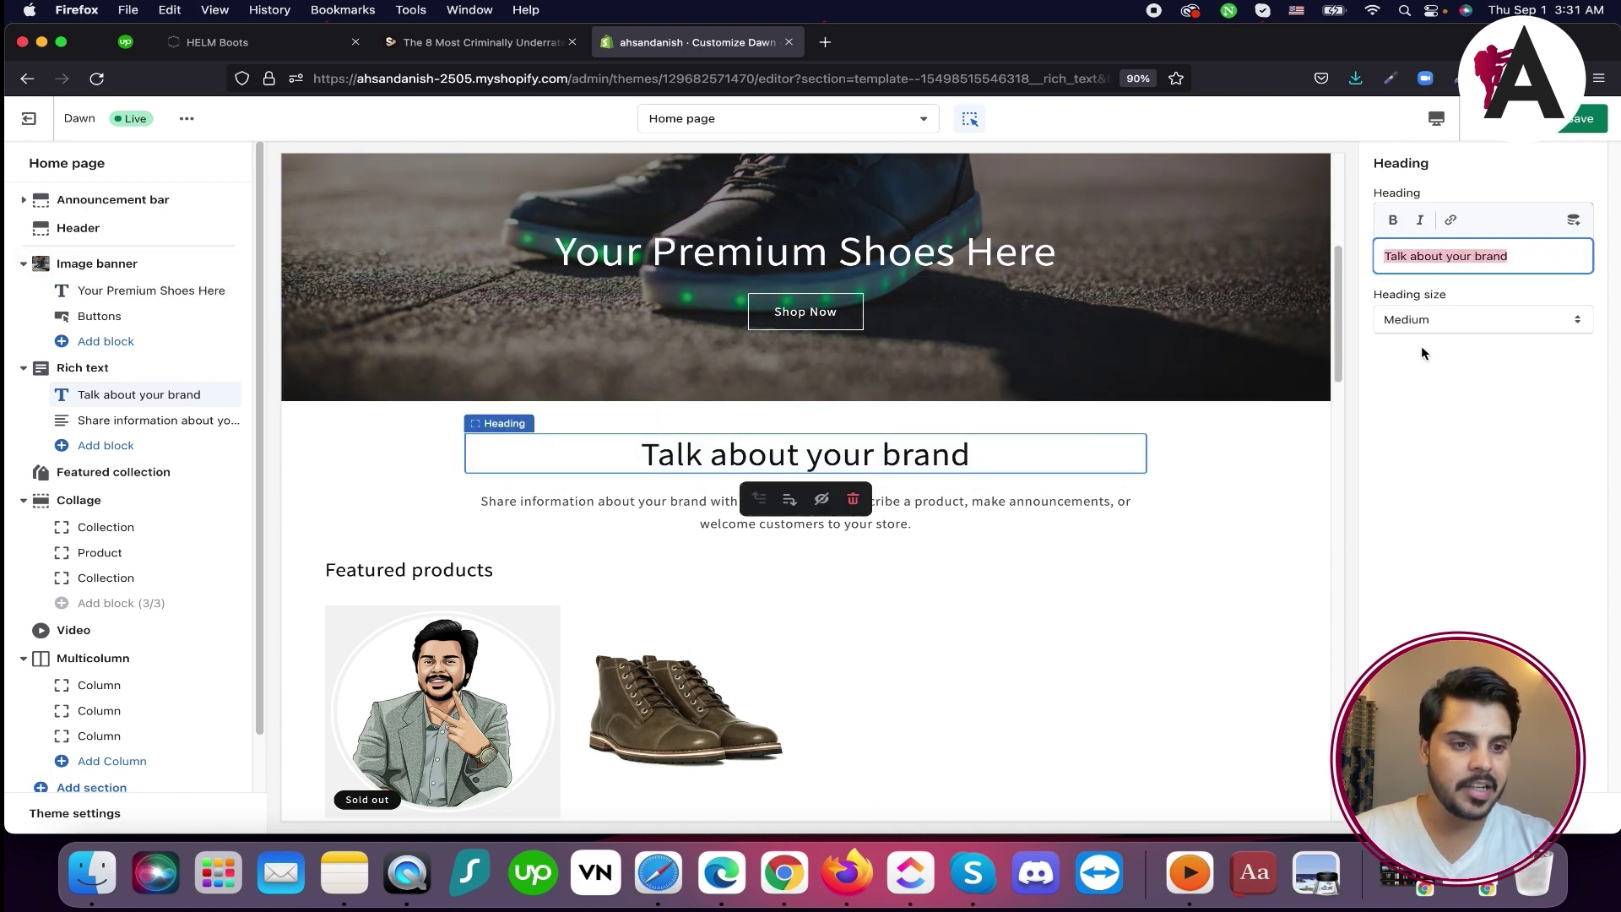
pyautogui.click(1428, 312)
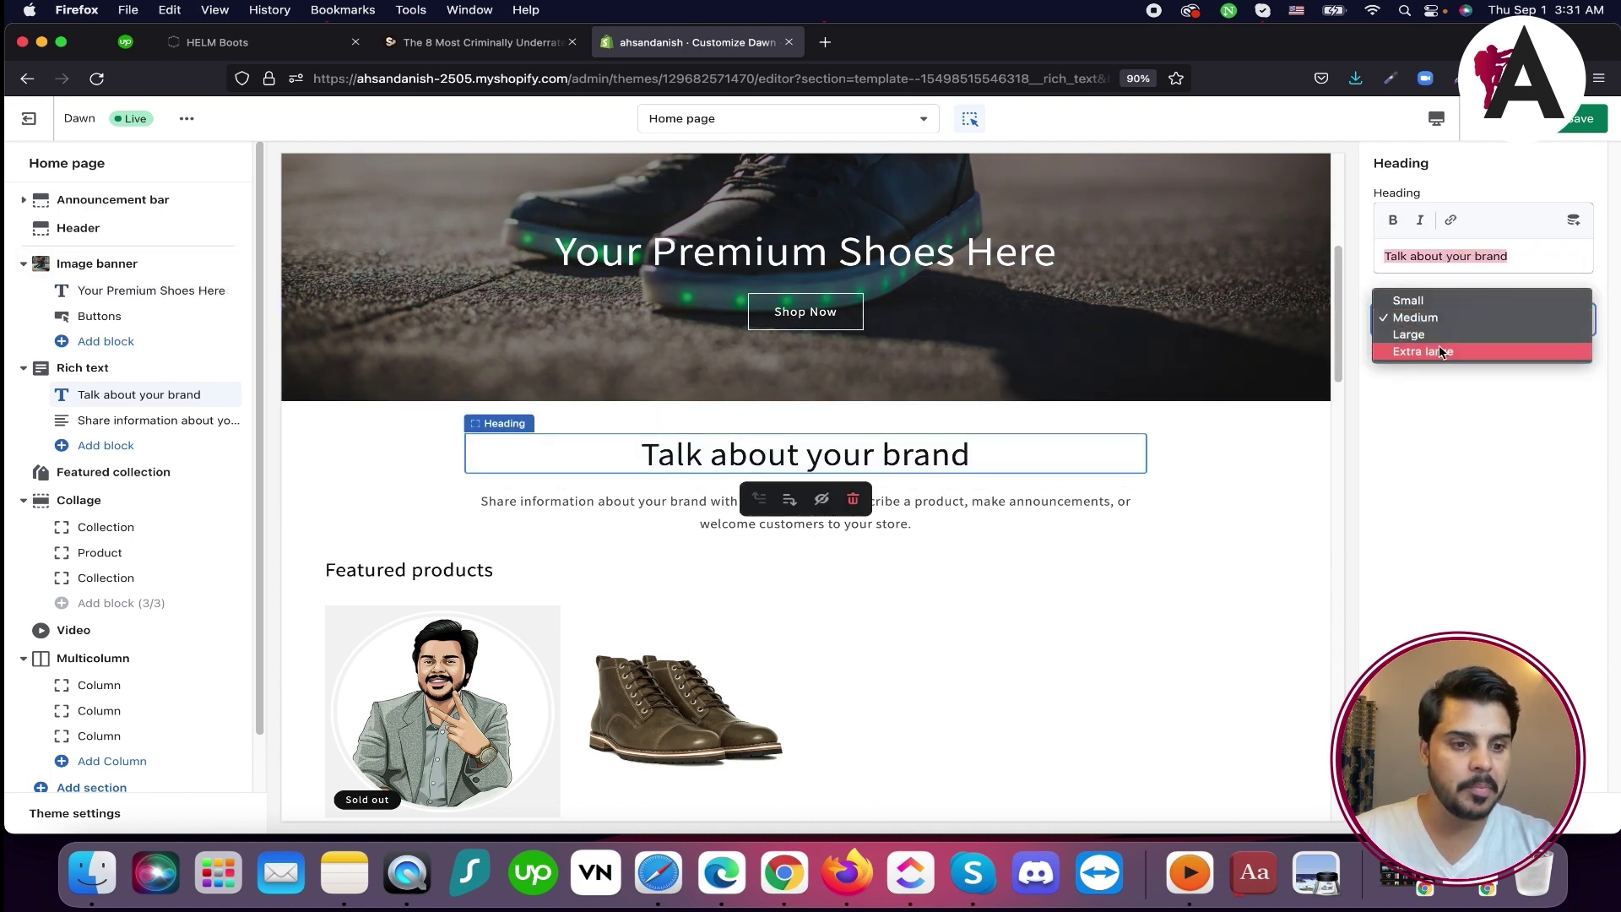
pyautogui.click(1440, 351)
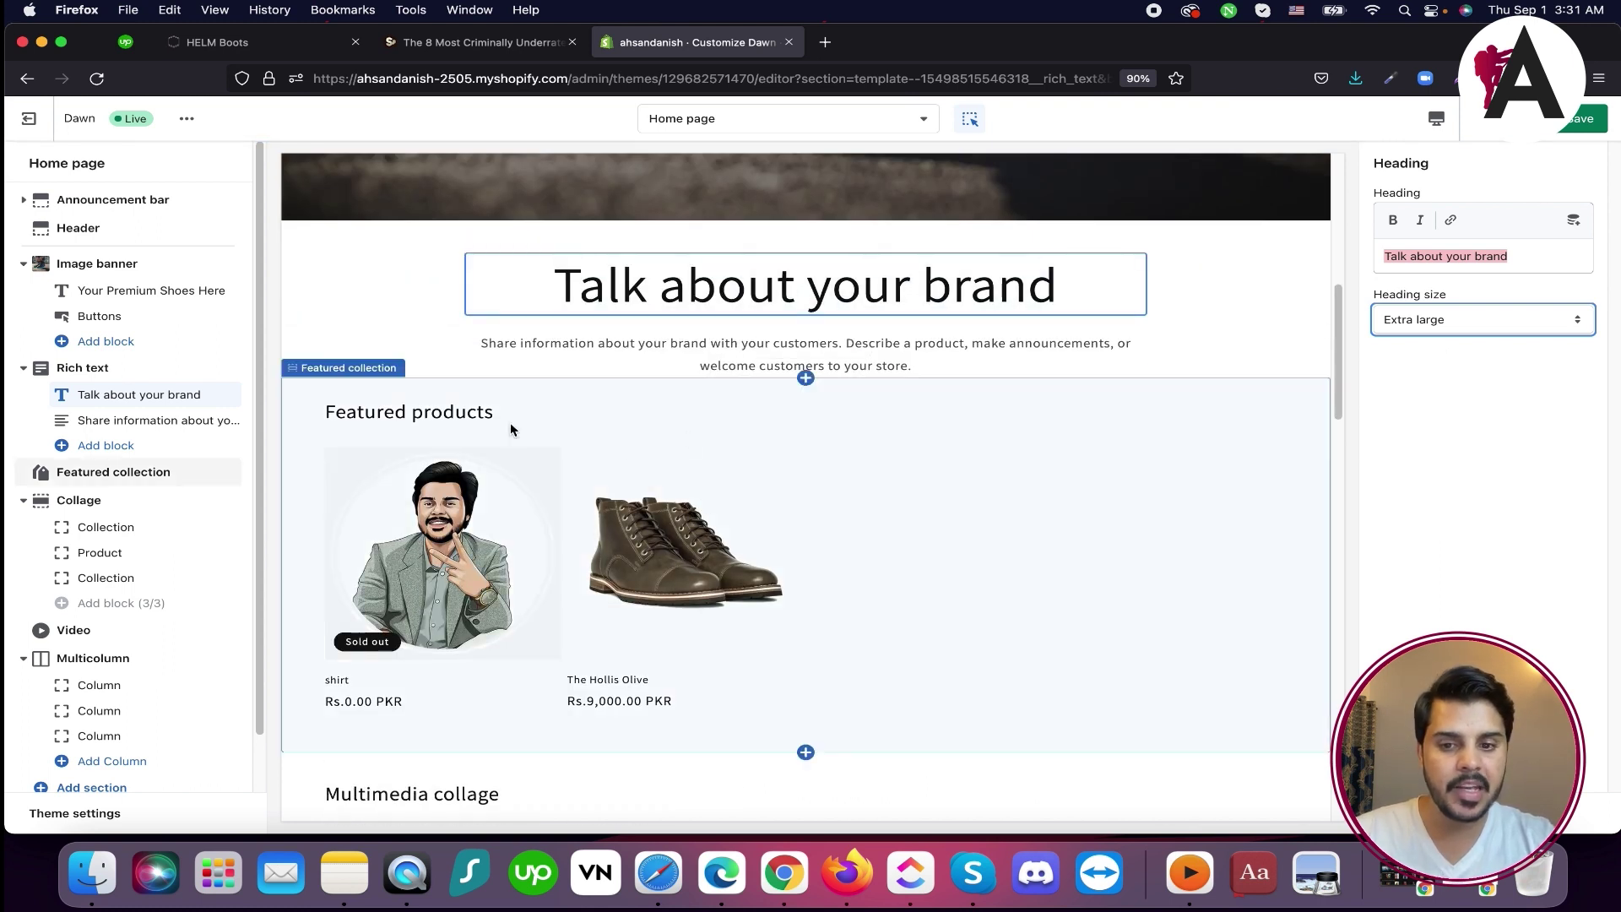
pyautogui.scroll(-5, 624, 508)
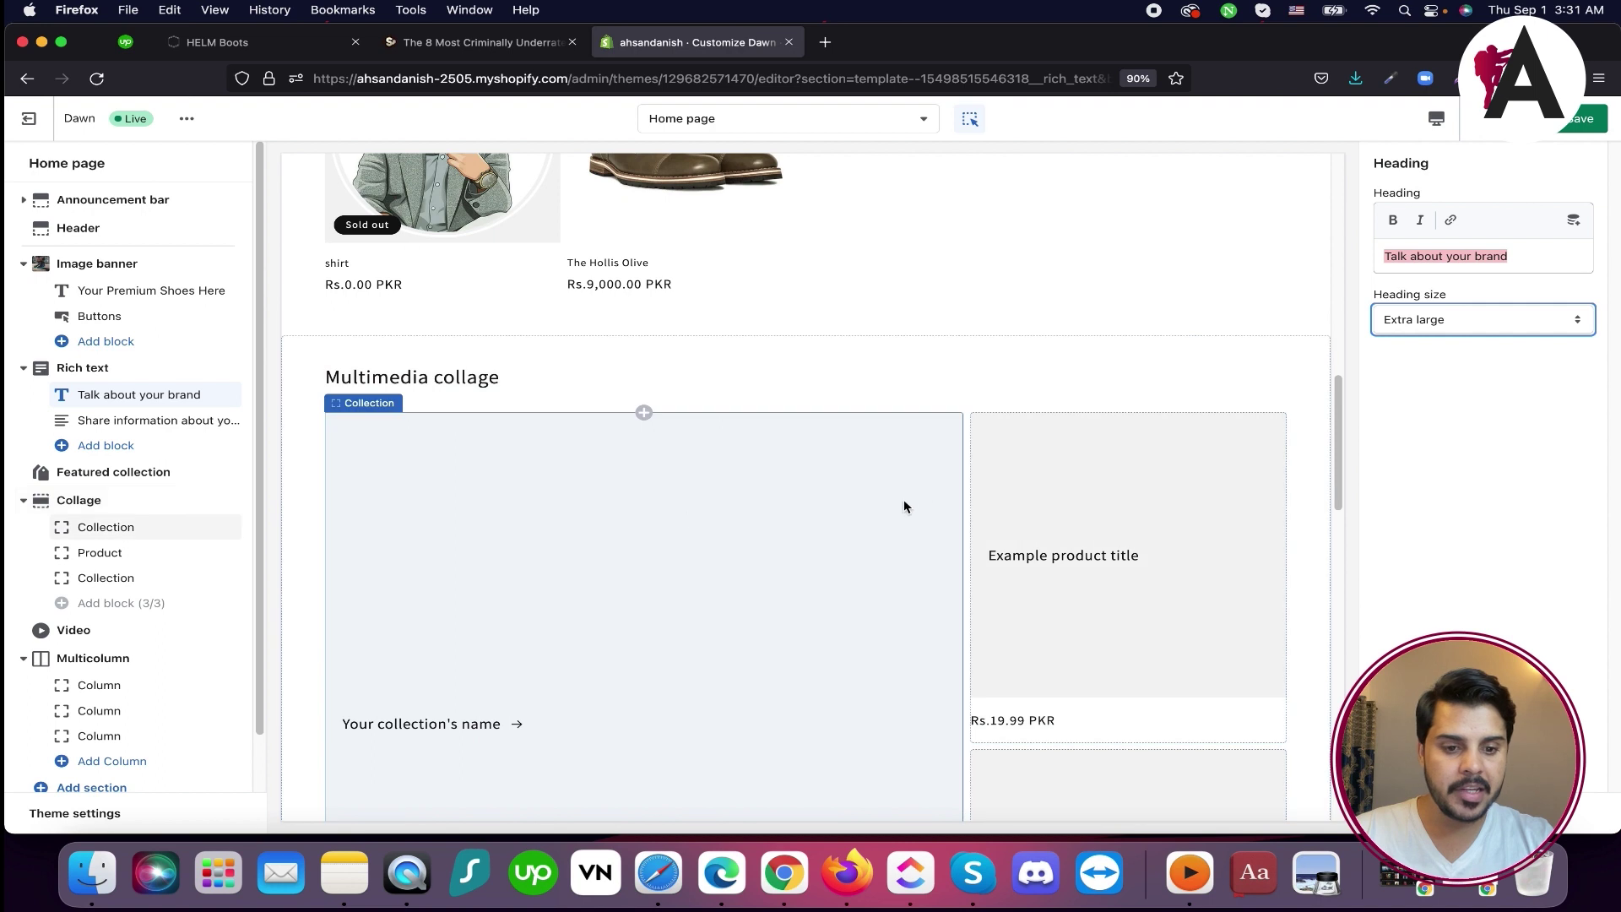
# Set the collage's large first block to show the 'shoes 2' collection
pyautogui.click(426, 453)
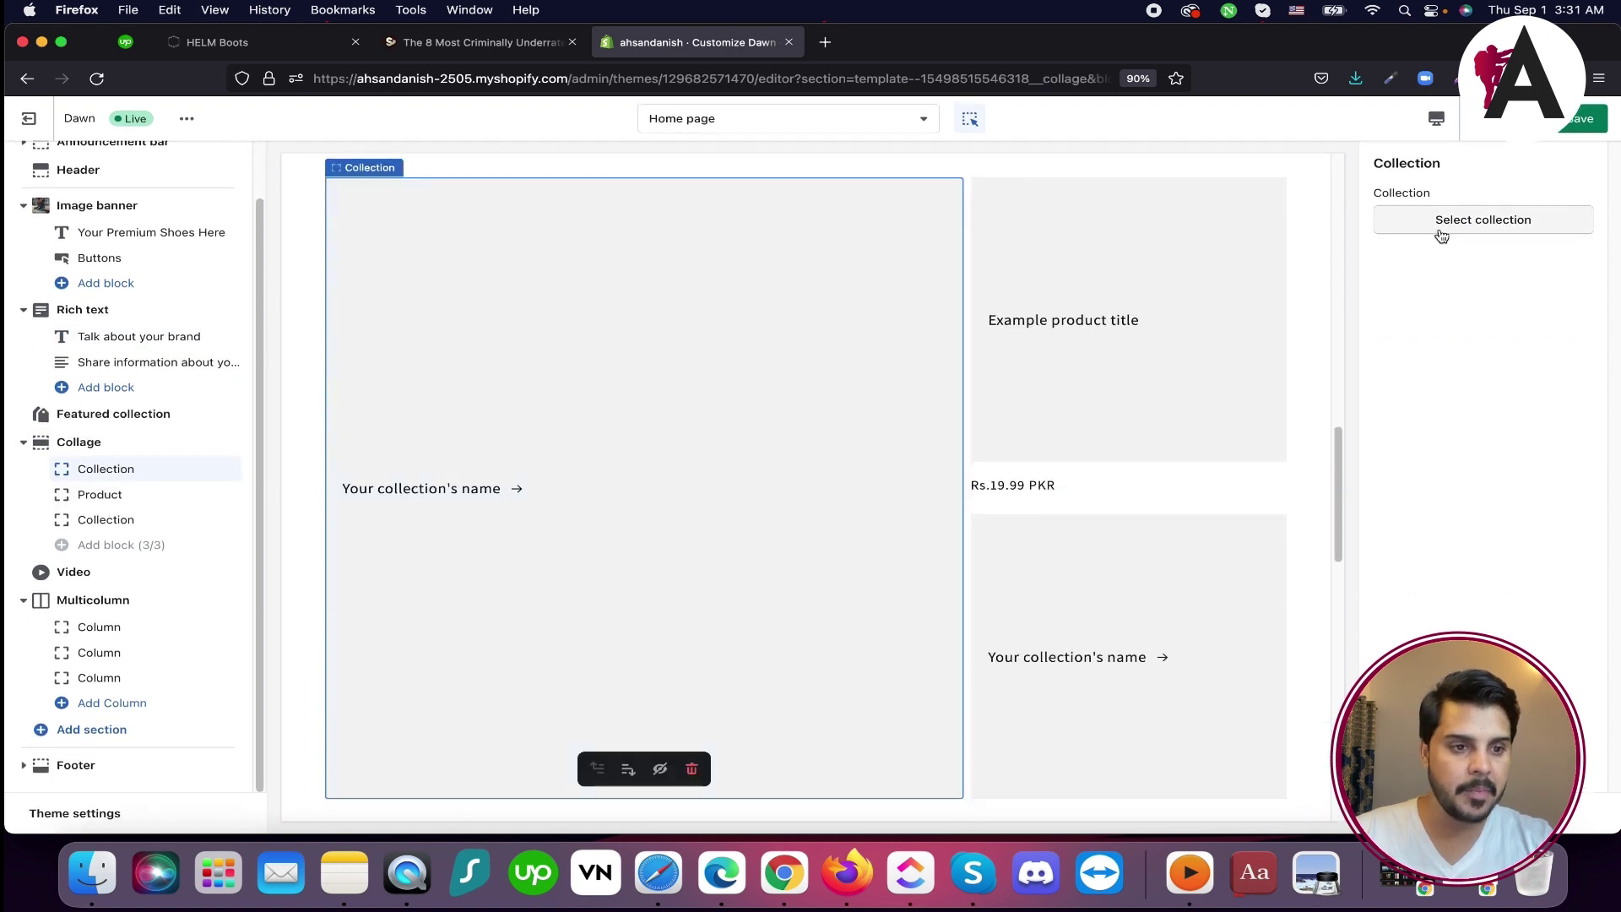
pyautogui.click(1496, 217)
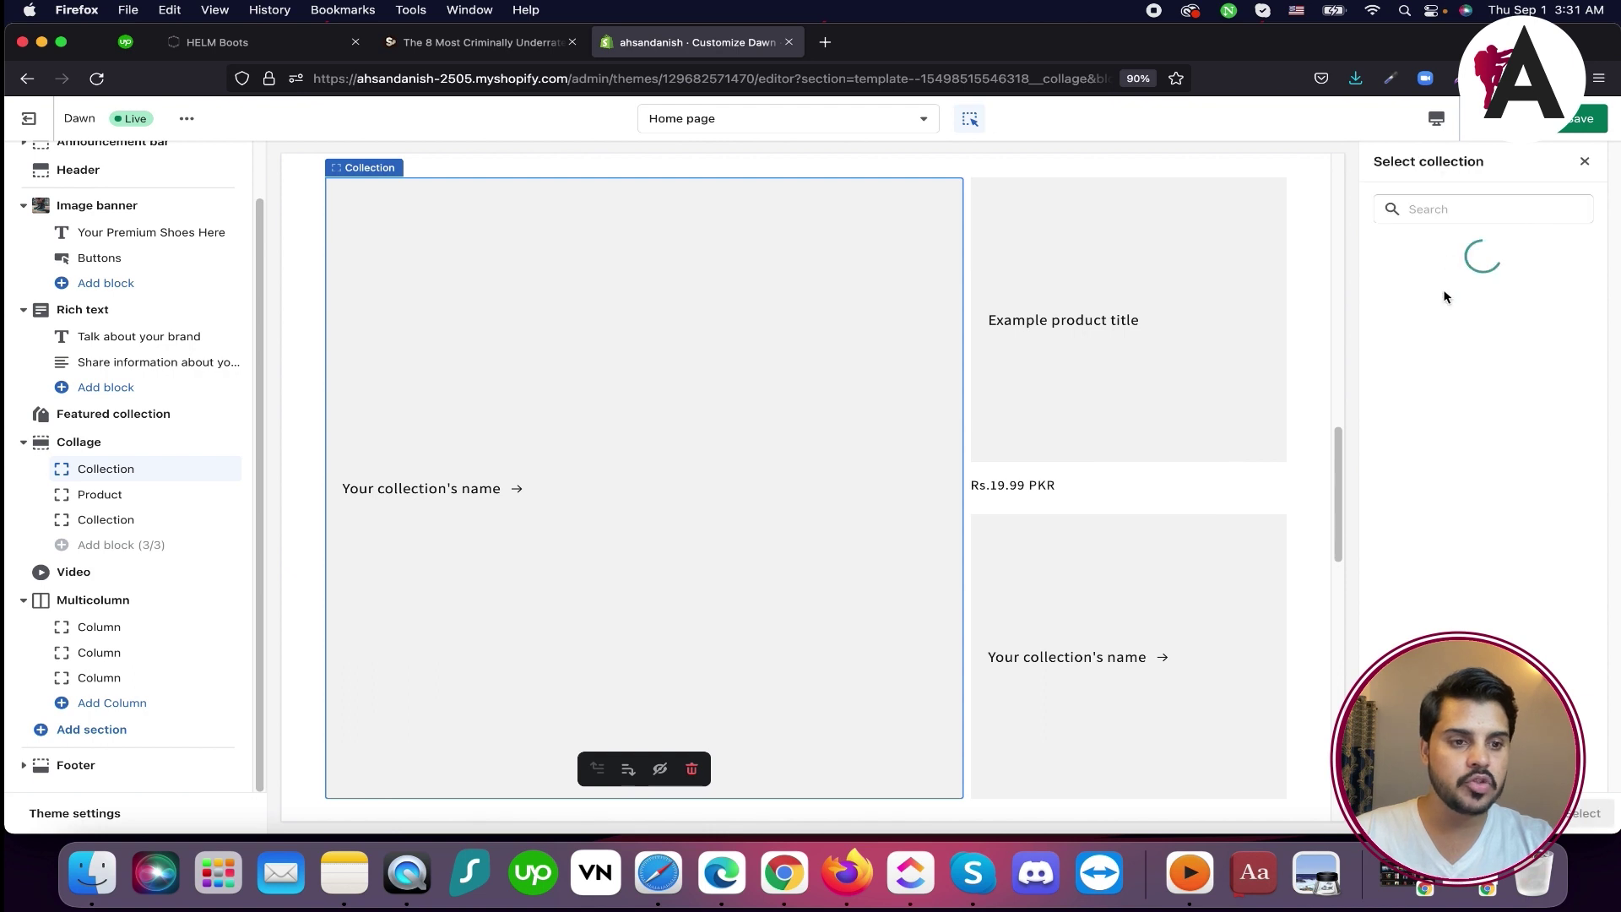
pyautogui.click(1454, 442)
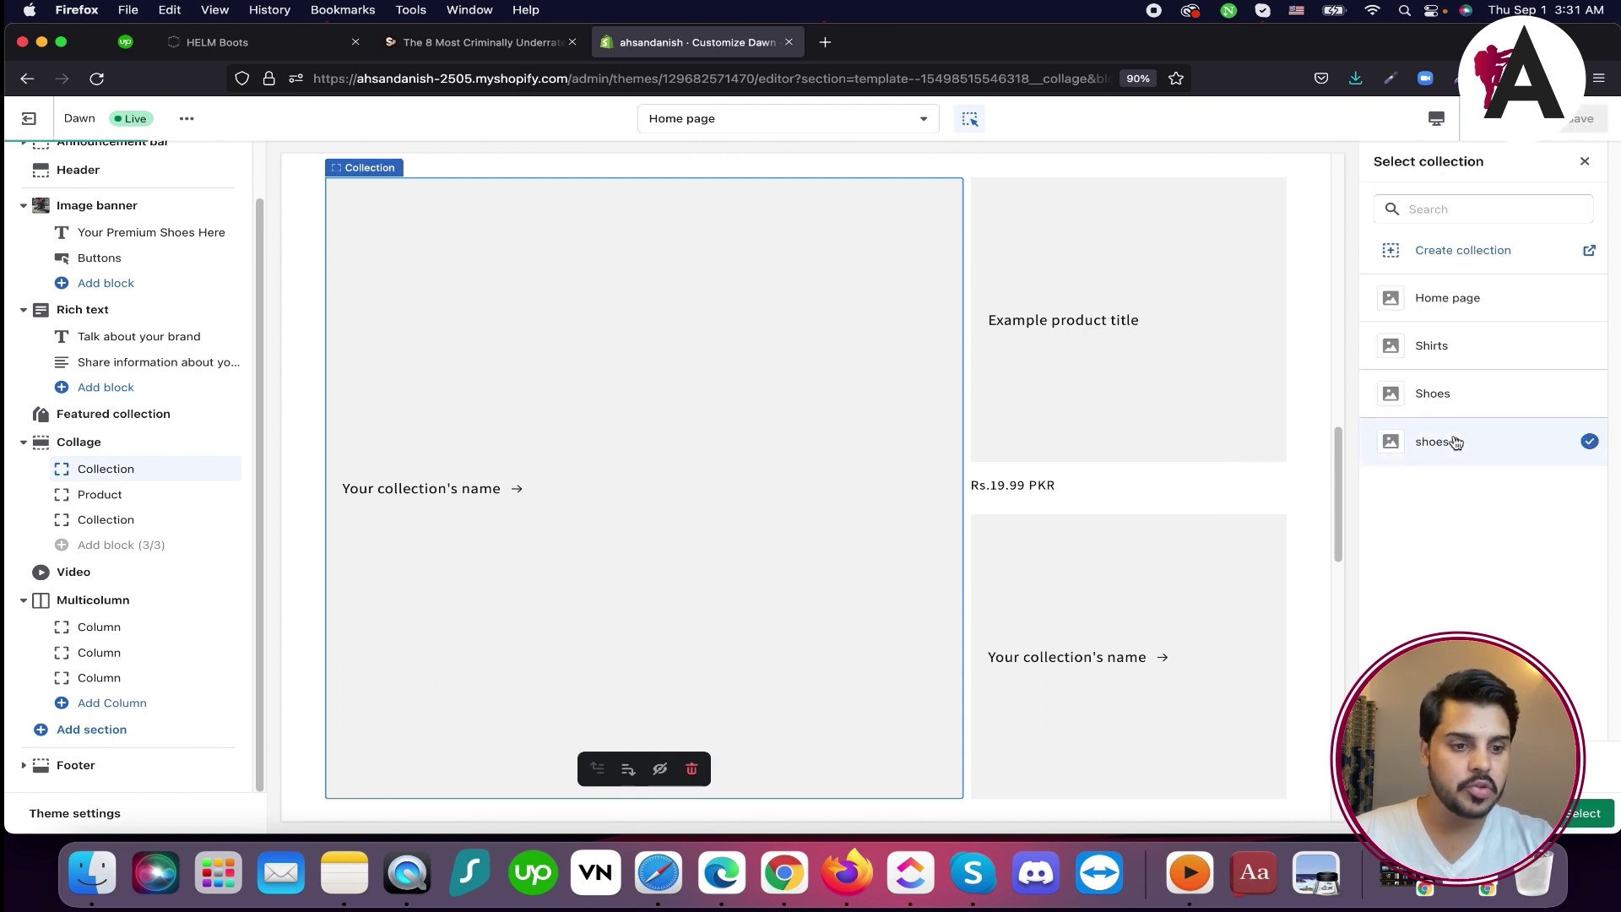
pyautogui.click(1583, 813)
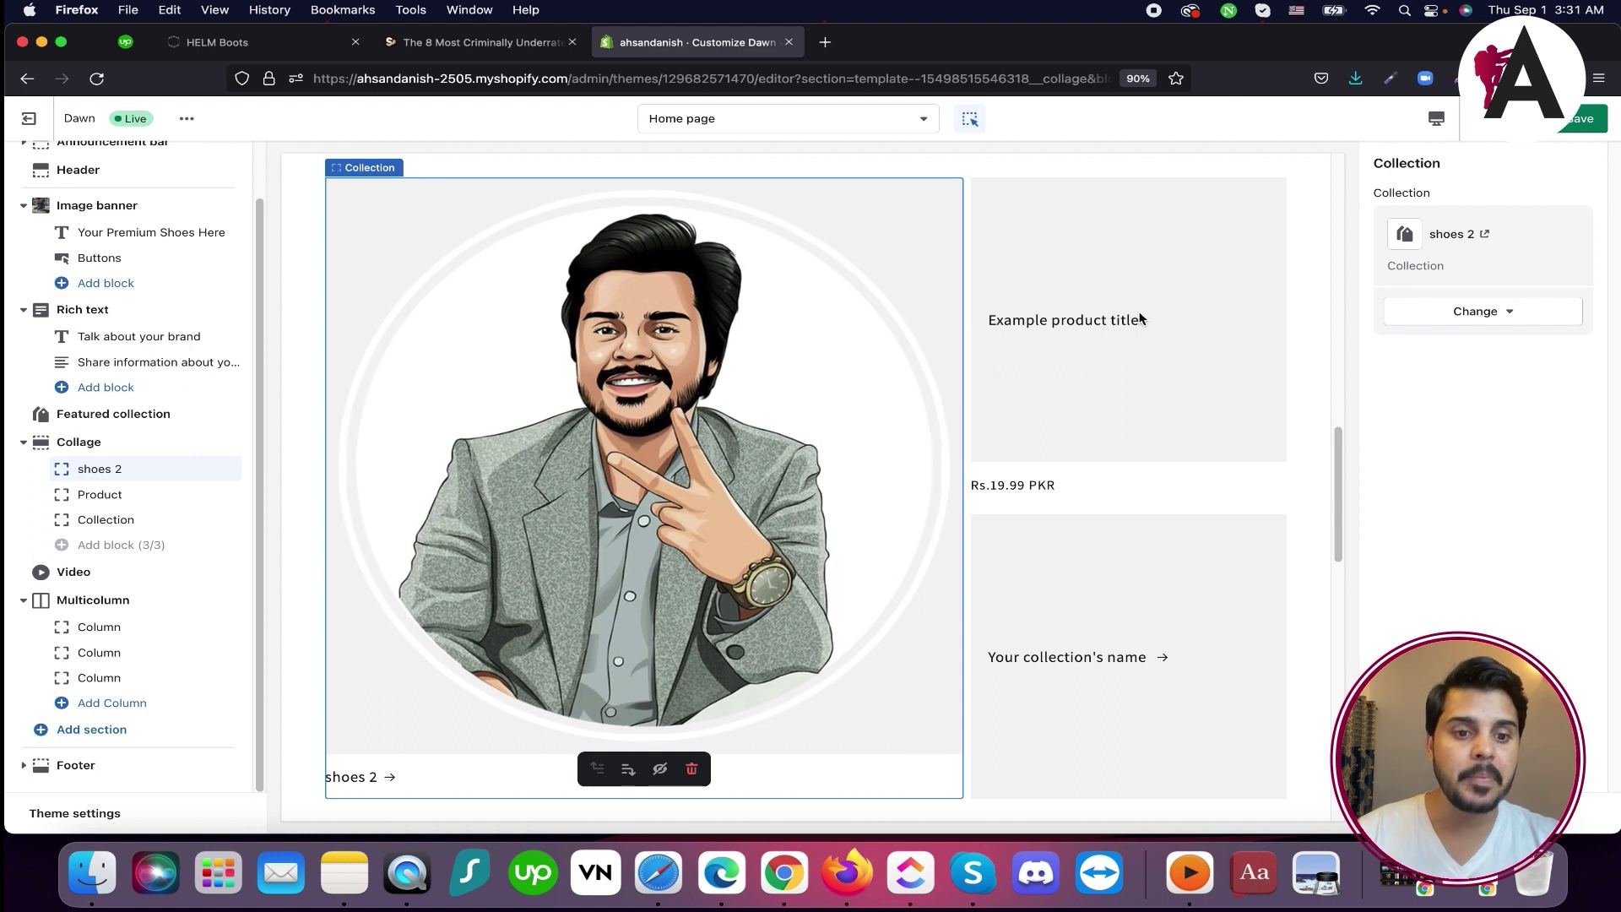
pyautogui.click(1109, 348)
# Select the Video section and review its YouTube URL field
pyautogui.scroll(-3, 878, 423)
pyautogui.scroll(-4, 878, 423)
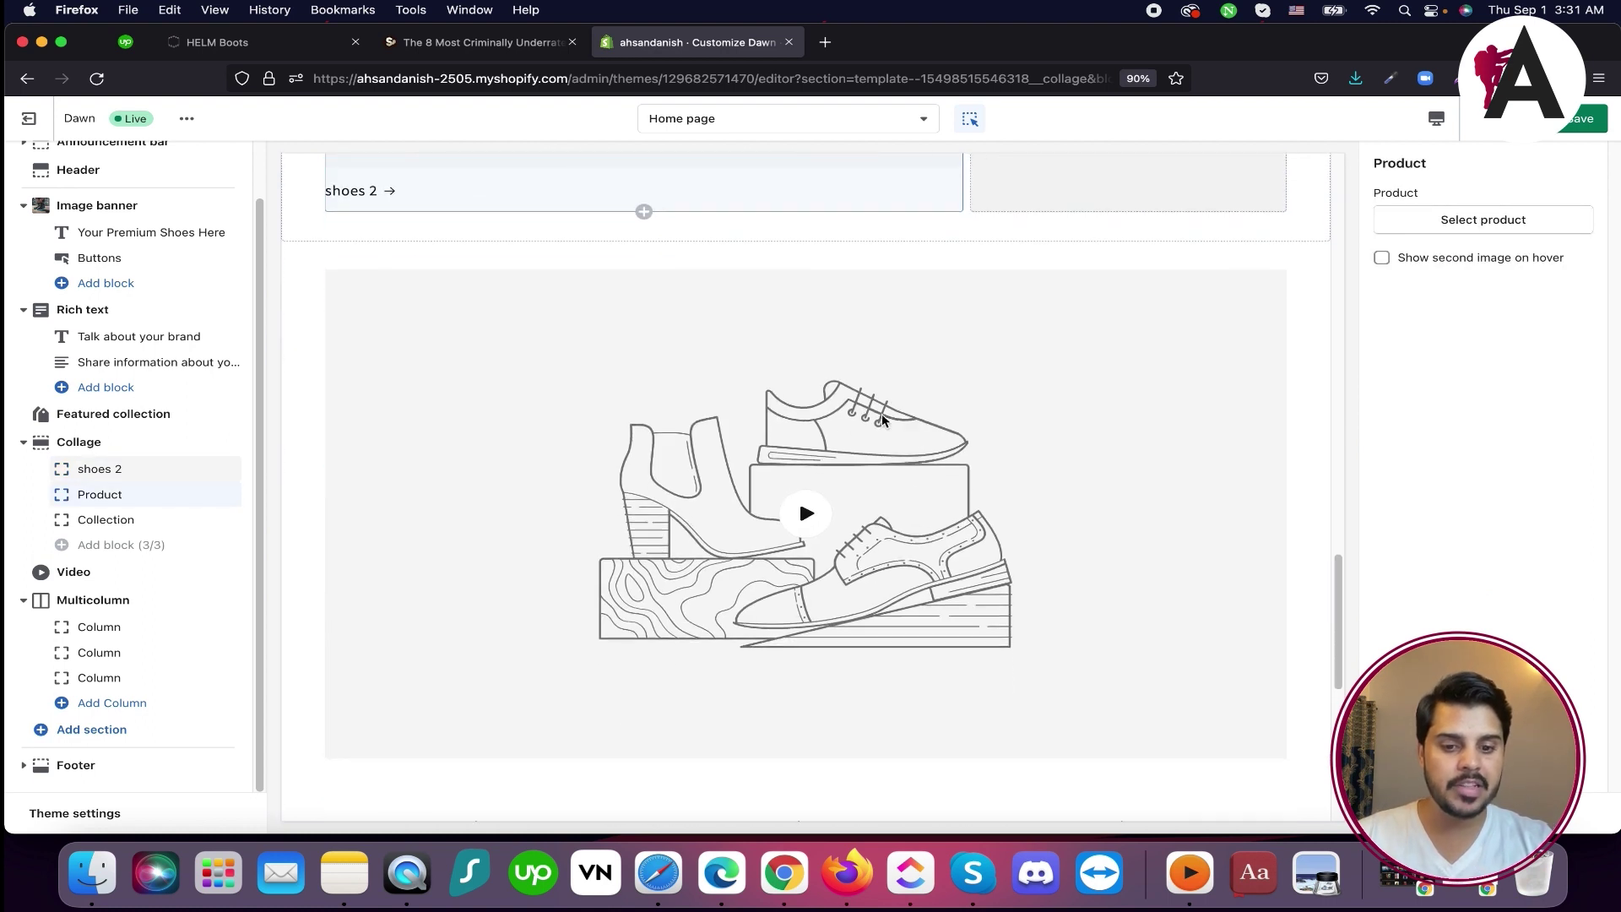
pyautogui.click(541, 320)
pyautogui.tripleClick(1466, 429)
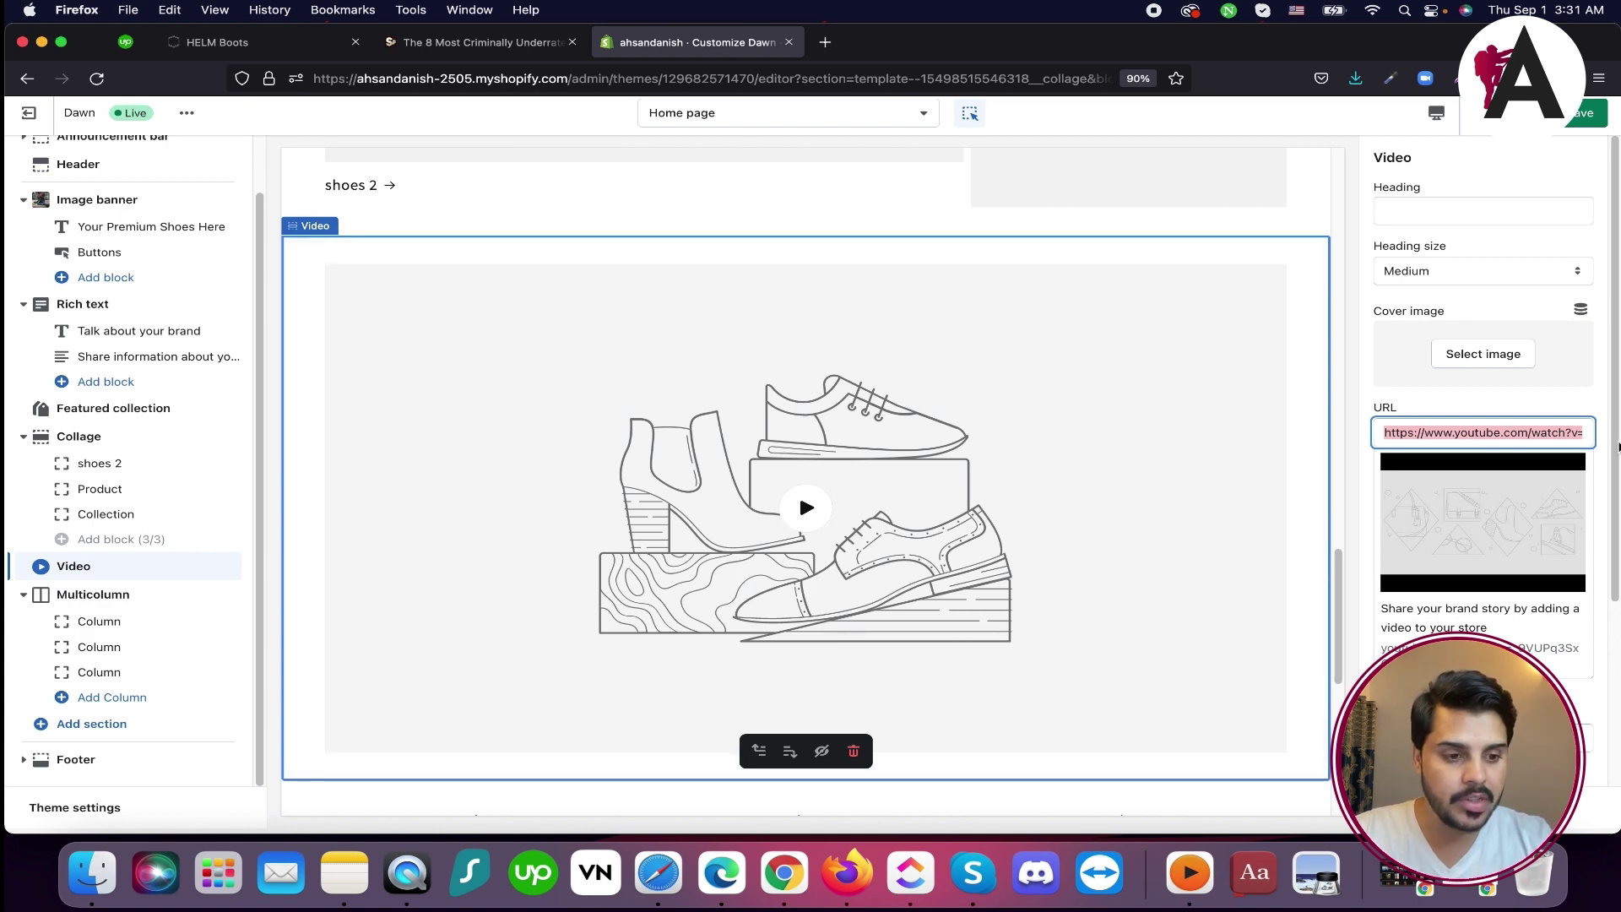
pyautogui.scroll(-3, 1446, 393)
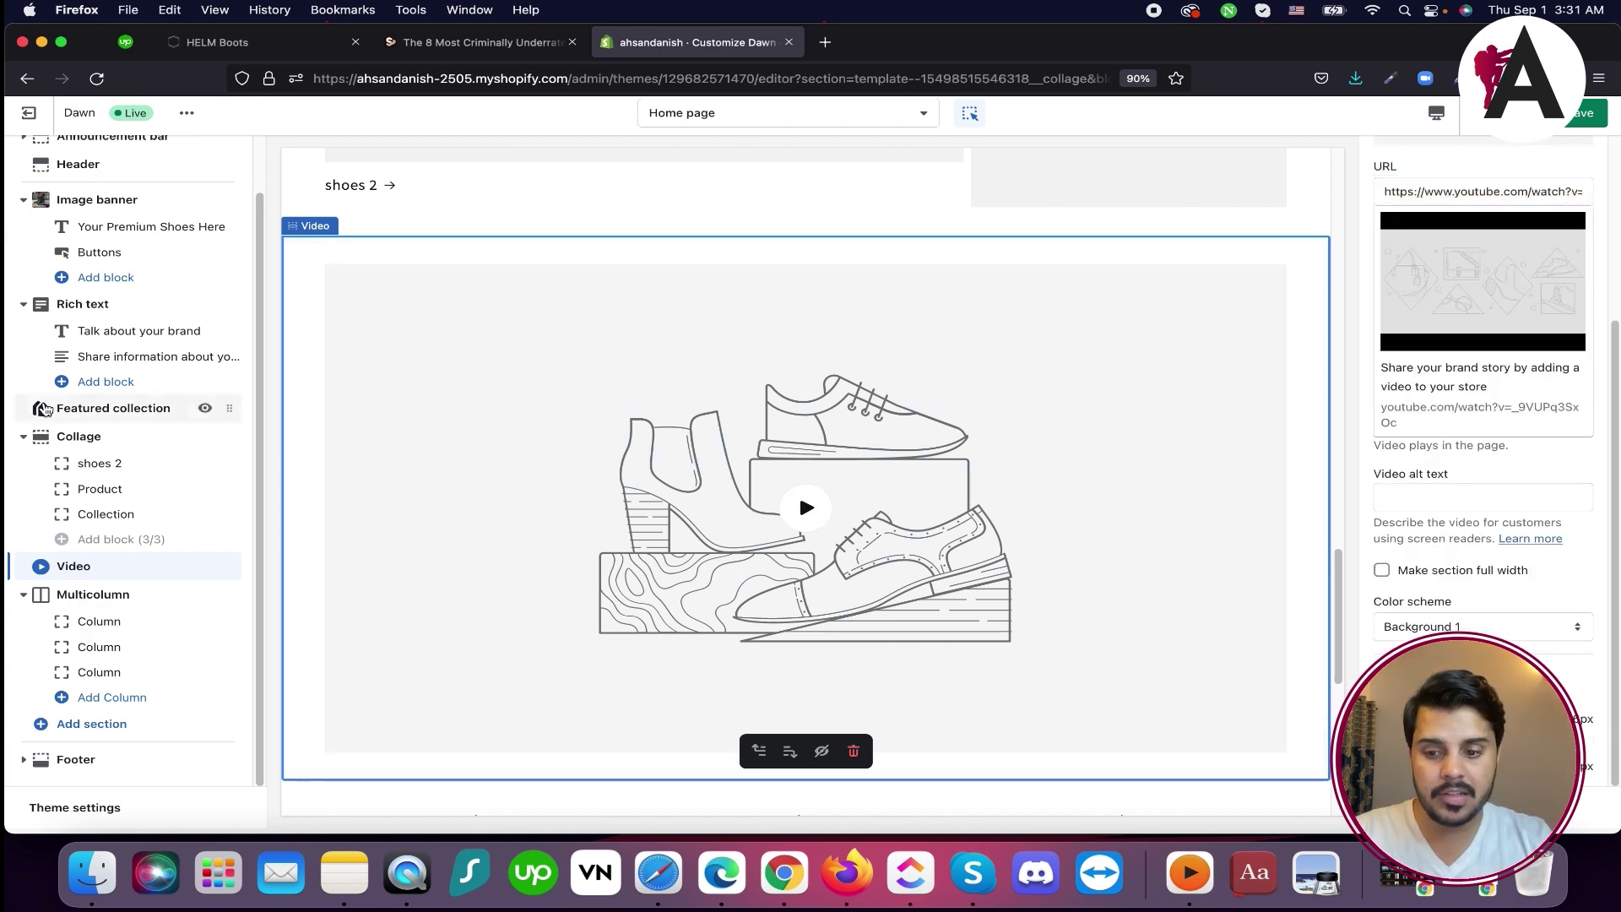
pyautogui.scroll(2, 109, 557)
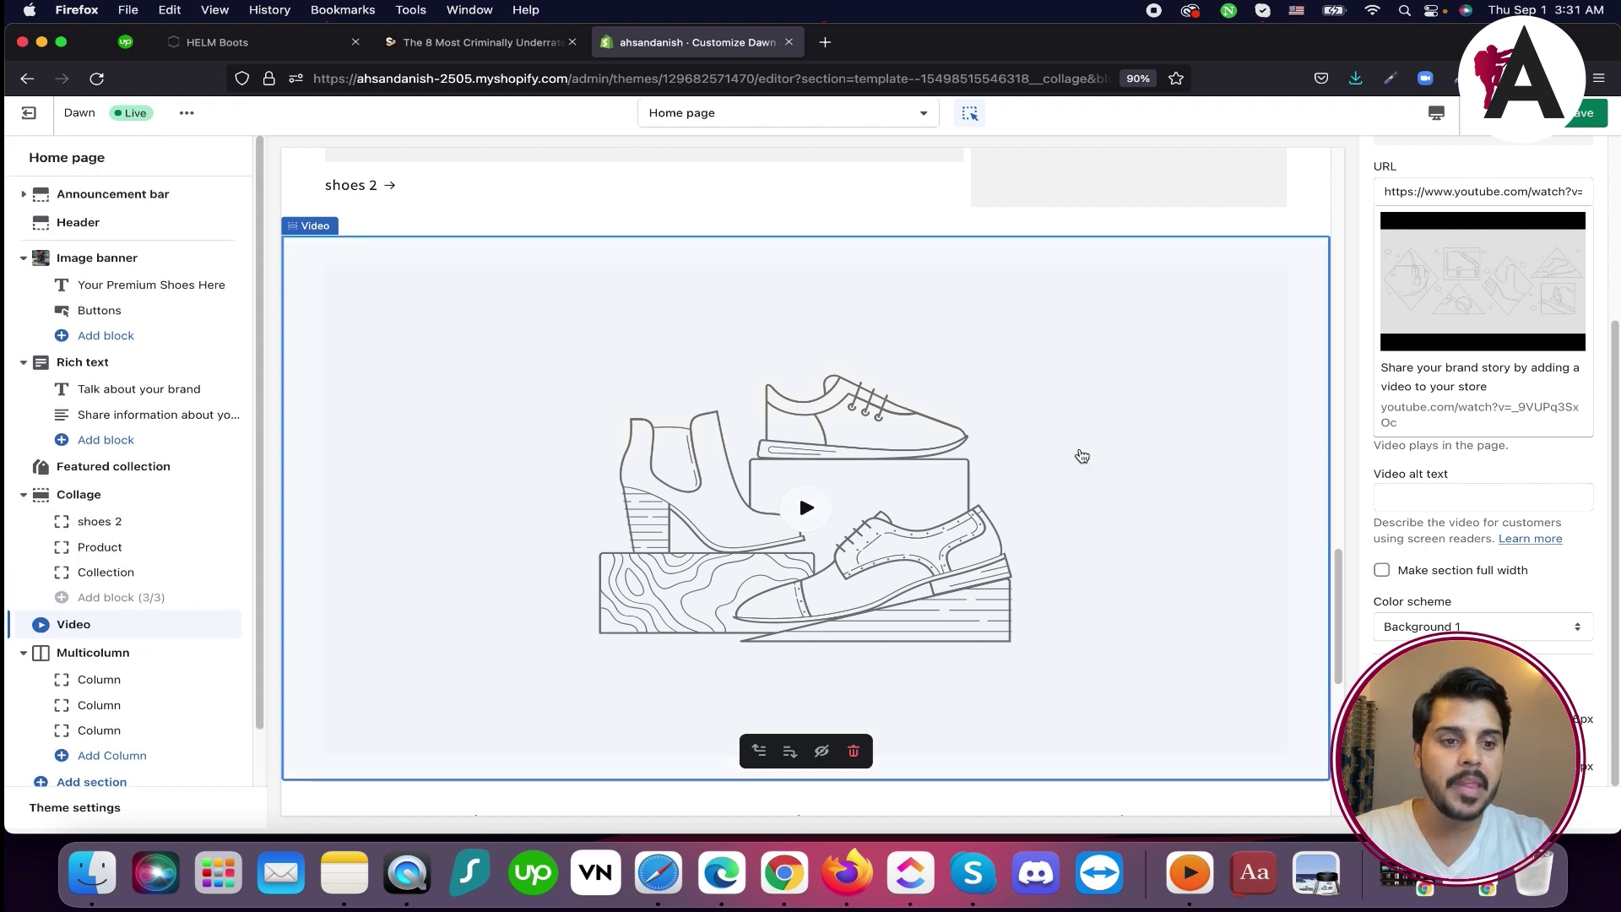
pyautogui.scroll(15, 1076, 456)
pyautogui.scroll(-5, 1060, 482)
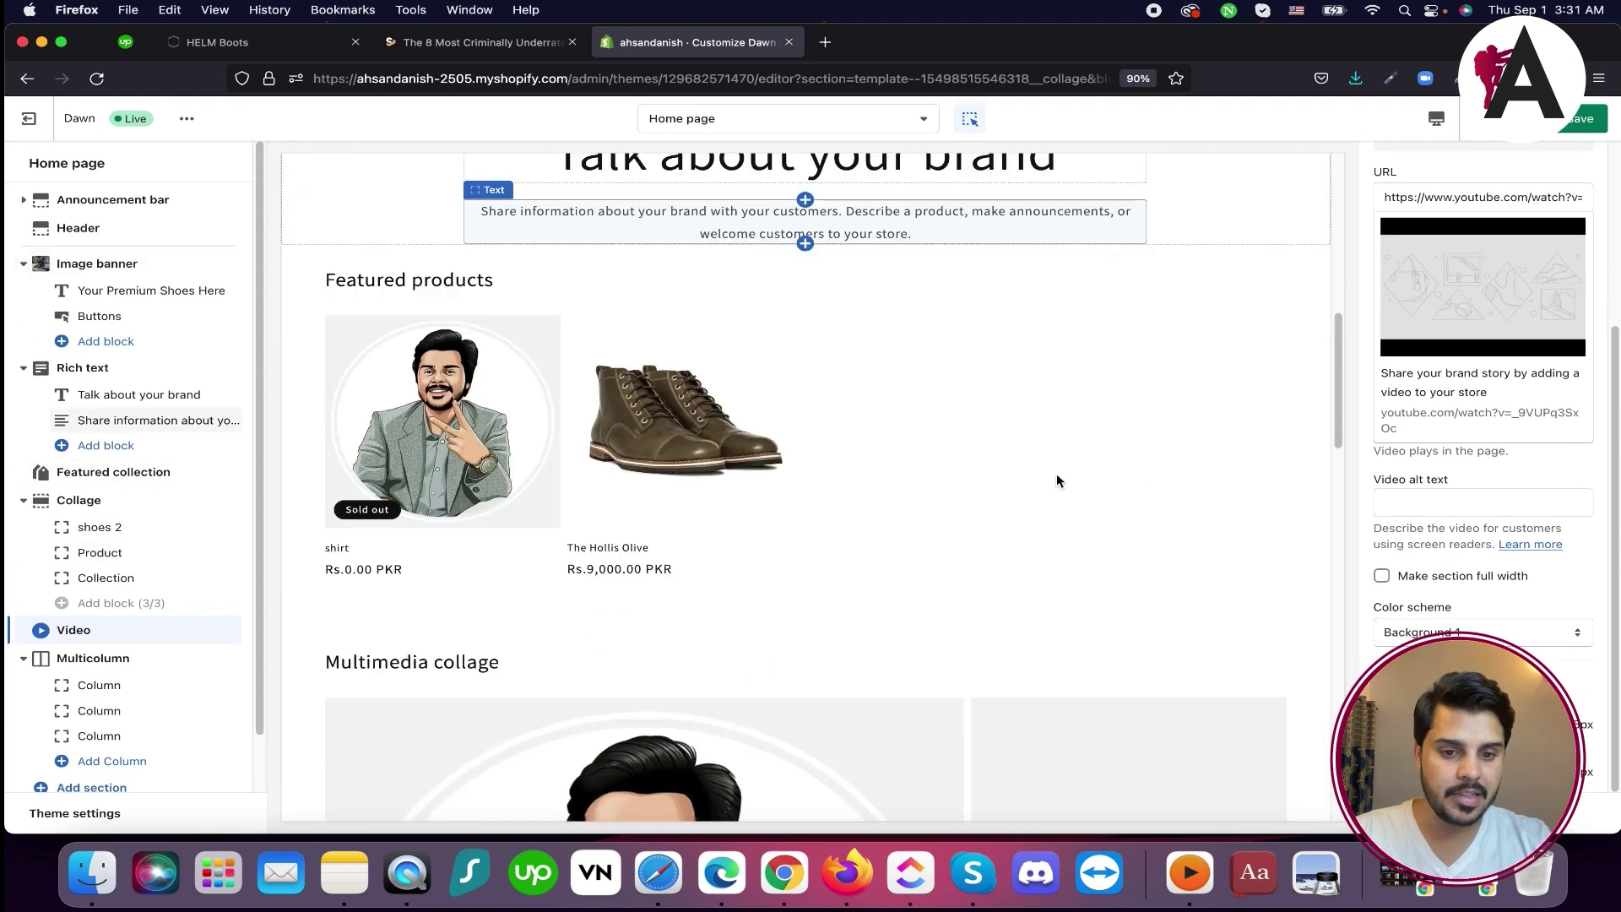
pyautogui.scroll(3, 828, 439)
# Drag the Video section in the sidebar to sit above the Collage section
pyautogui.scroll(-10, 753, 387)
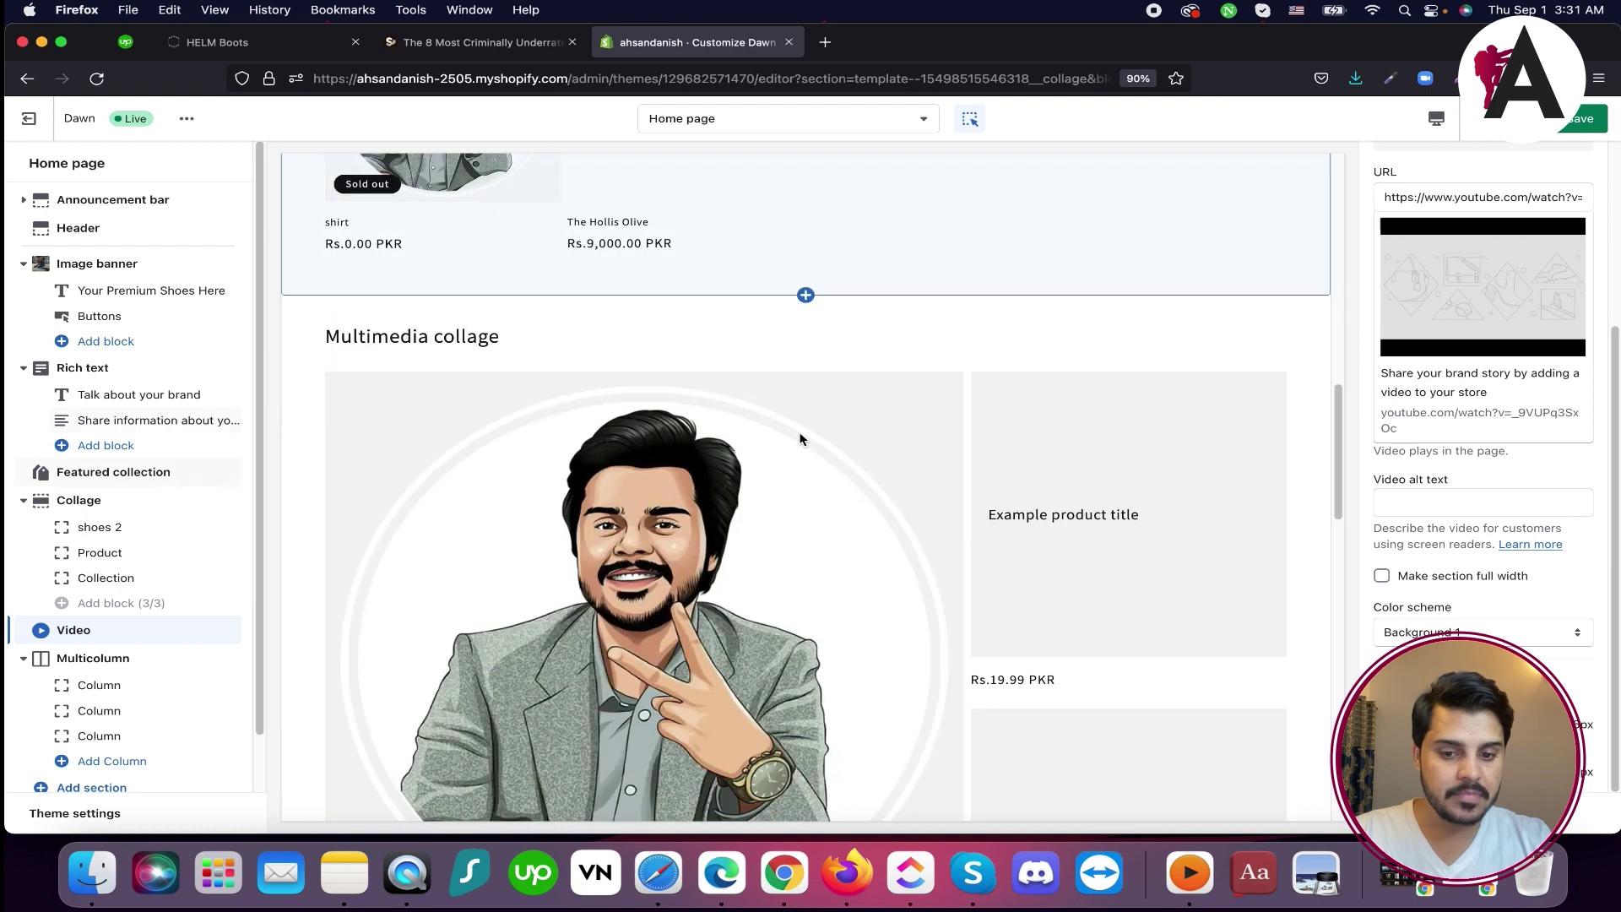
pyautogui.scroll(5, 811, 434)
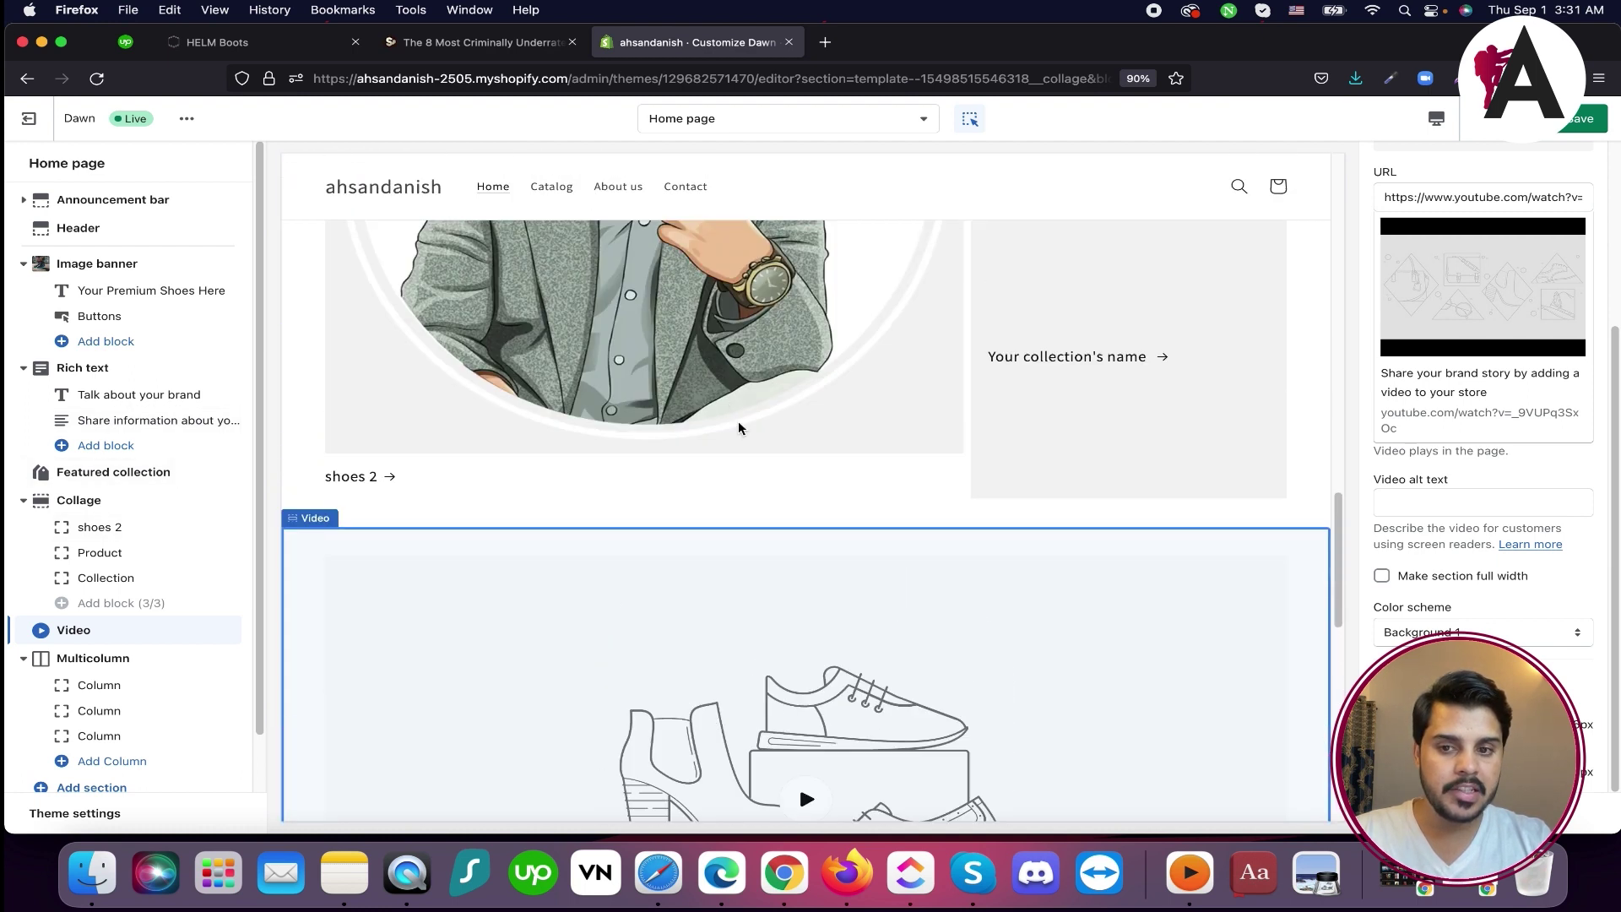
pyautogui.scroll(-4, 696, 540)
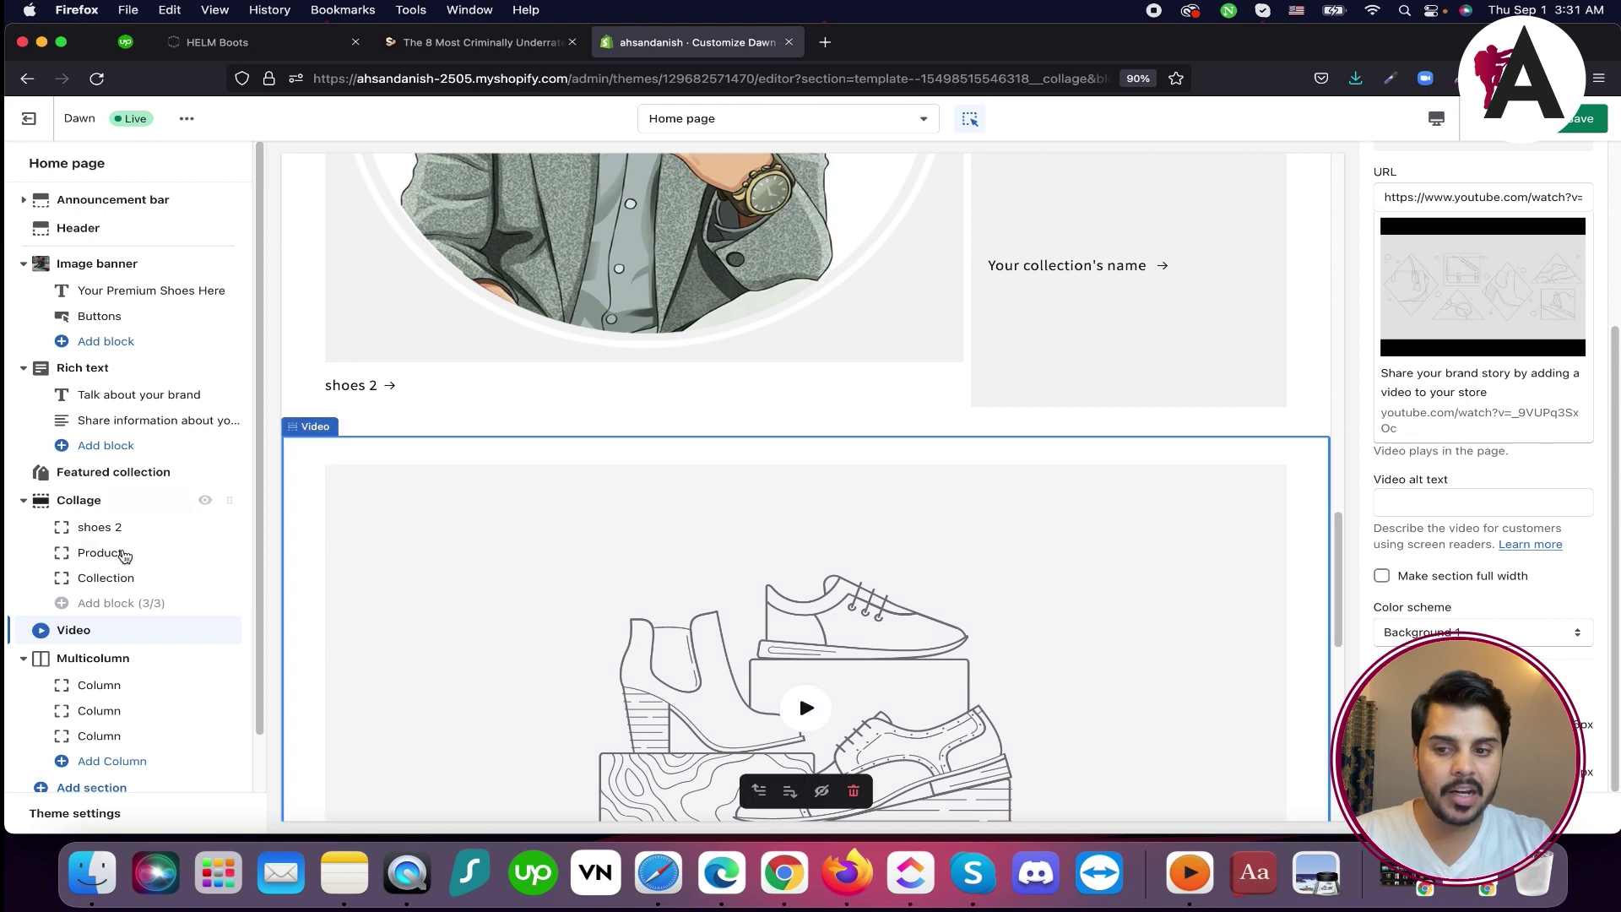
pyautogui.click(91, 631)
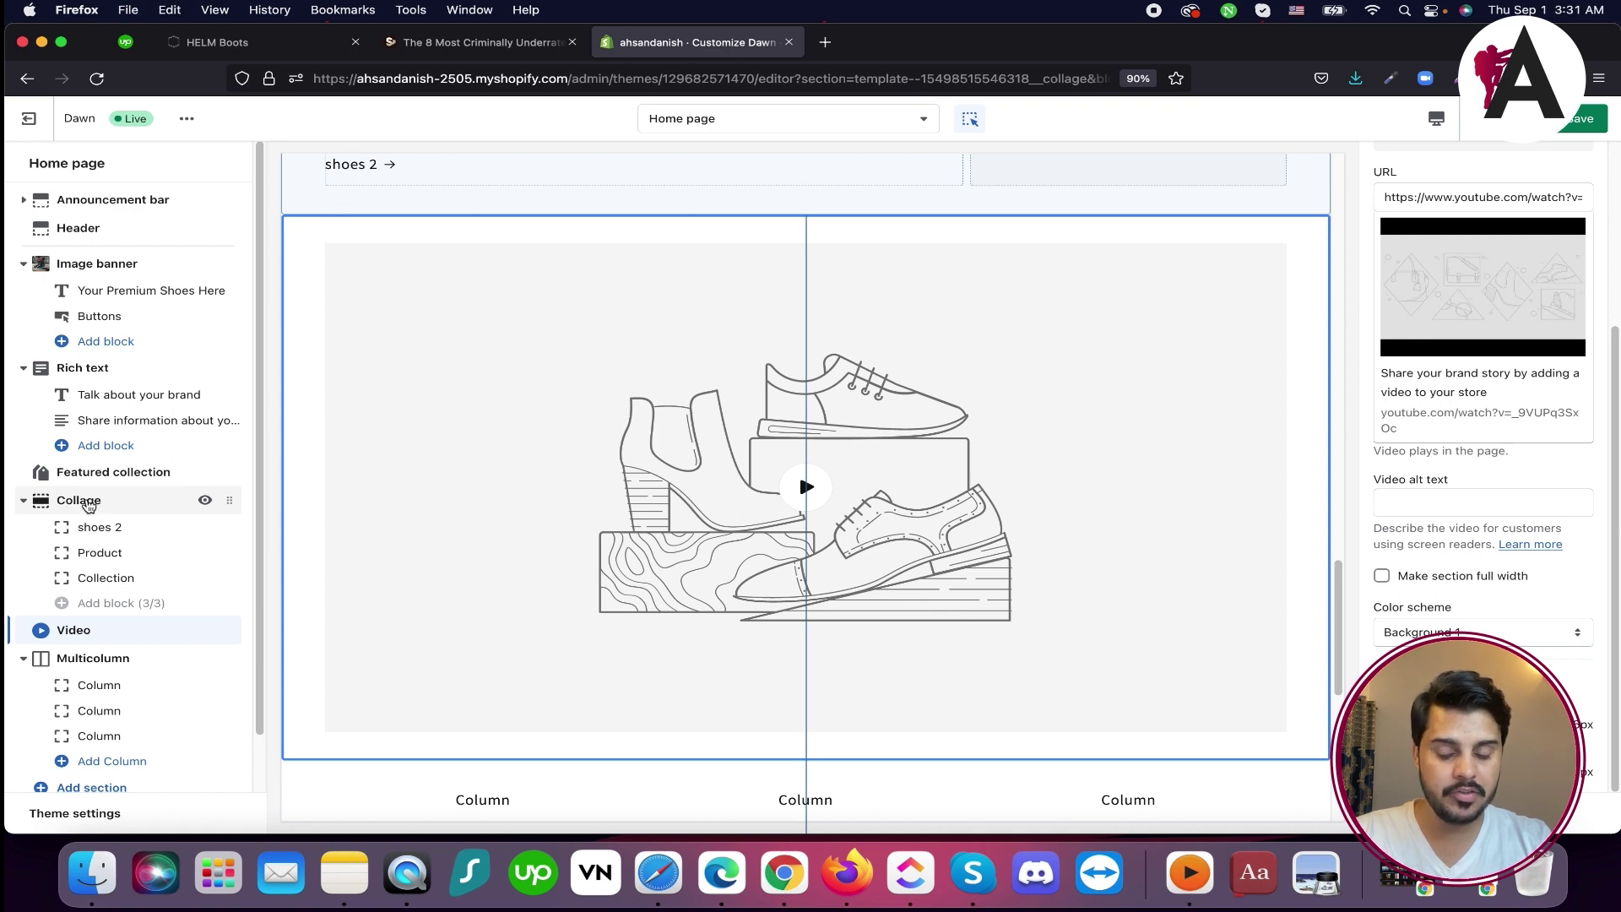
pyautogui.moveTo(224, 630); pyautogui.dragTo(227, 504)
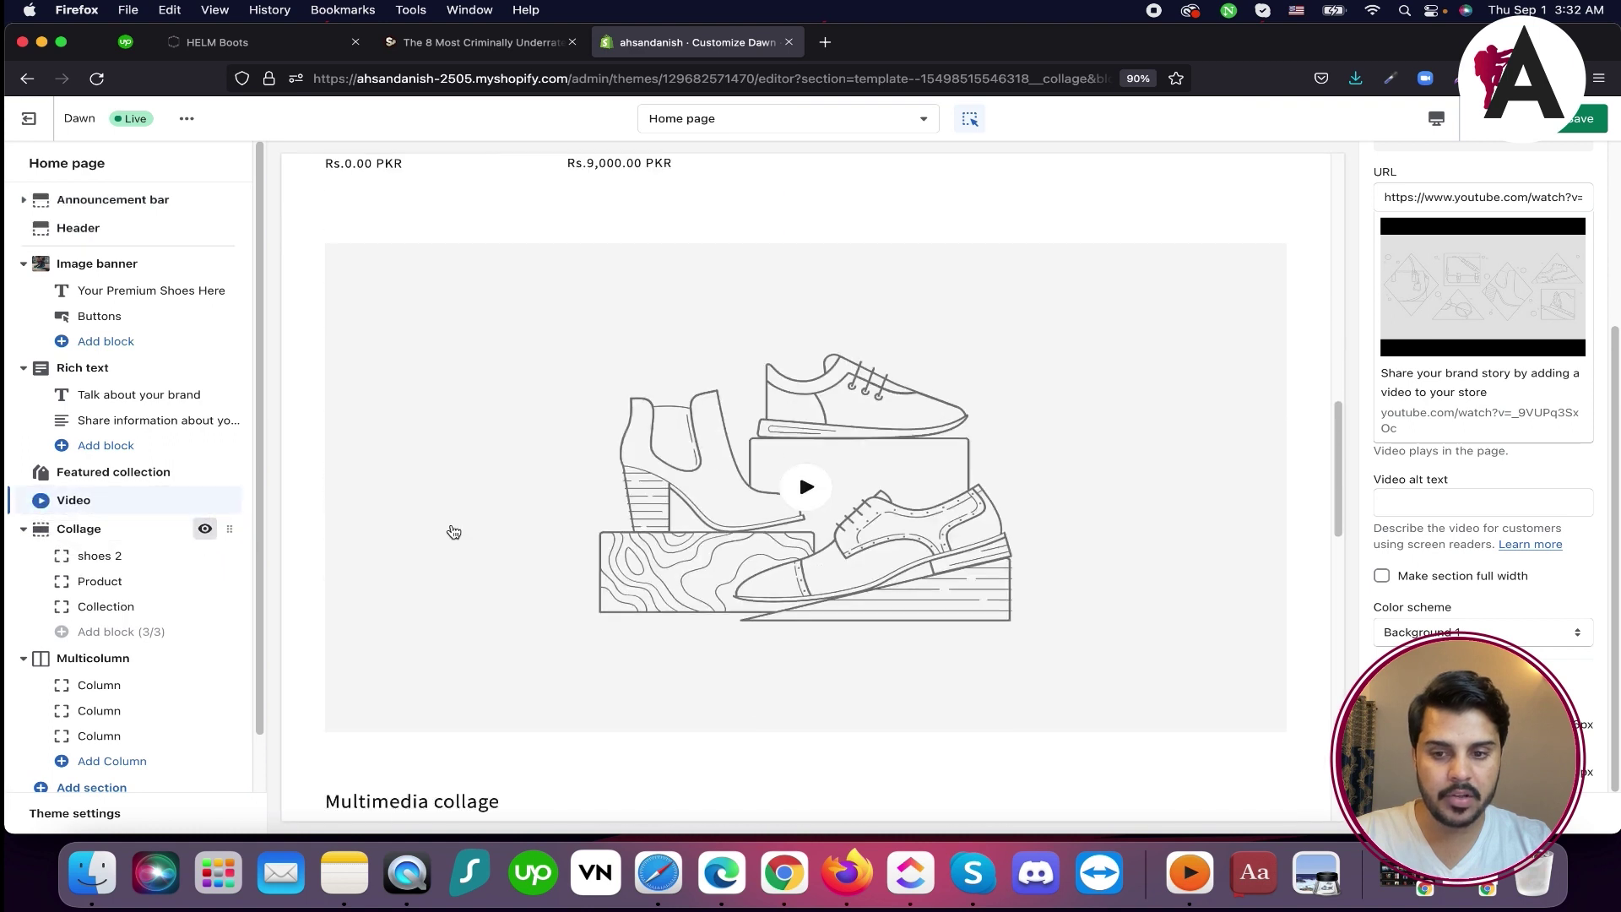
pyautogui.scroll(15, 681, 673)
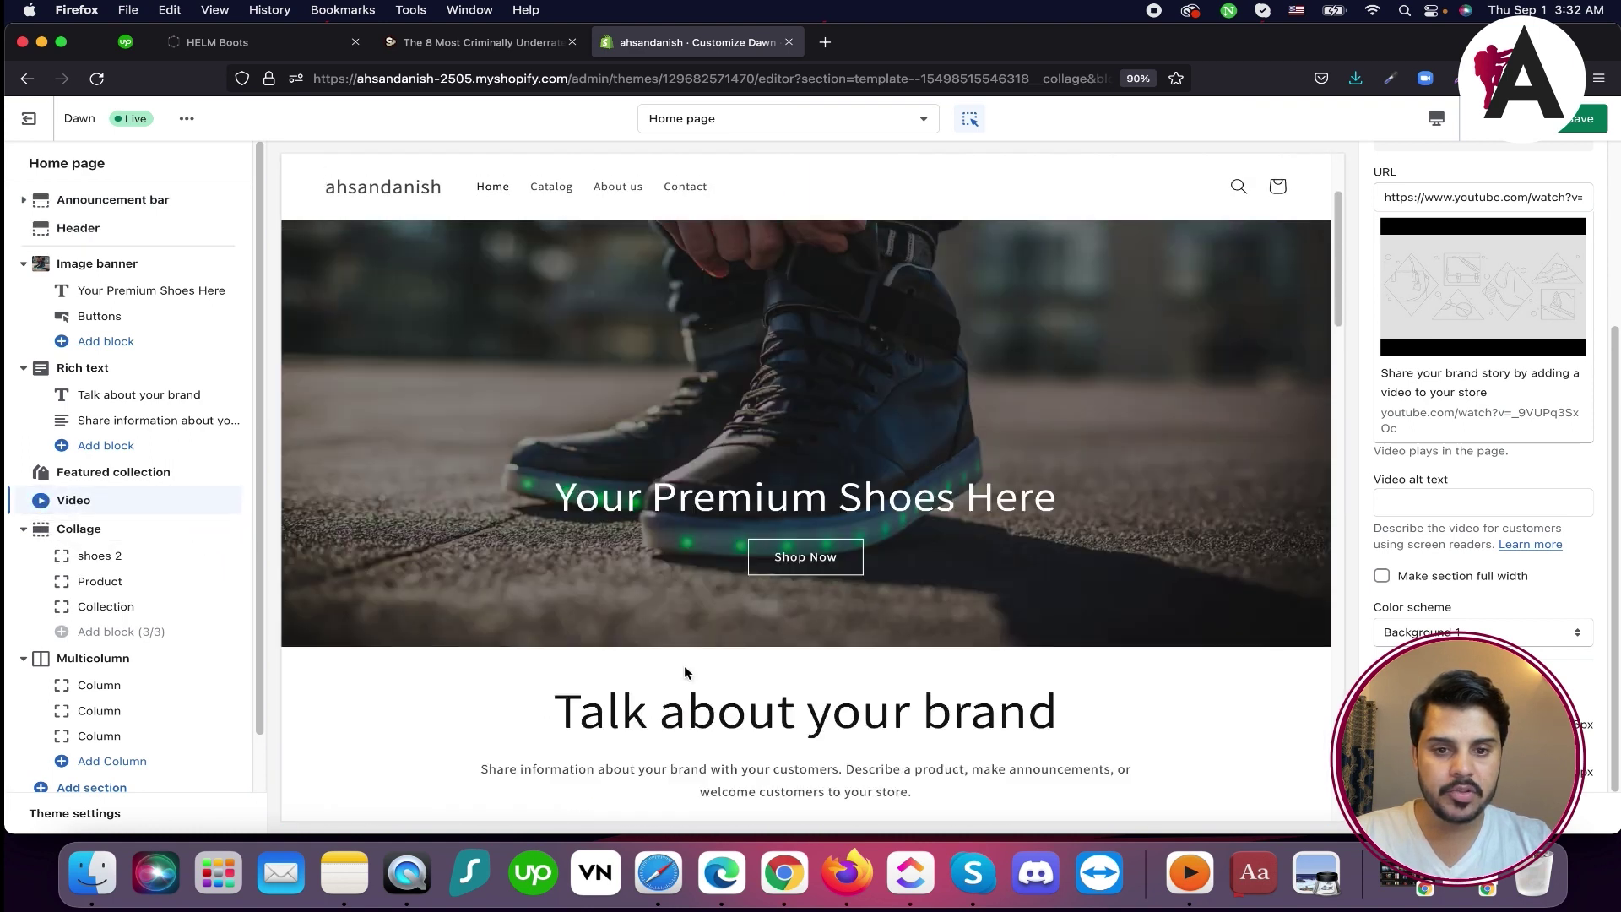
pyautogui.scroll(-15, 685, 663)
pyautogui.scroll(-5, 742, 582)
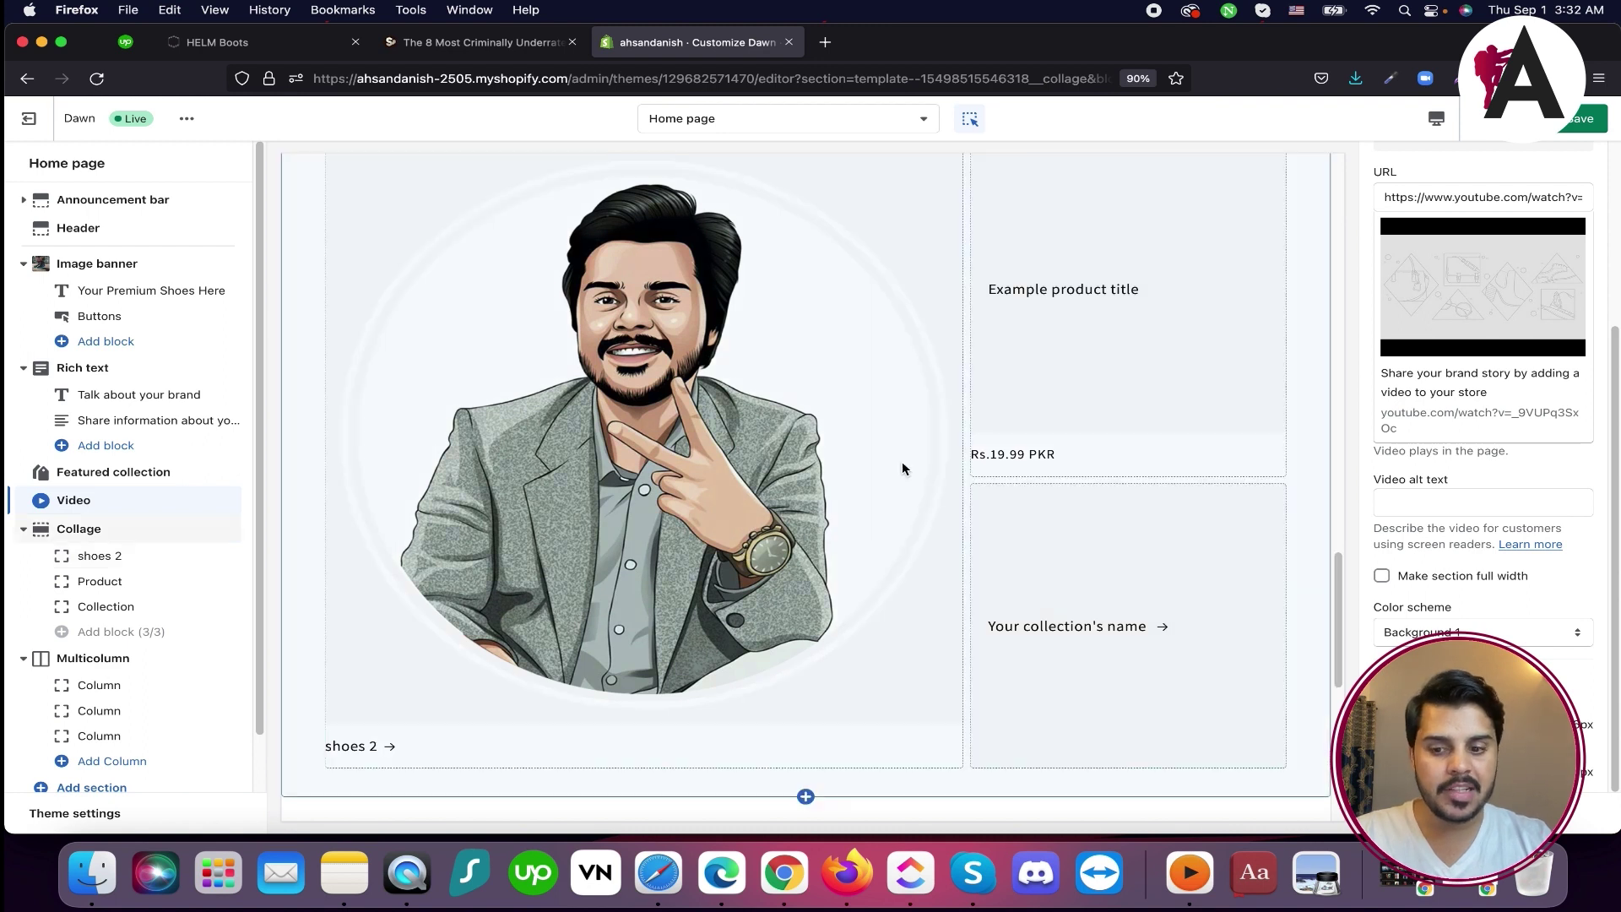
pyautogui.scroll(-5, 663, 626)
pyautogui.scroll(-3, 717, 506)
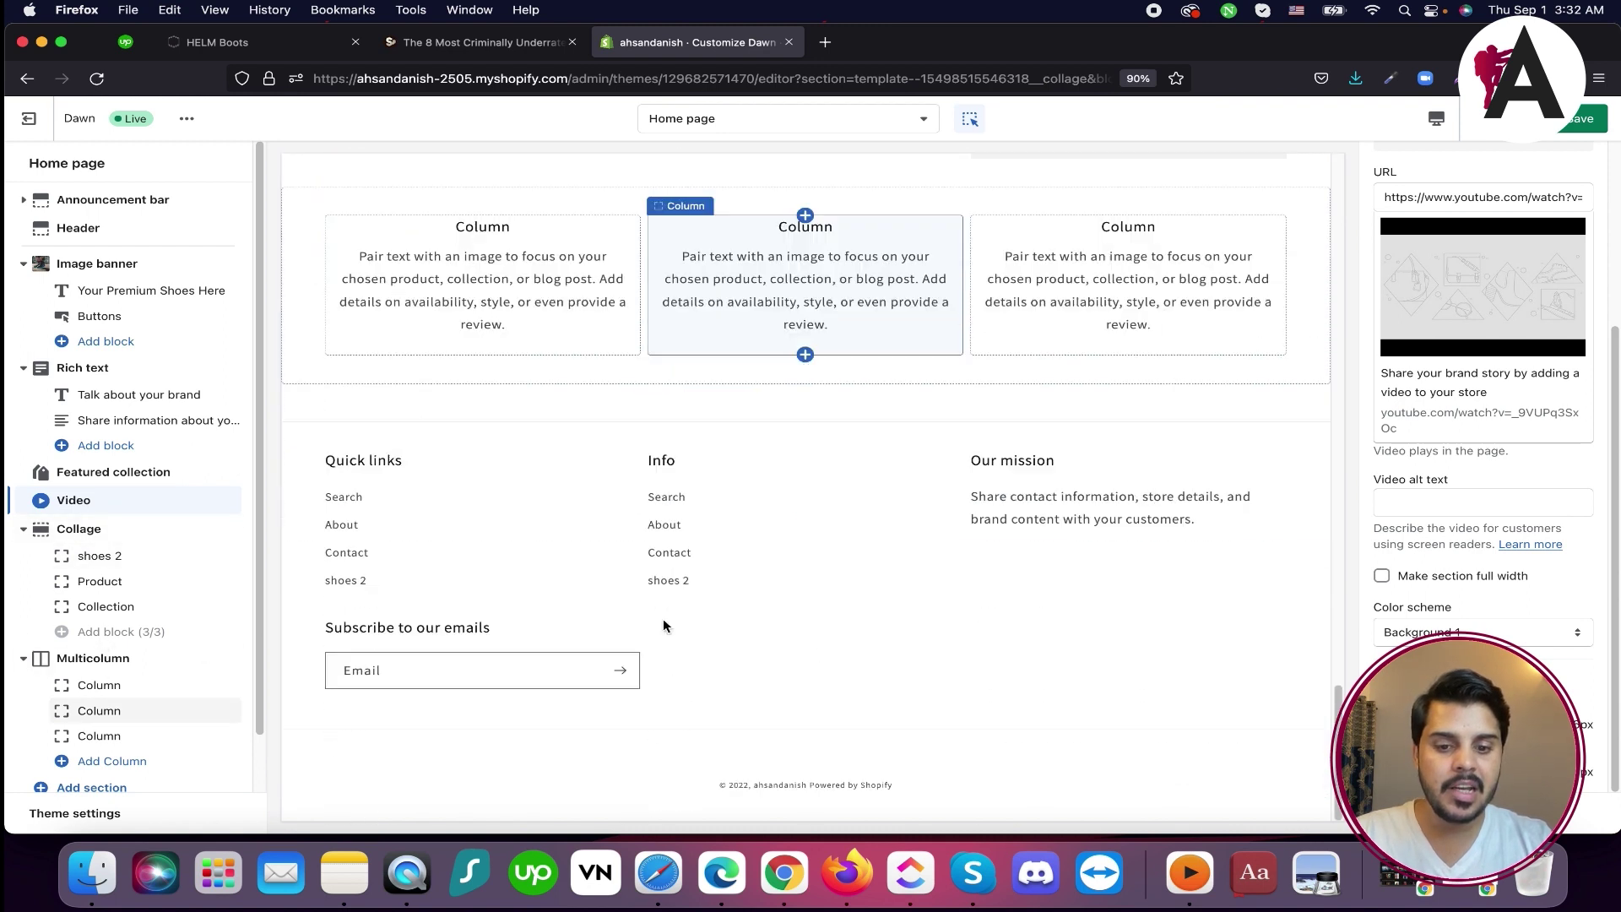
pyautogui.scroll(2, 780, 428)
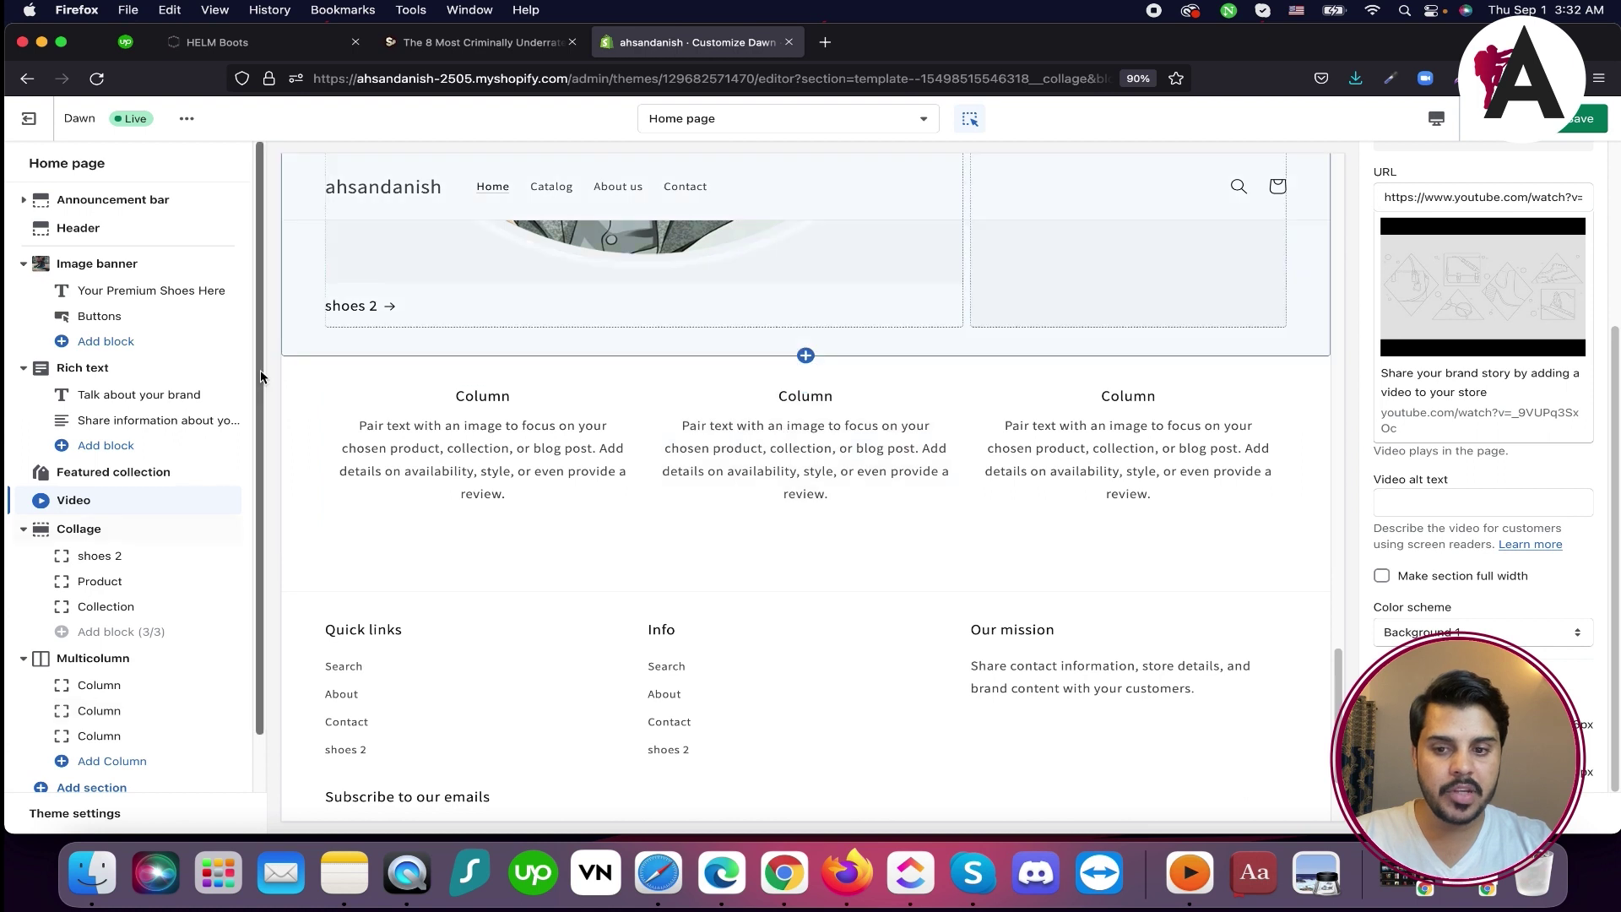
# Delete the third column block from the Multicolumn section
pyautogui.click(294, 462)
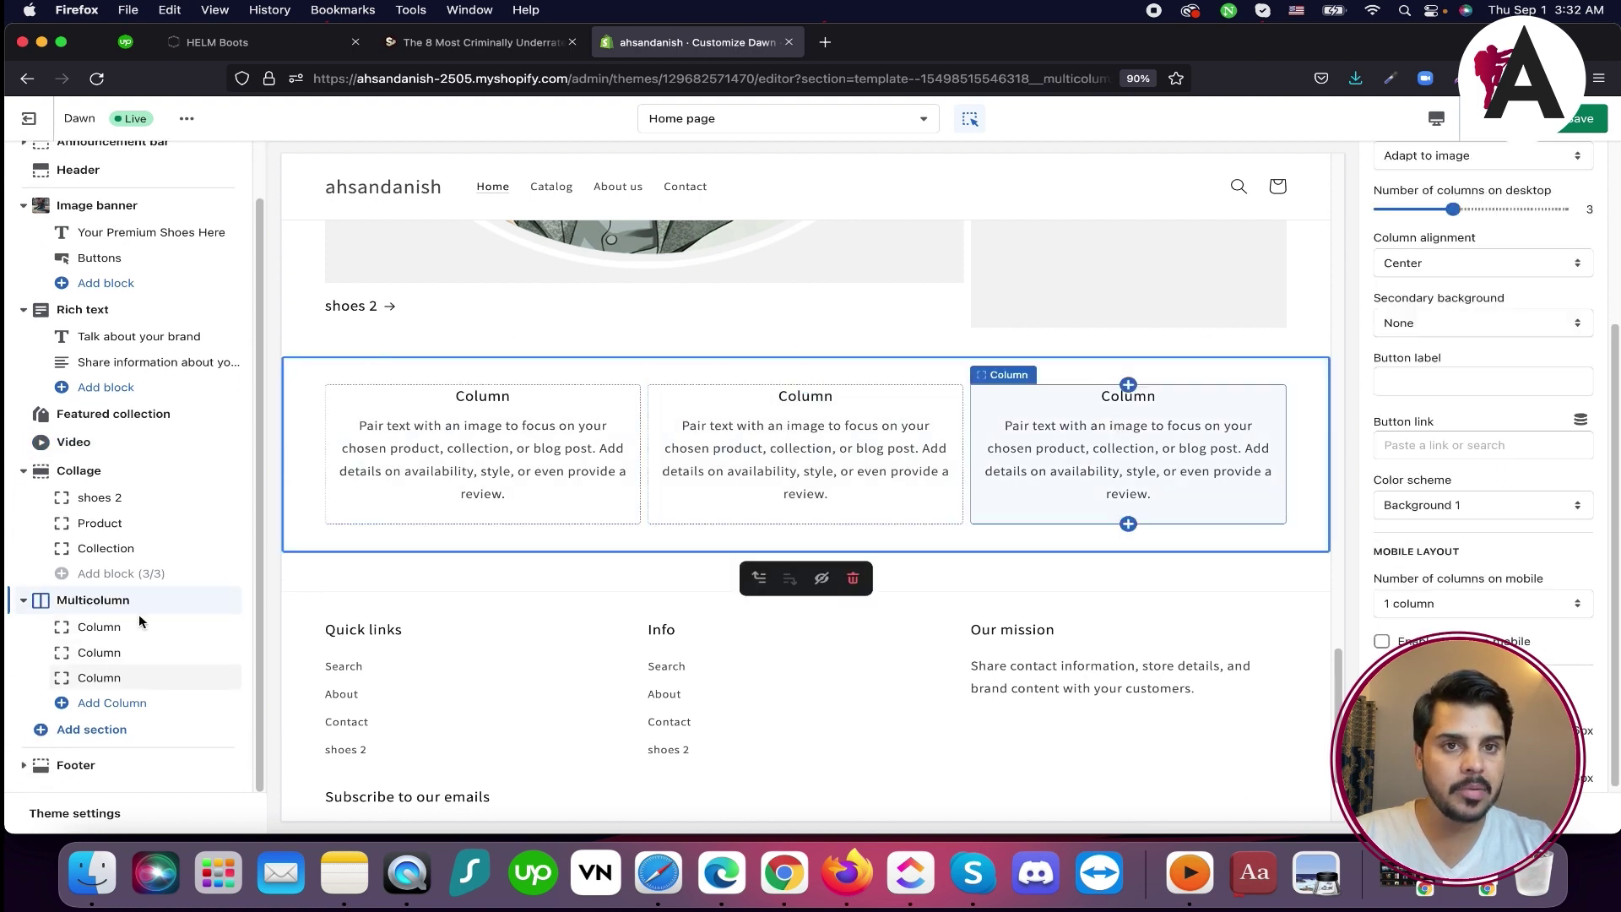
pyautogui.click(99, 681)
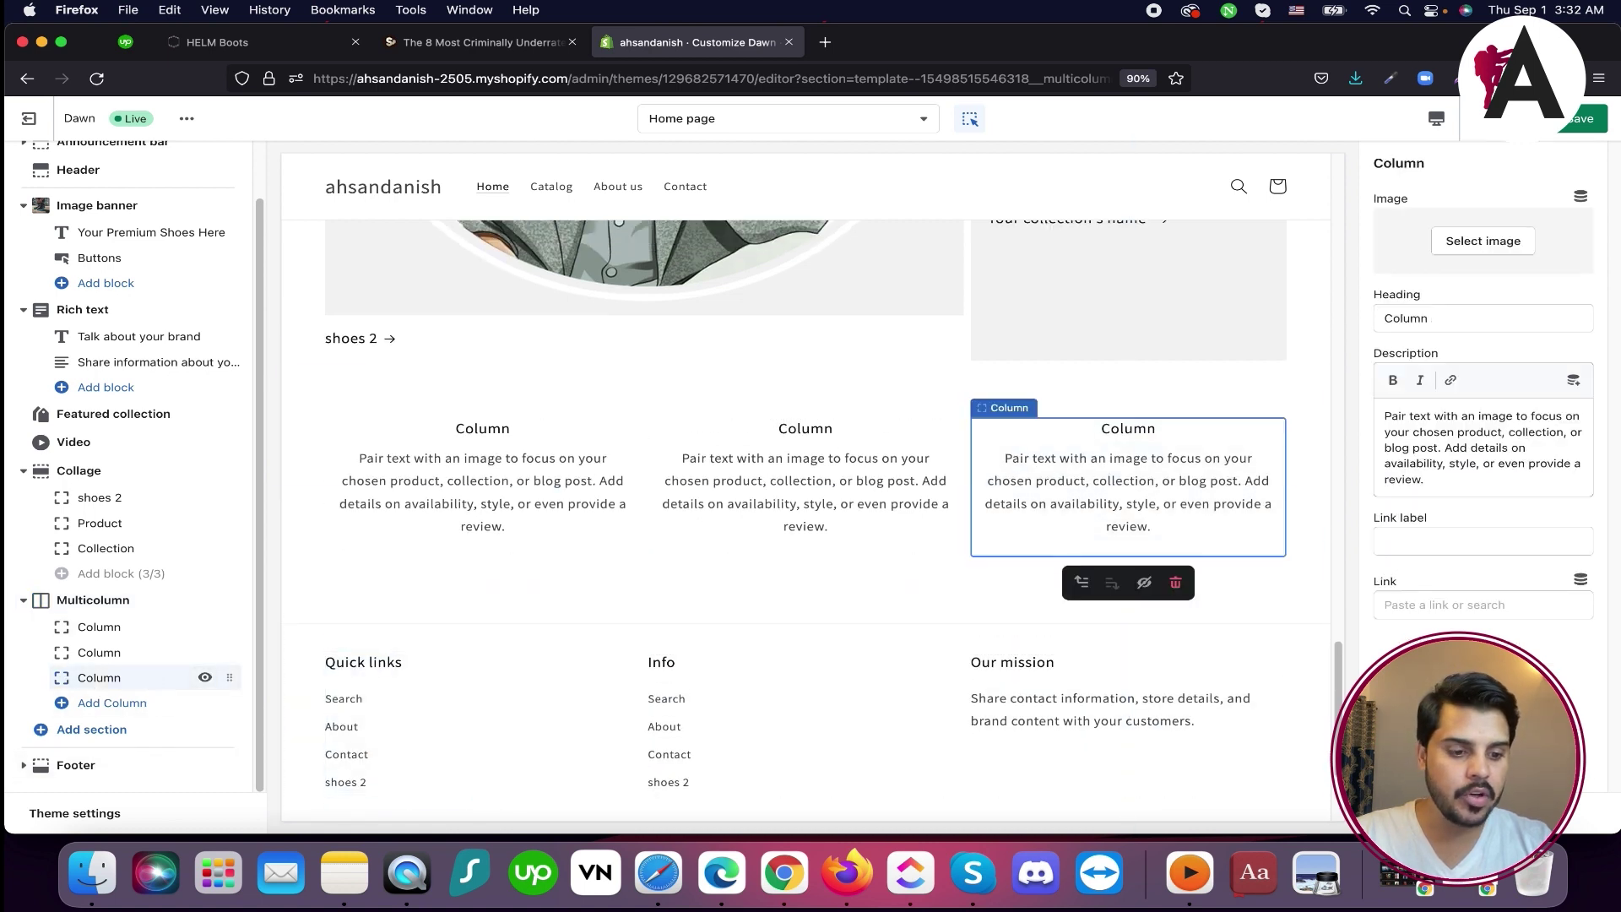
pyautogui.click(1175, 582)
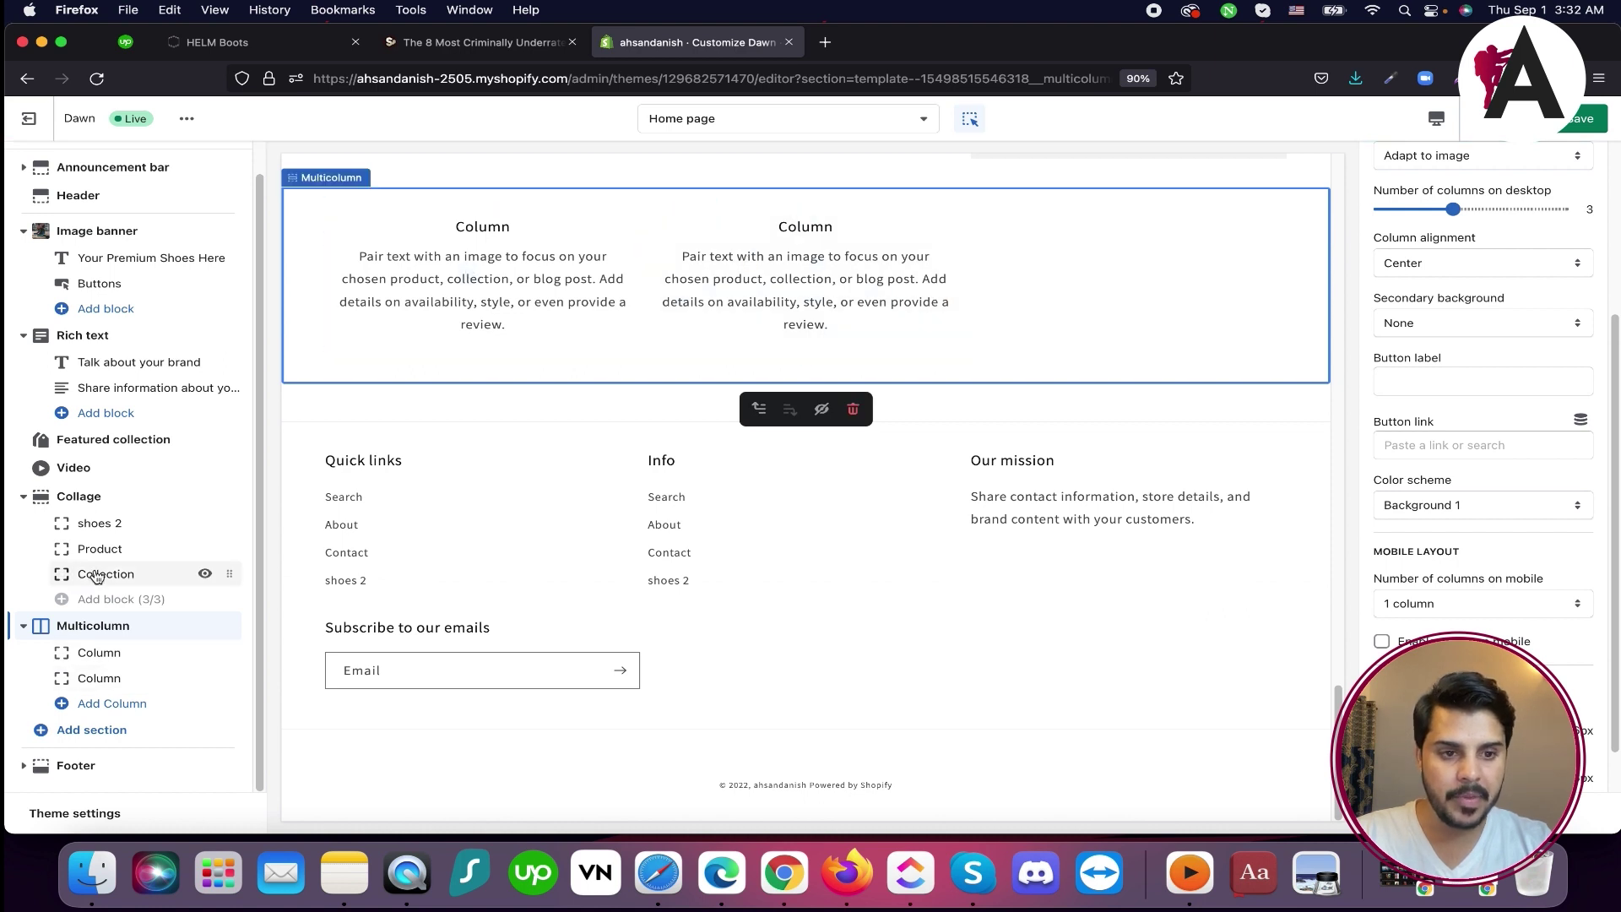
# Set 2 columns on mobile, leaving secondary background None and alignment centered
pyautogui.scroll(4, 846, 469)
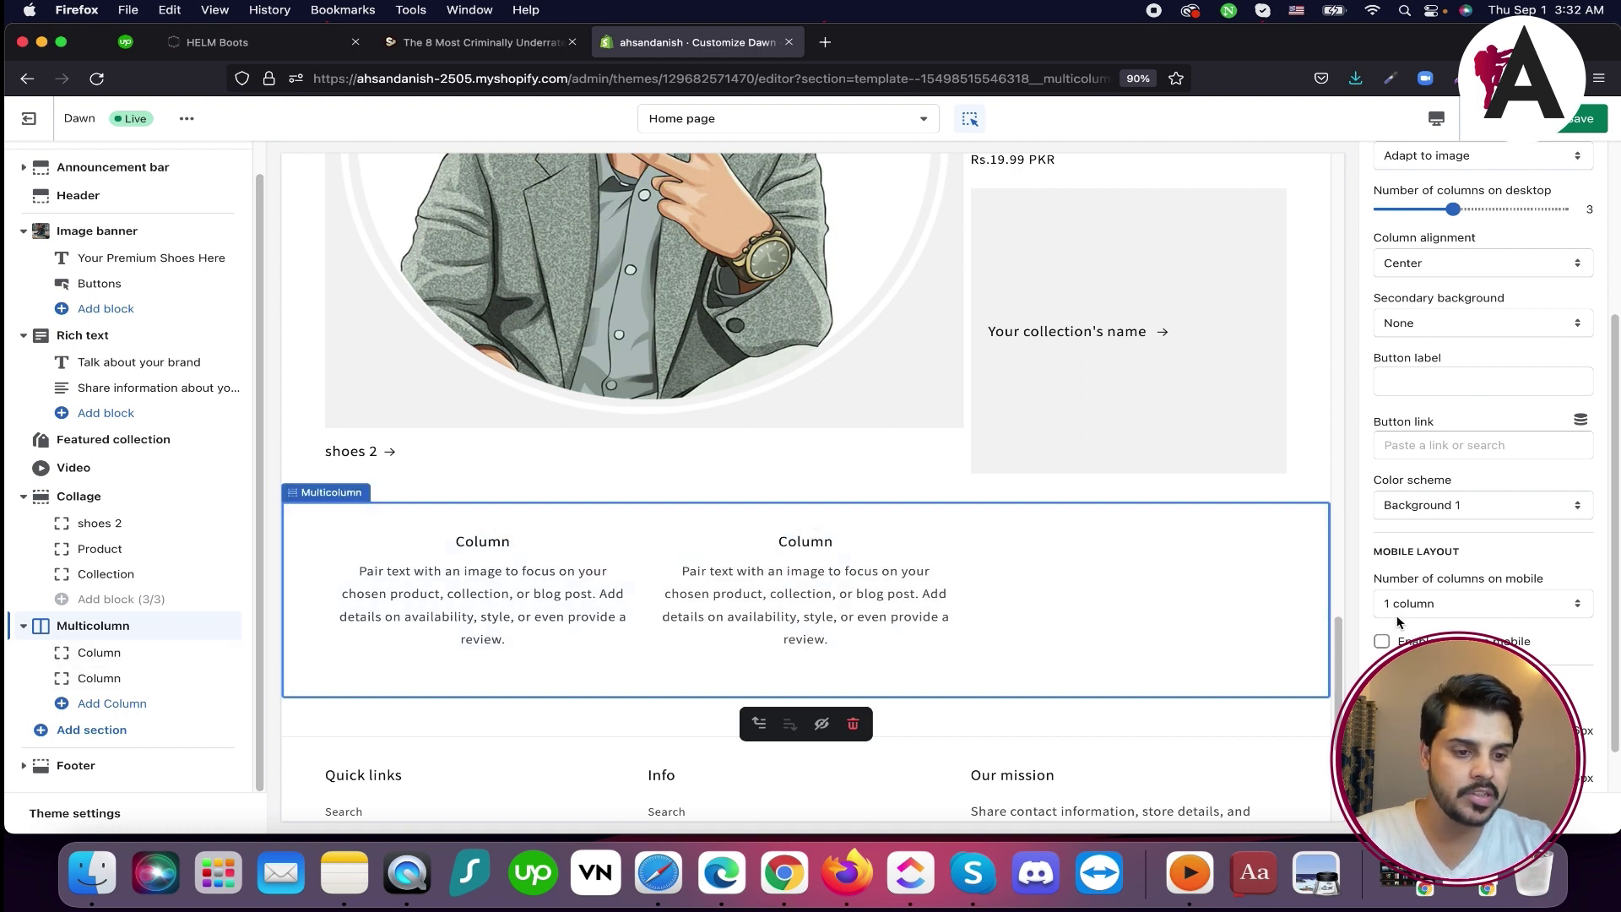
pyautogui.scroll(-1, 1454, 578)
pyautogui.click(1467, 547)
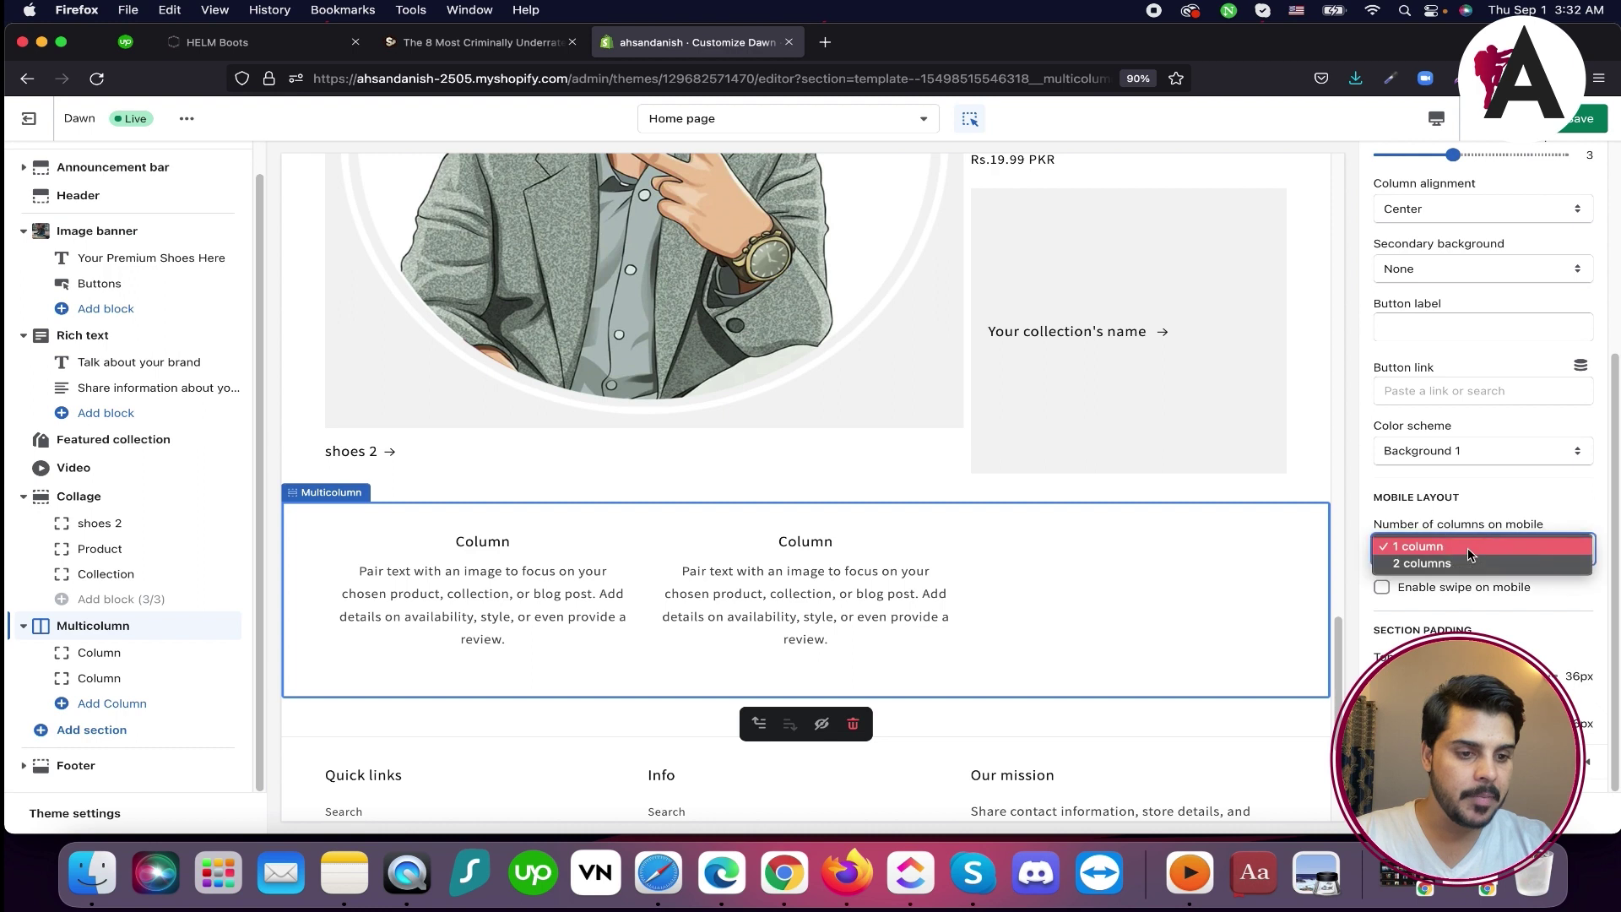
pyautogui.click(1469, 567)
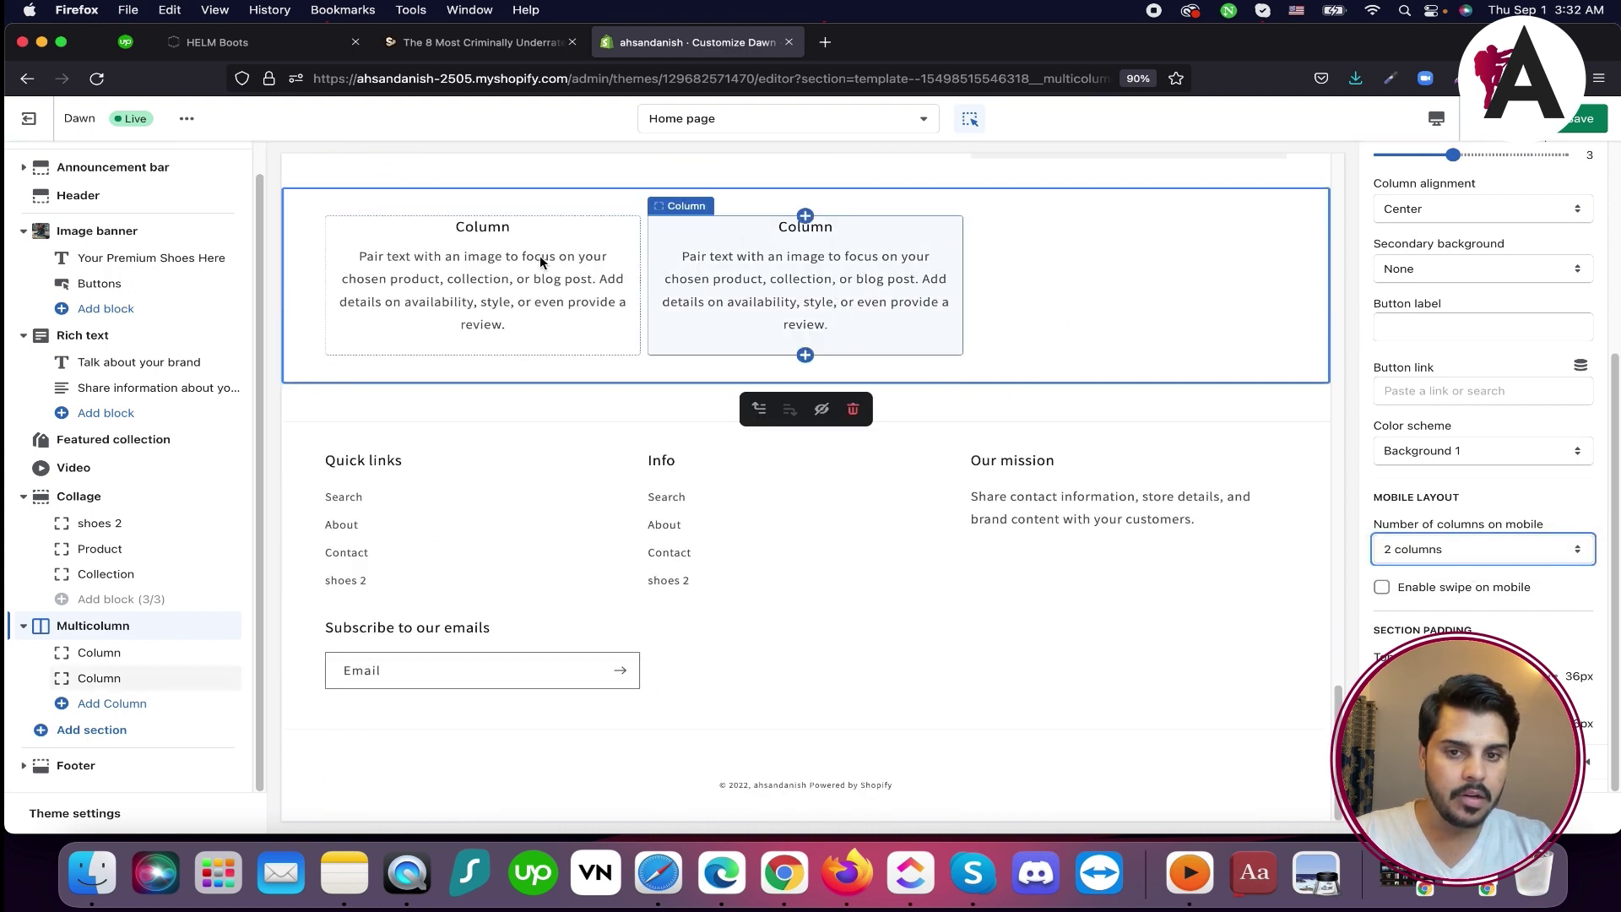
pyautogui.doubleClick(321, 199)
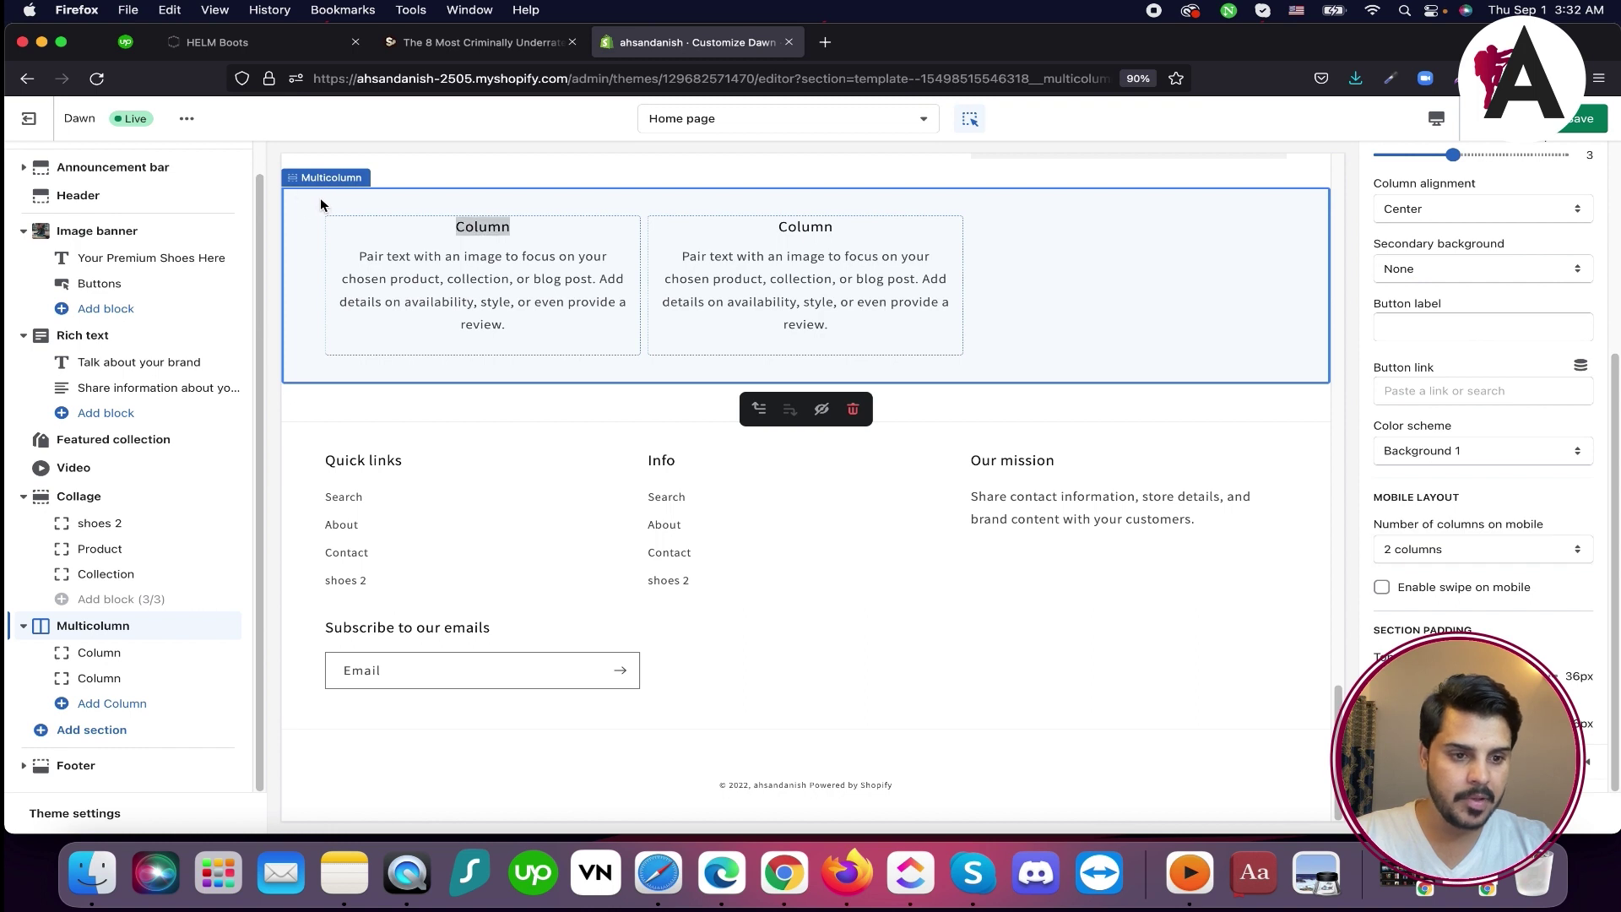
pyautogui.click(1469, 547)
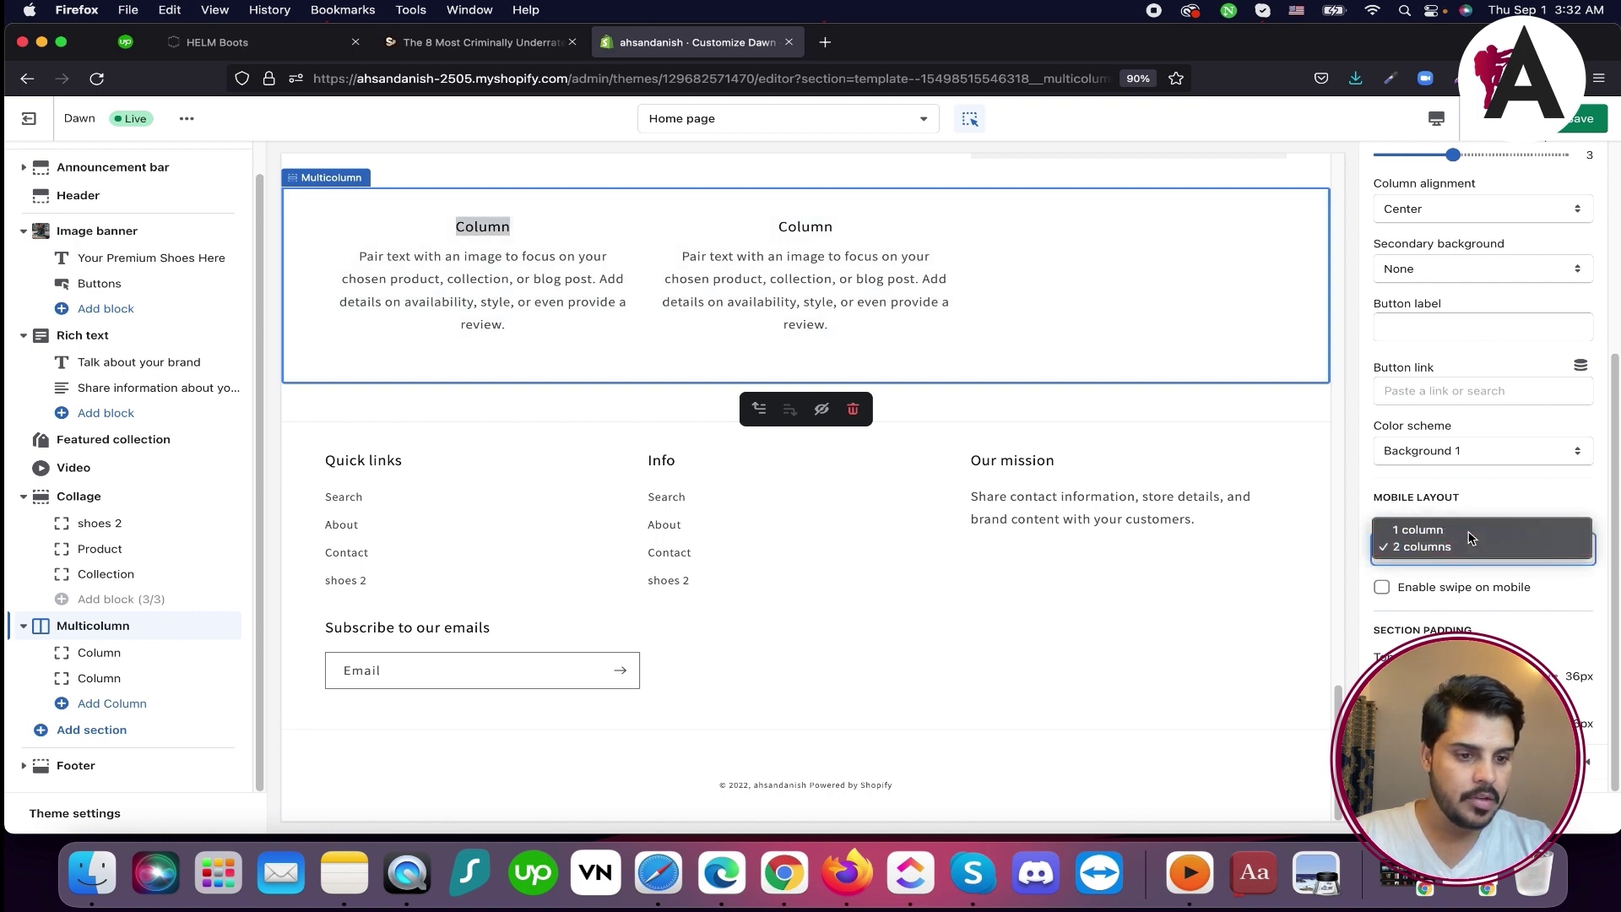
pyautogui.click(1468, 532)
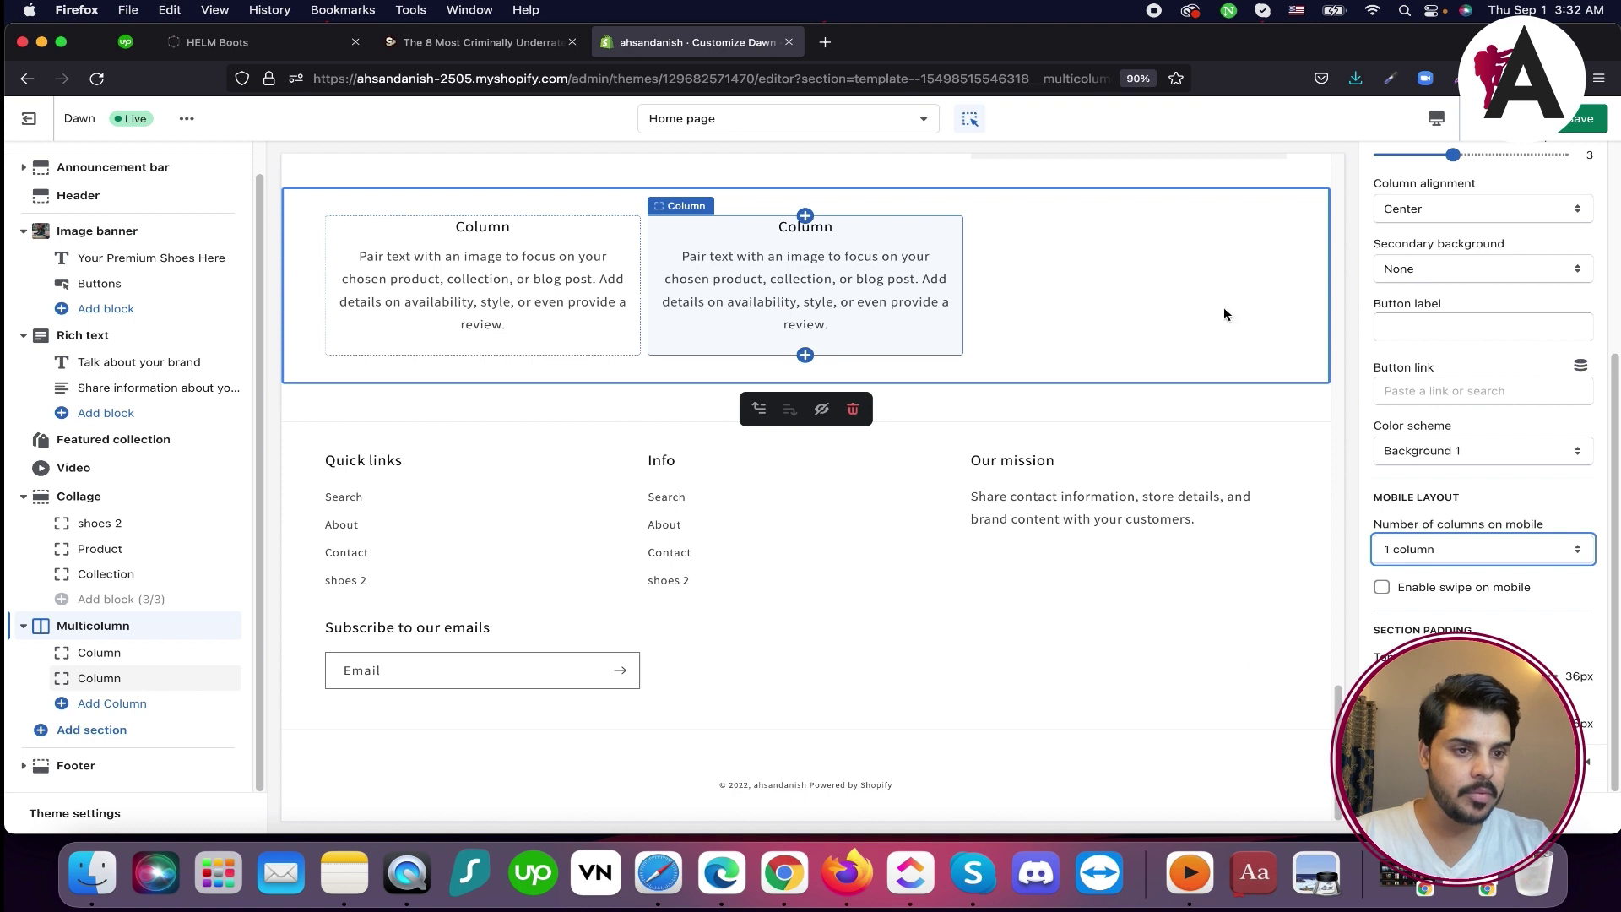
pyautogui.click(1467, 268)
pyautogui.click(1467, 266)
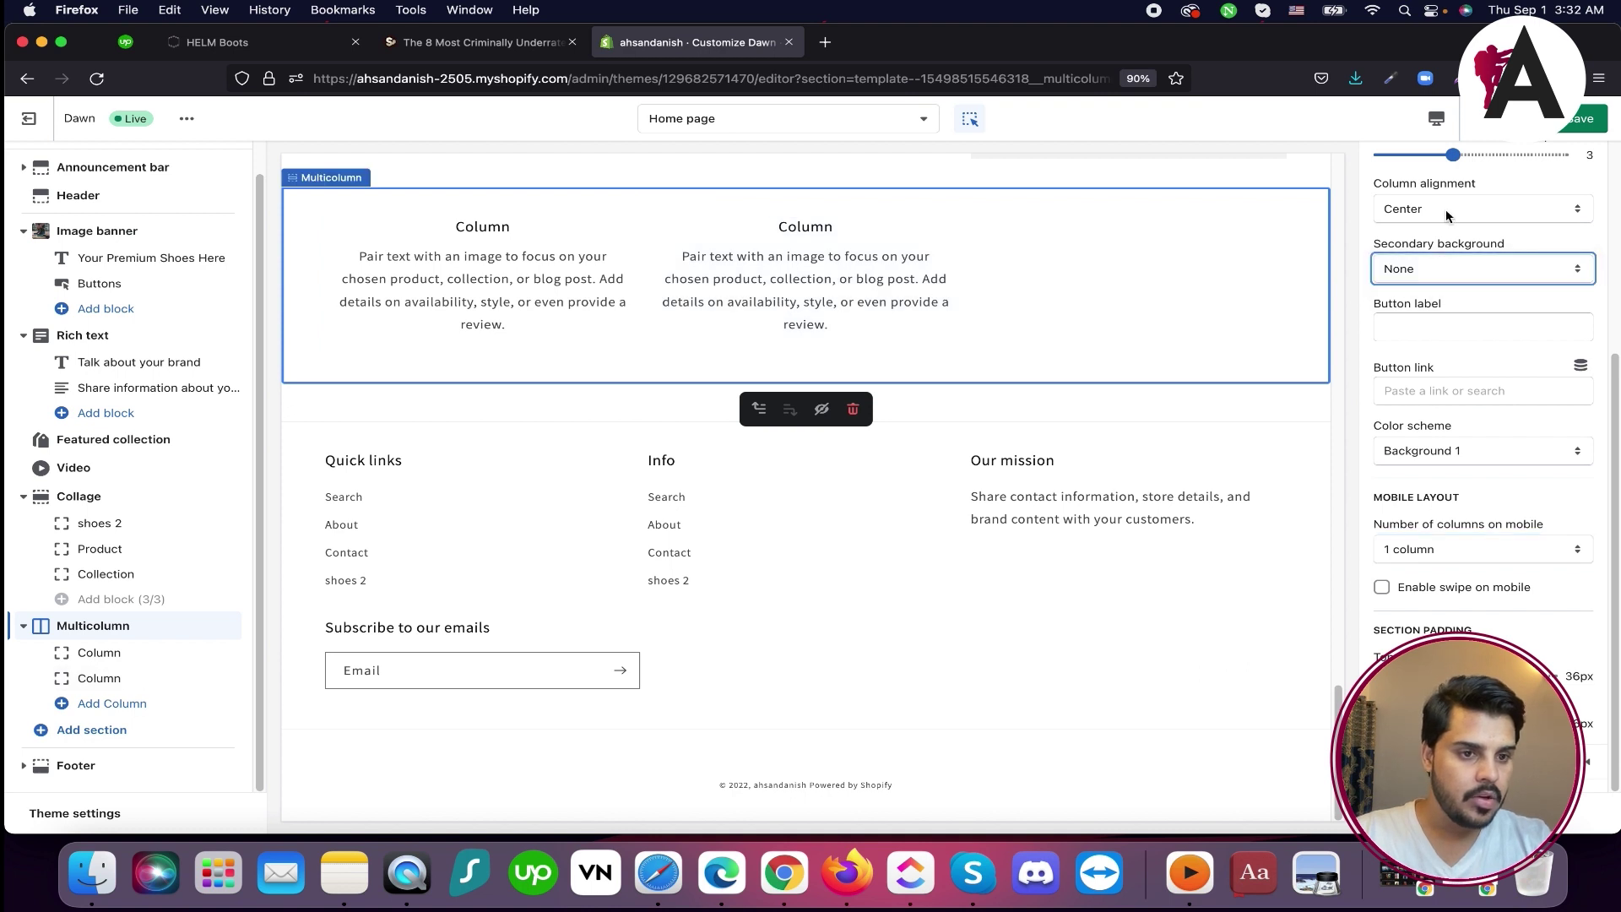
pyautogui.click(1446, 217)
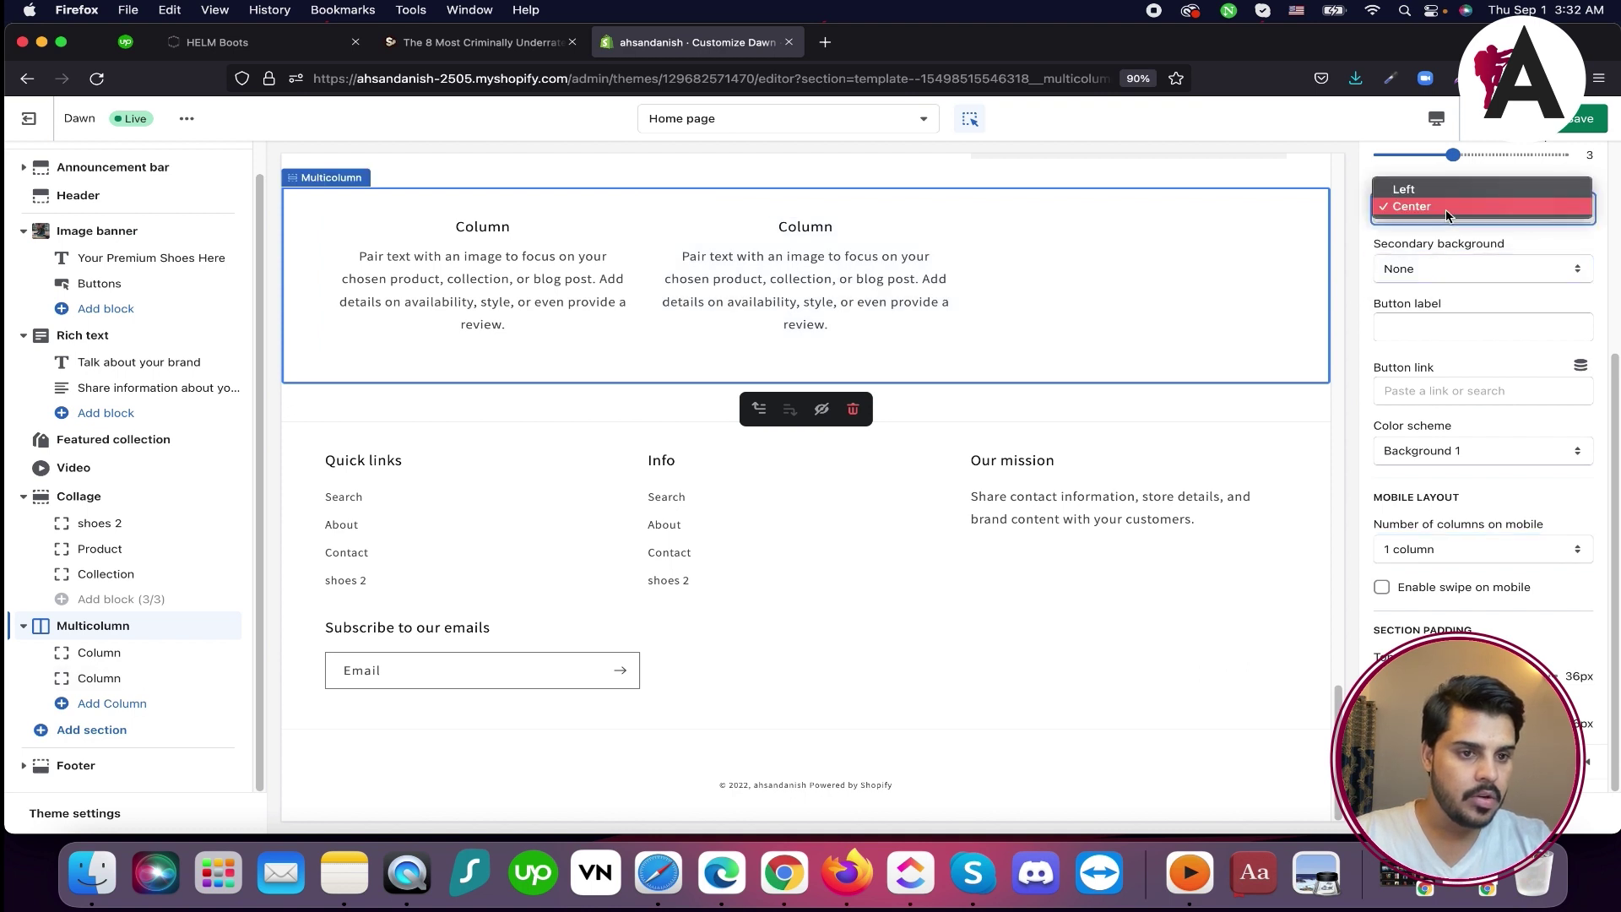
pyautogui.click(1558, 611)
pyautogui.click(1435, 554)
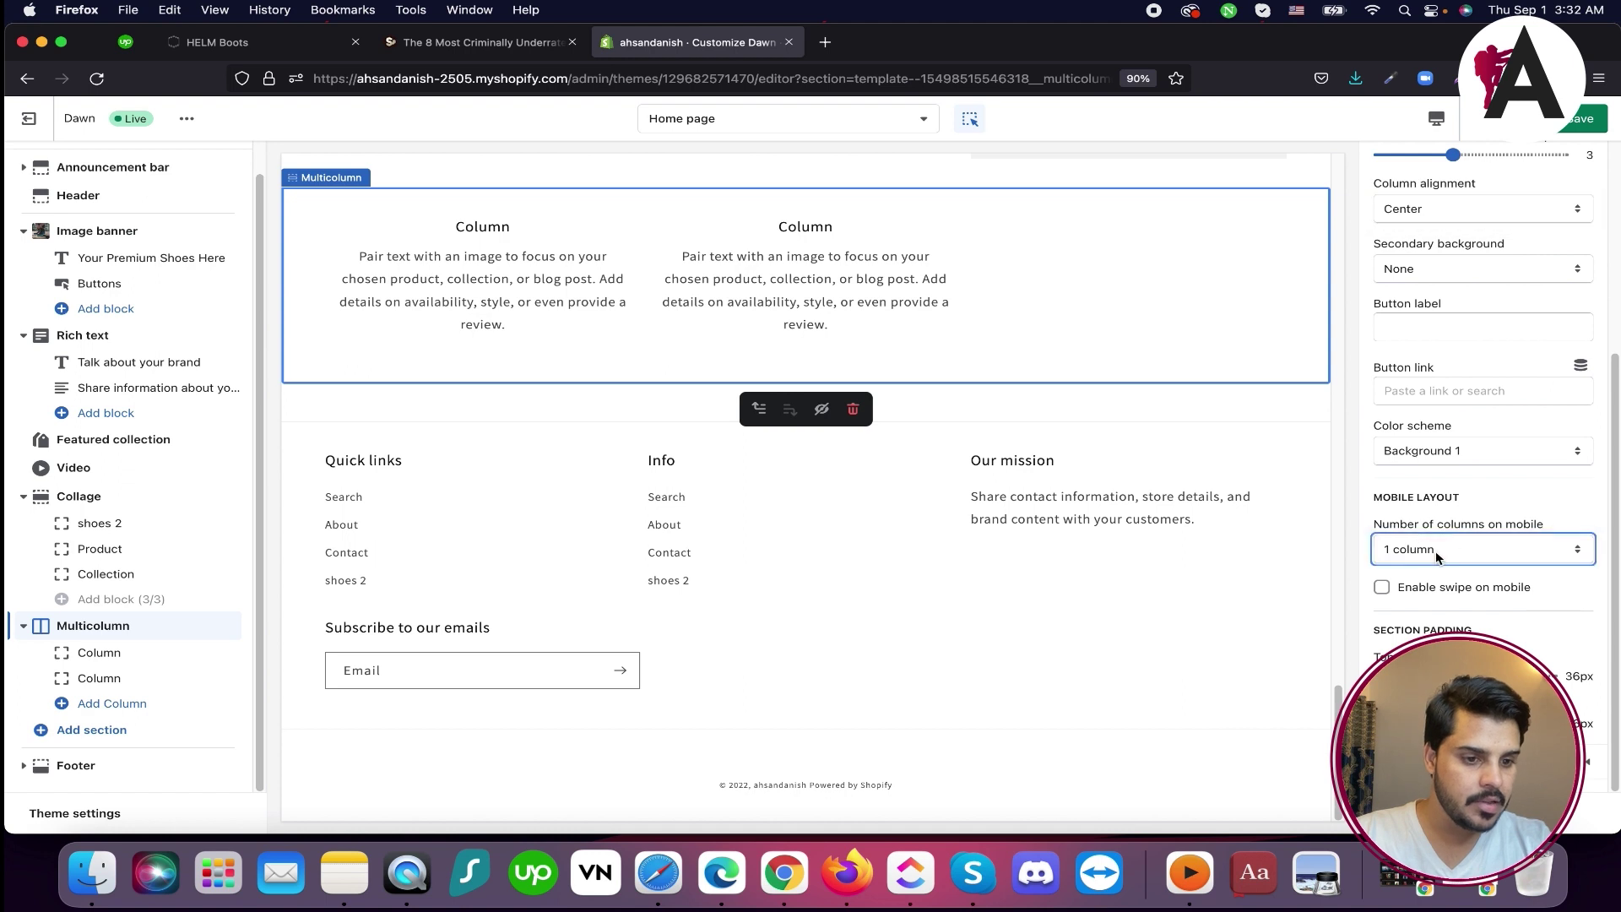
pyautogui.click(1440, 549)
pyautogui.click(1467, 581)
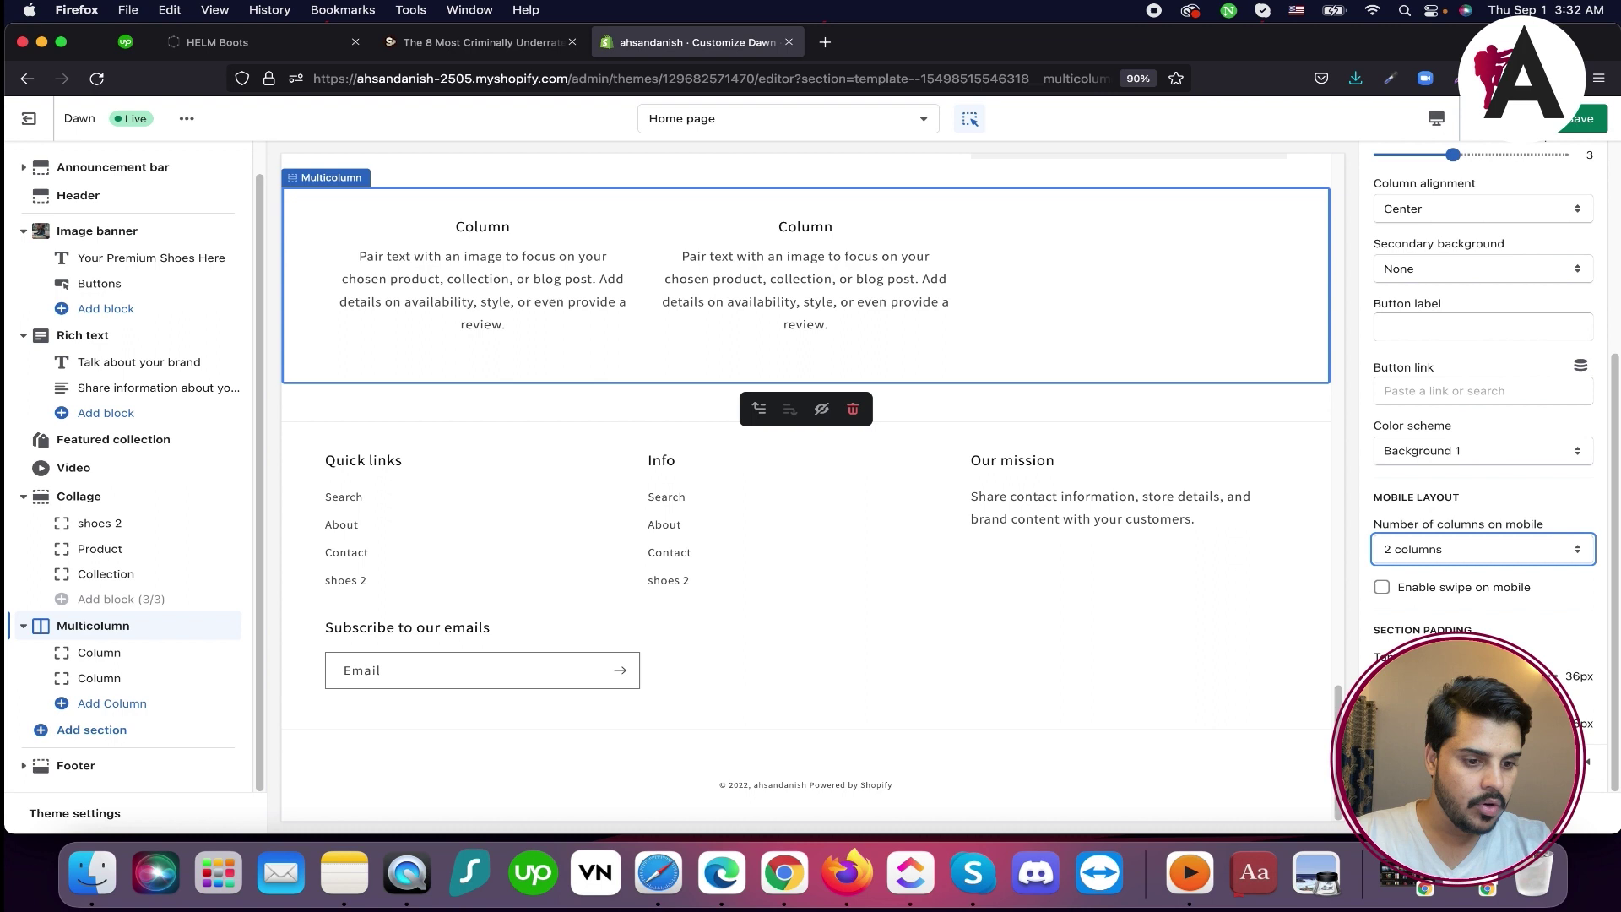
pyautogui.scroll(2, 1426, 566)
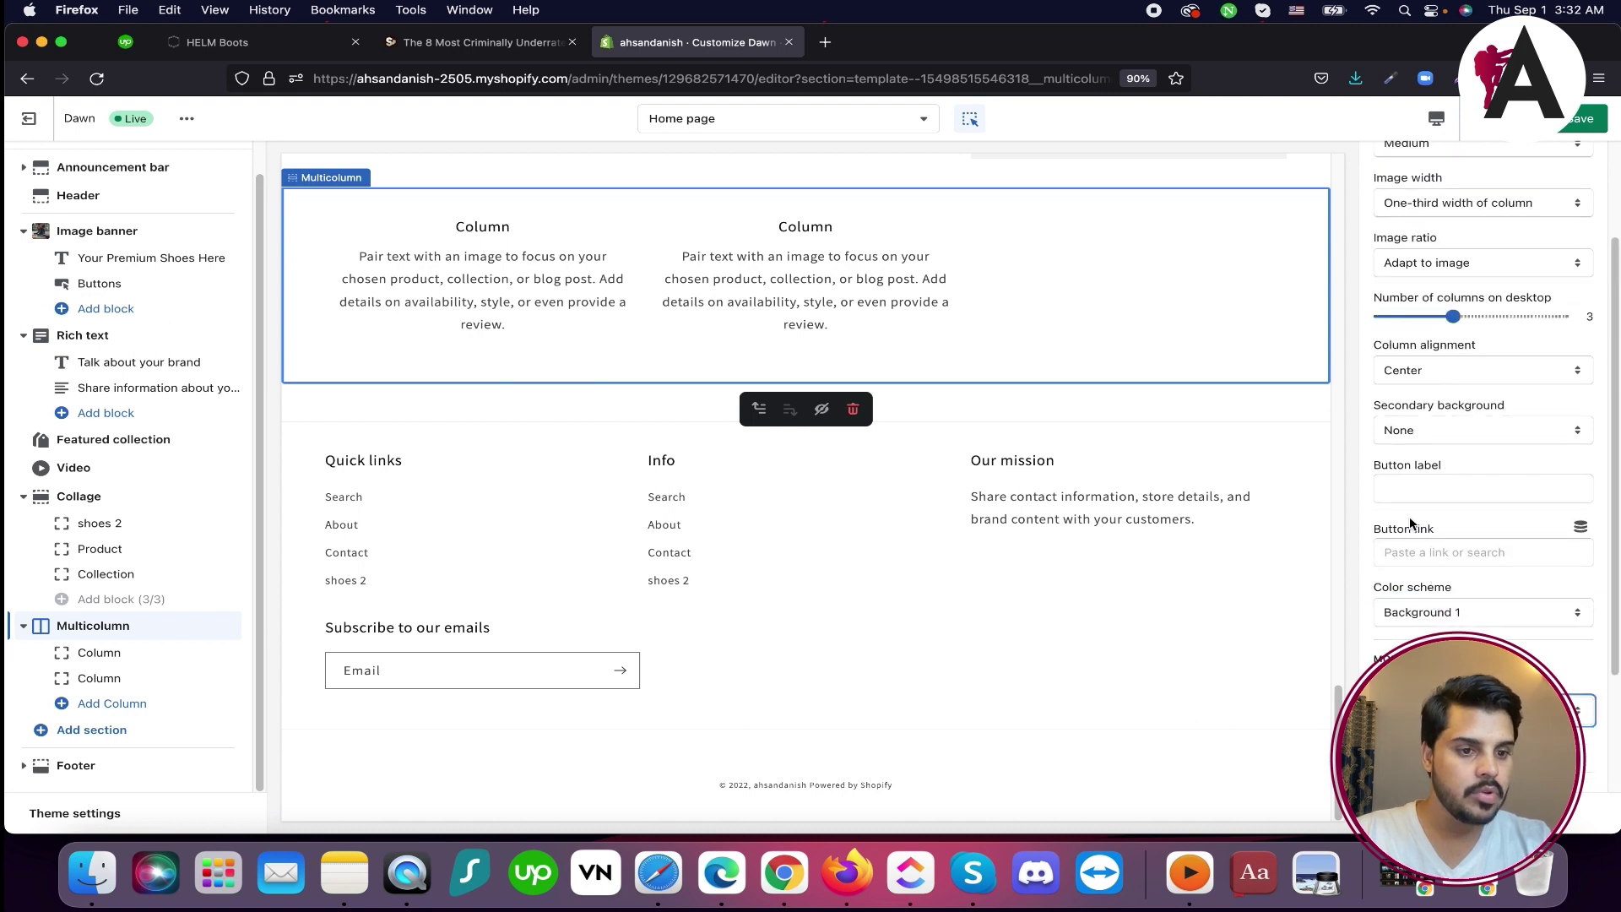
pyautogui.scroll(1, 1435, 493)
# Set the column image width to Full width of column
pyautogui.click(1445, 289)
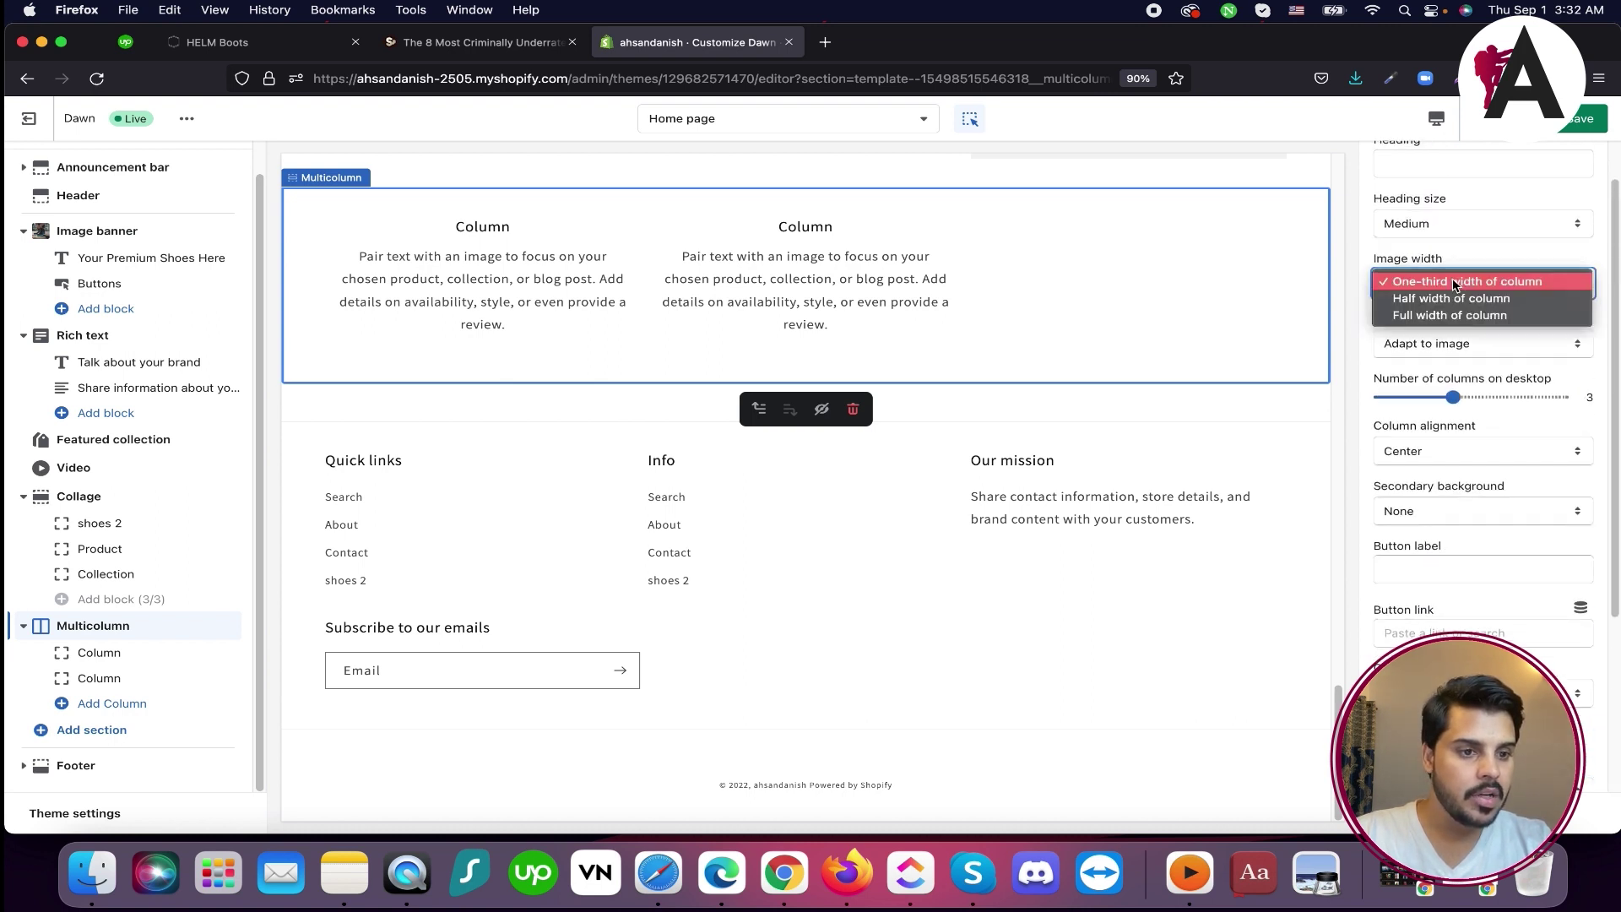
pyautogui.click(1455, 298)
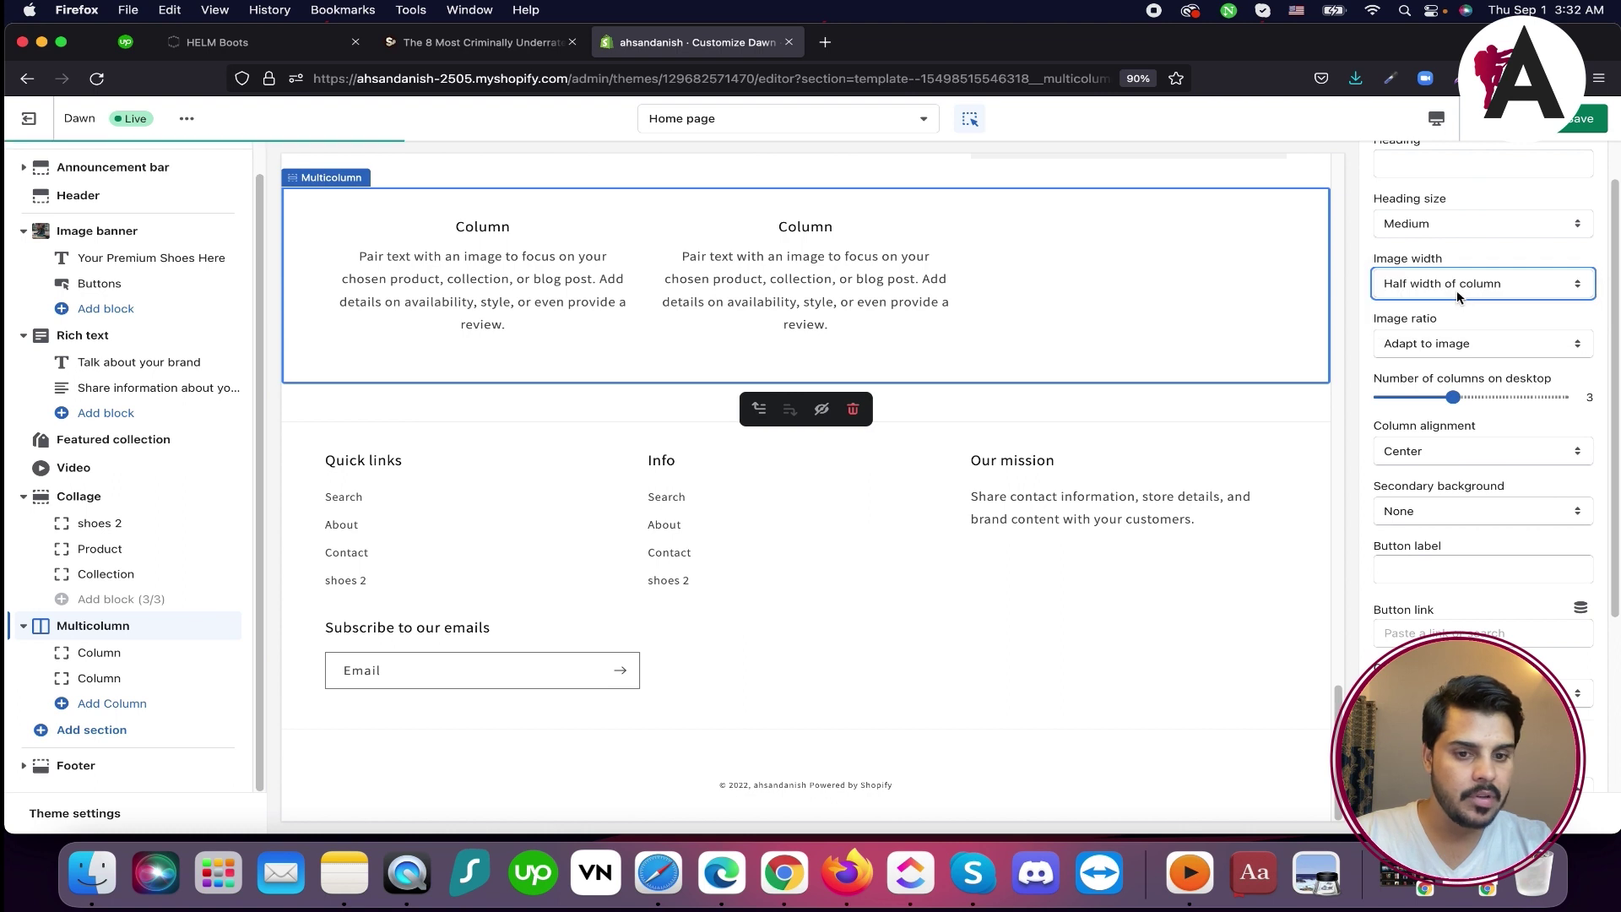
pyautogui.click(1461, 302)
pyautogui.click(1462, 300)
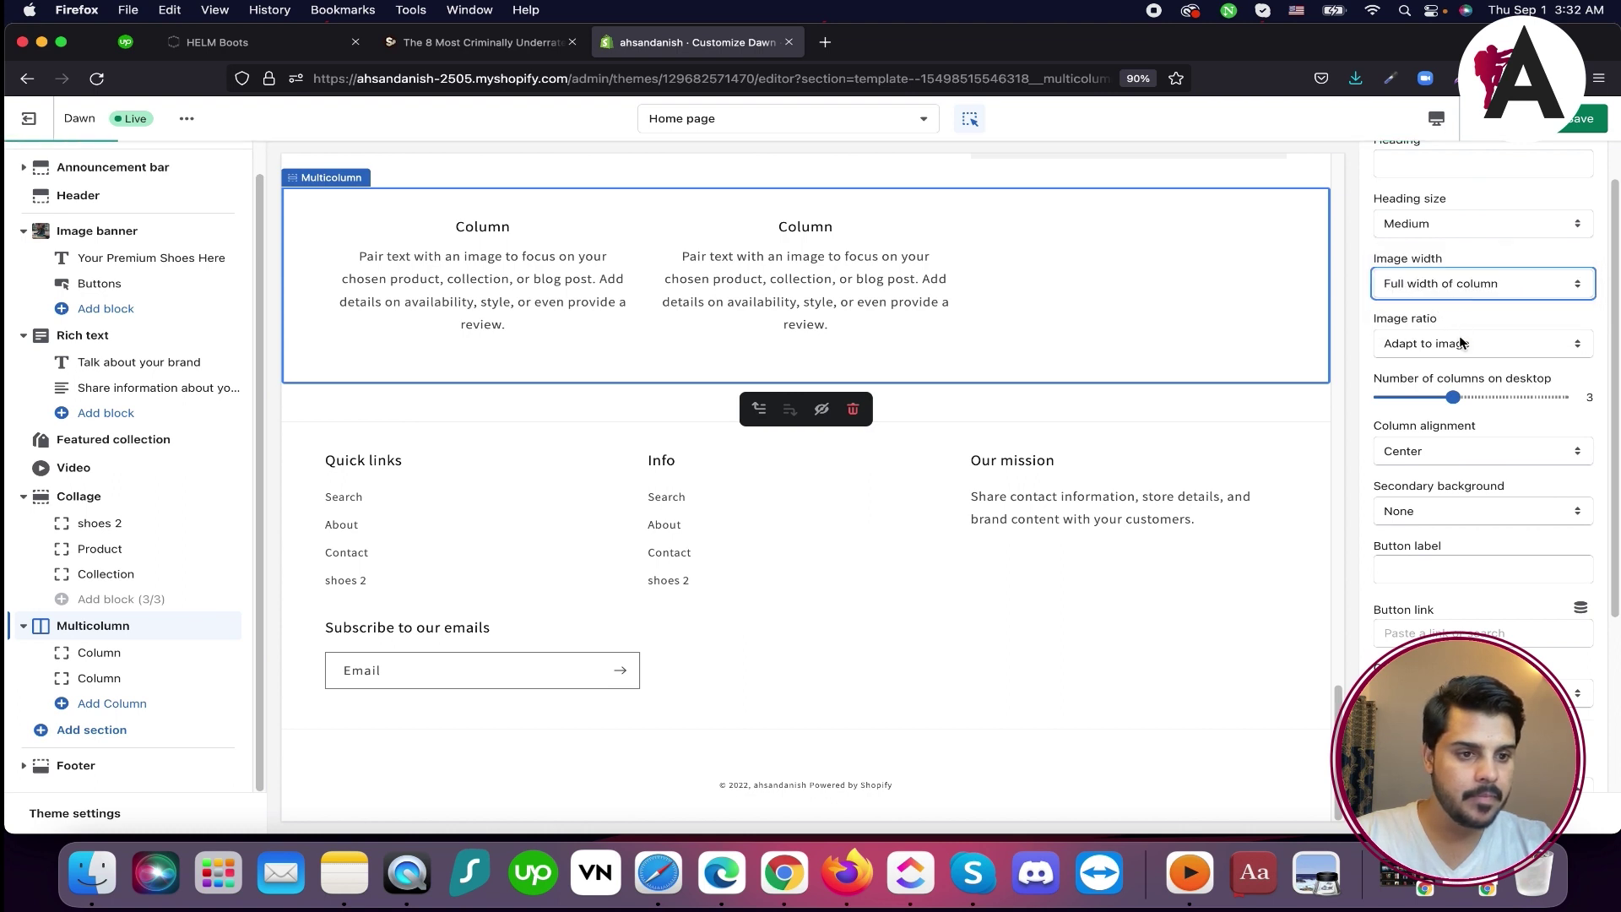
pyautogui.scroll(1, 1451, 301)
# Lower desktop columns from 3 to 2 and inspect the first and second column blocks
pyautogui.click(1435, 453)
pyautogui.moveTo(1435, 454); pyautogui.dragTo(1430, 454)
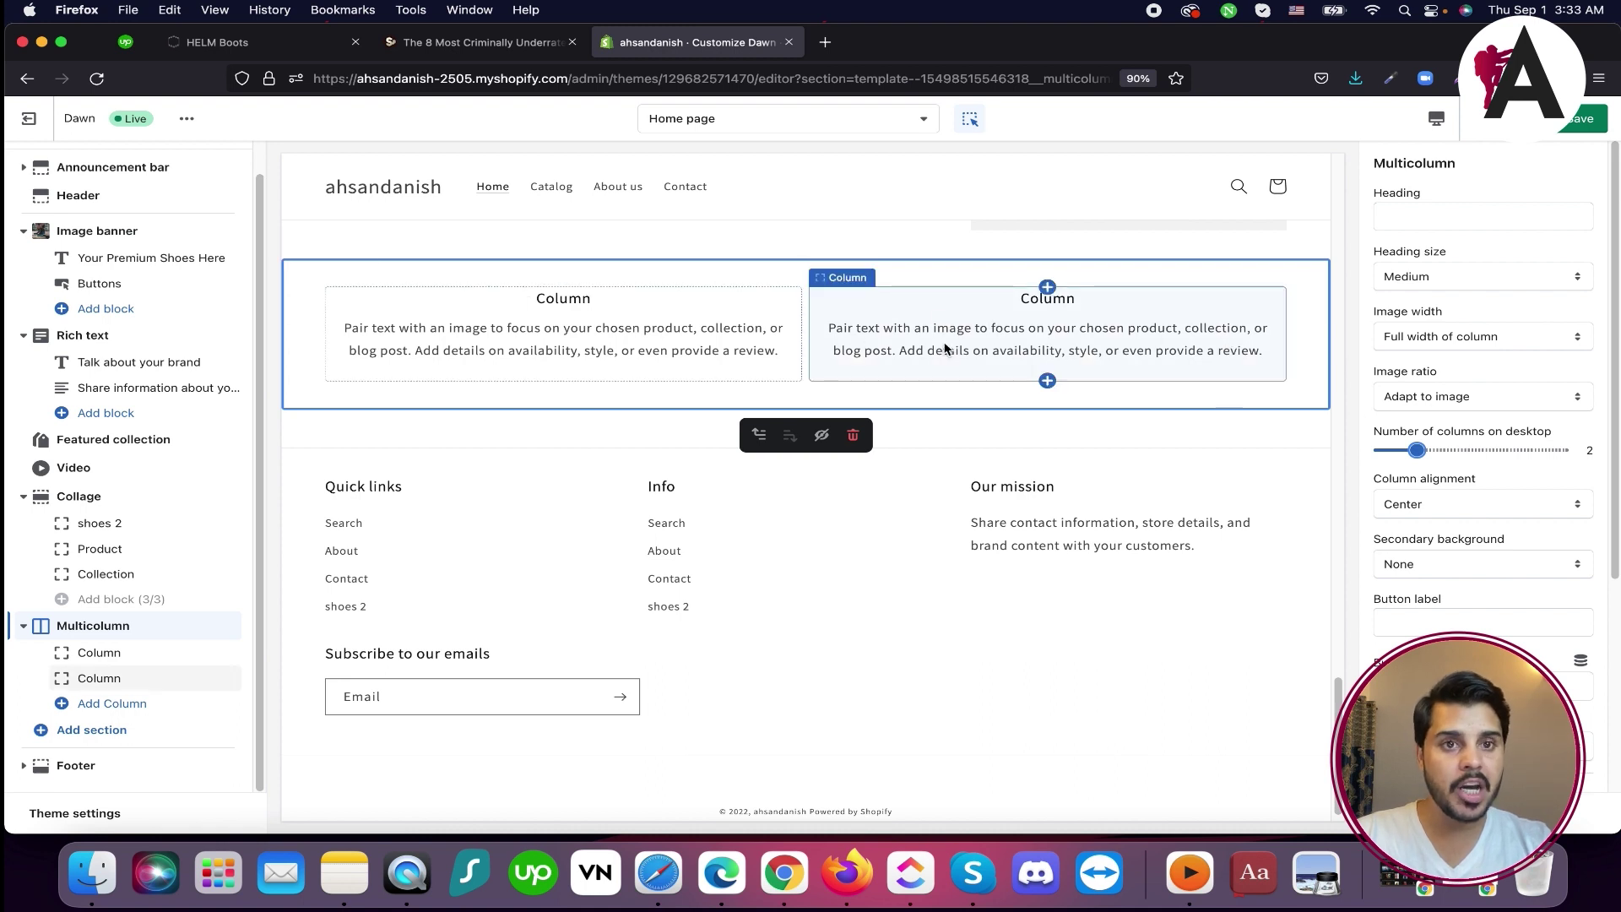
pyautogui.click(166, 658)
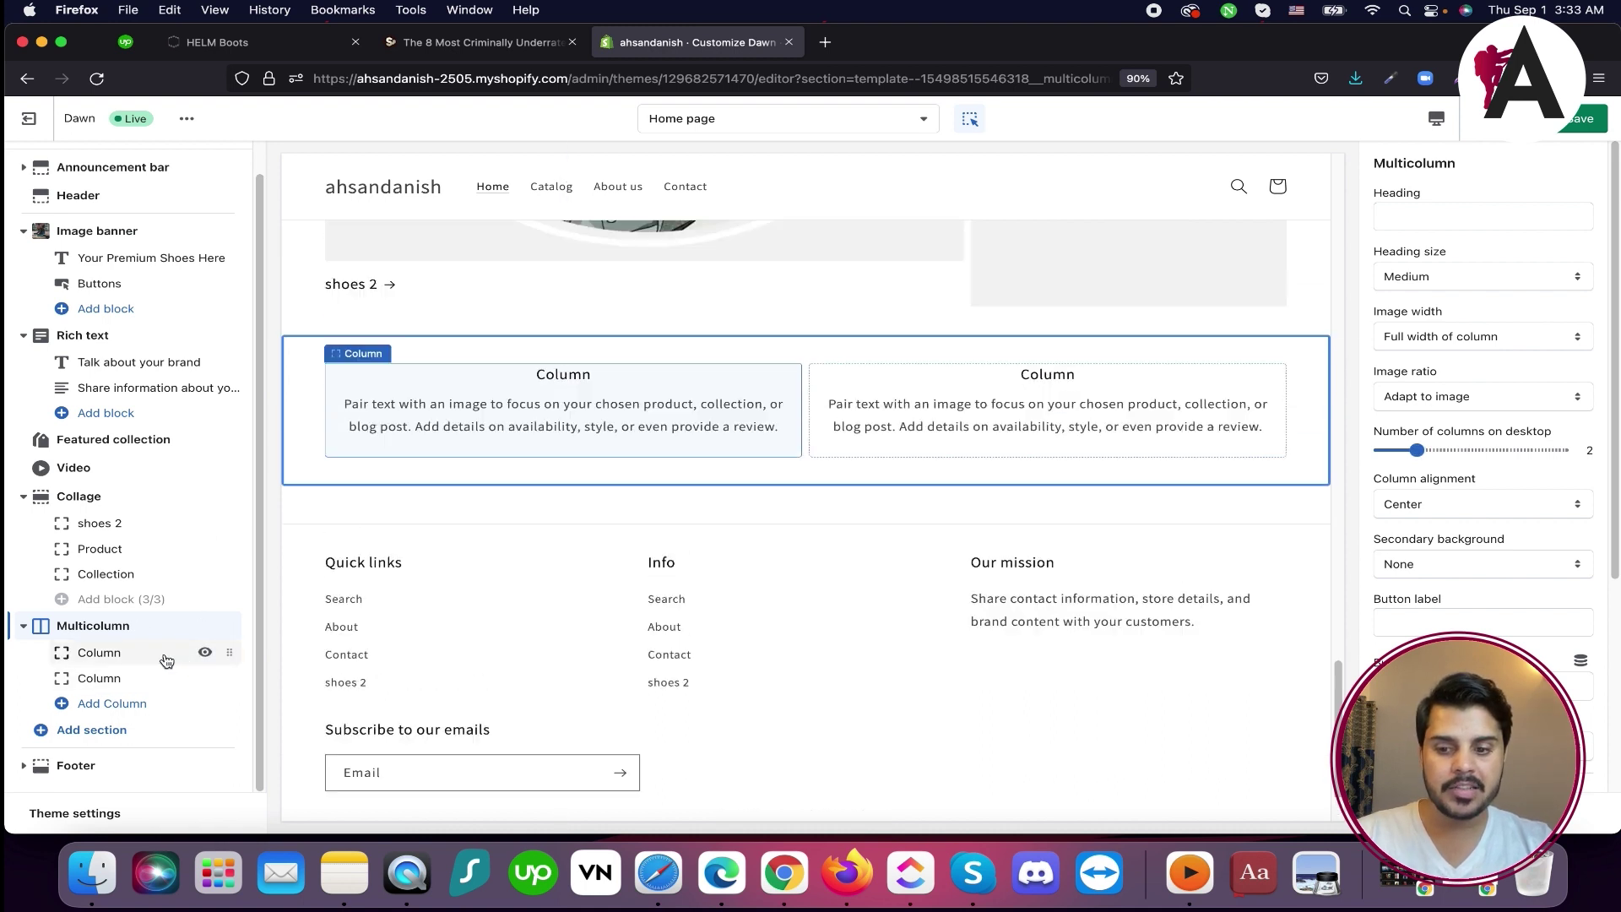
pyautogui.moveTo(548, 496)
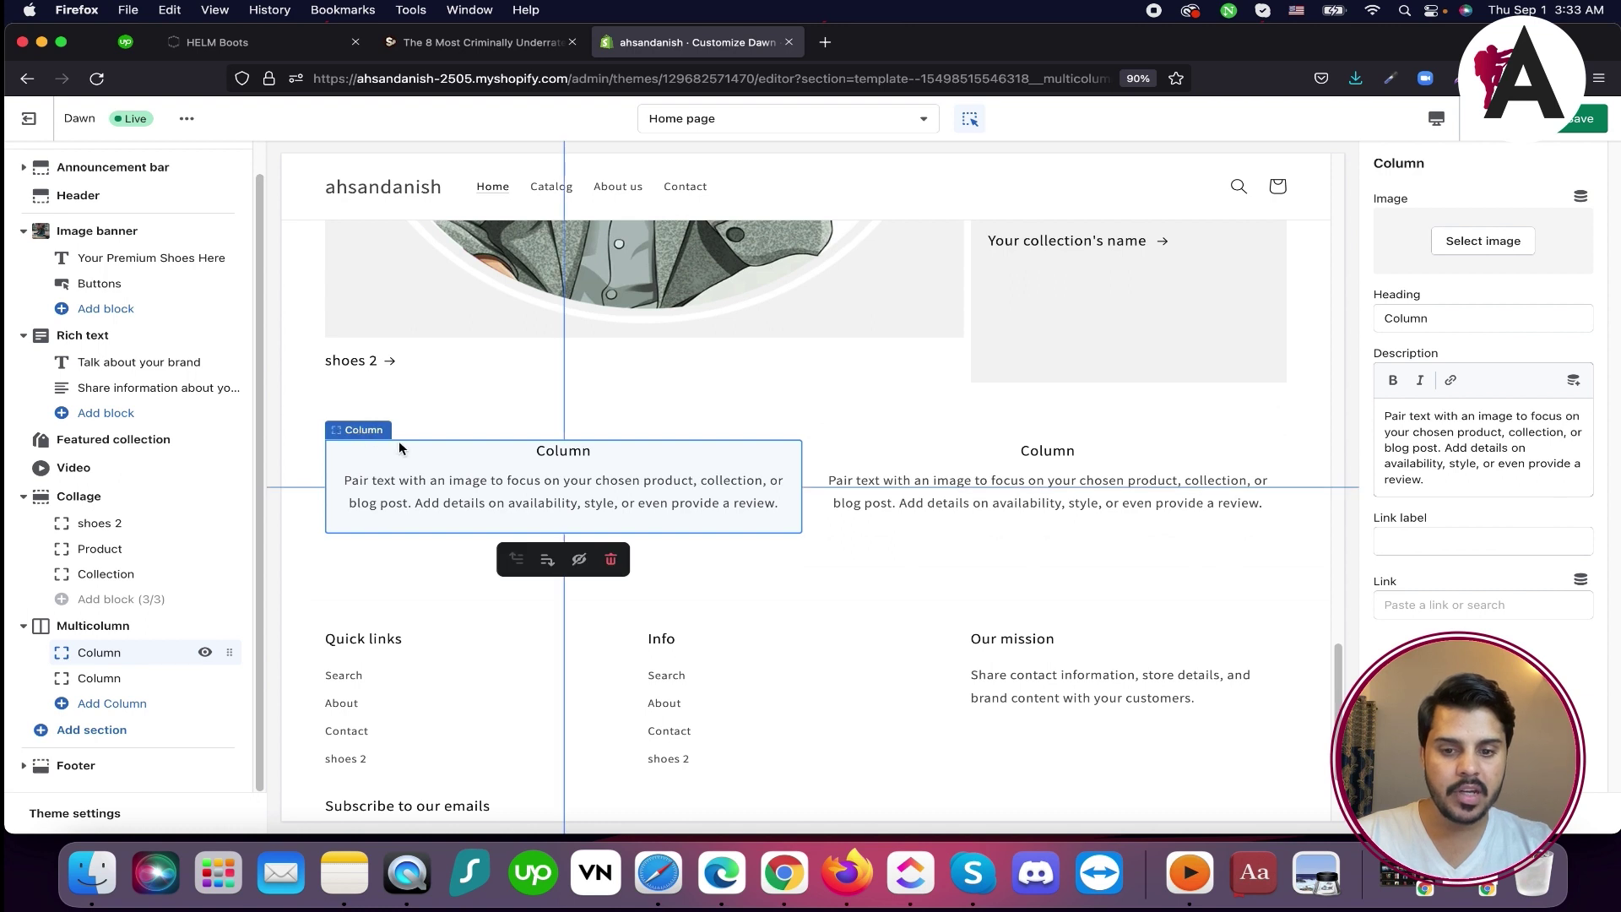
pyautogui.rightClick(597, 492)
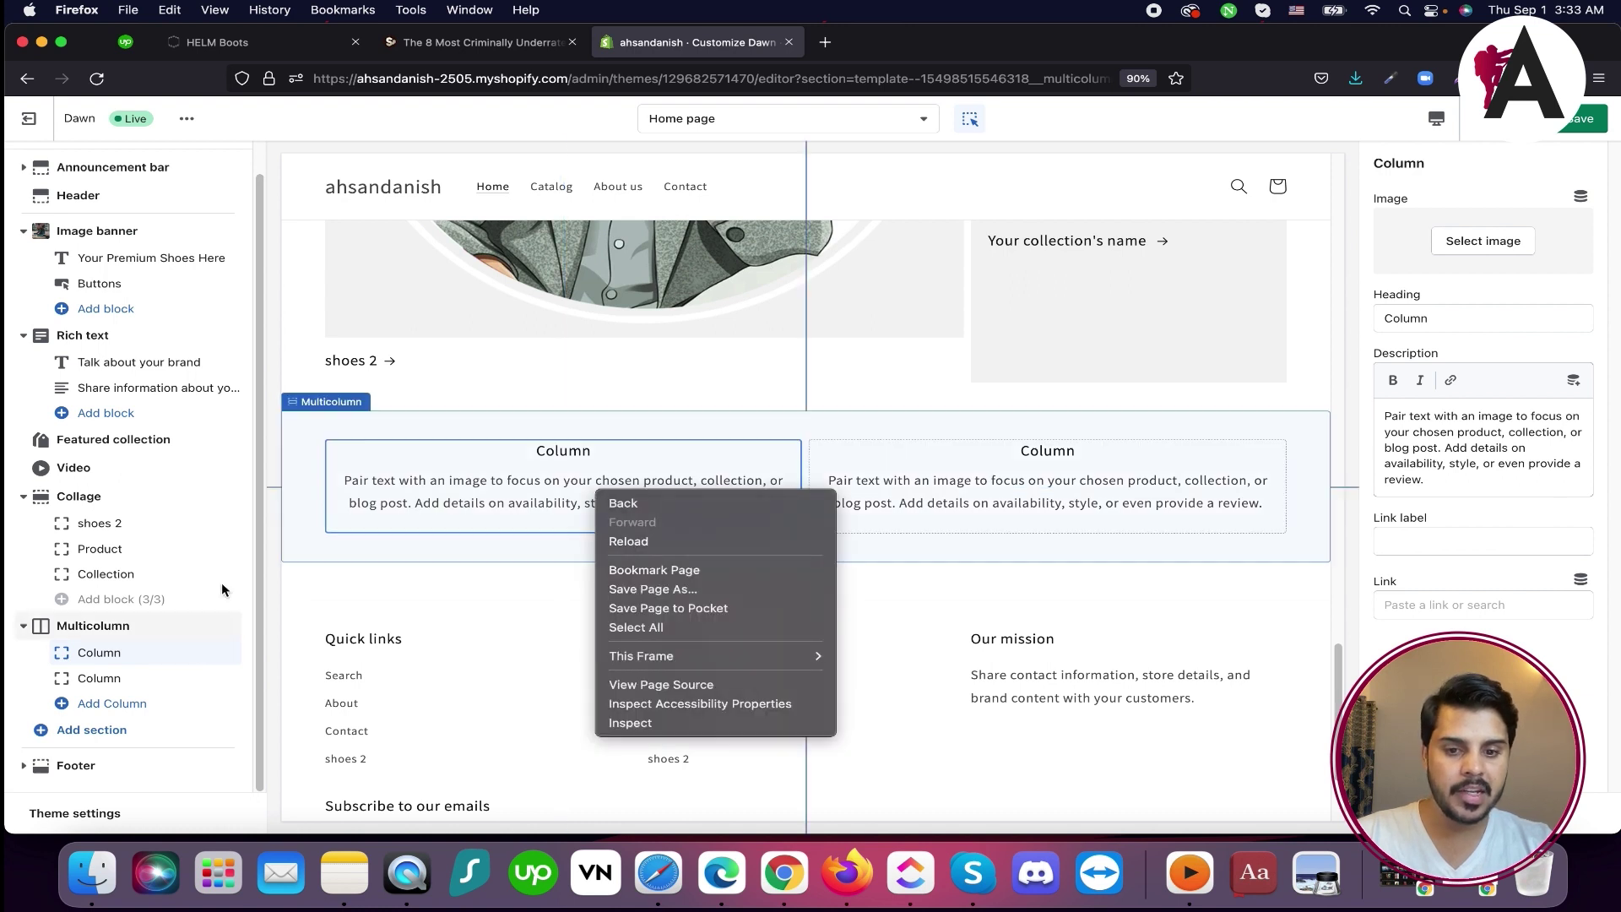
pyautogui.rightClick(110, 684)
pyautogui.rightClick(111, 680)
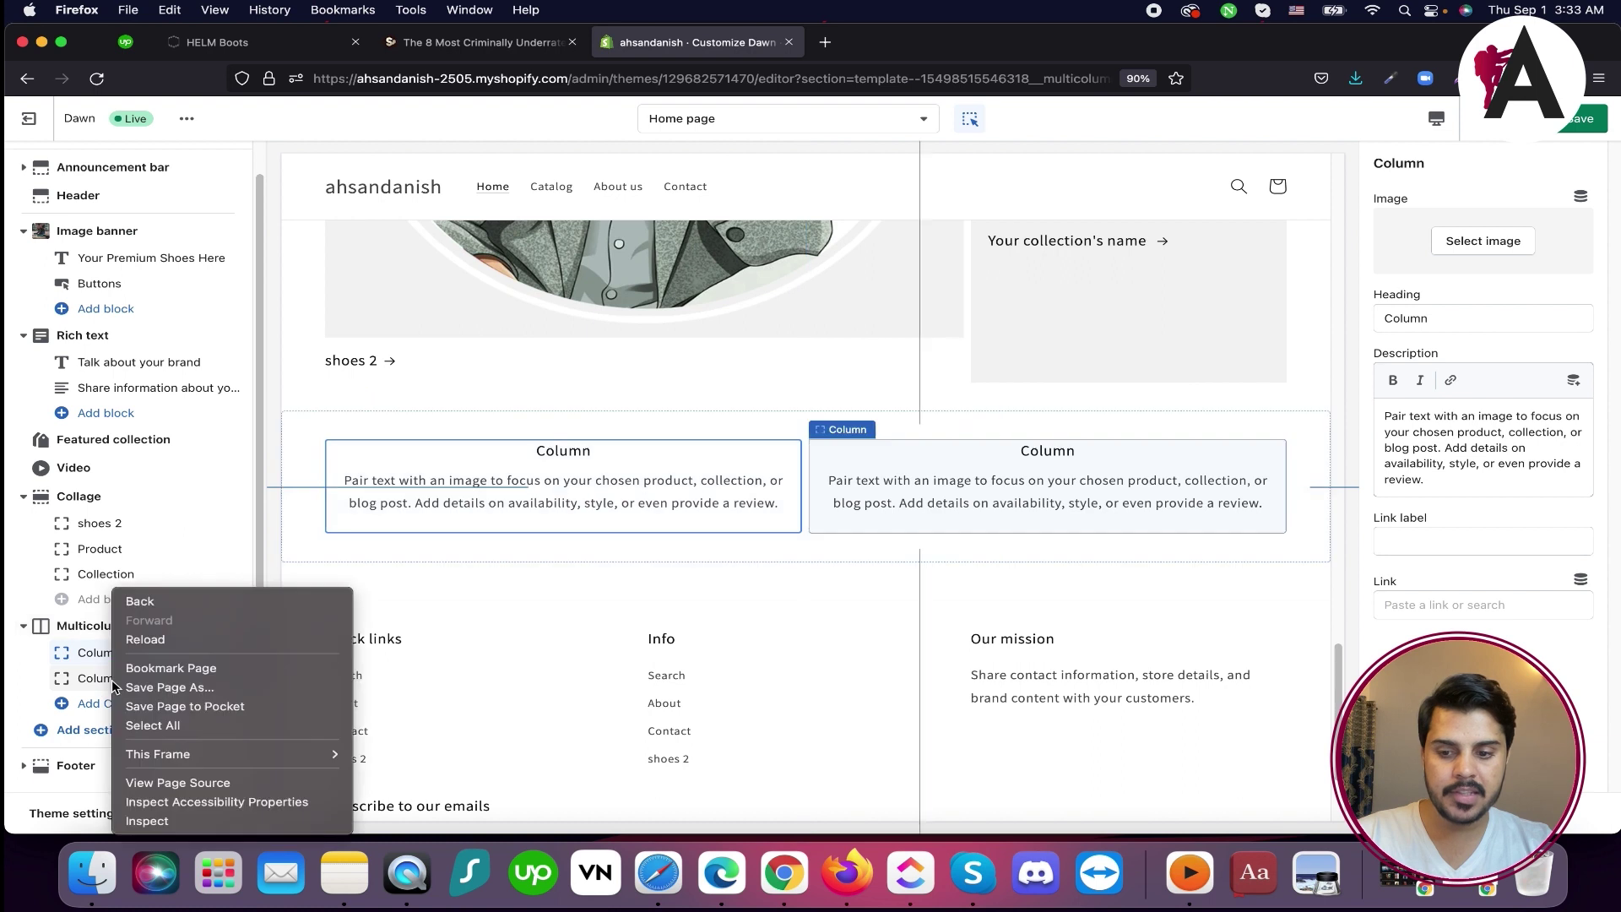
pyautogui.press('Escape')
pyautogui.click(101, 682)
pyautogui.rightClick(101, 682)
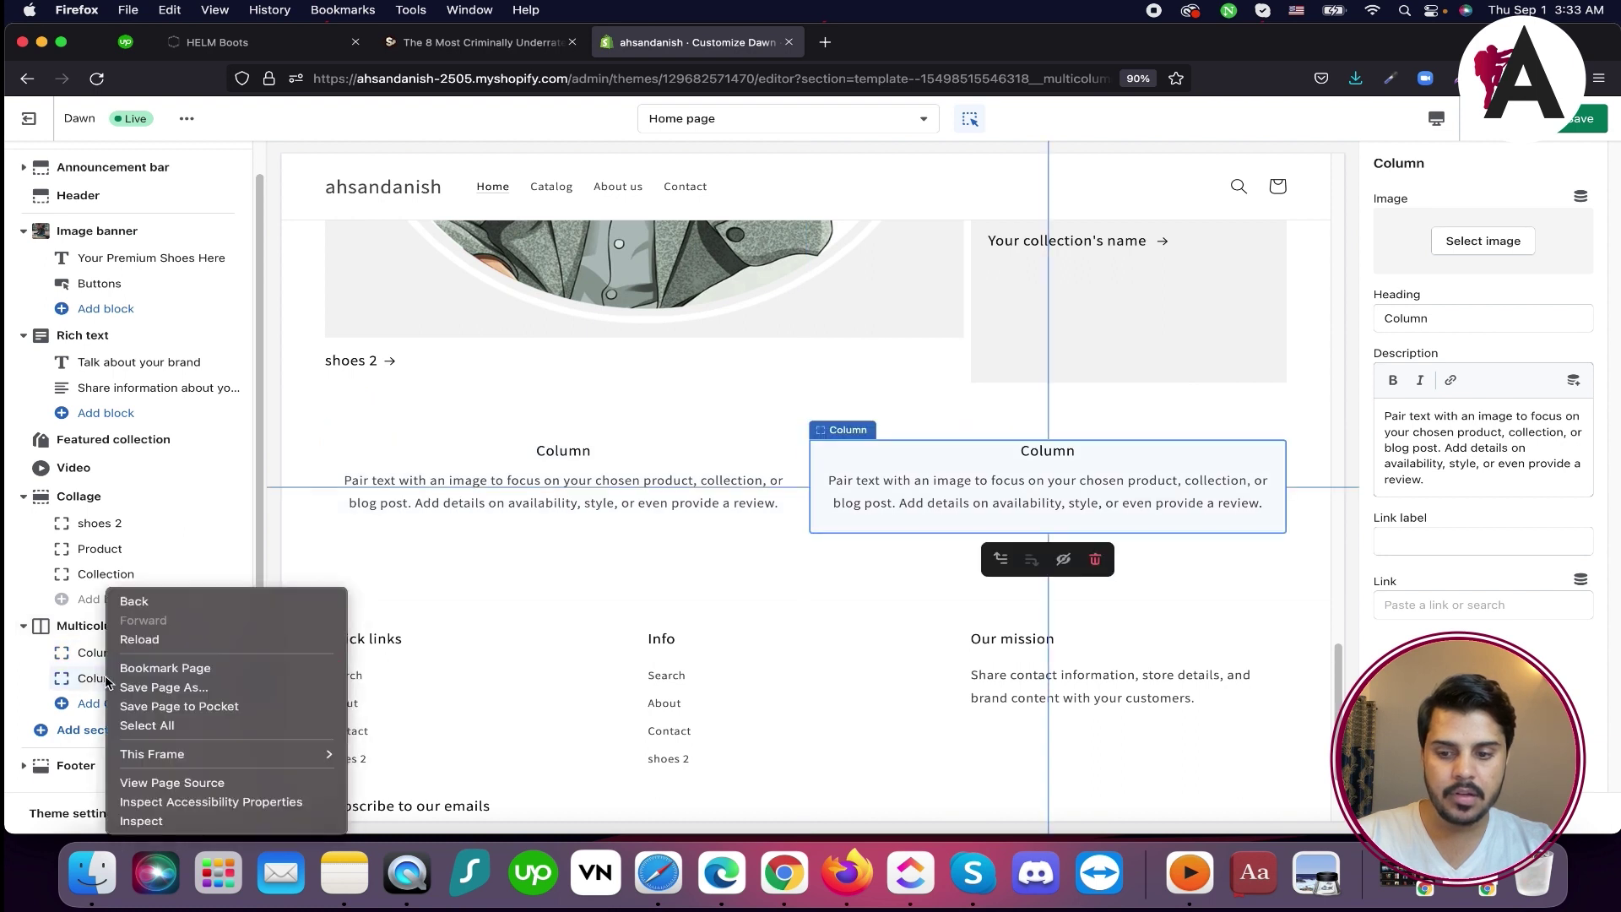
pyautogui.press('Escape')
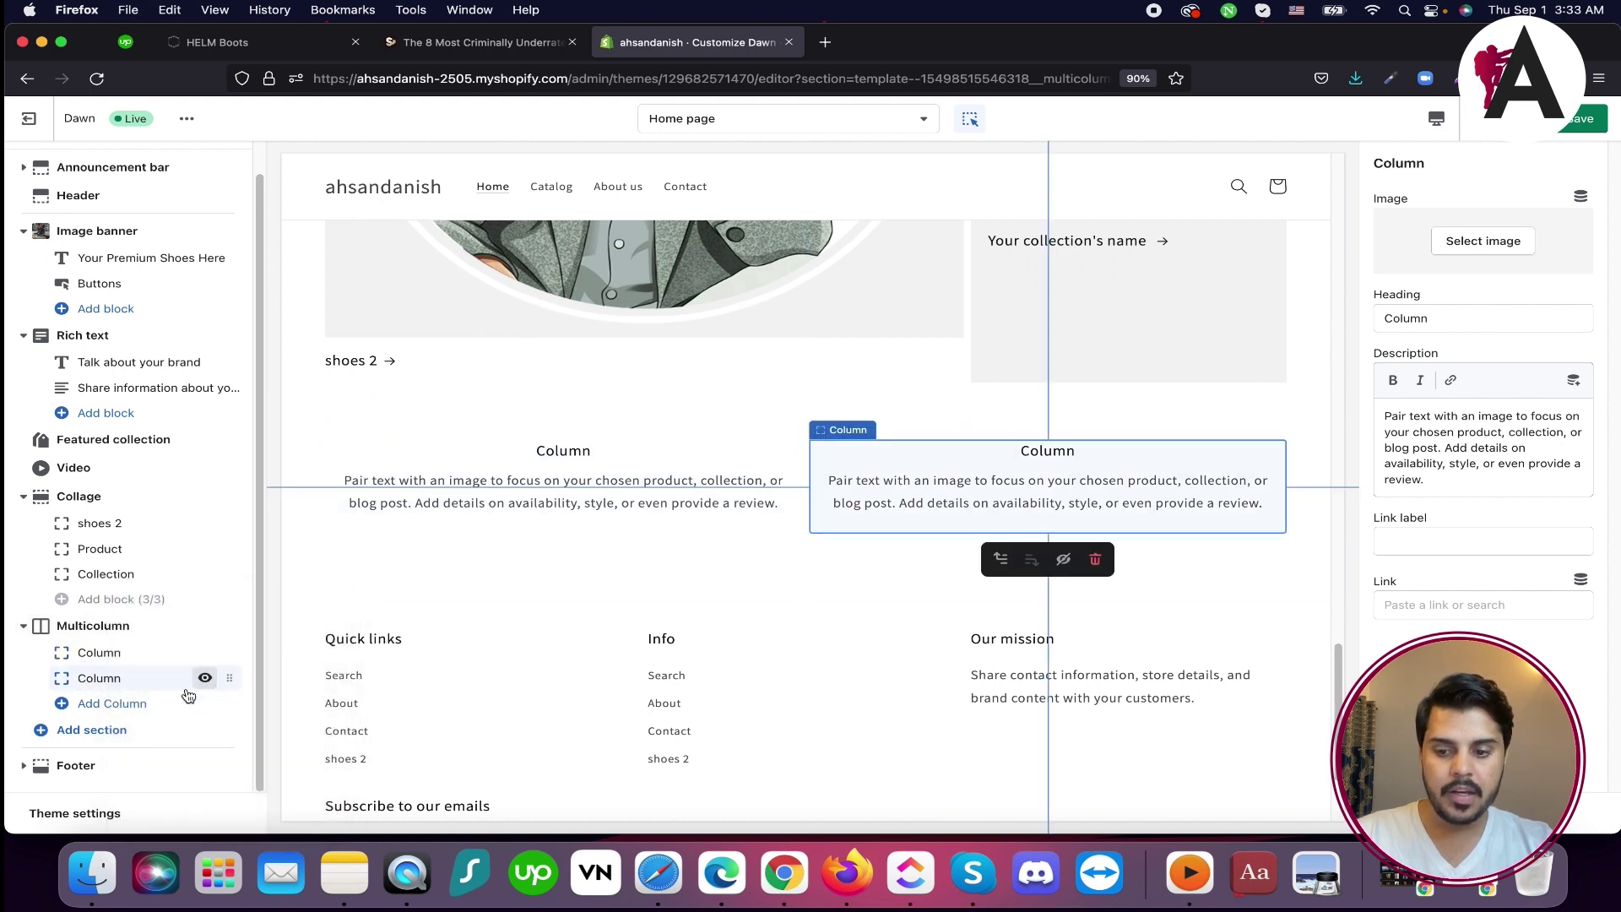
# Add a third and a fourth column to the Multicolumn section
pyautogui.click(110, 731)
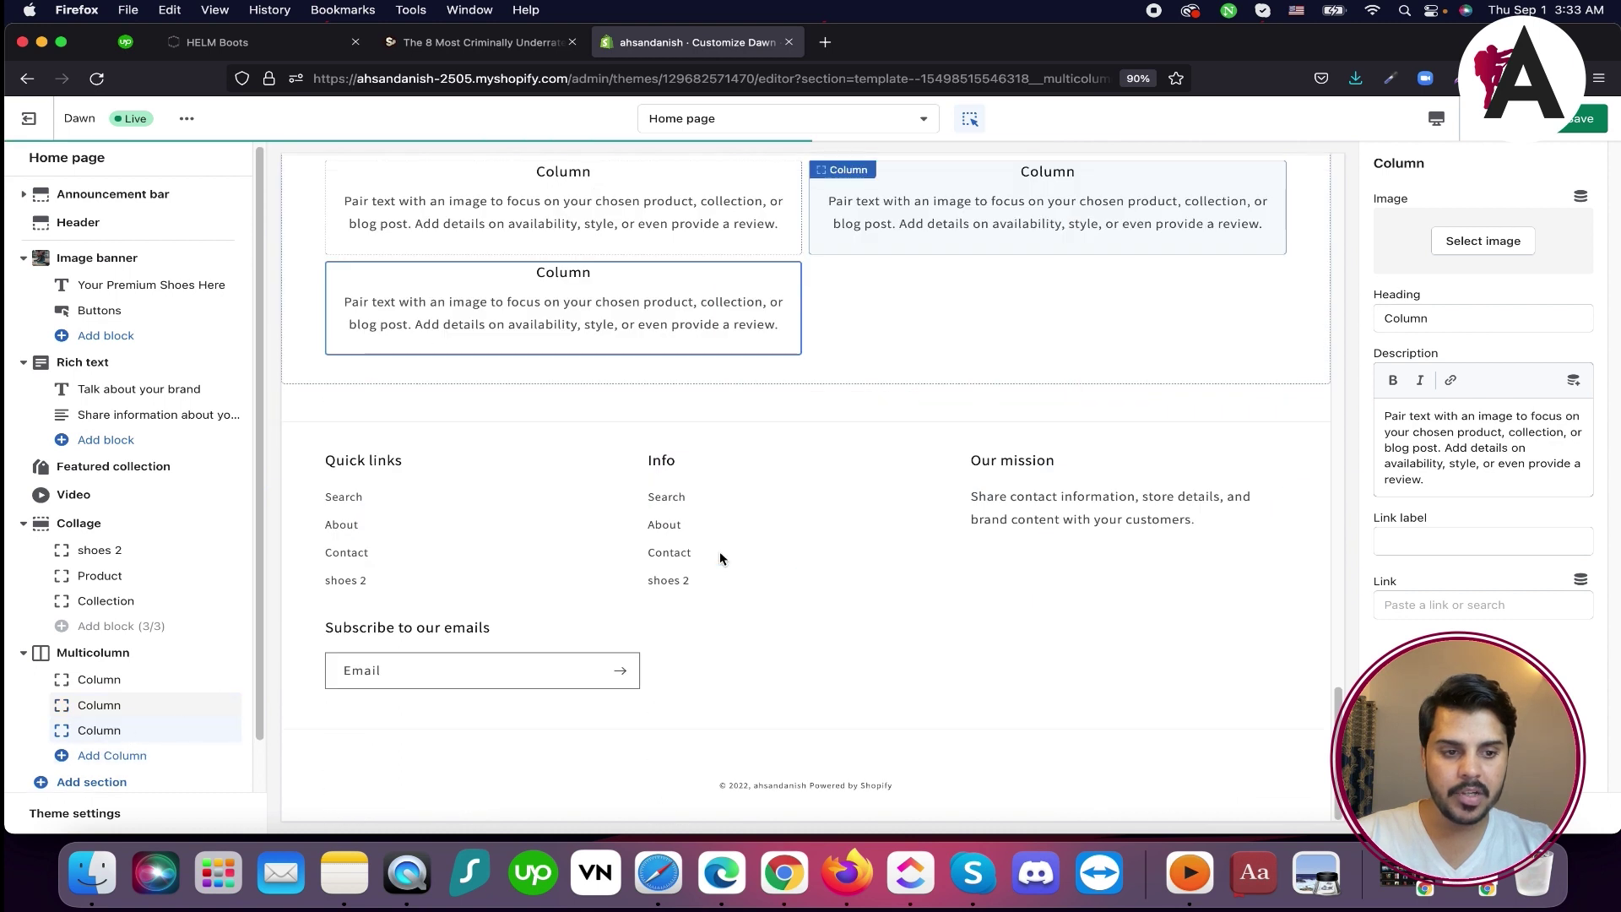
pyautogui.scroll(1, 793, 538)
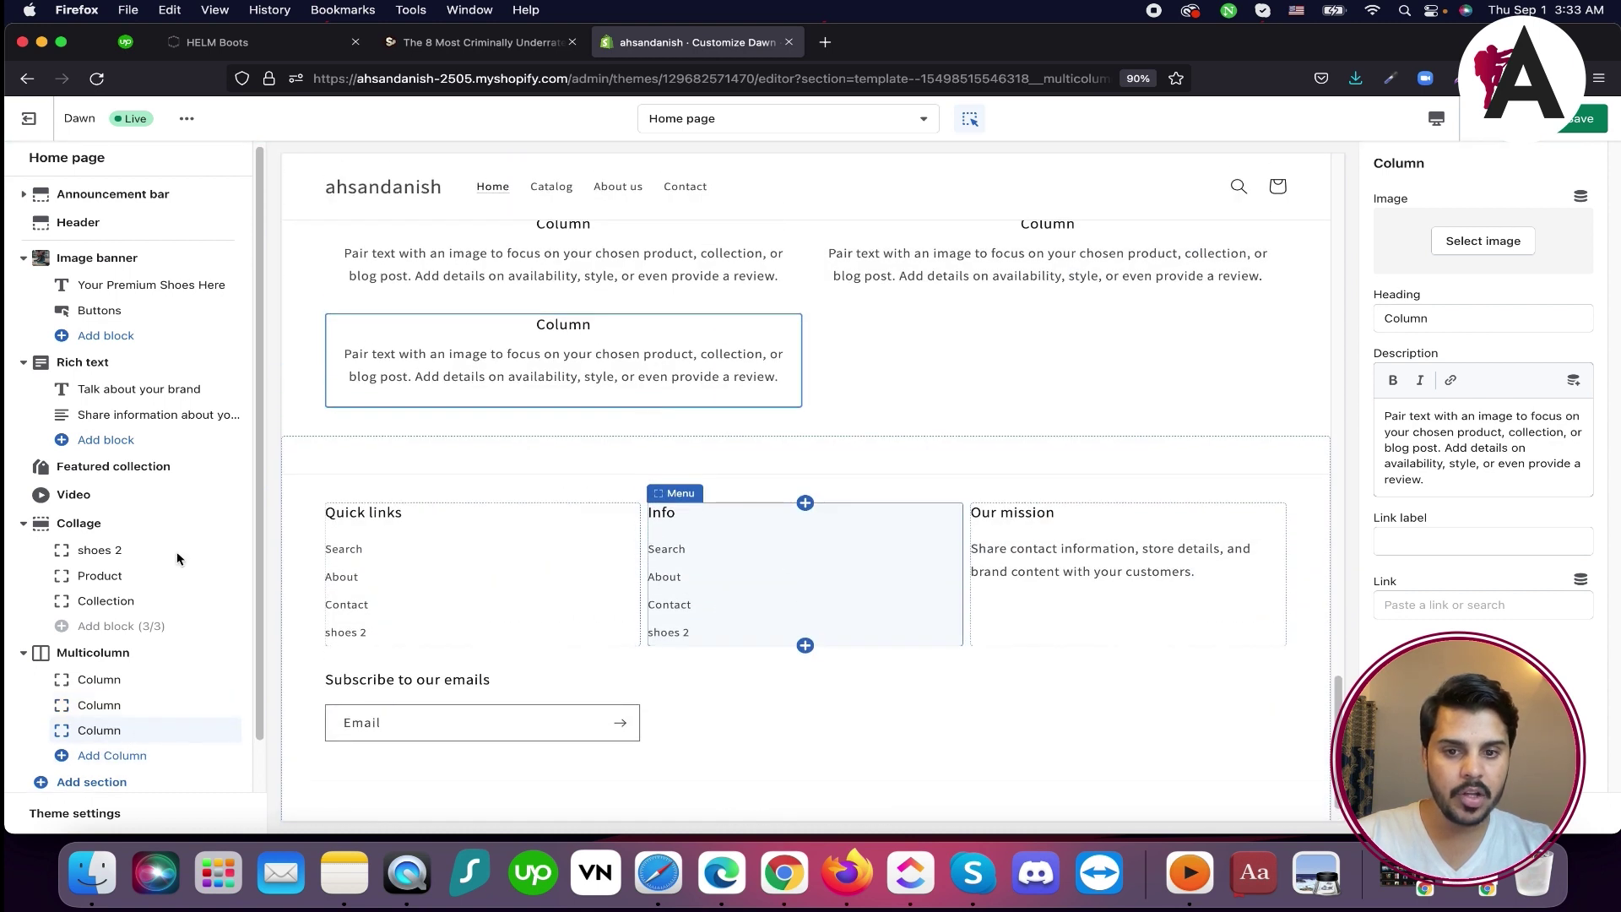
pyautogui.click(112, 756)
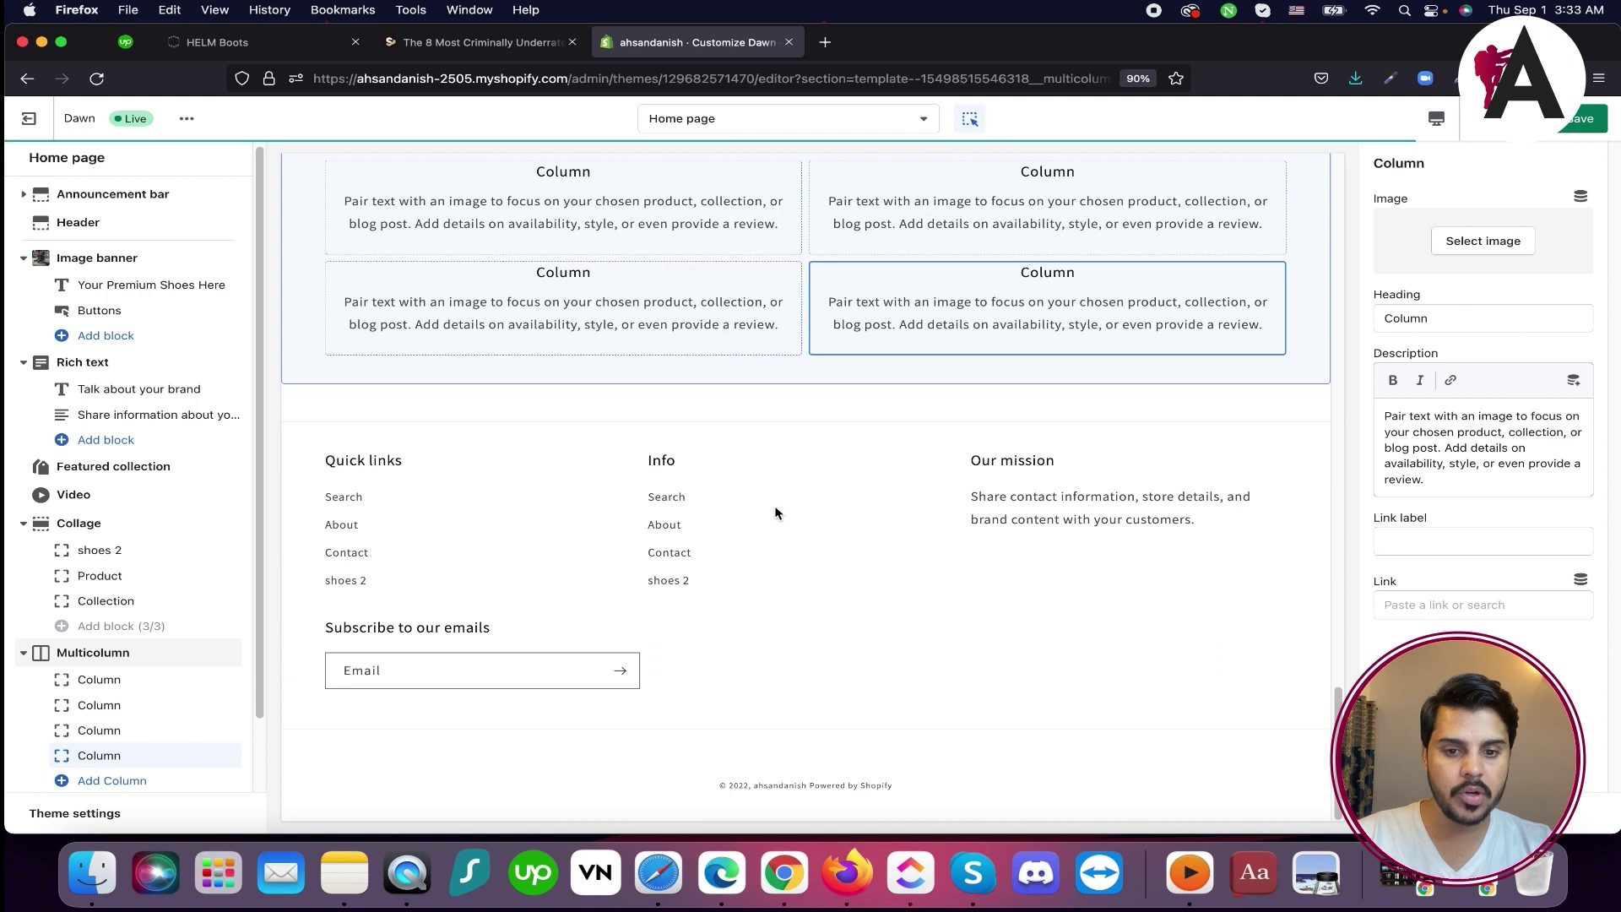
pyautogui.scroll(2, 743, 498)
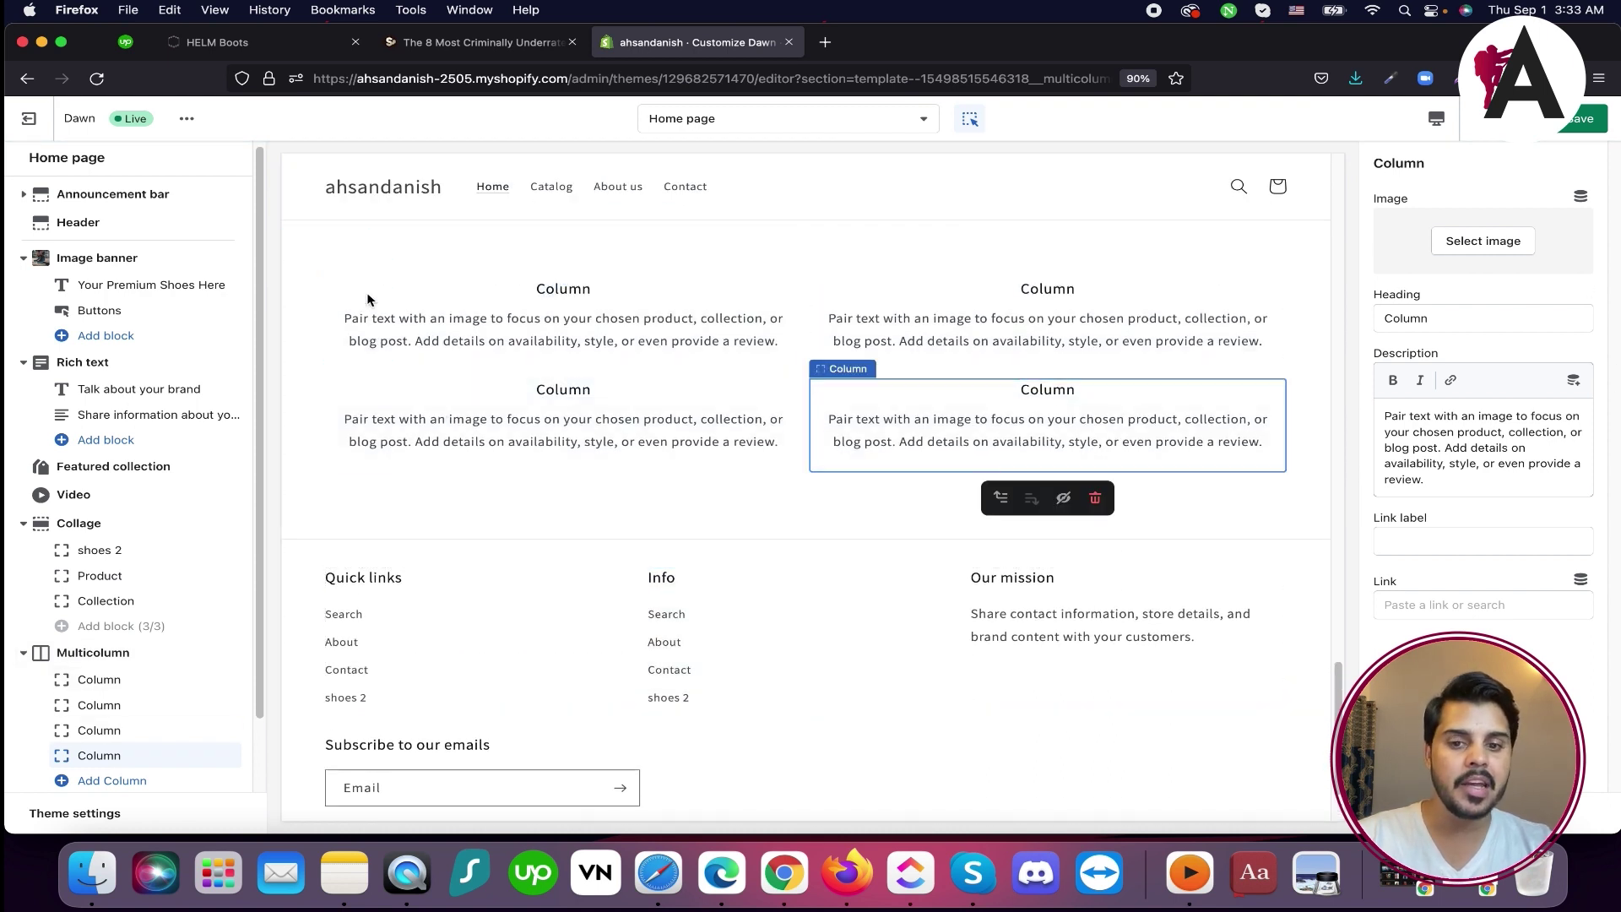
pyautogui.scroll(2, 397, 448)
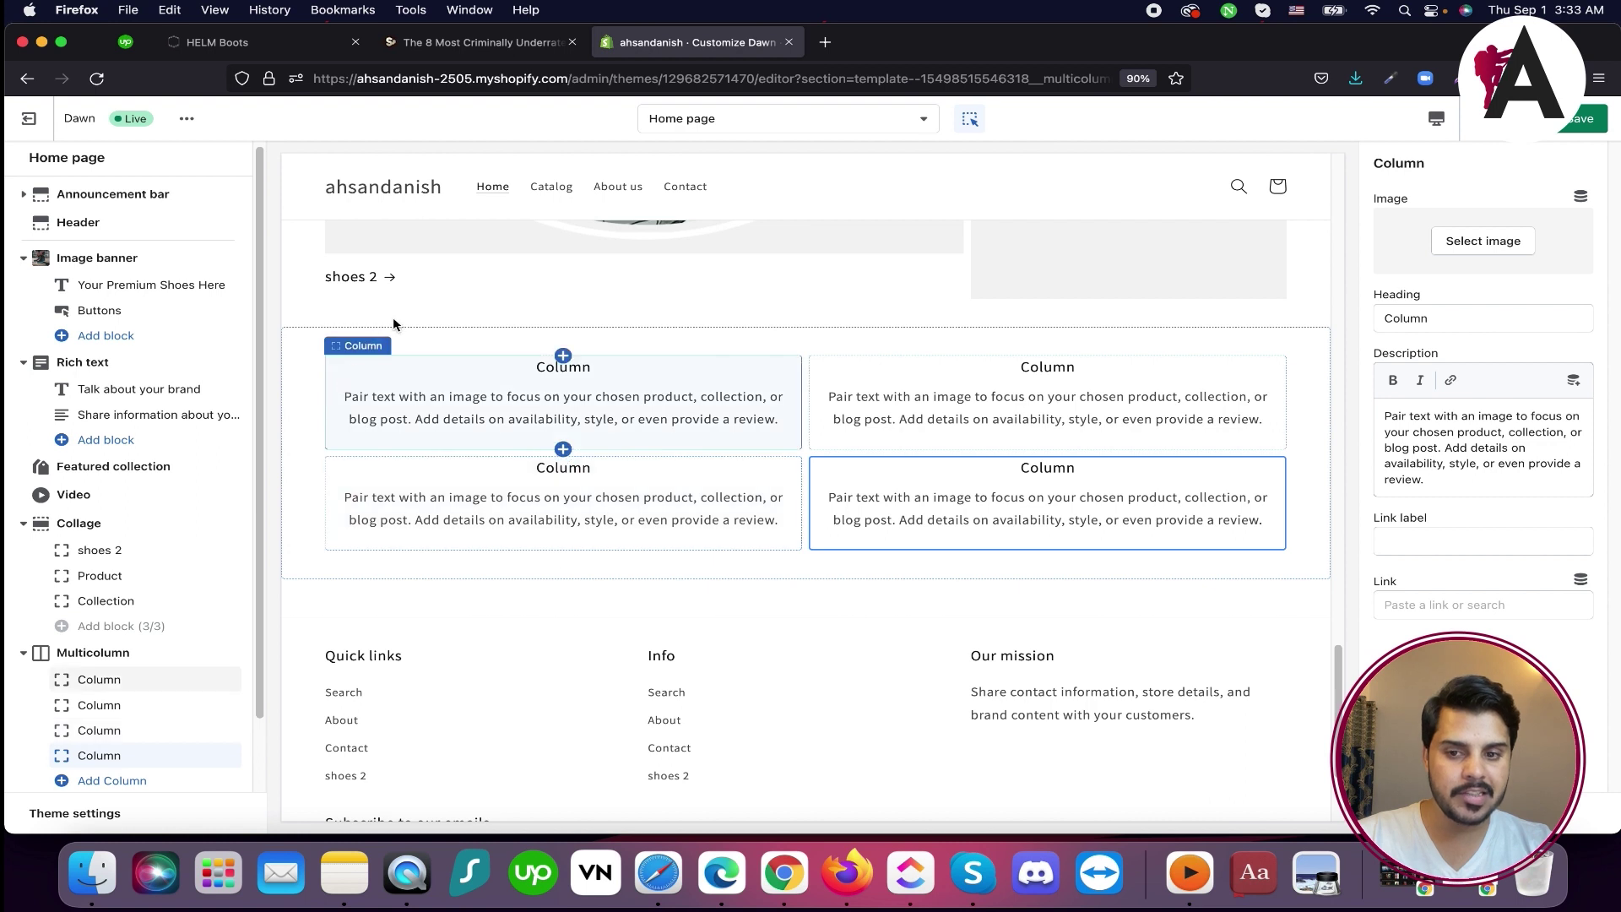
# Set the Multicolumn's number of columns on desktop to 4
pyautogui.click(424, 337)
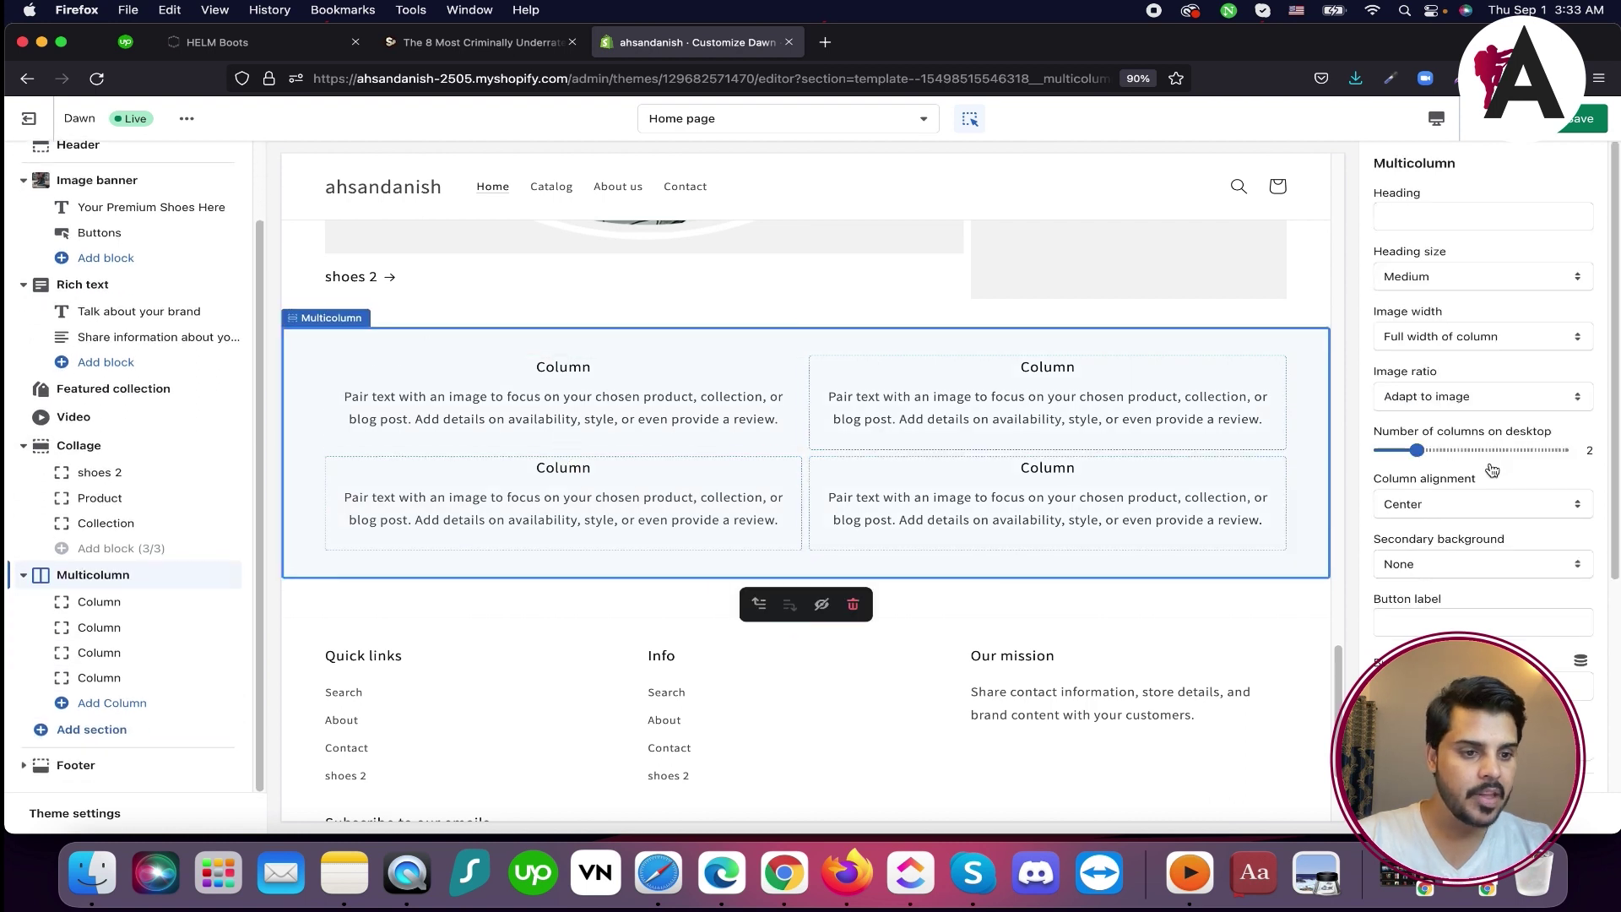
pyautogui.moveTo(1450, 451); pyautogui.dragTo(1486, 453)
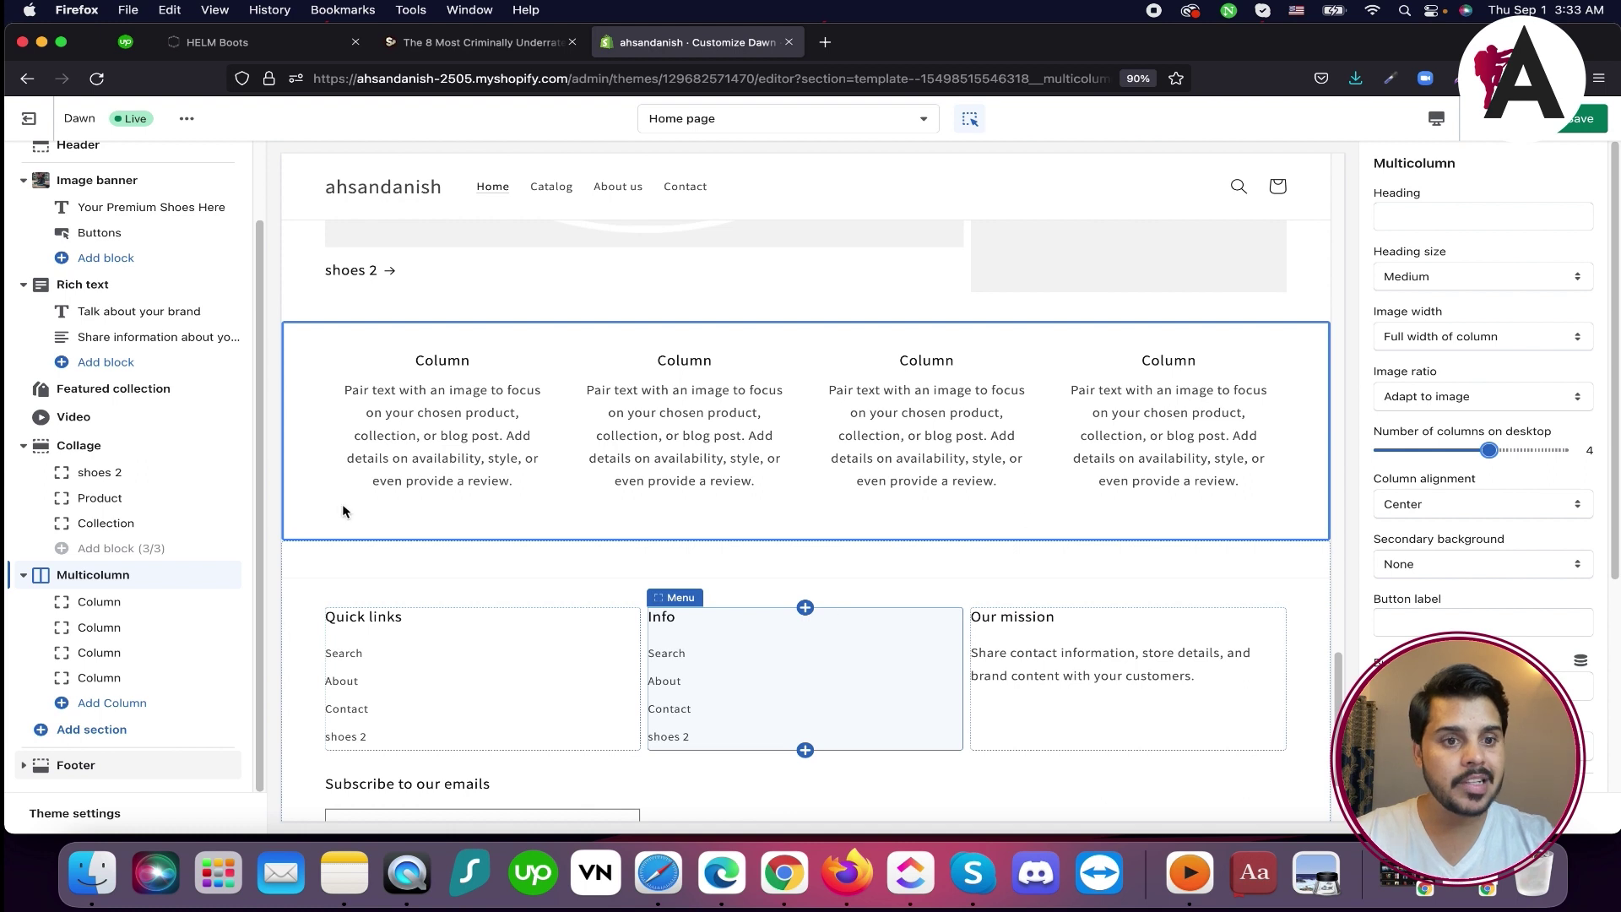
pyautogui.scroll(10, 525, 468)
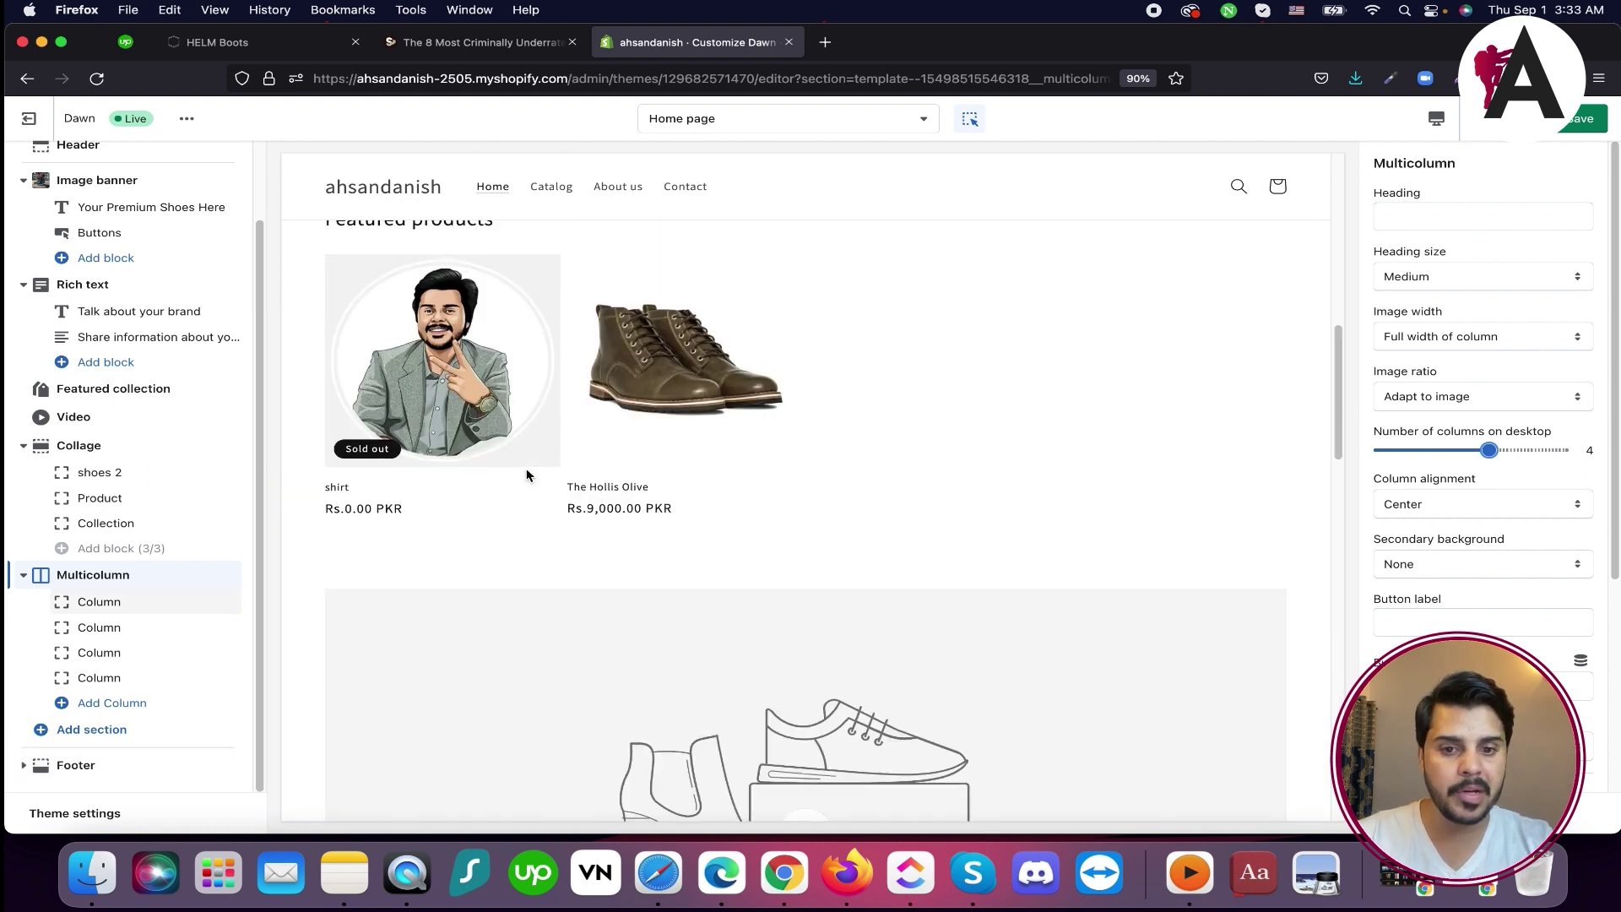
pyautogui.scroll(10, 525, 474)
pyautogui.scroll(-20, 618, 453)
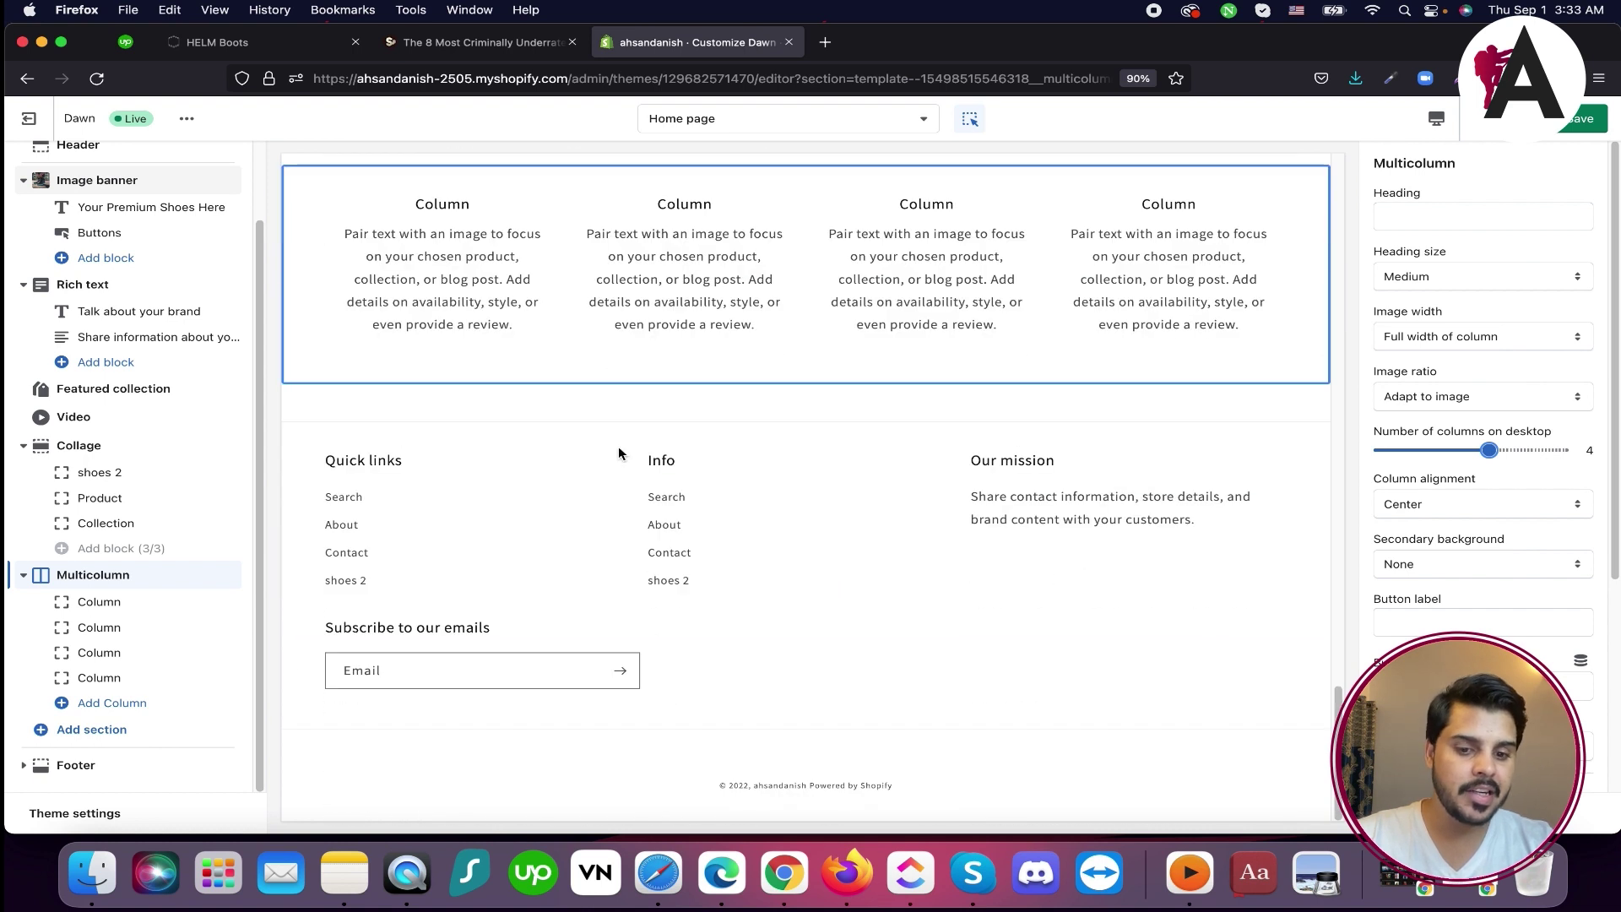
pyautogui.scroll(5, 676, 473)
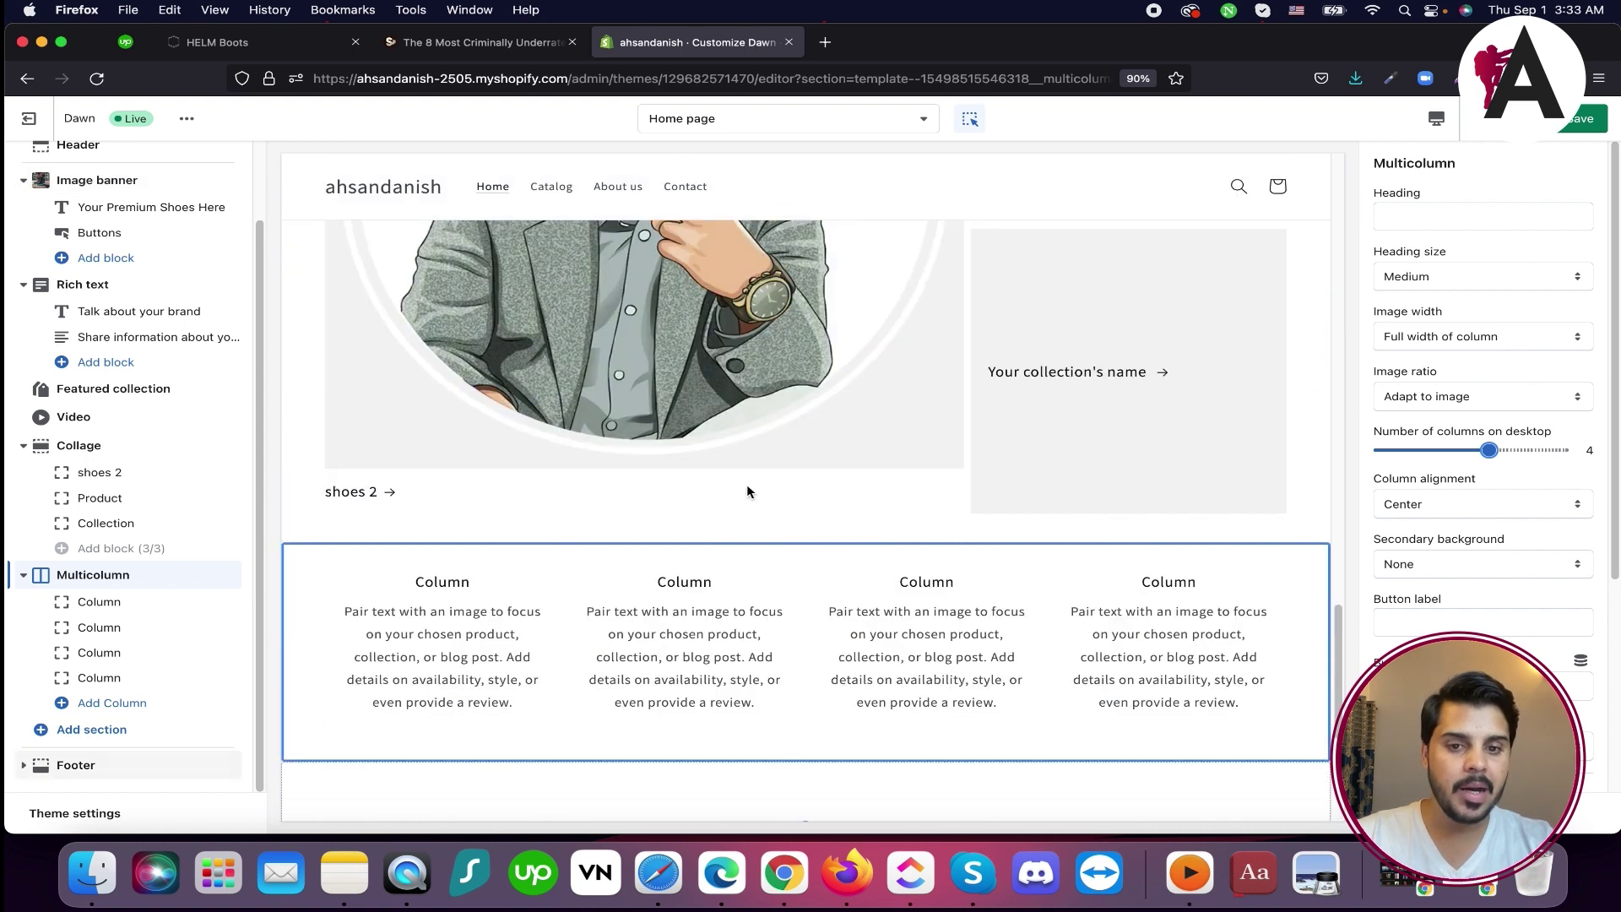
# Hide and re-show the Multicolumn section, then open the Footer settings
pyautogui.rightClick(425, 581)
pyautogui.click(344, 568)
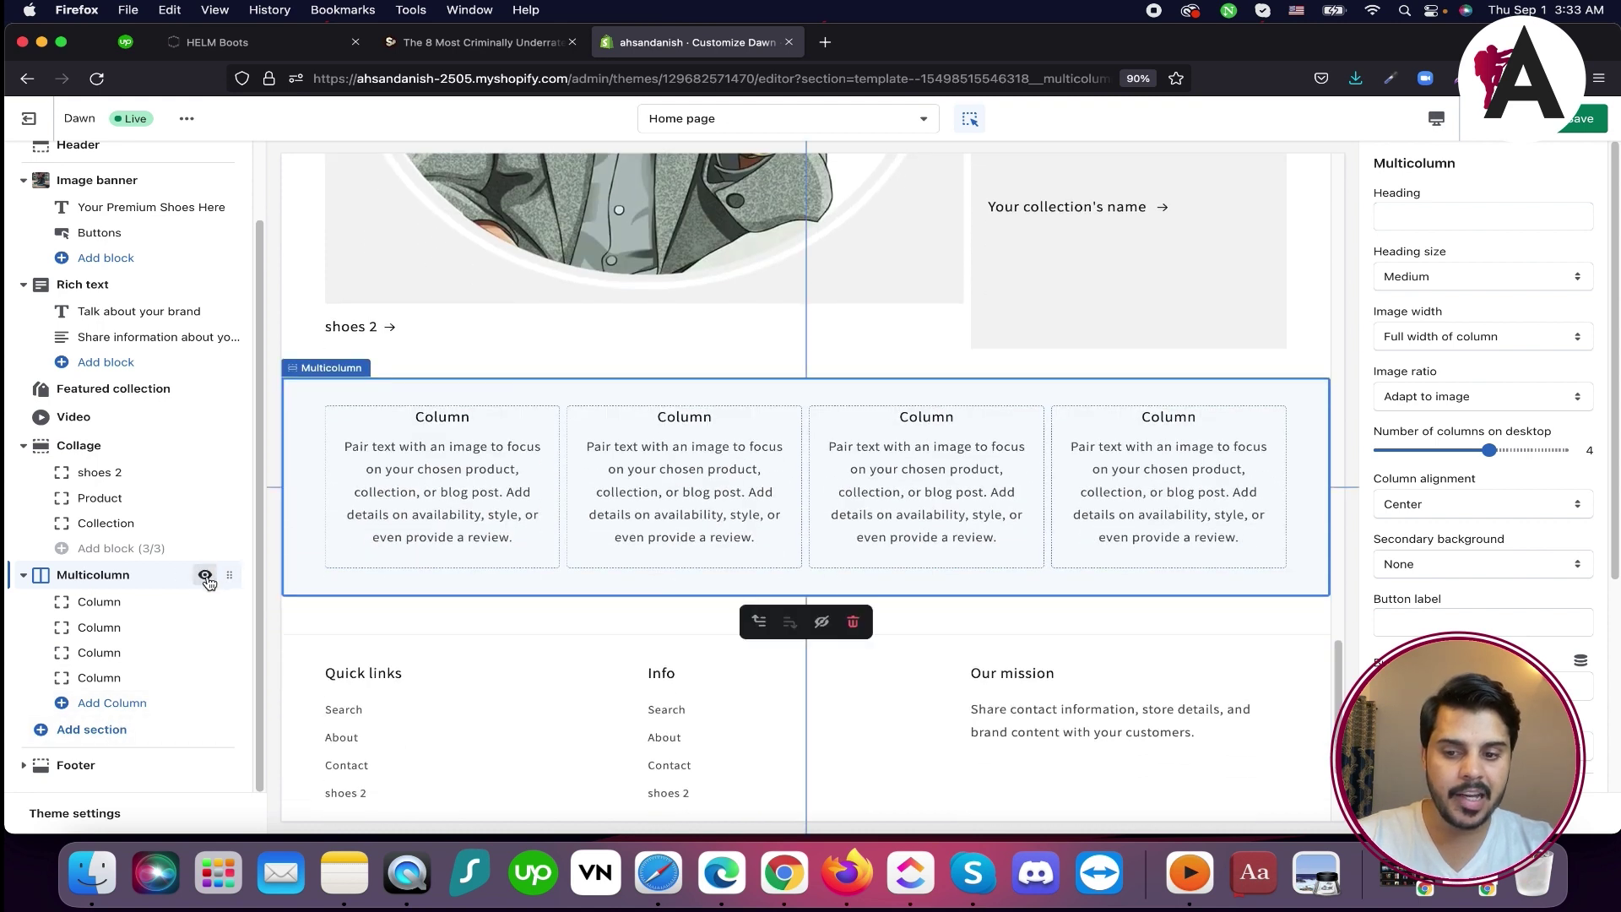
pyautogui.click(206, 576)
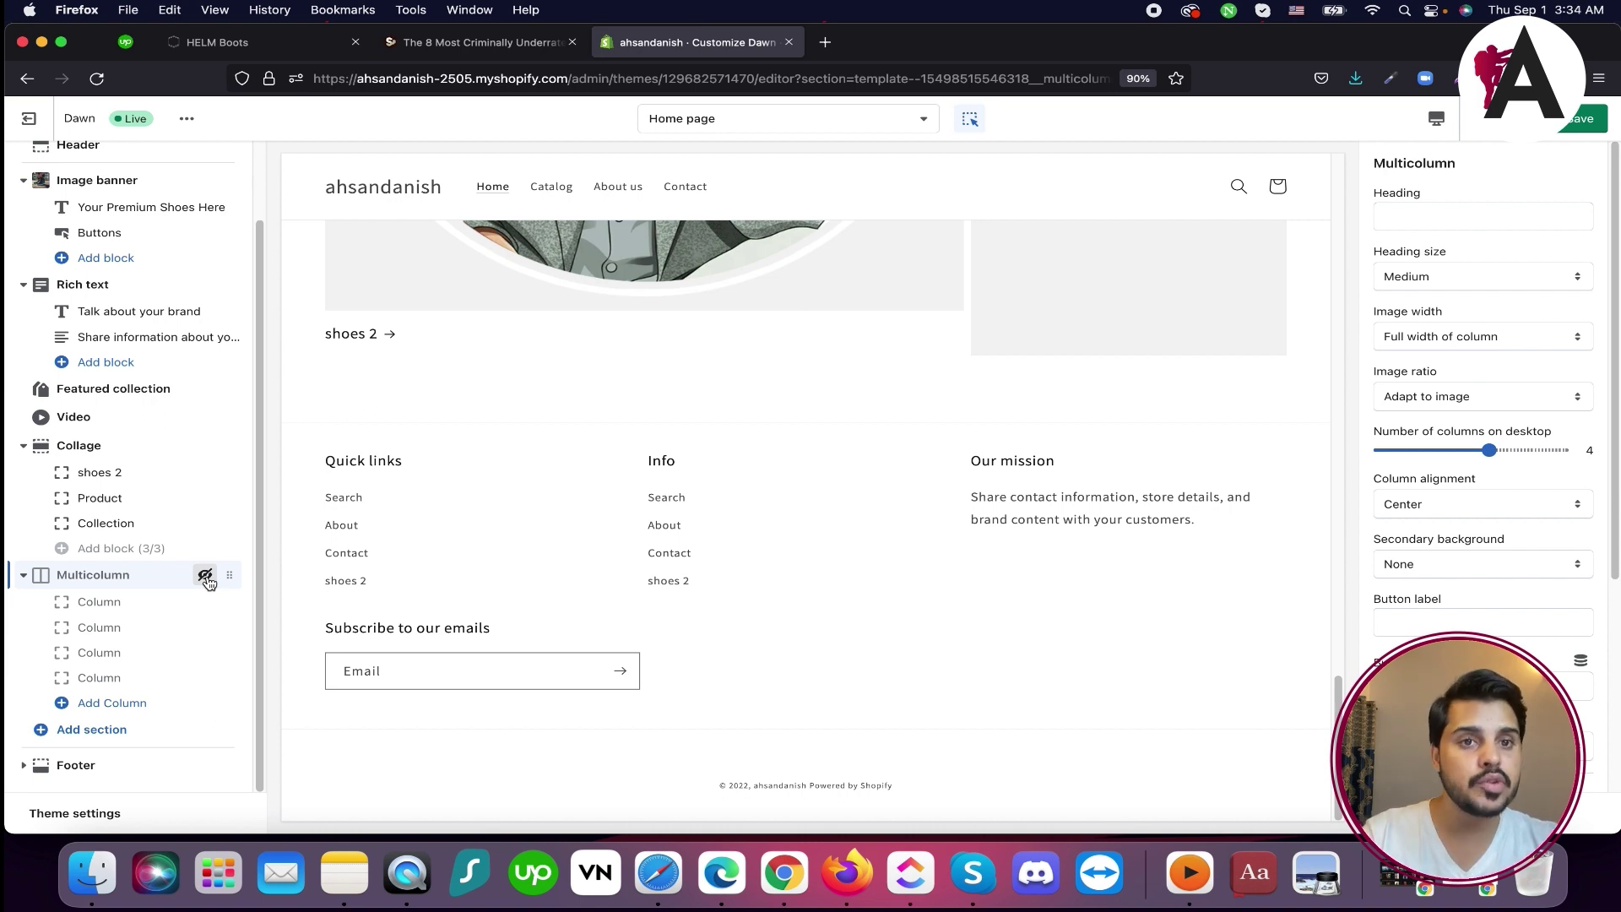
pyautogui.click(205, 576)
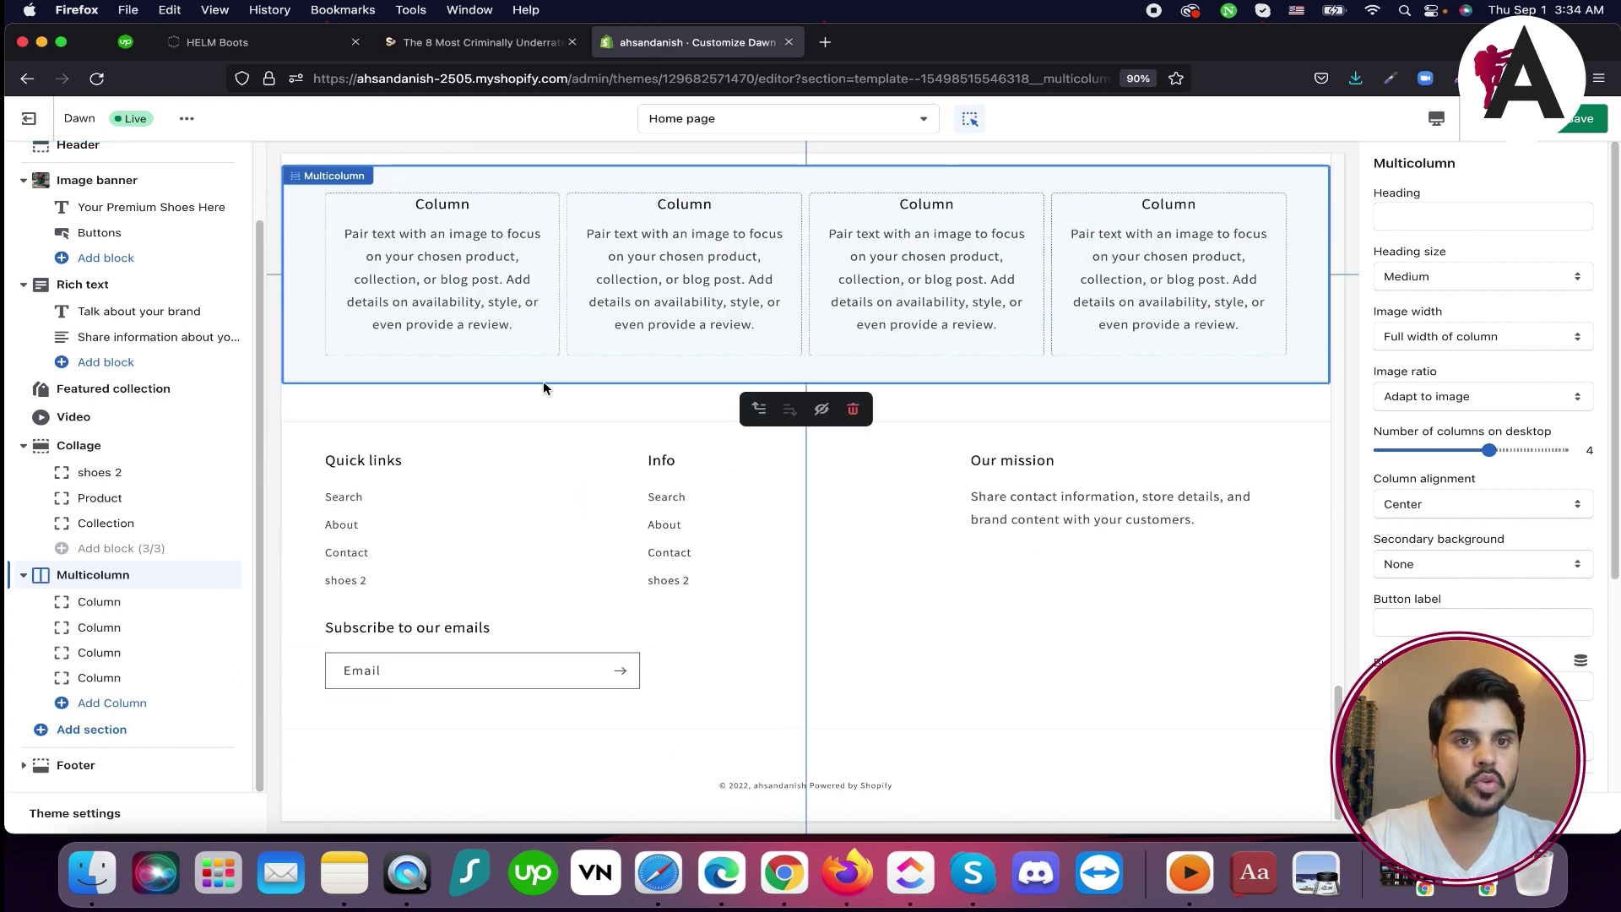
pyautogui.scroll(2, 149, 601)
pyautogui.scroll(-2, 149, 601)
pyautogui.click(76, 765)
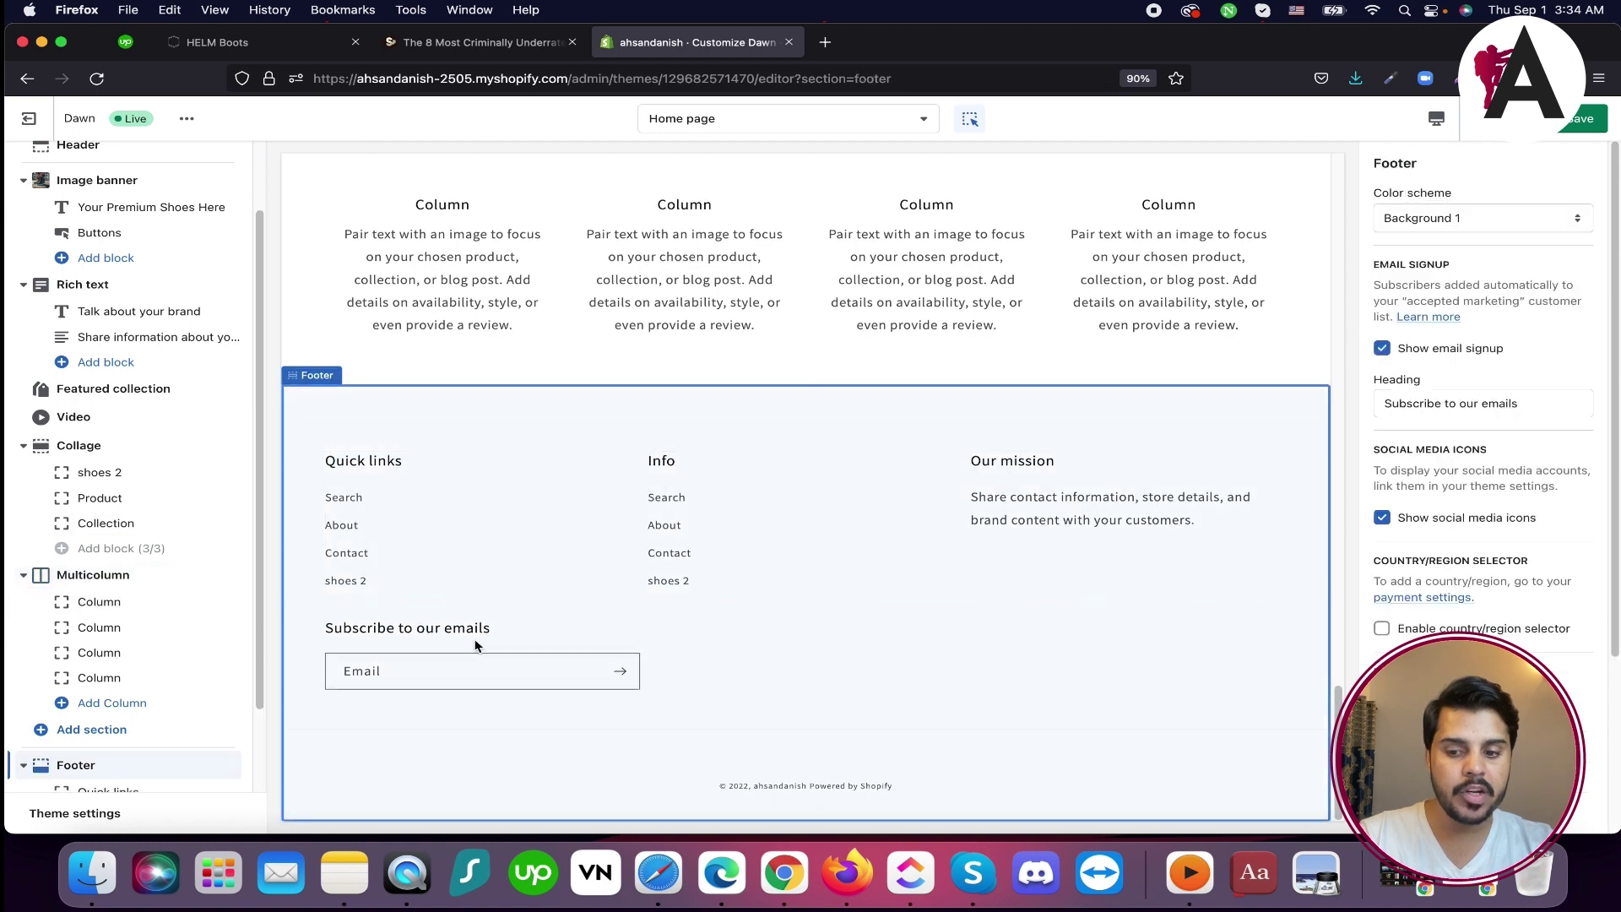
# Rename the footer's Quick links menu heading to 'Important Links'
pyautogui.scroll(-2, 80, 603)
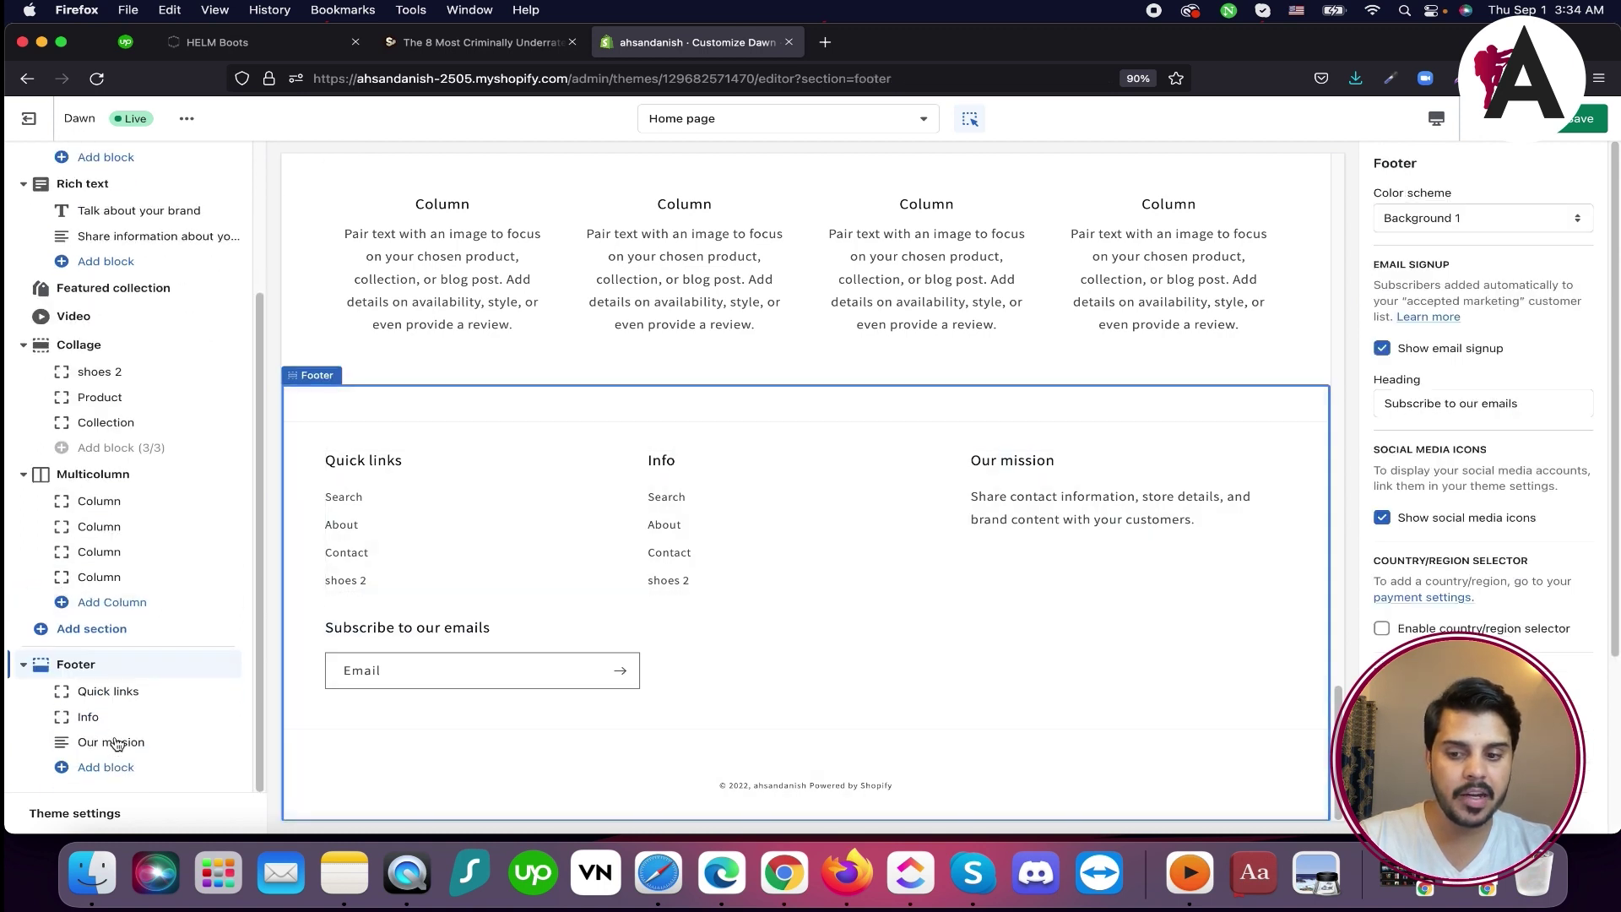
pyautogui.click(110, 691)
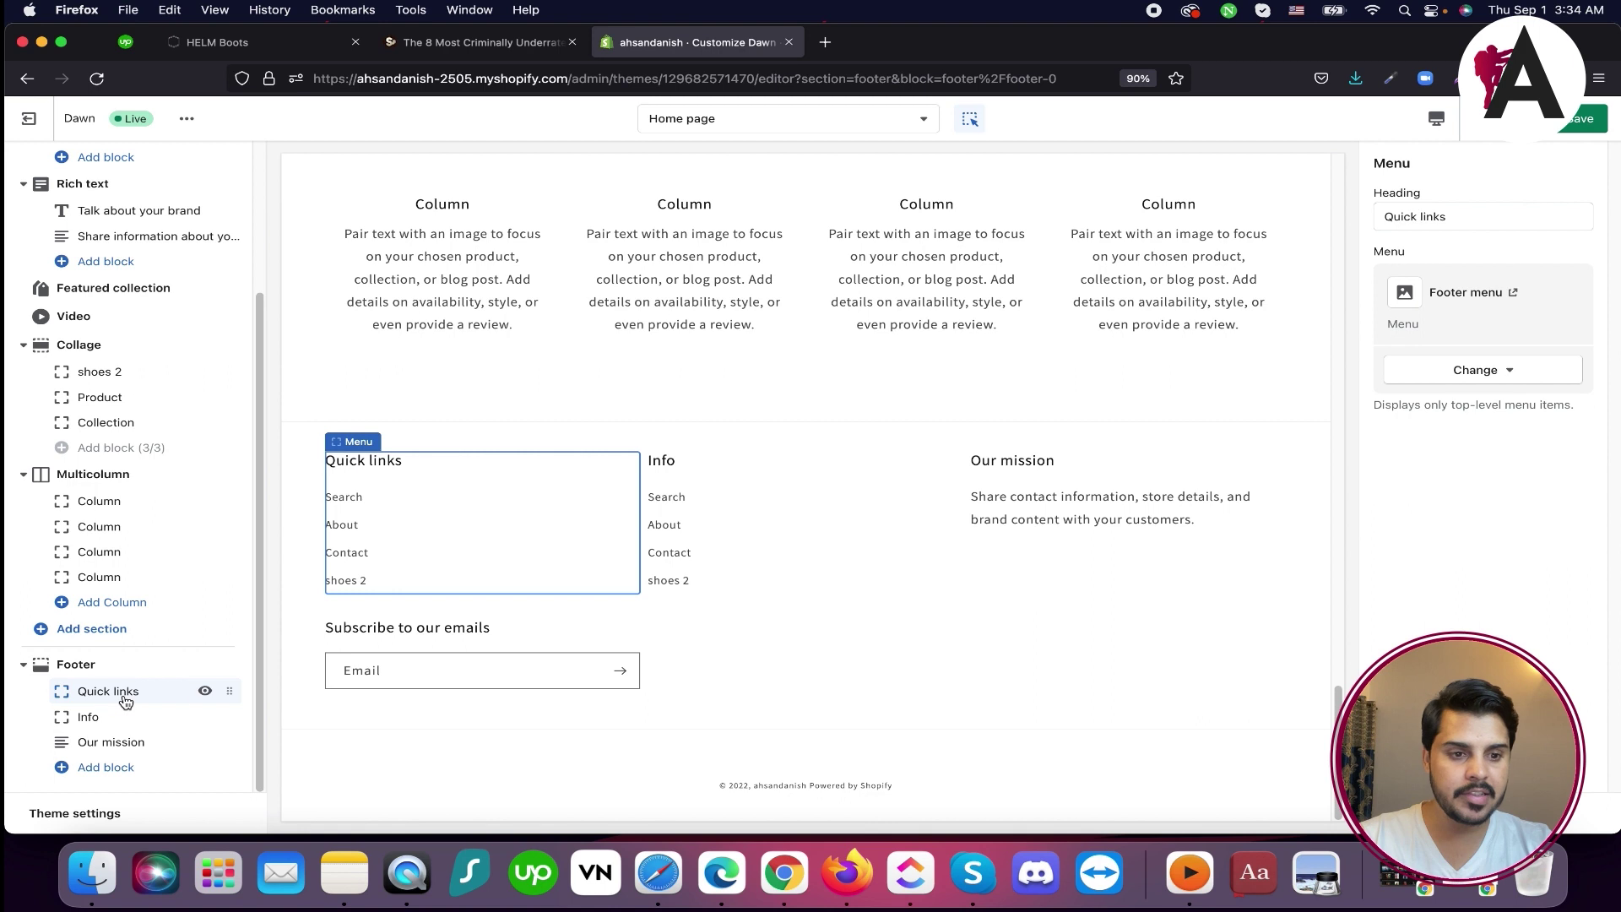
pyautogui.doubleClick(1435, 216)
pyautogui.tripleClick(1446, 211)
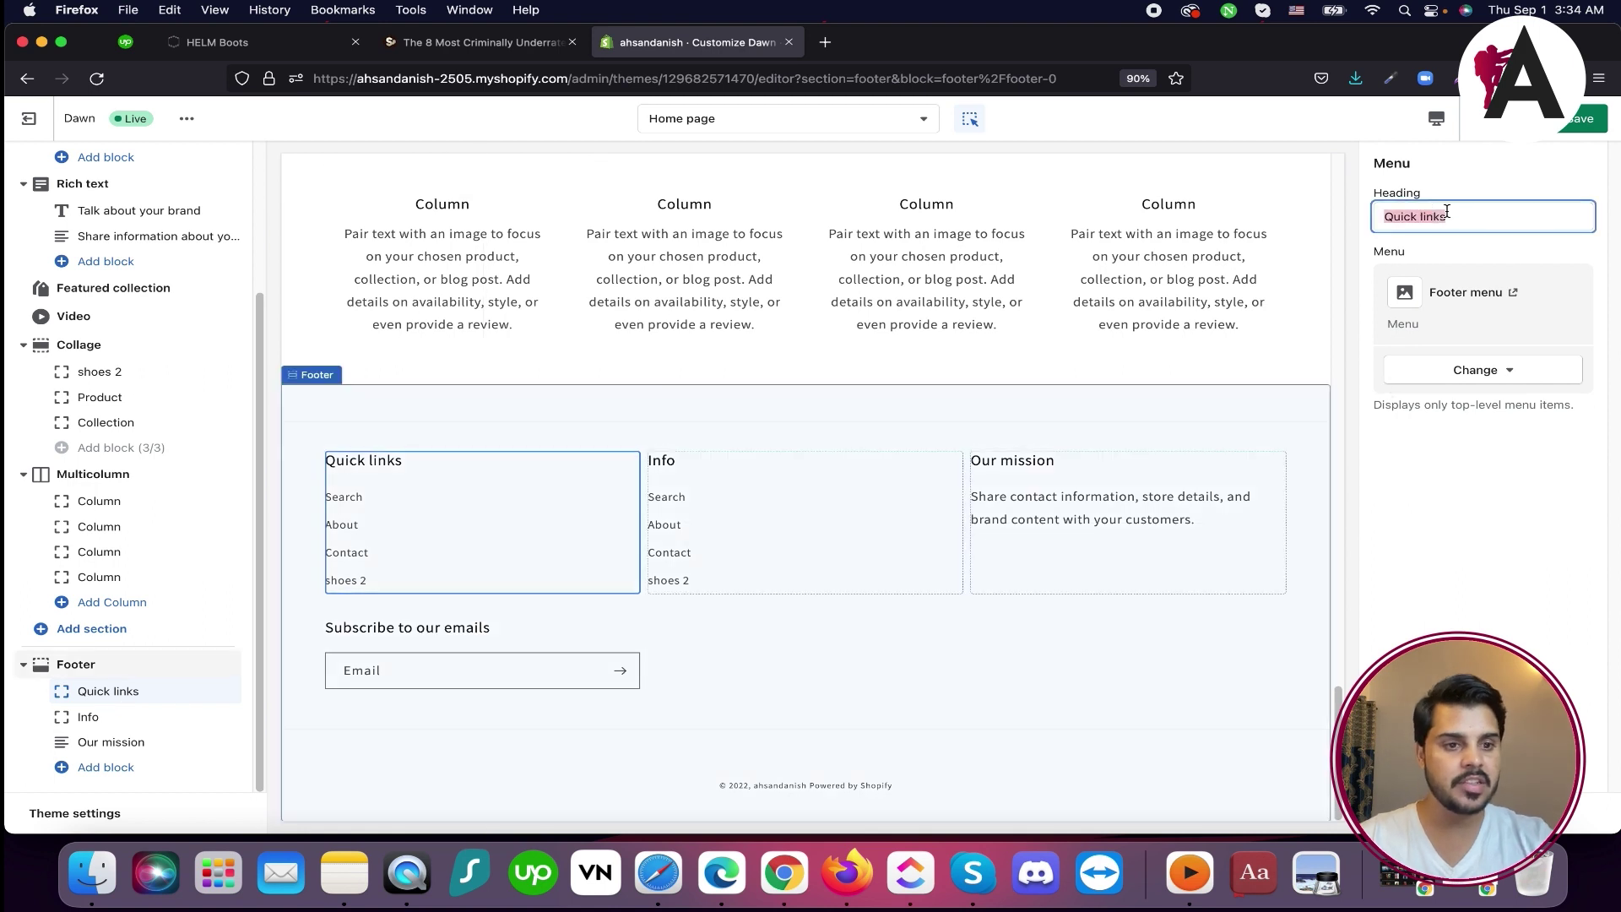
pyautogui.write('Important Links')
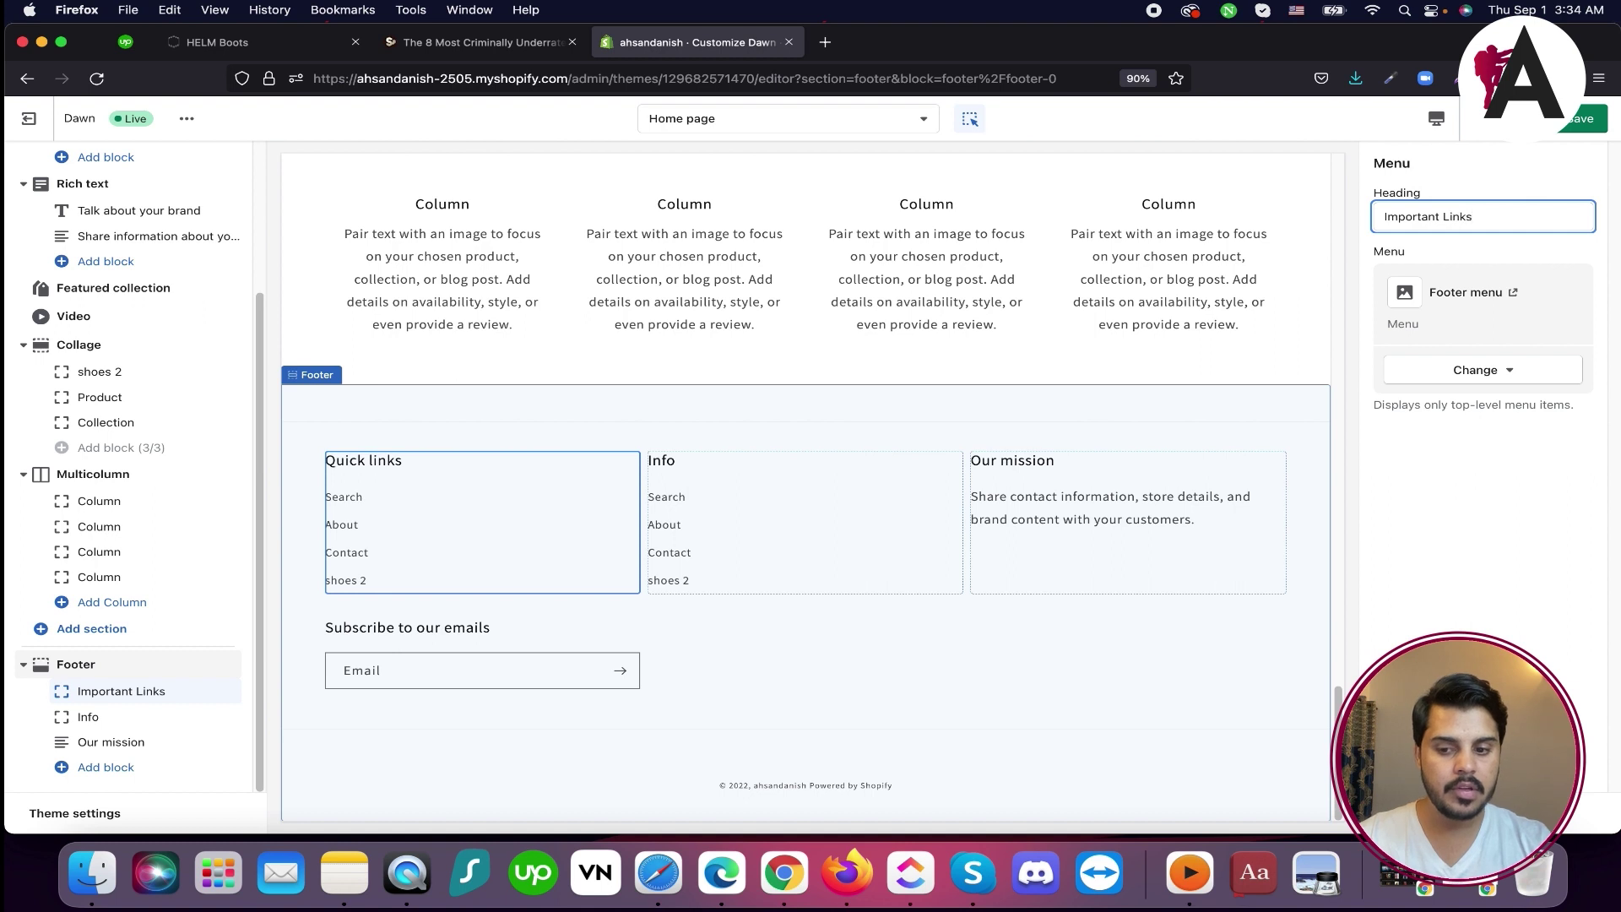
# Select the footer's Info and Our mission blocks to review their settings
pyautogui.click(93, 717)
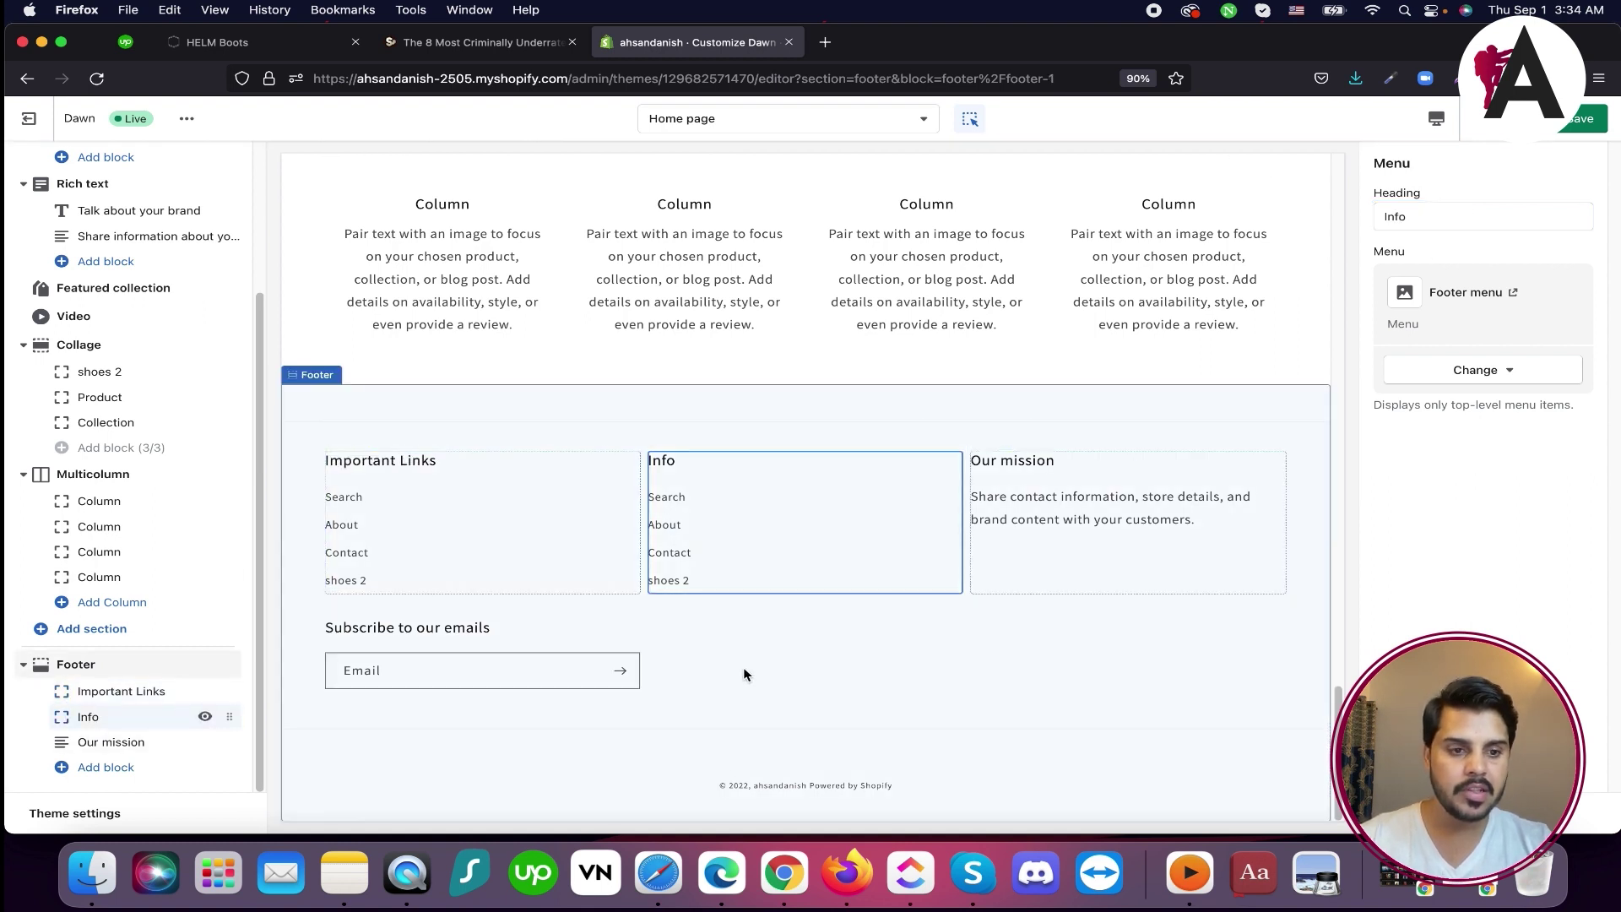
pyautogui.click(196, 742)
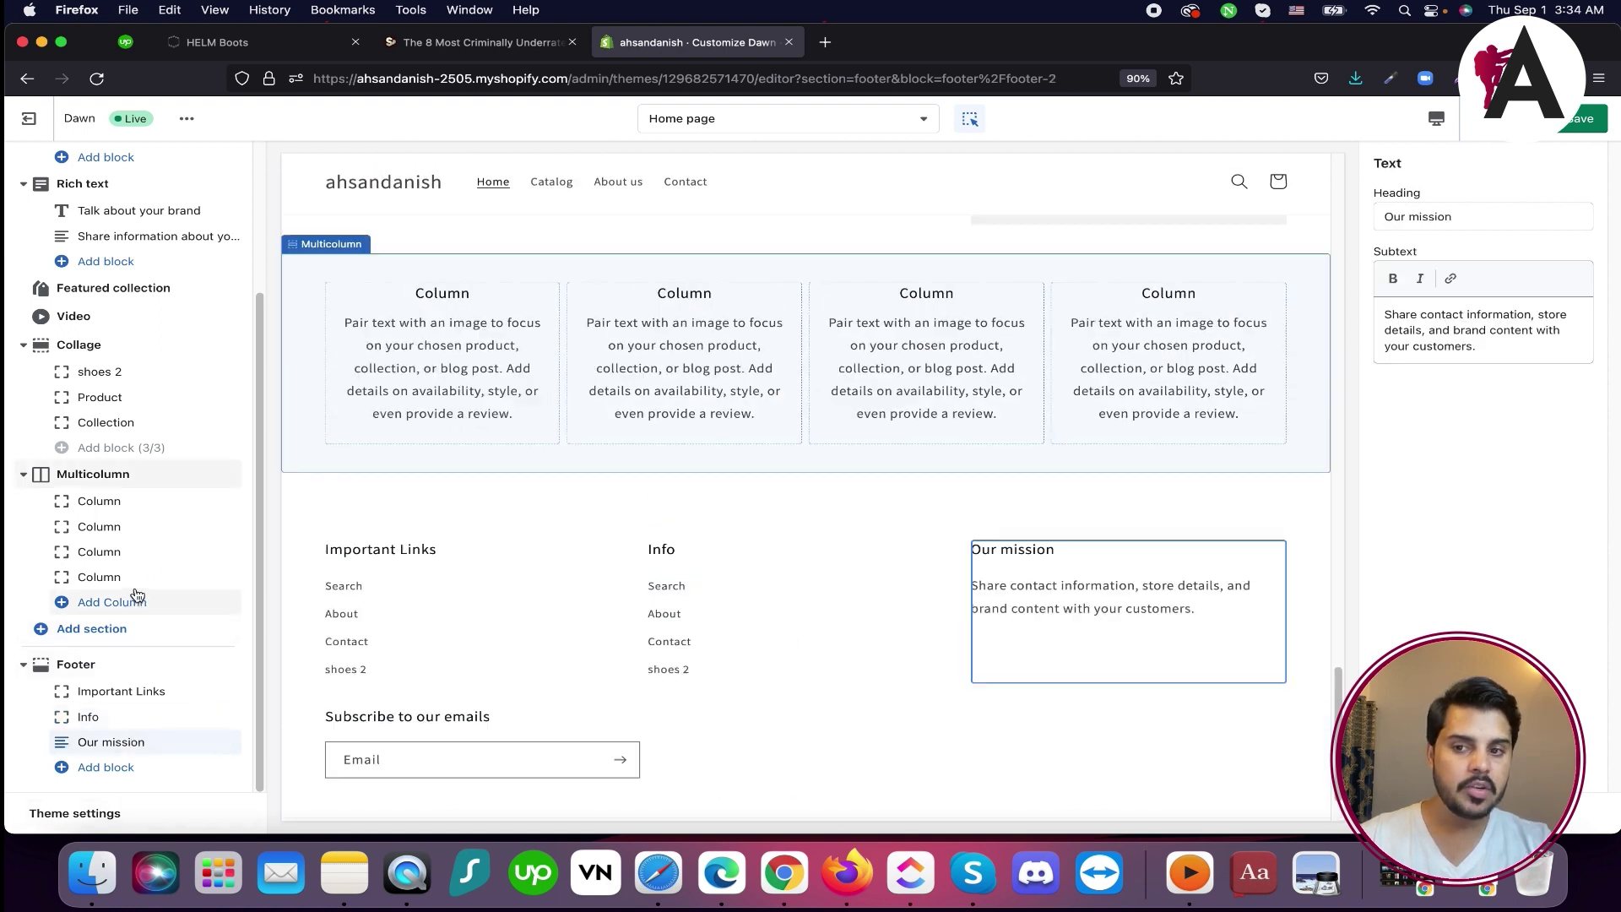
pyautogui.moveTo(260, 342); pyautogui.dragTo(262, 179)
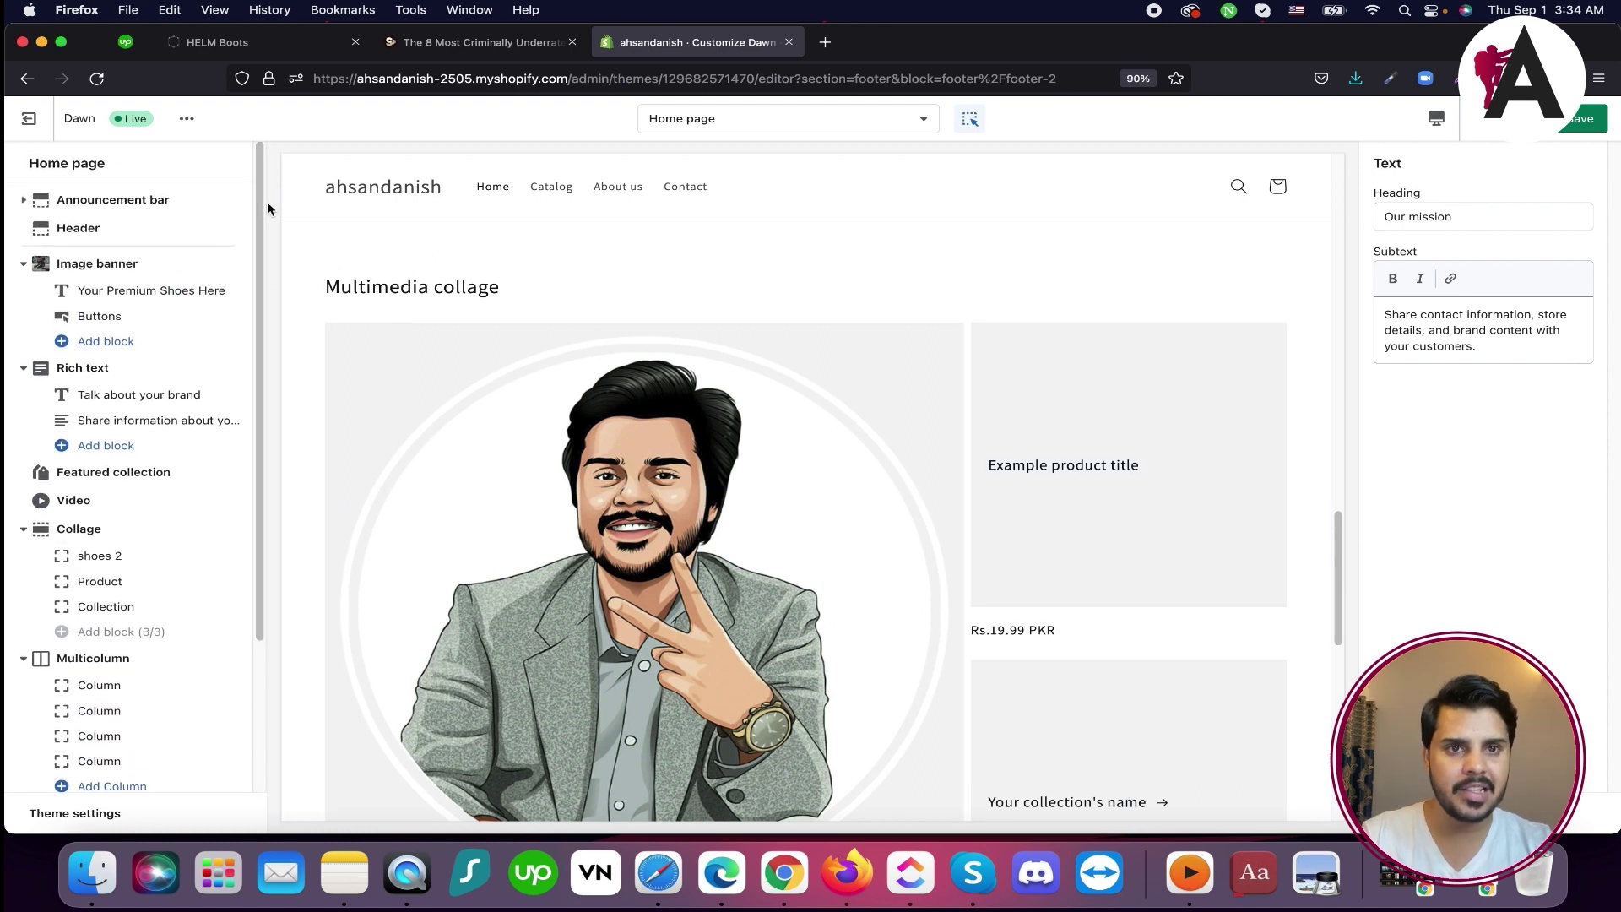
# Add a Text block to the image banner and move it above the Shop Now button
pyautogui.click(105, 342)
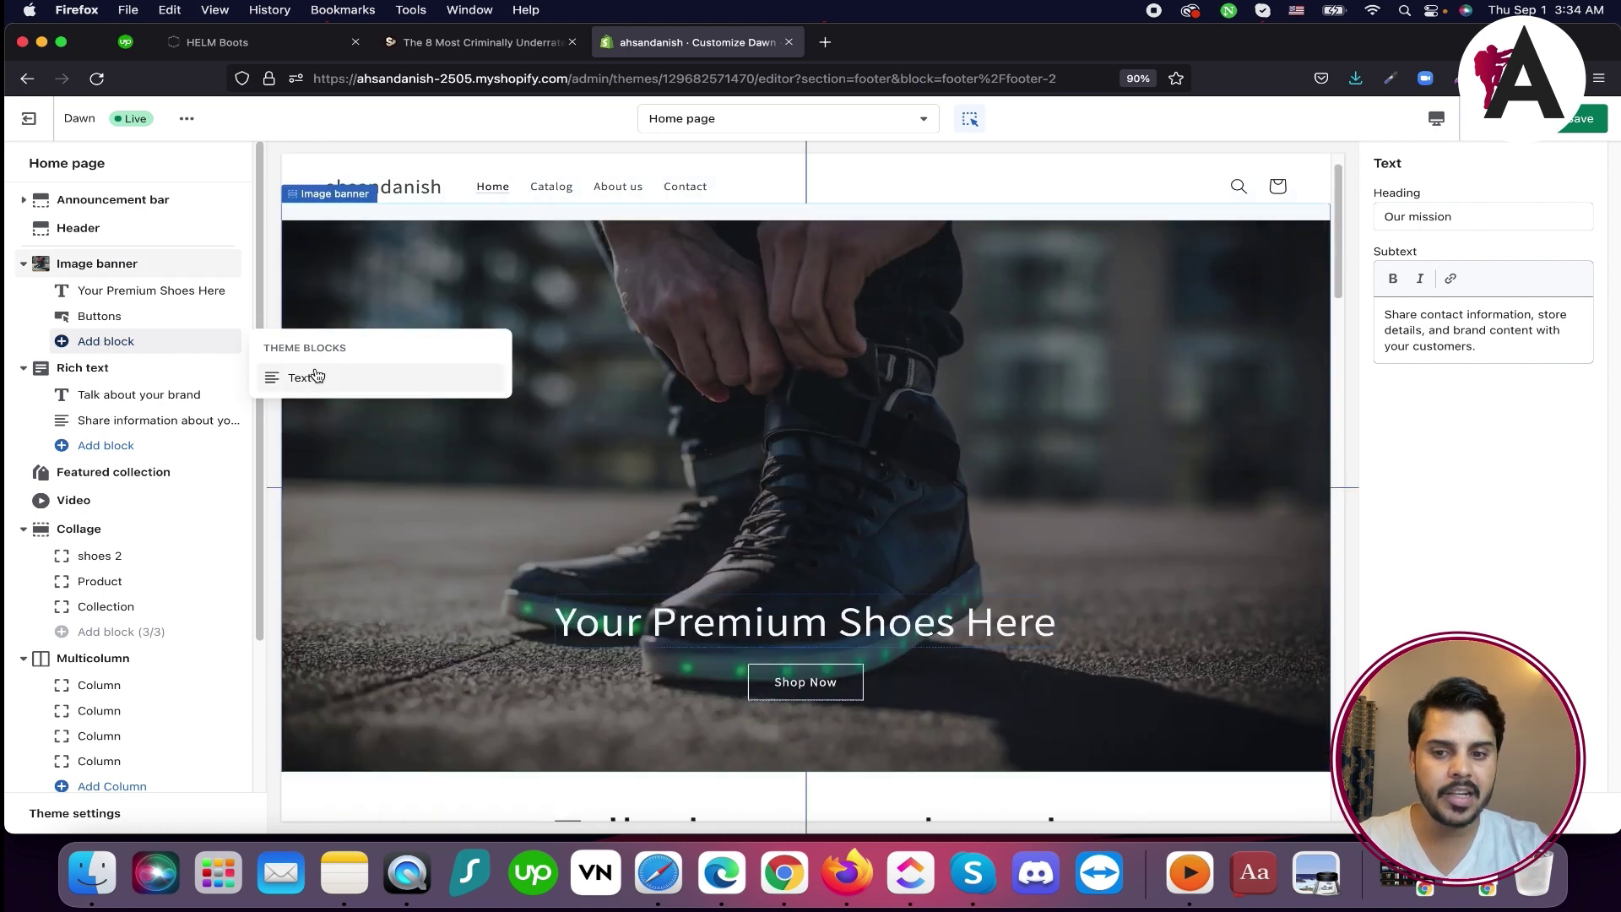
pyautogui.click(306, 378)
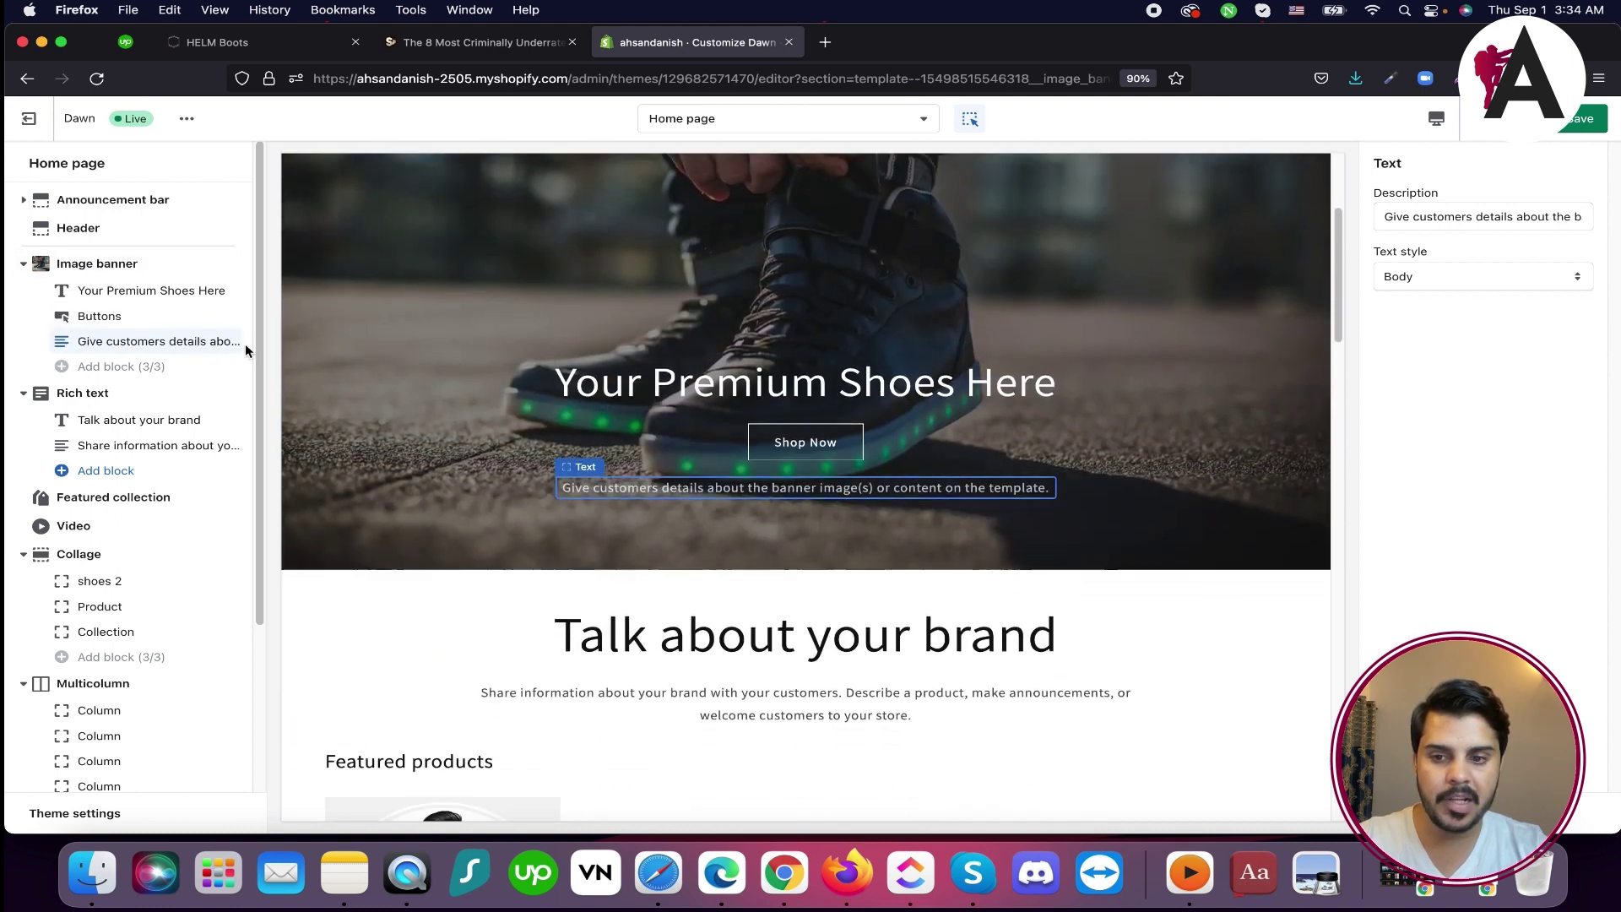
pyautogui.moveTo(233, 340); pyautogui.dragTo(218, 314)
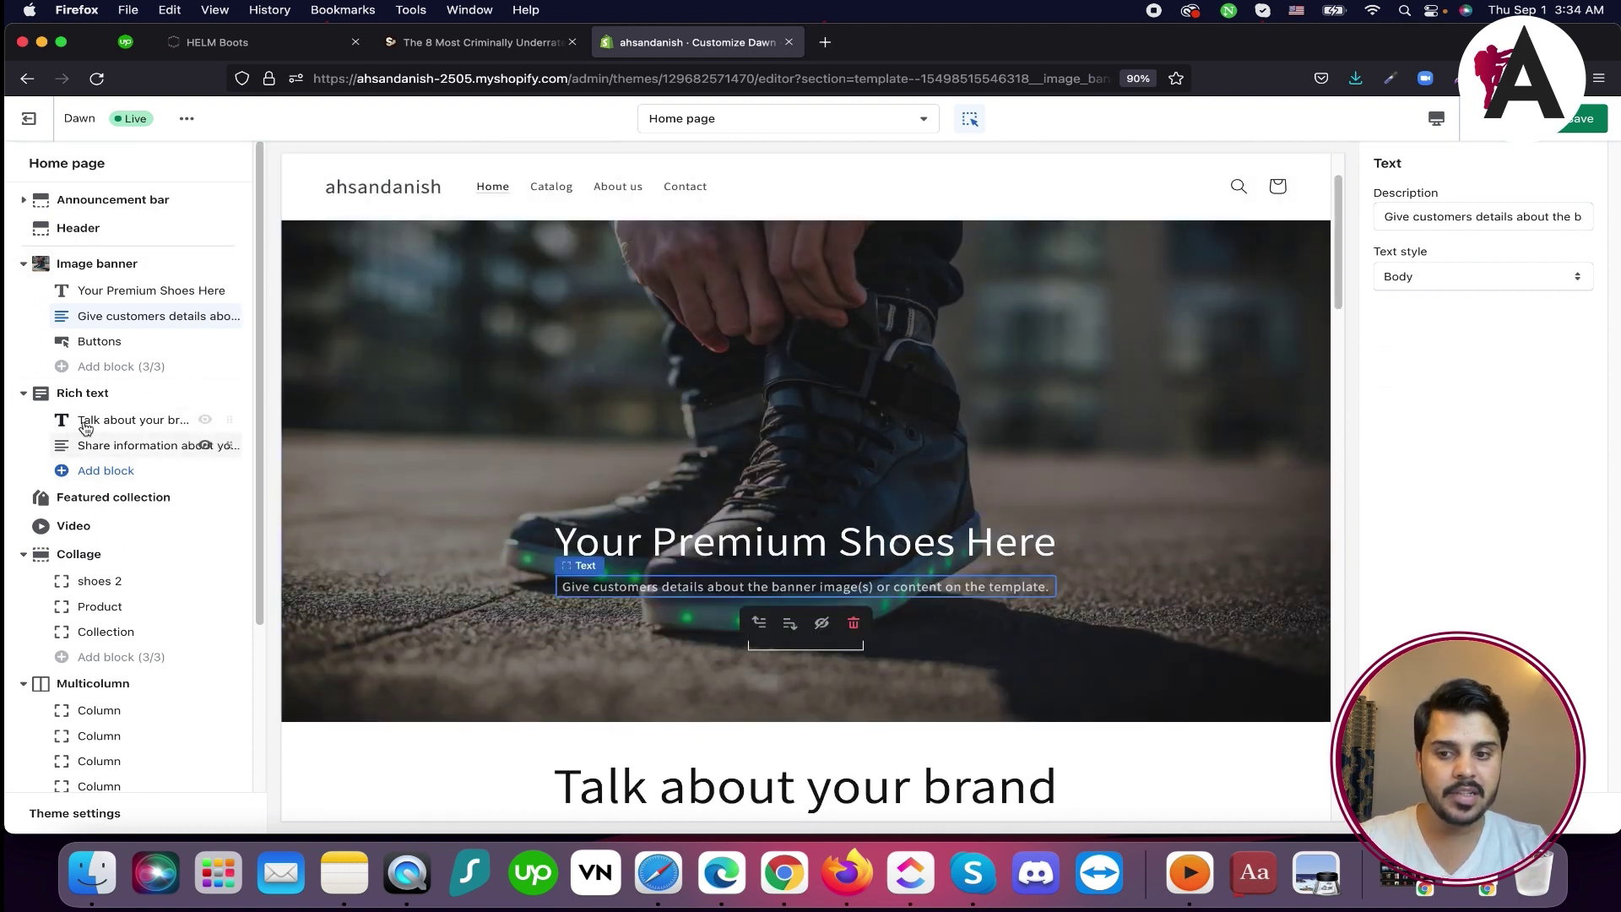
pyautogui.moveTo(169, 422)
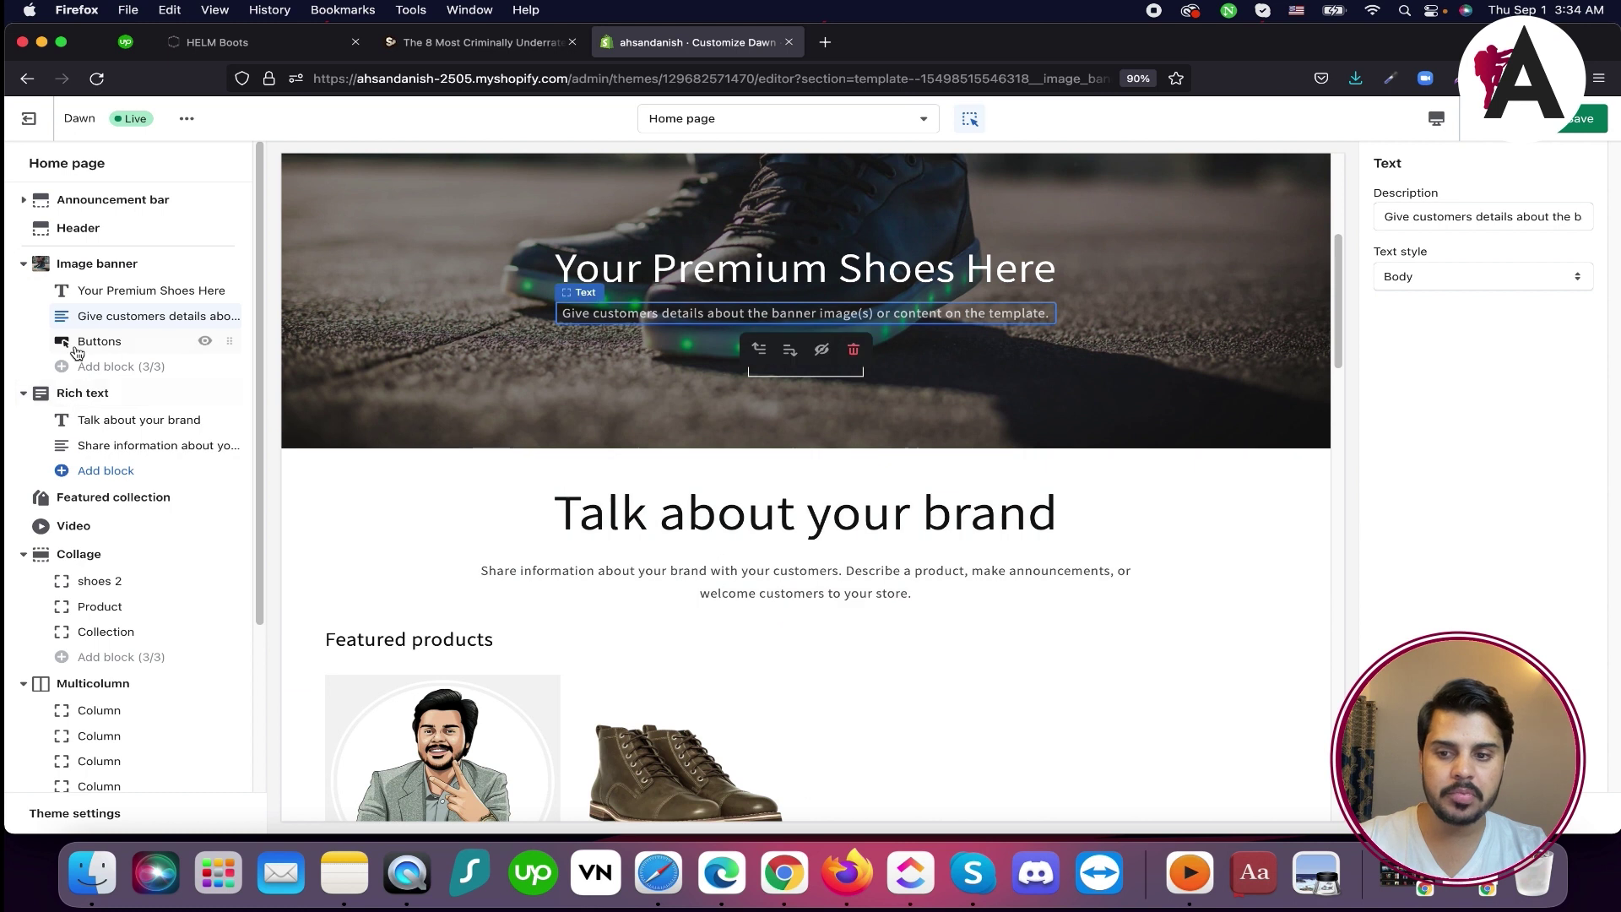
pyautogui.click(104, 471)
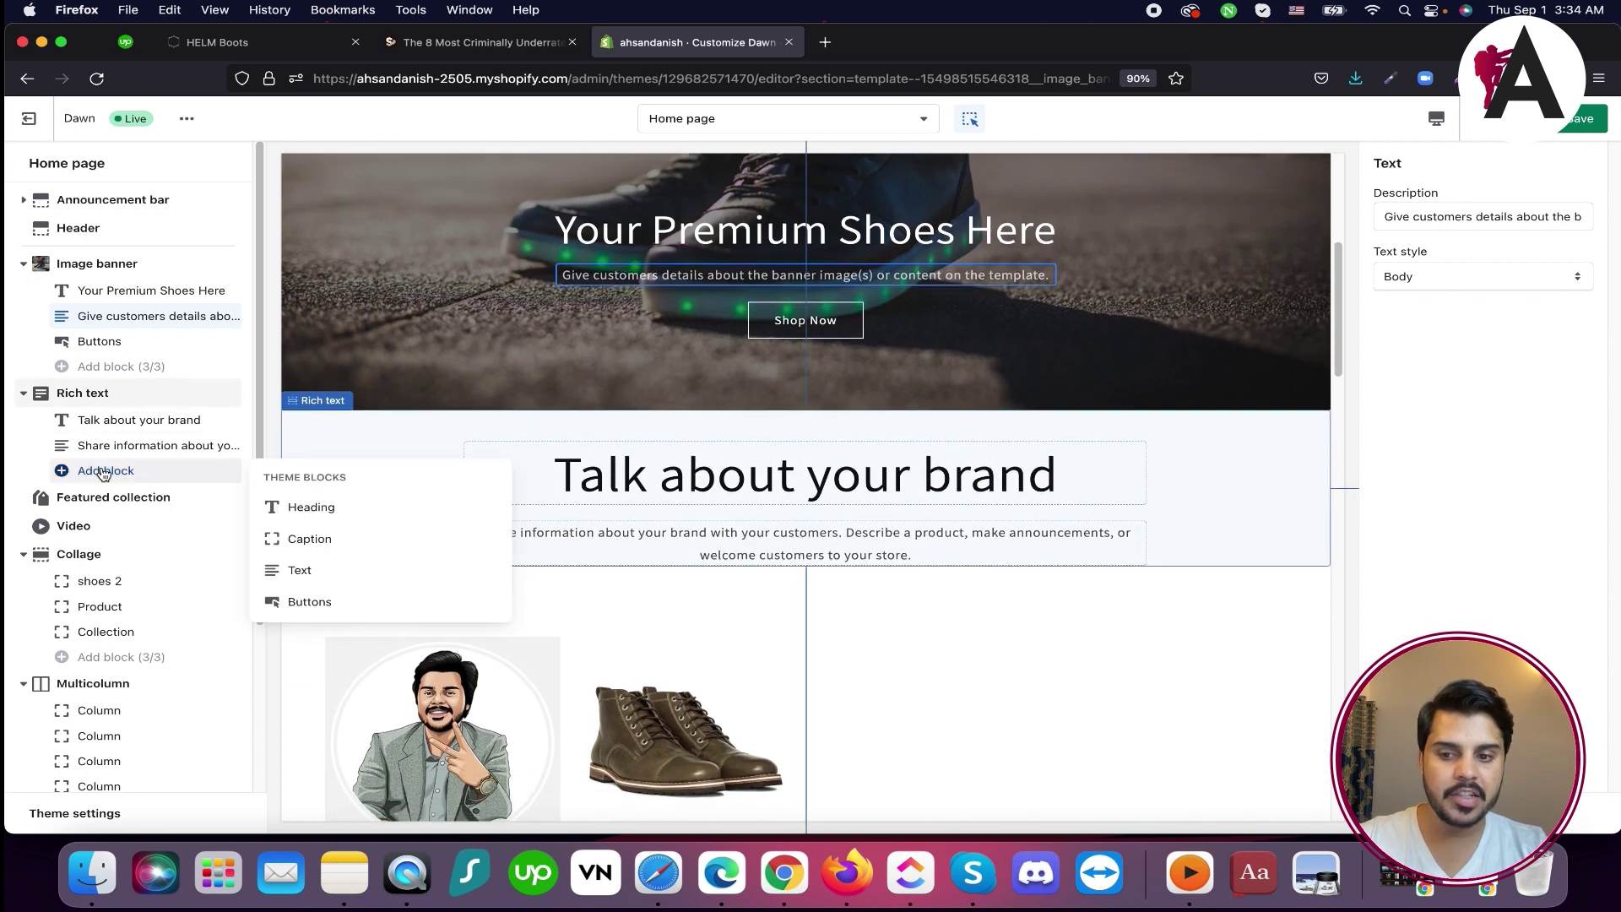
# Add a Buttons block to Rich text with first label 'SHOP YOUR SHOES NOW'
pyautogui.click(337, 601)
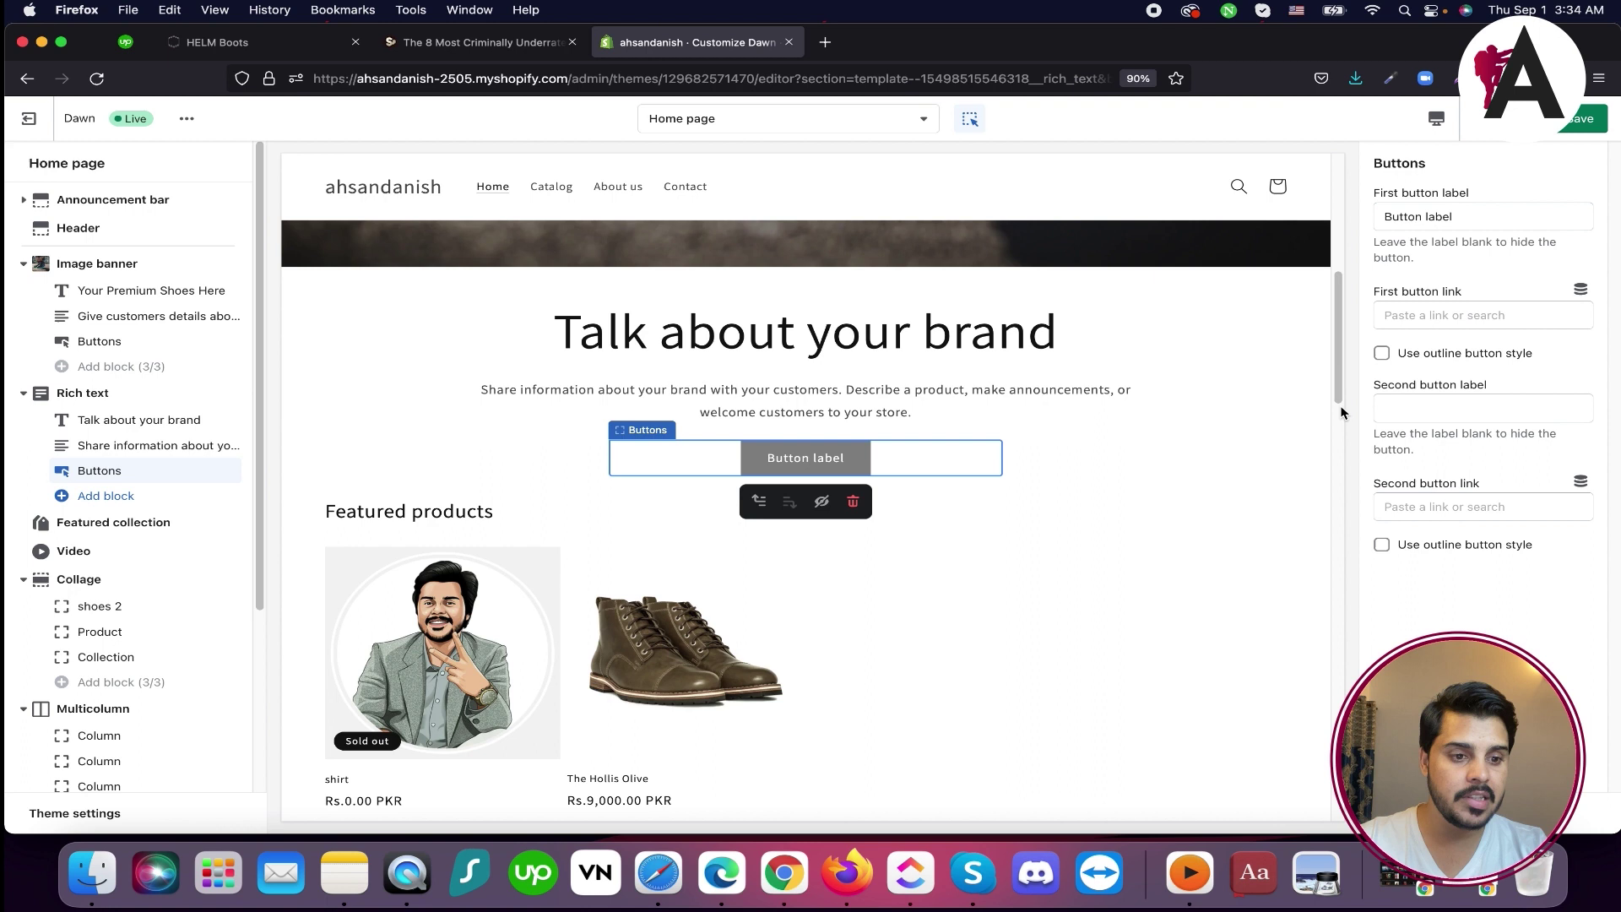
pyautogui.click(1437, 214)
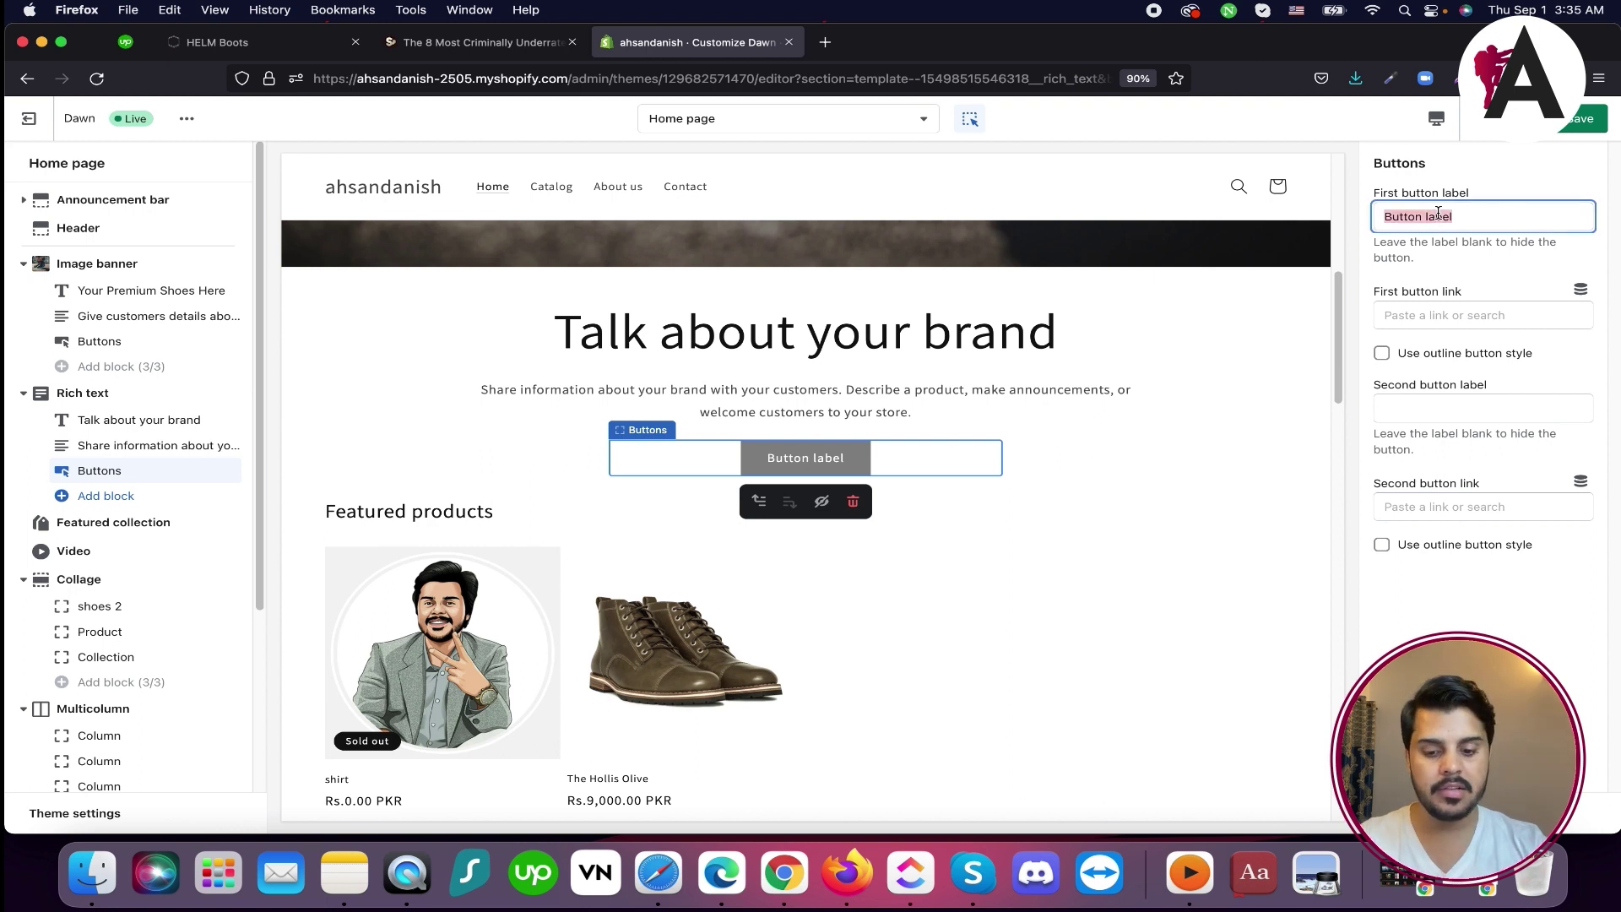
pyautogui.write('S')
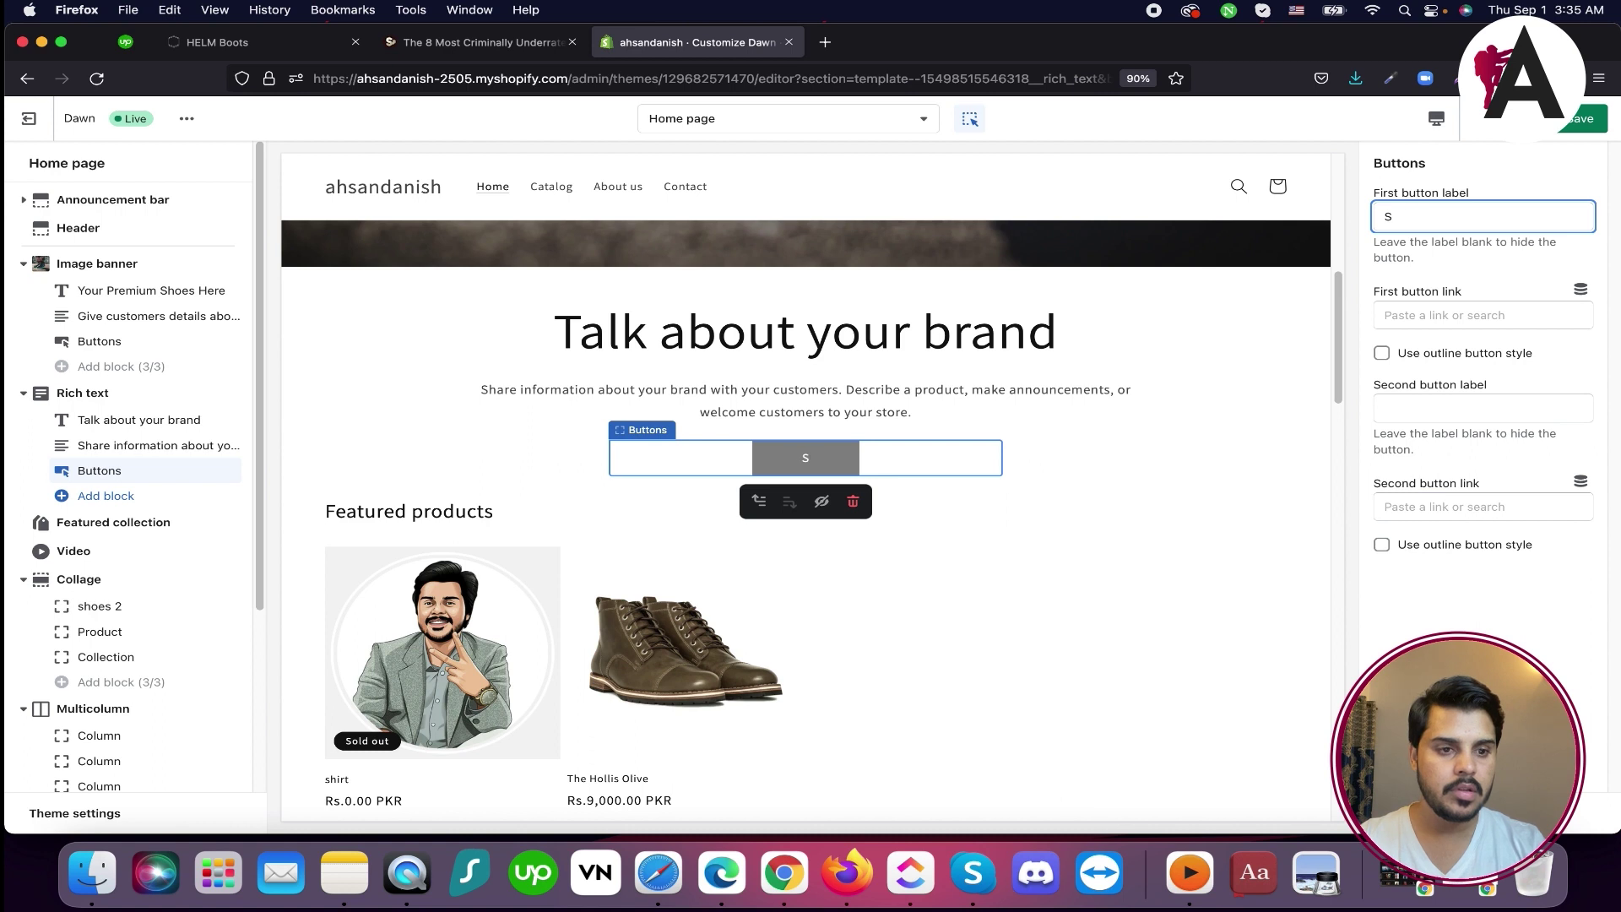
pyautogui.write('HoP YOUR SHOES NOW')
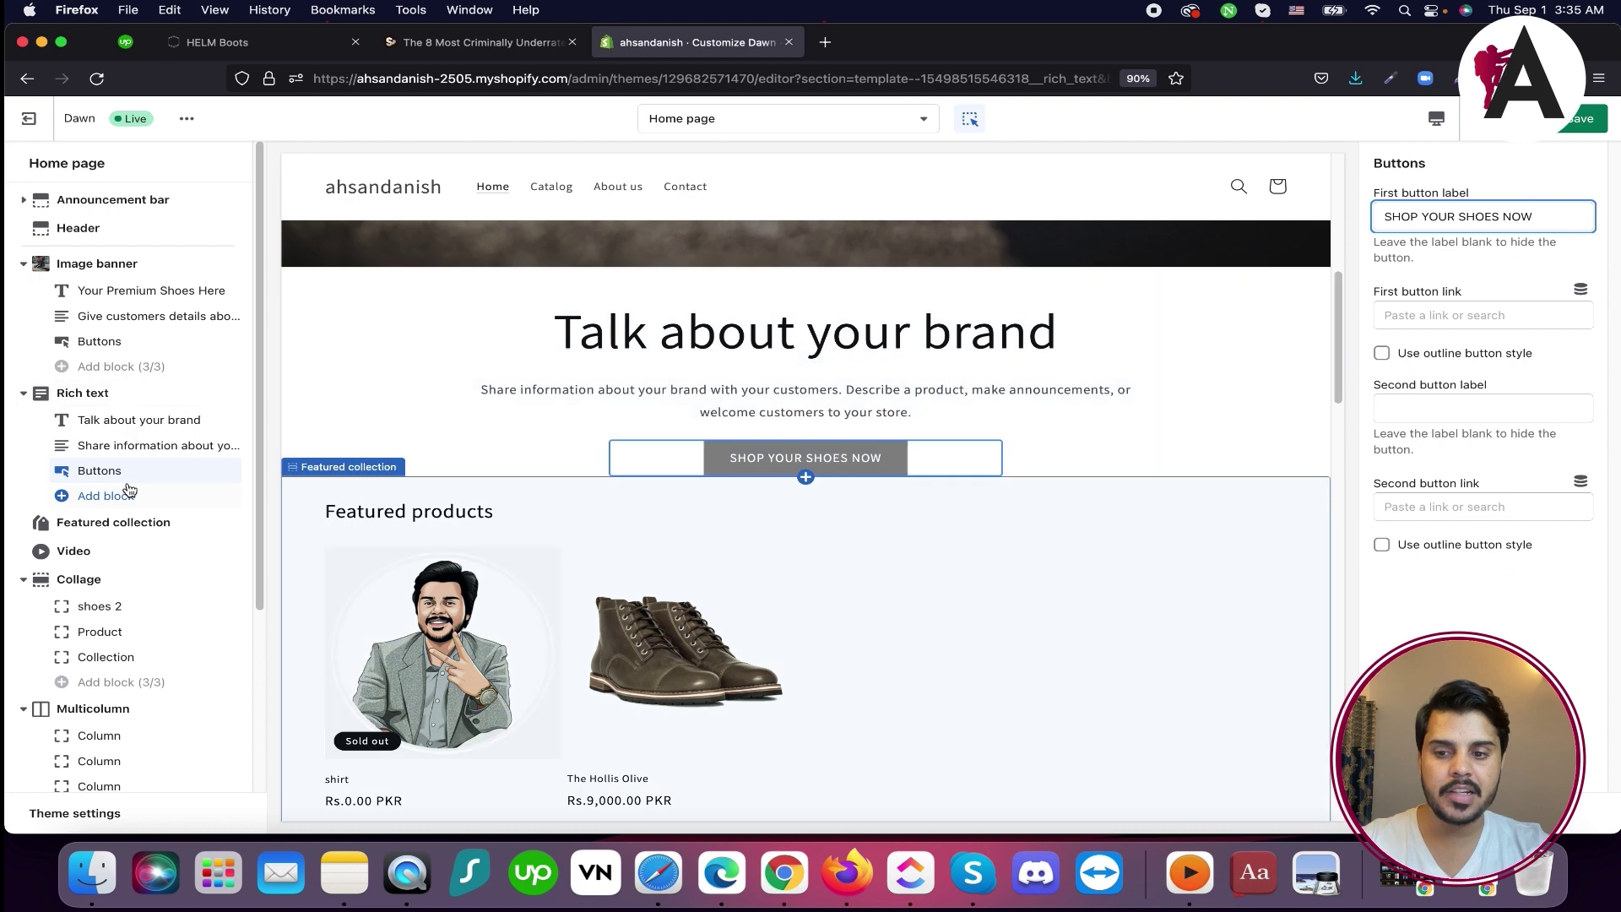
# Add a second Buttons block to Rich text, then delete it
pyautogui.click(106, 495)
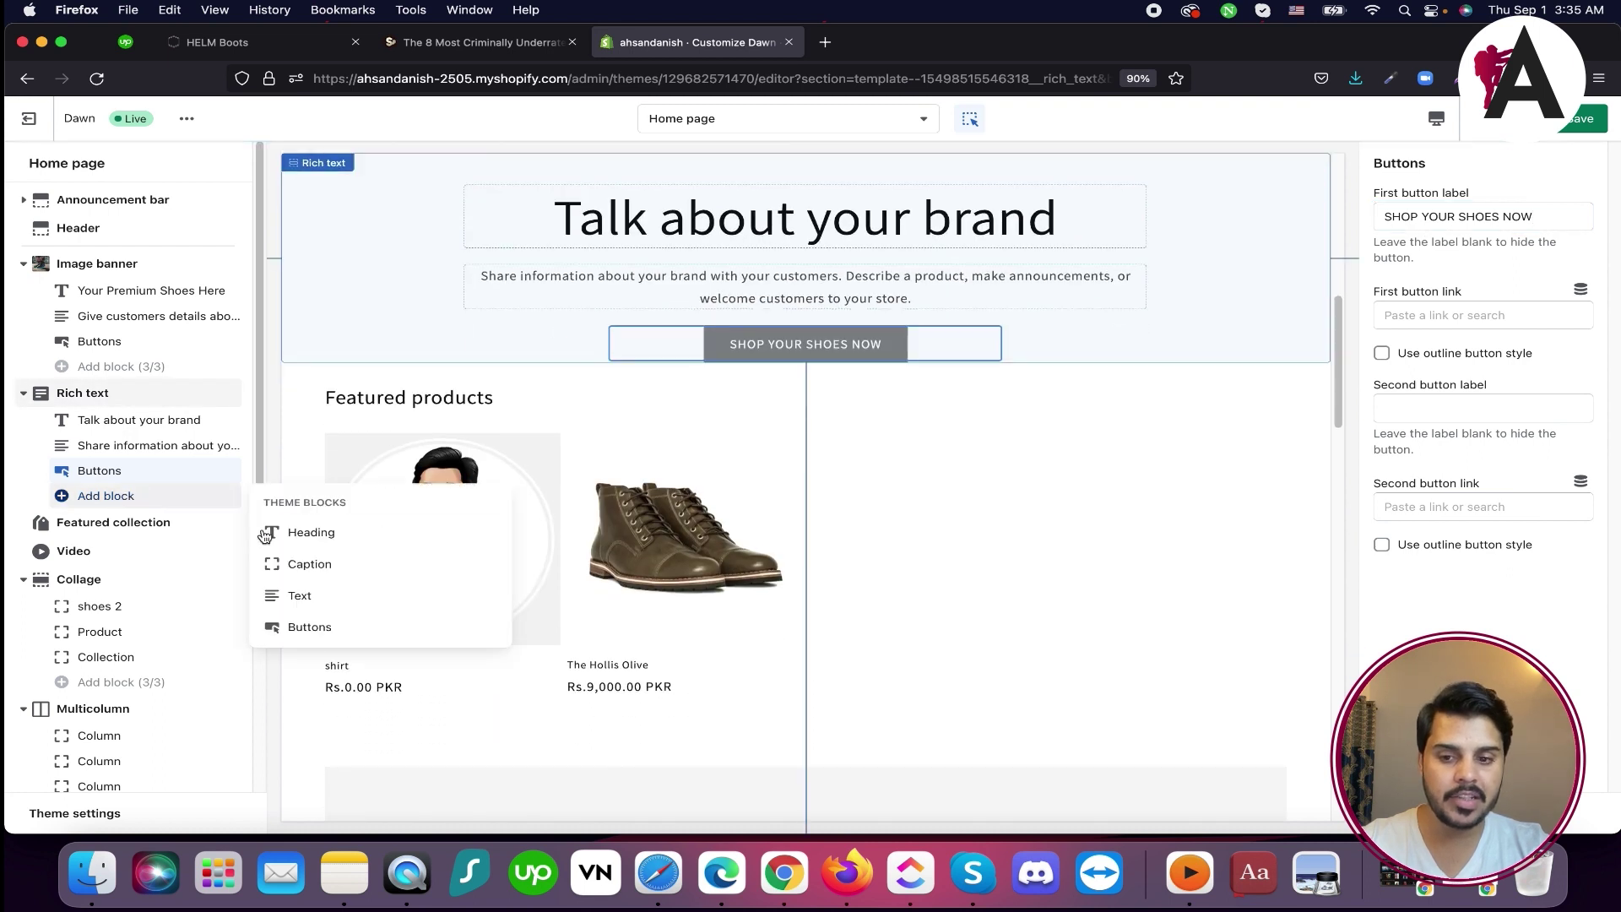
pyautogui.click(304, 626)
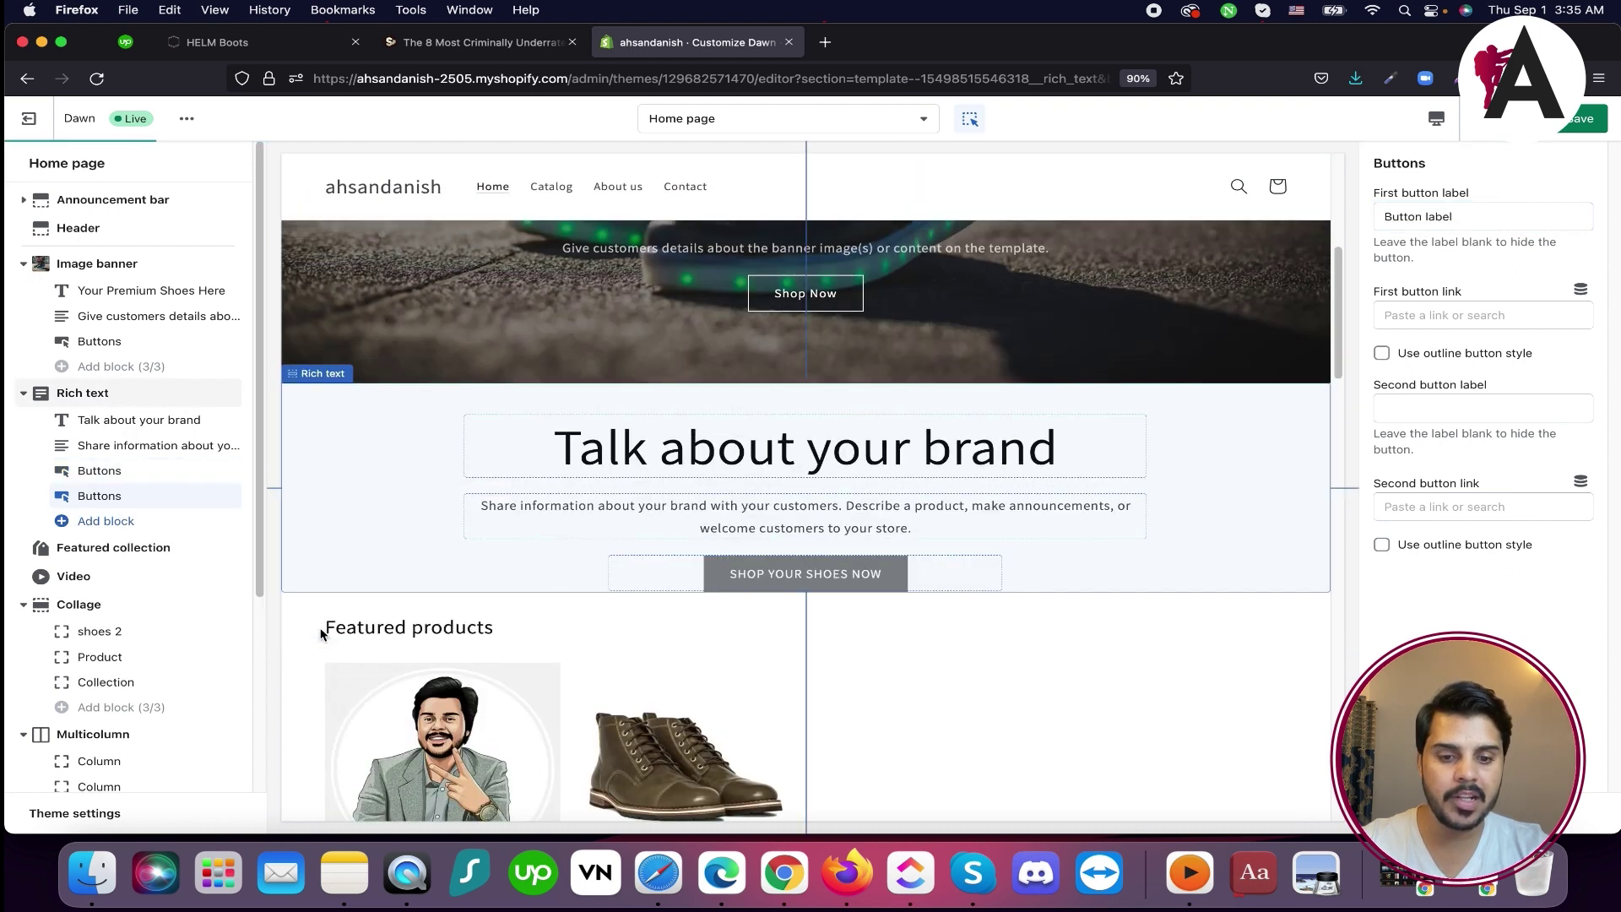
pyautogui.scroll(-2, 341, 622)
pyautogui.scroll(5, 818, 507)
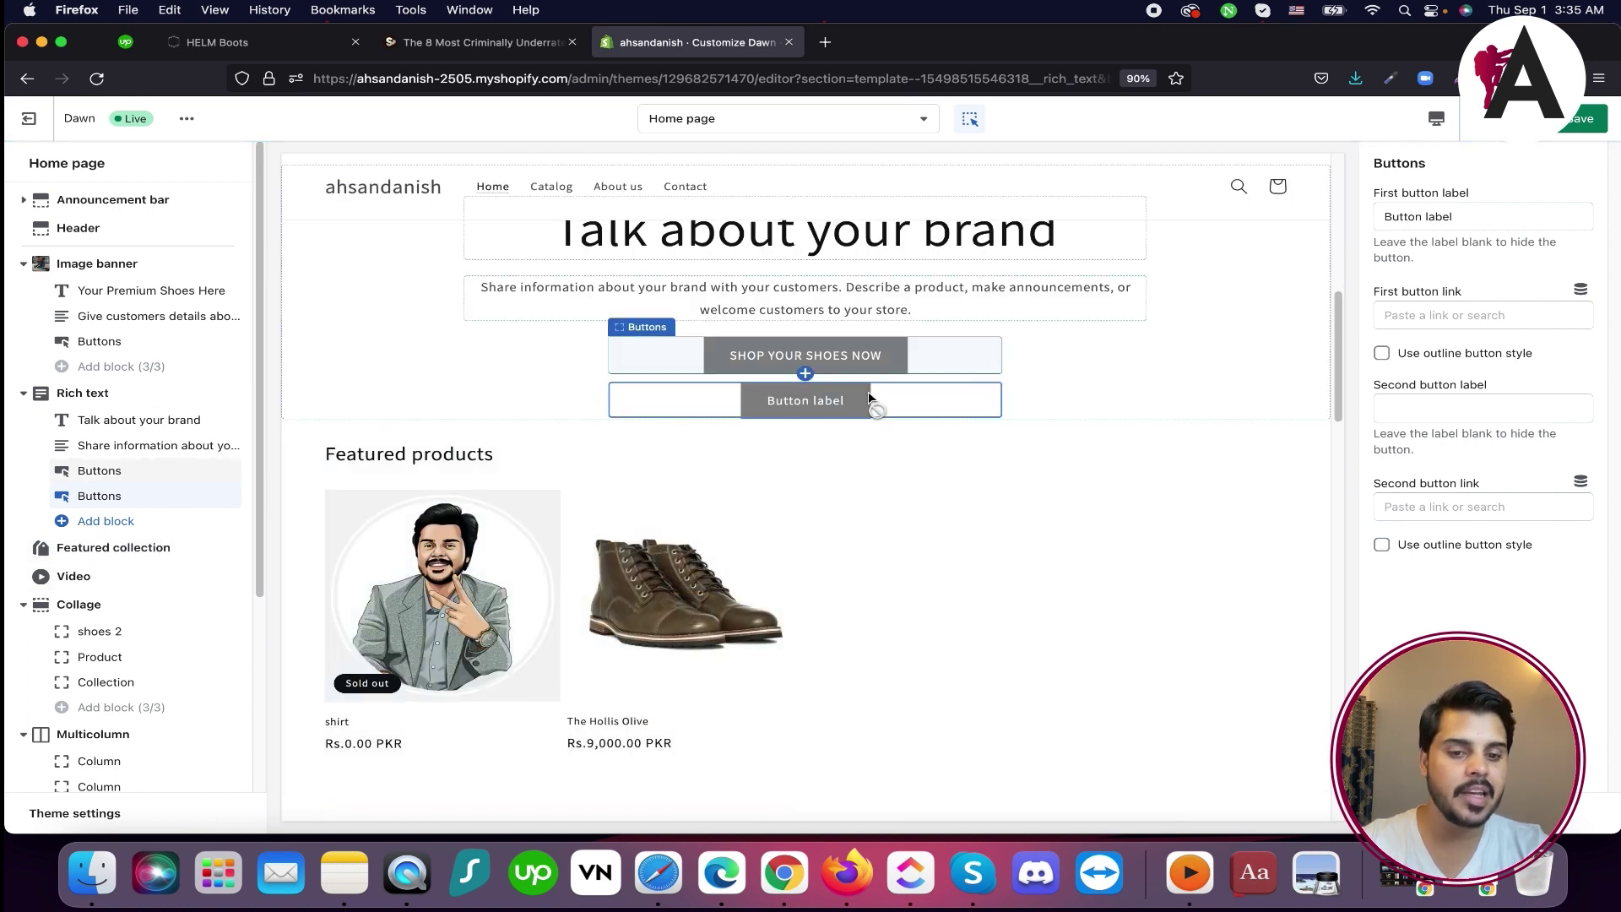
pyautogui.click(165, 496)
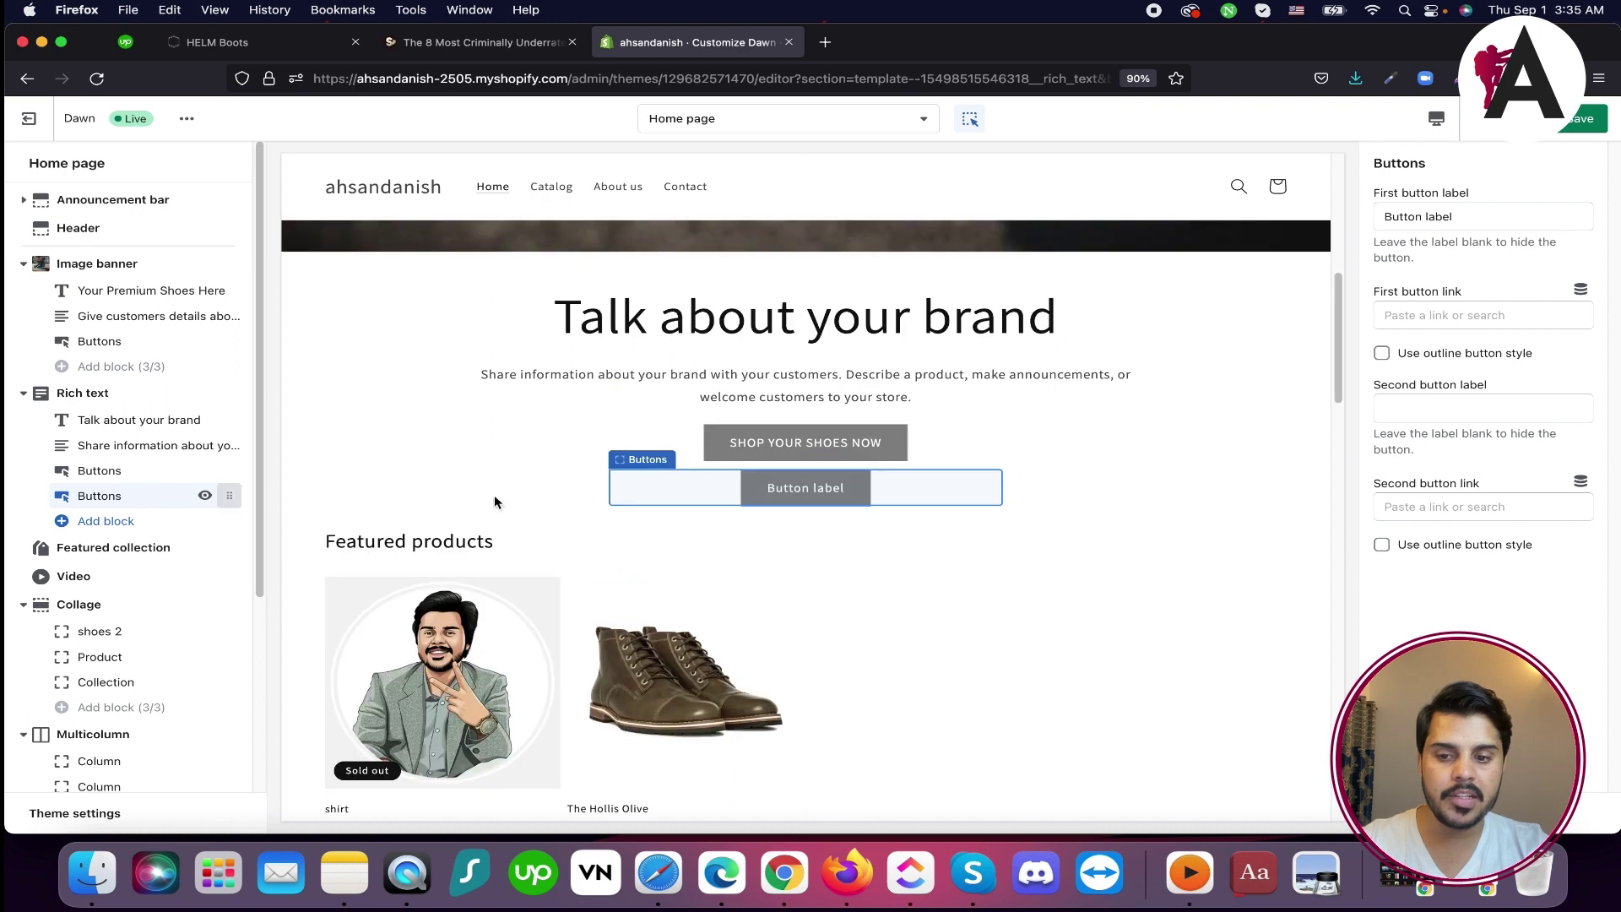
pyautogui.click(857, 531)
# Change the rich text second button label to 'ABOUT US'
pyautogui.click(590, 376)
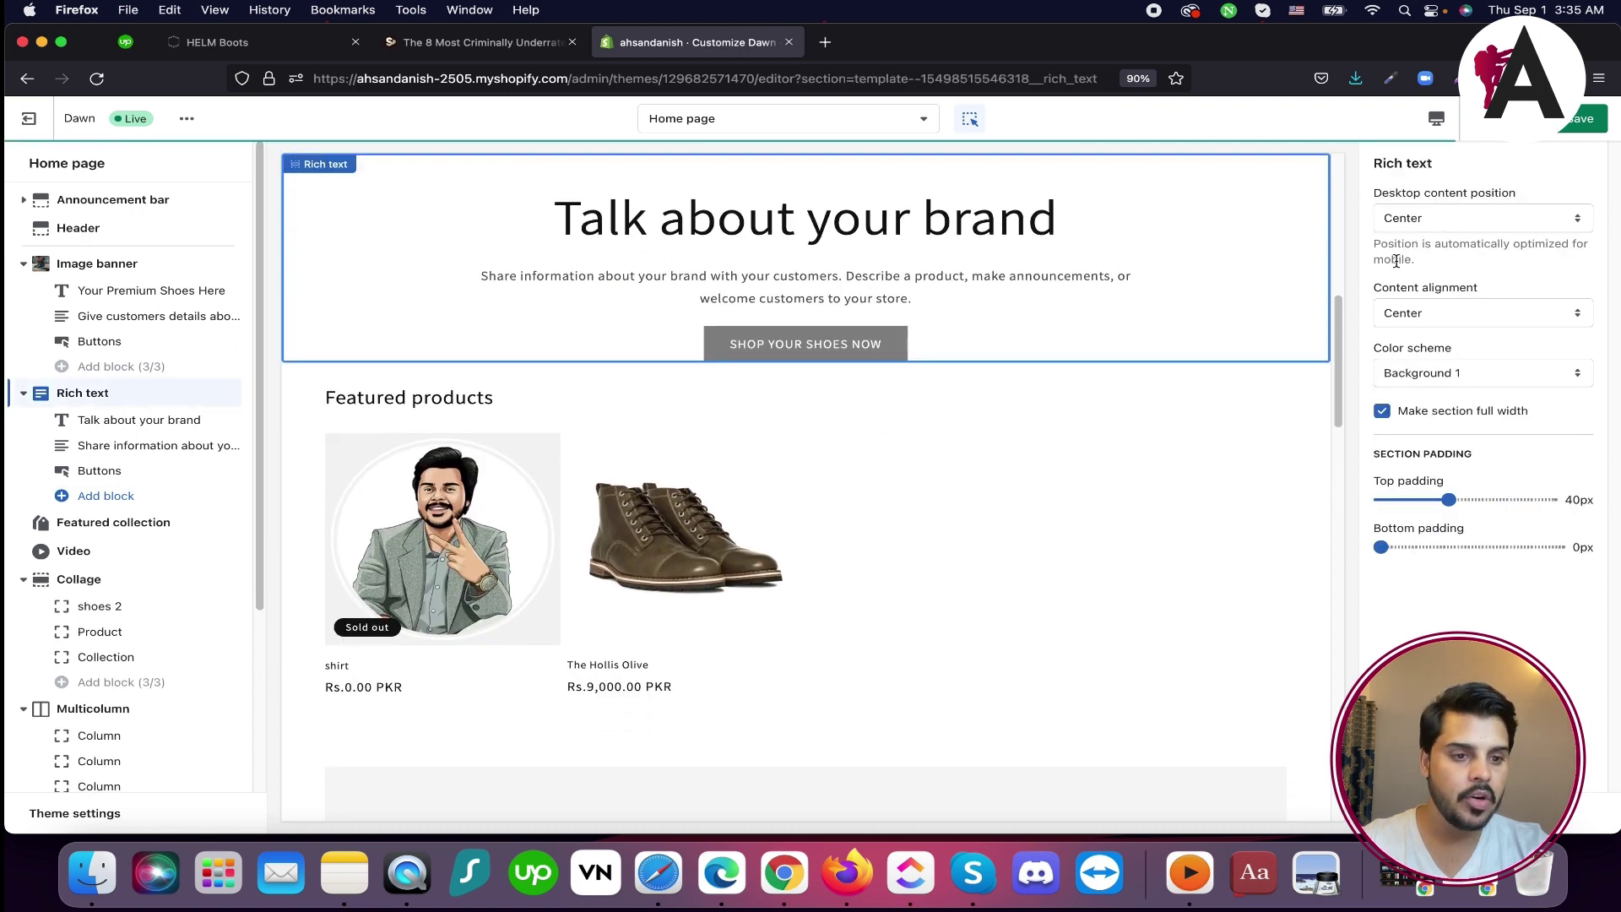
pyautogui.click(147, 472)
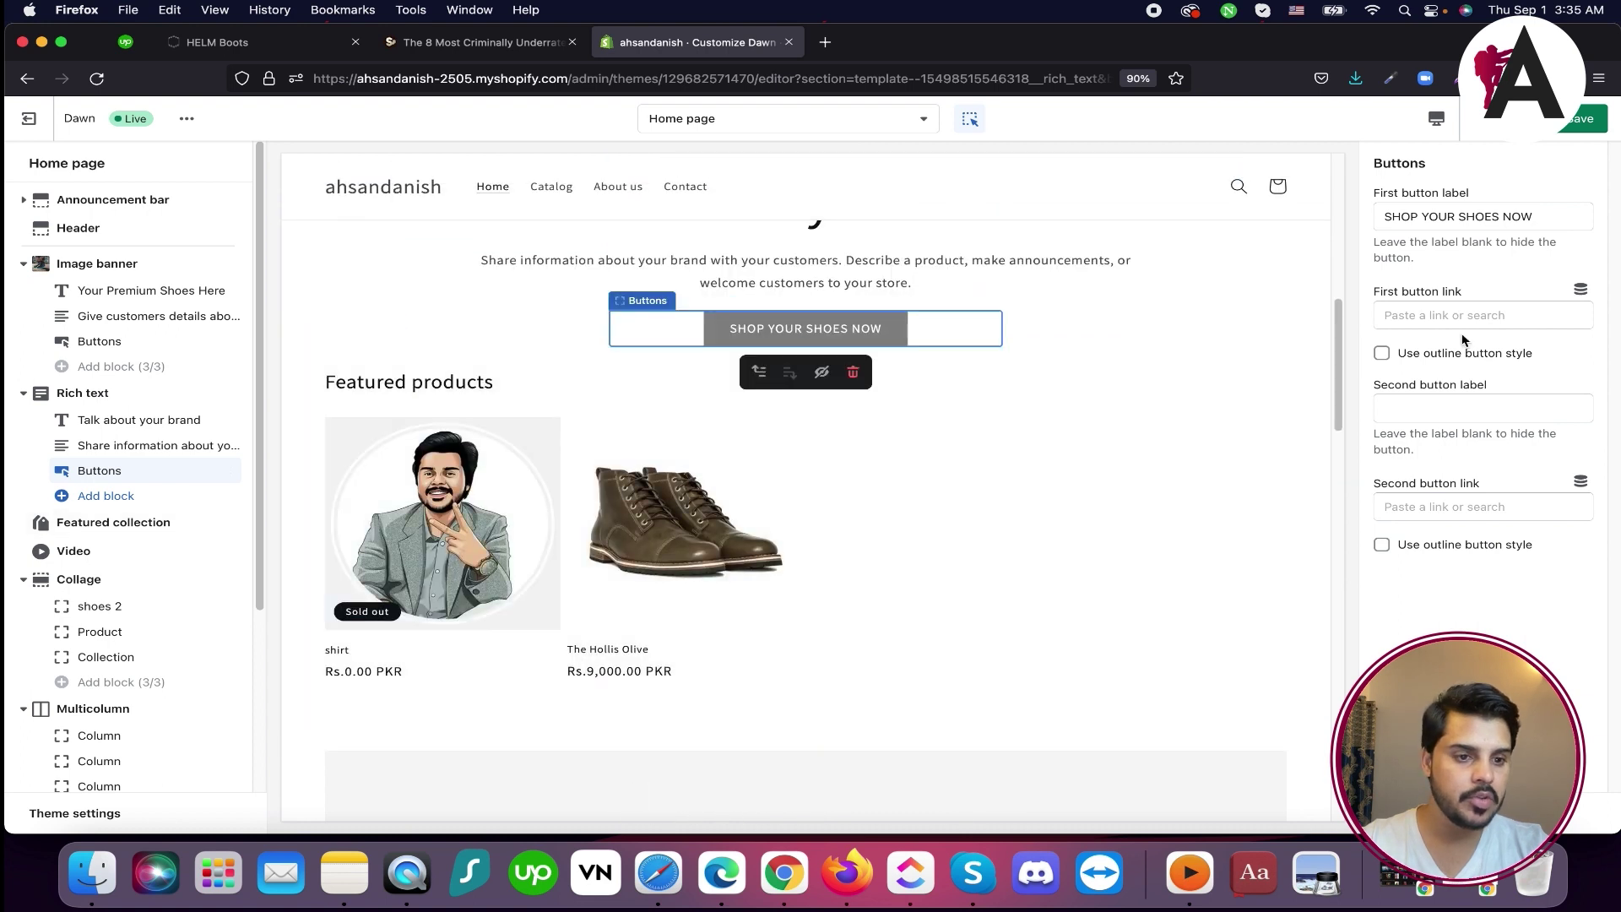
pyautogui.click(1440, 406)
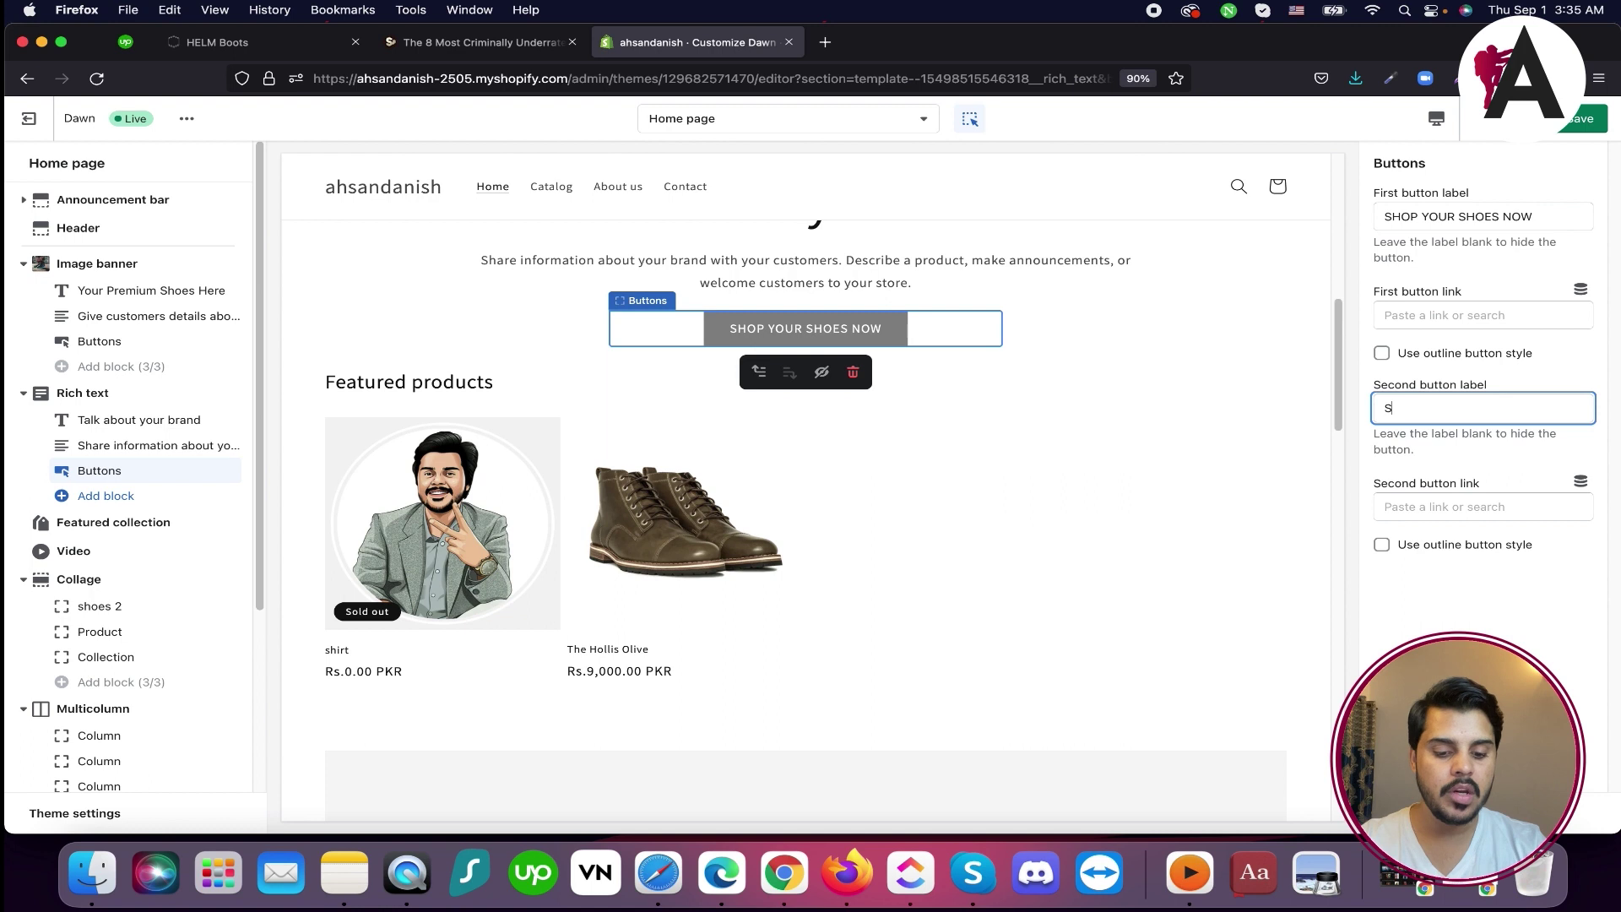
pyautogui.press('cmd+a')
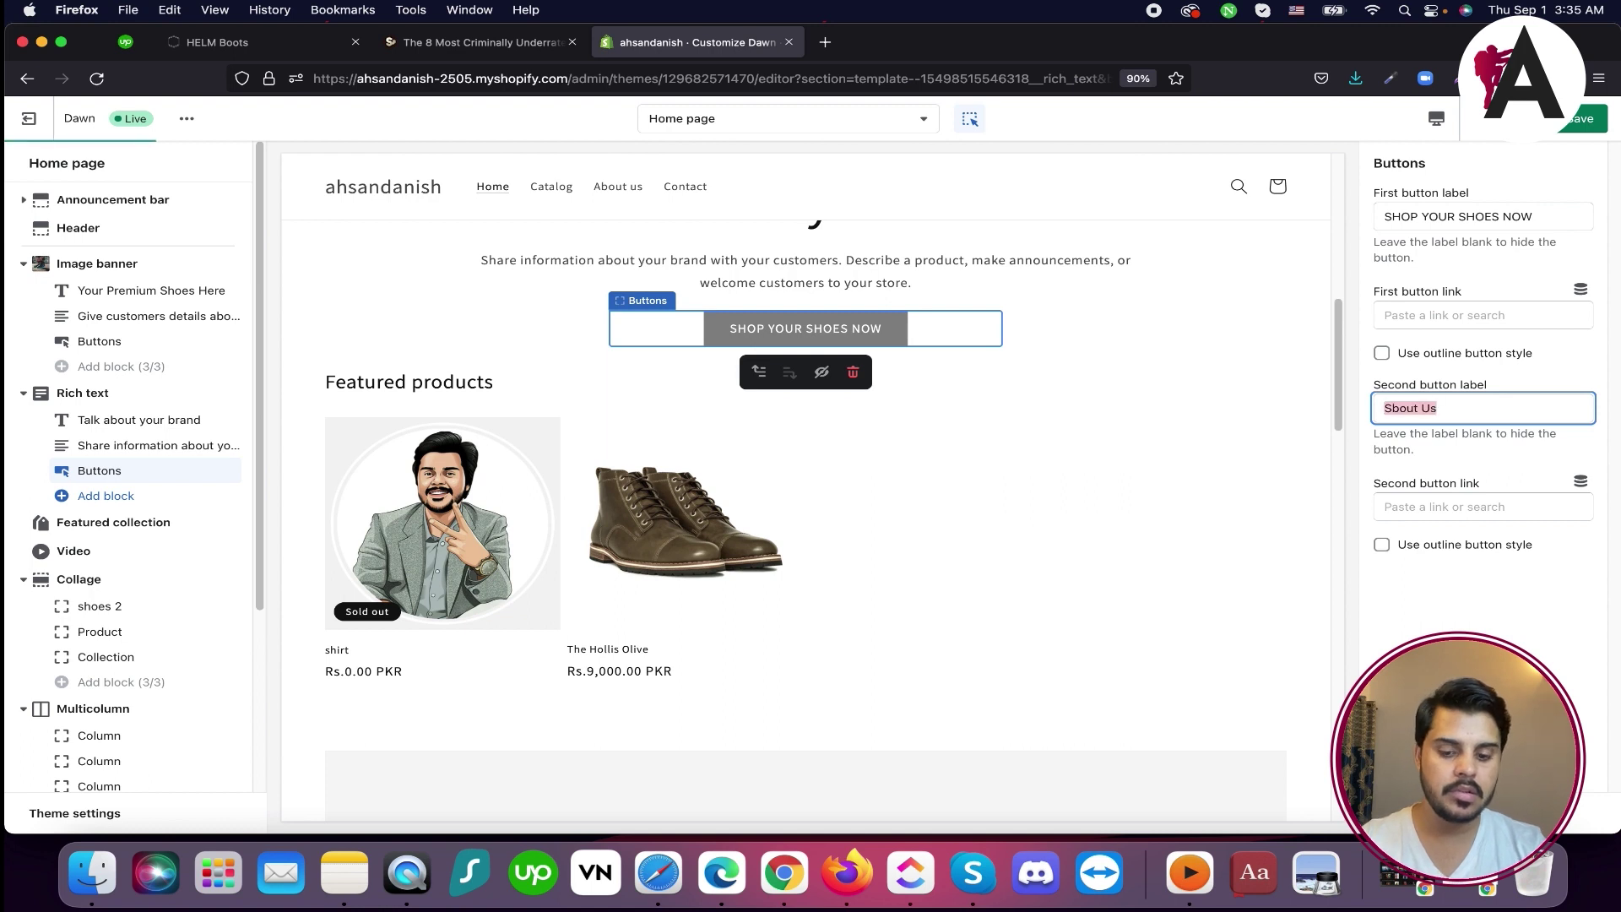
pyautogui.write('ABo')
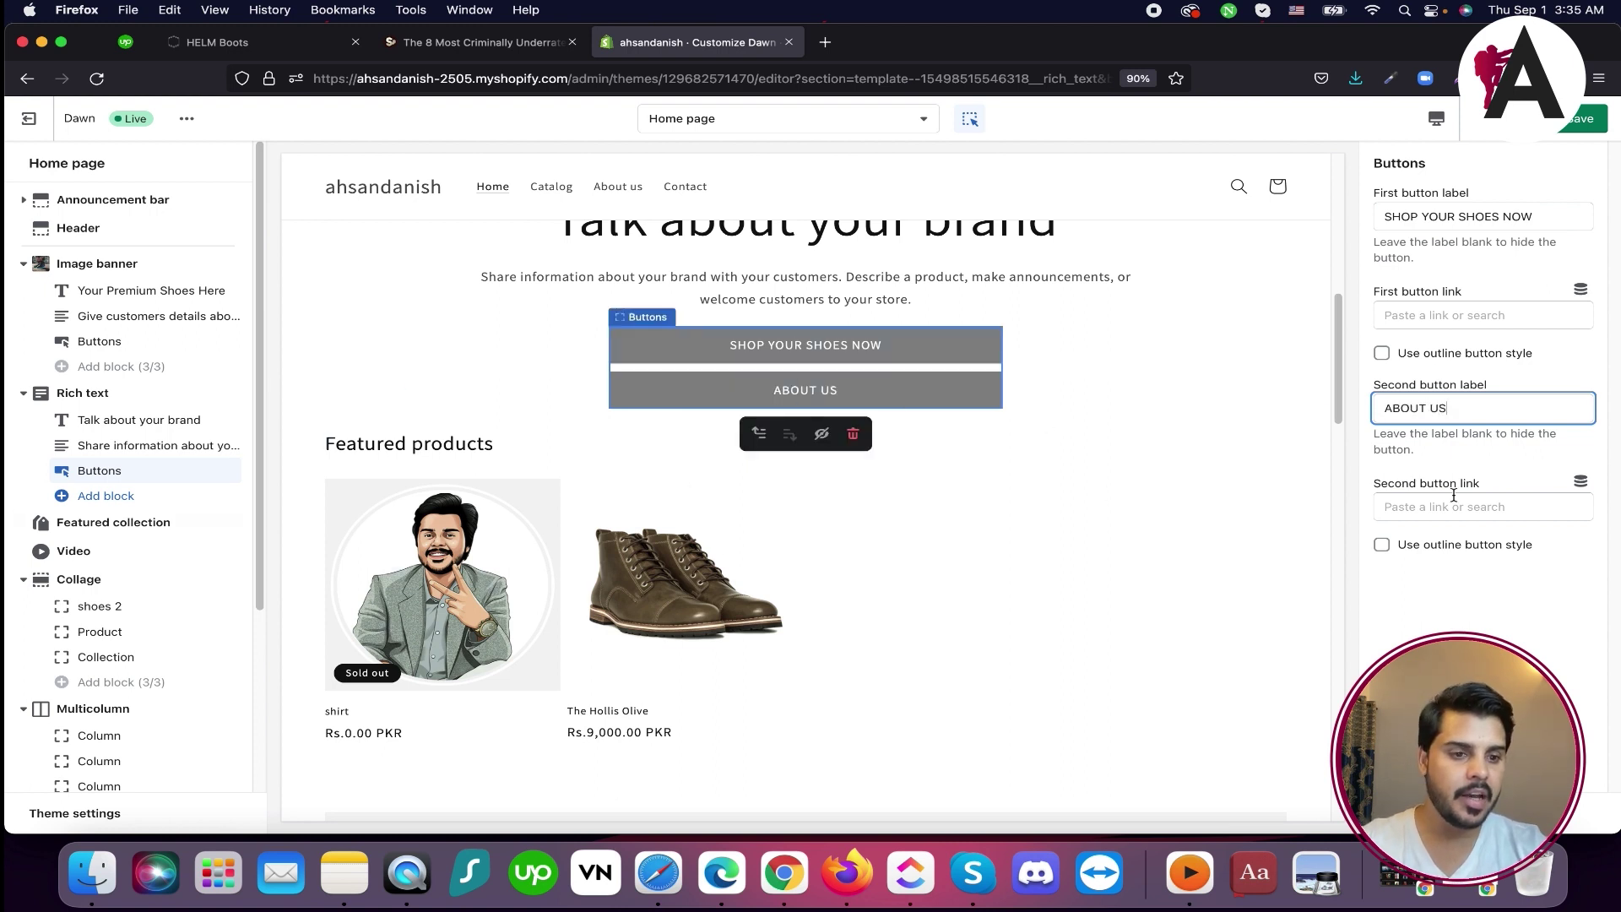
pyautogui.click(828, 361)
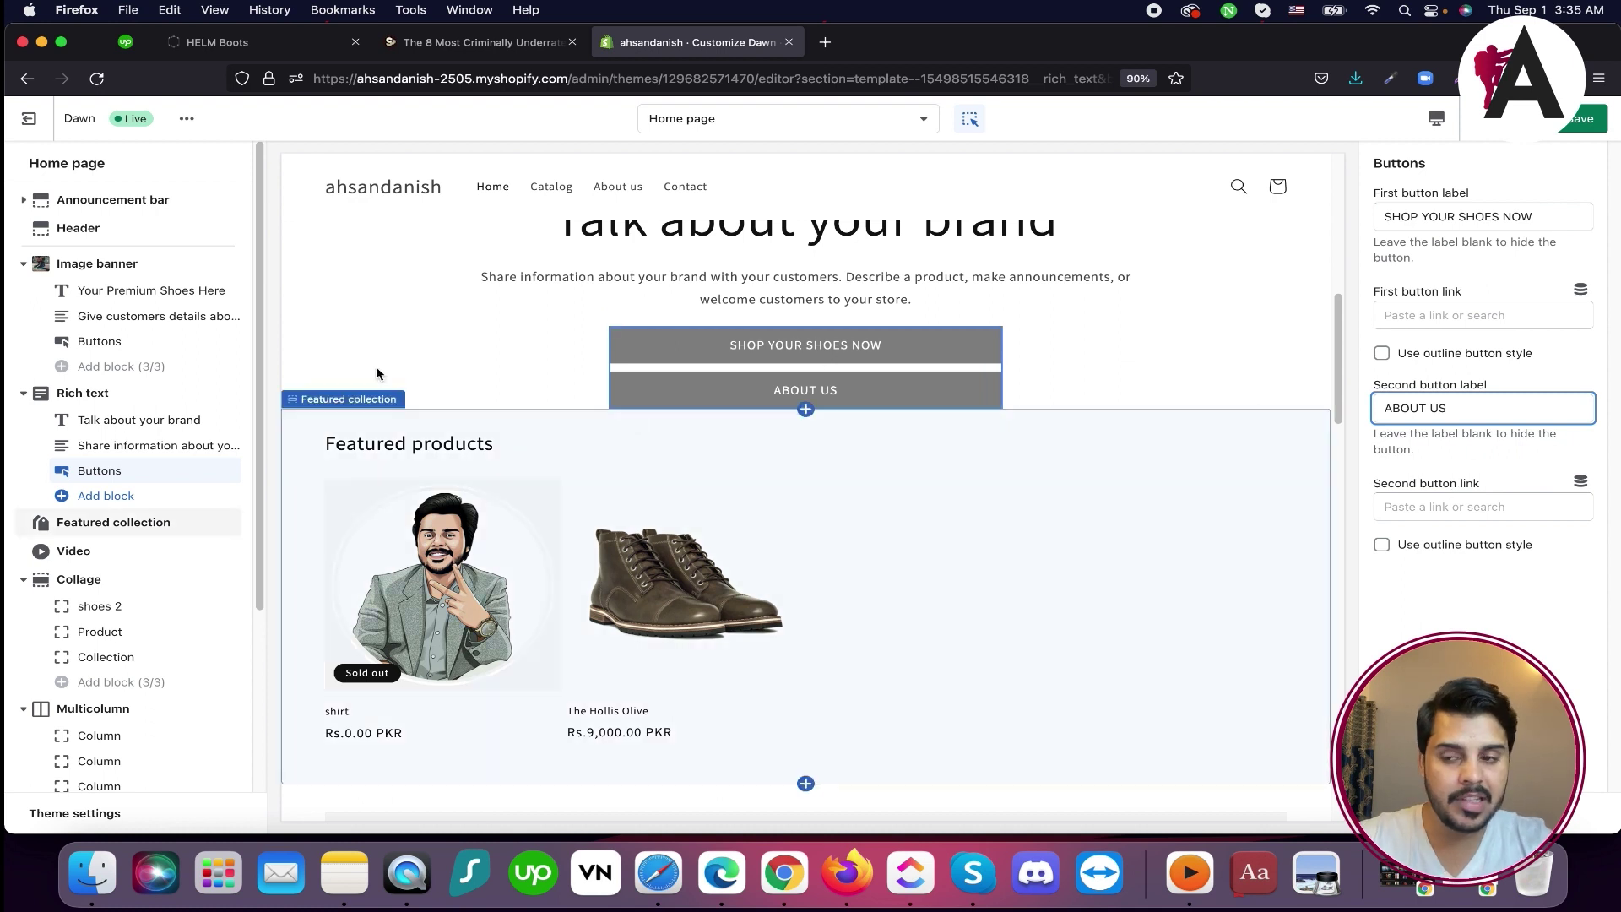
pyautogui.scroll(-5, 157, 595)
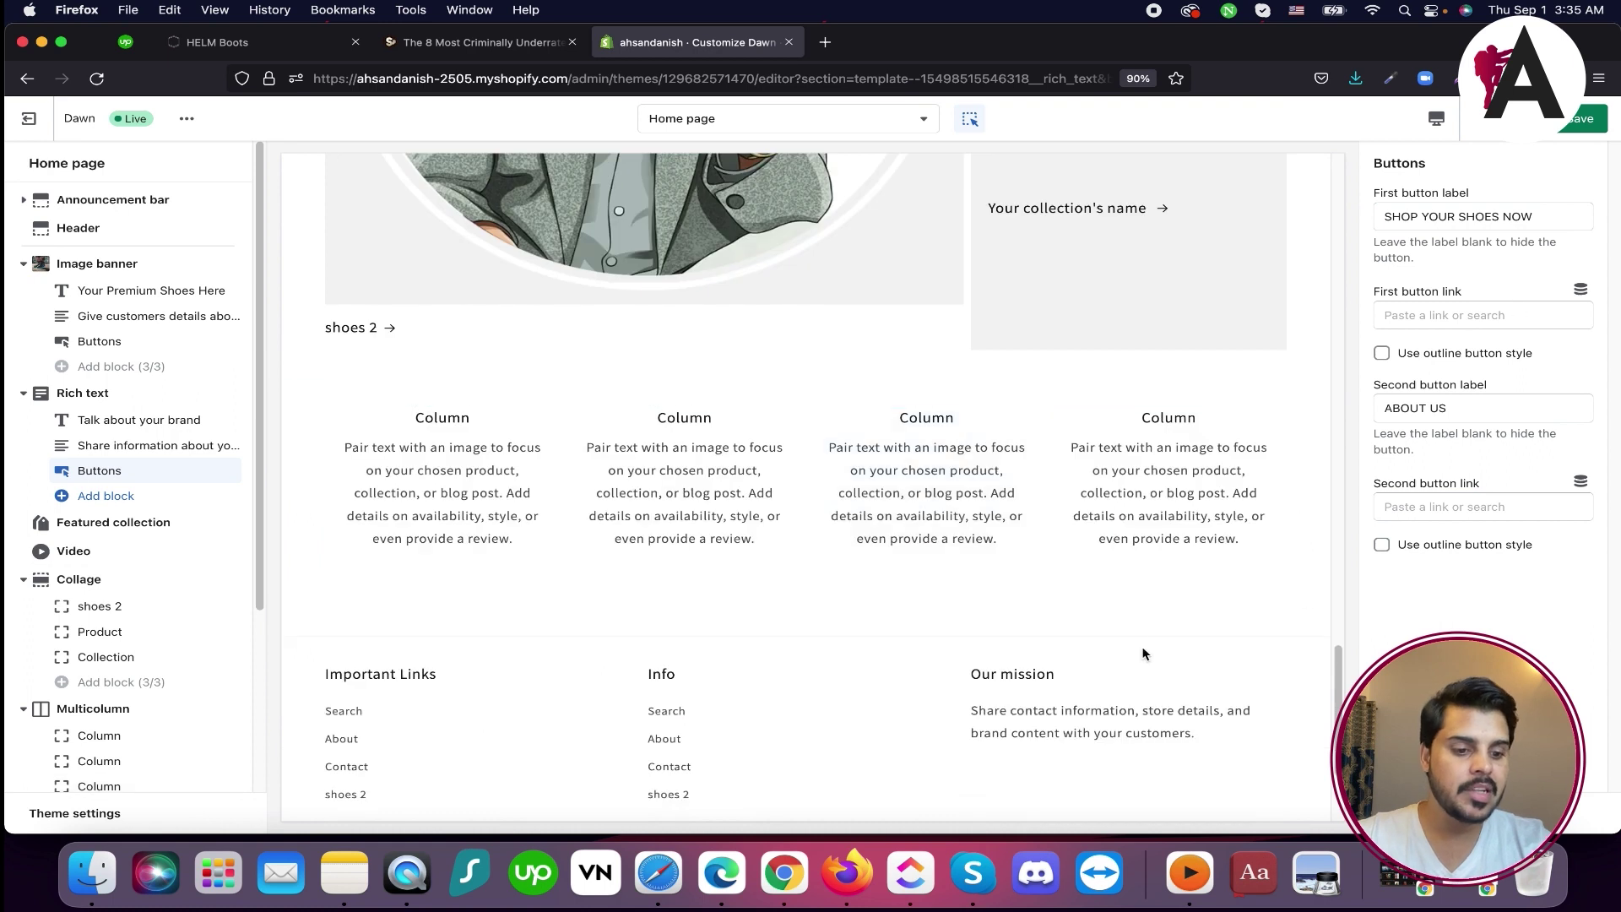
pyautogui.scroll(-3, 1144, 654)
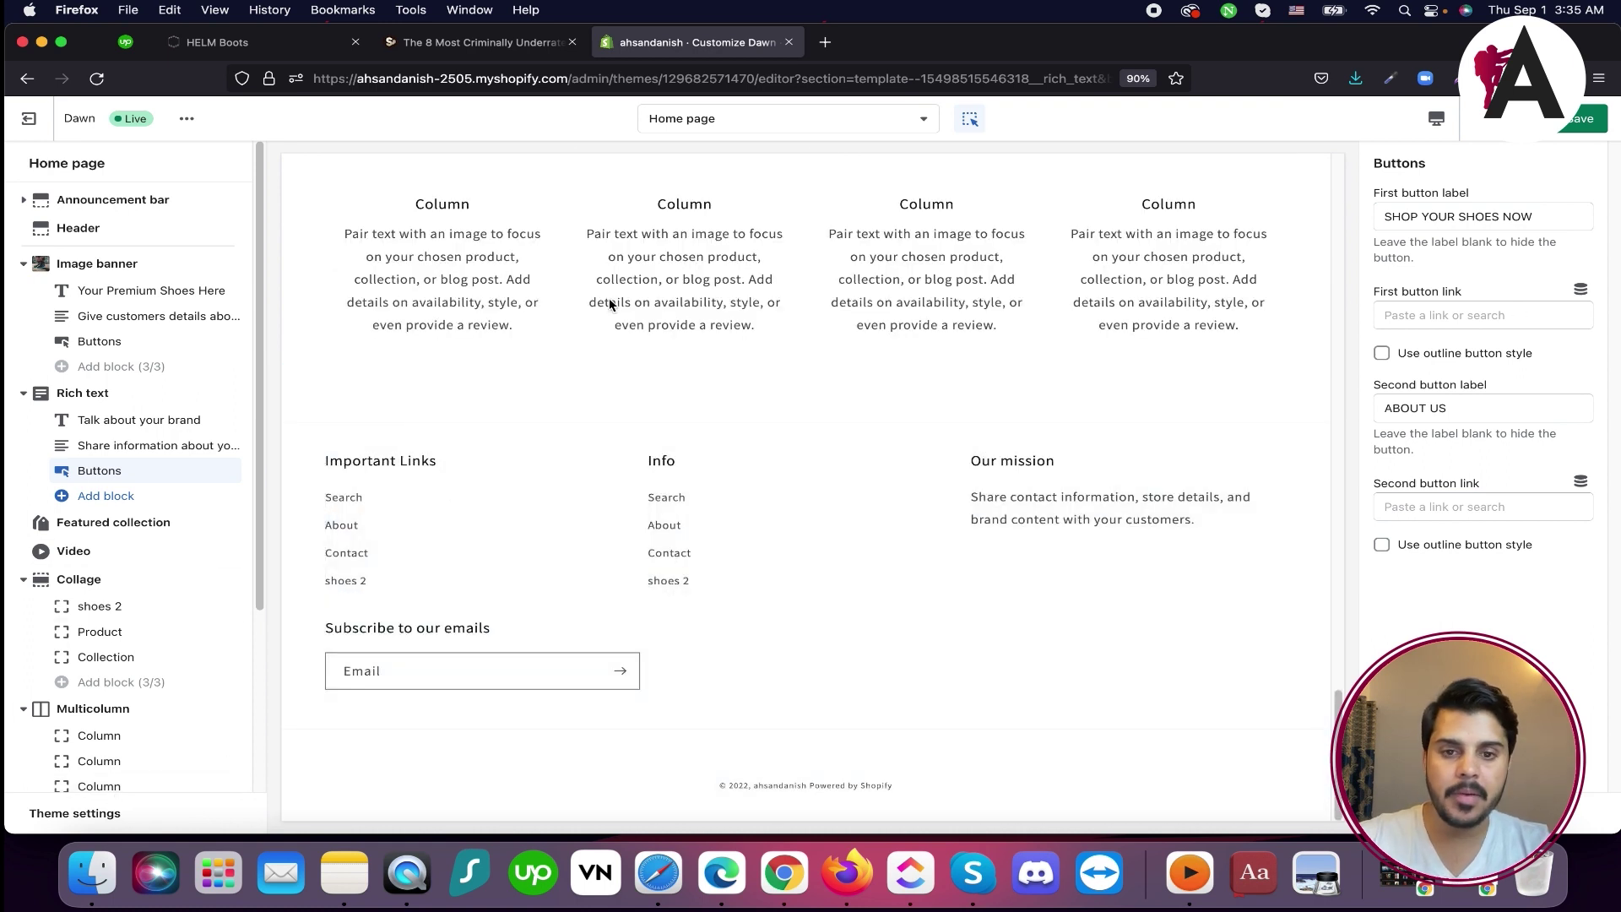
pyautogui.scroll(15, 609, 304)
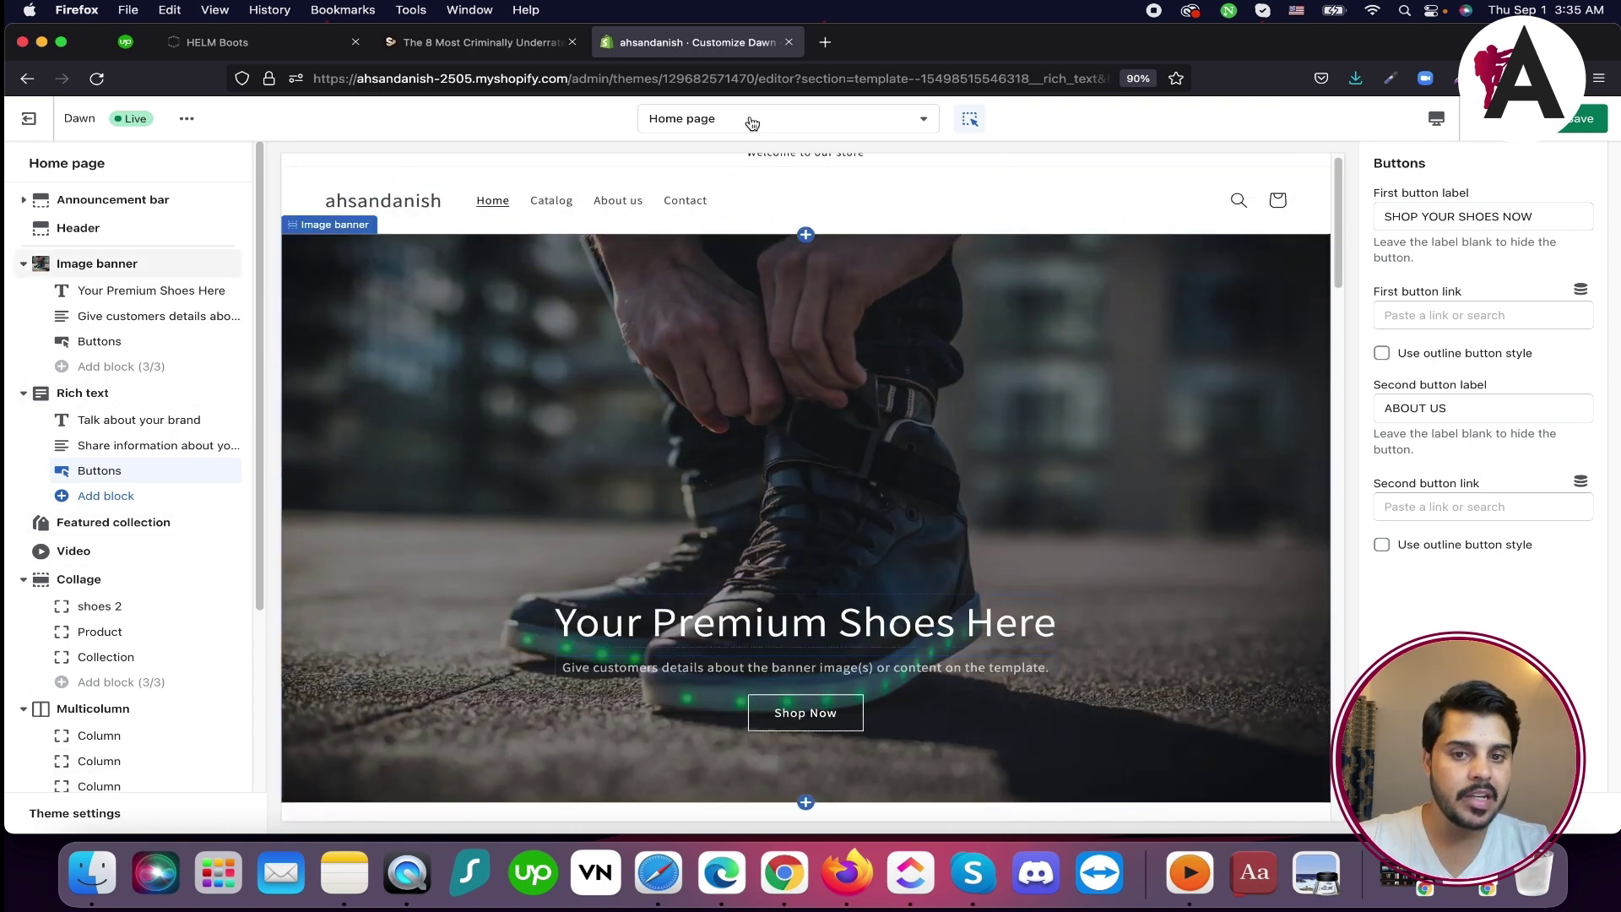
# Switch the editor to the Pages > Default page template previewing About Us
pyautogui.click(752, 124)
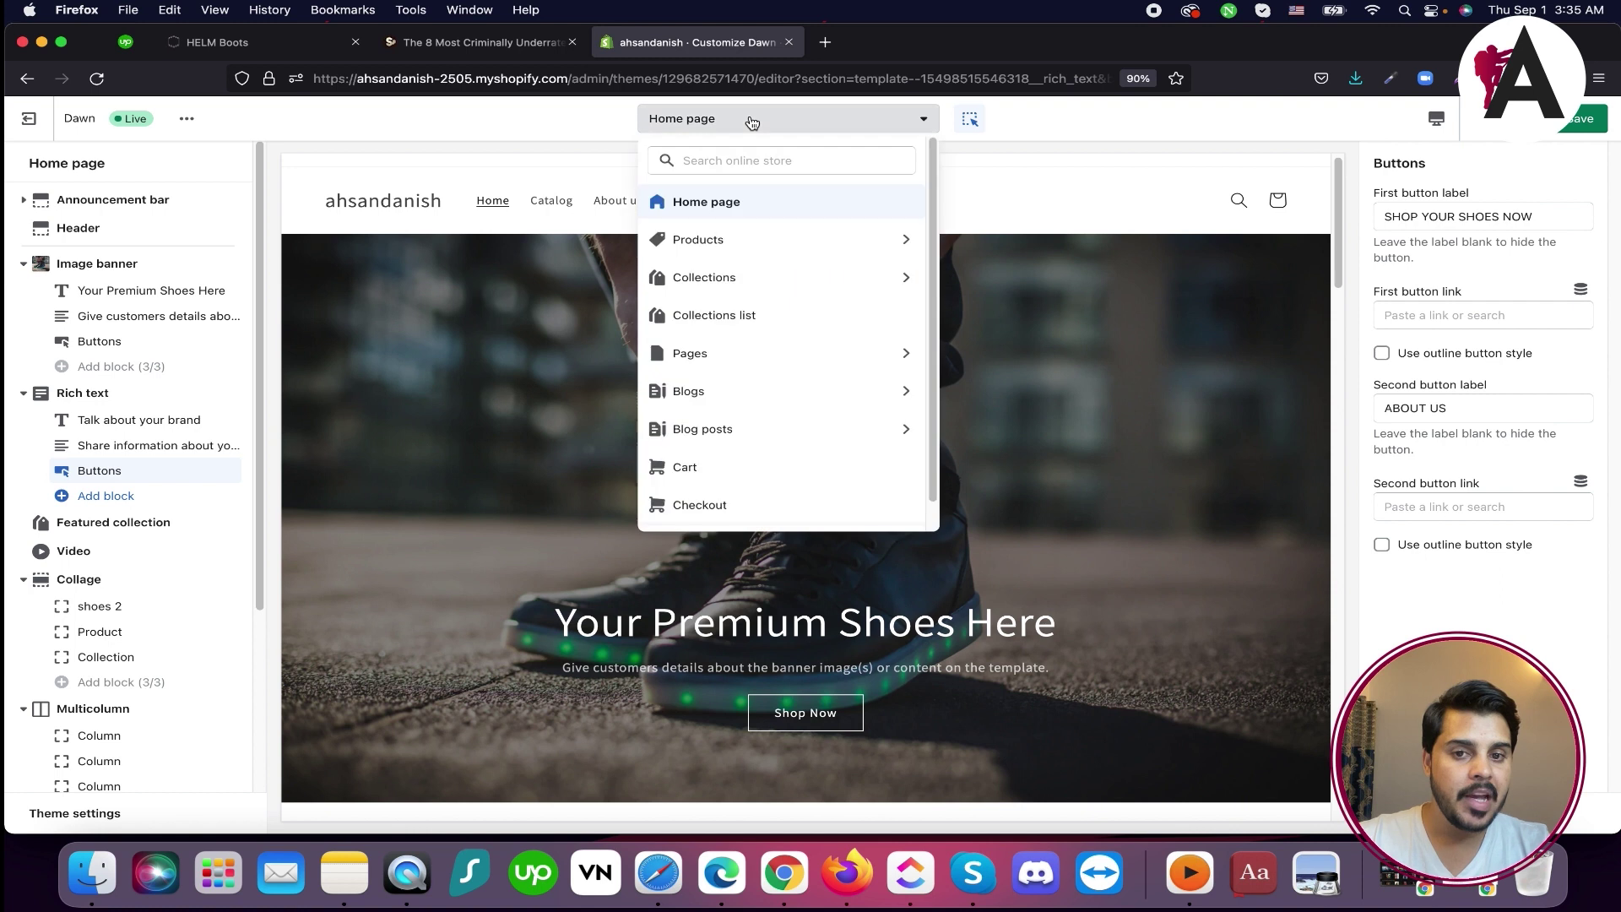
pyautogui.click(711, 355)
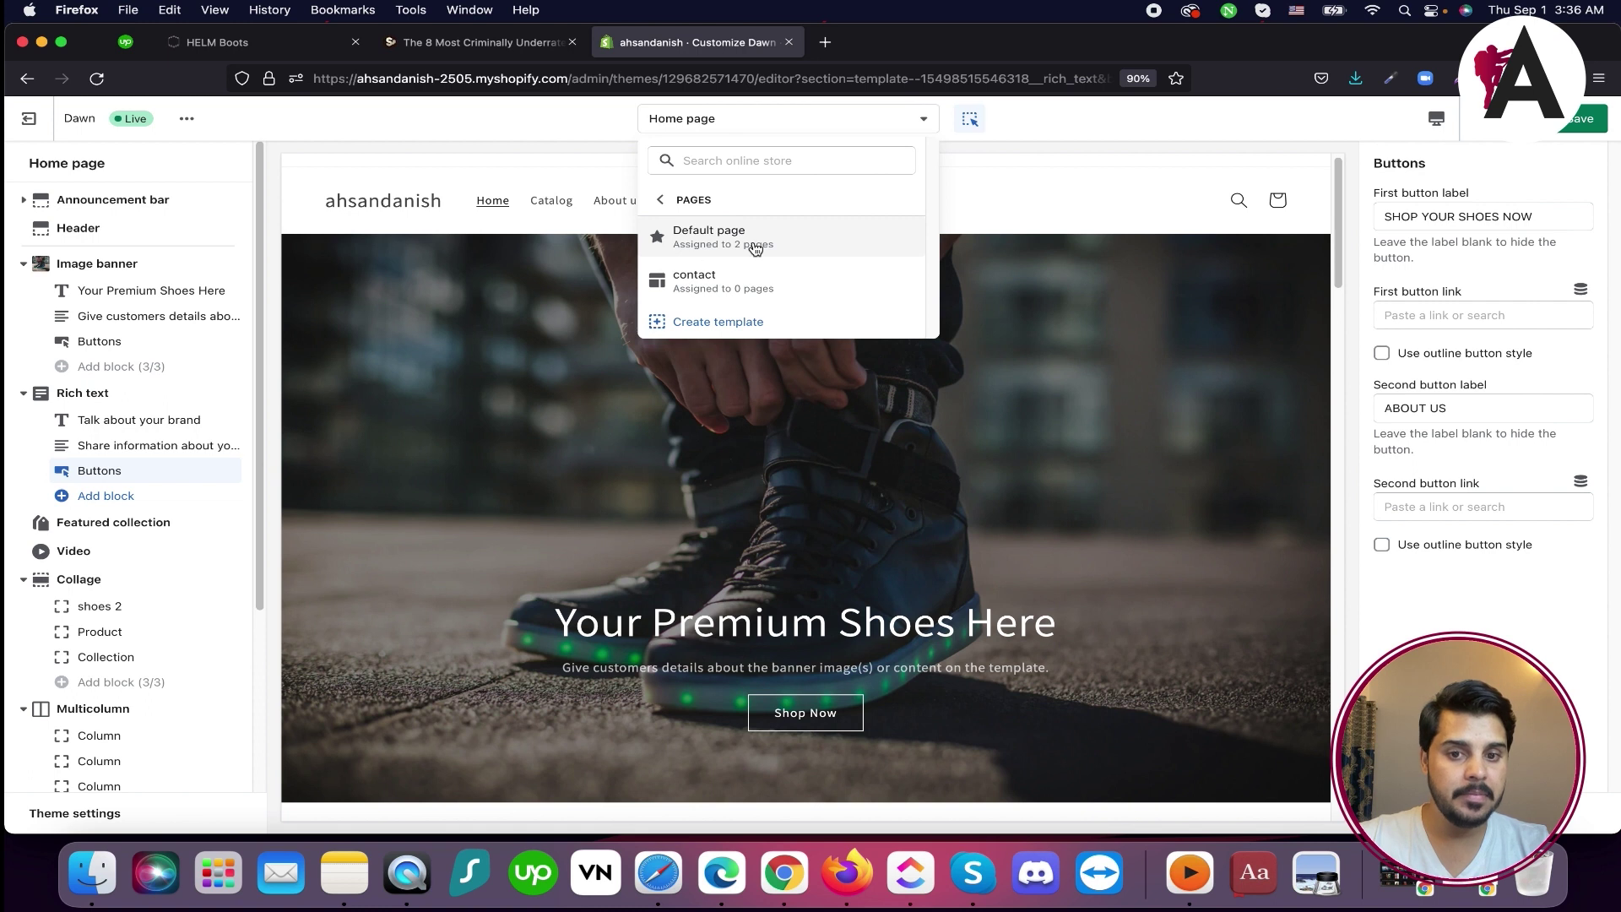
pyautogui.click(752, 240)
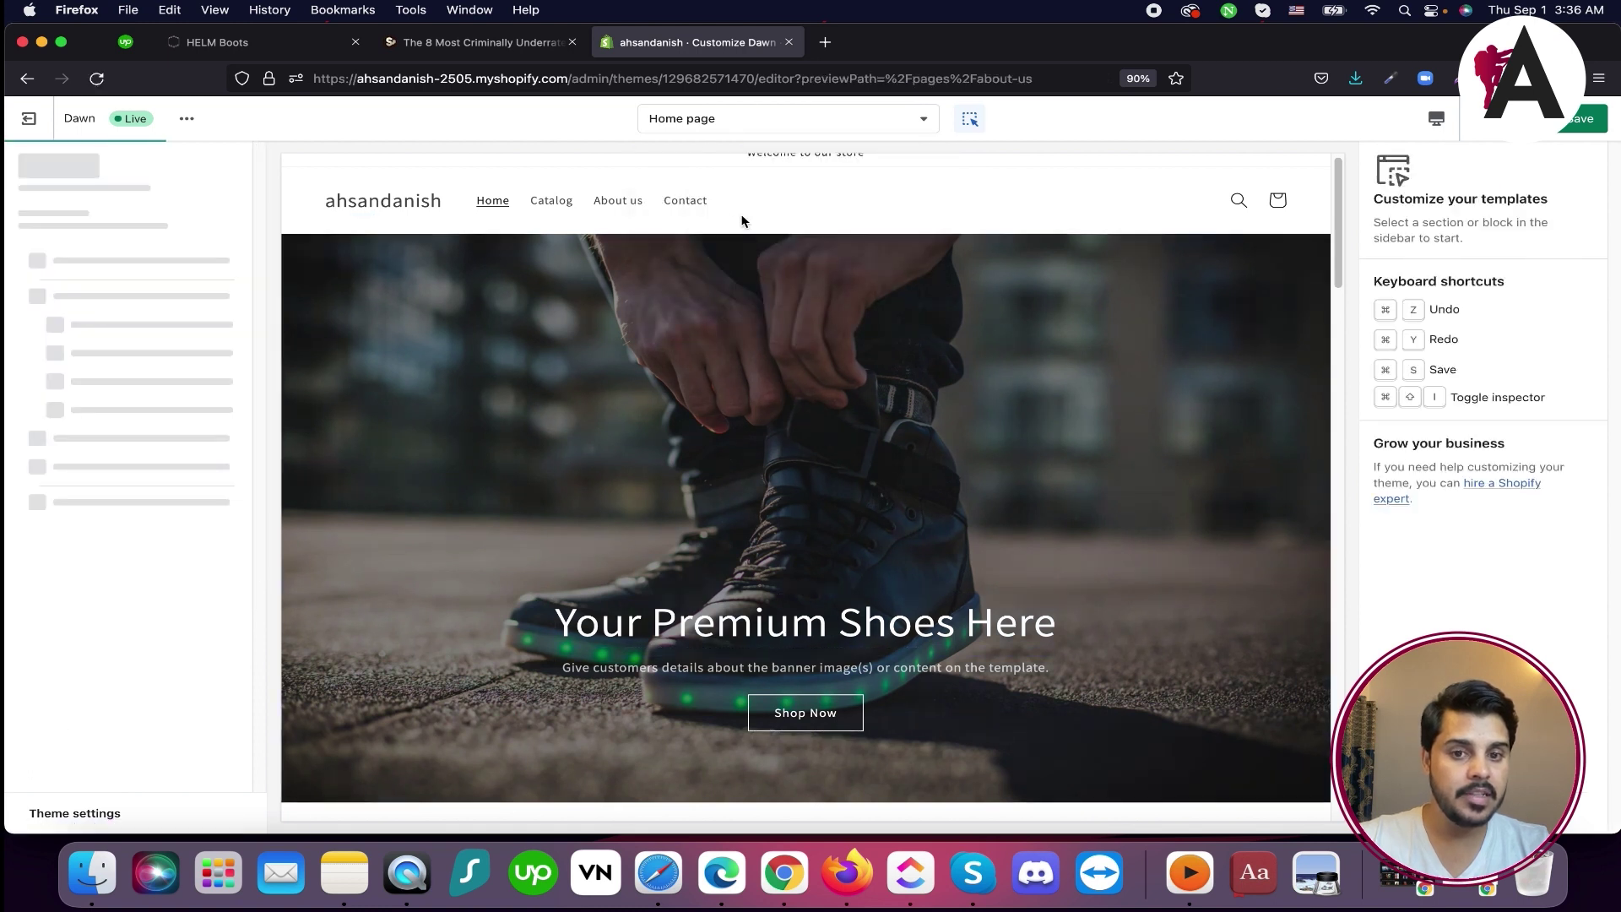
# Select the page content section and list the sections that can be added
pyautogui.scroll(-3, 805, 487)
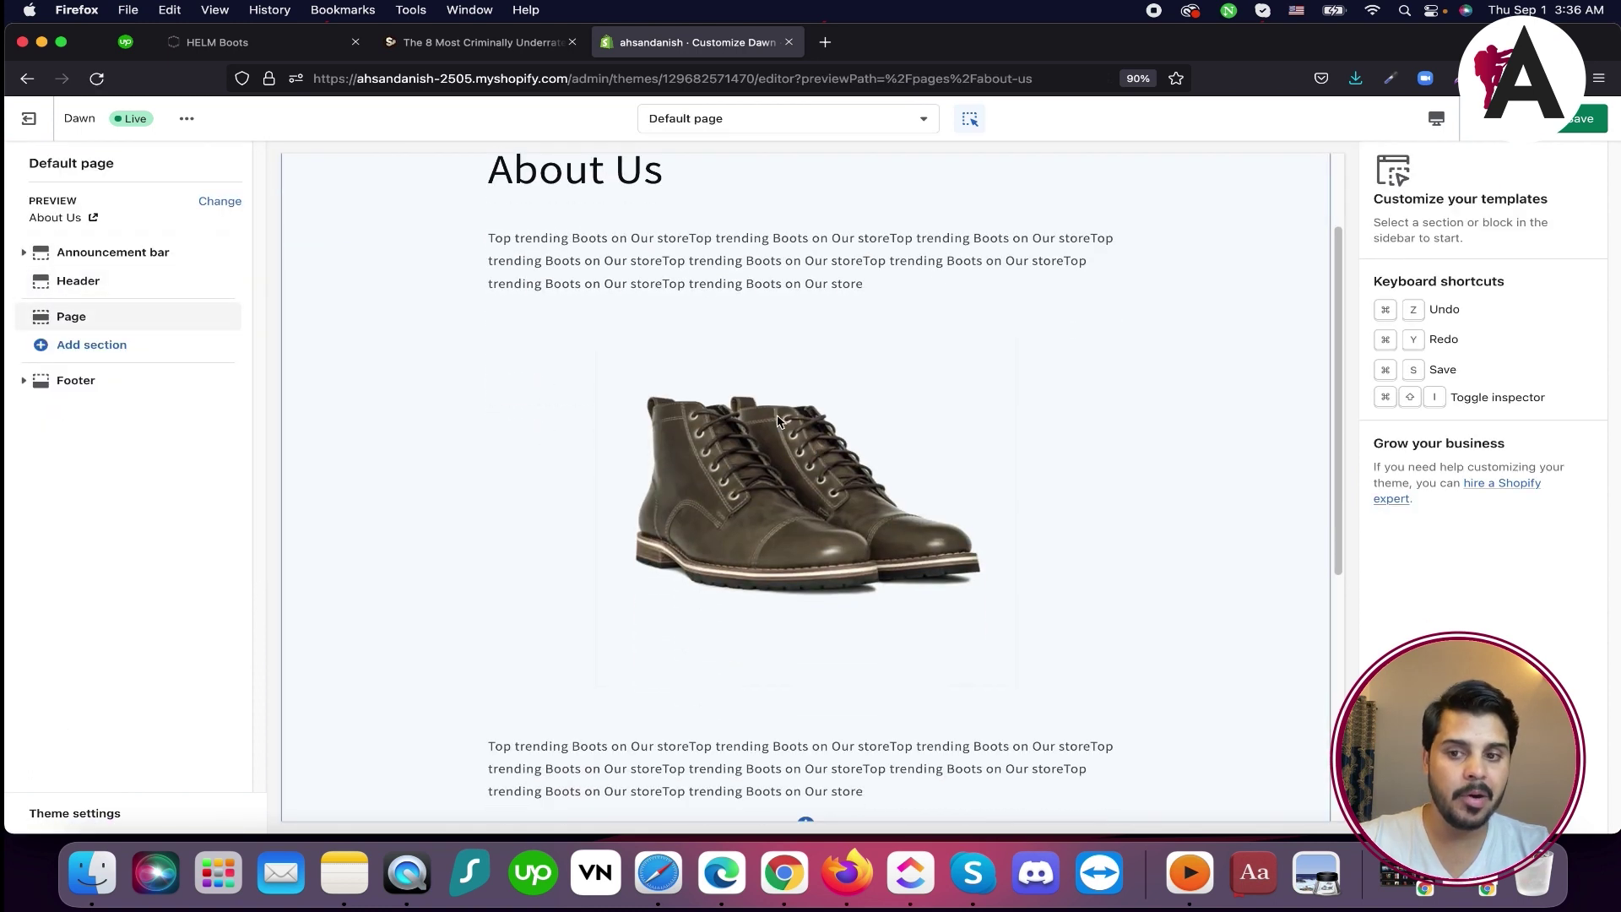
pyautogui.click(555, 454)
pyautogui.scroll(-5, 1035, 444)
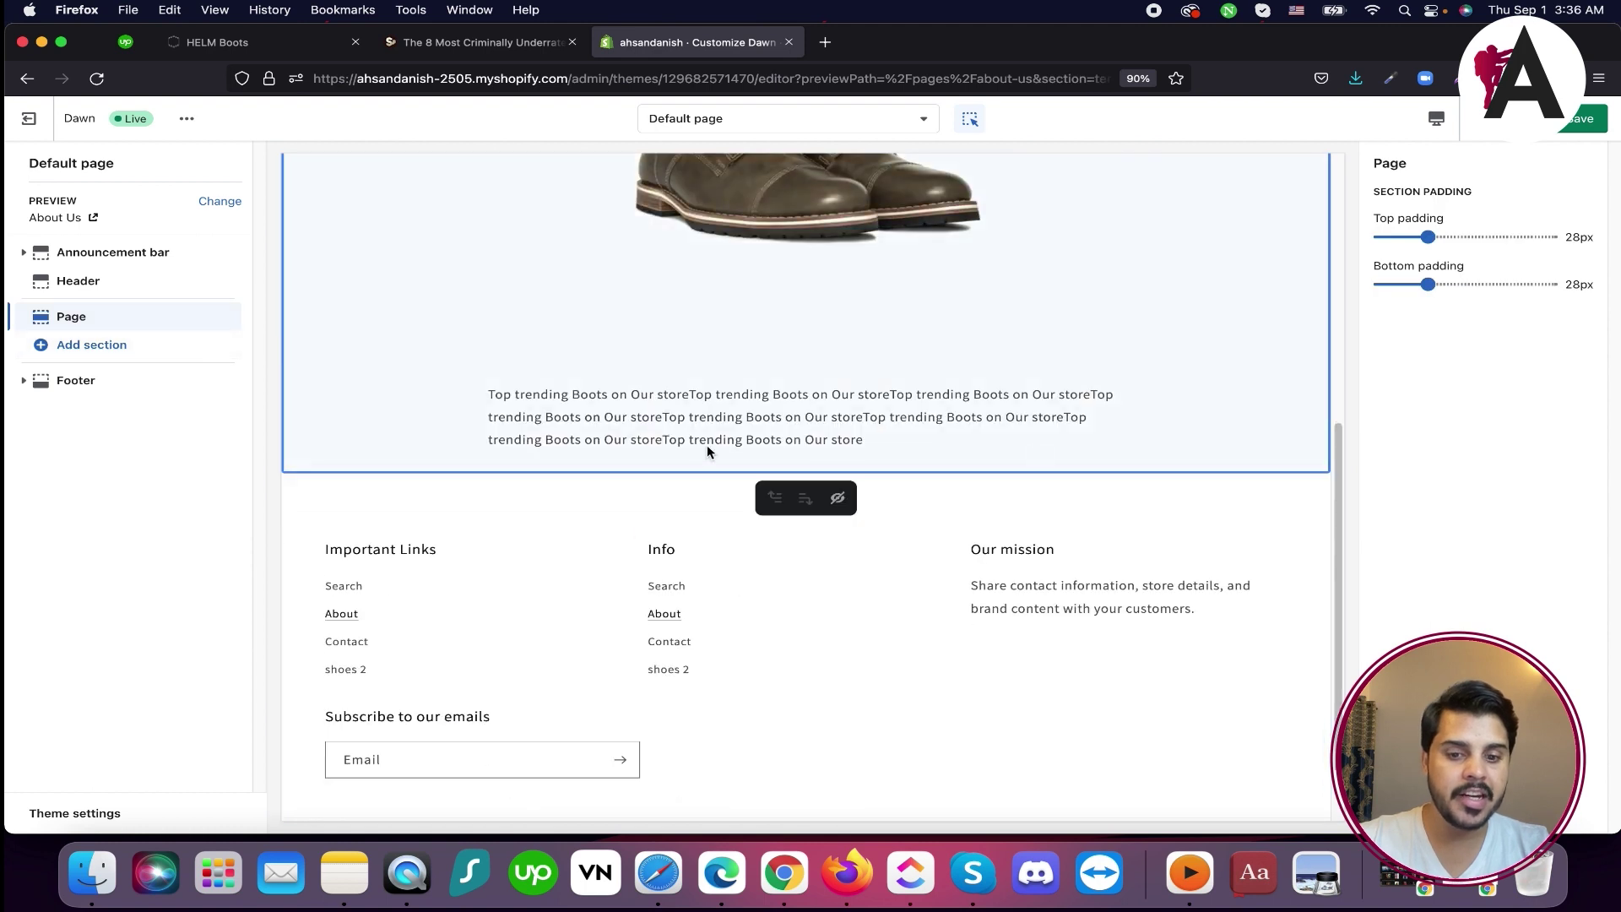
pyautogui.scroll(1, 506, 456)
pyautogui.click(106, 345)
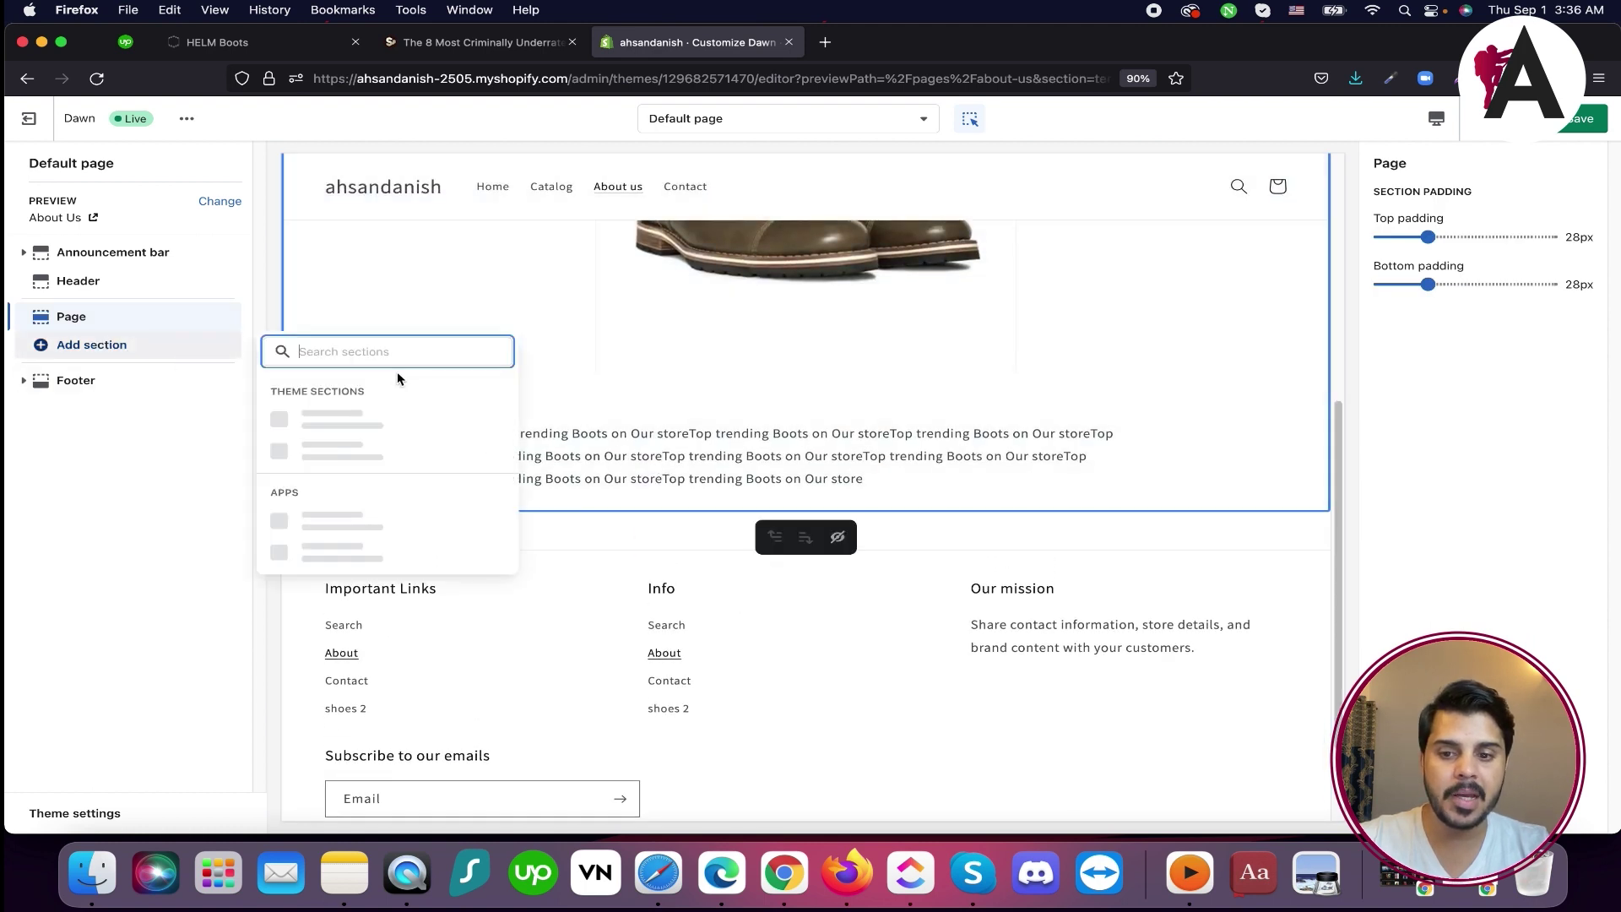
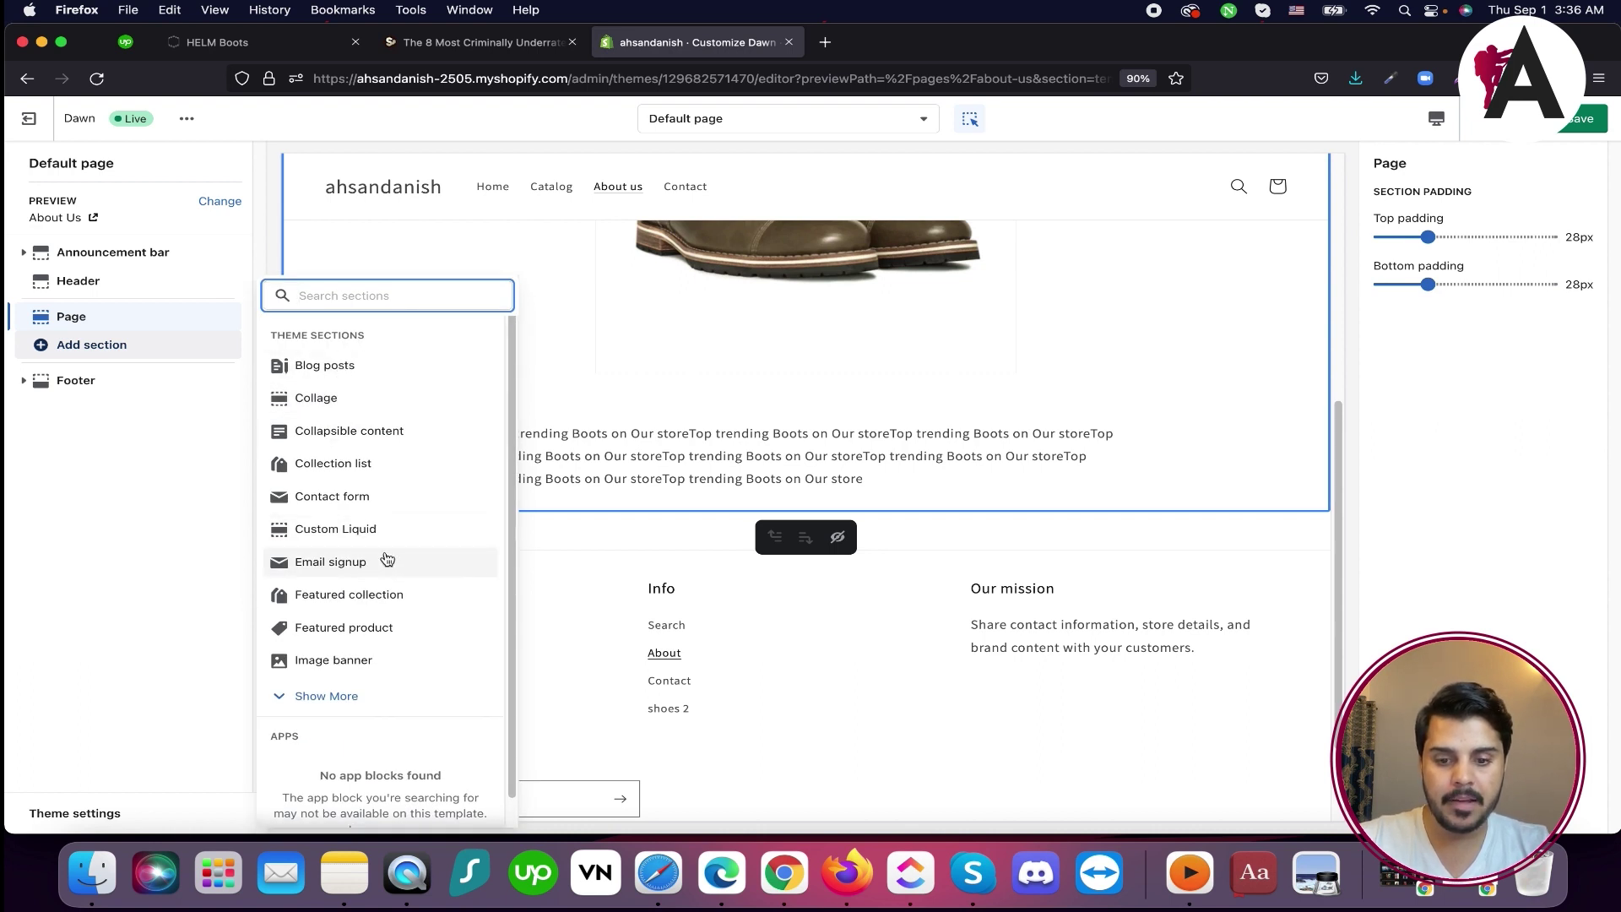
# Insert a Contact form section under the About Us page's boots text
pyautogui.click(358, 492)
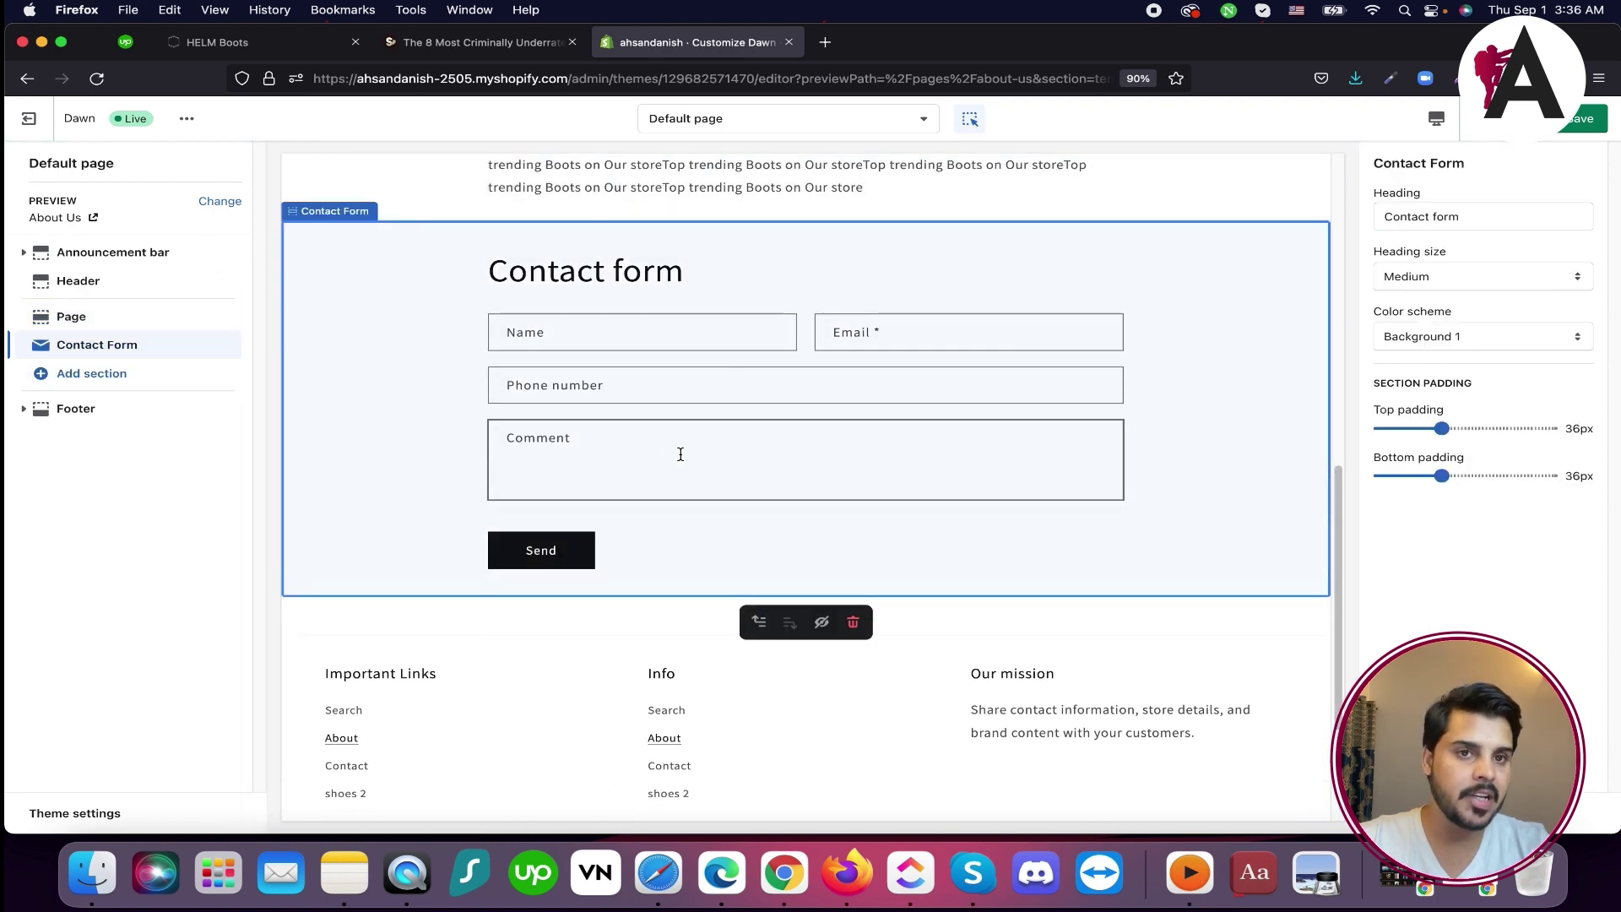
pyautogui.scroll(2, 655, 545)
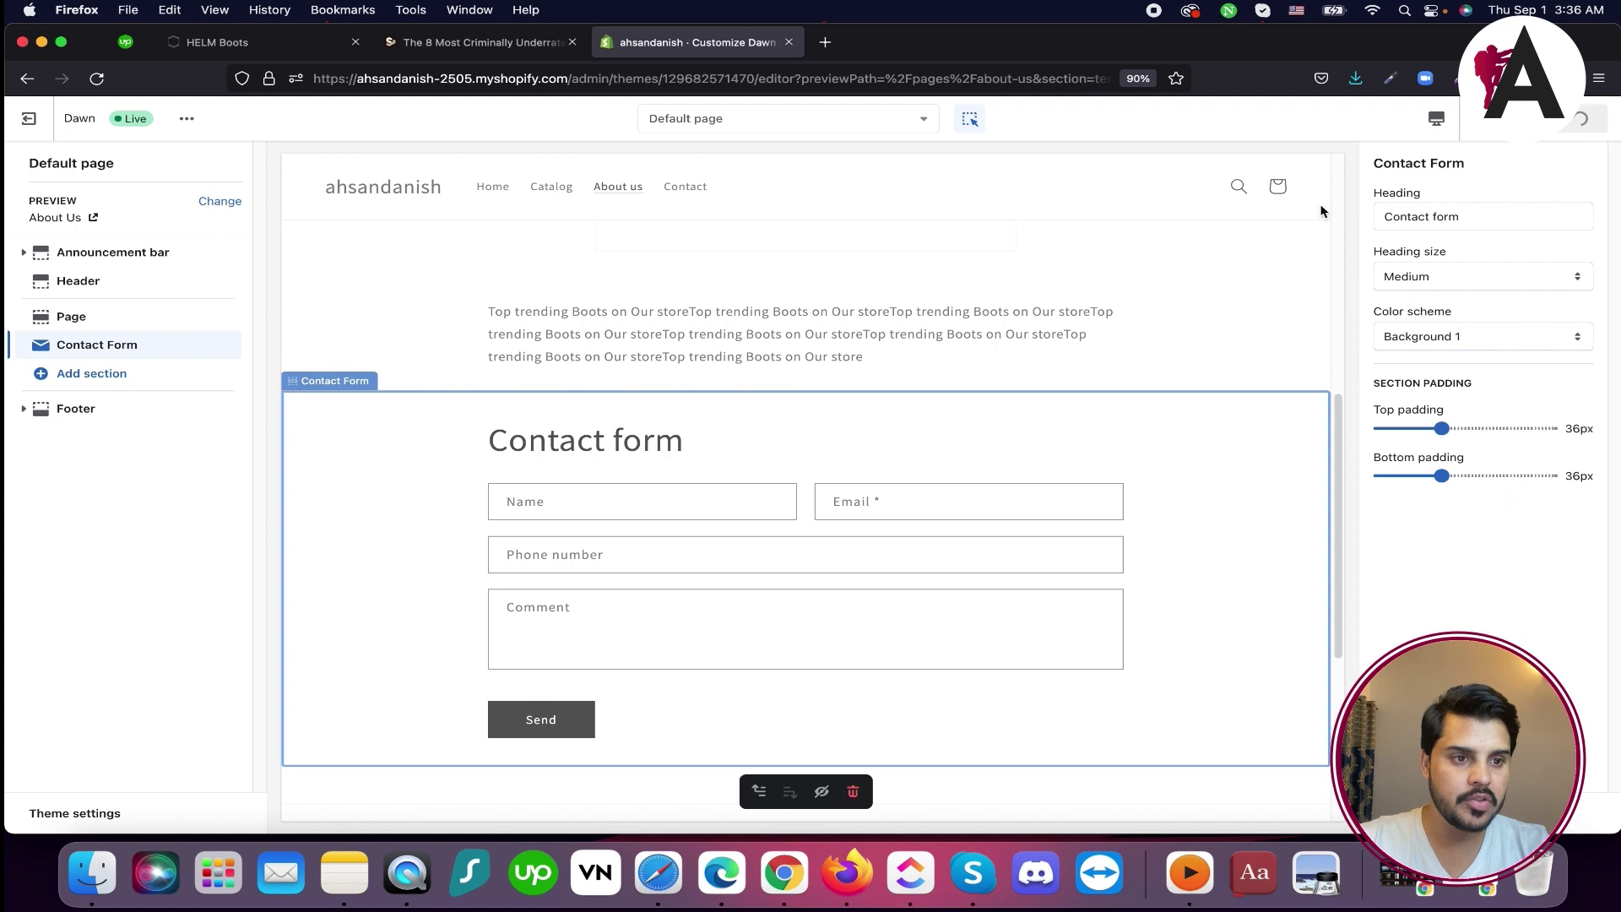
pyautogui.click(108, 380)
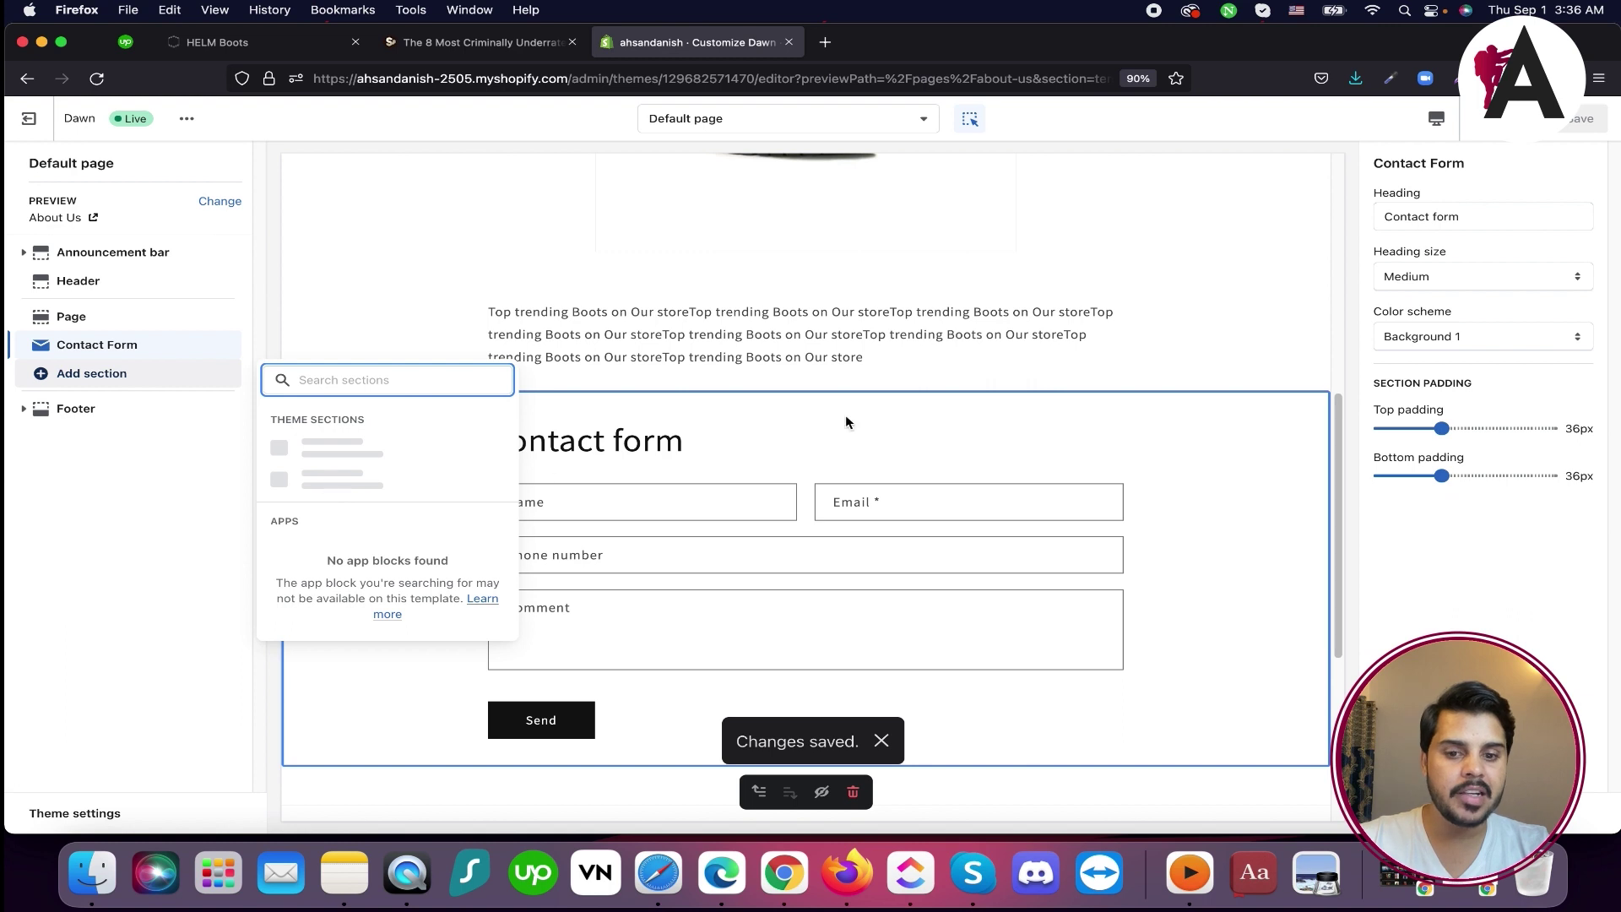
pyautogui.click(1200, 460)
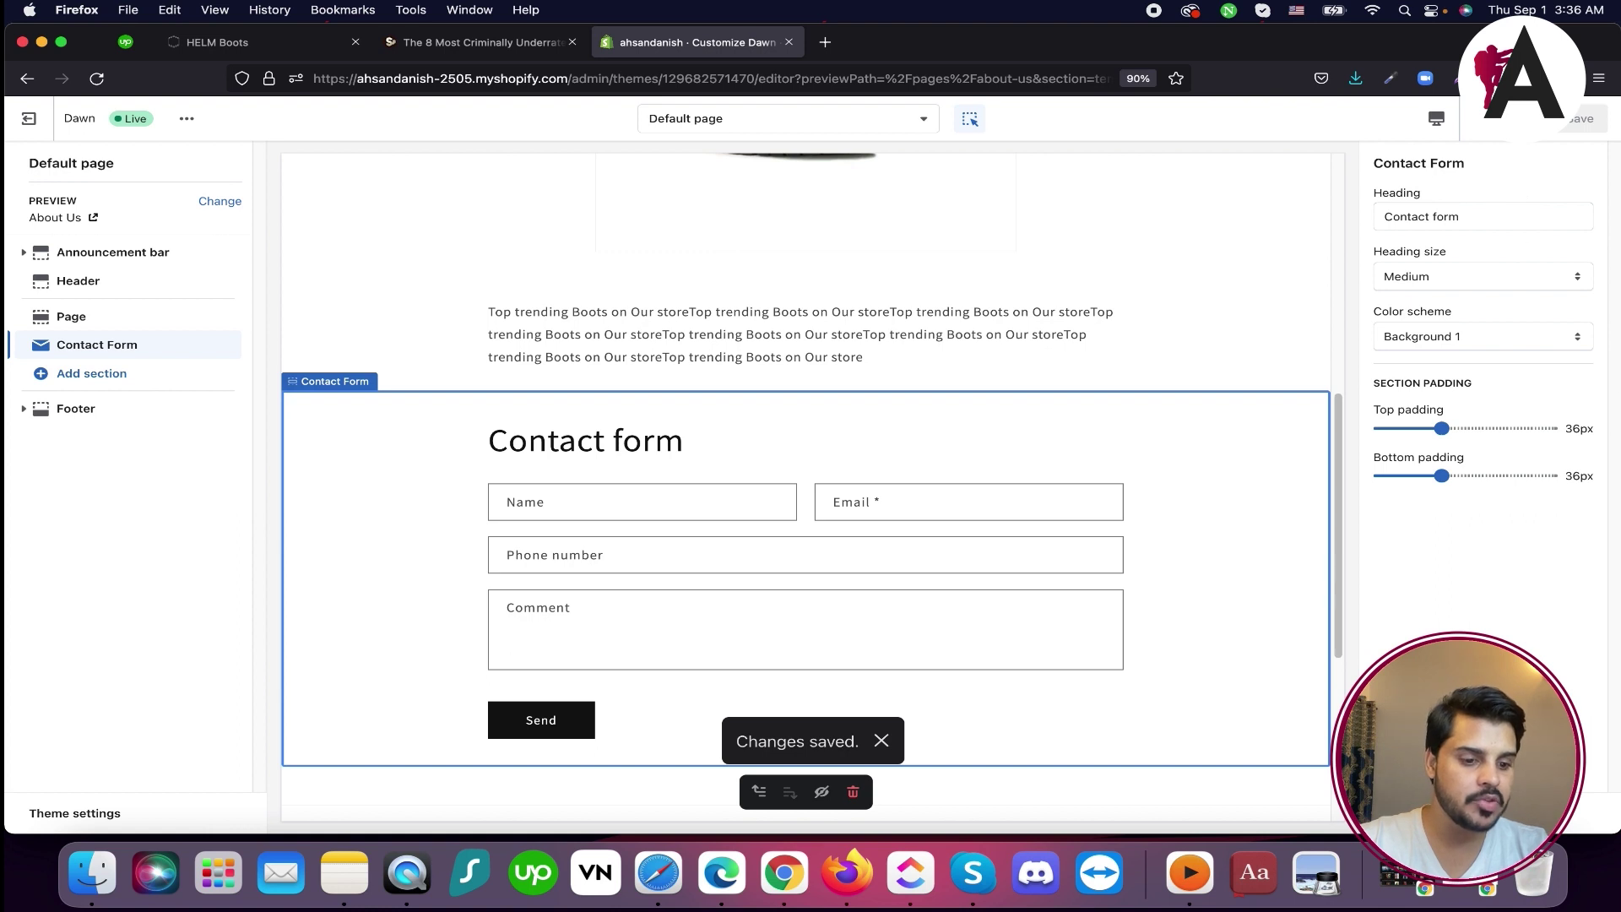
pyautogui.click(74, 377)
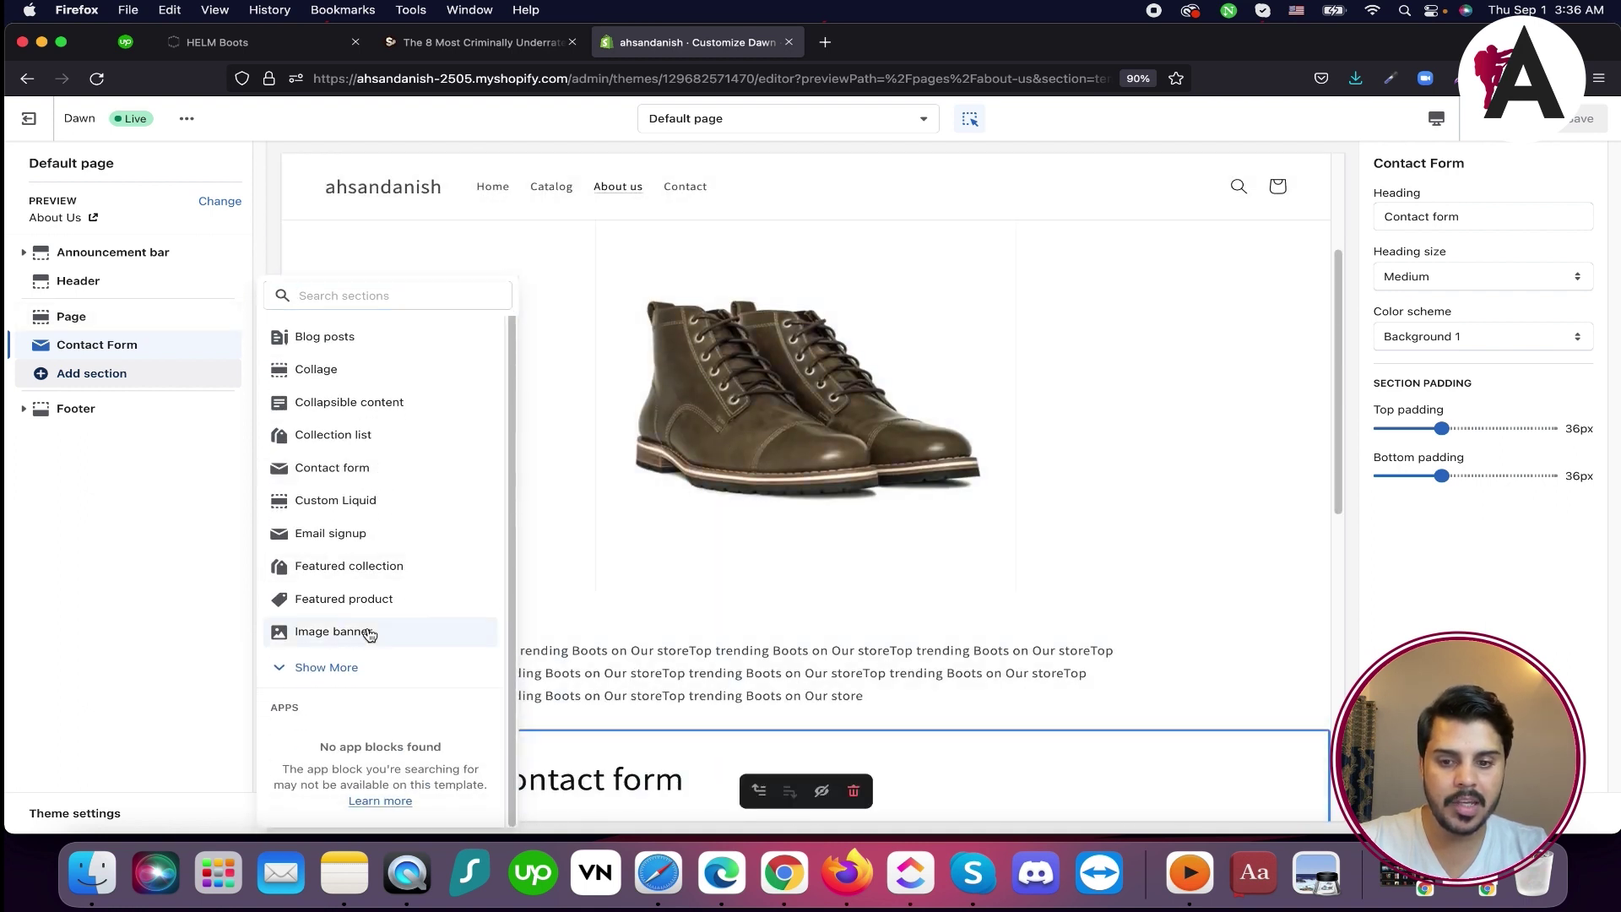
# Place an Image banner below the Contact form, using the lit-up sneaker photo as its first image
pyautogui.click(369, 633)
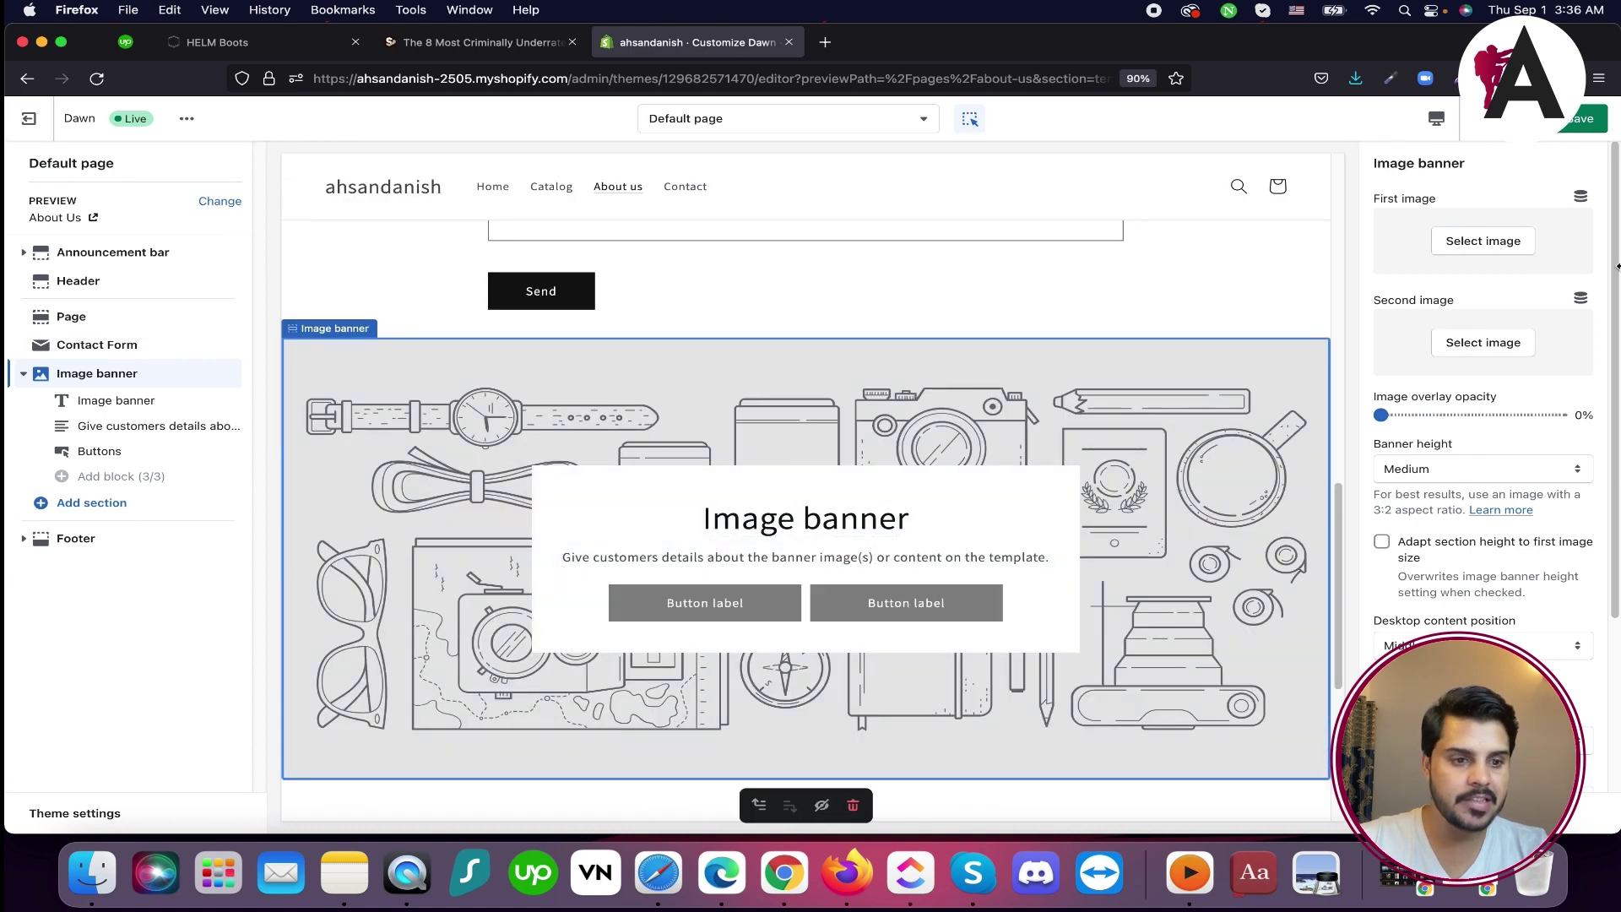
pyautogui.click(1471, 240)
pyautogui.click(1550, 241)
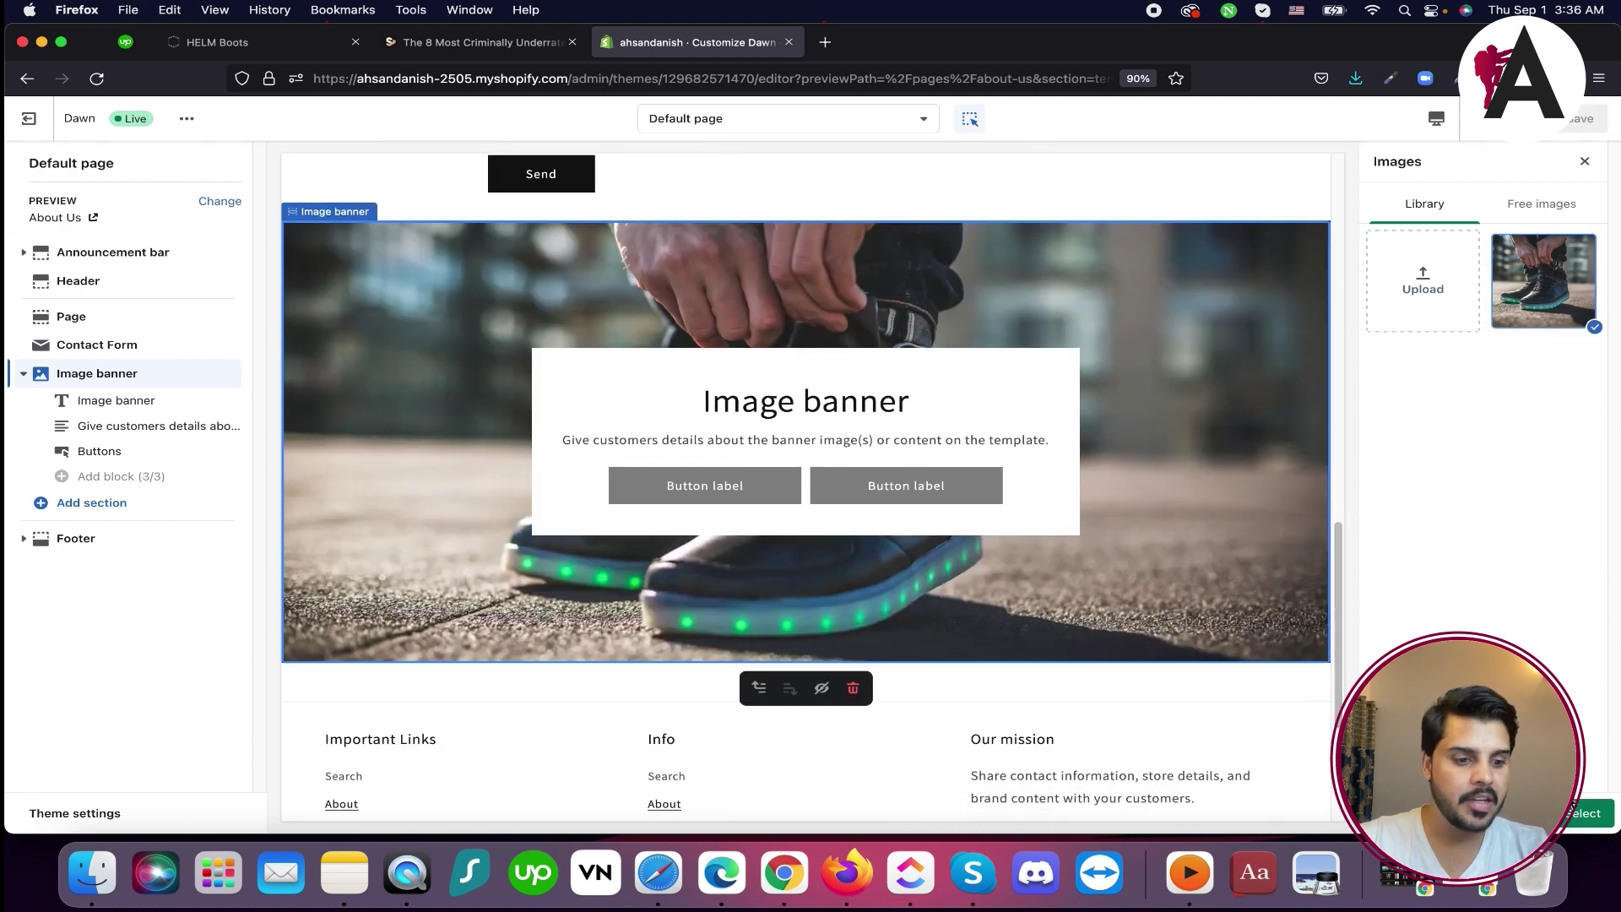
pyautogui.click(1595, 813)
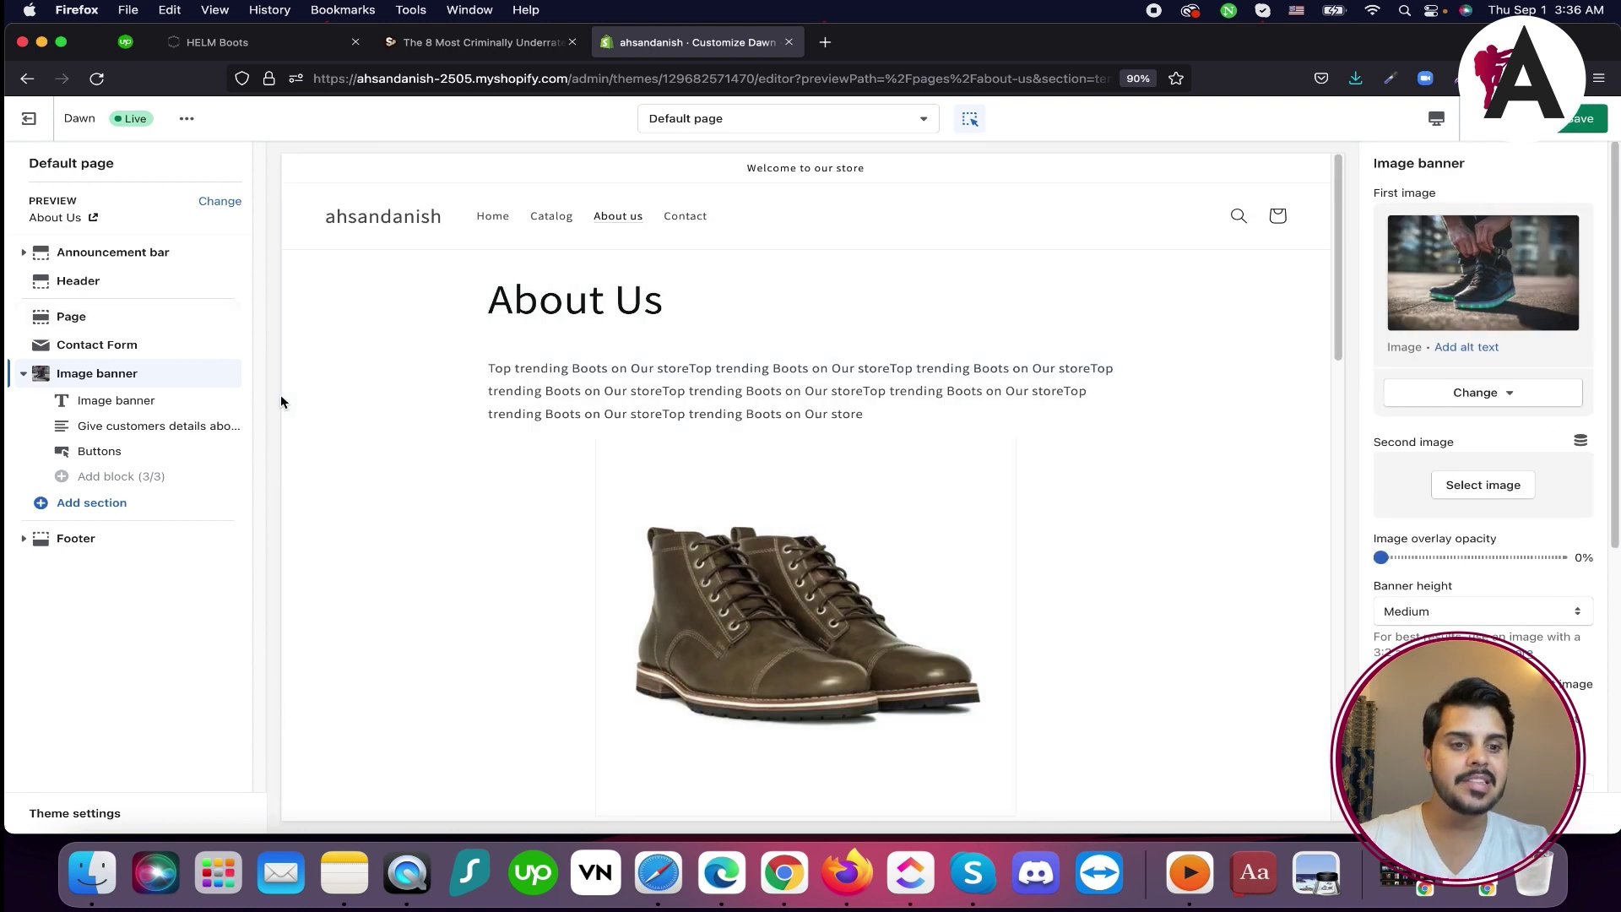
pyautogui.click(715, 112)
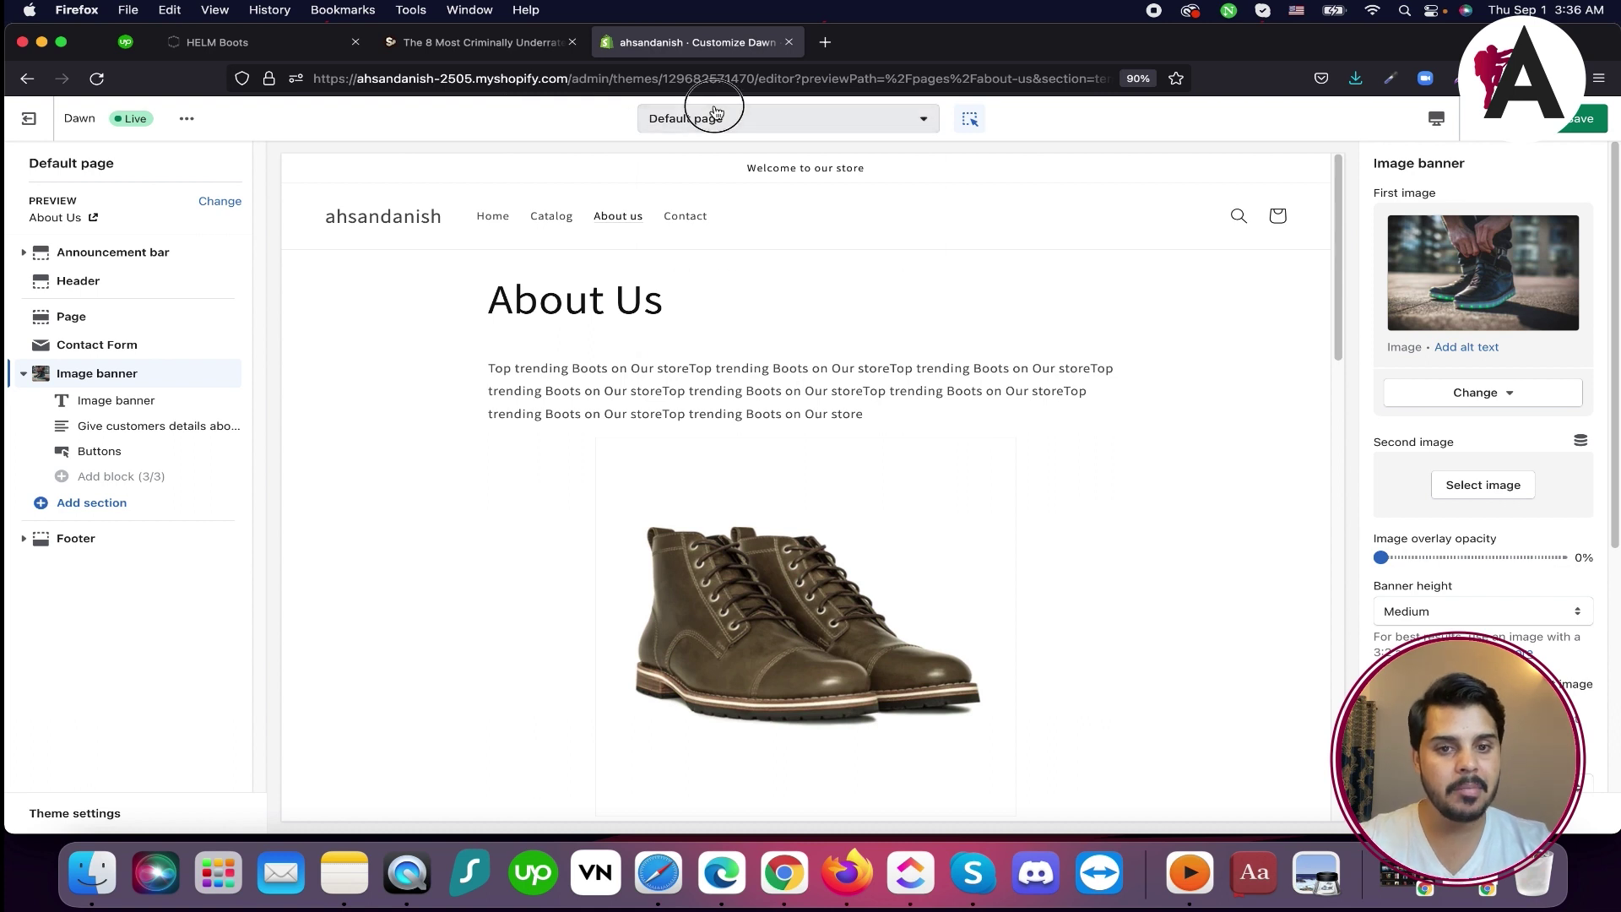
# Preview the Default blog template with the Cuopons blog and select its Blog posts section
pyautogui.scroll(-1, 739, 405)
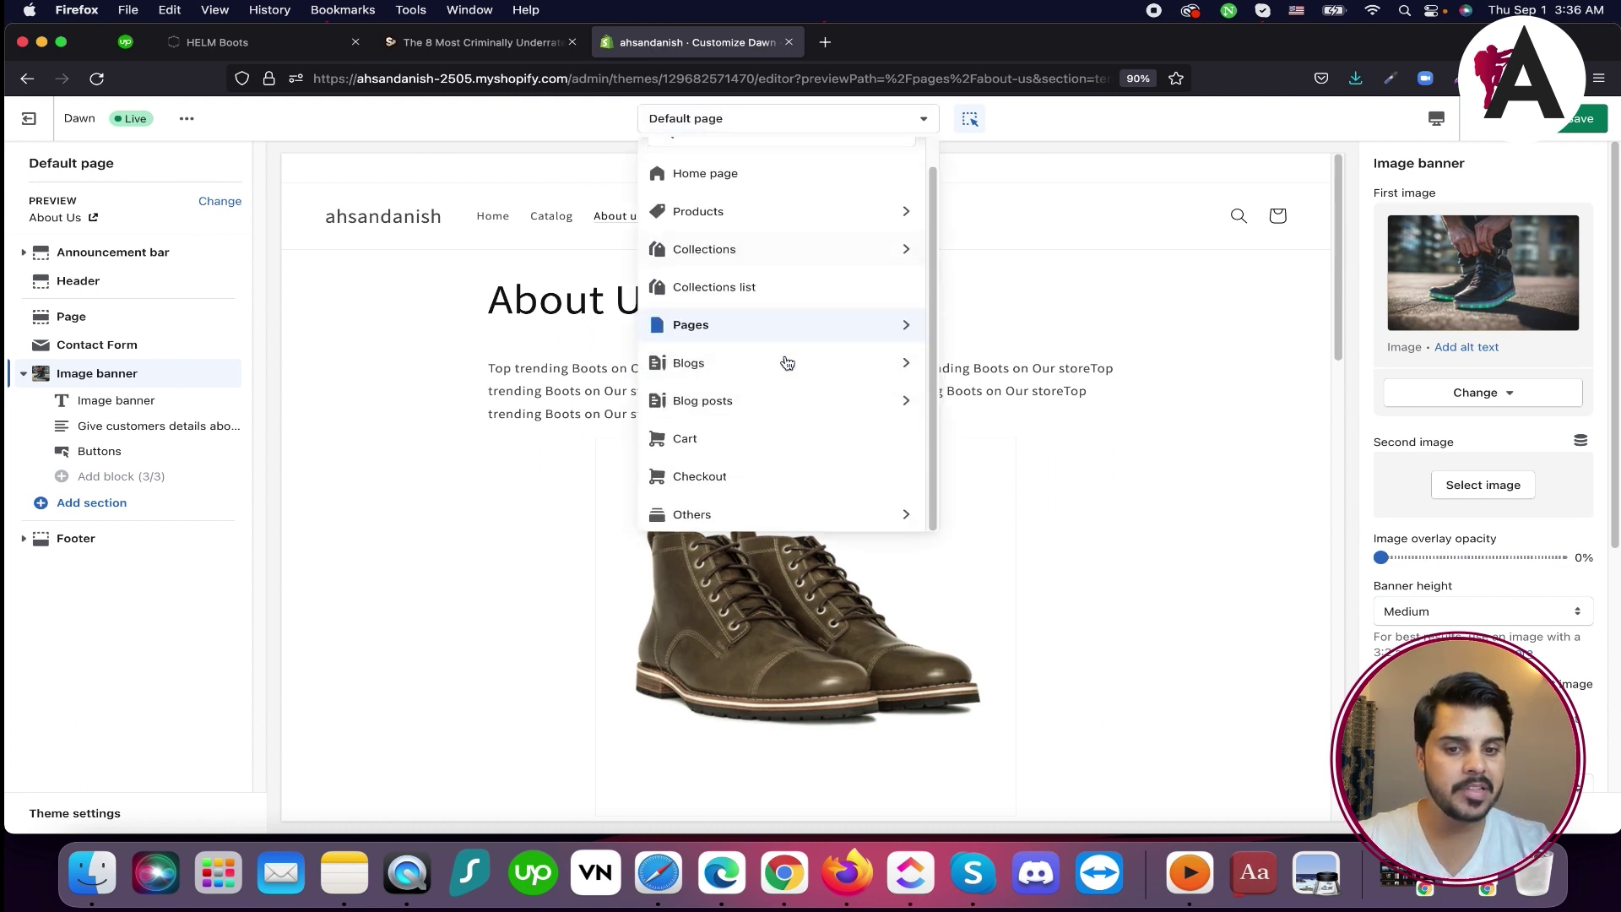
pyautogui.scroll(1, 777, 325)
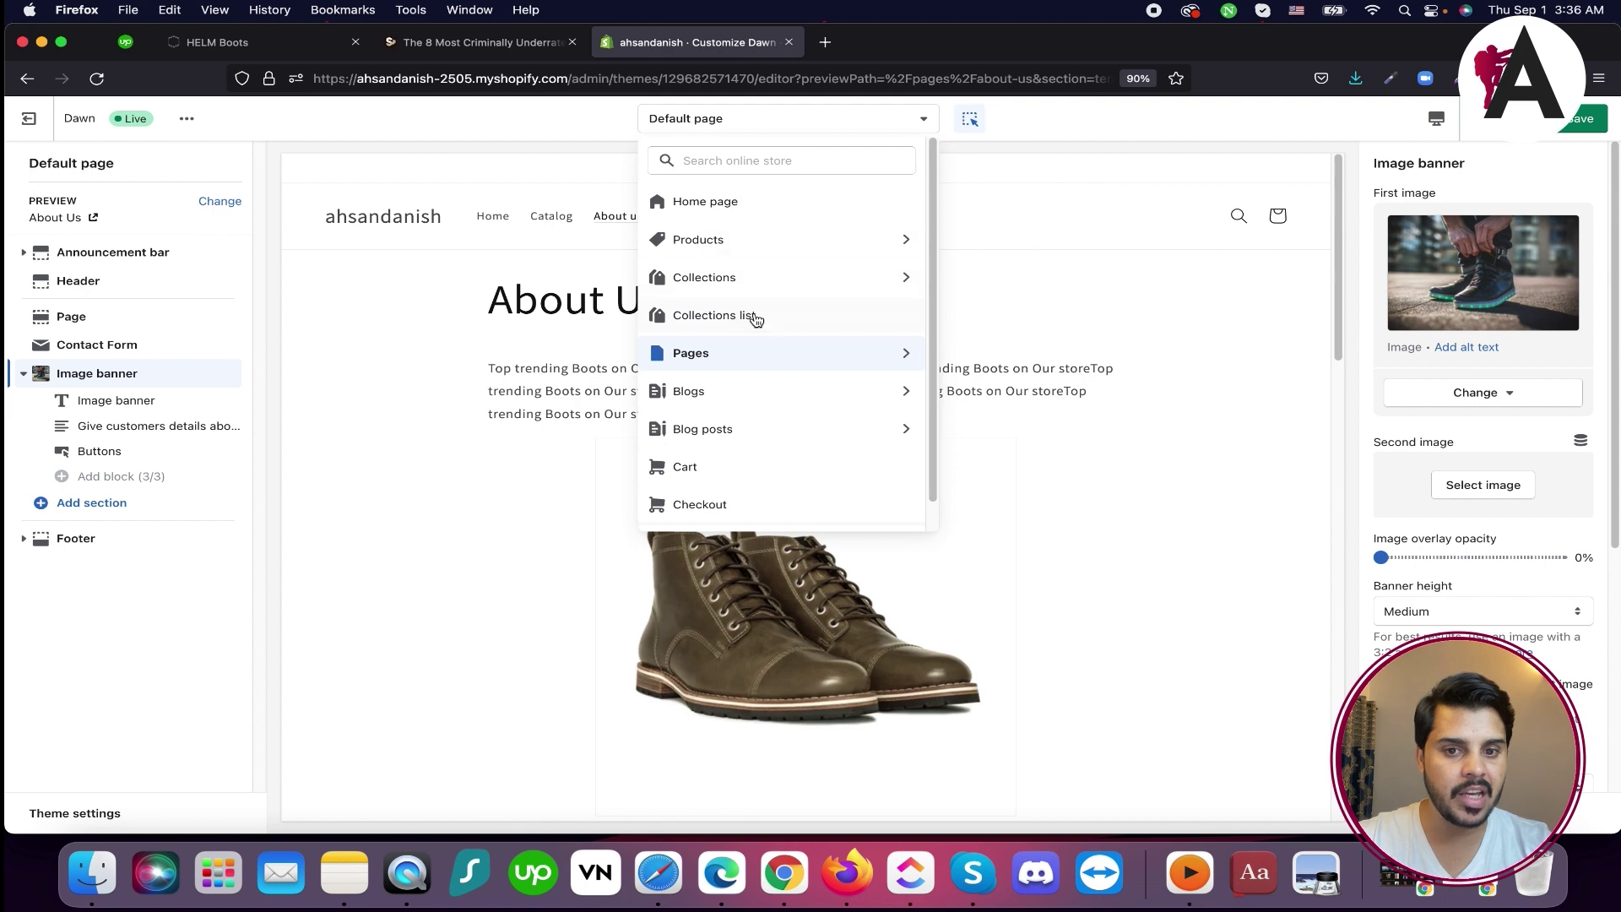
pyautogui.click(752, 402)
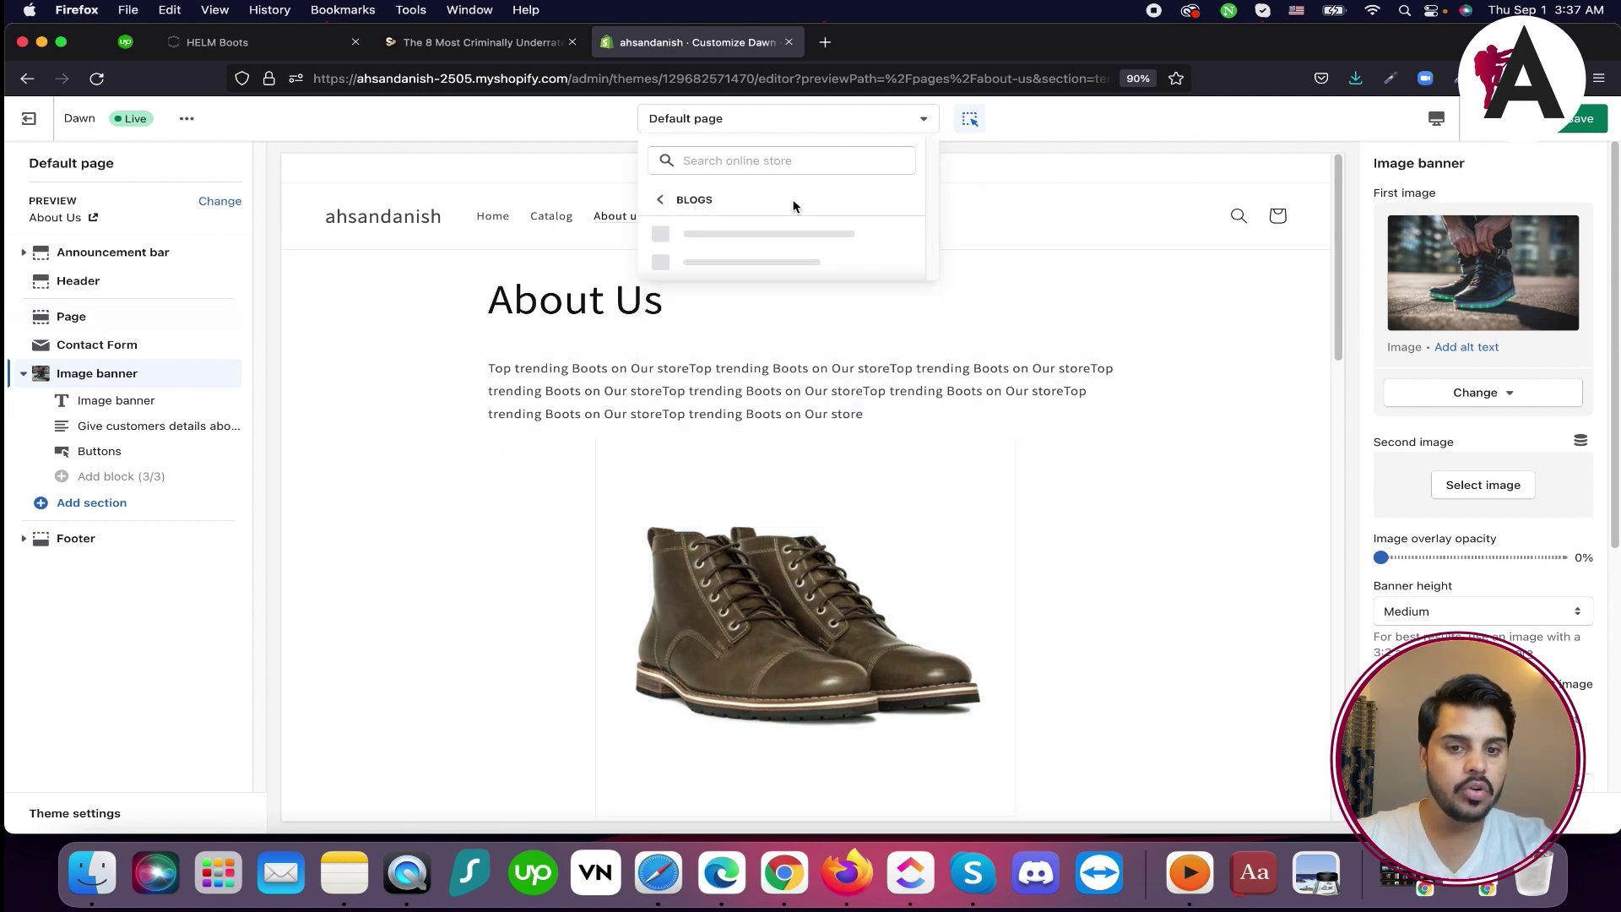
pyautogui.click(716, 245)
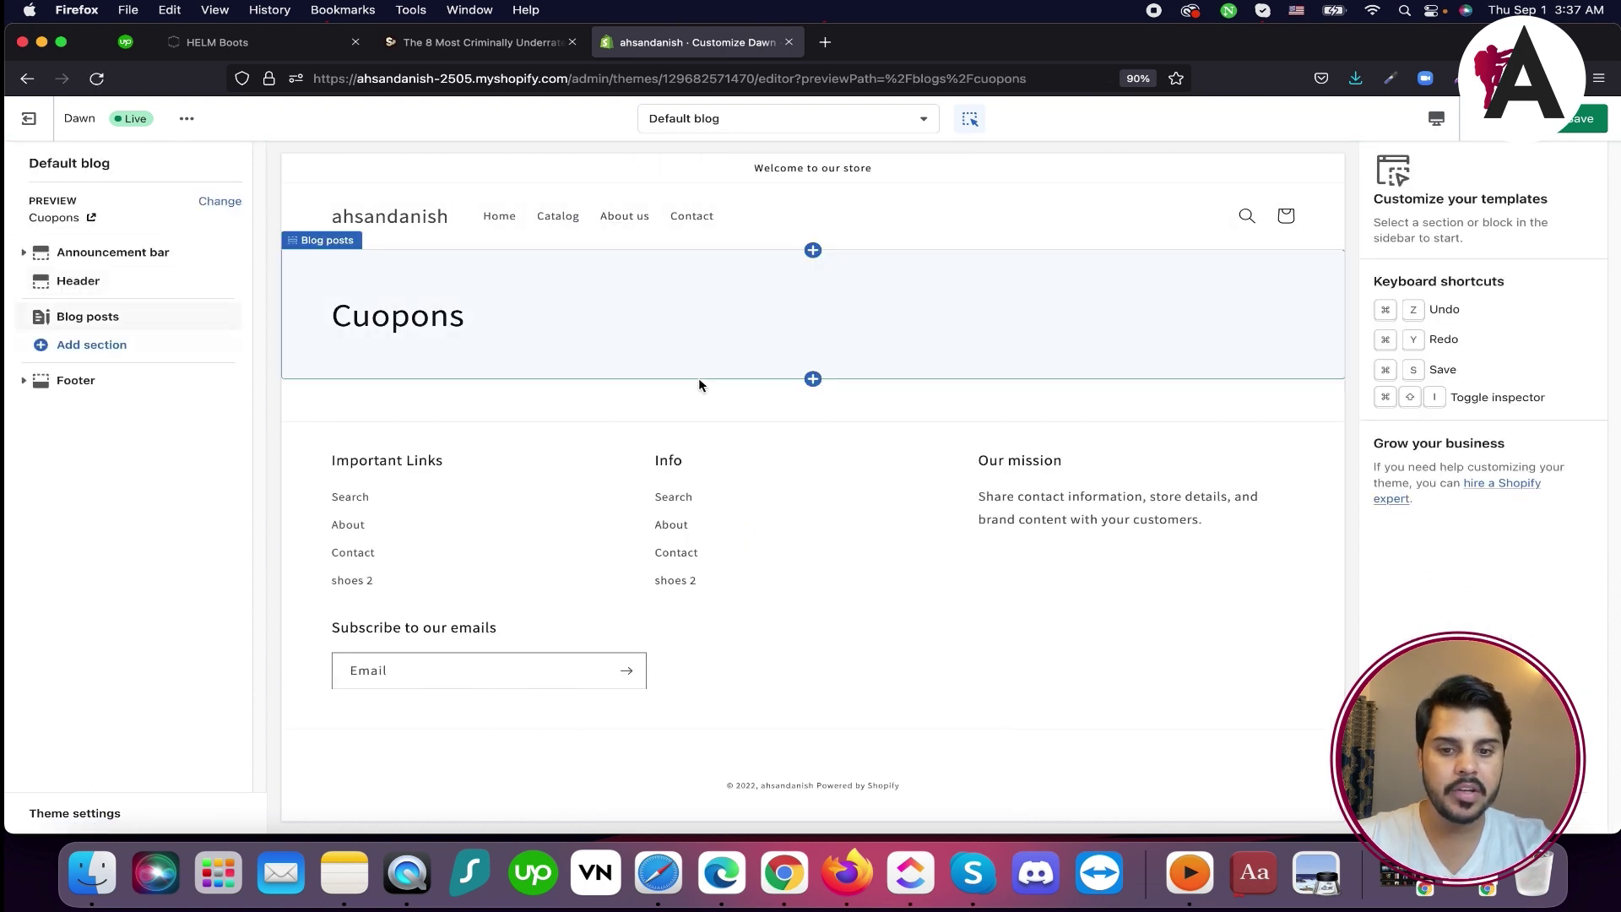
pyautogui.click(411, 330)
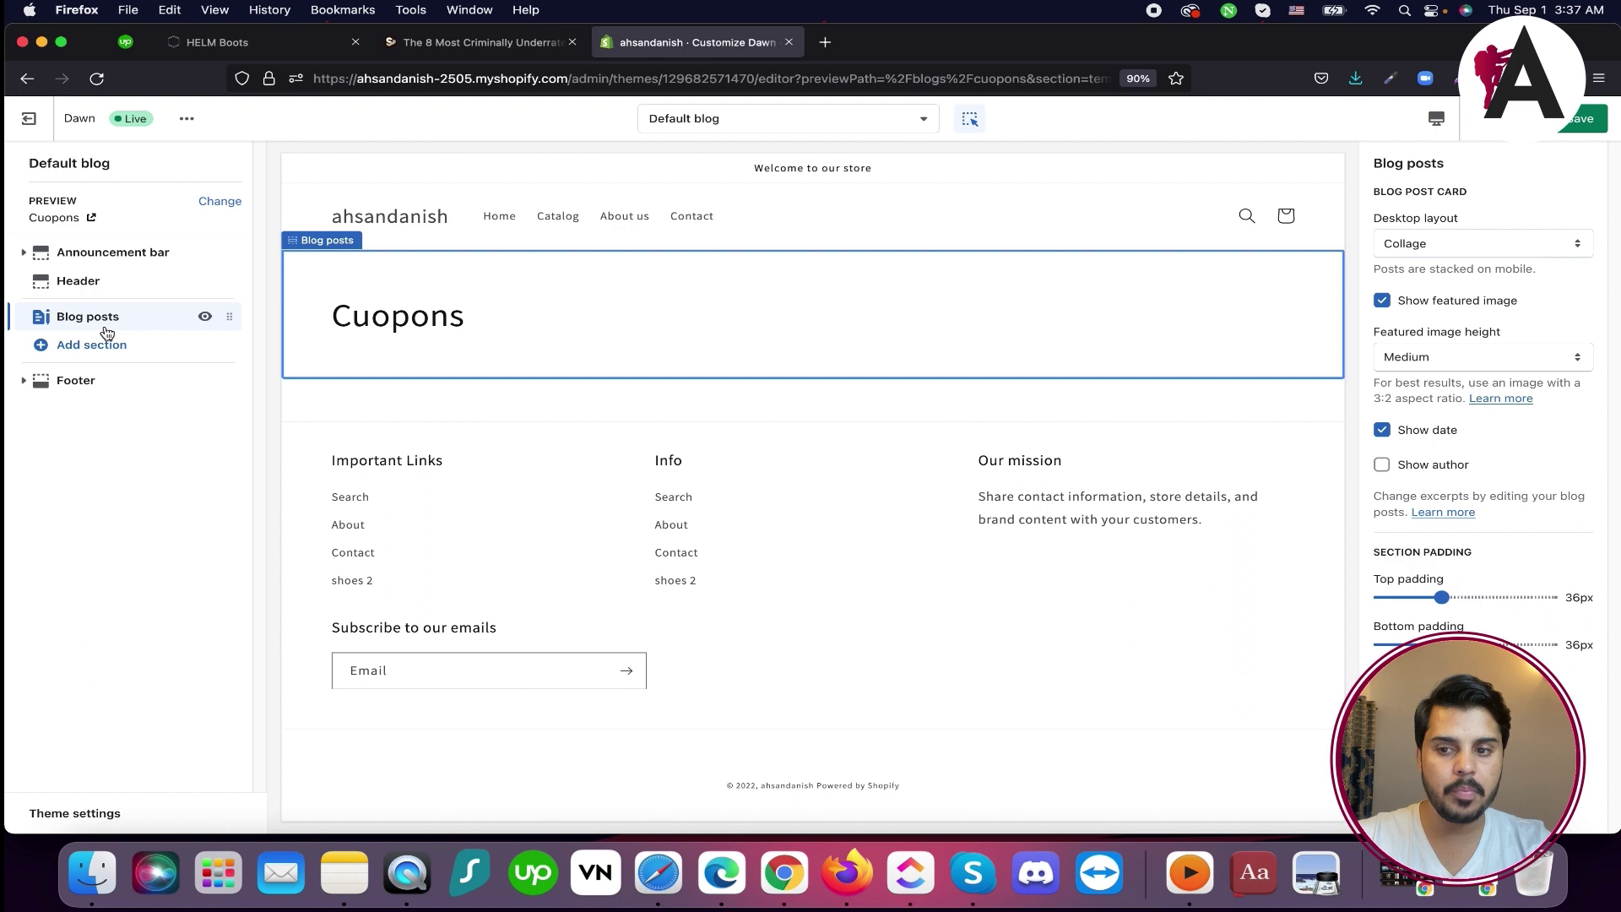
pyautogui.click(109, 344)
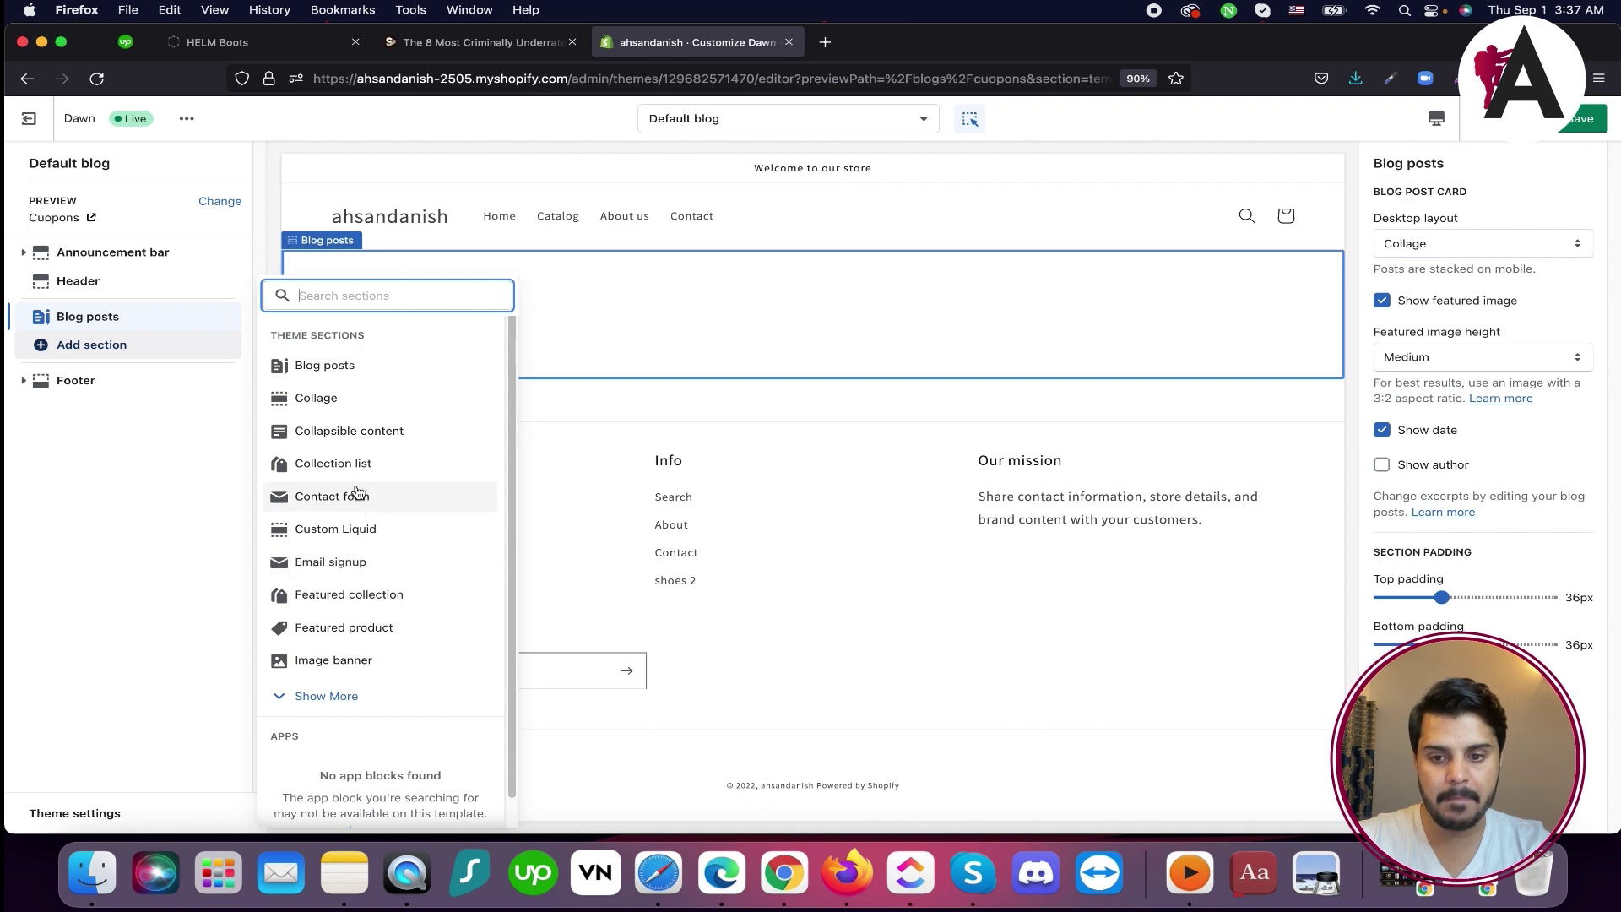
# Add a Collapsible content section to the blog and paste the boots promo text into the first row
pyautogui.click(353, 438)
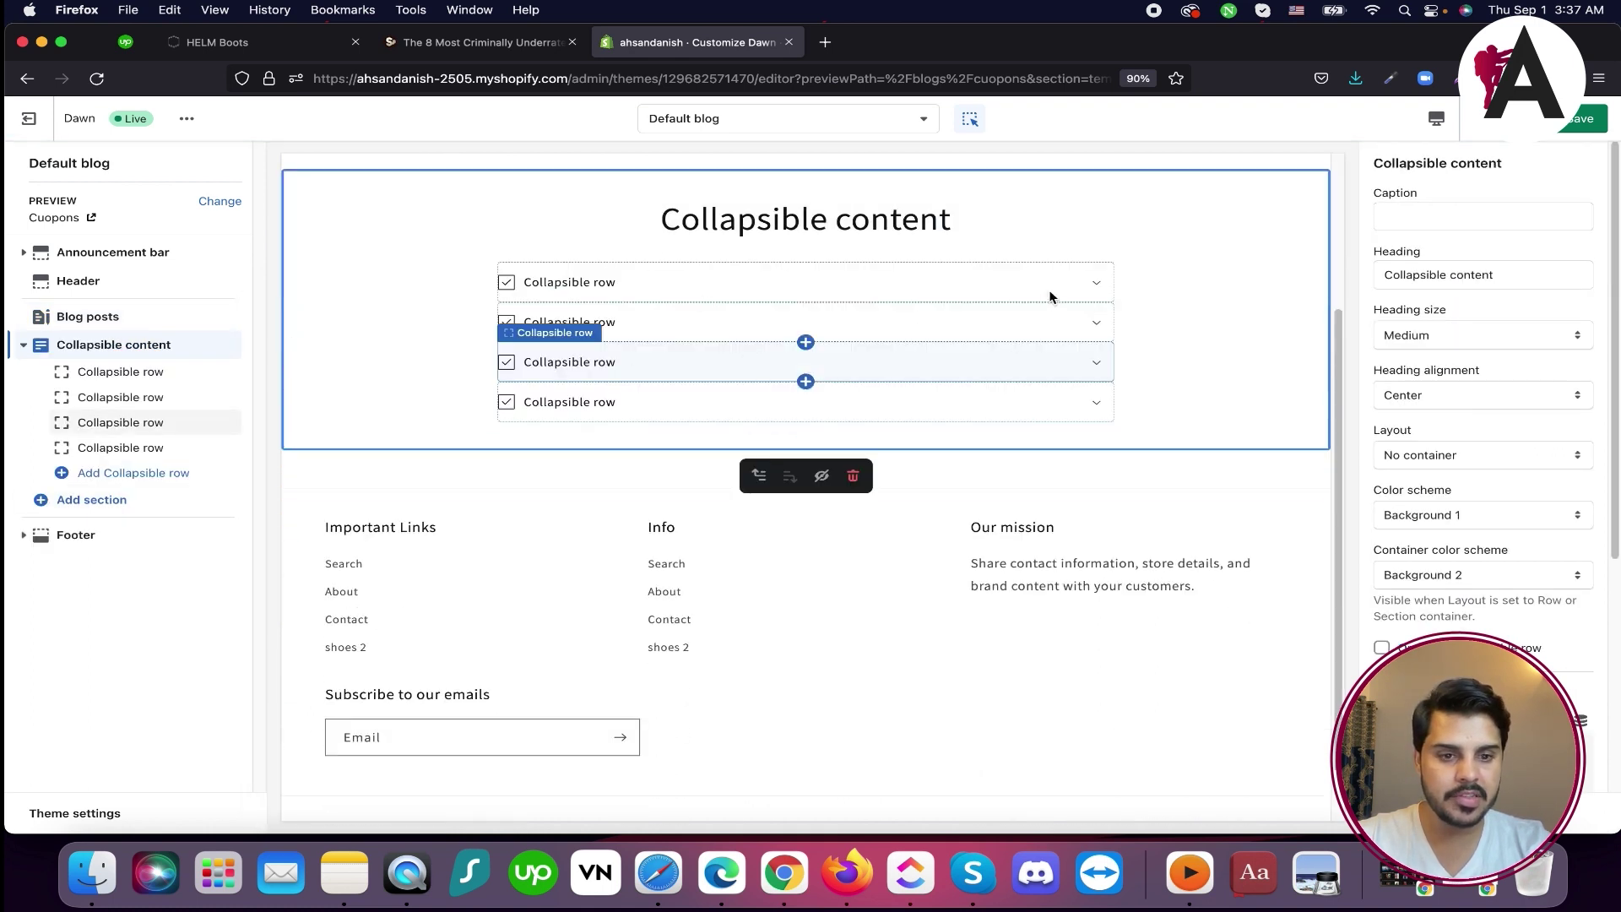
pyautogui.click(1094, 286)
pyautogui.tripleClick(1094, 289)
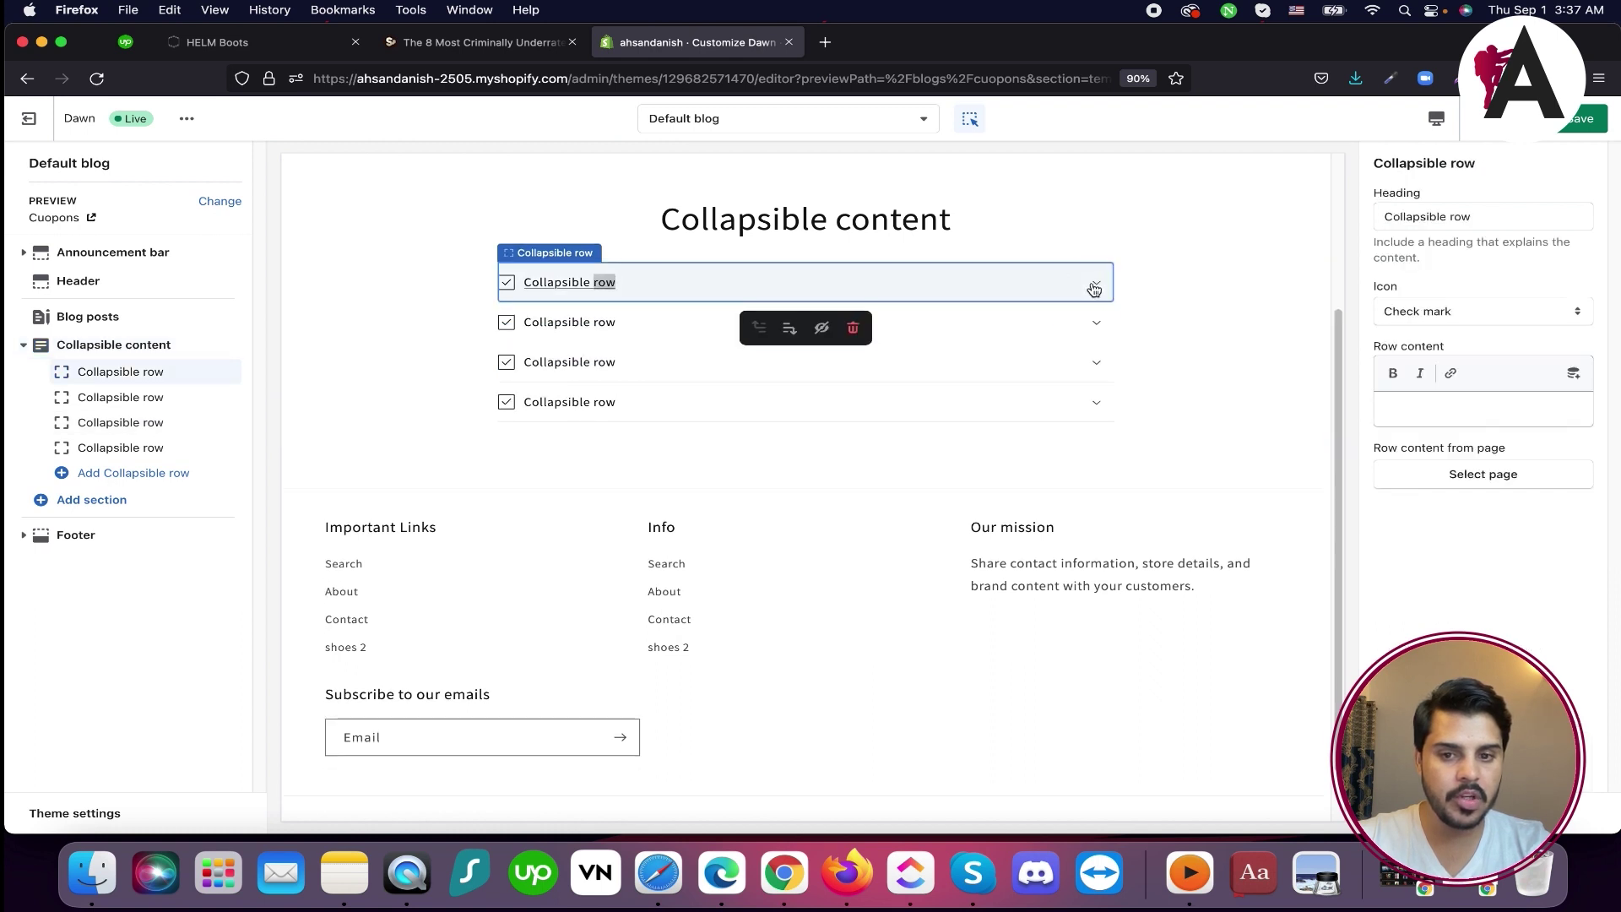
pyautogui.click(1478, 409)
pyautogui.write('Top trending Boots on Our store')
# Paste the boots promo text into the second, third and fourth collapsible rows
pyautogui.press('super+v')
pyautogui.press('super+v')
pyautogui.write('Top trending Boots on Our store')
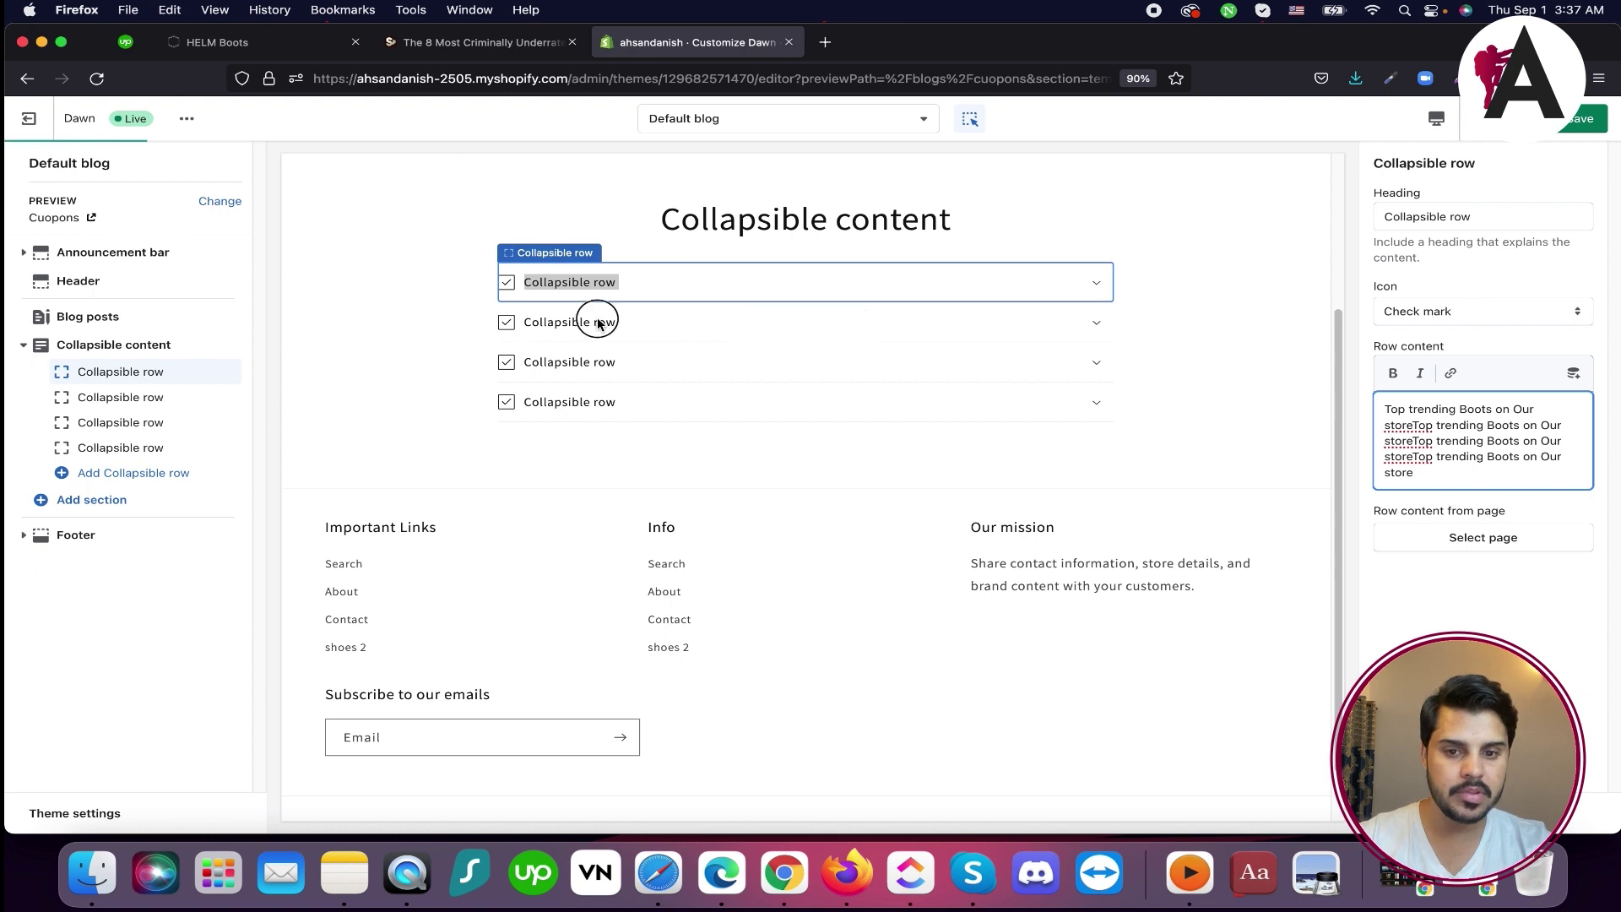
pyautogui.click(597, 321)
pyautogui.press('super+v')
pyautogui.press('super+v')
pyautogui.press('super+v')
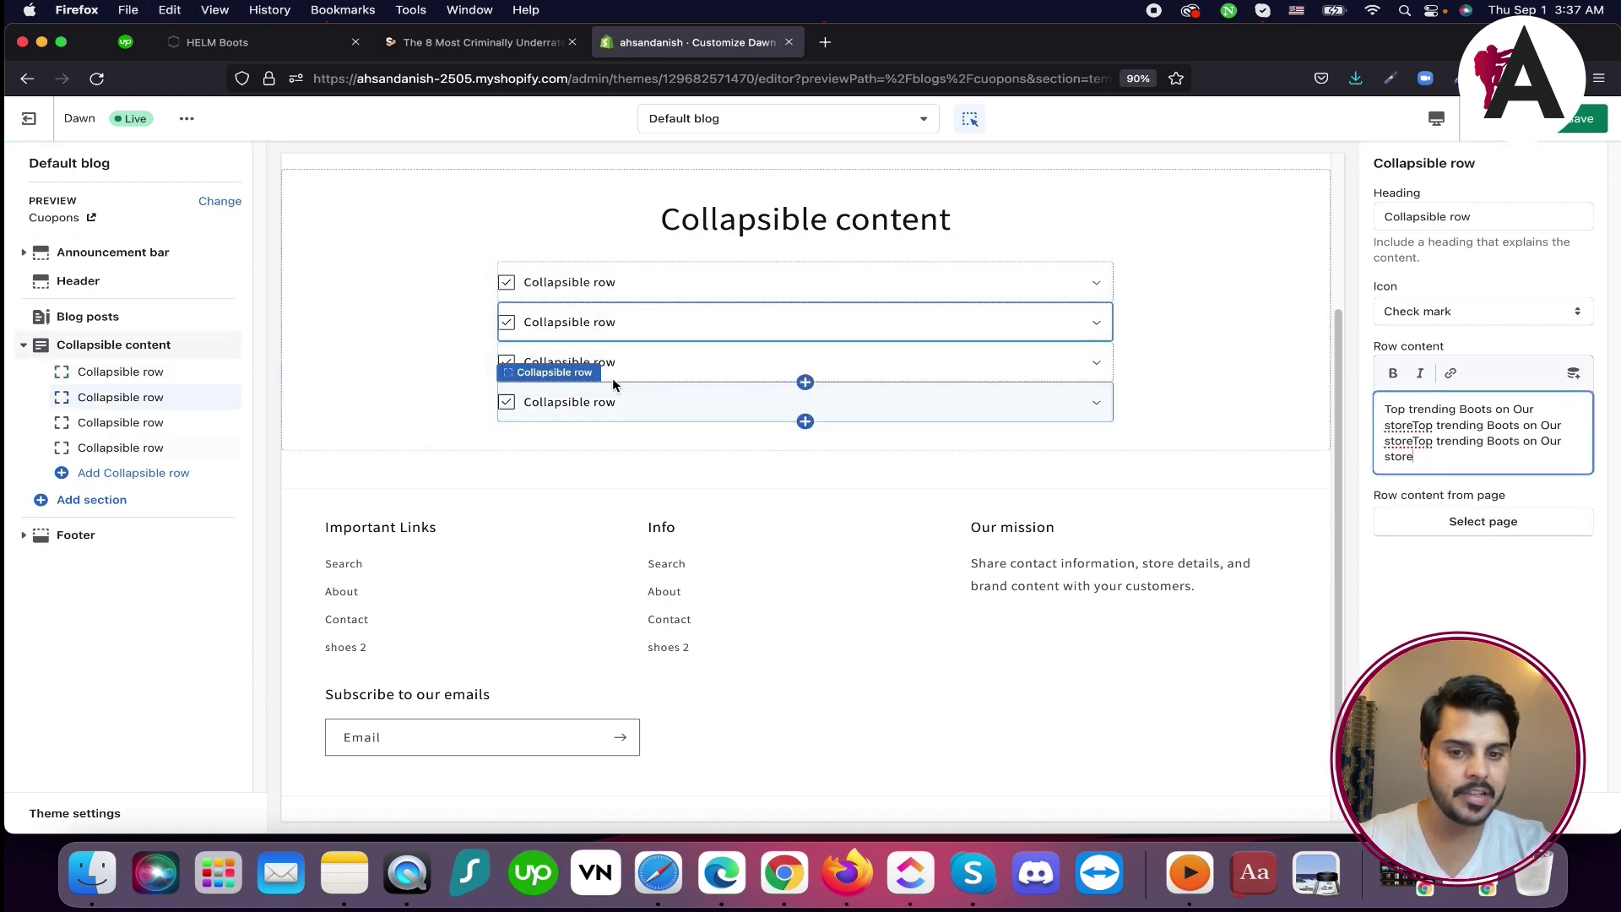
pyautogui.click(632, 375)
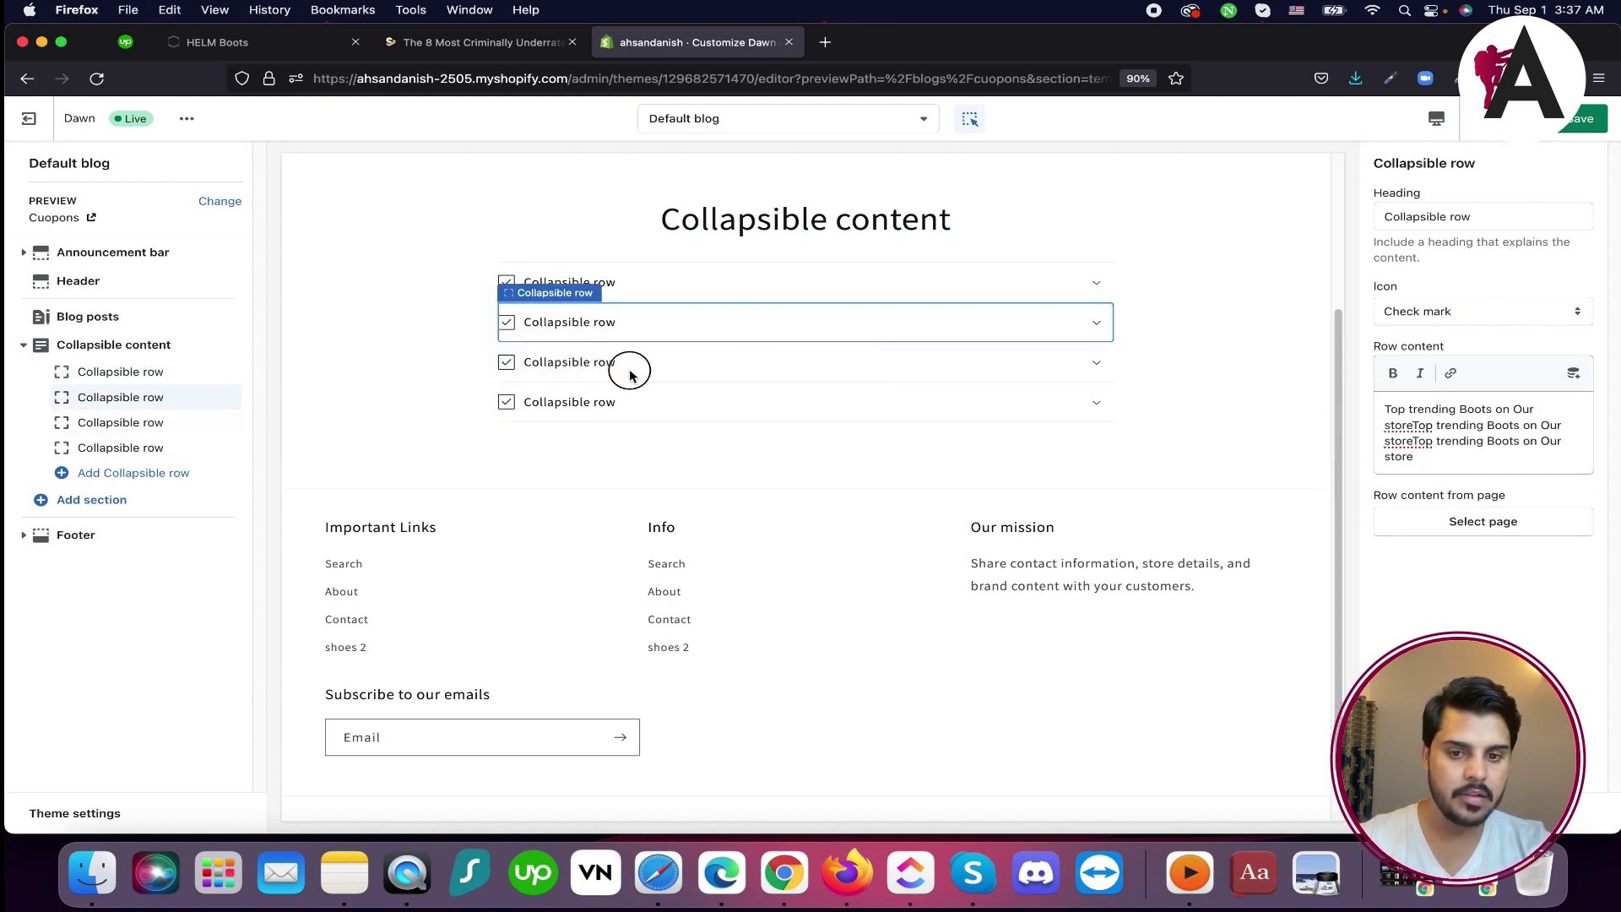
pyautogui.click(1448, 374)
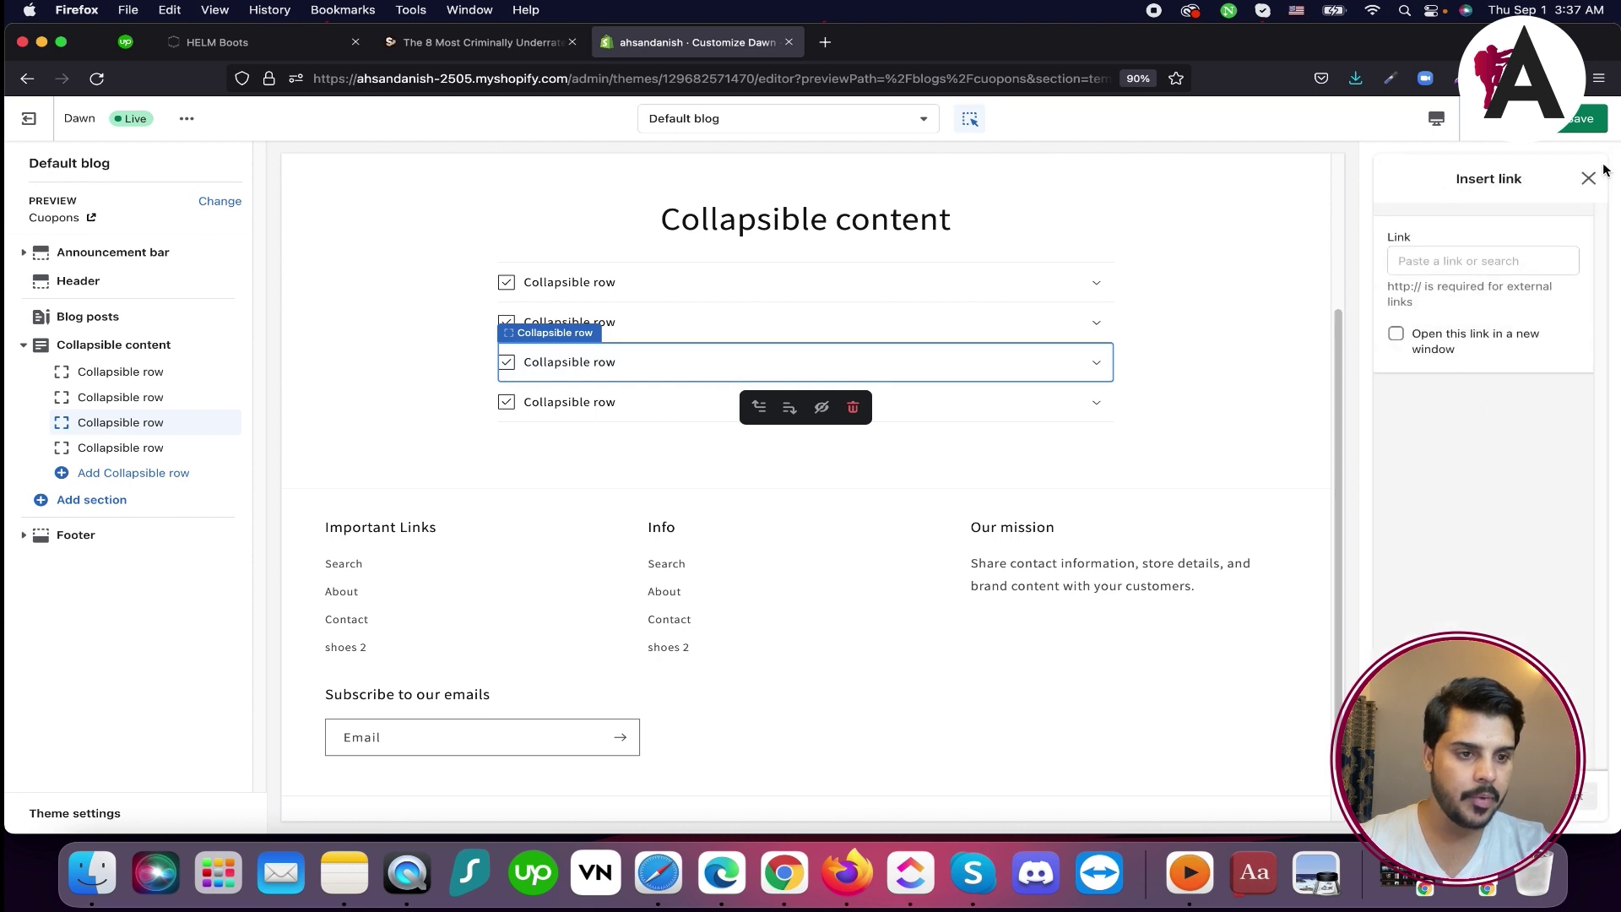
pyautogui.click(1589, 177)
pyautogui.press('super+v')
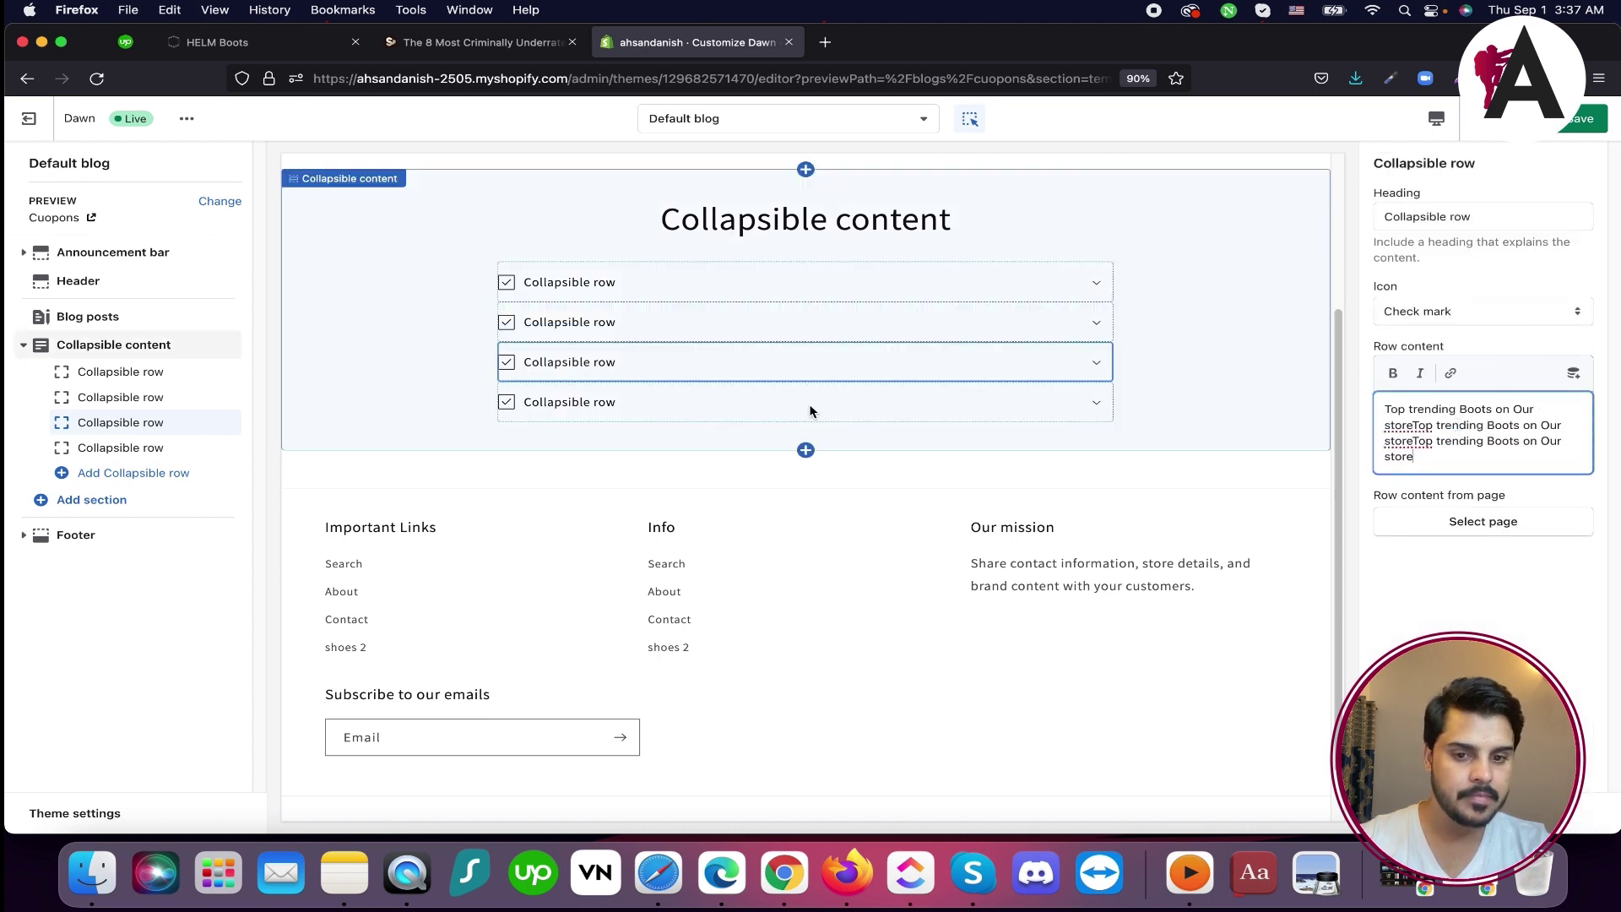
pyautogui.click(724, 404)
pyautogui.press('super+v')
pyautogui.press('super+v')
pyautogui.press('super+v')
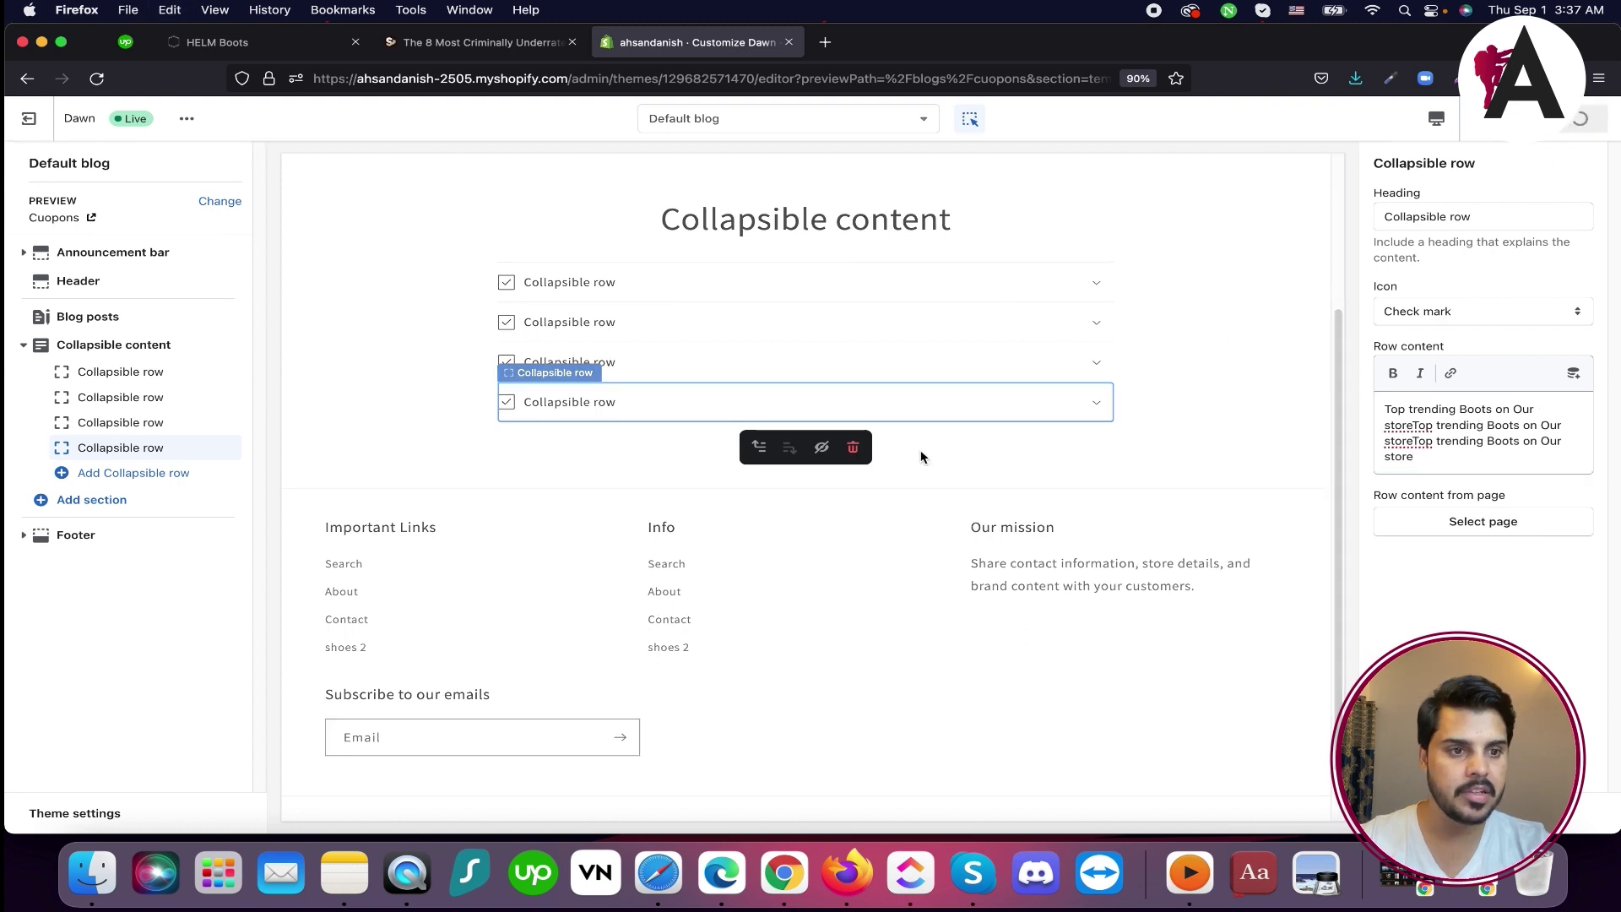
# Open the live storefront in a new tab and scroll through its home page
pyautogui.click(186, 125)
pyautogui.click(99, 290)
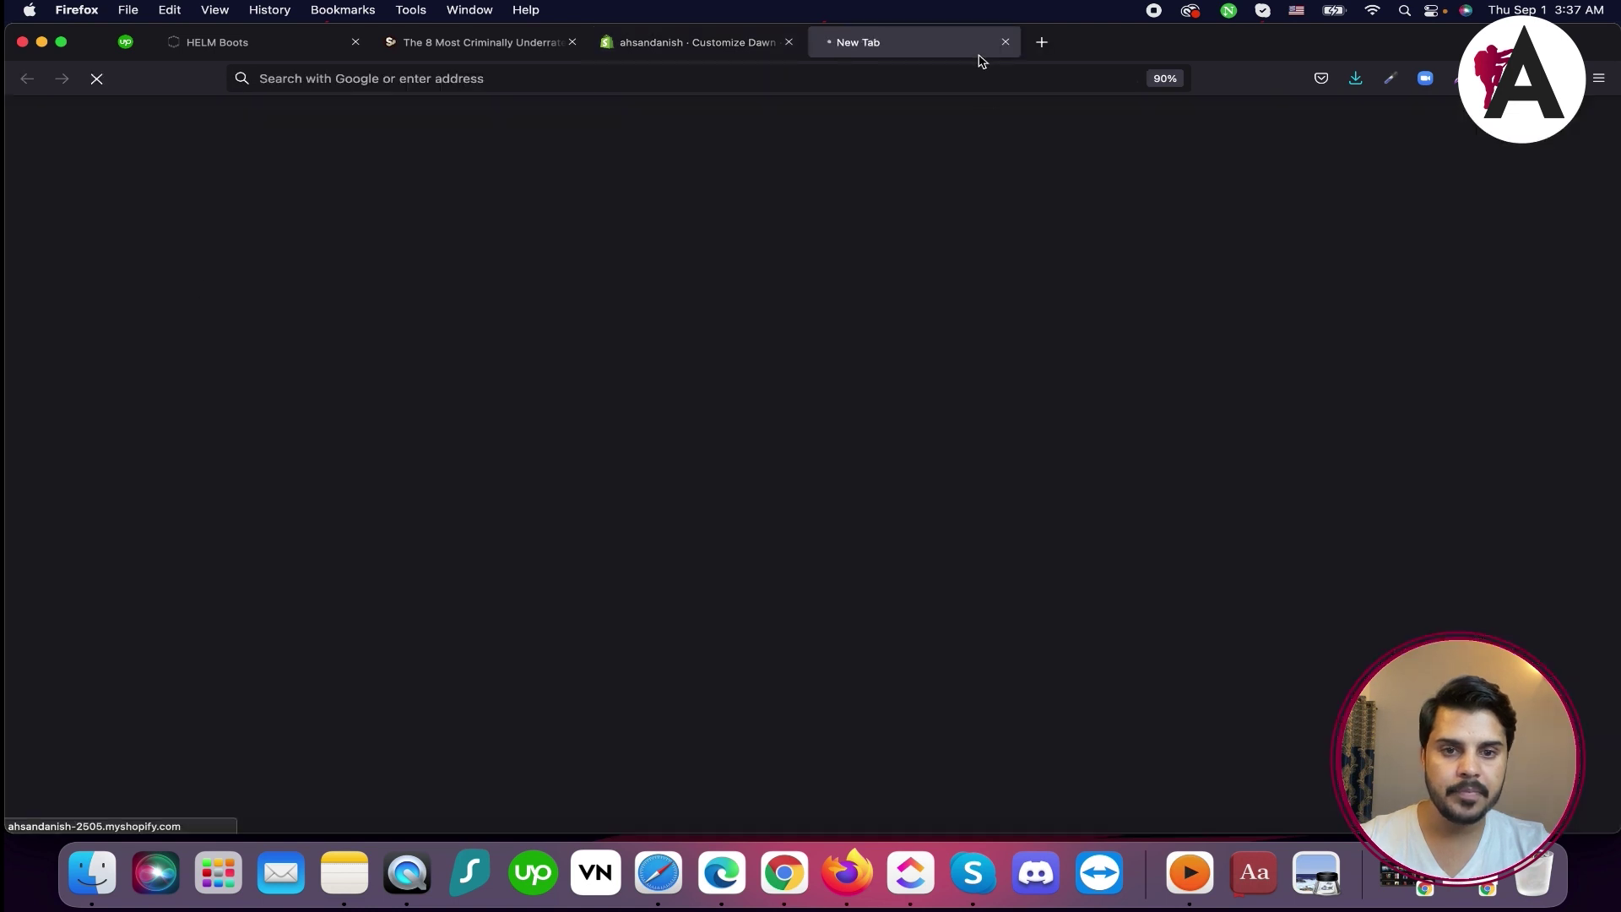
pyautogui.scroll(-10, 857, 346)
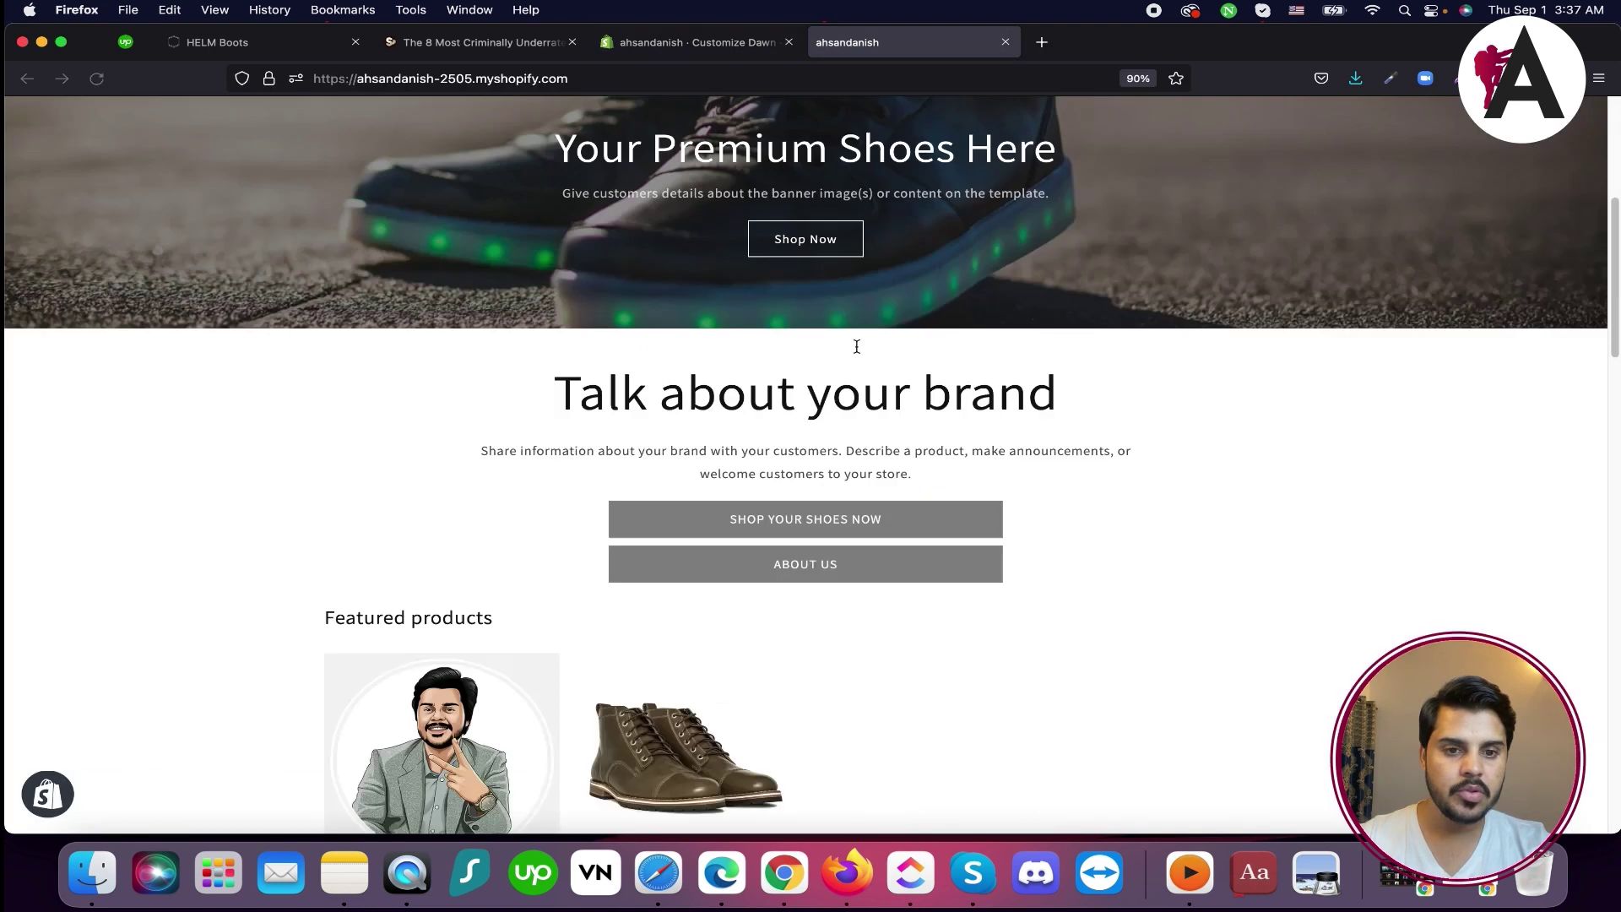
pyautogui.scroll(-10, 857, 346)
pyautogui.scroll(8, 756, 434)
pyautogui.scroll(-1, 757, 431)
pyautogui.scroll(12, 757, 431)
# Check that the live About Us page shows the boots text and photo
pyautogui.click(625, 160)
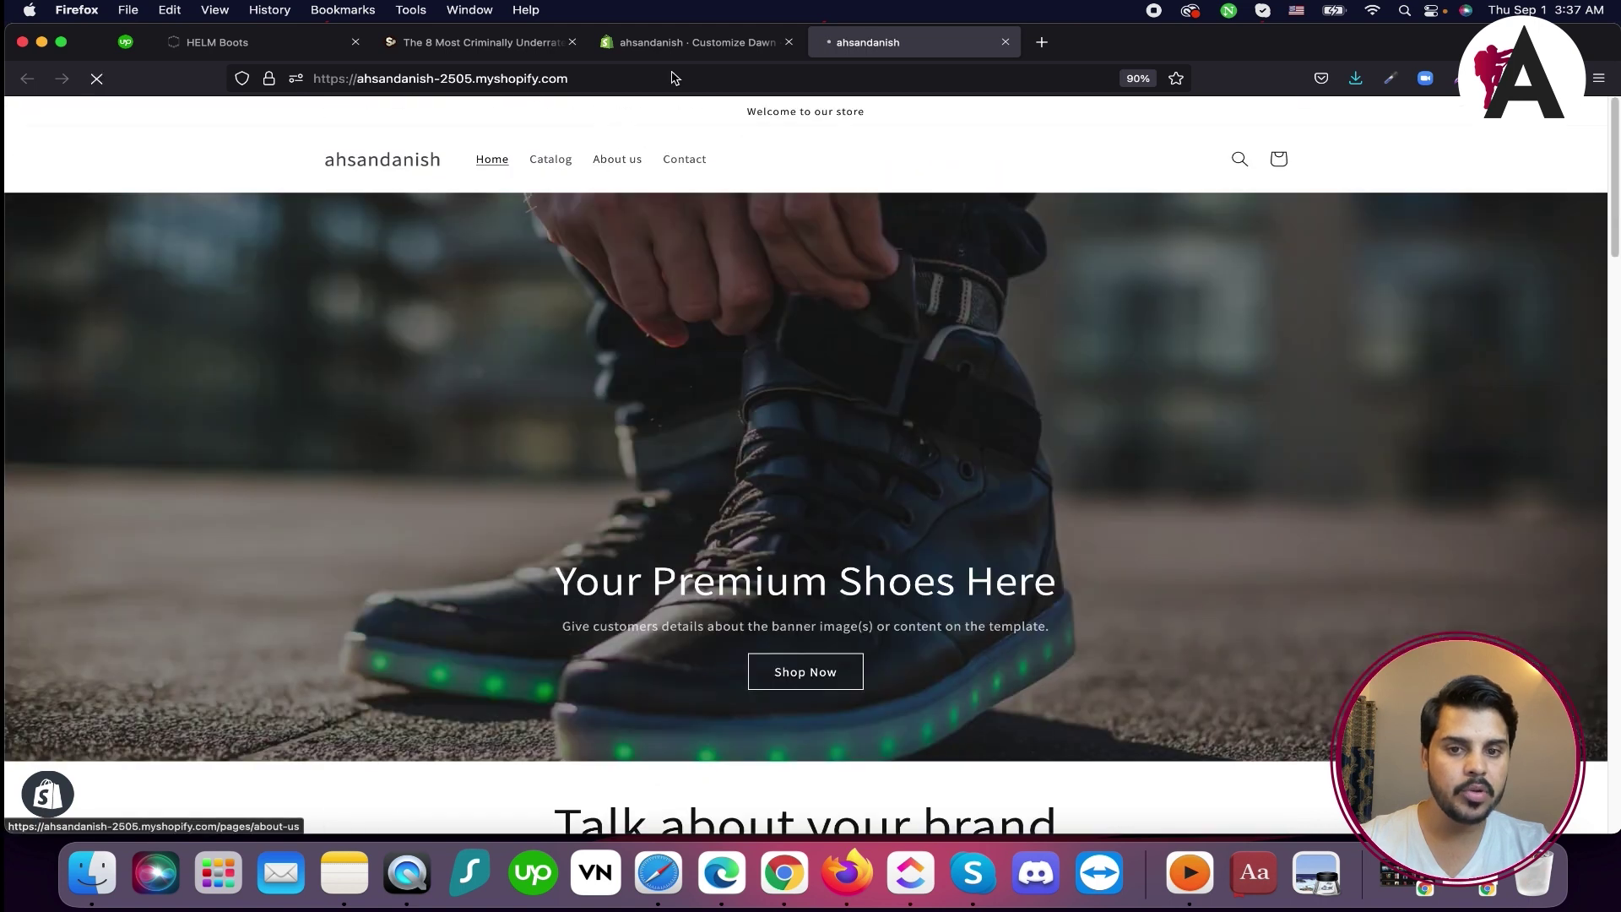
pyautogui.scroll(-10, 865, 434)
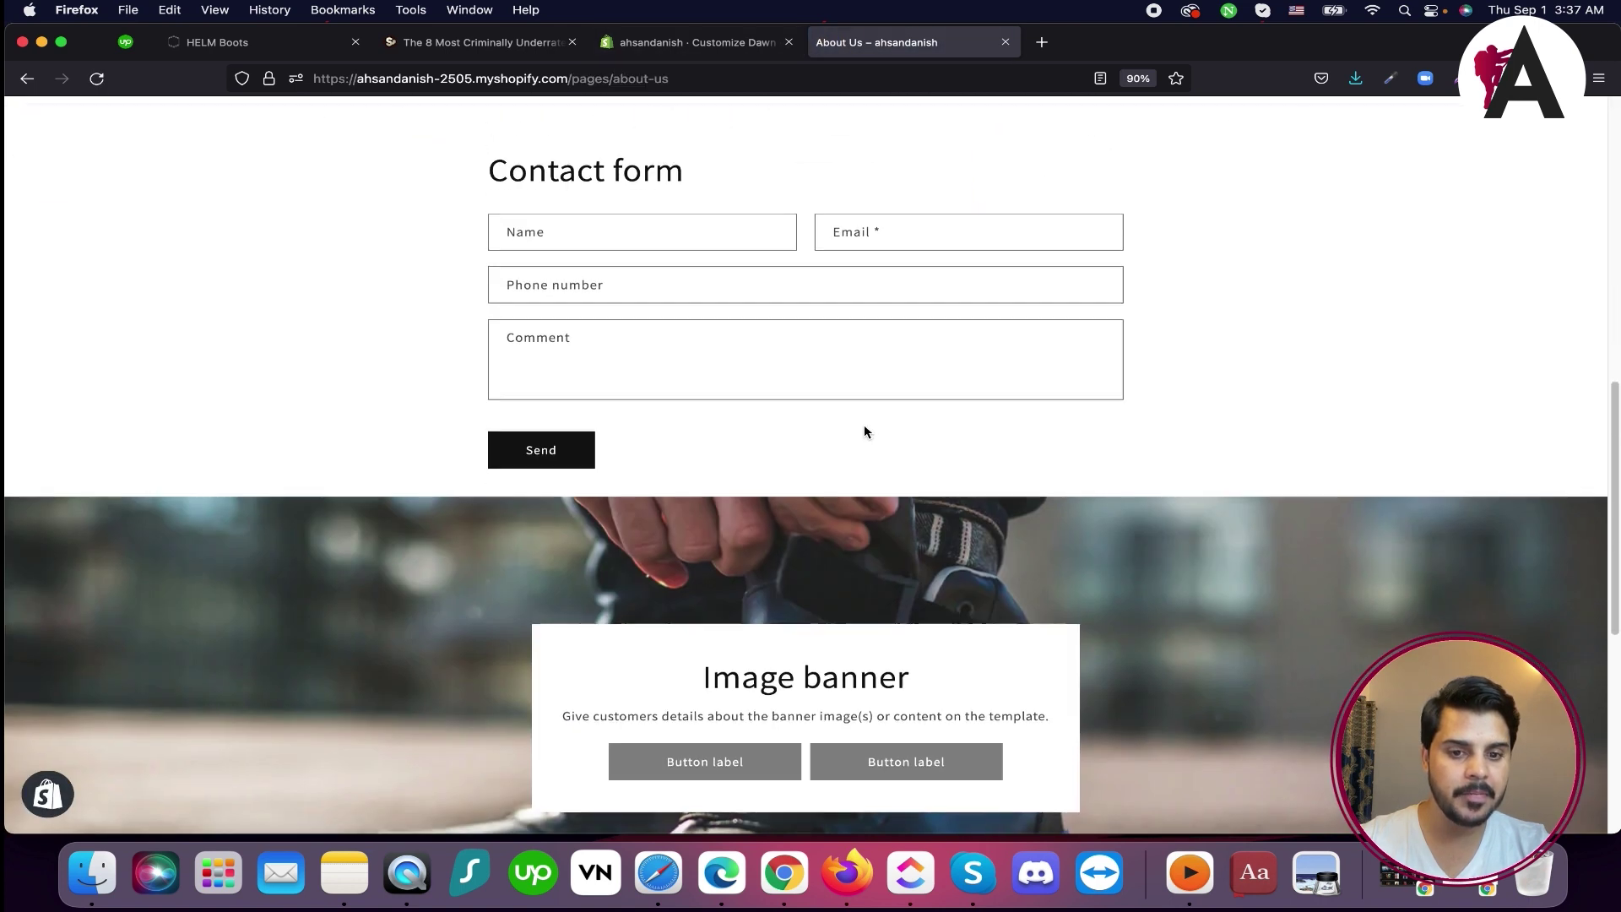
pyautogui.scroll(6, 863, 423)
pyautogui.scroll(-10, 795, 512)
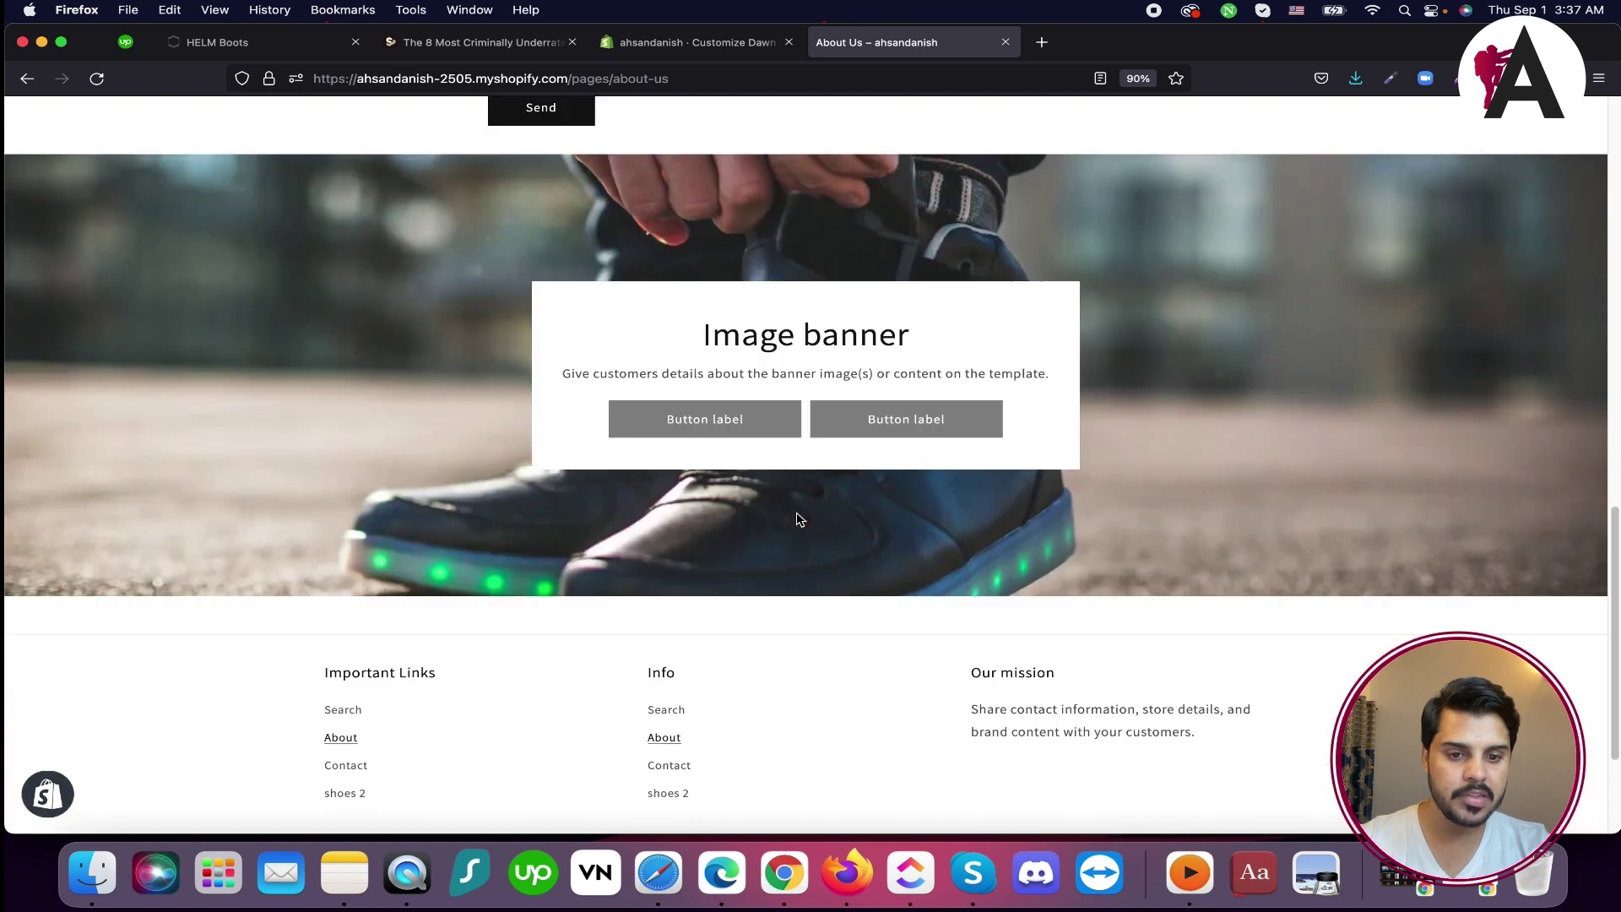
pyautogui.scroll(8, 797, 512)
pyautogui.scroll(8, 796, 519)
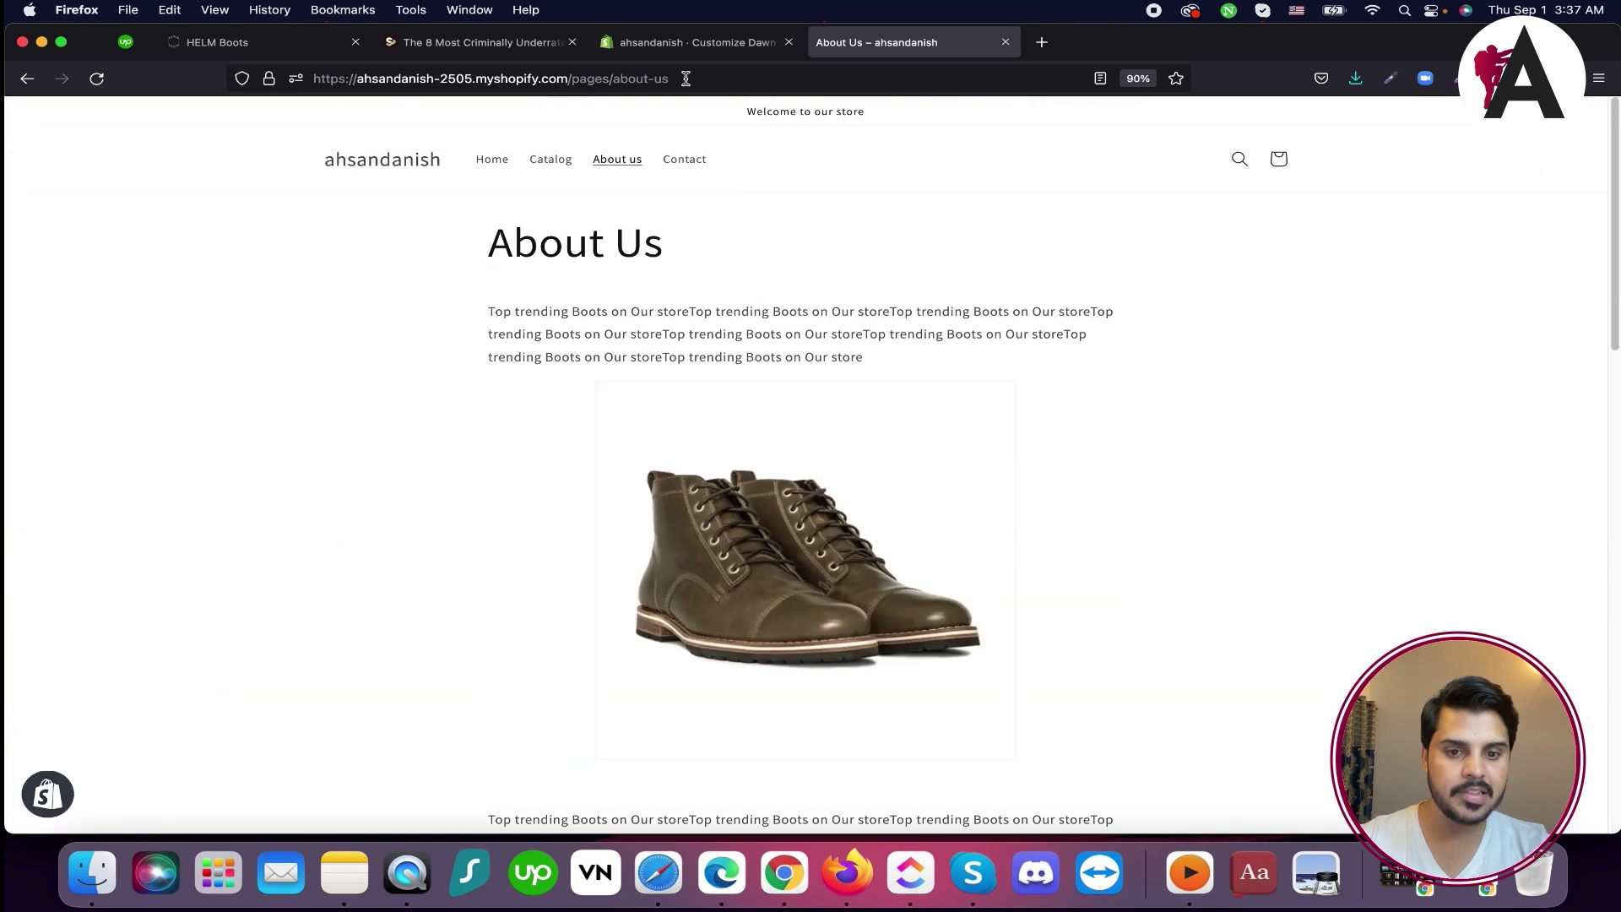
pyautogui.click(629, 42)
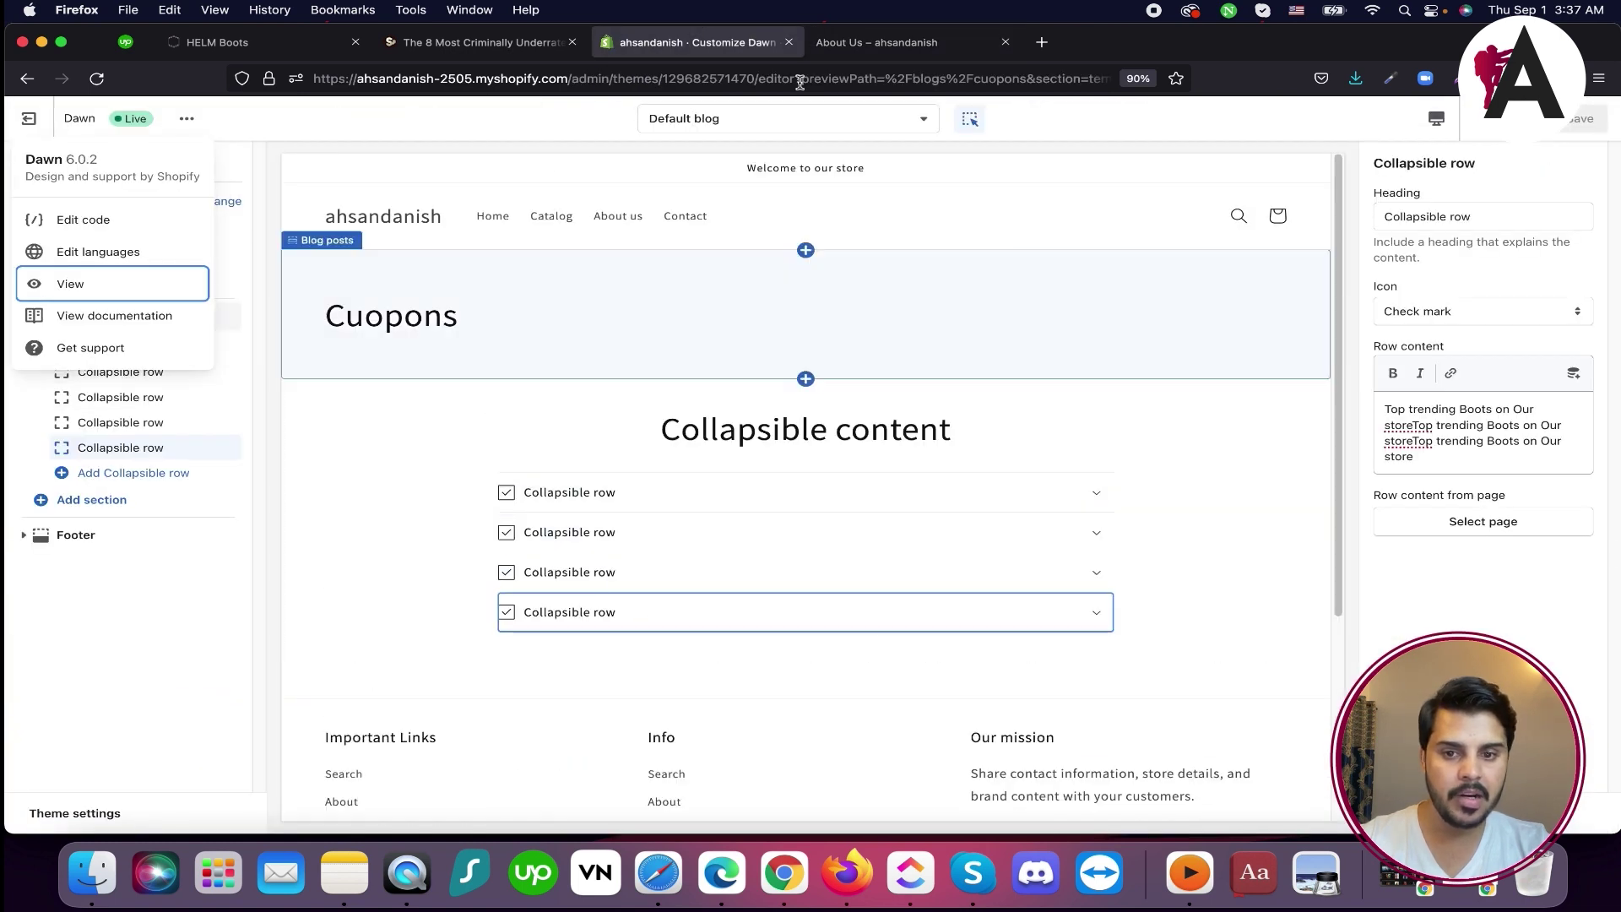
# Open the shoes 2 collection page on the live storefront
pyautogui.click(472, 258)
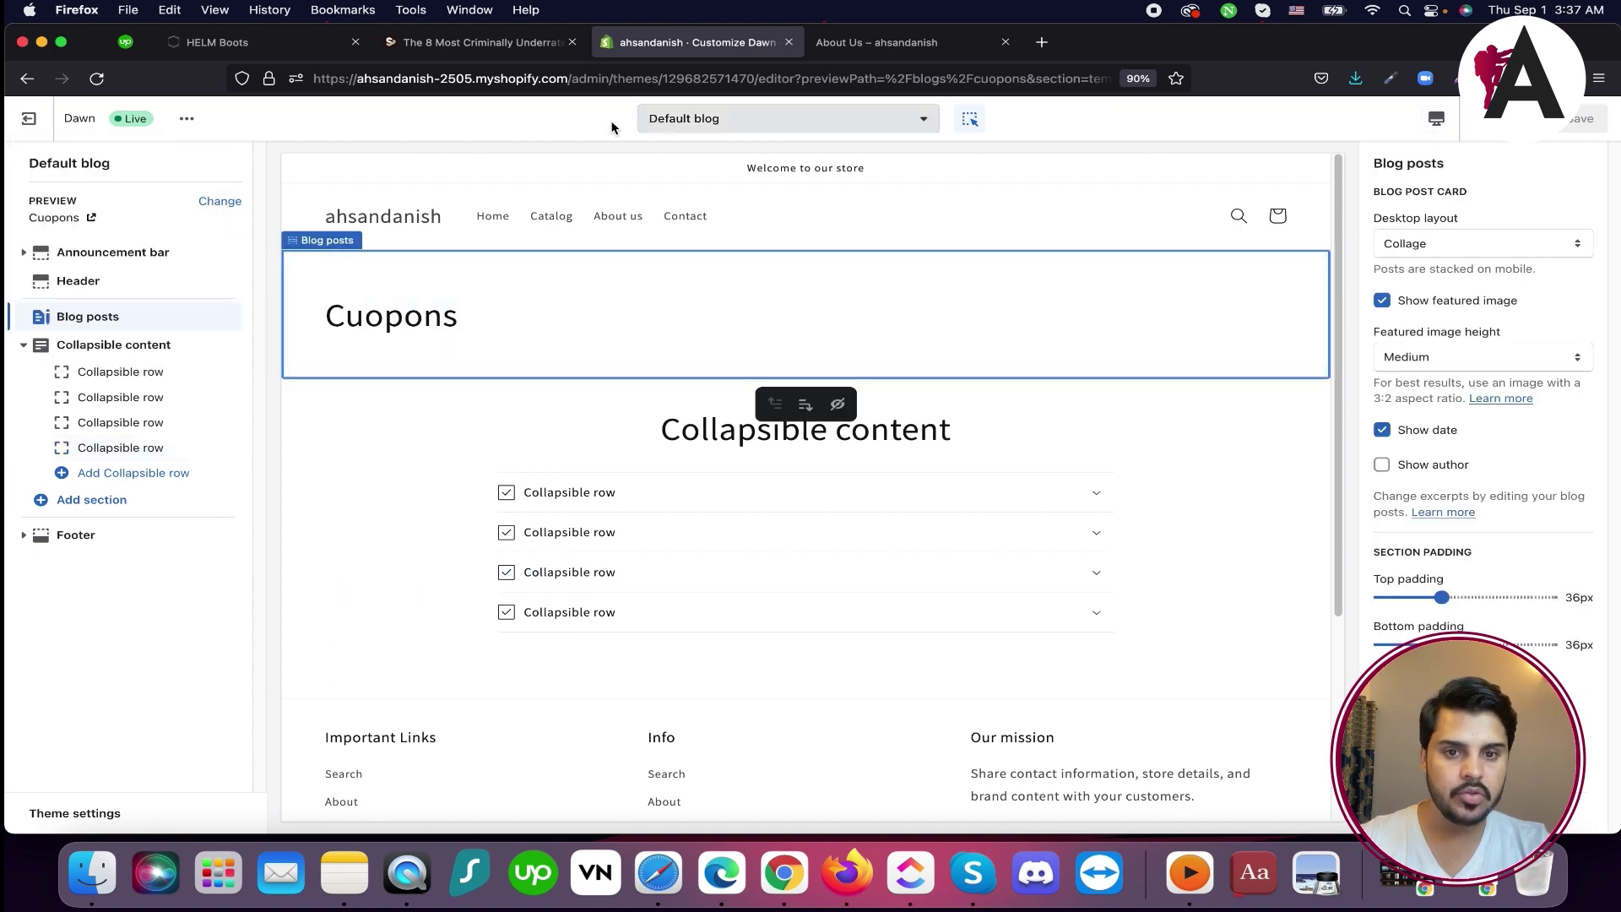
pyautogui.click(186, 121)
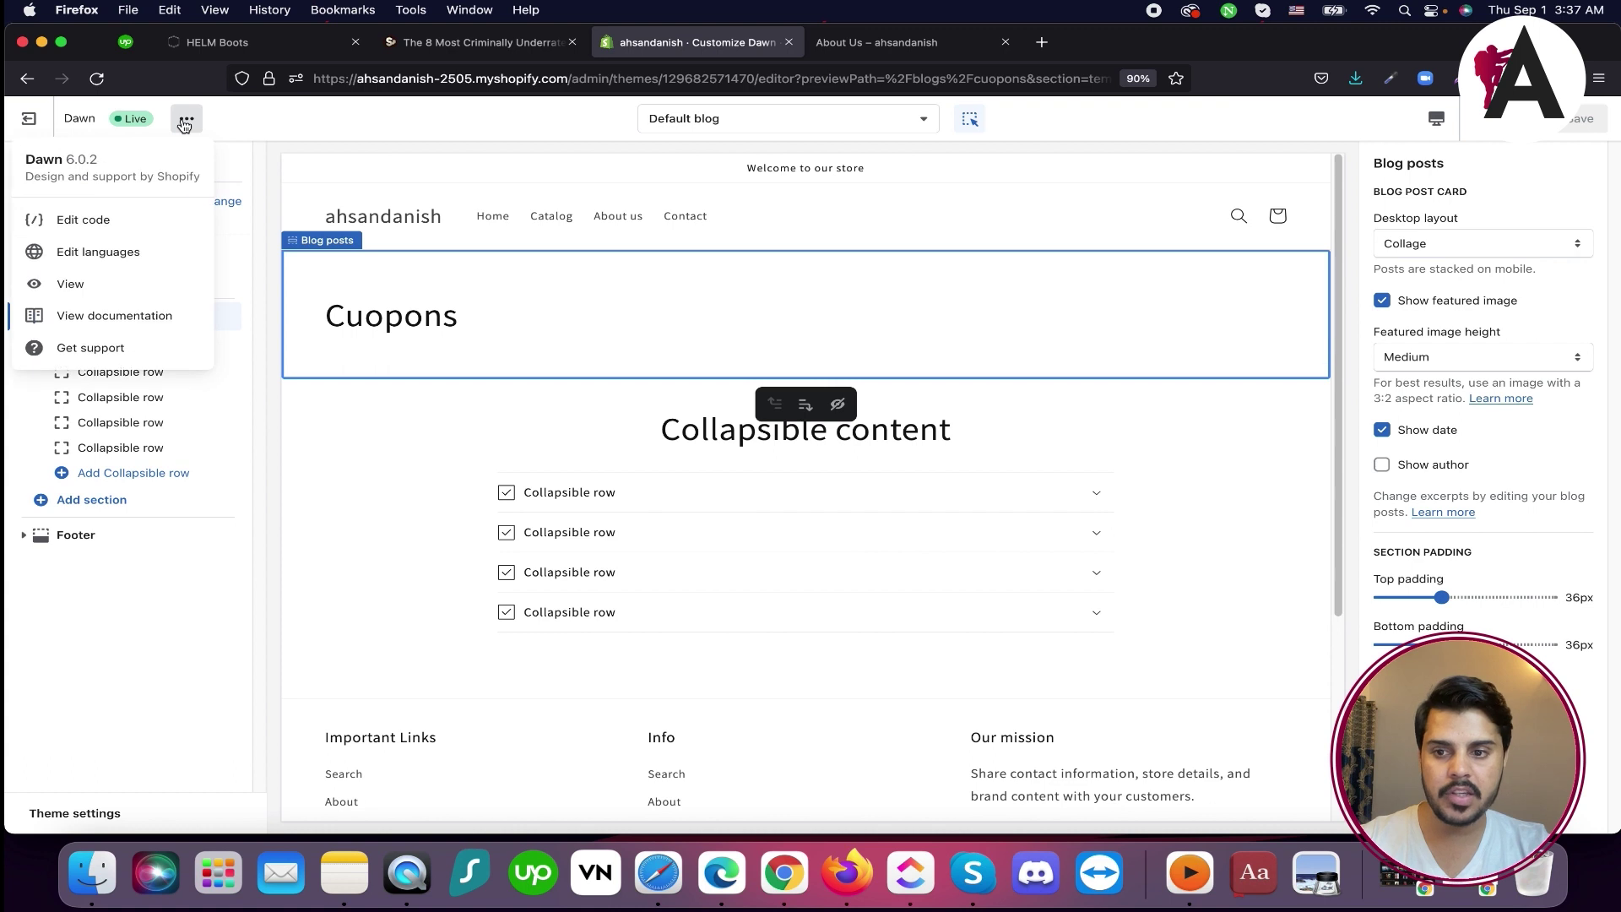
pyautogui.click(185, 119)
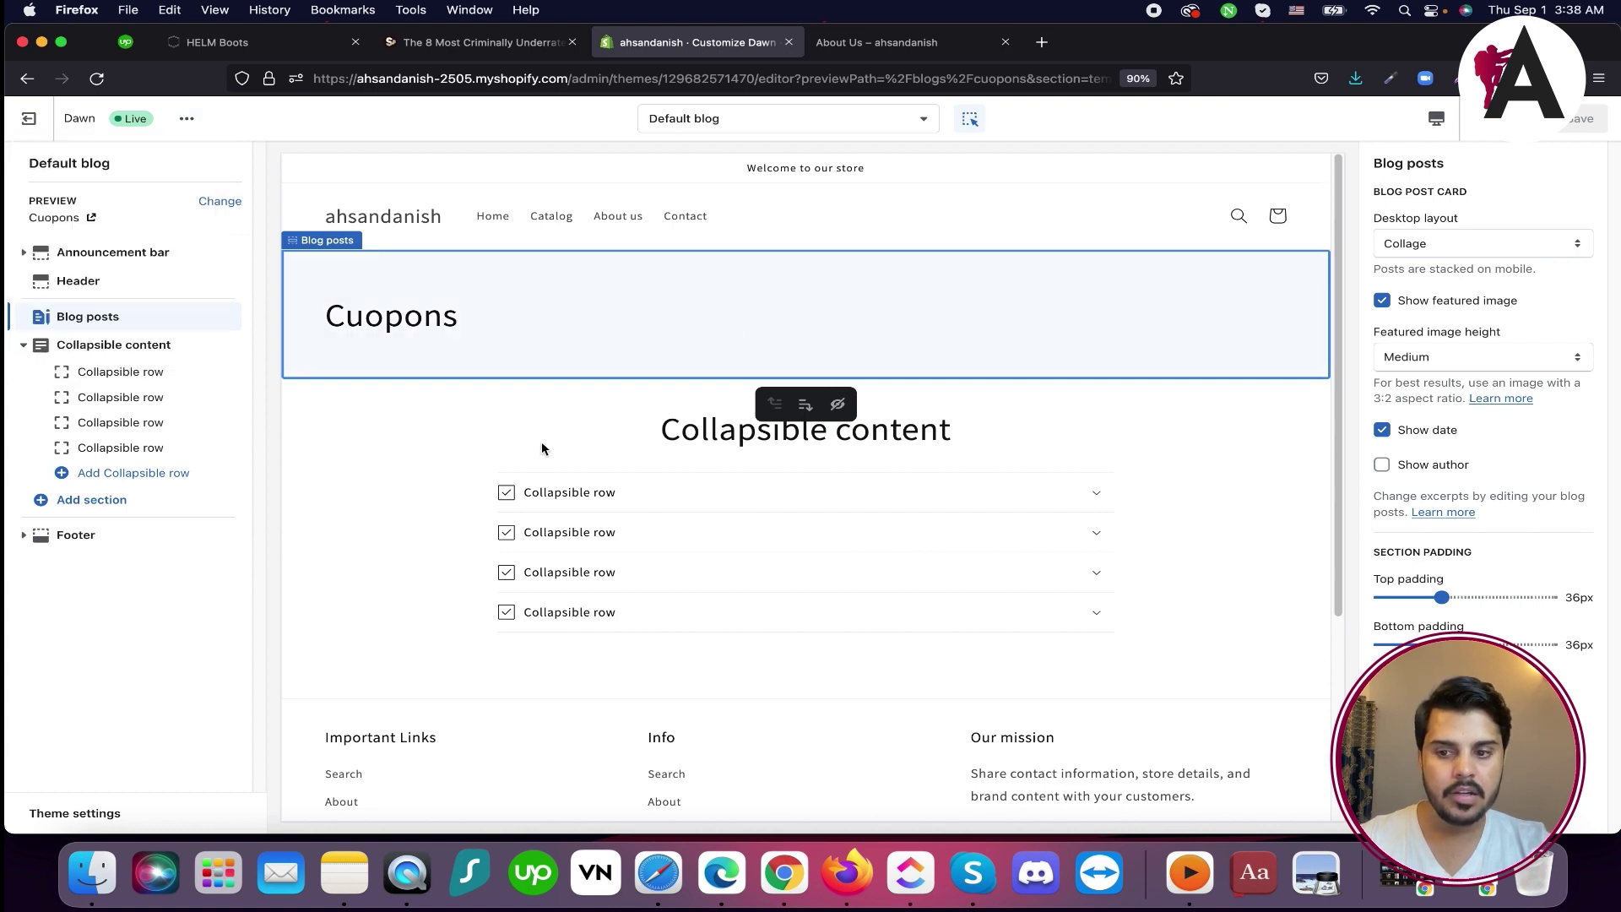
pyautogui.click(914, 53)
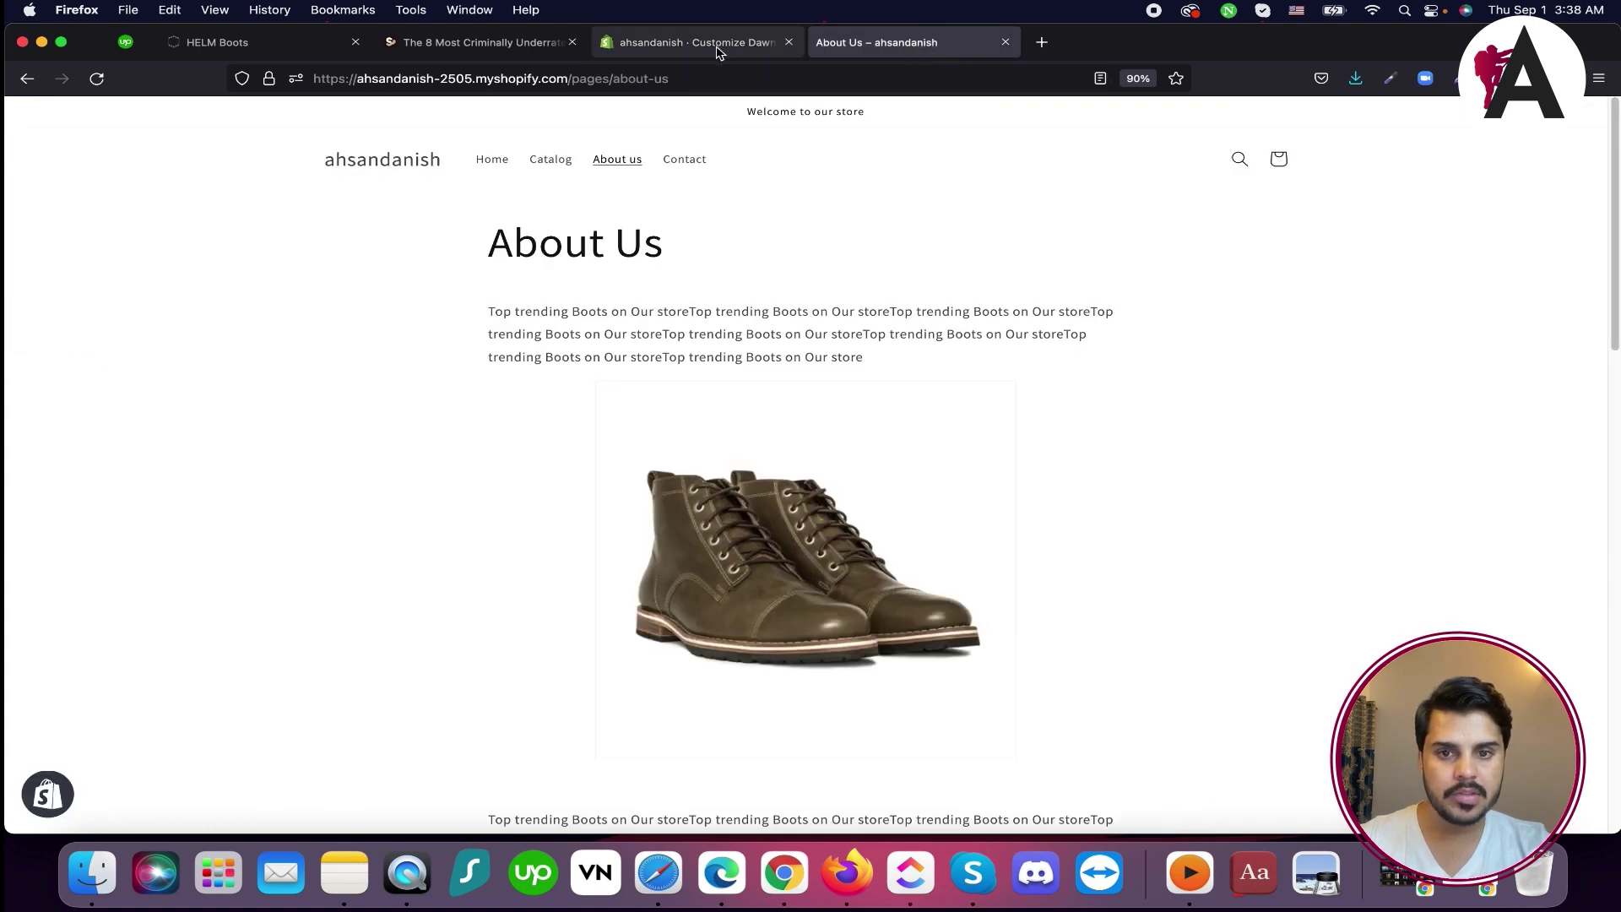
pyautogui.scroll(-15, 616, 293)
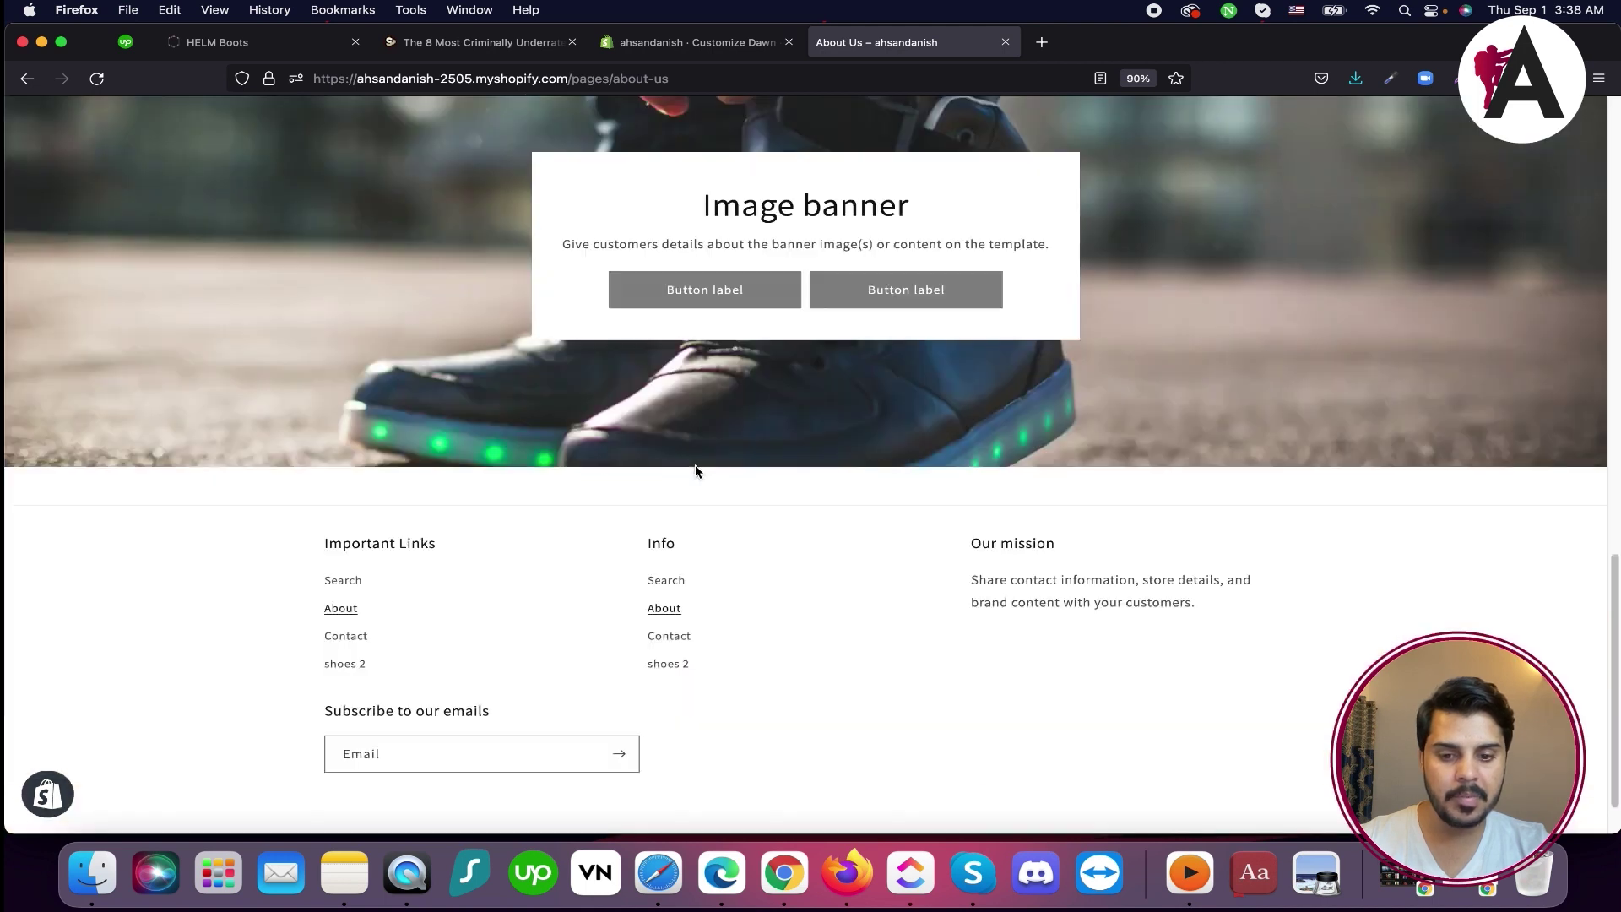
pyautogui.click(345, 594)
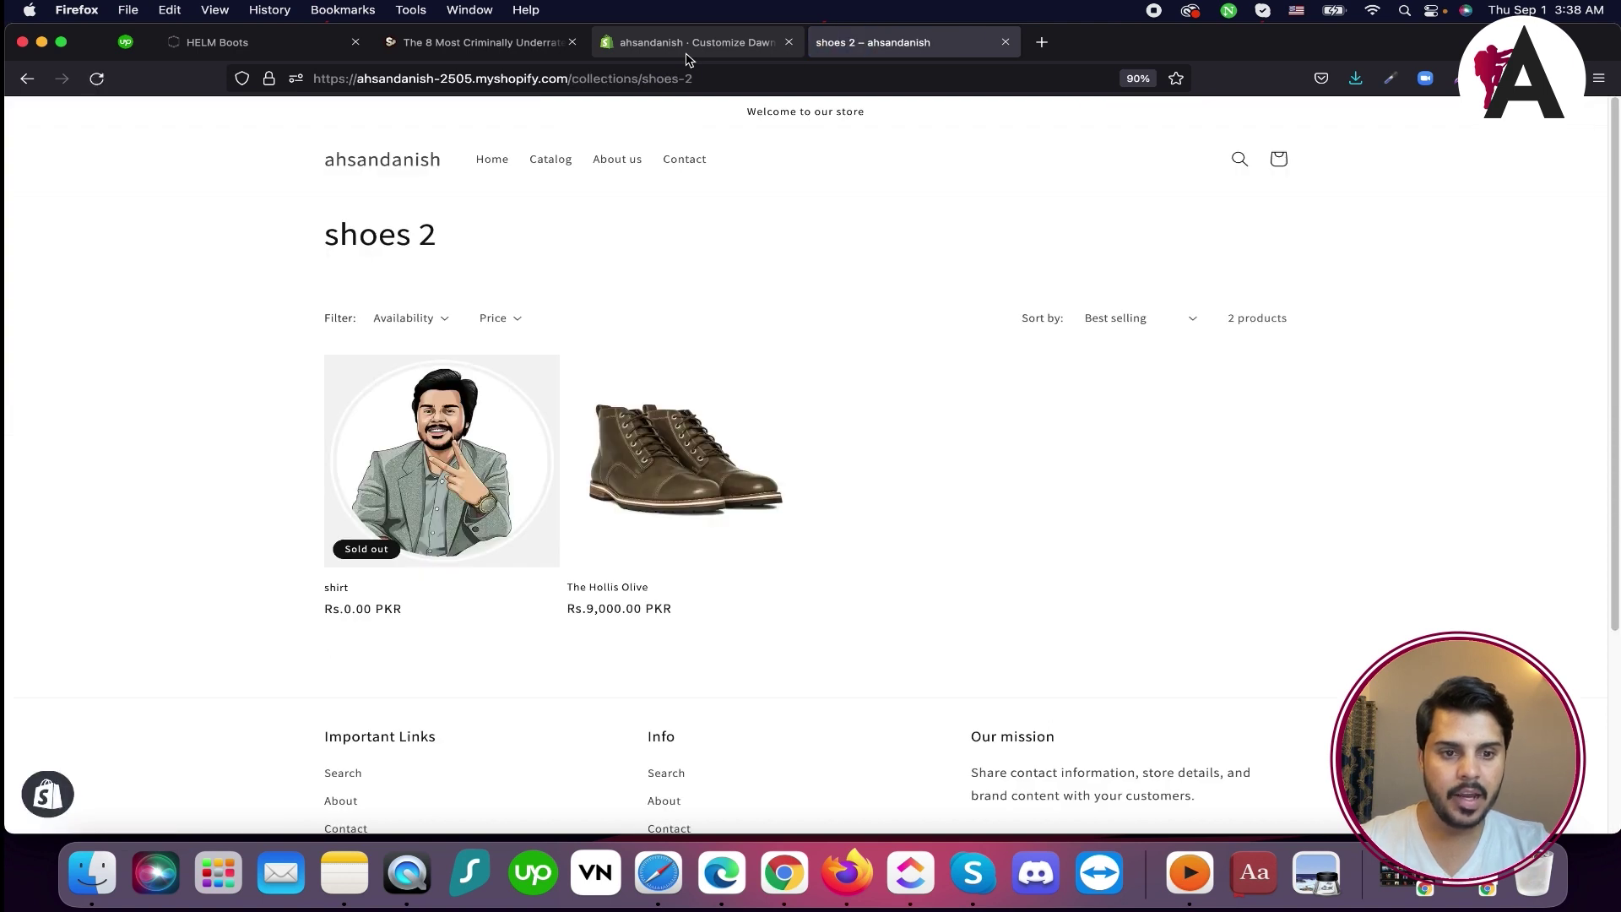
# Replace shoes-2 in the collection address with the copied Cuopons blog name and load it
pyautogui.click(644, 78)
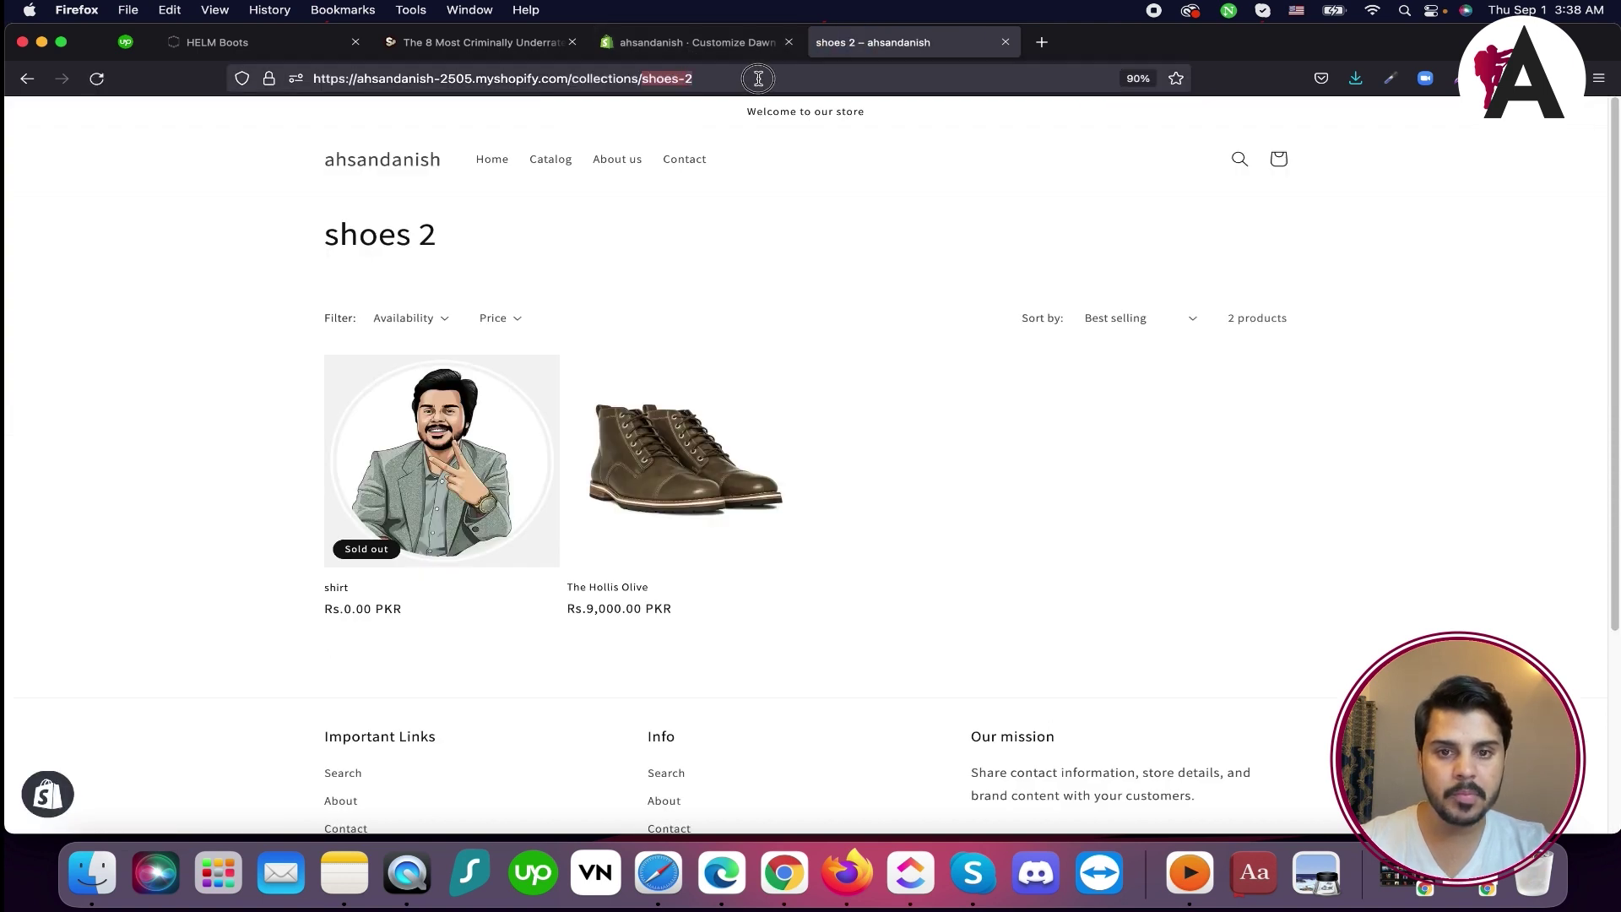
pyautogui.click(696, 49)
pyautogui.doubleClick(407, 314)
pyautogui.hotkey('ctrl', 'c')
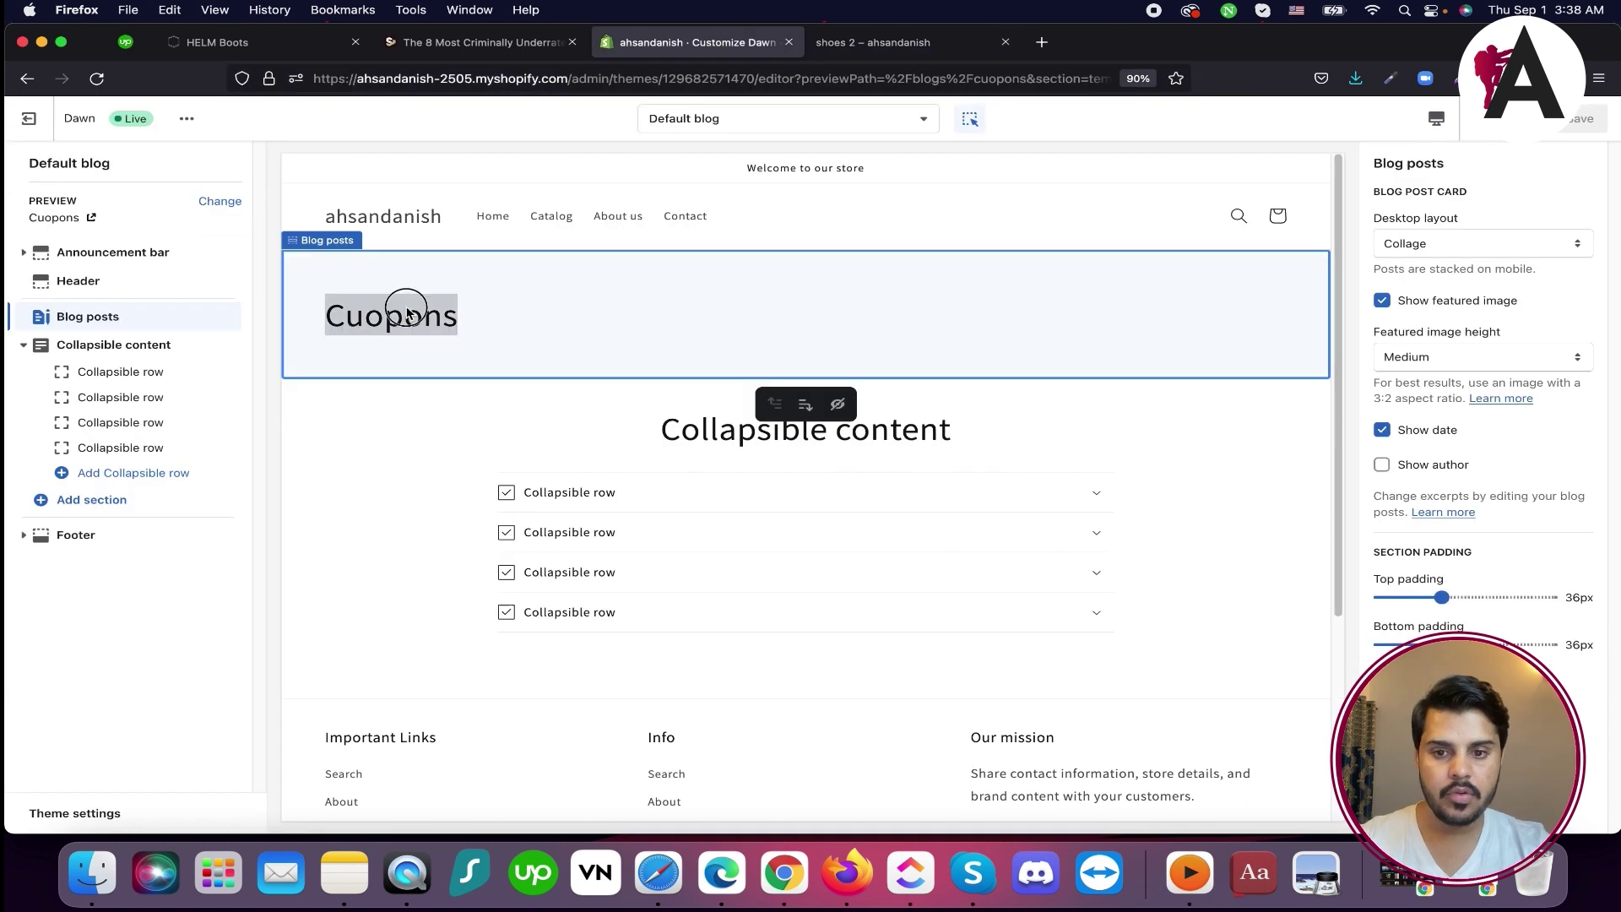
pyautogui.click(836, 44)
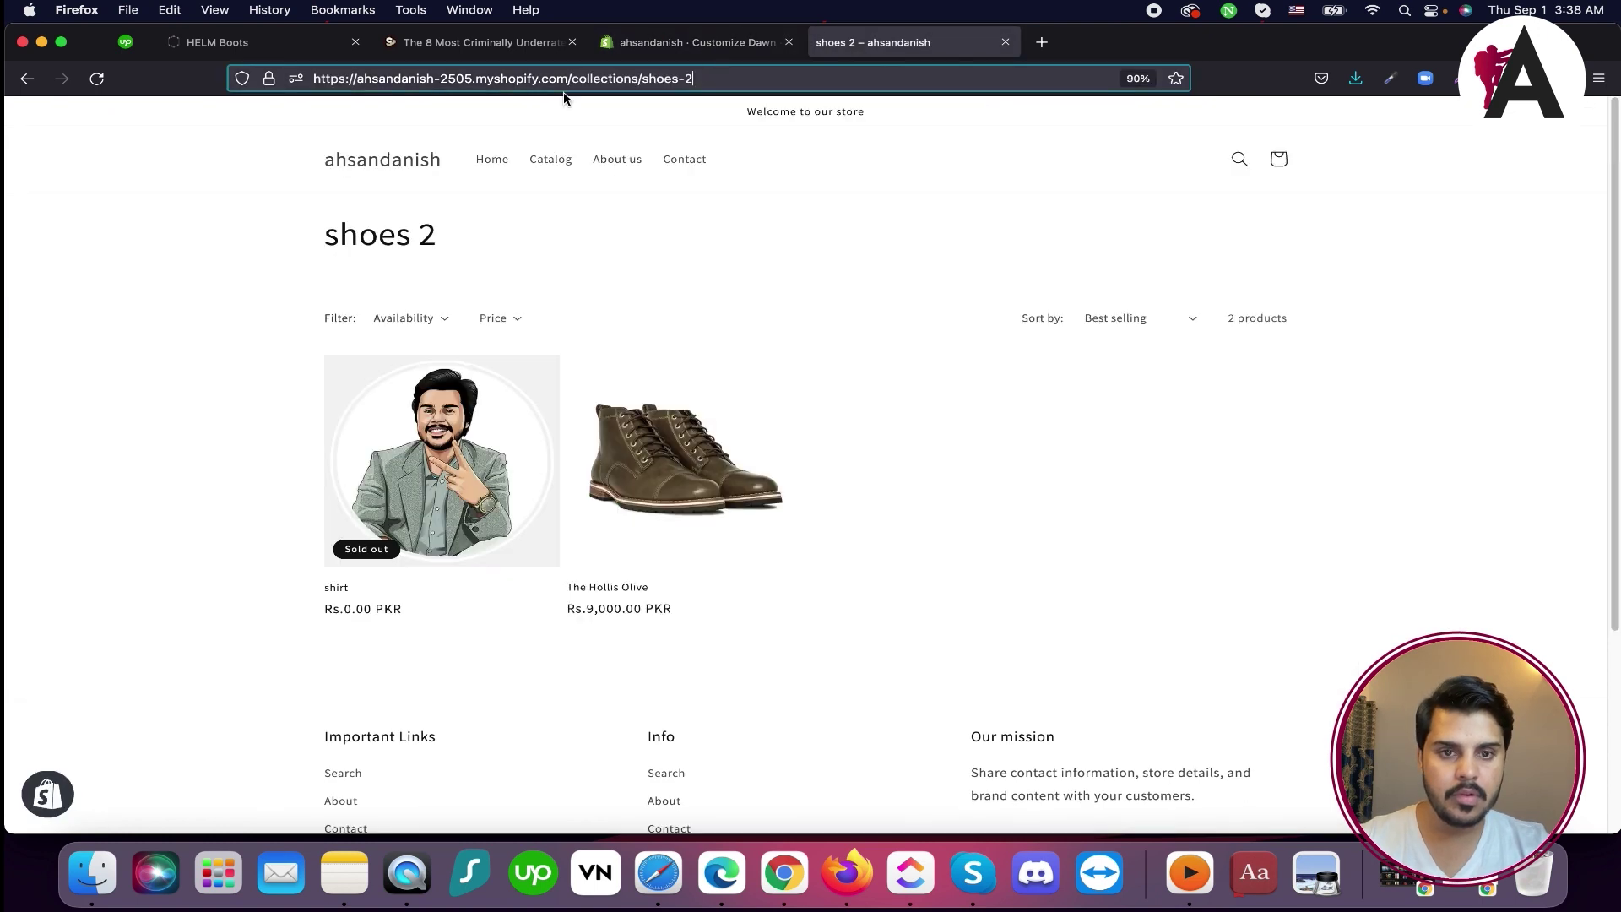
pyautogui.click(642, 78)
pyautogui.moveTo(642, 78); pyautogui.dragTo(766, 79)
pyautogui.hotkey('ctrl', 'v')
pyautogui.press('Return')
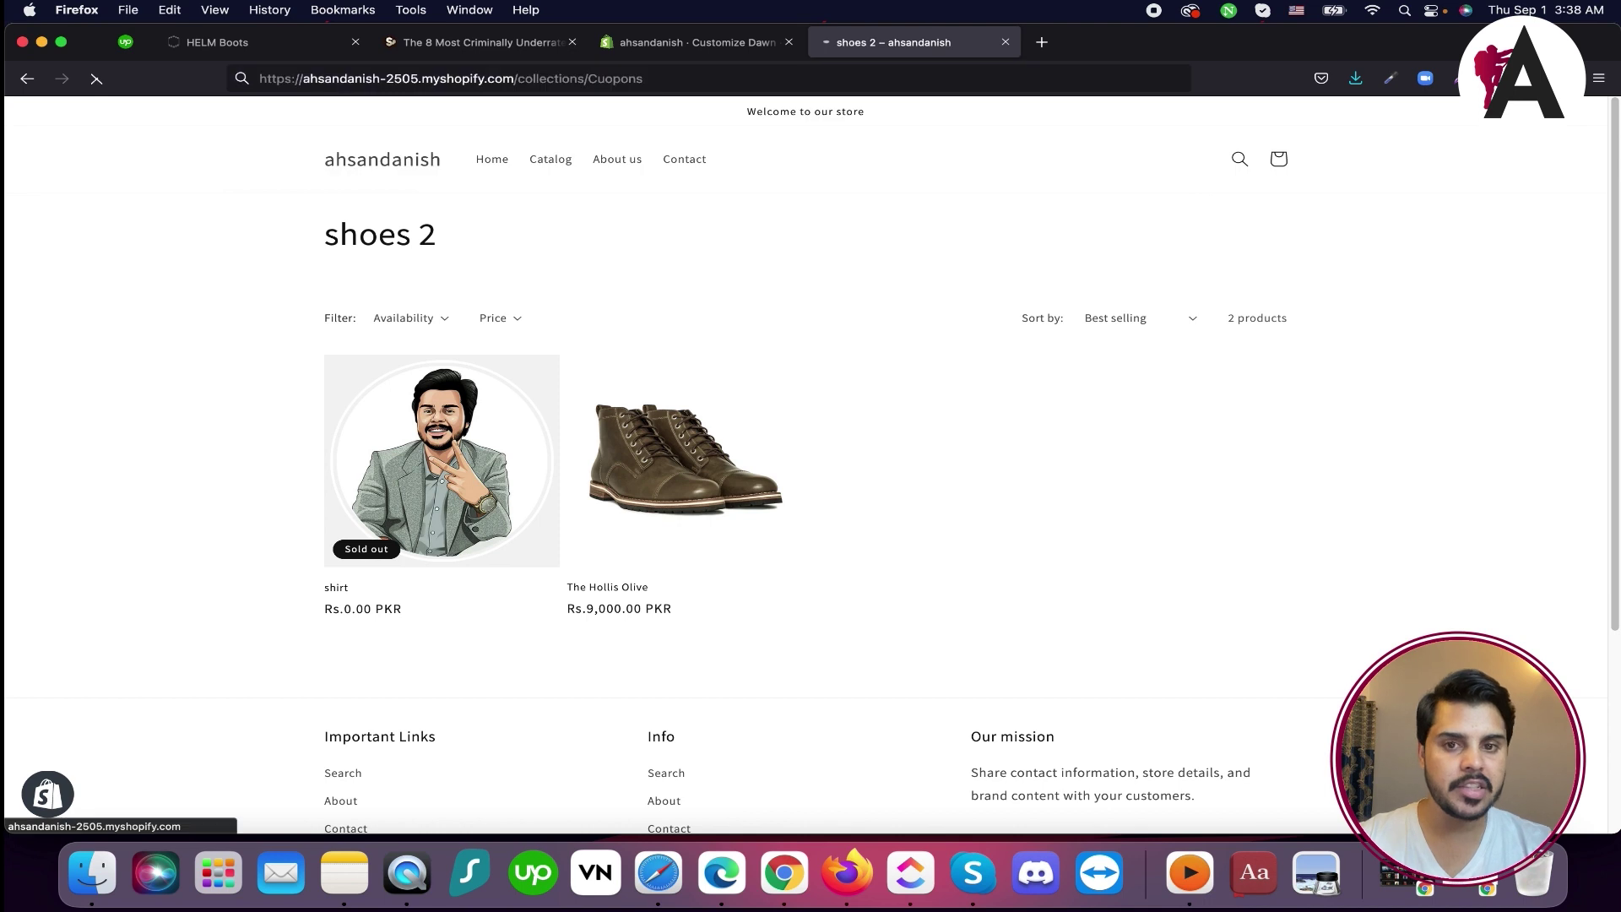
# Review the resulting 404 Page not found page, then return to the theme editor
pyautogui.click(719, 46)
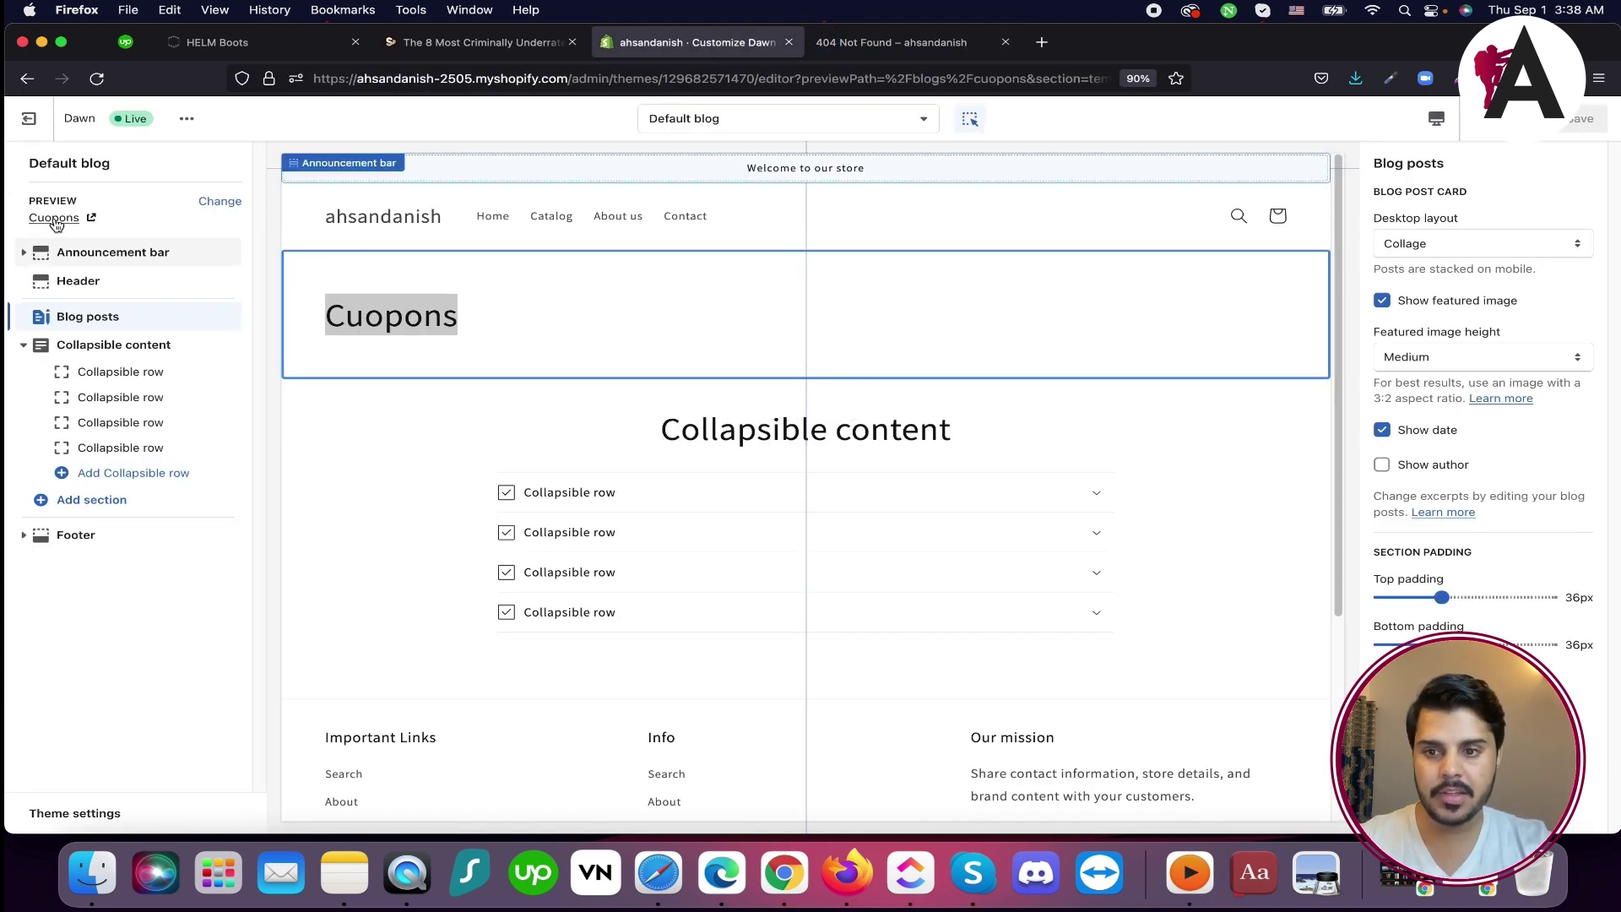
pyautogui.click(763, 120)
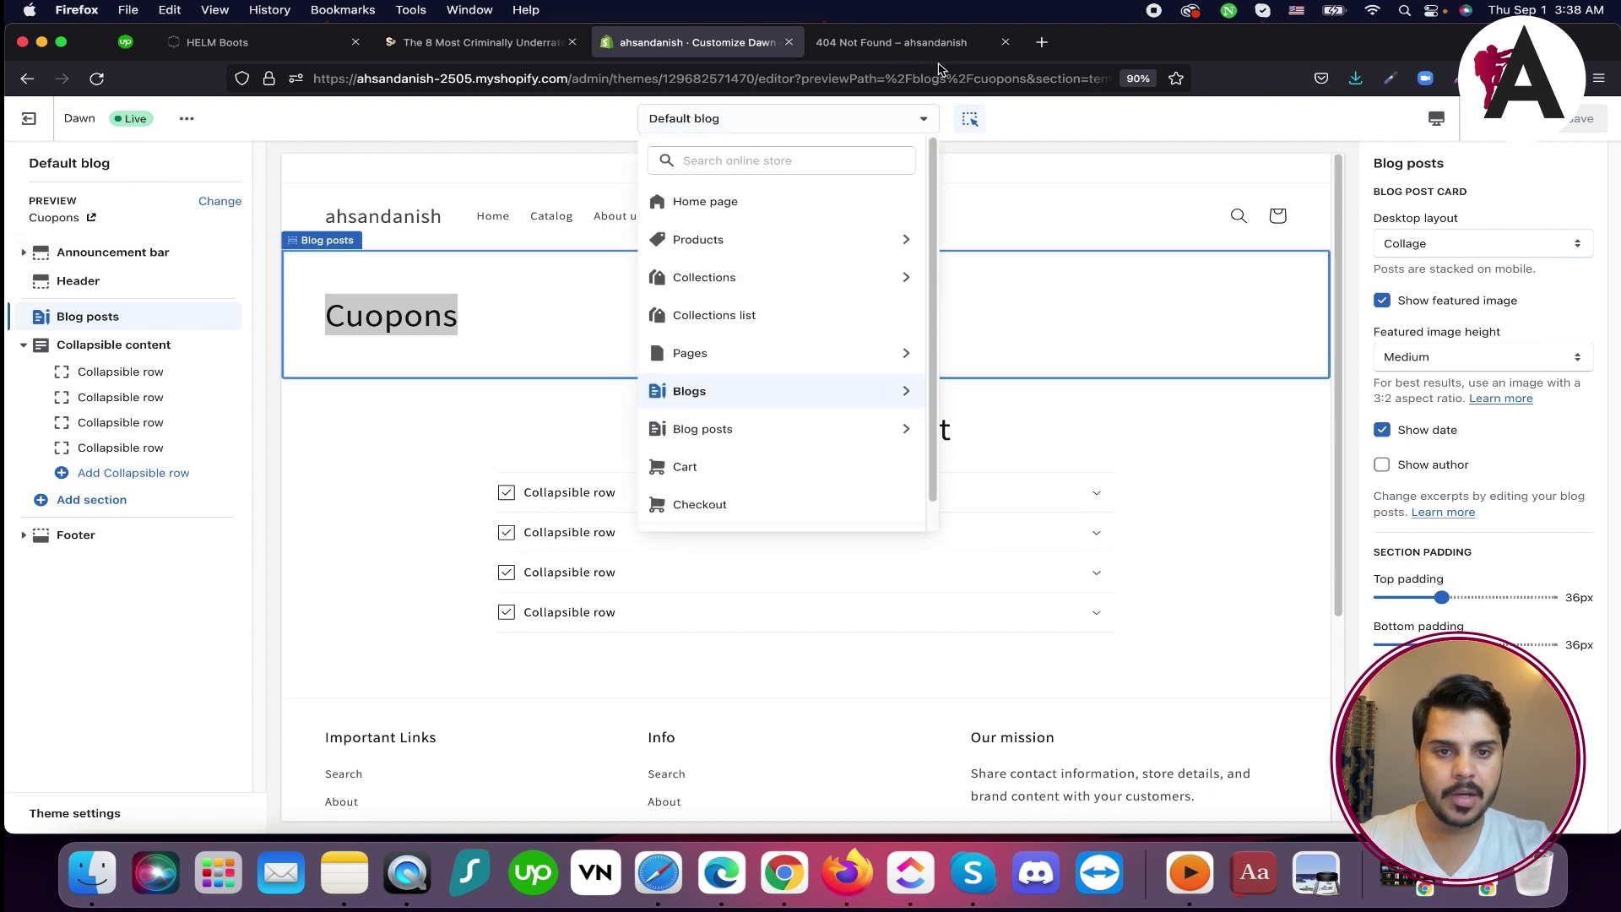
pyautogui.click(894, 43)
pyautogui.click(708, 51)
pyautogui.click(859, 46)
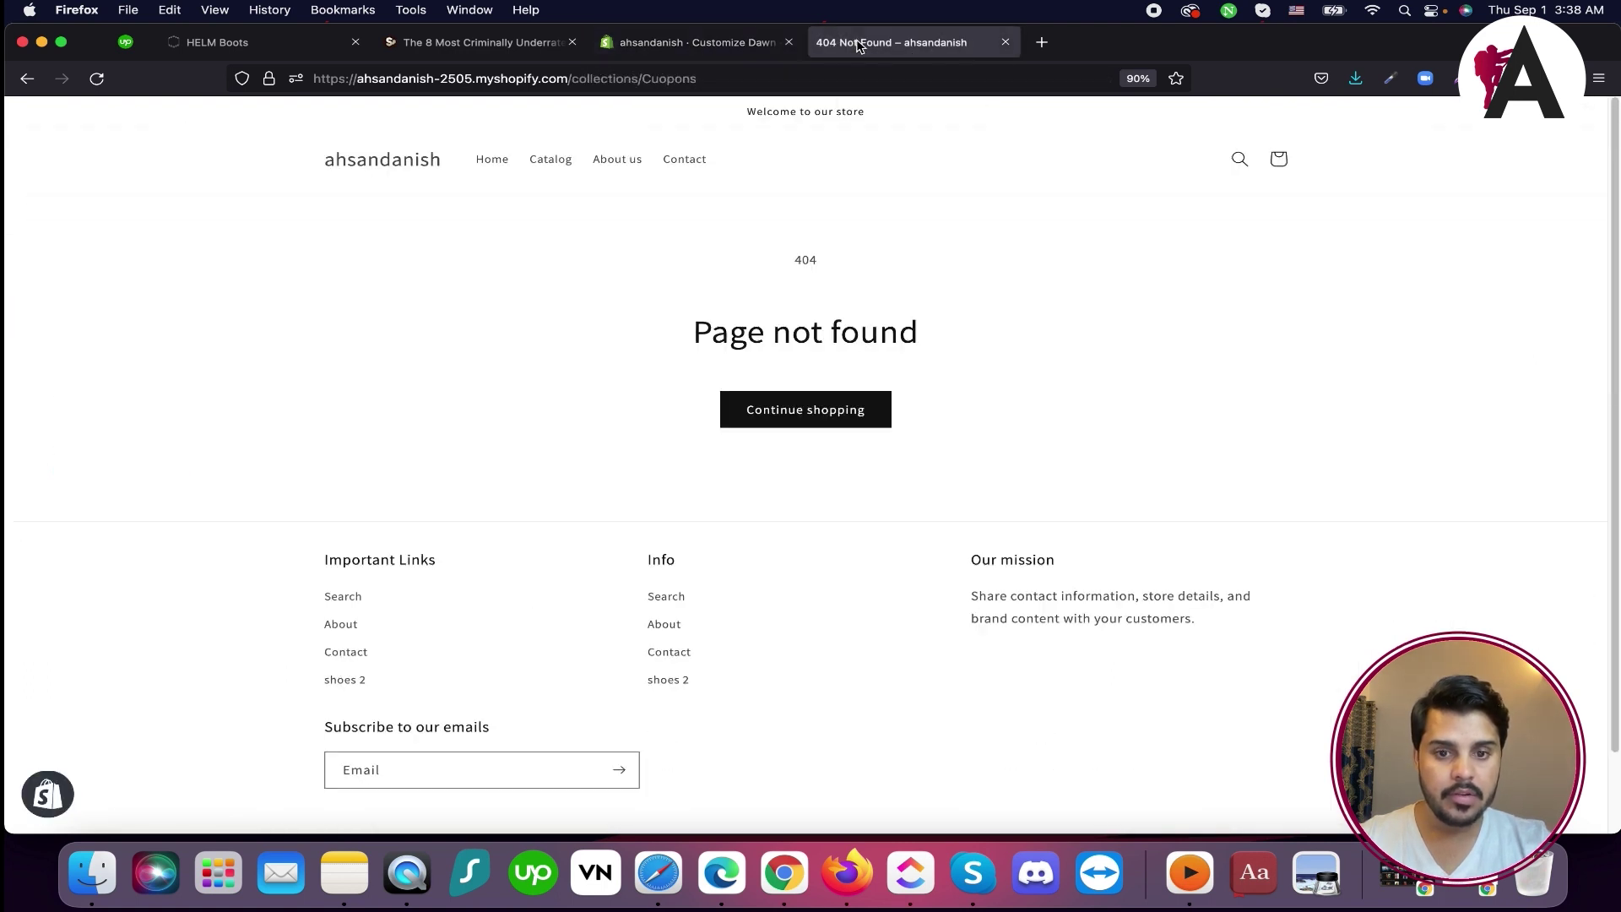
pyautogui.scroll(-2, 591, 631)
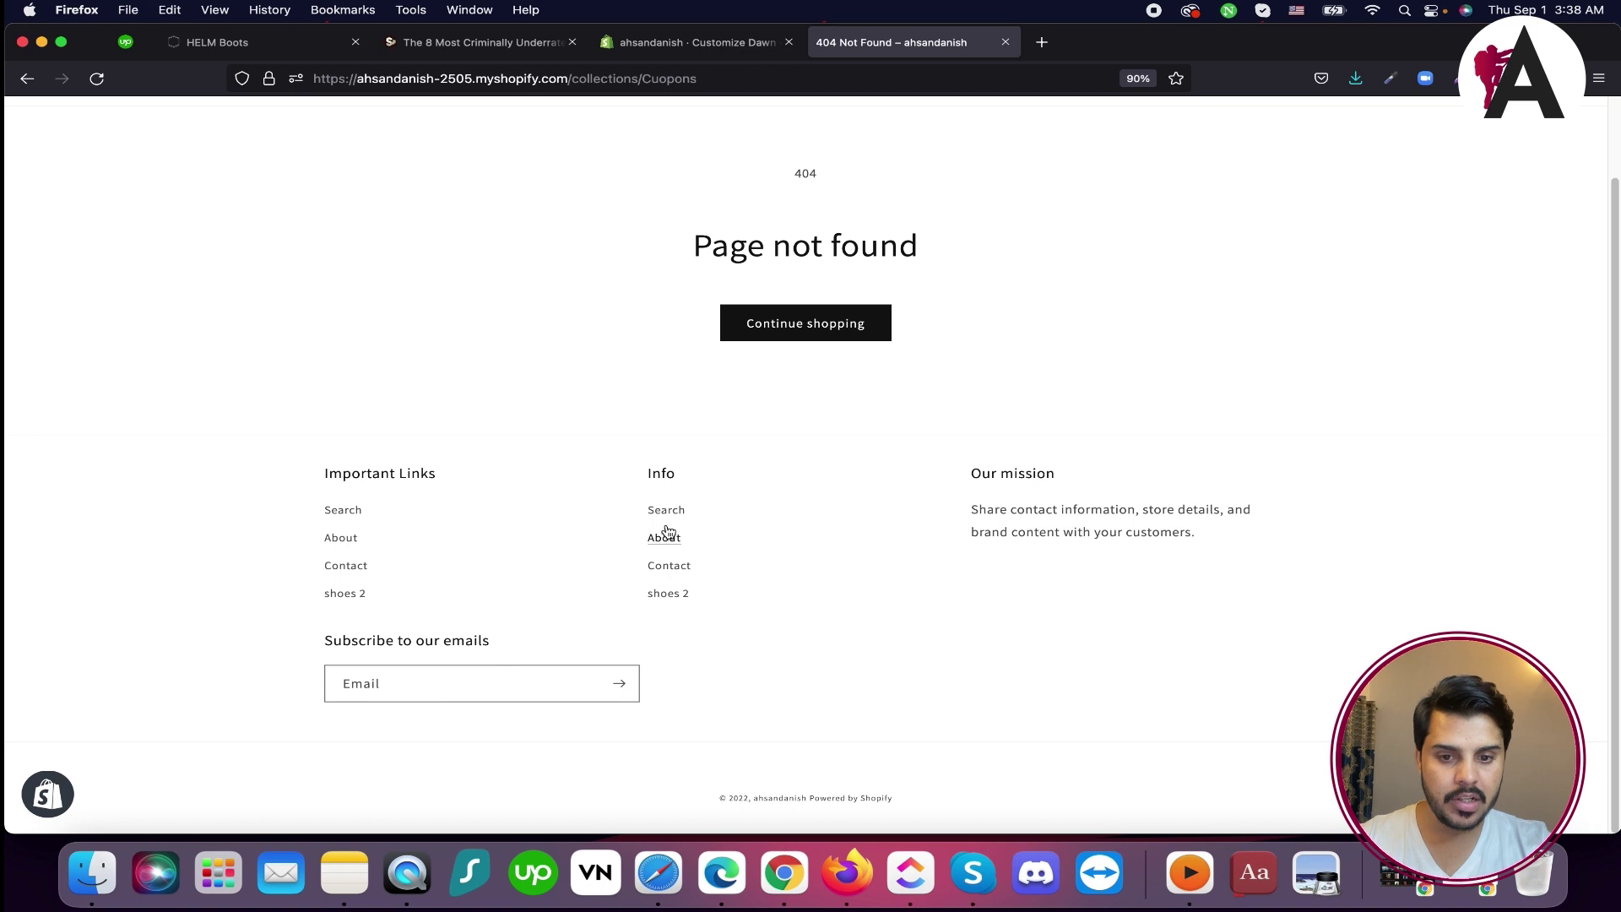
pyautogui.click(701, 43)
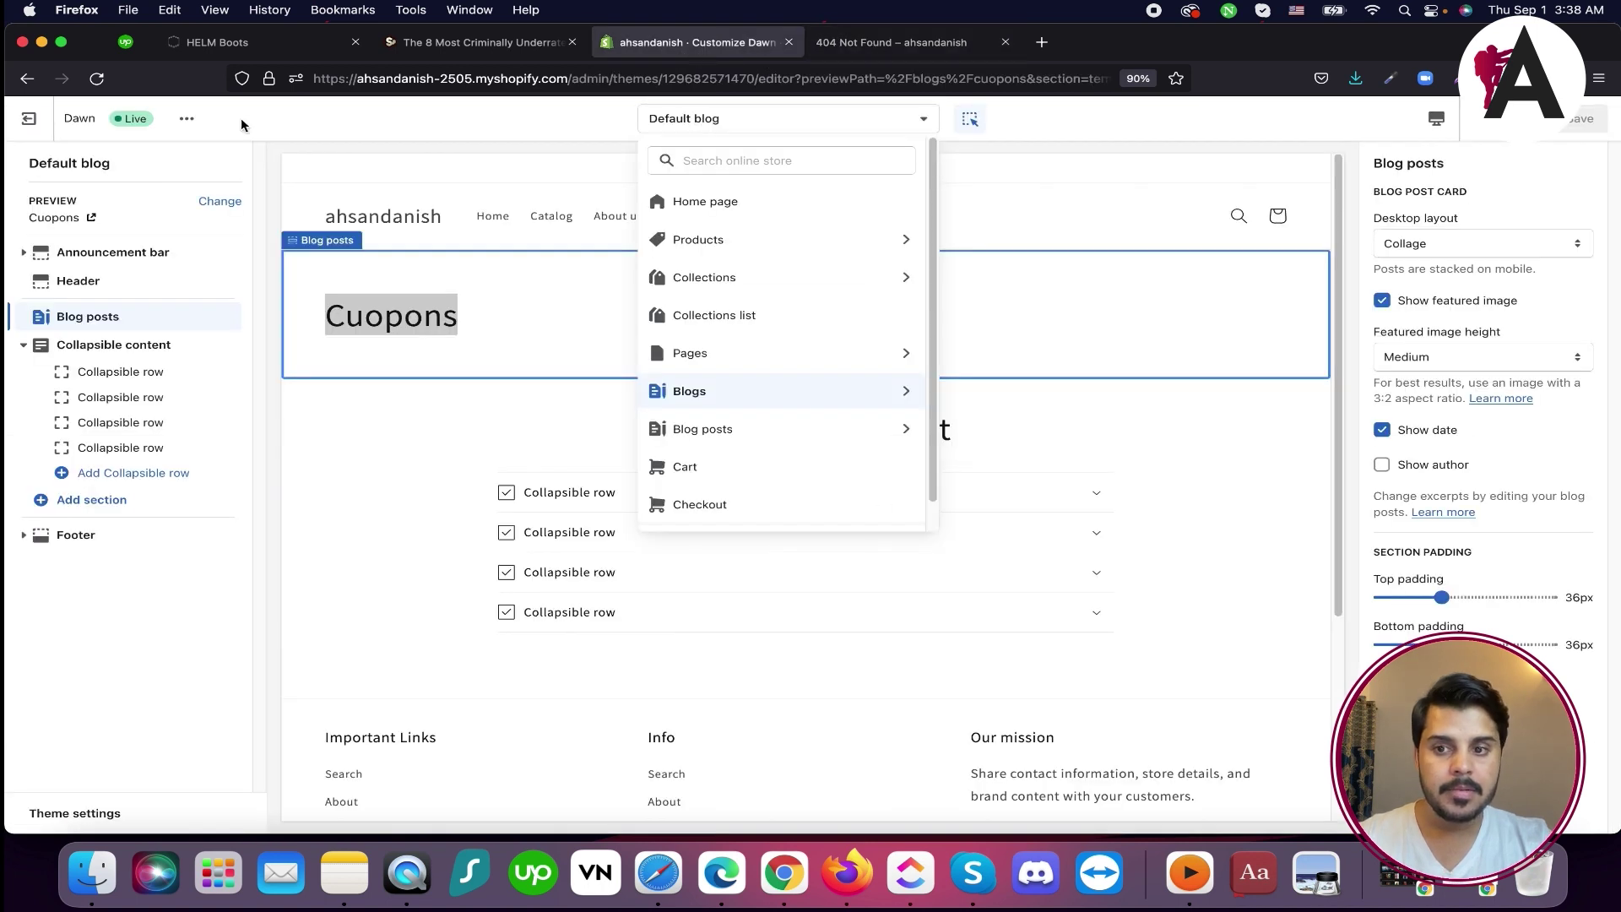
# Open the Cuopons blog on the live store from the Manage blogs list
pyautogui.click(28, 118)
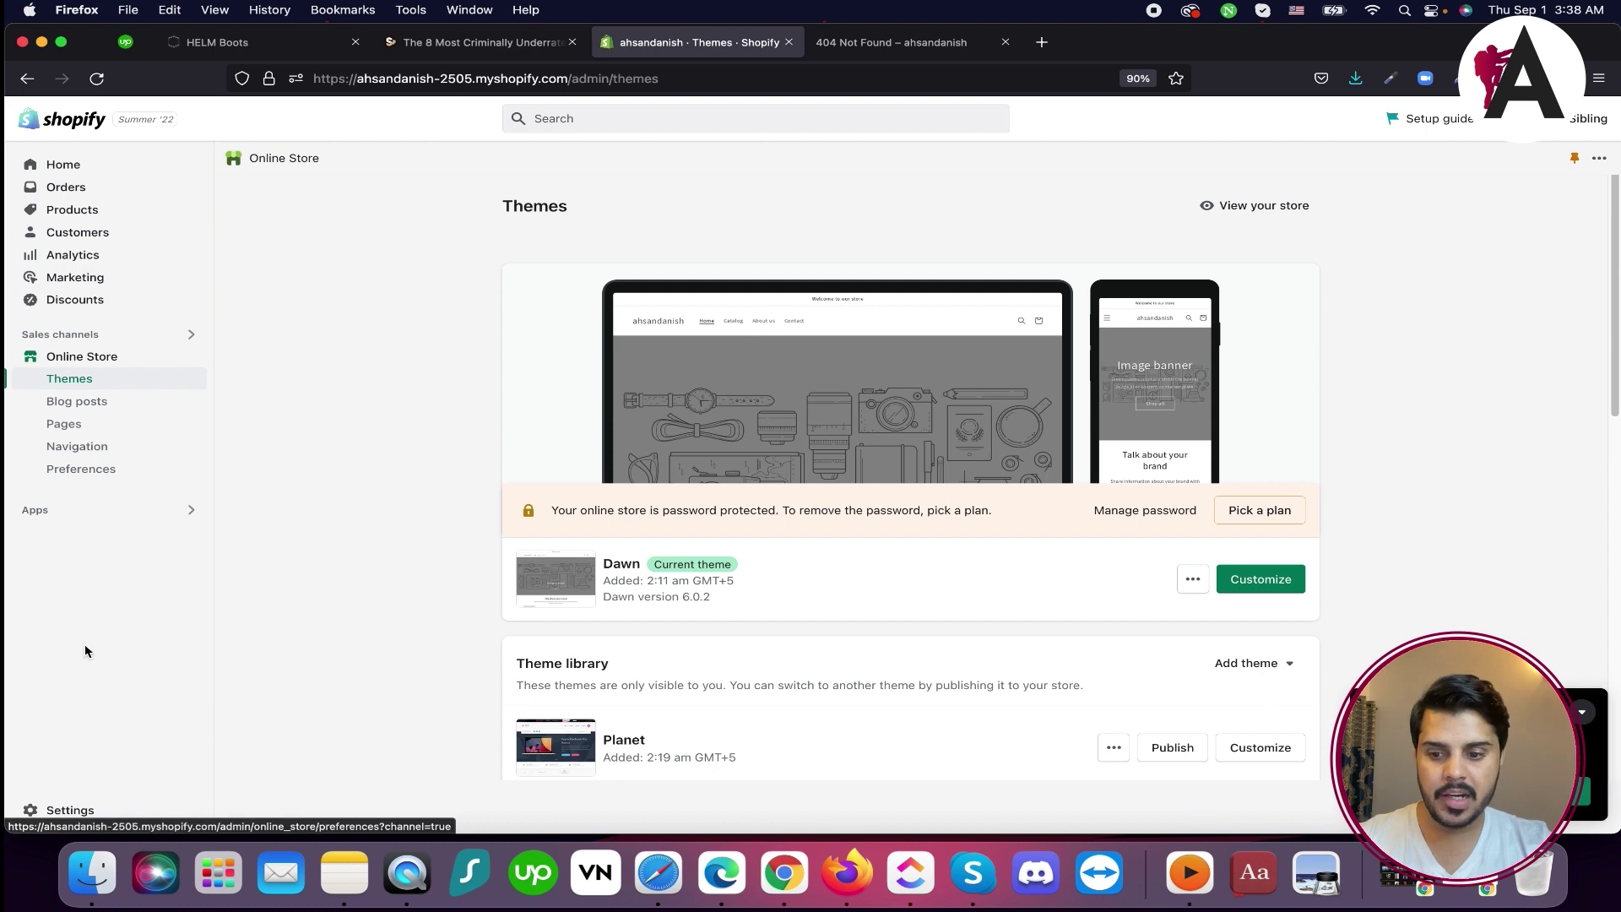
pyautogui.click(75, 402)
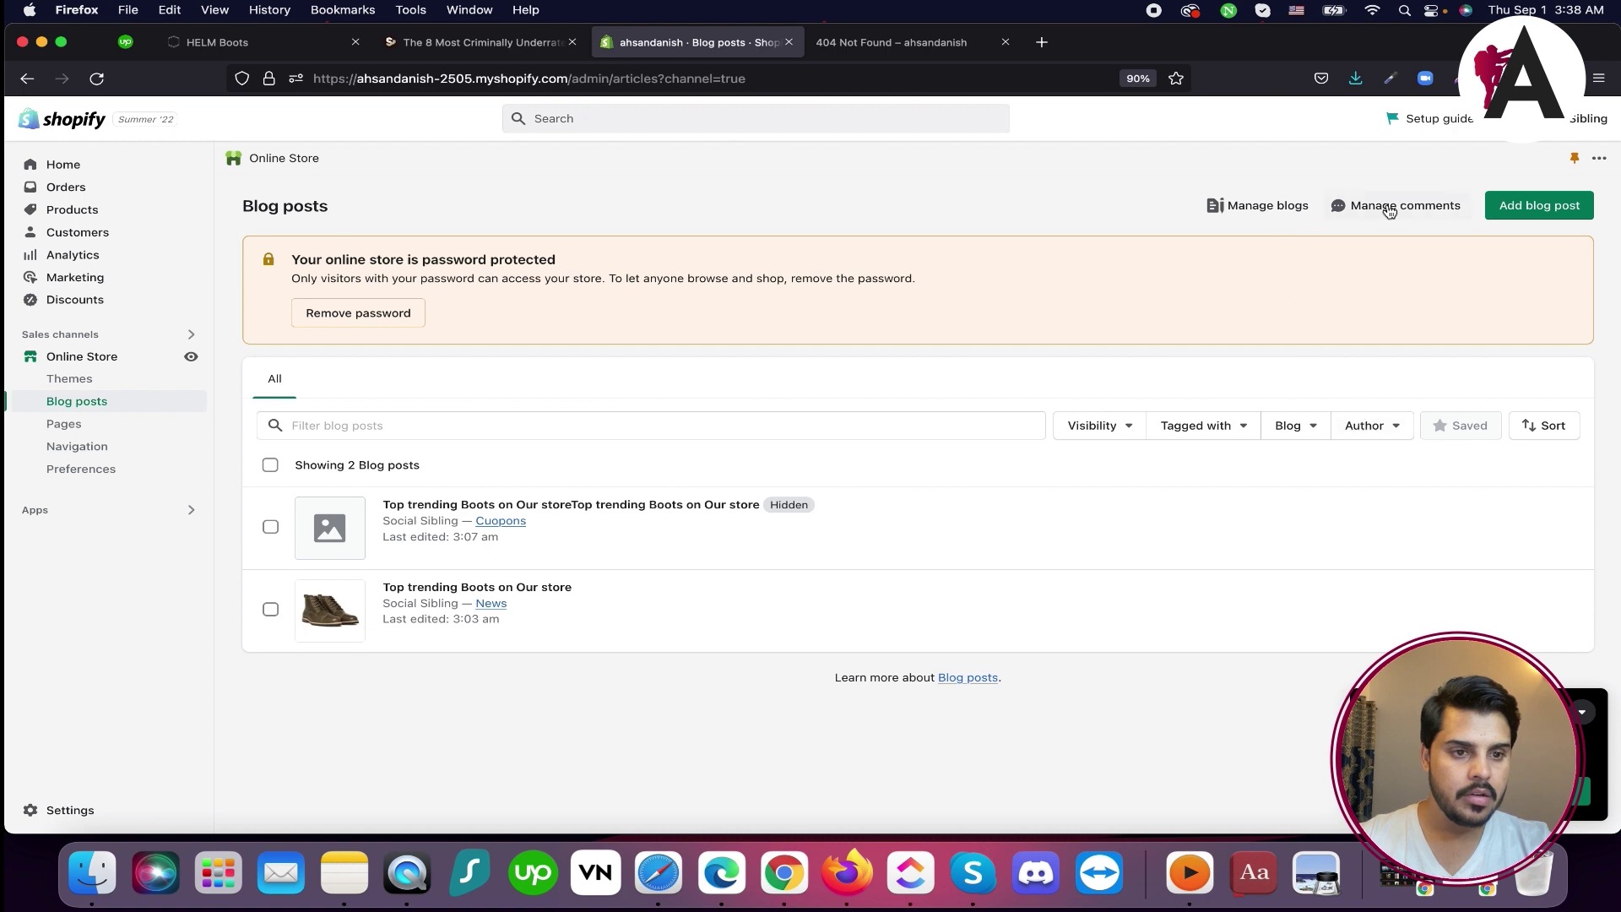
pyautogui.click(1264, 209)
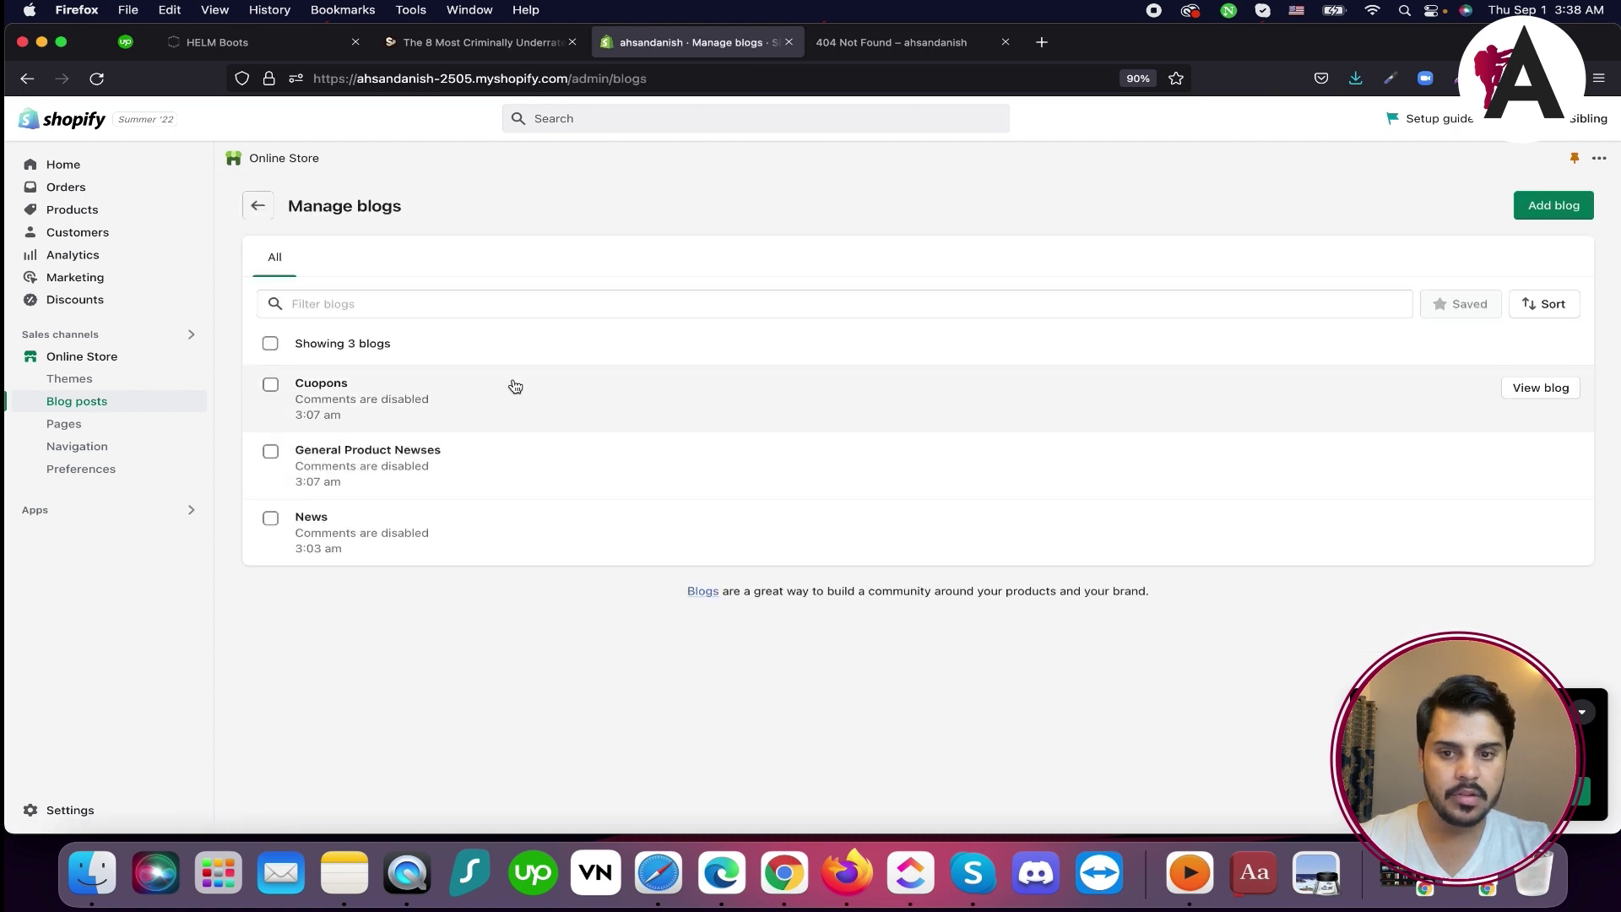
pyautogui.click(1549, 394)
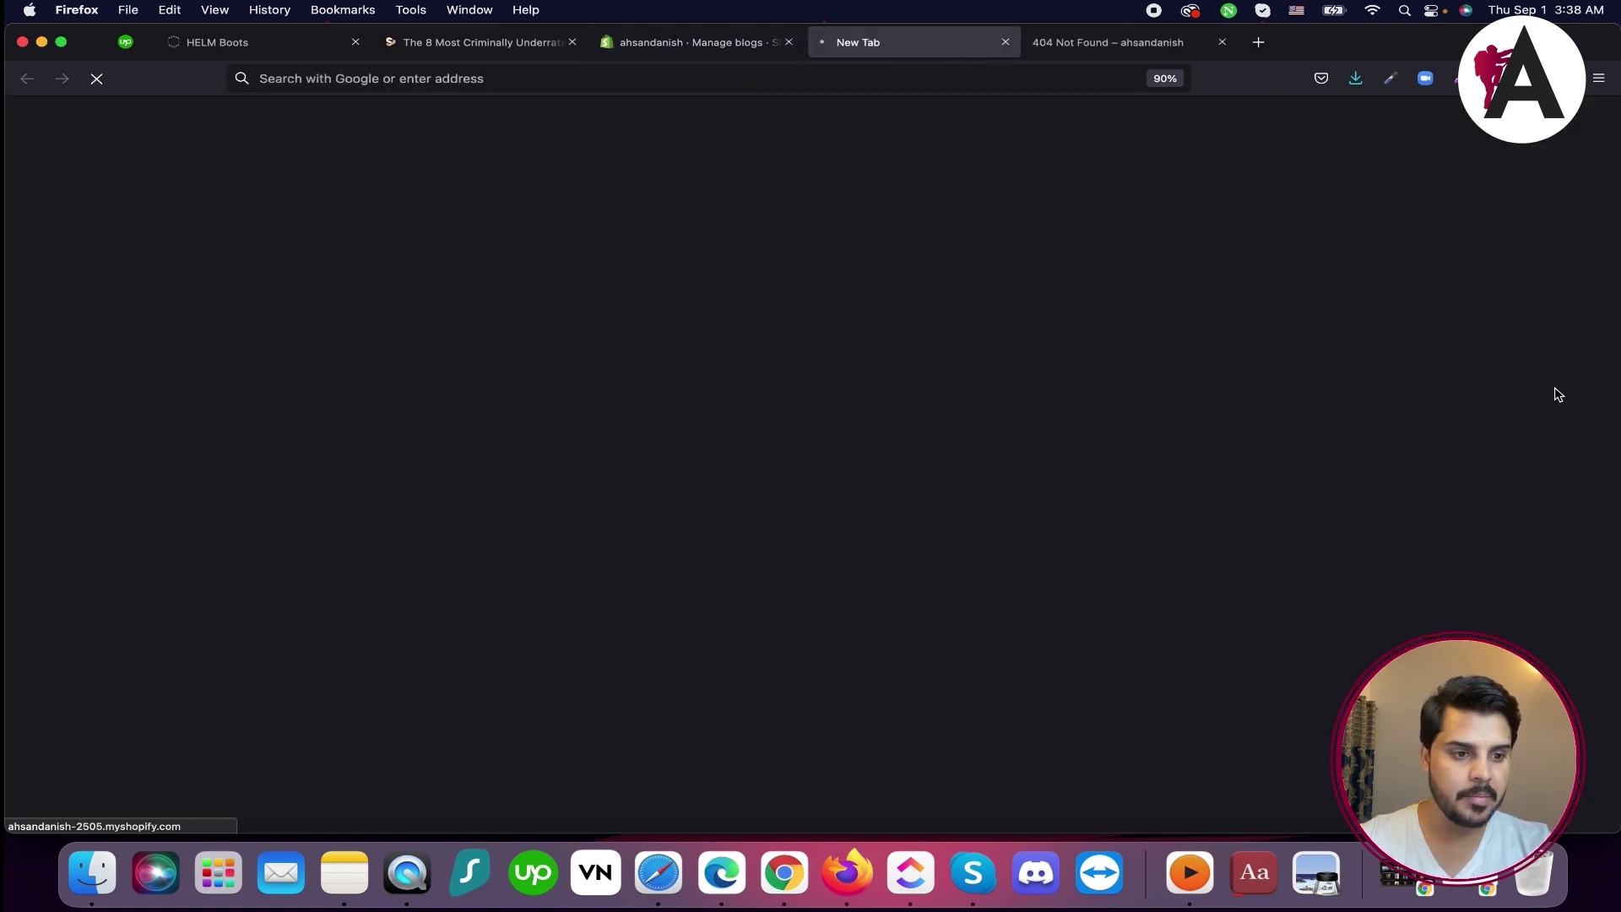
# Expand all four collapsible boots rows on the blog, then return to the admin tab
pyautogui.scroll(-2, 1058, 356)
pyautogui.click(1058, 356)
pyautogui.click(1111, 456)
pyautogui.click(1082, 513)
pyautogui.click(1105, 591)
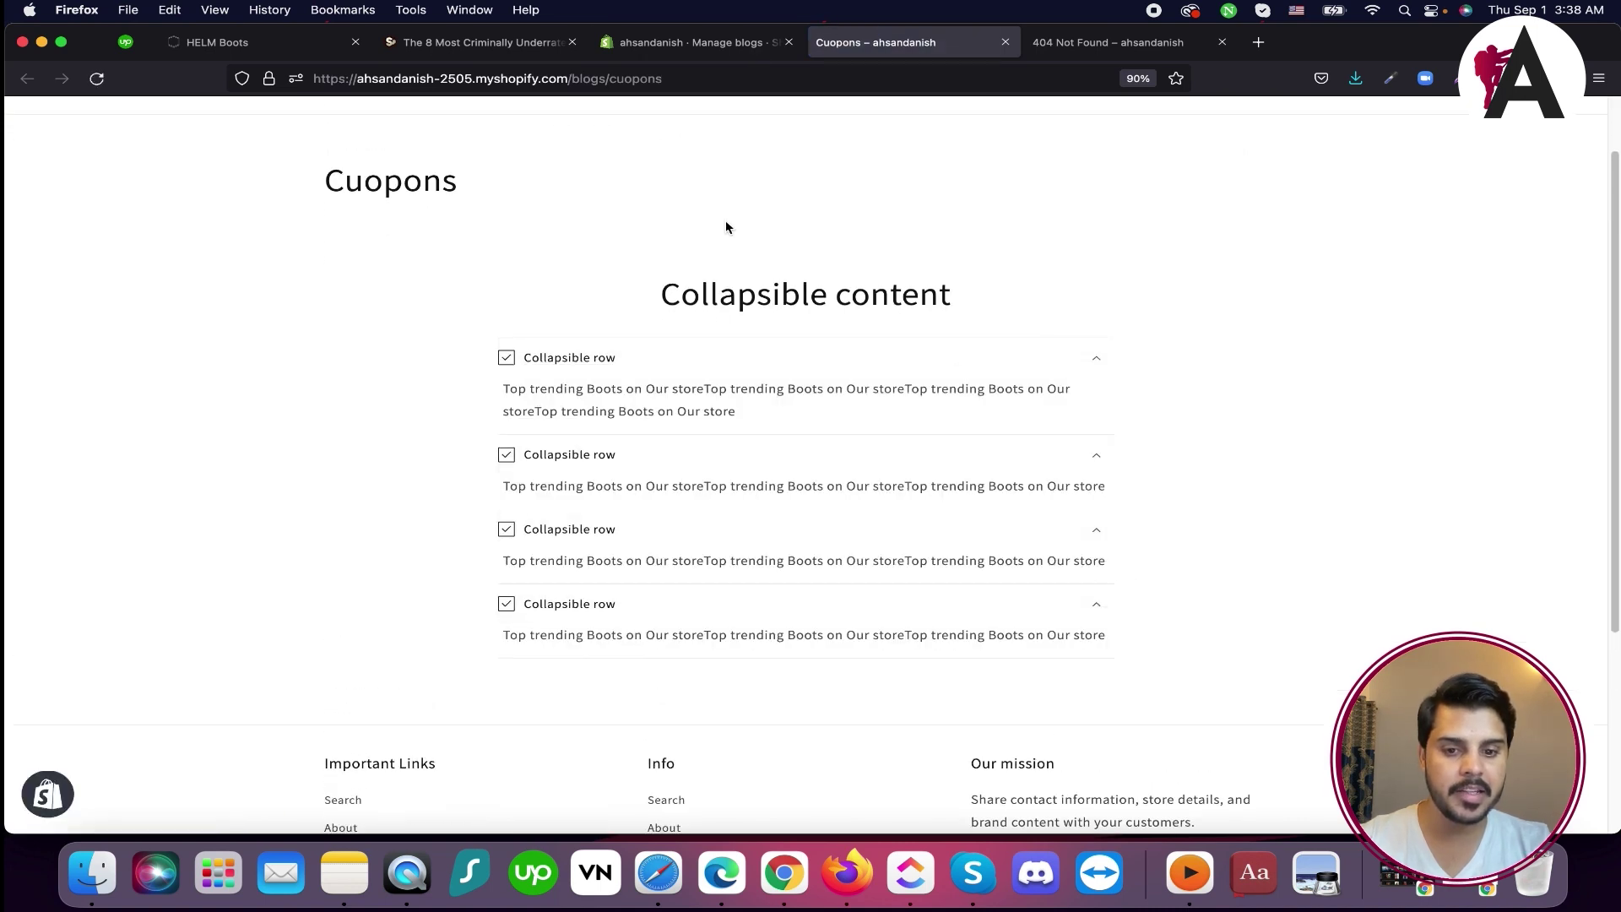
pyautogui.click(711, 56)
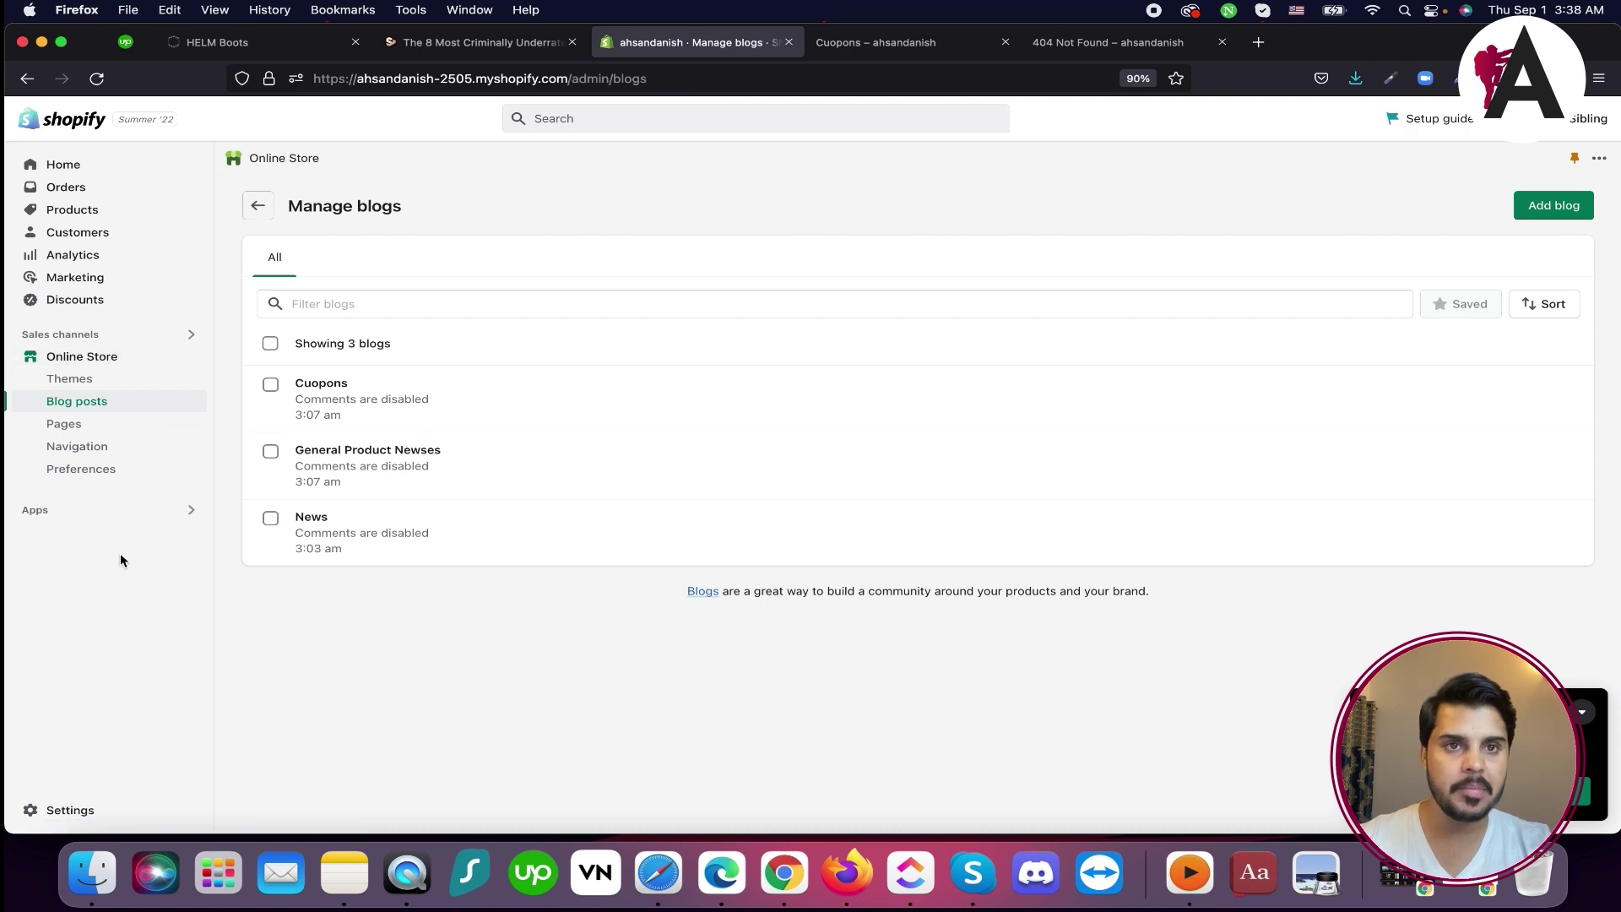
# Customize the Dawn theme and preview the product template with The Hollis Olive
pyautogui.click(93, 377)
pyautogui.click(1251, 583)
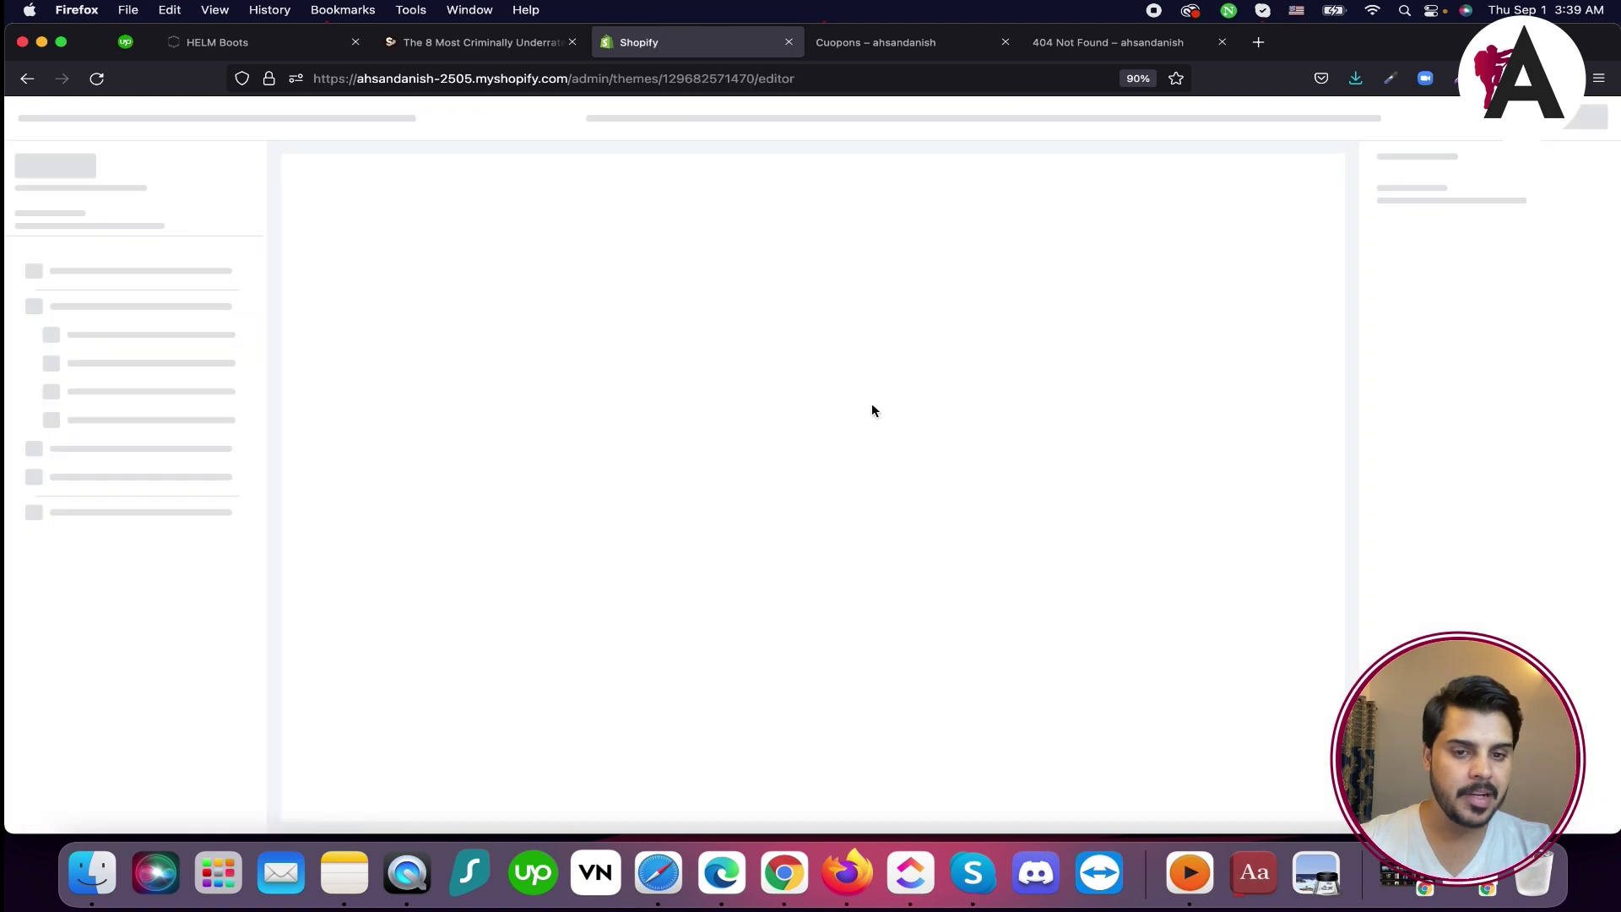
pyautogui.click(752, 119)
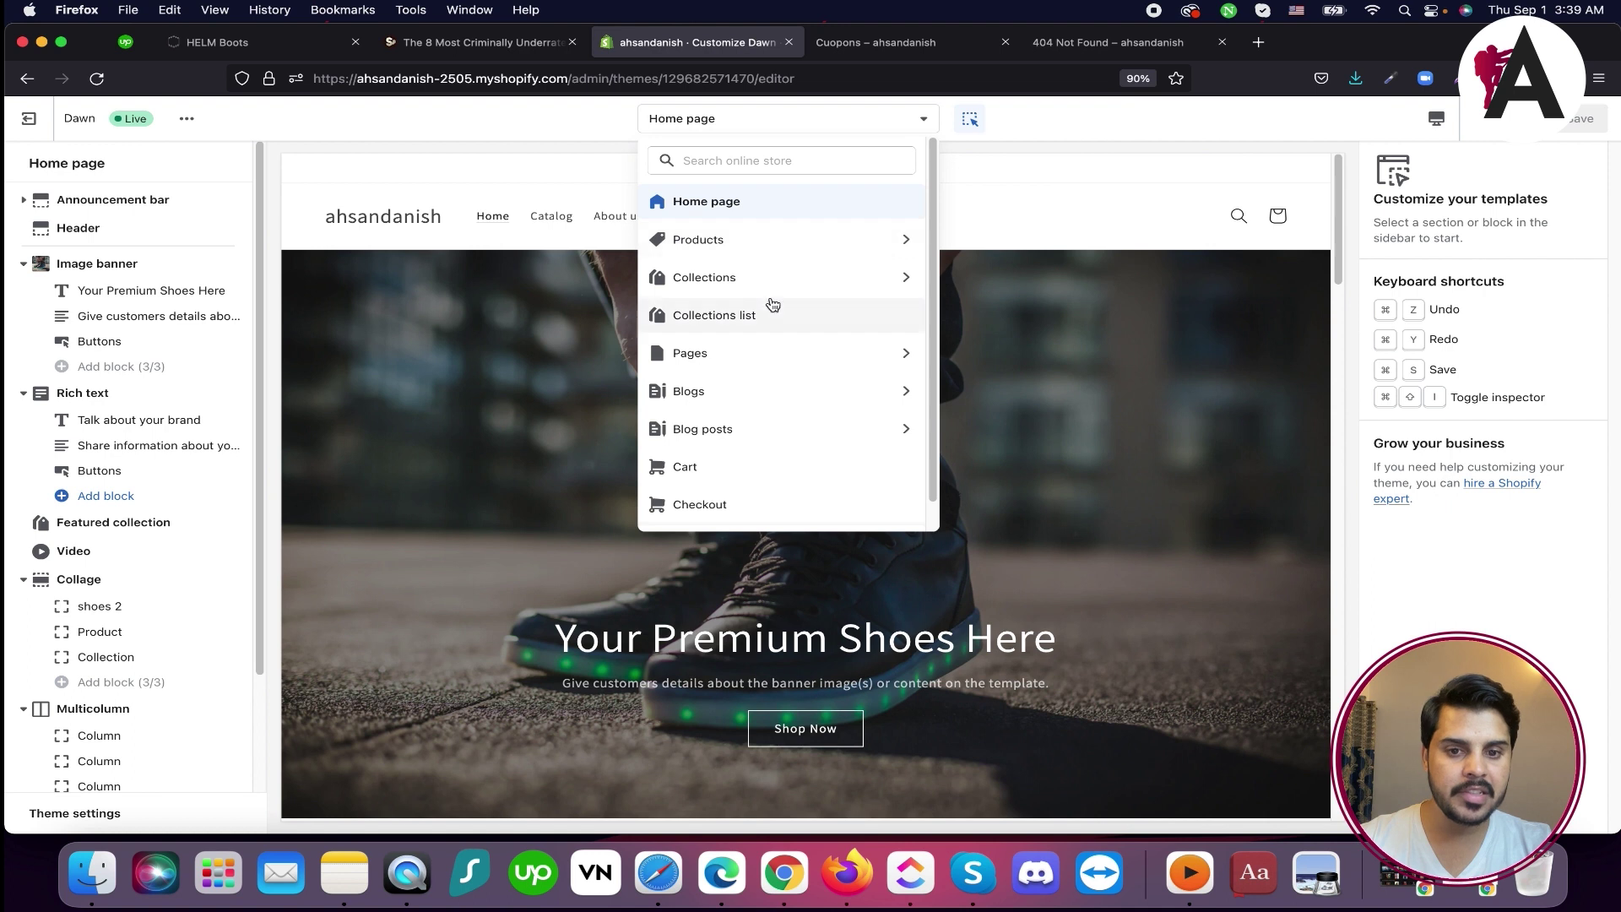
pyautogui.click(765, 247)
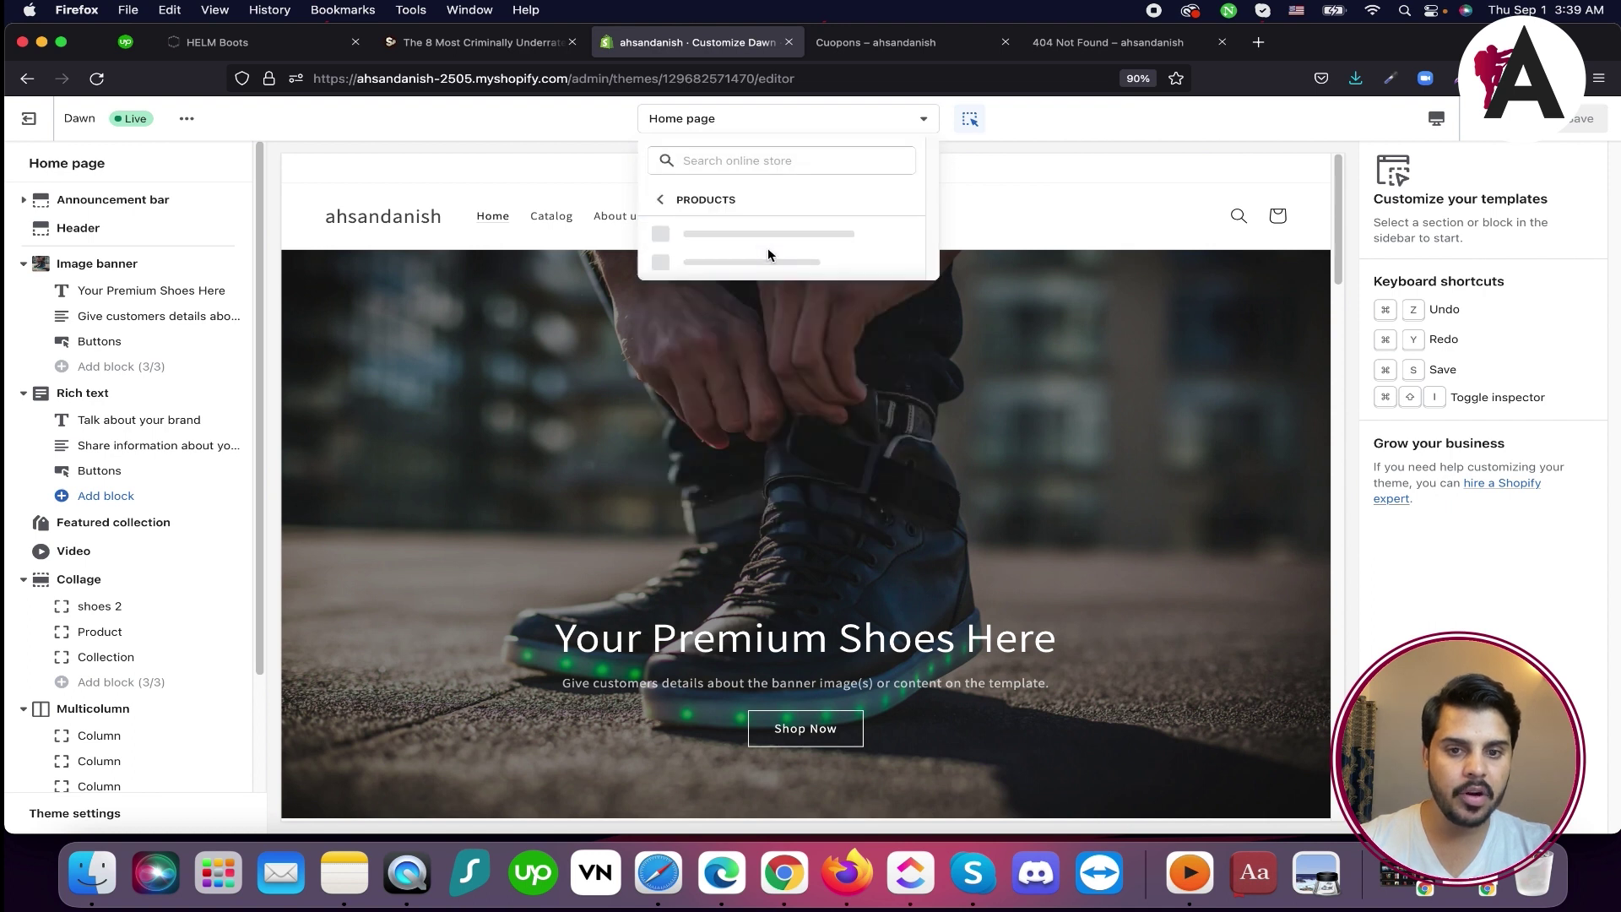
pyautogui.click(768, 240)
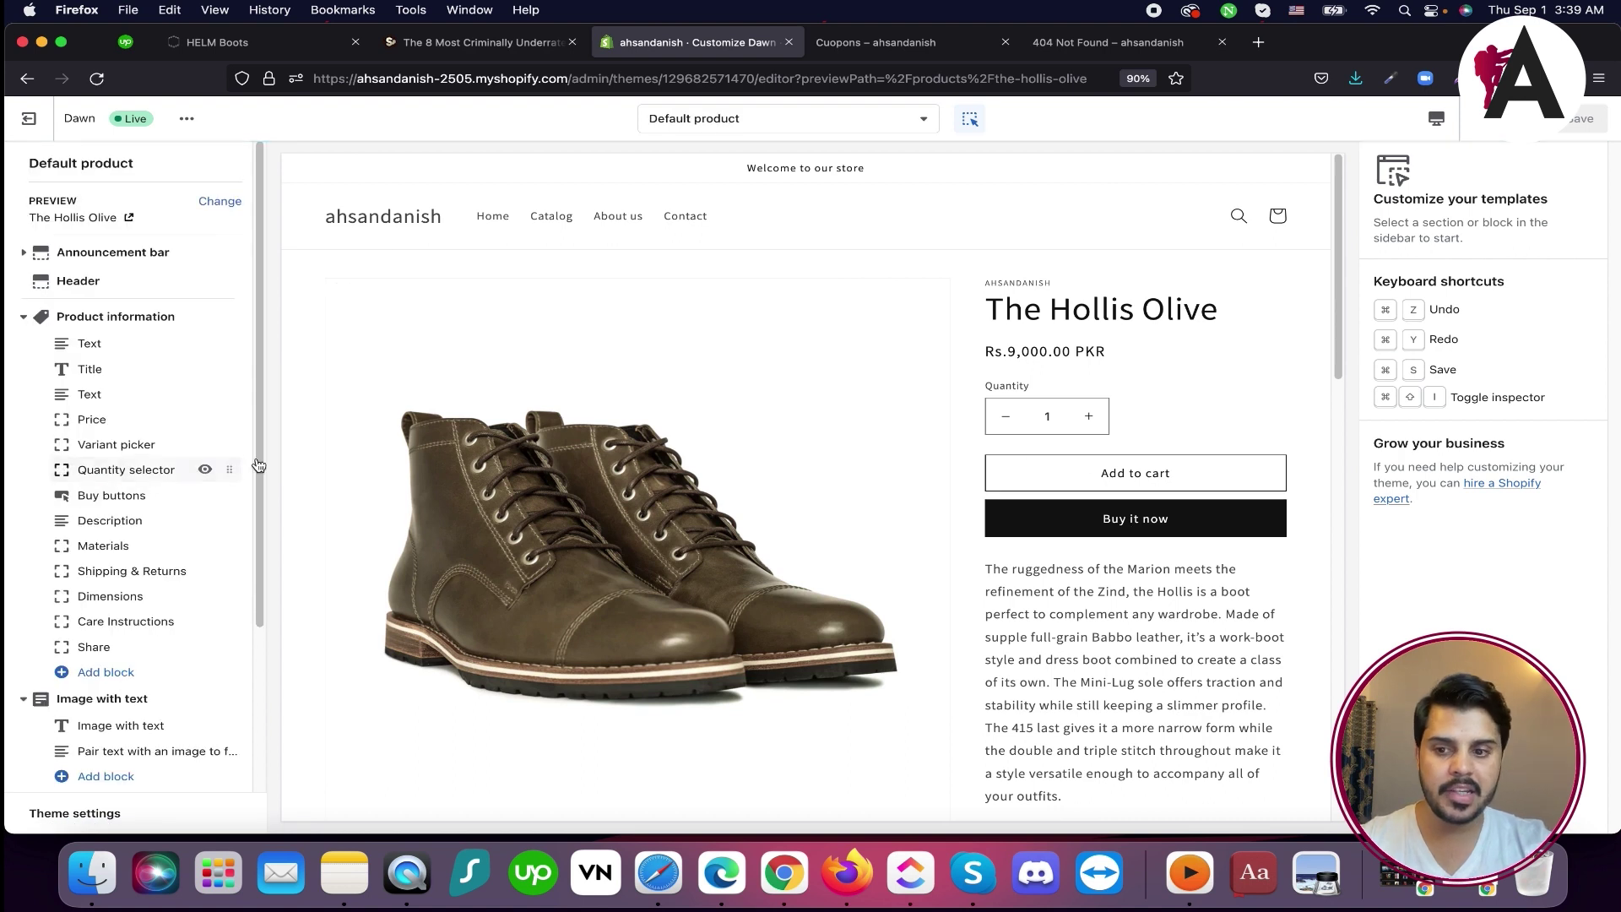
# Drag the Price block above Title in Product information
pyautogui.scroll(-3, 72, 479)
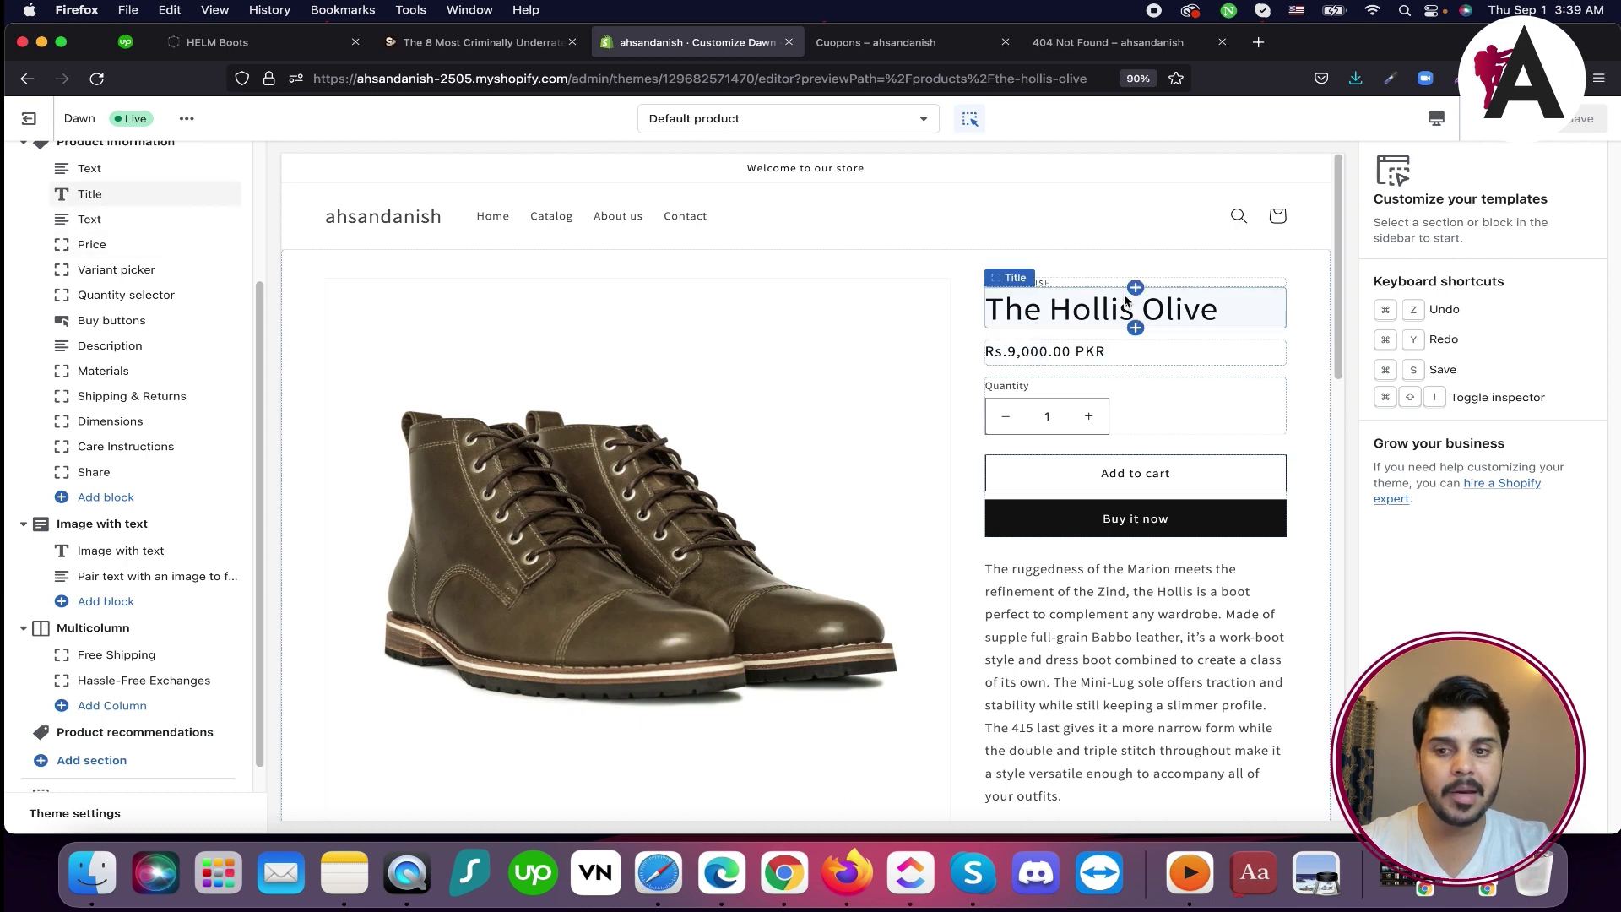
pyautogui.scroll(3, 259, 364)
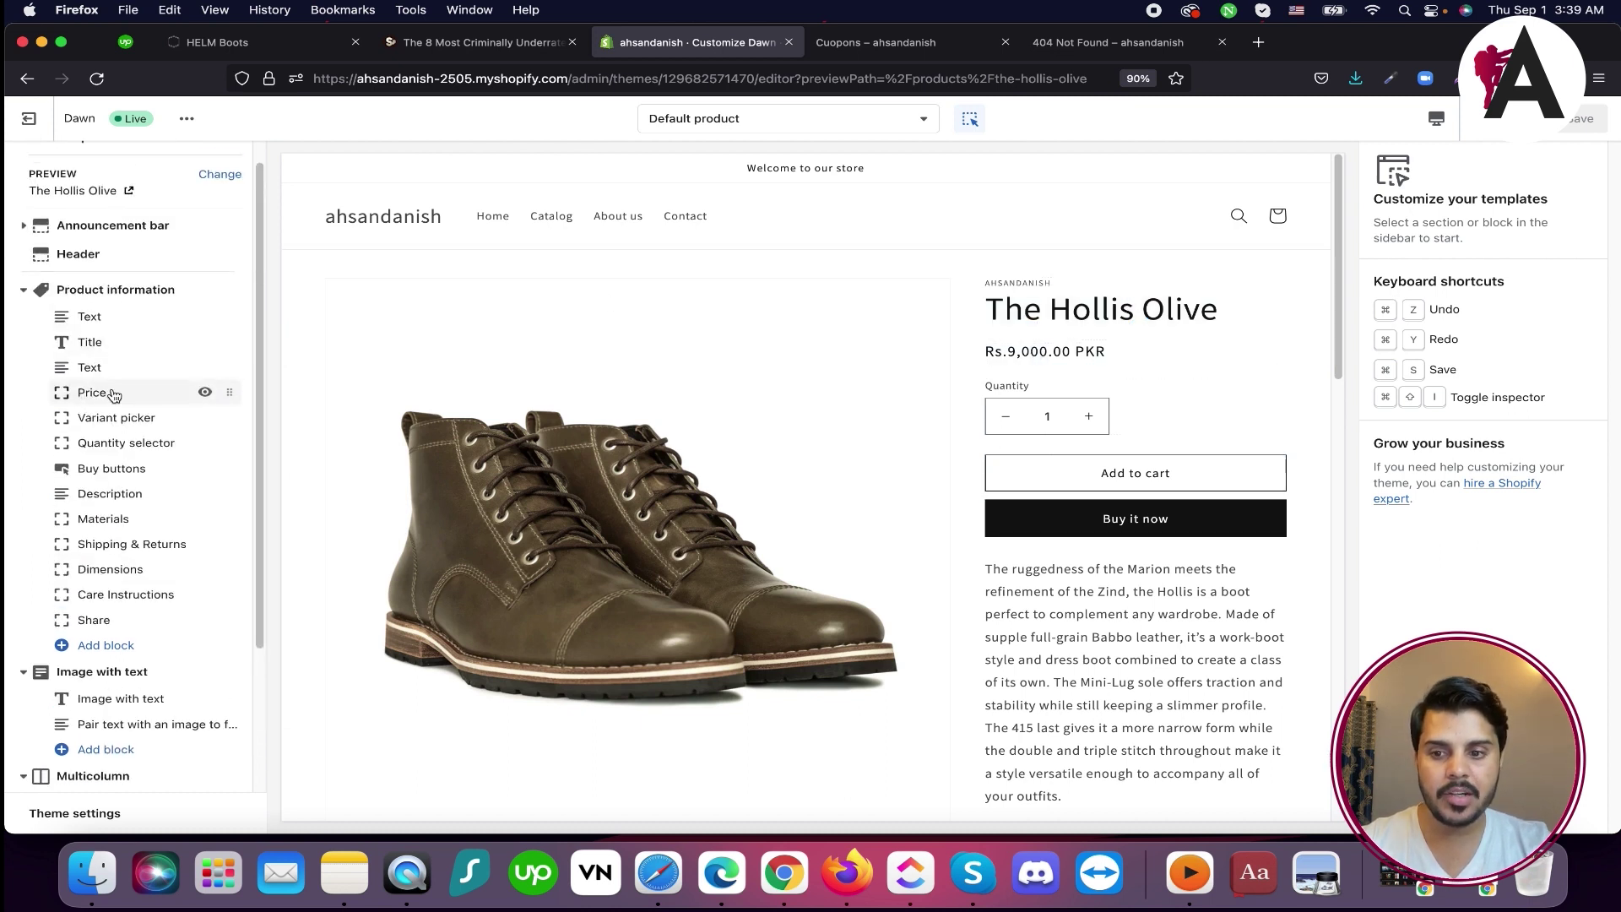
pyautogui.moveTo(216, 393); pyautogui.dragTo(227, 334)
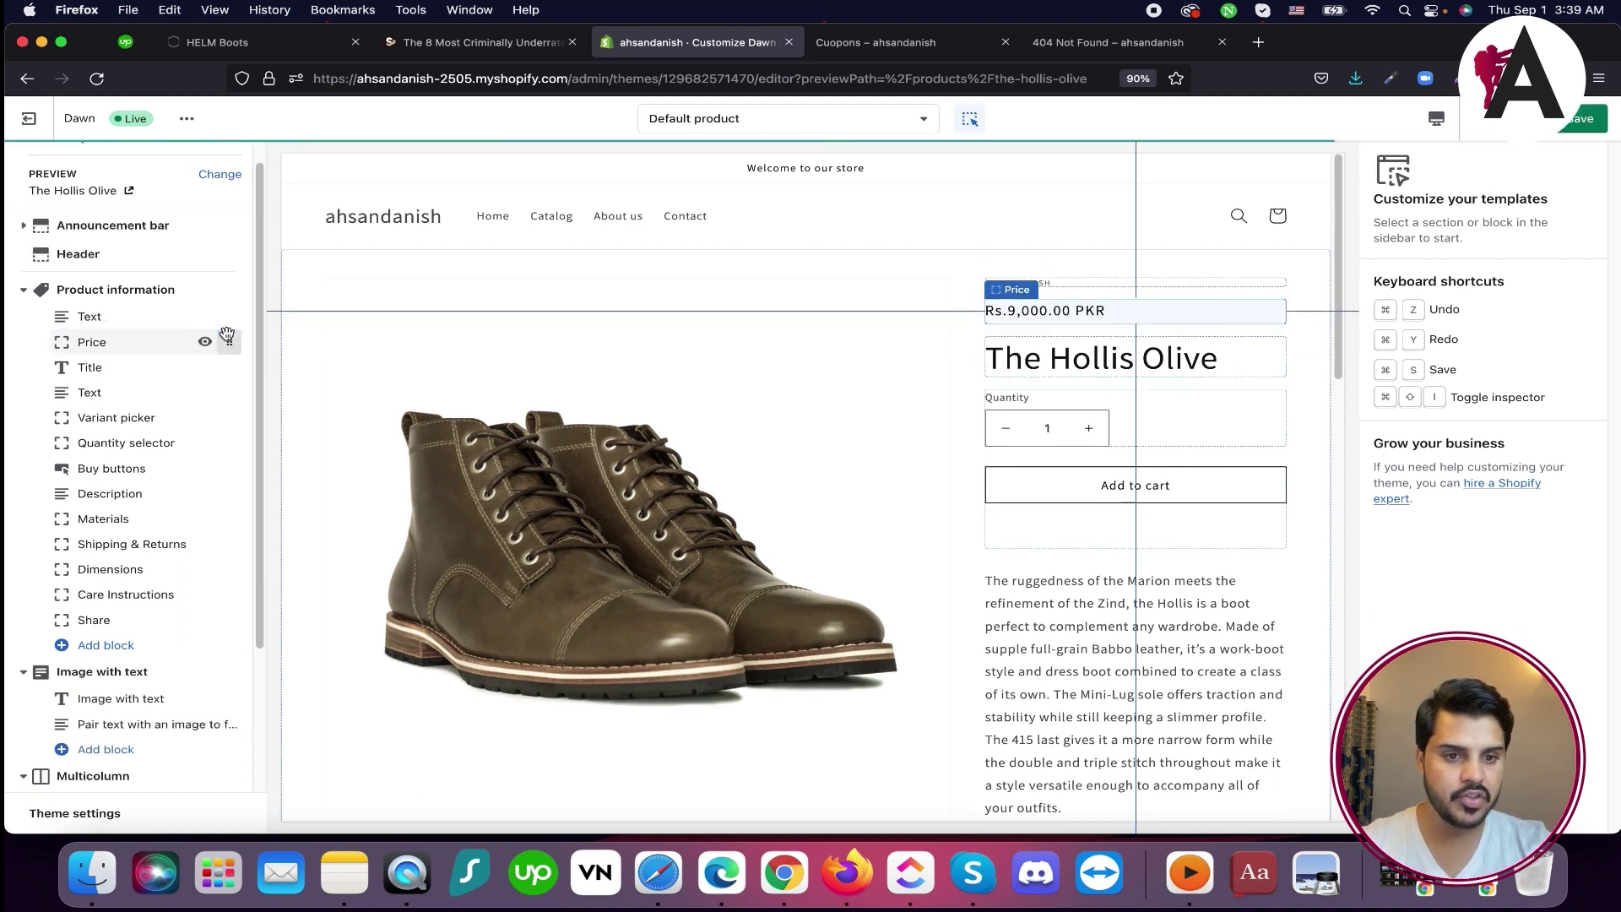
pyautogui.click(112, 341)
pyautogui.moveTo(1376, 197); pyautogui.dragTo(1581, 196)
pyautogui.click(1122, 366)
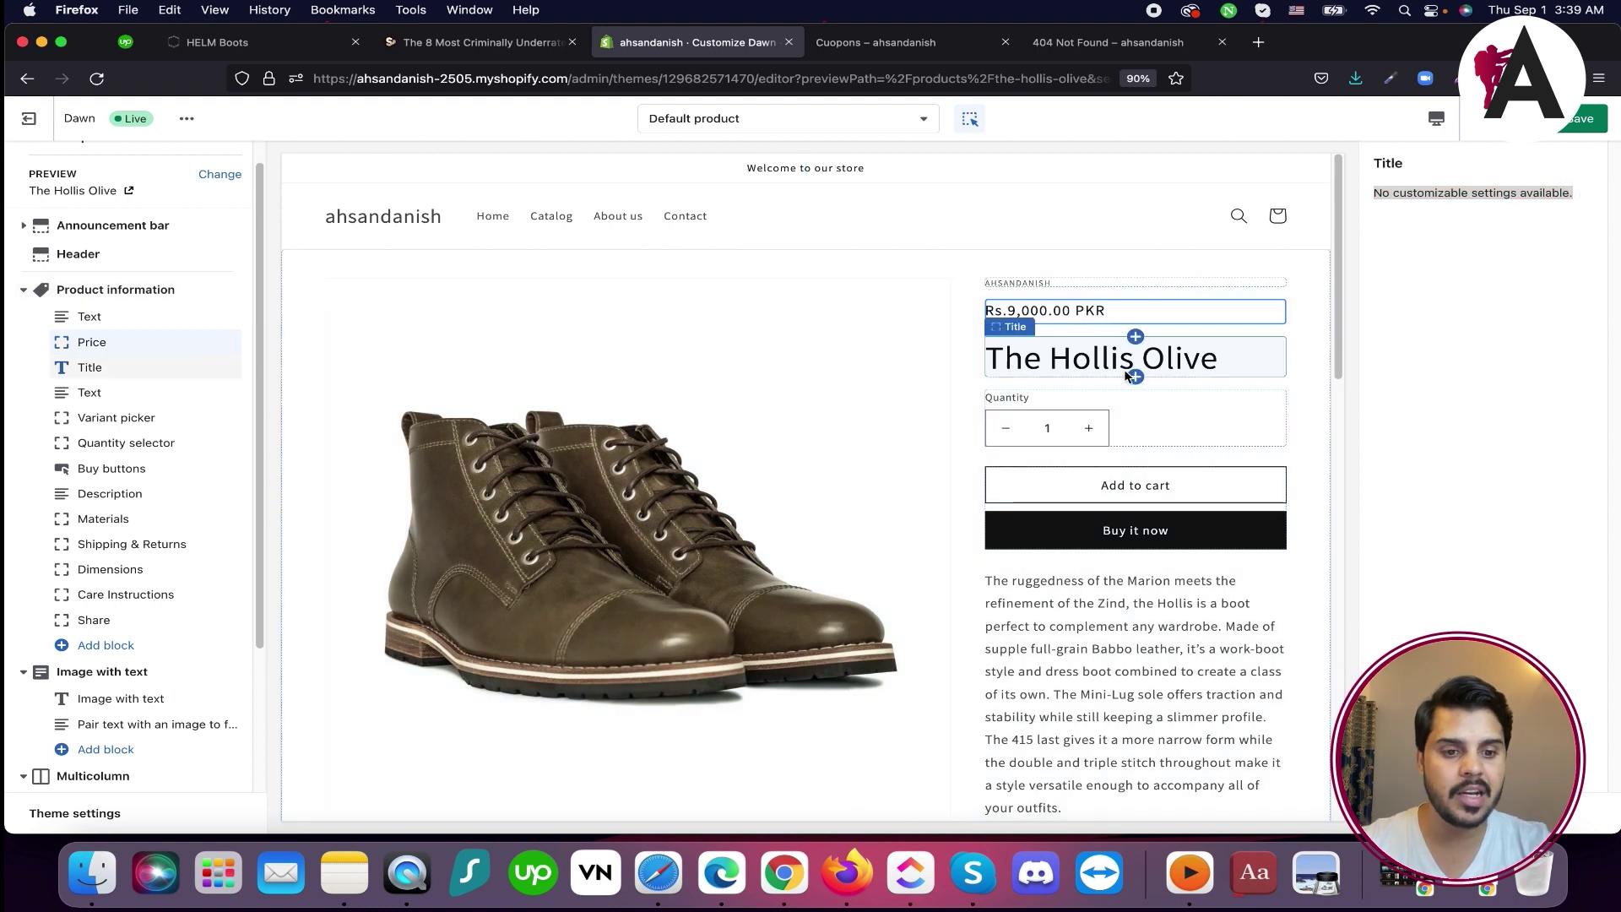
# Delete the vendor Text block shown above the price
pyautogui.click(1271, 447)
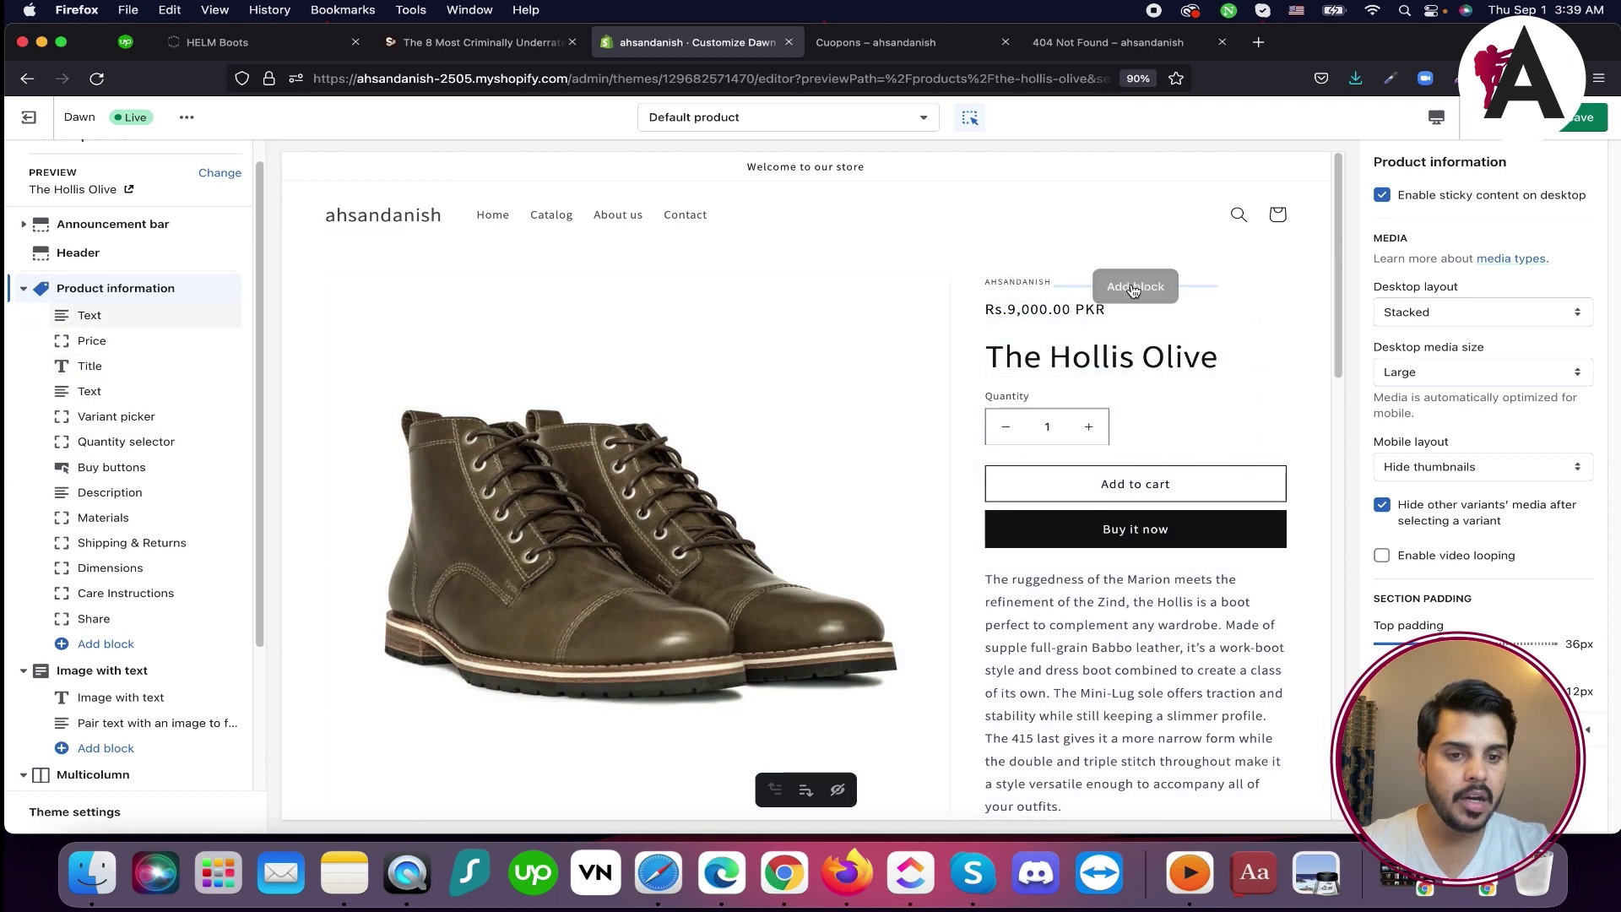
pyautogui.click(1135, 294)
pyautogui.click(1055, 283)
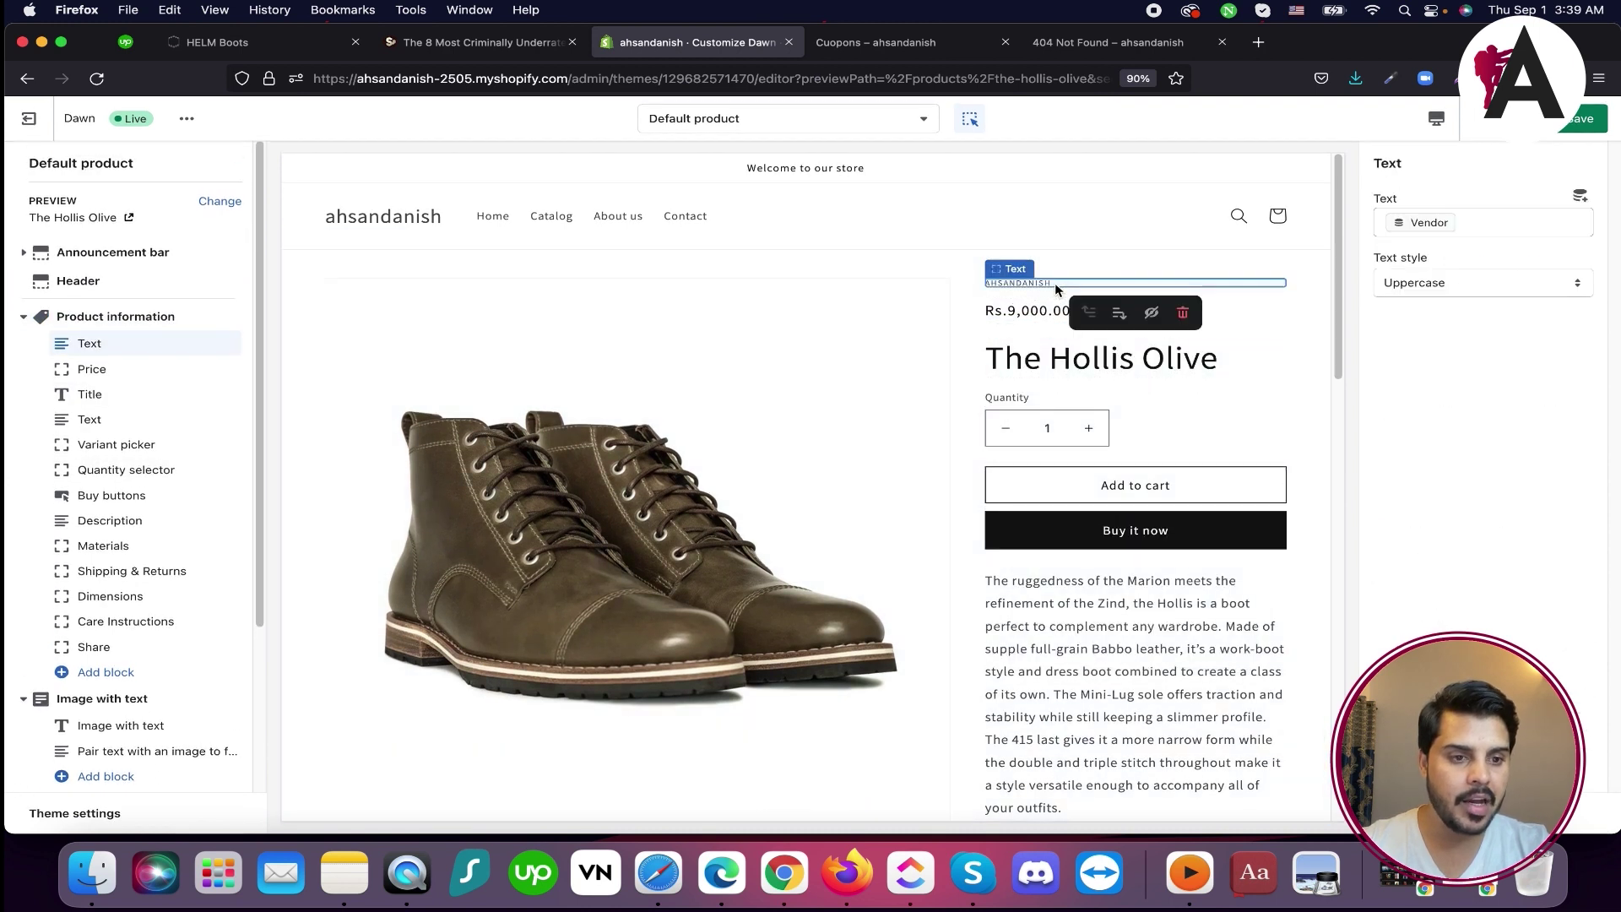
pyautogui.click(1182, 312)
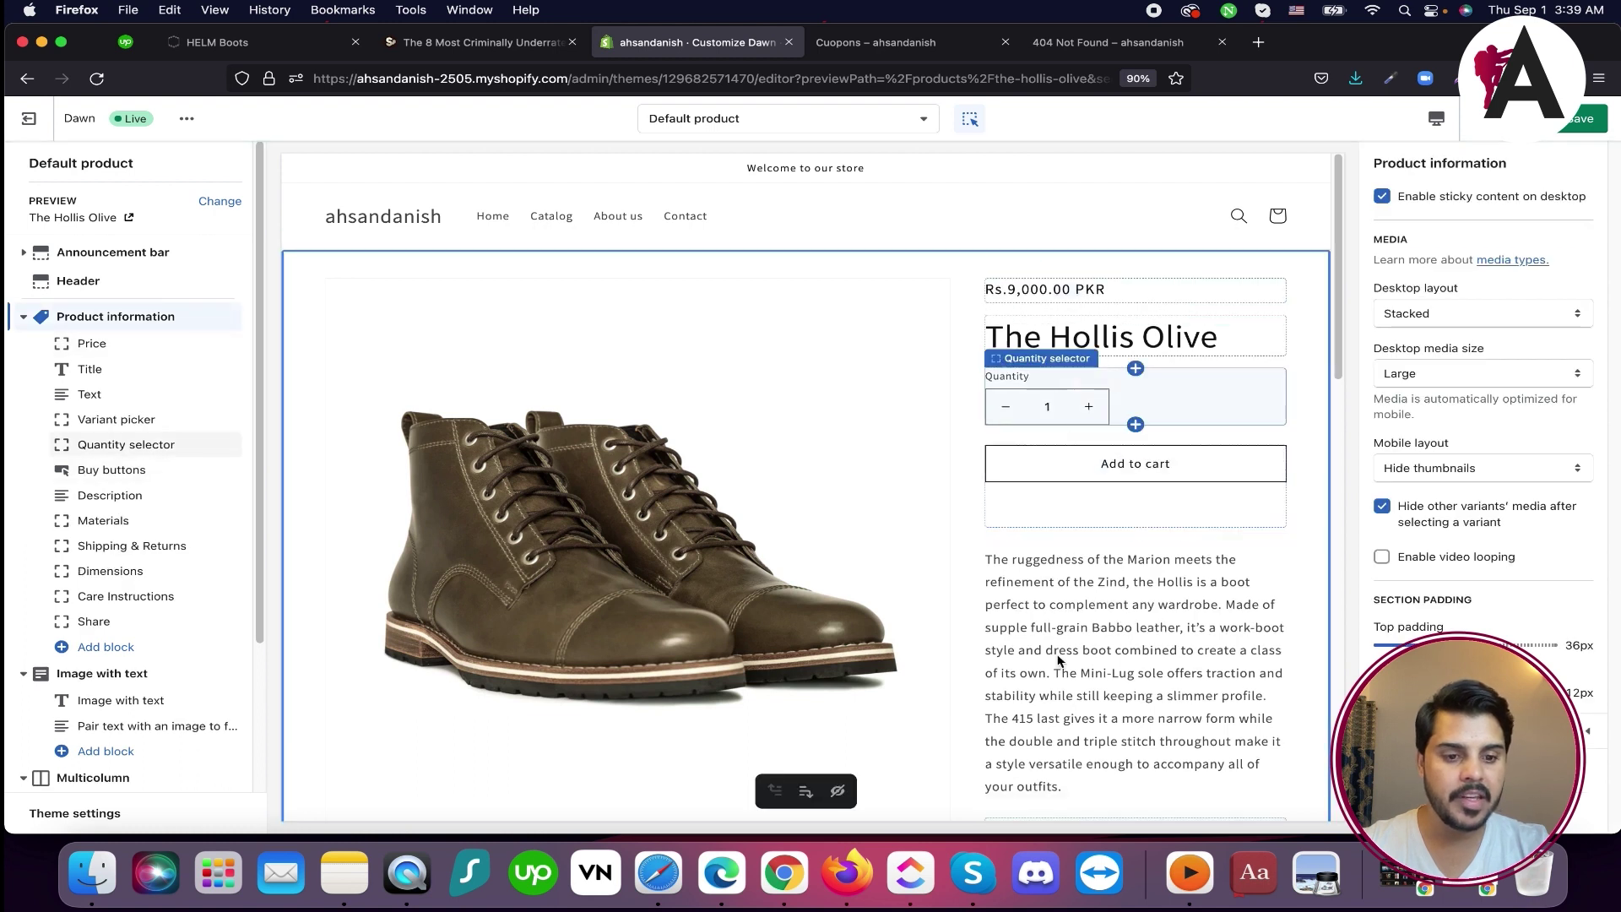
# Add a Product rating block to the Product information section
pyautogui.scroll(-2, 1086, 634)
pyautogui.scroll(-2, 1162, 595)
pyautogui.scroll(-3, 127, 671)
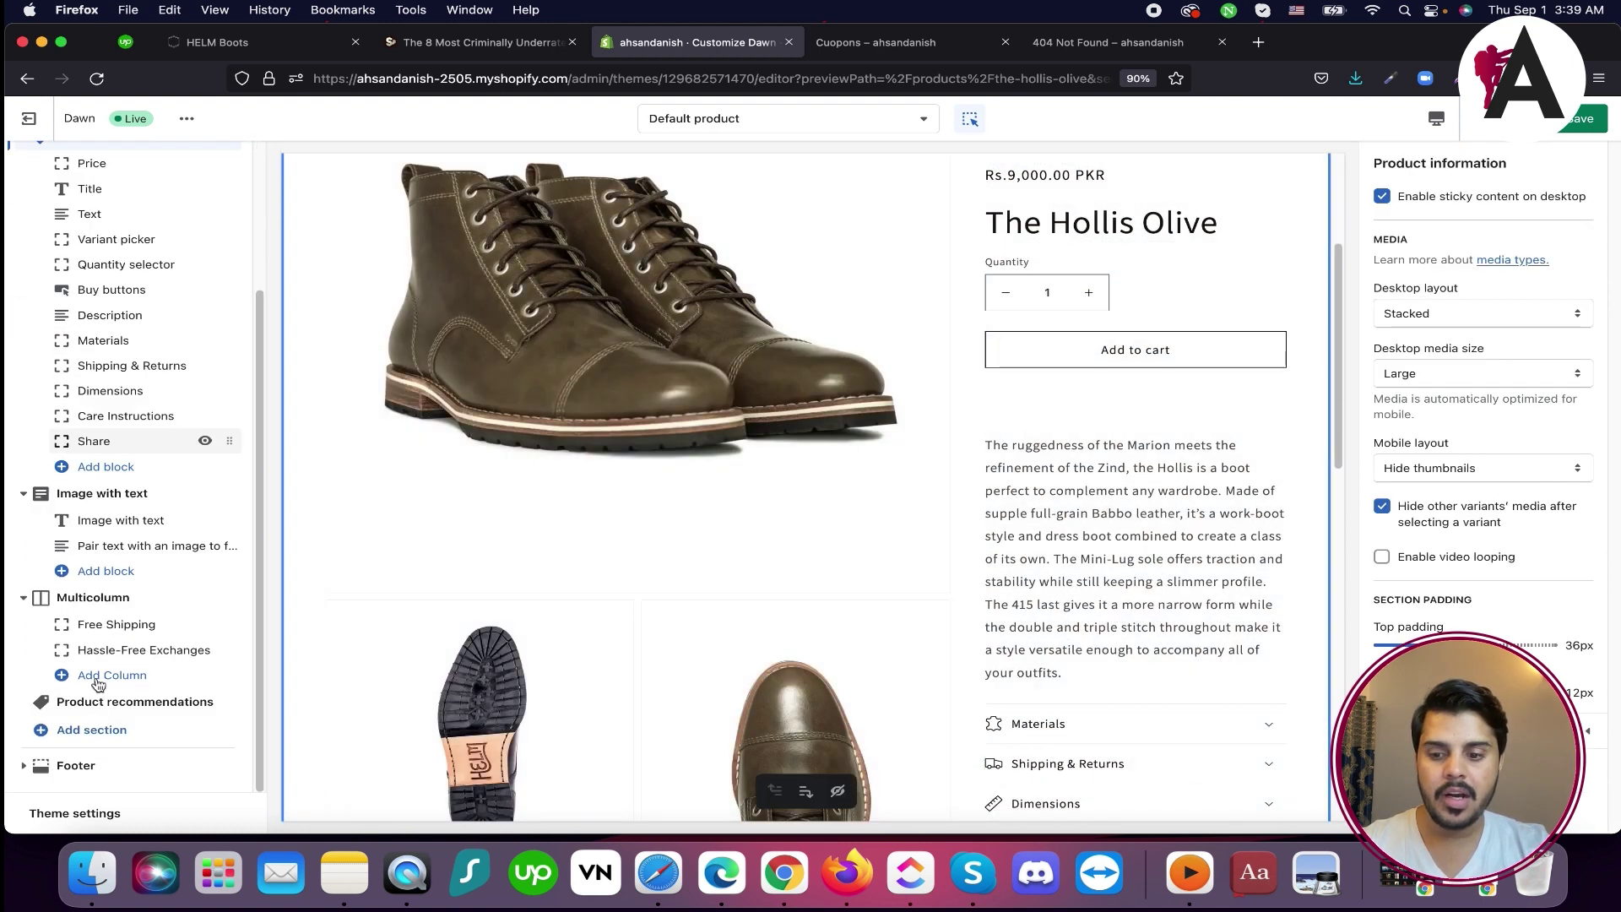
pyautogui.scroll(3, 108, 678)
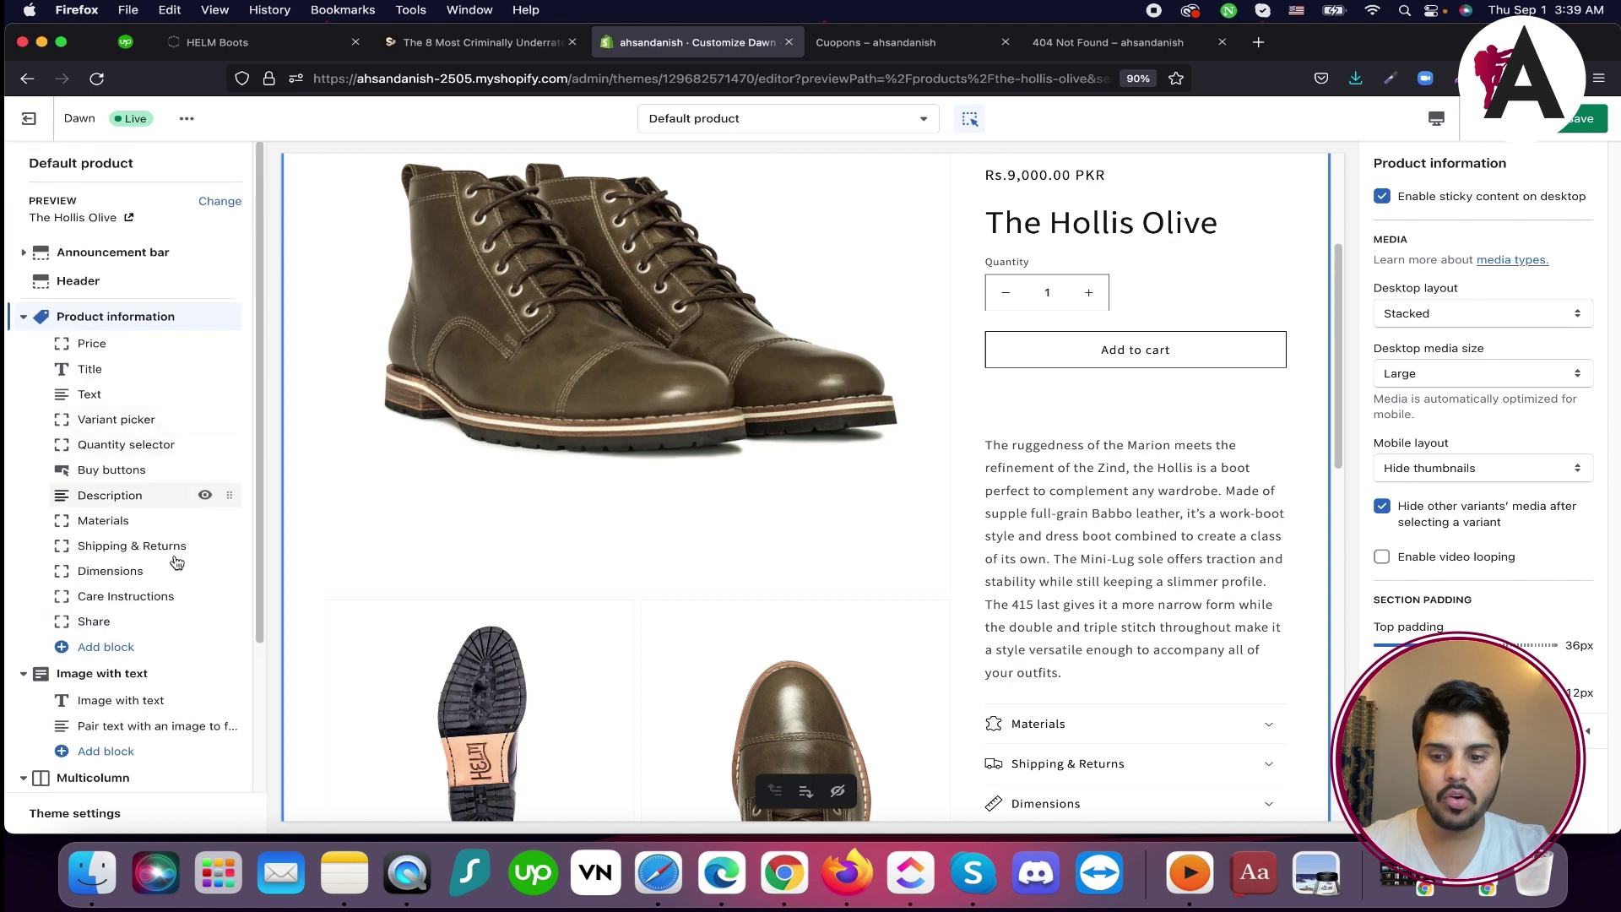
pyautogui.click(124, 648)
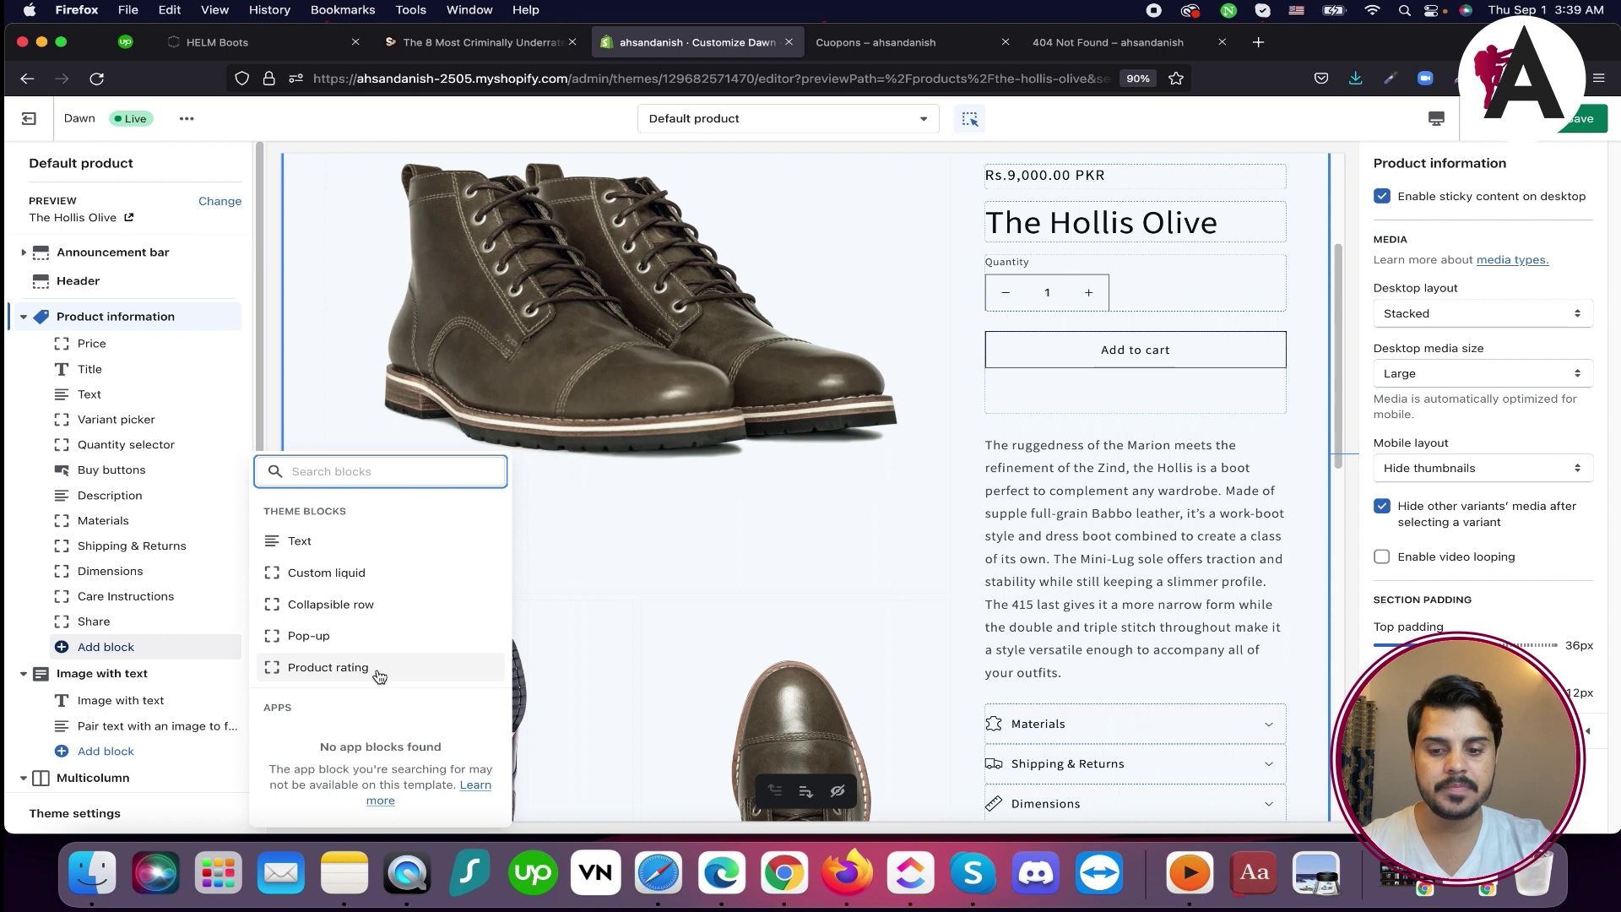
pyautogui.click(379, 666)
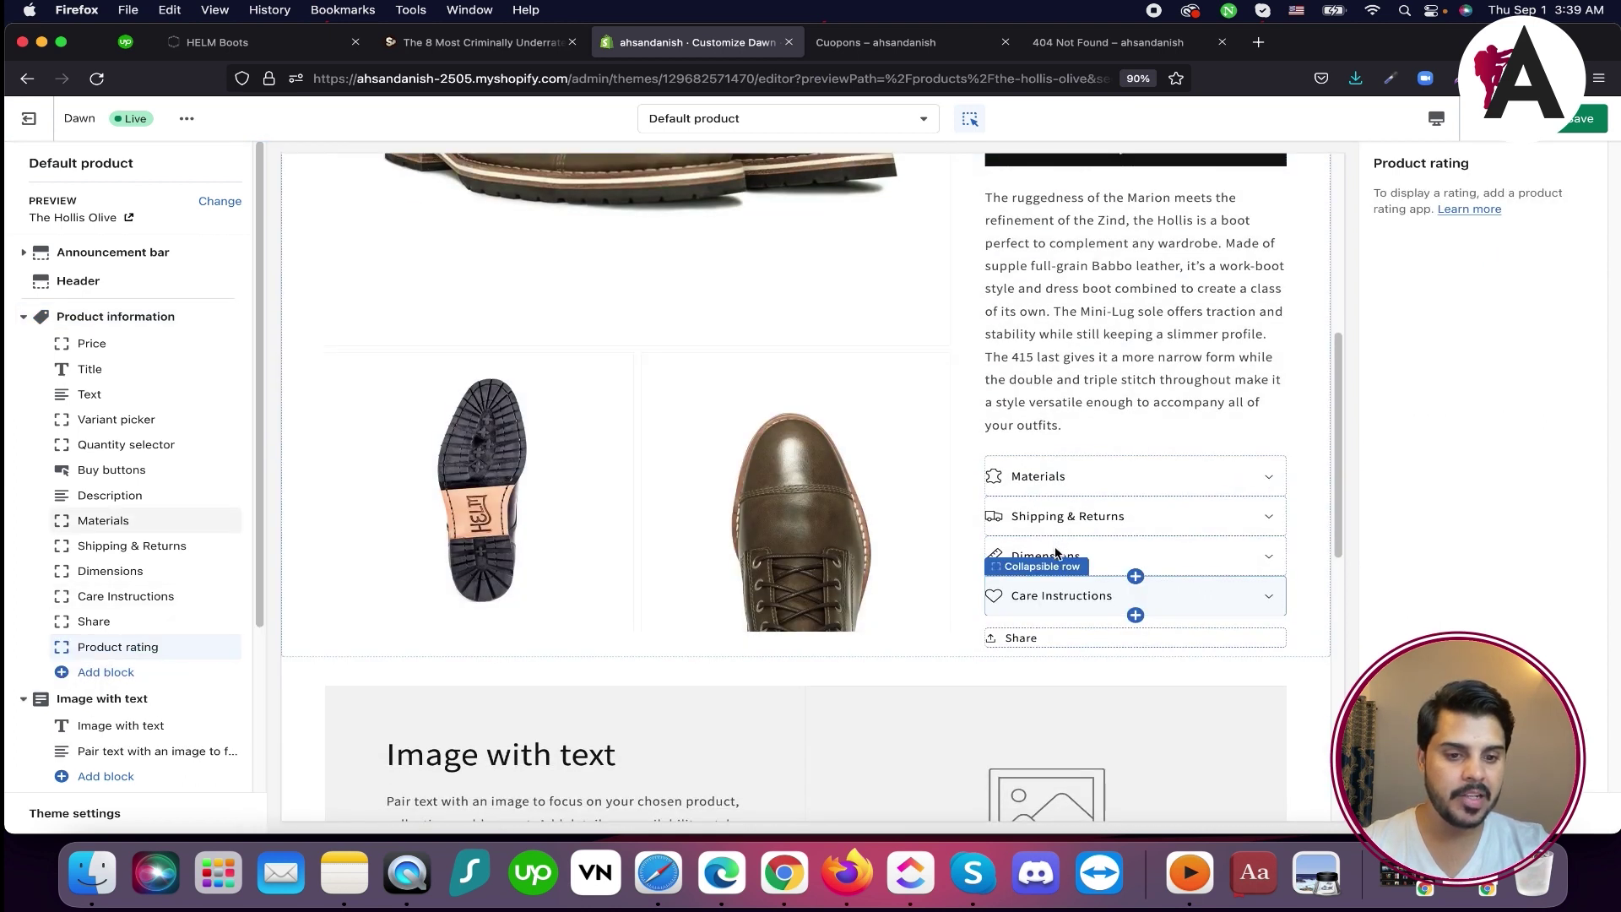
pyautogui.scroll(-7, 1055, 564)
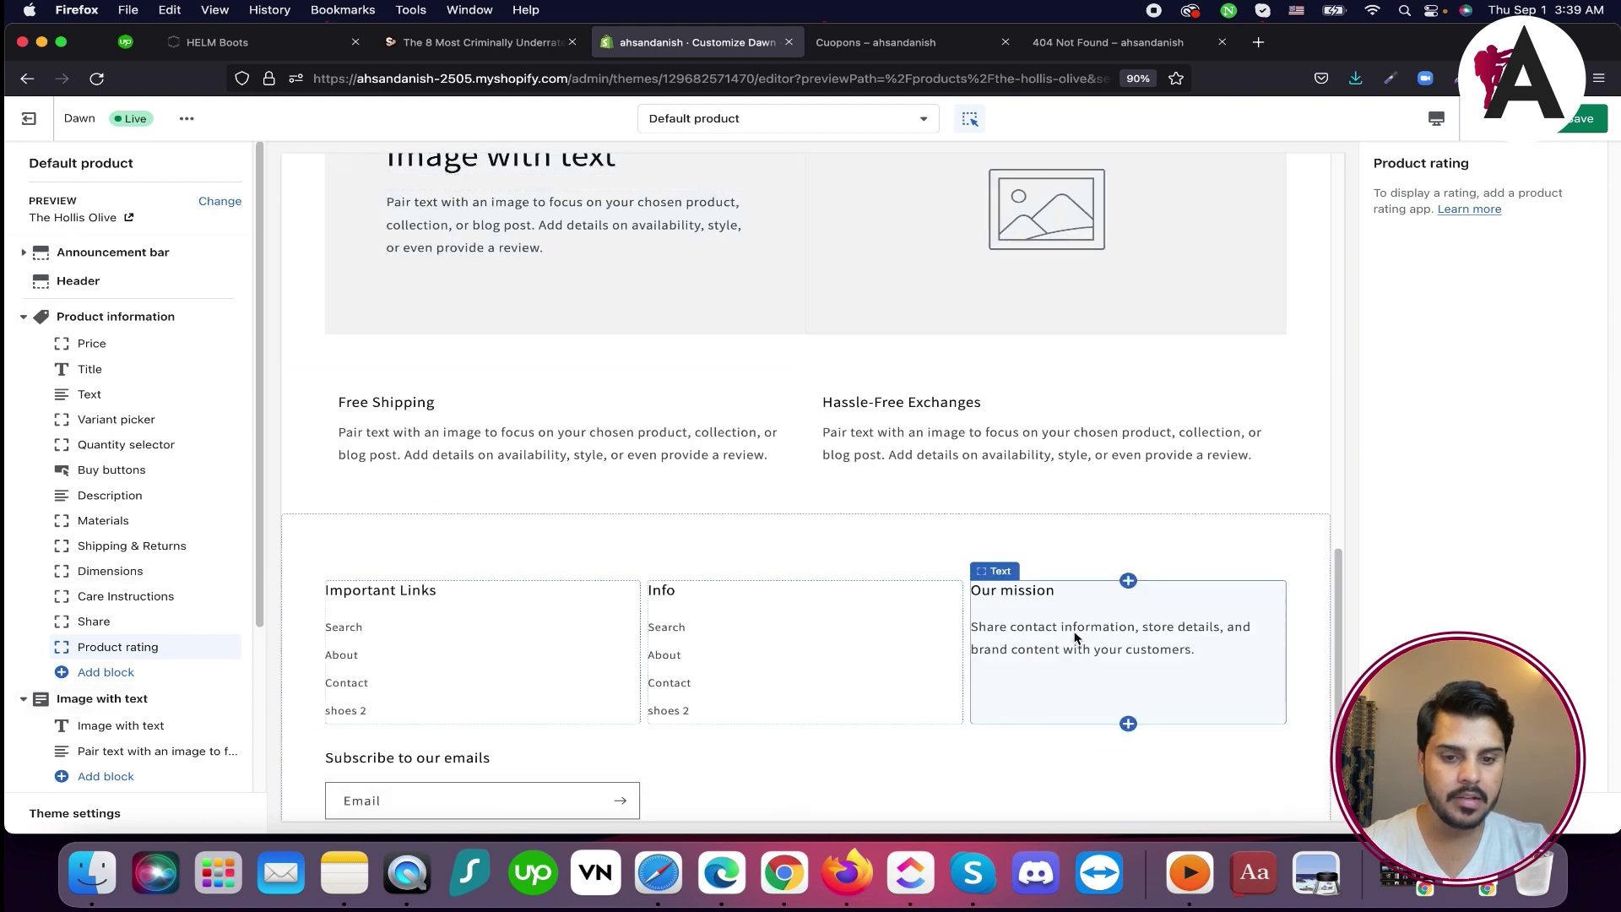
pyautogui.scroll(5, 1075, 637)
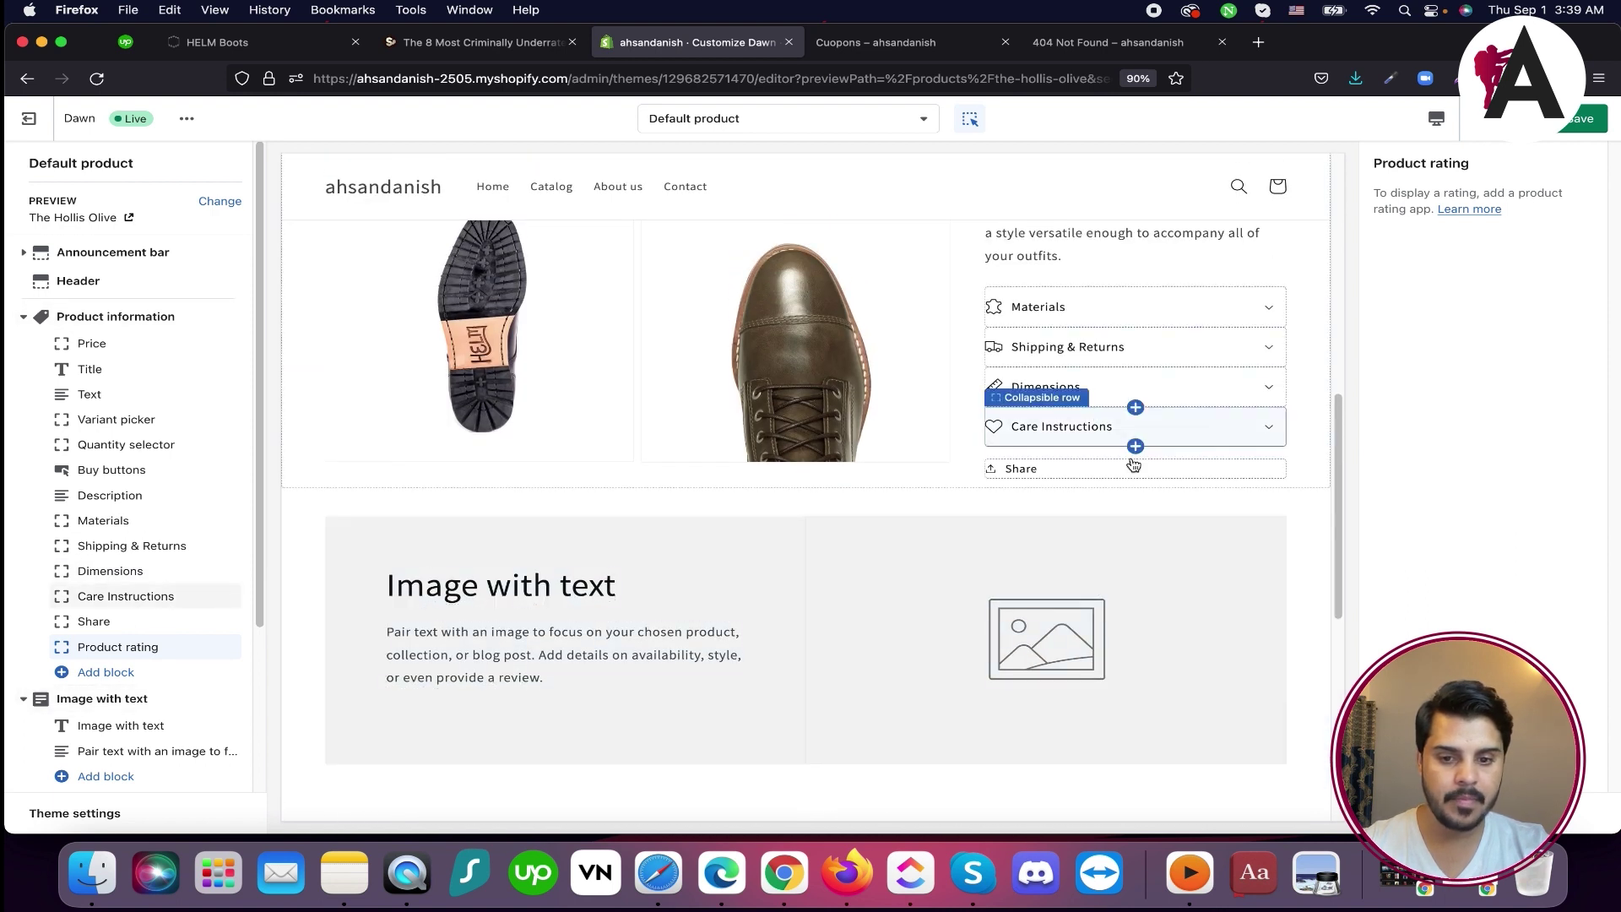
# Review the Product rating block's settings, which require a rating app
pyautogui.click(979, 479)
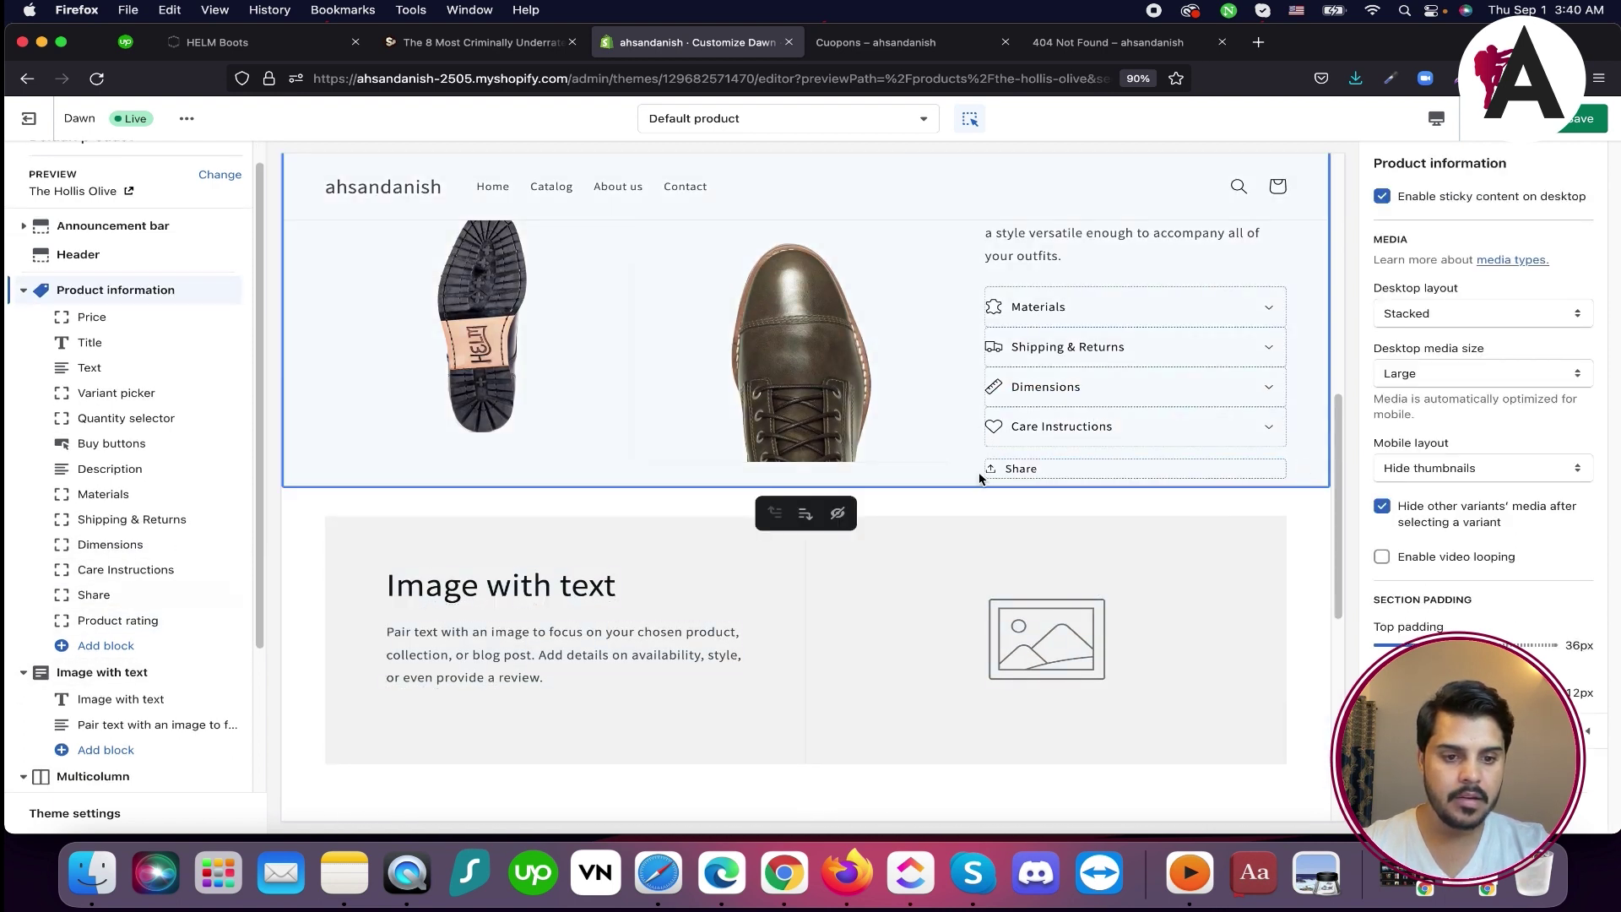
pyautogui.click(121, 626)
pyautogui.scroll(-1, 851, 616)
pyautogui.scroll(-2, 849, 608)
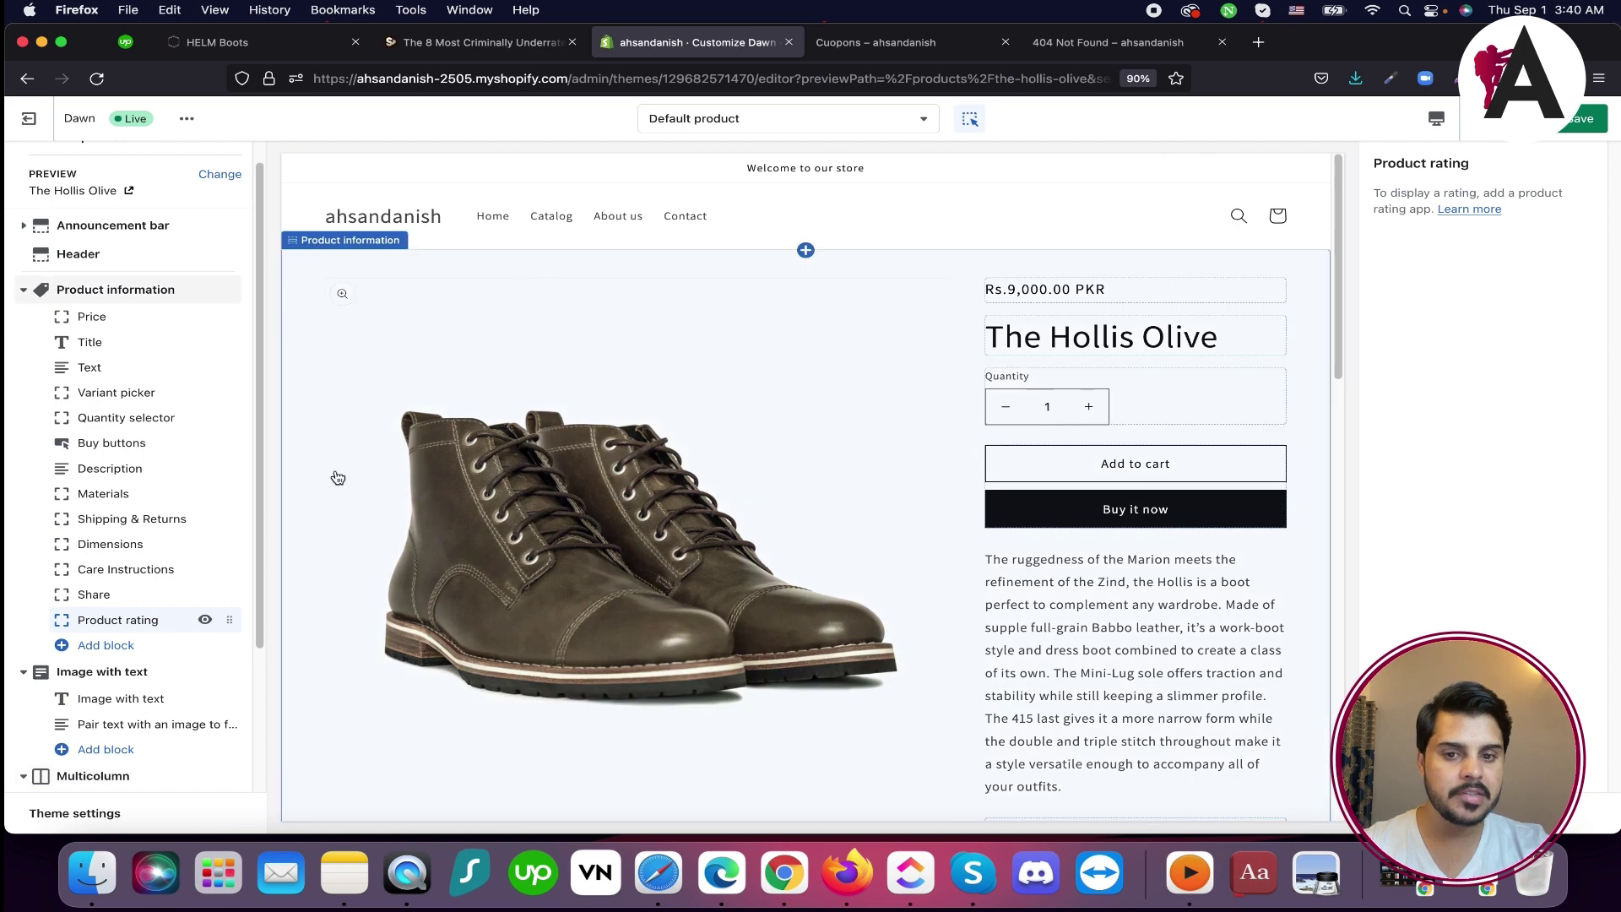
pyautogui.scroll(-3, 181, 547)
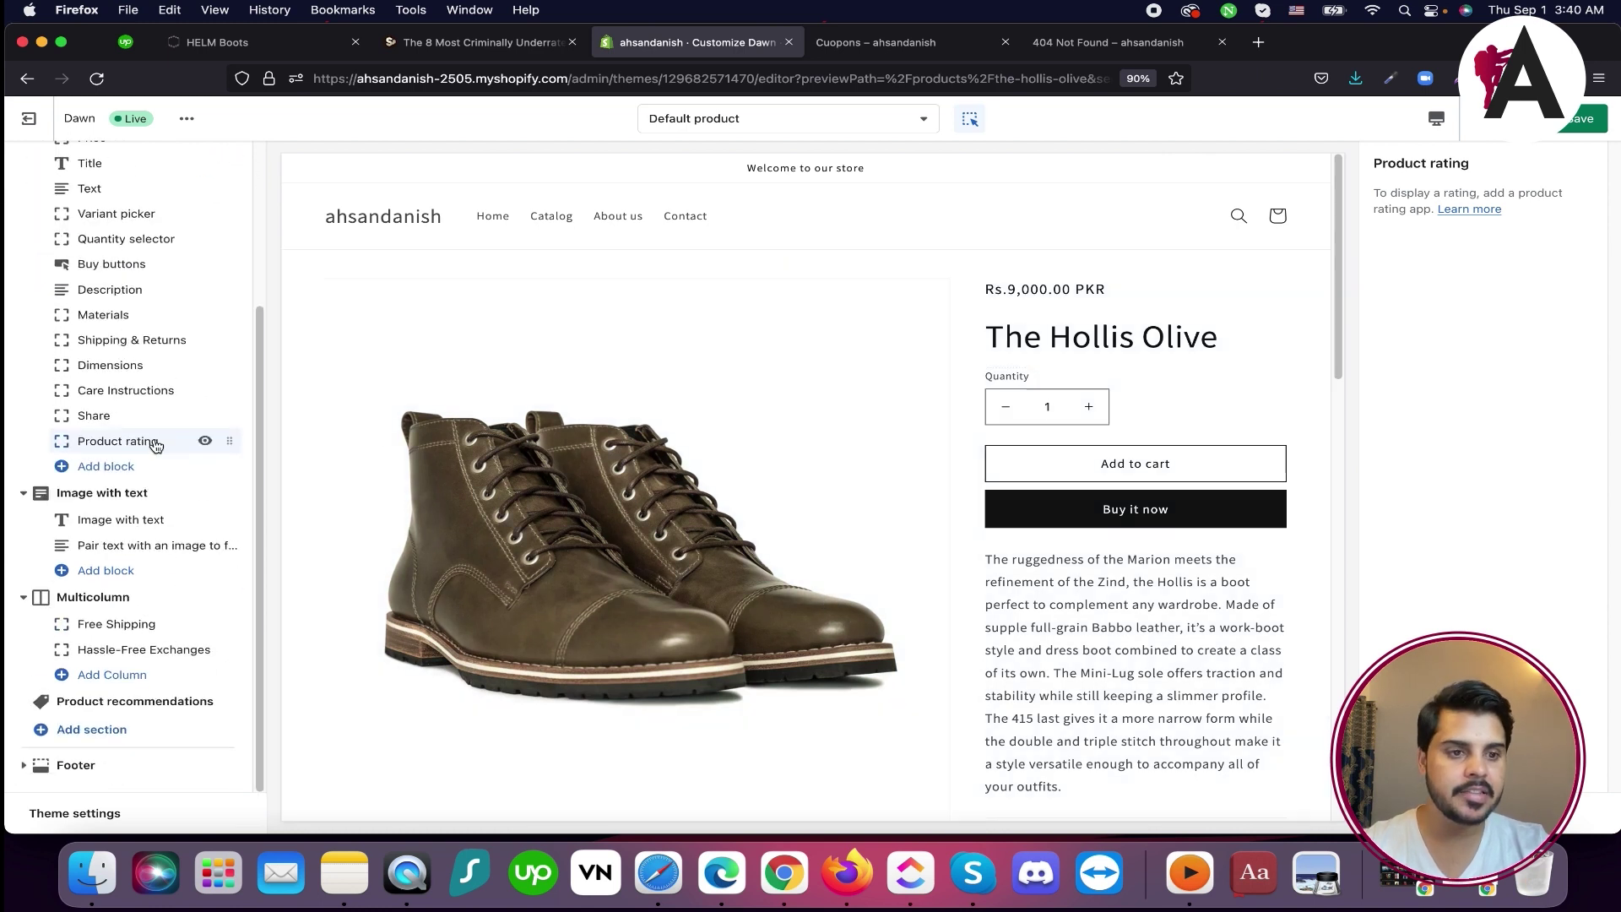
pyautogui.scroll(-6, 1097, 595)
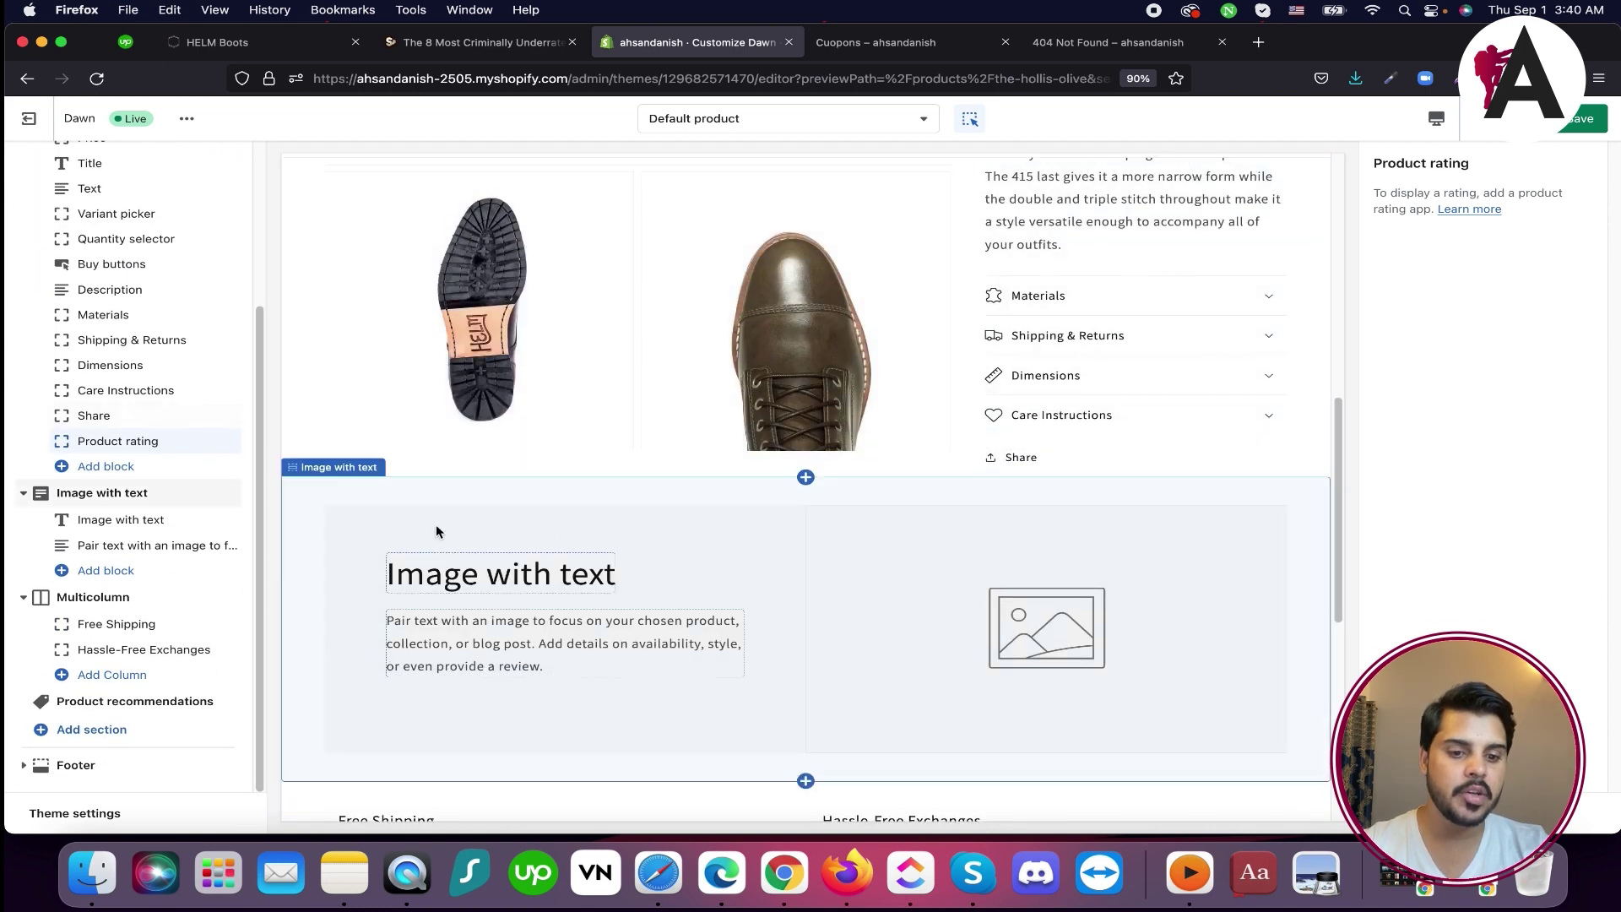
pyautogui.scroll(3, 355, 533)
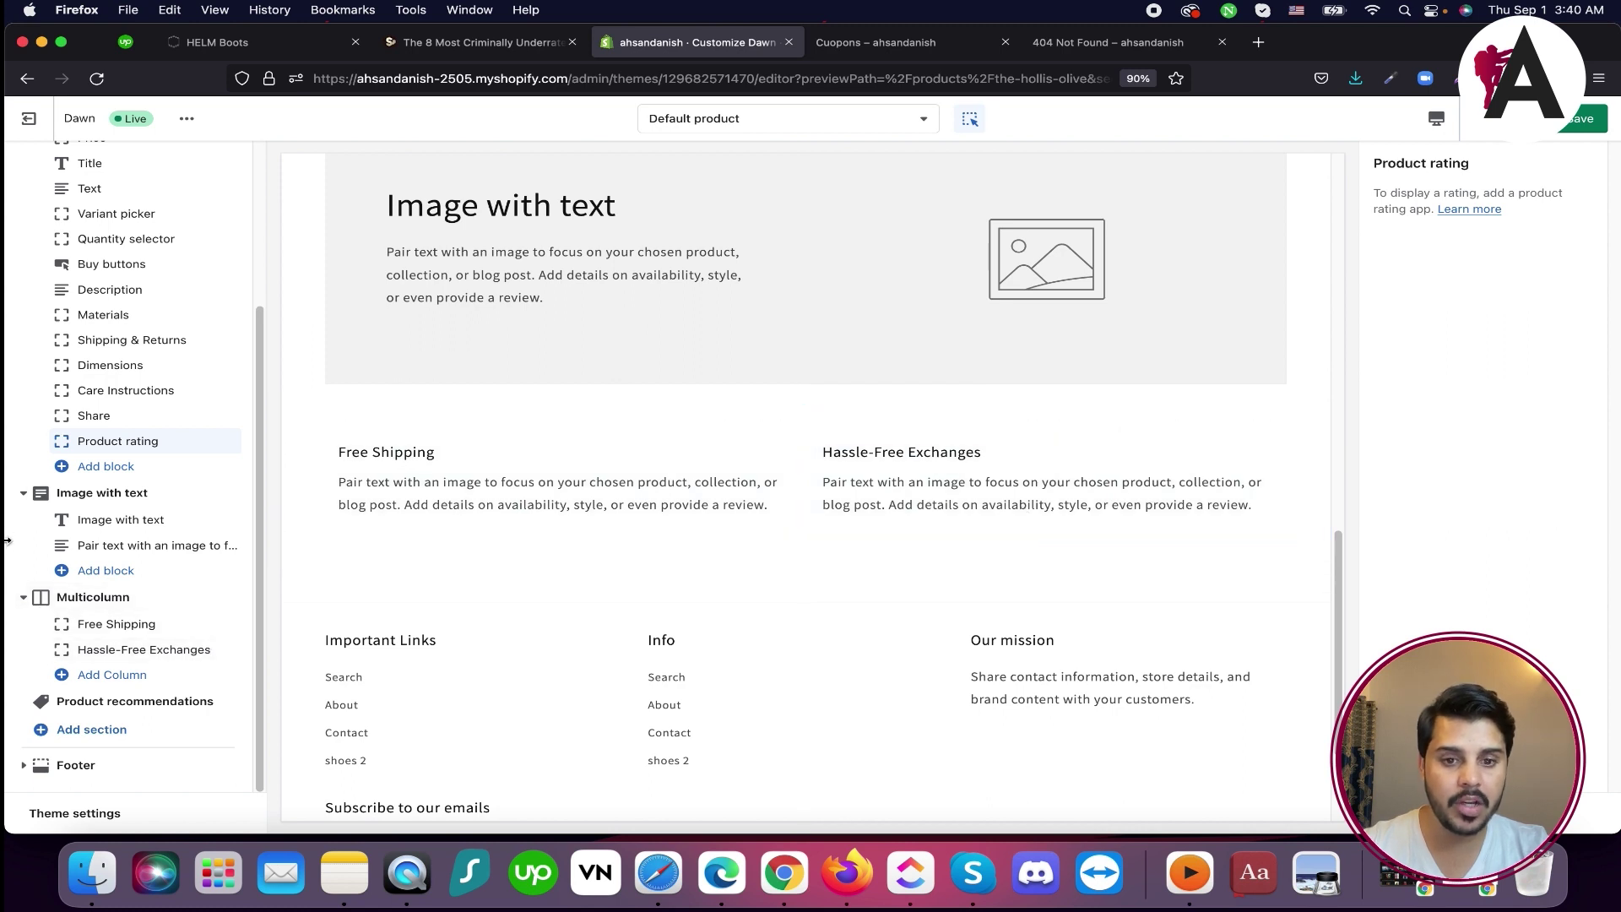
pyautogui.scroll(3, 135, 506)
pyautogui.scroll(3, 1033, 478)
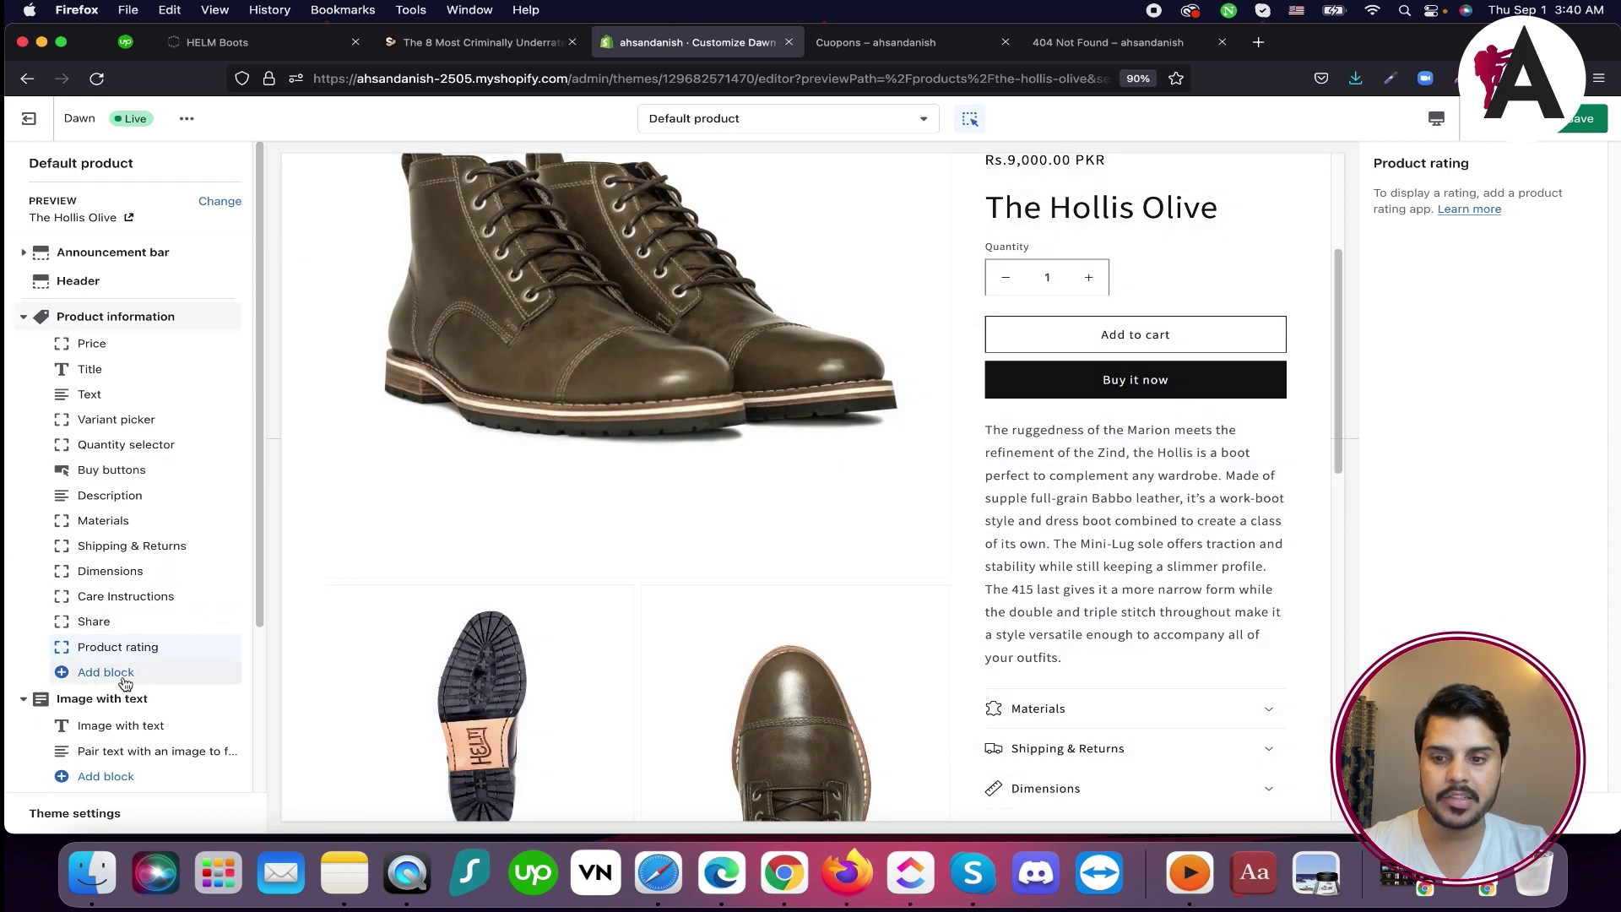
# Add two Collapsible row blocks to Product information
pyautogui.click(123, 681)
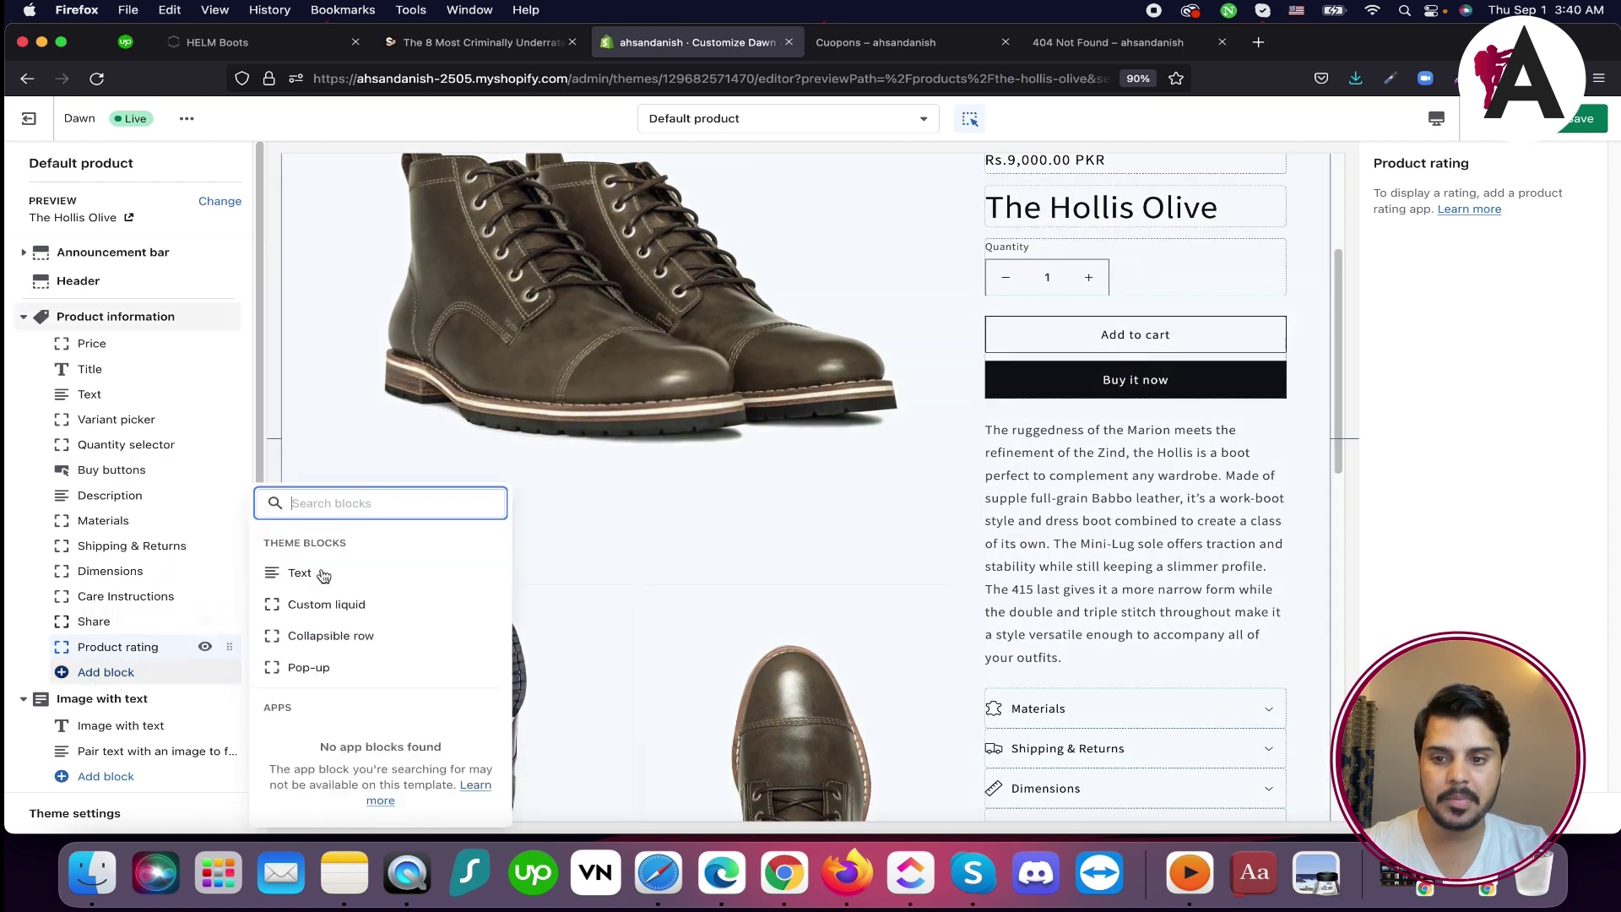
pyautogui.click(360, 643)
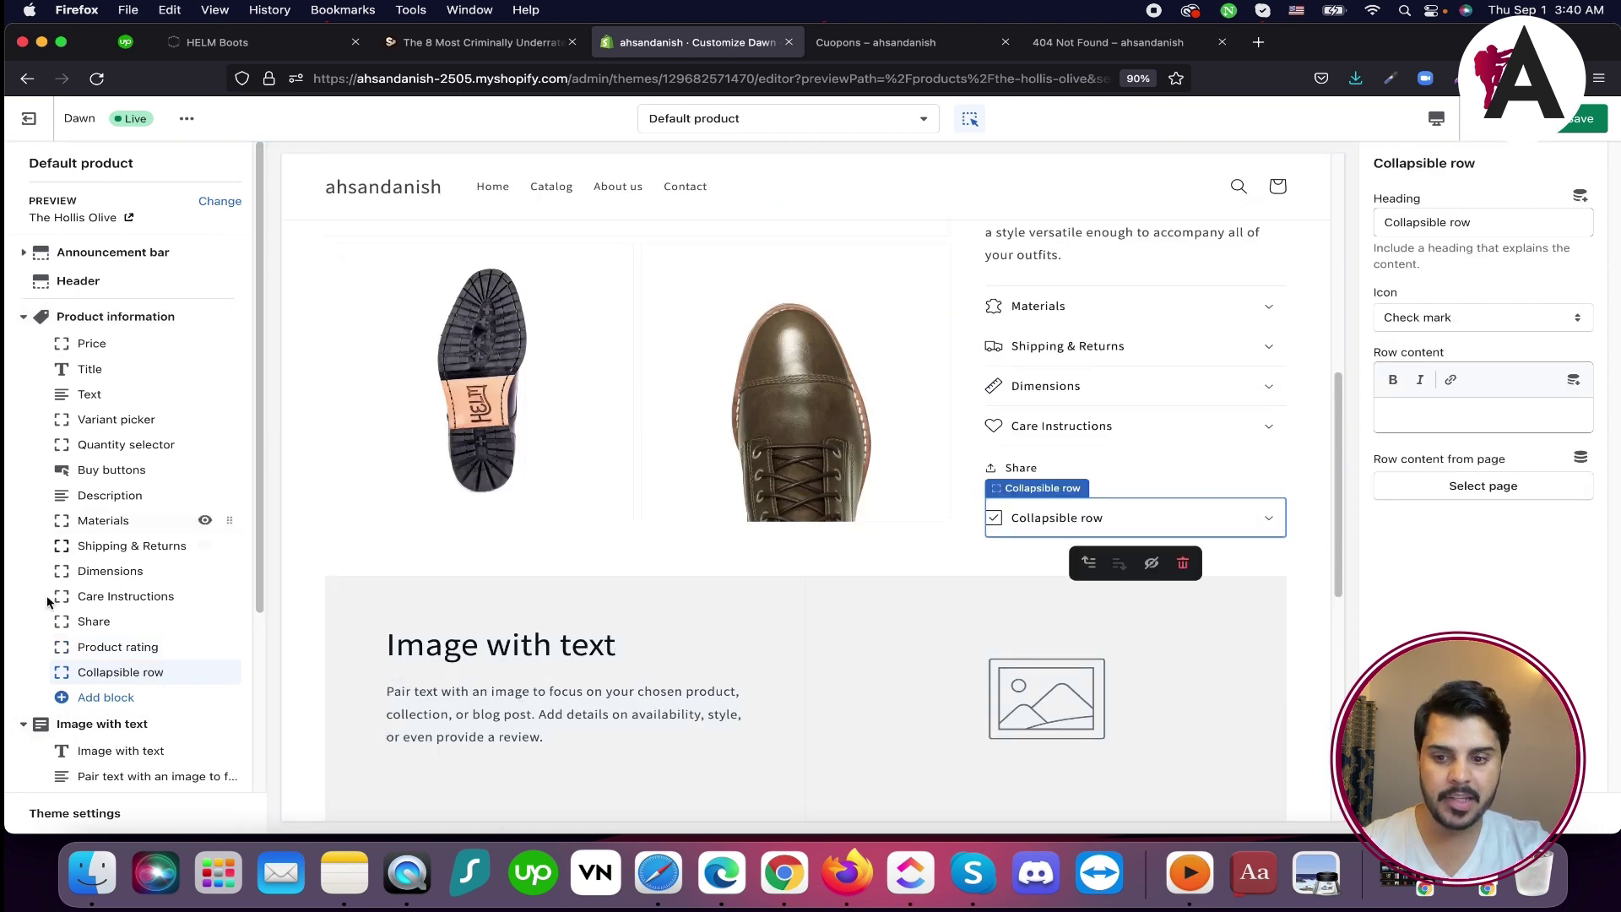
pyautogui.rightClick(176, 675)
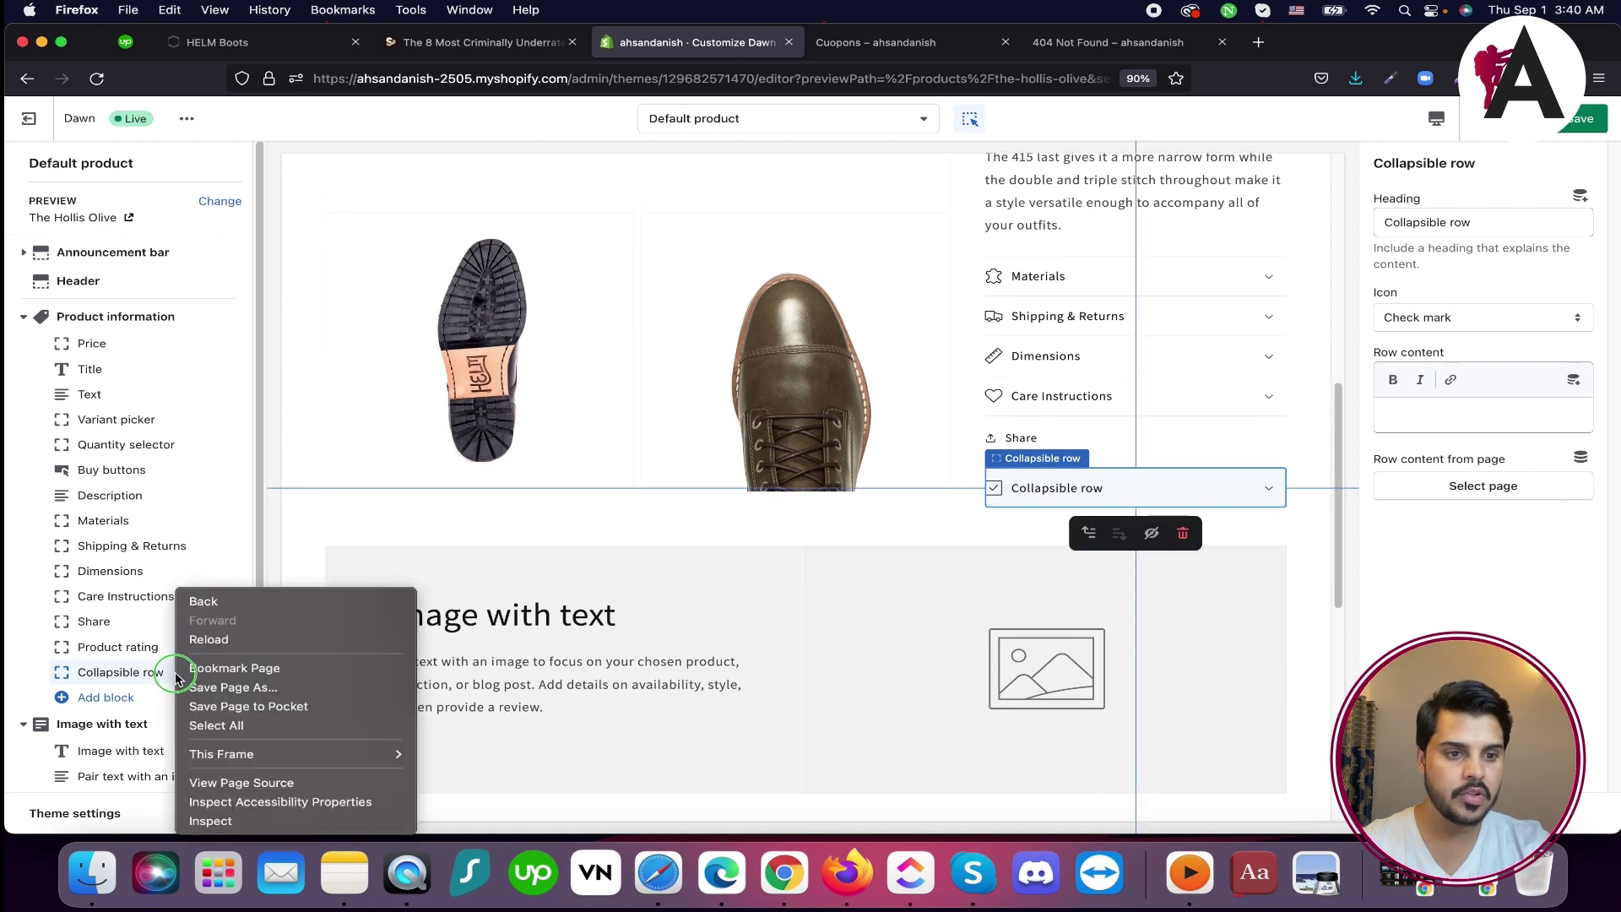
pyautogui.click(127, 673)
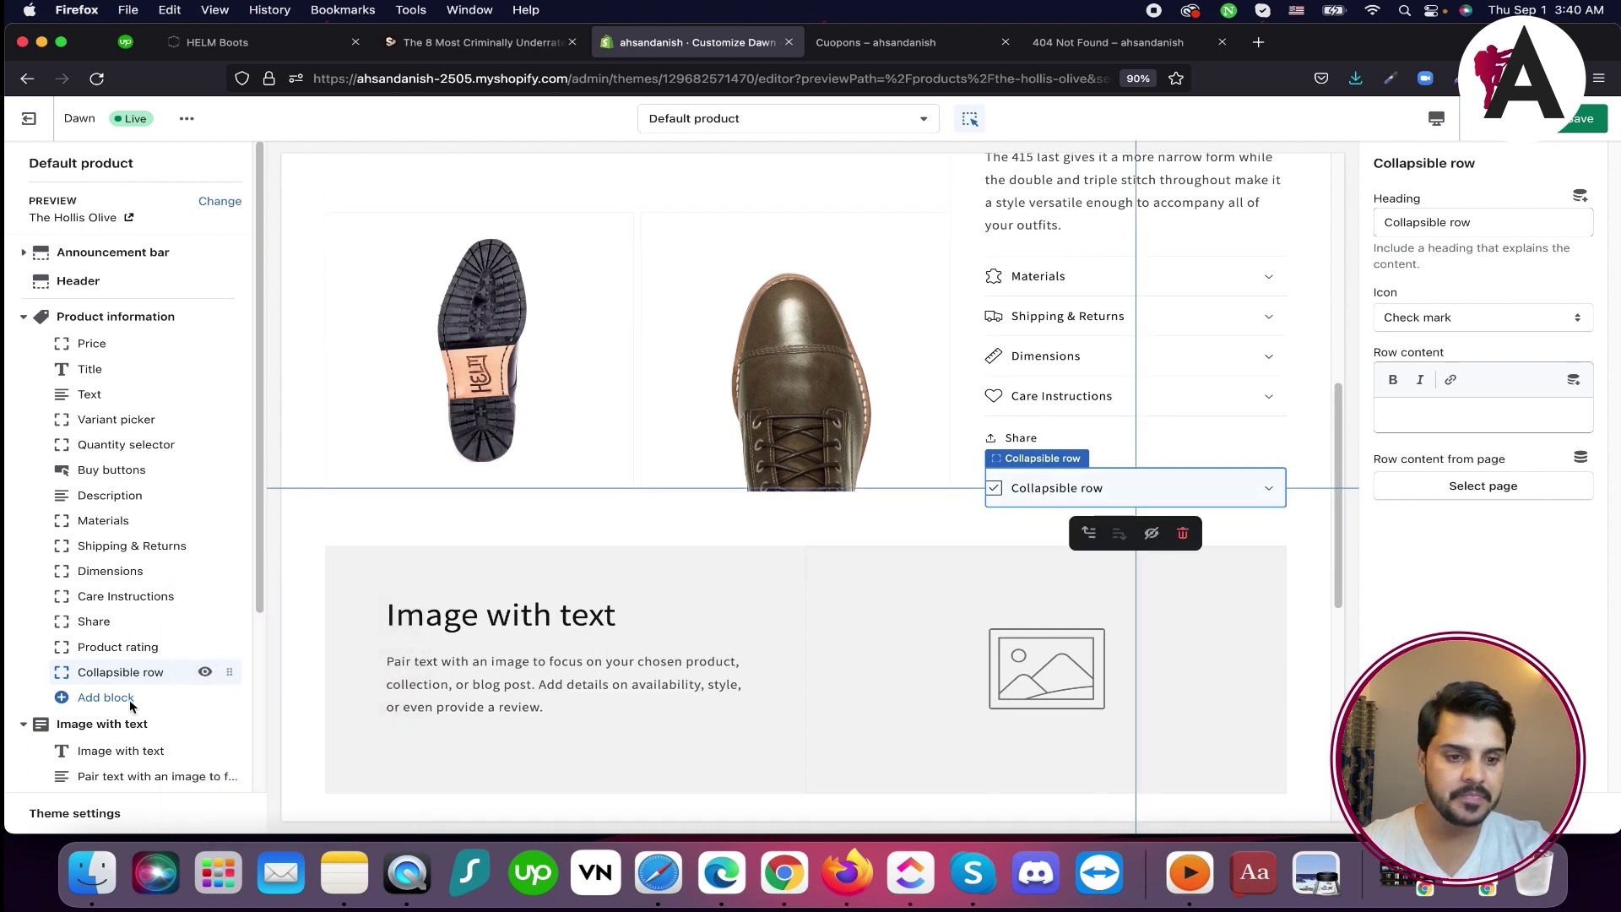
pyautogui.click(127, 697)
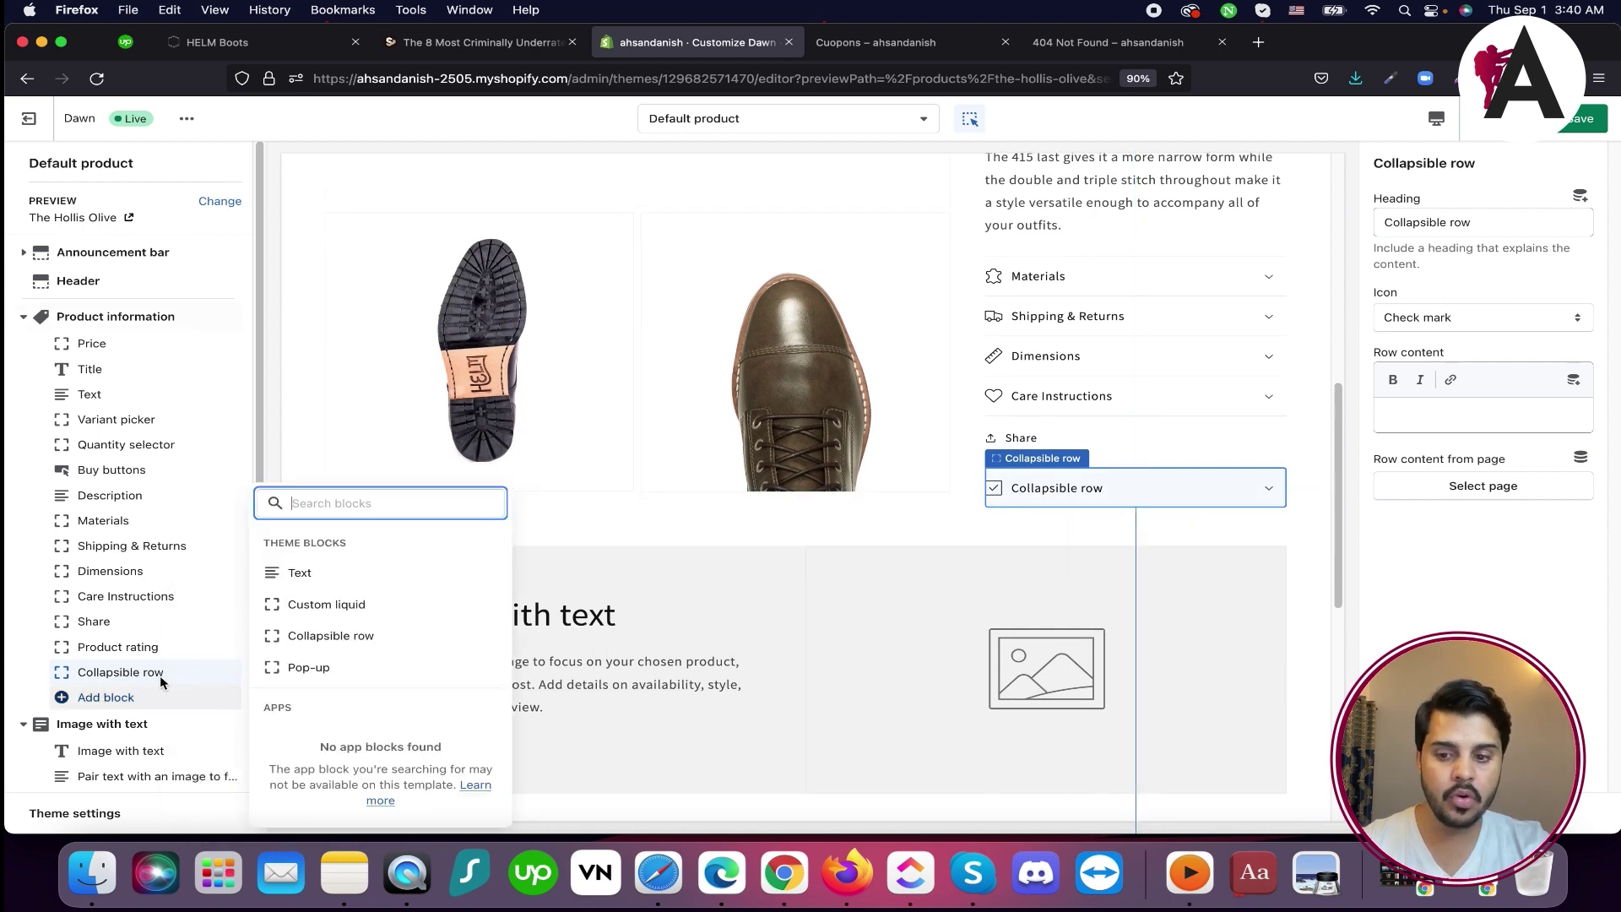
pyautogui.click(329, 637)
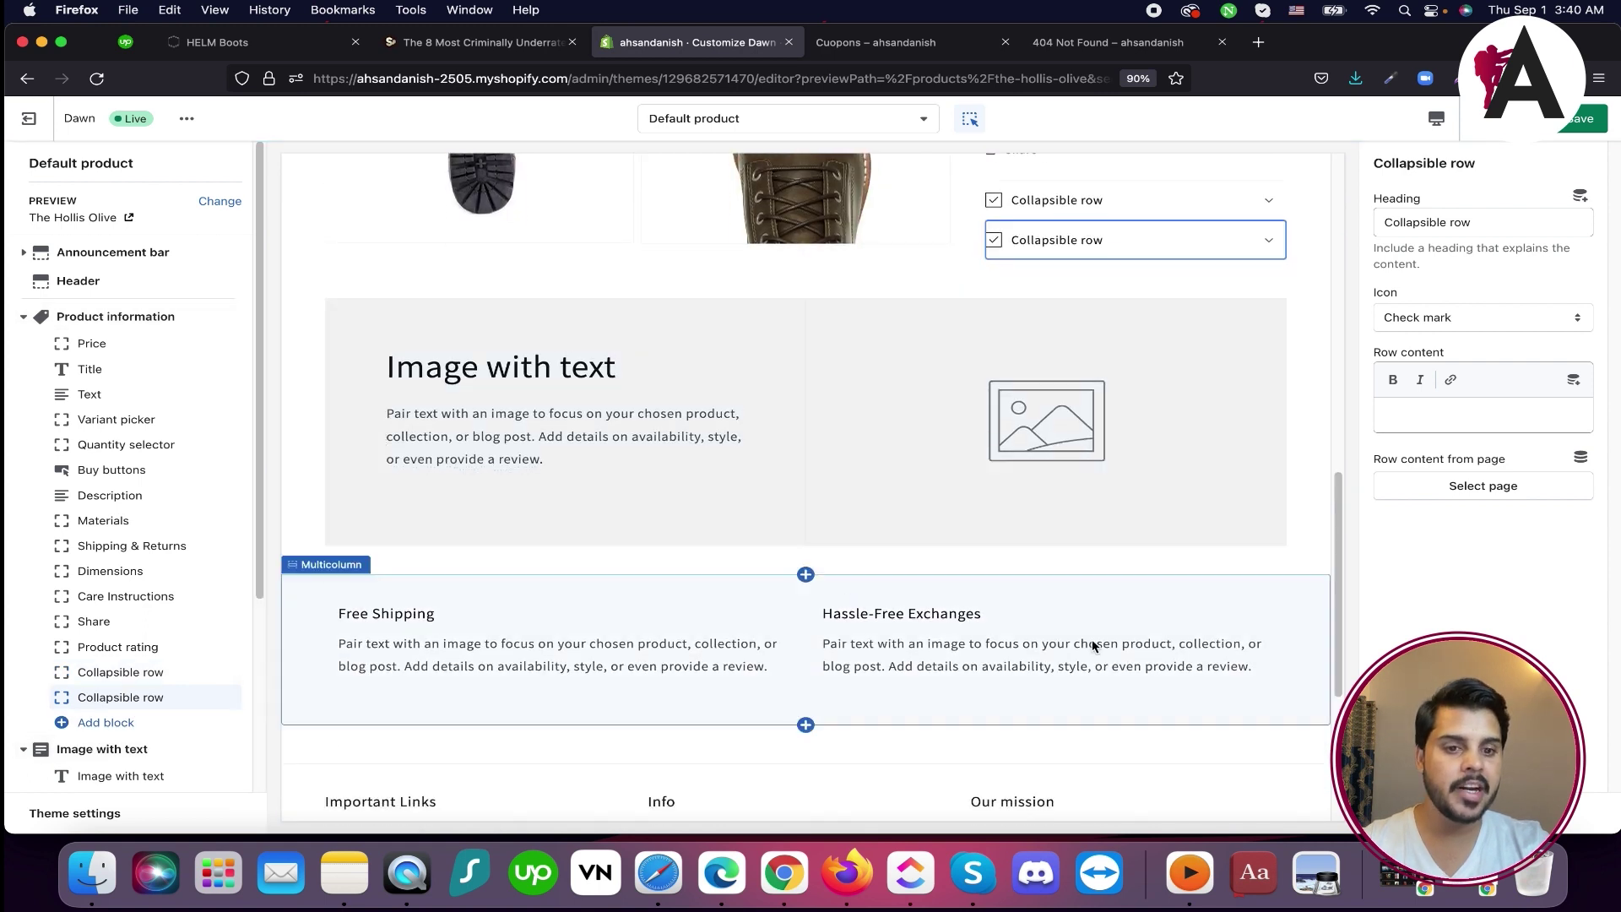
# Title the second row Shipping and paste the Cuopons text as its content
pyautogui.click(1428, 228)
pyautogui.press('super+a')
pyautogui.write('S')
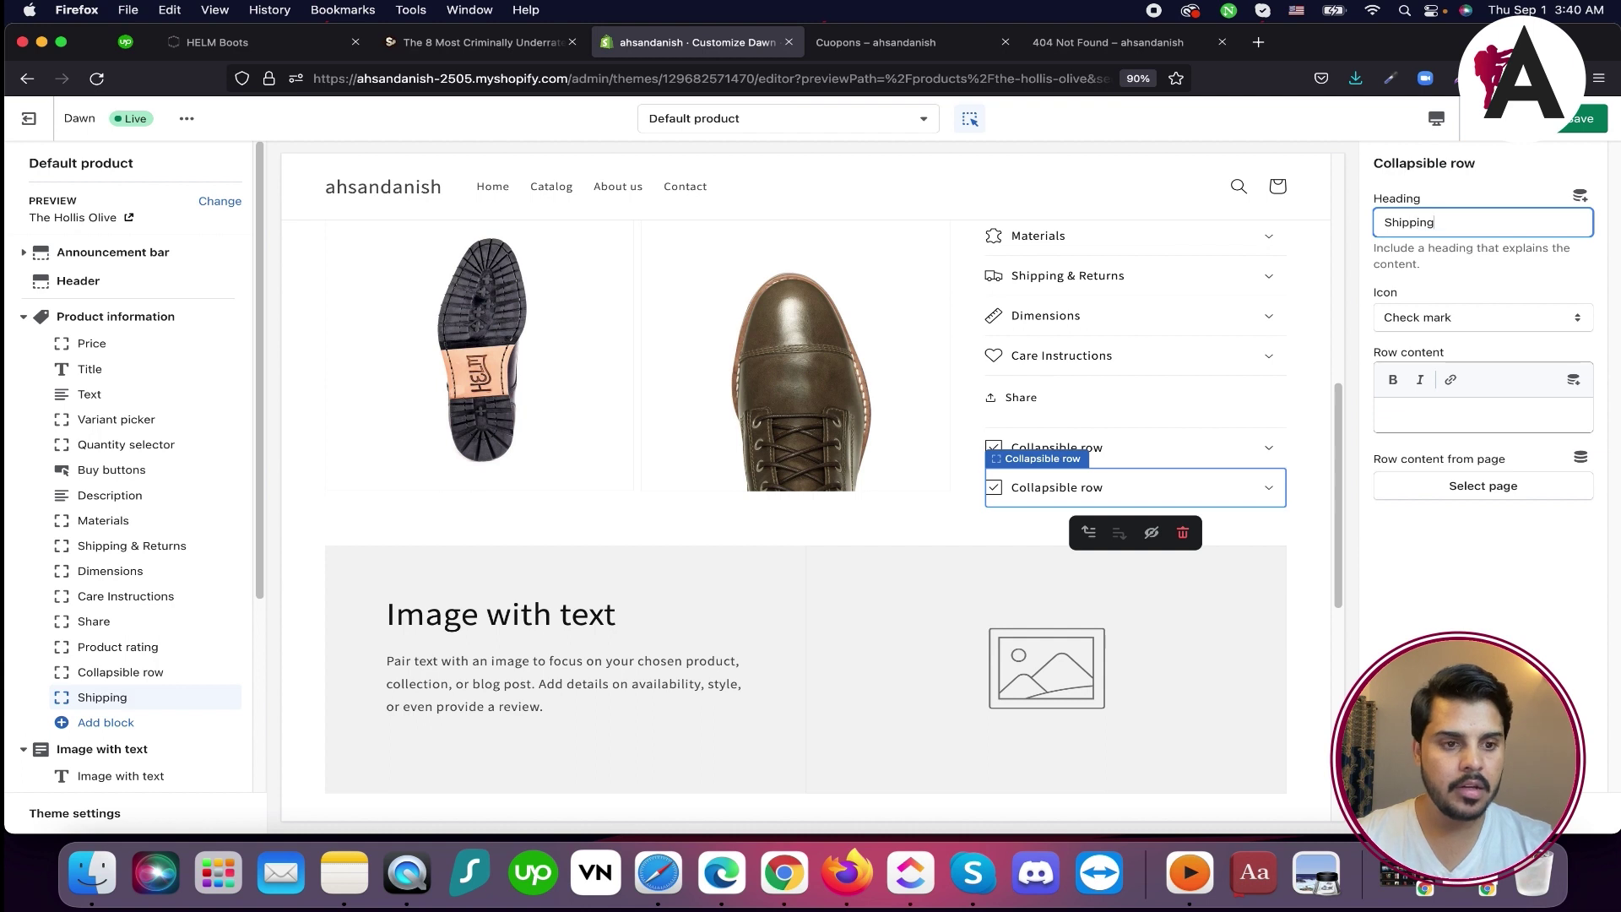
pyautogui.click(1470, 423)
pyautogui.press('super+v')
pyautogui.press('super+v')
pyautogui.press('super+v')
pyautogui.press('super+v')
pyautogui.press('super+v')
pyautogui.press('super+v')
pyautogui.press('super+v')
pyautogui.press('super+v')
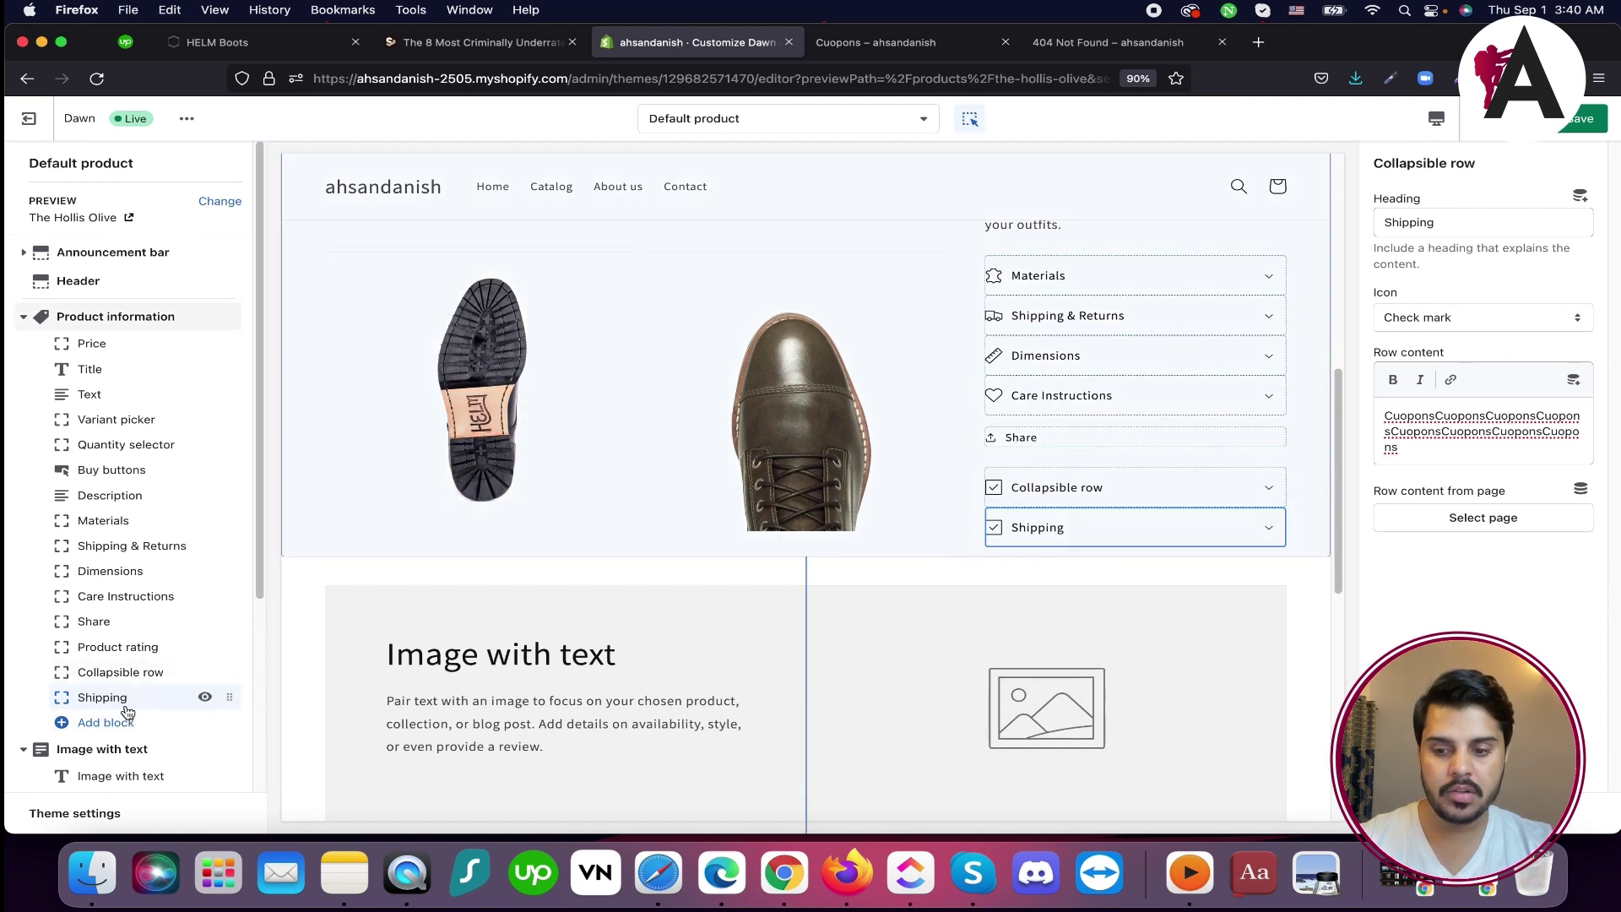
# Title the first row Delivery, keep the Check mark icon, and paste the Cuopons text as content
pyautogui.click(121, 672)
pyautogui.doubleClick(1455, 222)
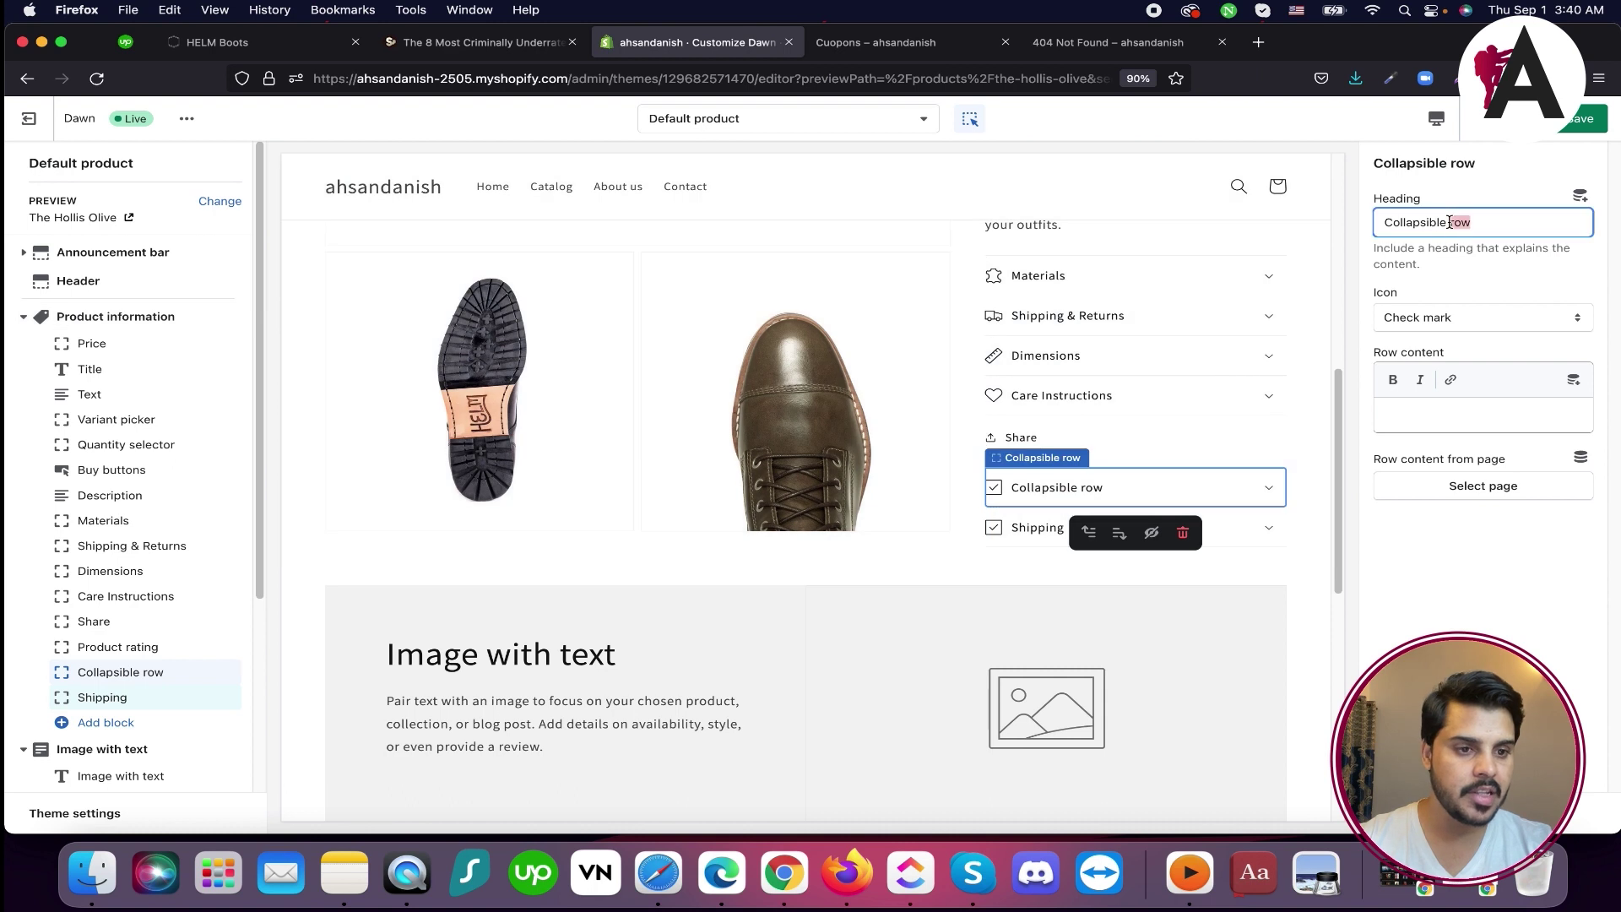
pyautogui.tripleClick(1450, 222)
pyautogui.write('Delivery')
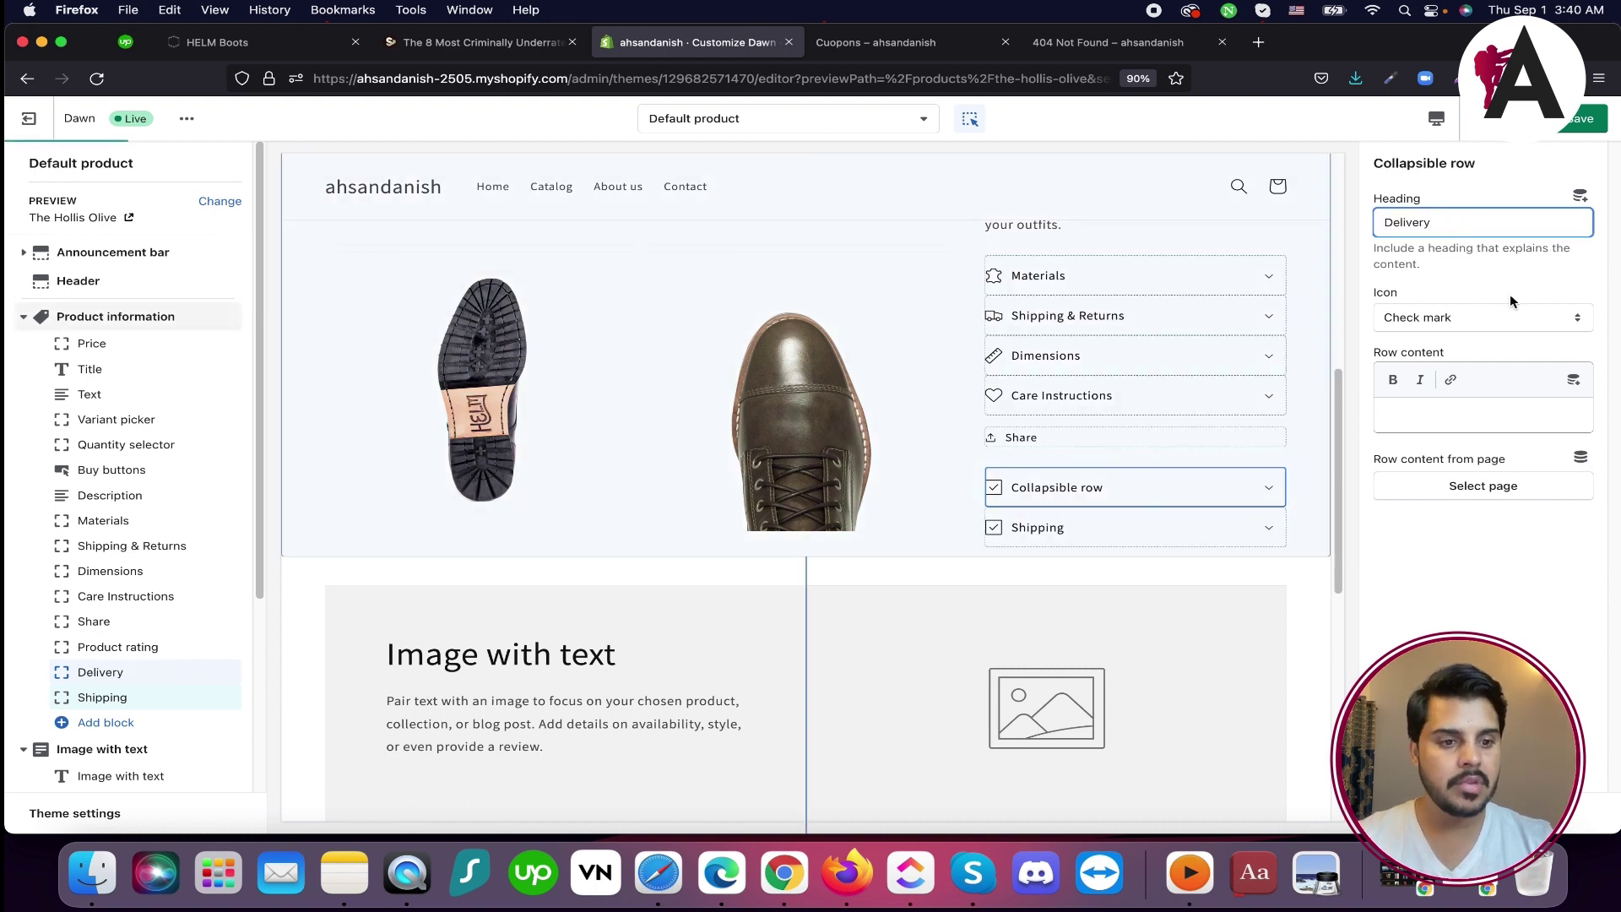
pyautogui.click(1479, 317)
pyautogui.click(1479, 317)
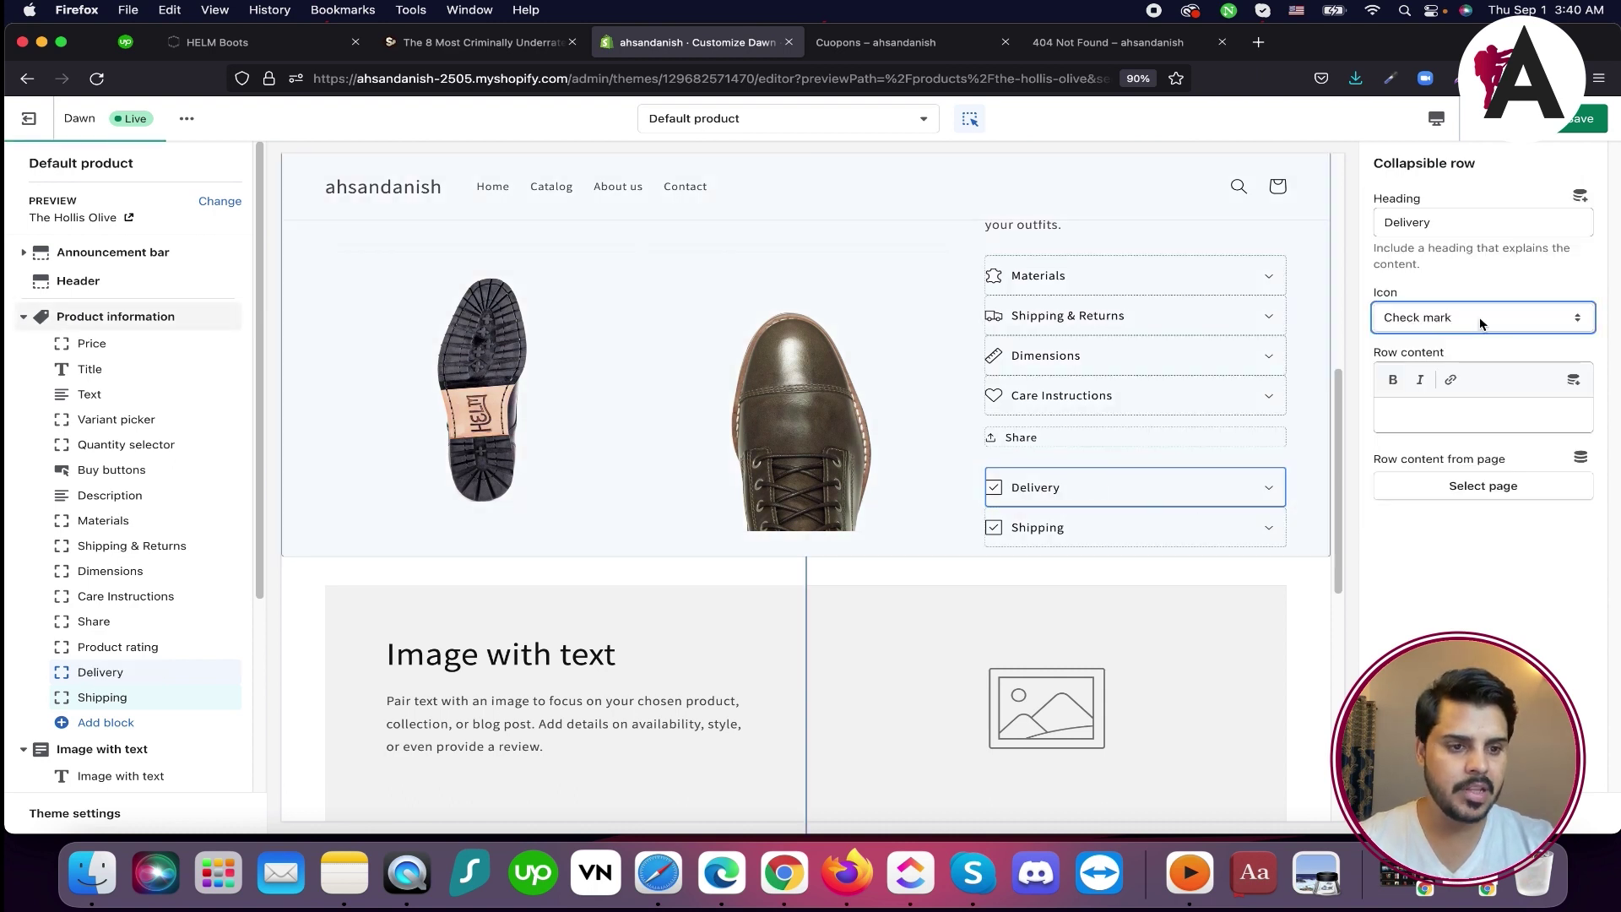
pyautogui.click(1456, 429)
pyautogui.write('Cuopons')
pyautogui.press('super+v')
pyautogui.press('super+v')
pyautogui.press('super+v')
# Save the product template and expand the Delivery and Shipping rows to verify them
pyautogui.click(1591, 125)
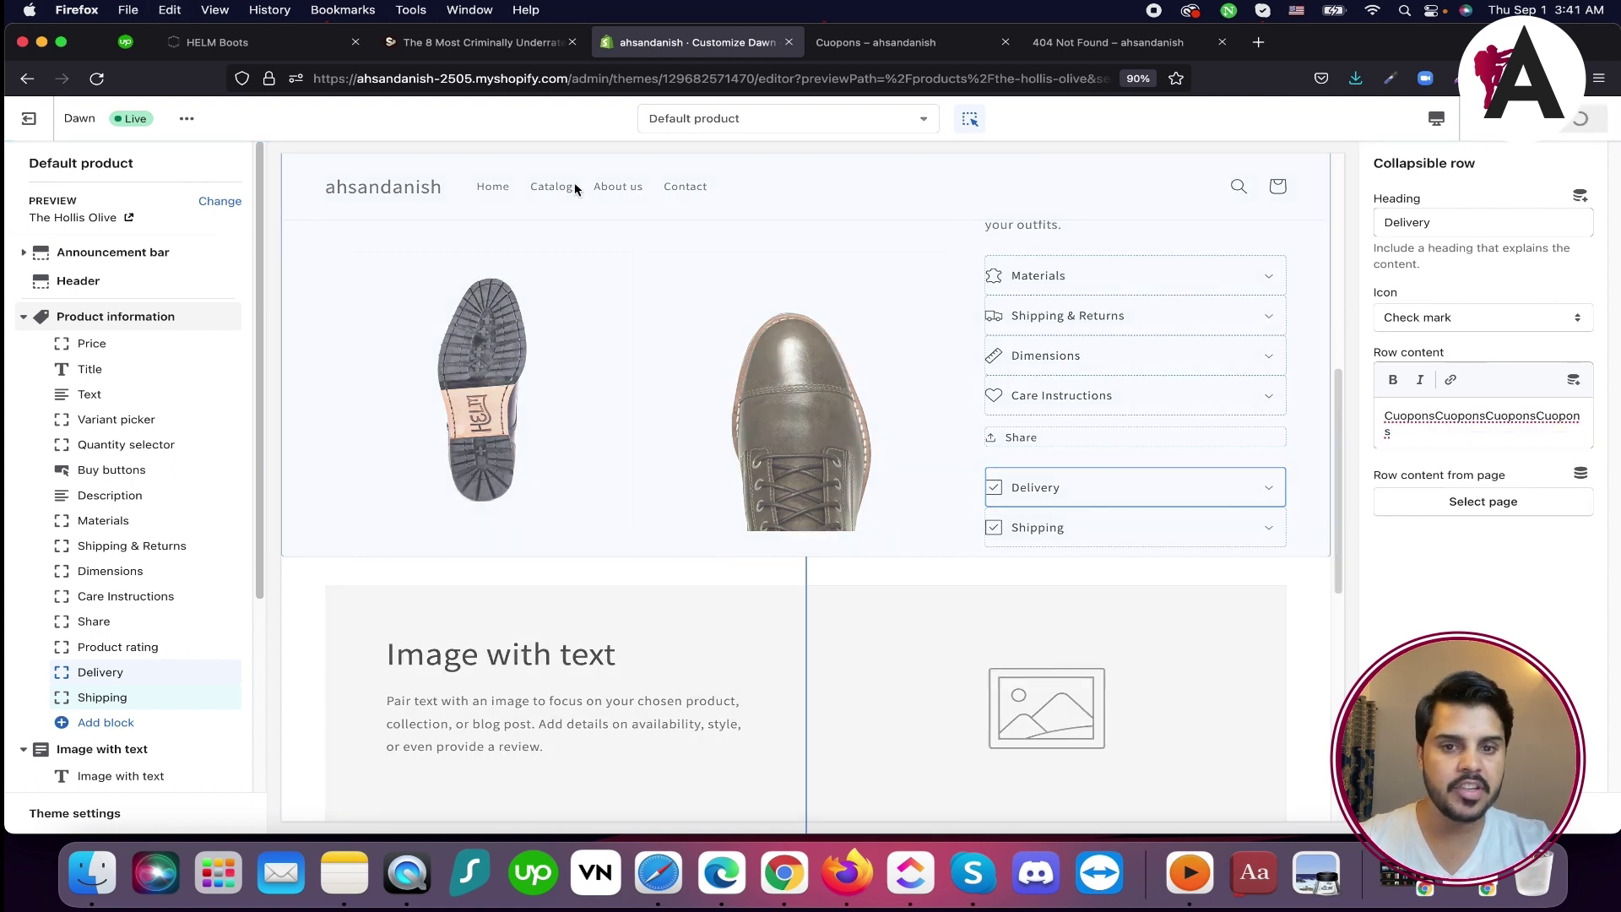
pyautogui.click(1270, 490)
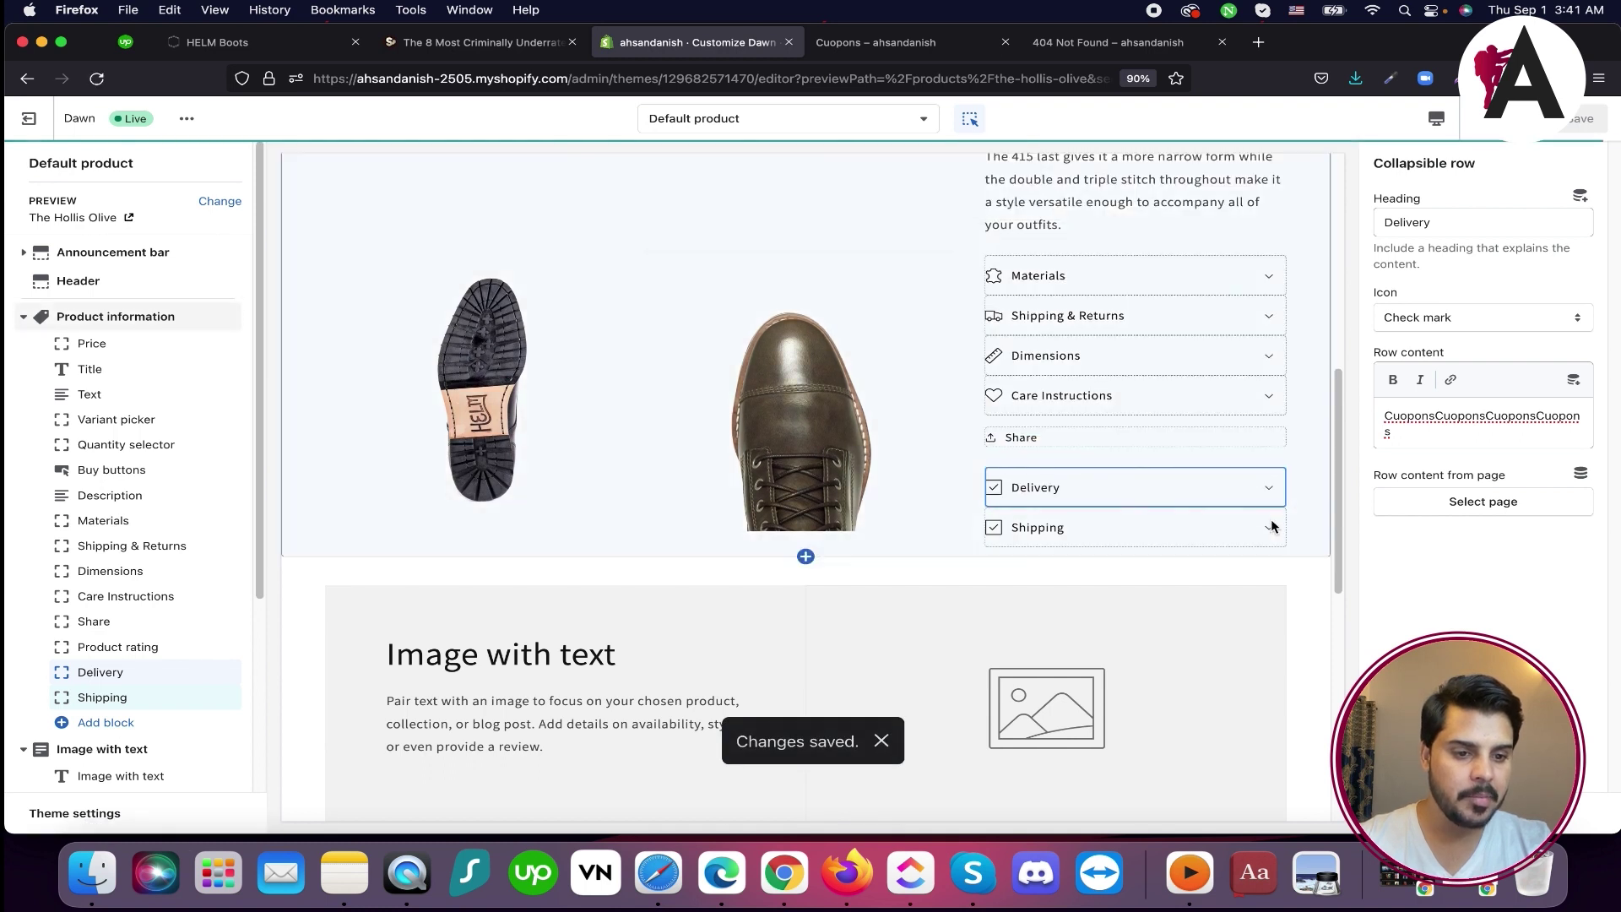
pyautogui.click(1270, 522)
pyautogui.click(1262, 495)
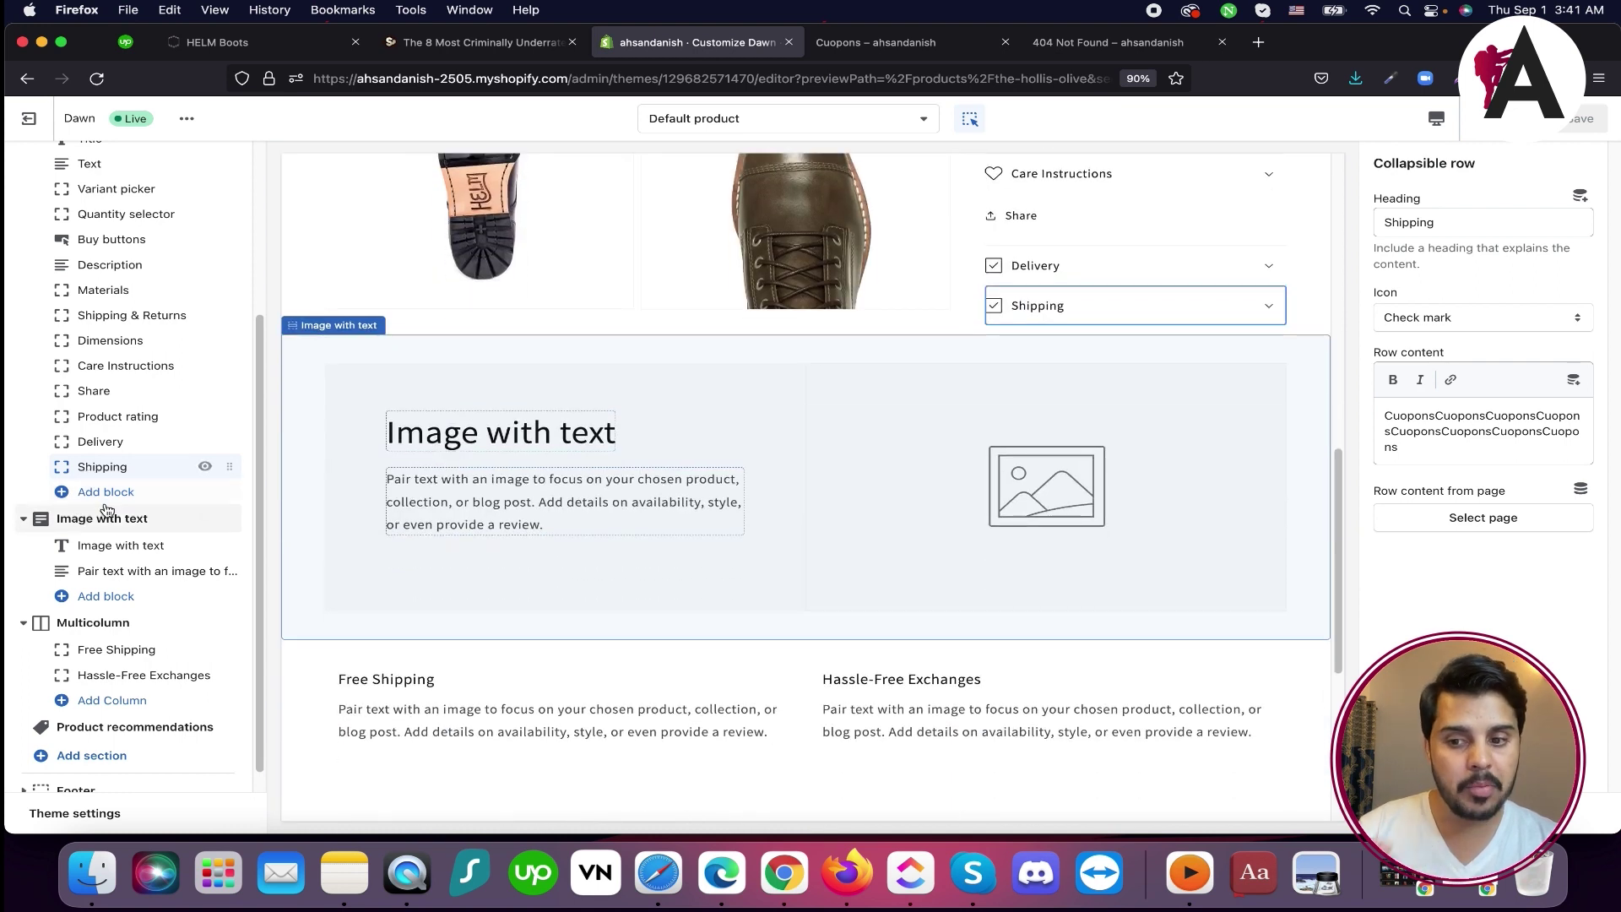
pyautogui.scroll(1, 116, 505)
pyautogui.click(116, 505)
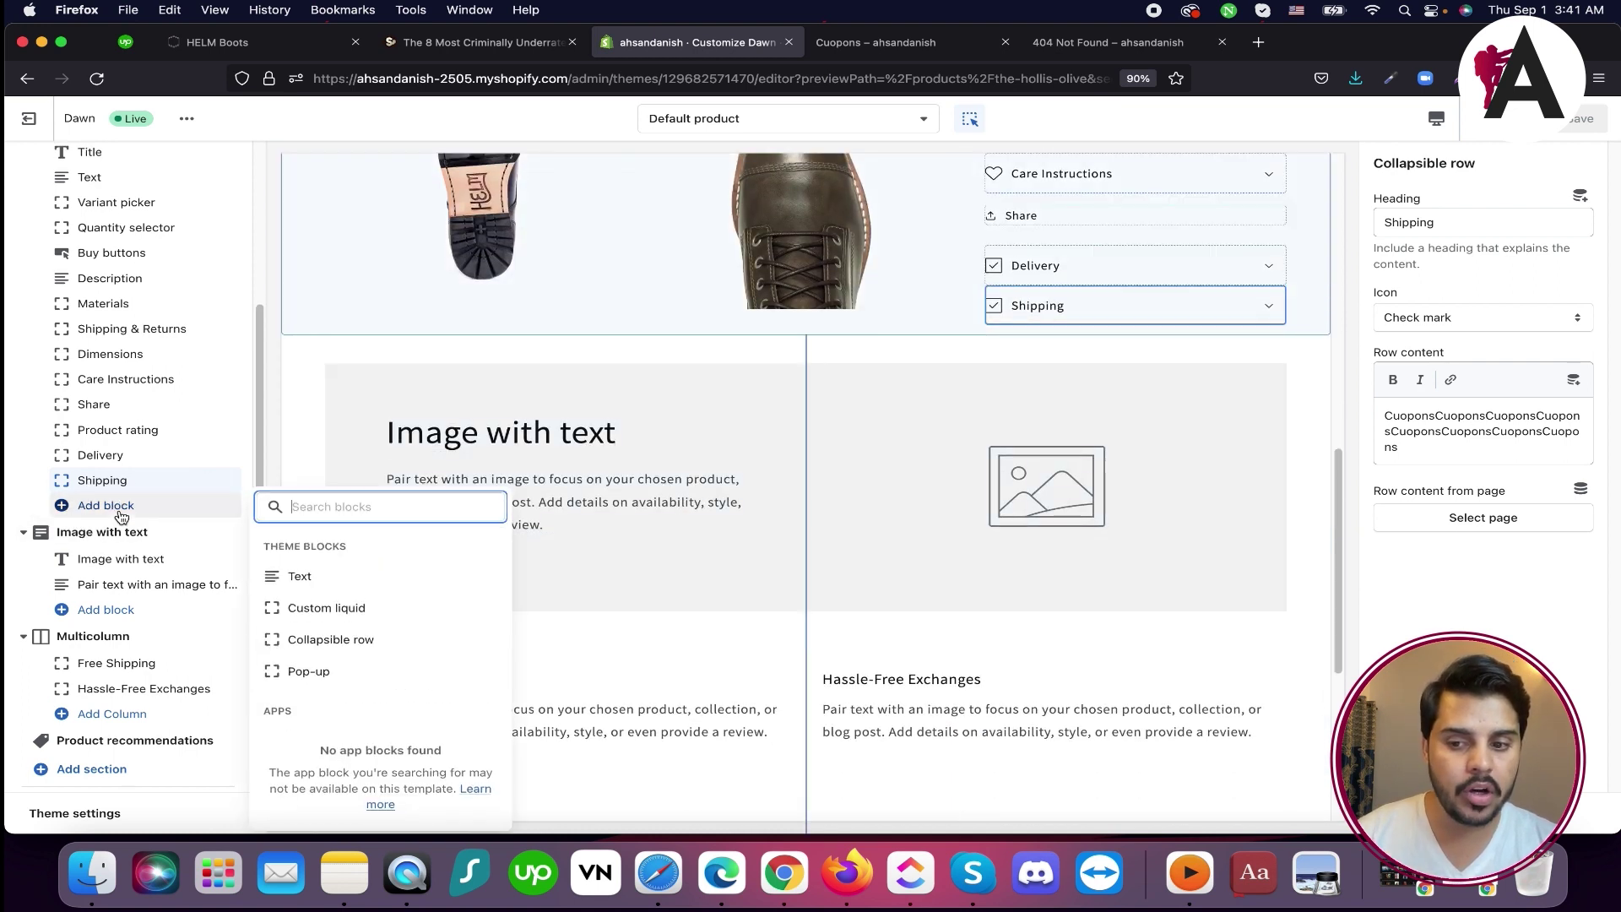
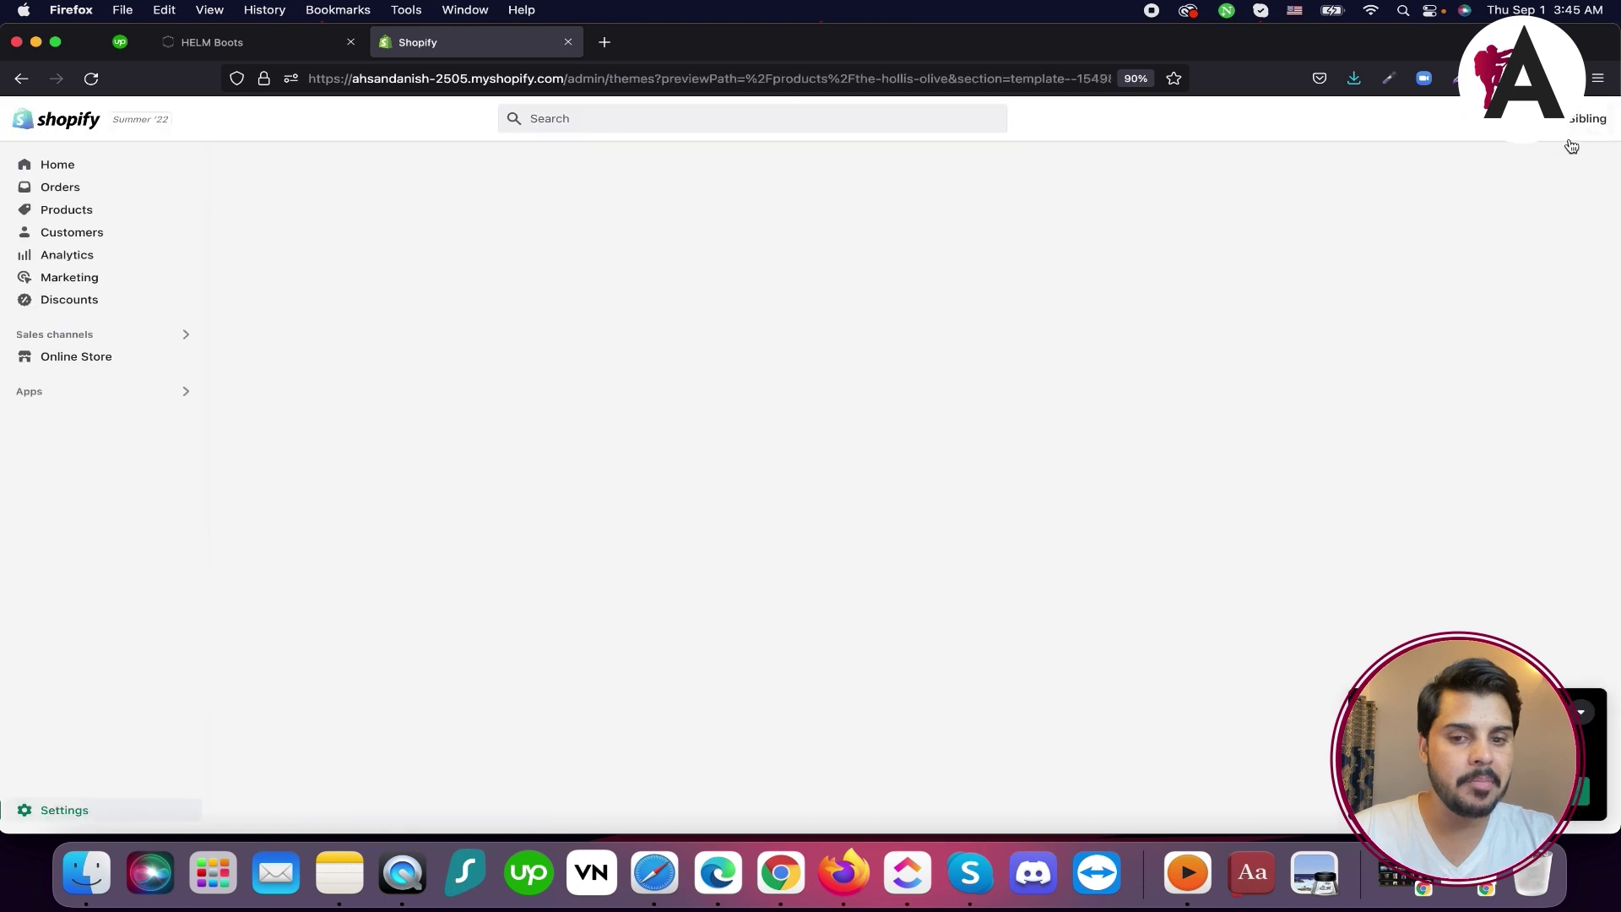
# Go from the store's recommended apps to the full Shopify App Store
pyautogui.click(48, 511)
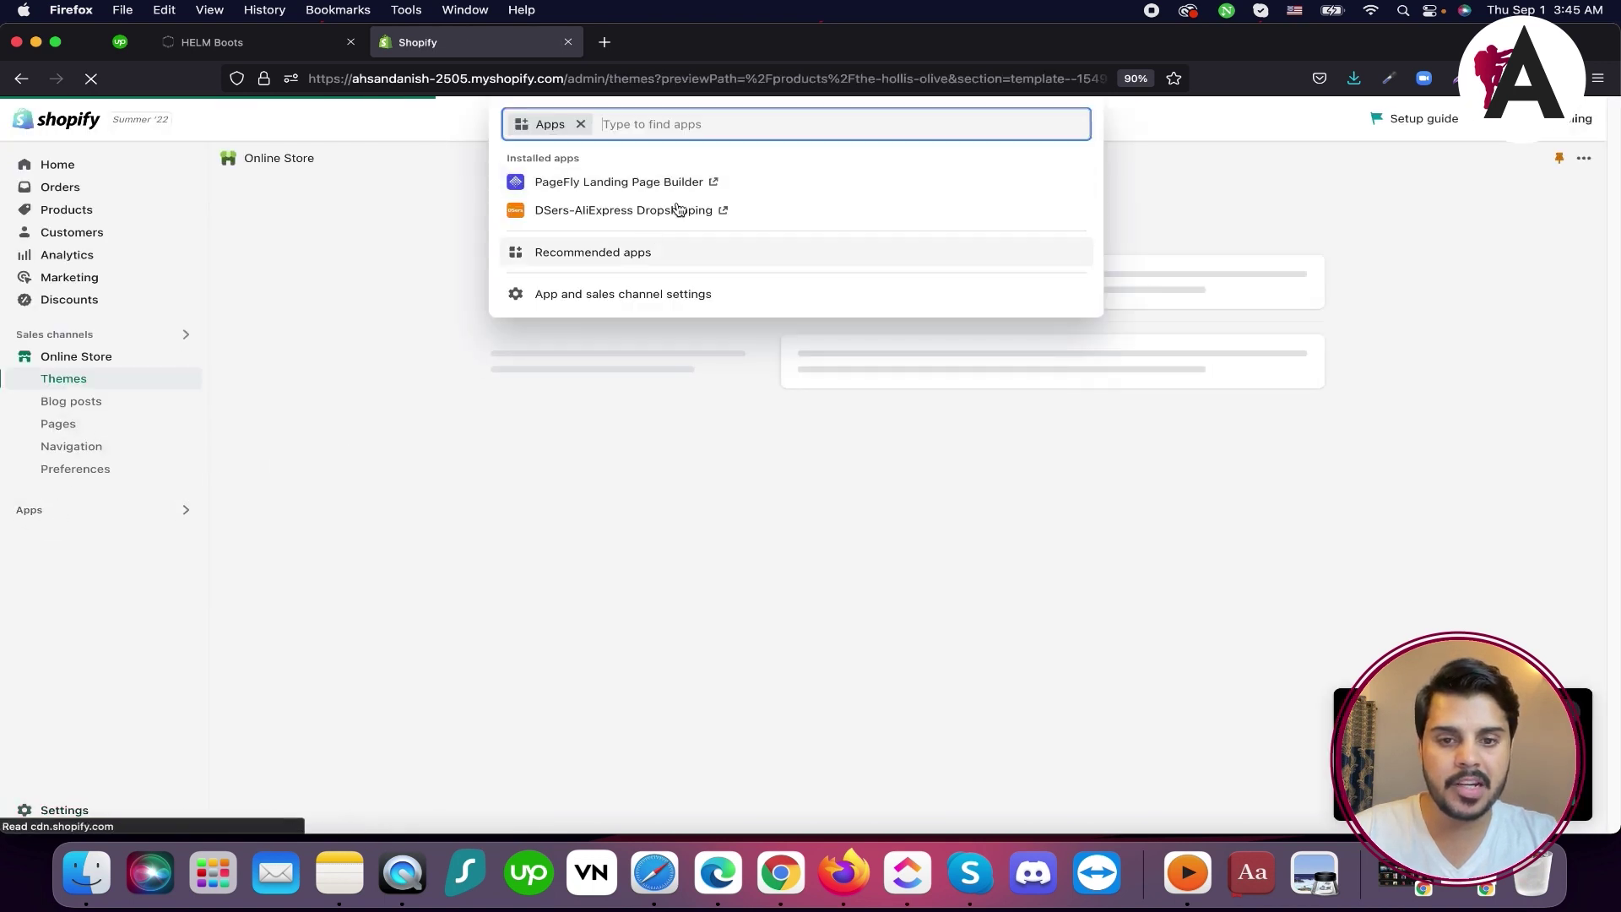
pyautogui.click(622, 229)
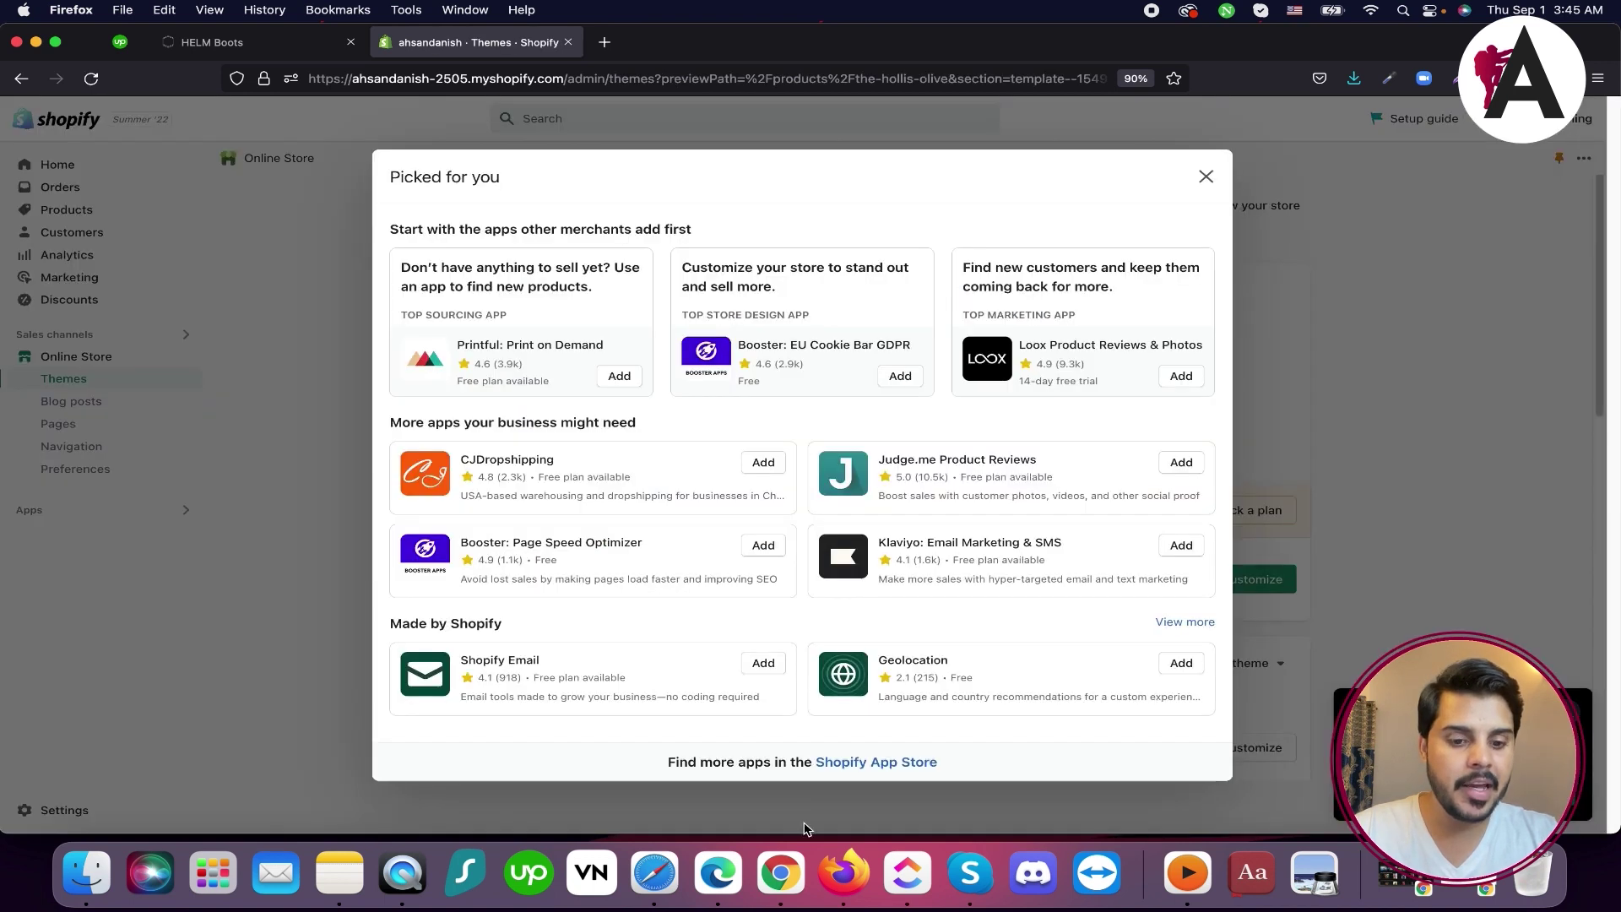
pyautogui.click(878, 762)
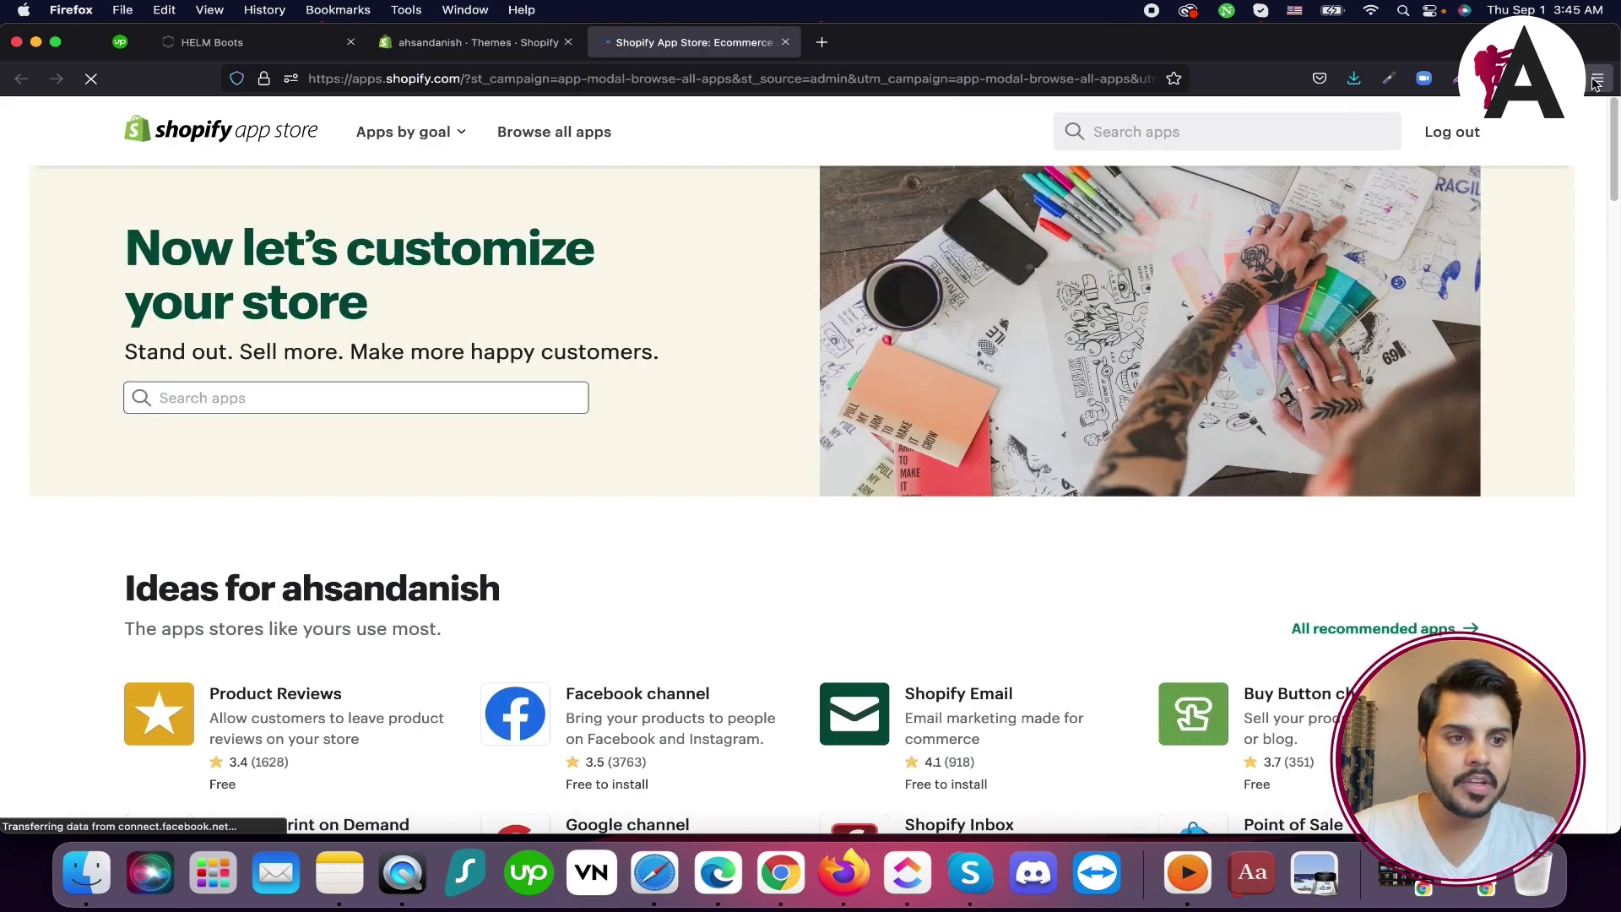
pyautogui.click(1594, 80)
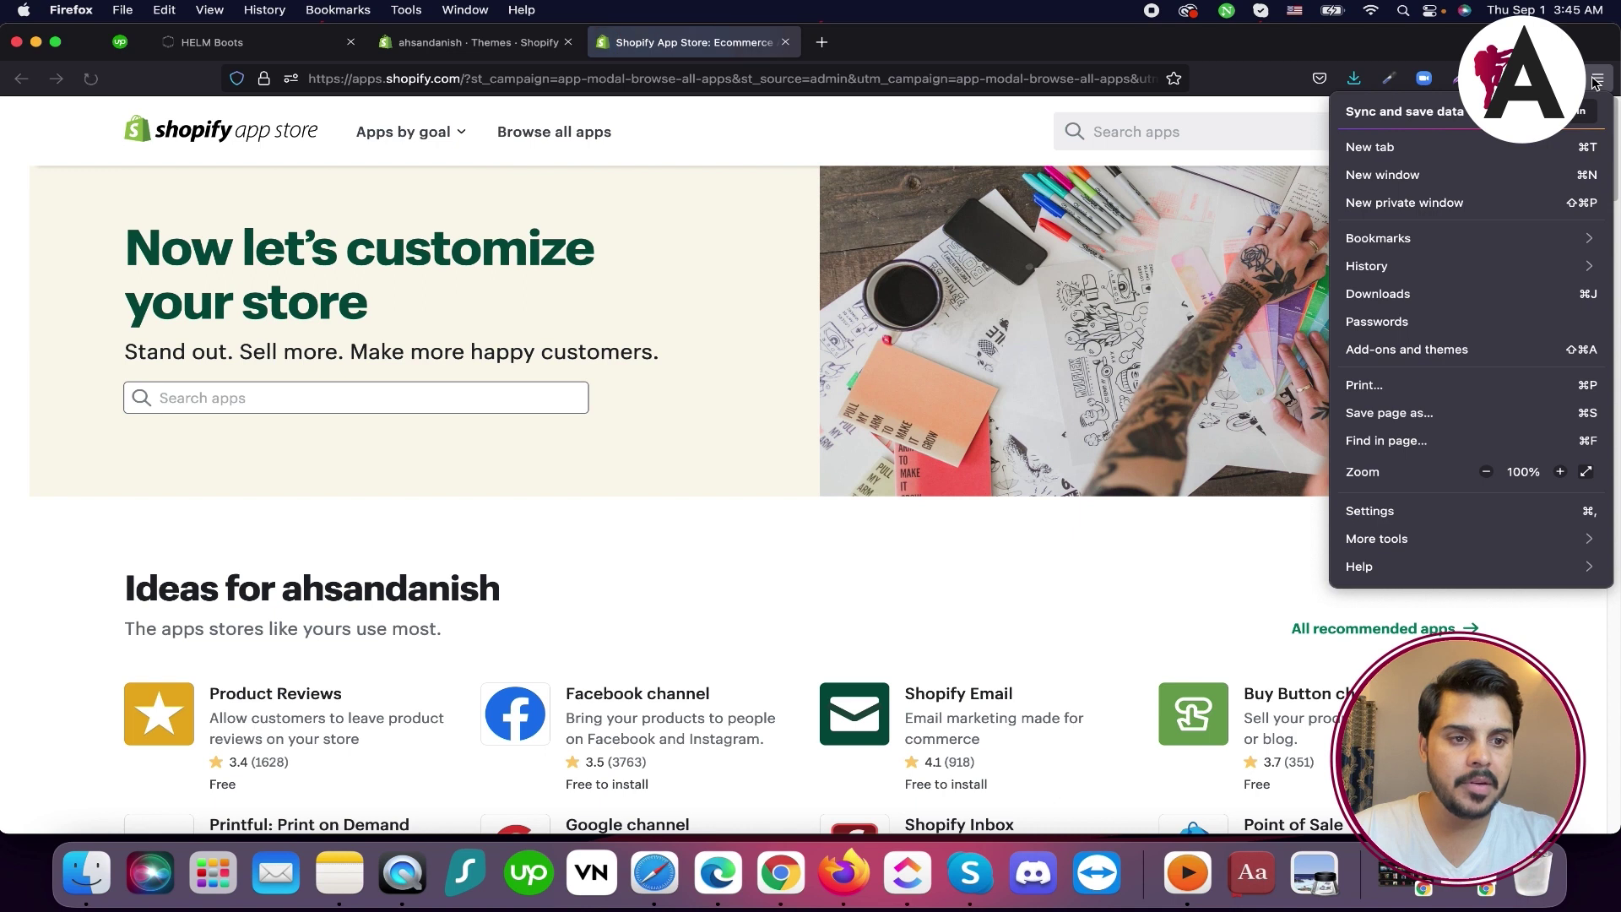
pyautogui.click(785, 240)
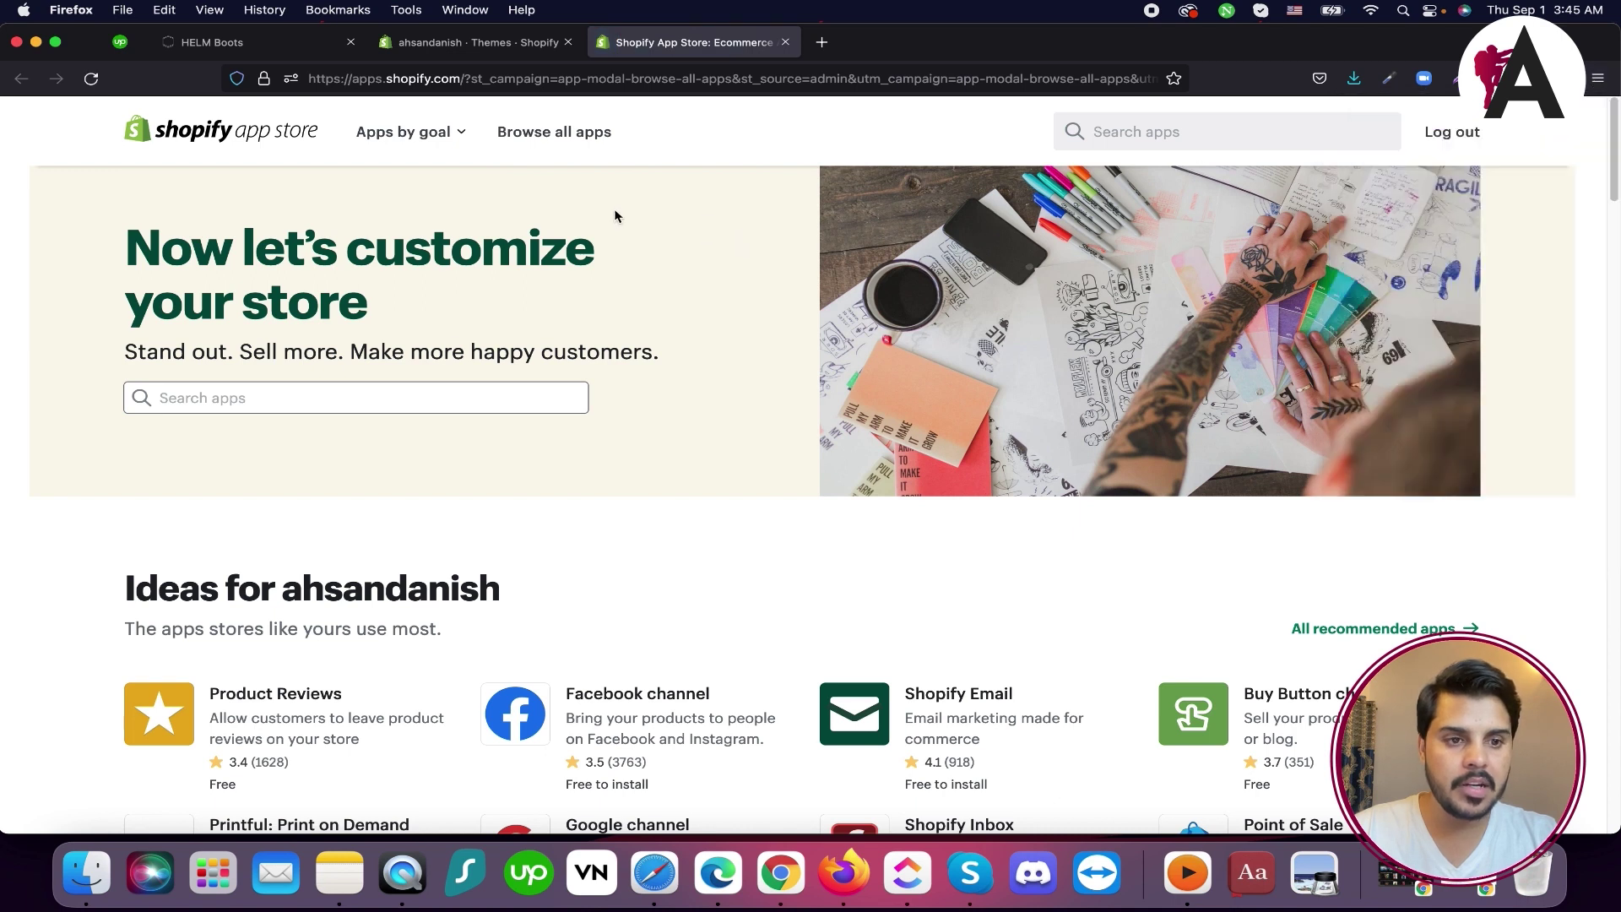
# Search 'pagefly' and install PageFly Landing Page Builder on the store
pyautogui.click(446, 387)
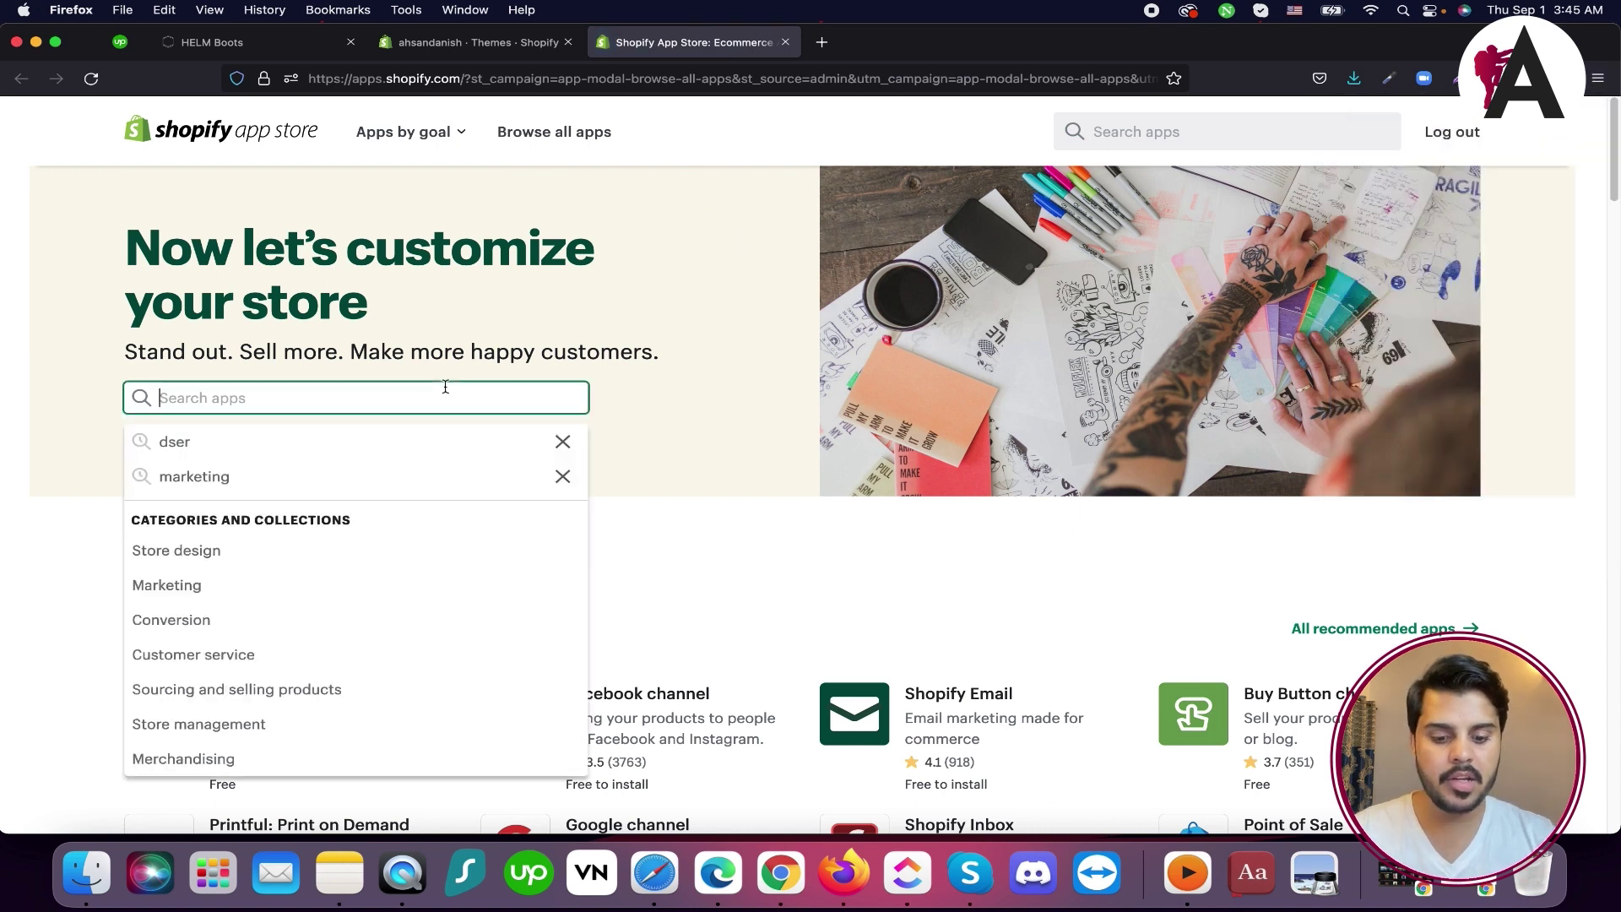
pyautogui.write('pagefly')
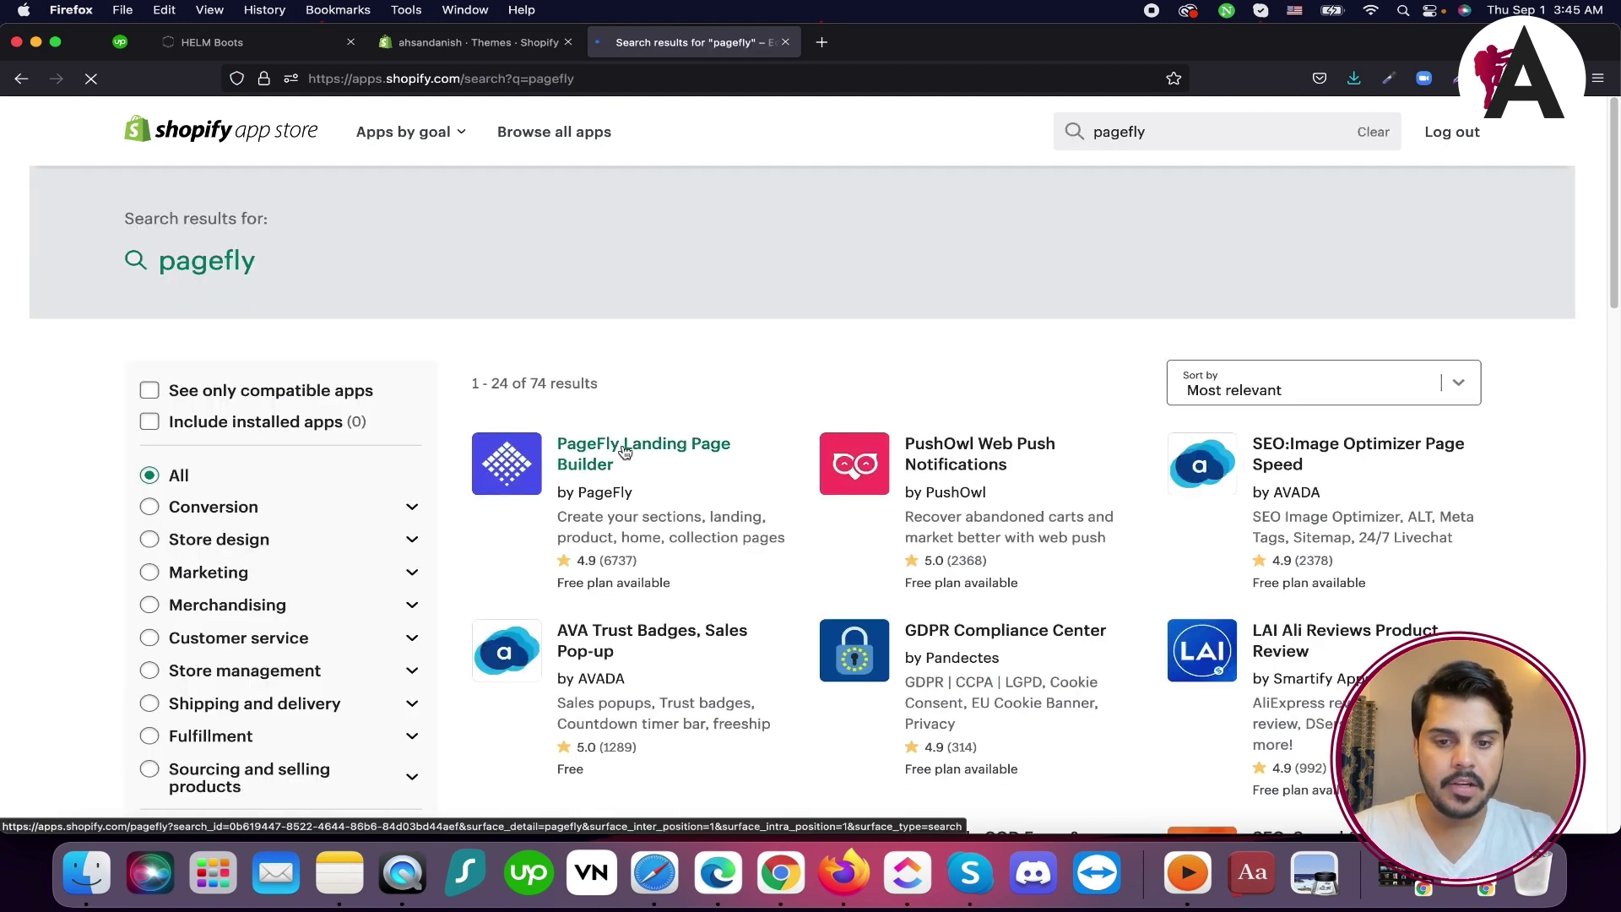
pyautogui.click(648, 515)
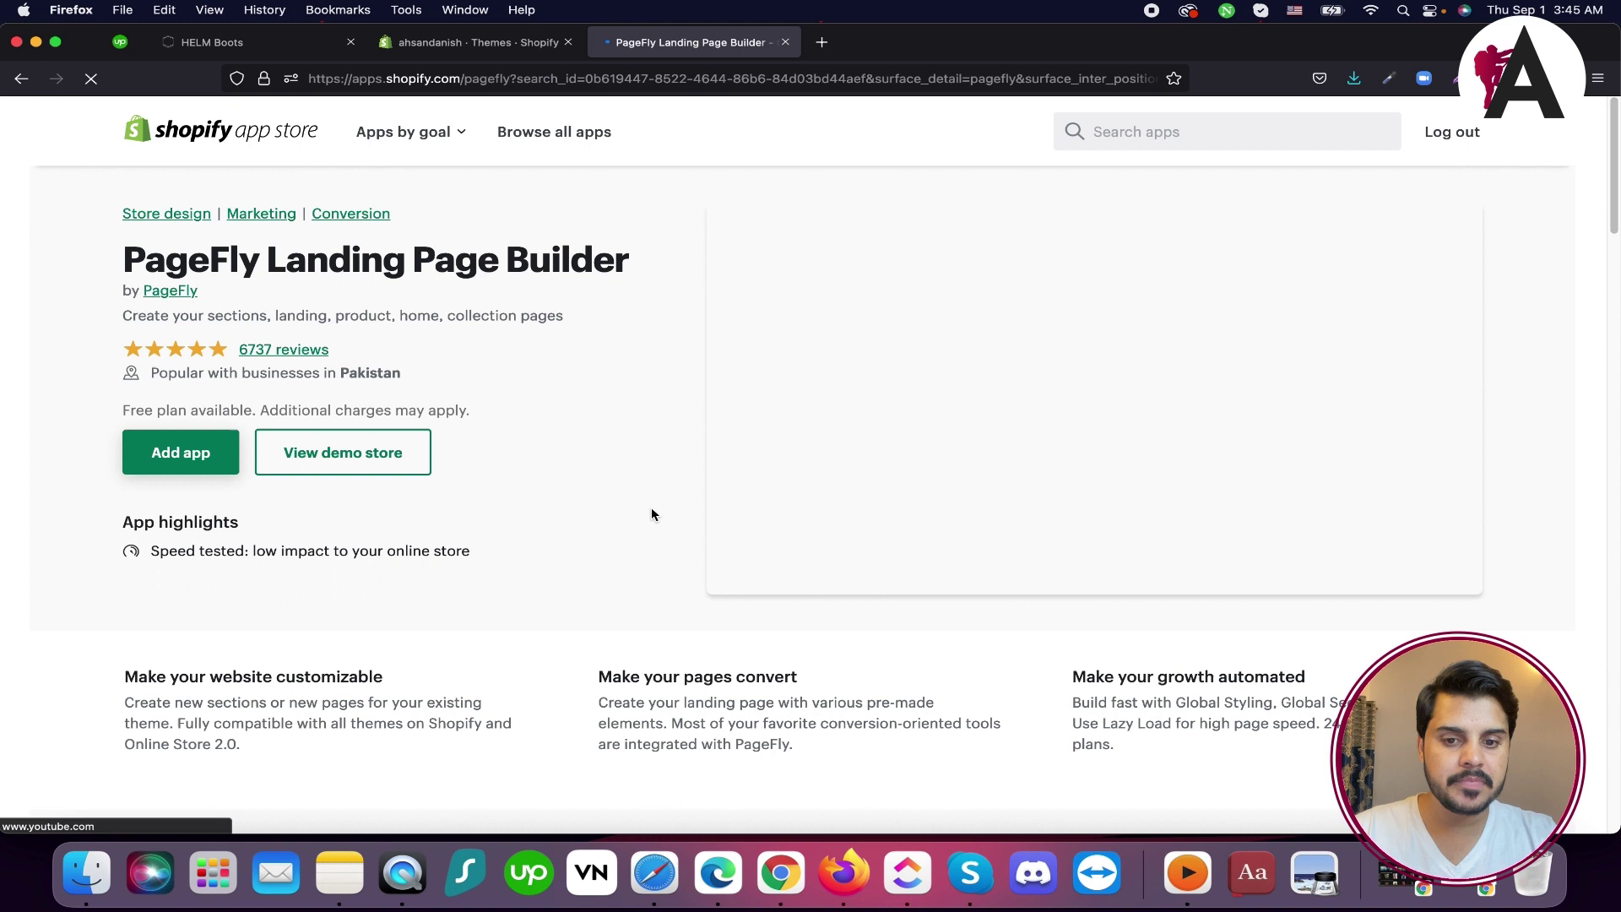
pyautogui.click(163, 460)
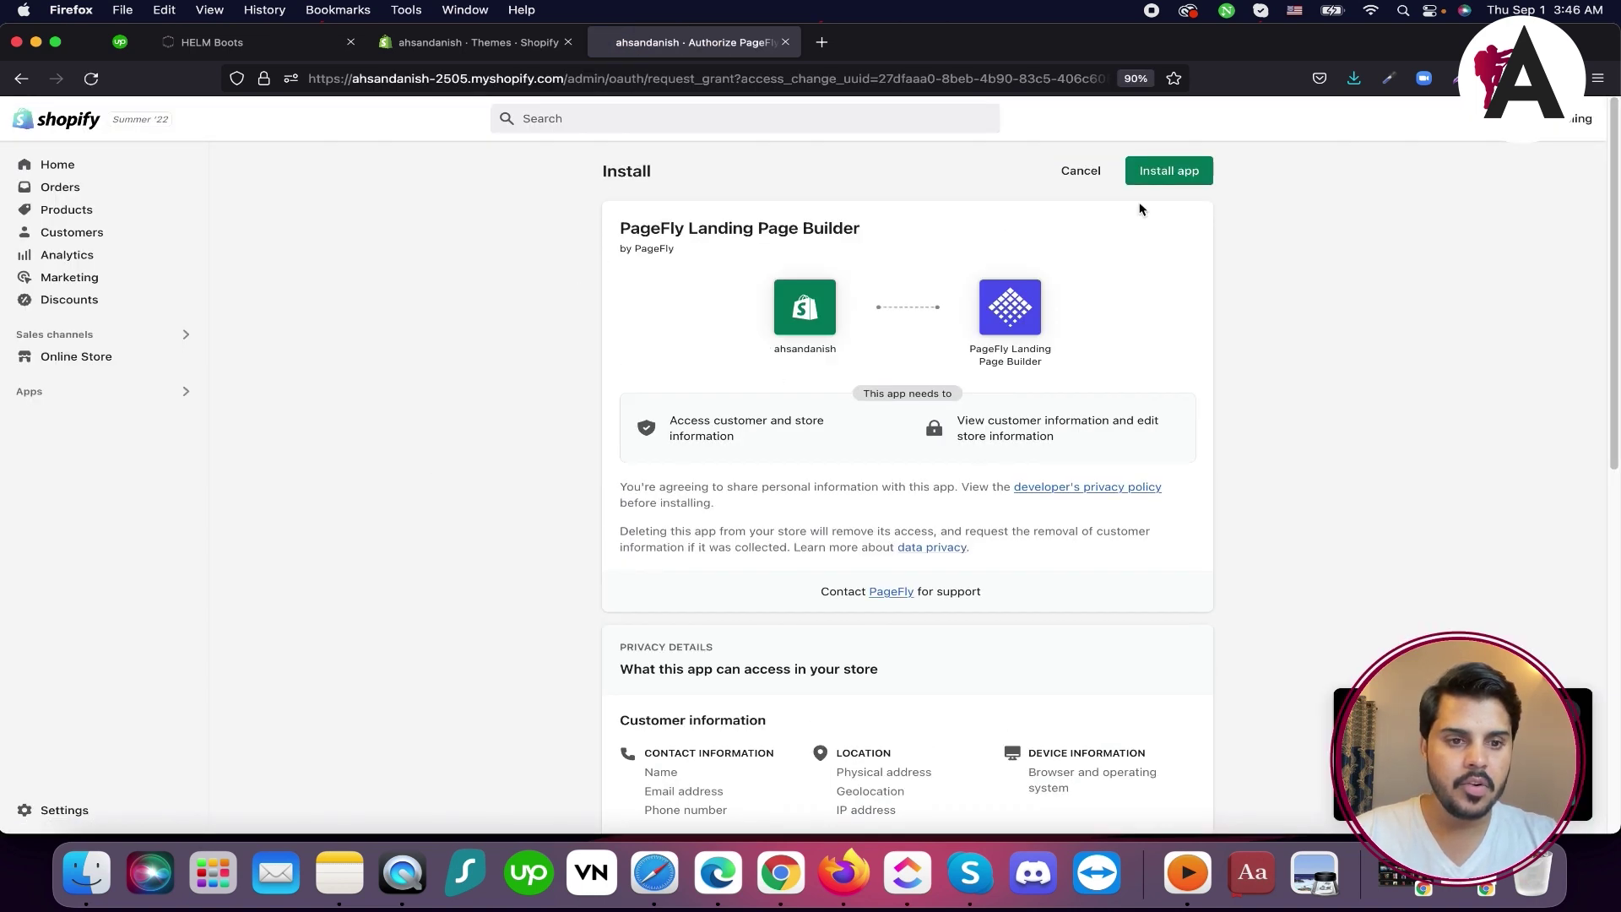
pyautogui.click(1160, 184)
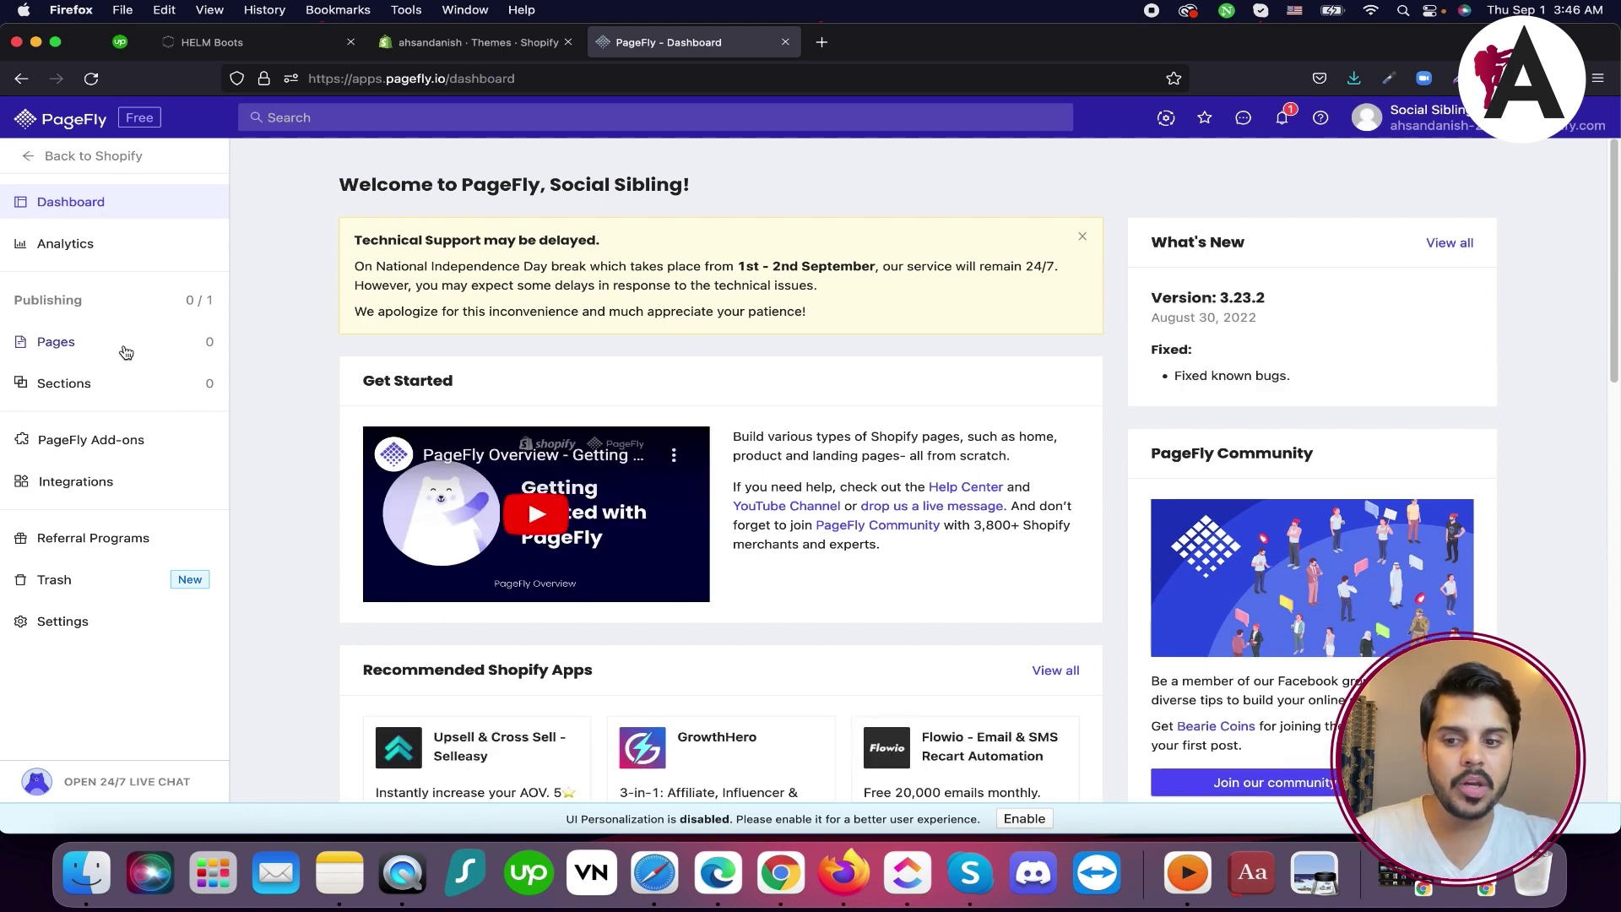
pyautogui.click(179, 351)
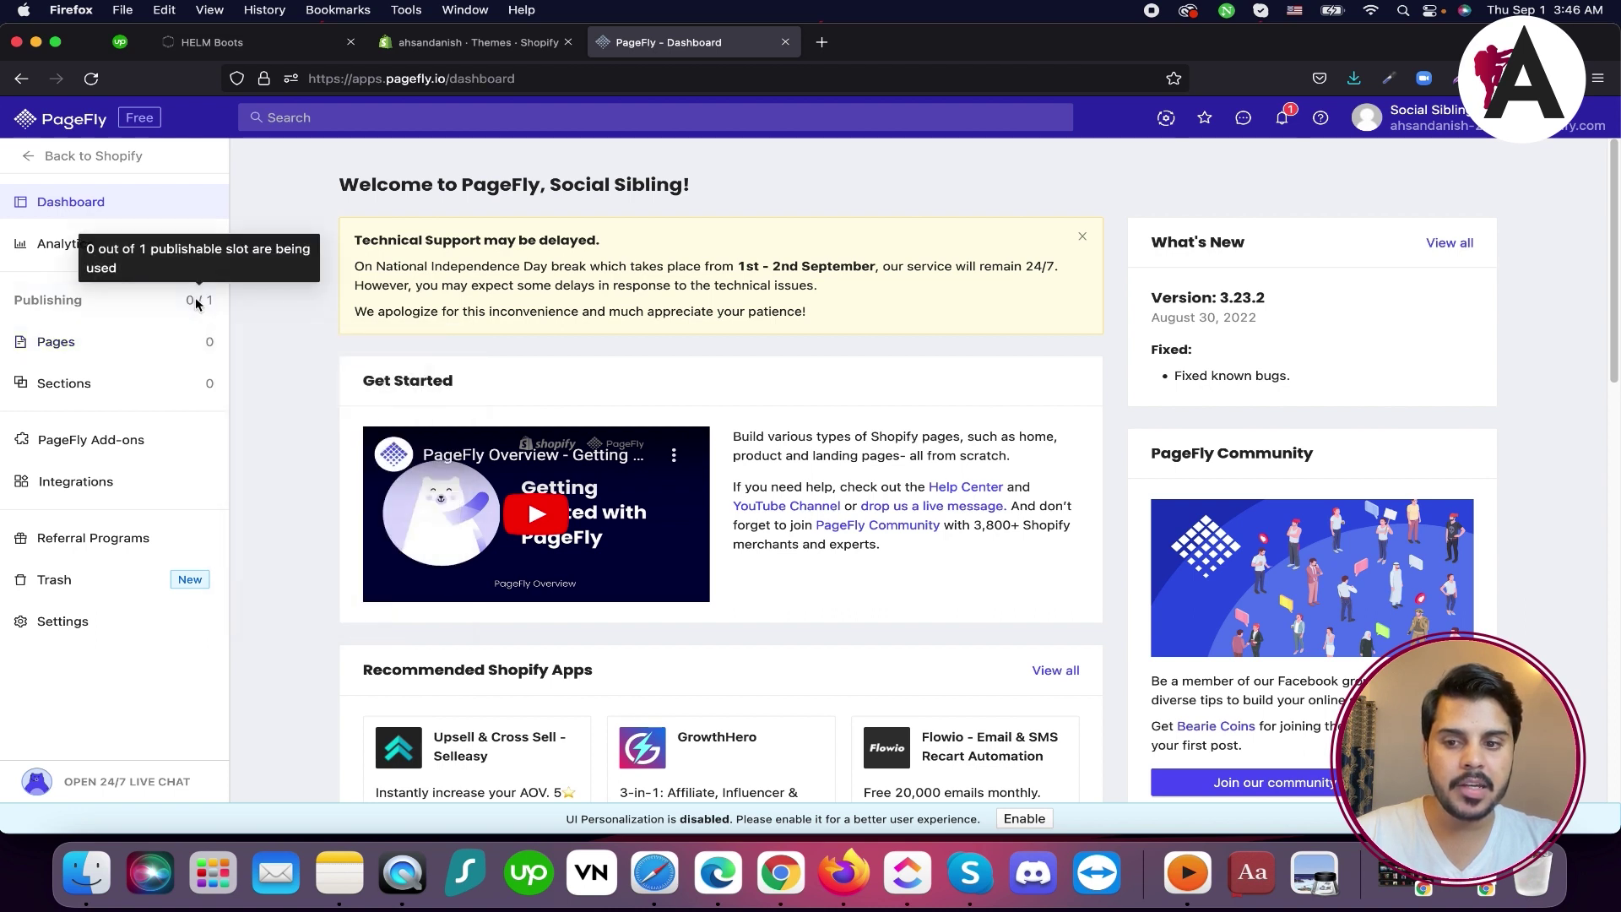
pyautogui.moveTo(212, 306)
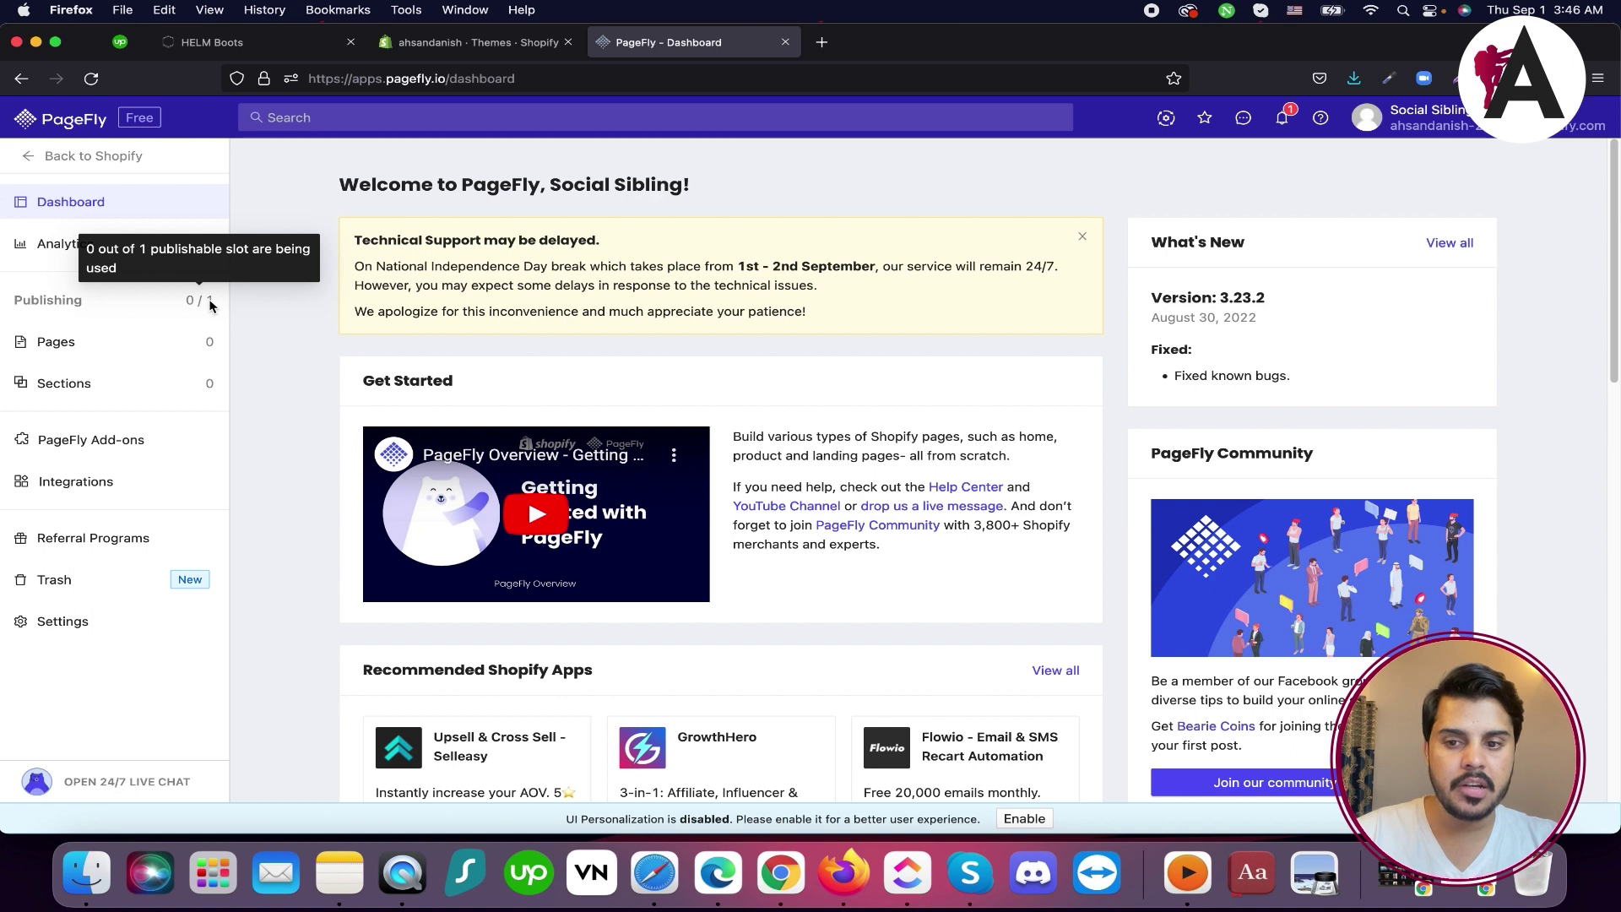
pyautogui.scroll(-8, 283, 377)
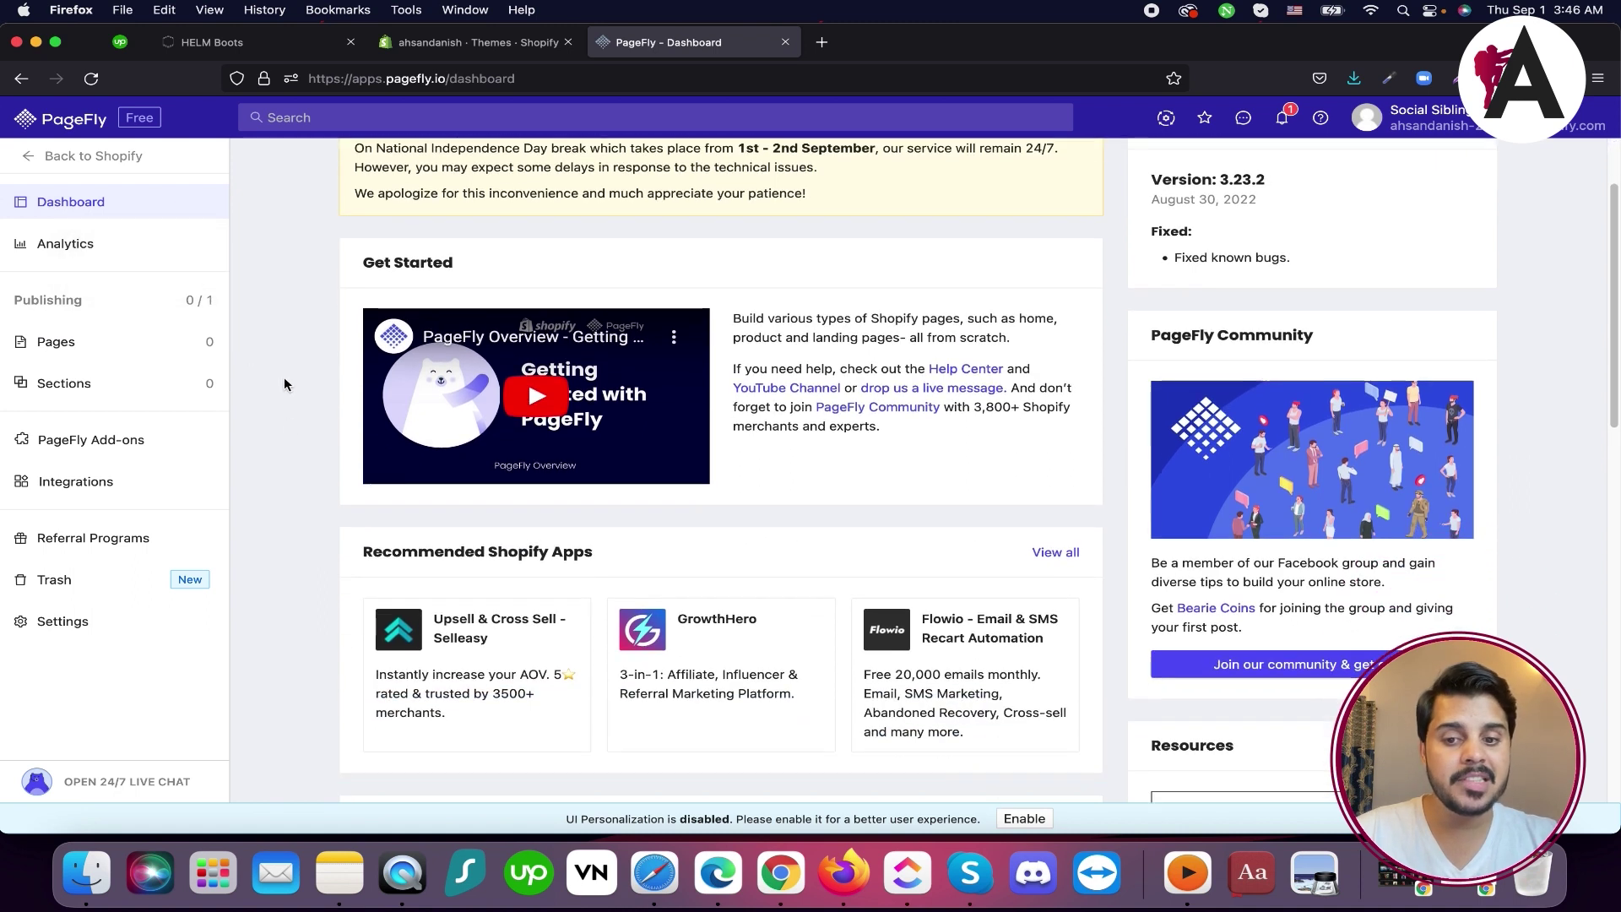
pyautogui.scroll(7, 319, 540)
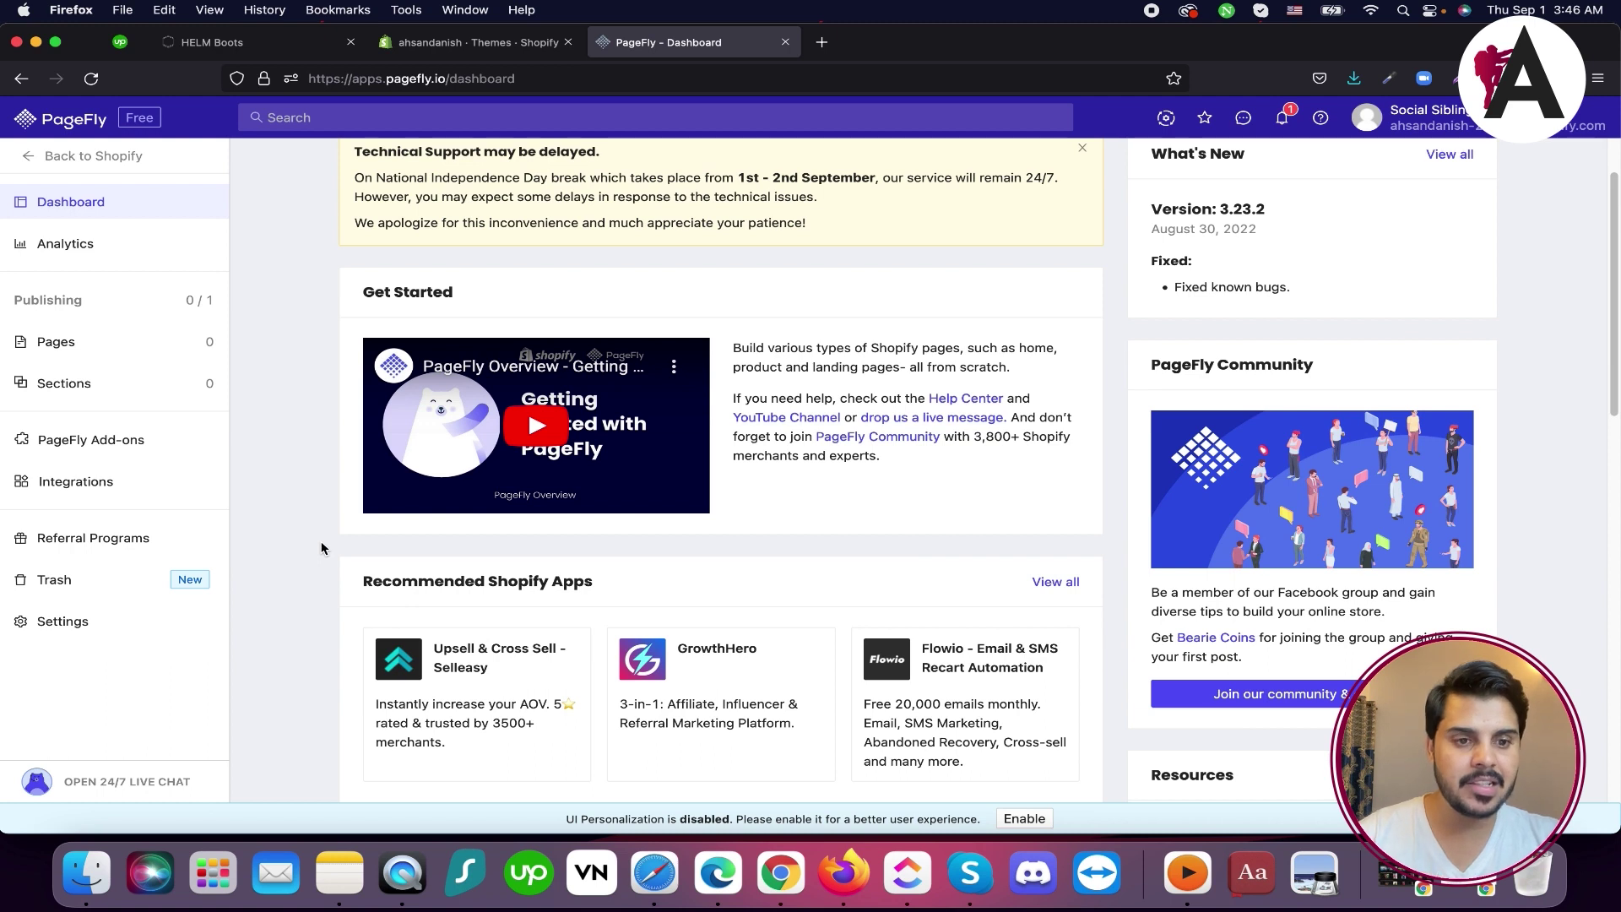
pyautogui.click(821, 41)
# Web-search 'pagesly app for shopify pricing' and open PageFly's App Store listing
pyautogui.write('pages')
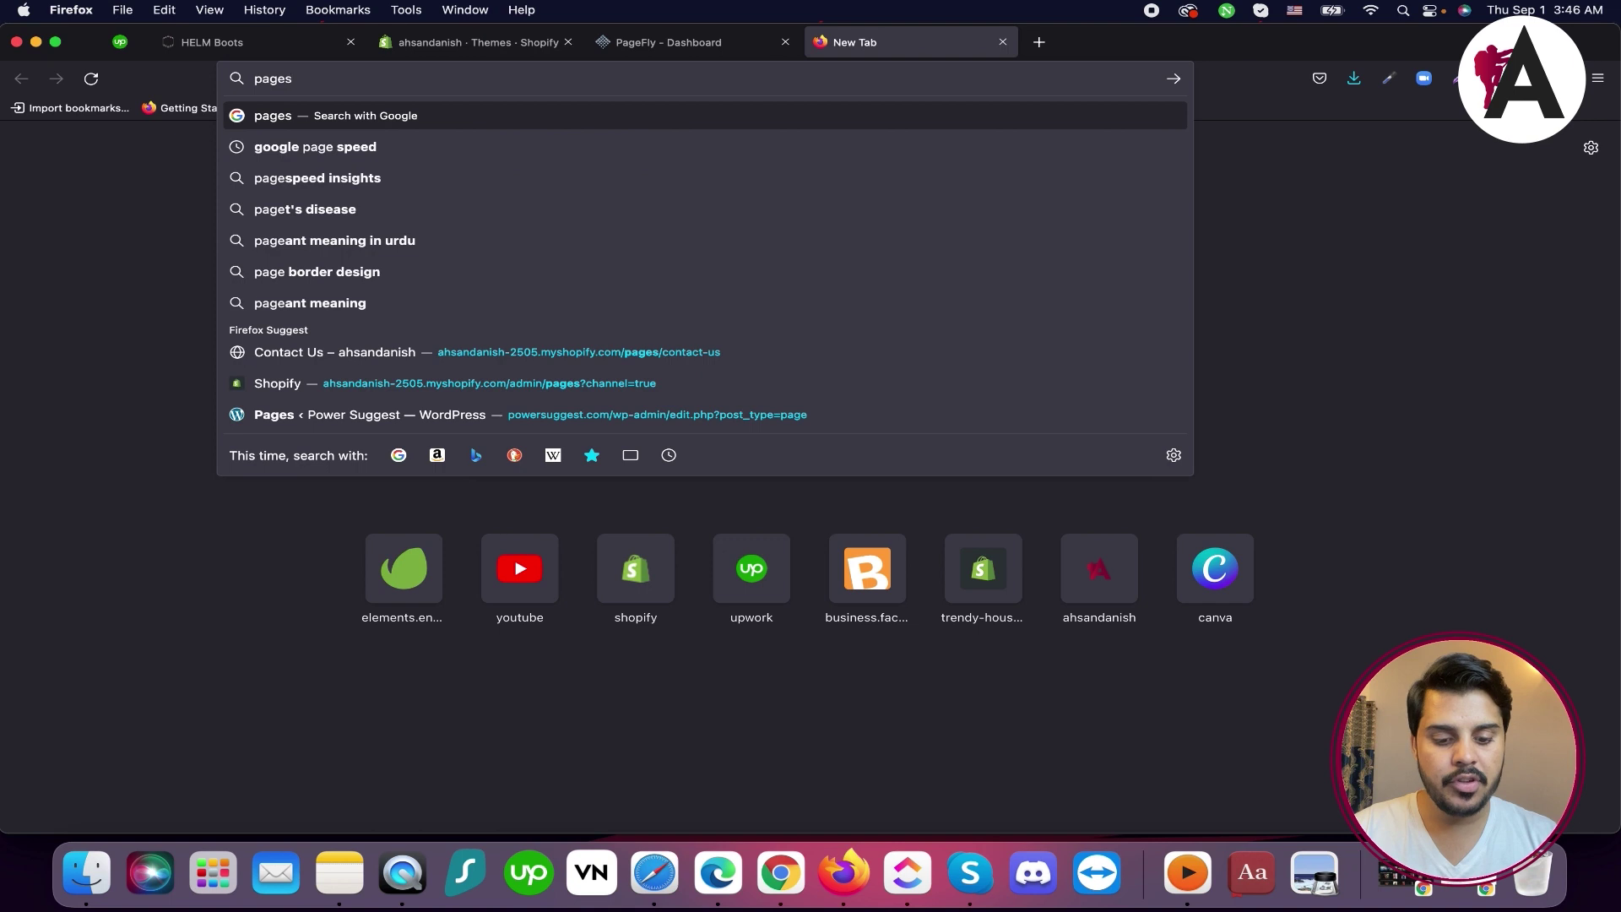
pyautogui.write('ly app for shopi')
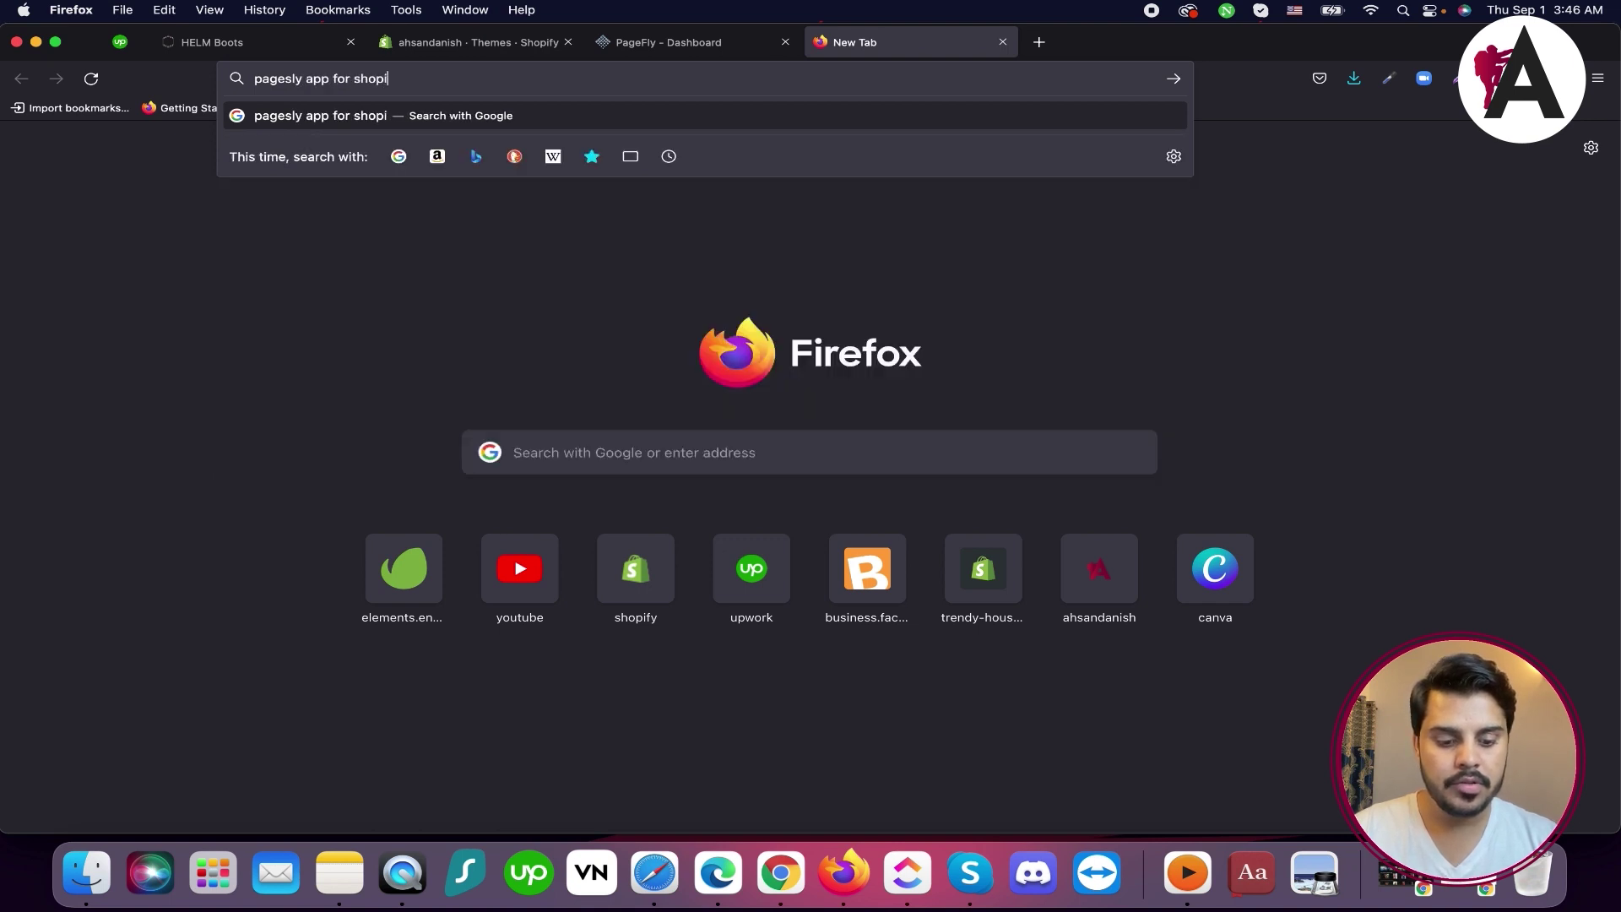
pyautogui.write('fy pricing')
pyautogui.press('Return')
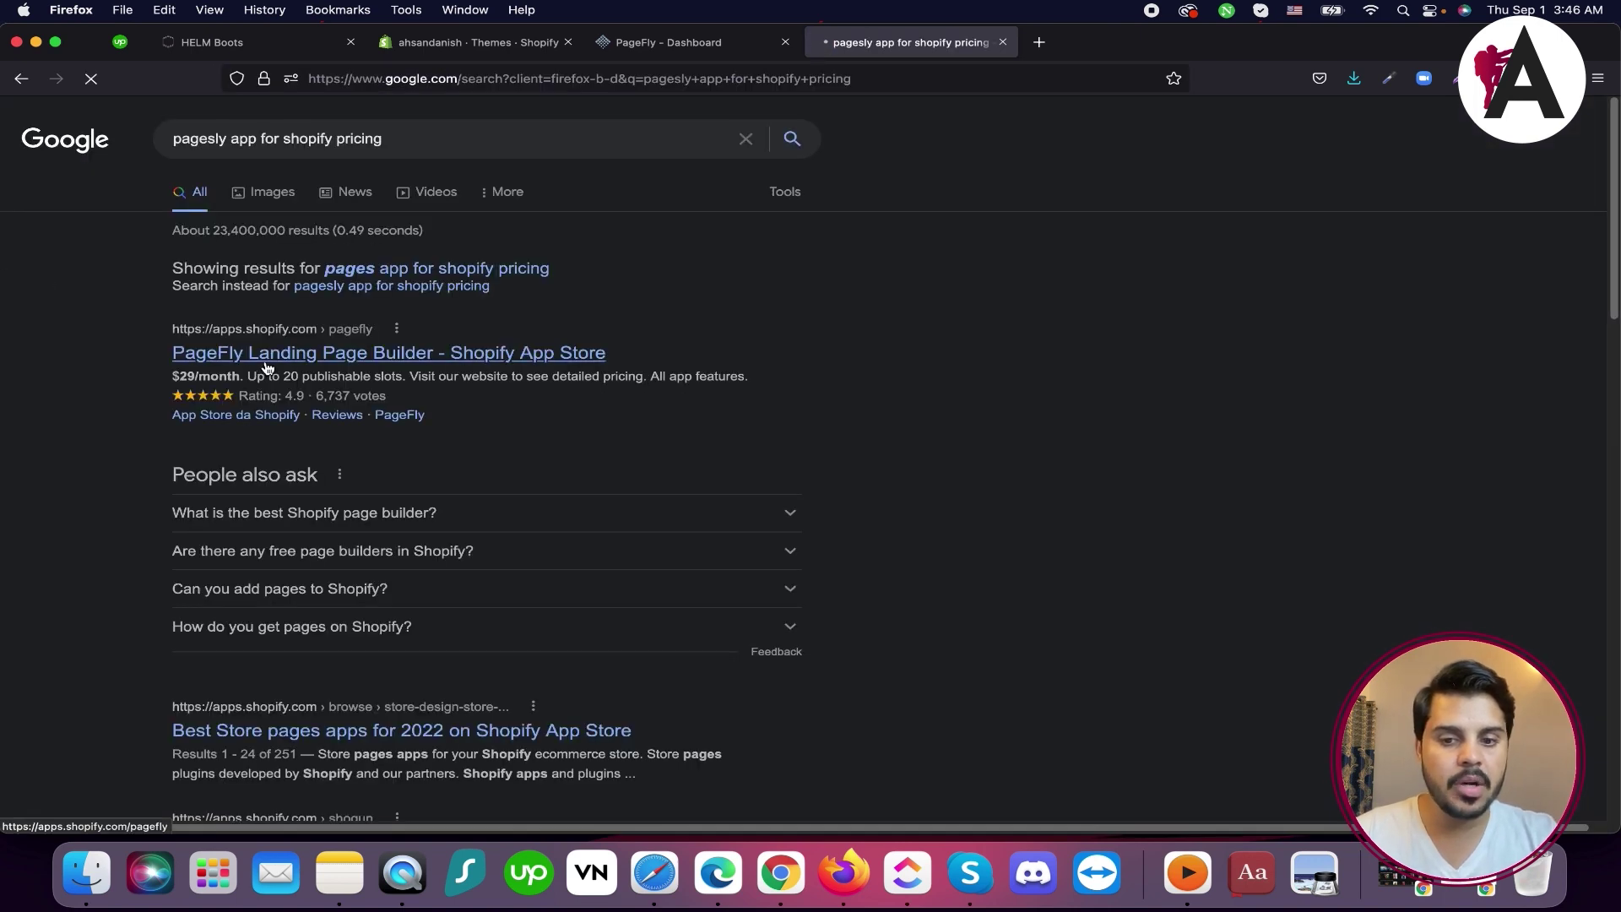
pyautogui.click(267, 367)
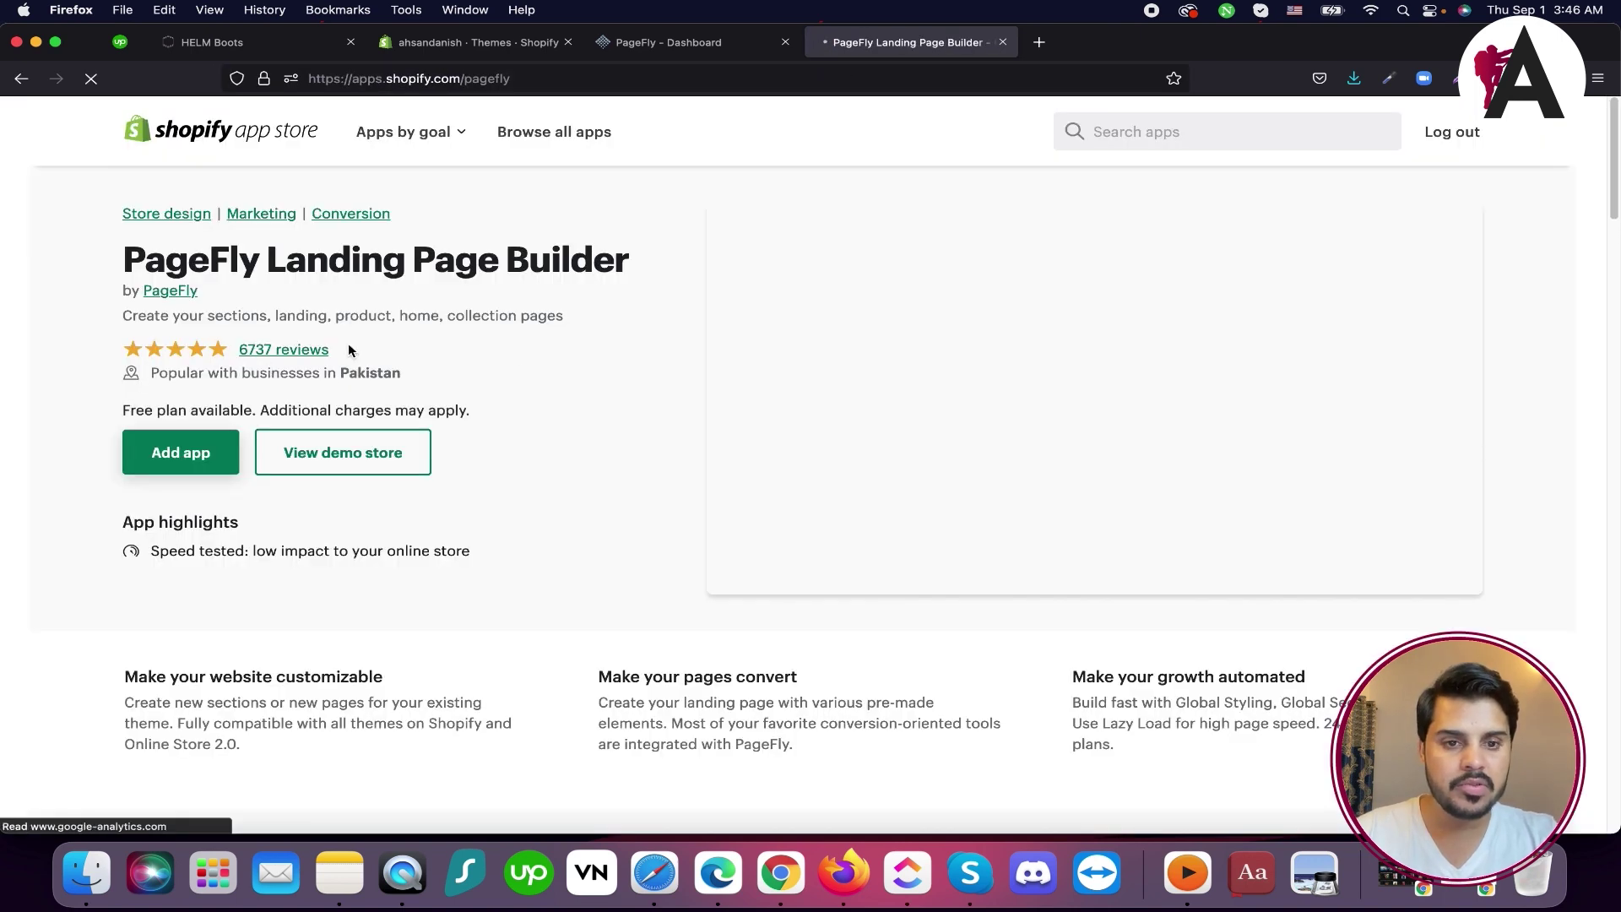
# Review PageFly's pricing: the $44/month Pay As You Go 2 plan and the free plan's single publishable slot; then close the tab
pyautogui.scroll(-3, 648, 463)
pyautogui.scroll(-12, 649, 463)
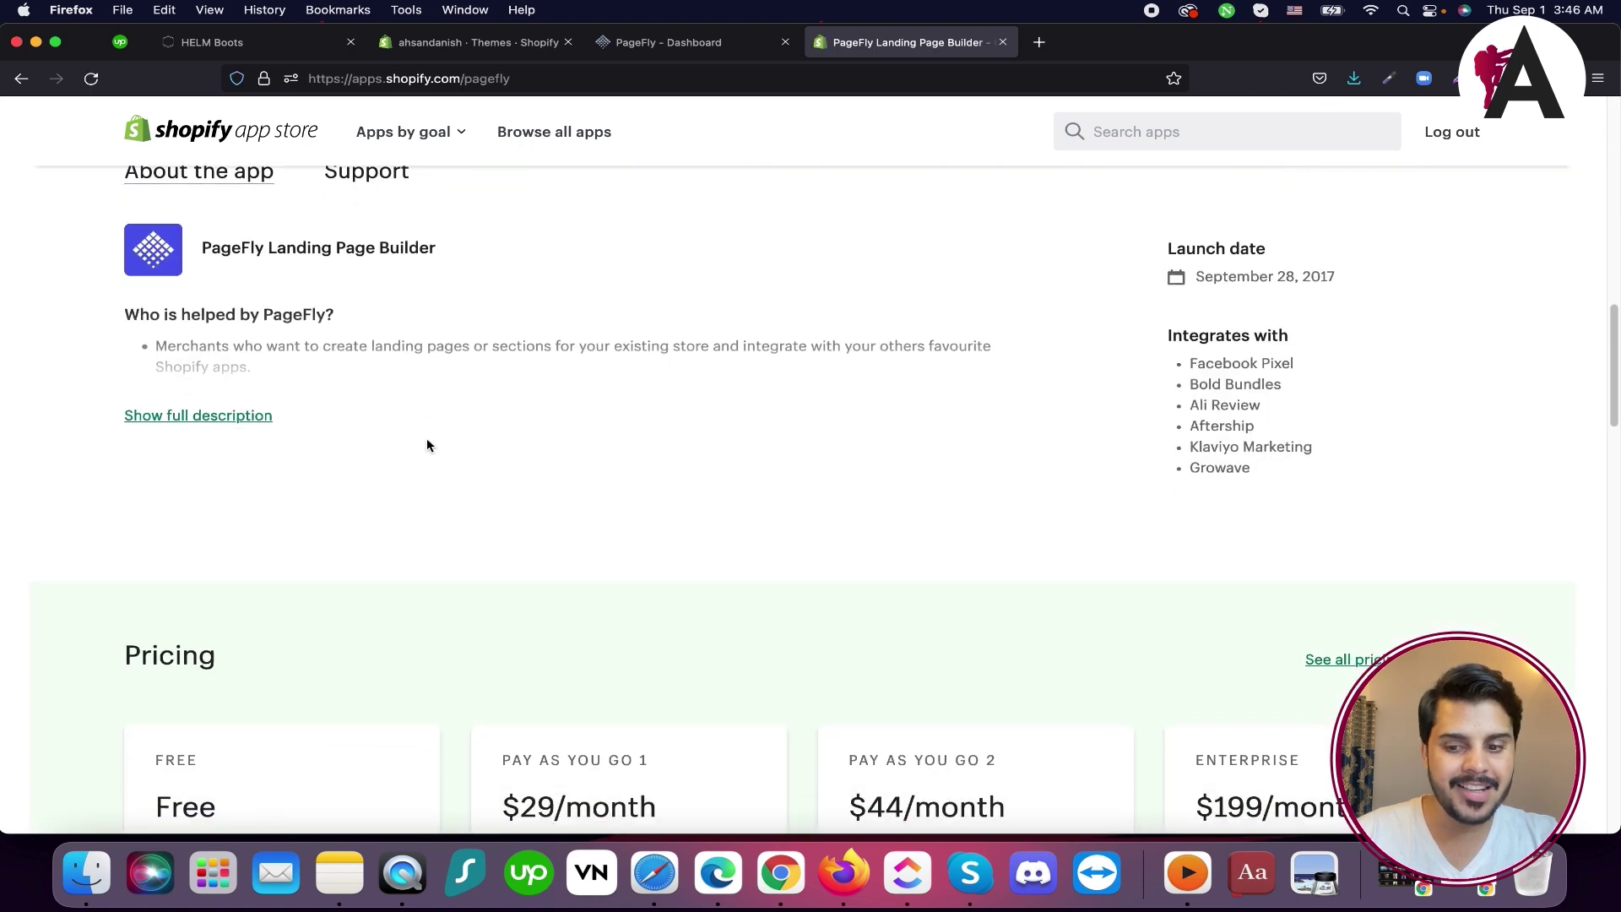
pyautogui.scroll(-3, 498, 371)
pyautogui.moveTo(502, 401); pyautogui.dragTo(666, 409)
pyautogui.moveTo(866, 401); pyautogui.dragTo(1047, 404)
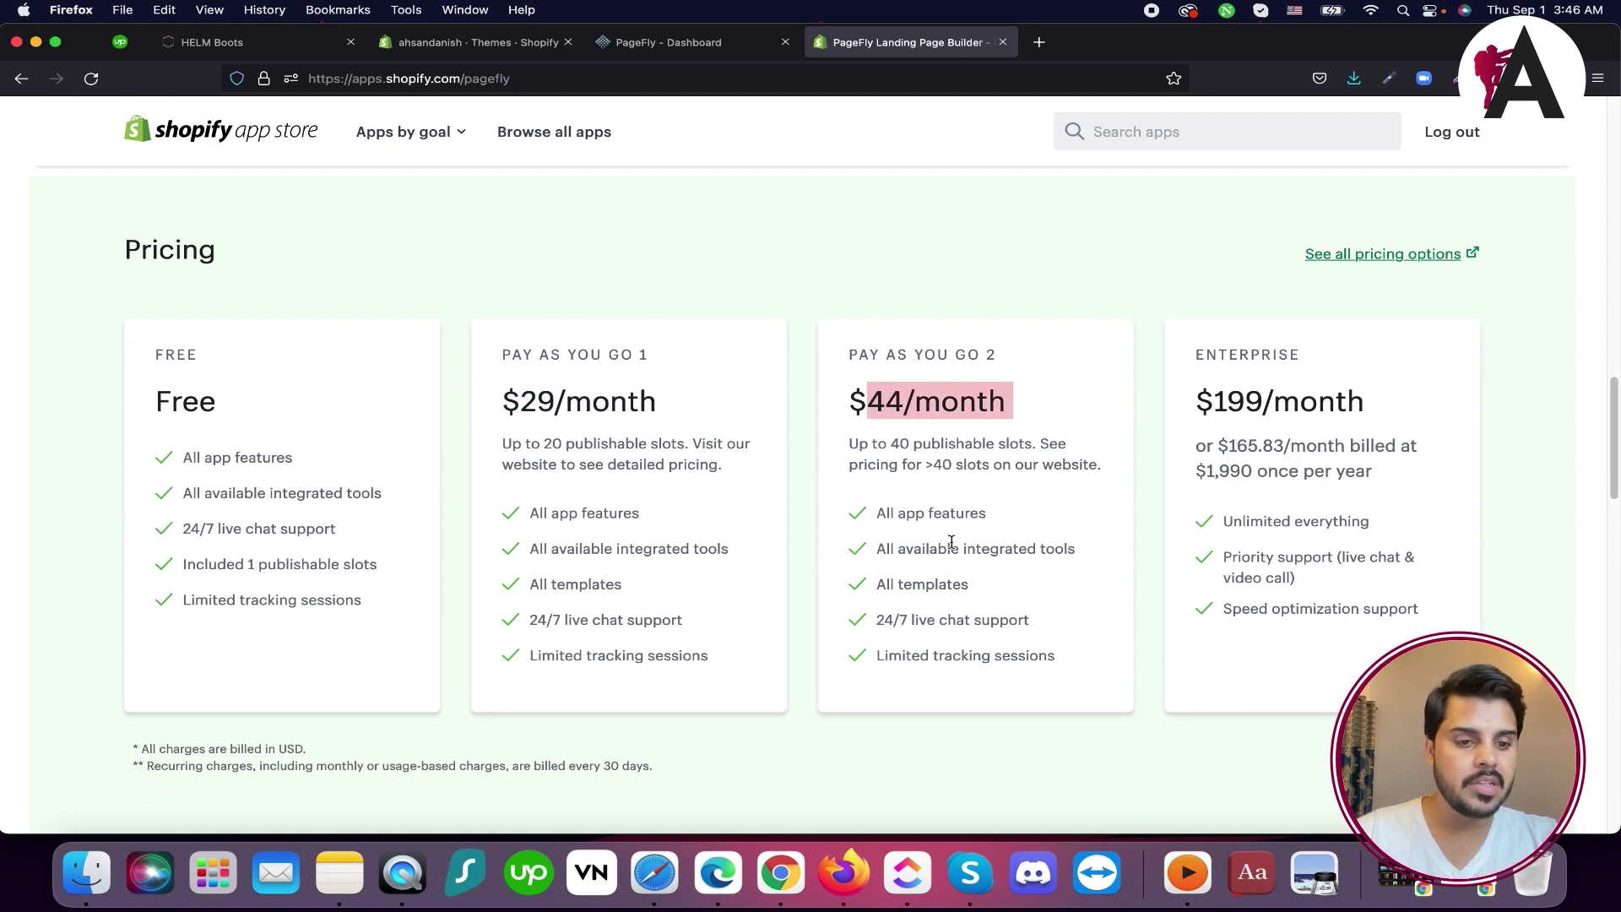
pyautogui.click(159, 432)
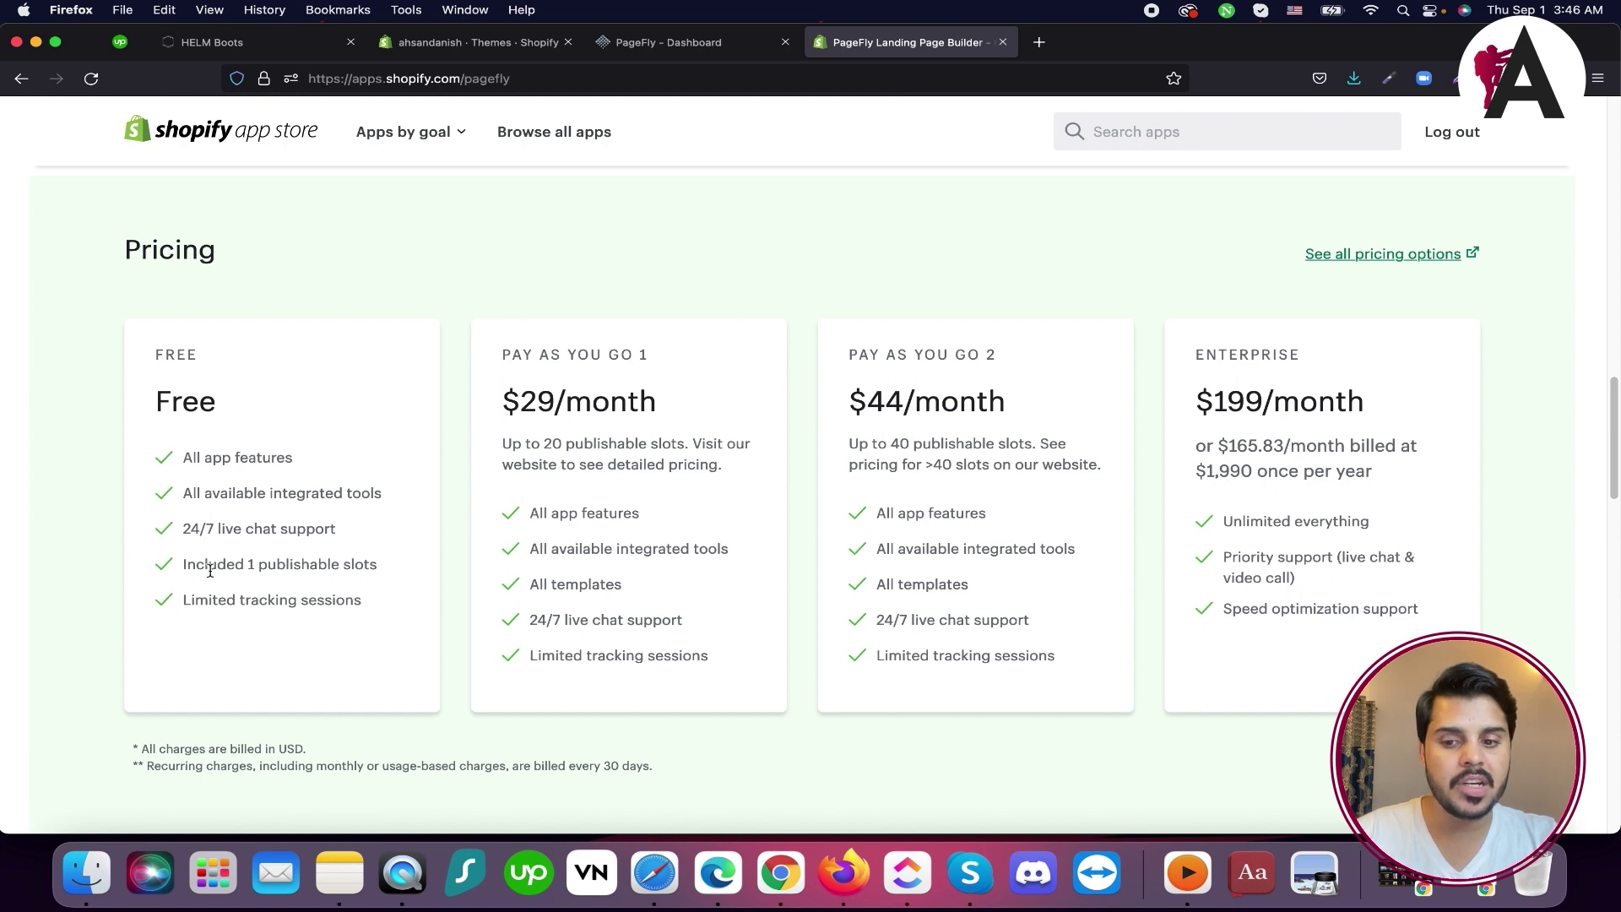
pyautogui.moveTo(186, 564); pyautogui.dragTo(391, 572)
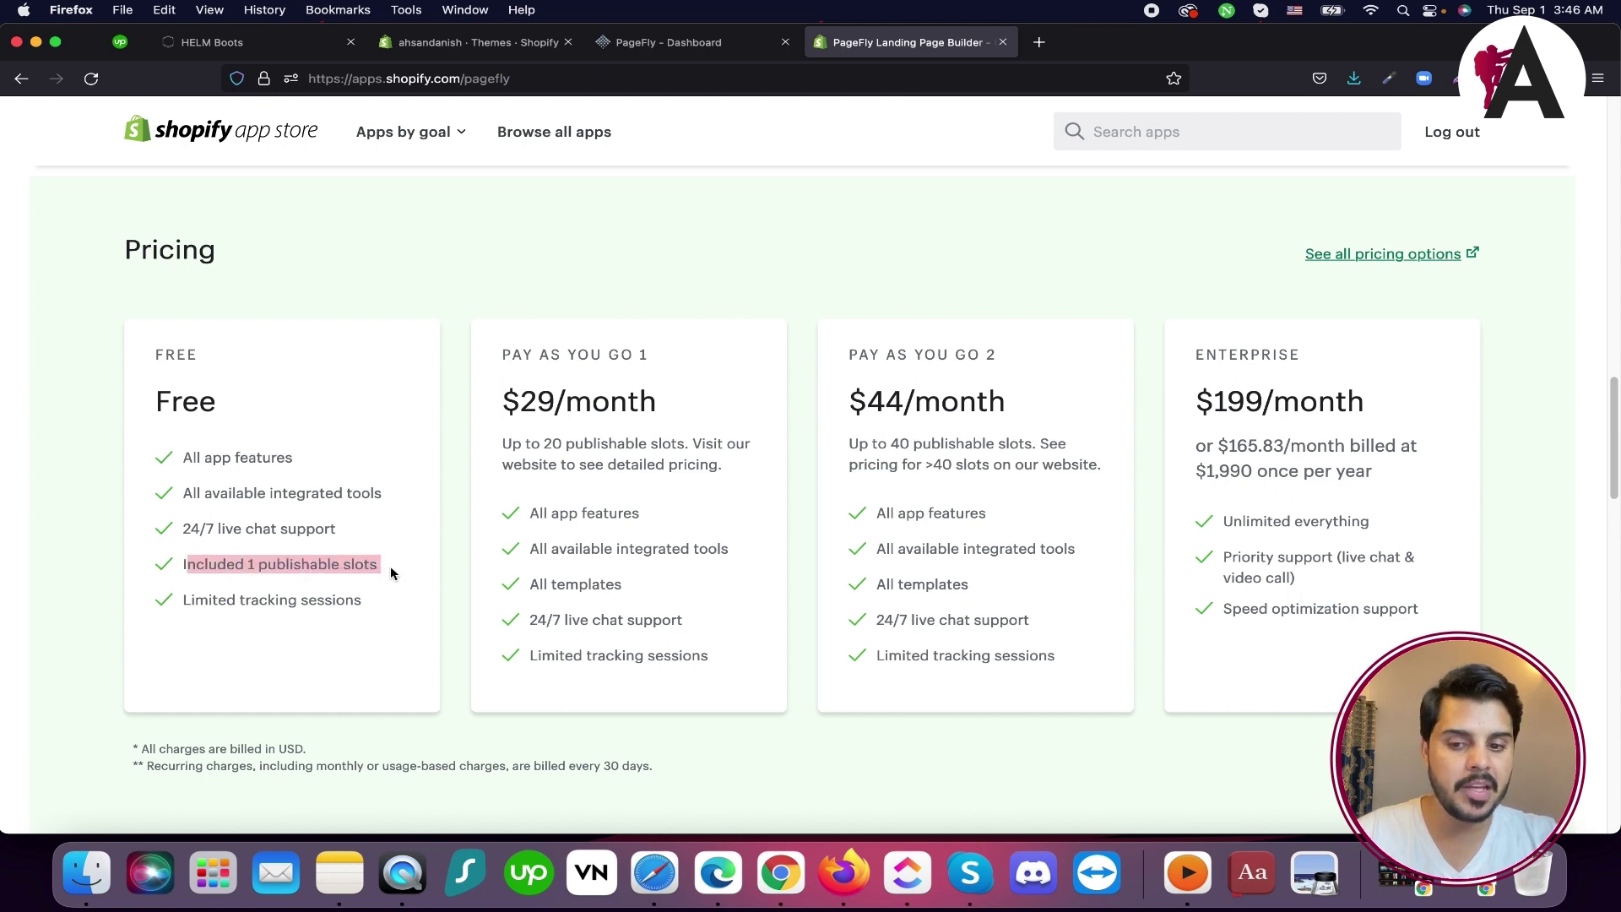
pyautogui.click(1002, 43)
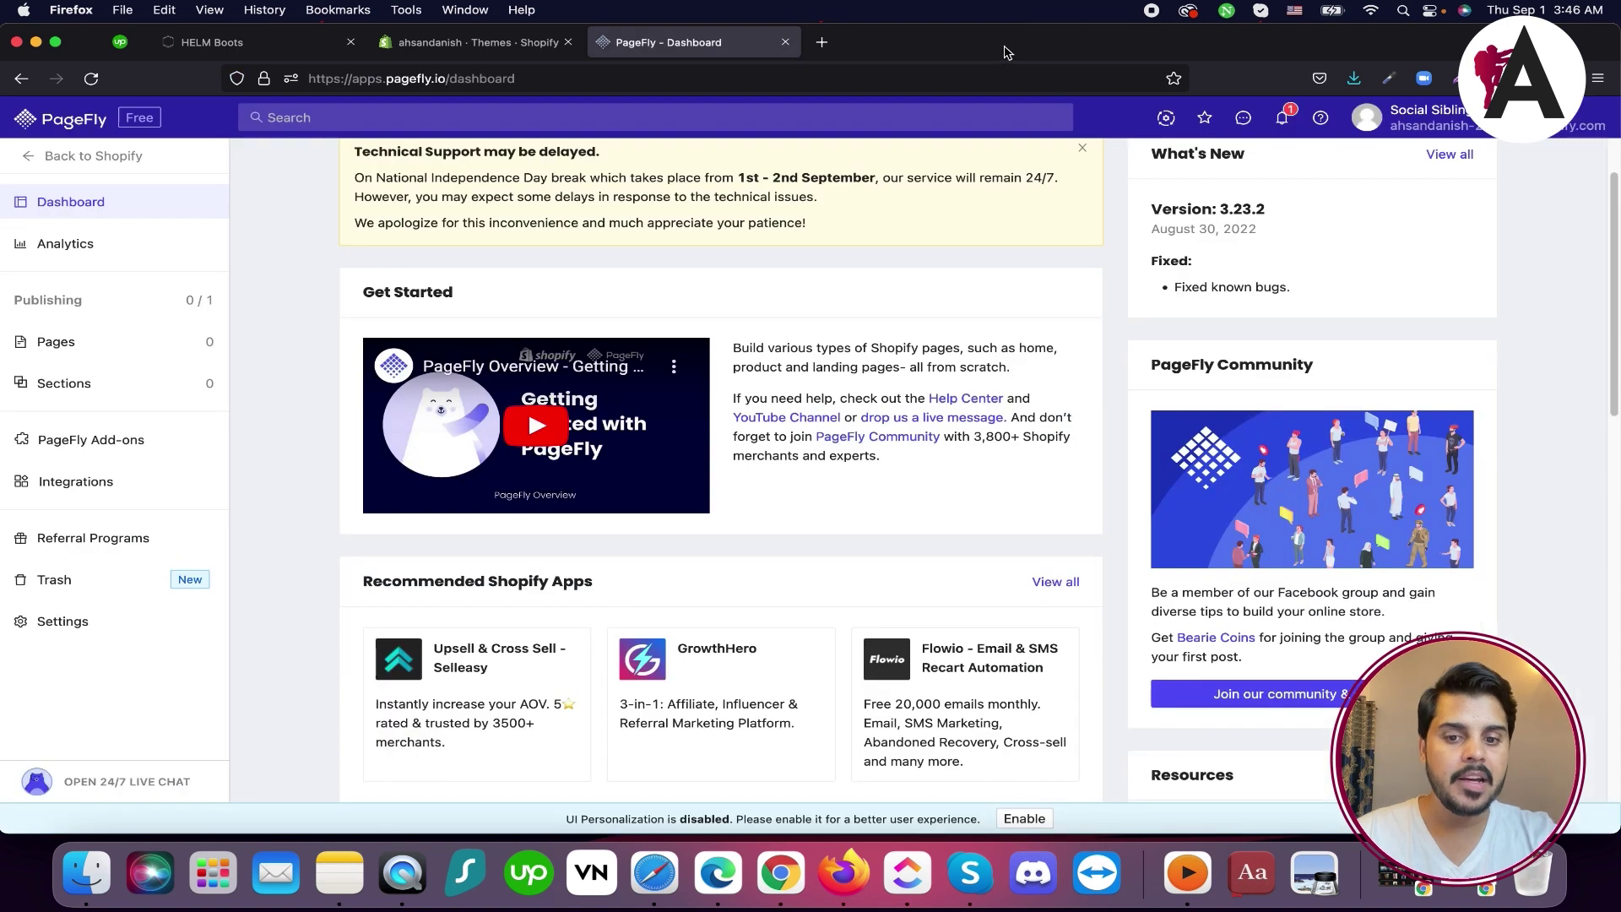
# Choose Regular Pages under Pages in the PageFly sidebar
pyautogui.scroll(2, 281, 490)
pyautogui.moveTo(93, 353)
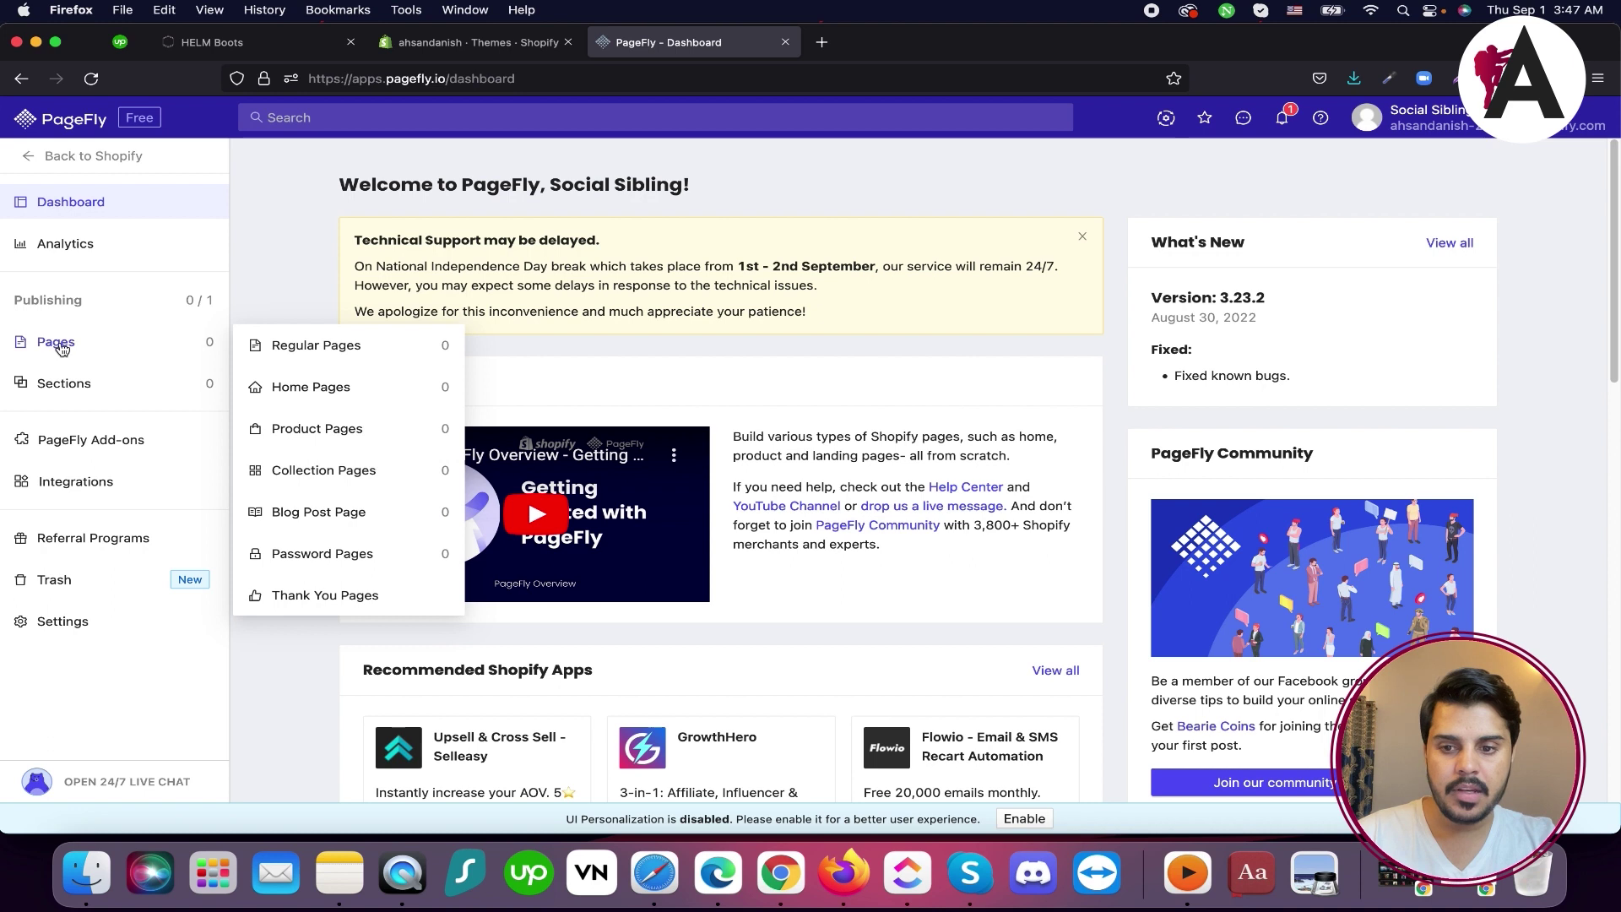
pyautogui.click(318, 356)
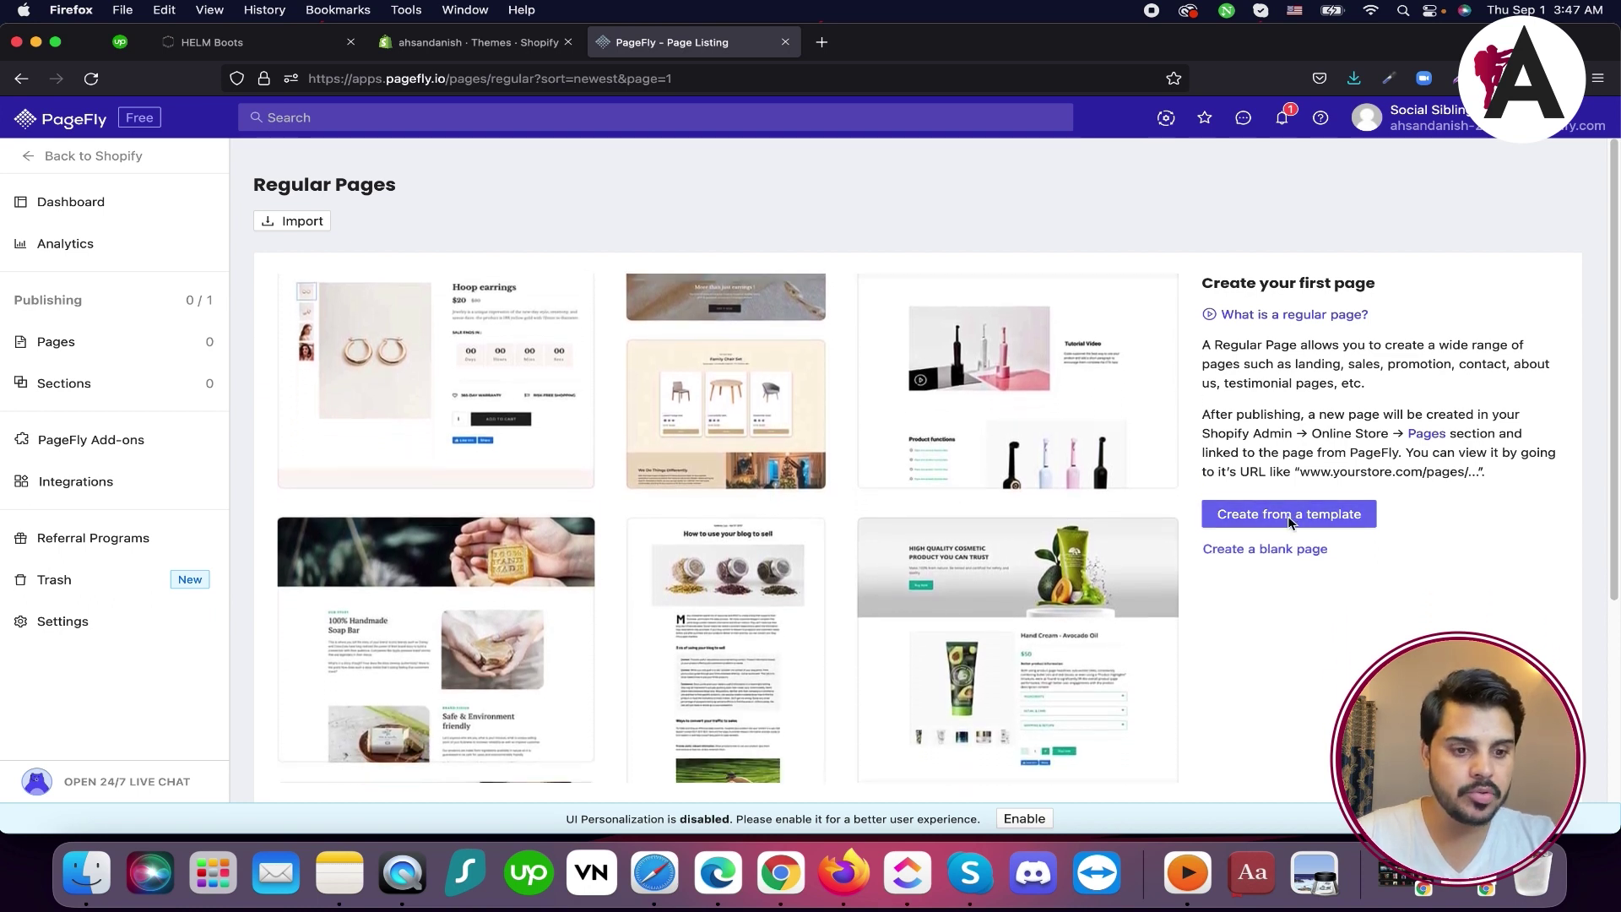
# Create an untitled page from the Vivid template in the Select Page Template dialog
pyautogui.click(1267, 520)
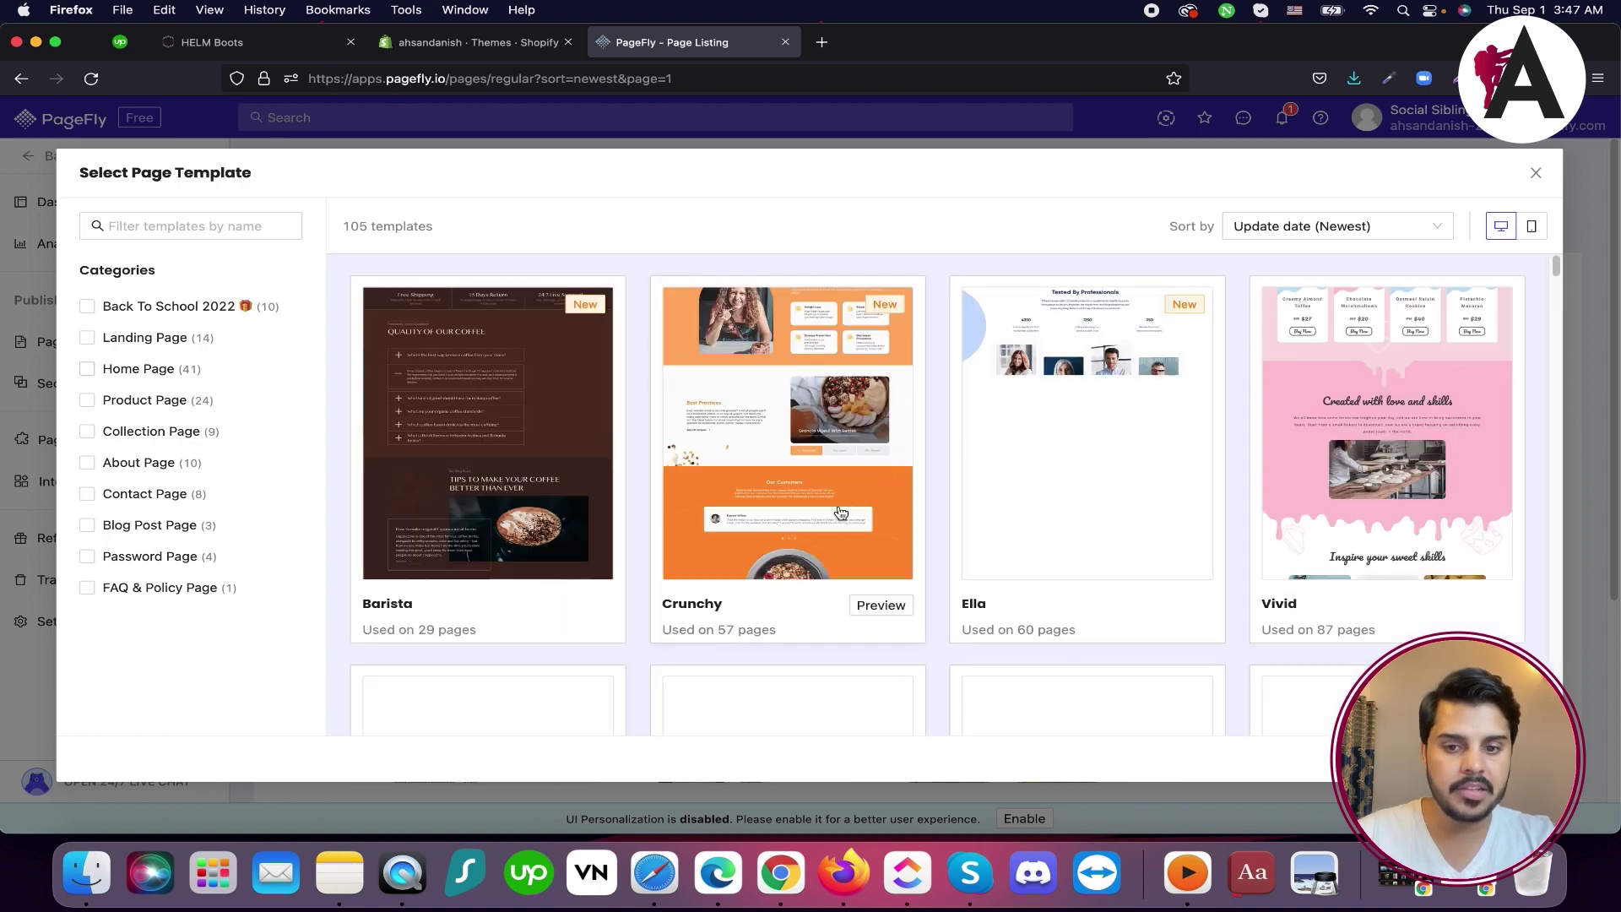
pyautogui.scroll(-3, 1050, 556)
pyautogui.scroll(3, 878, 540)
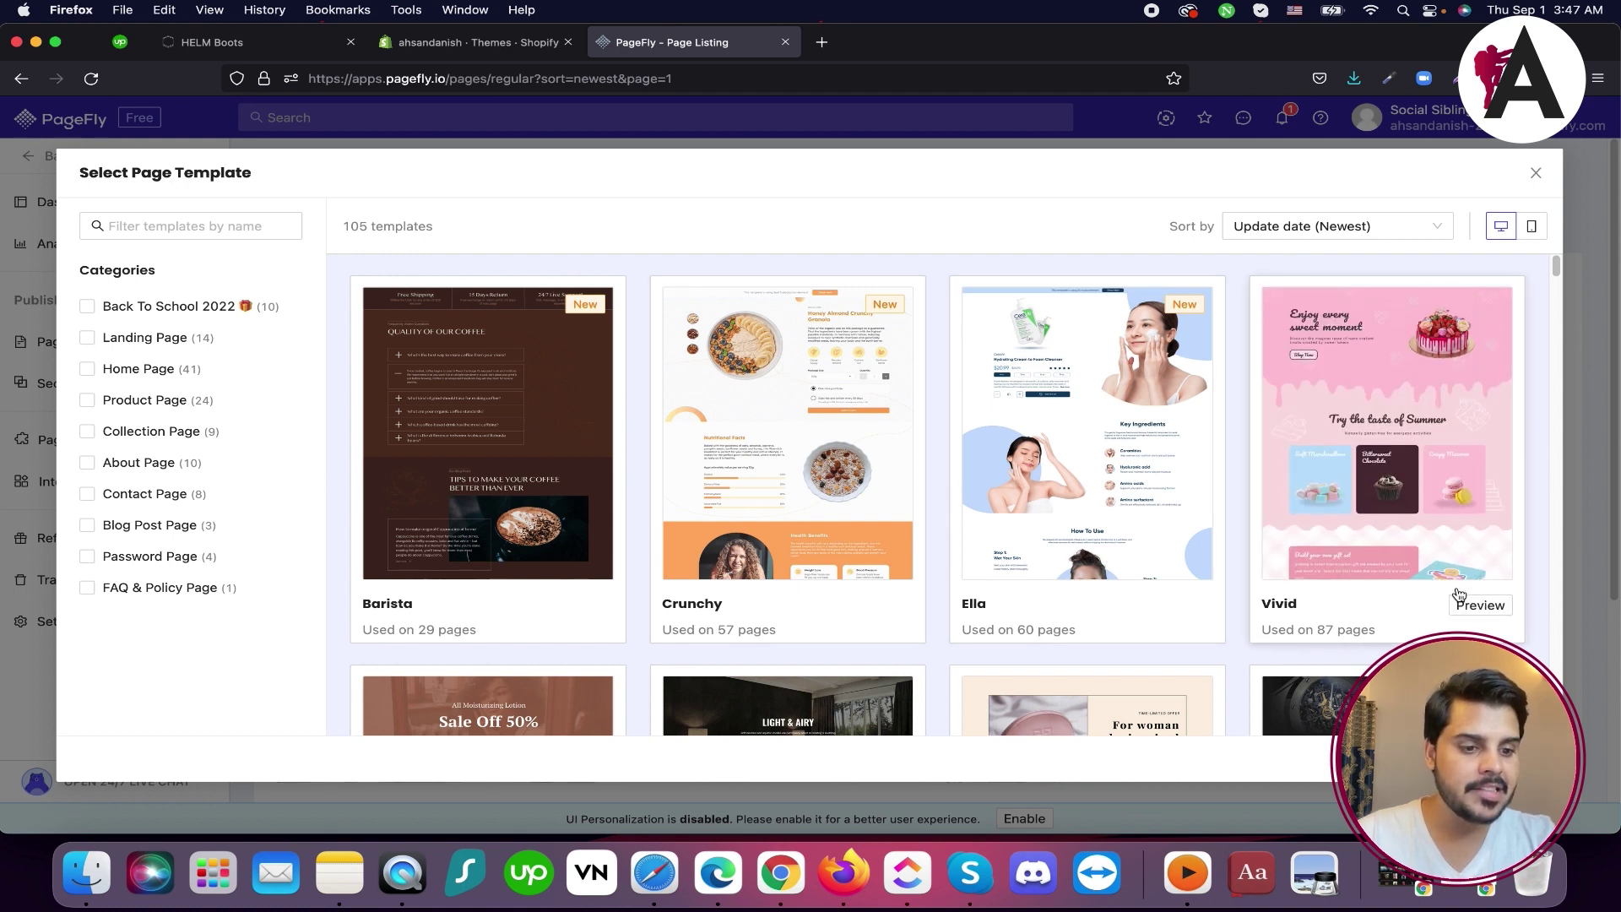
pyautogui.moveTo(1407, 506)
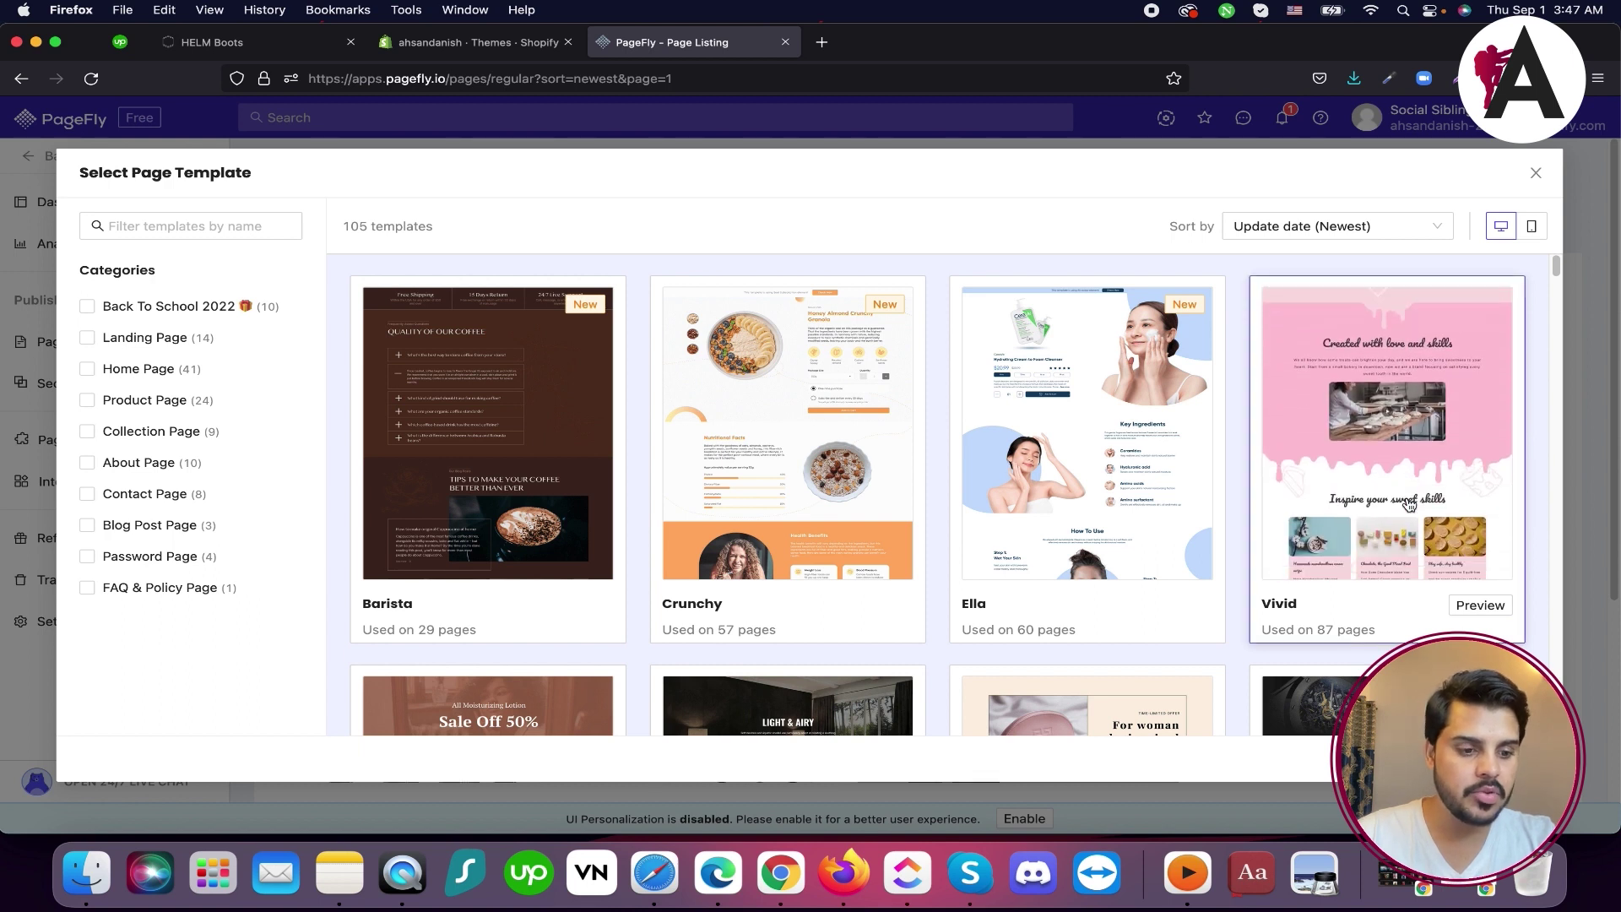
pyautogui.press('super+r')
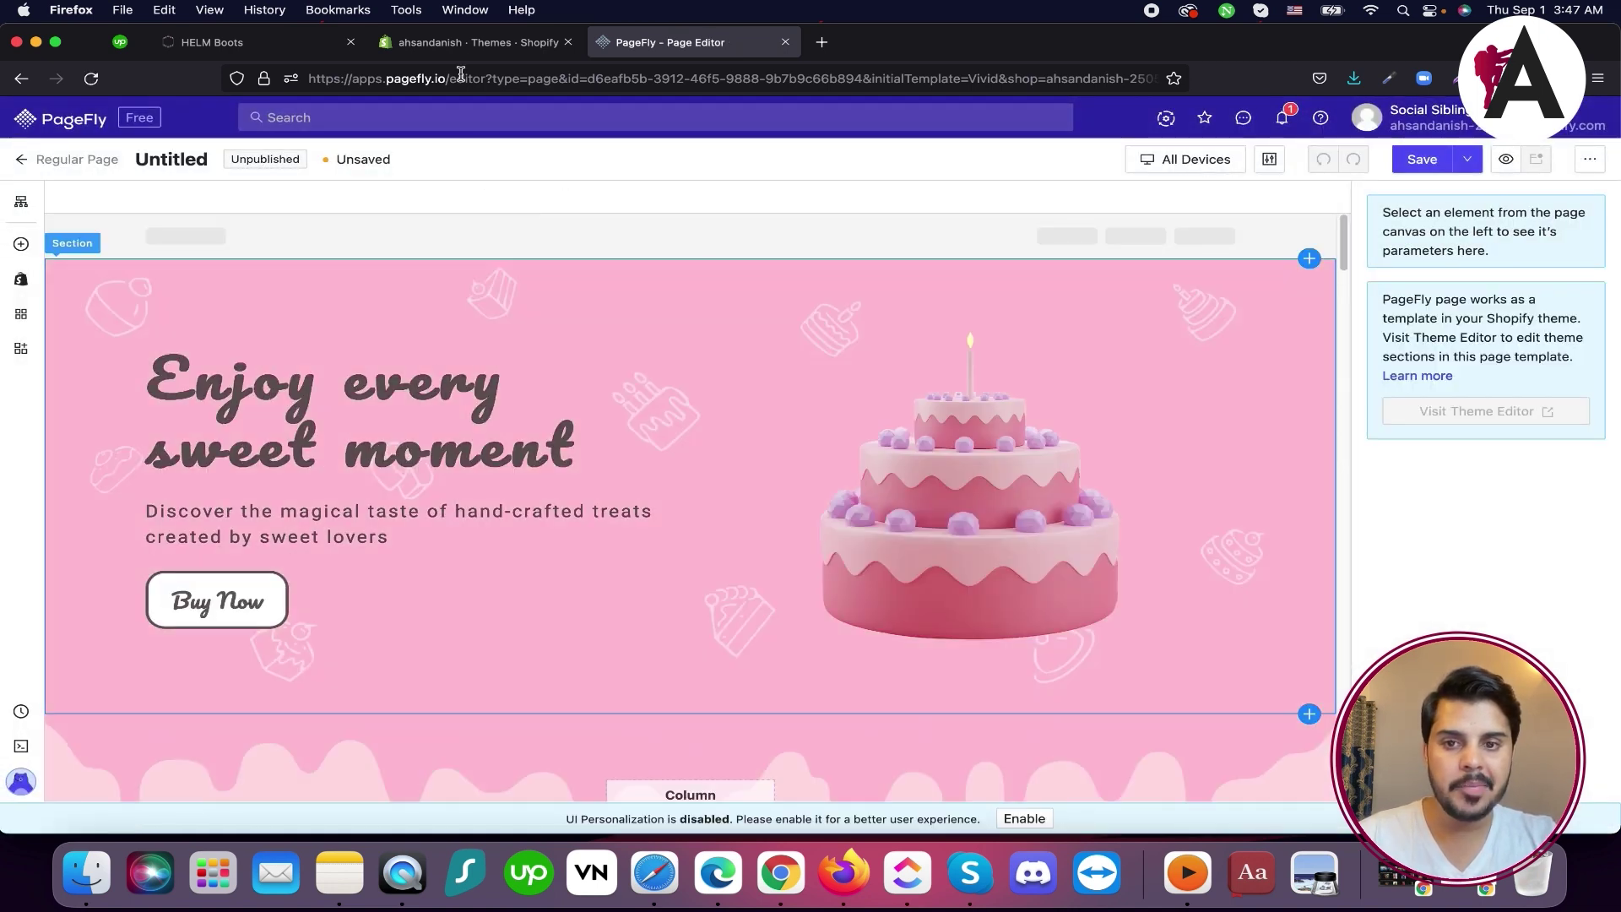
pyautogui.click(469, 42)
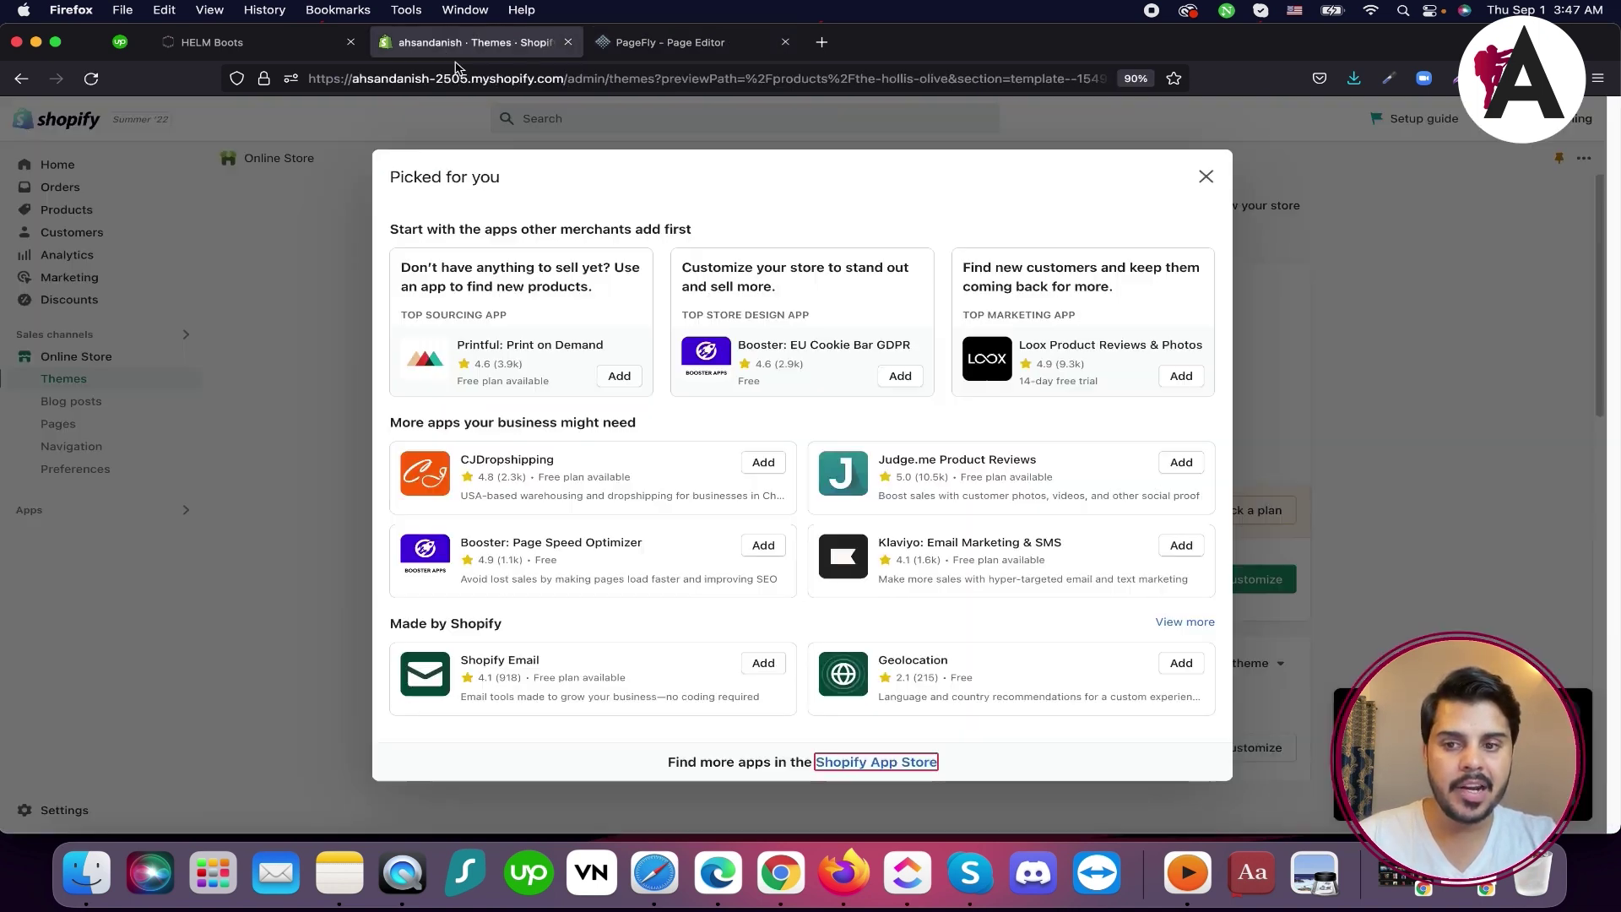
pyautogui.click(1212, 186)
pyautogui.click(188, 355)
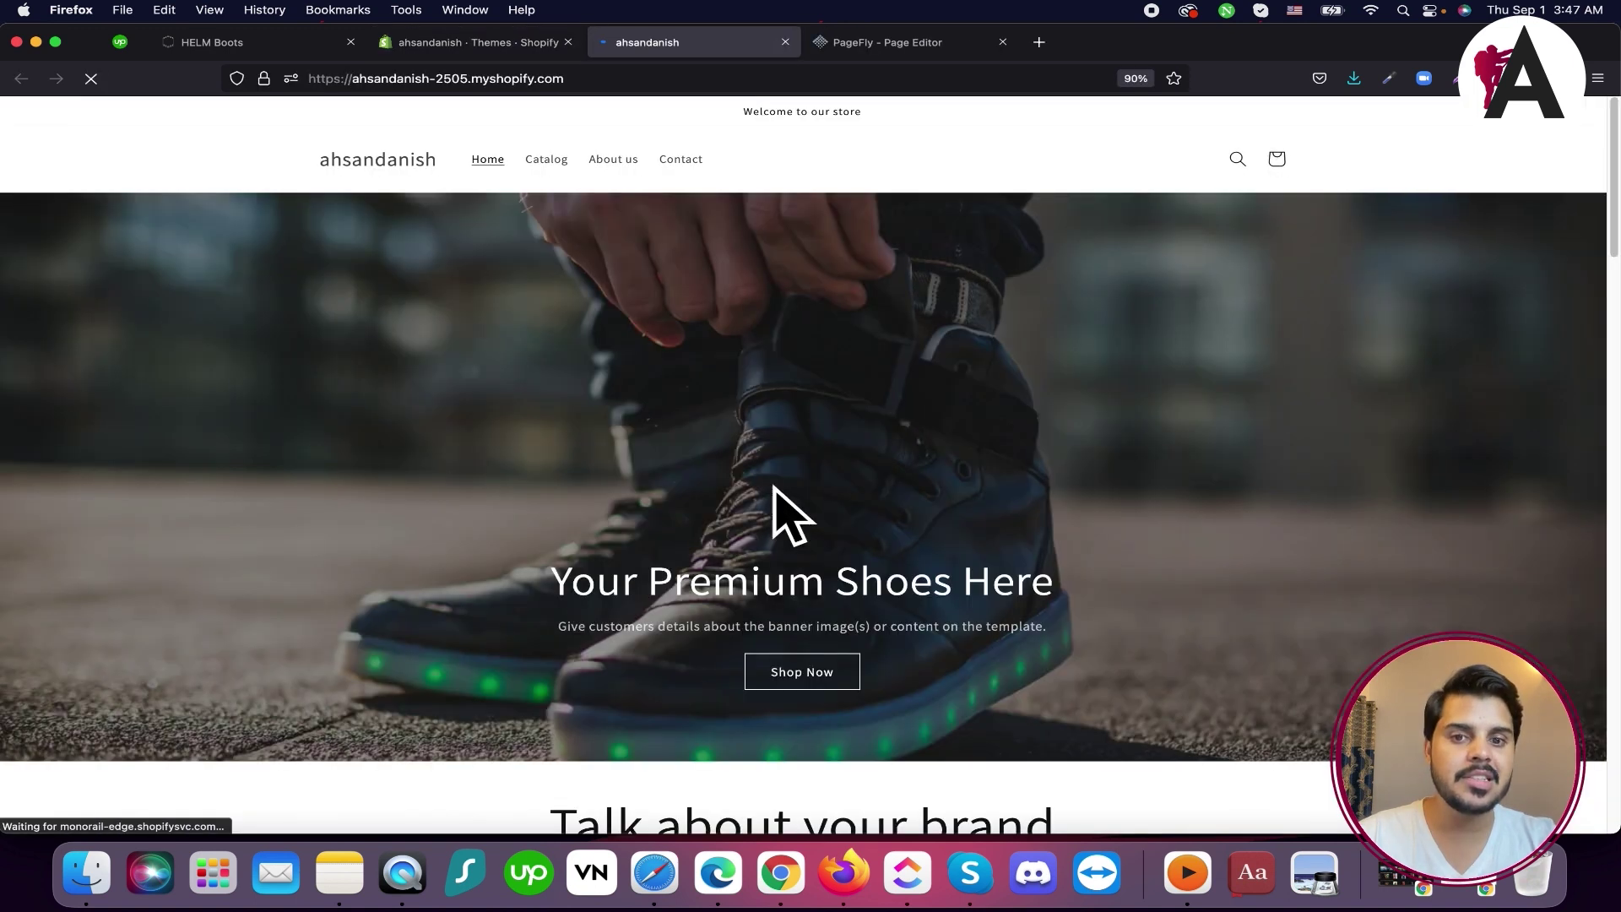
pyautogui.scroll(-15, 588, 464)
pyautogui.scroll(-10, 589, 463)
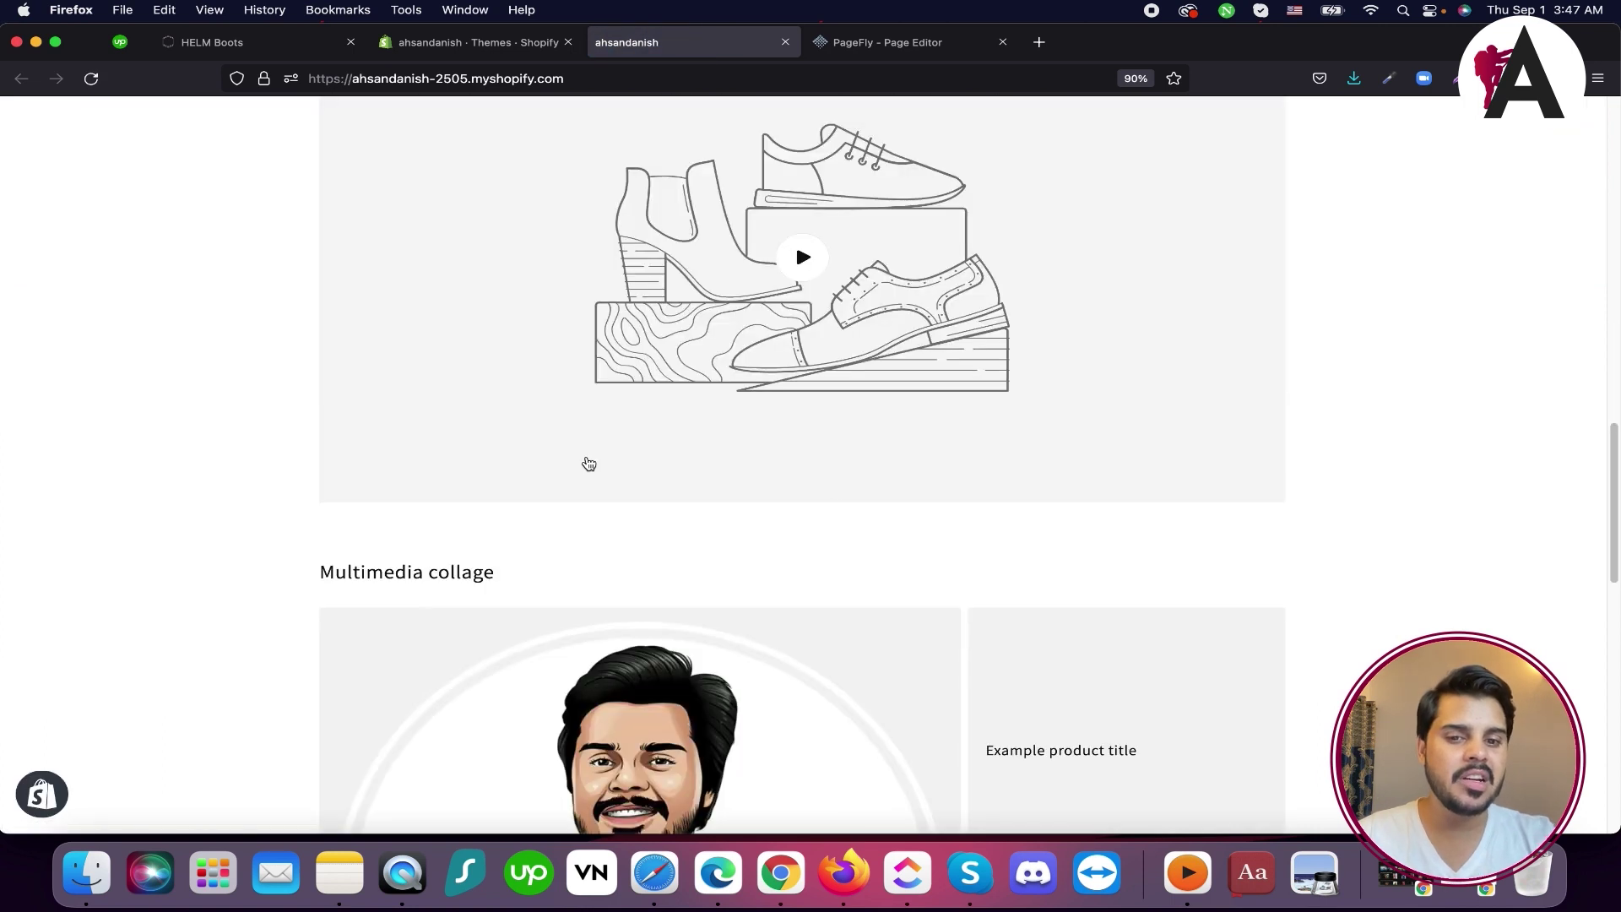
pyautogui.scroll(1, 588, 463)
pyautogui.scroll(-10, 589, 463)
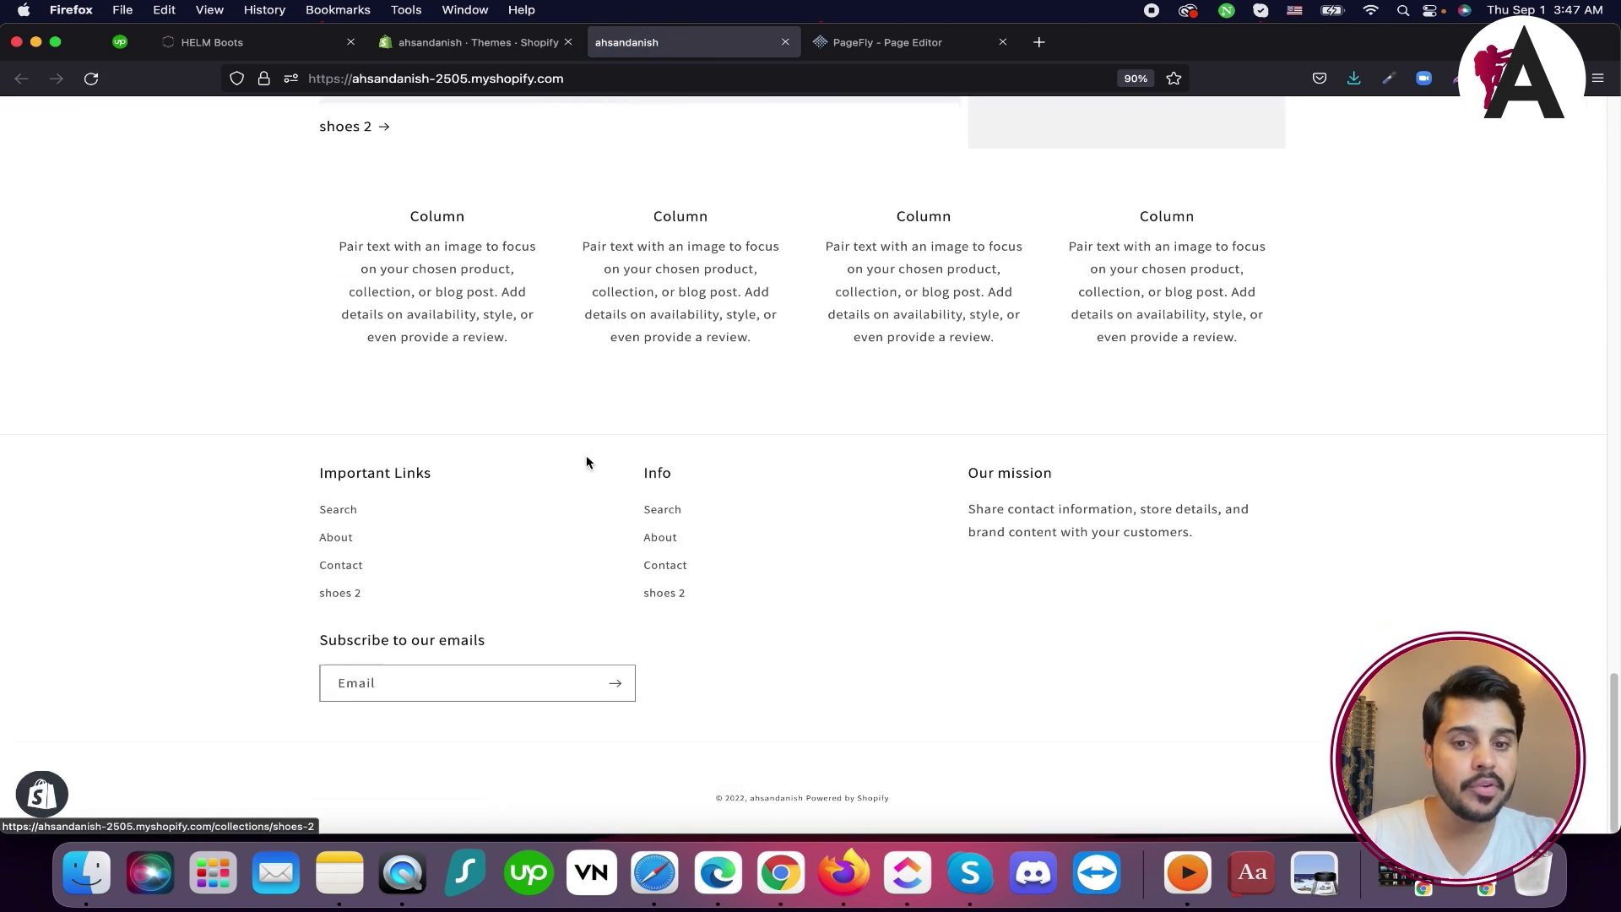
pyautogui.click(873, 42)
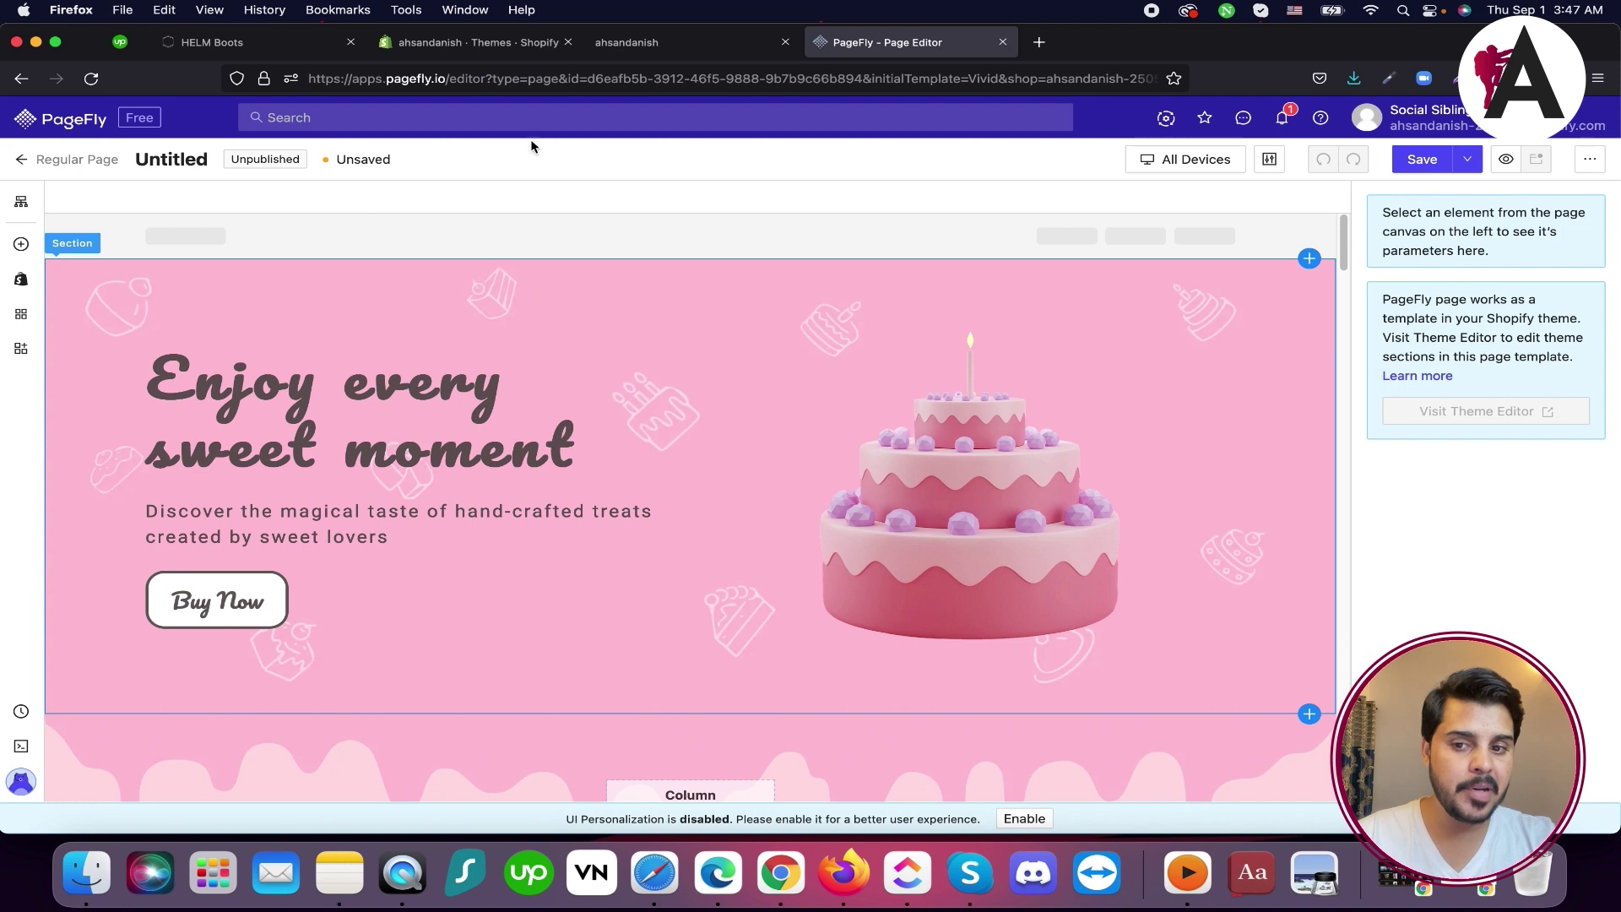
pyautogui.scroll(-10, 552, 476)
pyautogui.scroll(-15, 541, 456)
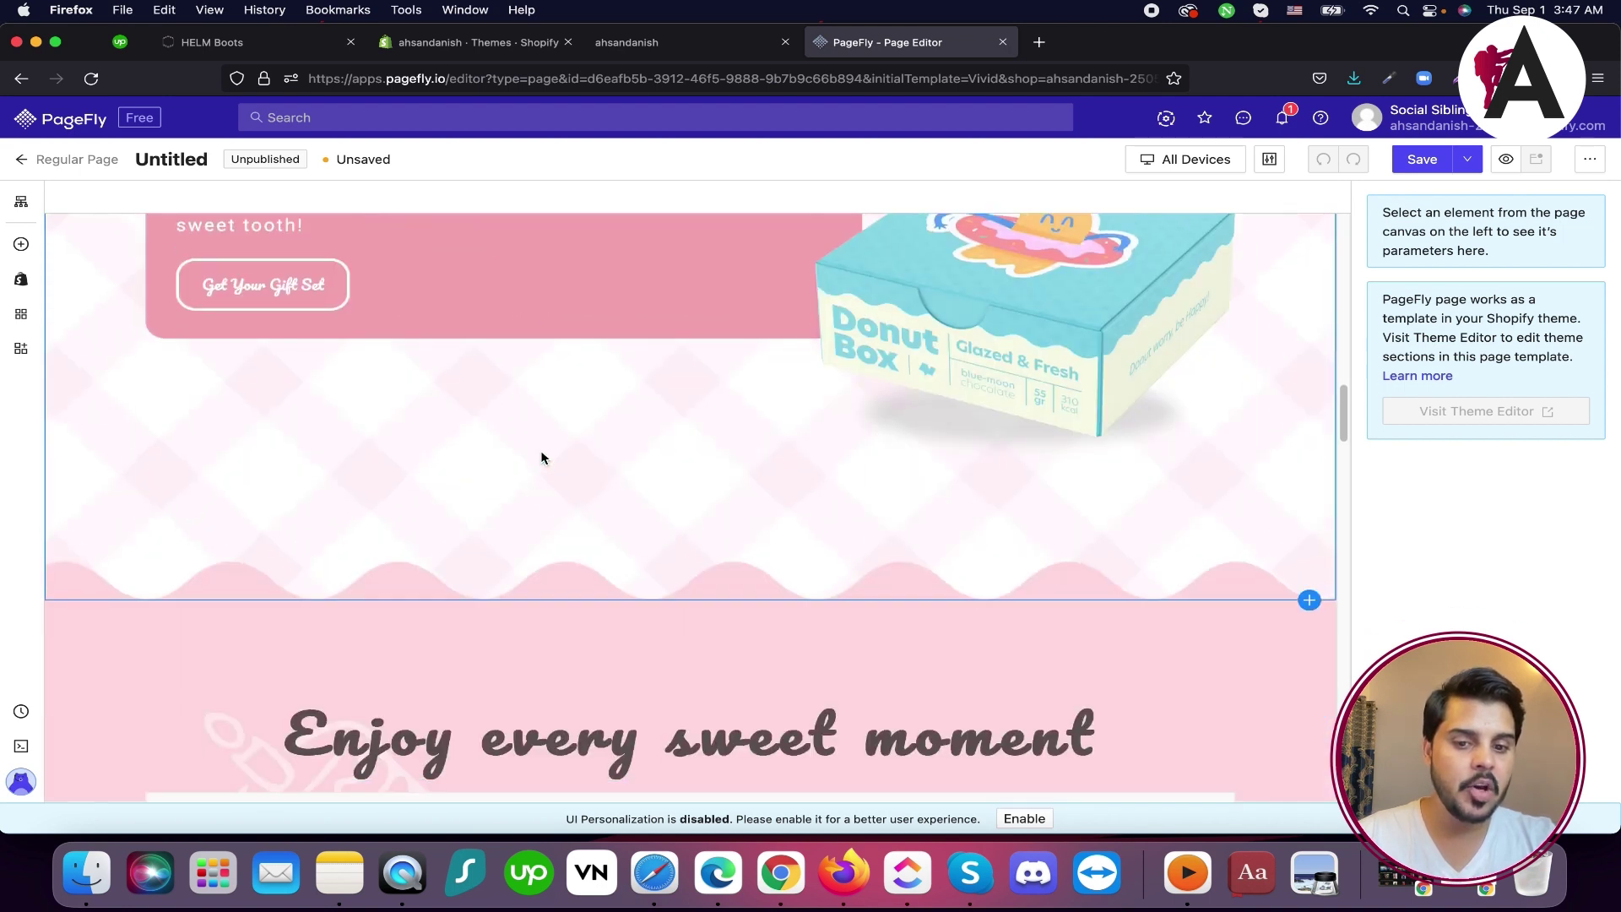
pyautogui.scroll(20, 542, 457)
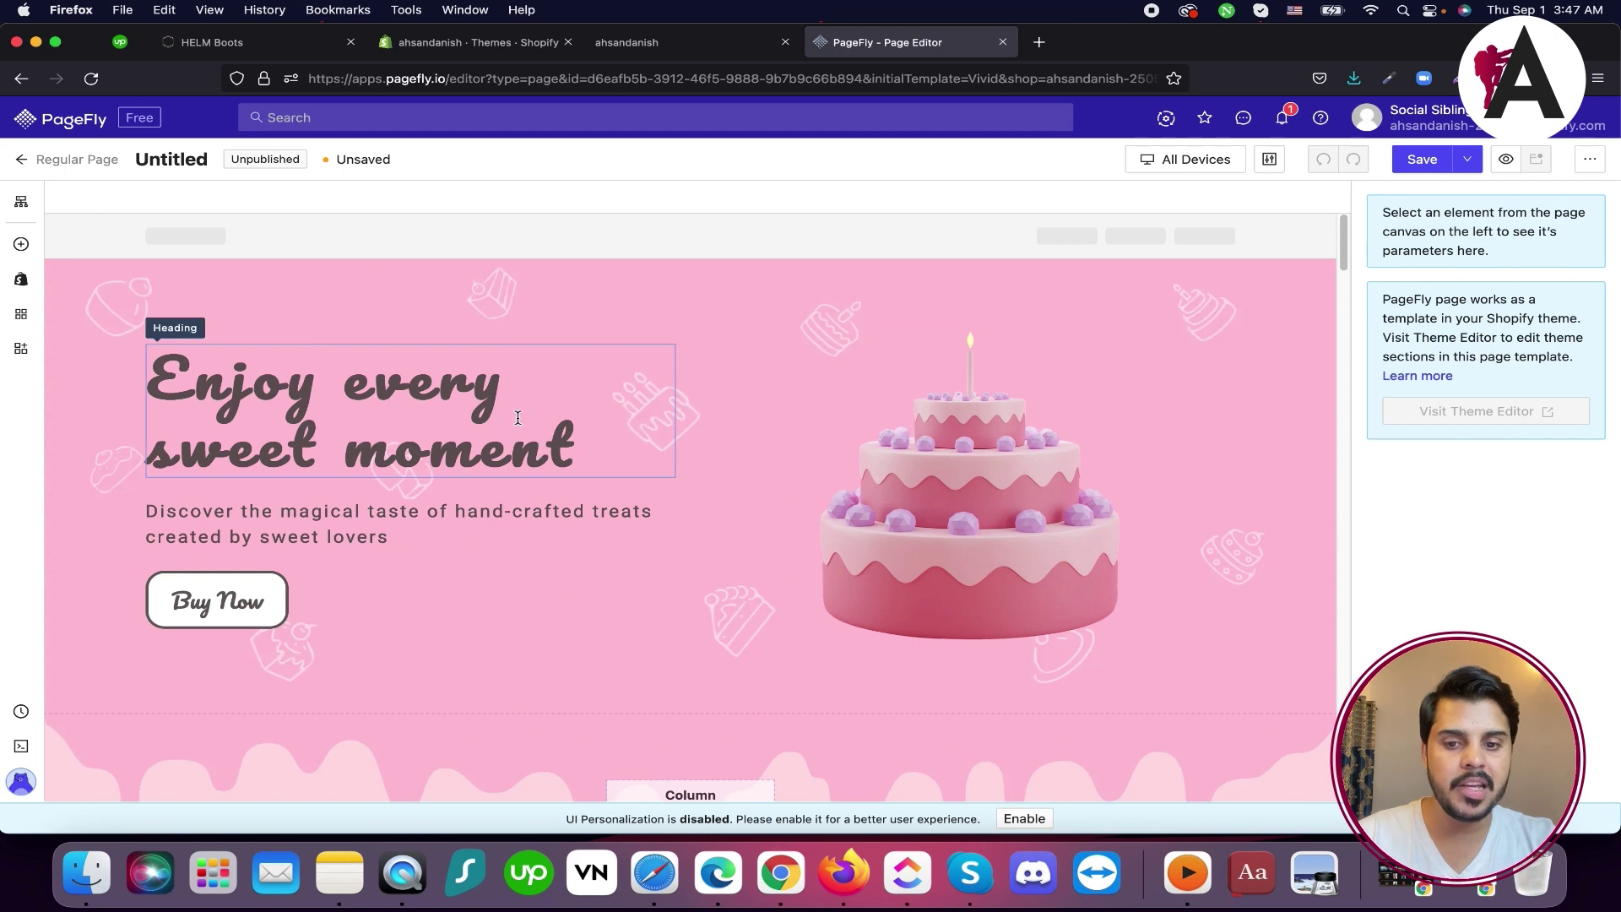
# Edit the Heading Text: add 'With your Family', delete 'Enjoy every' and 'With', and change 'your' to 'Sweet'
pyautogui.click(517, 417)
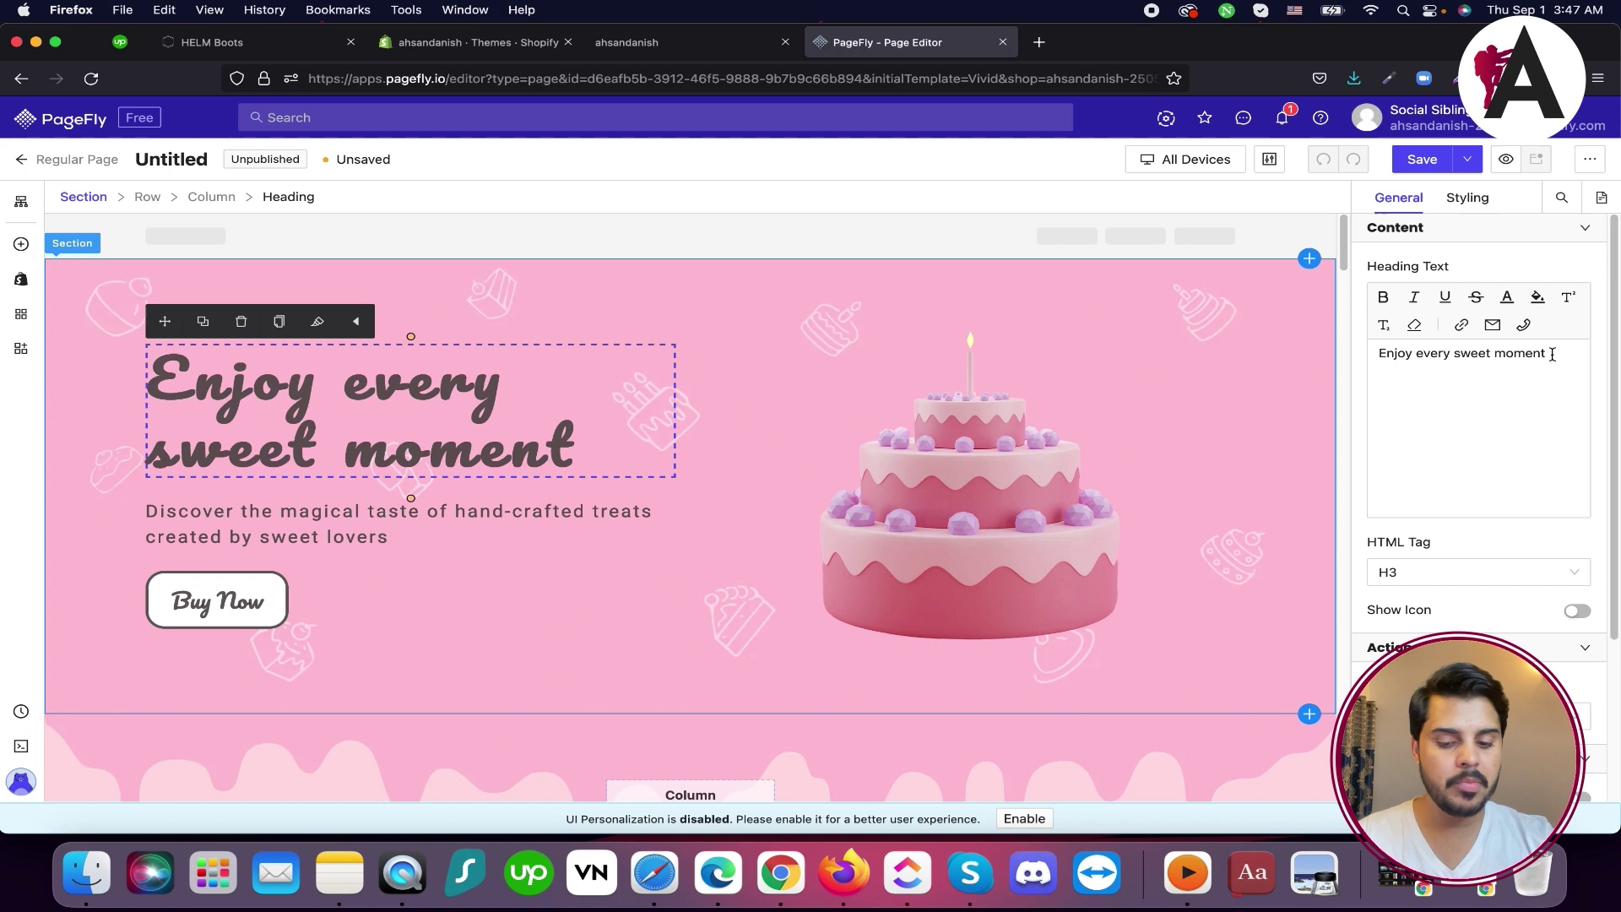
pyautogui.write('With your ')
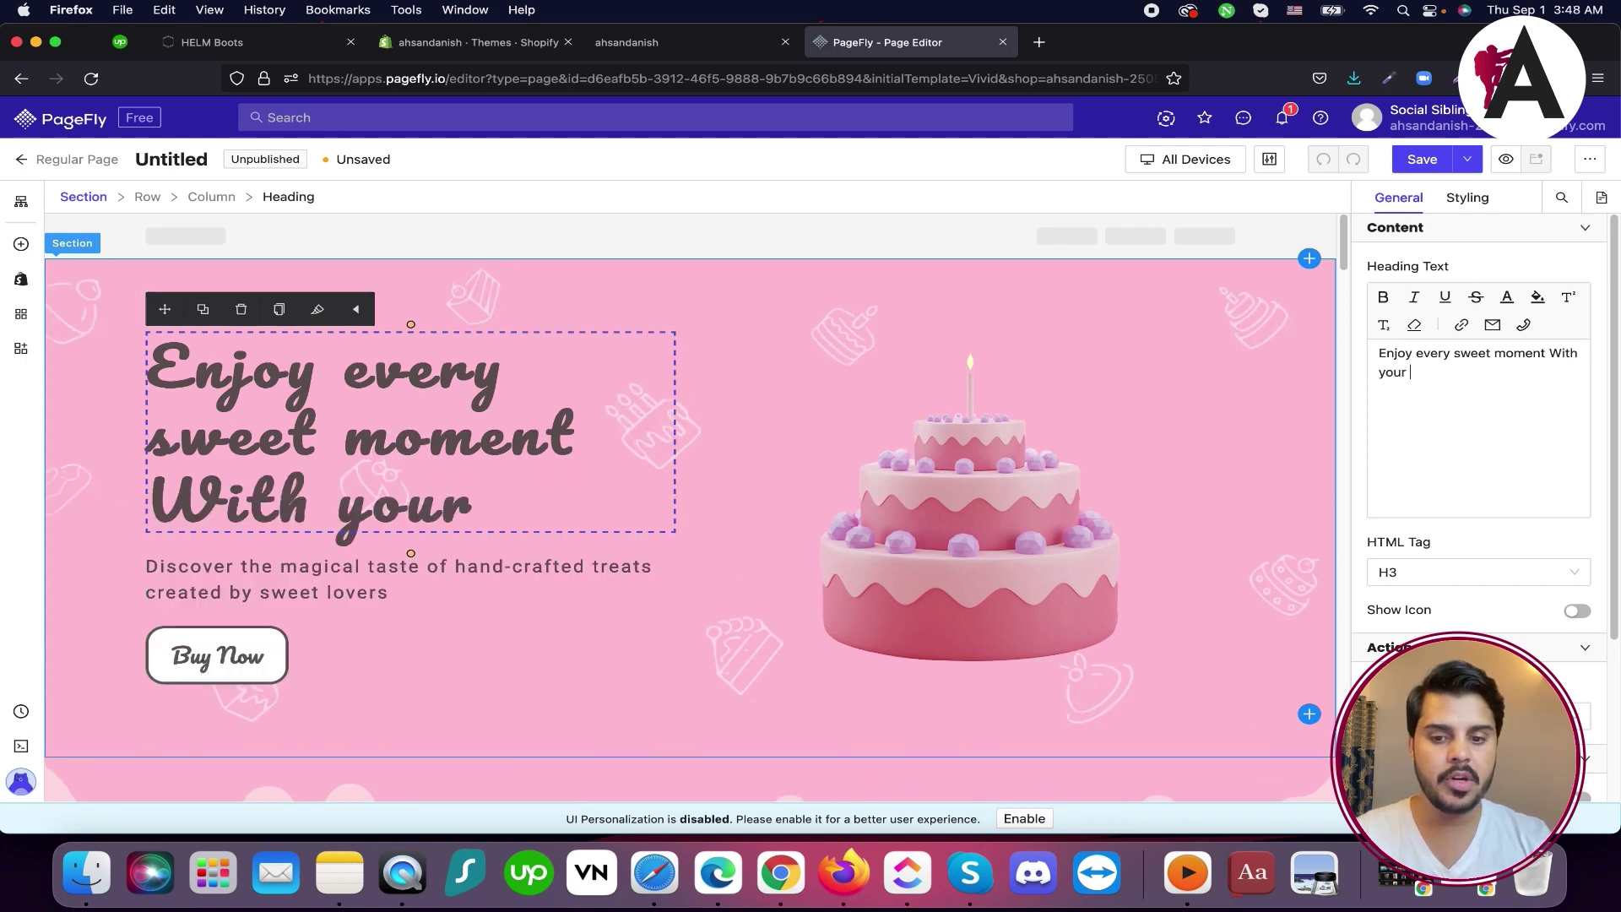
pyautogui.write('Family')
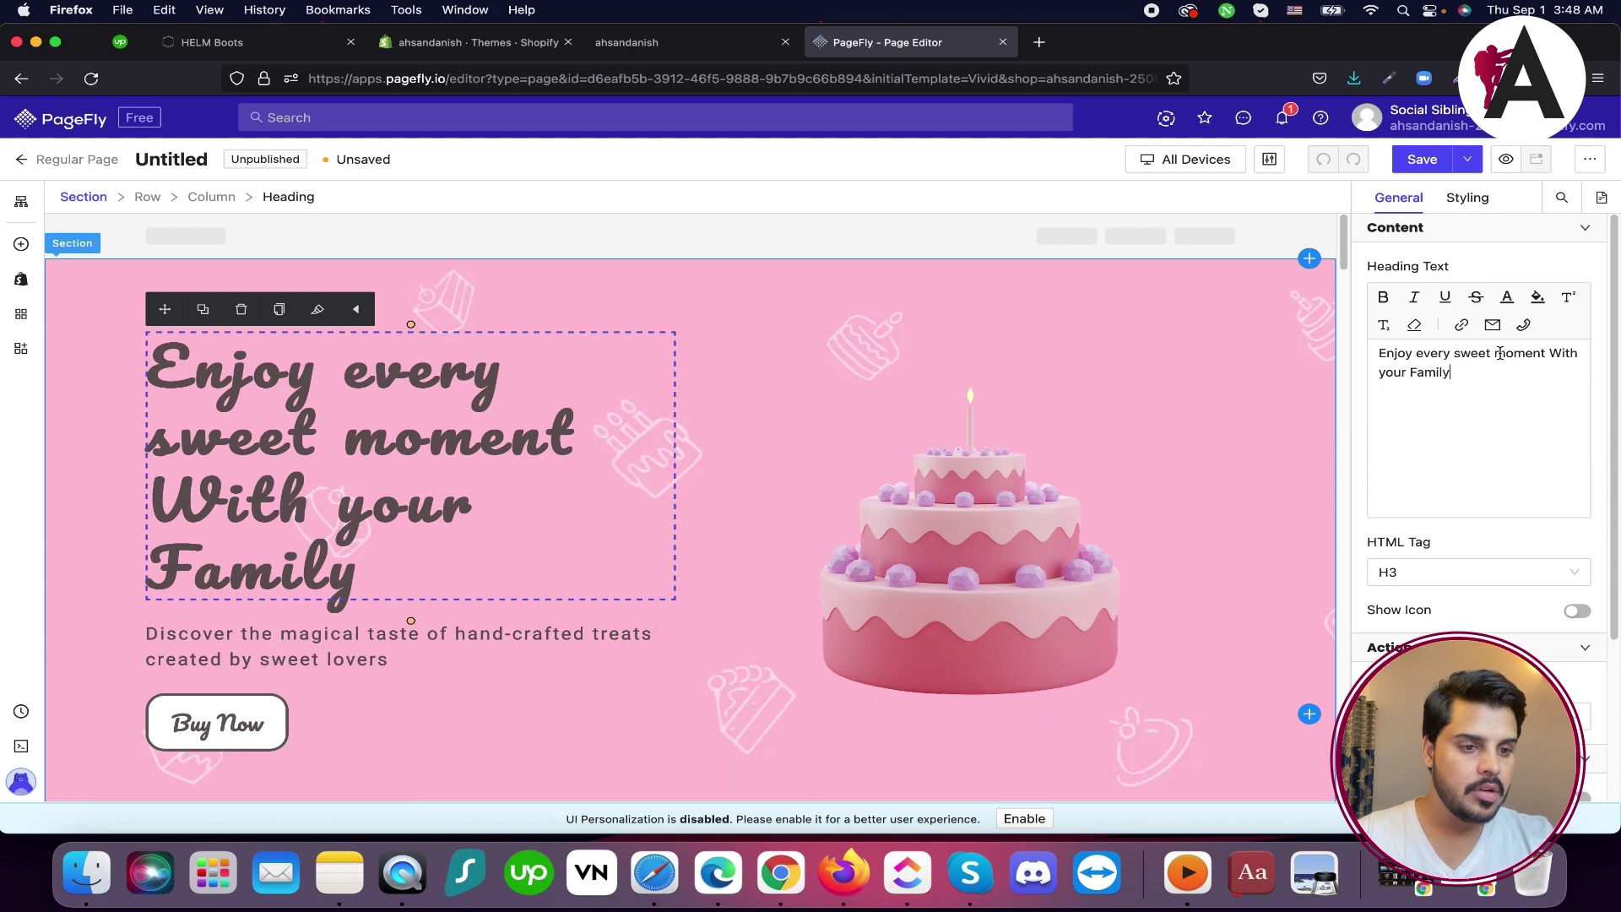
pyautogui.moveTo(1454, 353); pyautogui.dragTo(1289, 370)
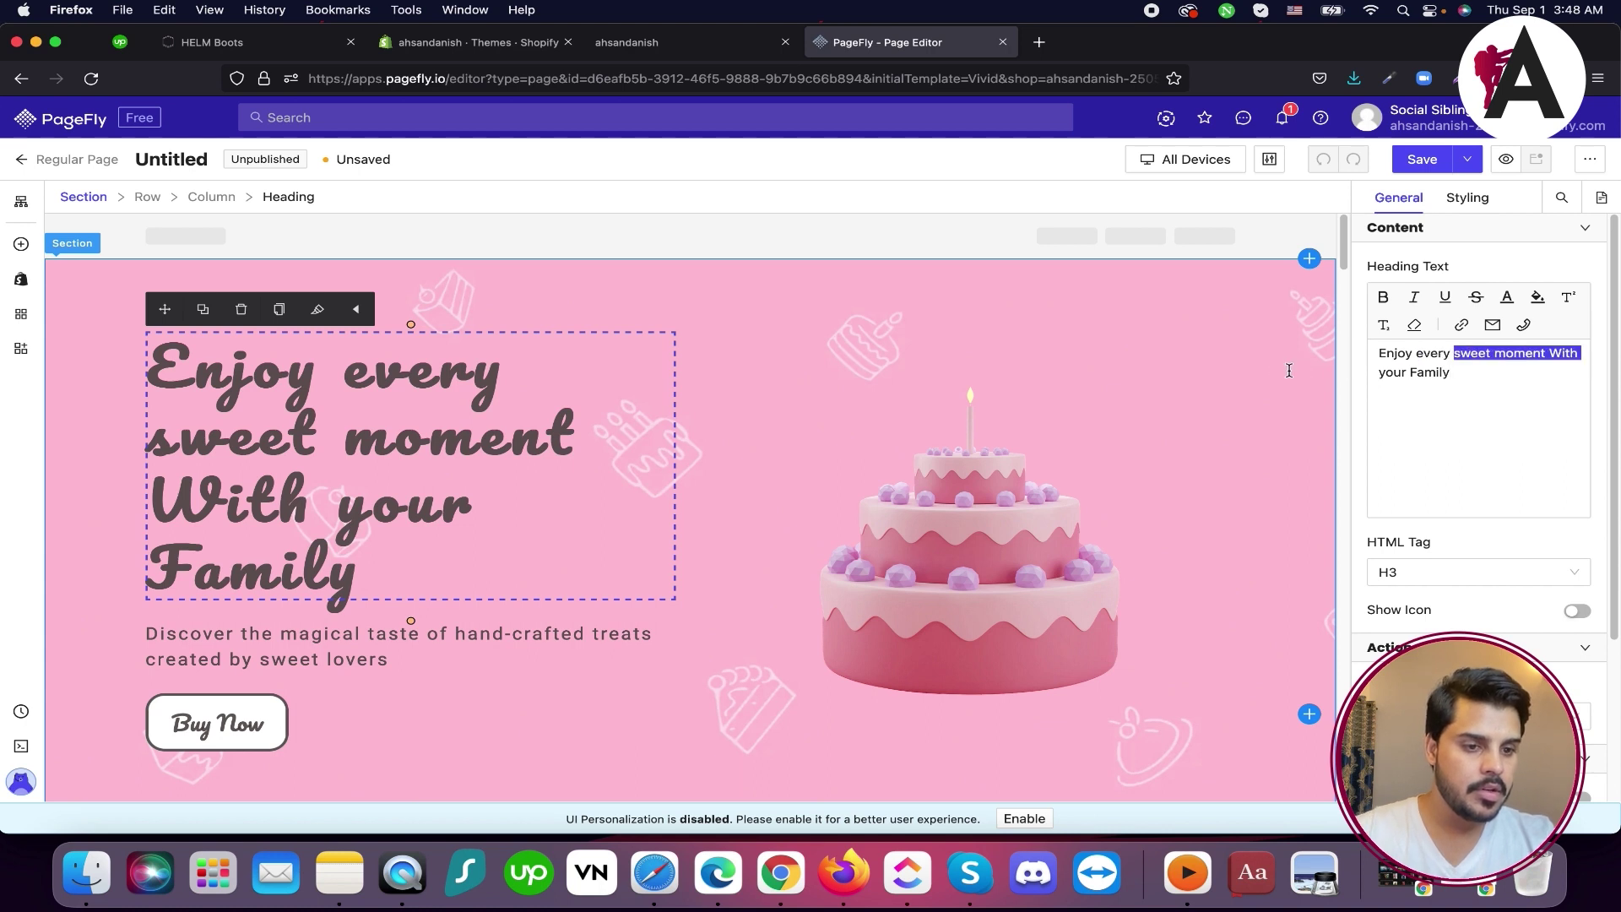
pyautogui.moveTo(1445, 352); pyautogui.dragTo(1374, 355)
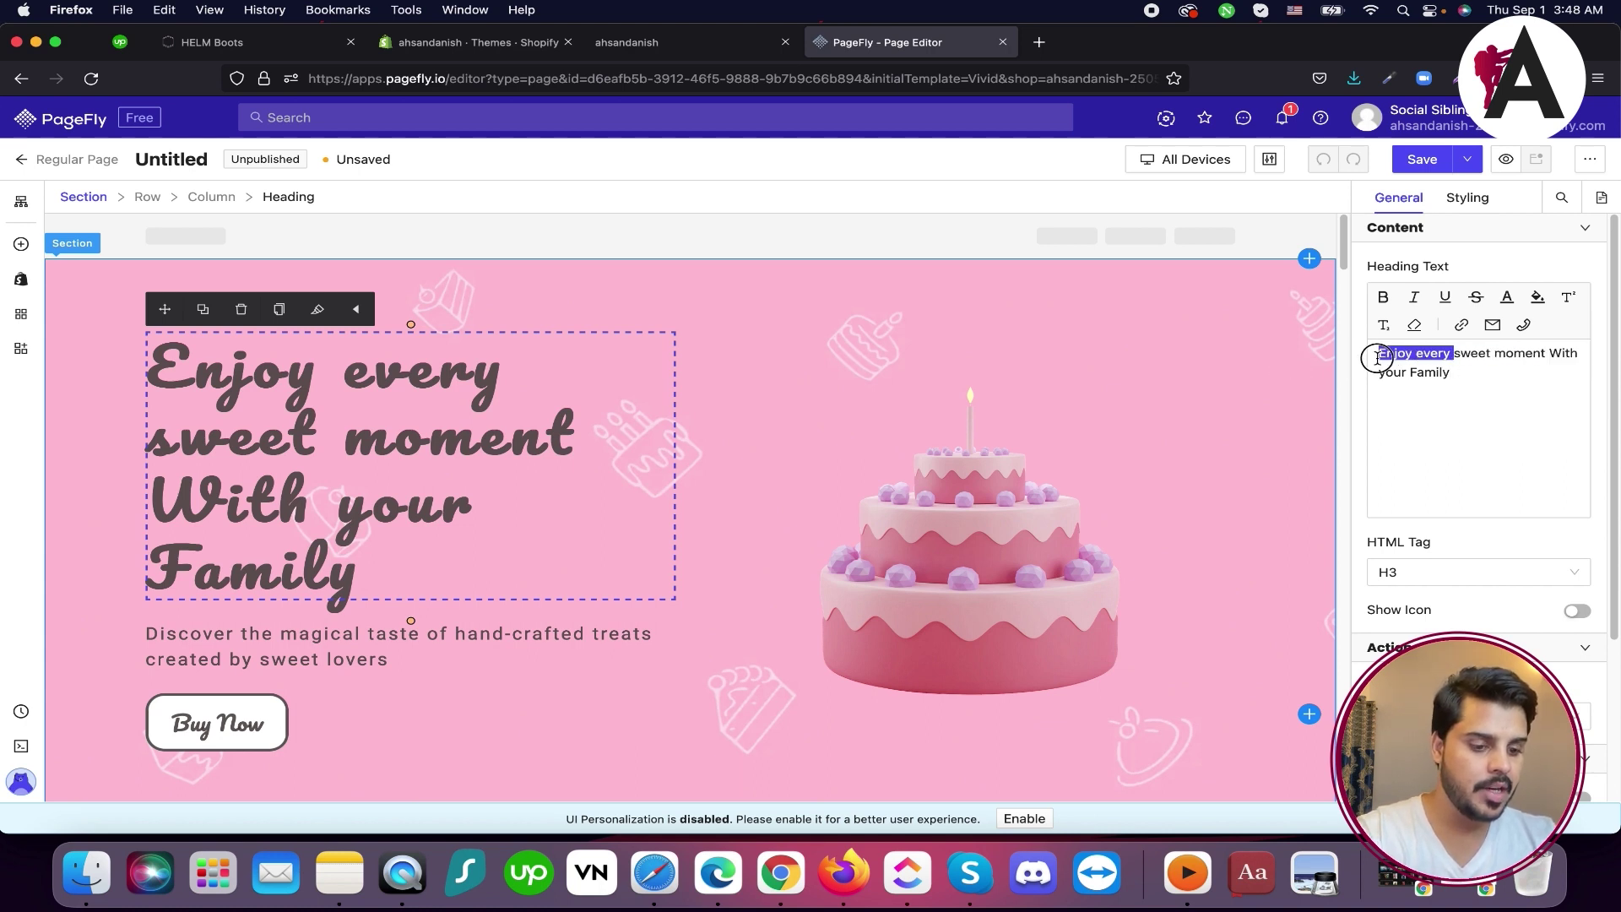
pyautogui.press('BackSpace')
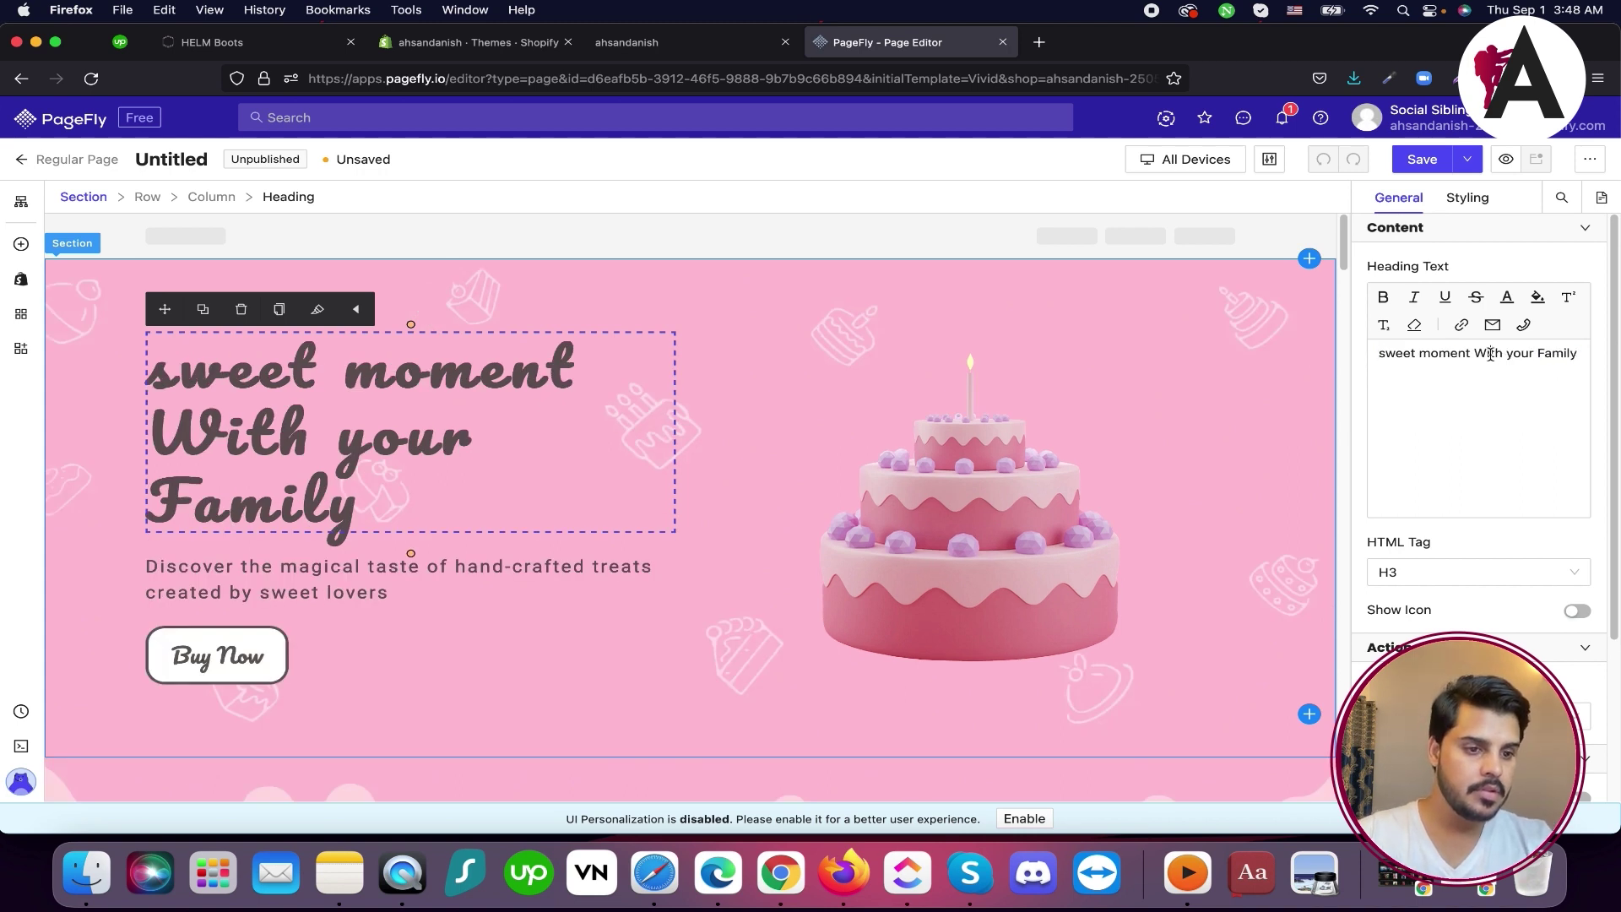
pyautogui.press('BackSpace')
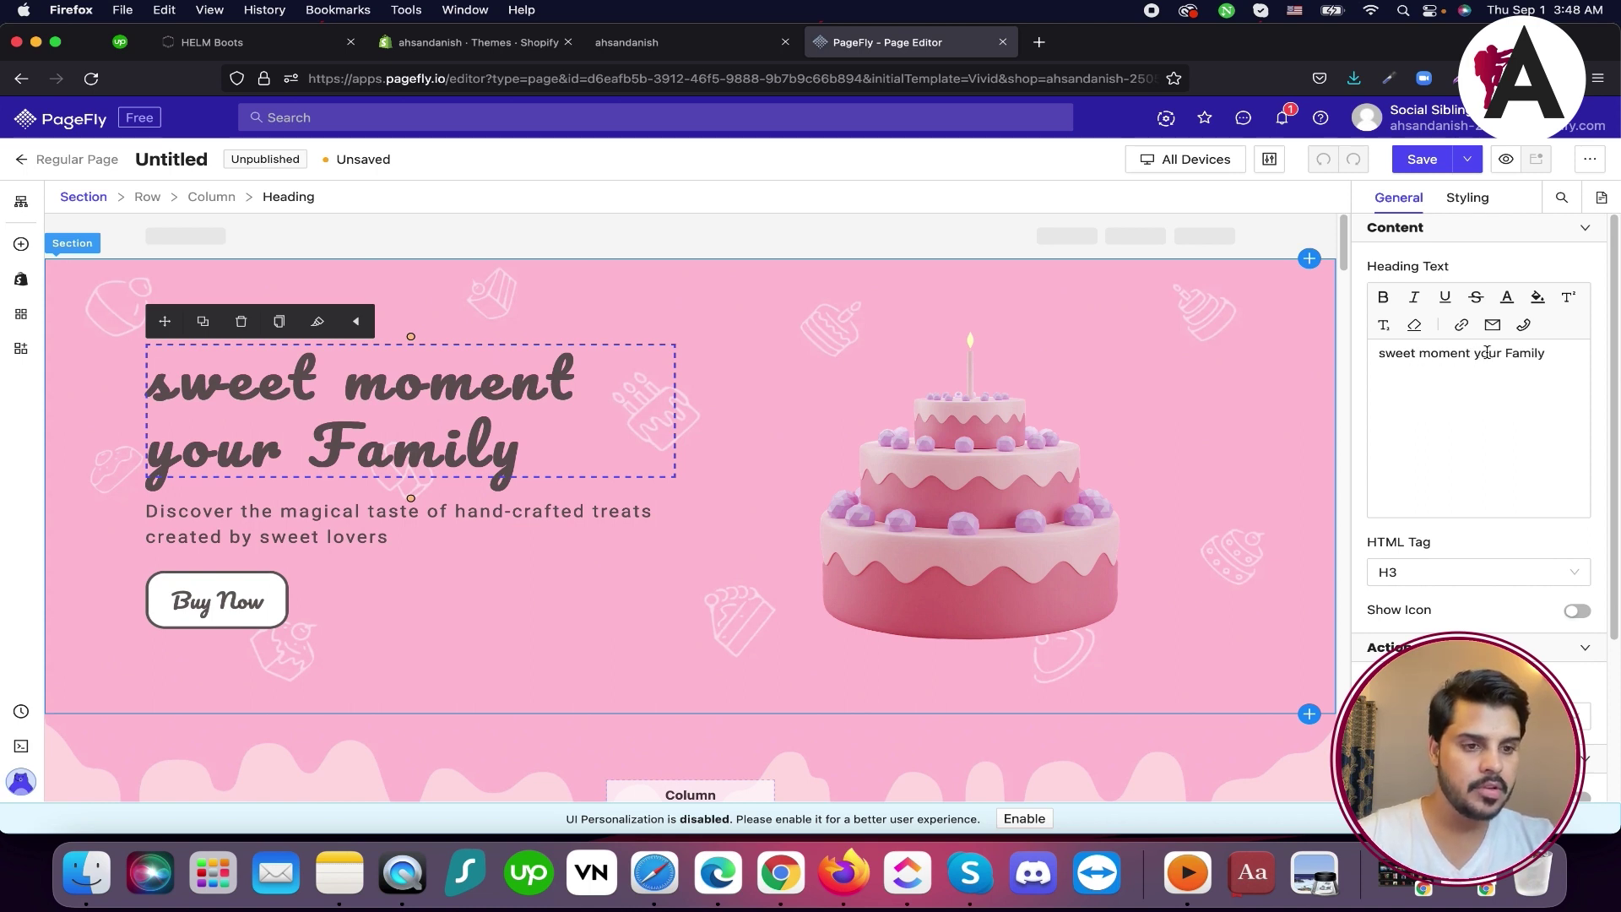
pyautogui.write('Sweet')
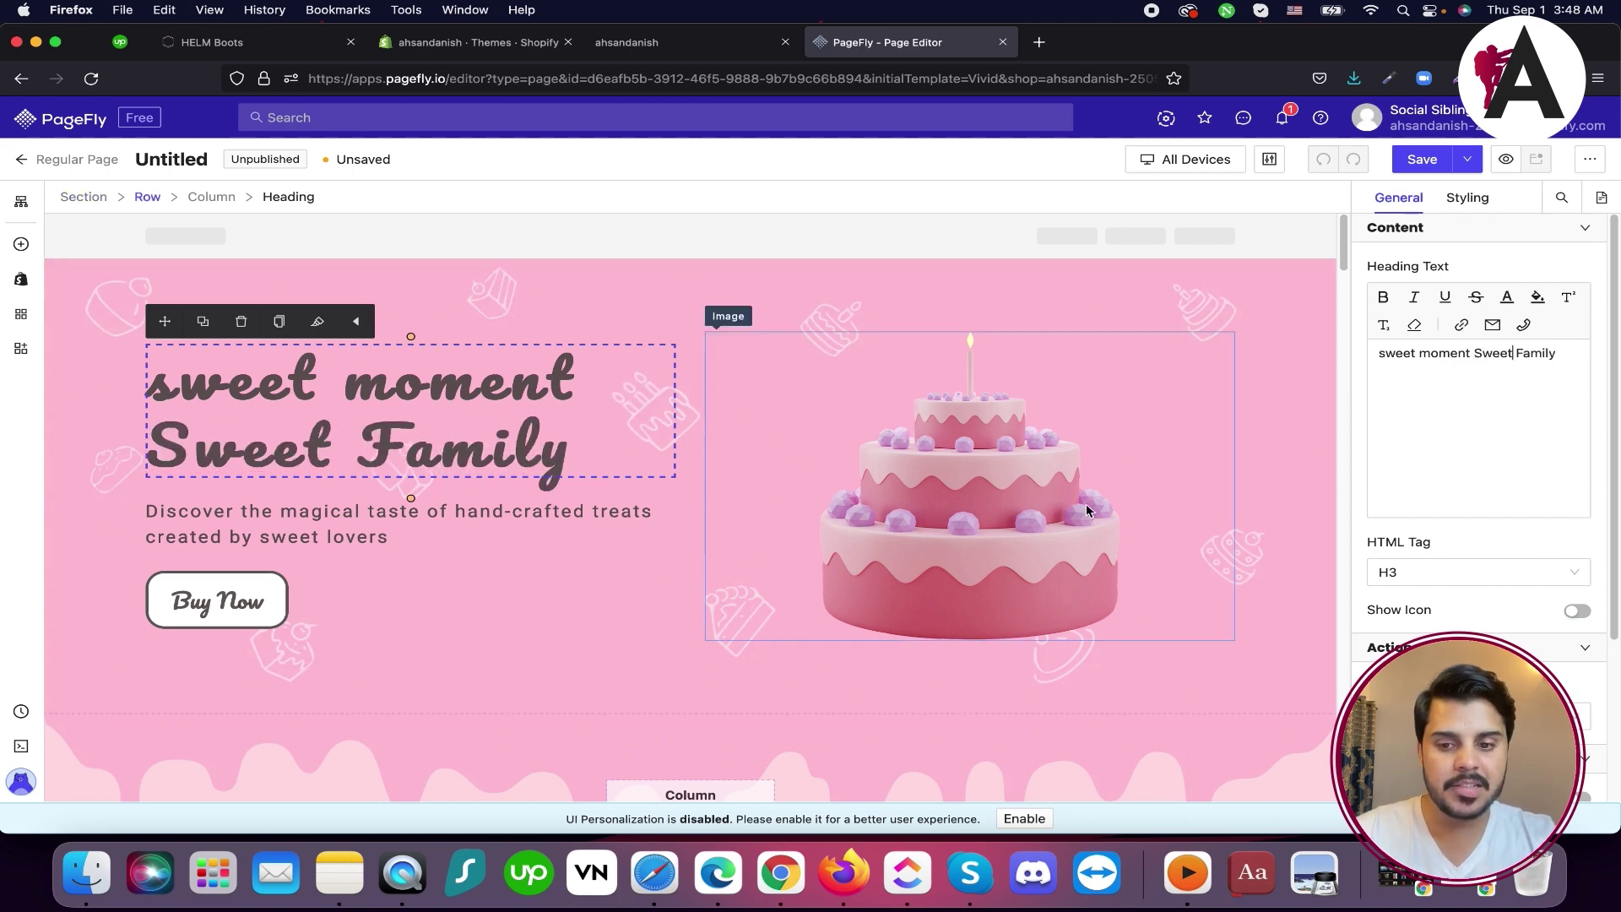
pyautogui.scroll(-20, 808, 407)
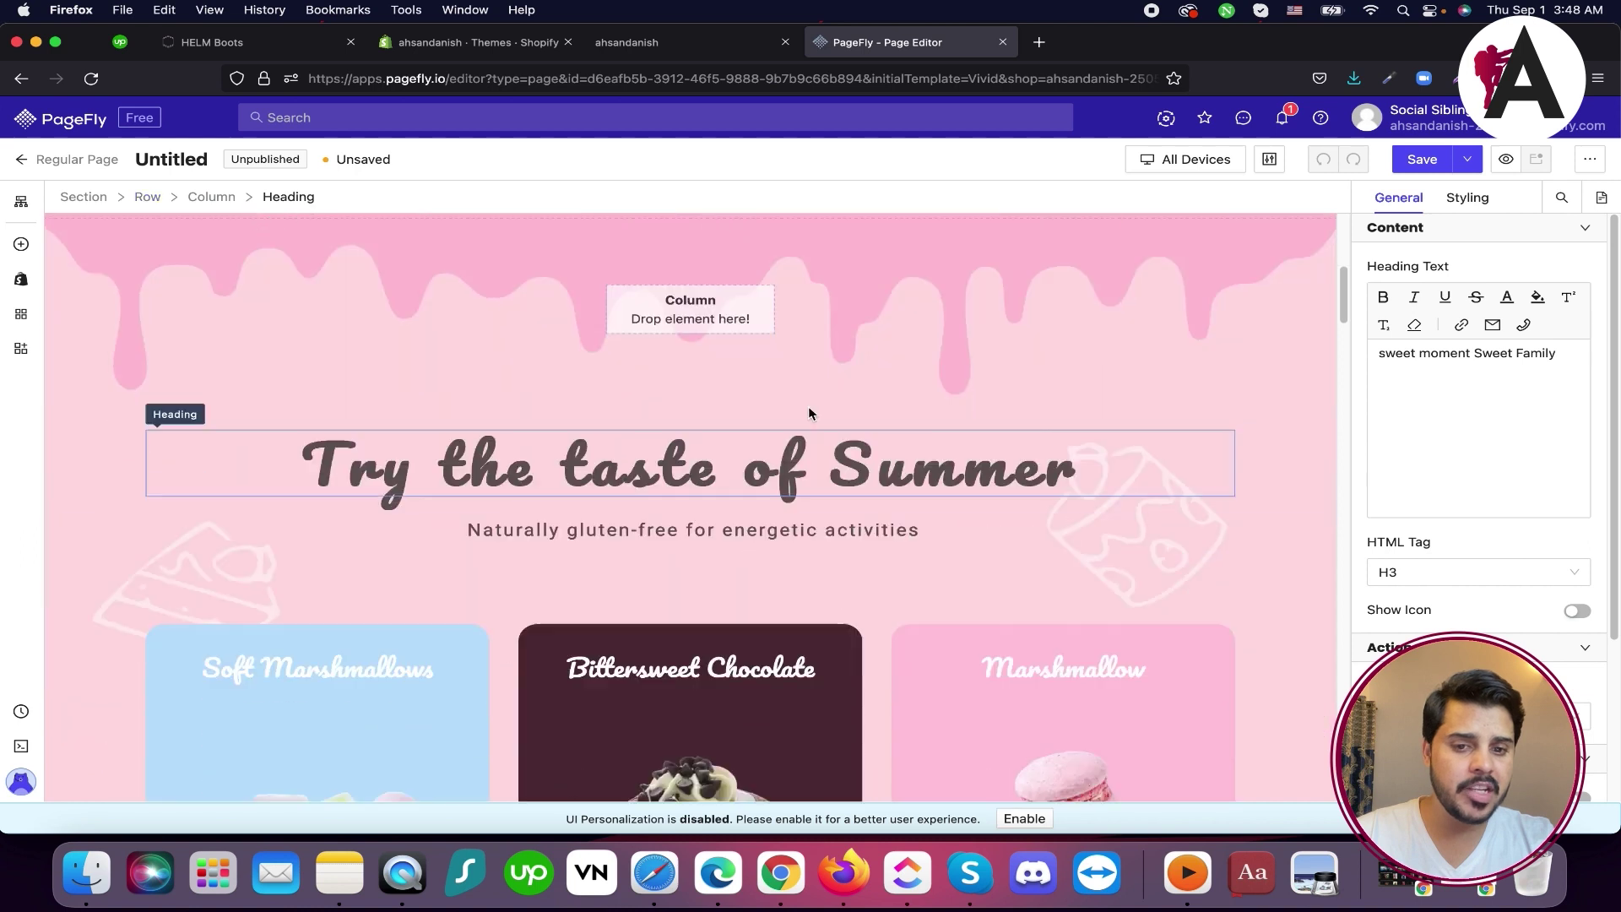
pyautogui.scroll(-5, 714, 558)
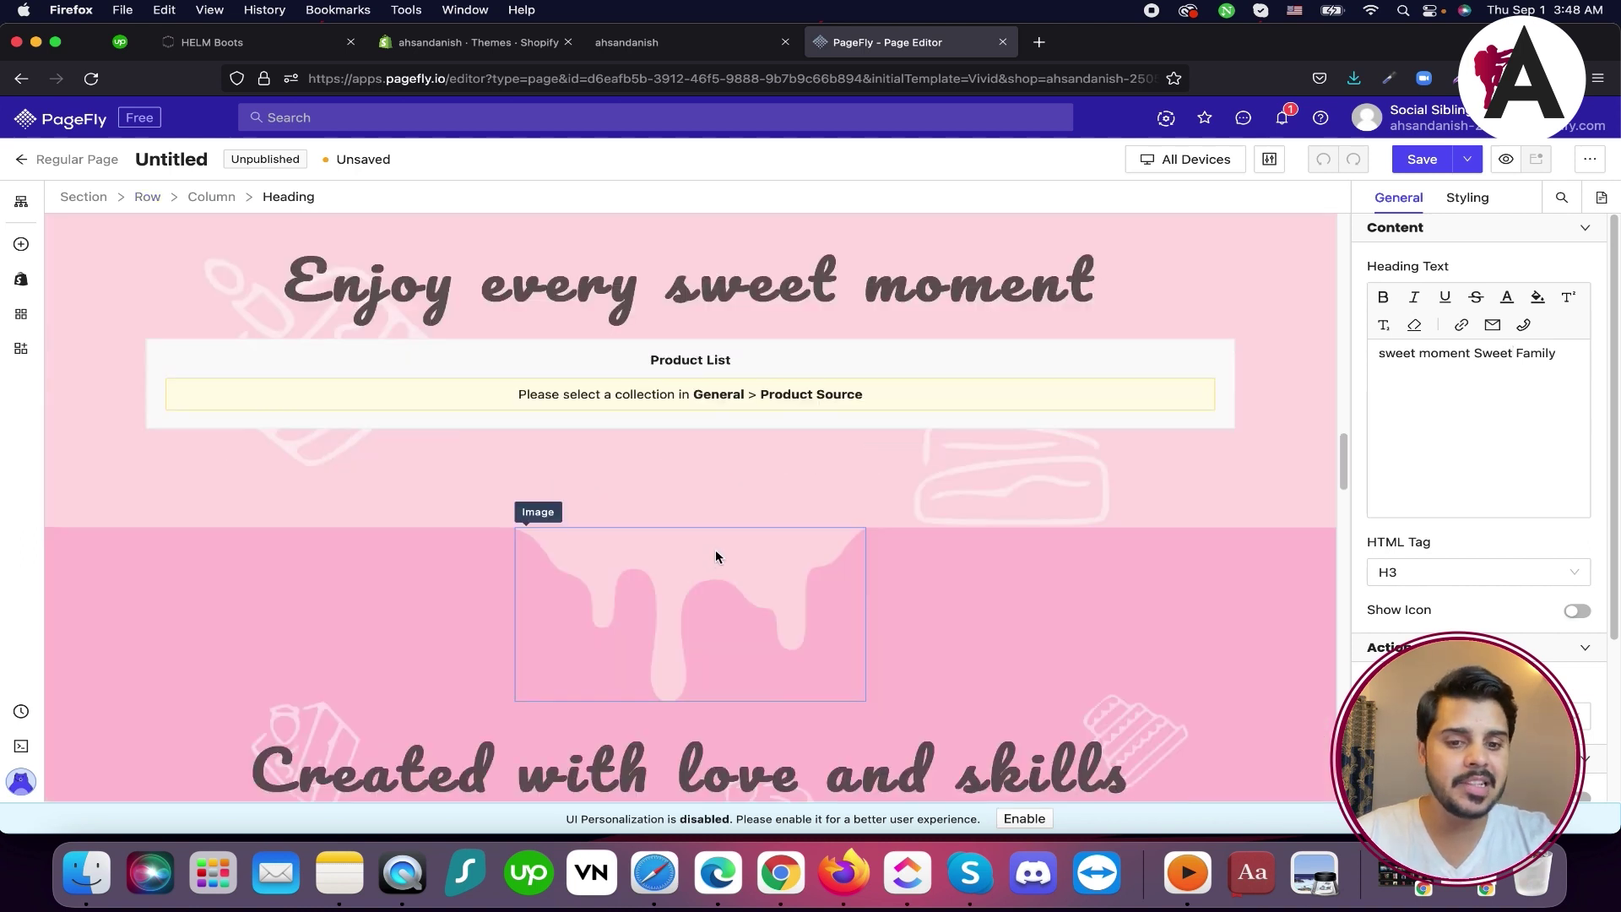
pyautogui.click(770, 605)
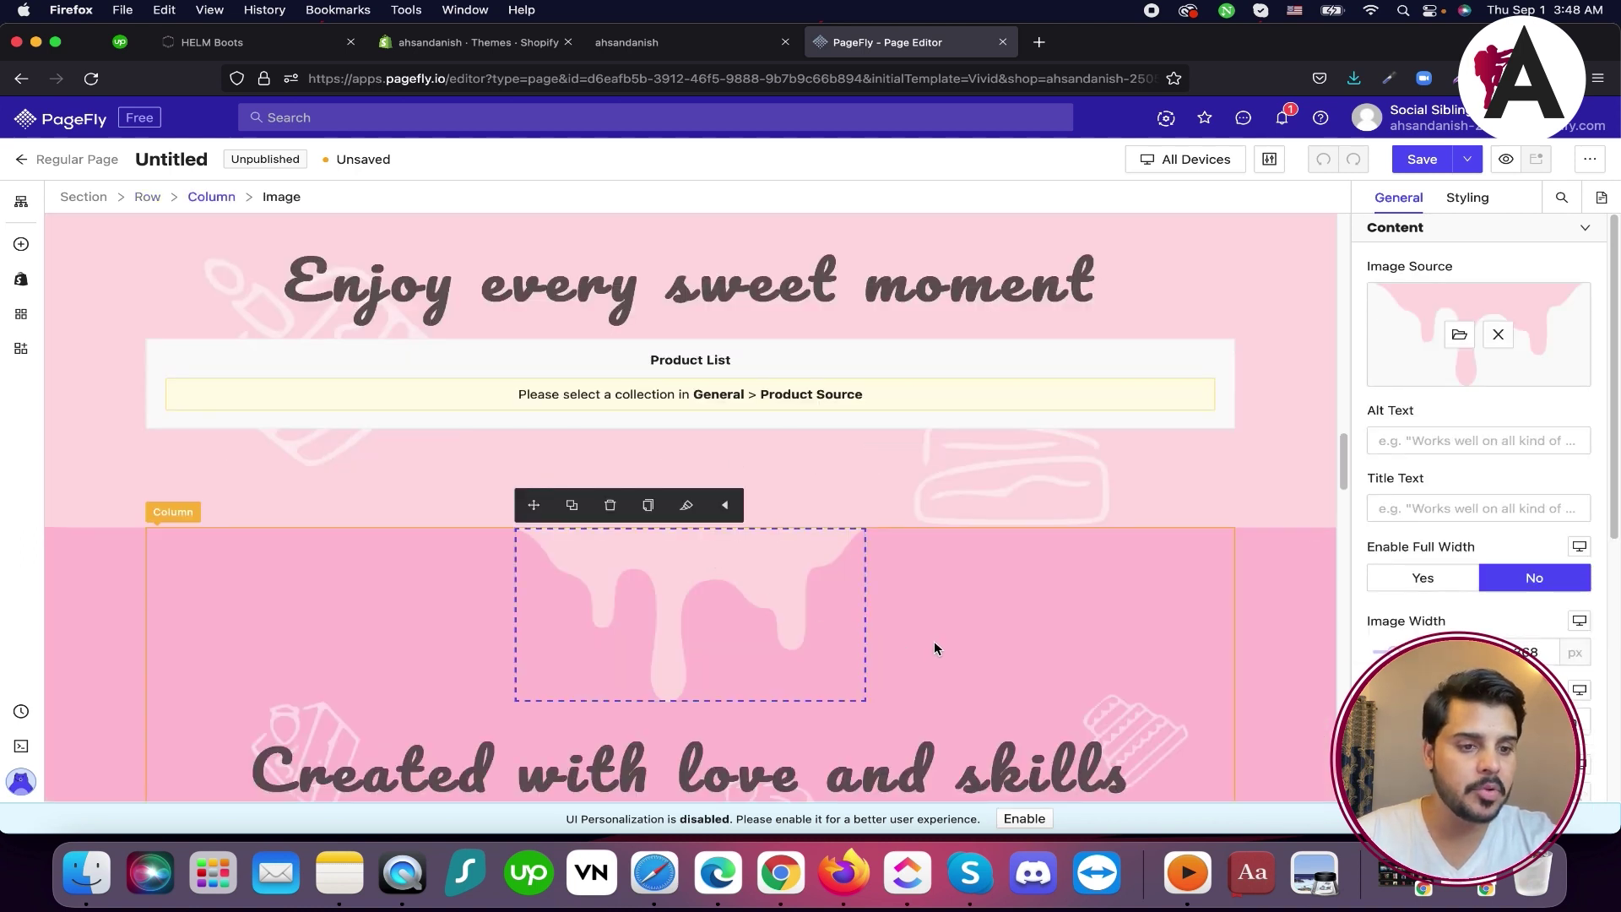
pyautogui.scroll(-3, 934, 643)
pyautogui.click(726, 614)
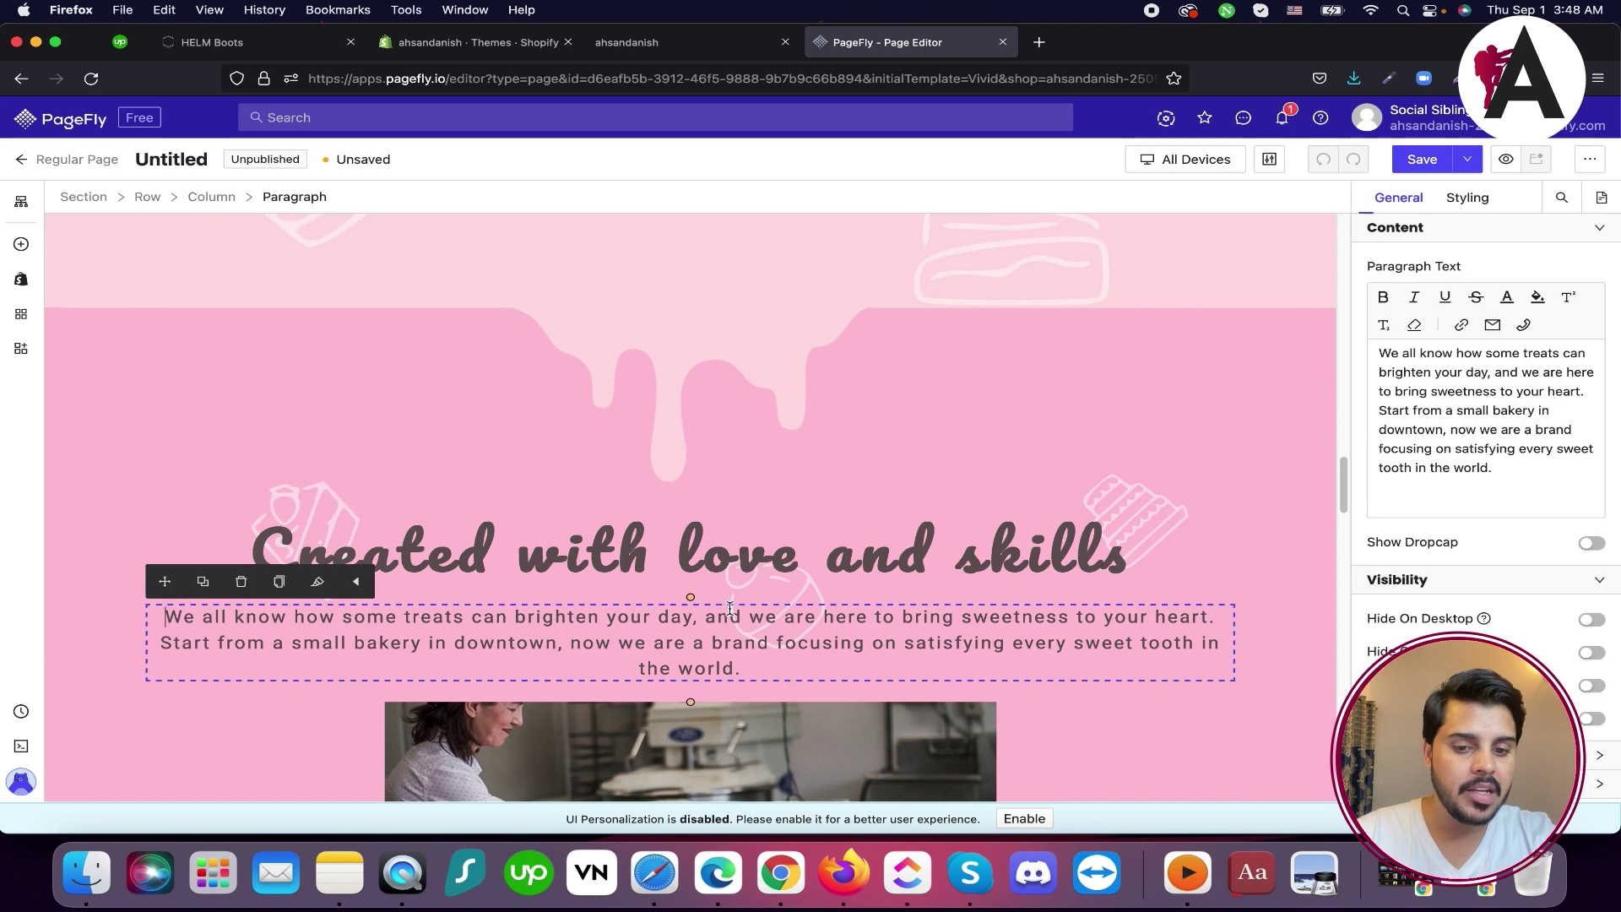
pyautogui.click(675, 545)
pyautogui.tripleClick(1457, 369)
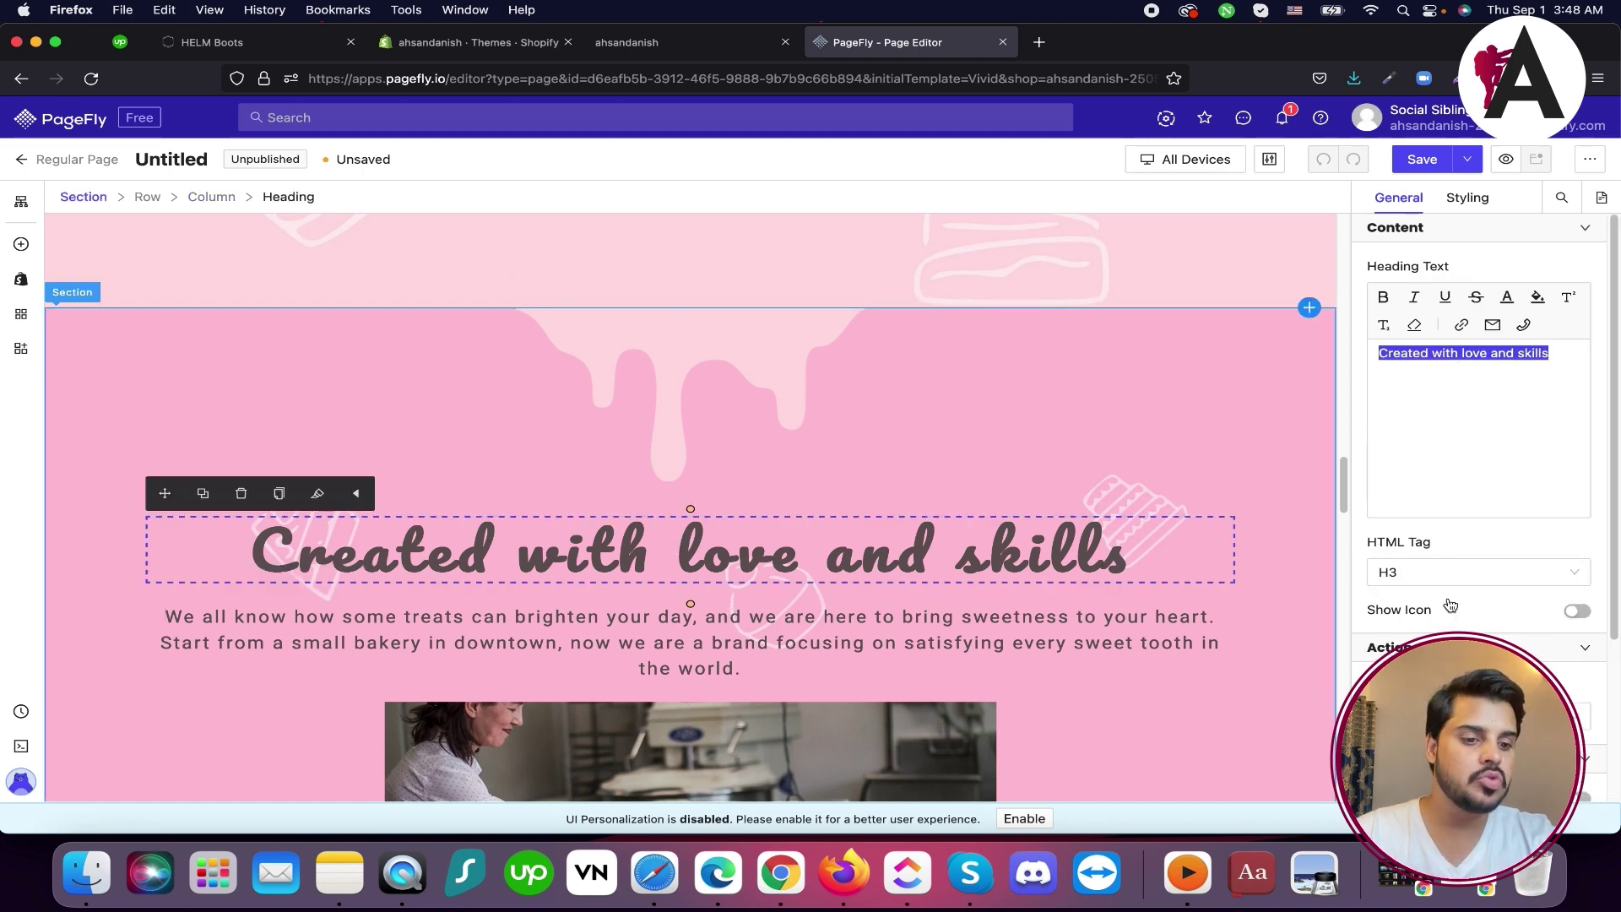
pyautogui.scroll(-3, 1418, 582)
pyautogui.scroll(3, 1448, 574)
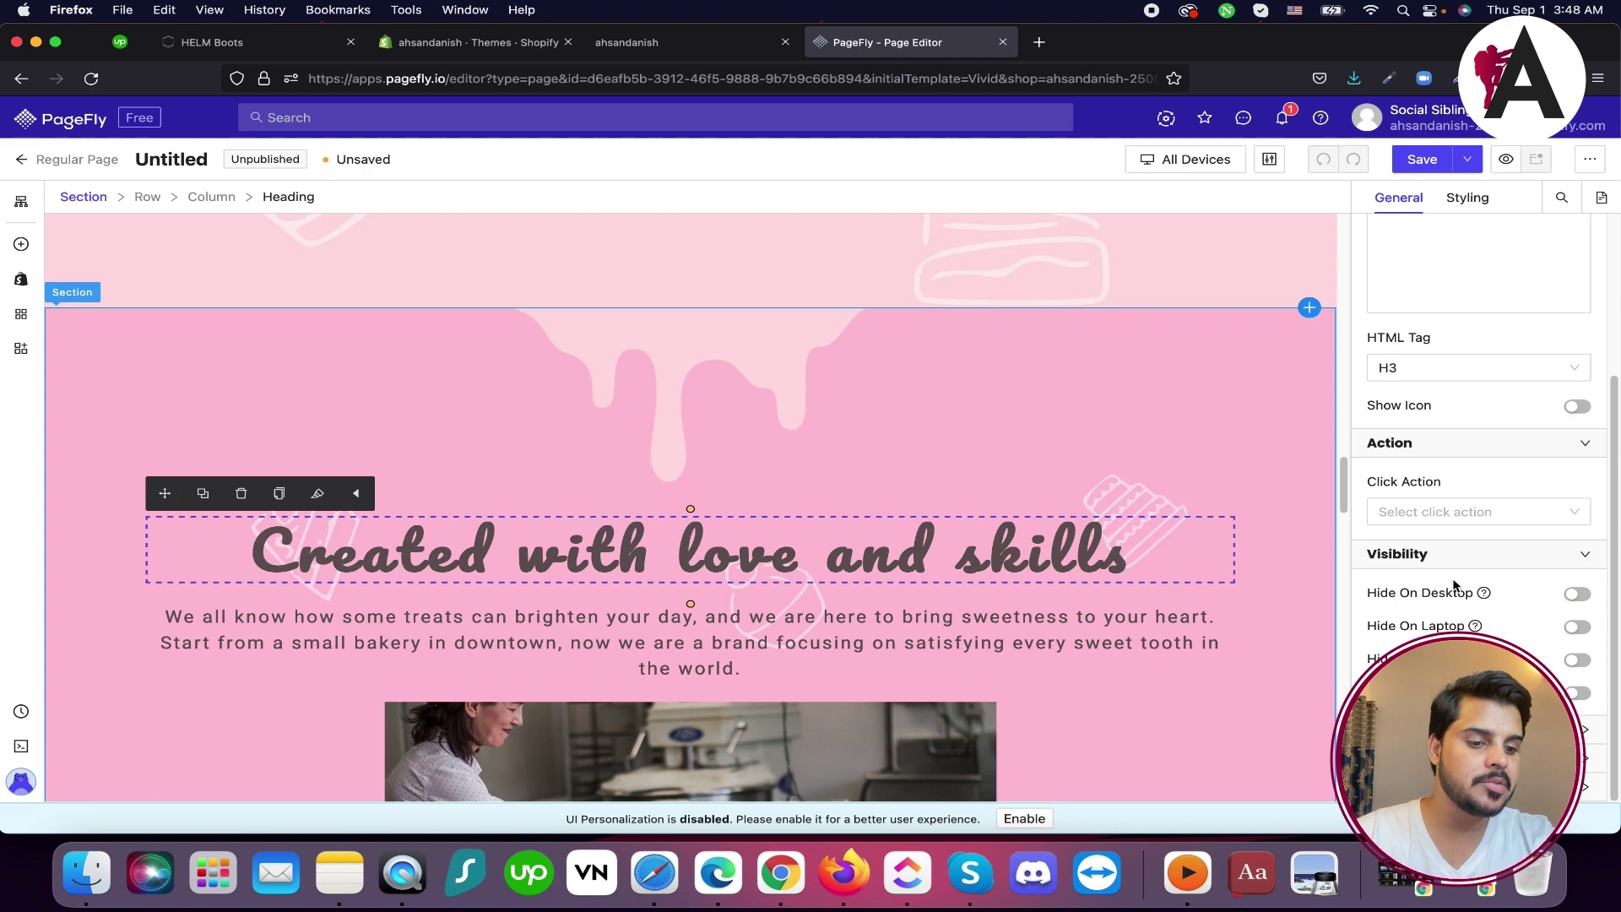
pyautogui.scroll(-10, 376, 500)
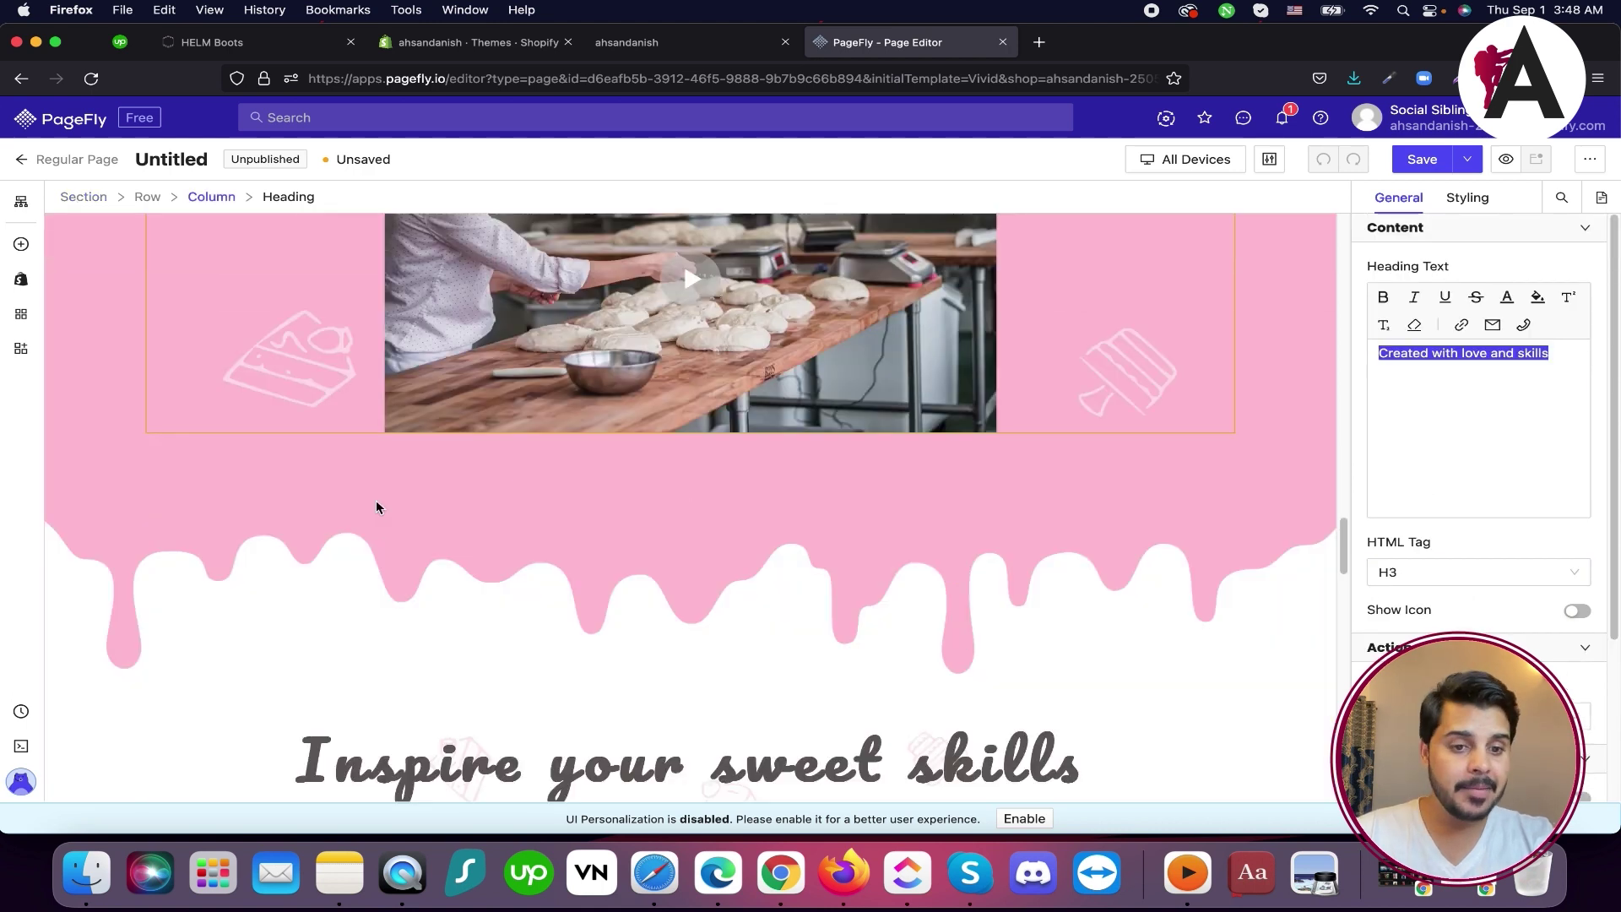
pyautogui.scroll(-15, 376, 500)
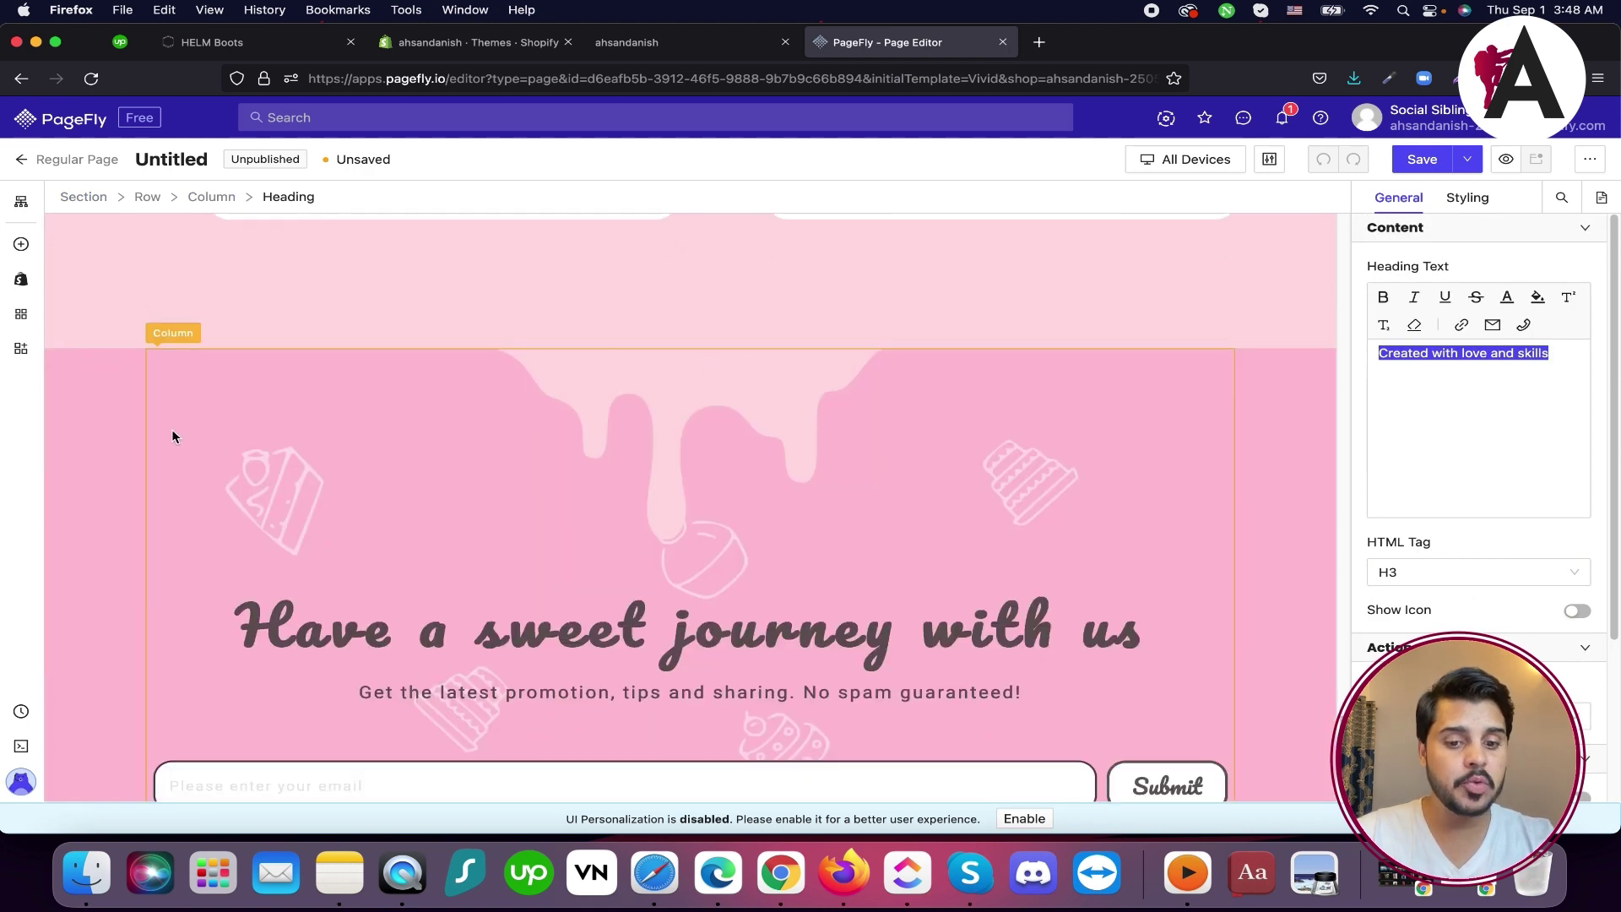
pyautogui.scroll(-3, 283, 479)
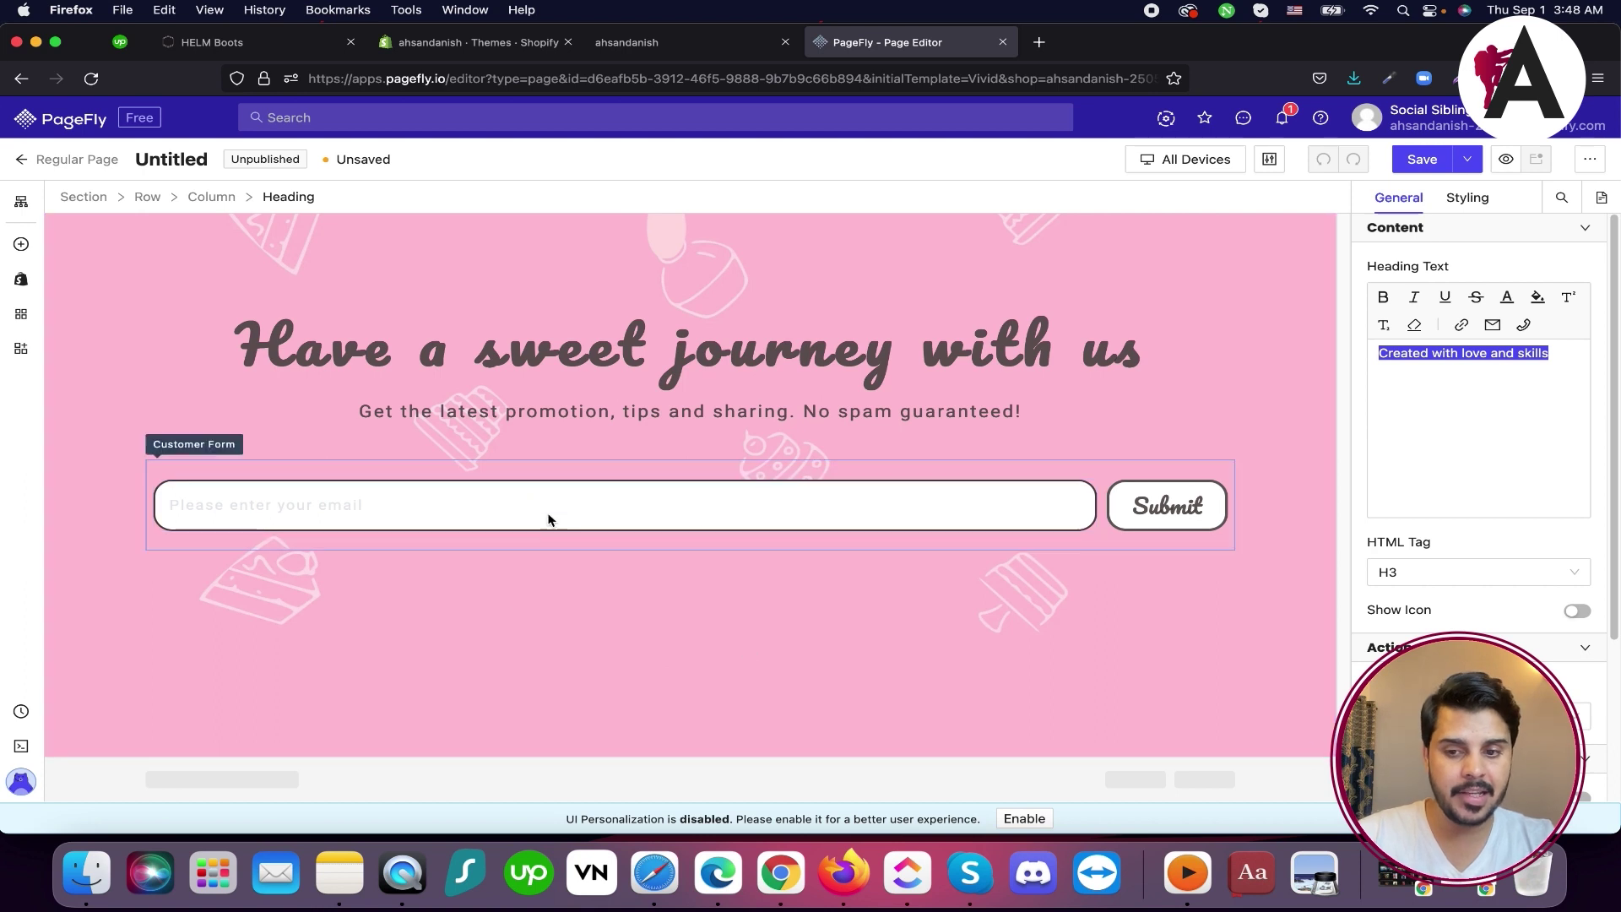
pyautogui.scroll(10, 529, 503)
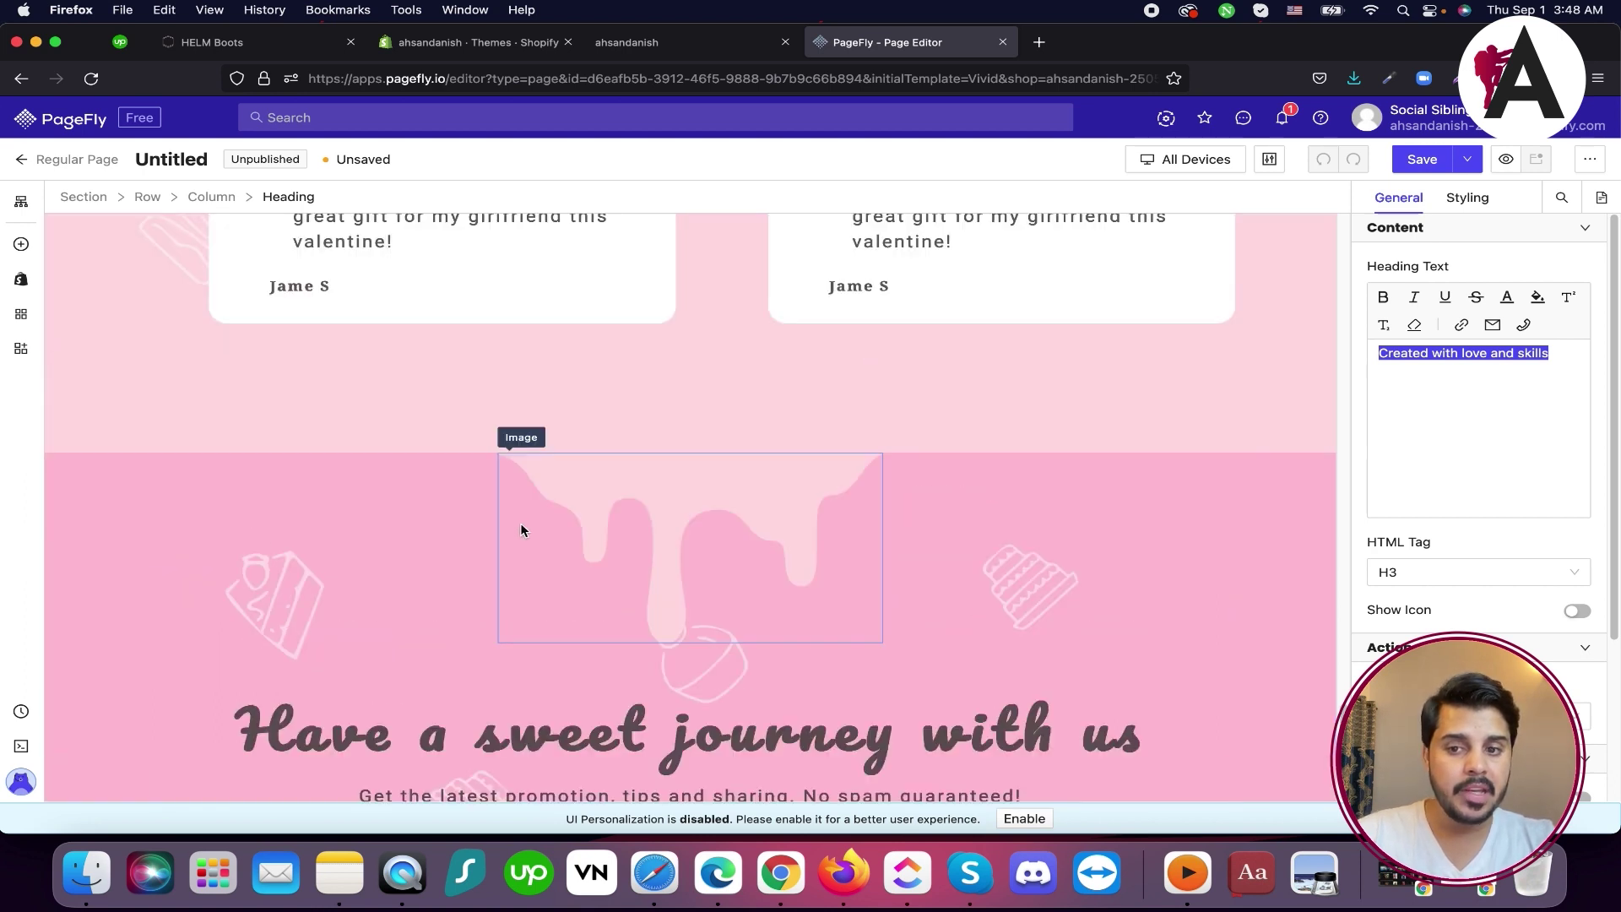
pyautogui.scroll(20, 520, 526)
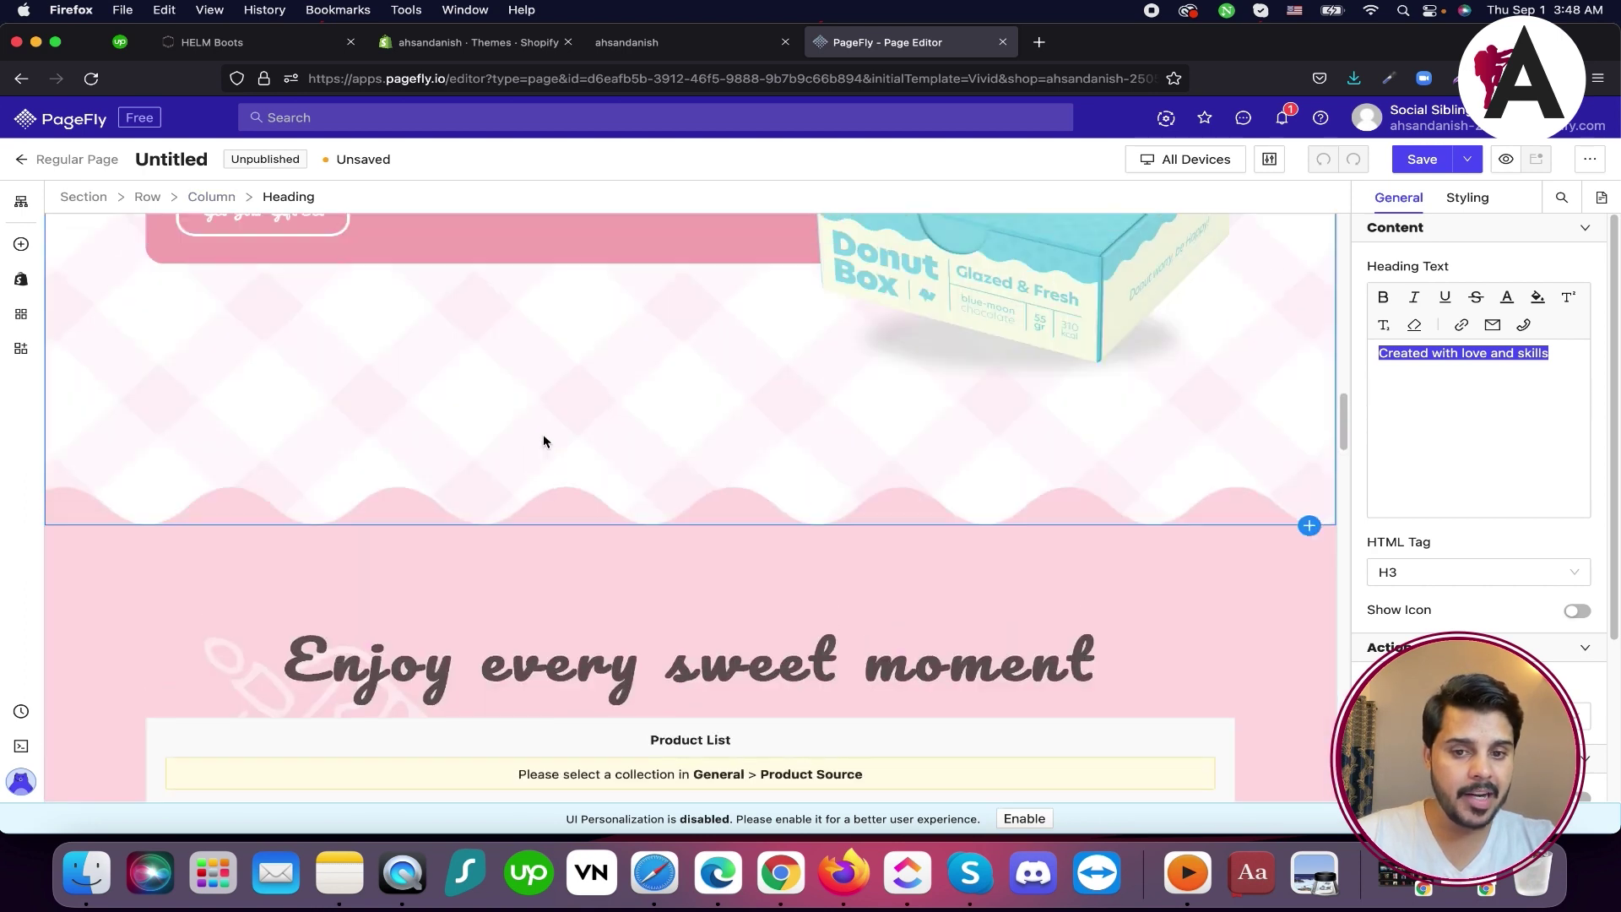
pyautogui.scroll(-6, 731, 462)
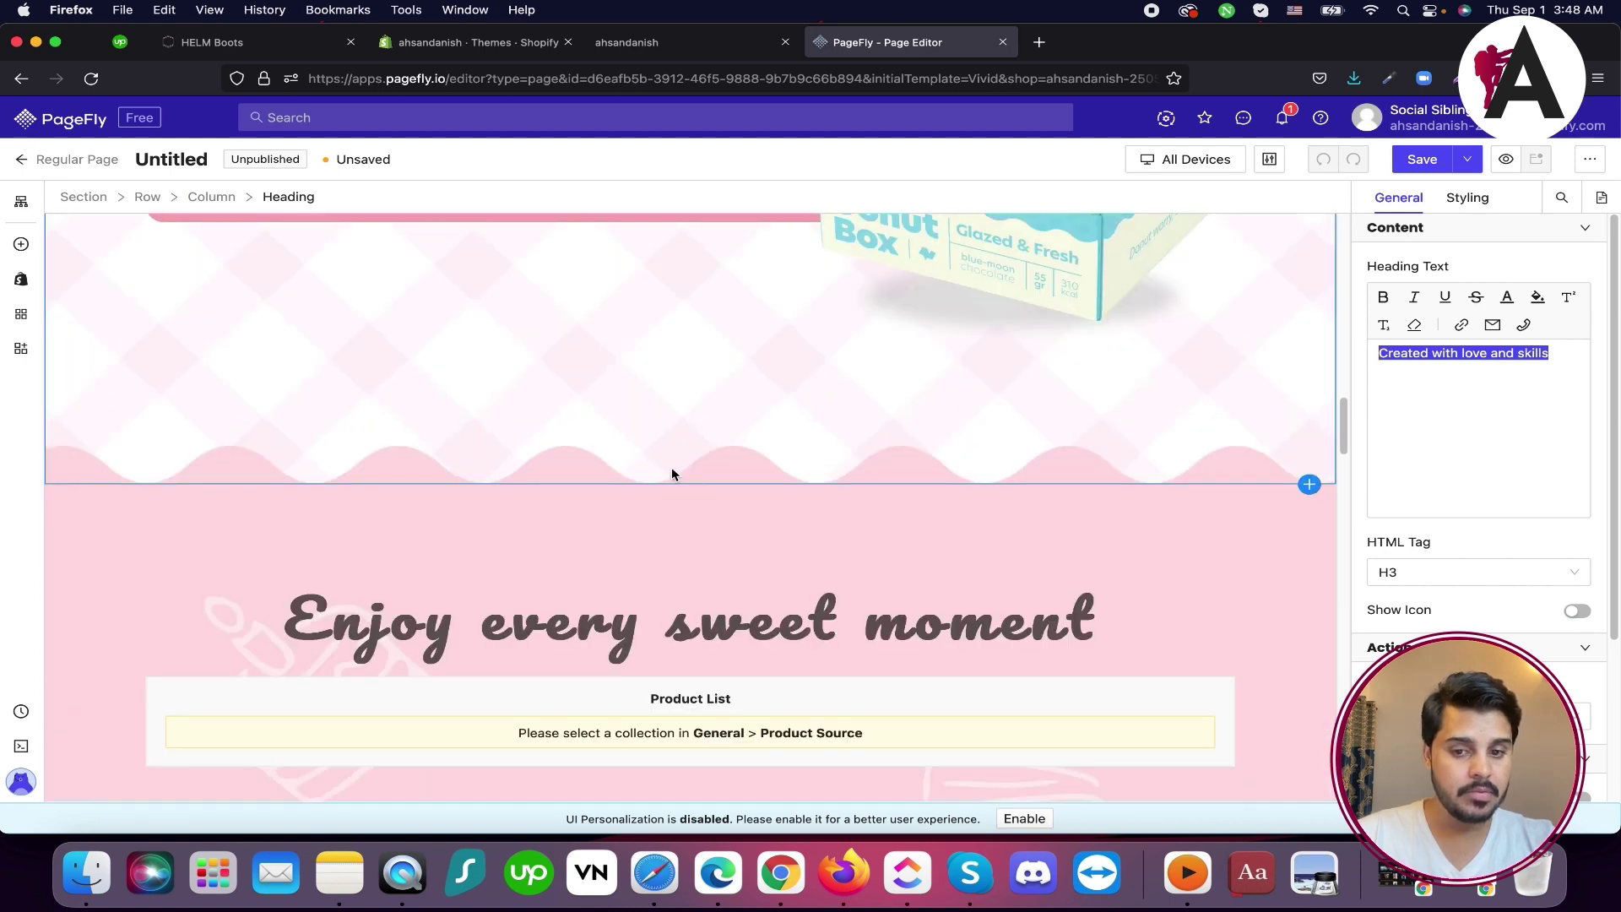
# Drop a 1/1 full-width row below the Donut Box banner and select its empty column
pyautogui.click(21, 245)
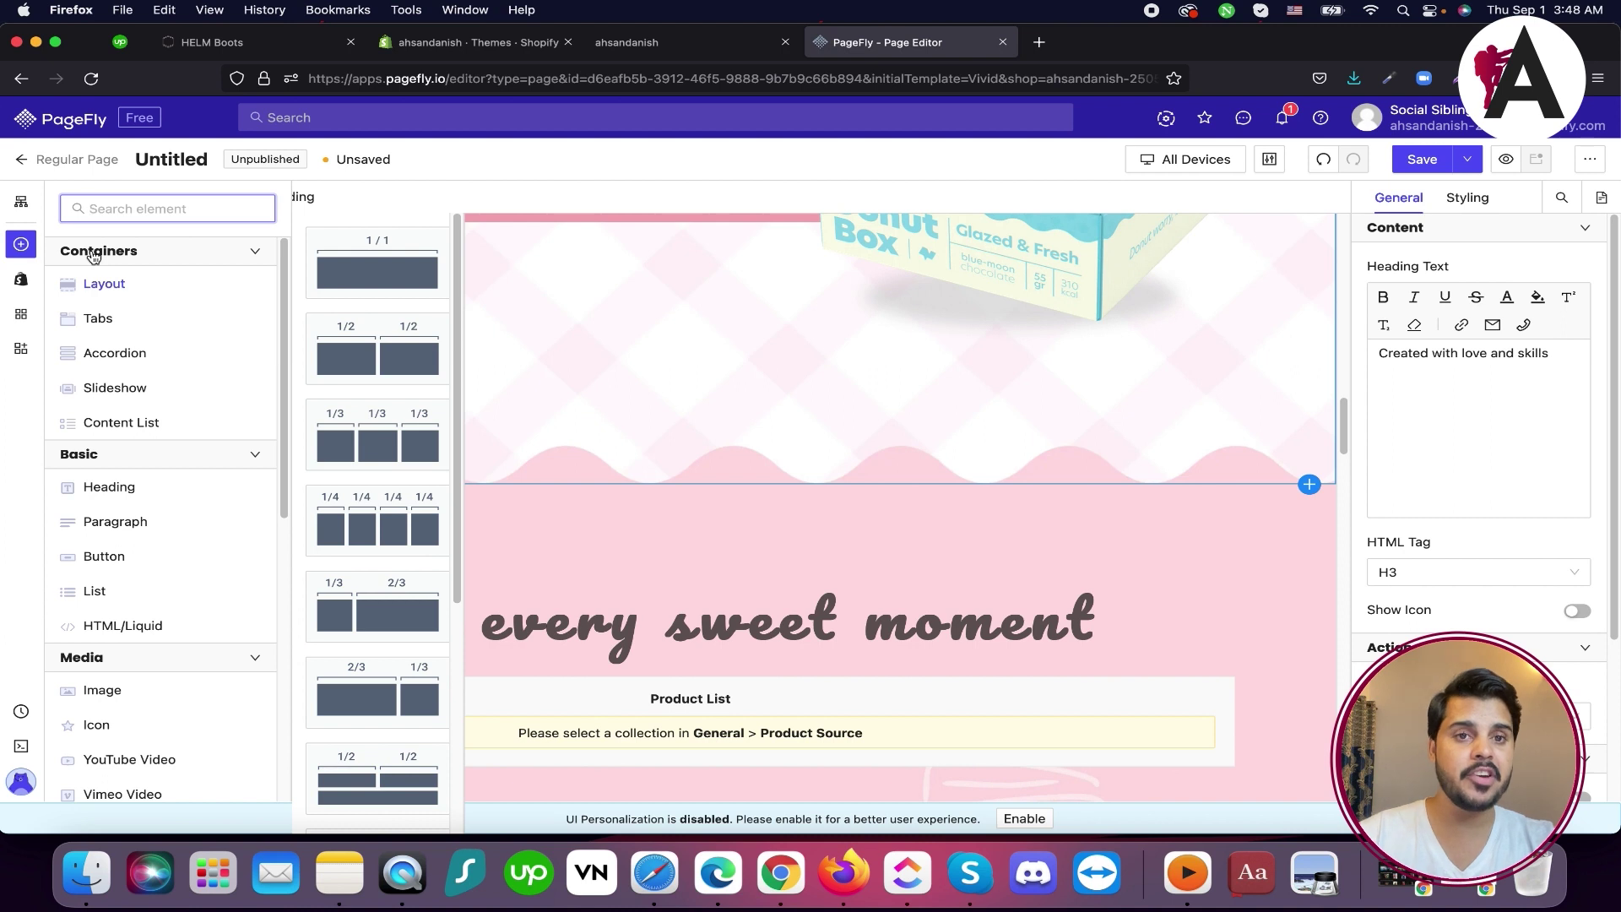
pyautogui.scroll(-6, 224, 471)
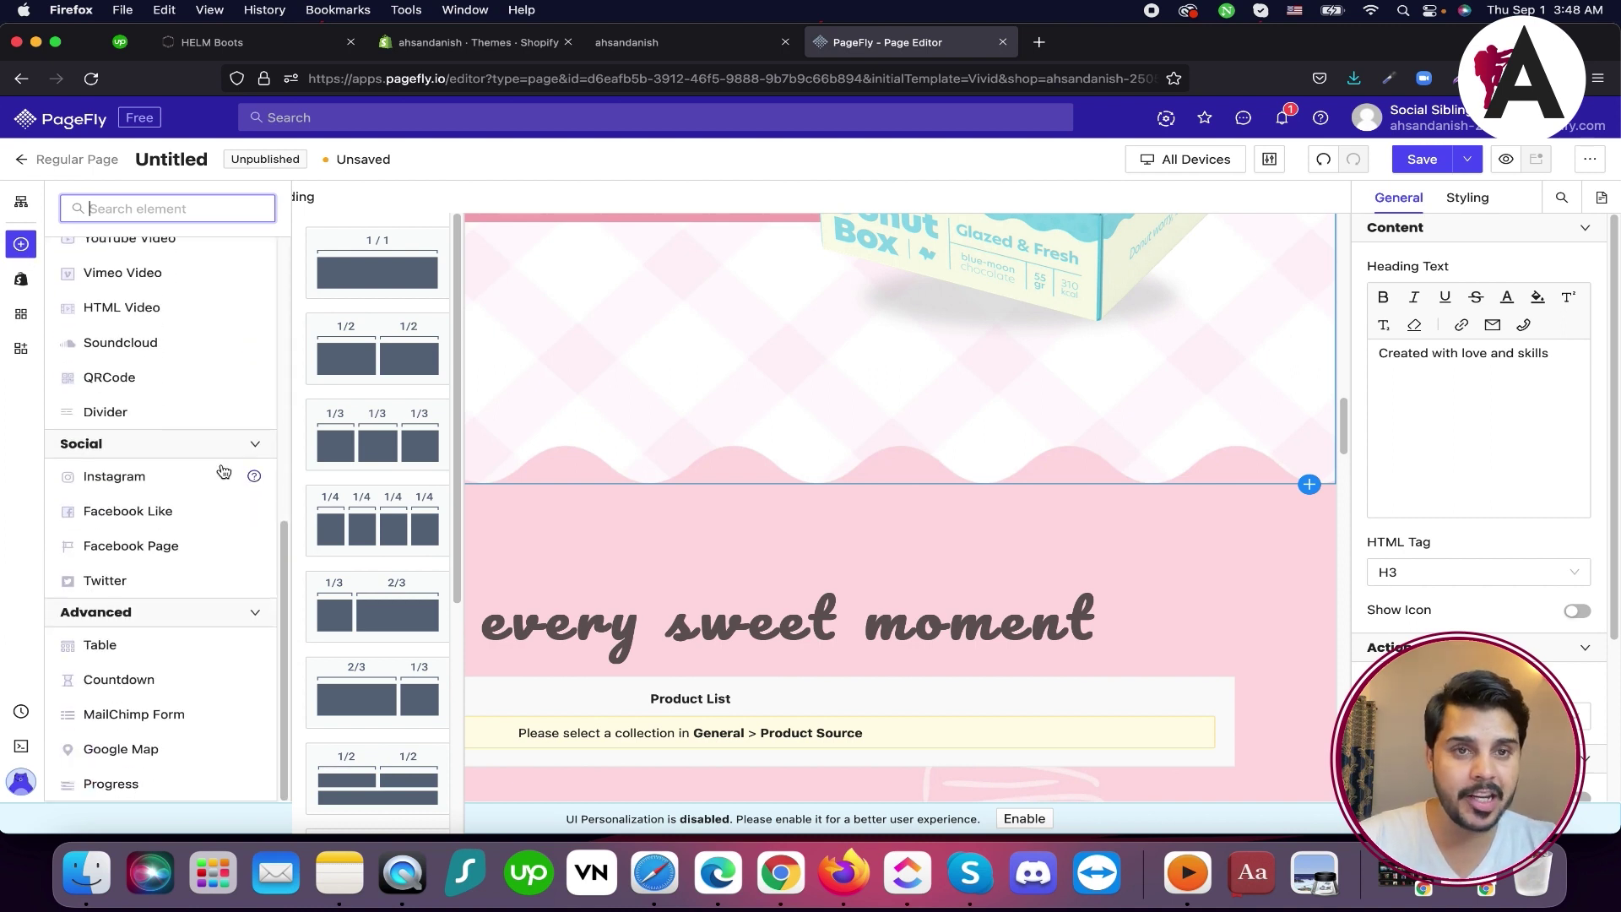
pyautogui.scroll(5, 224, 471)
pyautogui.scroll(-1, 336, 454)
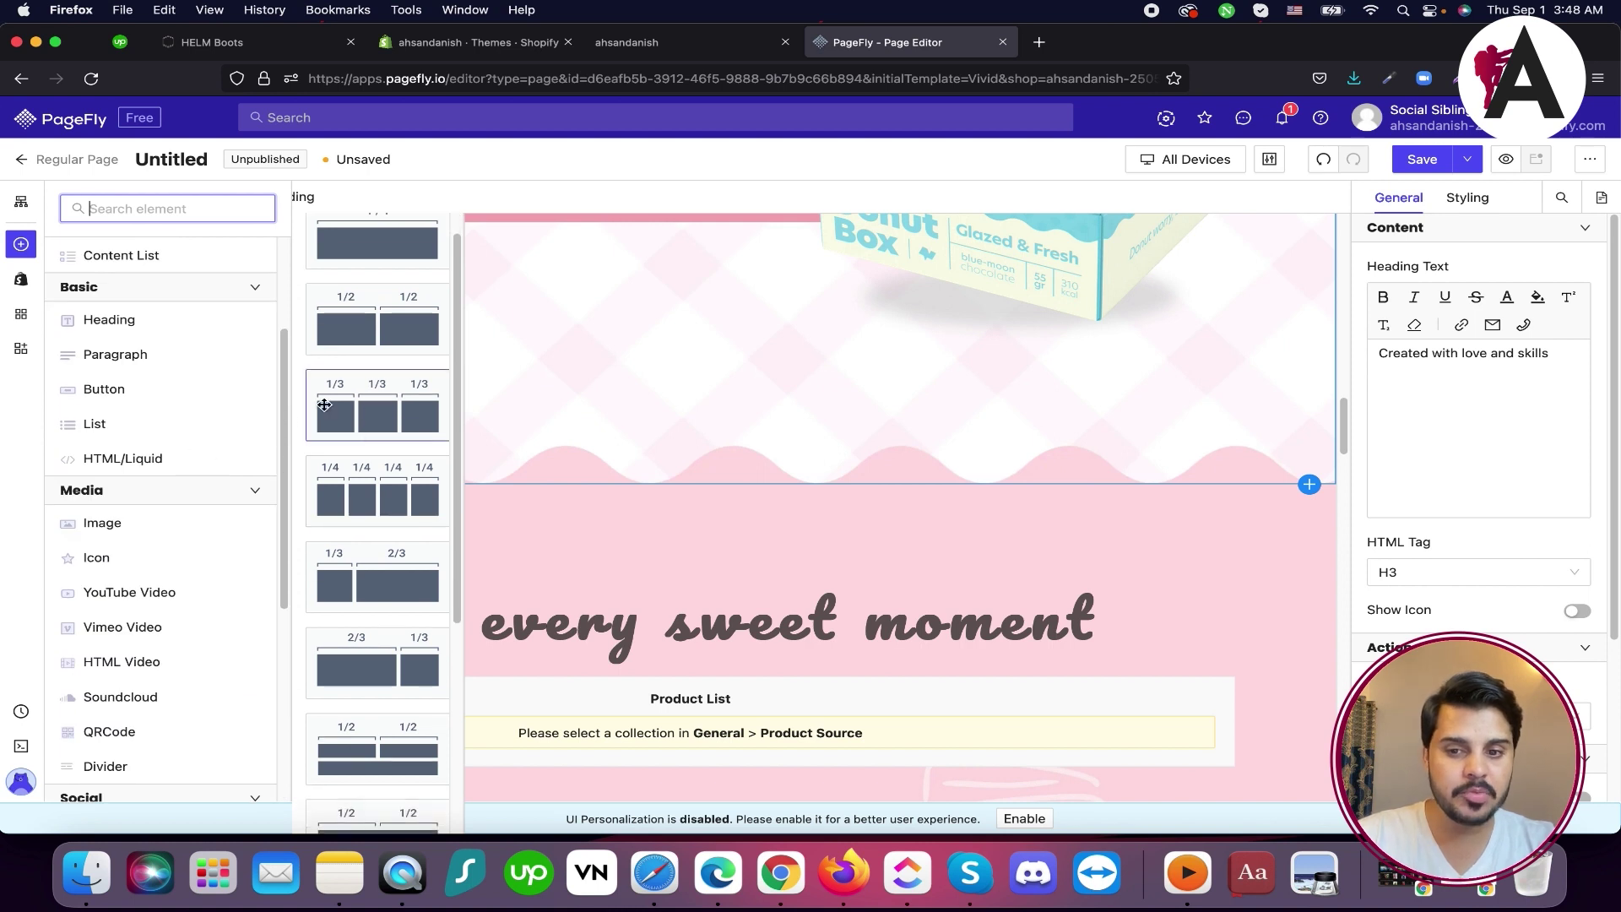
pyautogui.scroll(2, 122, 452)
pyautogui.moveTo(371, 239); pyautogui.dragTo(696, 459)
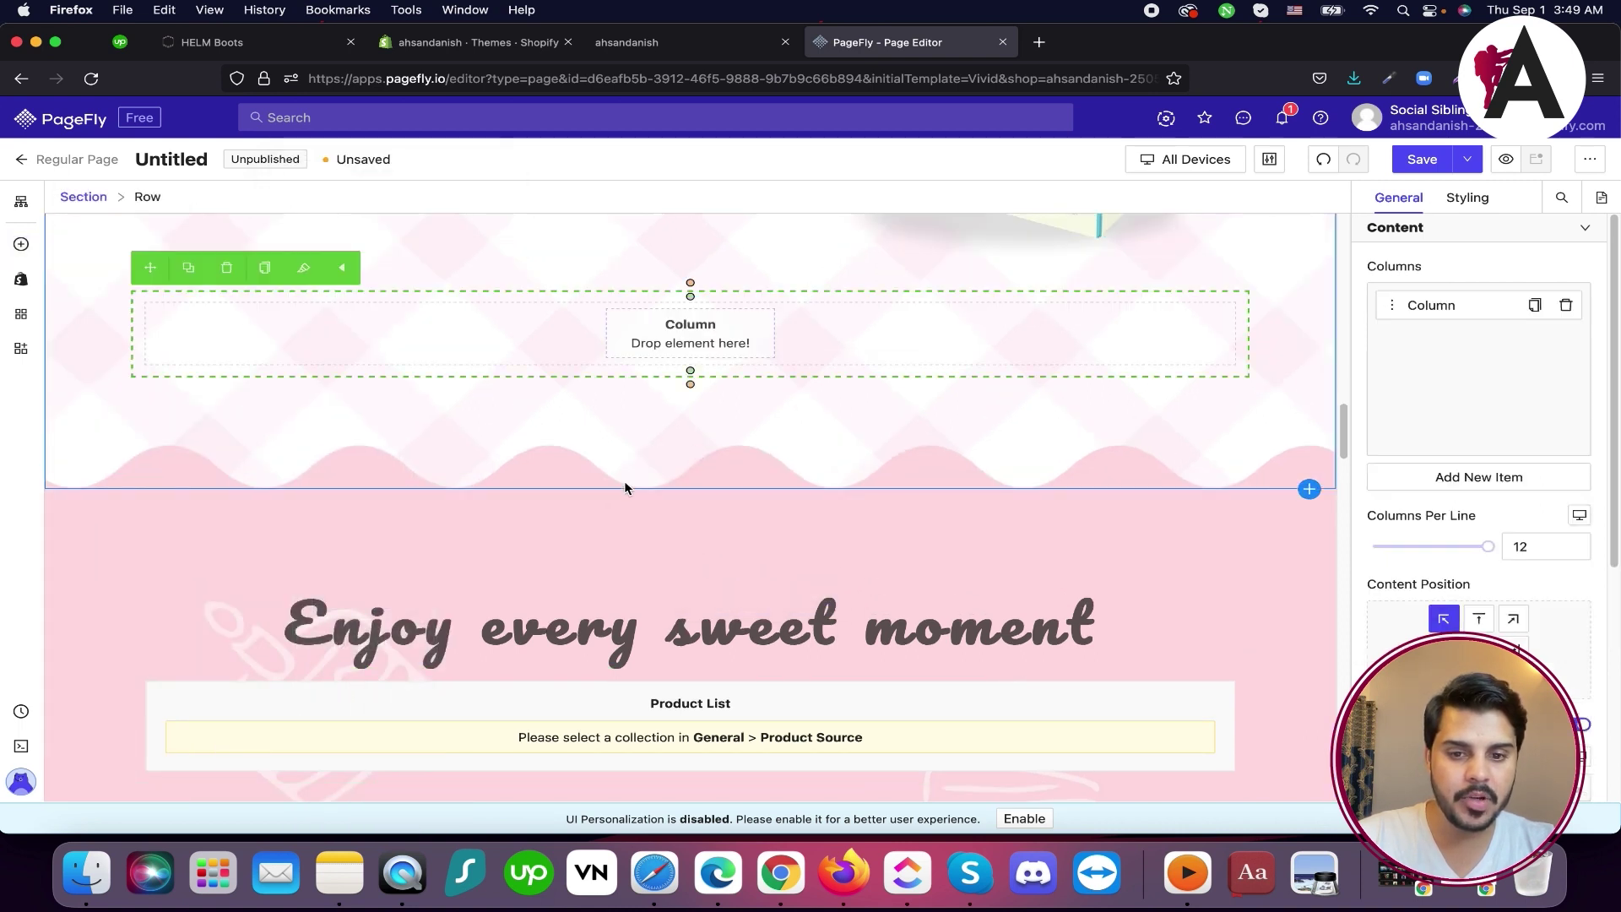
pyautogui.scroll(3, 625, 487)
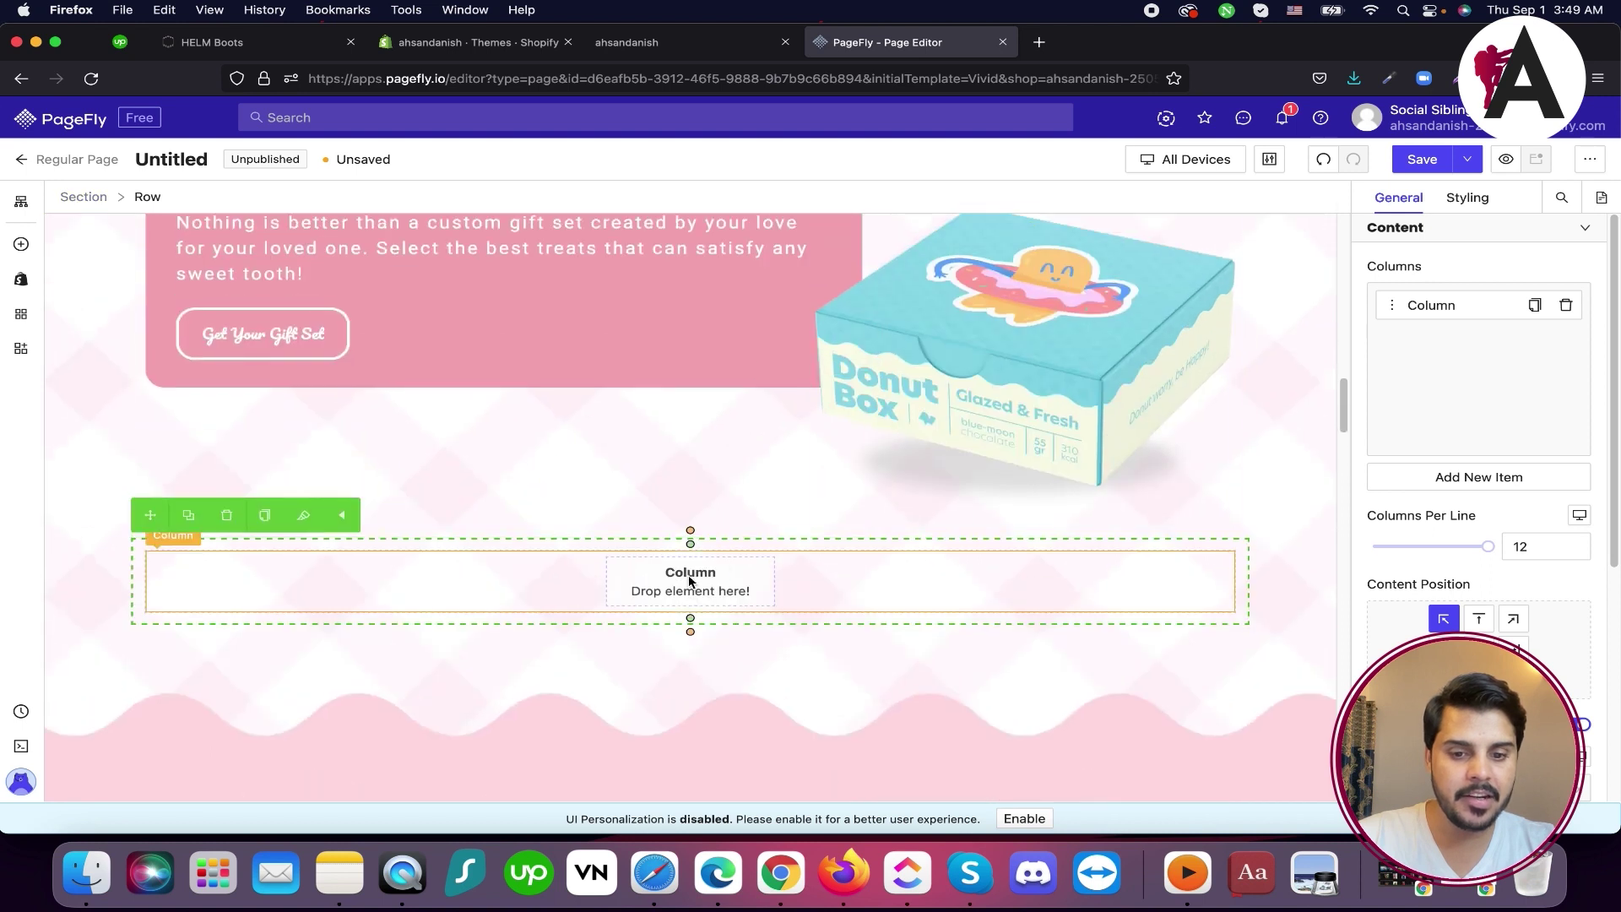
pyautogui.click(689, 582)
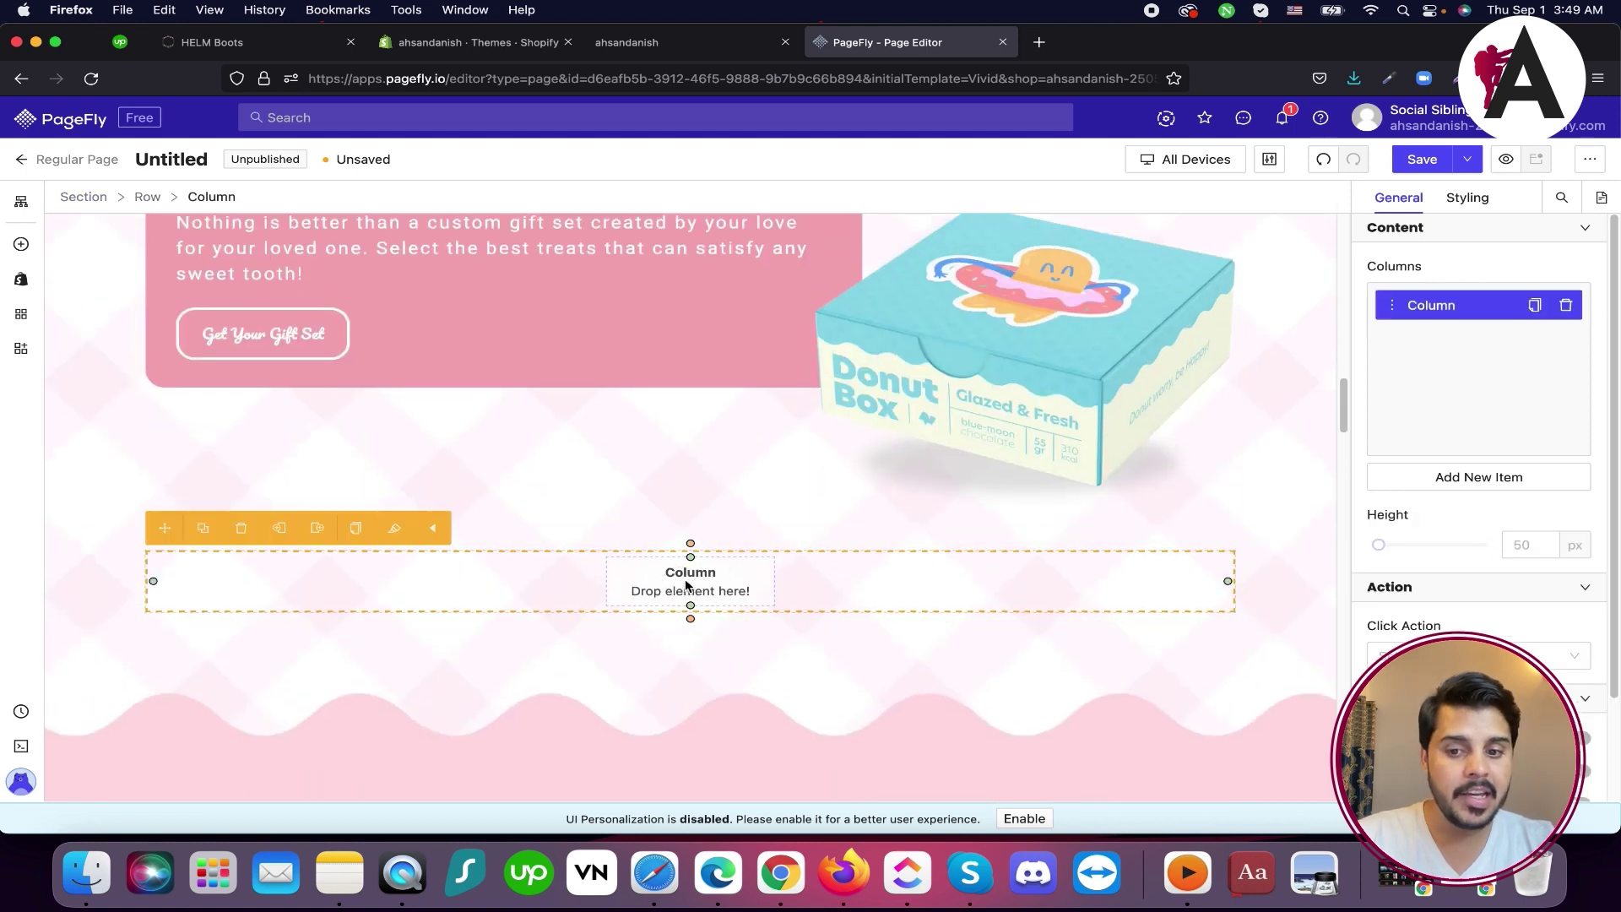
# Bring up the third-party app elements panel
pyautogui.click(21, 244)
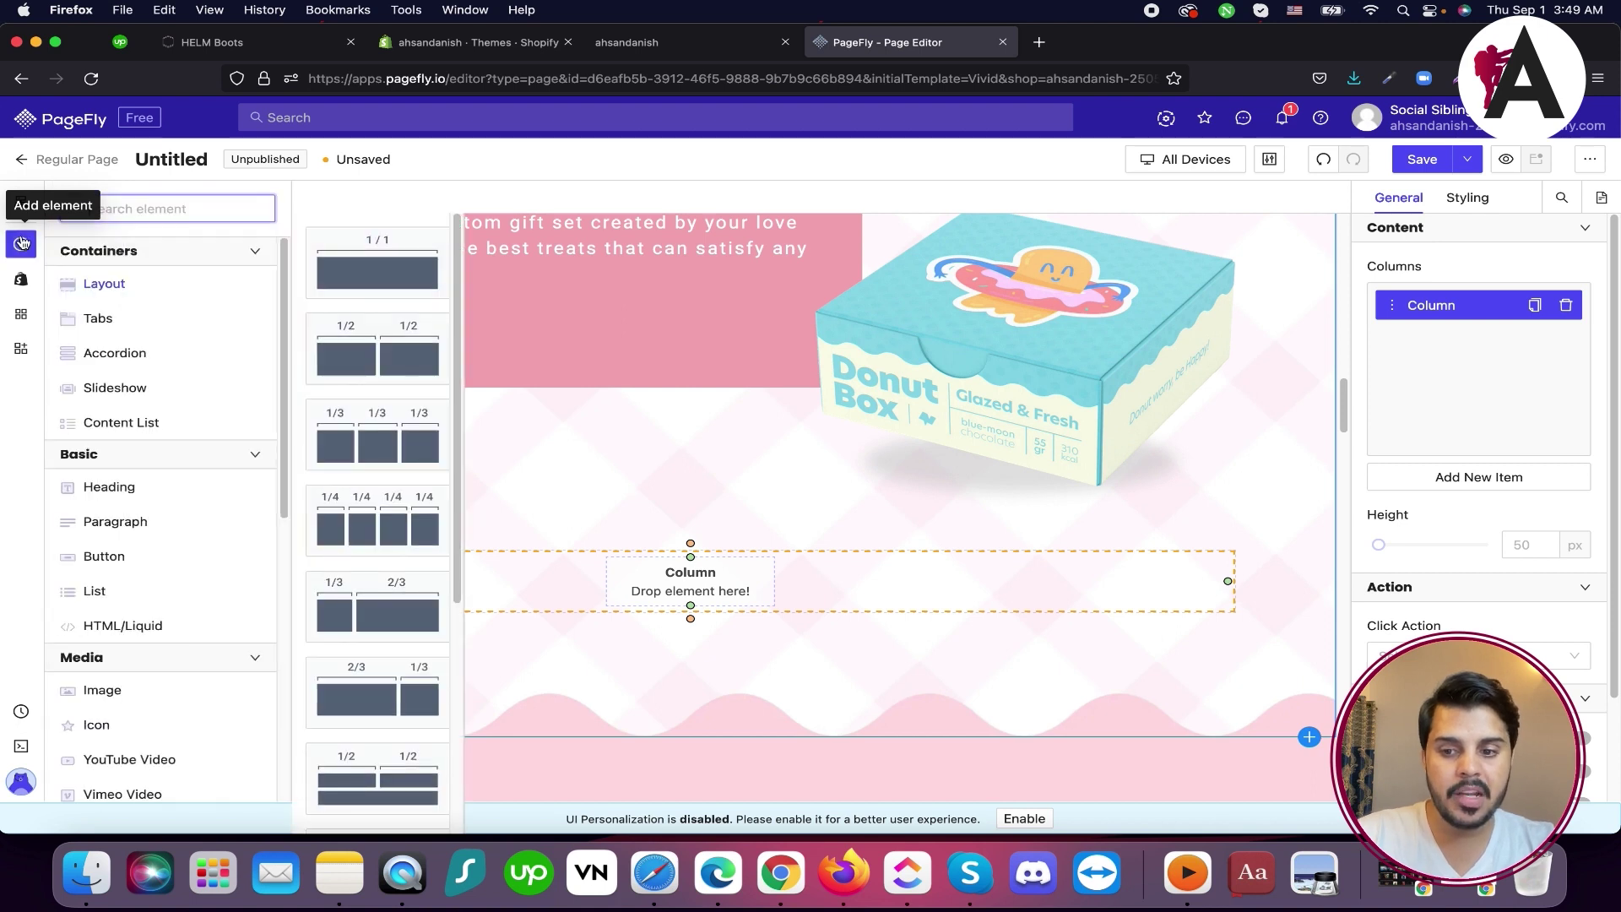
pyautogui.click(21, 244)
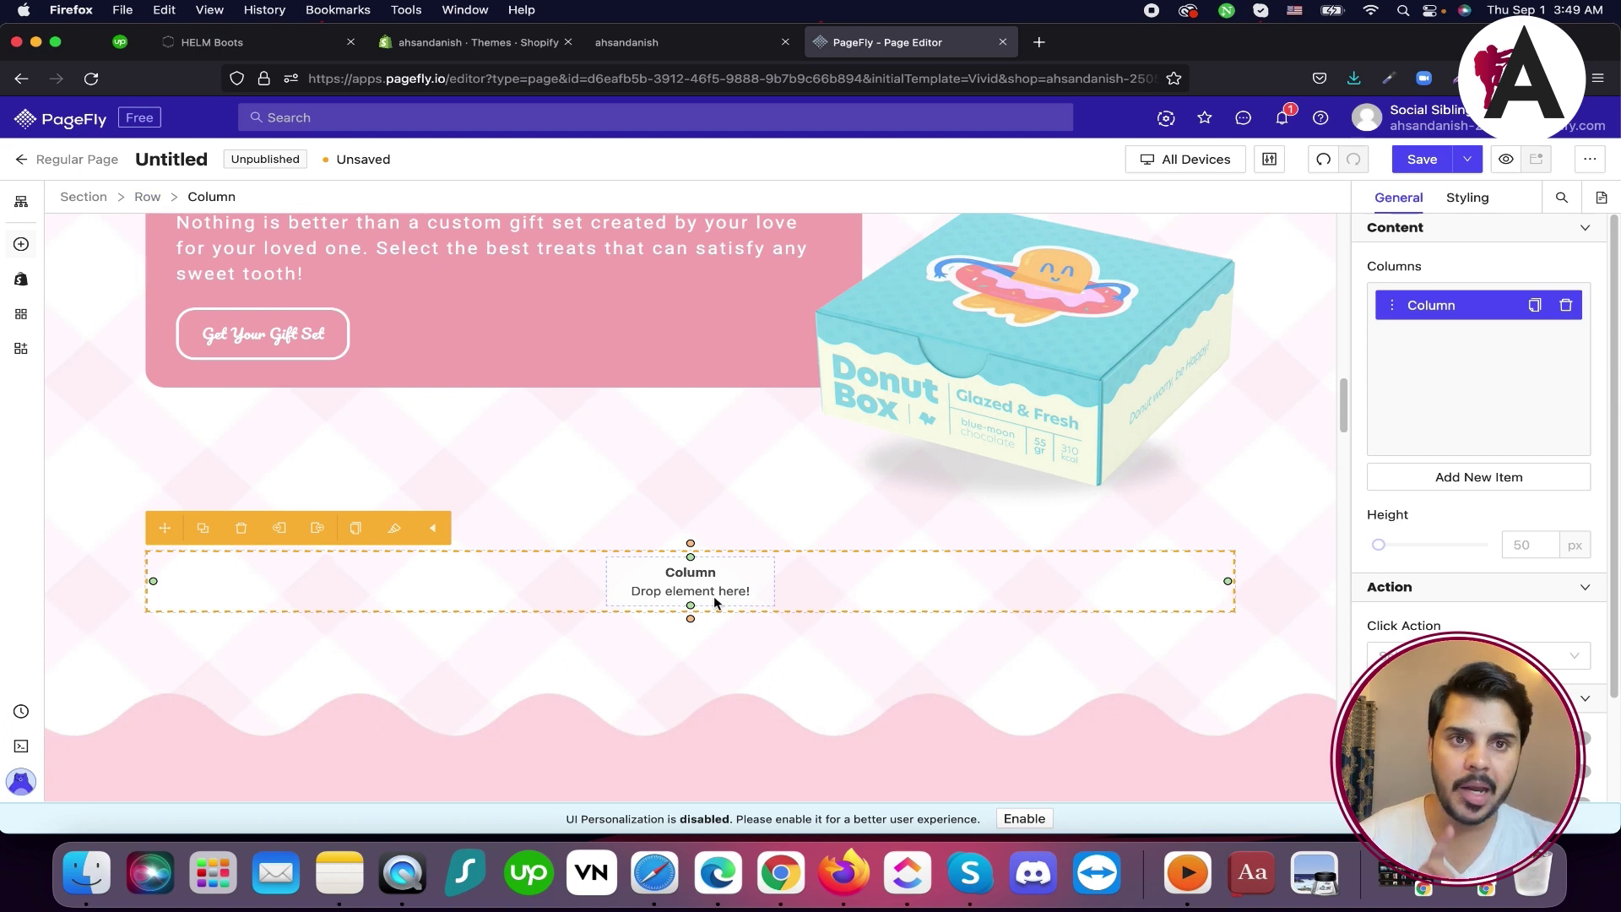
pyautogui.click(22, 316)
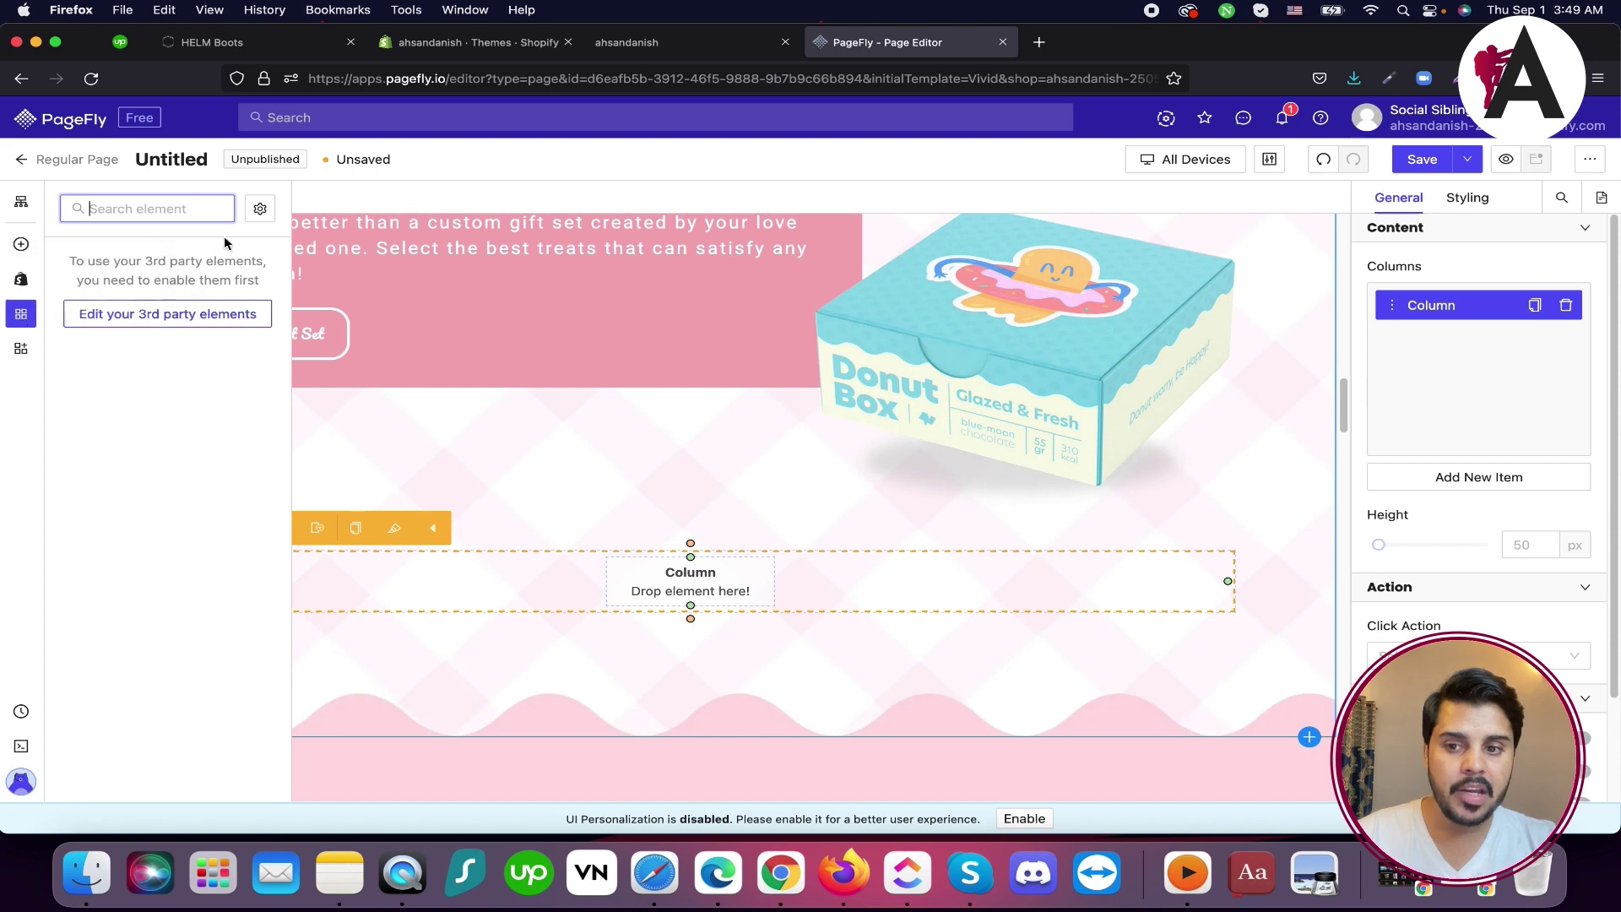
pyautogui.click(120, 319)
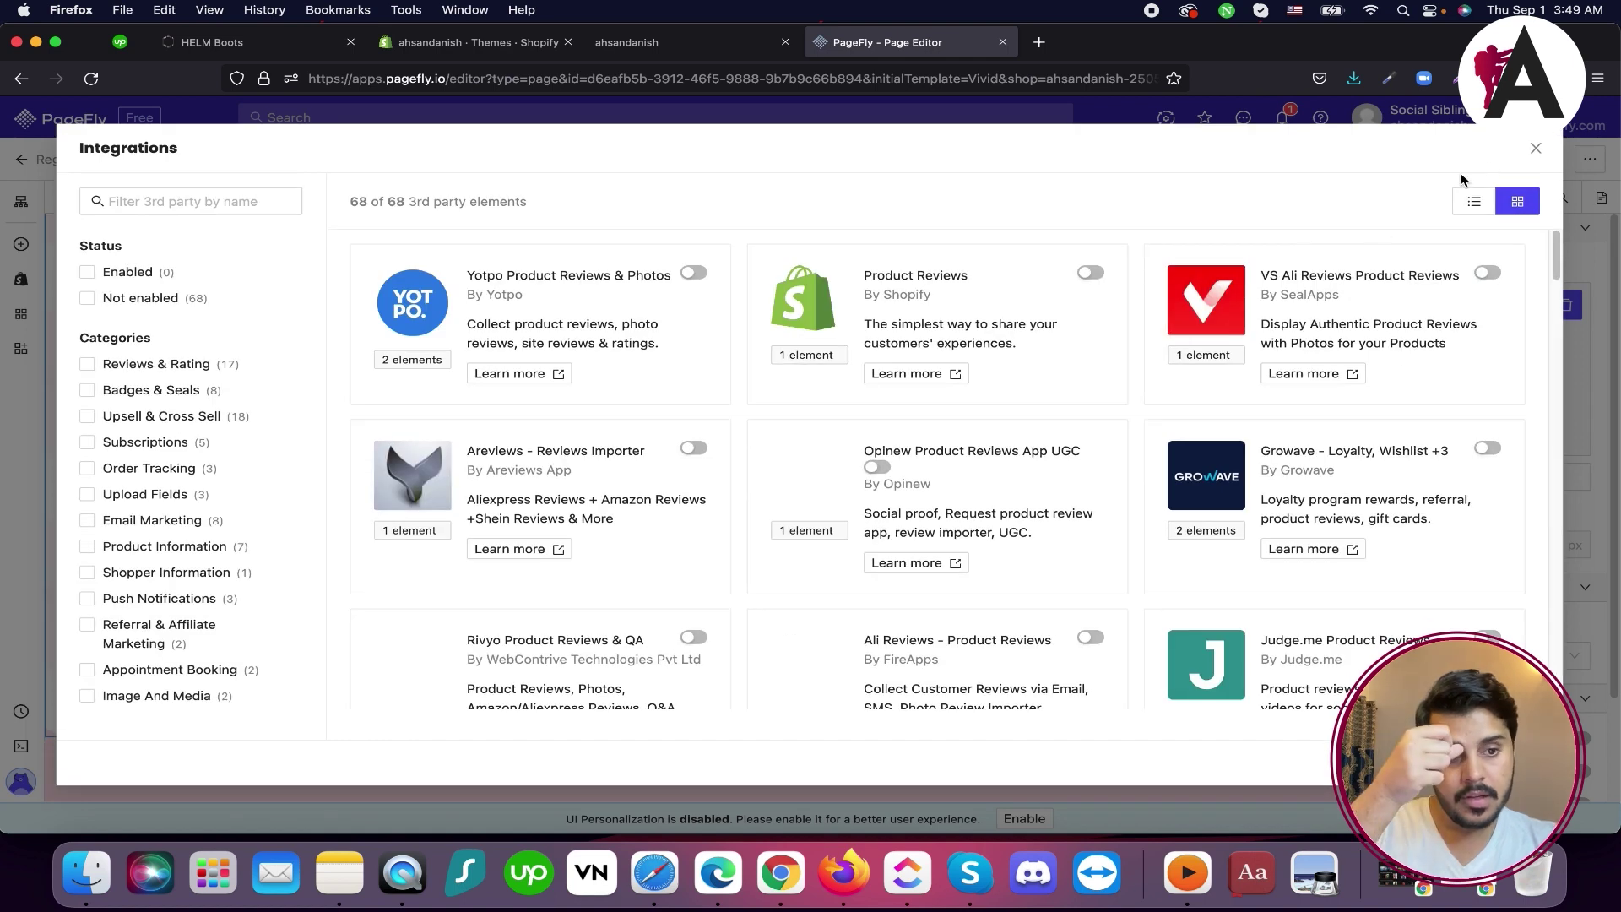
pyautogui.click(1536, 149)
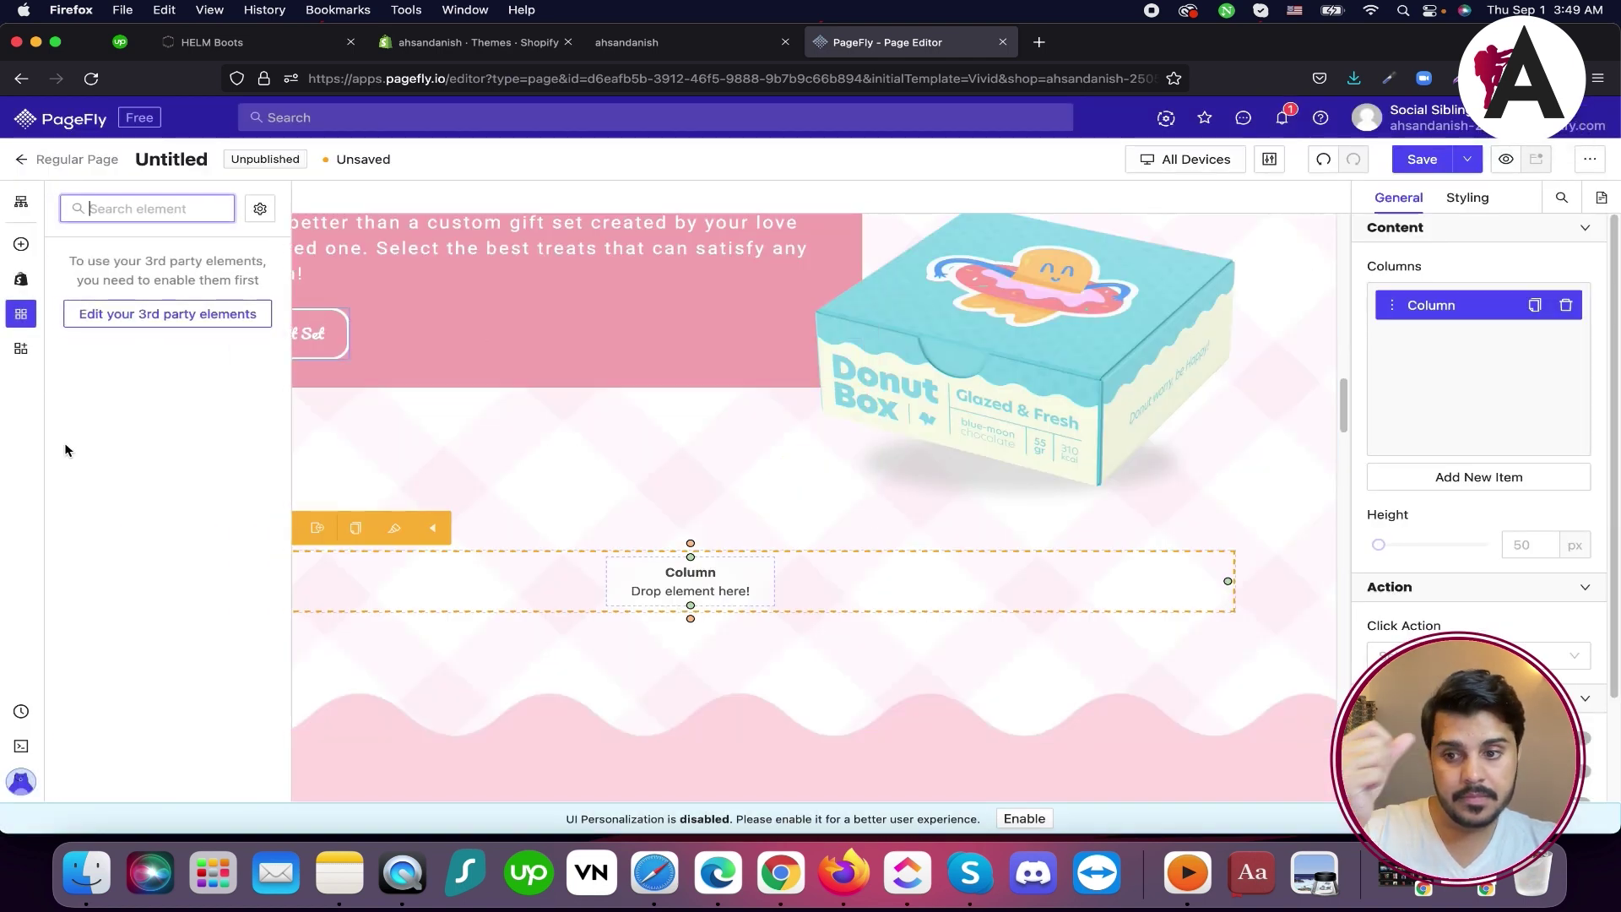
pyautogui.click(18, 349)
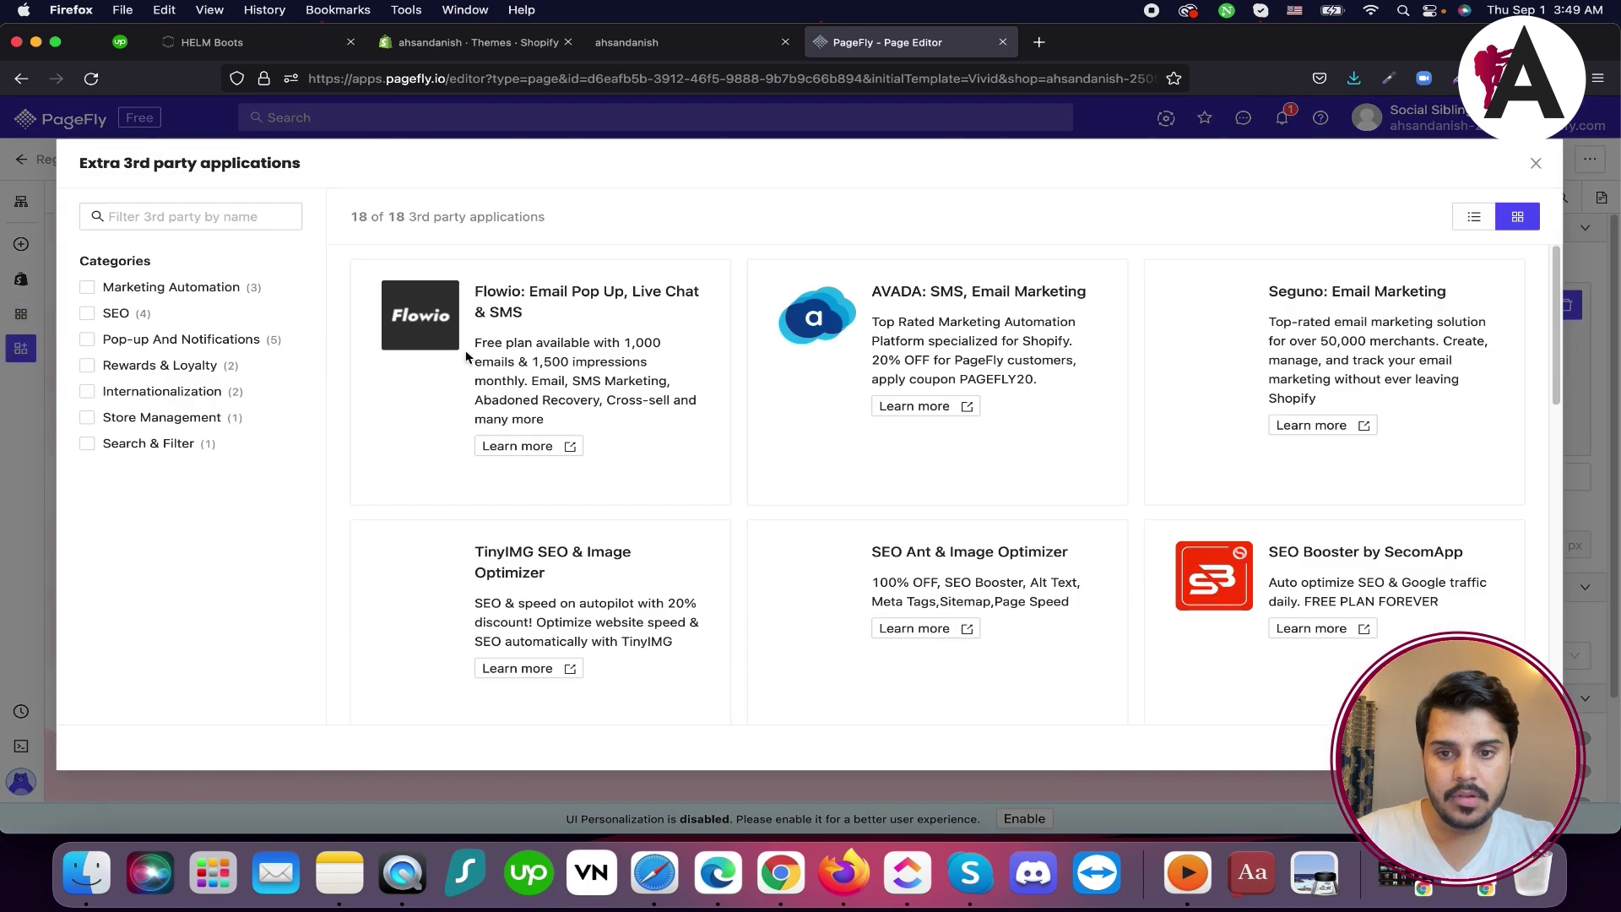
pyautogui.click(1534, 160)
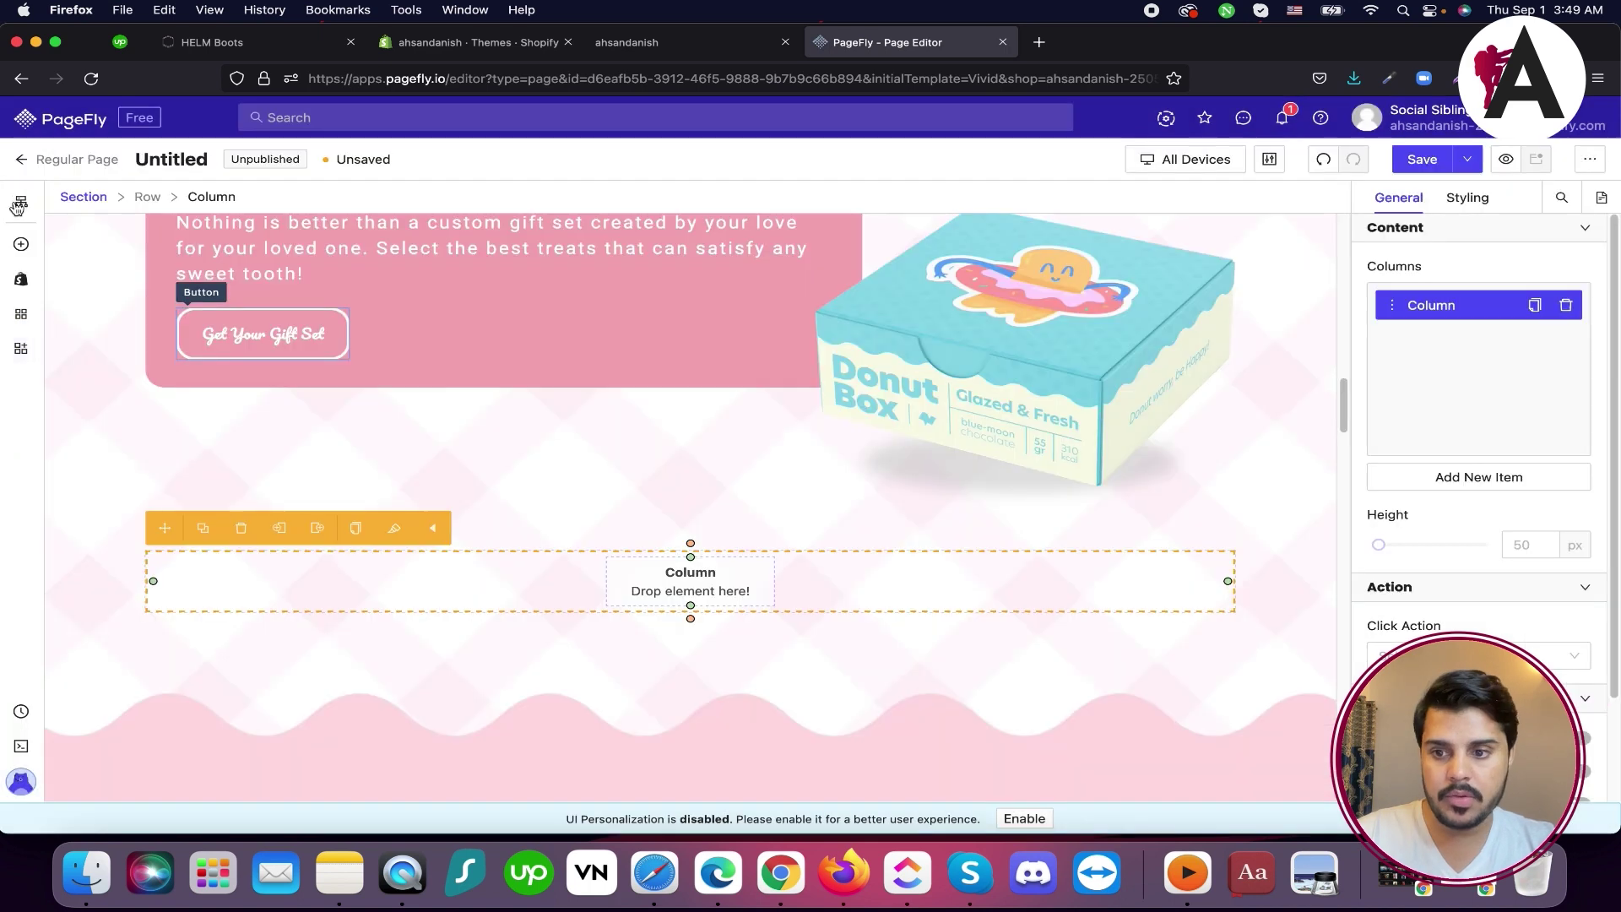
pyautogui.click(19, 281)
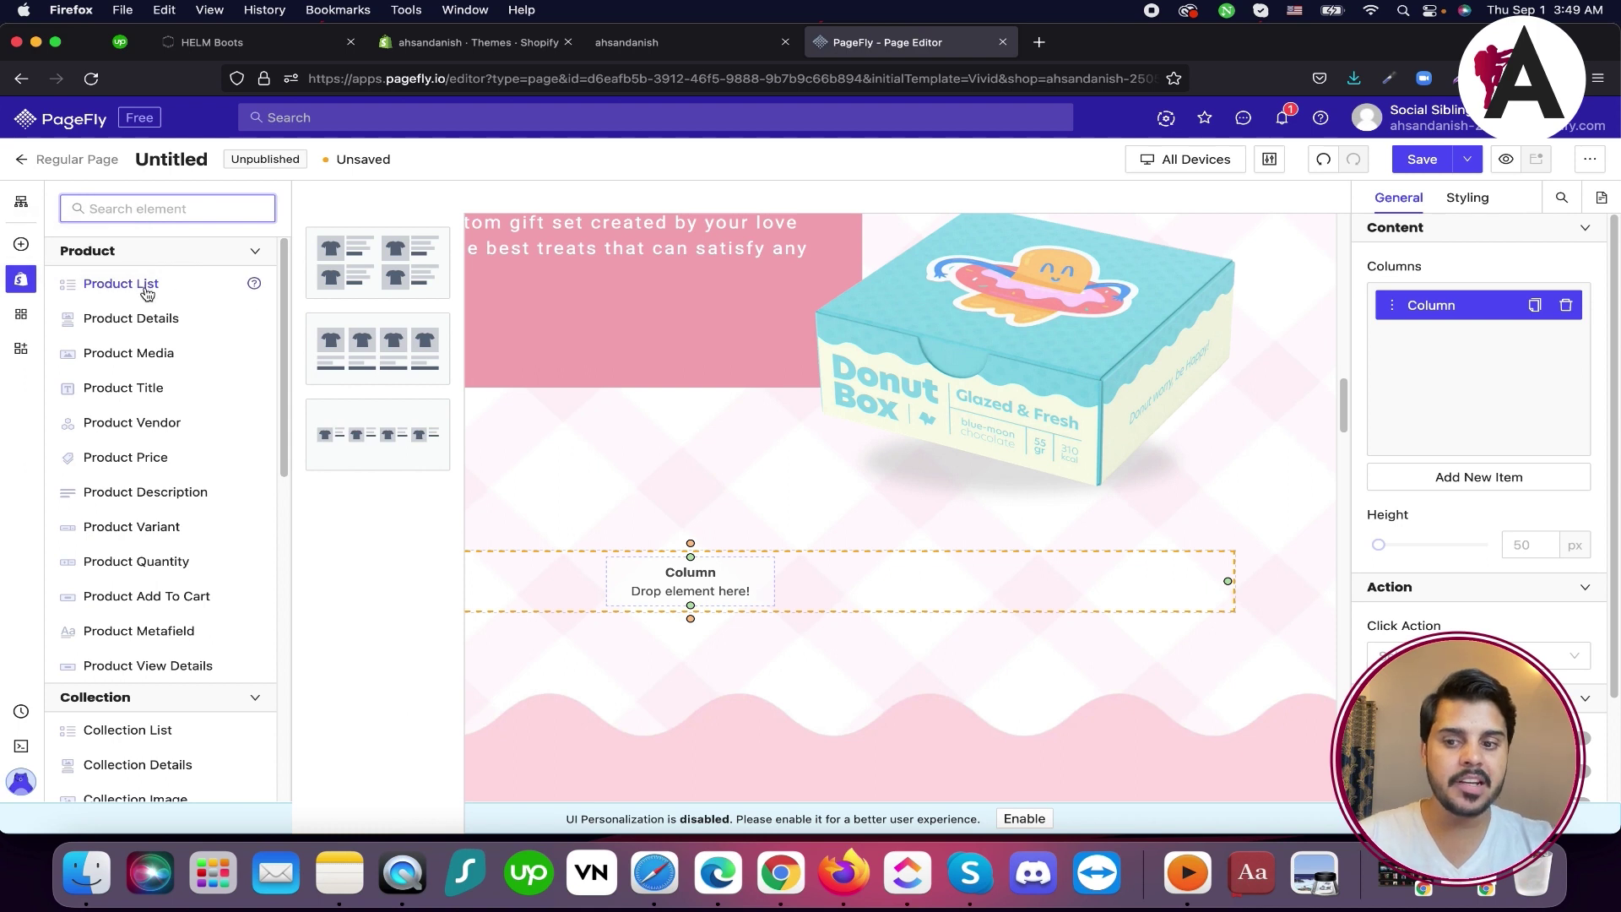
# Locate the Search Form element and its layouts under Form in the Shopify elements panel
pyautogui.scroll(-10, 177, 498)
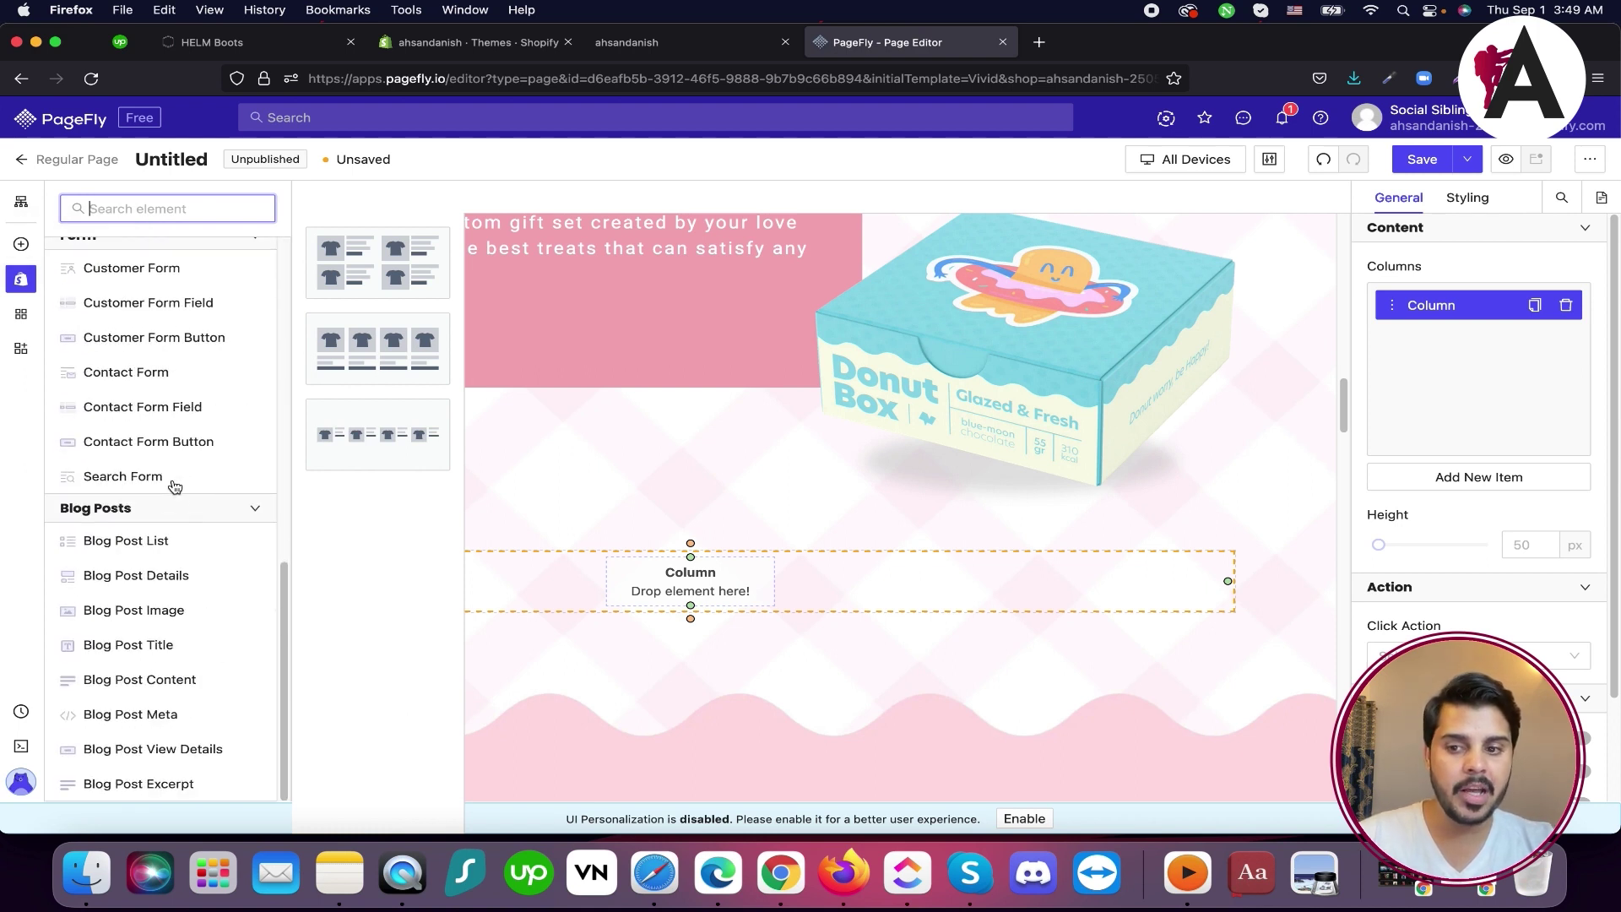
pyautogui.scroll(2, 174, 486)
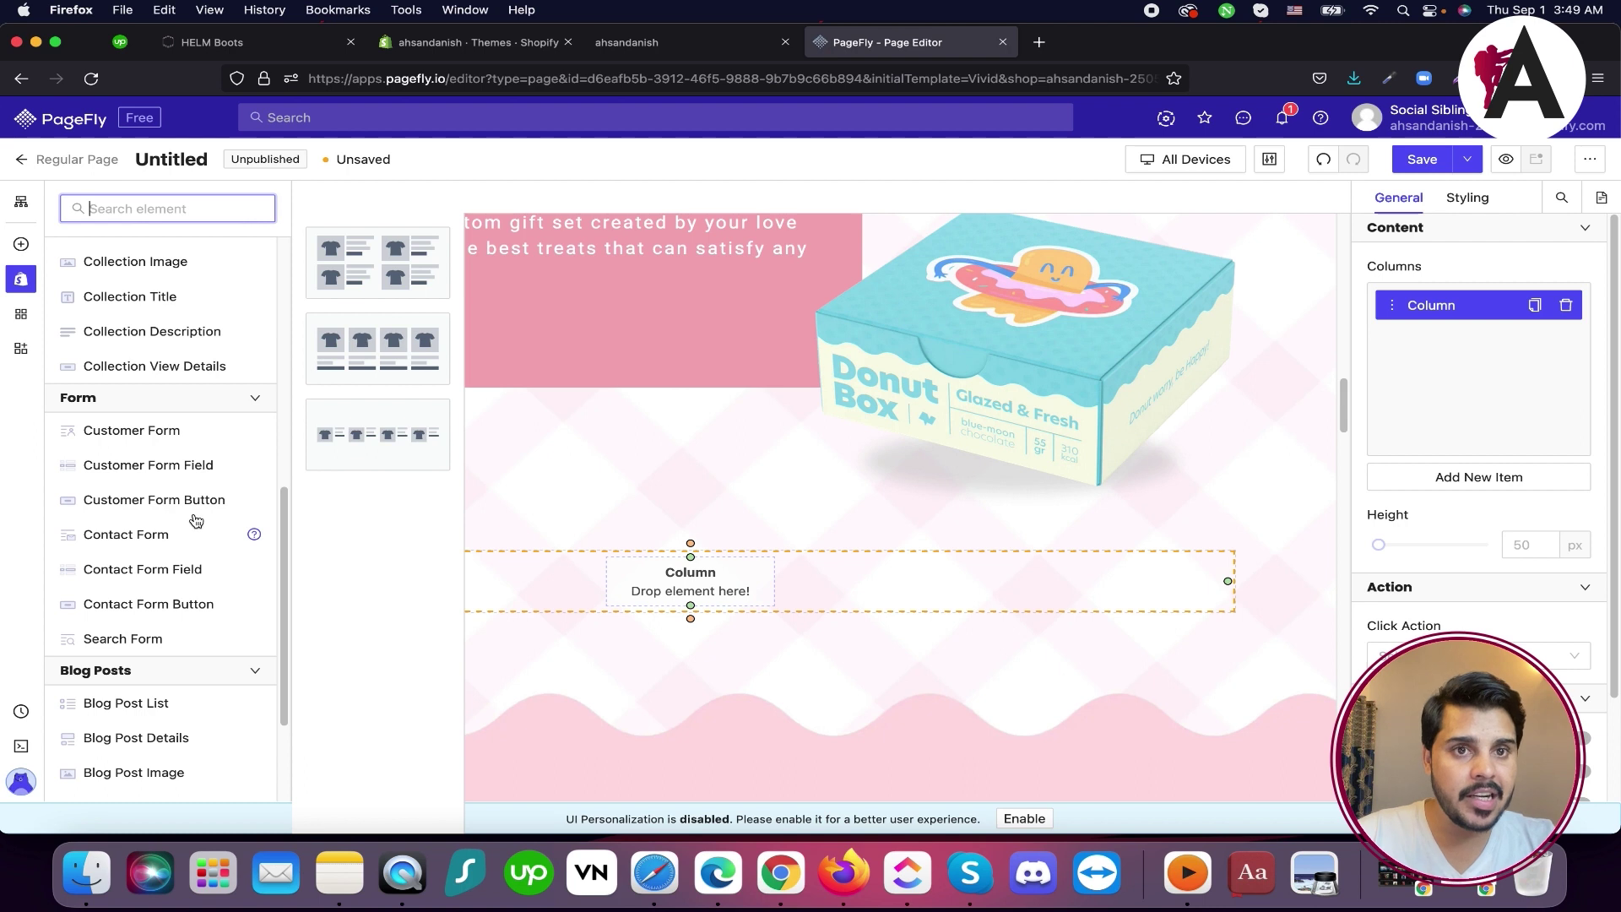
pyautogui.scroll(-2, 152, 439)
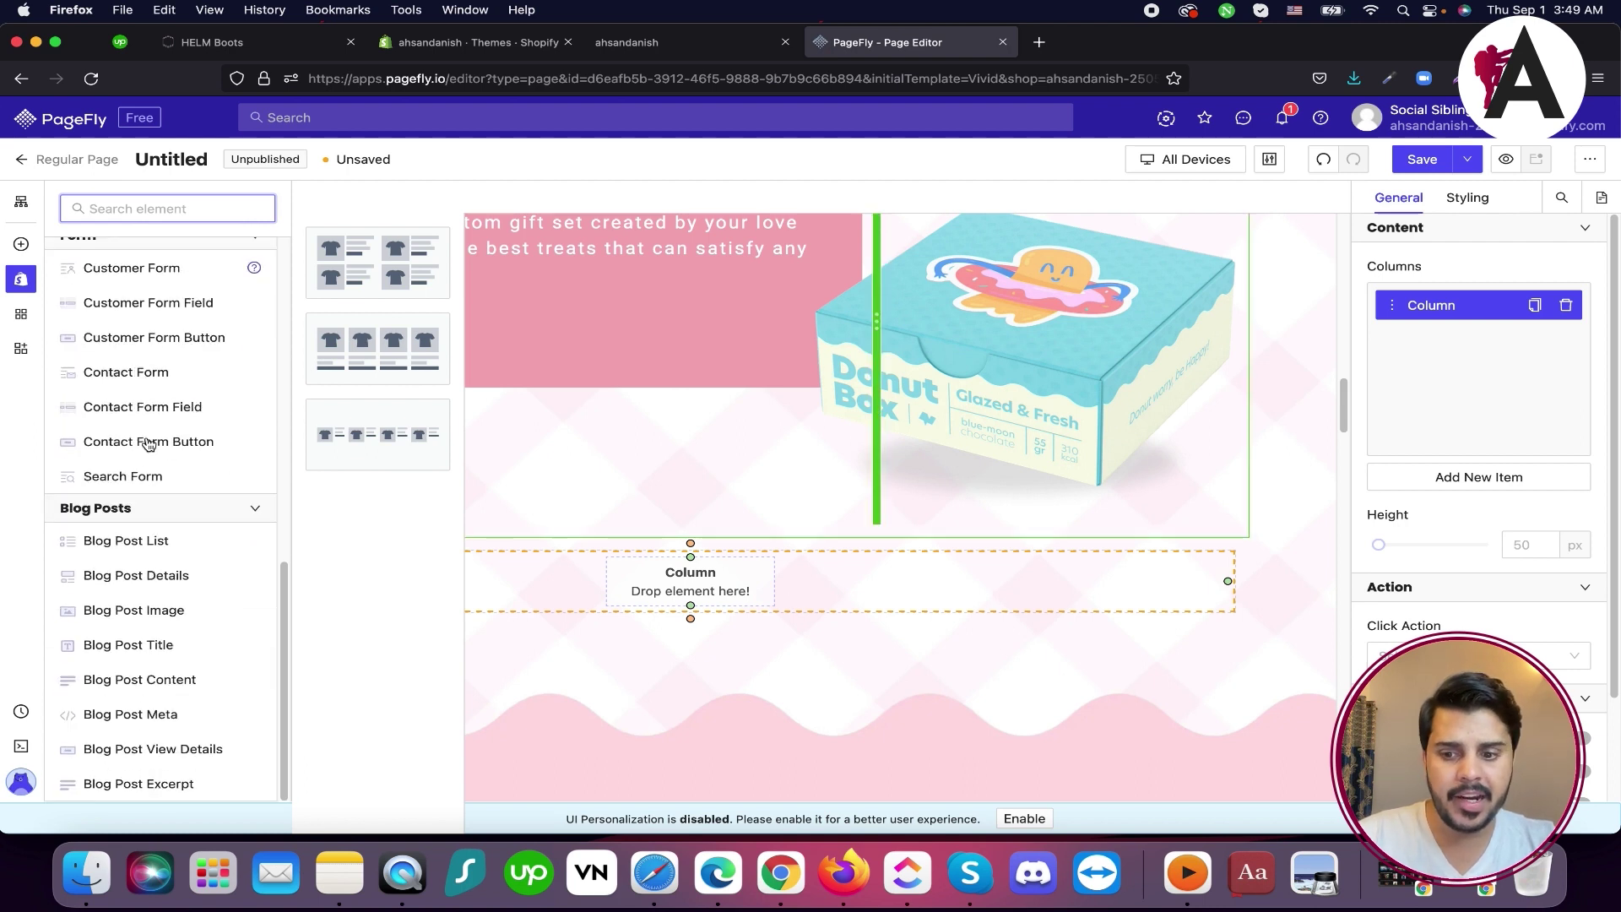
pyautogui.scroll(7, 149, 448)
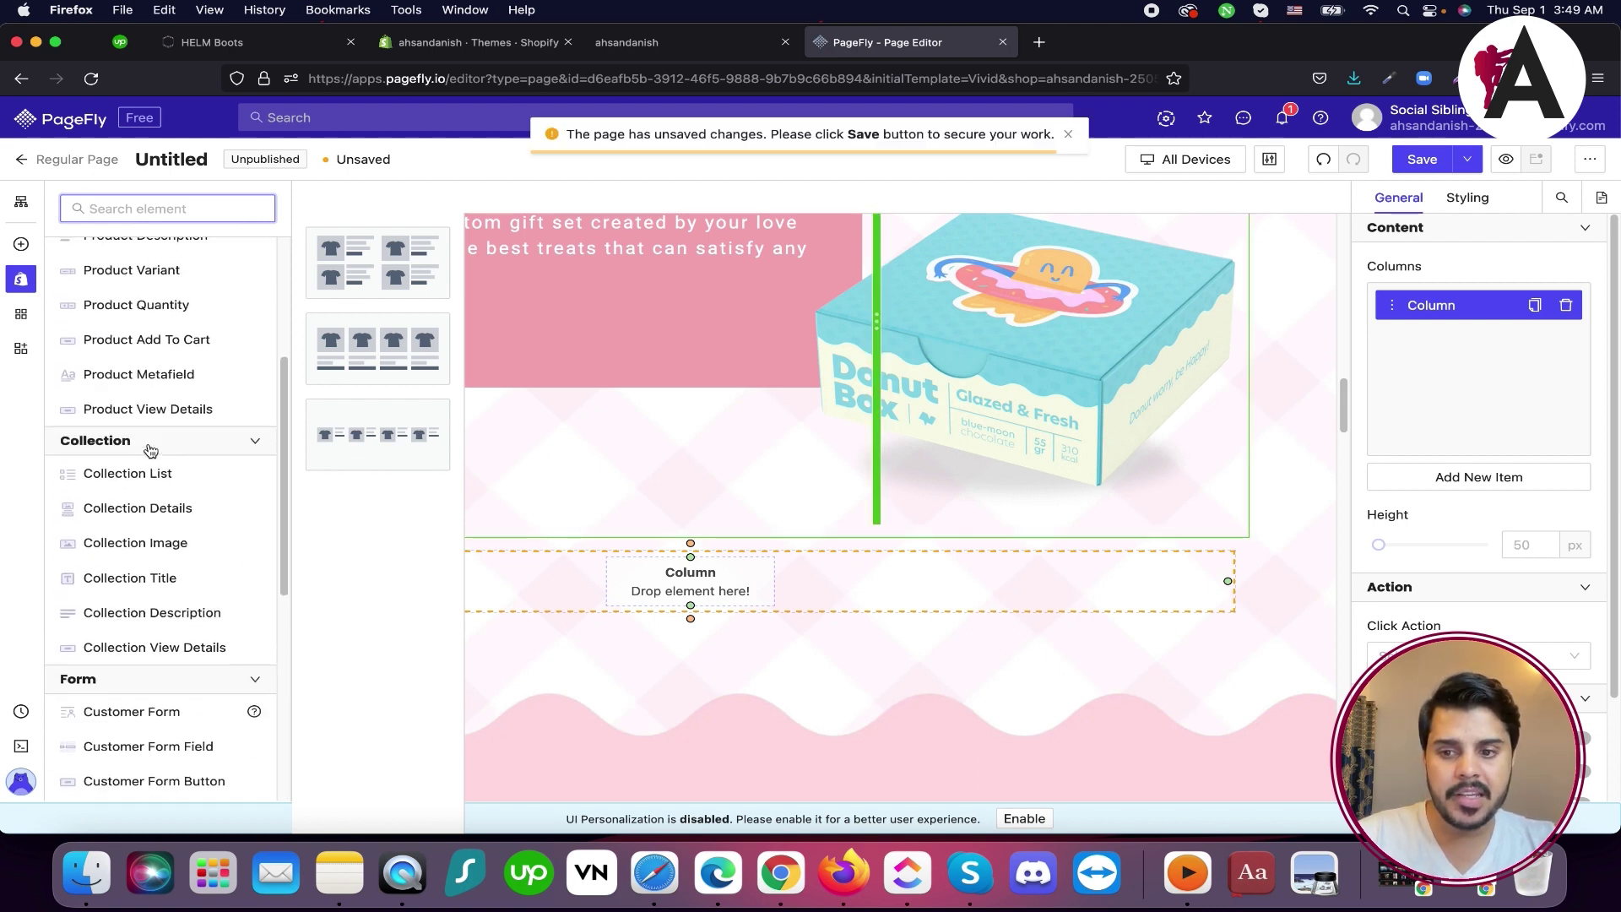
pyautogui.scroll(2, 156, 397)
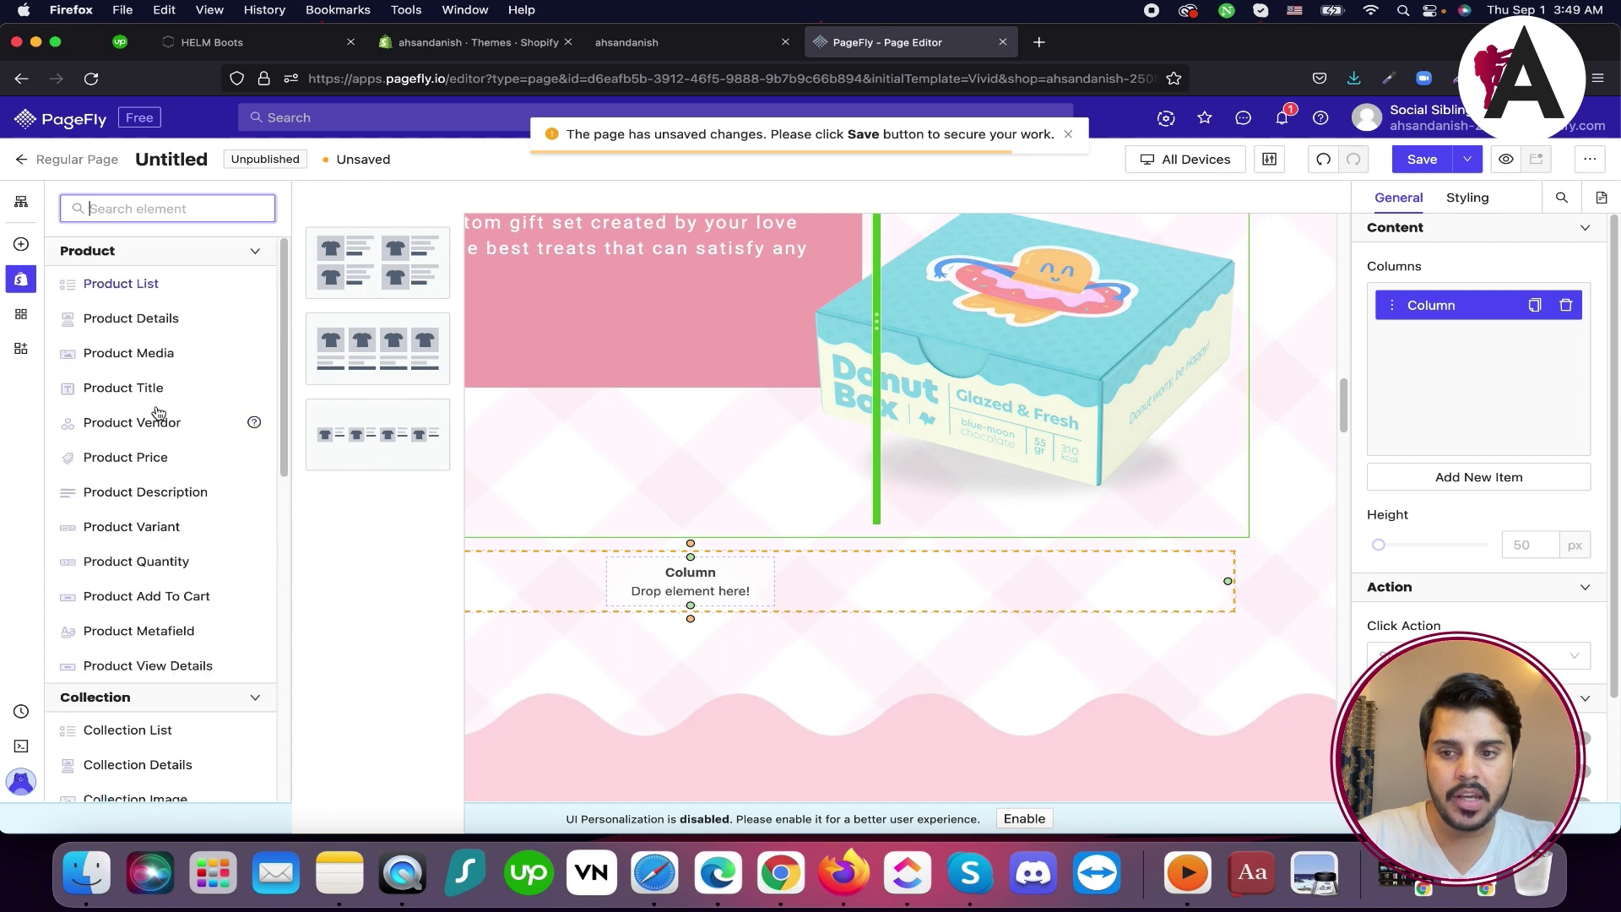
pyautogui.scroll(-3, 157, 414)
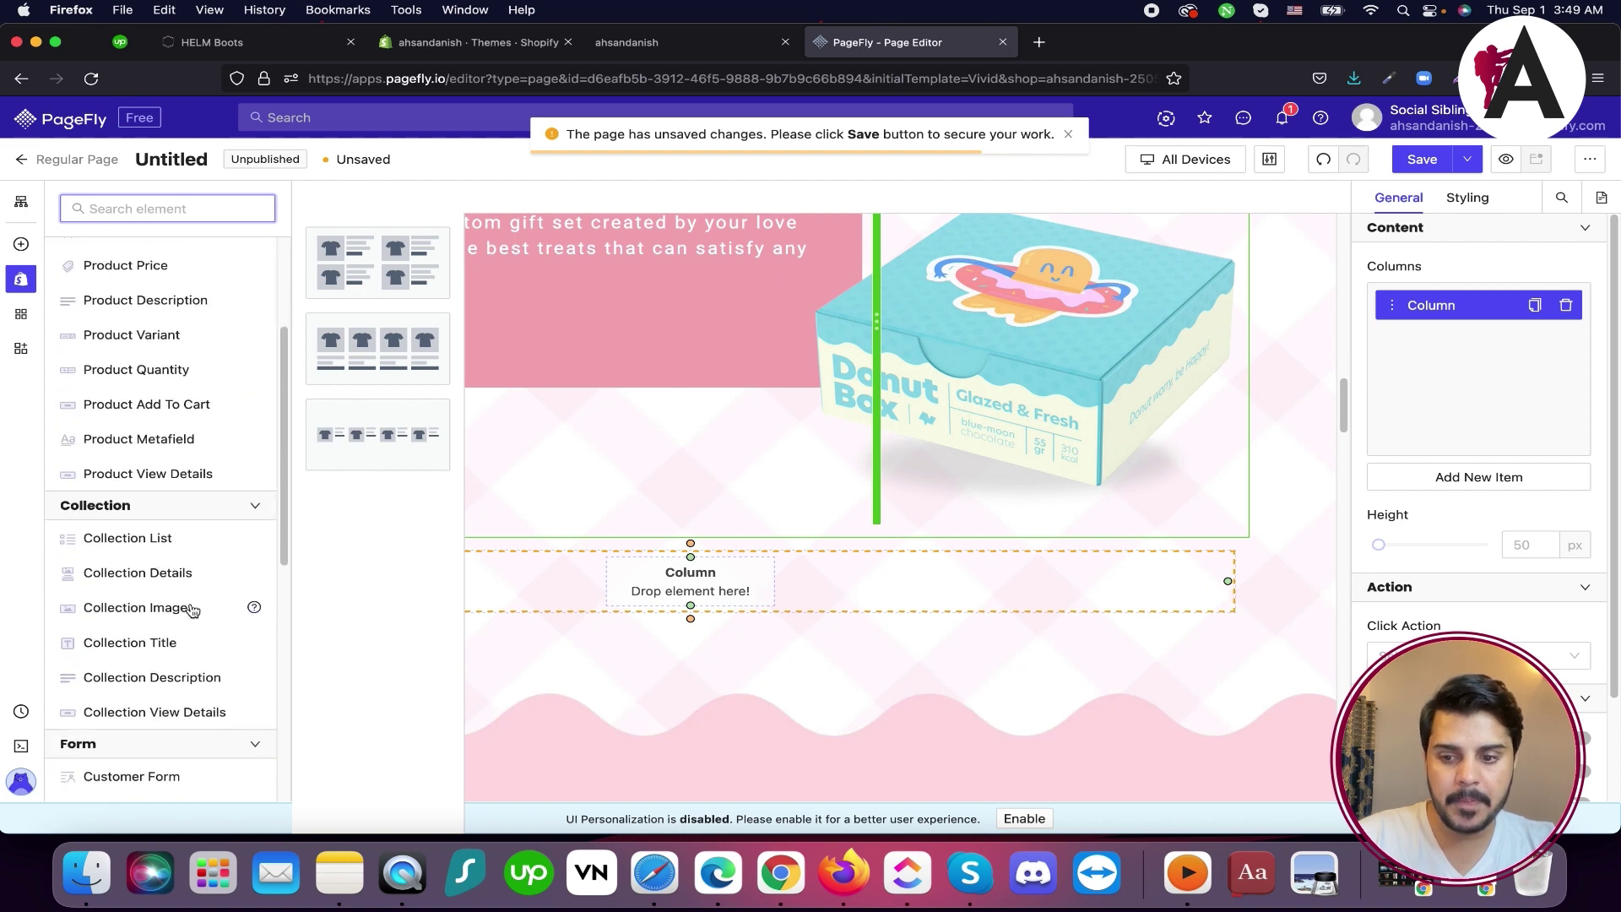
pyautogui.scroll(1, 148, 574)
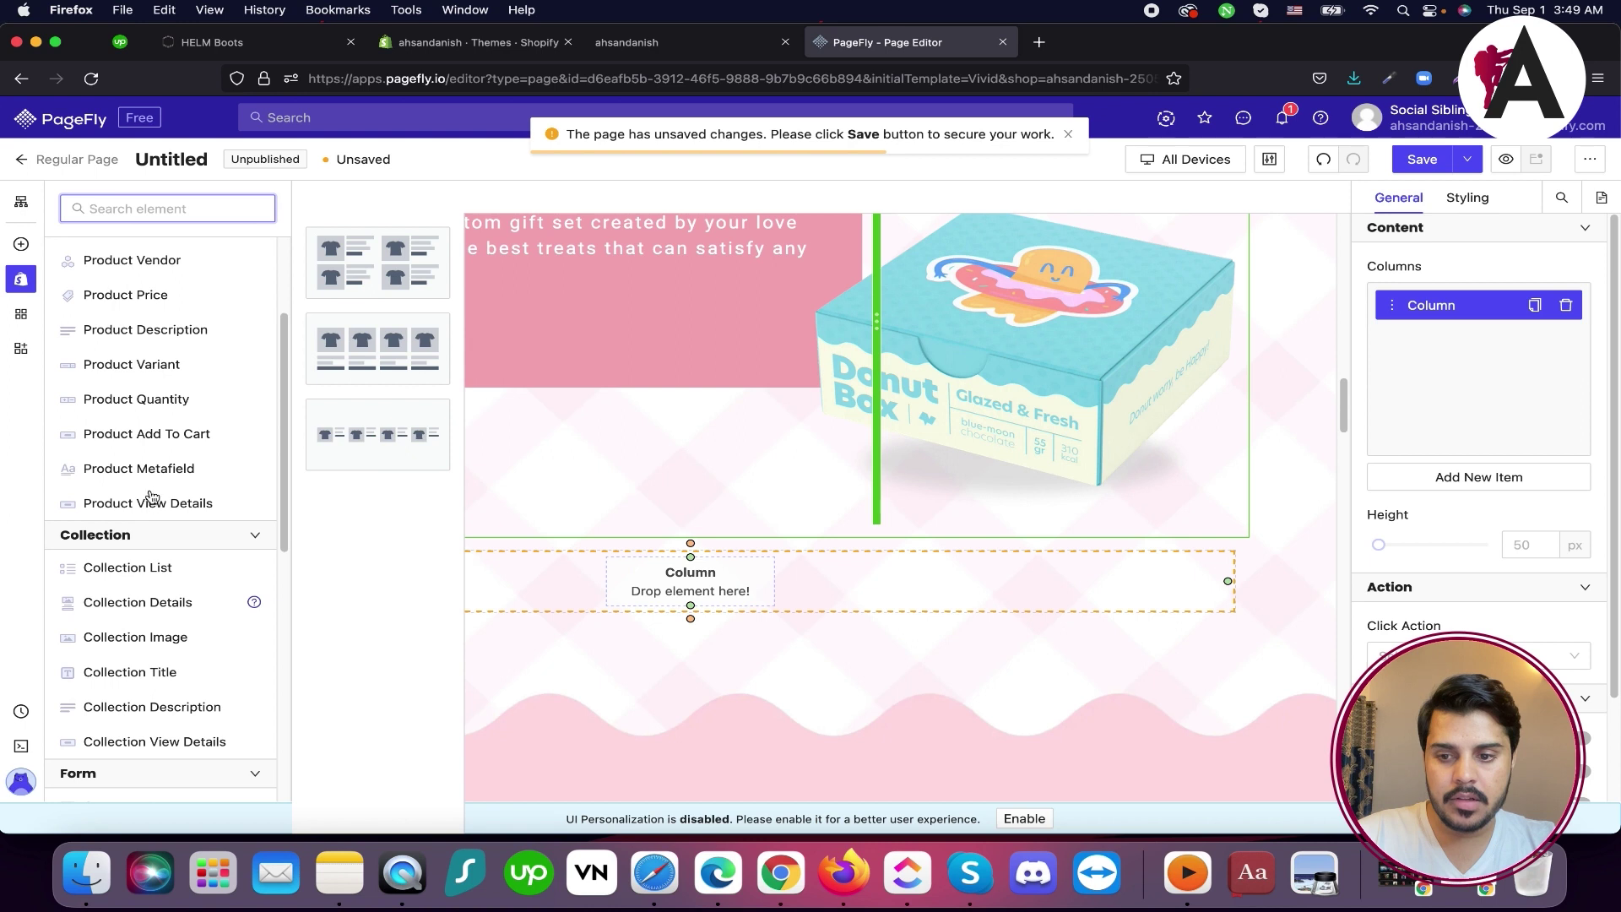
pyautogui.scroll(3, 161, 473)
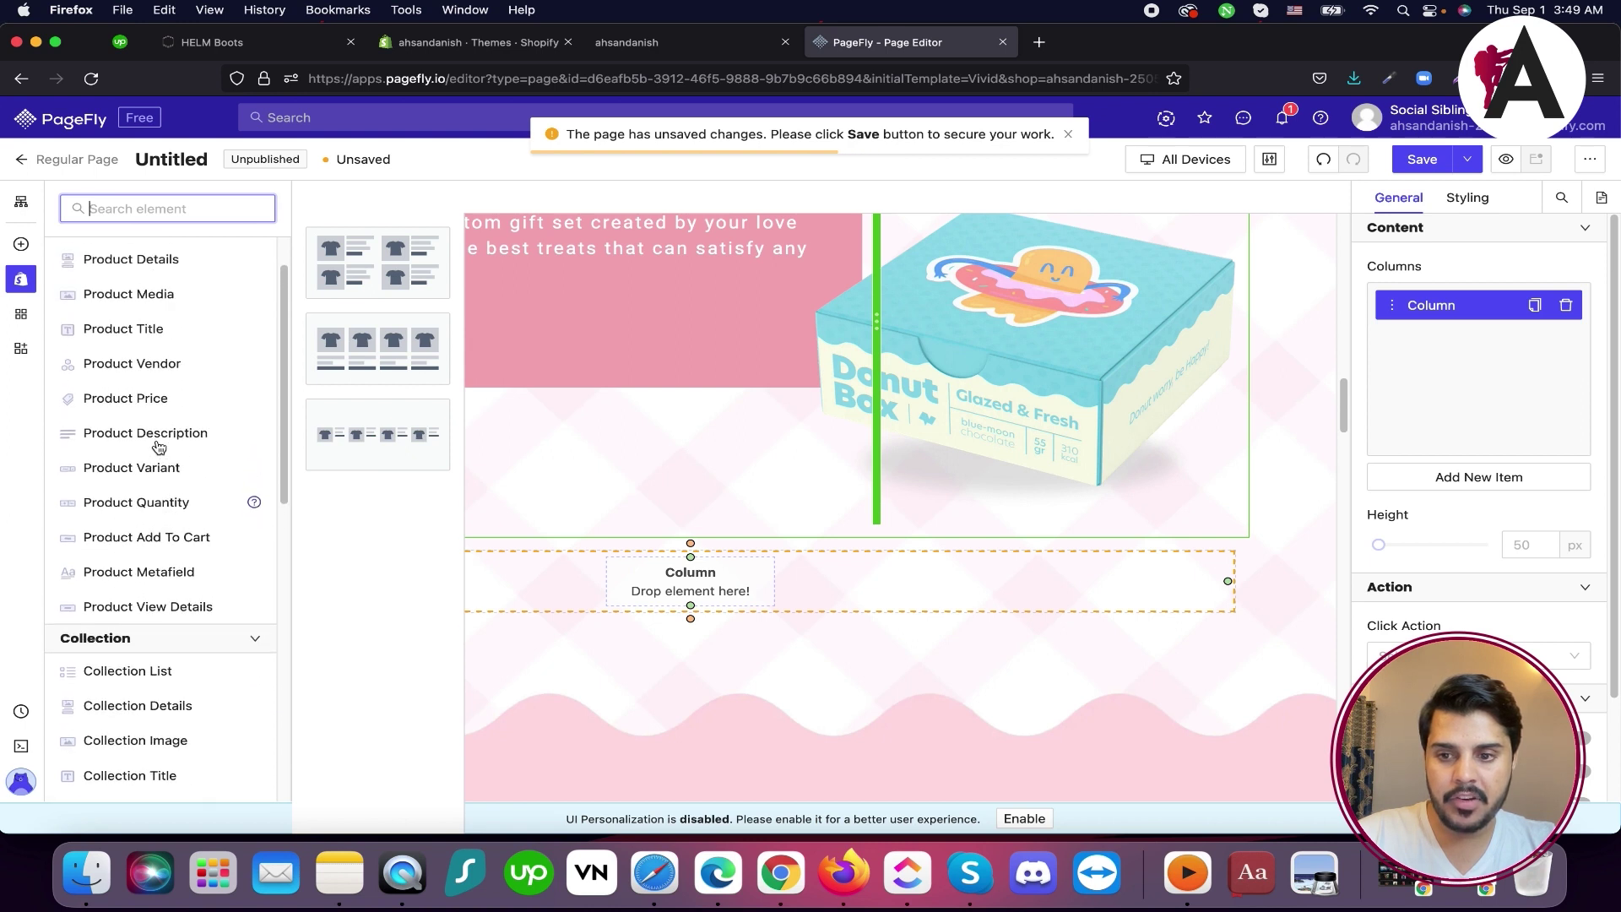
pyautogui.scroll(-10, 159, 447)
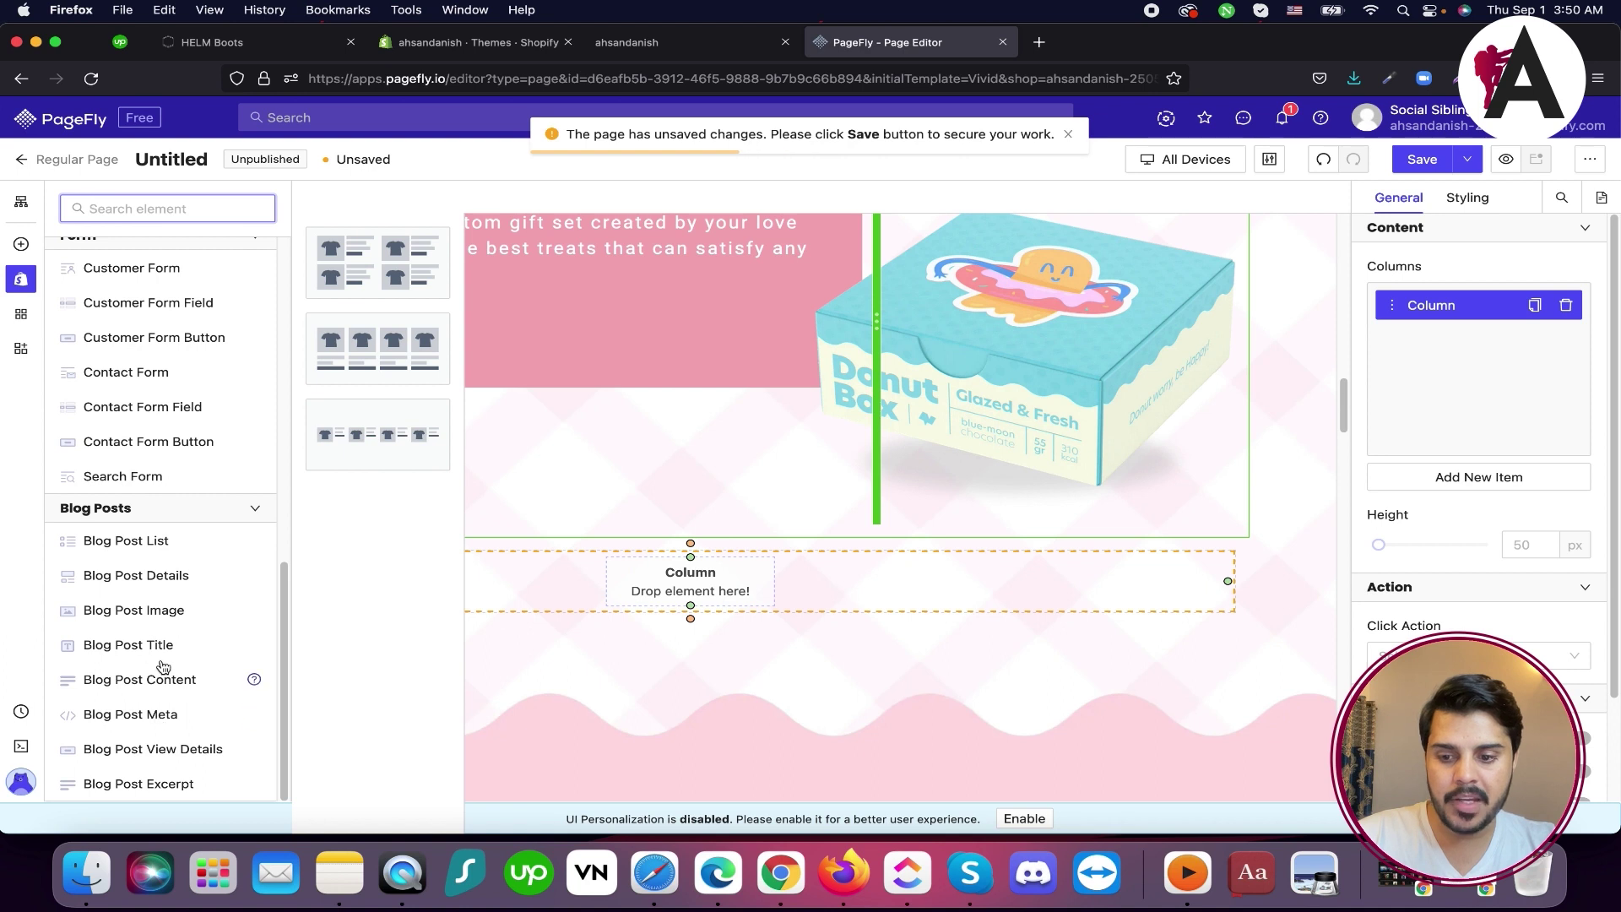
pyautogui.scroll(2, 160, 650)
pyautogui.moveTo(149, 564); pyautogui.dragTo(206, 596)
pyautogui.click(217, 568)
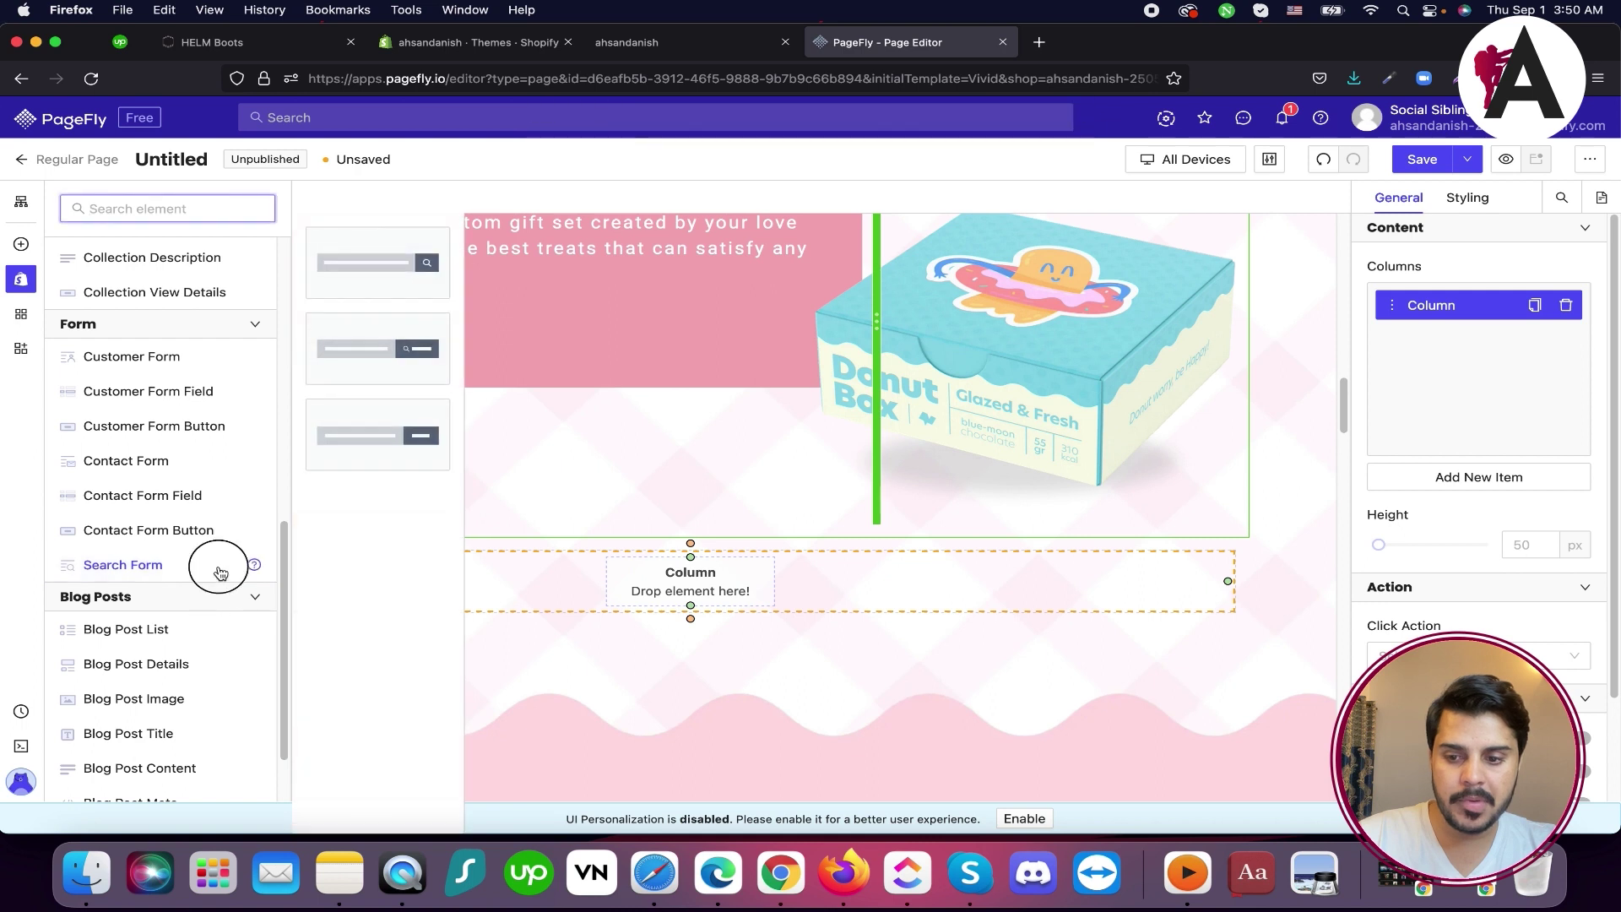
pyautogui.click(160, 565)
pyautogui.moveTo(188, 531); pyautogui.dragTo(149, 530)
pyautogui.click(170, 569)
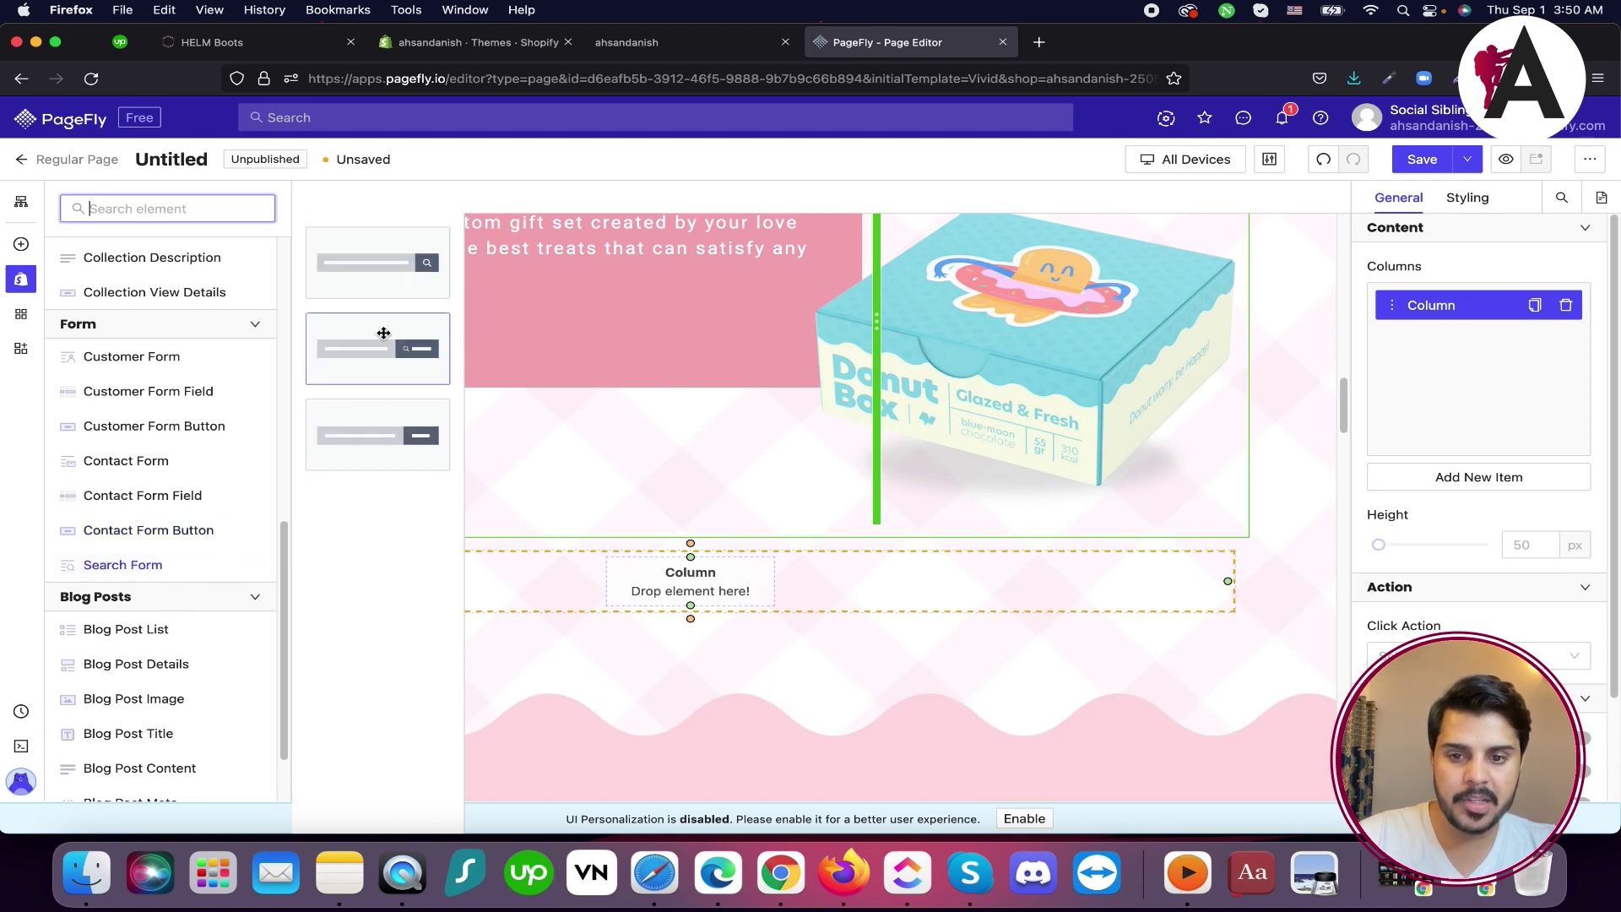
# Place the Search Form variant into the empty column and select its section
pyautogui.moveTo(382, 273); pyautogui.dragTo(630, 554)
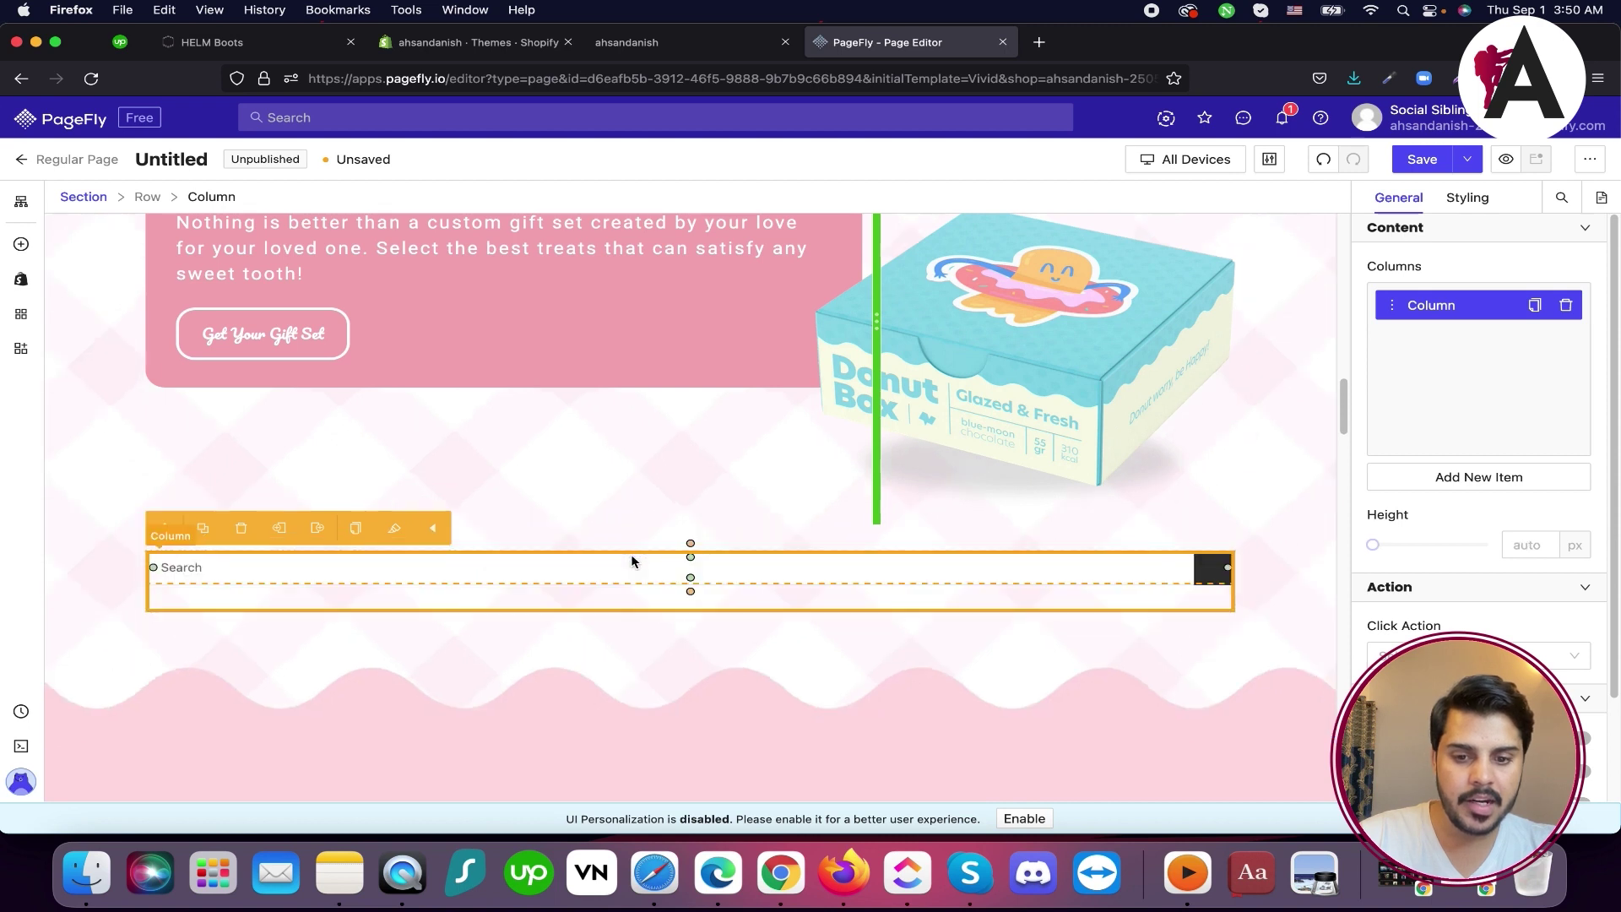
pyautogui.scroll(-1, 637, 655)
pyautogui.click(637, 655)
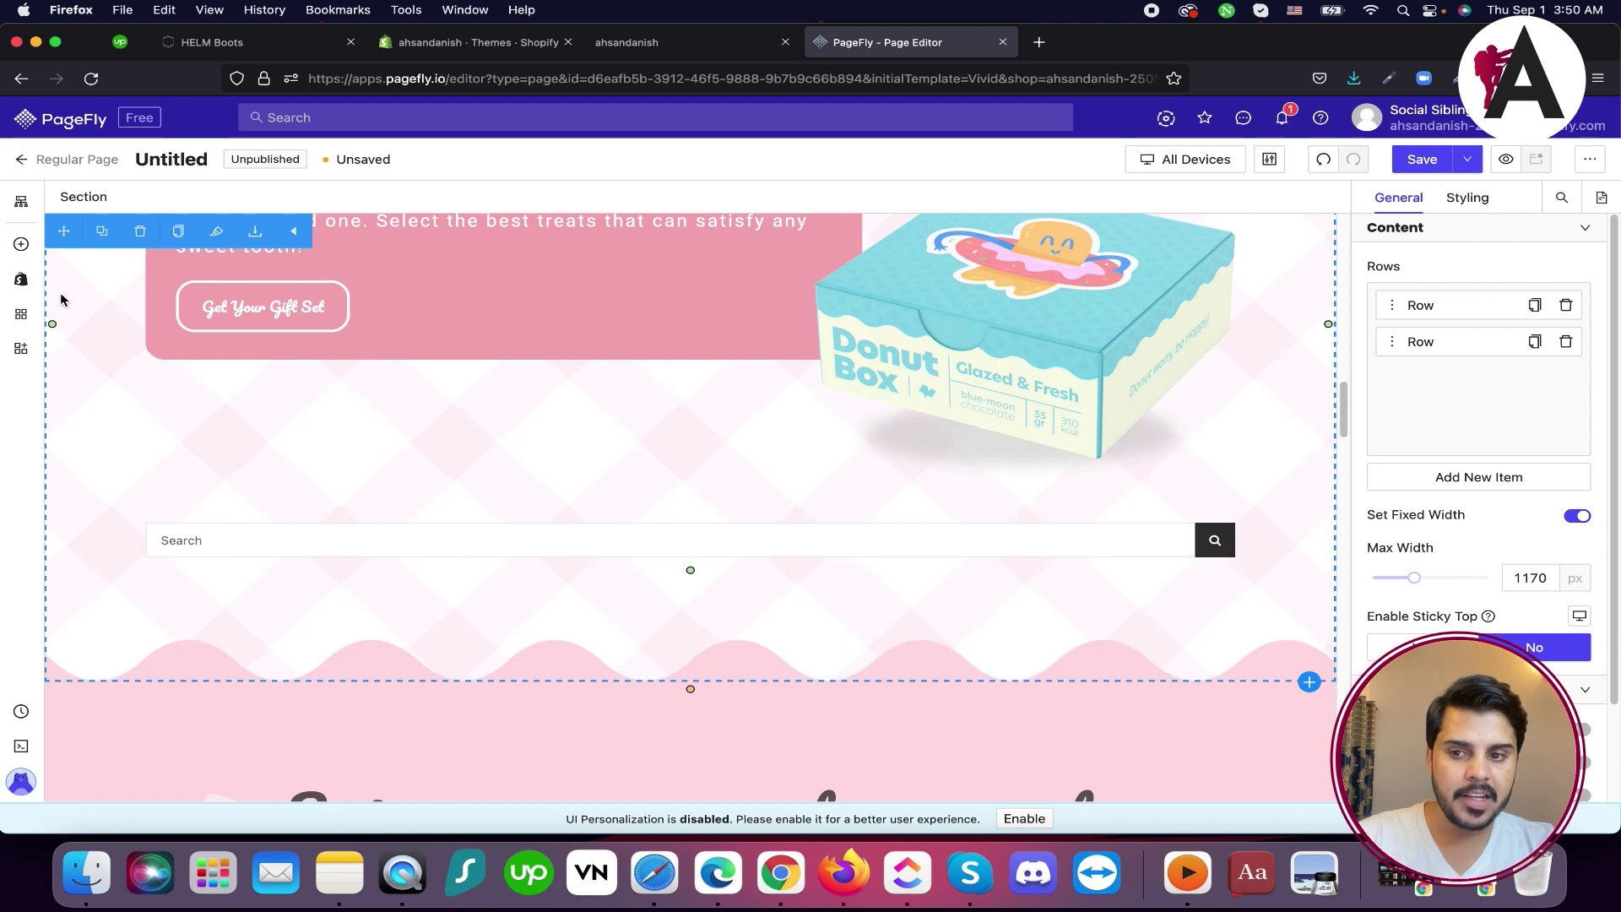
# Drag a Product Price element from Shopify elements under the gift-set paragraph
pyautogui.click(22, 279)
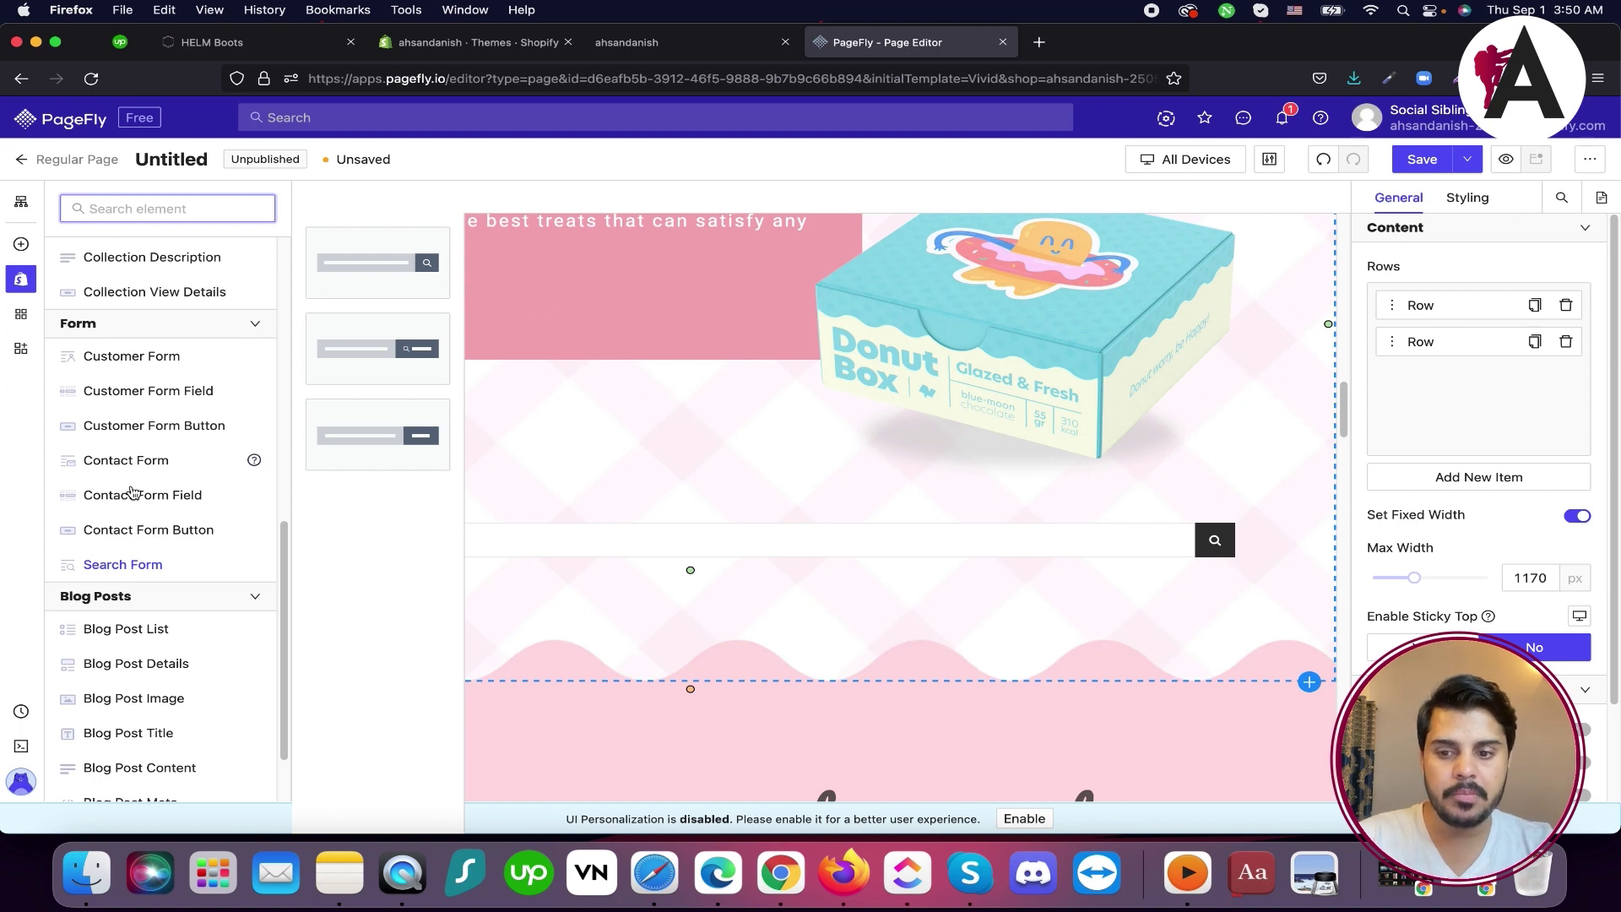
pyautogui.scroll(-2, 144, 524)
pyautogui.scroll(15, 156, 514)
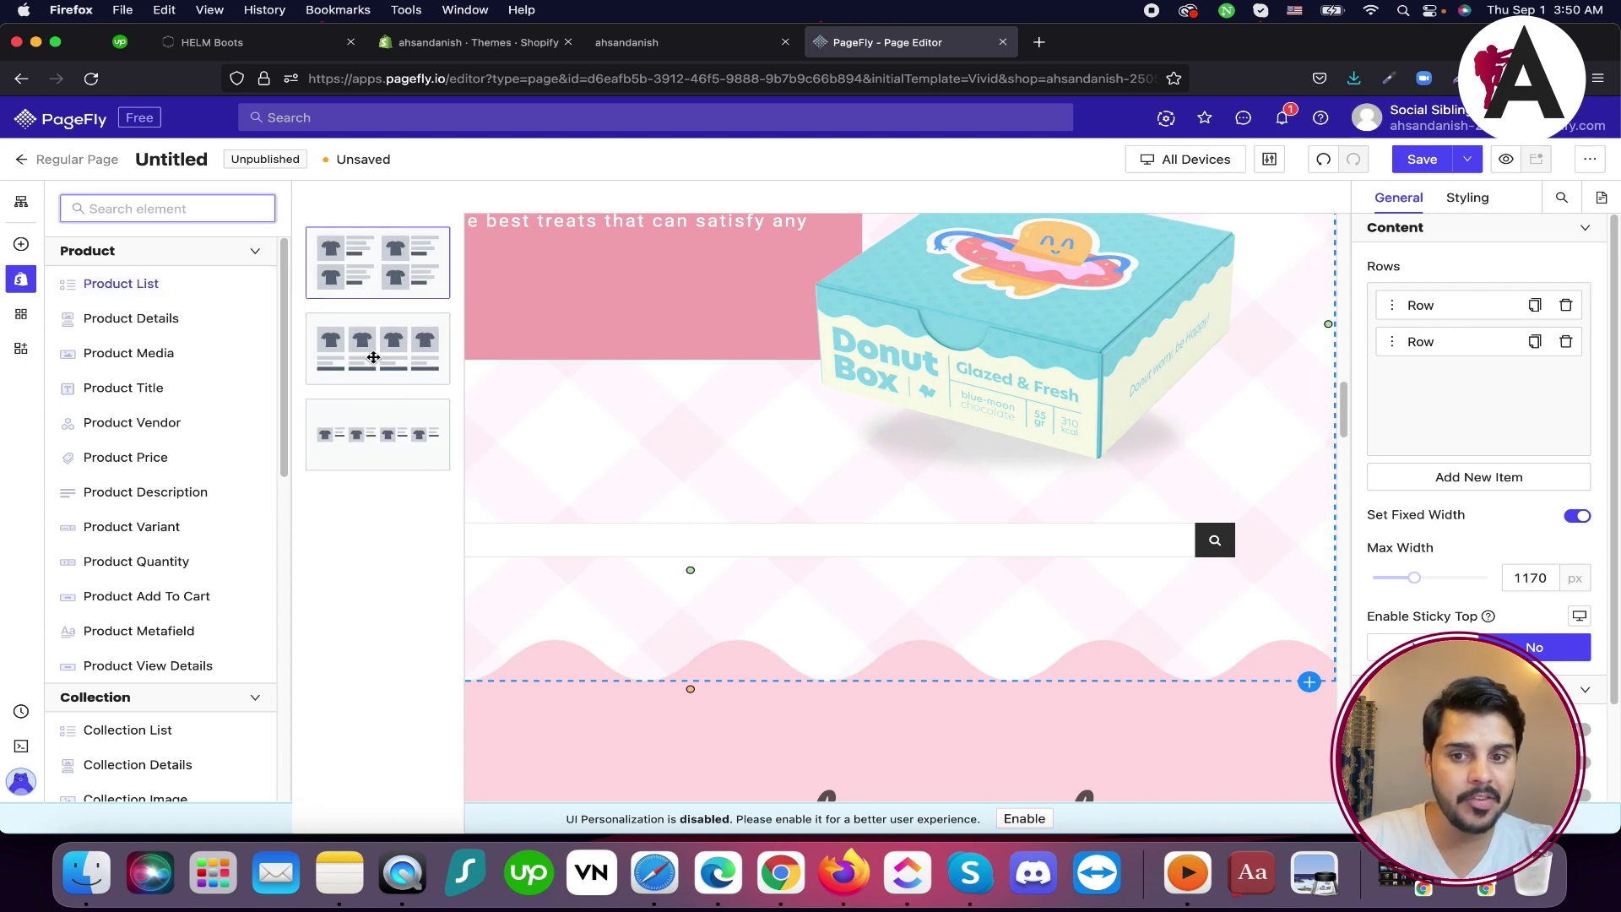
pyautogui.moveTo(173, 321)
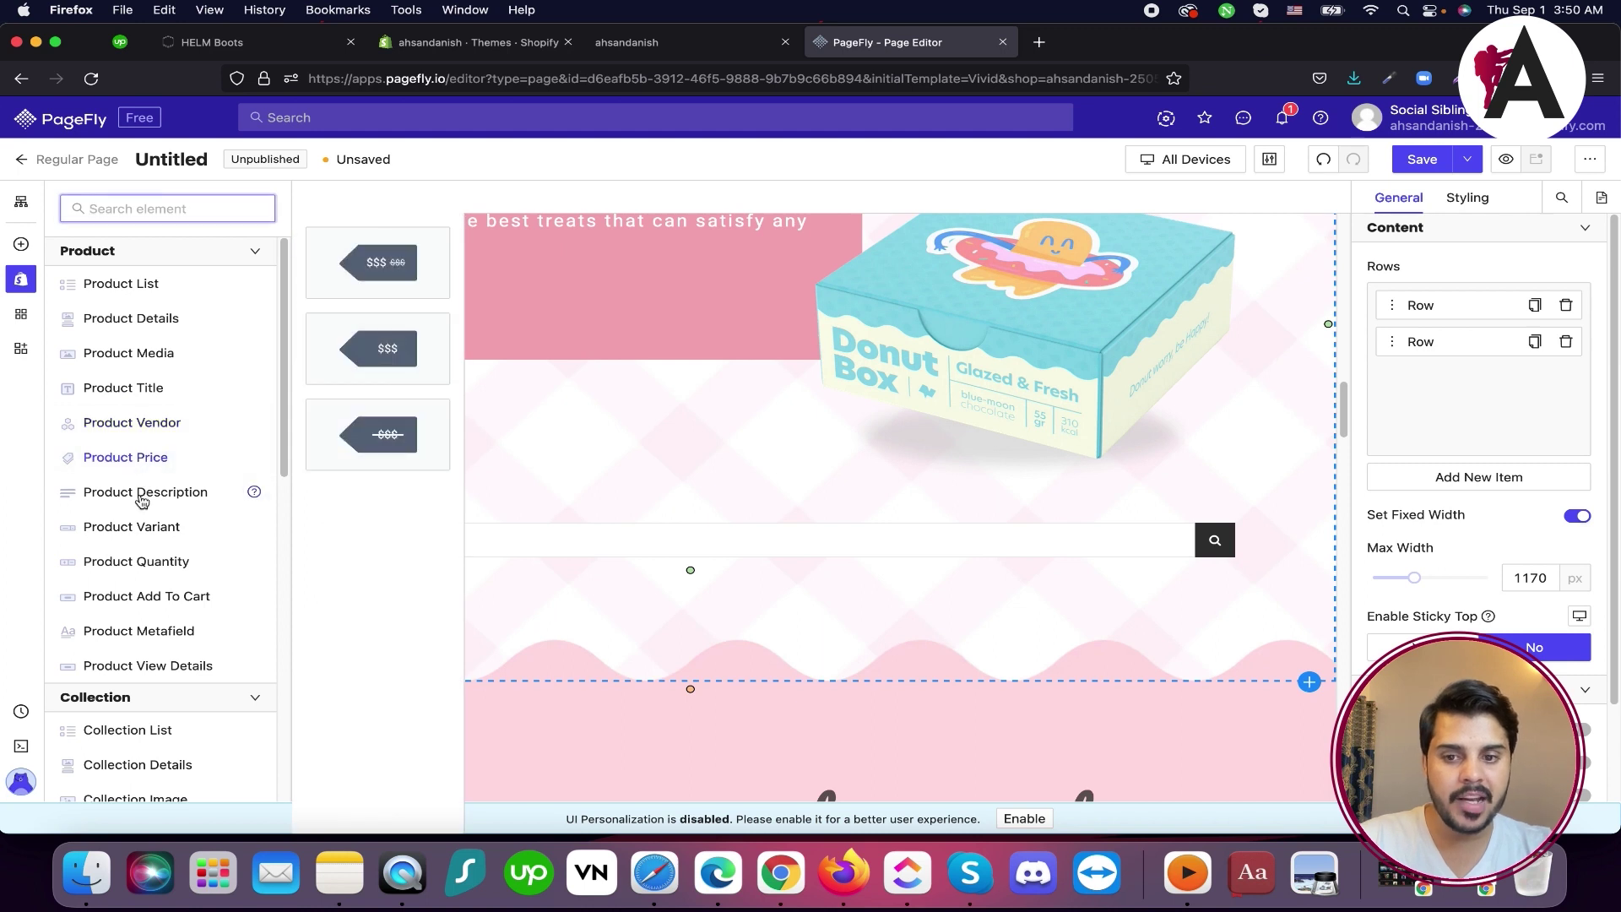
pyautogui.moveTo(343, 275); pyautogui.dragTo(557, 304)
pyautogui.scroll(2, 586, 546)
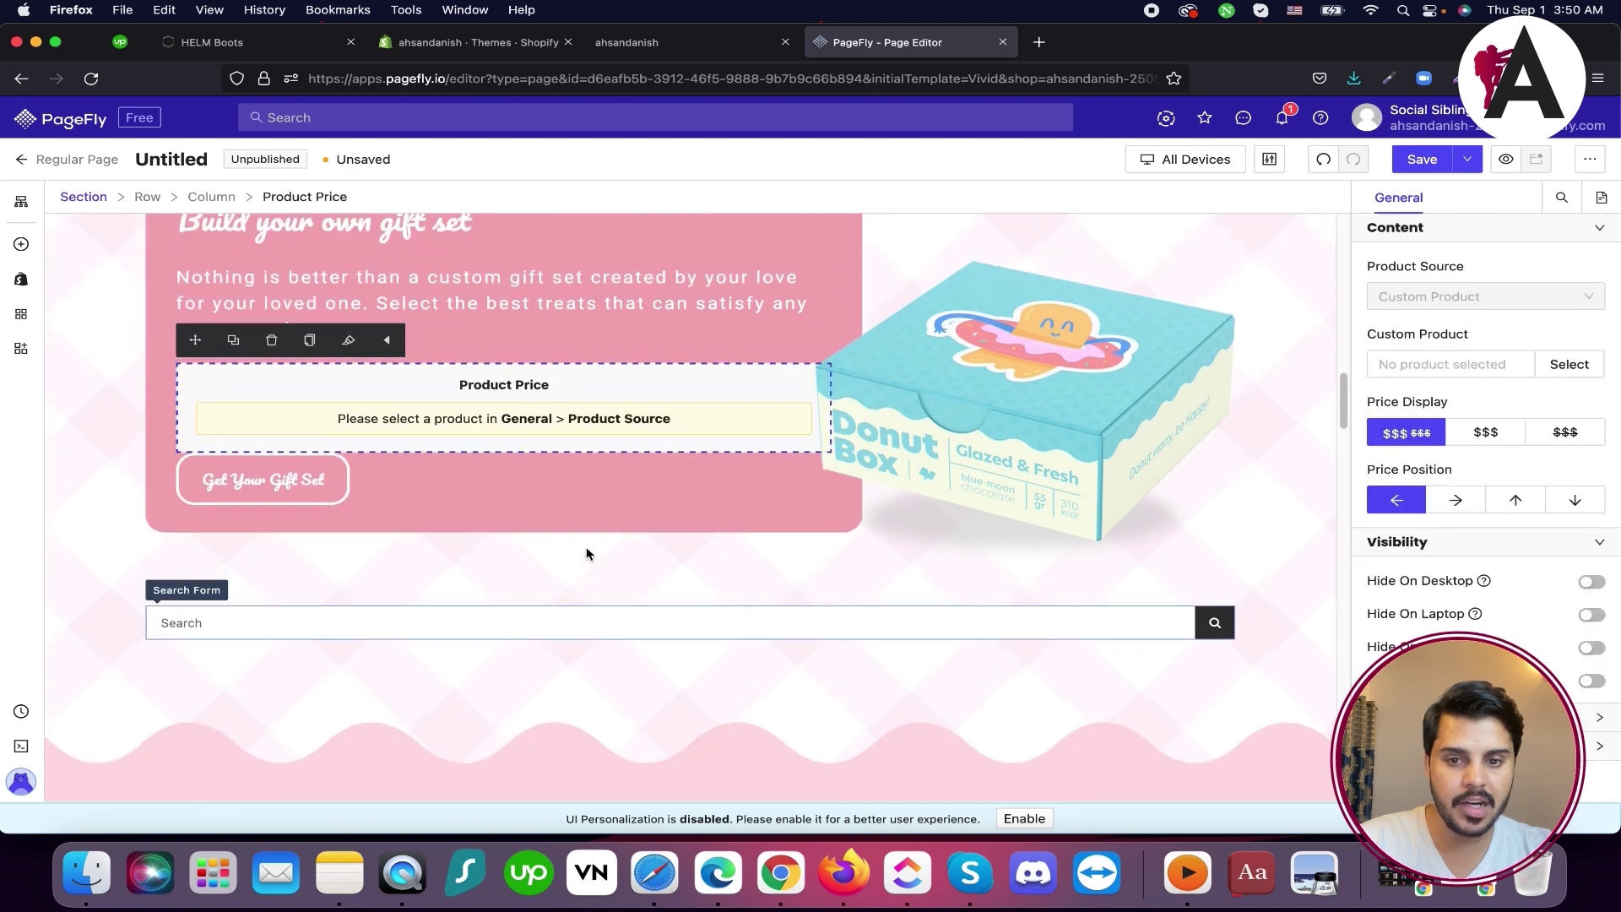
pyautogui.scroll(2, 614, 478)
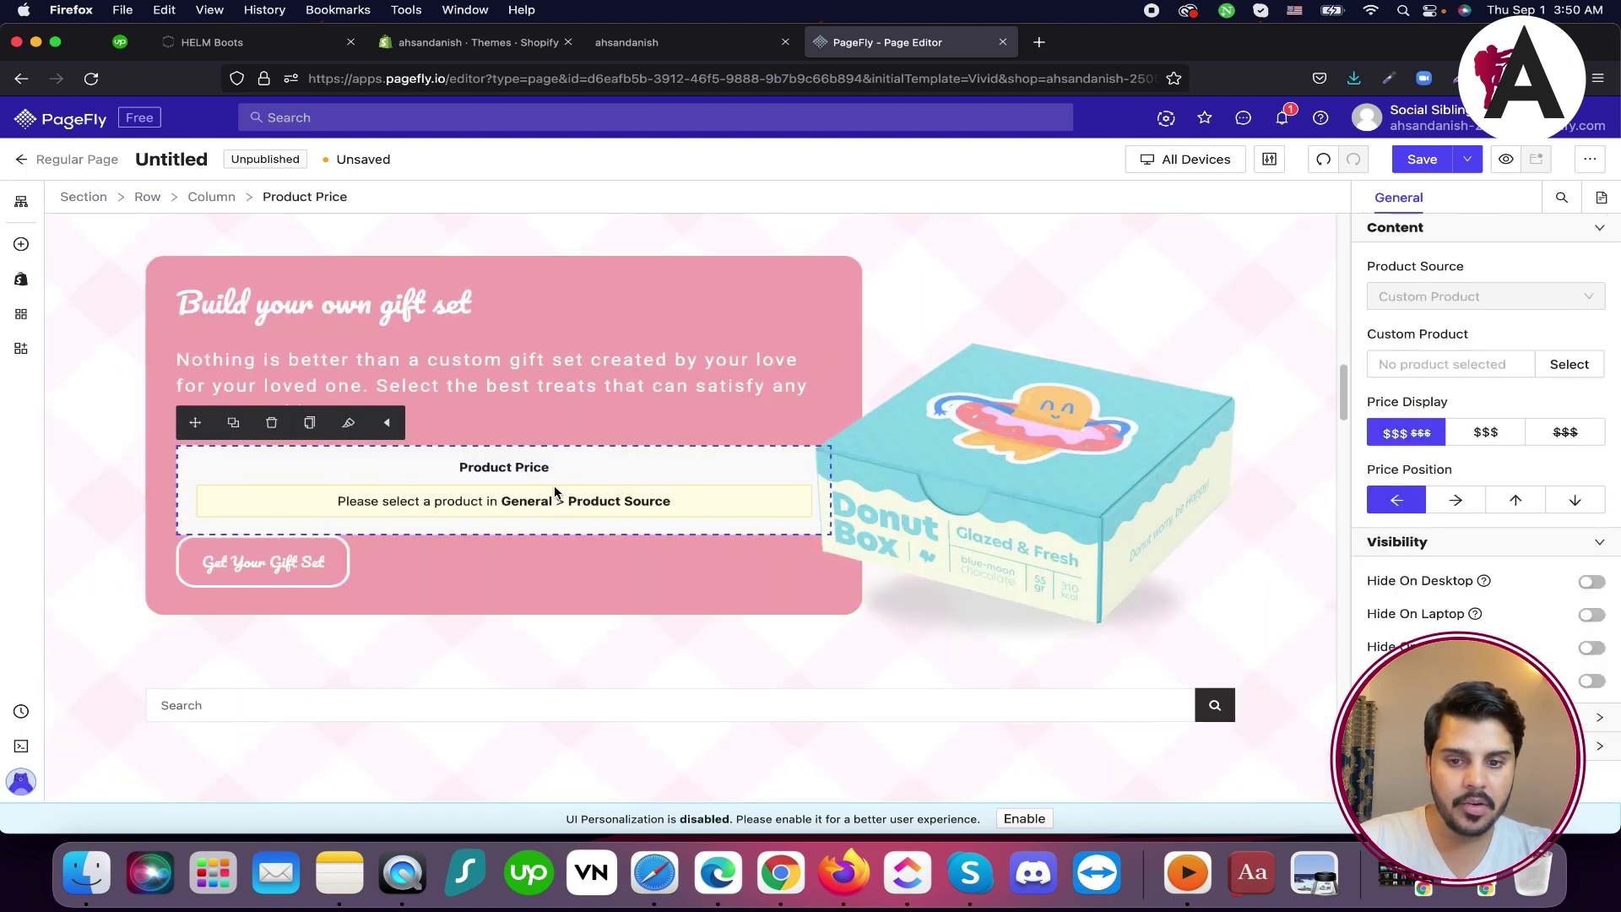
# Link the Product Price to The Hollis Olive product
pyautogui.click(1497, 363)
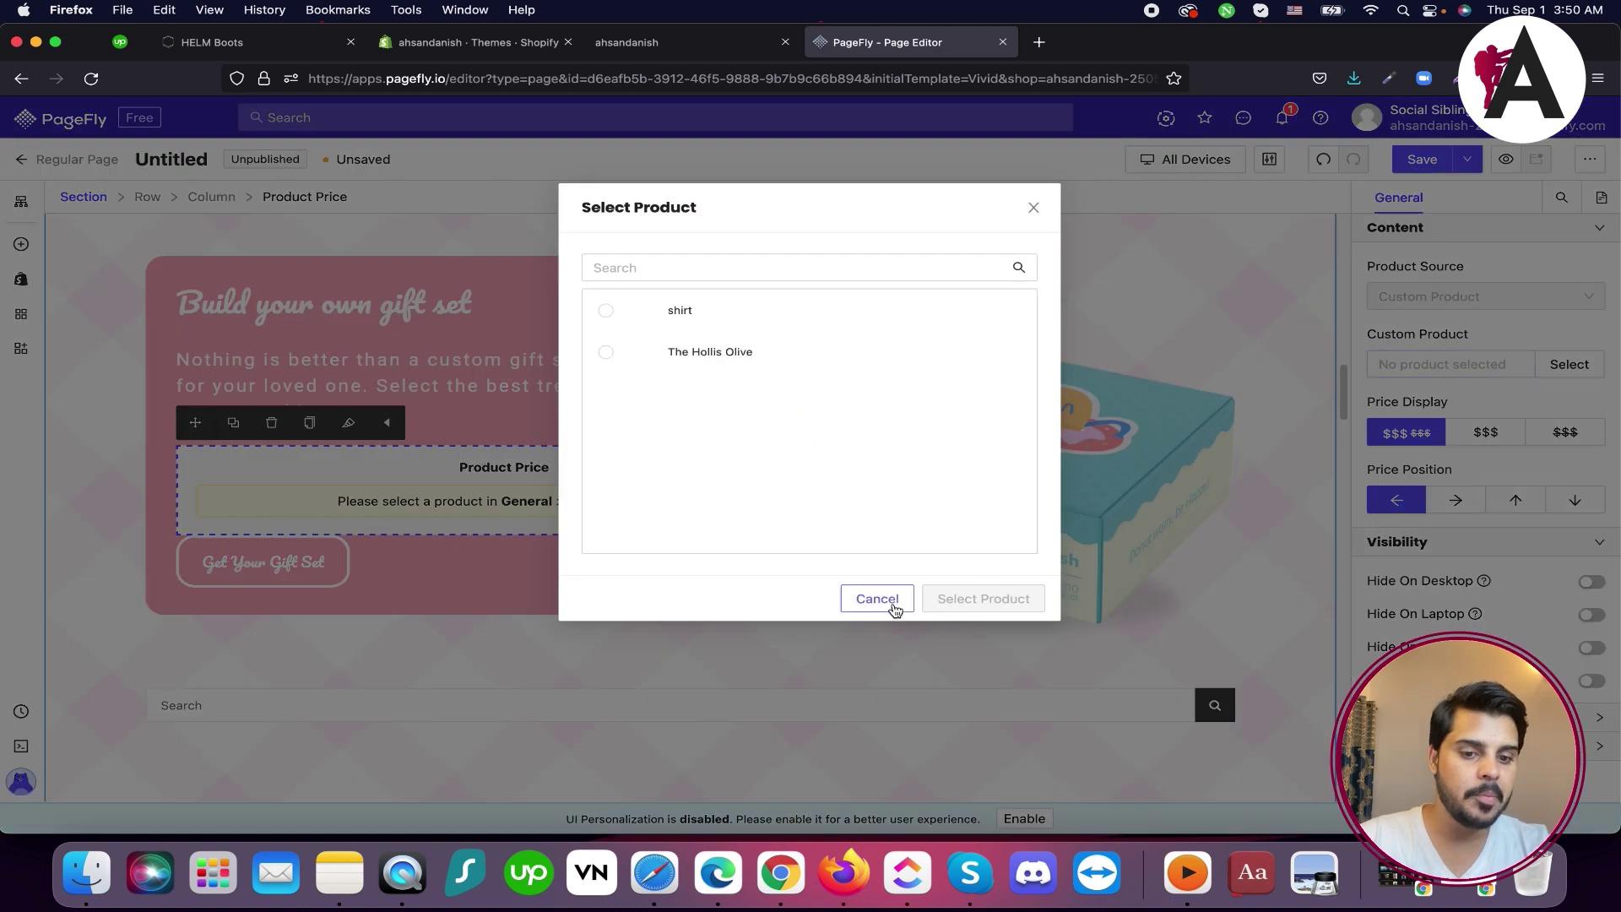
pyautogui.click(698, 359)
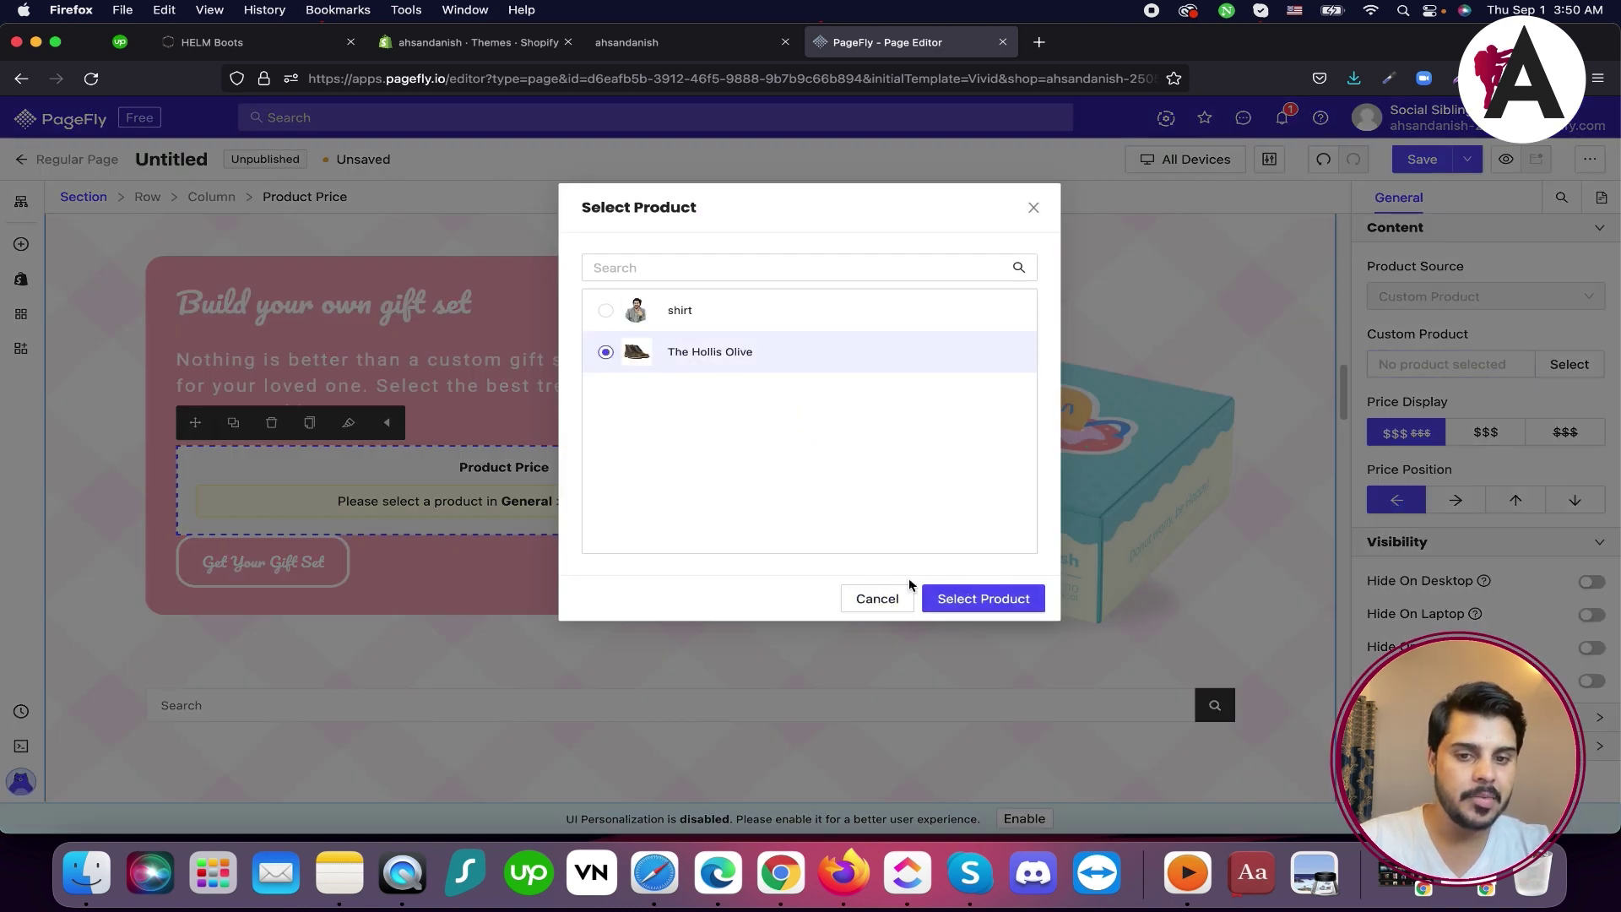
pyautogui.click(979, 599)
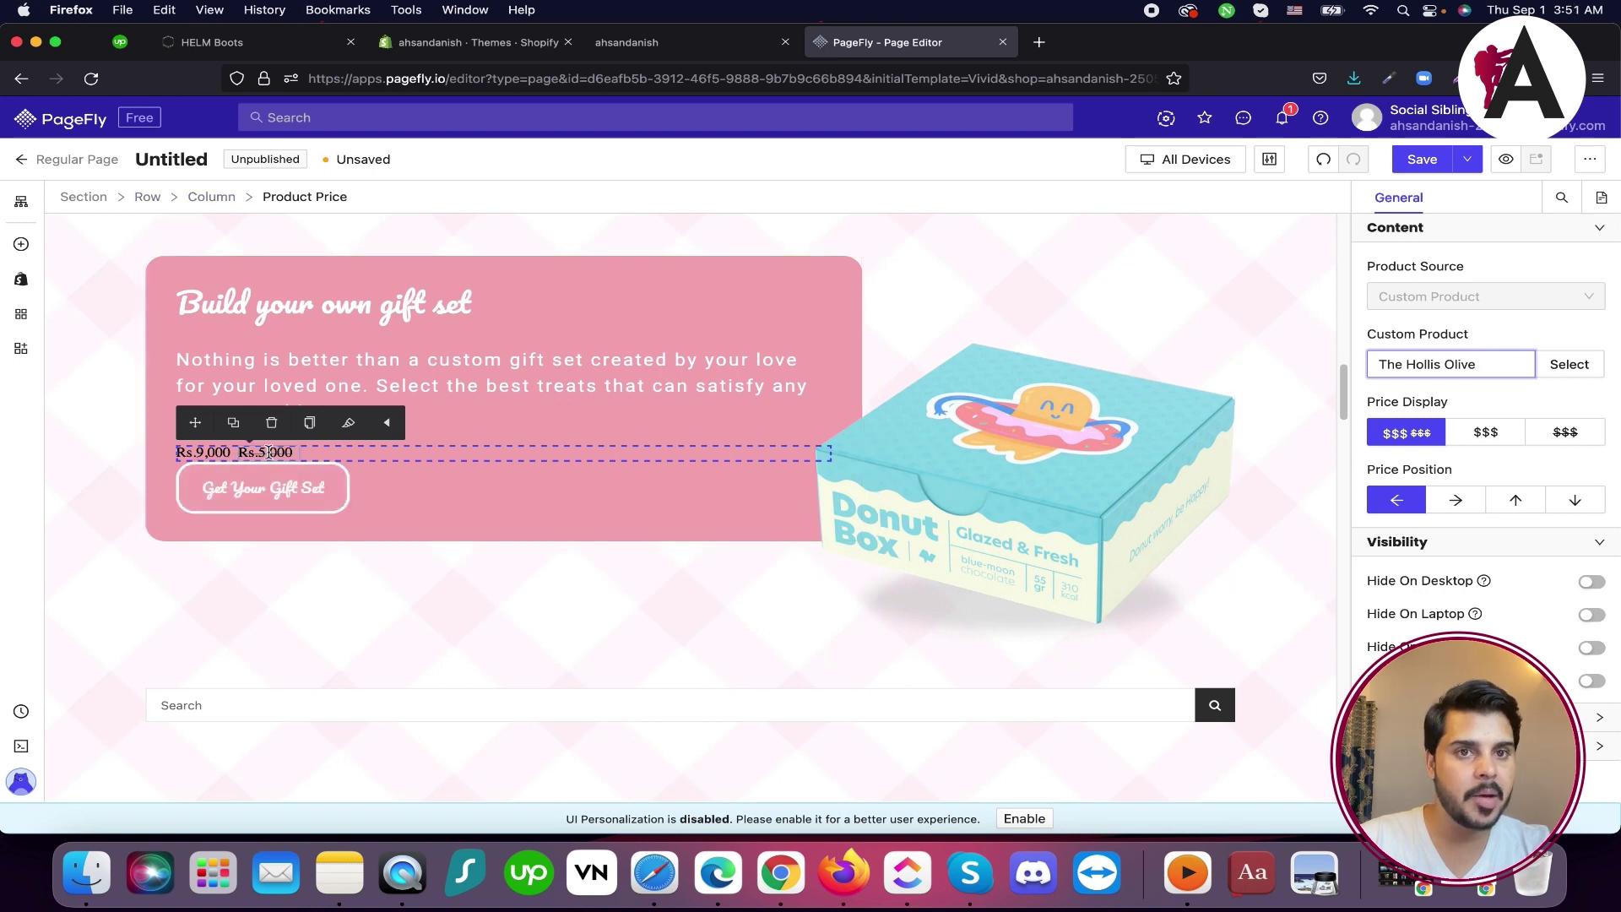
pyautogui.click(21, 203)
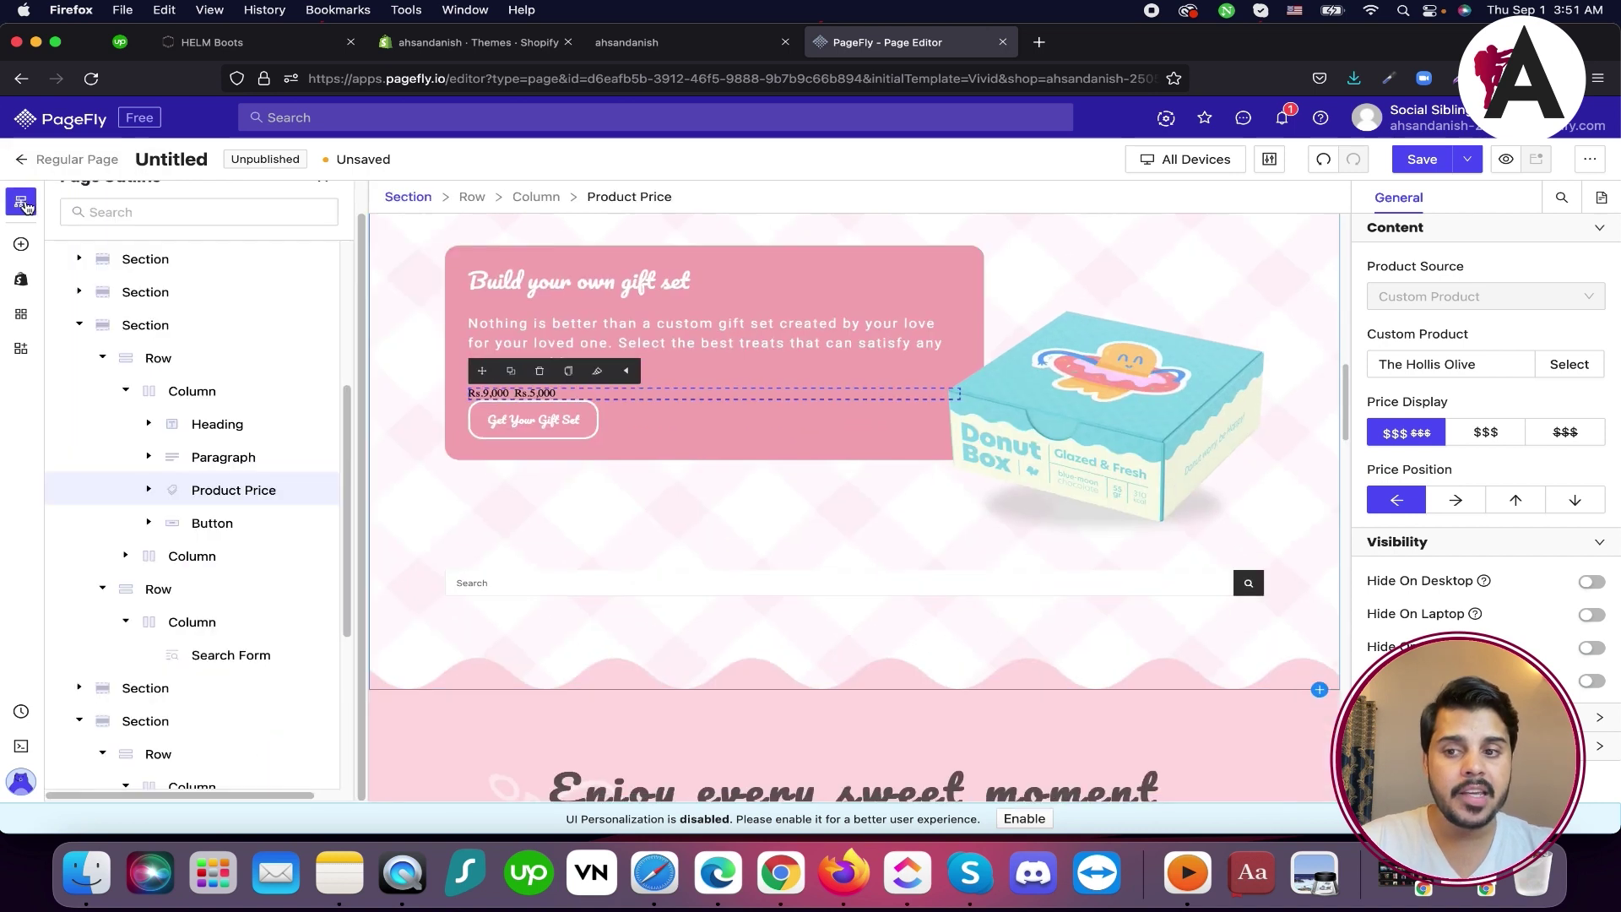
# Toggle the page outline closed and open again, then scroll through its sections and elements
pyautogui.click(25, 205)
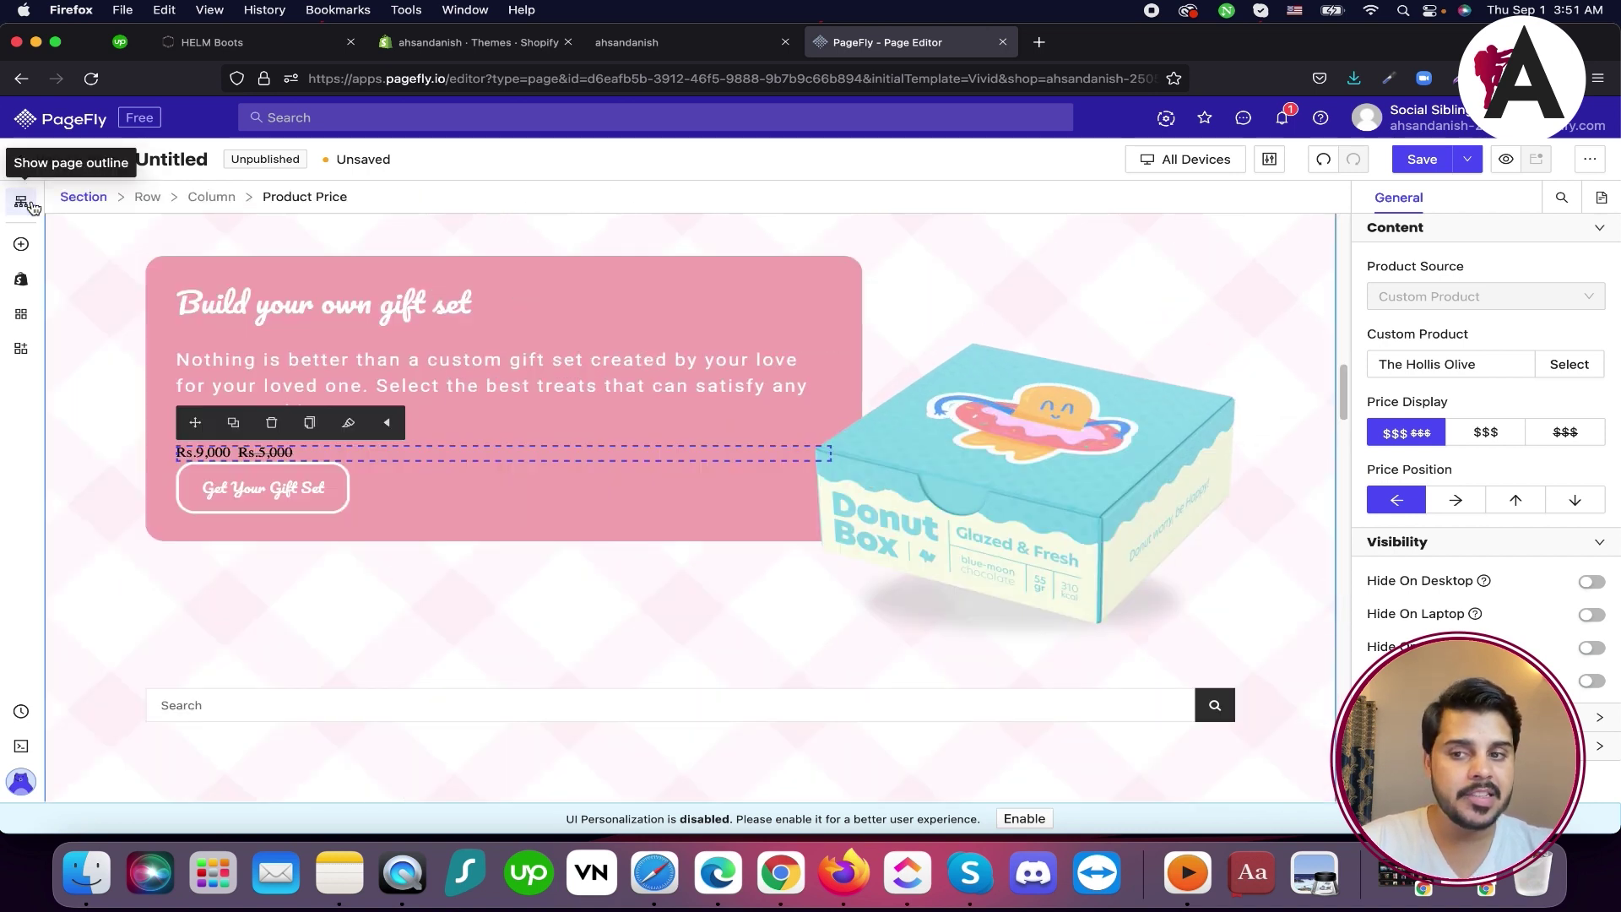
pyautogui.click(30, 205)
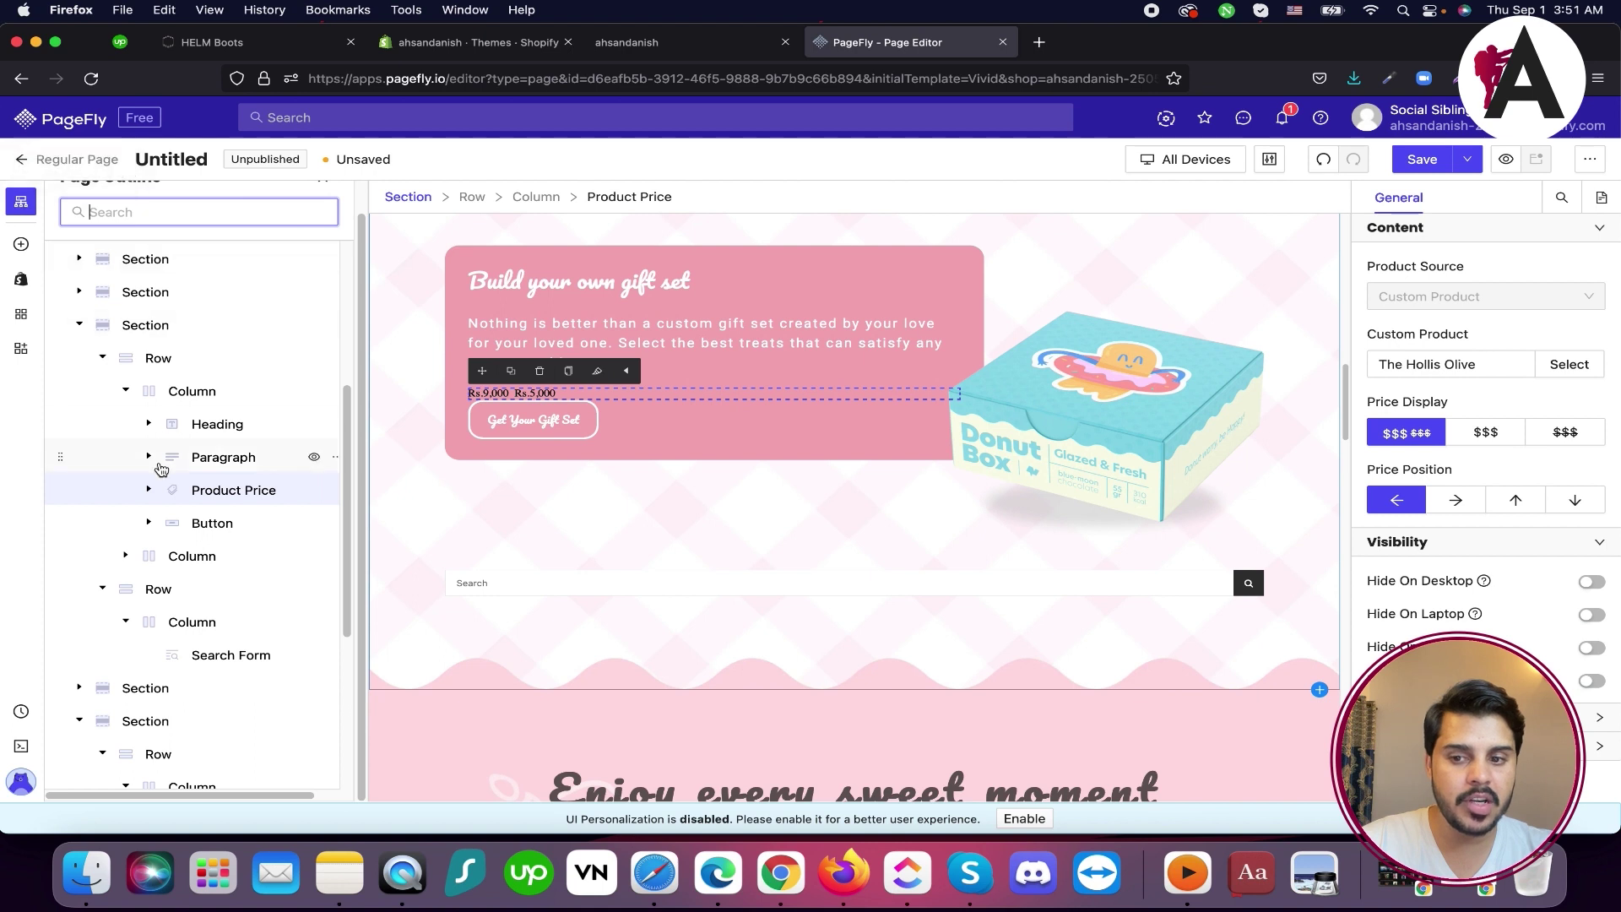
pyautogui.scroll(-4, 168, 460)
pyautogui.scroll(6, 166, 460)
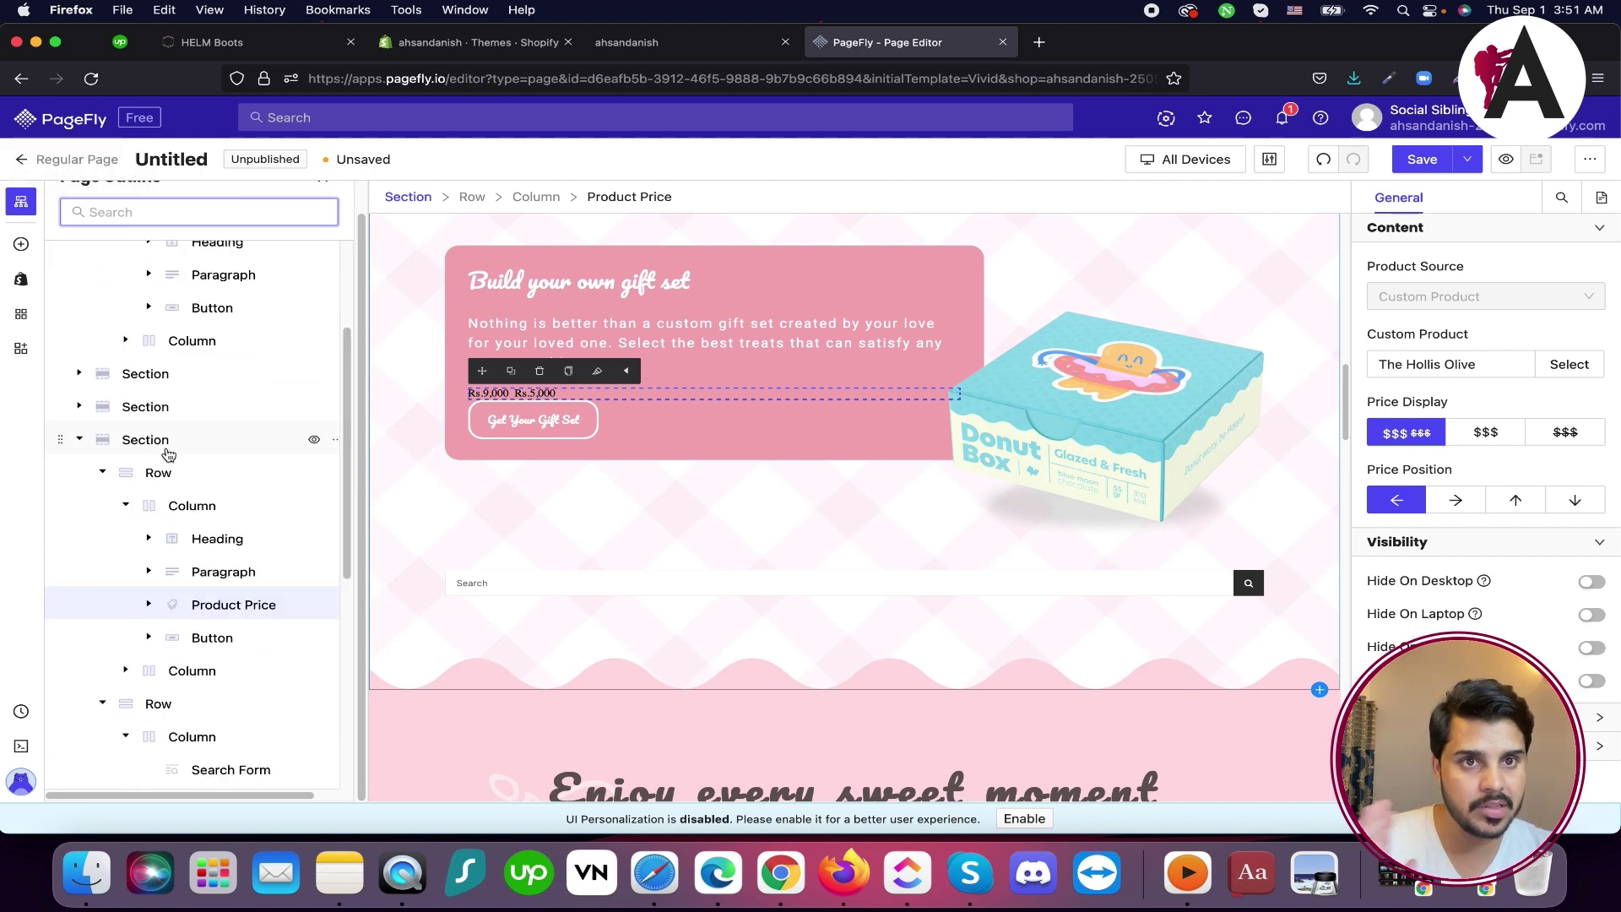
pyautogui.scroll(3, 181, 374)
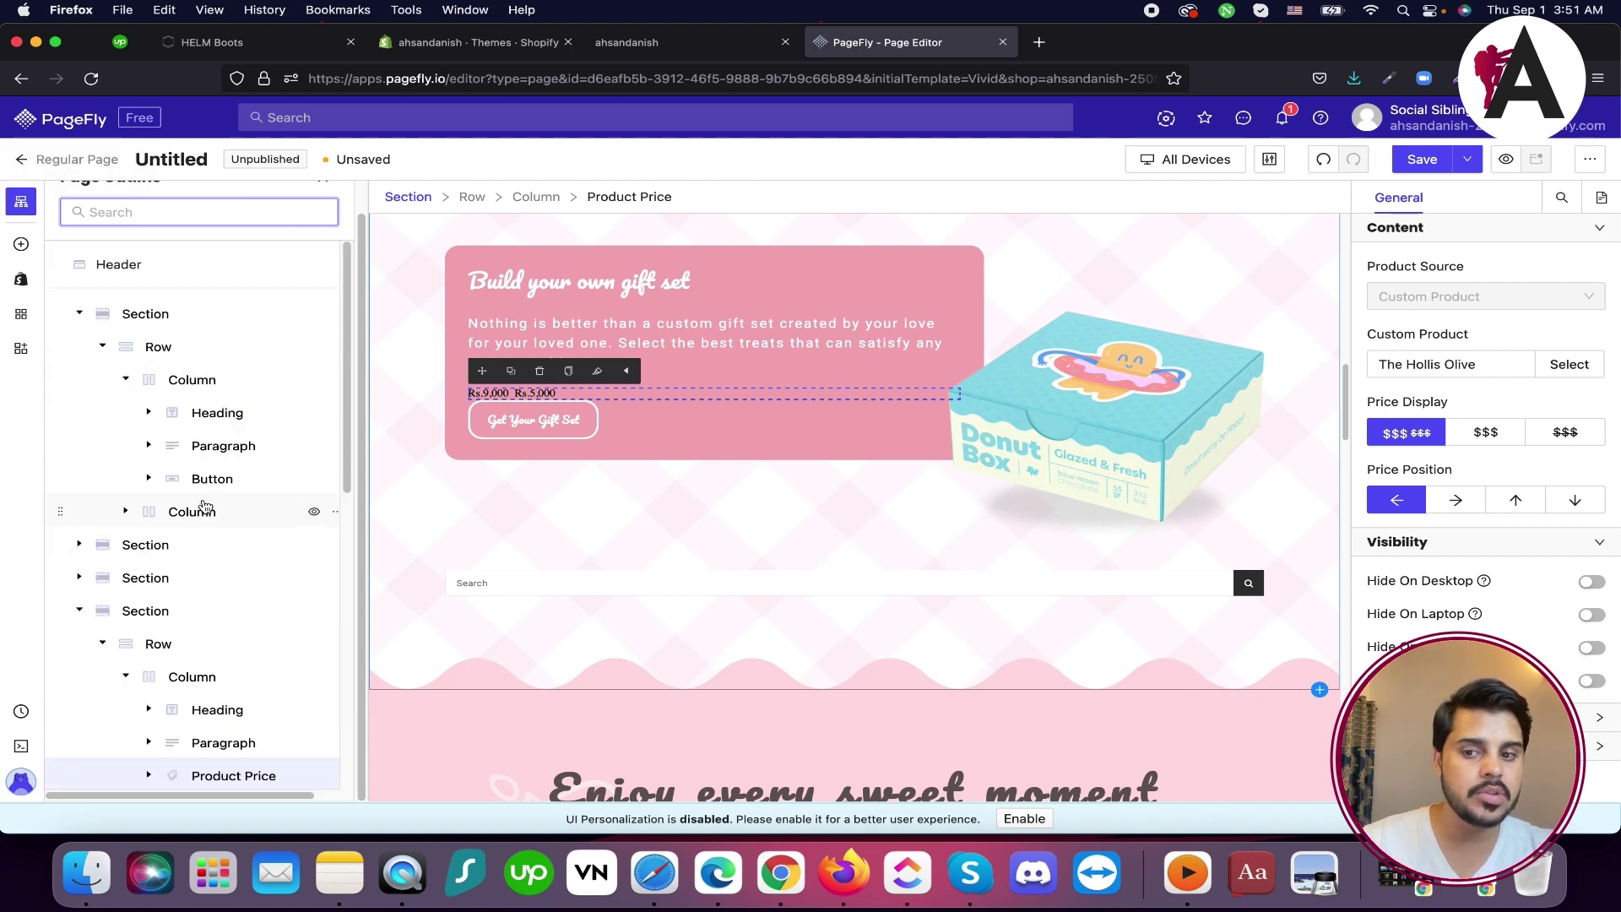
pyautogui.scroll(-4, 211, 356)
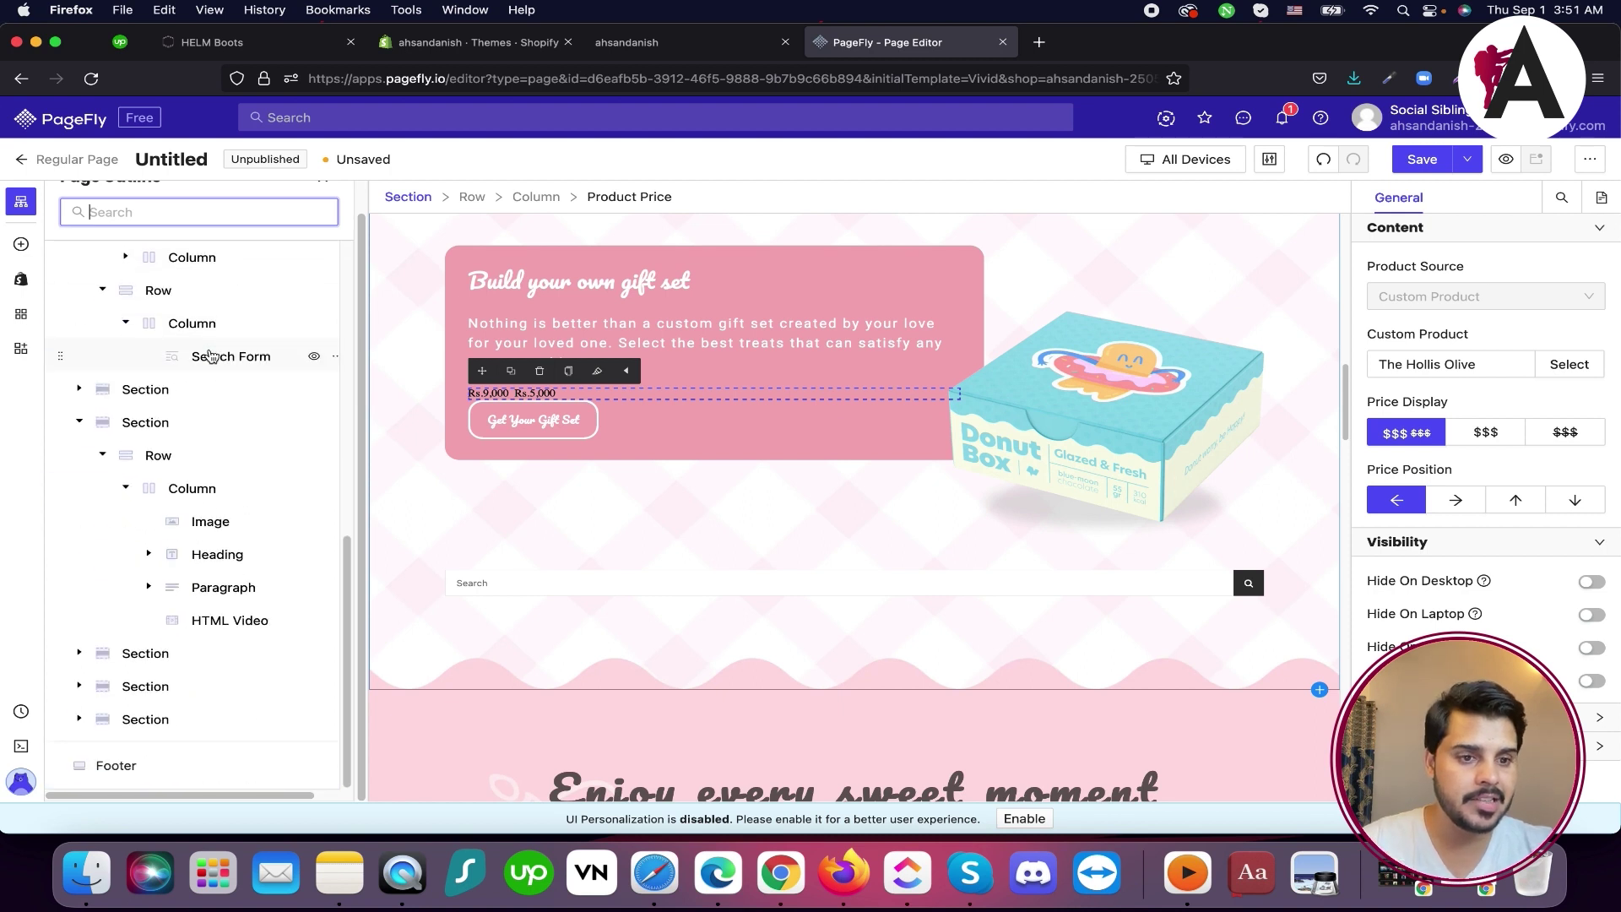
pyautogui.scroll(4, 211, 356)
pyautogui.scroll(-3, 211, 355)
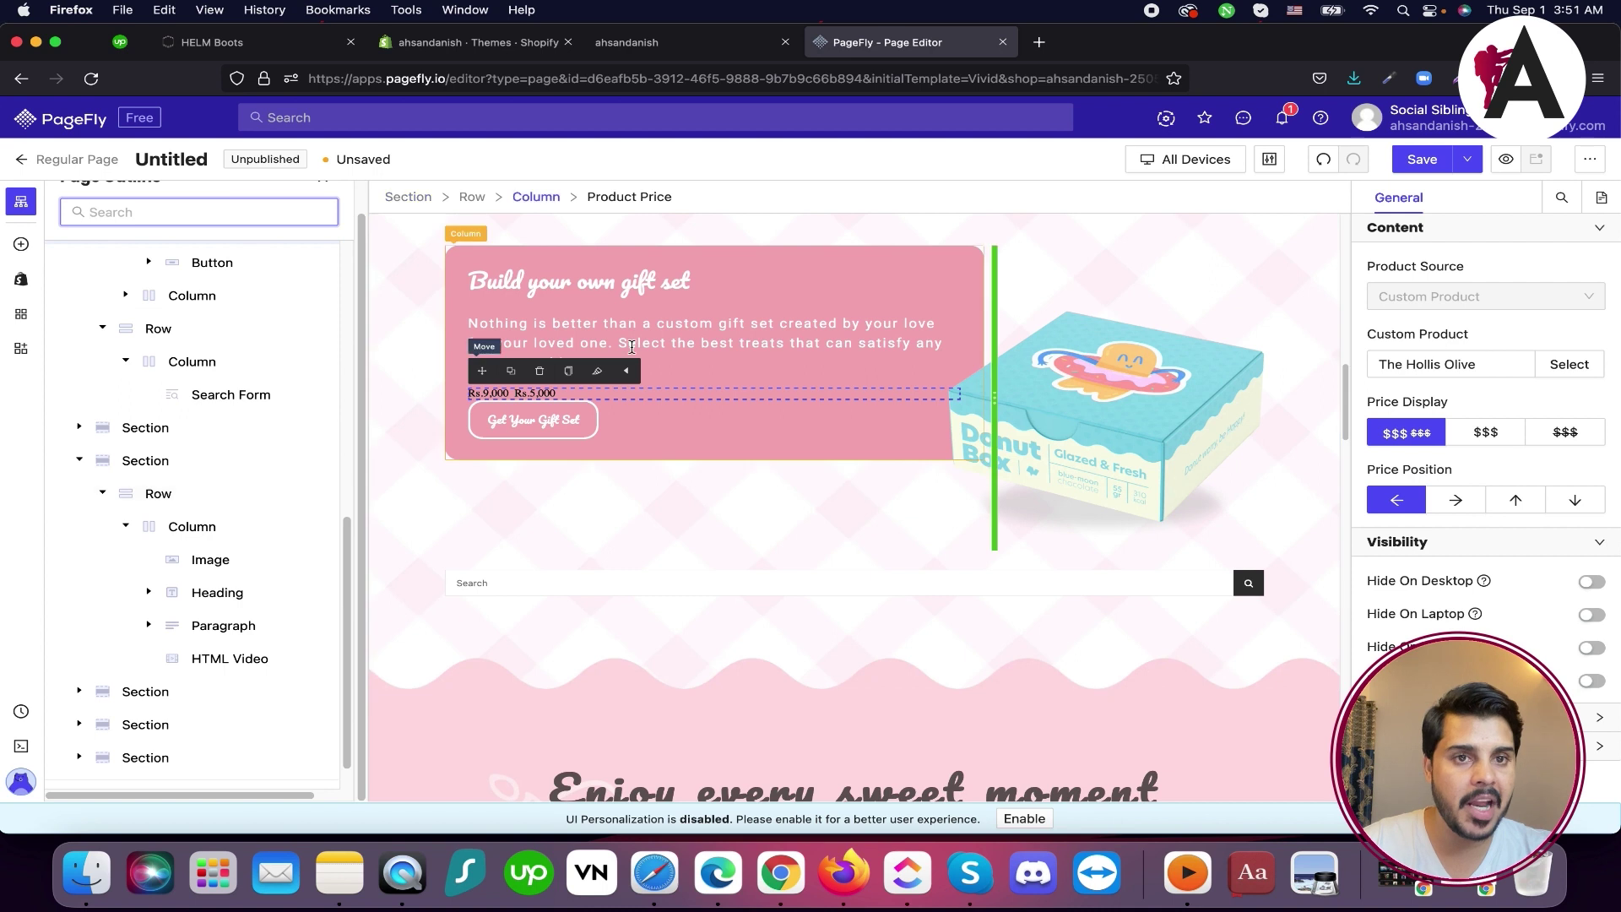
pyautogui.scroll(4, 969, 478)
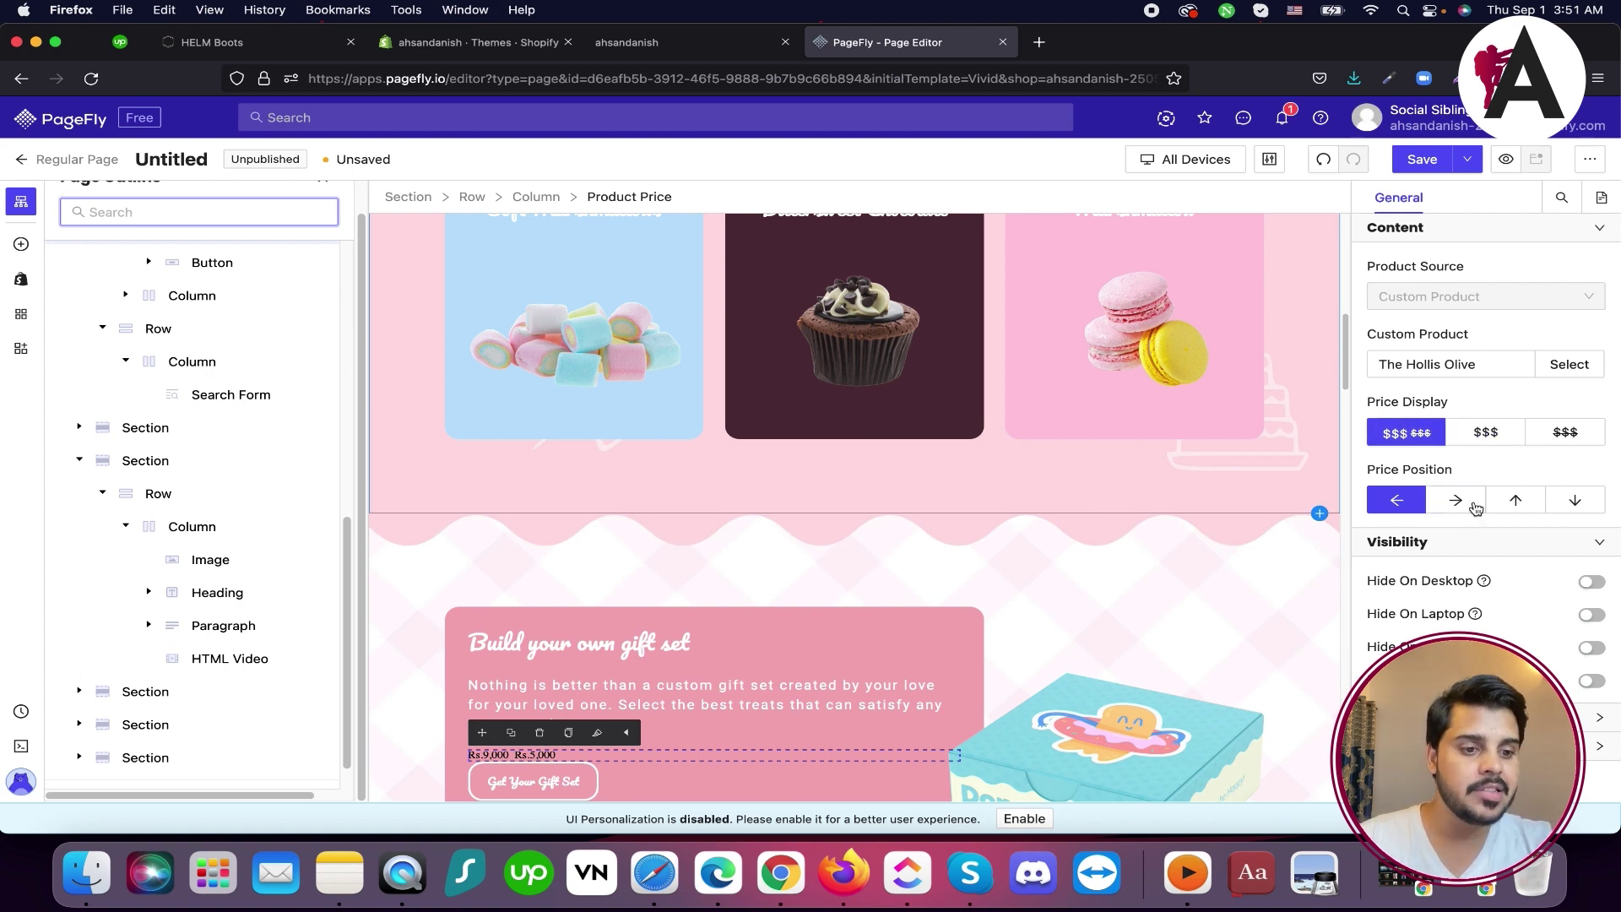
pyautogui.scroll(10, 842, 542)
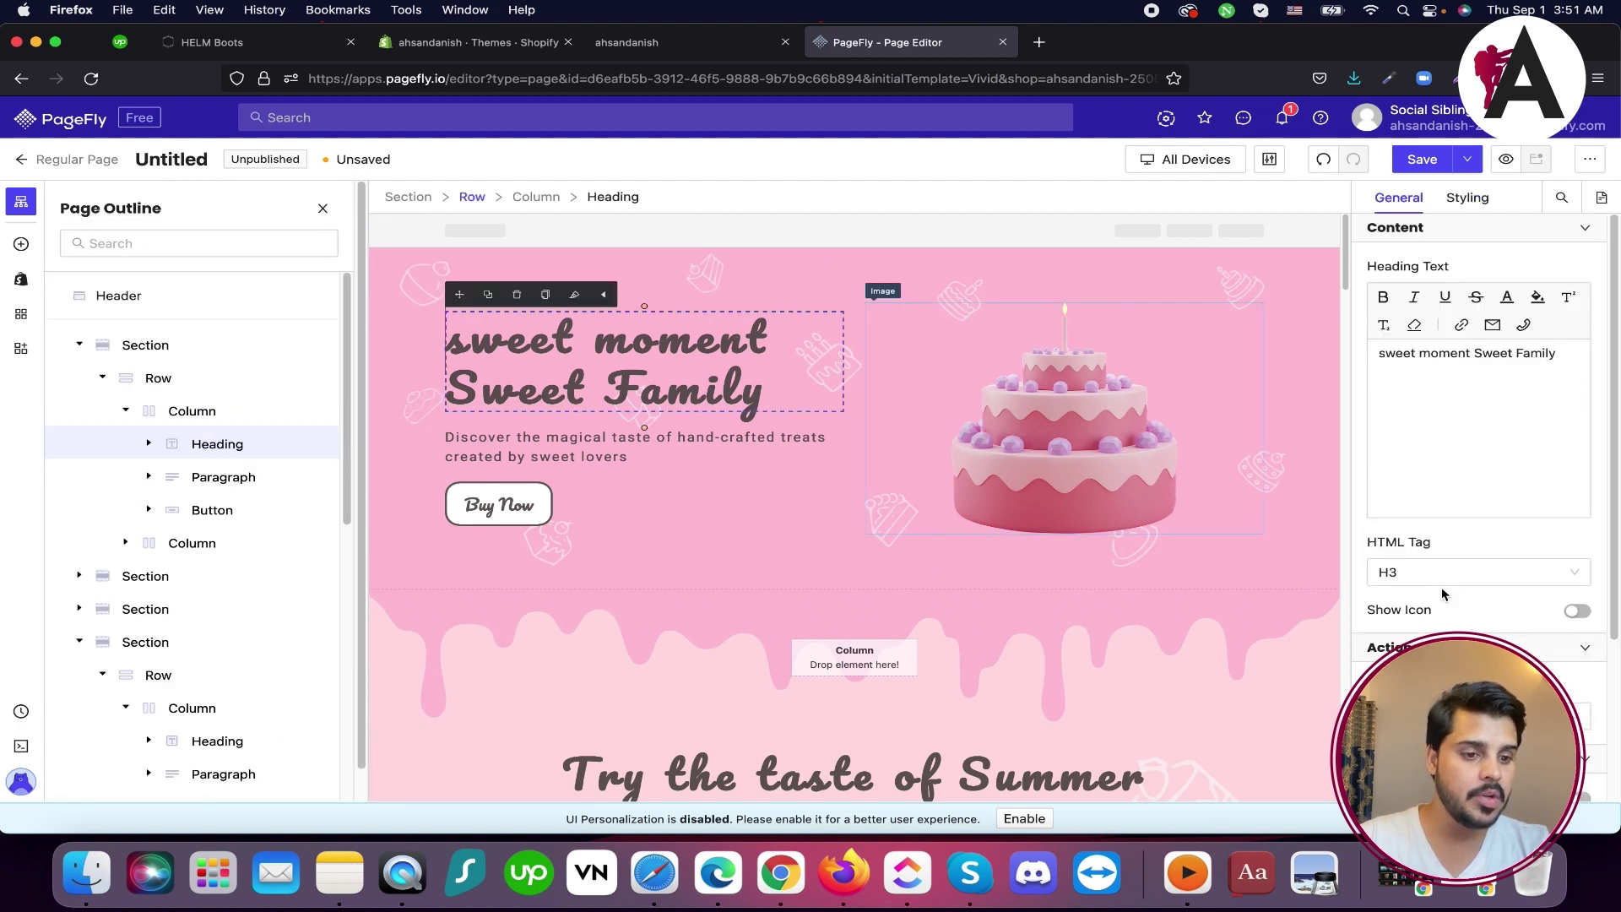
# Turn on Show Icon to put a star icon before the heading
pyautogui.scroll(-3, 1443, 593)
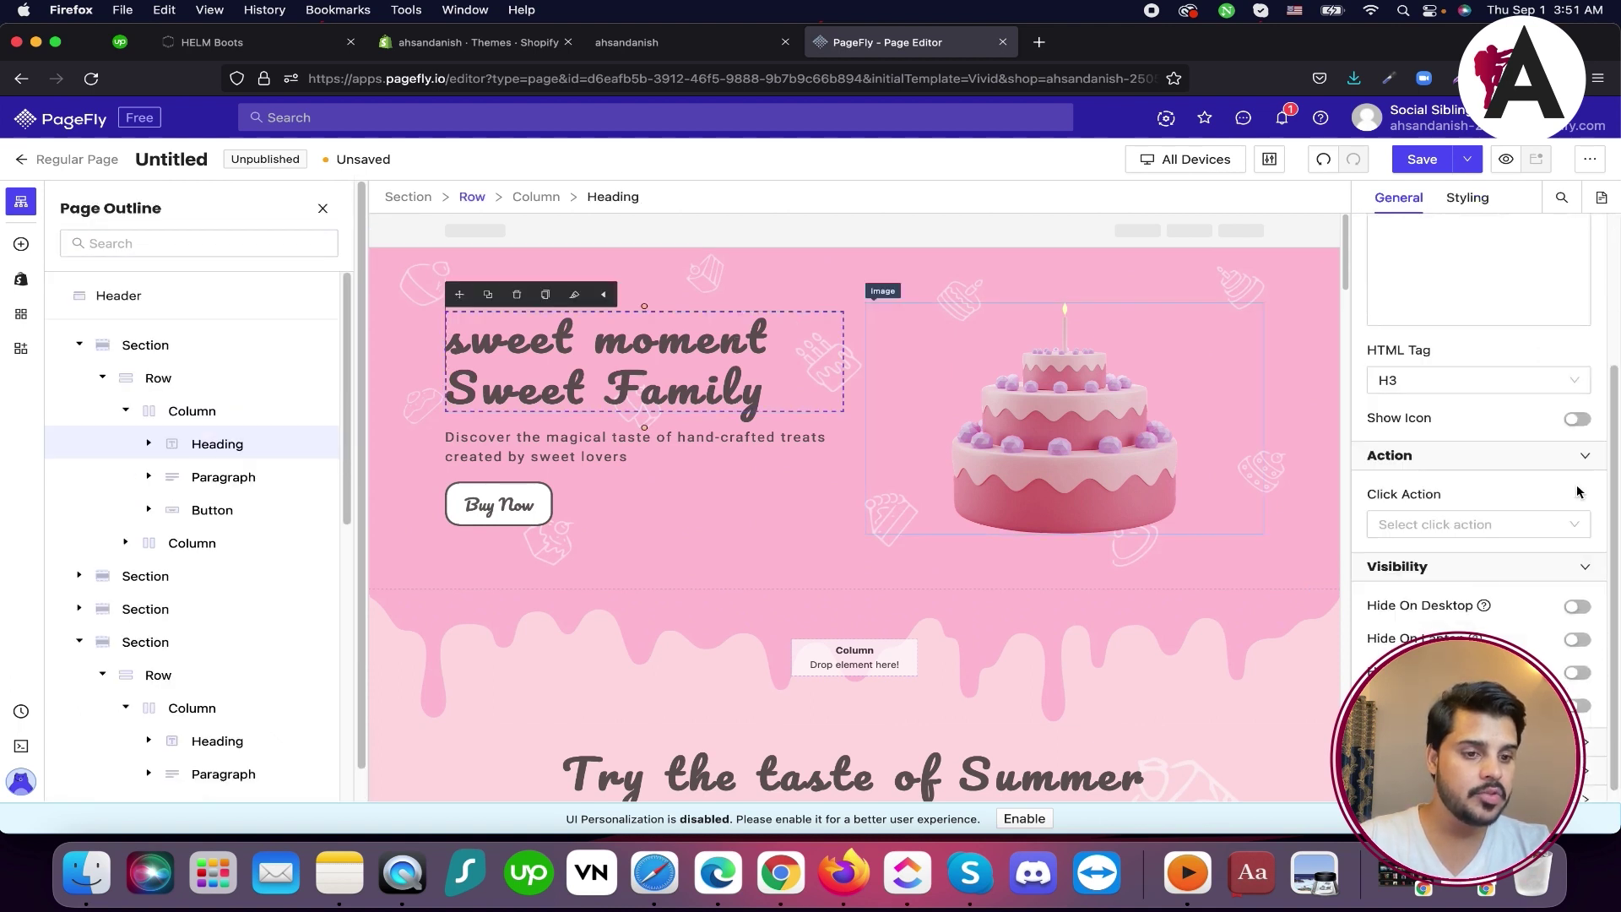
pyautogui.click(1577, 419)
pyautogui.scroll(3, 1465, 373)
pyautogui.scroll(-5, 1468, 380)
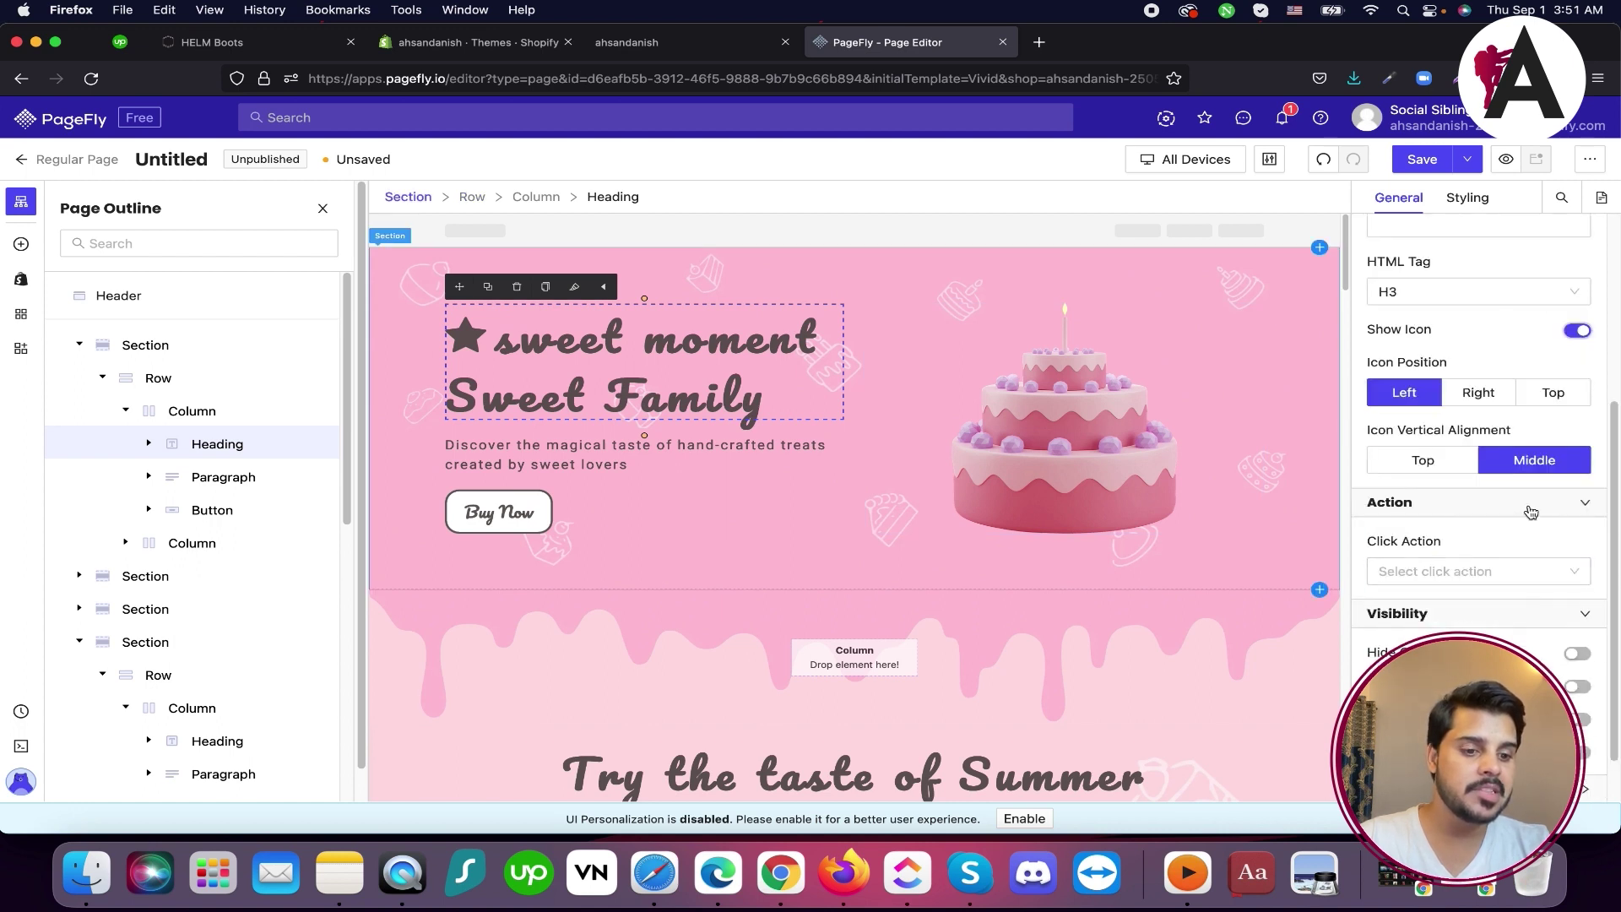
# Set the heading's Click Action to Go To URL and hide it on mobile
pyautogui.click(1491, 516)
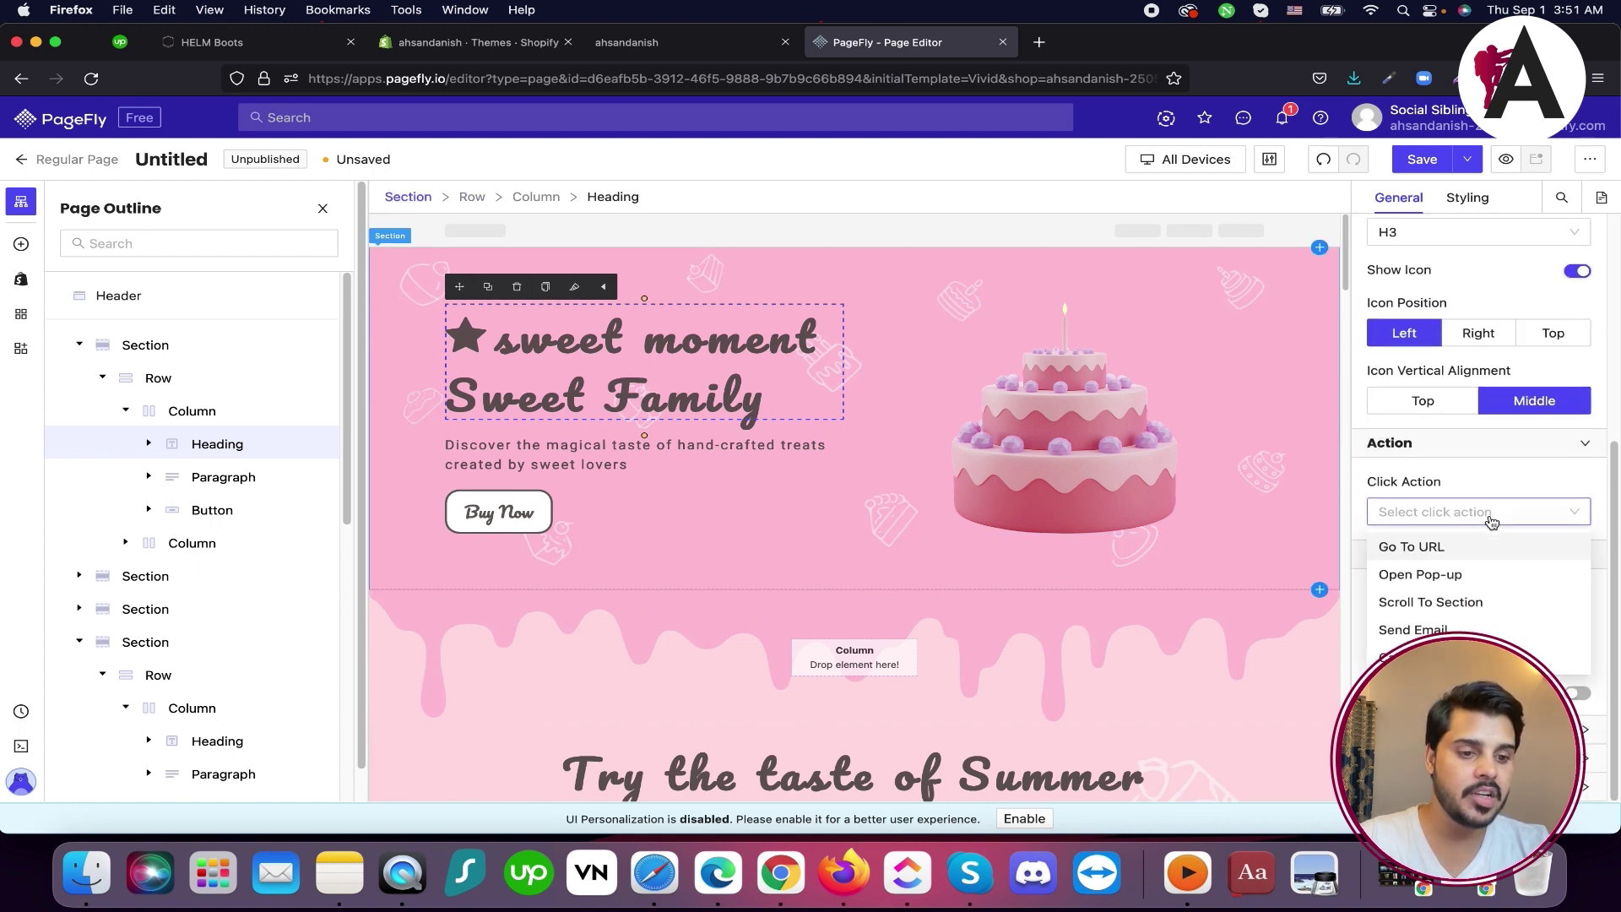
pyautogui.click(1485, 577)
pyautogui.click(1486, 523)
pyautogui.click(1482, 558)
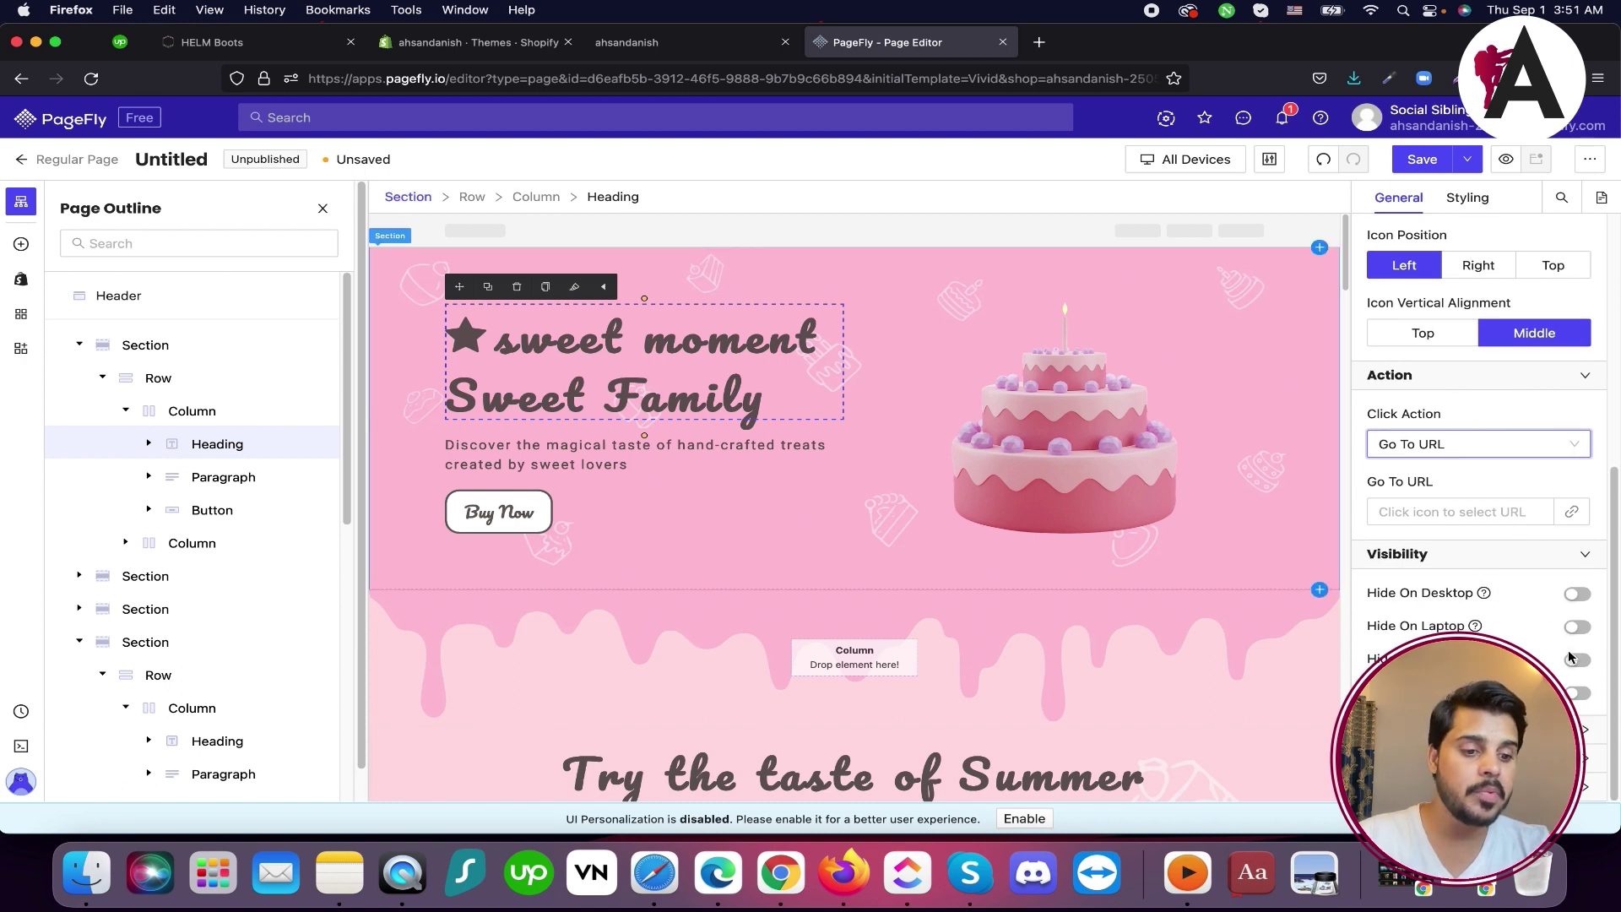
pyautogui.click(1577, 694)
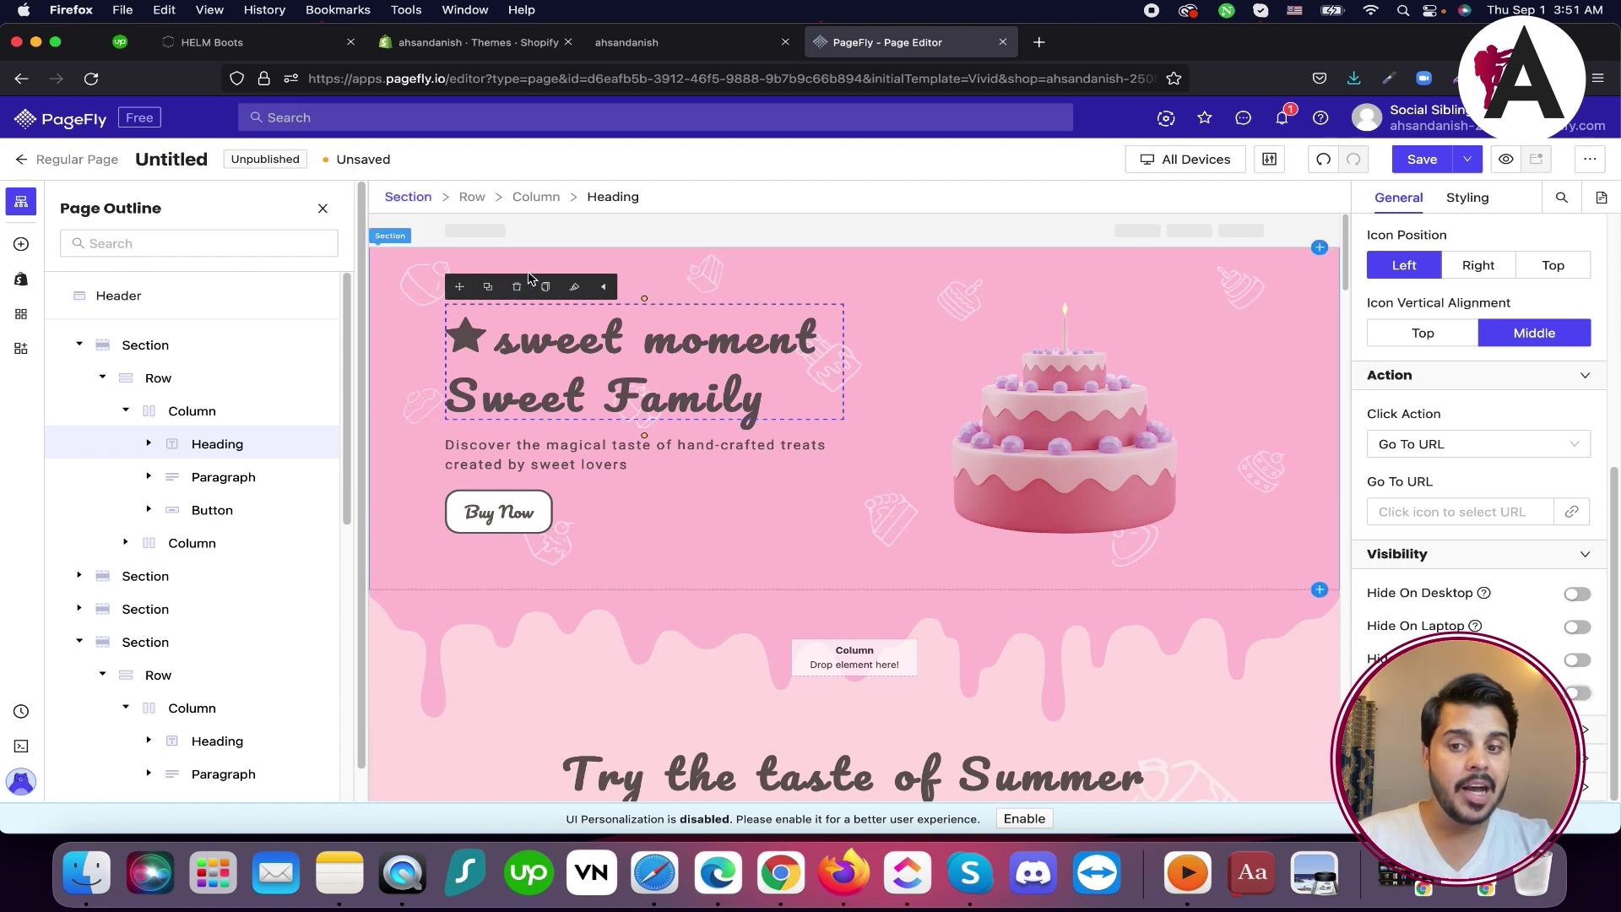
# In the Mobile preview, move the 'Discover the magical taste of hand-crafted treats' paragraph above the 'sweet moment Sweet Family' heading
pyautogui.click(1161, 159)
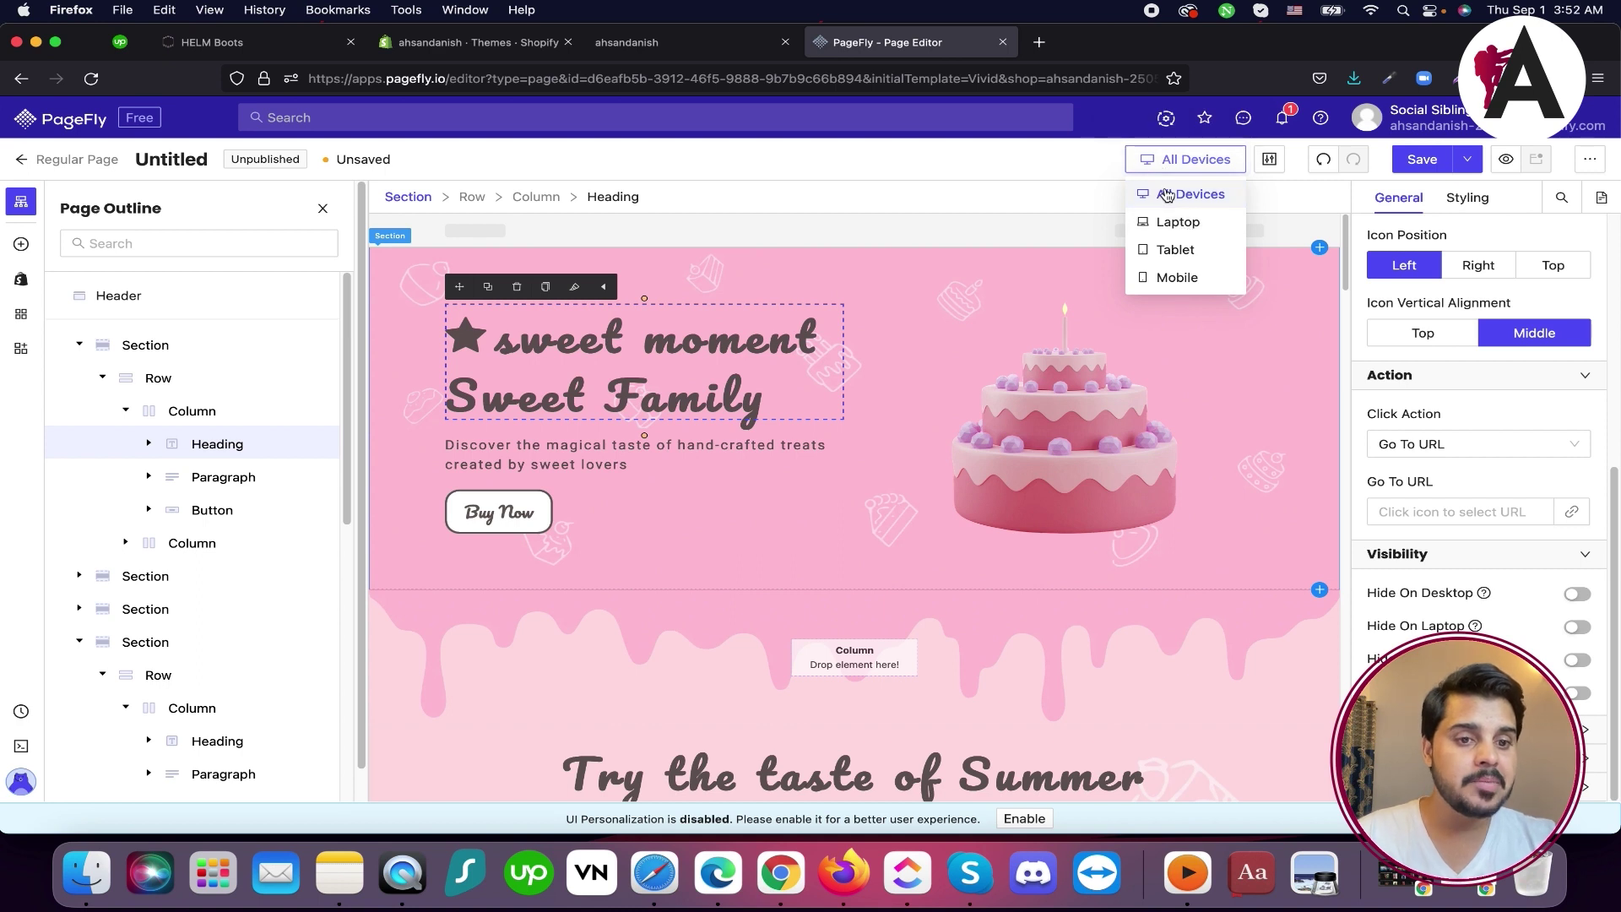
pyautogui.click(1165, 186)
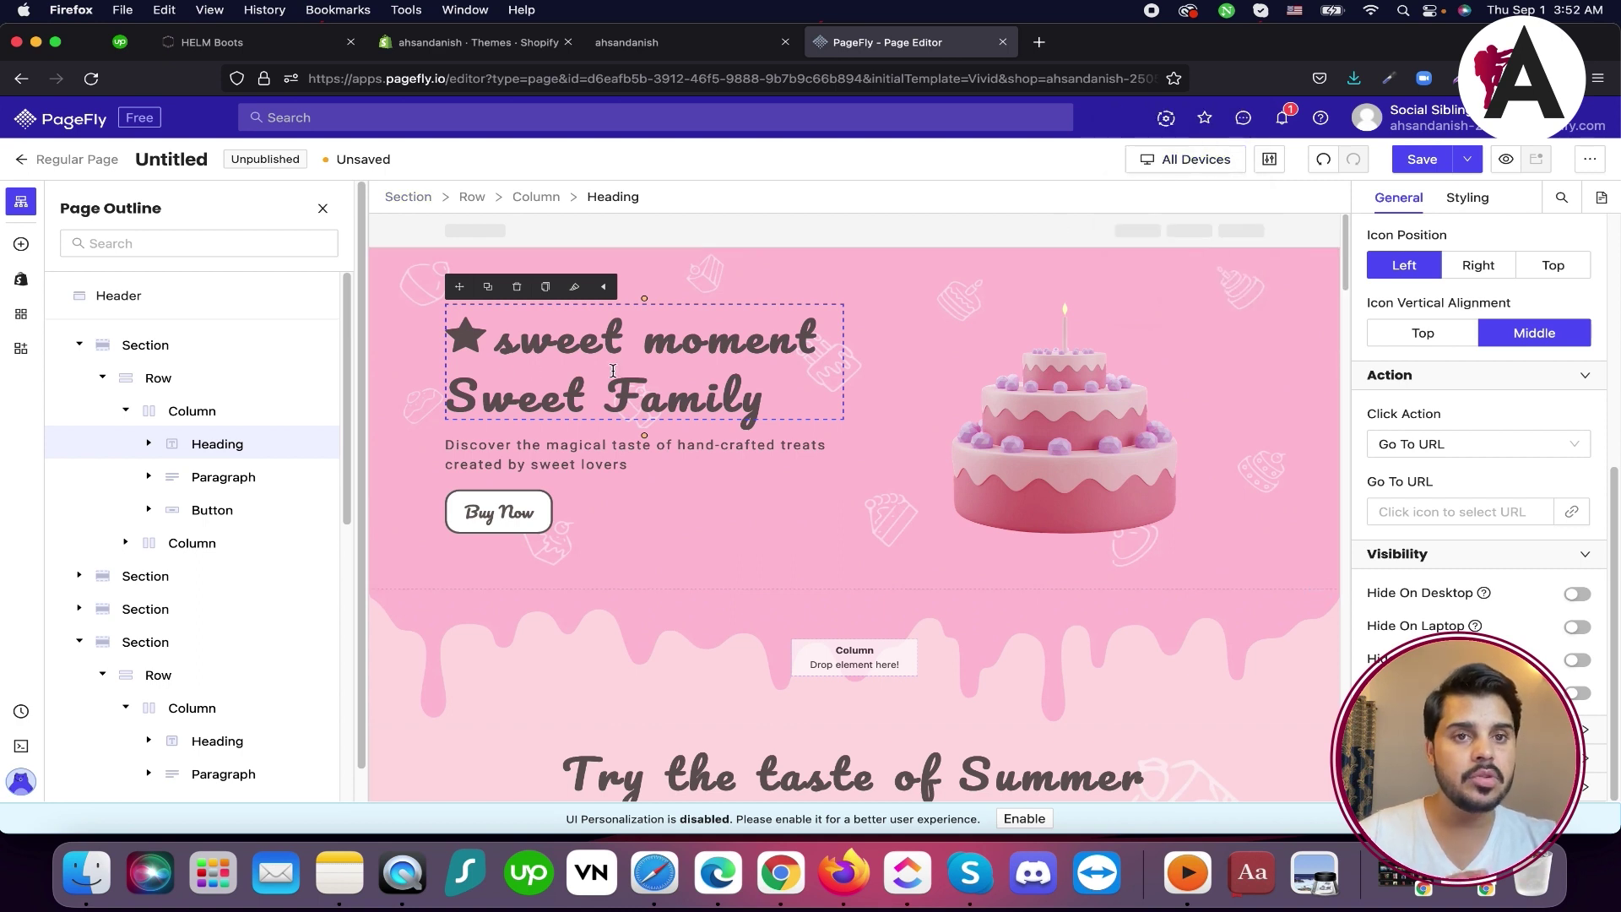
pyautogui.click(1160, 160)
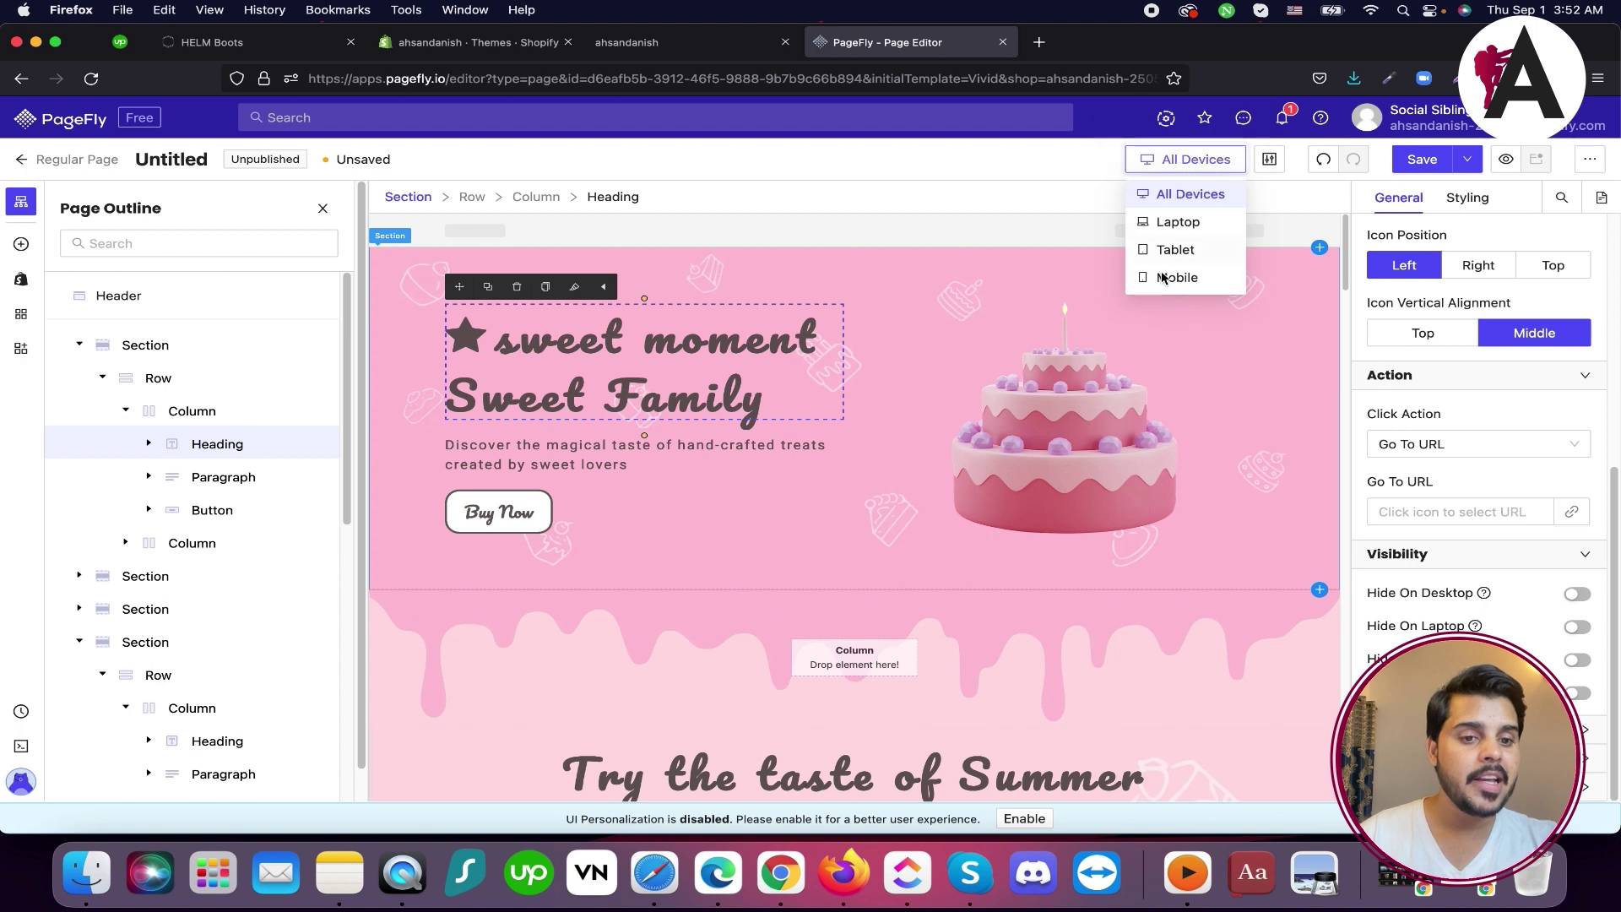
pyautogui.click(1165, 279)
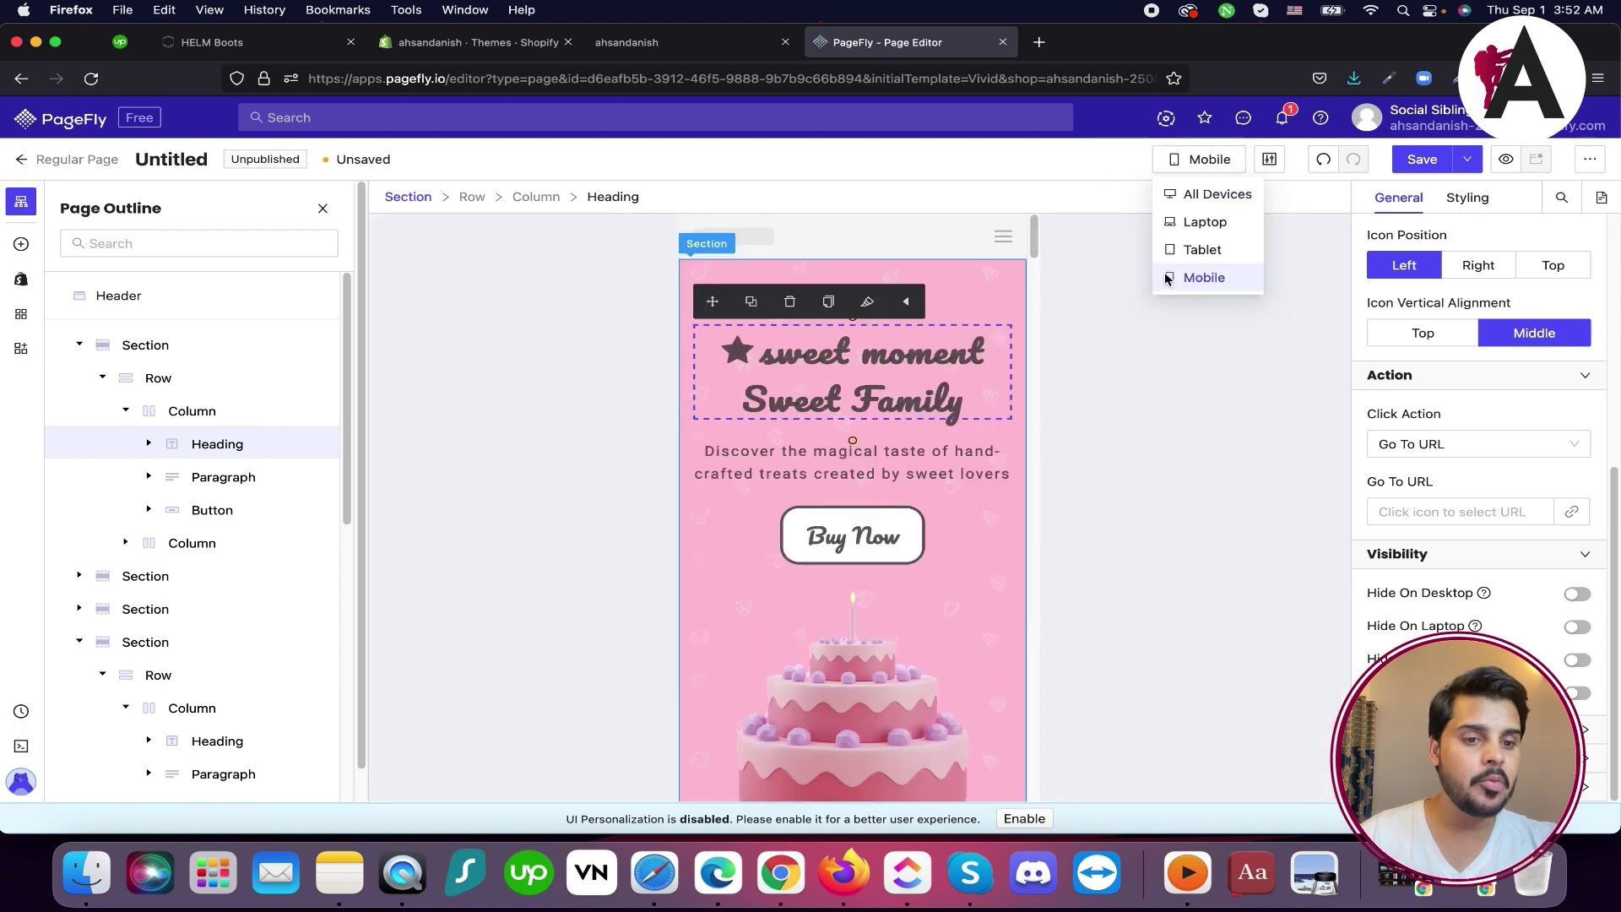
pyautogui.click(884, 465)
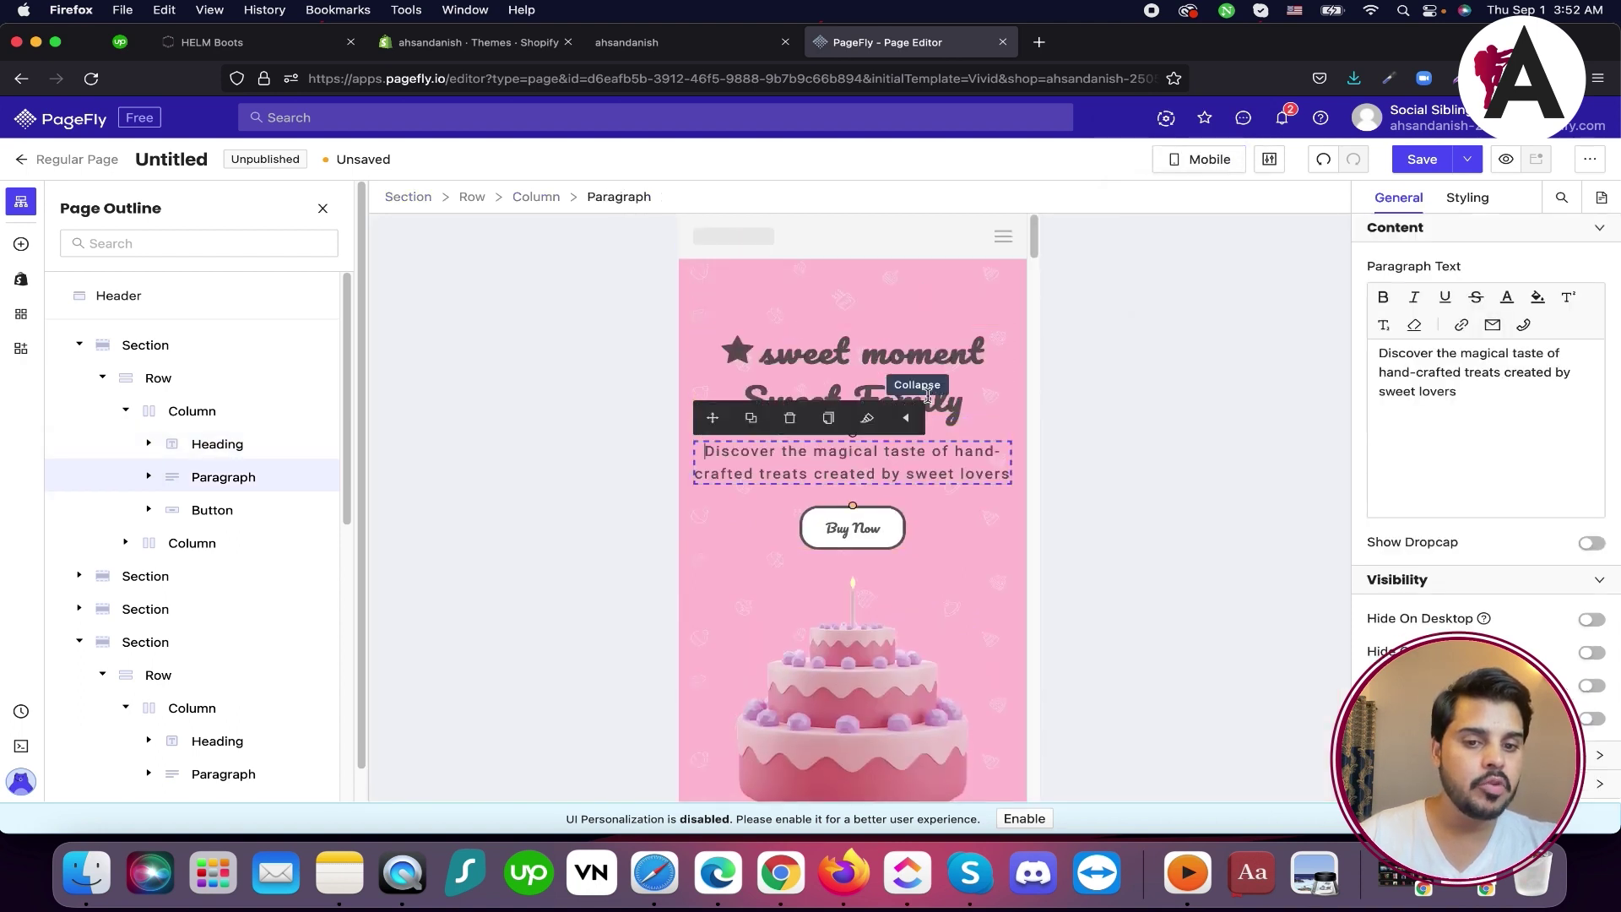
pyautogui.moveTo(712, 419); pyautogui.dragTo(728, 335)
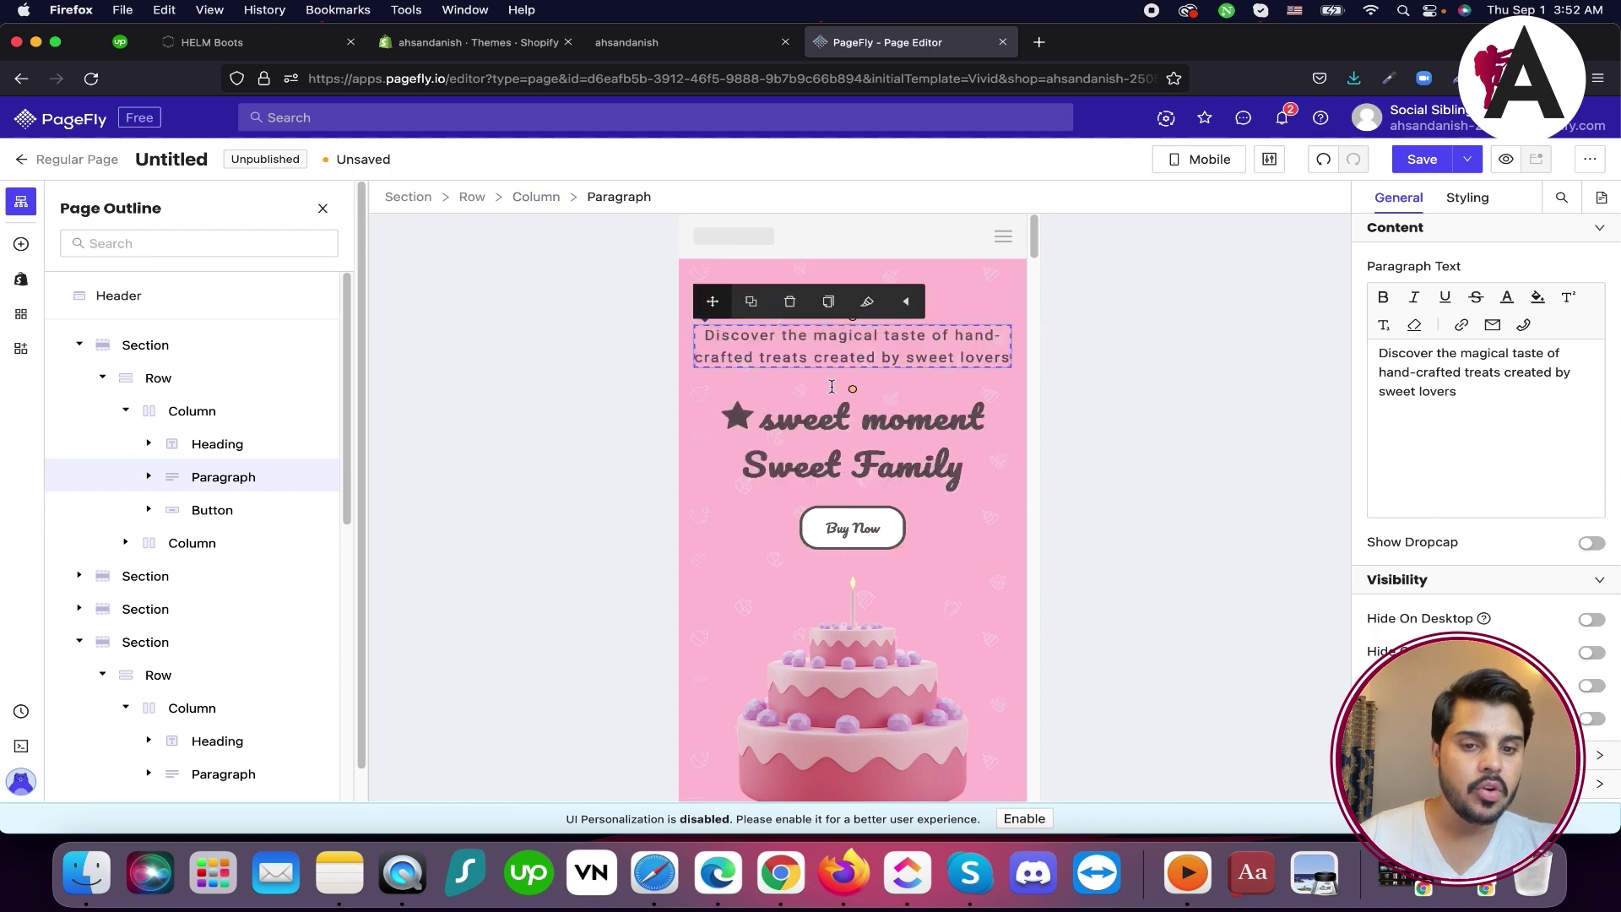
# Save the page titled 'new homepage', turning off future save reminders
pyautogui.click(1419, 160)
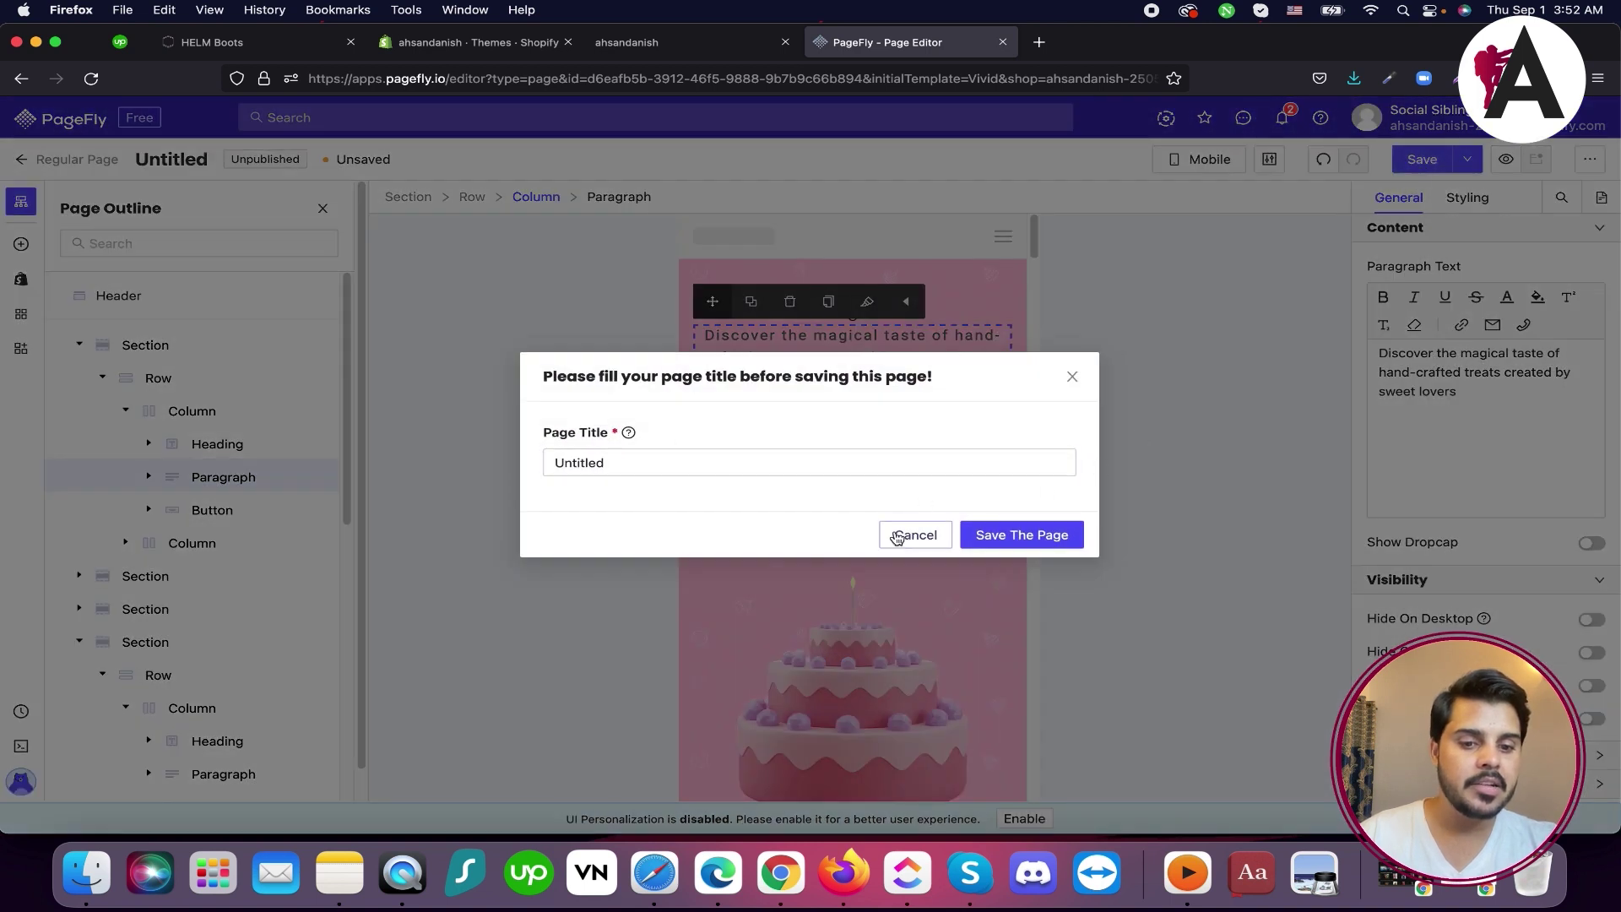
pyautogui.tripleClick(803, 452)
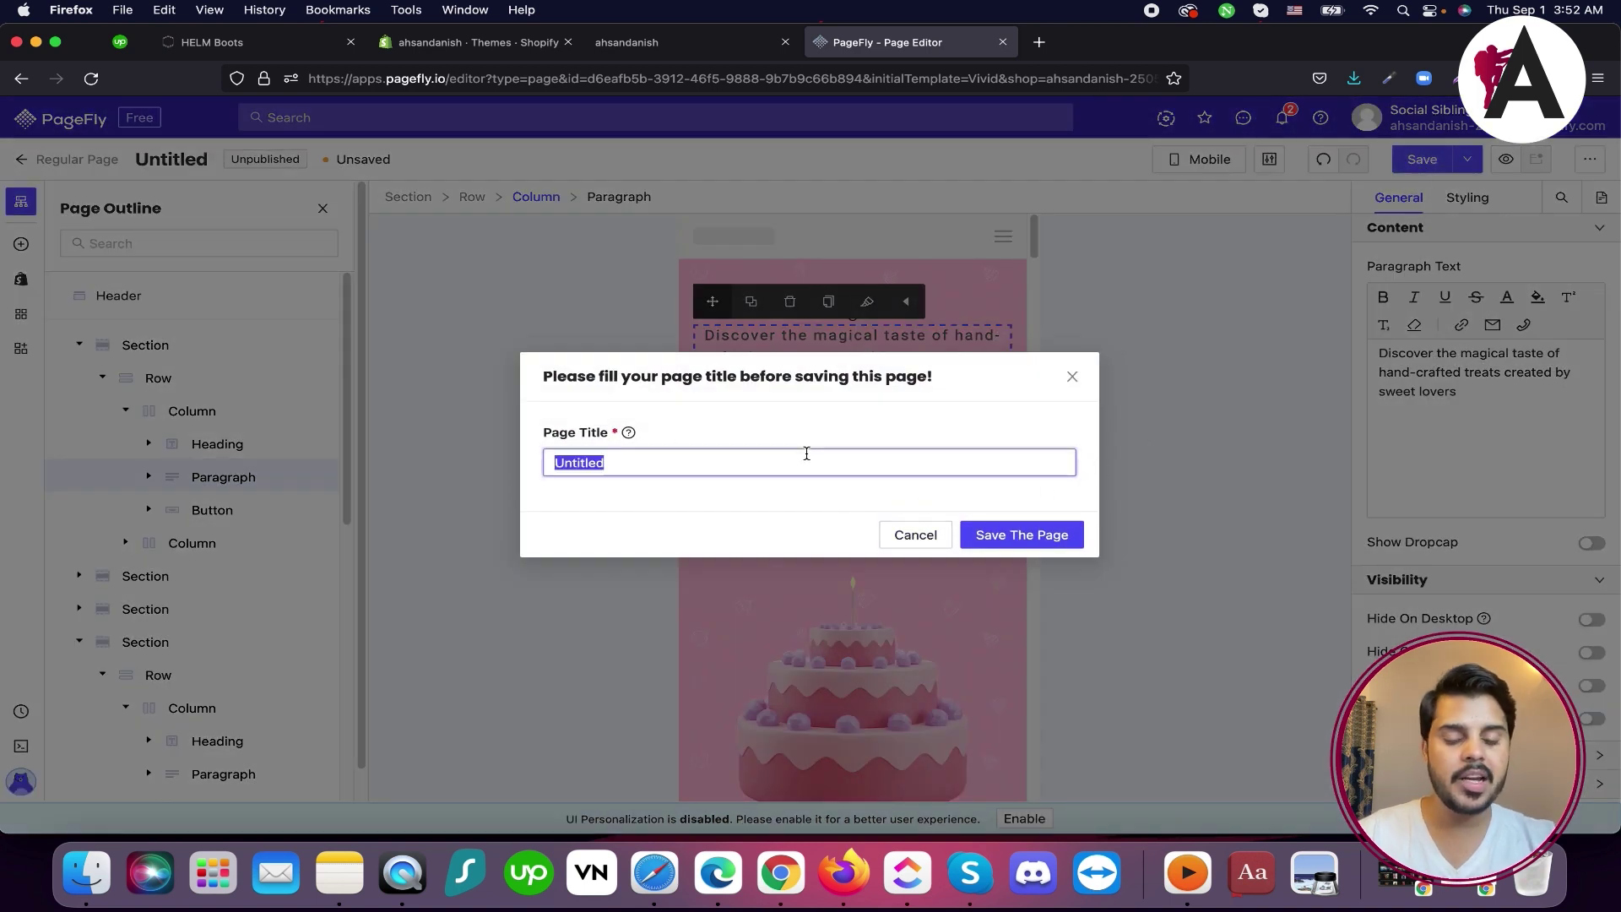
pyautogui.write('new homepage')
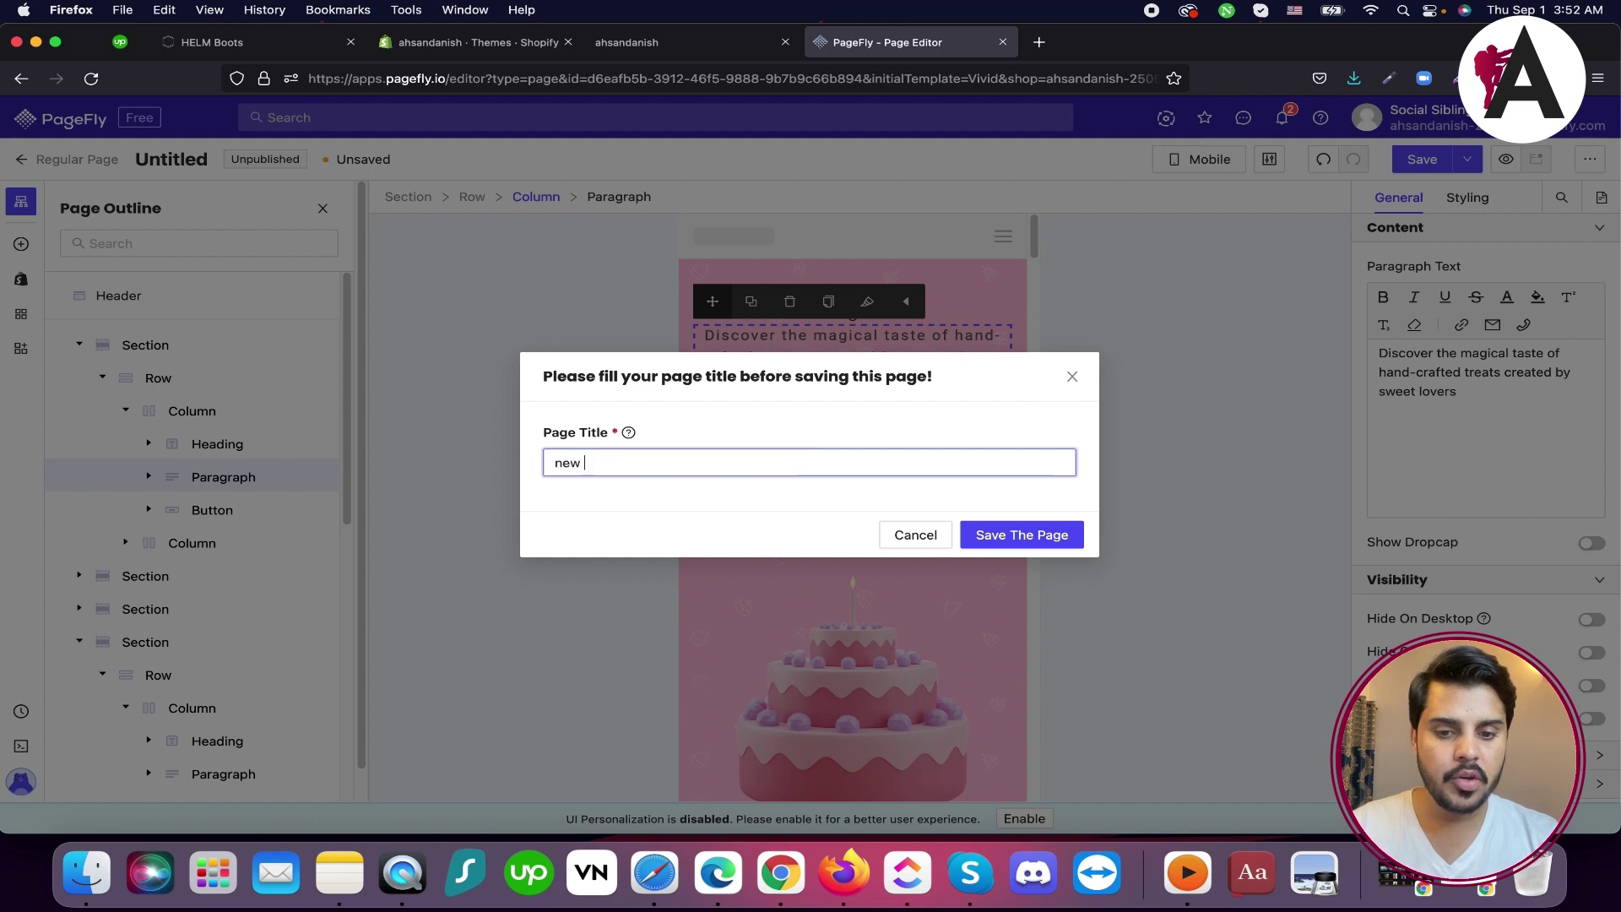
pyautogui.click(1076, 539)
pyautogui.click(905, 555)
pyautogui.click(1051, 553)
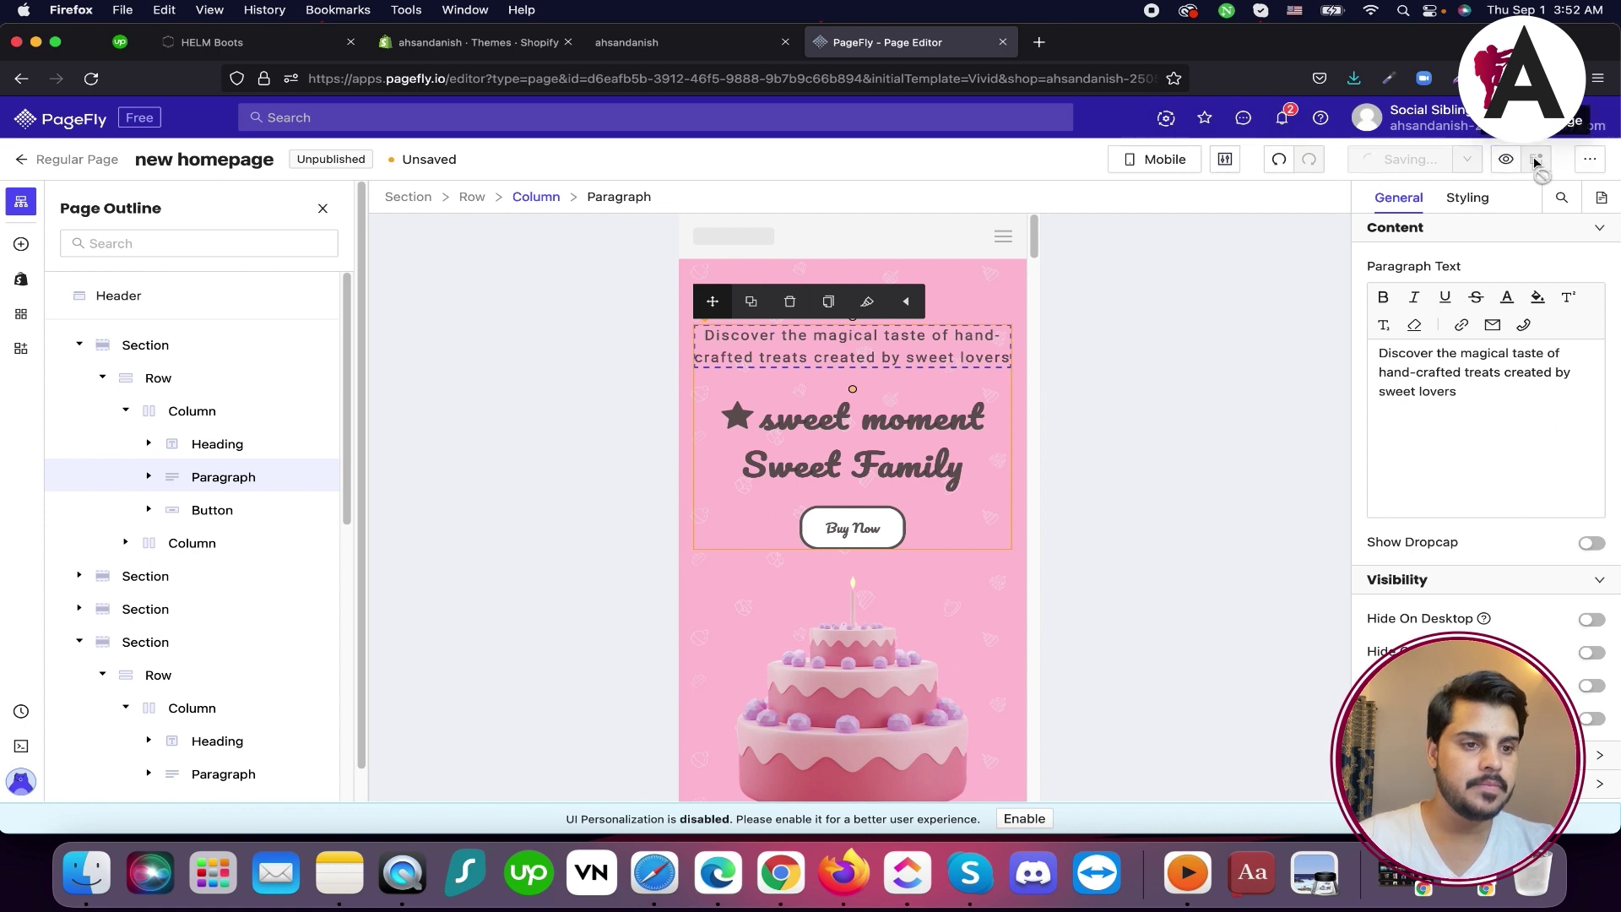
pyautogui.click(1588, 160)
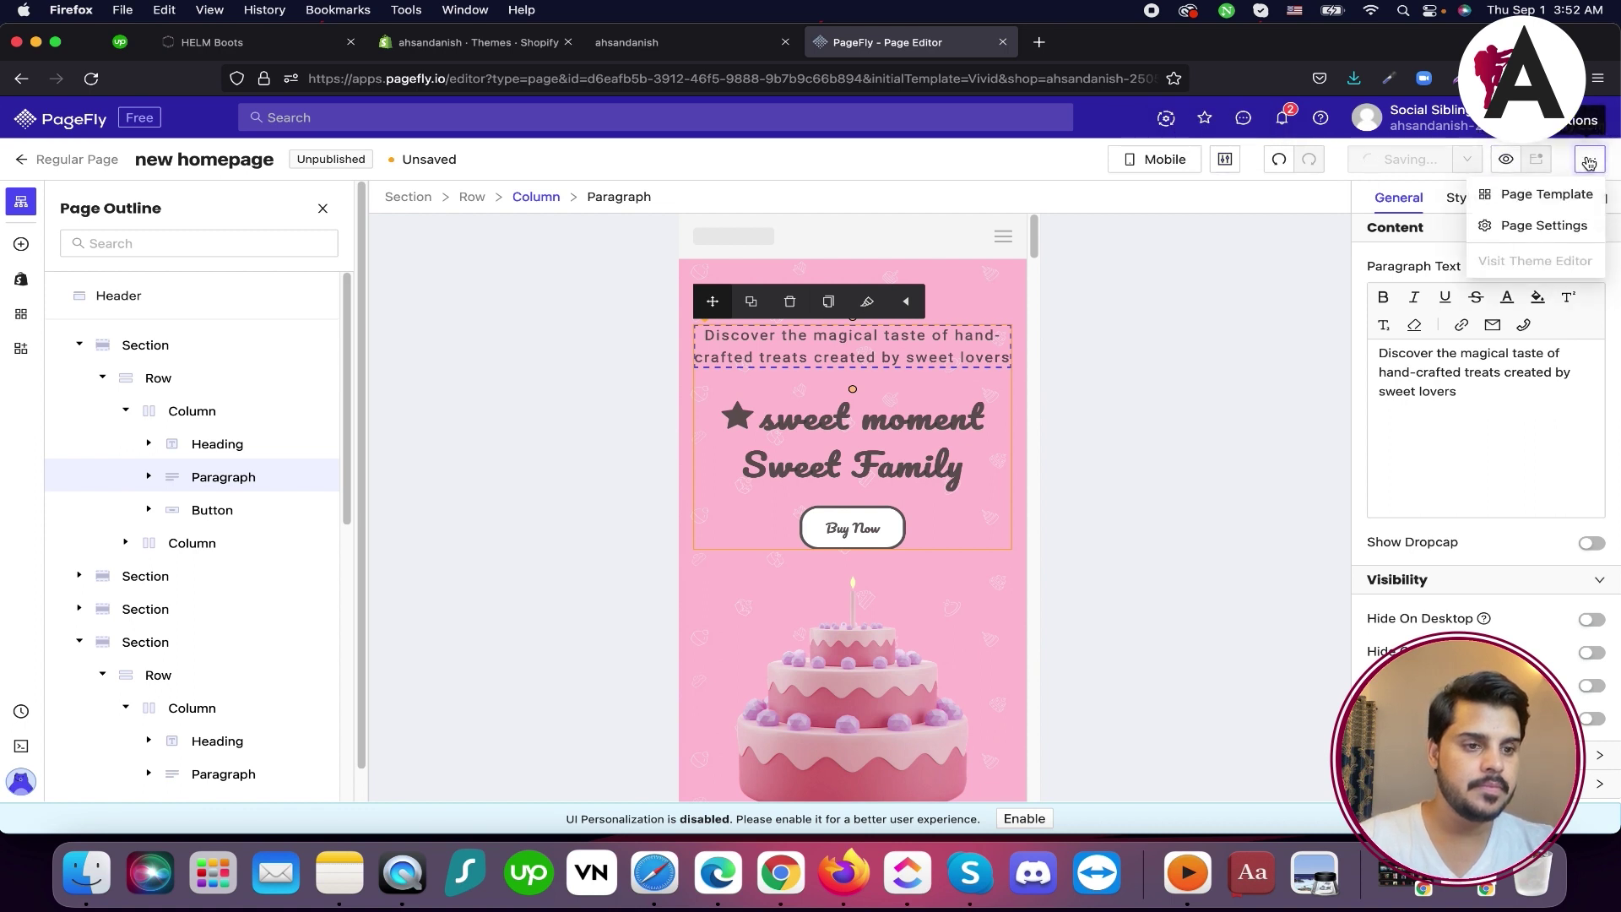
pyautogui.click(1588, 160)
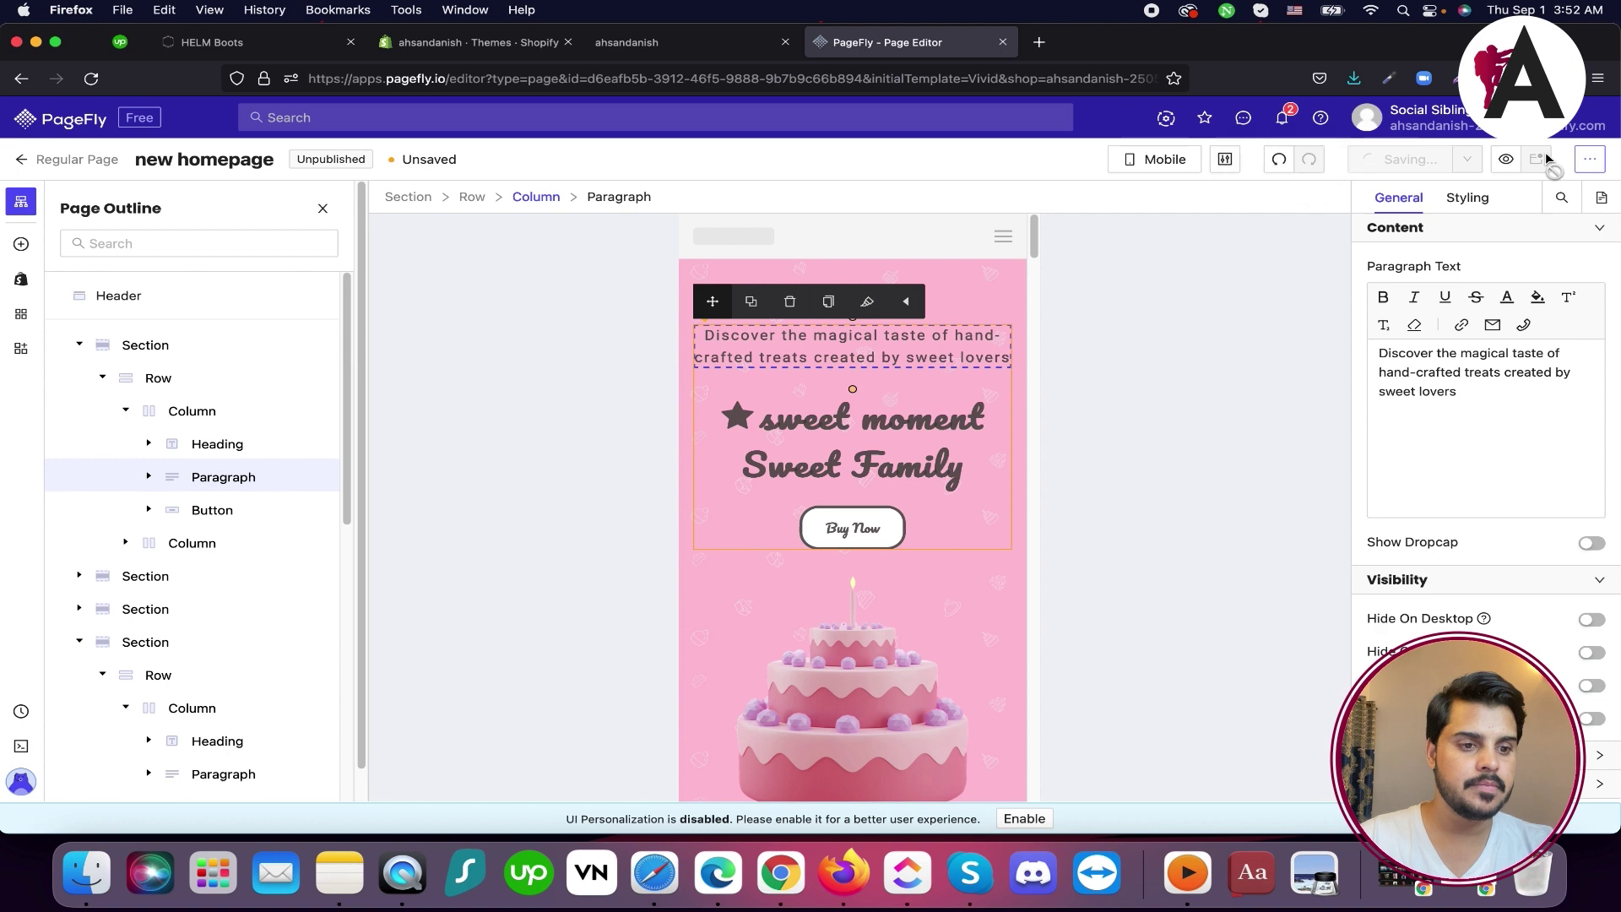
pyautogui.click(1505, 159)
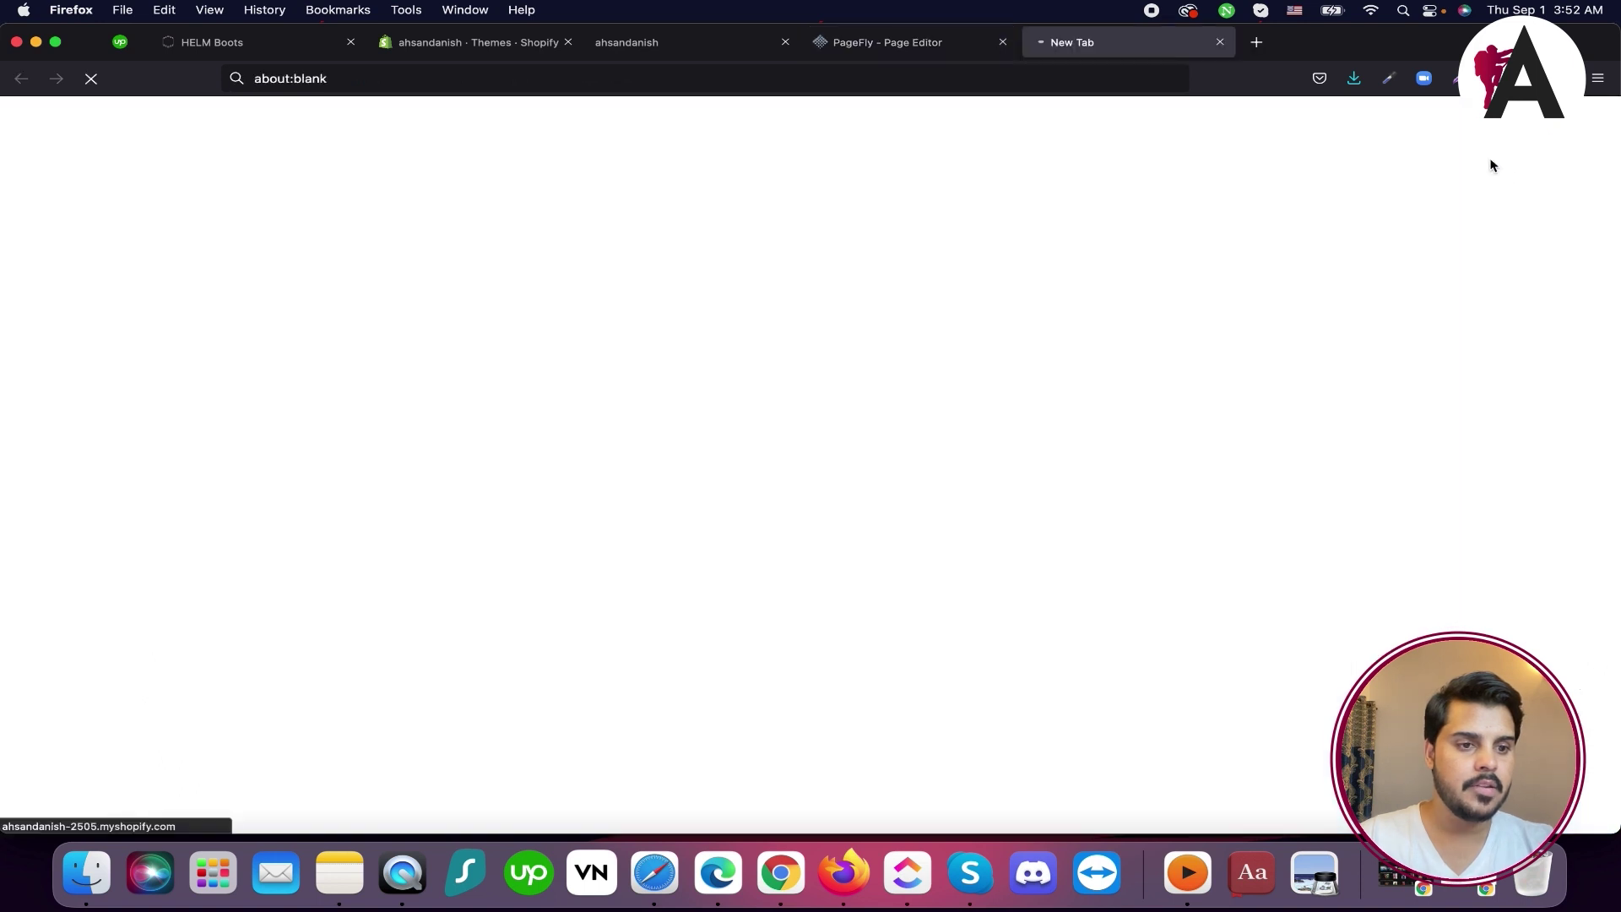
pyautogui.click(895, 53)
pyautogui.click(1061, 49)
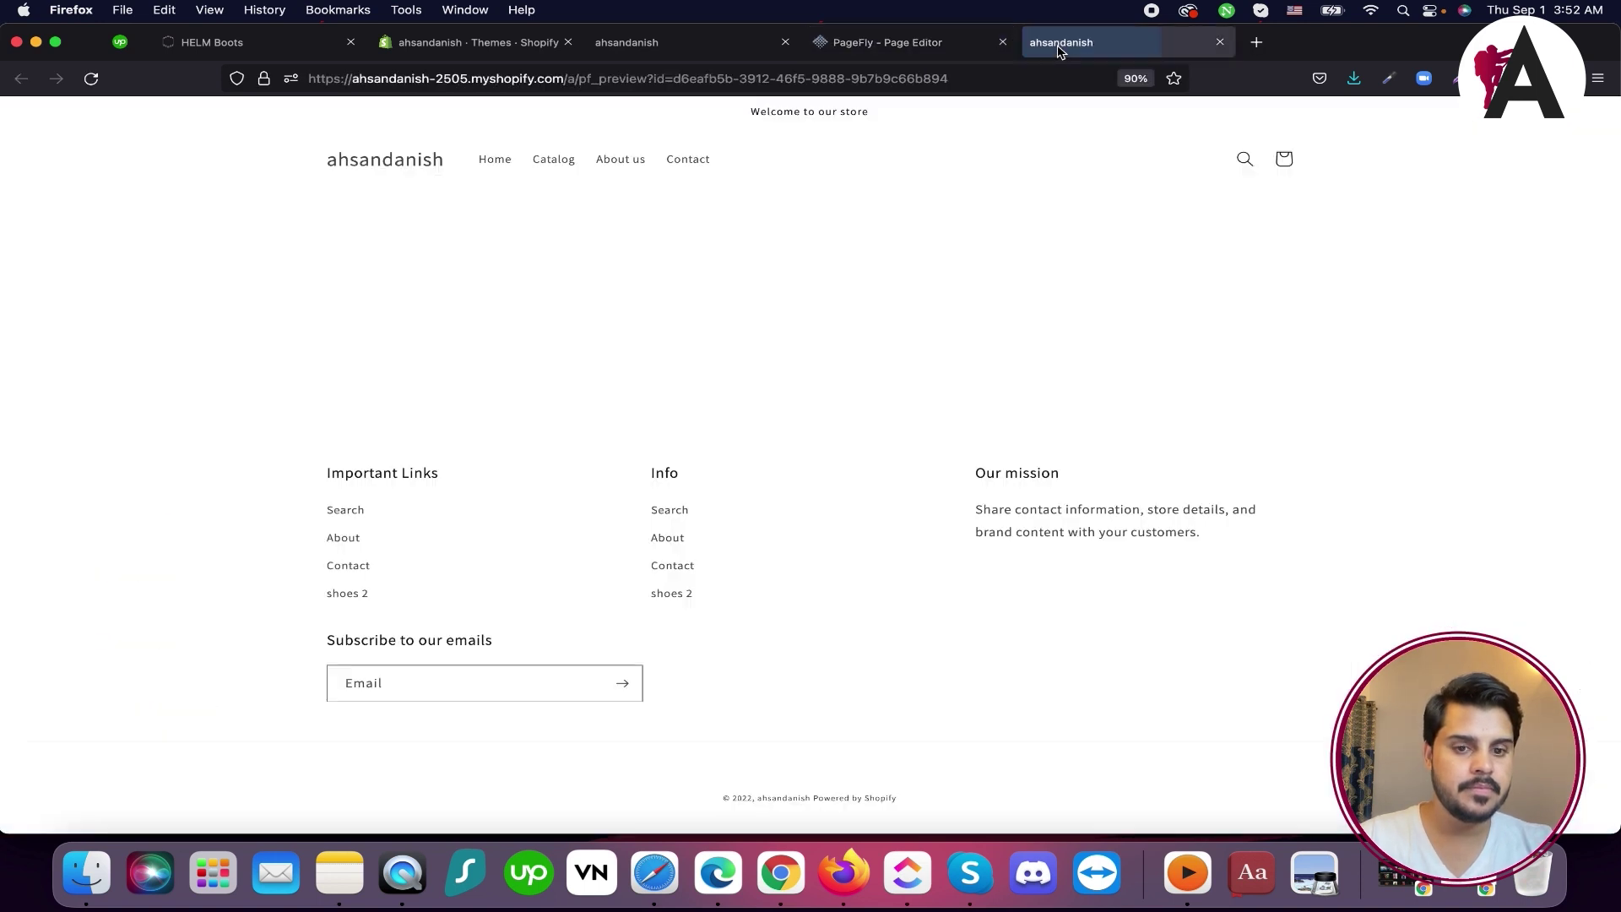
pyautogui.click(880, 49)
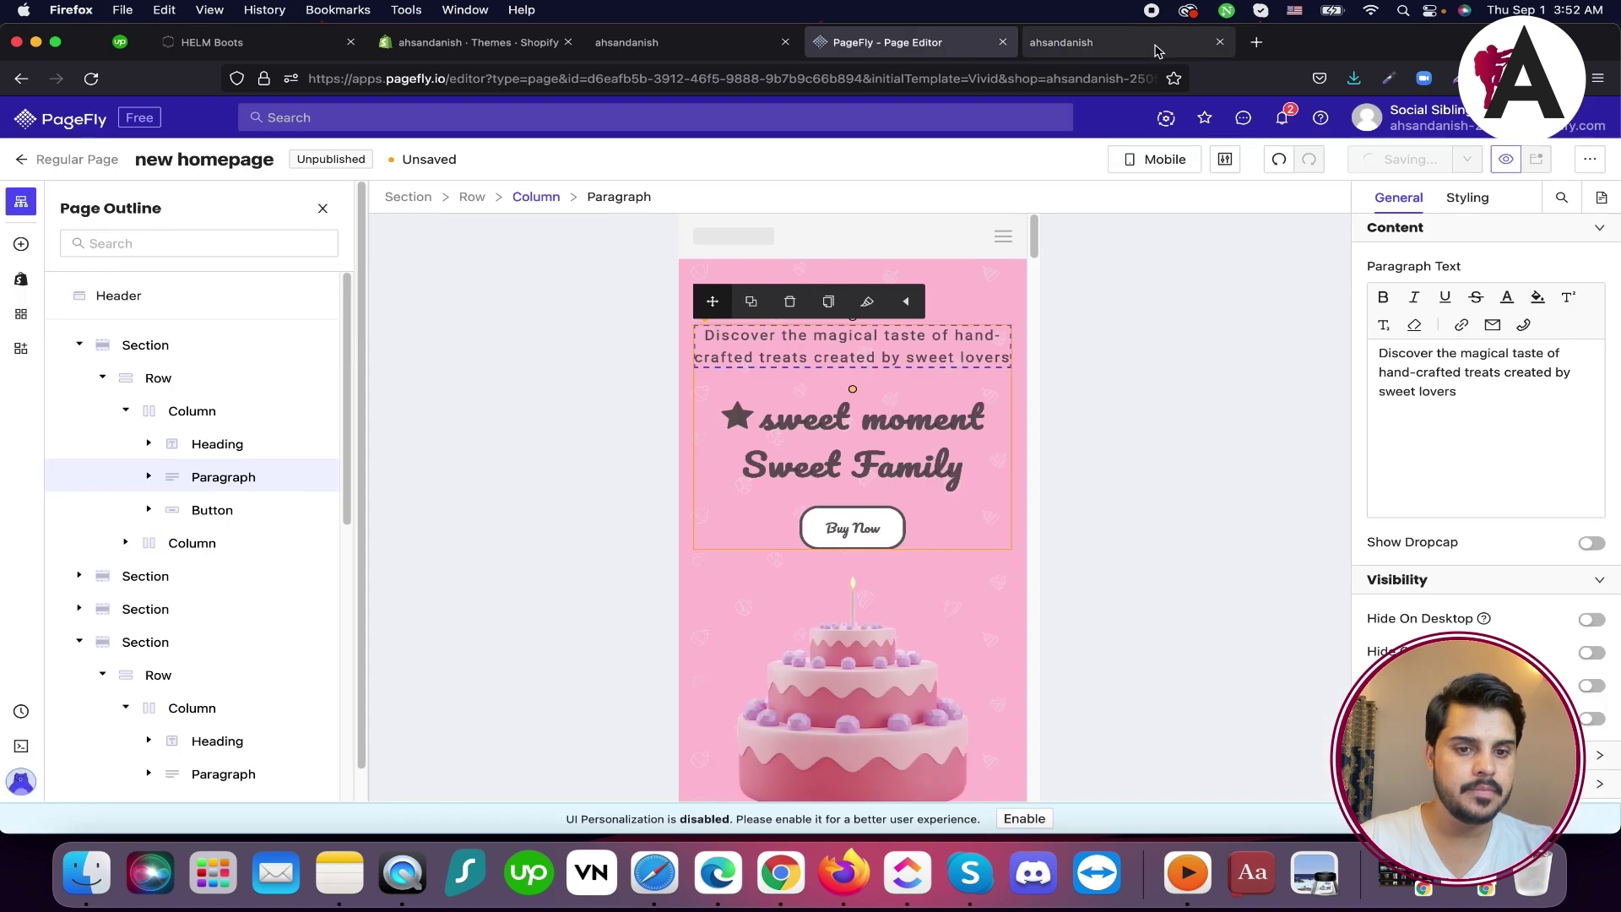
pyautogui.click(1218, 41)
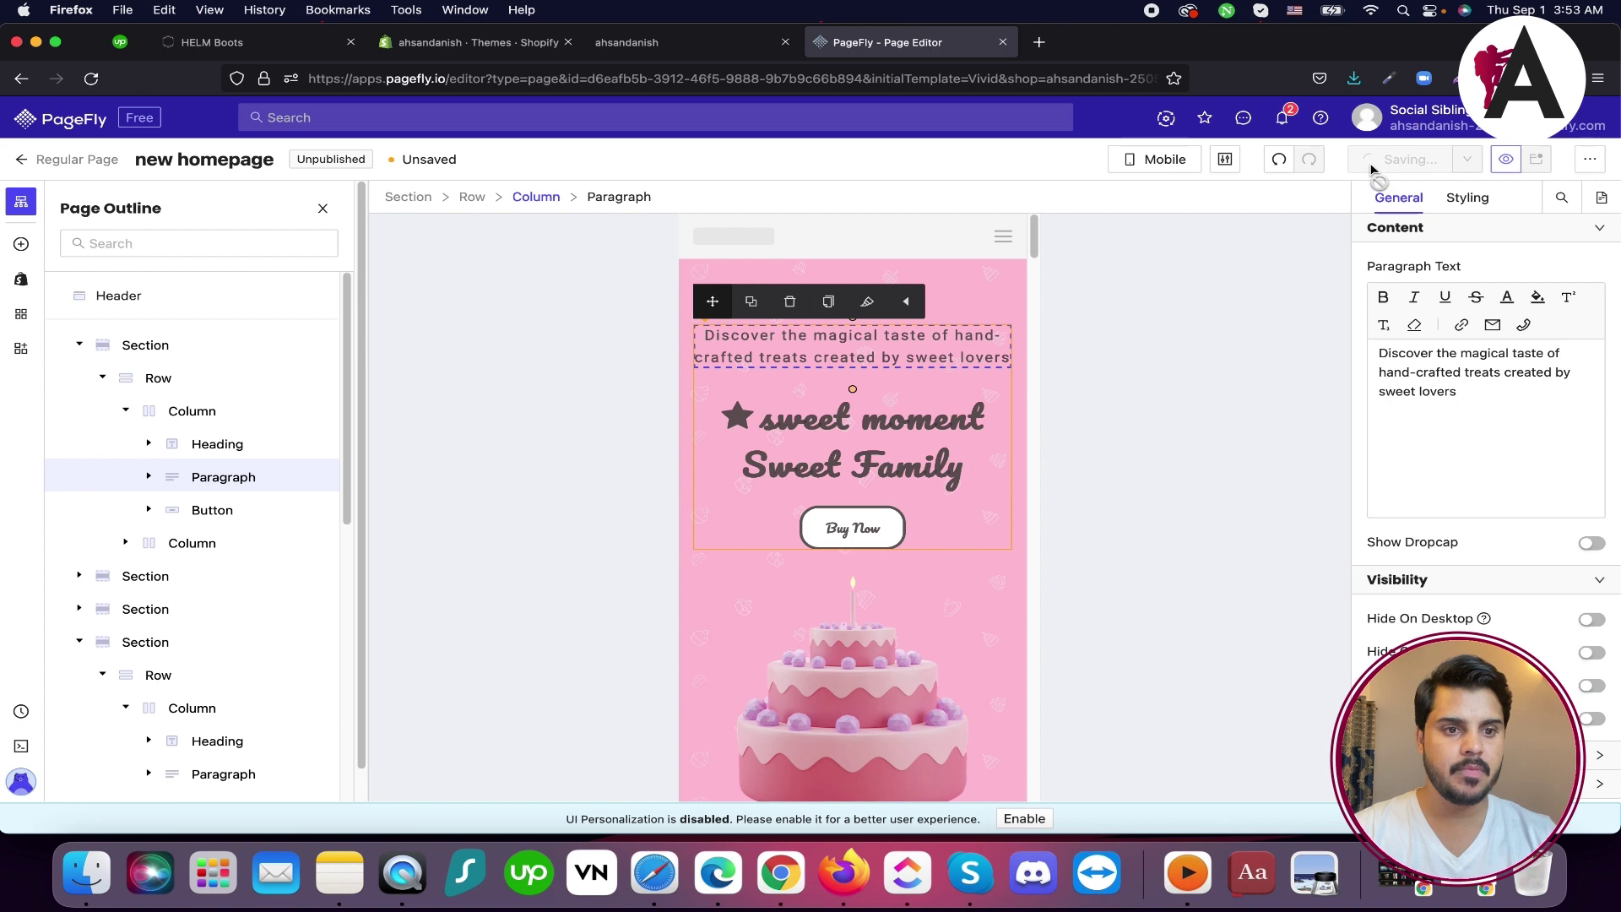
# Collapse the element toolbar and cancel the editor reload by choosing Stay on page
pyautogui.click(908, 310)
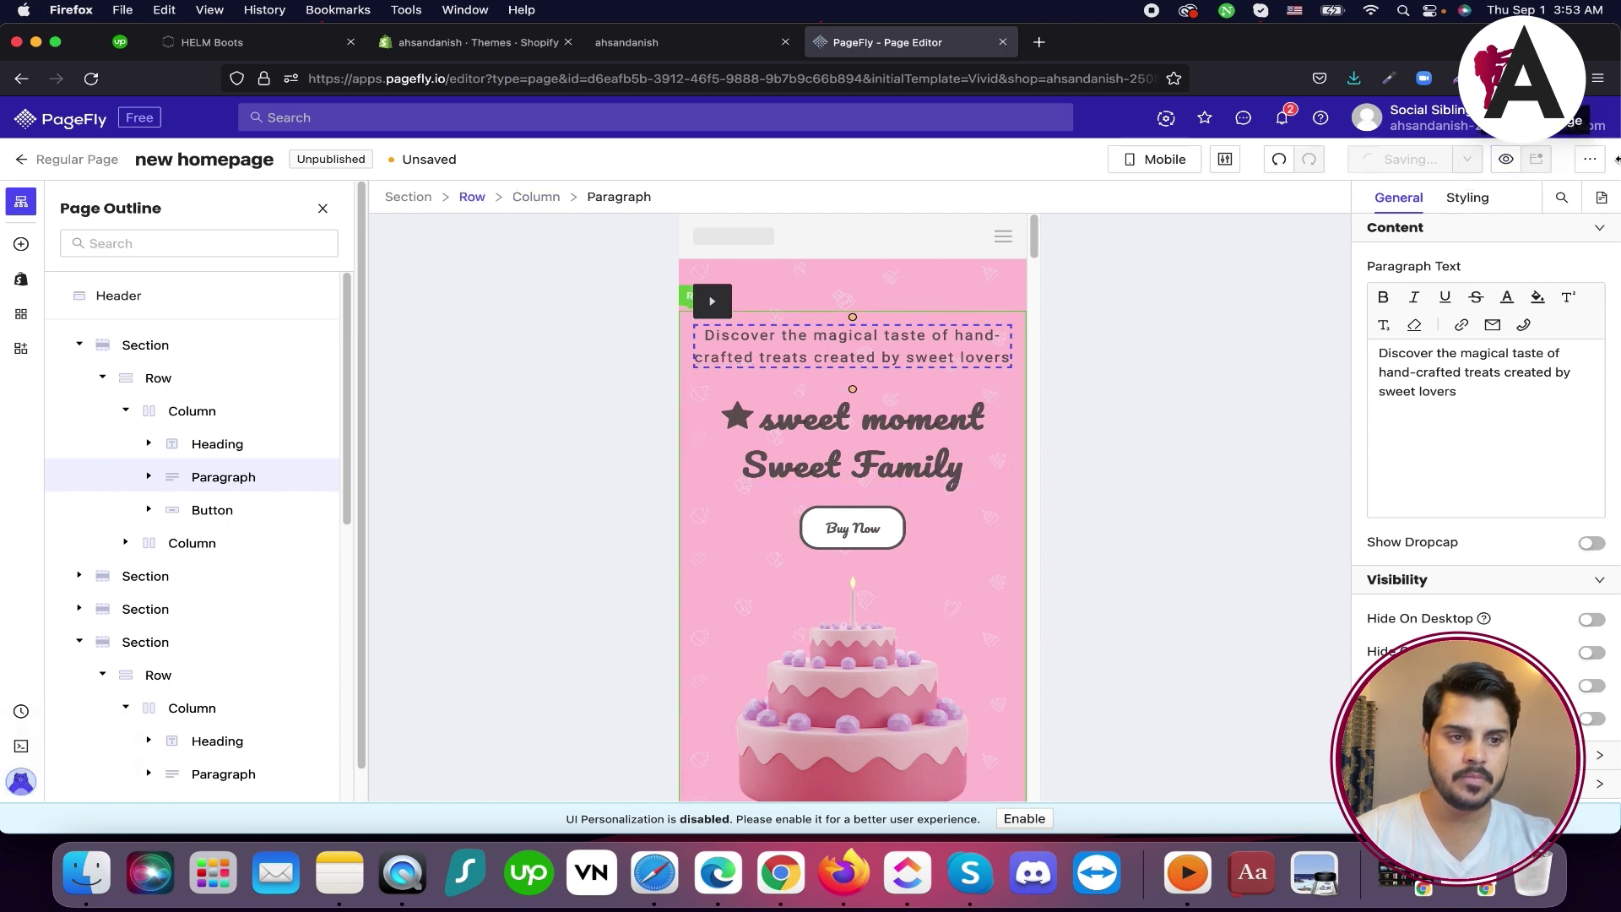
pyautogui.click(1590, 160)
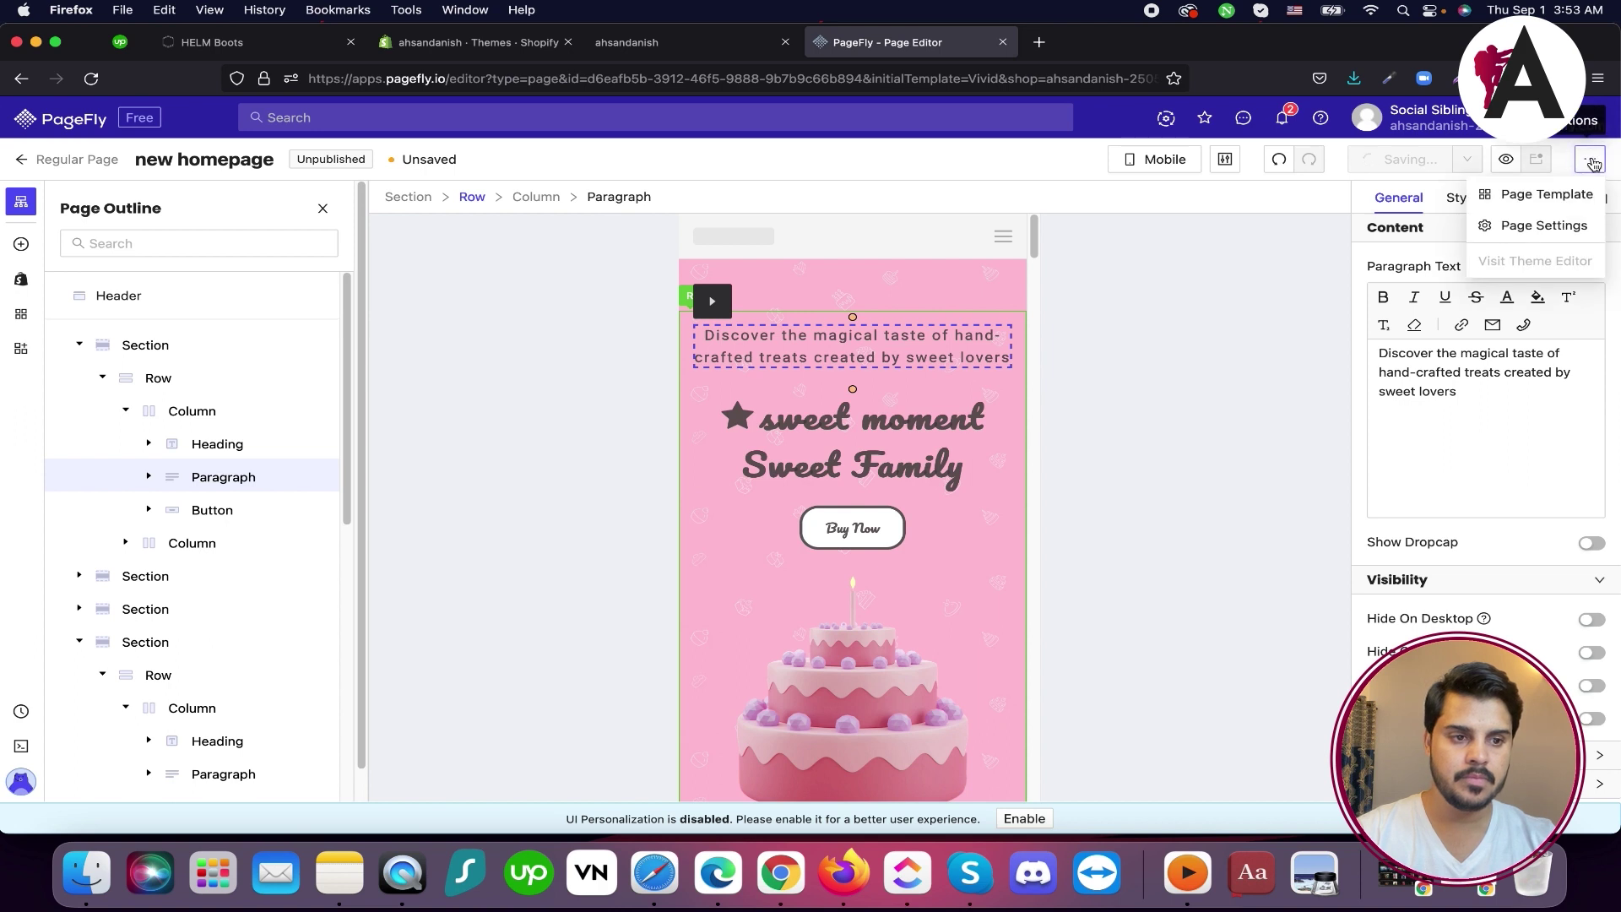
pyautogui.click(1592, 162)
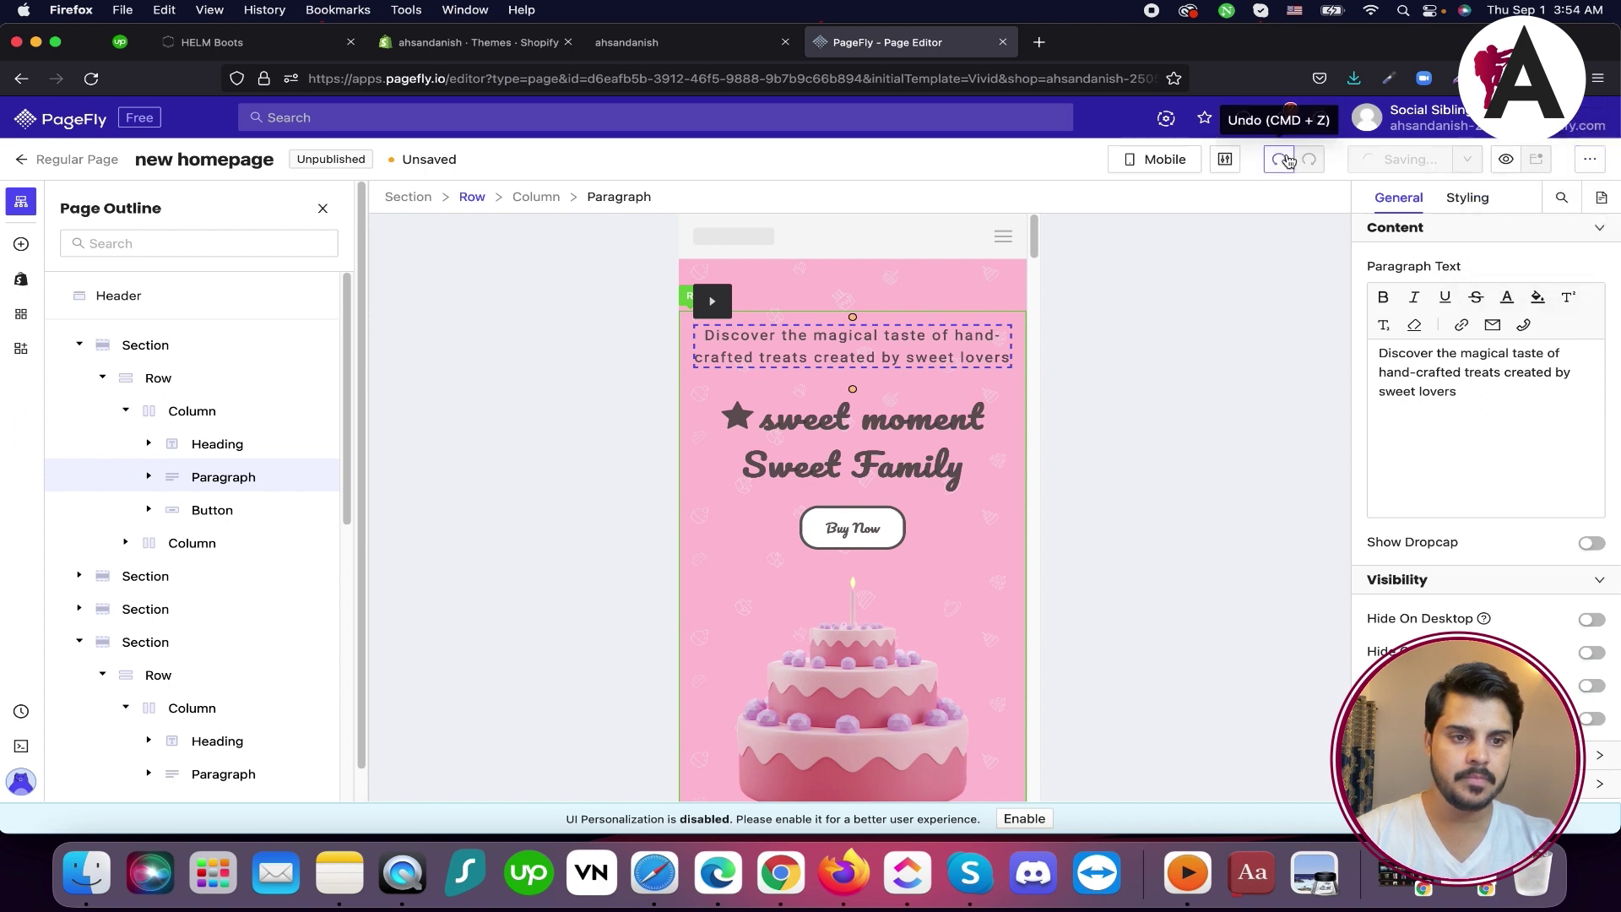
pyautogui.click(98, 86)
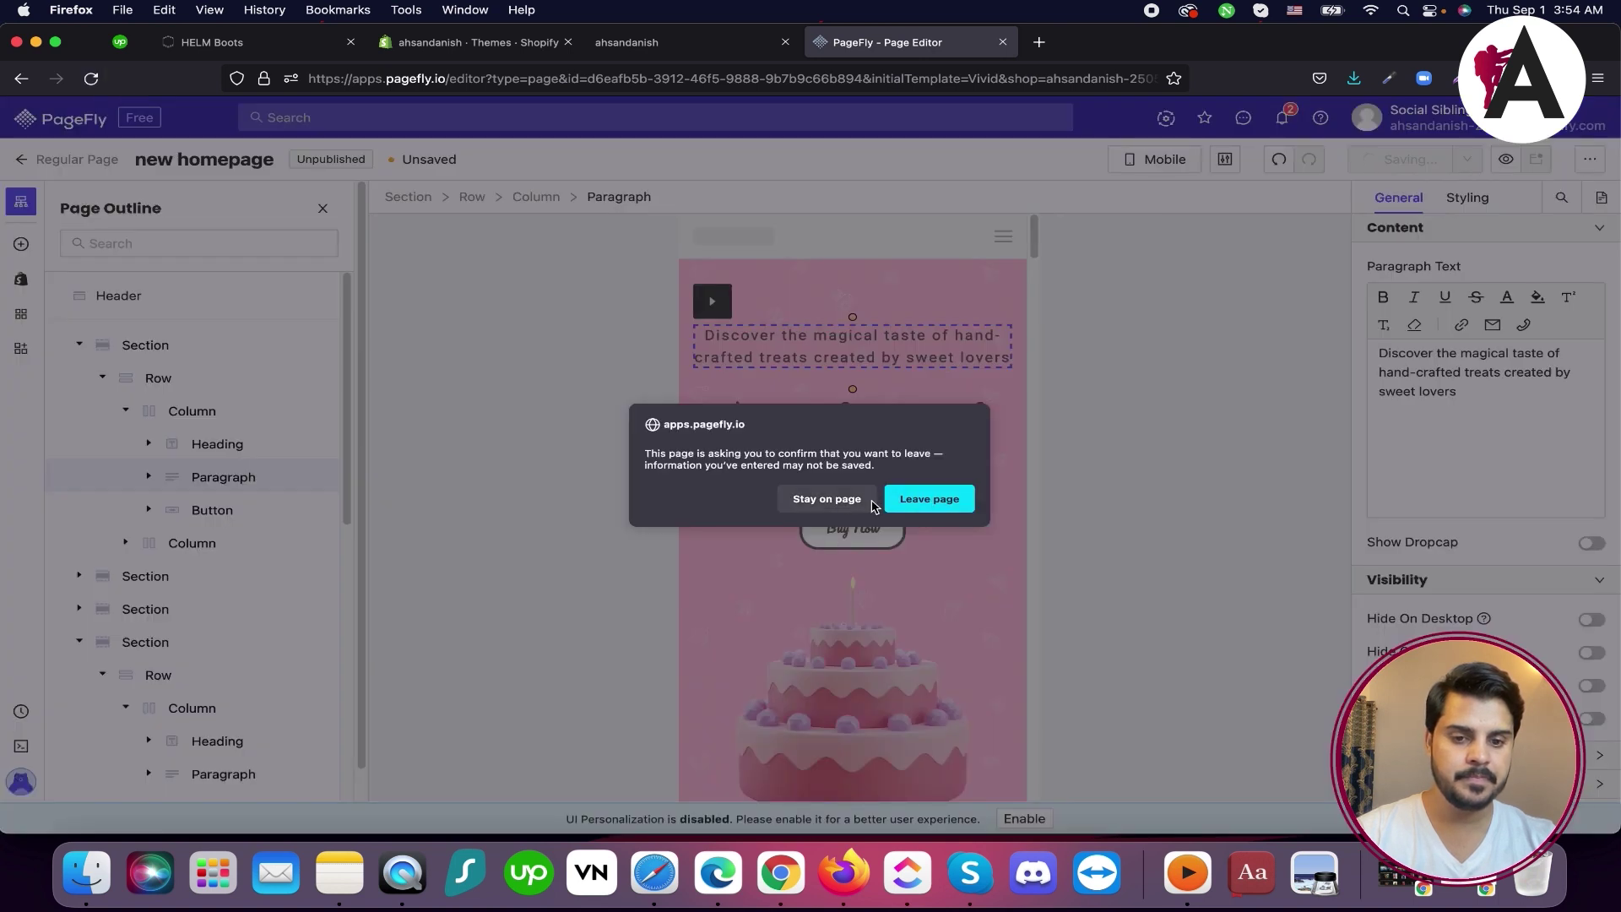
pyautogui.click(840, 500)
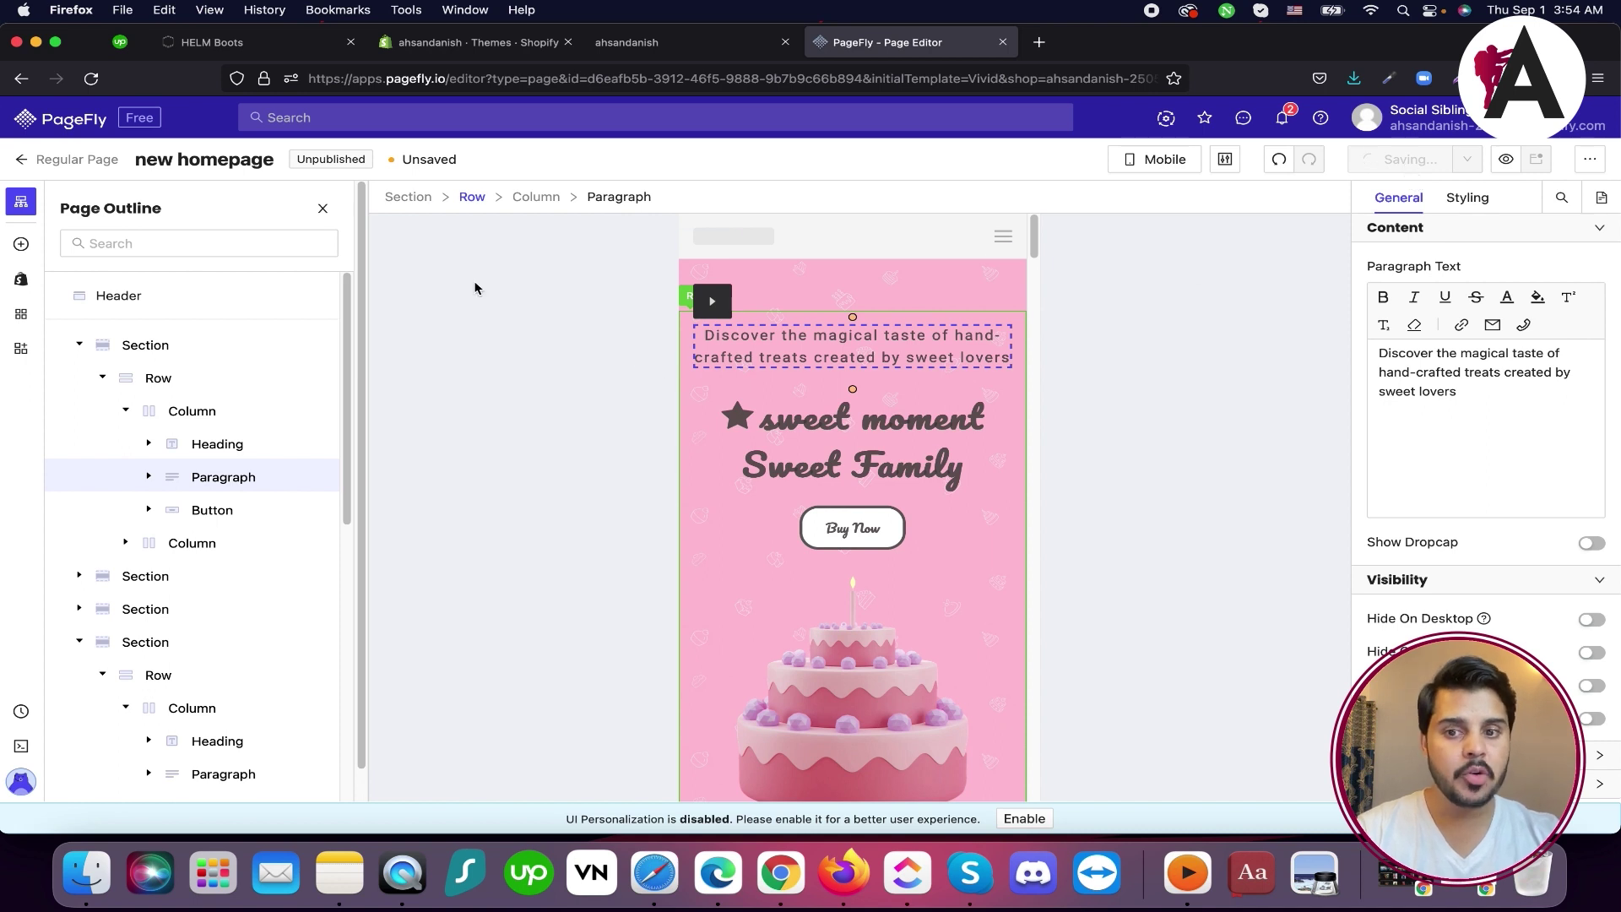
# Set the device preview back to All Devices and return to the Shopify themes tab
pyautogui.click(1151, 170)
pyautogui.click(1146, 195)
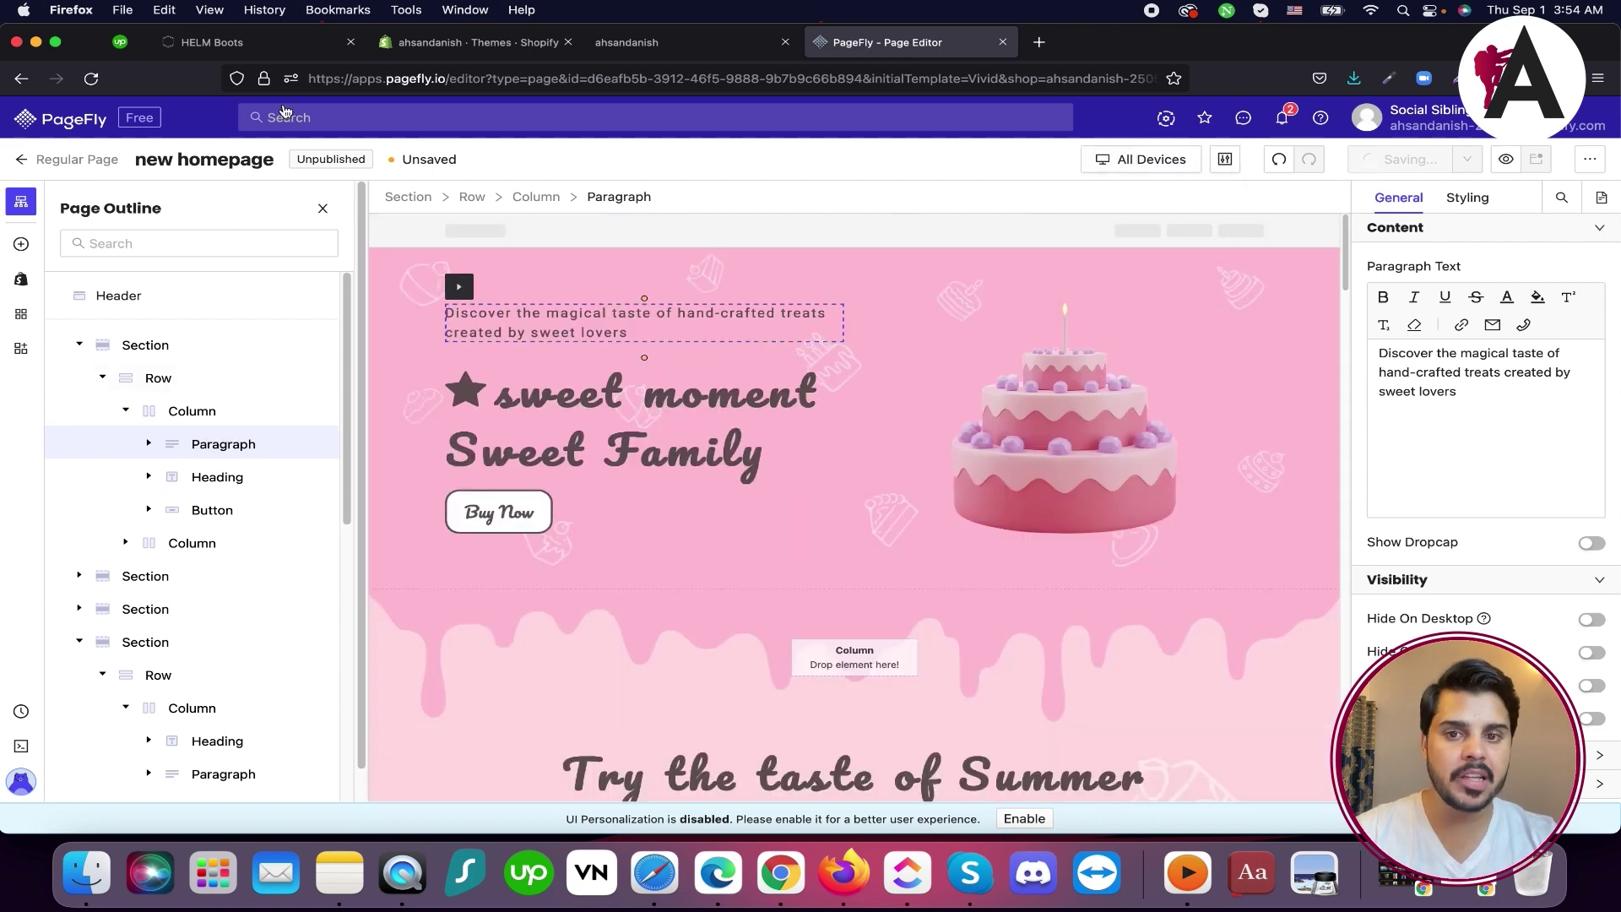
pyautogui.click(478, 43)
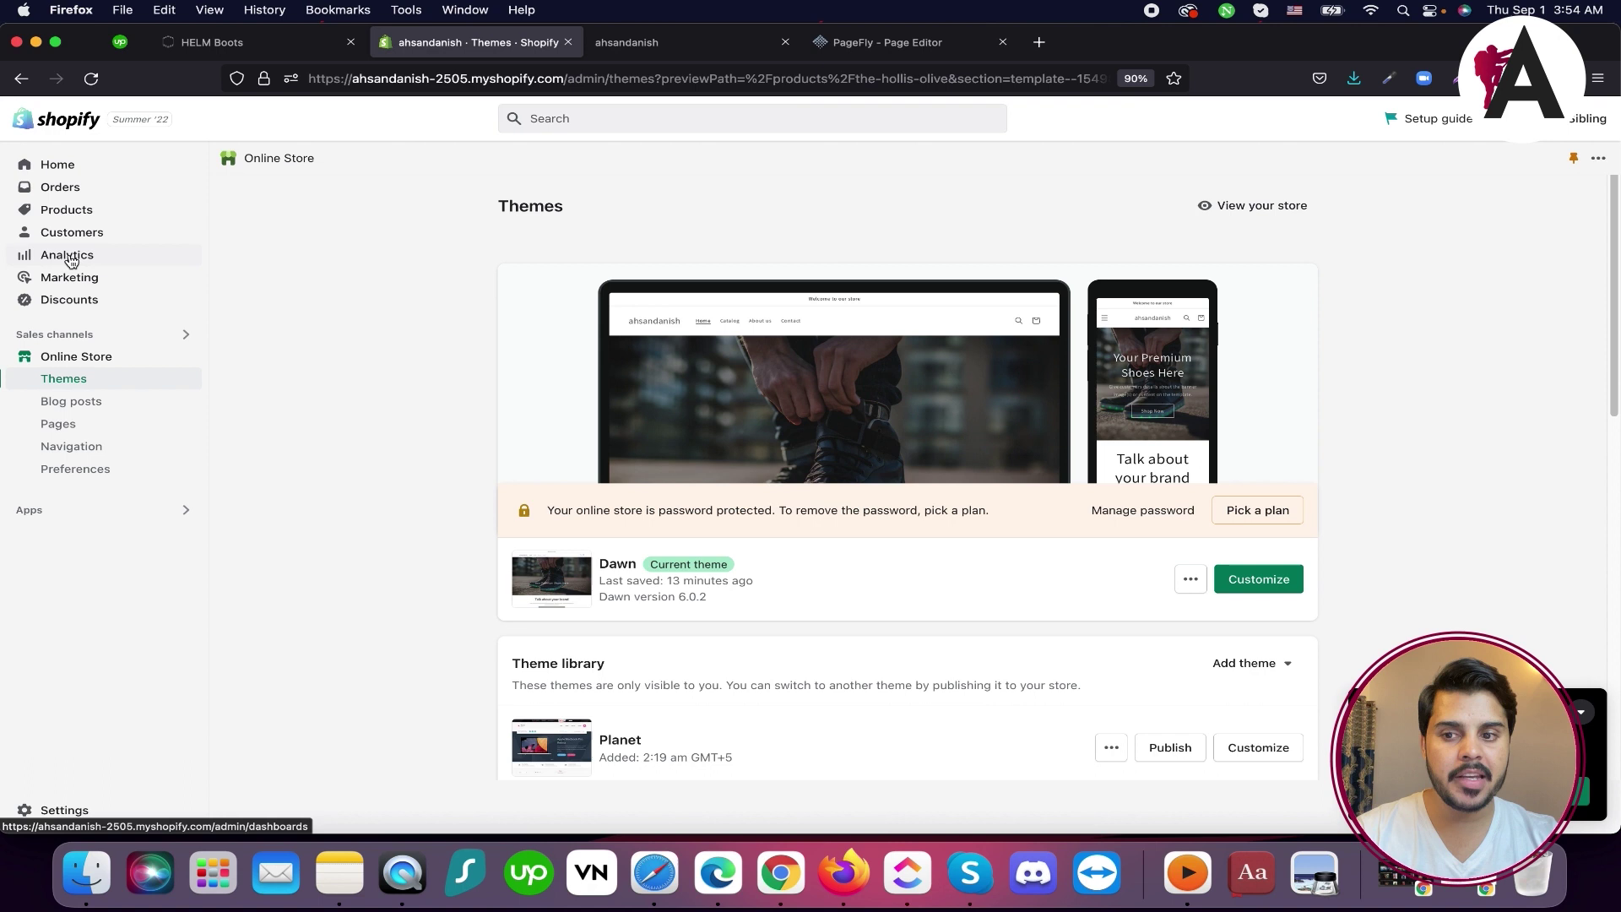
# Check the store's Pages list, then open the Online Store Navigation menus page
pyautogui.click(59, 425)
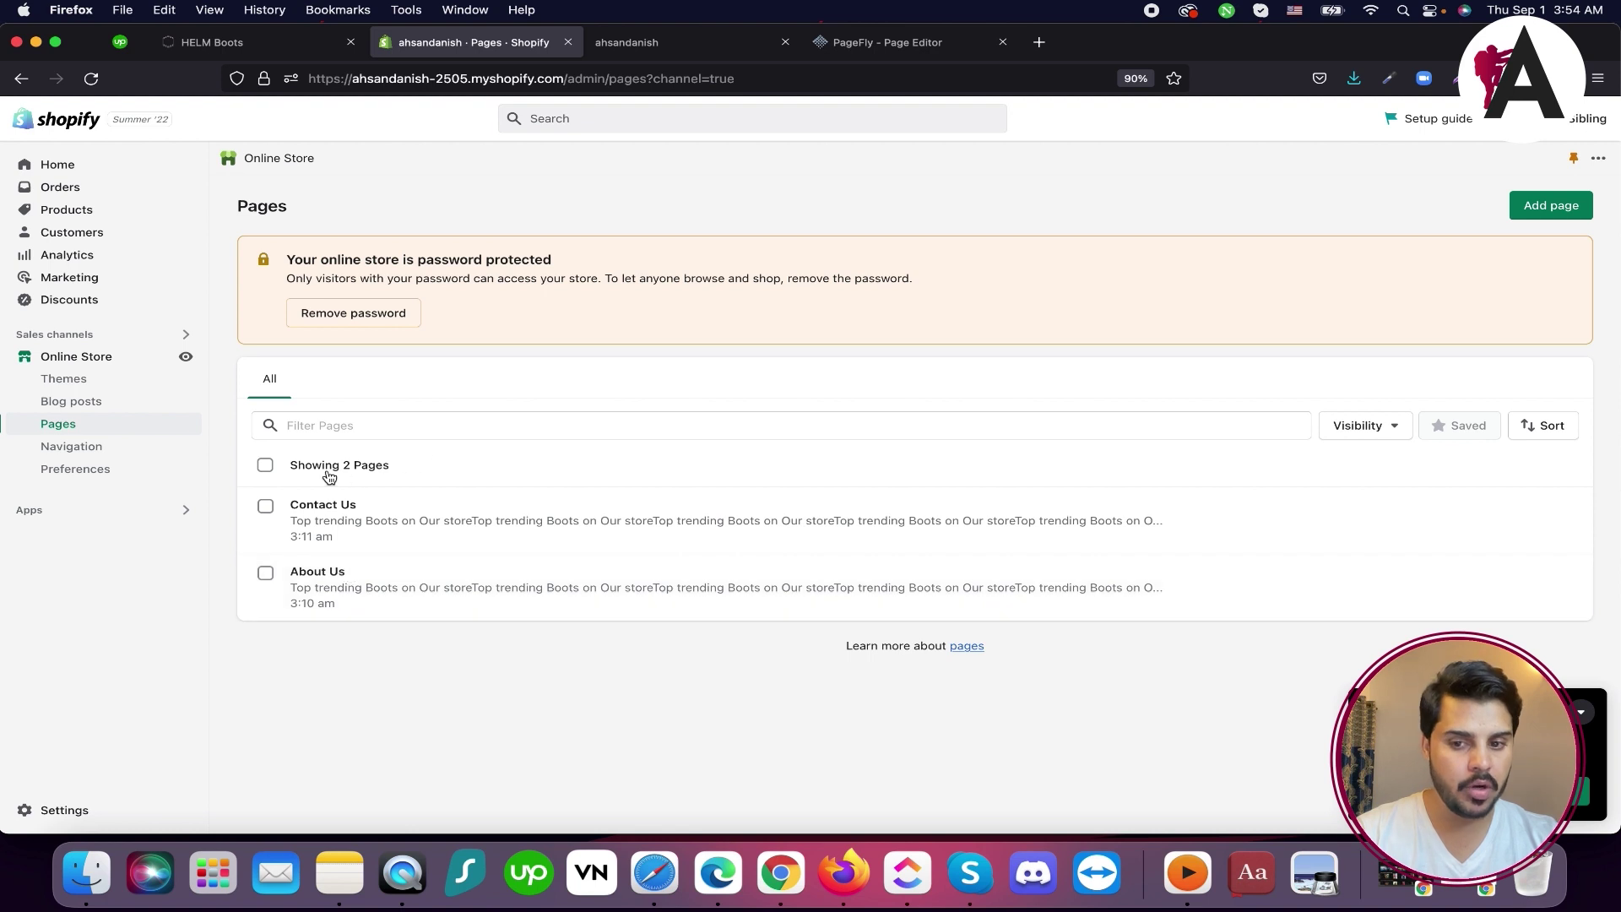
pyautogui.click(886, 42)
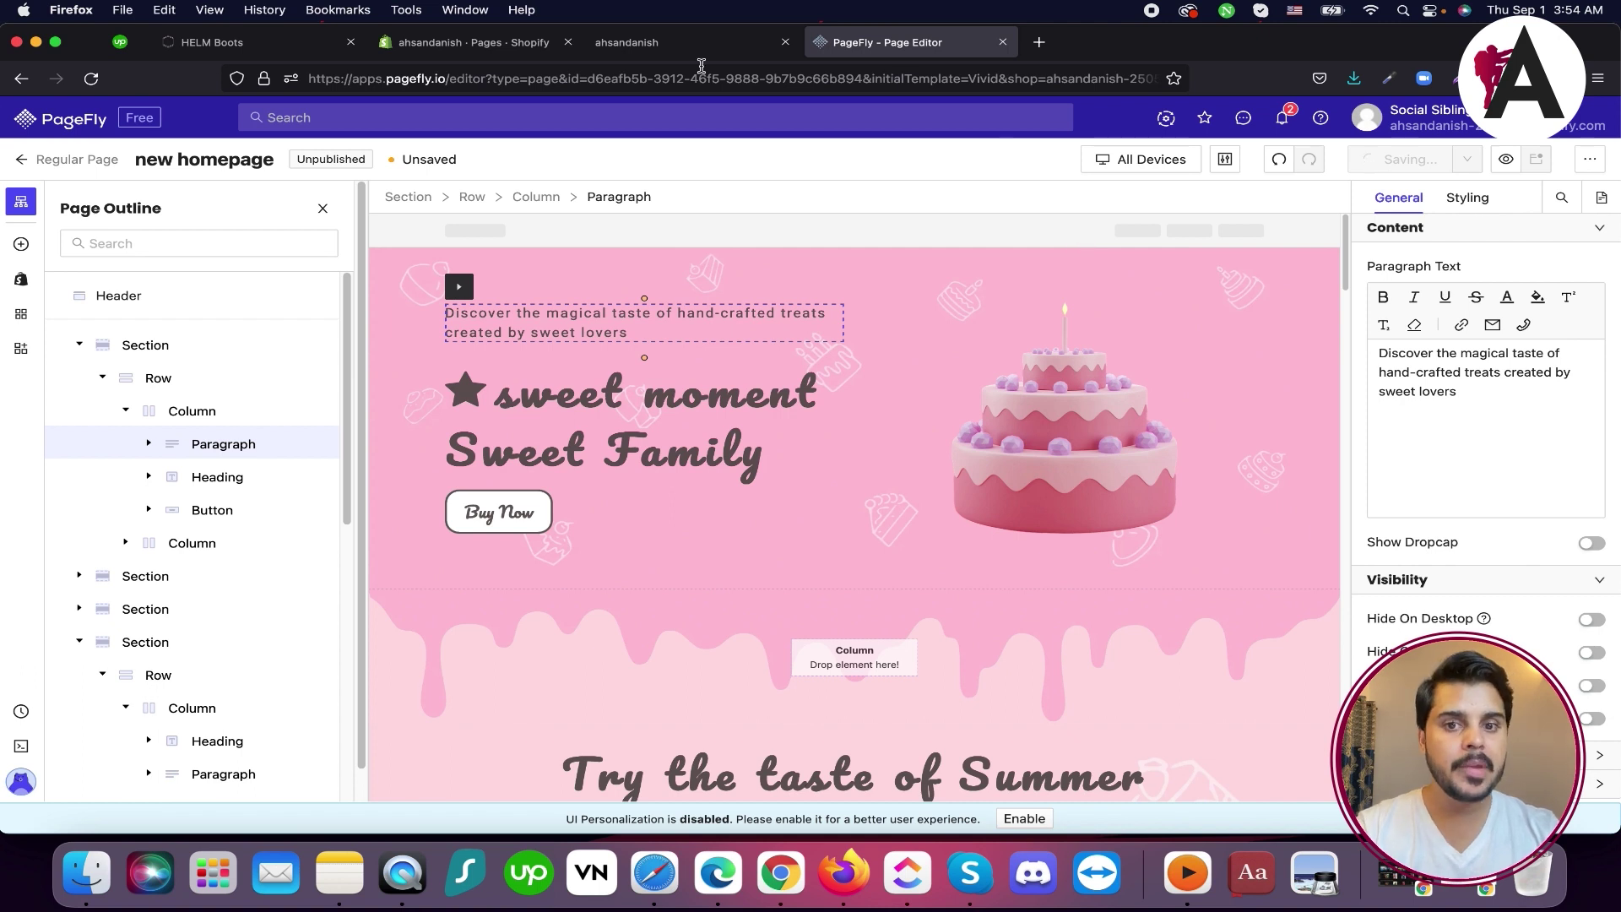
pyautogui.click(477, 42)
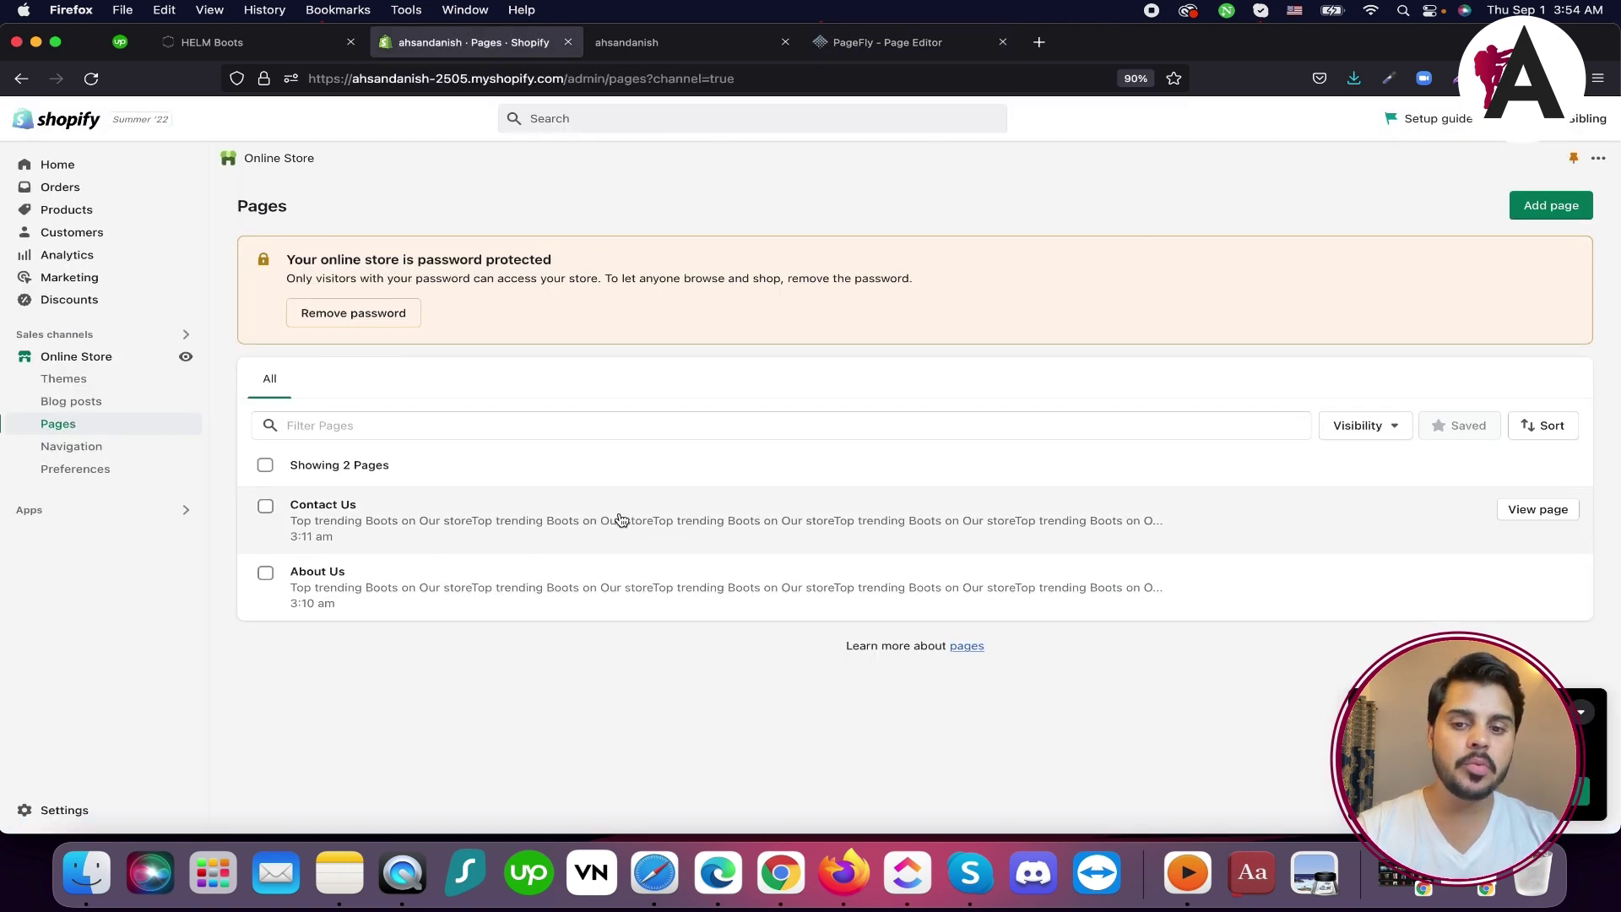
pyautogui.click(103, 449)
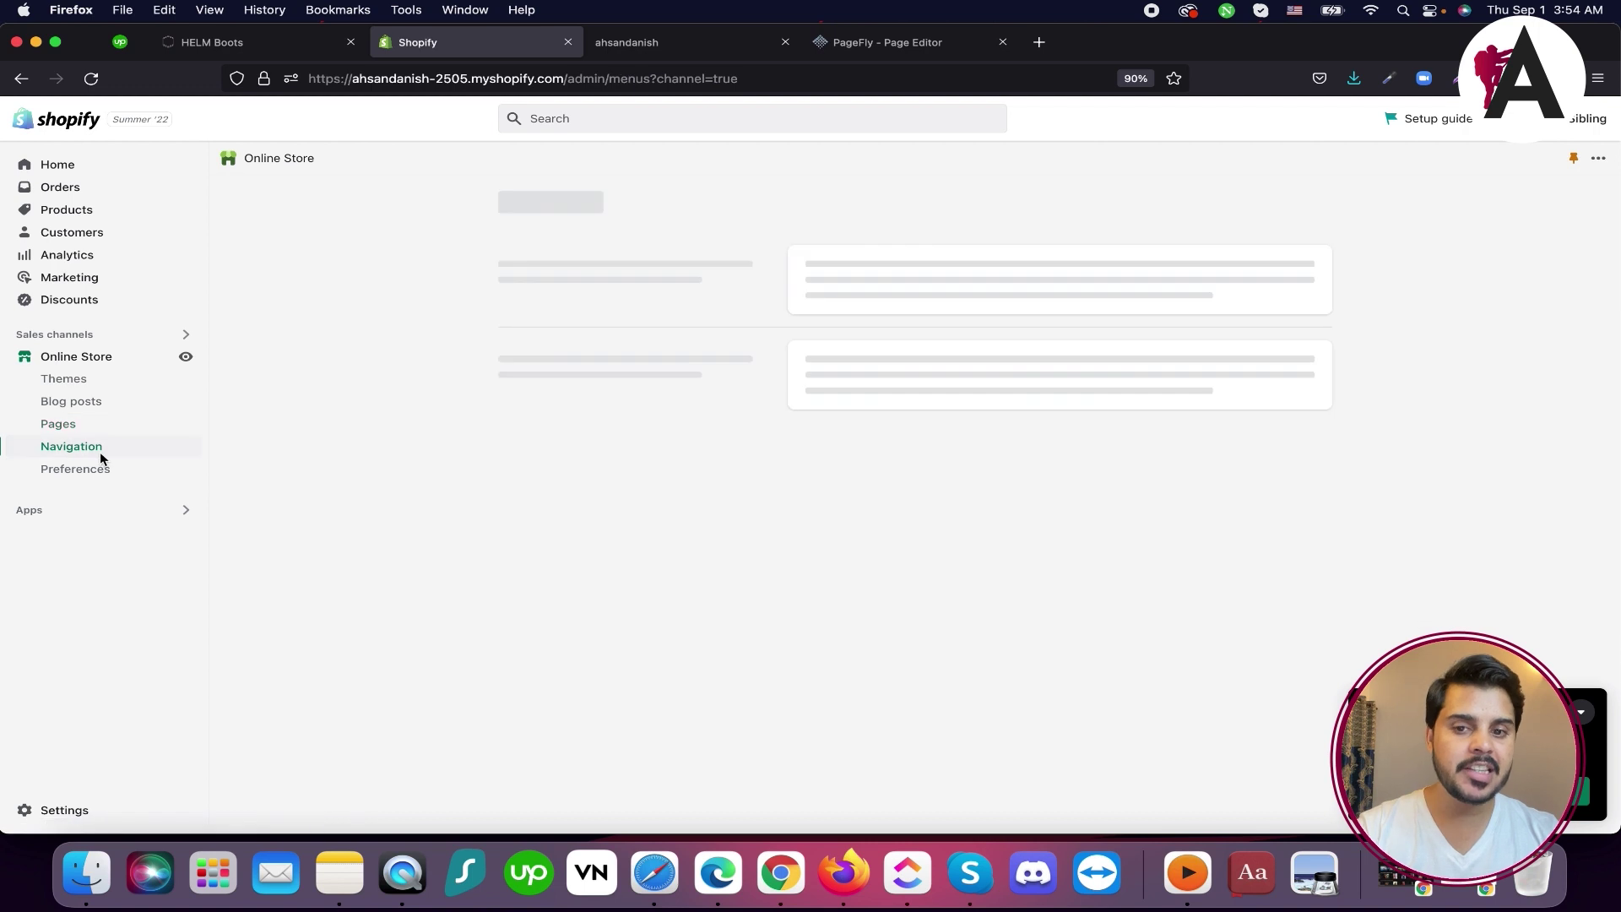
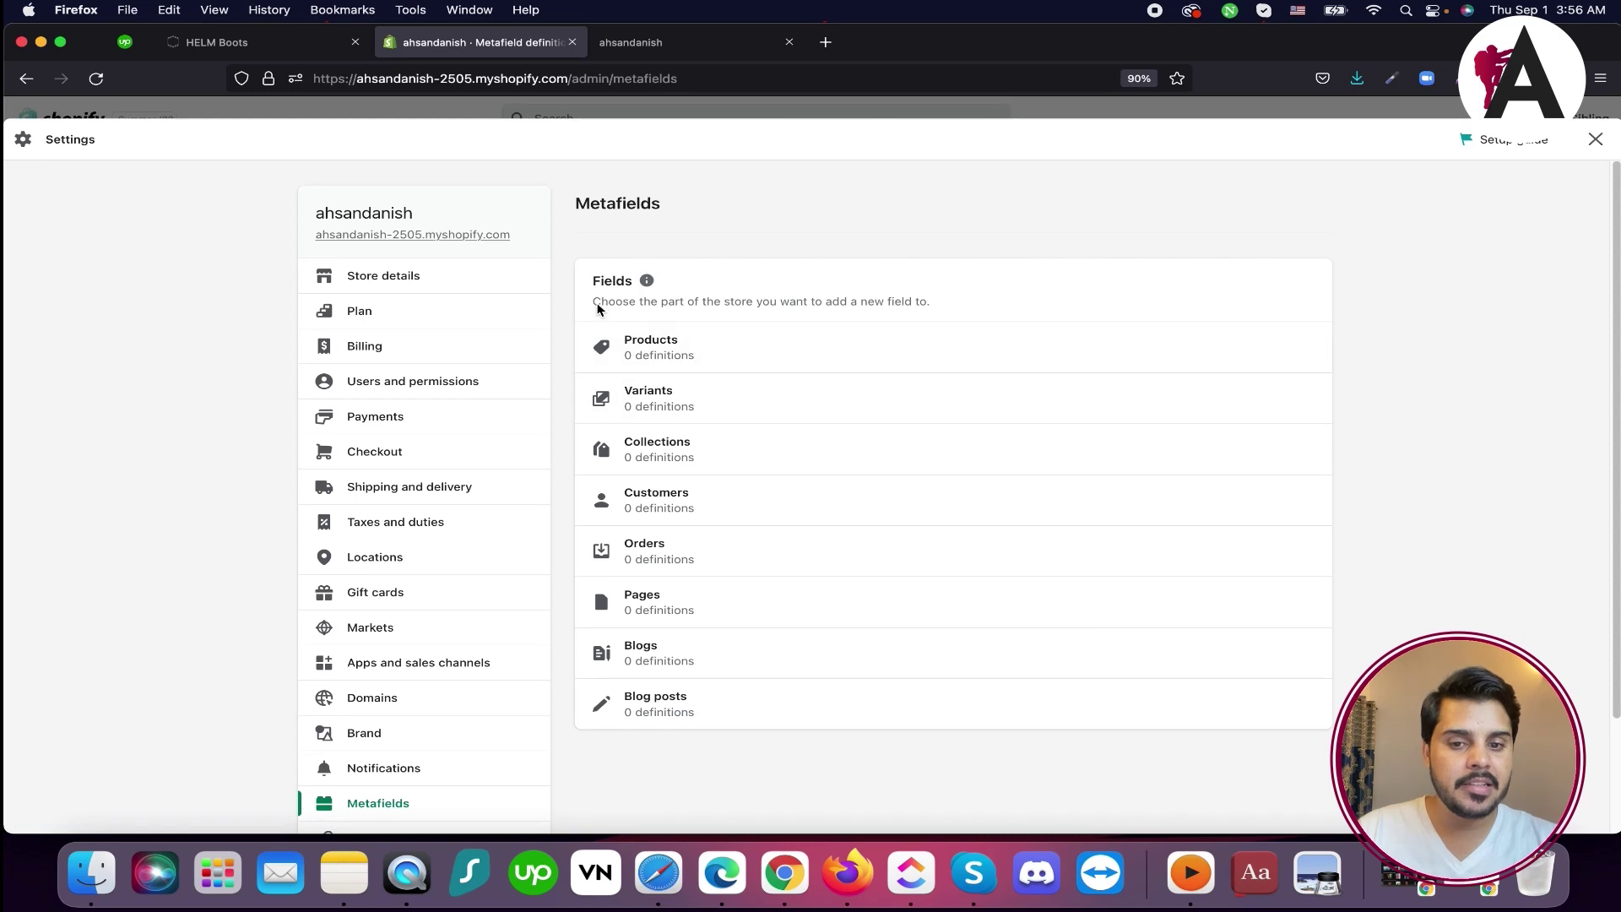
# Start a new product metafield definition from Metafields > Products, ready for the name
pyautogui.moveTo(596, 309); pyautogui.dragTo(930, 311)
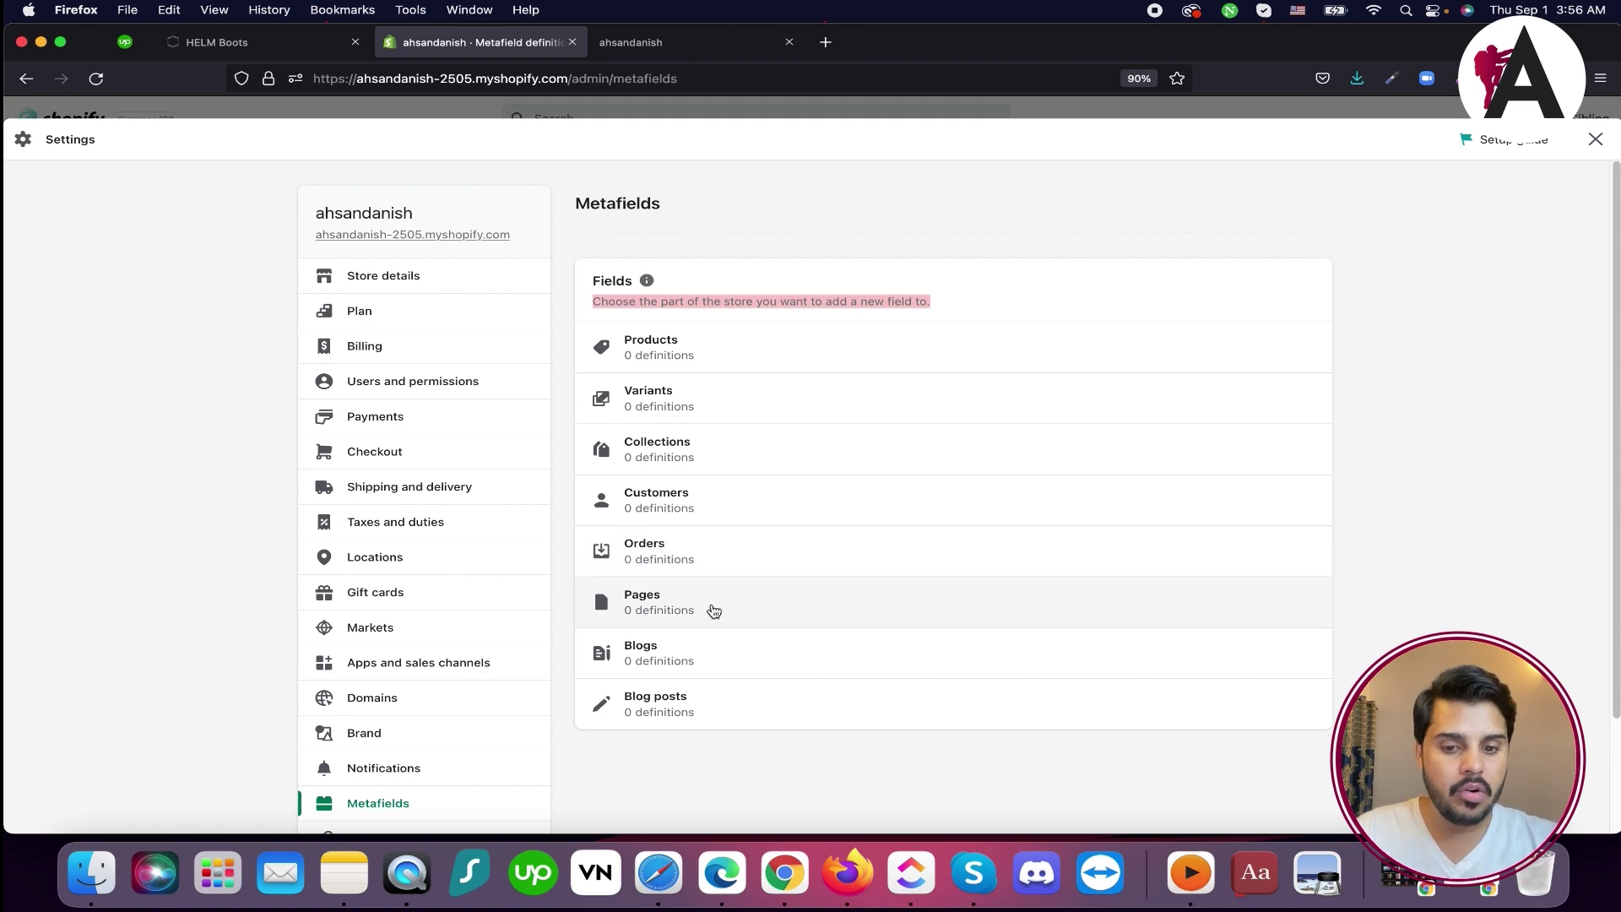
pyautogui.click(687, 354)
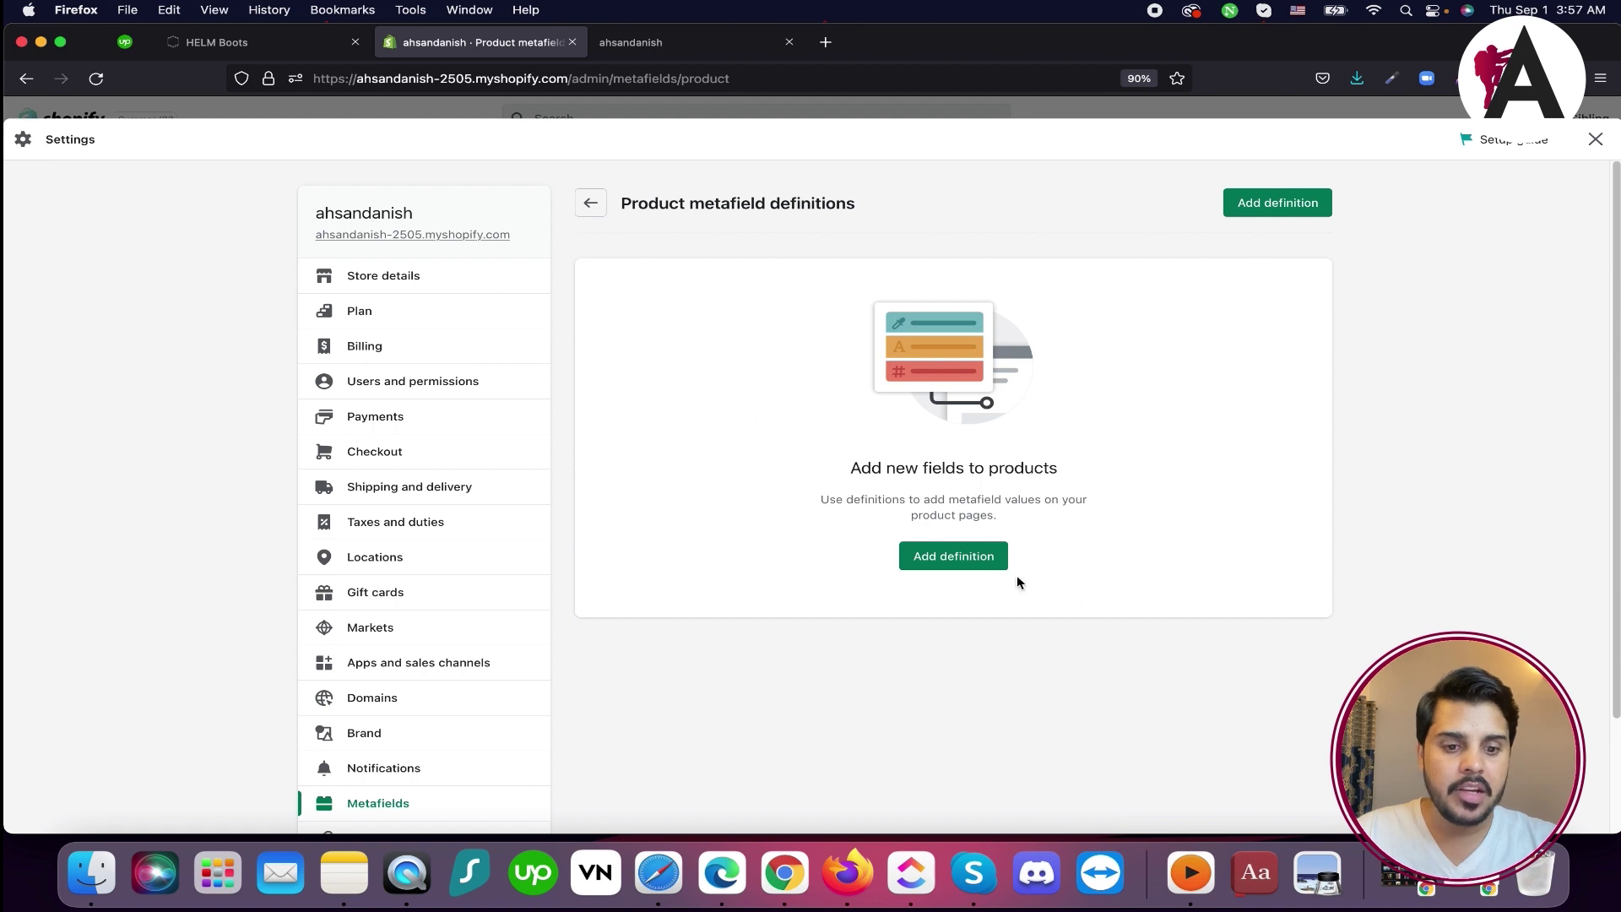
pyautogui.click(984, 557)
pyautogui.click(700, 309)
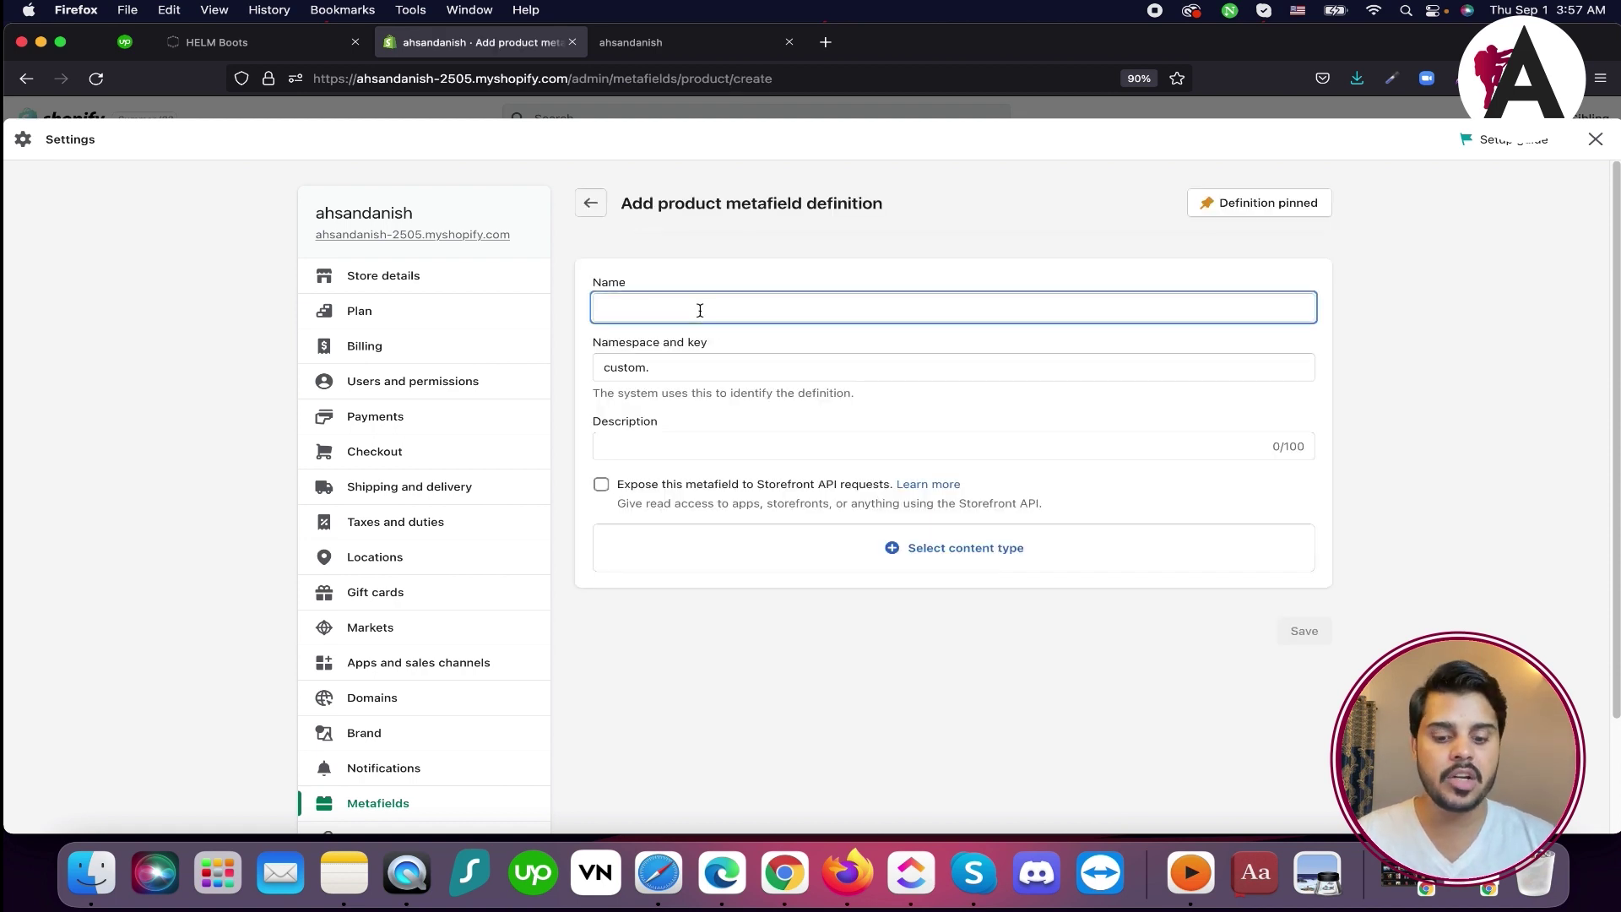
# Open The Hollis Olive from Featured products on the storefront and check its Delivery section
pyautogui.click(671, 46)
pyautogui.scroll(-10, 574, 469)
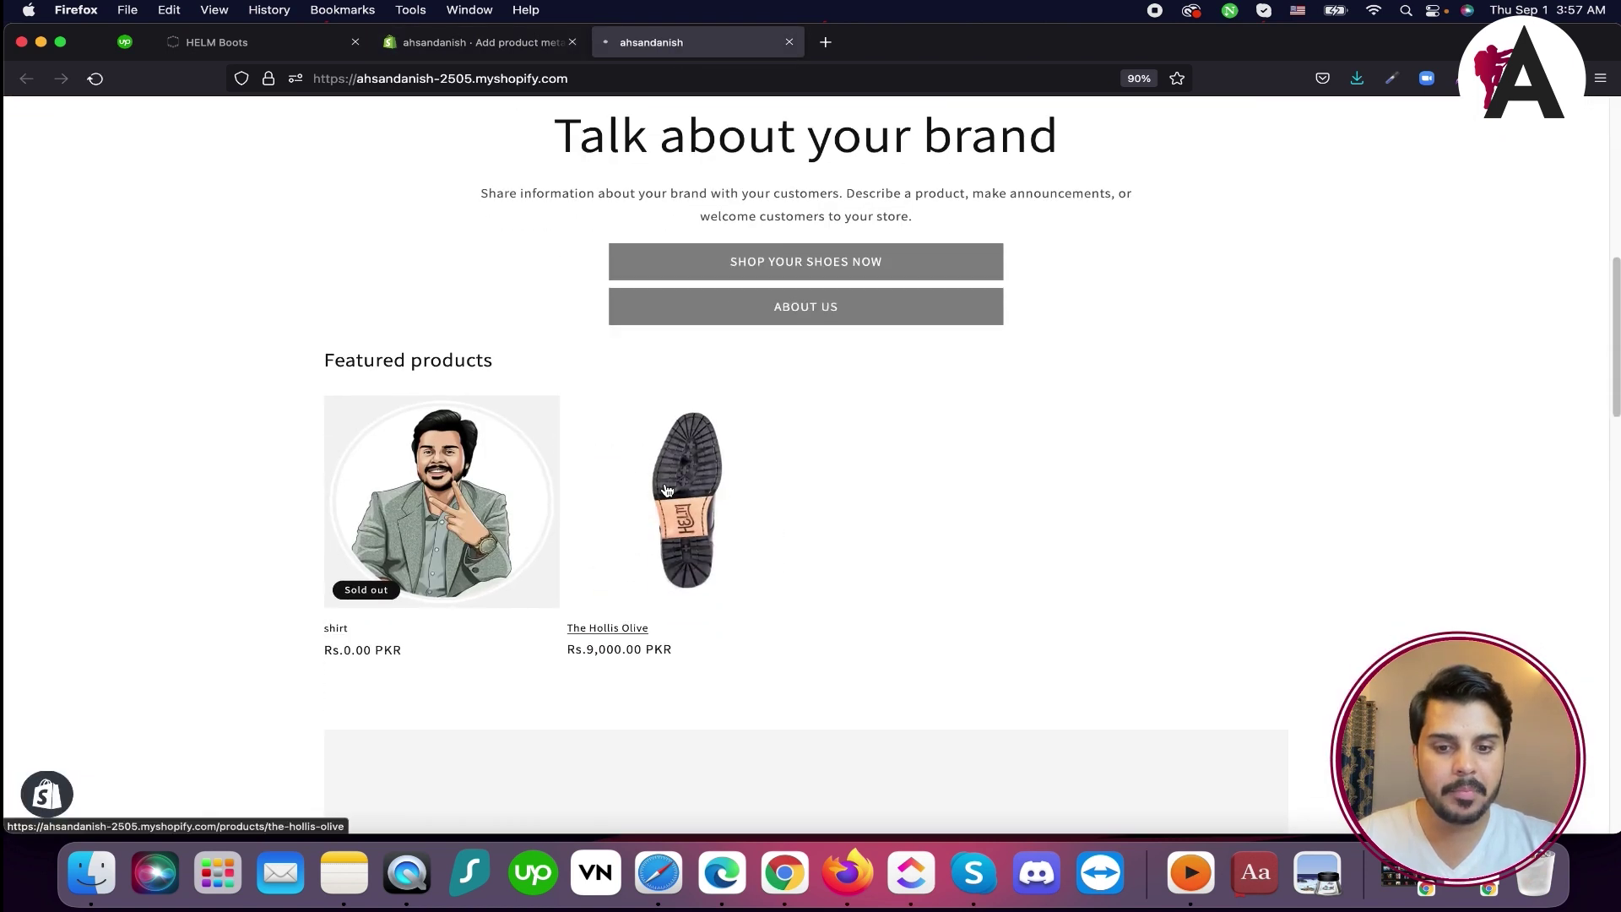
pyautogui.click(618, 522)
pyautogui.scroll(-3, 1172, 517)
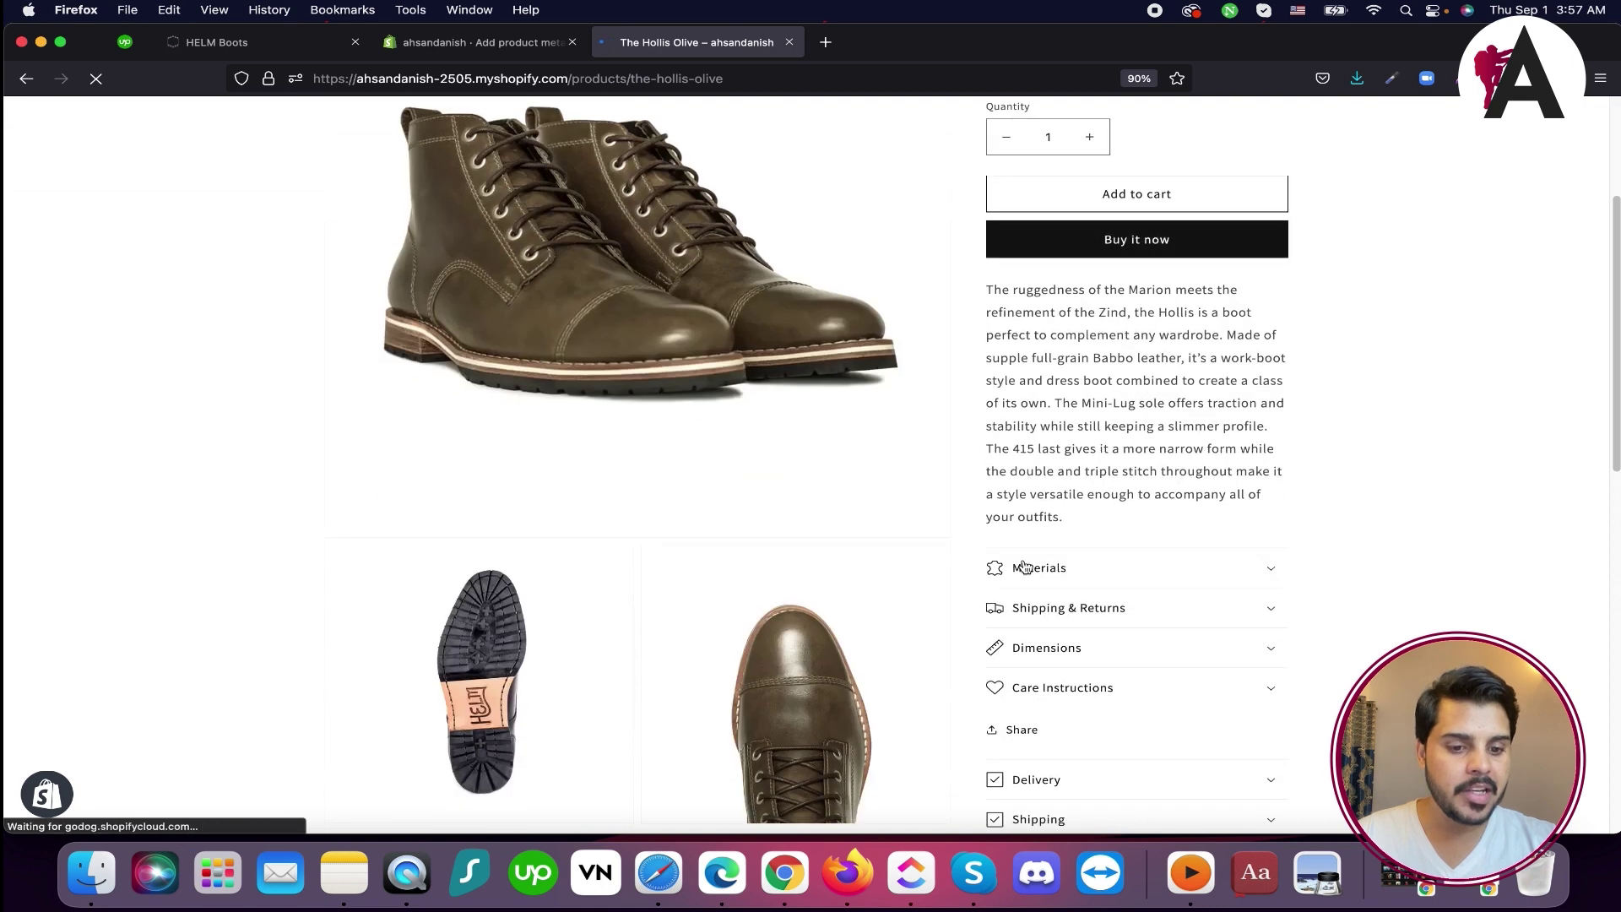
pyautogui.scroll(-3, 1164, 439)
pyautogui.click(1098, 623)
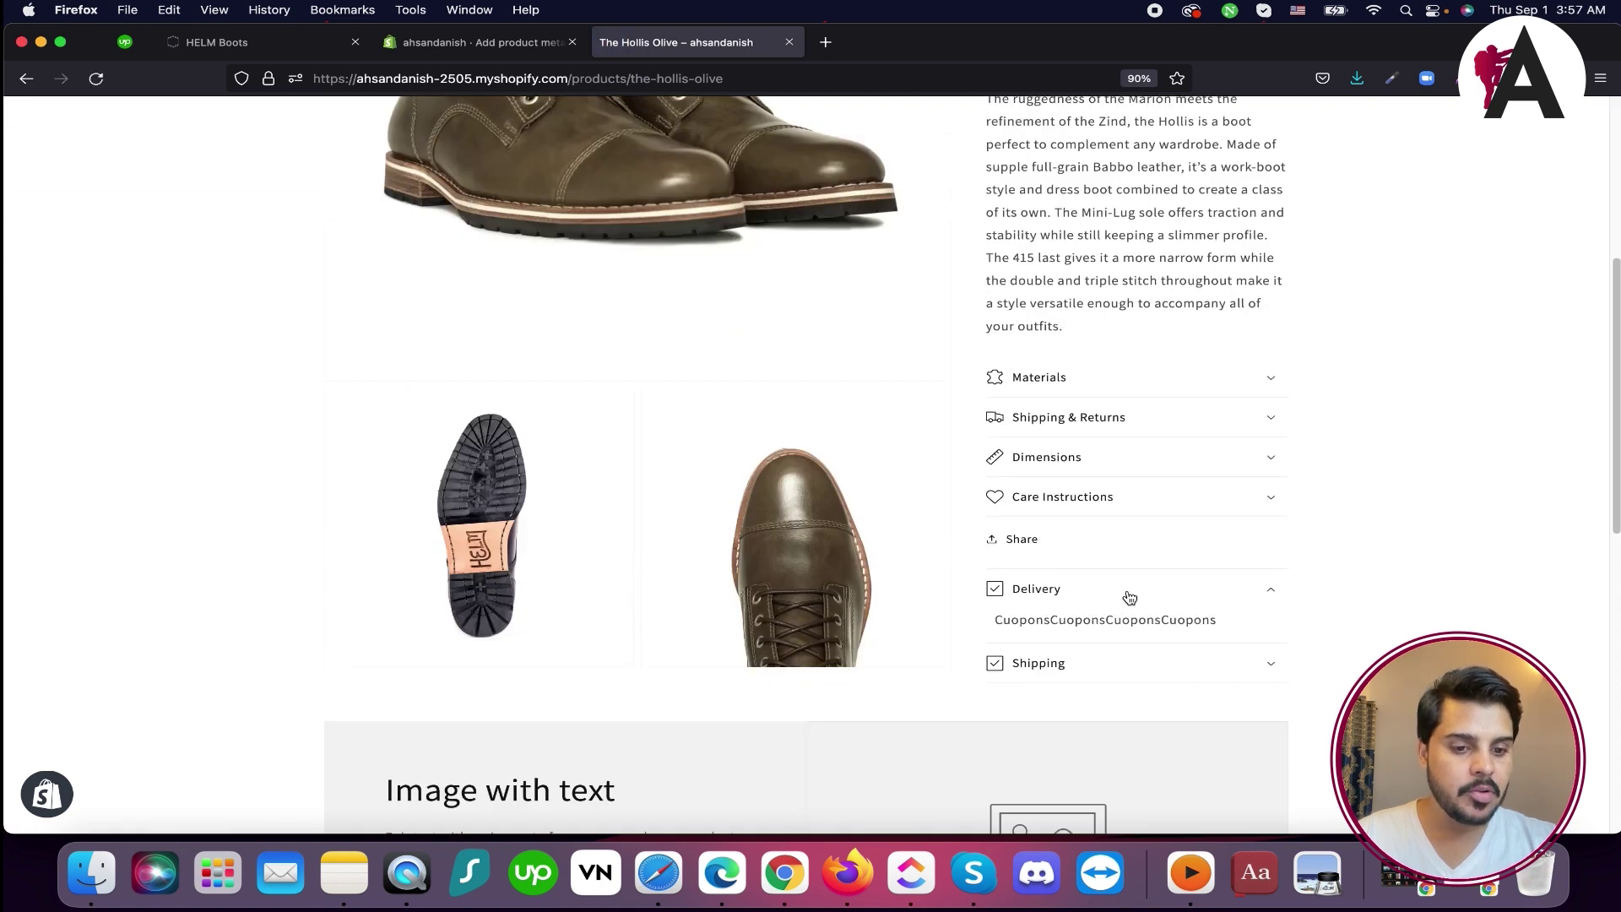
pyautogui.click(1171, 587)
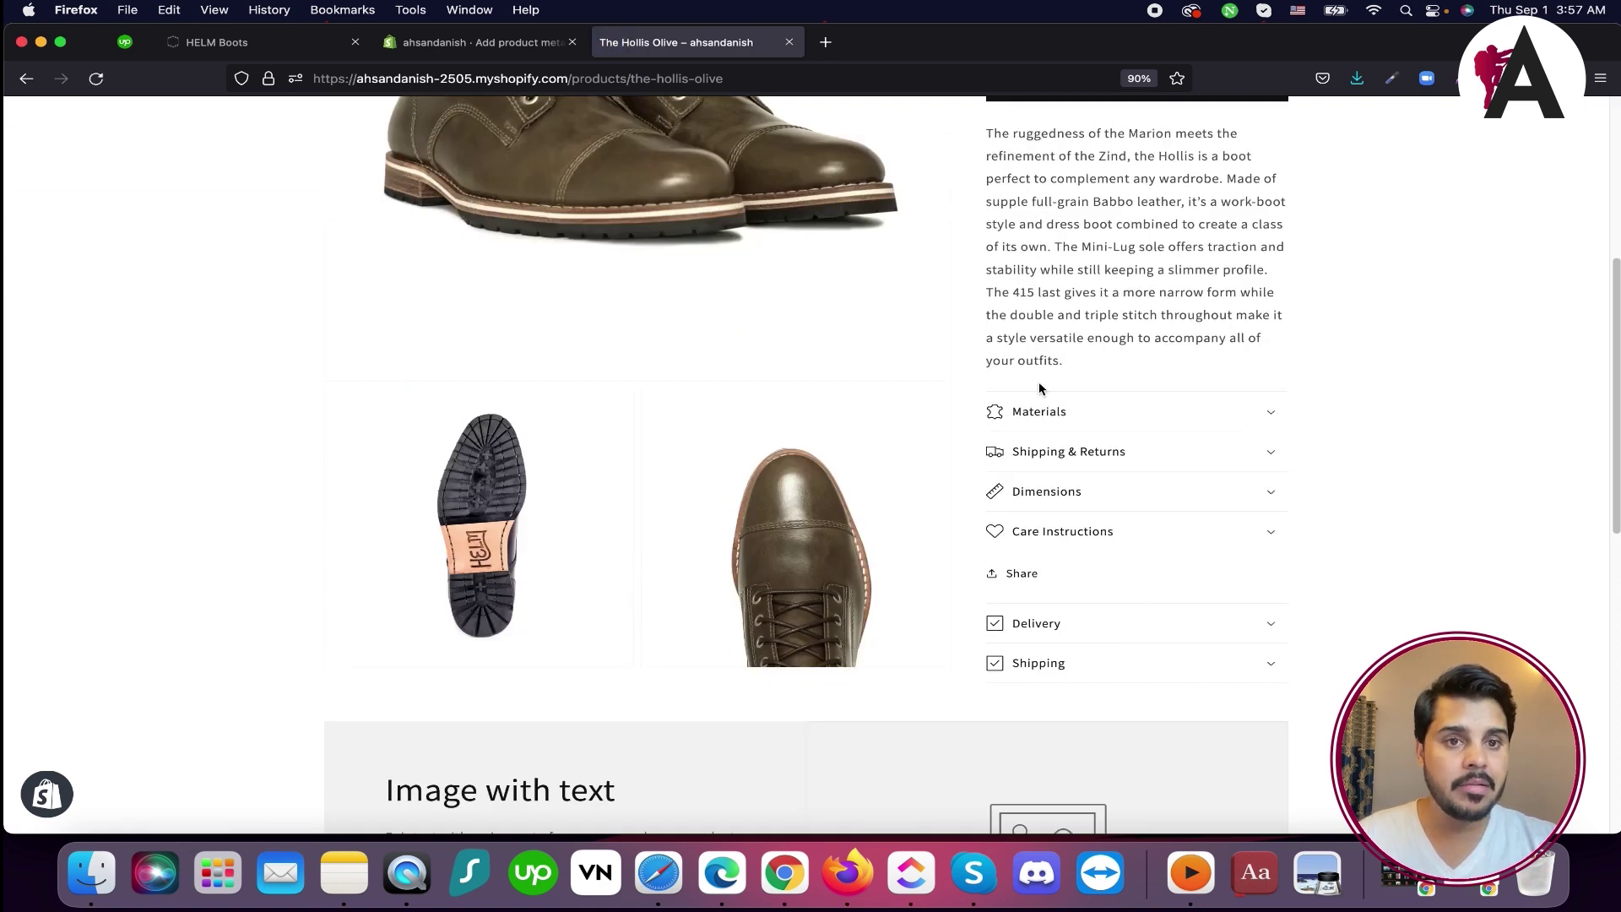
pyautogui.scroll(5, 1035, 409)
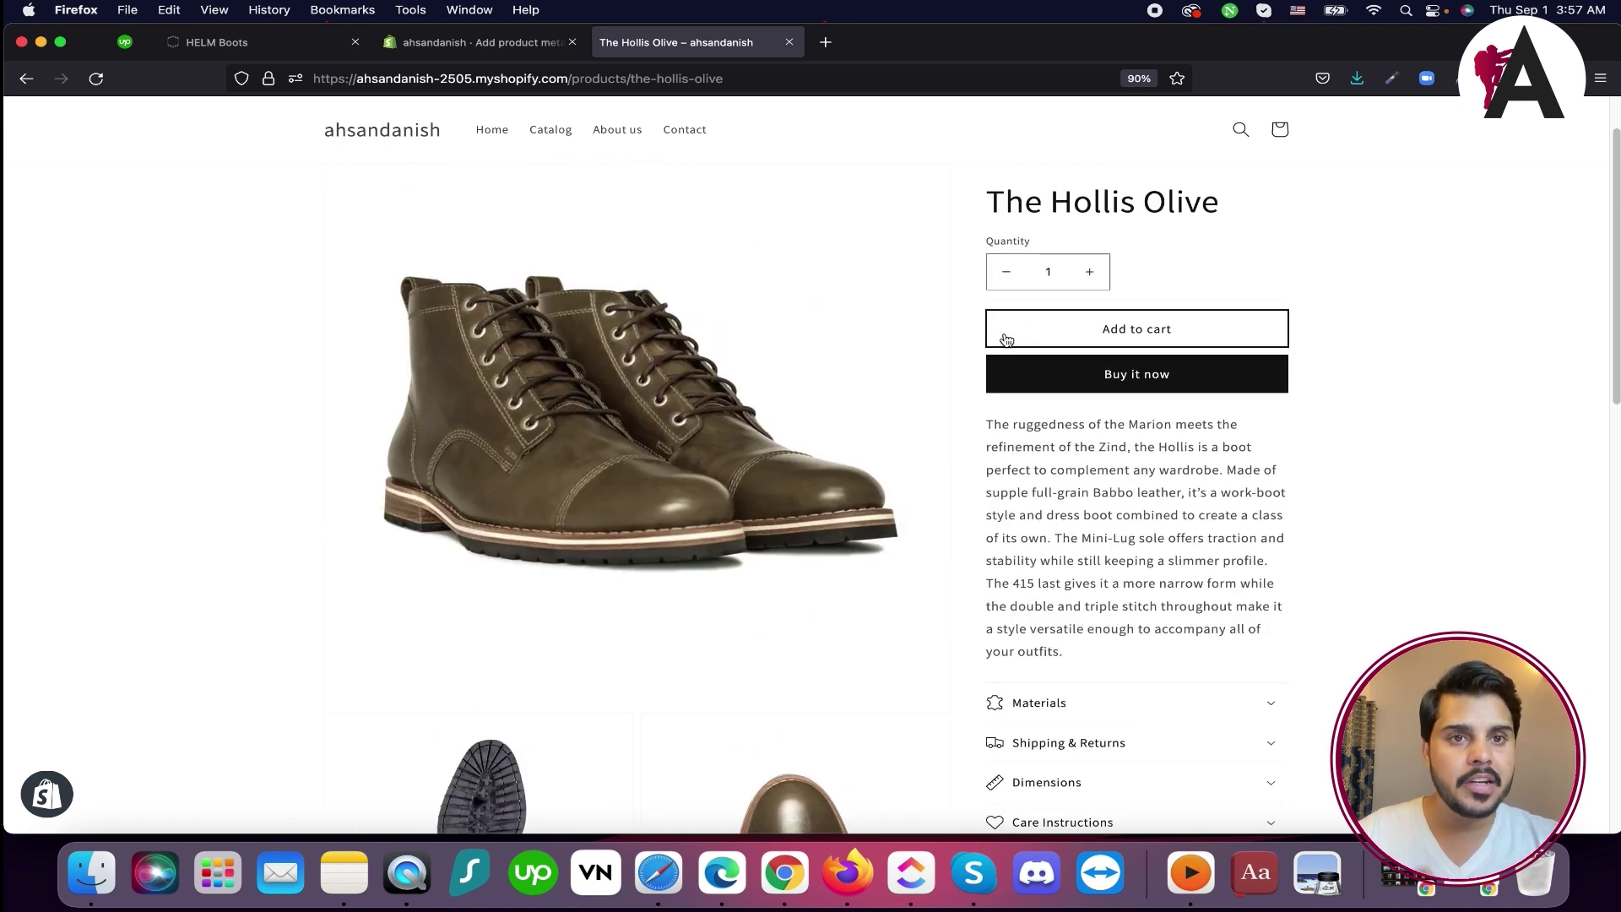
# Define 'Delivery Time' with the description 'The product Delivery Time' as single line text, then save
pyautogui.click(456, 45)
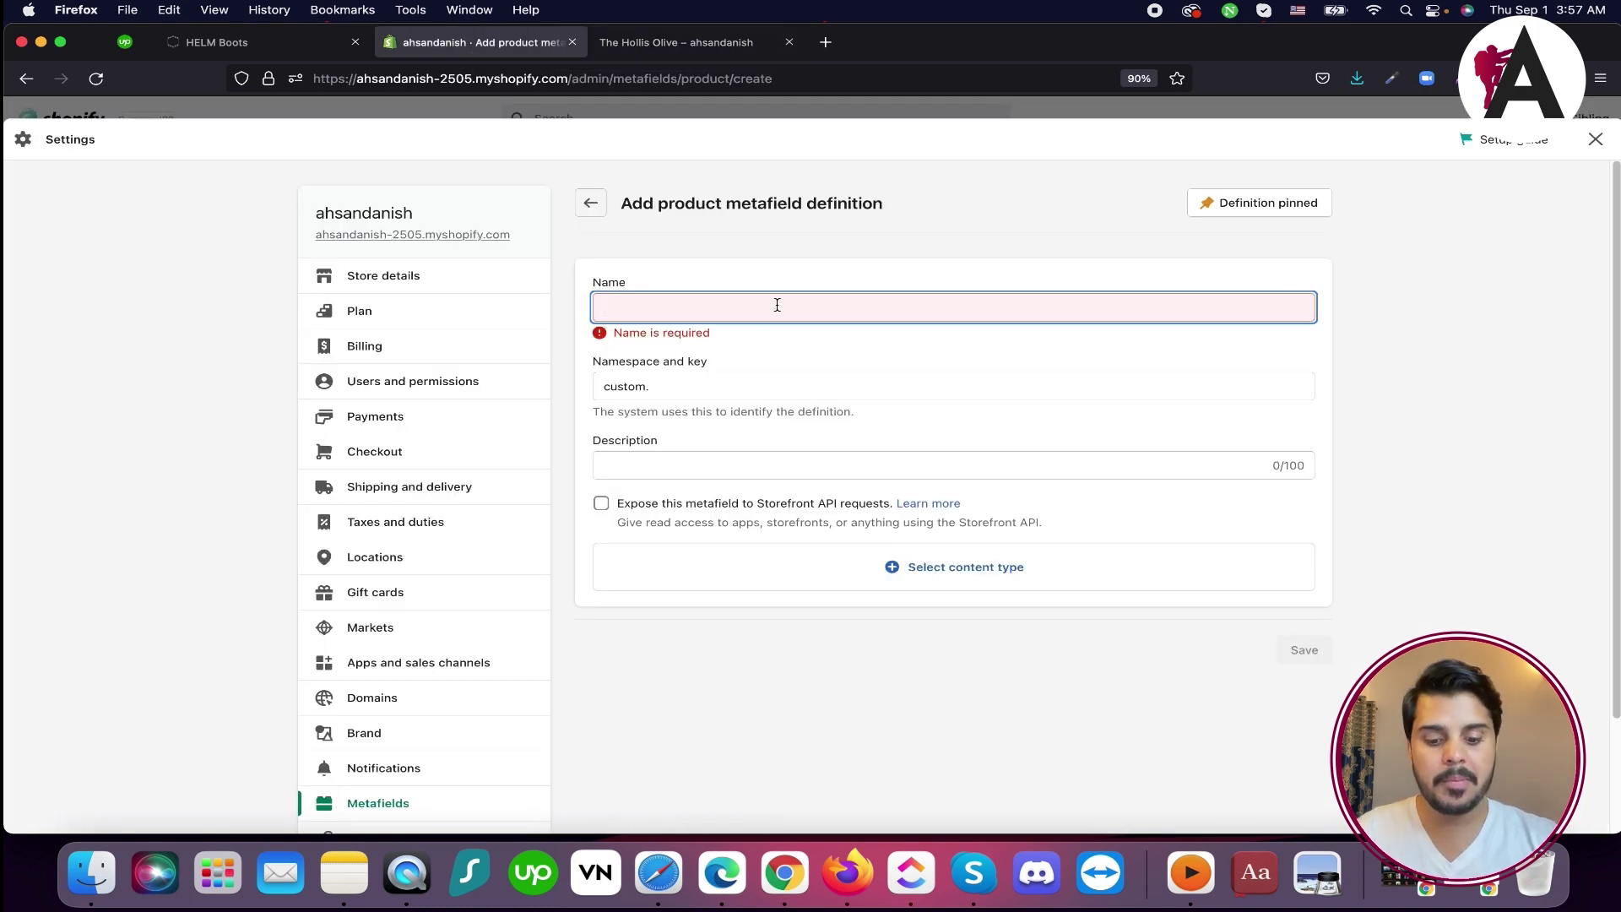
pyautogui.write('Delivery Tim')
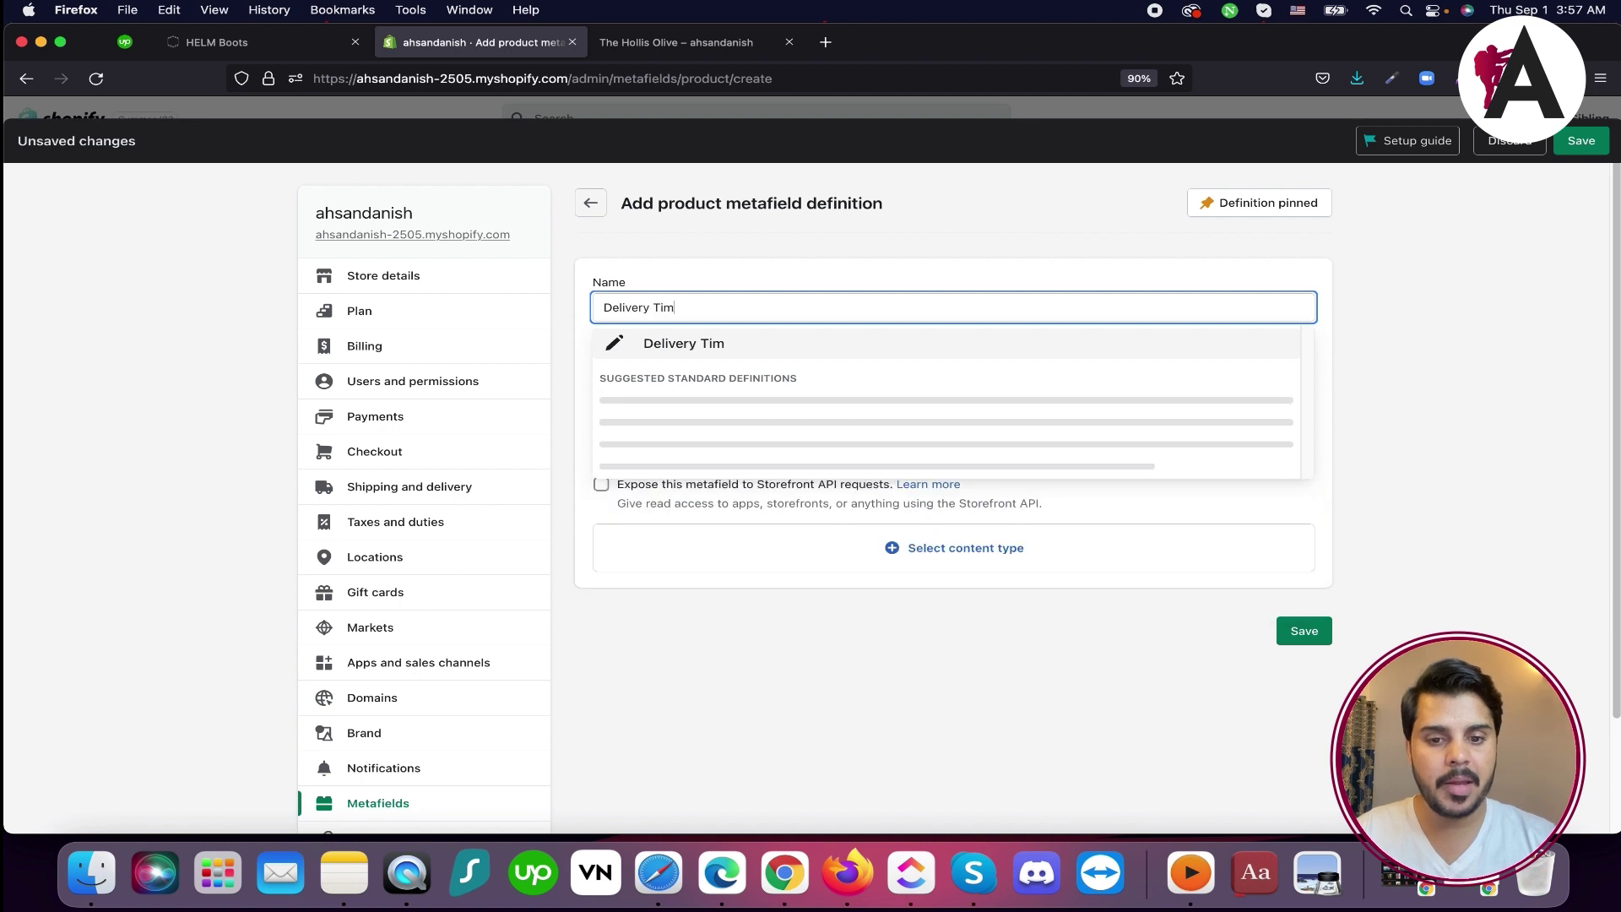
pyautogui.write('e')
pyautogui.click(767, 342)
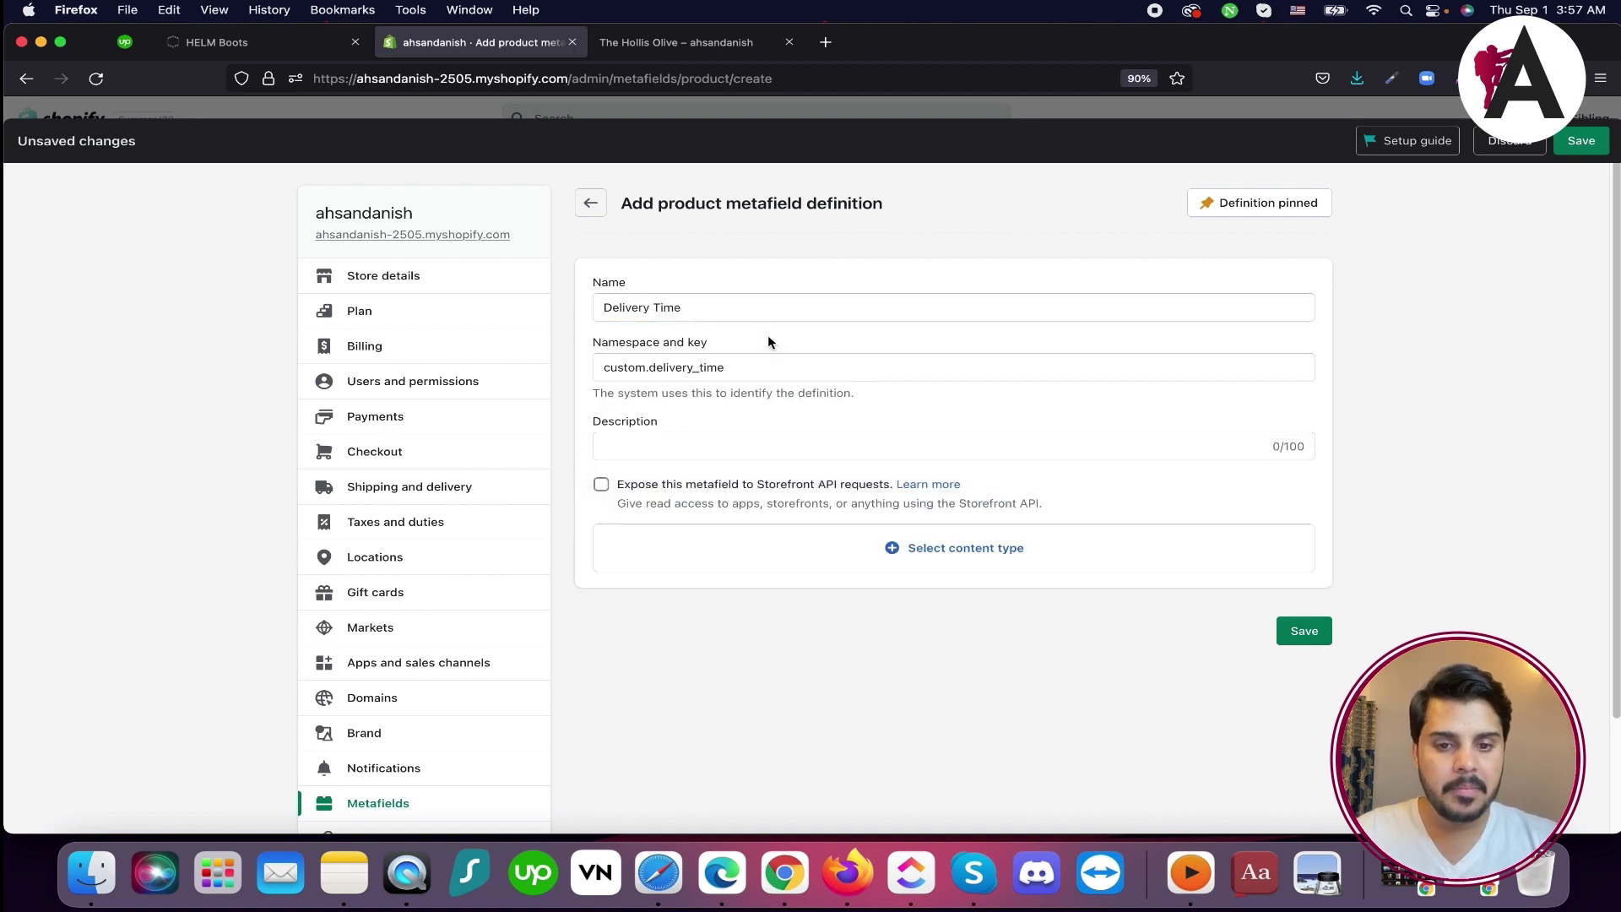
pyautogui.click(706, 450)
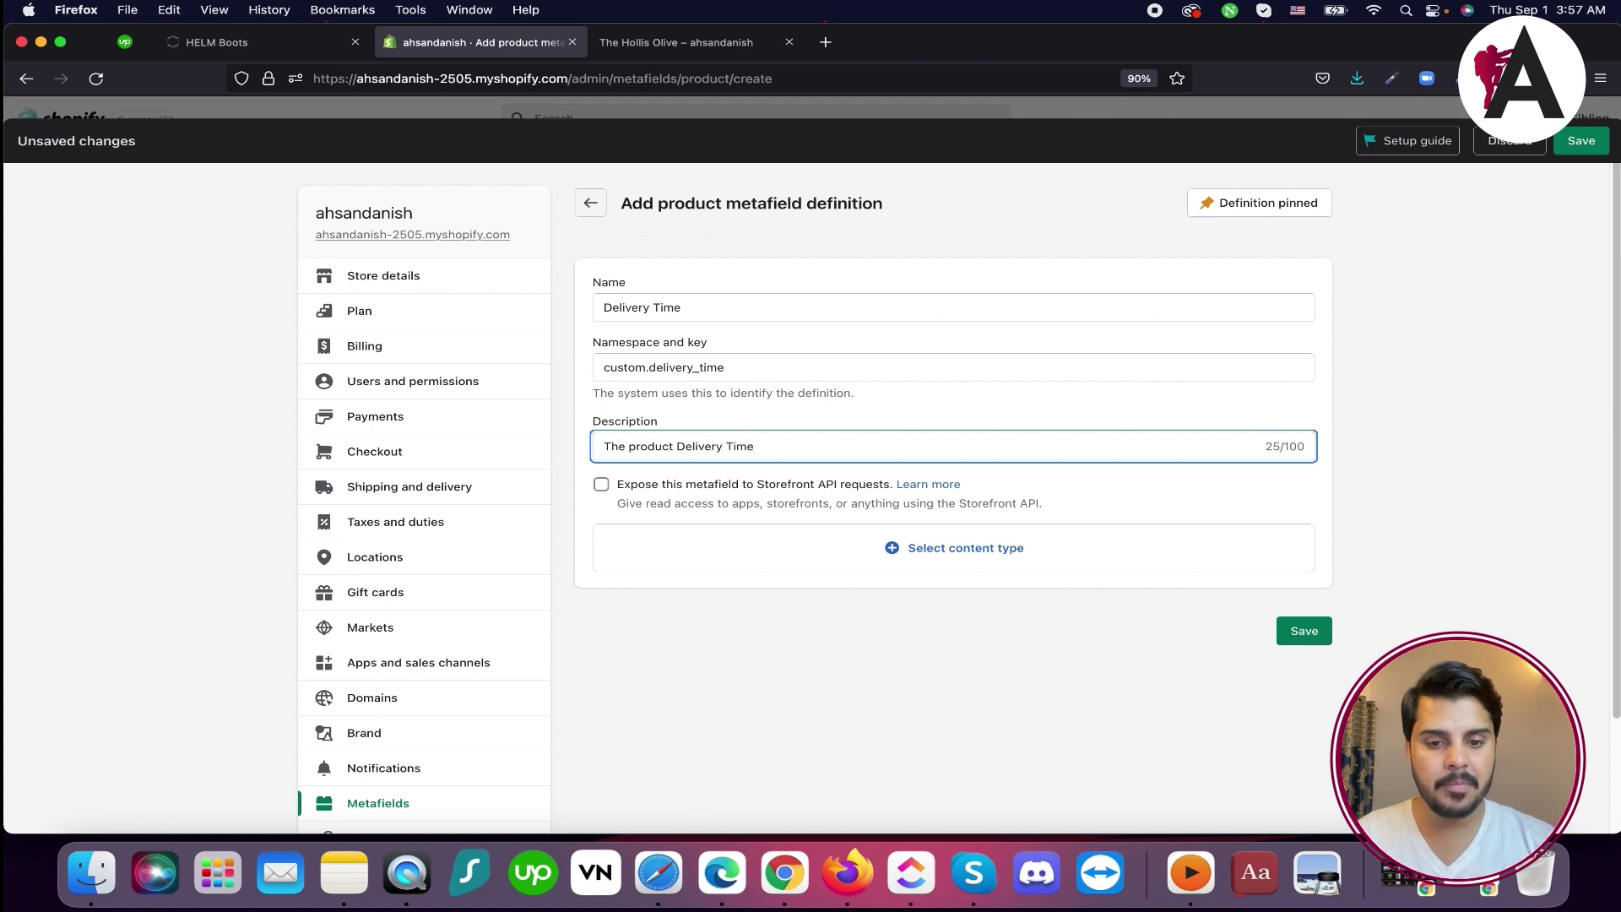
pyautogui.click(1302, 632)
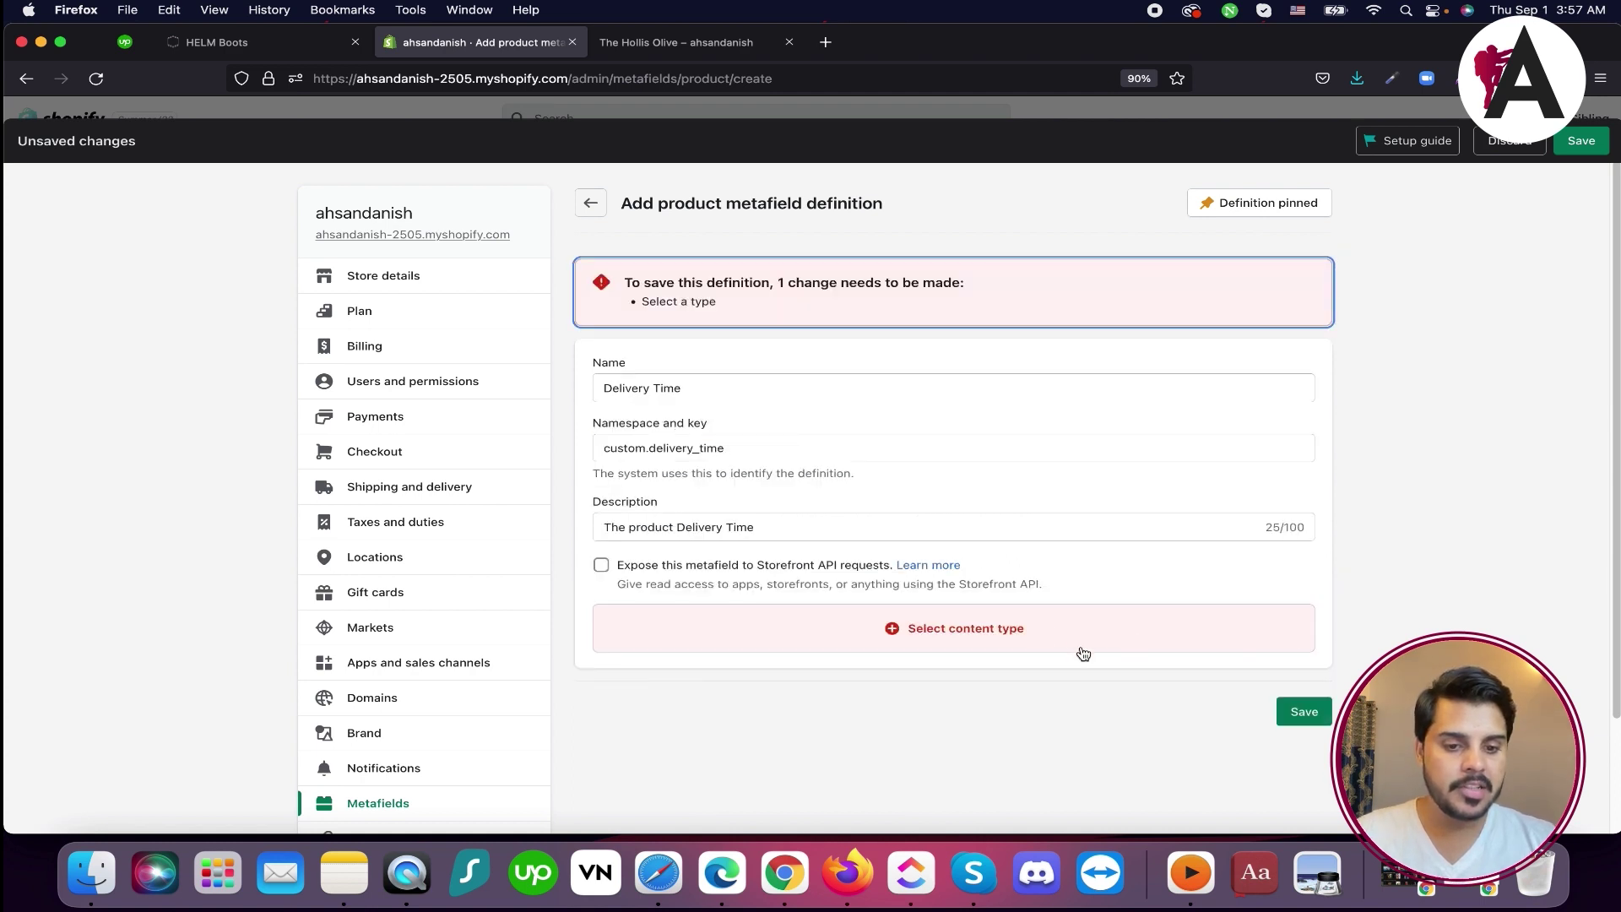
pyautogui.click(920, 634)
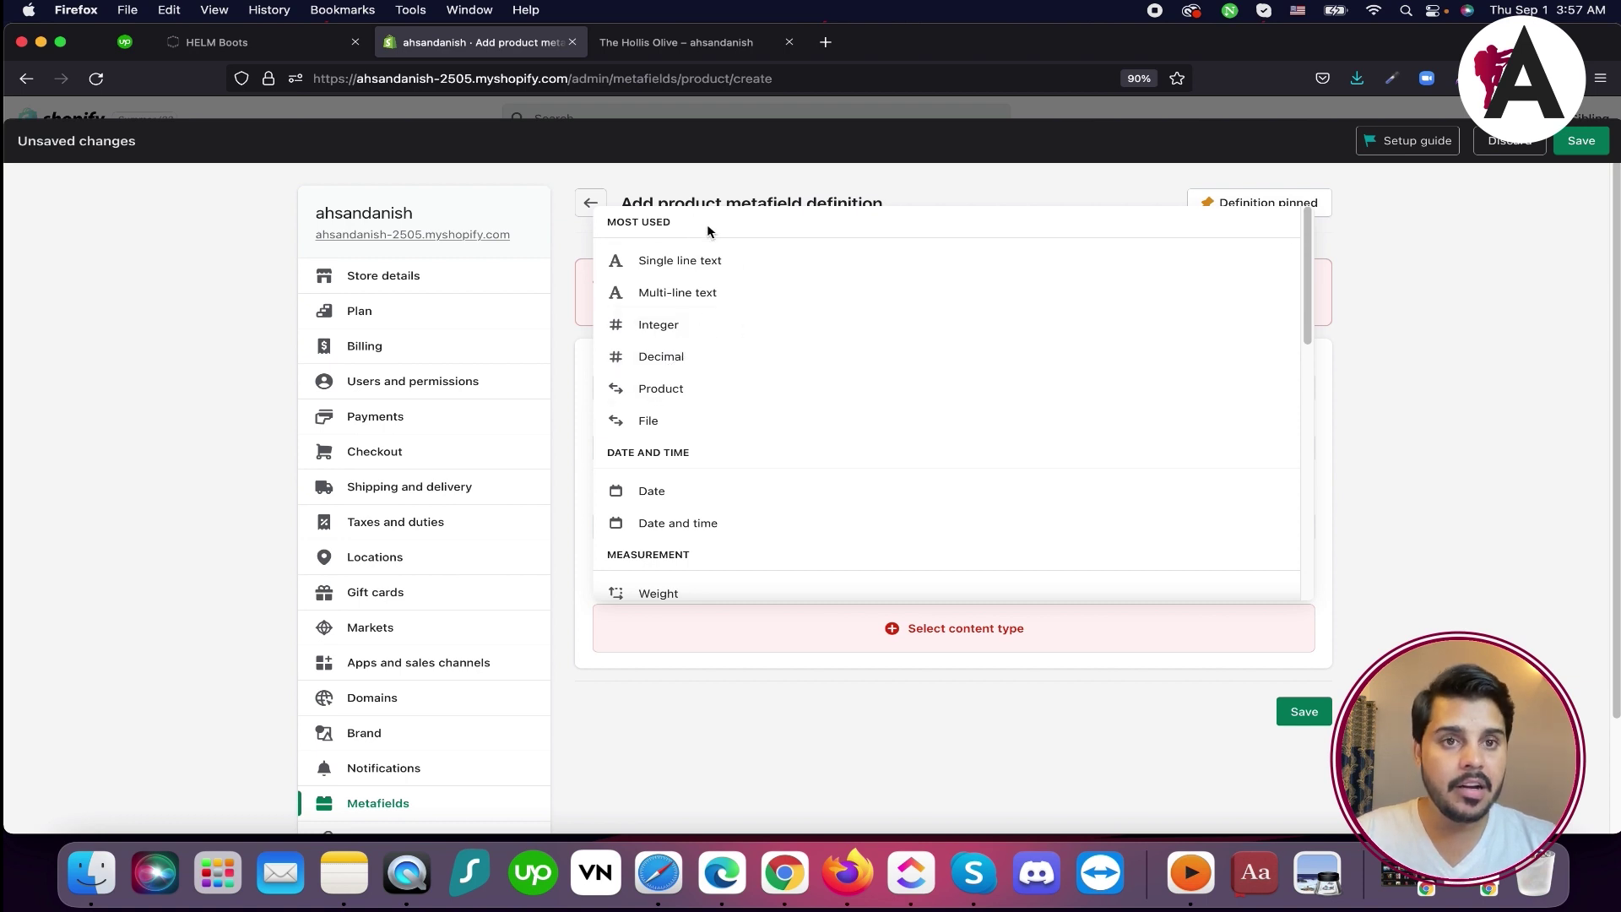
pyautogui.click(680, 263)
pyautogui.scroll(-5, 1151, 575)
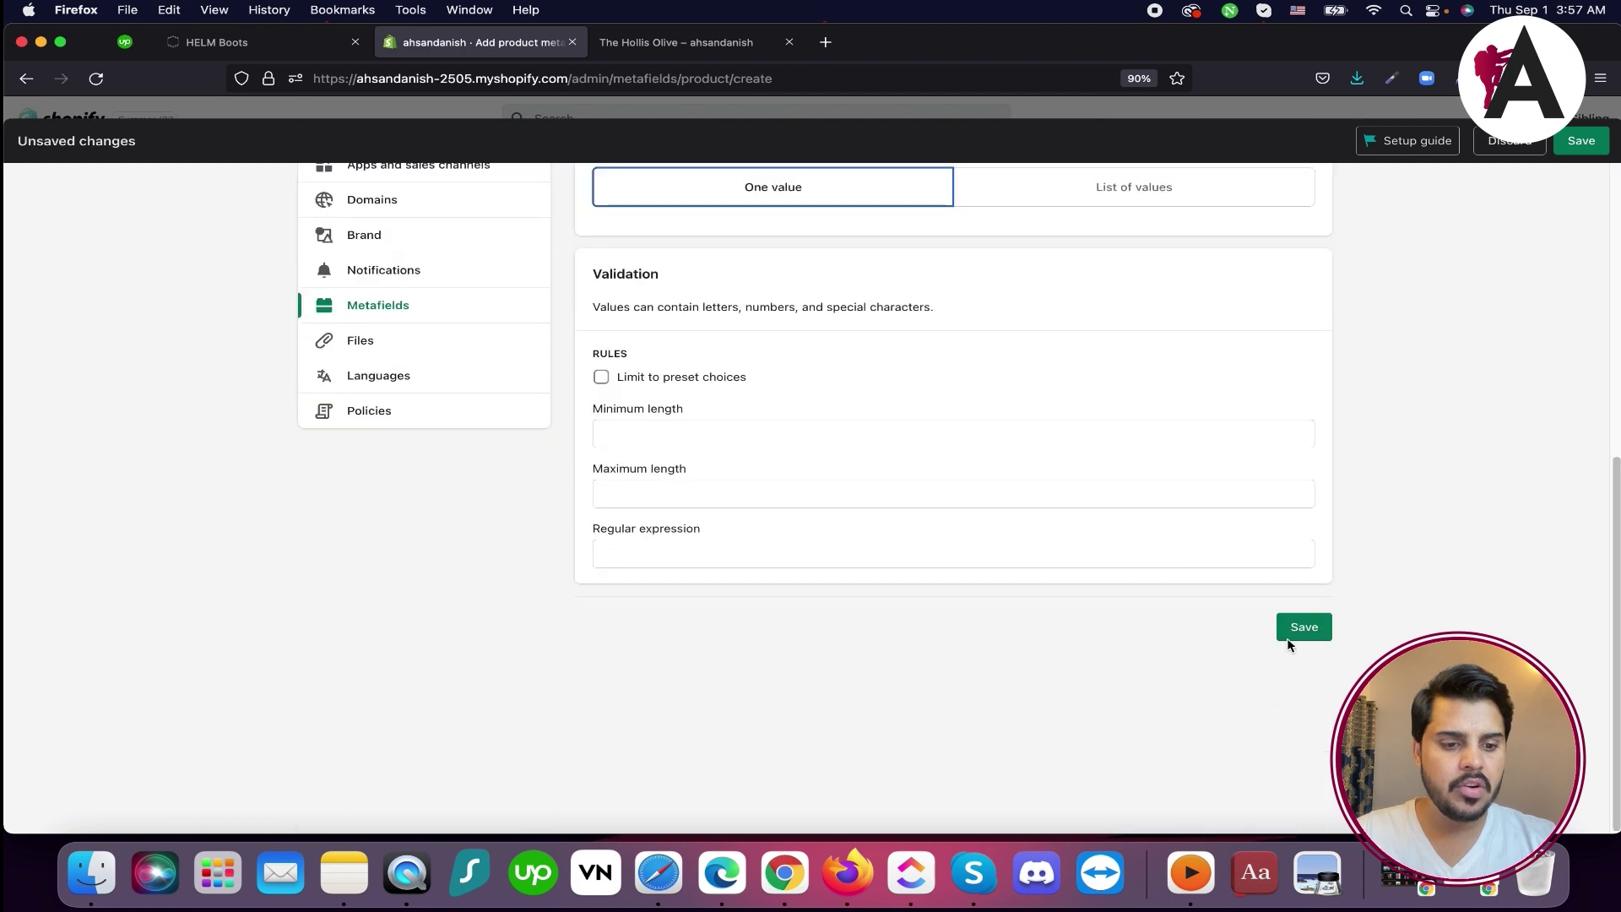
pyautogui.click(1296, 627)
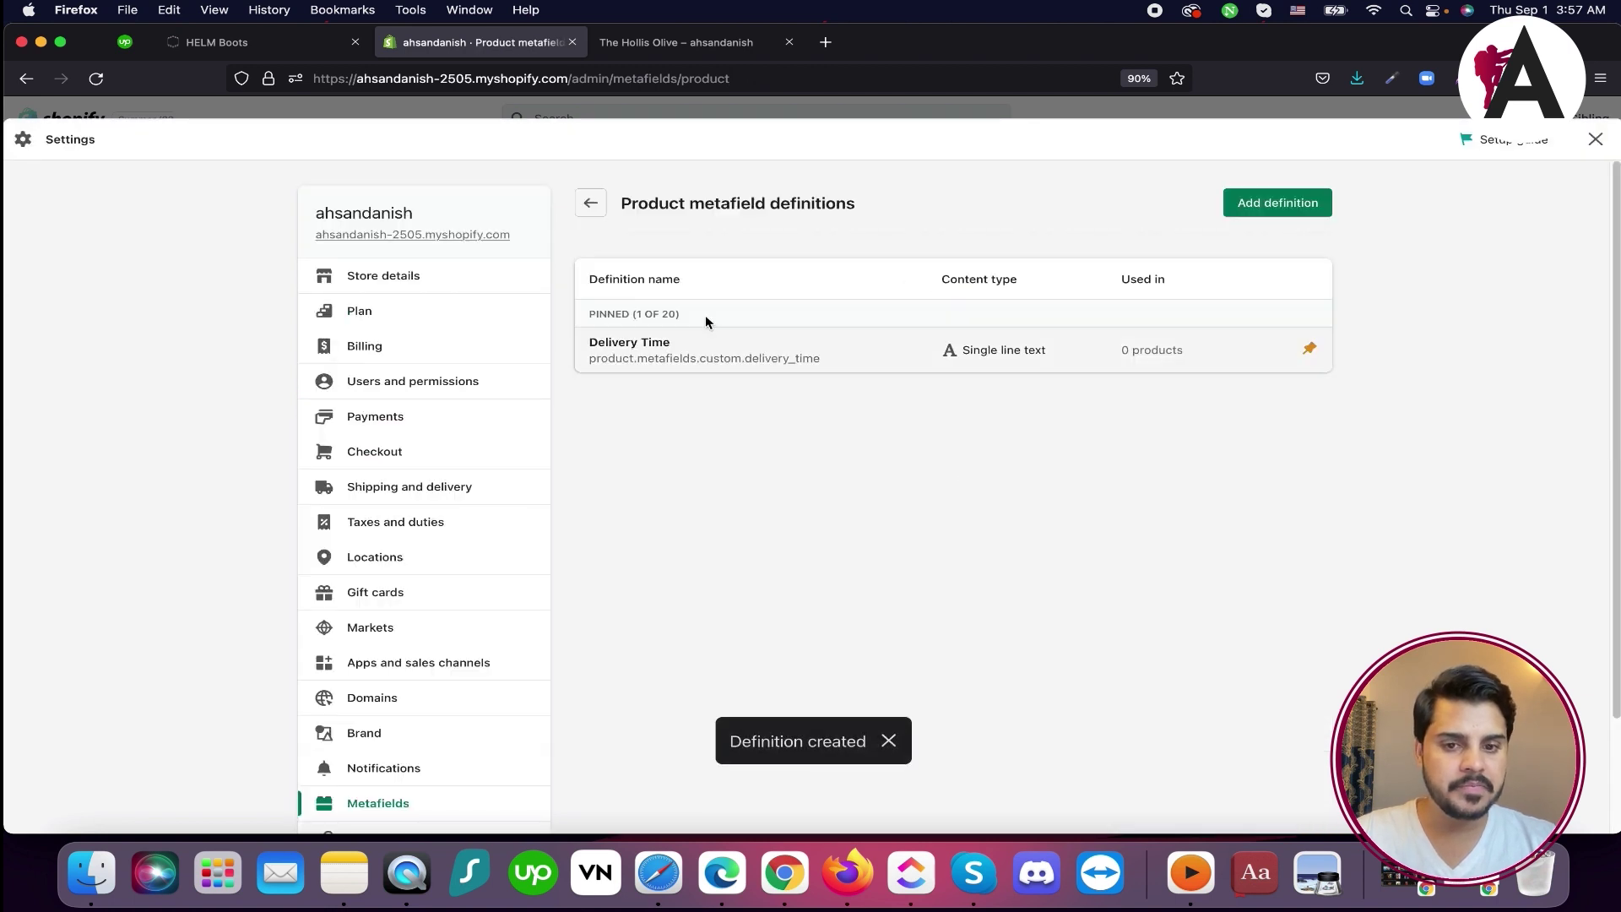
pyautogui.click(709, 42)
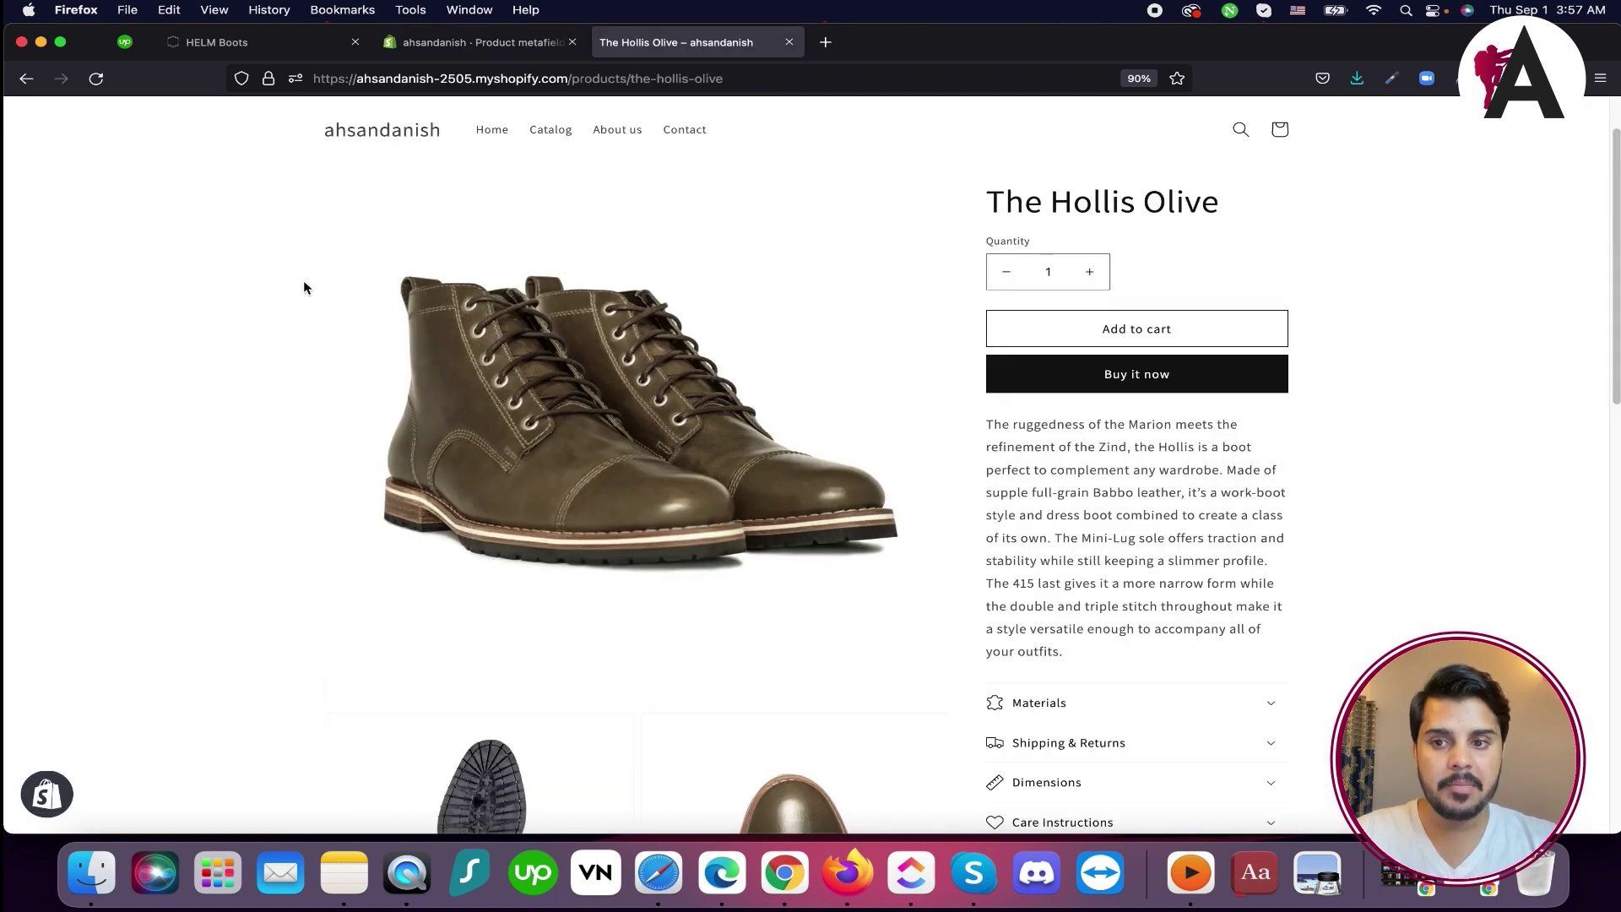
# Reload The Hollis Olive storefront page to check for changes
pyautogui.click(96, 78)
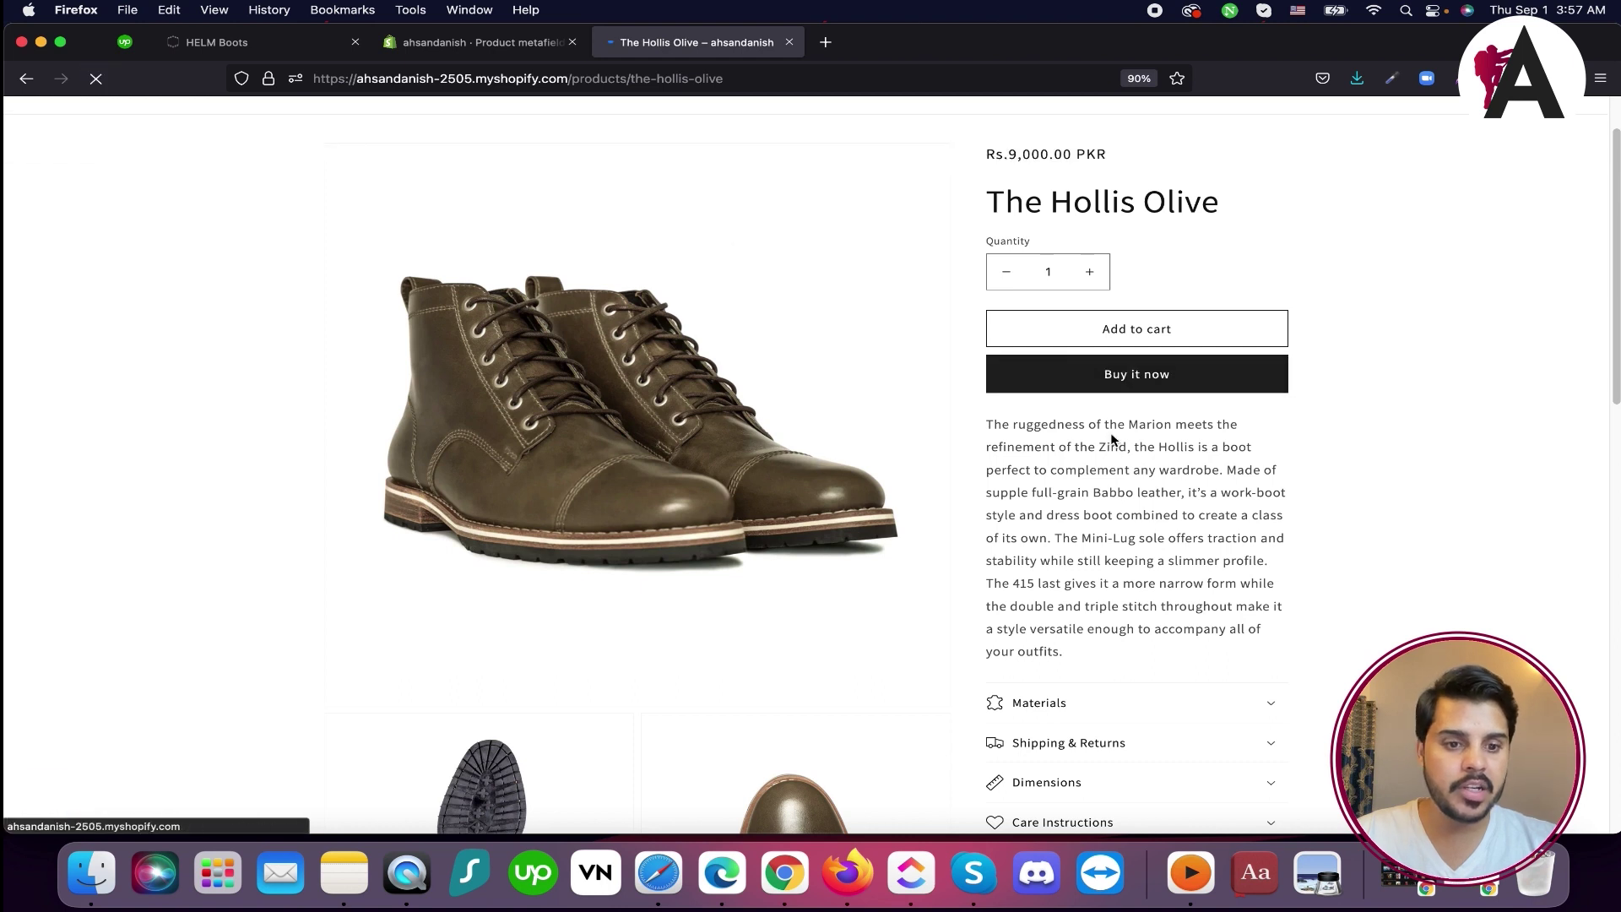
pyautogui.scroll(-5, 1063, 641)
pyautogui.scroll(5, 844, 574)
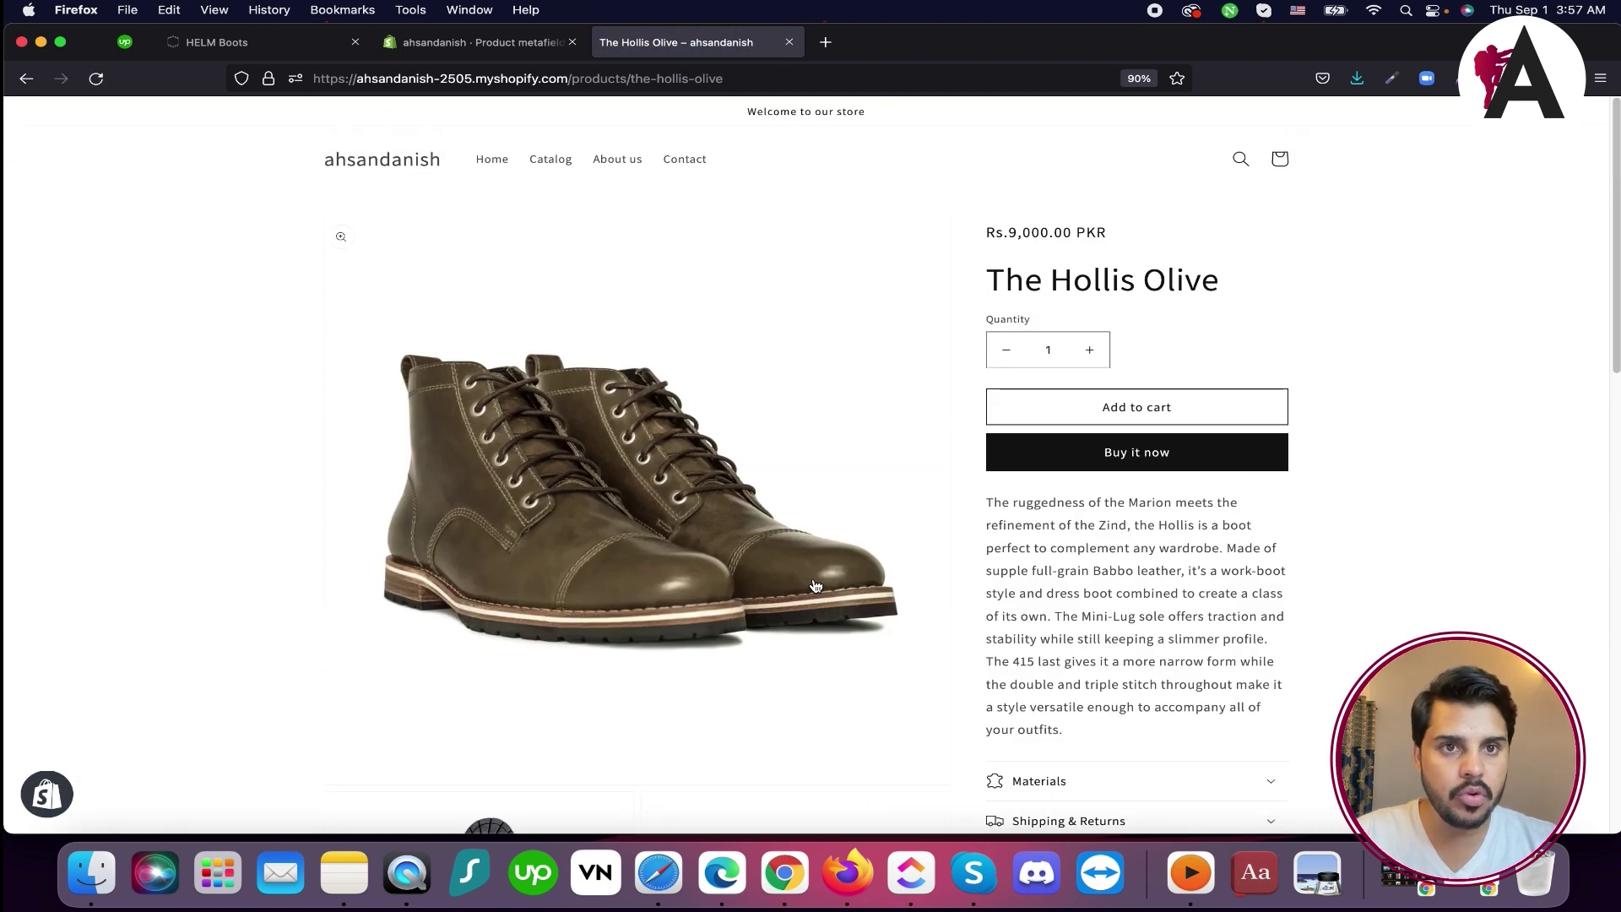
# Close the admin Settings and go to Online Store > Themes
pyautogui.click(477, 43)
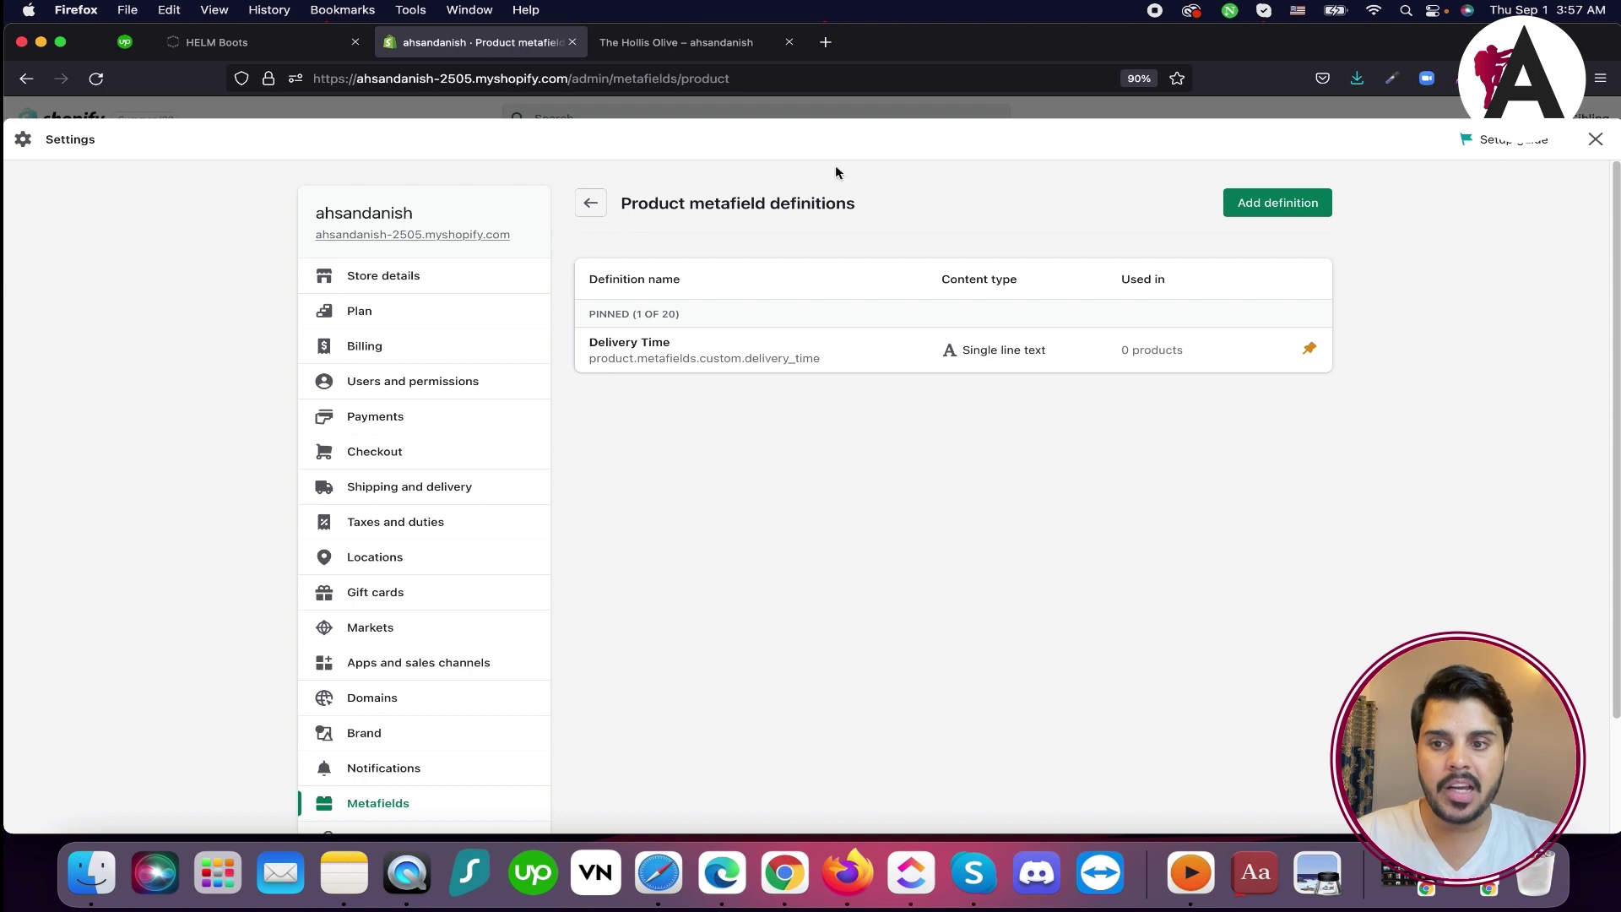
pyautogui.click(1595, 139)
pyautogui.click(91, 376)
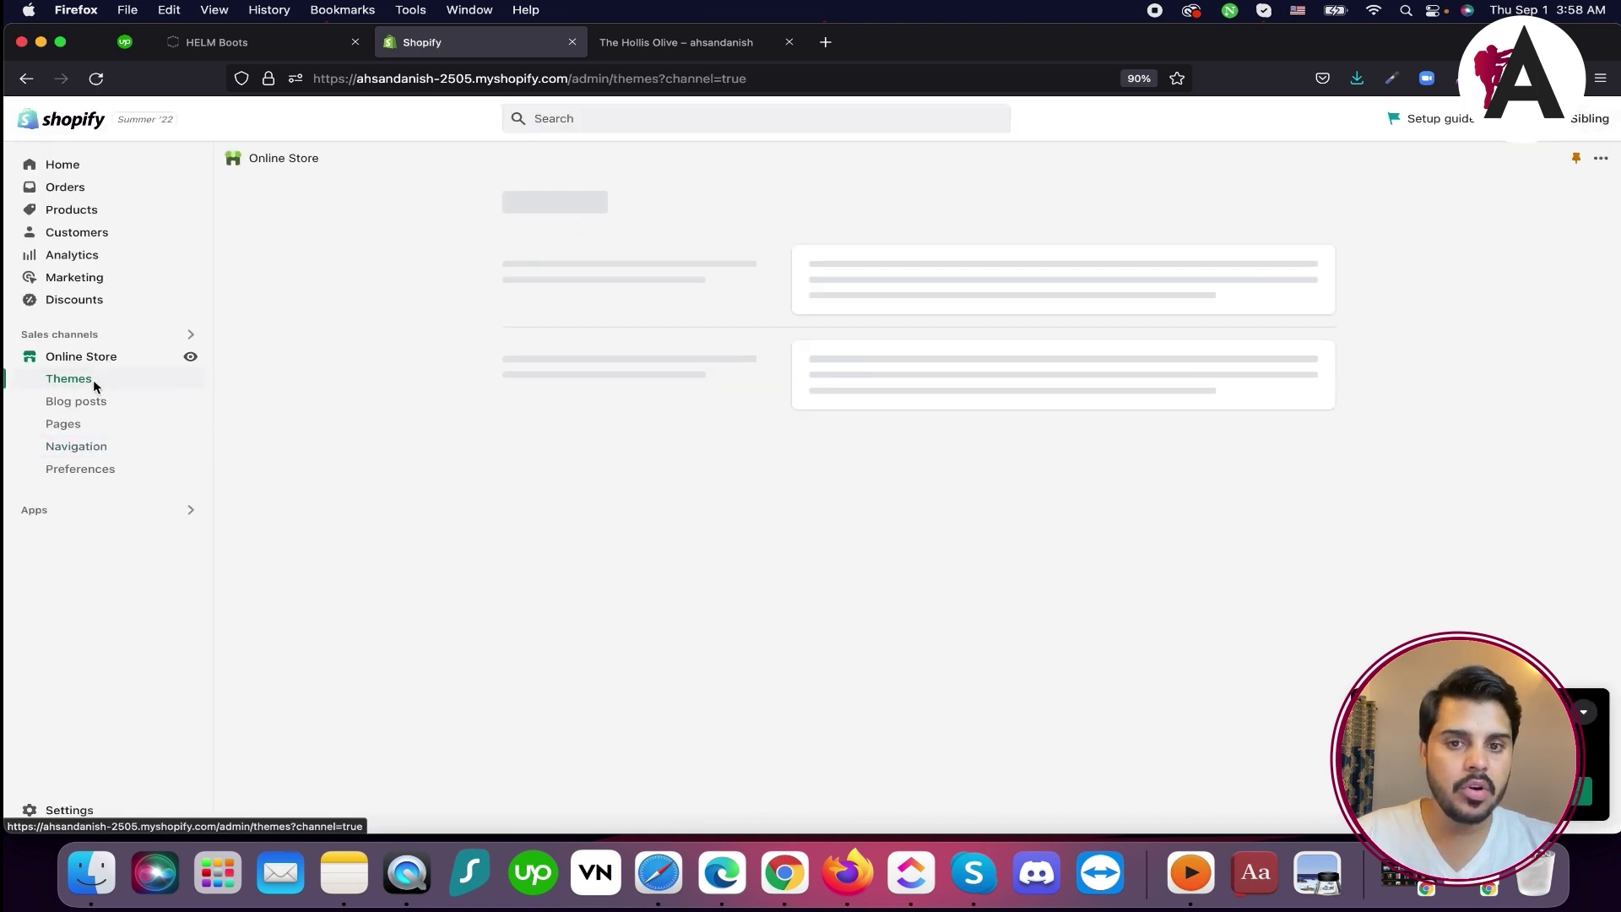
# Open the live Dawn theme in the editor and browse the home page sections
pyautogui.click(1270, 582)
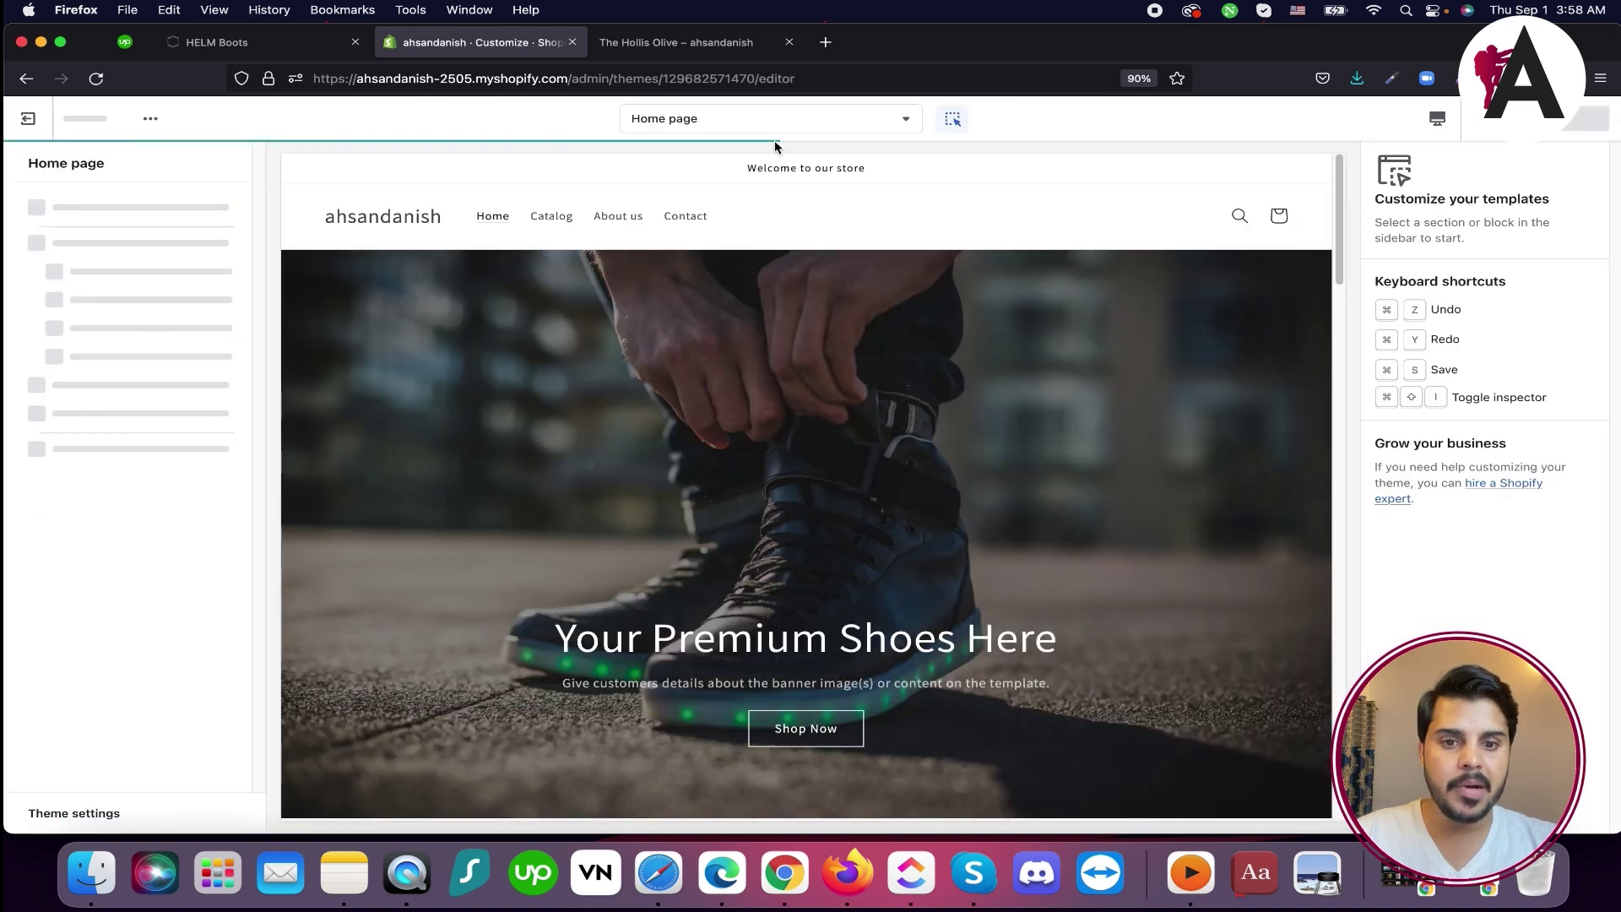
pyautogui.click(770, 124)
pyautogui.click(1112, 179)
pyautogui.scroll(-3, 798, 523)
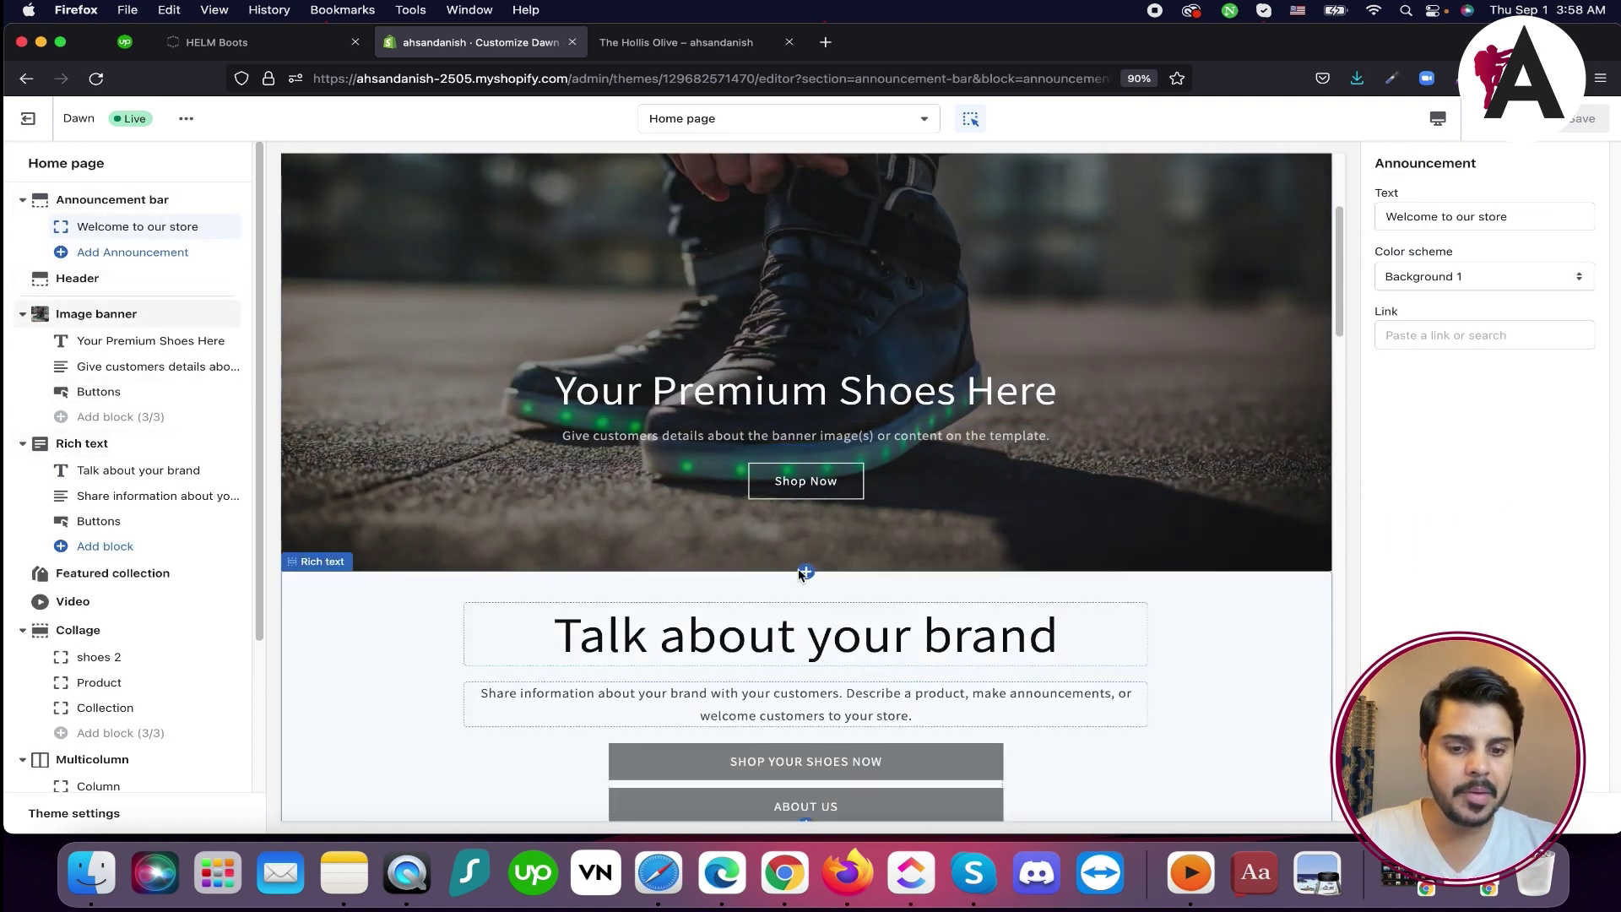
pyautogui.click(798, 572)
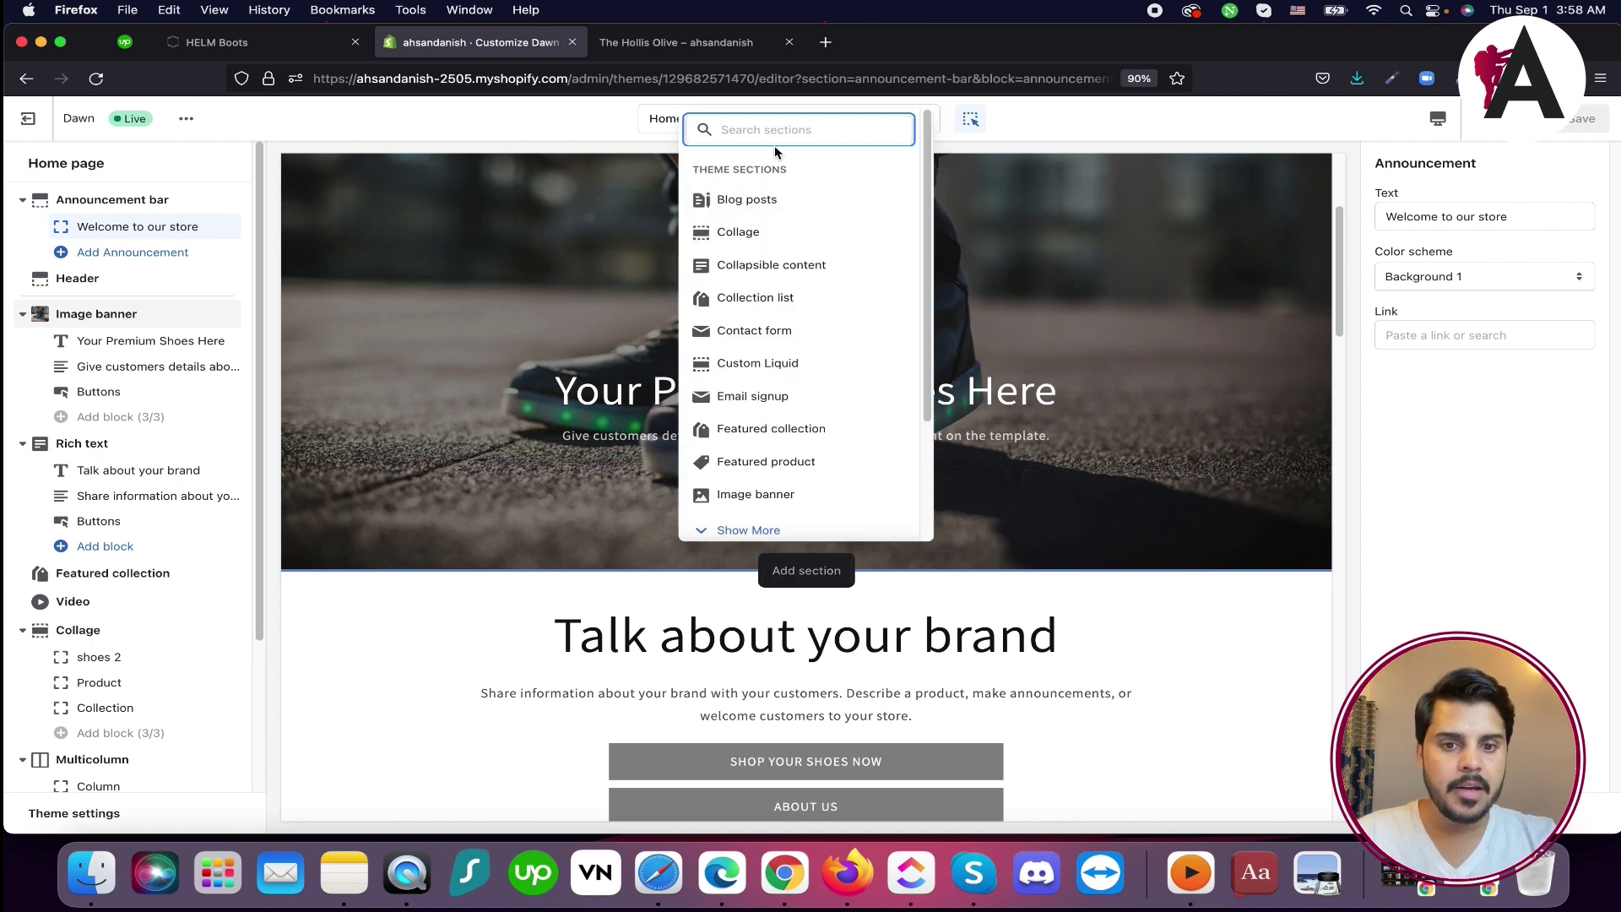
# Switch the editor to the Products > Default product template and add a block to Product information
pyautogui.click(750, 125)
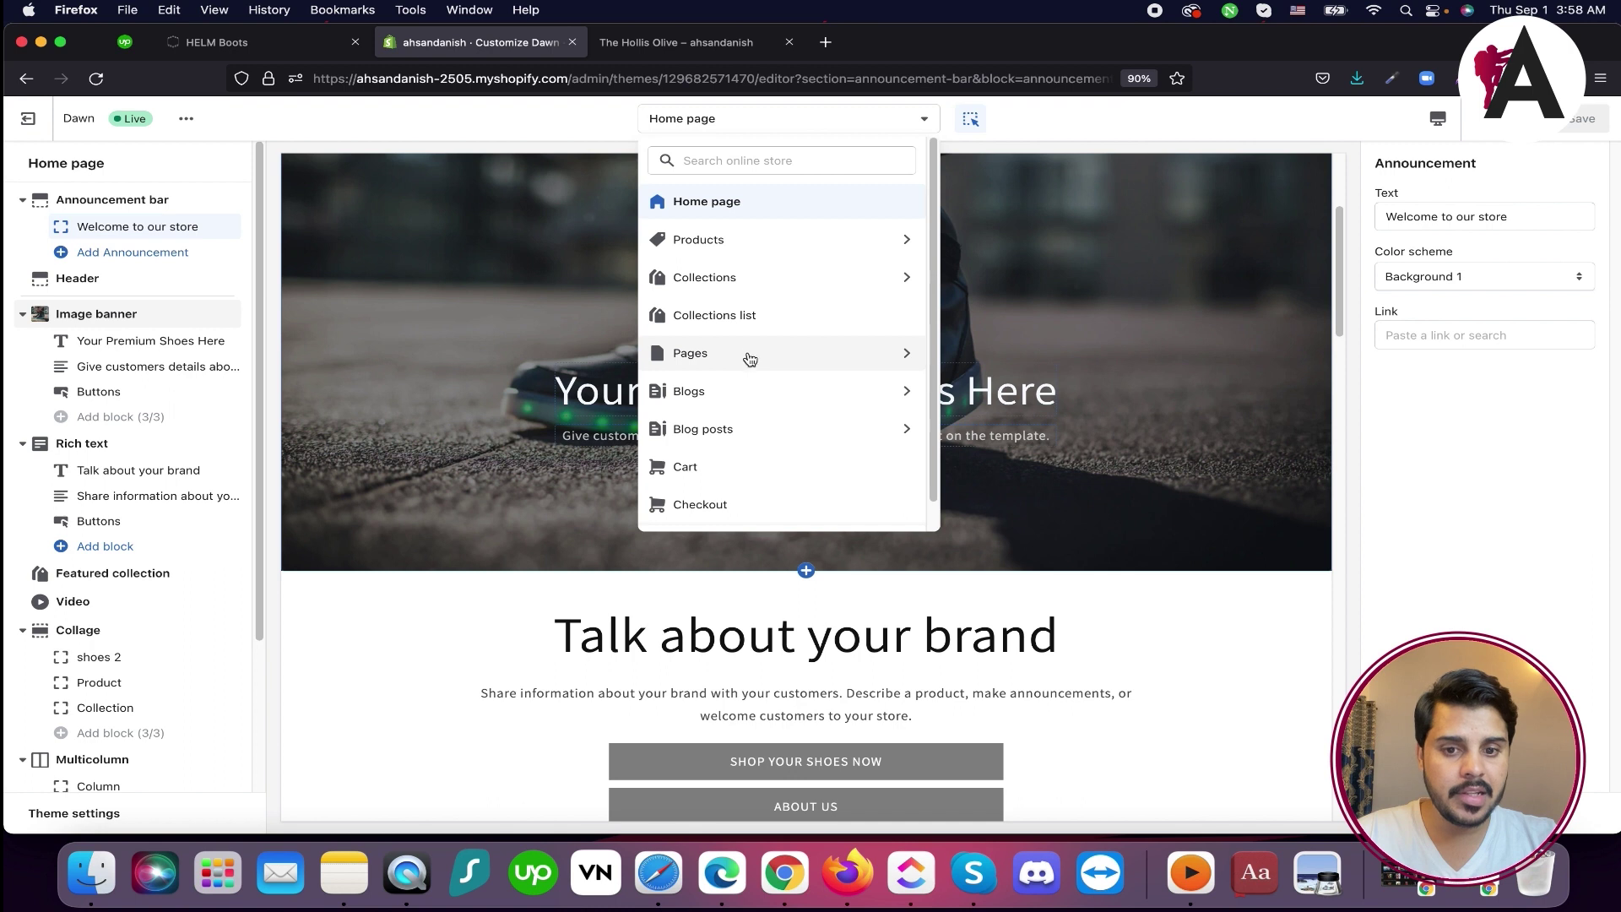
pyautogui.click(749, 243)
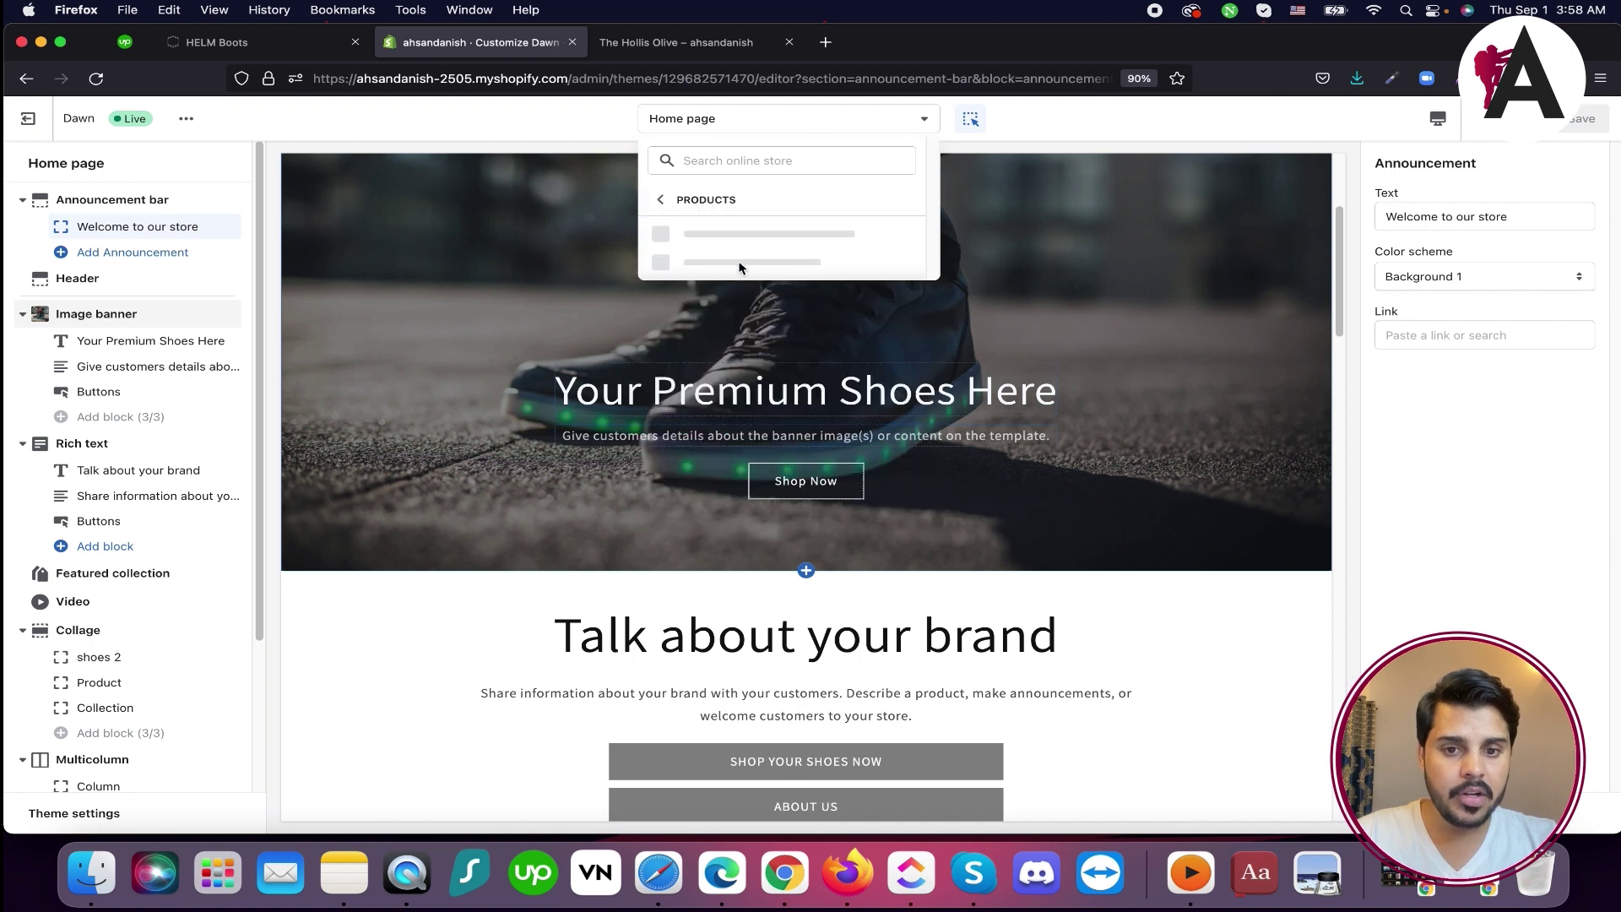
pyautogui.click(728, 233)
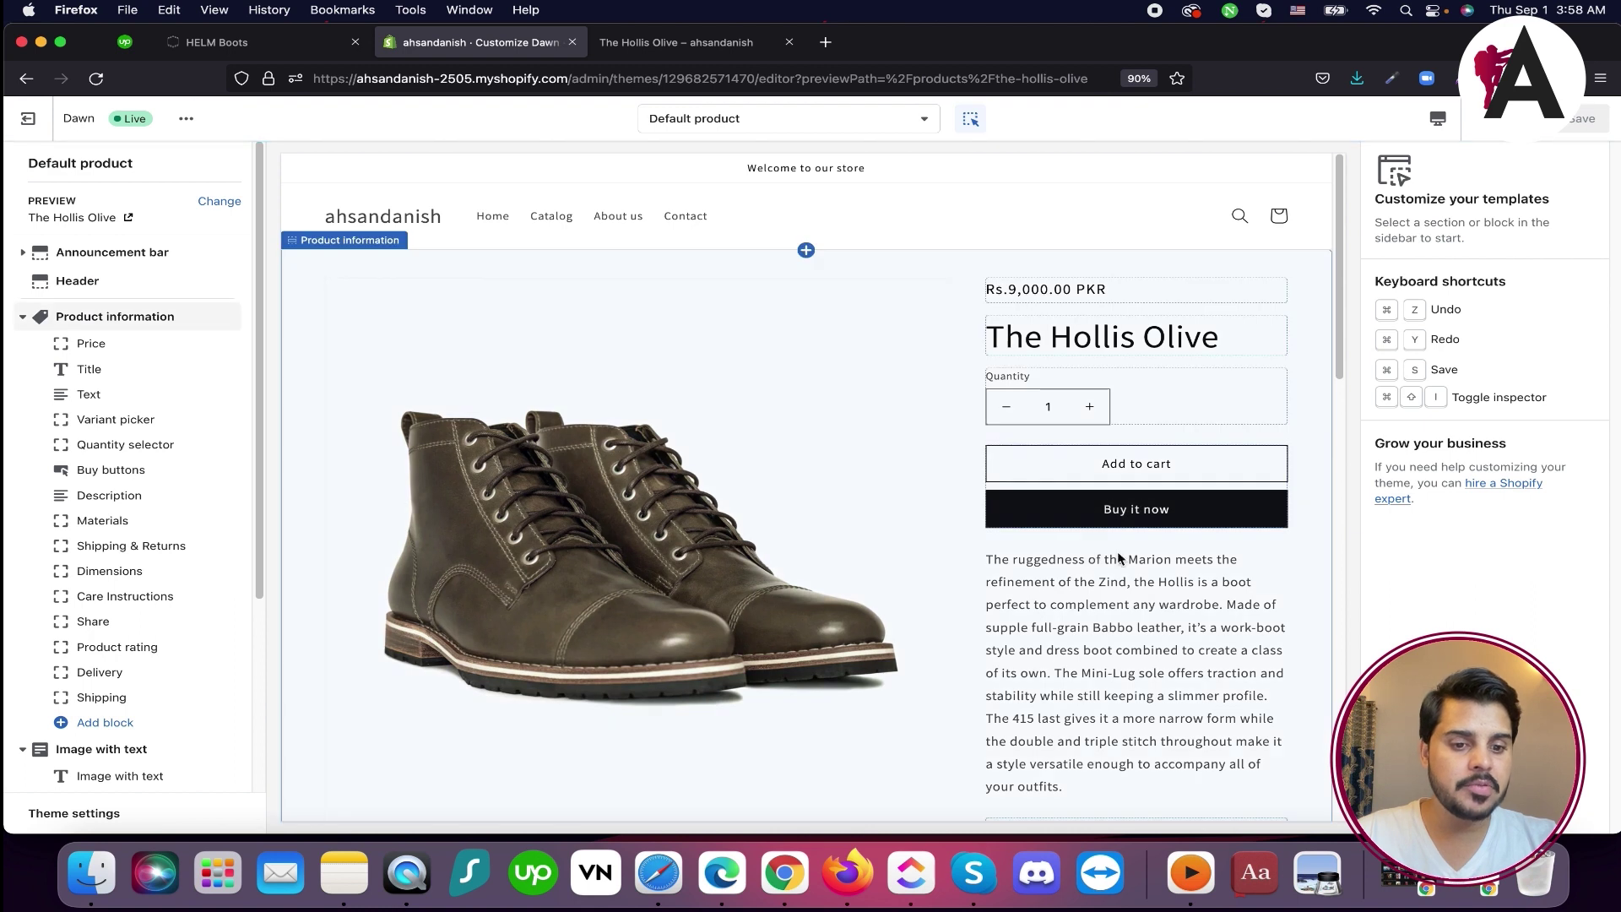
pyautogui.scroll(-2, 109, 506)
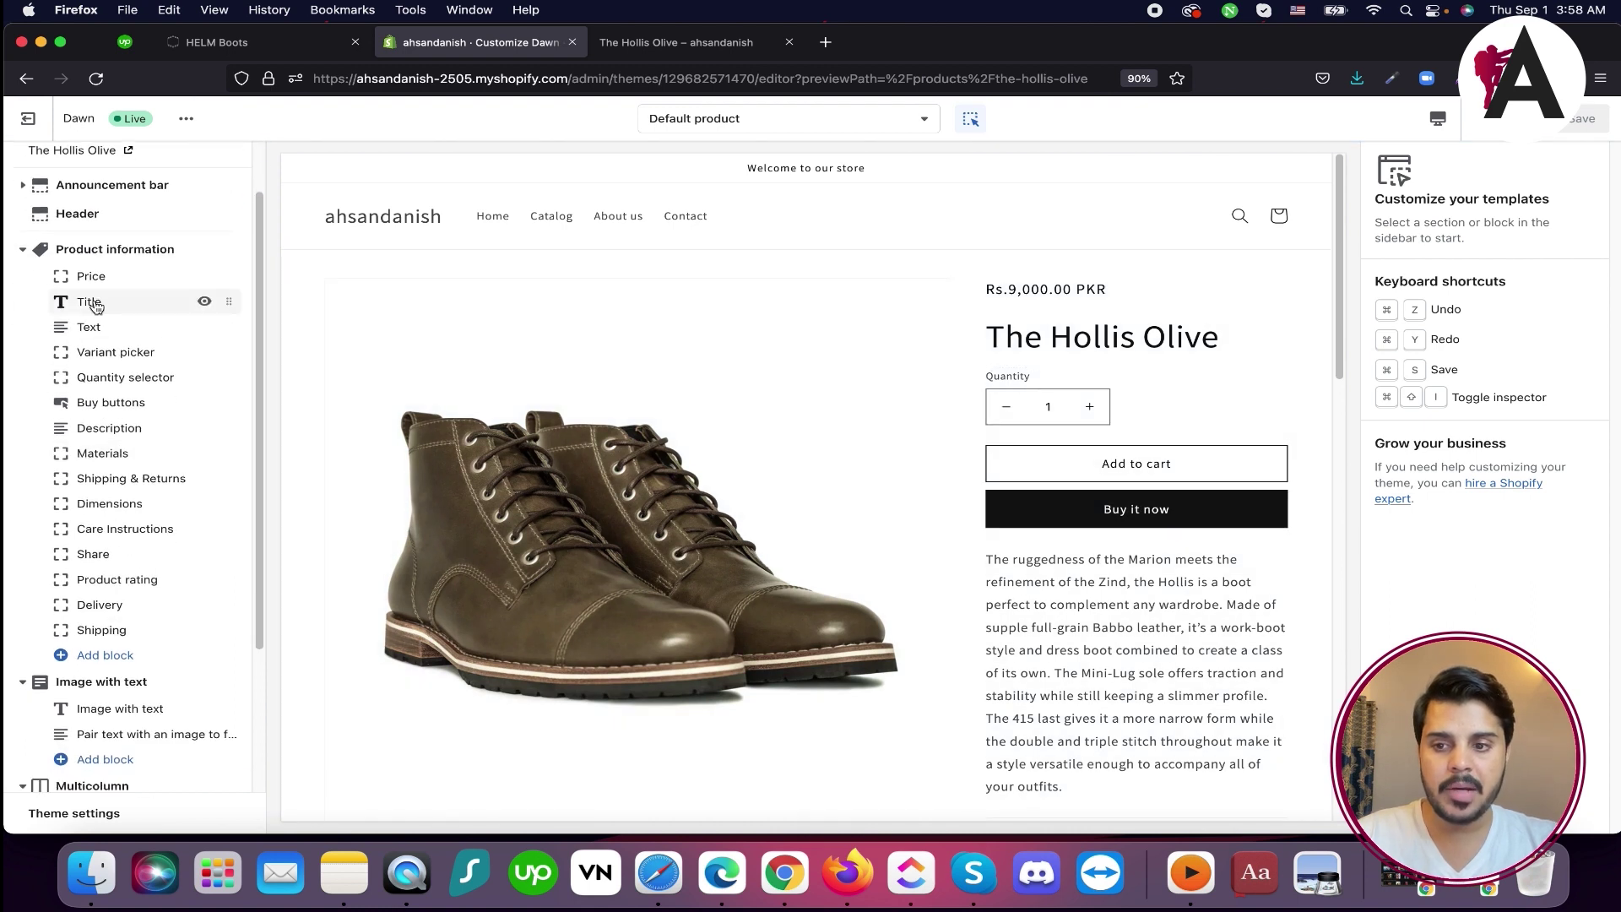
pyautogui.click(107, 657)
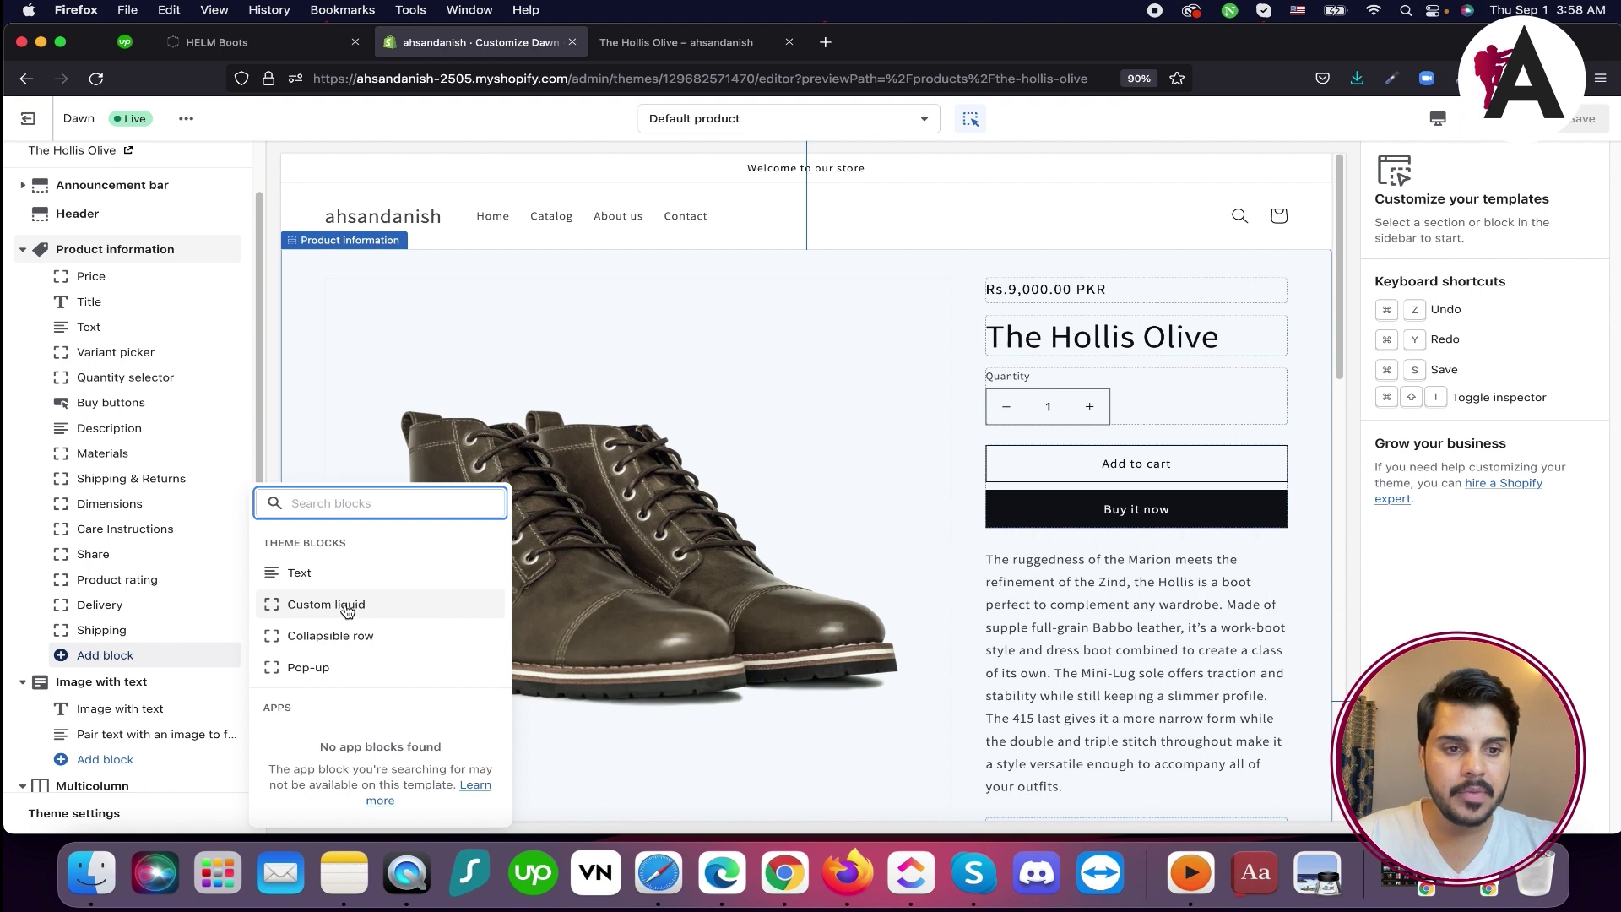
# Add a Text block to the Product information section instead of Custom liquid
pyautogui.click(346, 610)
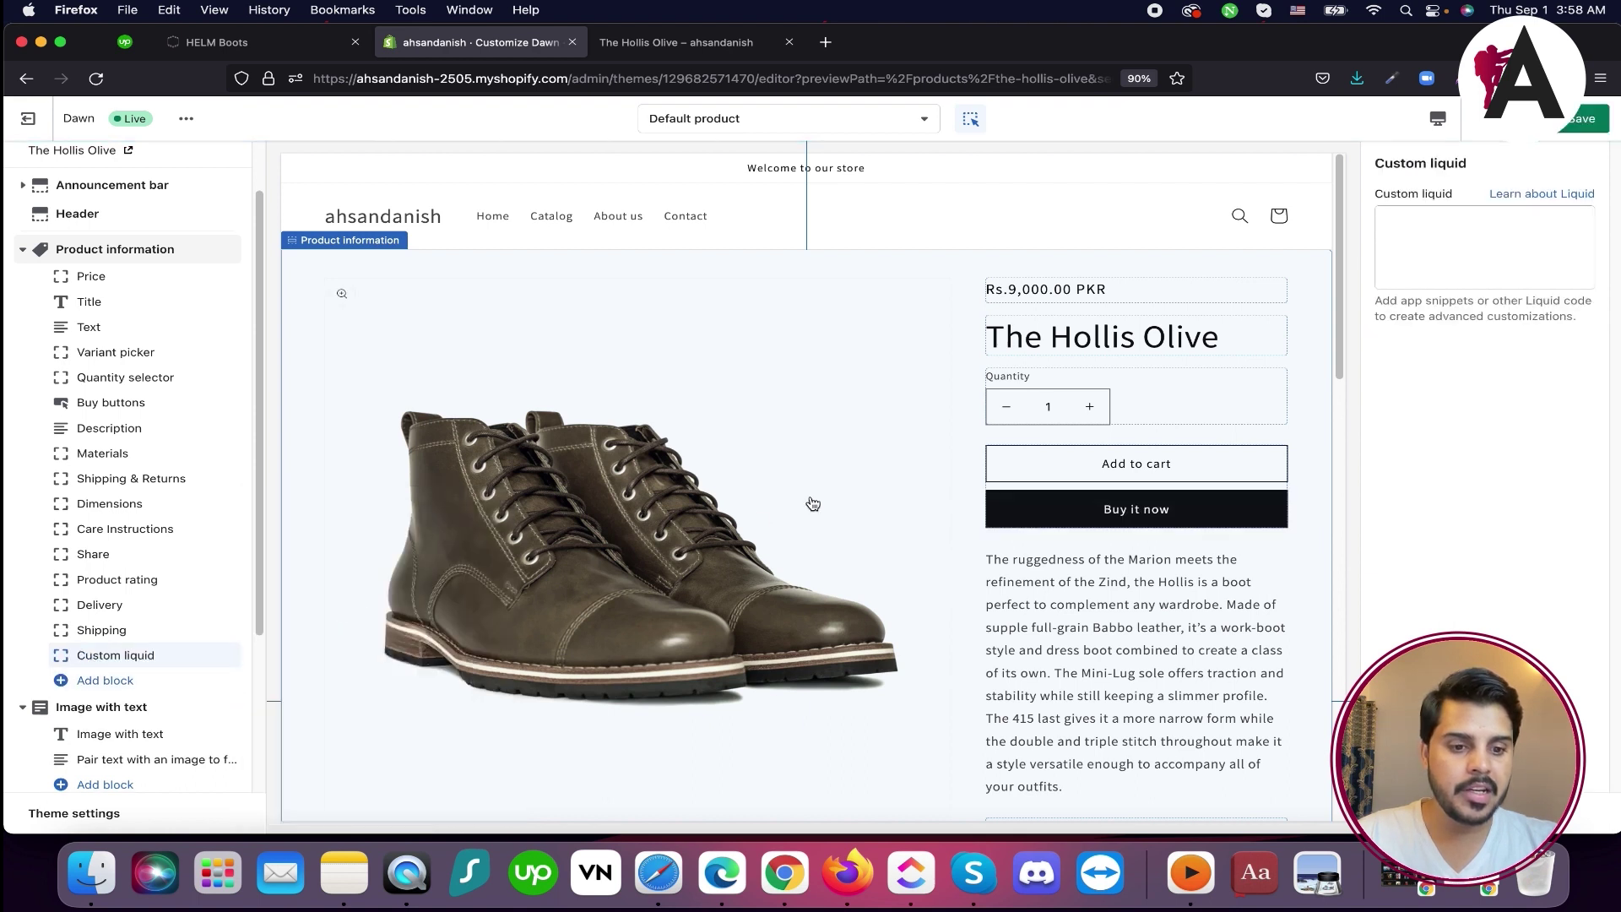
pyautogui.rightClick(171, 661)
pyautogui.click(104, 680)
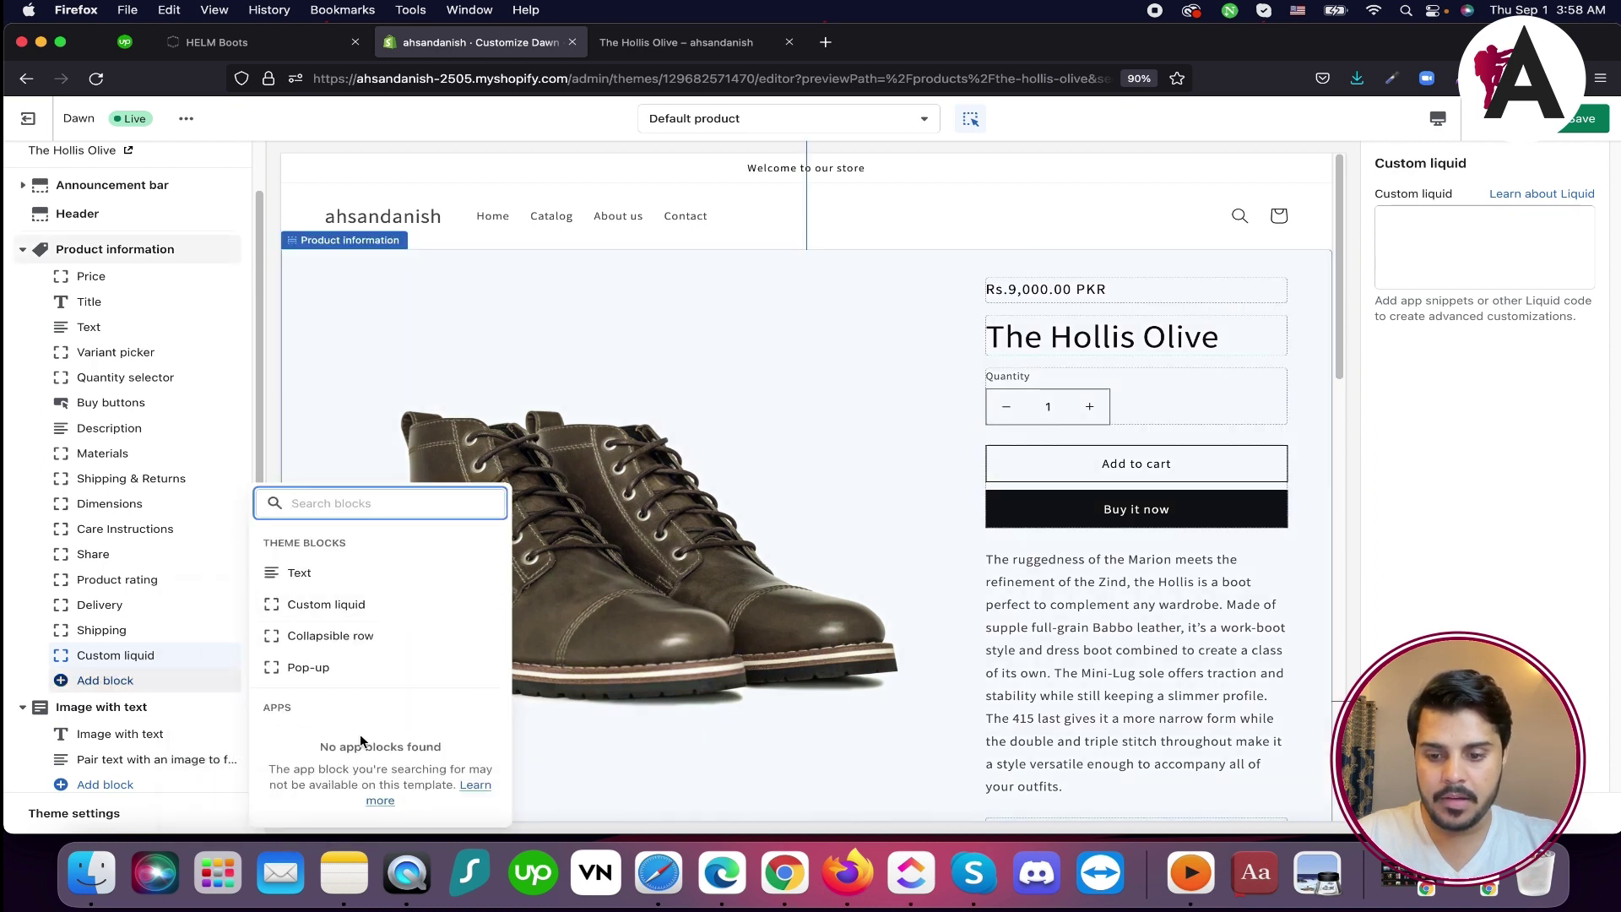
pyautogui.click(331, 573)
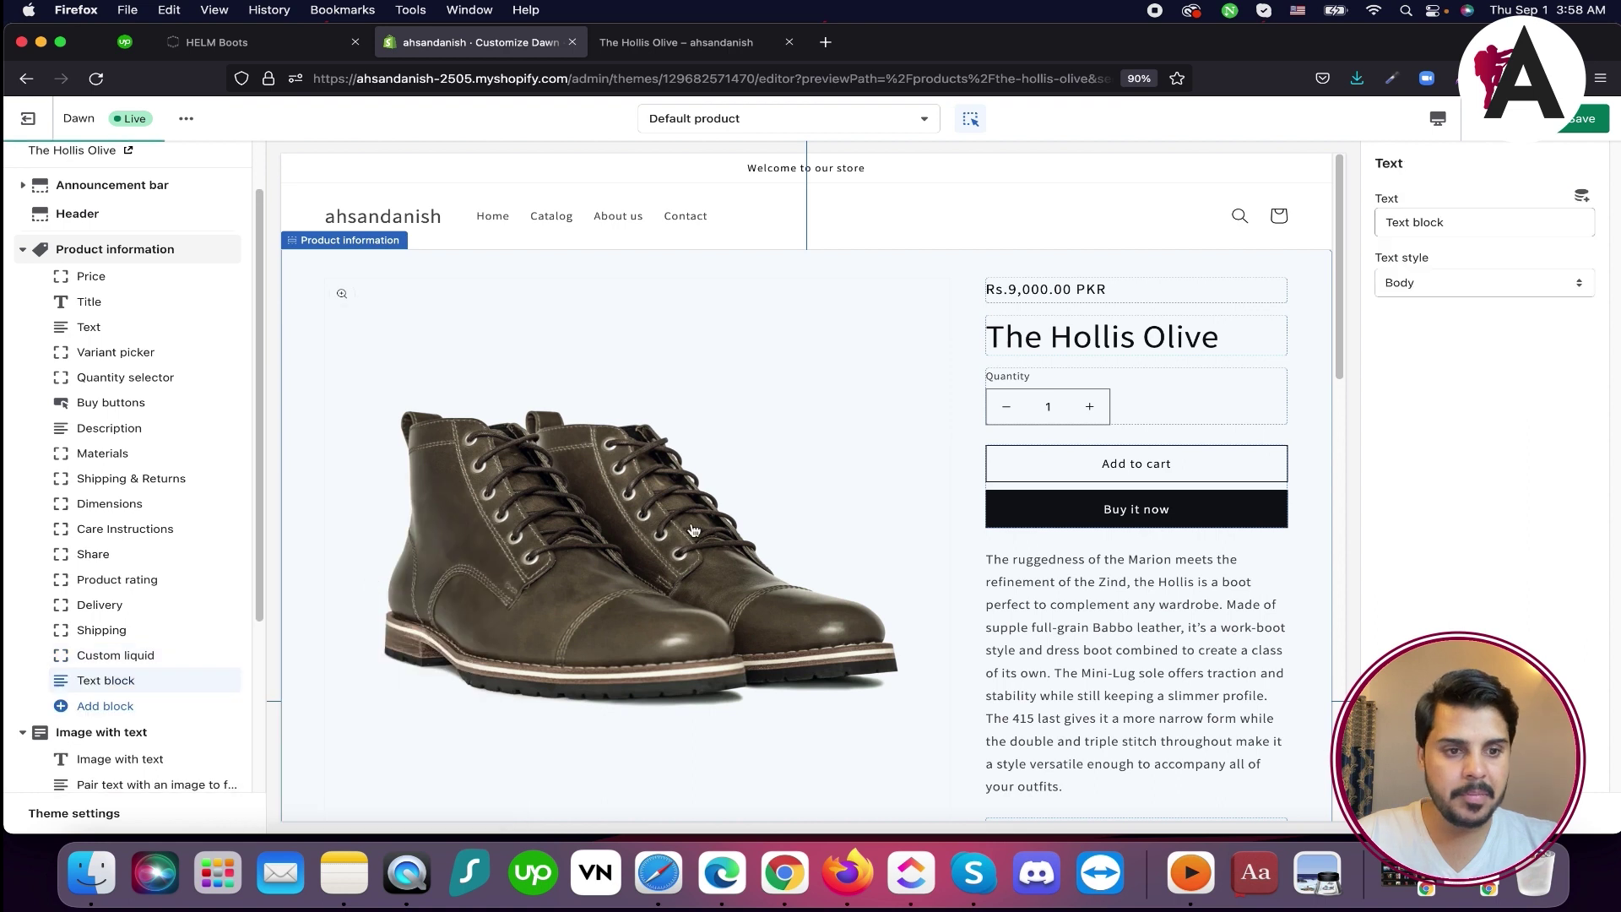
pyautogui.scroll(5, 1219, 464)
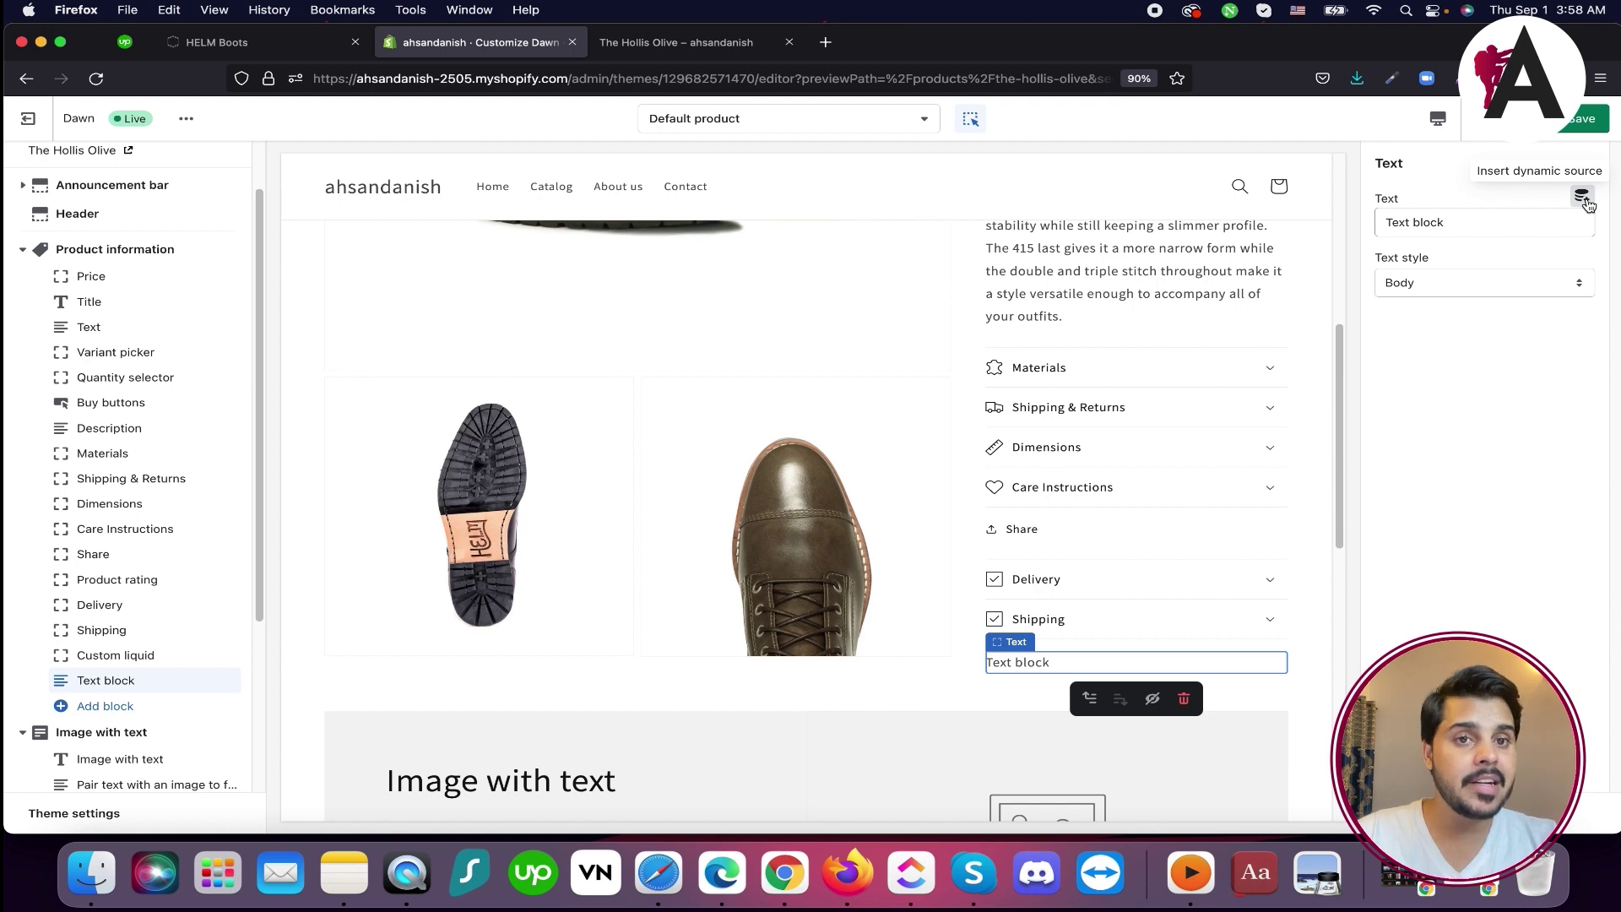
# Insert the Delivery Time metafield into the block, change 'Text block' to 'Product Delivery', and save
pyautogui.click(1585, 200)
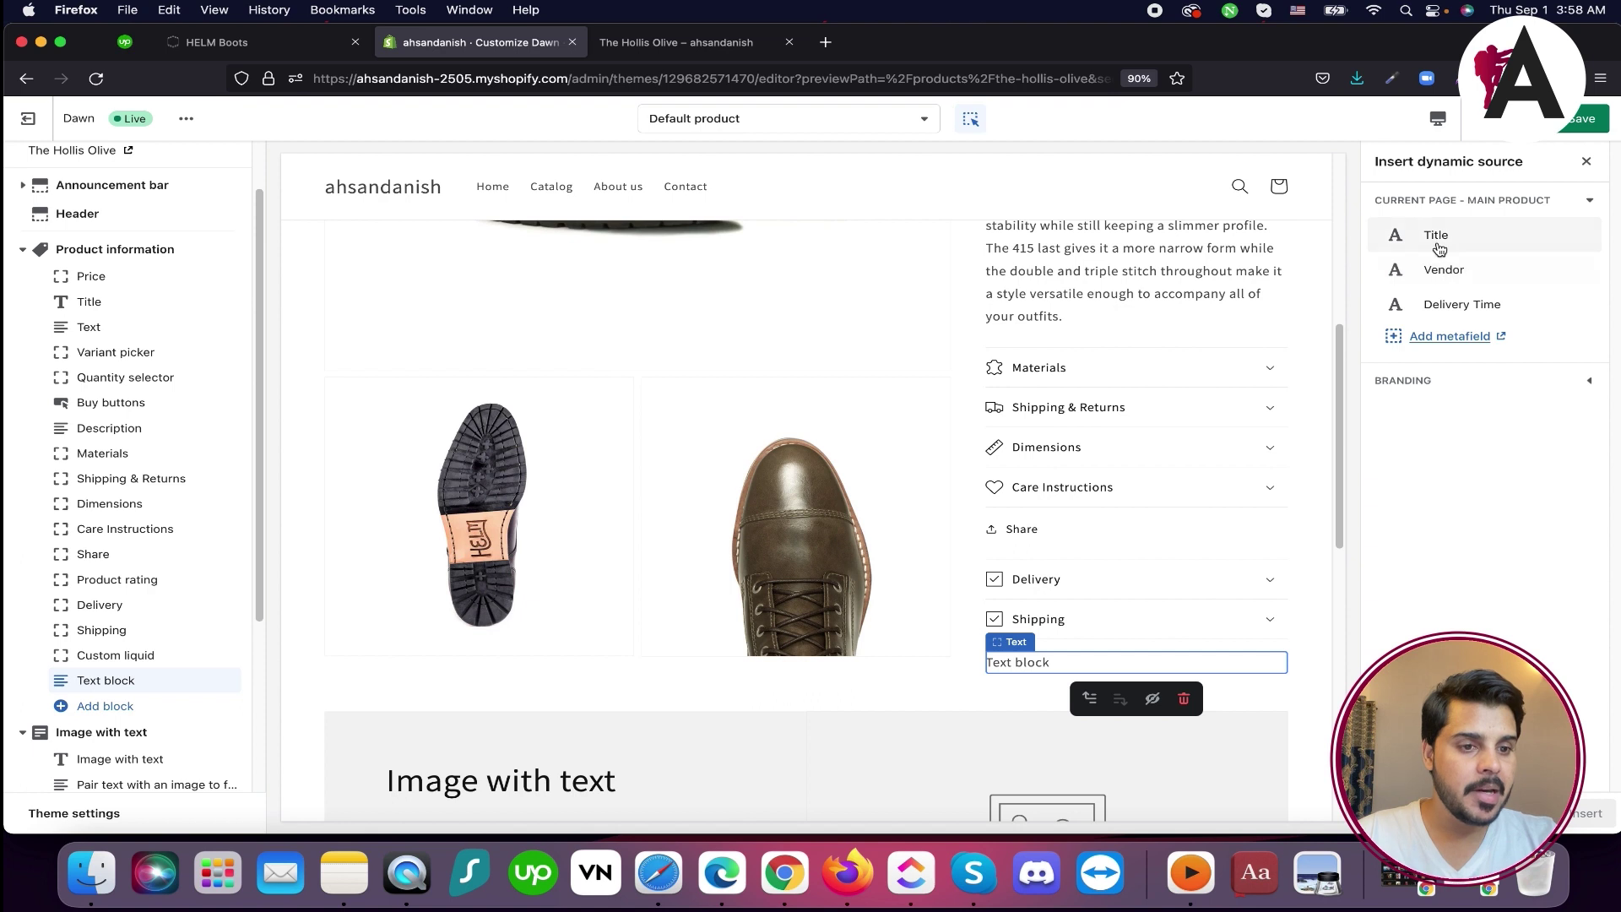
pyautogui.click(1460, 312)
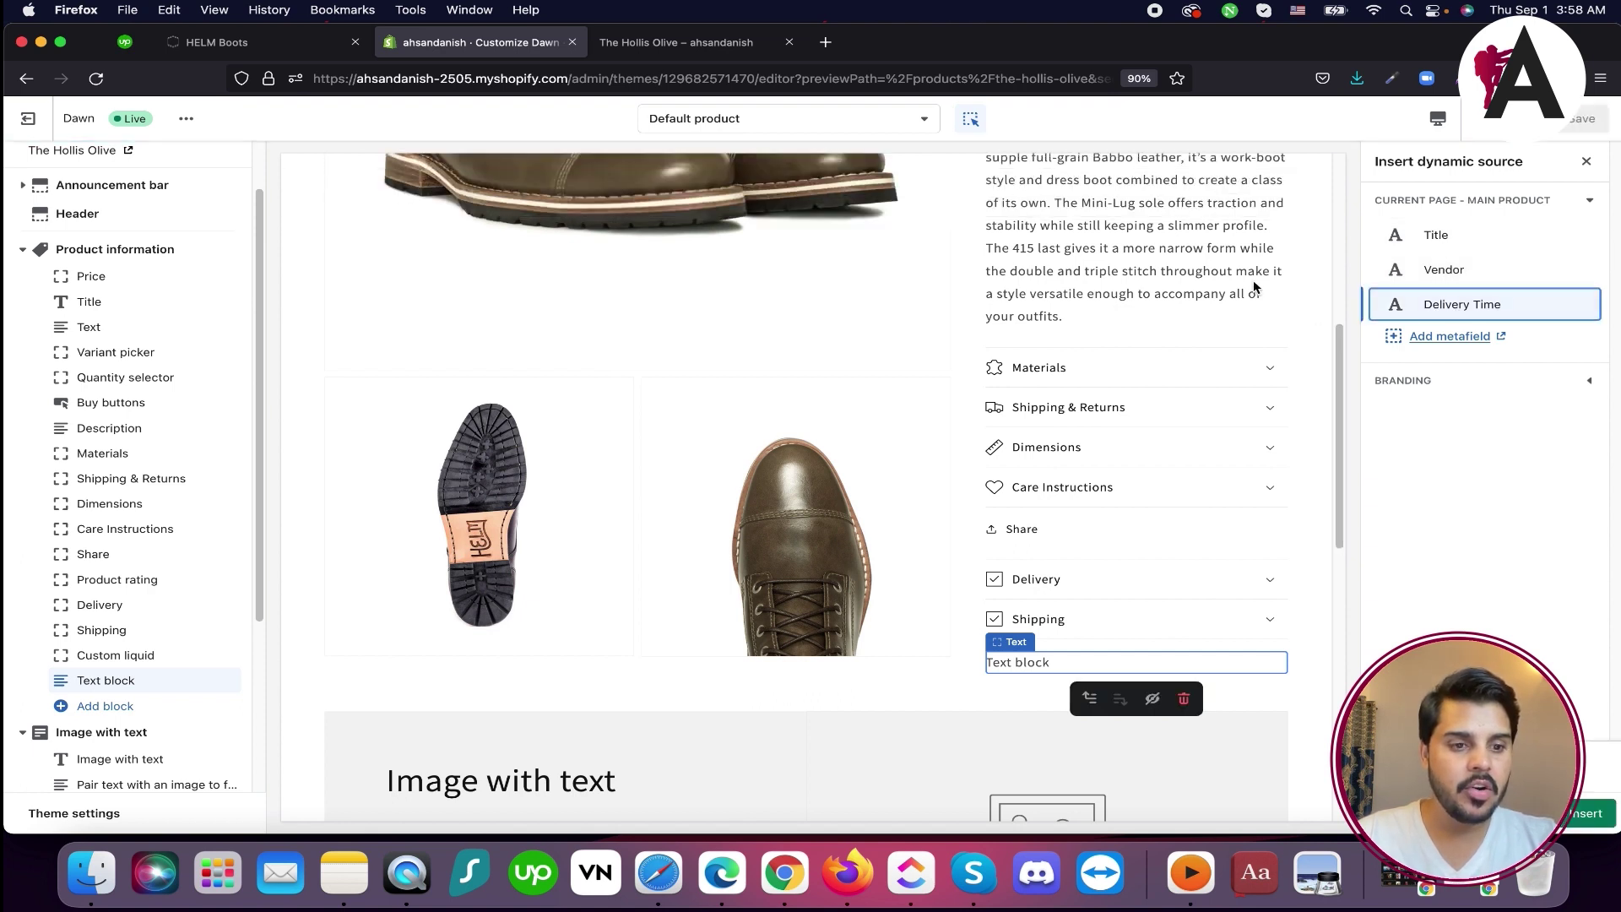
pyautogui.click(1587, 816)
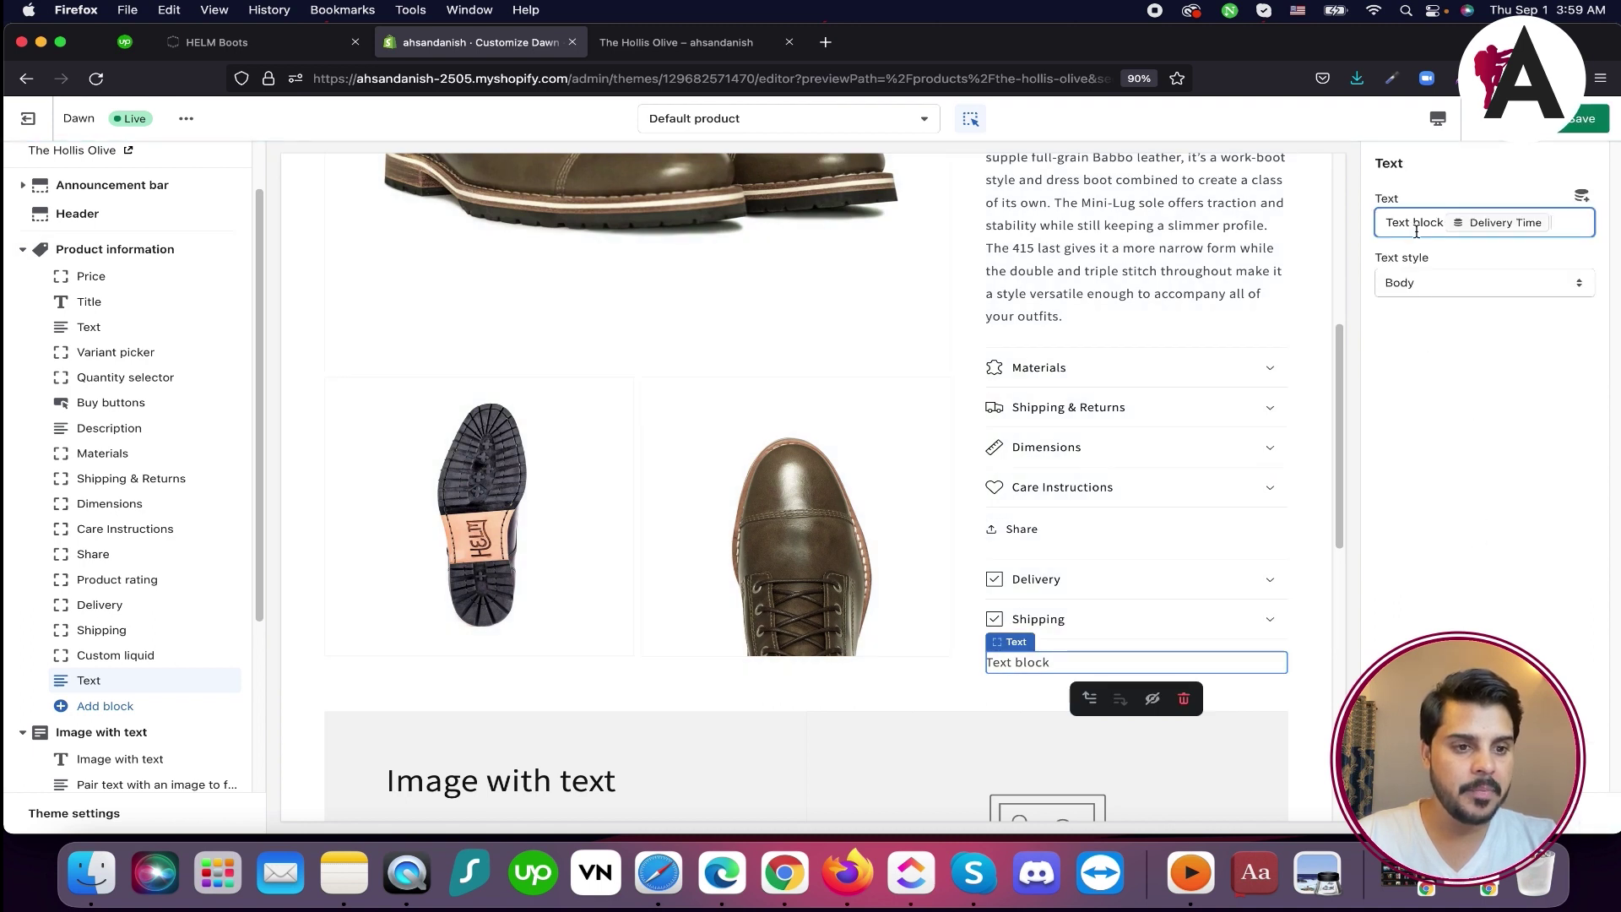
pyautogui.moveTo(1445, 224); pyautogui.dragTo(1390, 223)
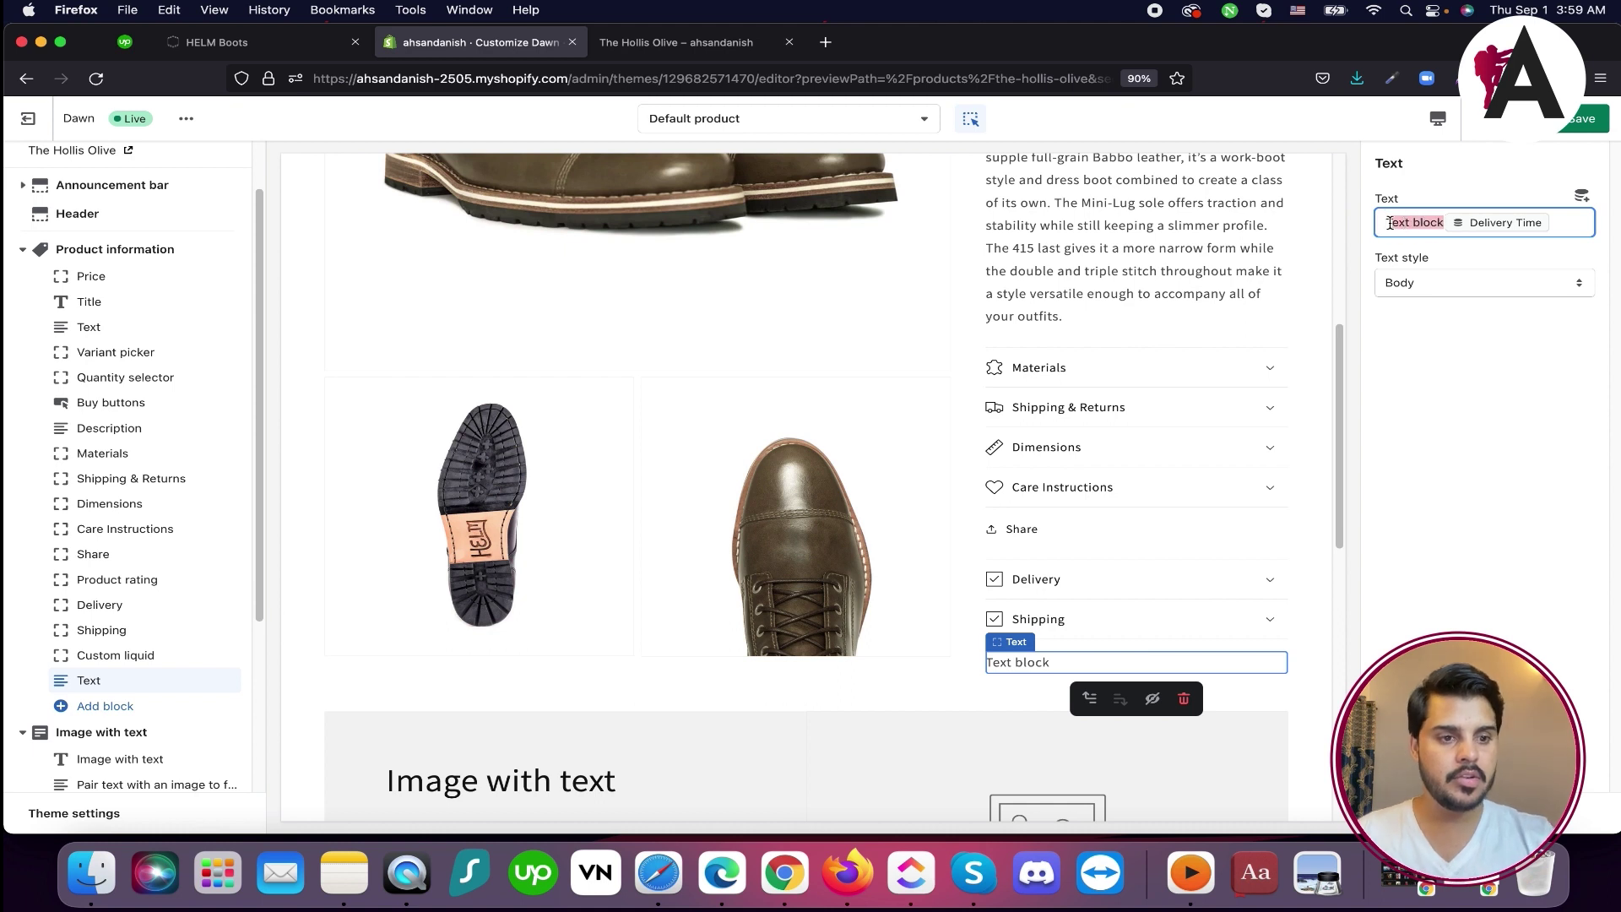
pyautogui.write('TYour')
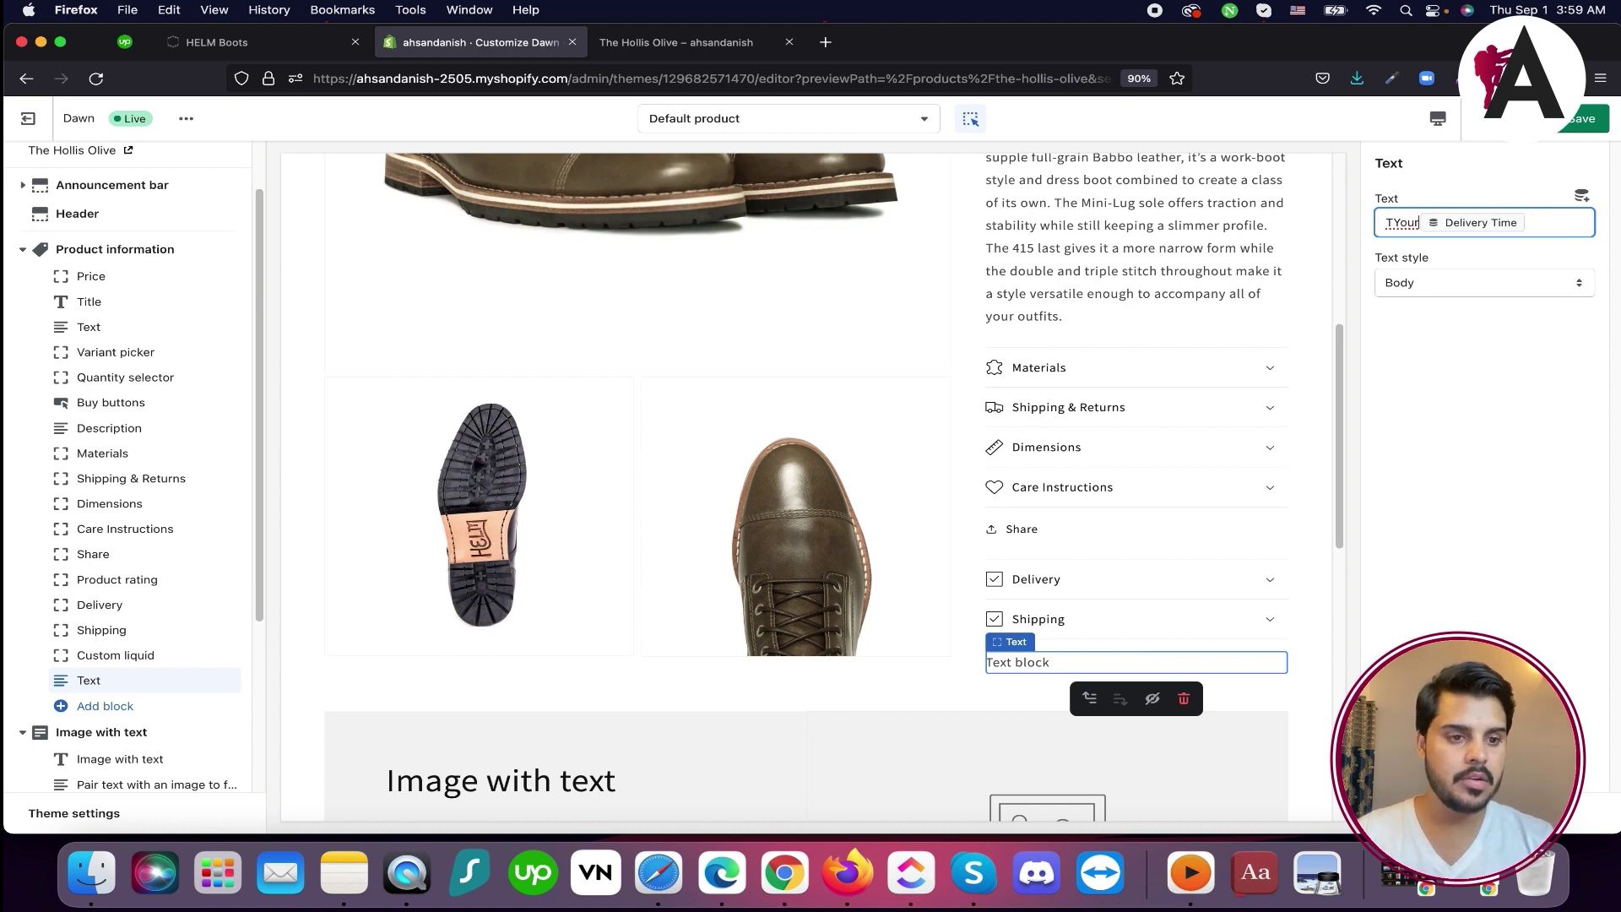
pyautogui.press('BackSpace')
pyautogui.press('BackSpace')
pyautogui.write('Product')
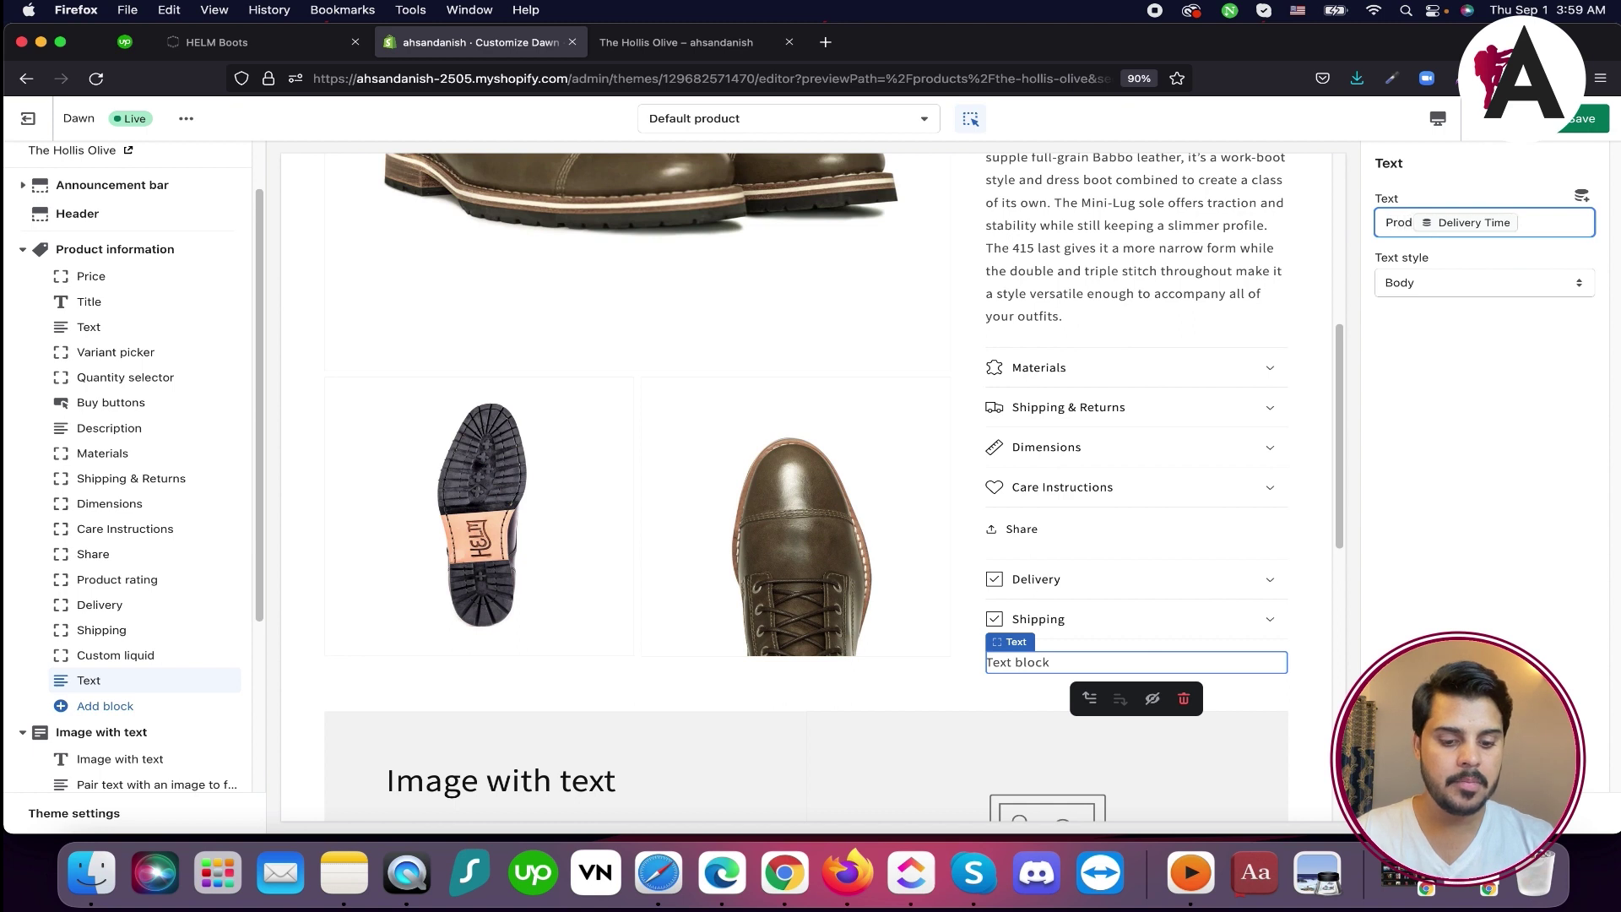
pyautogui.write(' Delivery Time')
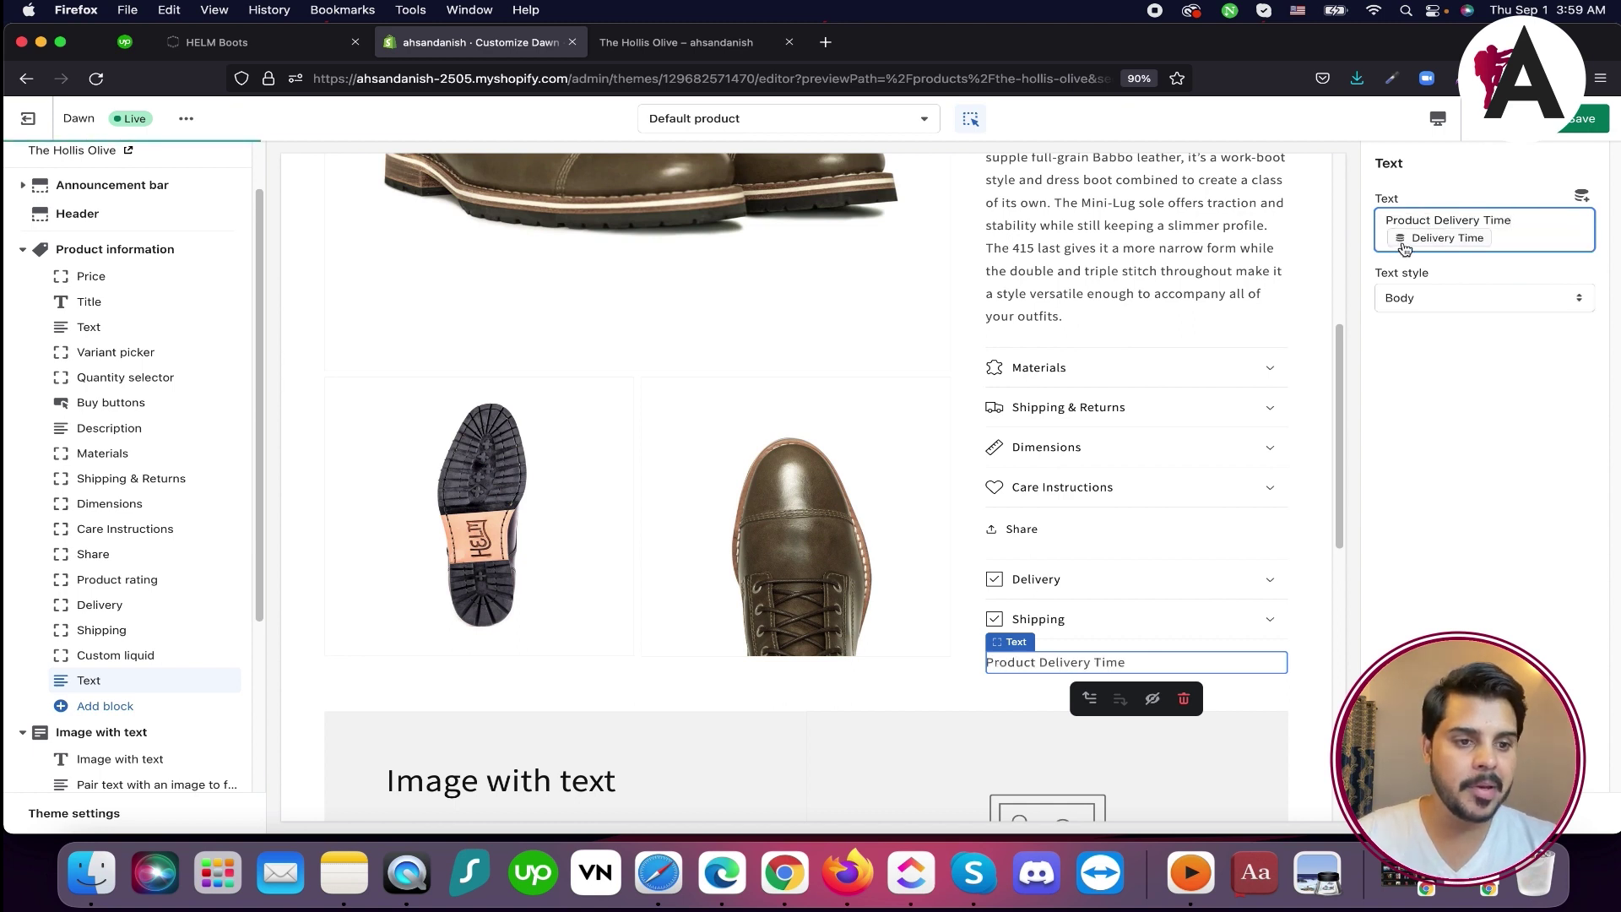
pyautogui.click(1577, 125)
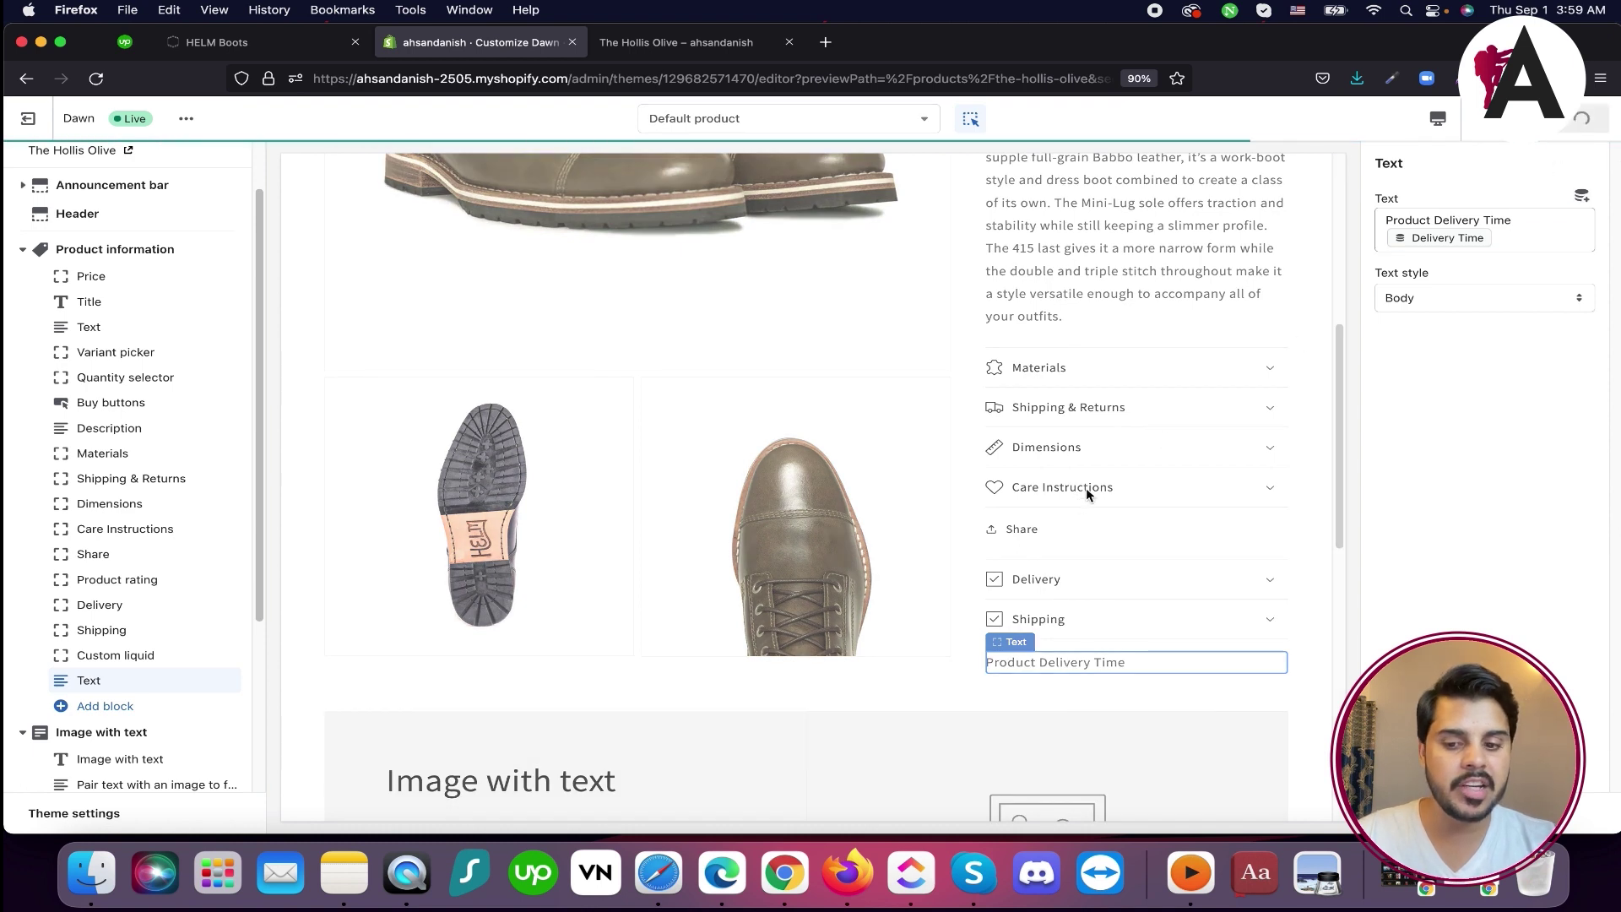
# Reload The Hollis Olive storefront page to check the new delivery line
pyautogui.click(661, 42)
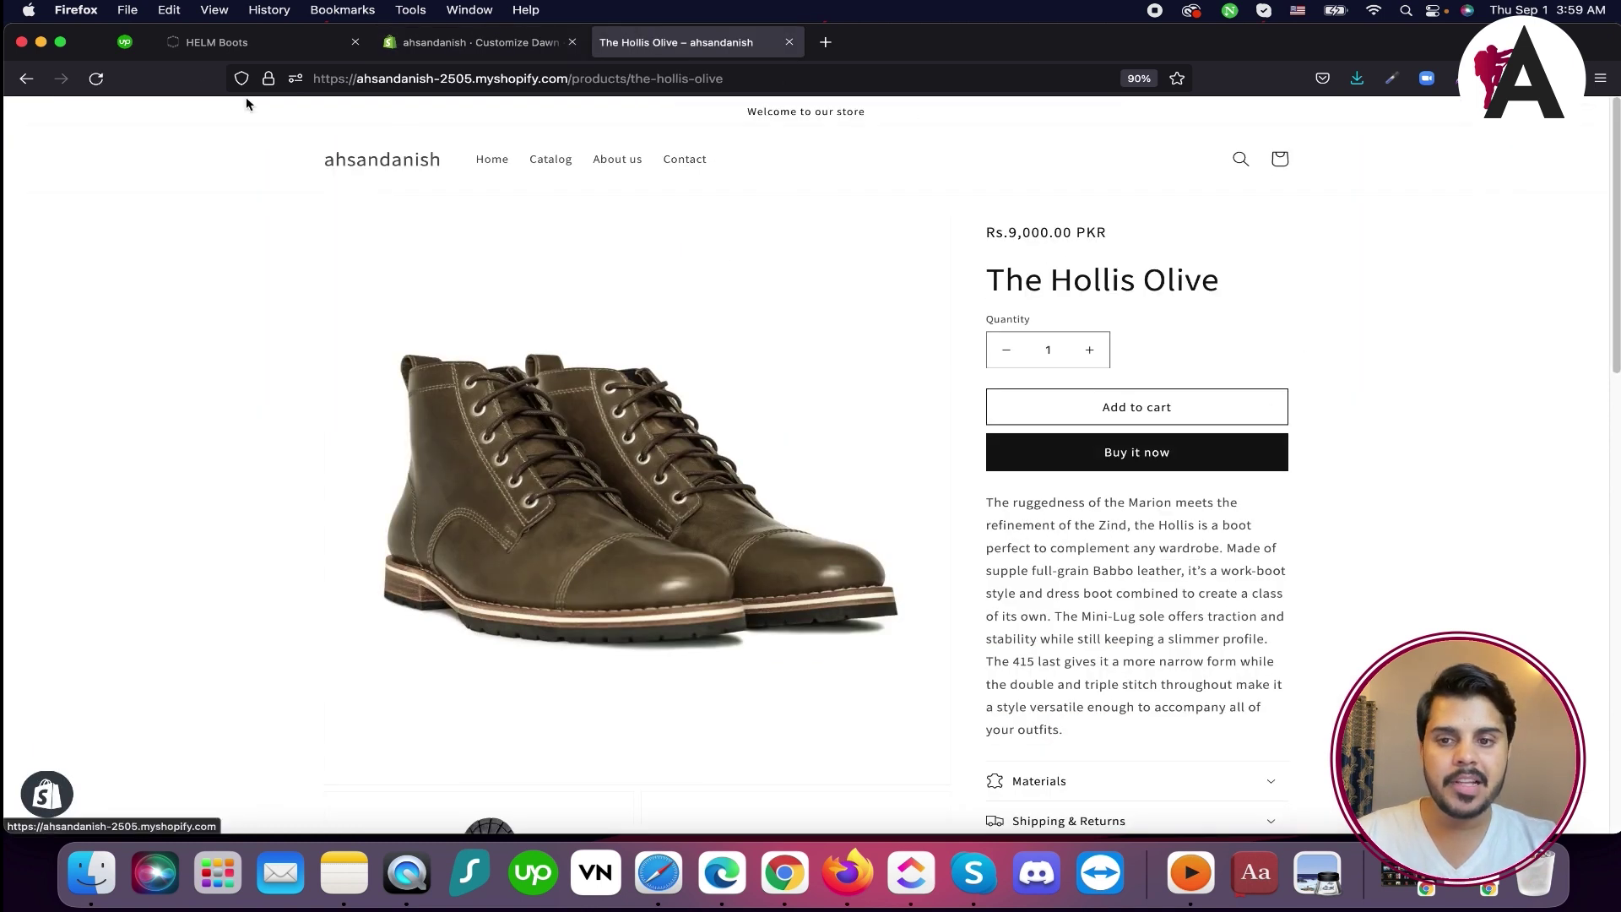
pyautogui.click(96, 78)
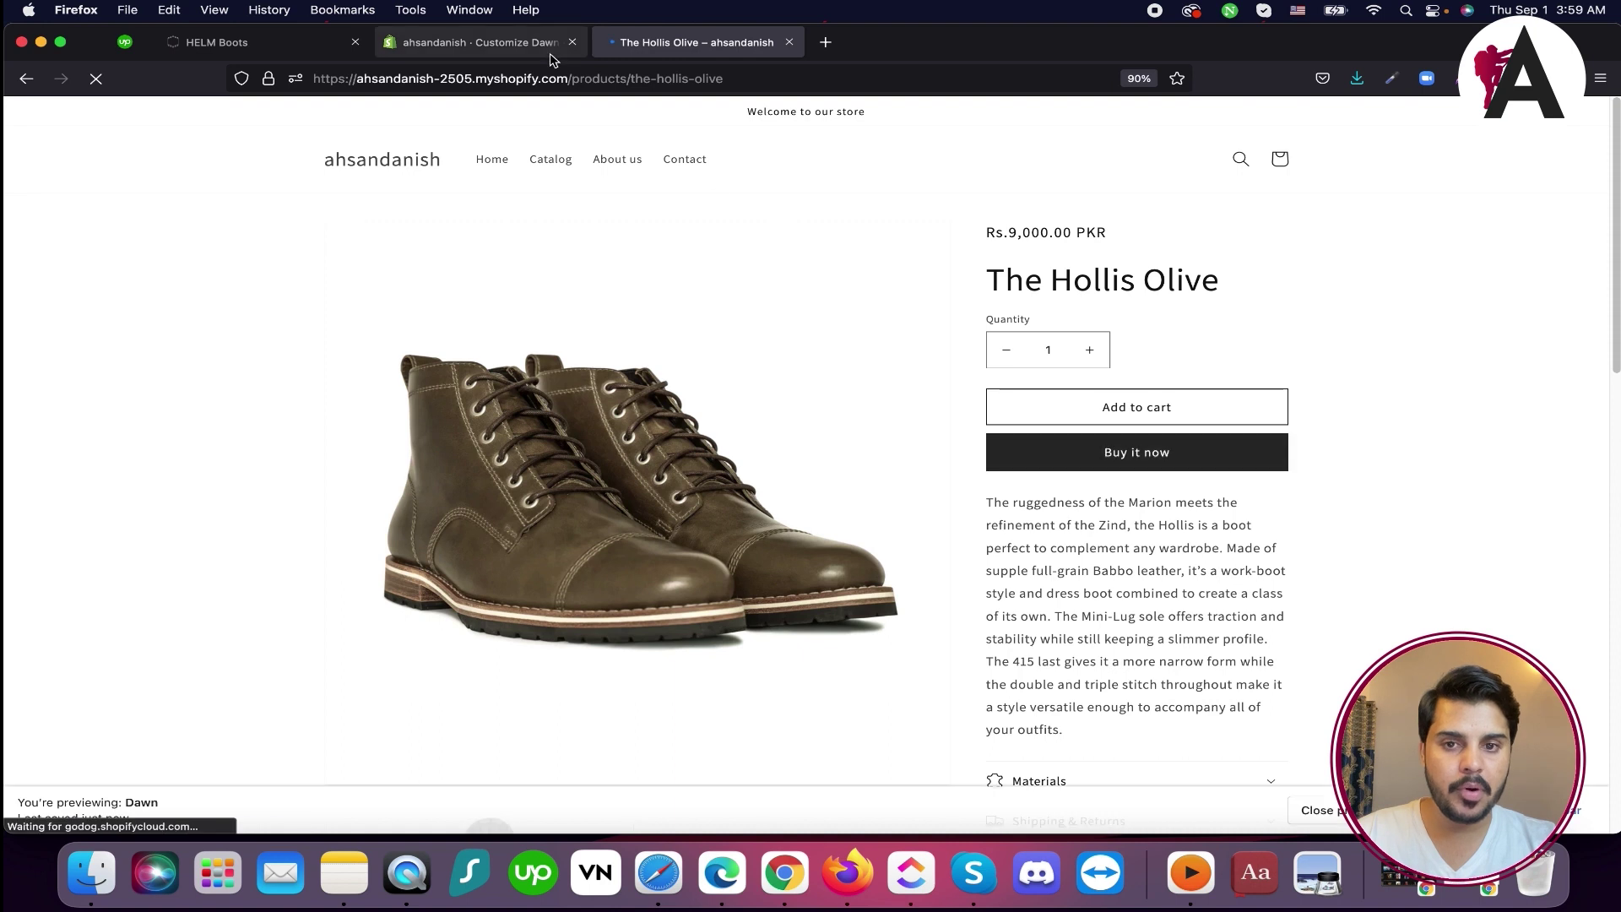
pyautogui.scroll(-5, 1161, 667)
pyautogui.scroll(-1, 1103, 717)
pyautogui.moveTo(986, 739); pyautogui.dragTo(1163, 747)
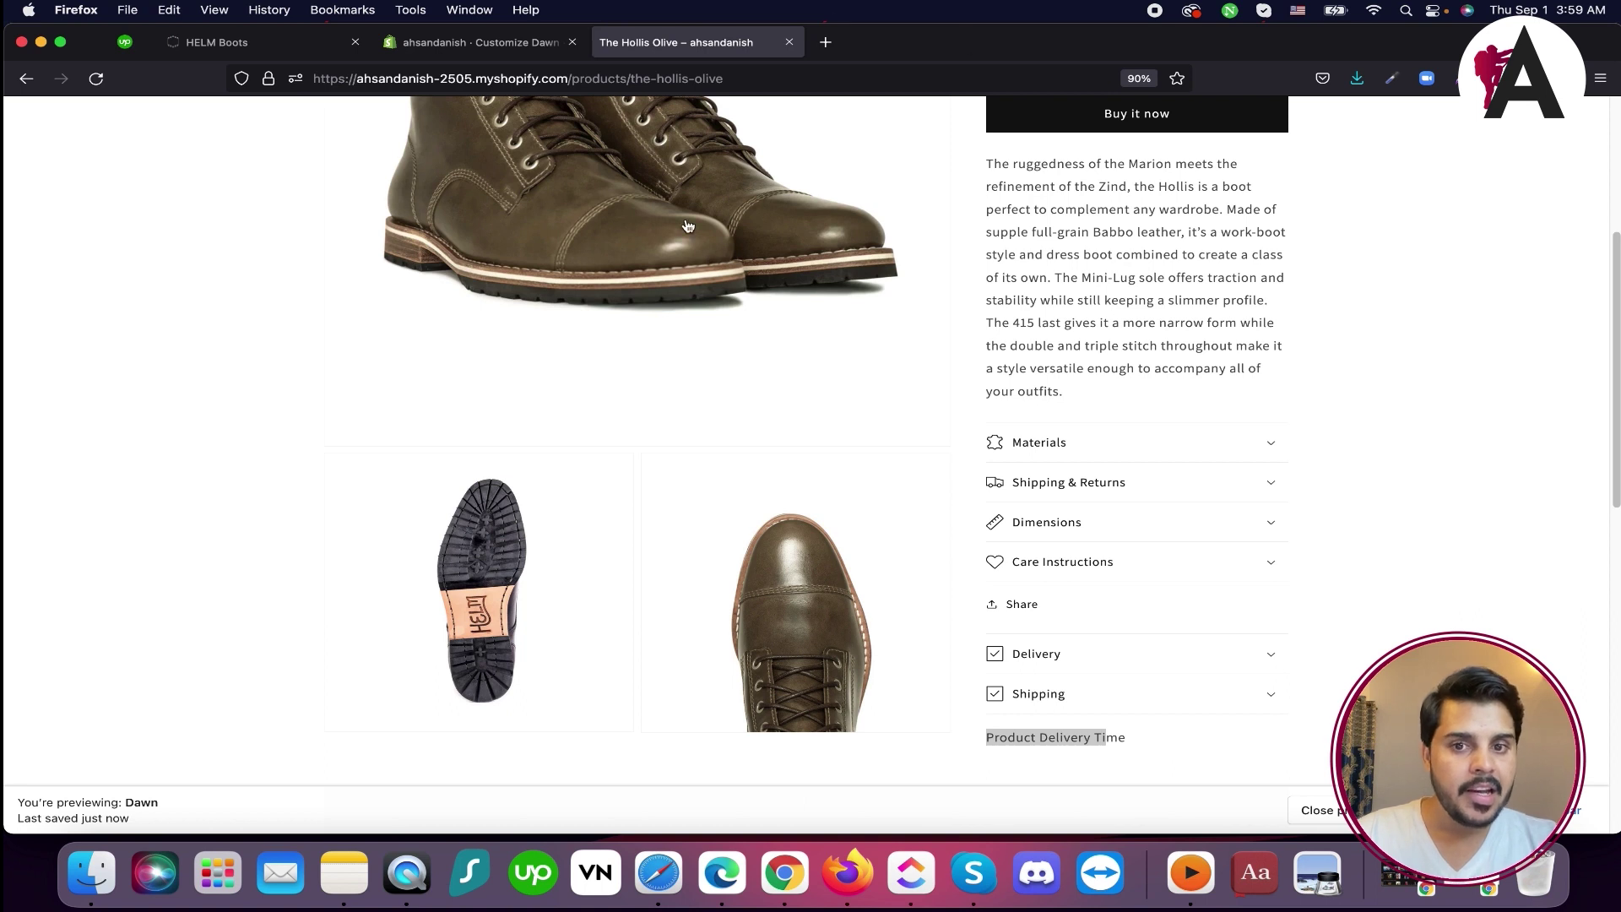
pyautogui.hotkey('ctrl', 'shift', 'Tab')
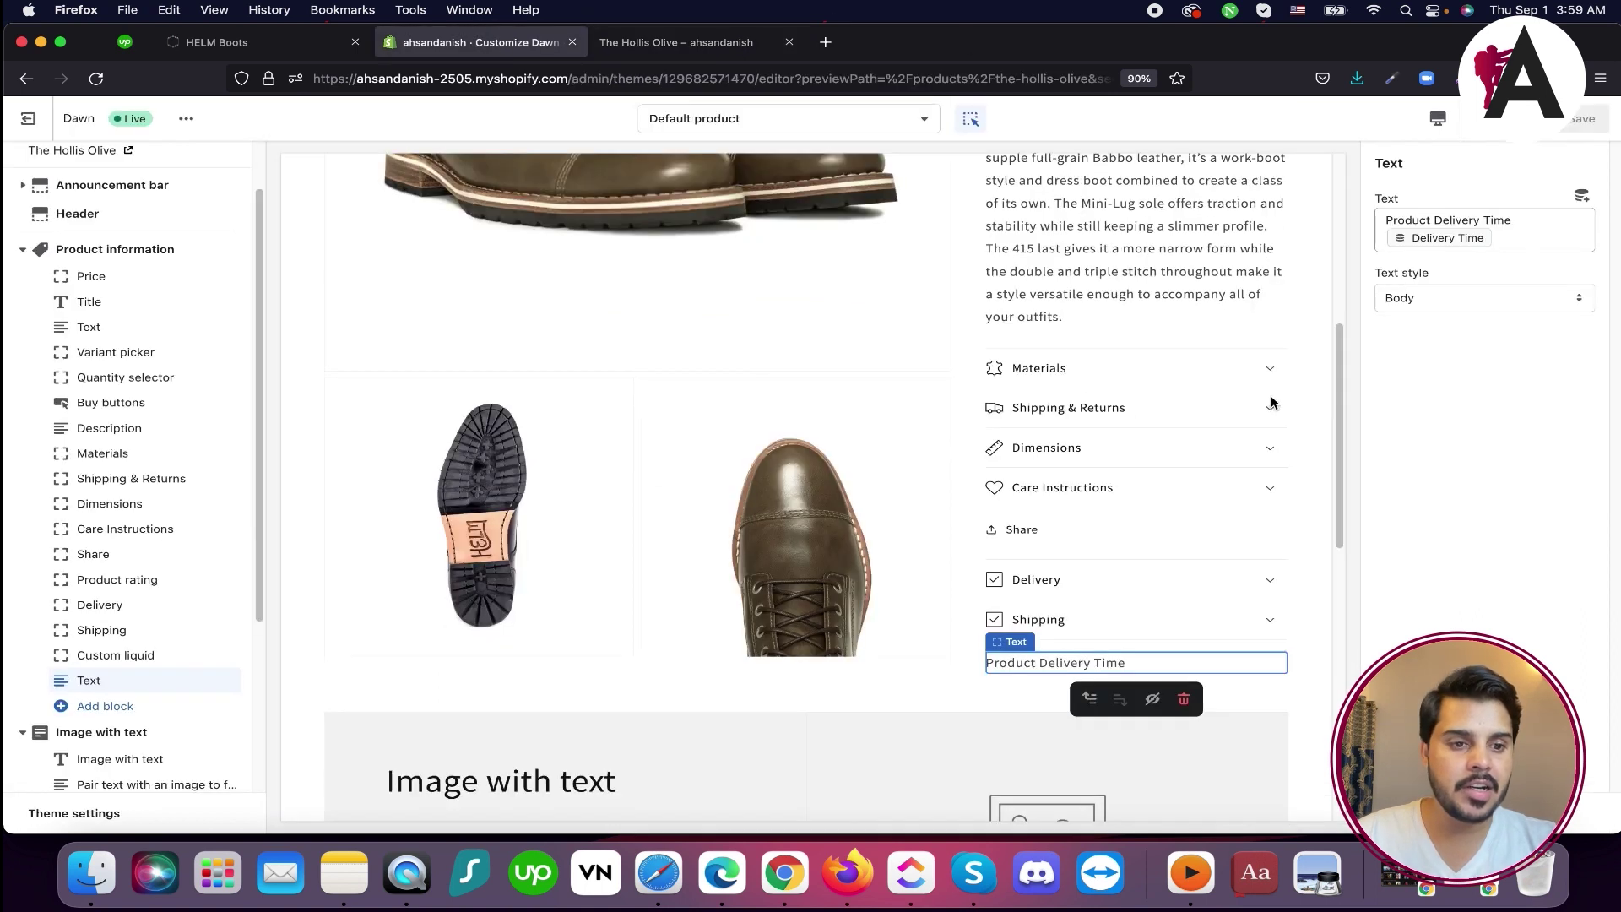
# Place the Delivery Time text block directly under Price, above Title, and save the template
pyautogui.scroll(2, 1123, 574)
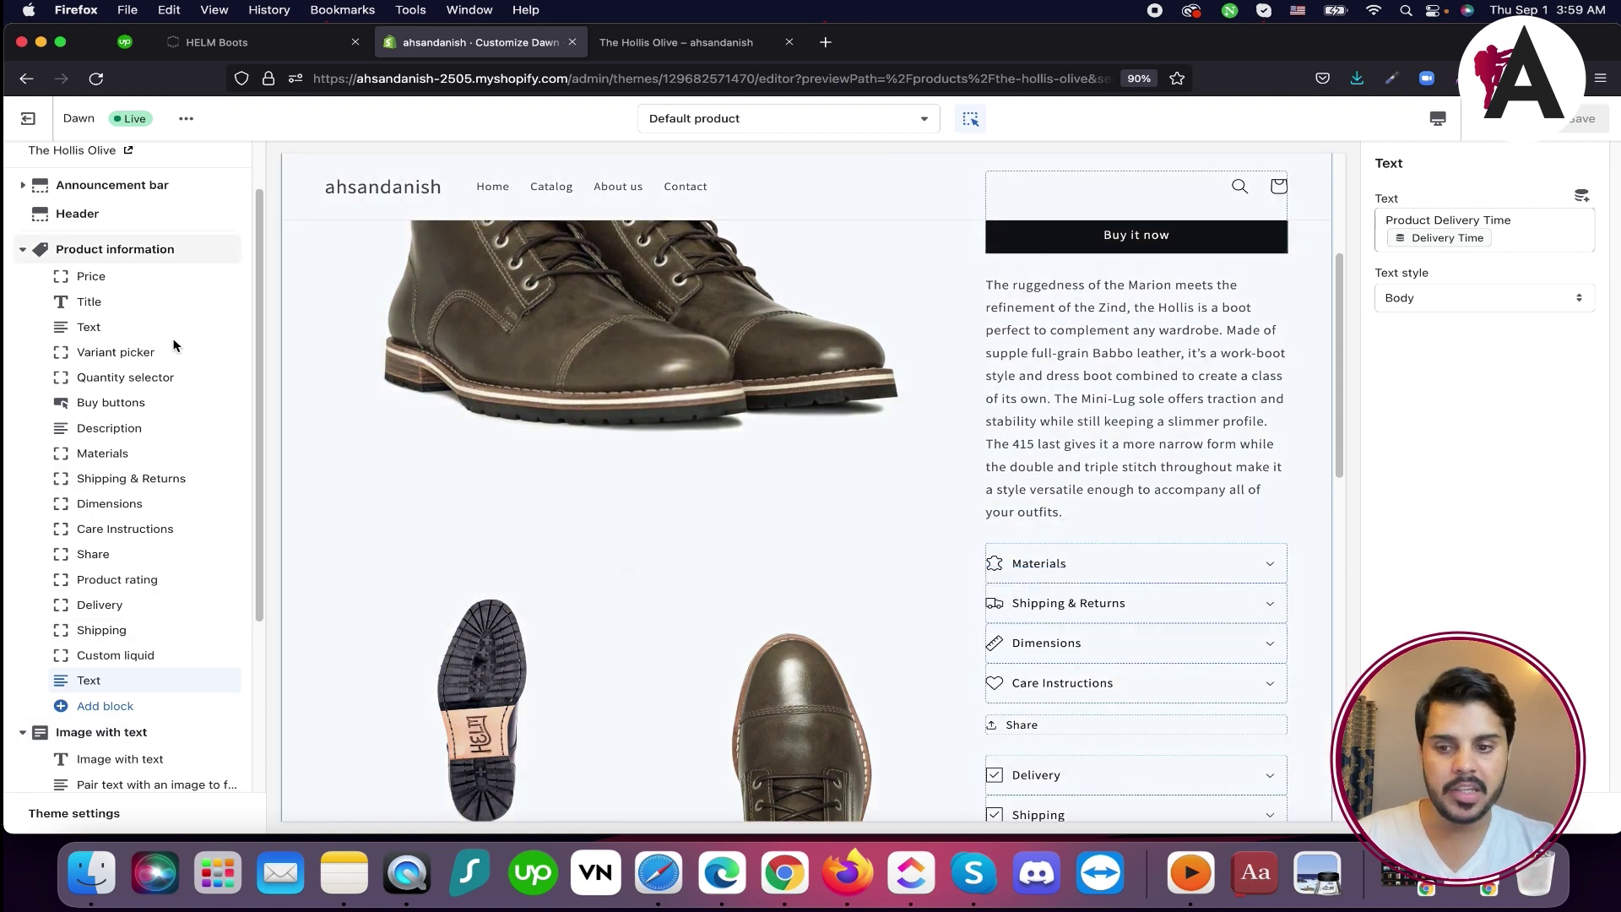
pyautogui.click(67, 697)
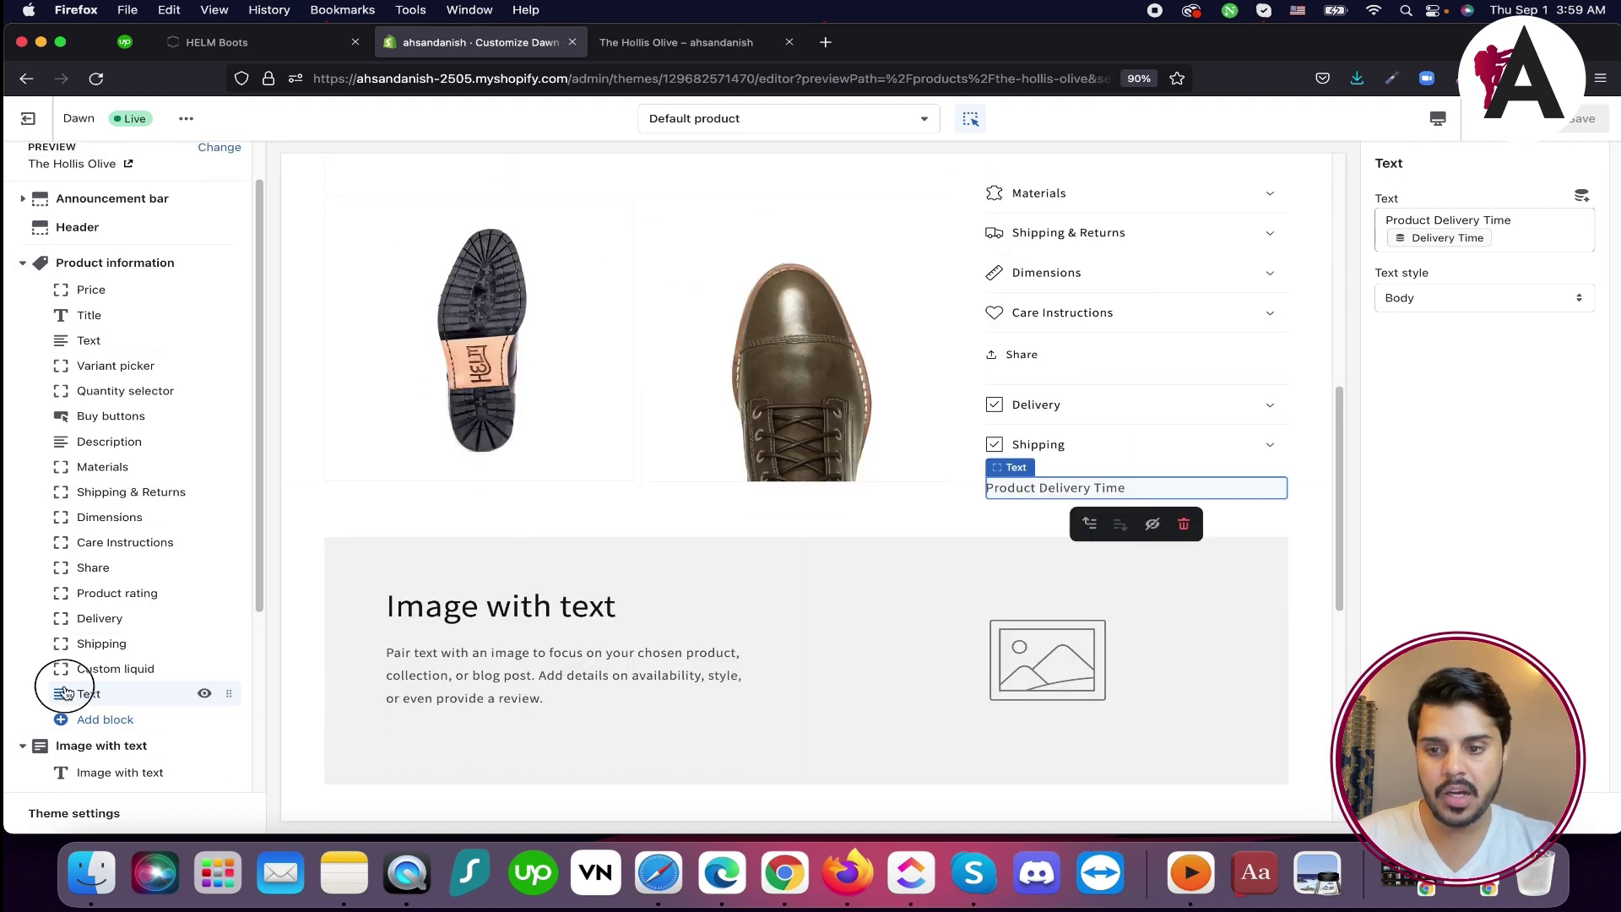
pyautogui.moveTo(91, 319)
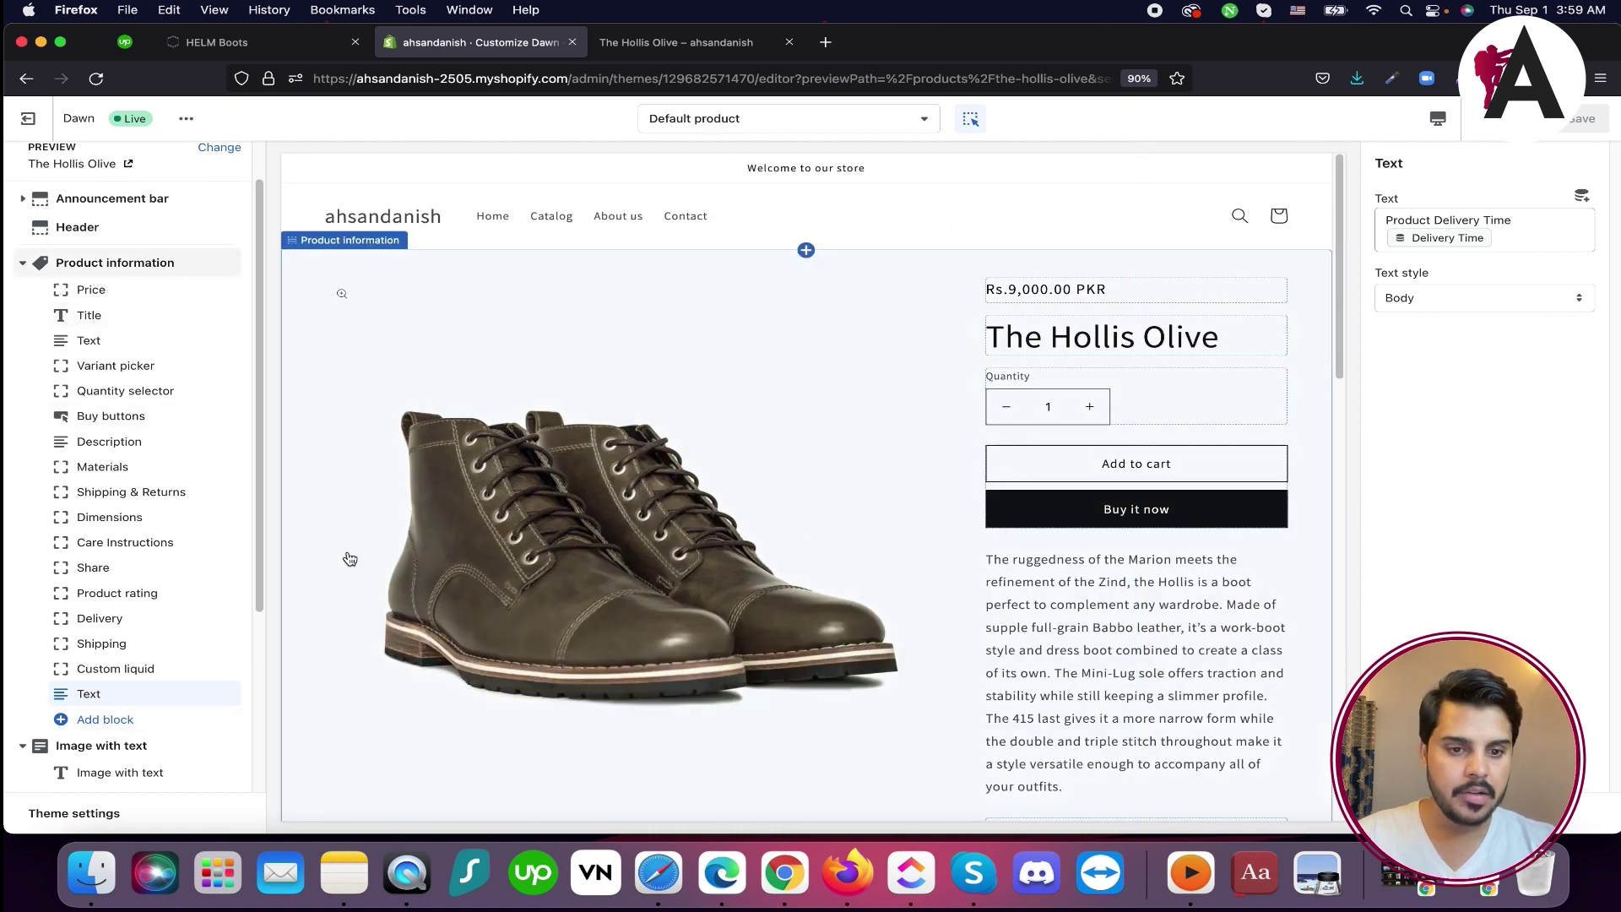
pyautogui.moveTo(225, 693)
pyautogui.moveTo(225, 693); pyautogui.dragTo(164, 314)
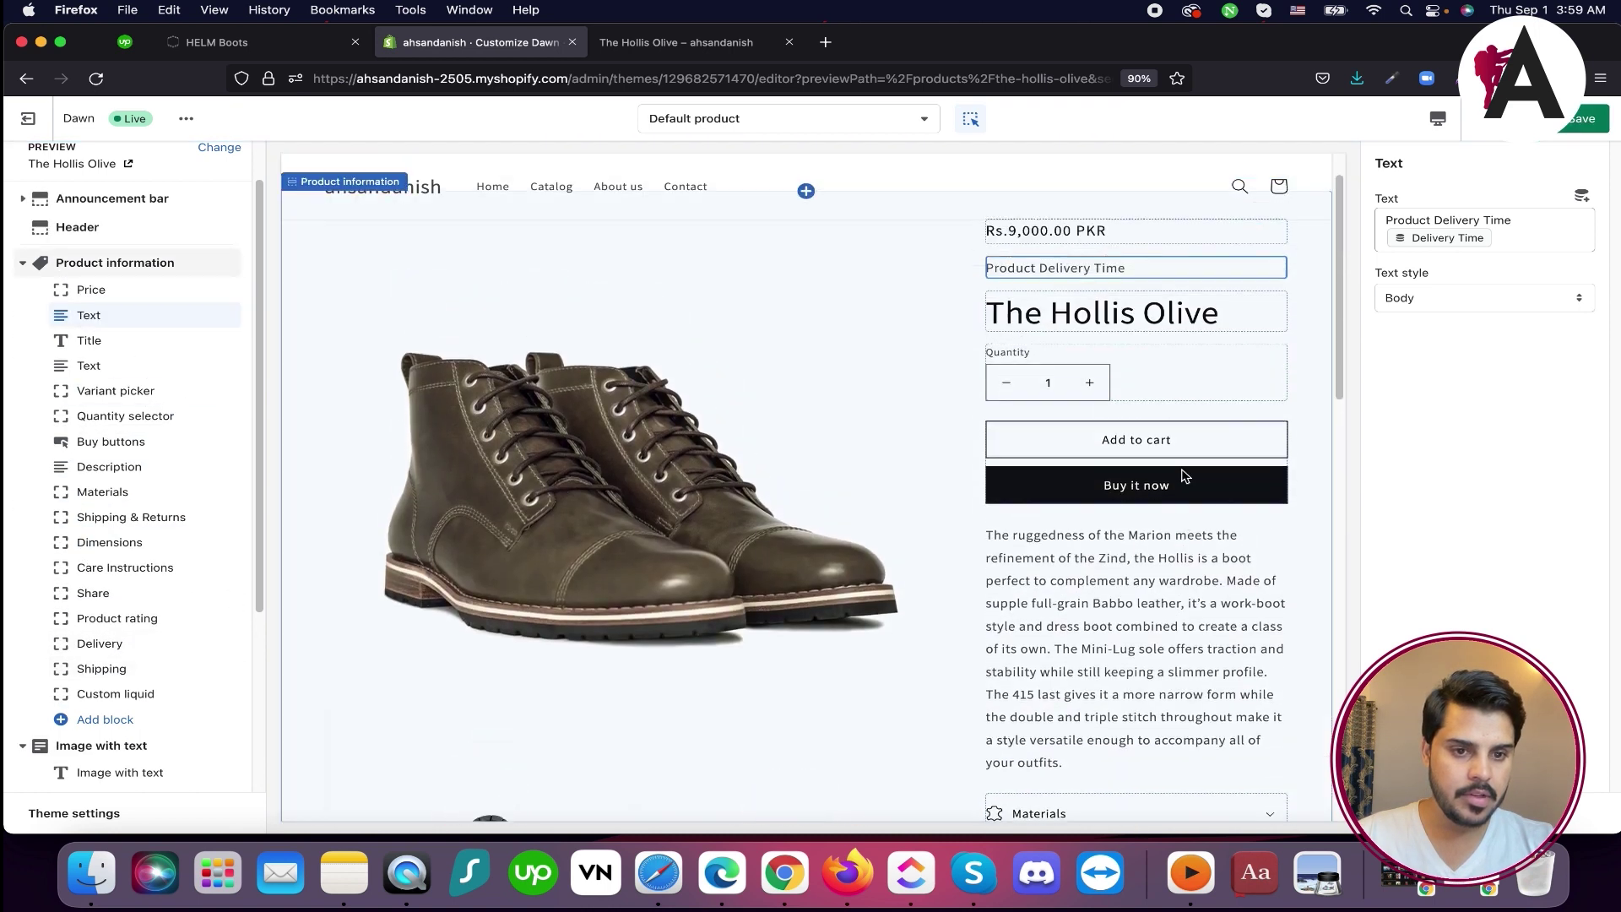
pyautogui.click(1583, 119)
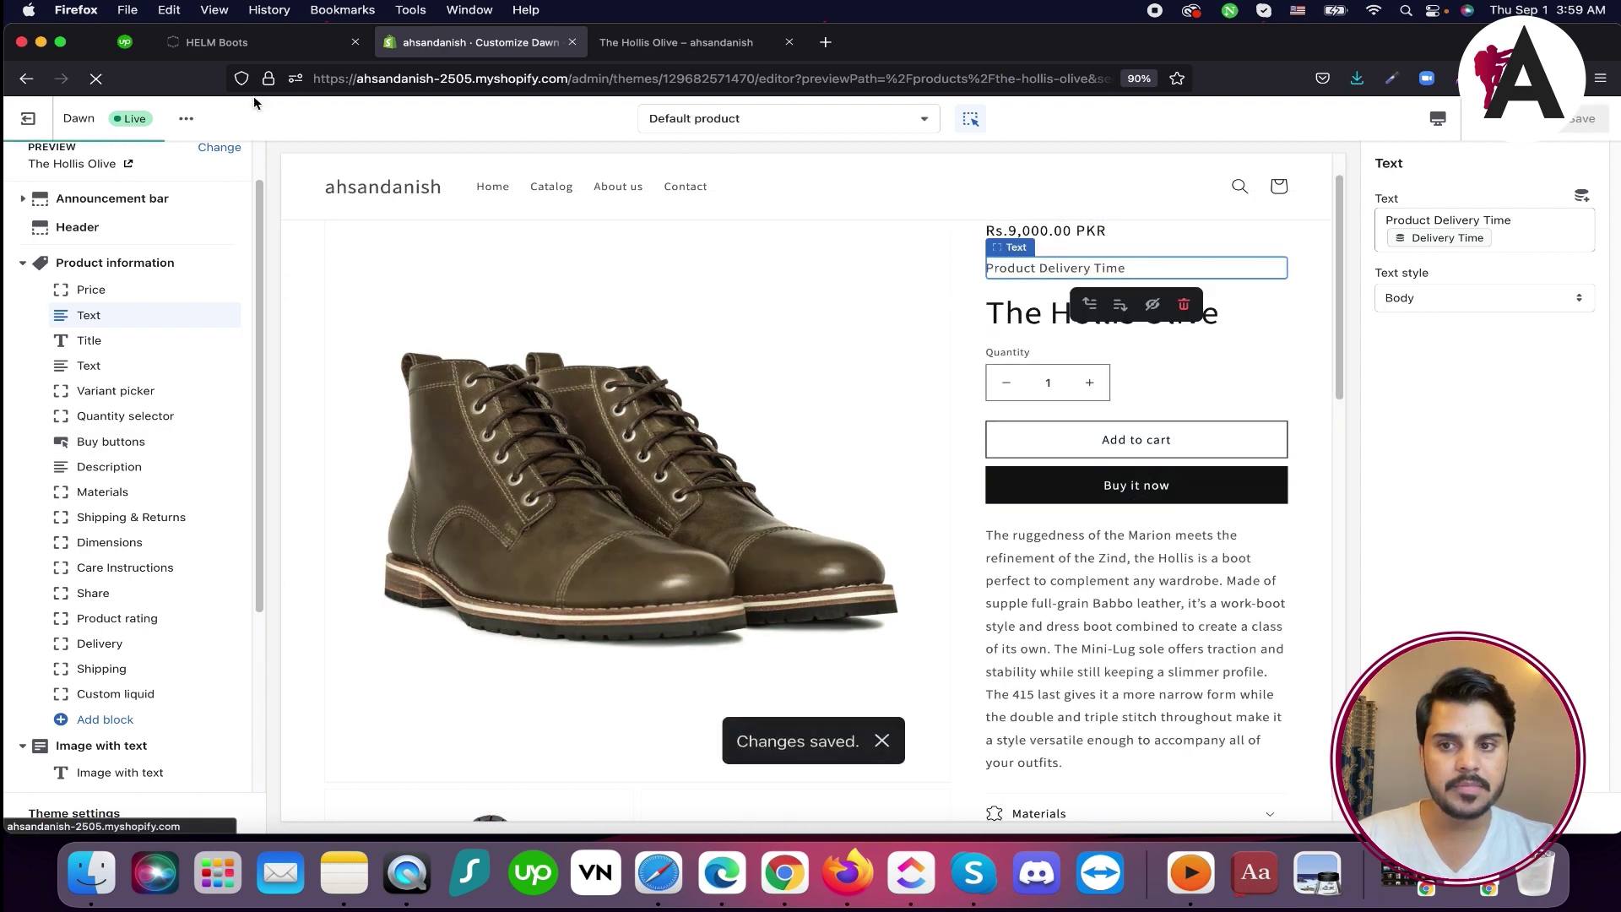
# Go to the Products list and open the shirt product in a new tab
pyautogui.click(38, 122)
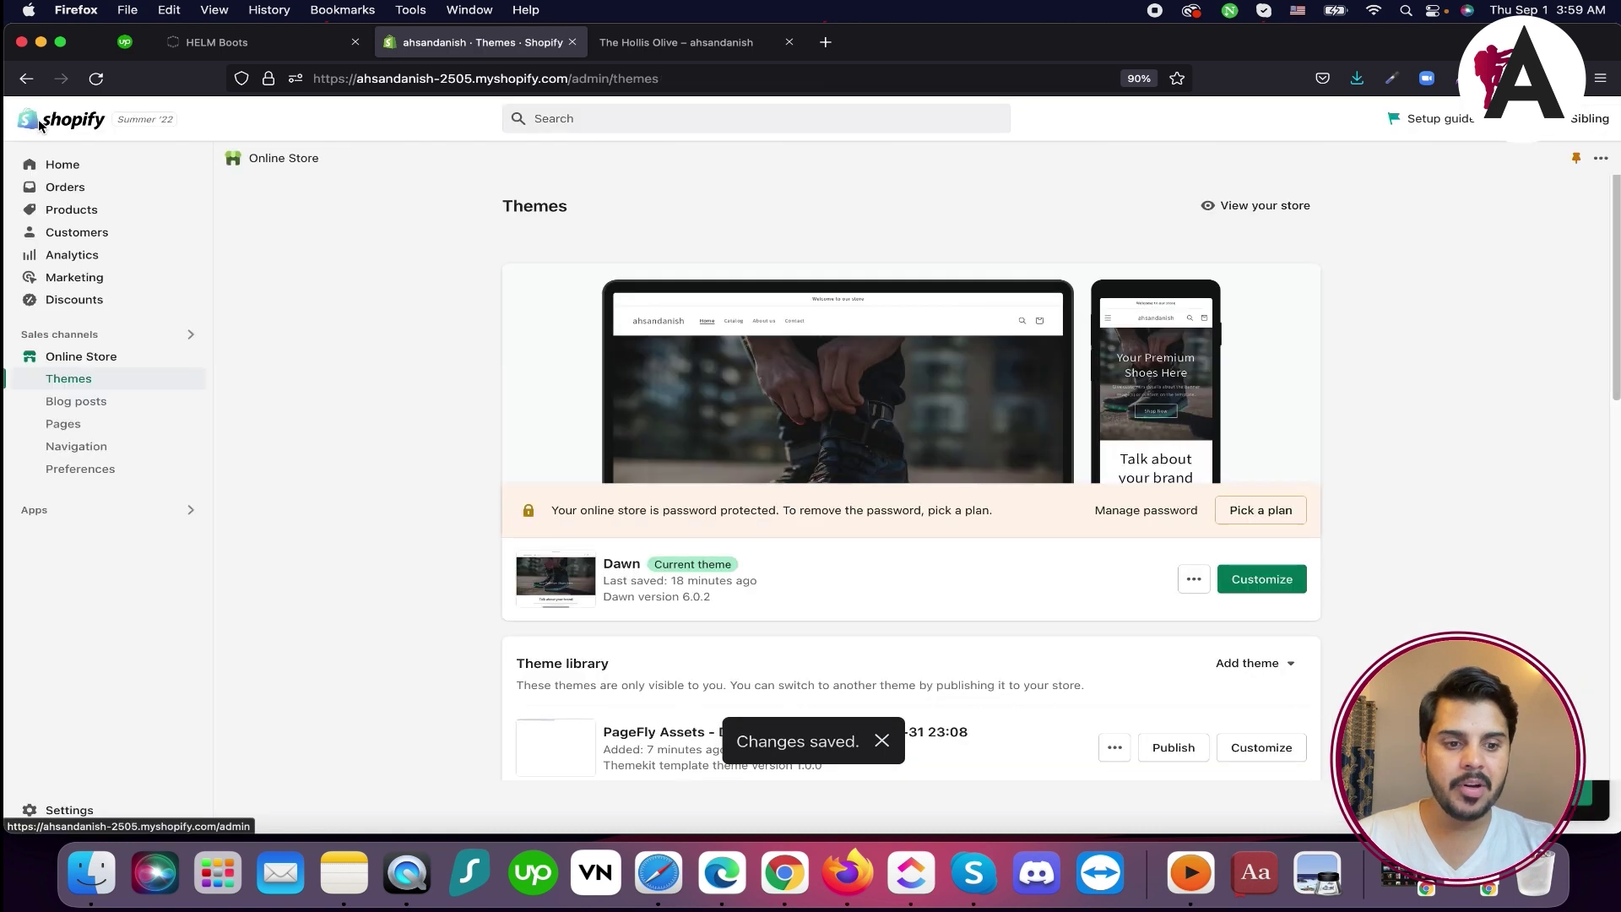
pyautogui.click(69, 210)
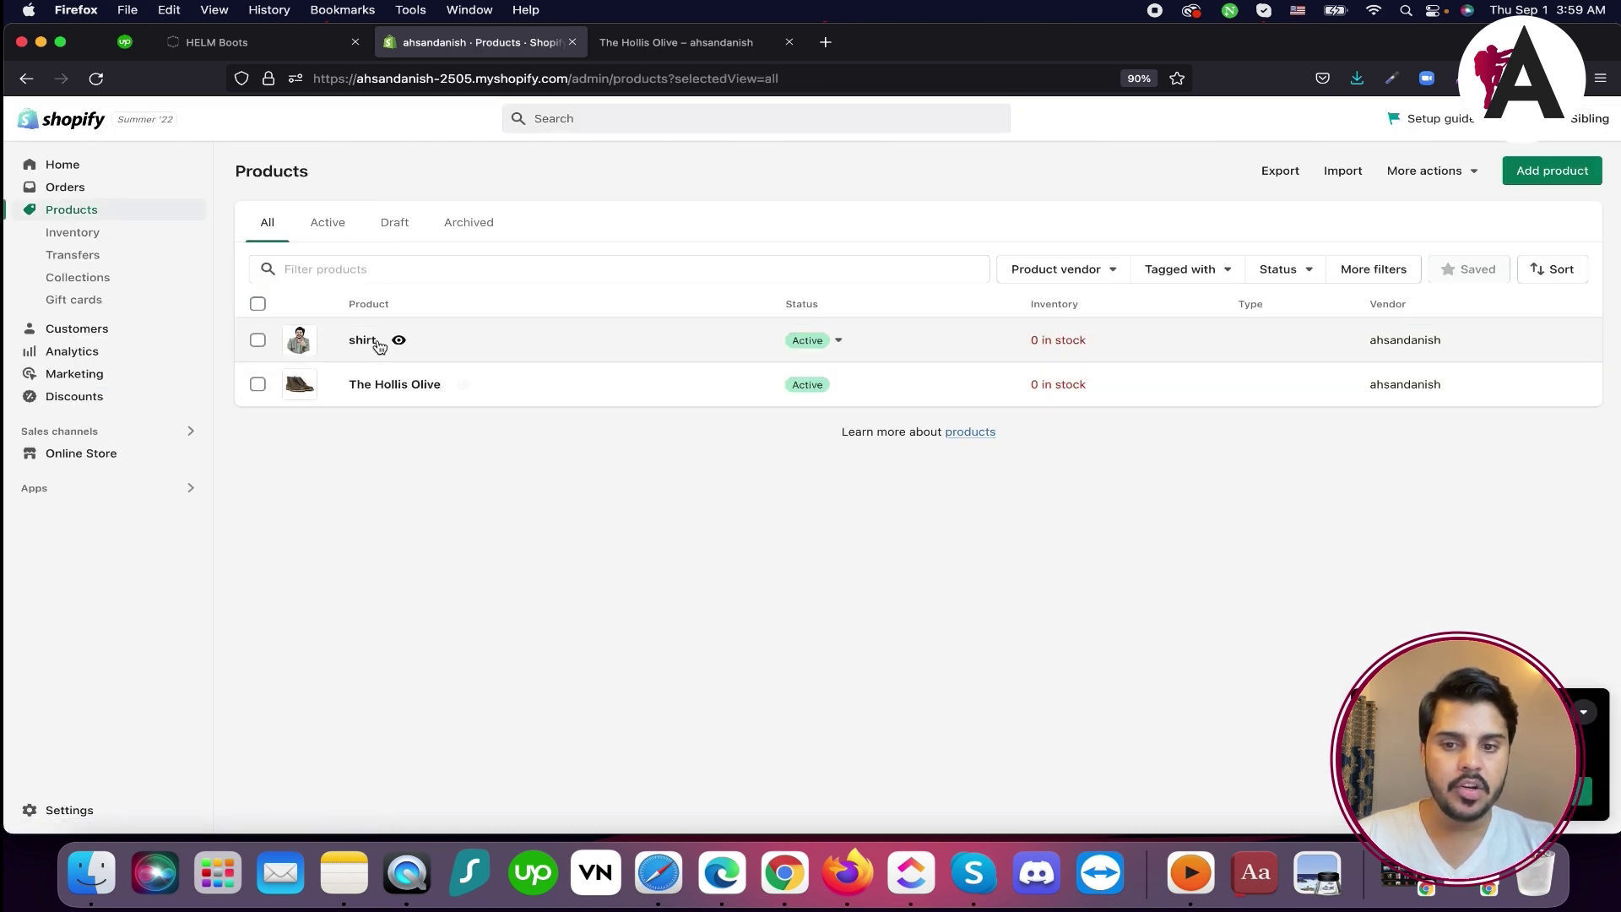
pyautogui.rightClick(372, 342)
pyautogui.click(413, 398)
pyautogui.click(1198, 50)
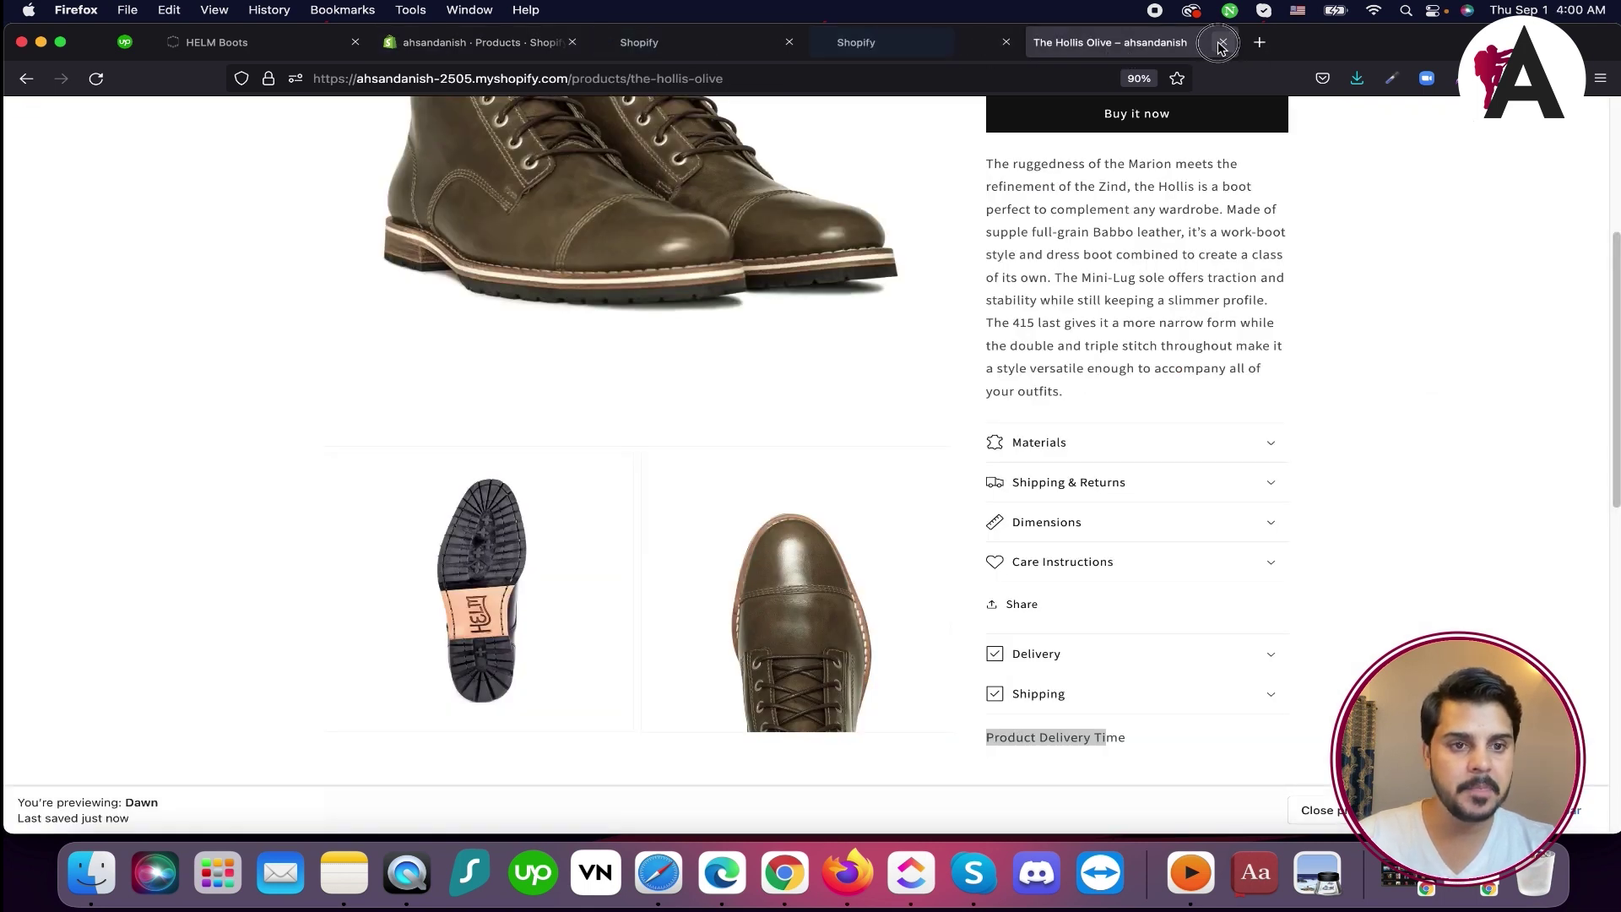
pyautogui.click(1220, 43)
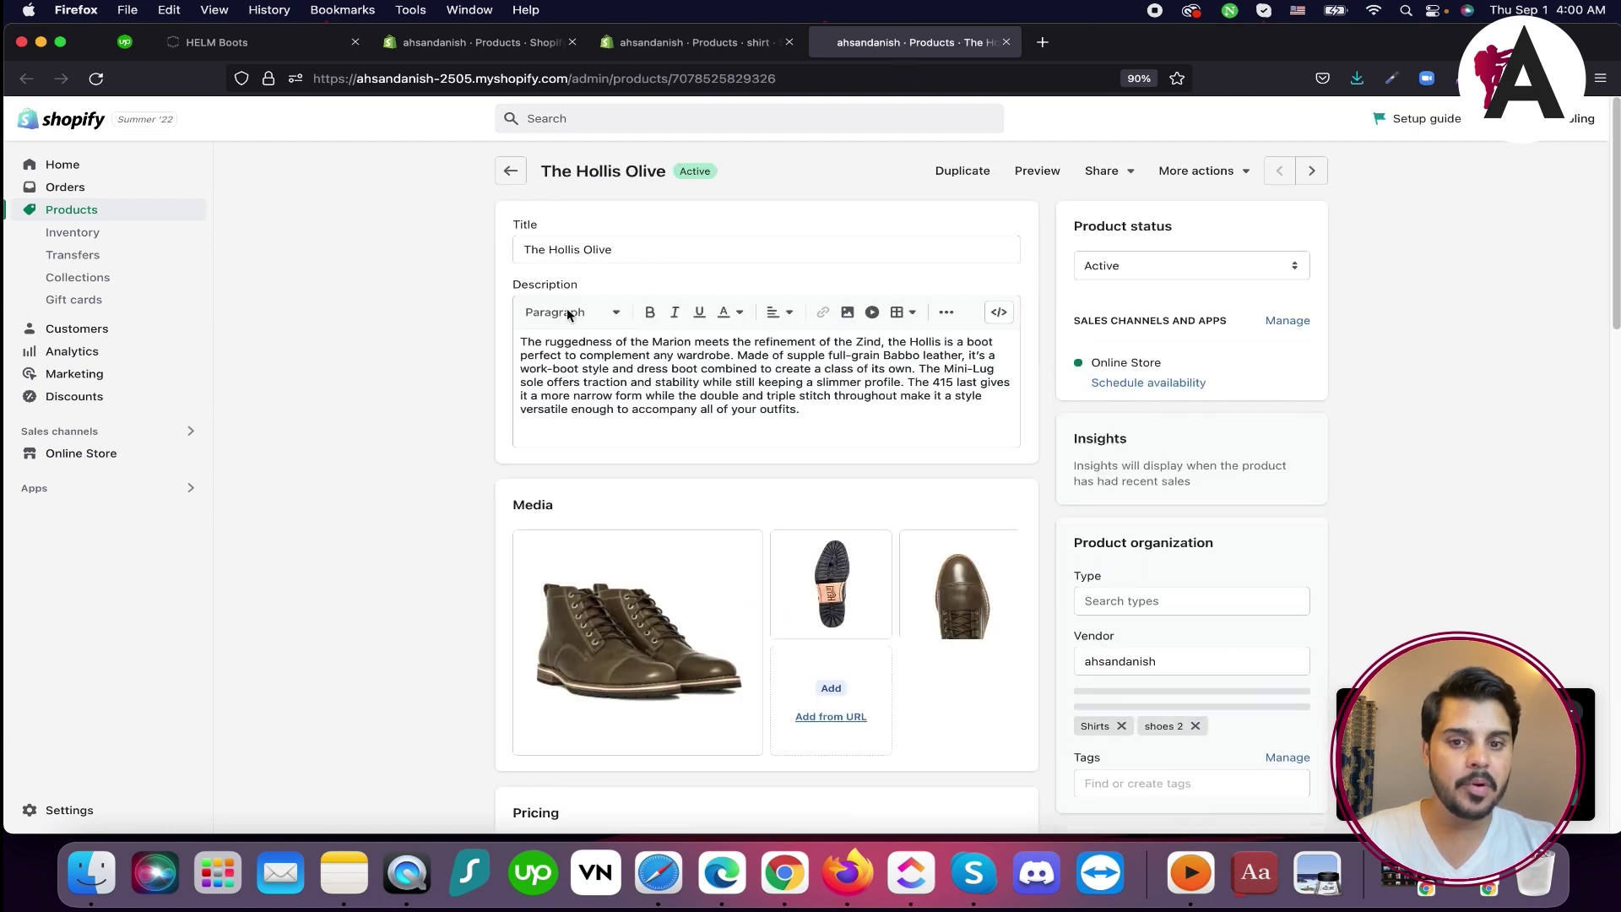
# Enter 25 in The Hollis Olive's Delivery Time metafield, save, and preview the product
pyautogui.scroll(-5, 1099, 423)
pyautogui.scroll(-15, 889, 448)
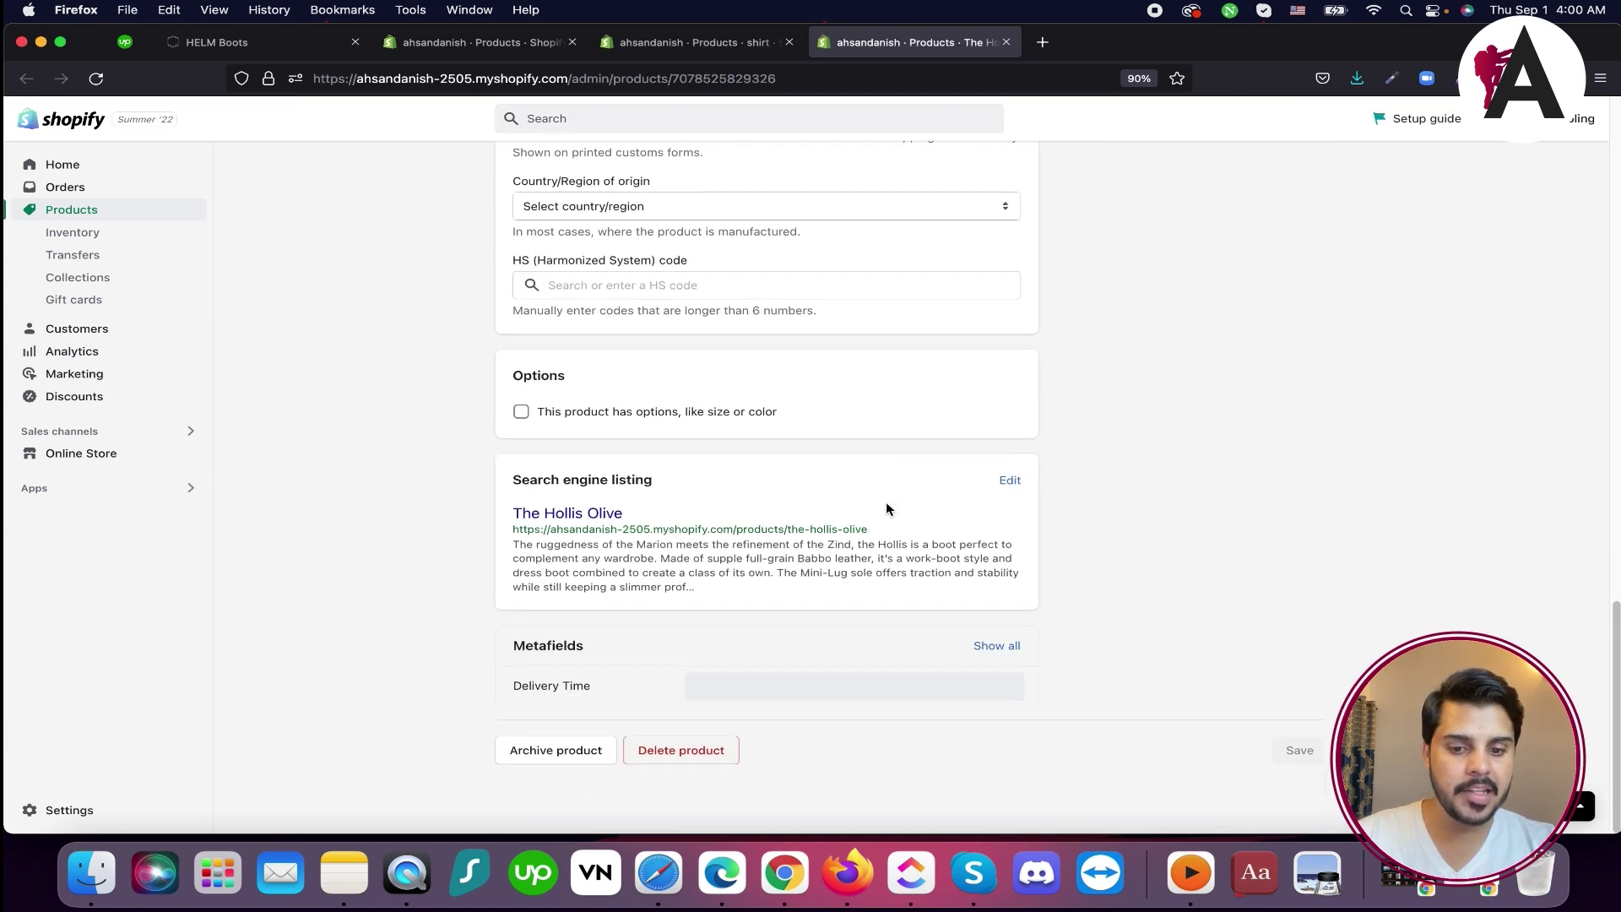
pyautogui.moveTo(531, 652); pyautogui.dragTo(642, 653)
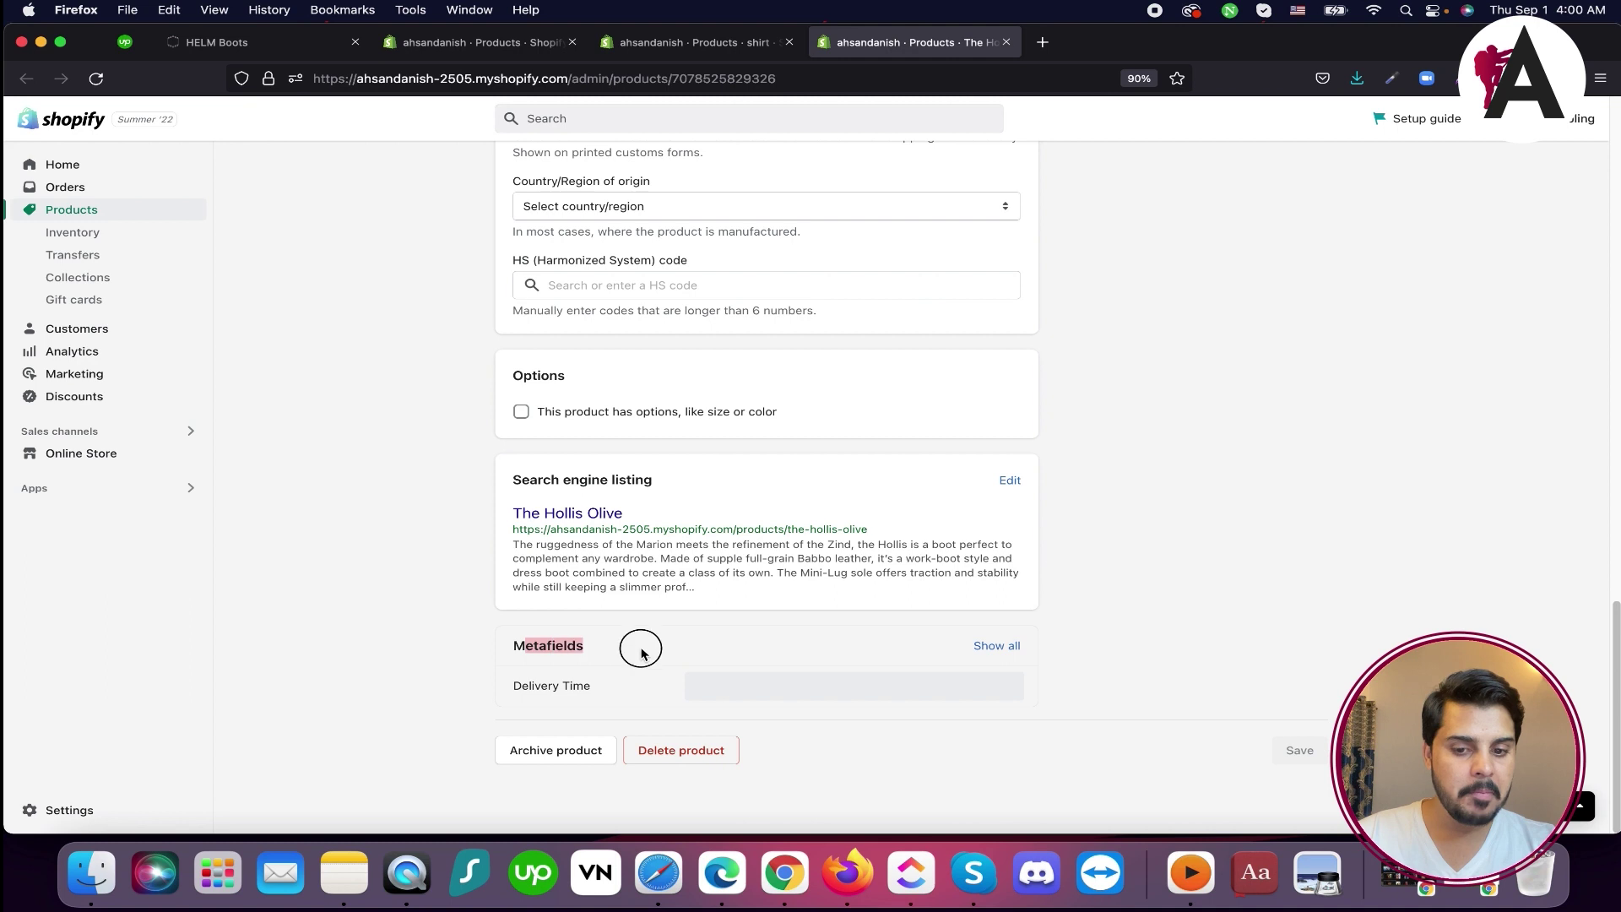
pyautogui.click(999, 646)
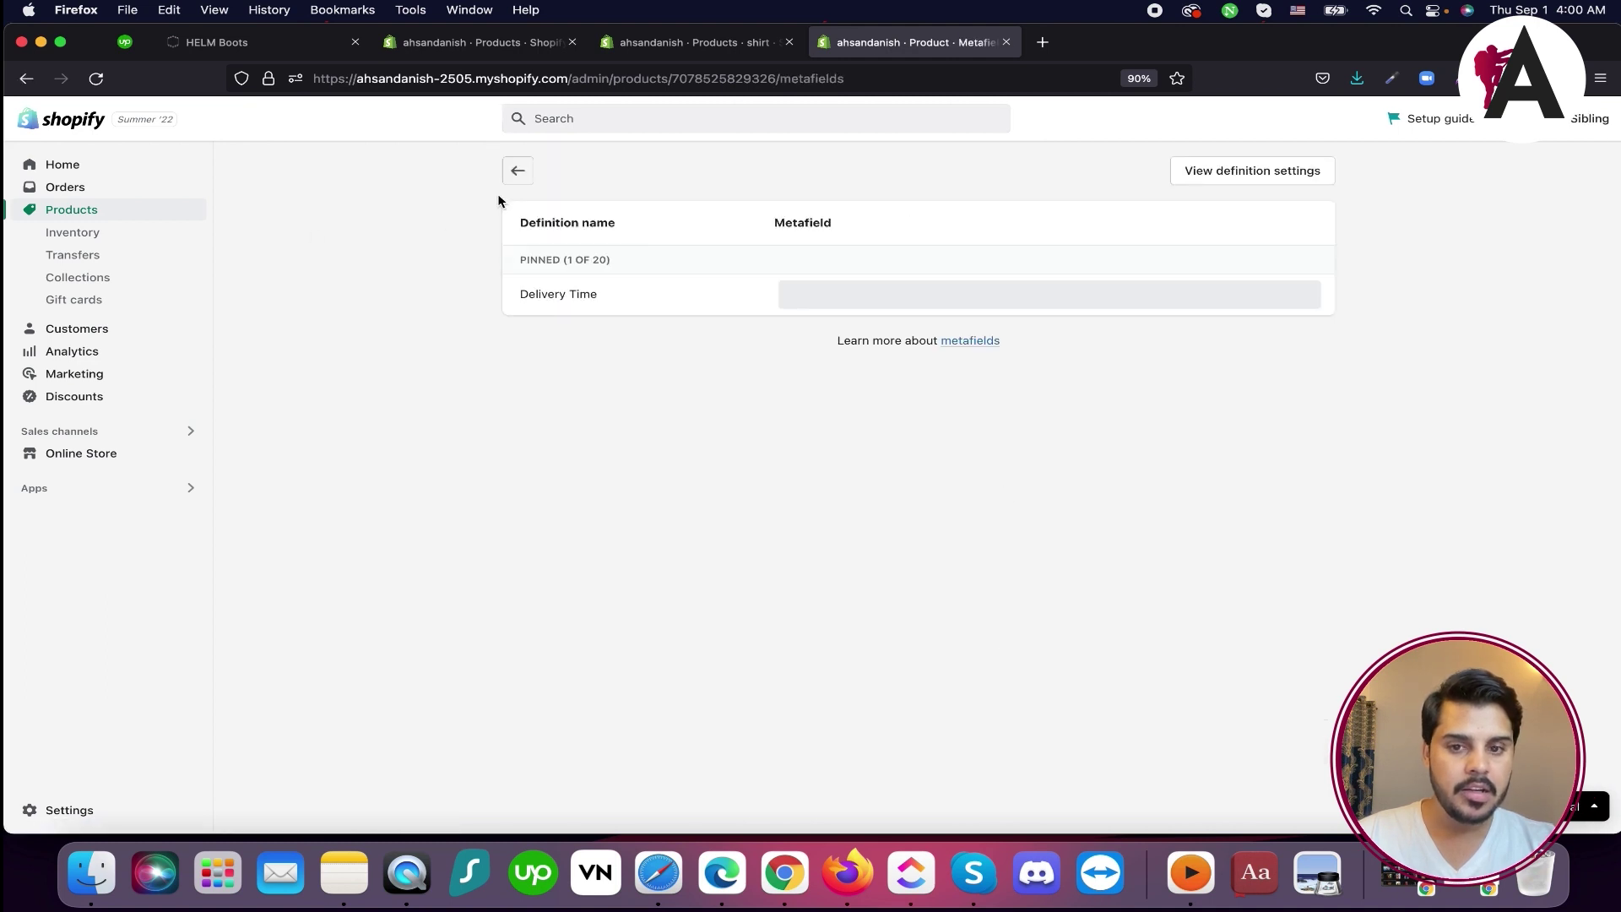
pyautogui.click(516, 172)
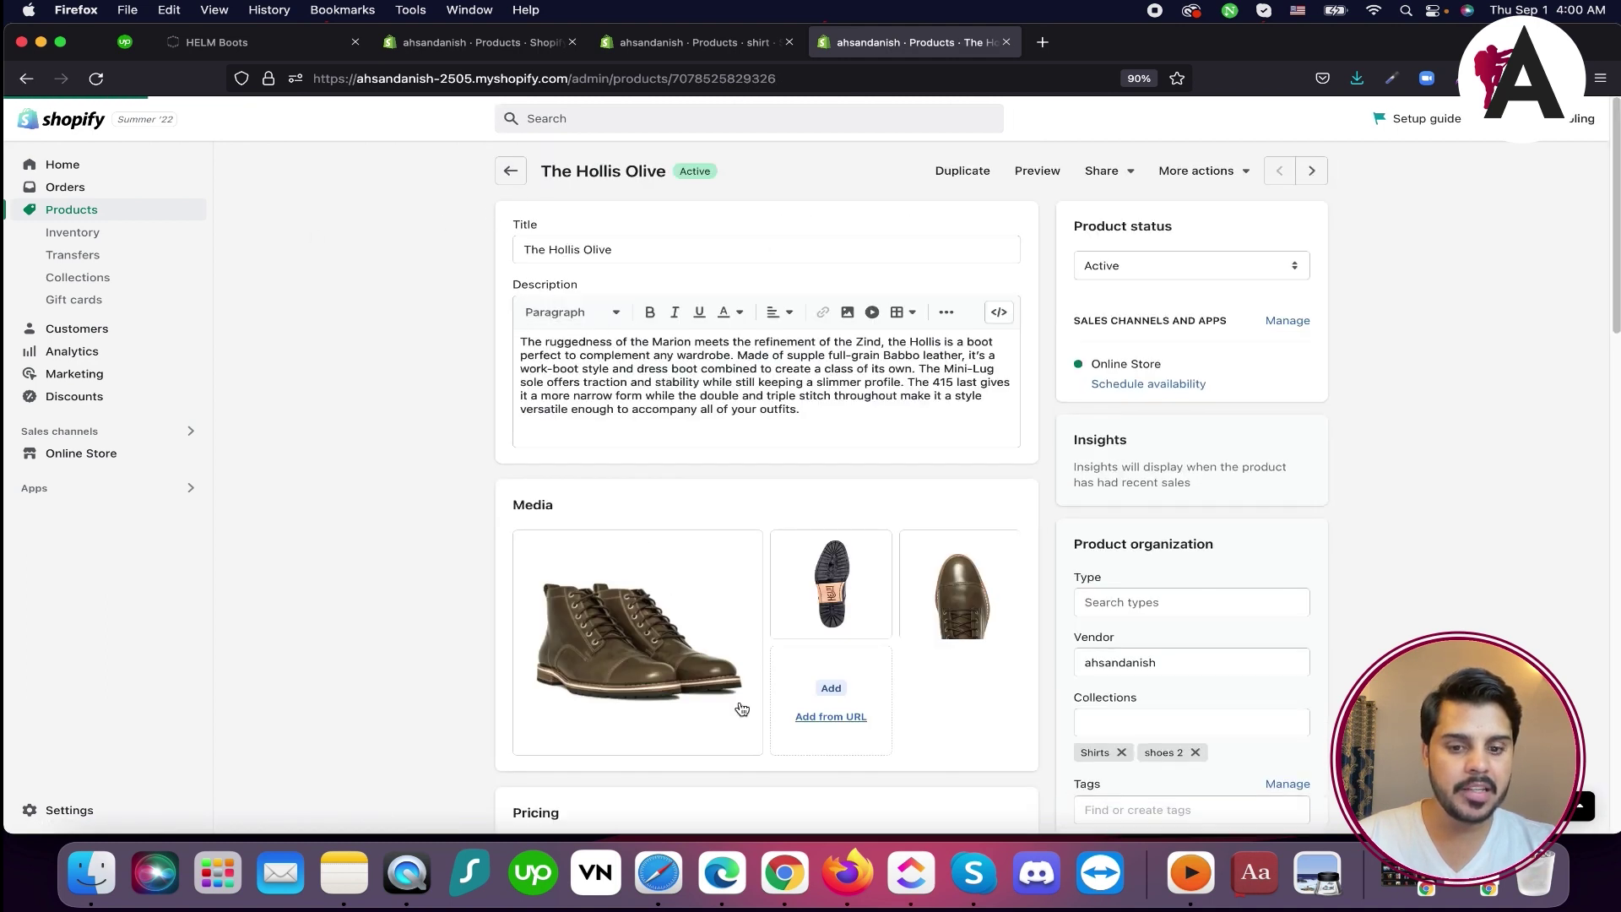
pyautogui.scroll(-15, 699, 637)
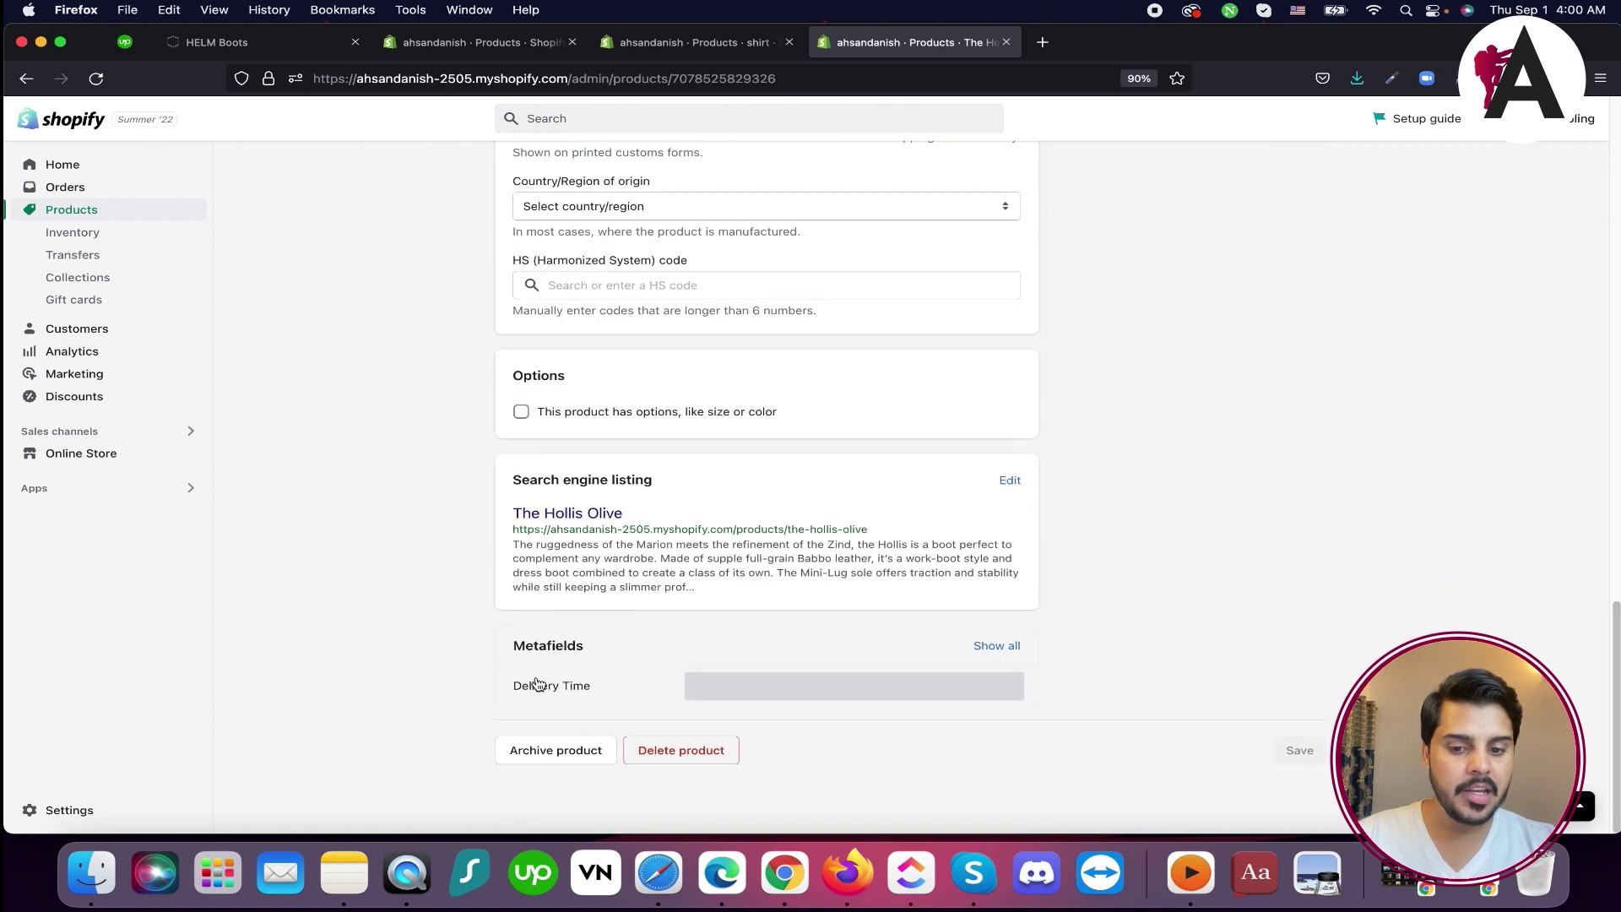
pyautogui.click(780, 687)
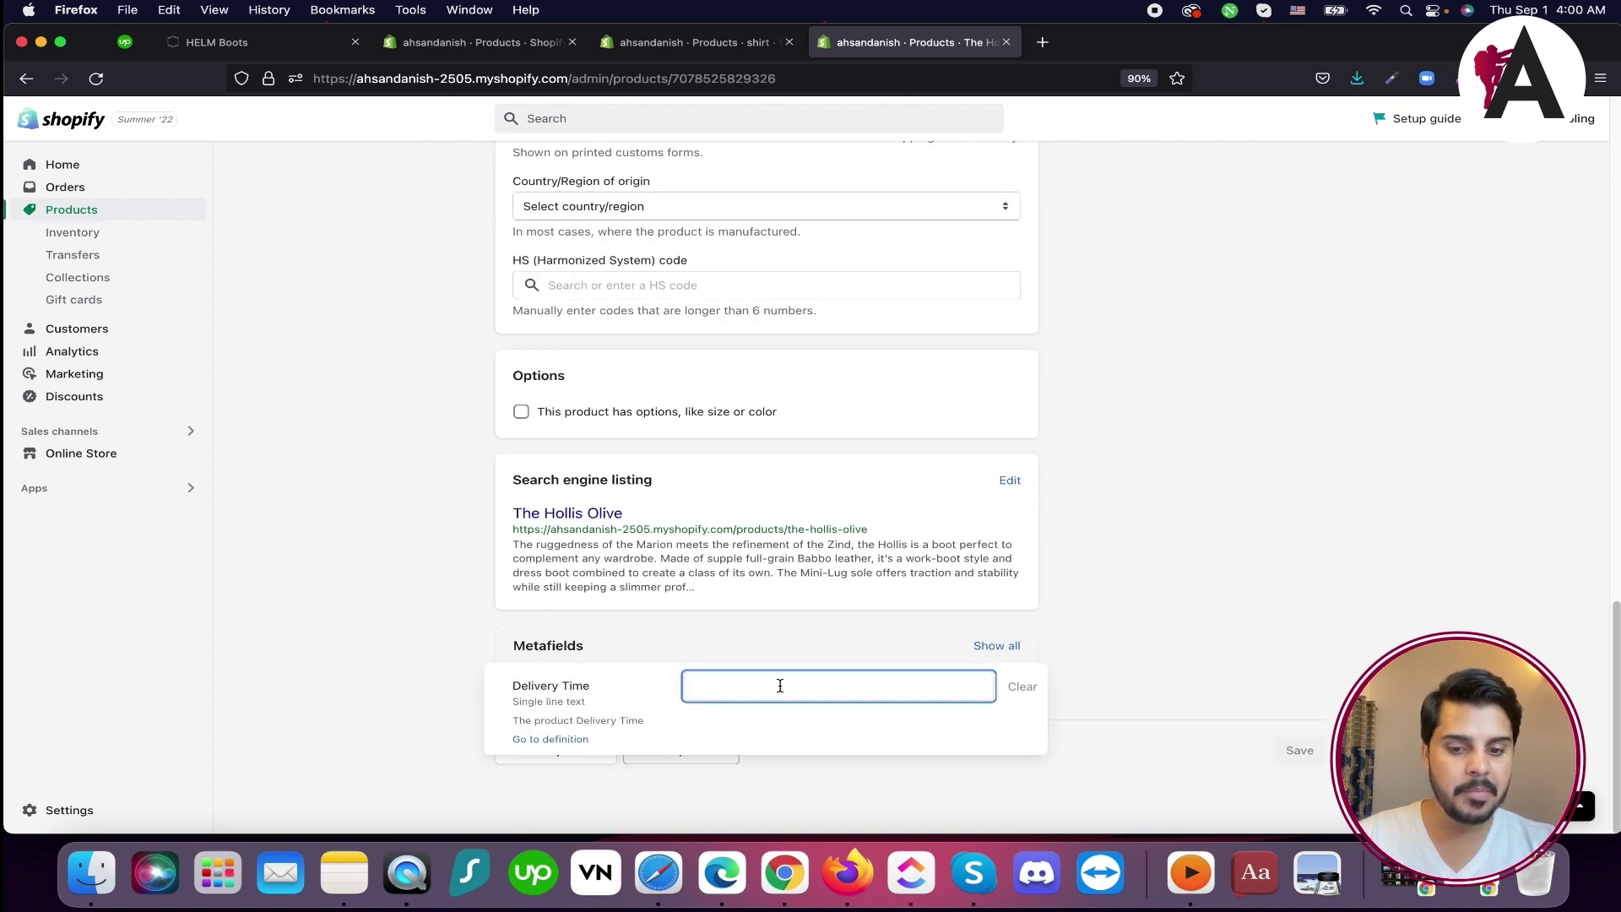
pyautogui.write('25 Days')
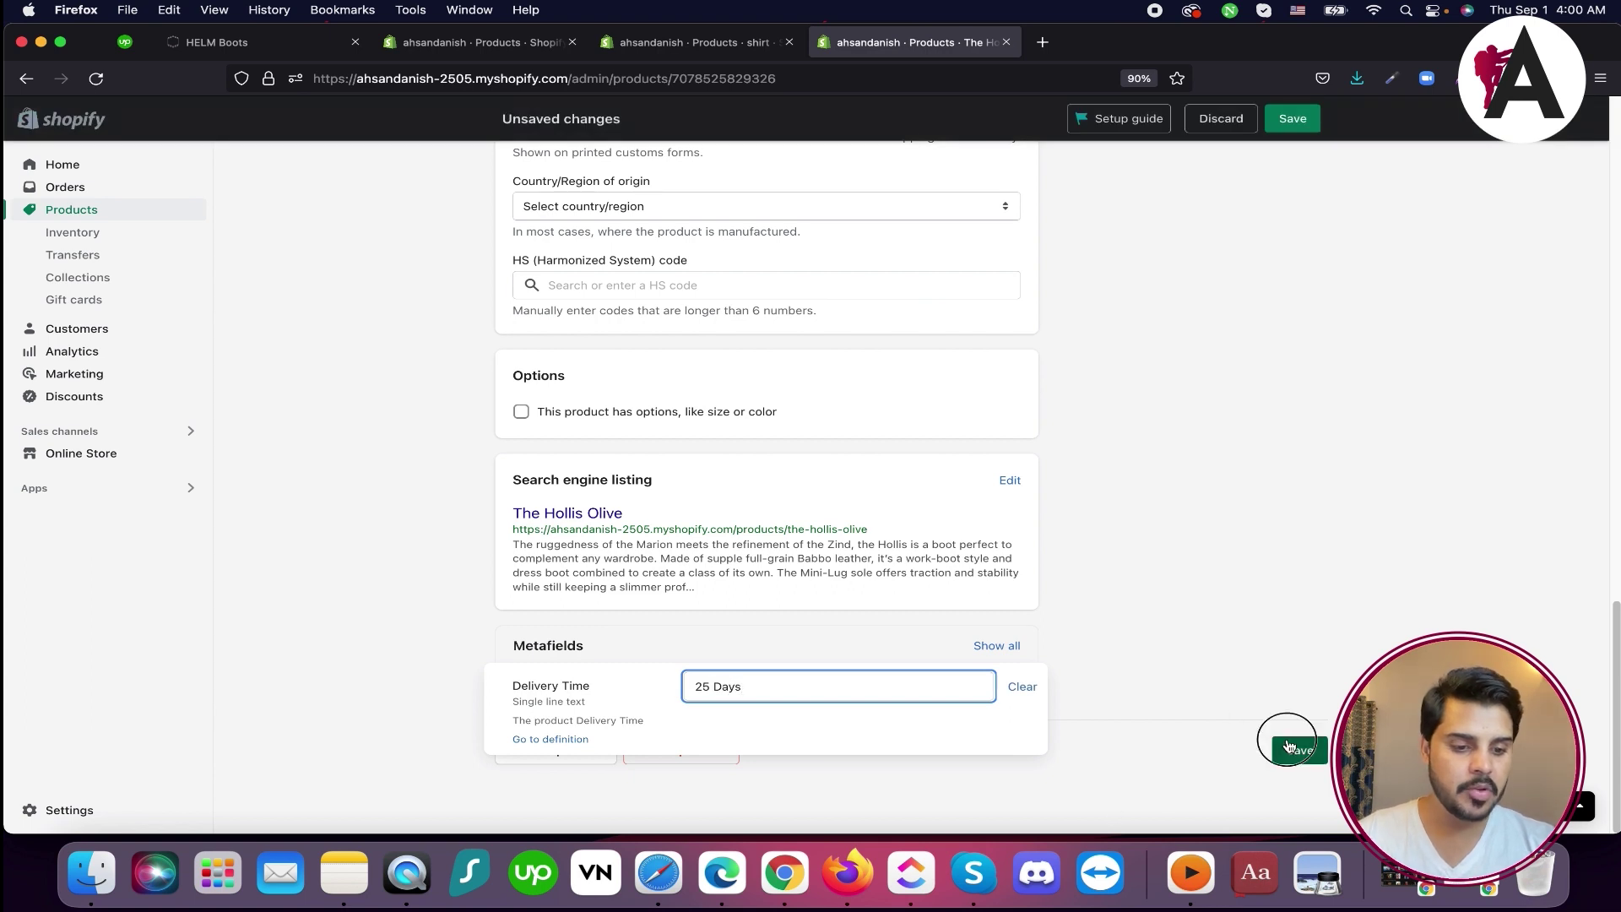
pyautogui.click(1295, 749)
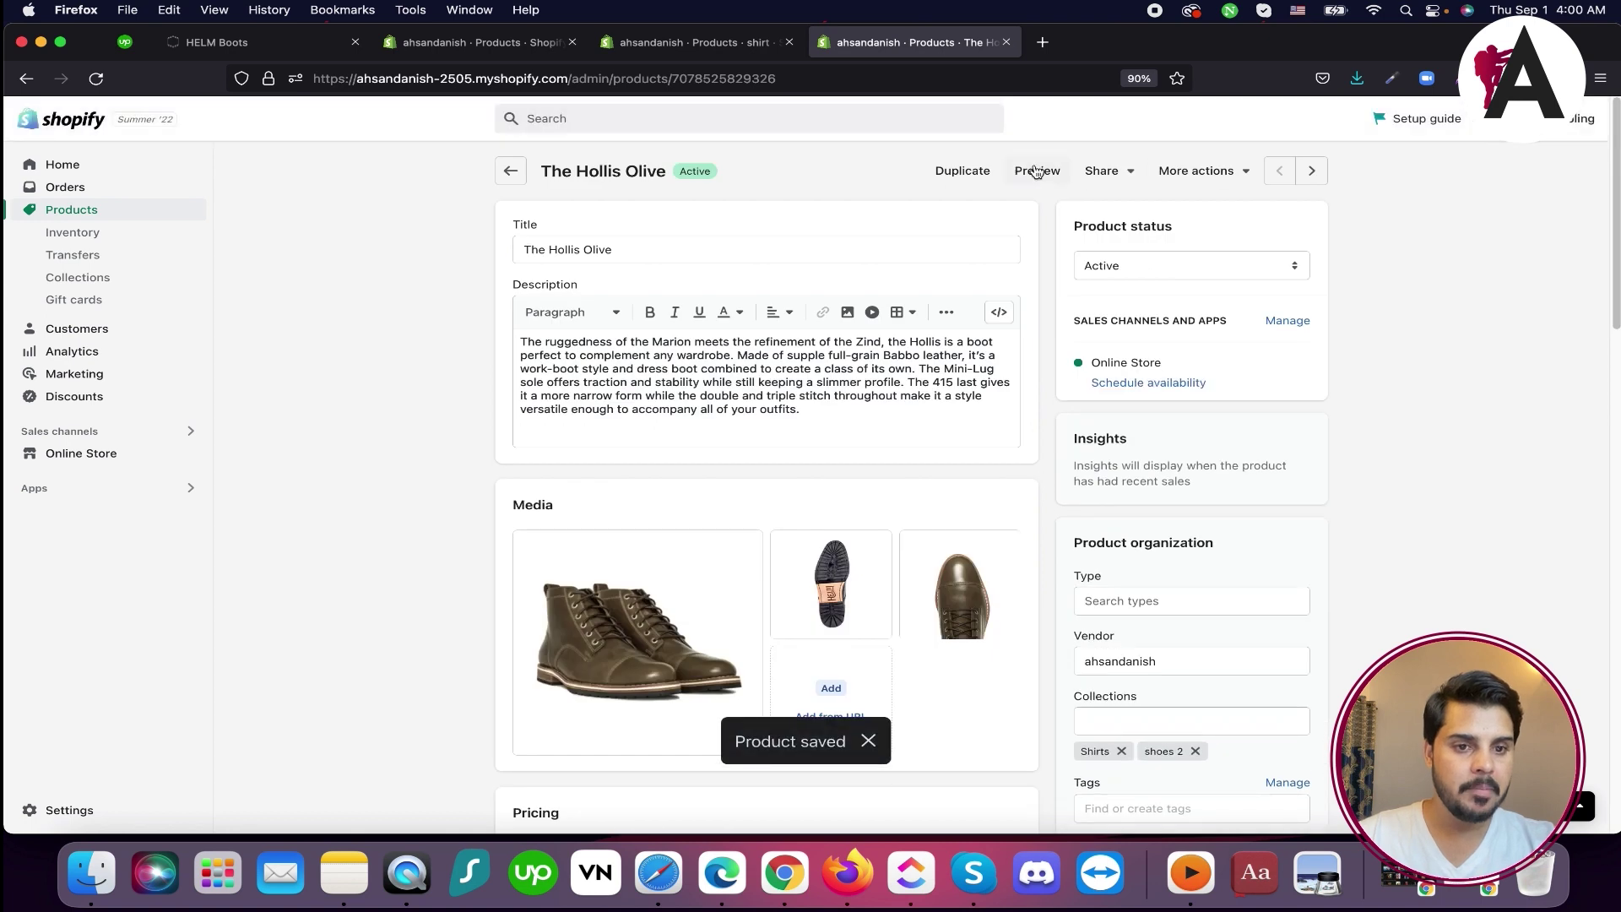
pyautogui.click(1059, 180)
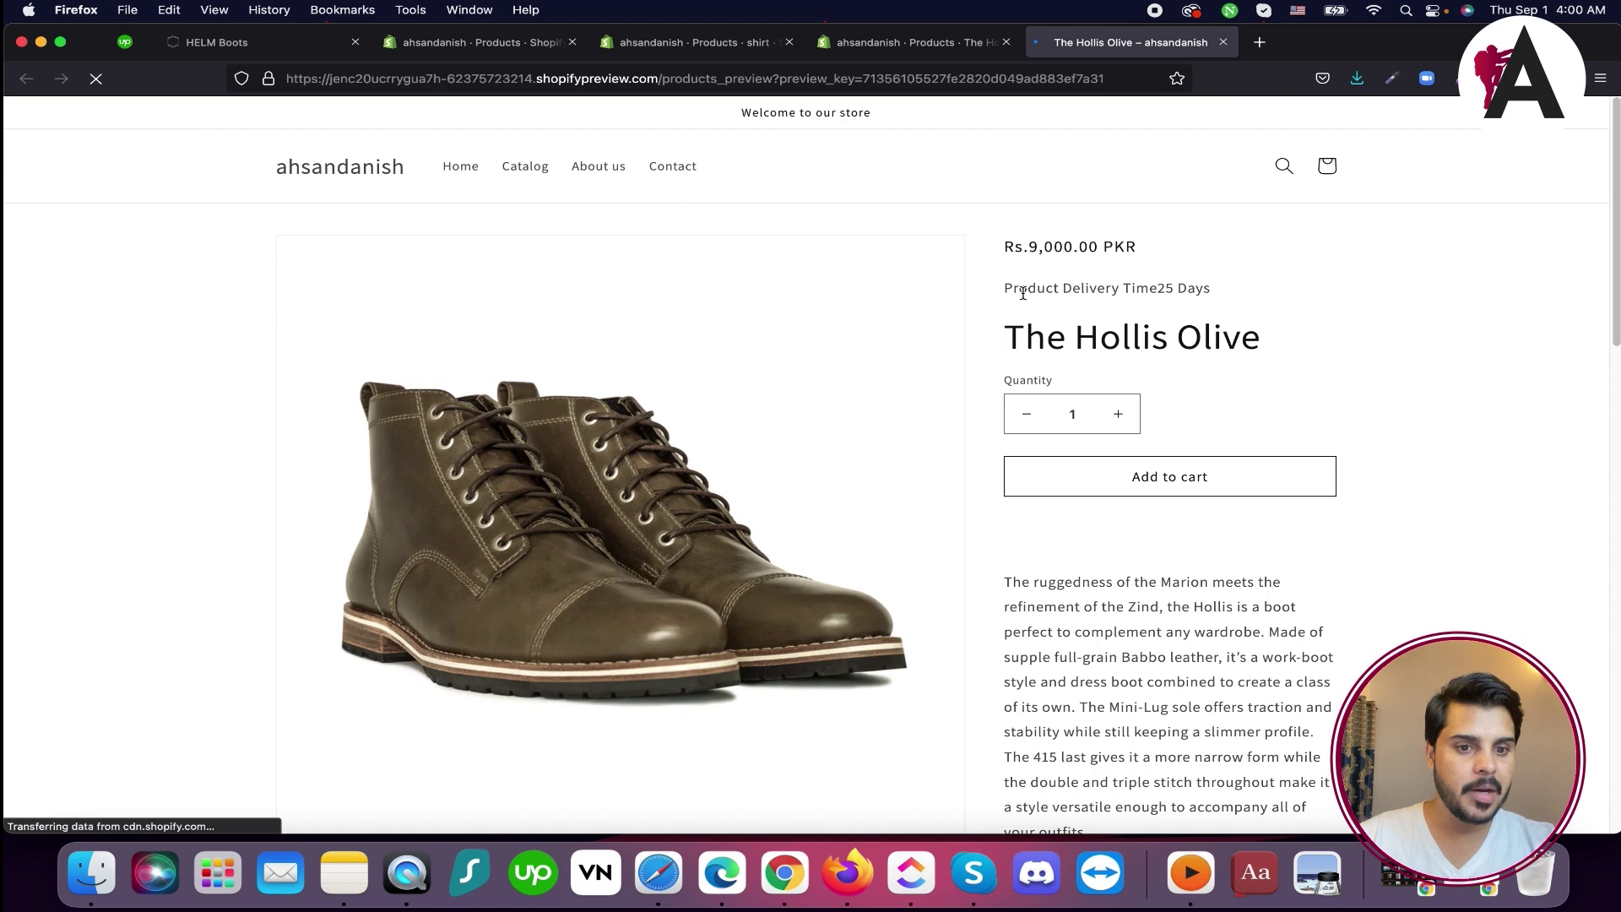
# Set the shirt product's Delivery Time metafield to '2 days' and save it
pyautogui.moveTo(1013, 288); pyautogui.dragTo(1213, 292)
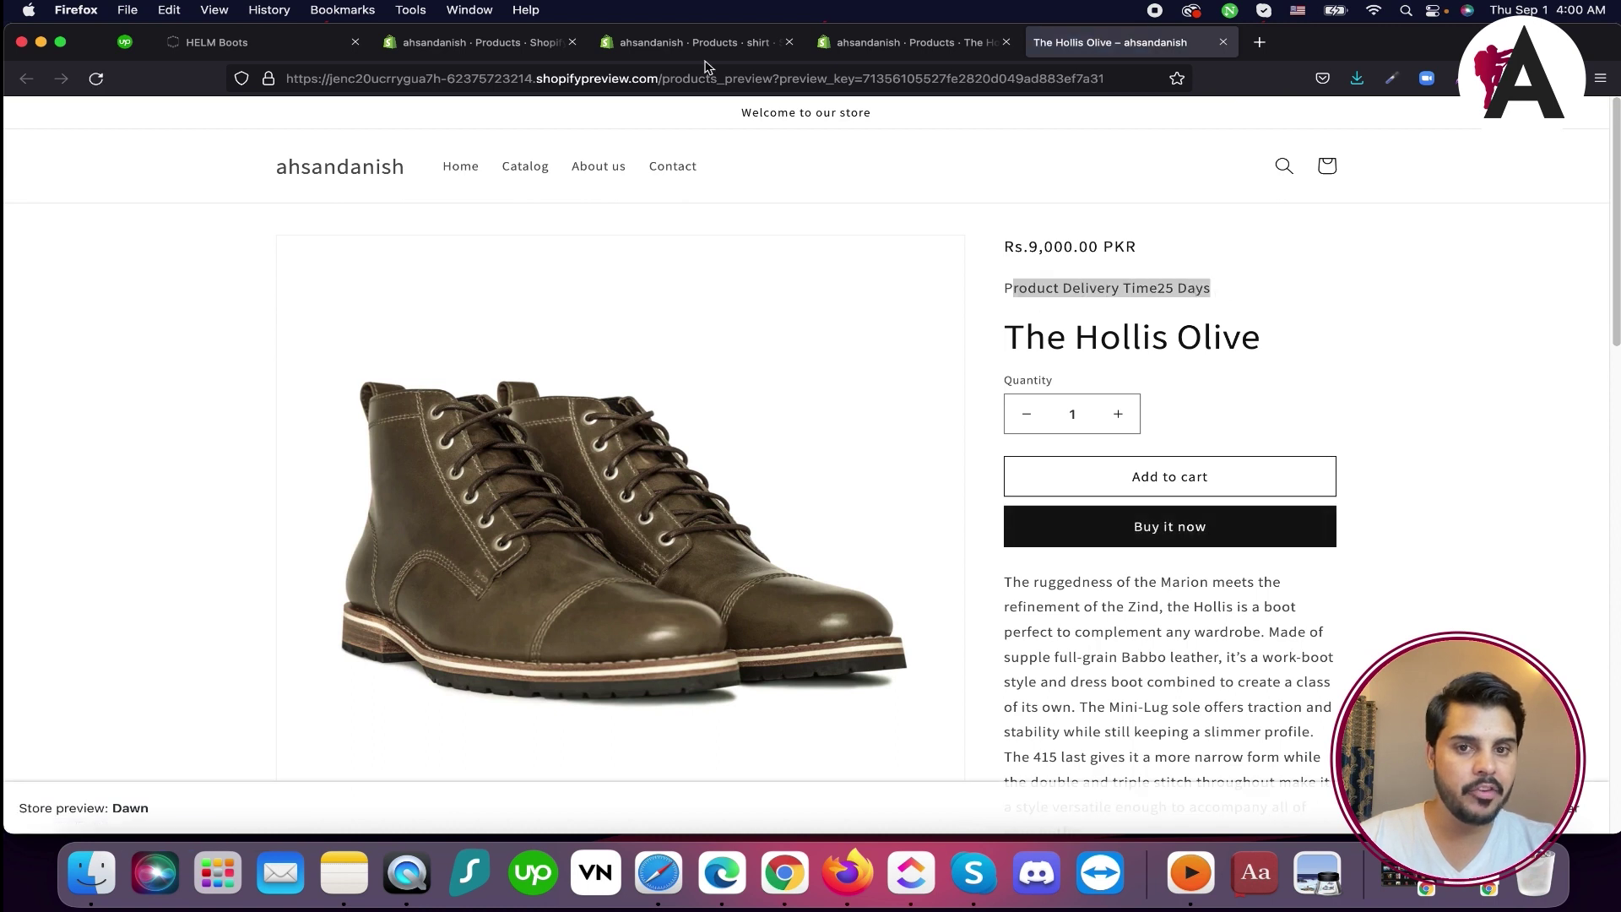
pyautogui.click(688, 43)
pyautogui.scroll(-15, 1017, 510)
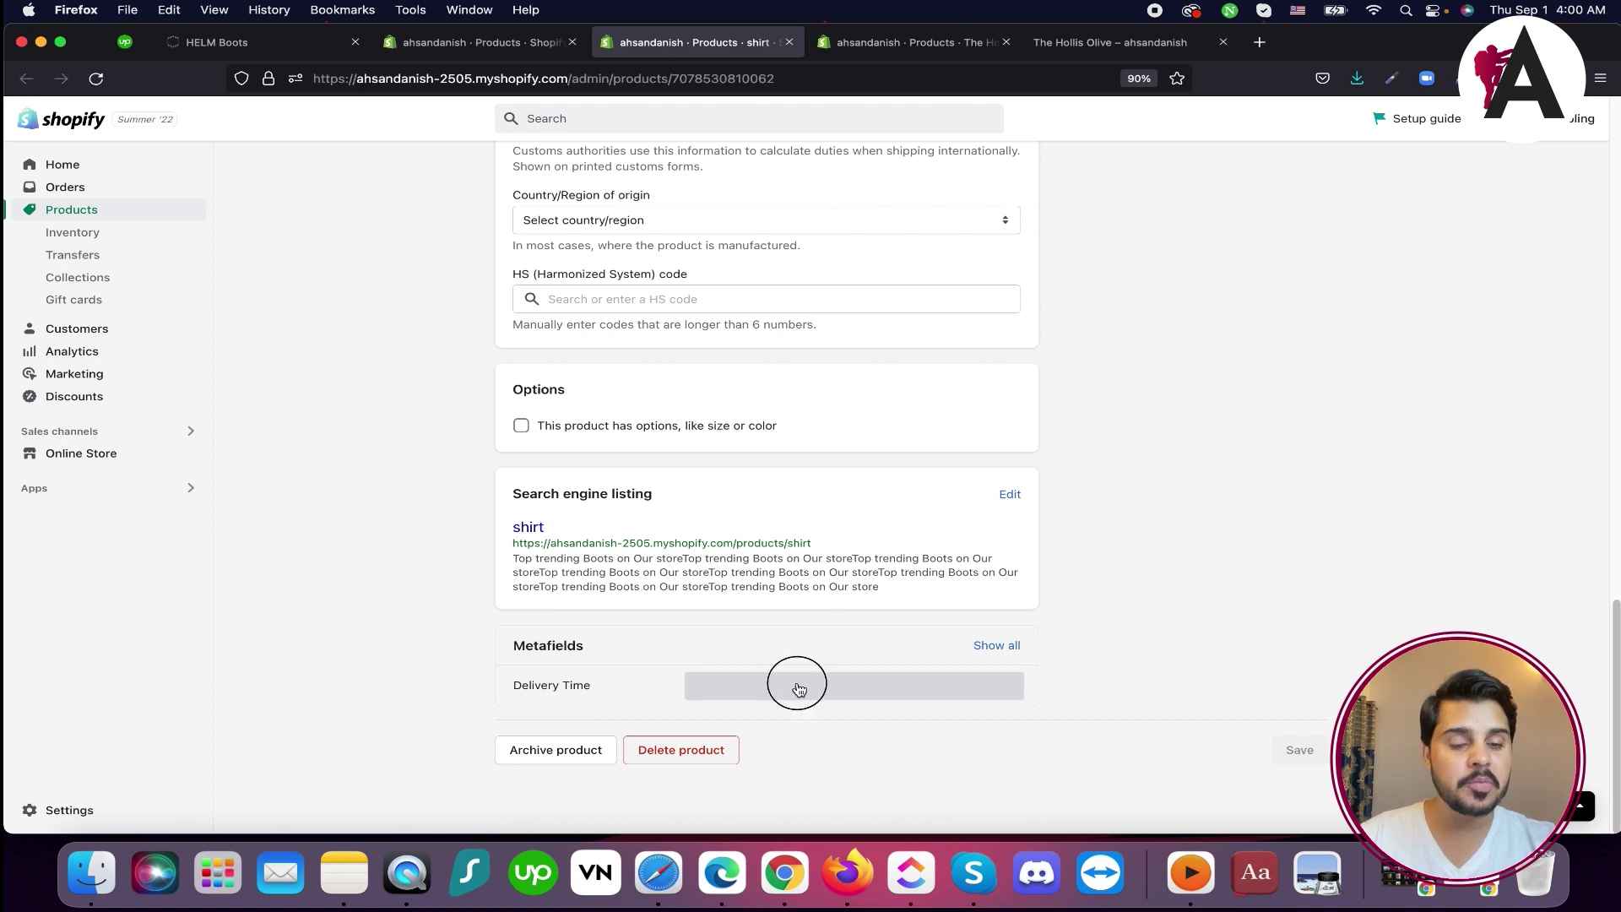
pyautogui.click(796, 684)
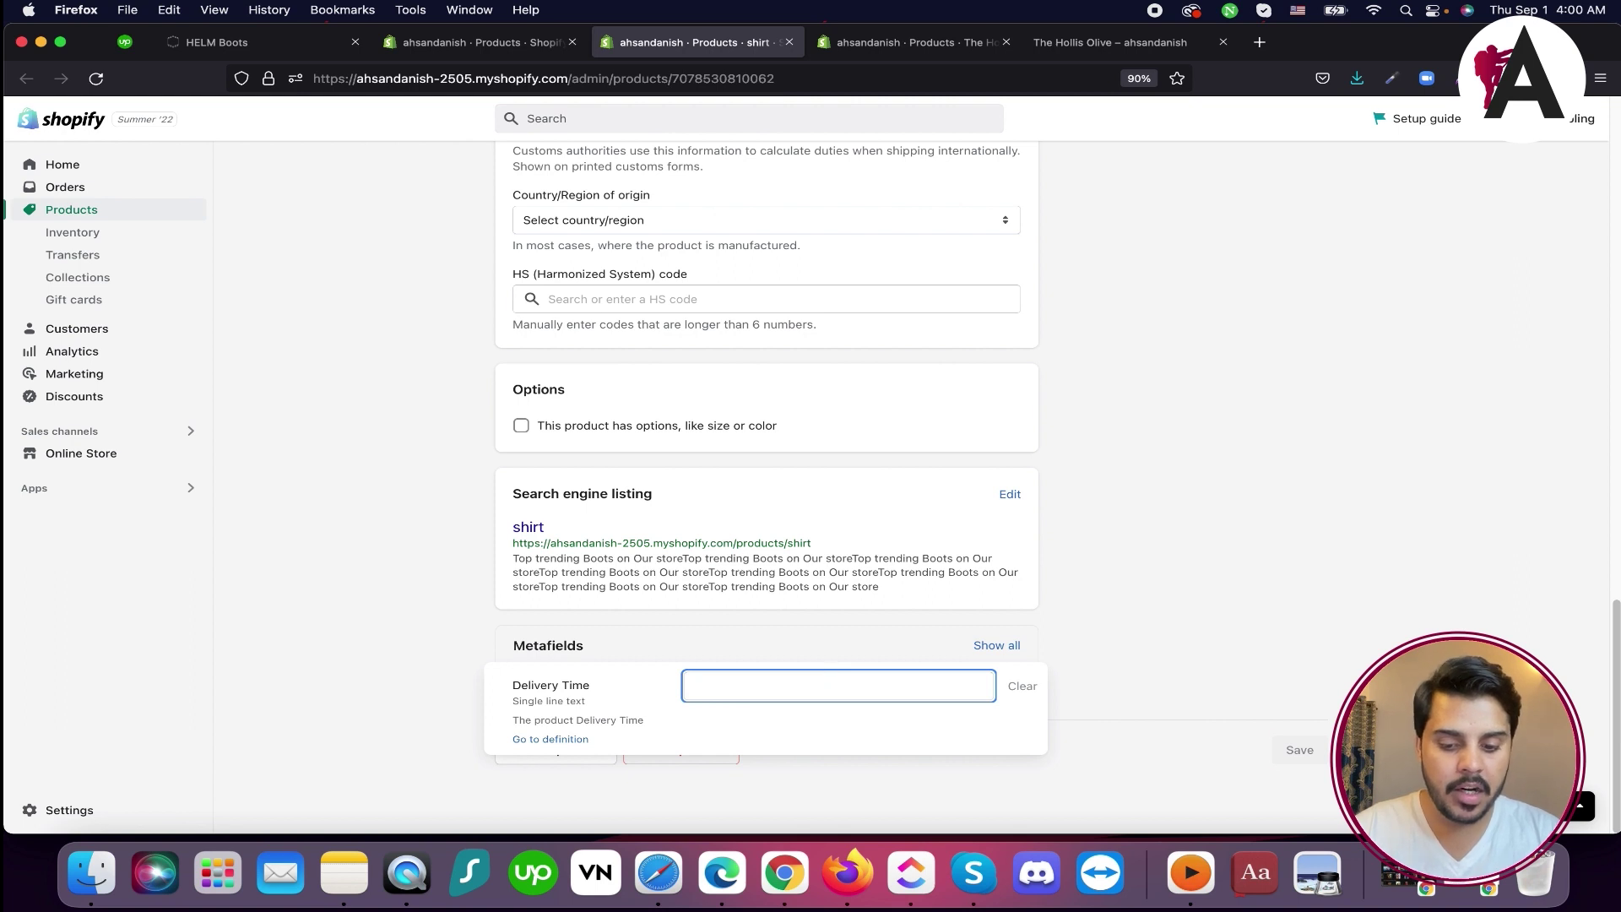
pyautogui.write('2 days')
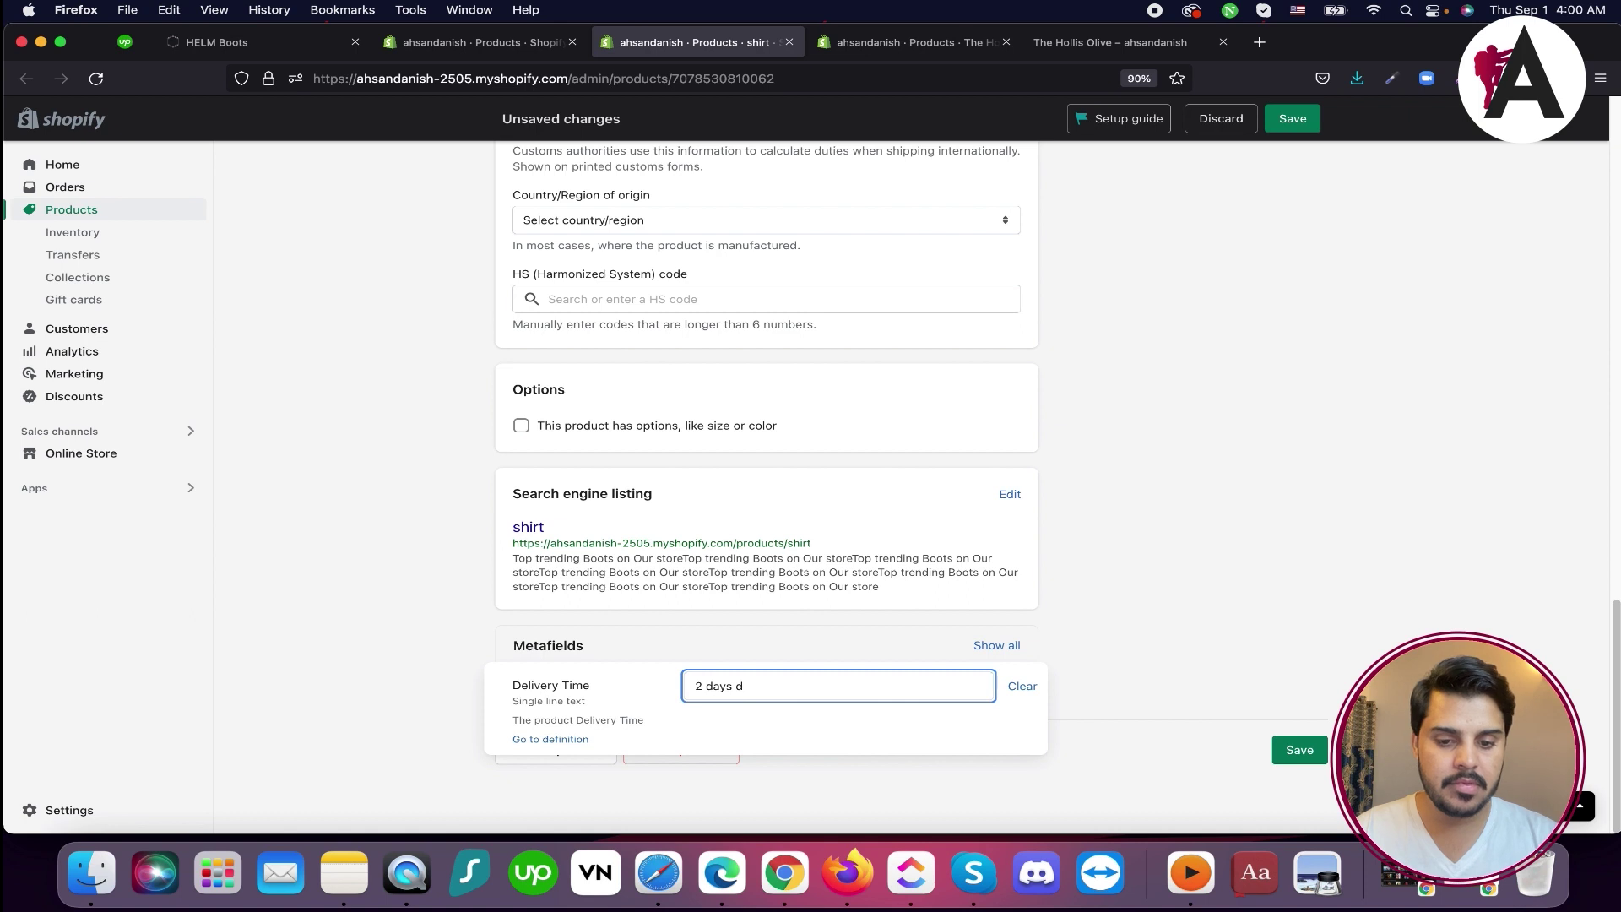
pyautogui.click(1299, 750)
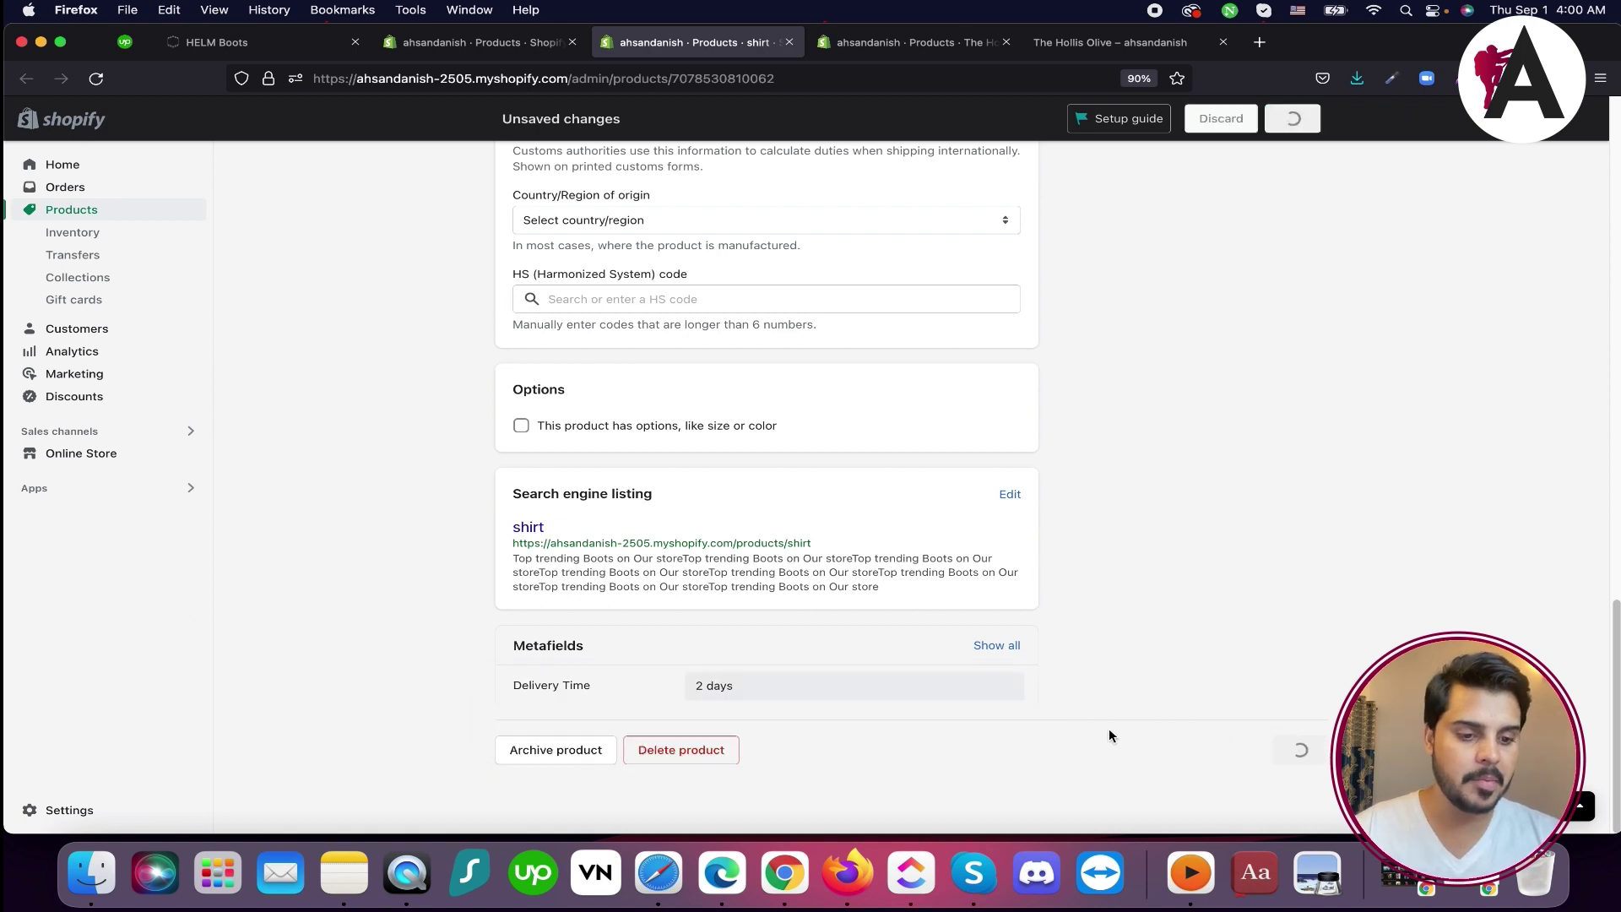
# Preview the shirt on the storefront and check its Product Delivery Time line
pyautogui.scroll(20, 1114, 380)
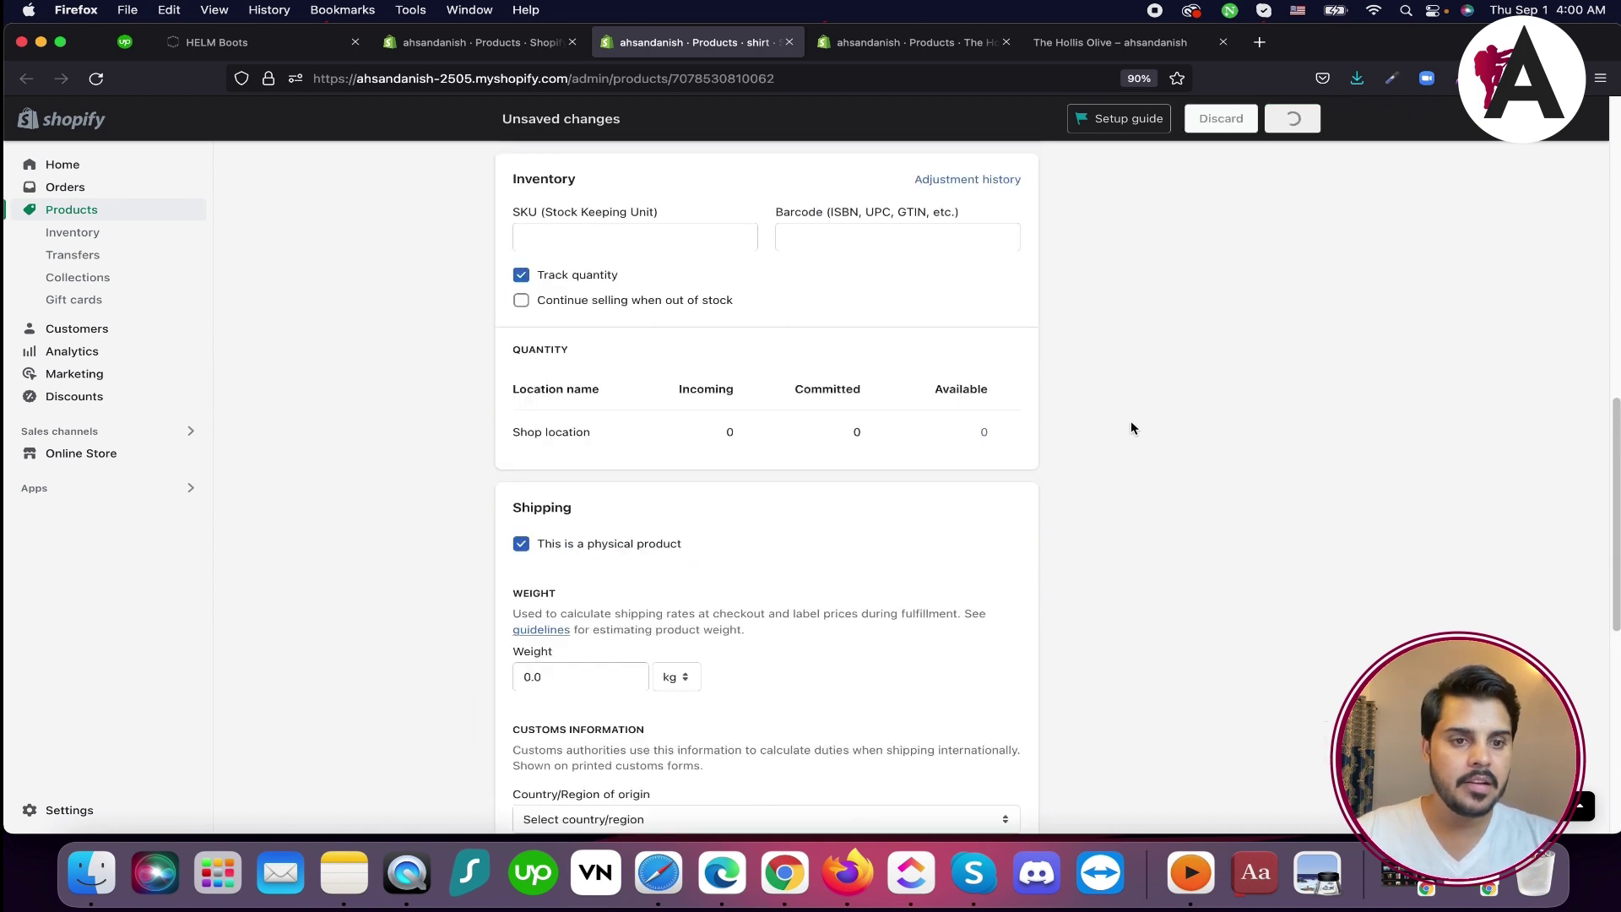
pyautogui.click(1037, 179)
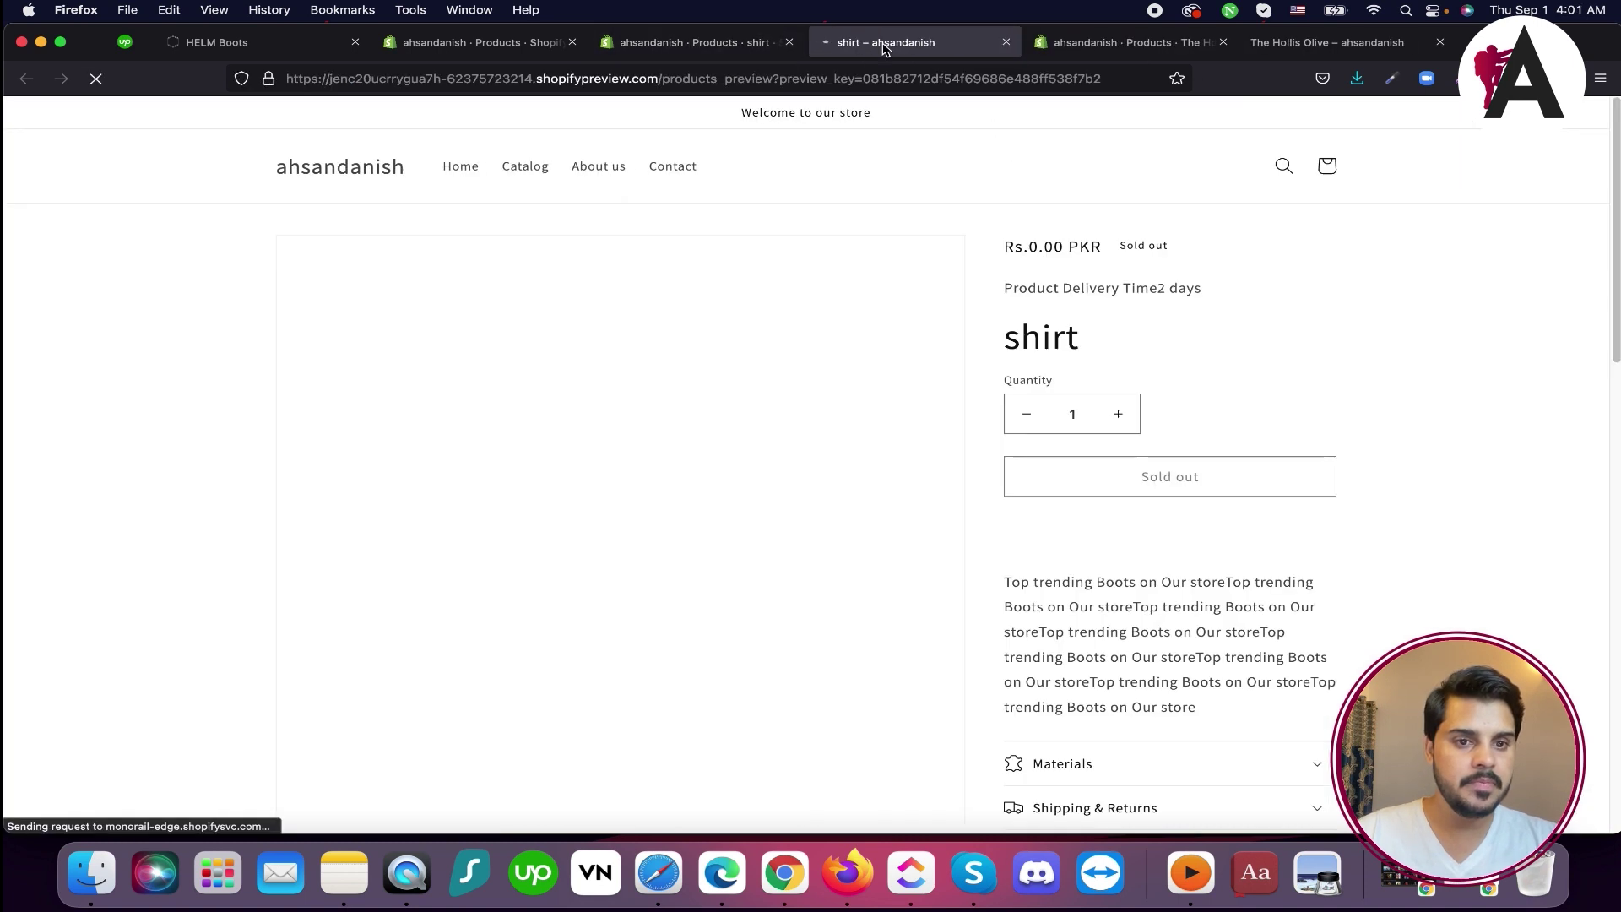
pyautogui.moveTo(929, 42); pyautogui.dragTo(1040, 44)
pyautogui.moveTo(1011, 288); pyautogui.dragTo(1206, 293)
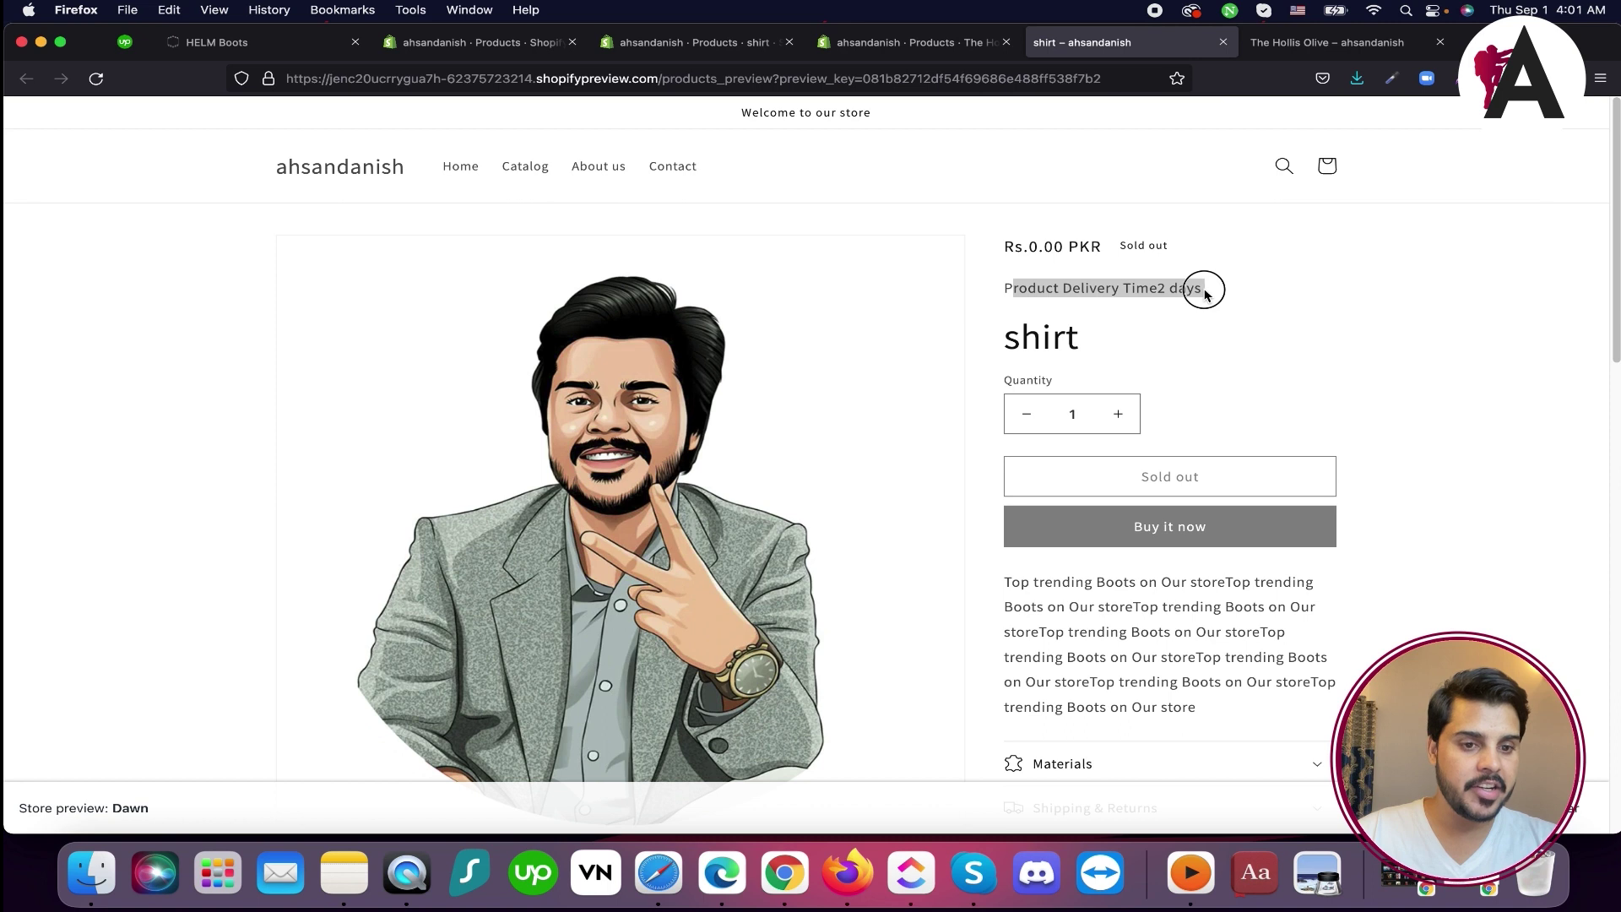
# Reload both product previews to confirm the 25 Days and 2 days delivery lines
pyautogui.click(1249, 43)
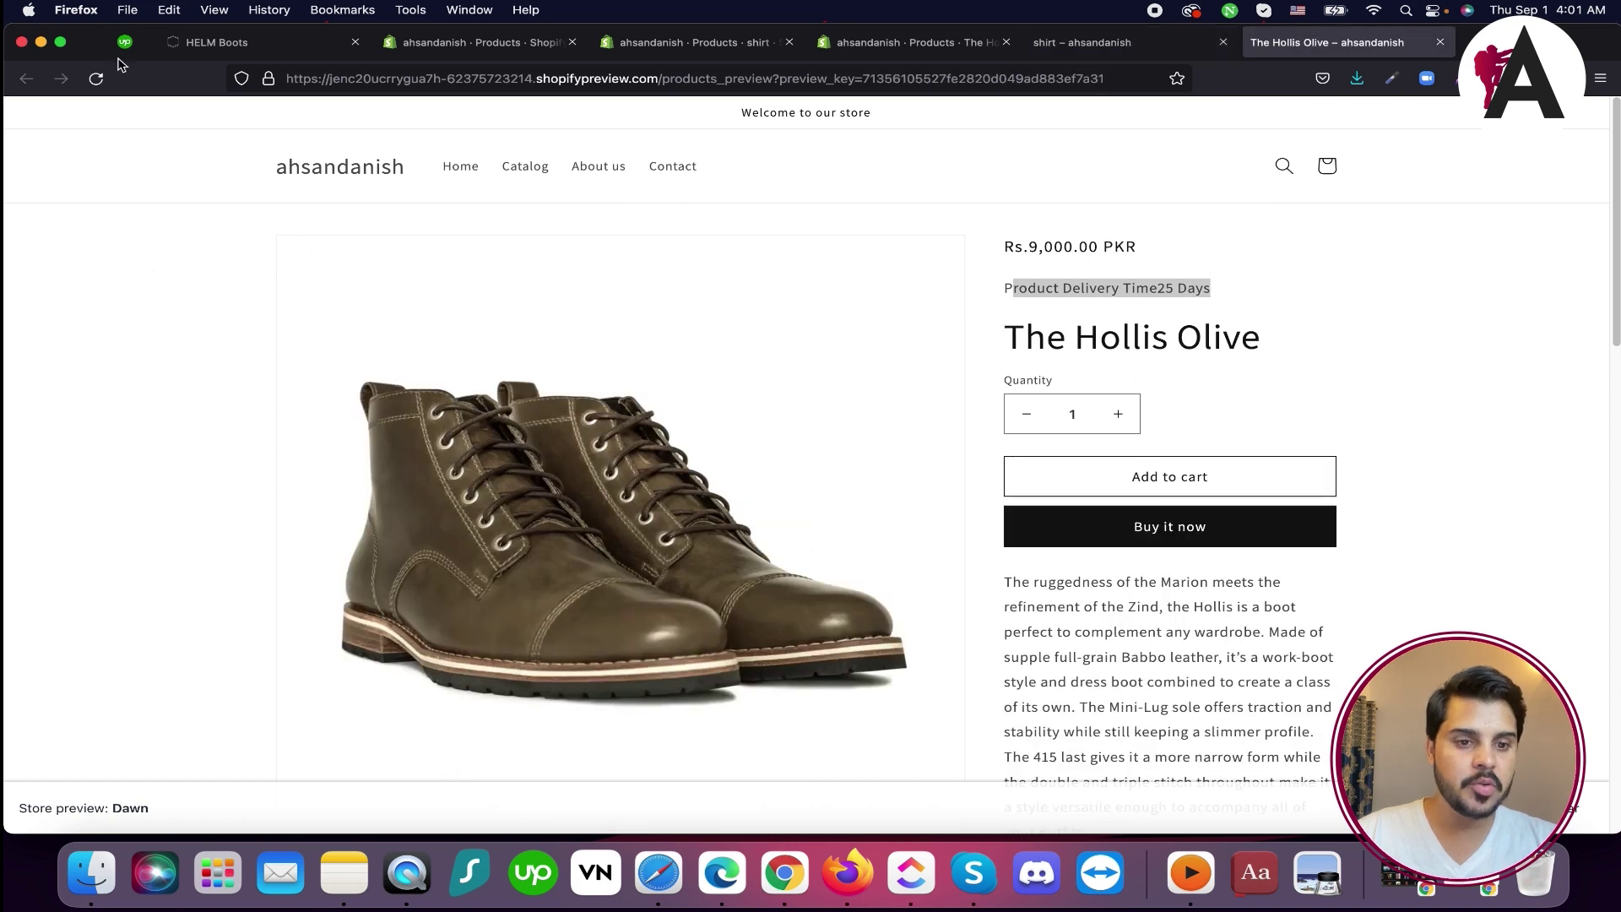
pyautogui.click(96, 78)
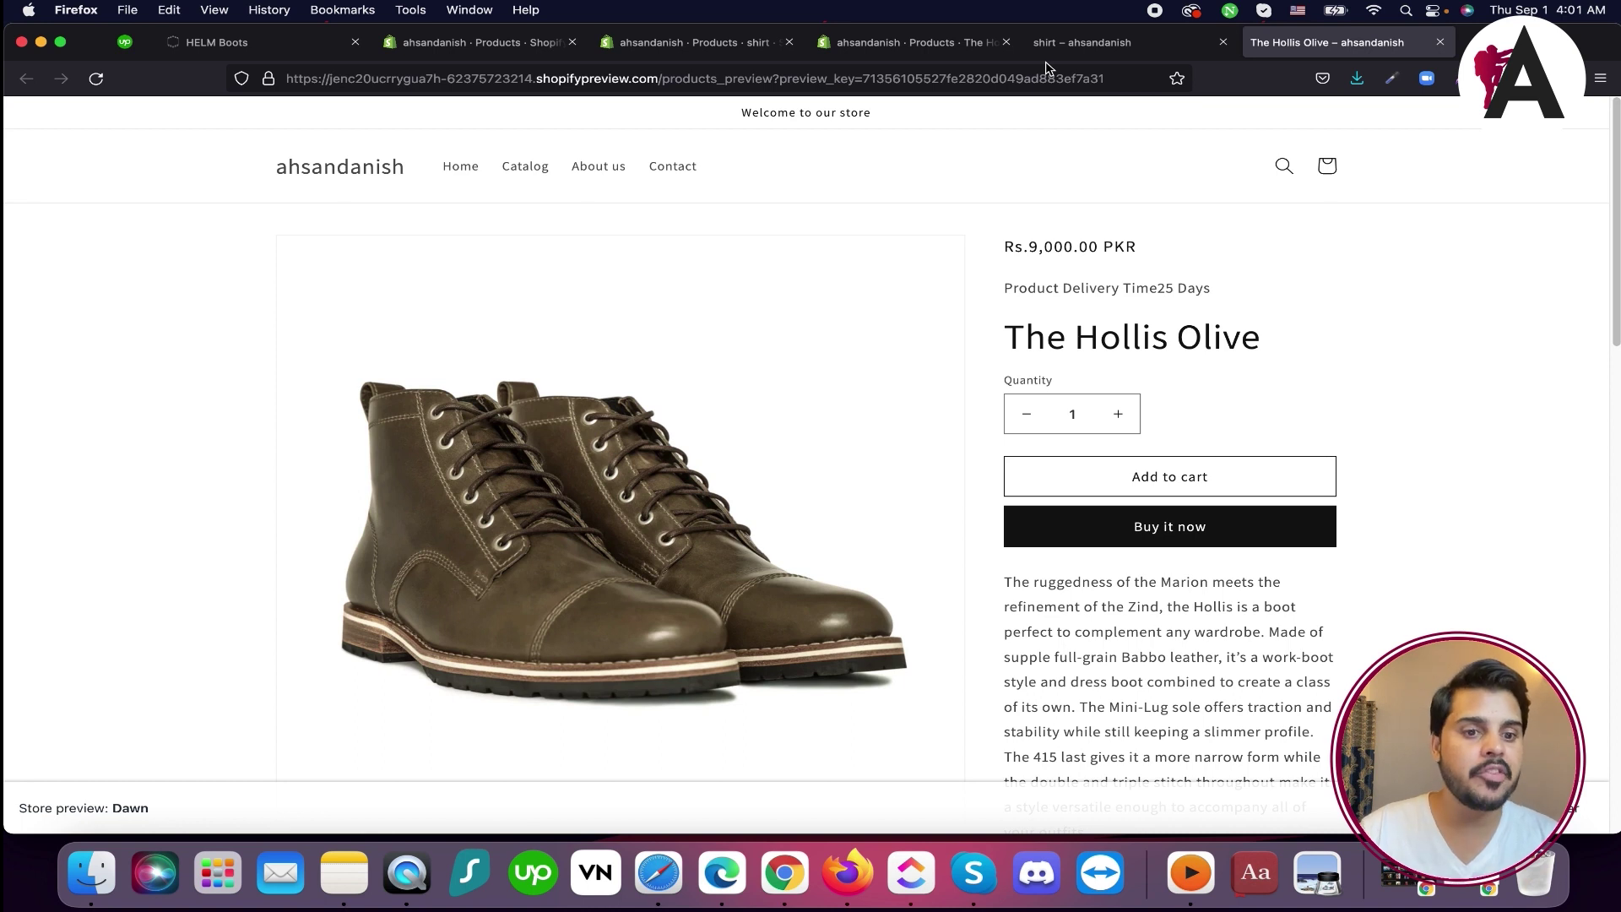
pyautogui.click(1063, 42)
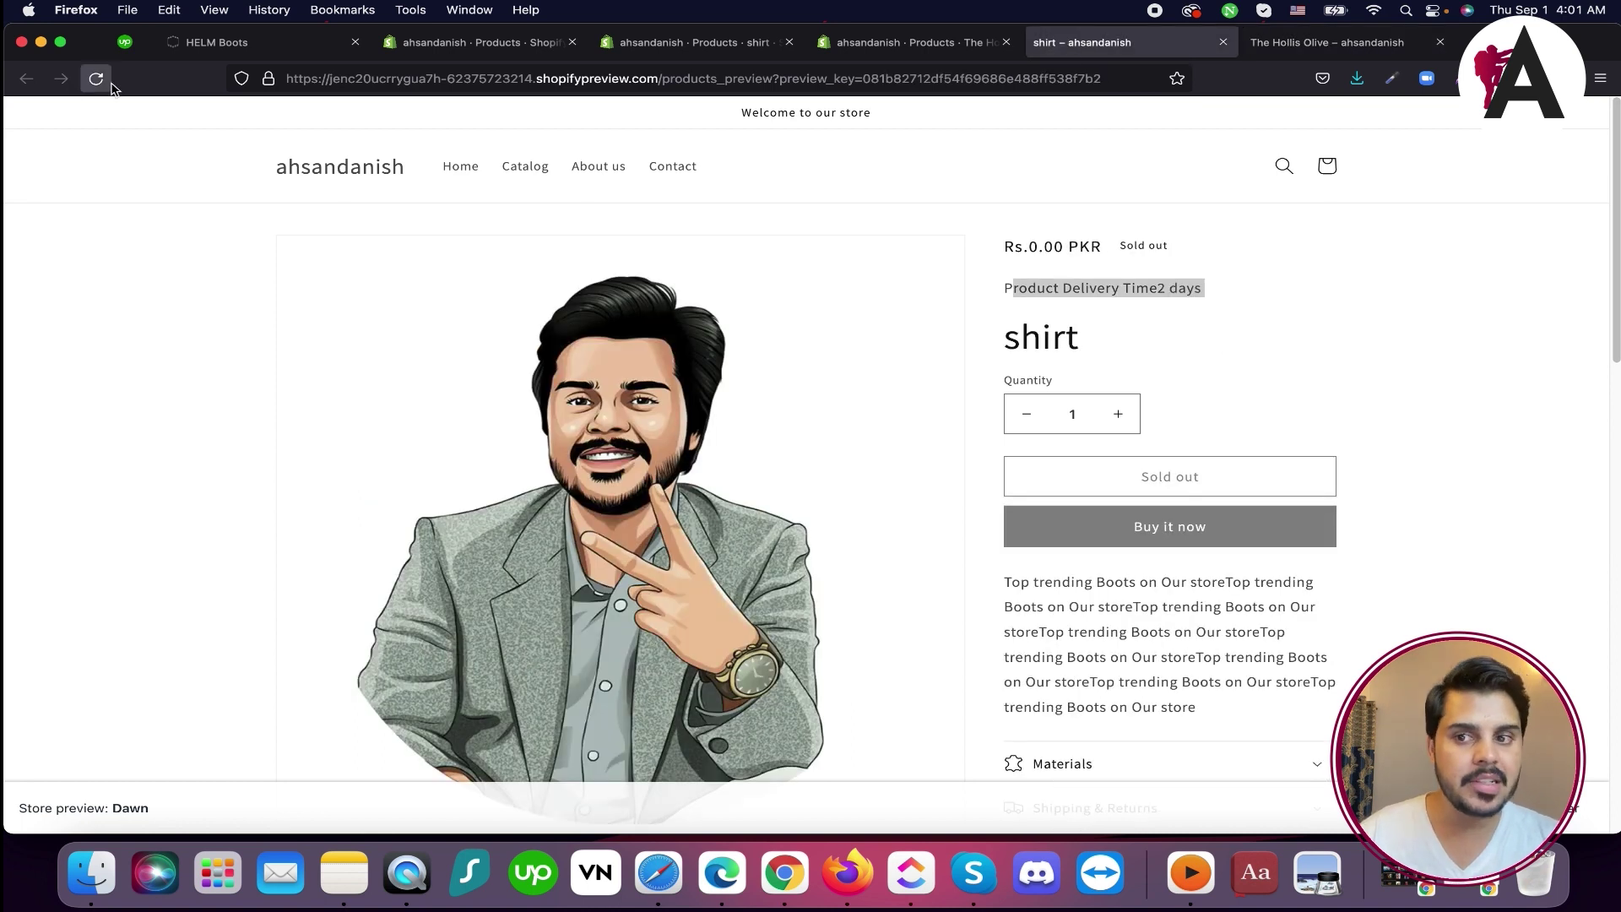
pyautogui.click(96, 78)
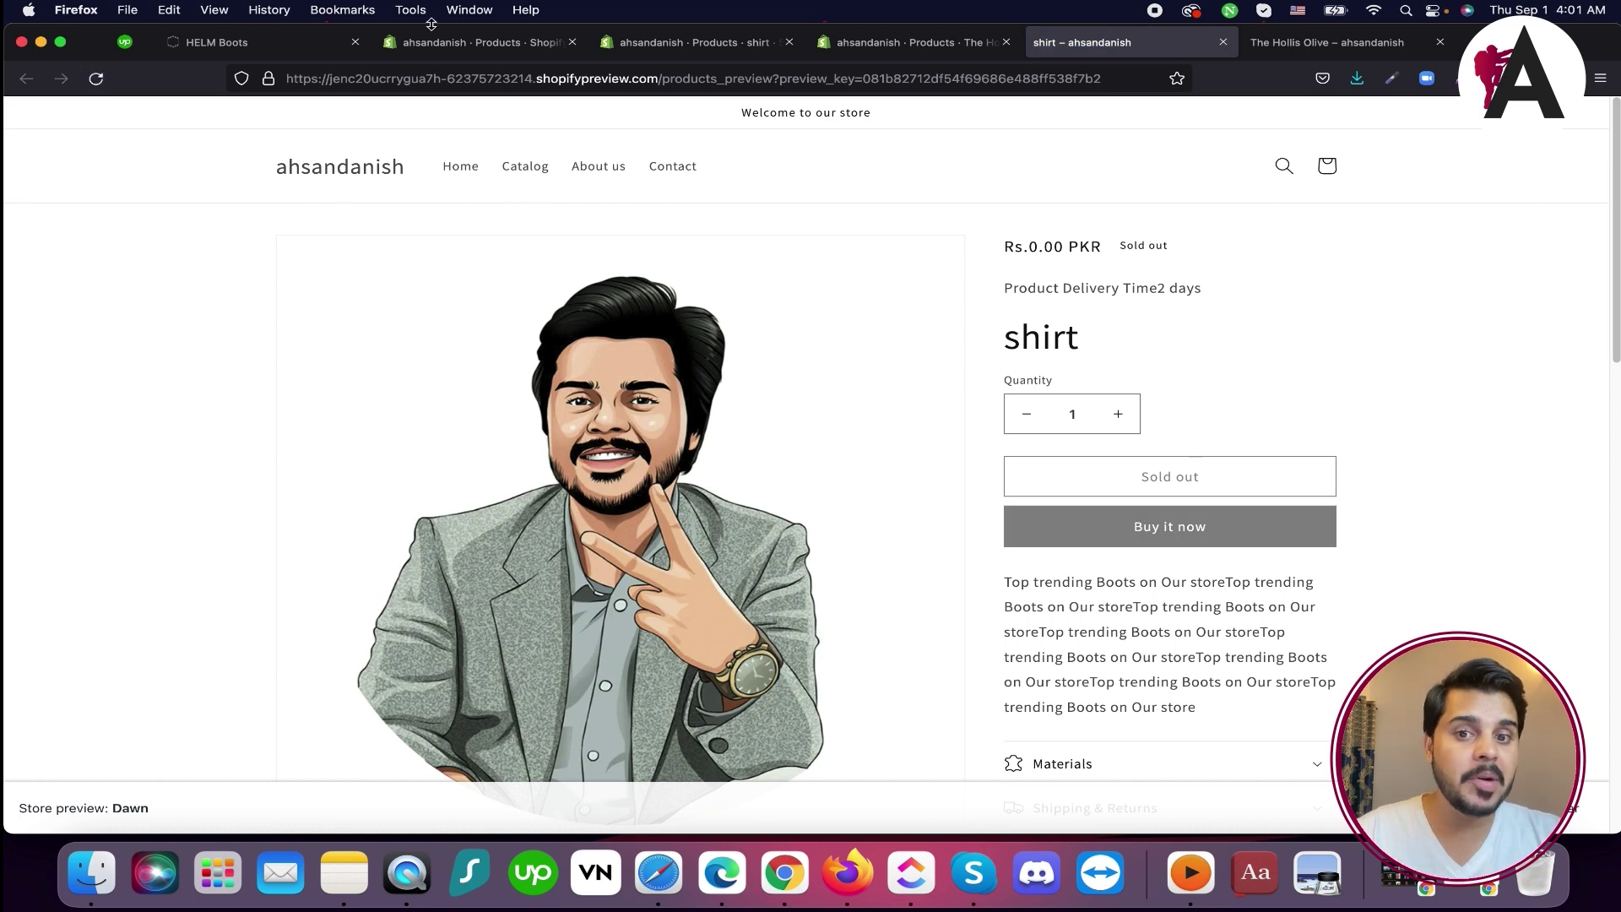
# Return to the admin and open Settings > Metafields
pyautogui.click(477, 43)
pyautogui.click(688, 49)
pyautogui.click(857, 49)
pyautogui.click(473, 49)
pyautogui.click(64, 811)
pyautogui.scroll(-5, 363, 723)
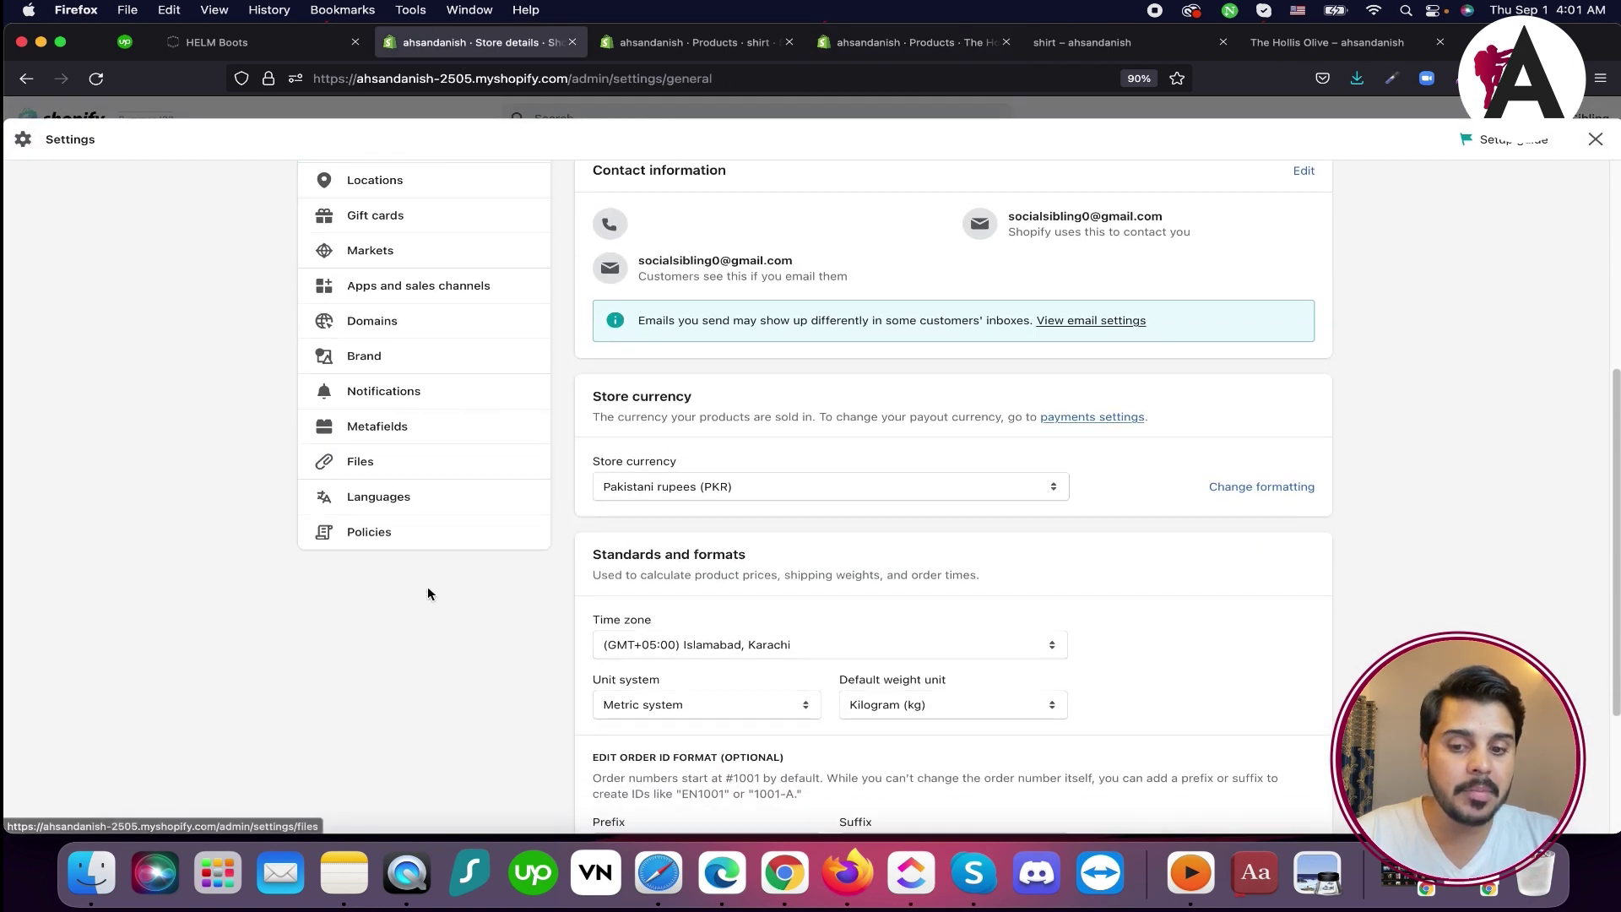
pyautogui.click(416, 427)
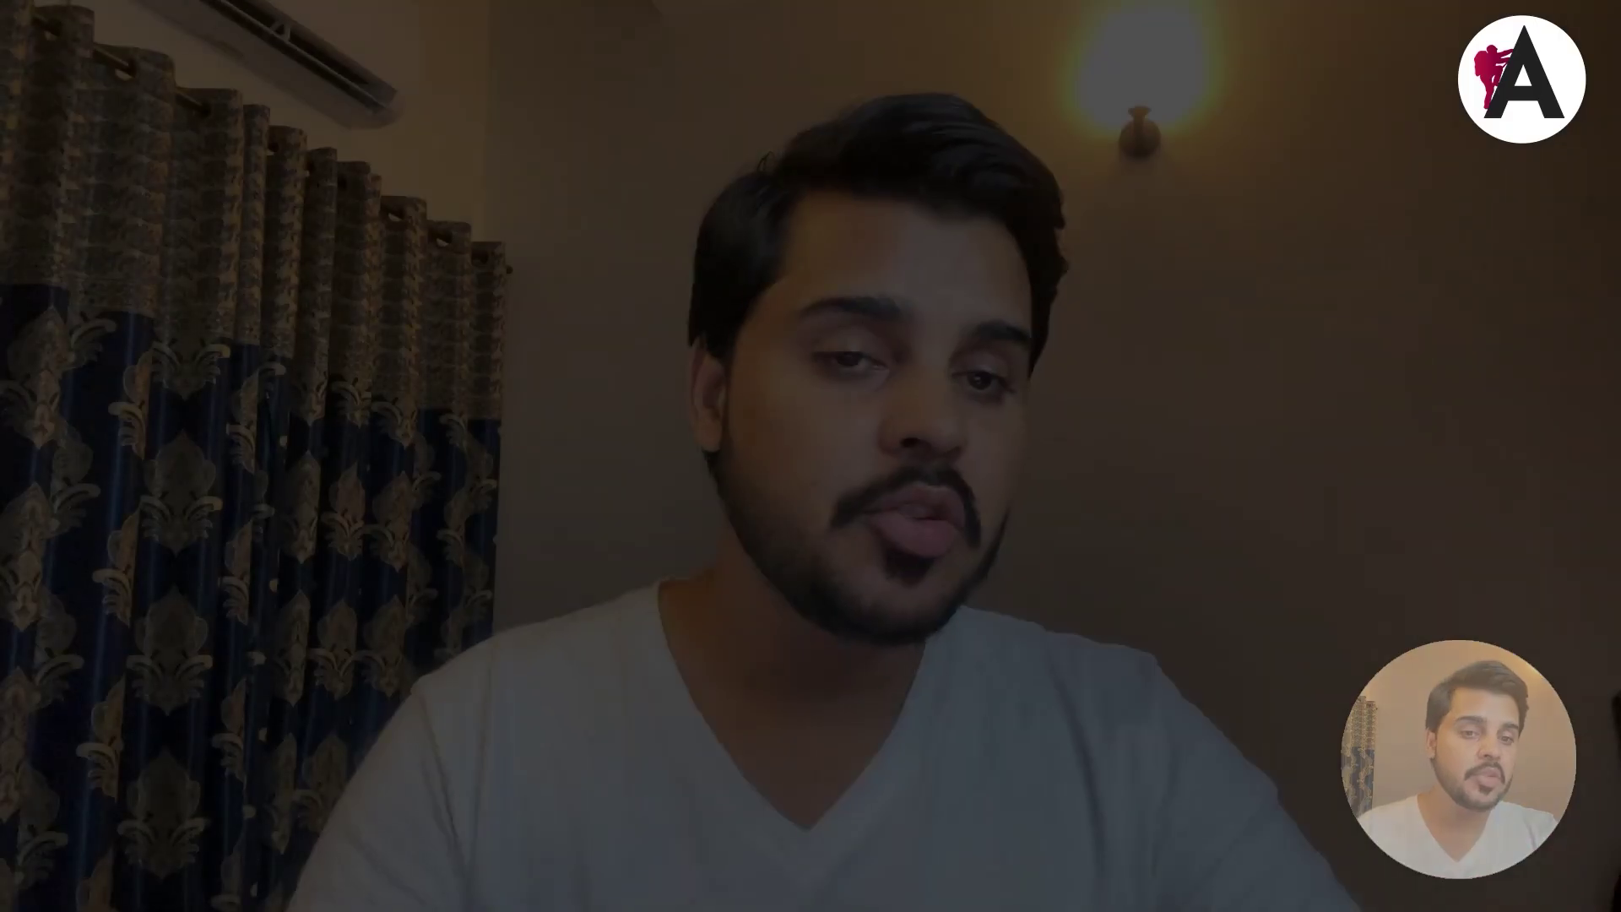
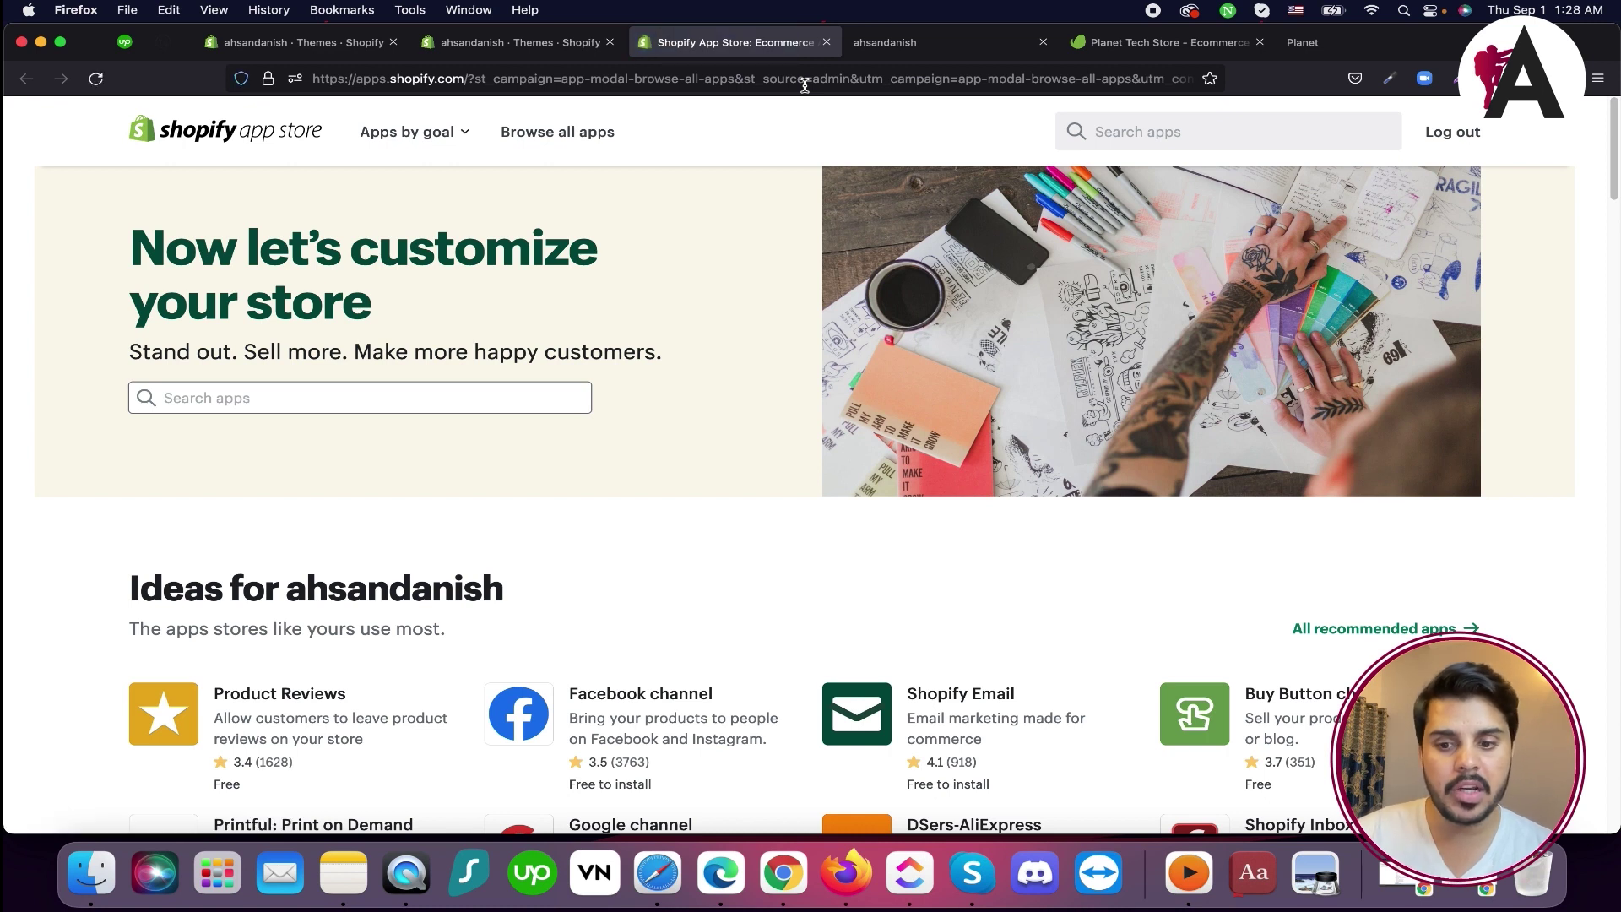
# Search the Shopify App Store for 'marketing' apps
pyautogui.scroll(-10, 604, 344)
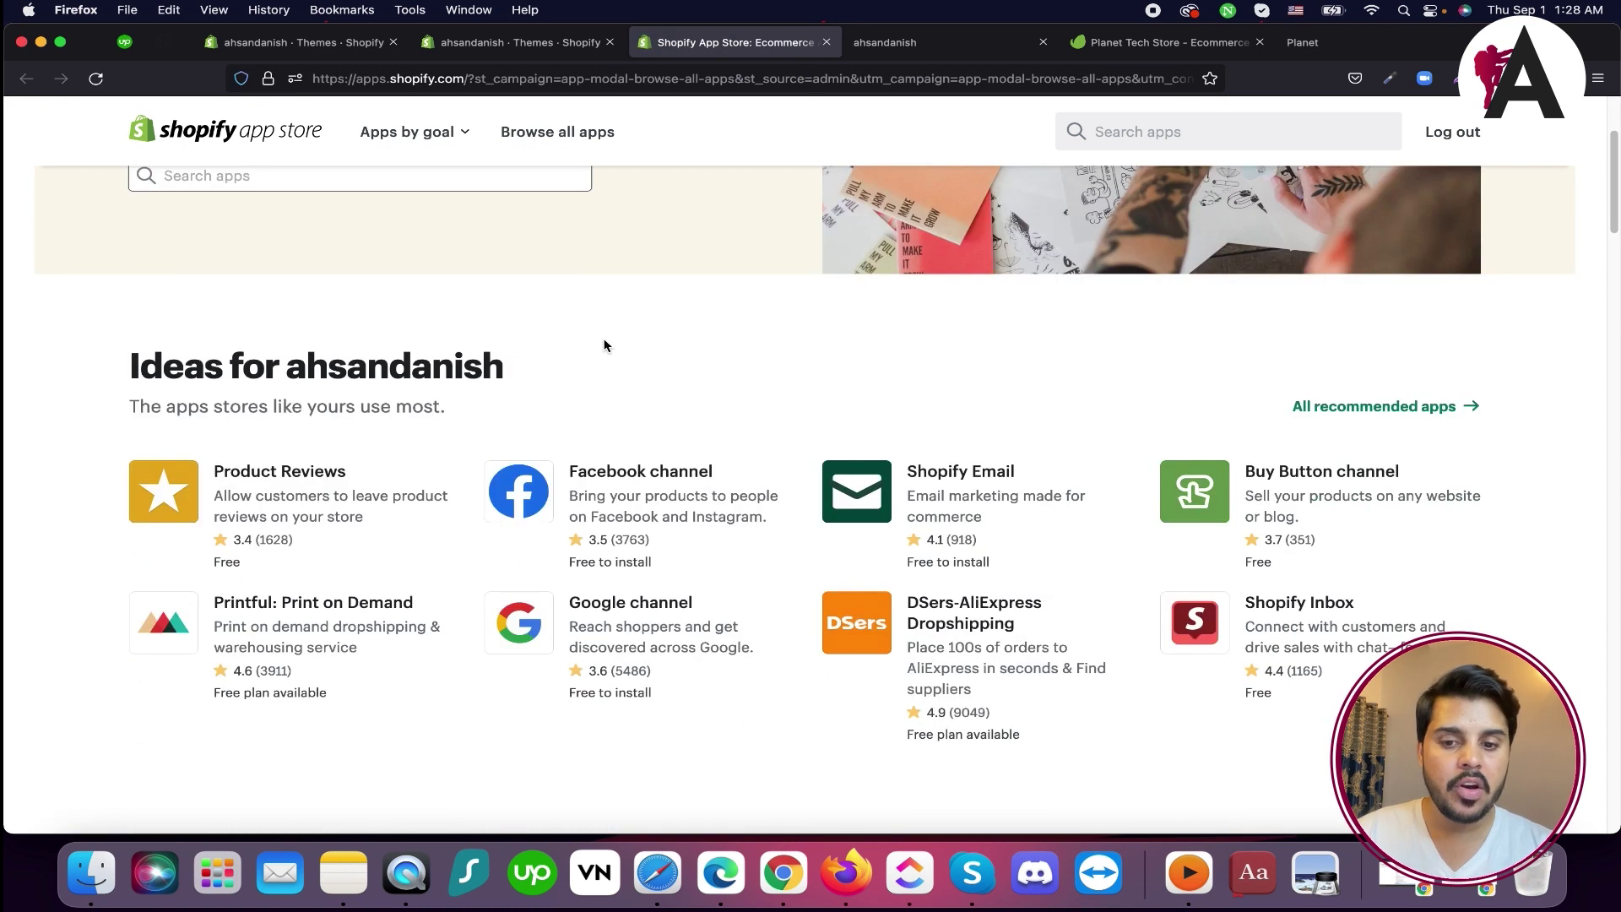
pyautogui.scroll(-10, 580, 476)
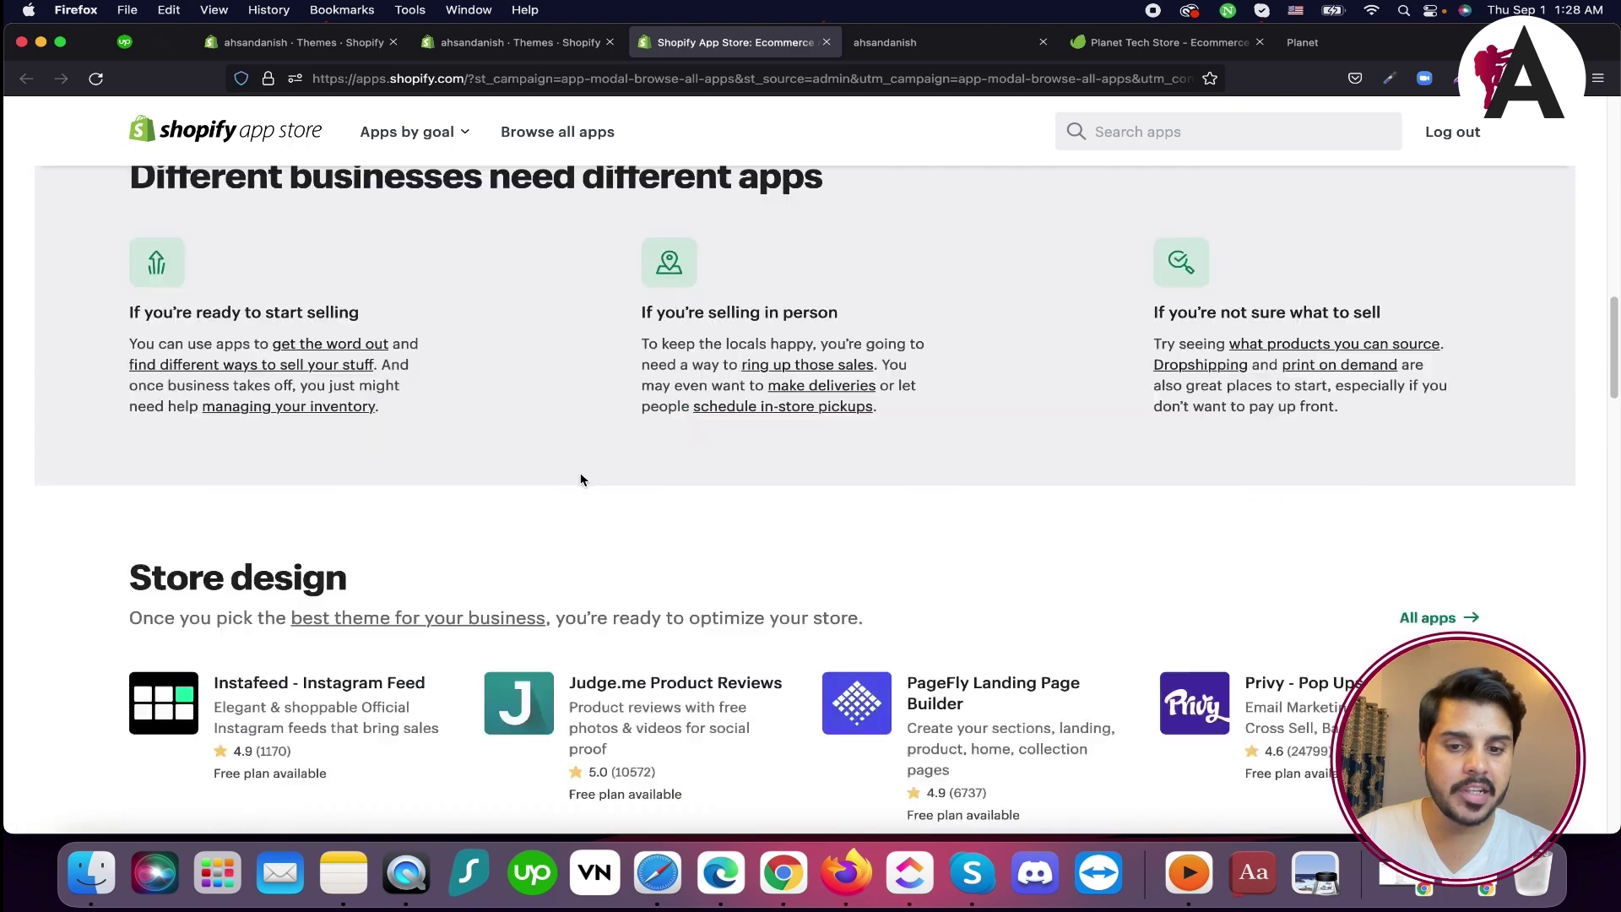
pyautogui.scroll(-15, 580, 475)
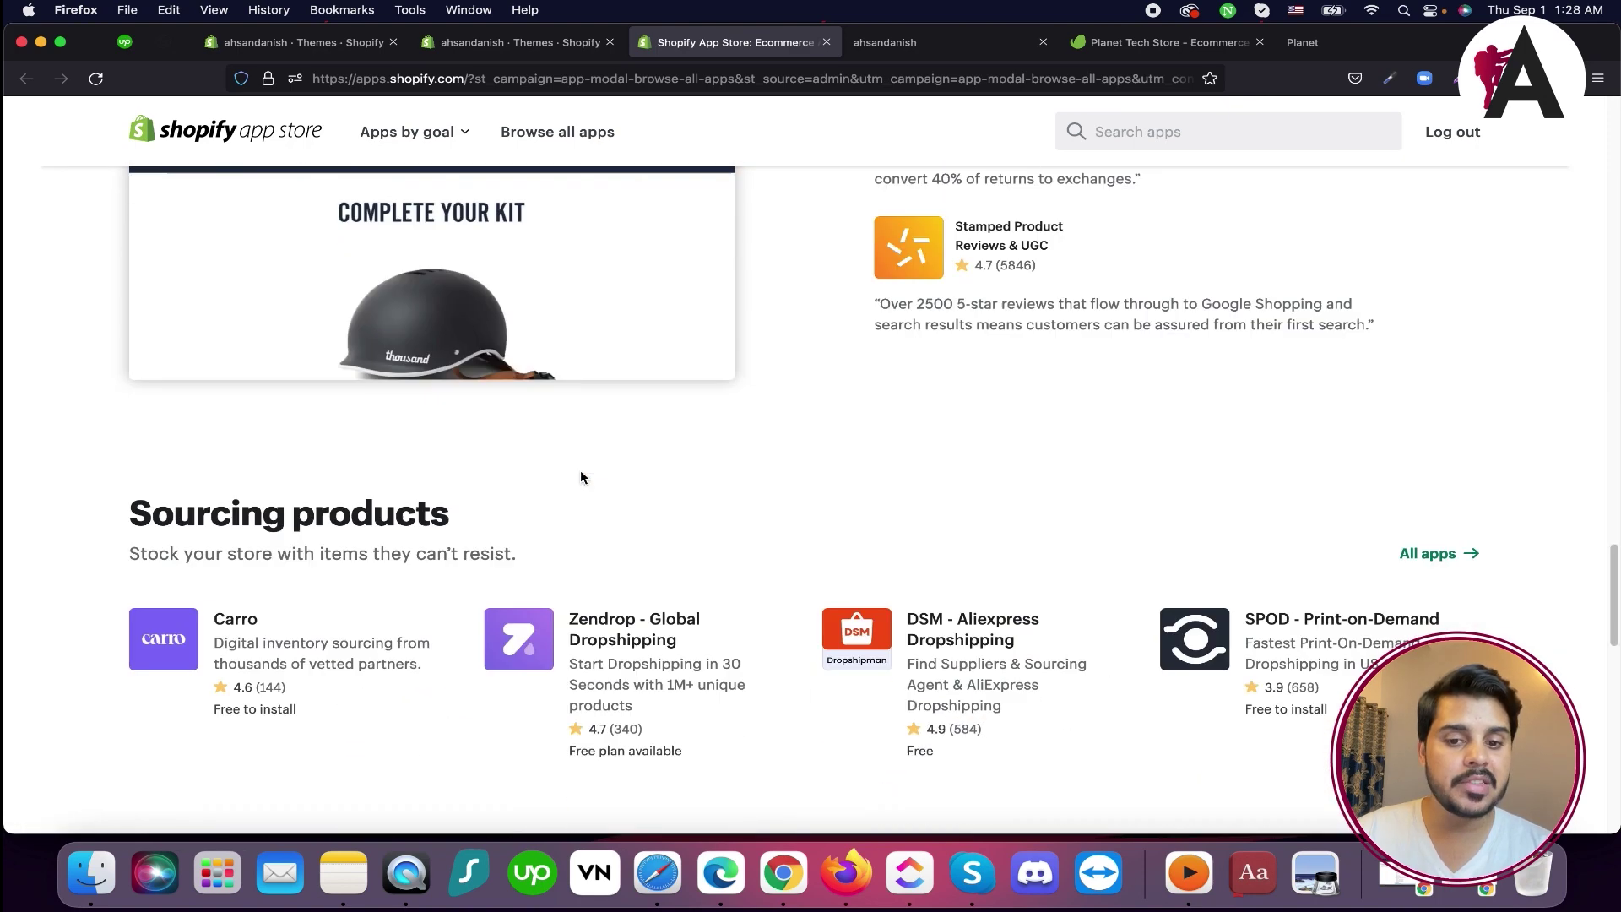
pyautogui.scroll(10, 580, 470)
pyautogui.scroll(15, 581, 471)
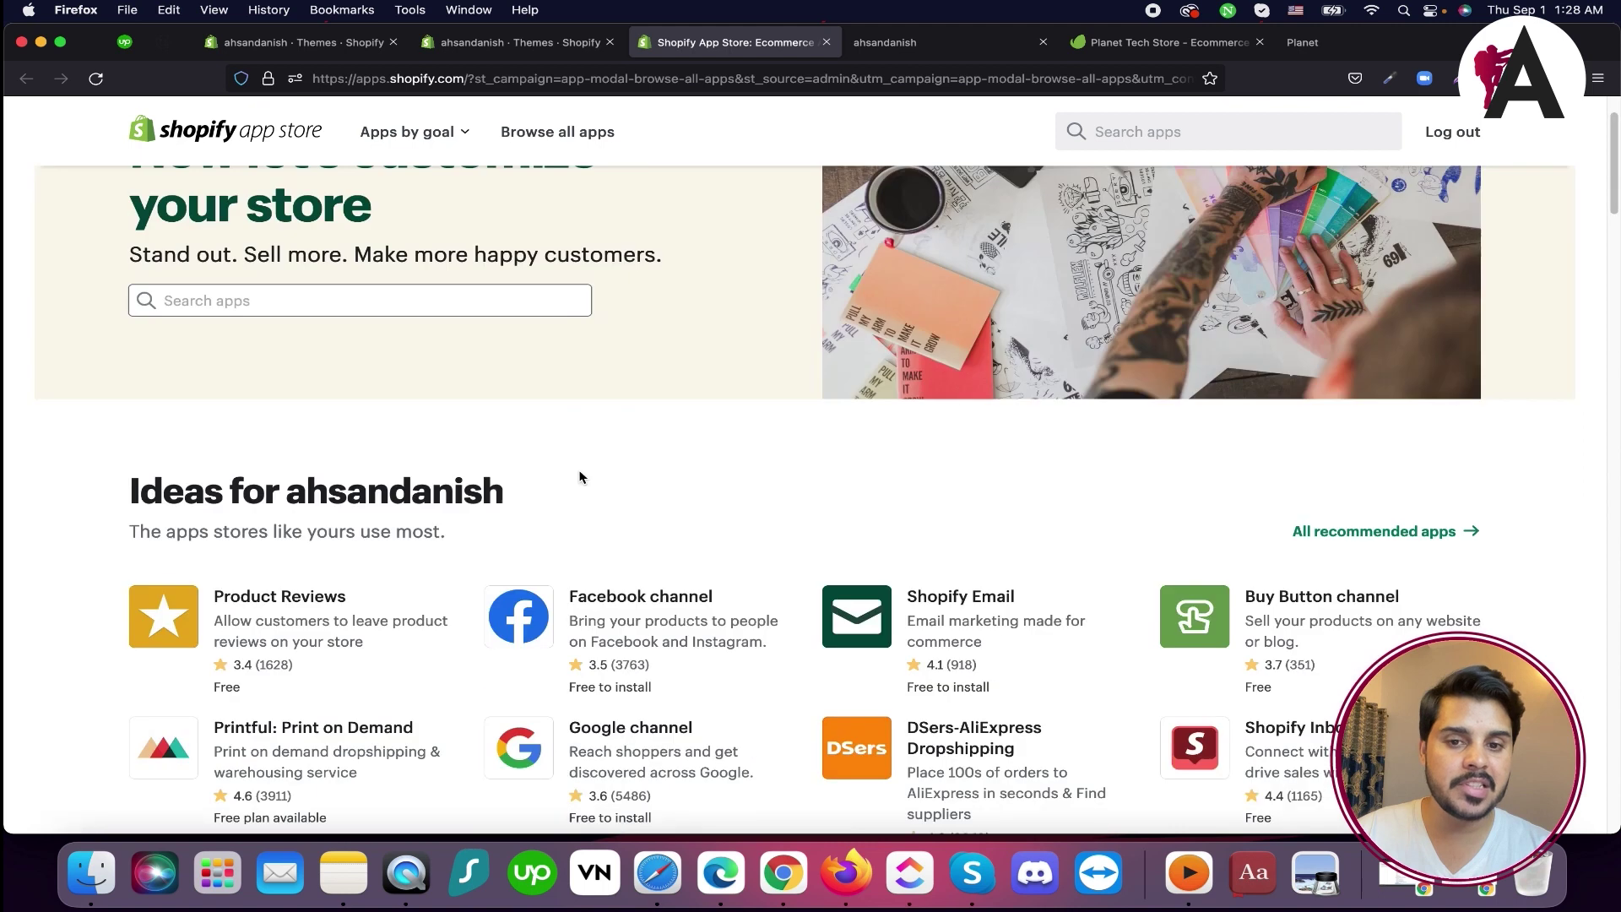
pyautogui.click(448, 401)
pyautogui.write('m')
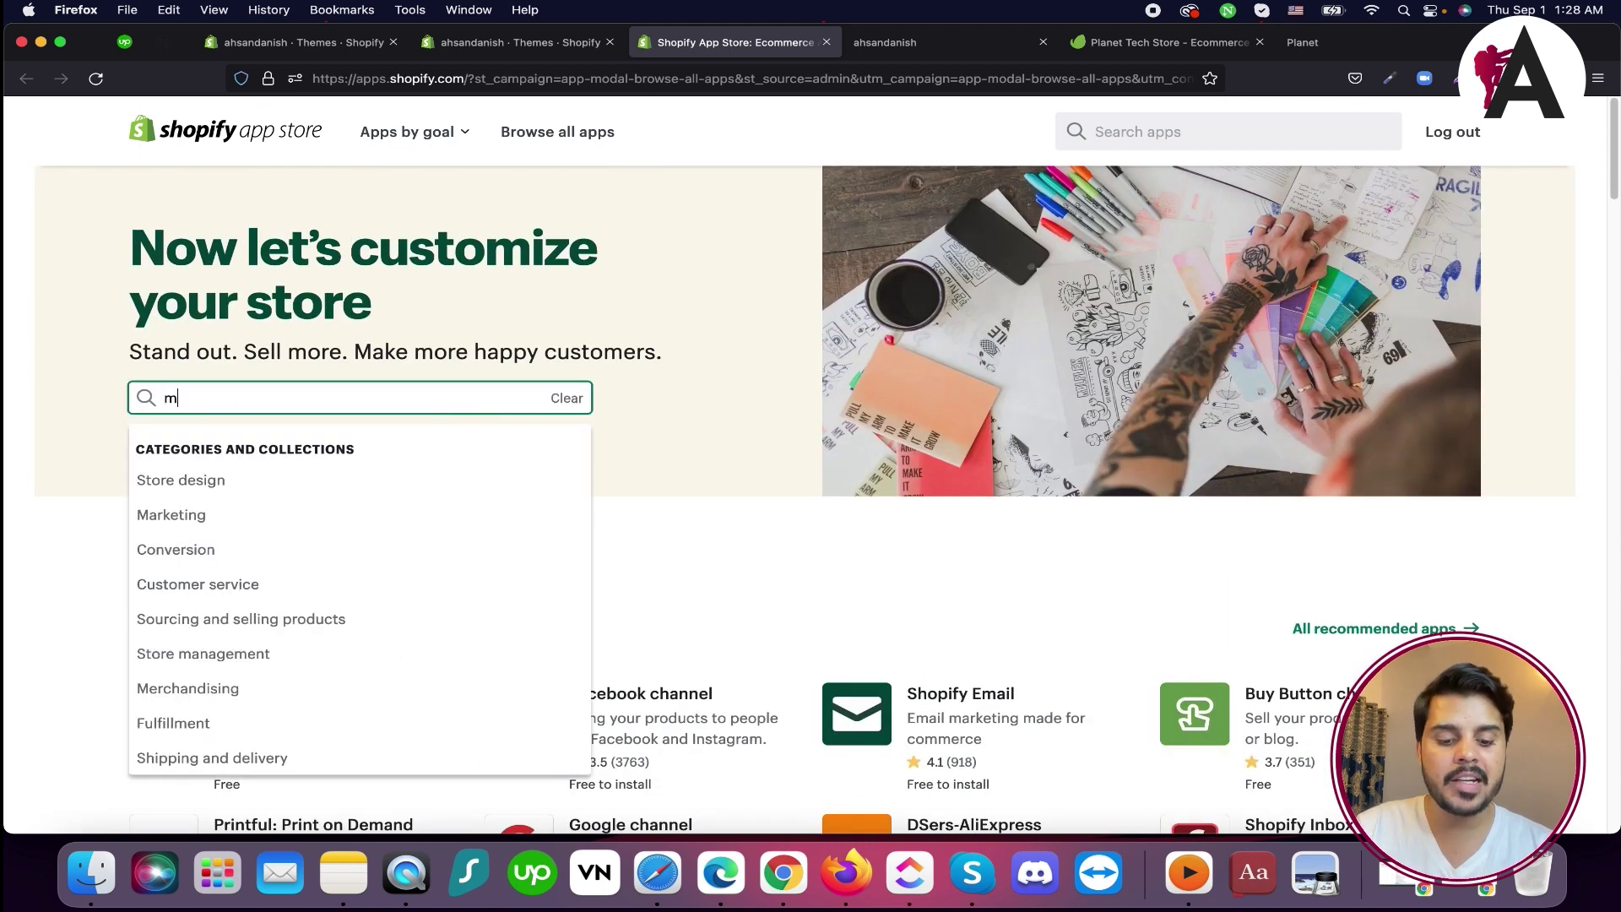
pyautogui.write('arketing')
pyautogui.press('Return')
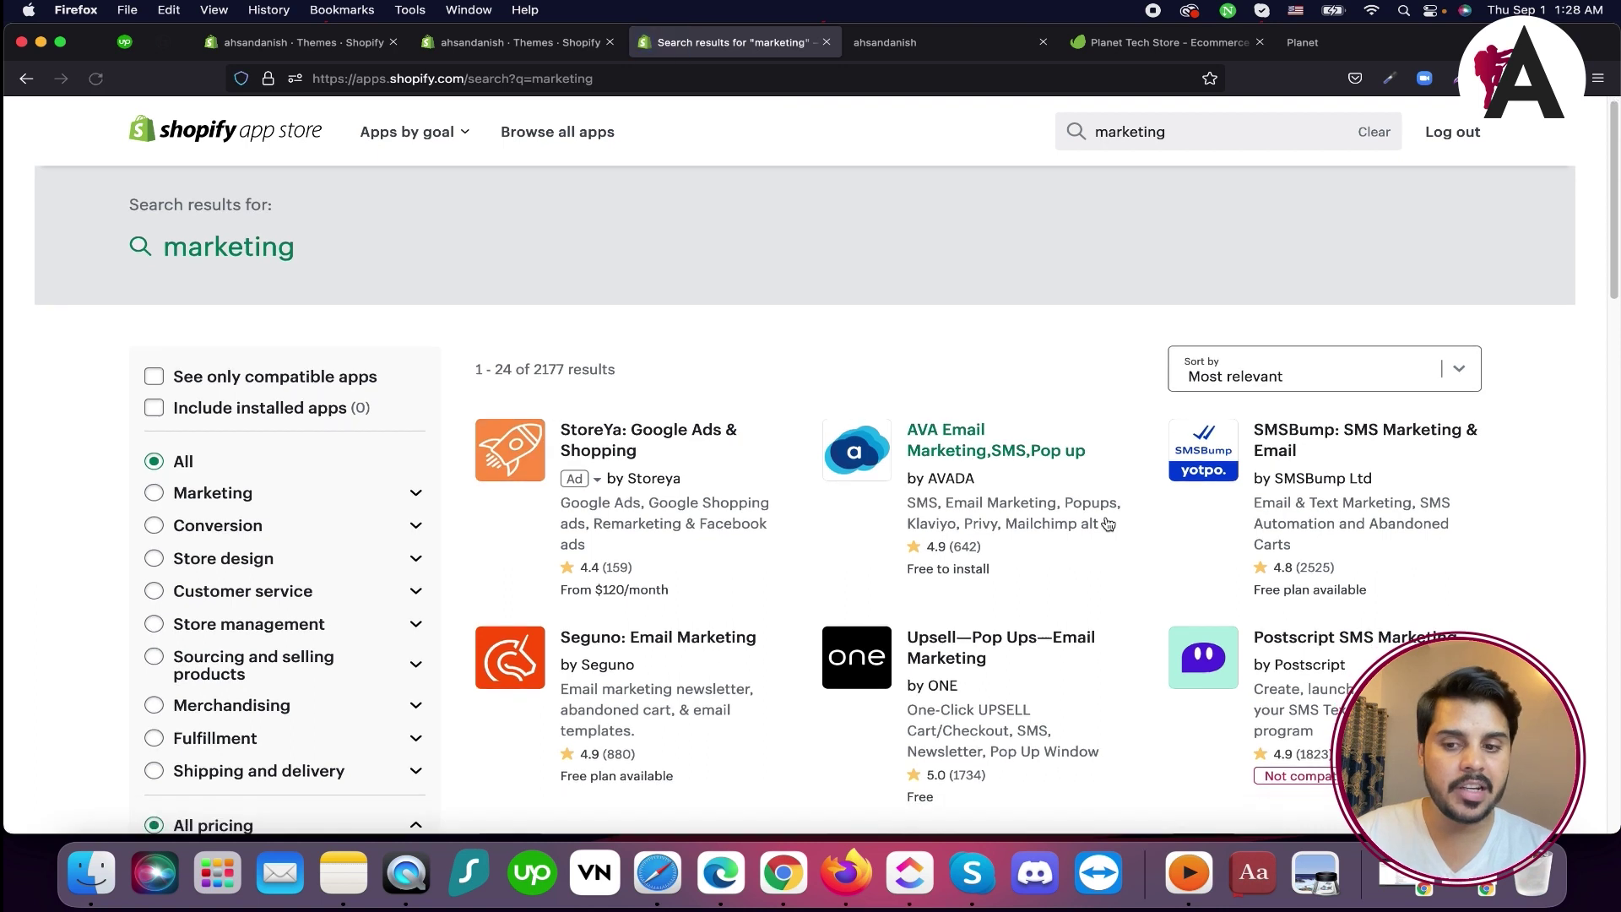
# Browse the 2177 marketing results, including StoreYa, AVADA and SMSBump
pyautogui.scroll(-5, 802, 482)
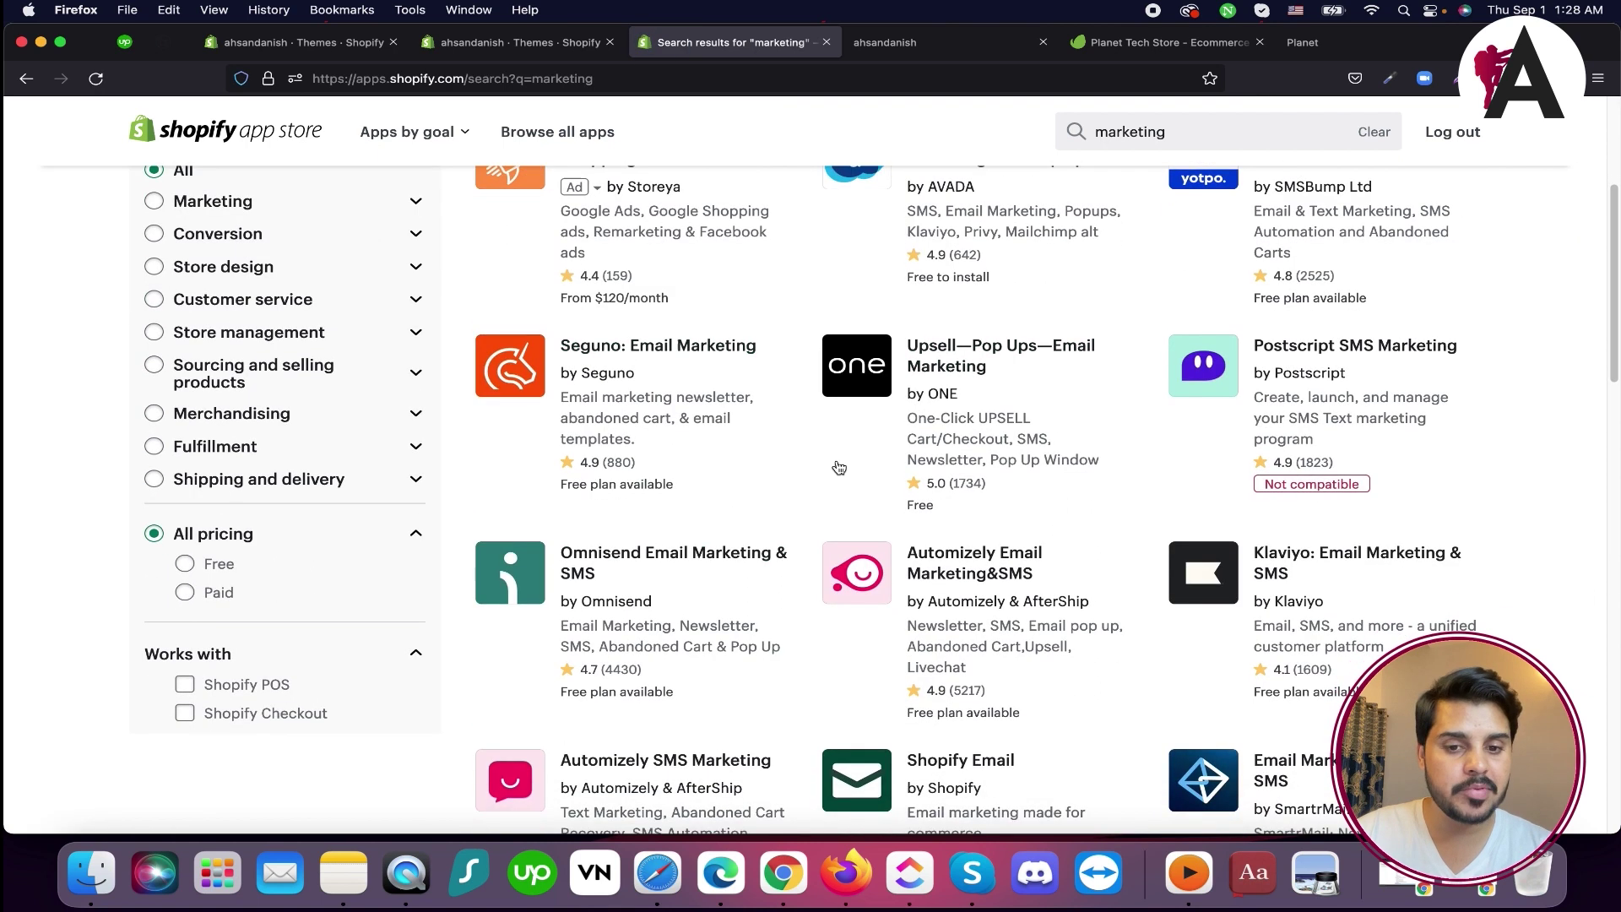
pyautogui.scroll(2, 137, 258)
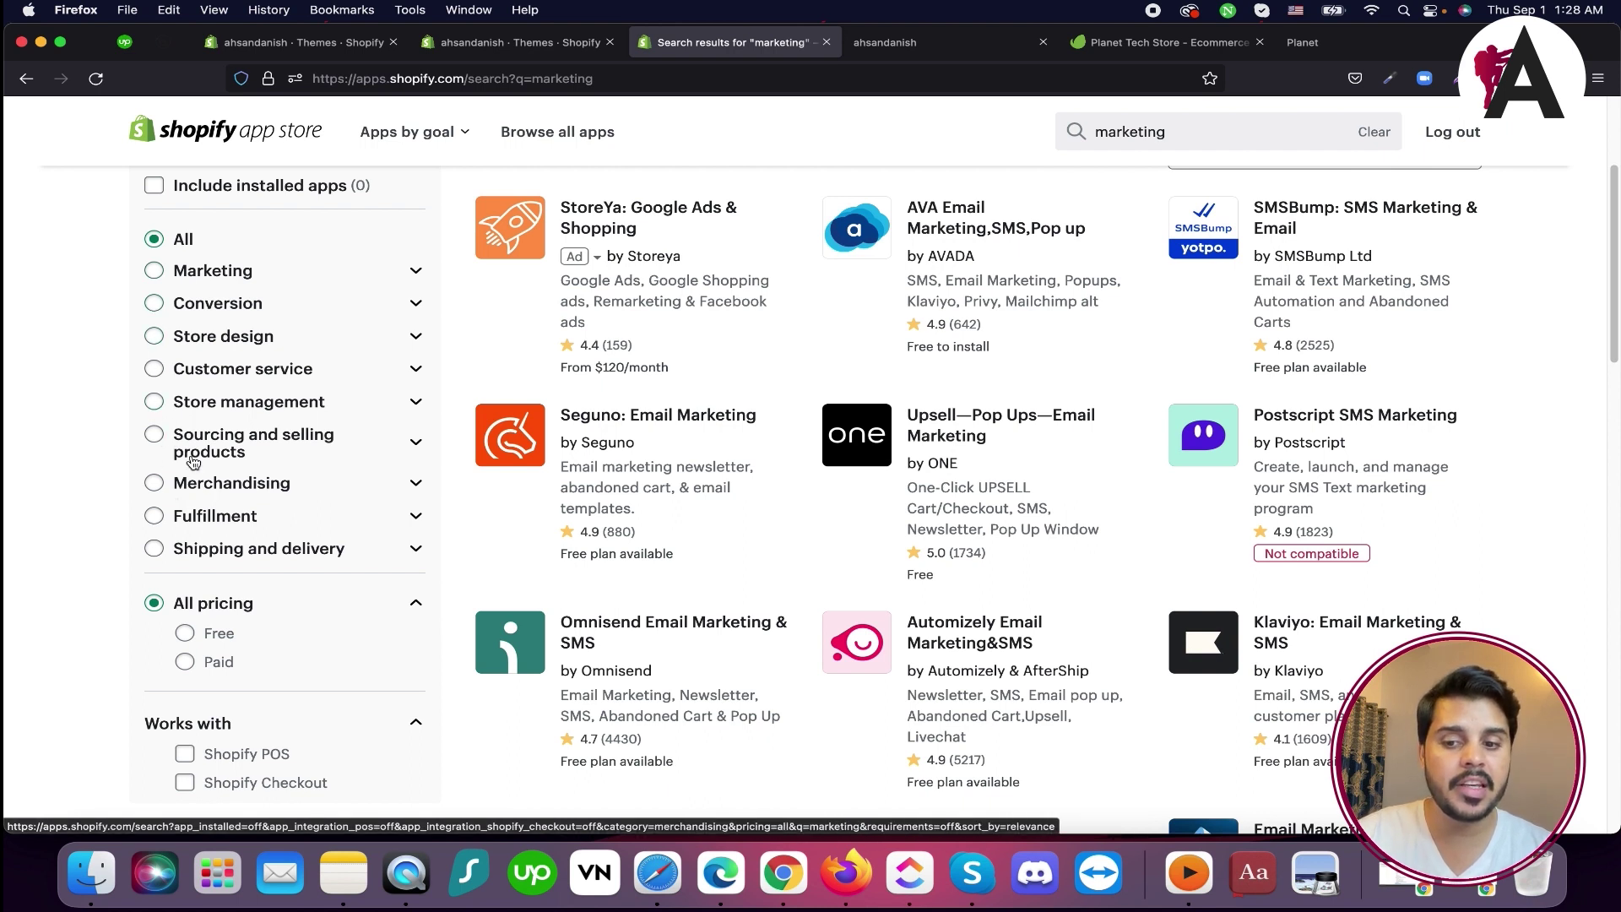
pyautogui.scroll(5, 221, 563)
pyautogui.scroll(-9, 245, 557)
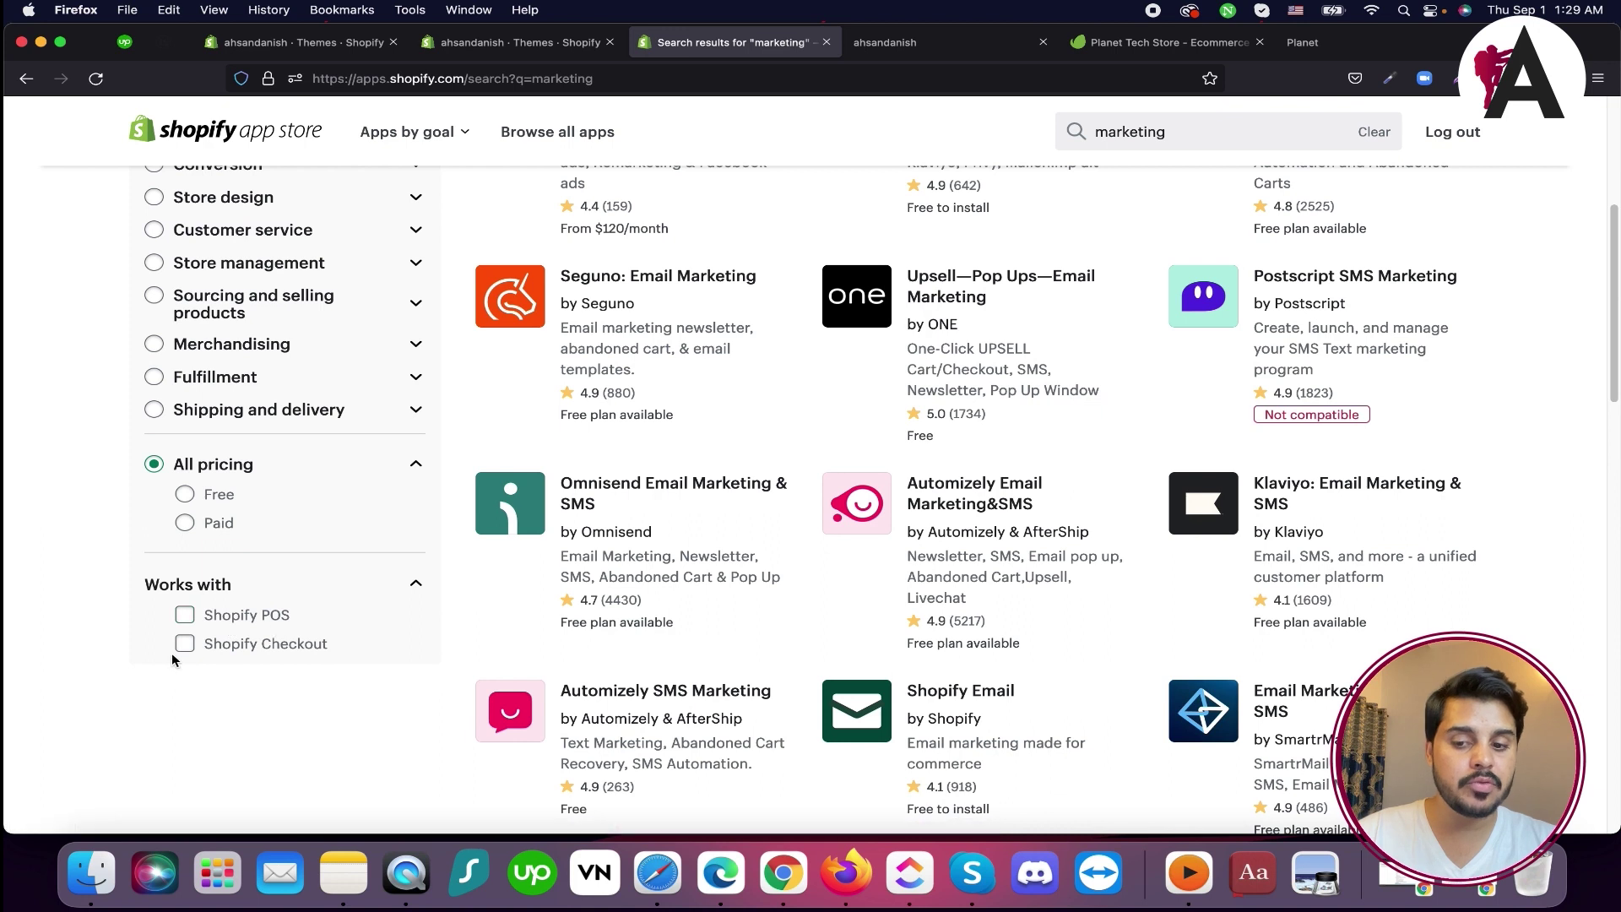
pyautogui.scroll(5, 390, 560)
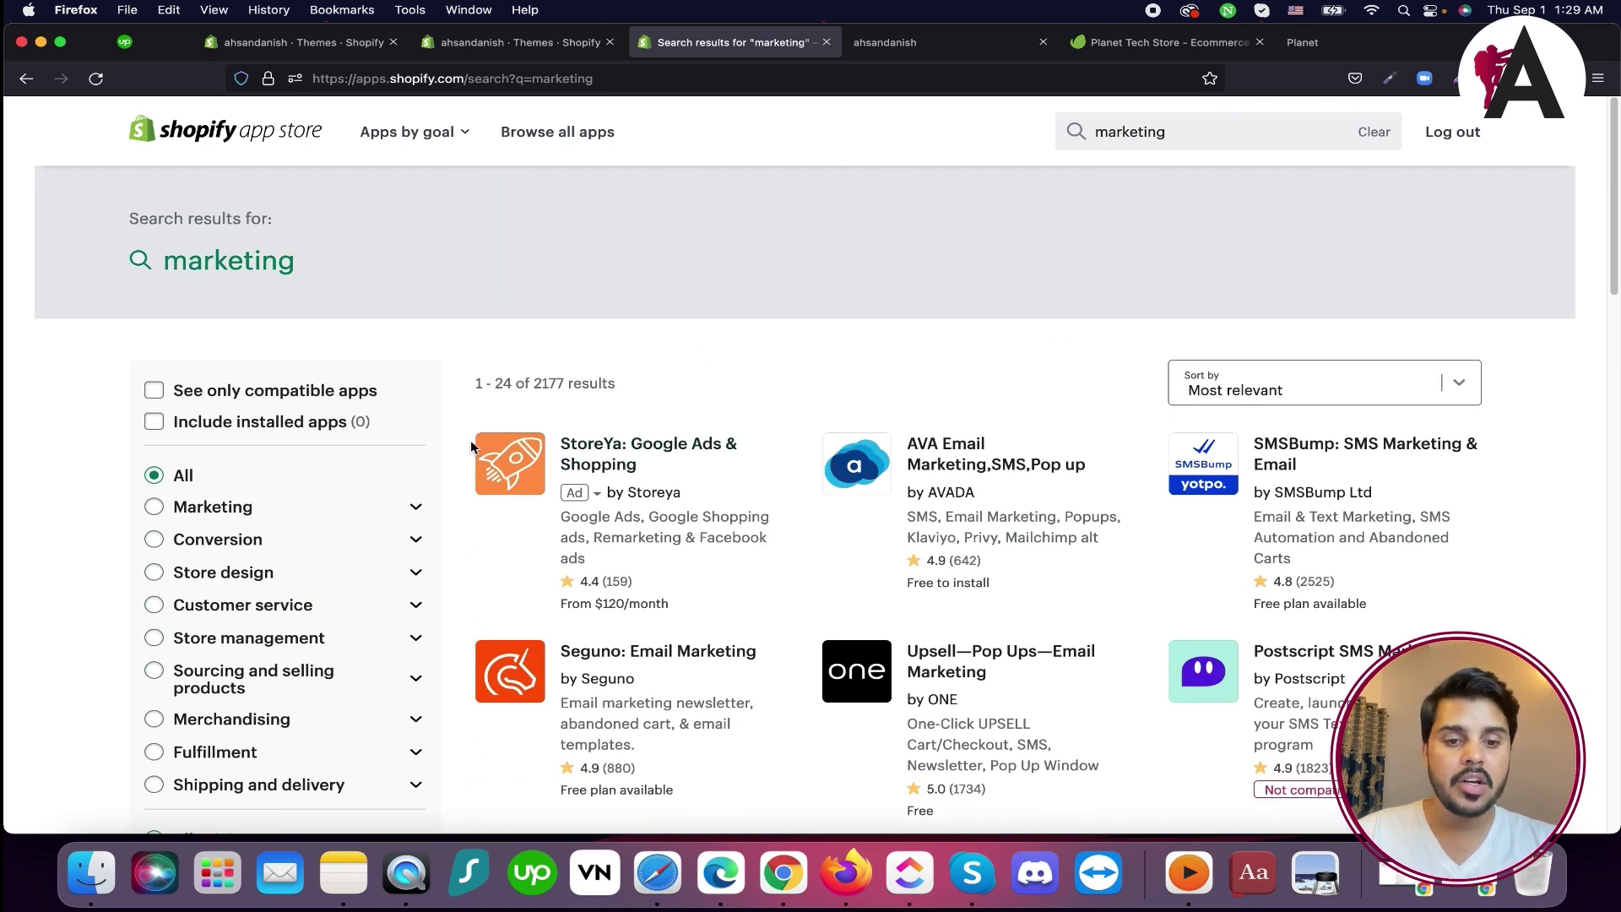
pyautogui.scroll(-2, 1172, 407)
pyautogui.scroll(2, 483, 415)
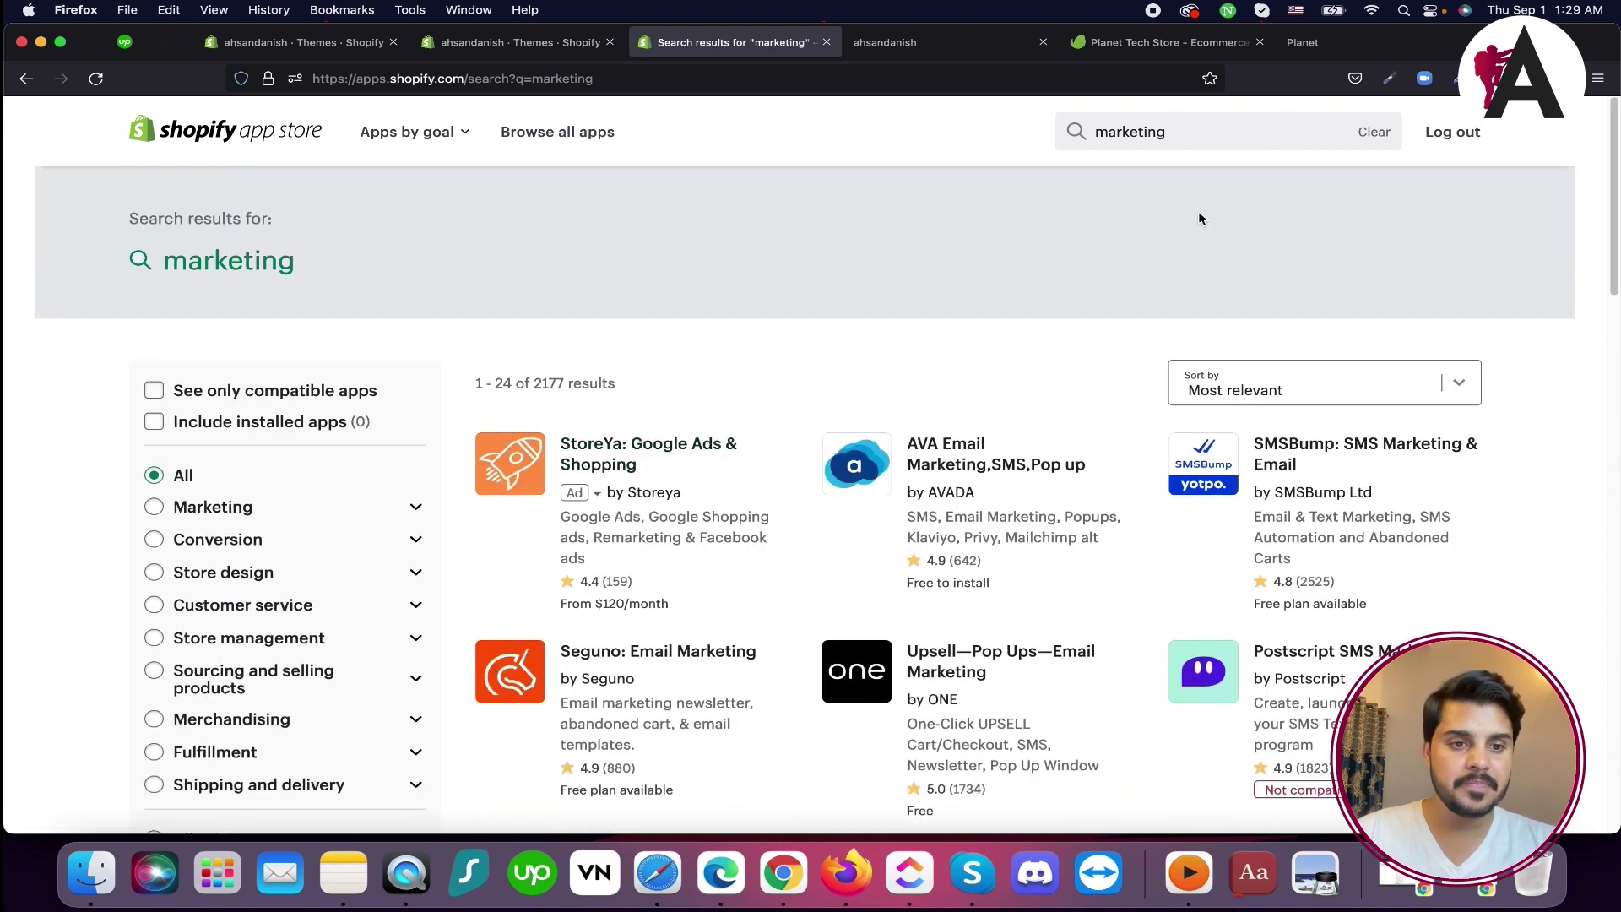
# Search for 'dser' and open the DSers-AliExpress Dropshipping app page
pyautogui.doubleClick(1163, 135)
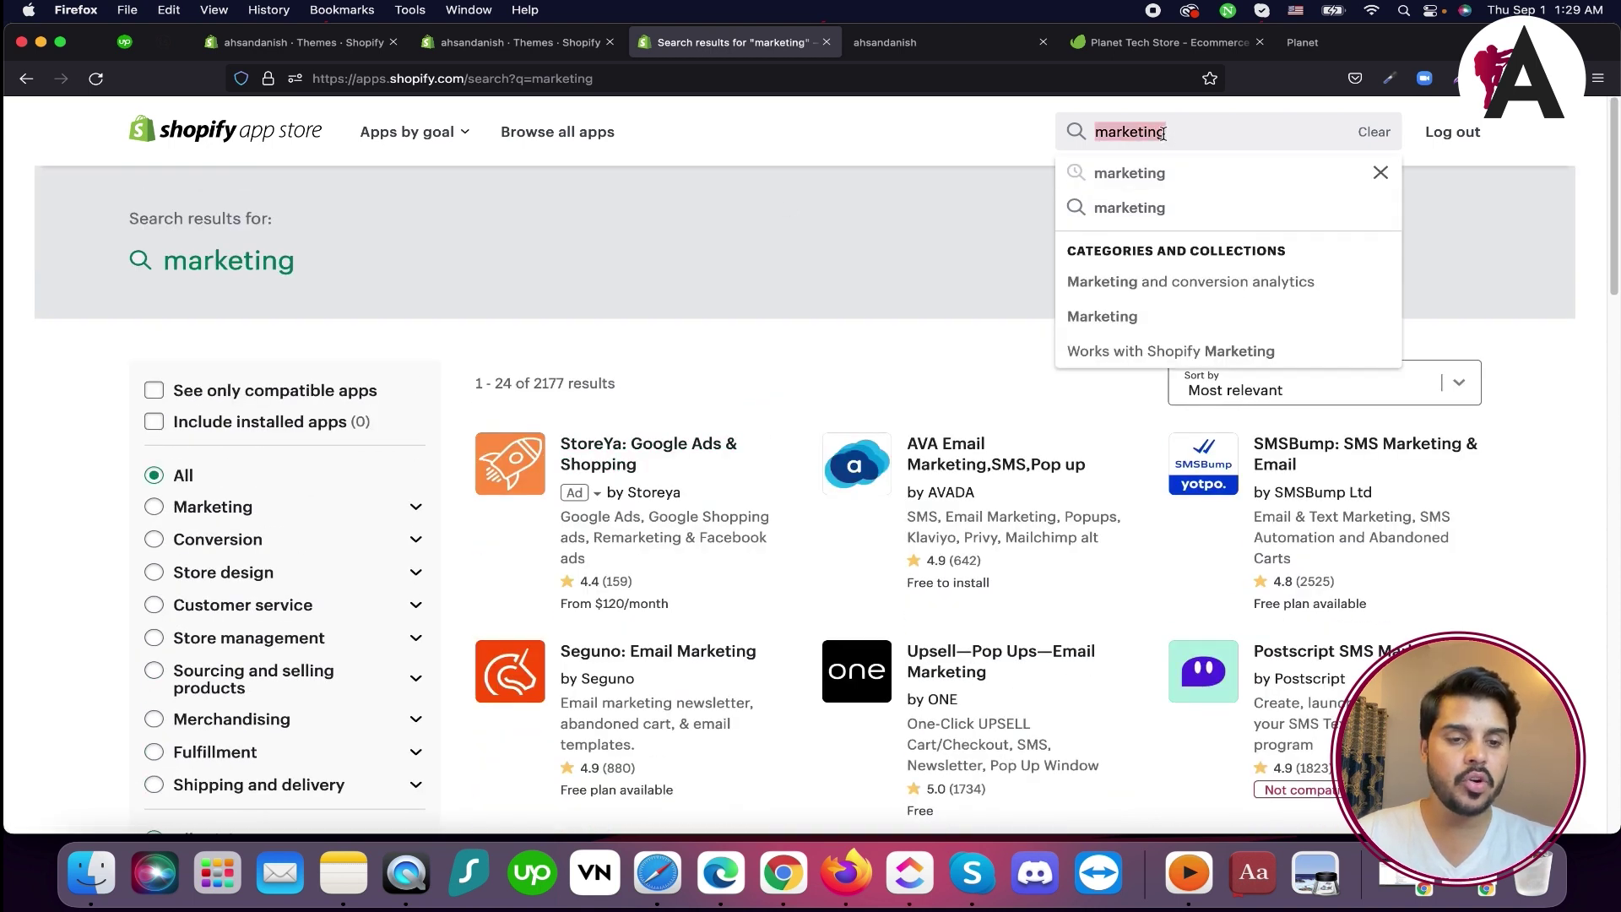
pyautogui.write('dser')
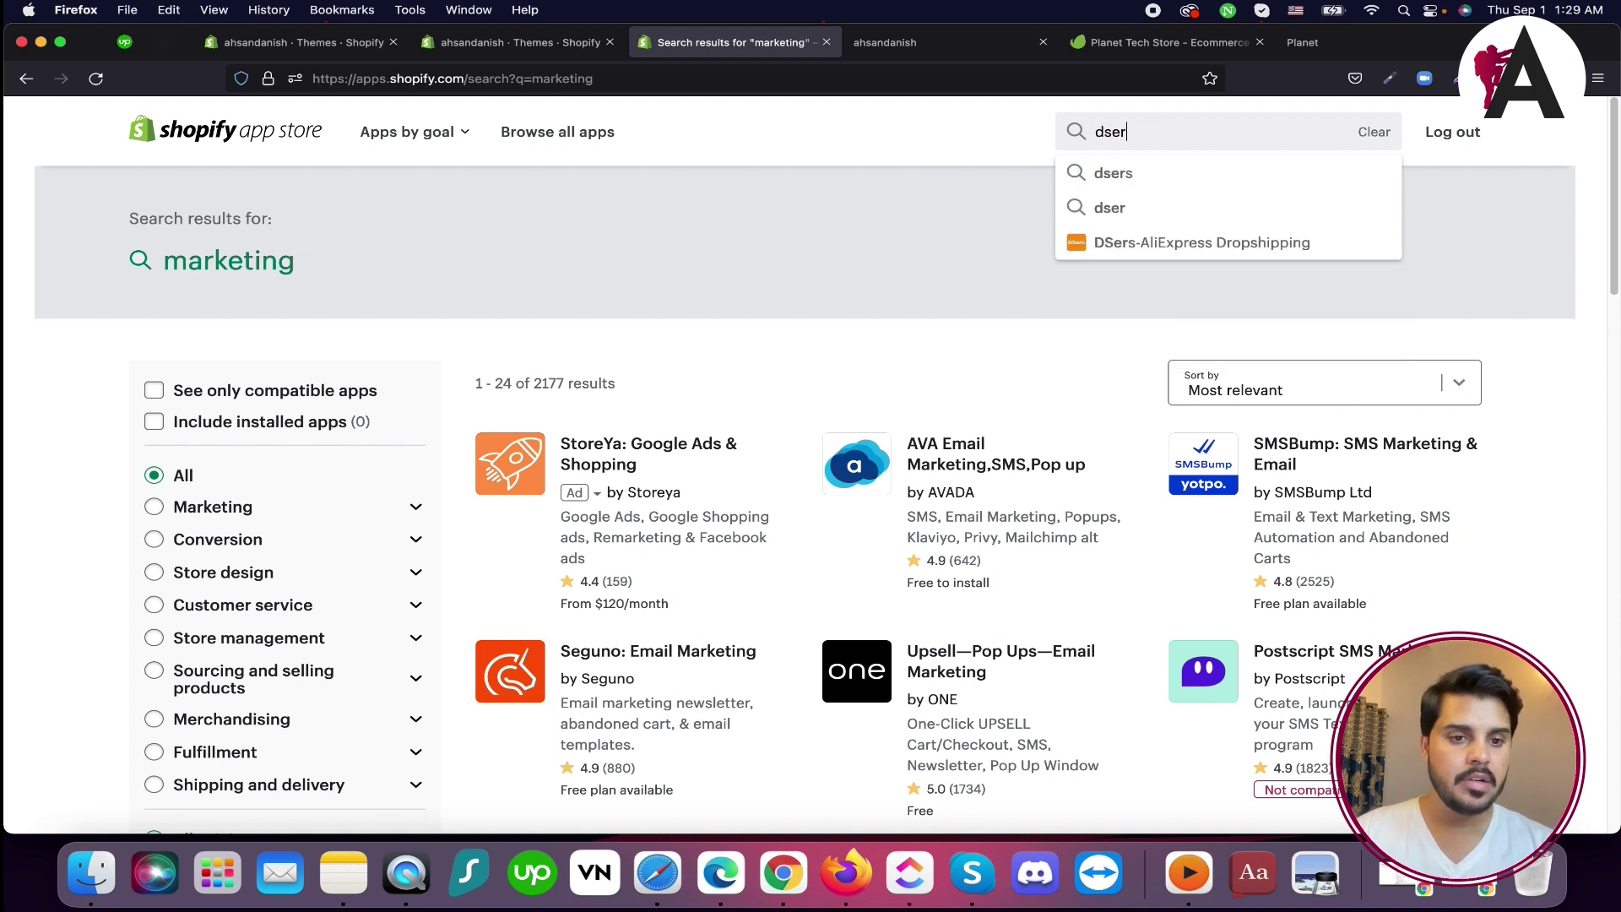
pyautogui.press('Return')
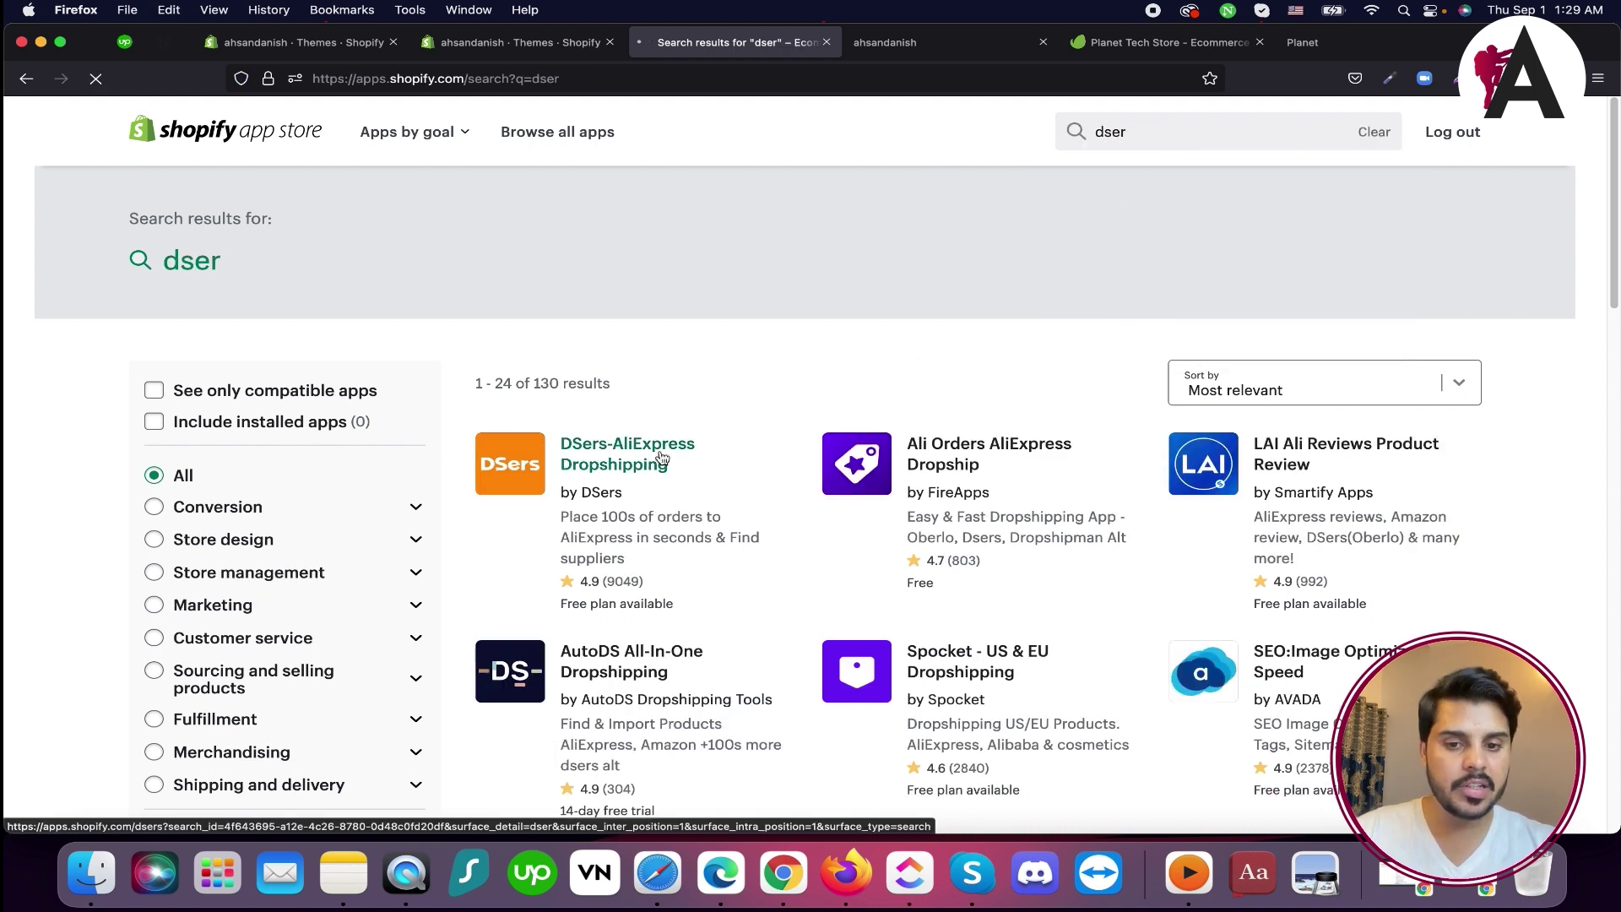
pyautogui.click(639, 466)
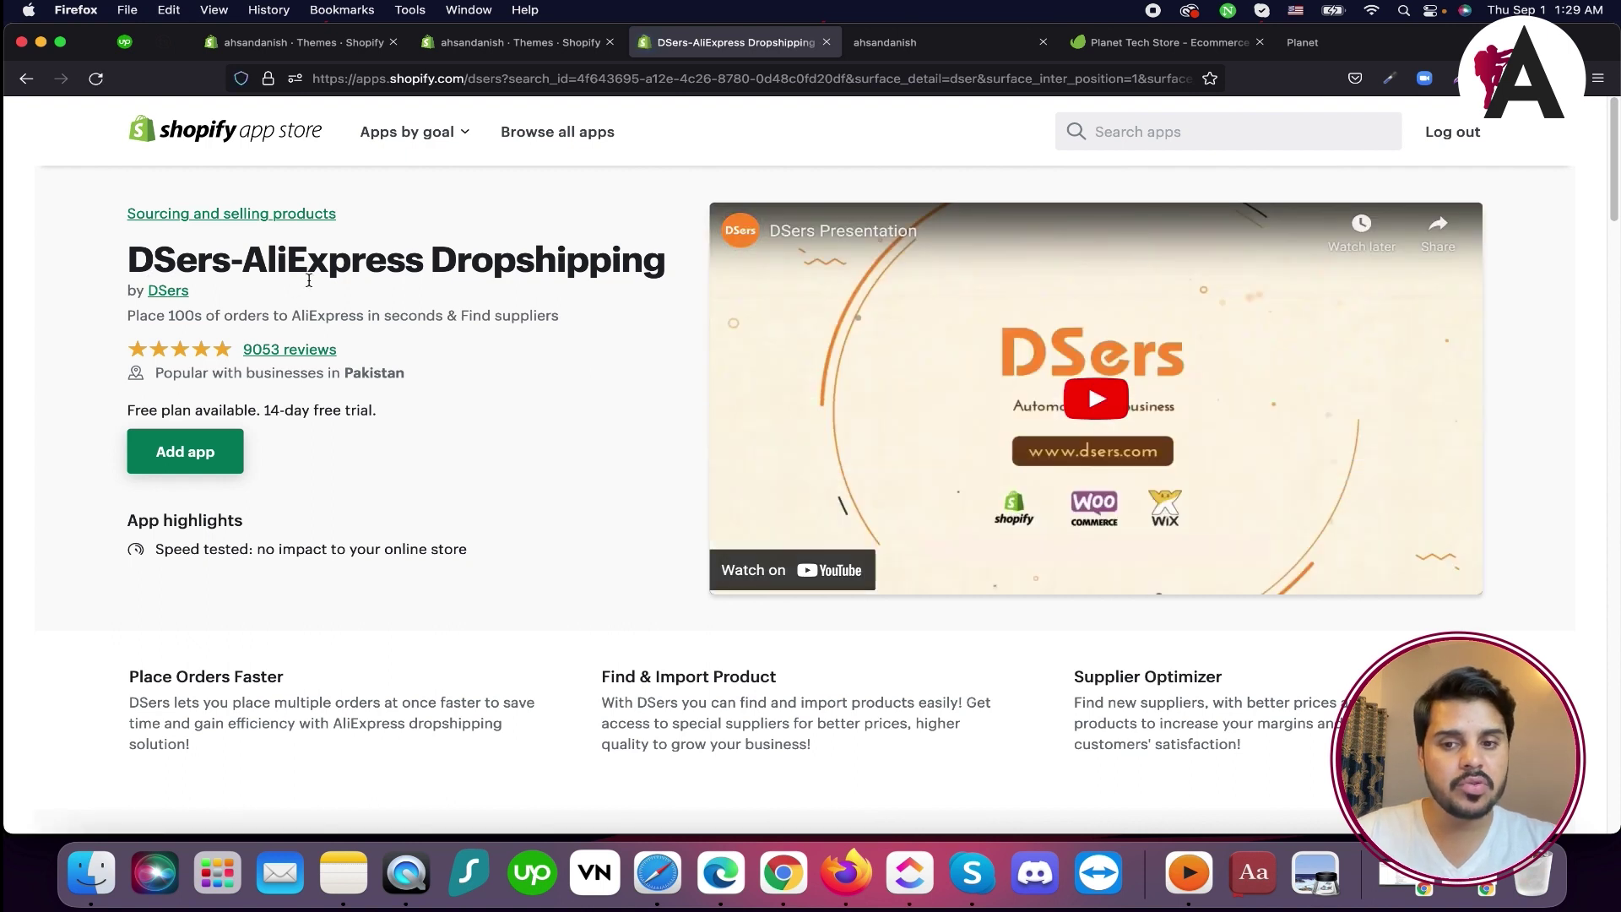
# Review the DSers Free, $19.90 and $49.90 plans, then add the app to the store
pyautogui.moveTo(128, 260); pyautogui.dragTo(536, 488)
pyautogui.click(560, 349)
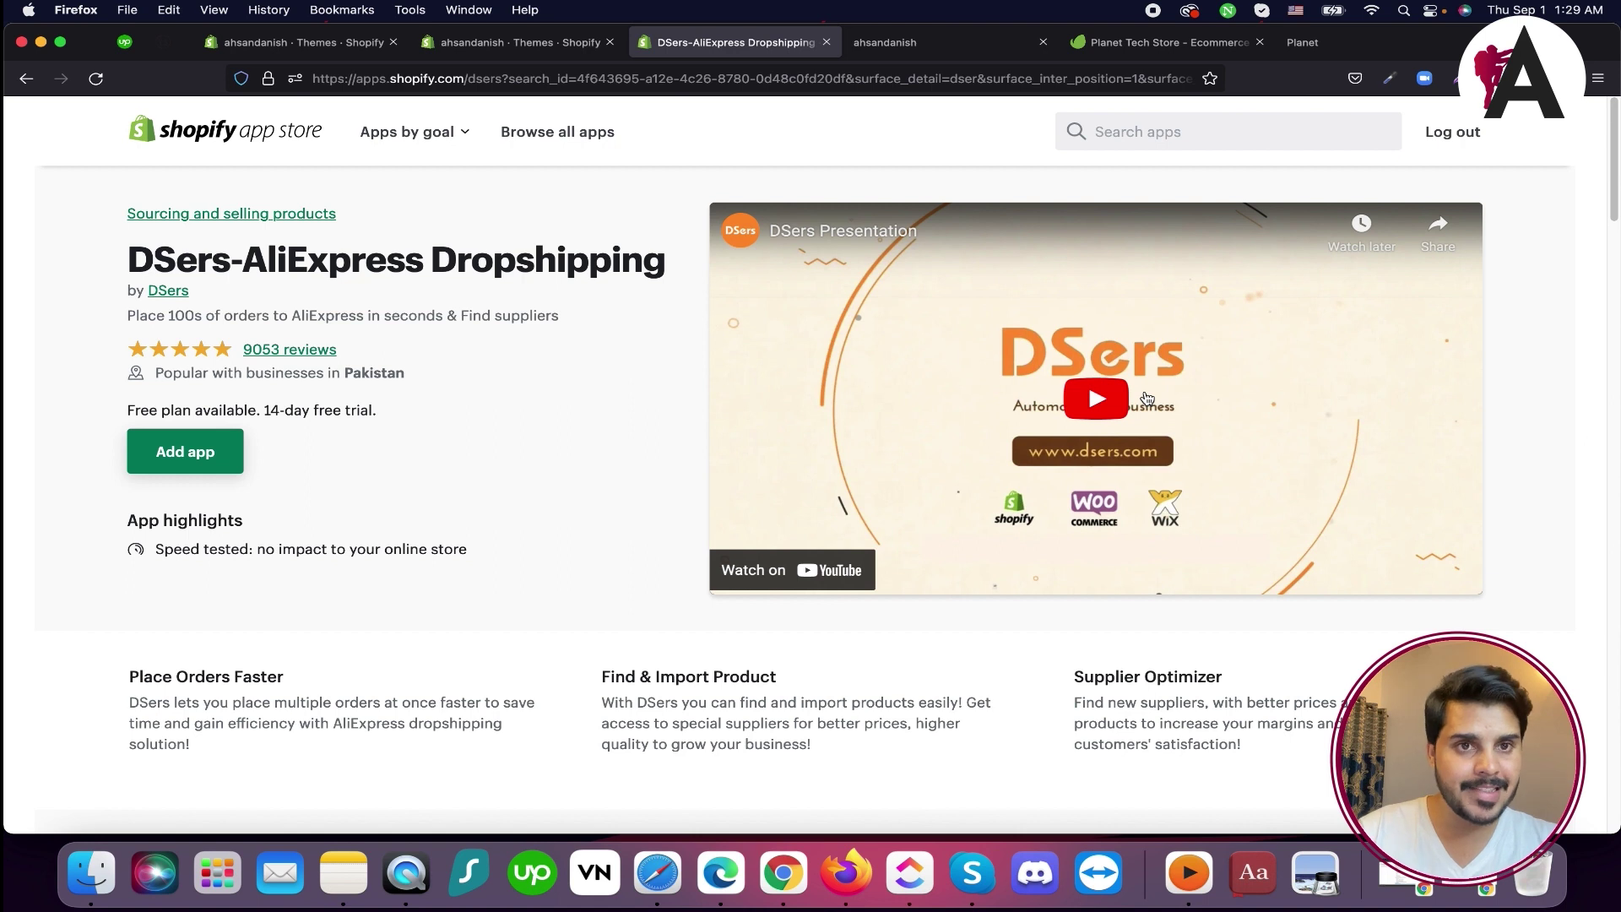
pyautogui.scroll(-10, 621, 503)
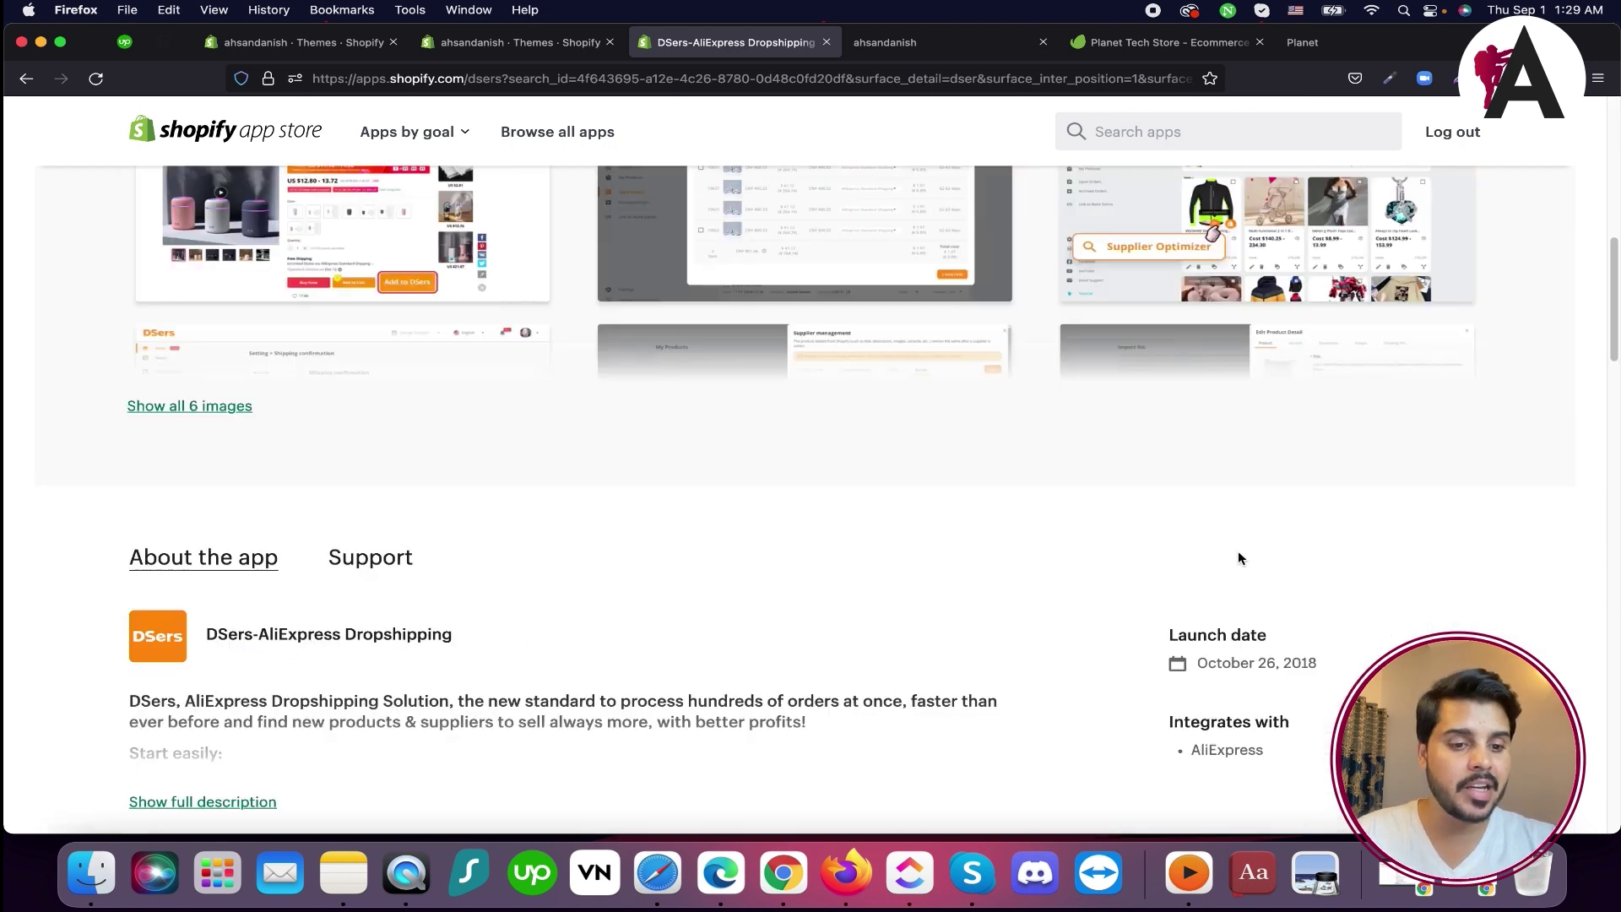
pyautogui.scroll(-4, 613, 420)
pyautogui.scroll(-5, 506, 524)
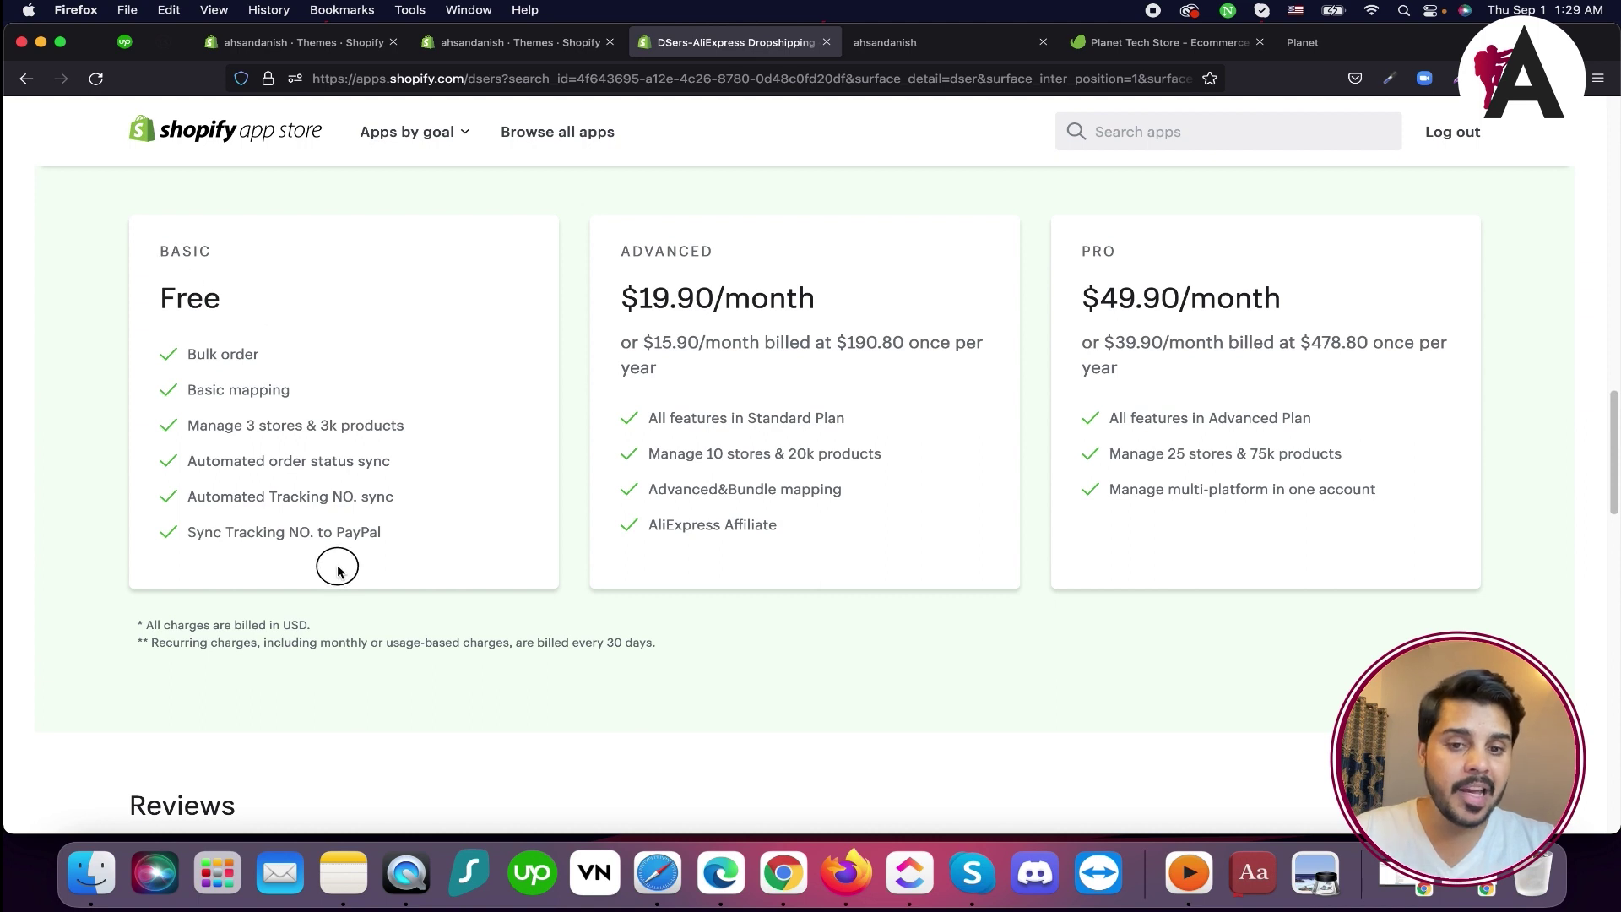
pyautogui.moveTo(619, 251); pyautogui.dragTo(842, 547)
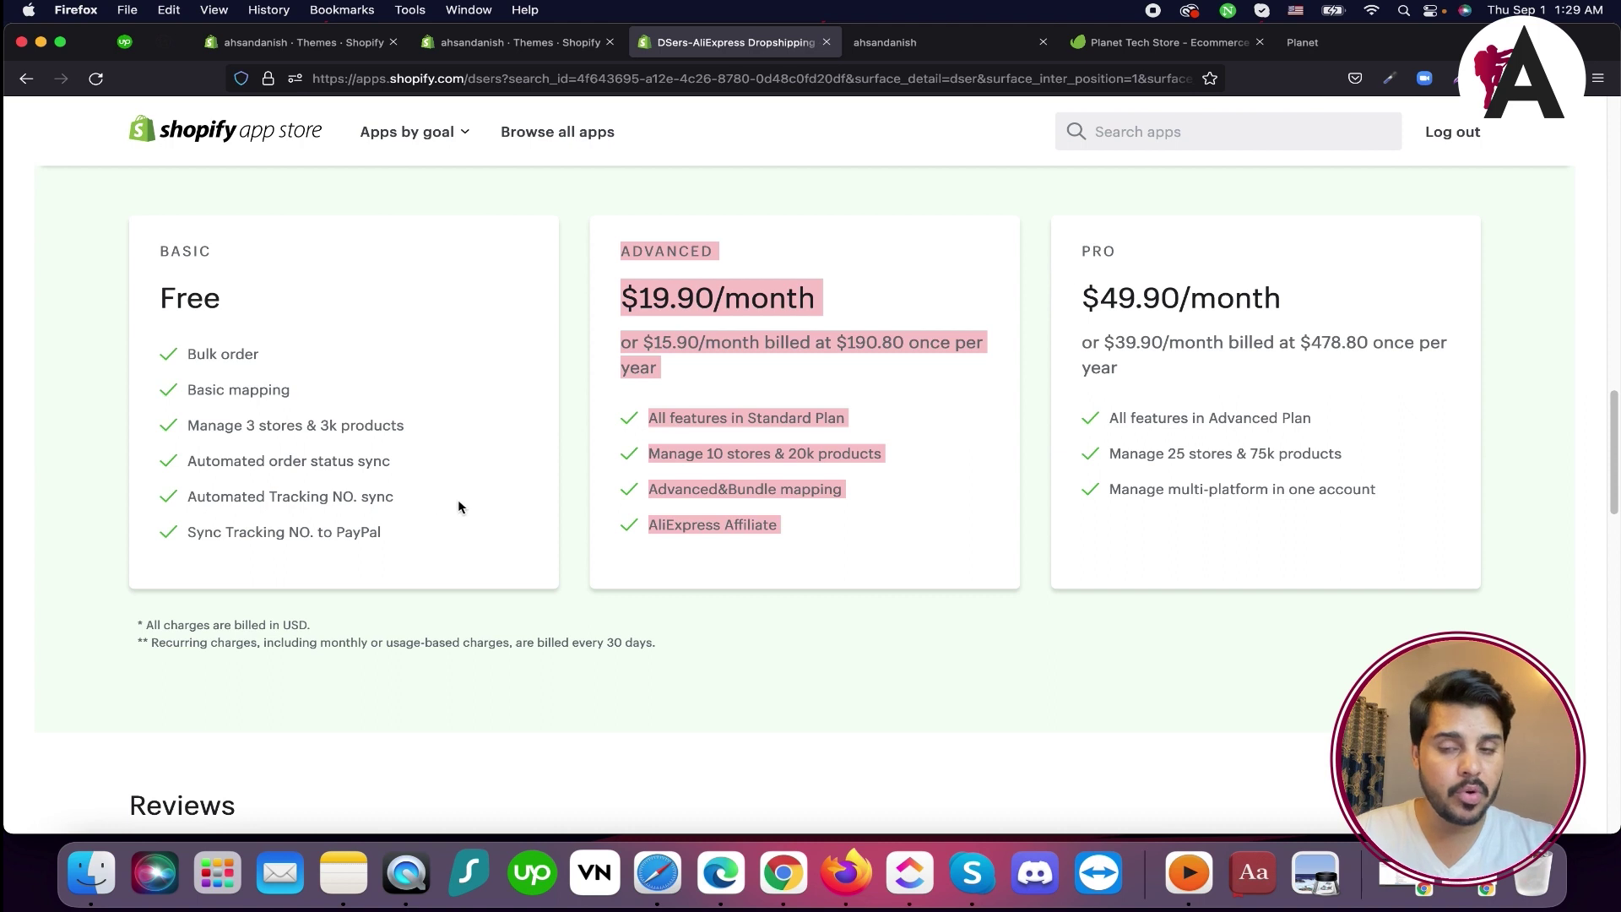
pyautogui.scroll(4, 507, 520)
pyautogui.scroll(7, 387, 596)
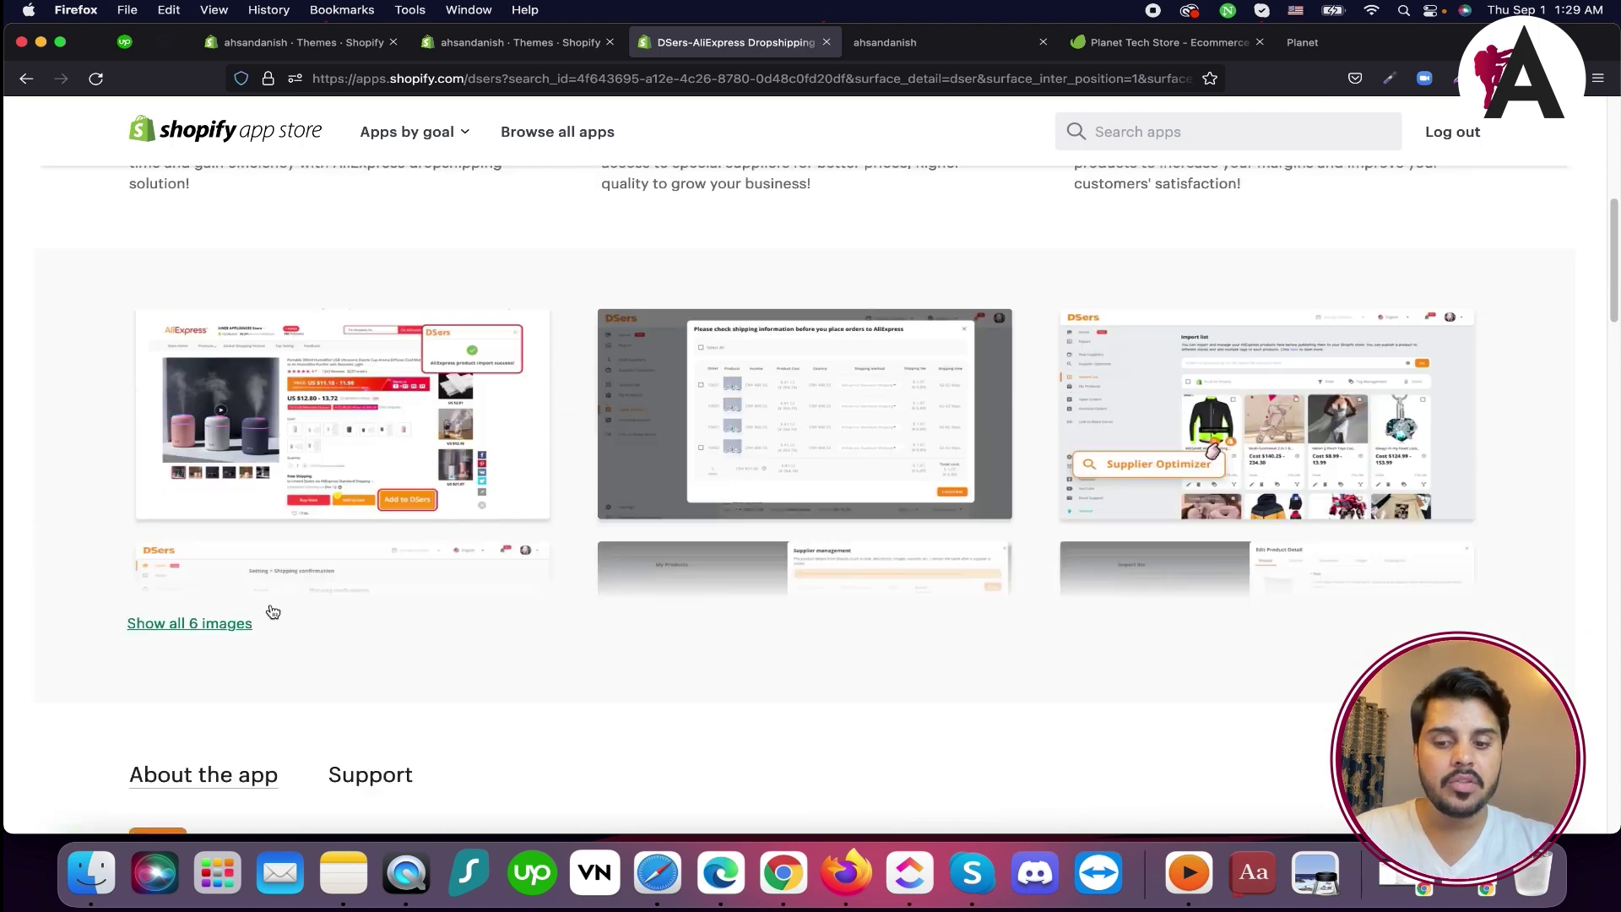
pyautogui.scroll(6, 273, 611)
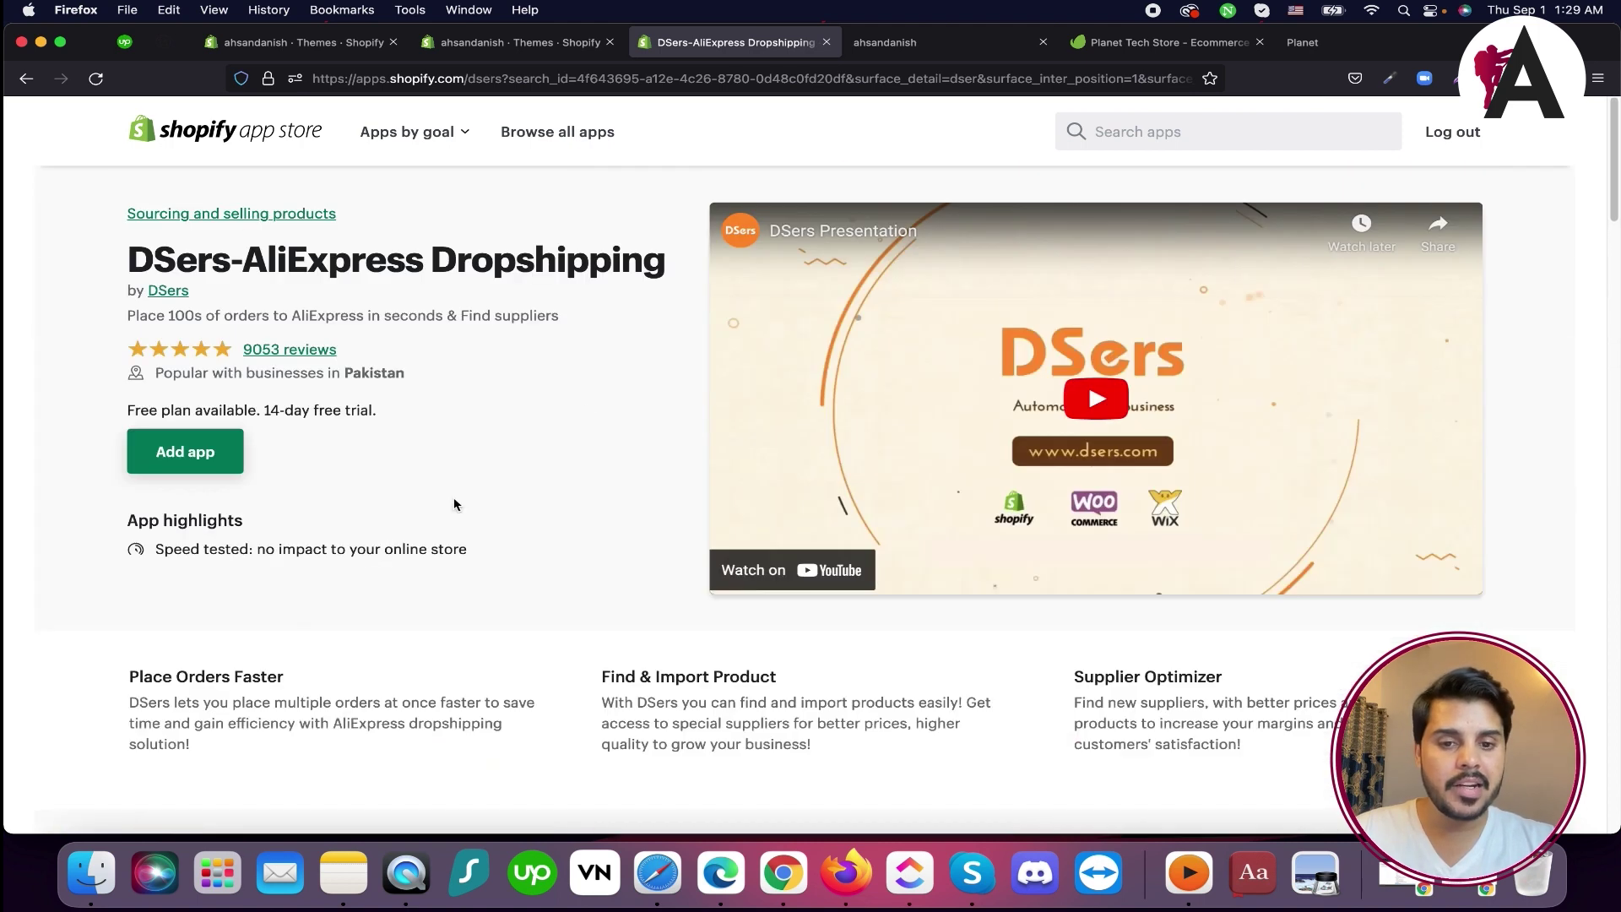
pyautogui.click(197, 455)
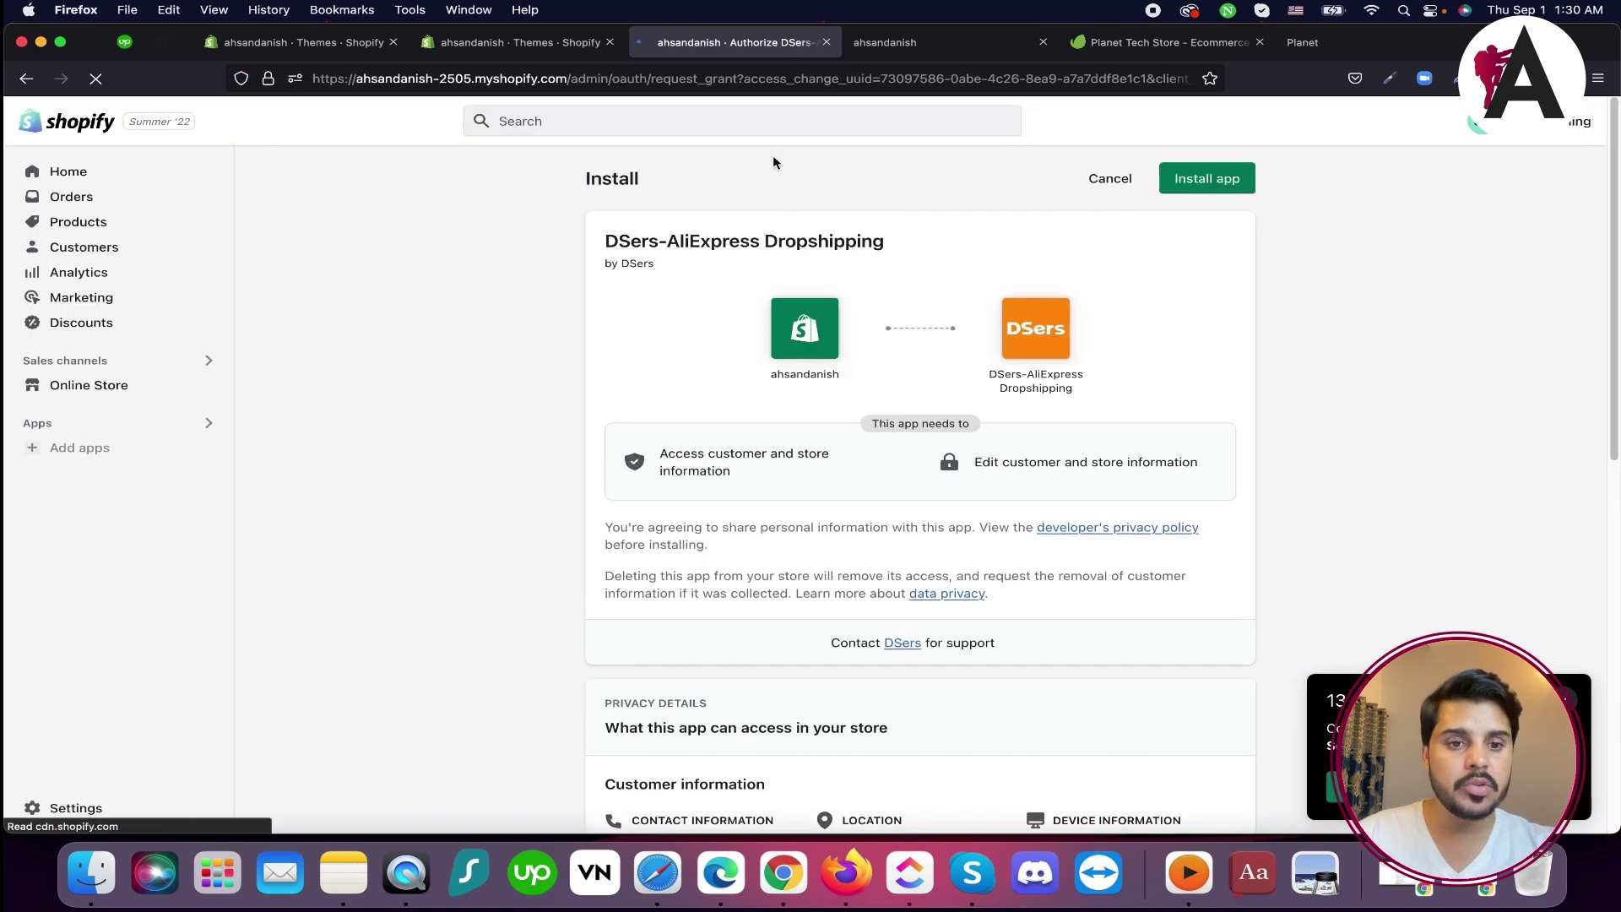
# Confirm the DSers install, try automatic account creation, then go back to Shopify admin
pyautogui.click(1205, 182)
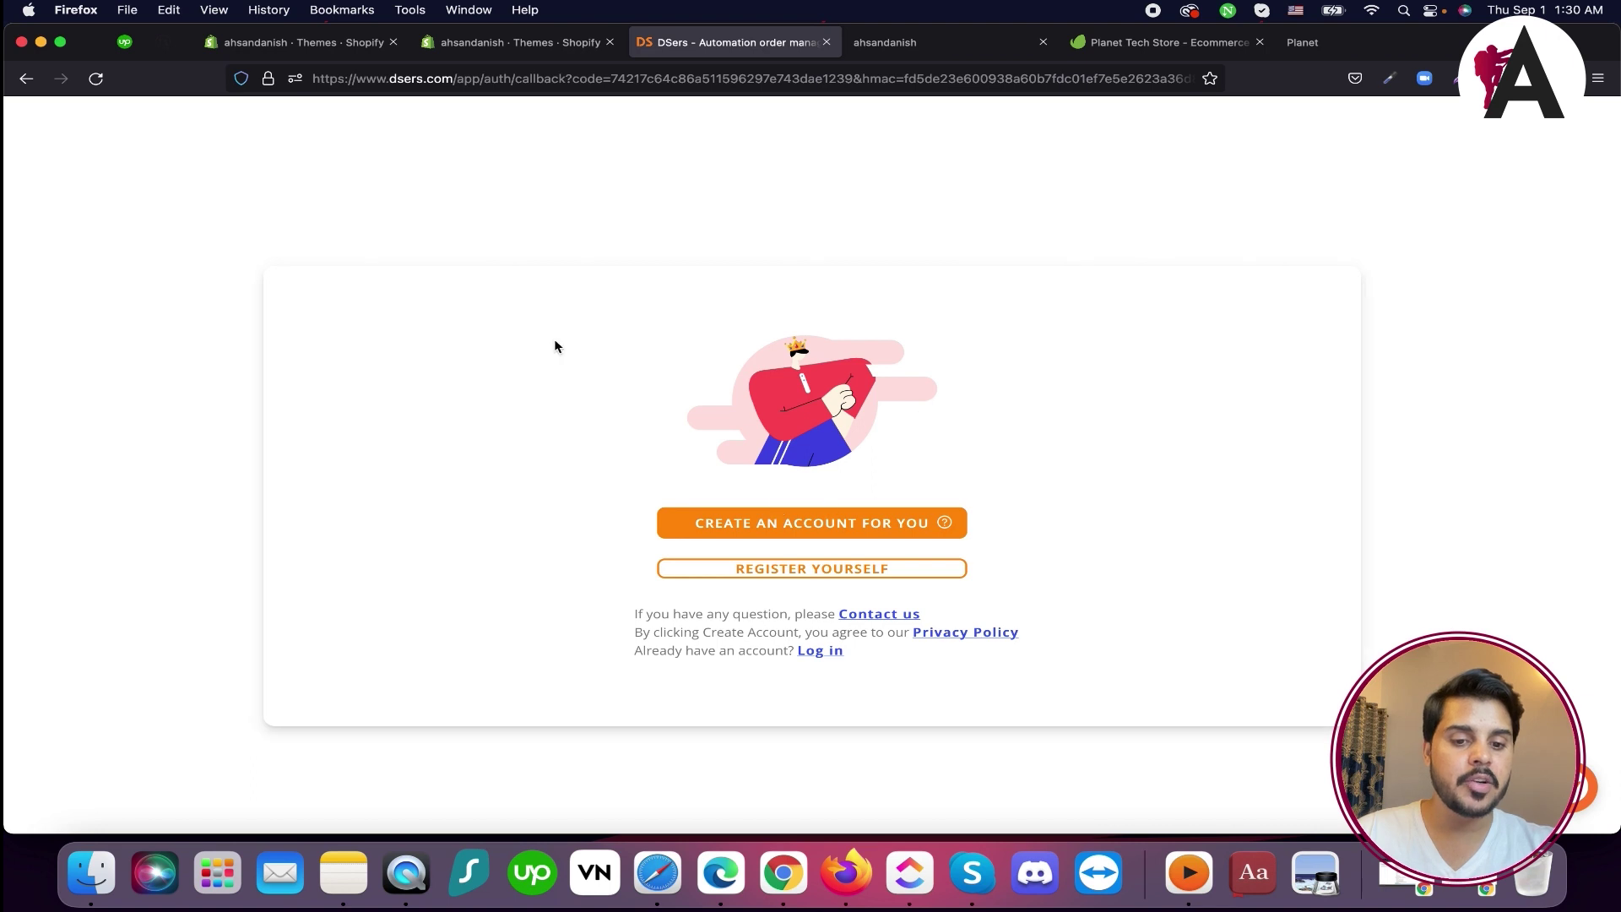
pyautogui.click(836, 541)
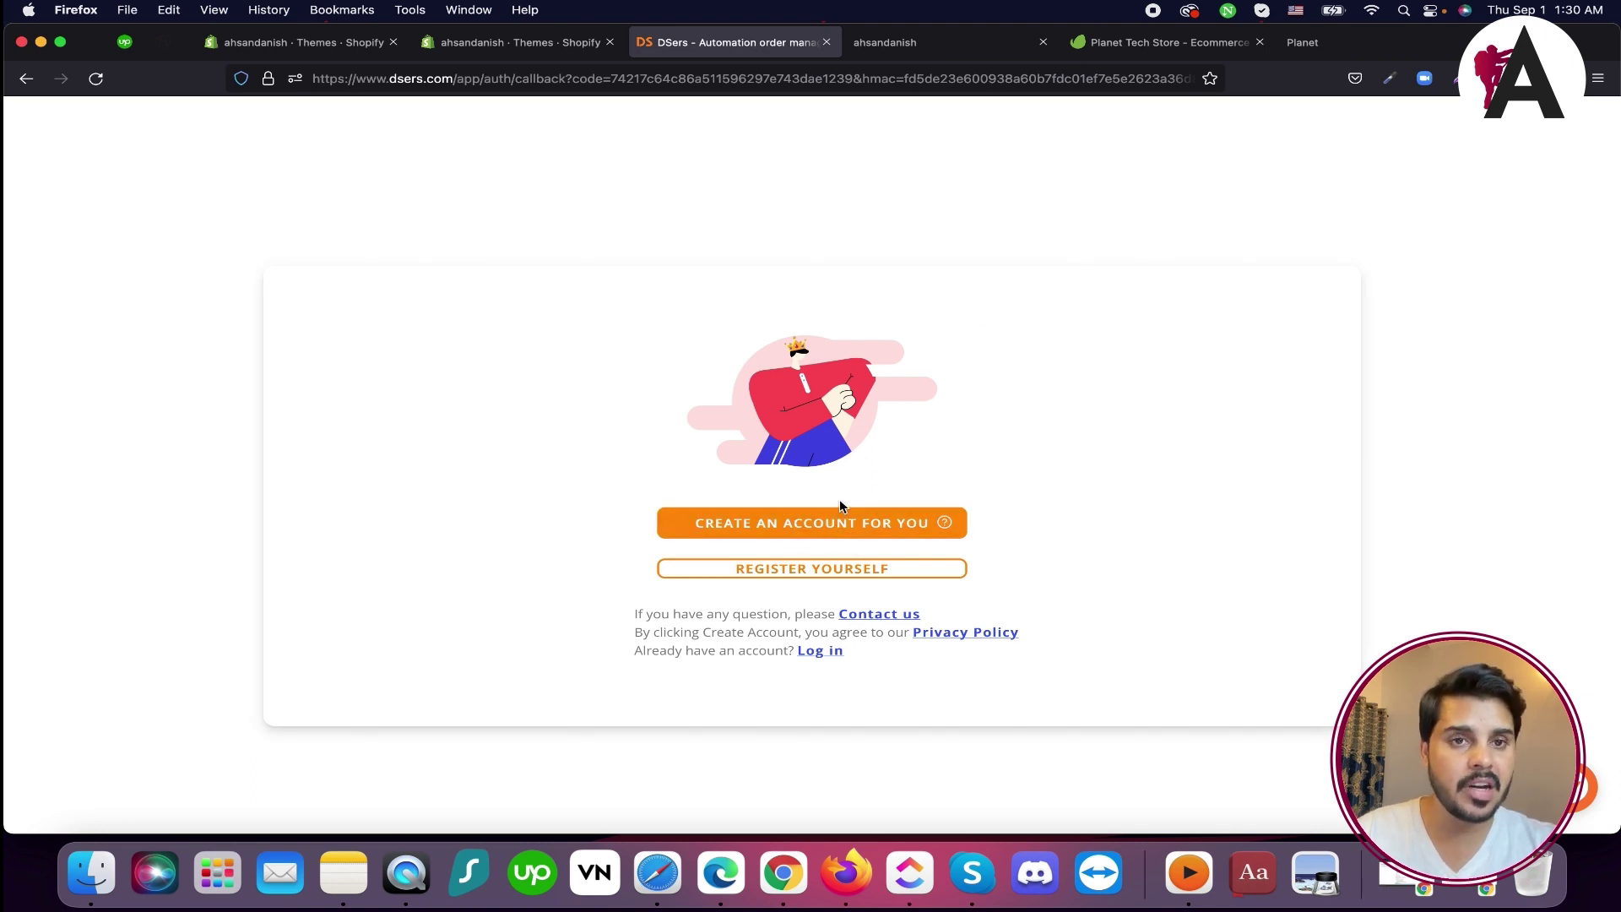
pyautogui.click(37, 85)
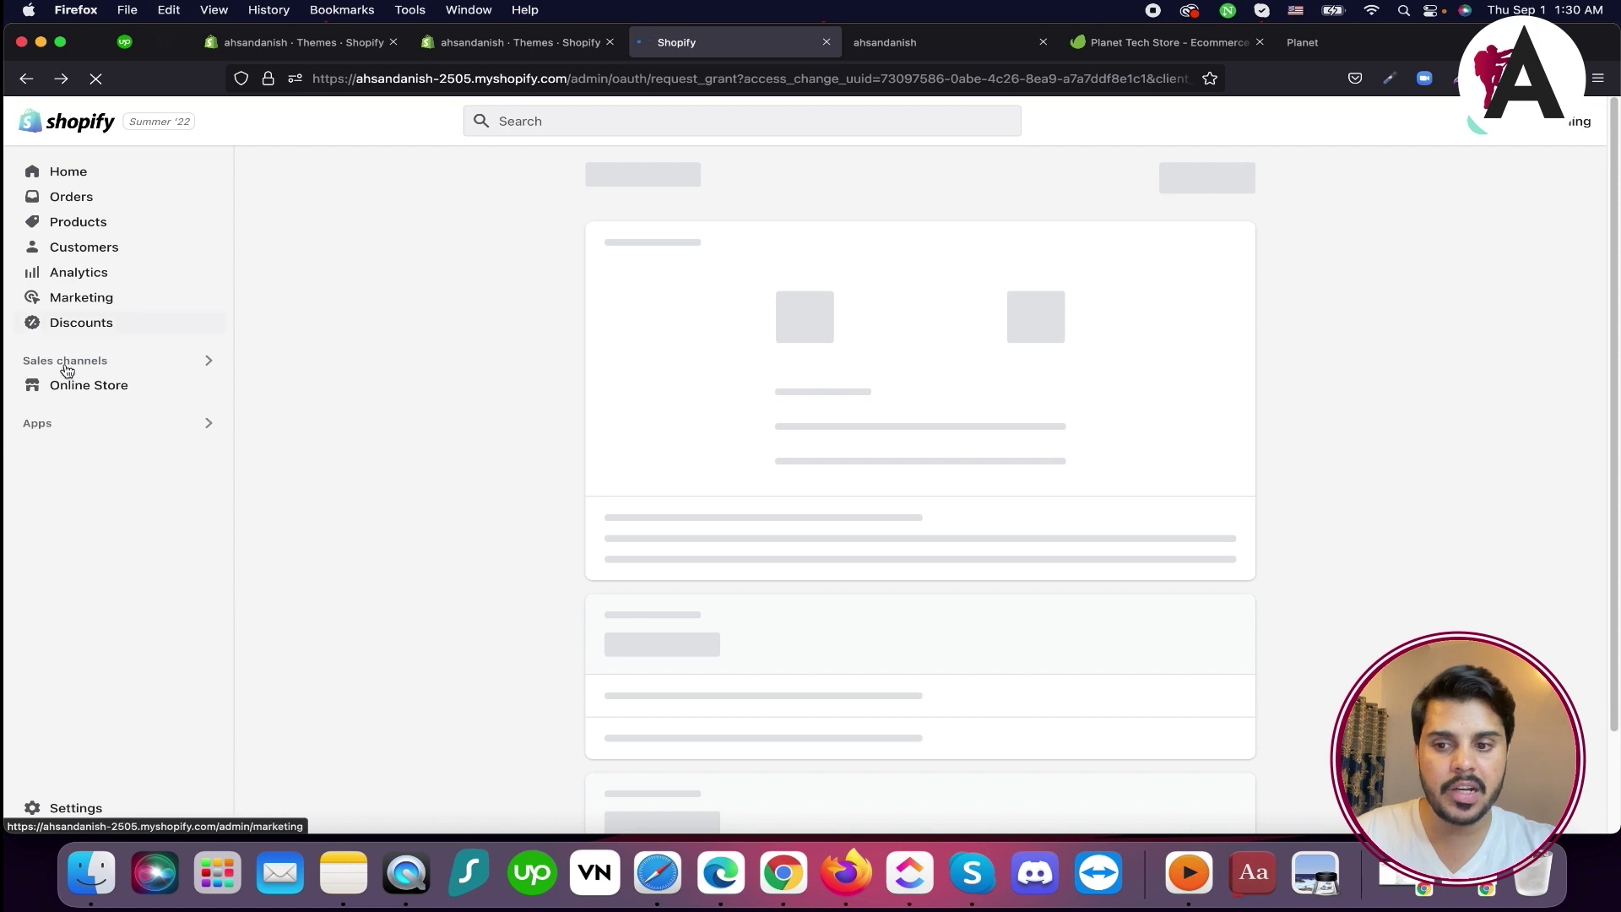
# View the full list of the store's installed apps, then close the app settings
pyautogui.click(62, 426)
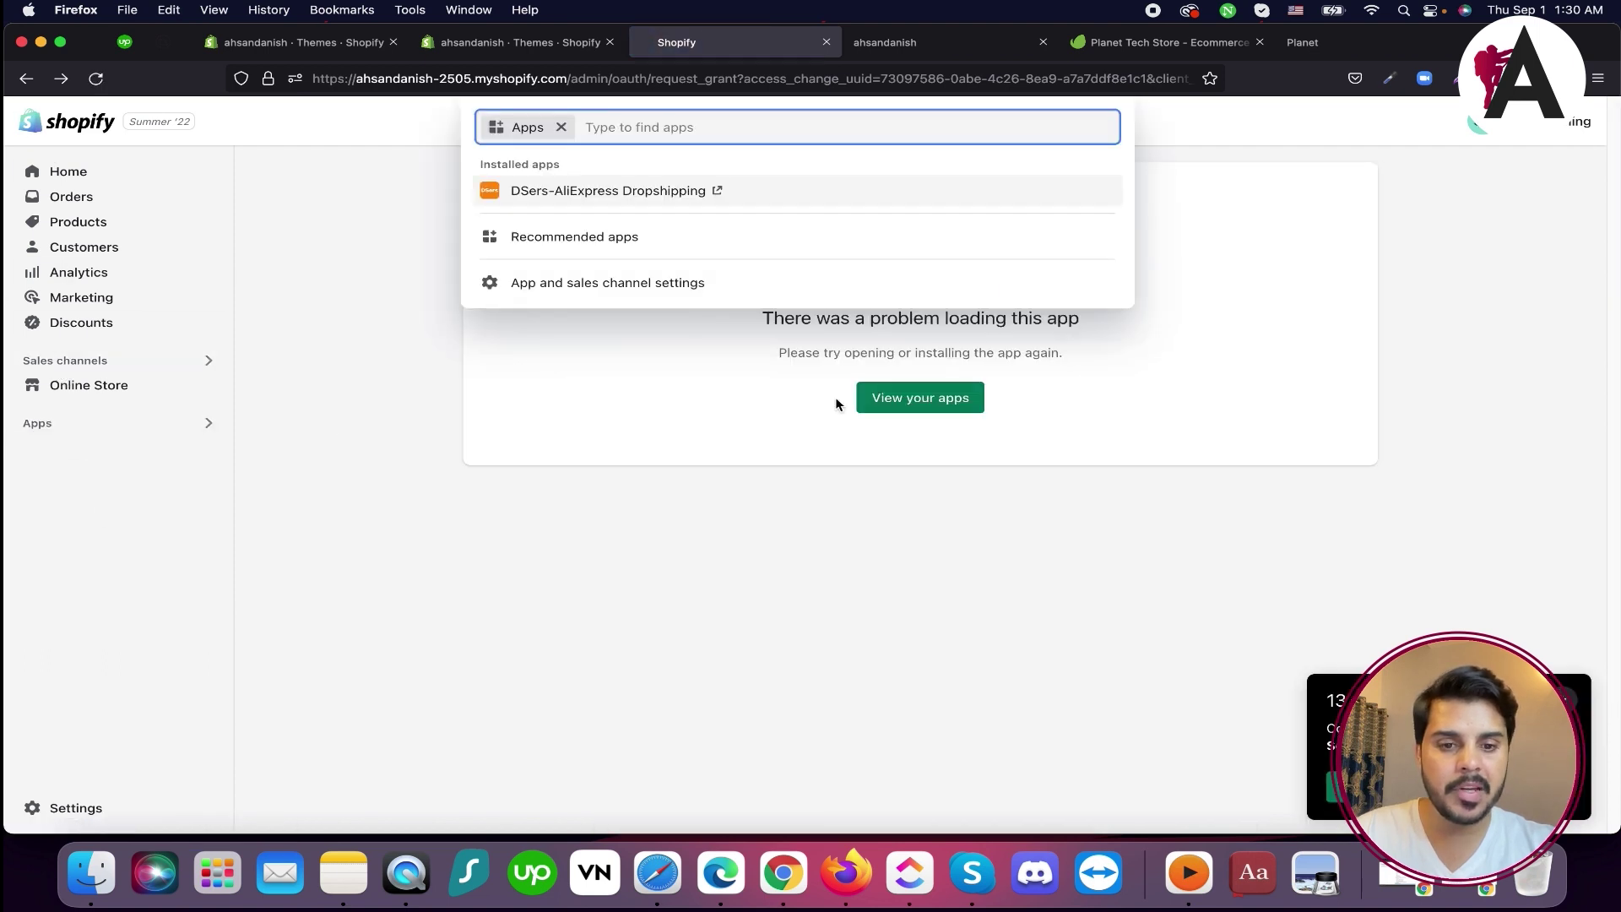
pyautogui.click(920, 400)
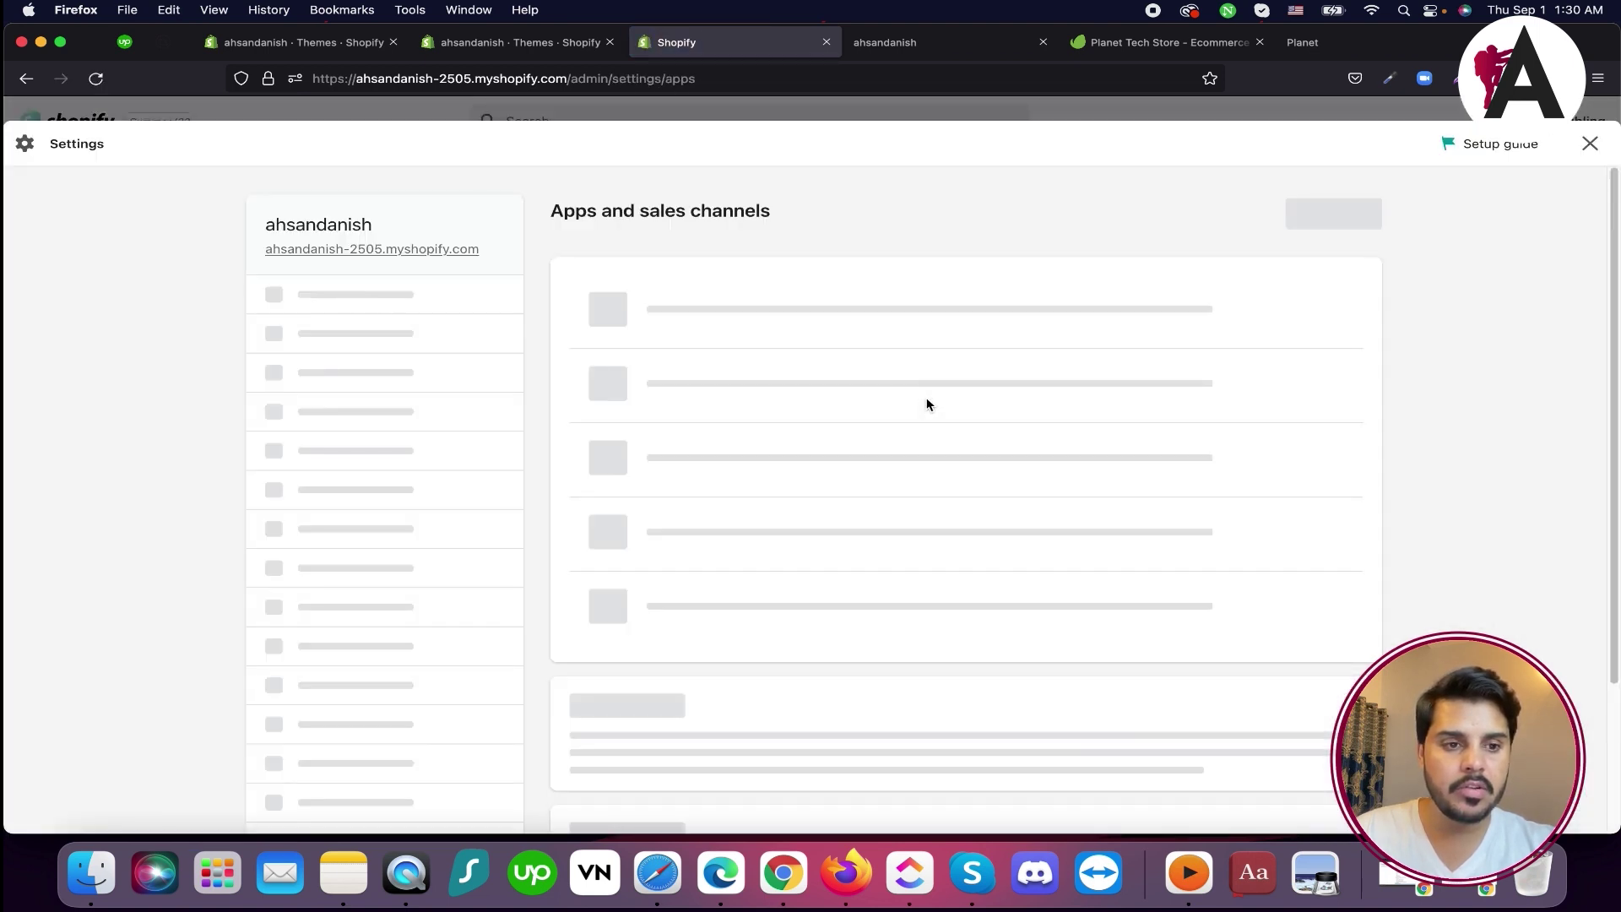
pyautogui.click(1589, 143)
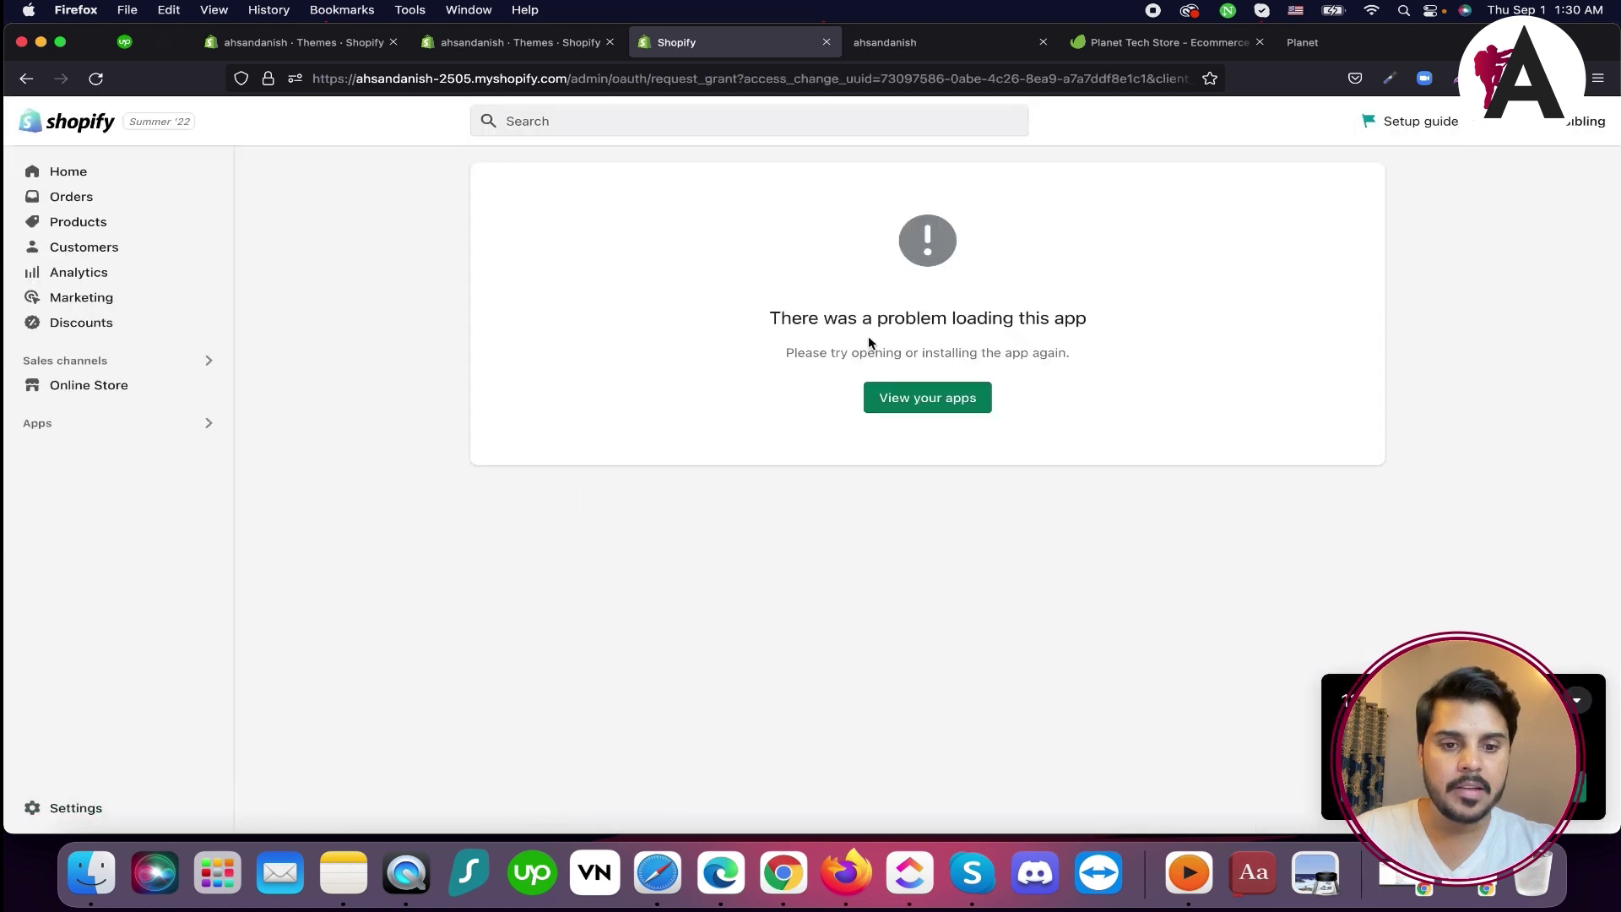
# From the Themes page, show Recommended apps and launch the Shopify App Store in a new tab
pyautogui.click(108, 386)
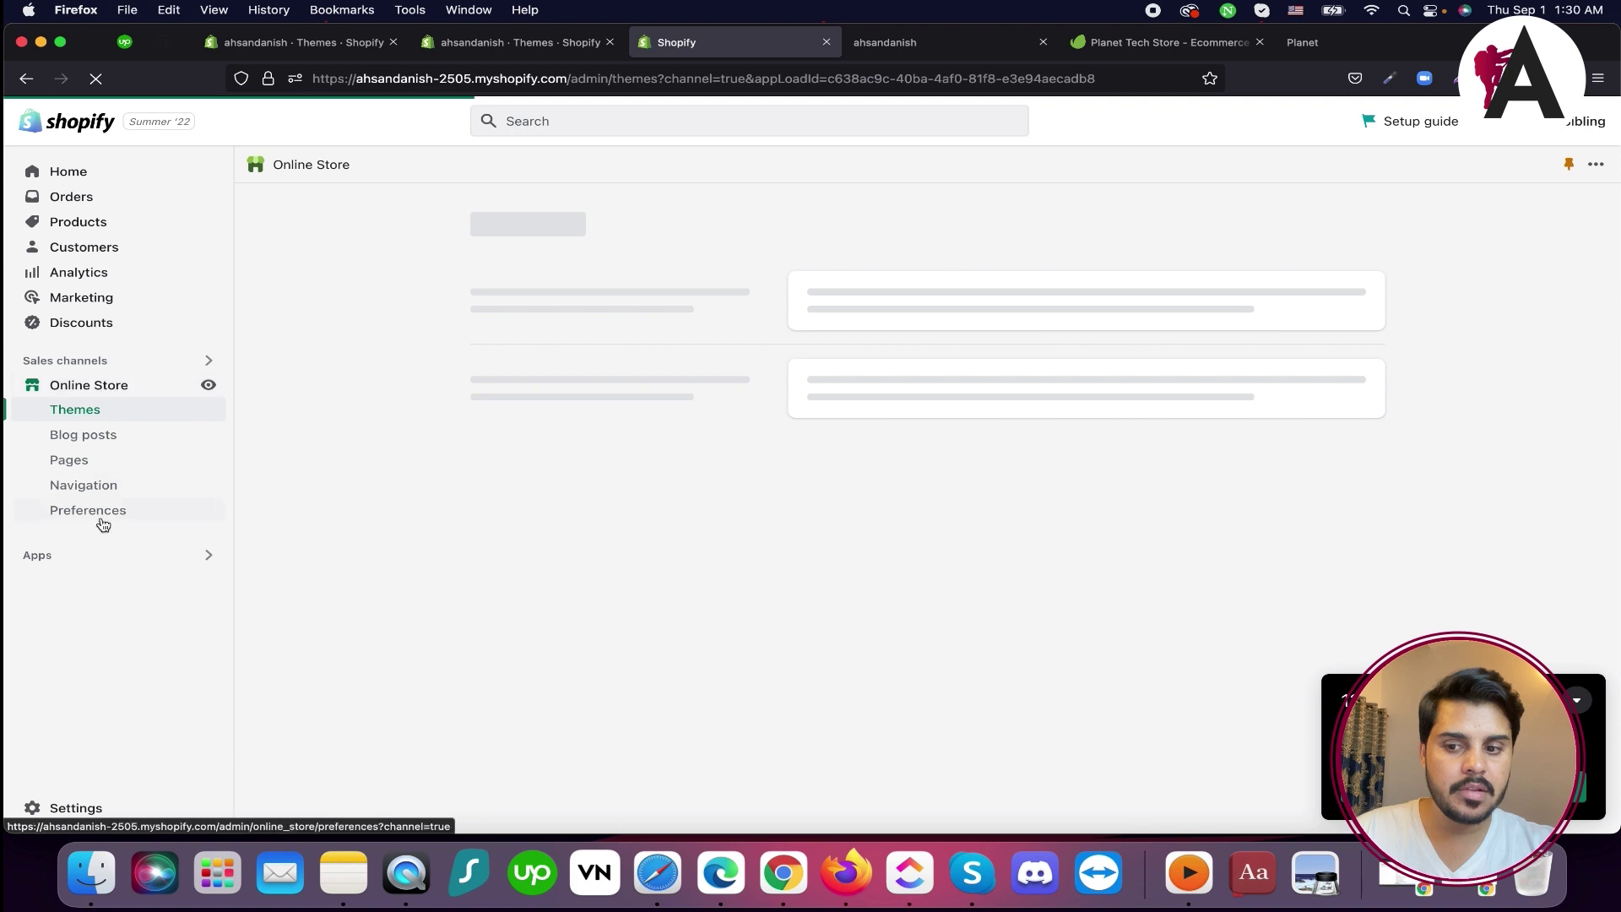
pyautogui.click(110, 563)
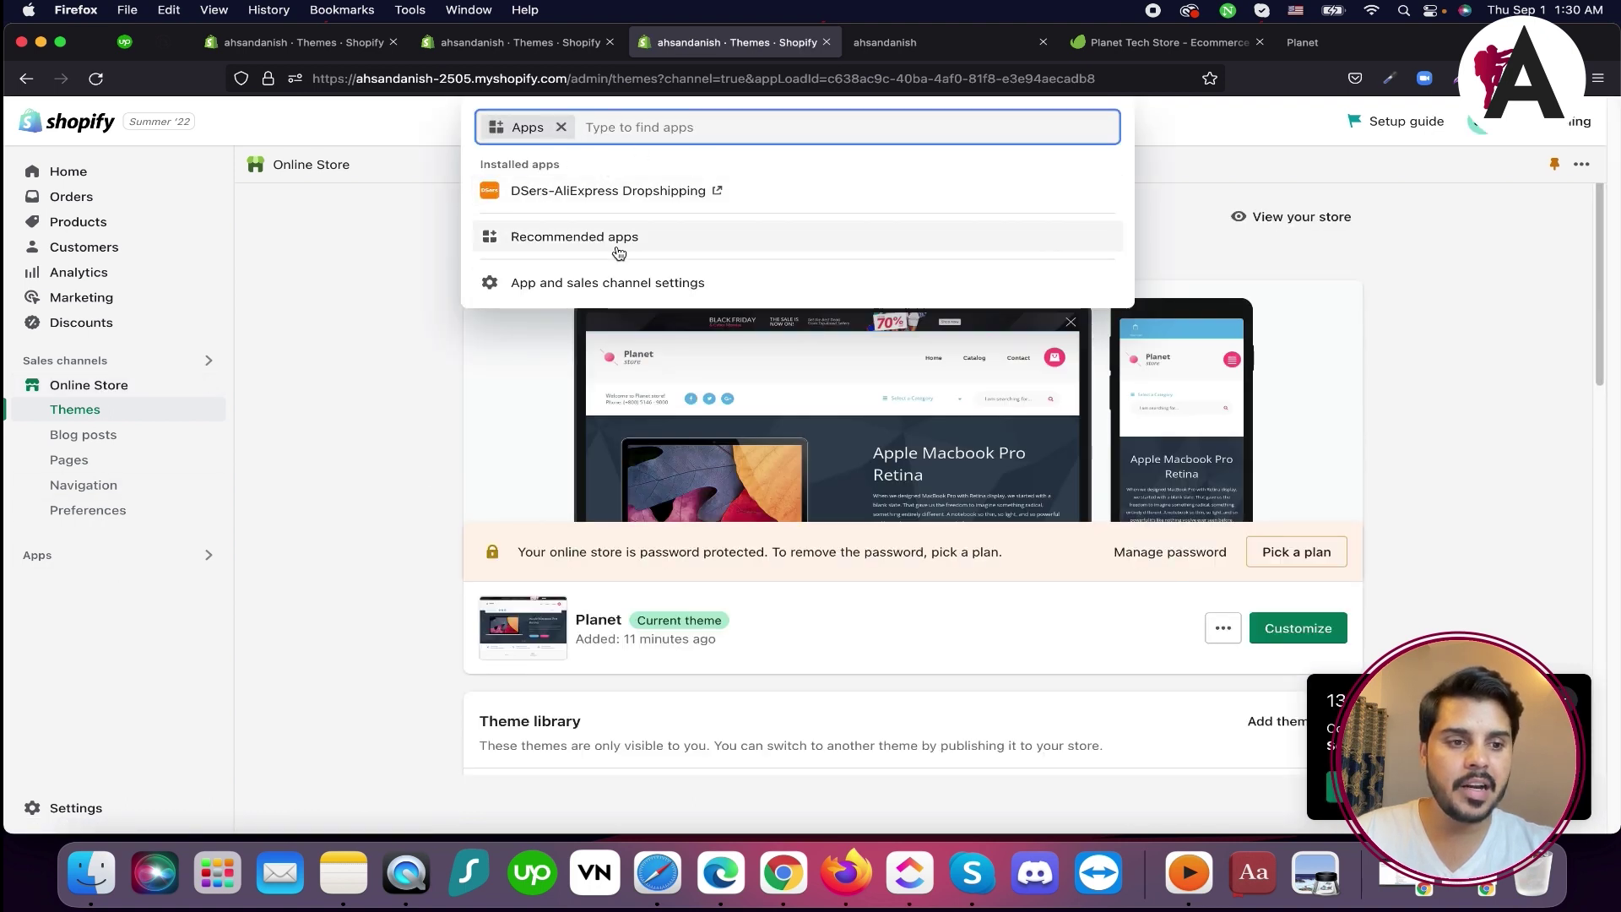
pyautogui.click(648, 244)
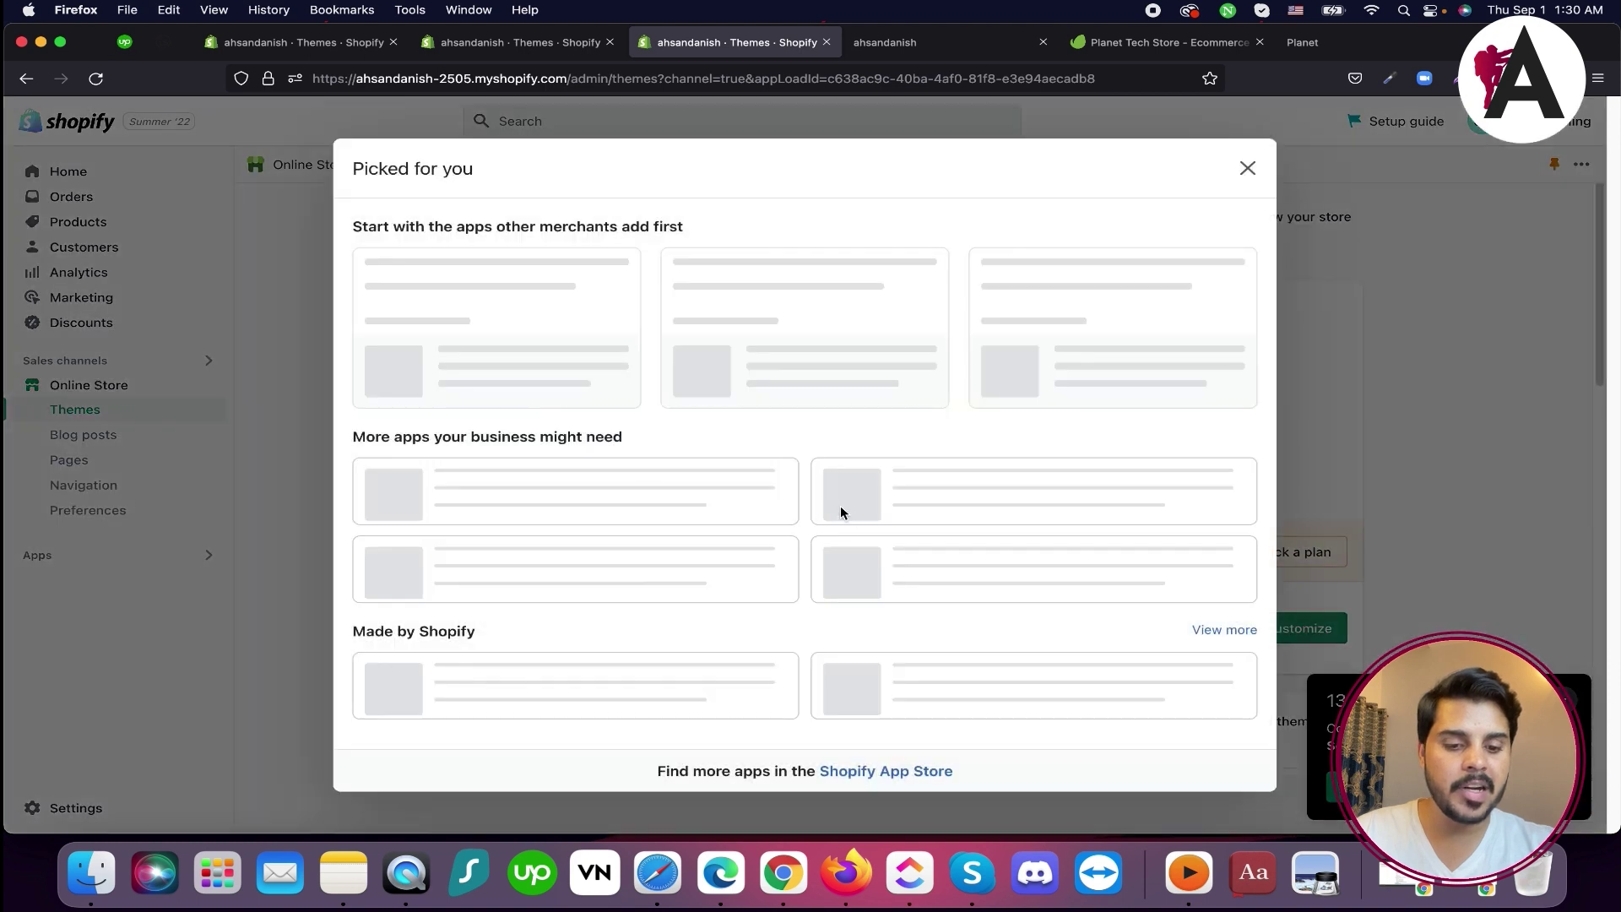
pyautogui.click(930, 792)
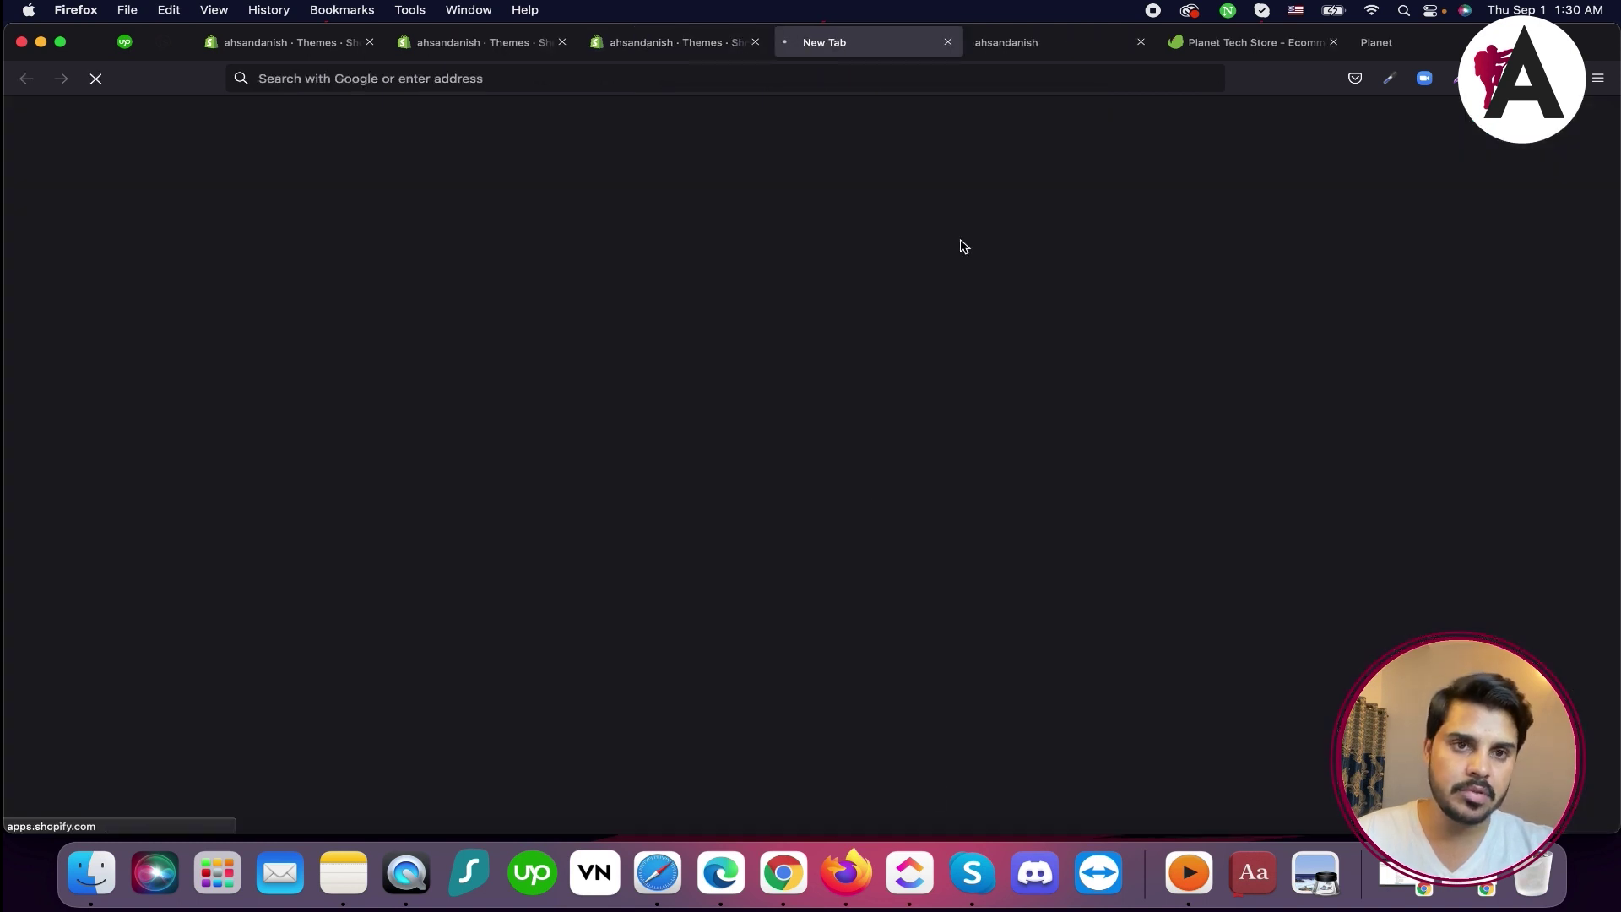
pyautogui.click(681, 44)
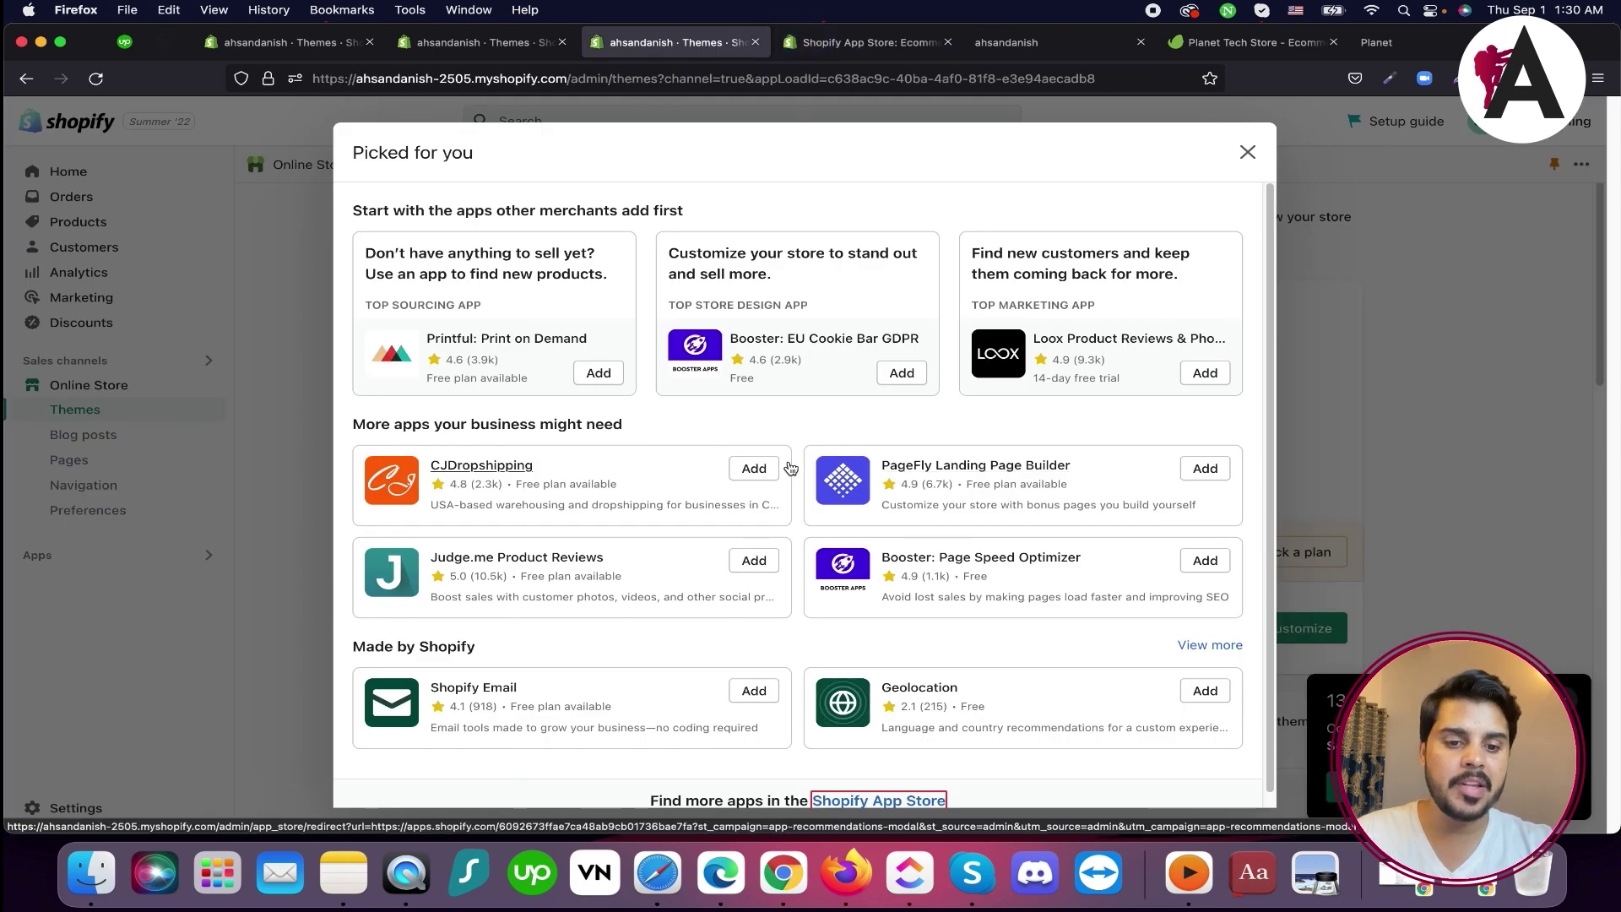
pyautogui.scroll(-1, 790, 468)
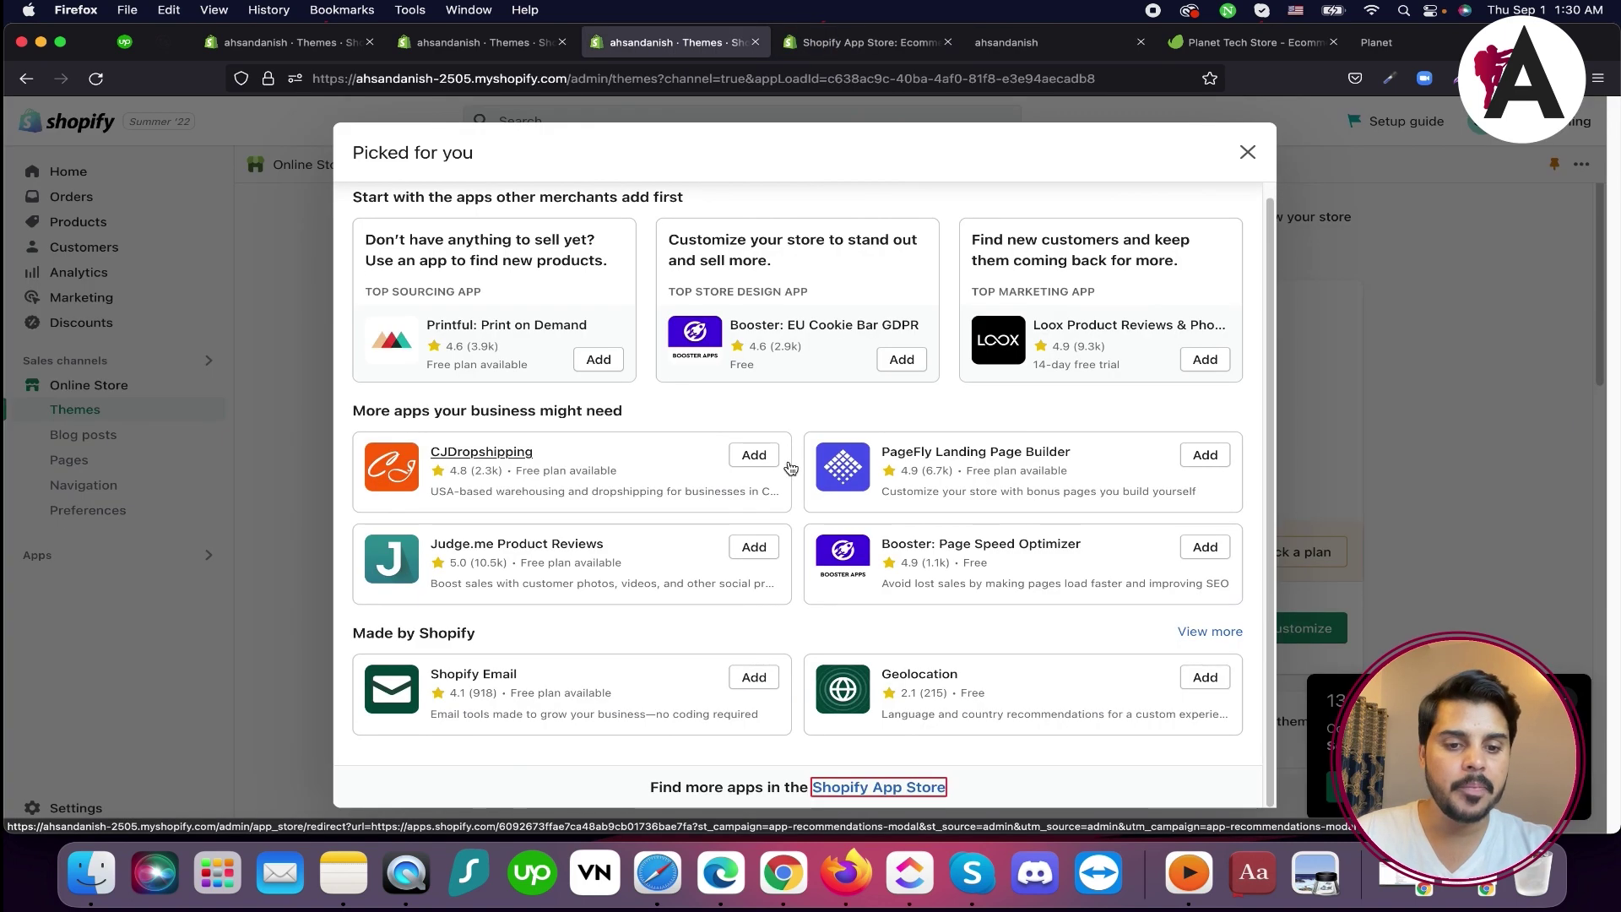
# Add PageFly Landing Page Builder and approve its installation on the store
pyautogui.click(1193, 458)
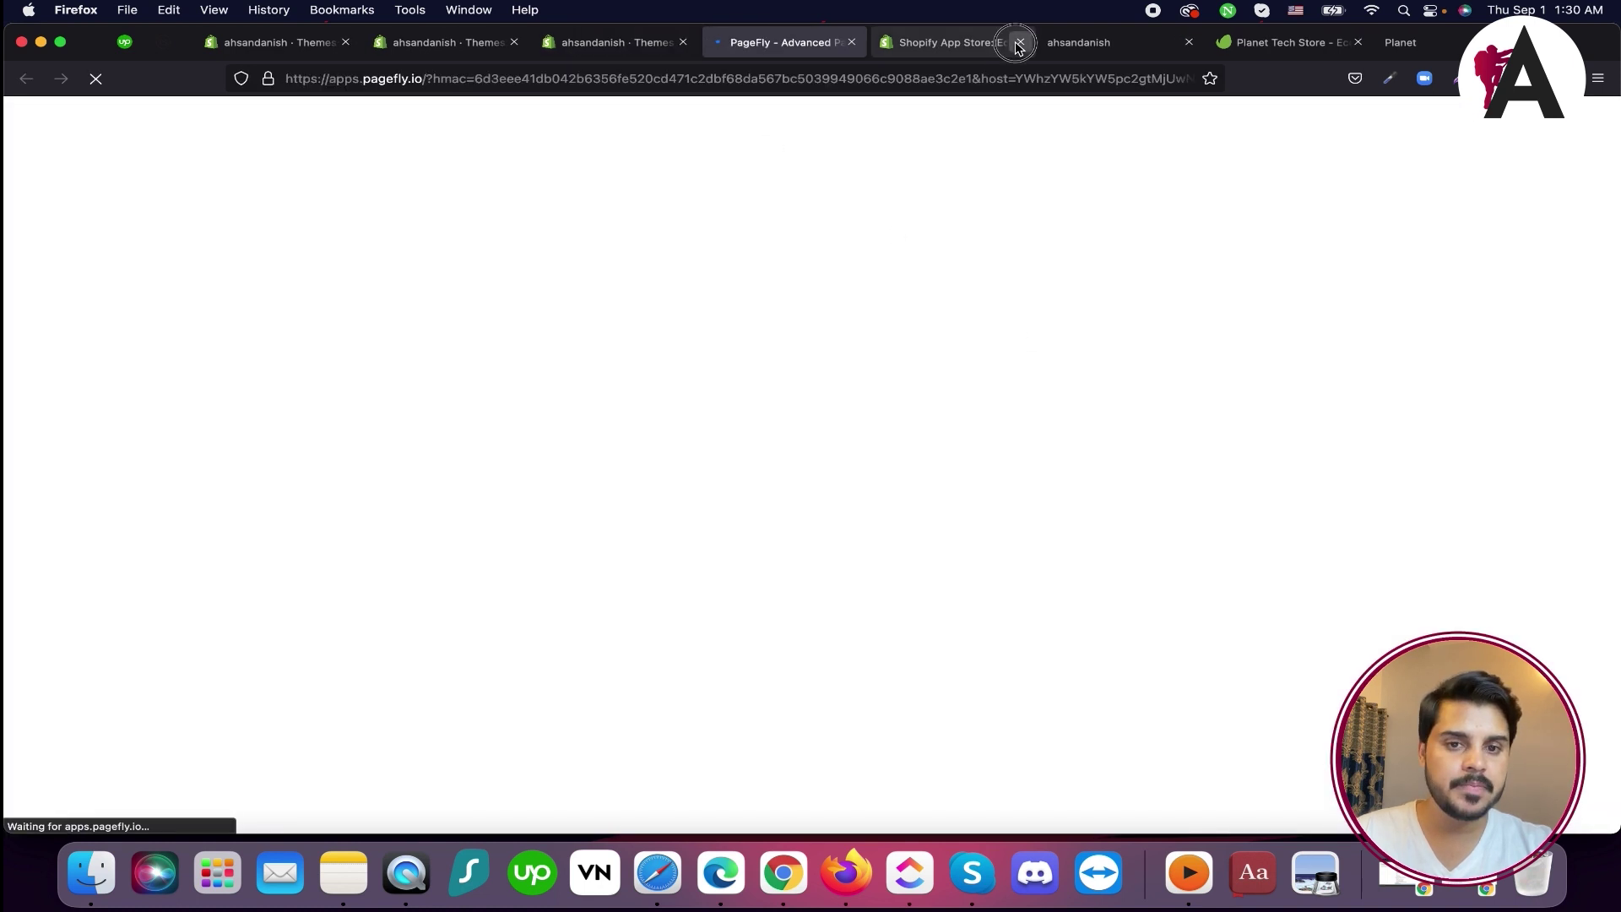
pyautogui.click(1020, 42)
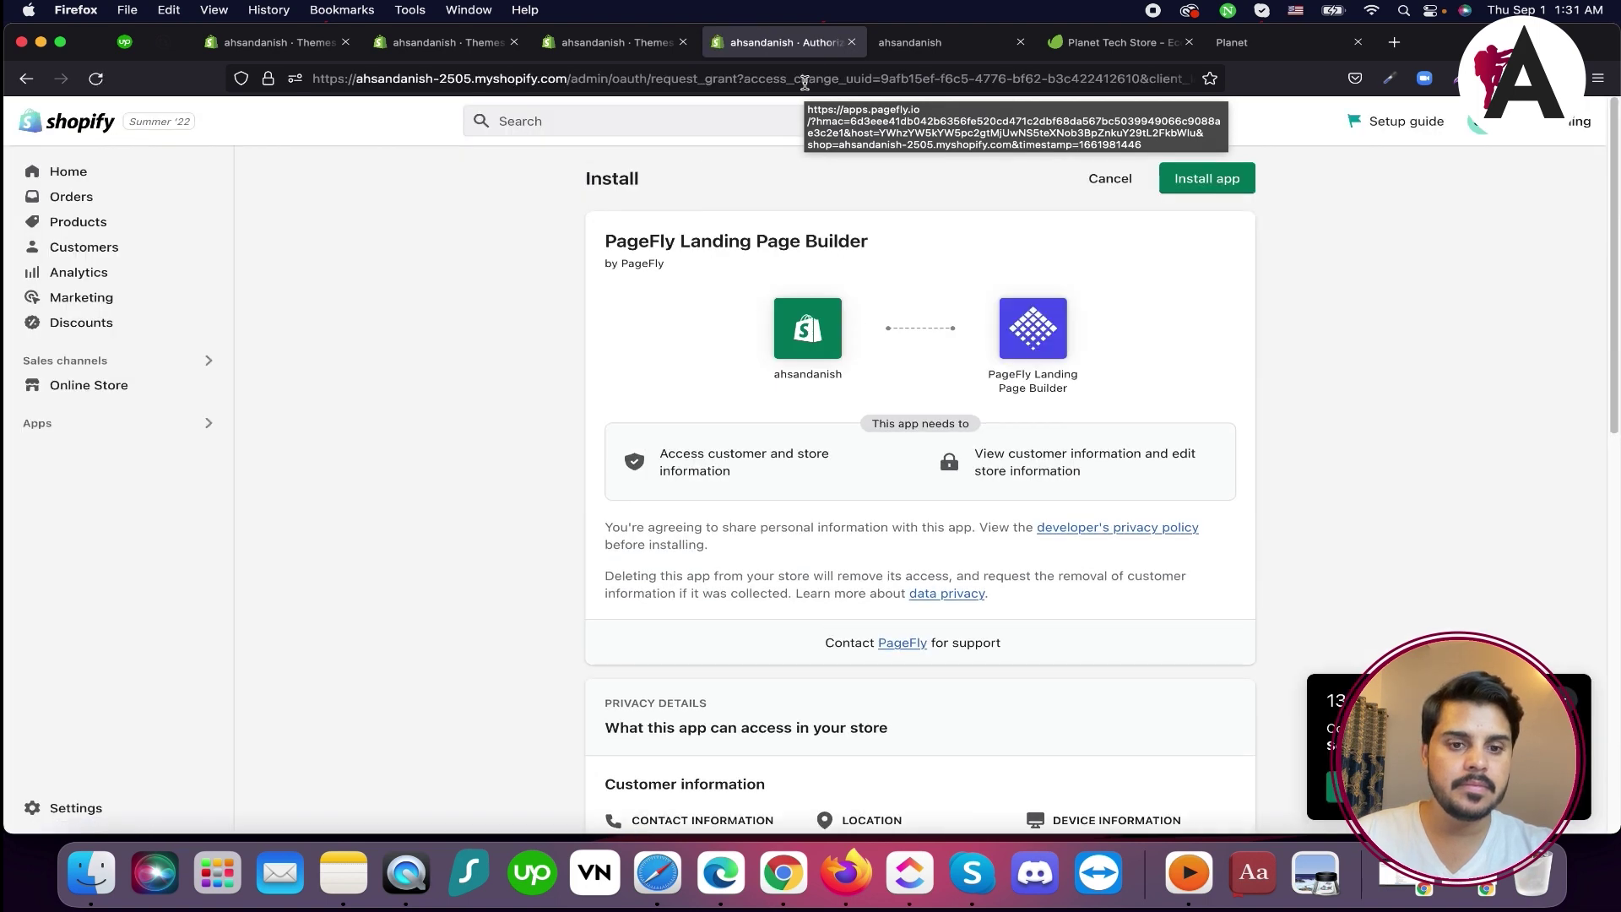
pyautogui.click(1214, 179)
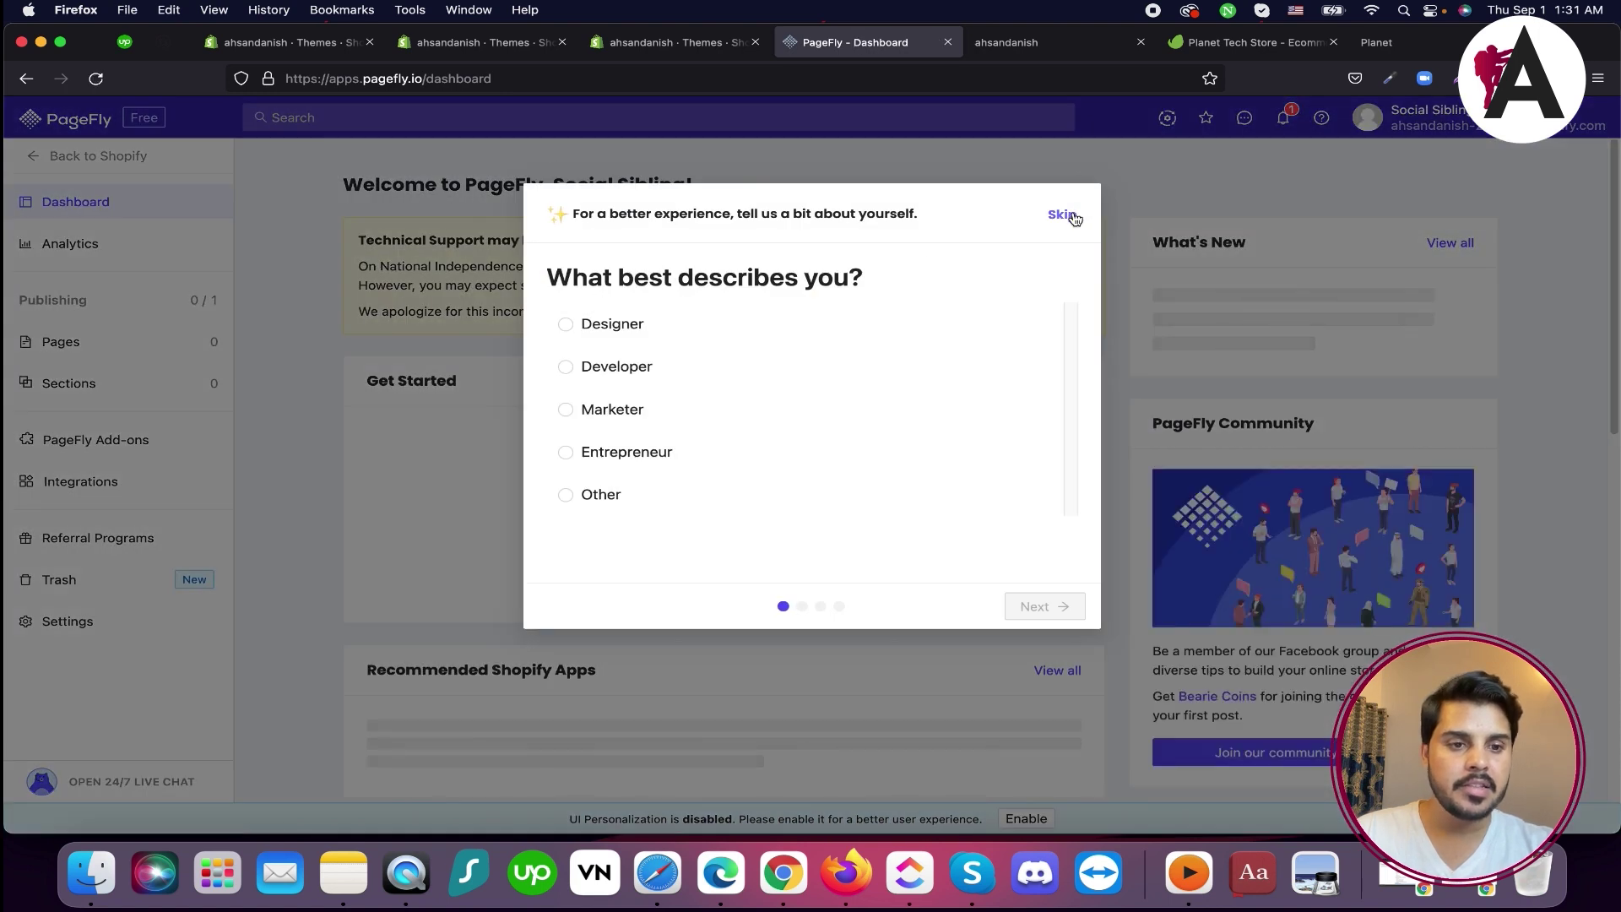
# Skip the PageFly onboarding questionnaire and dismiss the welcome message
pyautogui.click(1060, 216)
pyautogui.scroll(-10, 591, 425)
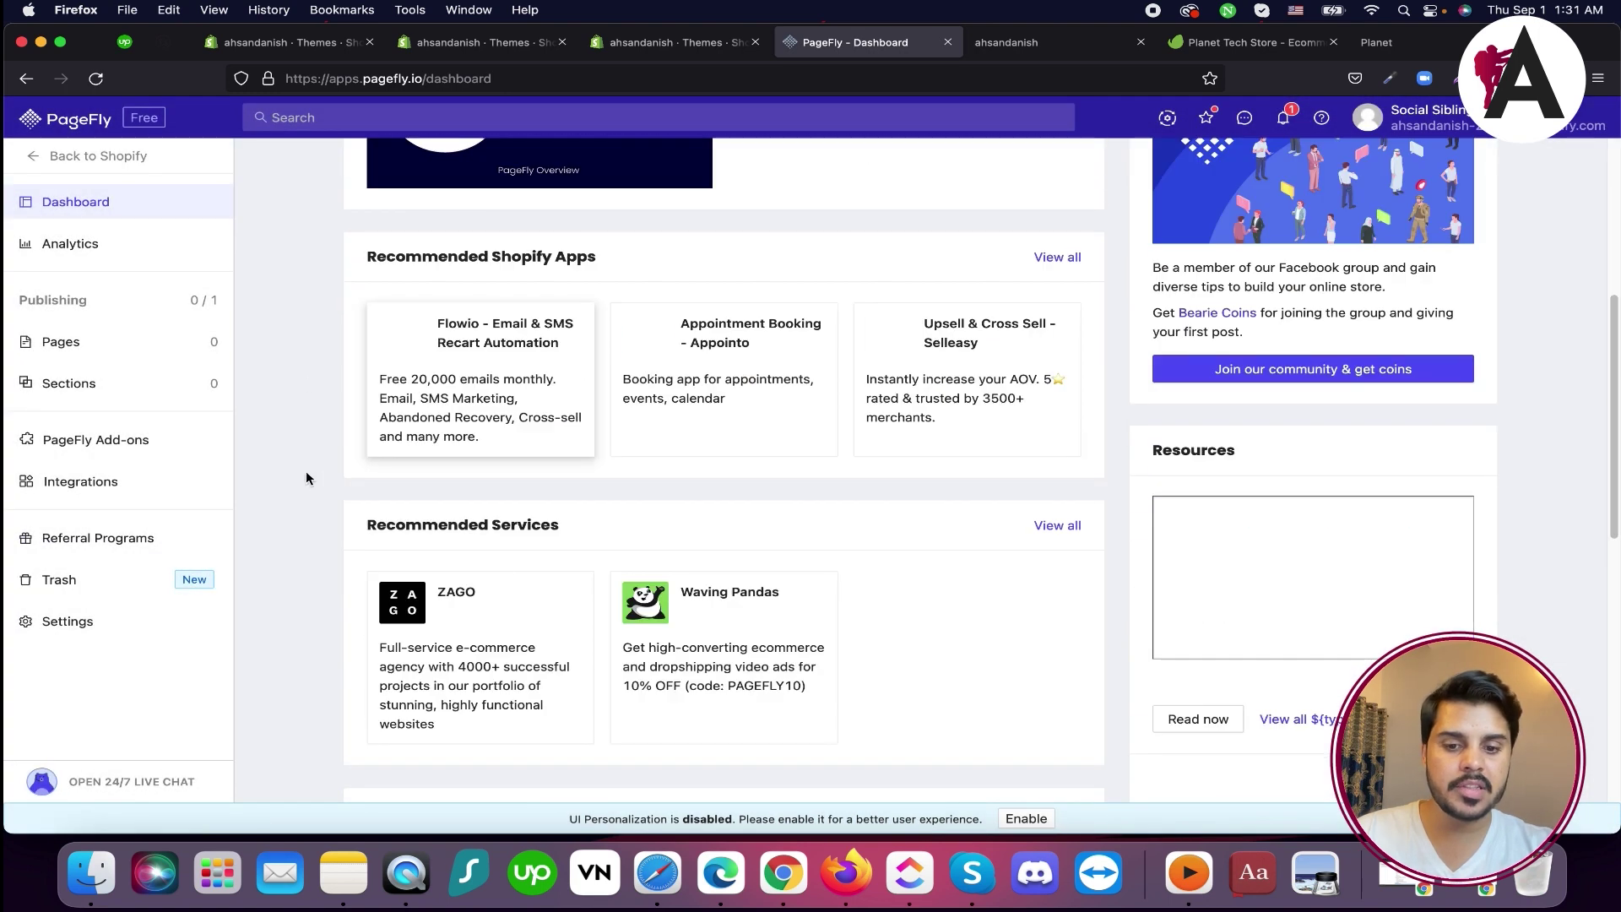
pyautogui.click(1155, 287)
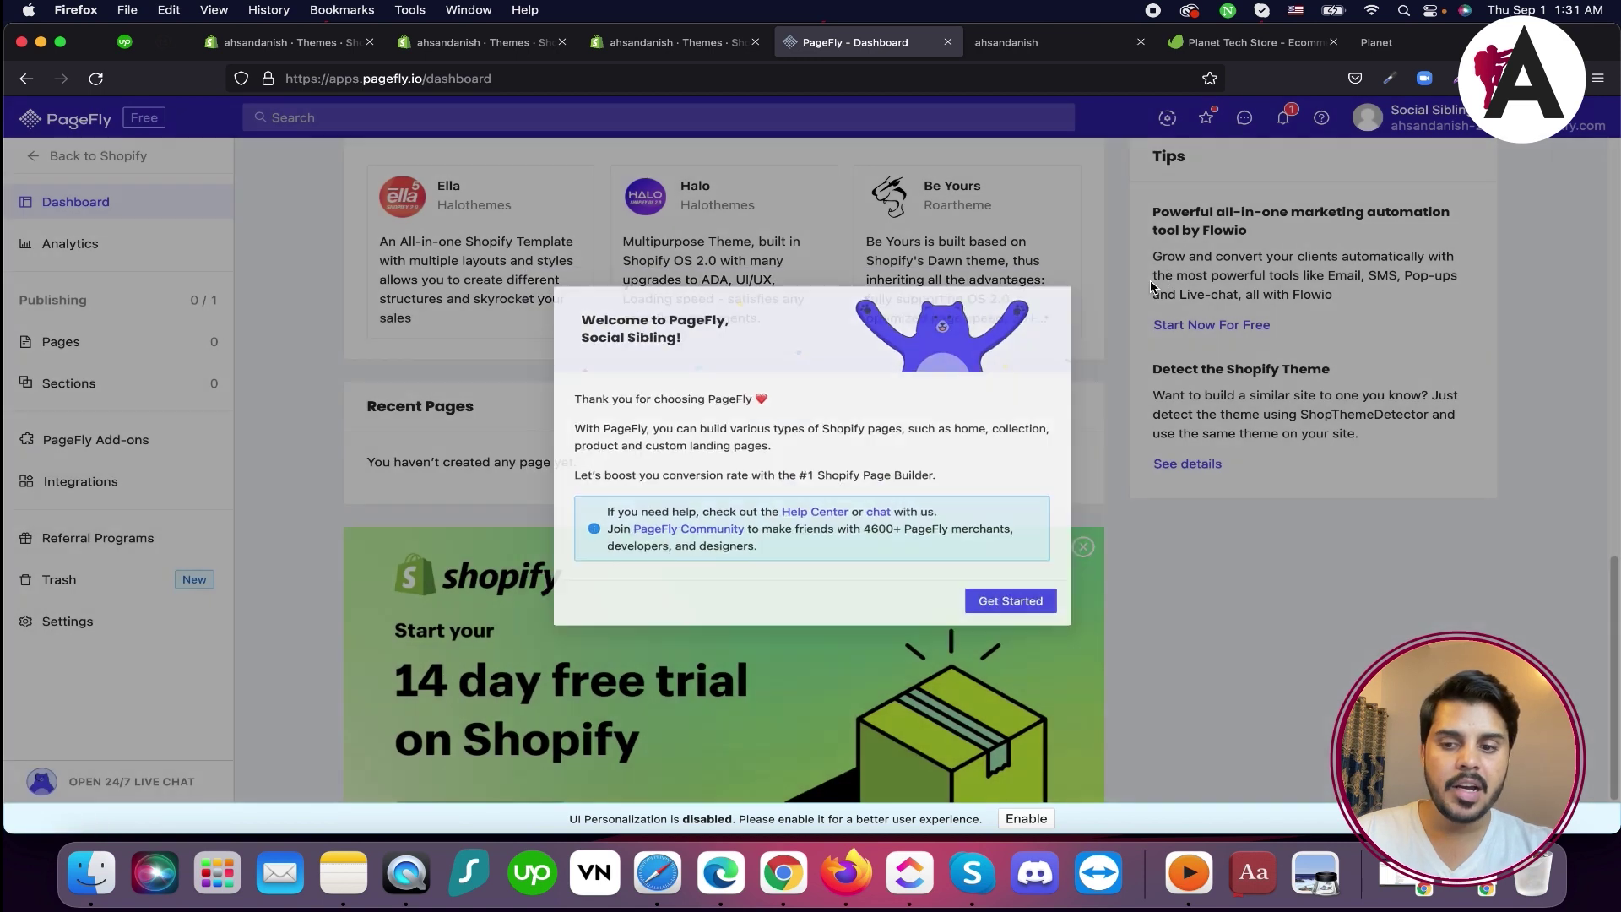
pyautogui.scroll(-1, 363, 606)
pyautogui.scroll(8, 456, 588)
pyautogui.scroll(10, 456, 588)
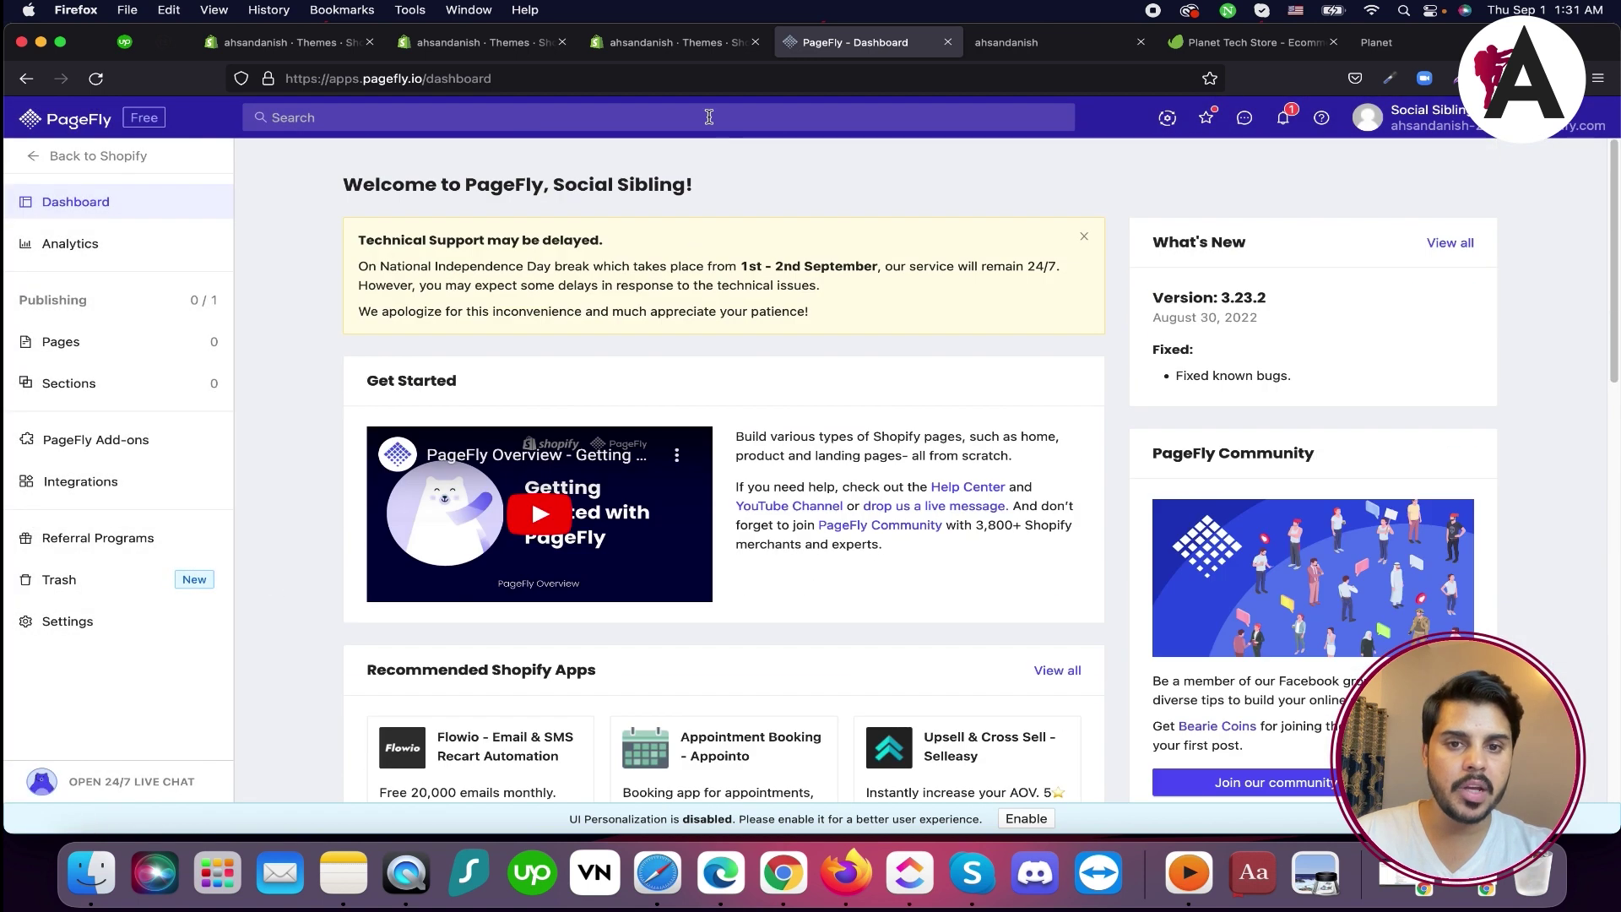
# In the Shopify admin, close Picked for you, reload, and launch PageFly from the installed apps
pyautogui.click(663, 44)
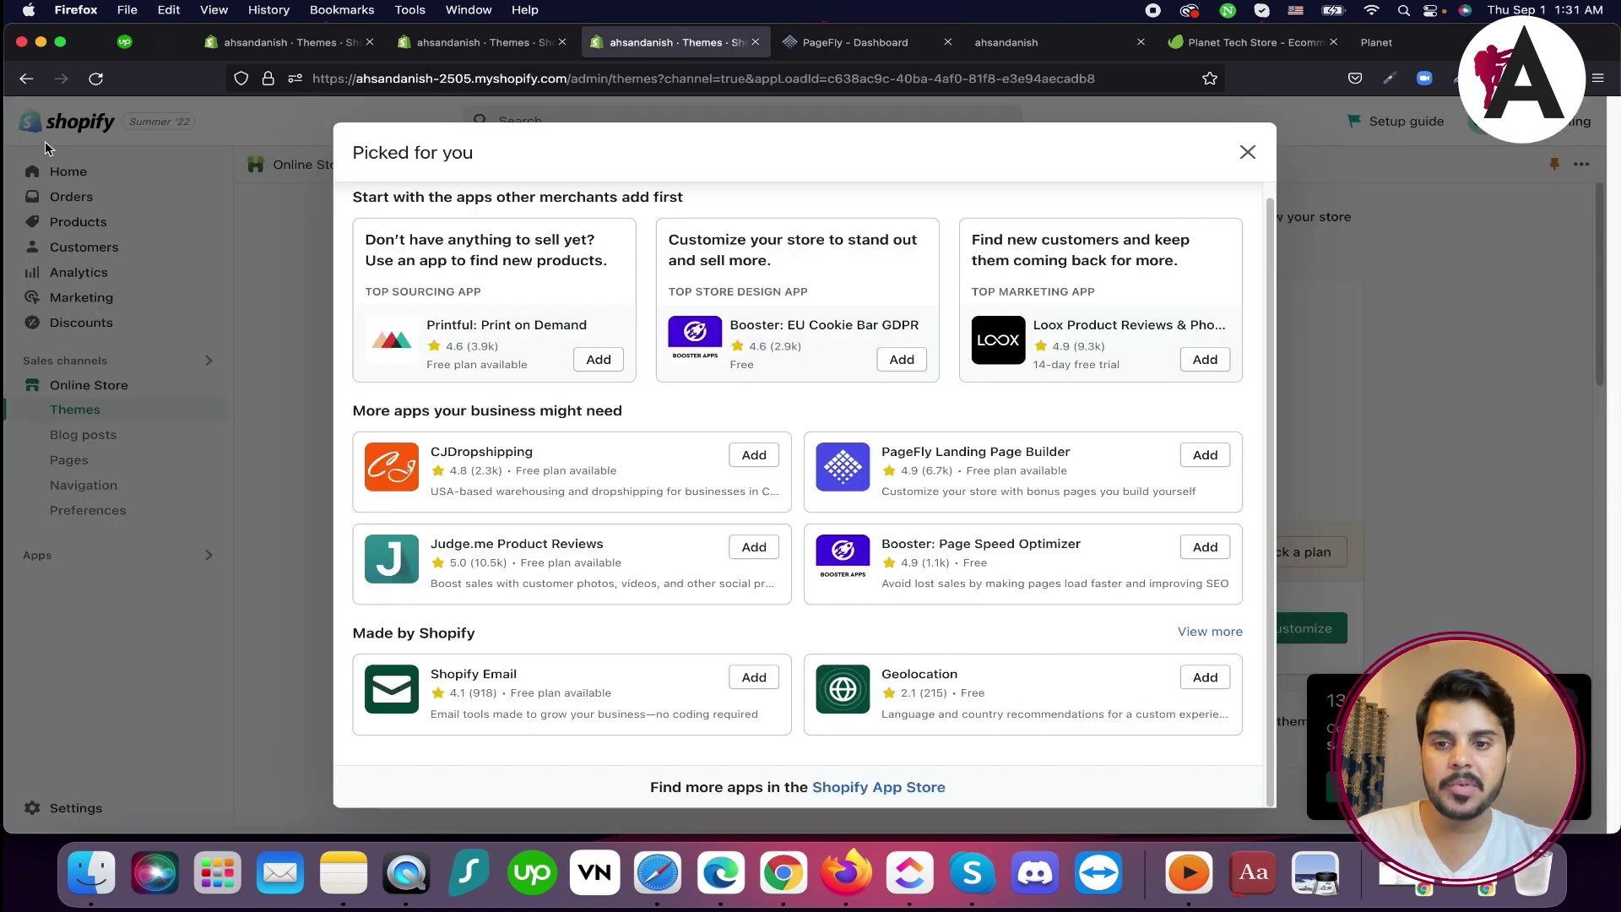
pyautogui.click(1248, 152)
pyautogui.click(96, 79)
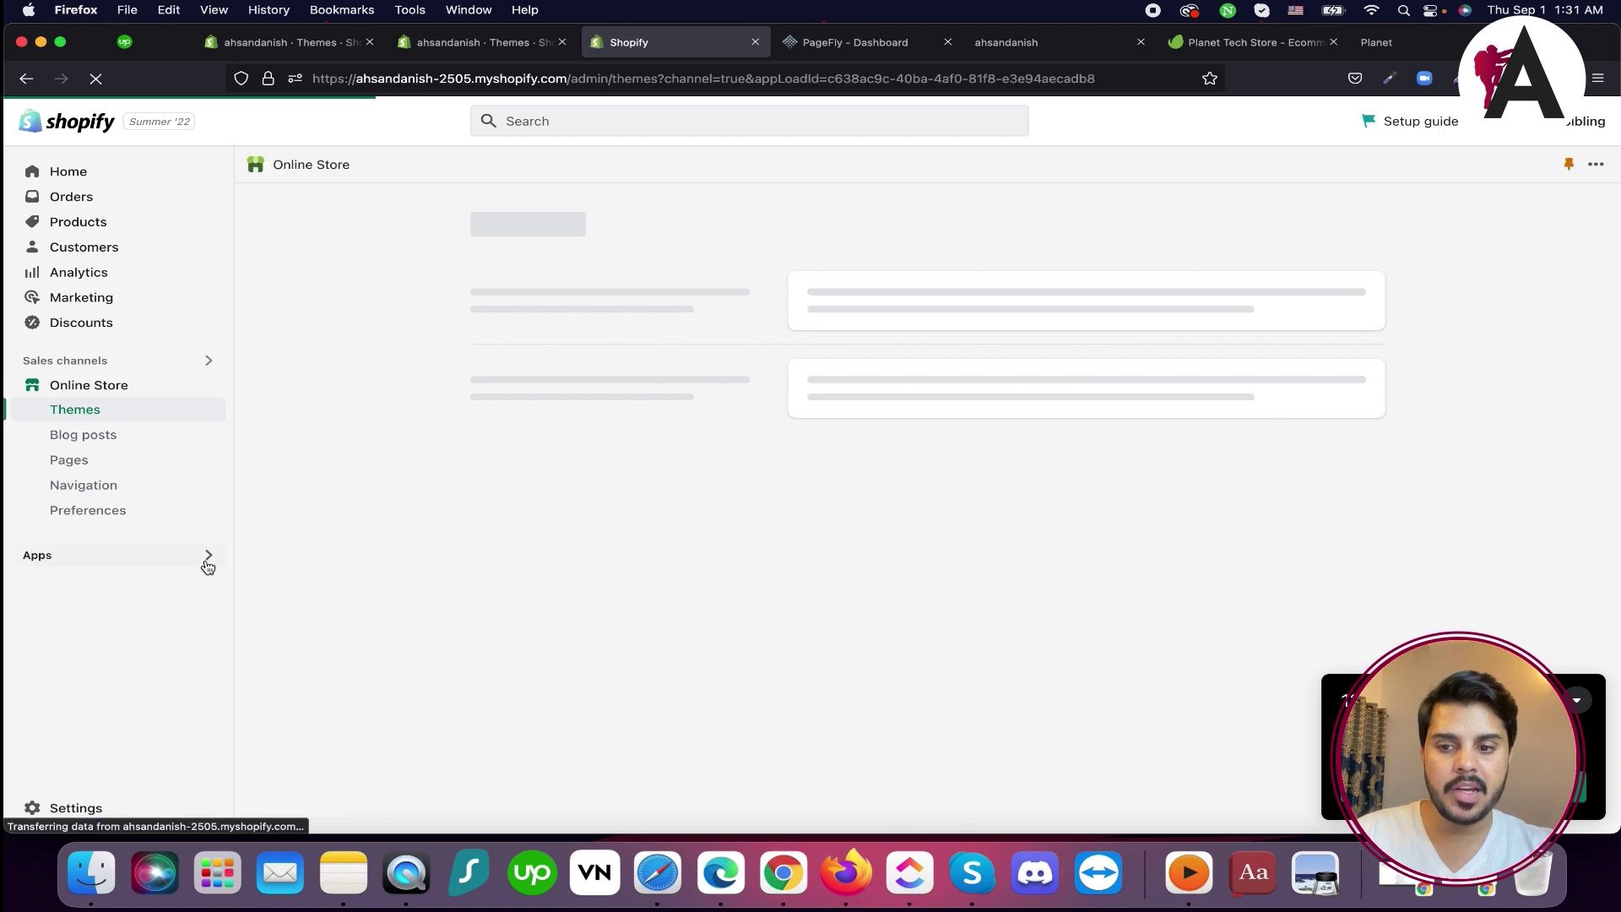
pyautogui.click(207, 557)
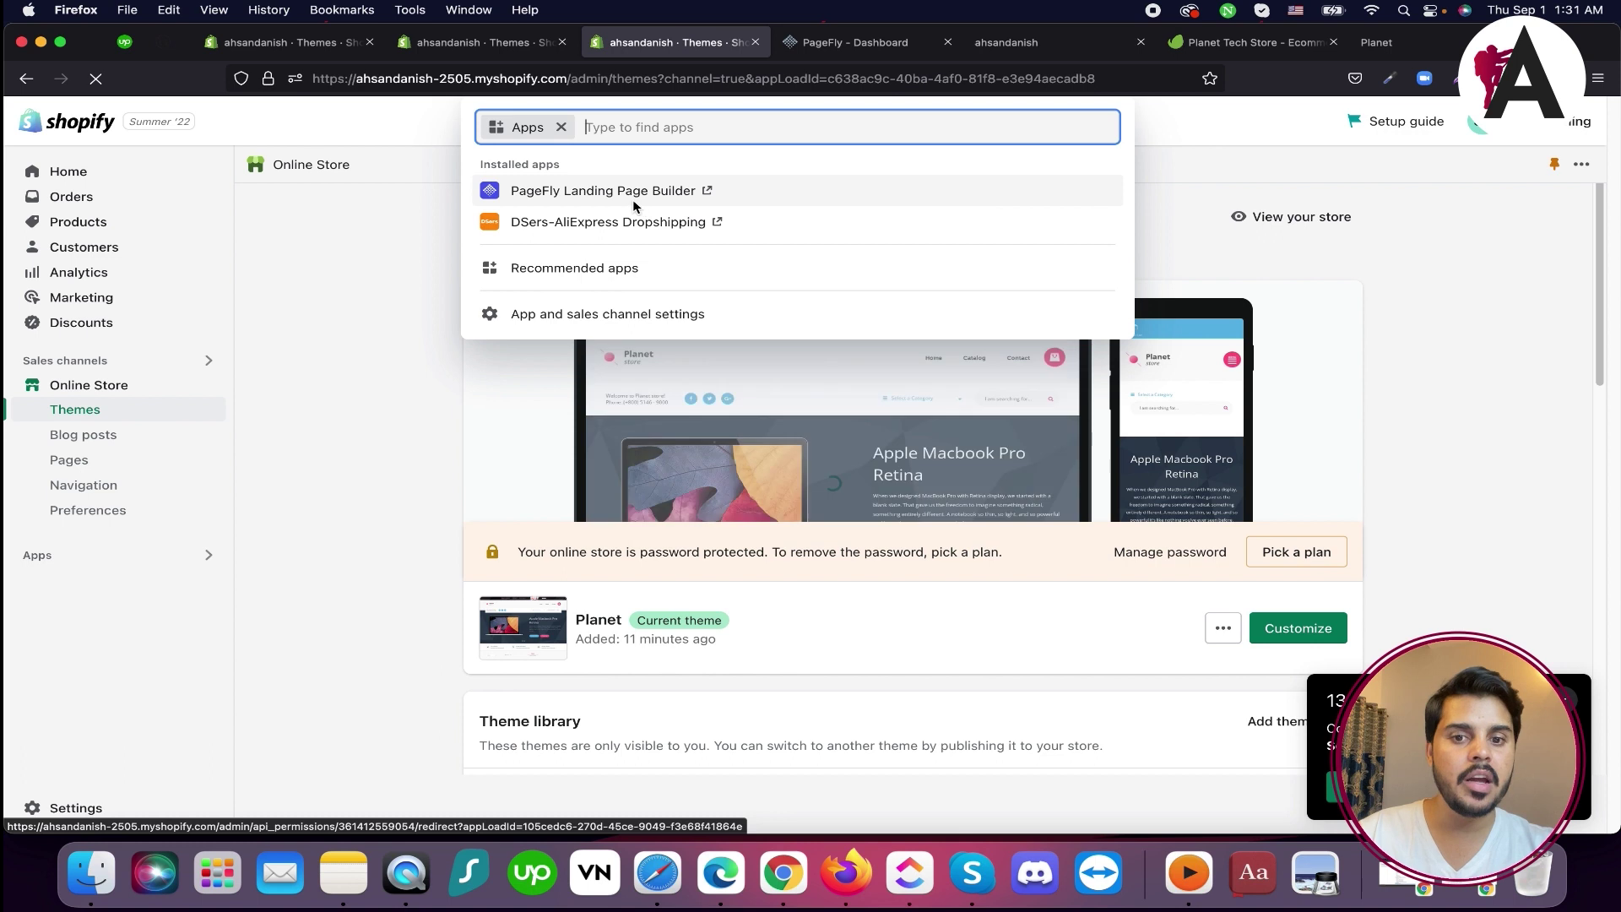
pyautogui.click(631, 193)
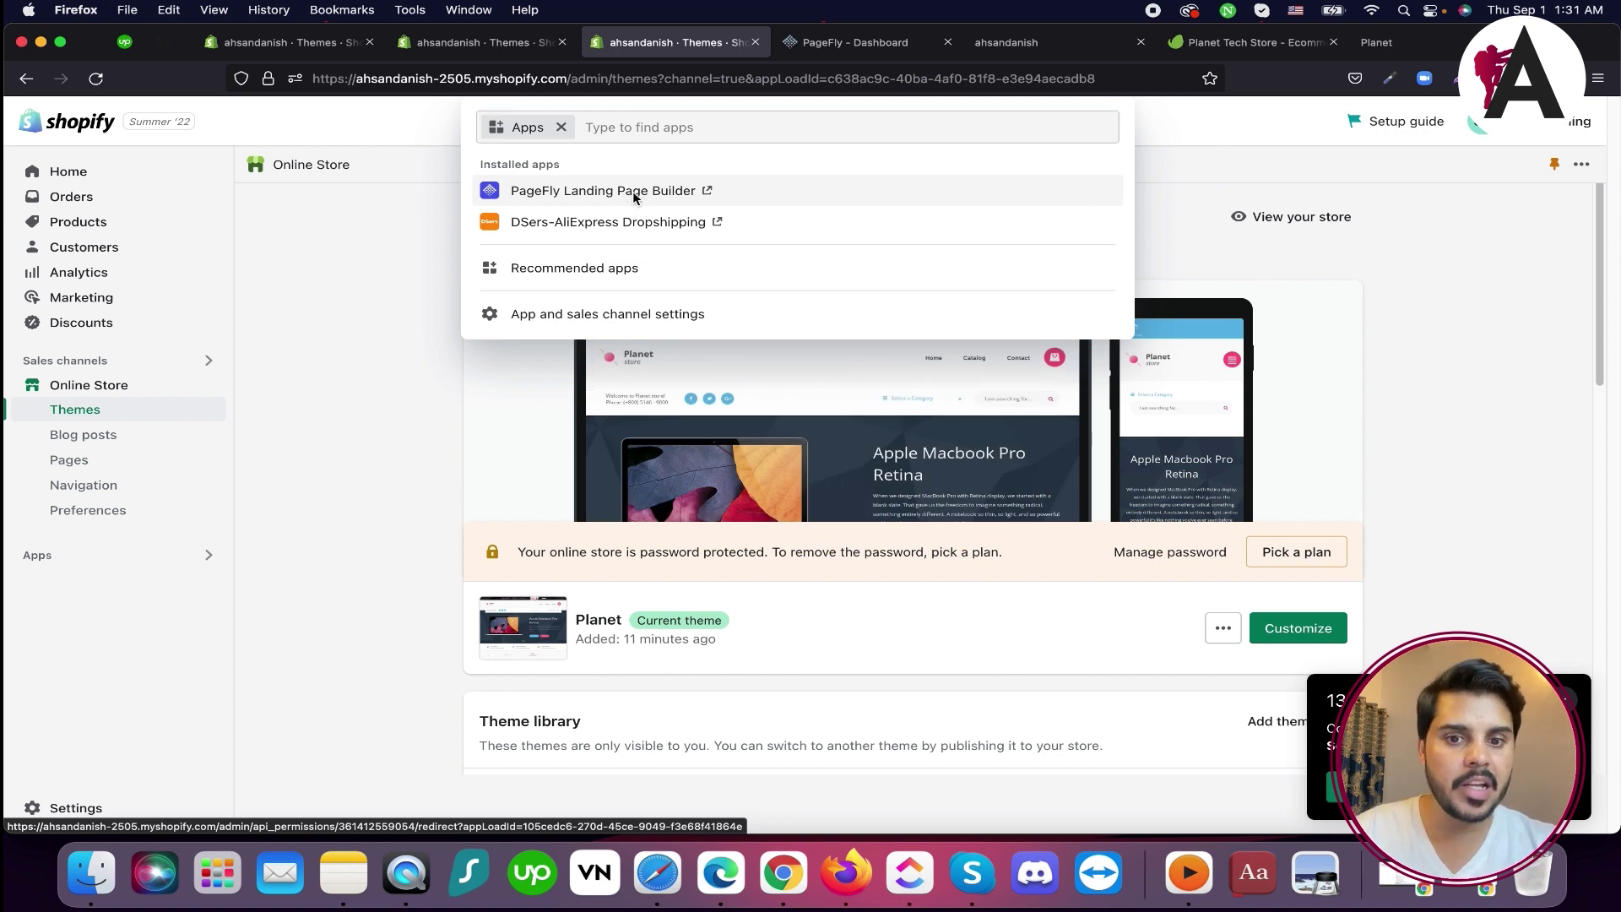
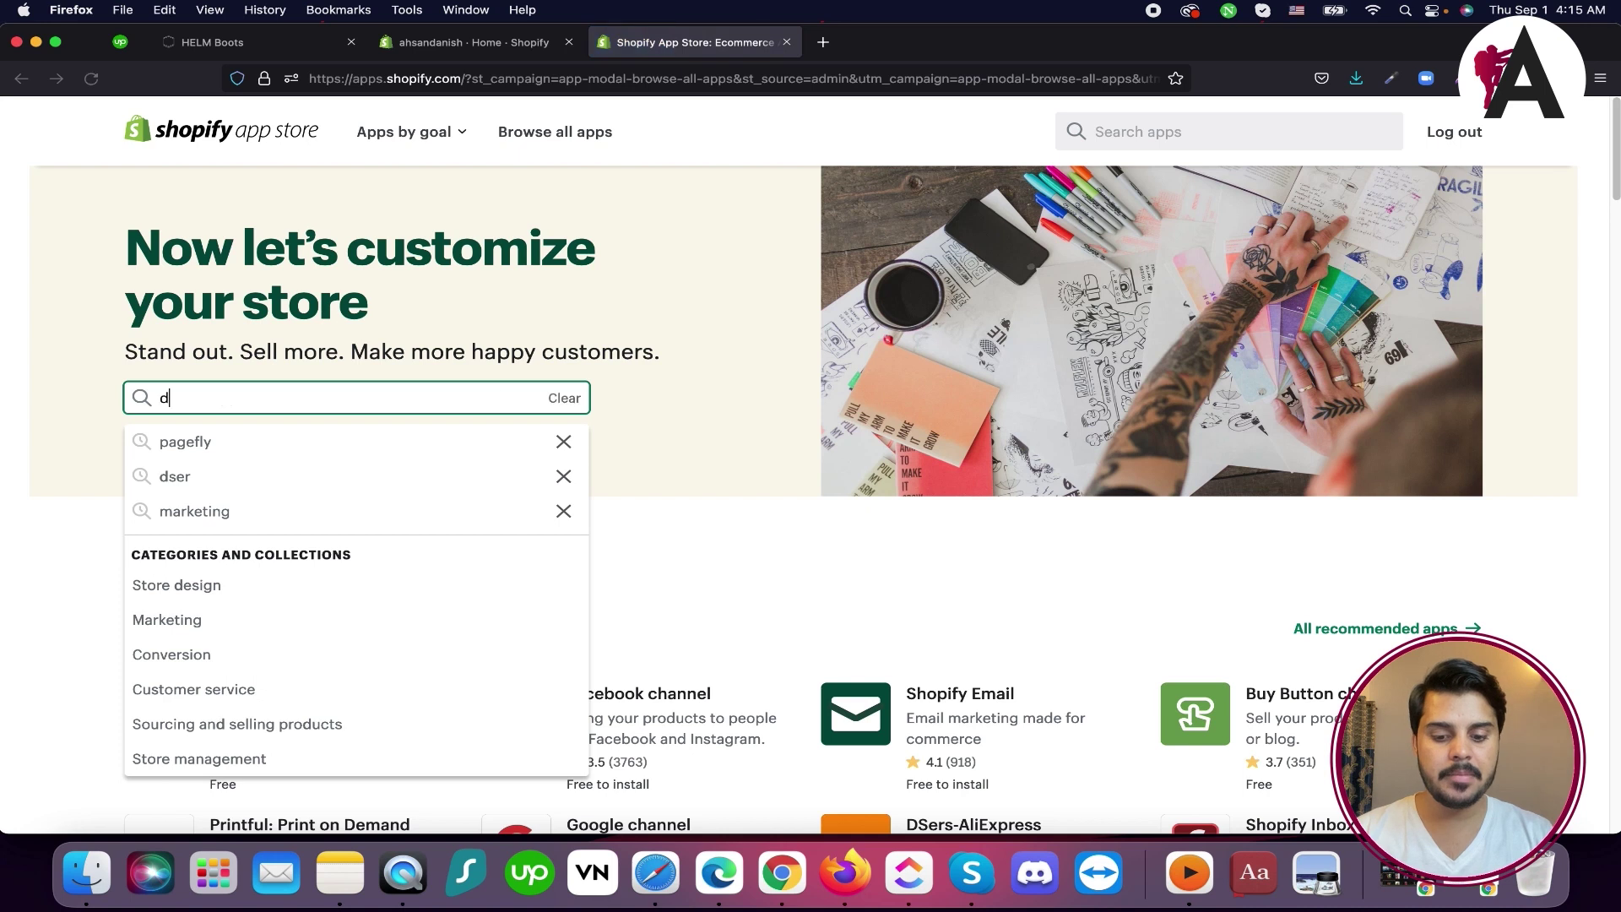
# Find DSers-AliExpress Dropshipping by searching 'dser' in the App Store and approve its installation
pyautogui.write('ese')
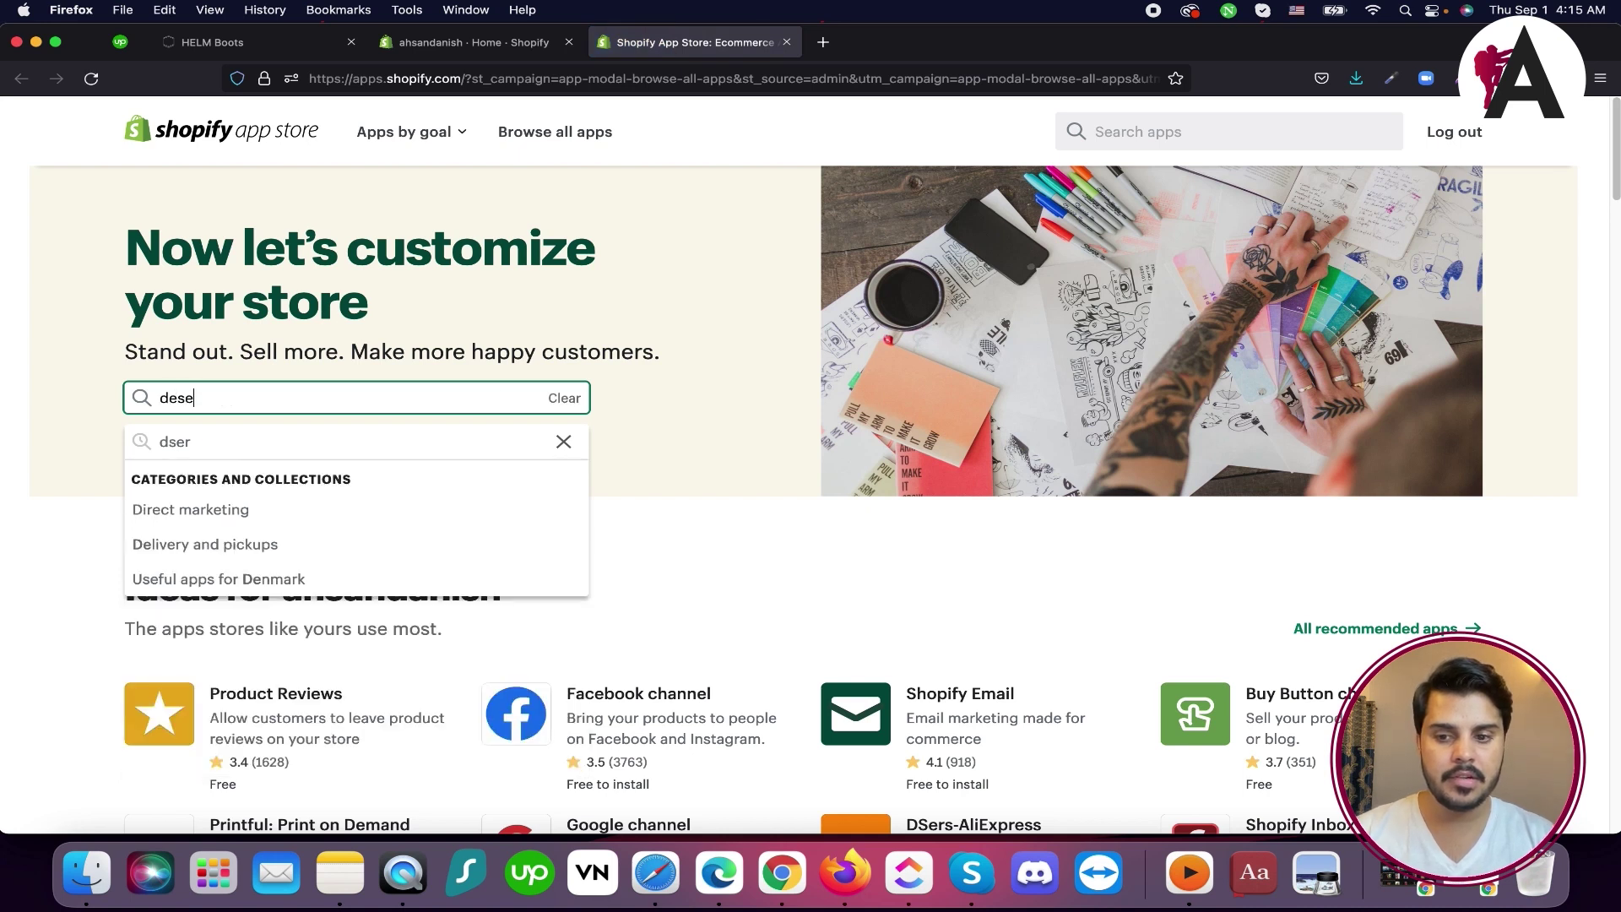
pyautogui.write('r')
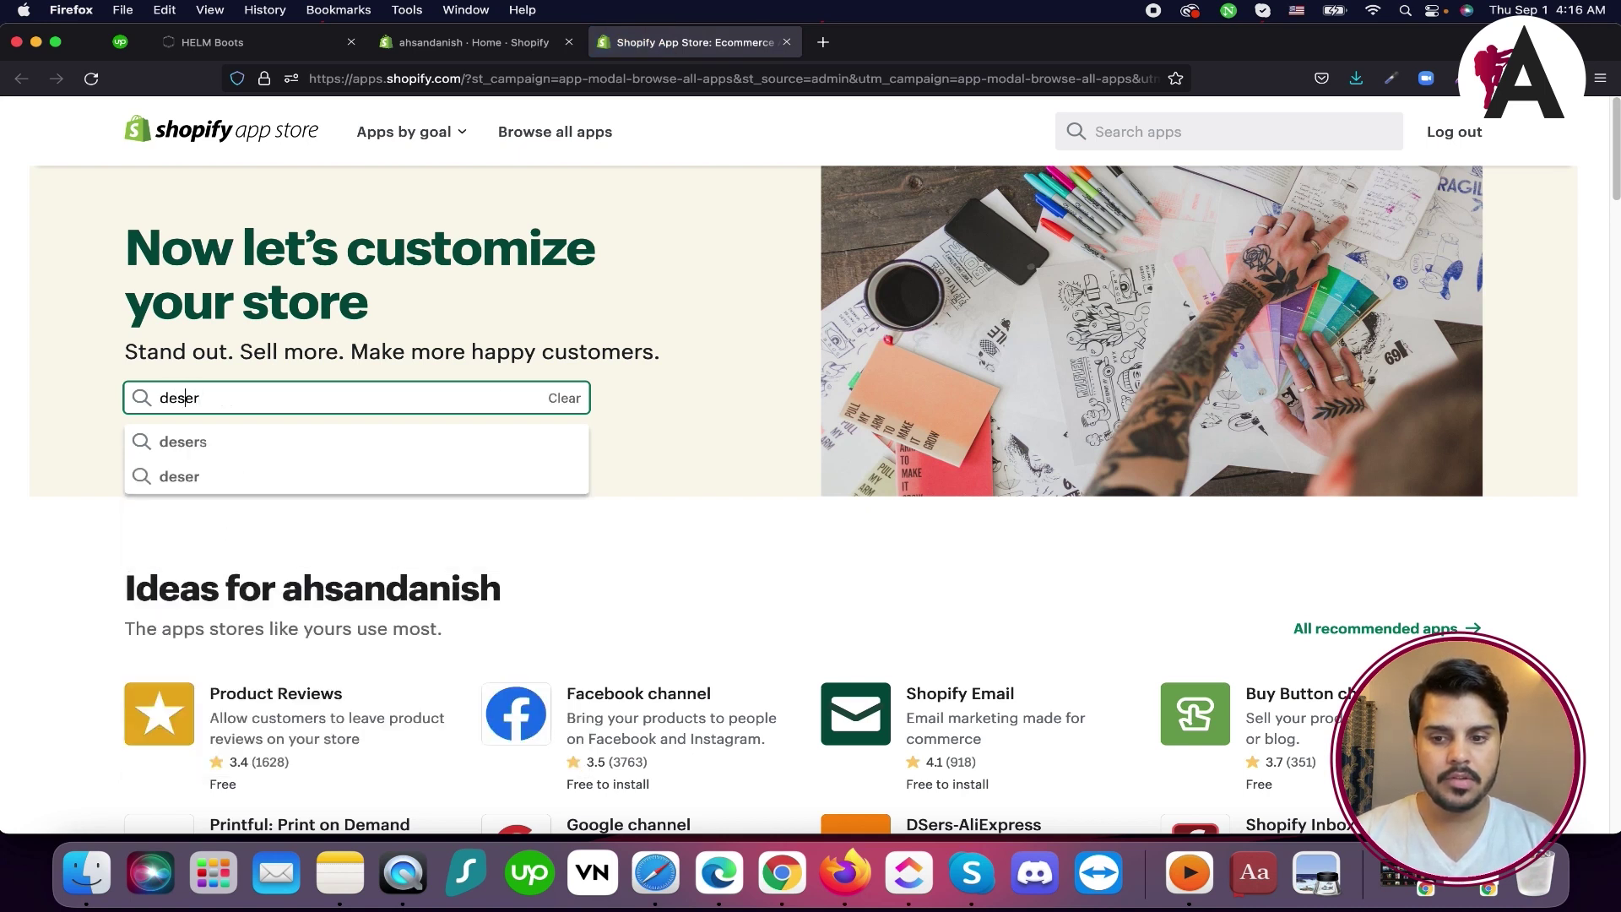
pyautogui.press('BackSpace')
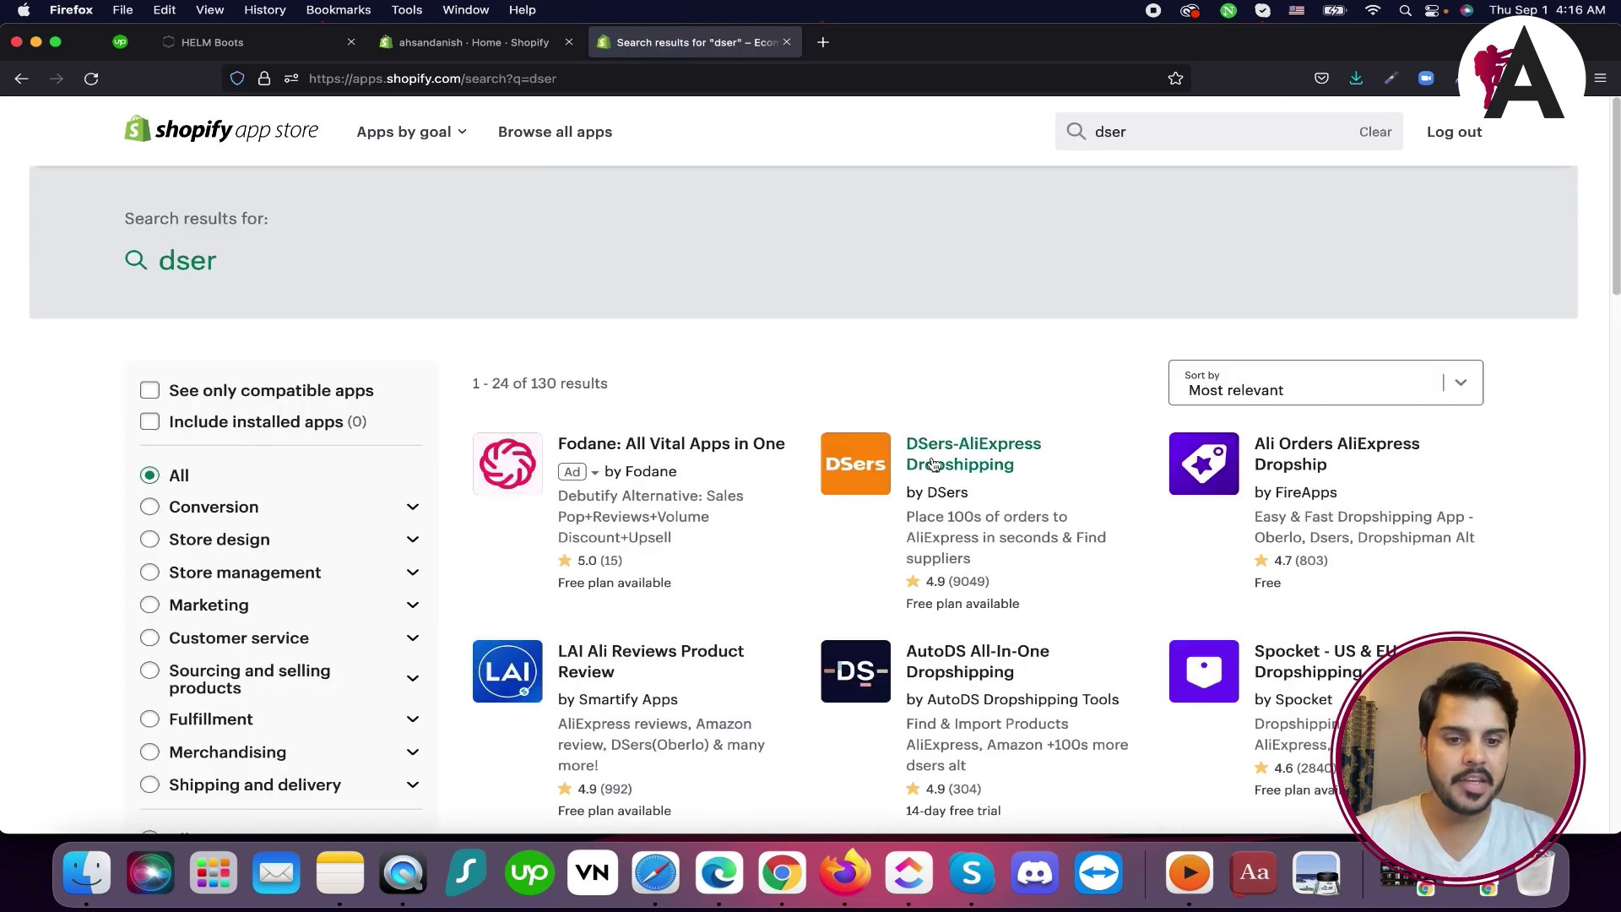
pyautogui.click(951, 463)
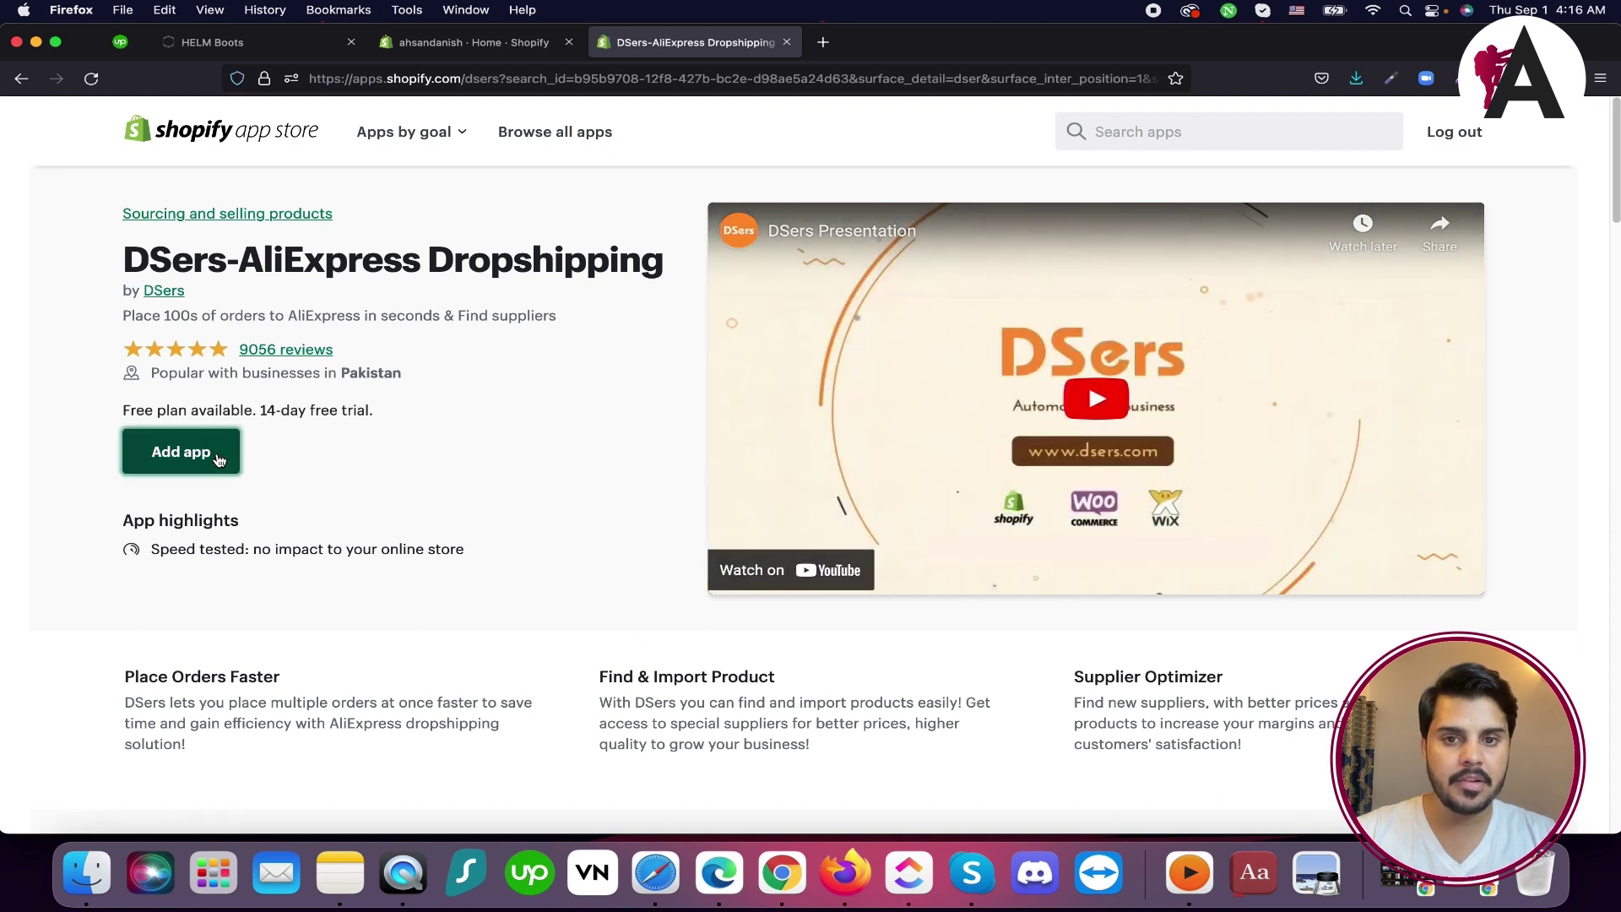
pyautogui.click(180, 451)
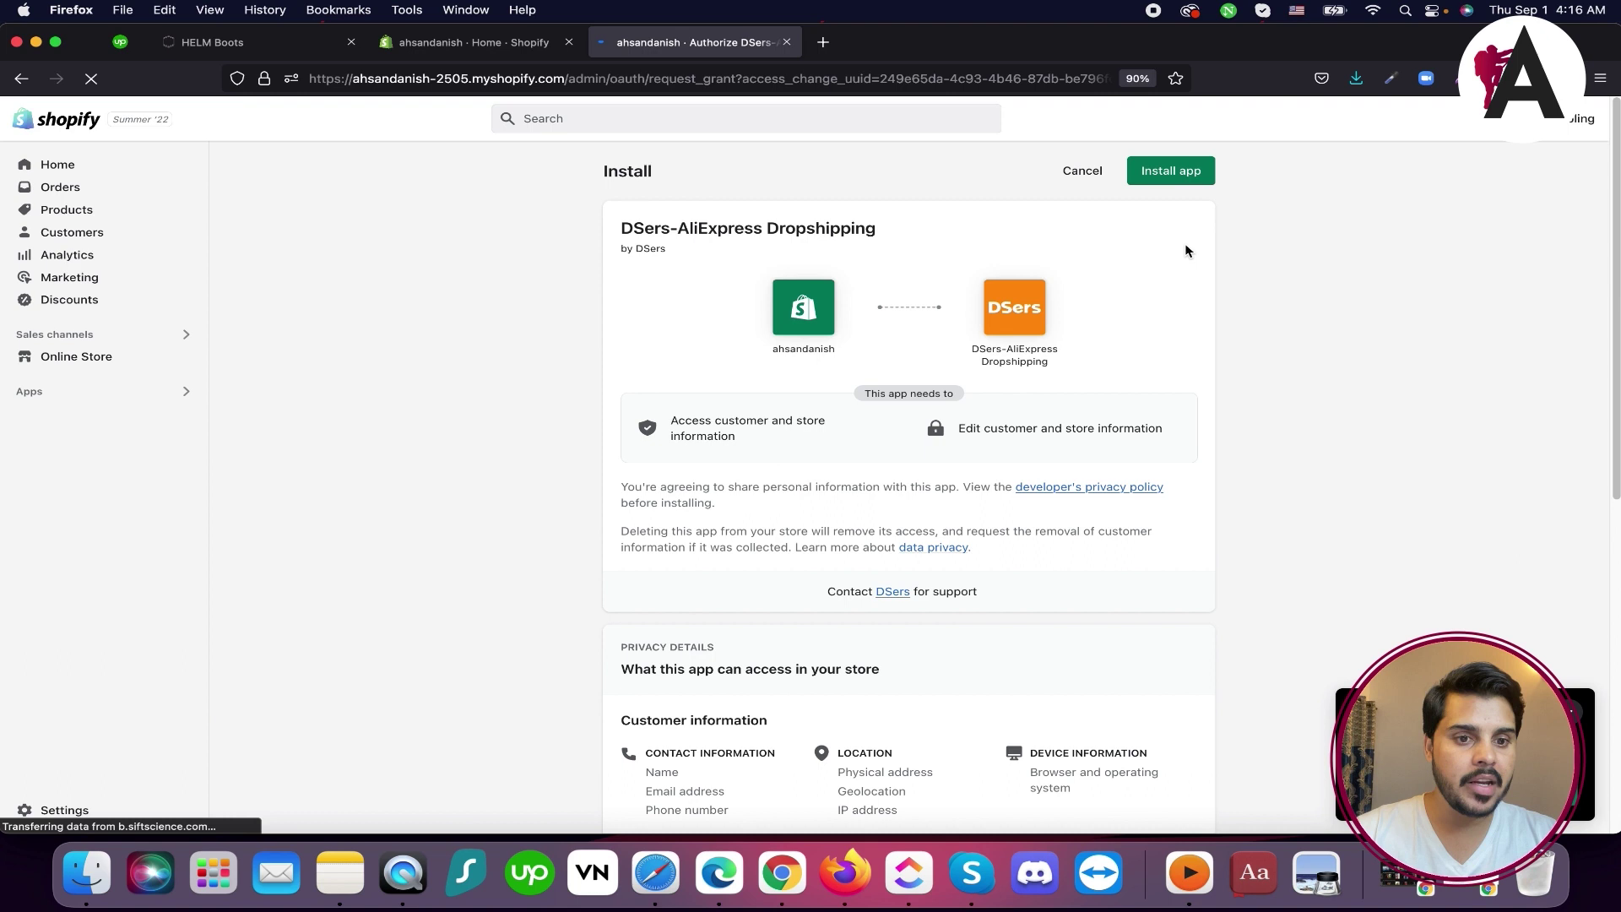
pyautogui.click(1173, 179)
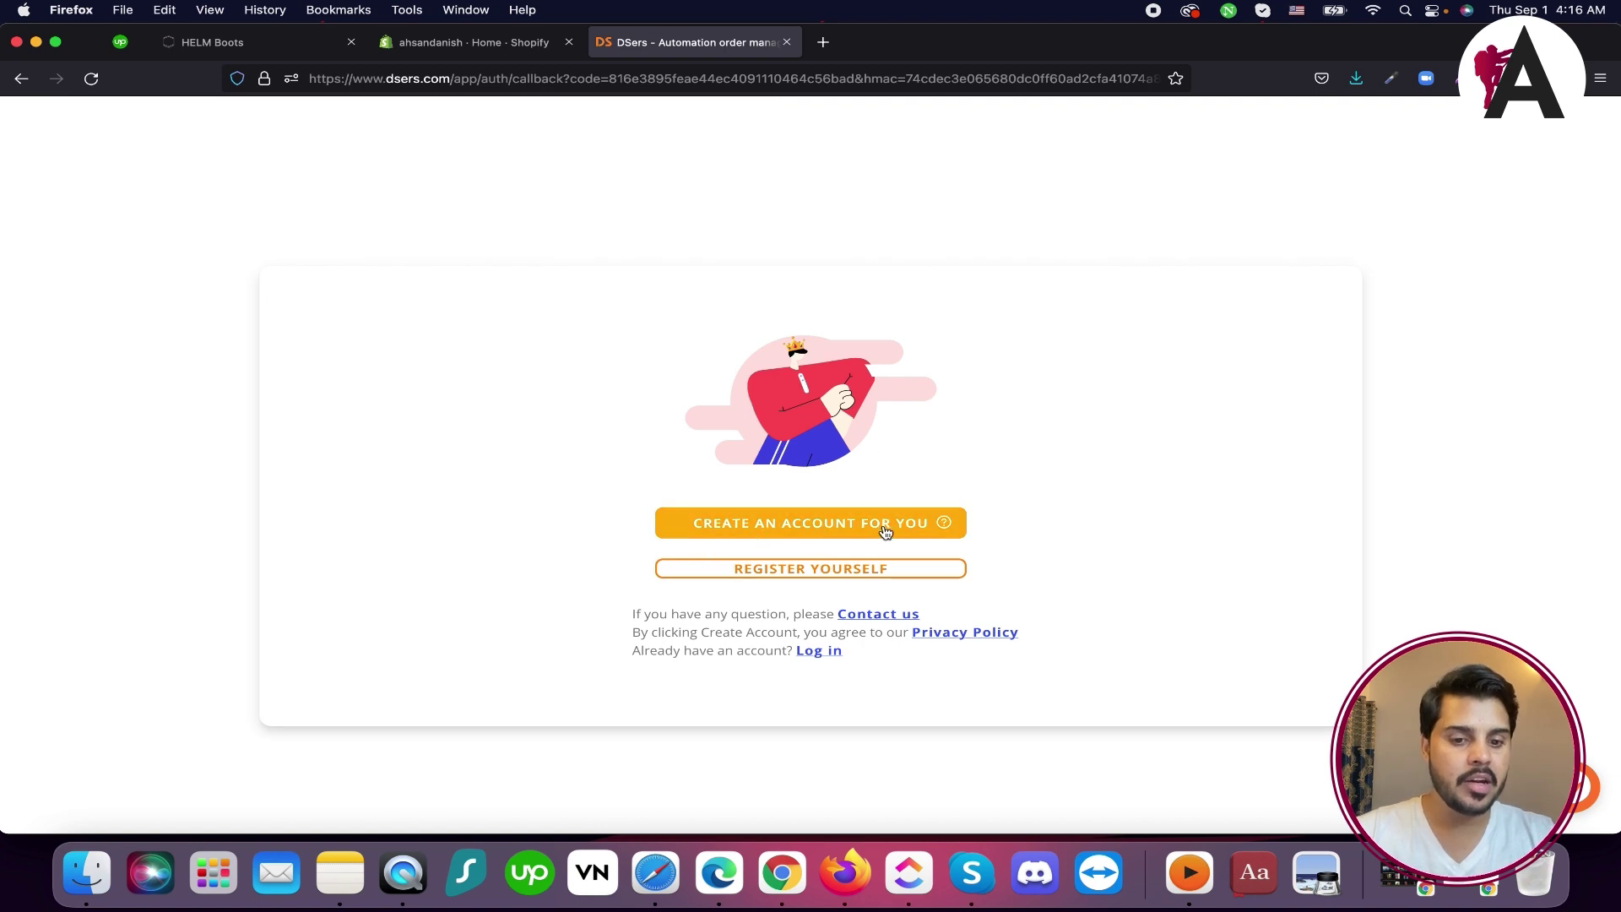
# Start registering a new DSers account at the Email field, then open a blank browser tab
pyautogui.click(818, 569)
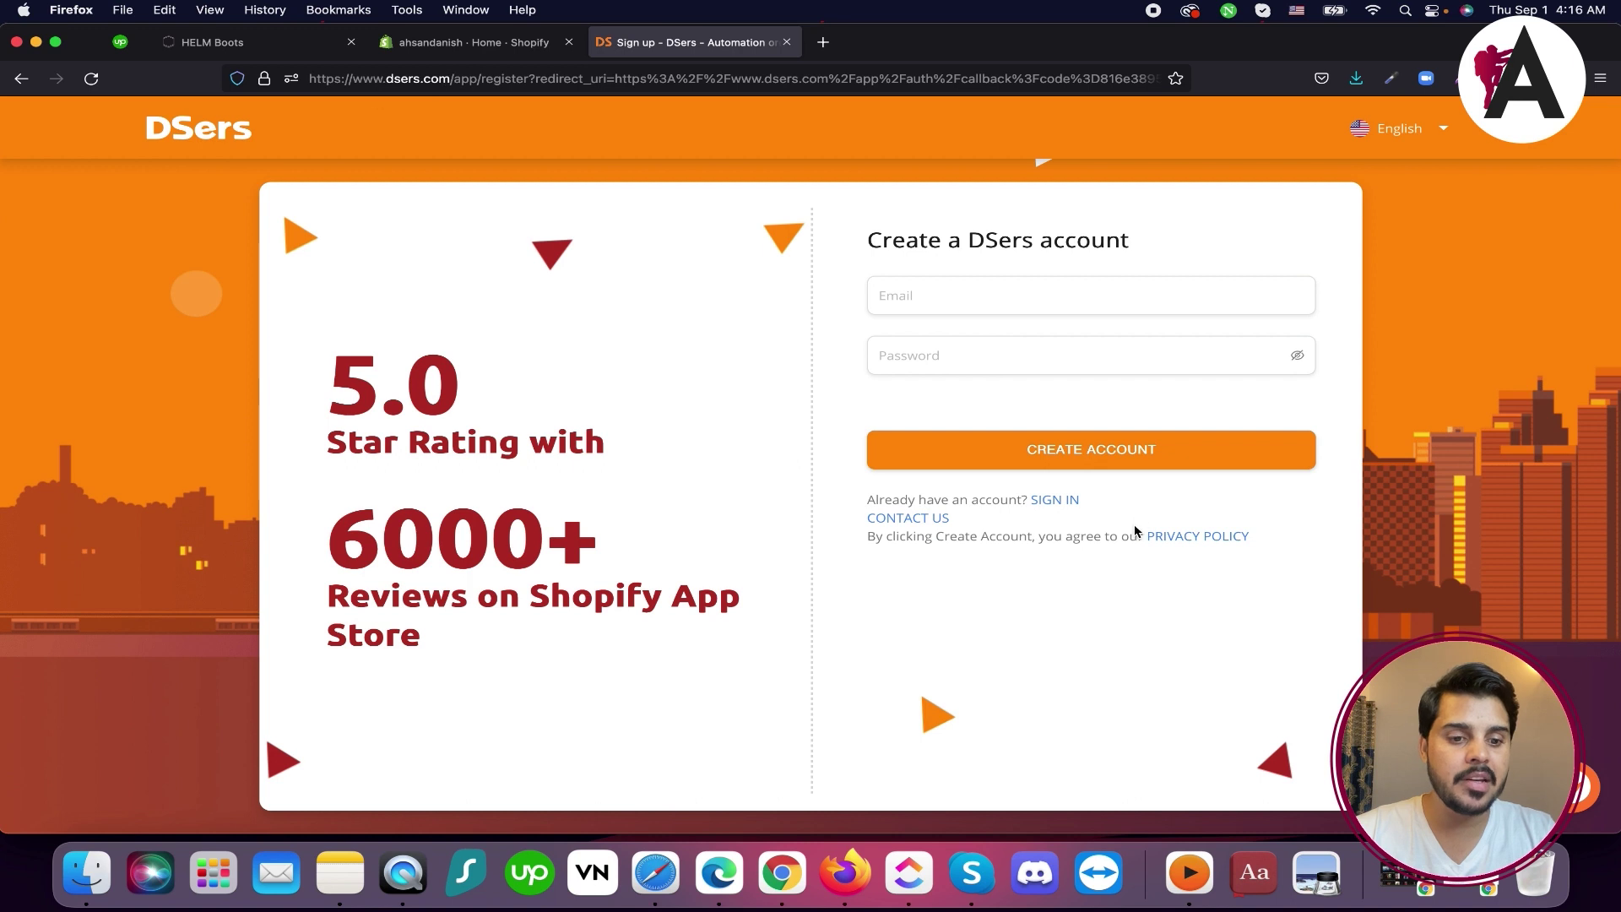
pyautogui.click(1001, 296)
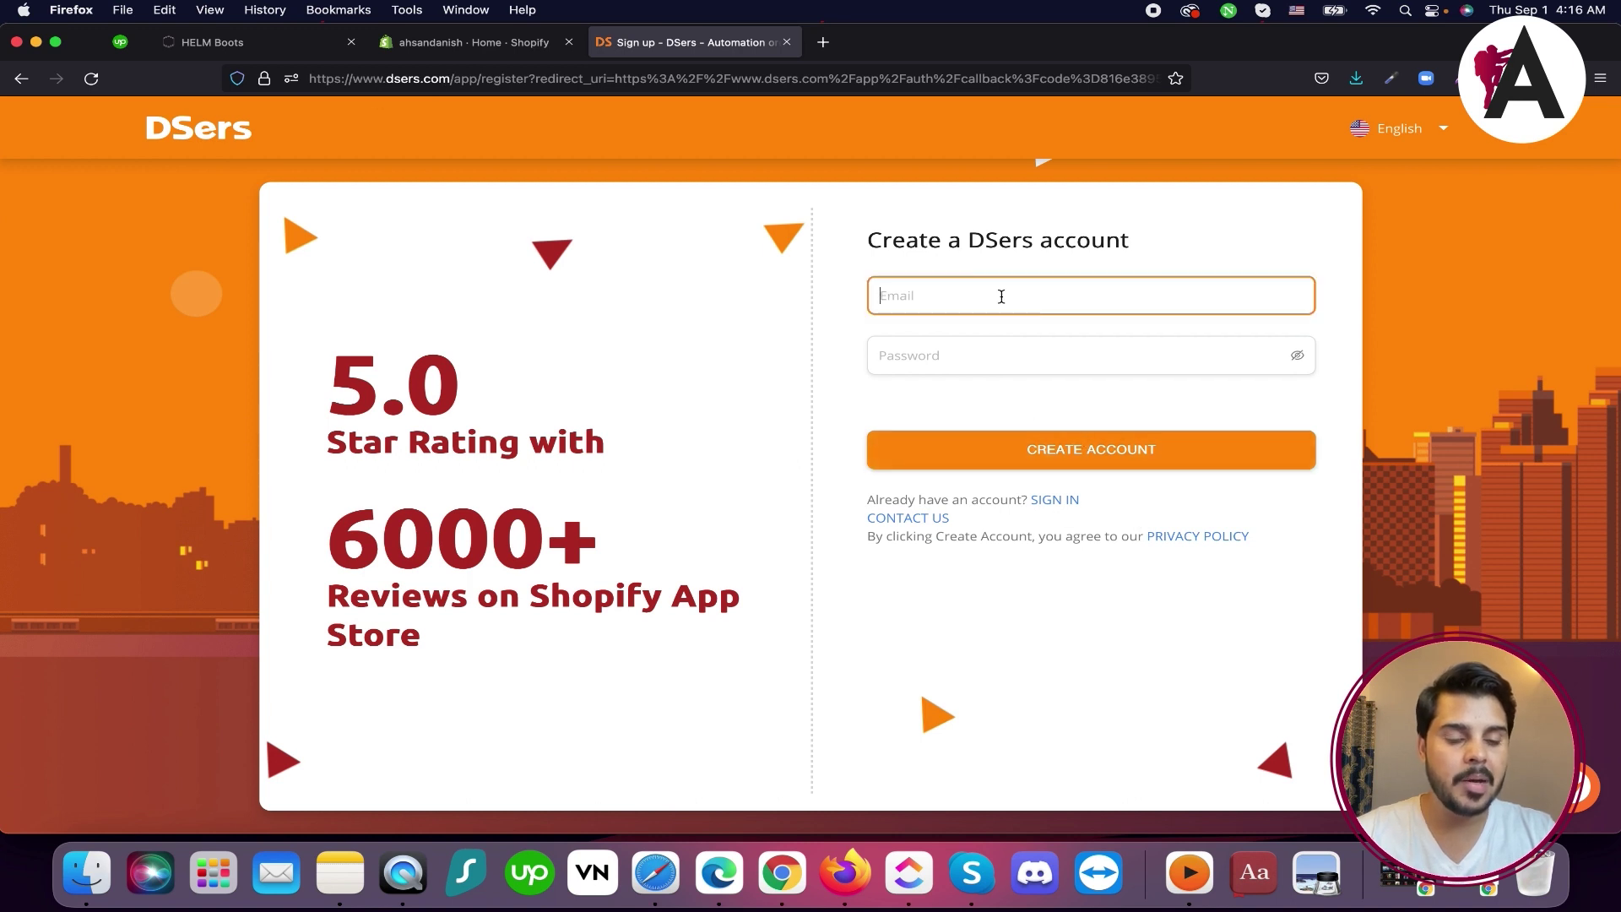
pyautogui.click(823, 43)
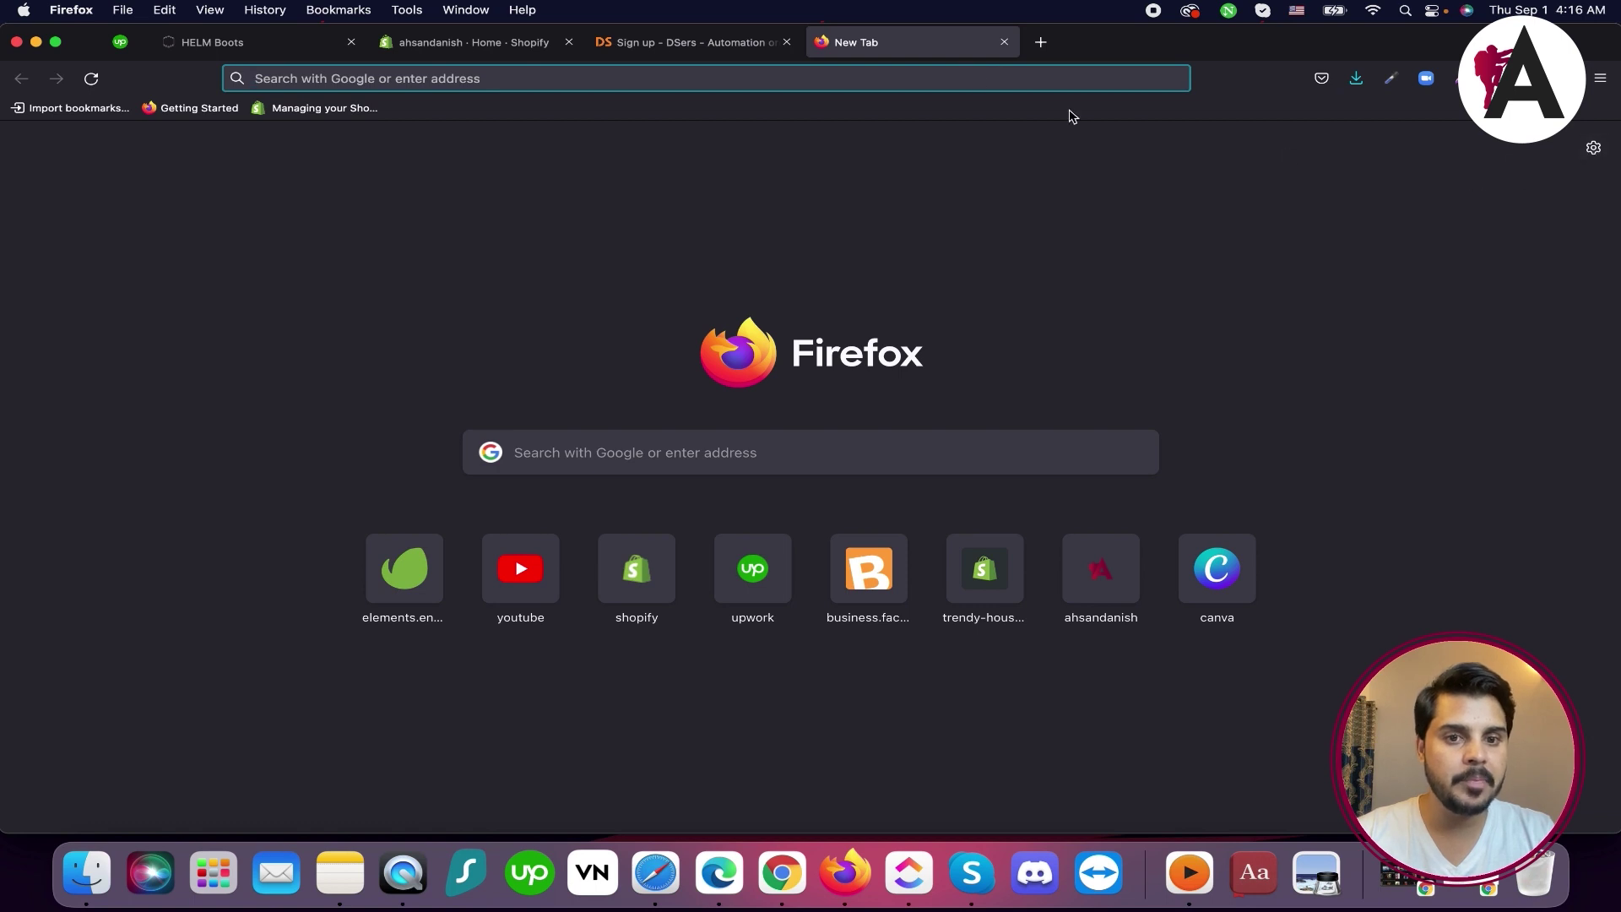
# Go to gmail.com and get through the Google account verification
pyautogui.write('gmail.com/')
pyautogui.press('Return')
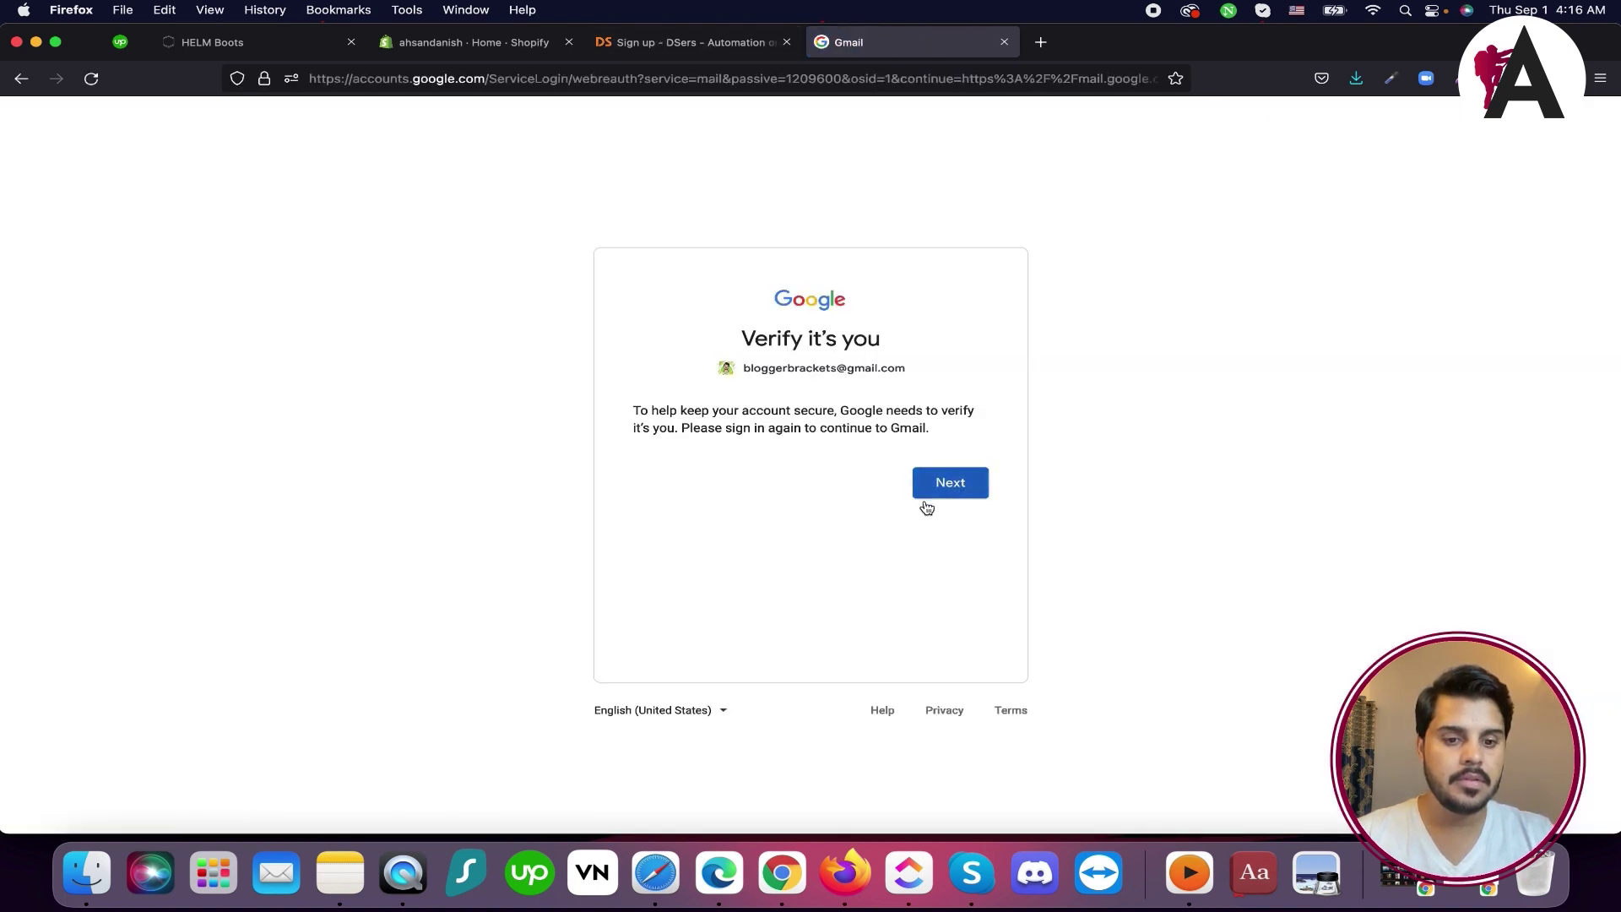
pyautogui.click(932, 494)
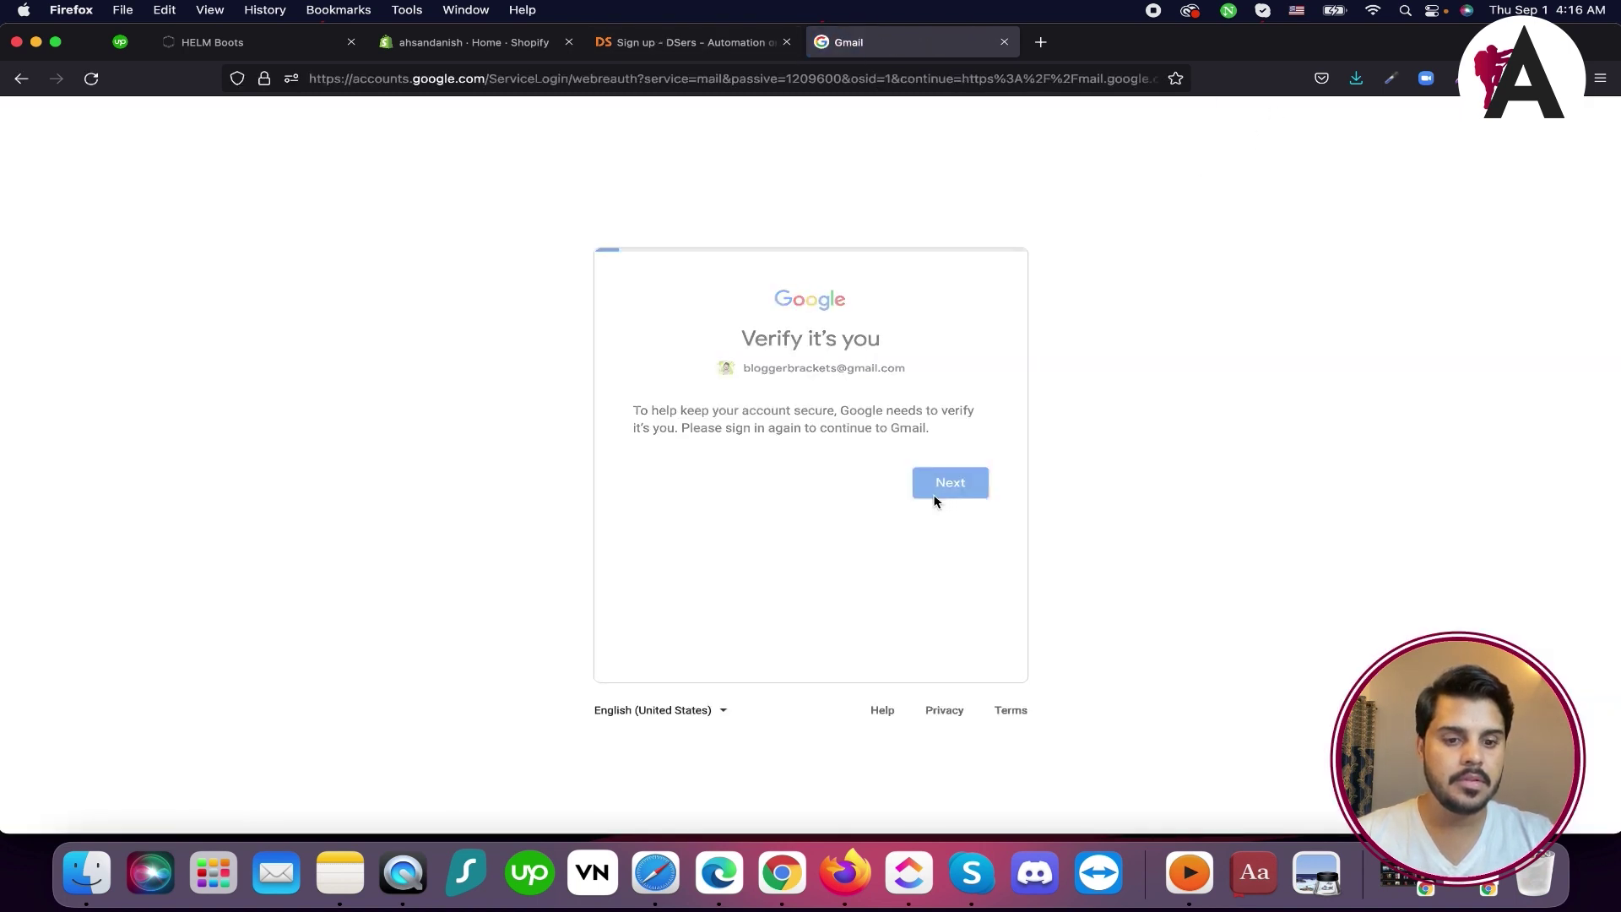
pyautogui.click(834, 374)
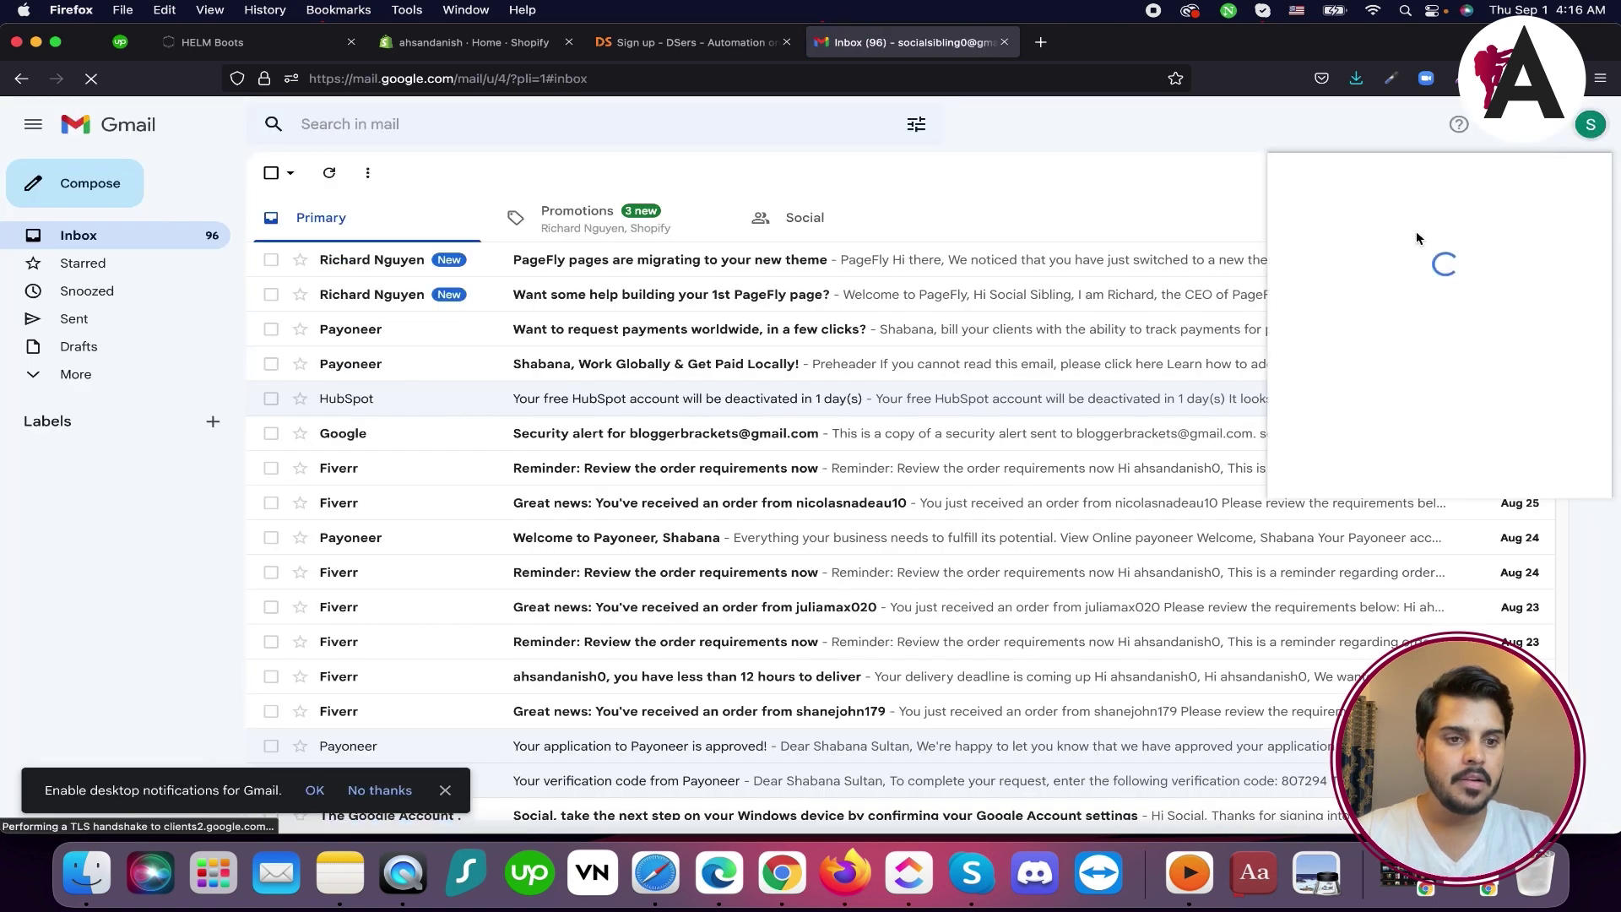
# Copy the Gmail account's email address and go back to the DSers sign-up form
pyautogui.doubleClick(1396, 282)
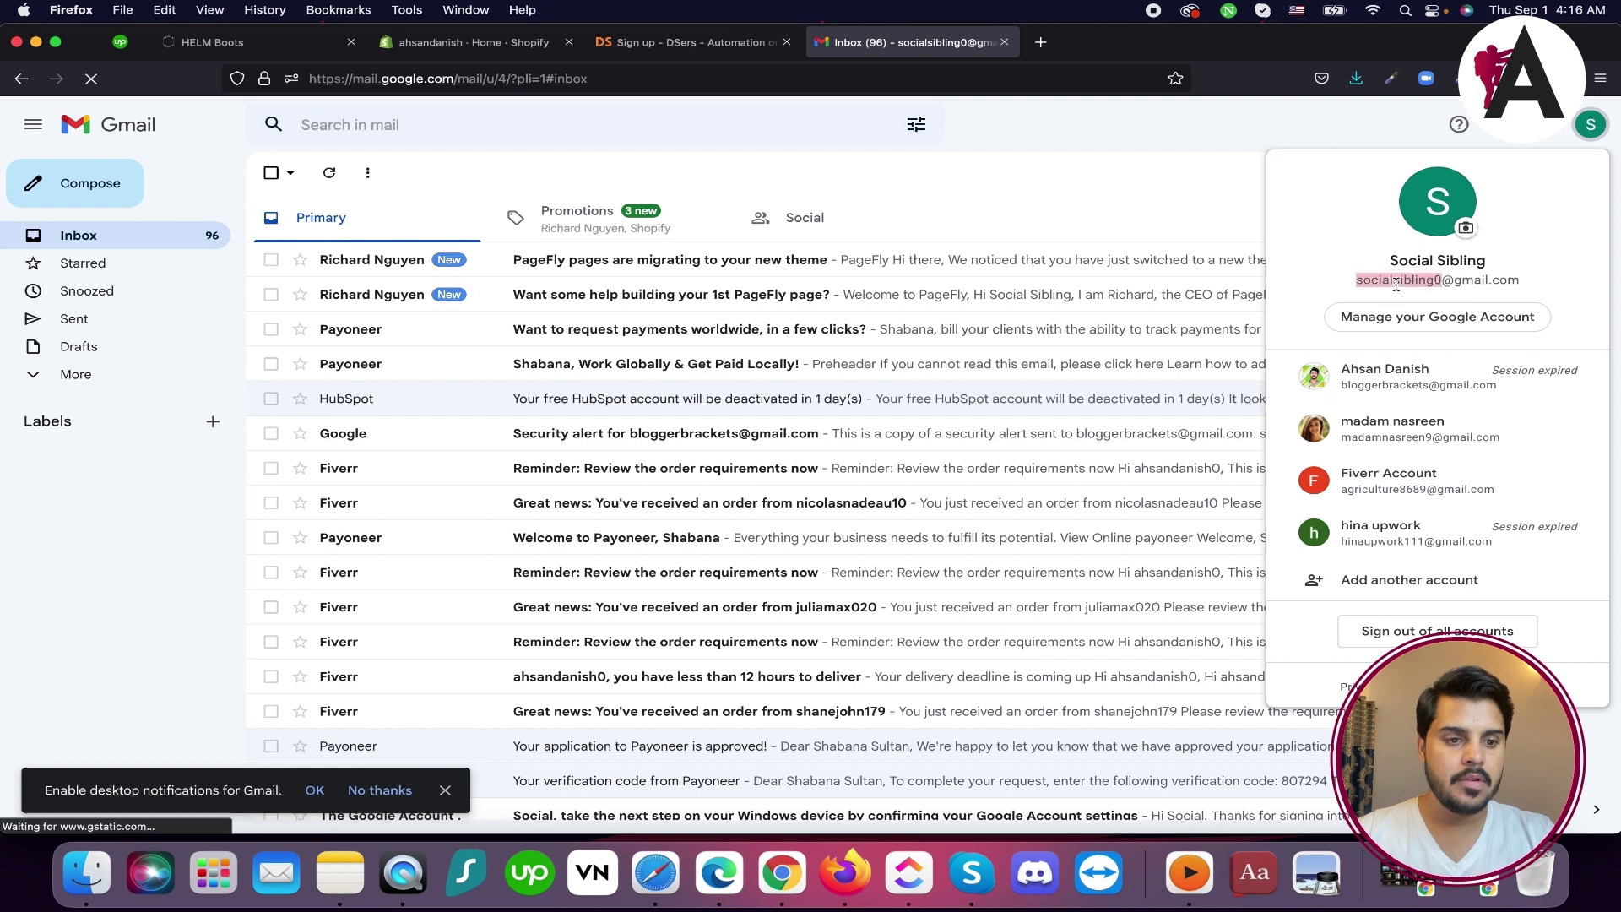
pyautogui.rightClick(1395, 285)
pyautogui.click(1363, 296)
pyautogui.click(1037, 146)
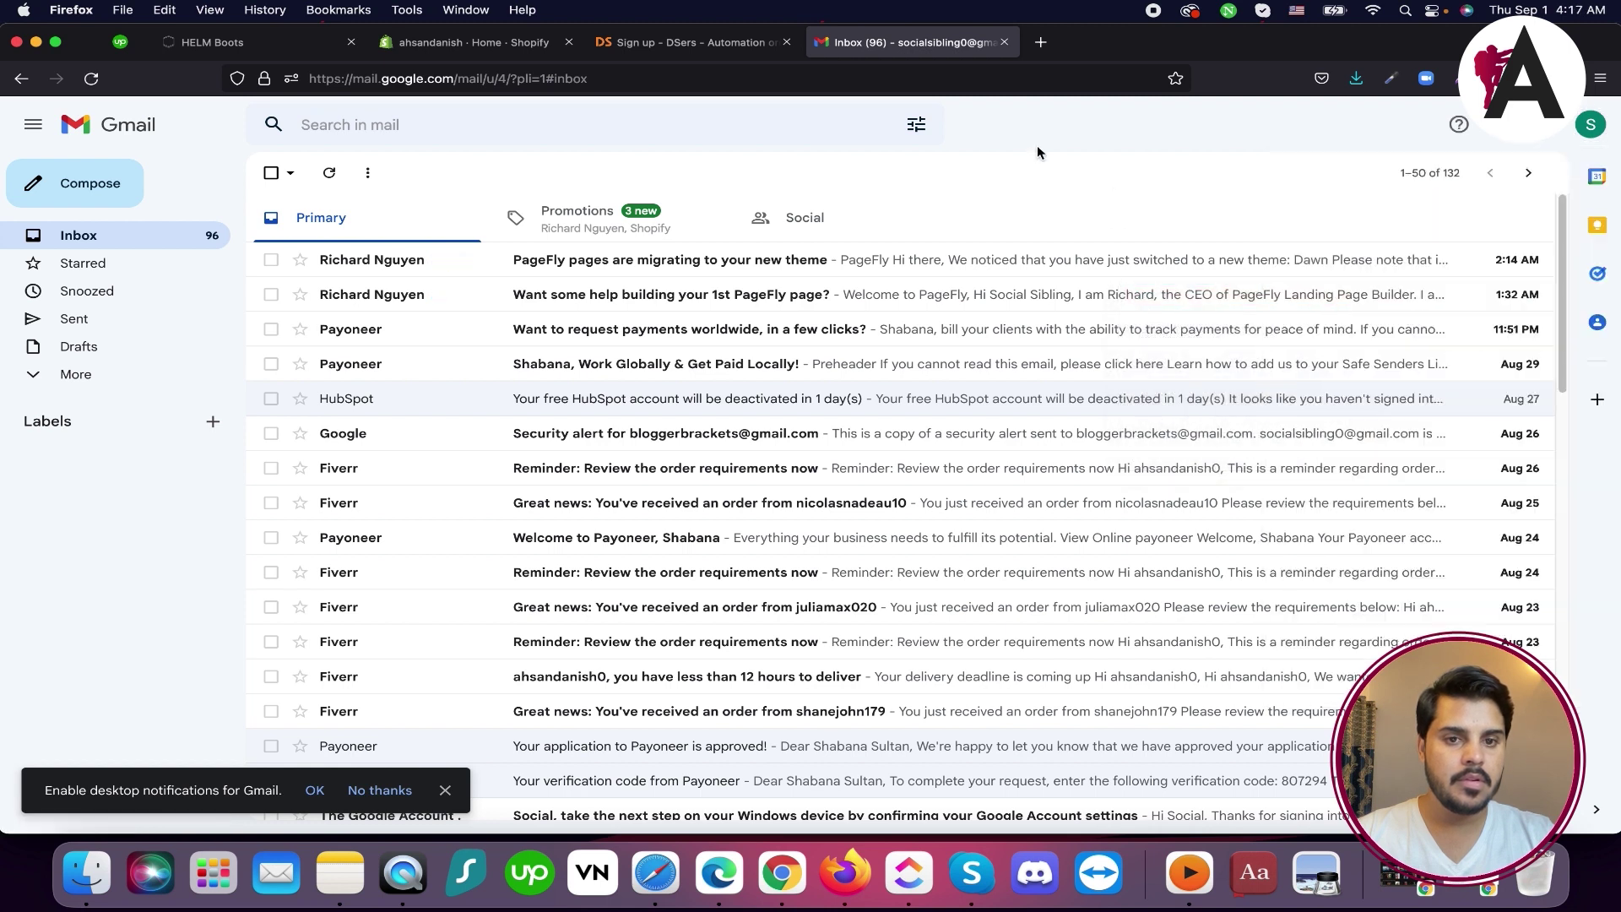
pyautogui.click(685, 49)
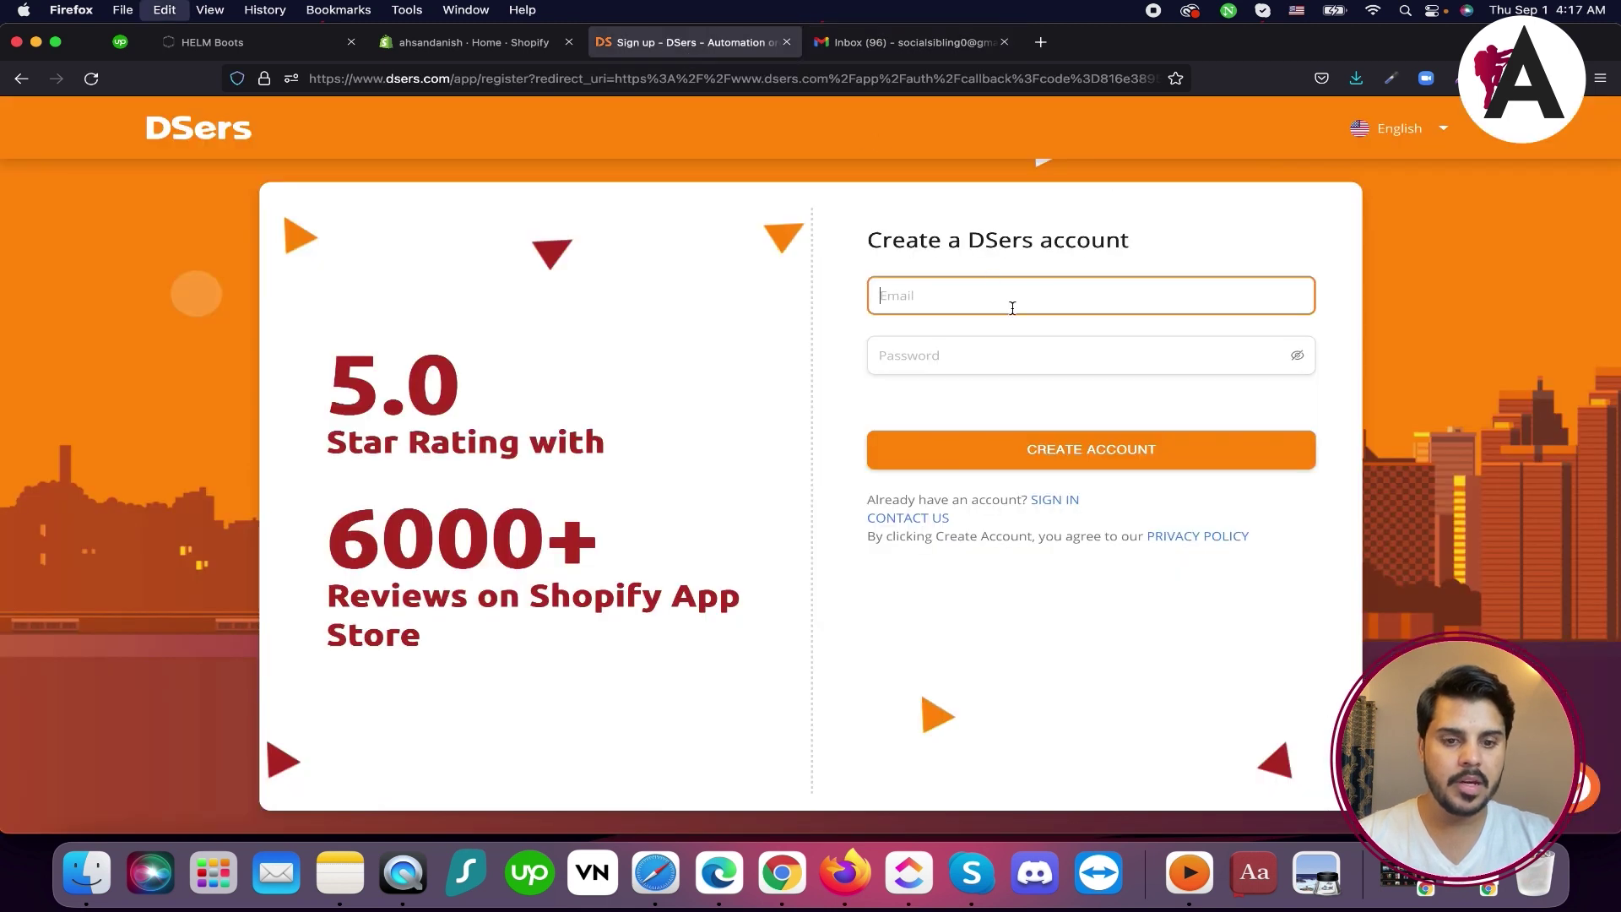
# Create the DSers account using the pasted email and a password
pyautogui.press('super+v')
pyautogui.click(1013, 355)
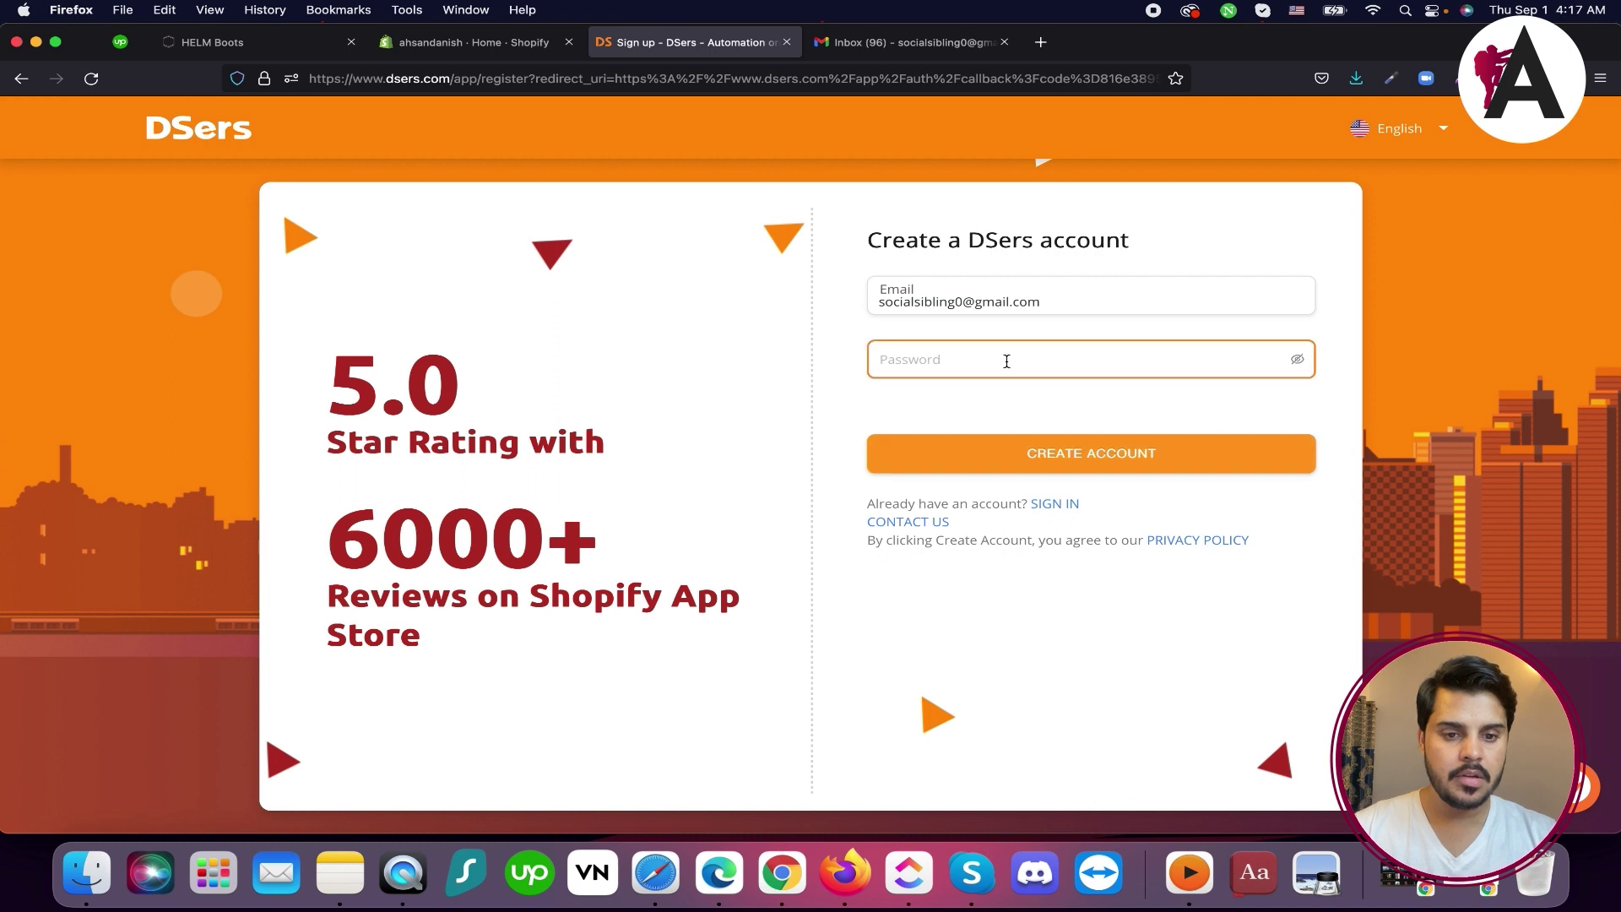
pyautogui.write('a')
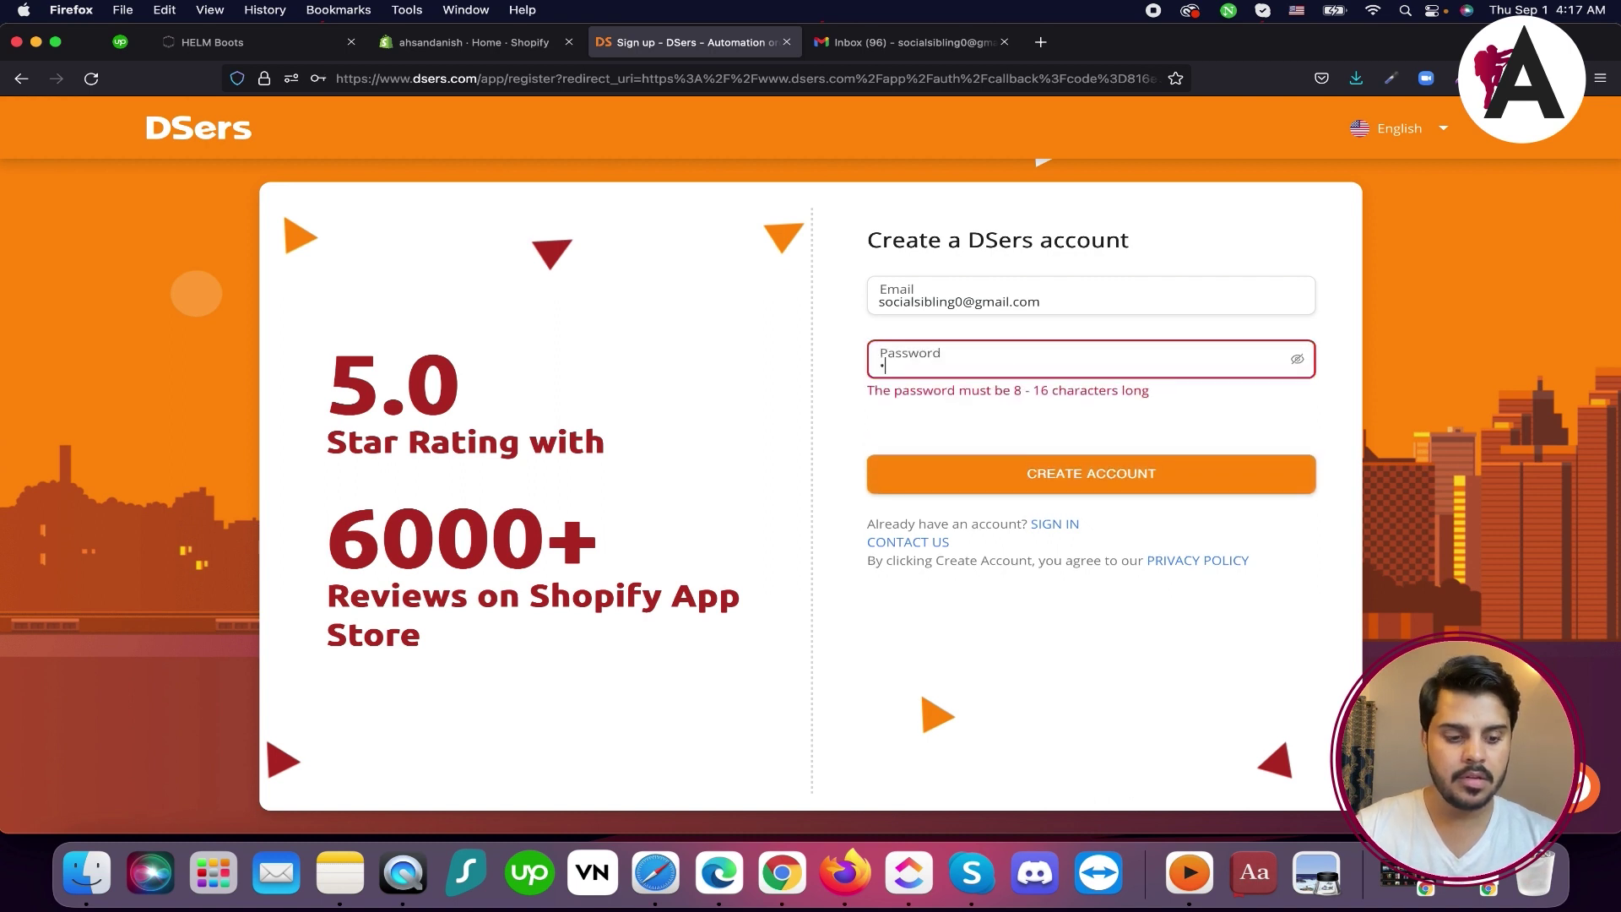
pyautogui.write('aaaa')
pyautogui.click(1028, 452)
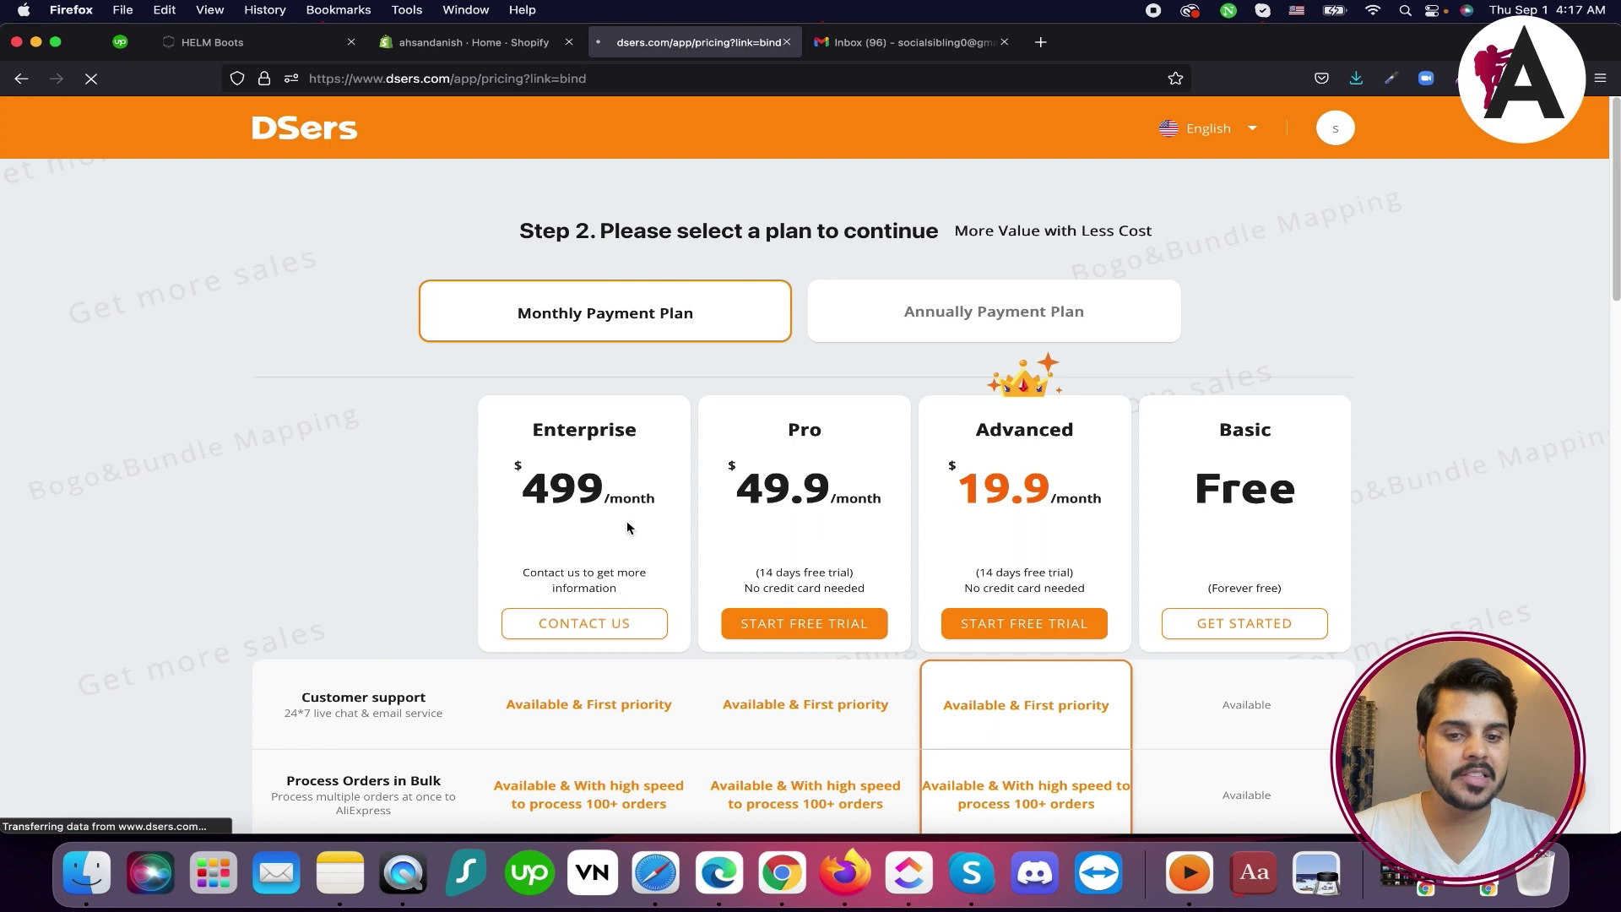
# Choose the free Basic plan to reach the Link to AliExpress step
pyautogui.scroll(-15, 898, 468)
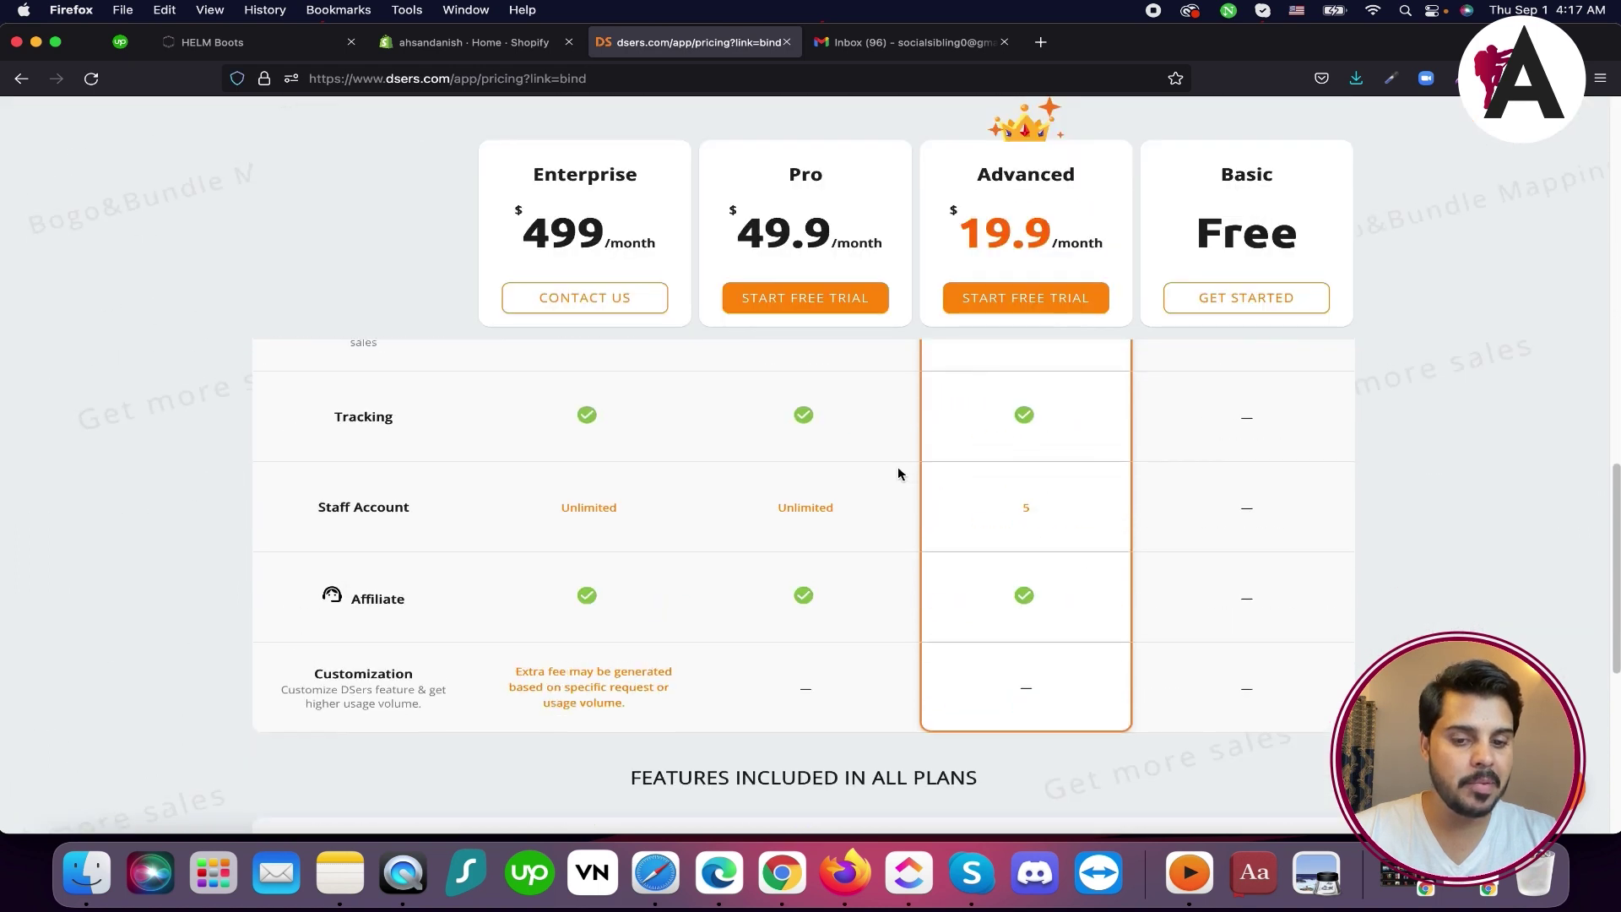
pyautogui.scroll(15, 899, 474)
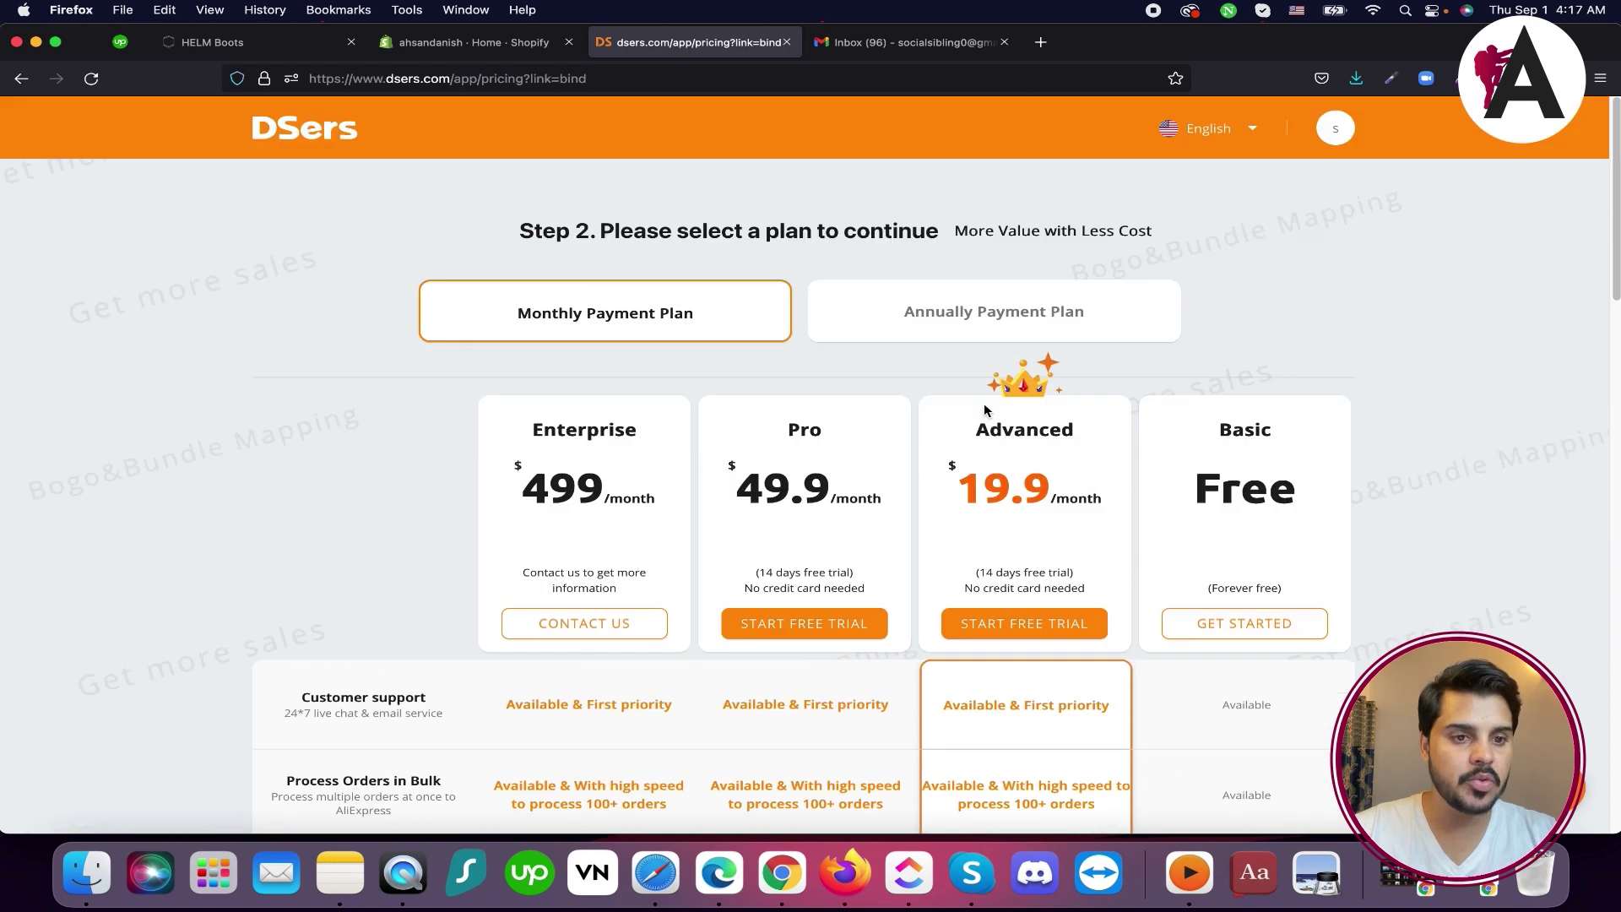
pyautogui.click(1244, 623)
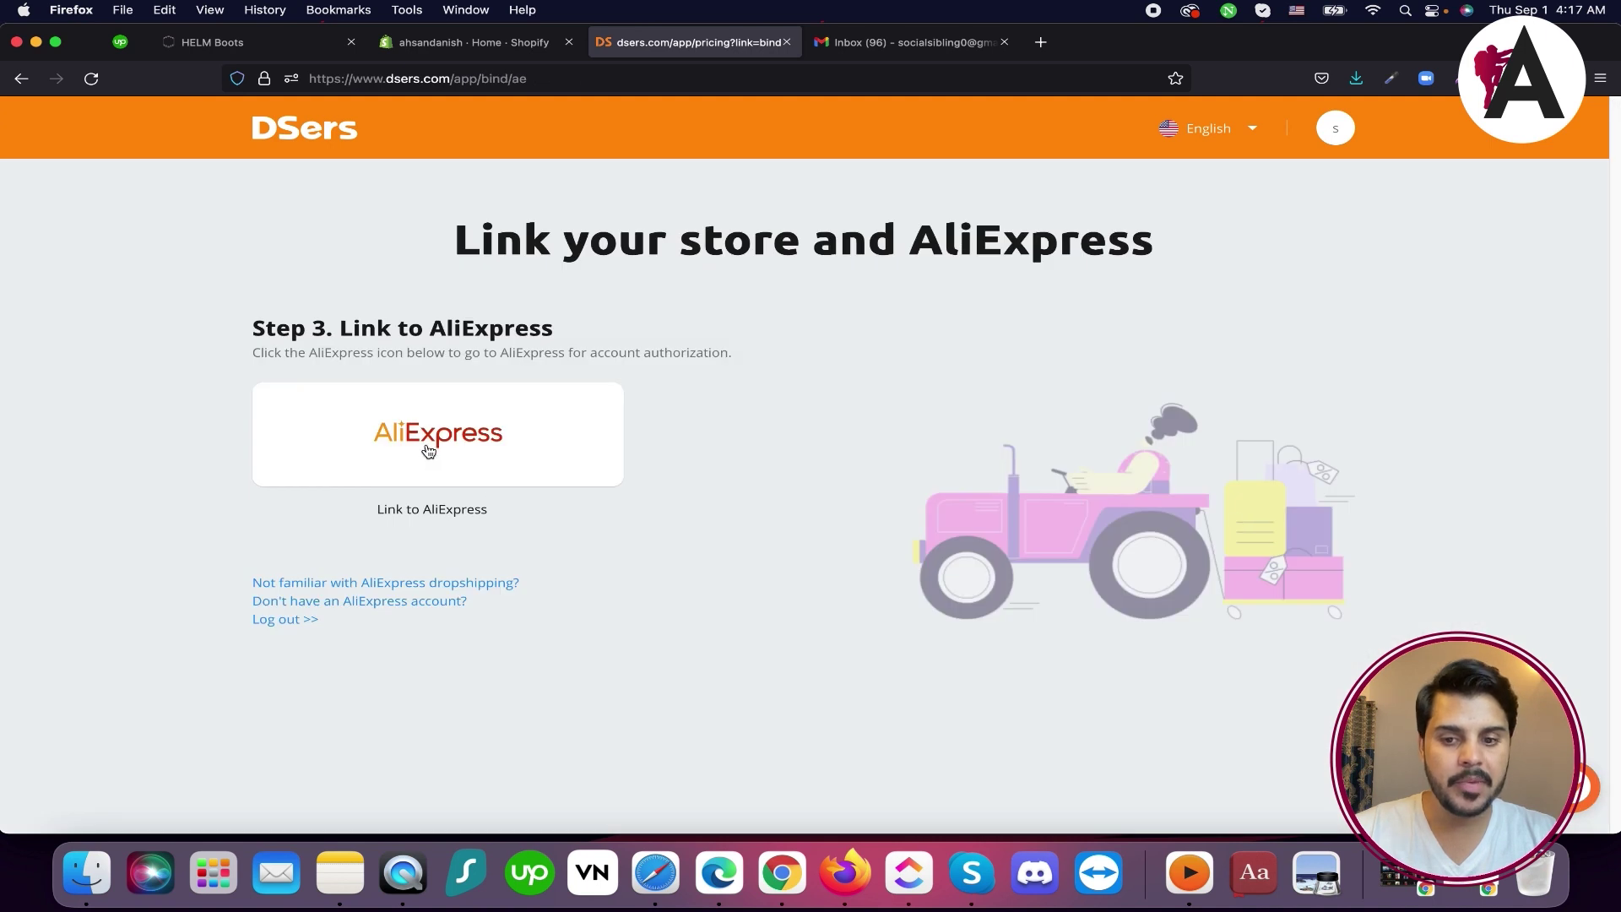
# Sign in to AliExpress with the Google account and authorize DSers to access it
pyautogui.moveTo(251, 329); pyautogui.dragTo(562, 327)
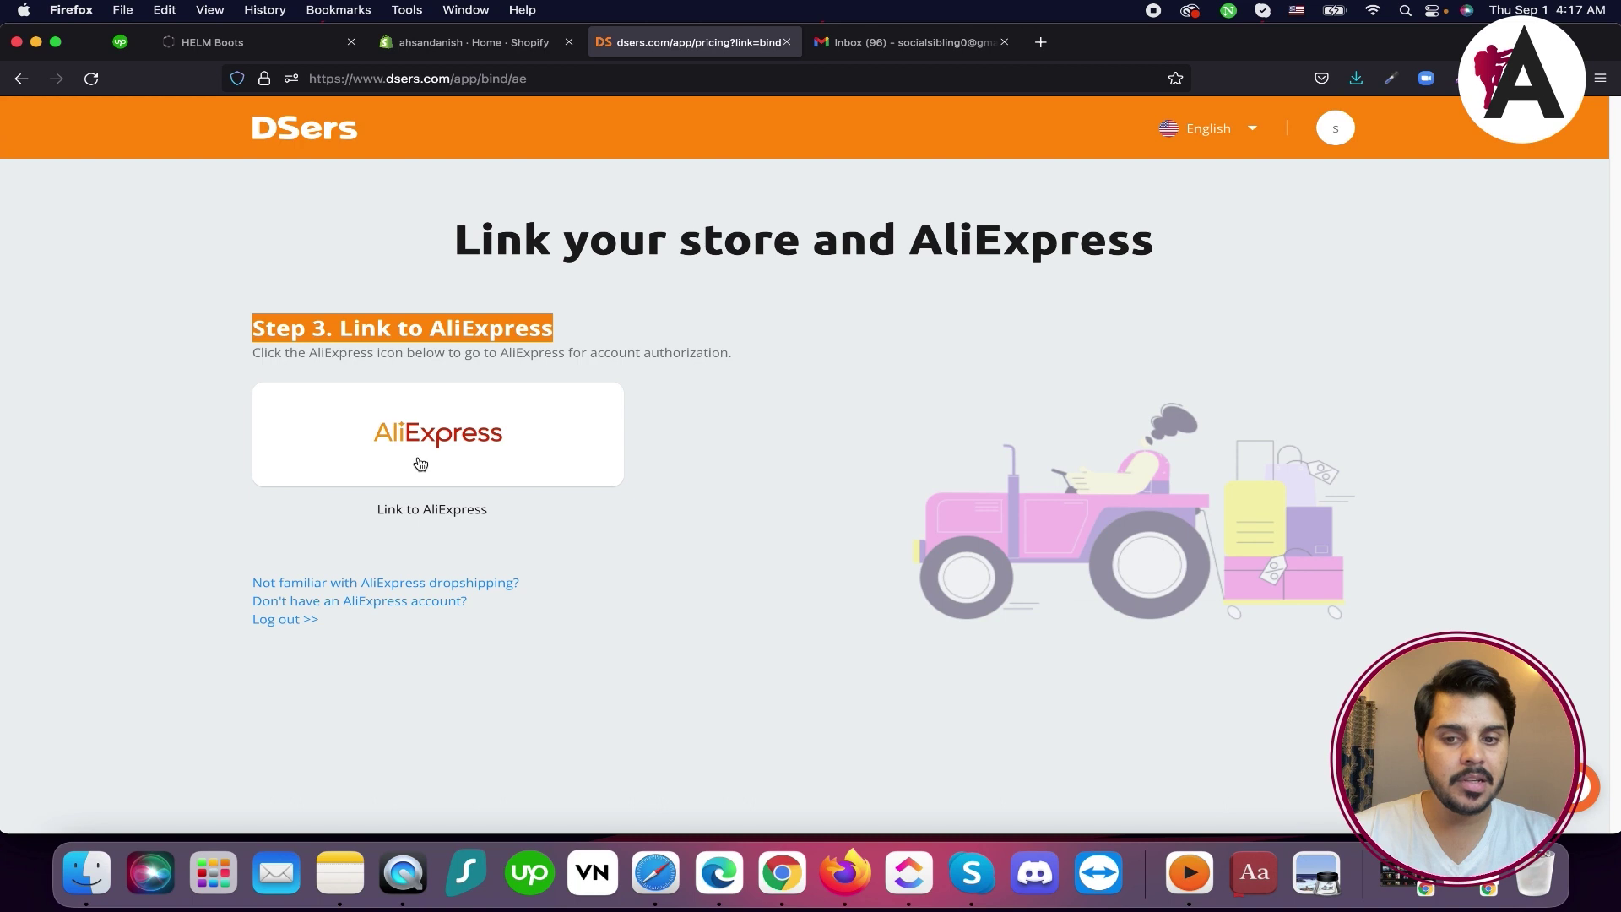
pyautogui.click(616, 474)
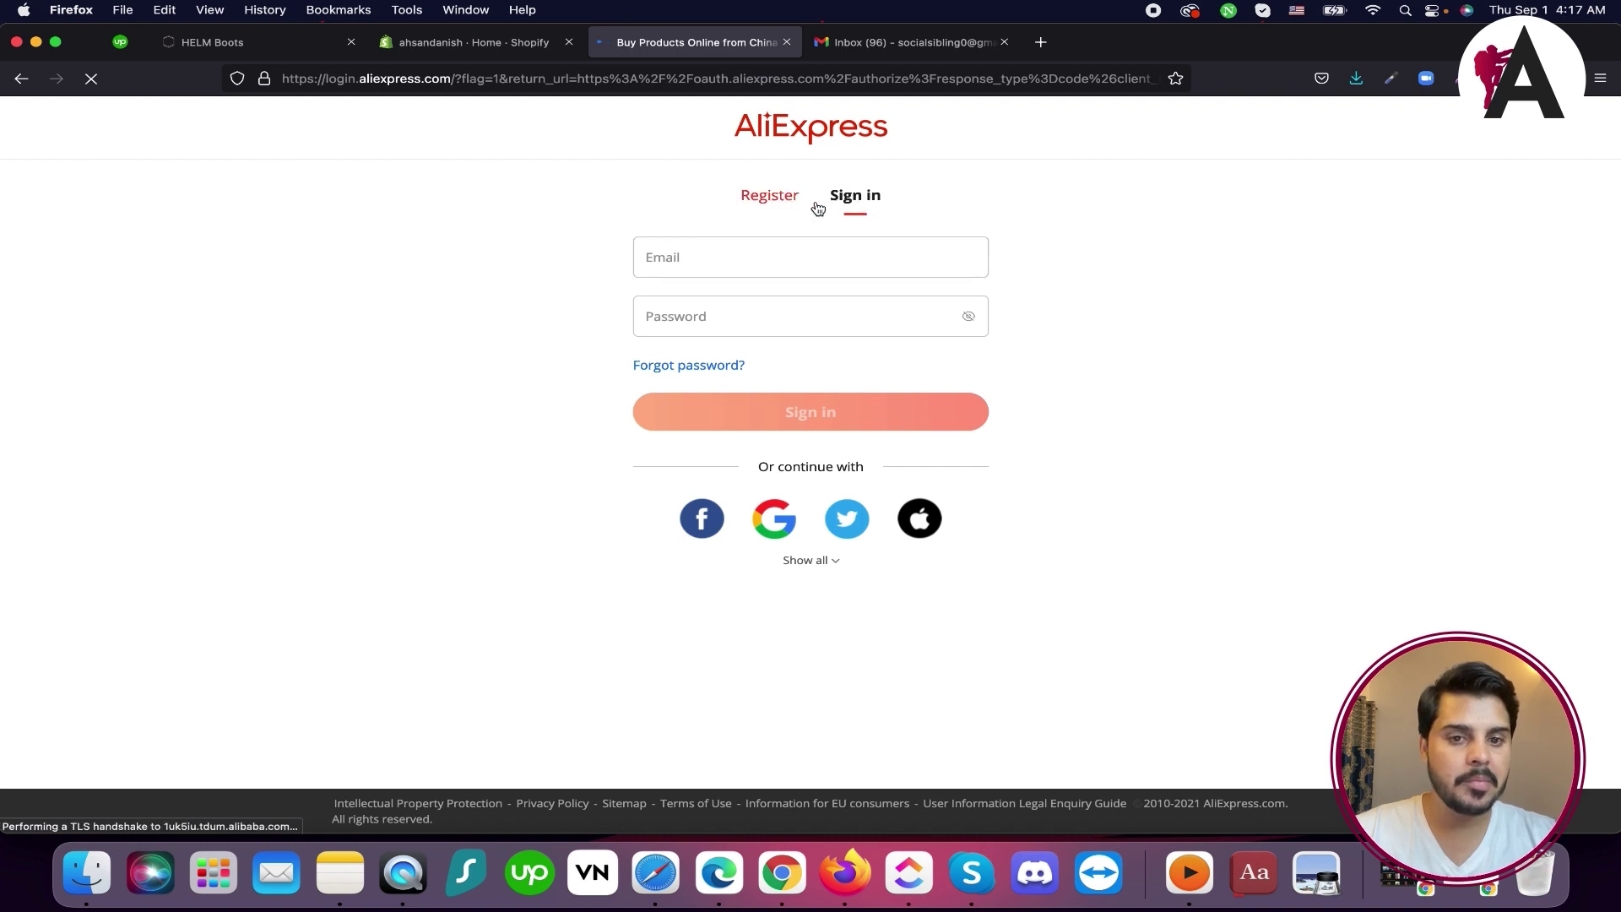
pyautogui.click(777, 525)
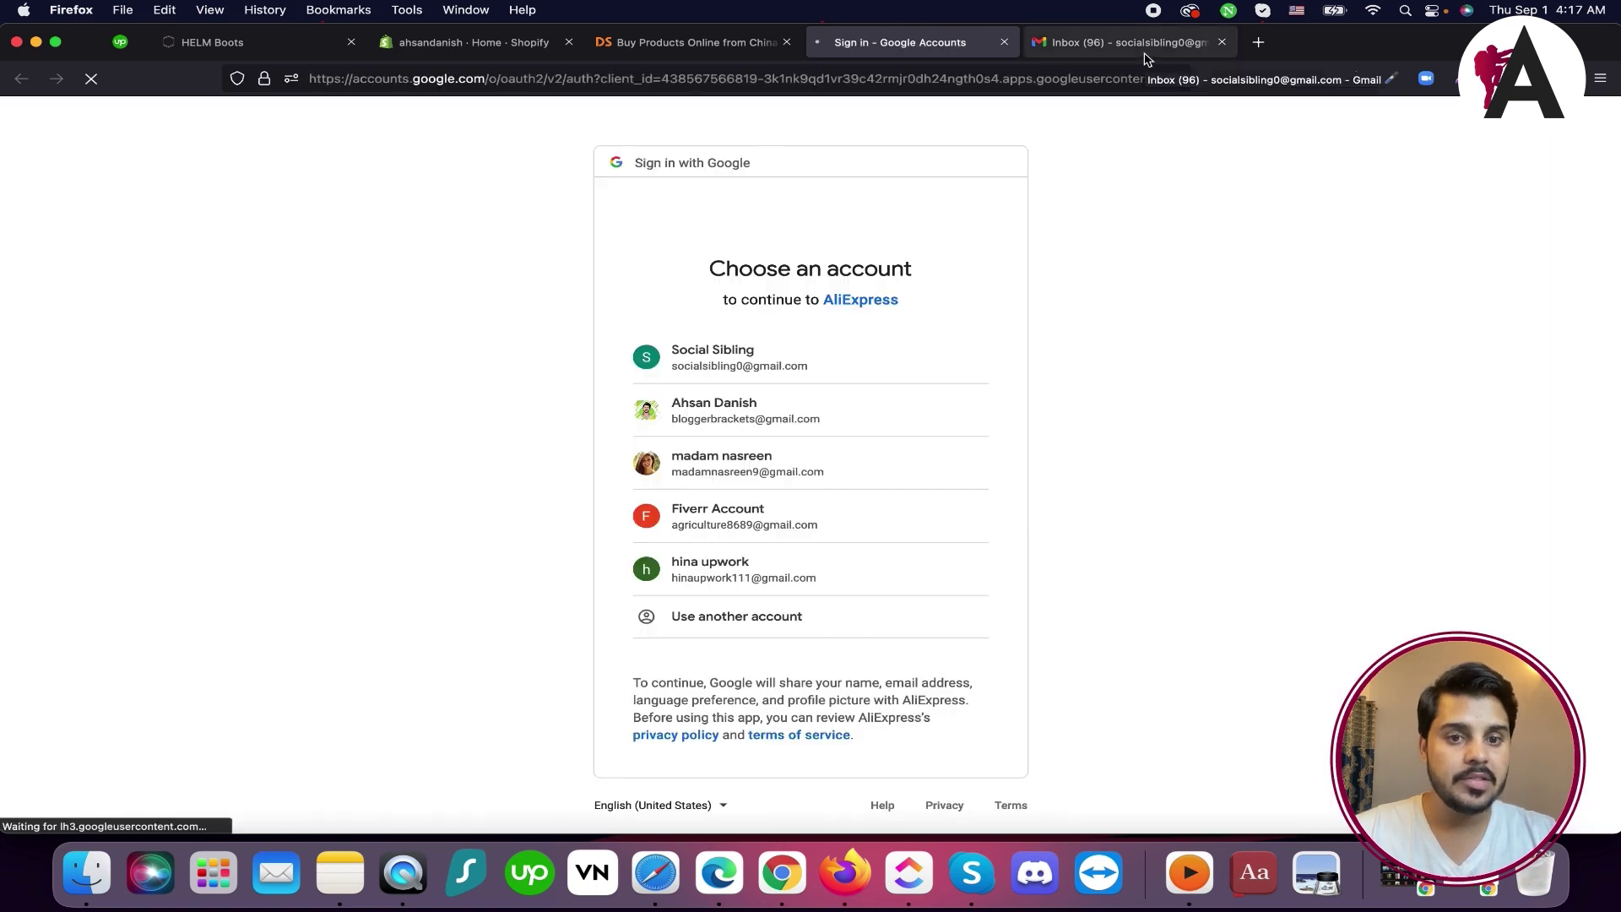
pyautogui.click(797, 360)
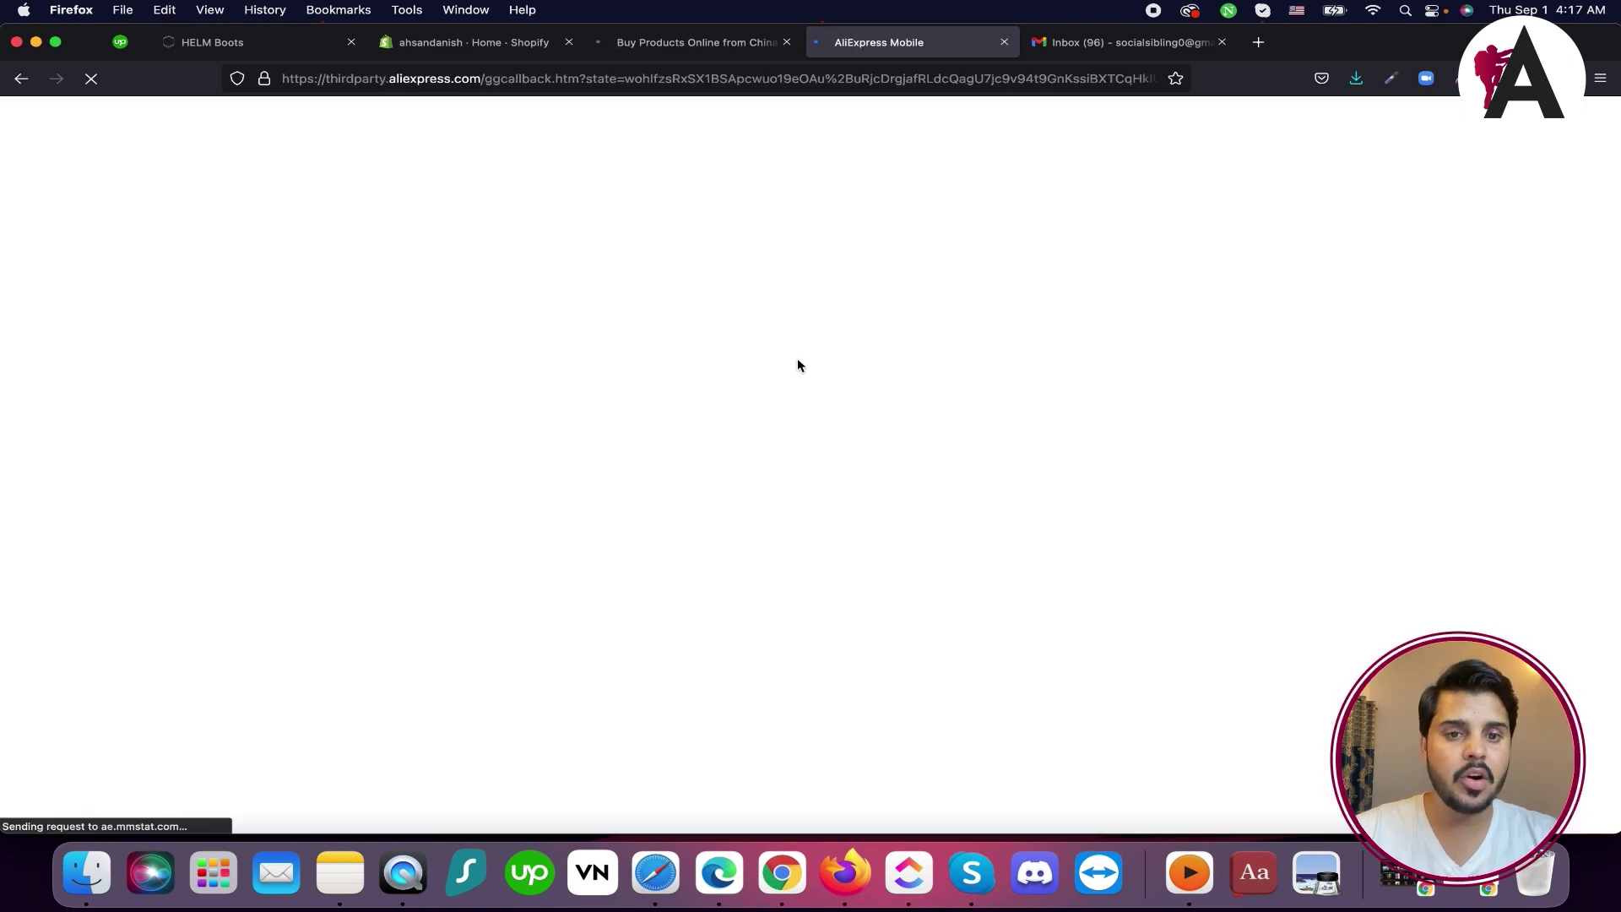
pyautogui.click(706, 43)
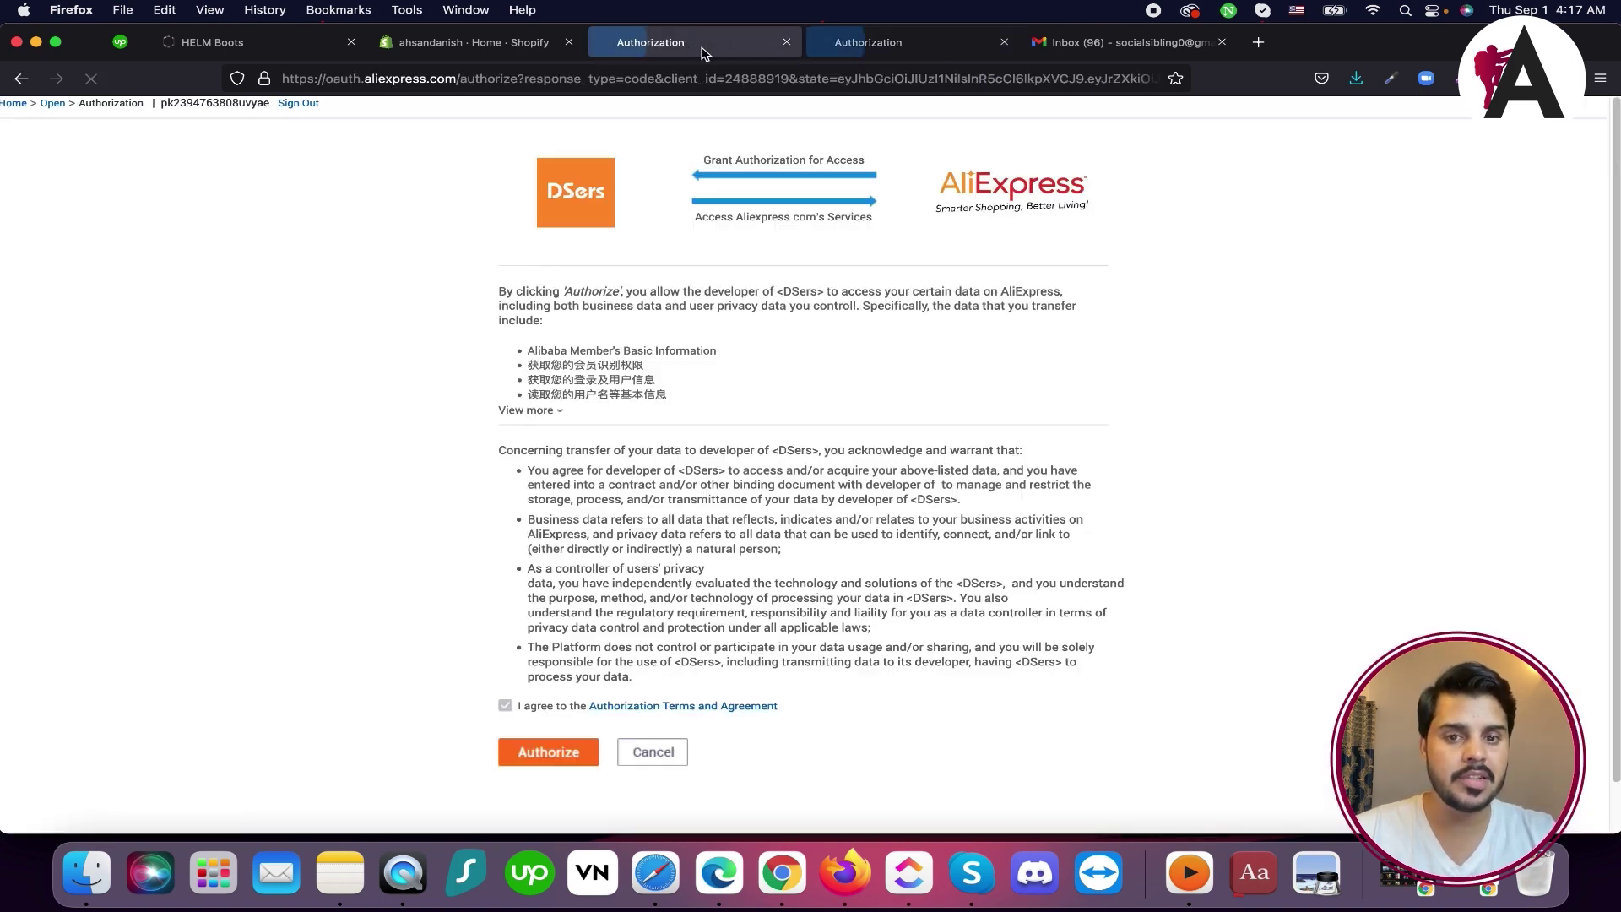
pyautogui.click(549, 752)
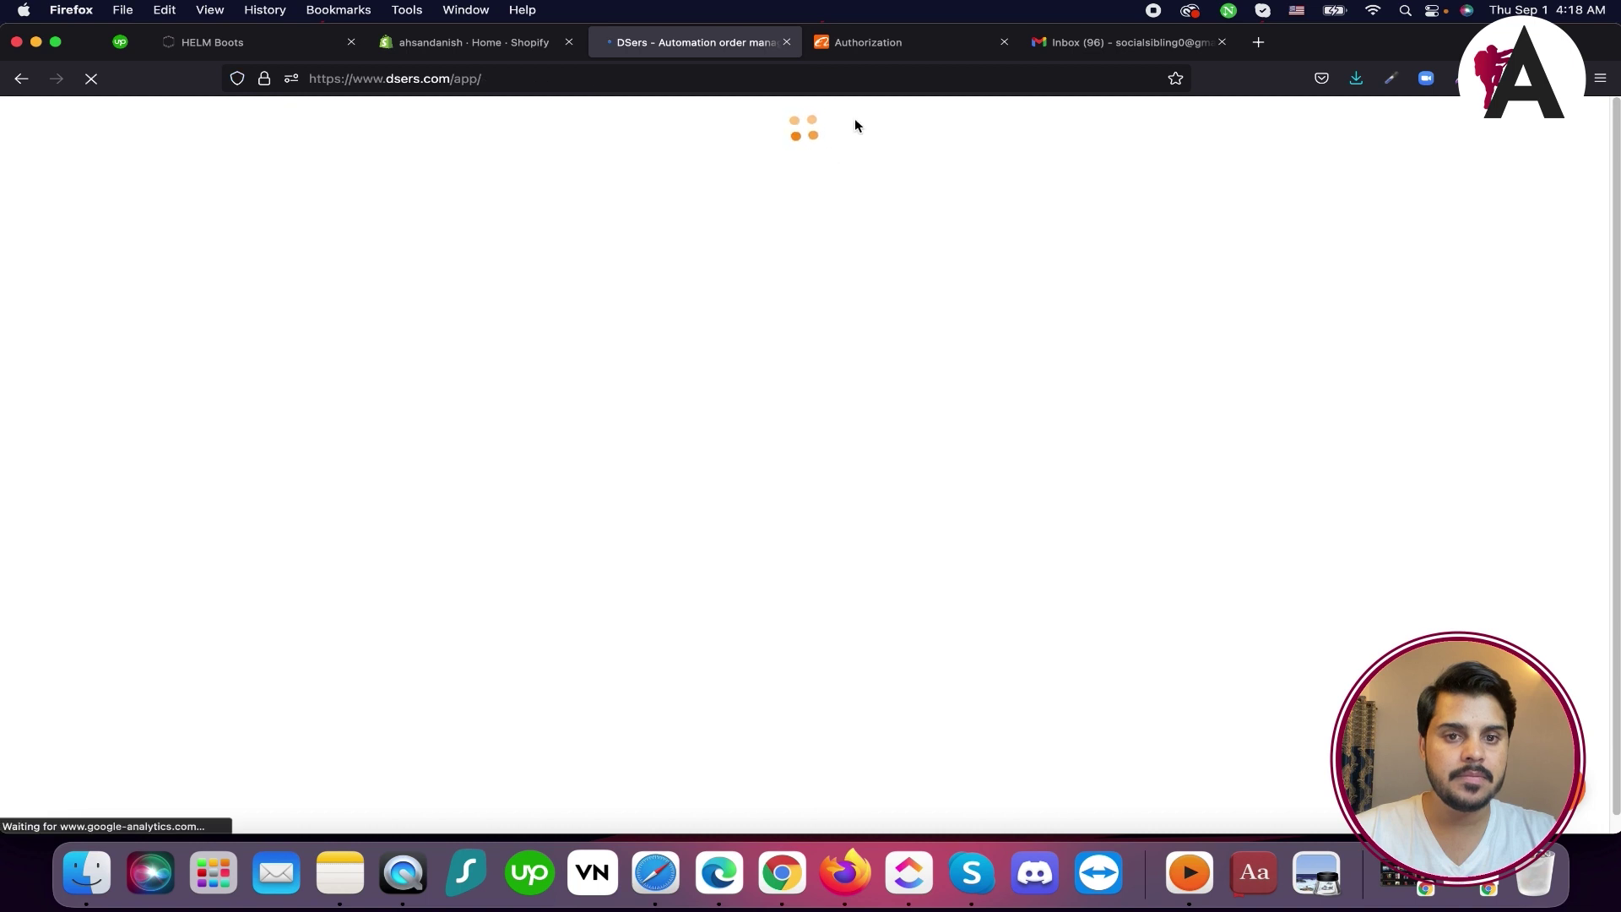
# Grant DSers access to the AliExpress account and search Google for 'aliexpress' in another tab
pyautogui.click(914, 47)
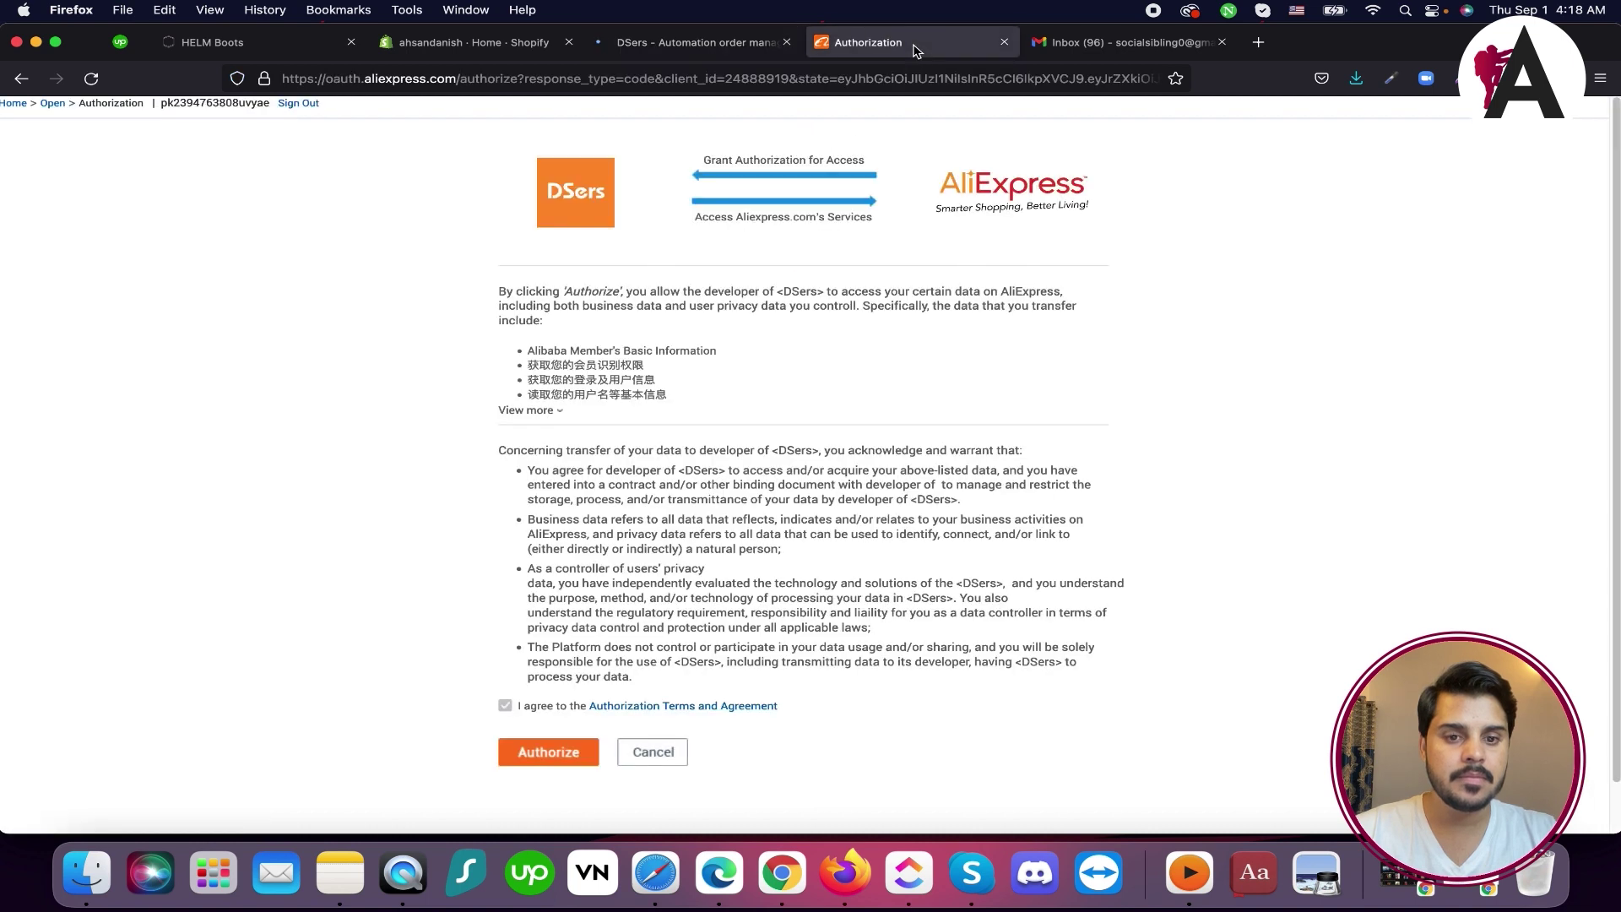
pyautogui.click(551, 750)
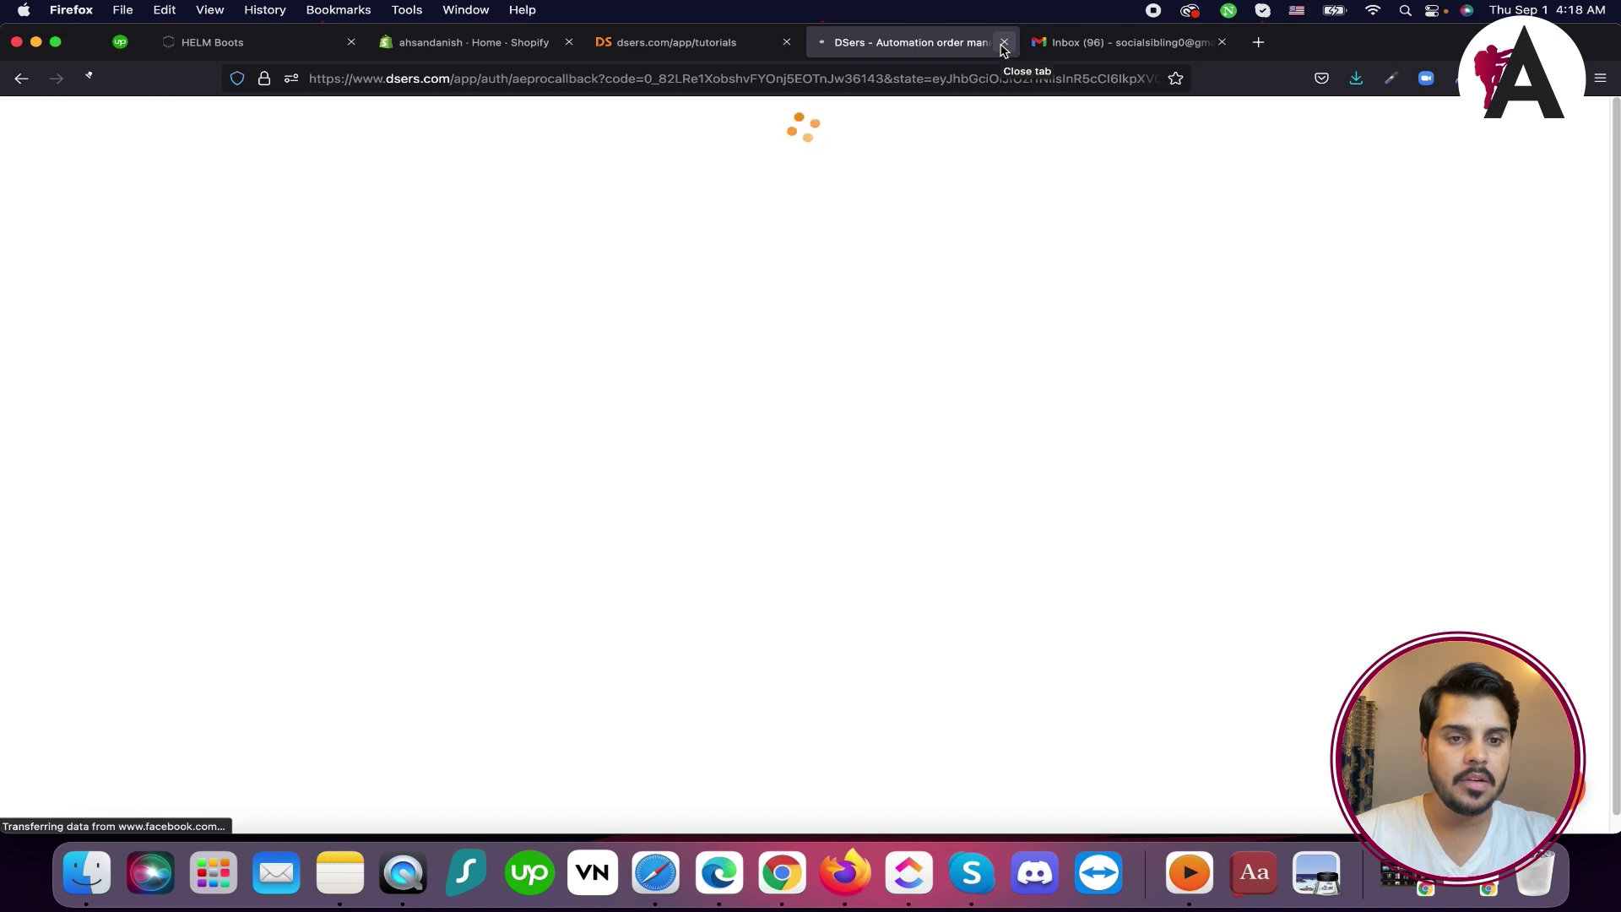
pyautogui.click(919, 80)
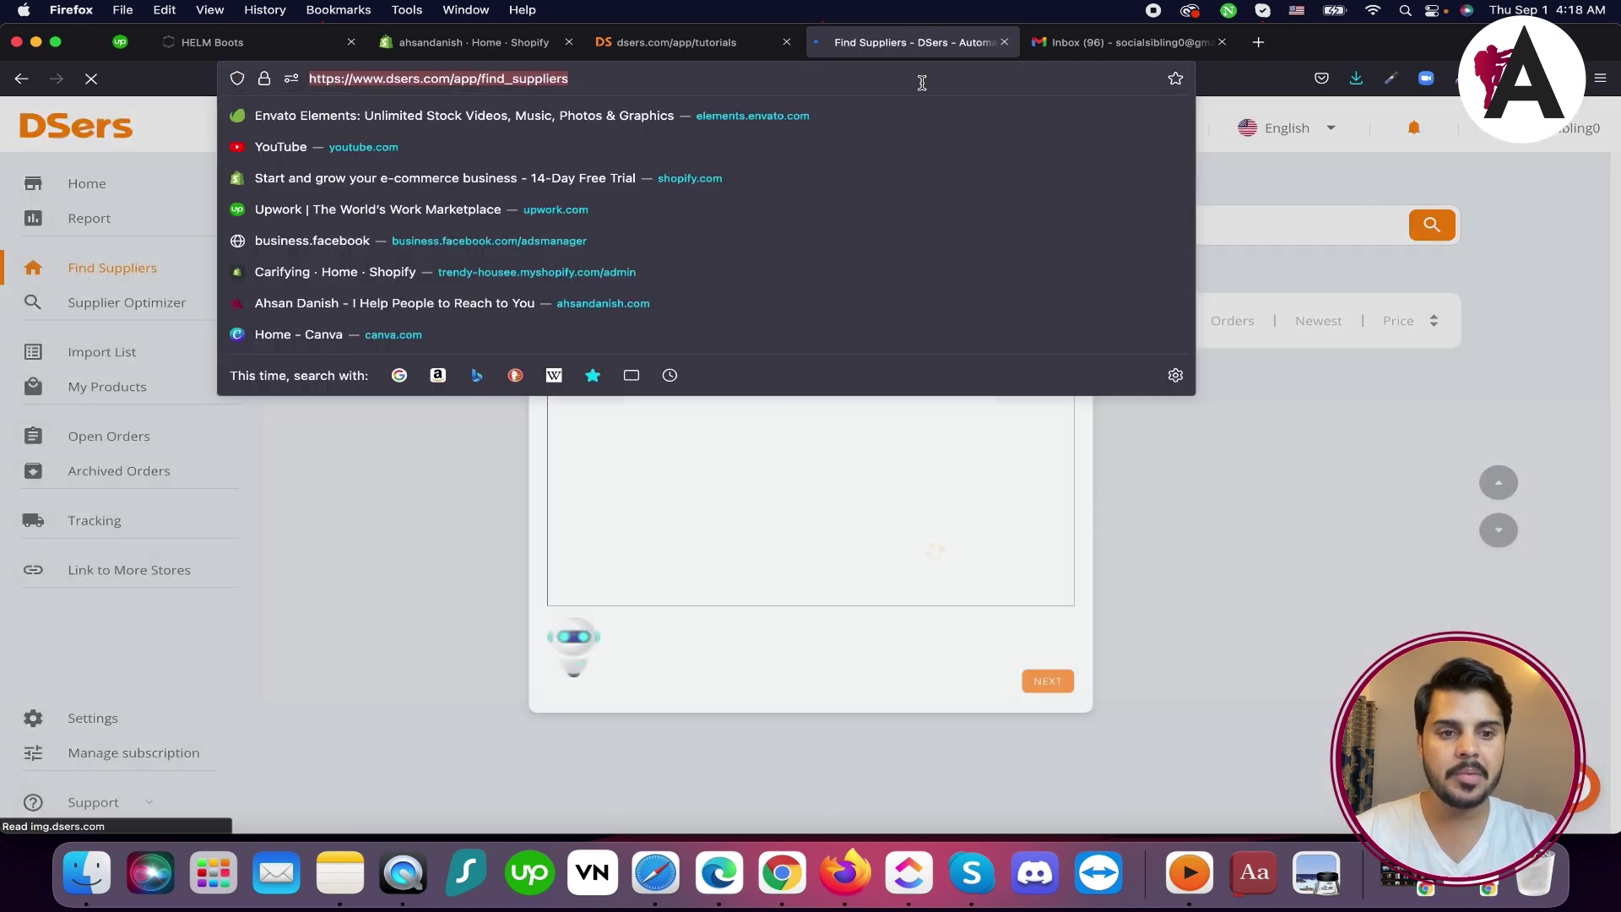
pyautogui.write('aliex')
pyautogui.press('super+a')
pyautogui.write('aliexpress')
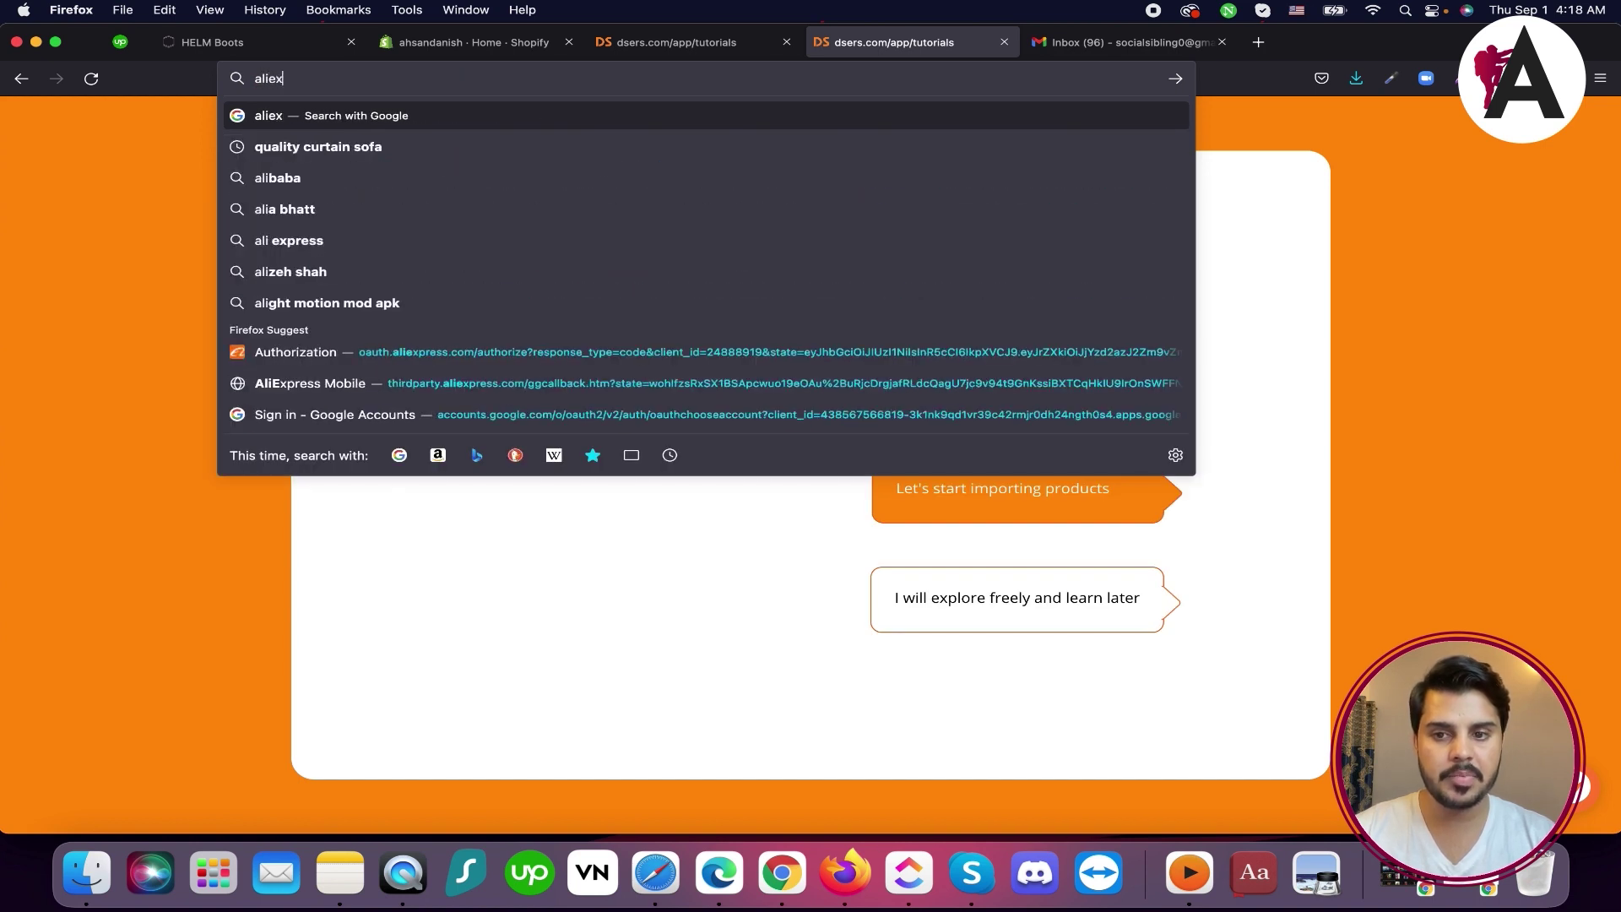
pyautogui.press('Return')
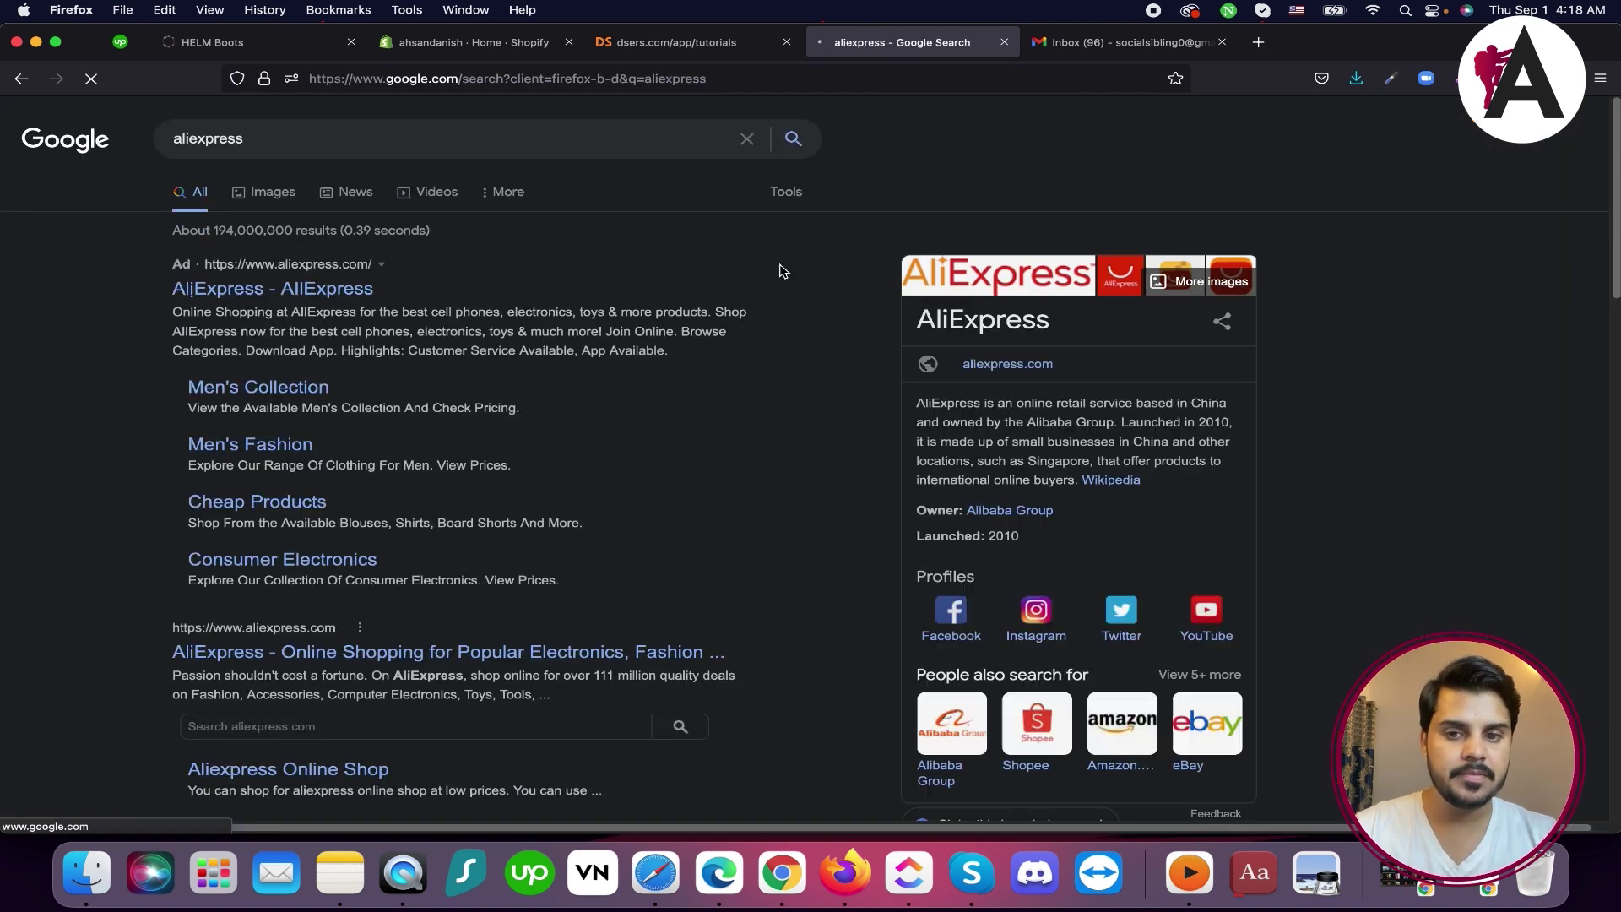
# Go through the DSers product-import tutorial to the end
pyautogui.click(707, 52)
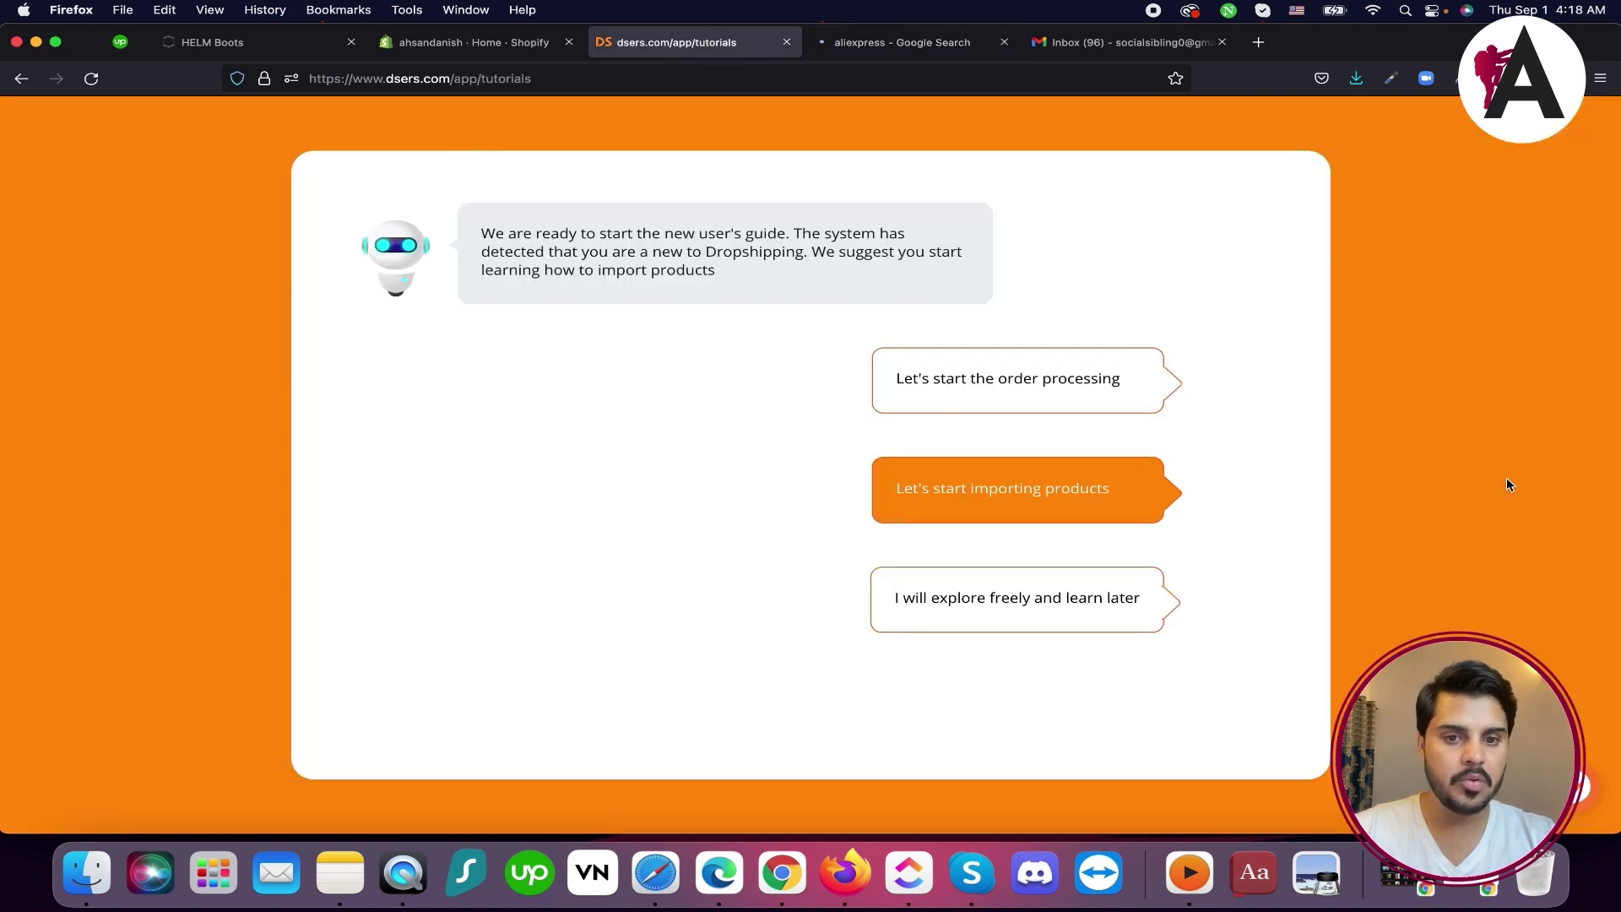
pyautogui.click(986, 490)
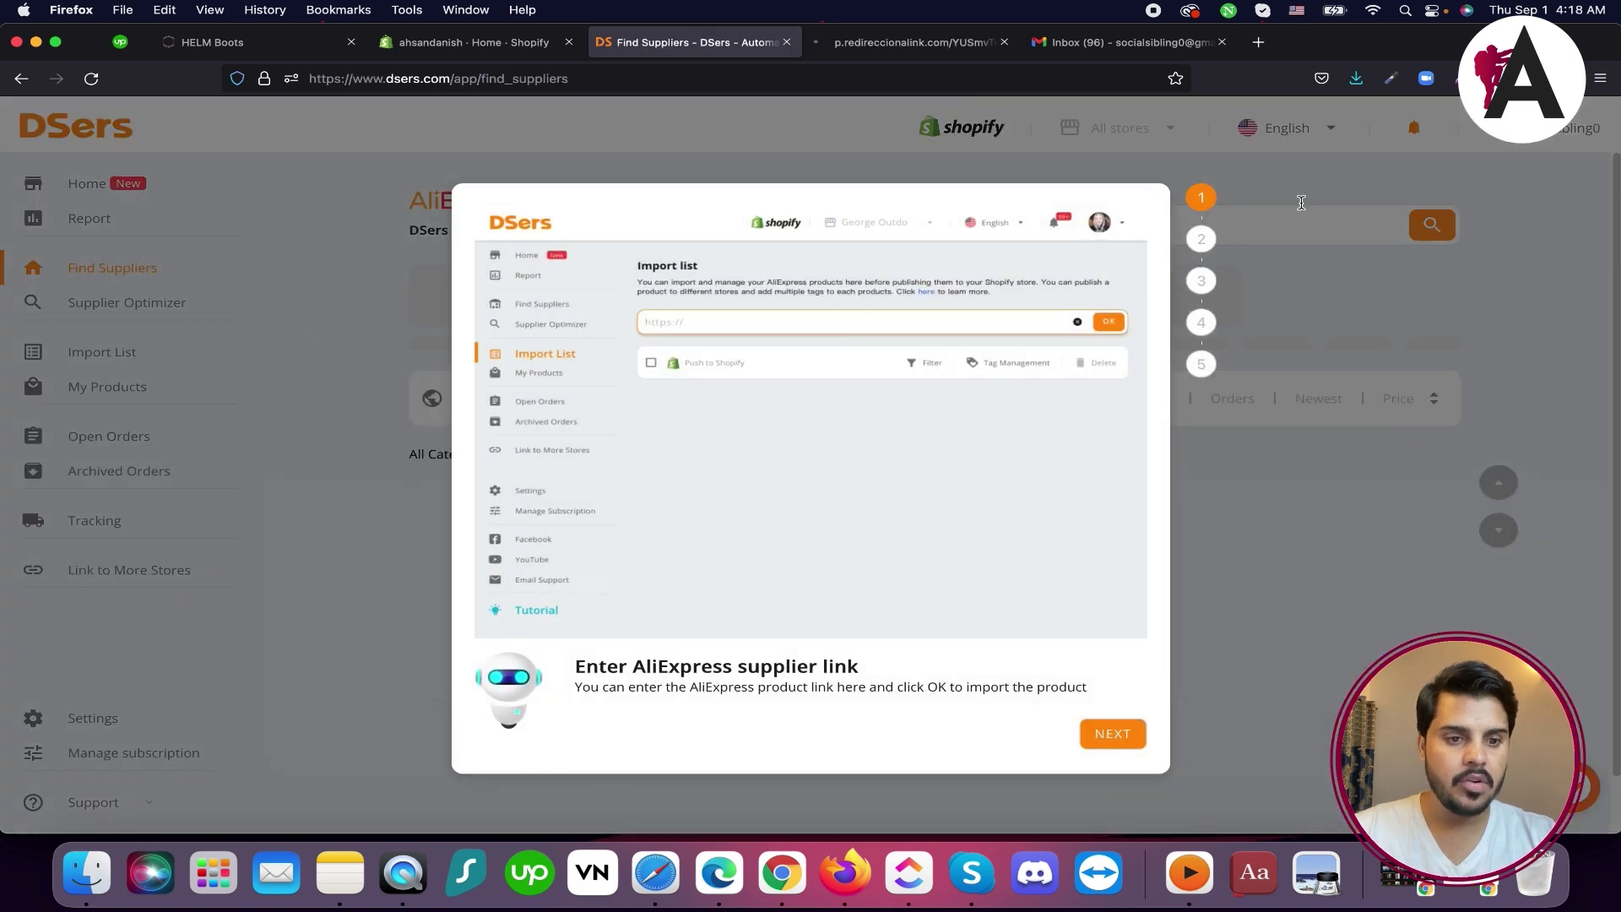
pyautogui.click(1113, 734)
pyautogui.click(1112, 734)
pyautogui.click(1113, 734)
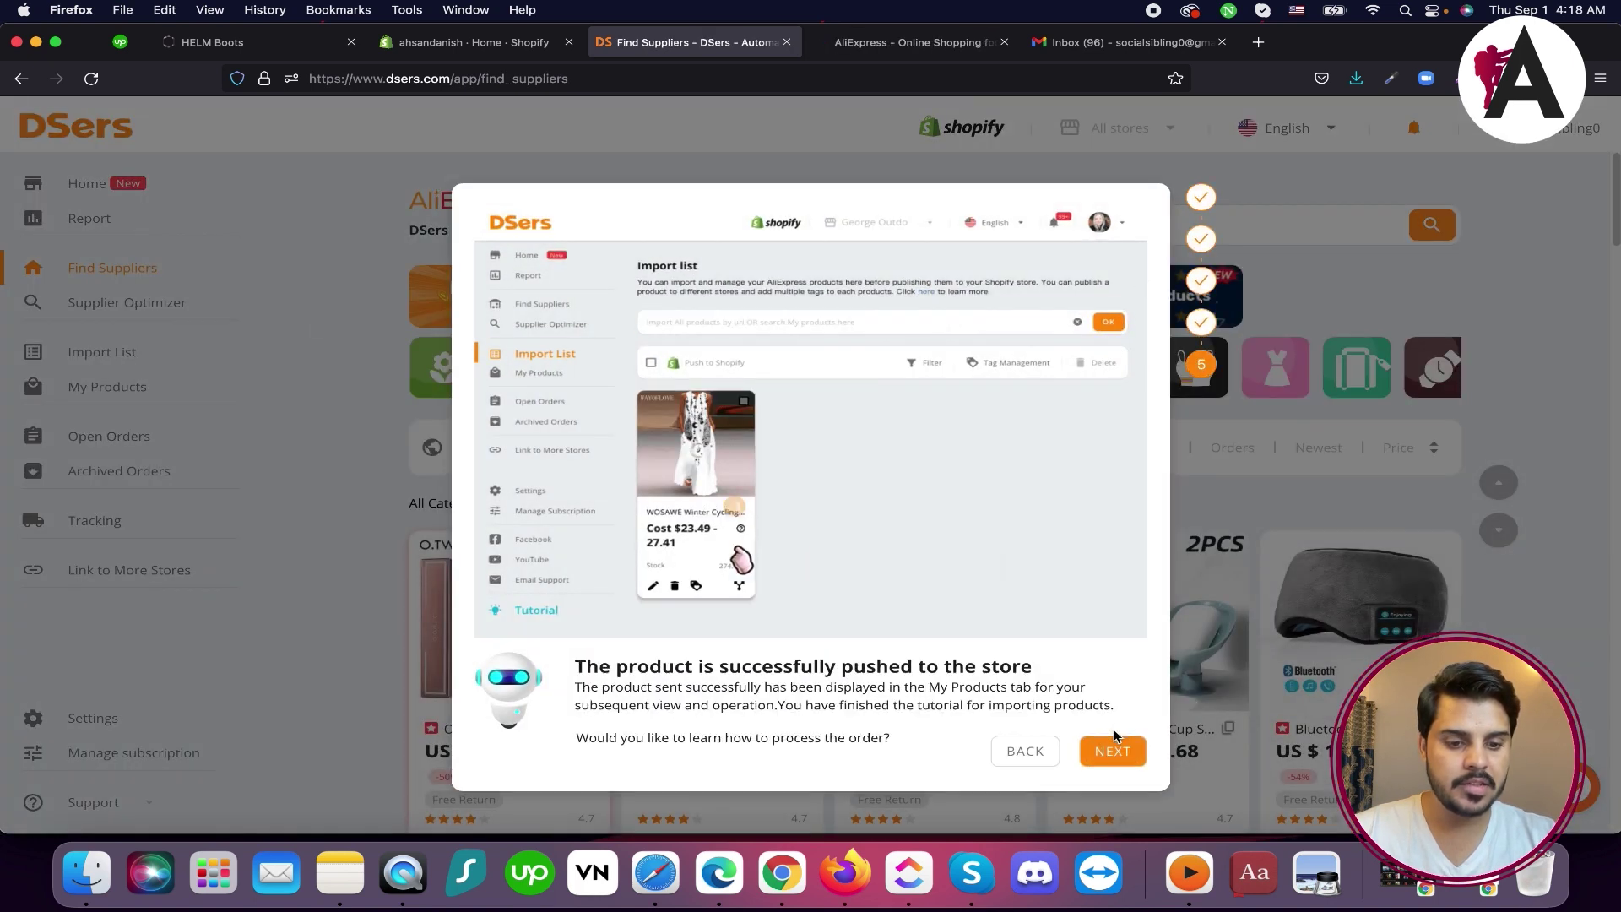
pyautogui.click(1114, 738)
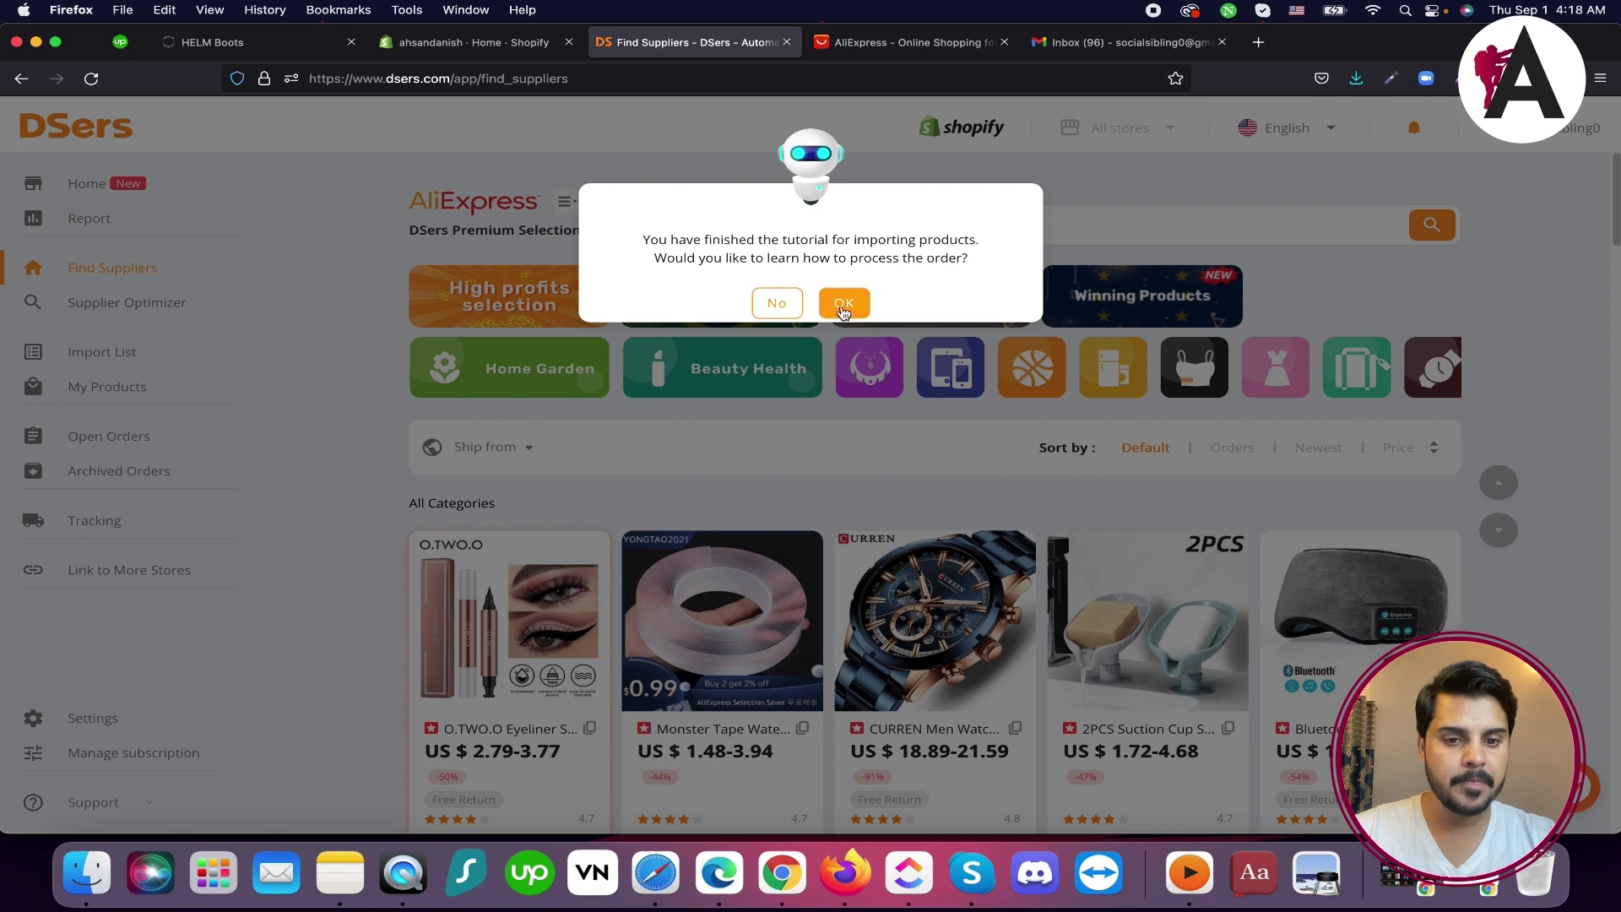
# Complete the order-processing tutorial and dismiss the test-order completion message
pyautogui.click(843, 304)
pyautogui.click(1114, 734)
pyautogui.click(1118, 736)
pyautogui.click(1118, 737)
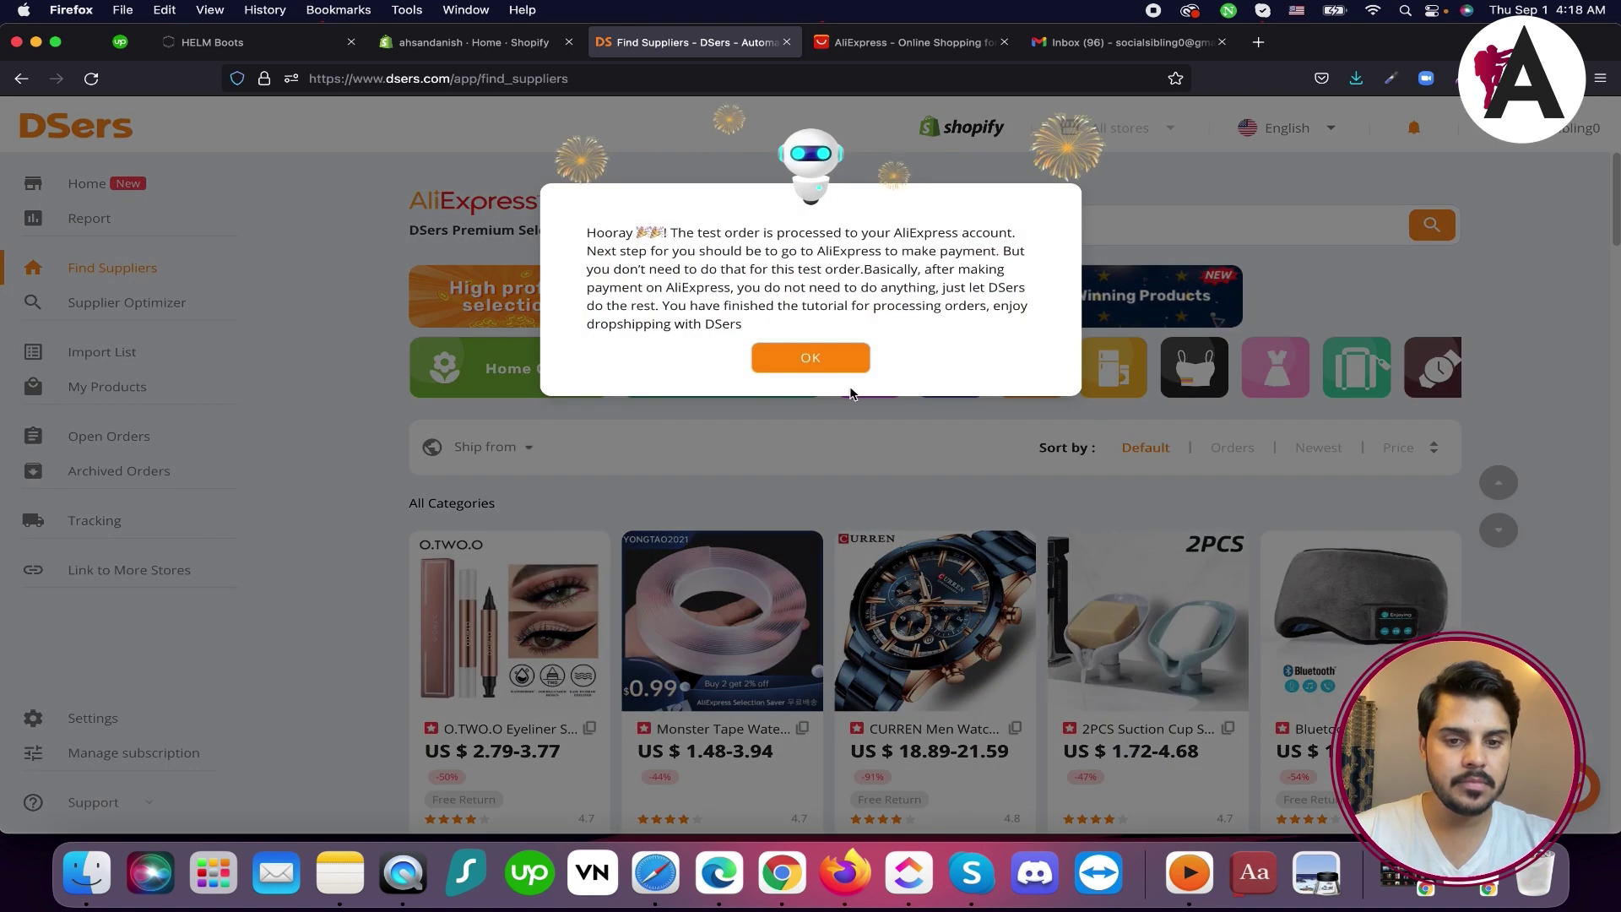
pyautogui.click(836, 358)
# On the AliExpress home page, dismiss the notification prompt and search for earbuds
pyautogui.click(892, 32)
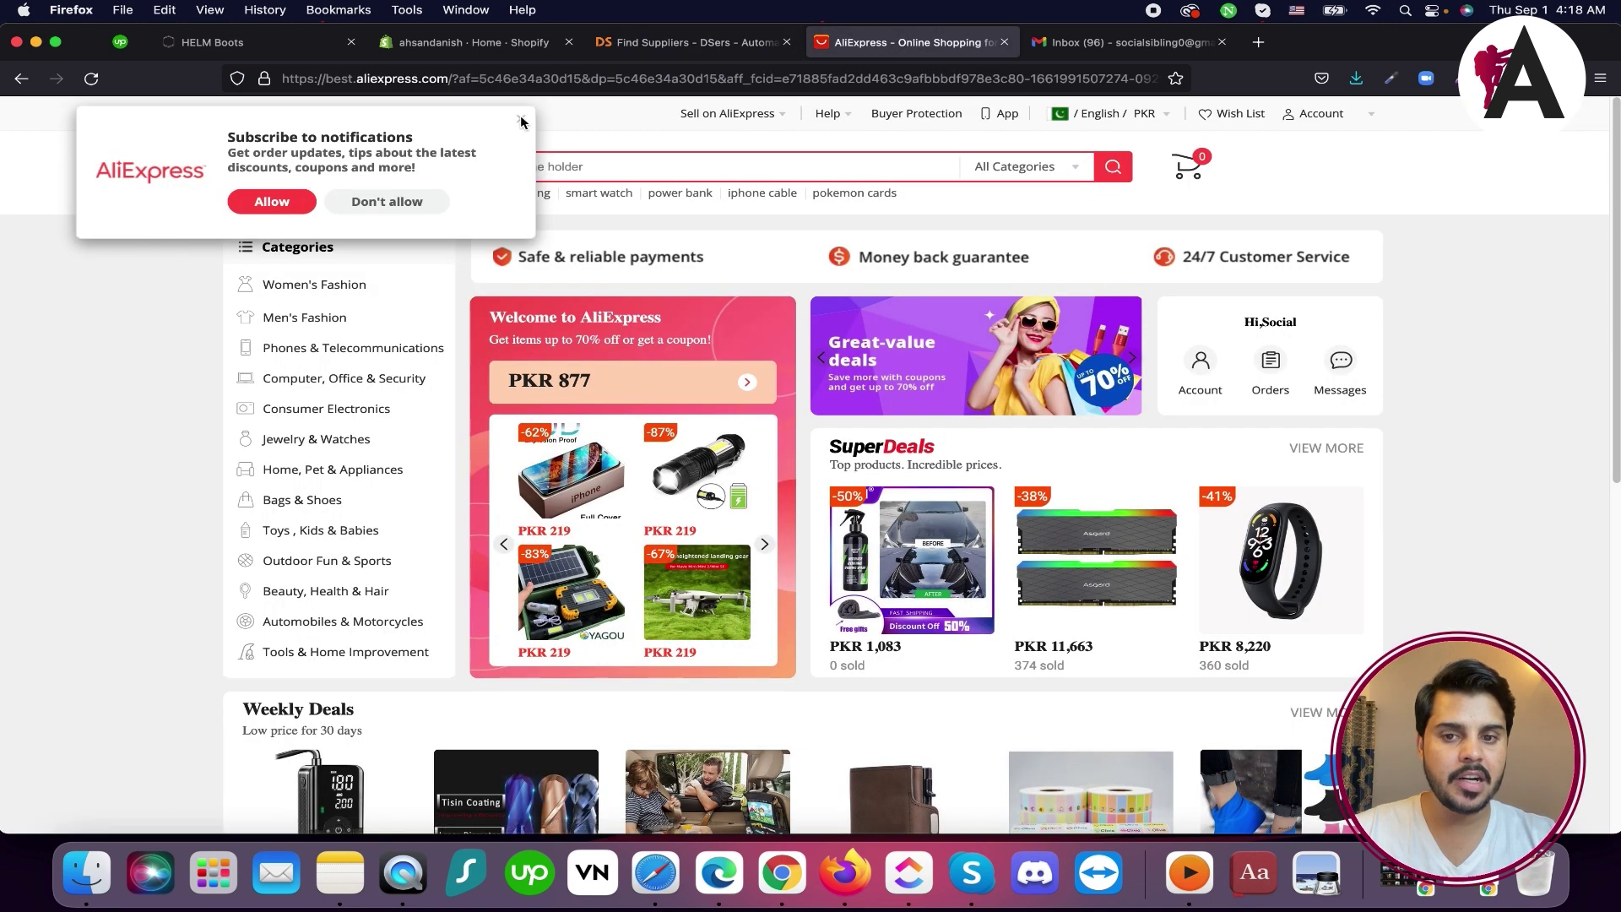
pyautogui.click(521, 119)
pyautogui.moveTo(1328, 114)
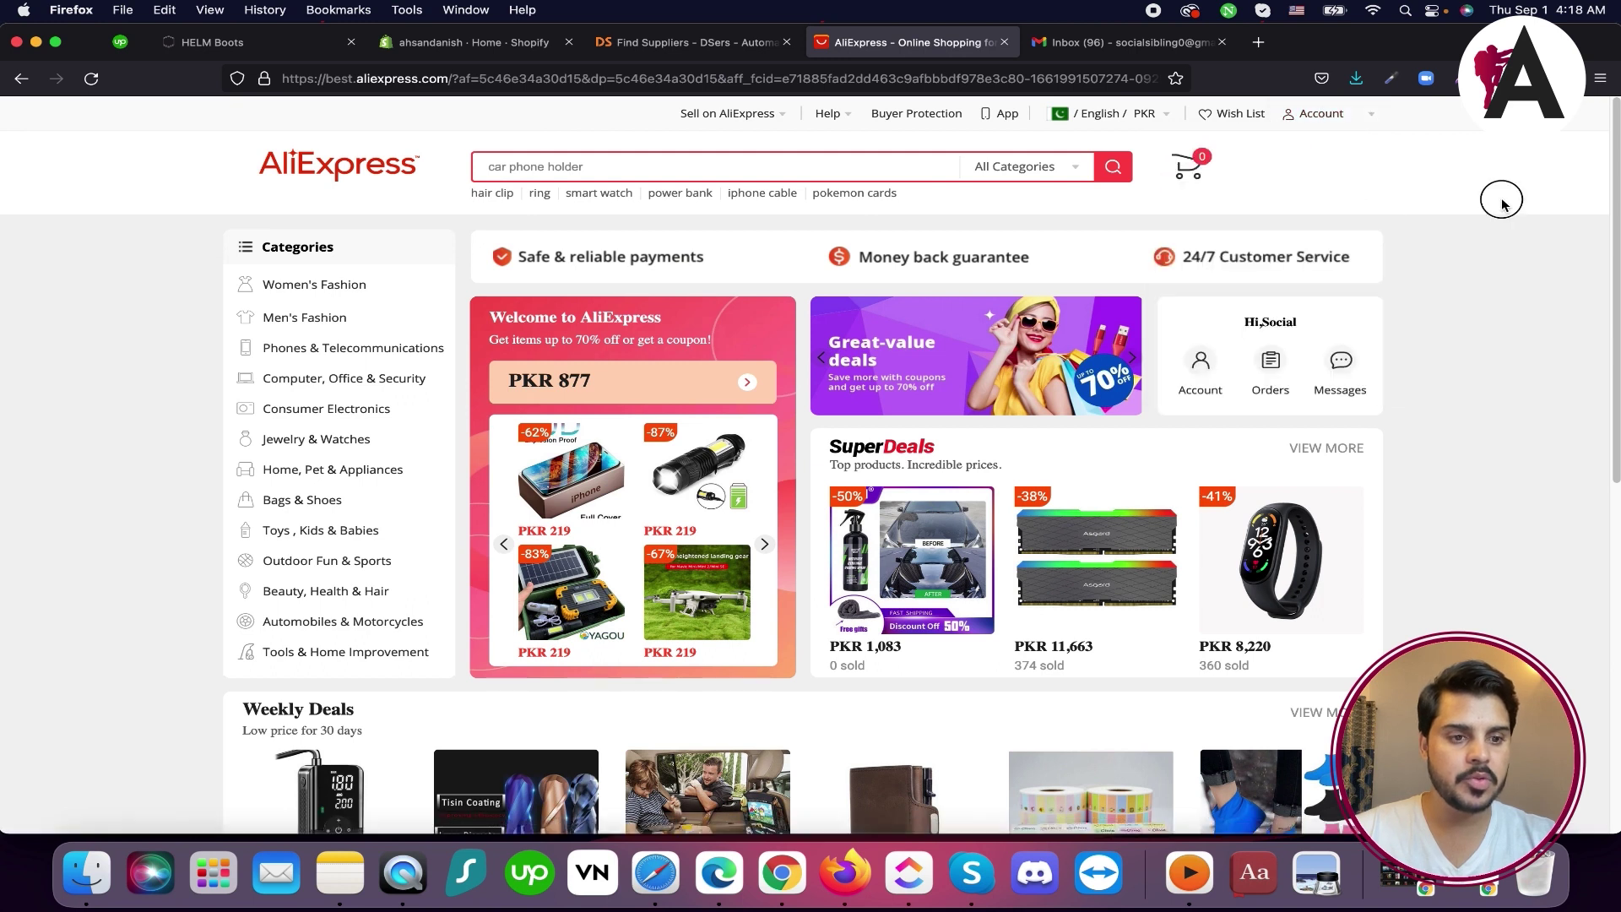
pyautogui.scroll(-3, 819, 337)
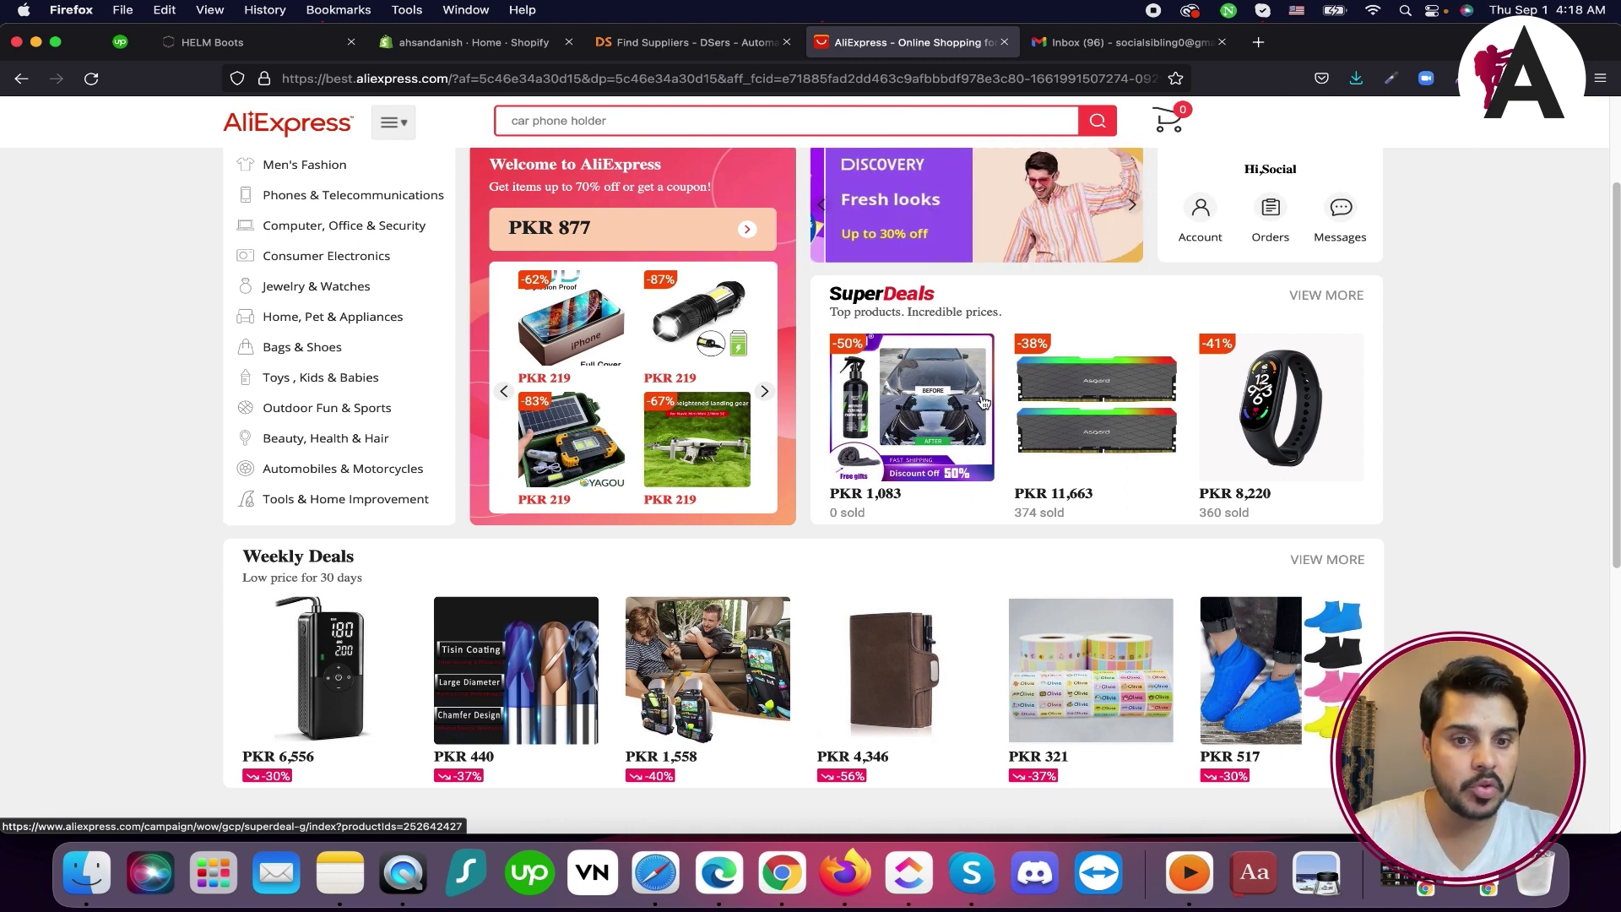
pyautogui.scroll(-3, 983, 401)
pyautogui.scroll(5, 976, 405)
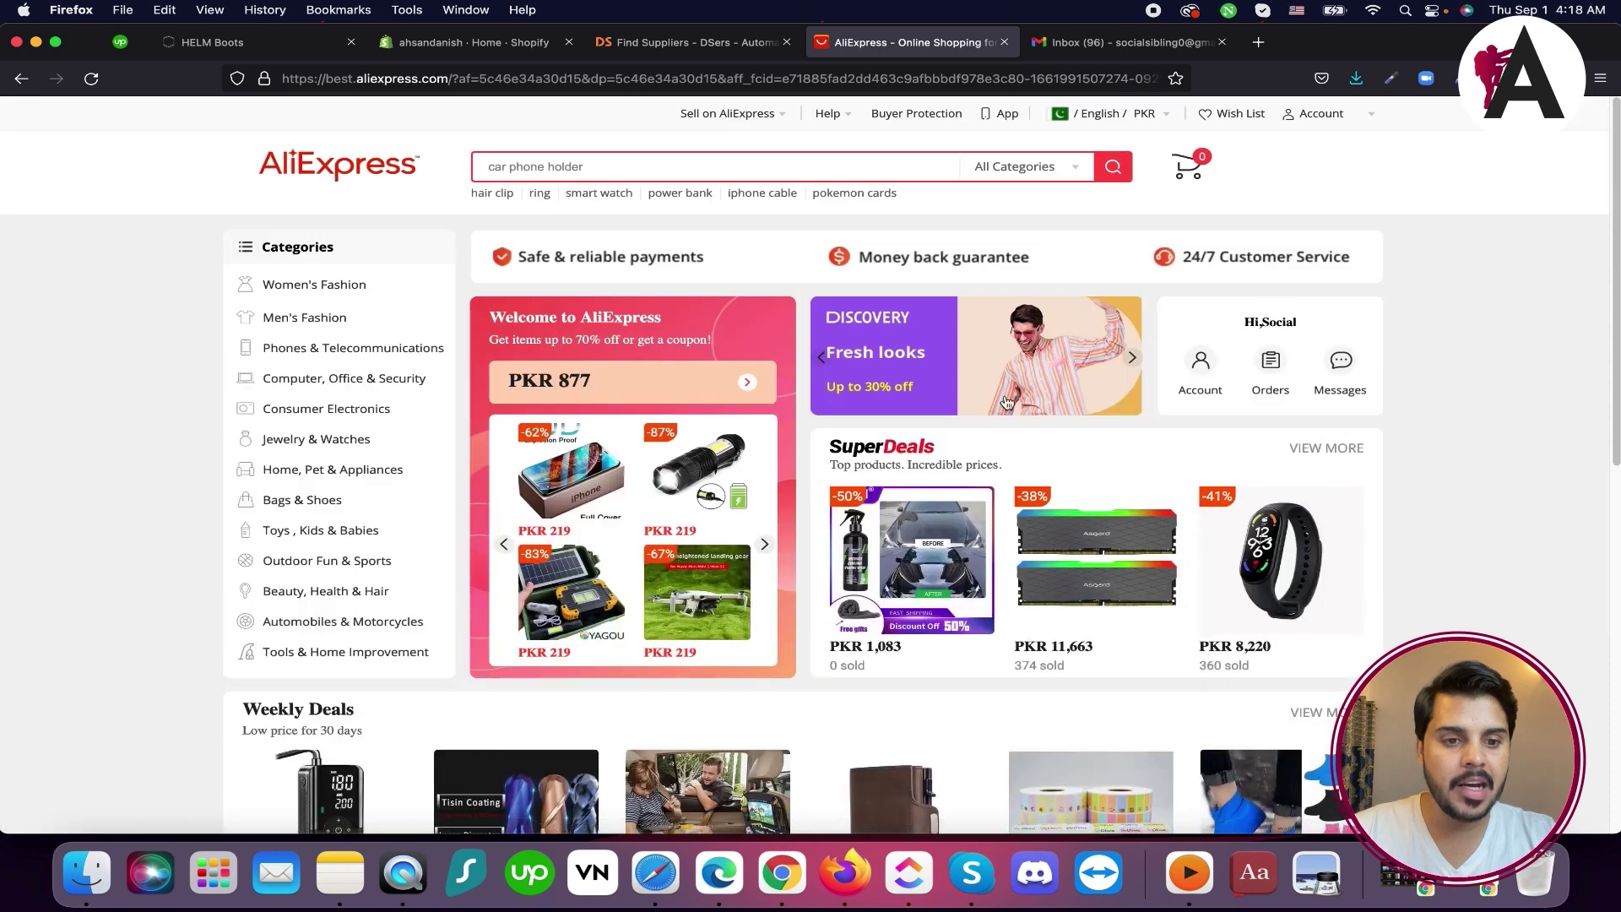
pyautogui.write('buds')
pyautogui.press('Return')
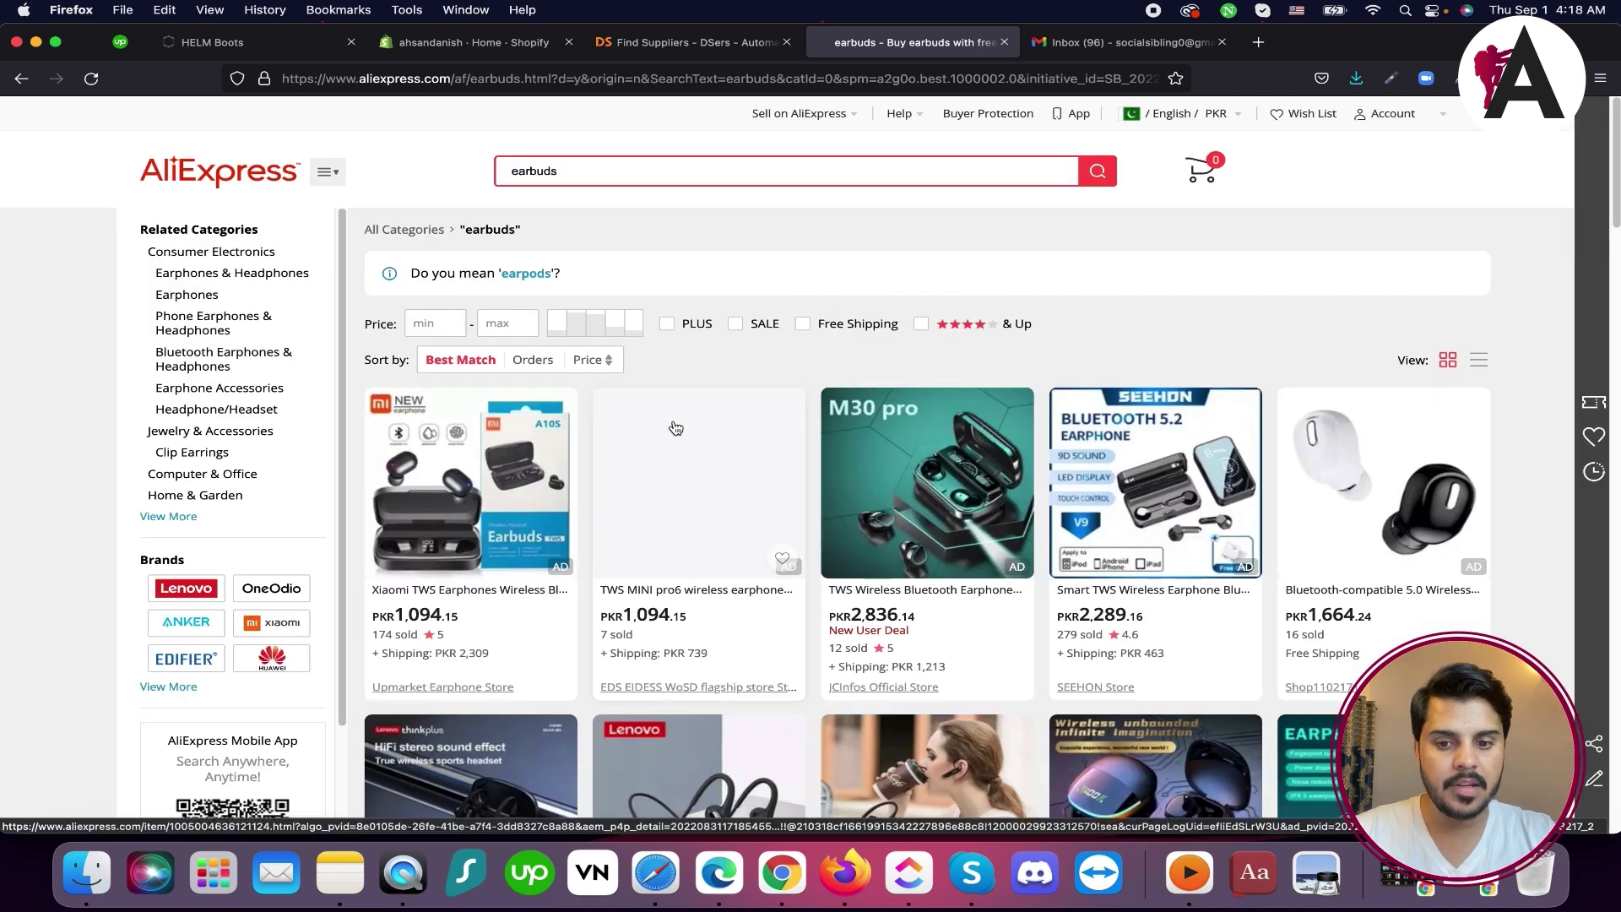
# Open the Xiaomi TWS Earphones result (PKR 1,094) and copy its full product title
pyautogui.scroll(-2, 675, 428)
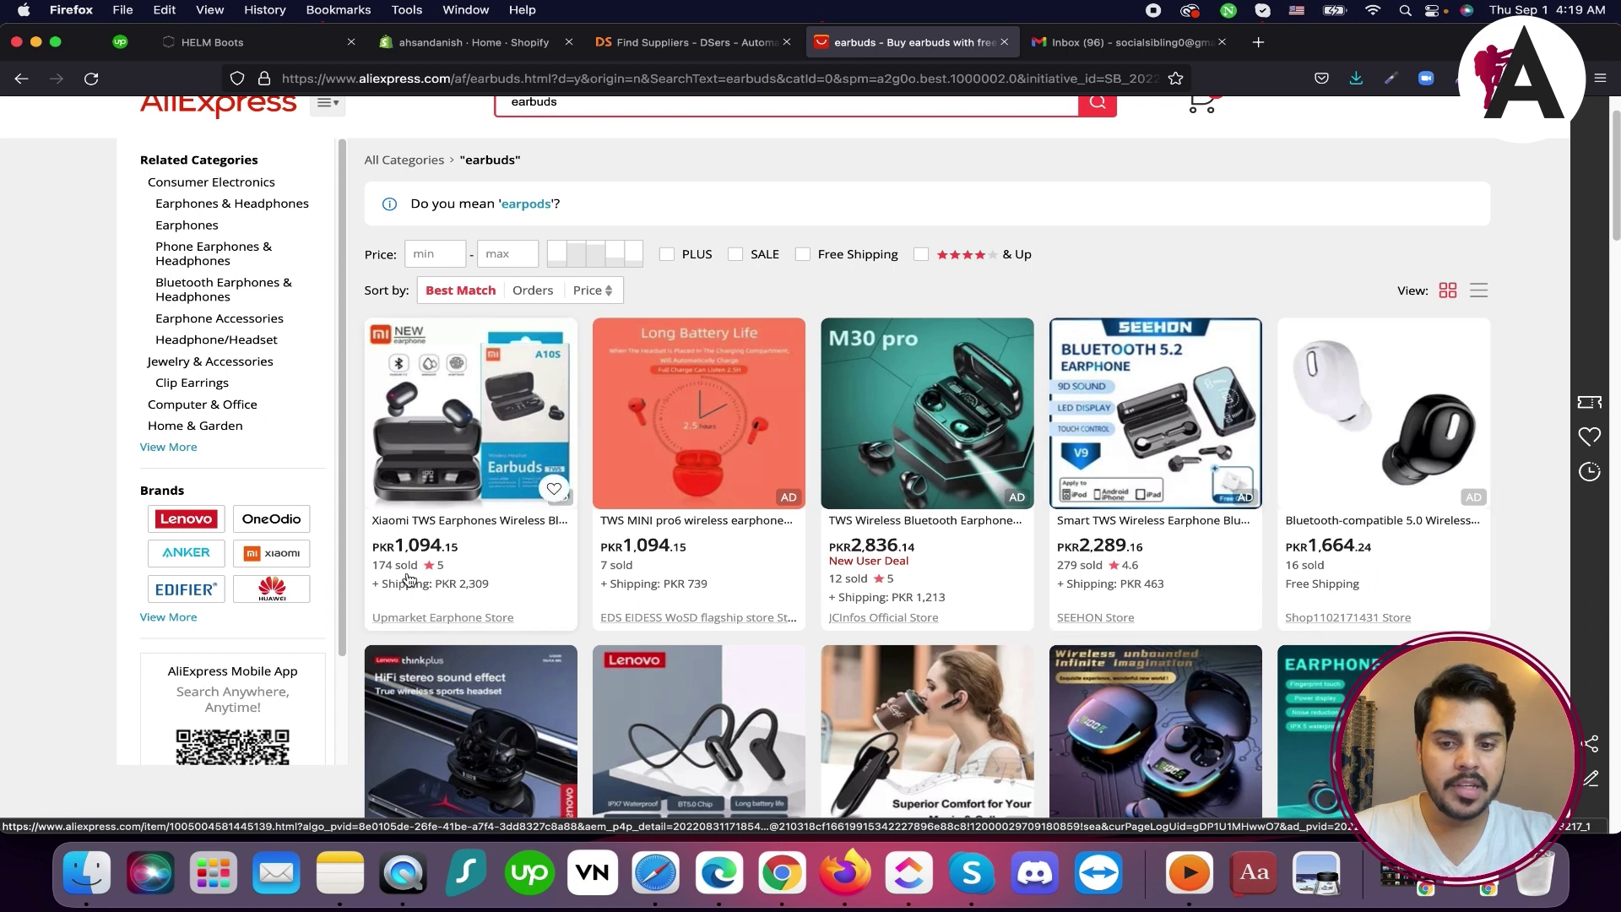
pyautogui.click(438, 553)
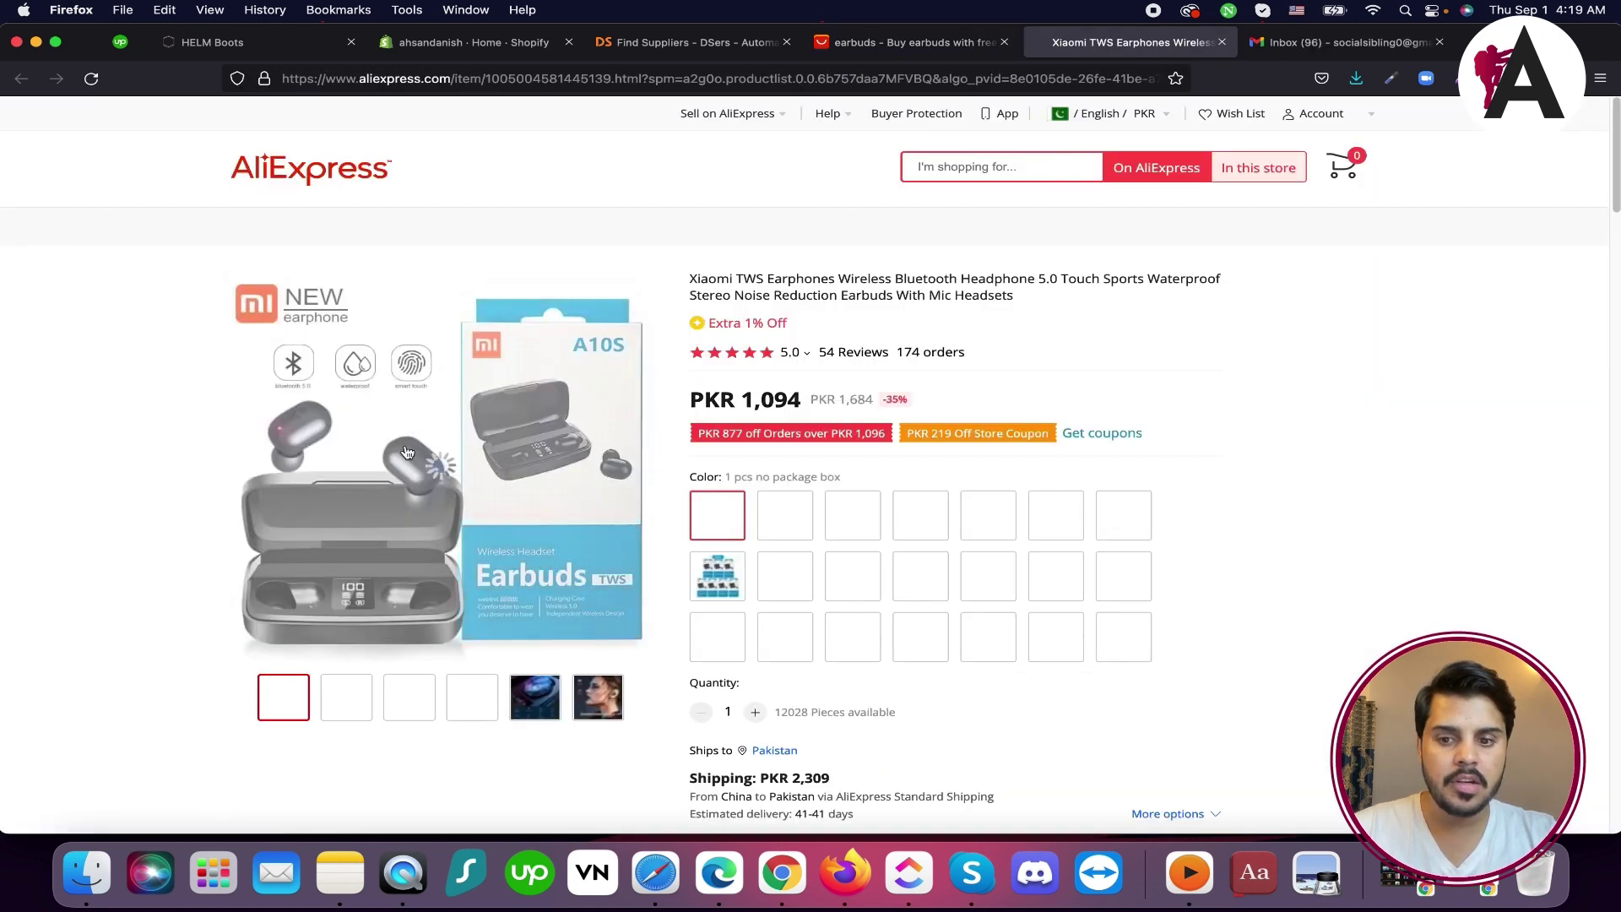
pyautogui.scroll(-2, 534, 623)
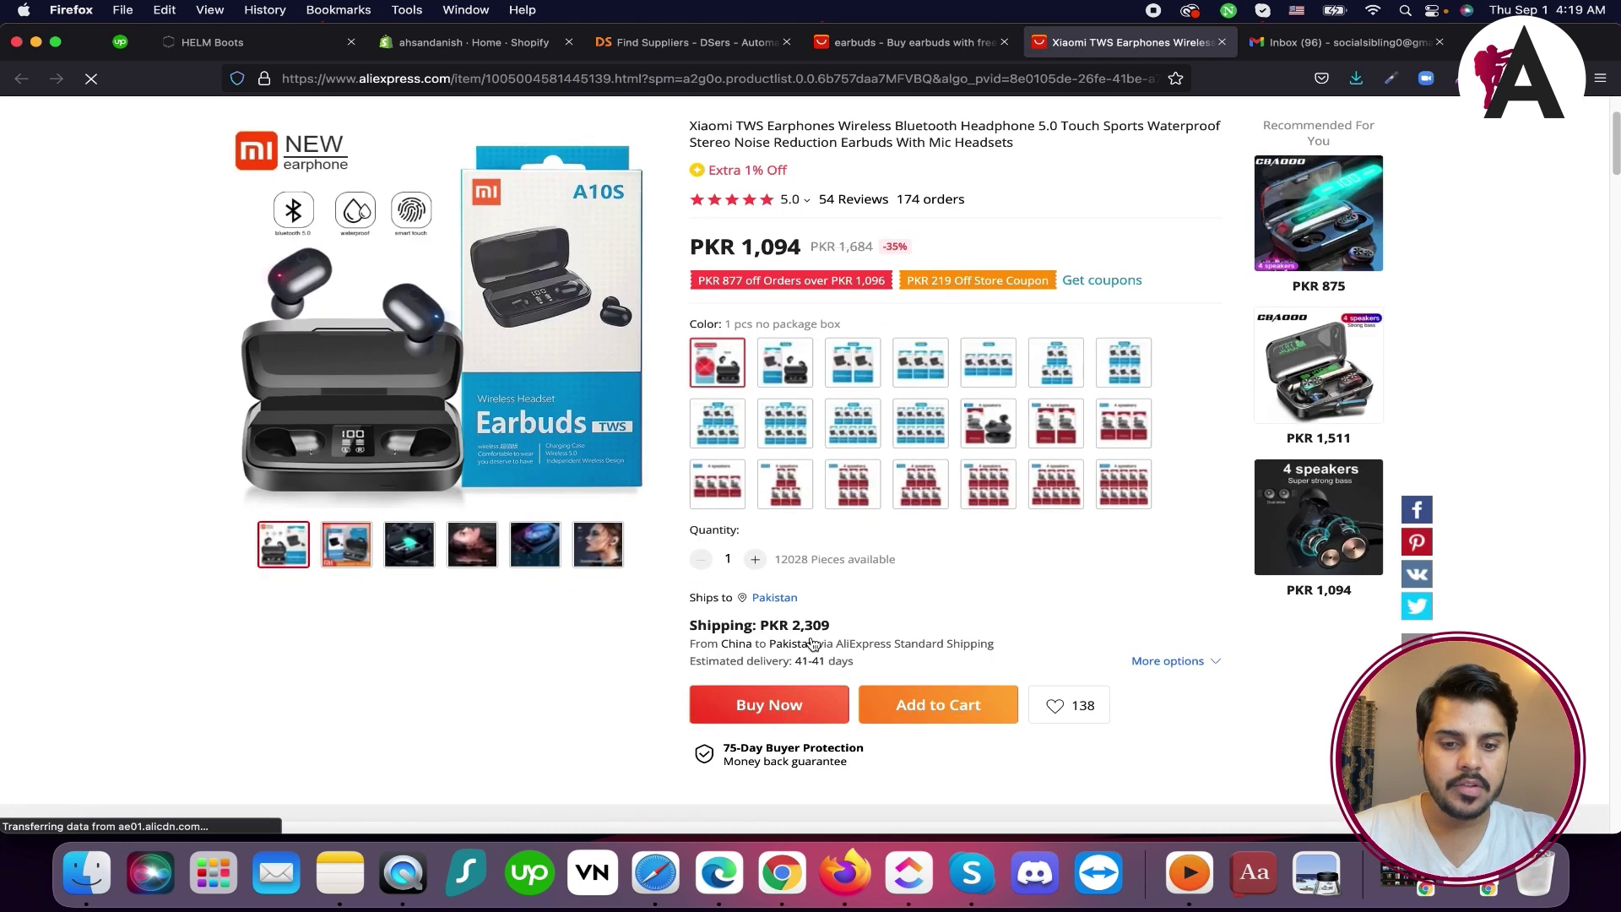
pyautogui.scroll(2, 782, 626)
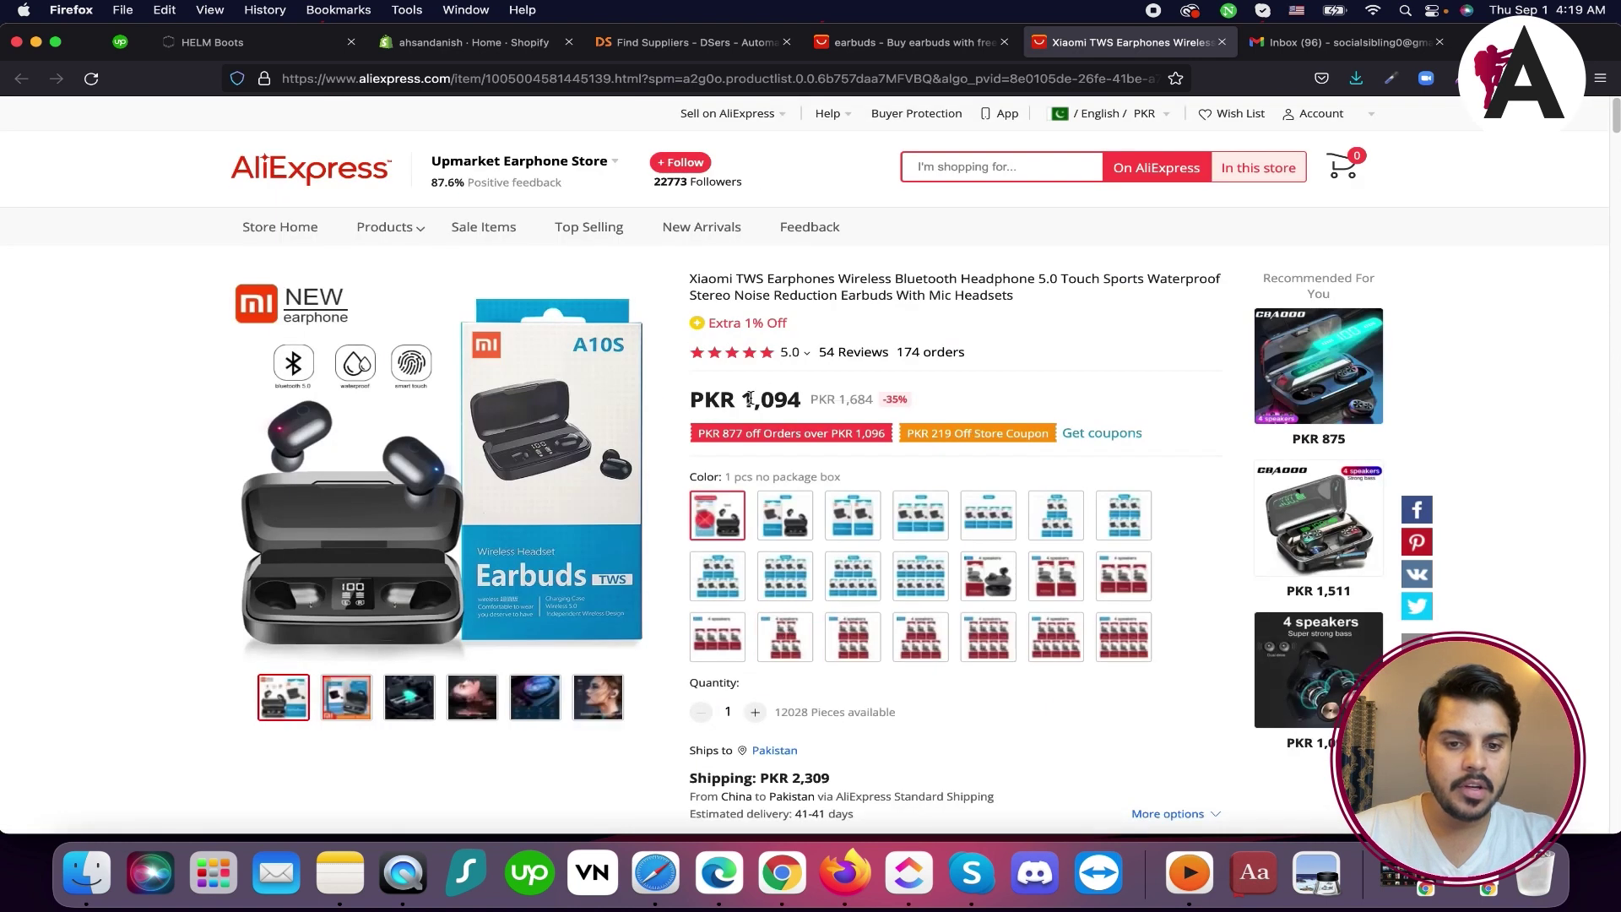
pyautogui.moveTo(748, 398); pyautogui.dragTo(807, 402)
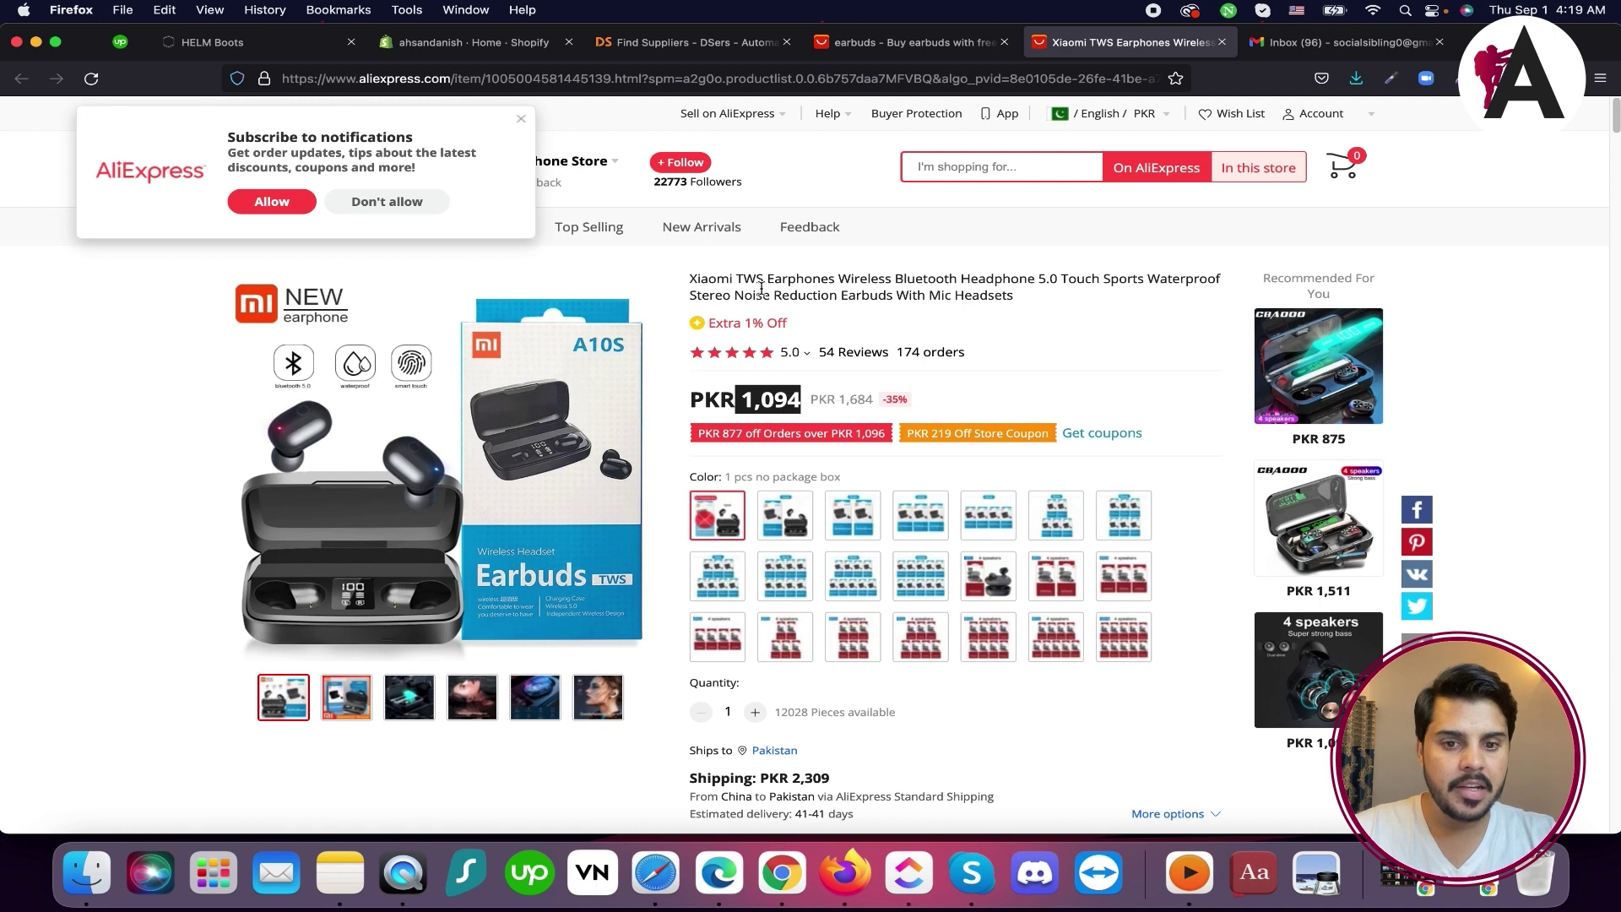
pyautogui.moveTo(691, 277); pyautogui.dragTo(1017, 297)
pyautogui.rightClick(984, 279)
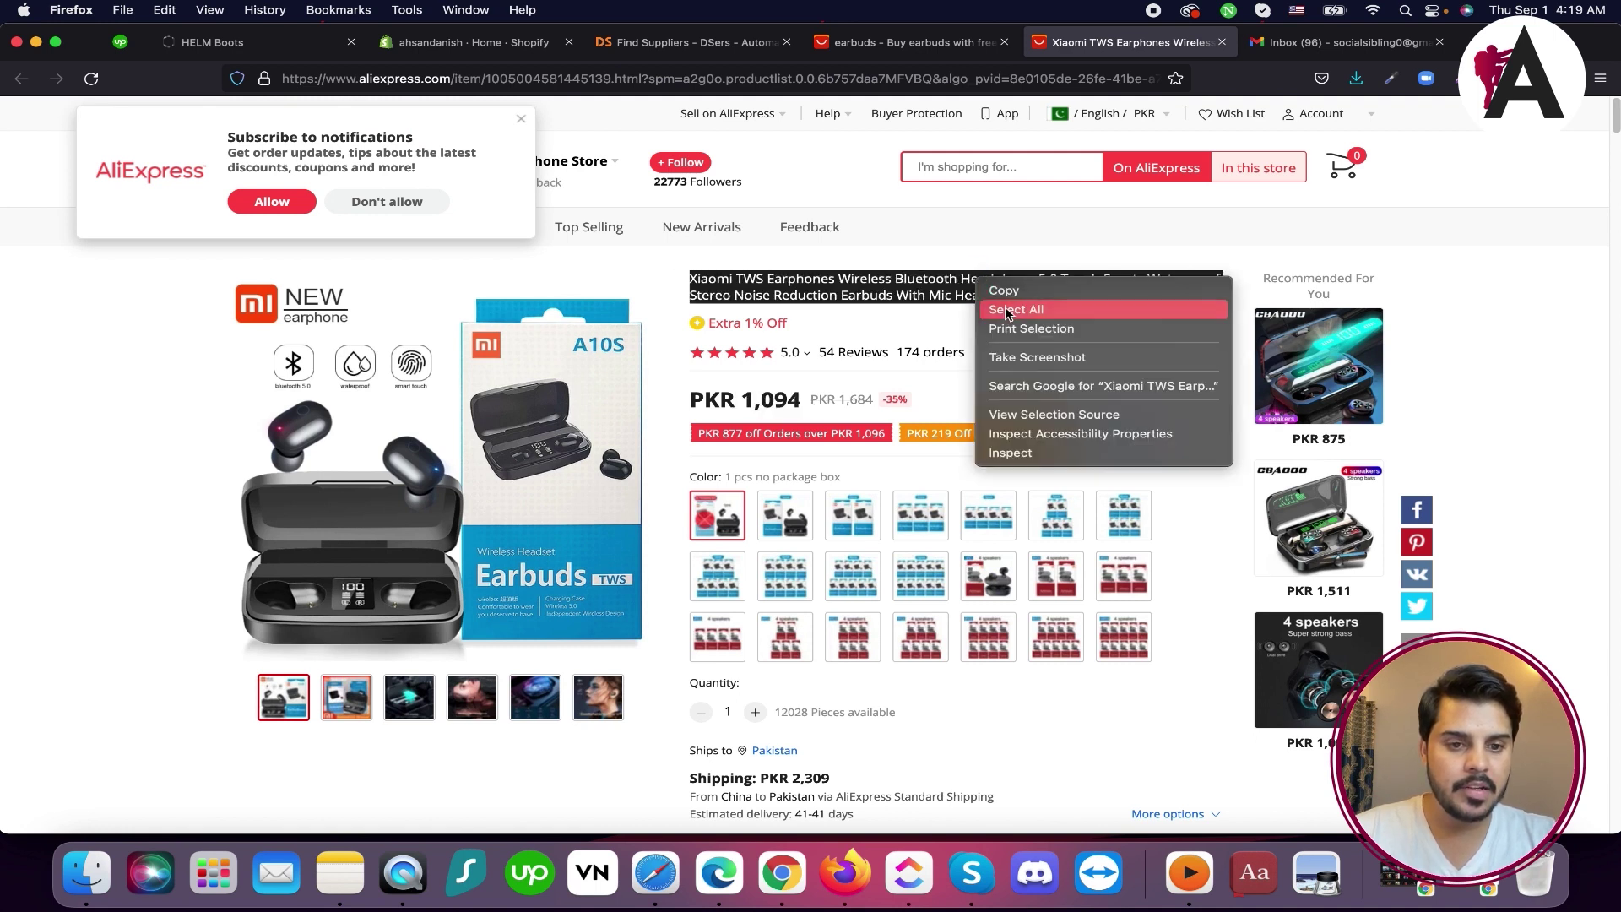
pyautogui.click(1026, 289)
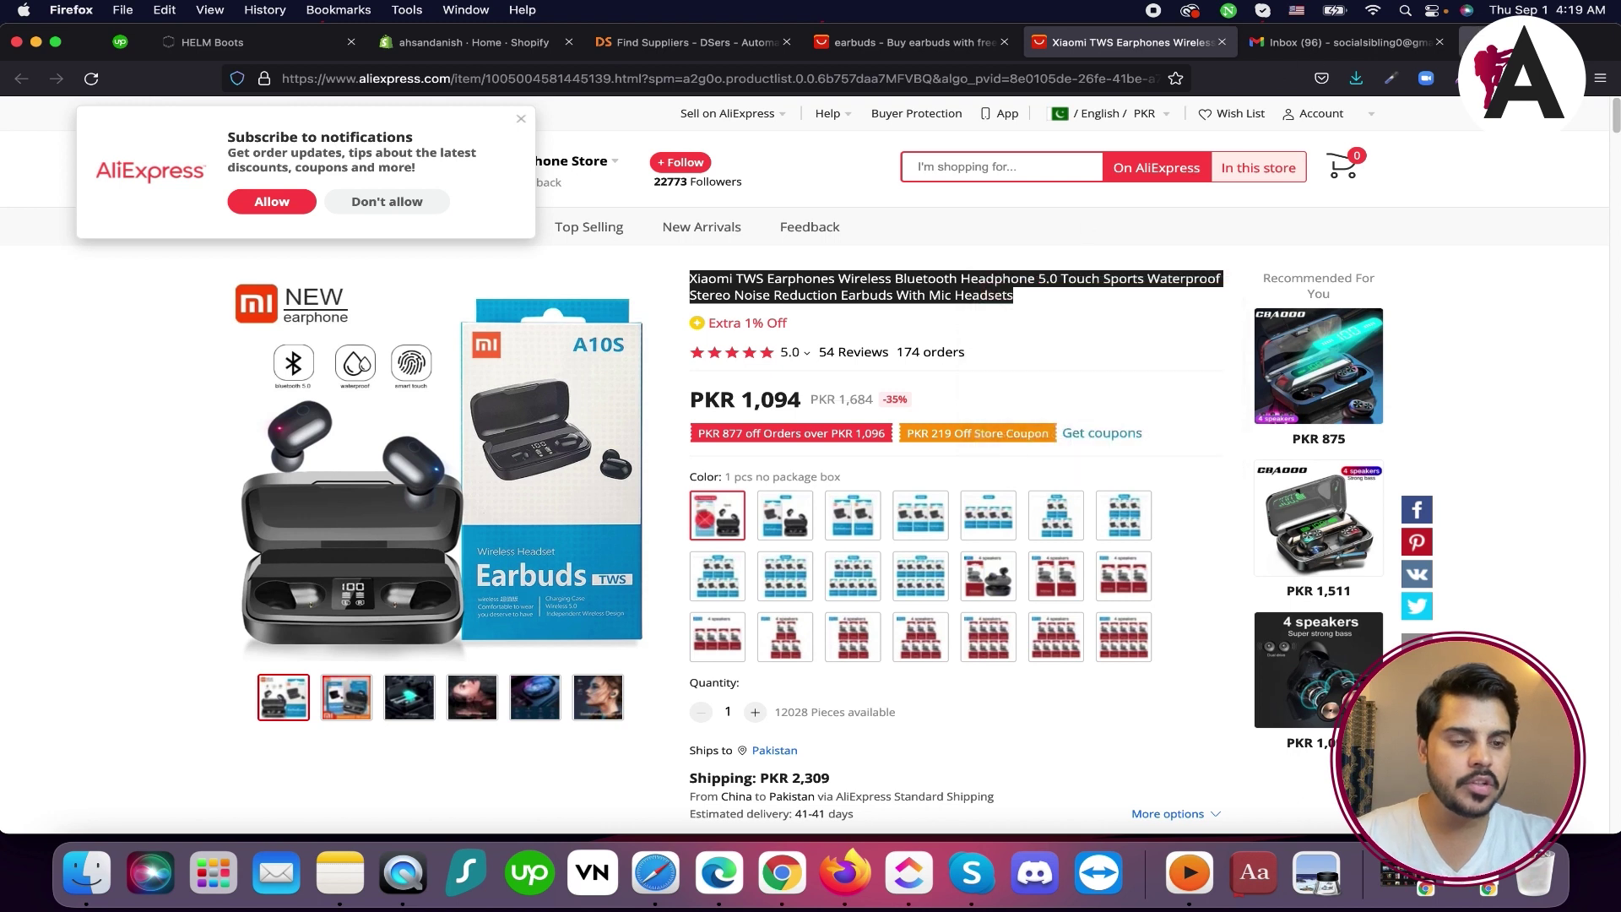
pyautogui.press('super+t')
# Google the copied Xiaomi TWS Earphones title and open results, including an AliExpress one, in new tabs
pyautogui.press('super+v')
pyautogui.press('Return')
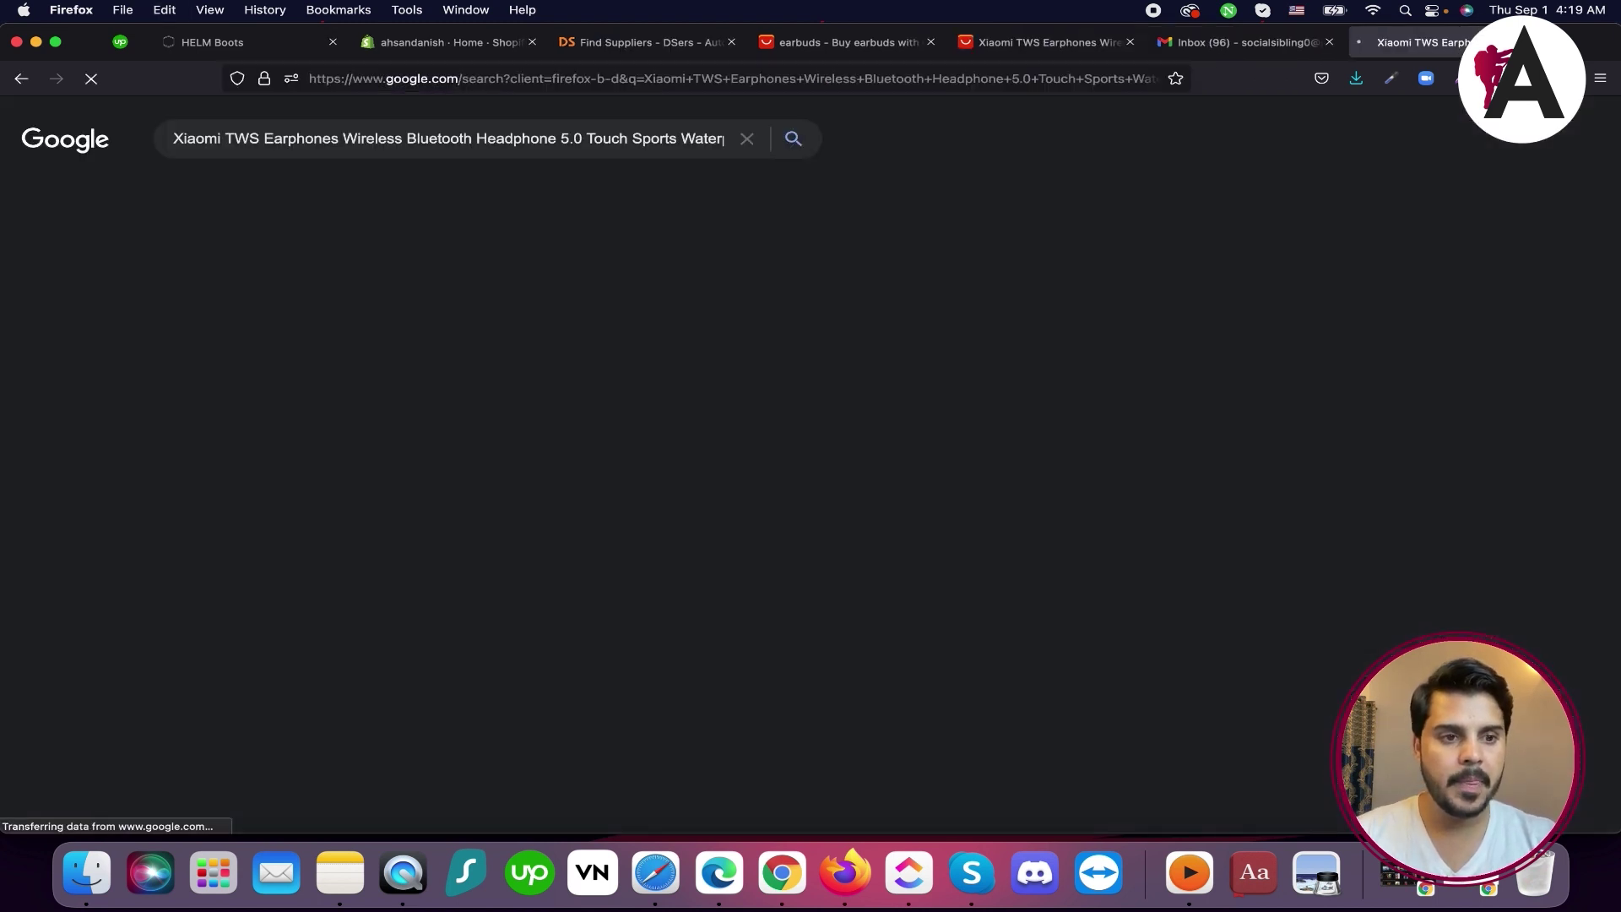
pyautogui.rightClick(282, 288)
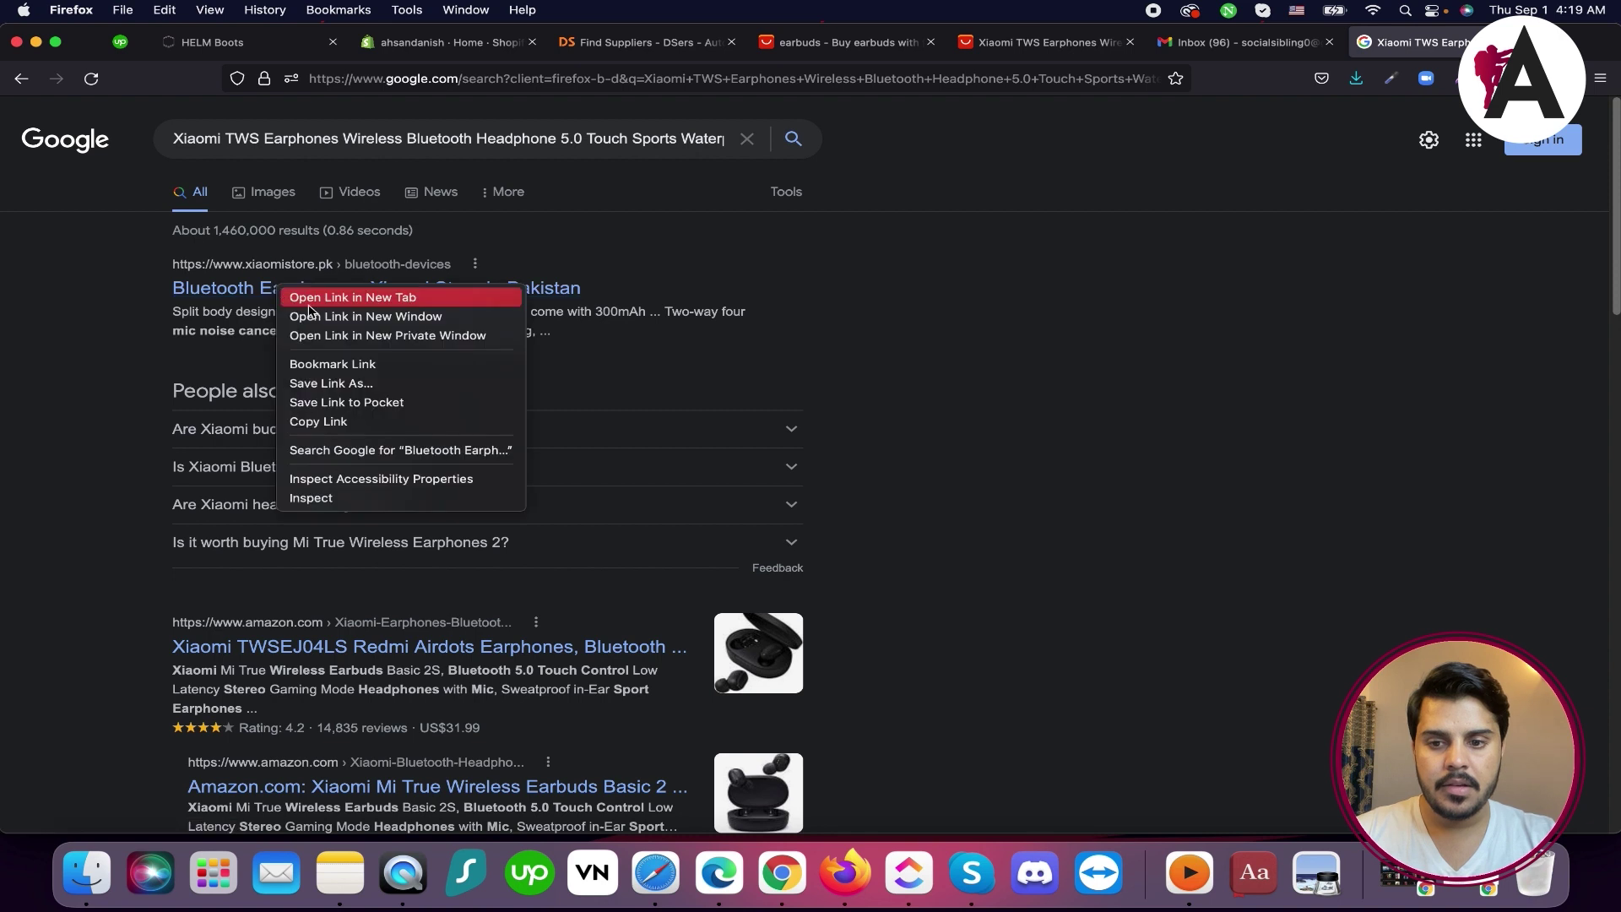
pyautogui.click(353, 297)
pyautogui.scroll(-5, 278, 506)
pyautogui.click(279, 528)
pyautogui.click(338, 533)
pyautogui.scroll(-6, 355, 595)
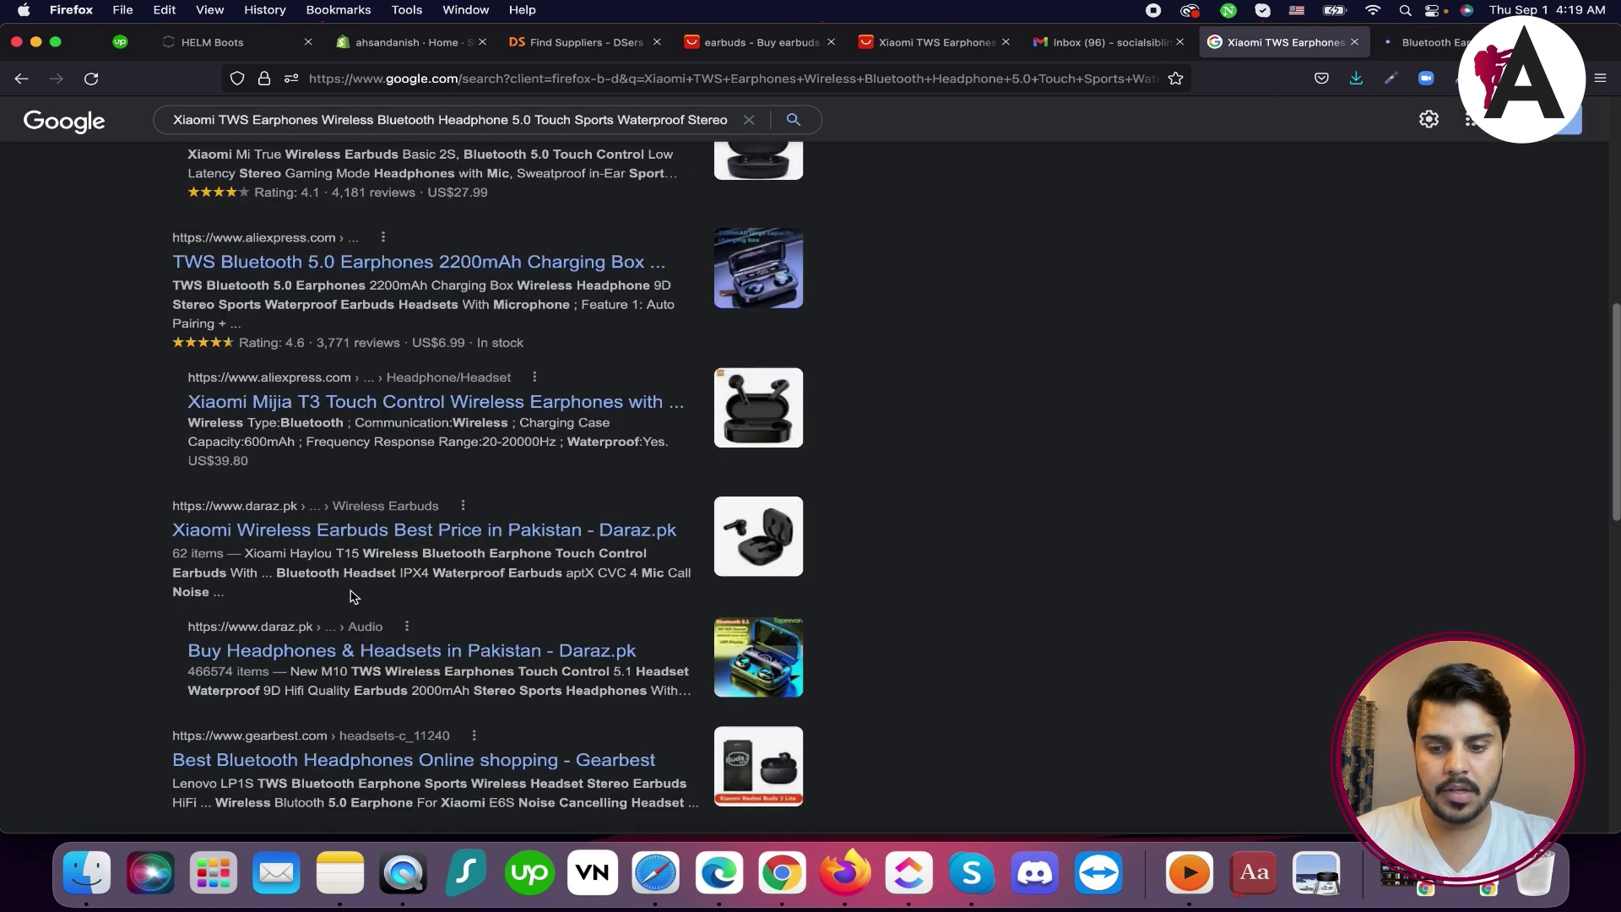
pyautogui.scroll(2, 279, 433)
# Browse the Daraz headphones and headsets listing, then go back to the Google results
pyautogui.click(279, 471)
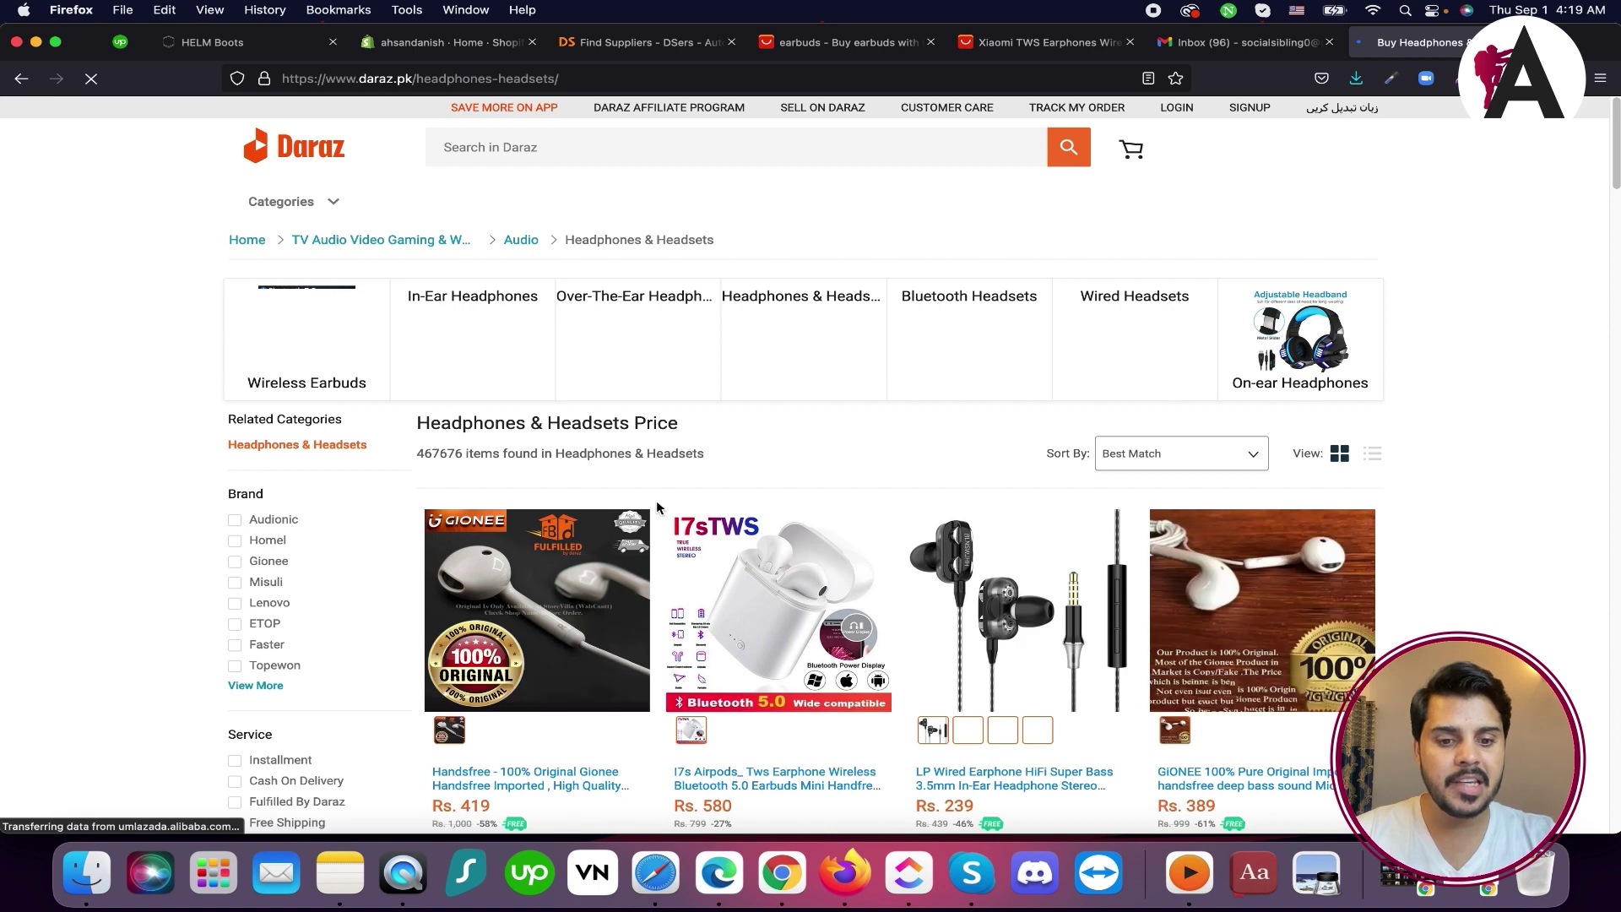
pyautogui.scroll(-3, 656, 506)
pyautogui.scroll(-2, 657, 498)
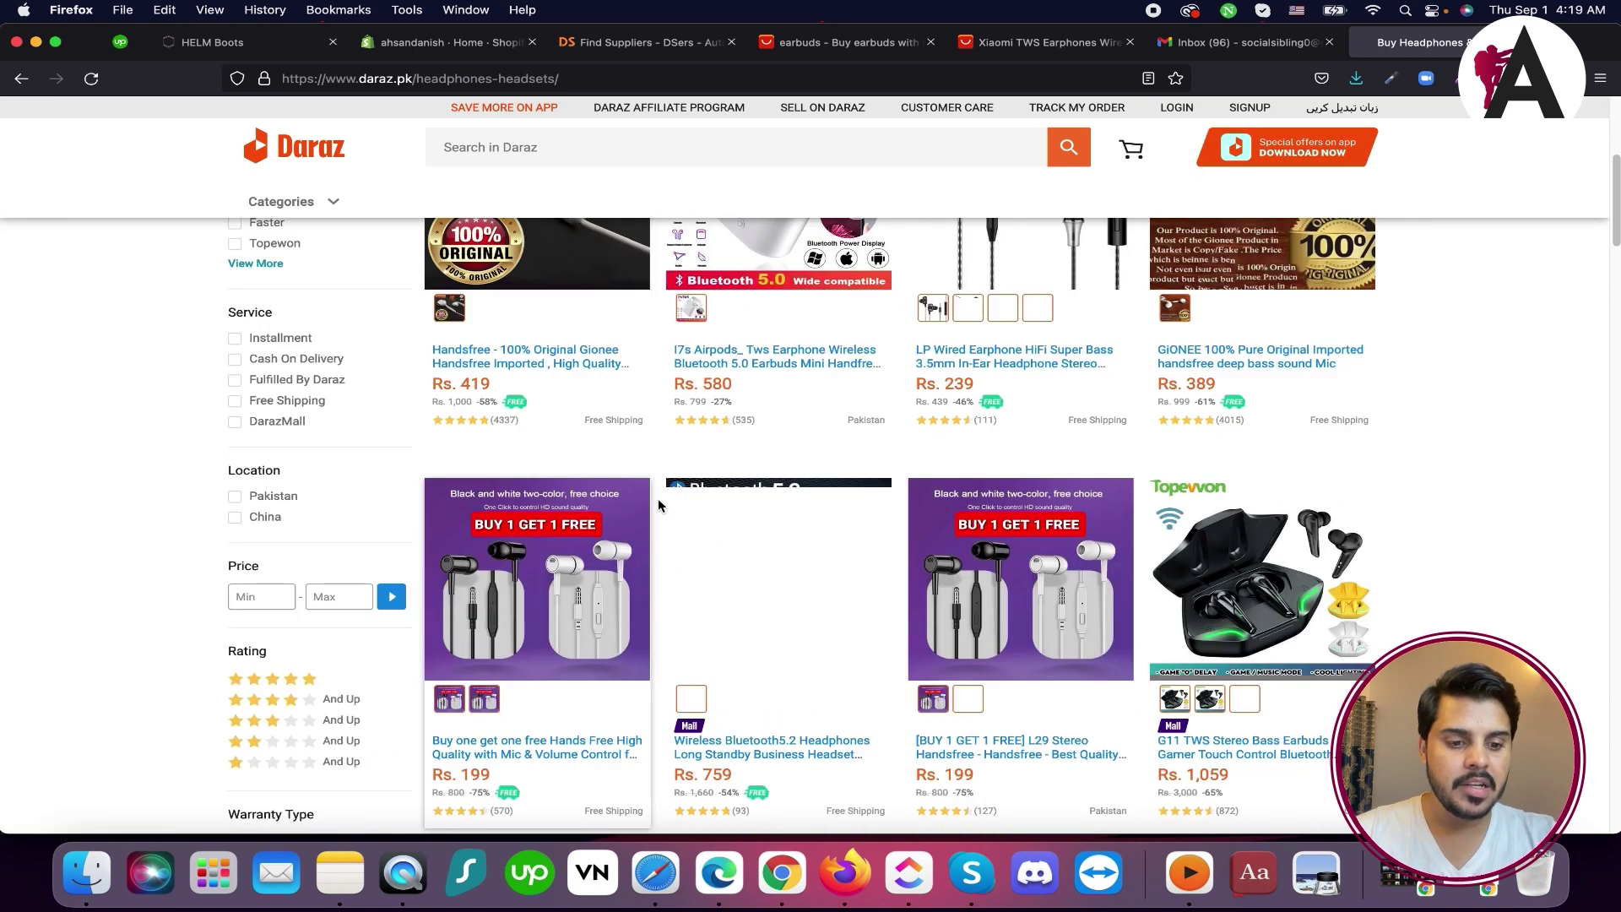
pyautogui.scroll(3, 657, 498)
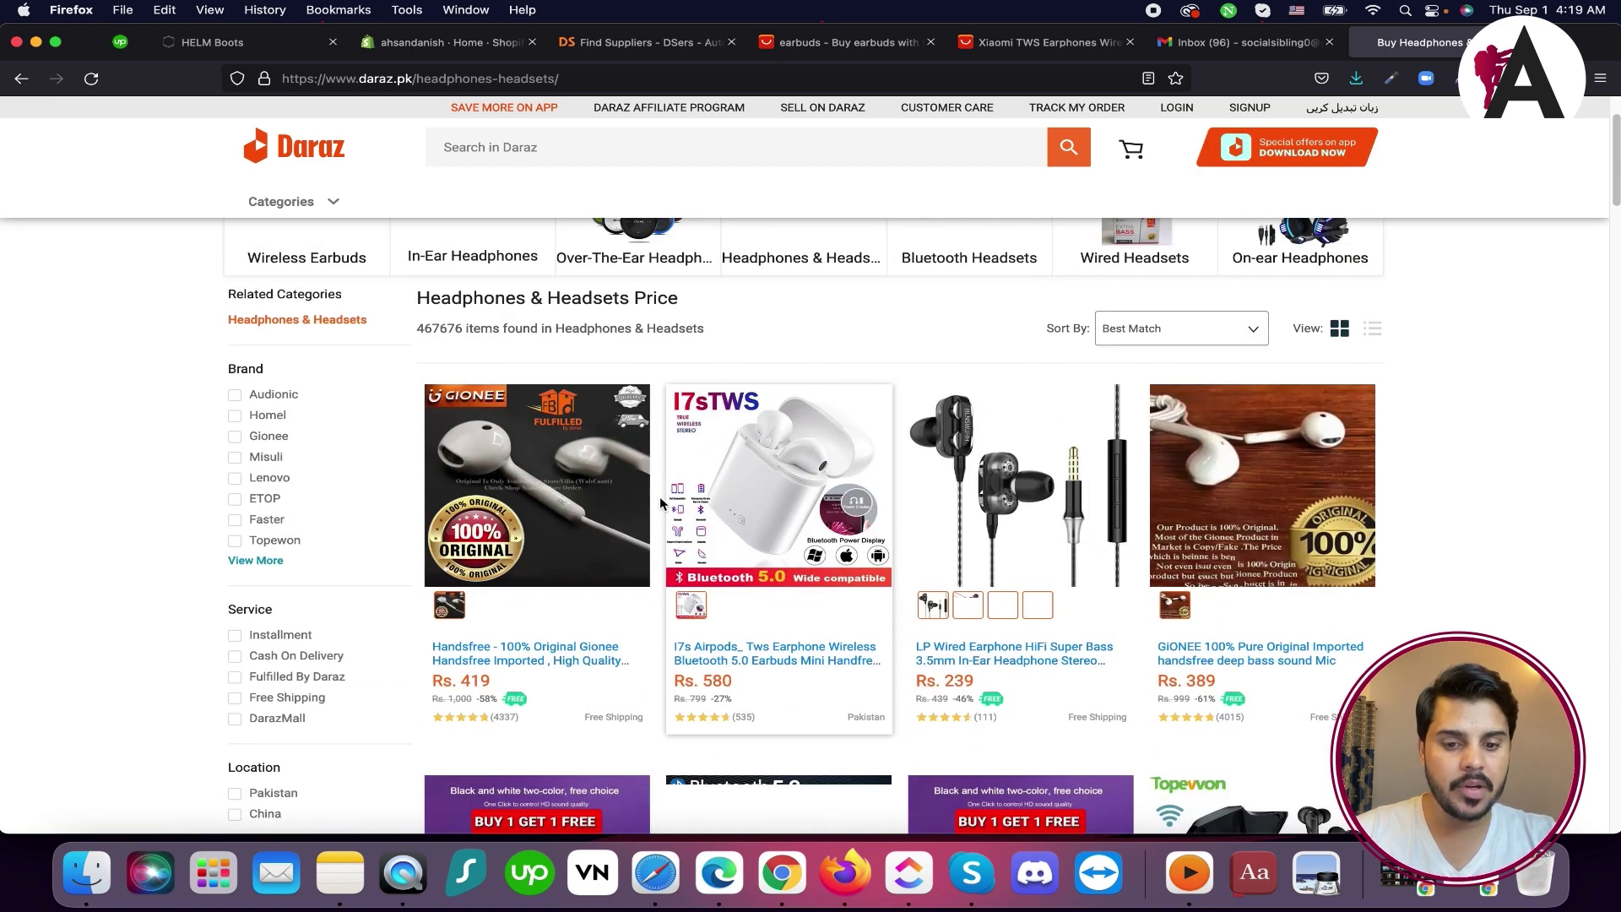
pyautogui.scroll(-4, 660, 503)
pyautogui.scroll(-5, 660, 504)
pyautogui.scroll(-4, 660, 503)
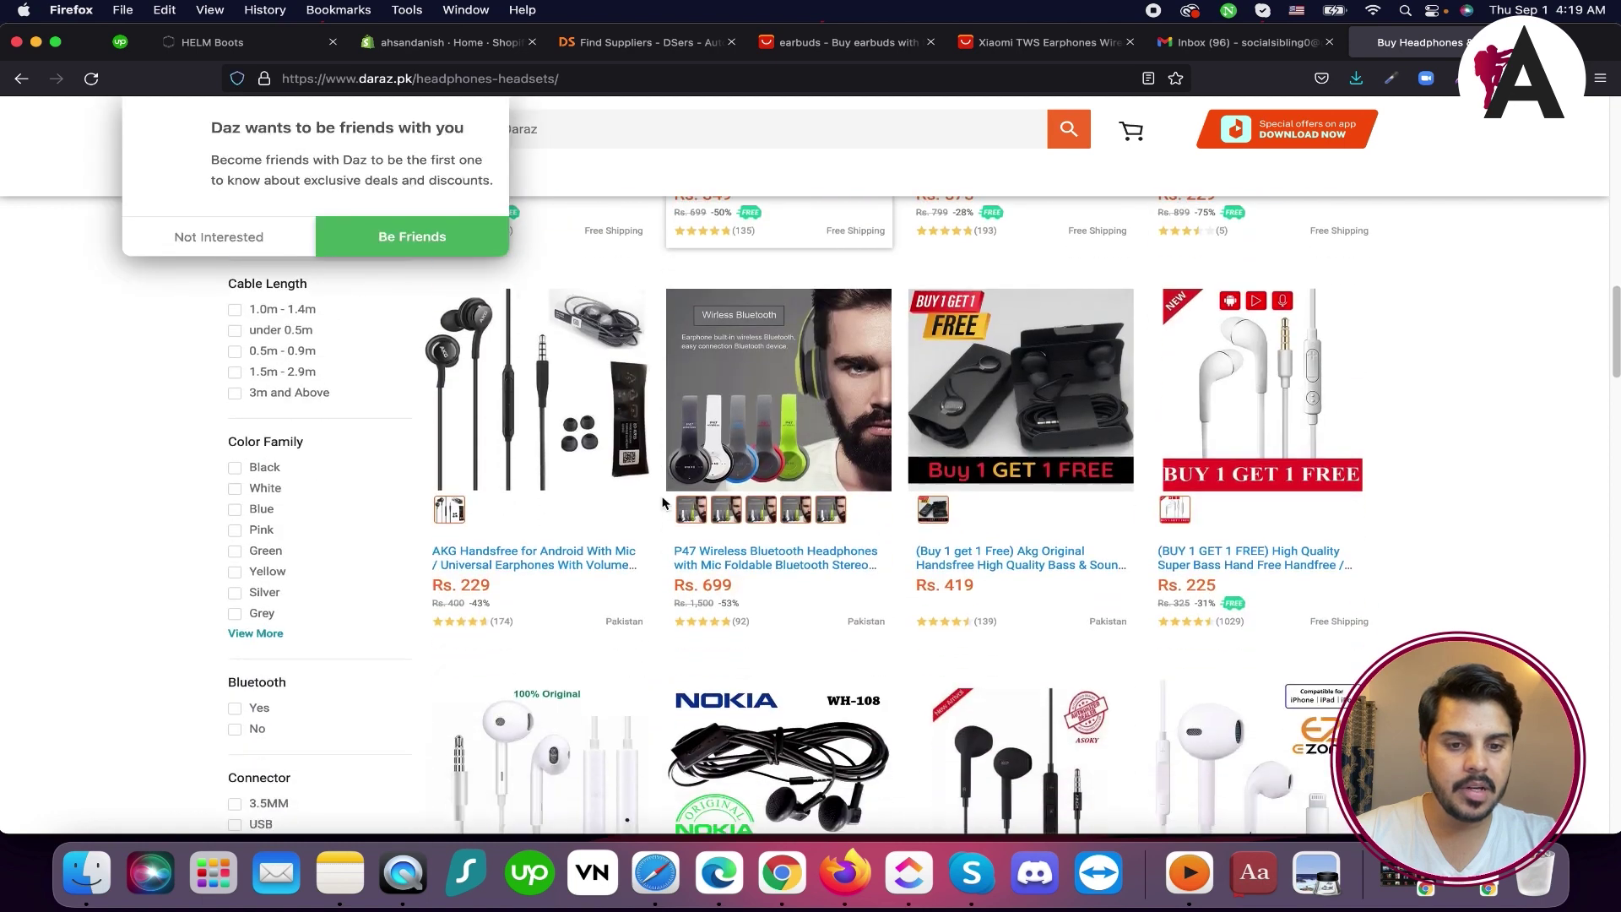
pyautogui.scroll(-10, 802, 608)
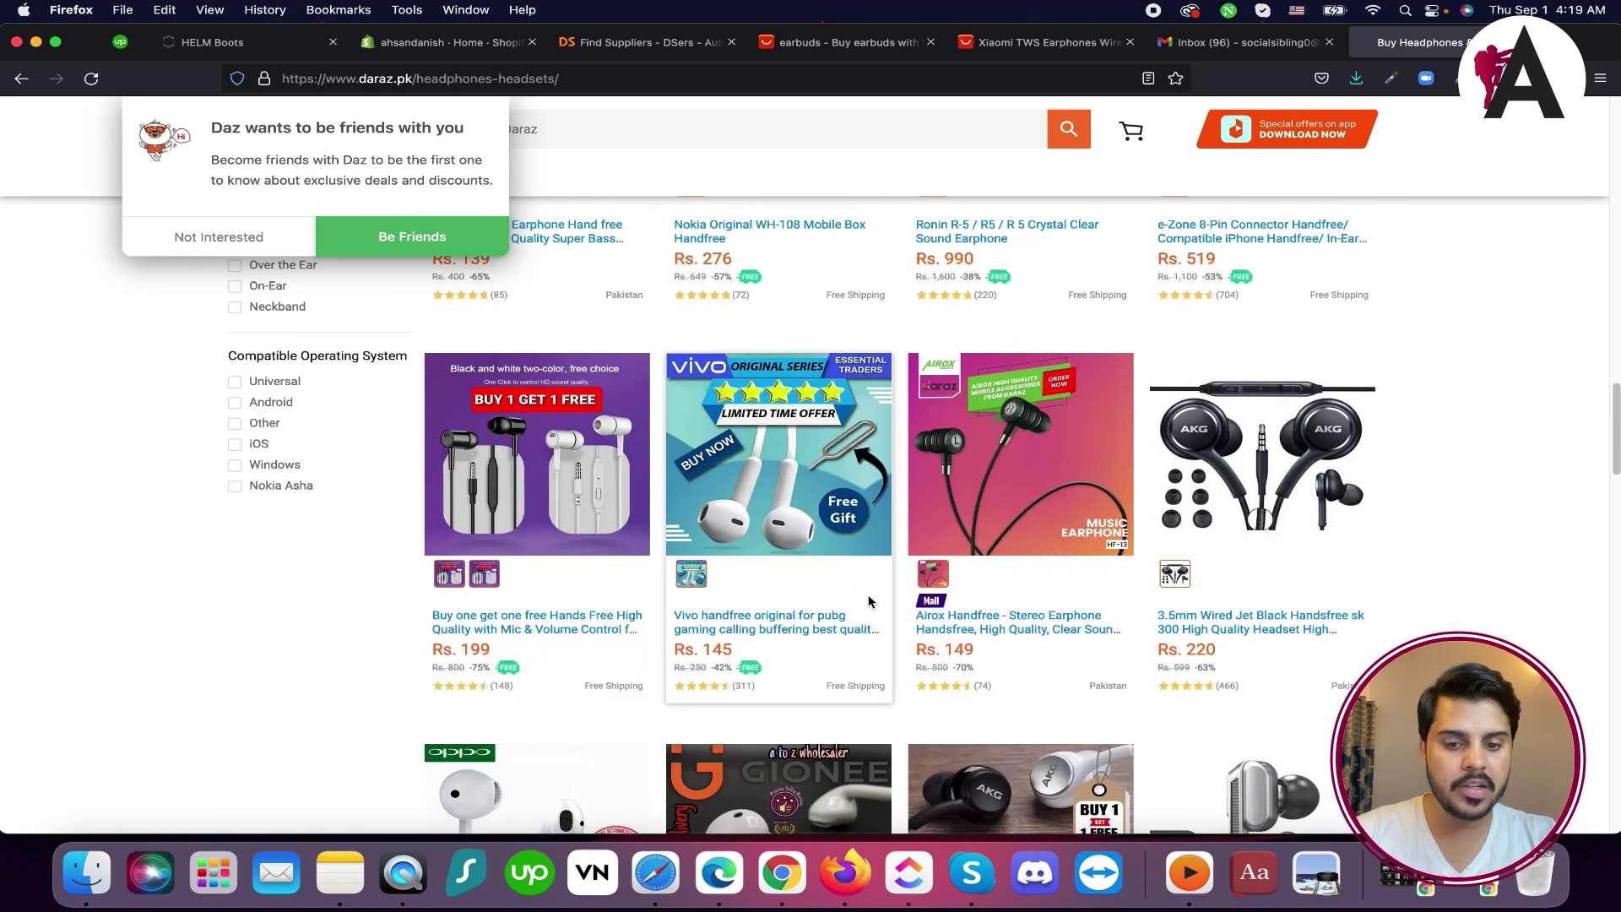
pyautogui.scroll(10, 129, 271)
pyautogui.click(21, 77)
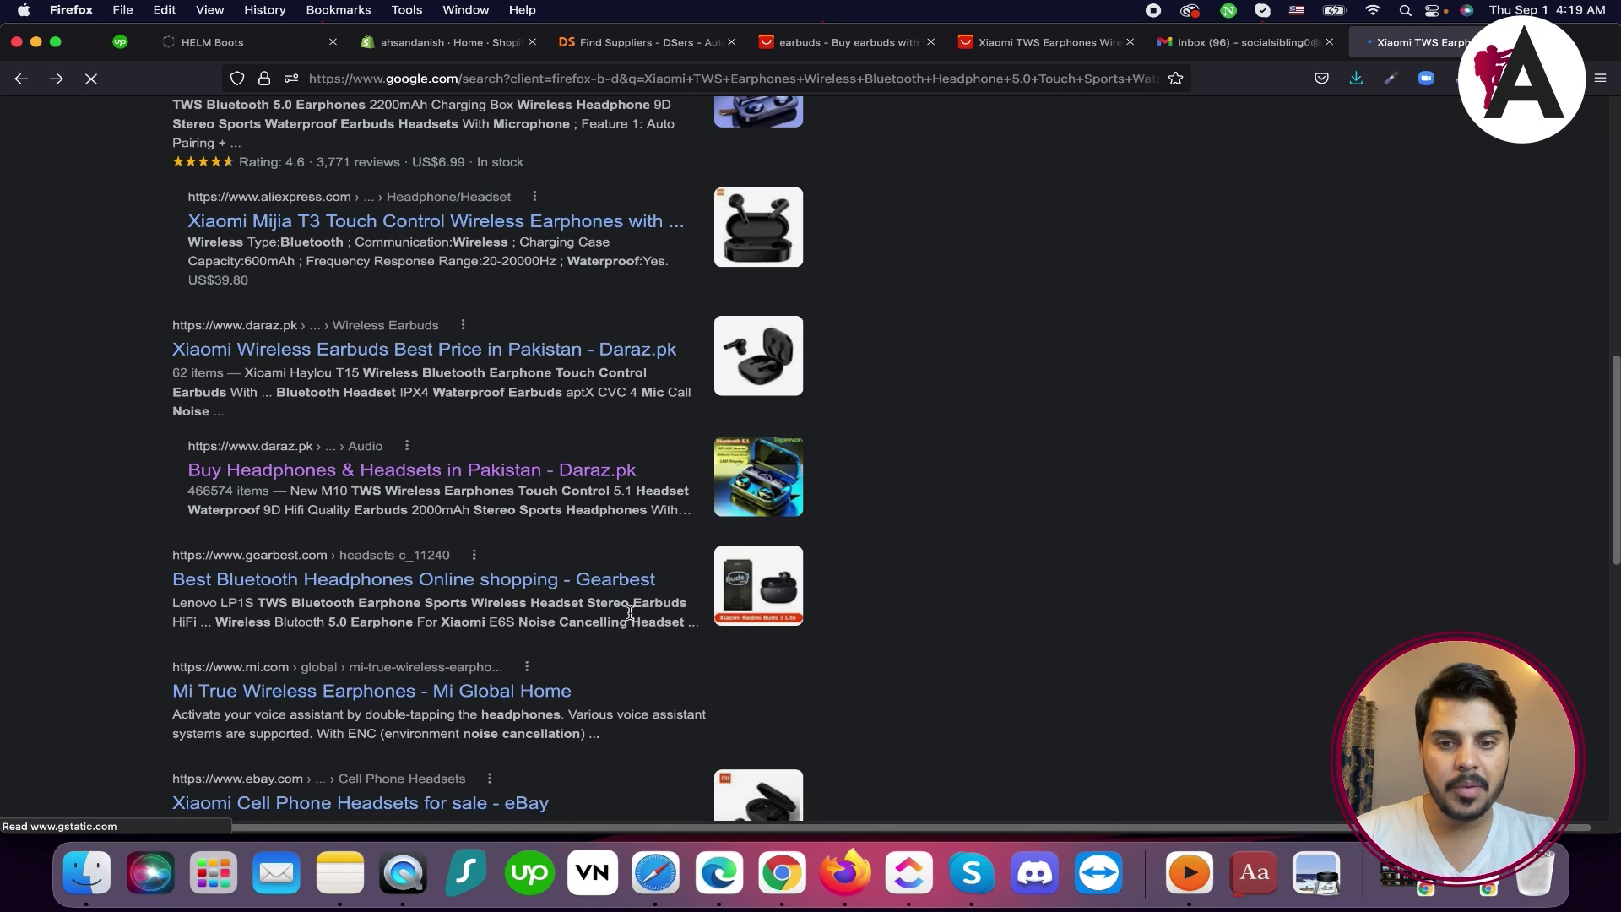
# Look through Mi Global's Mi True Wireless Earphones page, then return to the Google results
pyautogui.scroll(-2, 379, 608)
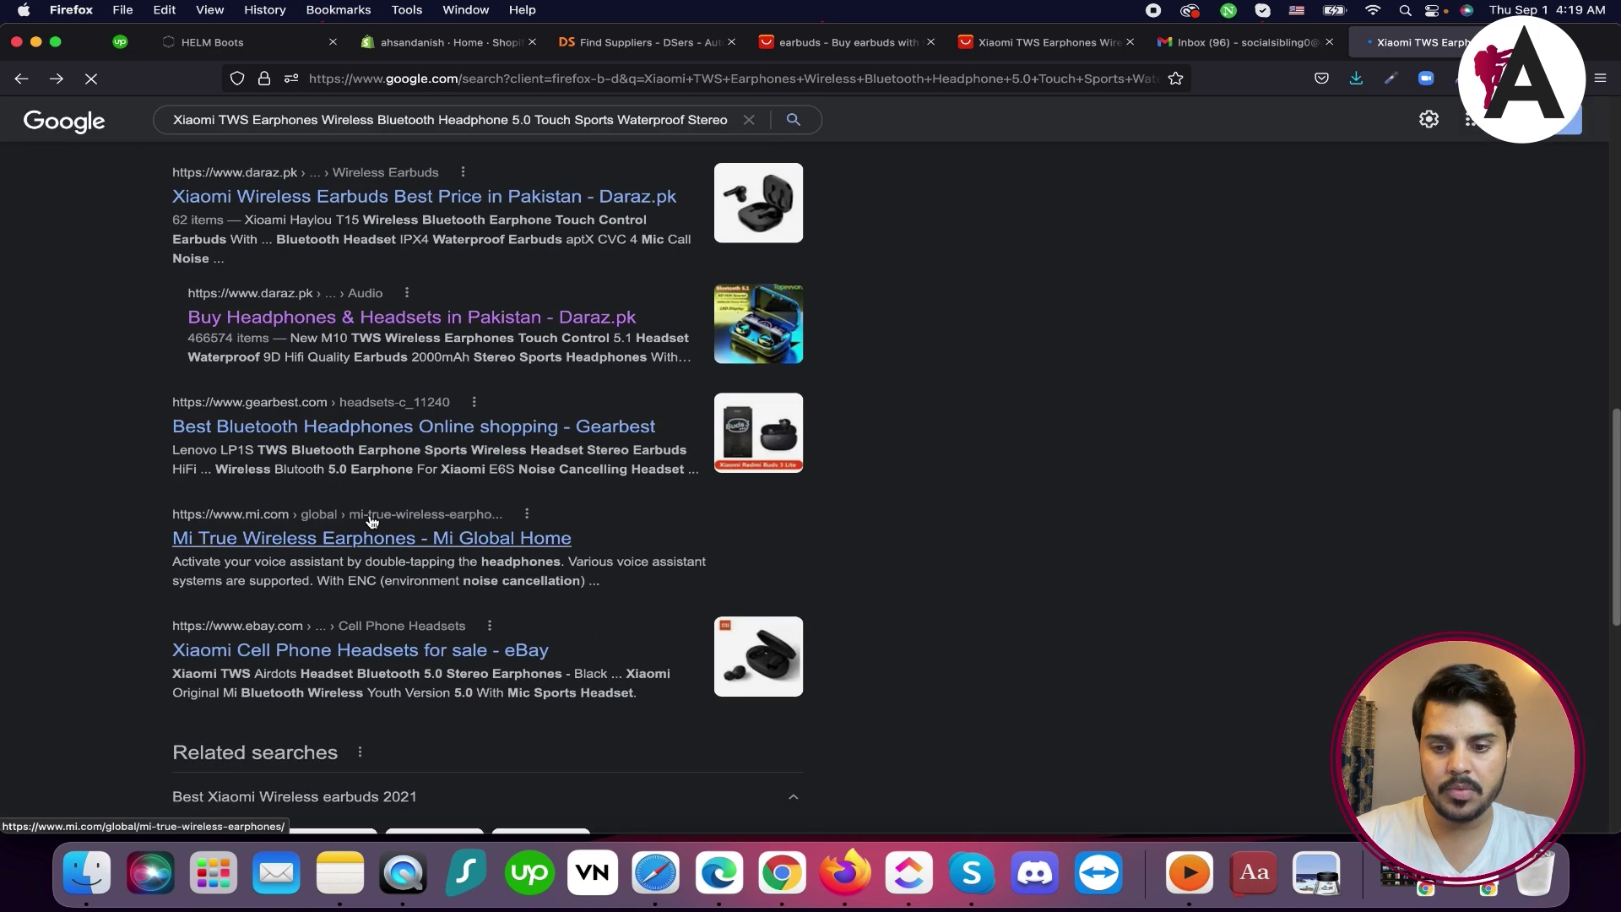
pyautogui.click(327, 541)
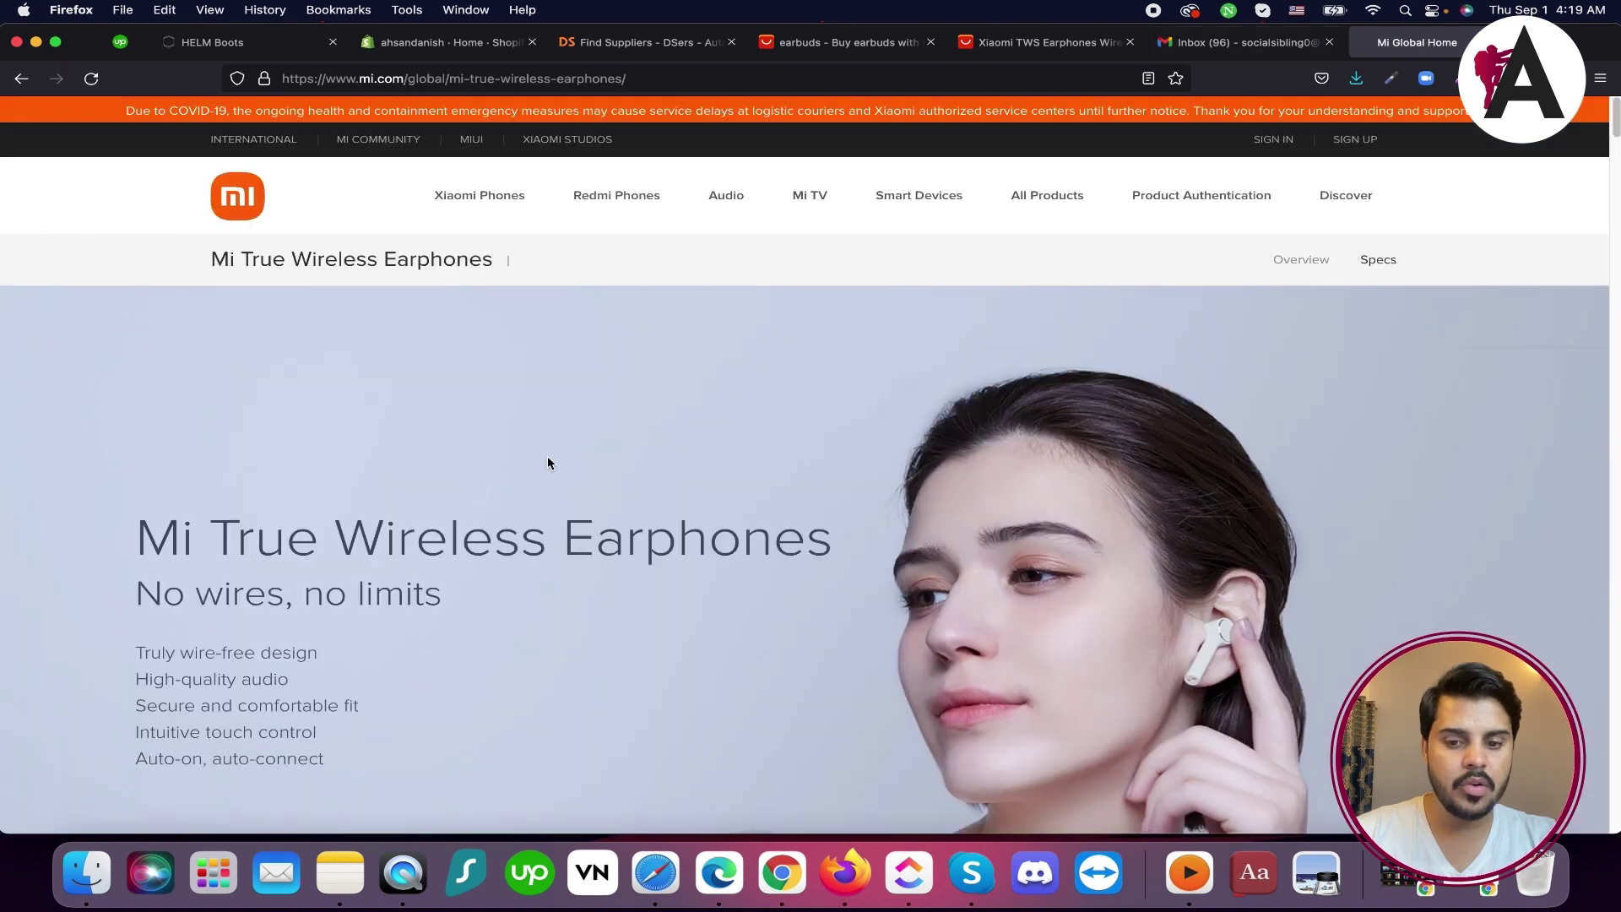
pyautogui.scroll(-15, 550, 463)
pyautogui.scroll(-10, 575, 566)
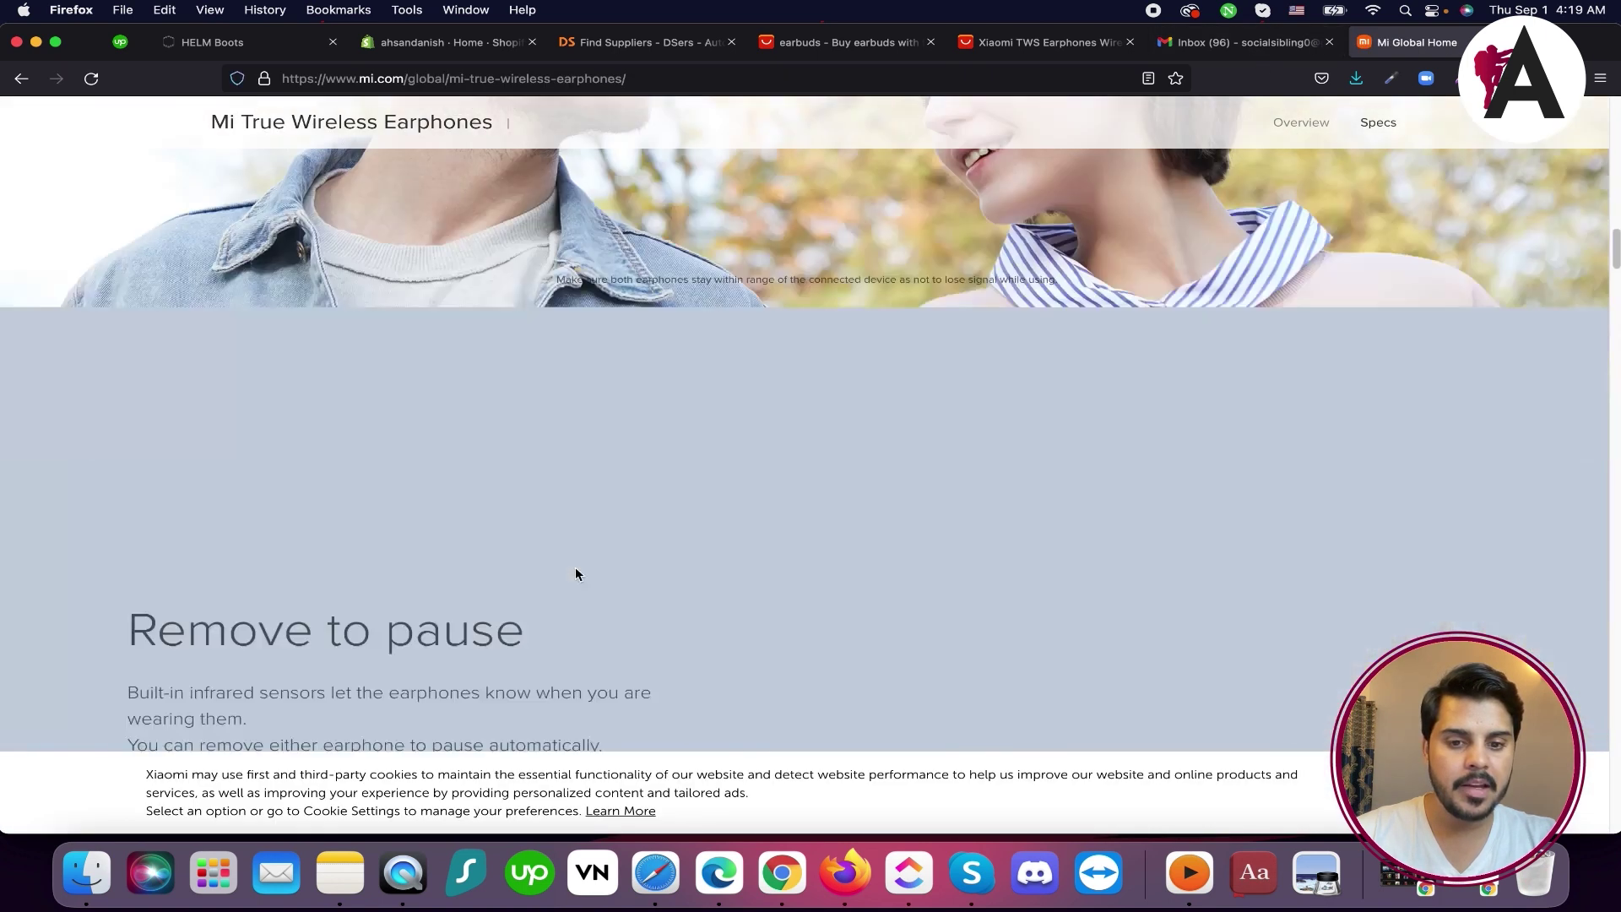
pyautogui.scroll(5, 579, 566)
pyautogui.scroll(8, 579, 571)
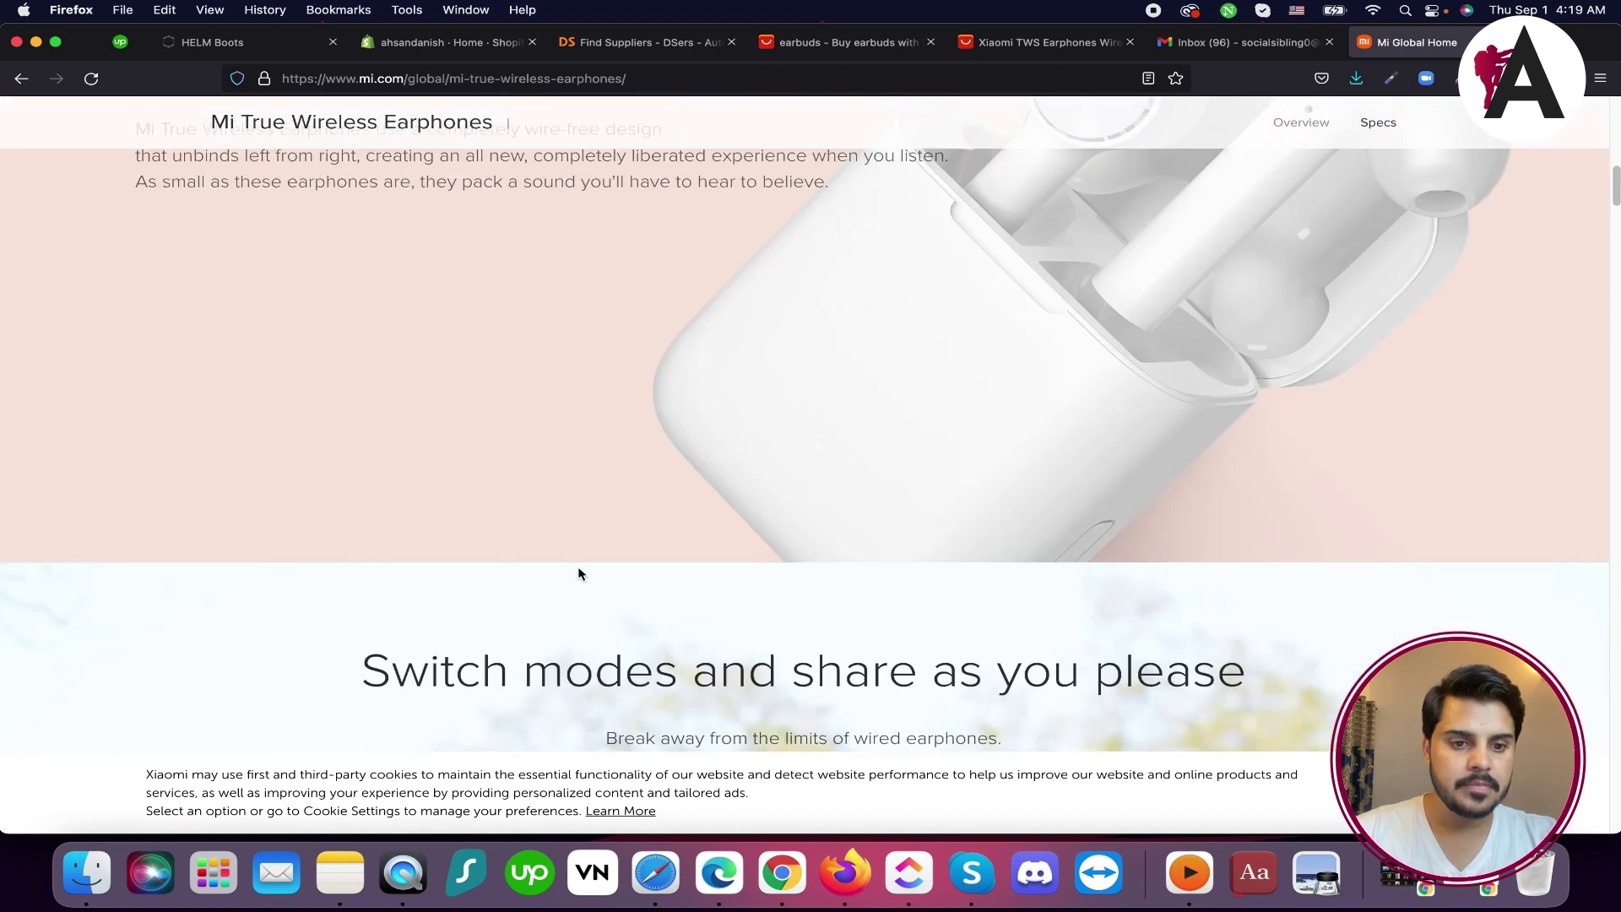
pyautogui.click(21, 79)
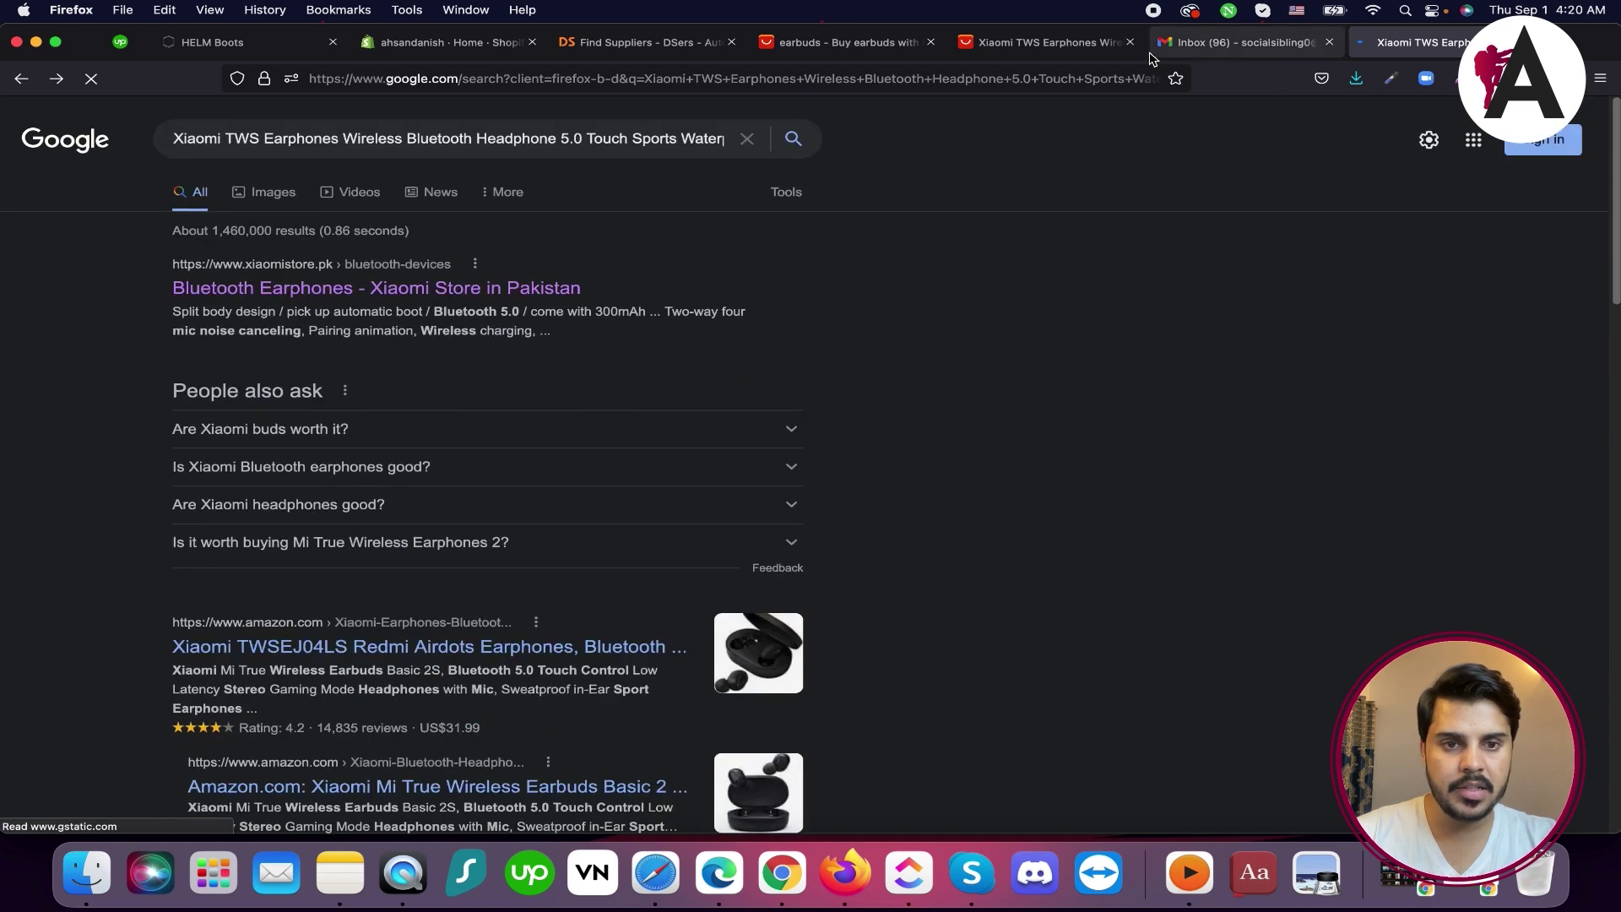
# Review the Xiaomi TWS earphones AliExpress listing after declining notifications
pyautogui.click(1042, 51)
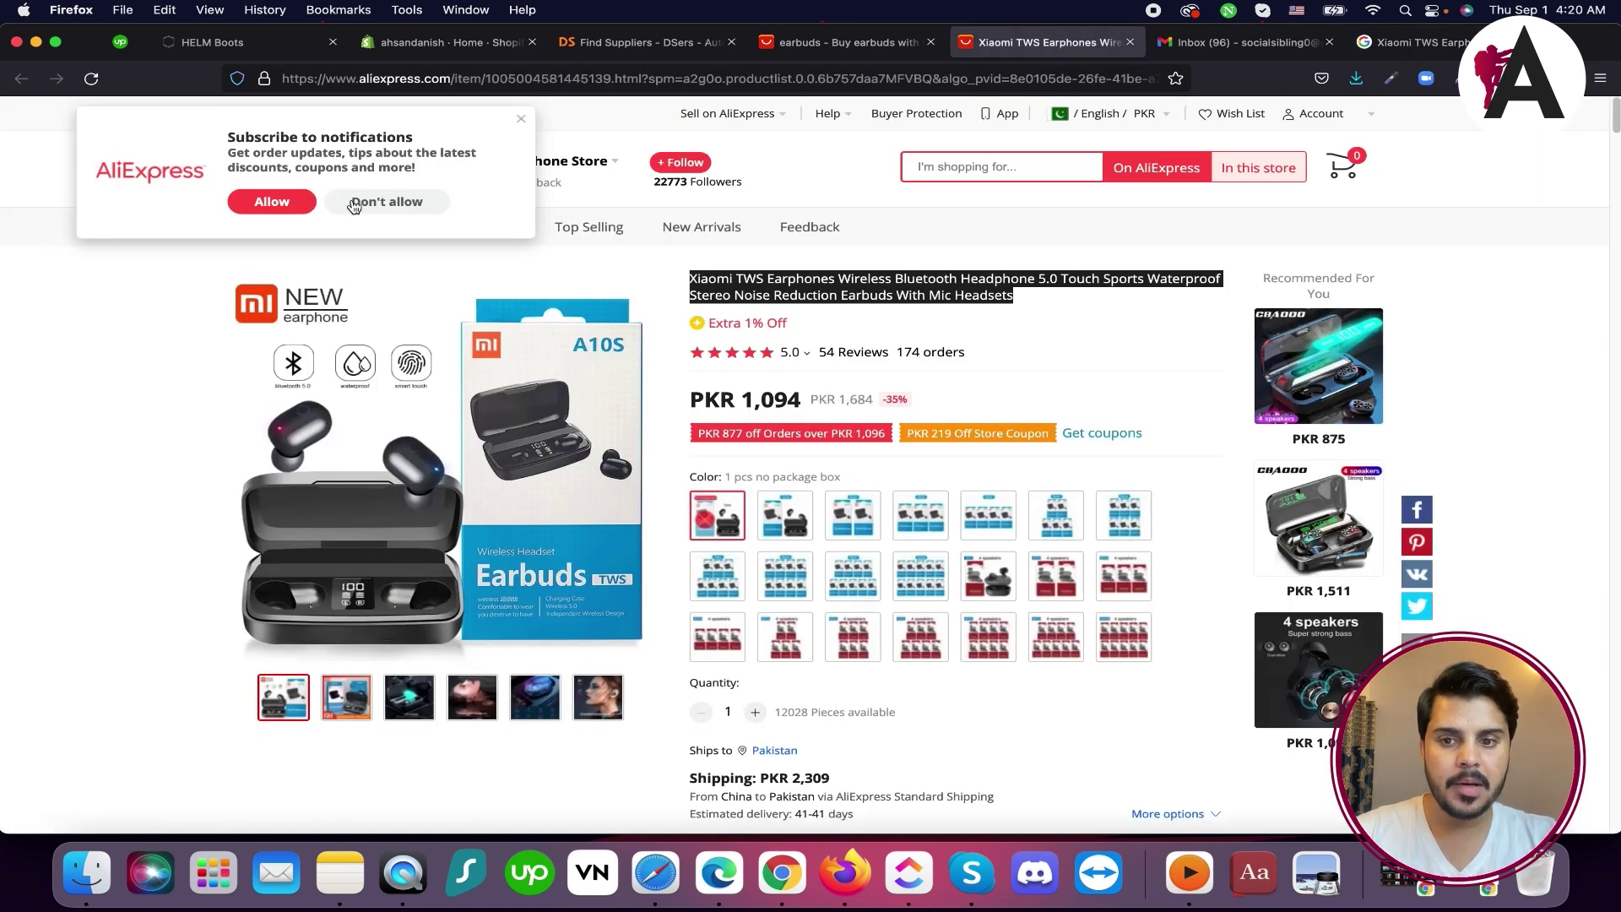
pyautogui.click(382, 201)
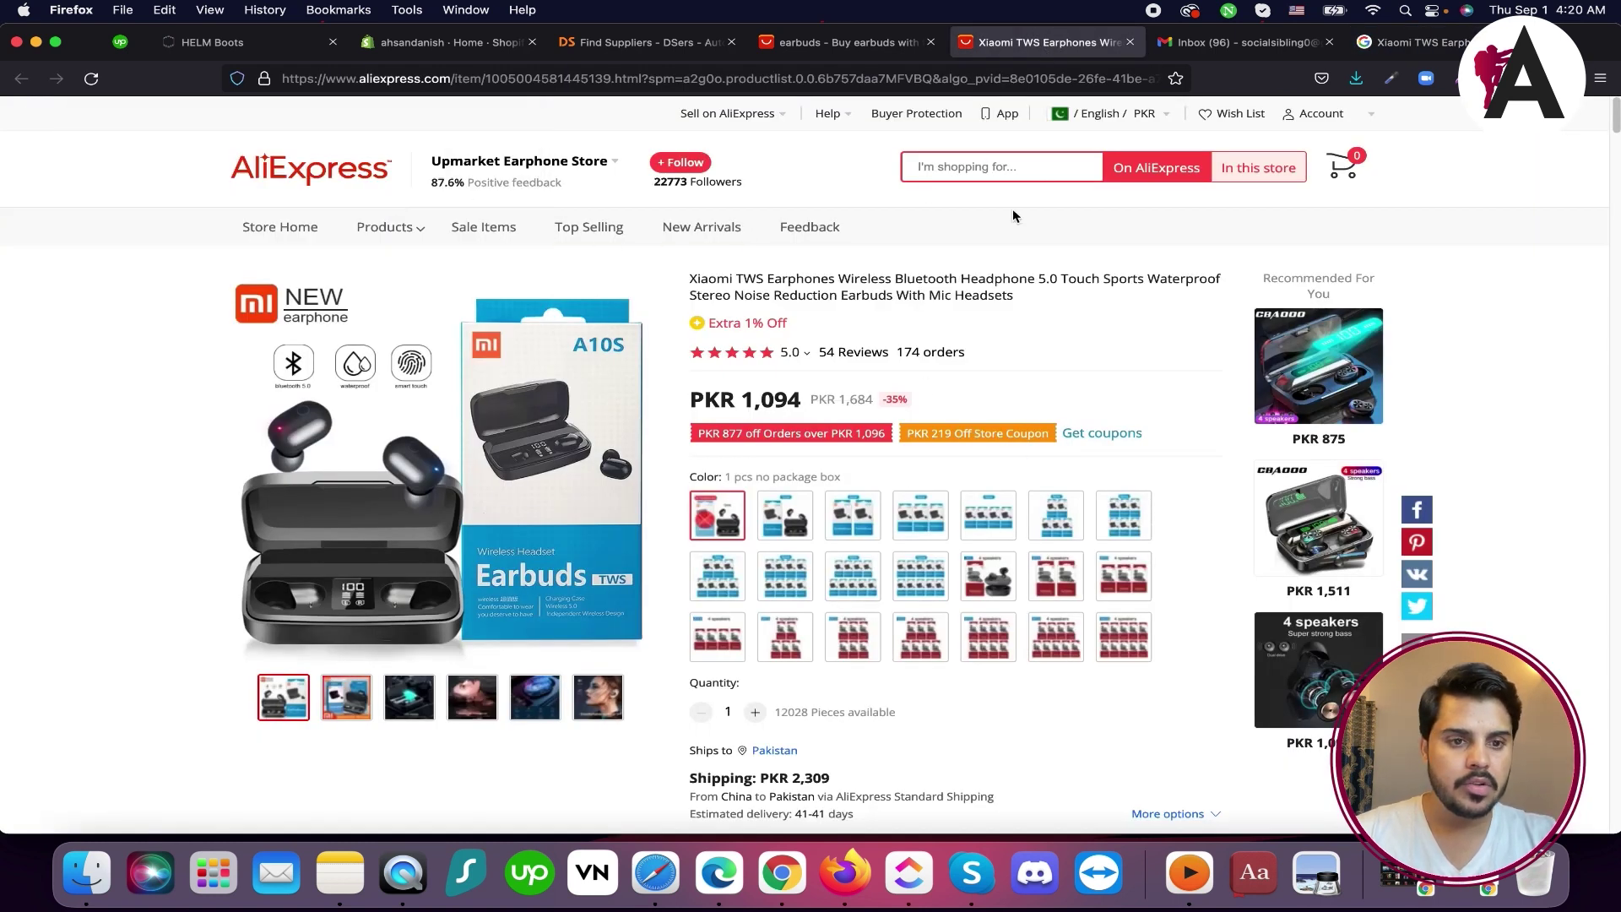
pyautogui.scroll(-3, 881, 530)
pyautogui.scroll(-5, 680, 520)
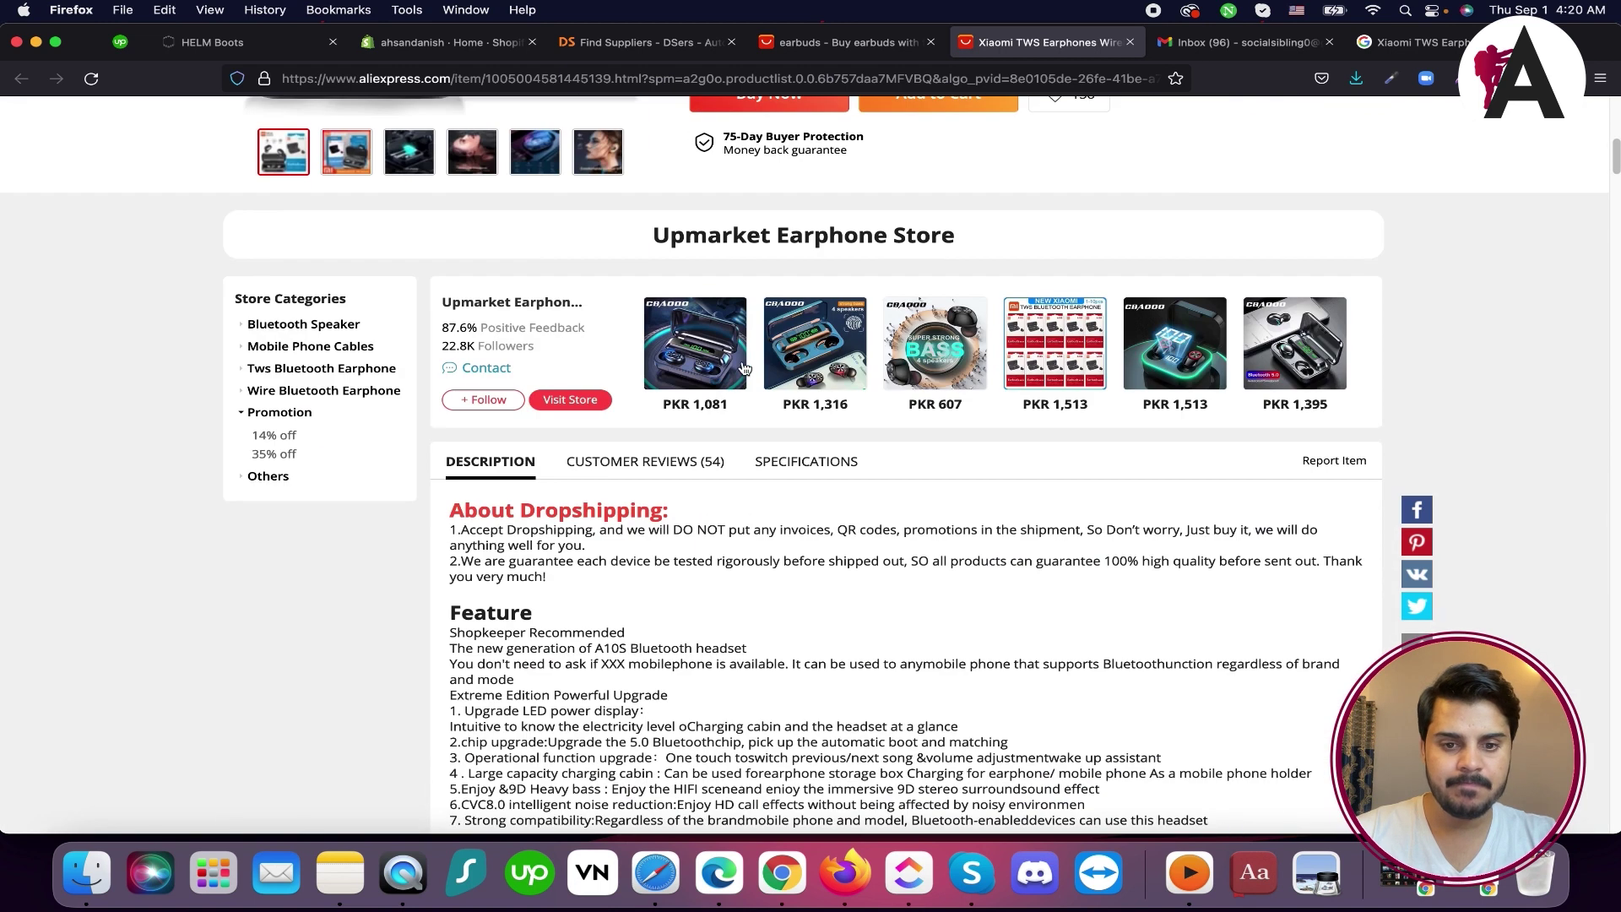
pyautogui.scroll(8, 729, 369)
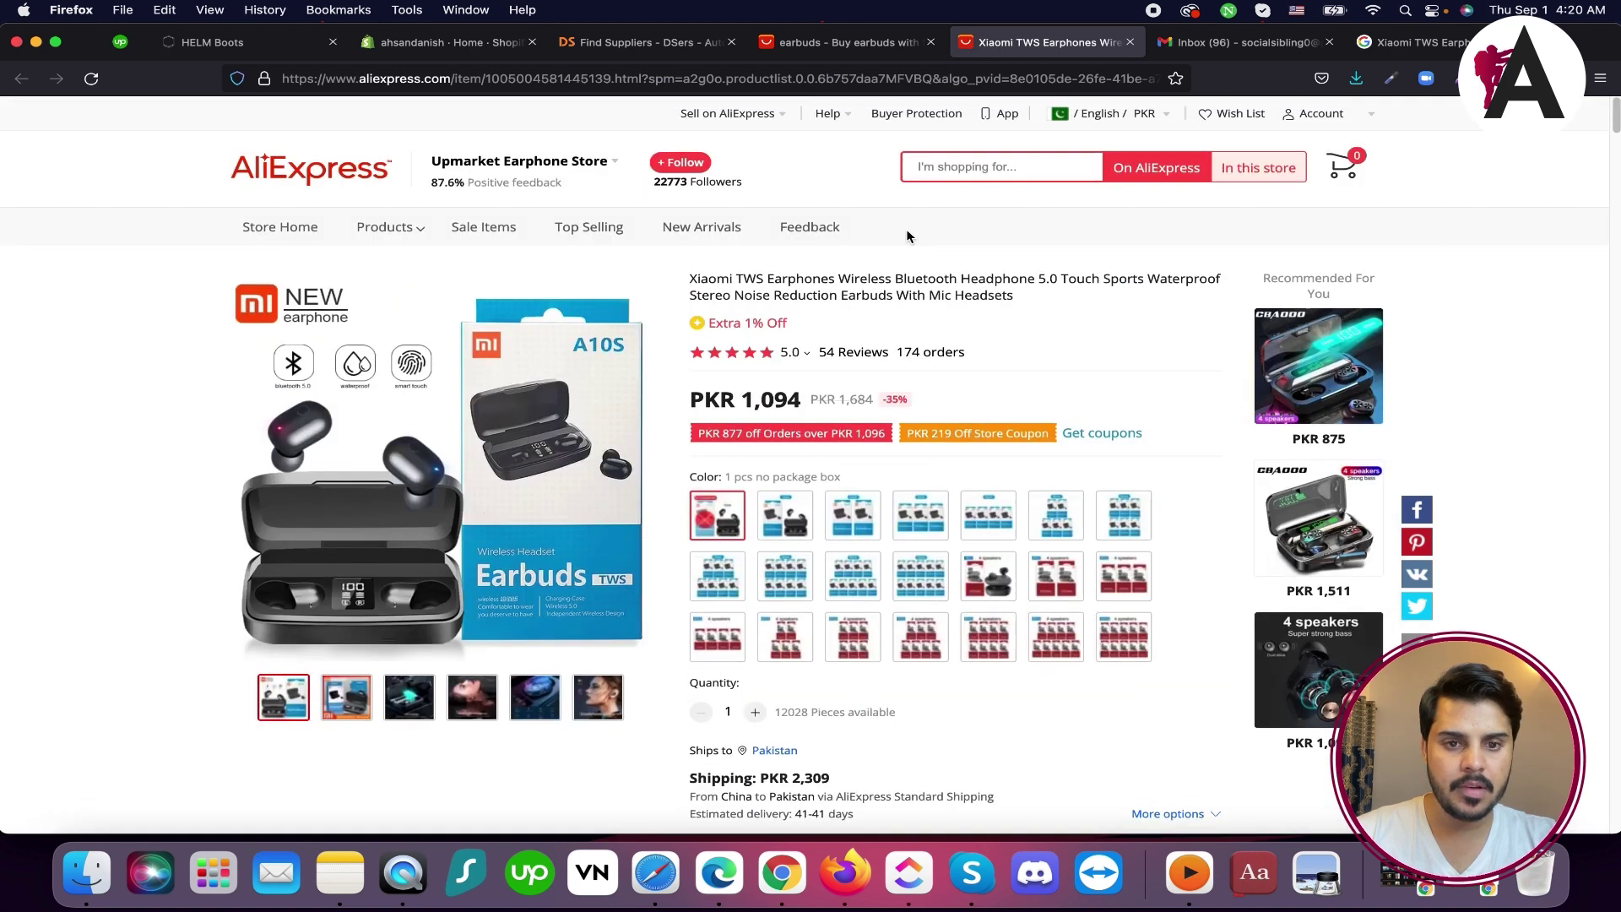
# Search AliExpress for 'mouse', then move over to the Shopify store admin
pyautogui.write('mouse')
pyautogui.press('Return')
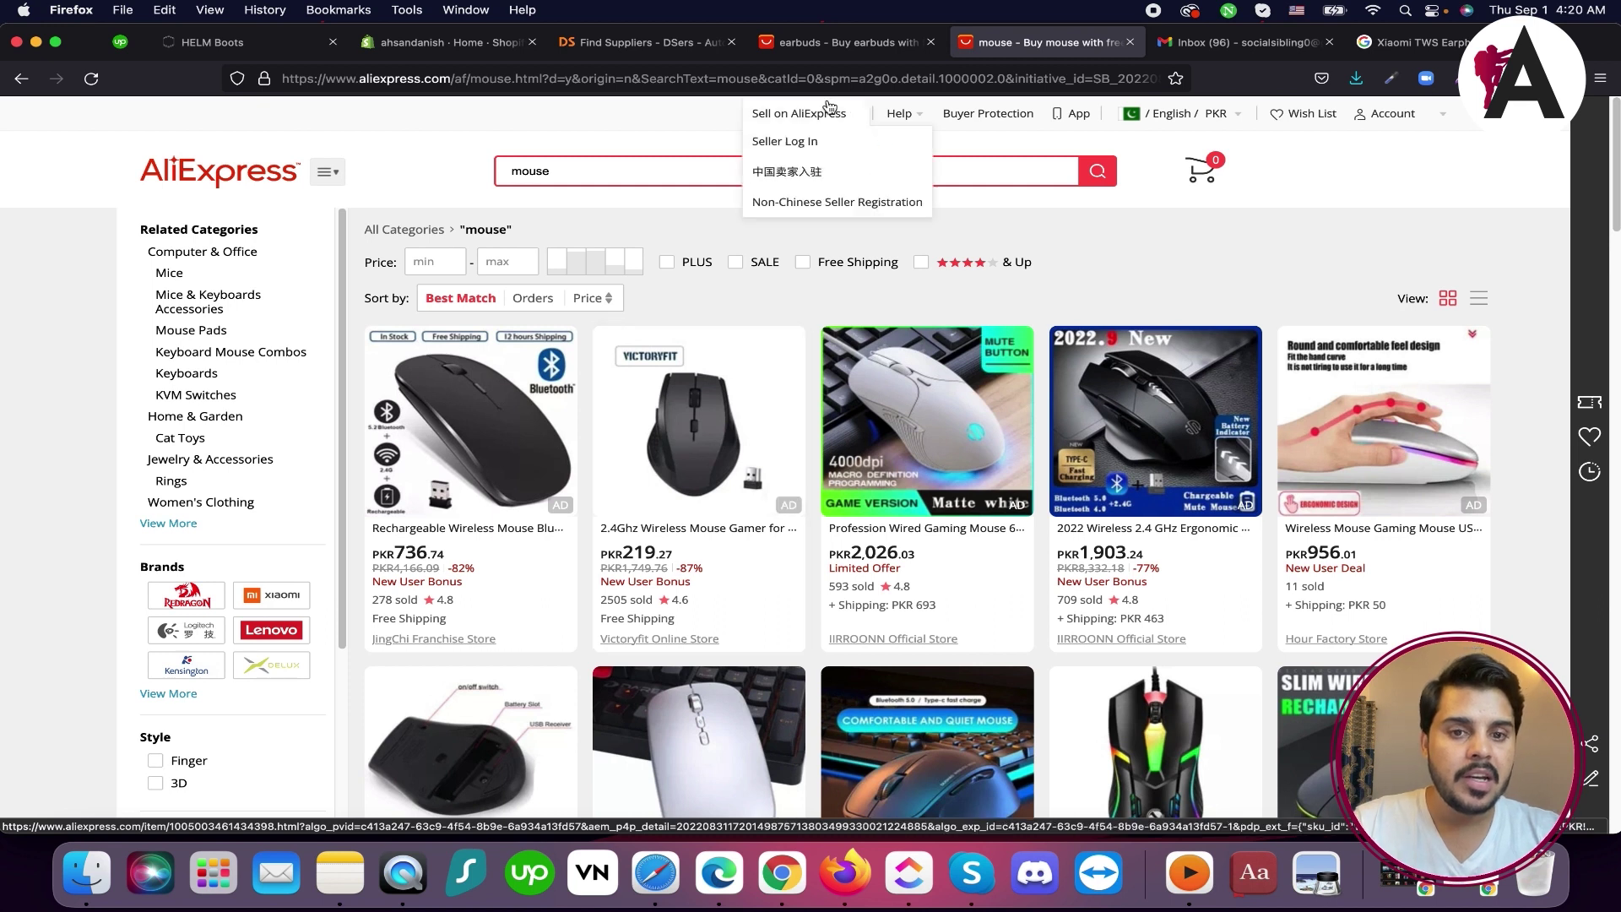
pyautogui.click(845, 43)
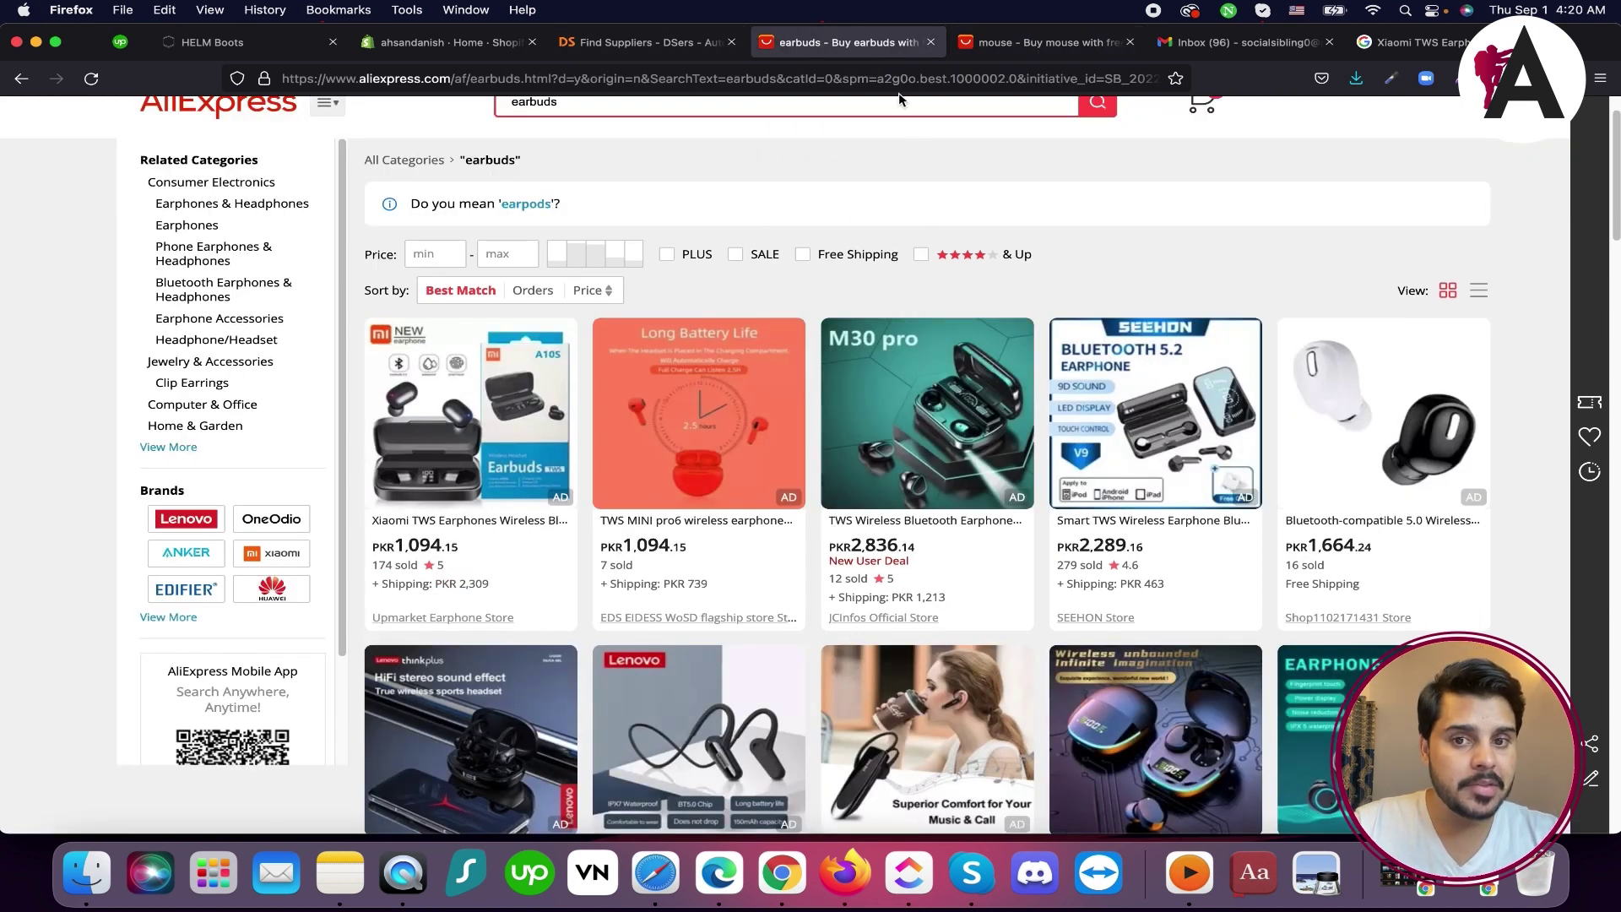
pyautogui.click(667, 50)
pyautogui.click(446, 52)
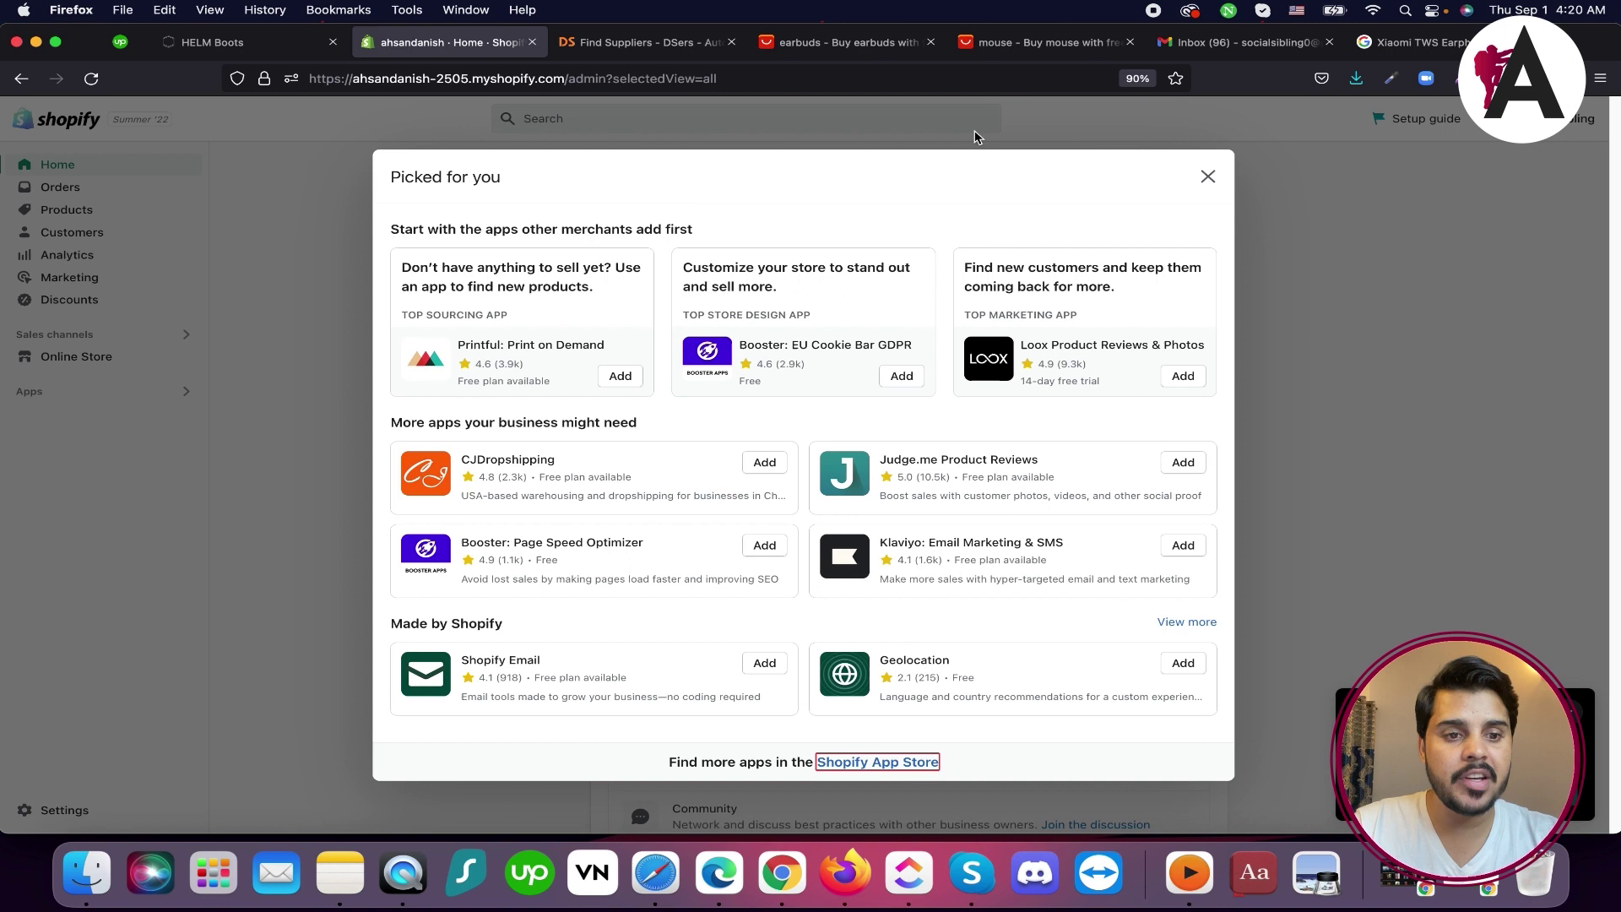
# Dismiss the app recommendations window and close the DSers, earbuds search and other extra tabs
pyautogui.click(1208, 176)
pyautogui.click(732, 43)
pyautogui.click(733, 43)
pyautogui.click(733, 43)
pyautogui.click(733, 43)
pyautogui.click(733, 43)
# Reload the Shopify admin and launch DSers-AliExpress Dropshipping from the installed Apps
pyautogui.click(91, 82)
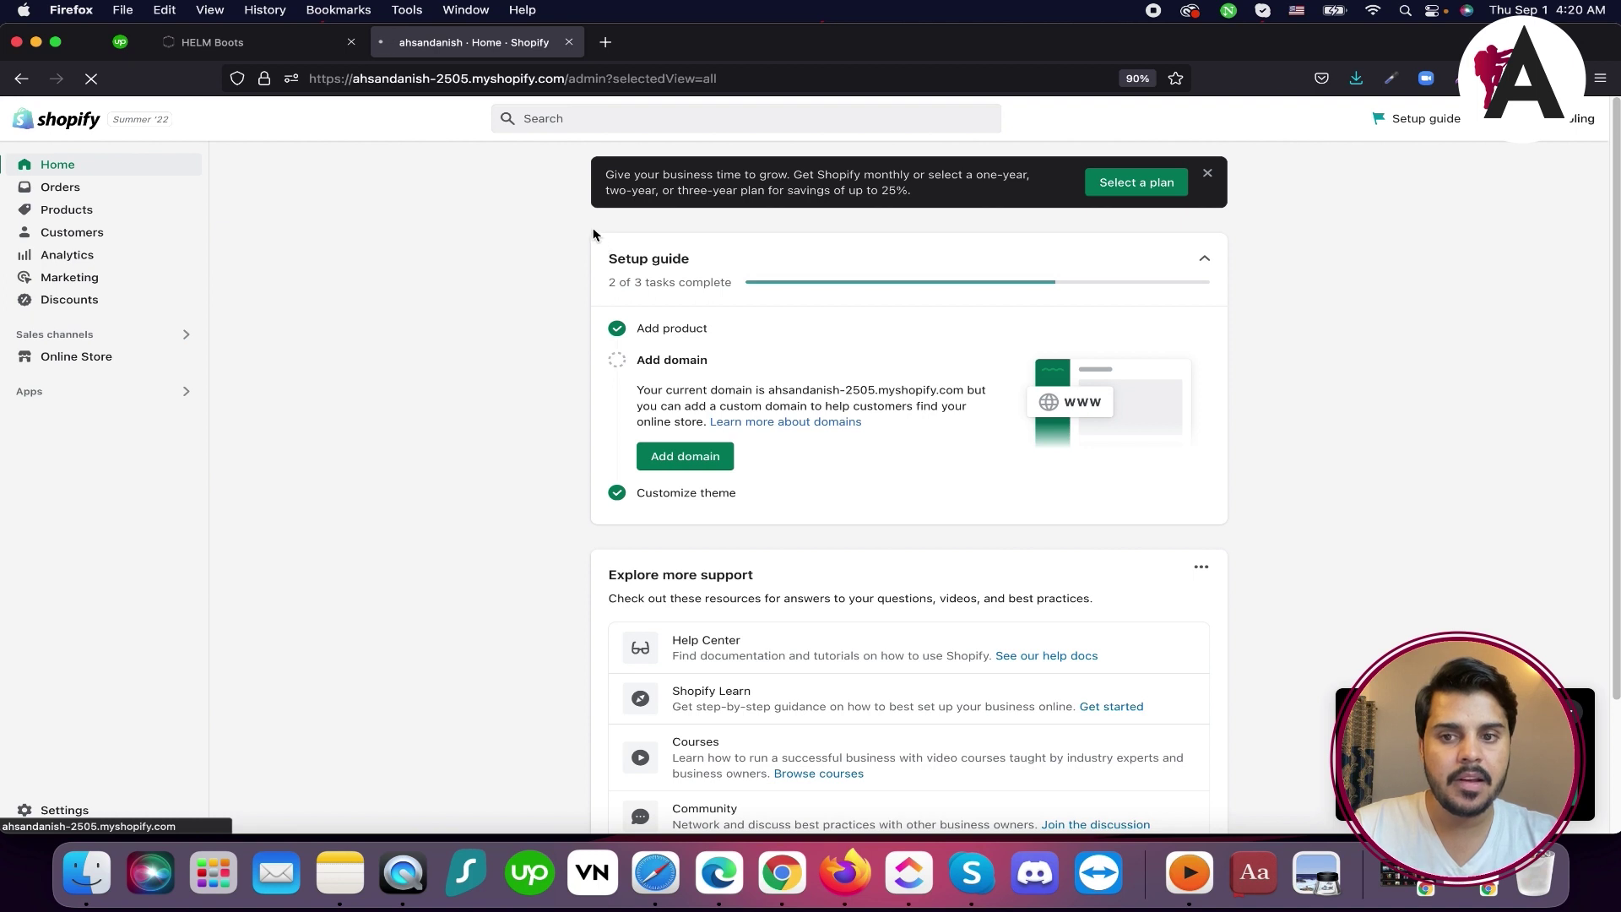
pyautogui.click(69, 394)
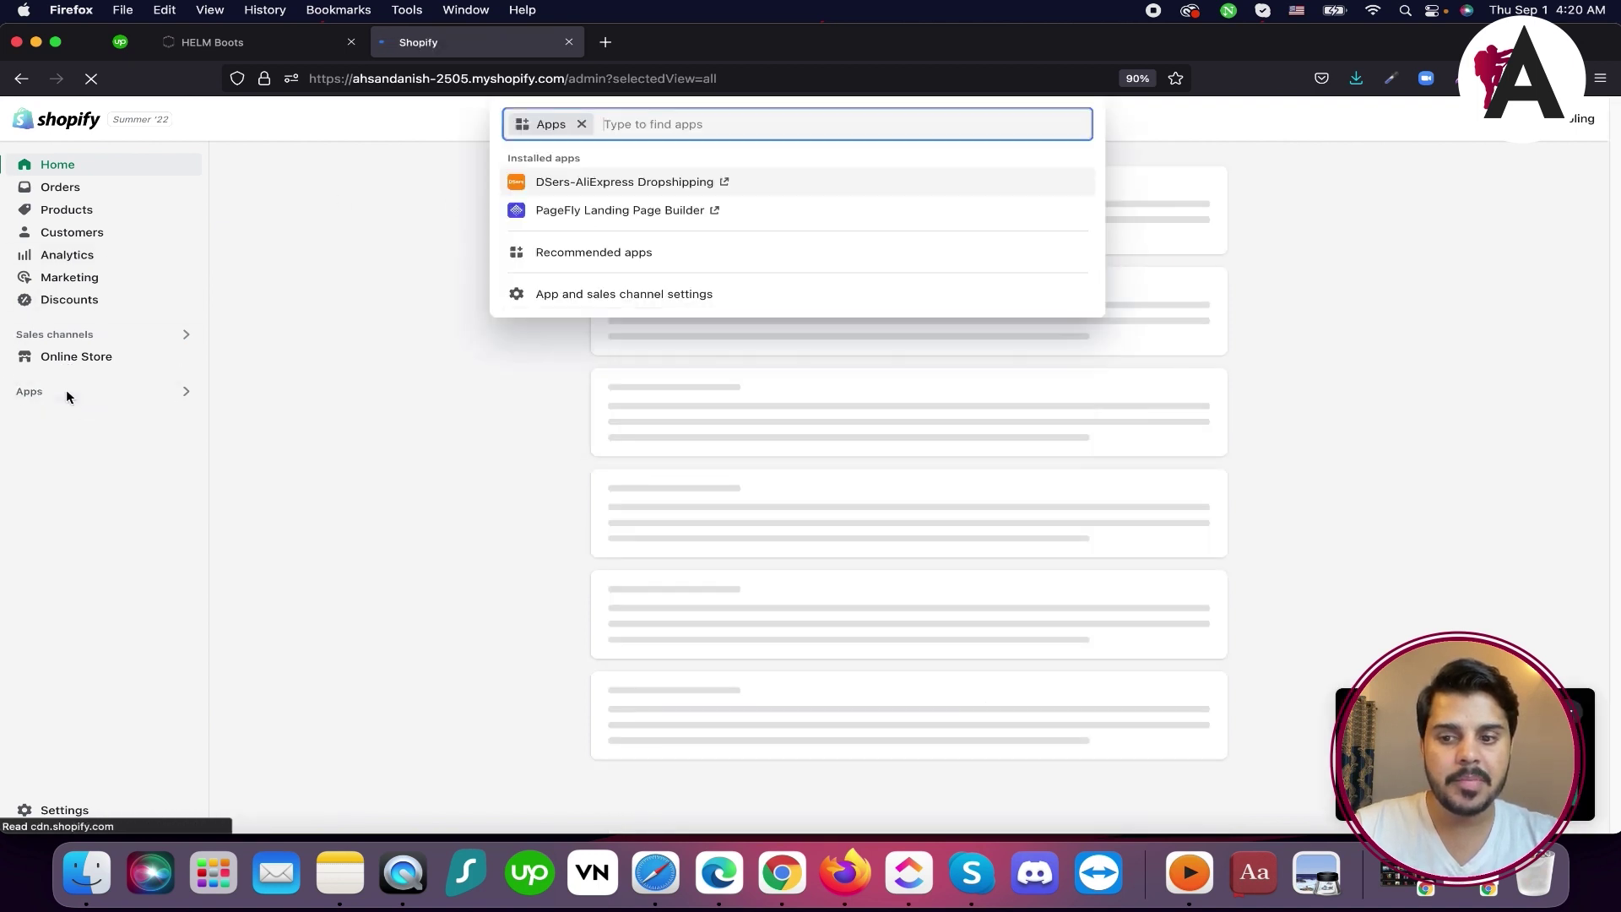
pyautogui.click(640, 180)
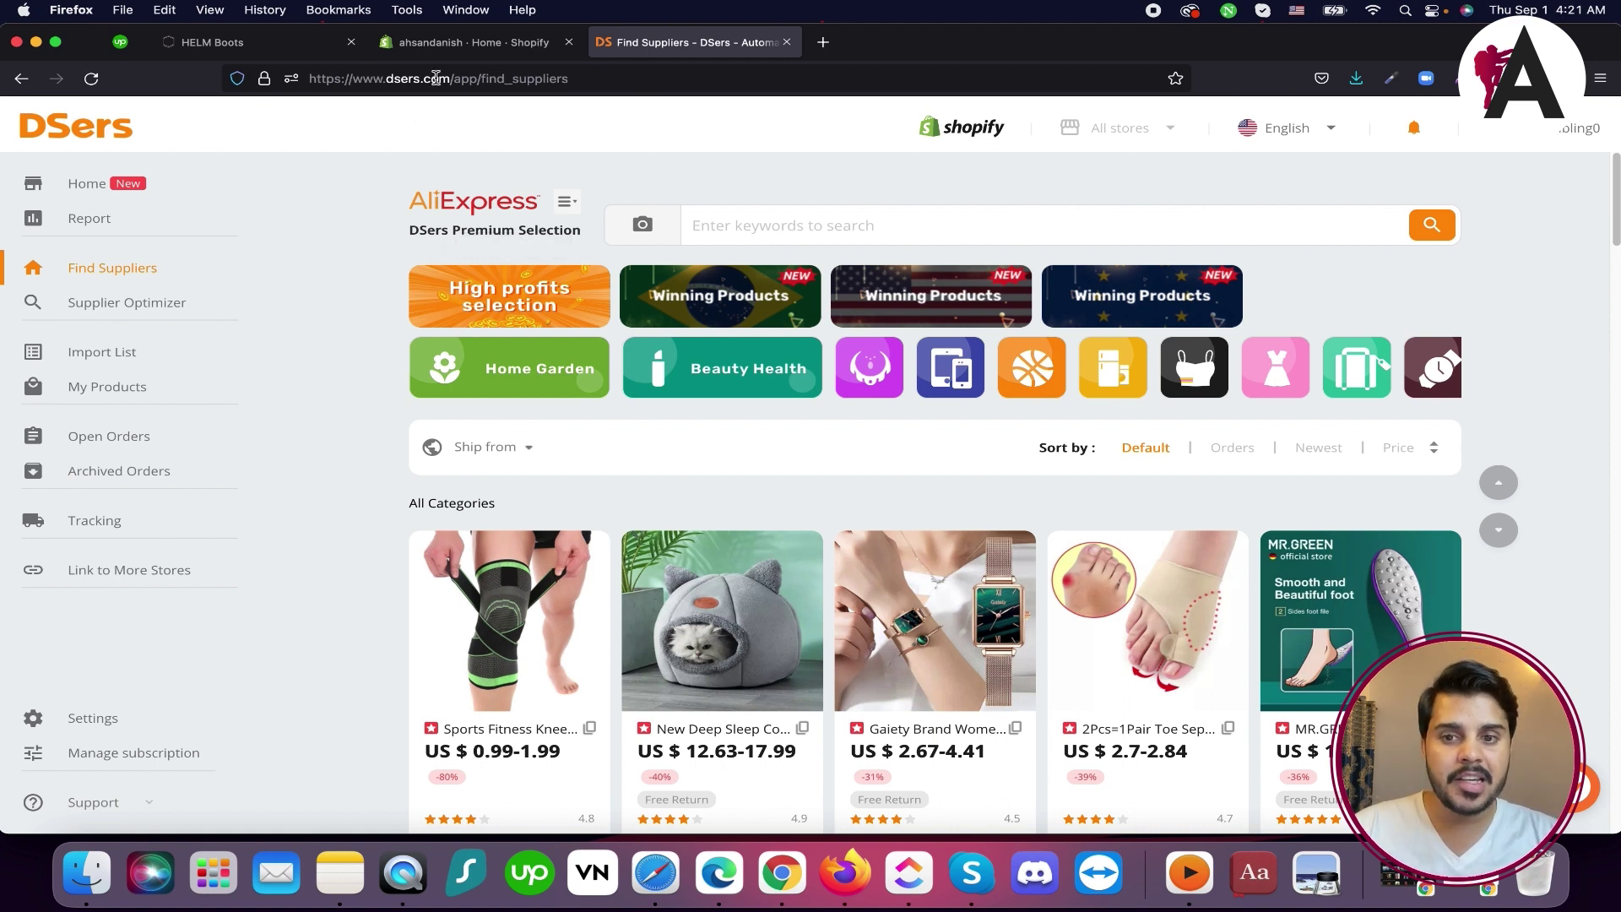
# Search Find Suppliers for 'ear' to list earbuds products
pyautogui.click(757, 222)
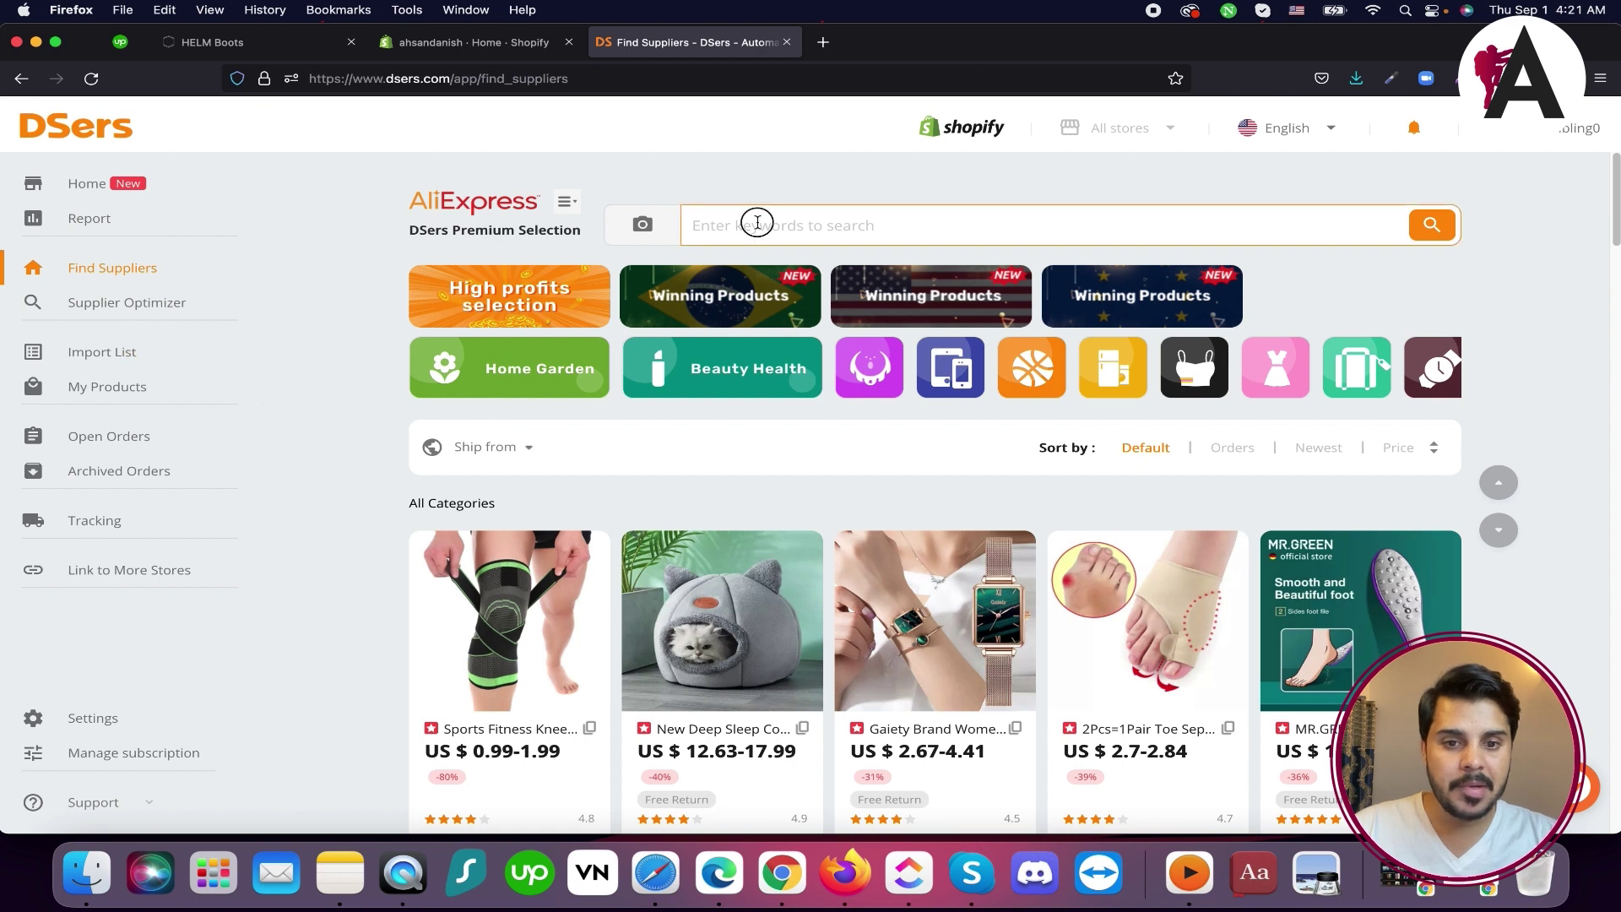
pyautogui.write('ear')
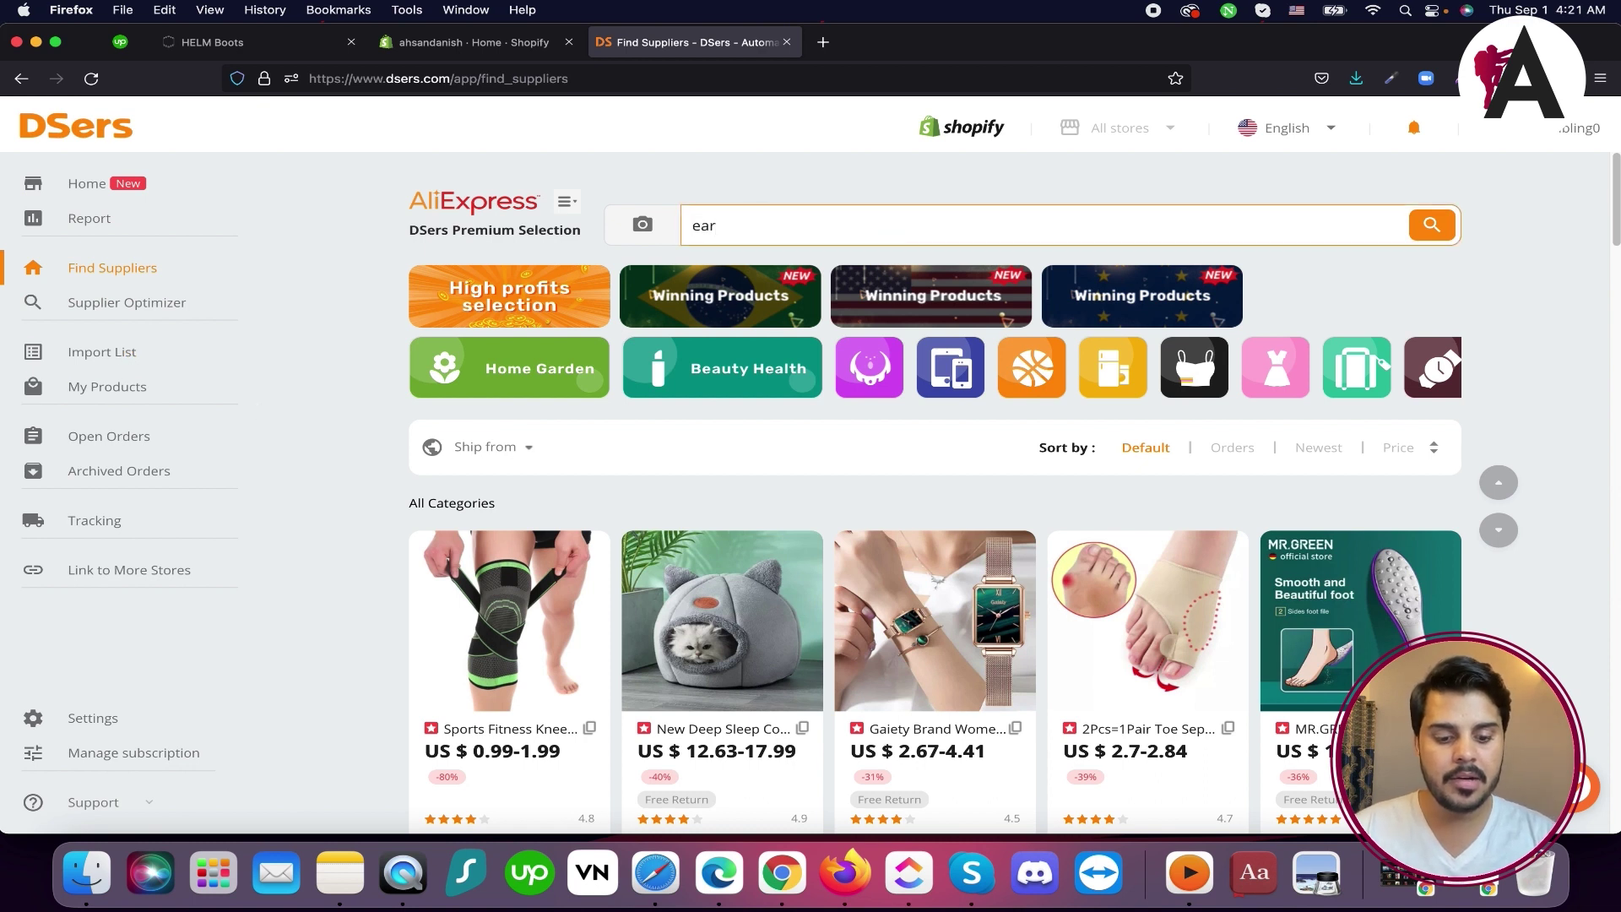
pyautogui.press('Return')
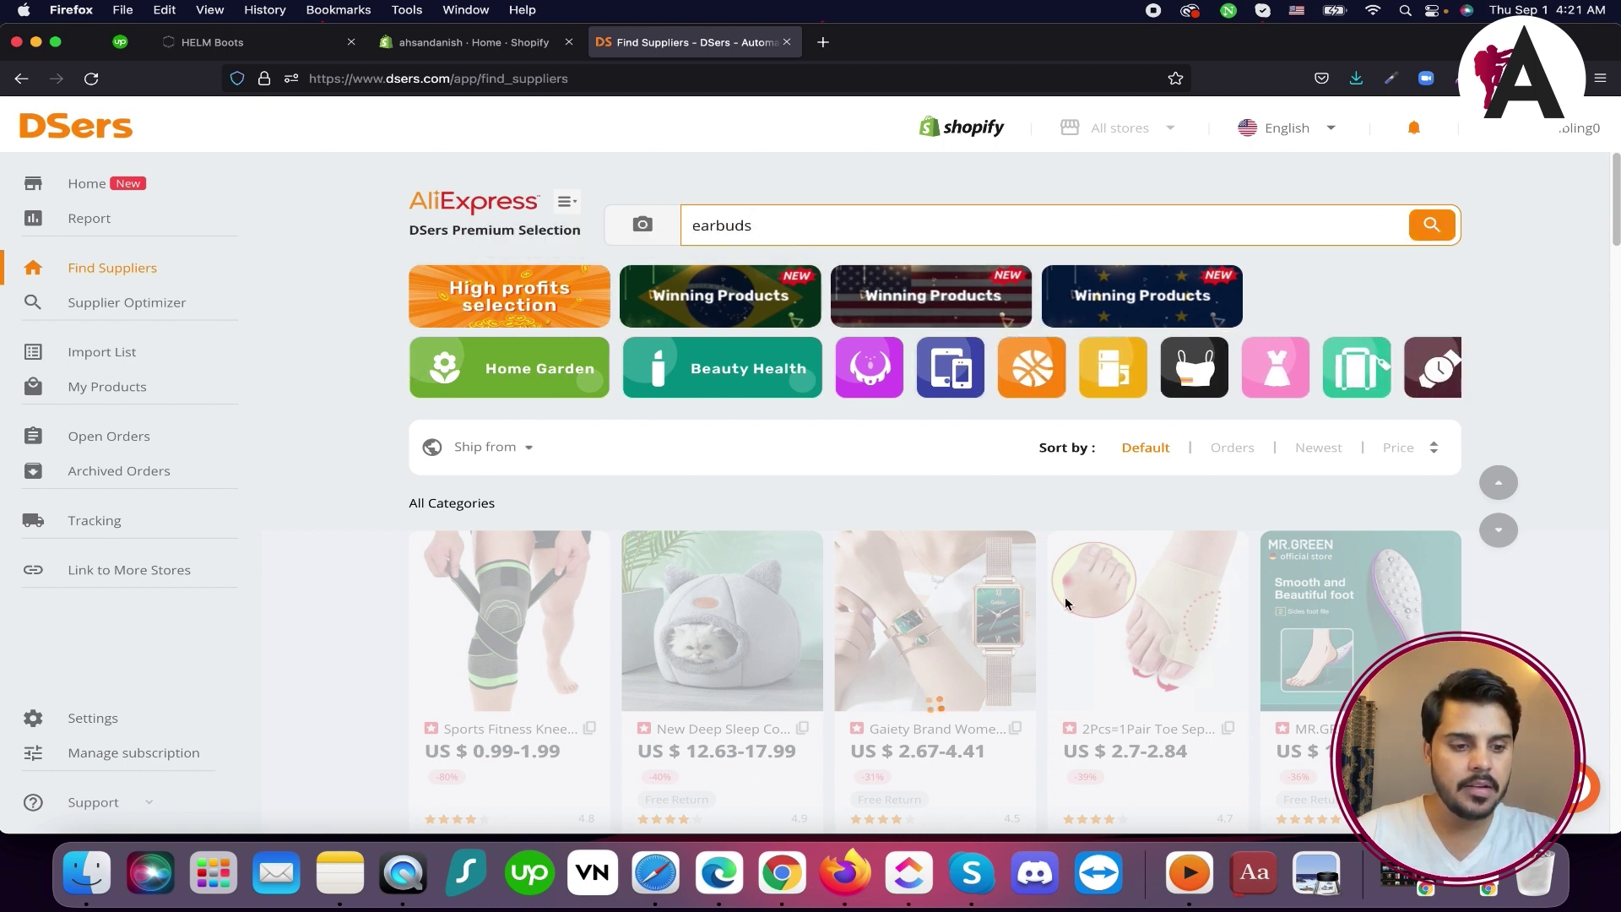
pyautogui.scroll(-5, 1066, 603)
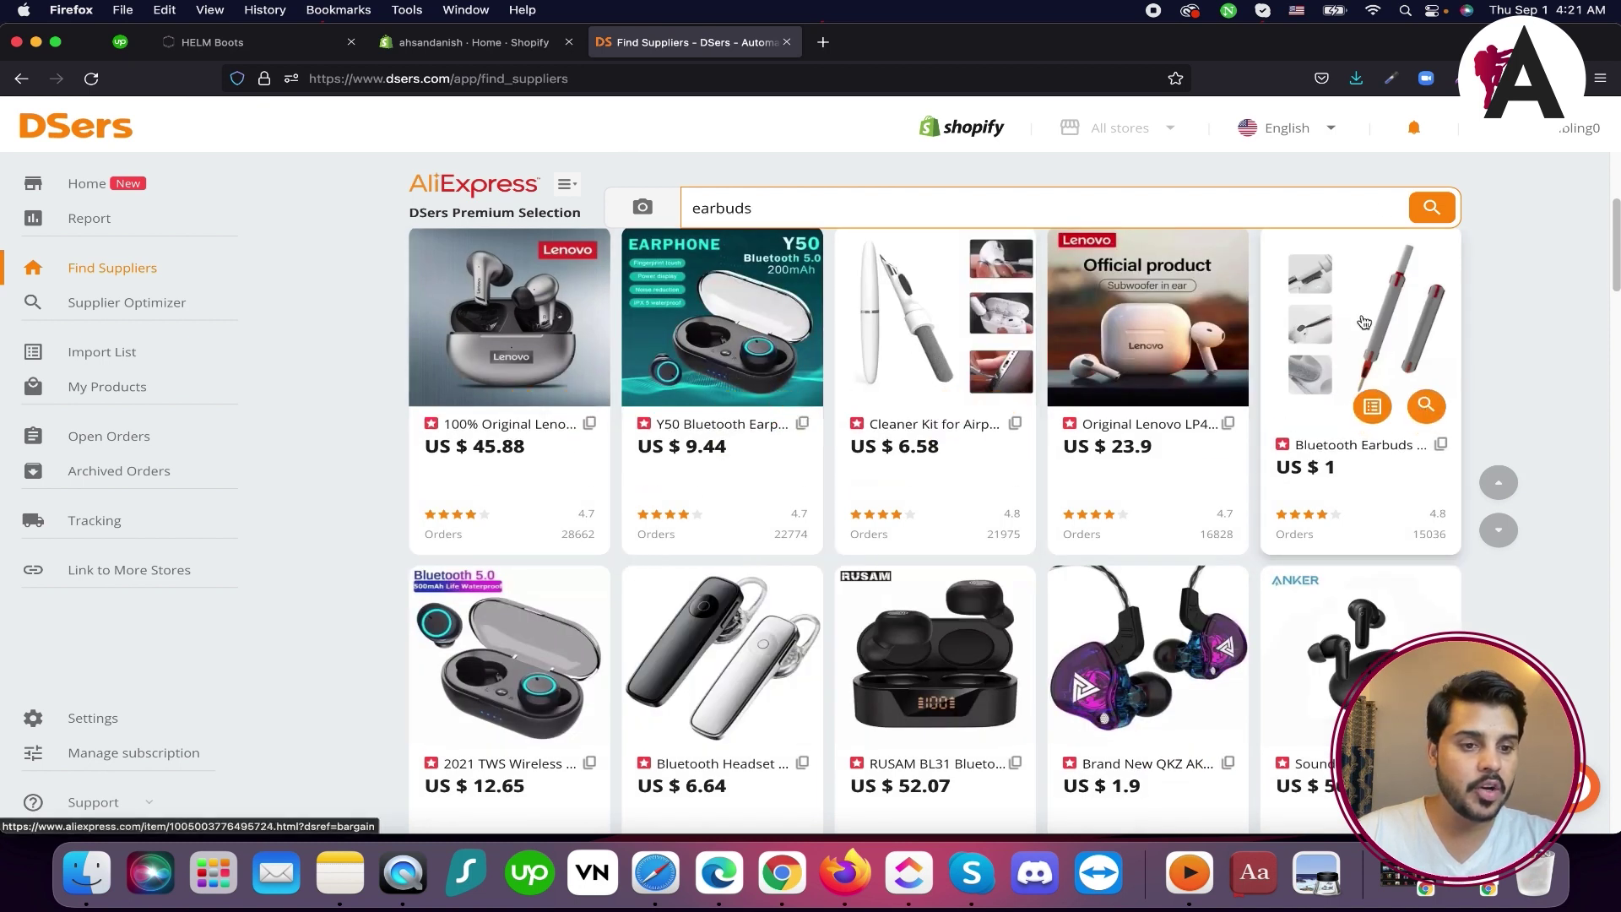
# Add the US $1 earbuds cleaner pen to the Import List with 'Don't show again' ticked
pyautogui.click(1373, 407)
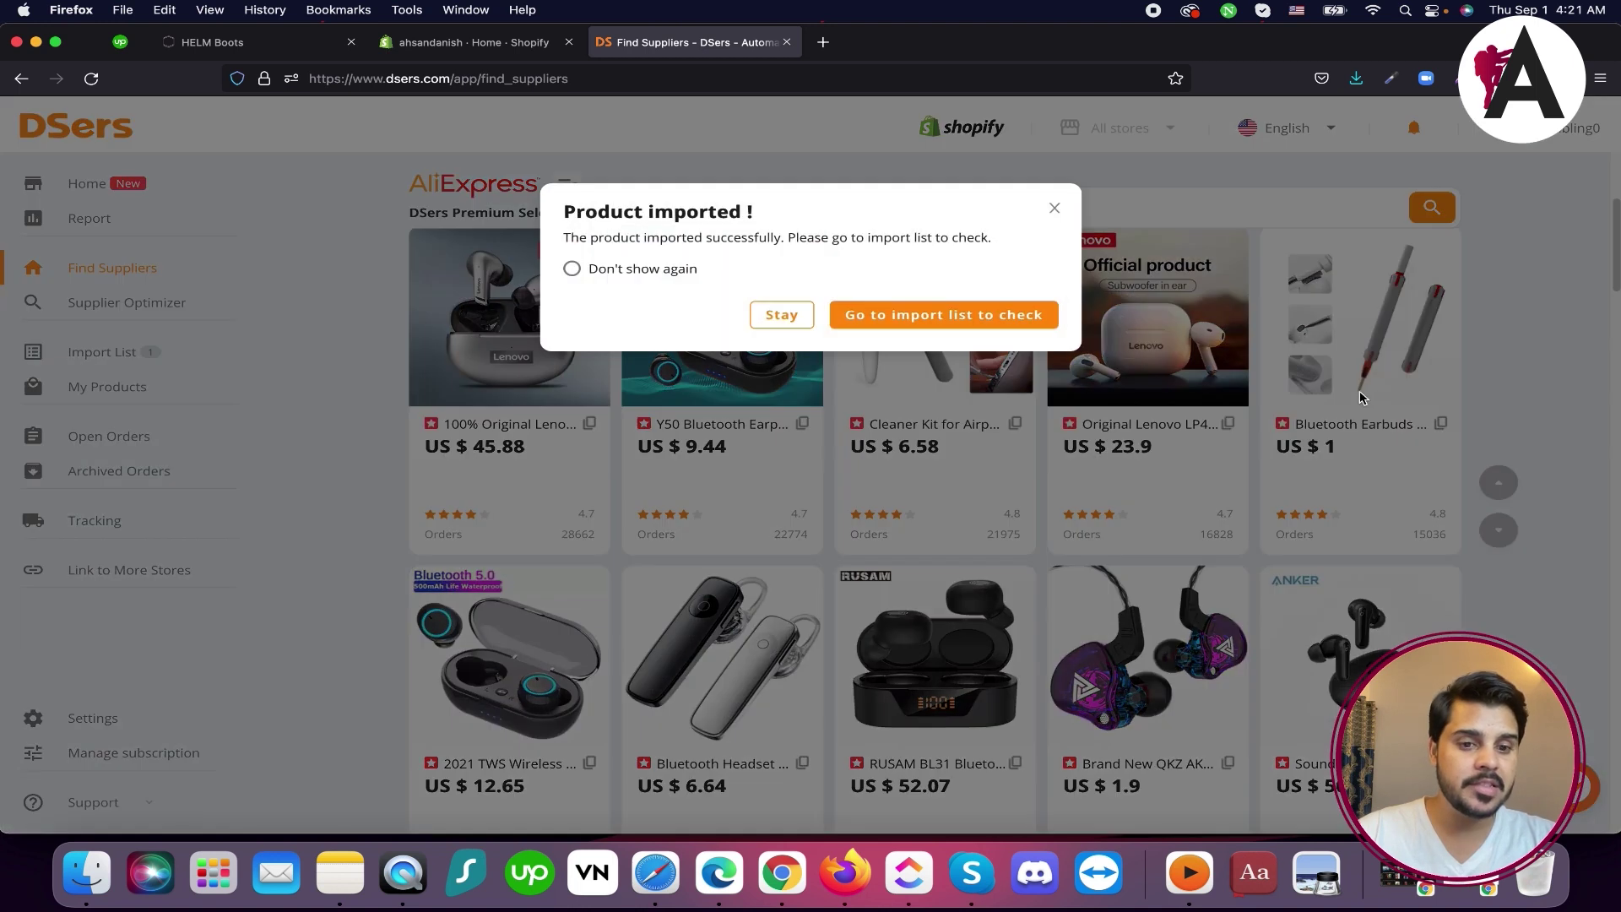
pyautogui.click(621, 270)
pyautogui.click(853, 315)
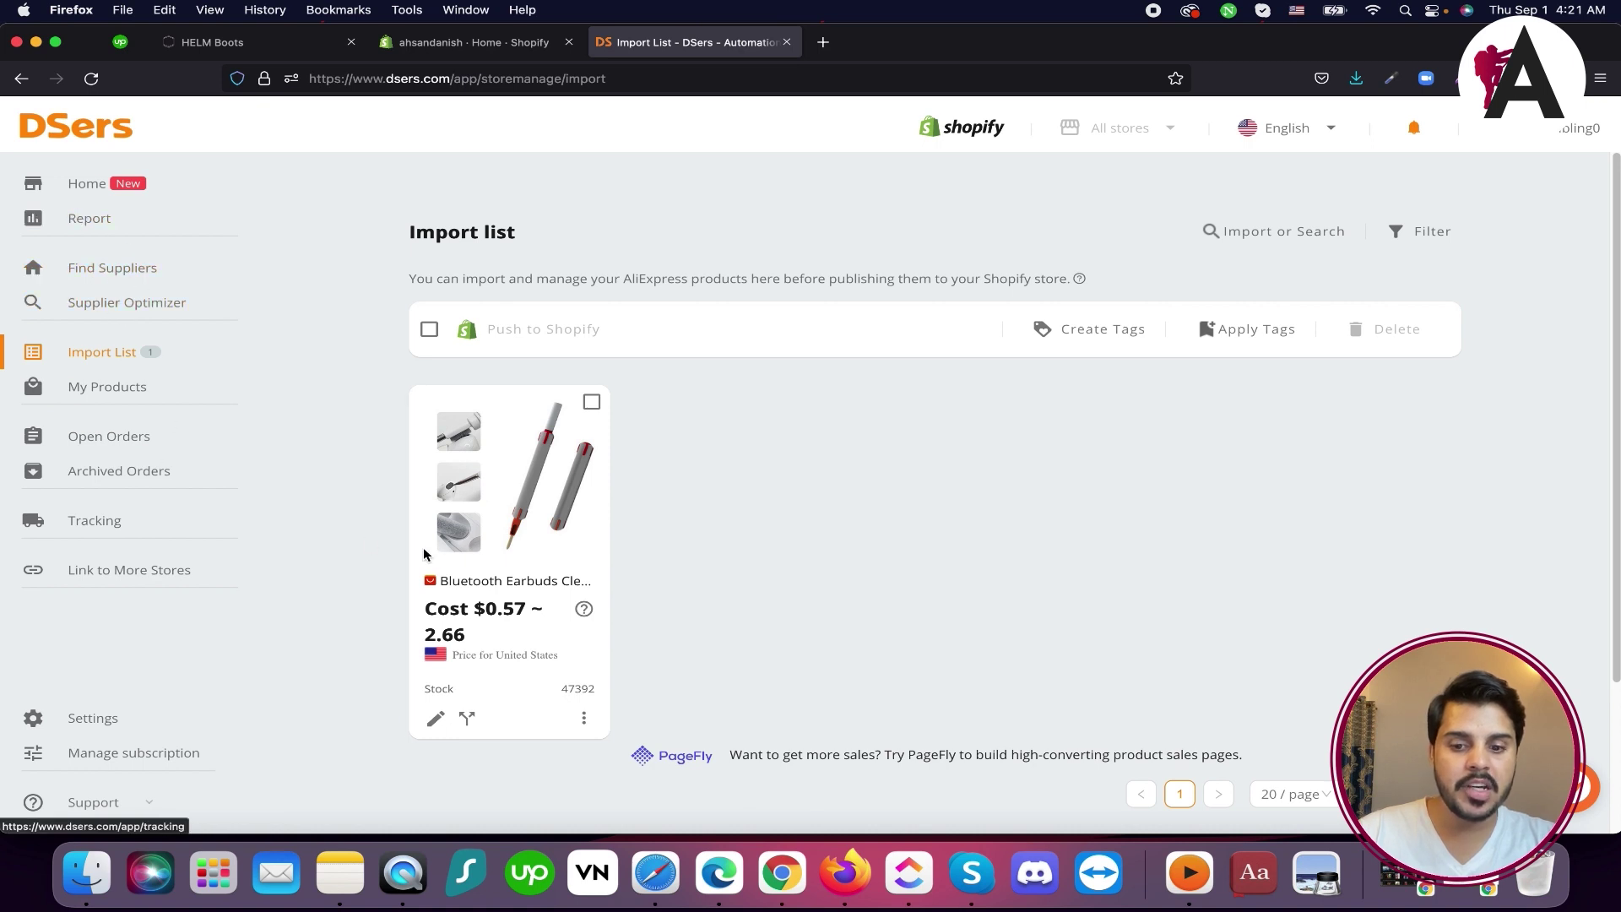
# Push the earbuds cleaner pen from the Import List to the Shopify store
pyautogui.moveTo(579, 526)
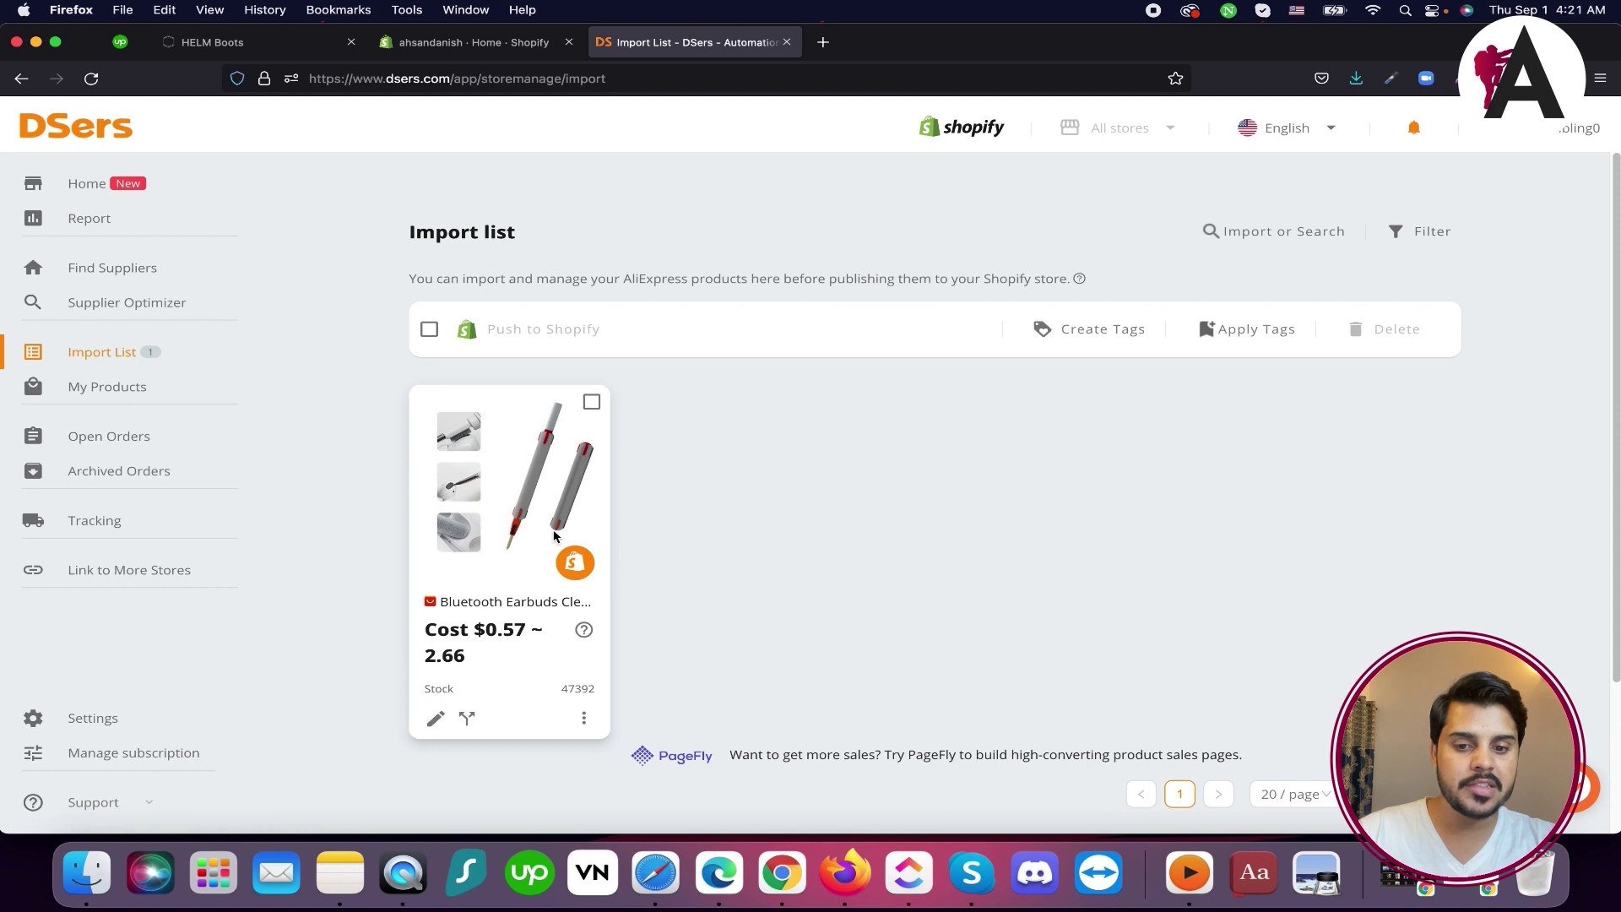
pyautogui.click(574, 566)
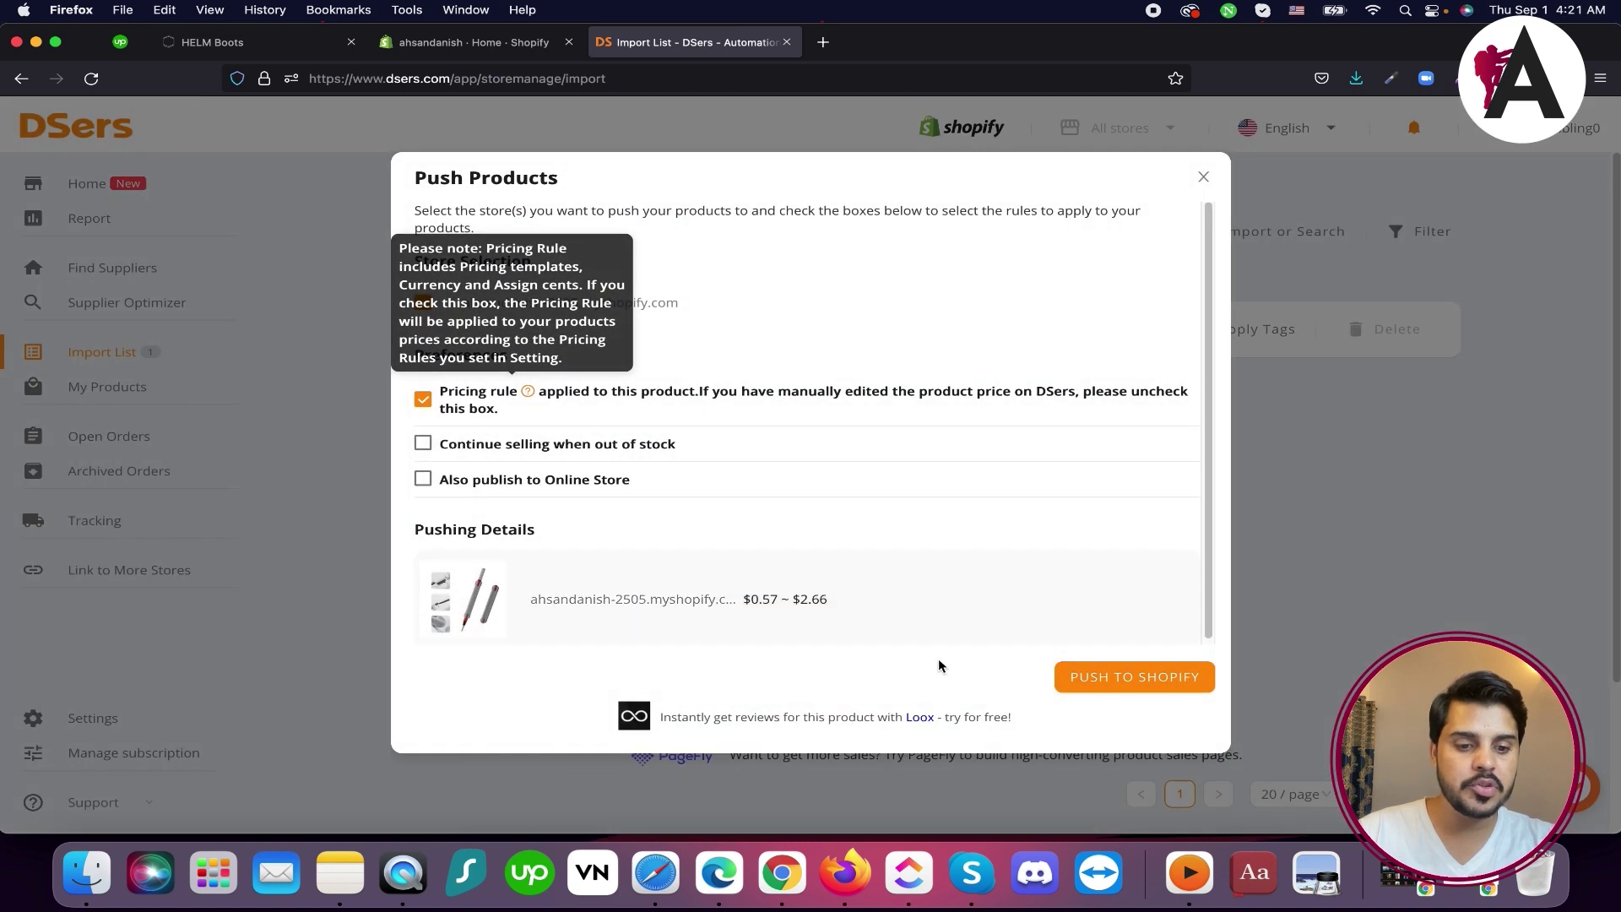
pyautogui.click(1097, 675)
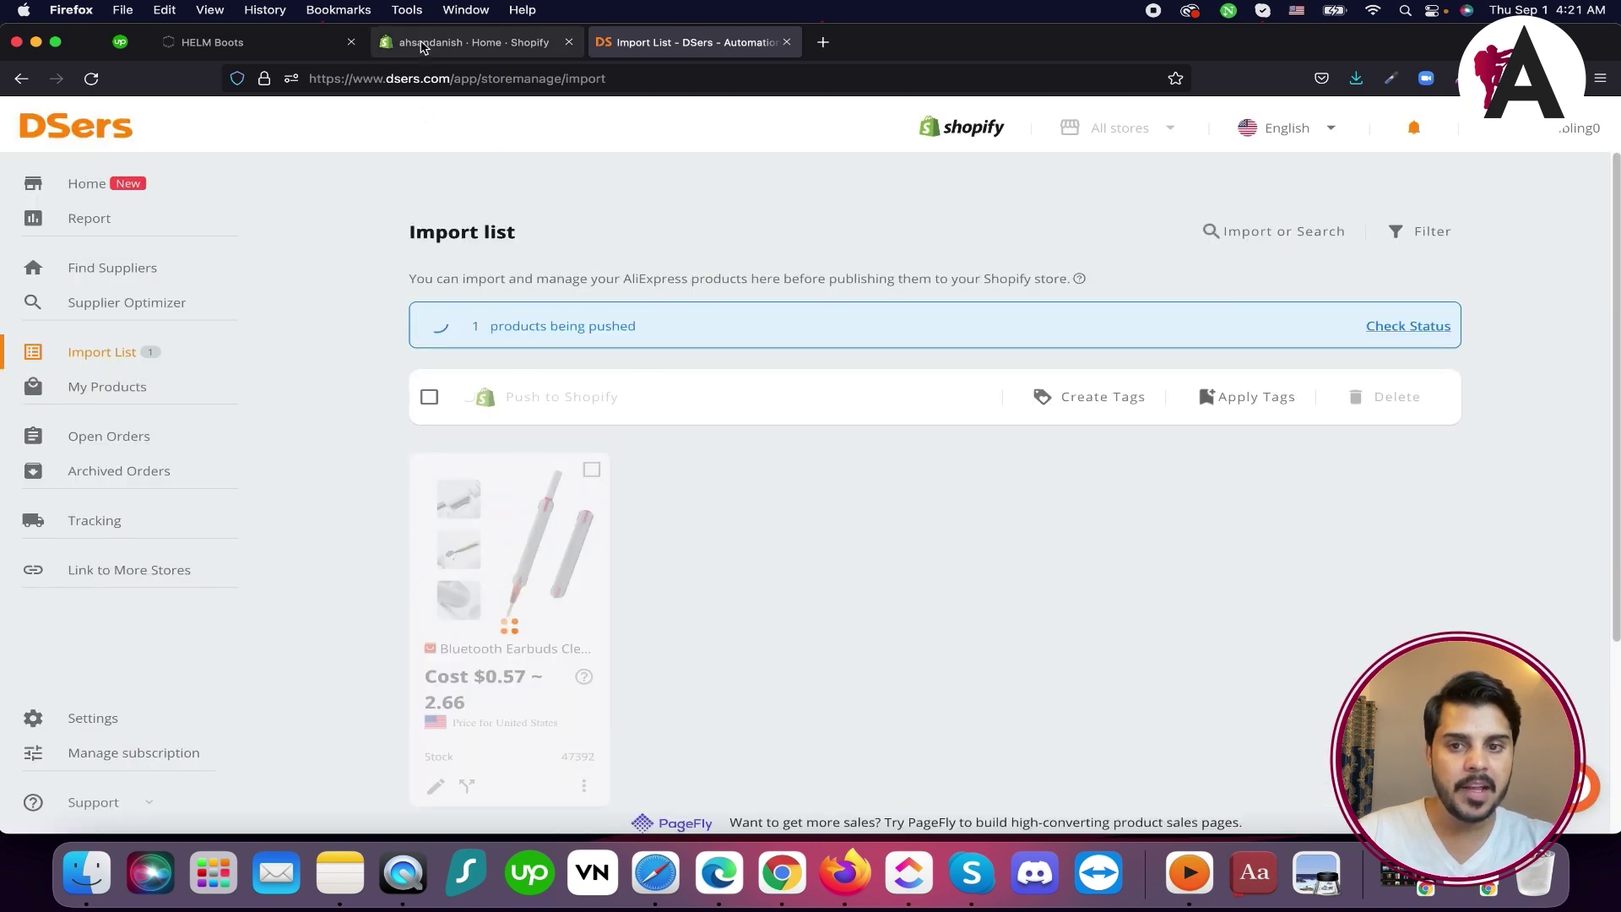
# Show the pushed cleaner pen in the Shopify admin's Products list
pyautogui.click(429, 44)
pyautogui.click(612, 43)
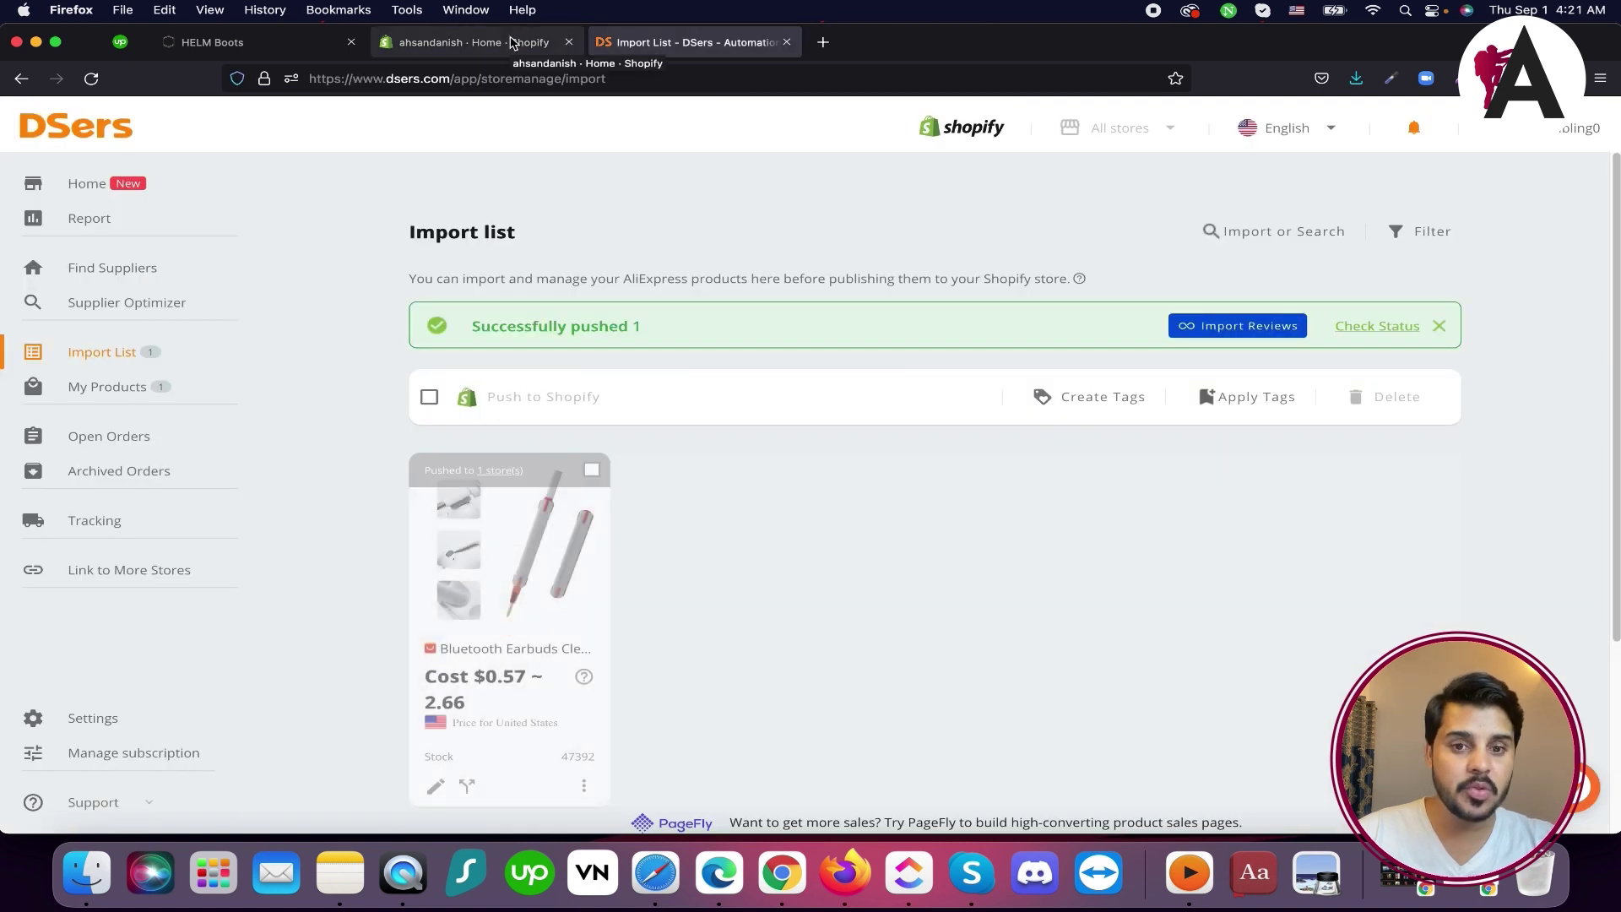
pyautogui.click(511, 46)
pyautogui.click(59, 210)
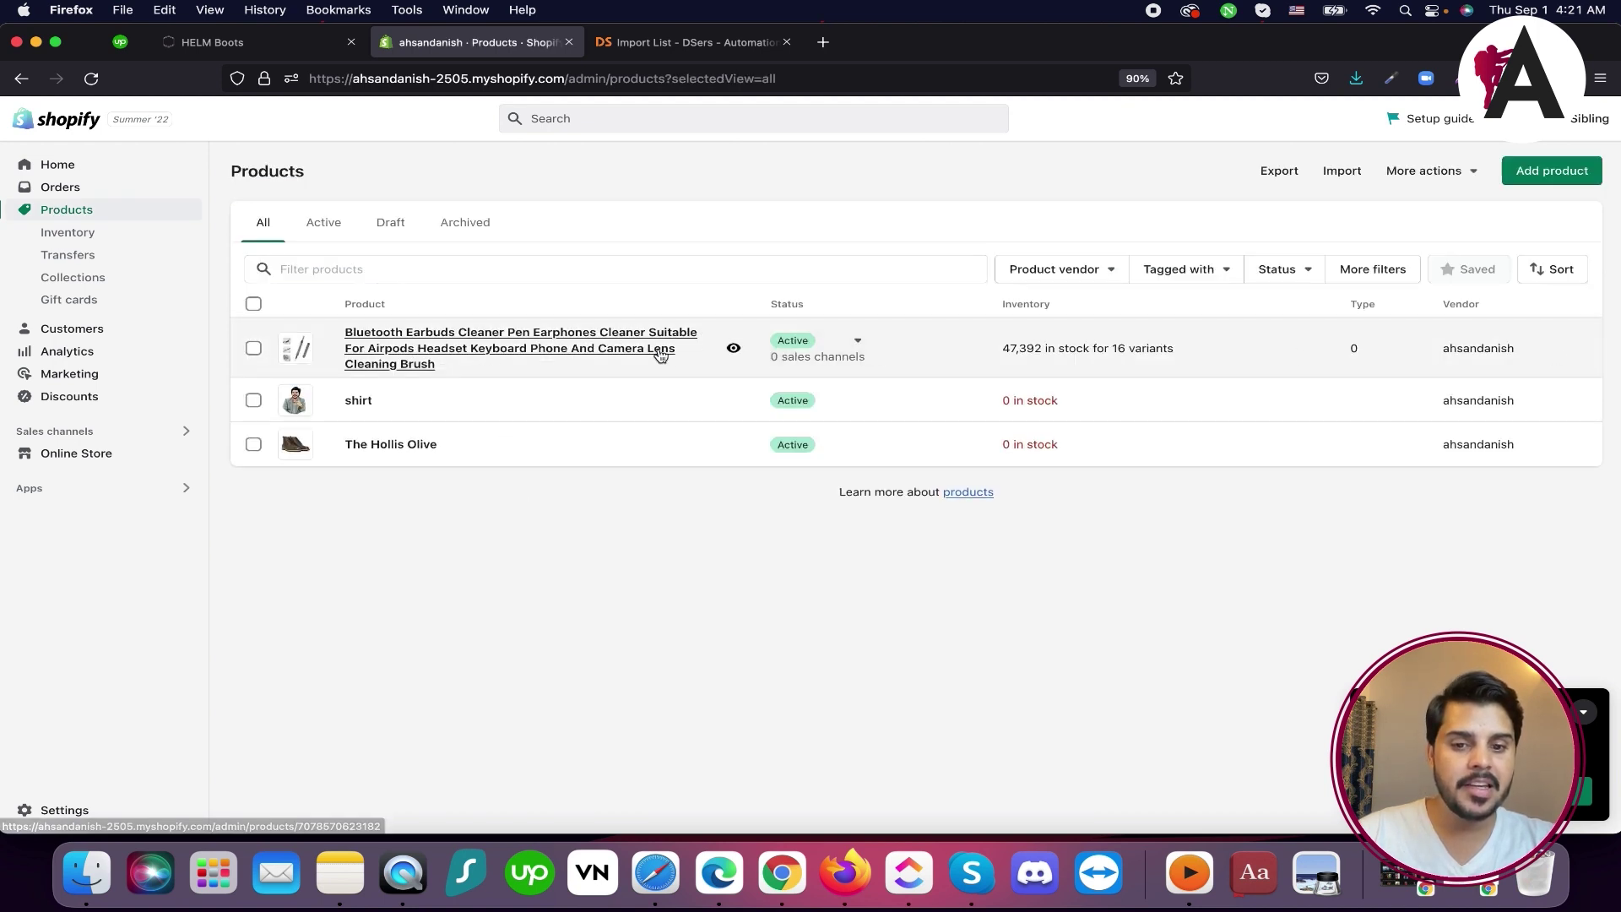
# Preview the cleaner pen on the online store, where it shows at Rs.1.52
pyautogui.click(729, 350)
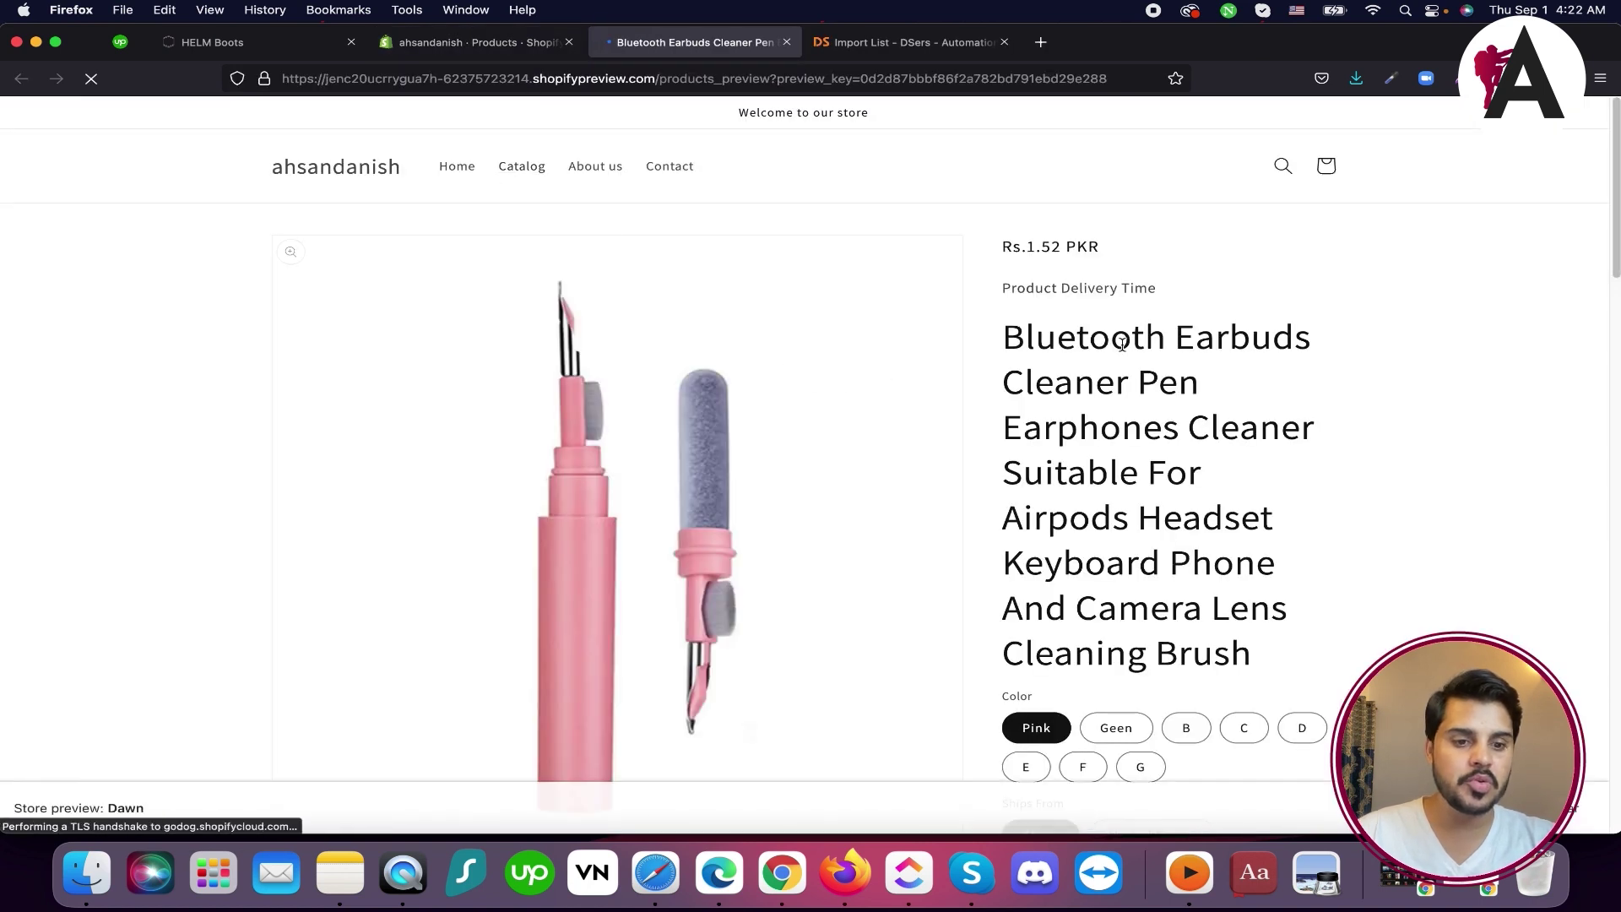
pyautogui.scroll(-15, 807, 380)
pyautogui.scroll(-5, 795, 382)
pyautogui.scroll(20, 760, 369)
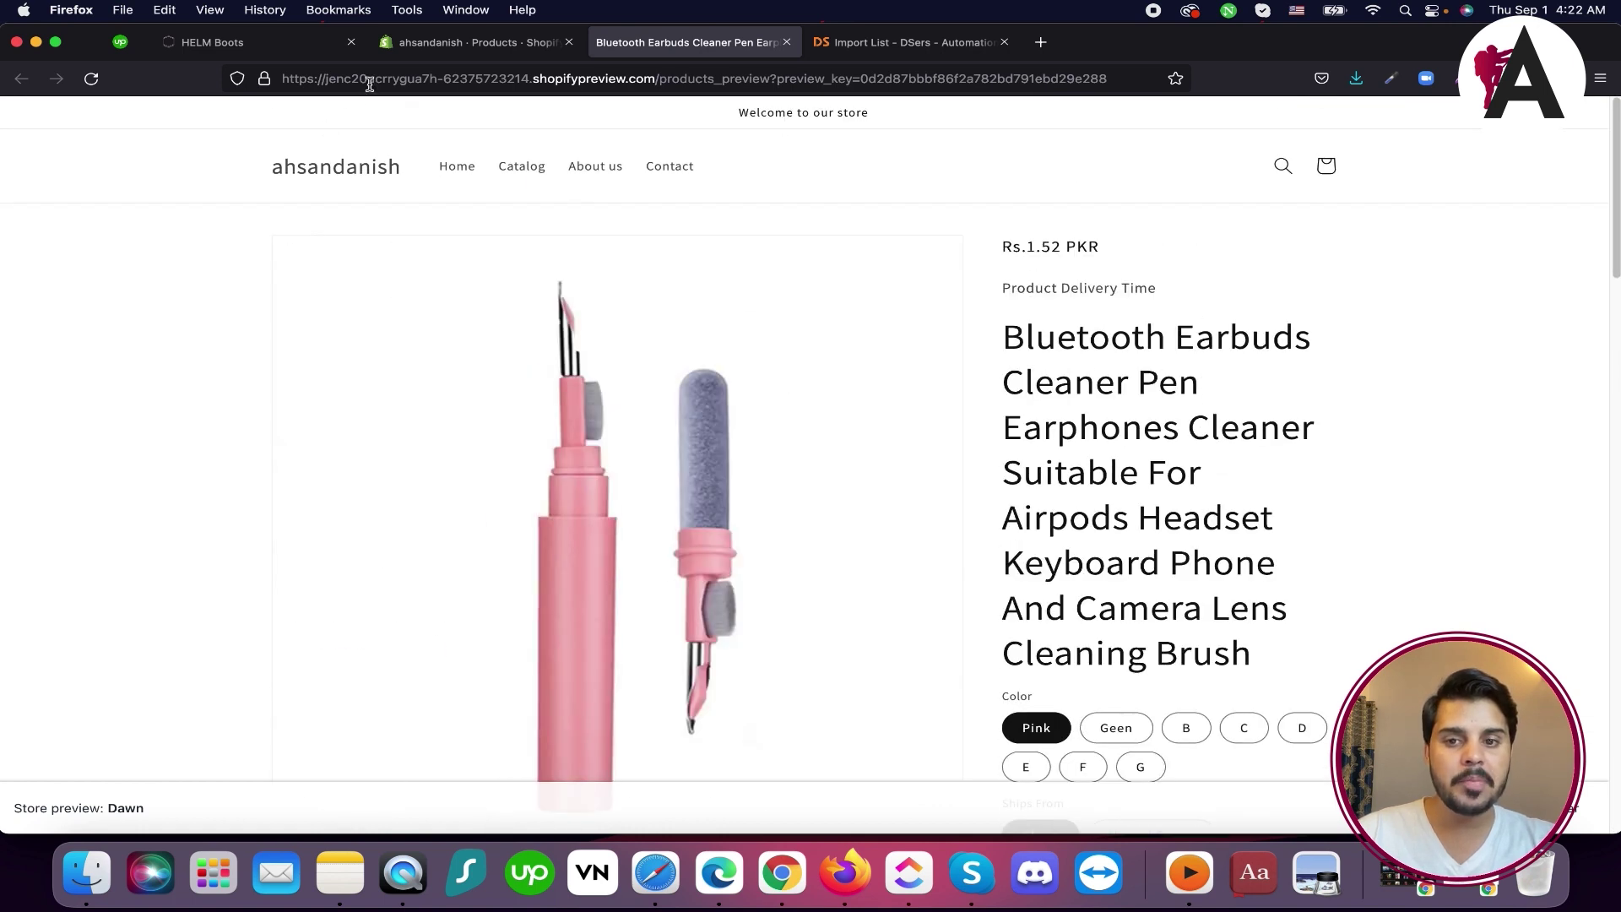
pyautogui.click(369, 80)
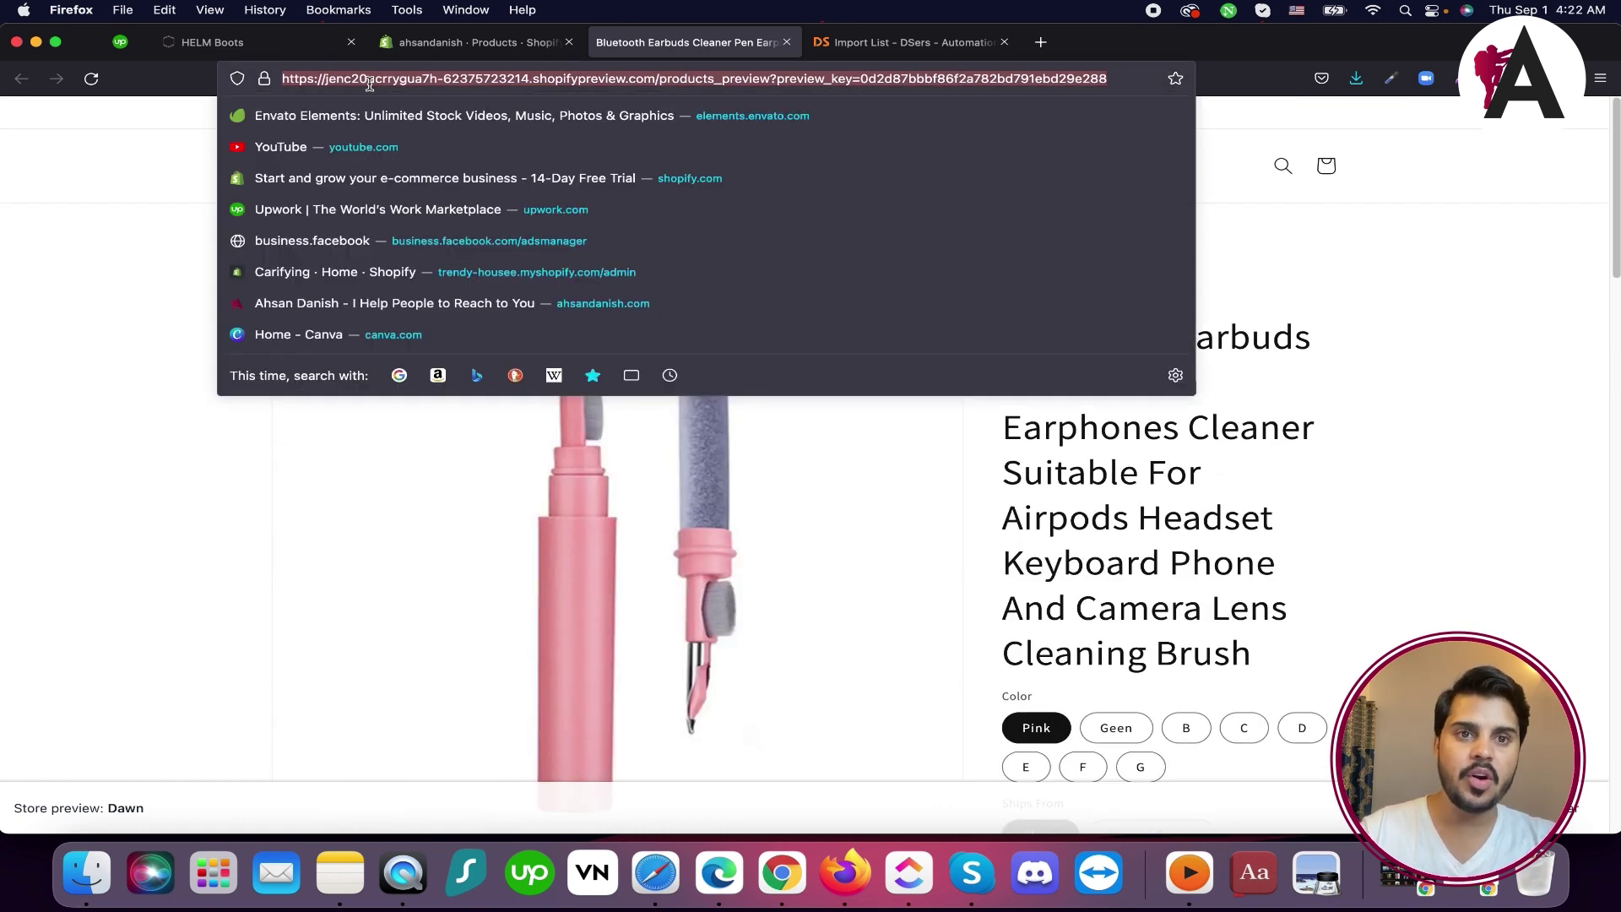
# Open the cleaner pen's product edit page and scroll to its Variants price table
pyautogui.click(815, 154)
pyautogui.click(477, 43)
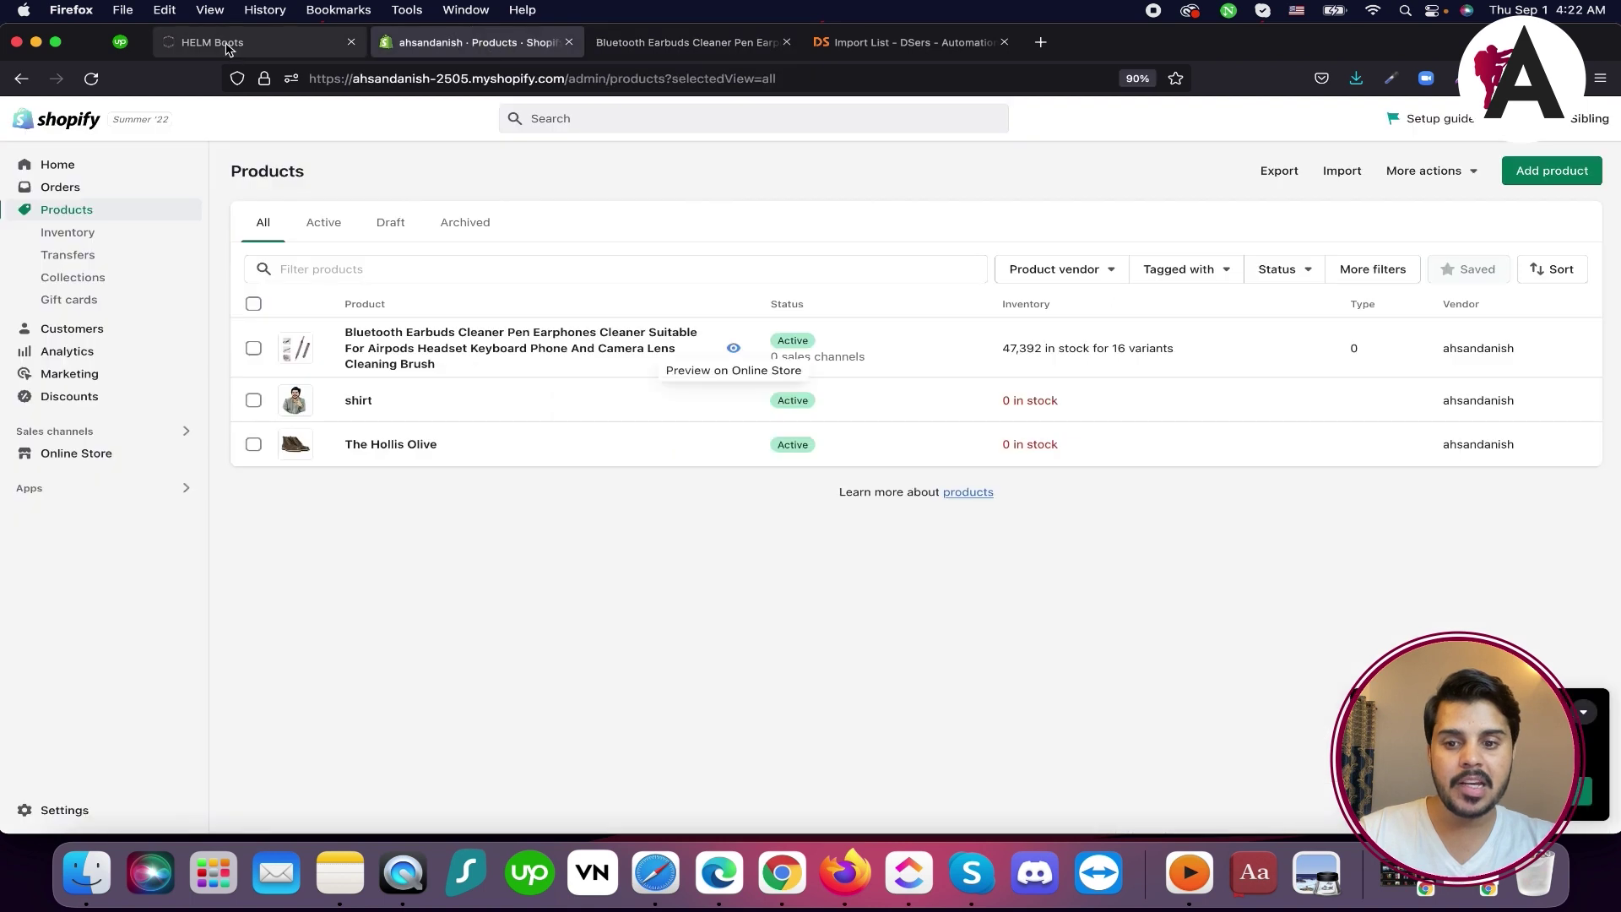
pyautogui.click(605, 348)
pyautogui.click(692, 42)
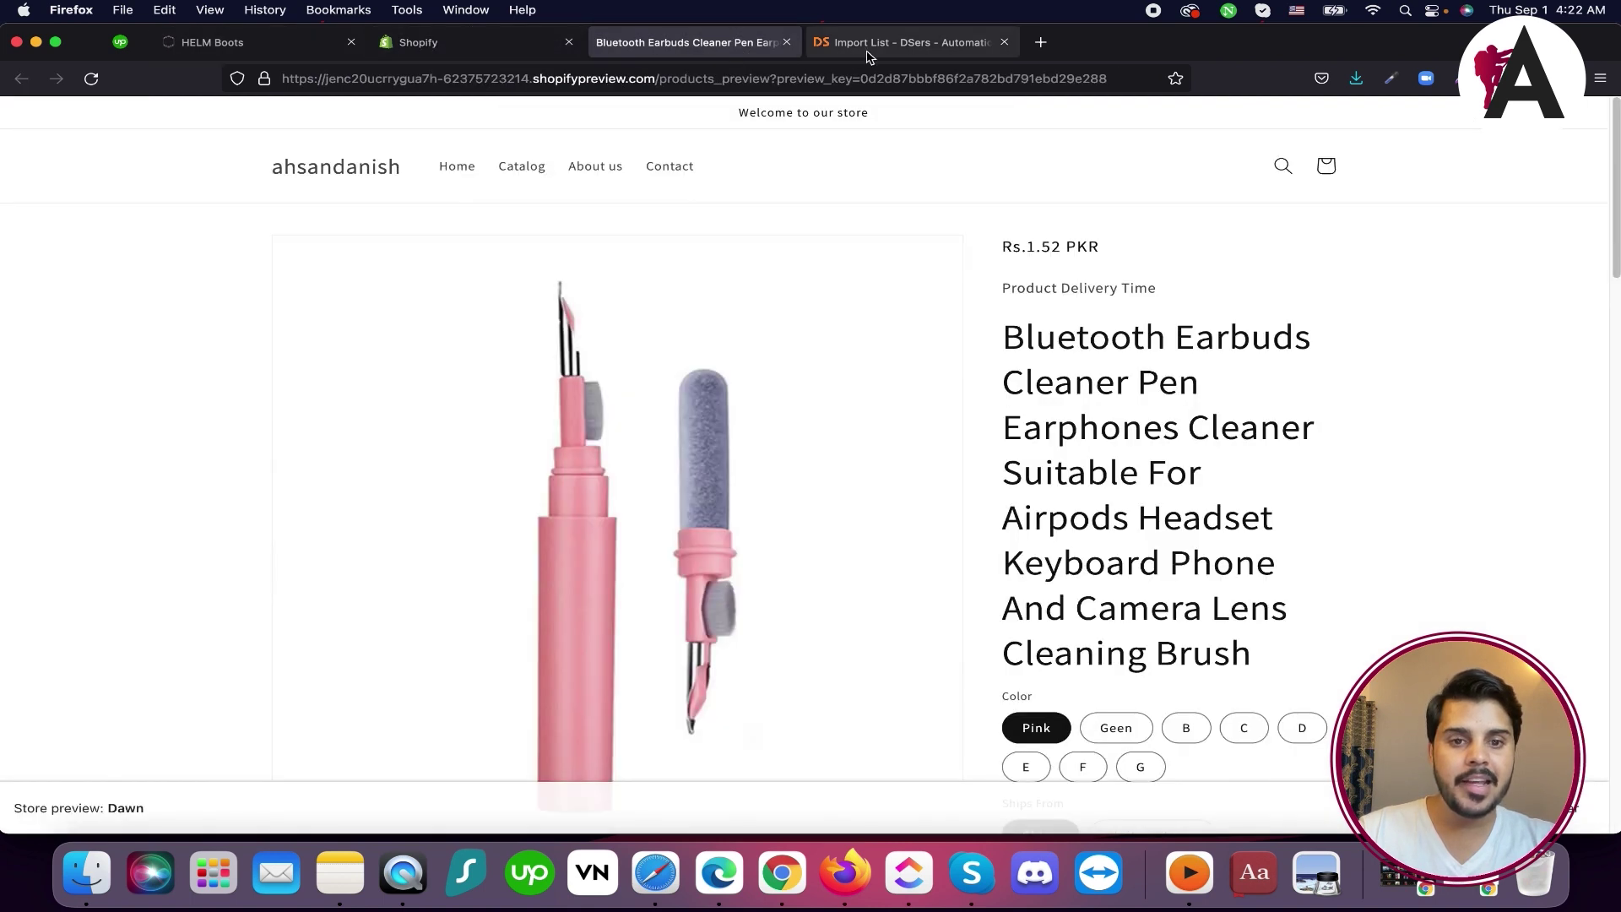
pyautogui.click(873, 52)
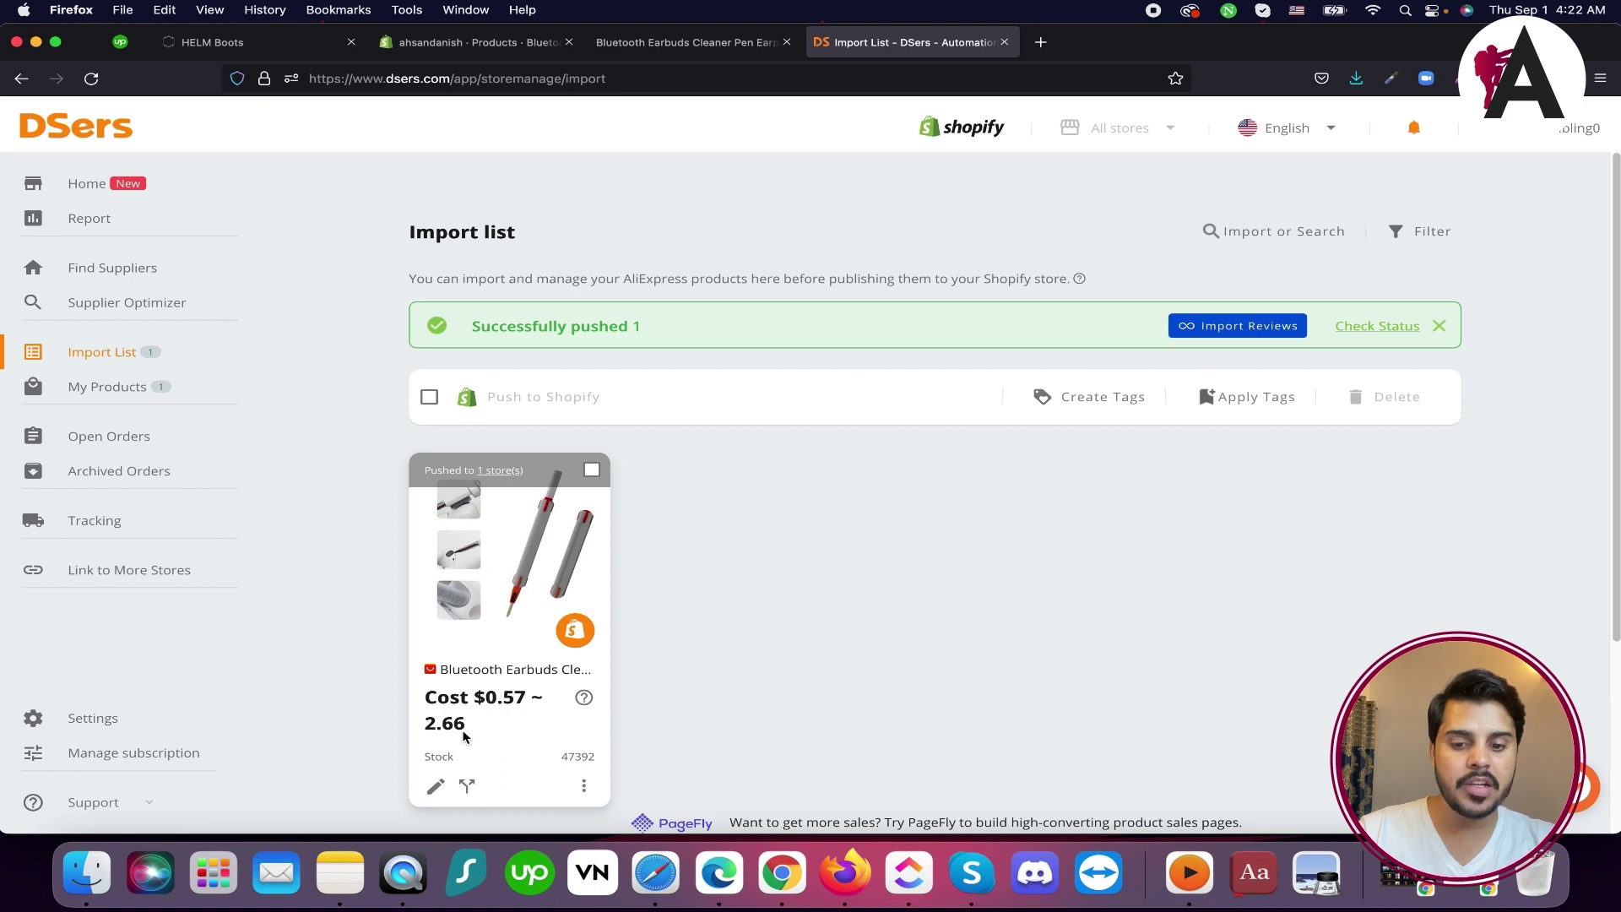
pyautogui.click(637, 48)
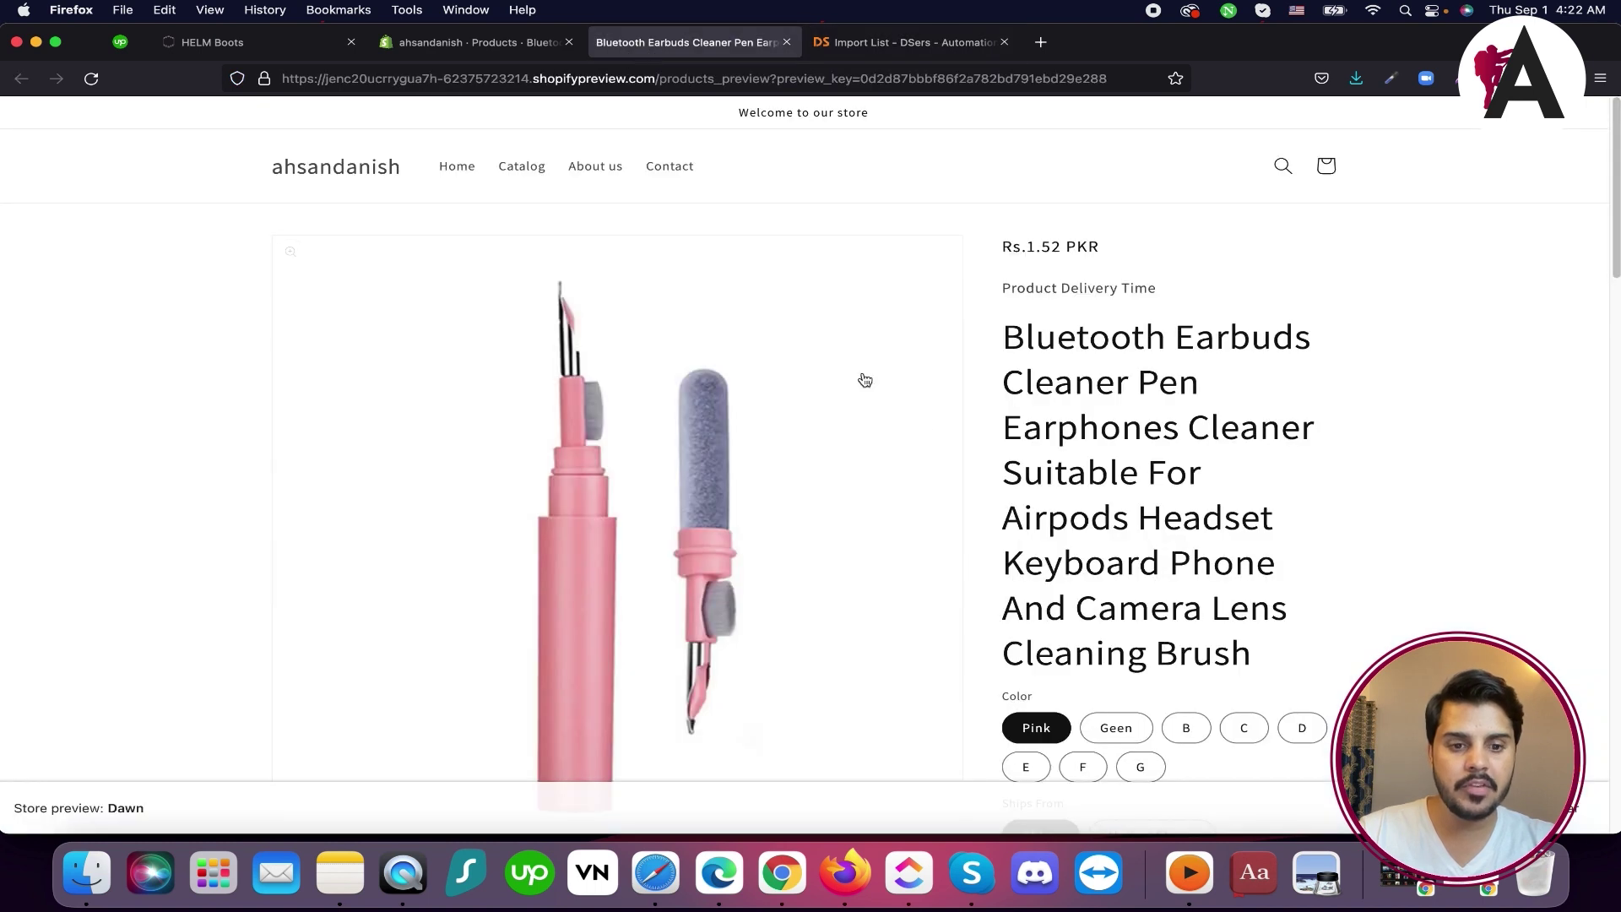
pyautogui.click(477, 43)
pyautogui.scroll(-8, 894, 525)
pyautogui.scroll(-8, 894, 525)
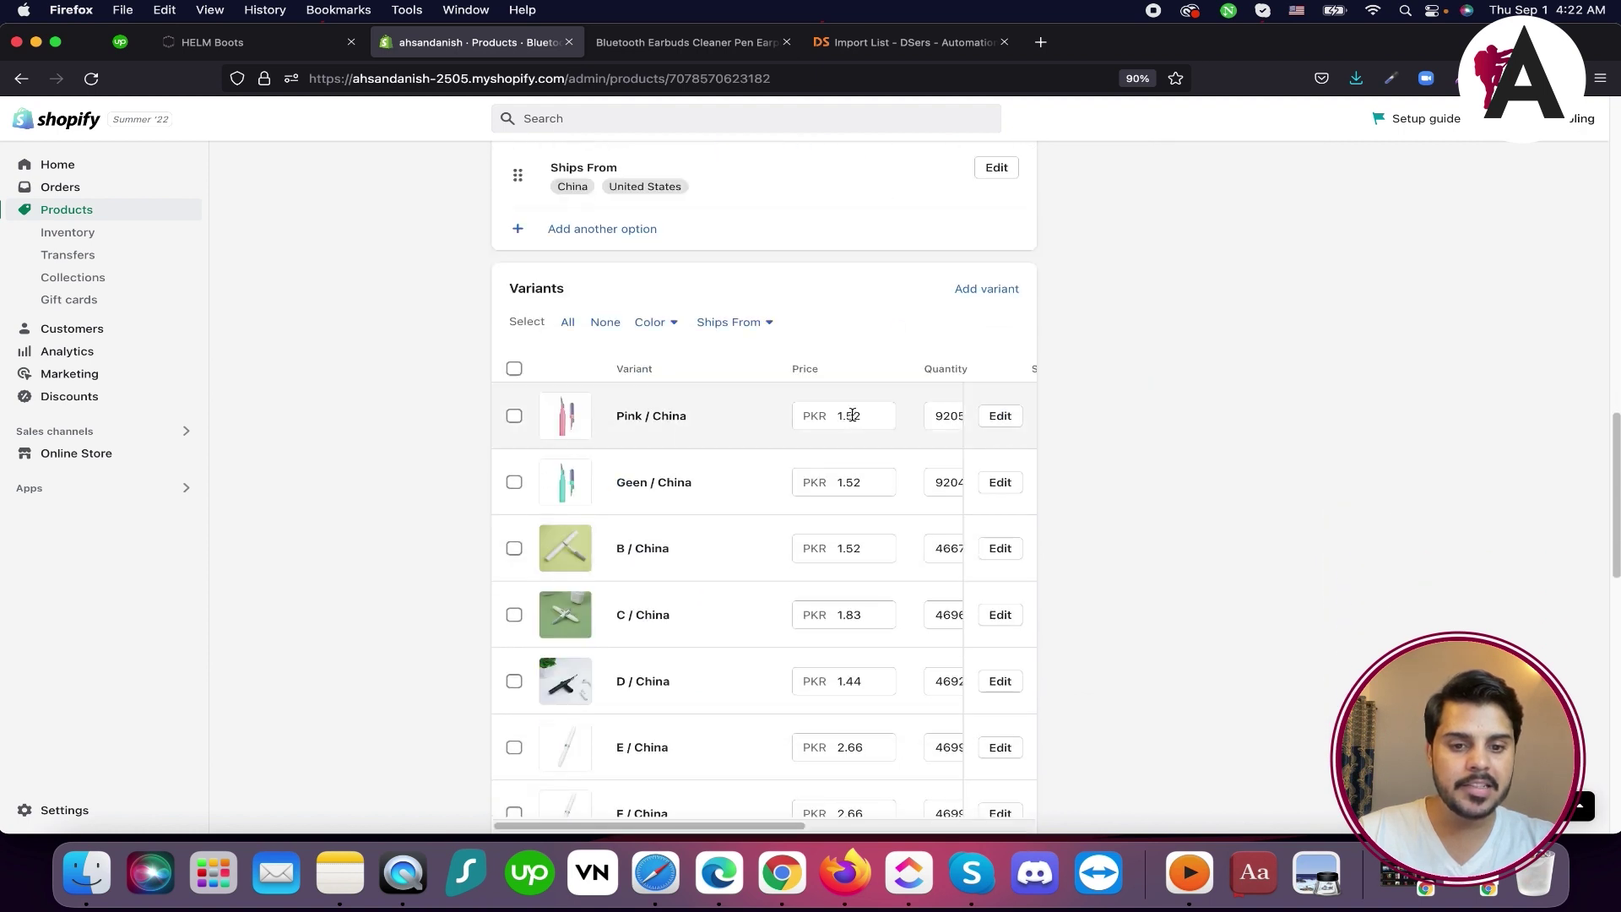
# Insert a 0 into each China variant price, raising them to 10.52–20.66
pyautogui.click(841, 416)
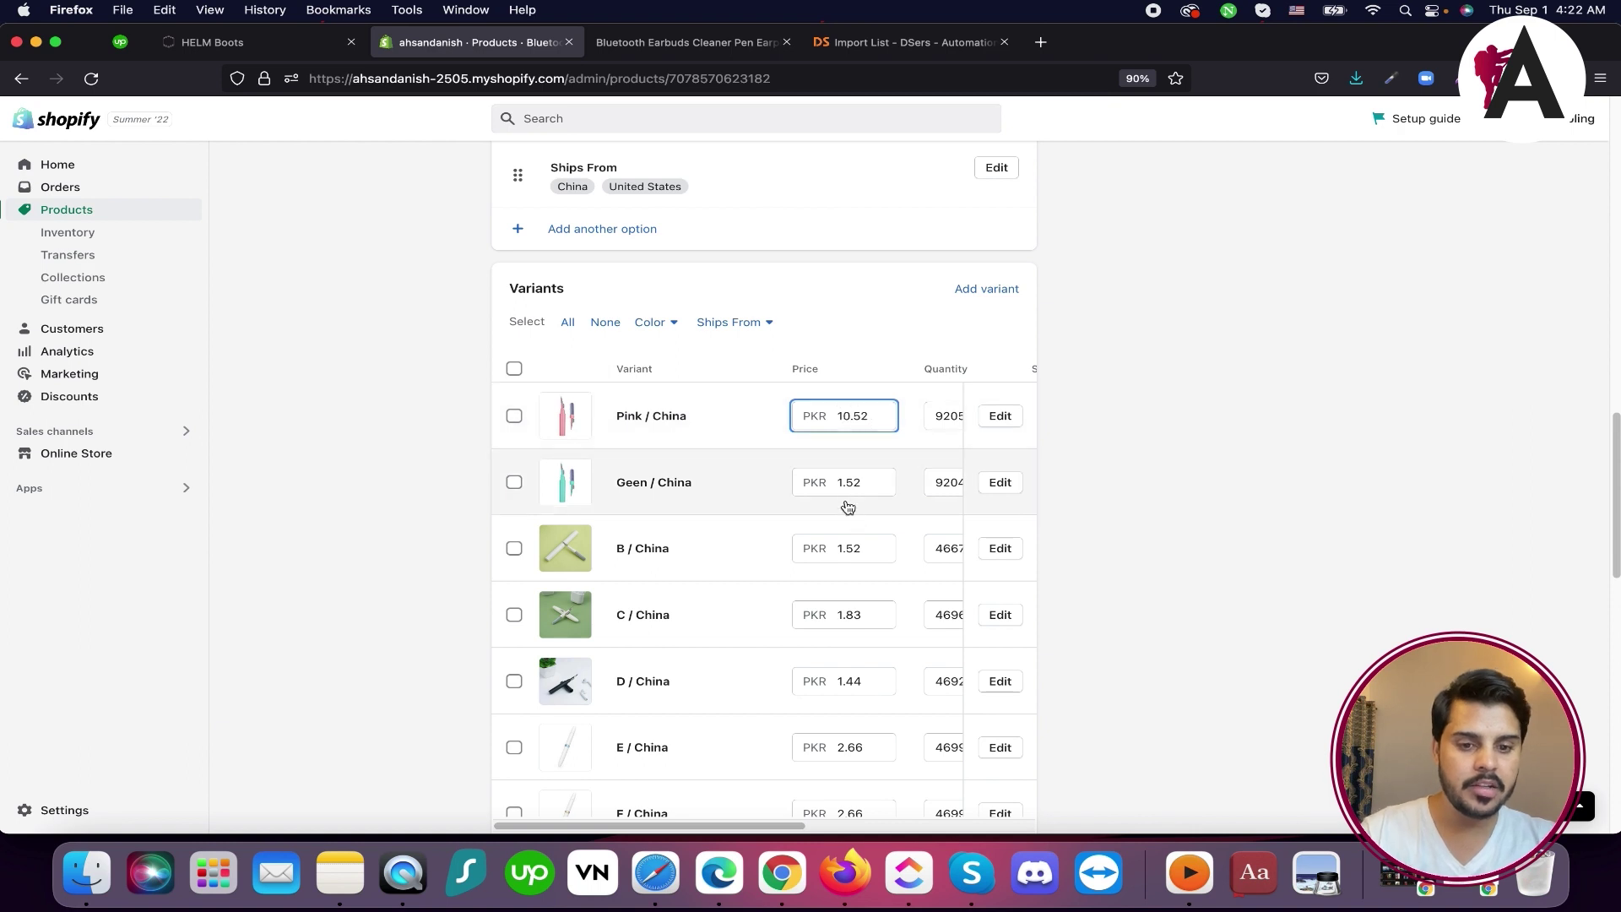
pyautogui.click(843, 485)
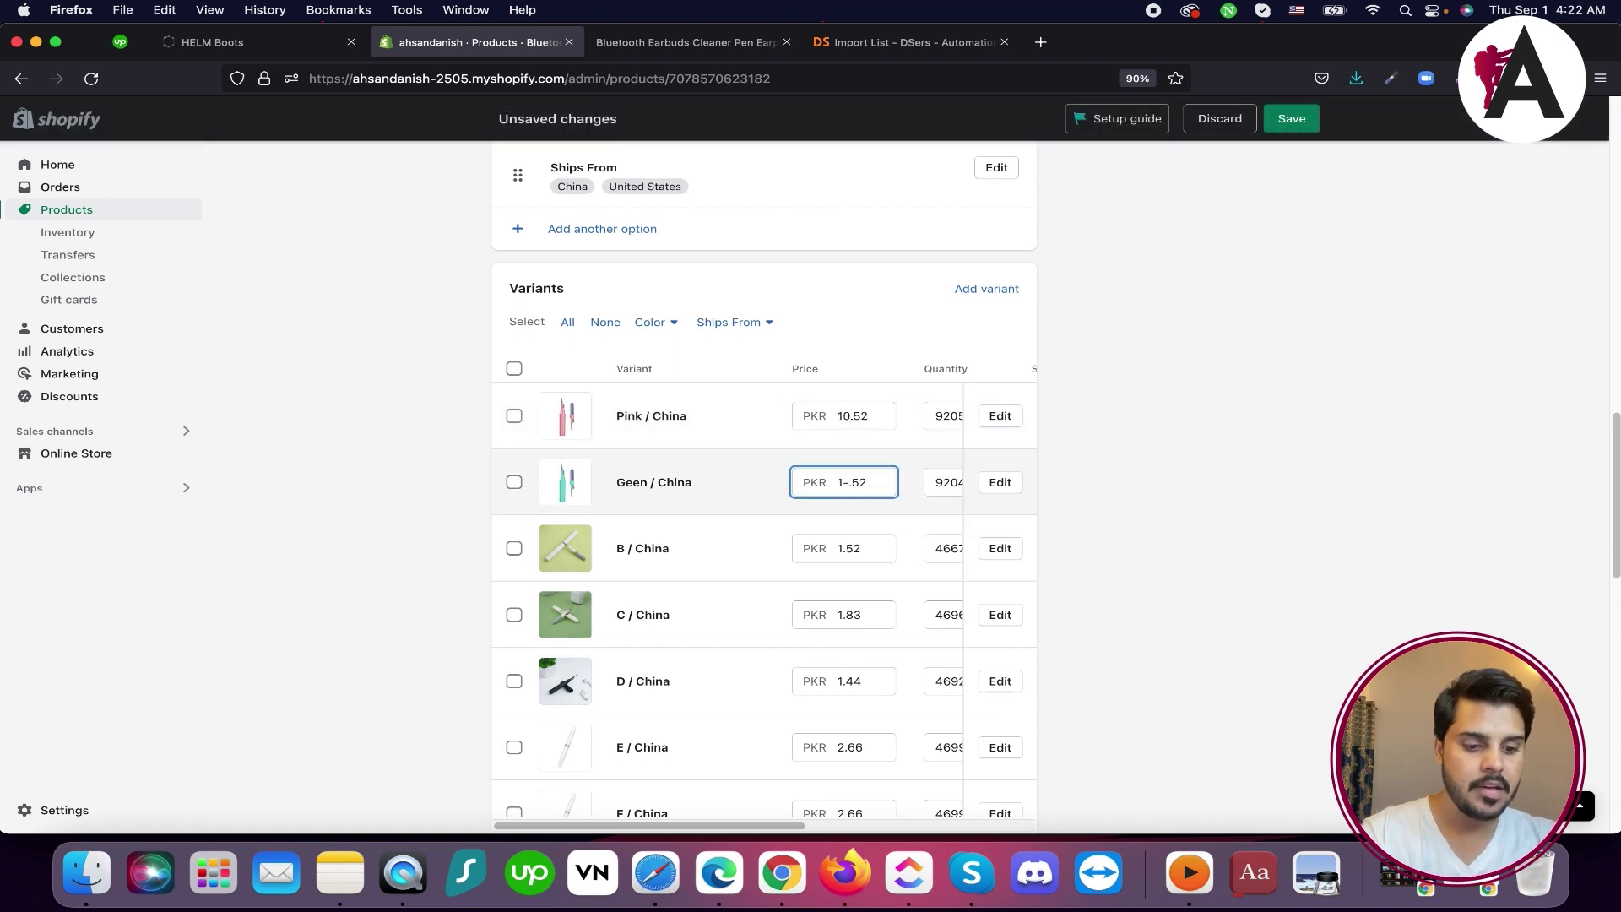
pyautogui.write('0')
pyautogui.click(841, 550)
pyautogui.write('0')
pyautogui.click(845, 617)
pyautogui.write('0')
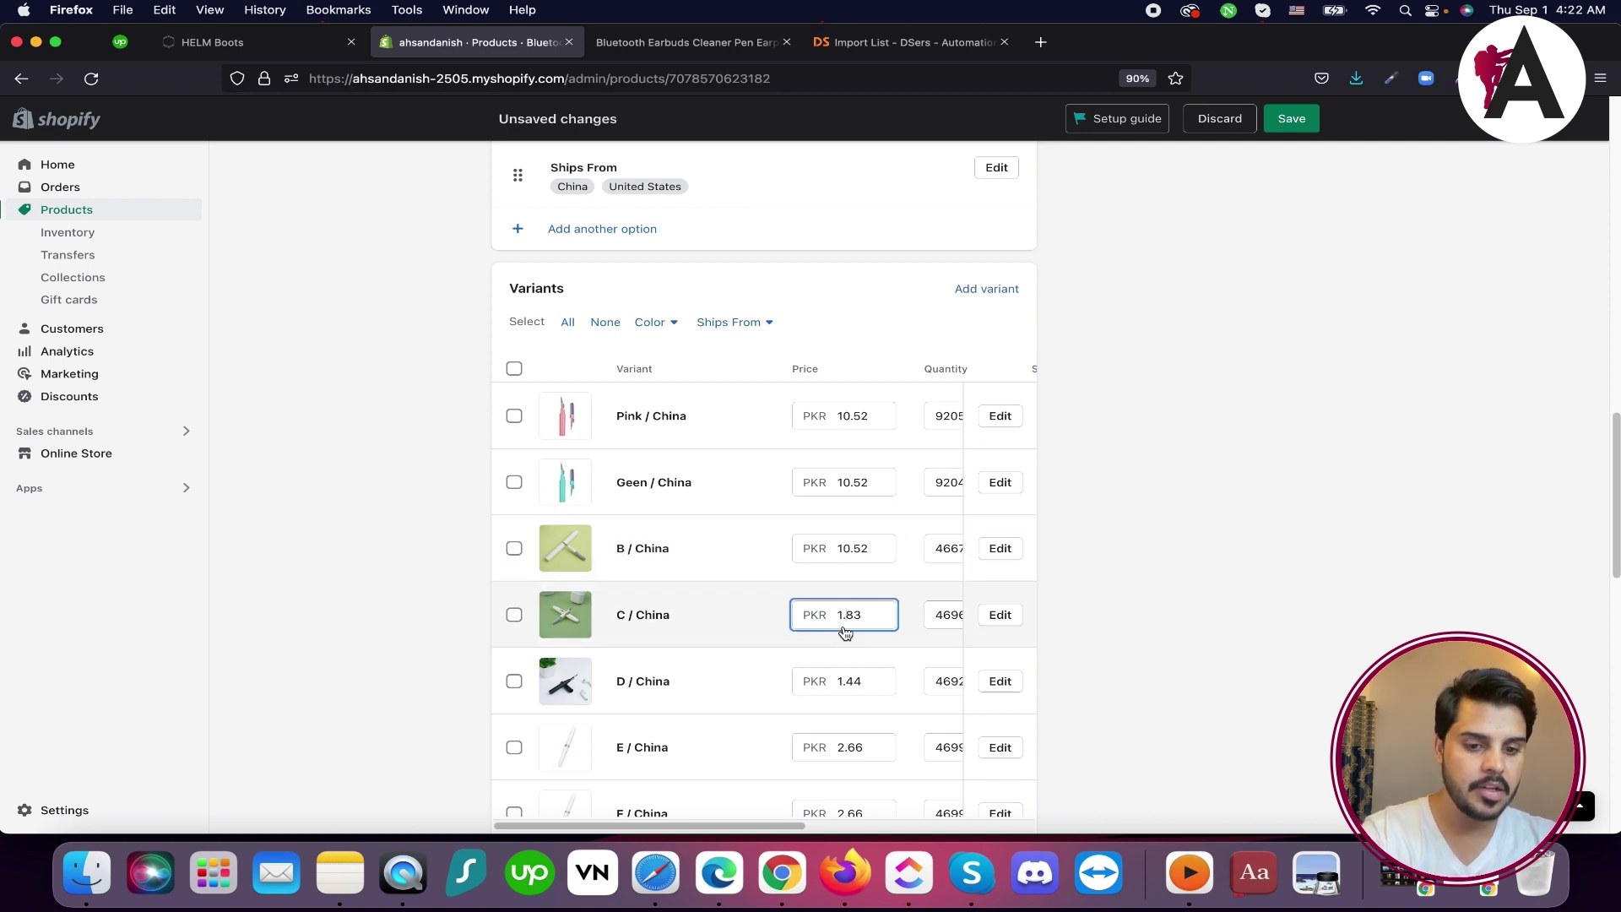
pyautogui.write('0')
pyautogui.click(844, 681)
pyautogui.write('0')
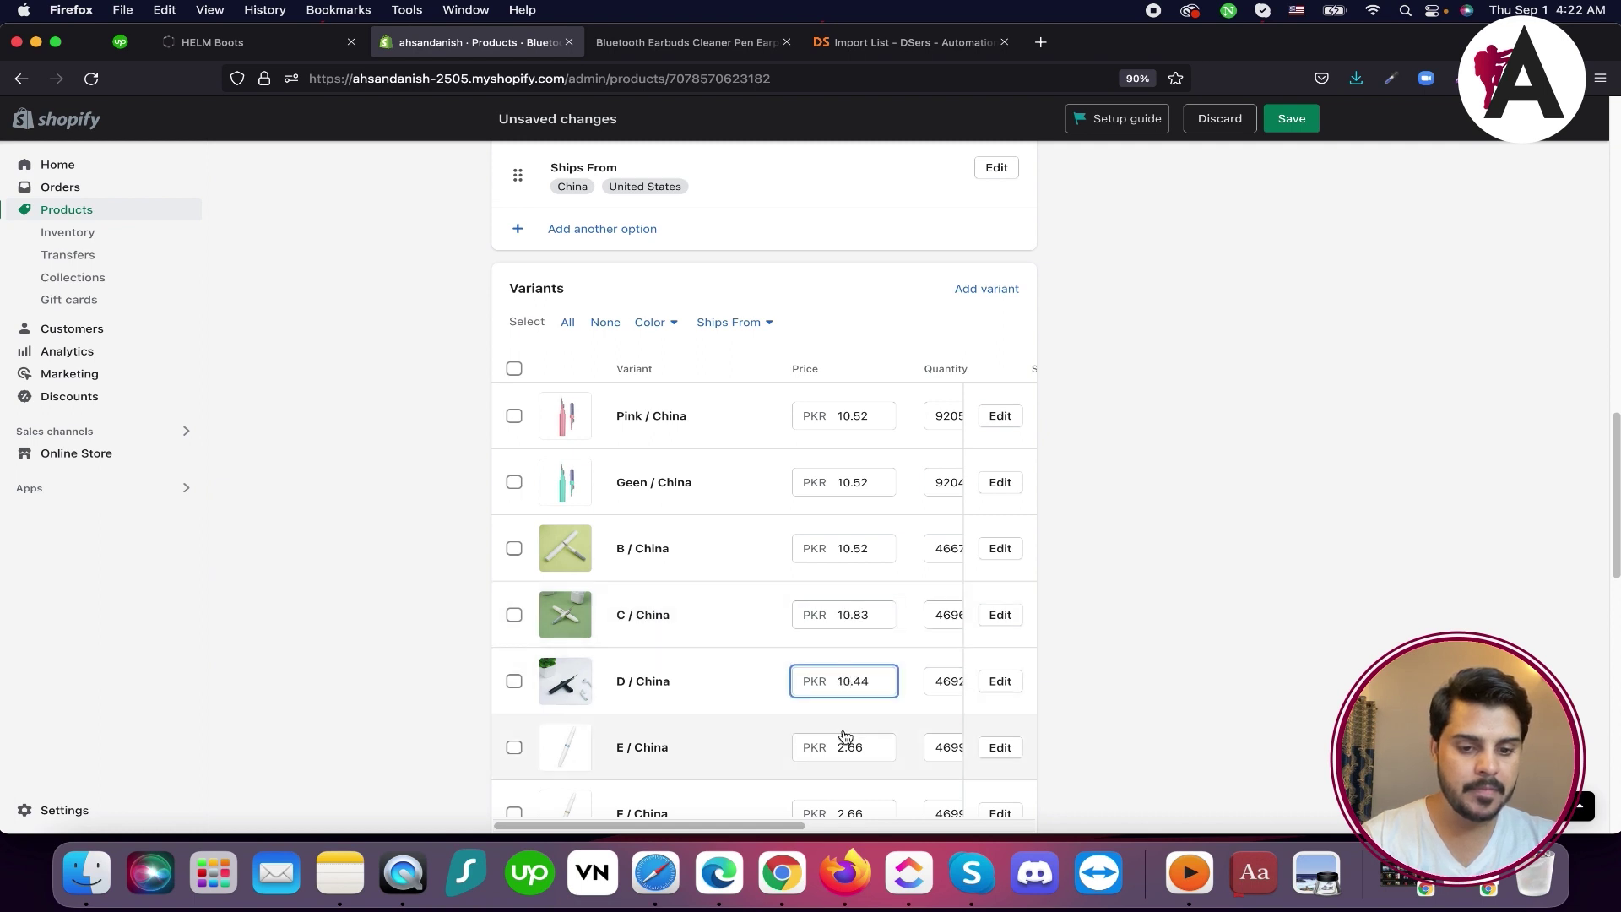
pyautogui.click(844, 749)
pyautogui.scroll(-3, 885, 718)
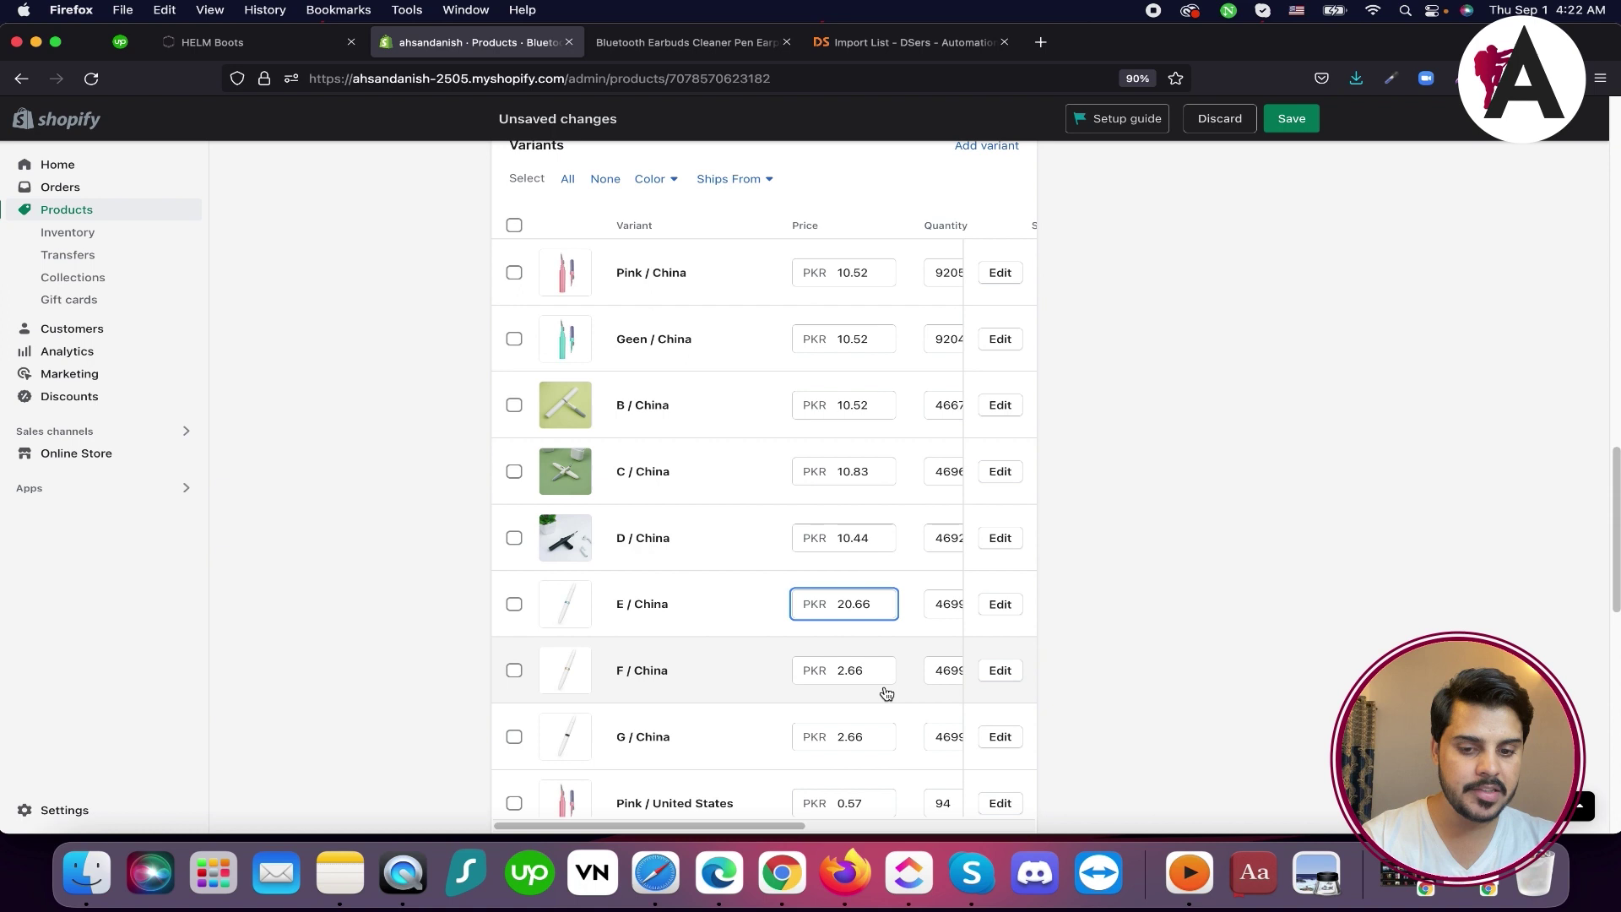
pyautogui.click(843, 671)
pyautogui.write('0')
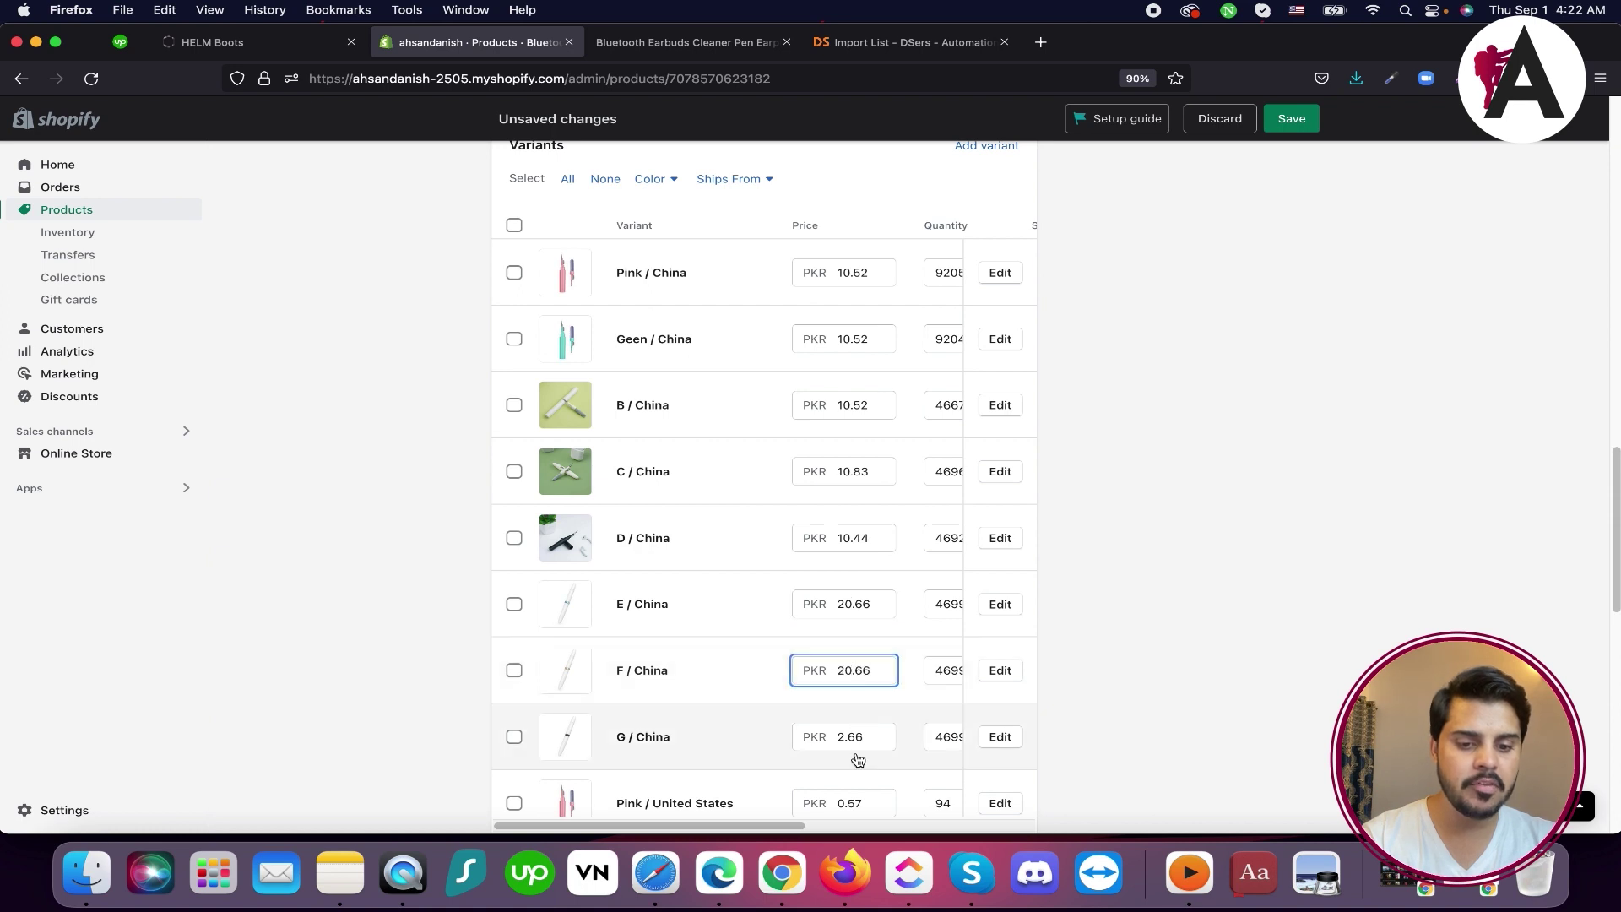
pyautogui.click(842, 739)
pyautogui.write('0')
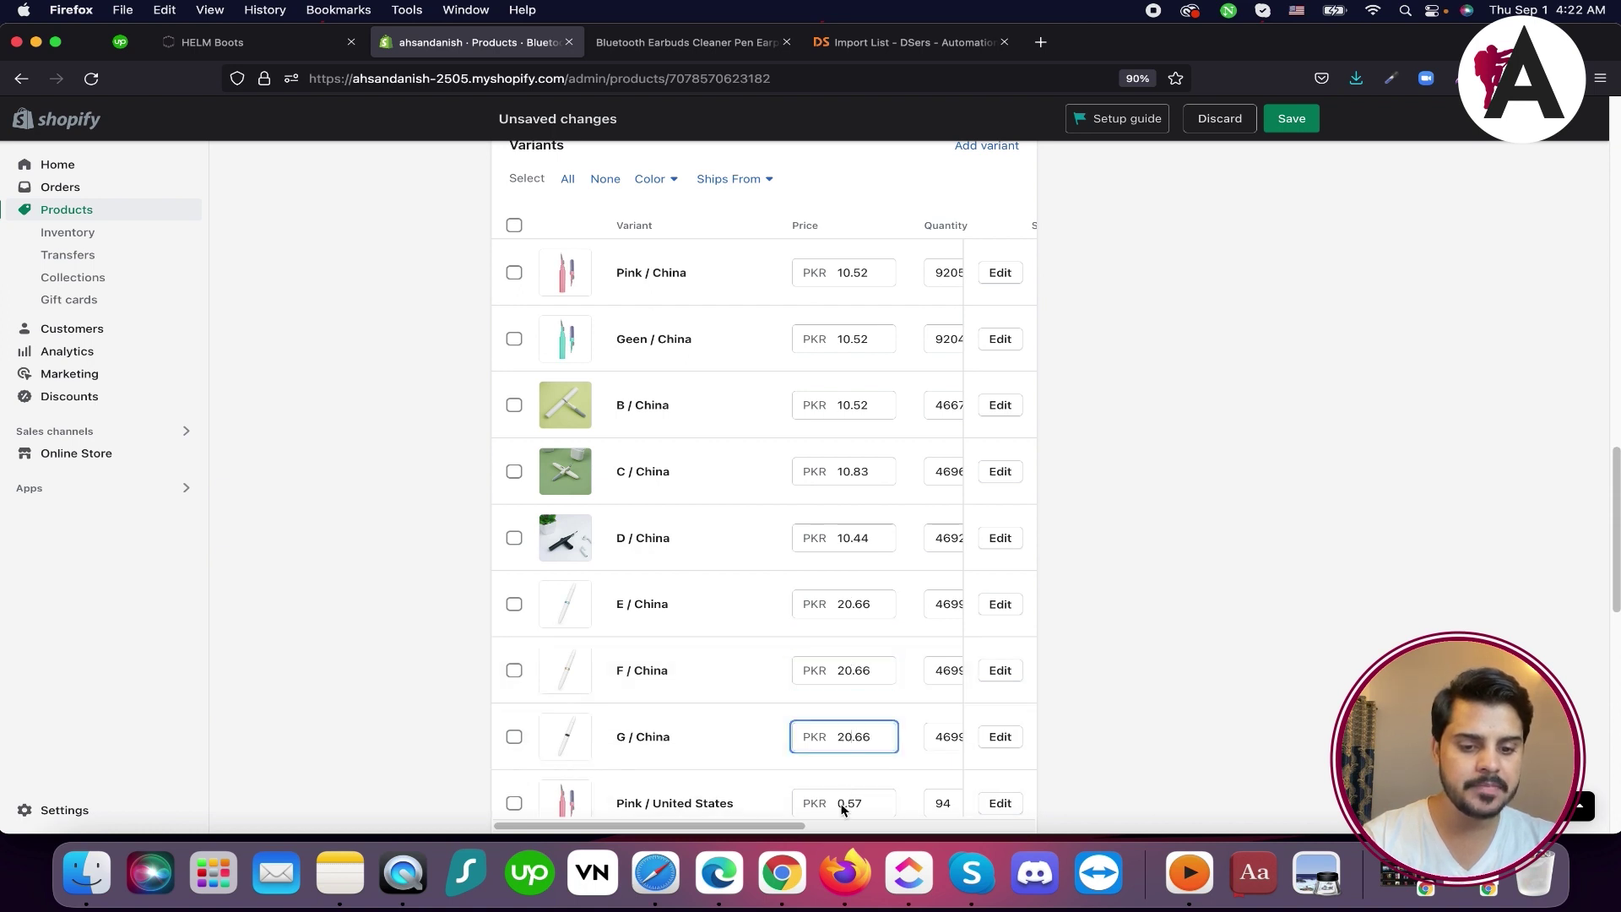
pyautogui.scroll(-15, 929, 687)
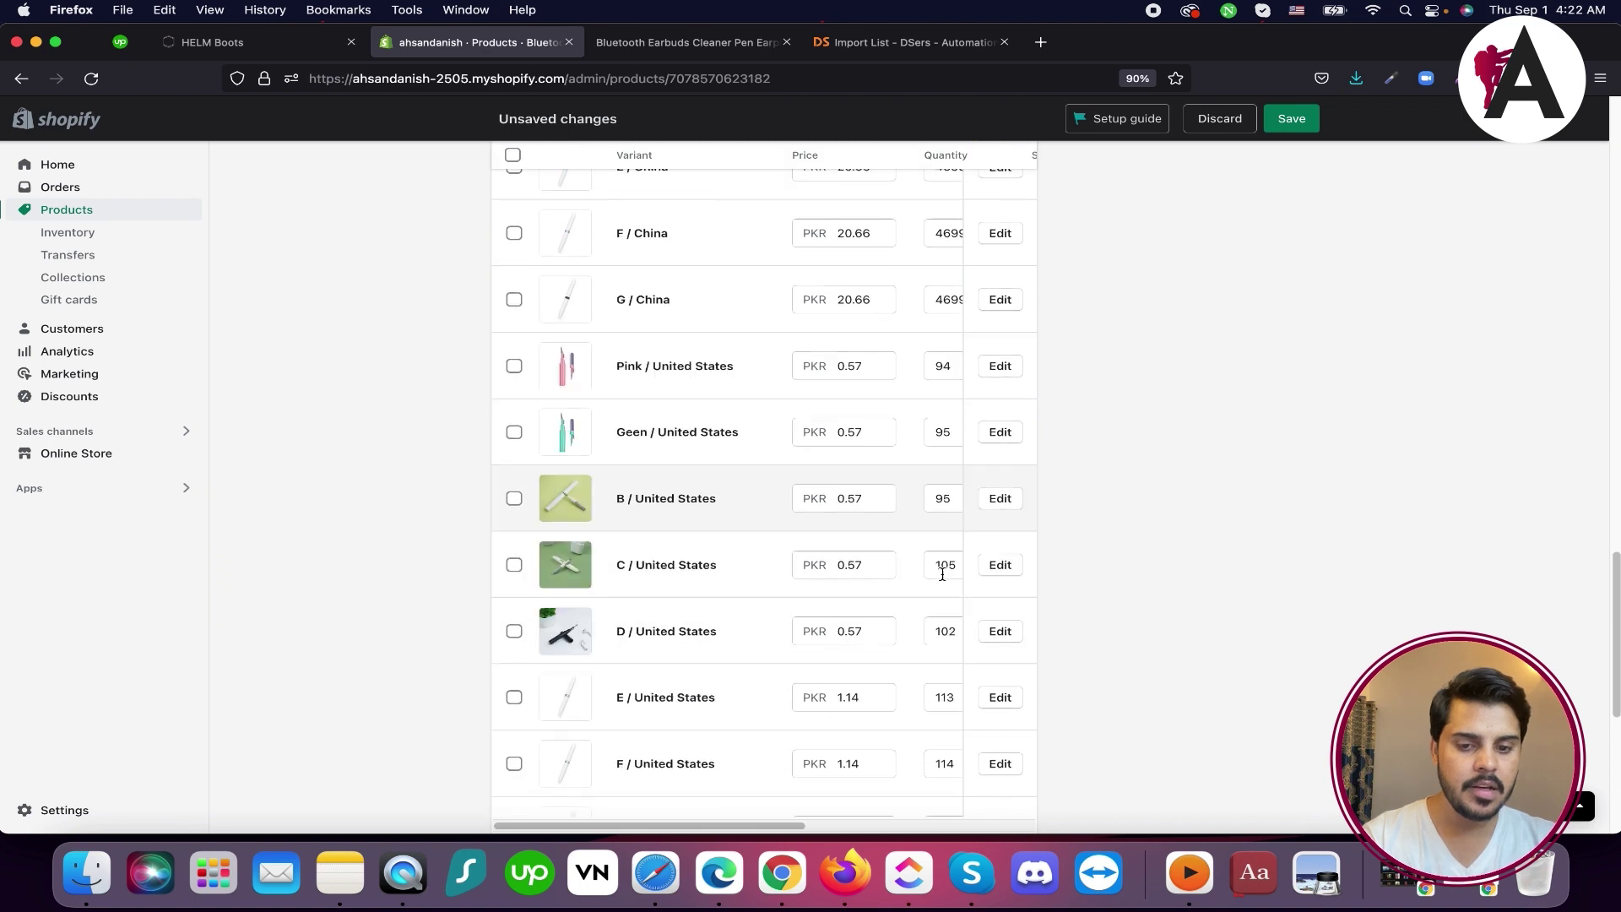
pyautogui.scroll(1, 910, 547)
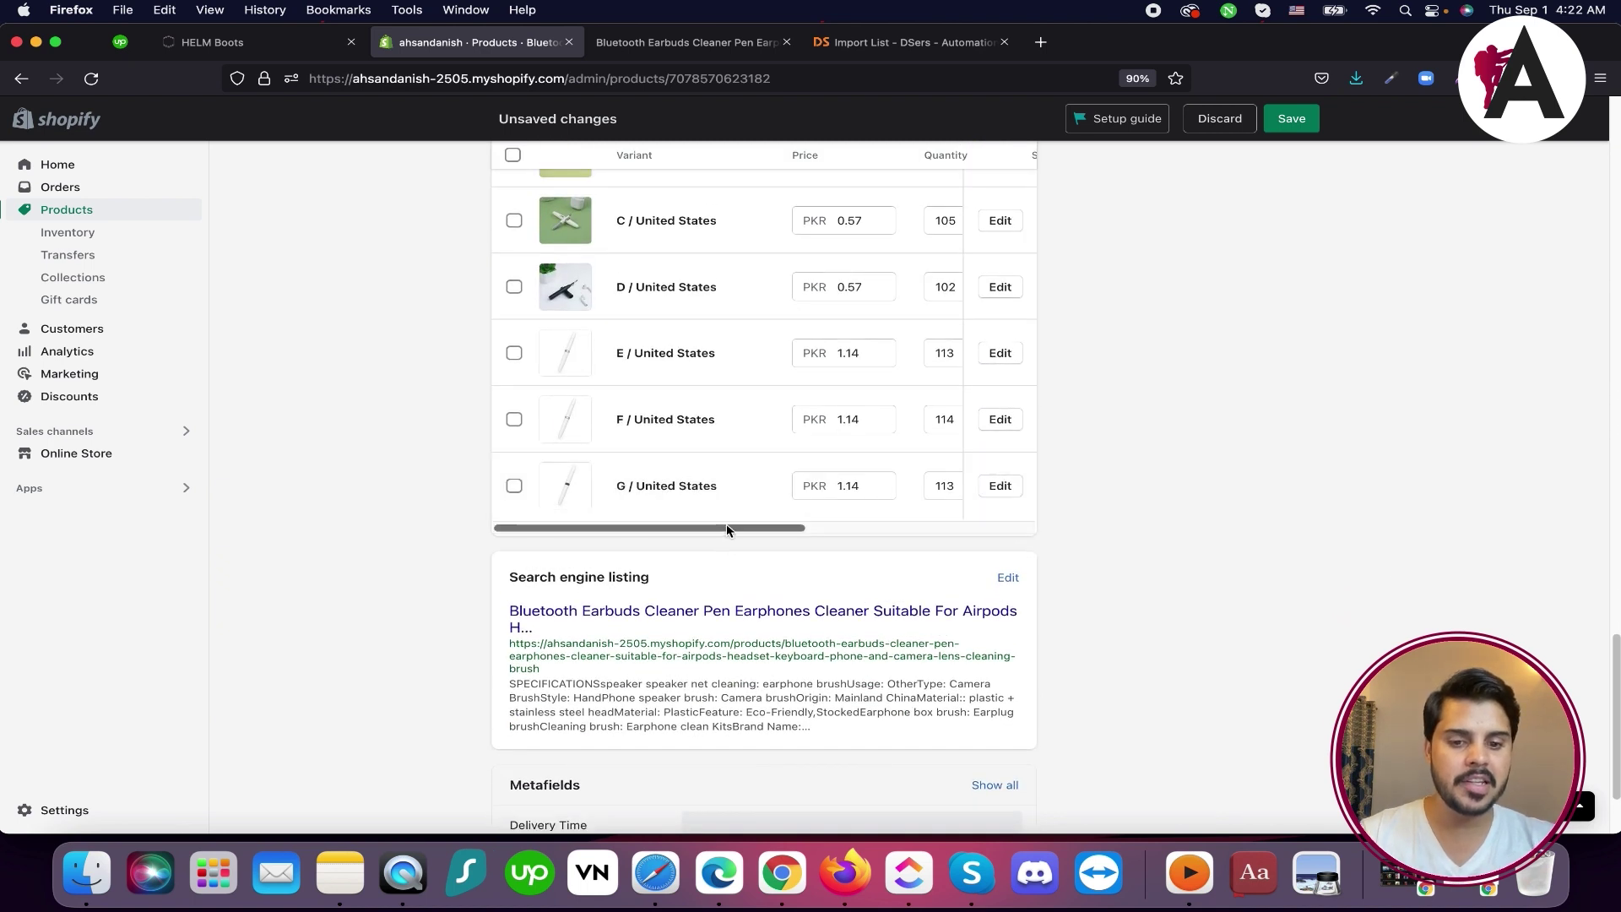
# Delete the C, D, E, F and G / United States variants
pyautogui.moveTo(727, 529); pyautogui.dragTo(1027, 526)
pyautogui.click(997, 485)
pyautogui.click(997, 421)
pyautogui.click(997, 353)
pyautogui.click(997, 220)
# Save the product, confirming deletion of the five variants, and return to DSers
pyautogui.click(1292, 119)
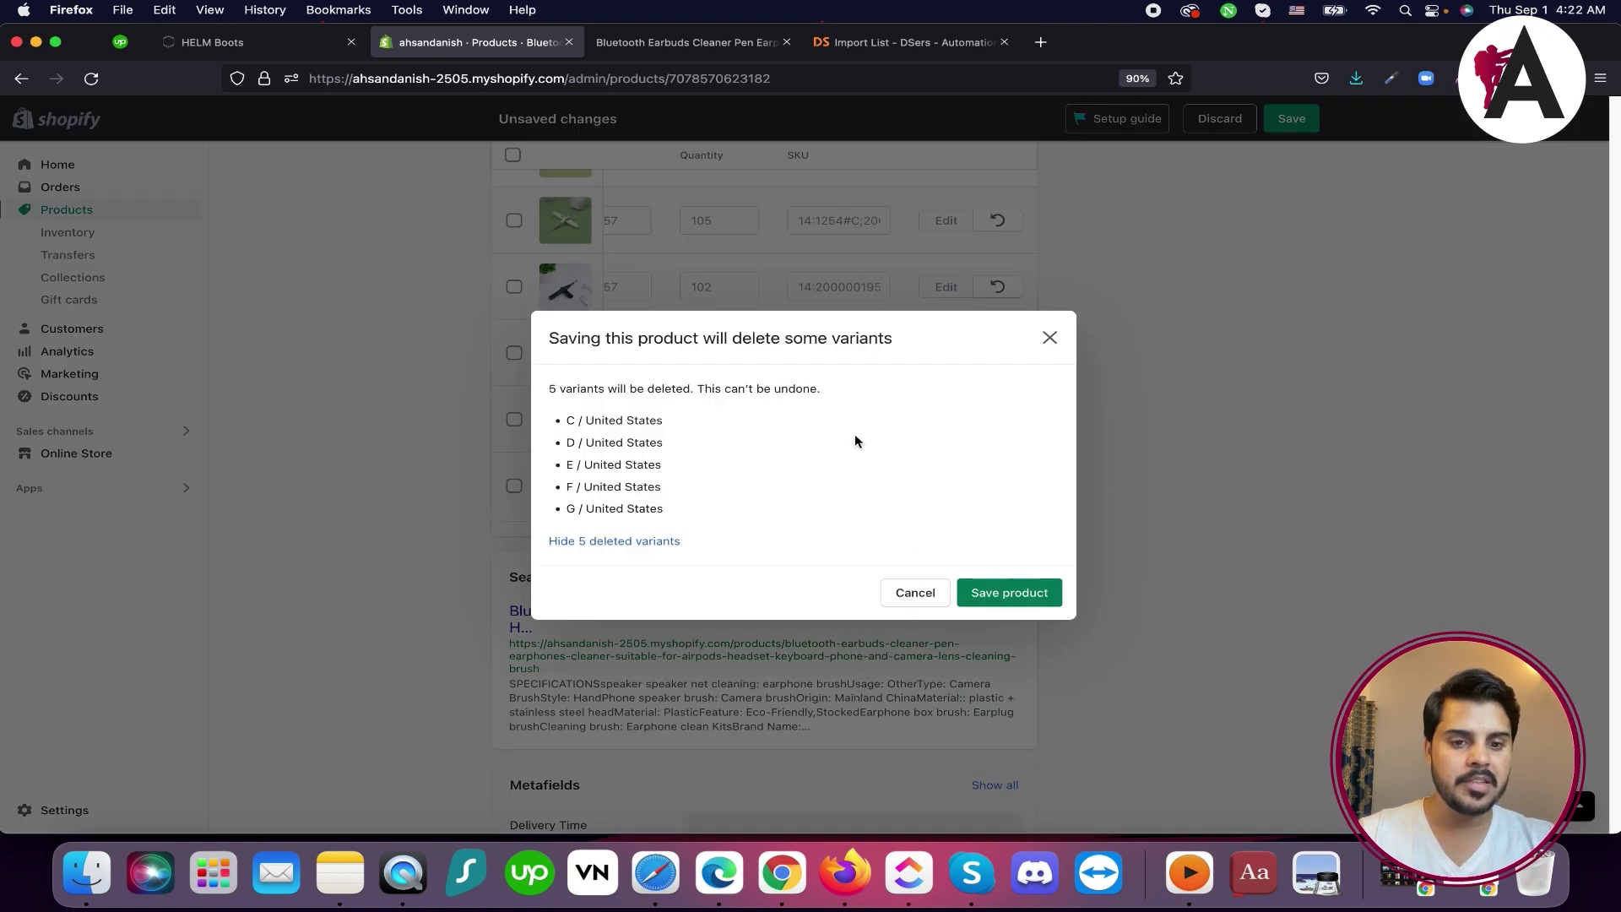
pyautogui.click(1001, 588)
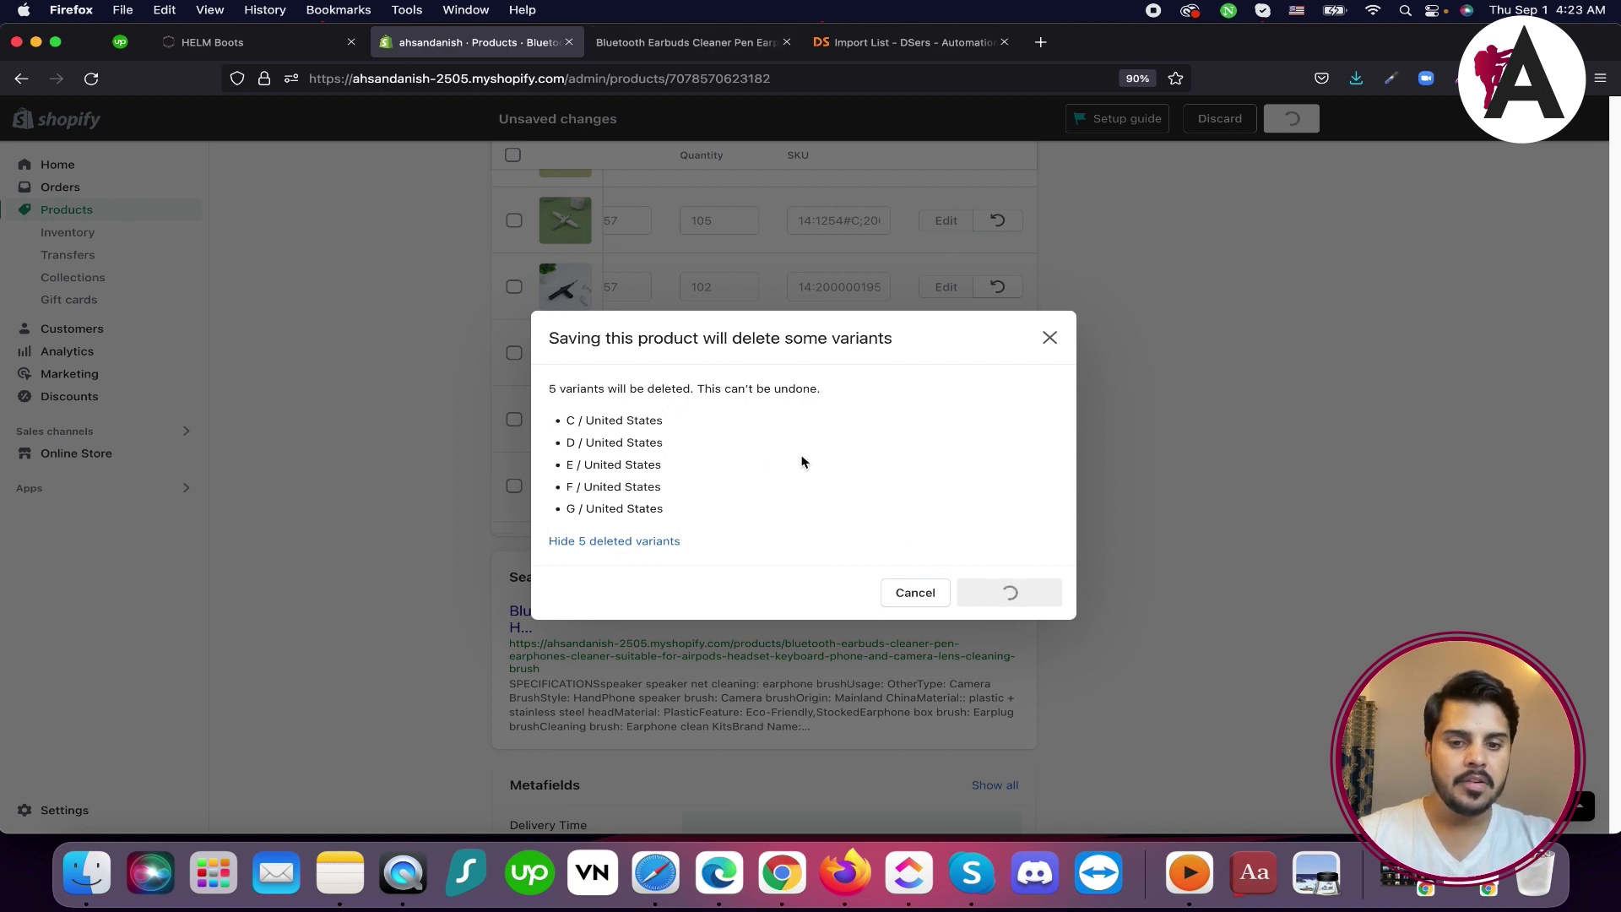
pyautogui.click(853, 43)
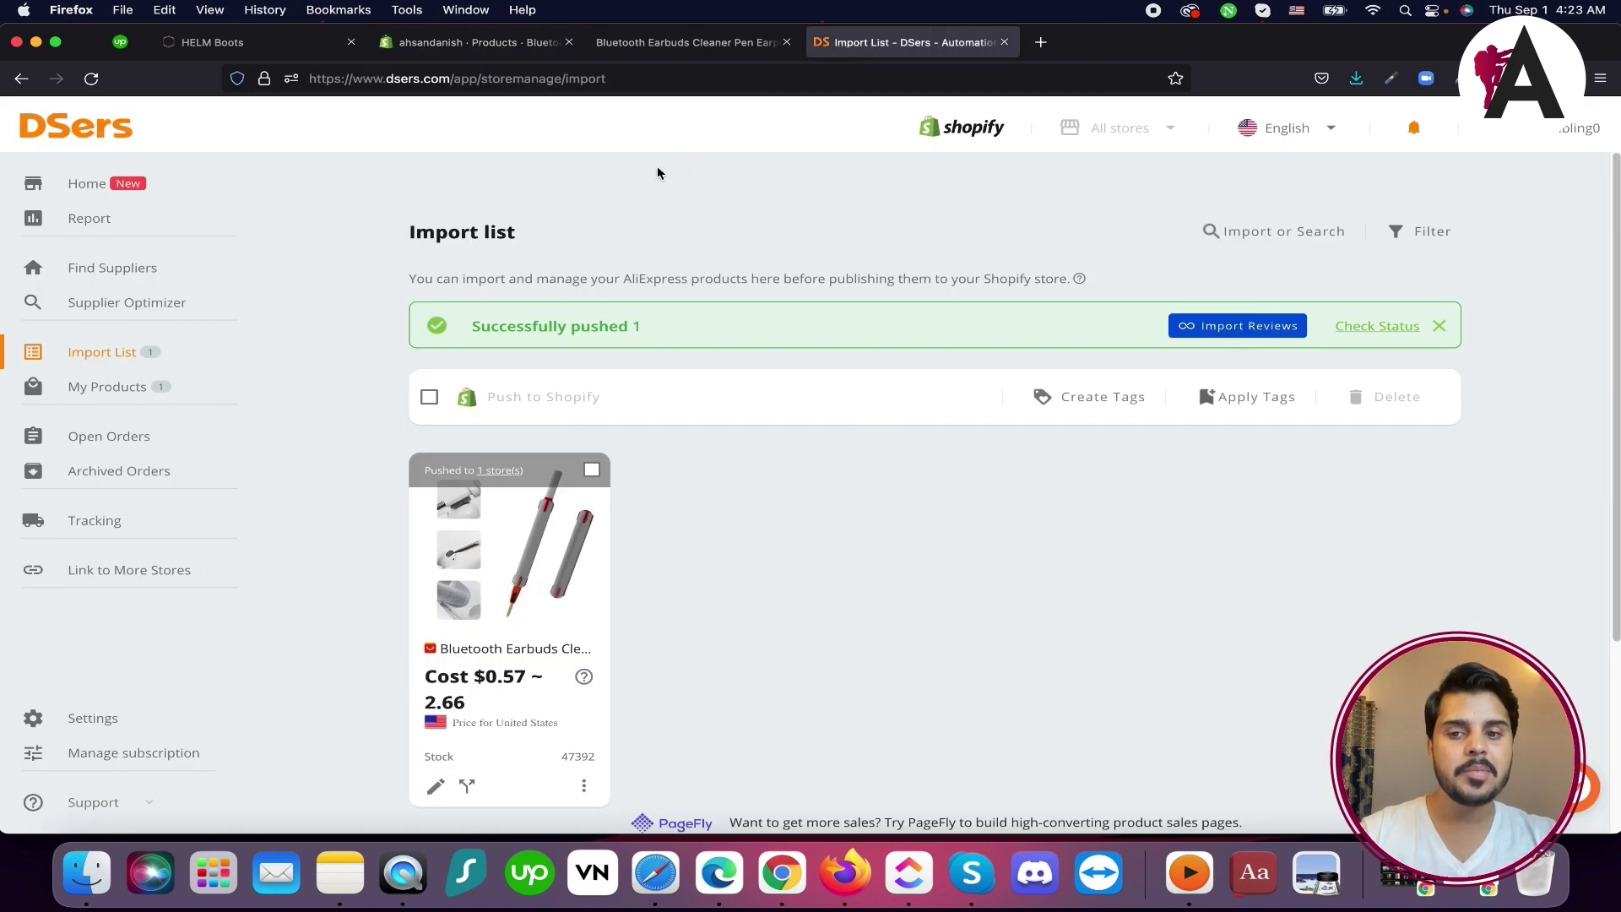